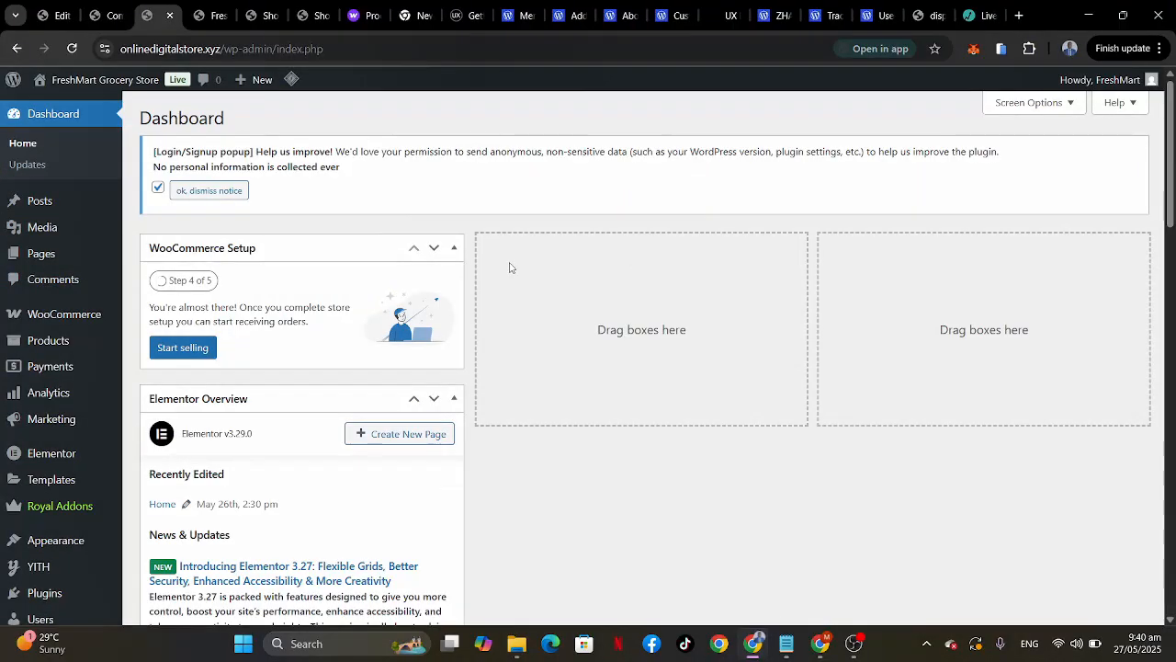
Start a new product and choose Simple product as its product type.
mouse_move(51, 346)
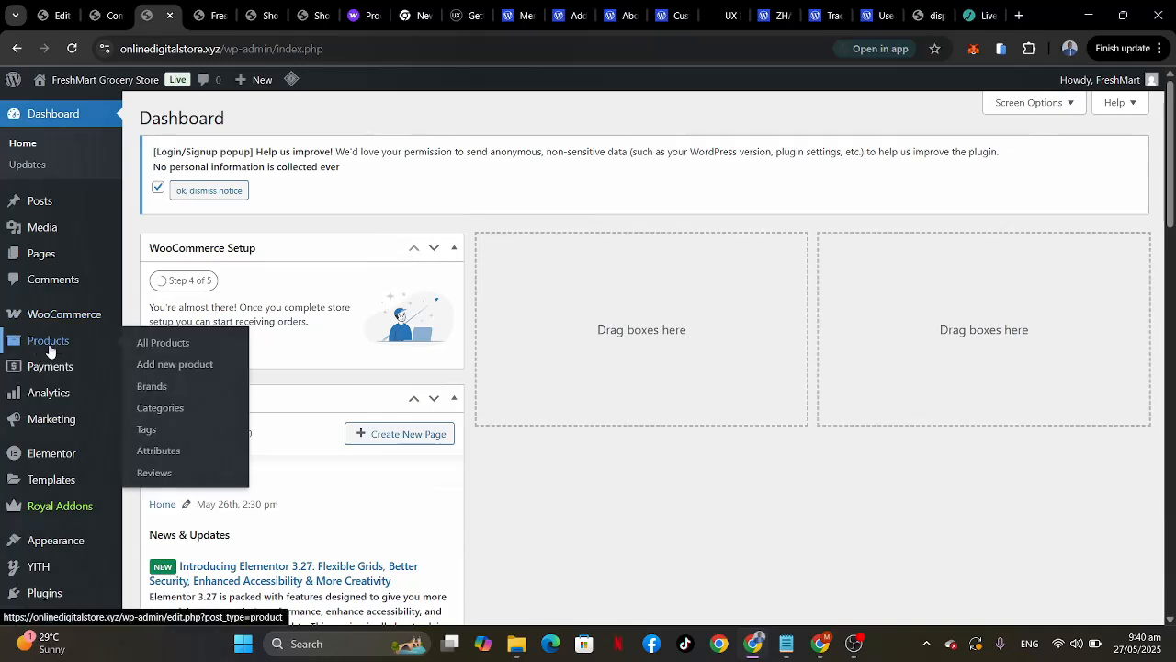
left_click(163, 366)
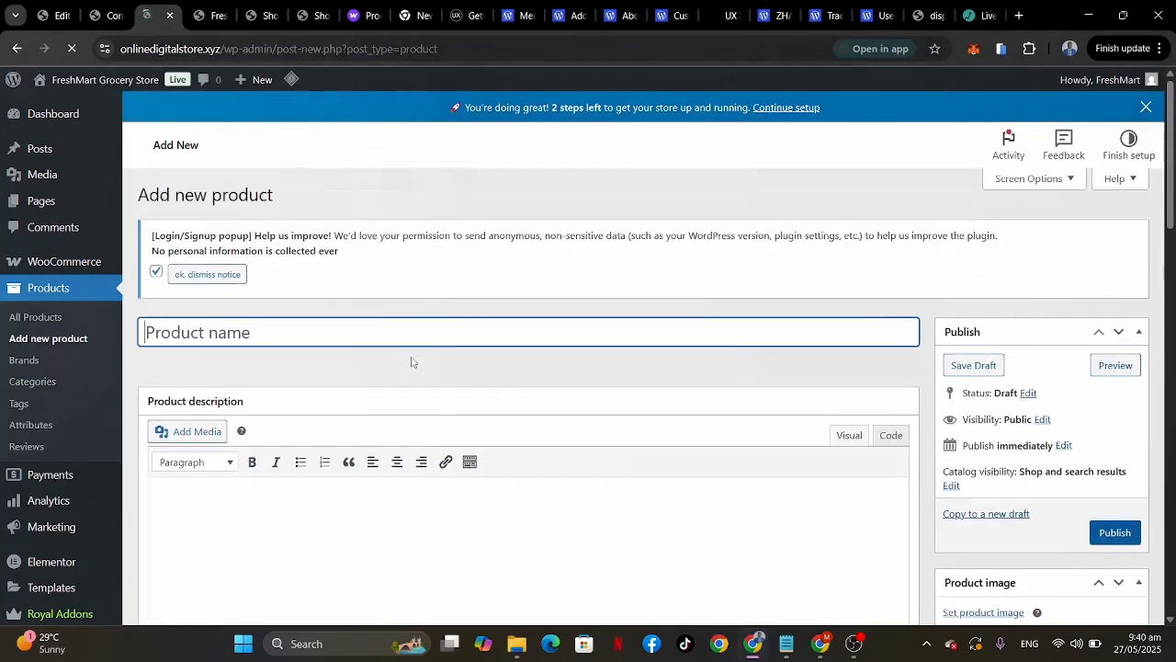
scroll(411, 359, "down", 2)
scroll(412, 357, "down", 2)
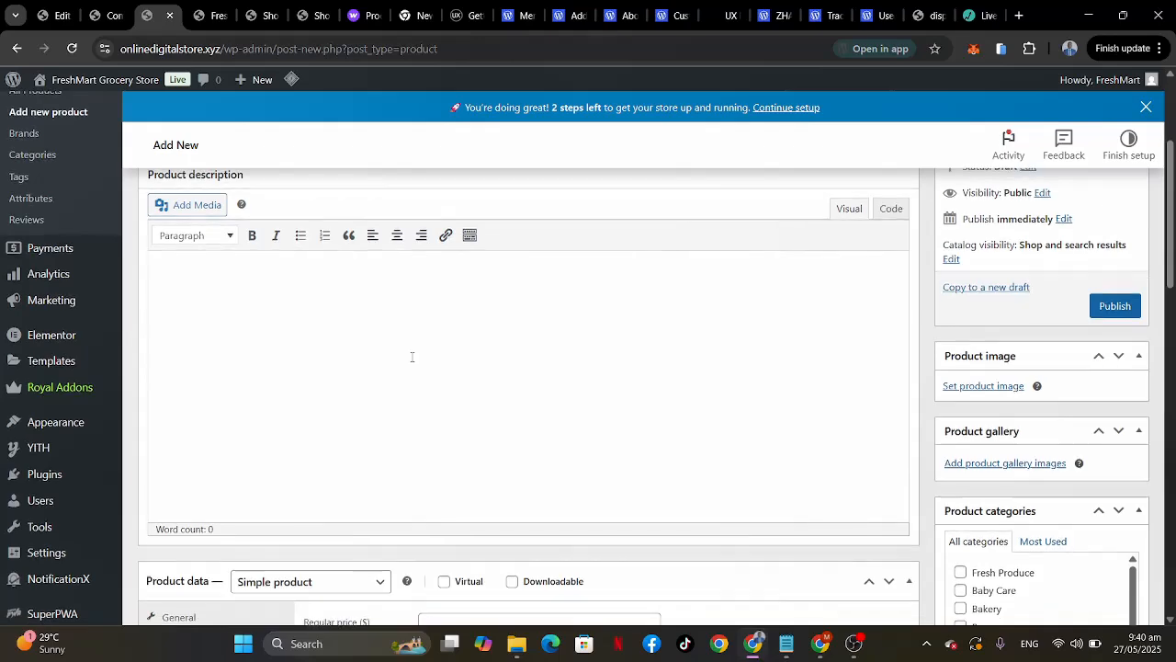
scroll(643, 522, "down", 3)
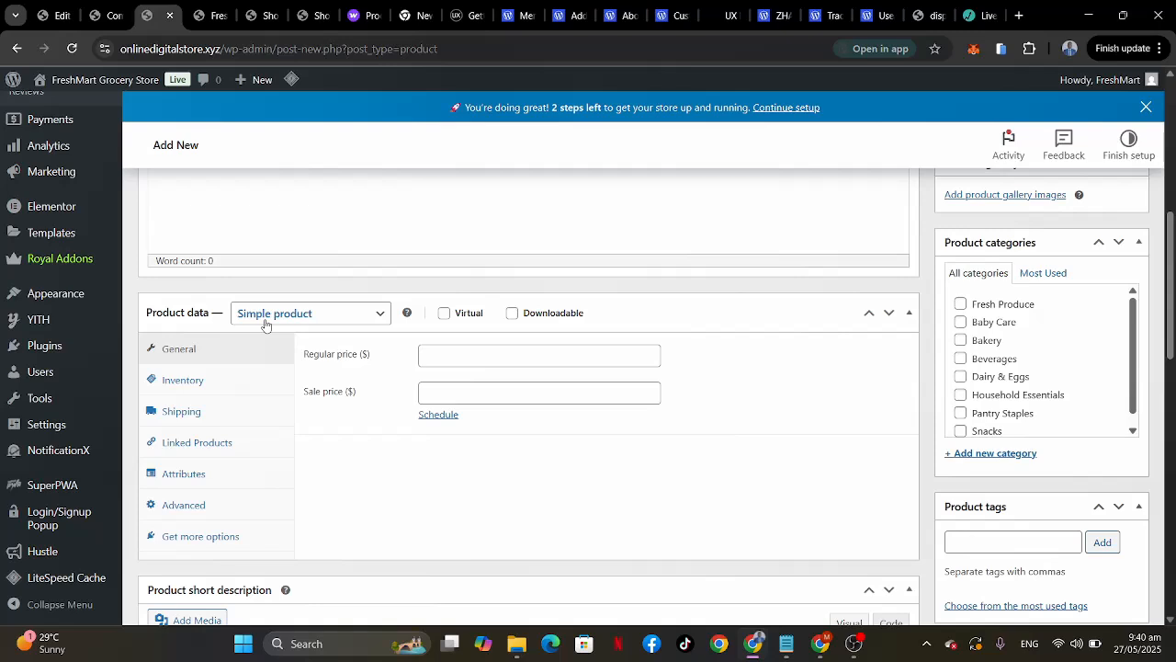
left_click(313, 317)
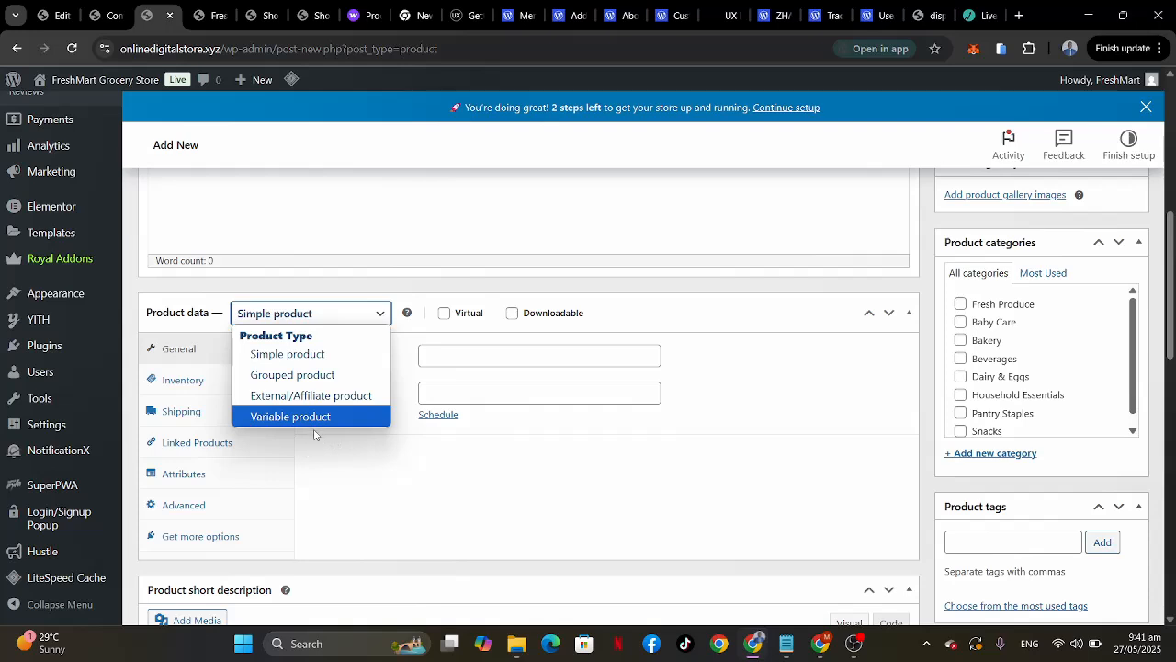
left_click(289, 358)
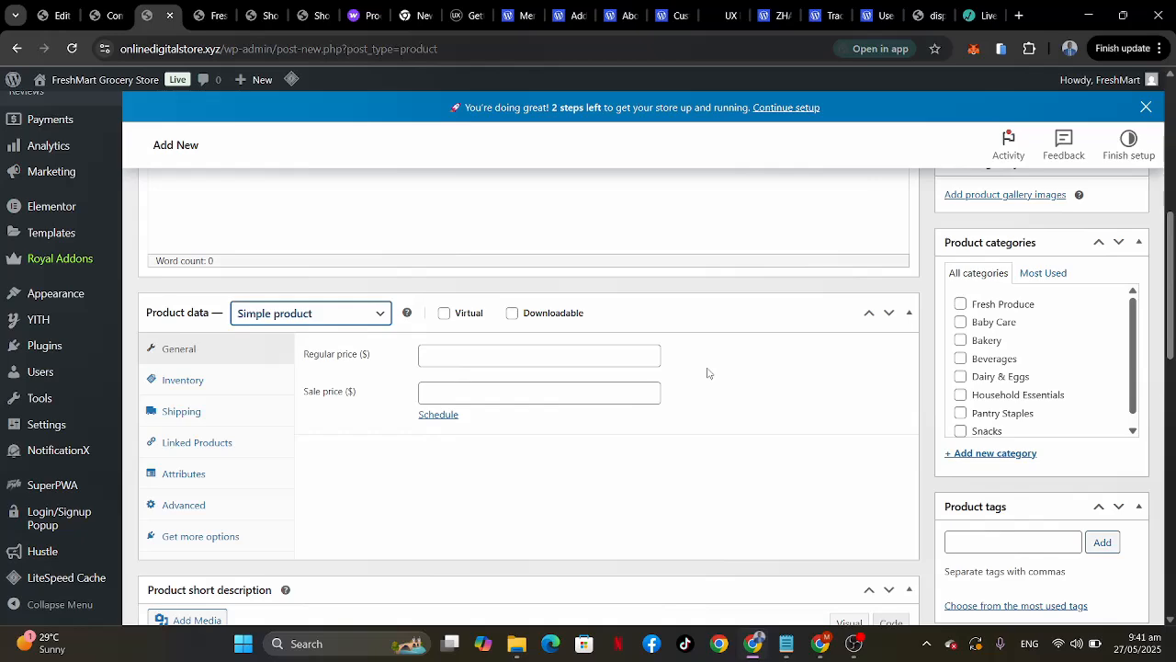
Name the new product "Bananas (1KG)".
scroll(708, 372, "up", 10)
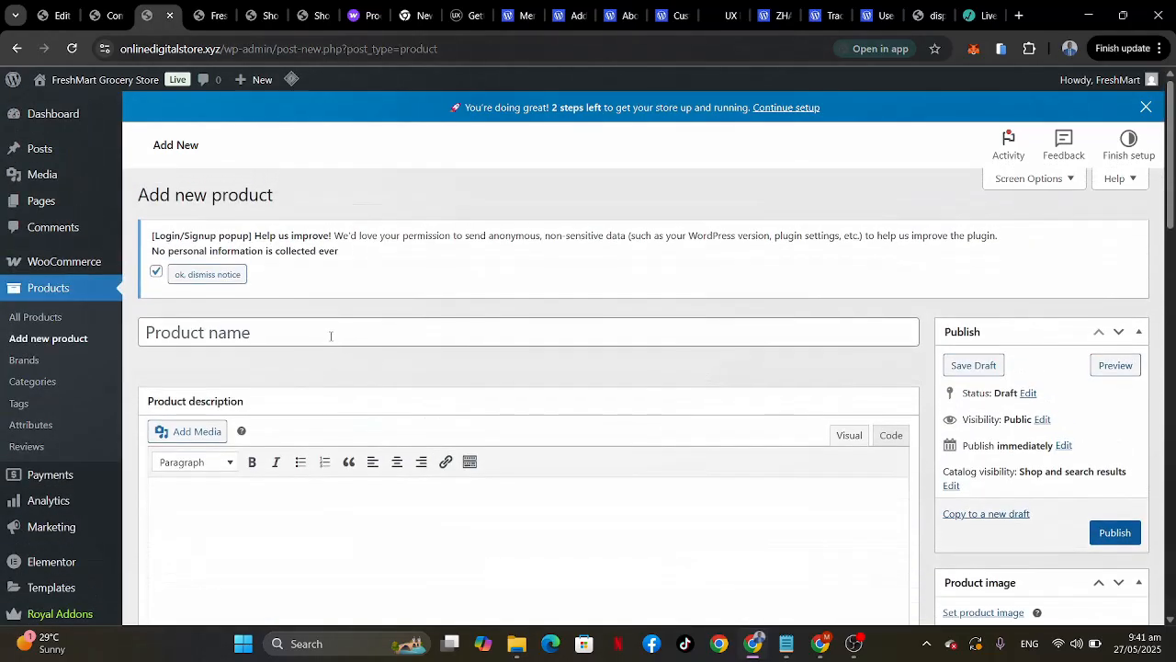
left_click(331, 336)
type("Ba")
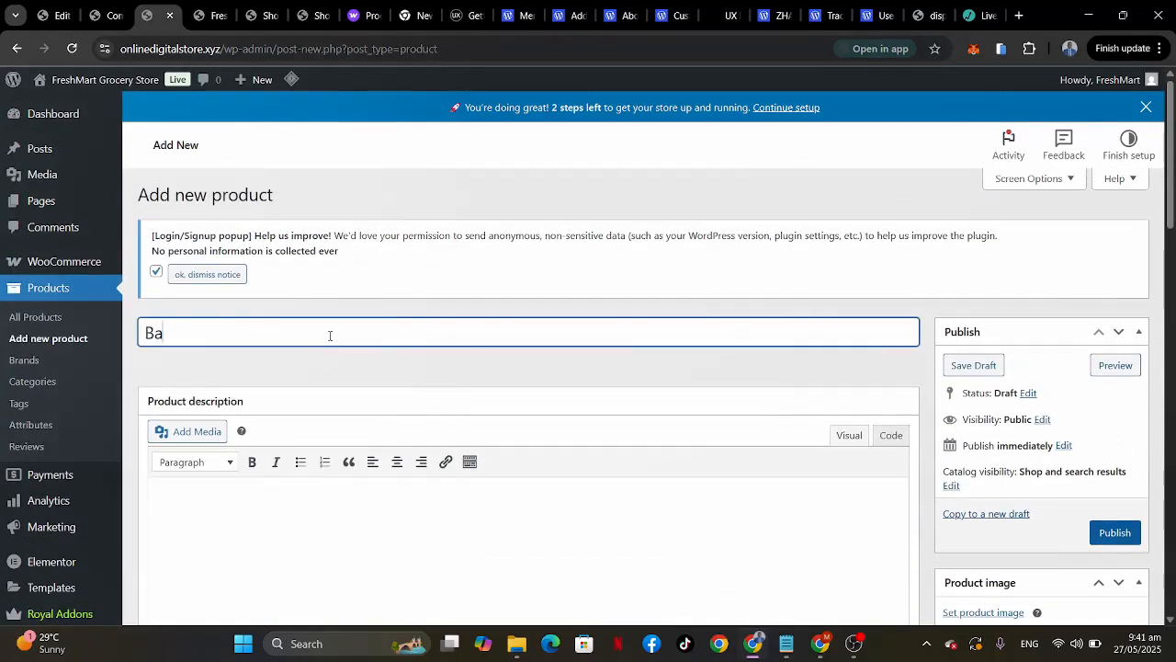
type("nanas (1KG)")
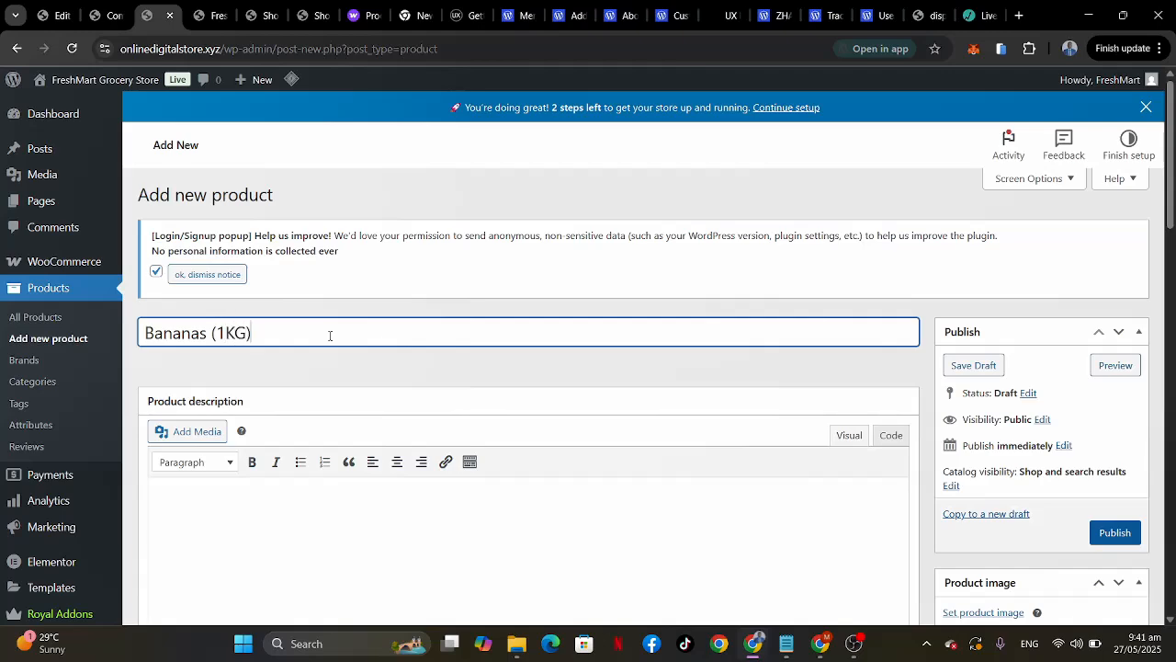
Open the Bananas (1kg) product in the FreshMart reference shop and copy its short description sentence.
scroll(330, 335, "down", 3)
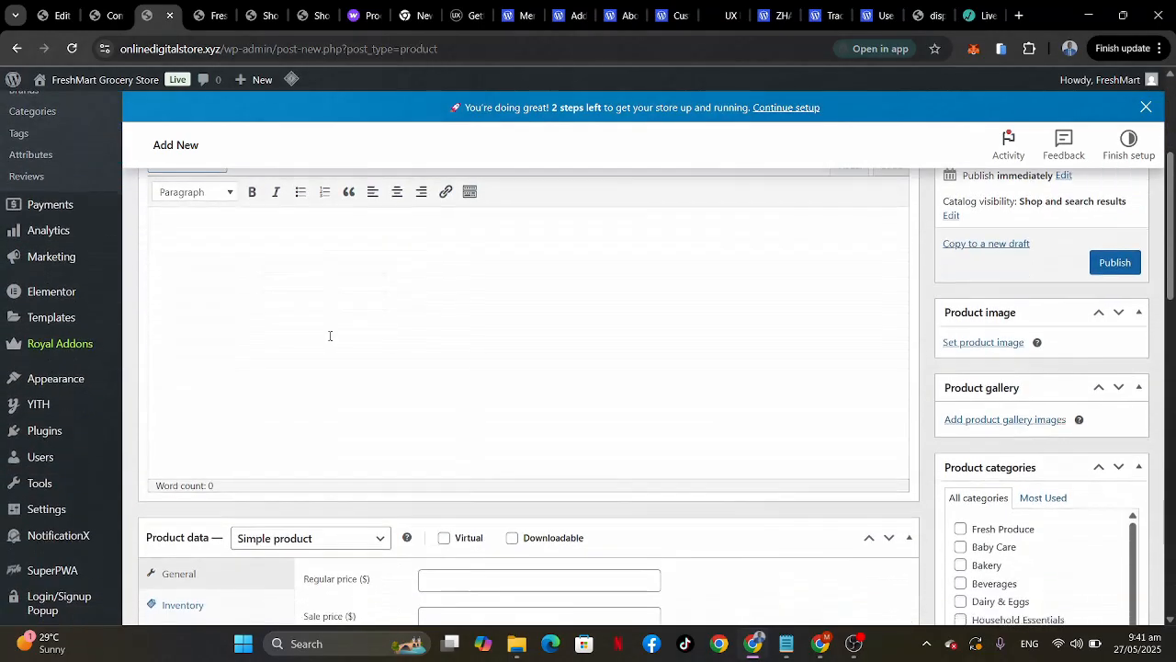
scroll(330, 335, "down", 5)
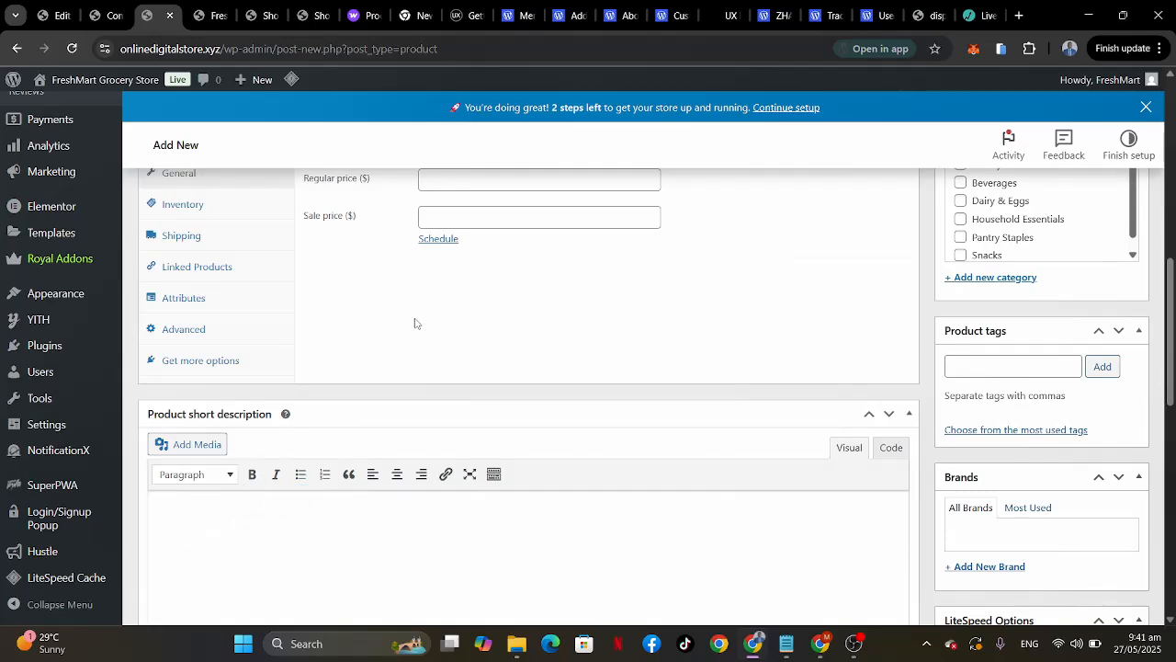
scroll(414, 323, "up", 2)
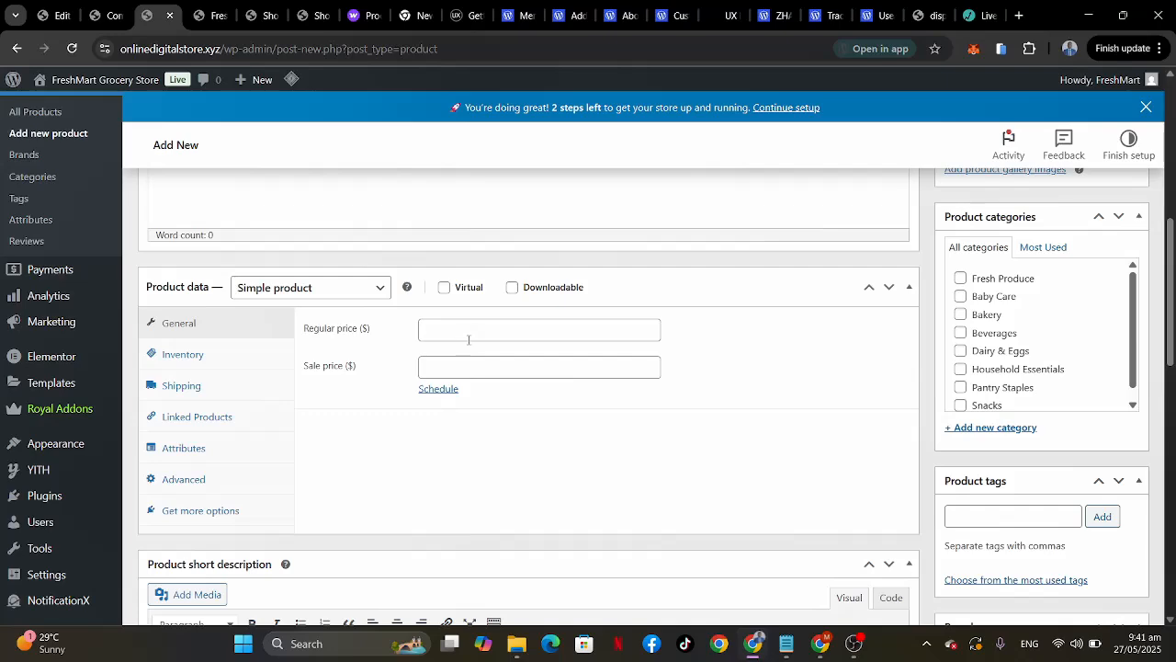
left_click(262, 17)
scroll(494, 284, "down", 2)
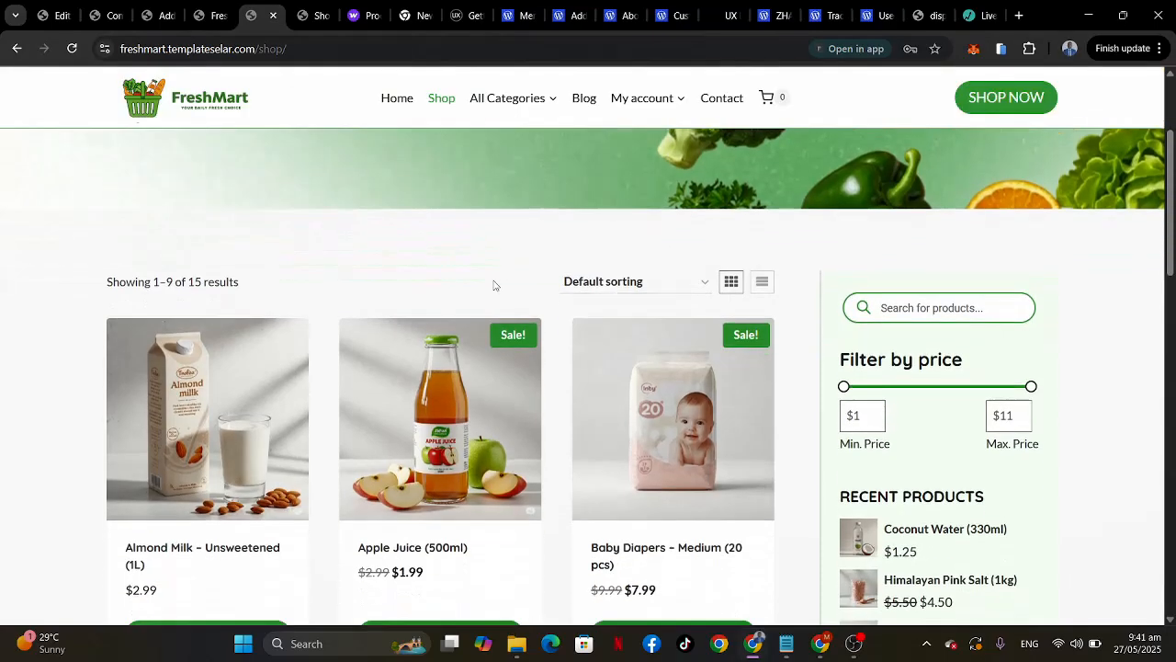
scroll(493, 284, "down", 3)
scroll(228, 356, "down", 3)
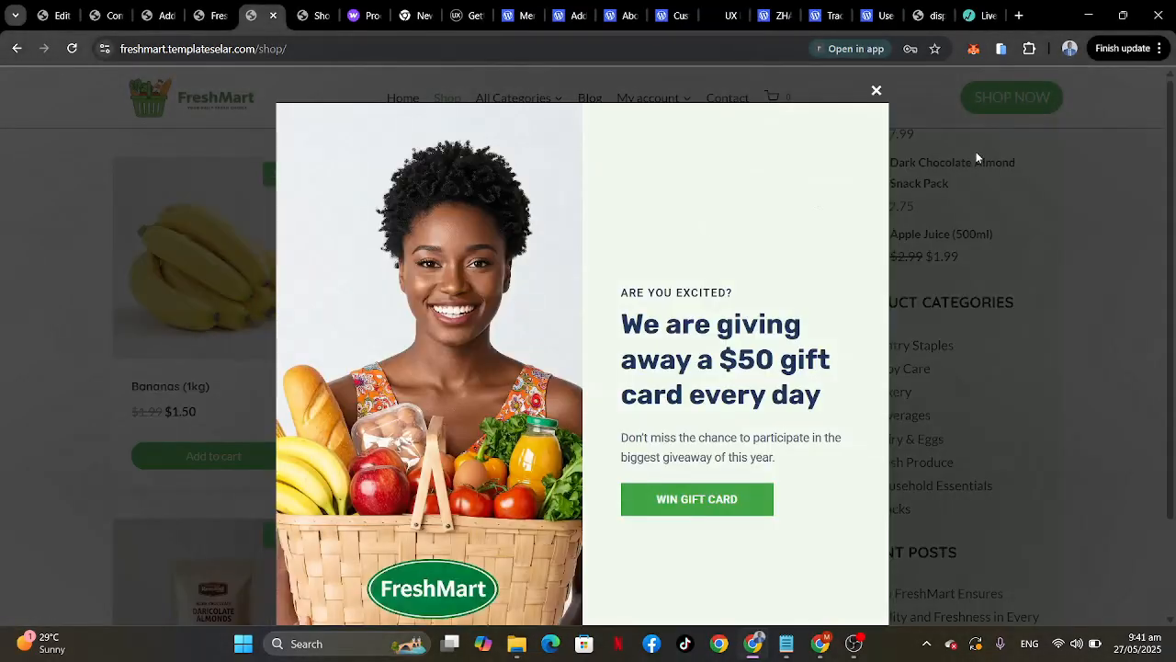
left_click(876, 90)
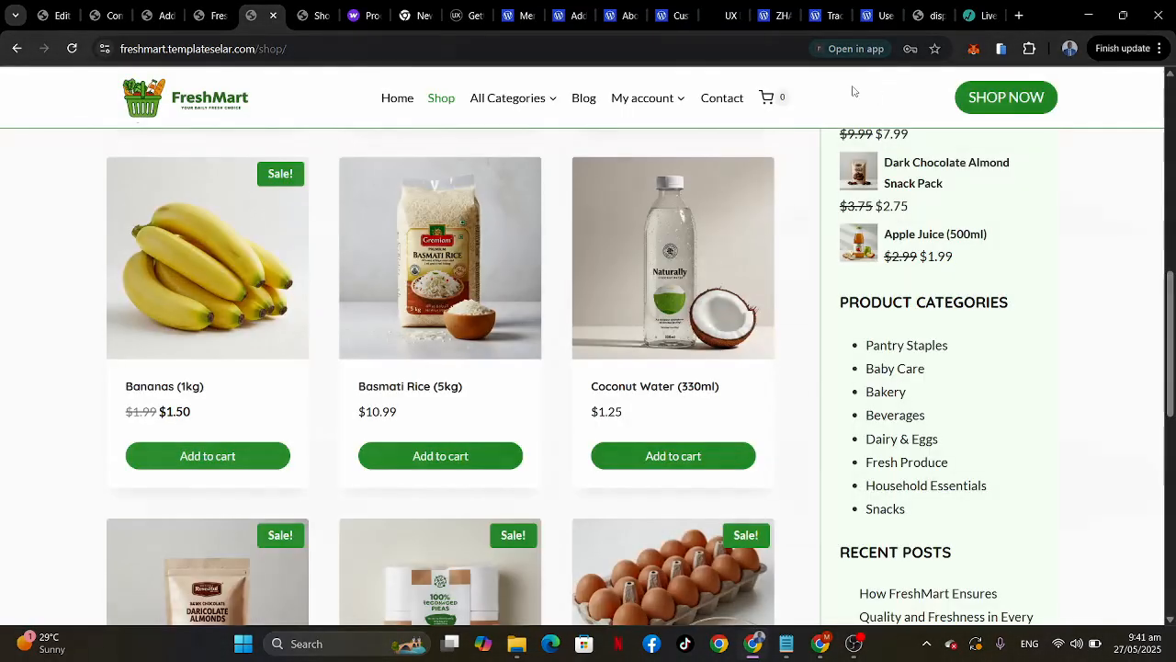
left_click(158, 387)
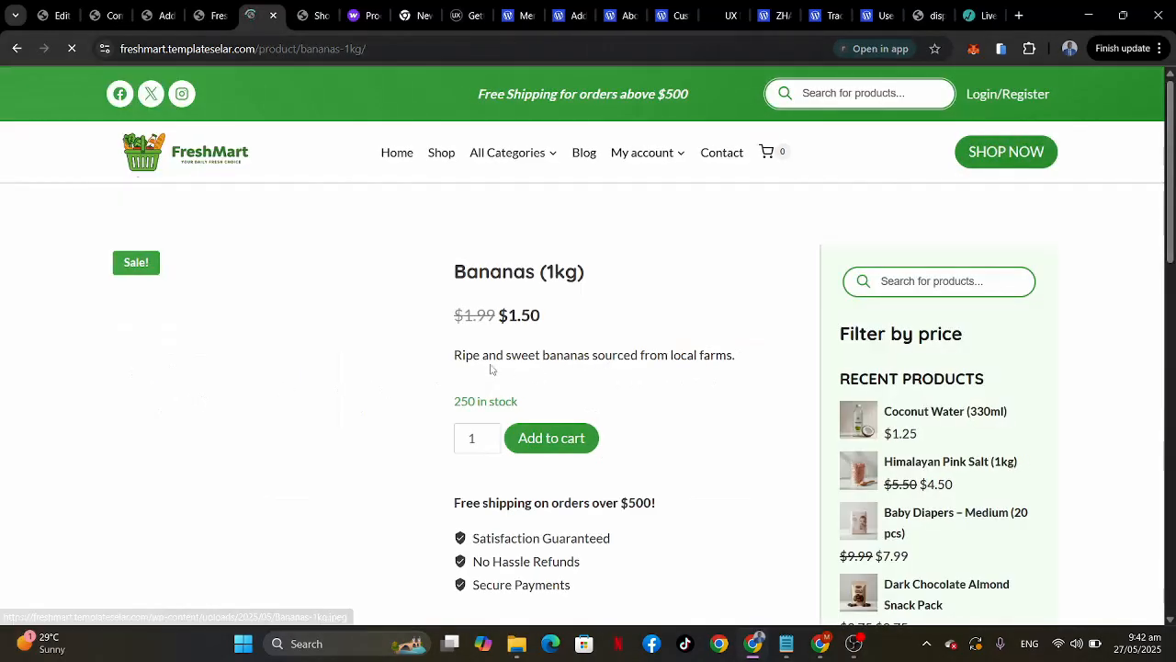
left_click_drag(455, 356, 760, 368)
key("ctrl+c")
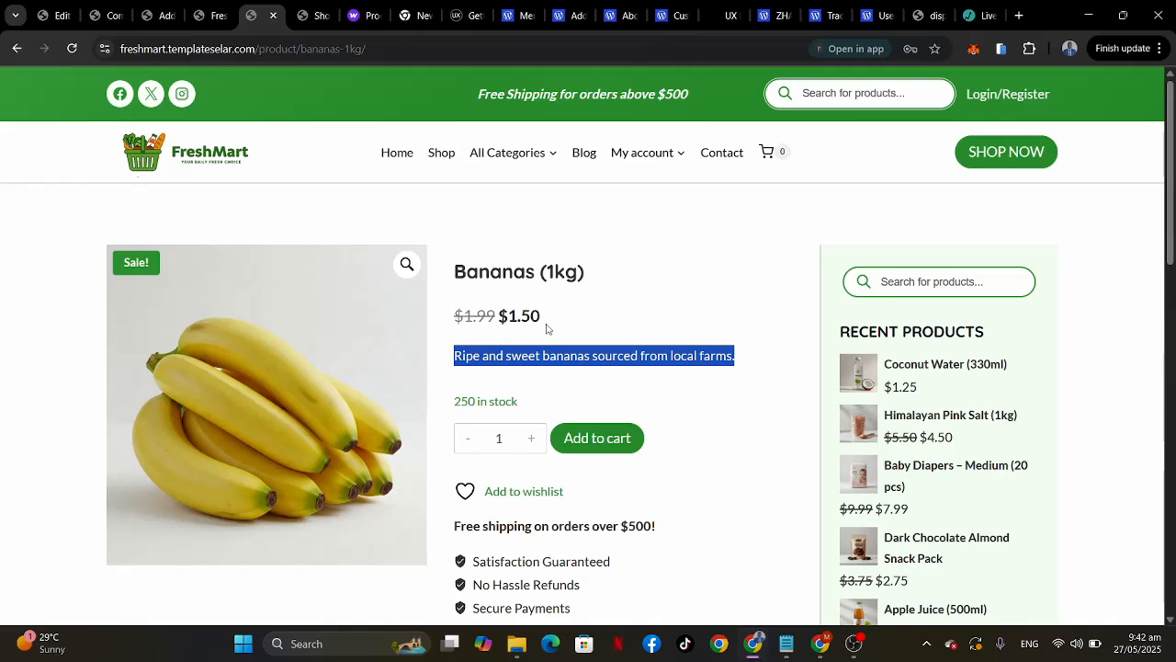
Paste "Ripe and sweet bananas sourced from local farms." into the new product's short description.
left_click(154, 17)
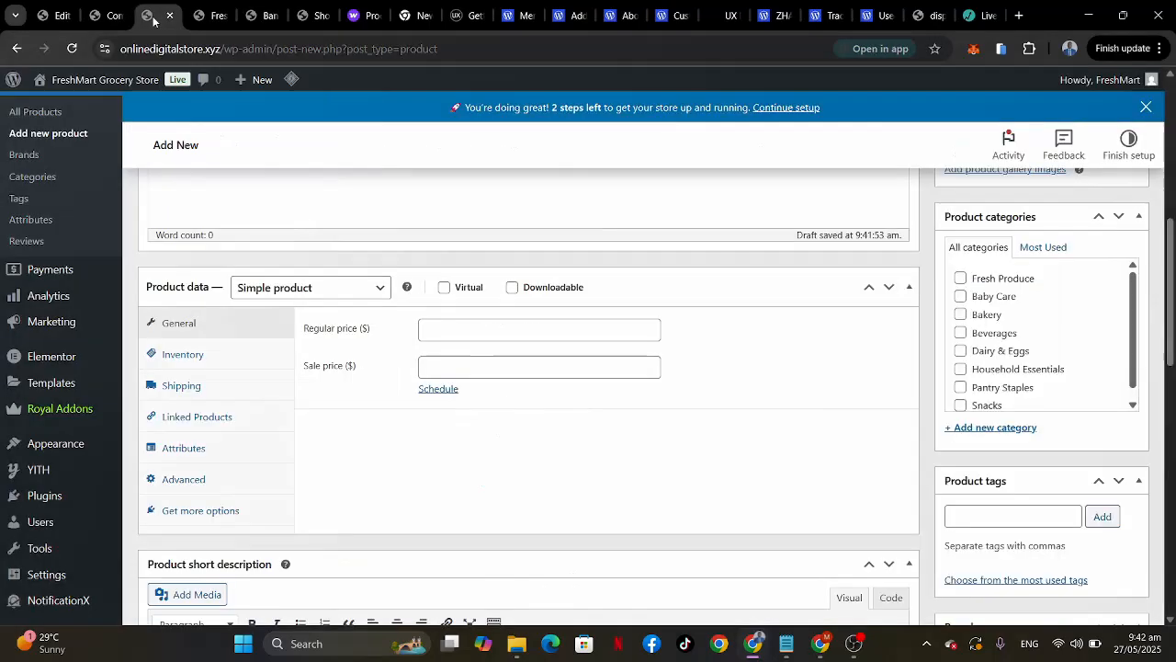
scroll(500, 251, "up", 3)
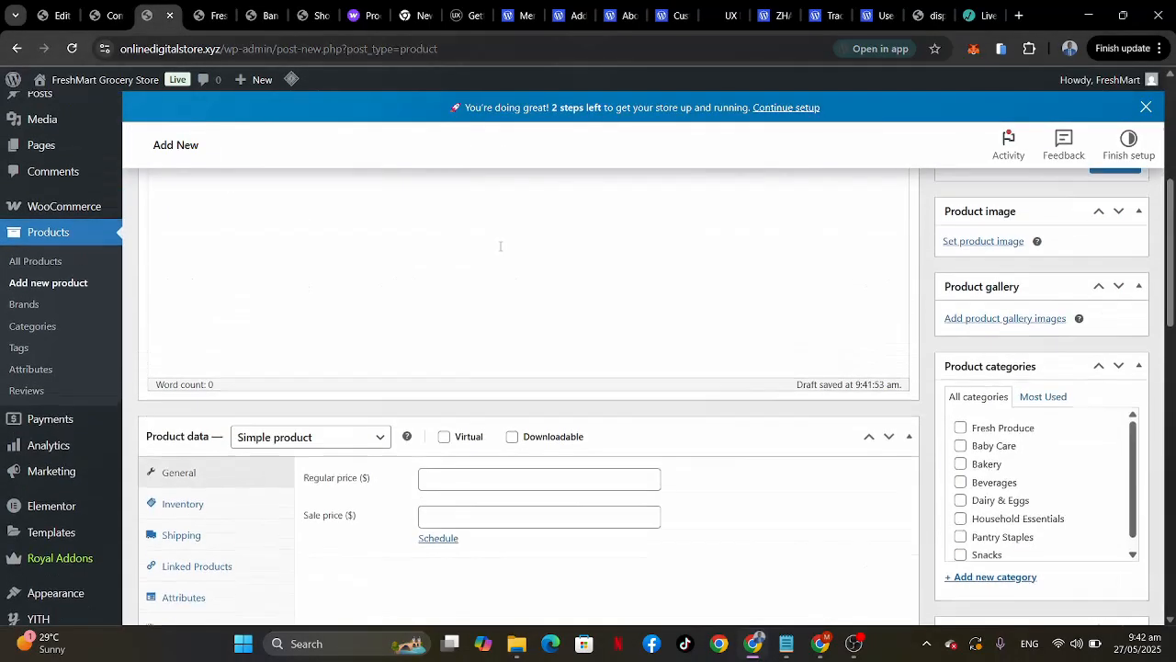
scroll(500, 251, "down", 6)
scroll(499, 251, "down", 1)
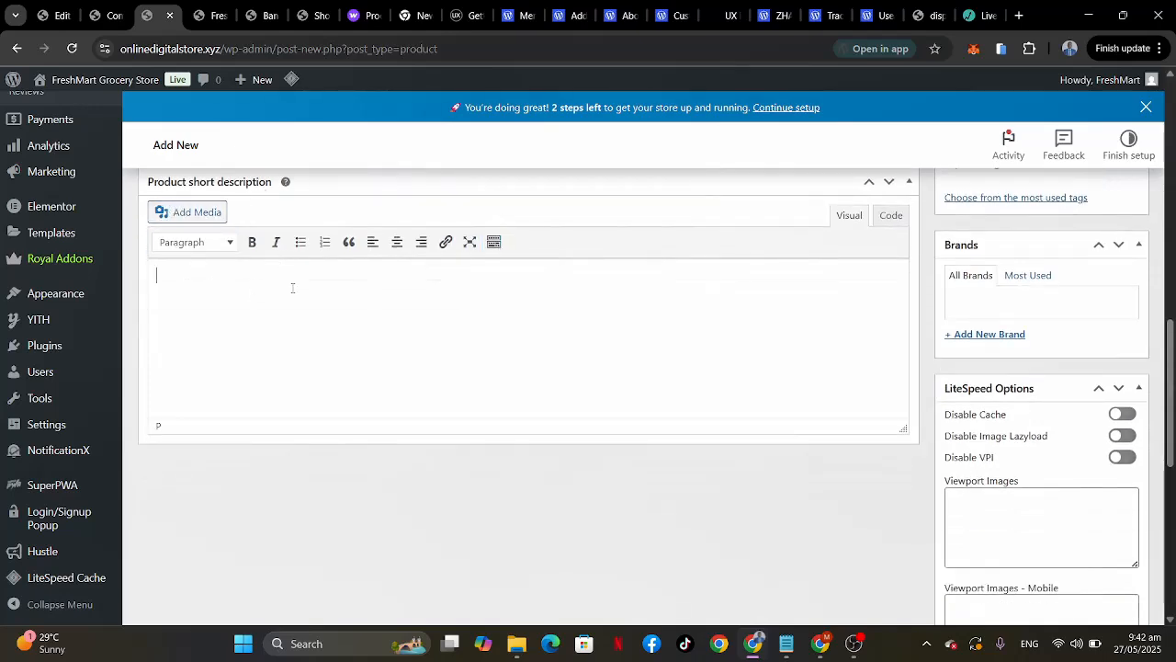
key("ctrl+v")
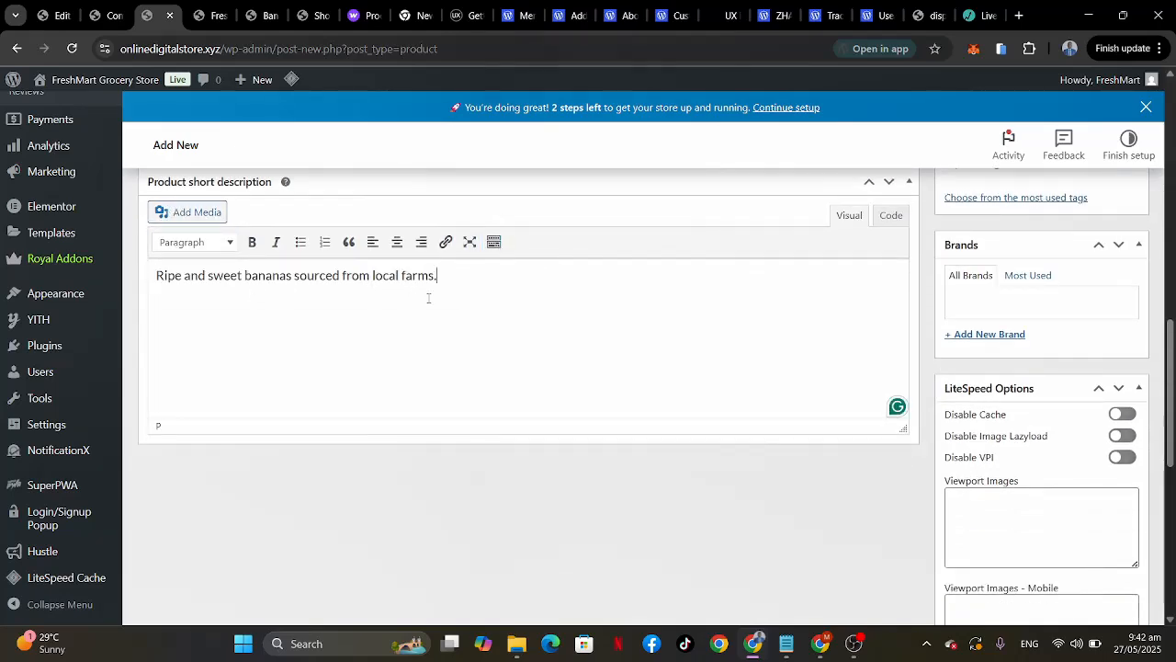
Set the product's regular price to $1.99 and its sale price to $1.50.
scroll(435, 299, "up", 4)
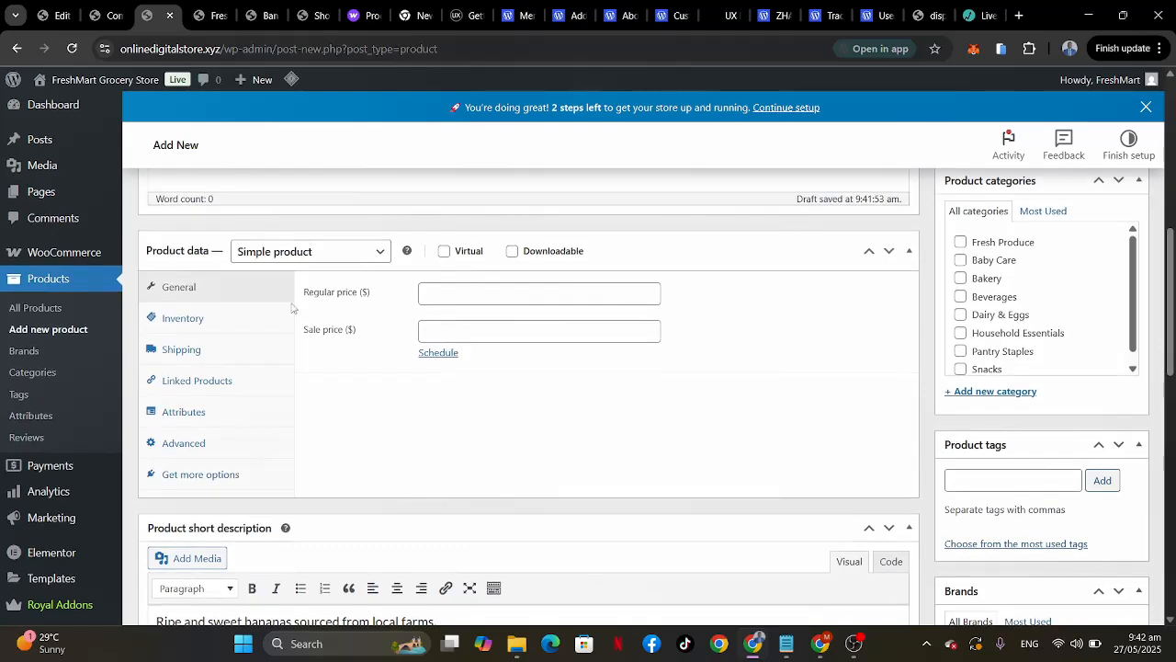
left_click(449, 295)
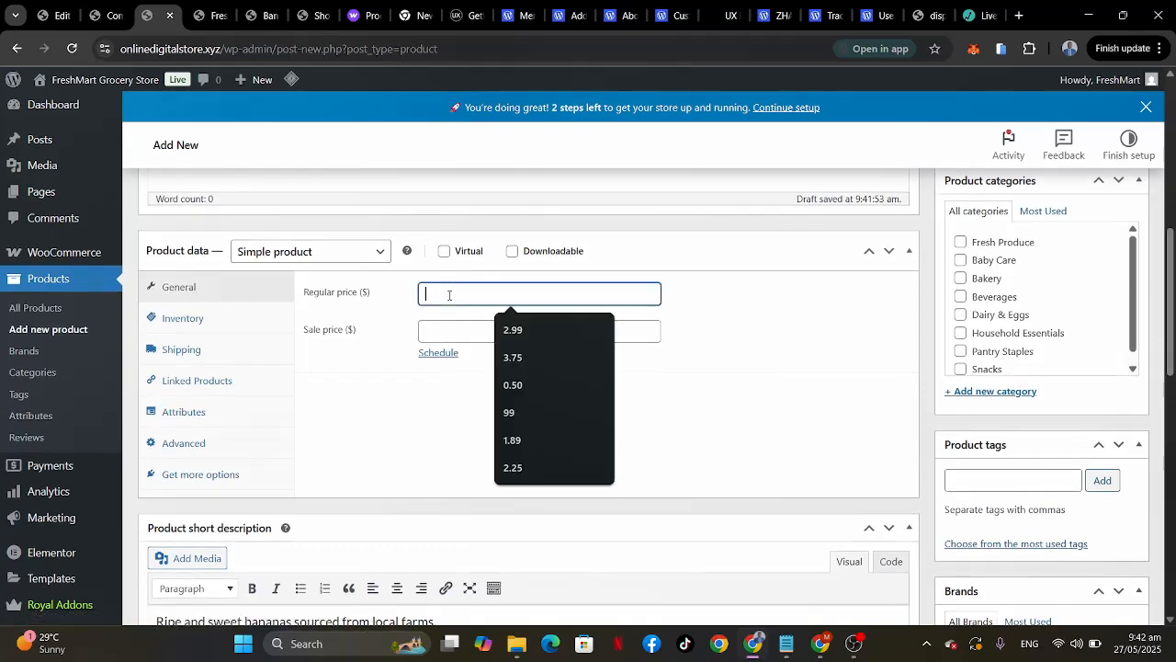
type("1.99")
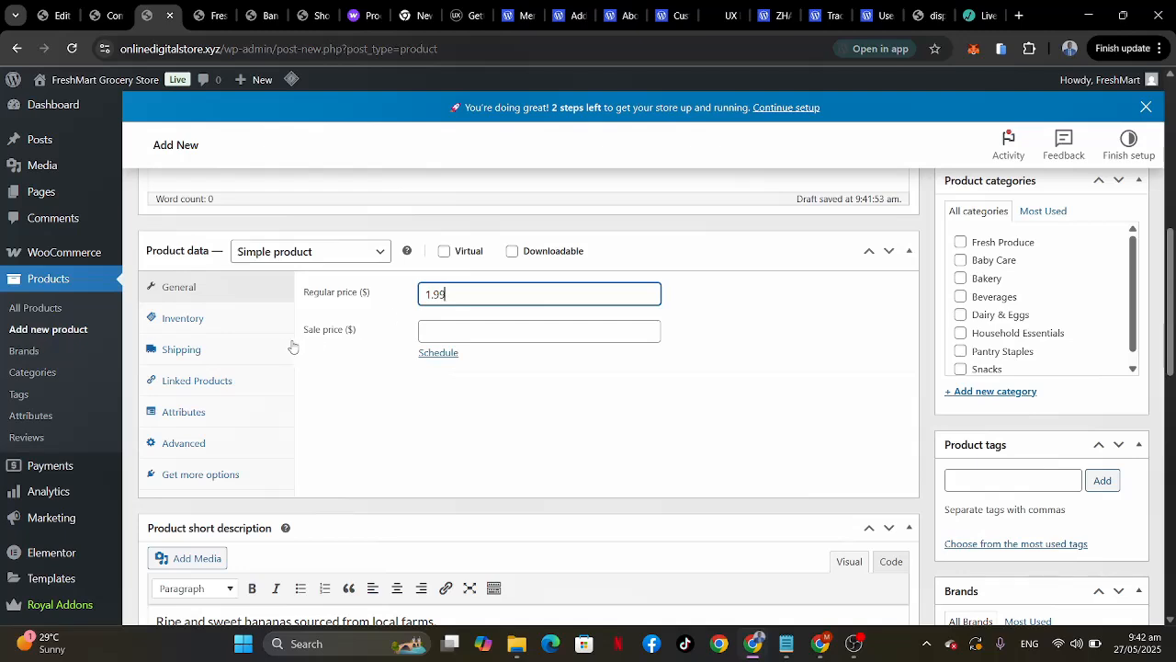
left_click(462, 338)
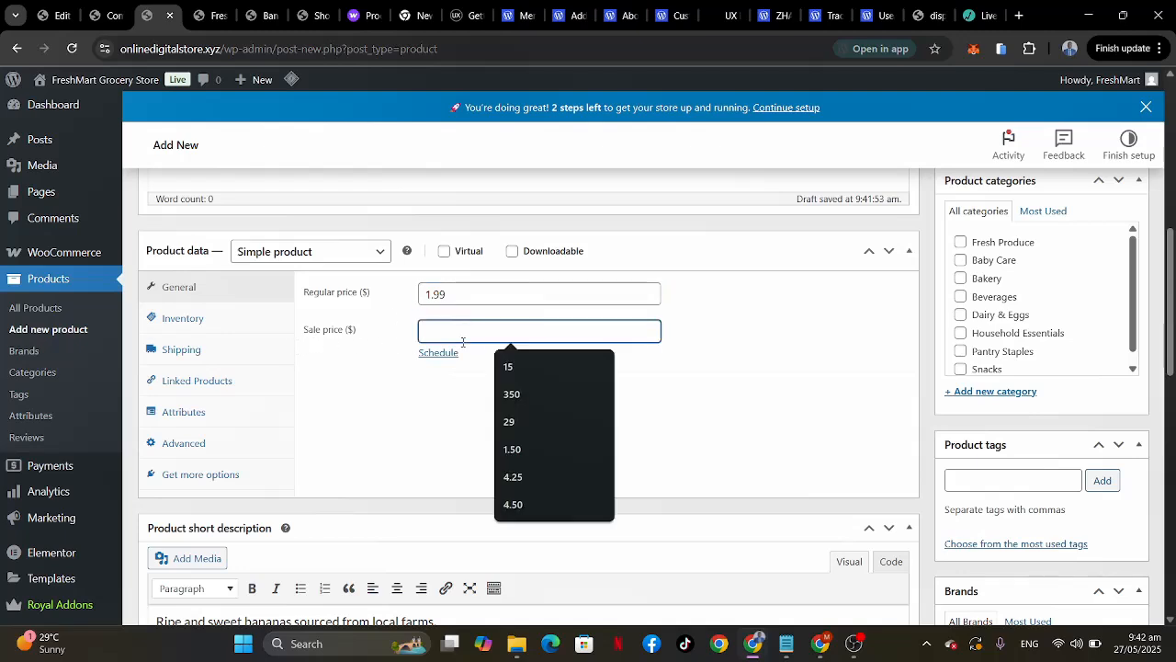
type("1")
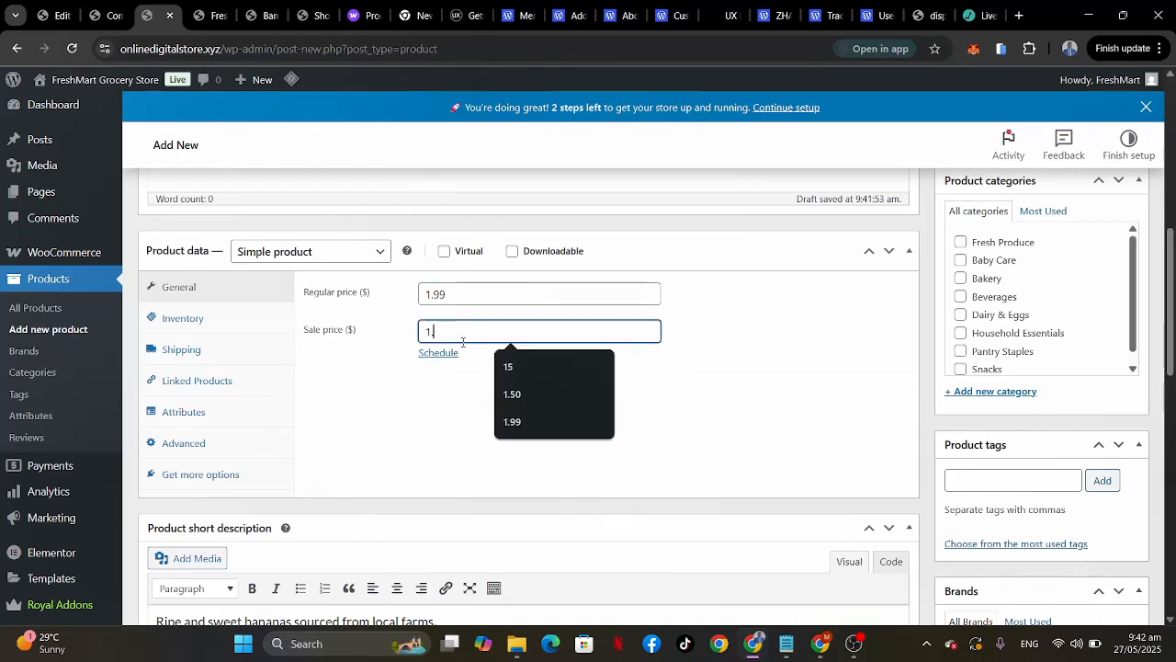
type(".50")
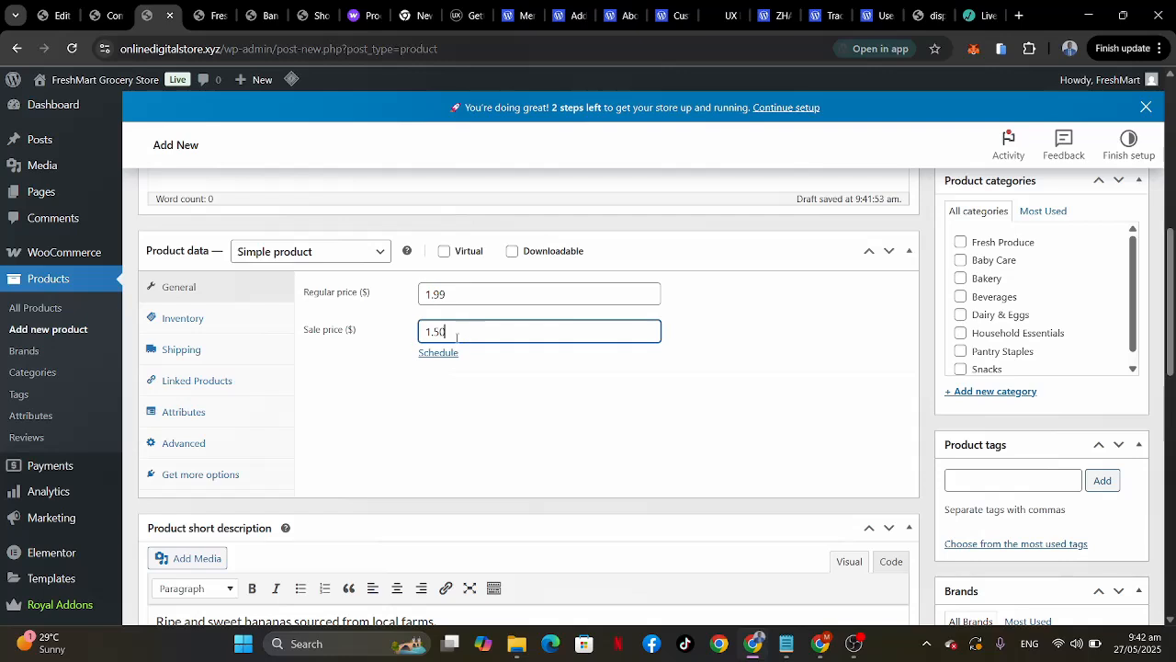
Turn on stock quantity tracking for the product and set the quantity to 250, matching the reference shop.
left_click(171, 326)
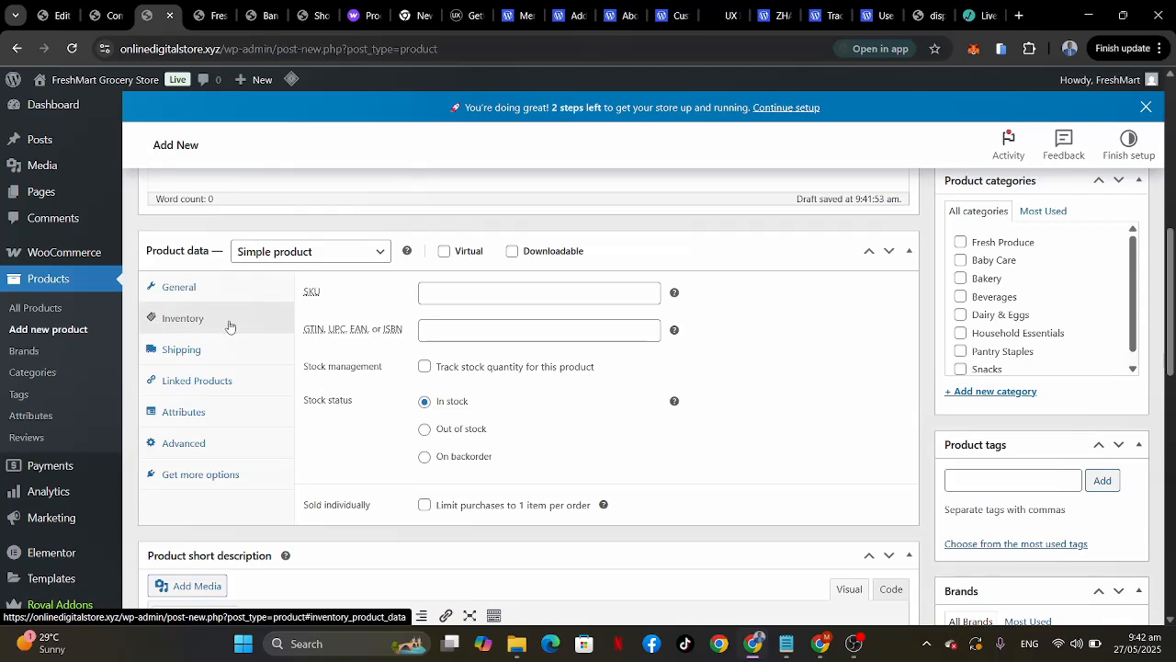
left_click(426, 367)
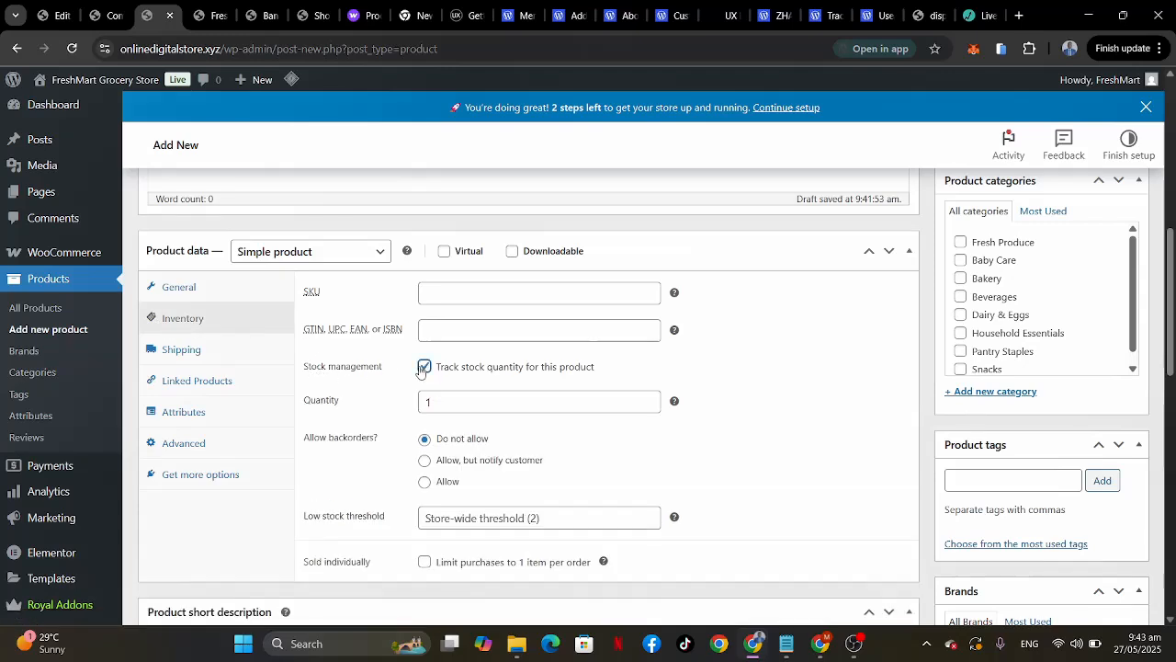
left_click(264, 15)
left_click(652, 323)
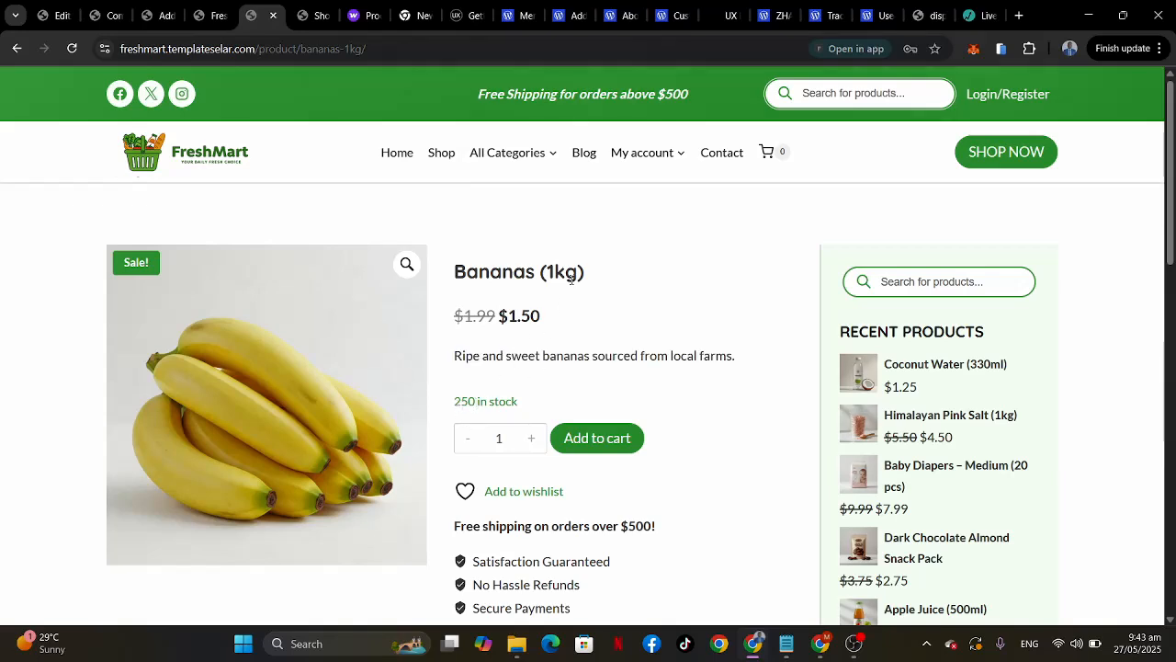
left_click(149, 18)
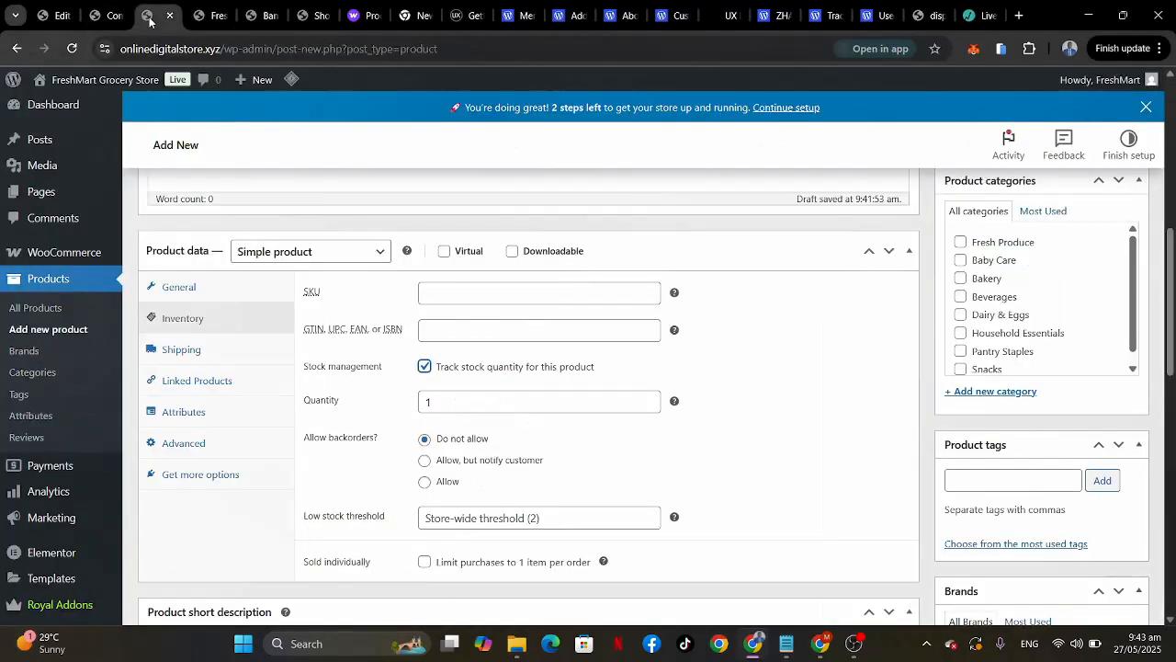
double_click(437, 404)
type("50")
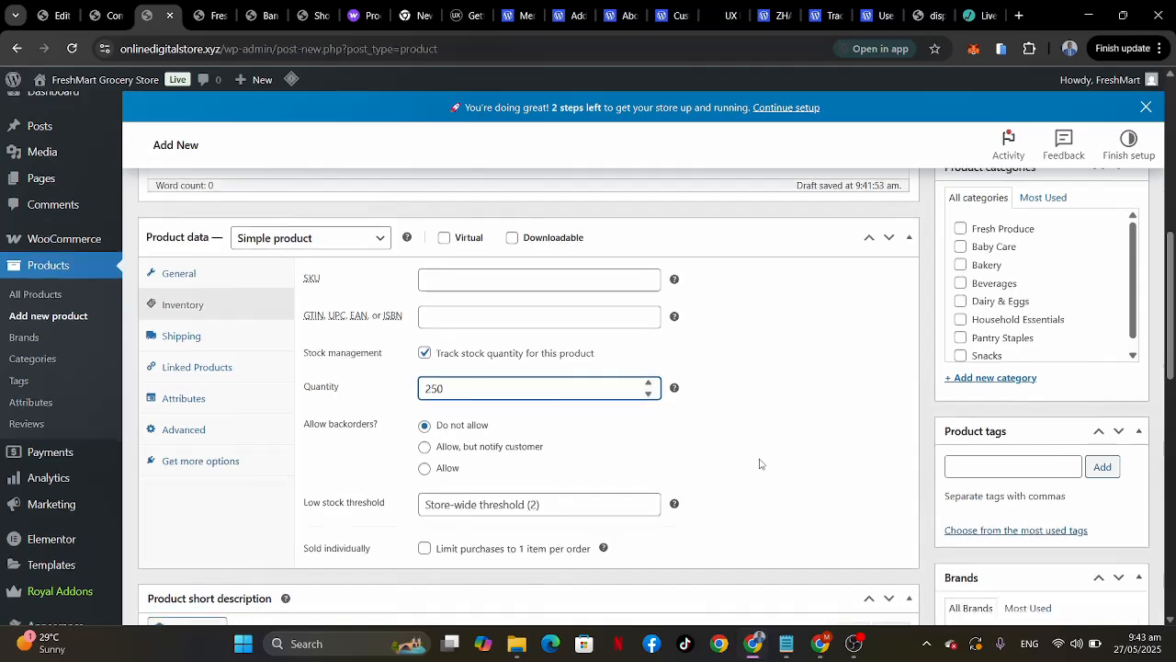
scroll(760, 464, "down", 1)
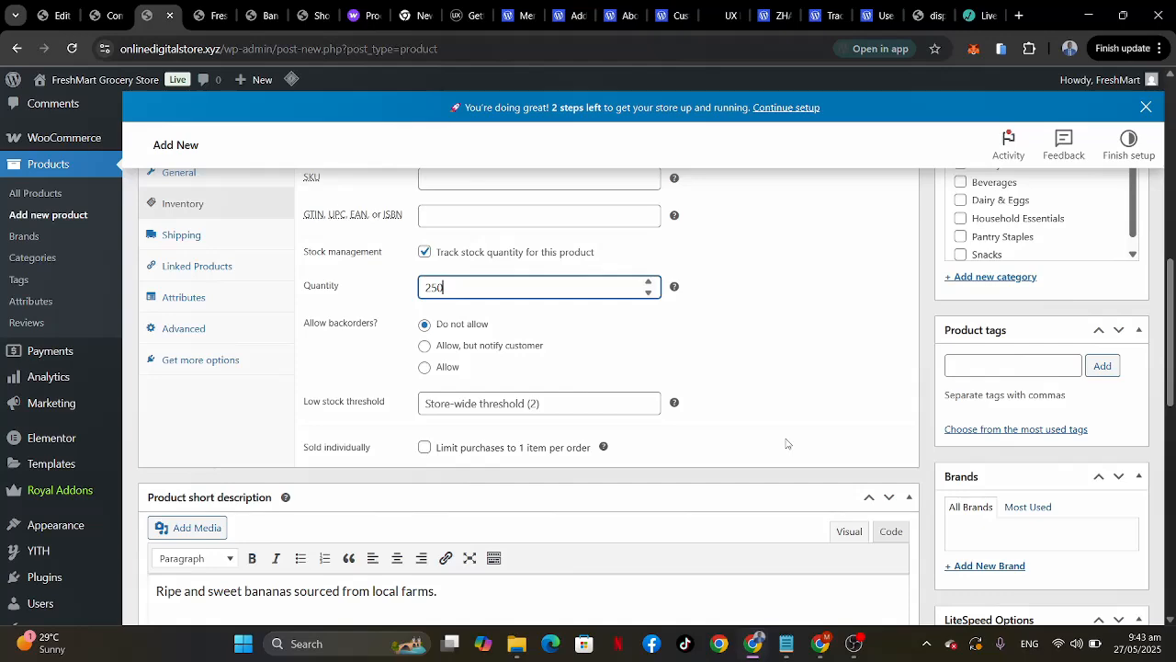
scroll(786, 443, "up", 3)
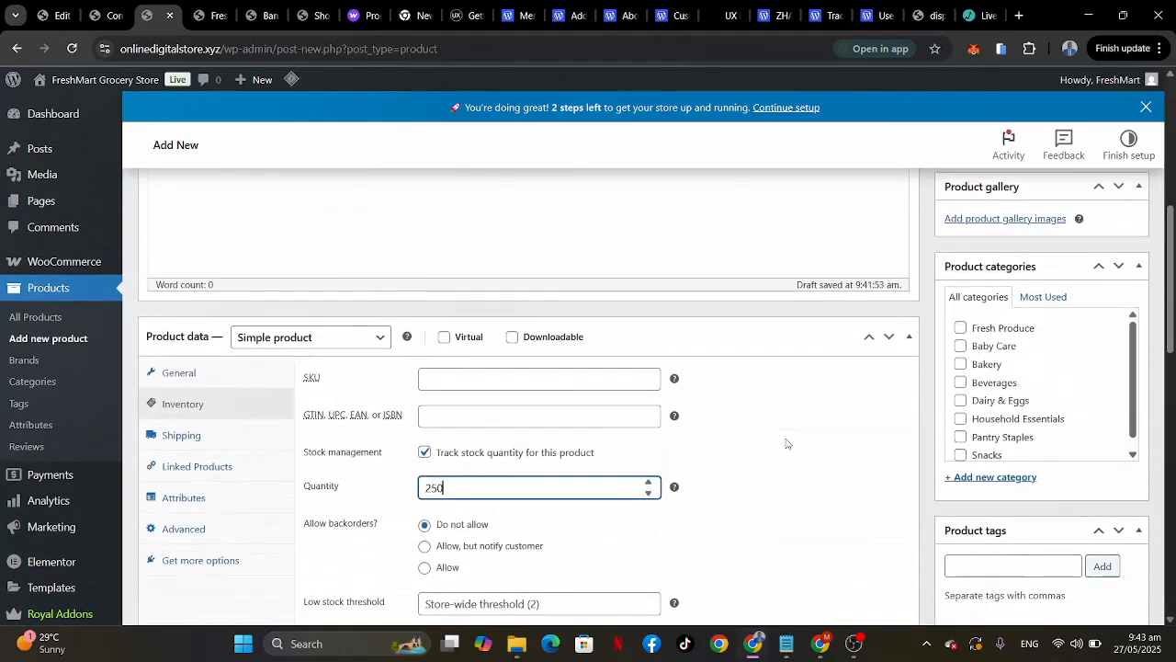
scroll(786, 444, "down", 1)
scroll(786, 444, "up", 1)
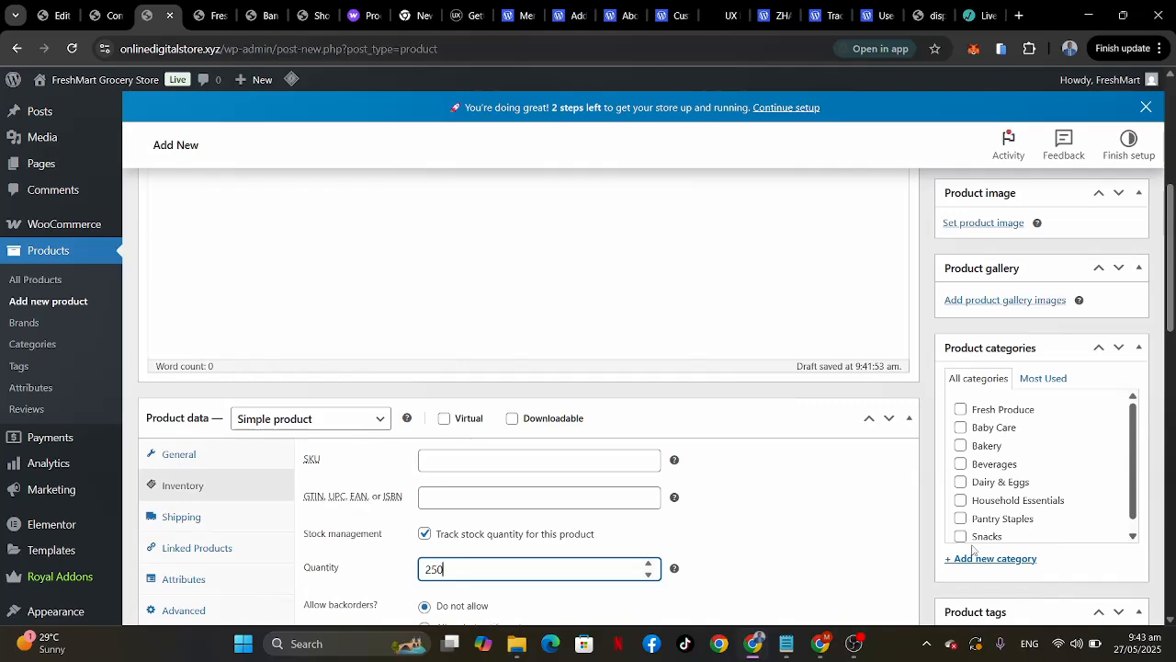
Check the bananas' category in the reference shop and assign the new product to the Fresh Produce category.
left_click(253, 15)
scroll(614, 342, "down", 3)
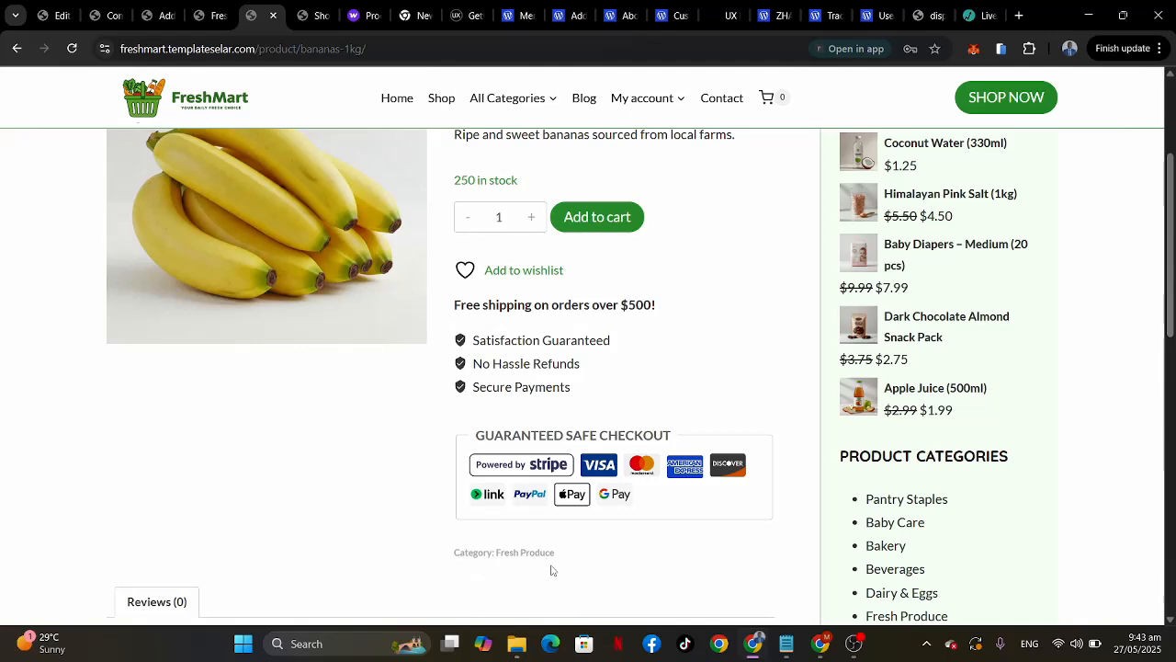
left_click(155, 17)
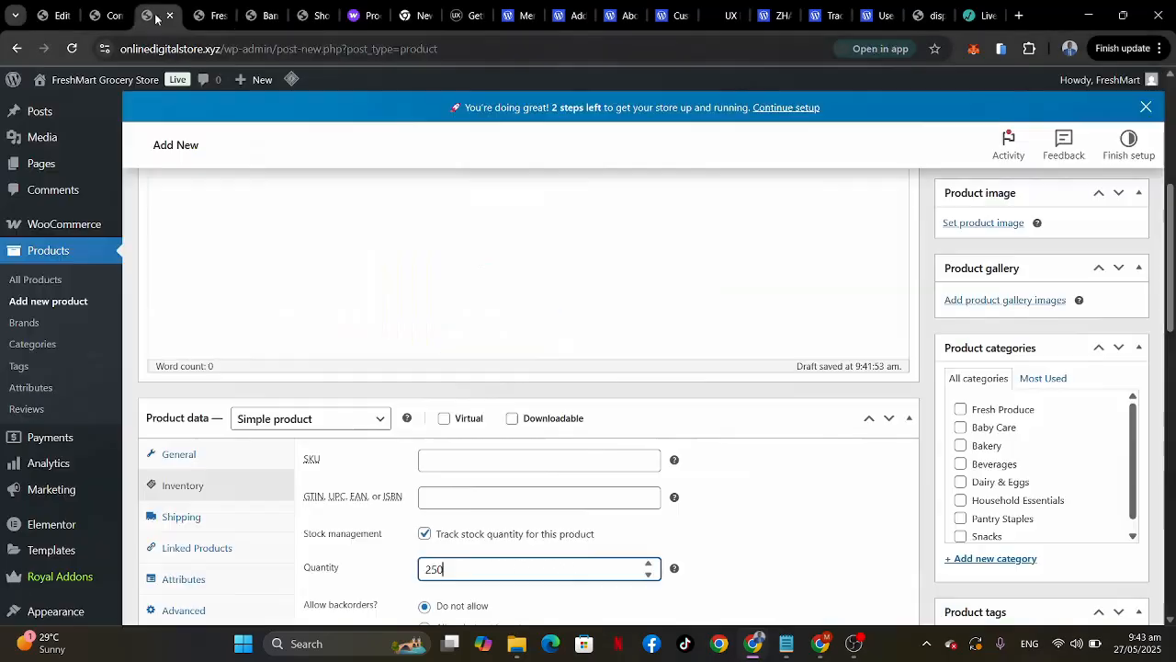
left_click(961, 411)
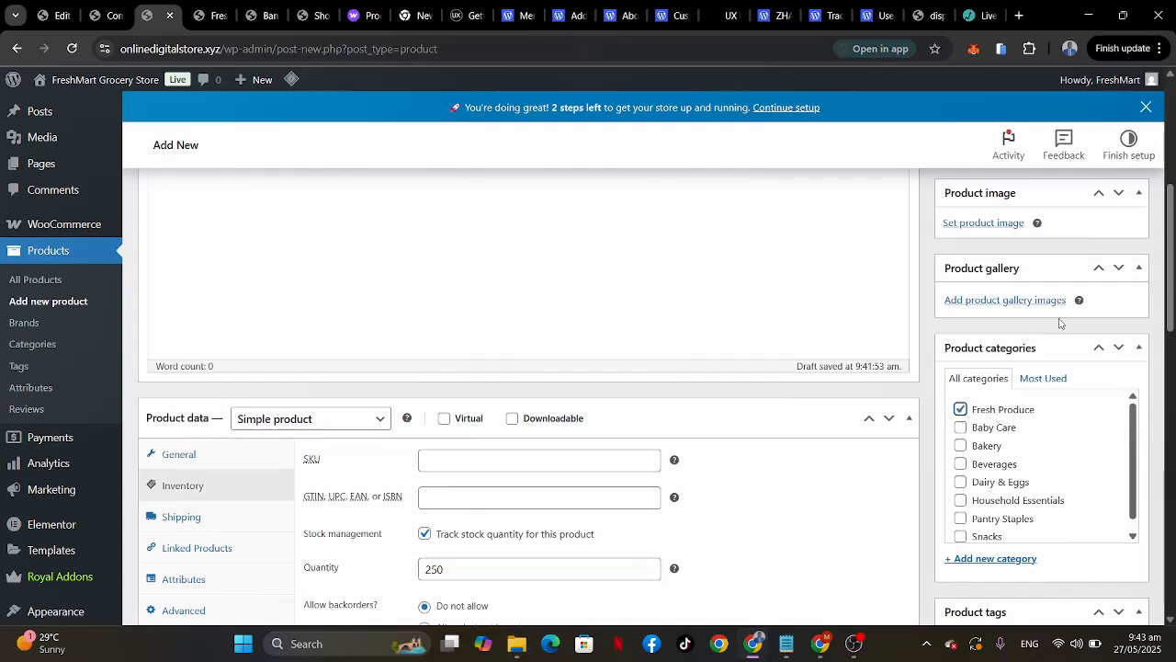
Set the Bananas-1kg.jpeg picture from the media library as the product image.
scroll(1060, 321, "up", 1)
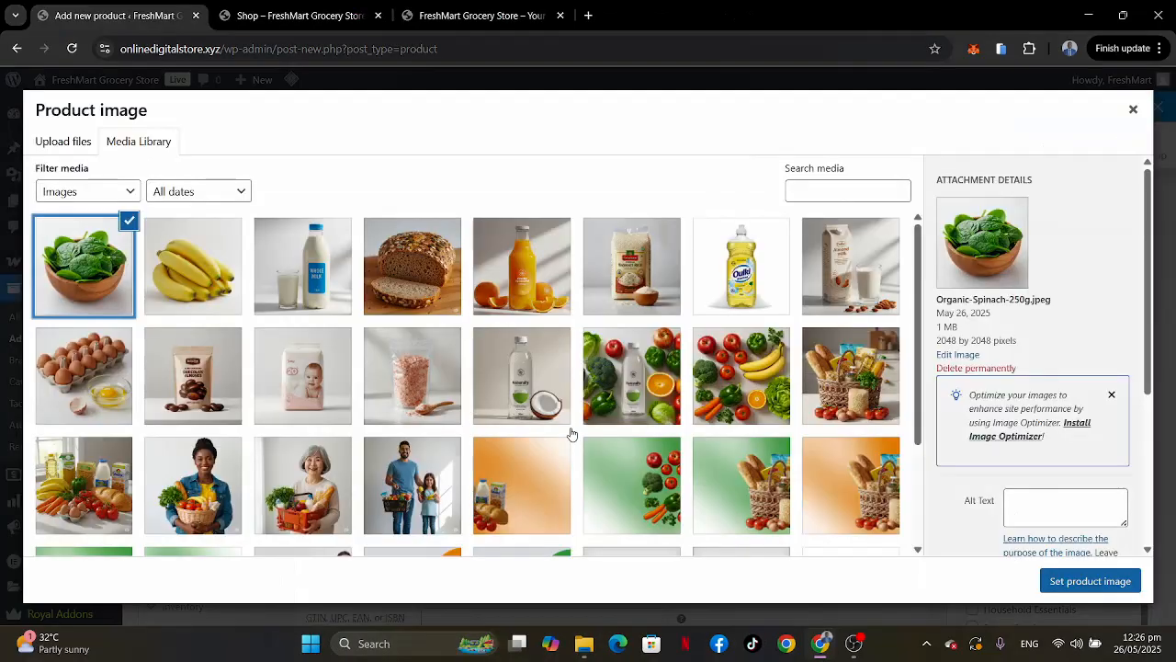
scroll(571, 432, "down", 3)
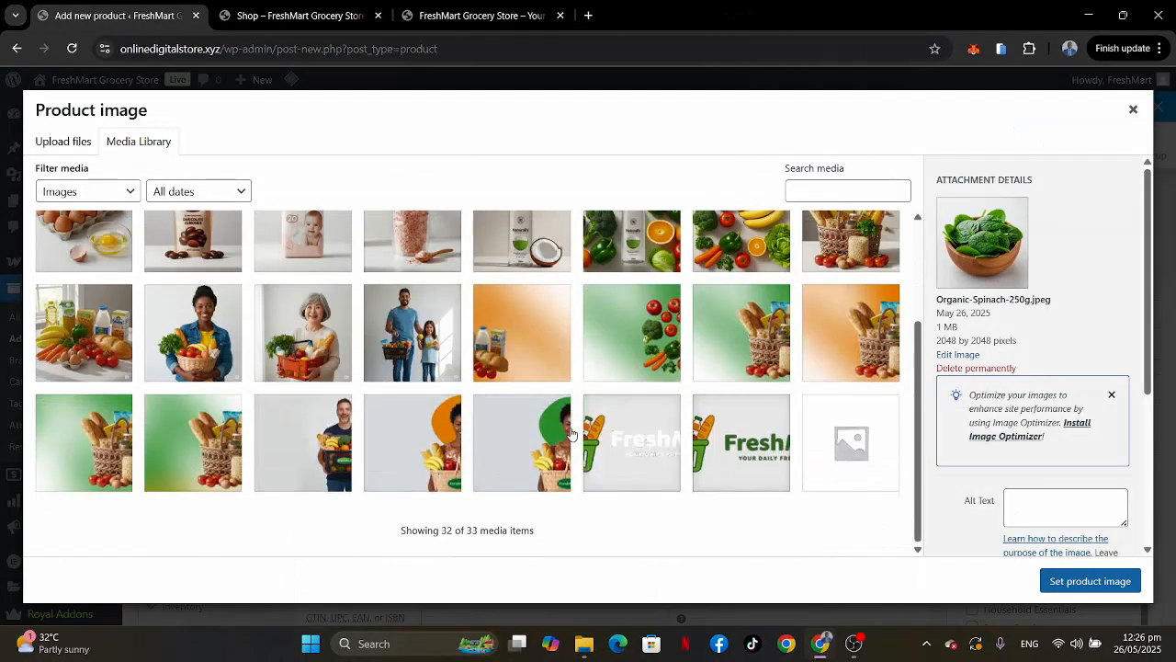
scroll(571, 432, "up", 3)
left_click(209, 282)
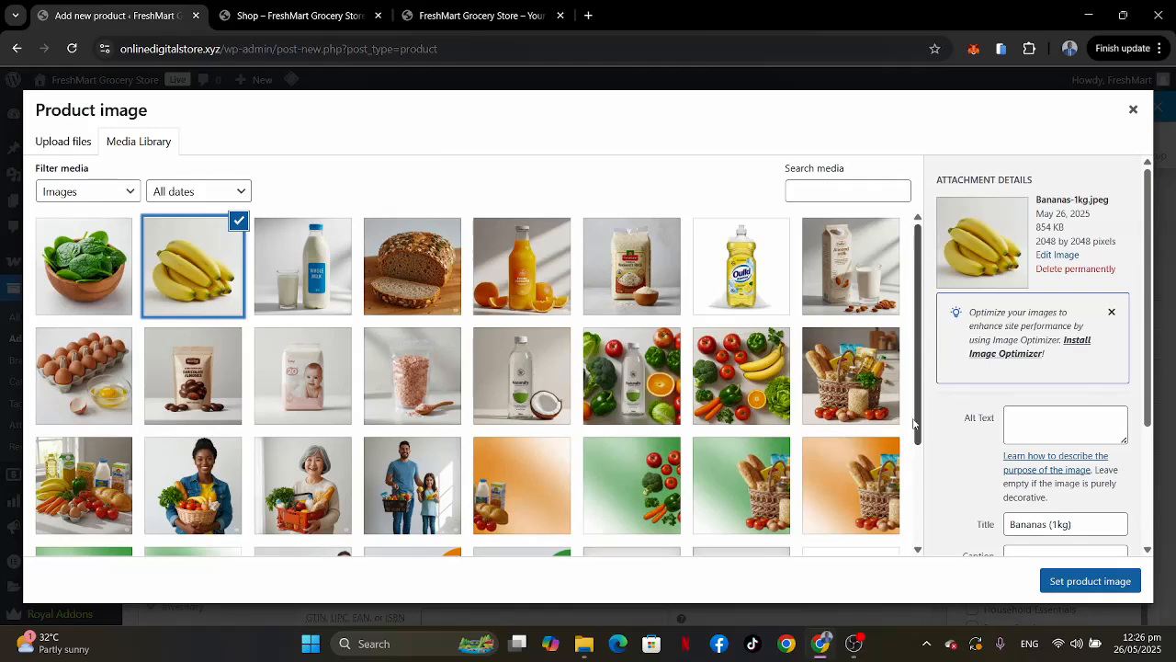
left_click(1077, 583)
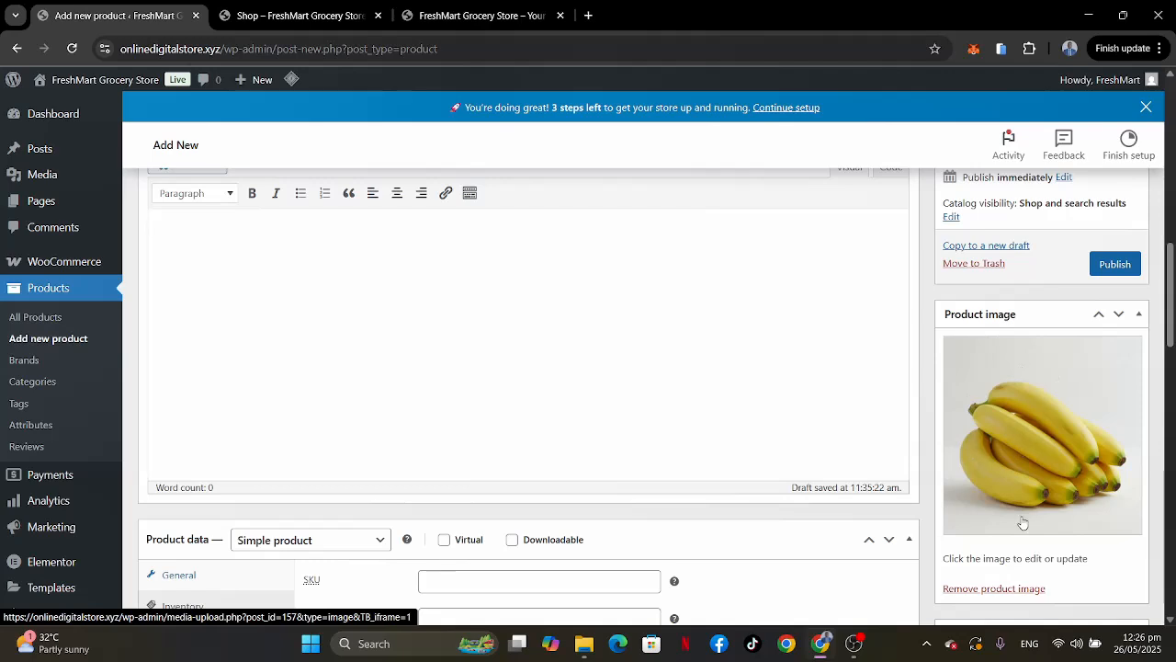
Publish the Bananas (1kg) product and reload the store's Shop page to view its listing.
left_click(1113, 264)
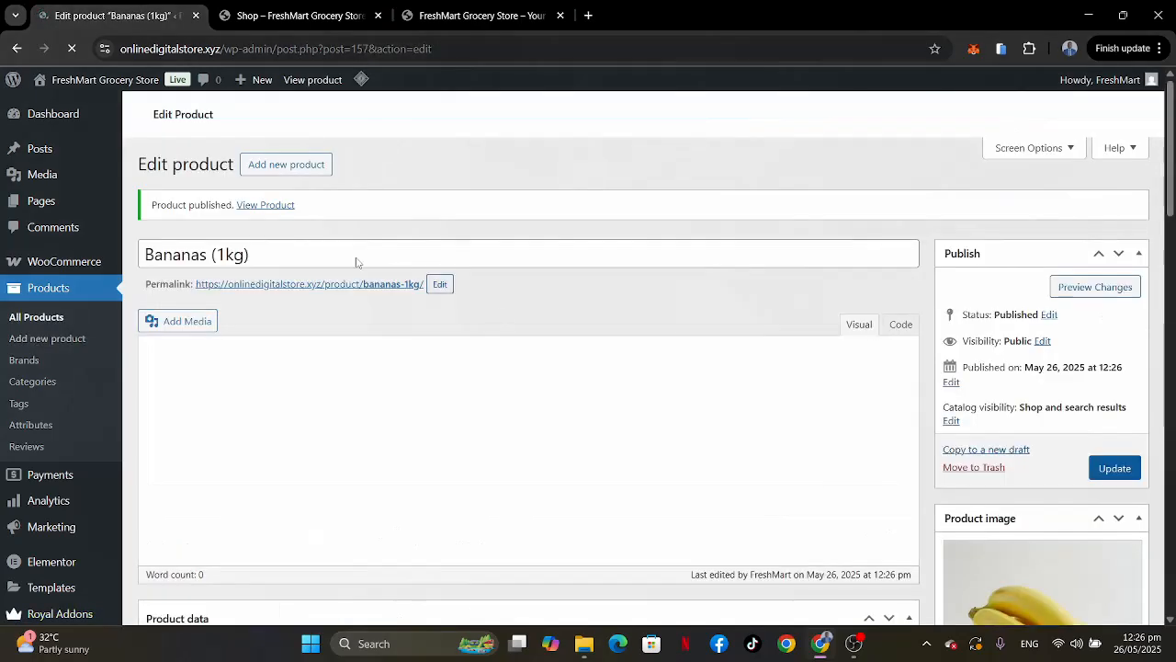
left_click(275, 15)
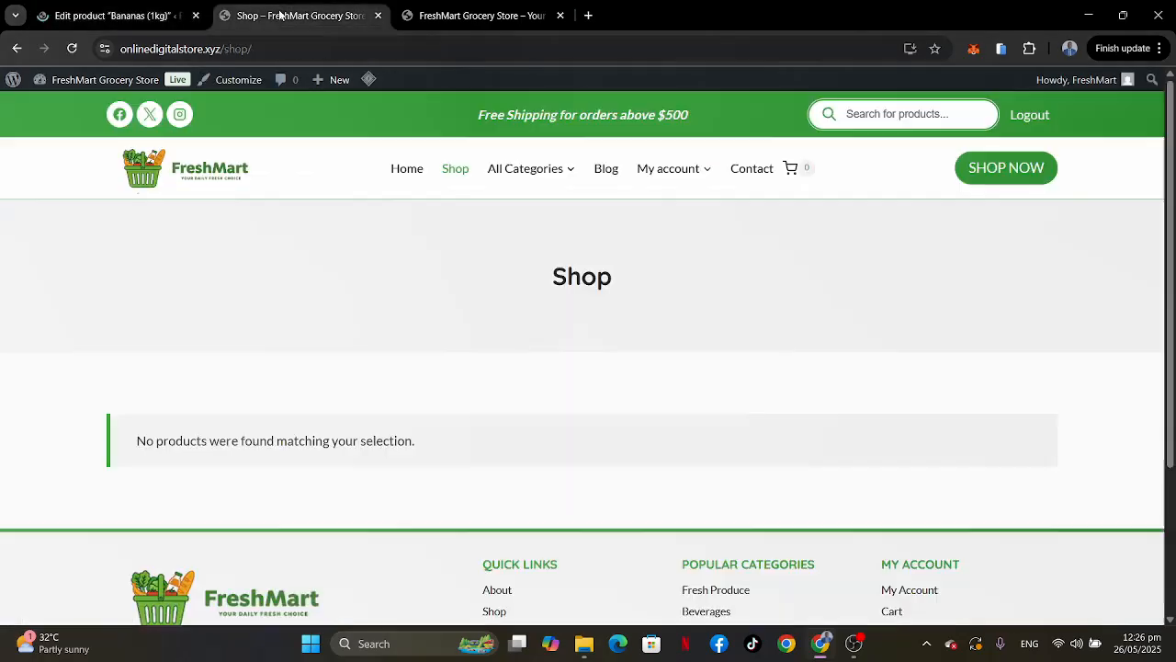
left_click(72, 48)
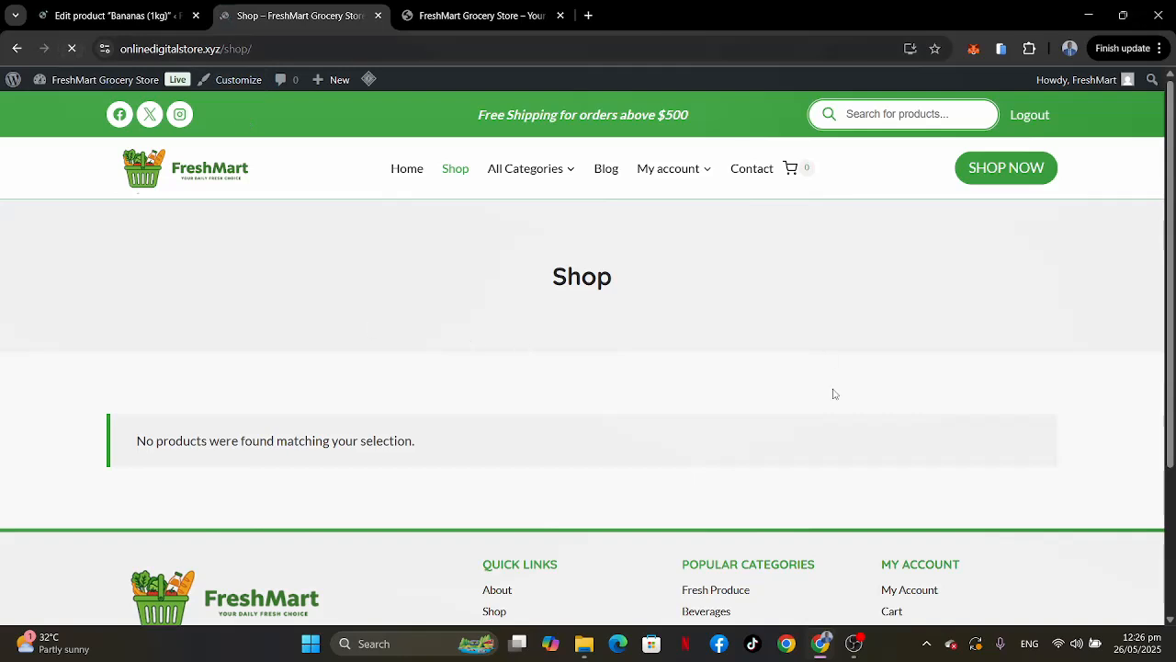
scroll(571, 472, "down", 2)
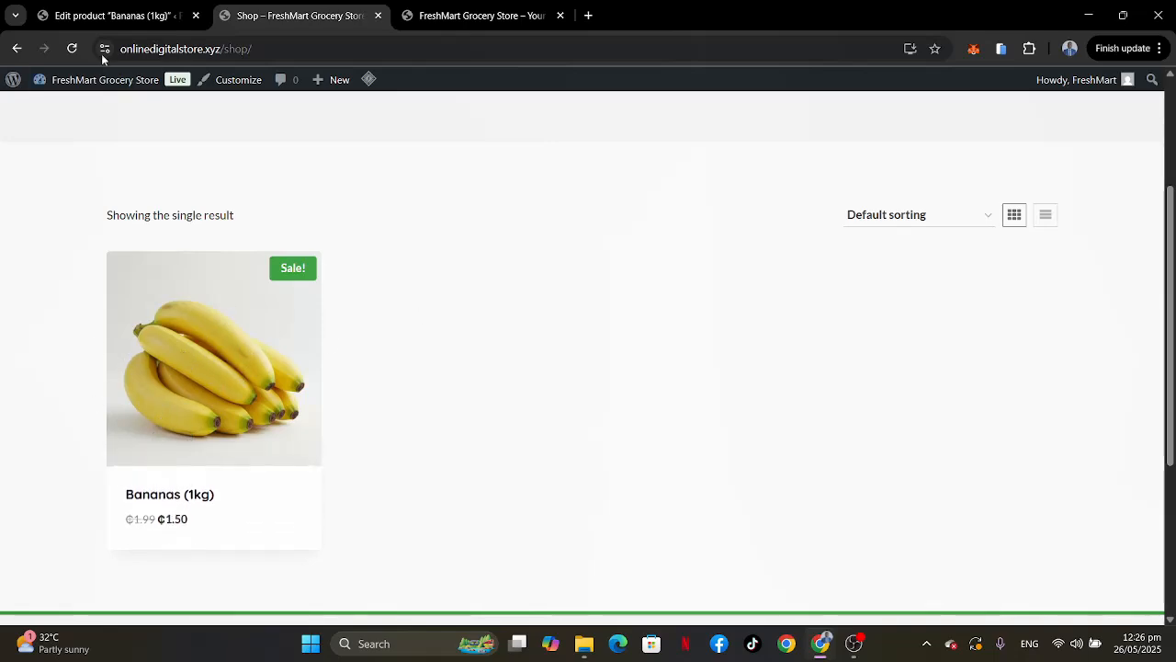
Return to the store admin and start a new blank product.
left_click(106, 16)
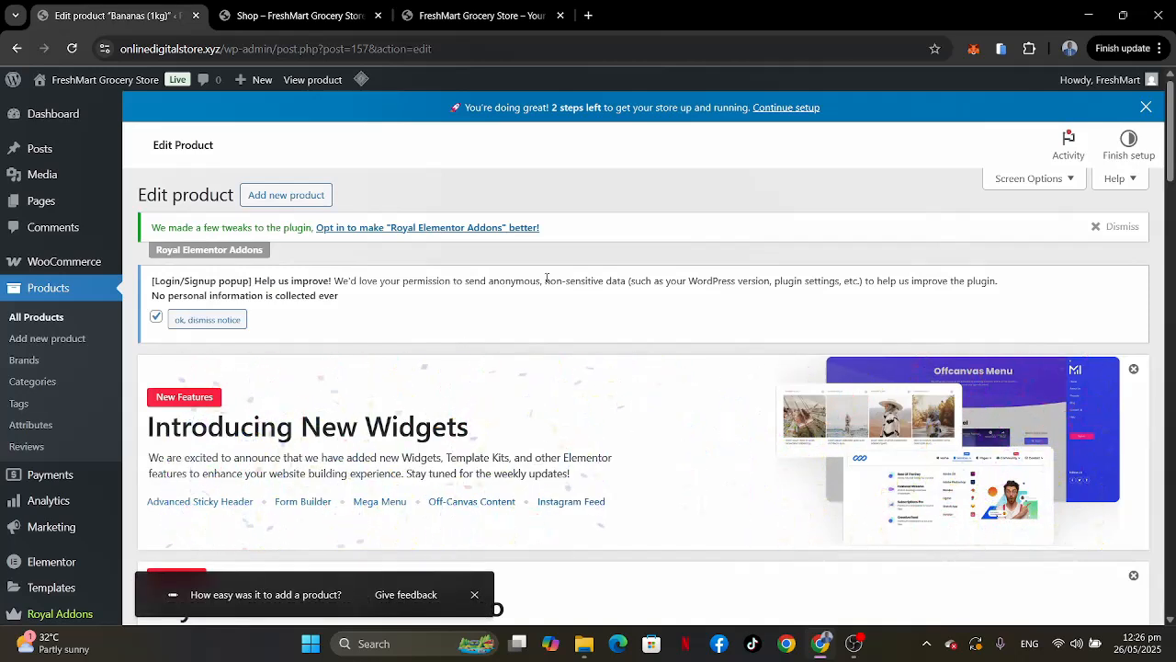
left_click(42, 345)
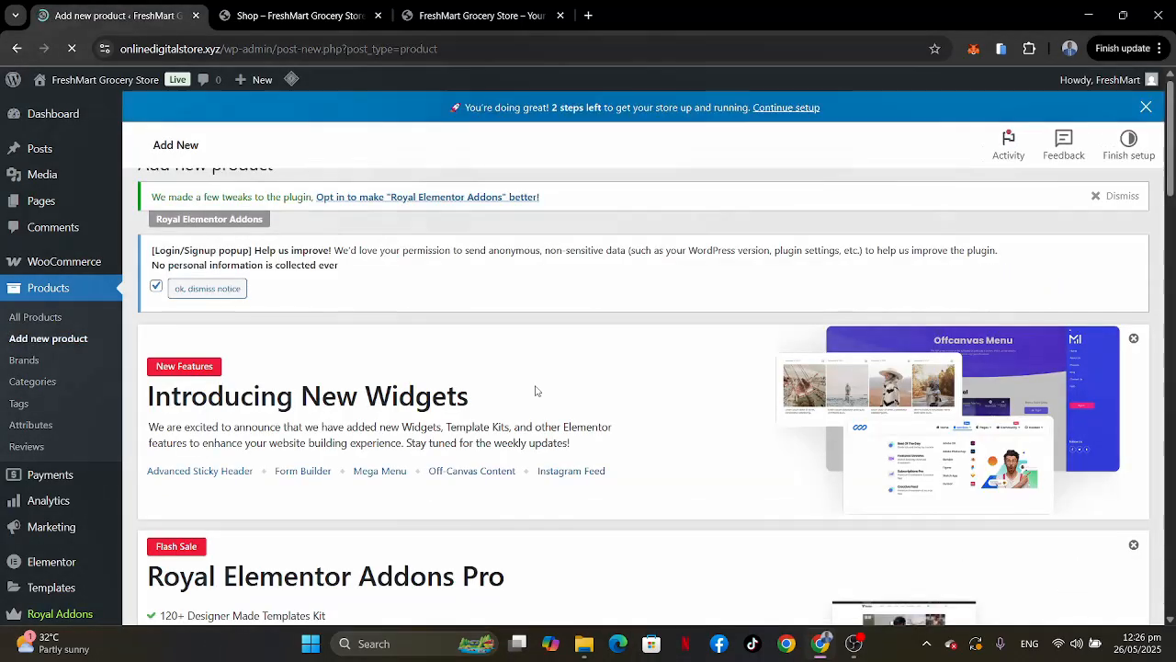
scroll(536, 390, "down", 7)
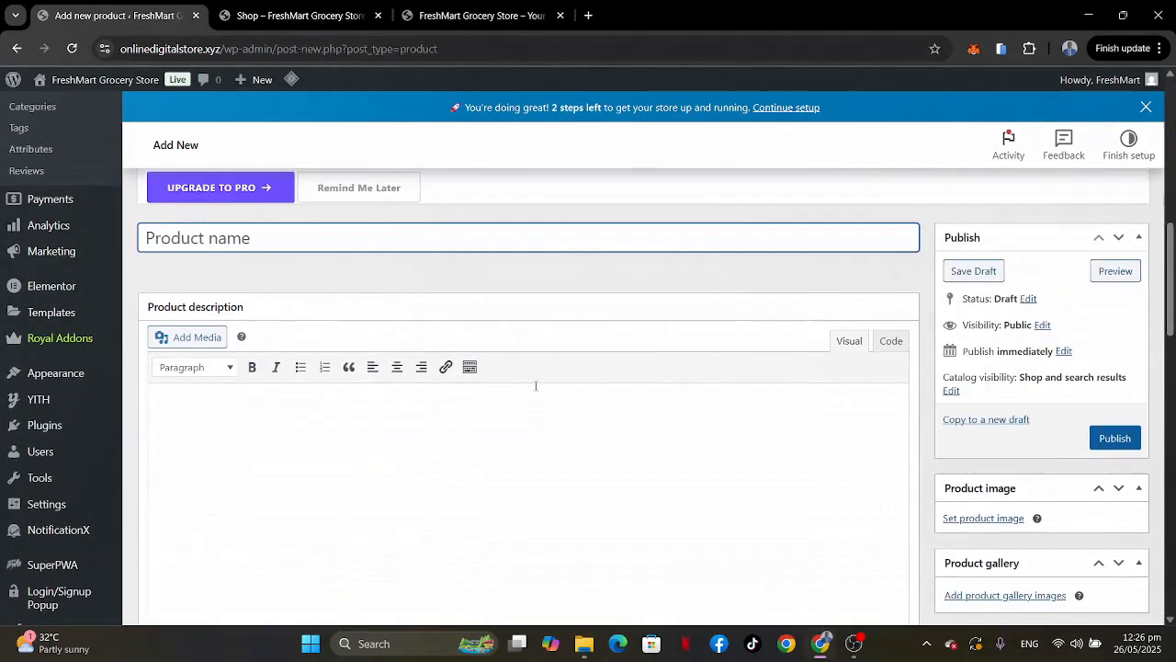
Copy the title "Free-Range Eggs (12 pcs)" from the reference shop's product page and paste it as the new product's name.
left_click(480, 15)
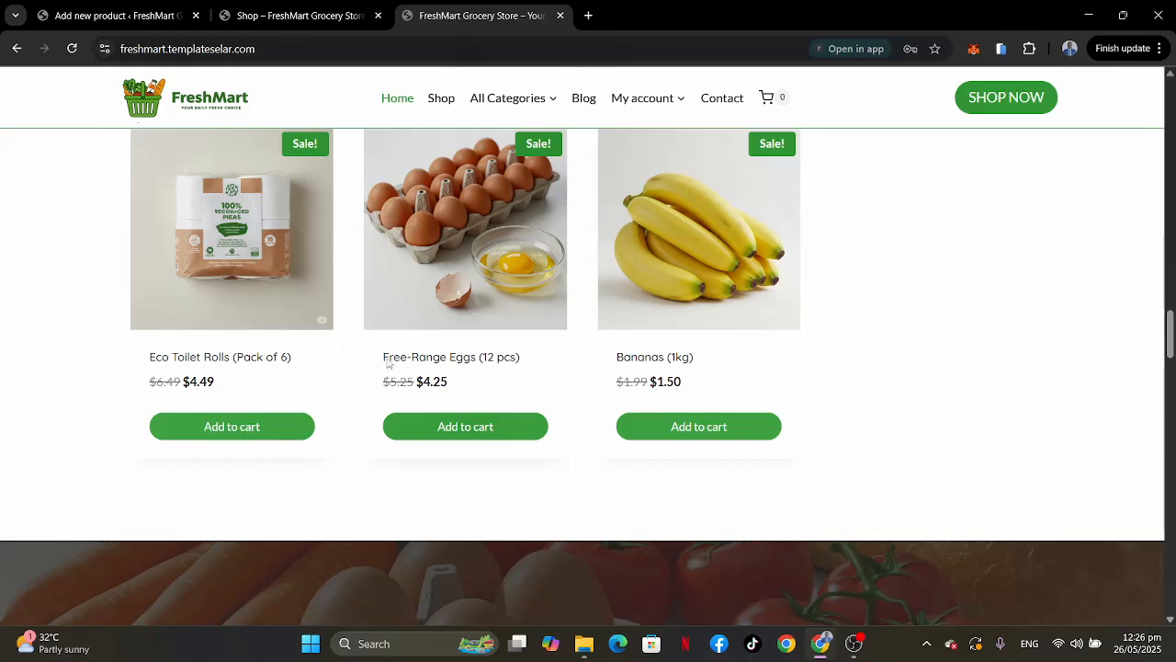
left_click(440, 365)
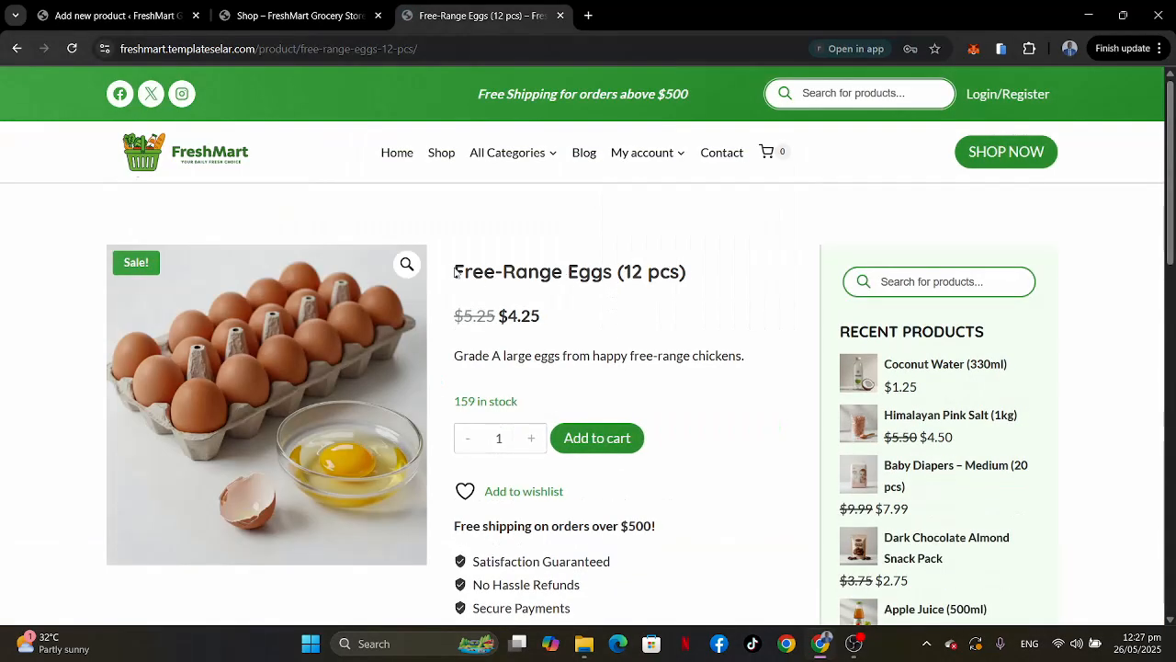
left_click_drag(456, 272, 717, 283)
key("ctrl+c")
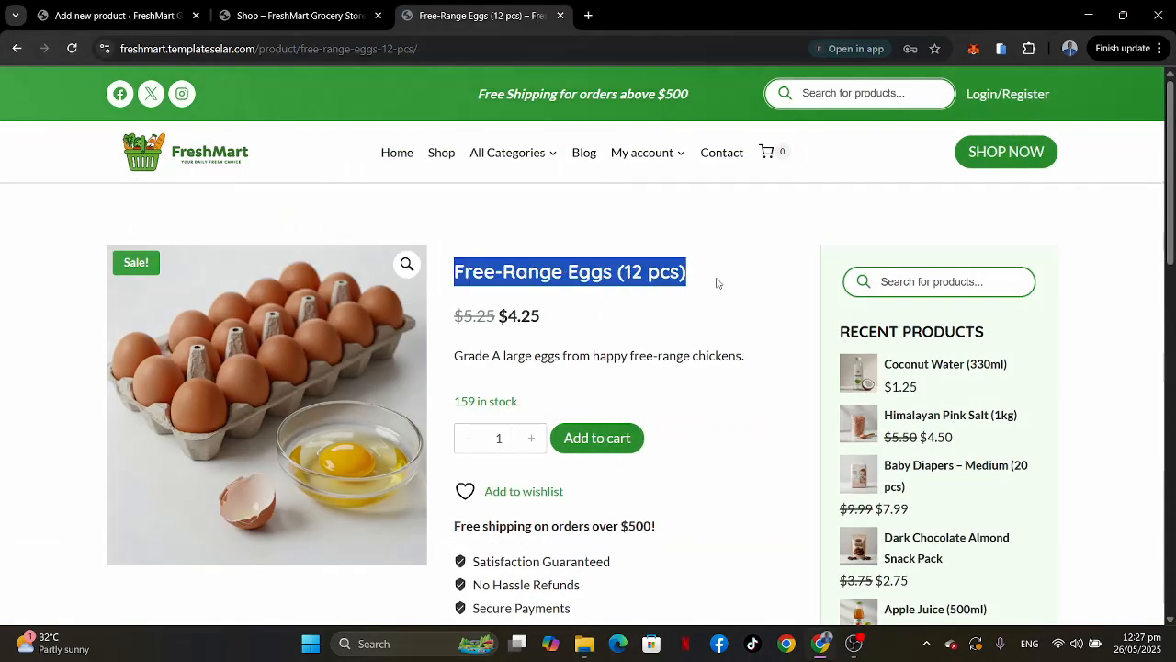
left_click(117, 16)
key("ctrl+v")
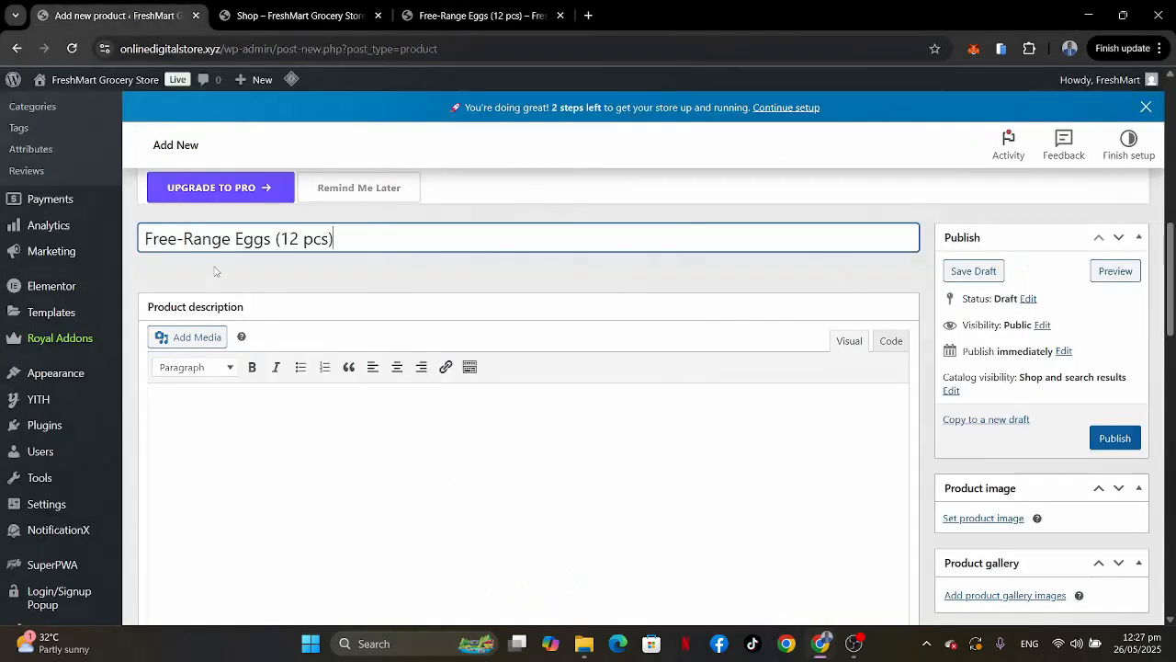
Set the Free-Range-Eggs-12-pcs.jpeg picture from the media library as the product image.
left_click(975, 520)
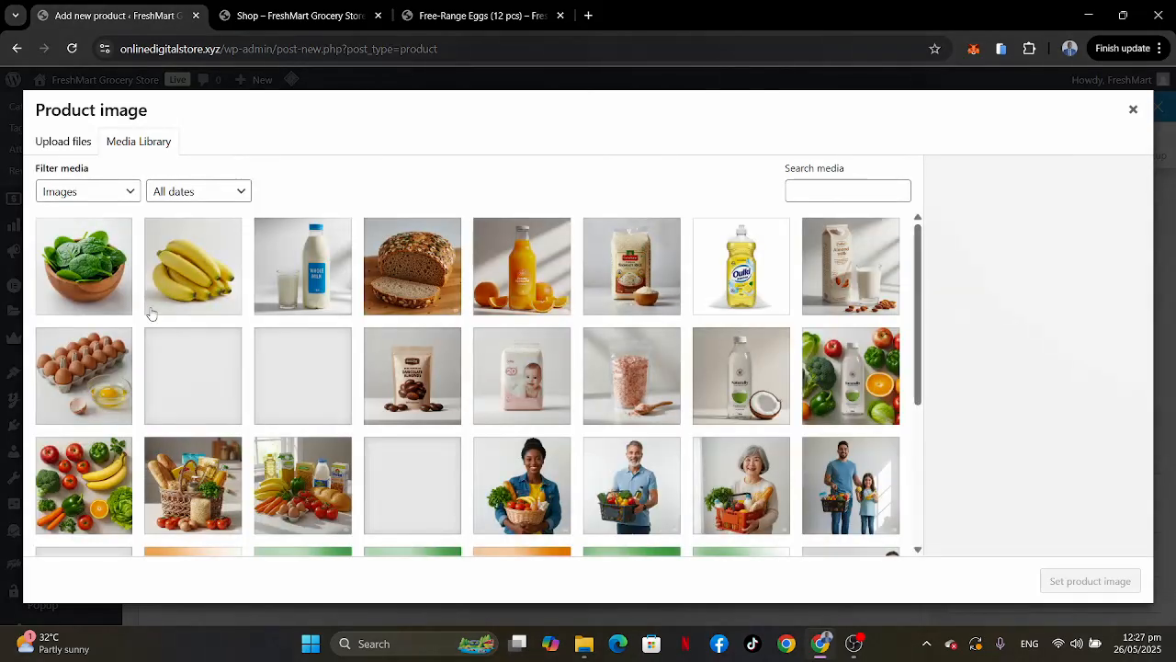
left_click(83, 375)
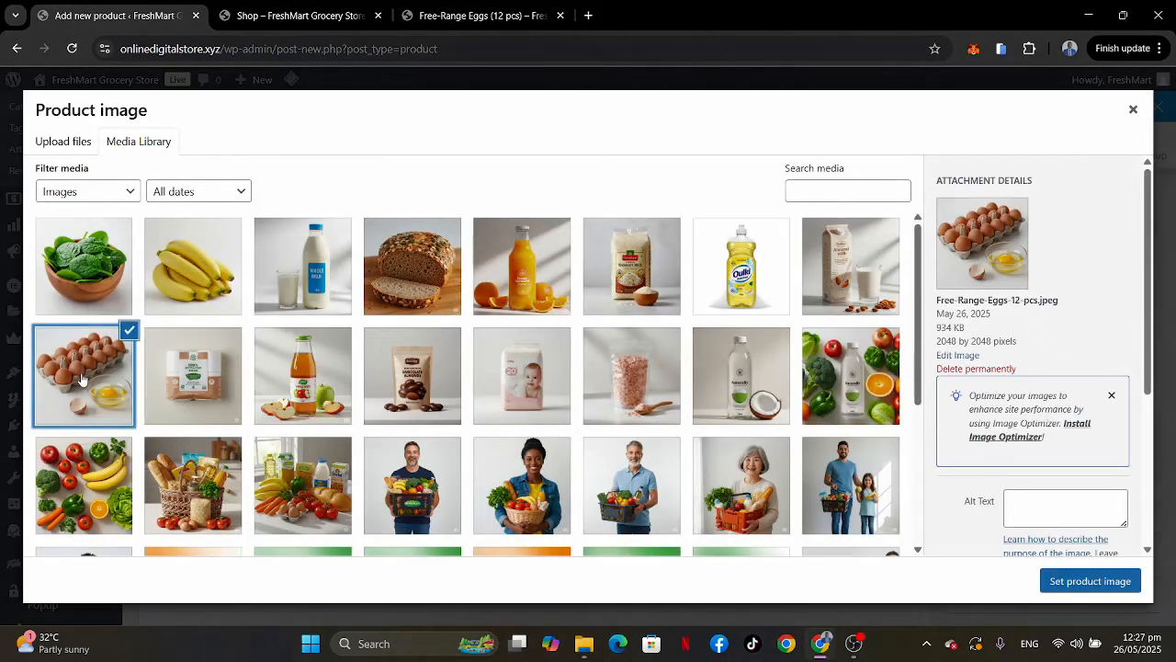
left_click(1086, 581)
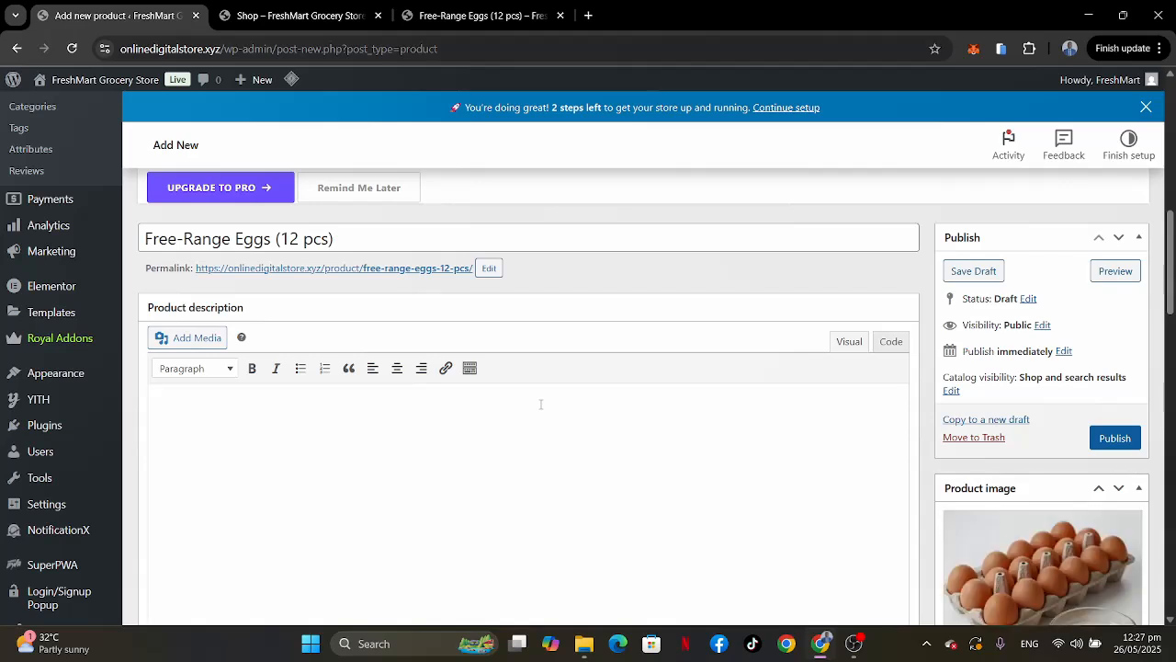
Copy "Grade A large eggs from happy free-range chickens." from the reference shop into the product's short description.
left_click(463, 14)
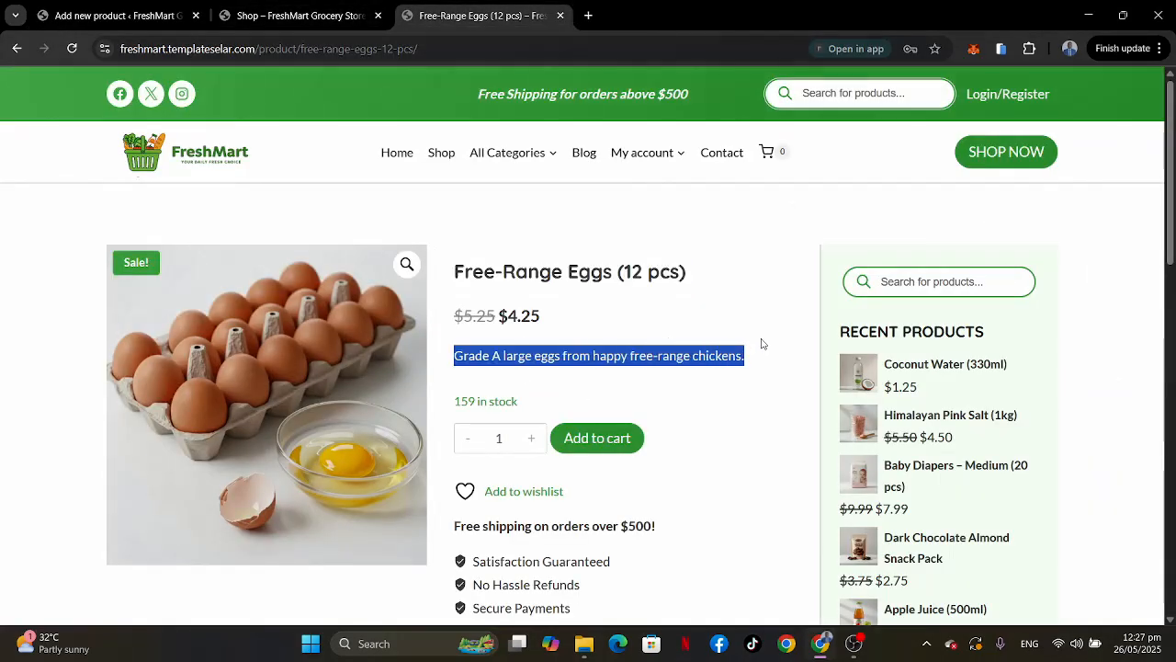
left_click(74, 14)
scroll(607, 444, "down", 5)
scroll(608, 444, "down", 3)
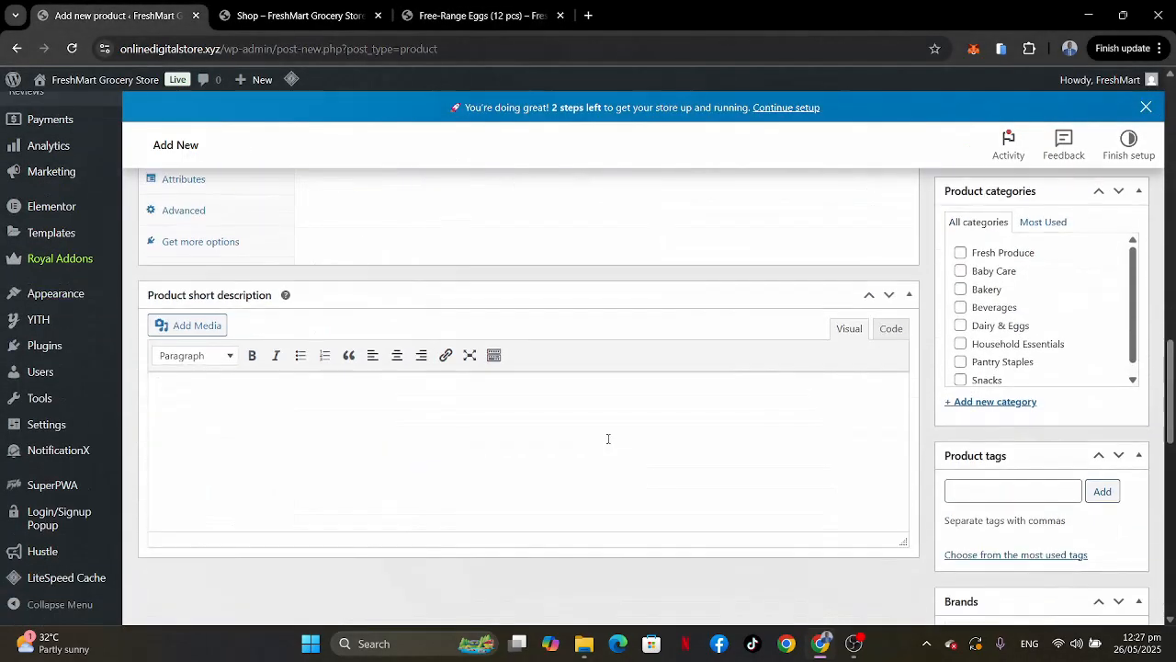
type("Grade A large eggs from happy free range chickens.")
Check the eggs' prices in the reference shop, and set the regular price to 5.25 and the sale price to 4.25.
scroll(607, 439, "up", 3)
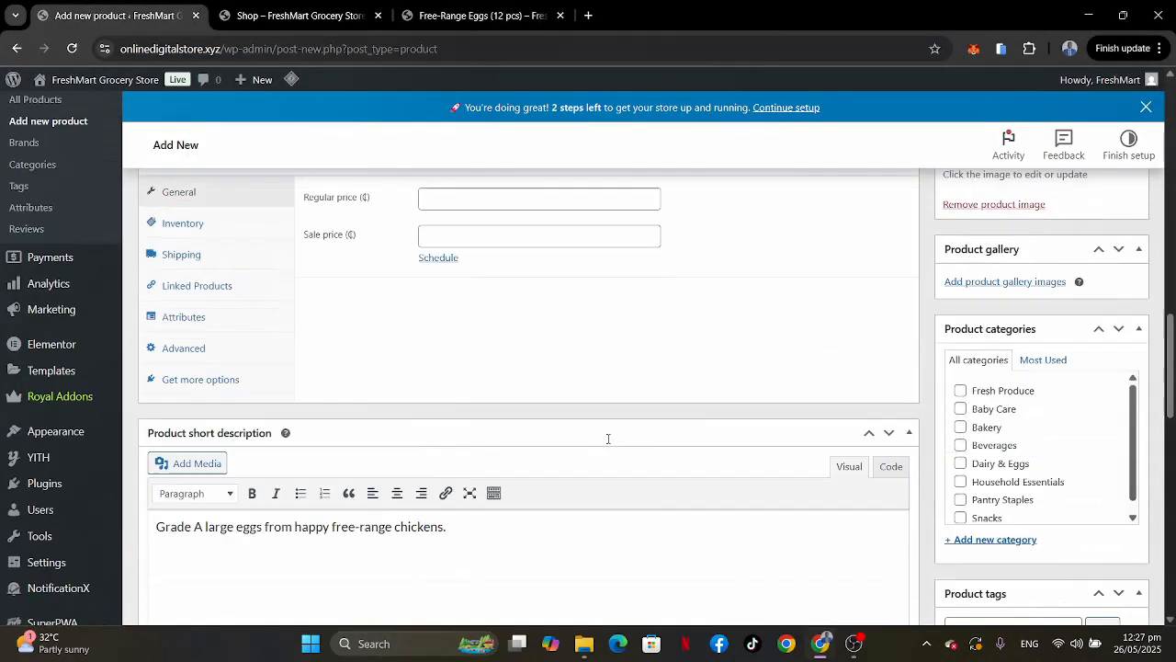
left_click(432, 9)
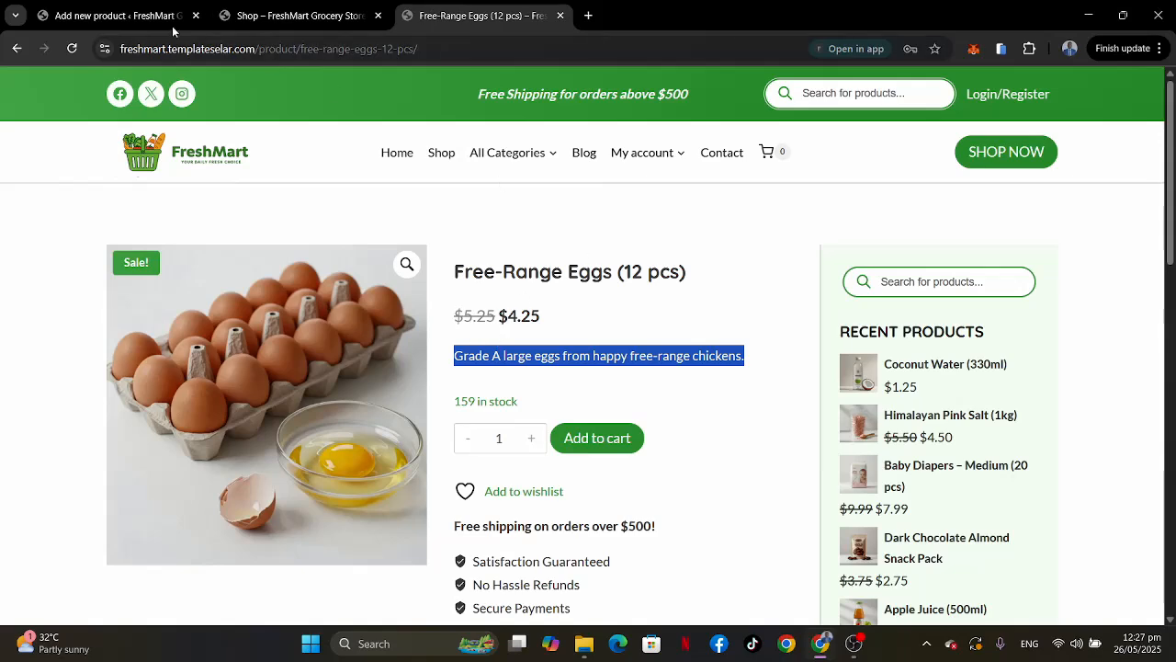
left_click(118, 12)
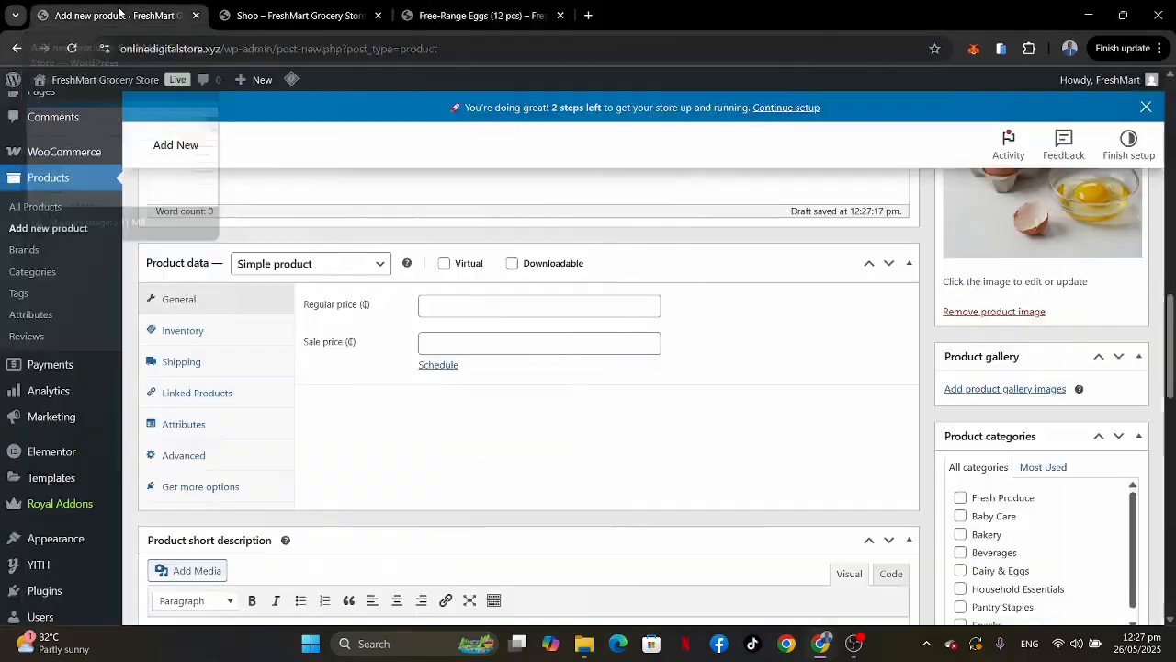
left_click(427, 307)
type("1.25")
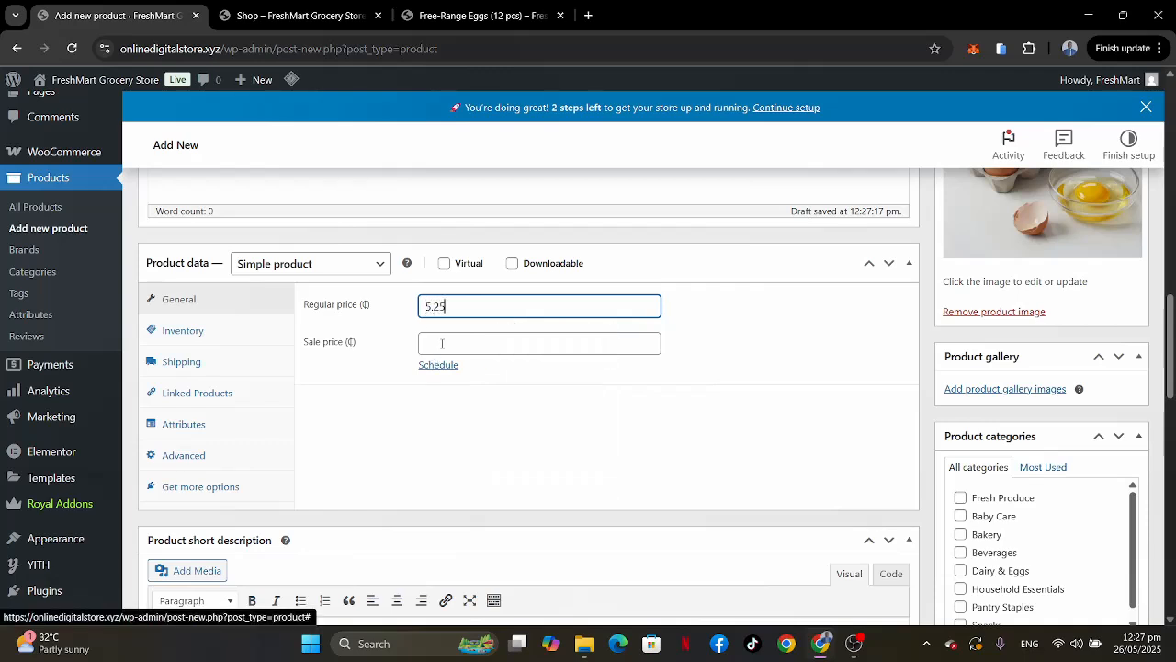
left_click(441, 344)
type("4.25")
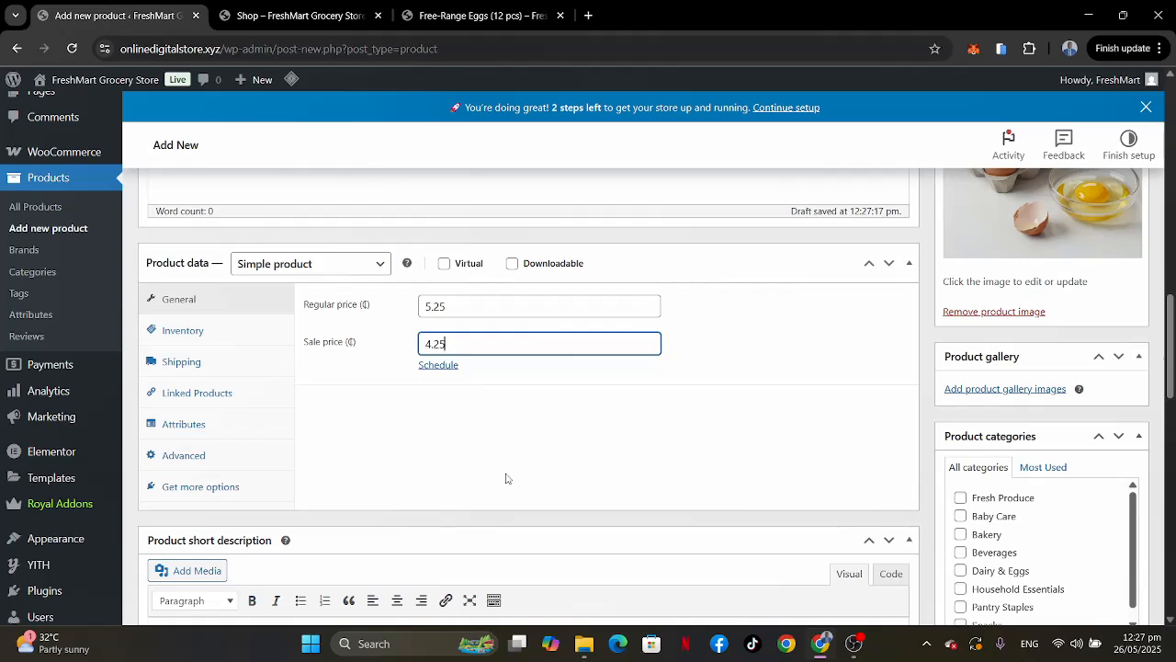
Check the eggs' category in the reference shop and assign the new product to the Dairy & Eggs category.
scroll(506, 478, "down", 2)
left_click(433, 16)
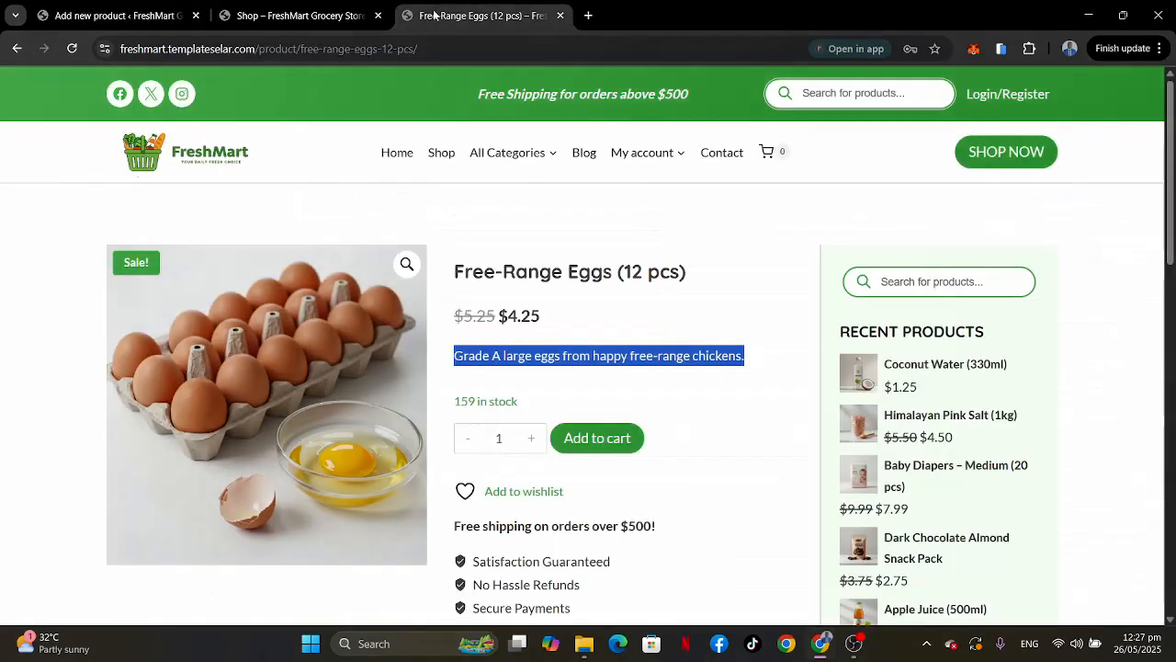
scroll(541, 375, "down", 3)
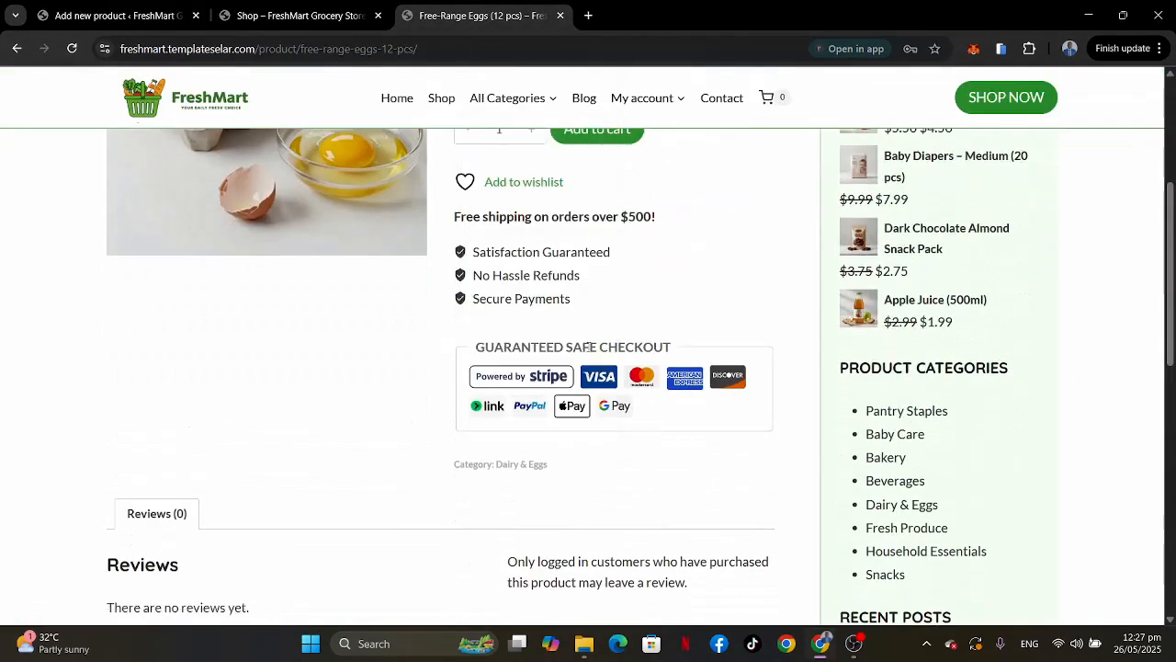
scroll(548, 269, "up", 2)
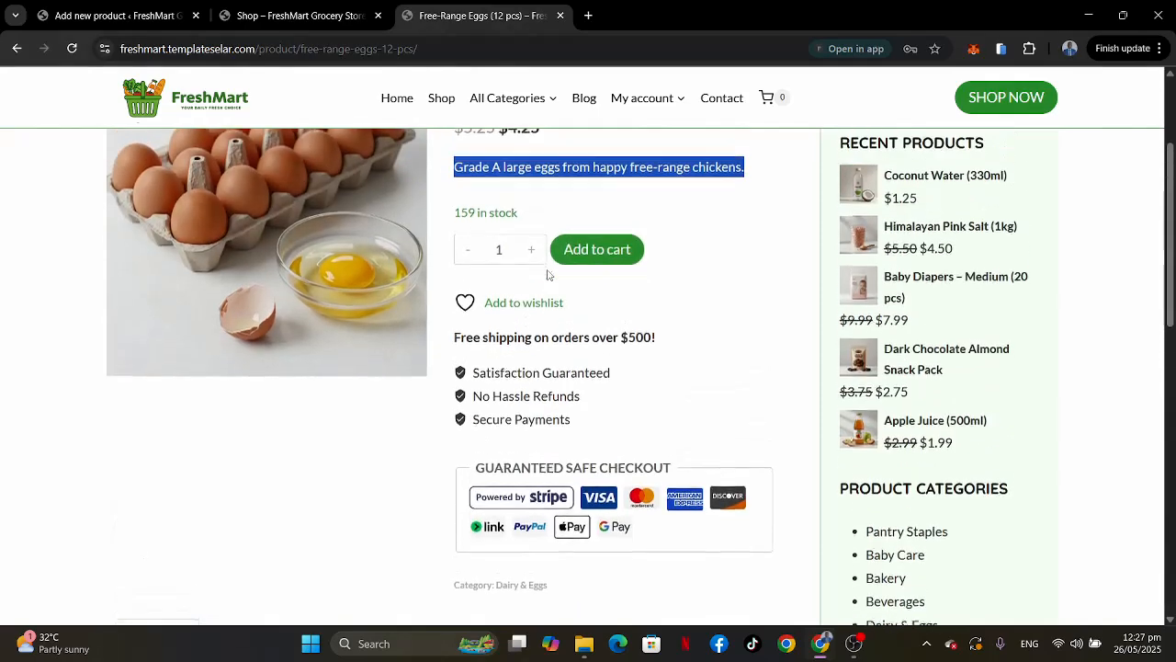
left_click(144, 16)
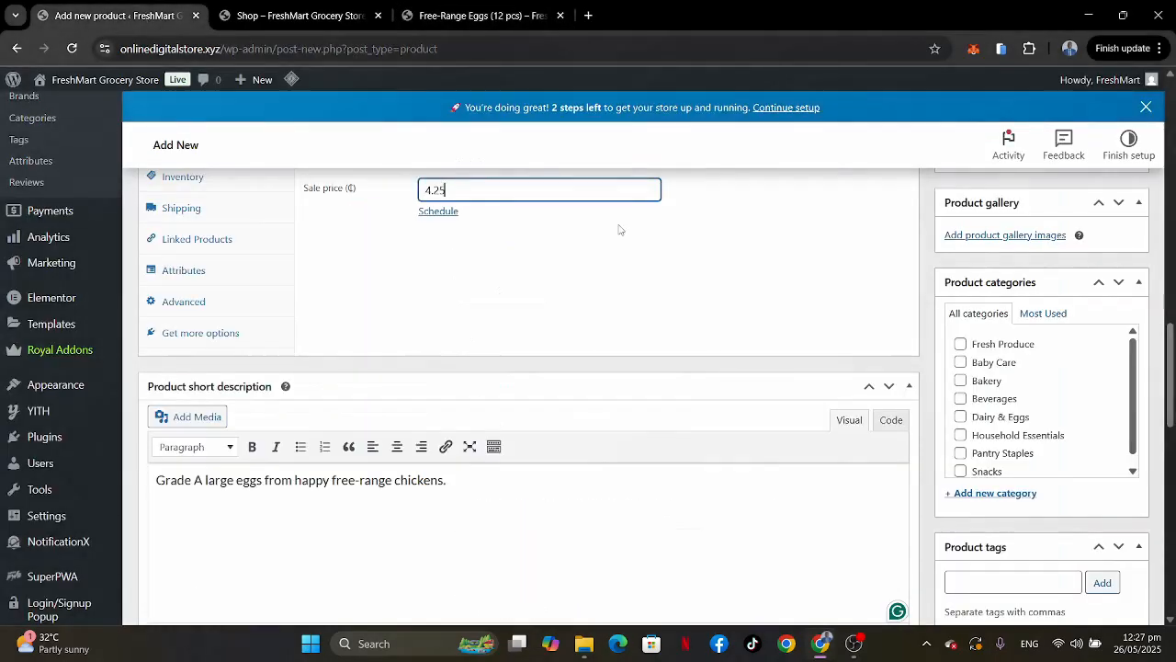
left_click(961, 418)
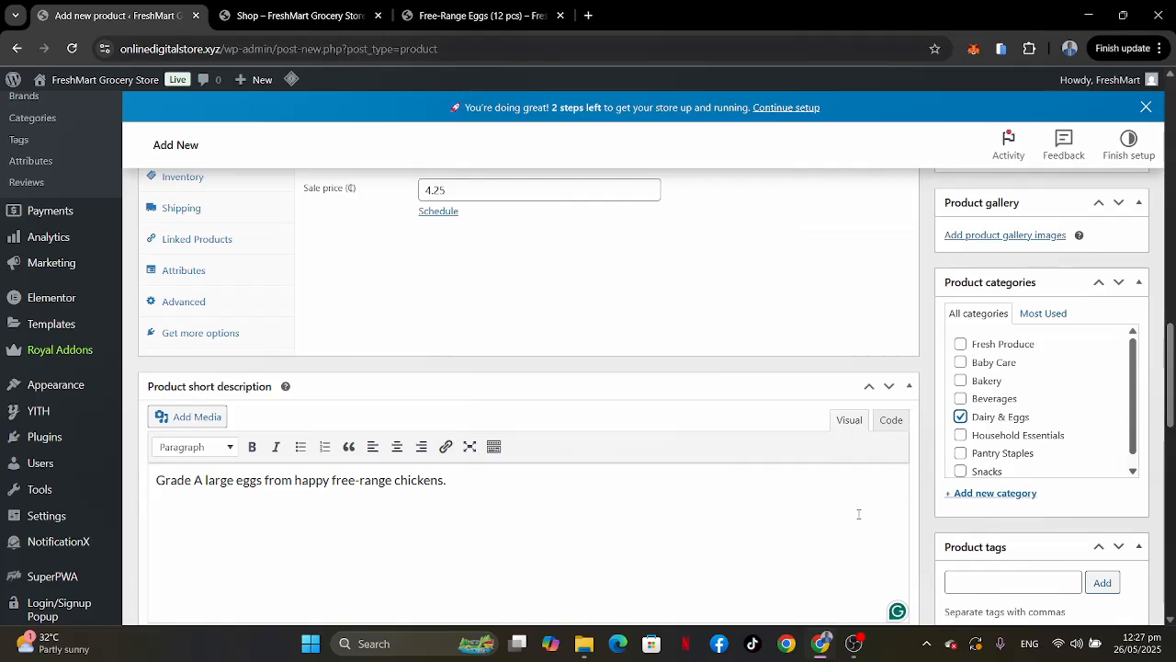
scroll(858, 513, "down", 5)
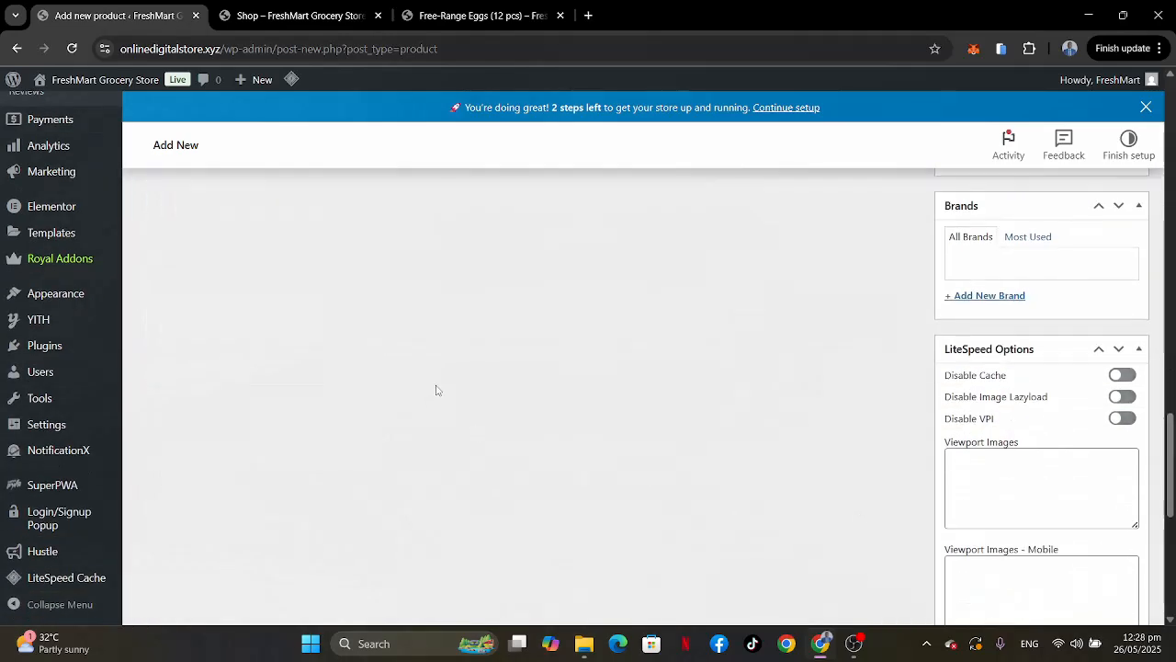
scroll(436, 390, "up", 8)
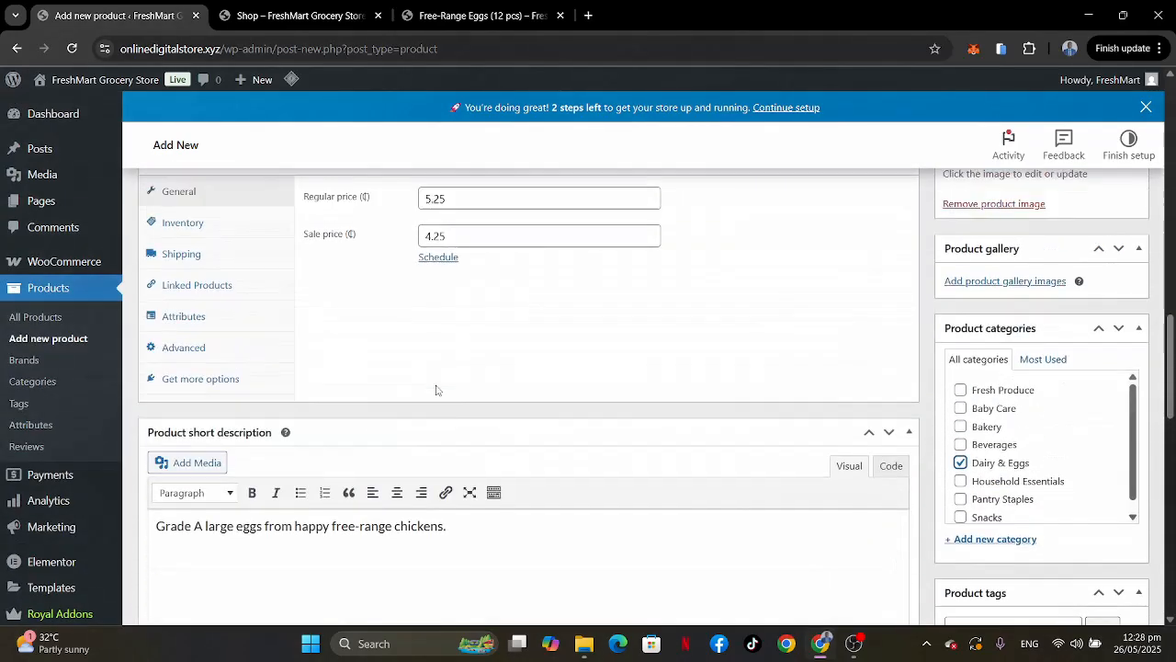
Enable stock quantity tracking in the product's inventory data and set the quantity to 159.
scroll(437, 390, "up", 1)
left_click(191, 313)
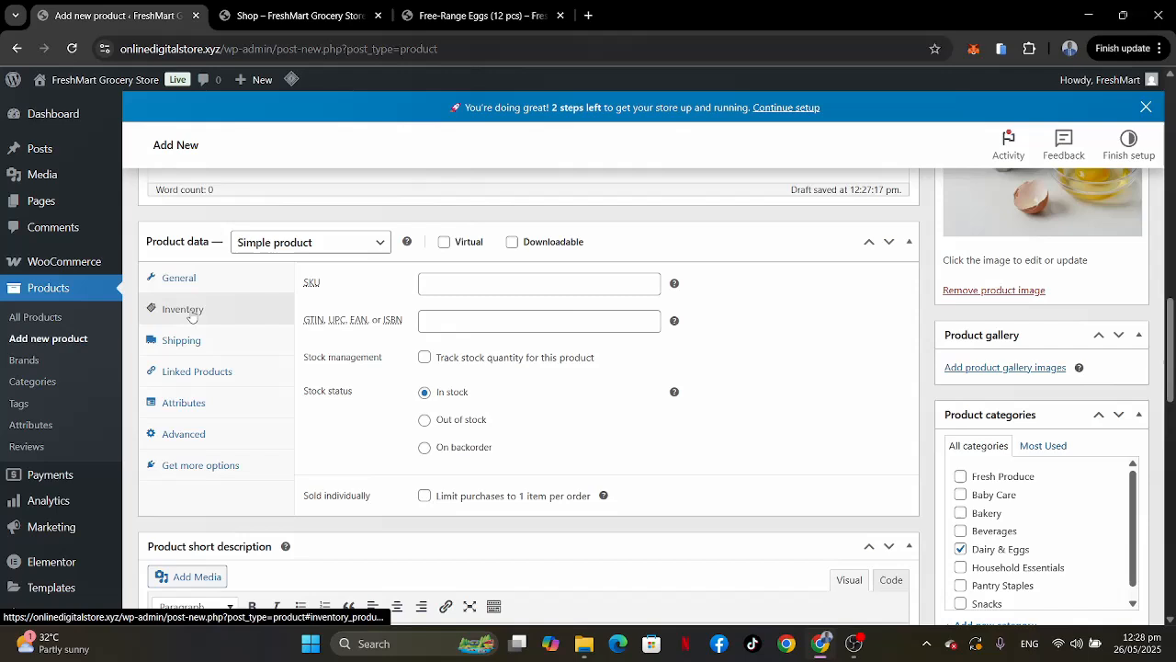
left_click(425, 357)
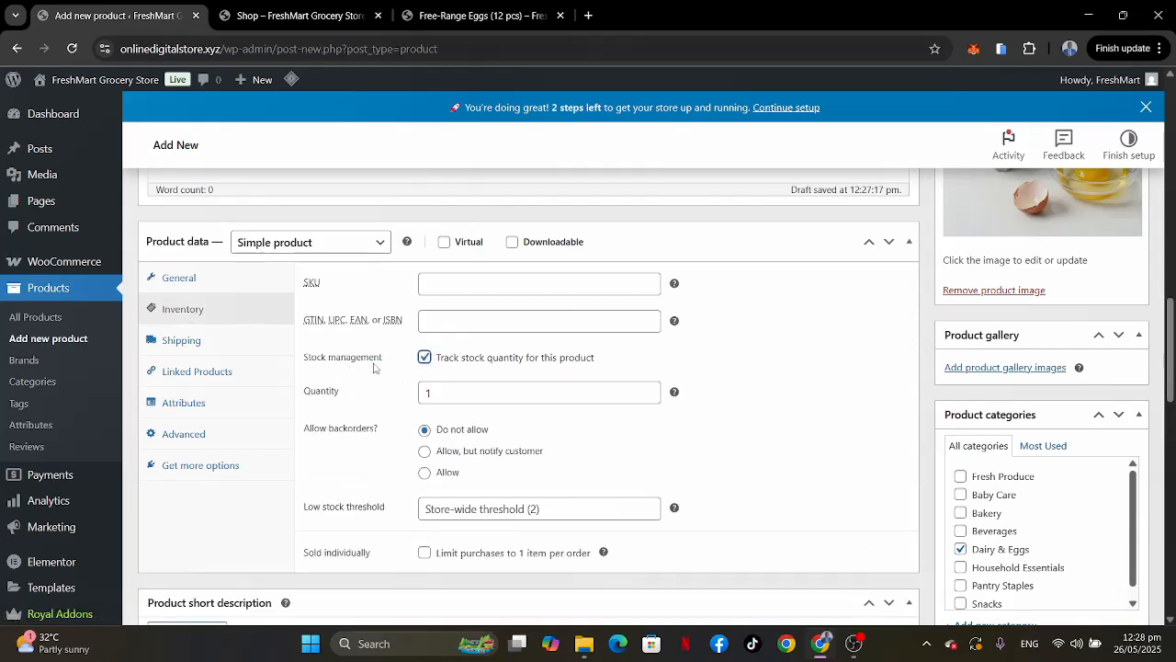
key("Tab")
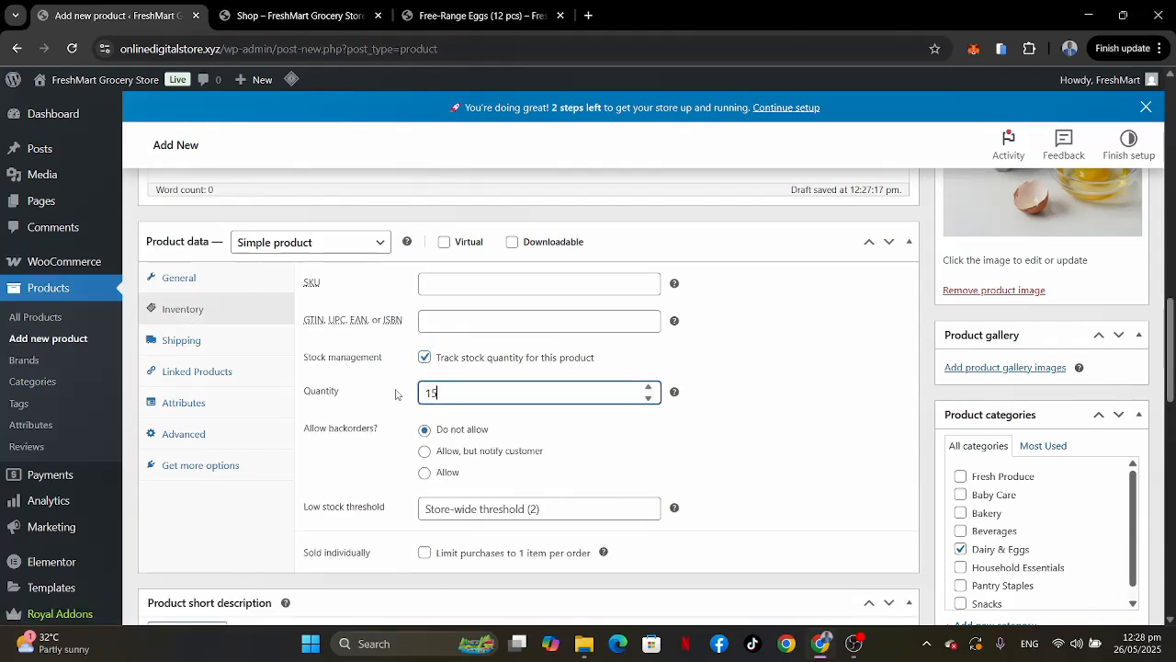
type("159")
Publish the Free-Range Eggs (12 pcs) product and check how it appears on the store's shop page.
scroll(849, 393, "down", 2)
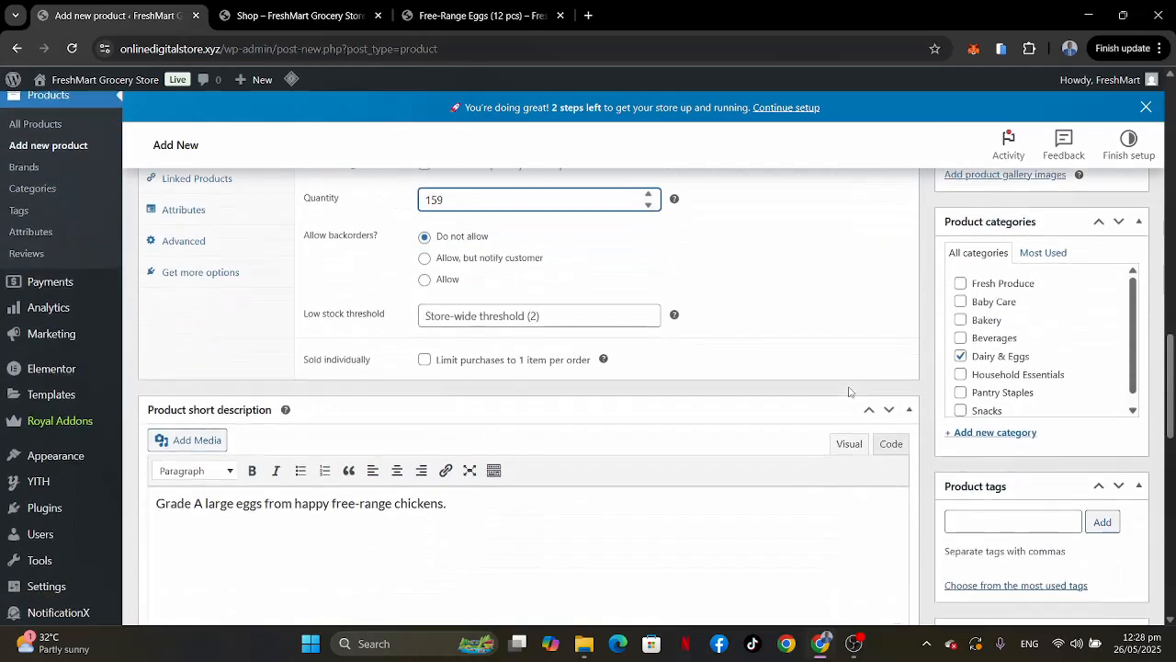
scroll(849, 392, "up", 7)
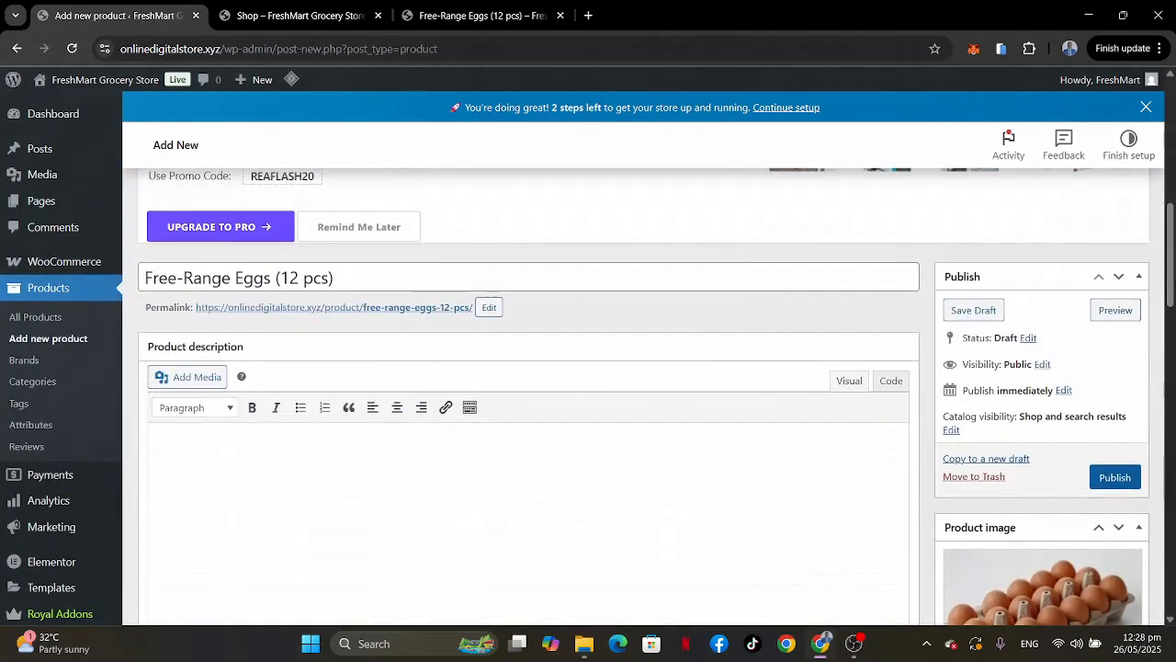
left_click(1117, 477)
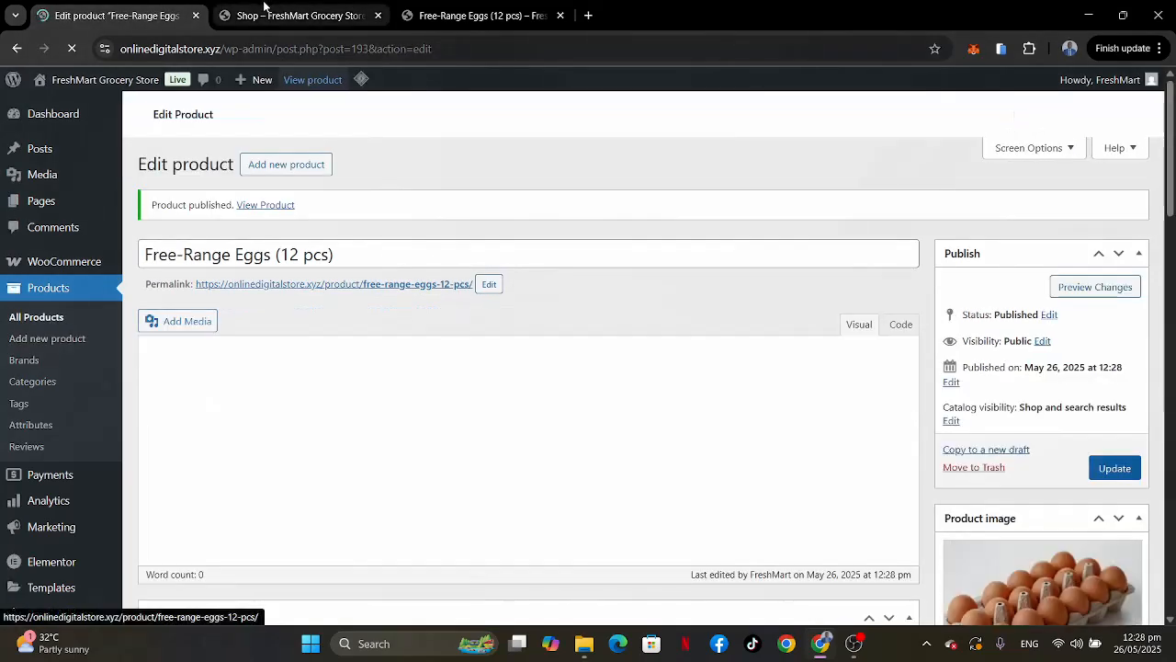
left_click(292, 16)
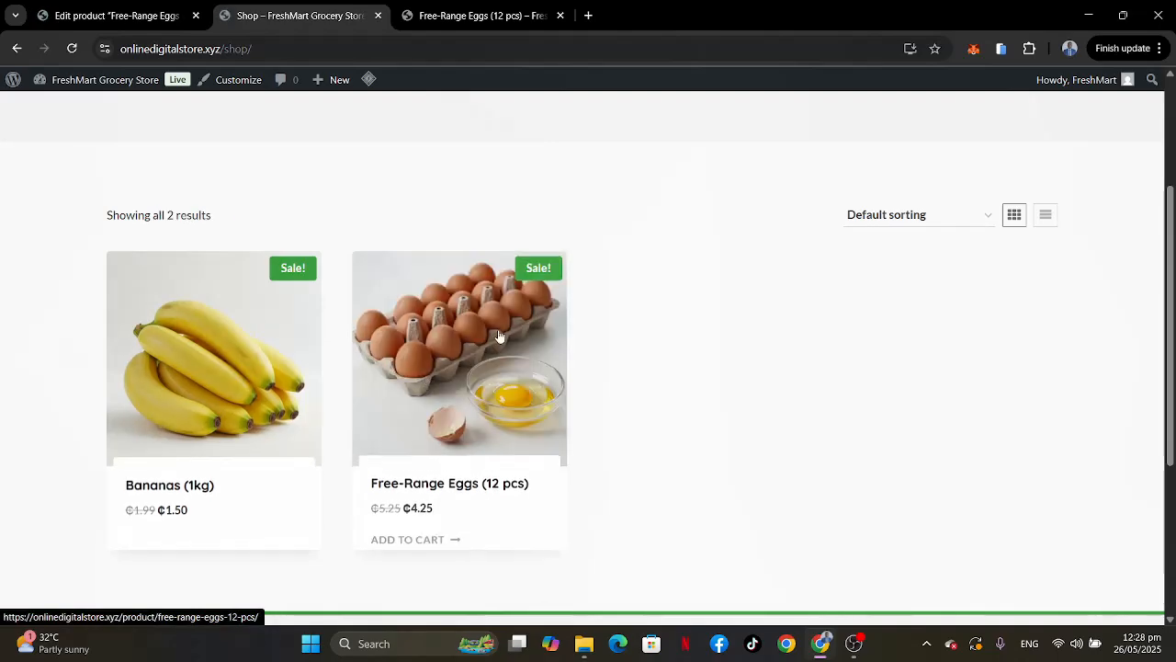
left_click(90, 14)
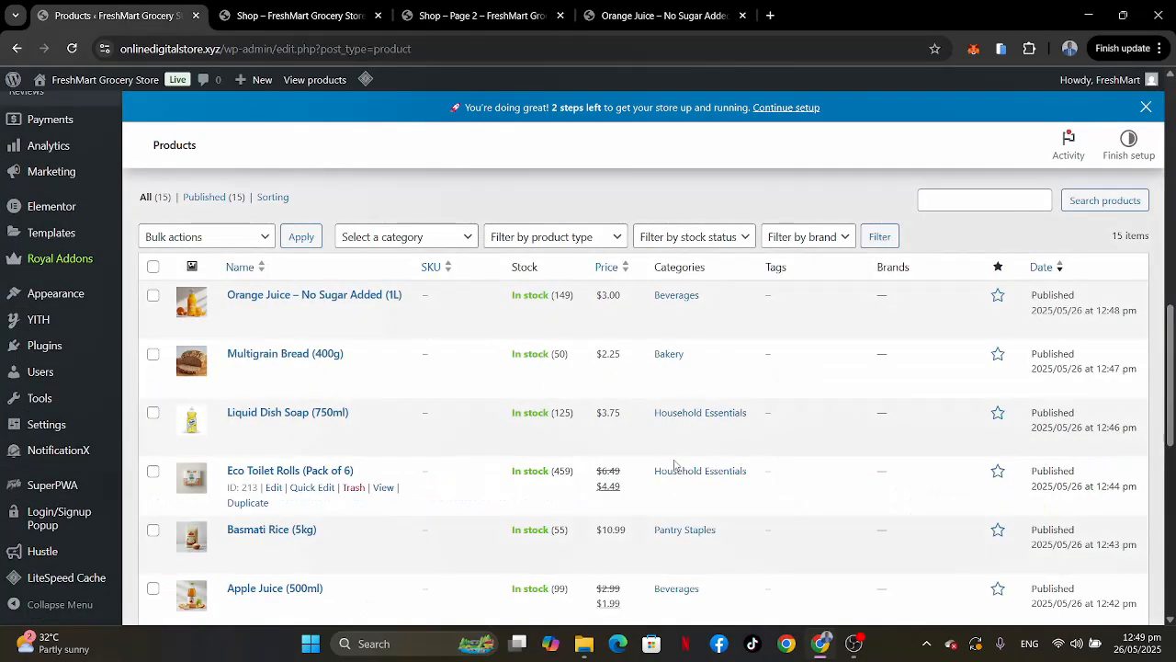
Review the store's full product list in the admin, checking each product's stock, price and category.
scroll(674, 464, "down", 2)
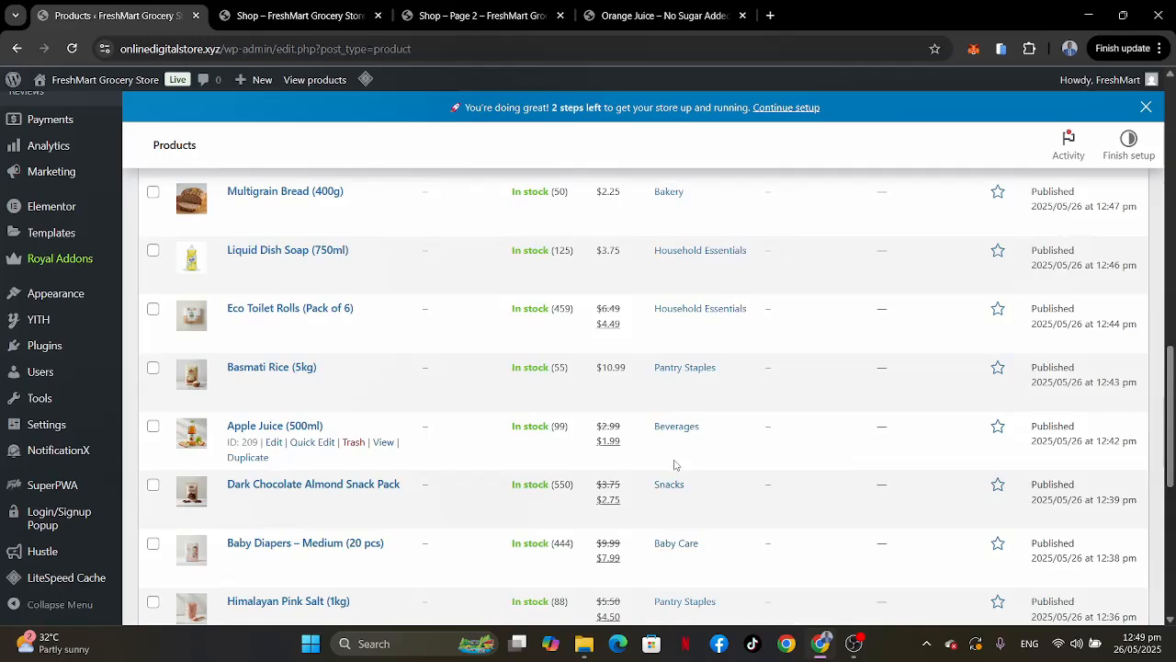
scroll(675, 465, "down", 5)
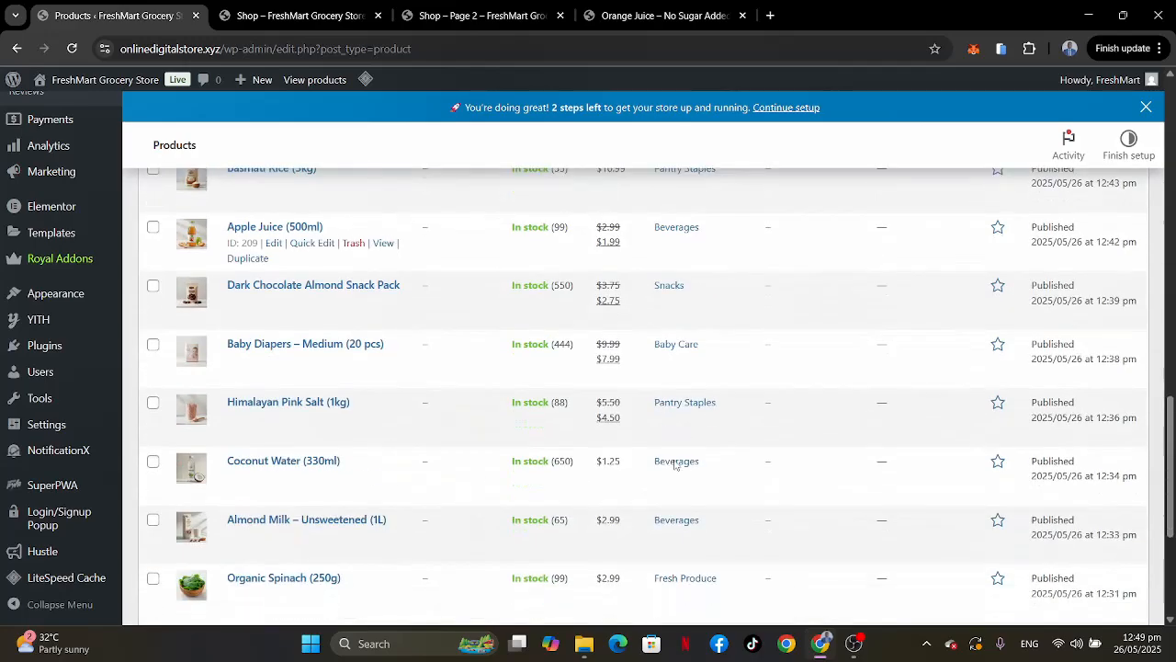
scroll(674, 464, "up", 7)
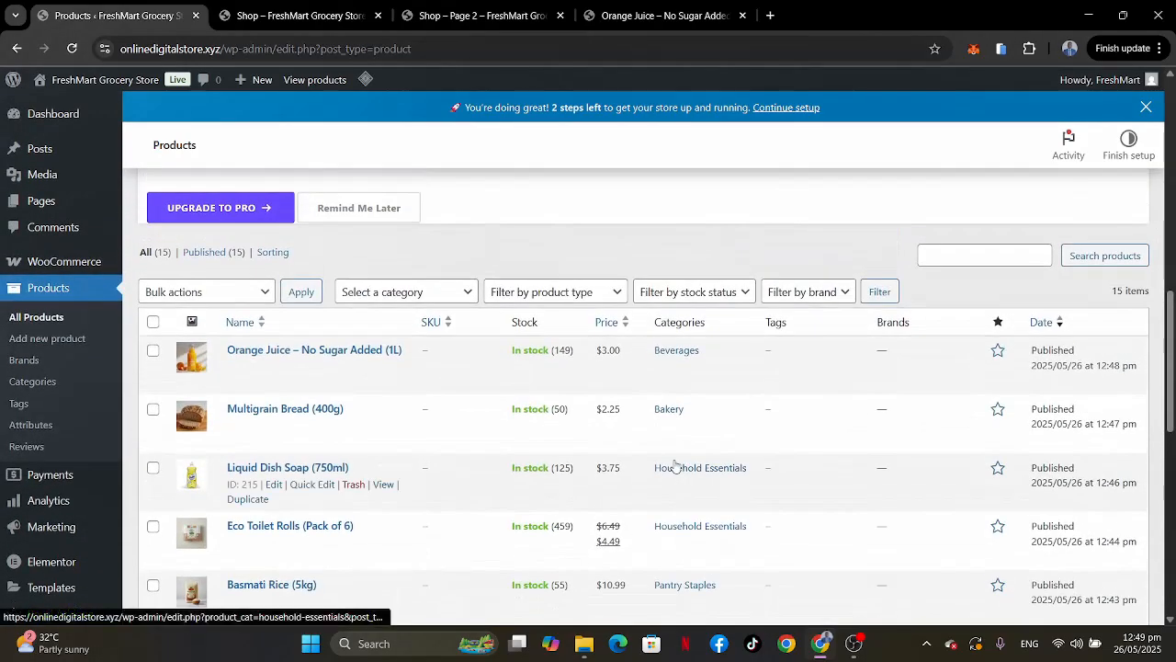
scroll(671, 464, "down", 1)
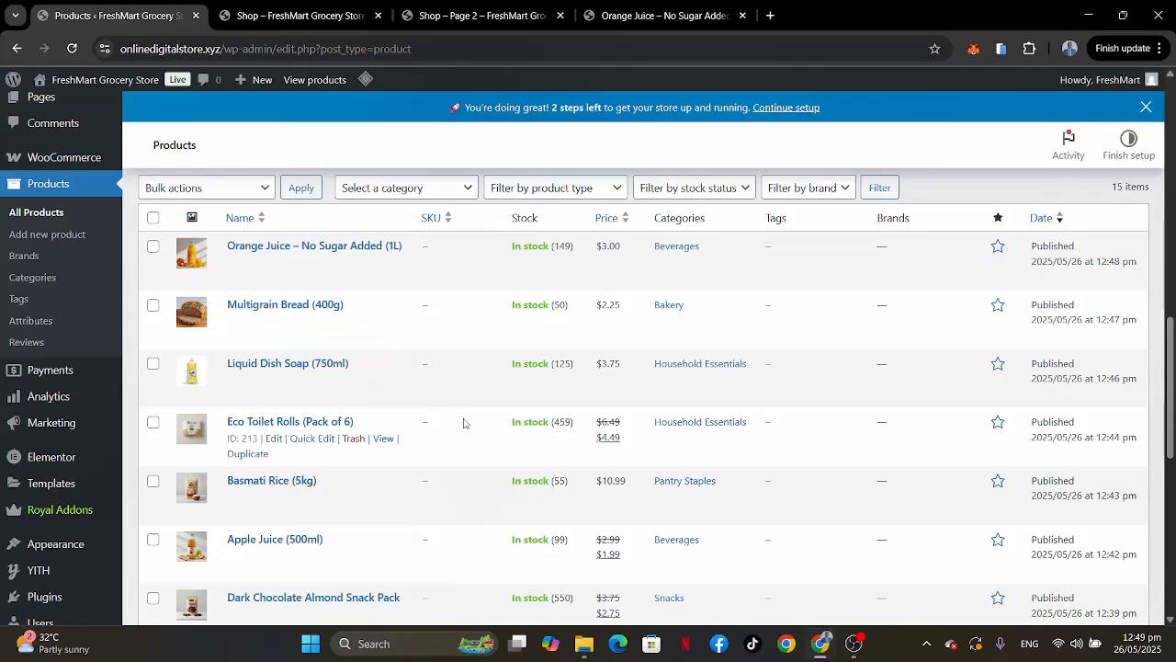
scroll(464, 422, "down", 3)
scroll(464, 423, "up", 2)
scroll(464, 422, "down", 3)
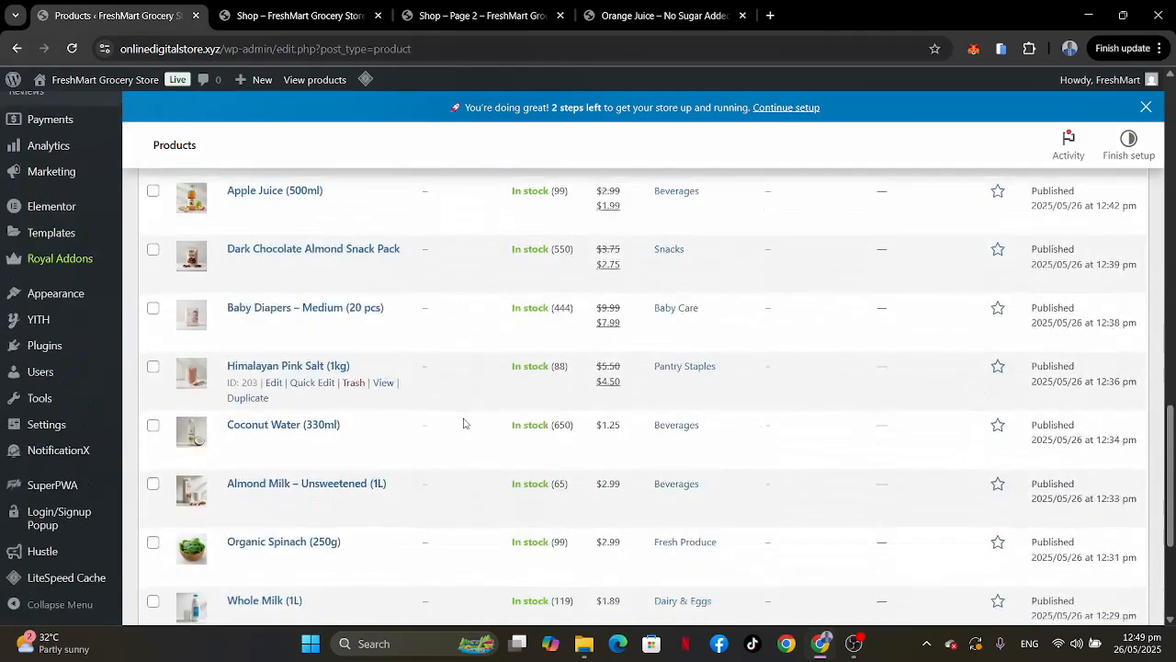
scroll(465, 422, "down", 3)
scroll(464, 423, "up", 3)
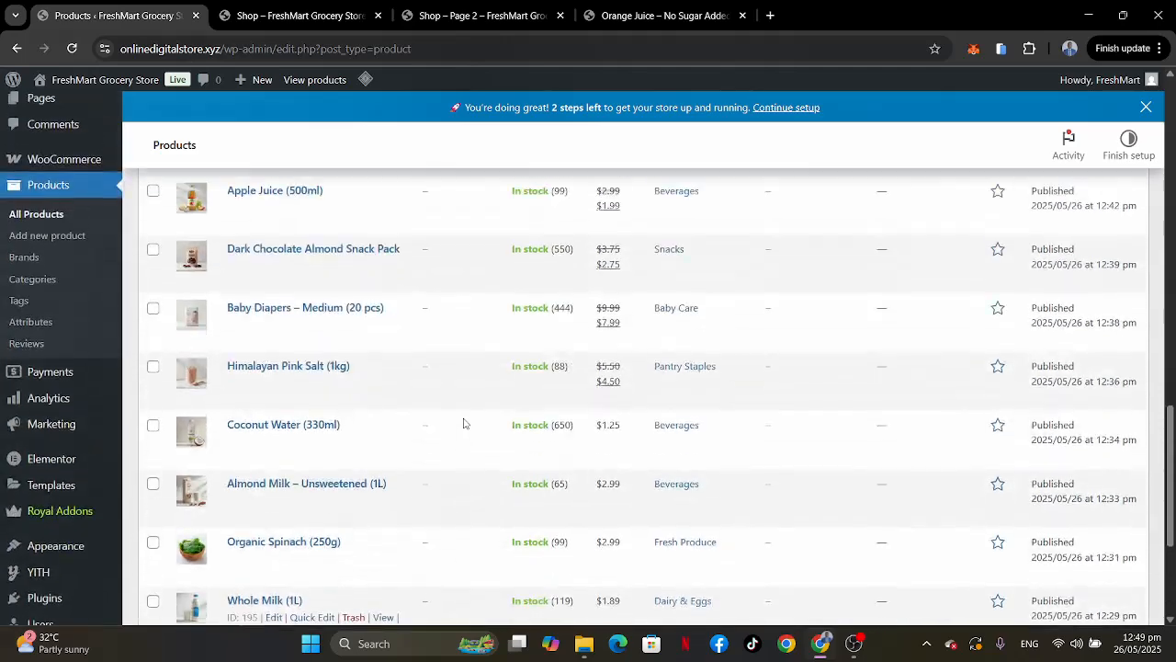
scroll(464, 423, "up", 4)
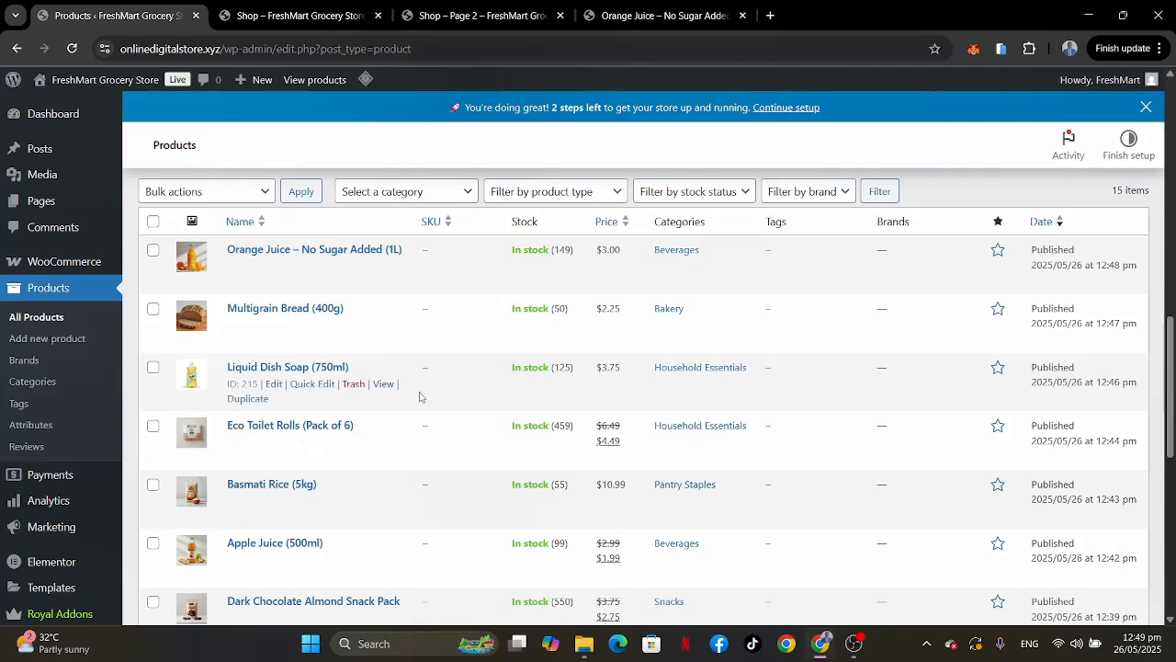
scroll(528, 422, "down", 5)
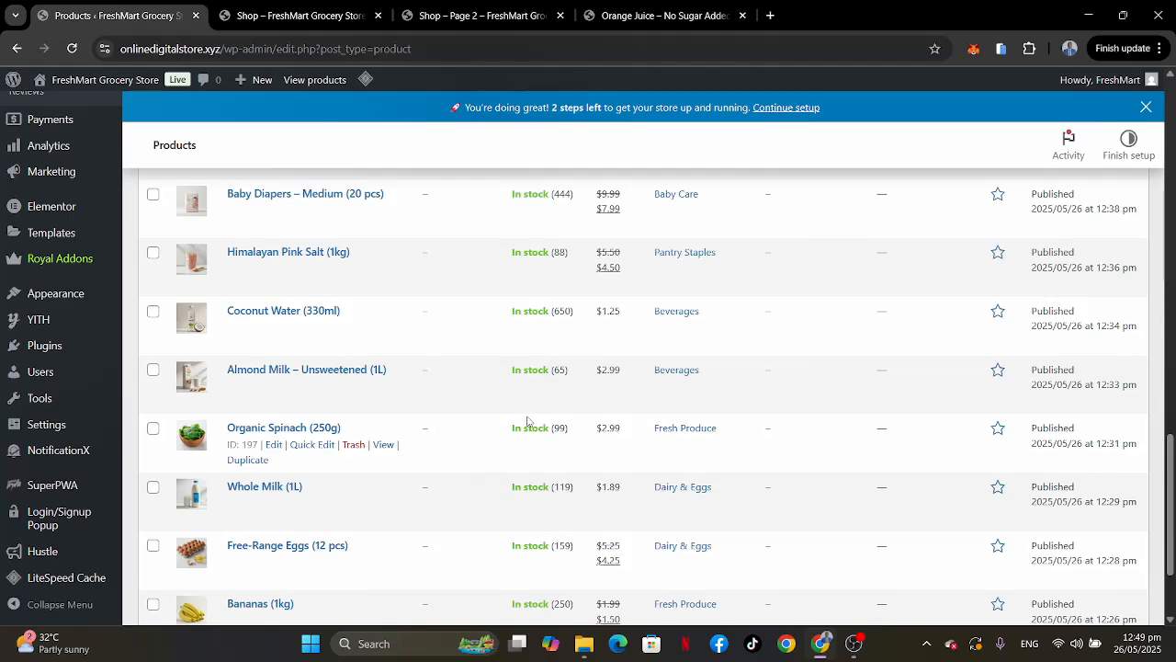
scroll(527, 422, "down", 1)
scroll(528, 421, "up", 5)
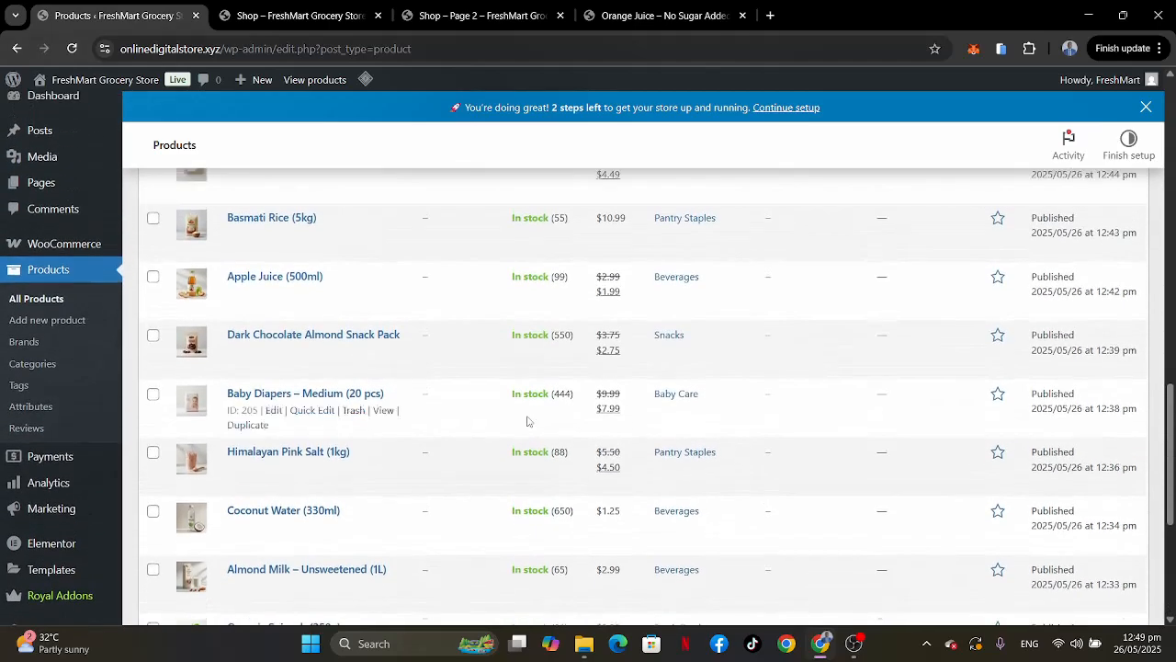
scroll(527, 422, "up", 3)
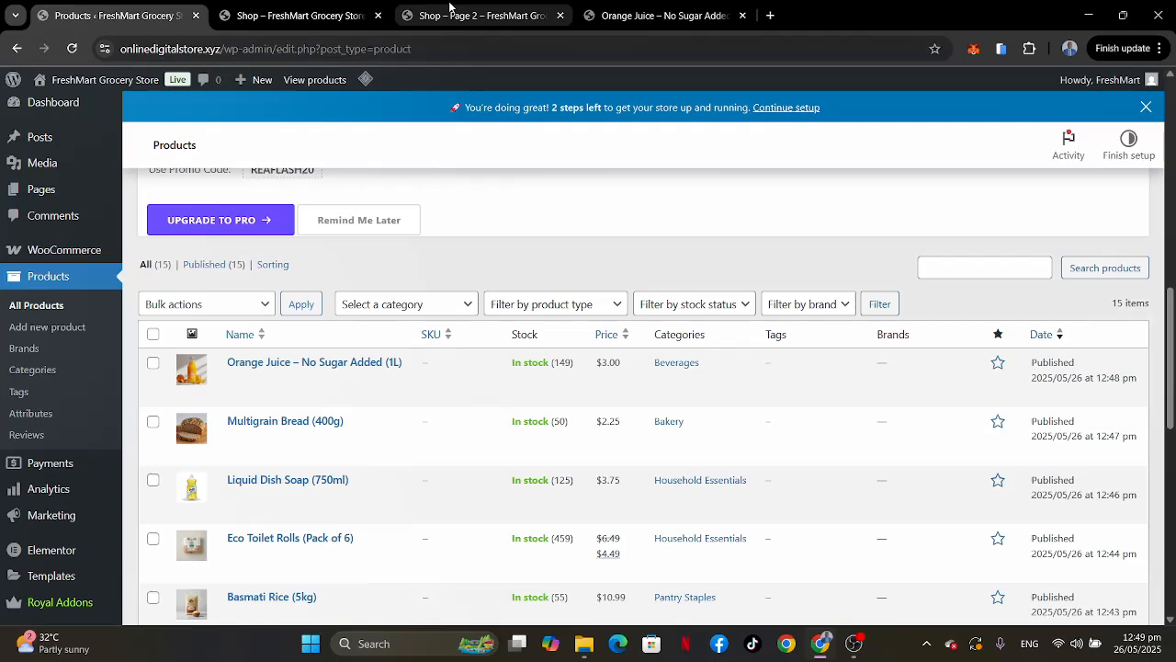
Close the reference shop's Orange Juice page and examine the products on both pages of the store's own shop.
mouse_move(448, 10)
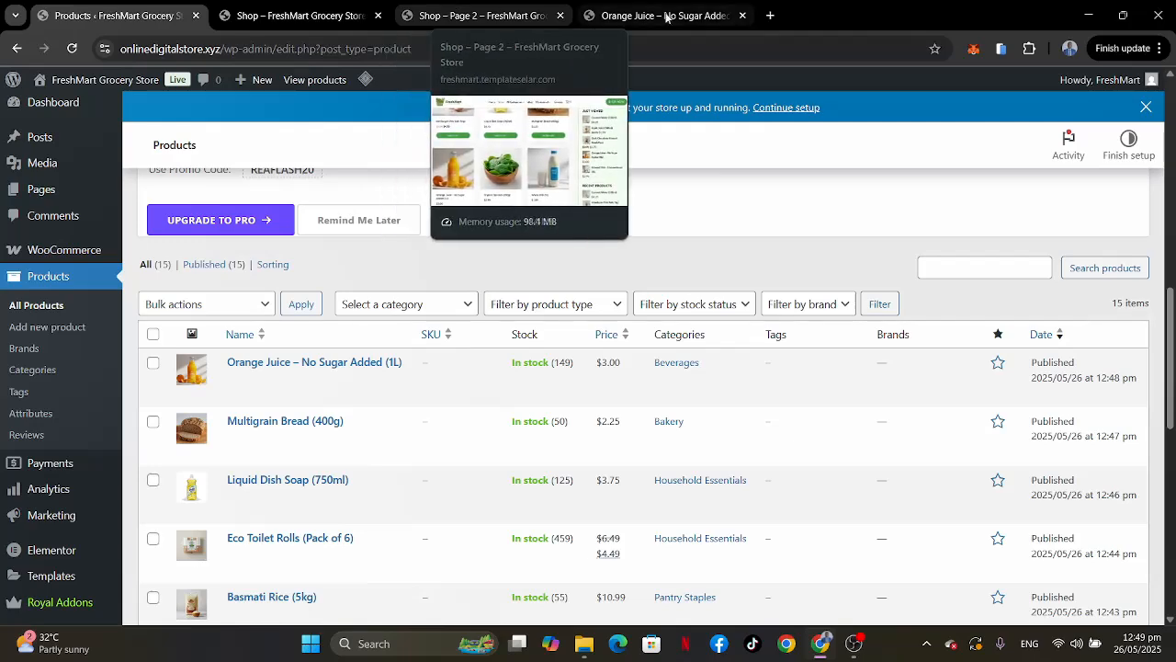
left_click(744, 16)
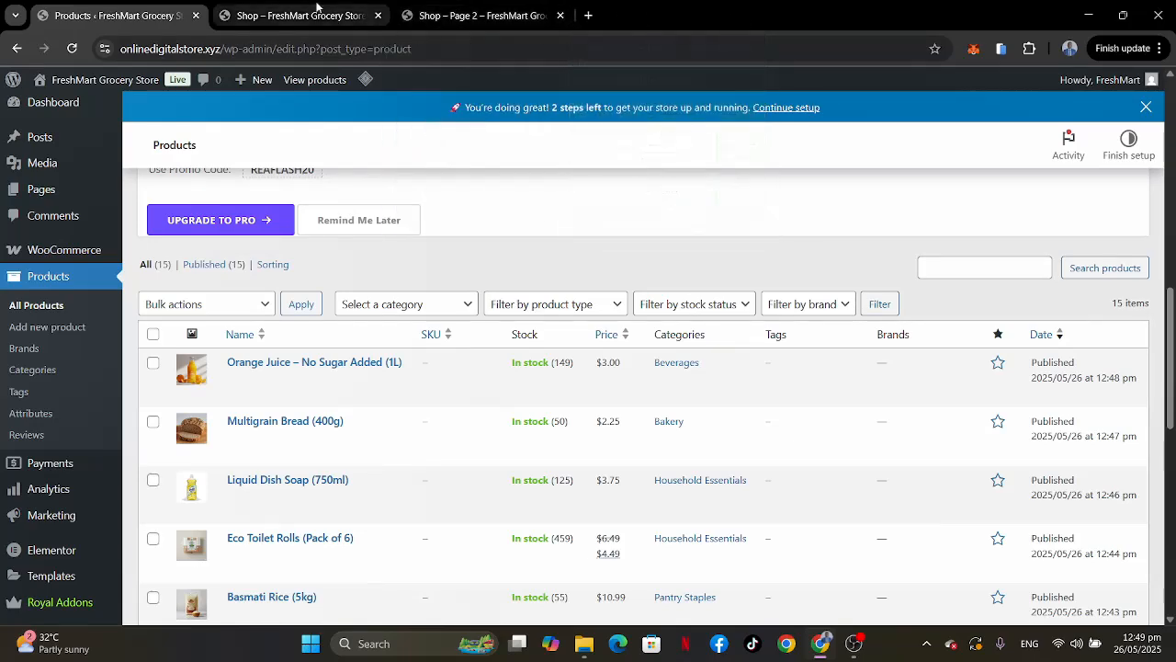
left_click(334, 23)
scroll(442, 273, "down", 7)
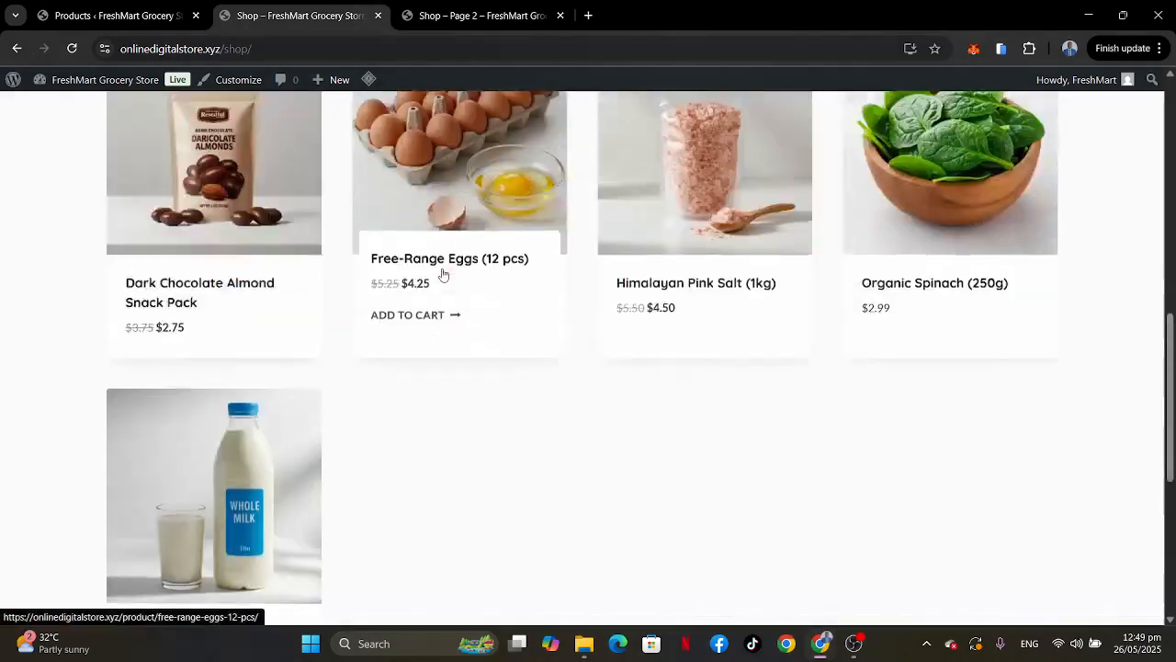
scroll(437, 269, "up", 4)
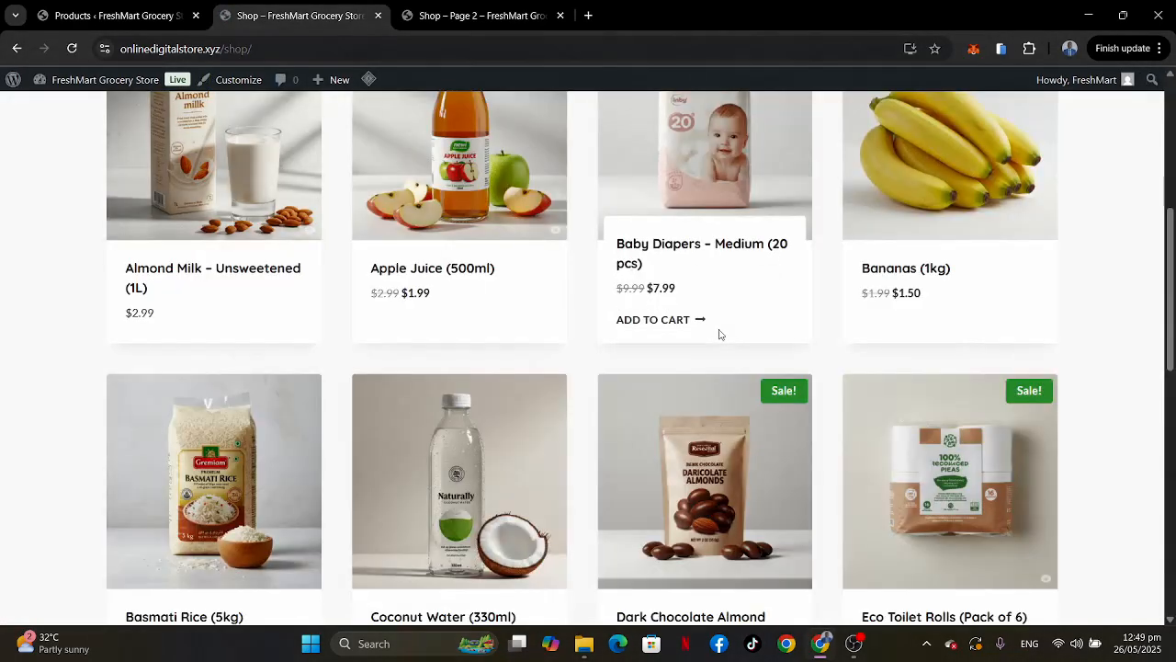
scroll(720, 334, "down", 7)
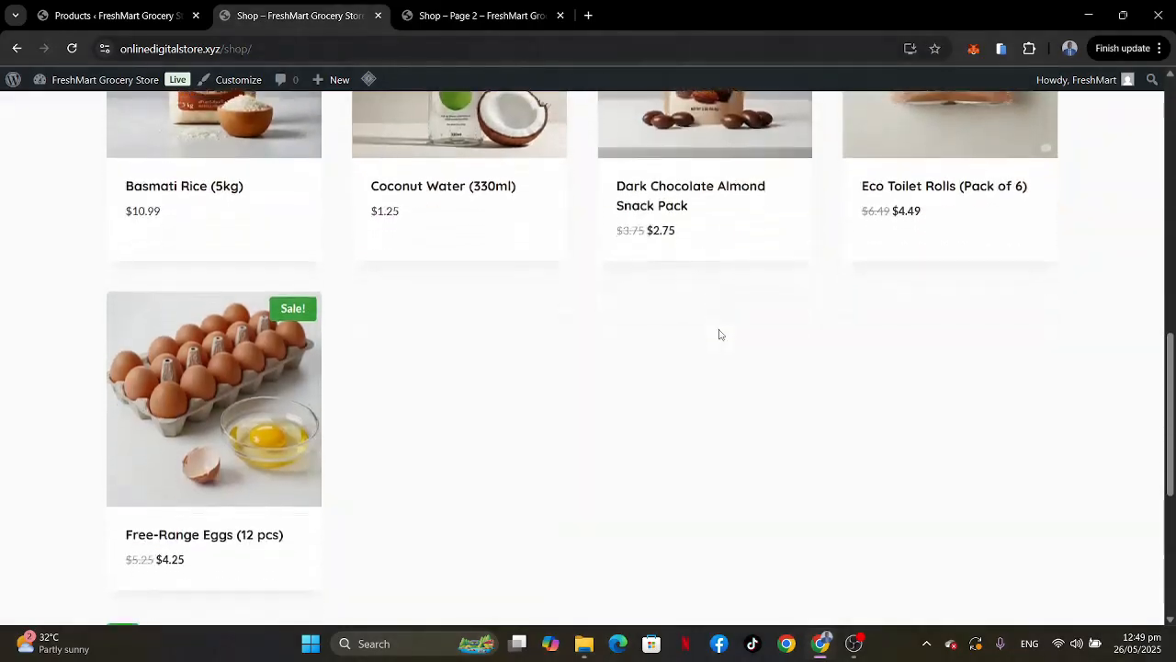
scroll(720, 333, "up", 4)
scroll(720, 334, "up", 5)
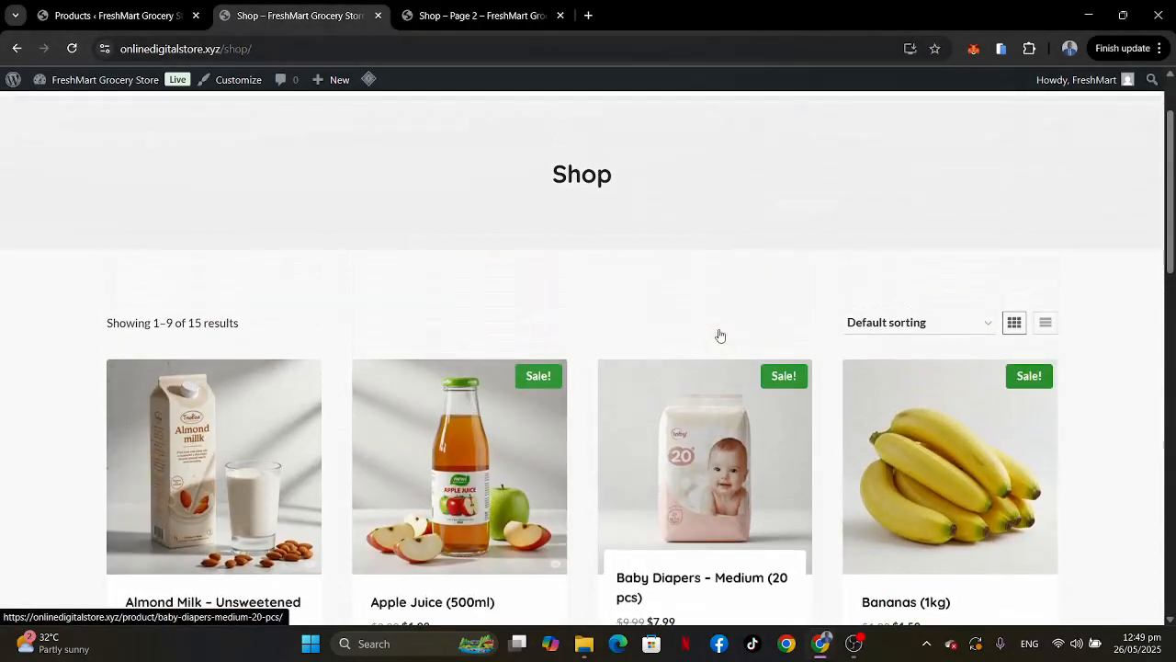
scroll(720, 333, "down", 5)
scroll(719, 333, "down", 3)
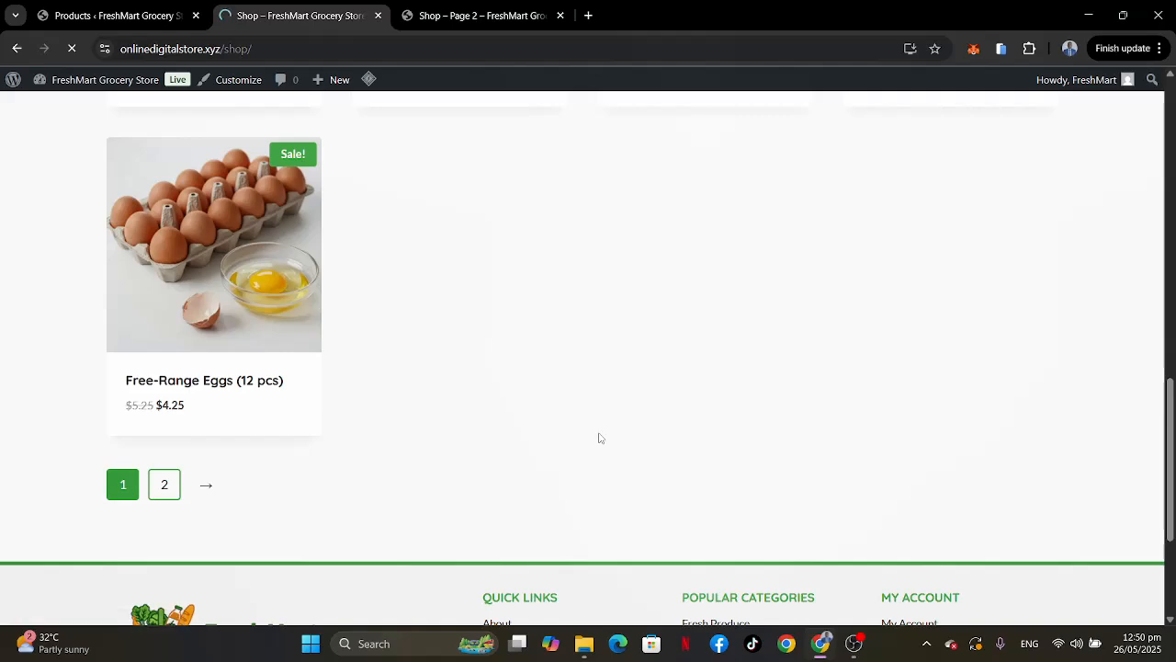
scroll(905, 386, "down", 4)
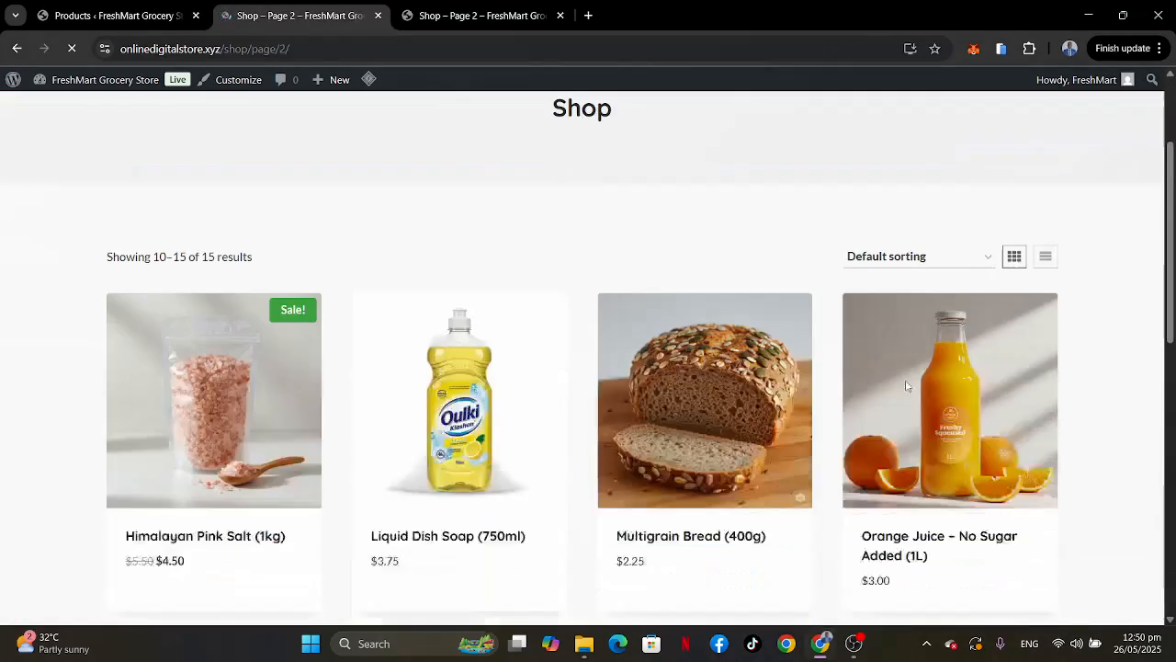
scroll(905, 386, "down", 3)
scroll(907, 386, "up", 7)
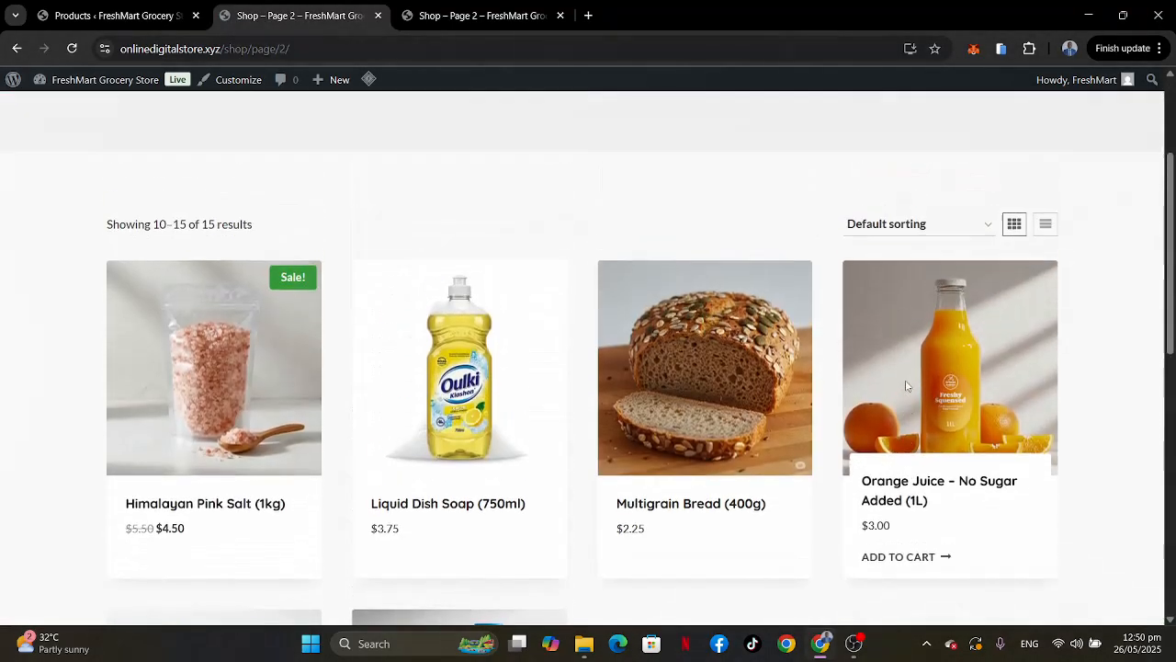
scroll(907, 387, "up", 1)
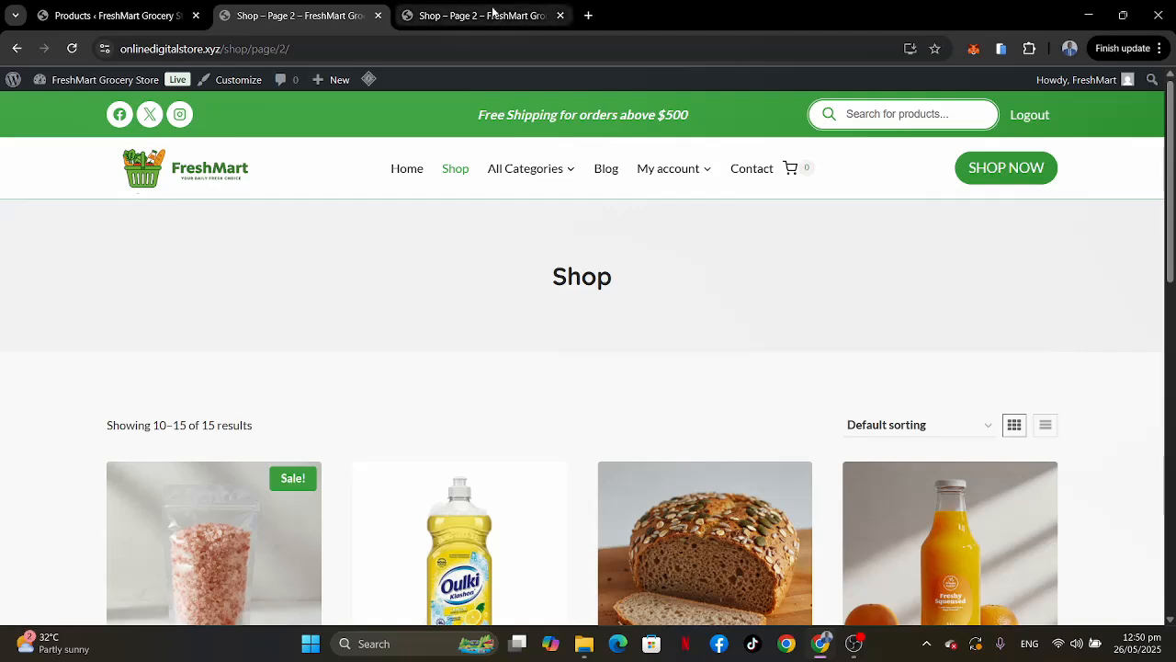
Examine the reference shop's second page, including its layout and sidebar, and return to its first page for comparison.
left_click(491, 15)
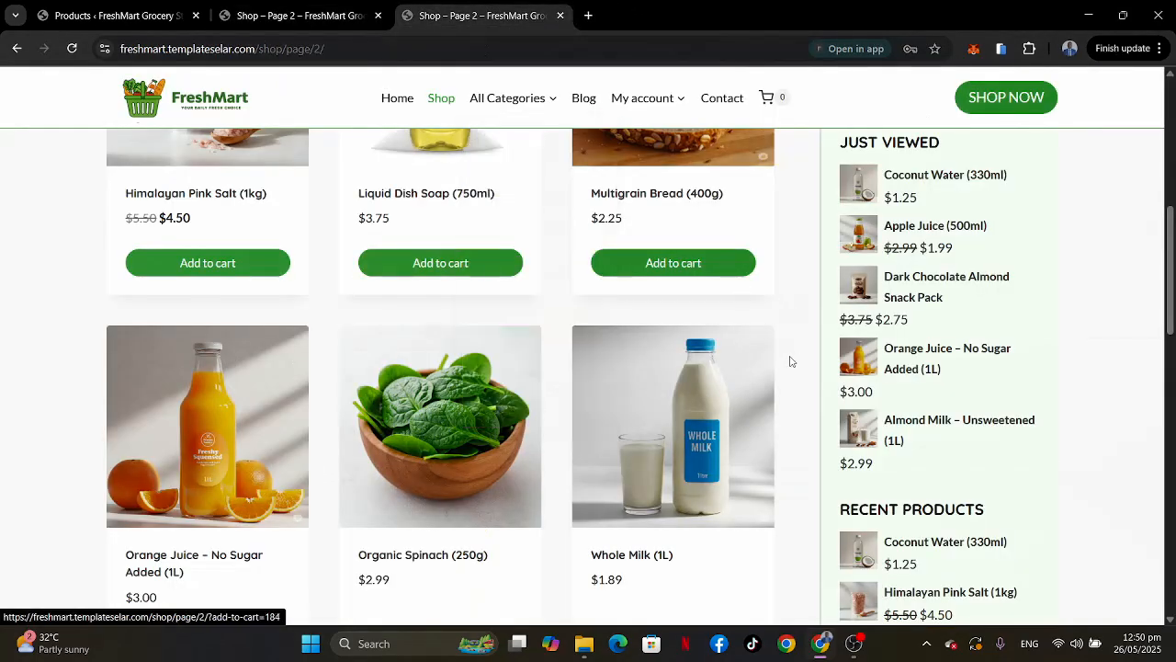
scroll(704, 335, "up", 5)
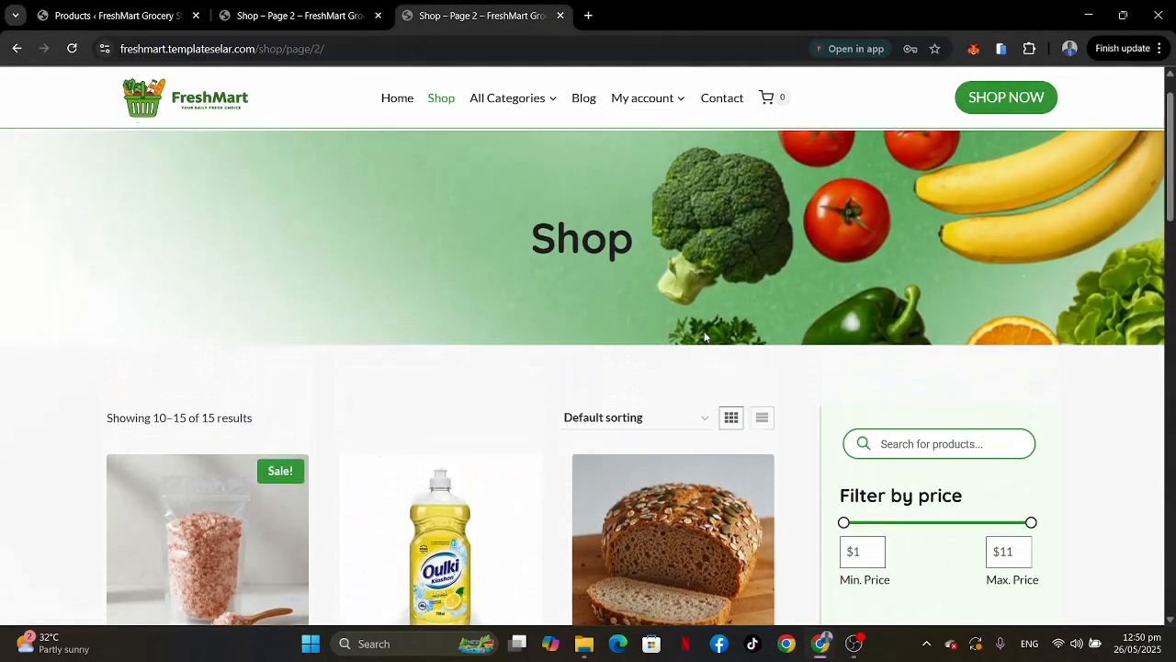
scroll(741, 395, "down", 10)
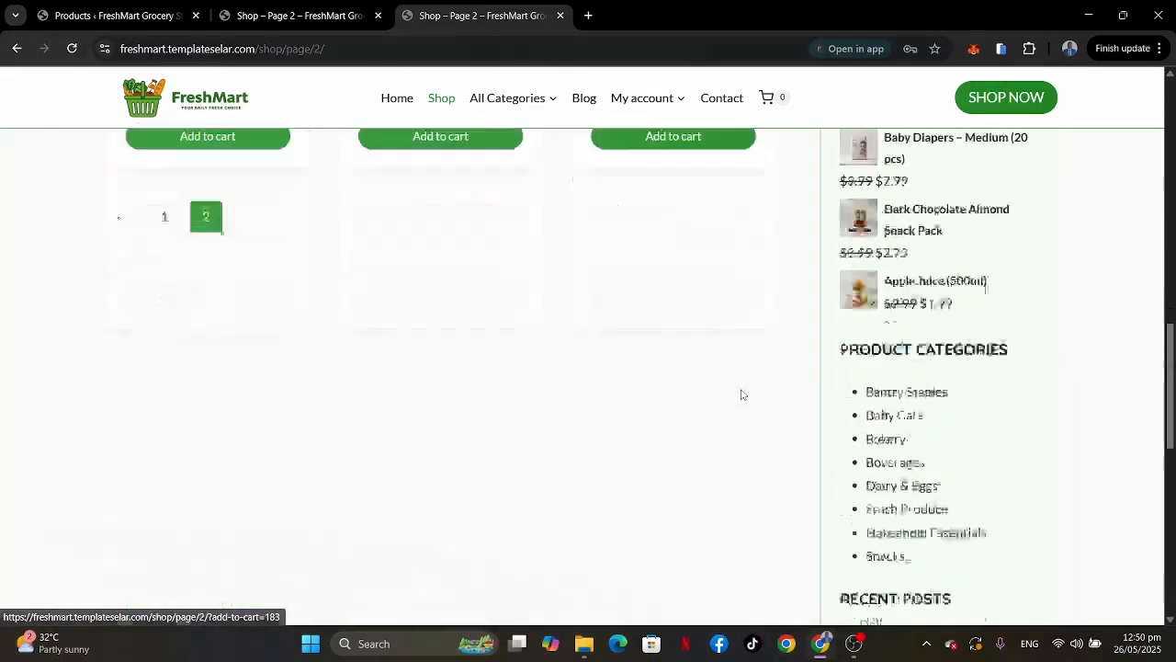
scroll(743, 394, "up", 10)
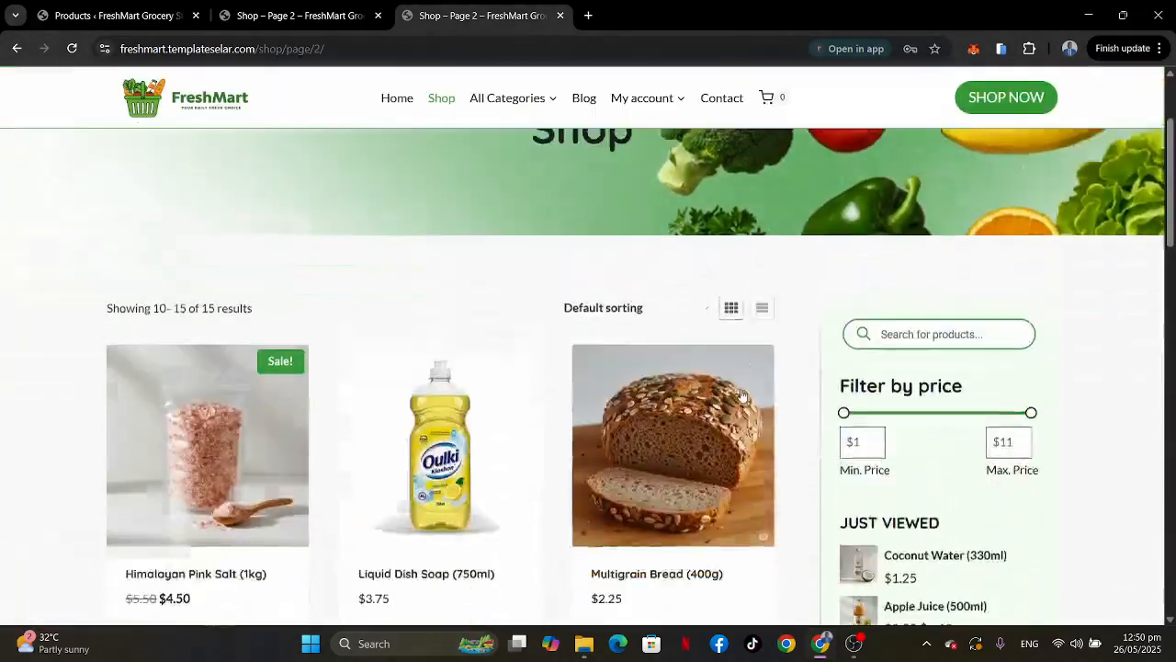
scroll(743, 394, "down", 1)
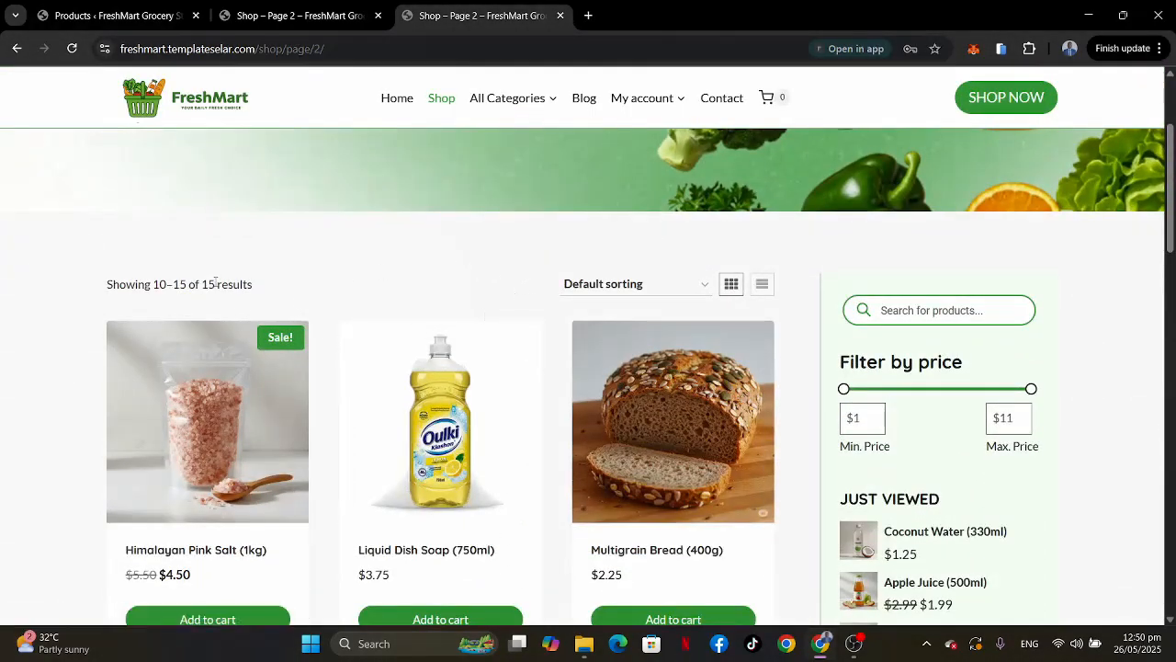
scroll(467, 366, "down", 10)
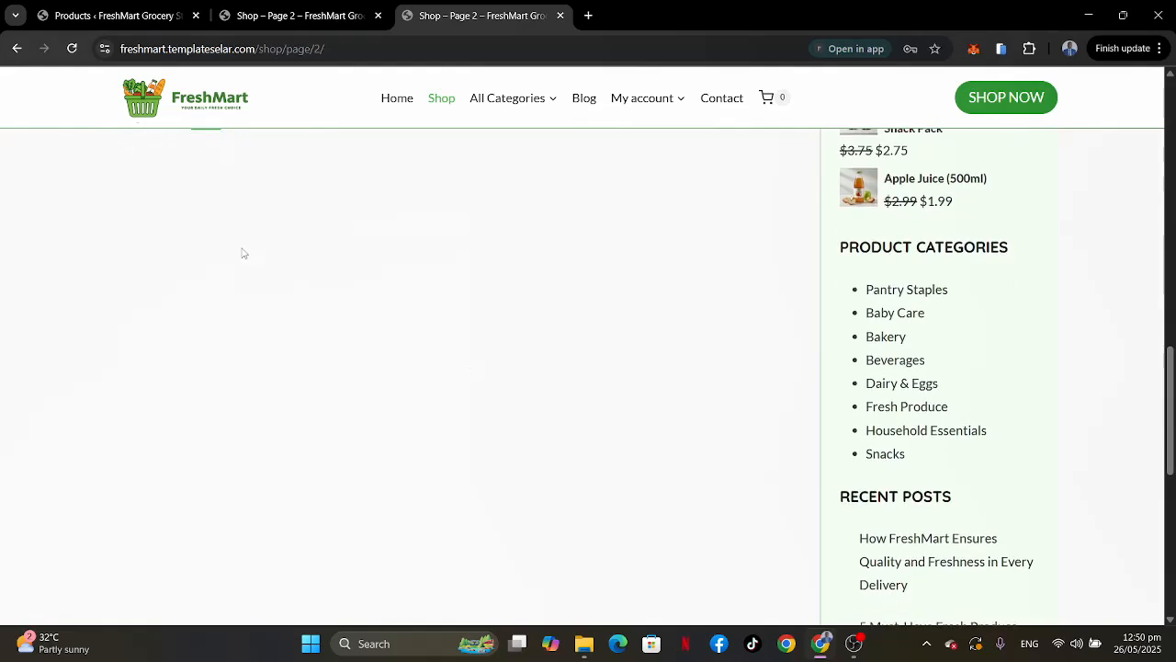
scroll(243, 253, "up", 2)
left_click(167, 310)
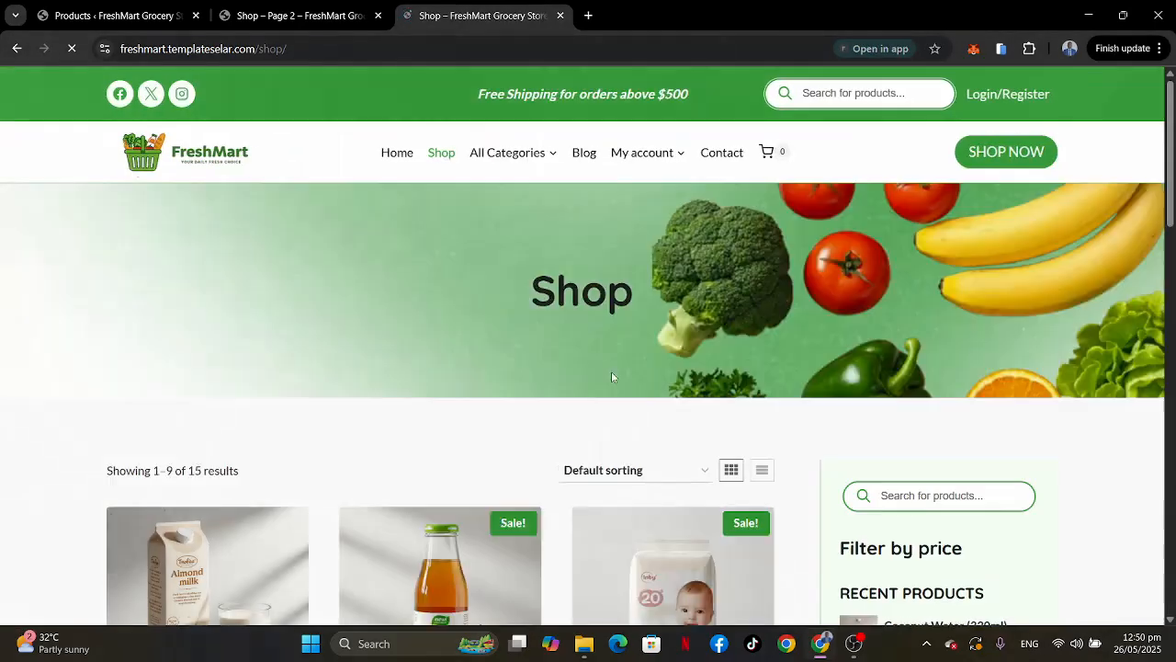
Examine the first page of the reference shop, including its product grid and sidebar, dismissing the gift card popup.
scroll(611, 371, "down", 3)
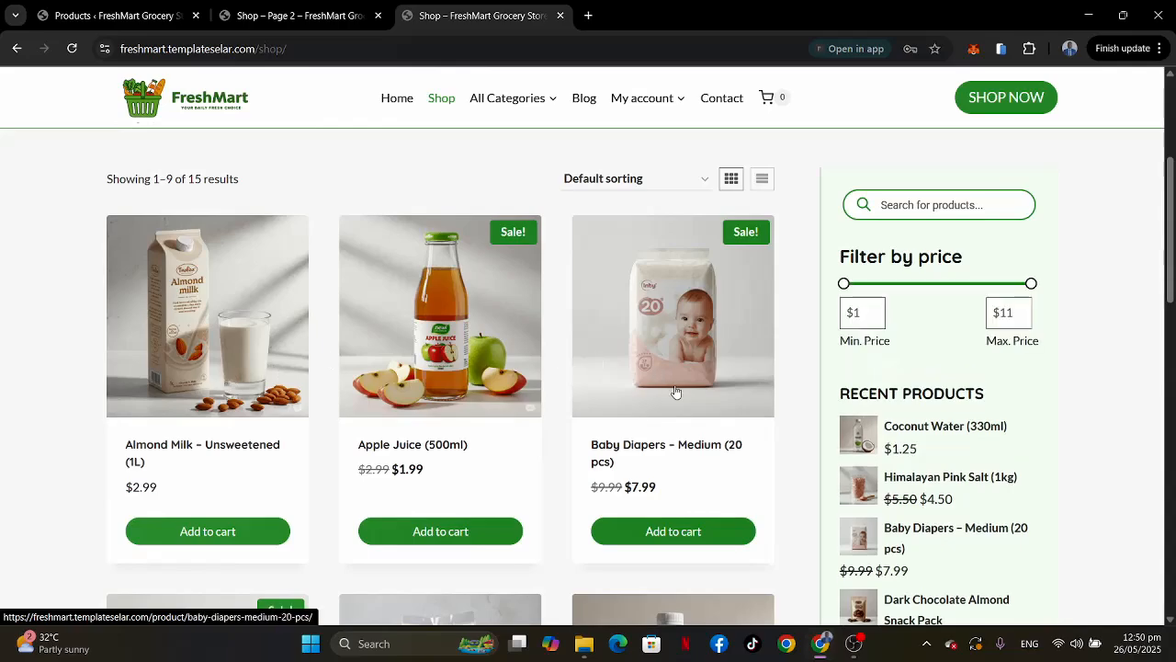
scroll(677, 389, "down", 3)
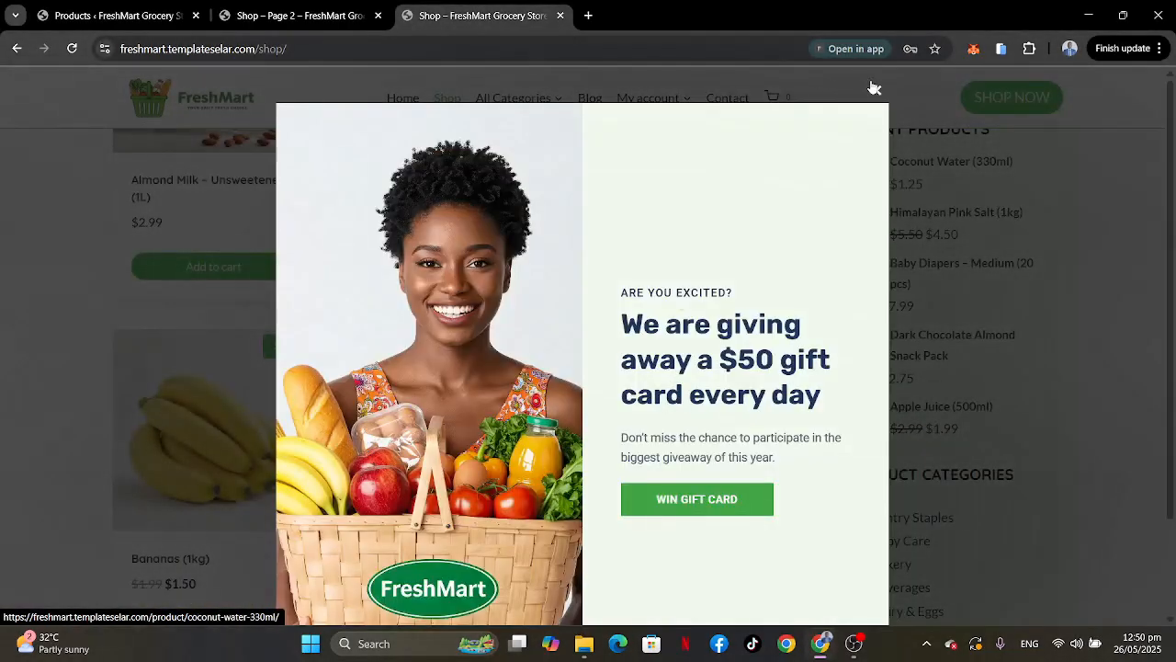
left_click(874, 88)
scroll(512, 428, "down", 5)
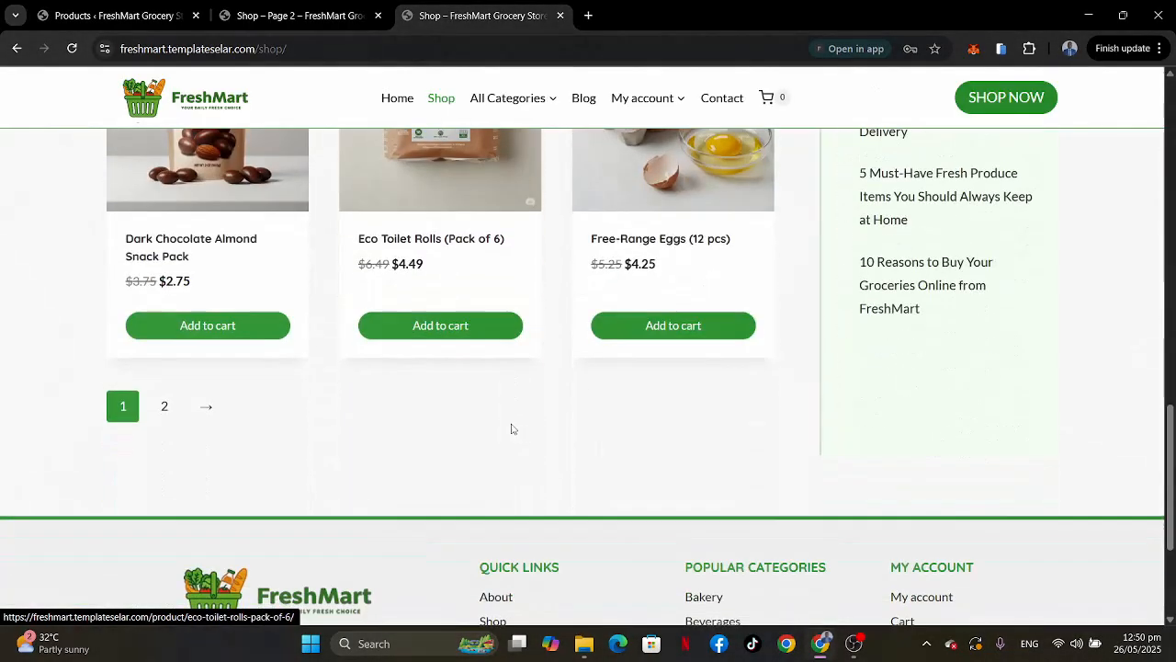
scroll(512, 428, "up", 7)
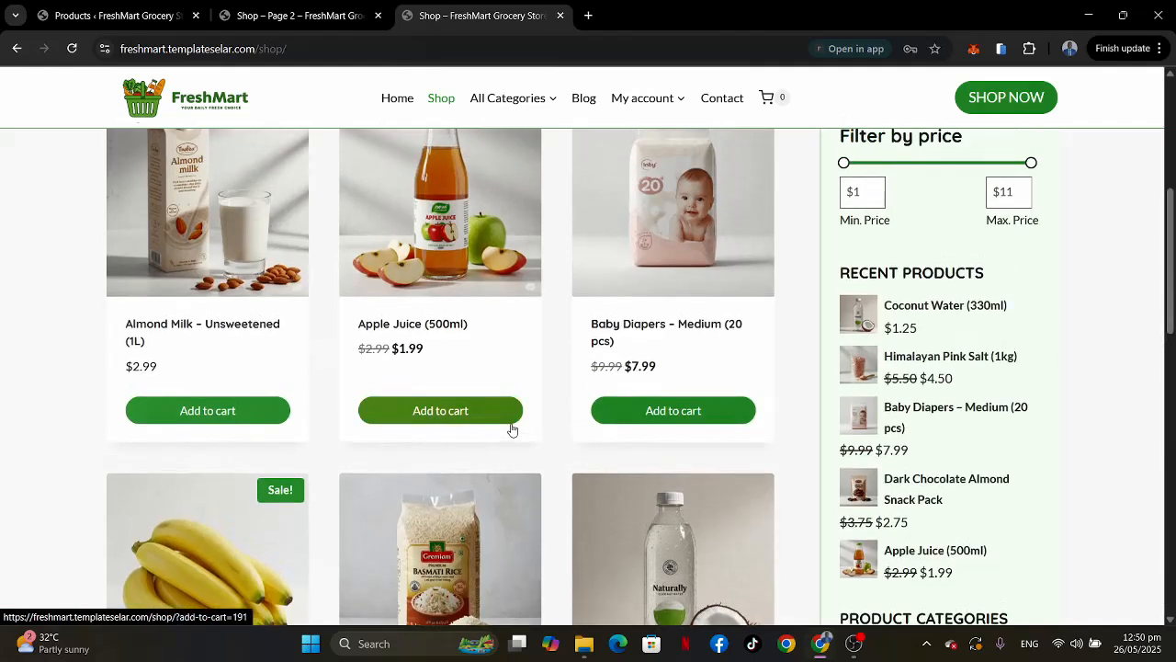
scroll(512, 428, "up", 2)
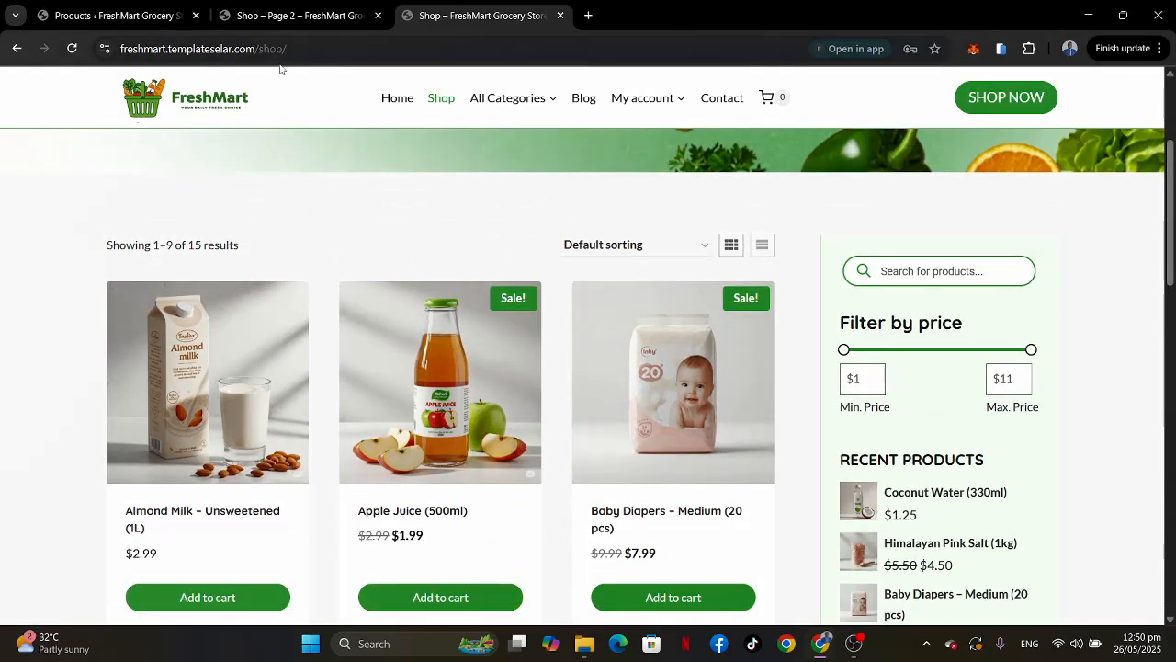
Examine both pages of the store's own shop, starting from the second, to compare them with the reference shop.
left_click(285, 18)
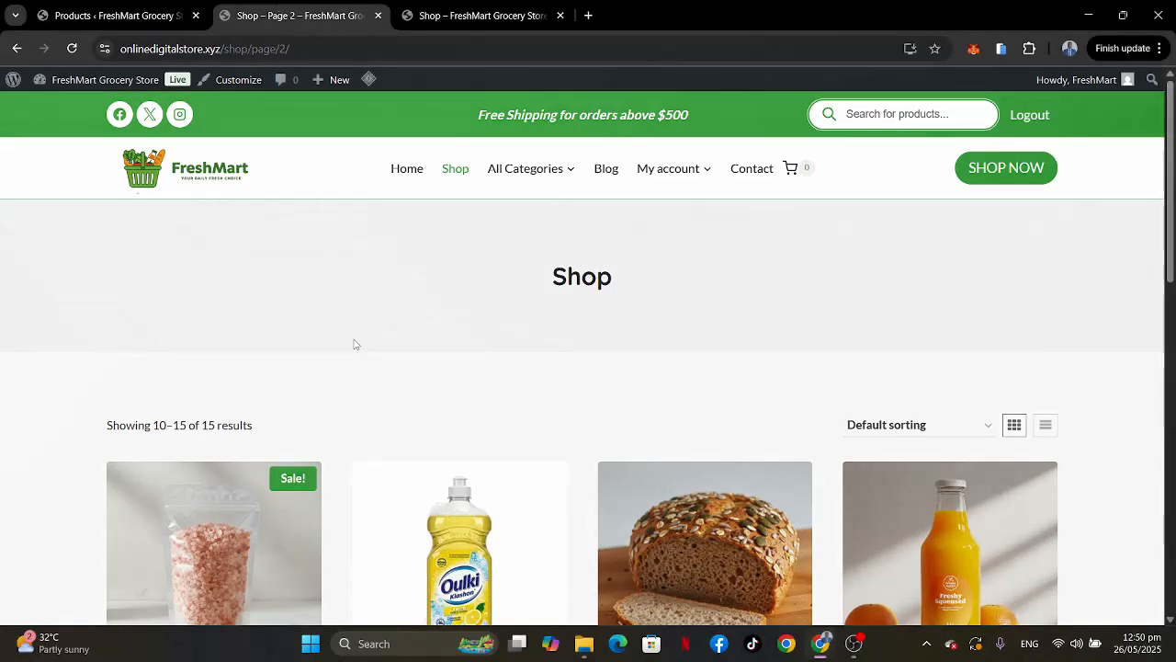
scroll(355, 341, "down", 4)
scroll(355, 344, "down", 2)
scroll(355, 344, "up", 5)
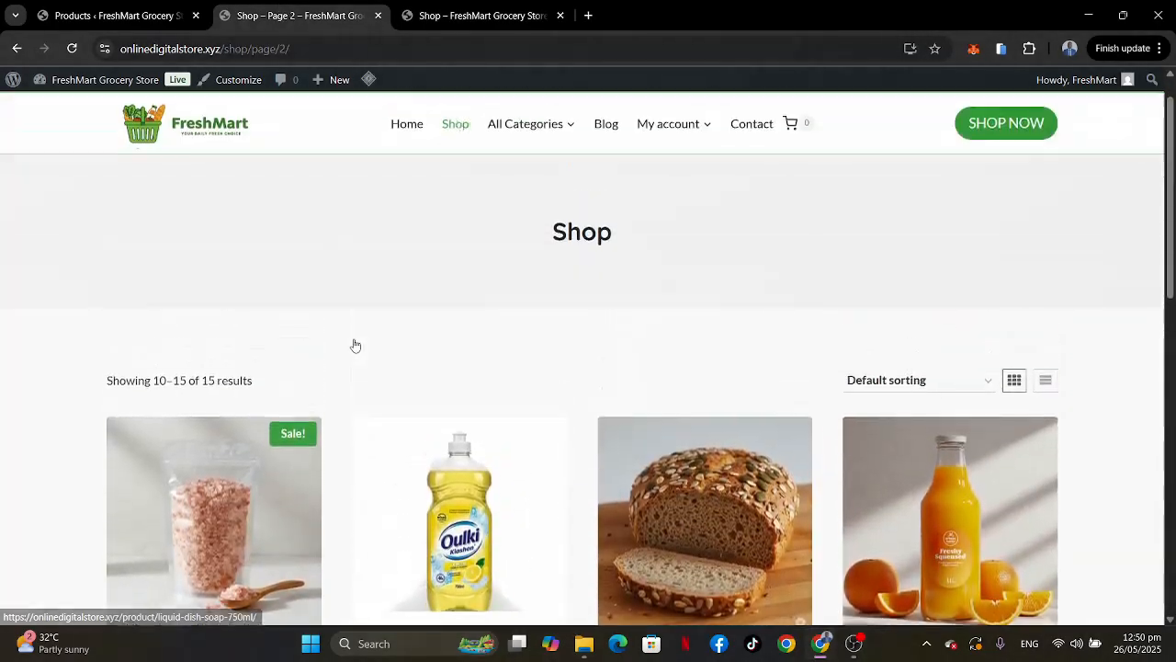
scroll(305, 343, "down", 9)
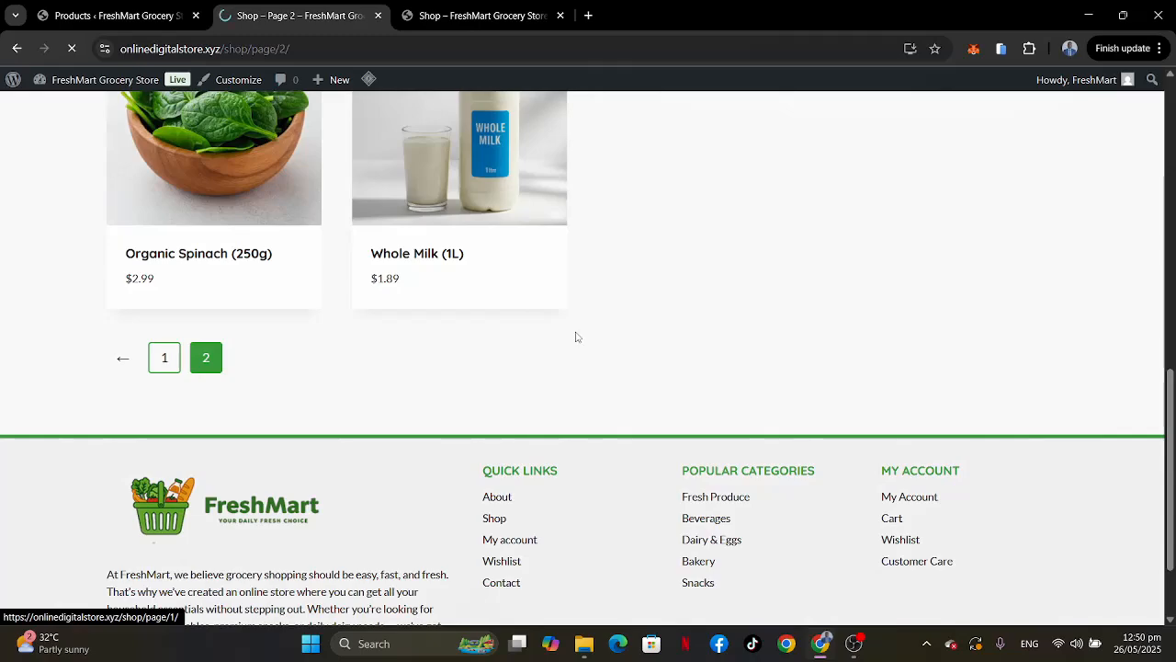
scroll(576, 337, "up", 8)
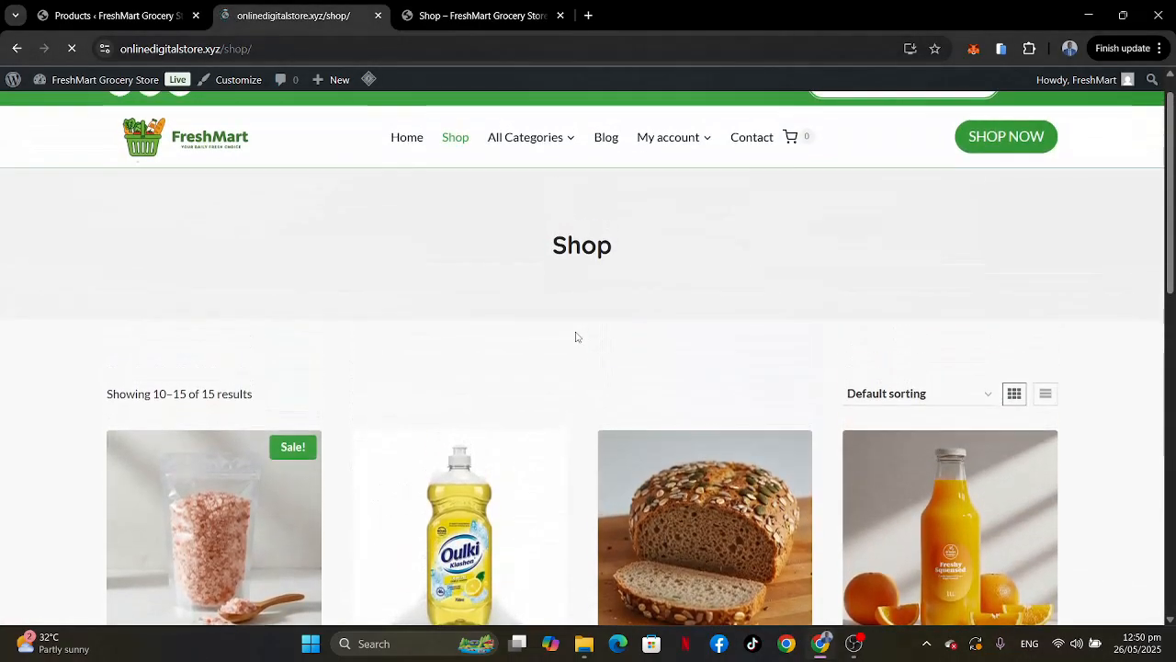
scroll(576, 337, "down", 7)
scroll(577, 337, "up", 3)
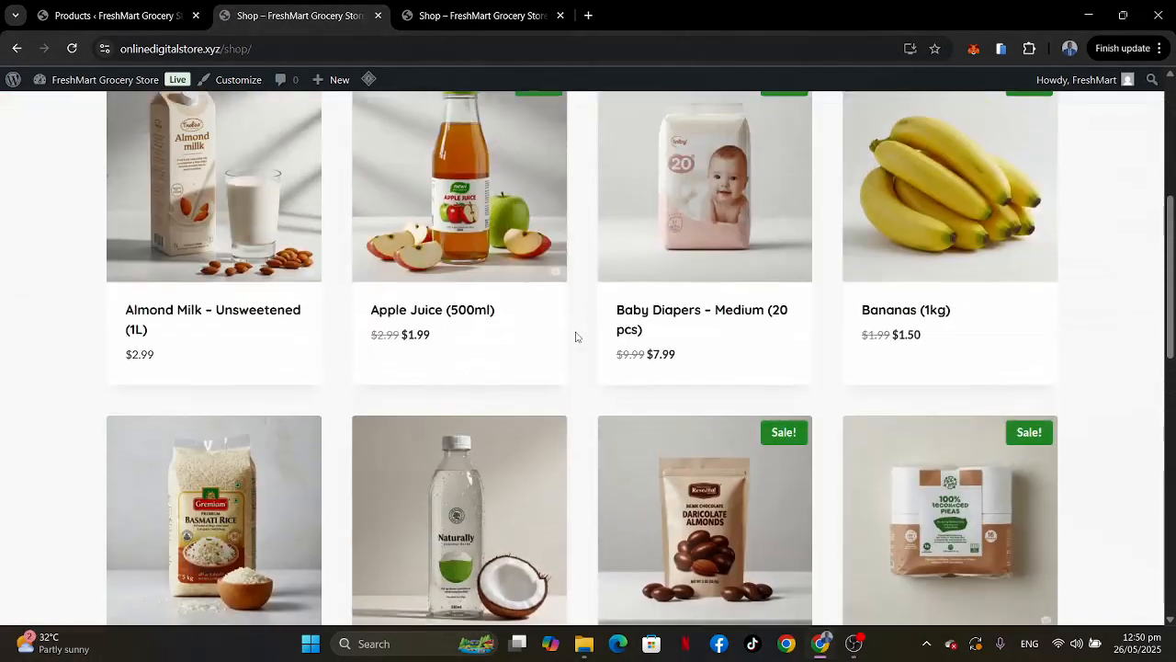
scroll(576, 338, "up", 3)
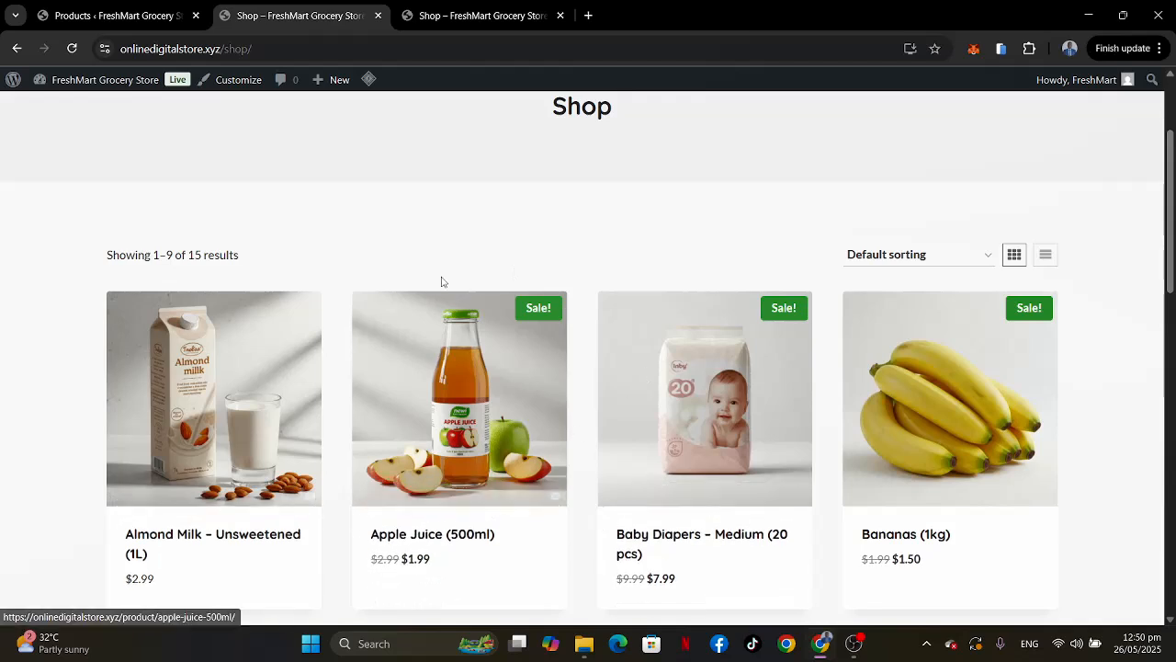
Check the regular and sale prices in the Eco Toilet Rolls (Pack of 6) editor against the shop's sale badges, and return to the product list.
left_click(111, 11)
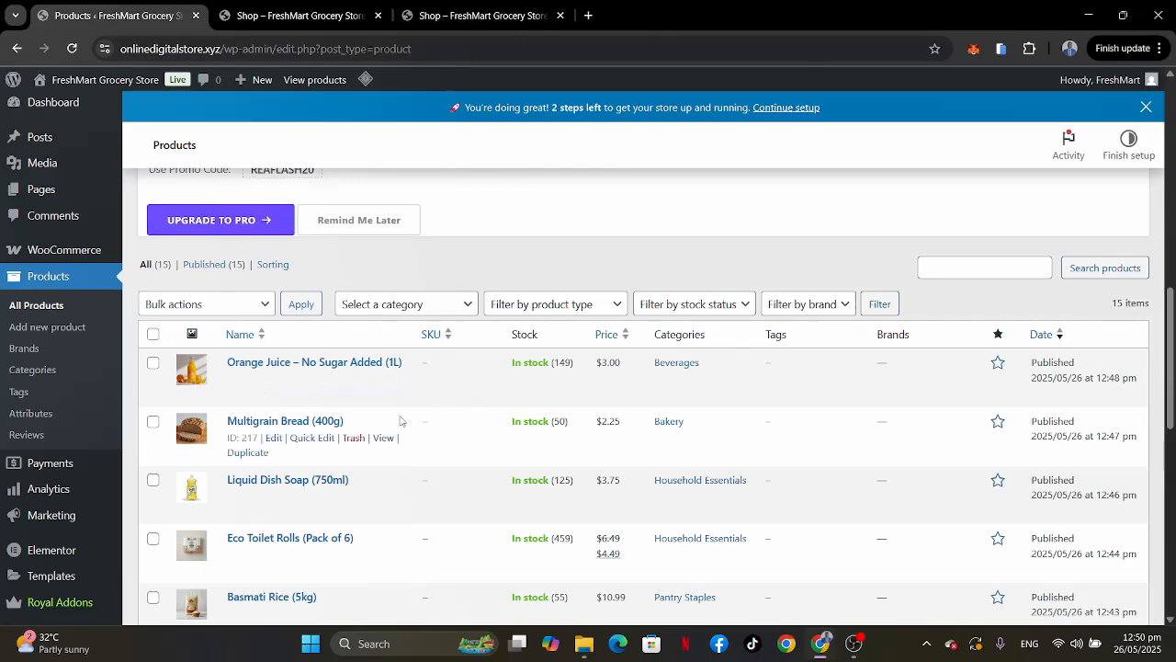
scroll(376, 483, "down", 2)
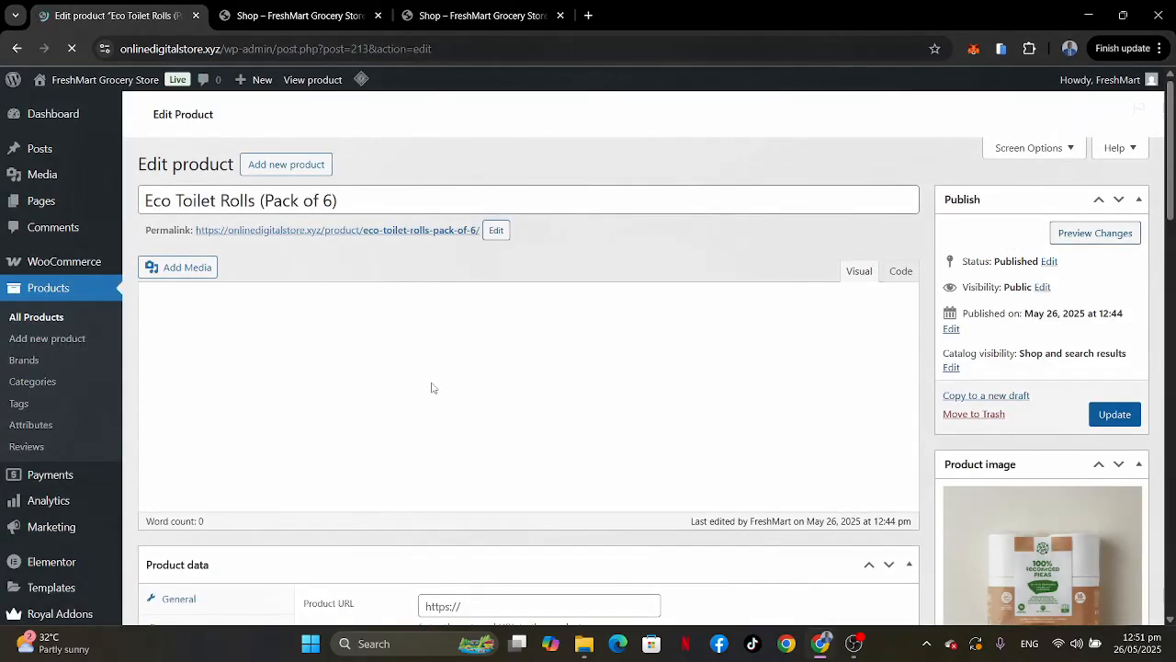
scroll(432, 387, "down", 3)
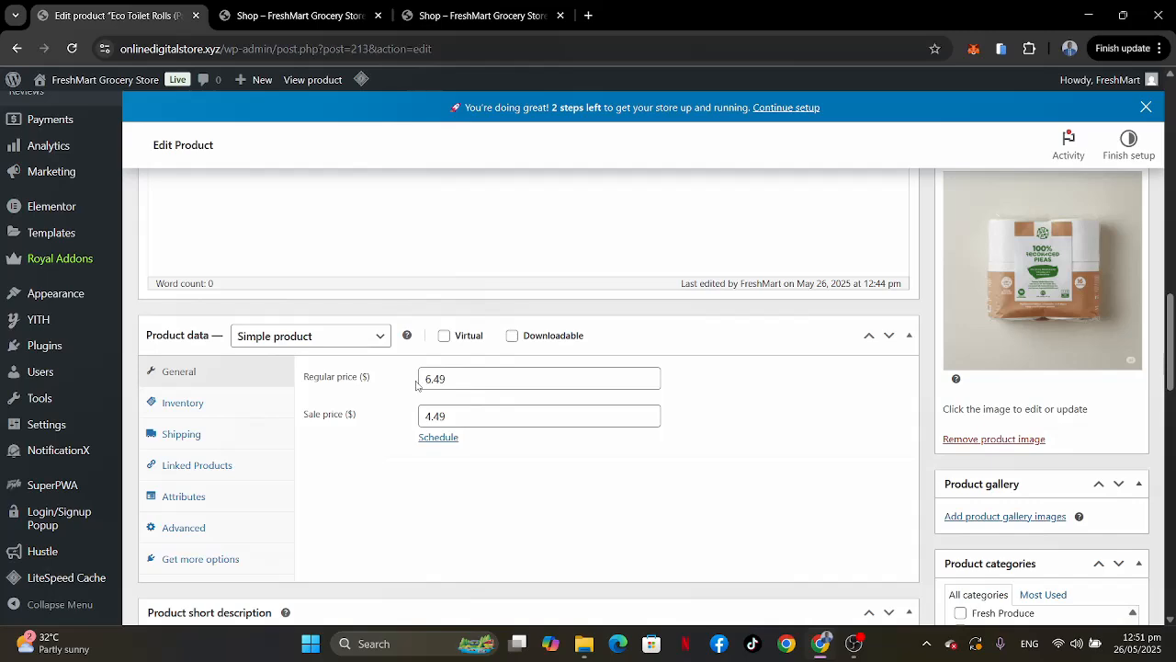
left_click(294, 16)
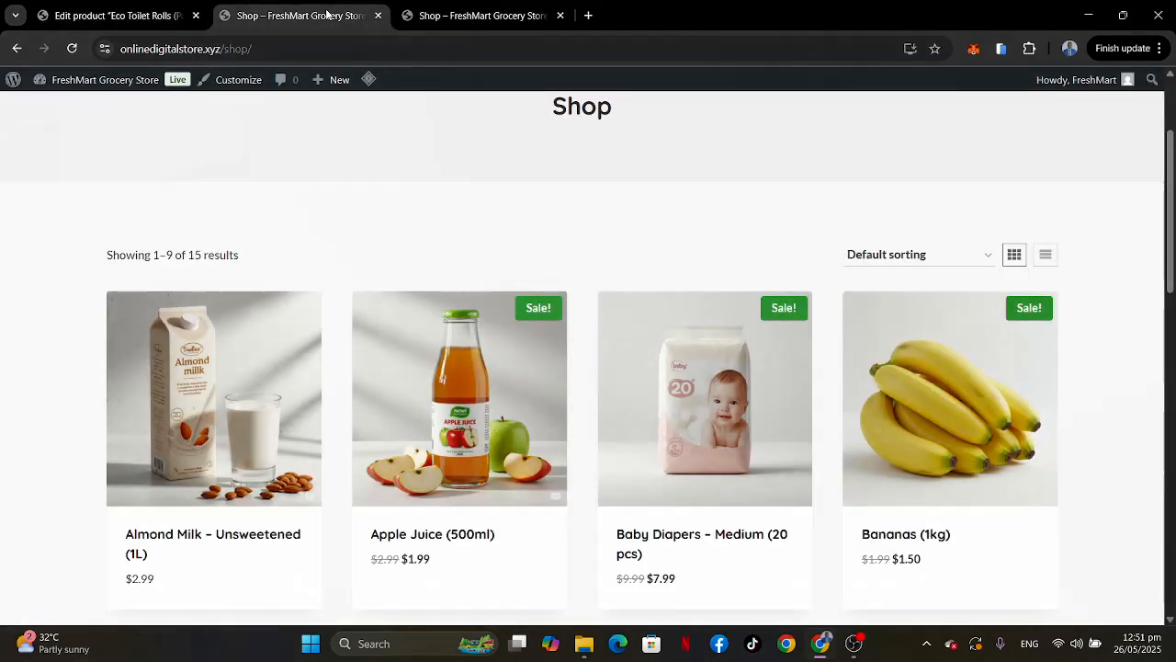
left_click(120, 16)
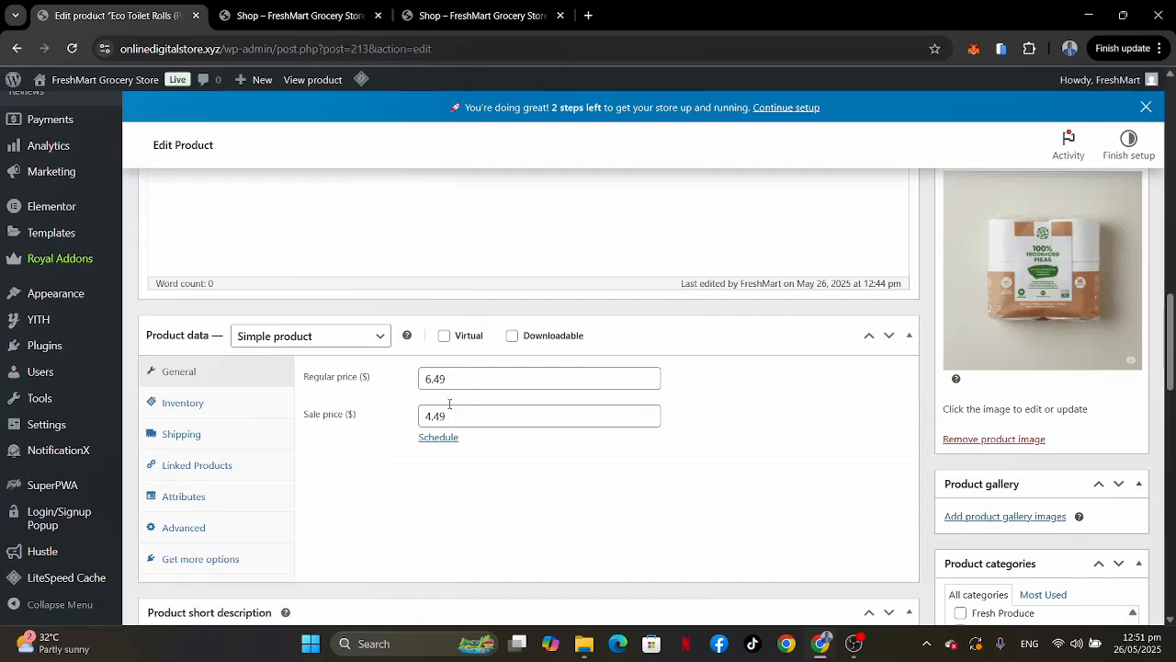
left_click(303, 15)
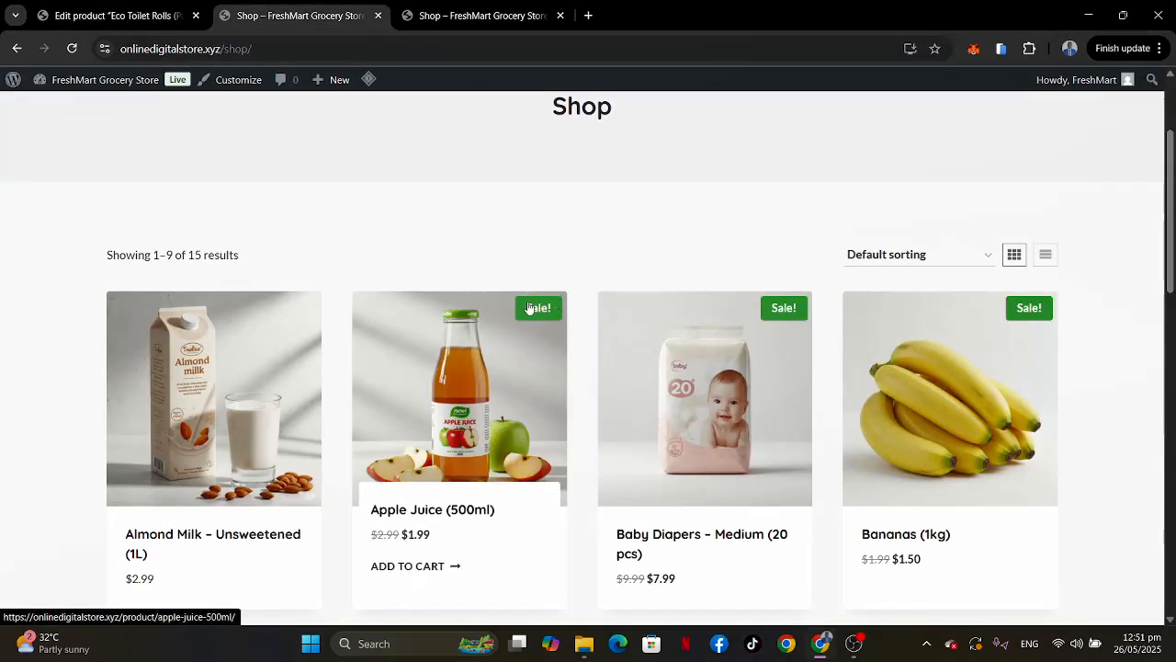
left_click(122, 18)
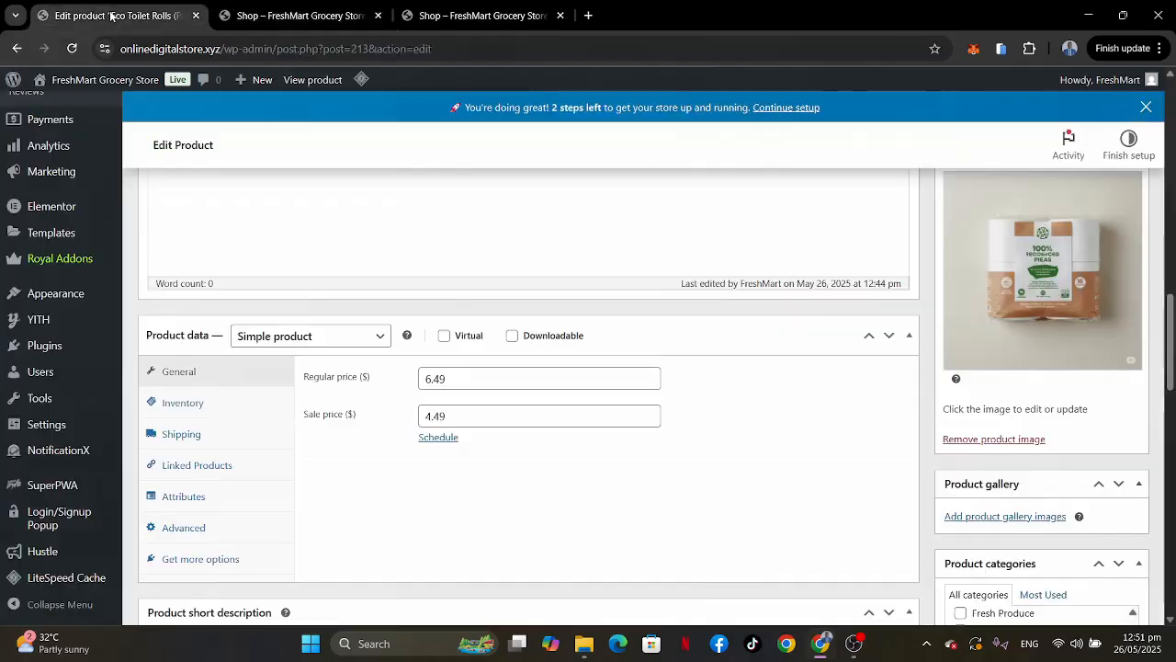
scroll(383, 315, "up", 9)
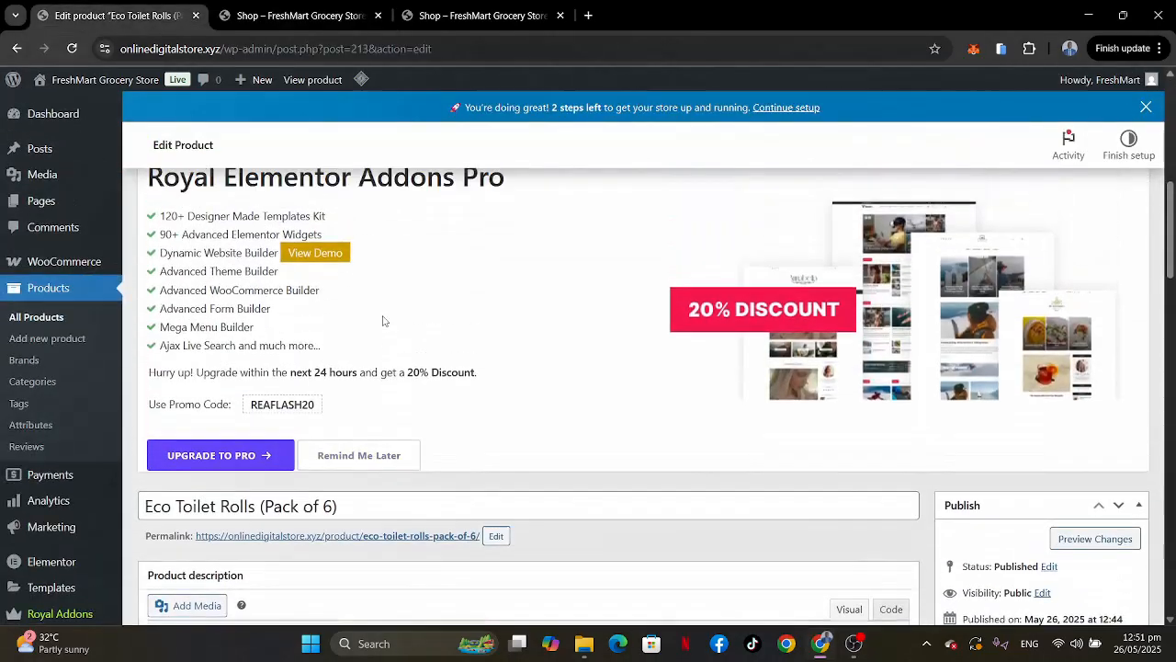
left_click(44, 318)
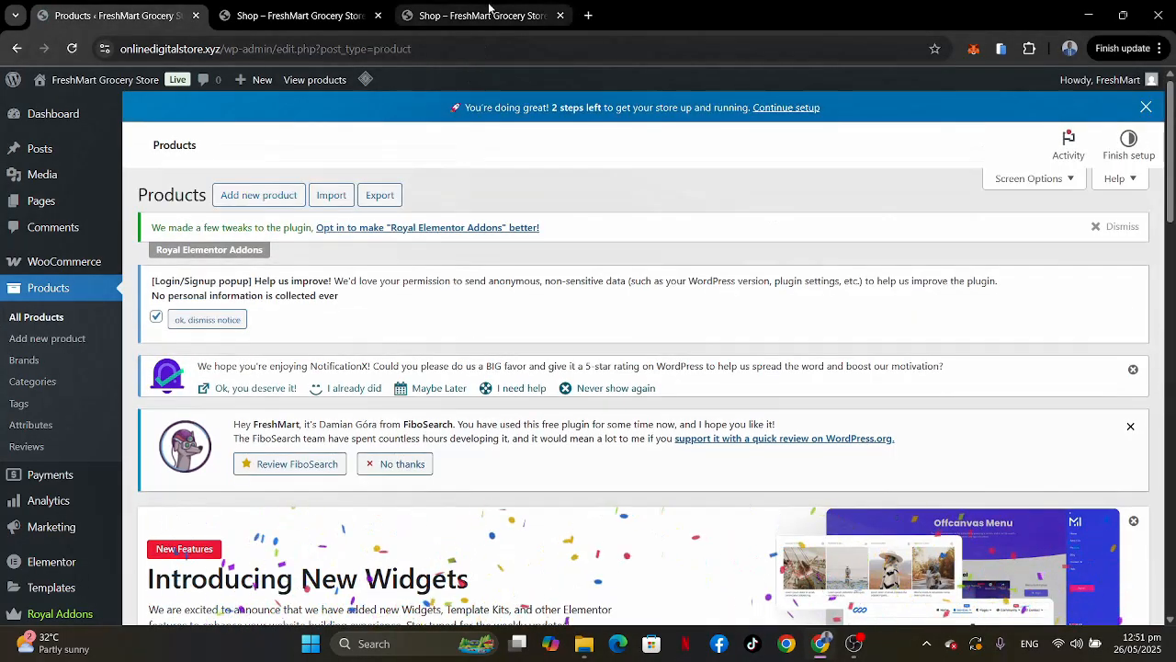
Open the reference store's home page and examine its hero banner, category tiles and product sections, closing the gift card popup.
left_click(478, 16)
scroll(538, 235, "up", 3)
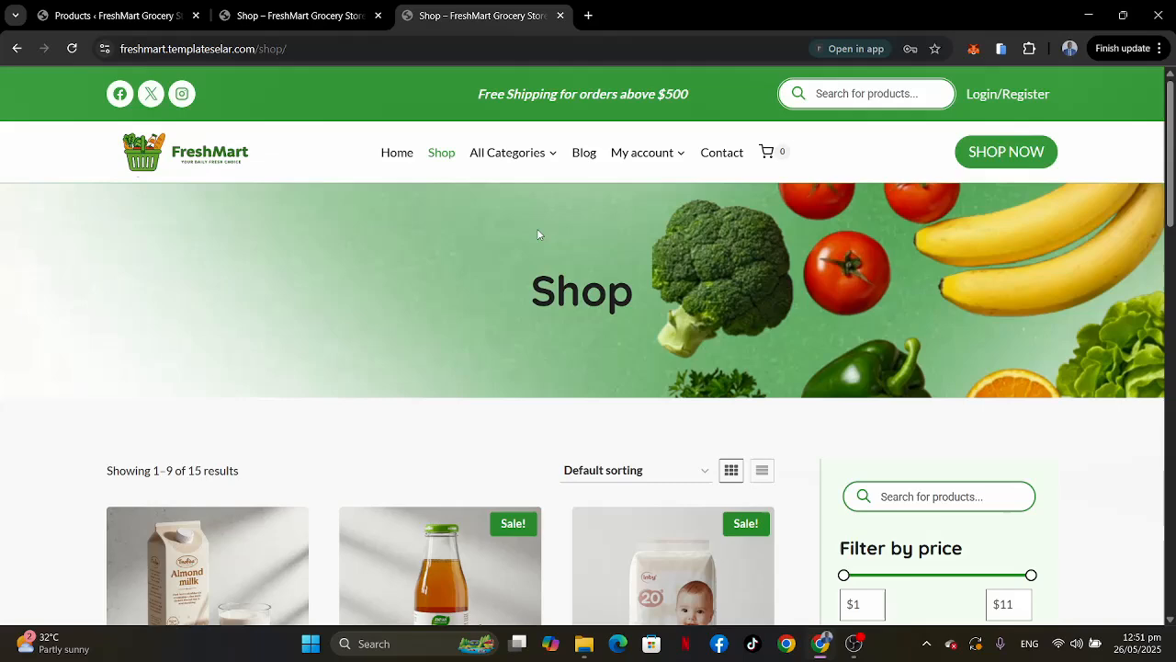
left_click(391, 152)
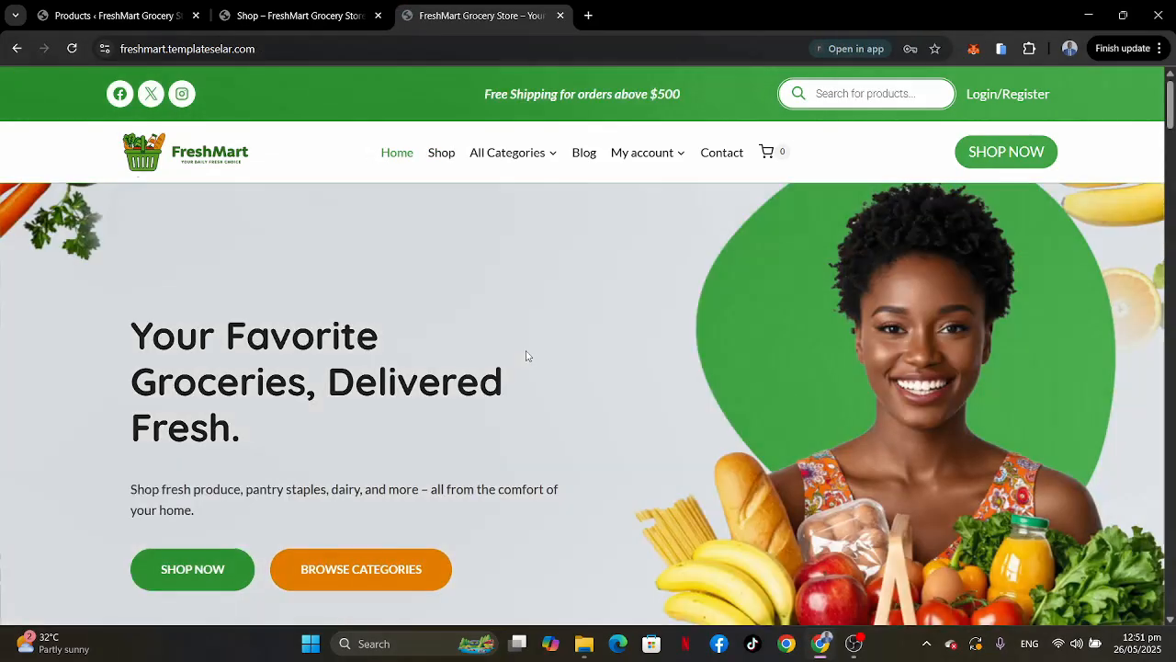
scroll(623, 408, "down", 10)
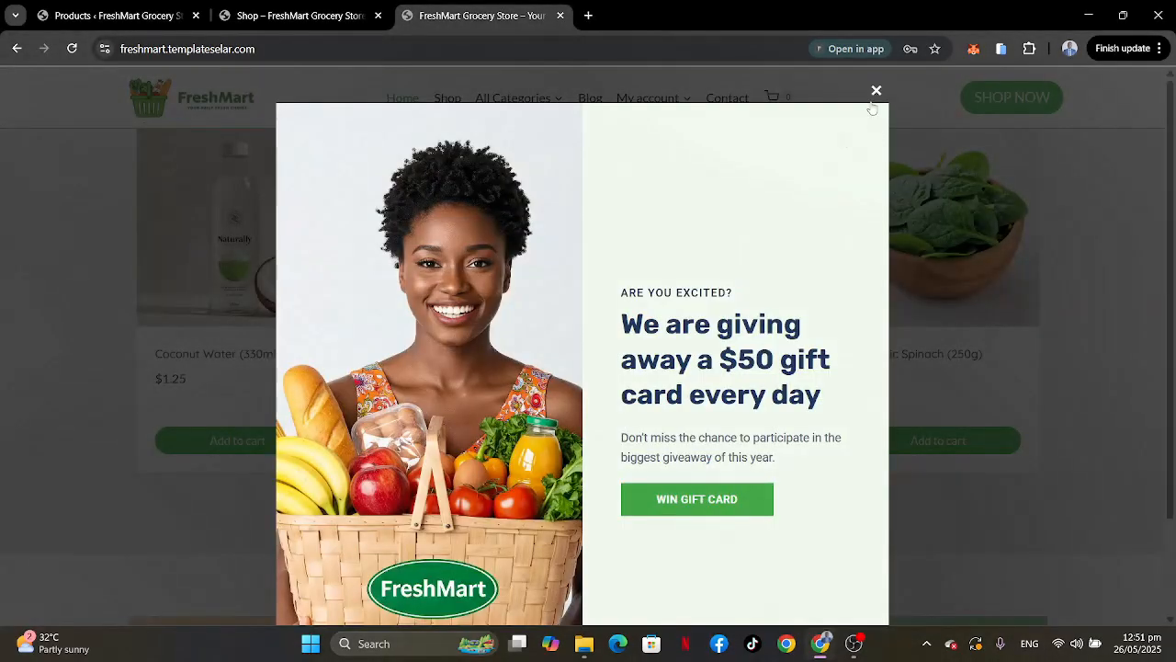
left_click(876, 90)
scroll(514, 319, "up", 5)
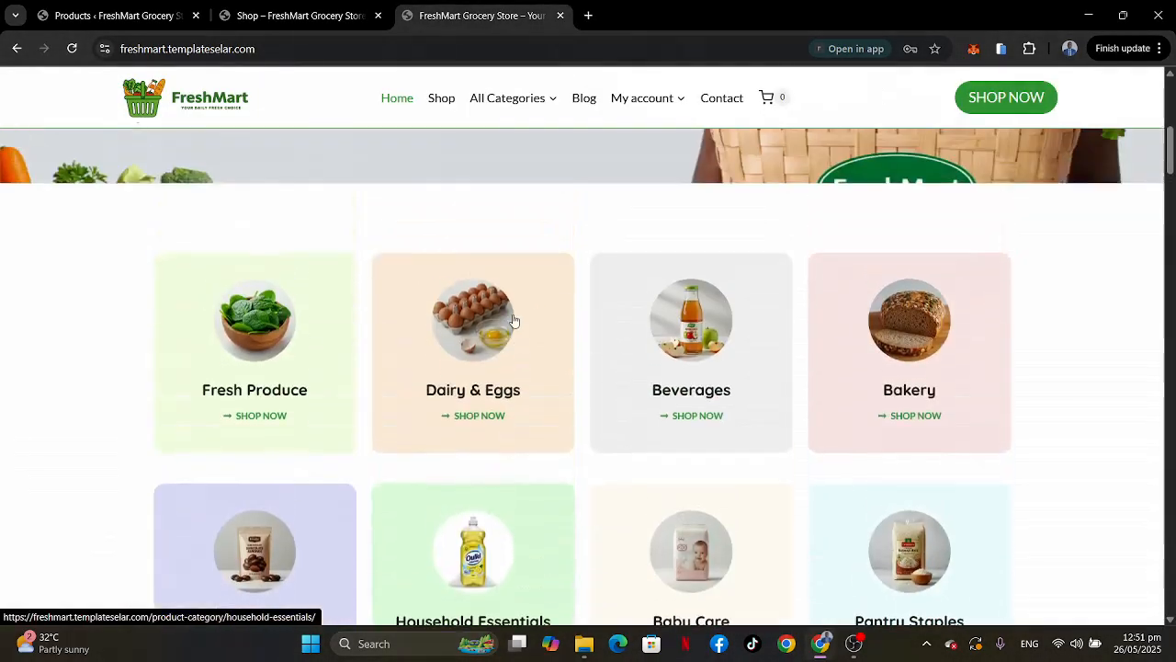
scroll(514, 320, "up", 5)
scroll(514, 319, "down", 6)
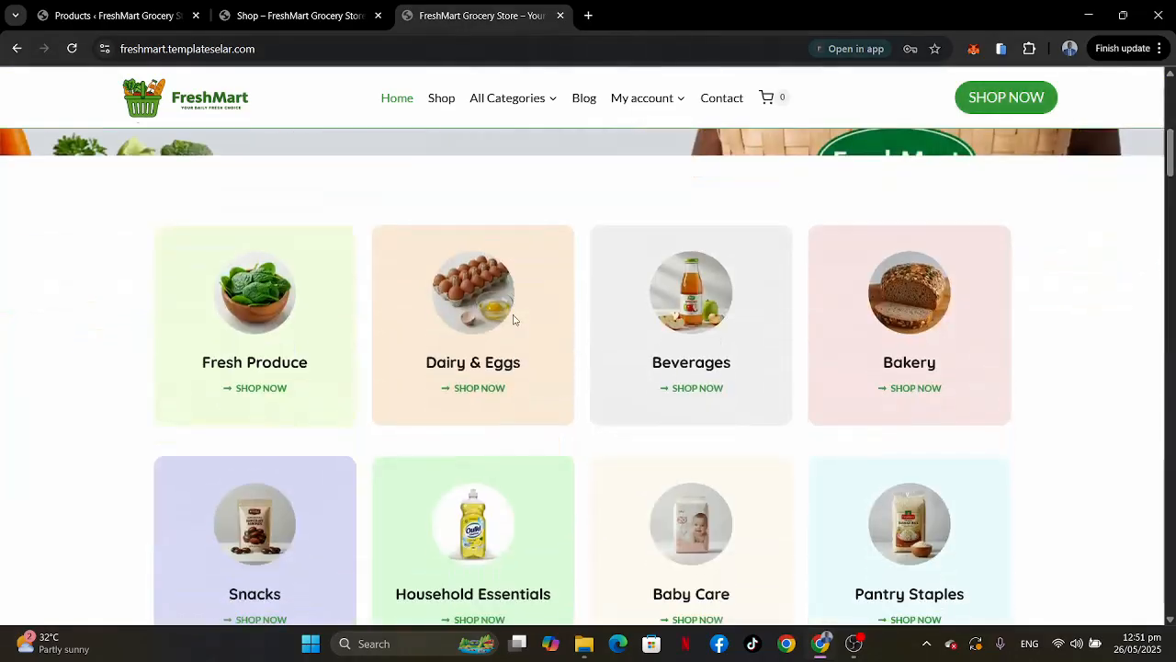
scroll(514, 319, "up", 5)
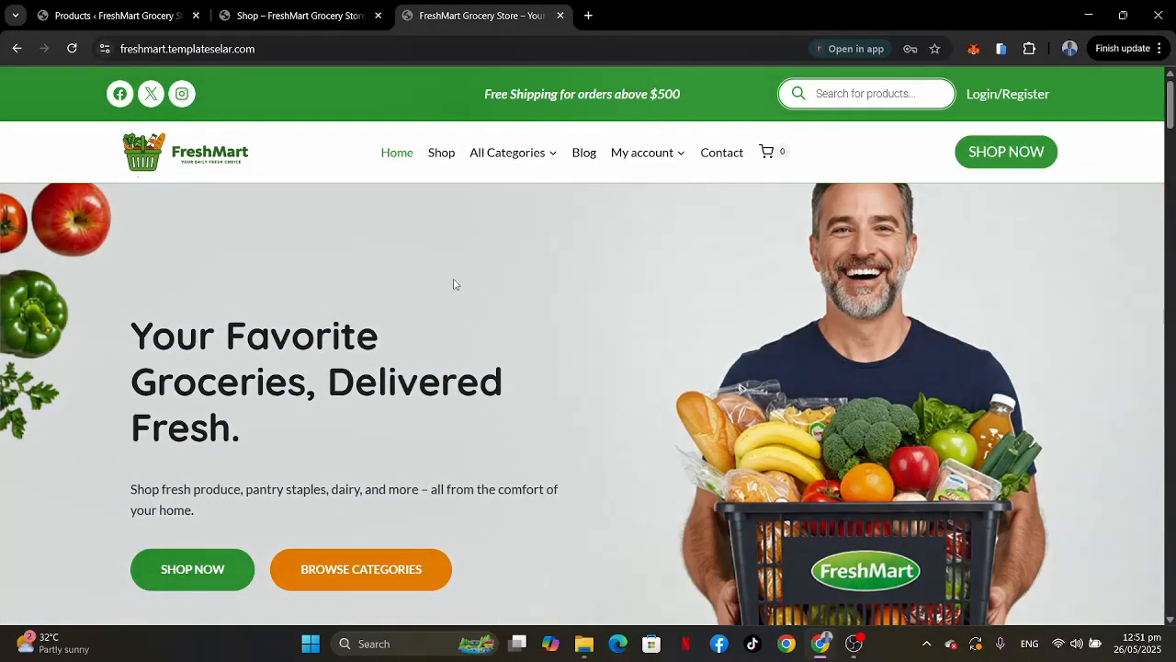
Return to the store's admin and open the list of all pages.
left_click(101, 16)
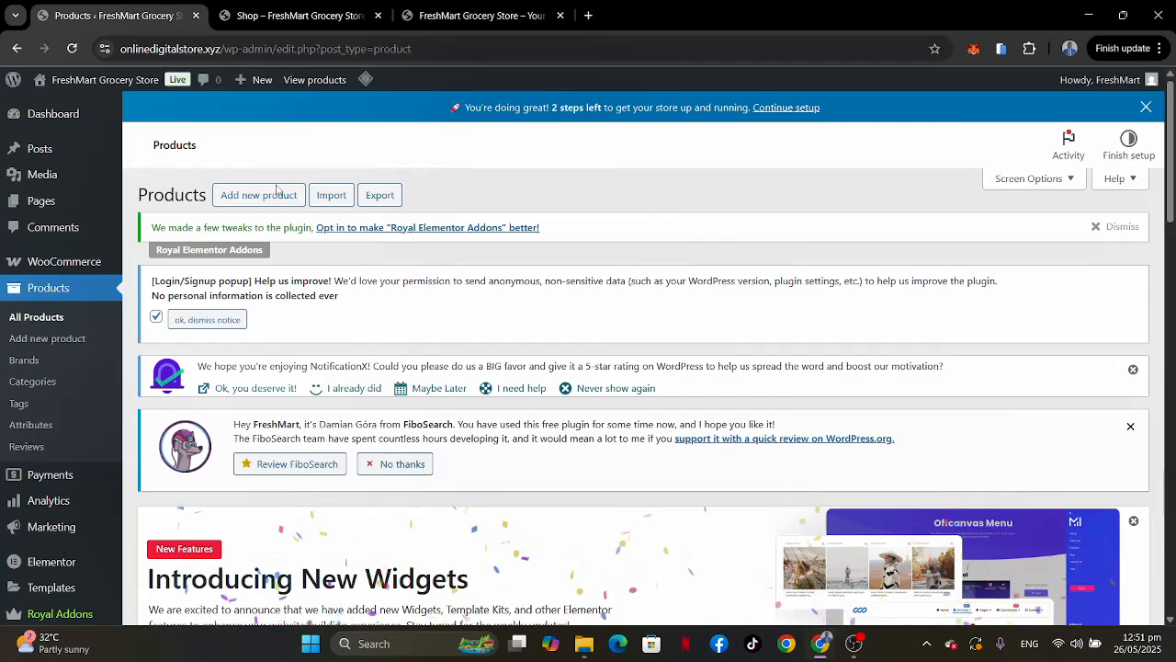
scroll(379, 301, "down", 1)
scroll(379, 300, "up", 1)
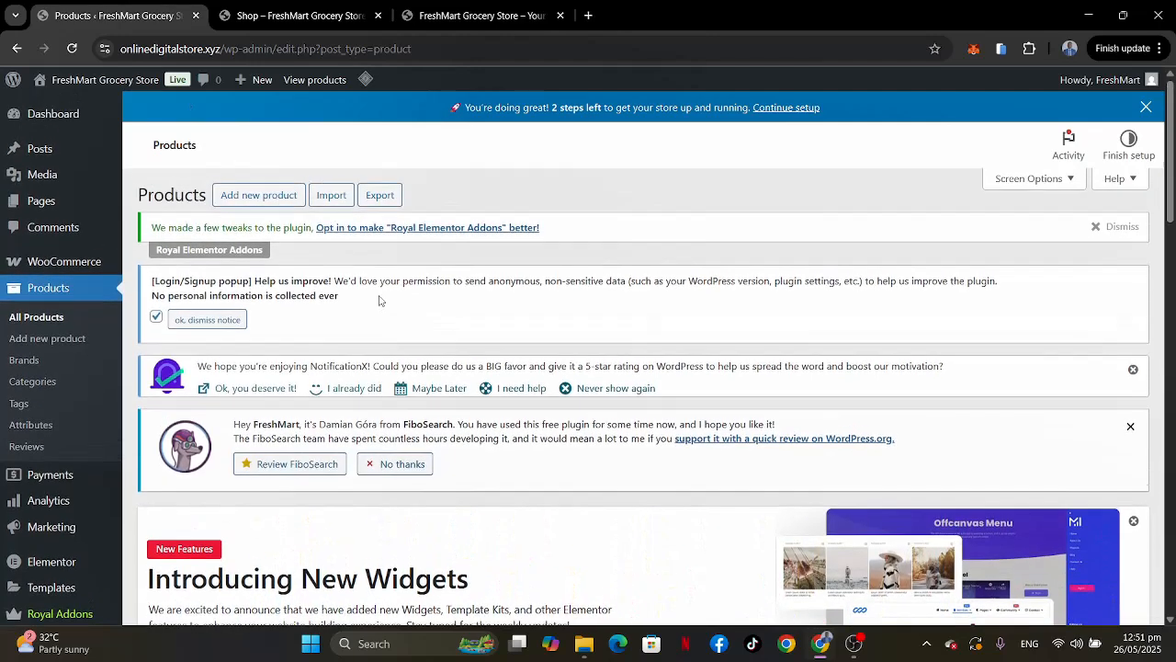
mouse_move(95, 200)
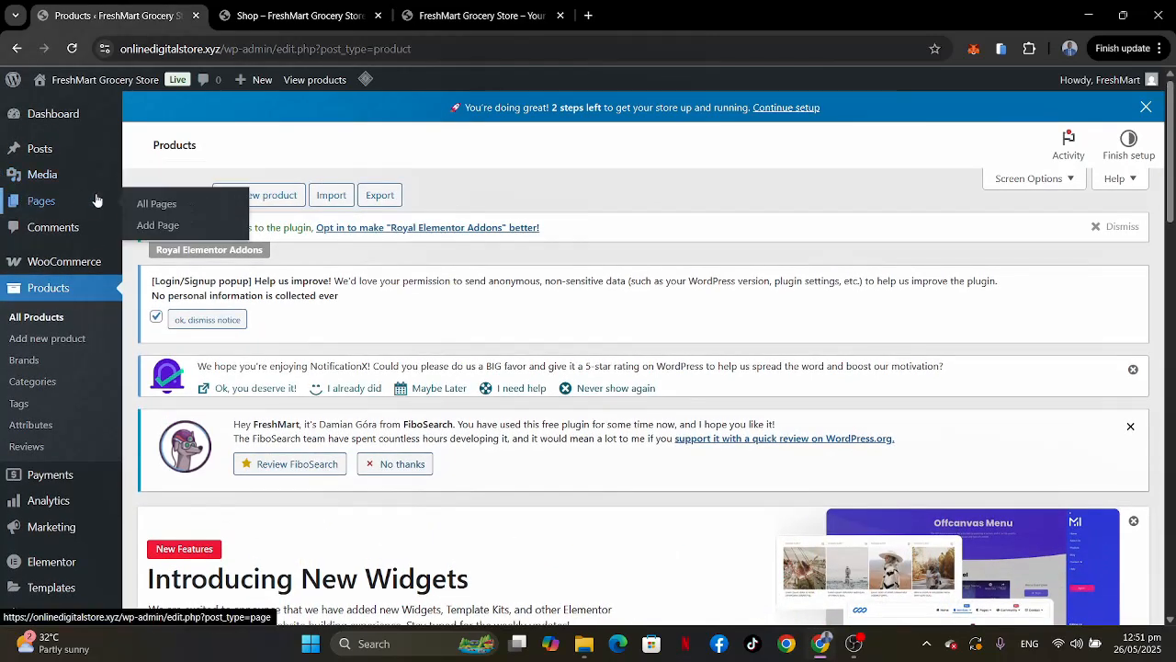
left_click(157, 203)
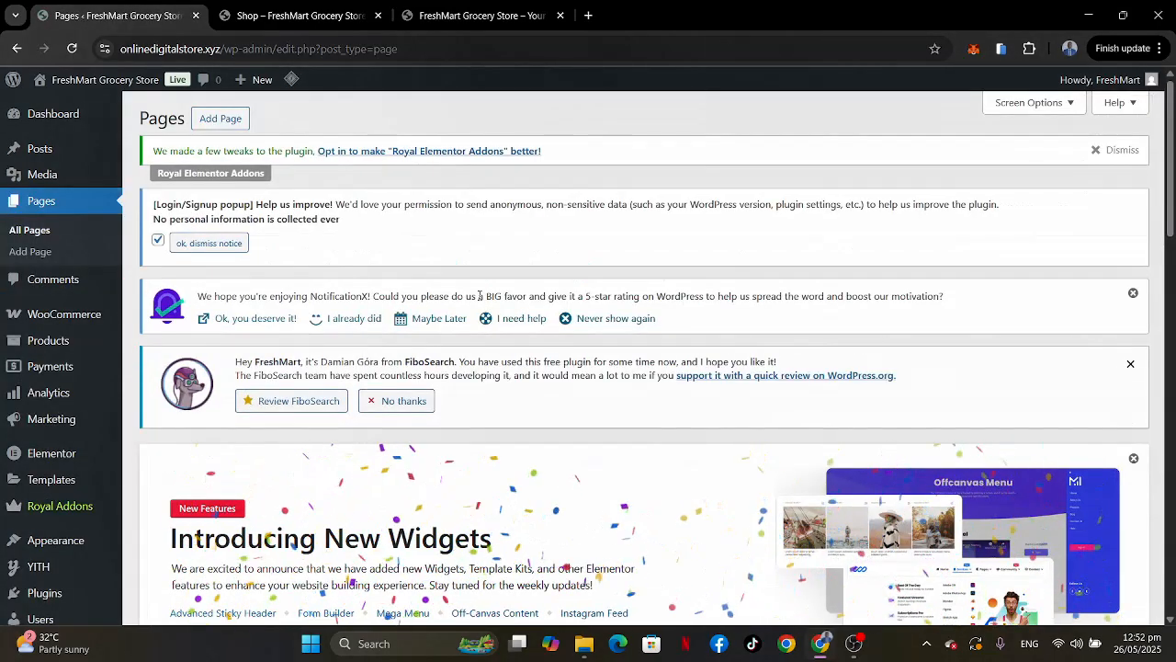
scroll(479, 296, "down", 8)
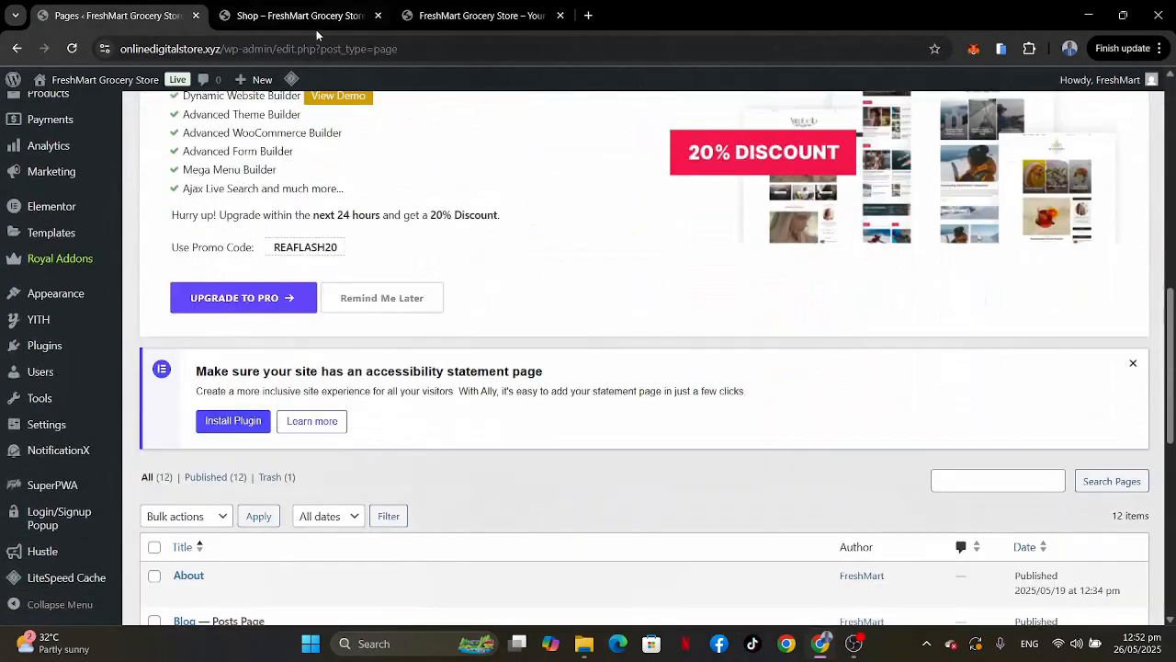
Check the store's own home page and find the Home front page in the admin's page list.
left_click(315, 20)
left_click(405, 171)
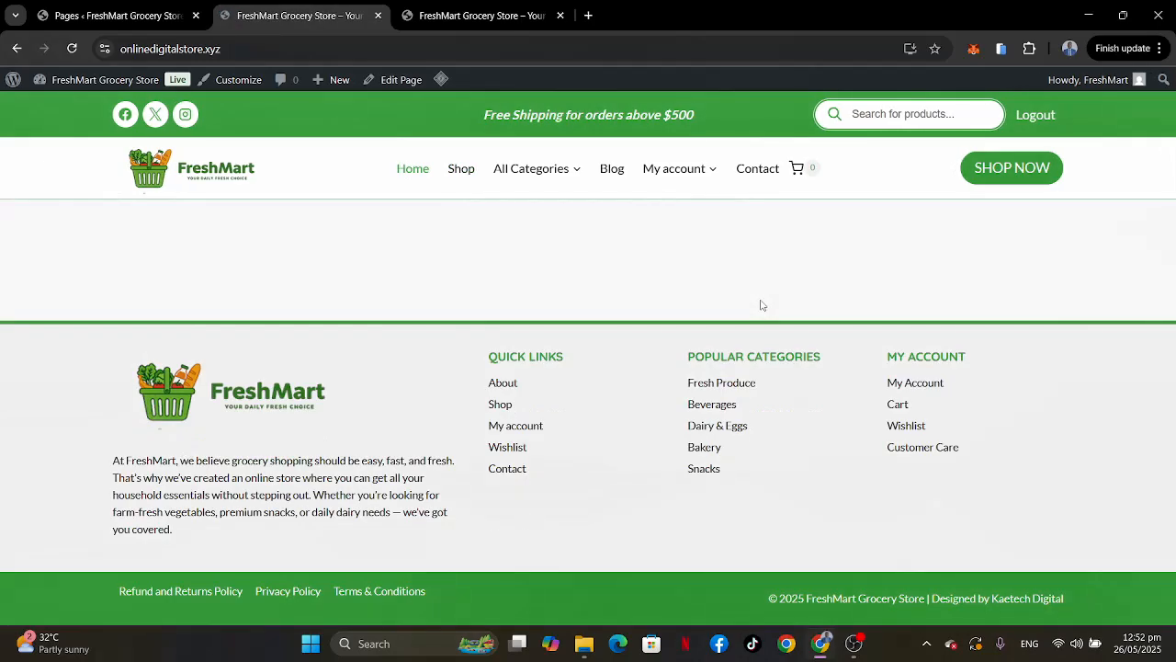
left_click(70, 7)
scroll(620, 395, "down", 5)
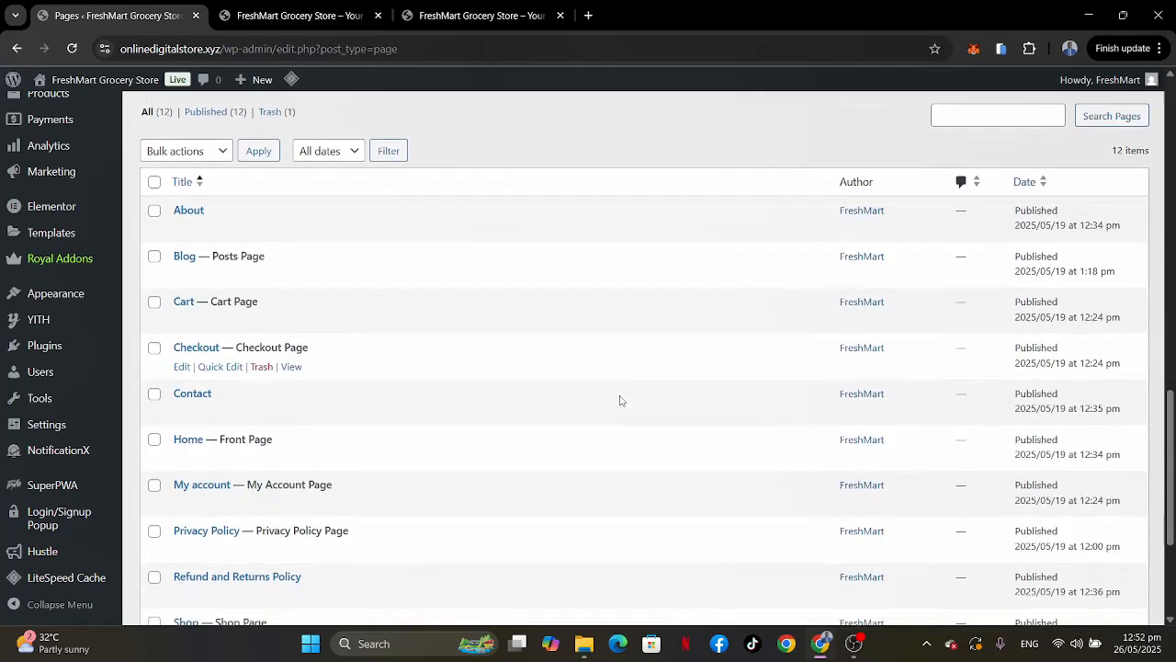
Review the reference store's home page from the hero banner down to the Today's Deals section.
left_click(454, 7)
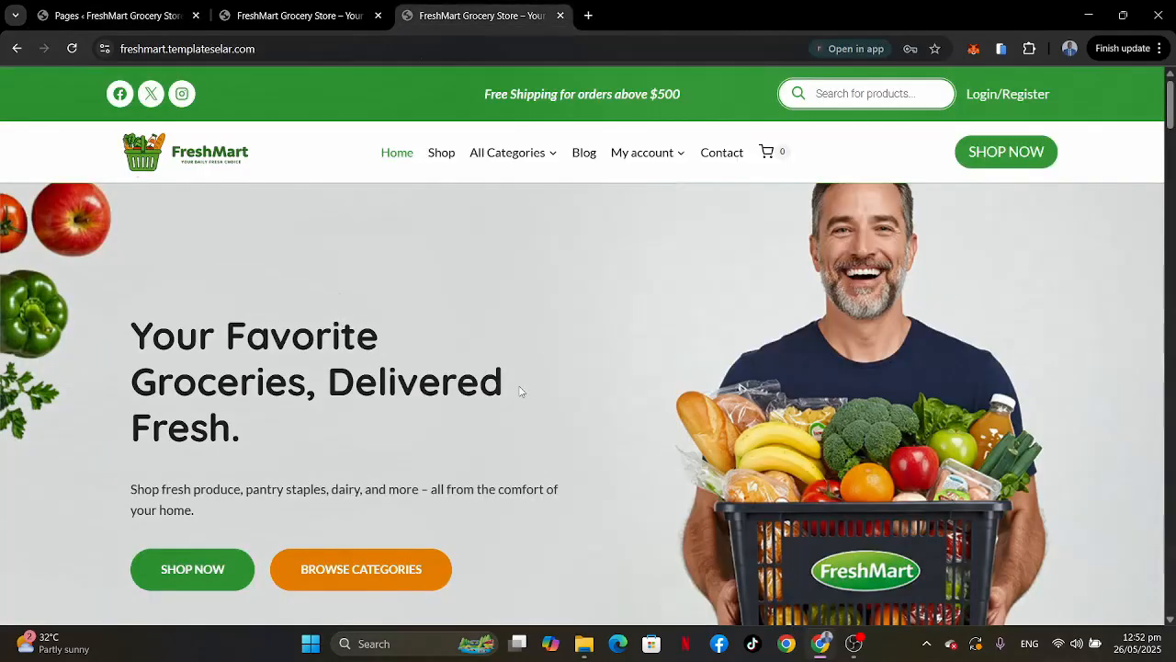
scroll(521, 391, "down", 15)
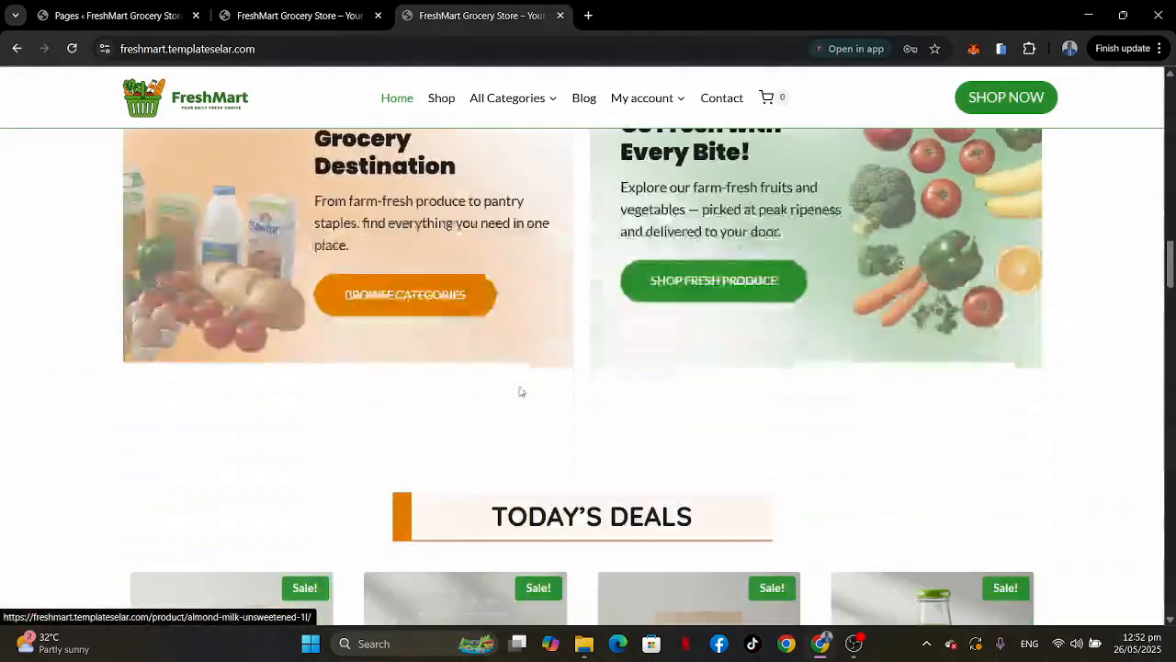
scroll(521, 392, "down", 2)
Return to the store's page list and open the Home front page for editing with Elementor.
left_click(115, 16)
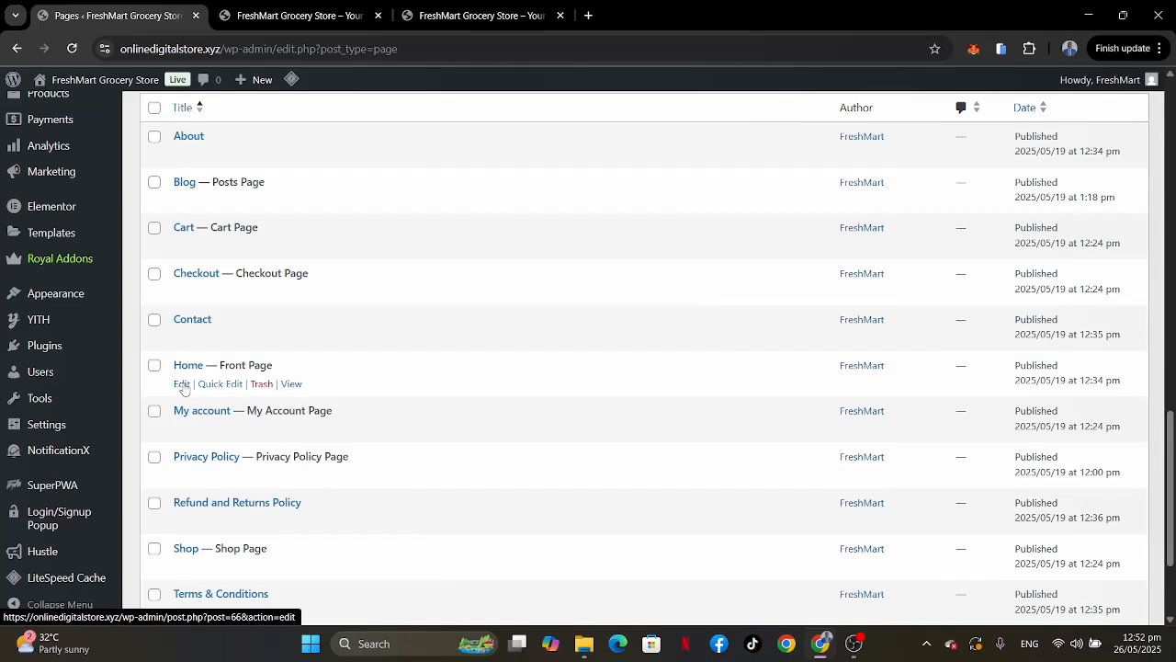
left_click(182, 385)
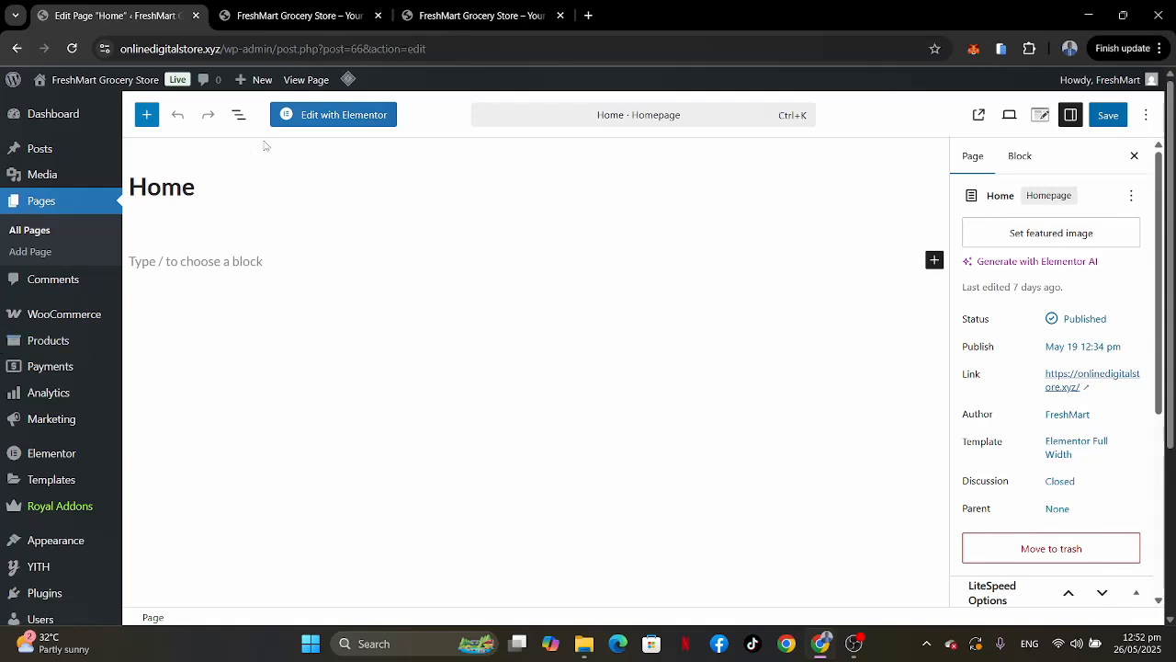
left_click(328, 123)
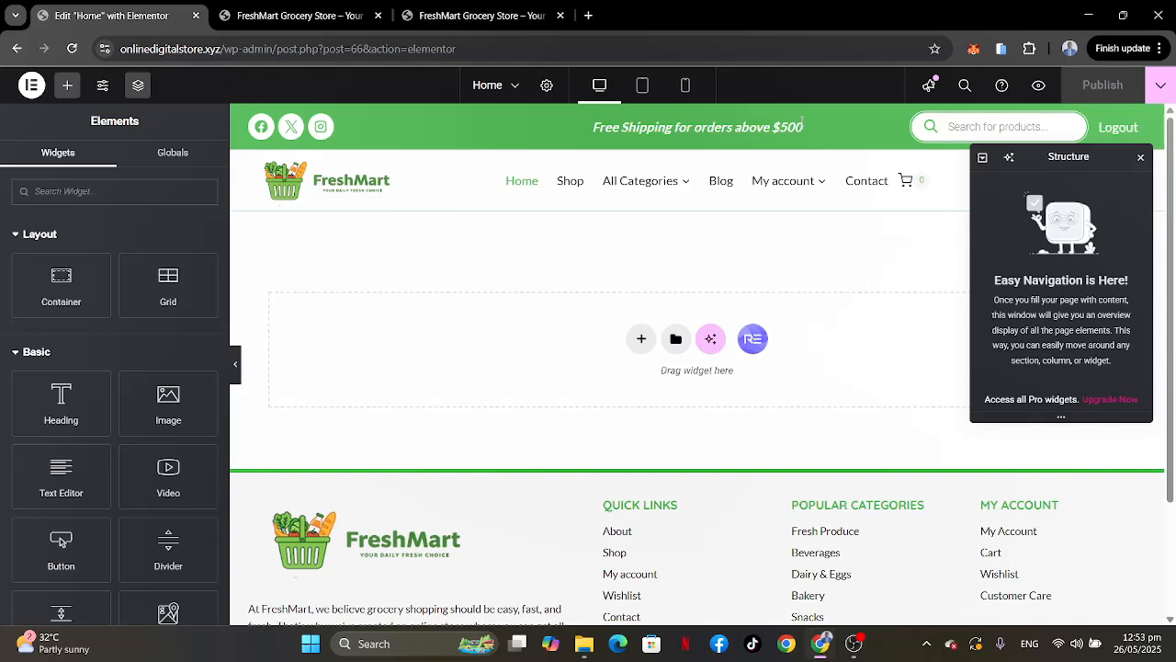
left_click(803, 119)
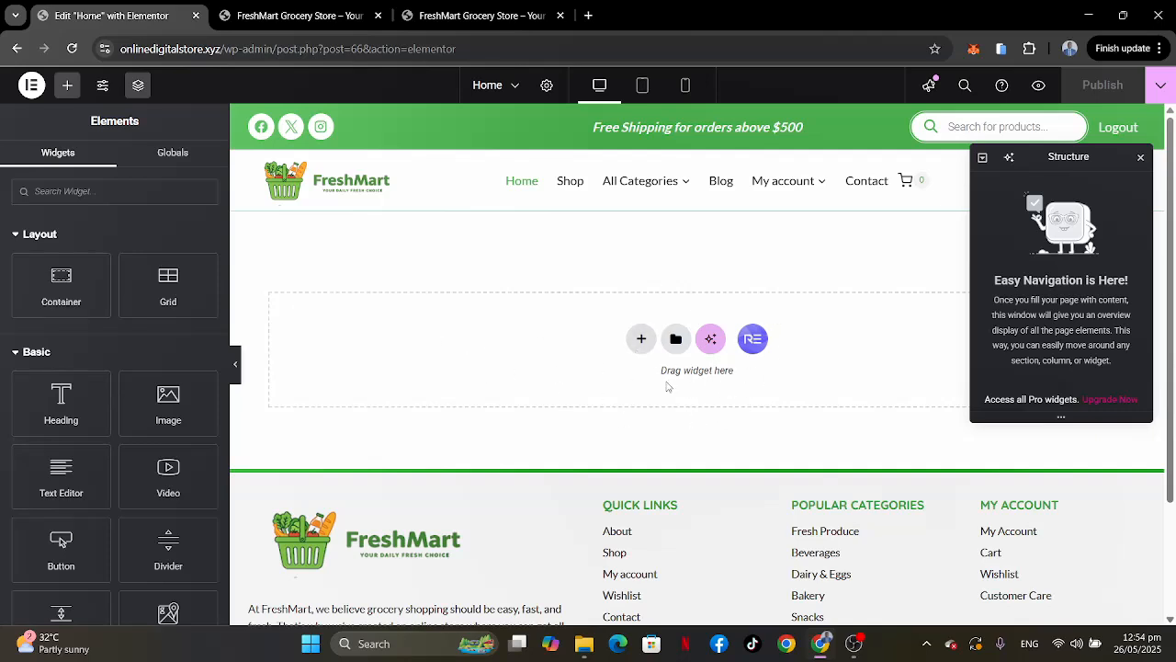
Examine the hero section of the reference store's home page, including its changing background images, heading and two buttons.
left_click(484, 15)
mouse_move(603, 257)
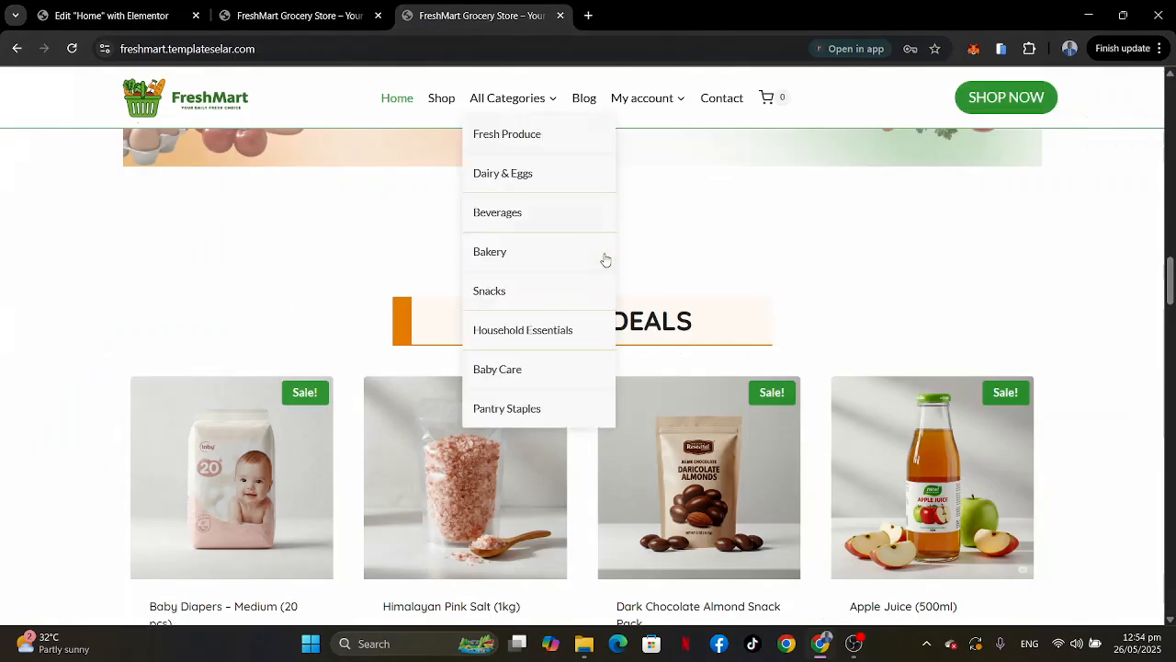
scroll(604, 260, "up", 3)
scroll(605, 259, "up", 5)
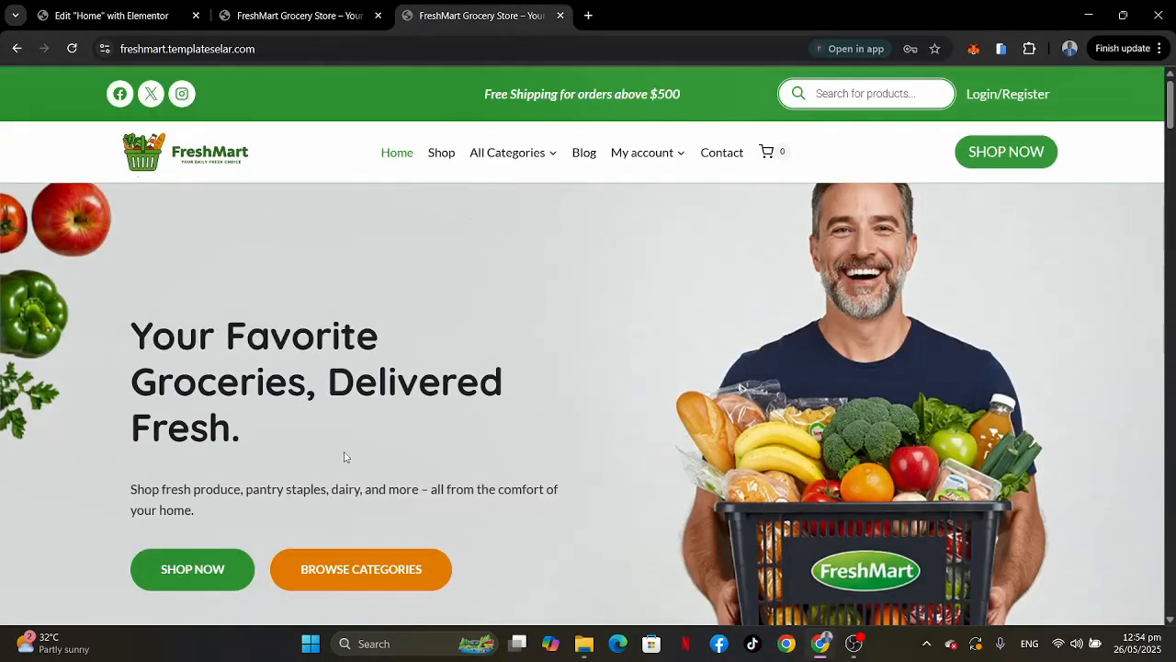
scroll(342, 455, "down", 2)
scroll(345, 455, "up", 1)
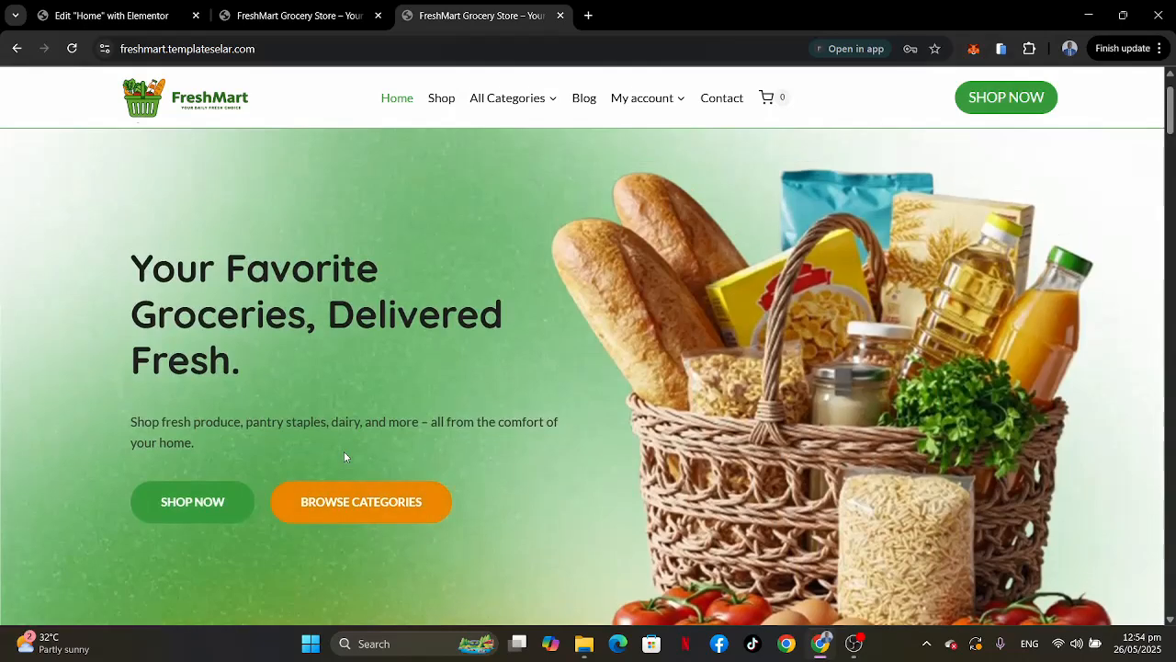
Back in the Home page's Elementor editor, add a Flexbox container with the single-column, downward-direction structure.
left_click(71, 11)
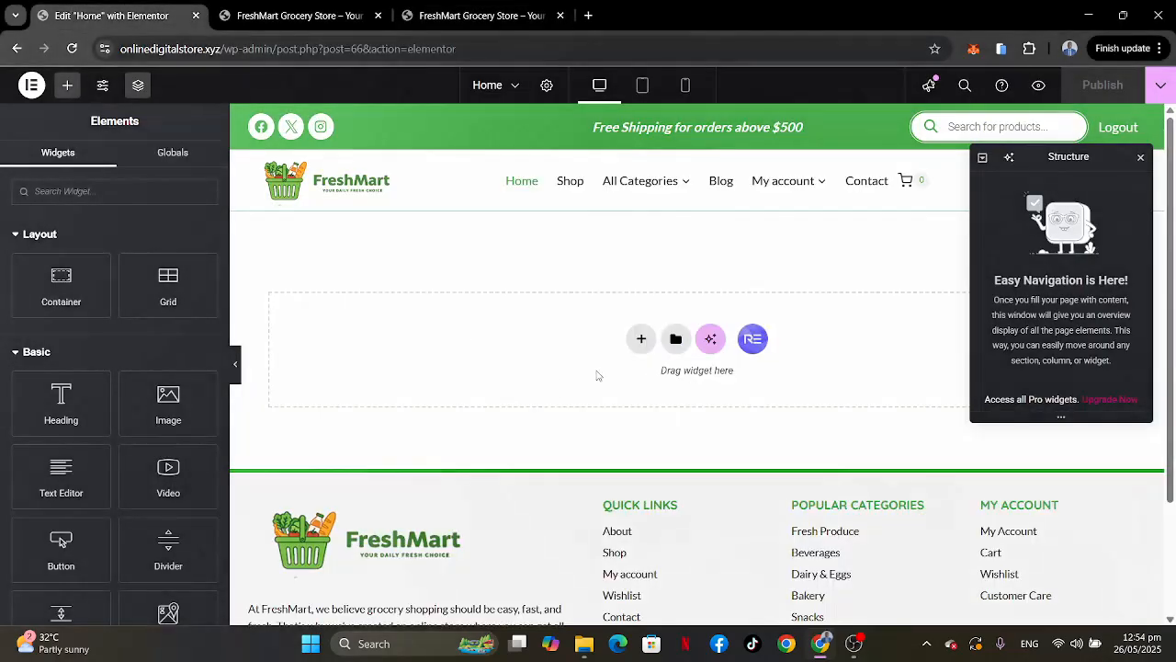
left_click(640, 338)
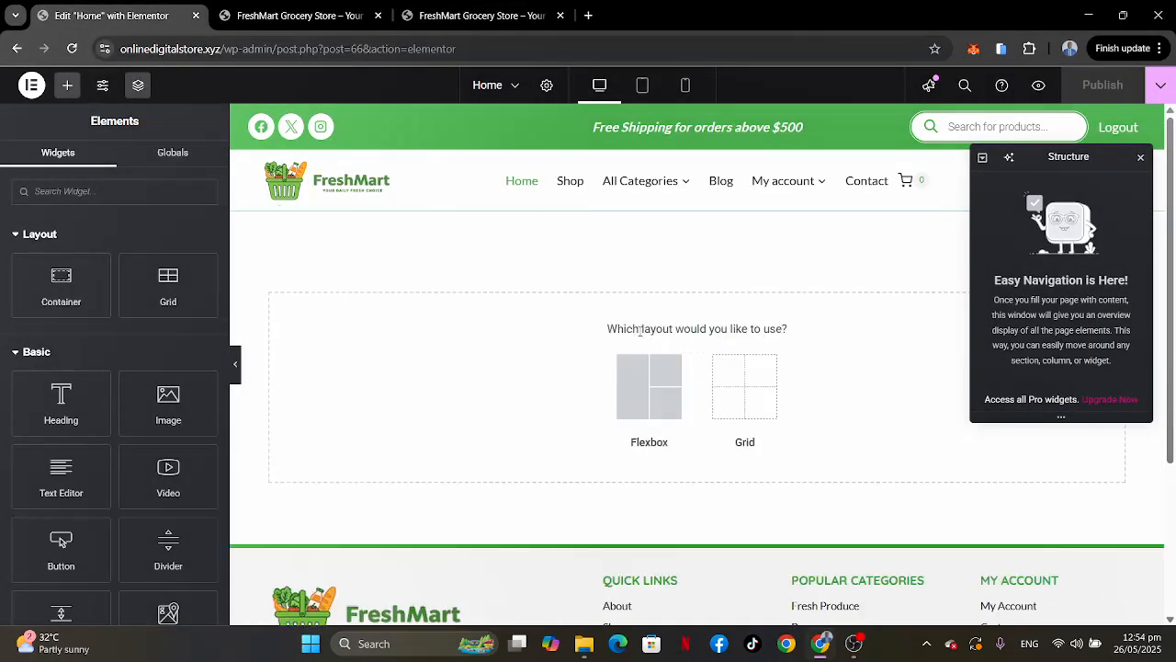
left_click(651, 395)
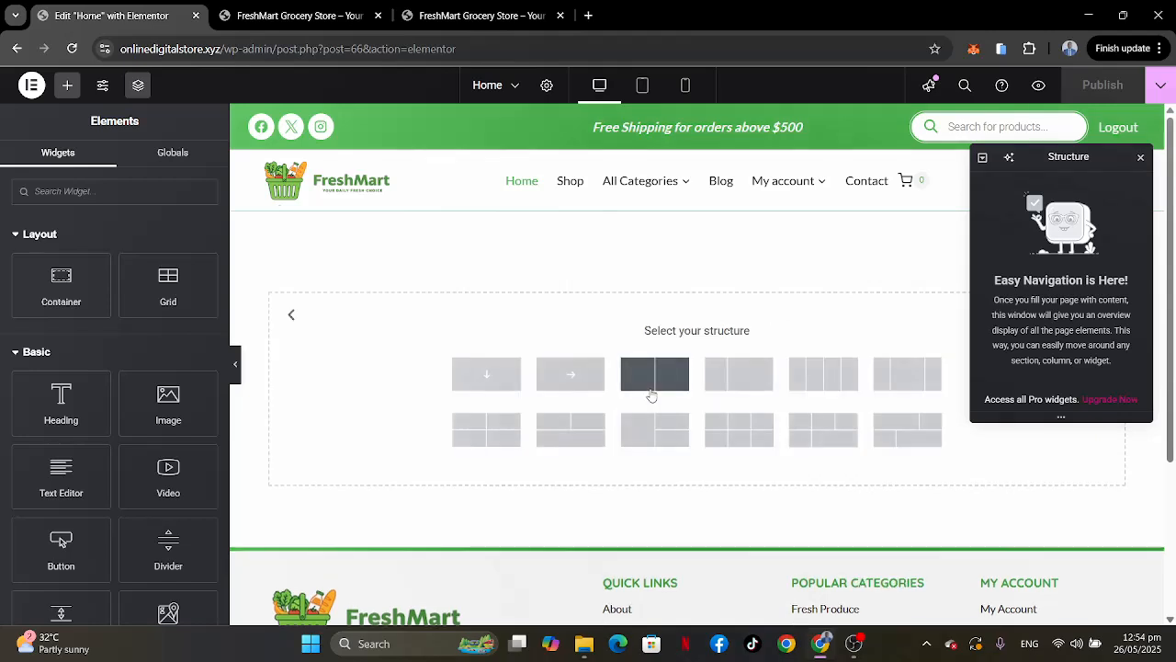
left_click(485, 379)
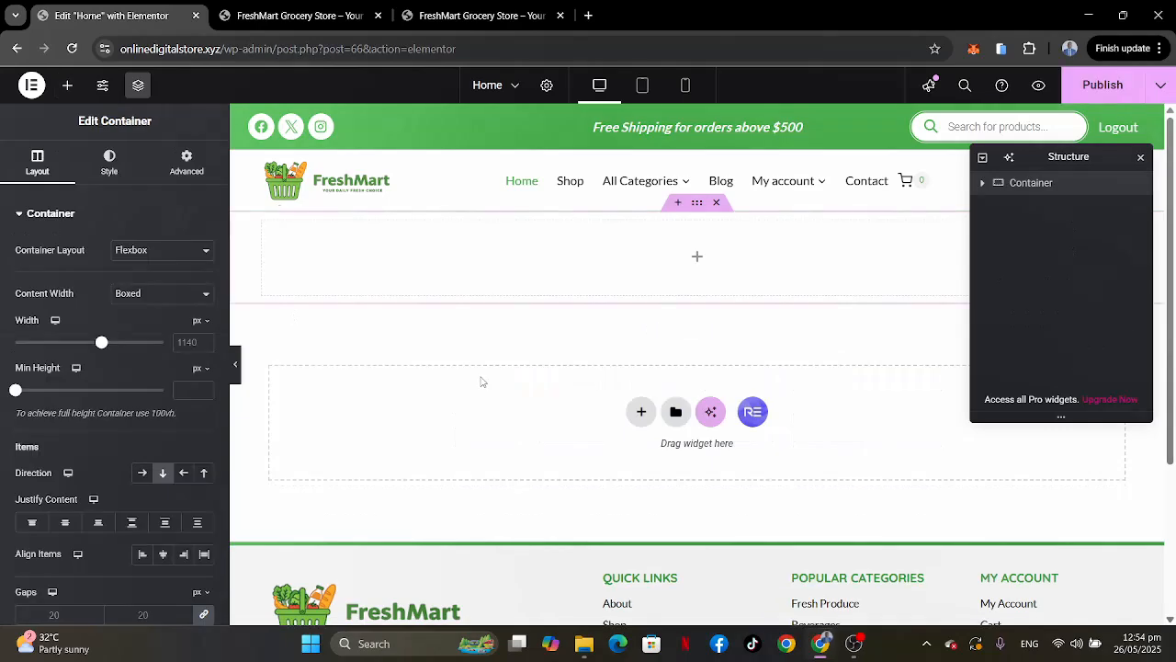
Compare with the reference hero, then set the container's min height to 700 px, its width to 1280 px and justify its content to center.
left_click(440, 8)
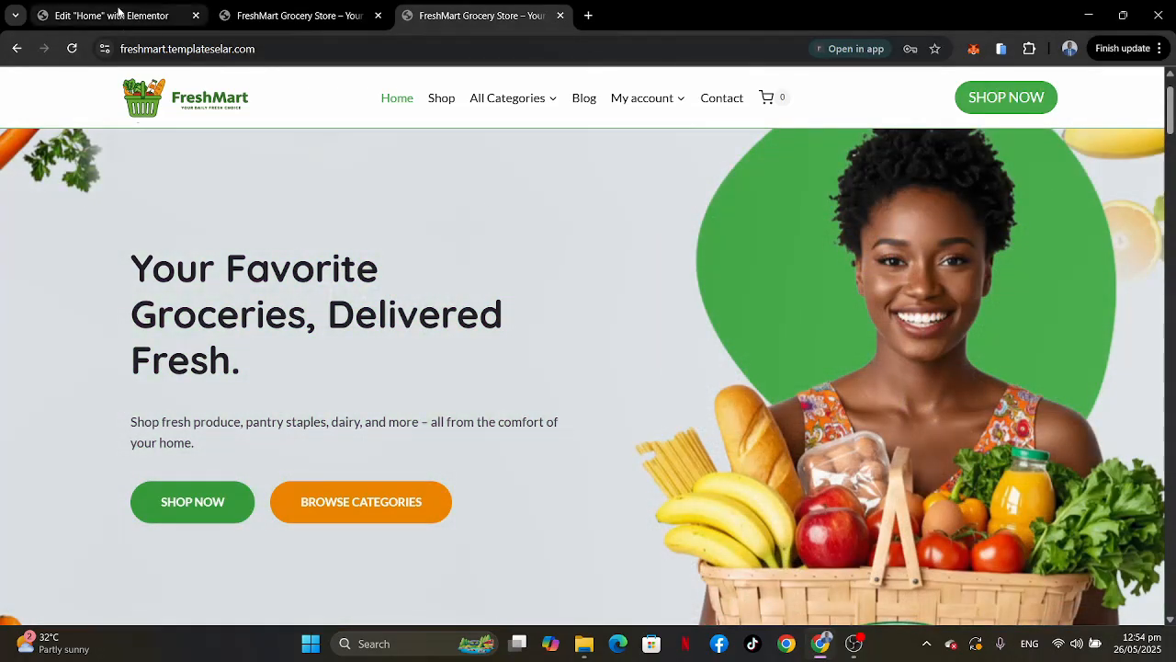
left_click(117, 15)
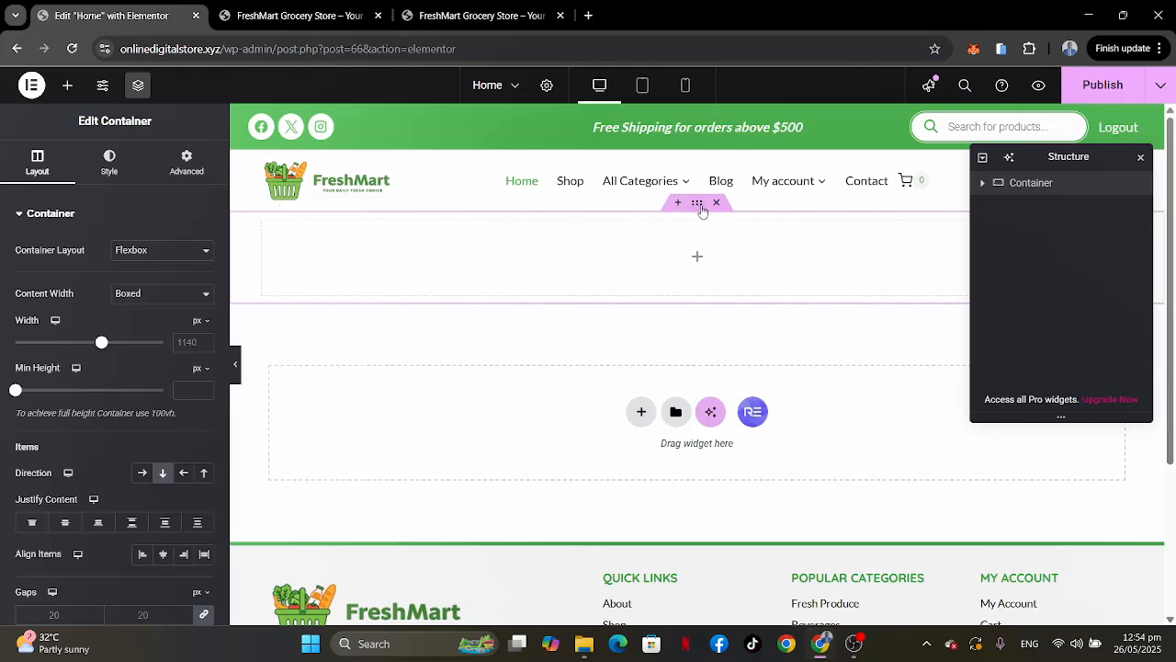
left_click(183, 388)
type("700")
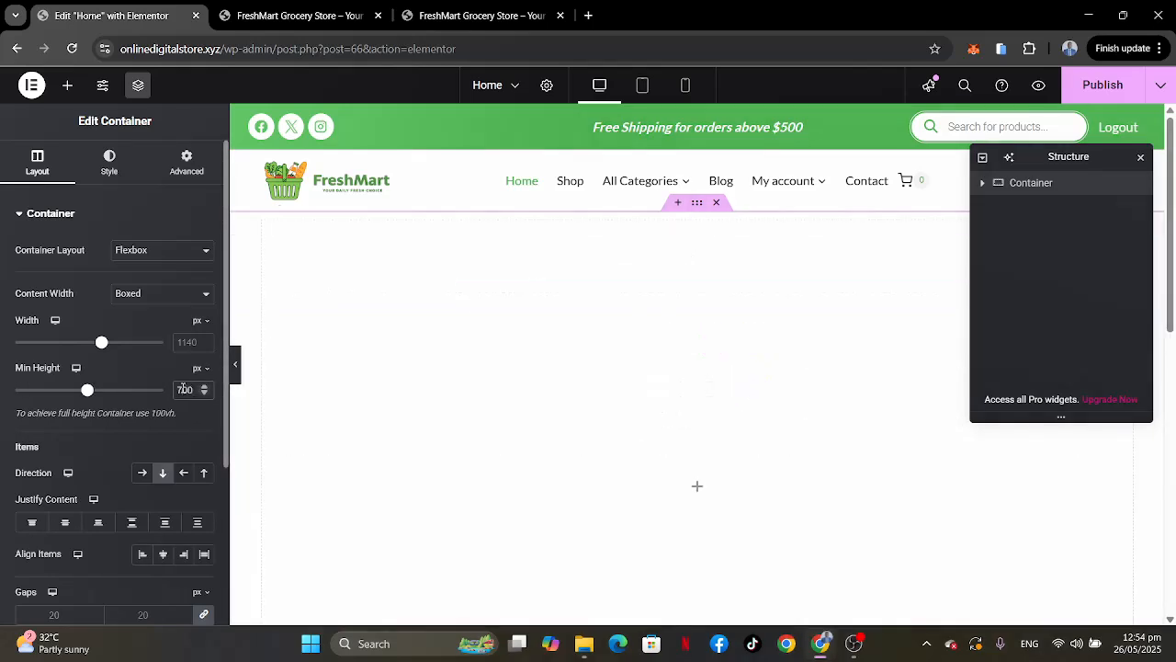
left_click(180, 337)
type("1280")
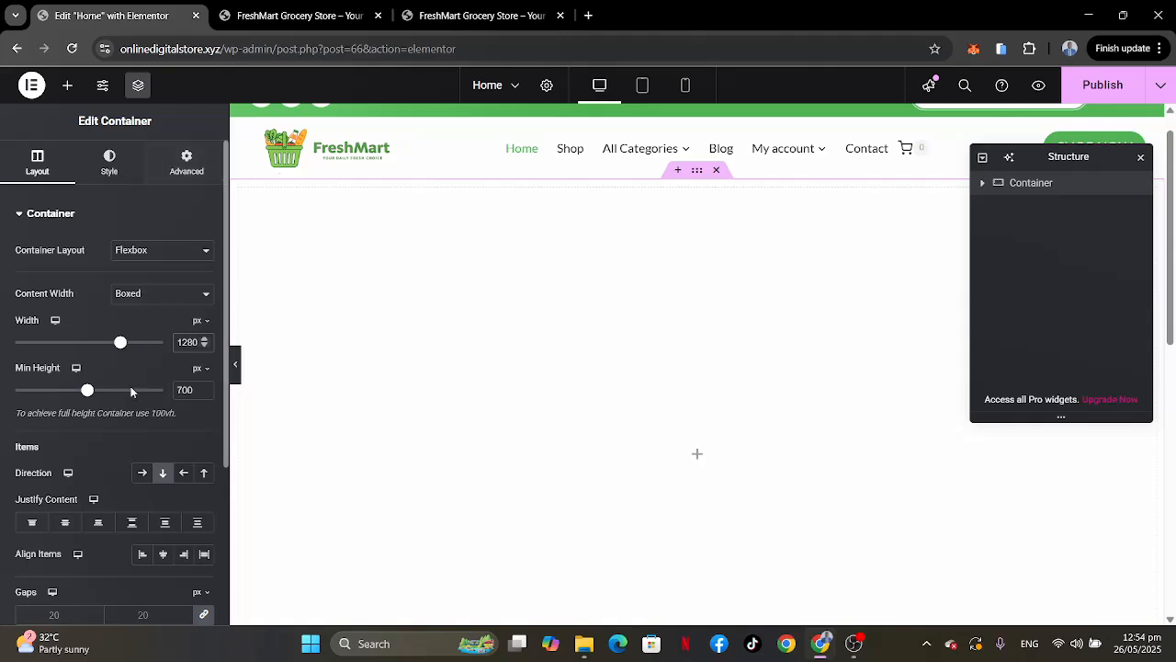
left_click(65, 525)
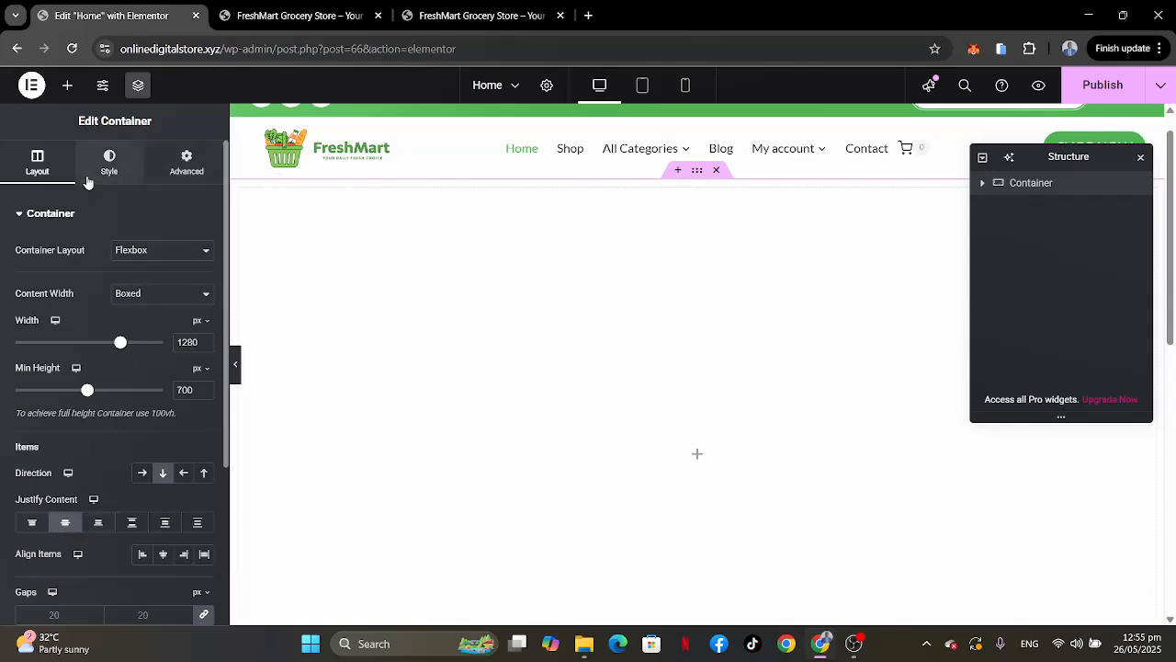
Unlink the container's padding values and set the top and bottom padding to 80 px each.
left_click(188, 160)
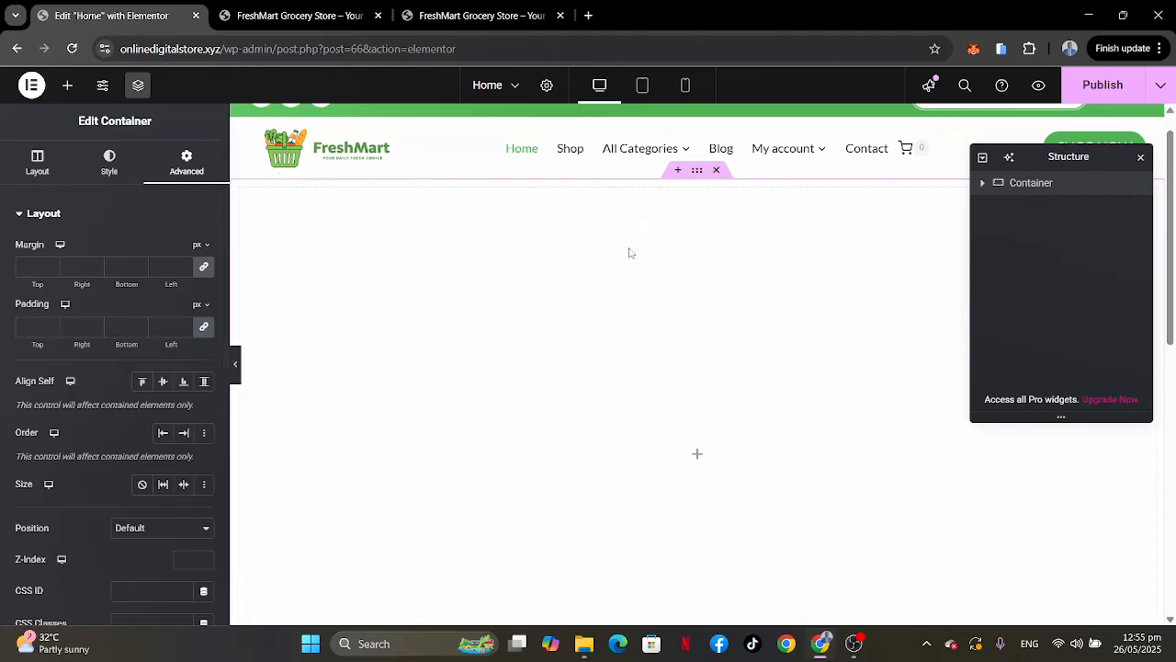
scroll(771, 568, "down", 1)
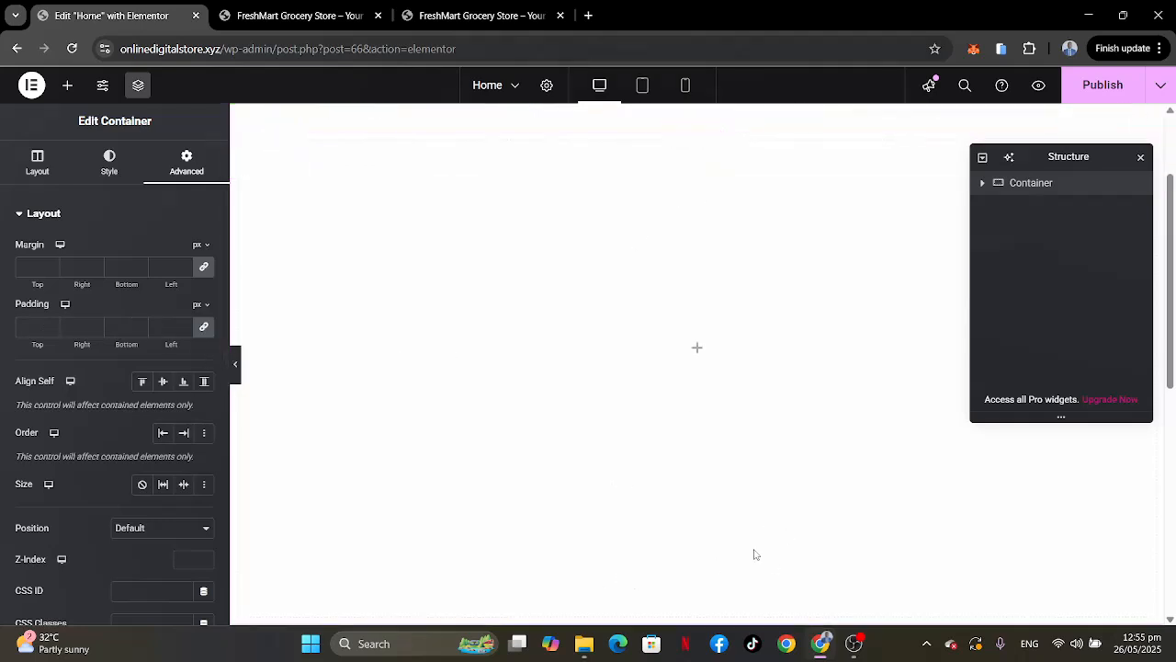
scroll(727, 579, "down", 2)
scroll(738, 473, "up", 2)
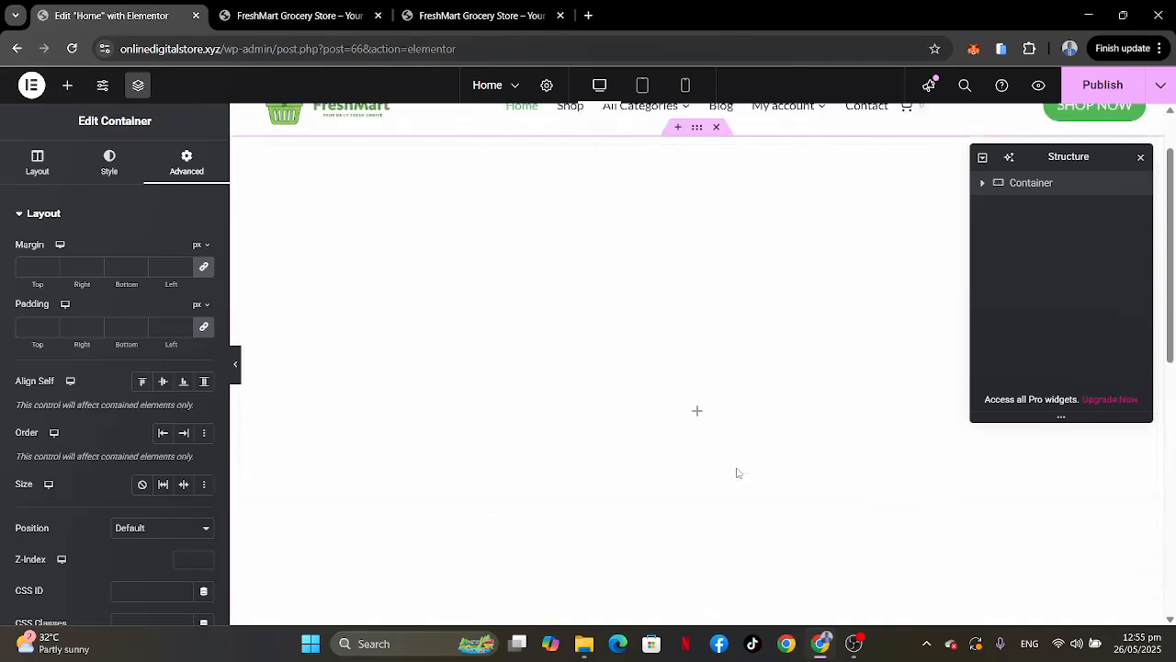
left_click(204, 329)
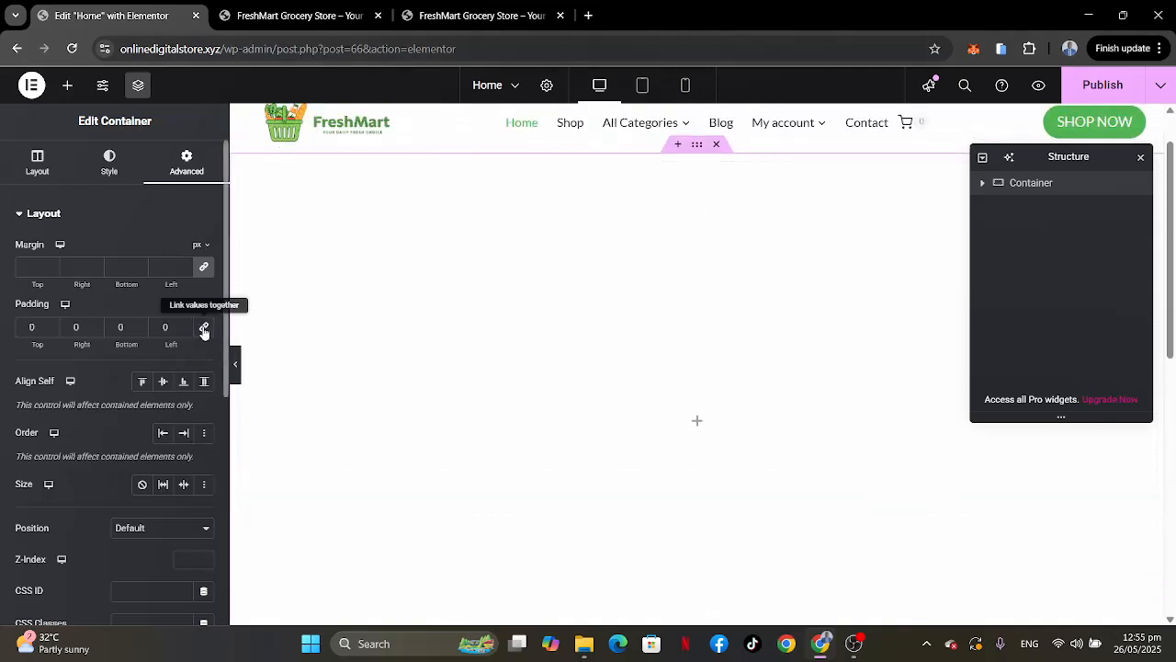
left_click(26, 323)
type("8")
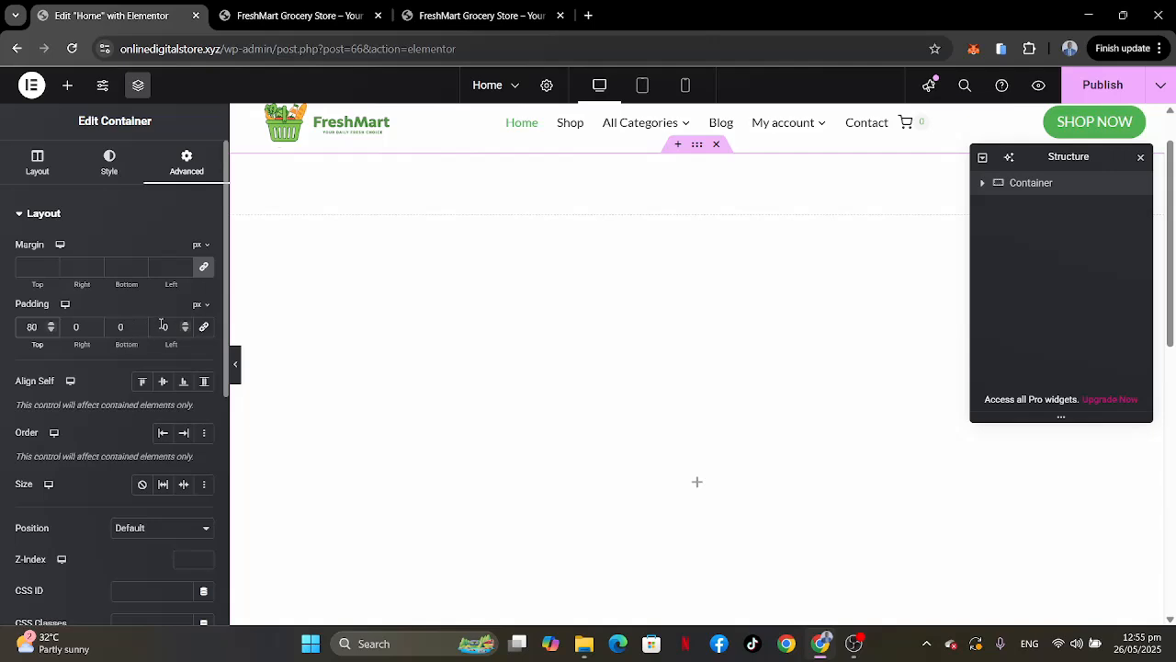
left_click(111, 326)
type("8")
scroll(754, 366, "down", 2)
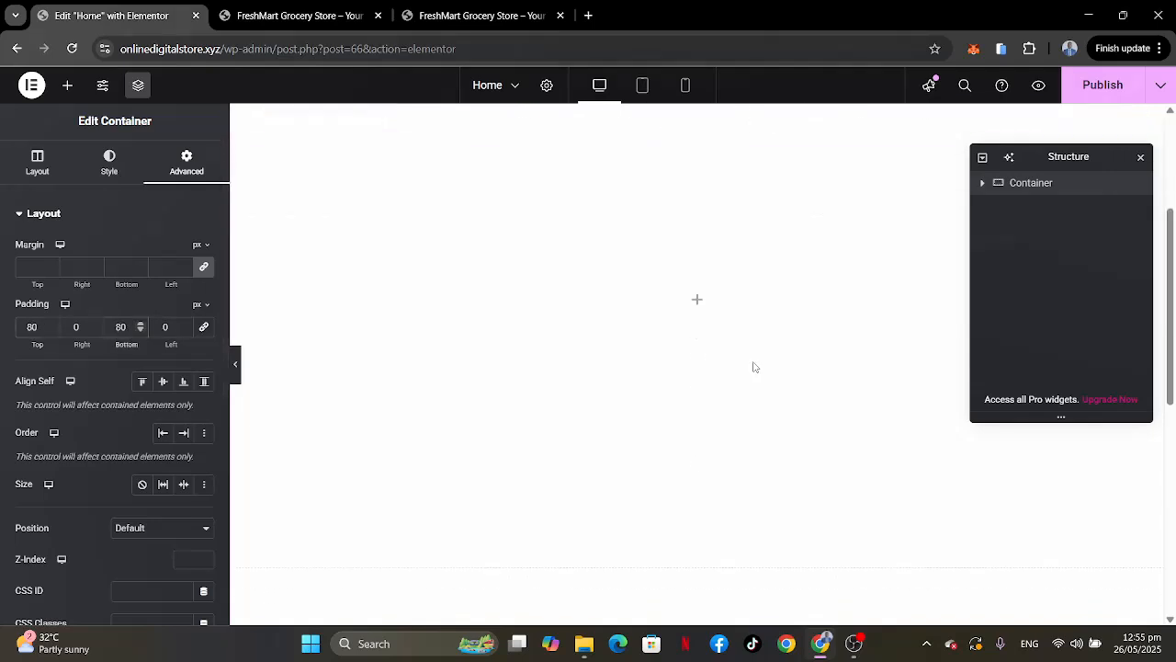
scroll(754, 367, "up", 2)
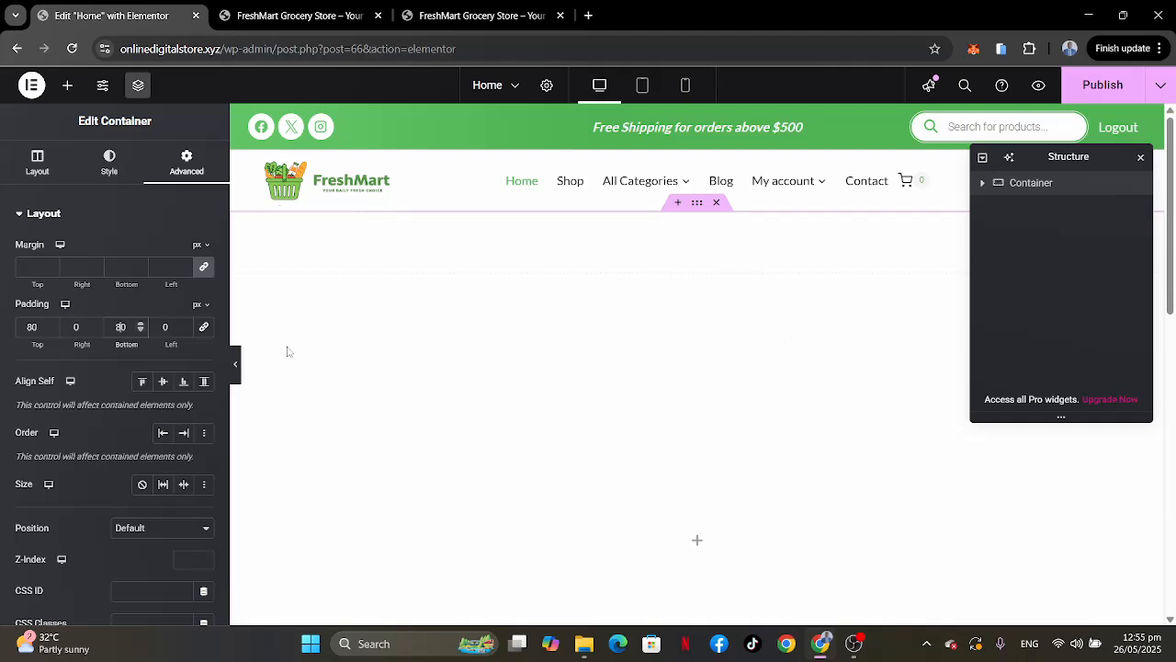
Check the reference hero's rotating background and set the container's background type to Slideshow.
left_click(123, 177)
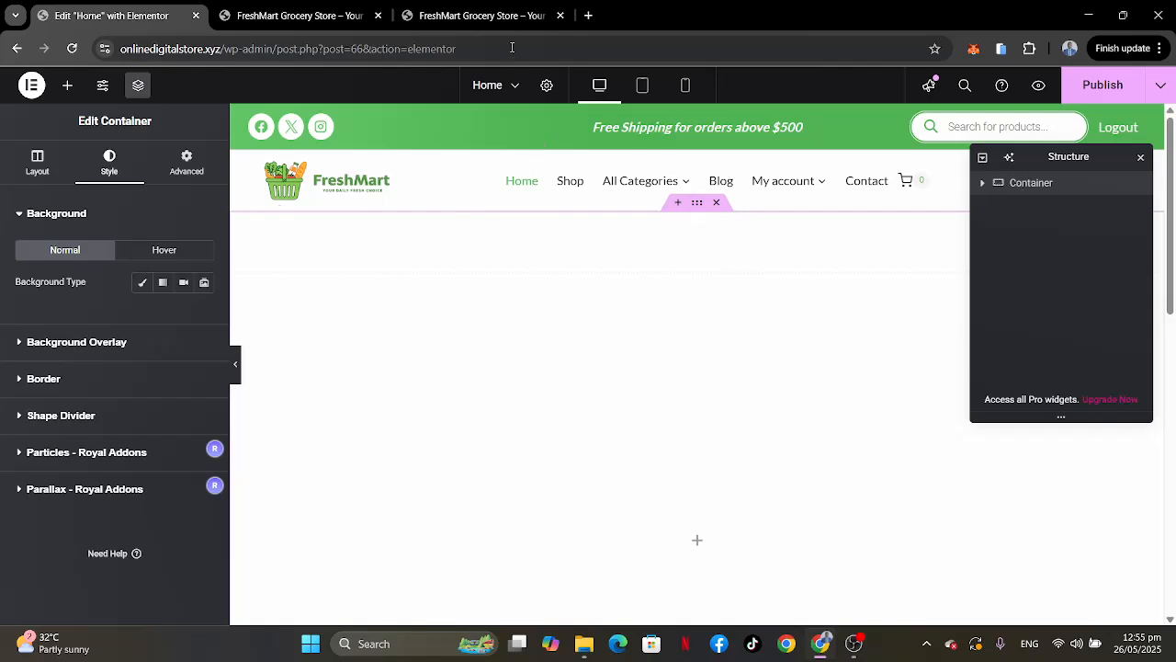
left_click(474, 17)
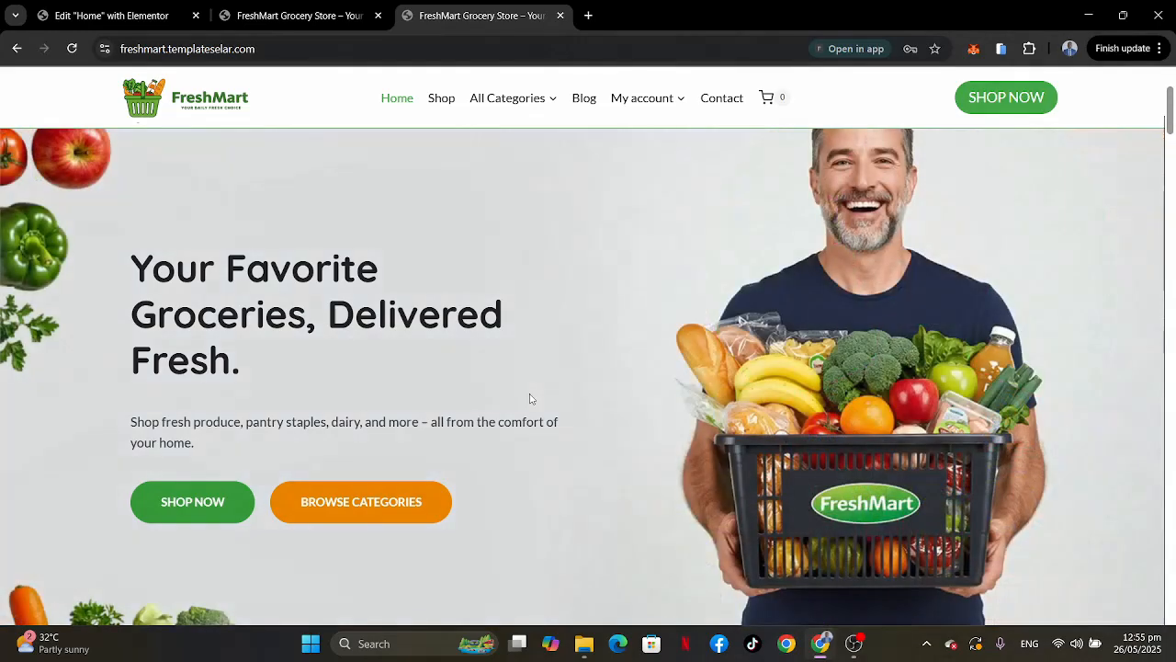
left_click(97, 16)
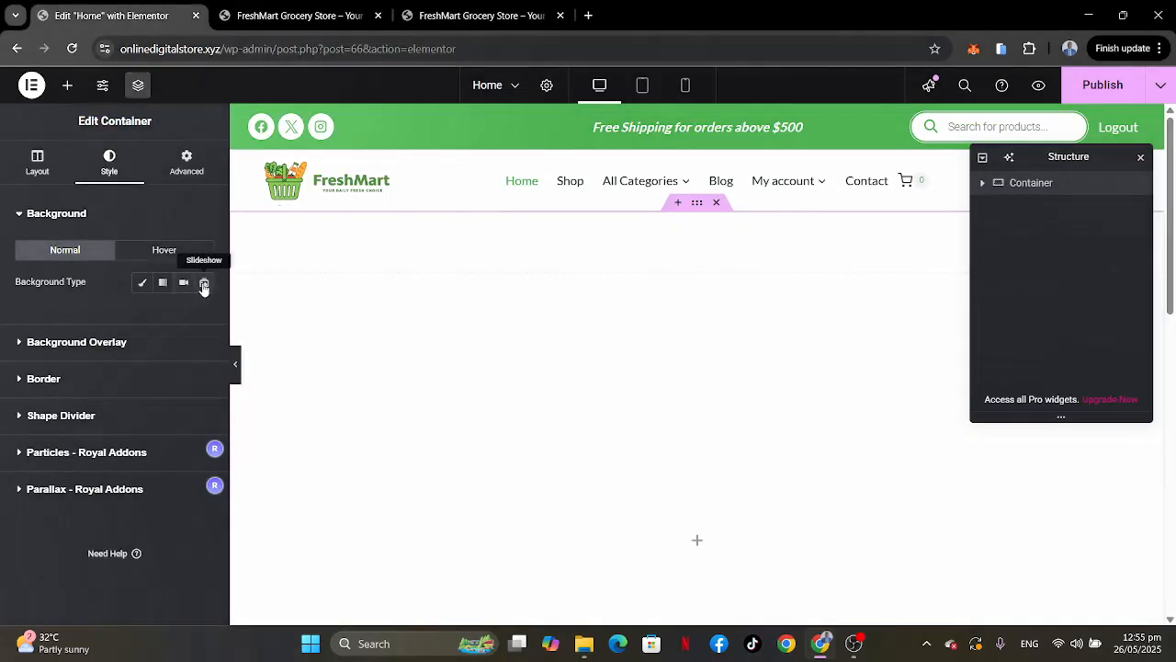
left_click(204, 285)
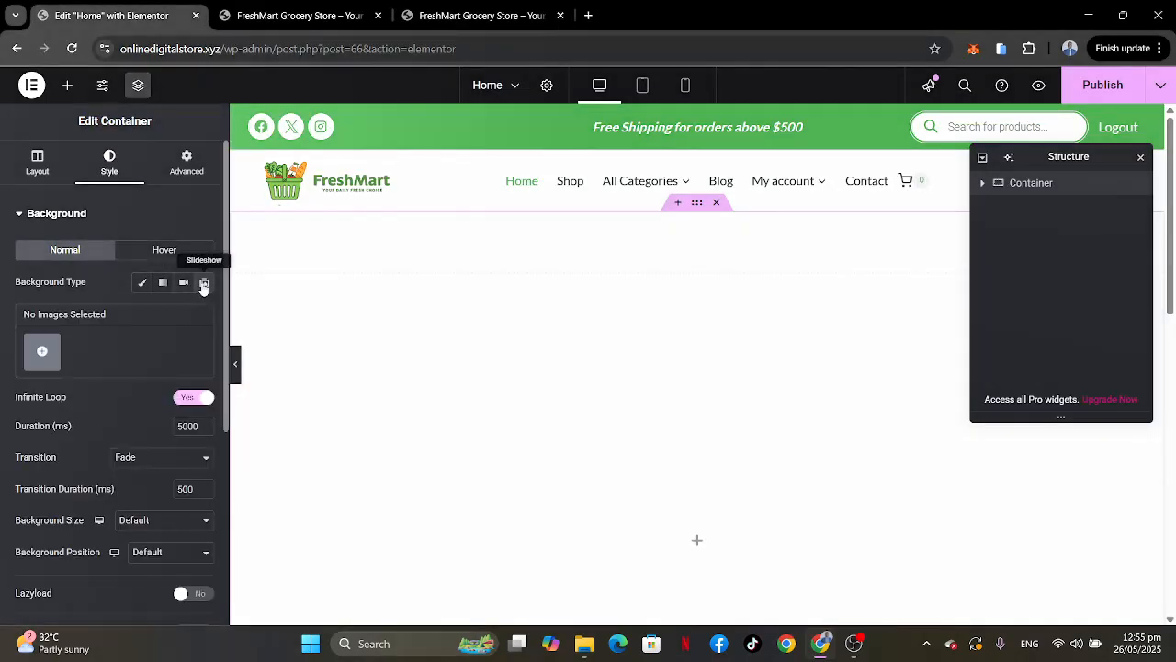
Select Hero-1.jpg, Hero-3.jpg and Hero-5.jpg from the media library for the container's background slideshow.
left_click(44, 359)
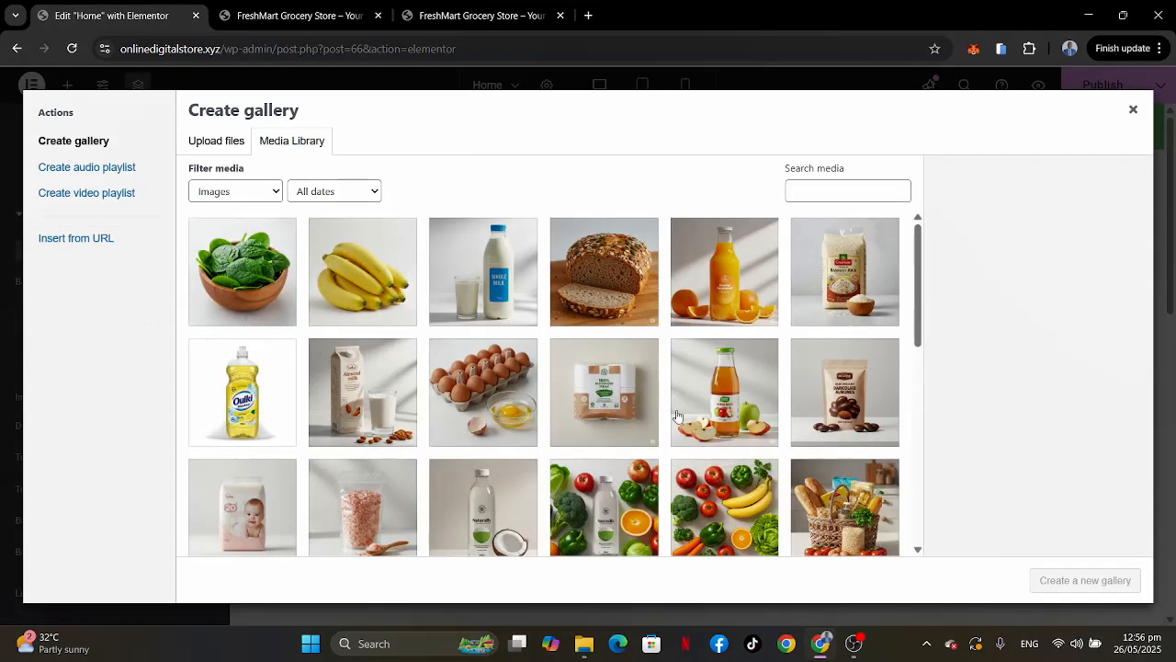
scroll(676, 416, "down", 3)
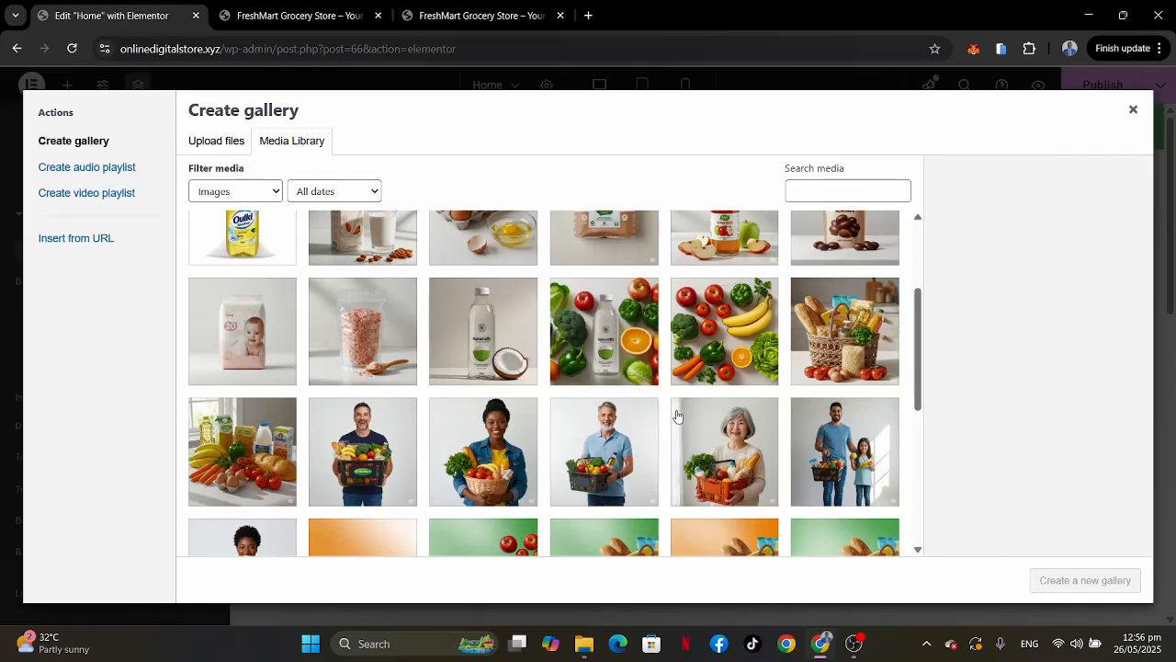
scroll(677, 416, "down", 3)
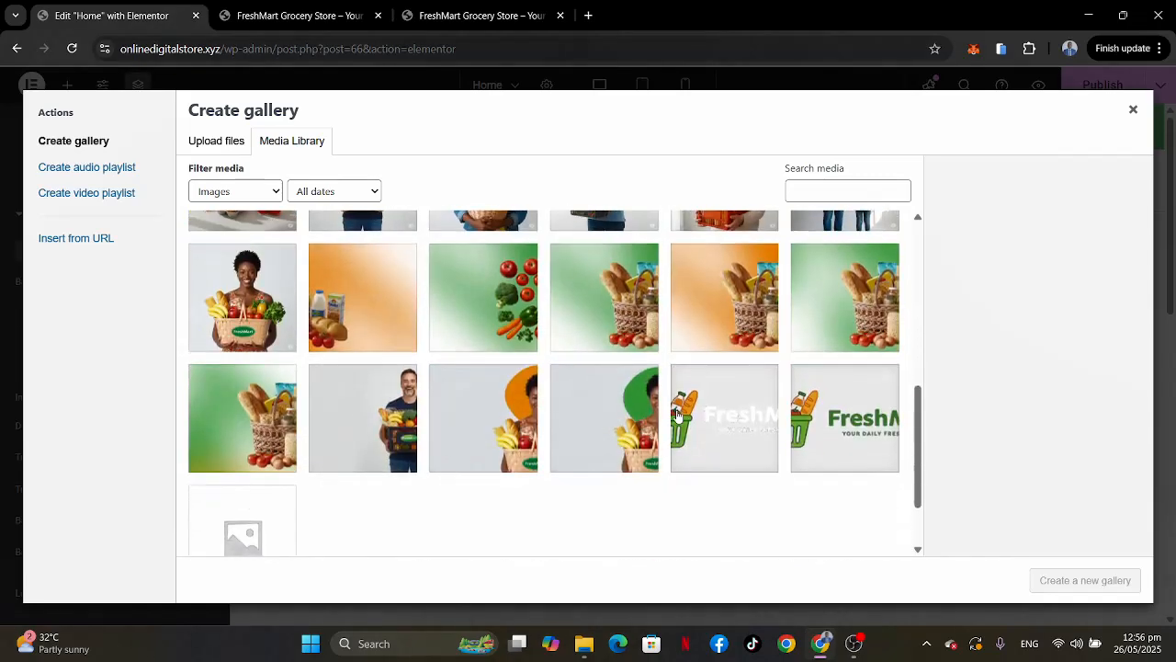
left_click(610, 426)
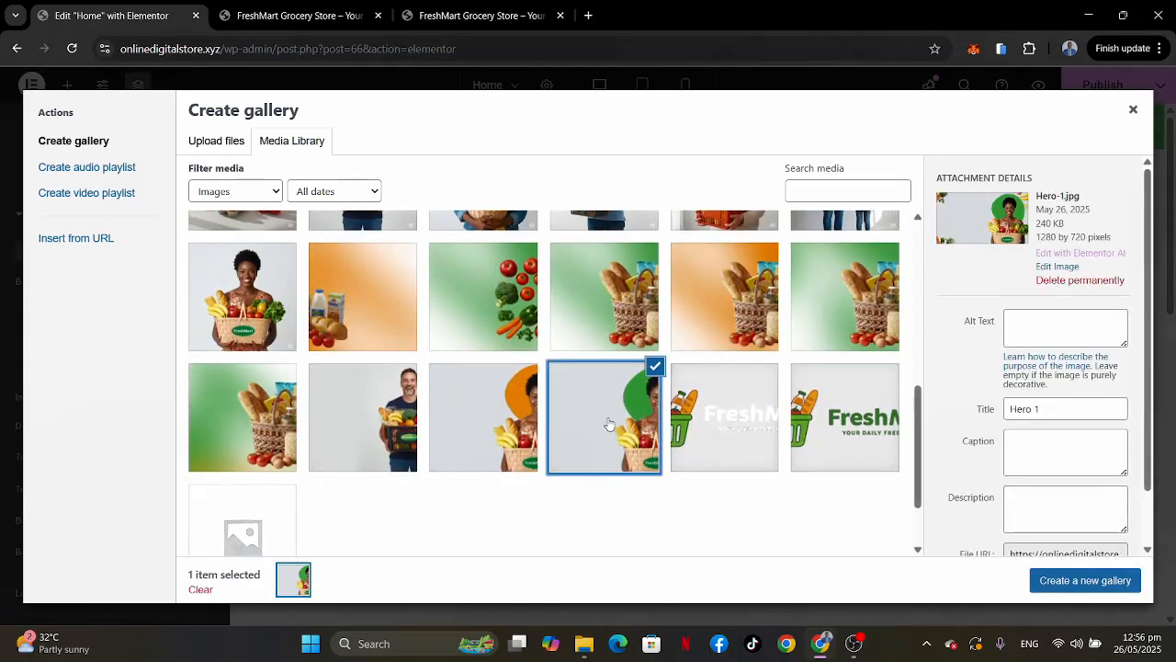
left_click(390, 429)
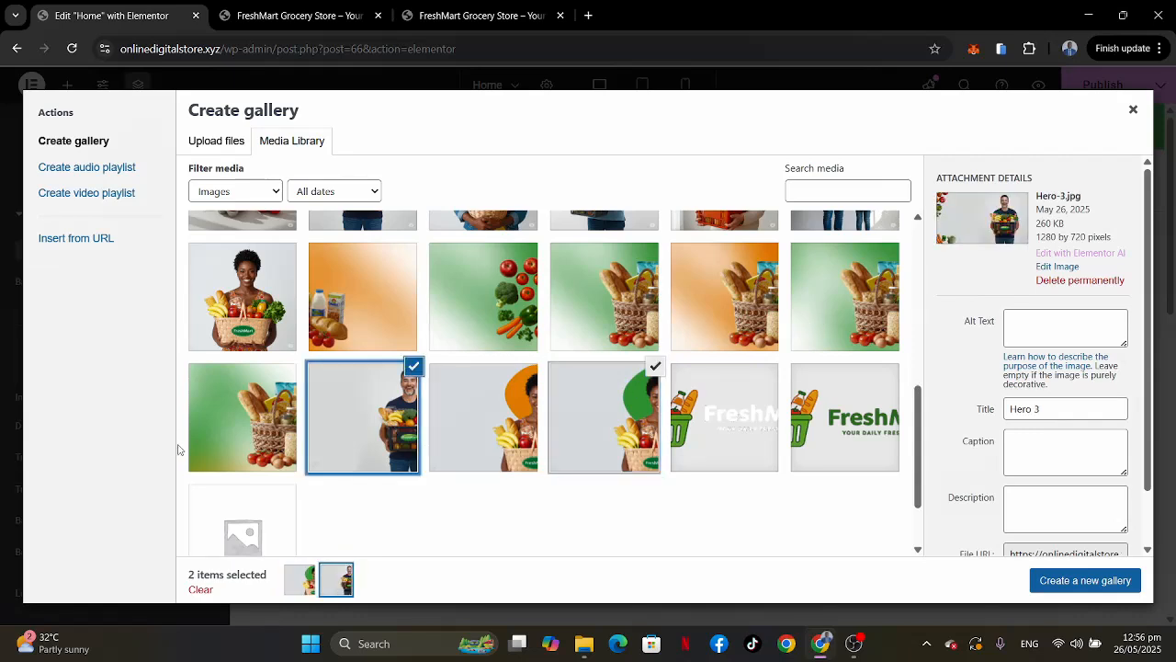
left_click(824, 311)
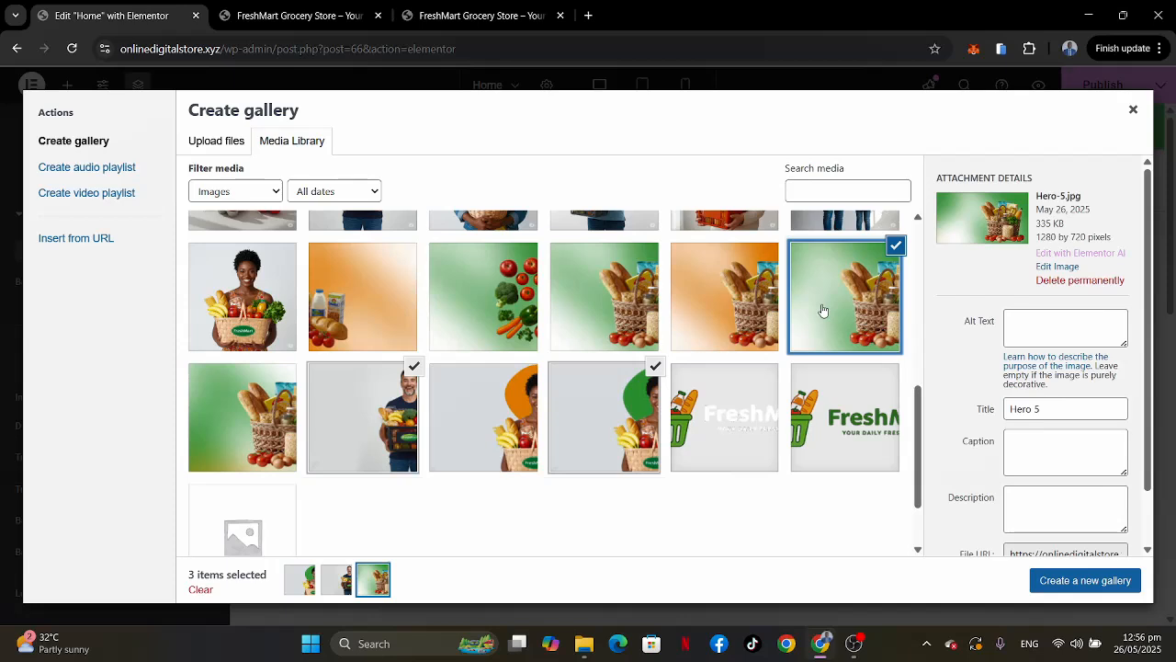
left_click(250, 414)
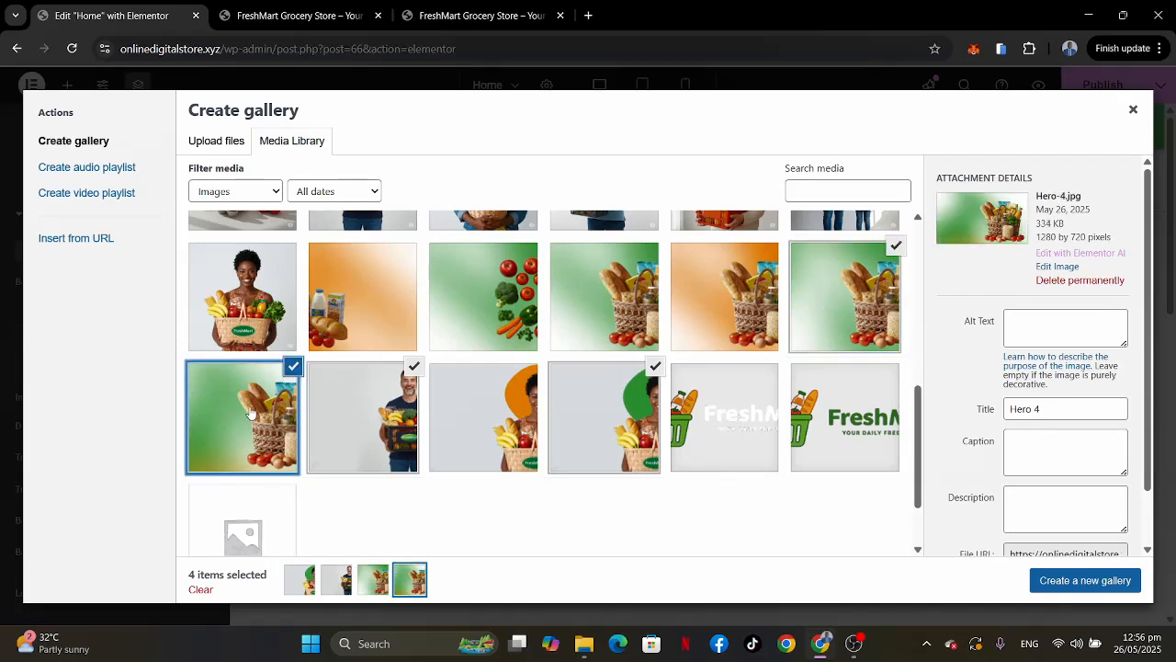
left_click(293, 368)
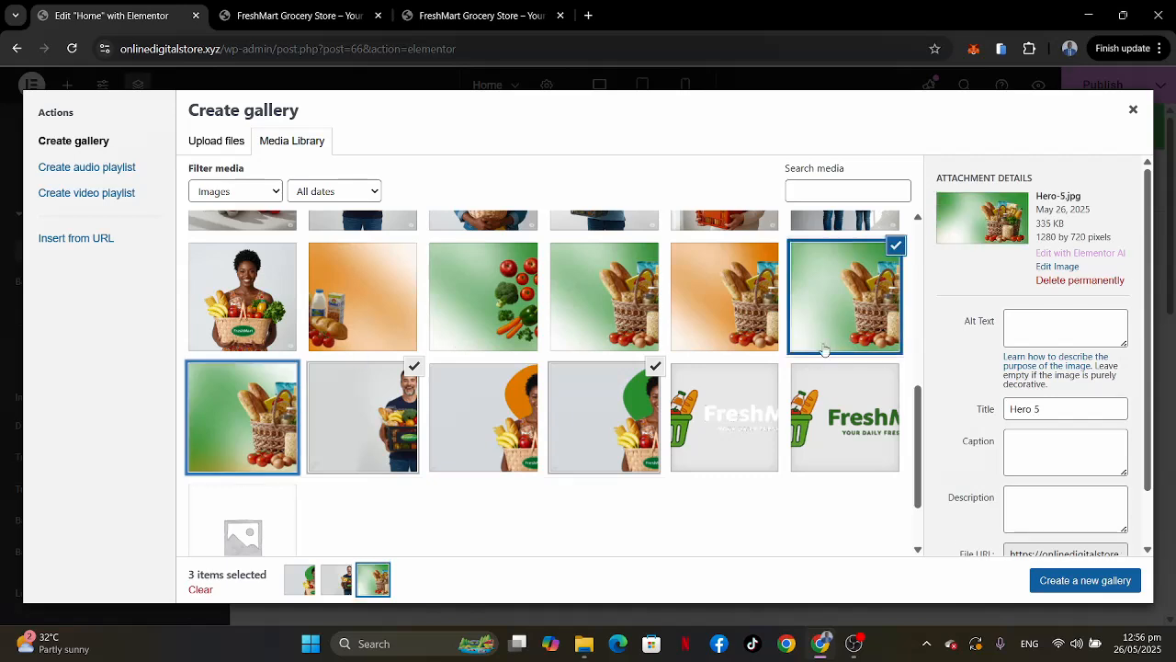
left_click(893, 249)
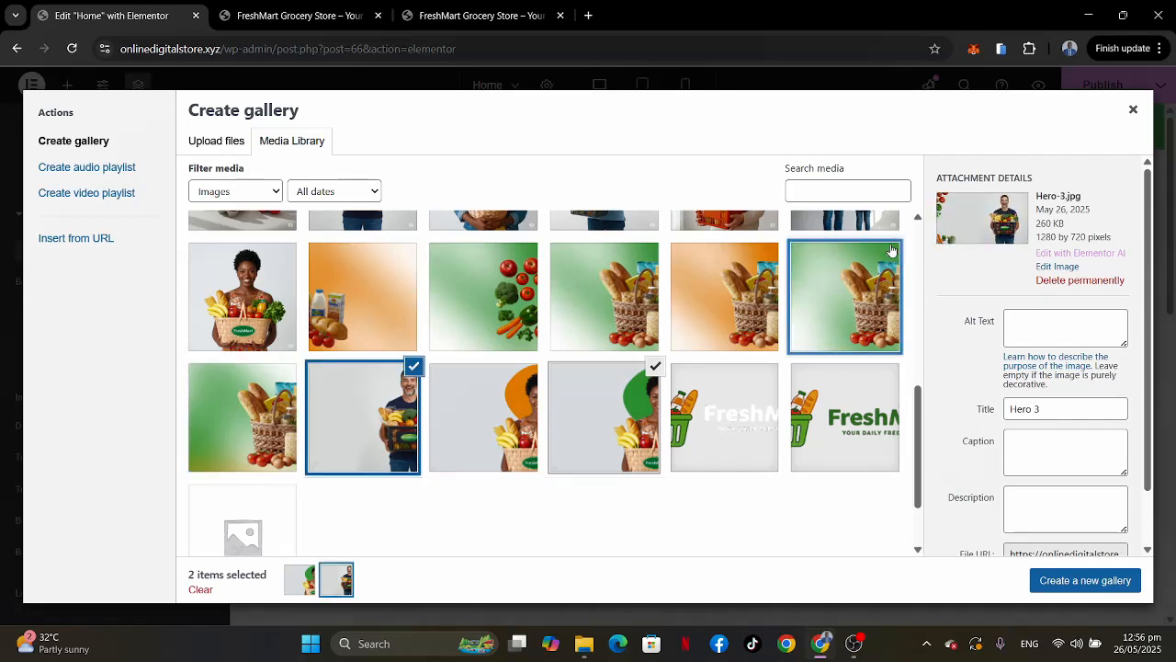
left_click(844, 310)
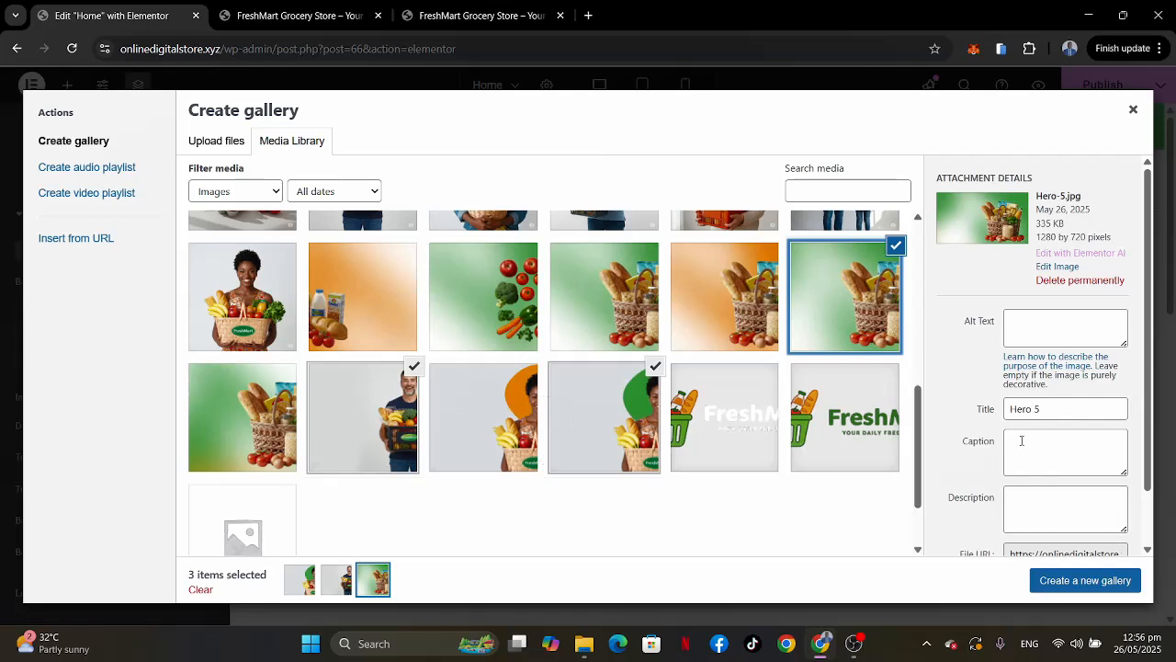
Create a gallery from the selected hero images and insert it as the container's slideshow background.
left_click(1096, 581)
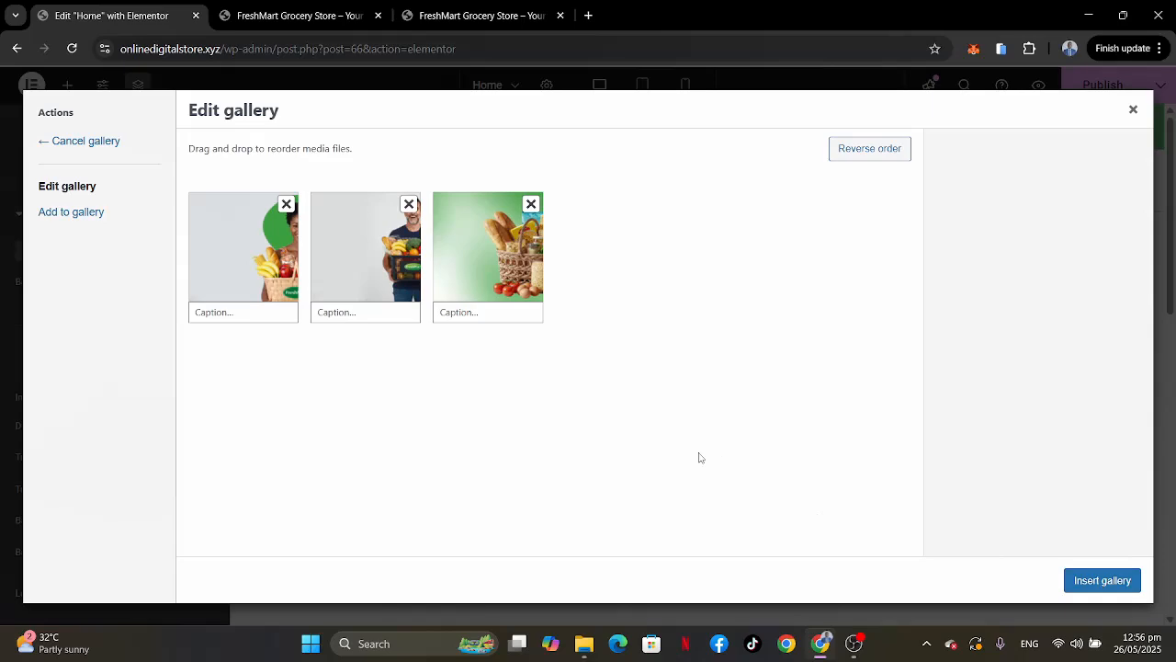
left_click(1087, 581)
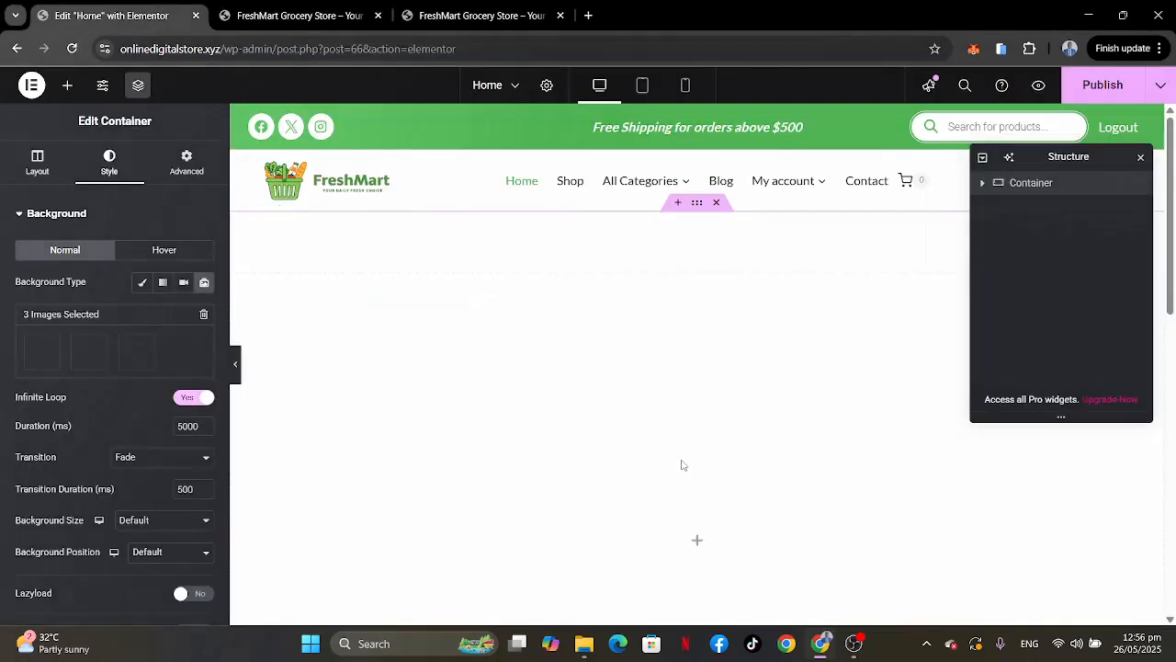
scroll(775, 323, "down", 2)
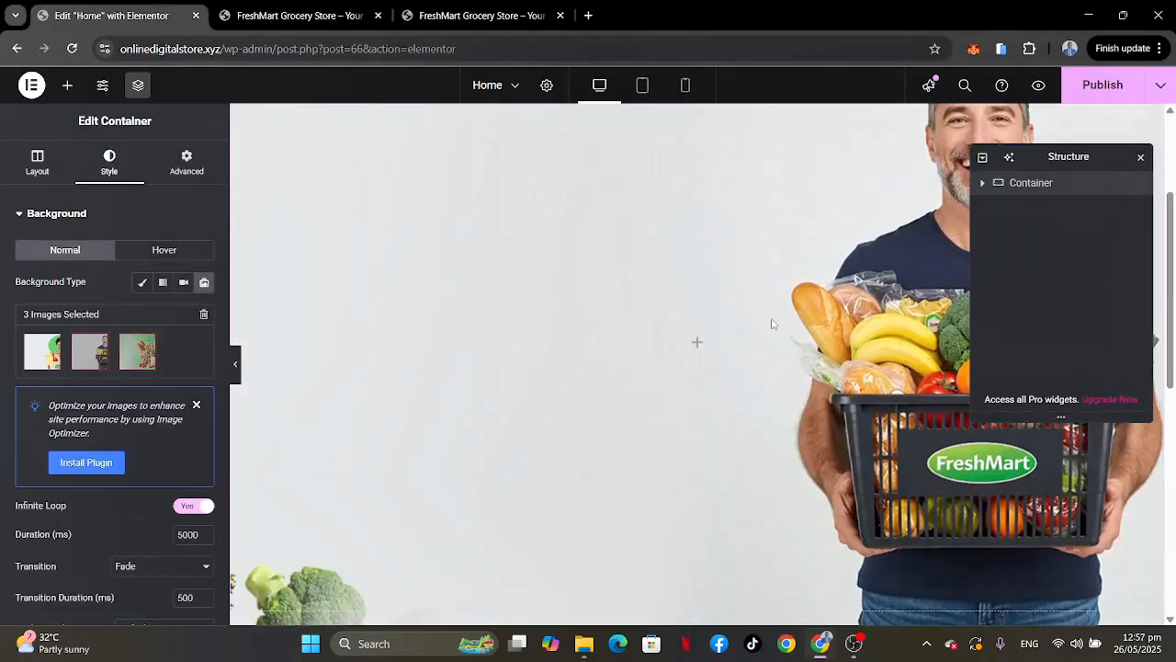
scroll(773, 324, "up", 2)
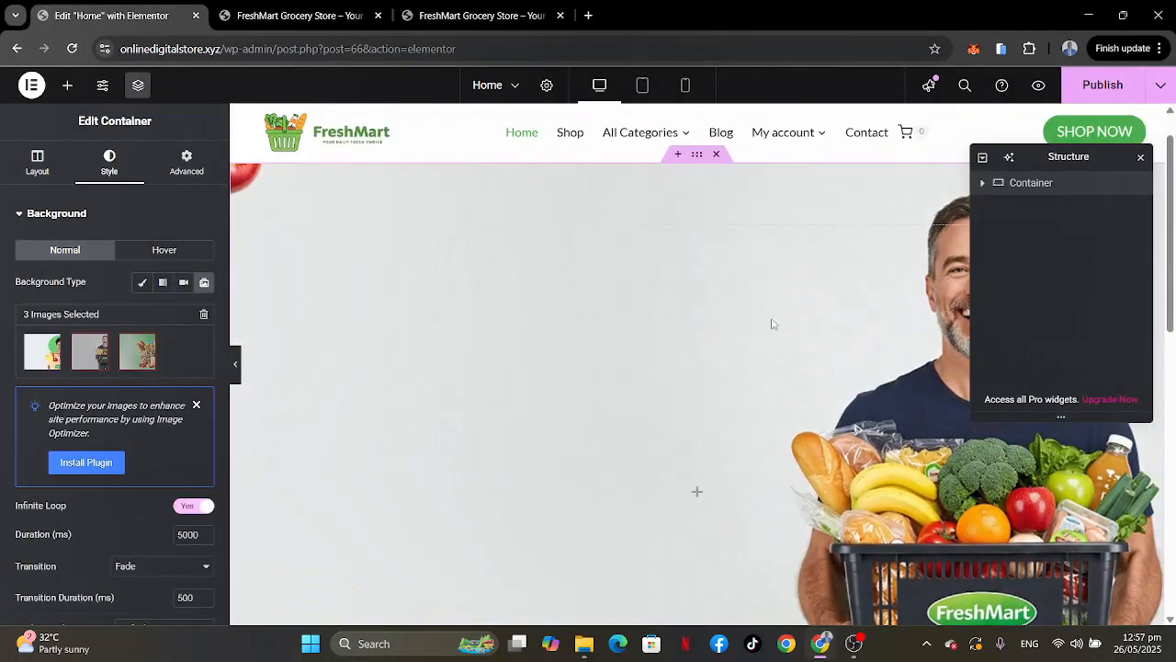
scroll(773, 324, "down", 1)
scroll(691, 319, "up", 1)
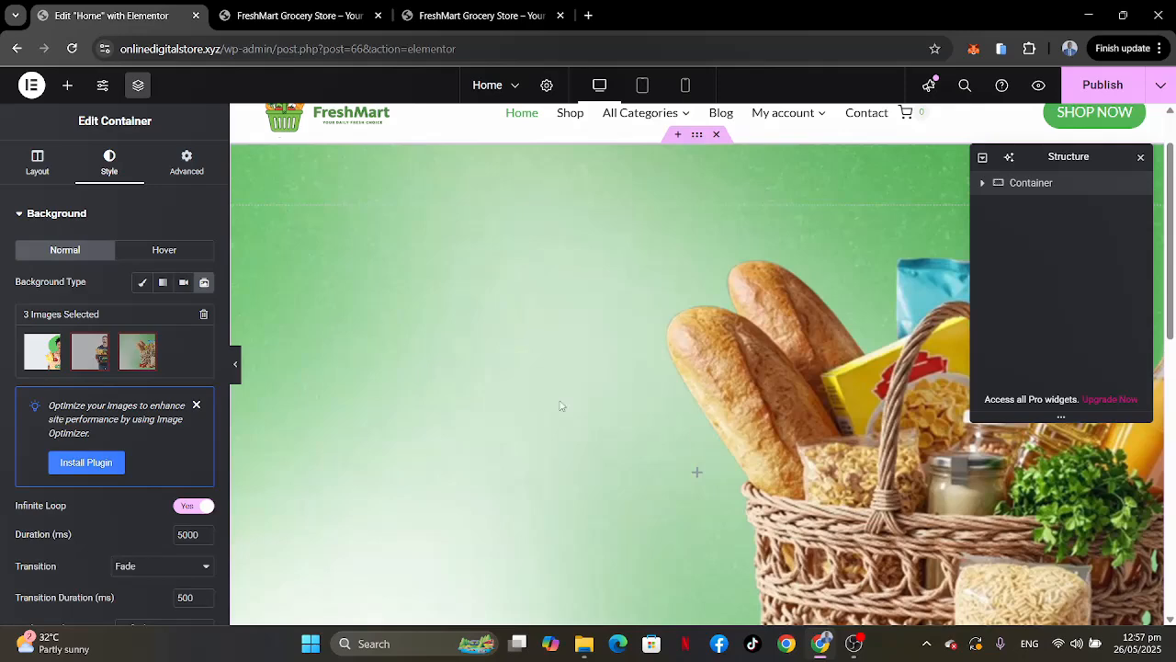
Set the slideshow's background size to Cover and its background position to Center Center.
scroll(34, 535, "down", 5)
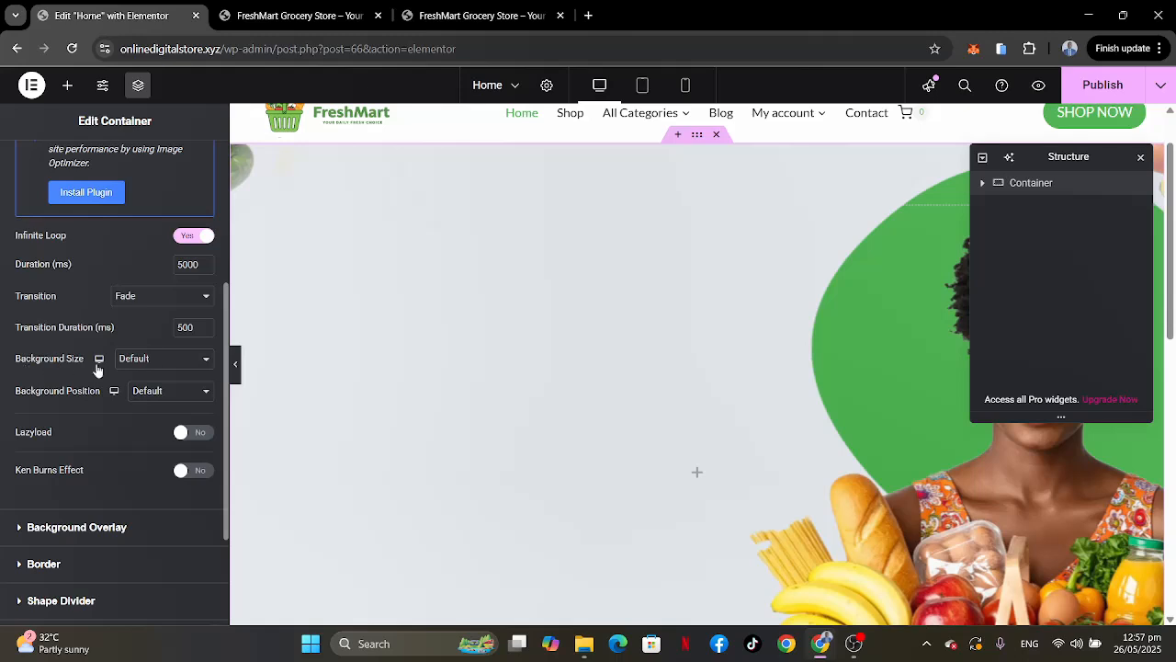
left_click(157, 366)
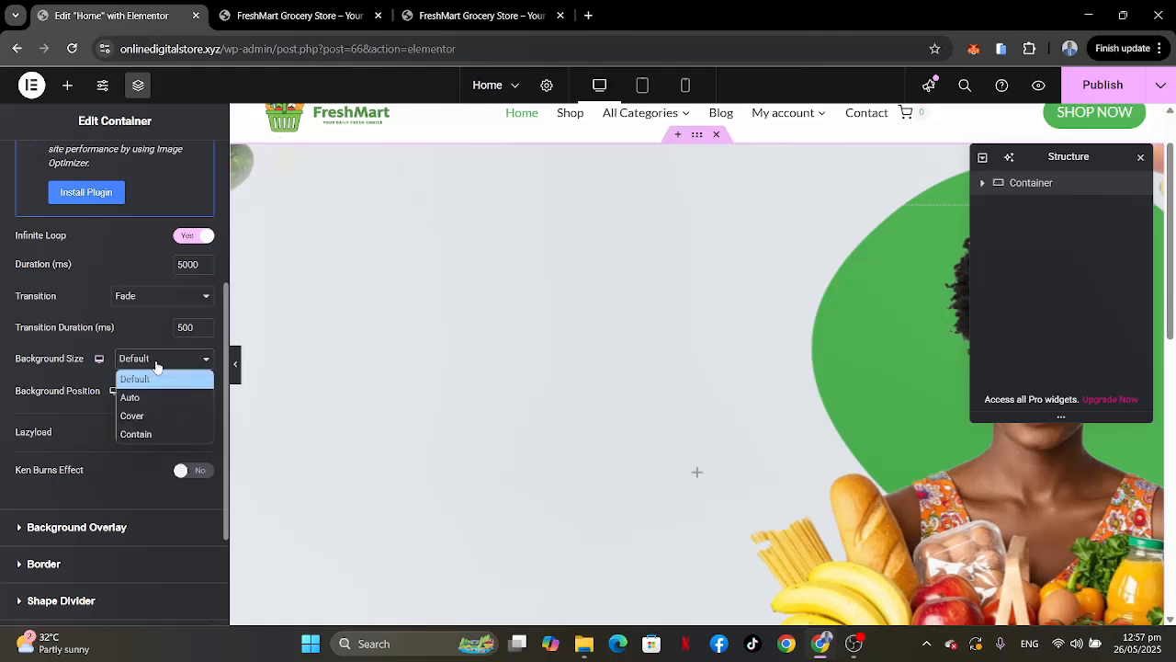
left_click(136, 417)
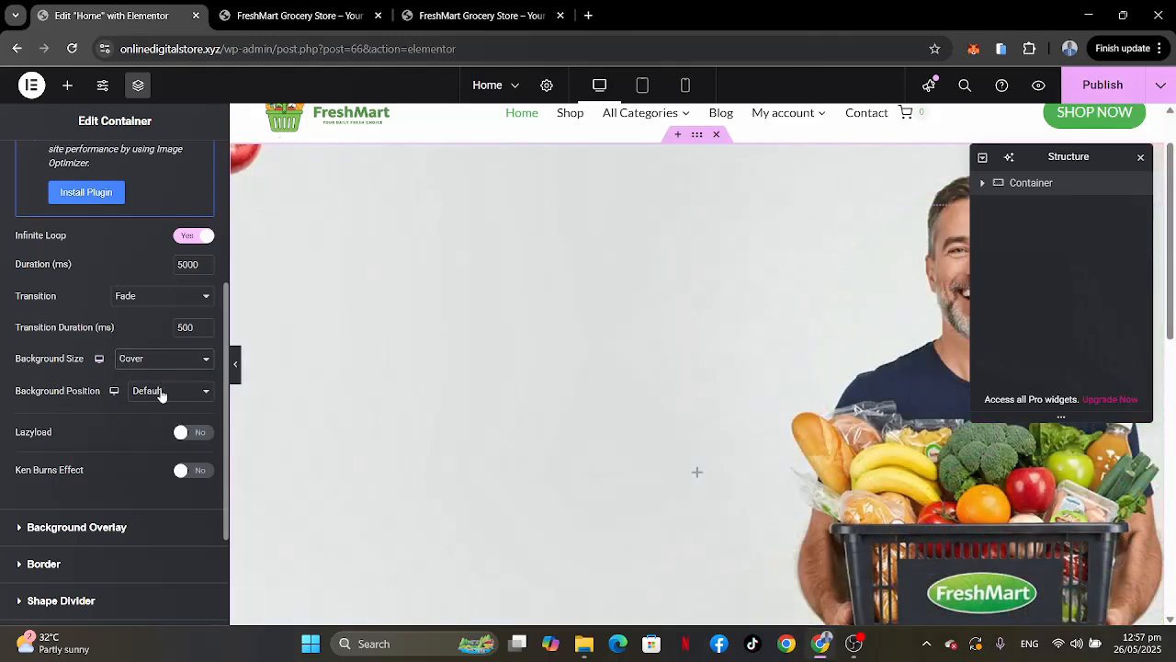
left_click(161, 391)
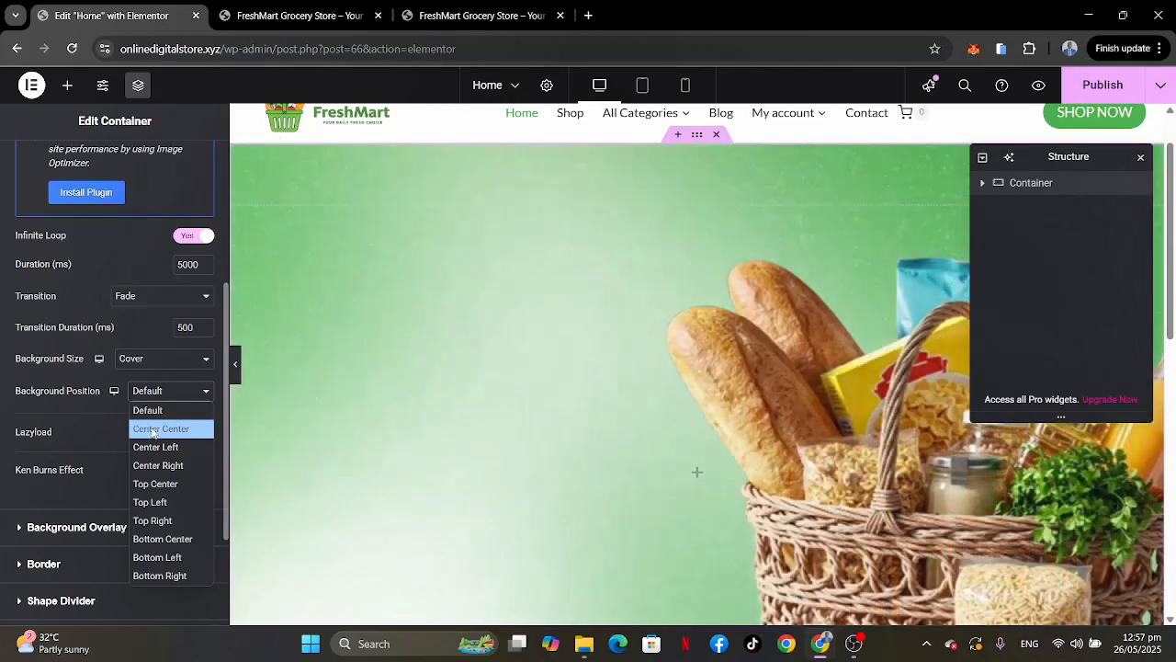
left_click(154, 430)
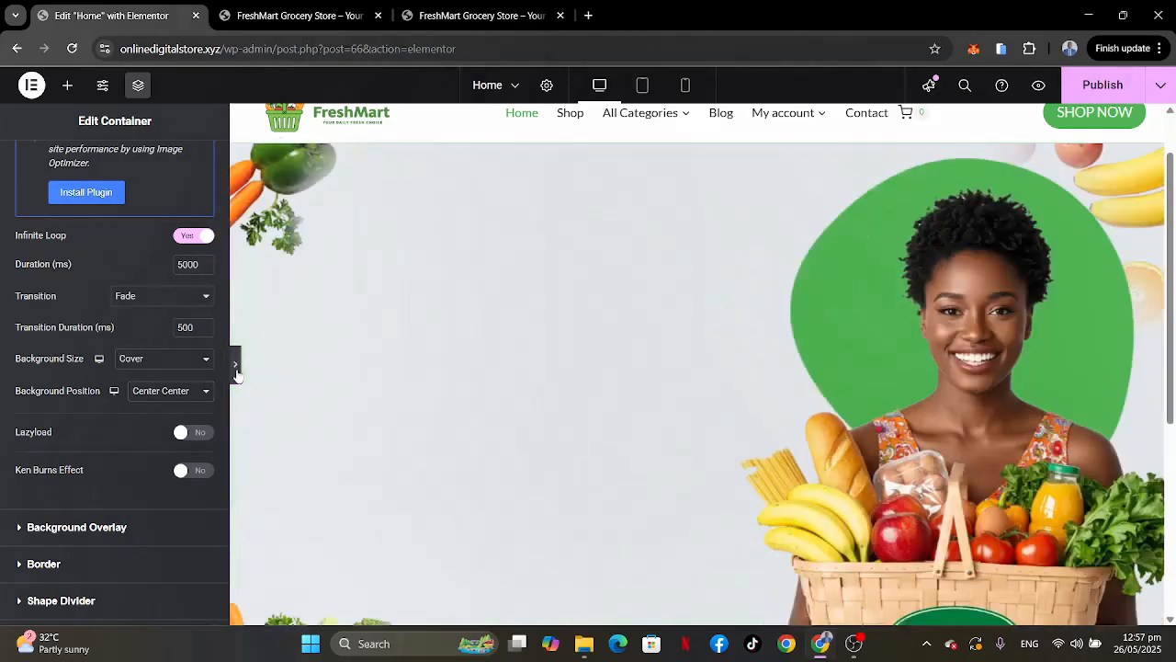
Examine the hero slideshow at full page width with the editing controls hidden, then bring them back.
left_click(235, 364)
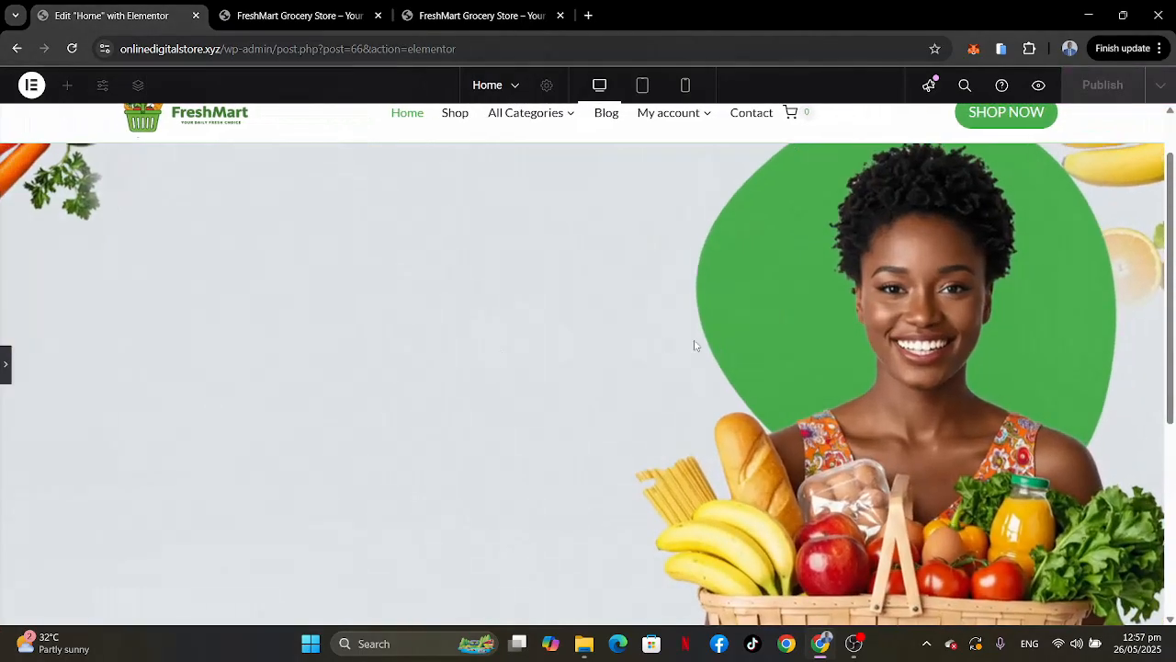
scroll(696, 346, "down", 3)
scroll(695, 346, "up", 3)
scroll(696, 346, "up", 1)
scroll(696, 346, "down", 3)
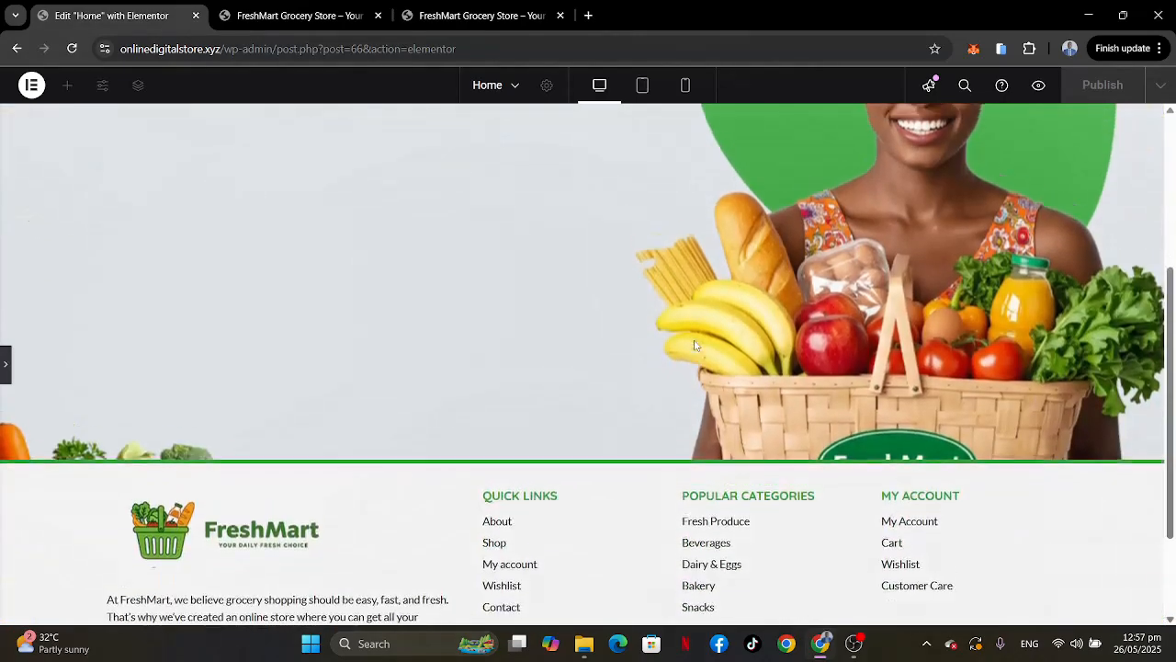
scroll(696, 341, "up", 2)
left_click(5, 363)
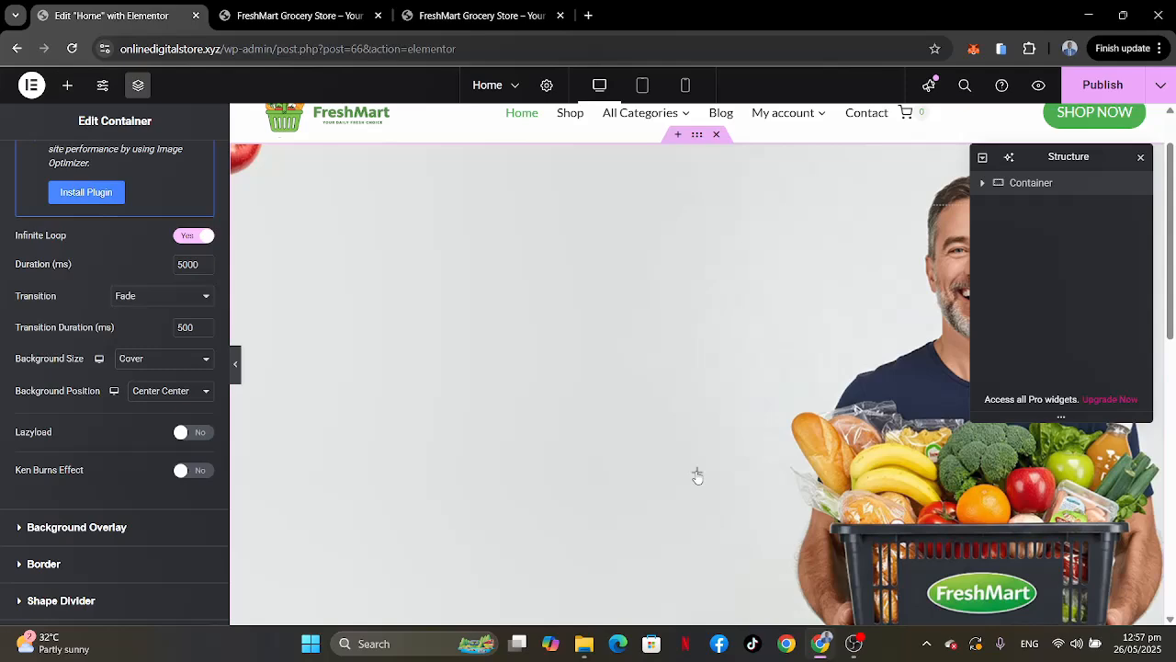
Add a nested container inside the hero container and set its width to 50%.
left_click(695, 470)
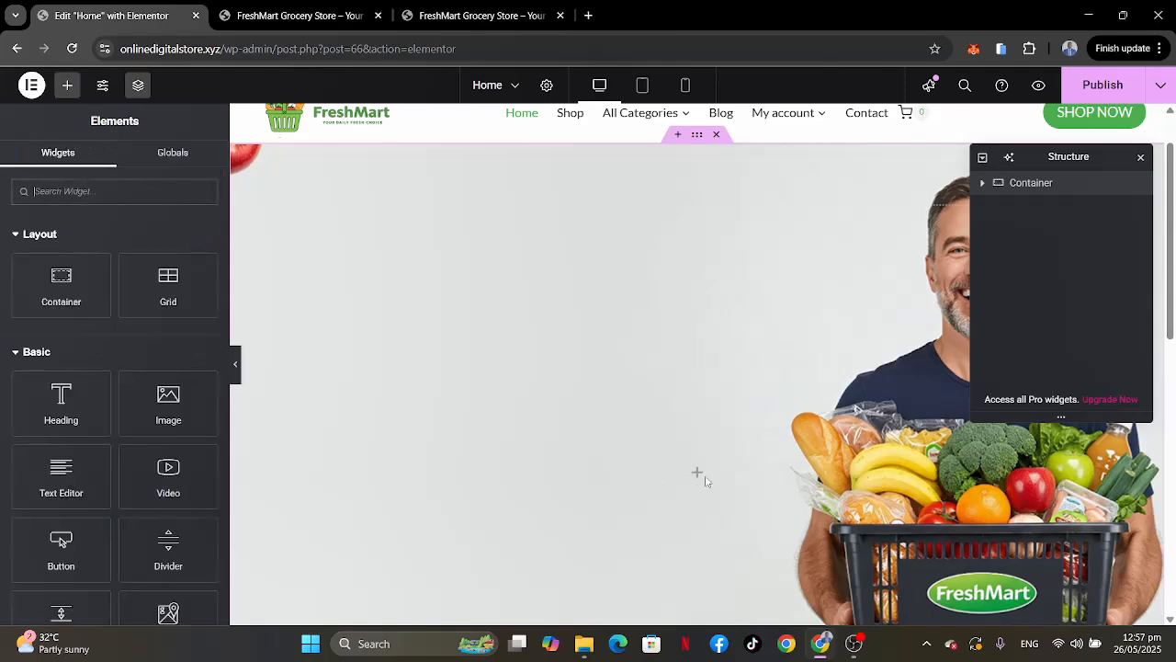
scroll(695, 473, "down", 2)
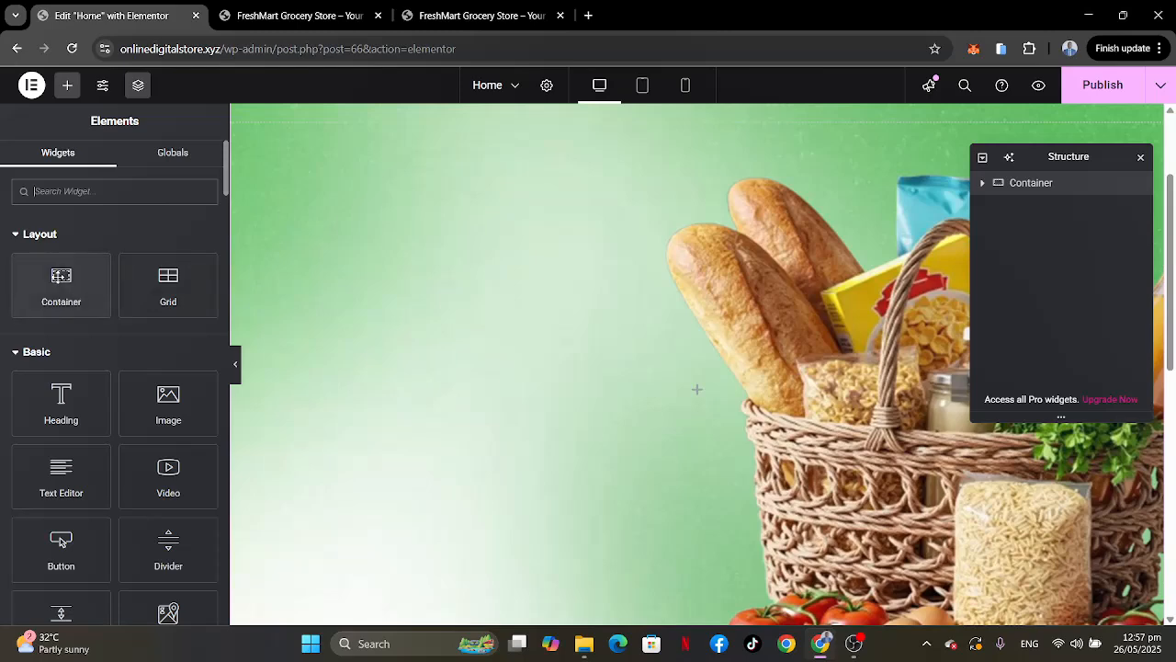
left_click_drag(61, 281, 609, 363)
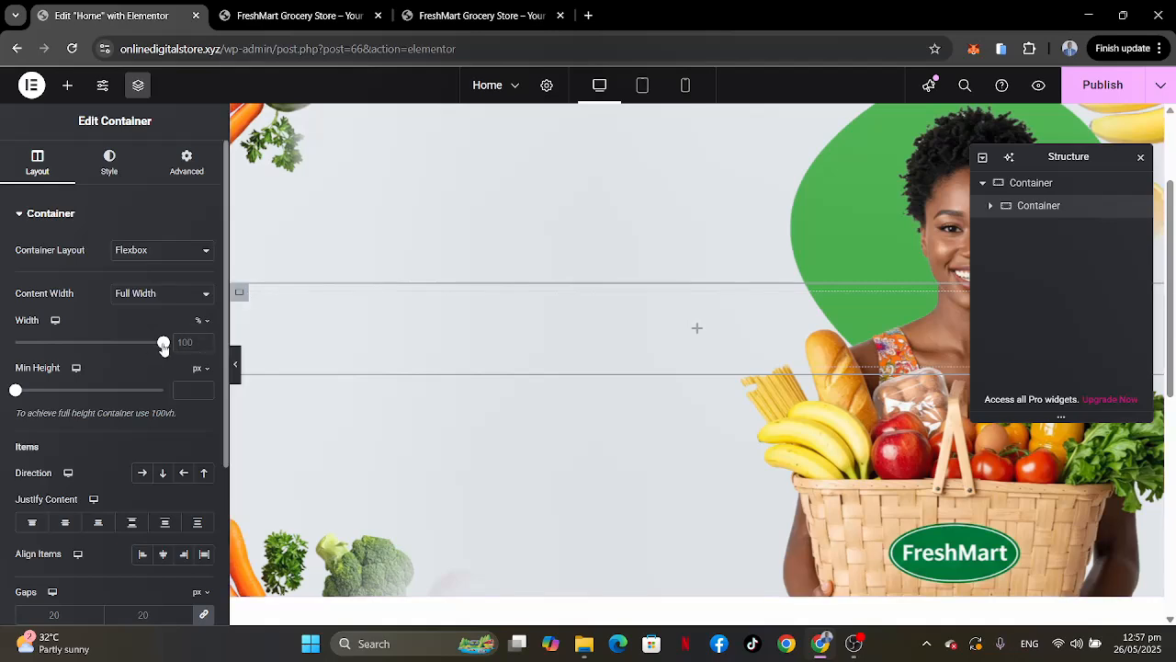
left_click(200, 342)
type("50")
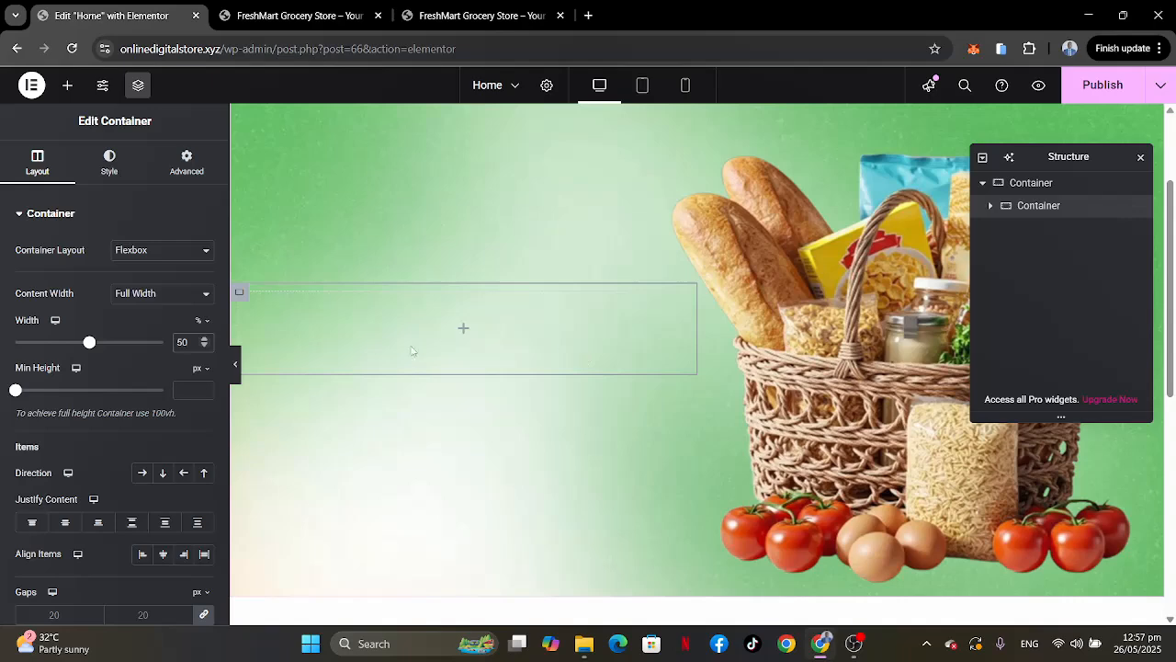
Select the outer hero container and set its item alignment to Start.
scroll(786, 303, "up", 2)
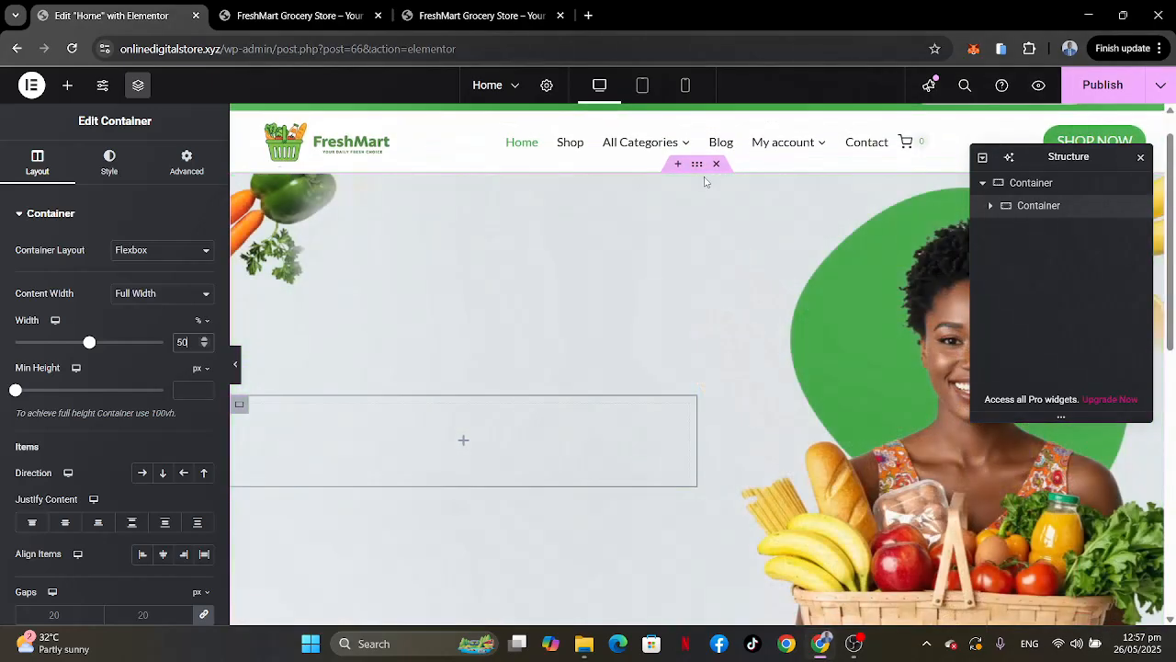
left_click(698, 173)
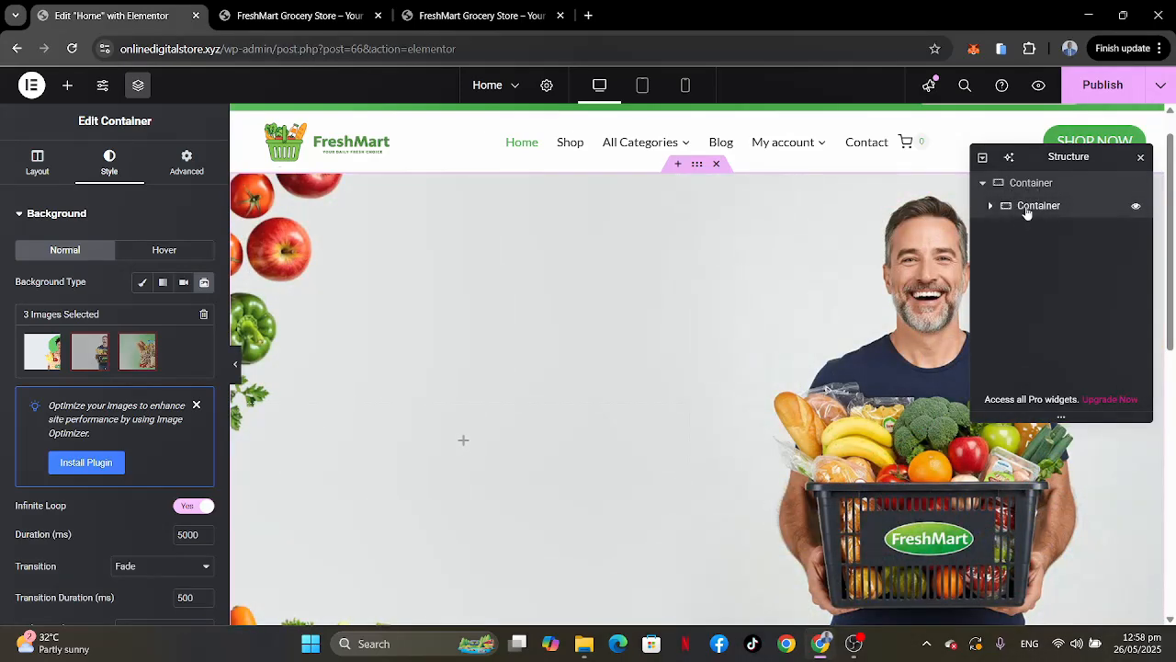
left_click(1025, 207)
left_click(1029, 184)
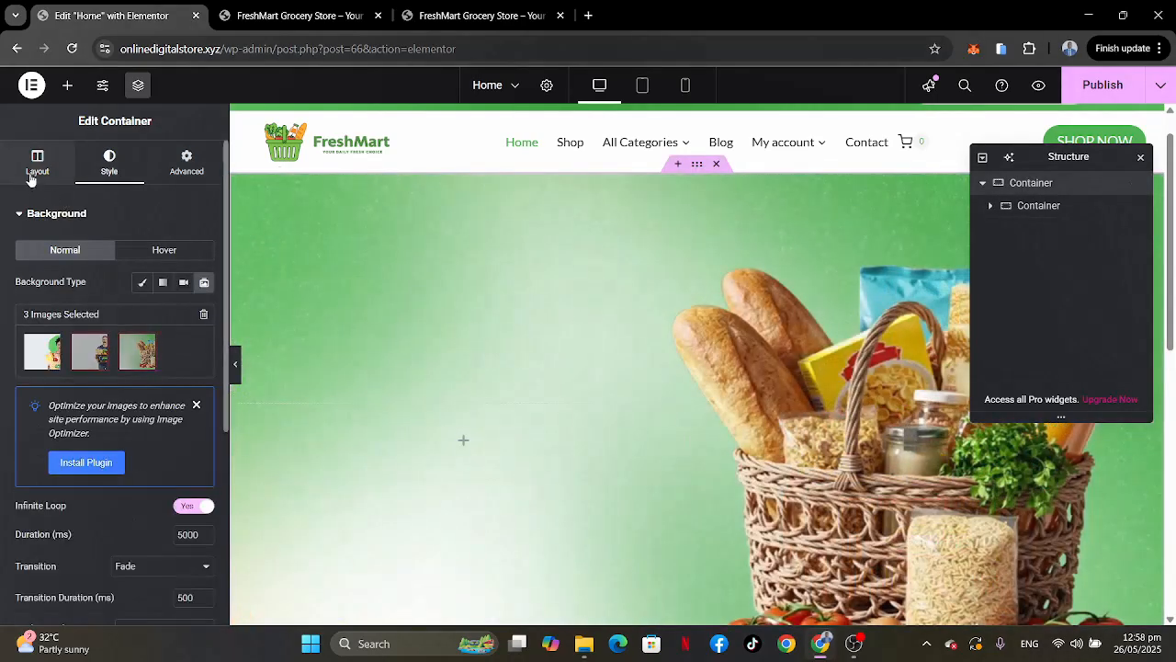
left_click(33, 170)
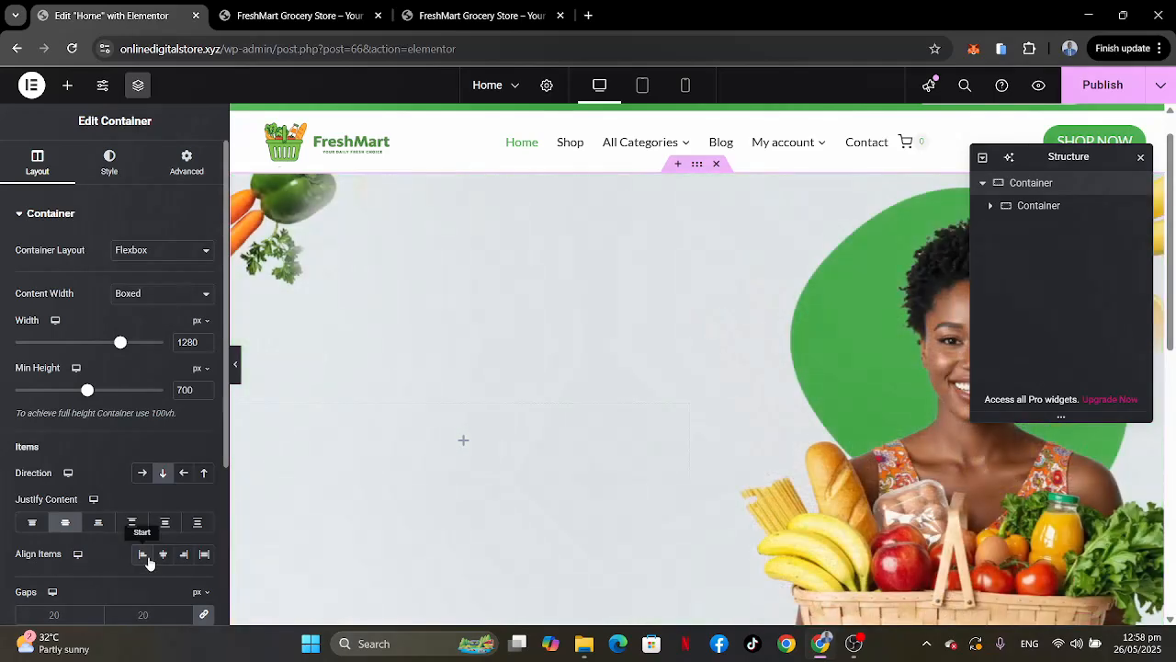
left_click(149, 562)
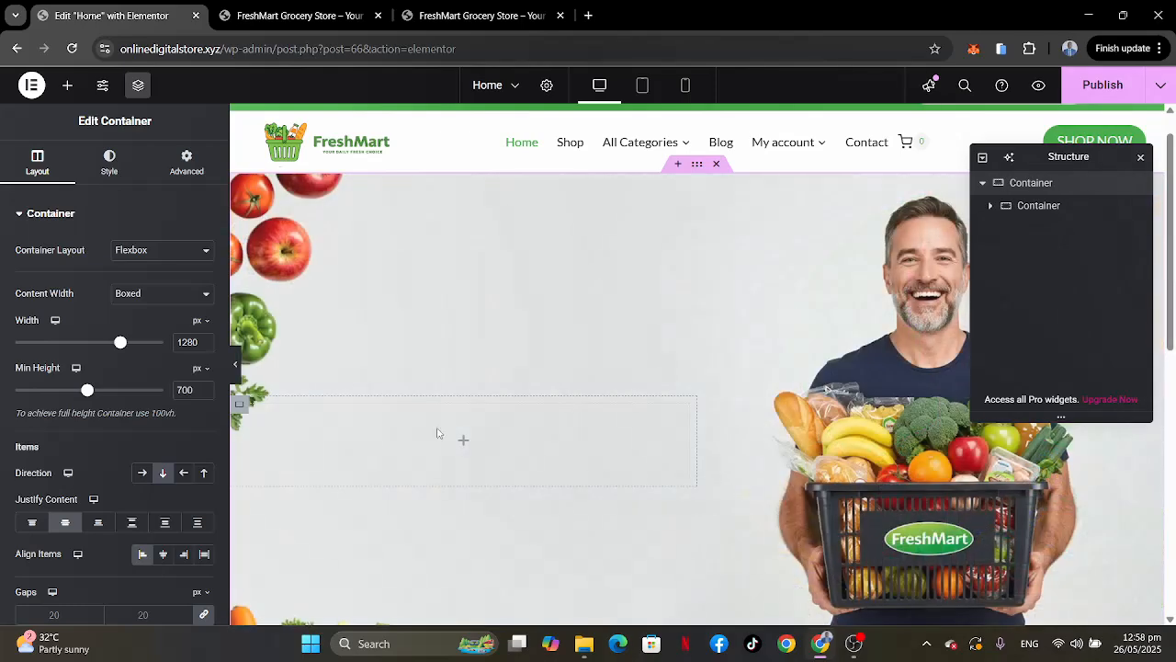
Copy the headline "Your Favorite Groceries, Delivered Fresh." from the reference store's hero section.
left_click(464, 443)
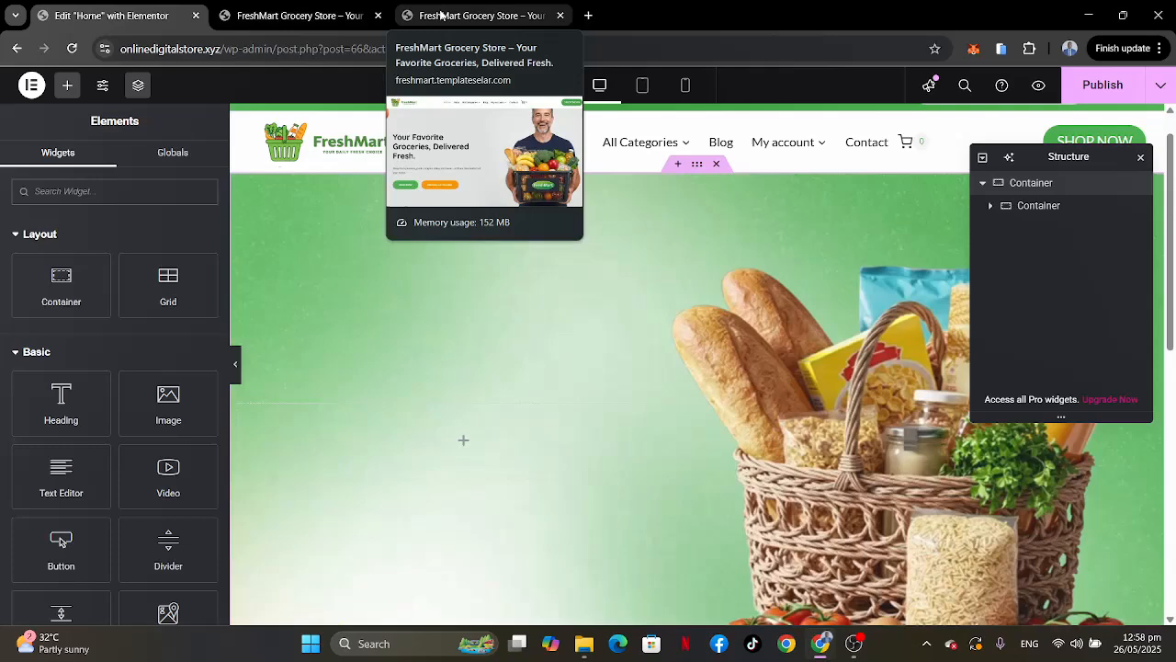
left_click(441, 14)
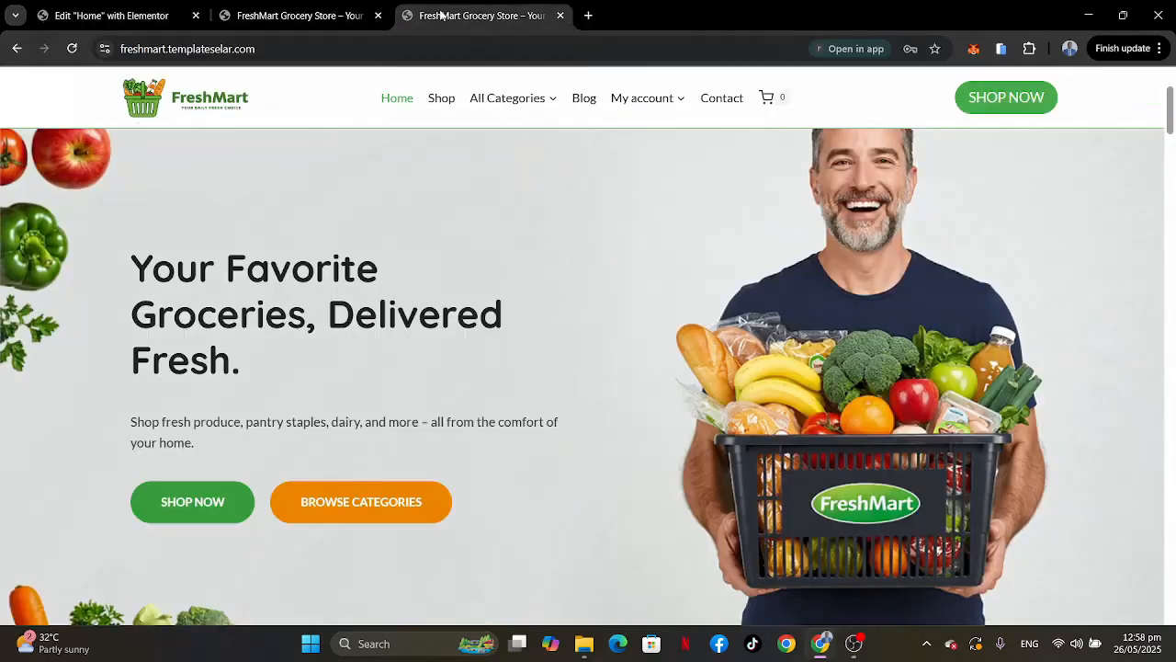
left_click_drag(132, 253, 251, 365)
key("ctrl+c")
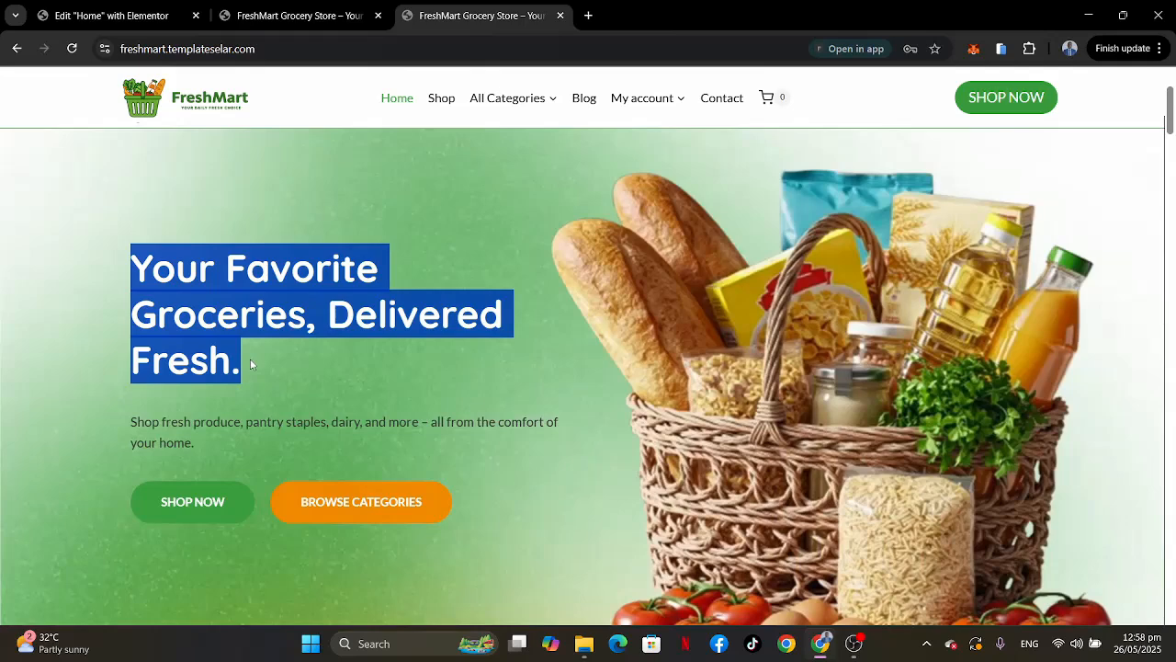
Add a Heading widget to the nested hero container with the copied title "Your Favorite Groceries, Delivered Fresh.".
left_click(111, 15)
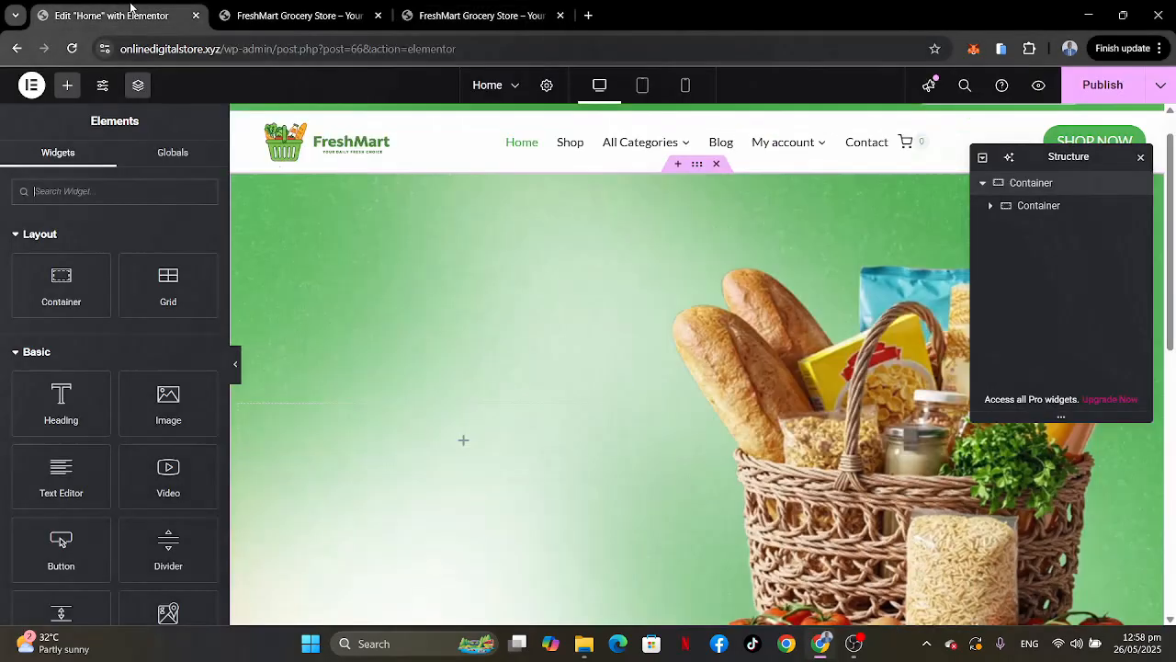
left_click_drag(82, 397, 433, 435)
left_click_drag(169, 270, 0, 260)
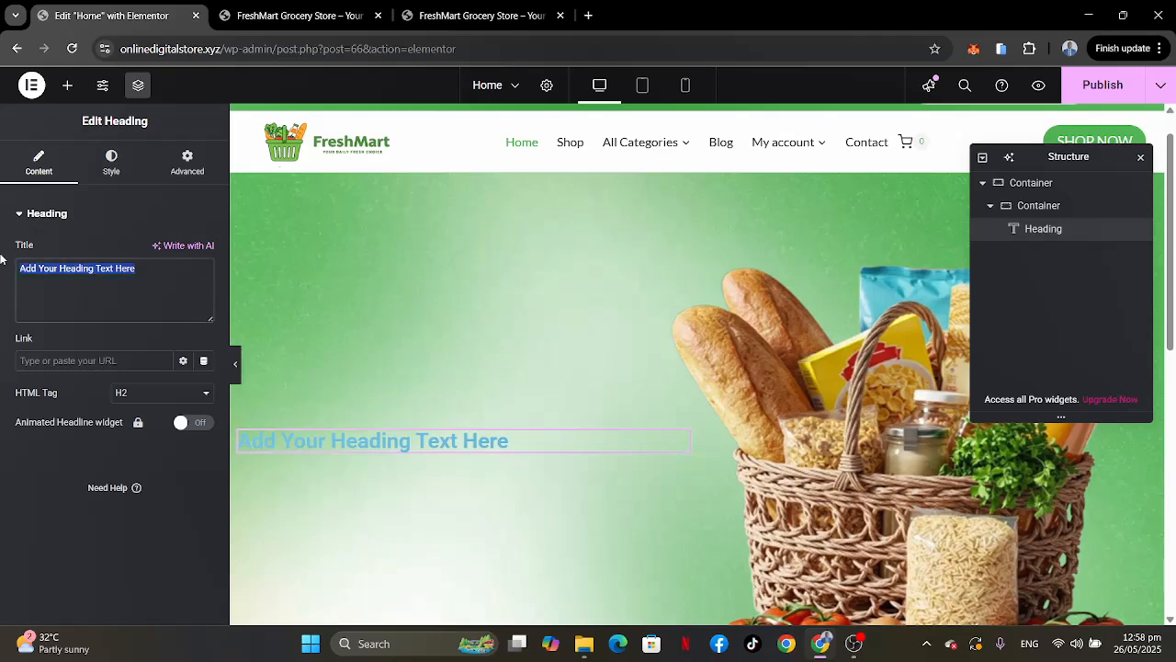
key("ctrl+v")
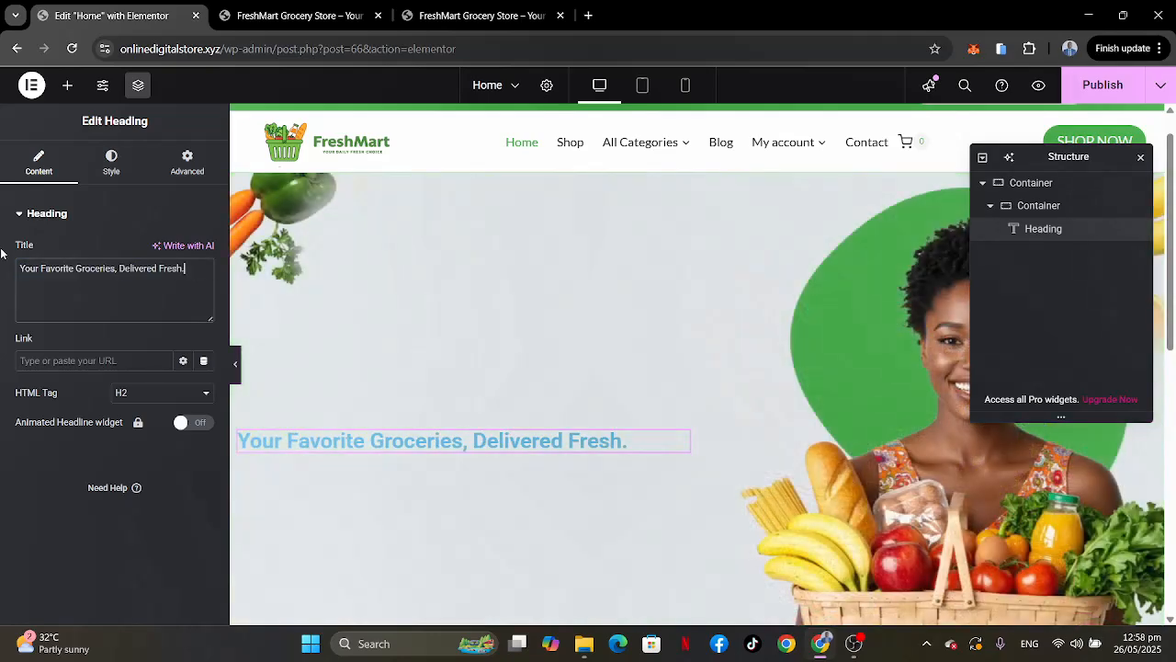
Set the hero heading's typography to the Quicksand font family at a size of 55 px.
left_click(110, 173)
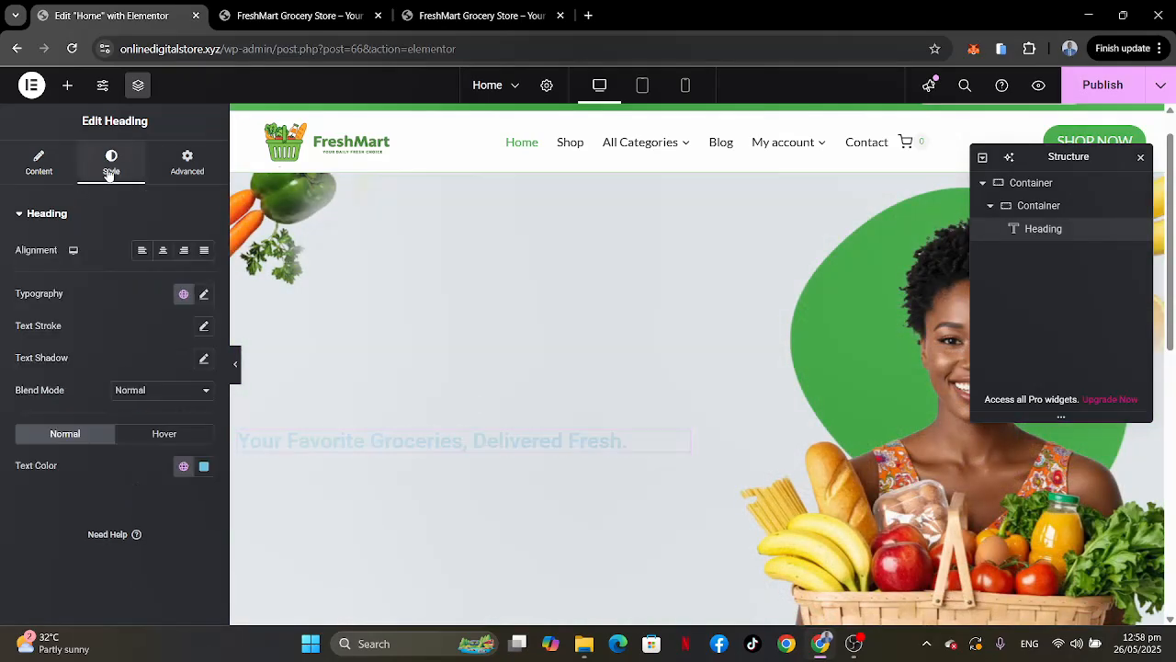
left_click(204, 294)
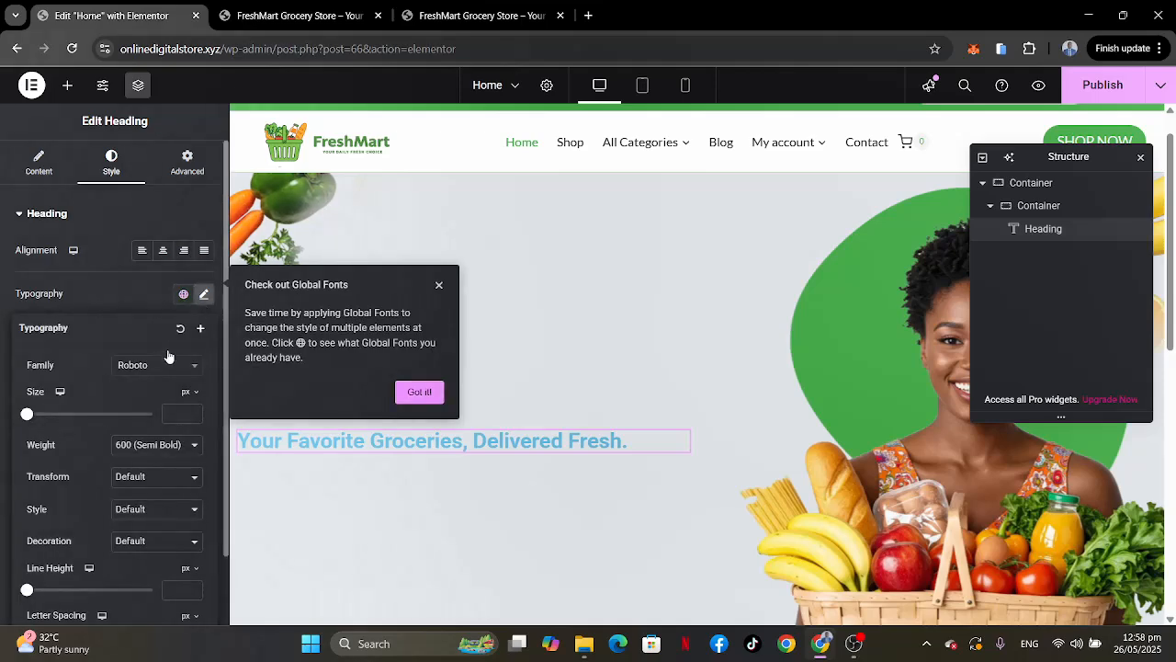
left_click(162, 365)
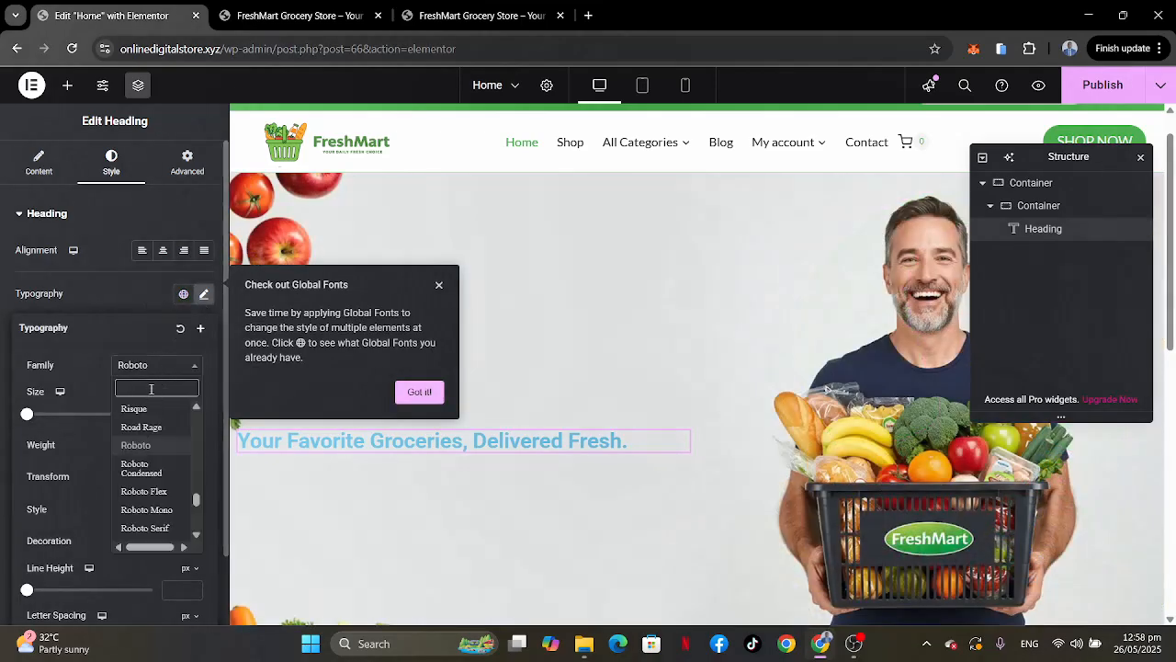
type("quick")
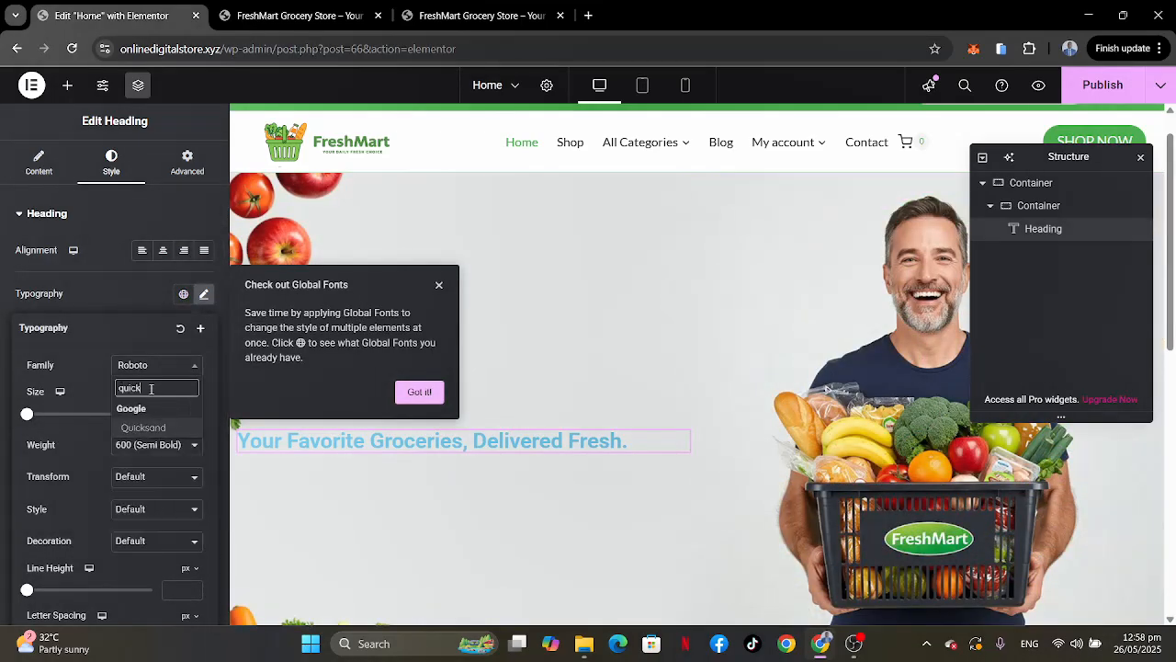
left_click(142, 428)
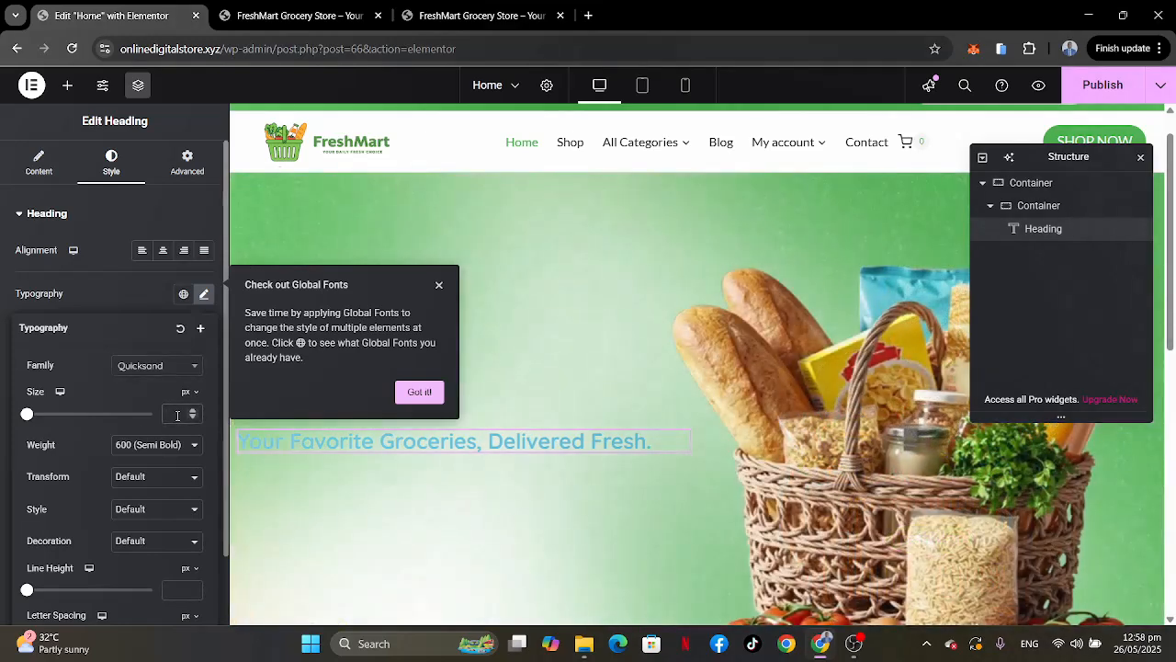
left_click(178, 416)
type("58")
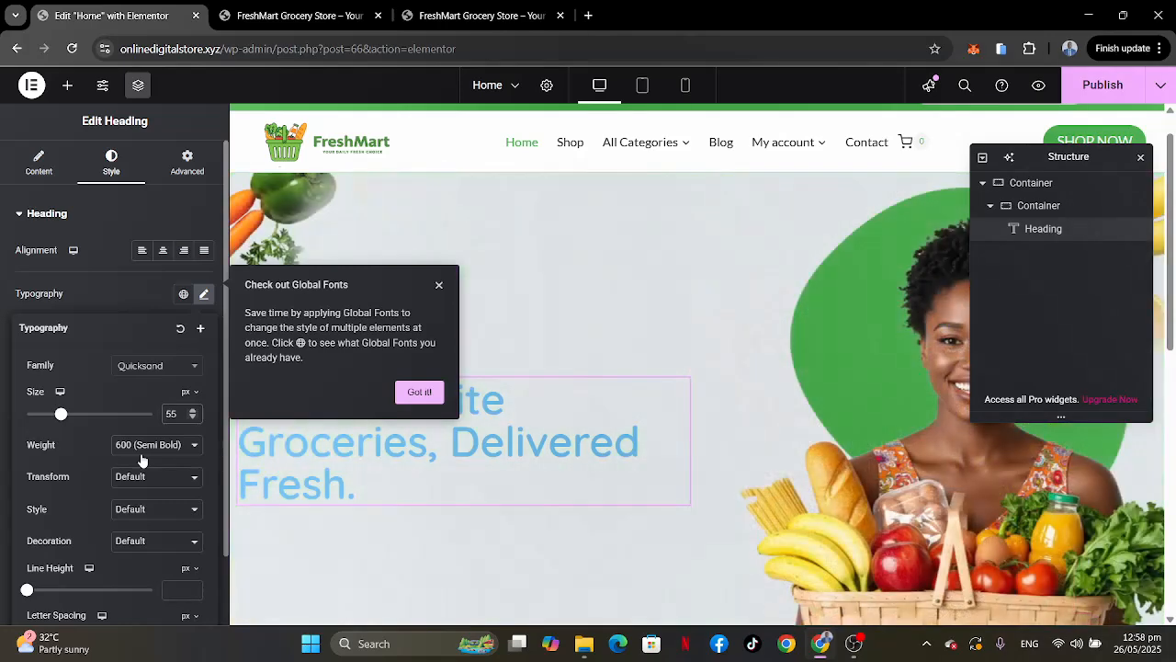
left_click(123, 300)
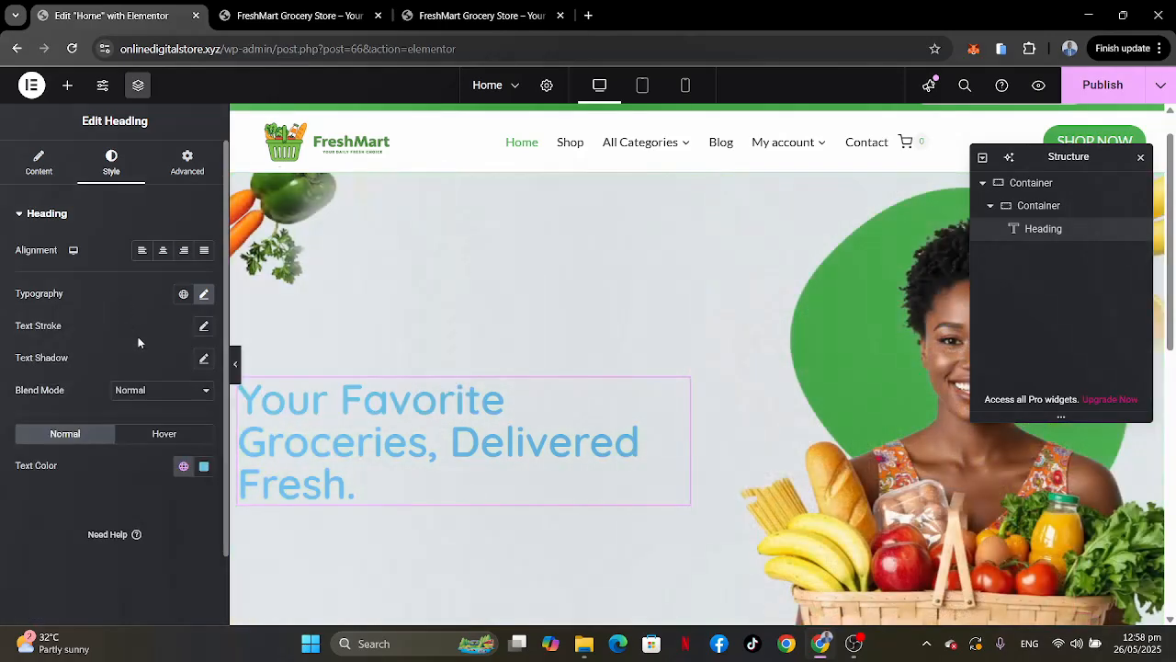
Check the headline color on the reference store and apply the global color Strongest text to the hero heading.
left_click(451, 25)
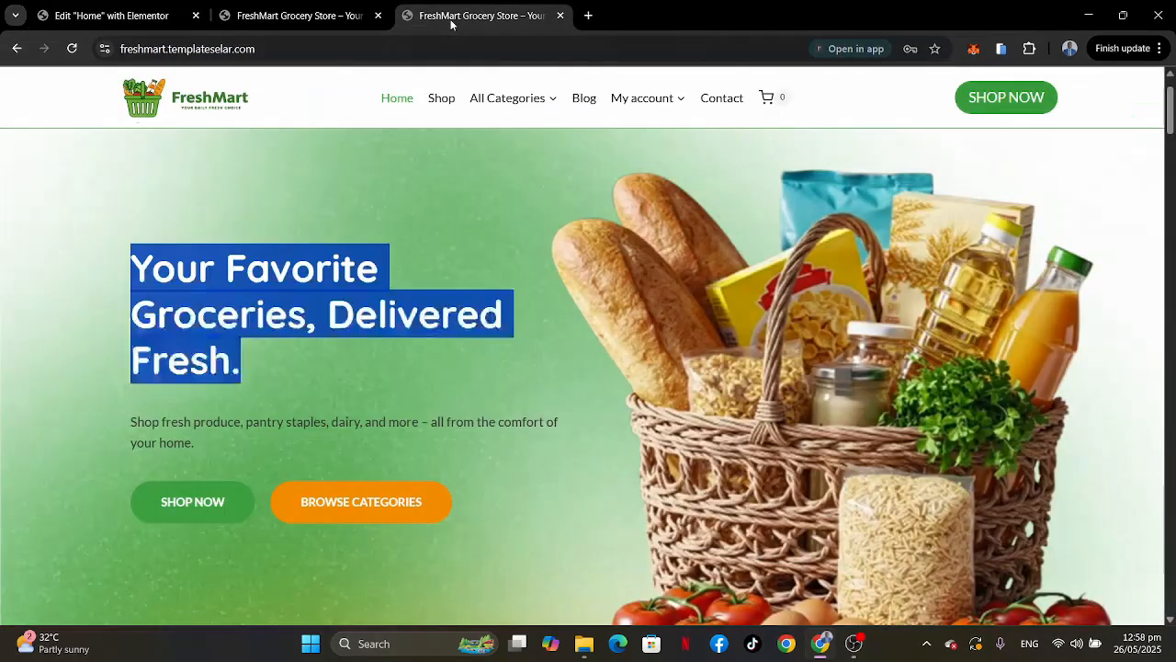
left_click(170, 269)
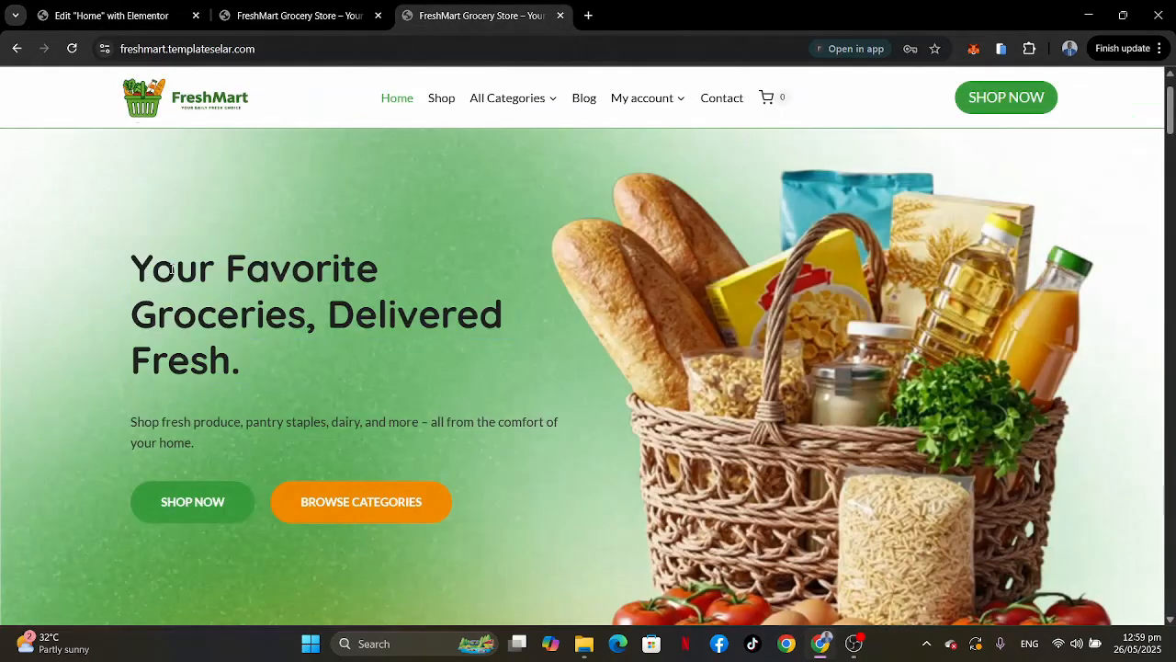
left_click(101, 13)
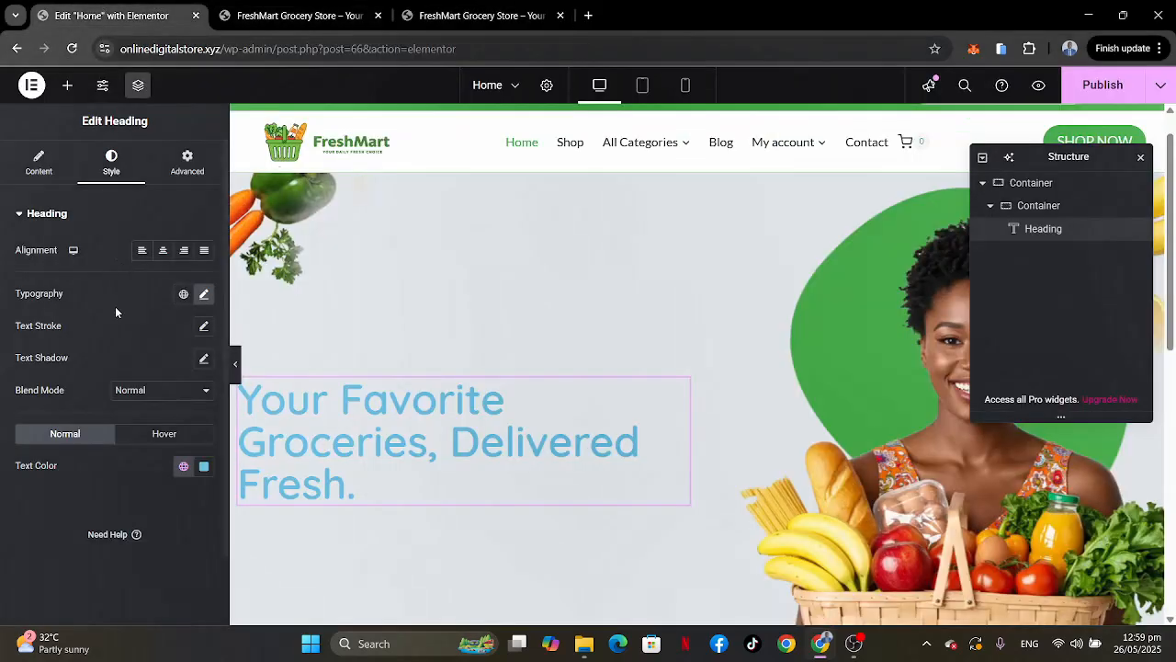
left_click(184, 465)
scroll(120, 370, "down", 1)
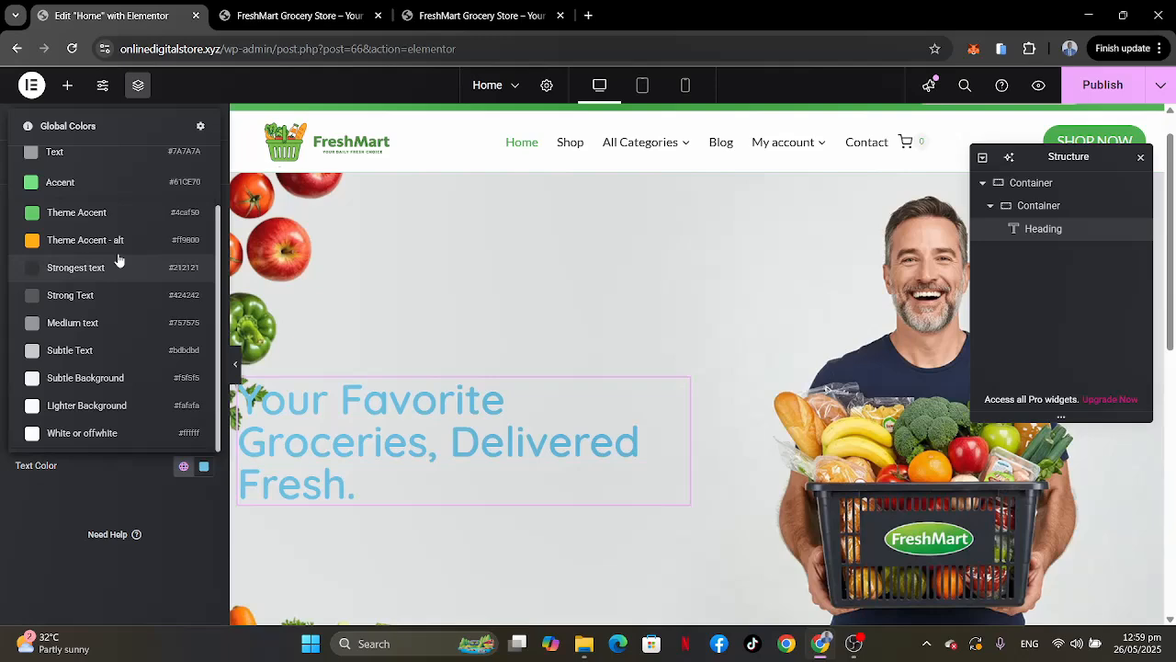
left_click(115, 263)
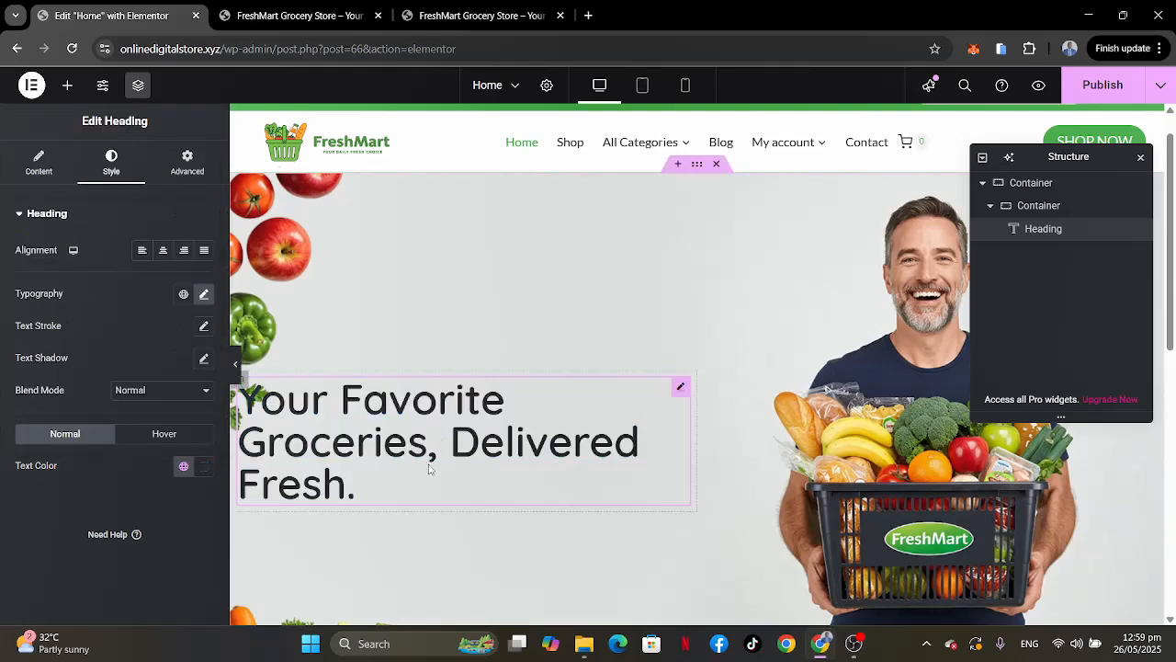
Set the hero heading's font weight to 900 (Black).
scroll(477, 395, "down", 2)
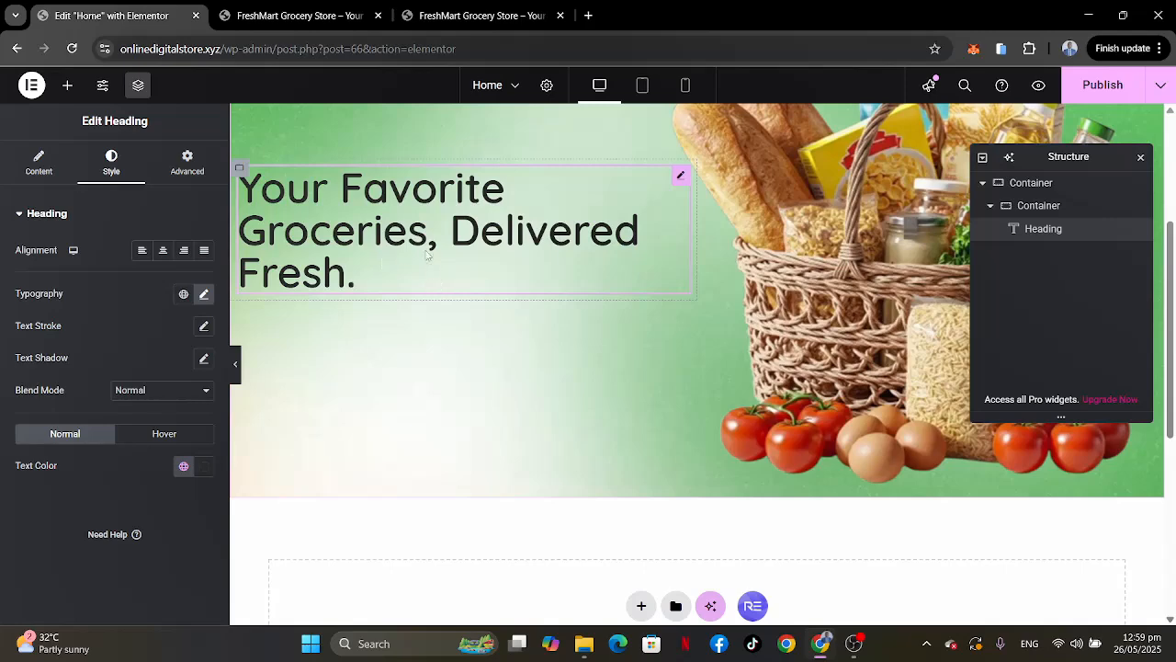
scroll(517, 303, "up", 1)
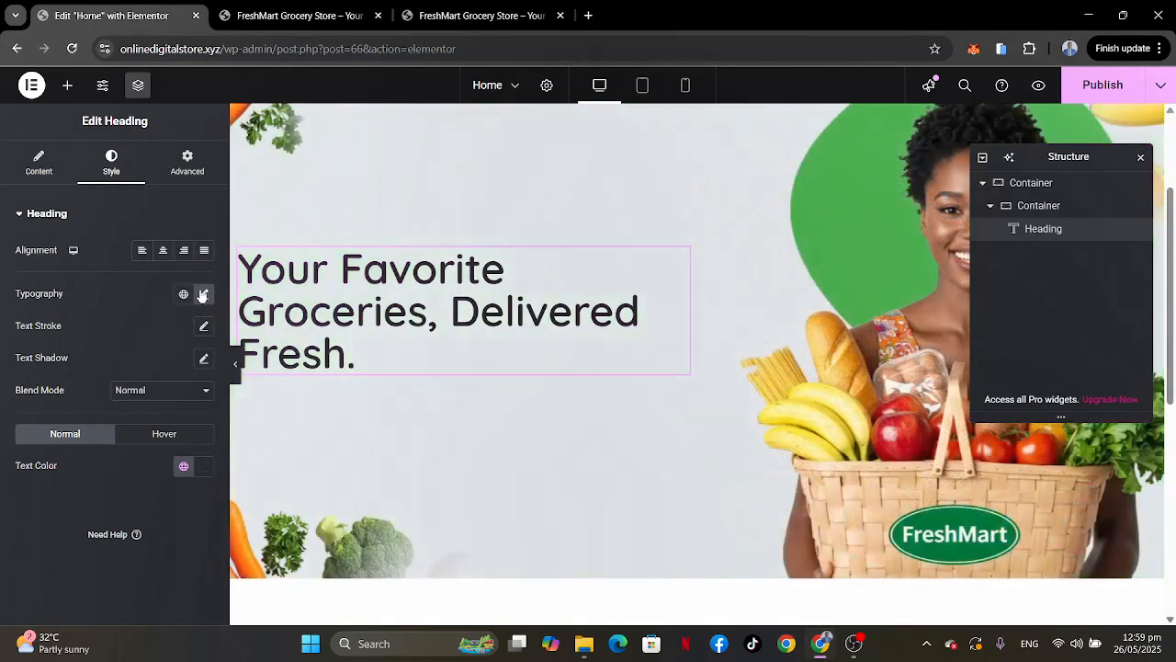
left_click(203, 294)
left_click(150, 448)
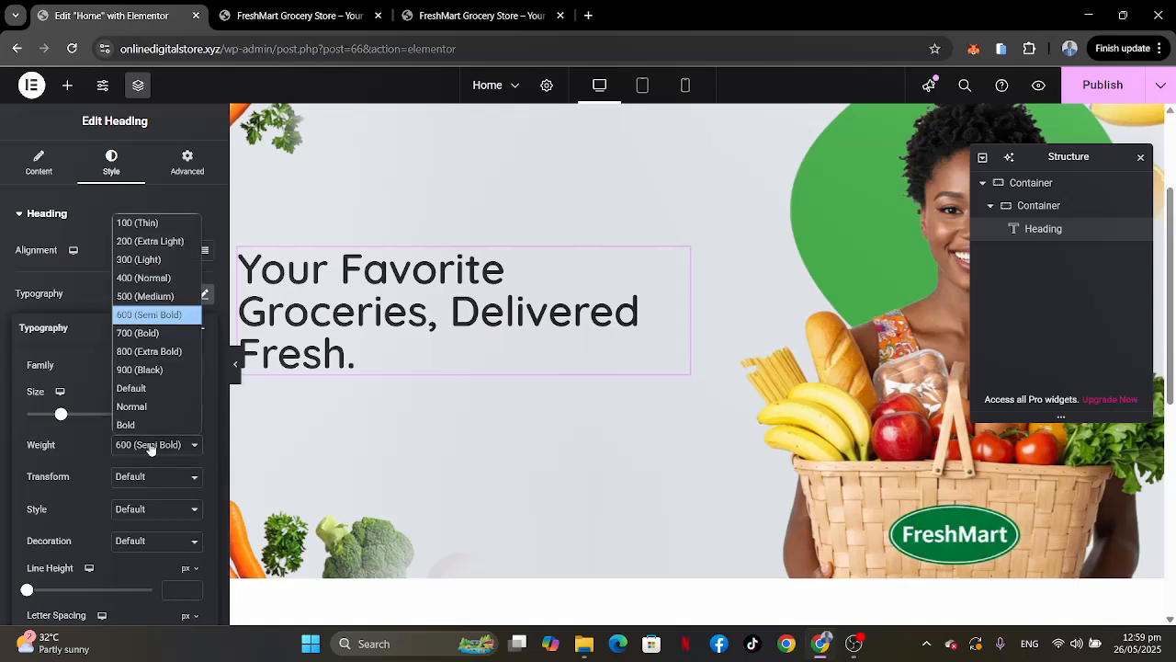
left_click(149, 372)
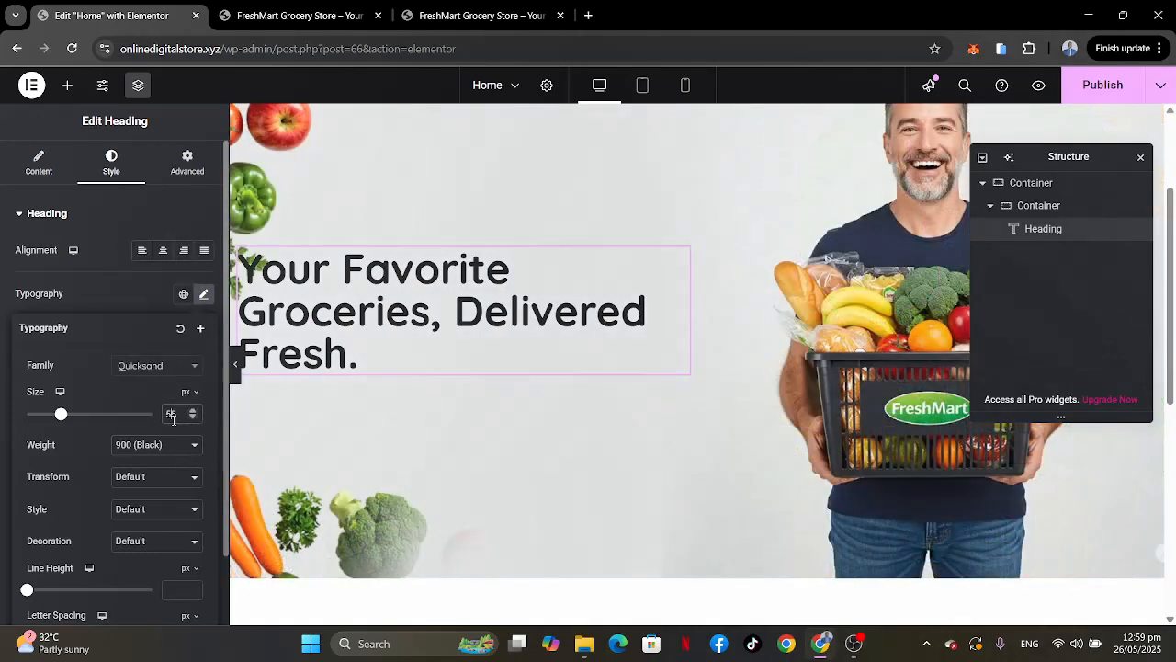
Try a font size of 65 px on the hero heading and compare it at full page width with the reference store.
left_click_drag(175, 418, 153, 418)
type("65")
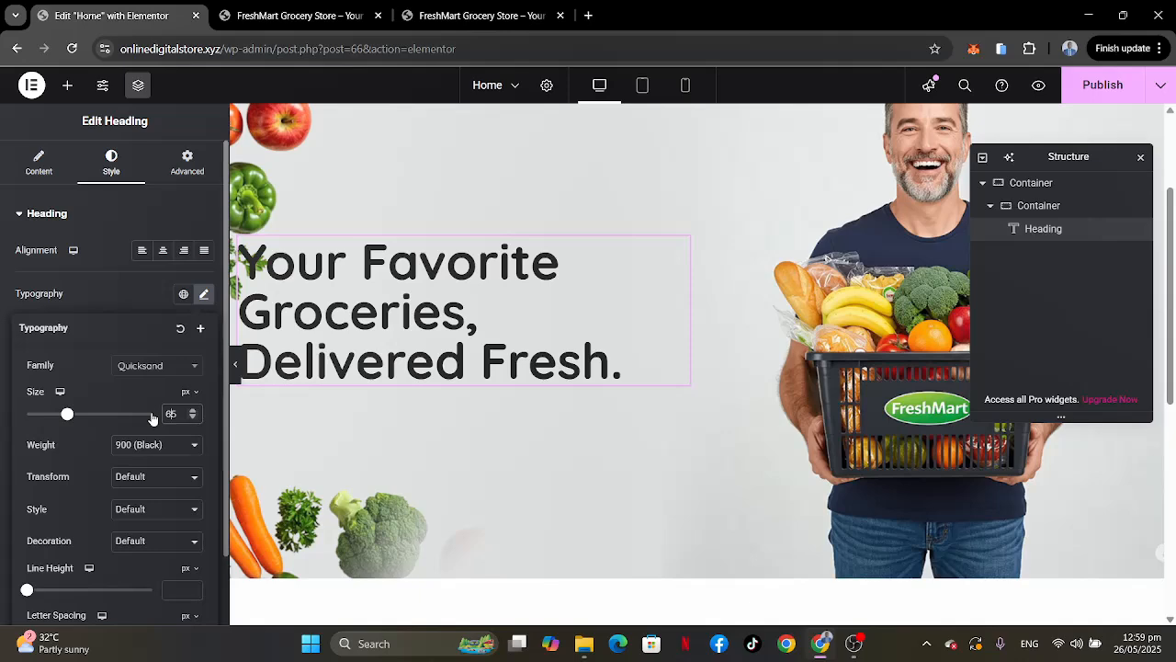
left_click(118, 305)
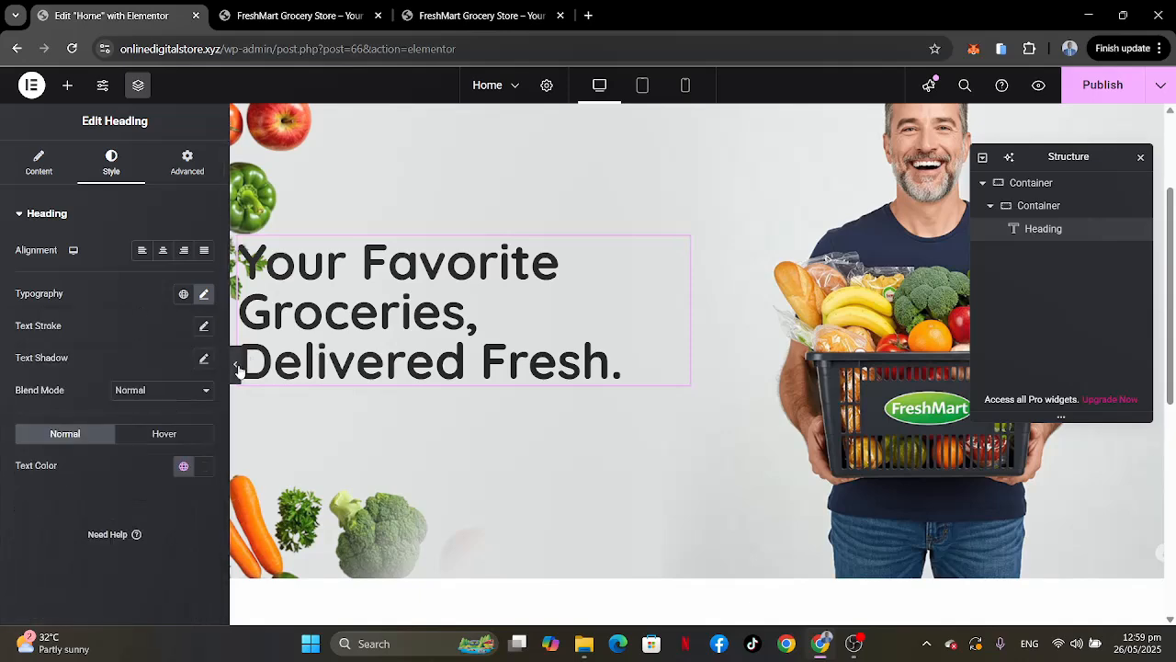
left_click(235, 364)
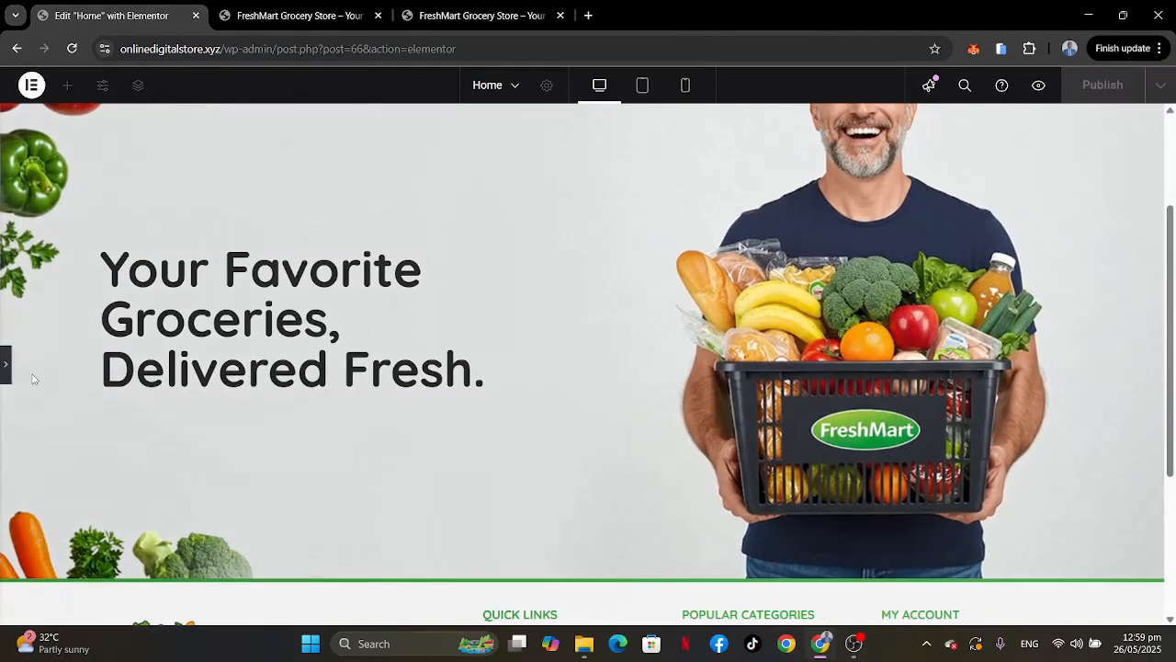
left_click(5, 364)
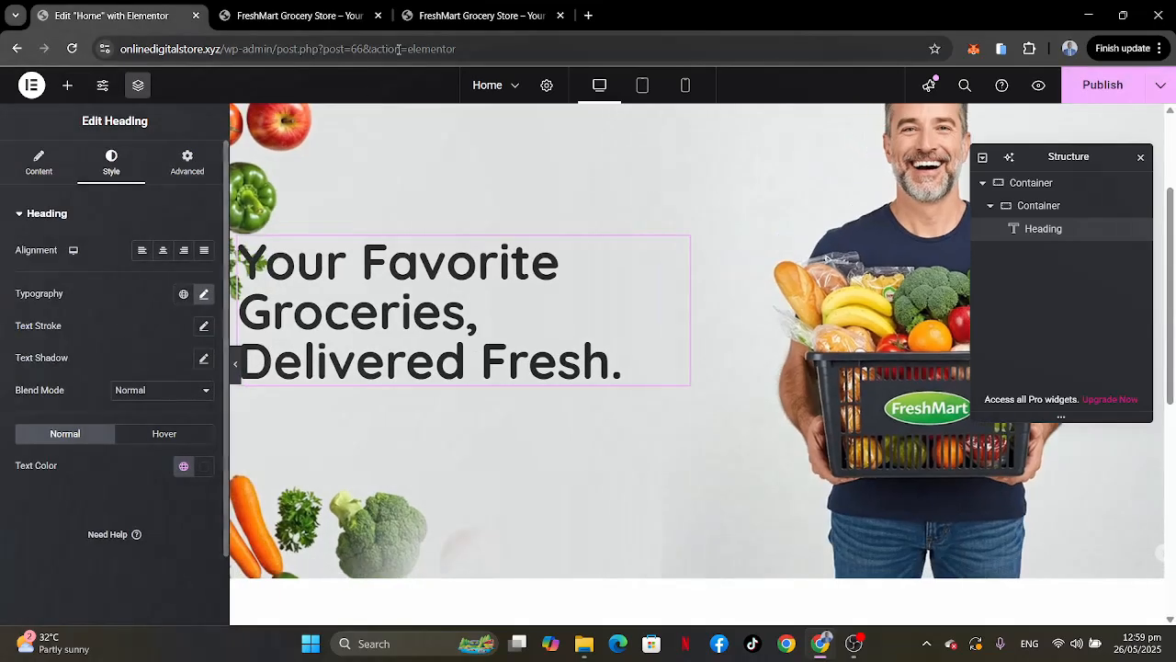
left_click(462, 8)
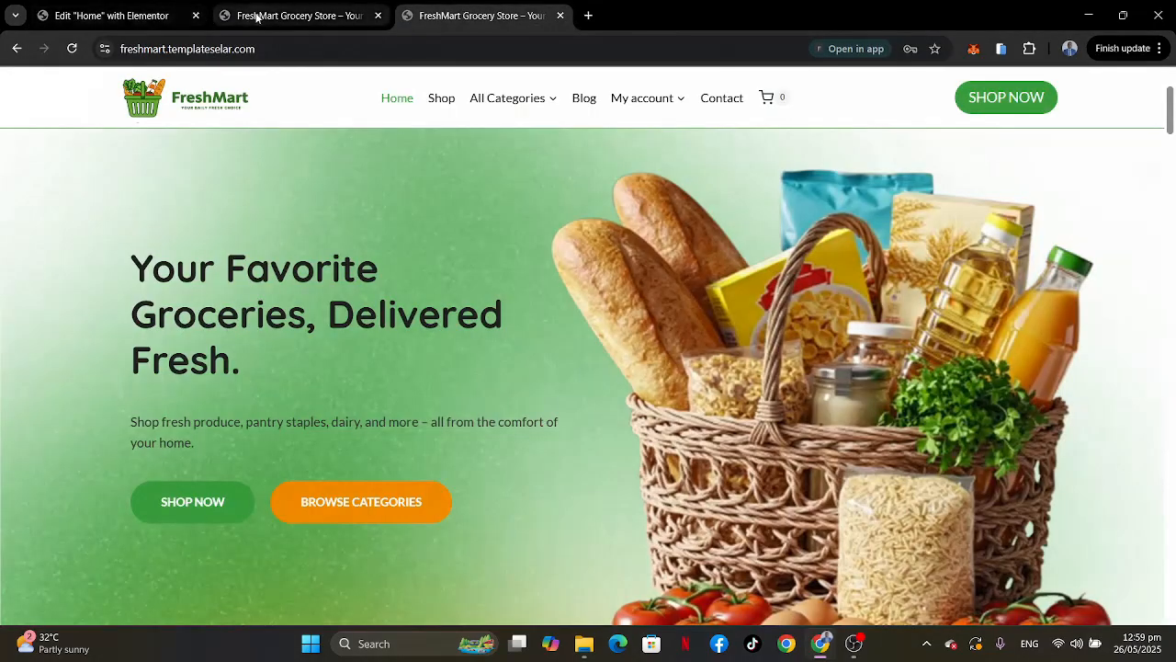
left_click(123, 16)
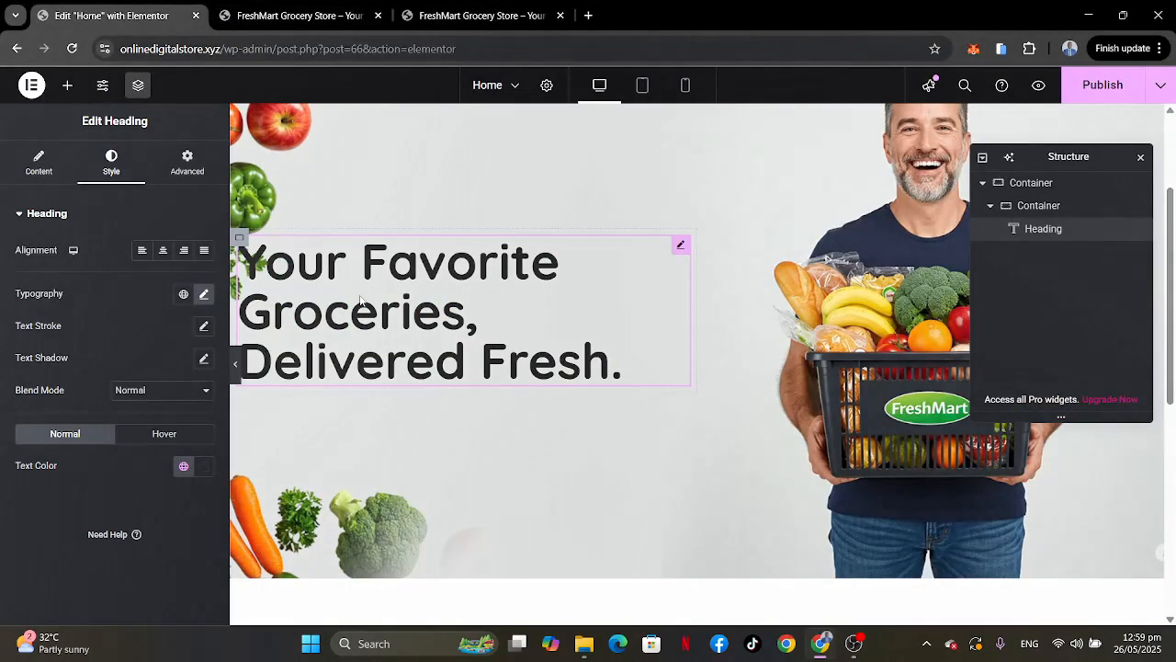
Set the hero heading's font size to 55 px and check it at full page width.
left_click(202, 294)
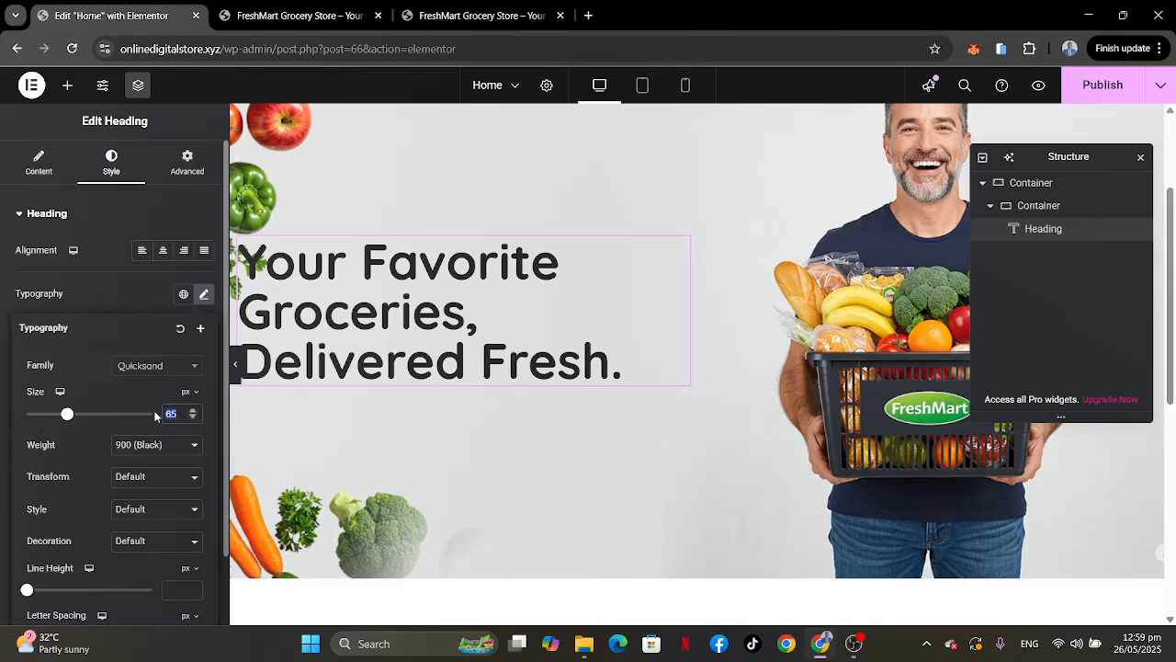
type("55")
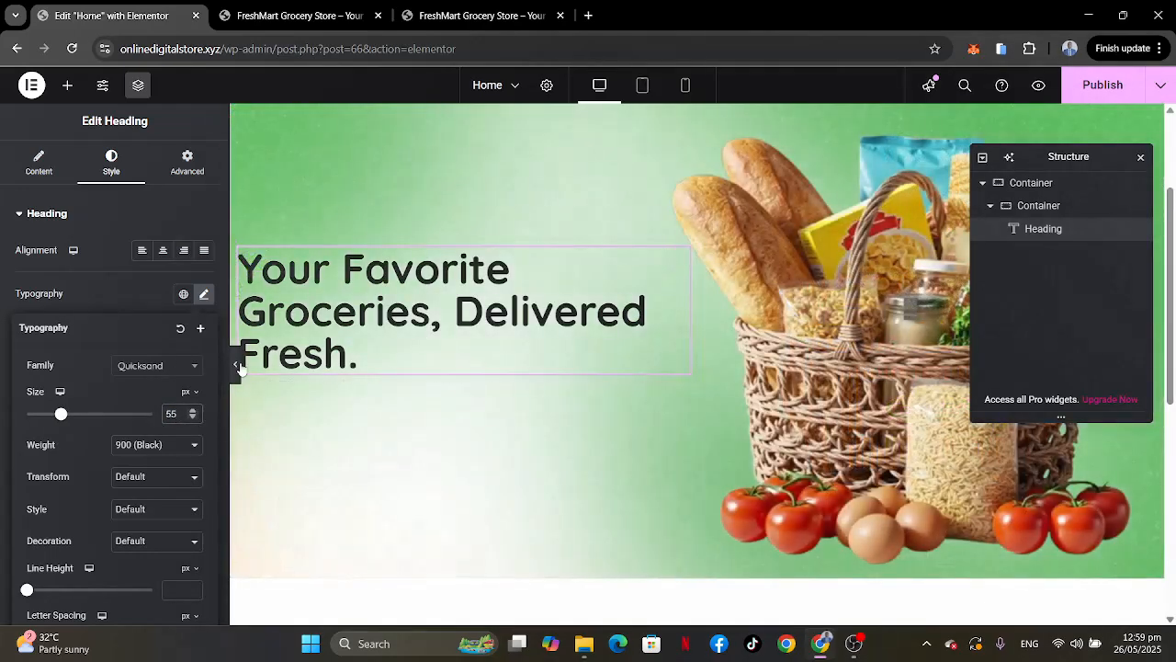
left_click(236, 366)
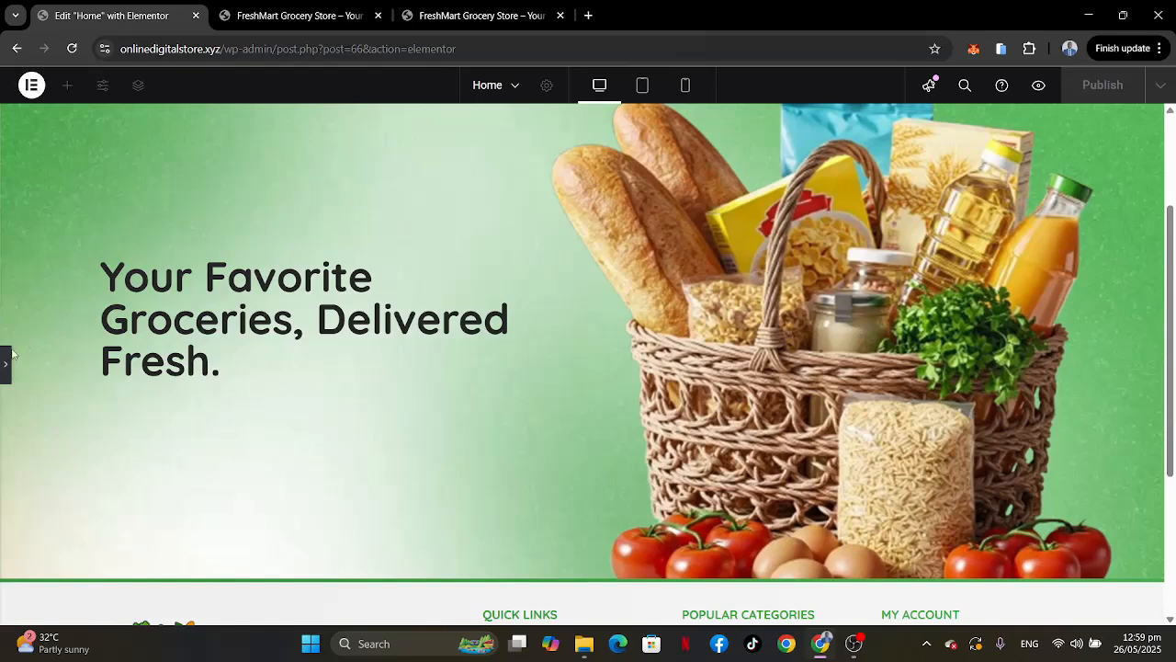
left_click(7, 367)
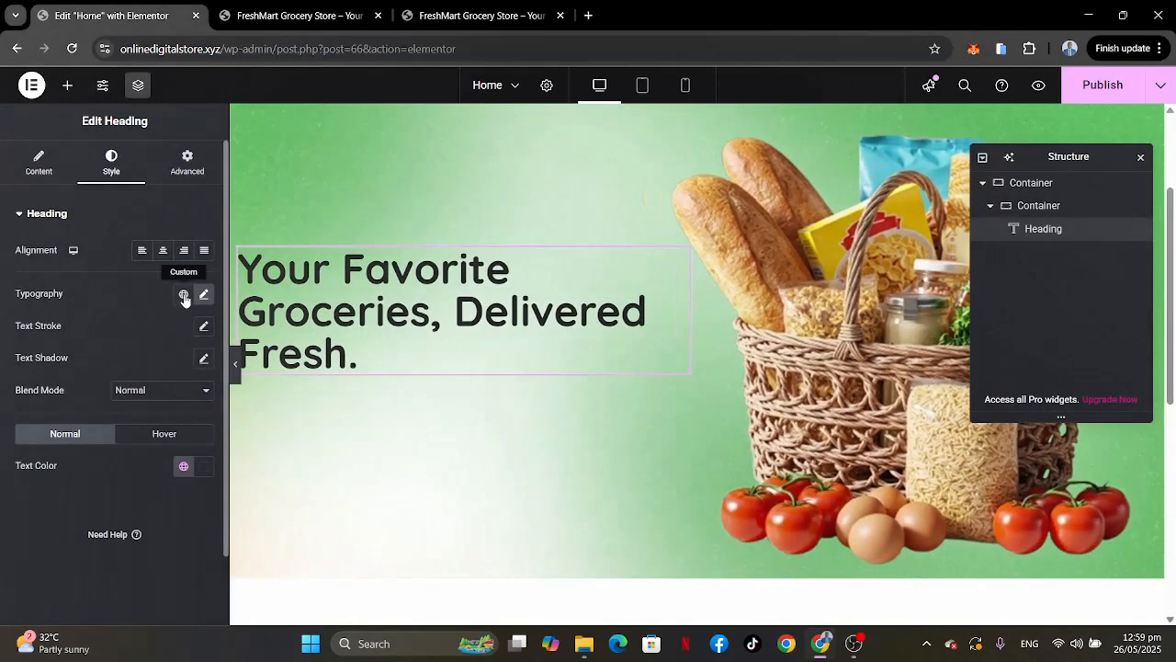
Try a line height of 75 px on the hero heading, settling on 65 px.
left_click(204, 296)
scroll(143, 498, "down", 1)
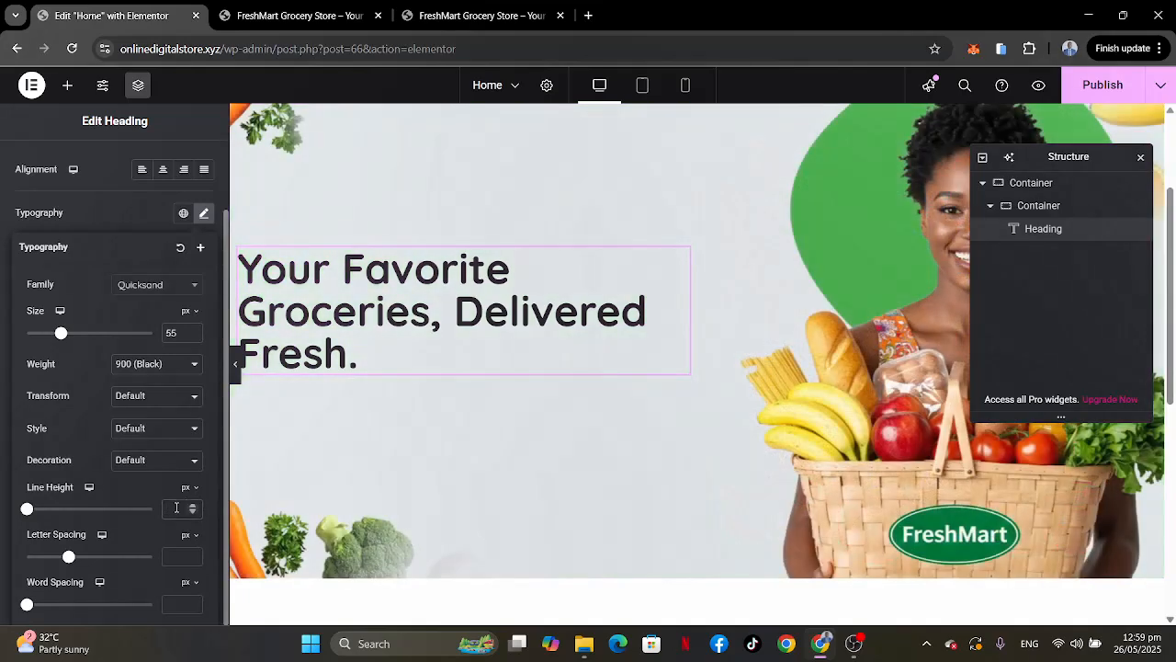
left_click(176, 507)
type("75")
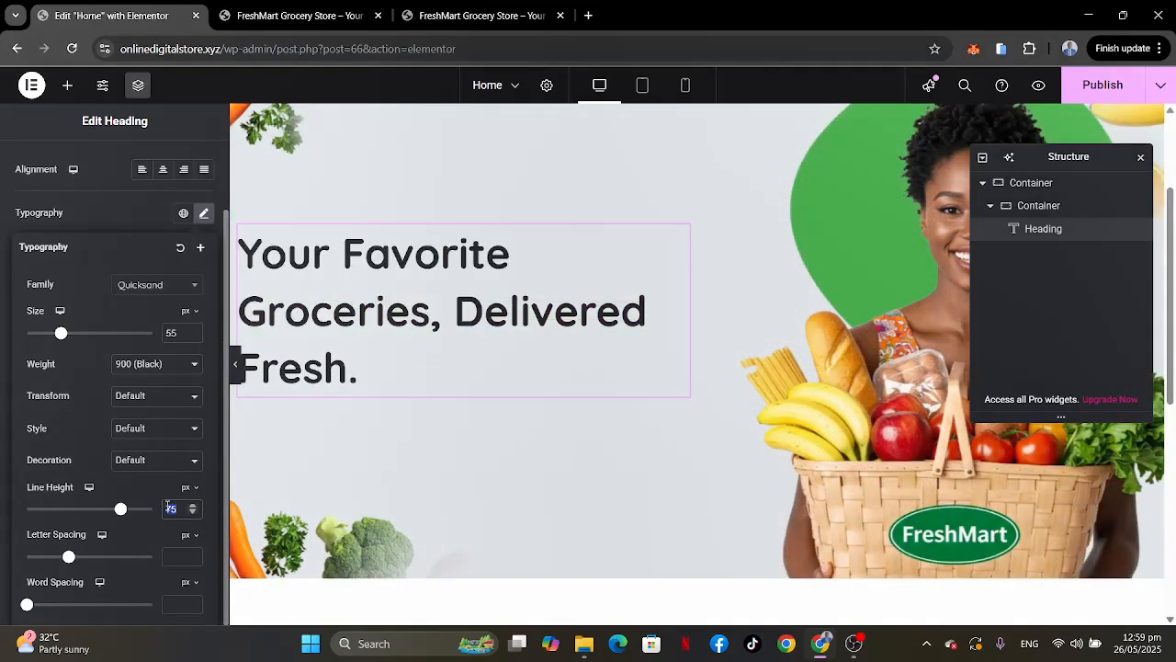
type("65")
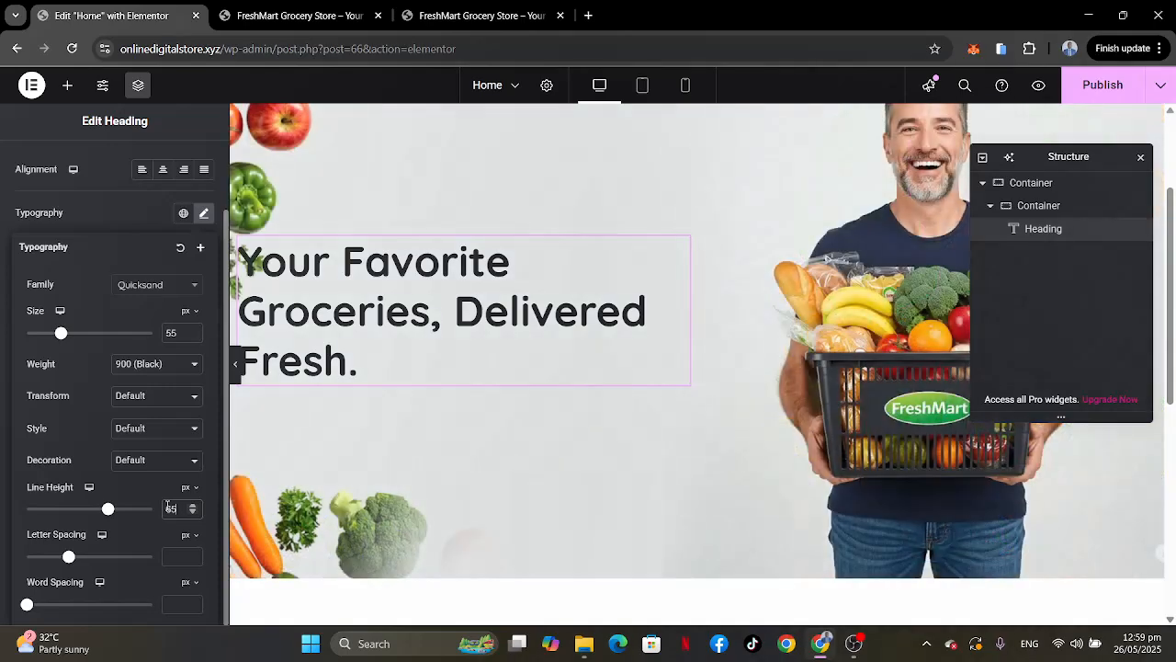
Add a Text Editor widget below the headline in the hero section.
scroll(463, 381, "down", 1)
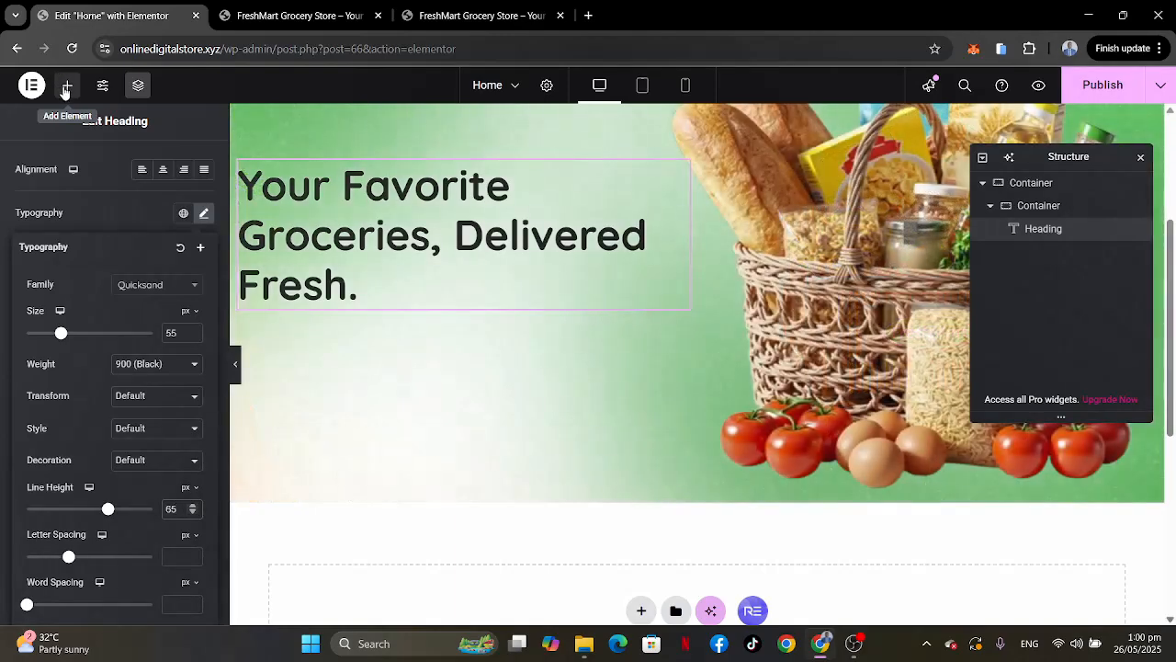
left_click(66, 89)
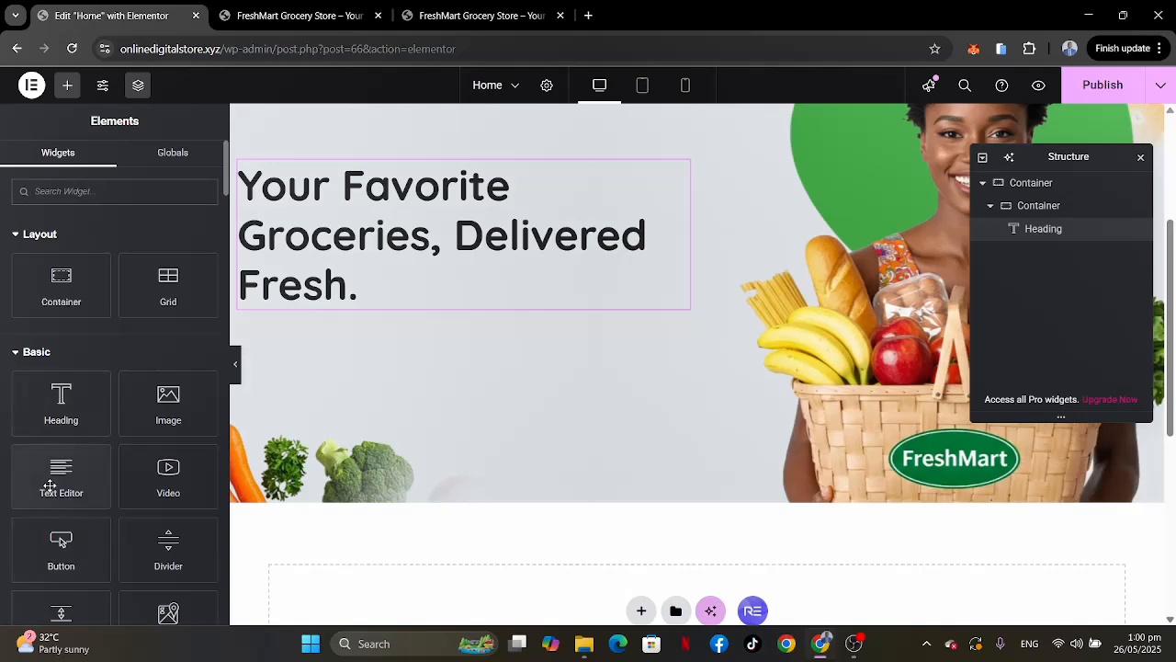
left_click_drag(50, 485, 329, 311)
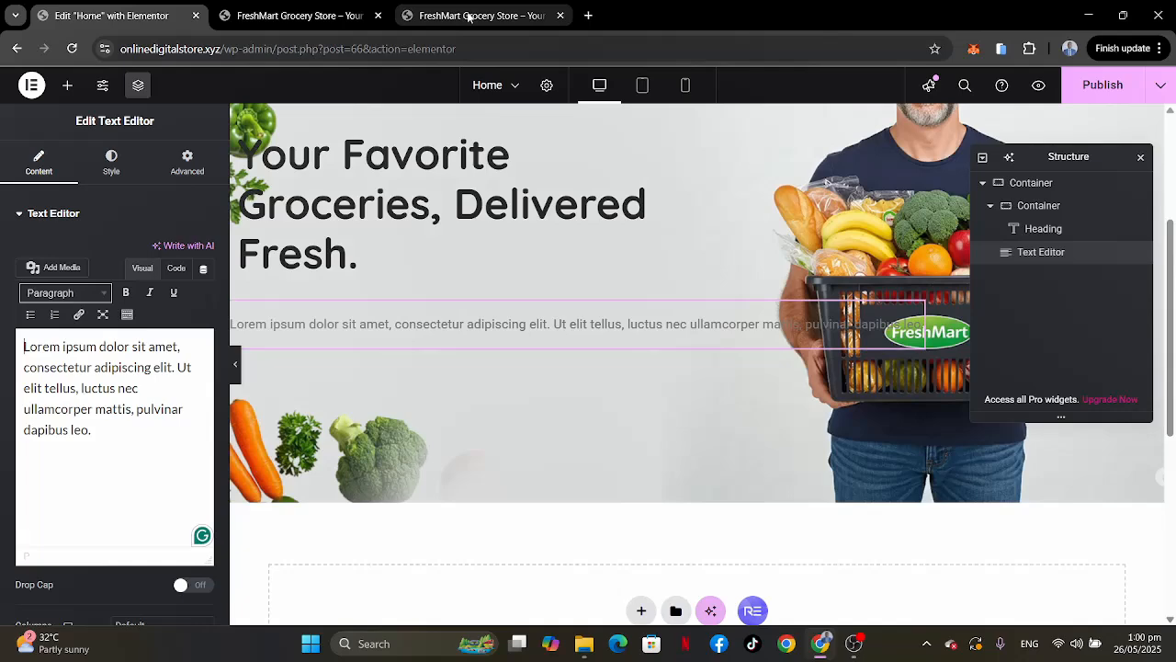
Replace the hero Text Editor's placeholder with the reference store's "Shop fresh produce, pantry staples, dairy, and more – all from the comfort of your home.".
left_click(469, 16)
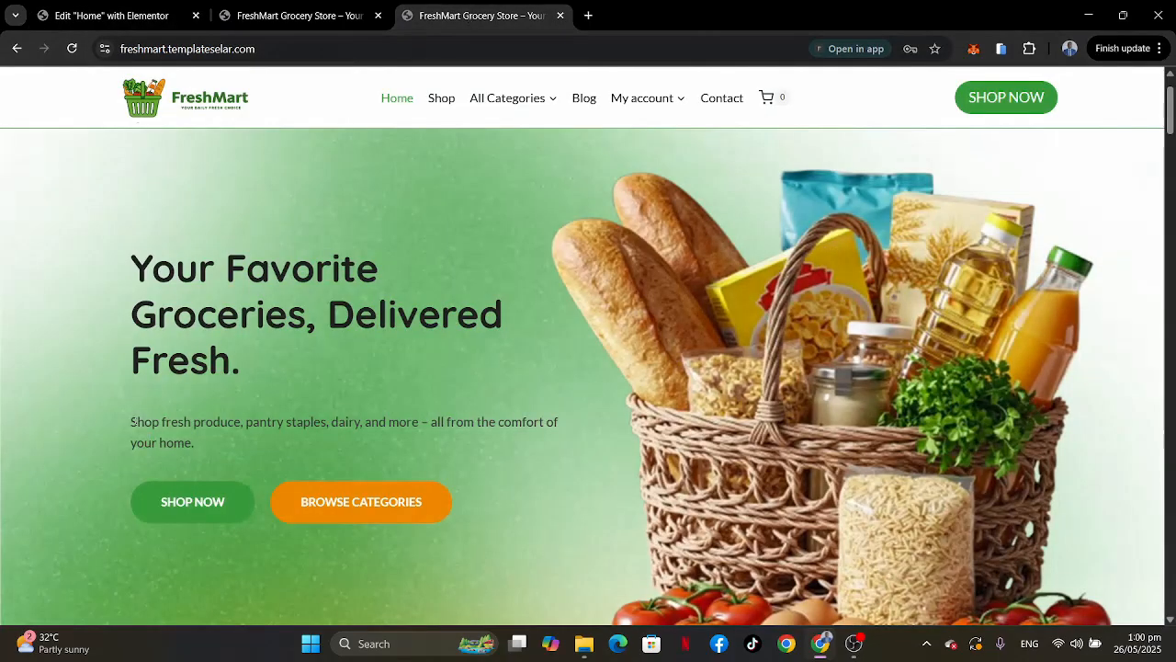
left_click_drag(132, 422, 215, 453)
key("ctrl+c")
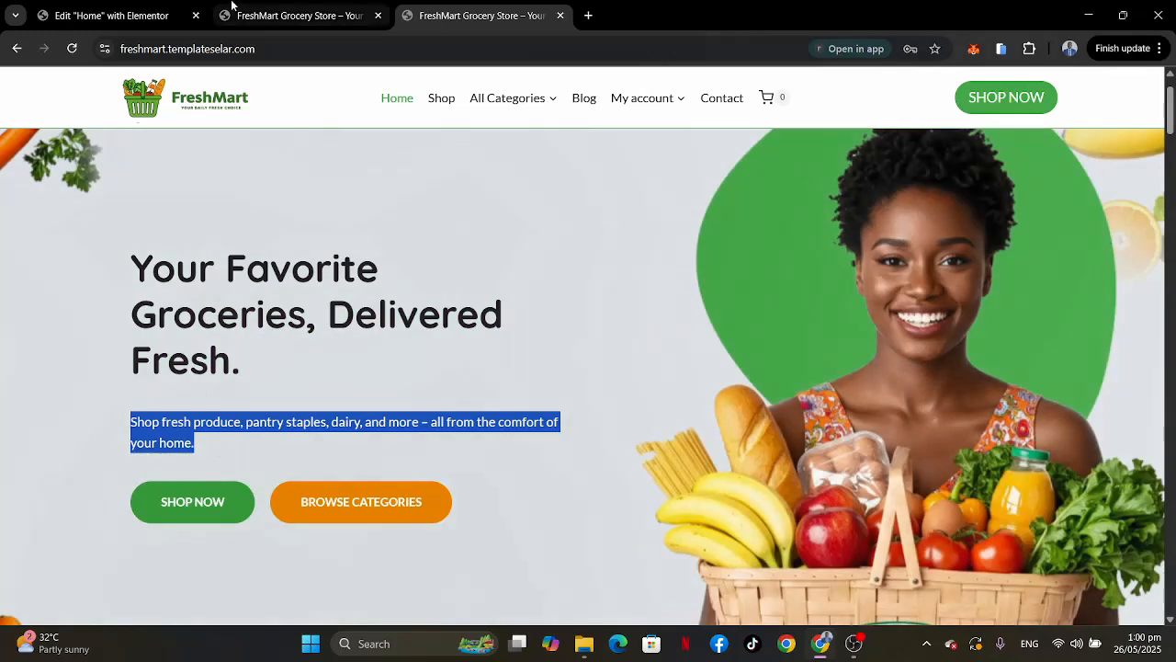
left_click(110, 8)
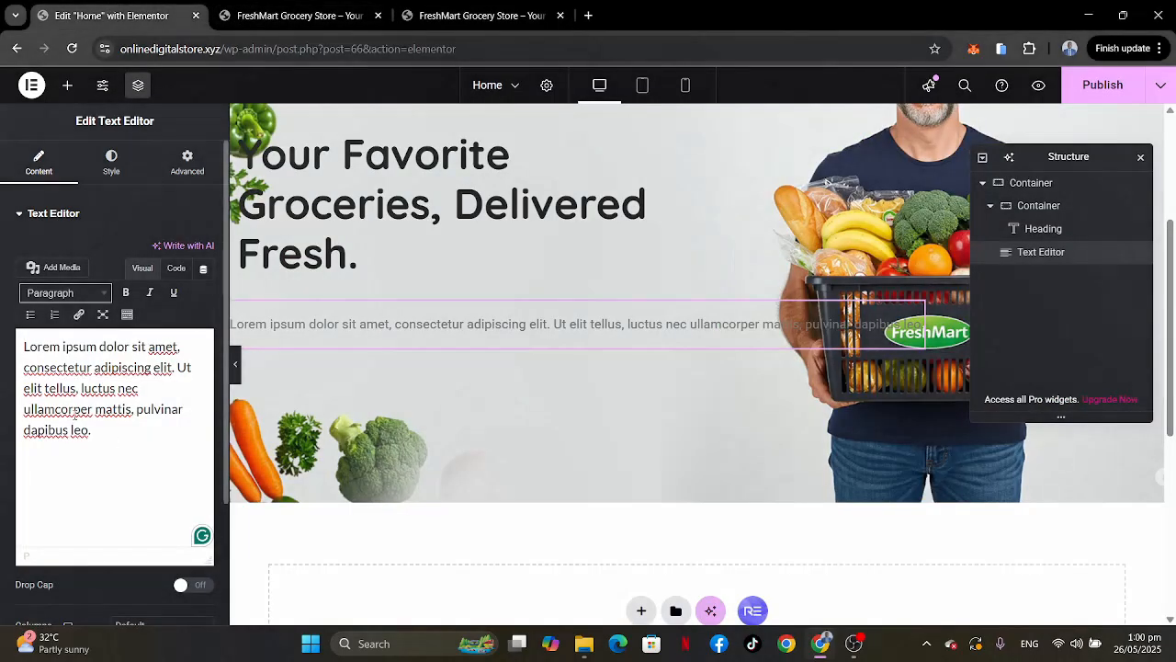
key("ctrl+a")
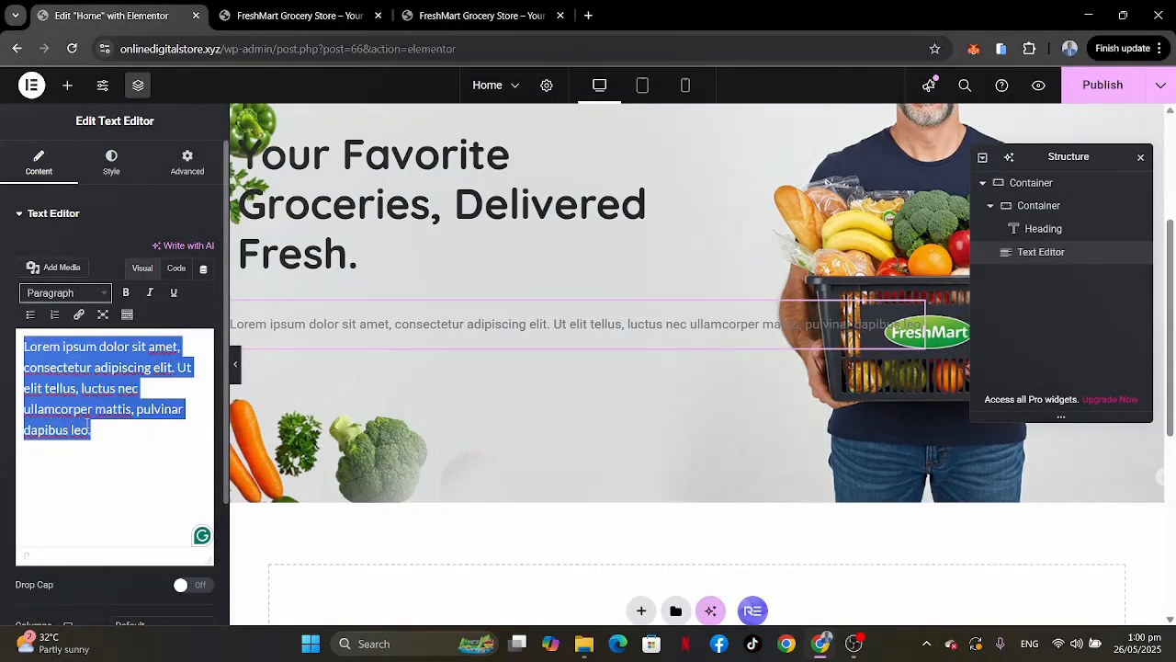
key("ctrl+v")
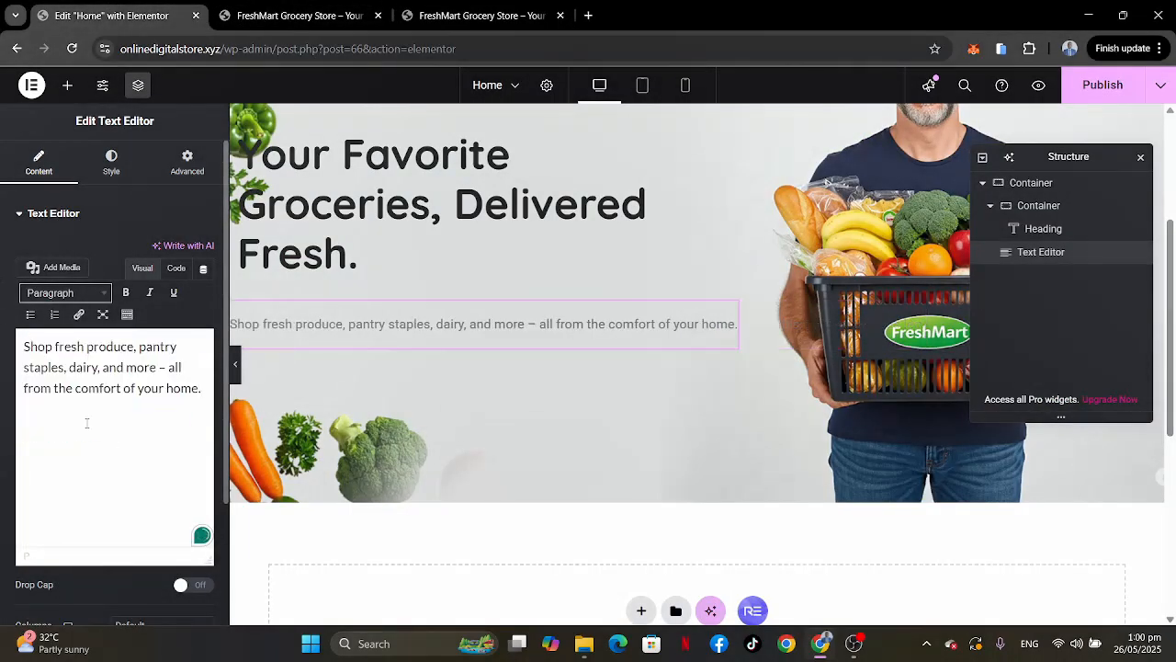
left_click(482, 16)
left_click(182, 28)
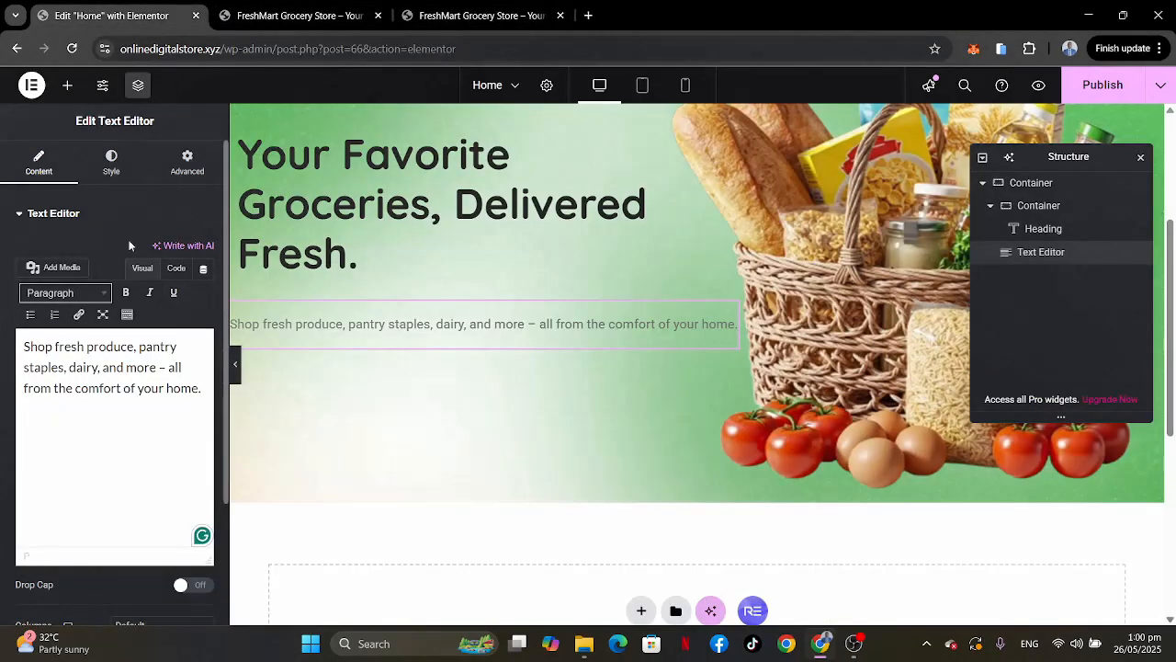
Set the hero description's font family to Lato and its size to 17 px.
left_click(110, 159)
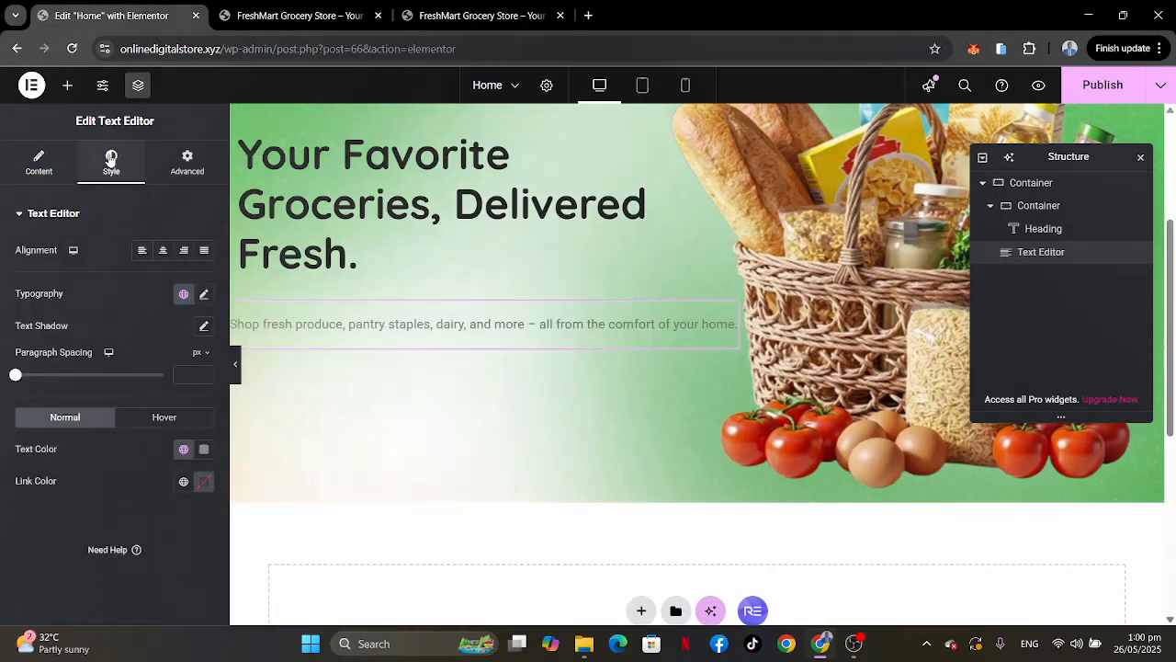
left_click(204, 295)
left_click(143, 369)
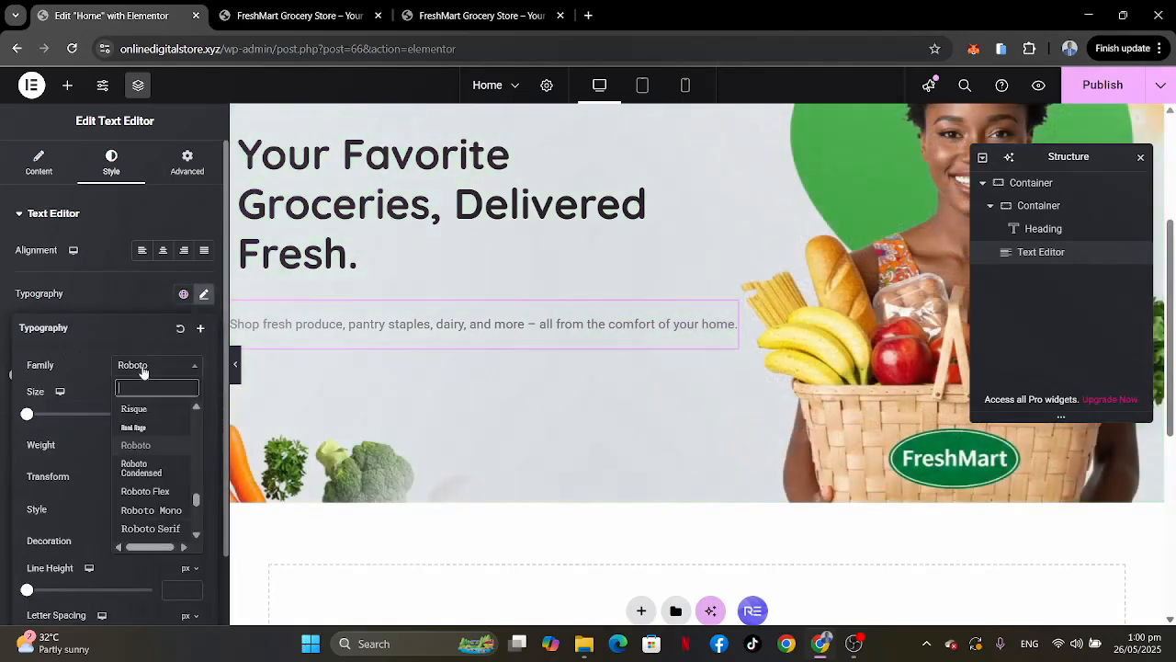
type("lato")
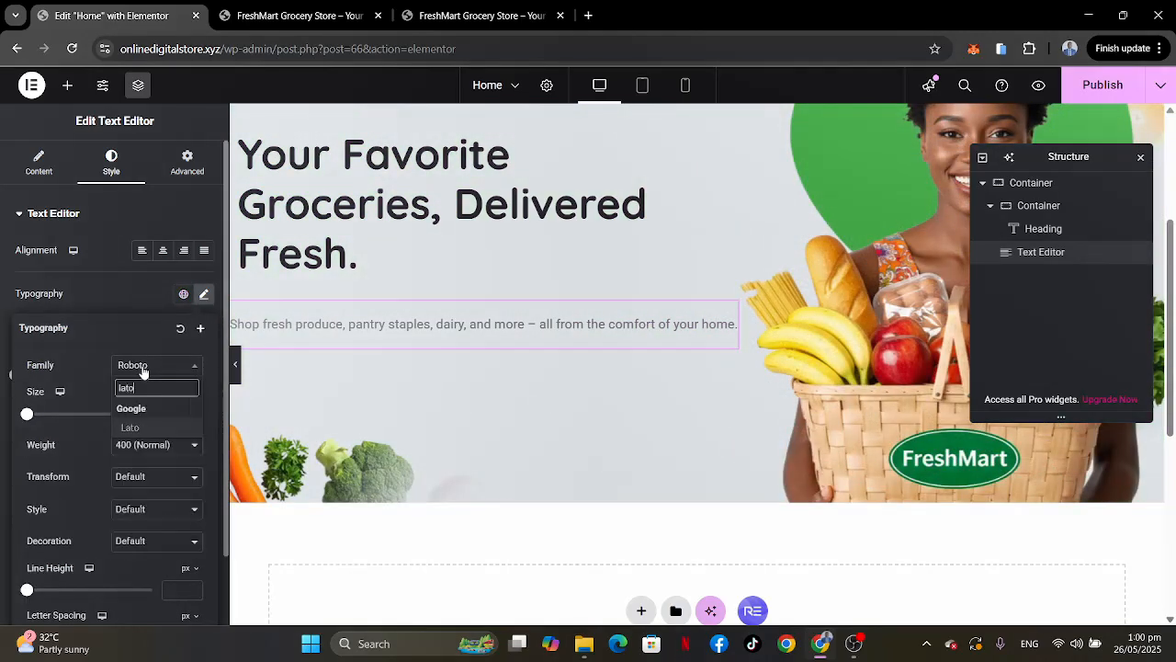
left_click(133, 429)
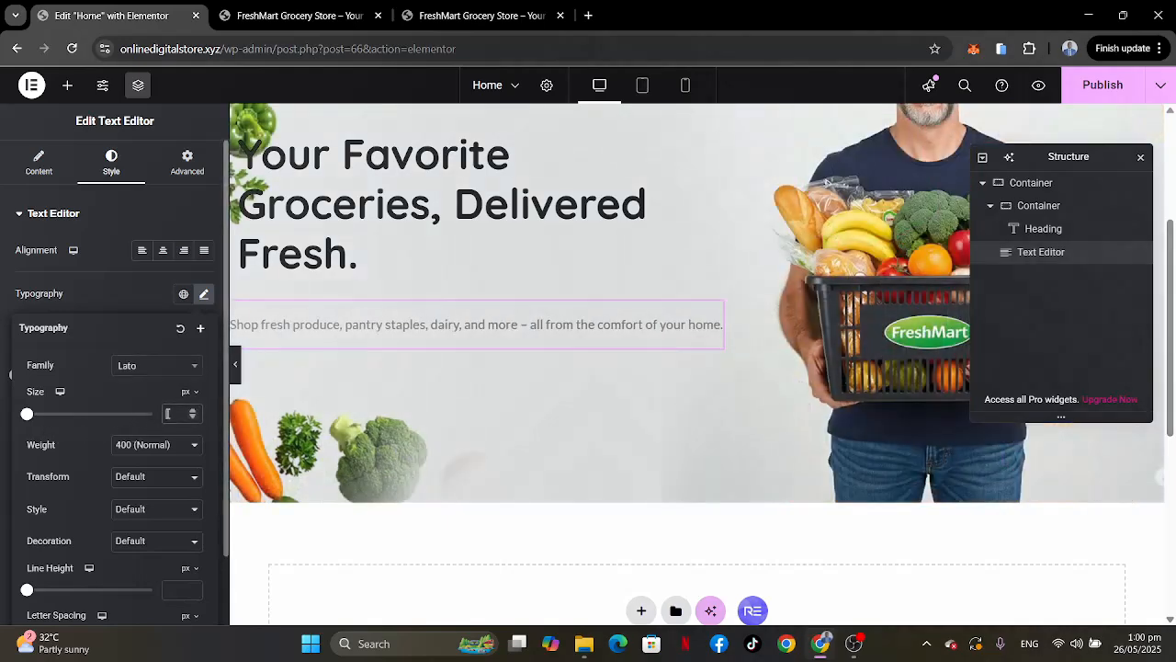
left_click(169, 413)
type("17")
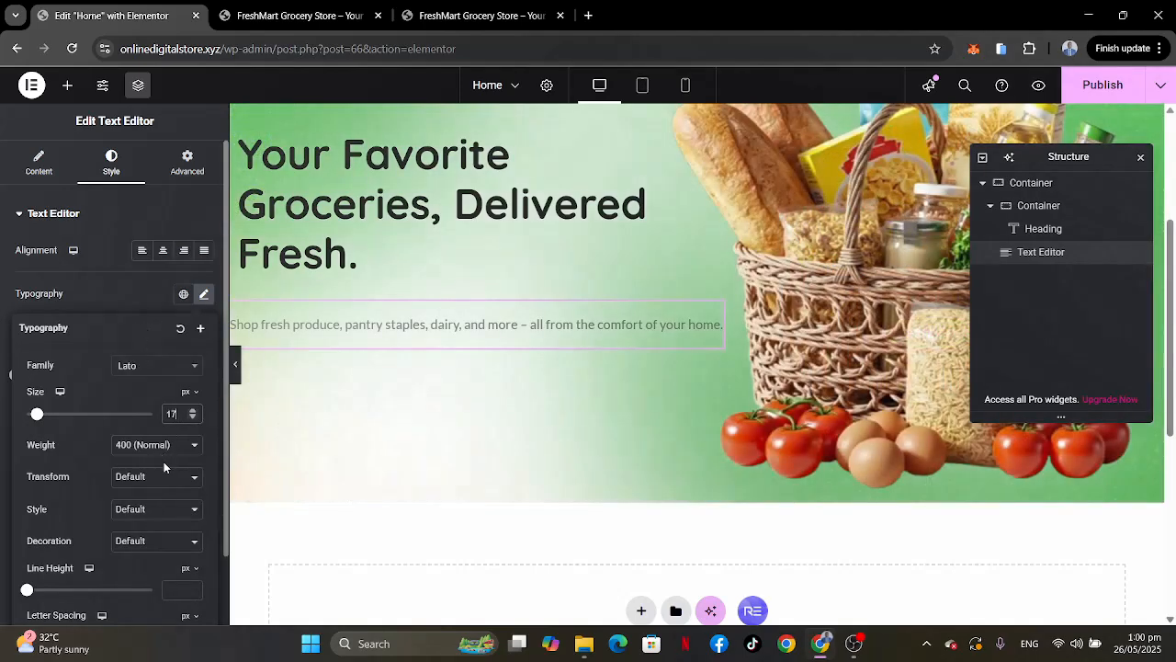
scroll(161, 493, "down", 1)
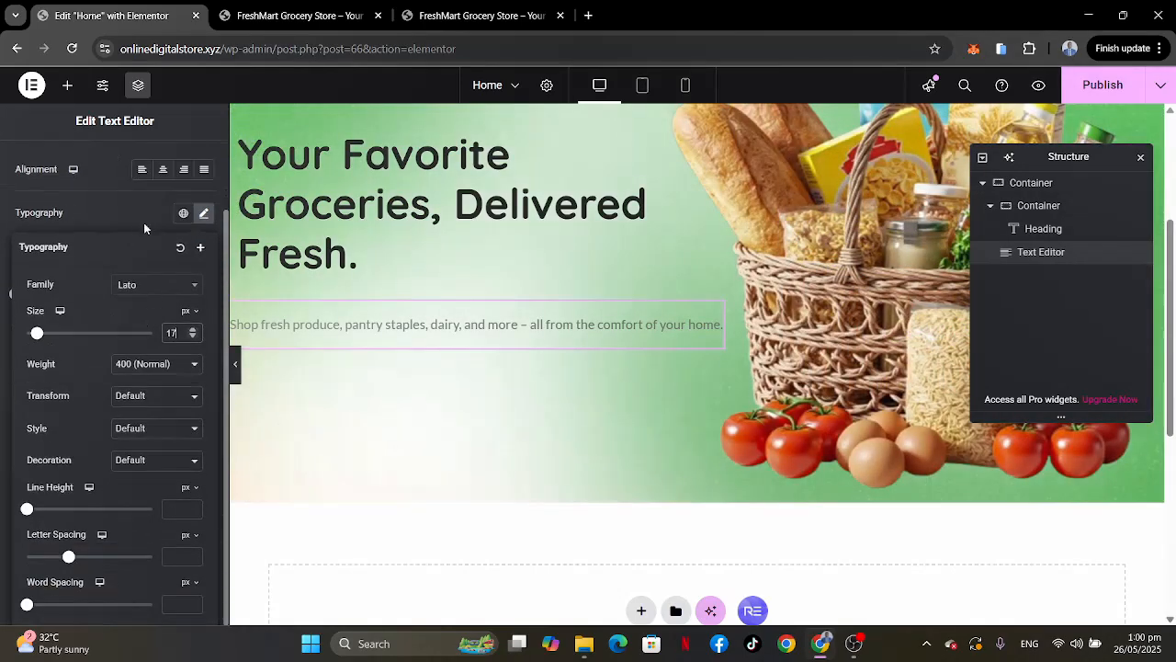
left_click(116, 214)
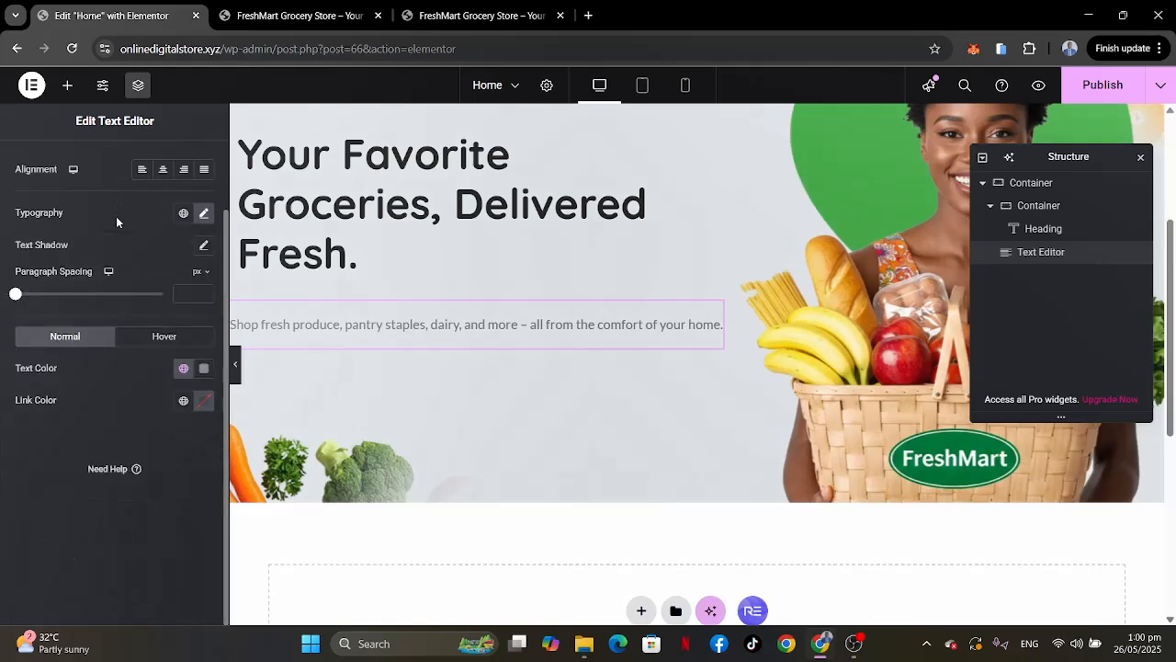
Apply the global color Strongest text to the hero description.
left_click(184, 370)
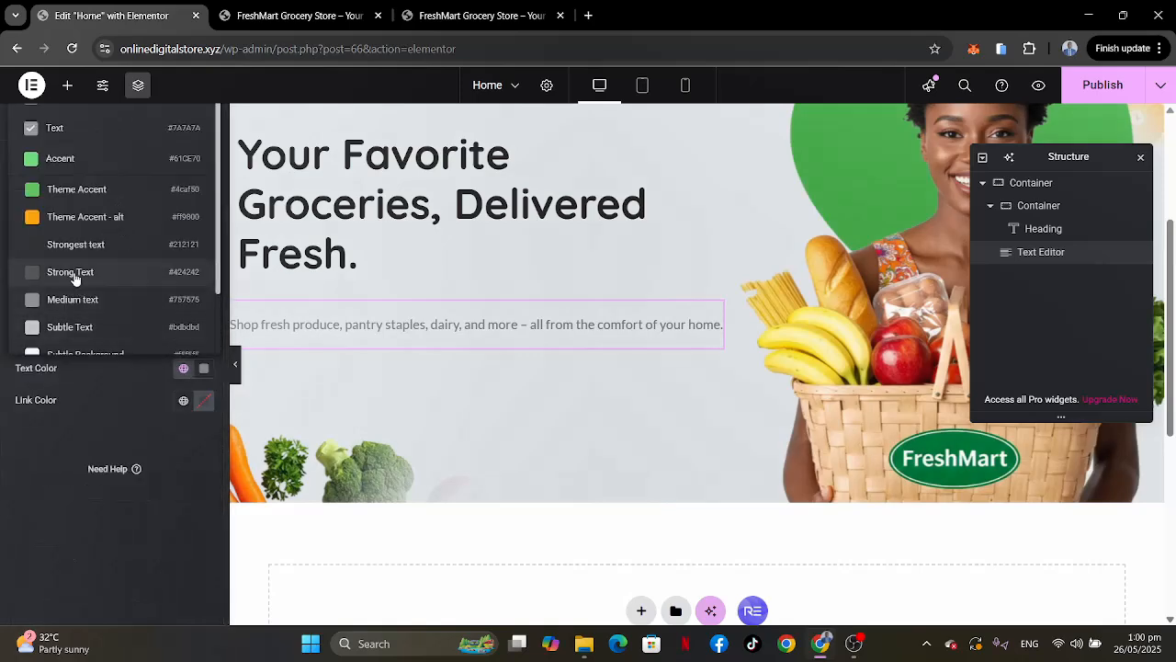
left_click(87, 246)
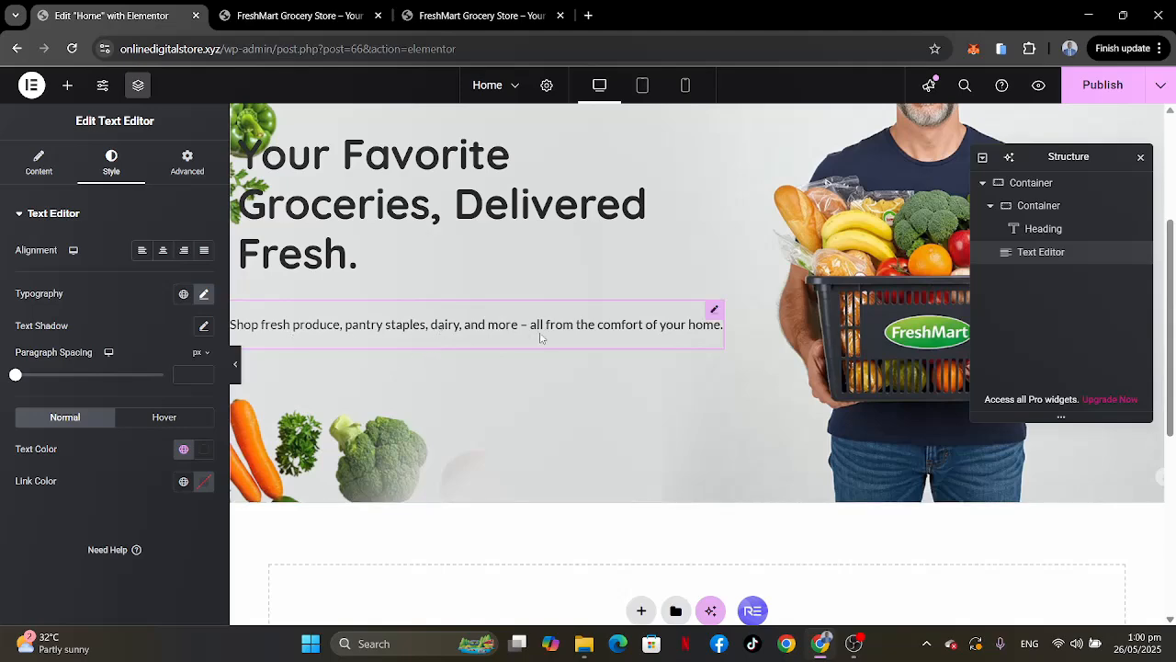
Move the description text into the inner hero container below the heading and check it at full page width.
scroll(467, 281, "up", 1)
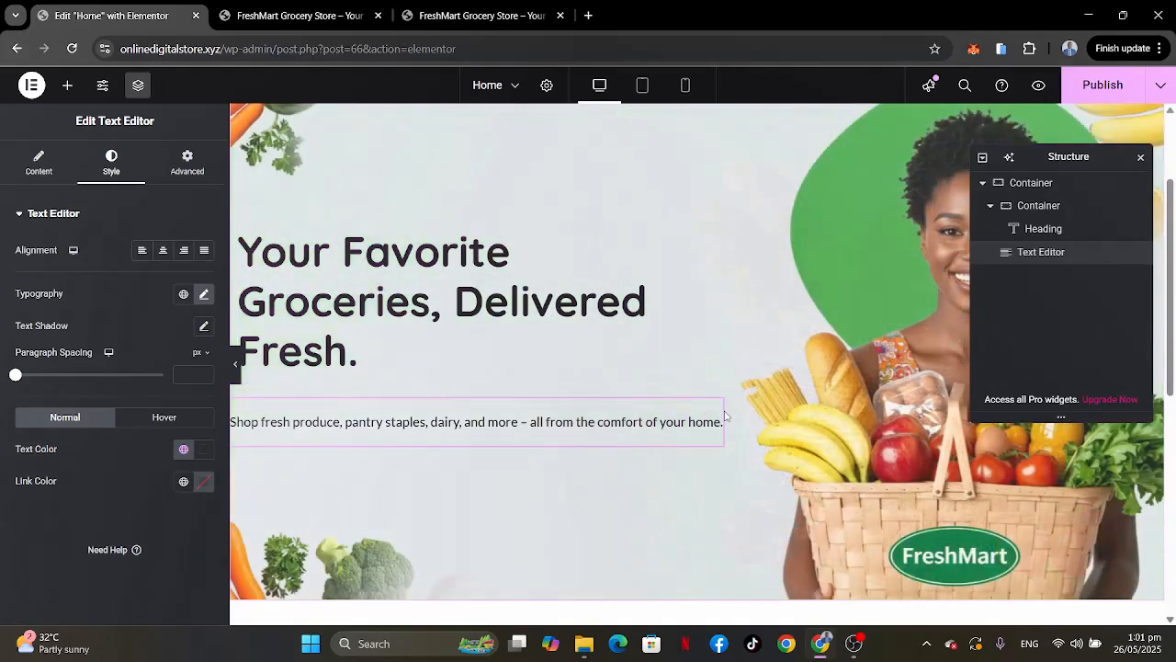
left_click_drag(708, 409, 363, 362)
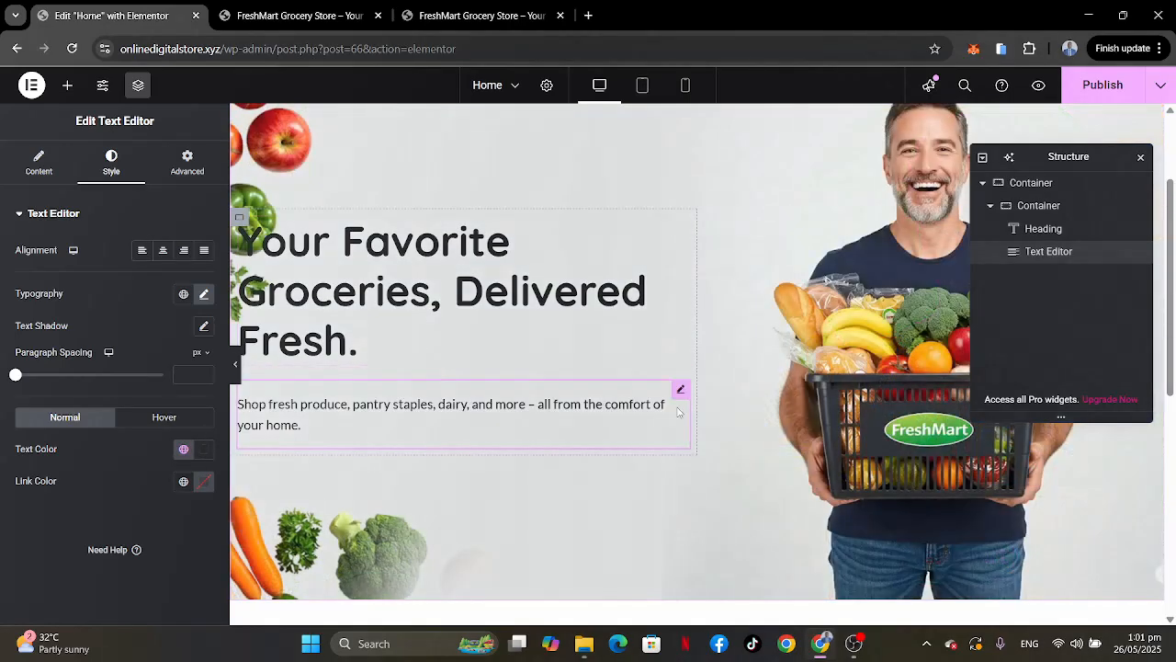
left_click(236, 365)
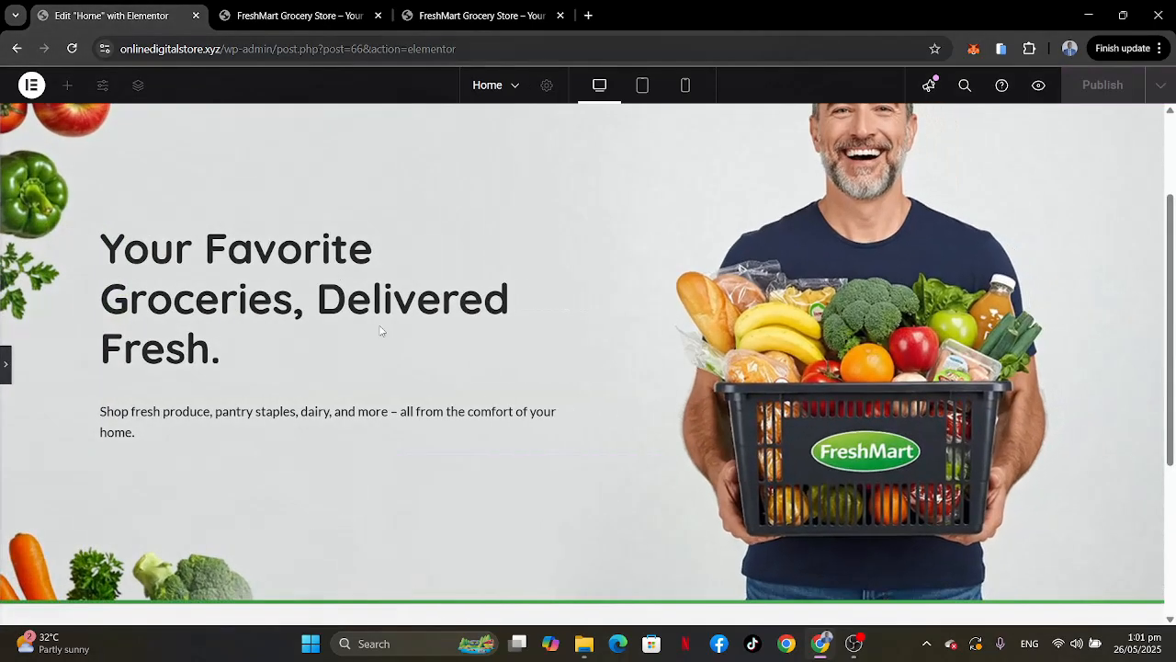
left_click(3, 365)
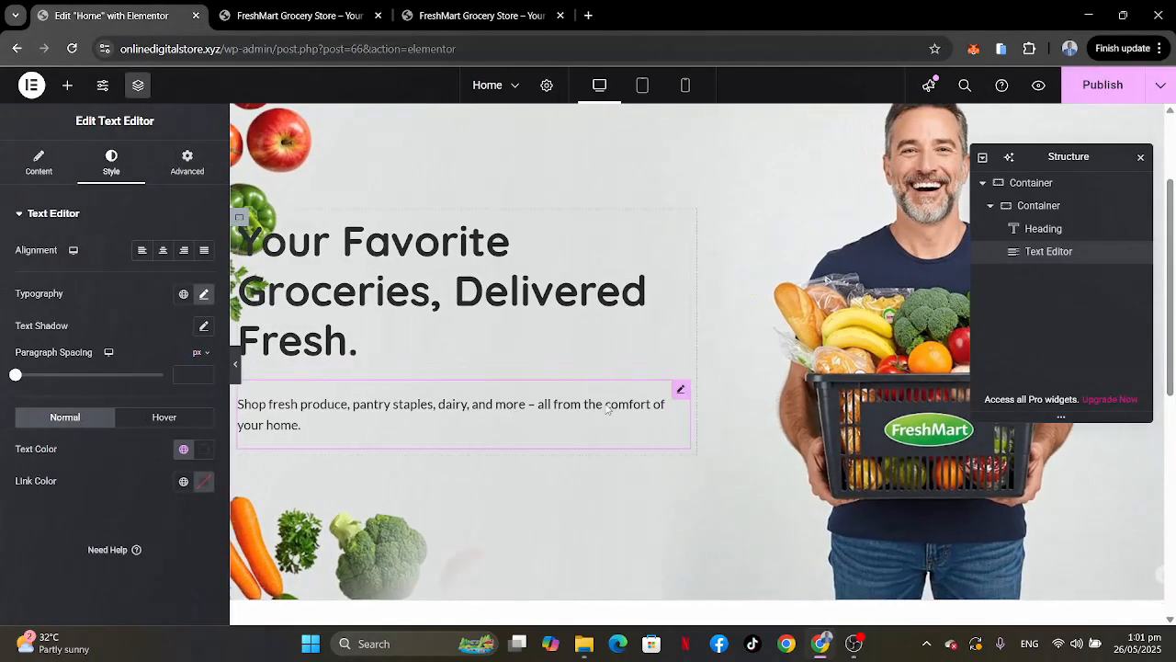
Set the hero description's font size to 18 px.
left_click(203, 296)
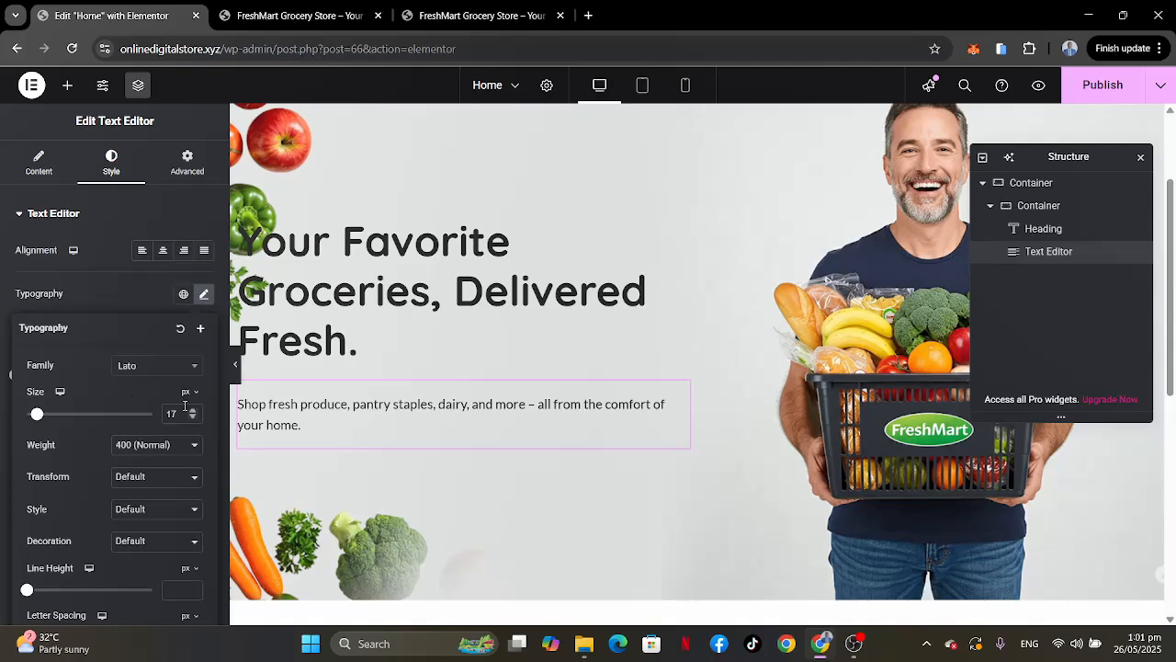
left_click_drag(176, 415, 110, 405)
type("18")
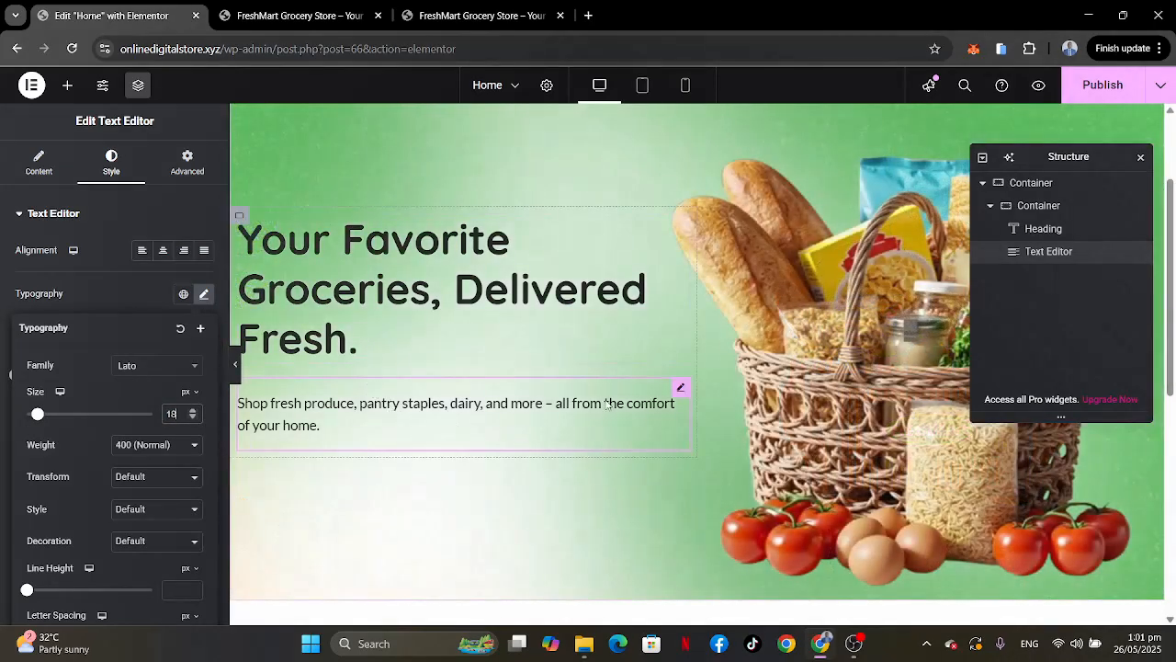
left_click(361, 402)
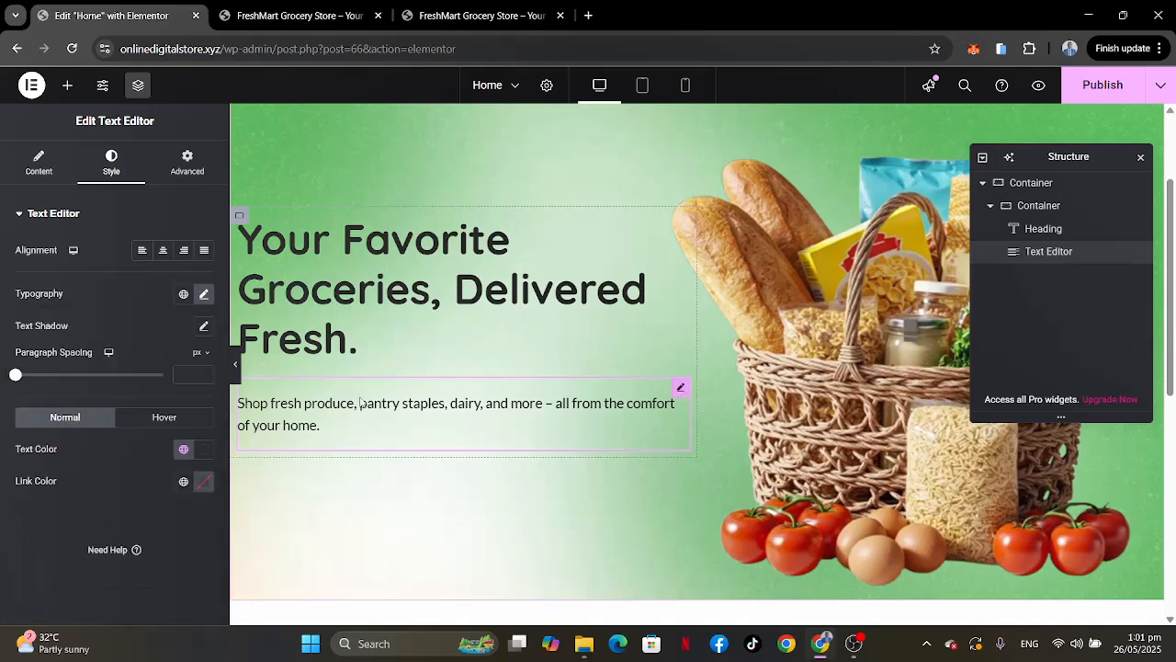
Give the description an unlinked top margin of -20 px and compare the spacing with the reference store.
left_click(187, 163)
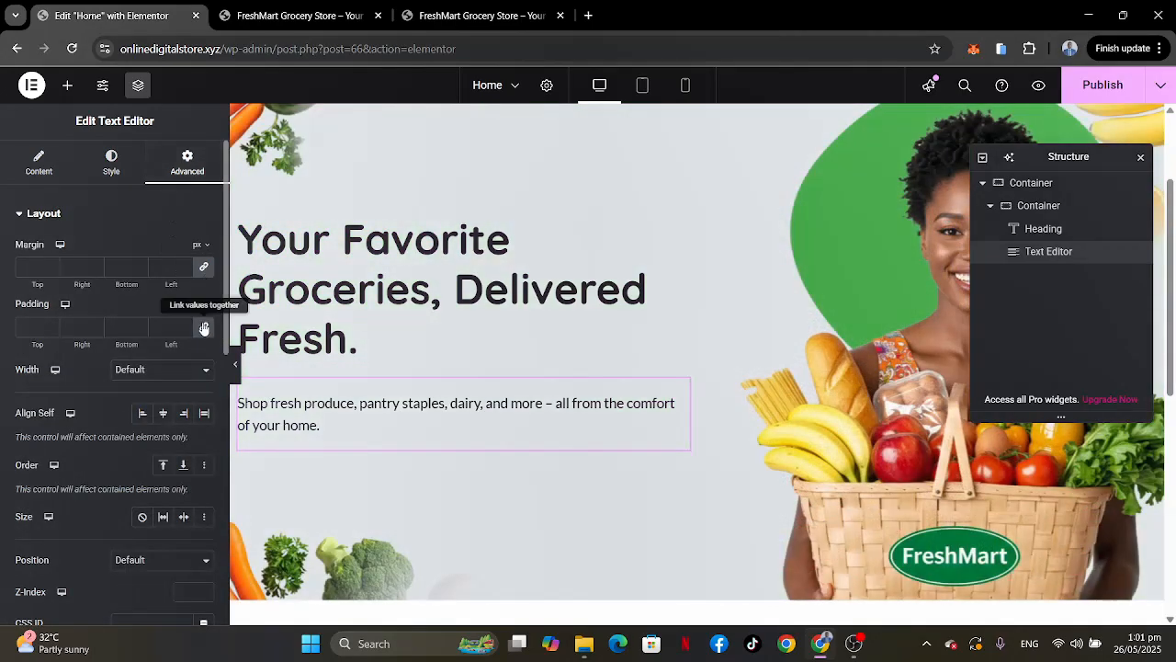
left_click(204, 267)
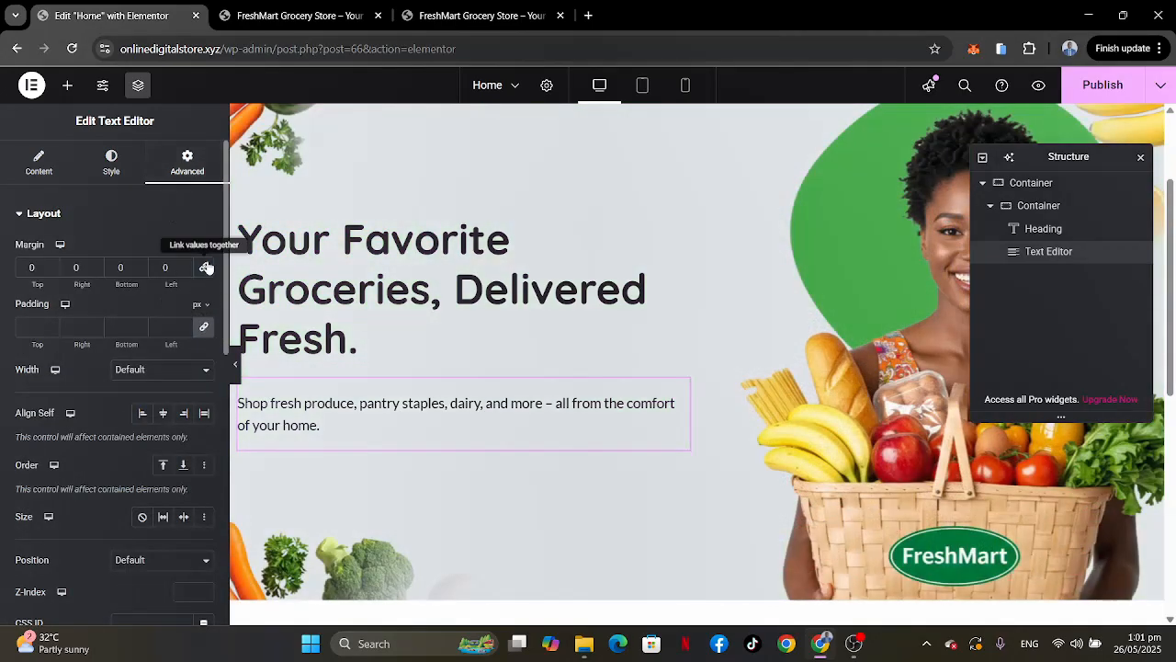
left_click(20, 271)
type("-2")
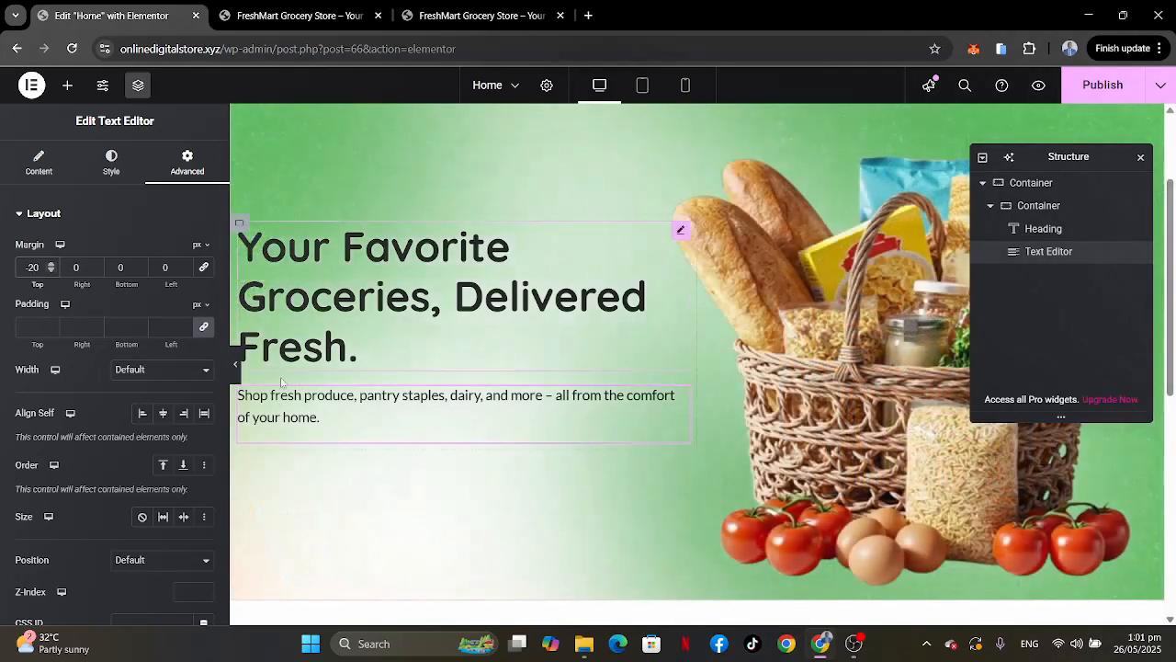
left_click(236, 363)
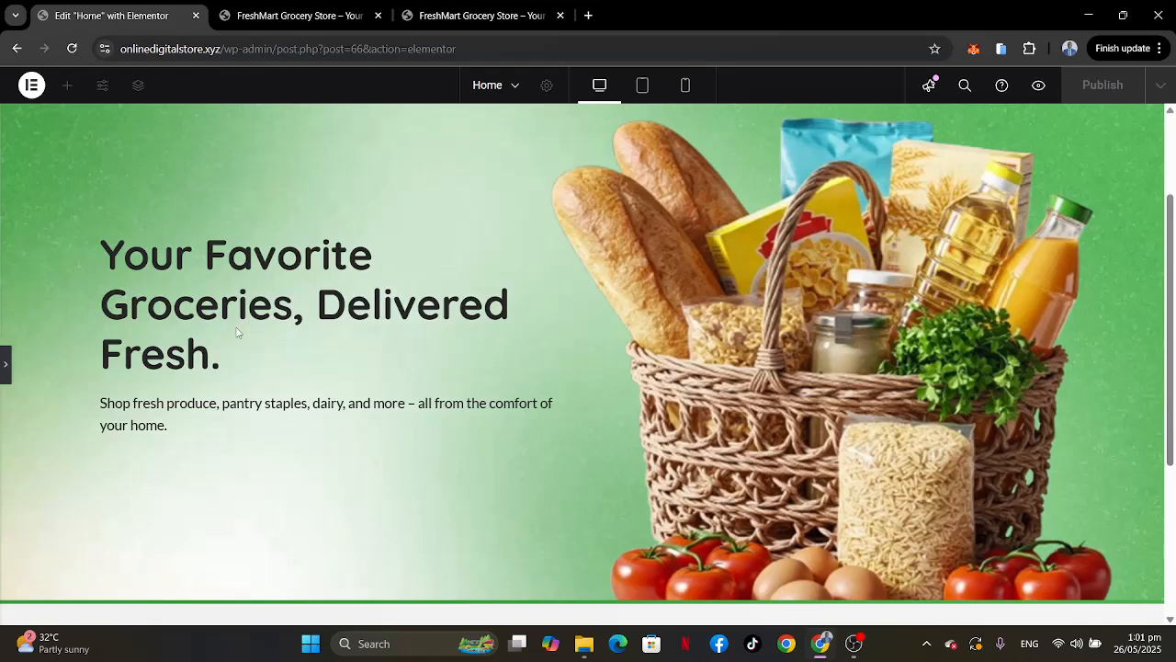
left_click(7, 366)
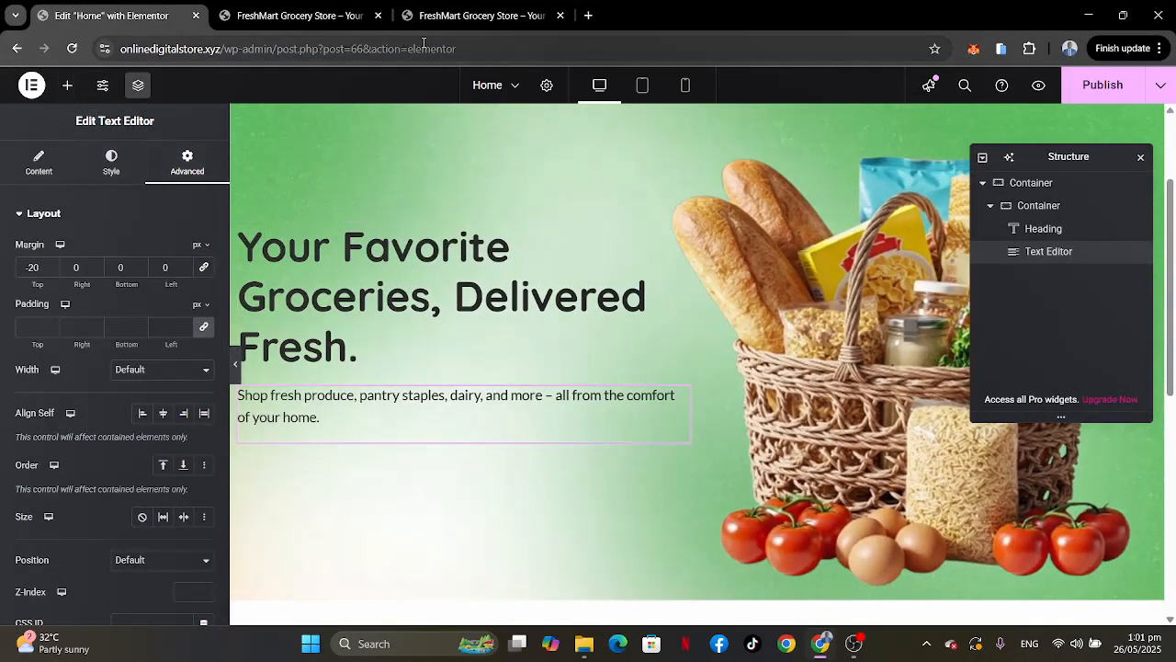
left_click(450, 14)
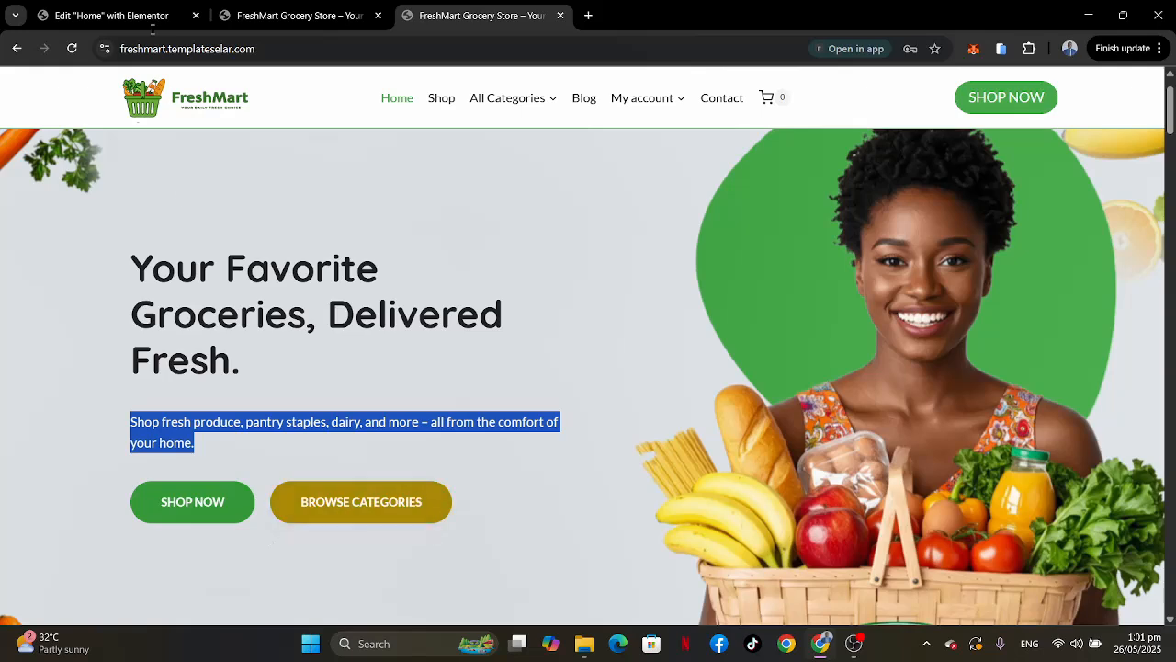
left_click(91, 14)
Check the reference store's hero buttons, add a nested container below the description, and bring up the widgets for it.
scroll(368, 352, "down", 2)
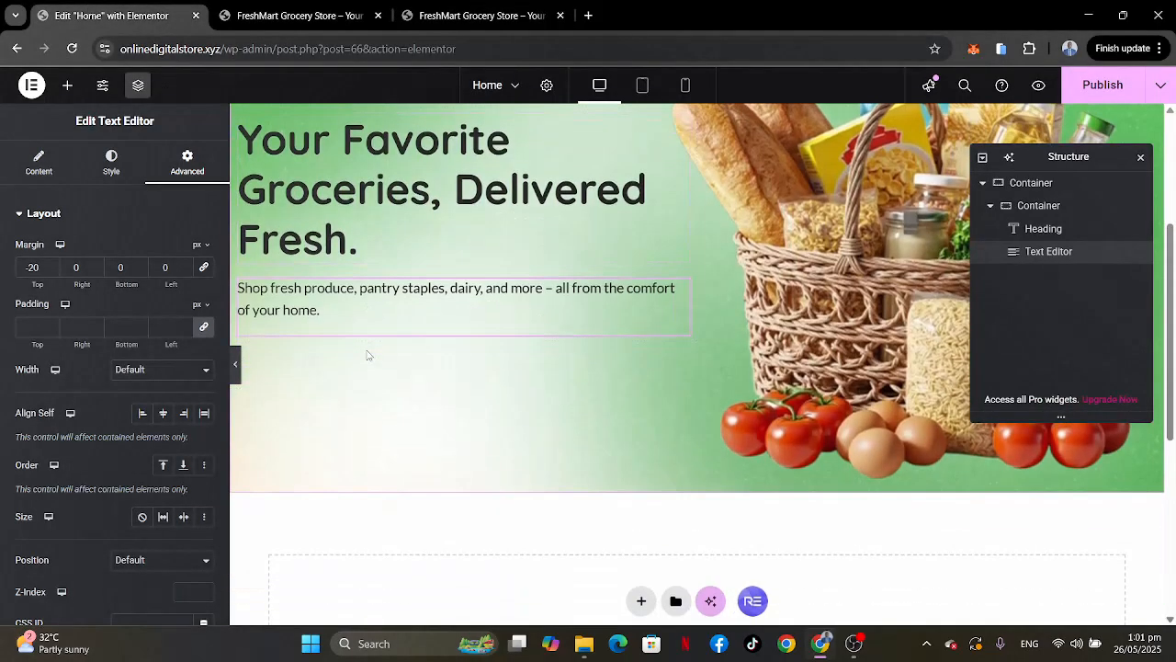
left_click(450, 15)
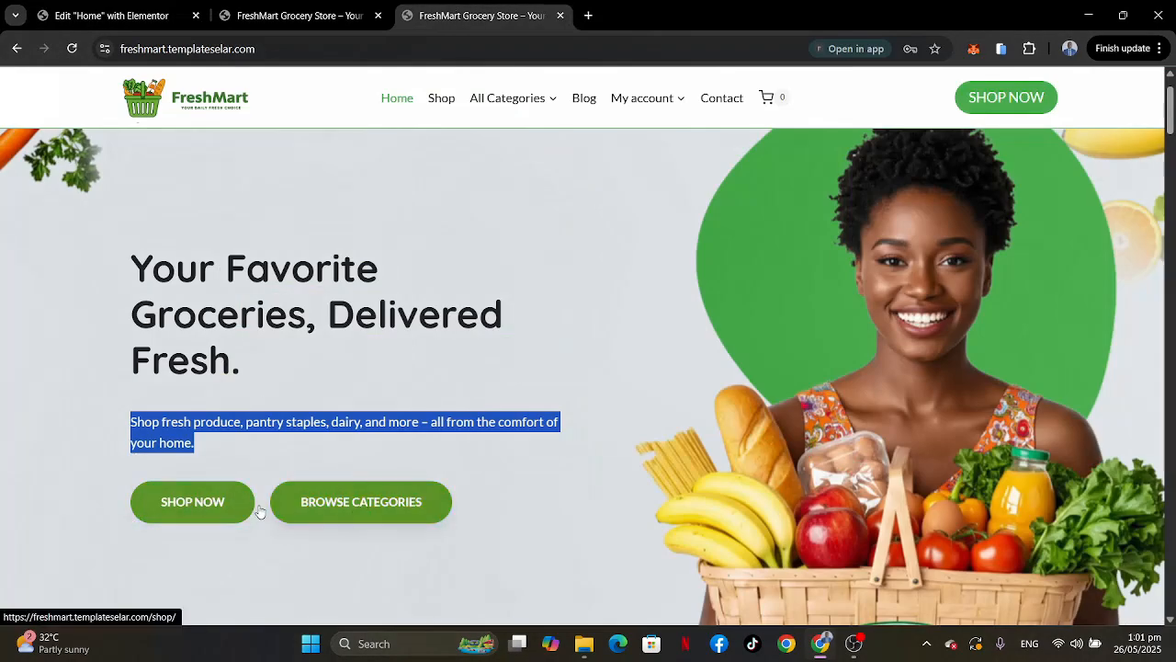
left_click(118, 16)
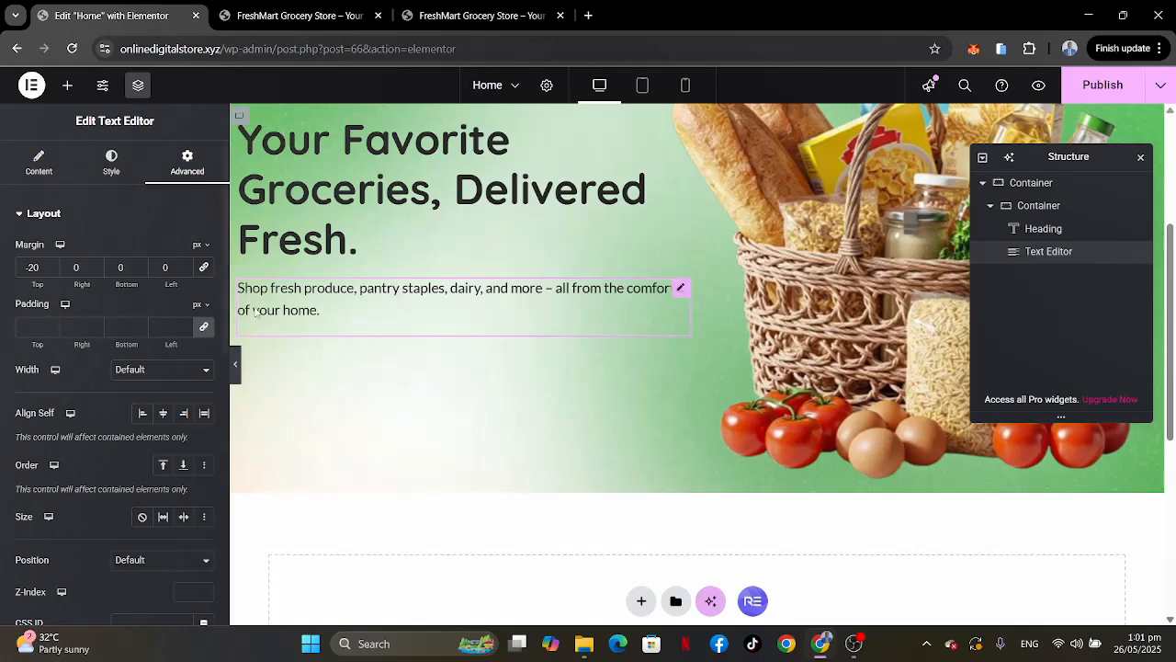
left_click(65, 85)
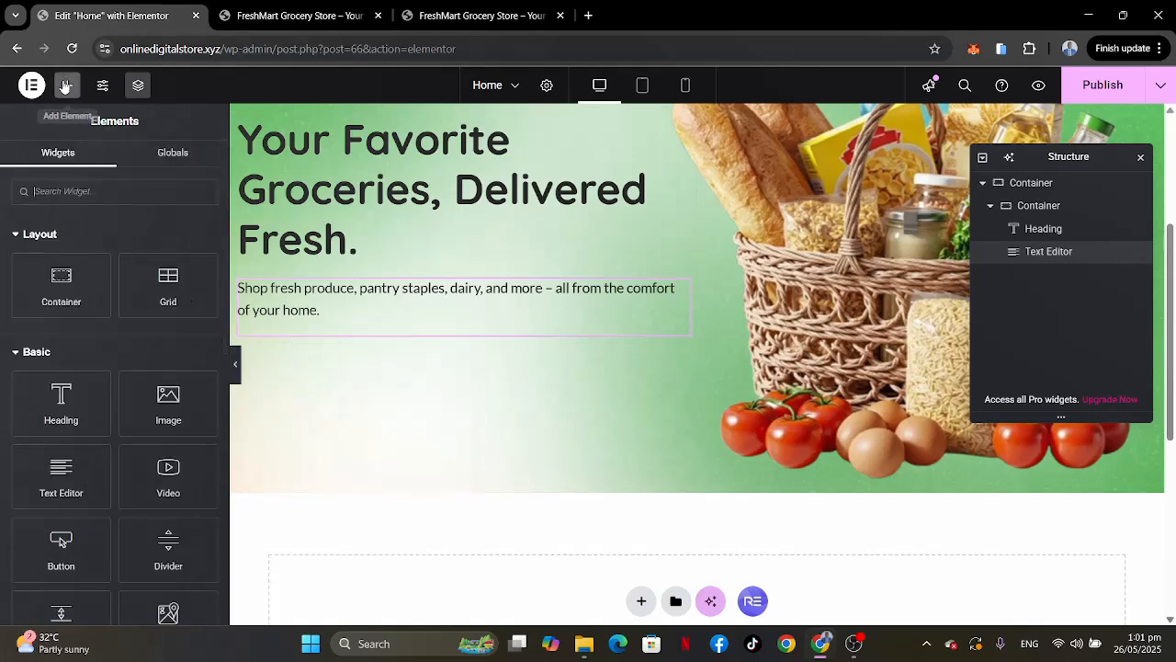
left_click_drag(49, 272, 315, 322)
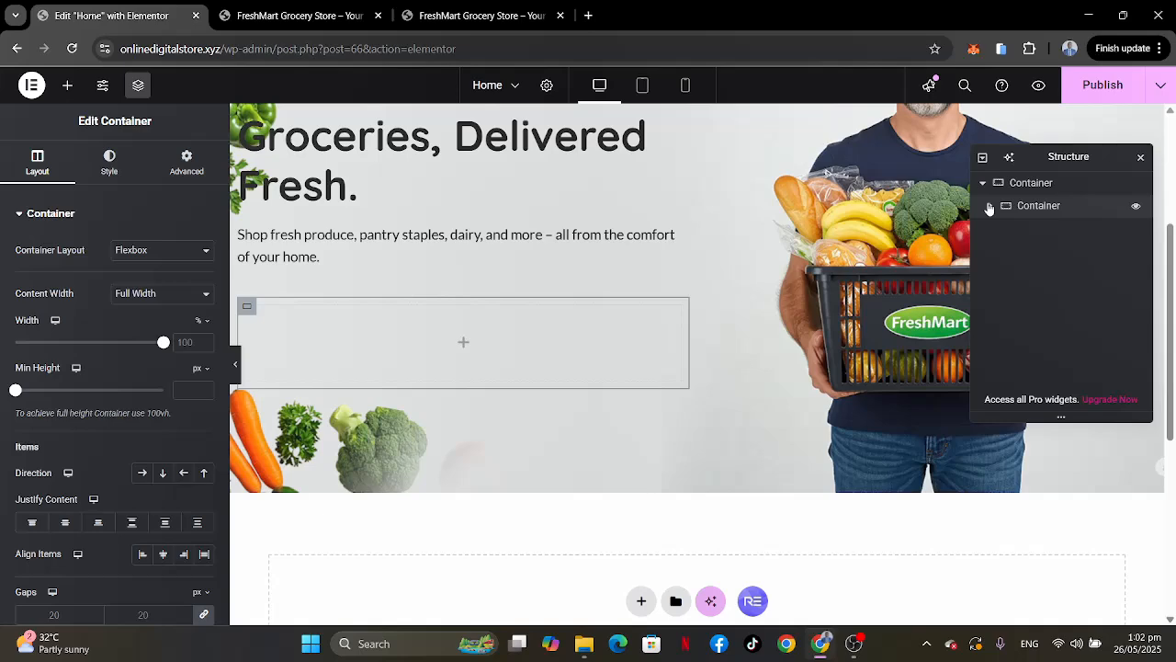
left_click(990, 206)
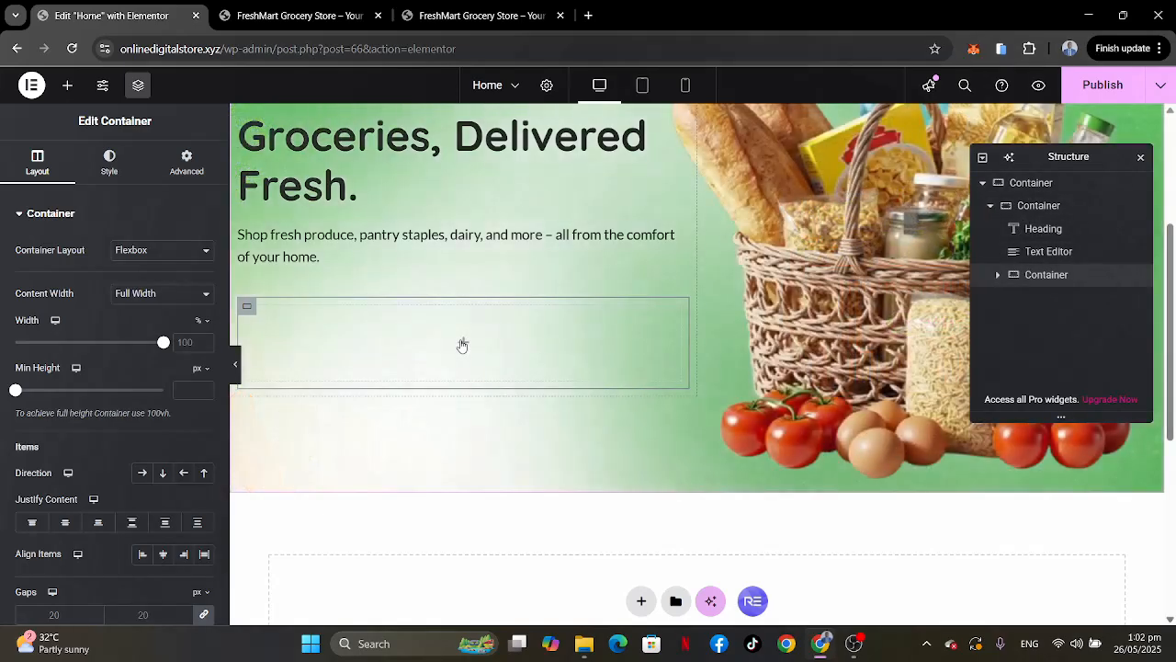
left_click(463, 345)
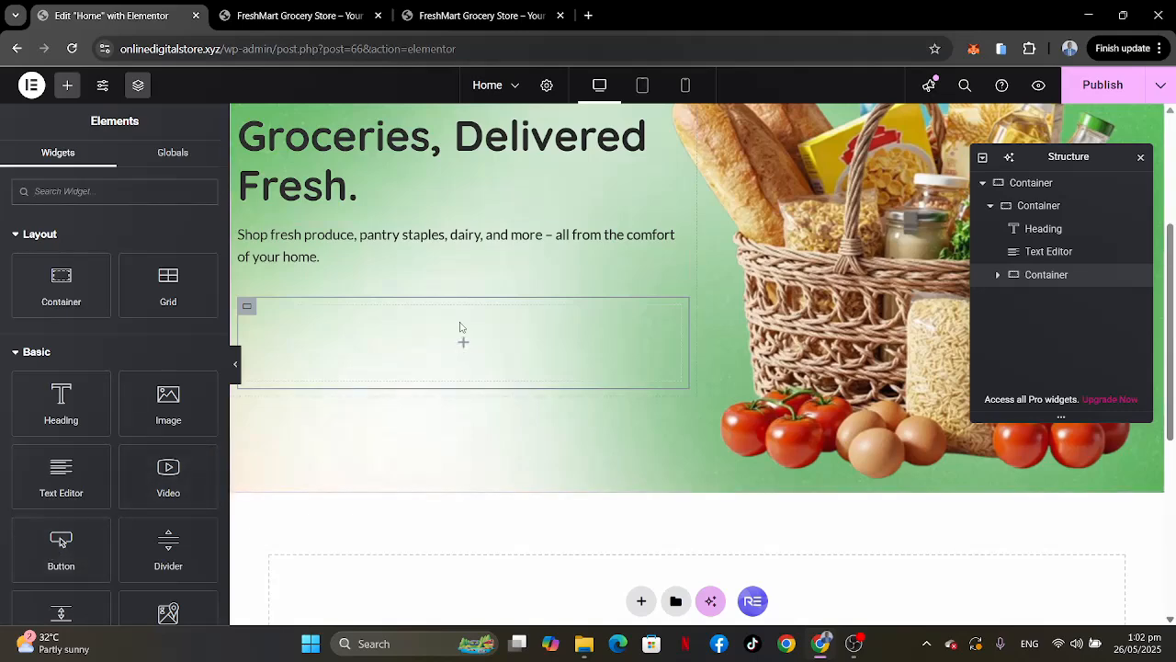
Add a Button widget to the nested container below the hero description and check the reference store's hero buttons.
left_click_drag(61, 544, 442, 346)
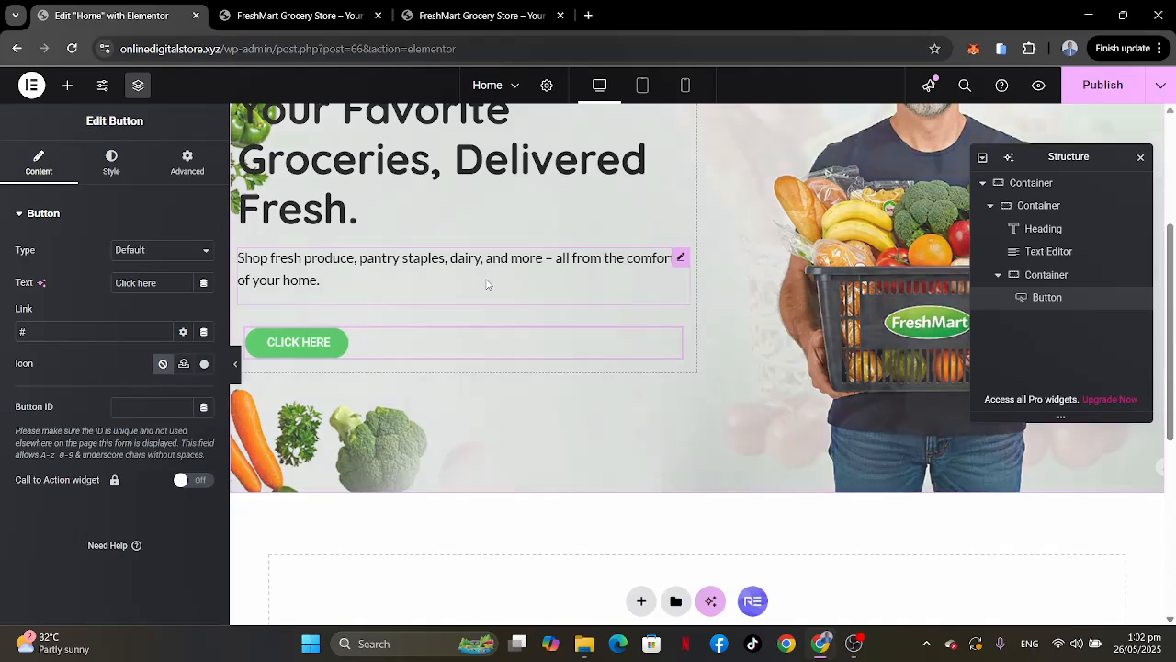
scroll(487, 284, "up", 3)
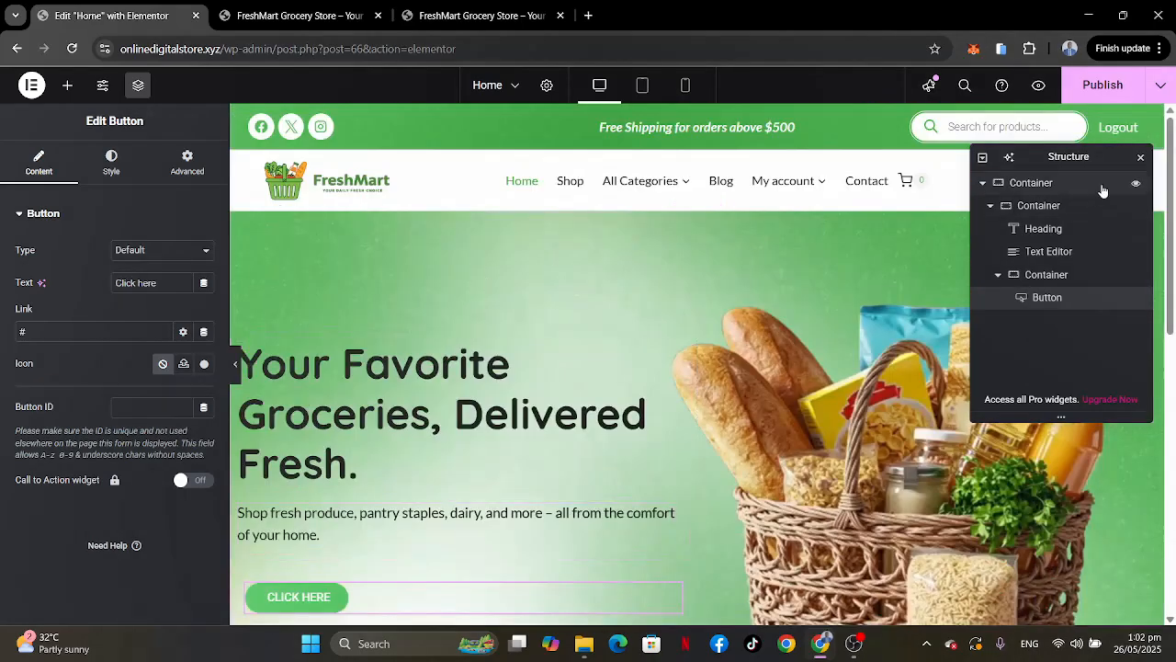
left_click_drag(1114, 158, 979, 156)
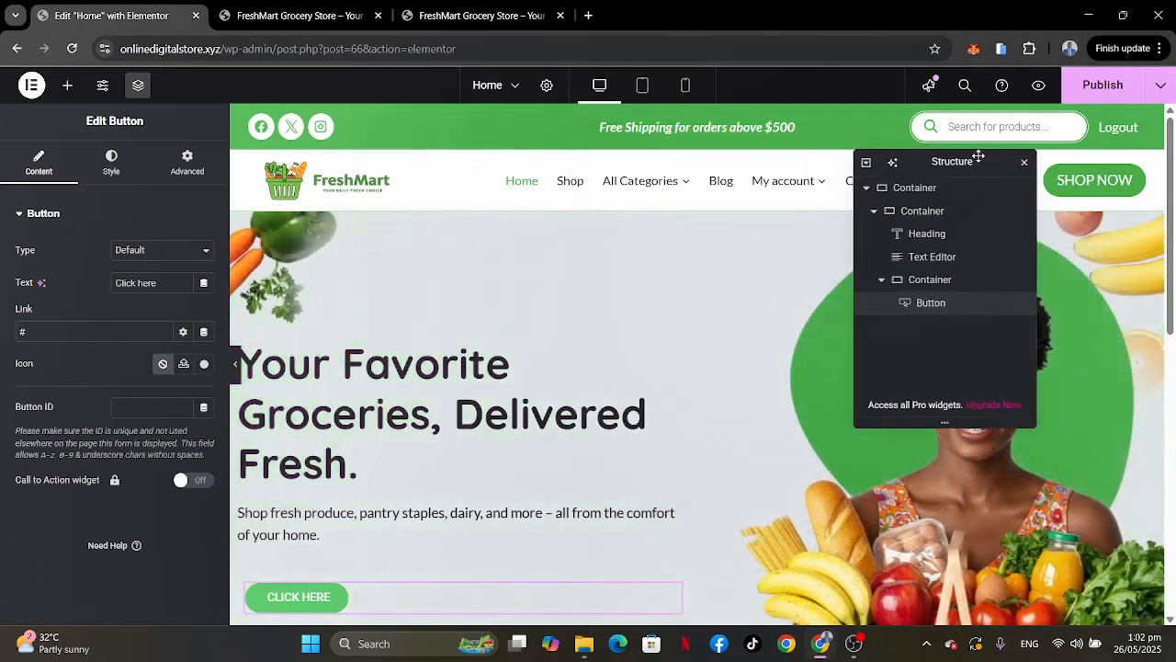
scroll(683, 345, "down", 2)
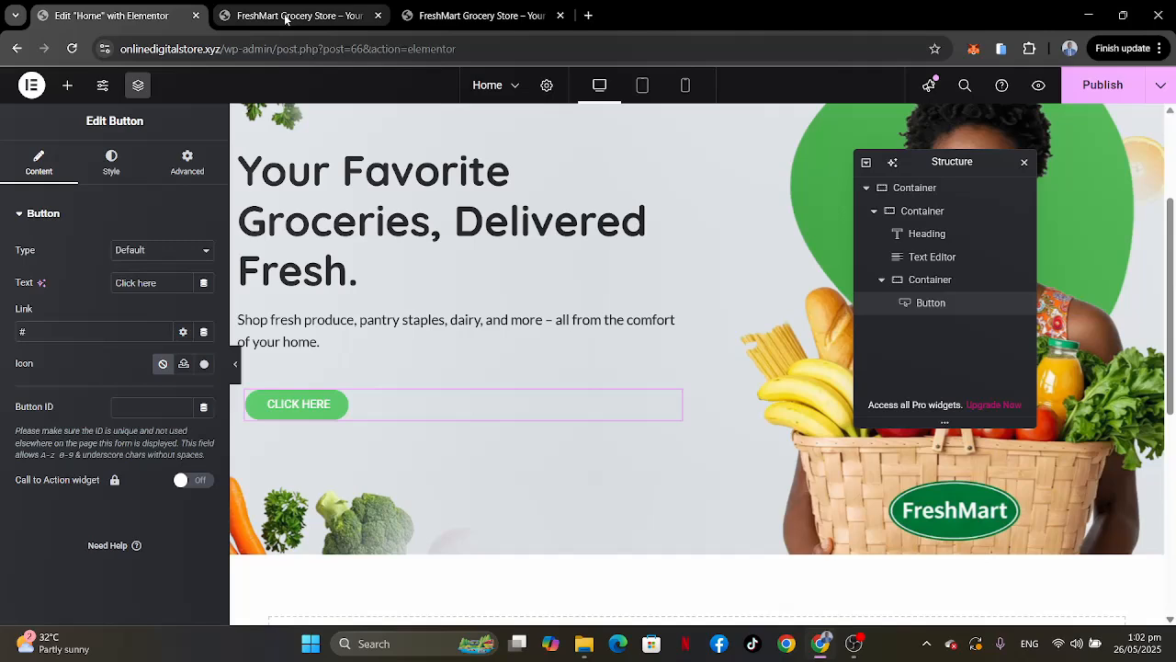
left_click(463, 7)
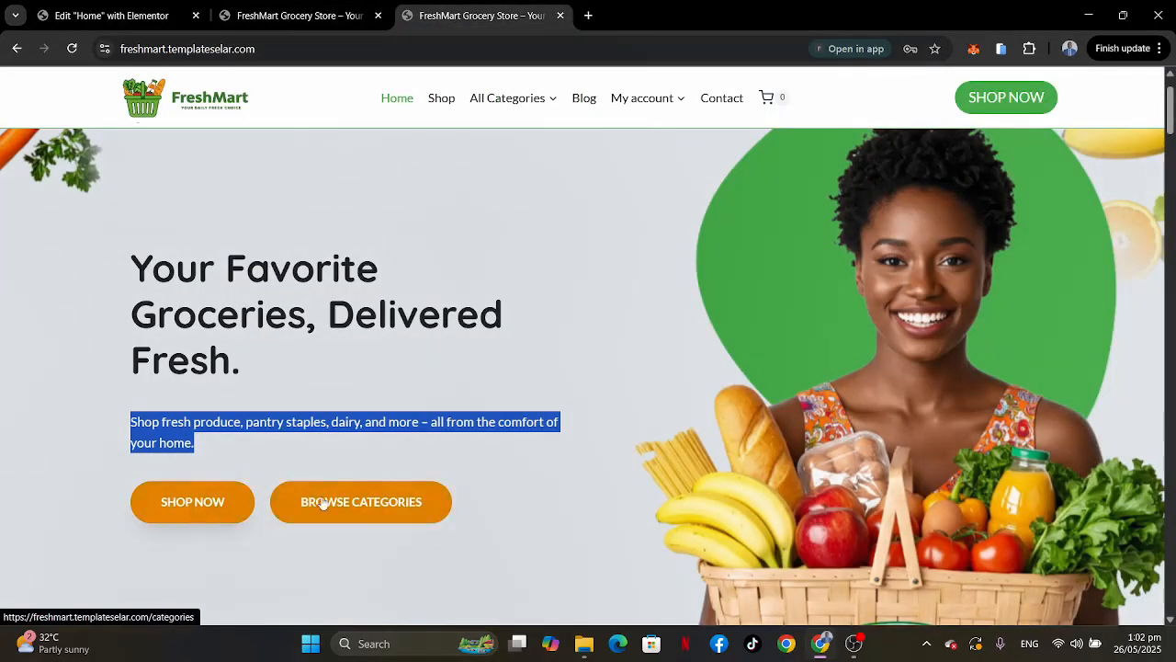
left_click(111, 15)
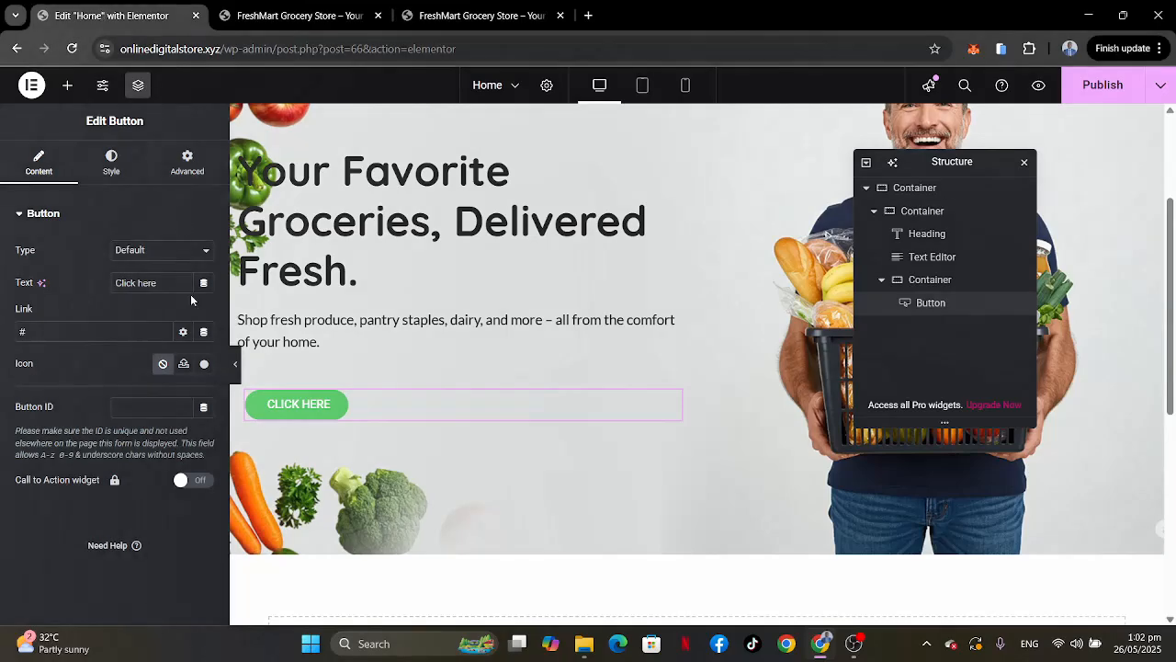
Set the hero button's text to SHOP NOW and link it to the Shop page.
left_click_drag(164, 290, 2, 271)
type("SHP")
key("BackSpace")
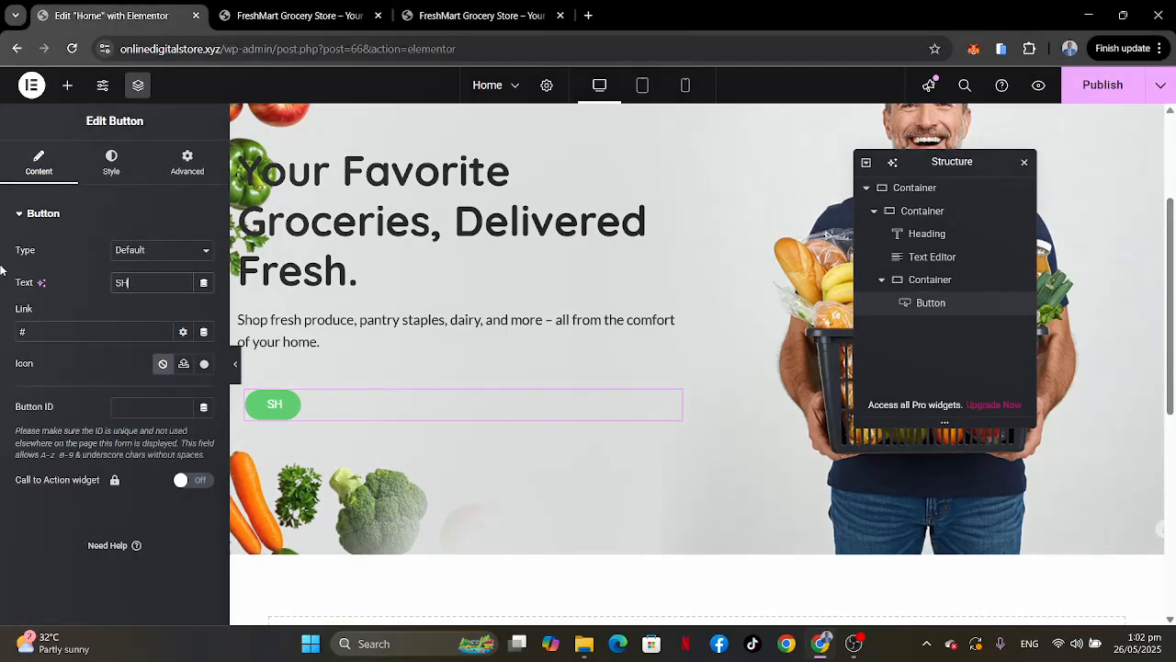
type("OP")
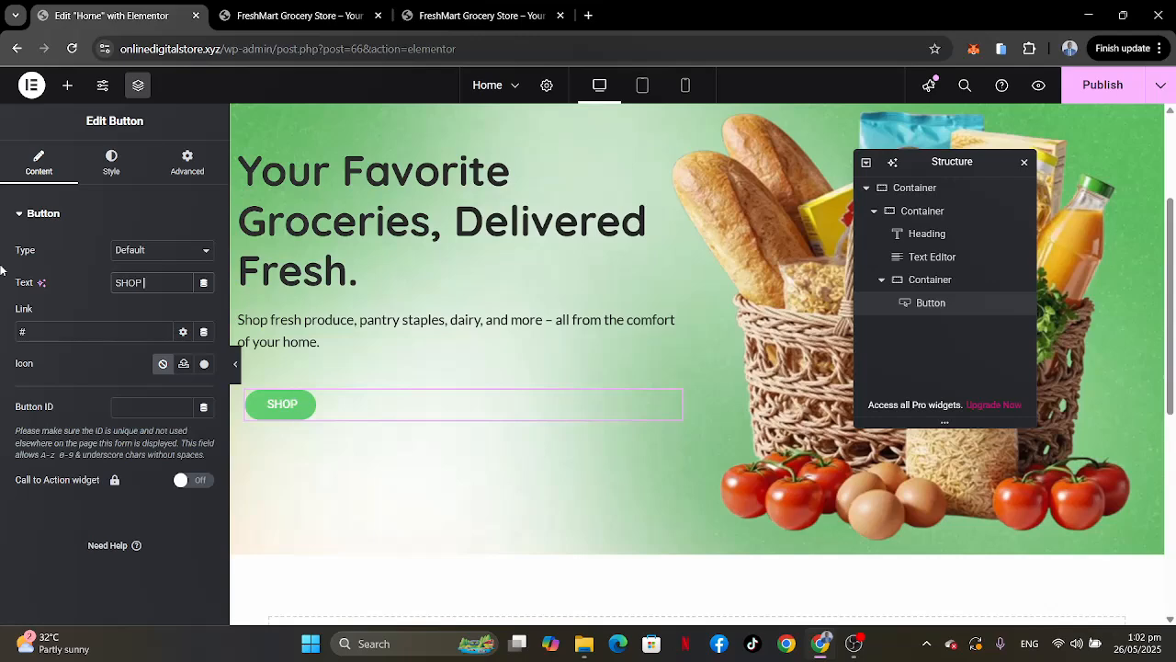
type(" NOW")
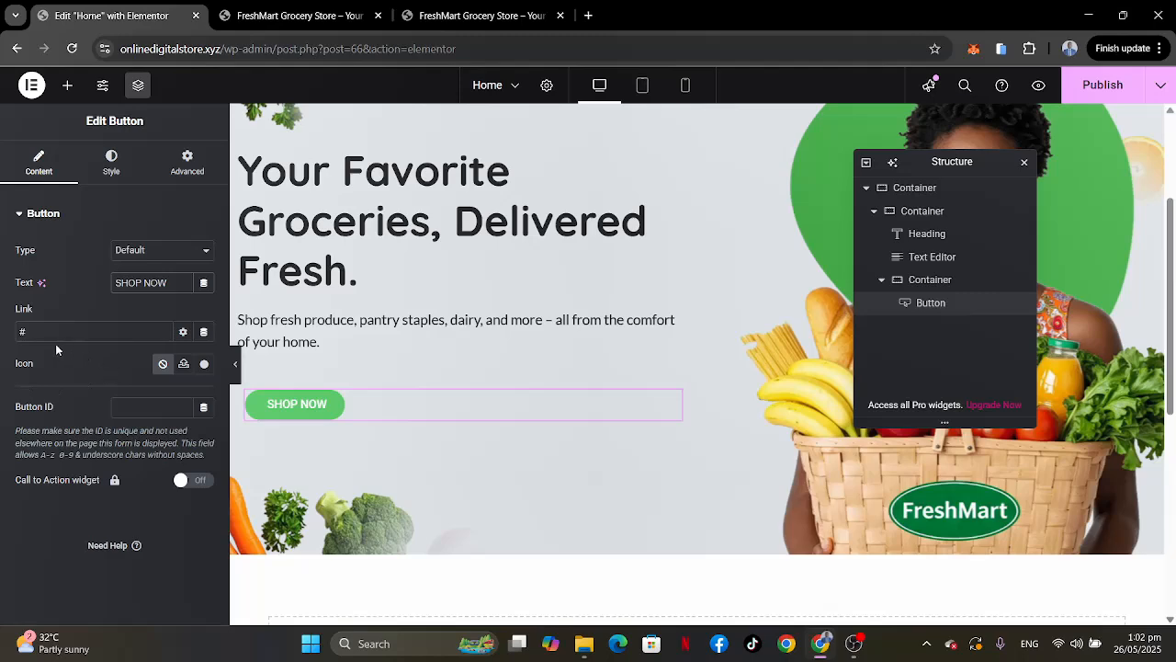
left_click_drag(55, 335, 2, 321)
type("SHOP")
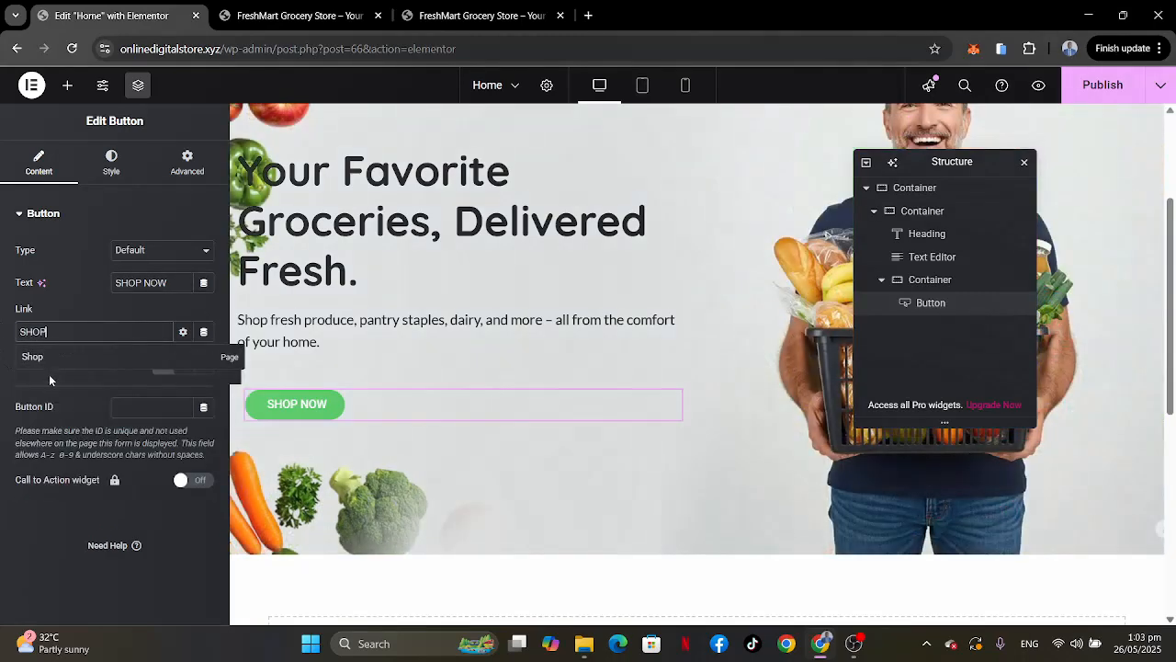
left_click(37, 358)
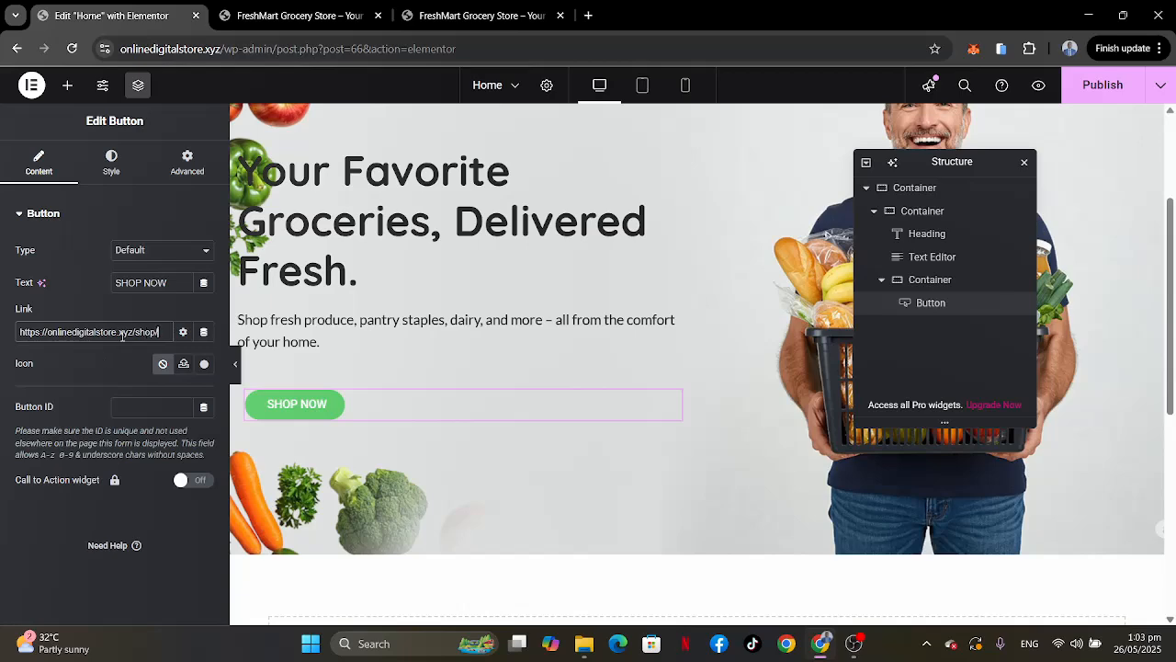
Give the SHOP NOW button the global Theme Accent background color and an 80 px border radius.
left_click(113, 172)
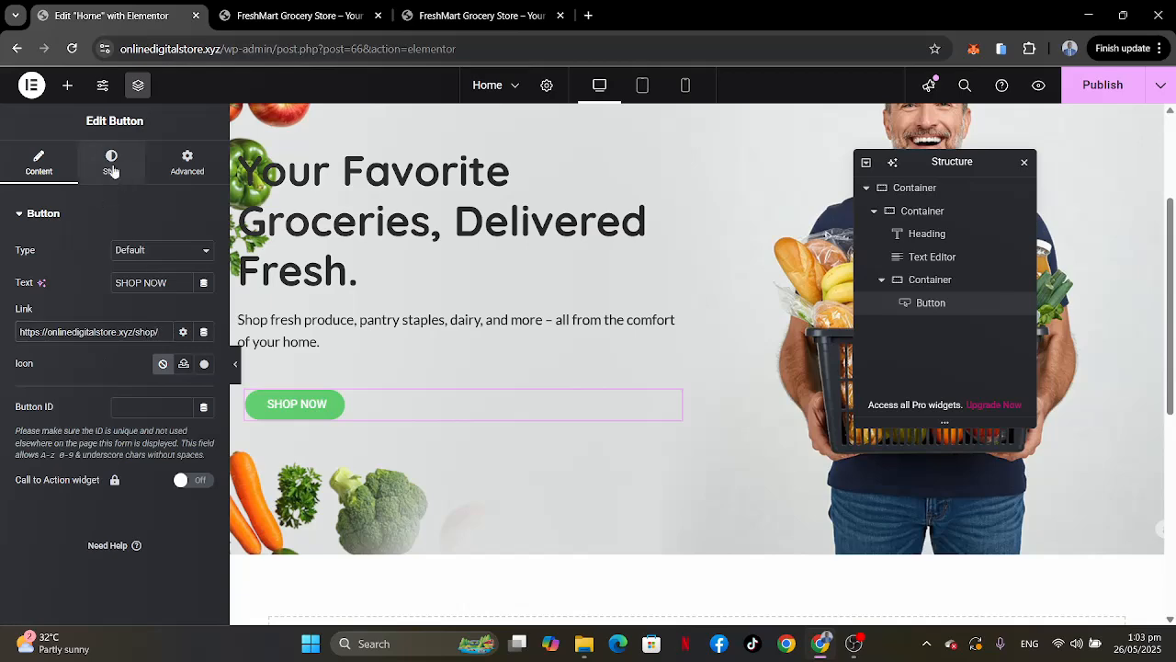
scroll(85, 437, "down", 3)
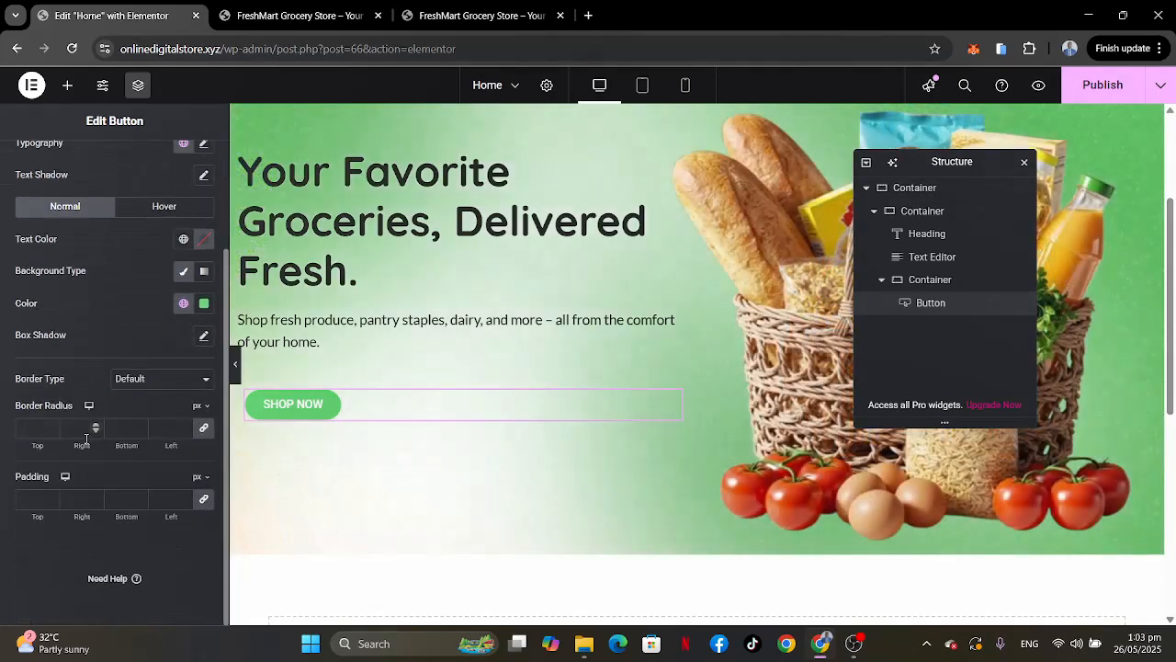
left_click(184, 303)
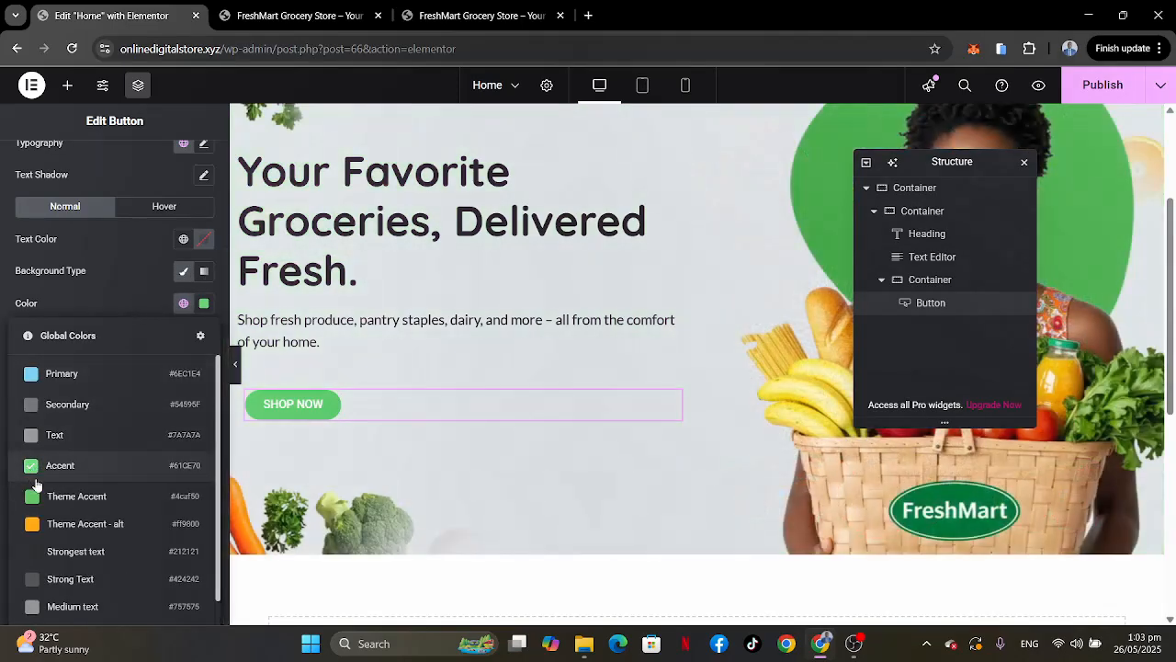
left_click(77, 497)
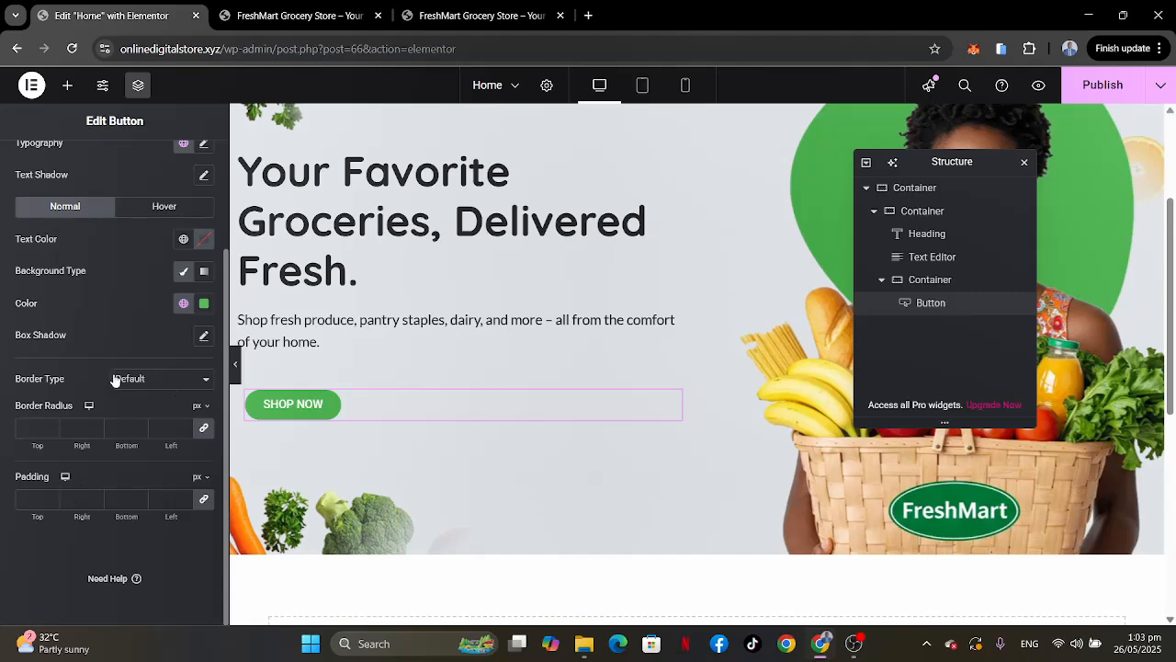
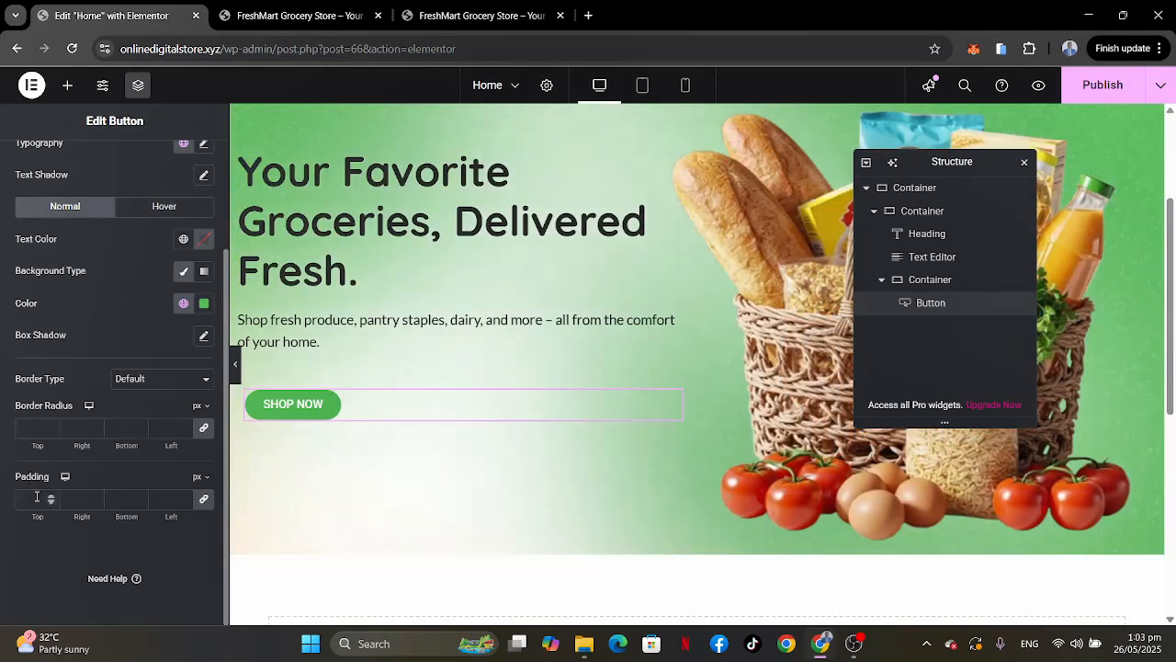
left_click(31, 424)
type("80")
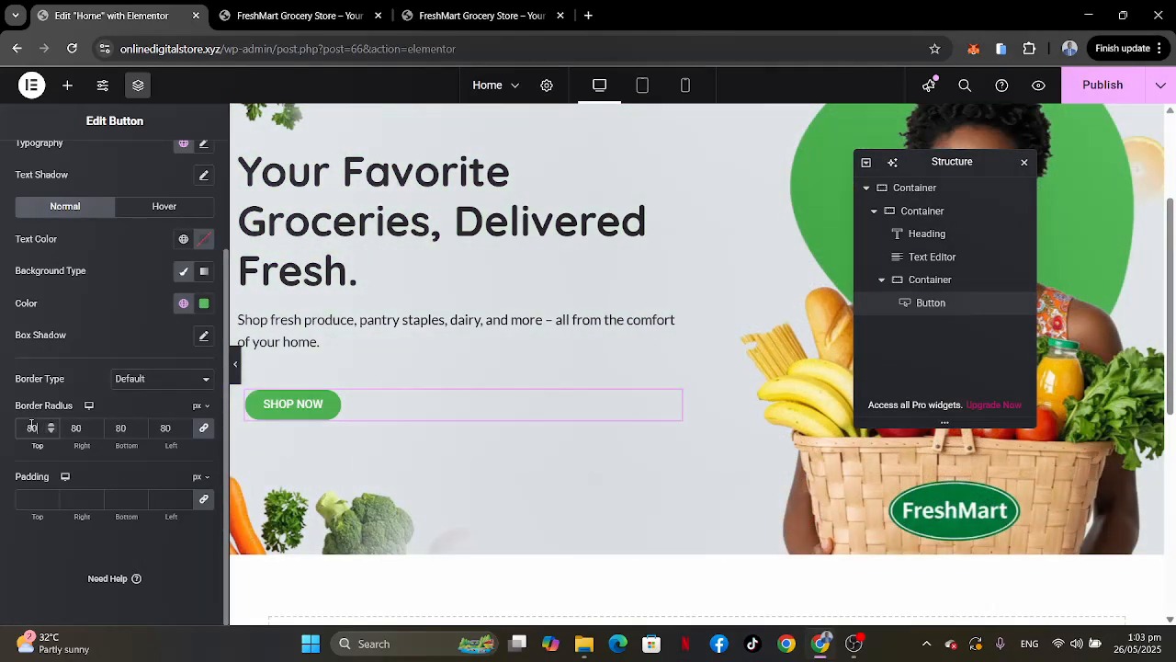
Set the SHOP NOW button's unlinked padding to 20 px top and bottom and 40 px right and left.
left_click(29, 501)
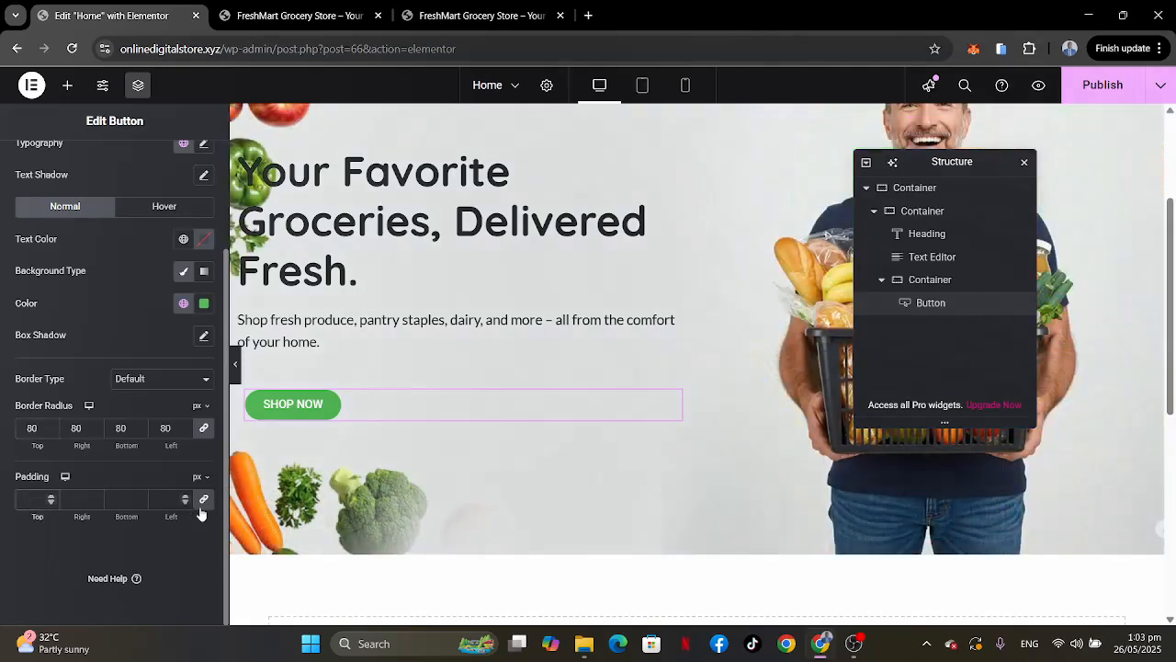
type("0")
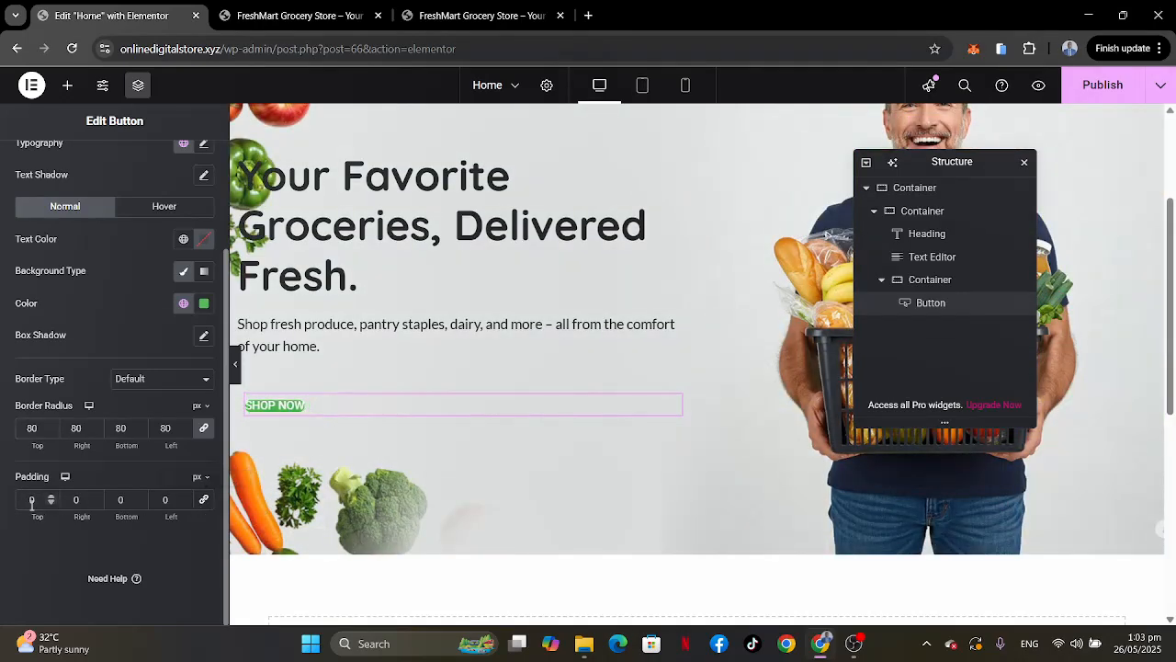
type("2")
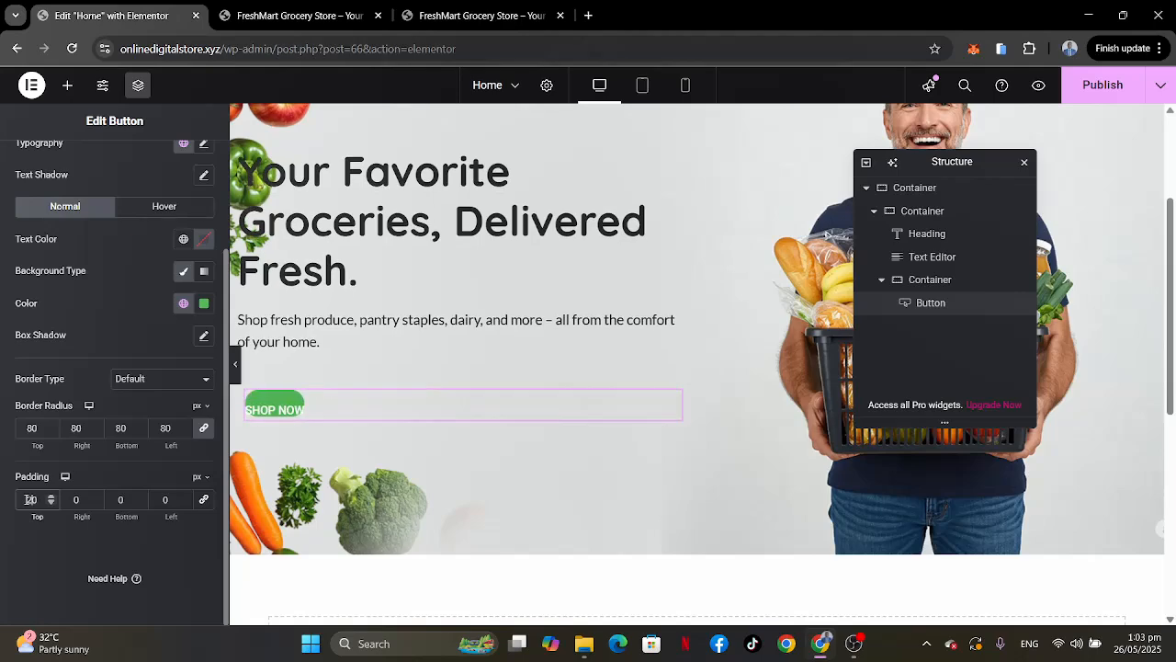
left_click(114, 500)
type("2")
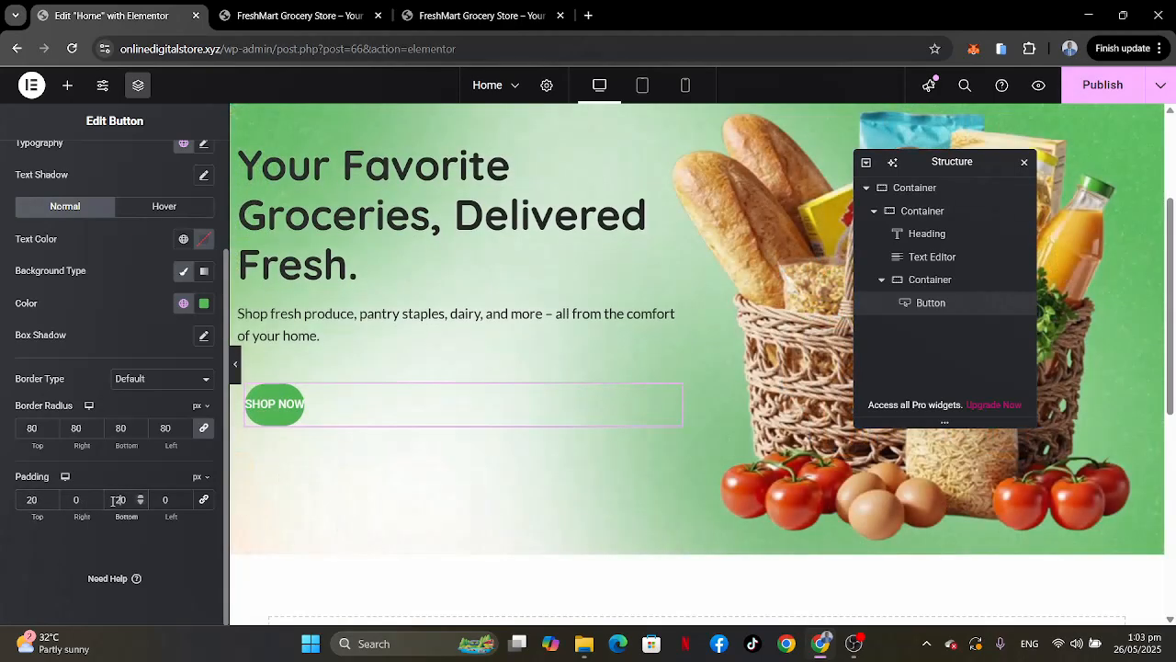
left_click(74, 500)
type("4")
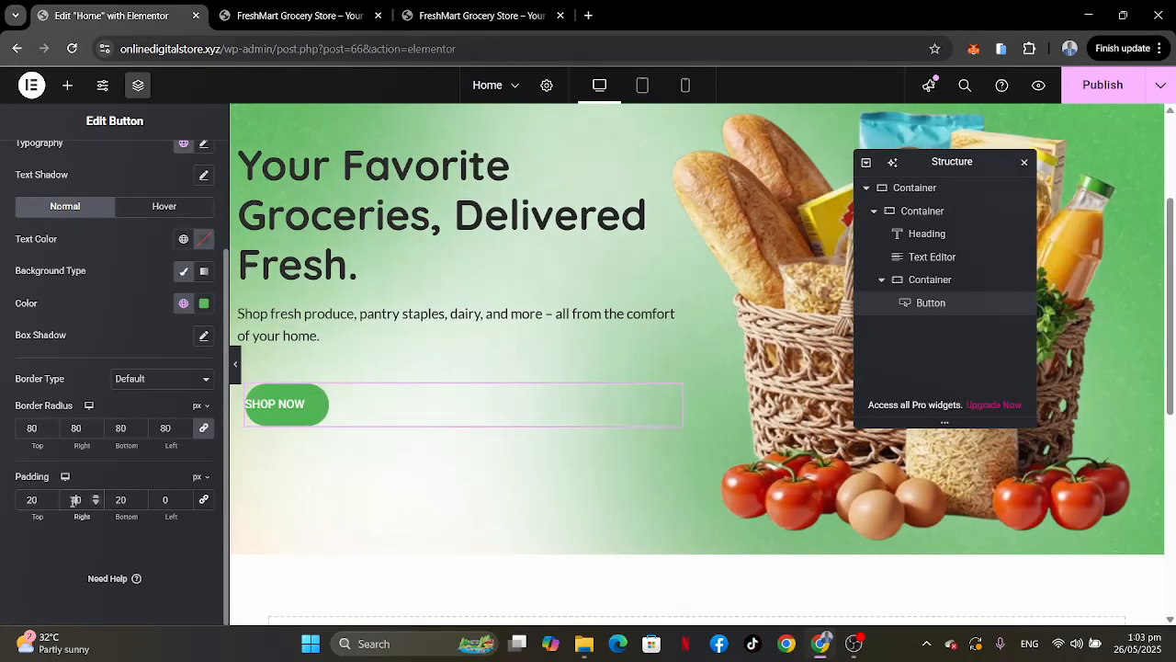
left_click(164, 499)
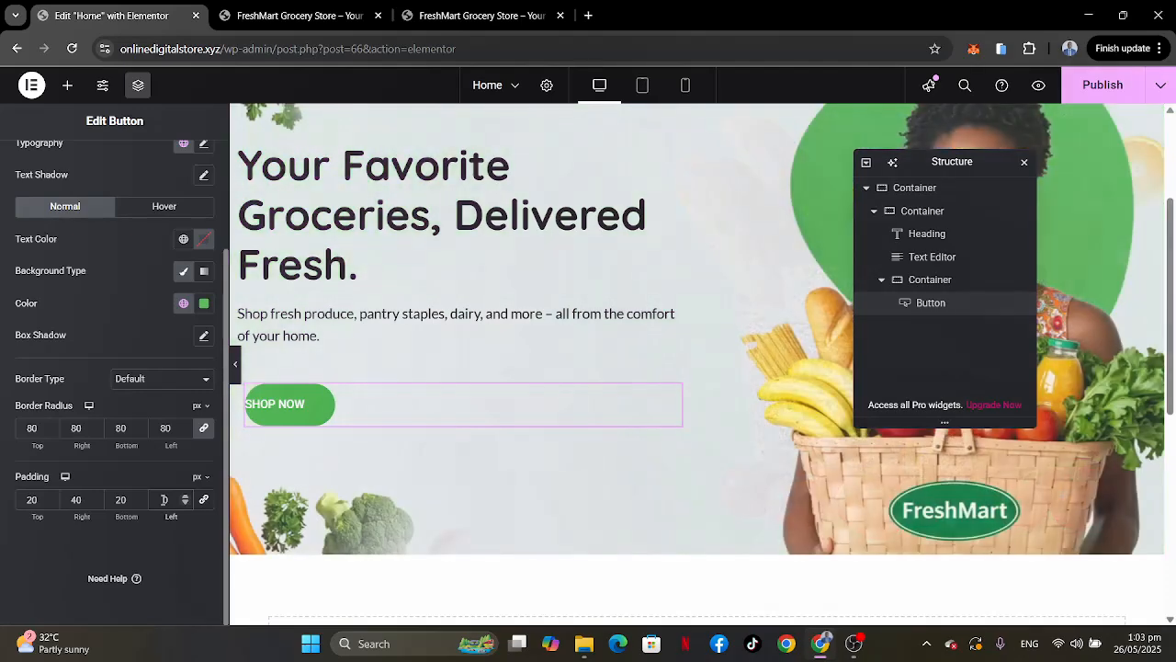
type("40")
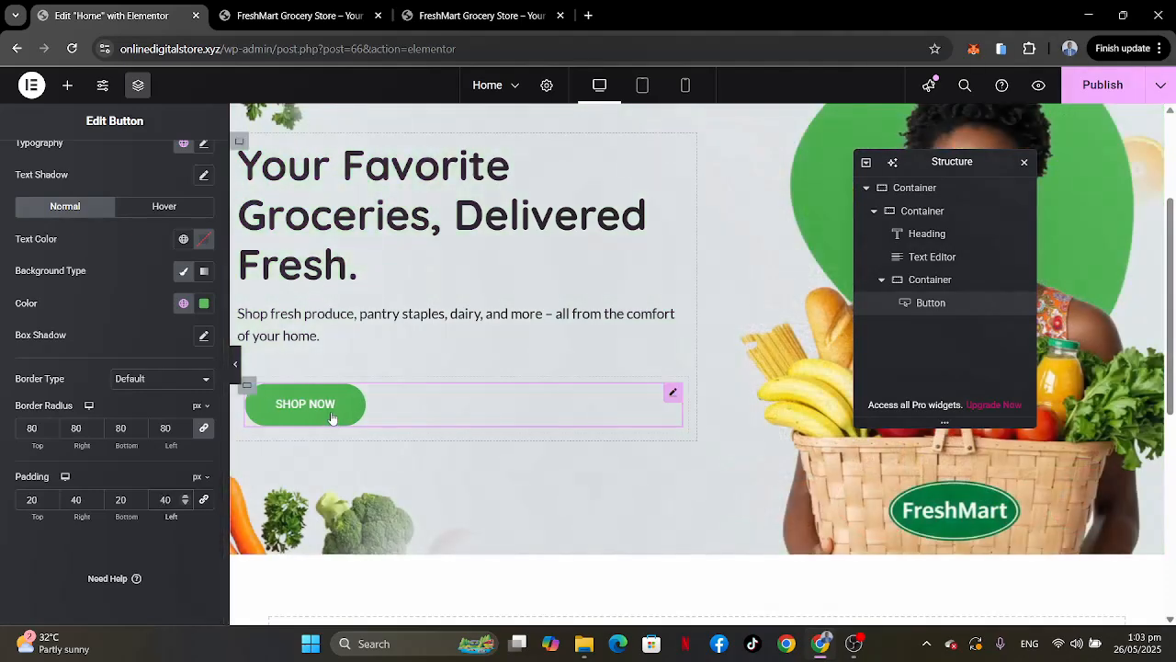
Set the SHOP NOW button's typography to Quicksand, 15 px, weight 600 (Semi Bold).
scroll(2, 347, "up", 2)
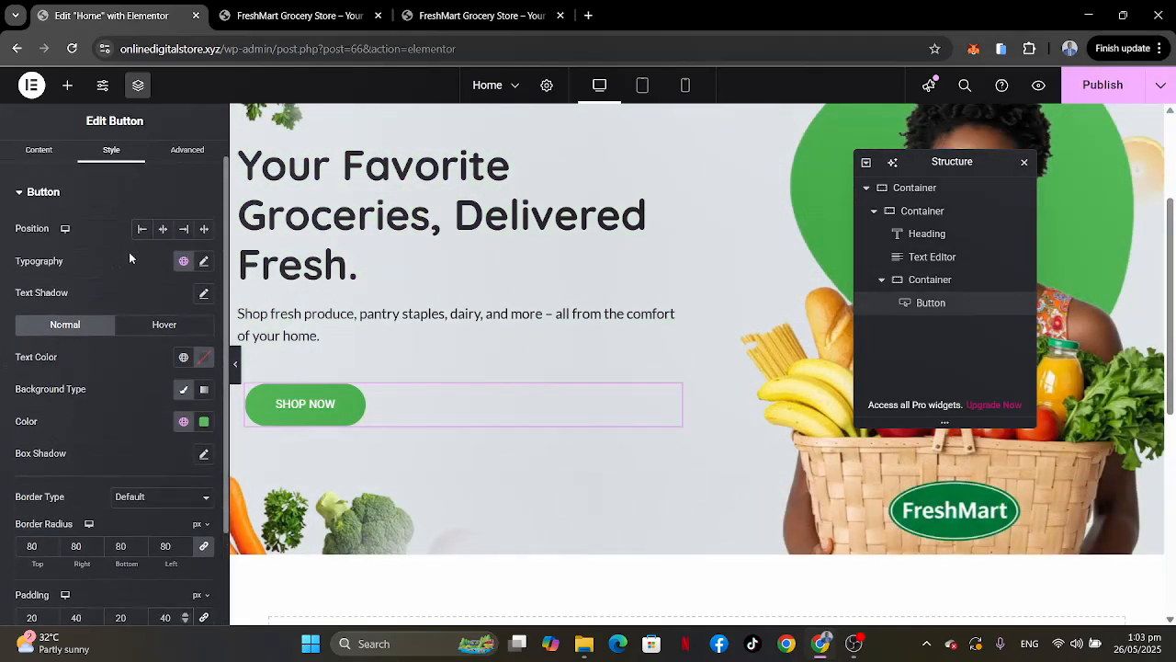
left_click(203, 259)
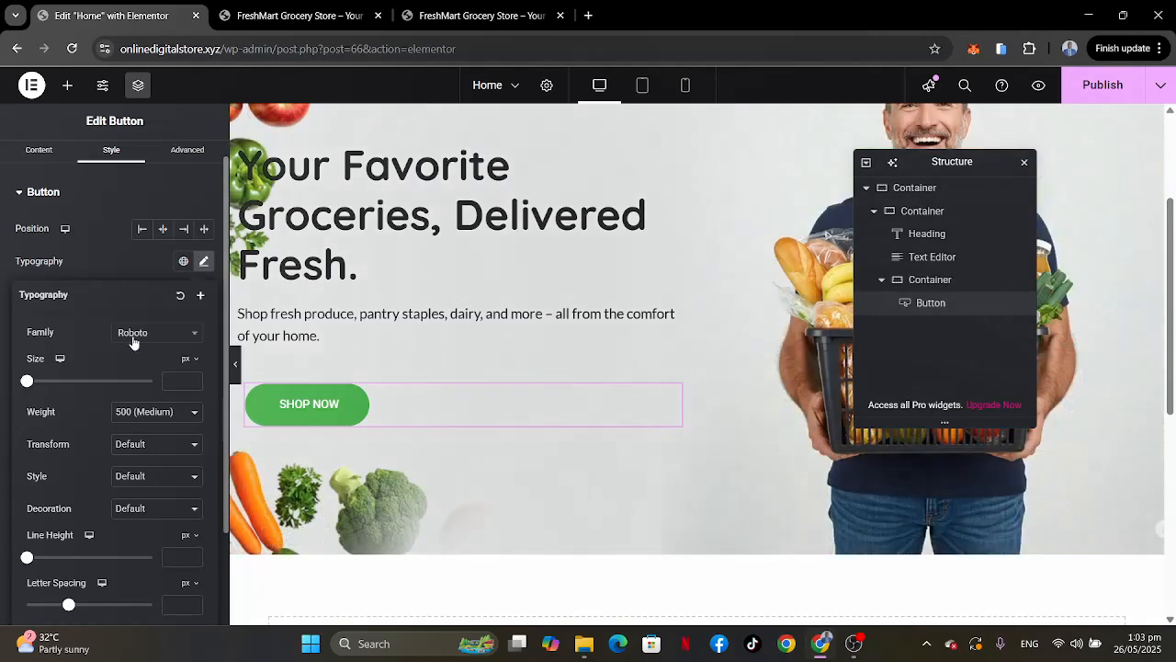
left_click(136, 336)
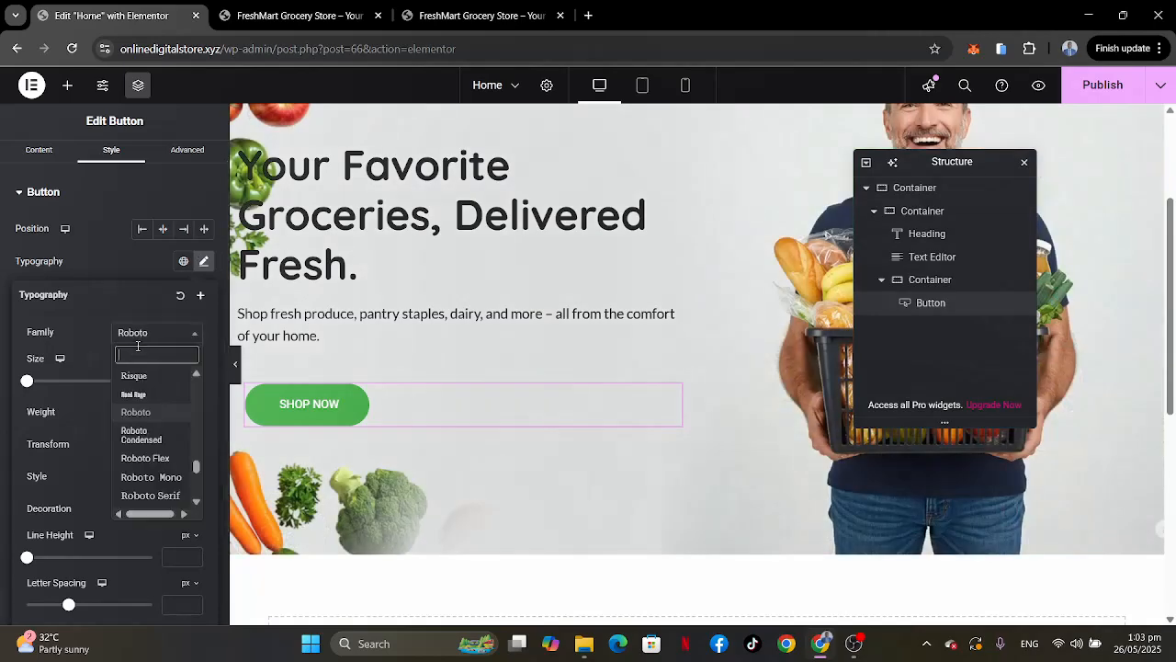
type("QUICK")
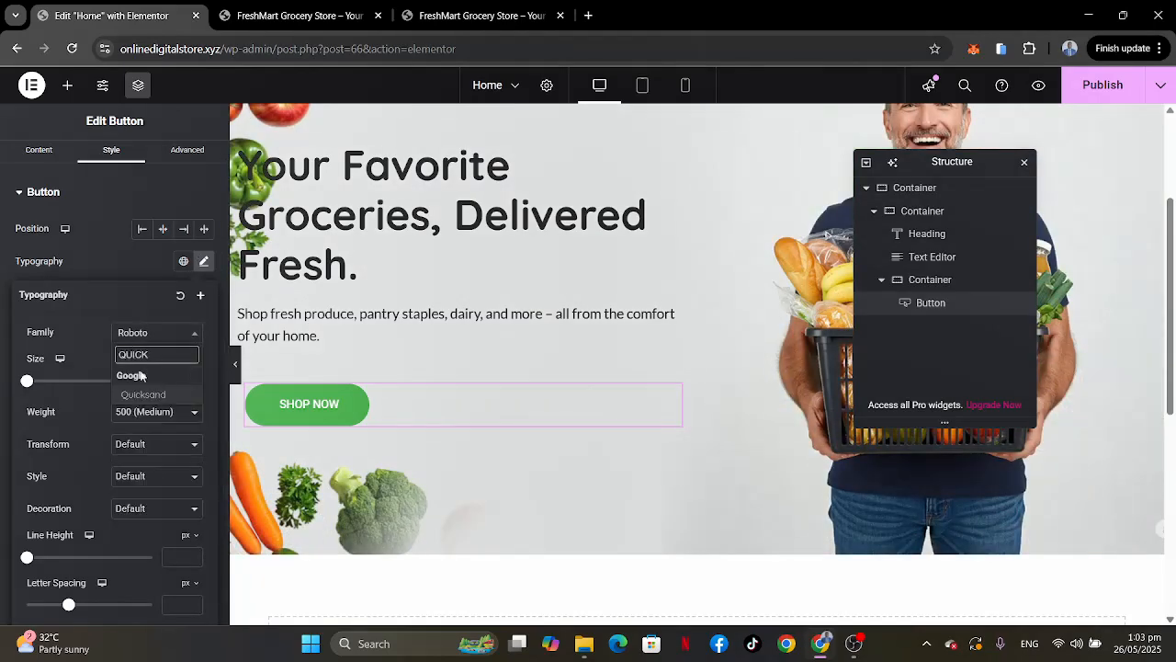
left_click(147, 395)
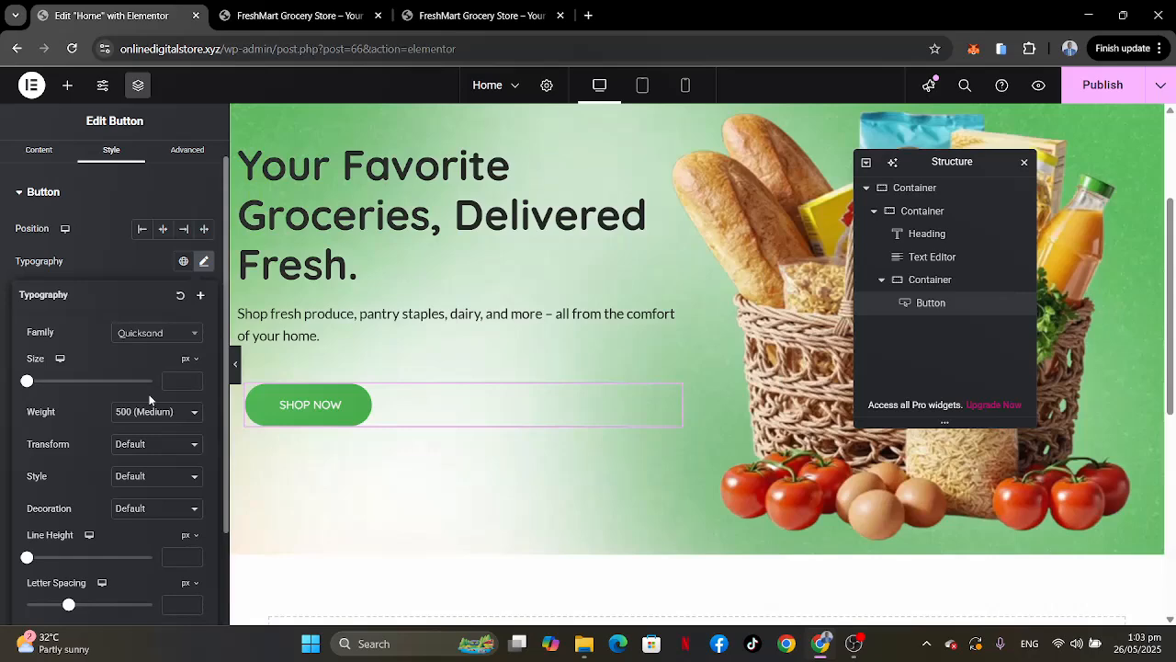
left_click(178, 381)
type("15")
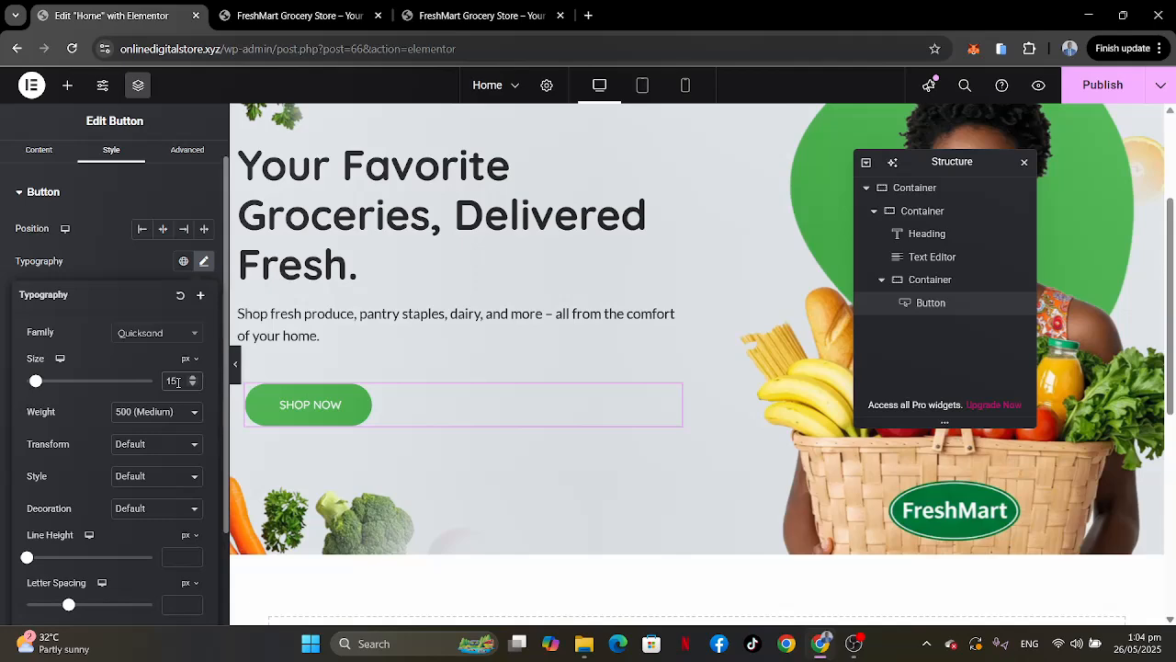
left_click(161, 415)
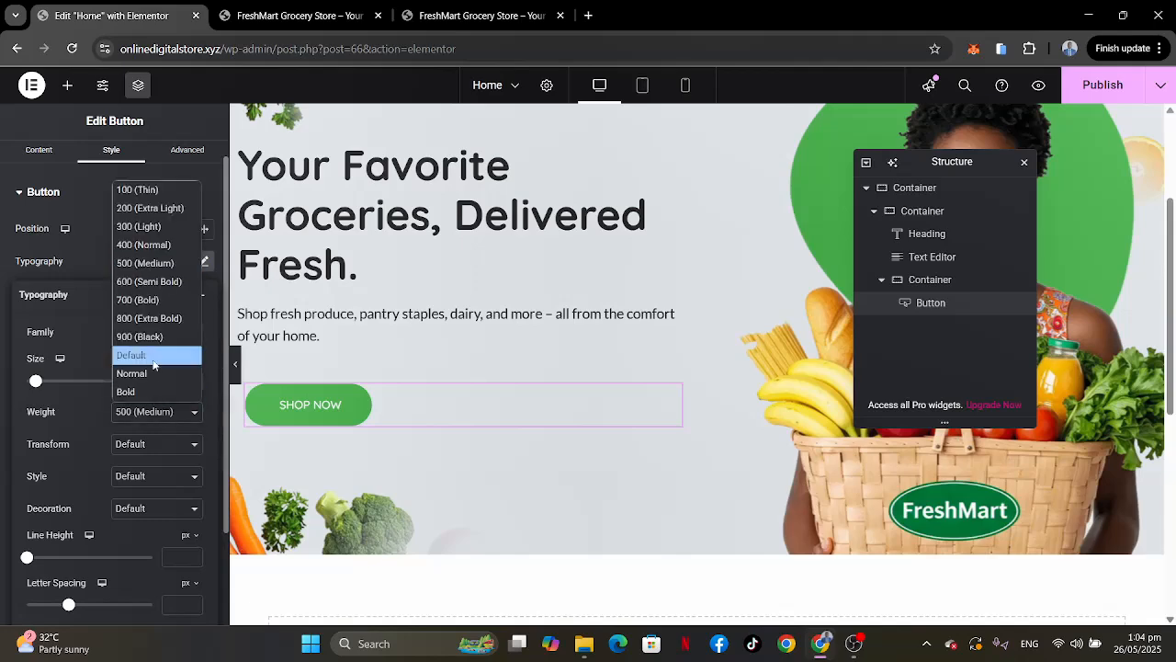
left_click(168, 284)
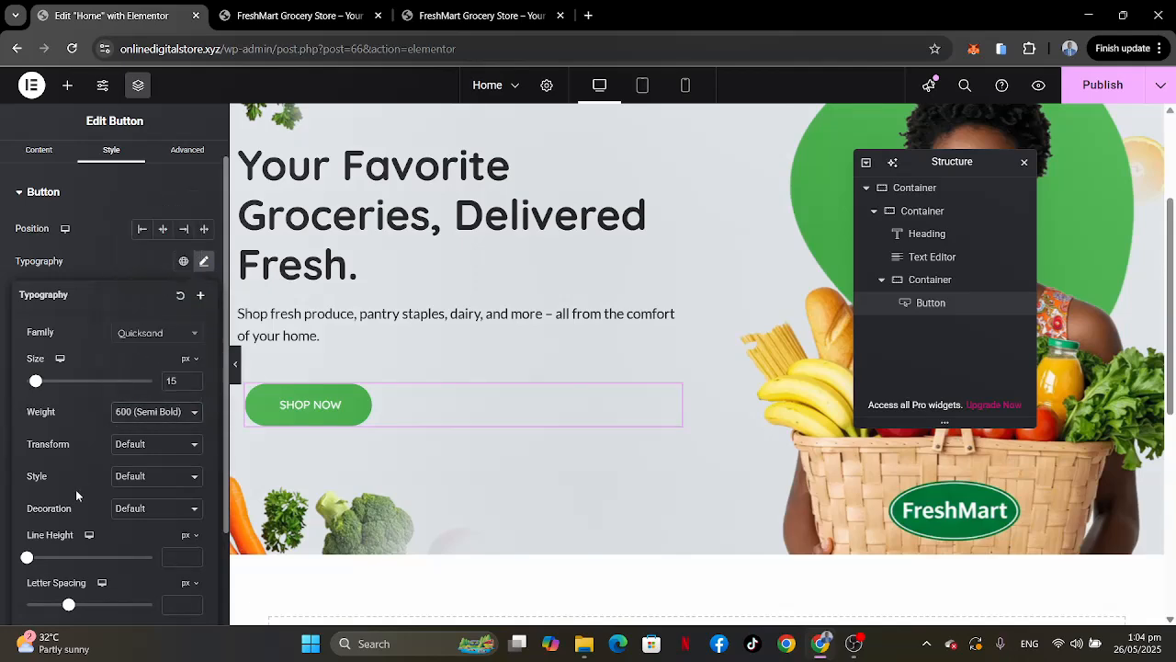
Set the SHOP NOW button's letter spacing to 1.5 px.
scroll(77, 523, "down", 1)
left_click(175, 463)
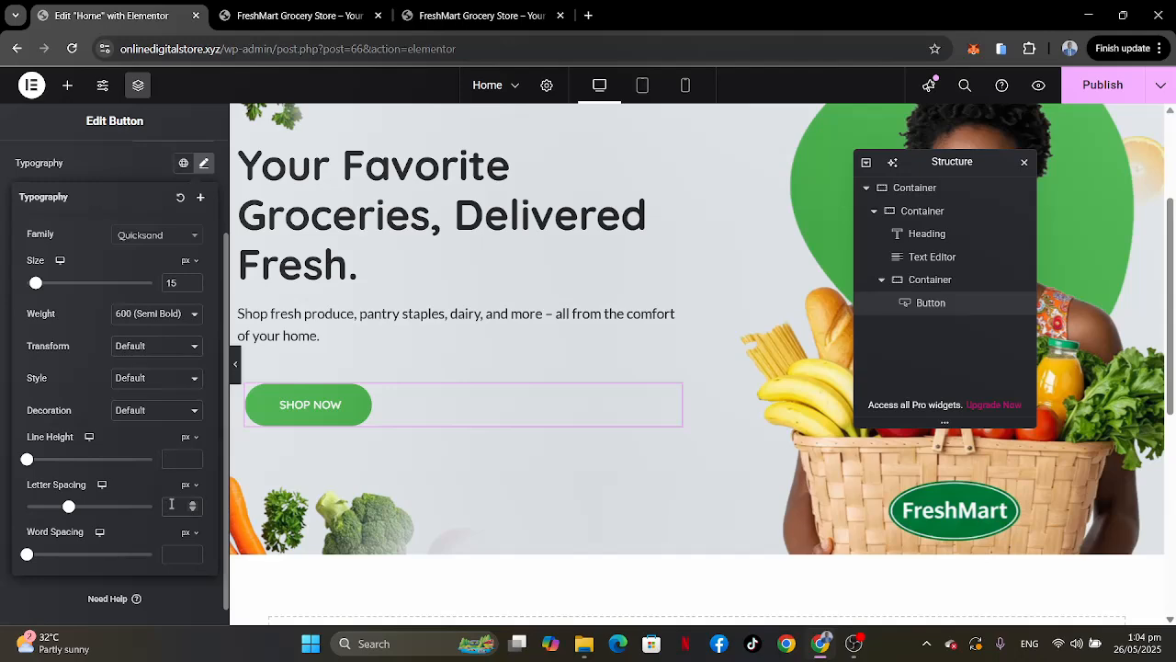
left_click(172, 504)
type("1.5")
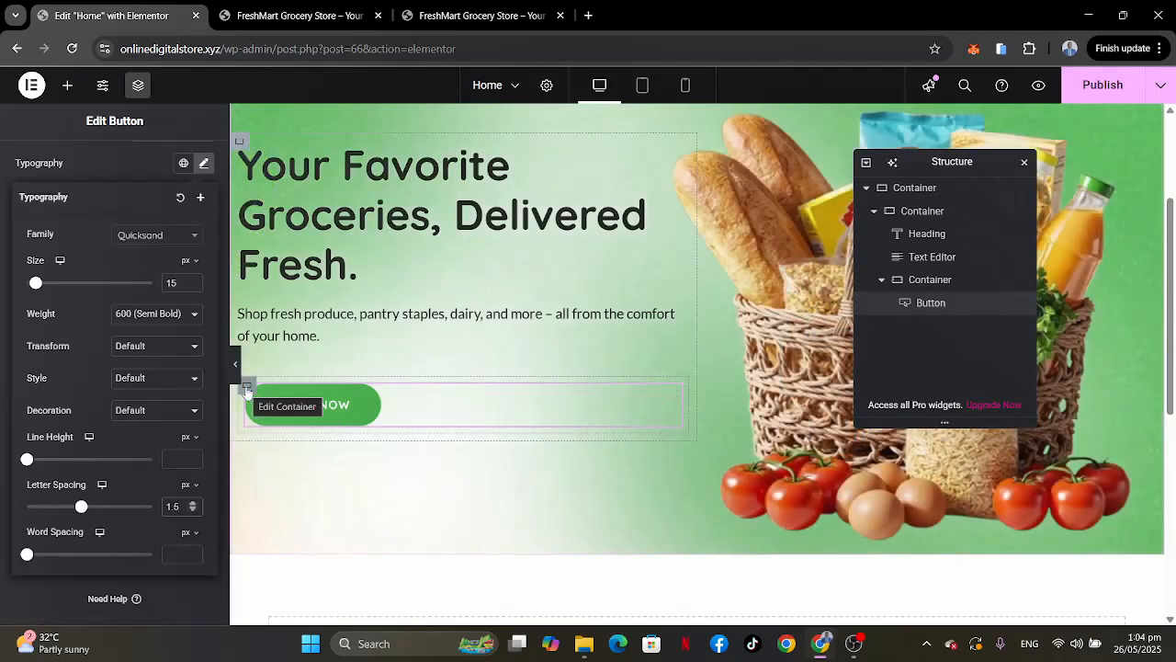
Set the button container's direction to horizontal row and duplicate the SHOP NOW button inside it.
left_click(246, 390)
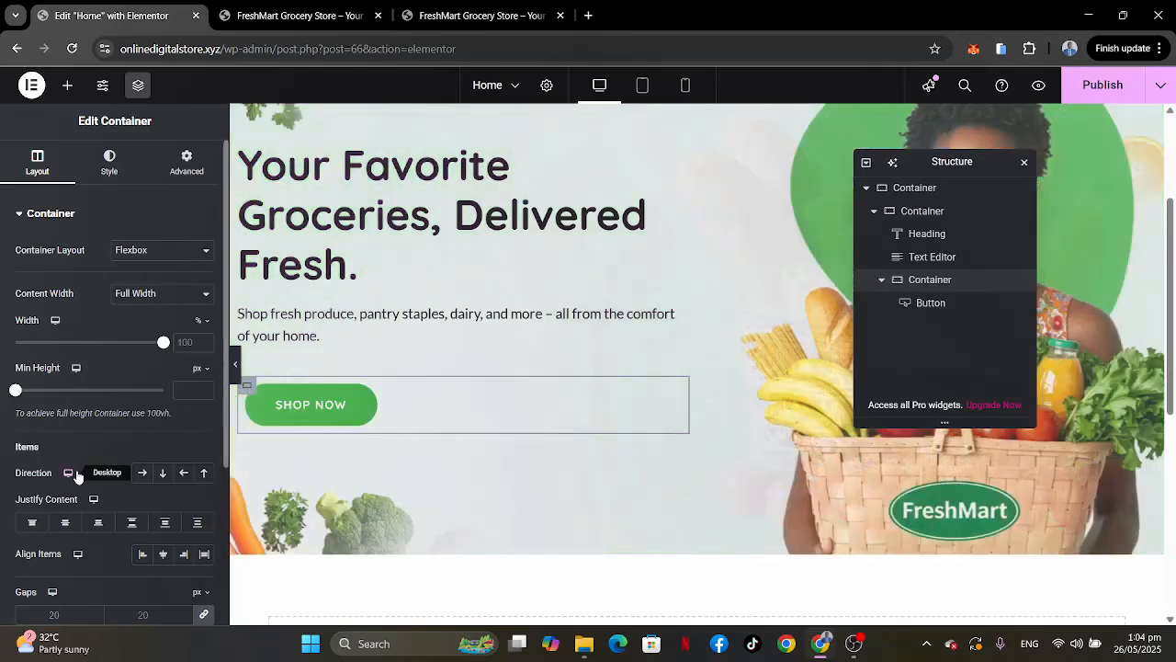
scroll(78, 475, "down", 1)
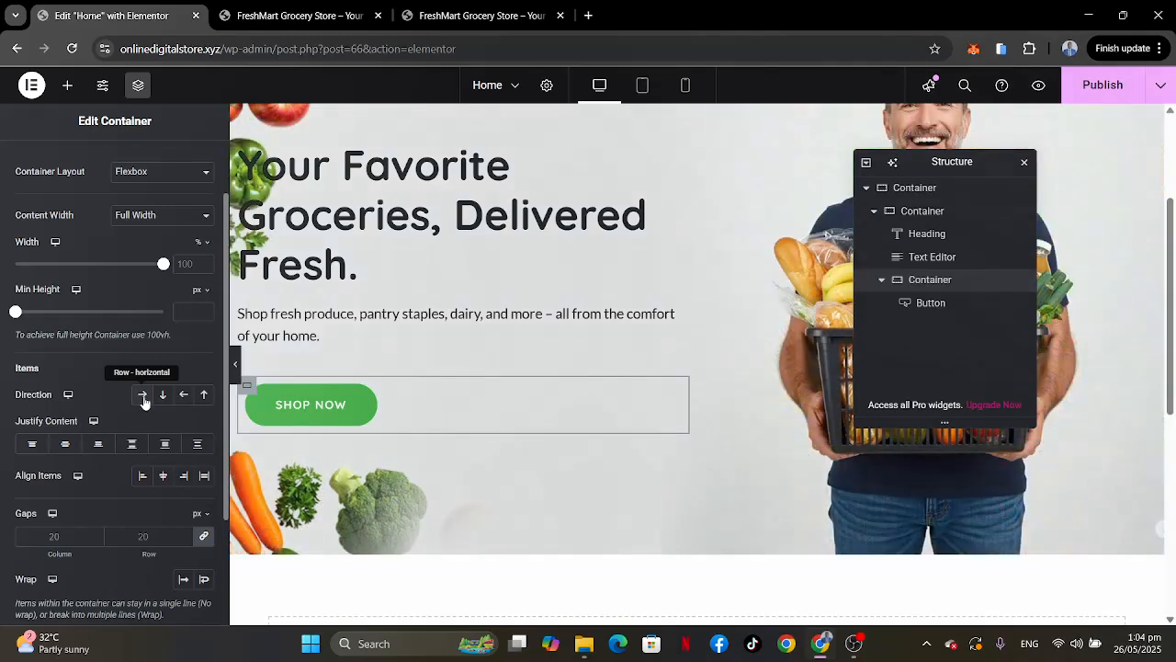
left_click(143, 396)
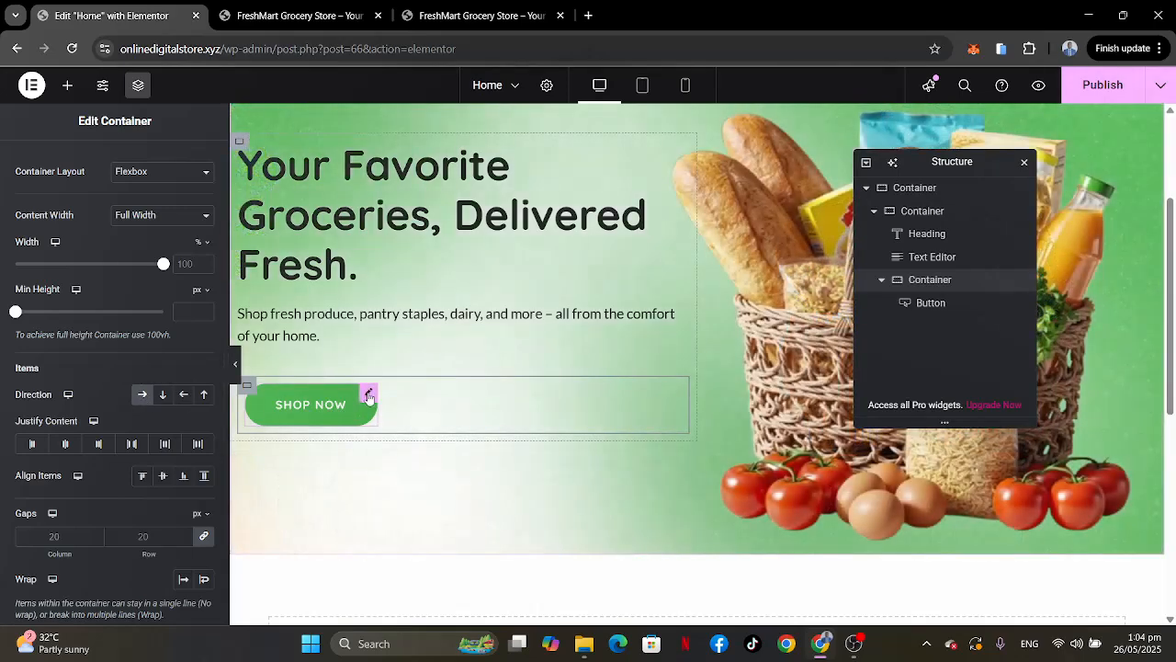
right_click(369, 395)
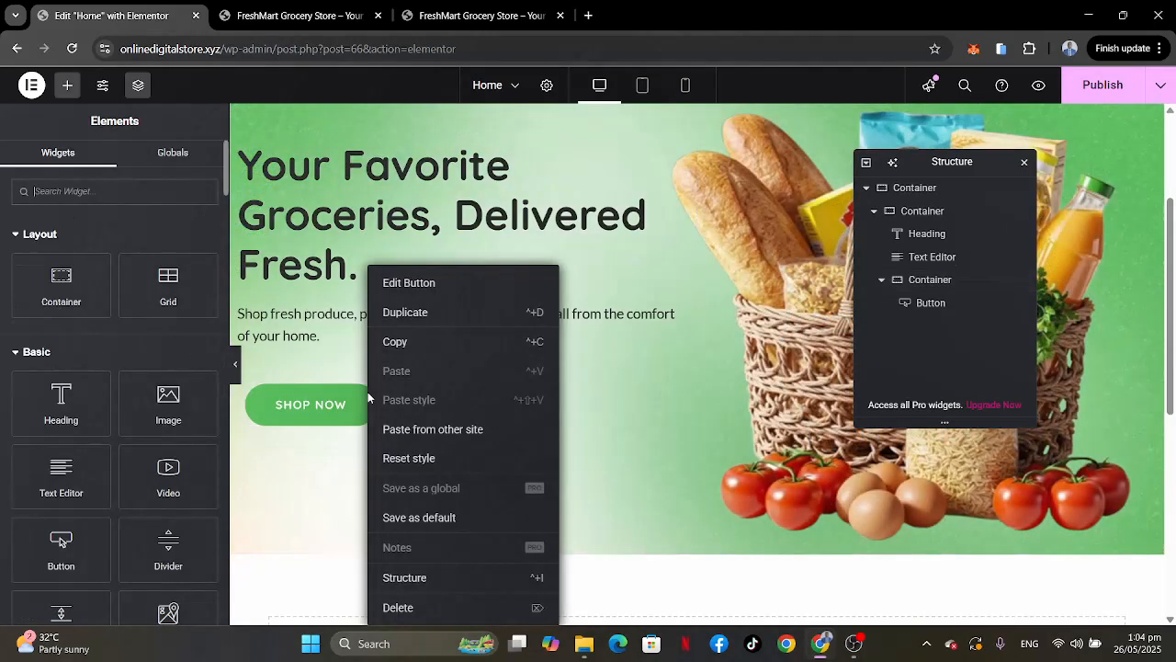
left_click(414, 315)
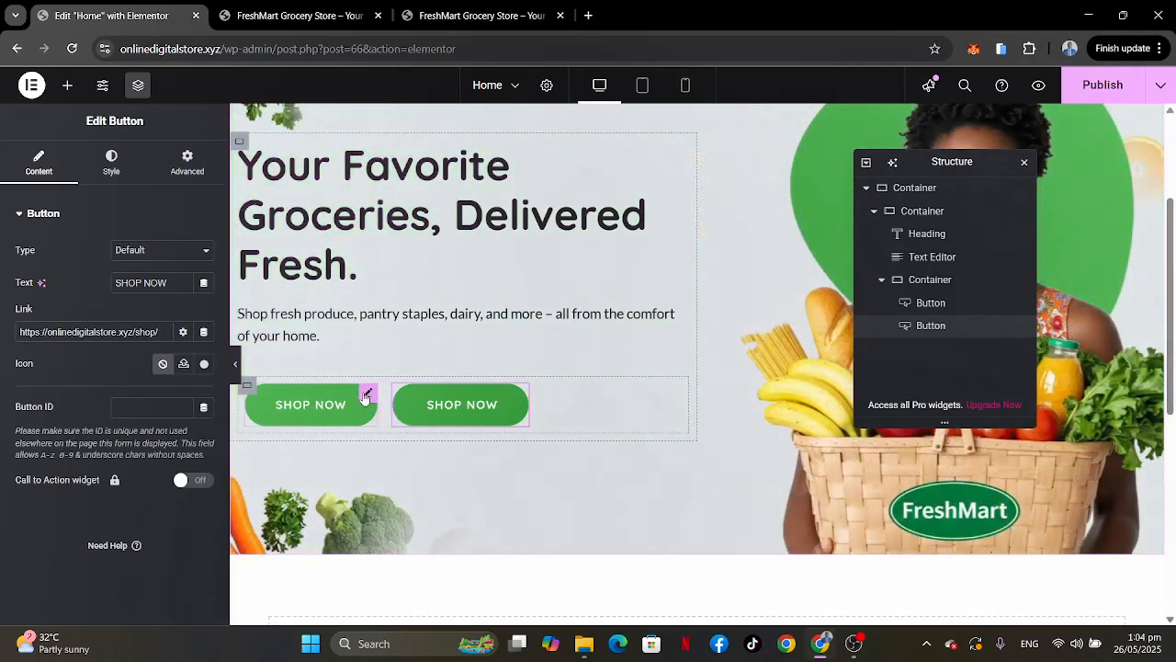
Give the first SHOP NOW button white hover text and the global Theme Accent - alt color as its hover background.
left_click(367, 393)
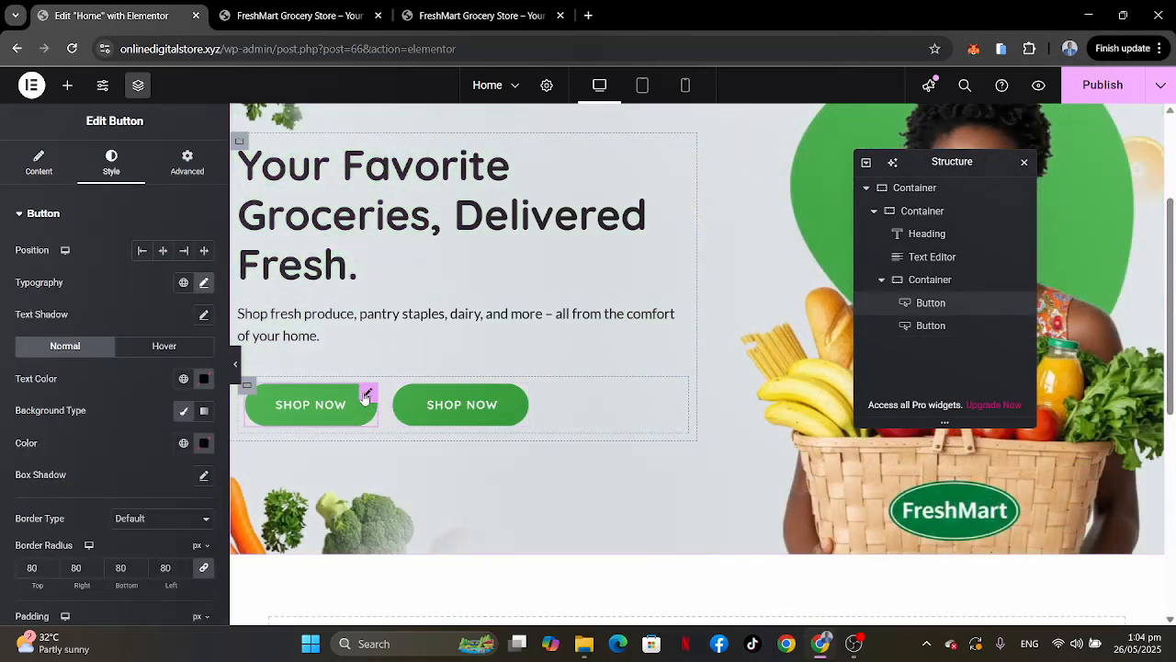
left_click(144, 350)
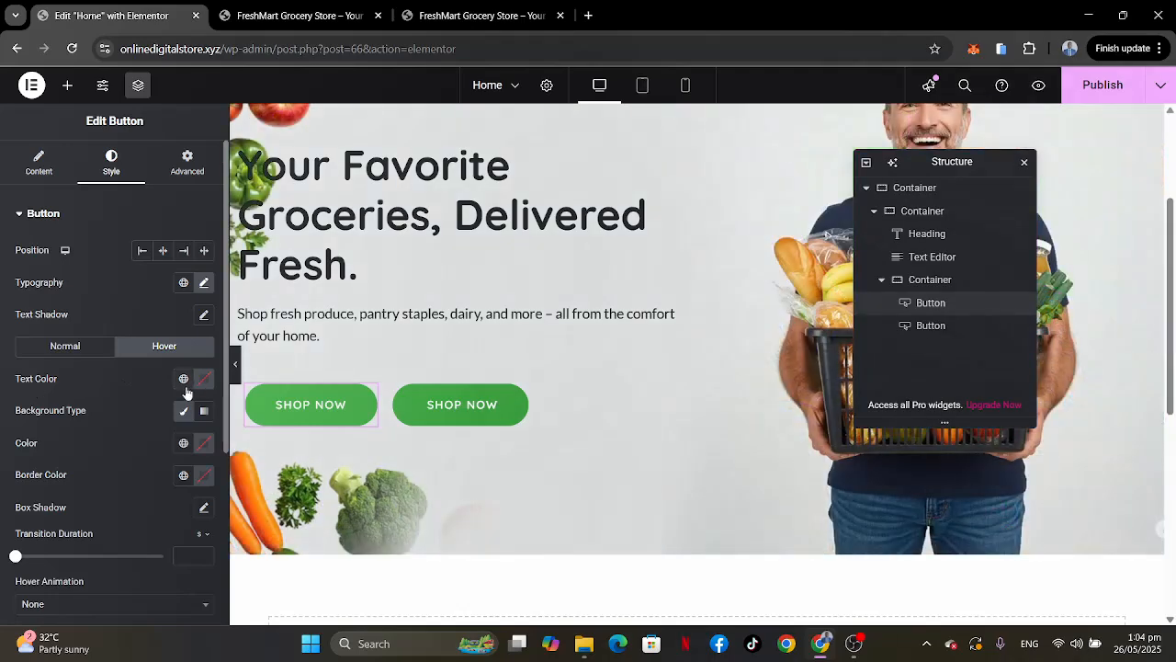
left_click(204, 380)
left_click_drag(124, 451, 80, 408)
left_click(82, 374)
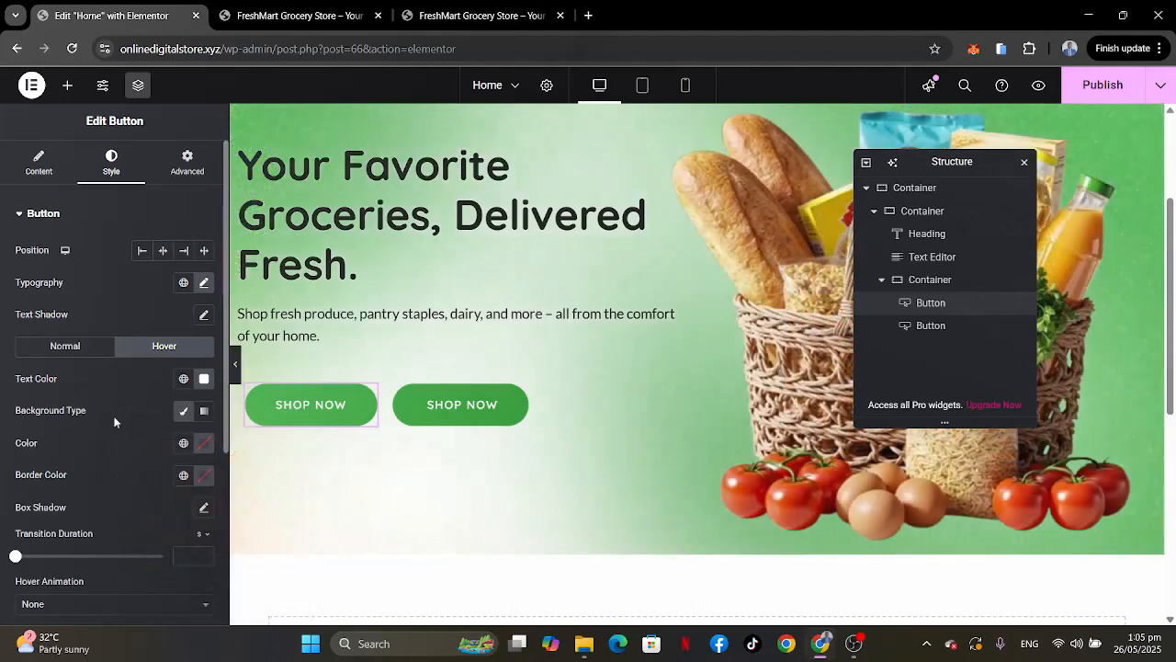
left_click(183, 444)
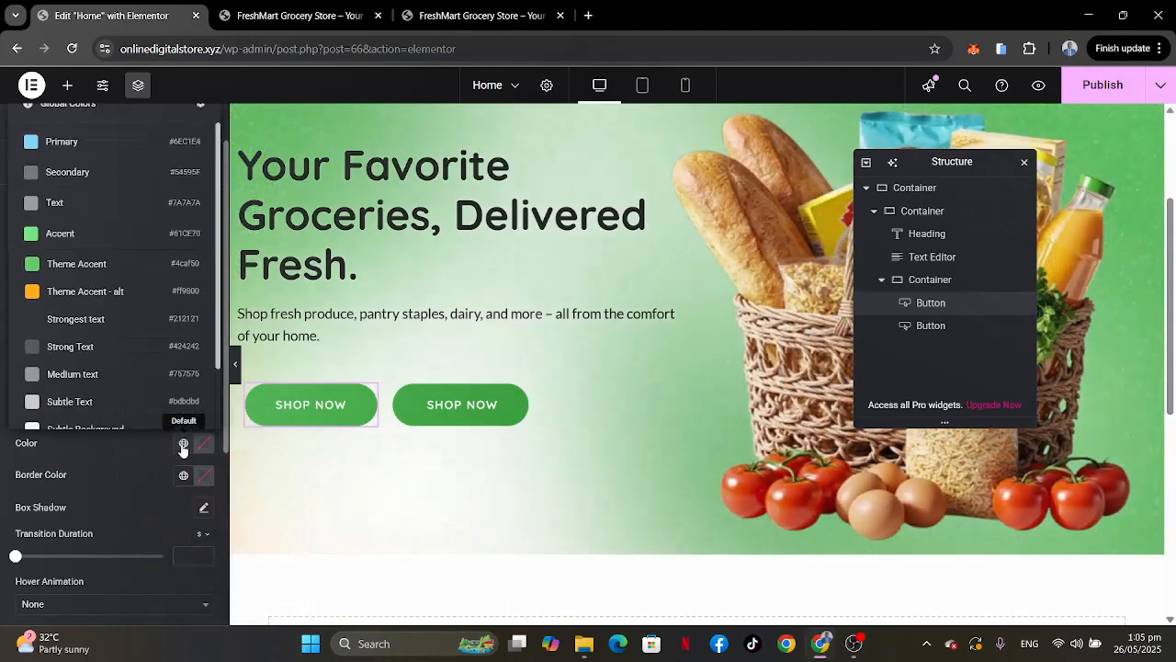
left_click(113, 292)
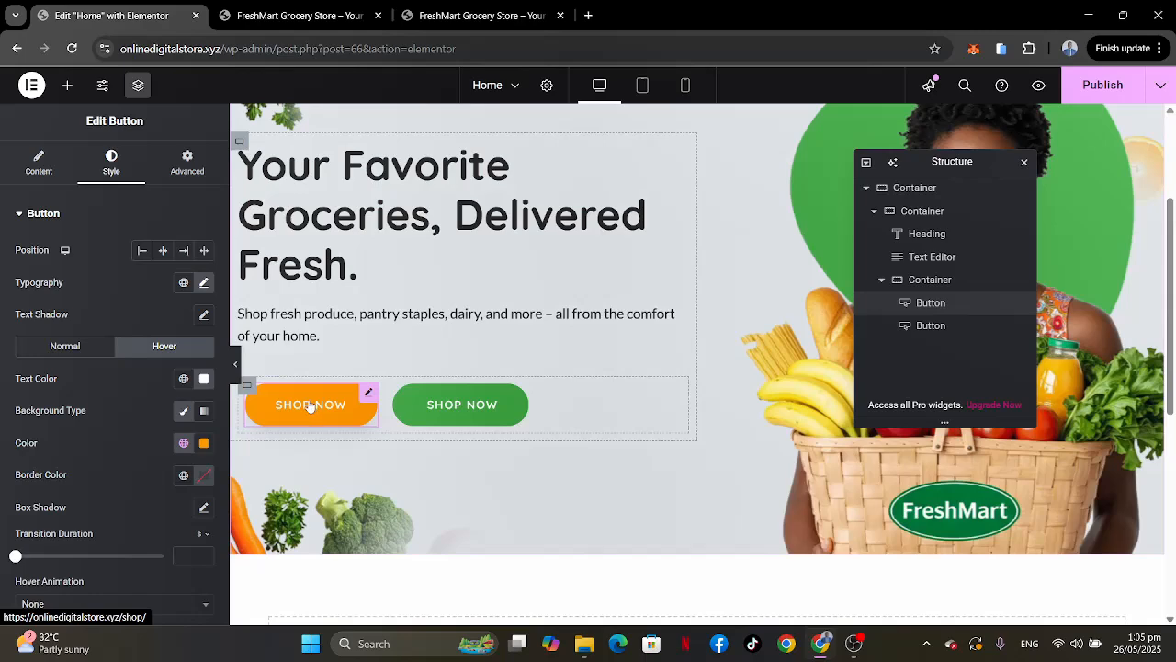
Set the first SHOP NOW button's hover animation to Bob.
scroll(106, 454, "down", 2)
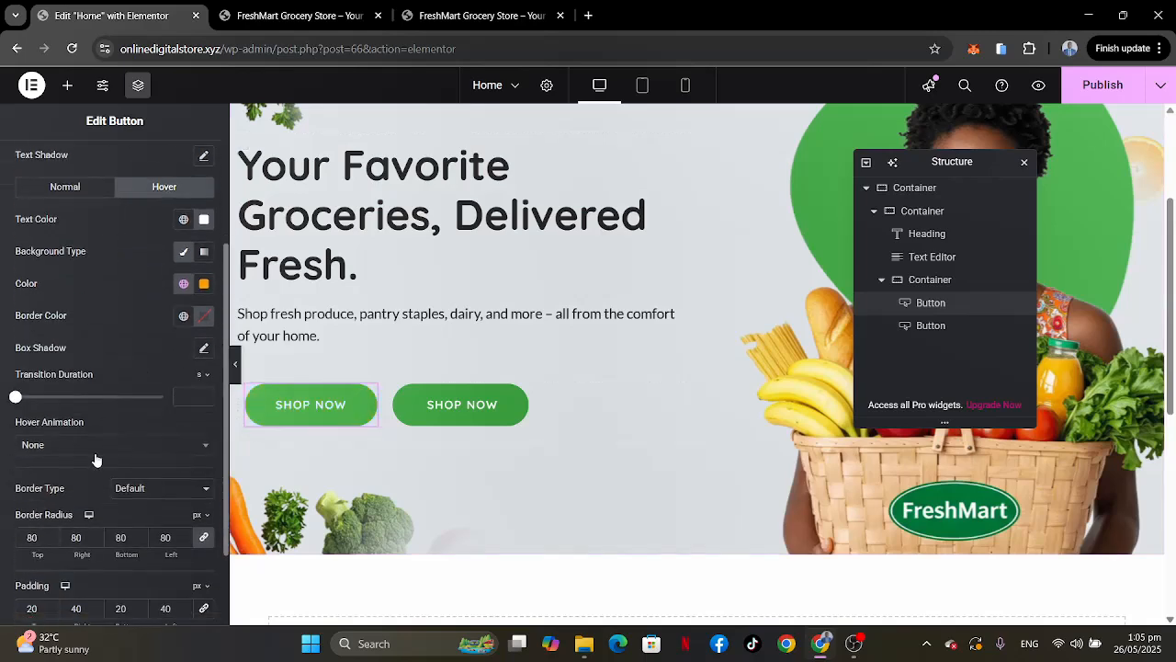
left_click(98, 447)
type("BOB")
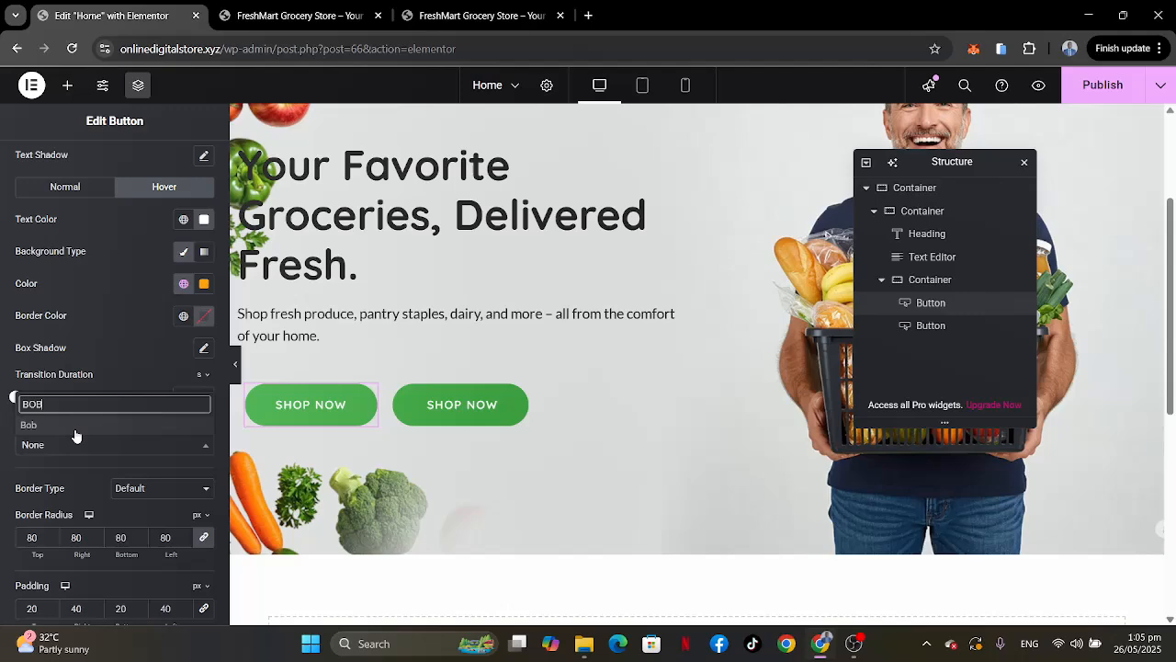
left_click(74, 428)
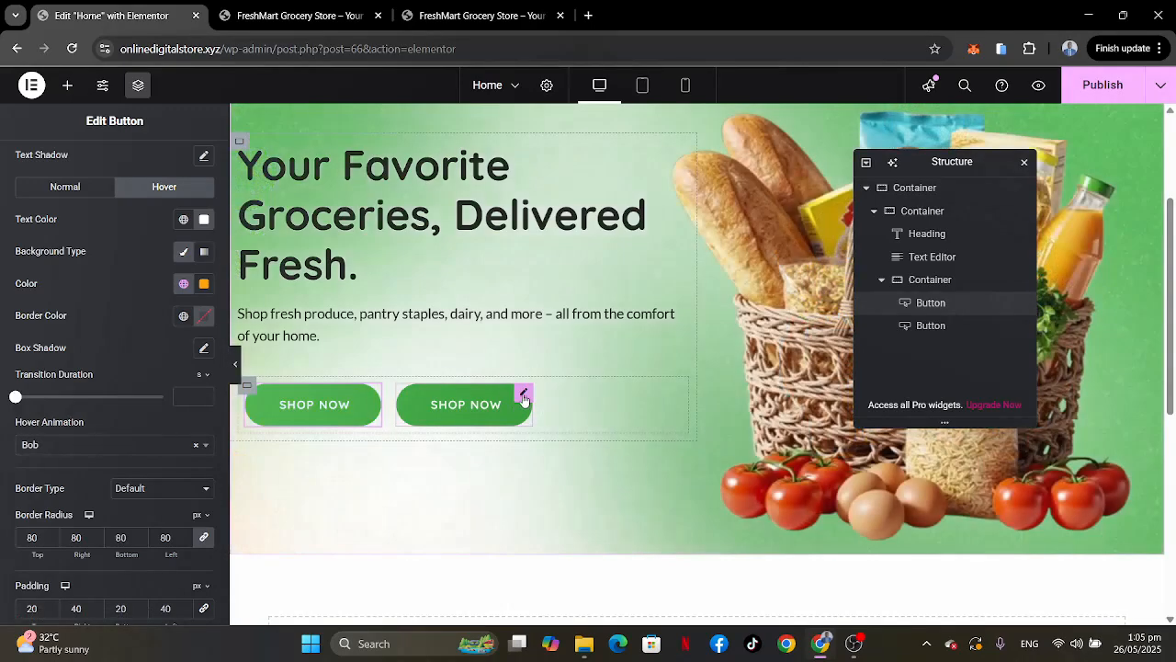
Give the duplicated button white text and the global Theme Accent - alt background color in its normal state.
left_click(531, 401)
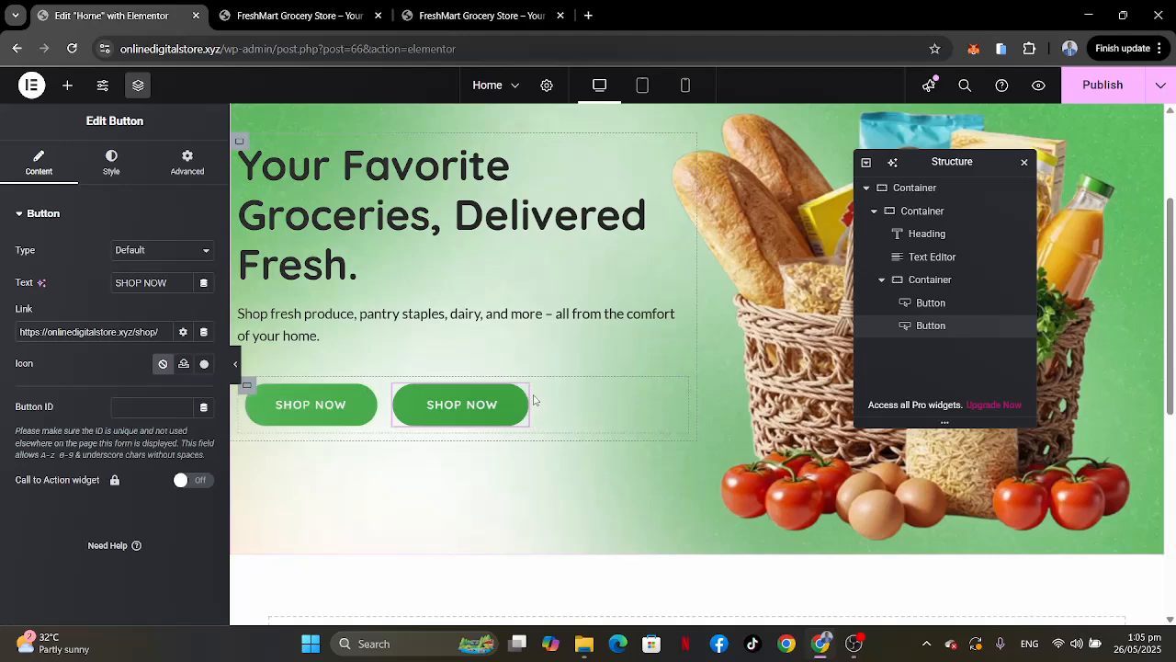
left_click(109, 165)
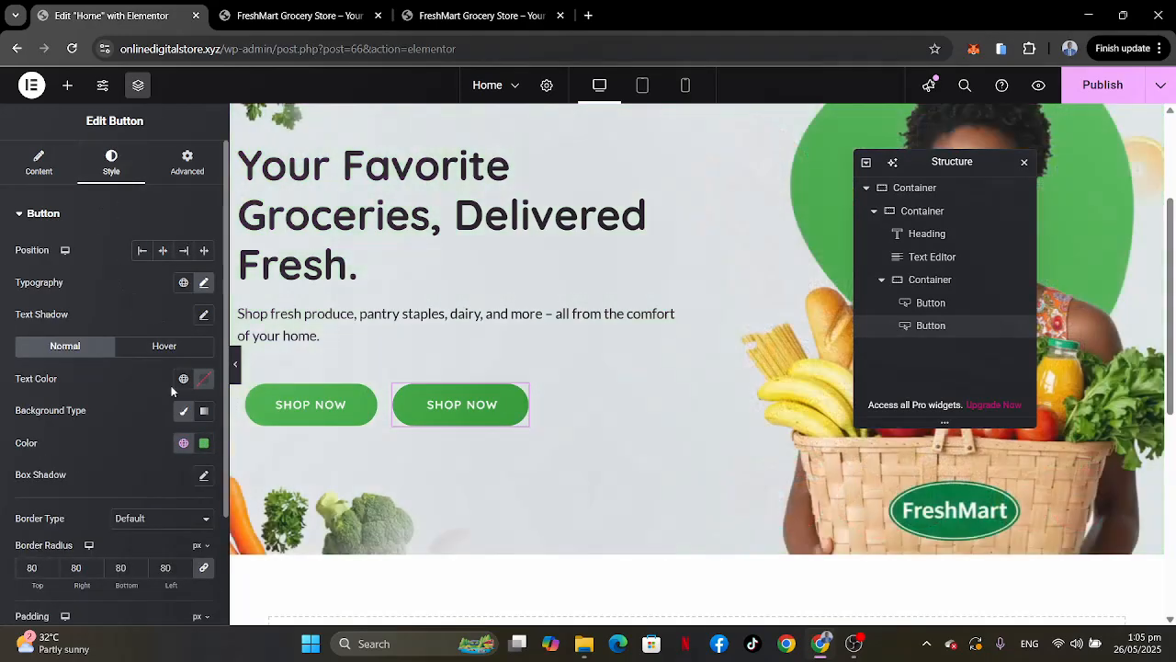
left_click(203, 378)
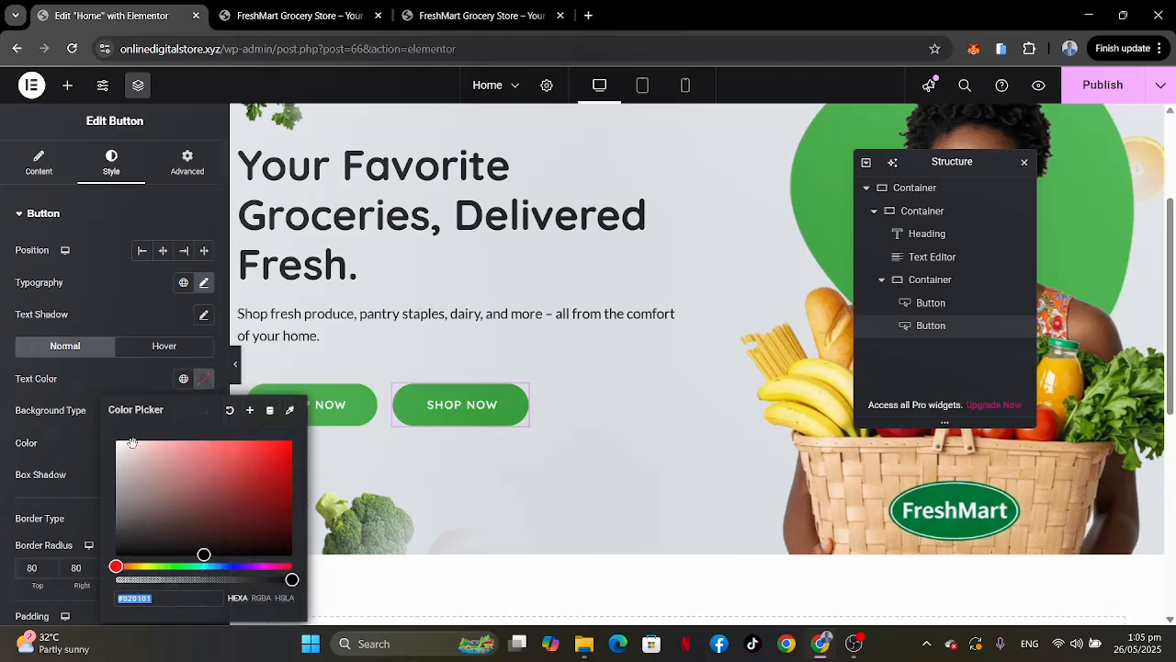
left_click_drag(132, 443, 79, 421)
left_click(94, 385)
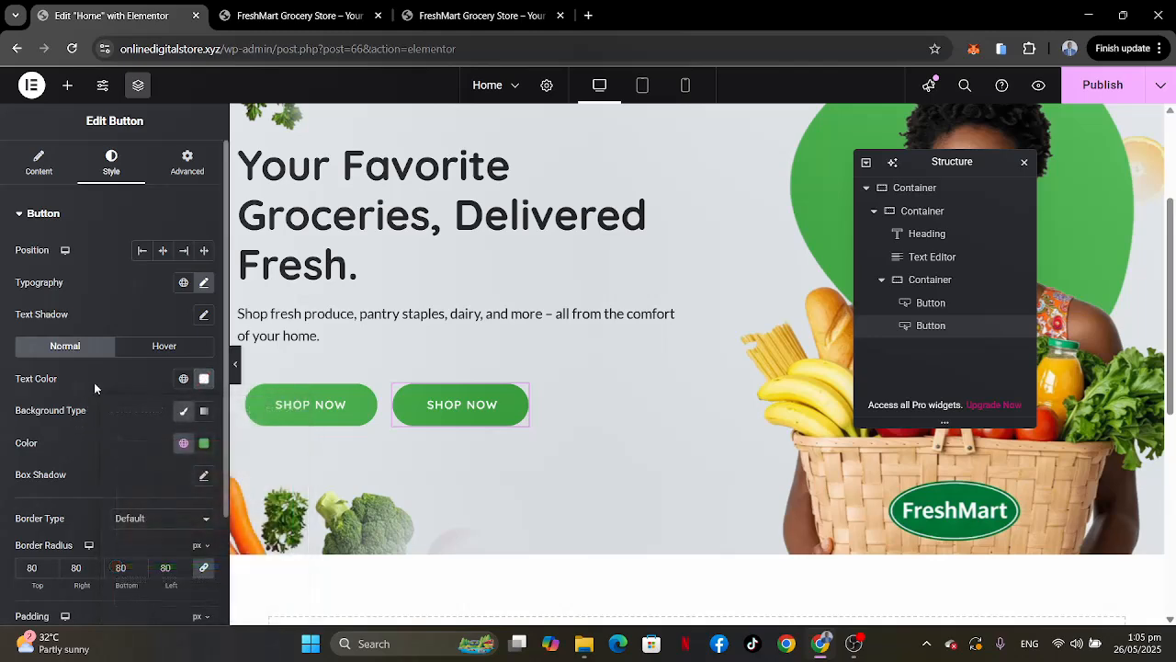
left_click(183, 444)
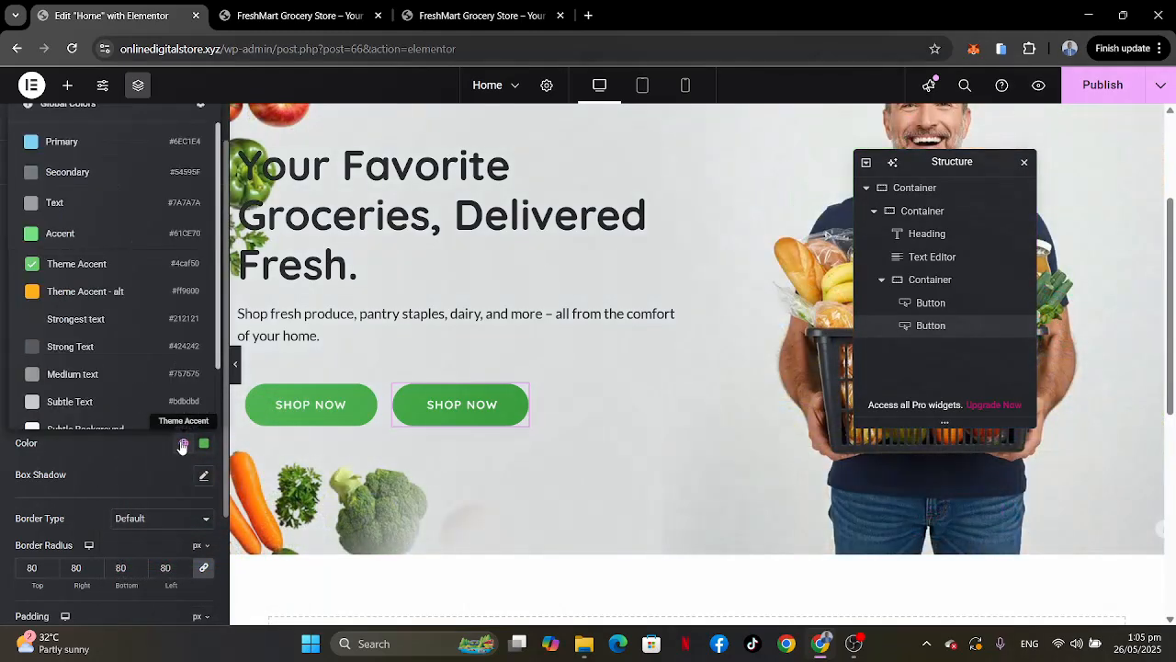
left_click(93, 292)
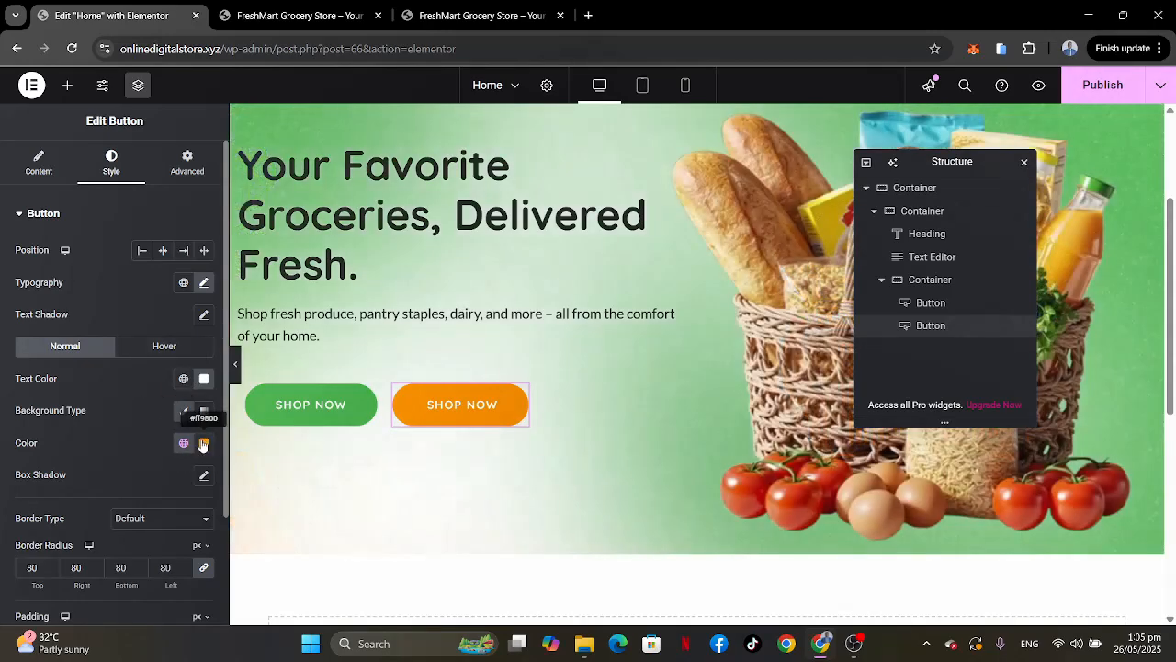
Set the duplicated button's hover text color to #FFFFFF and its hover background to the global Theme Accent color.
left_click(163, 345)
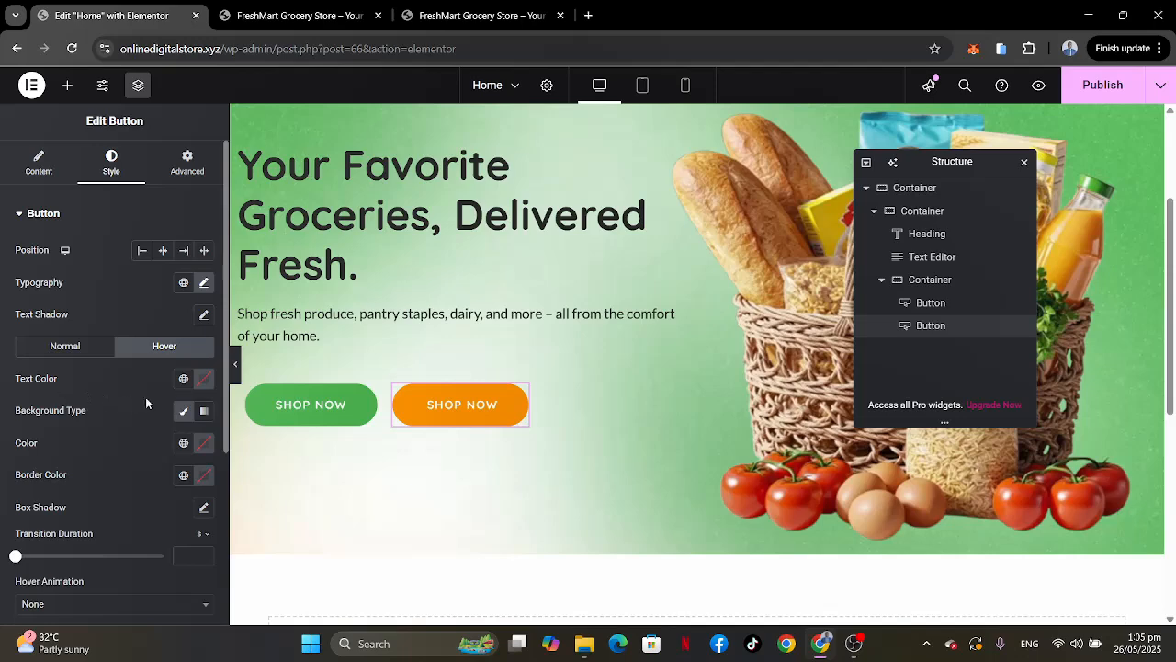
left_click(203, 379)
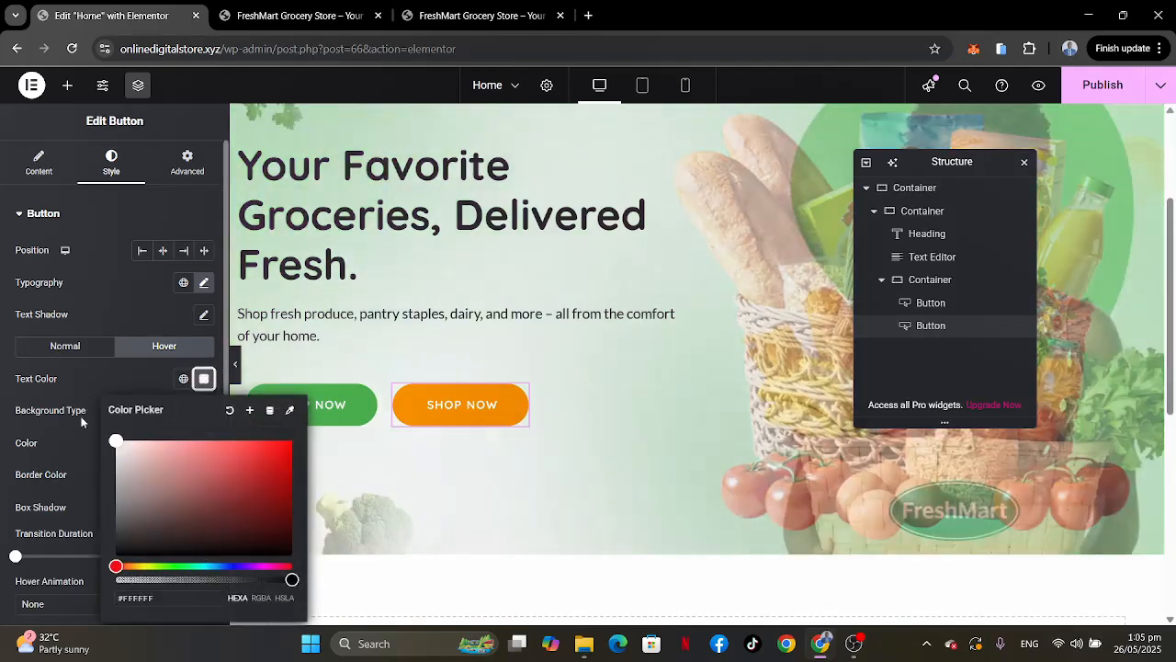
left_click(99, 384)
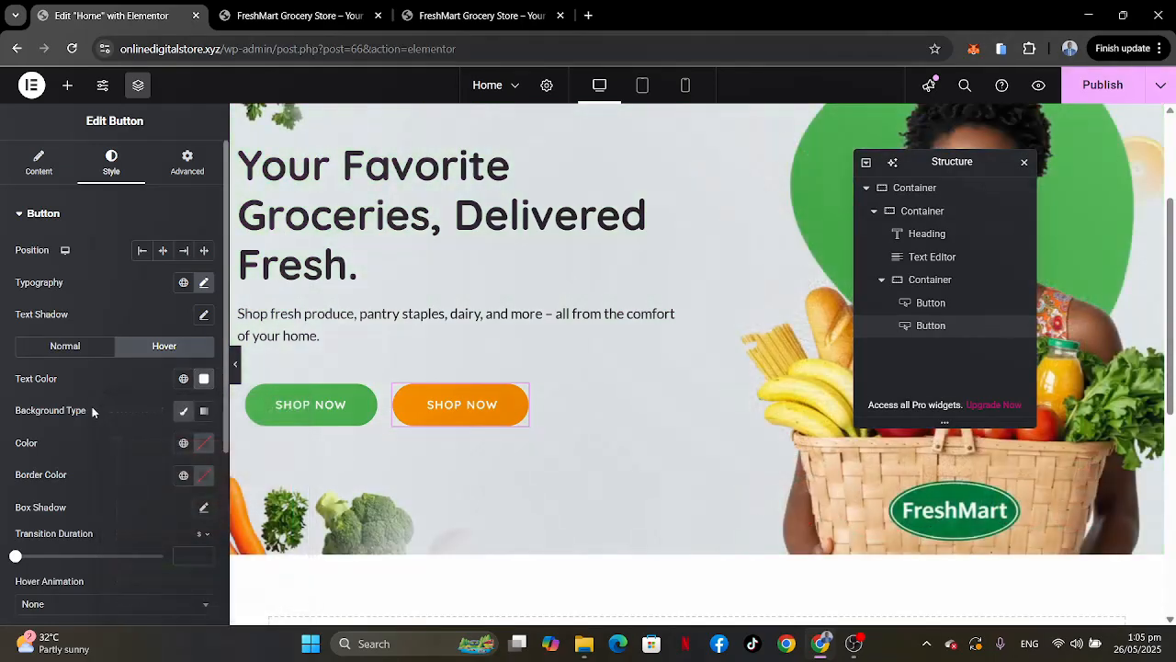
left_click(182, 446)
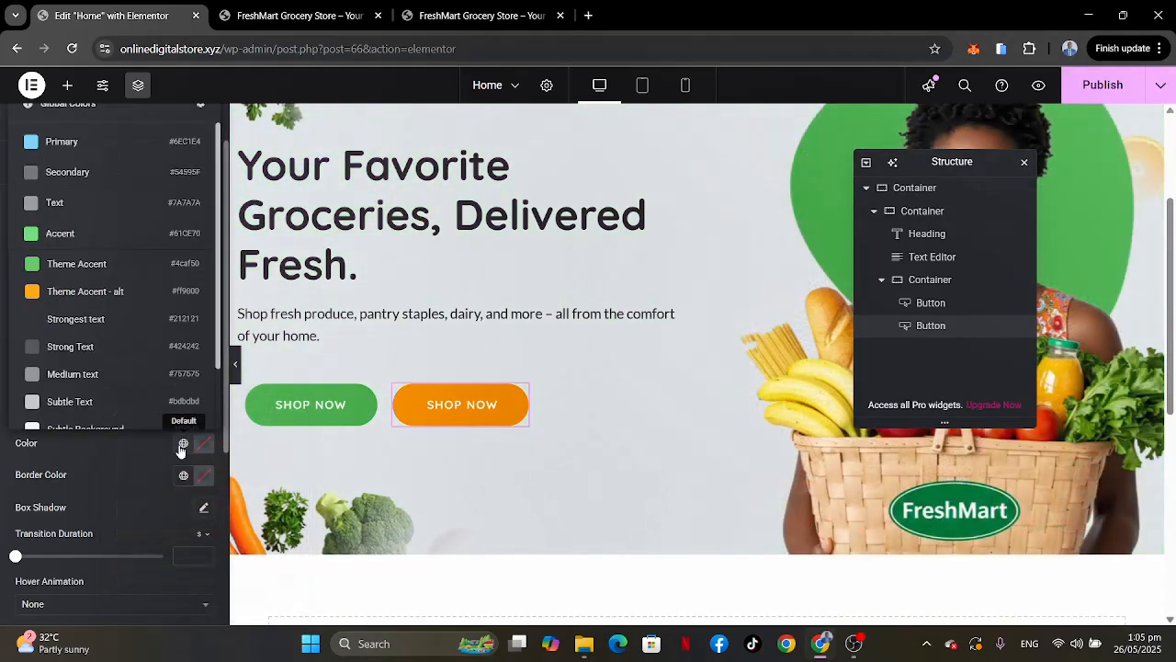
left_click(76, 266)
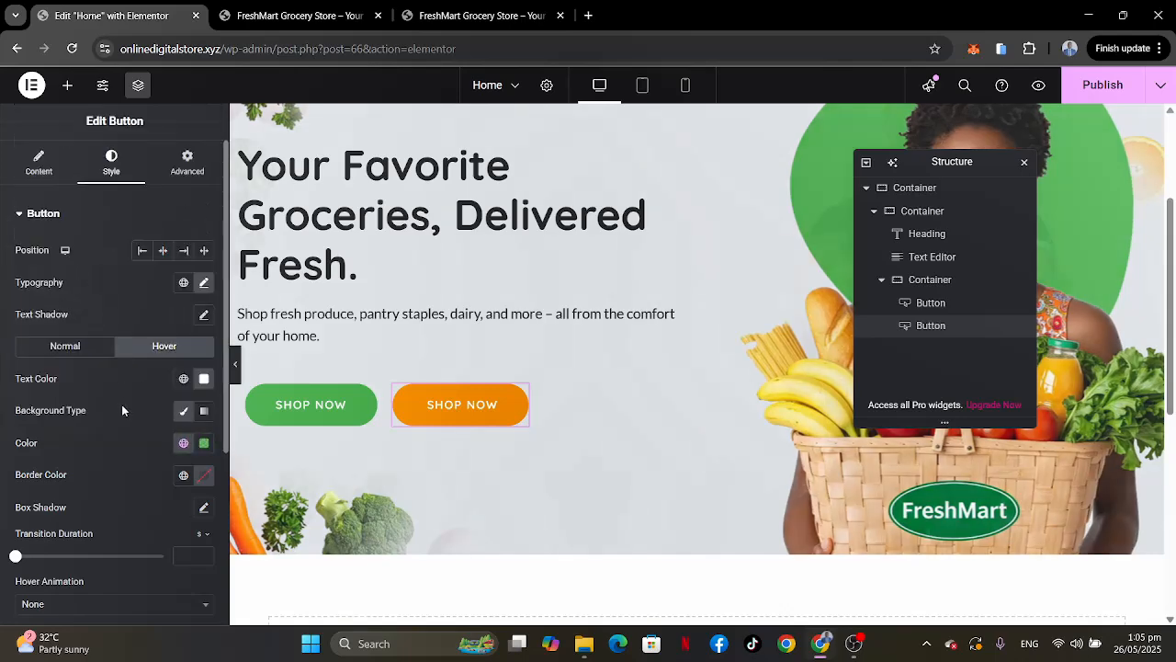
Check the second hero button's label on the reference store and change the duplicated button's text to BROWSE CATEGORIES.
left_click(41, 165)
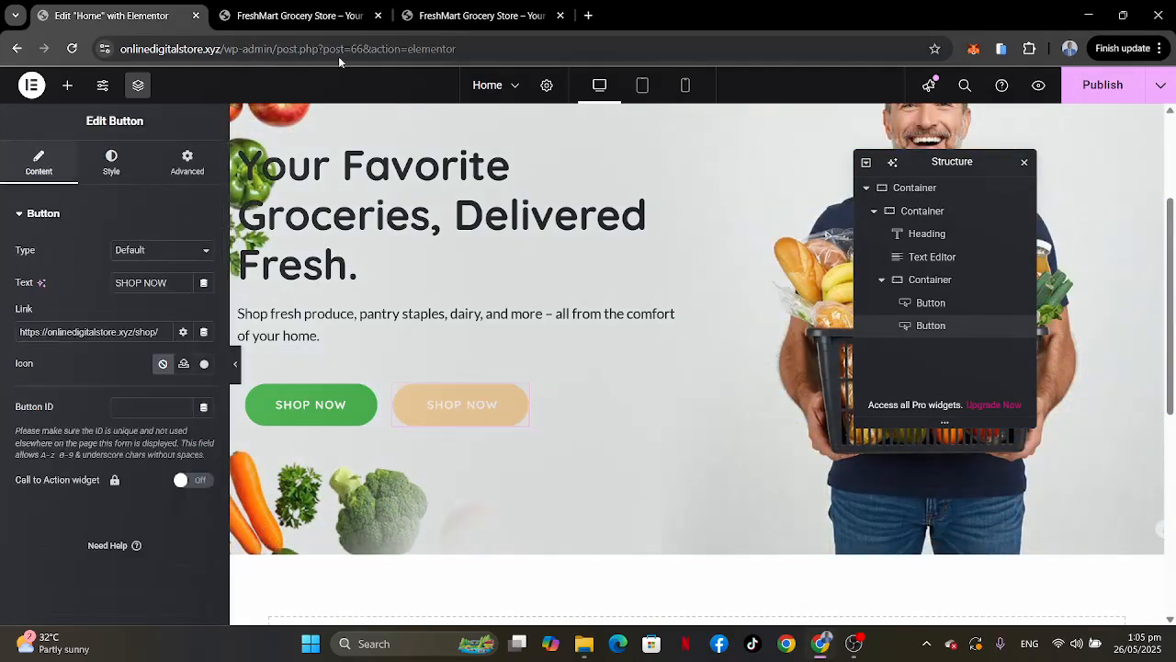
left_click(441, 15)
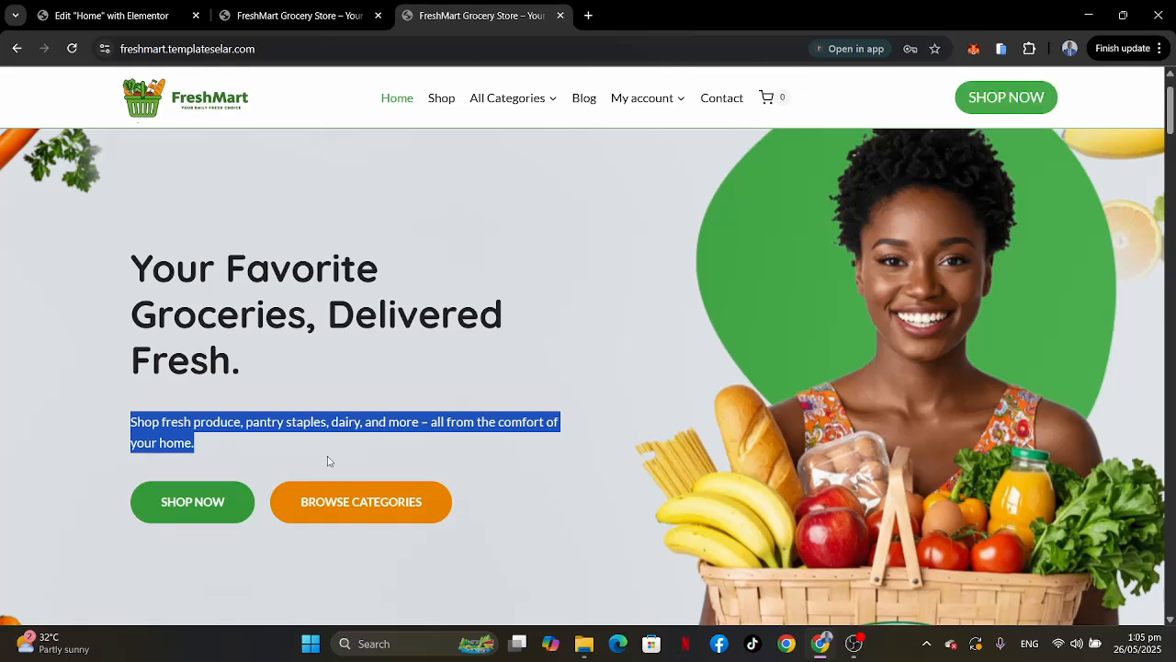
left_click(120, 17)
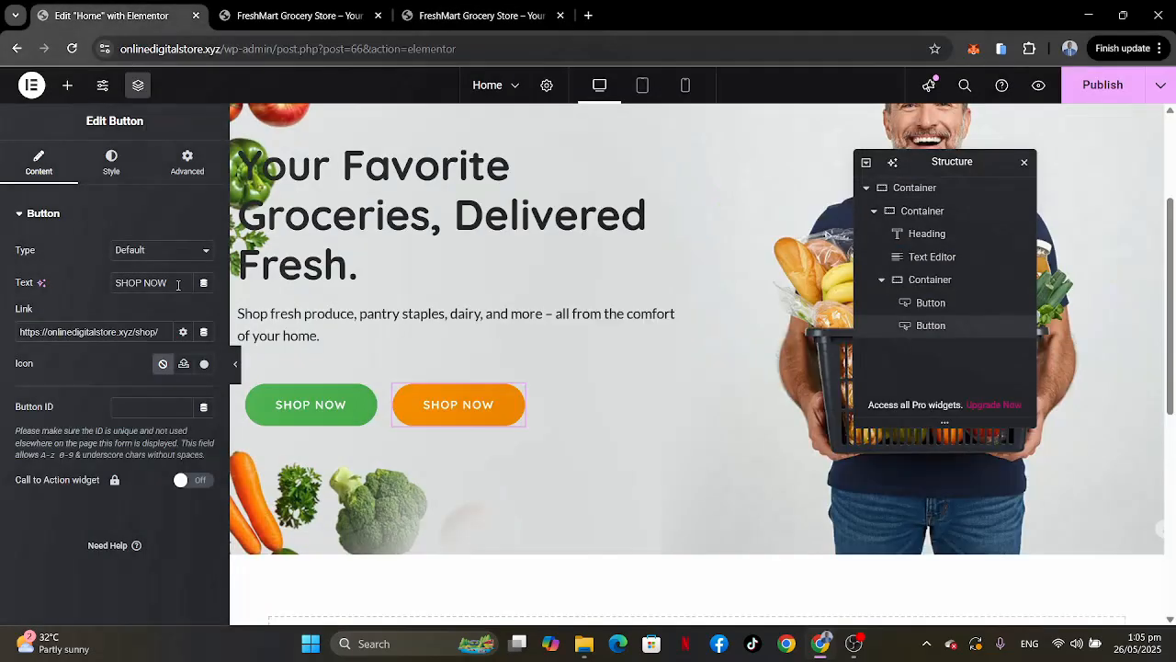
left_click_drag(170, 283, 50, 274)
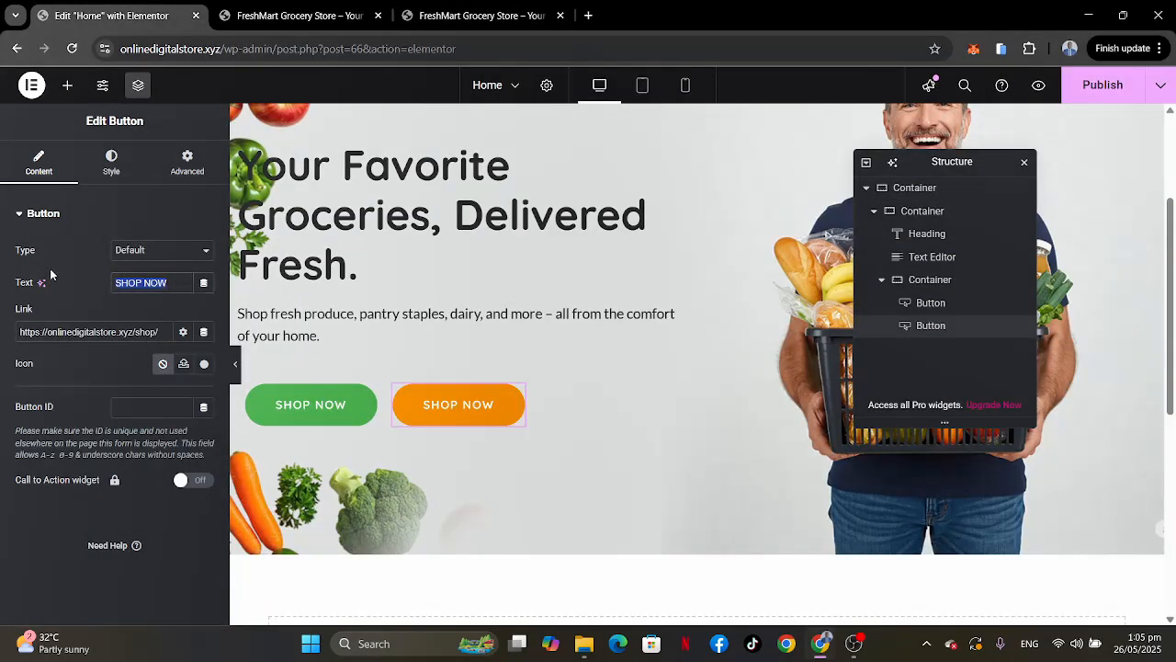
type("BRO")
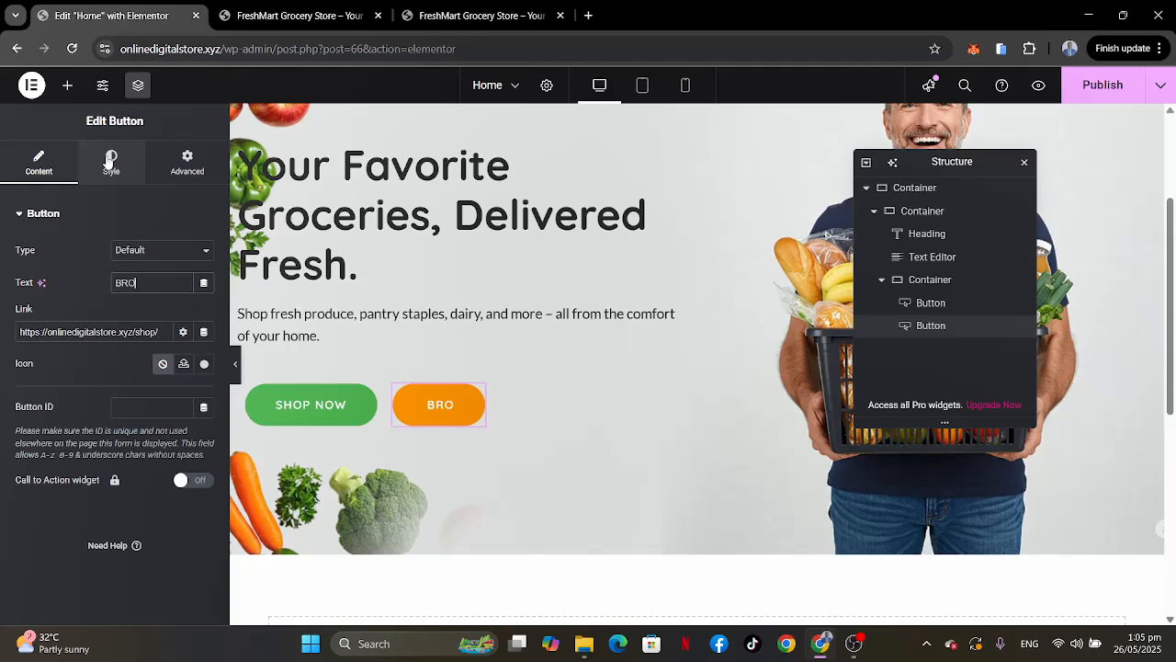
type("WSE CAT")
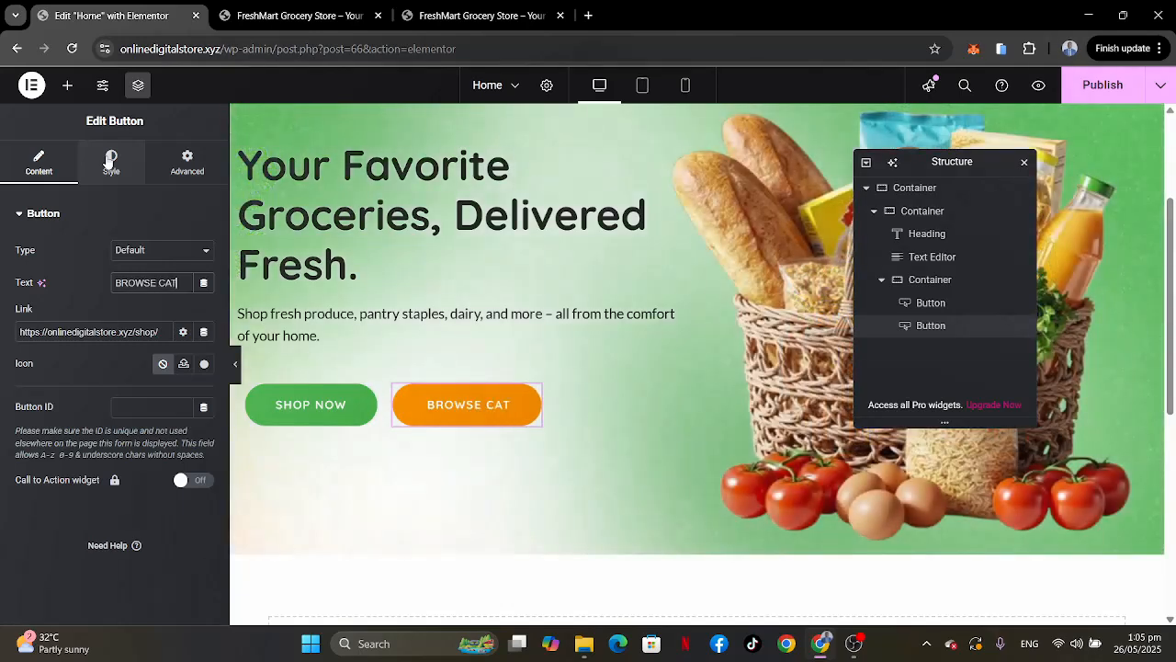
type("EG")
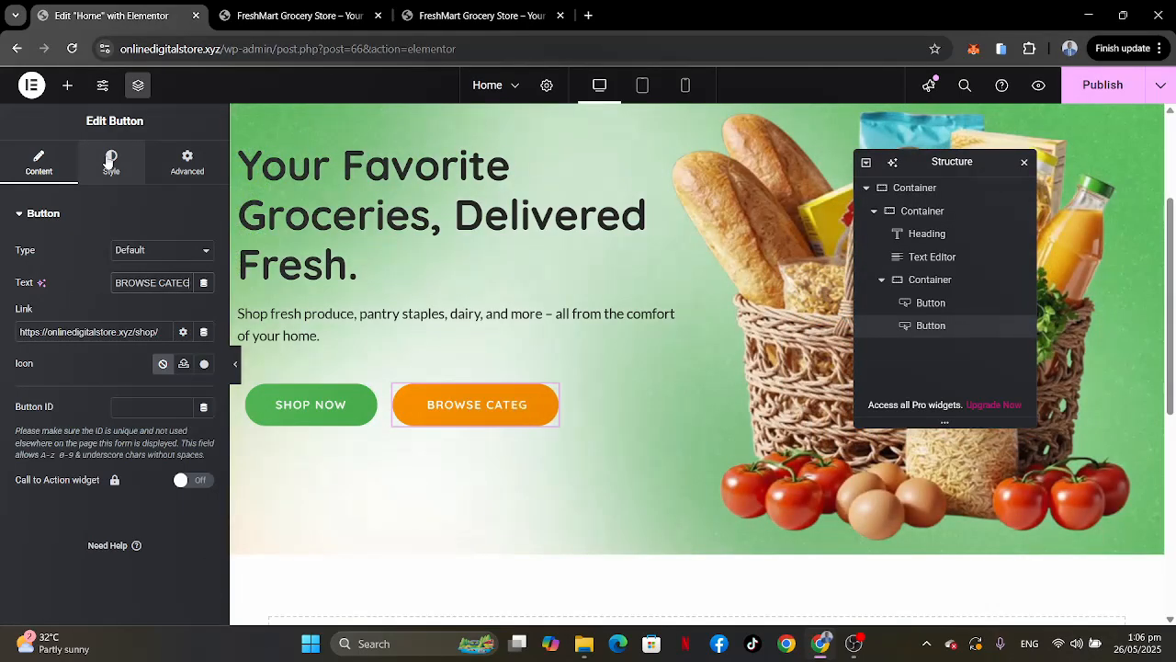
type("ORIES")
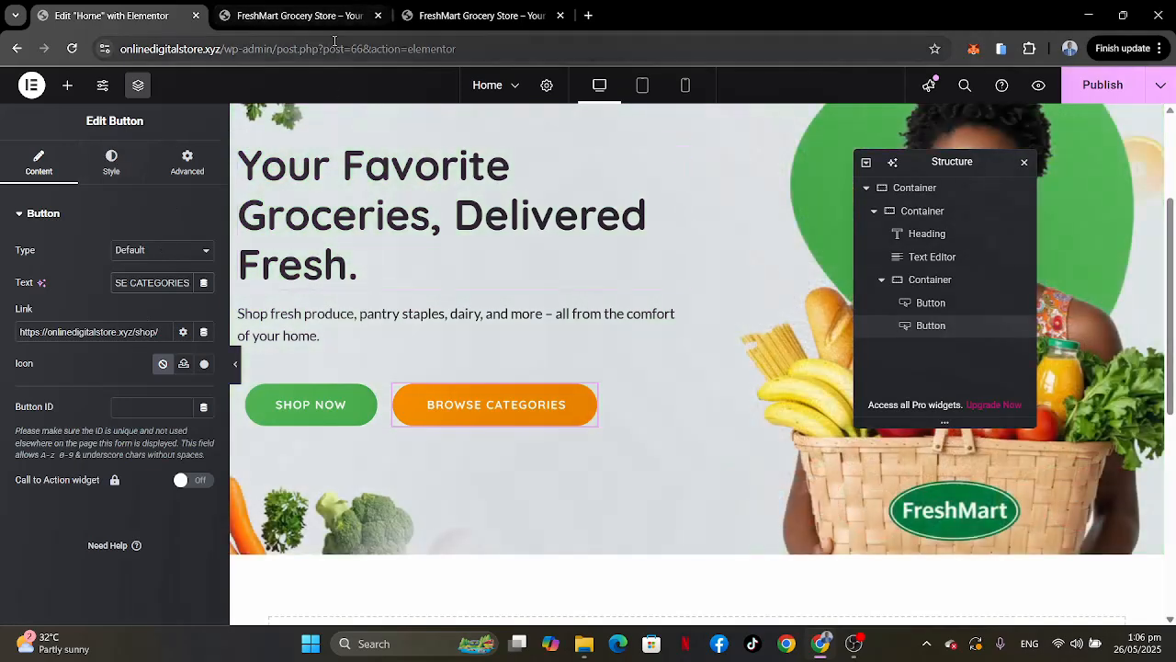
left_click(289, 15)
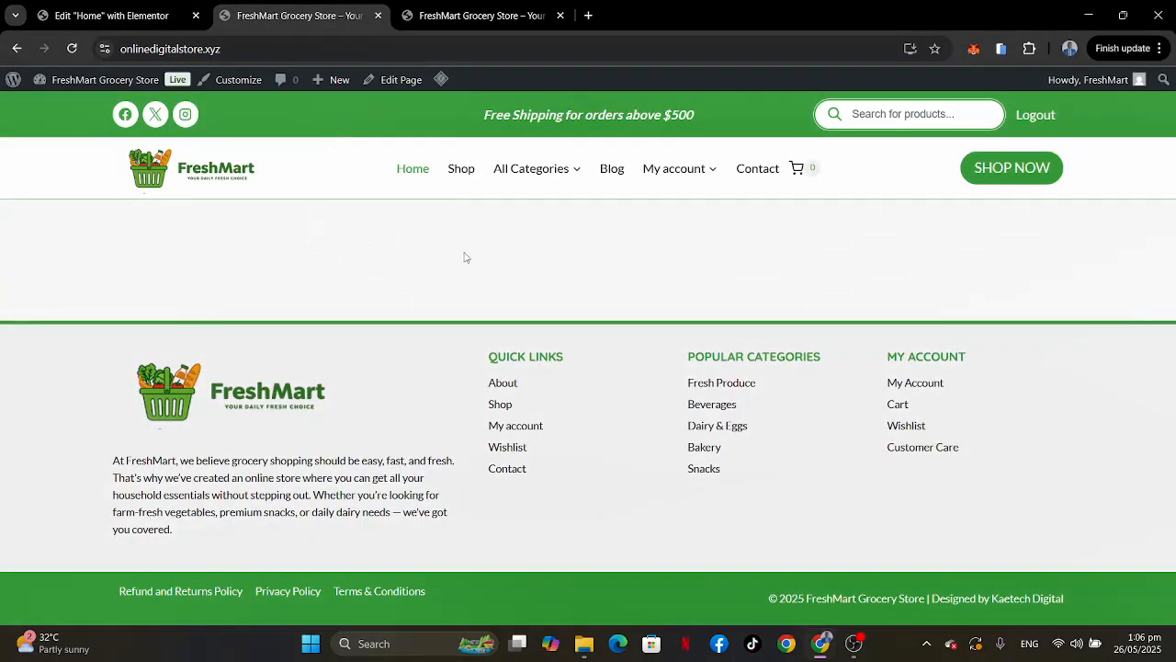
left_click(141, 15)
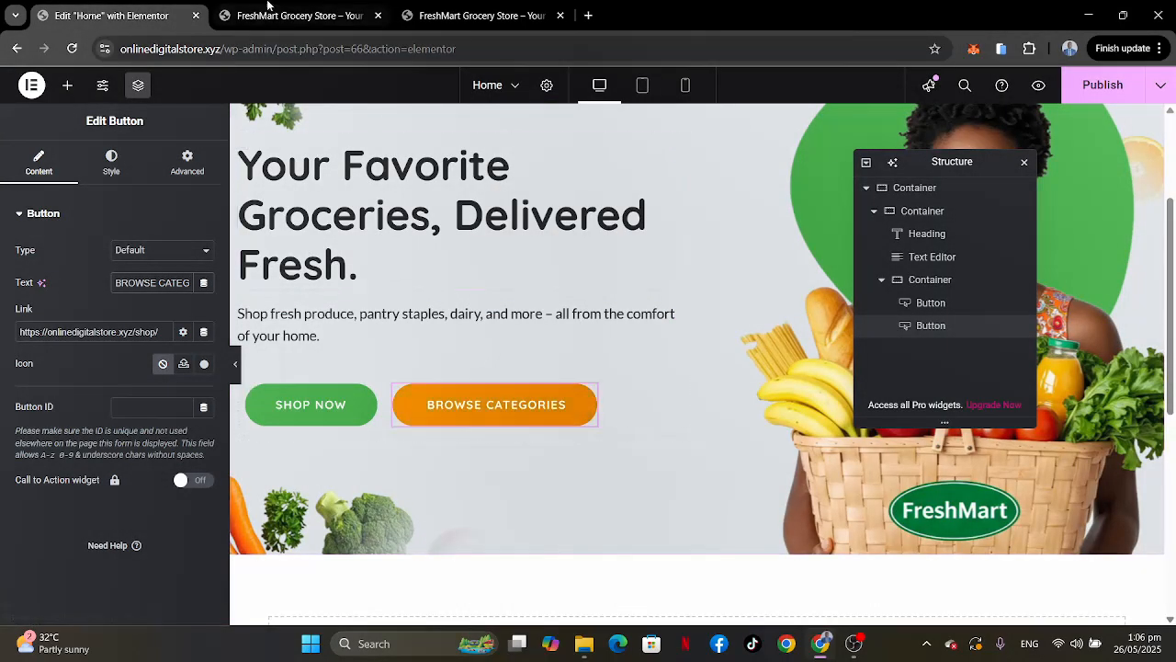
left_click(266, 15)
mouse_move(518, 191)
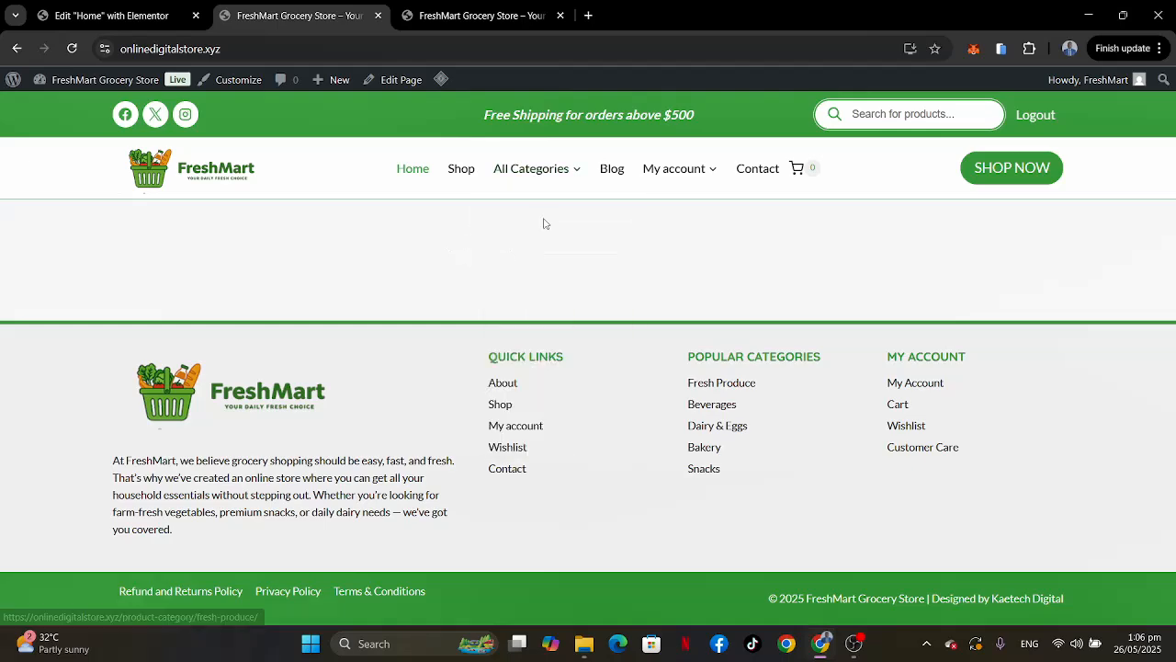
left_click(126, 11)
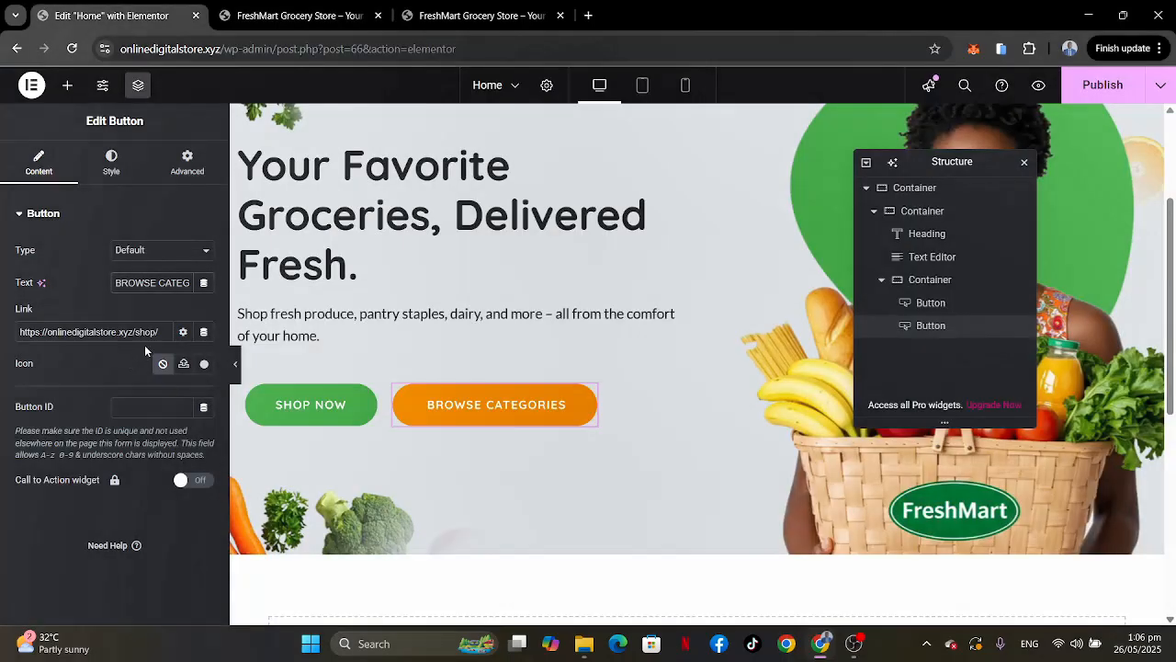
left_click(158, 332)
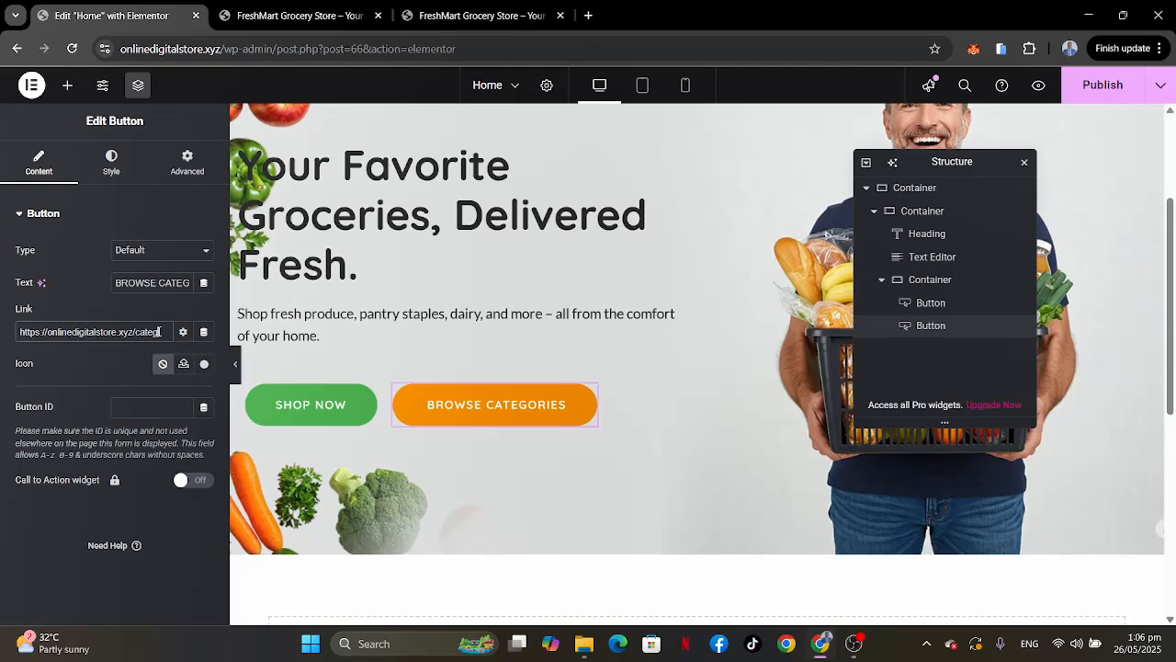
type("ories")
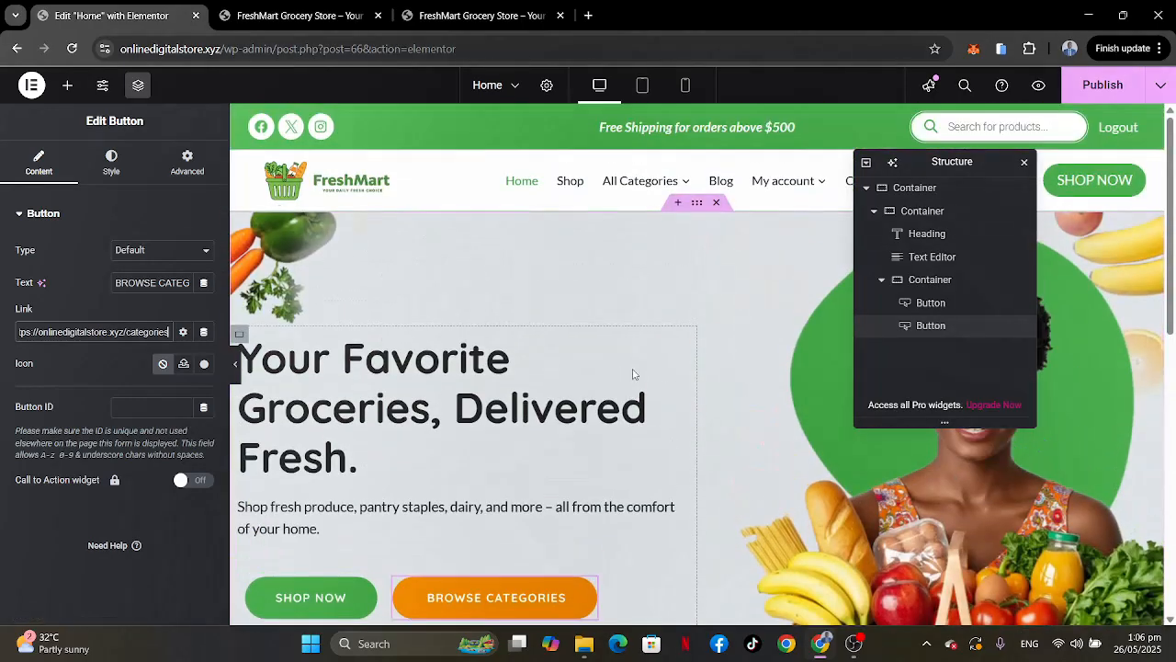
Publish the home page and review the hero section on the reloaded live store.
scroll(634, 374, "up", 2)
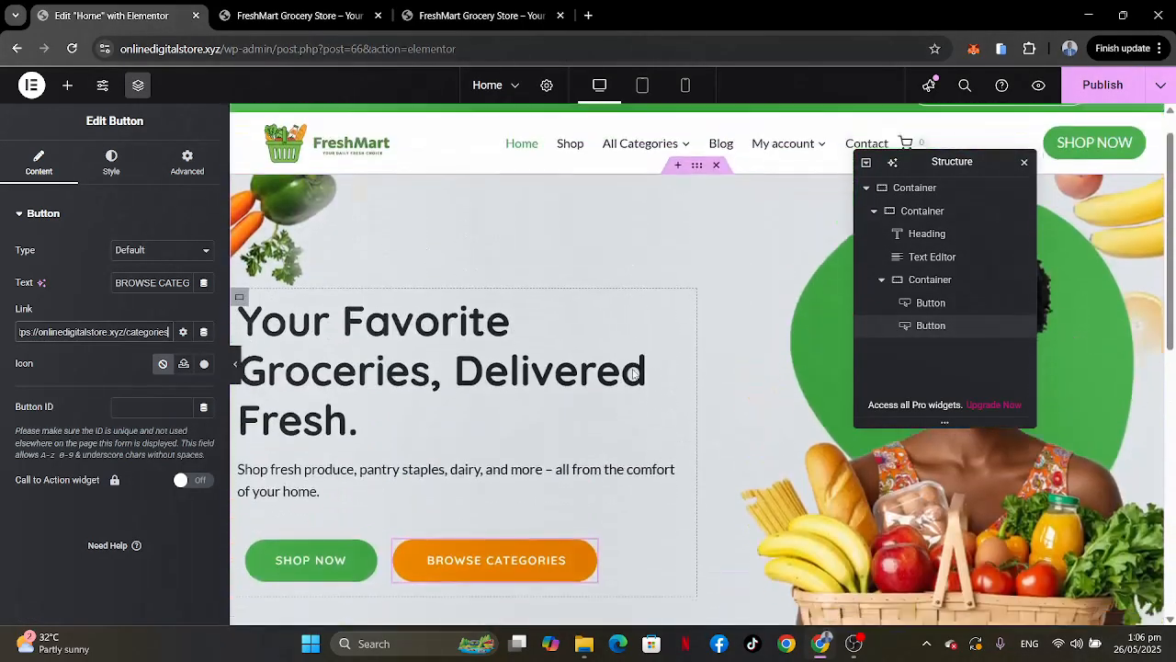
scroll(634, 374, "down", 1)
scroll(634, 374, "up", 1)
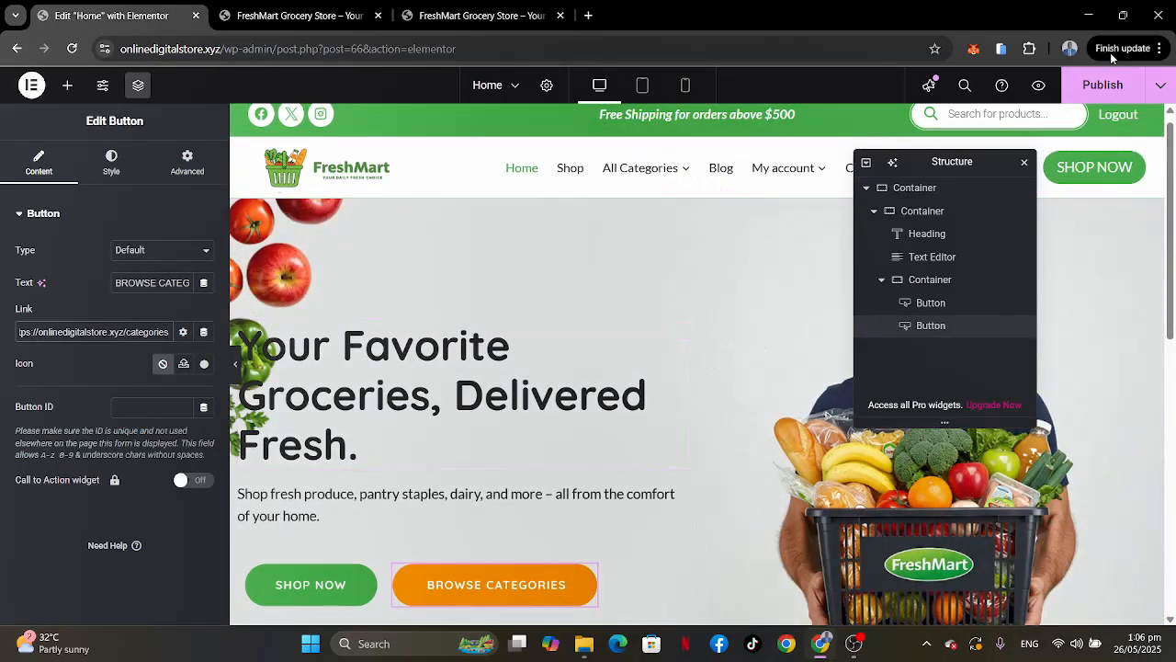
left_click(1103, 85)
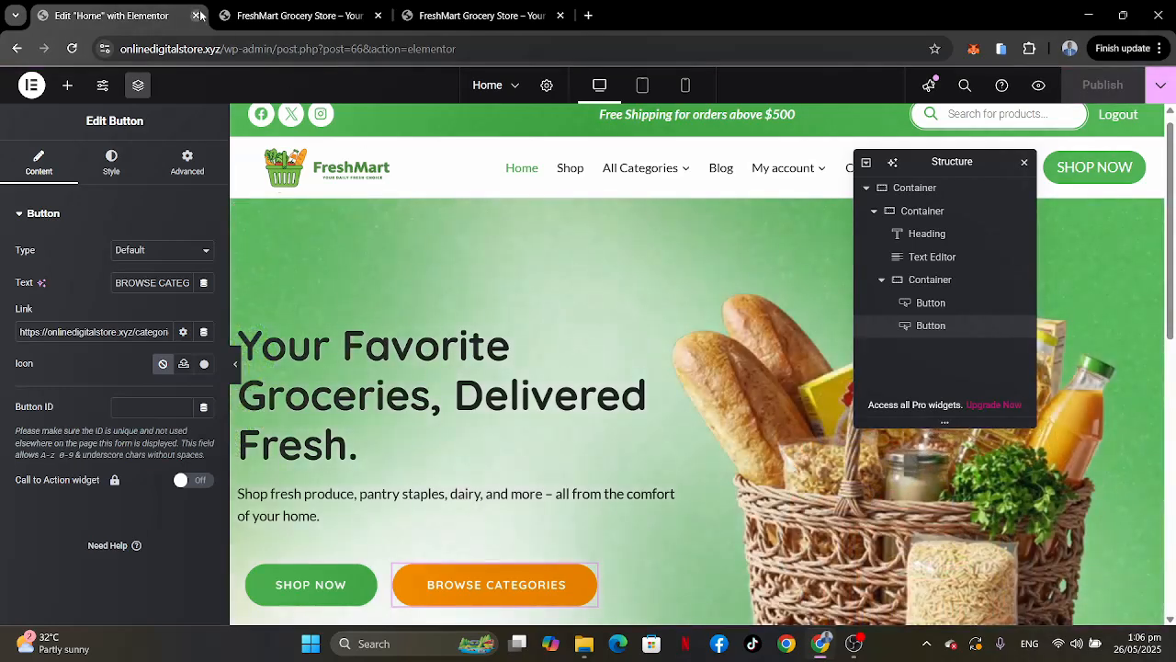
left_click(264, 11)
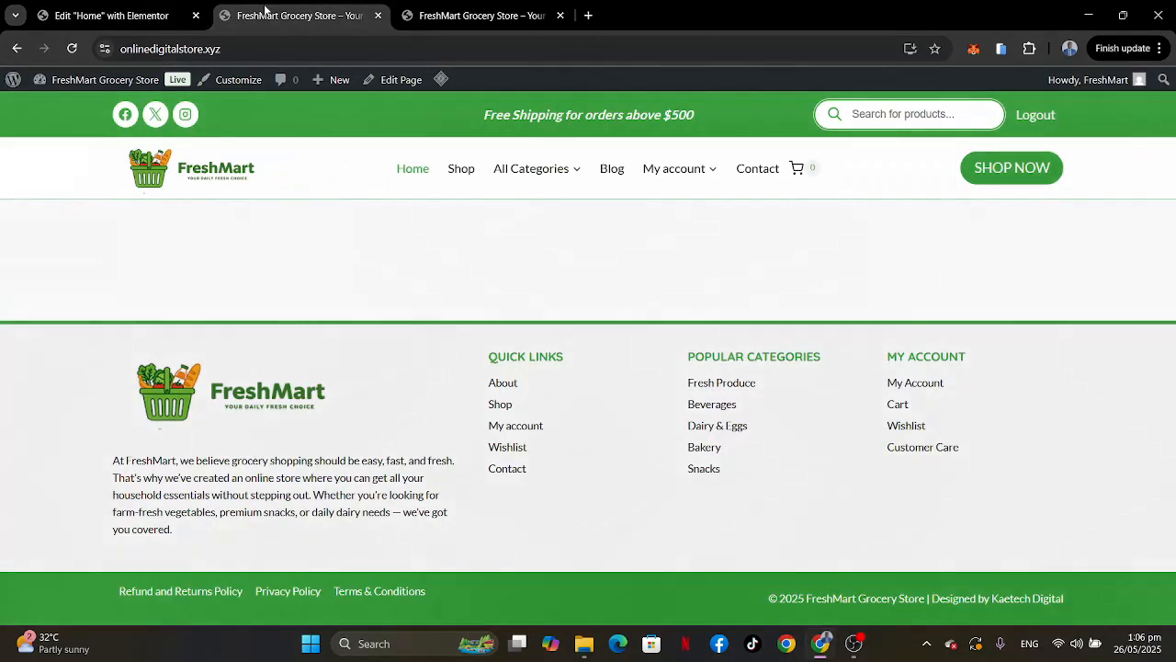
left_click(72, 48)
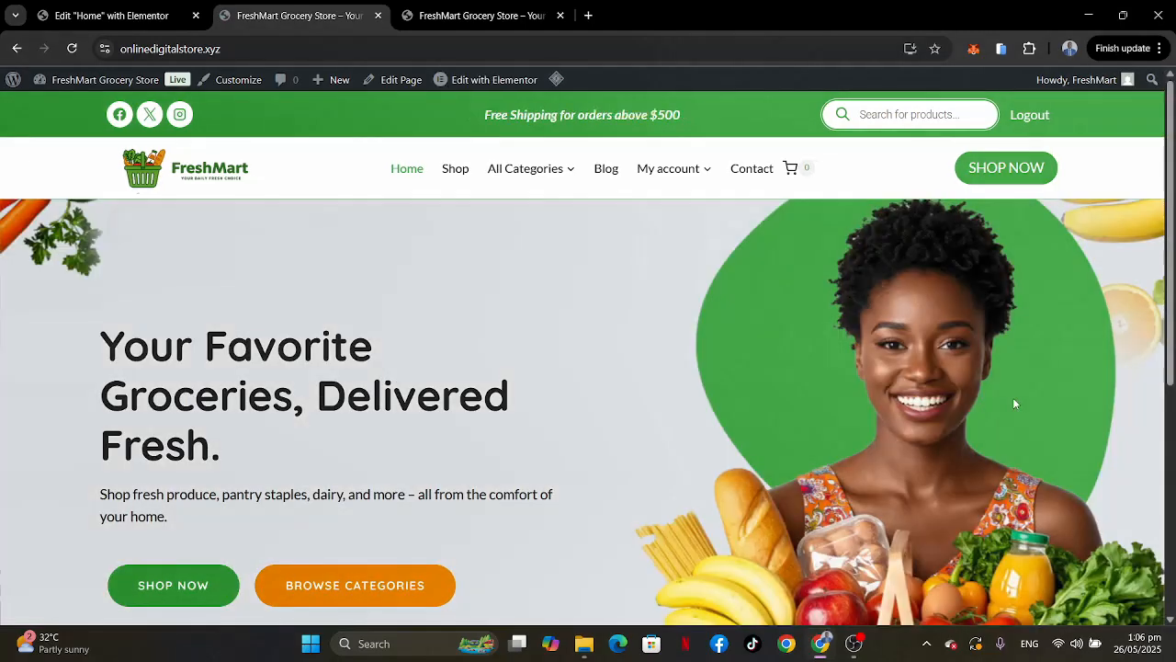
scroll(1015, 403, "down", 3)
scroll(1015, 403, "up", 2)
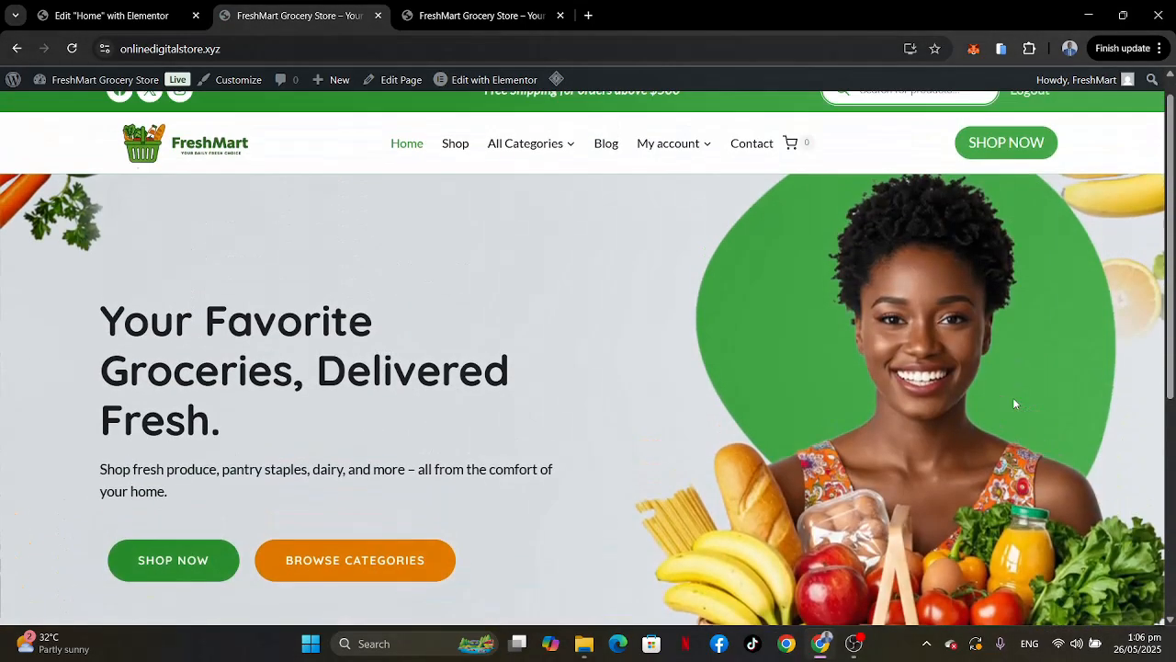
scroll(1015, 403, "down", 2)
scroll(1015, 404, "up", 1)
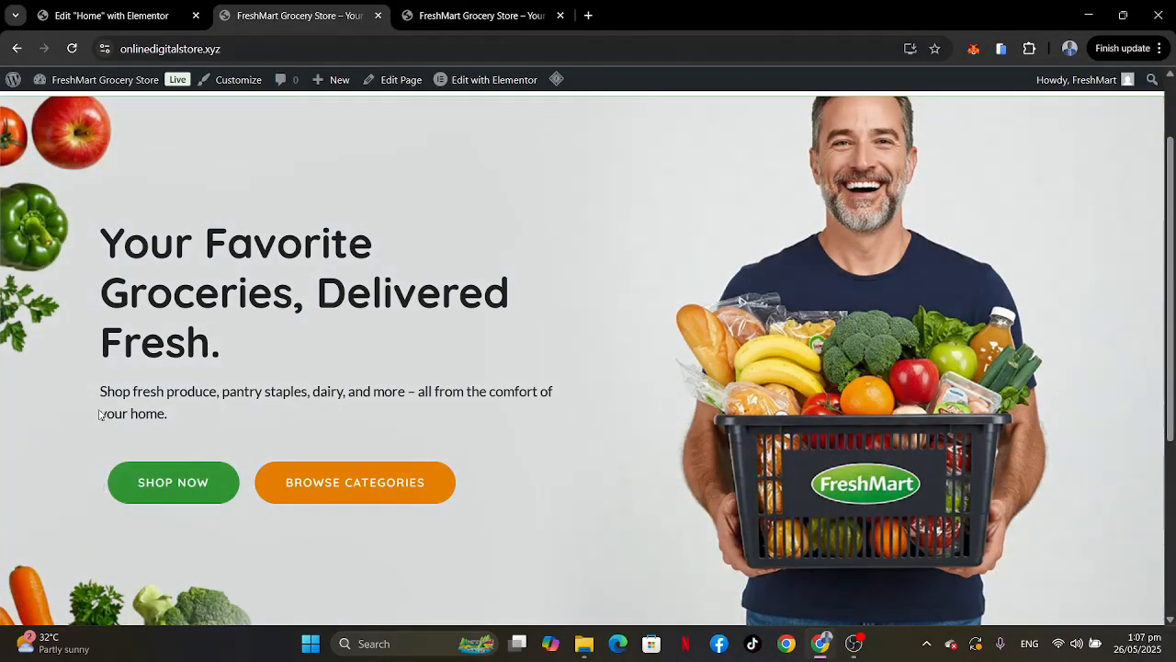
Set the padding of the container holding the two hero buttons to 0 px on all sides in the Elementor editor.
left_click(110, 15)
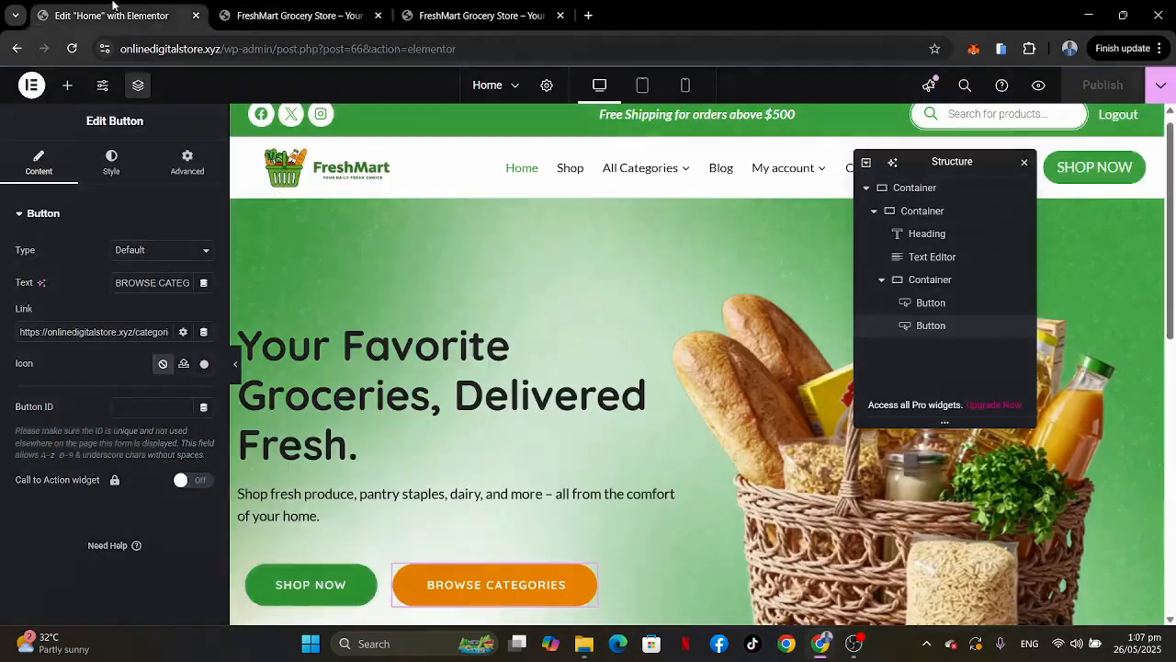
scroll(599, 364, "down", 1)
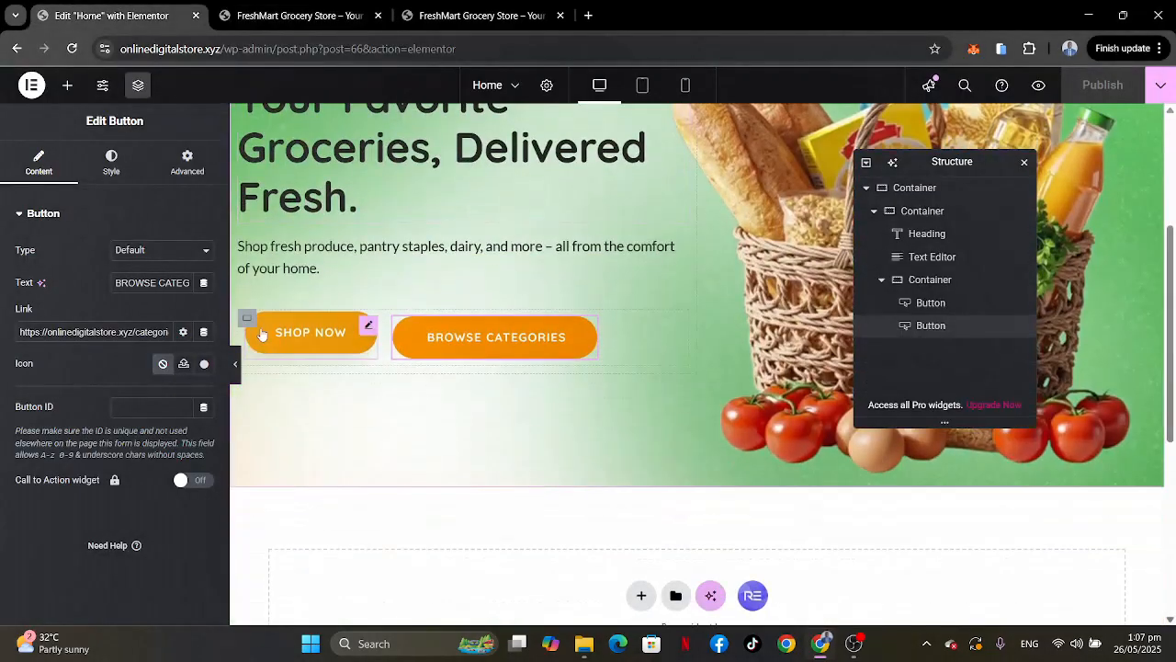
left_click(245, 319)
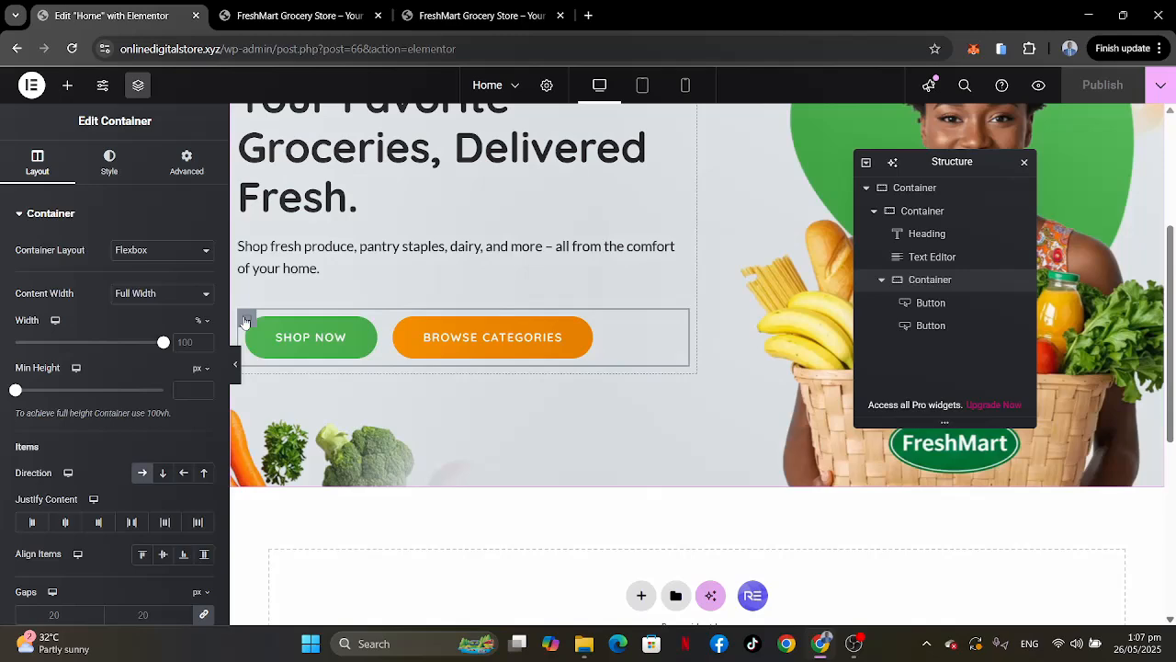
left_click(187, 161)
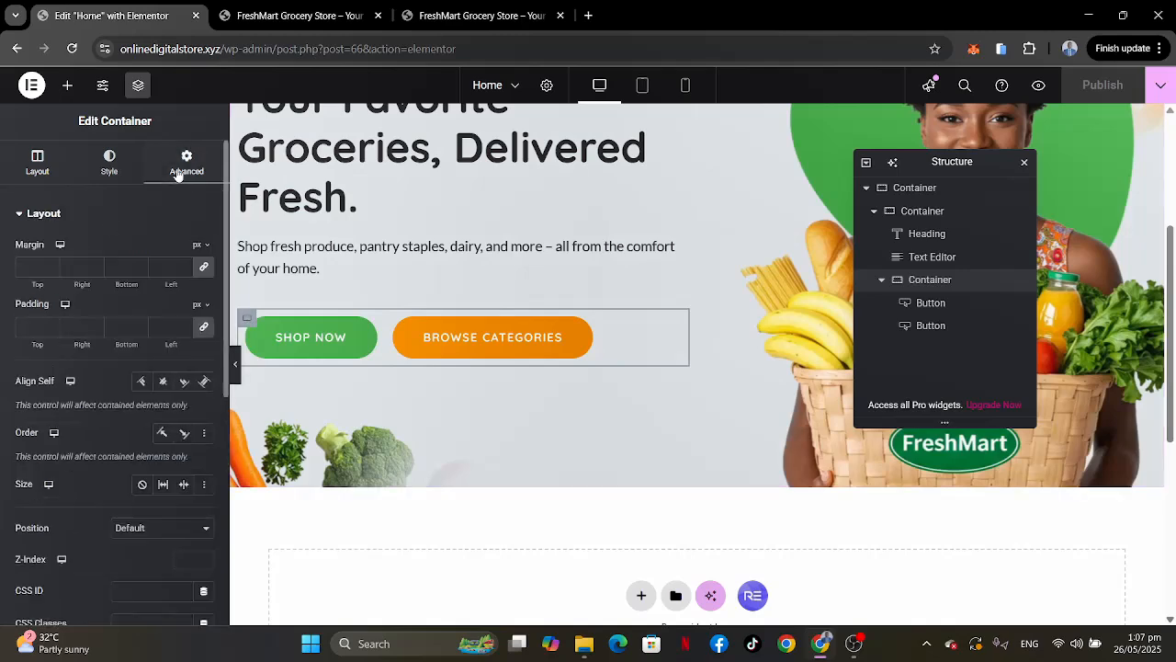
left_click(33, 326)
type("0")
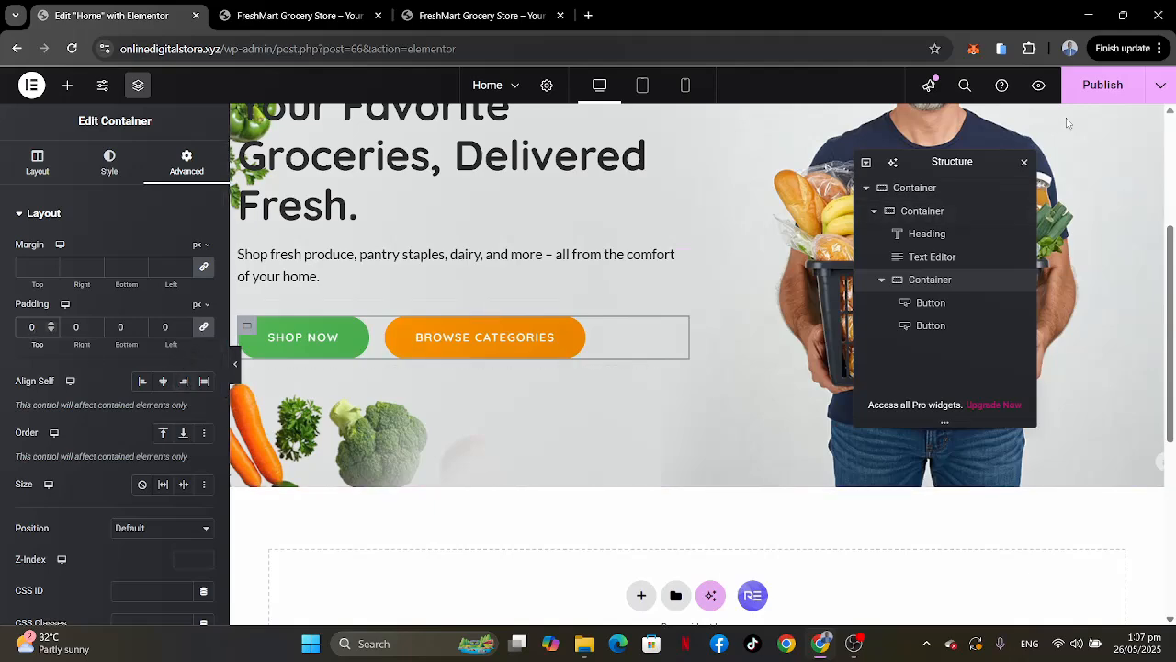
Publish the padding change and check the hero buttons' alignment on the reloaded live home page.
left_click(1103, 84)
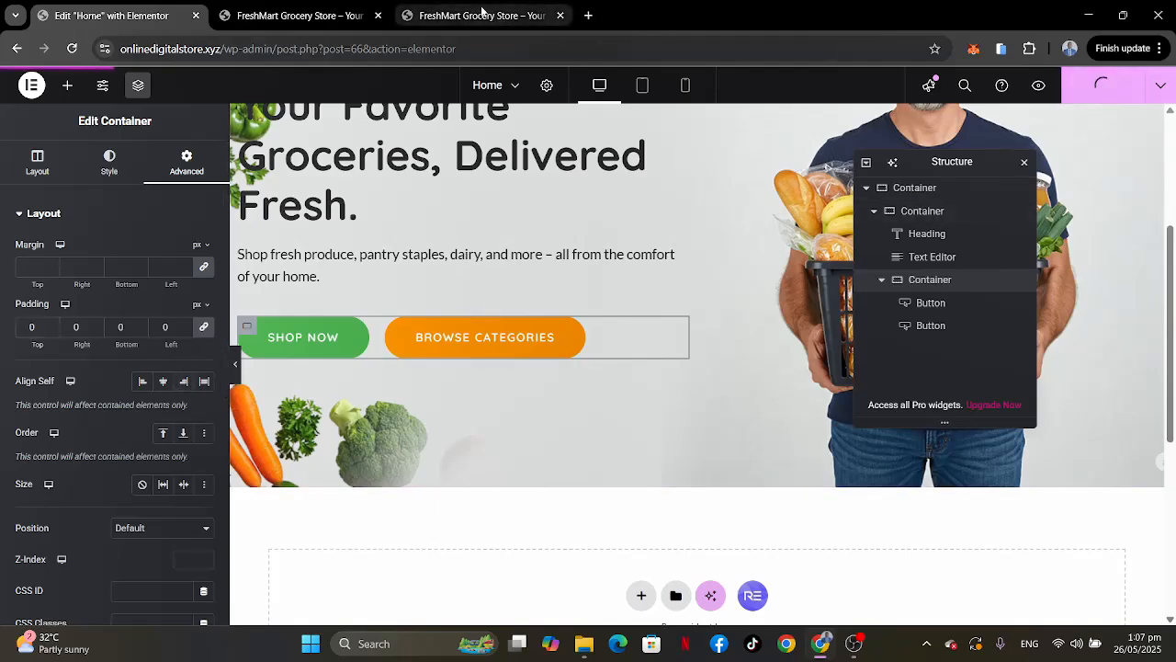
left_click(271, 18)
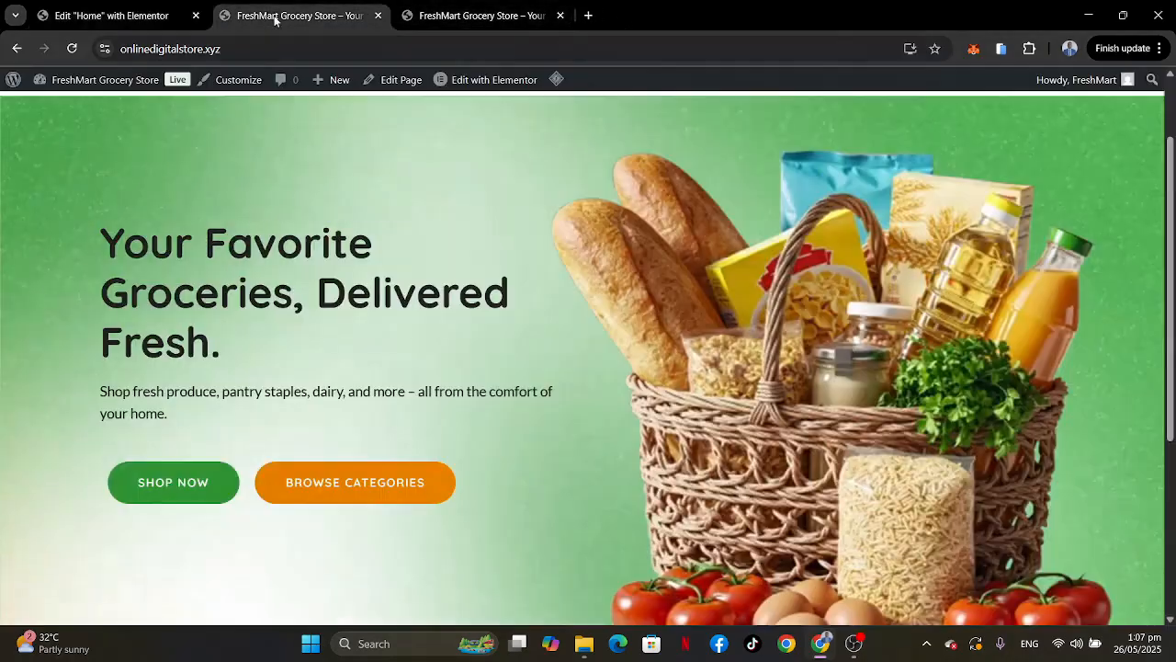
left_click(72, 48)
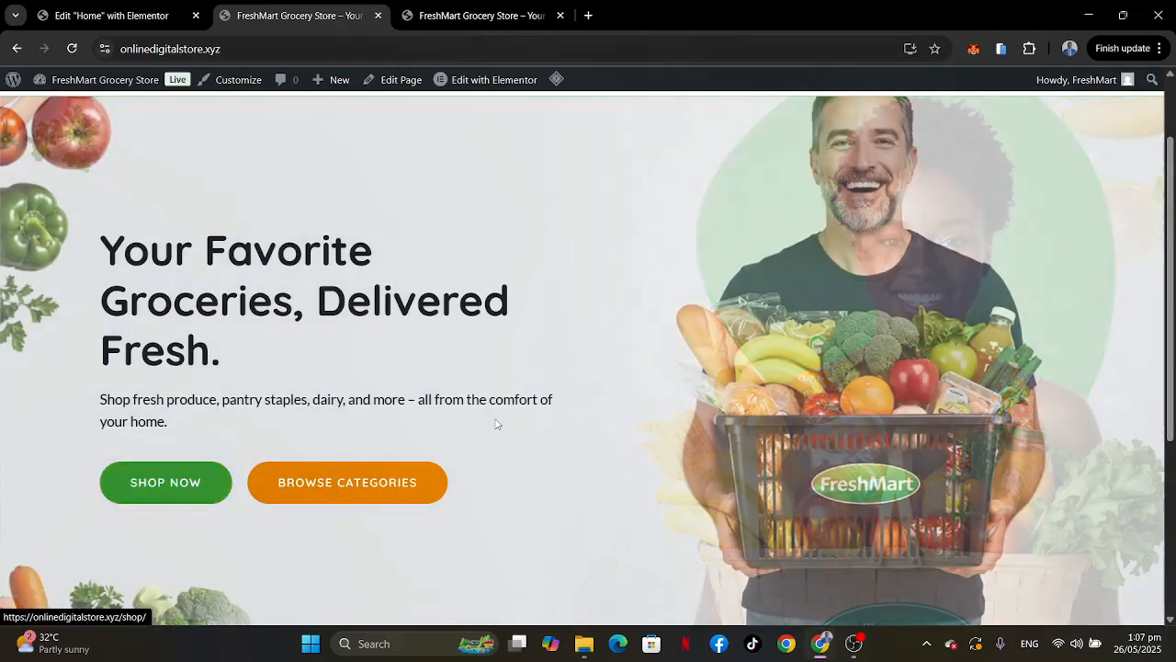
scroll(495, 423, "down", 2)
scroll(495, 424, "down", 1)
scroll(495, 424, "up", 3)
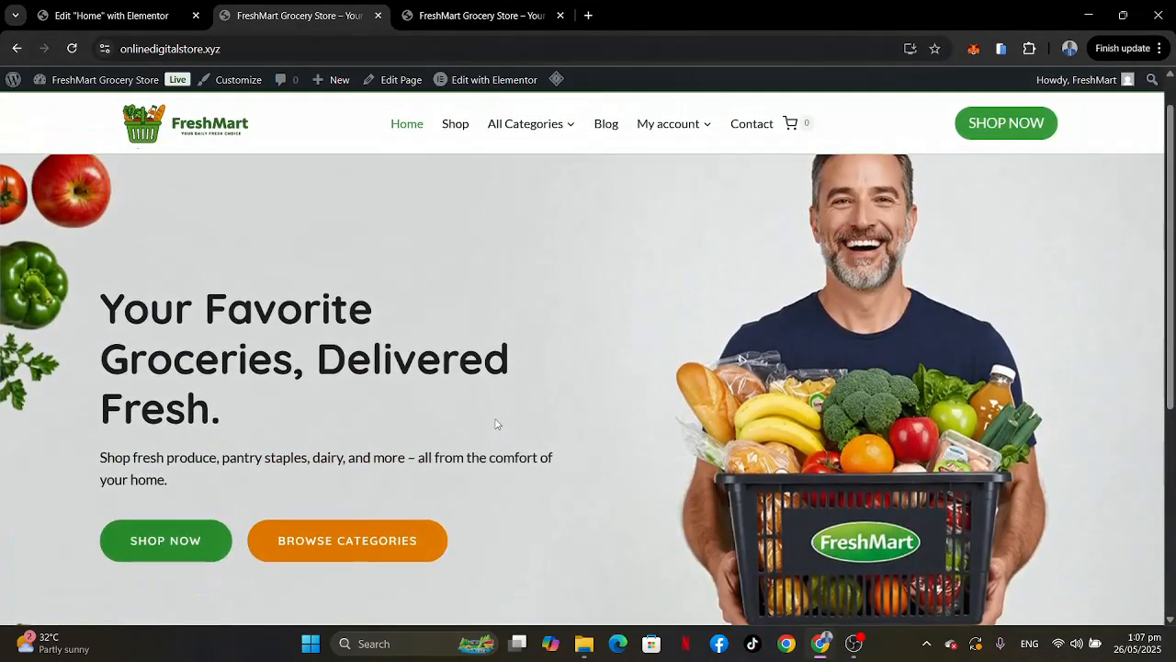
Switch the Elementor editor to the Tablet Portrait preview, review the hero layout and move the Structure window clear of the page.
left_click(110, 15)
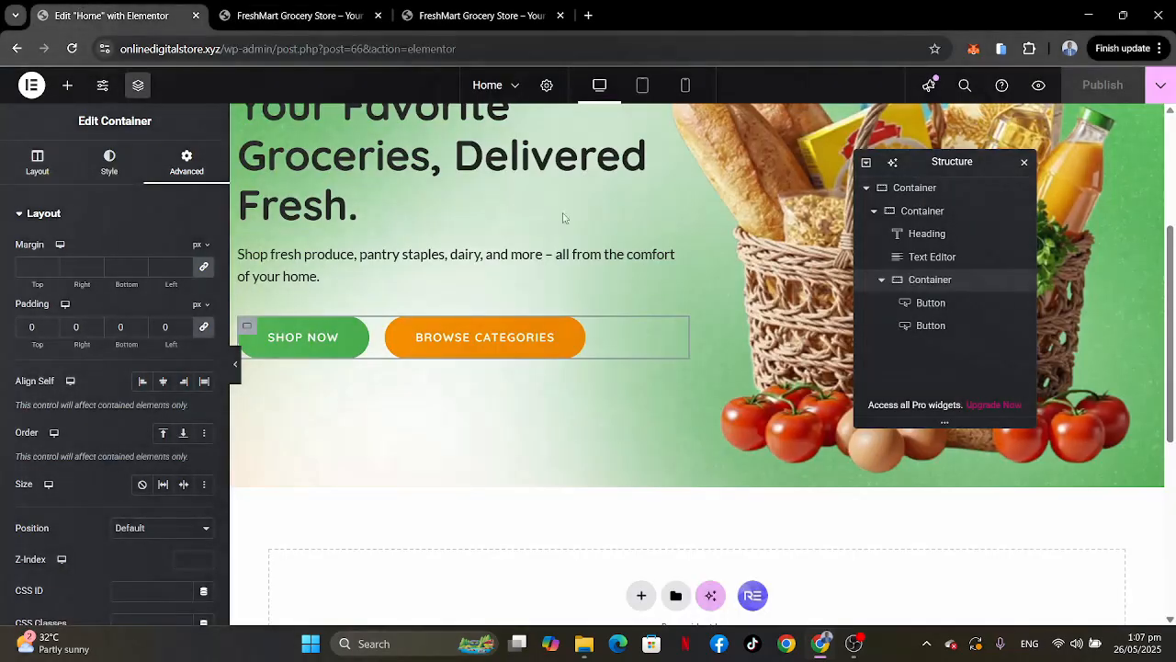
scroll(761, 321, "up", 2)
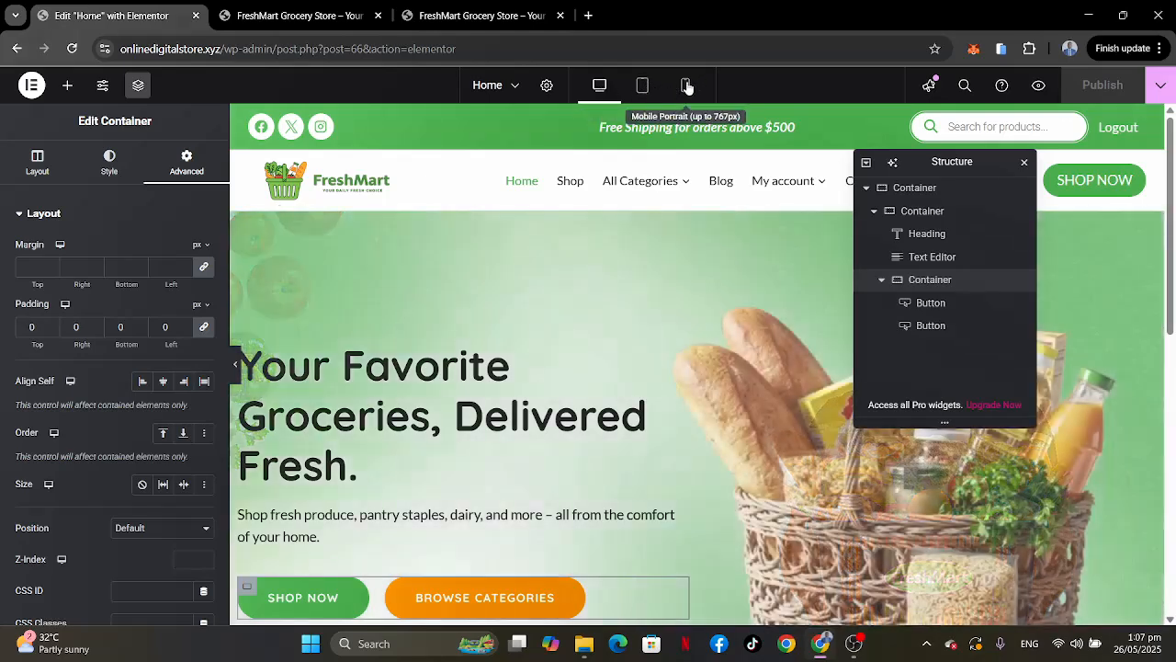
left_click(642, 86)
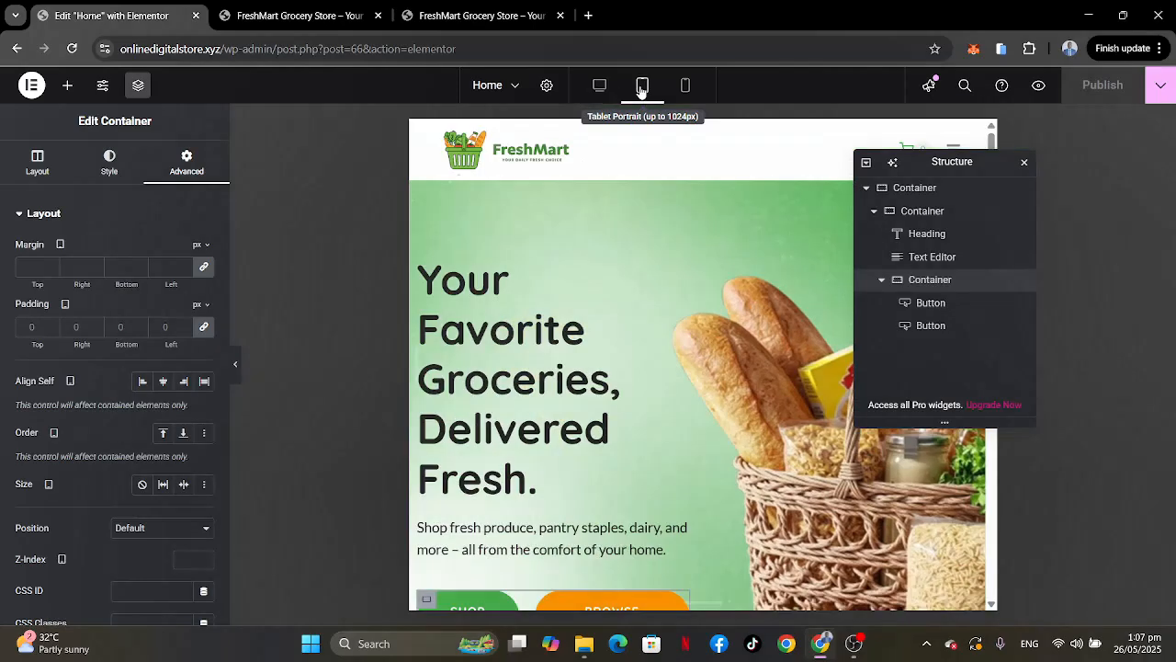
scroll(633, 302, "down", 3)
scroll(634, 301, "up", 3)
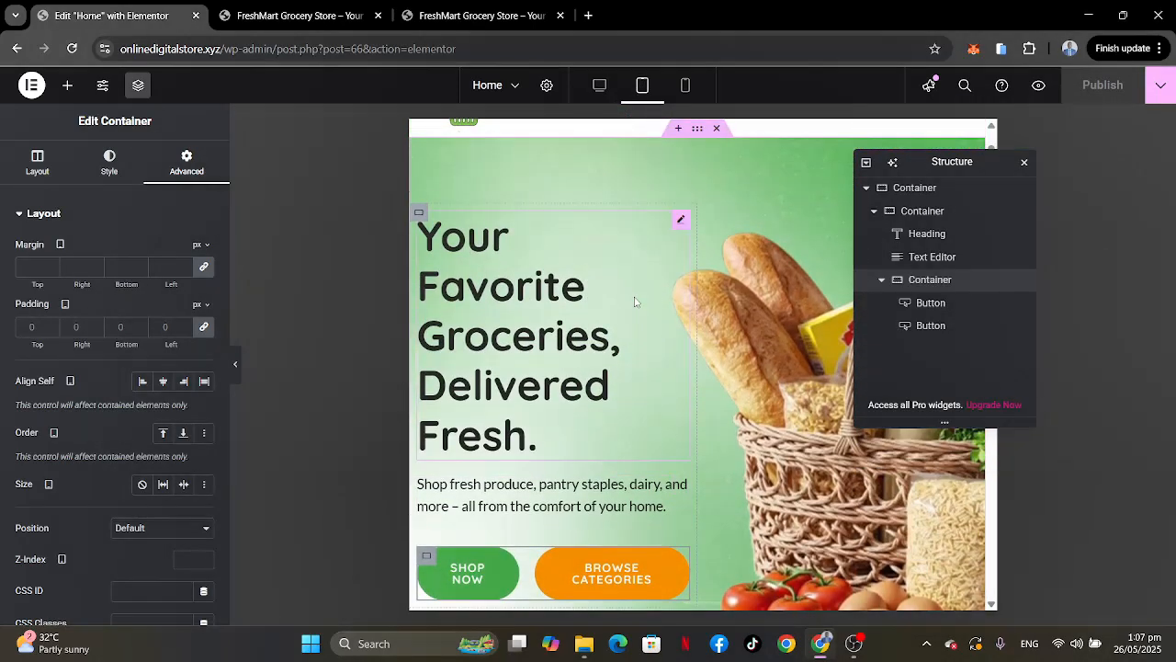
scroll(634, 301, "up", 1)
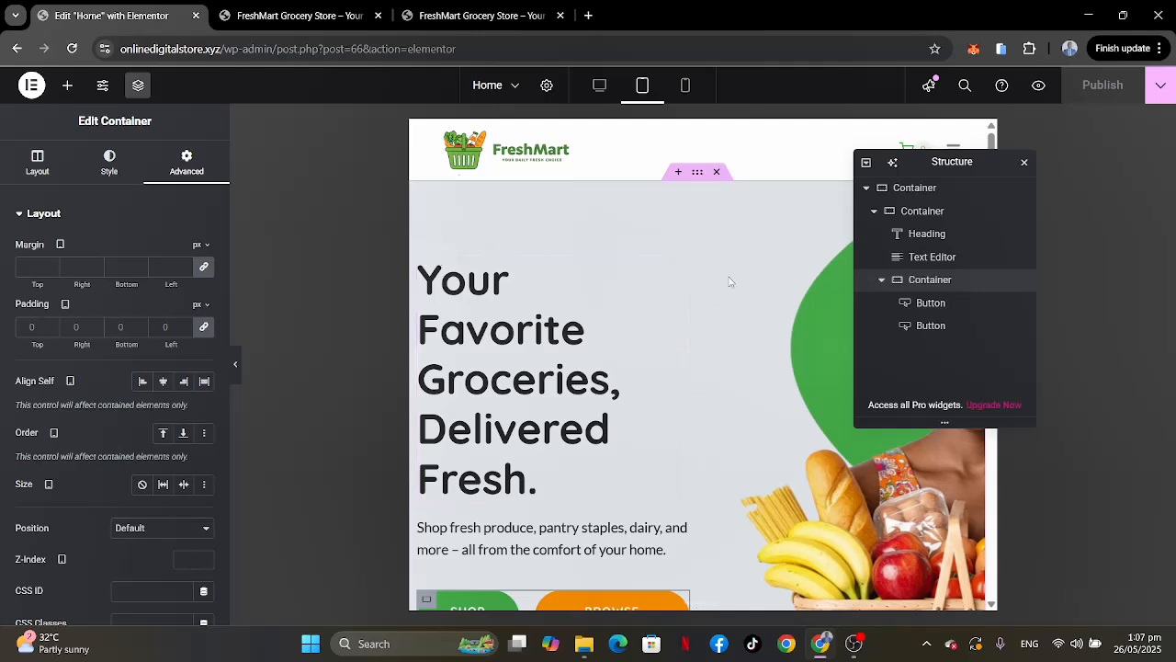
left_click_drag(970, 168, 1089, 165)
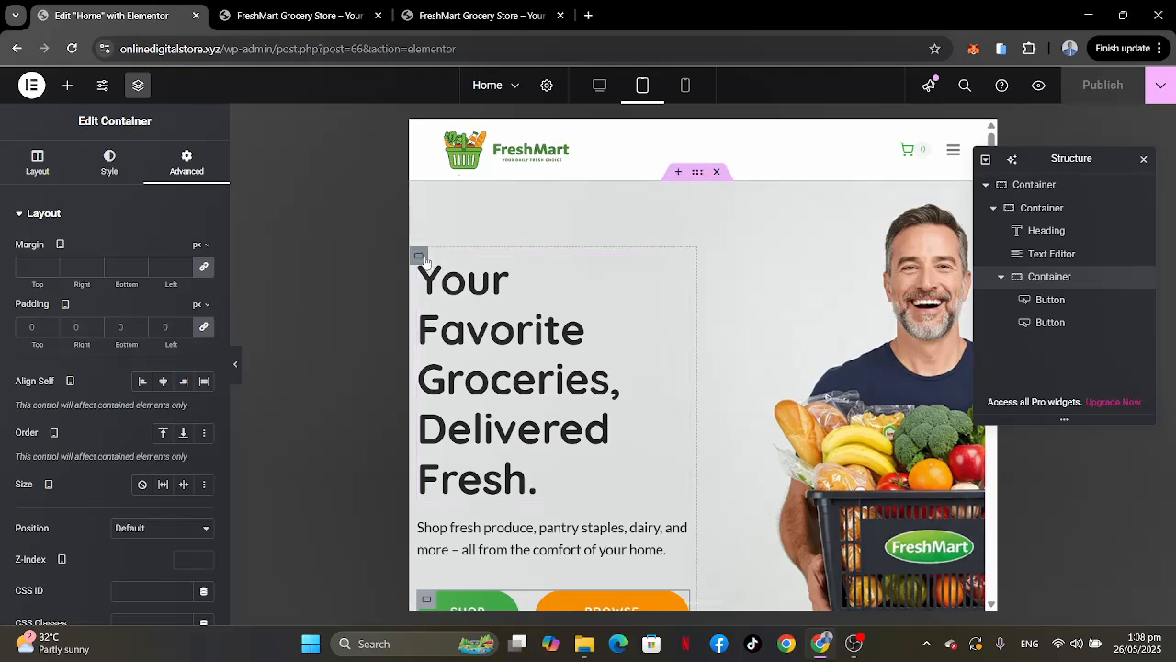
Set the tablet width of the container holding the hero heading, text and buttons to 60%.
left_click(420, 257)
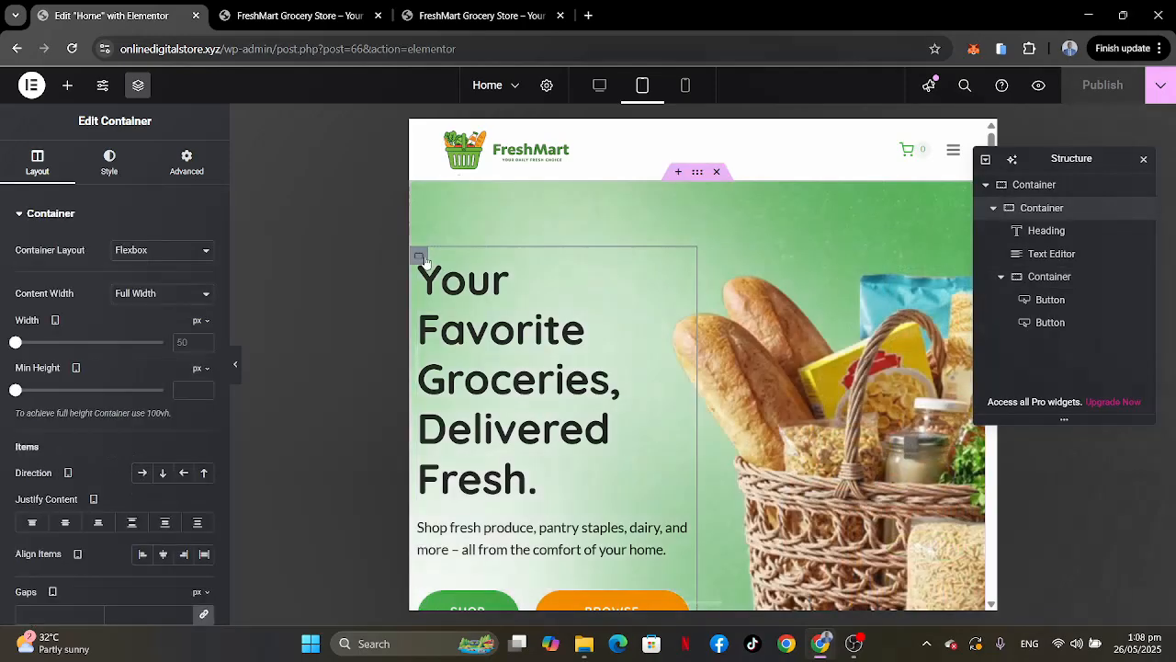
left_click(208, 322)
left_click(204, 344)
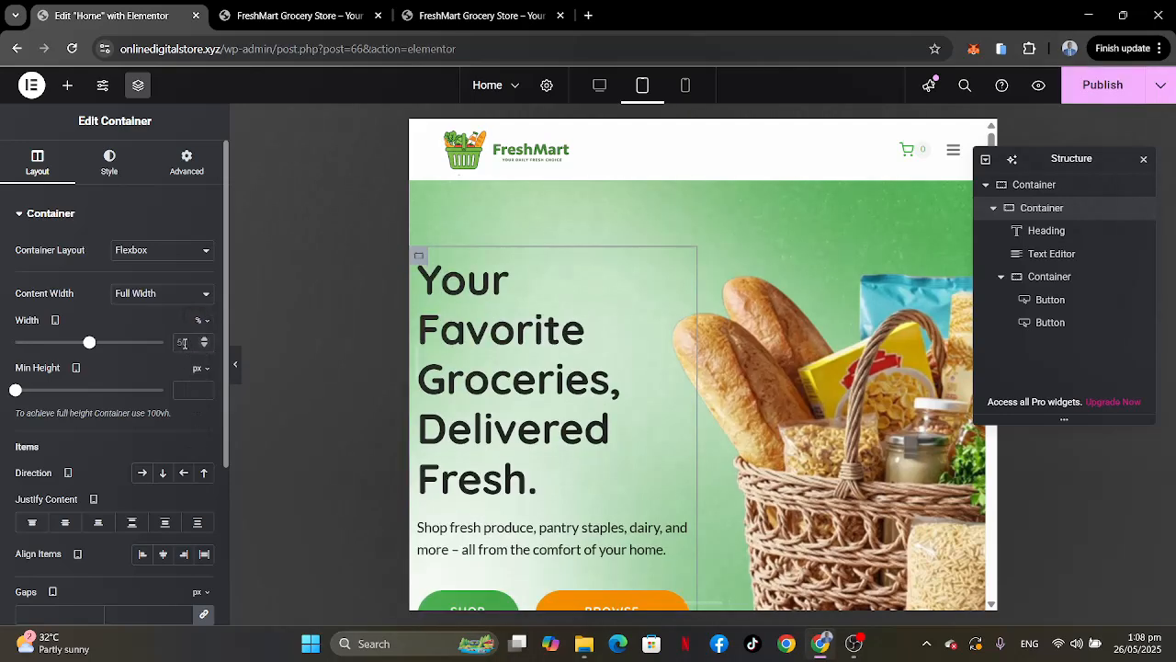
type("60")
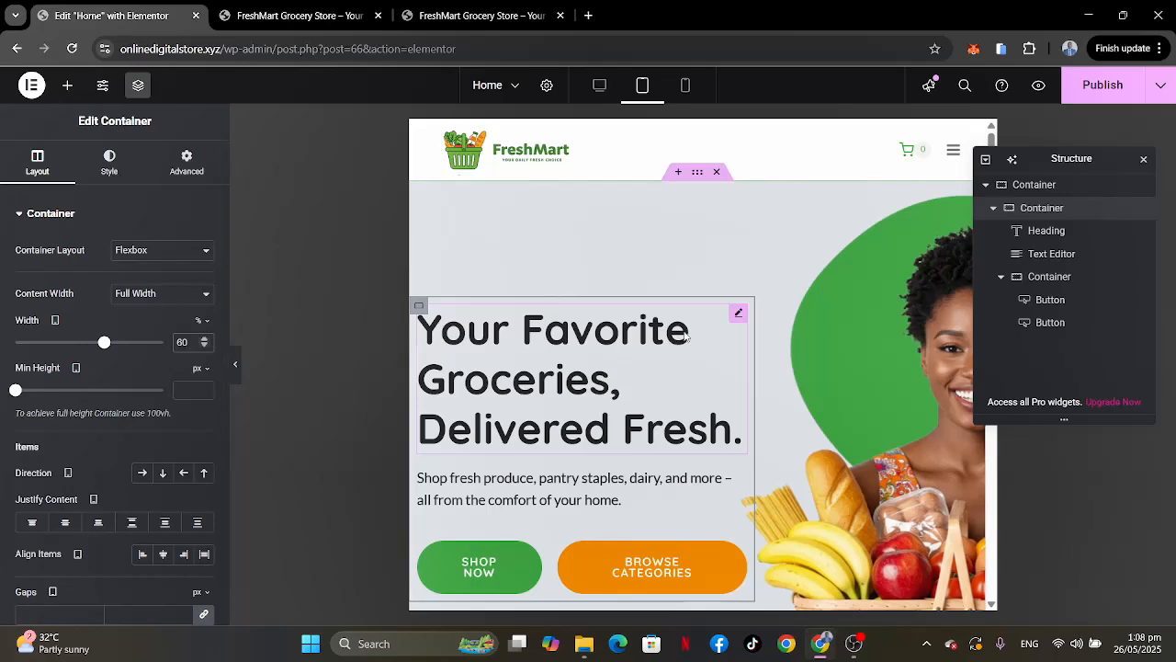
Set the outer hero container's tablet padding to 20 px on the right and left sides.
left_click(698, 175)
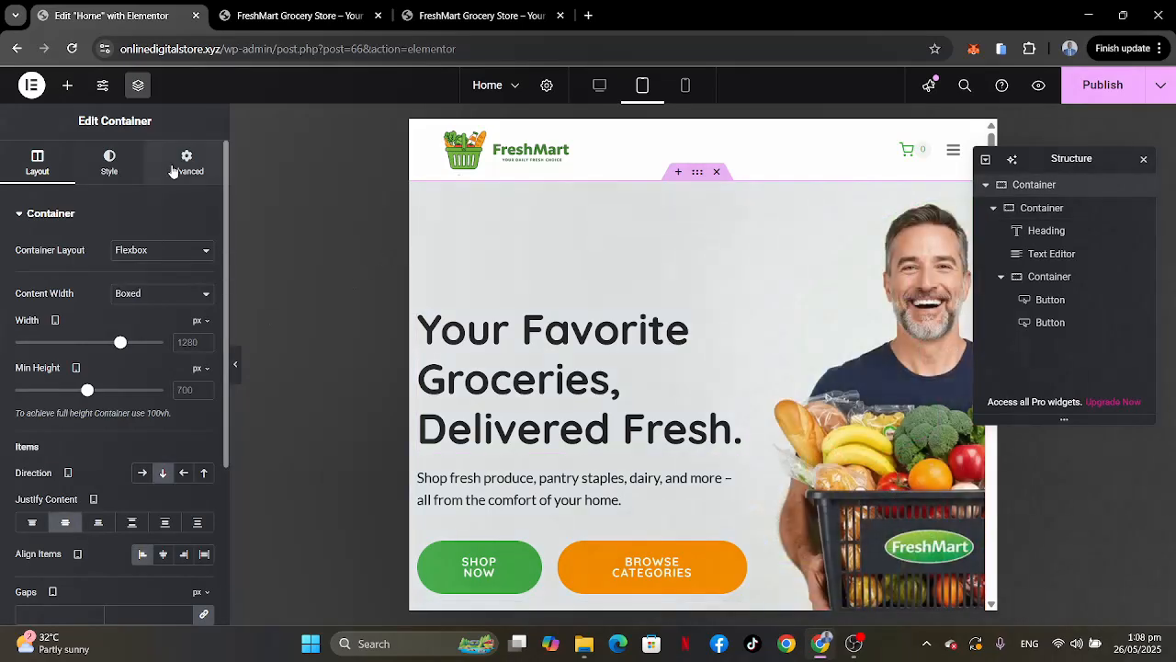
left_click(173, 171)
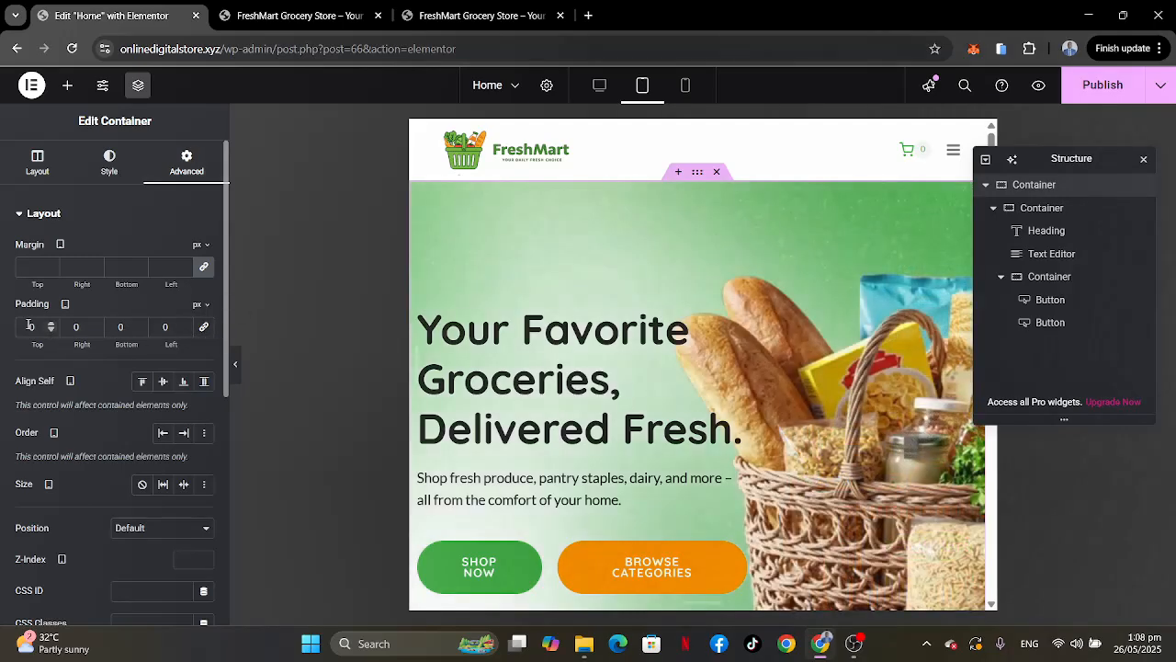
left_click(72, 327)
type("2")
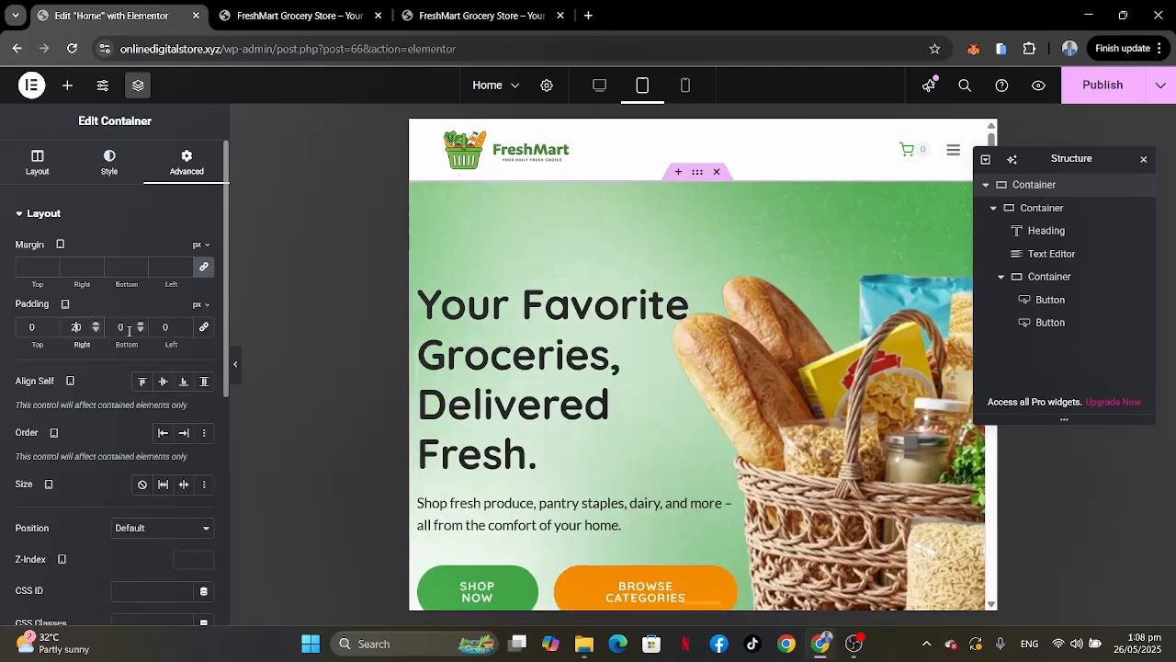
left_click(161, 327)
type("2")
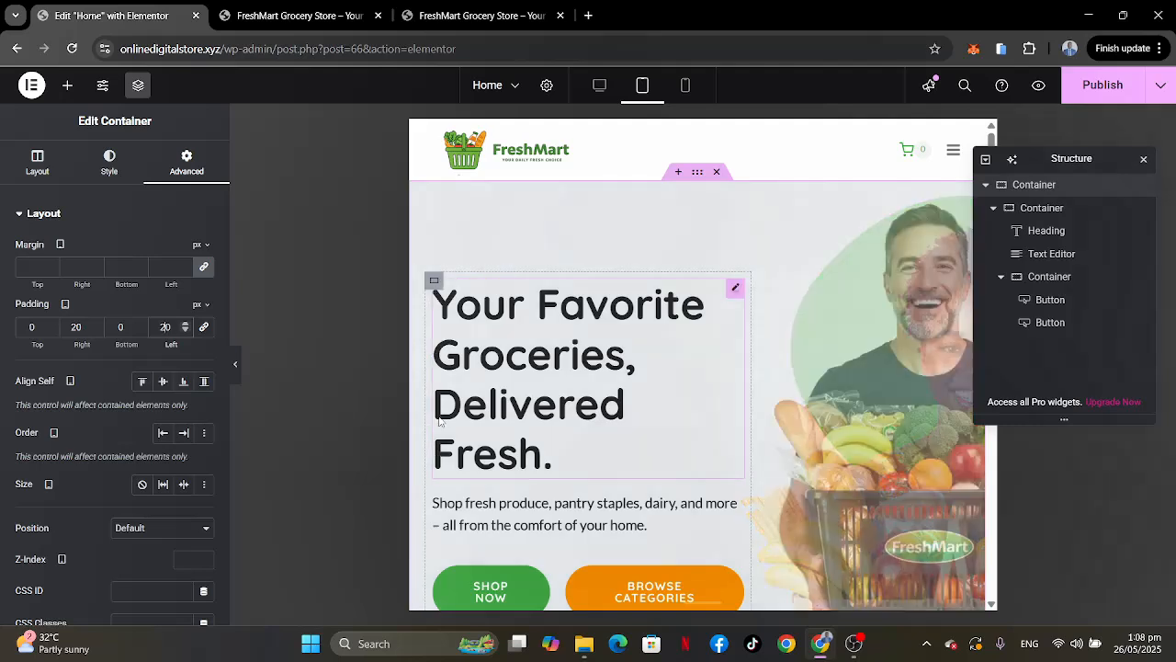
Set the outer hero container's tablet padding to 40 px at the top and bottom.
left_click(22, 326)
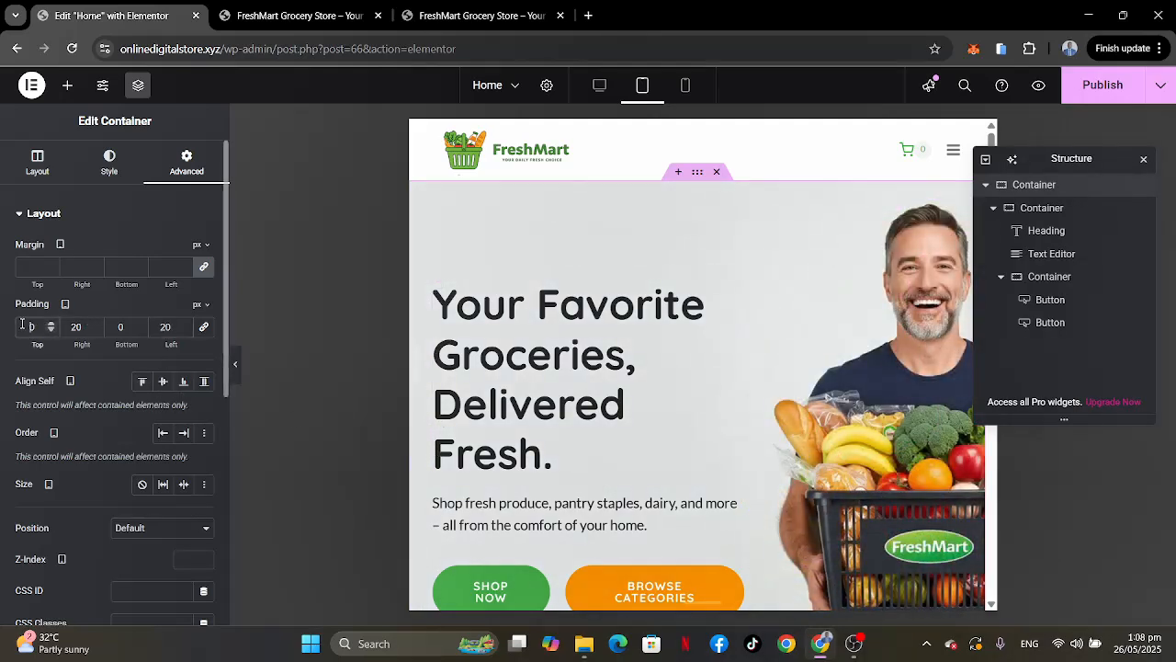
type("4")
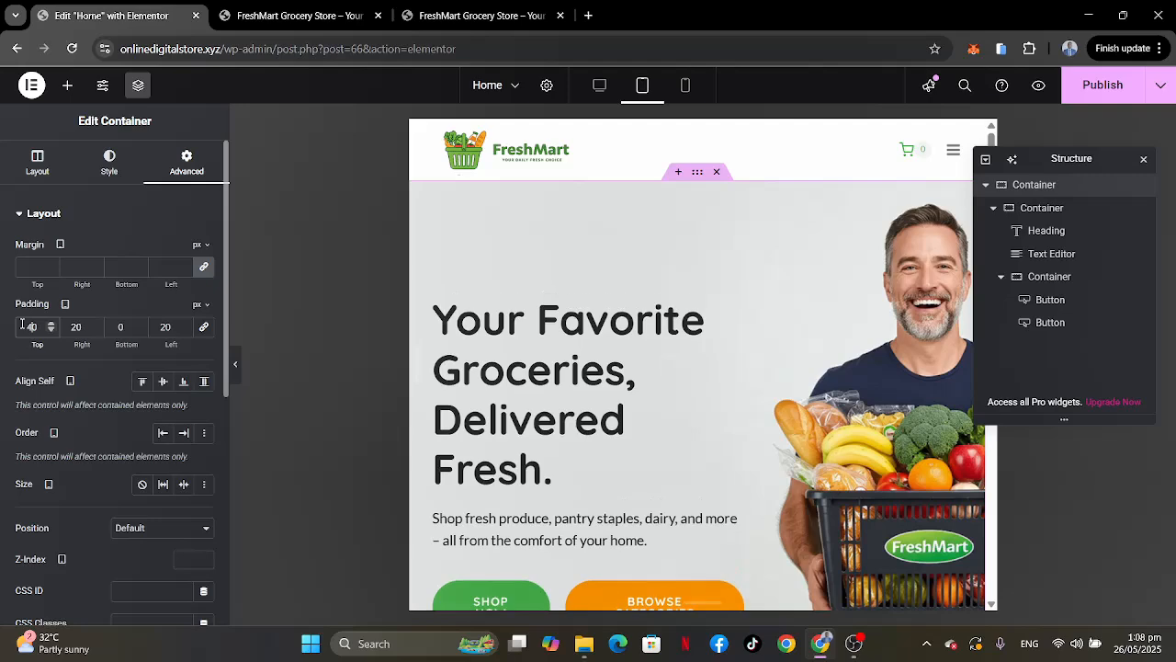
left_click(115, 329)
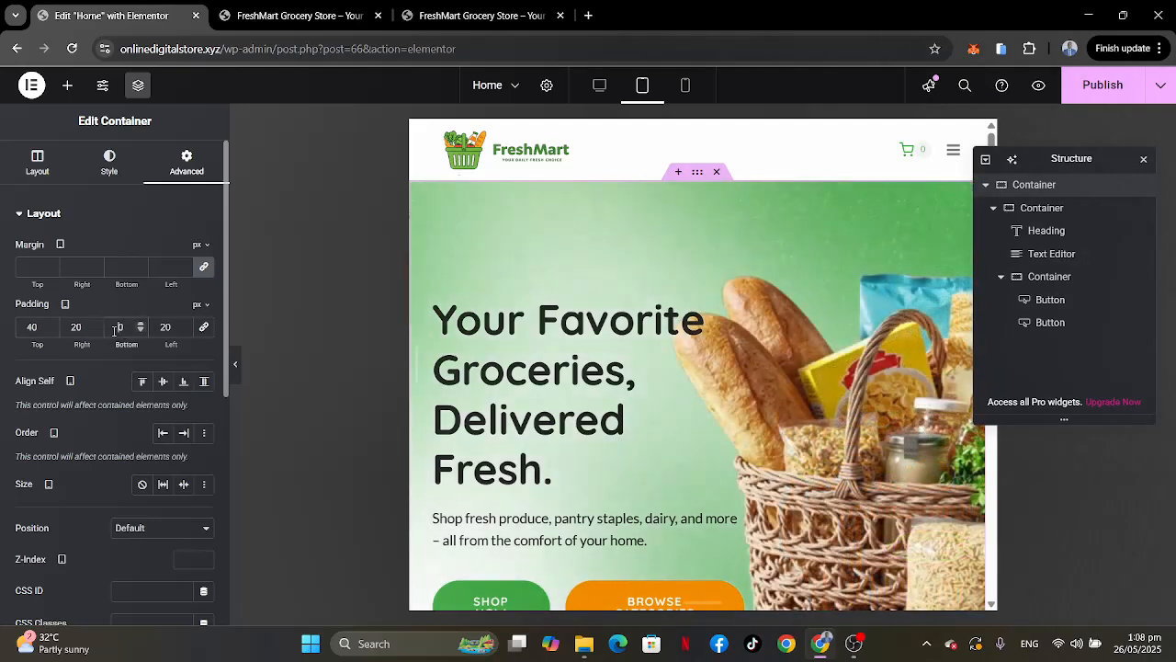
type("4")
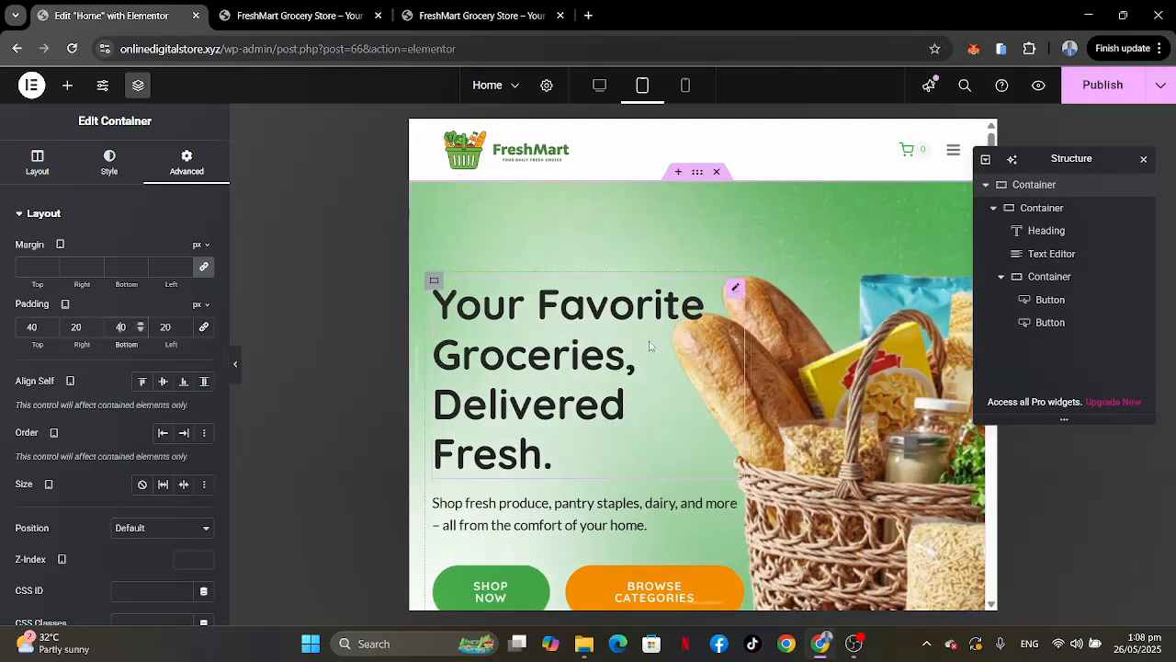
Set the tablet font size of the hero heading "Your Favorite Groceries, Delivered Fresh." to 40 px.
left_click(737, 290)
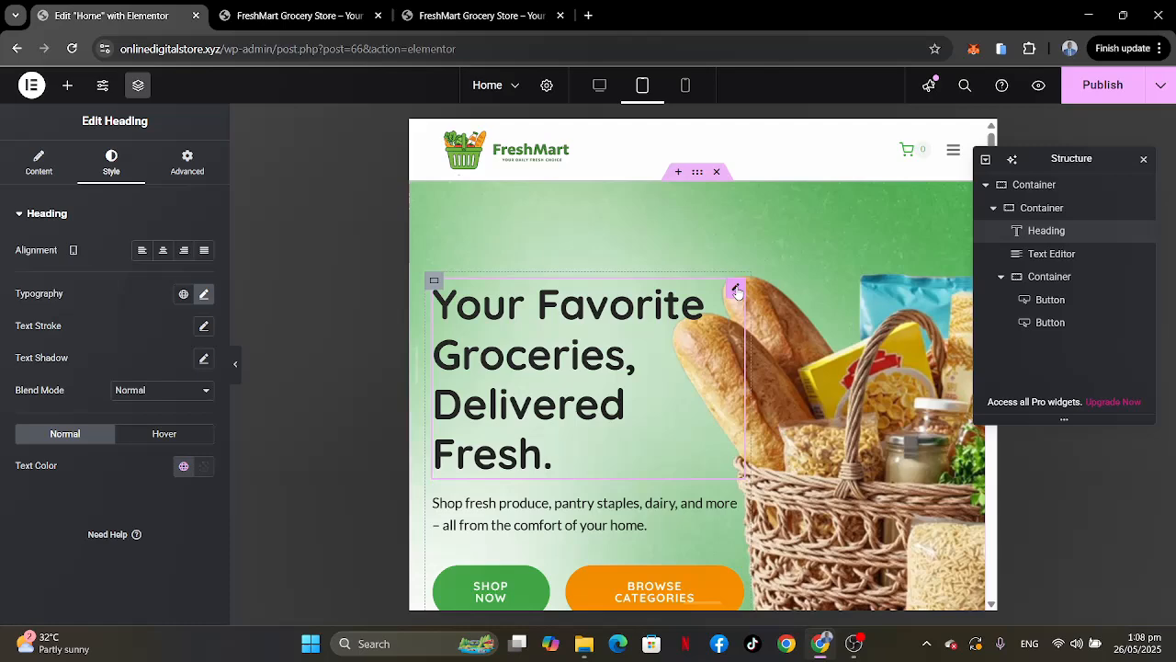
left_click(199, 297)
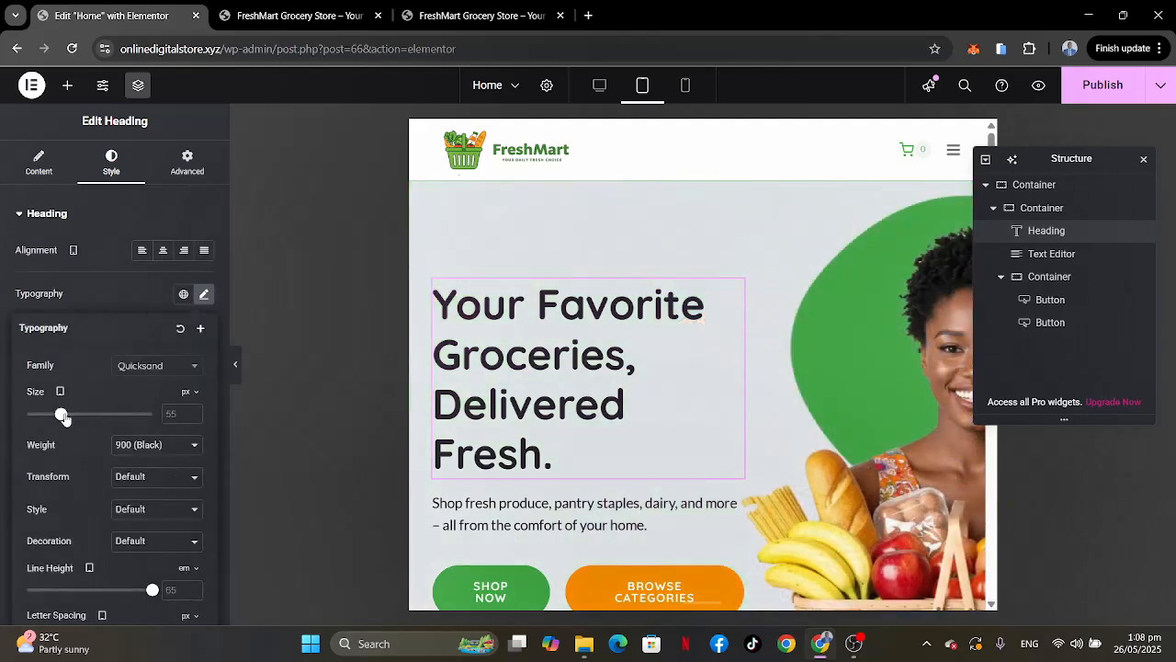
left_click_drag(63, 416, 59, 417)
left_click_drag(58, 418, 56, 418)
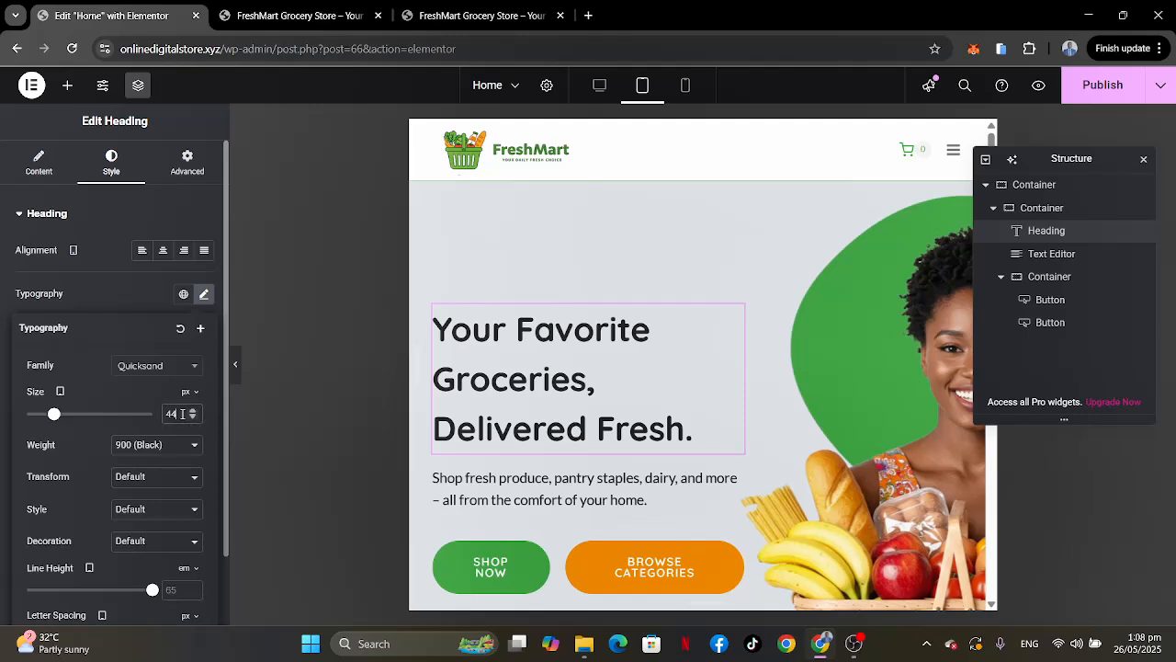
left_click_drag(182, 413, 103, 410)
type("40")
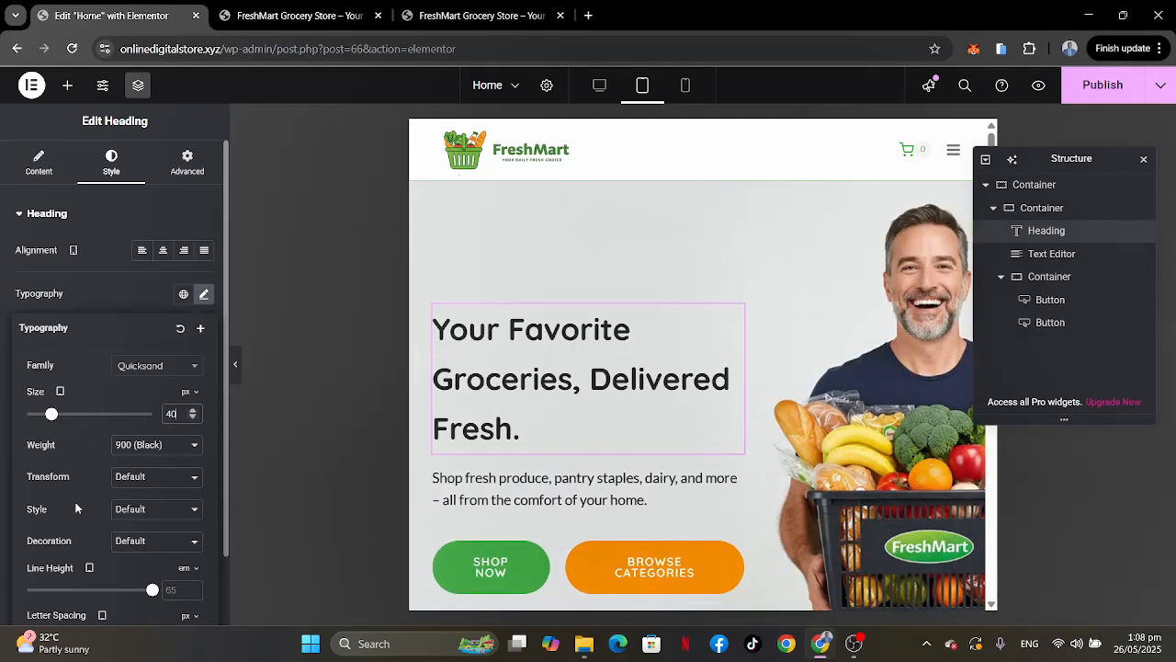
Set the hero heading's tablet line height to 1.2 em.
scroll(89, 503, "down", 2)
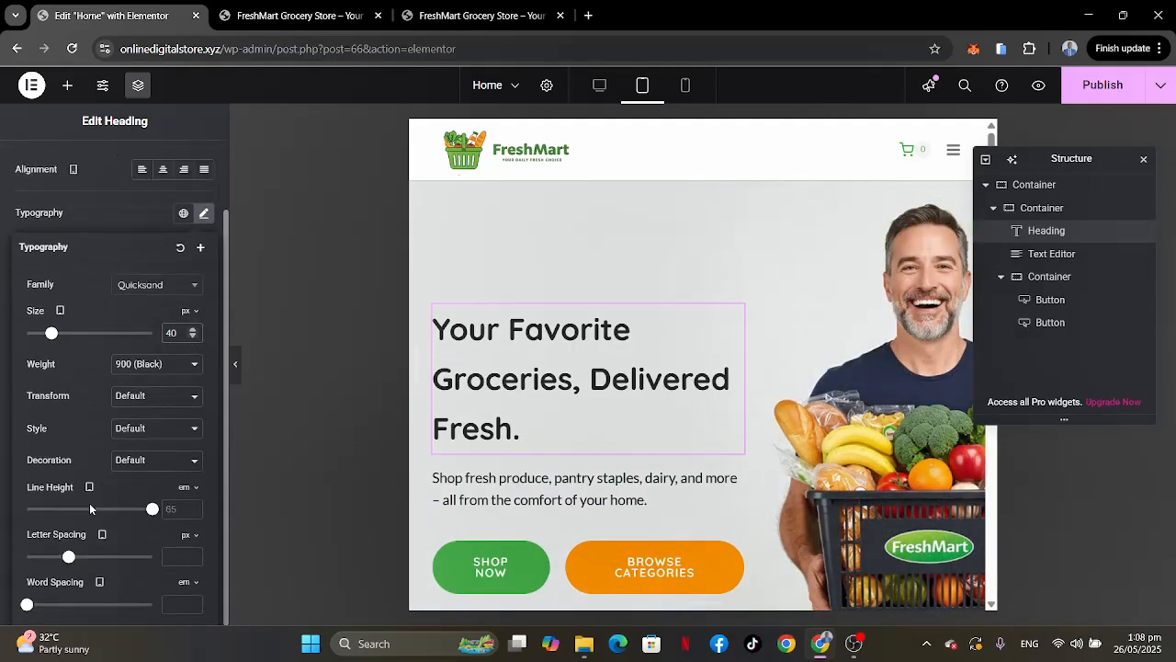
left_click(171, 508)
type("1")
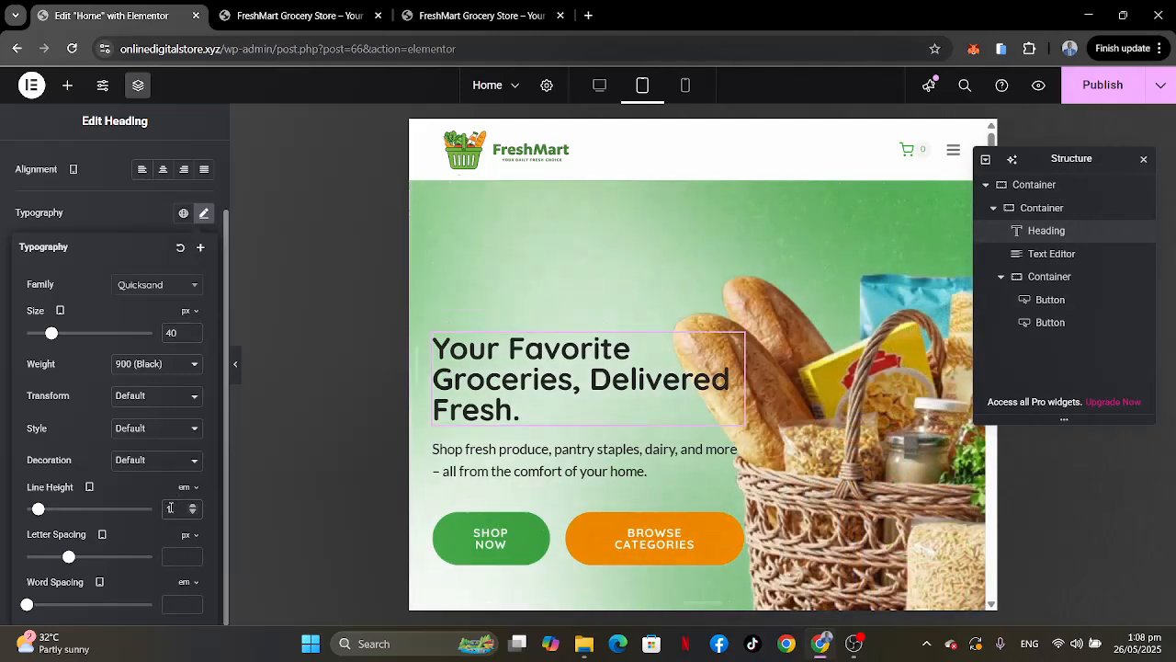
type(".2")
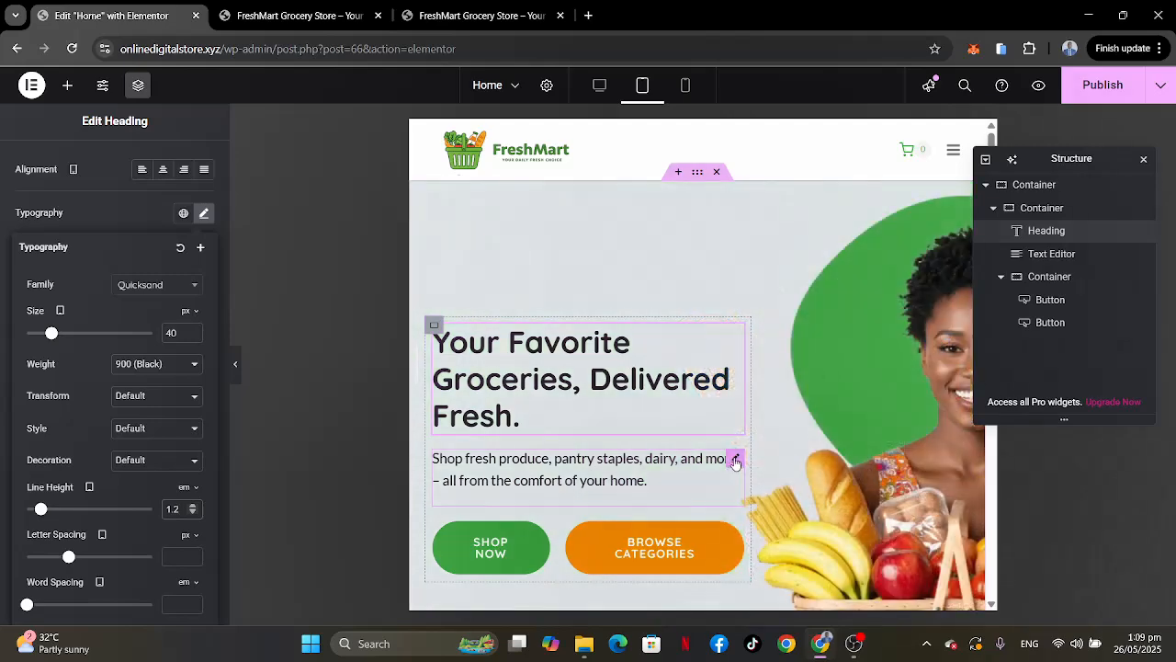
Set the tablet font size of the hero paragraph below the heading to 15 px.
left_click(734, 461)
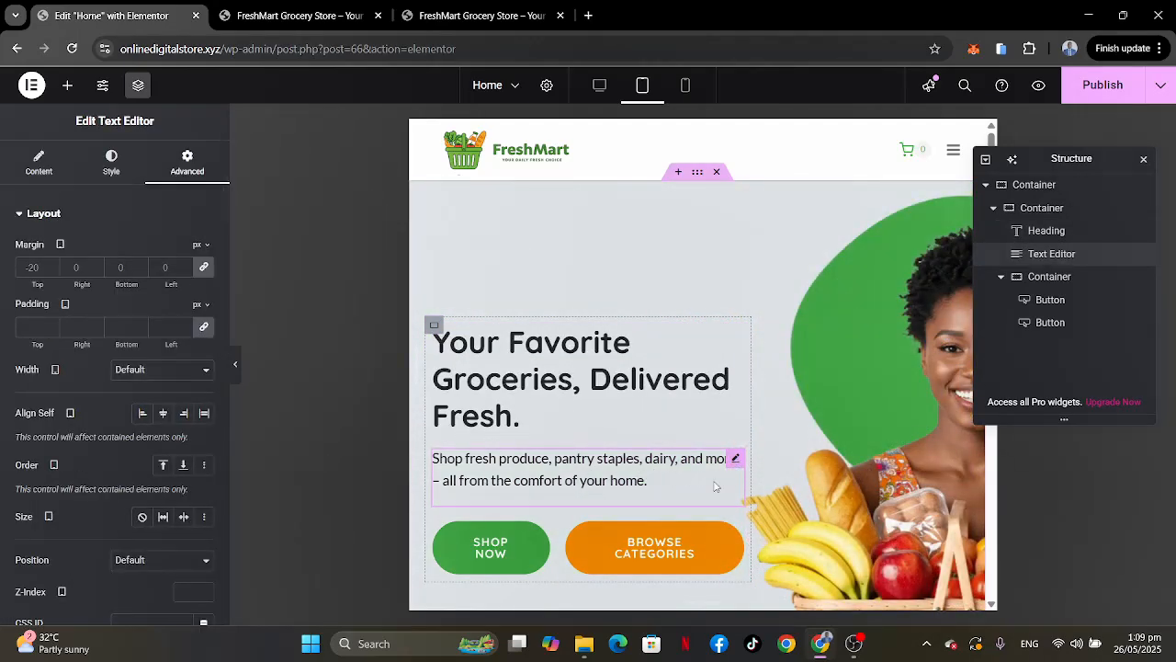
left_click(111, 163)
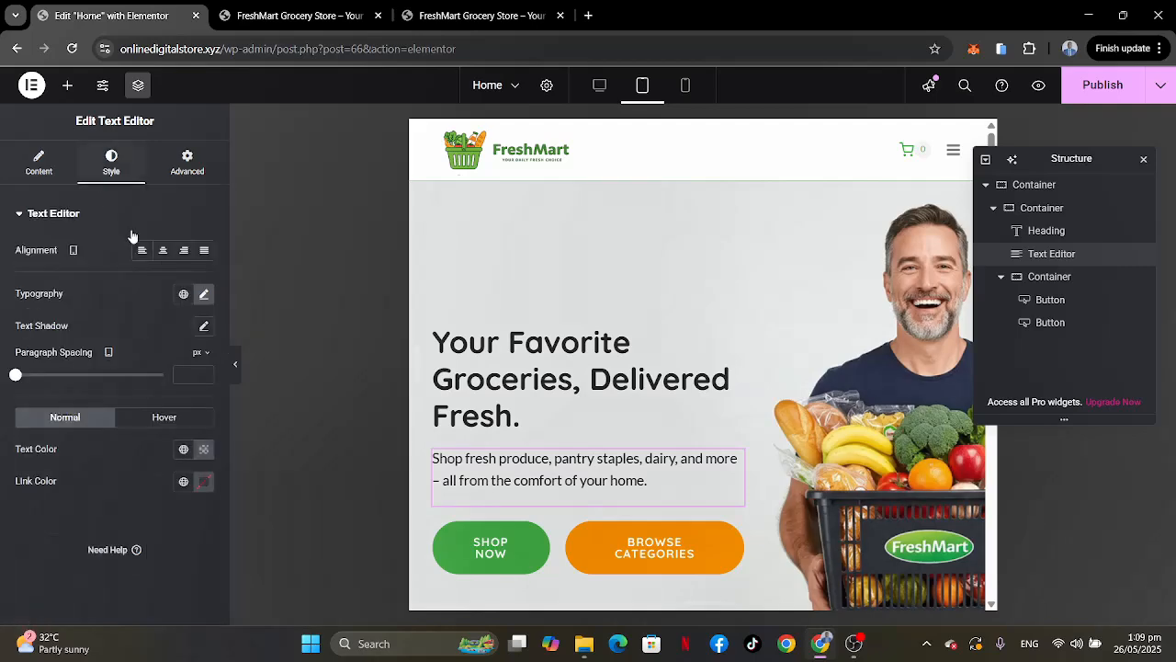
left_click(203, 295)
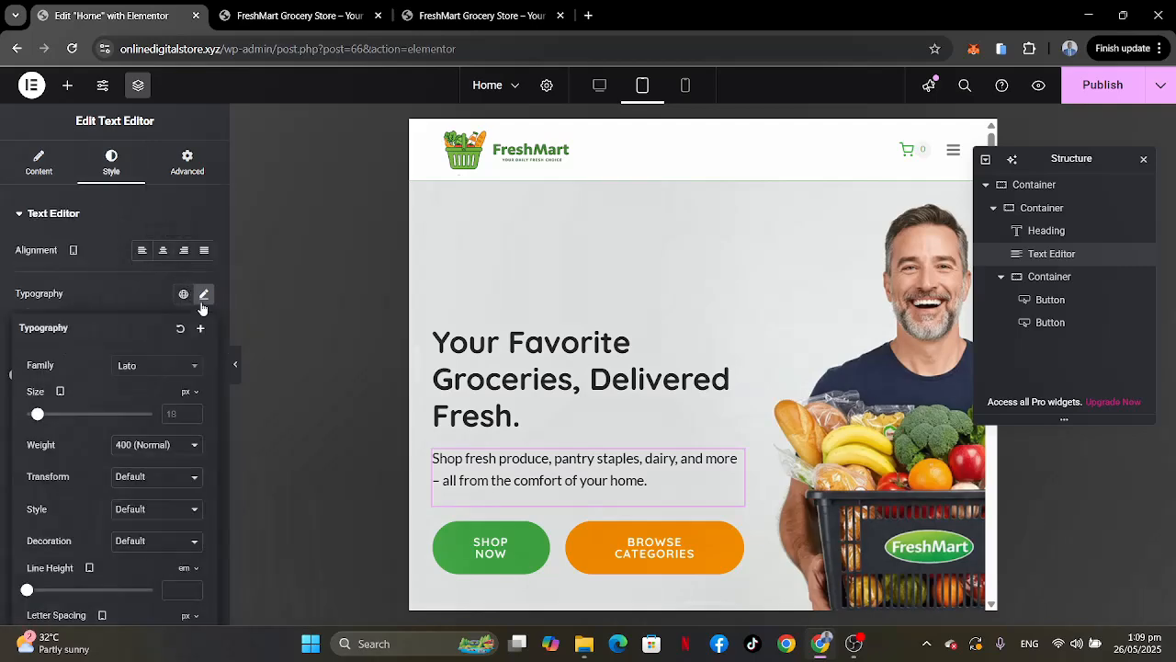
left_click(173, 417)
type("16")
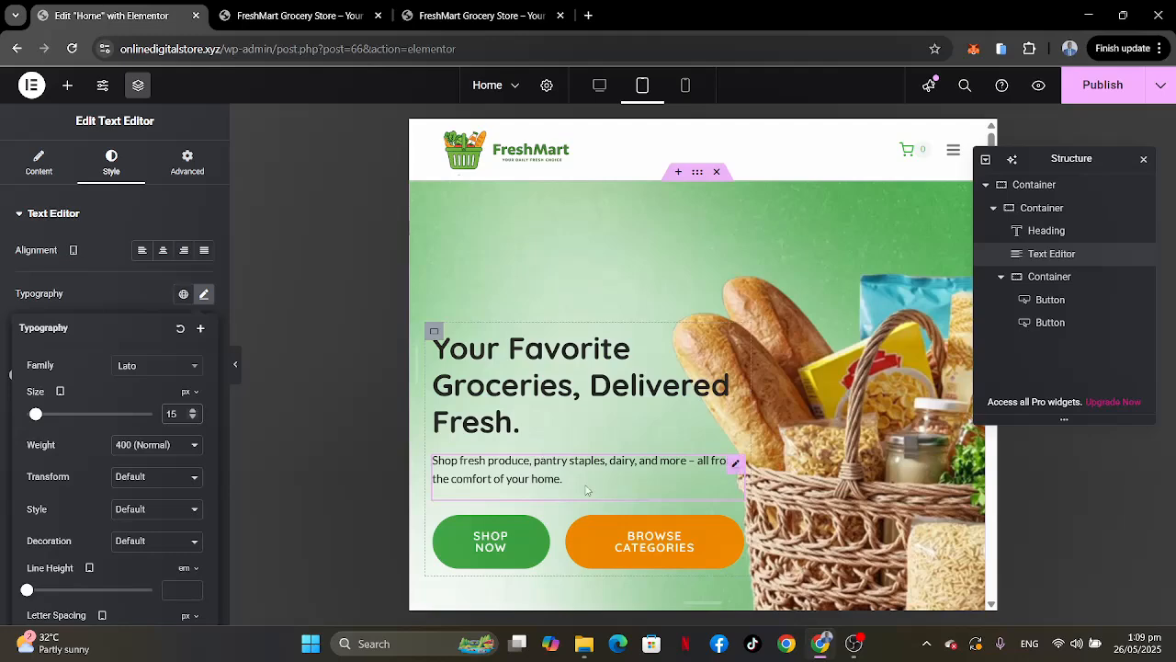
Set the tablet font size of the green SHOP NOW button's label to 12 px.
scroll(646, 501, "down", 1)
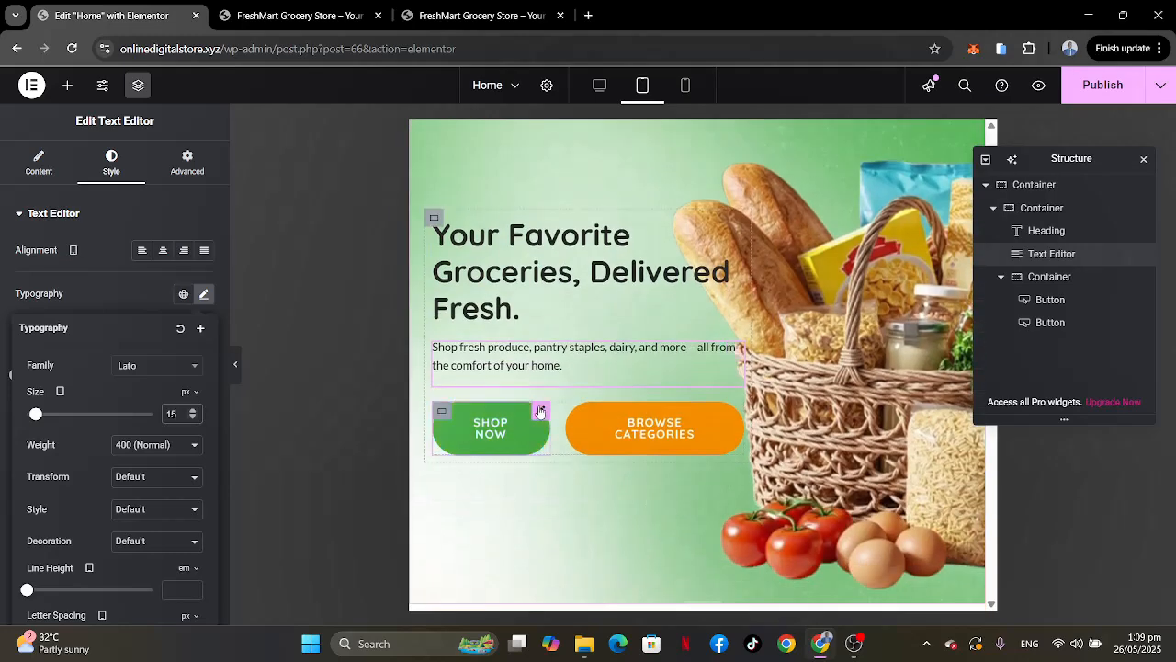
left_click(540, 414)
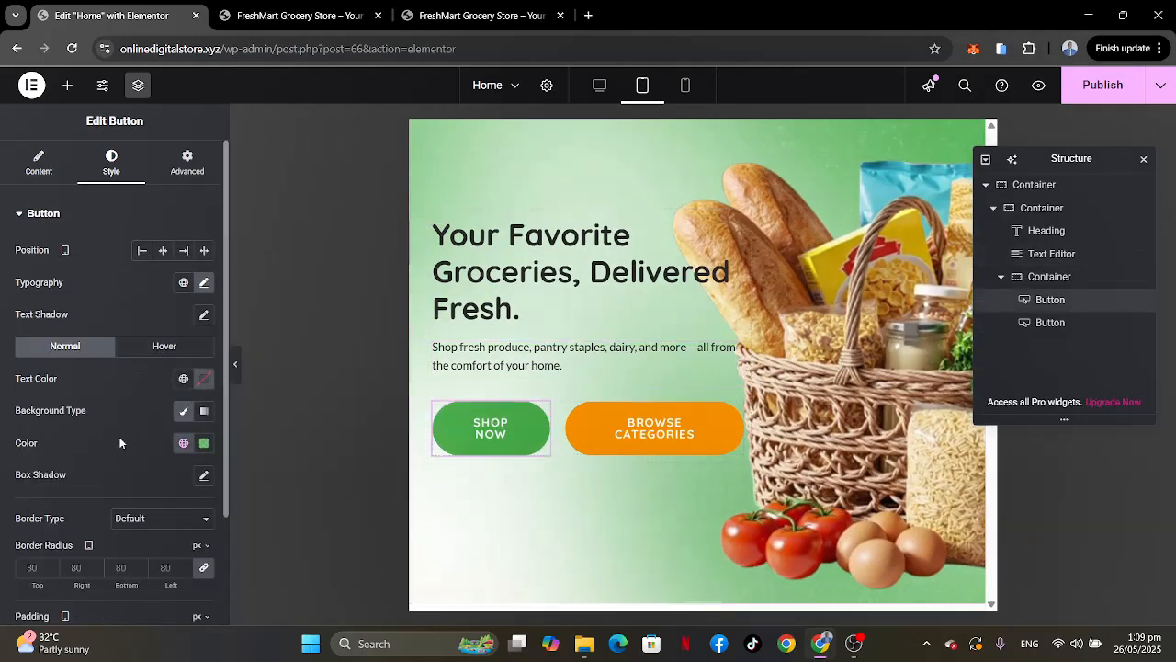
scroll(120, 438, "down", 3)
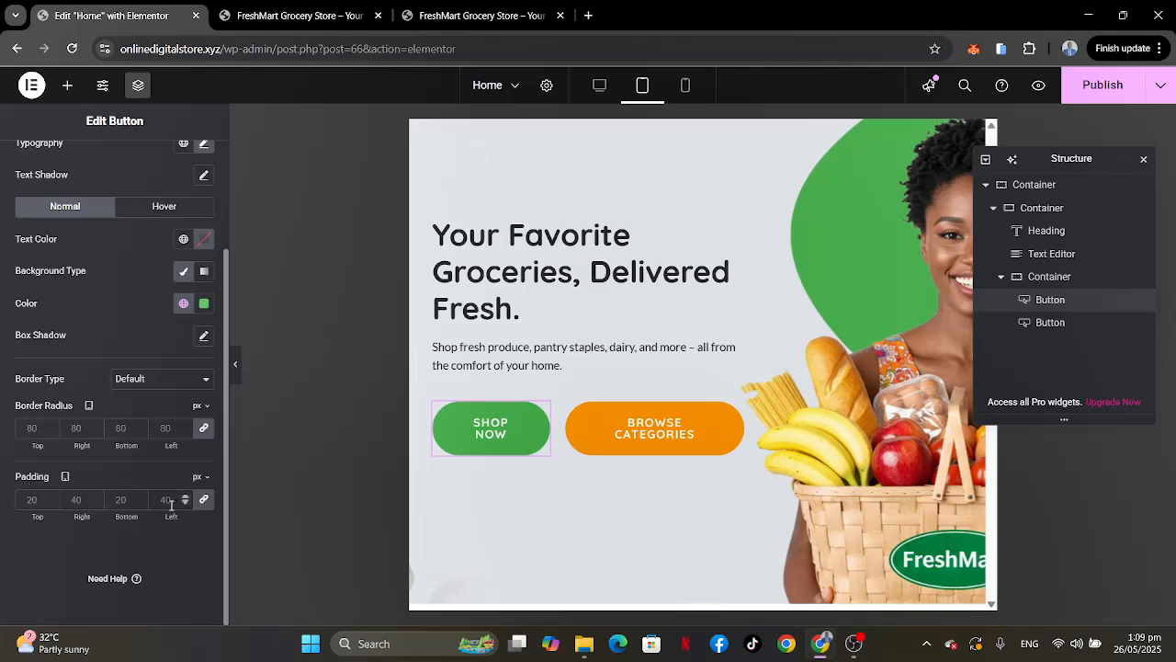
scroll(202, 170, "up", 1)
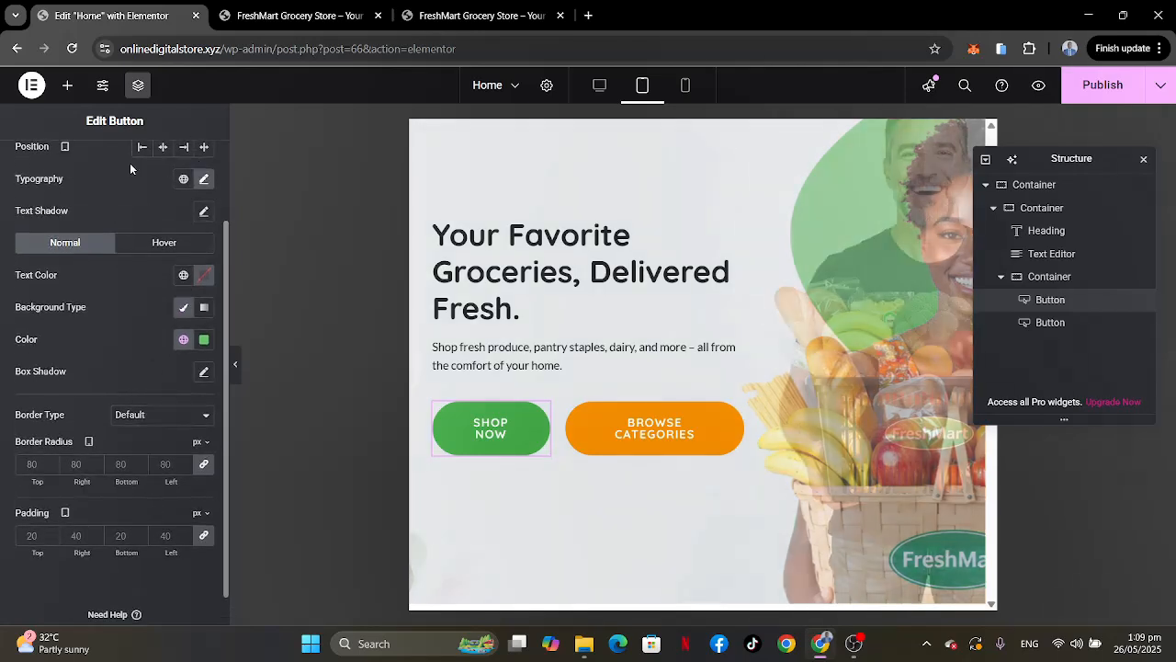
left_click(202, 182)
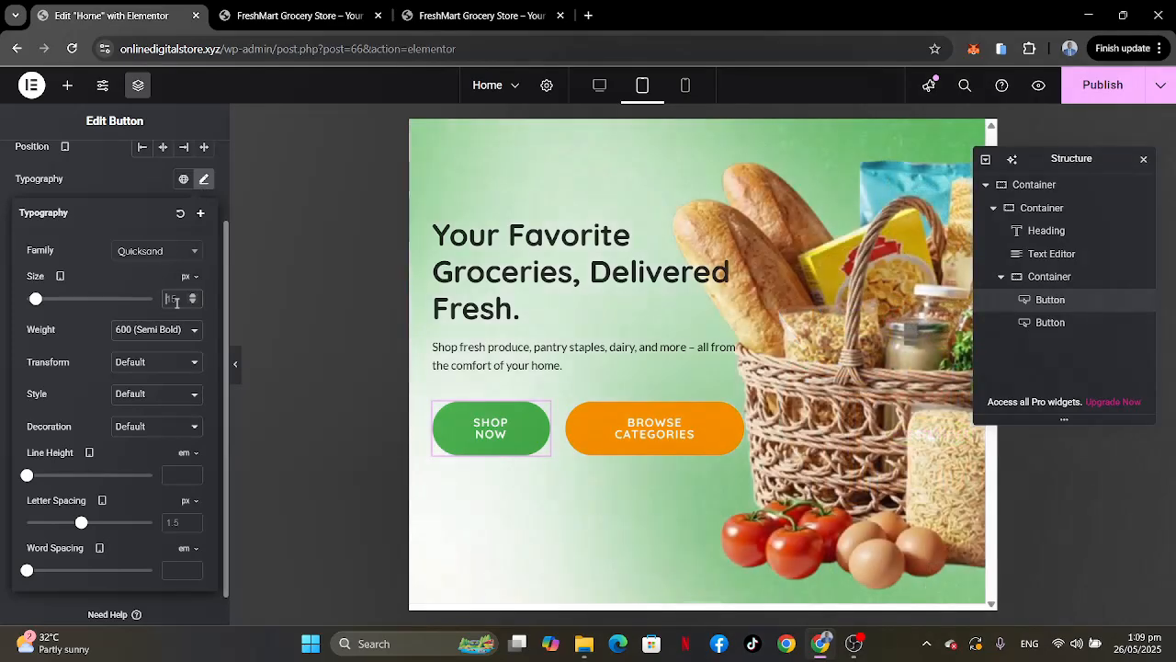
type("12")
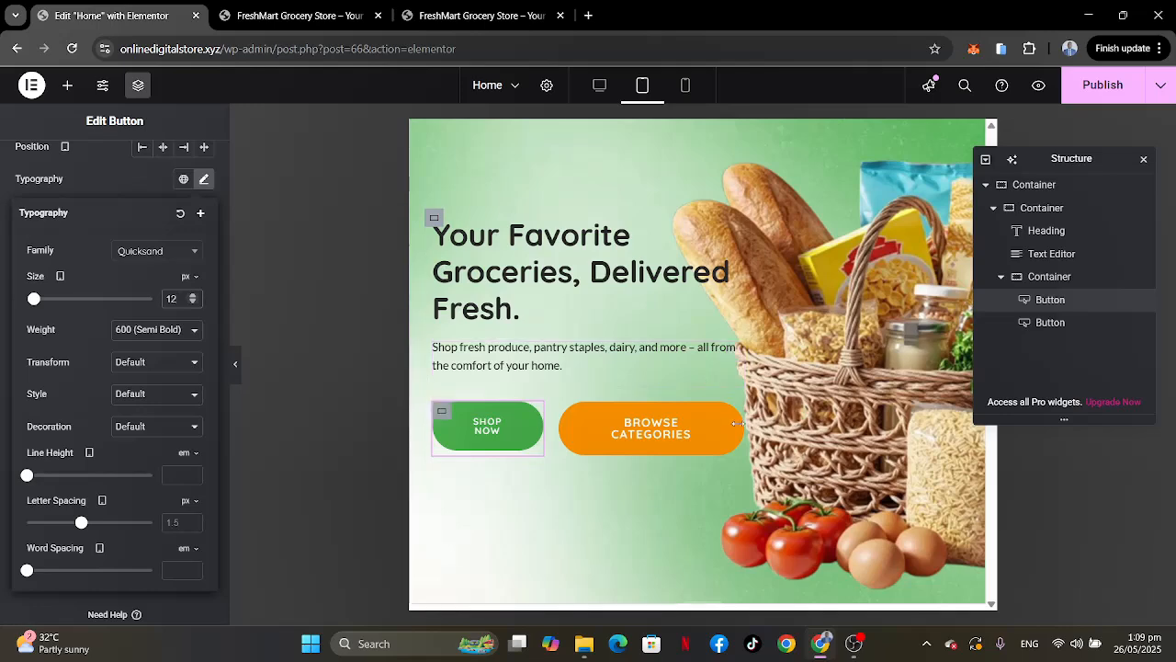
Set the tablet font size of the orange BROWSE CATEGORIES button to 12 px and check the hero section down to its end.
left_click(734, 413)
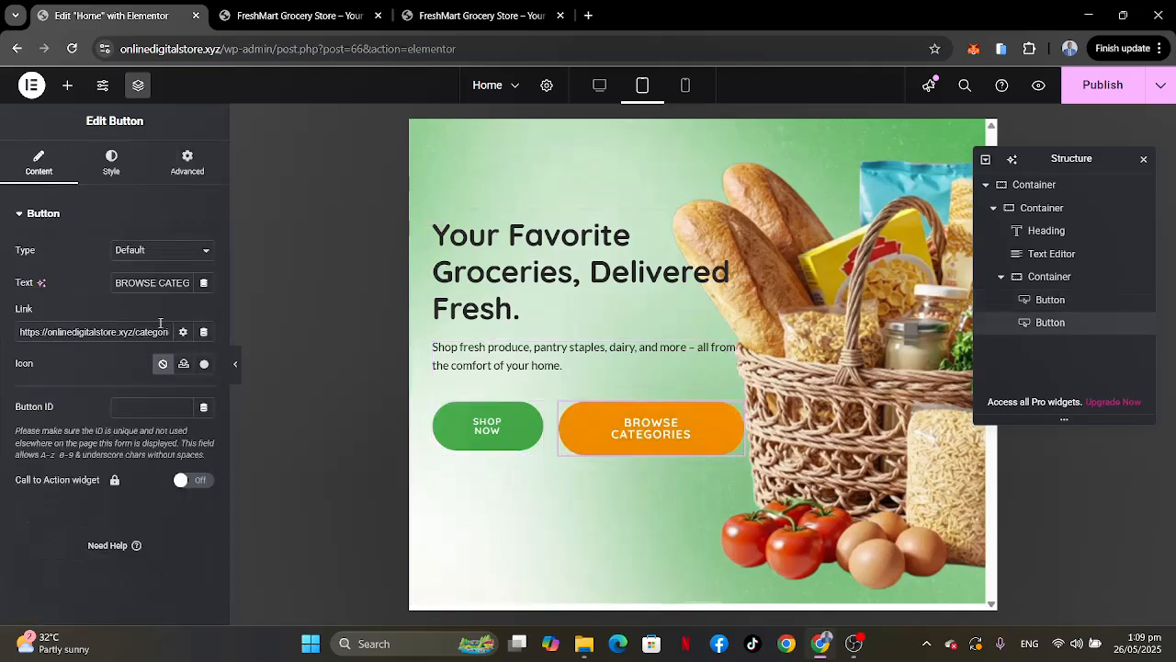
left_click(112, 158)
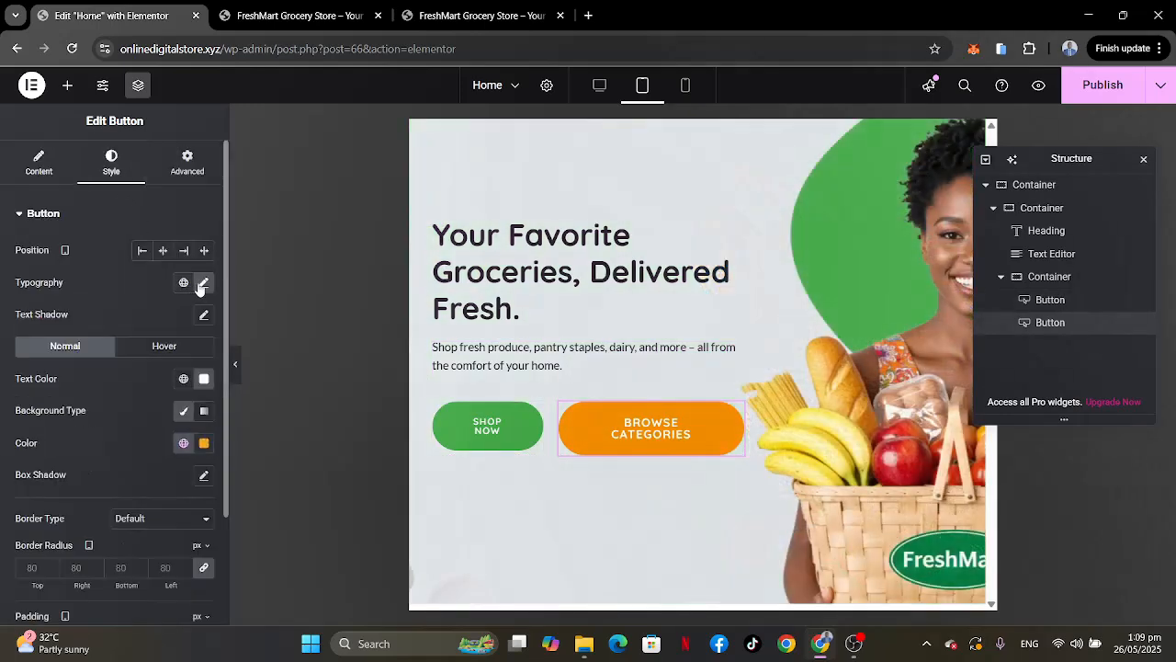
left_click(204, 282)
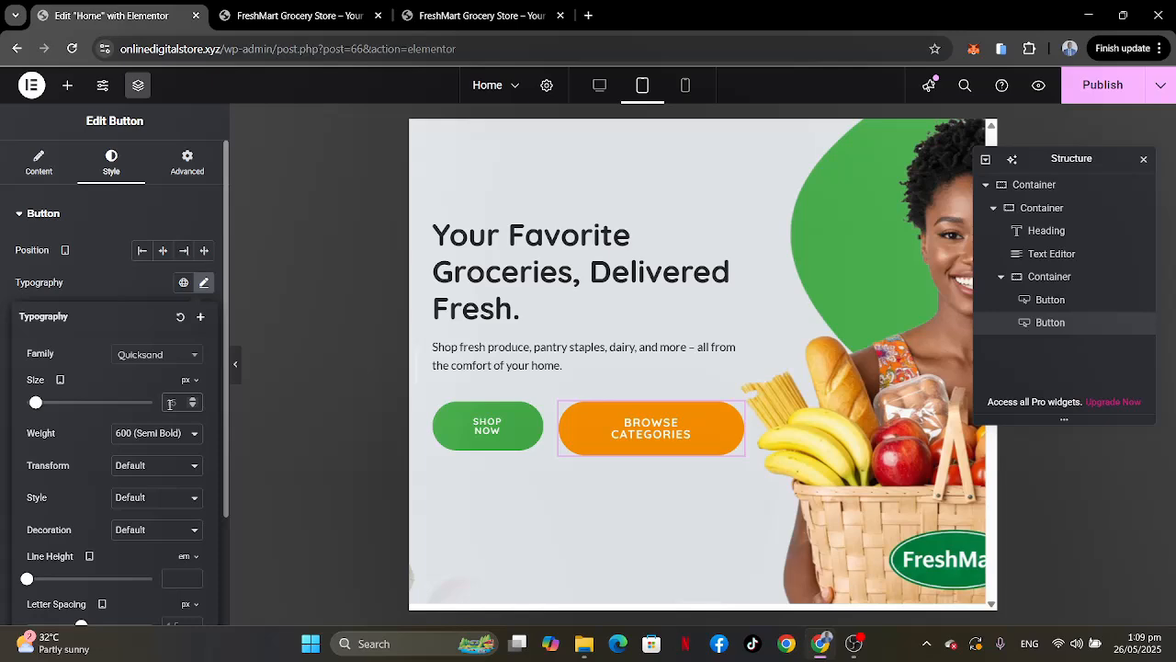
type("12")
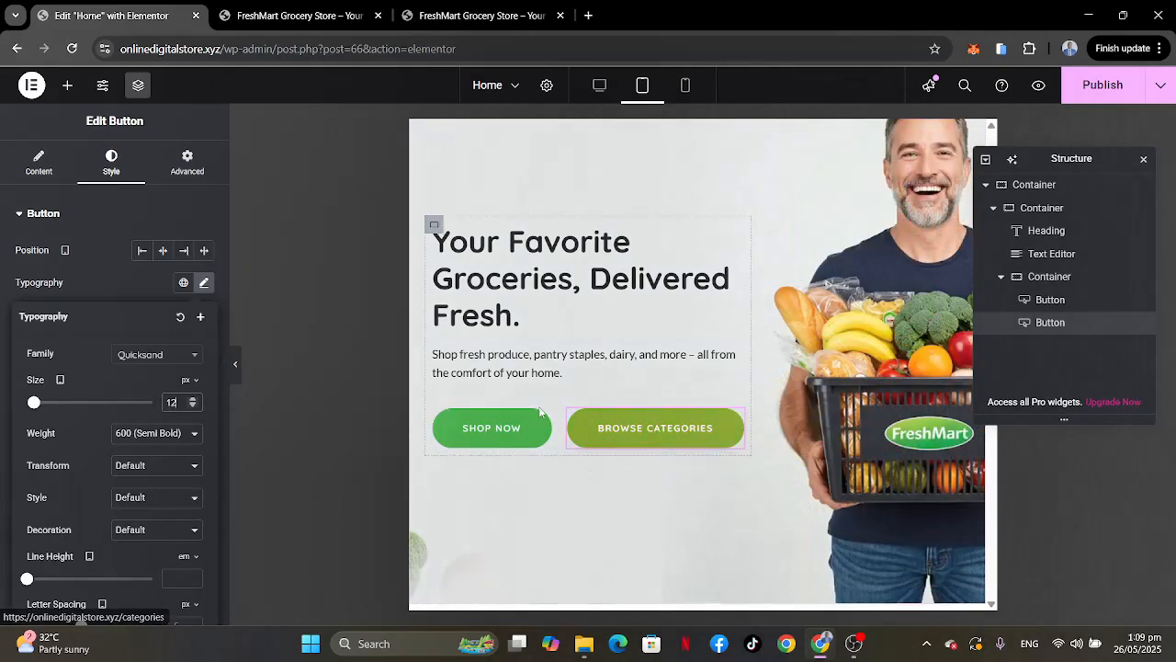
scroll(774, 315, "down", 3)
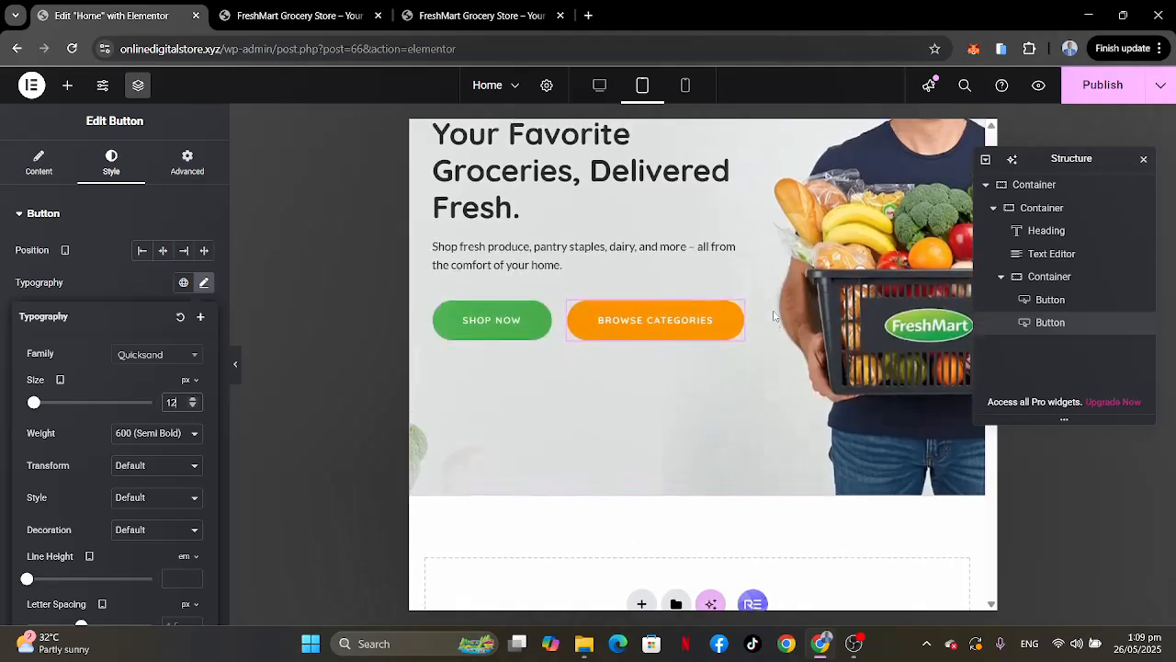
Reduce the outer hero container's minimum height to 514 px in the tablet layout.
scroll(775, 315, "up", 3)
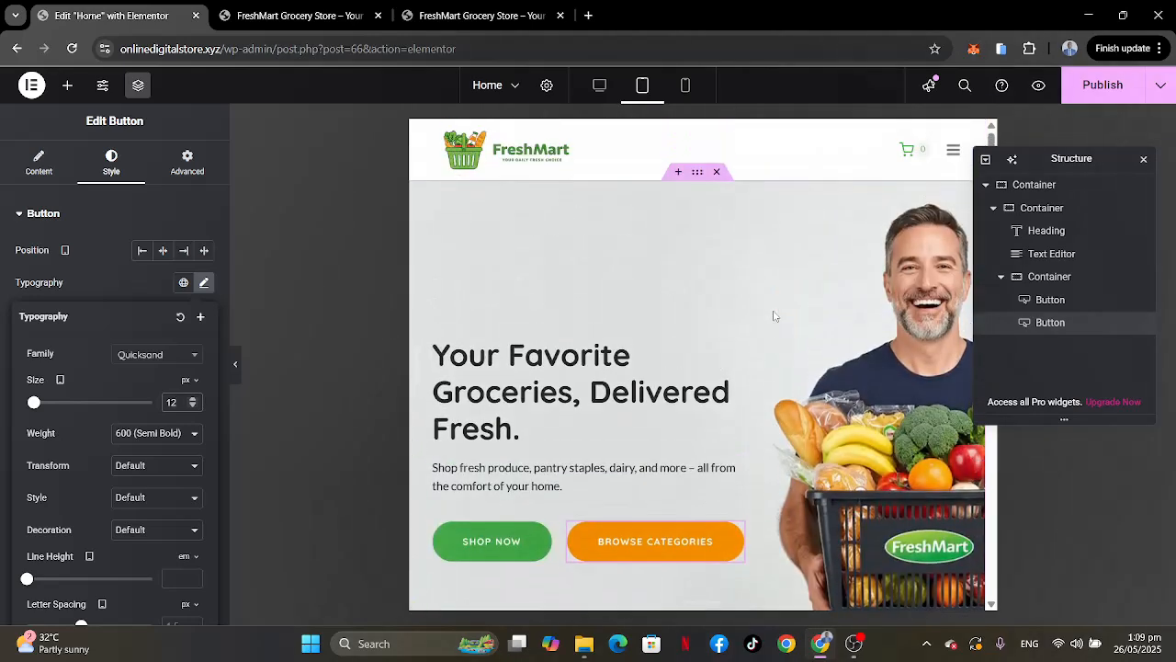
left_click(698, 175)
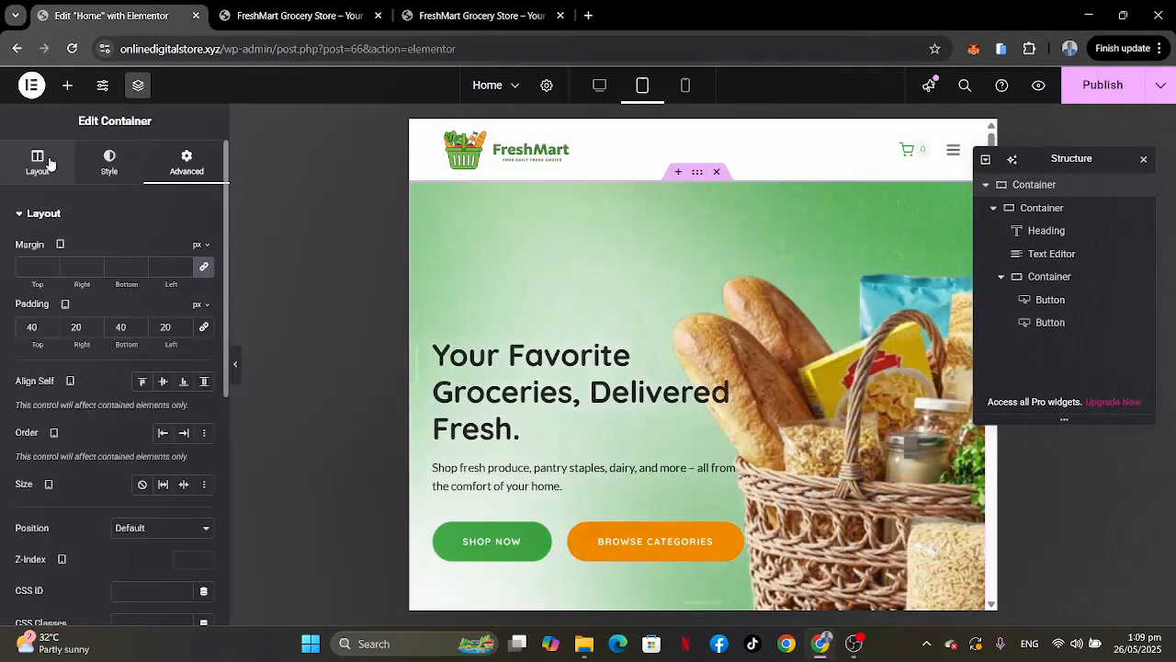
left_click(46, 164)
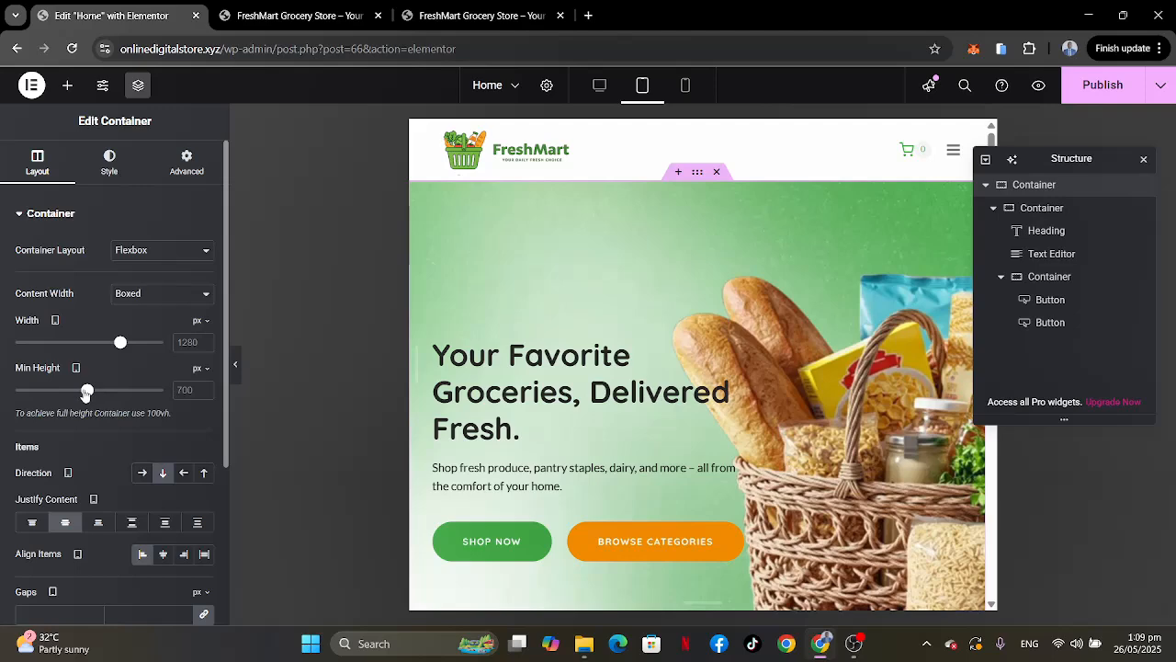
left_click_drag(87, 393, 67, 393)
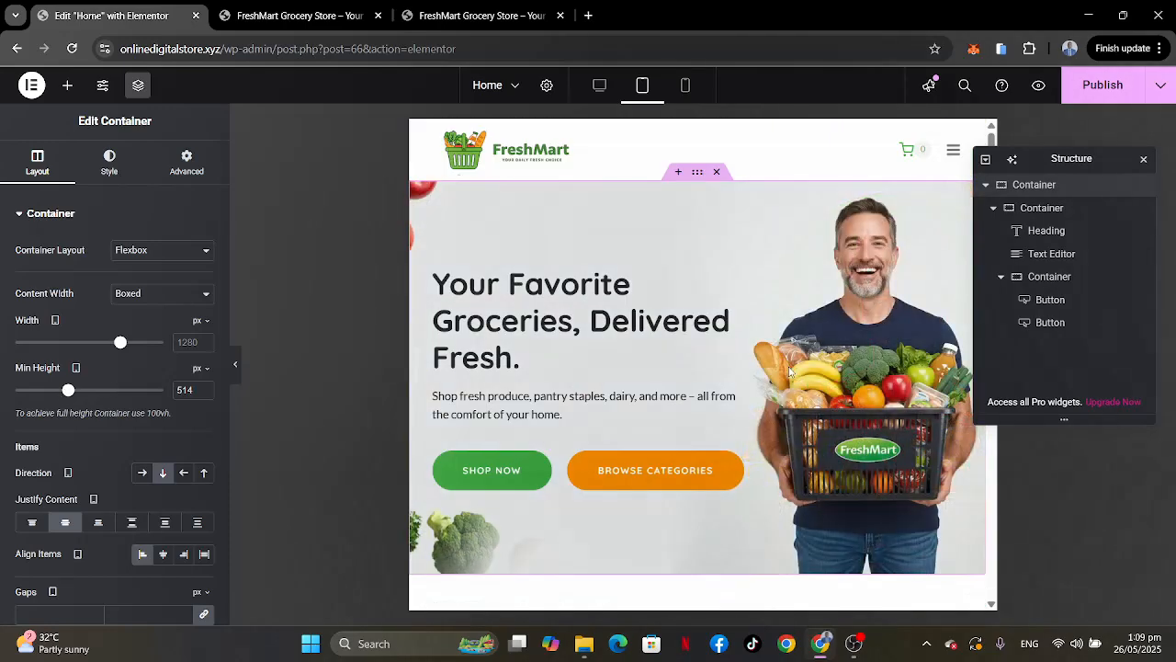
Switch to the mobile portrait layout and set the hero heading's font size to 25 px.
left_click(687, 87)
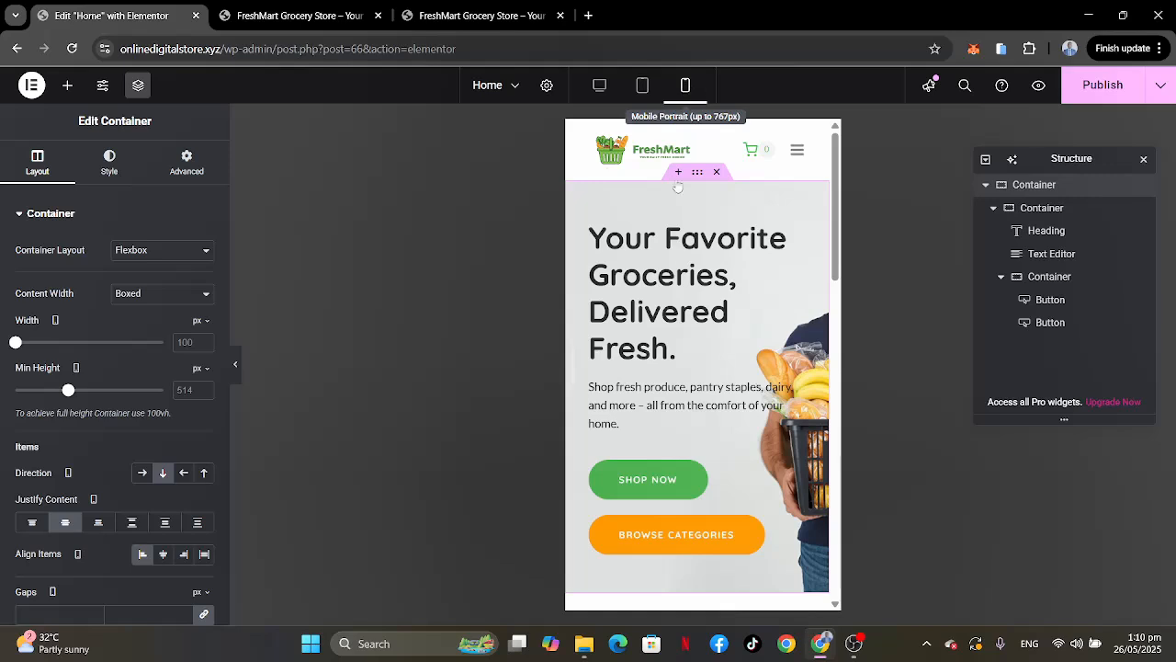
scroll(698, 443, "down", 3)
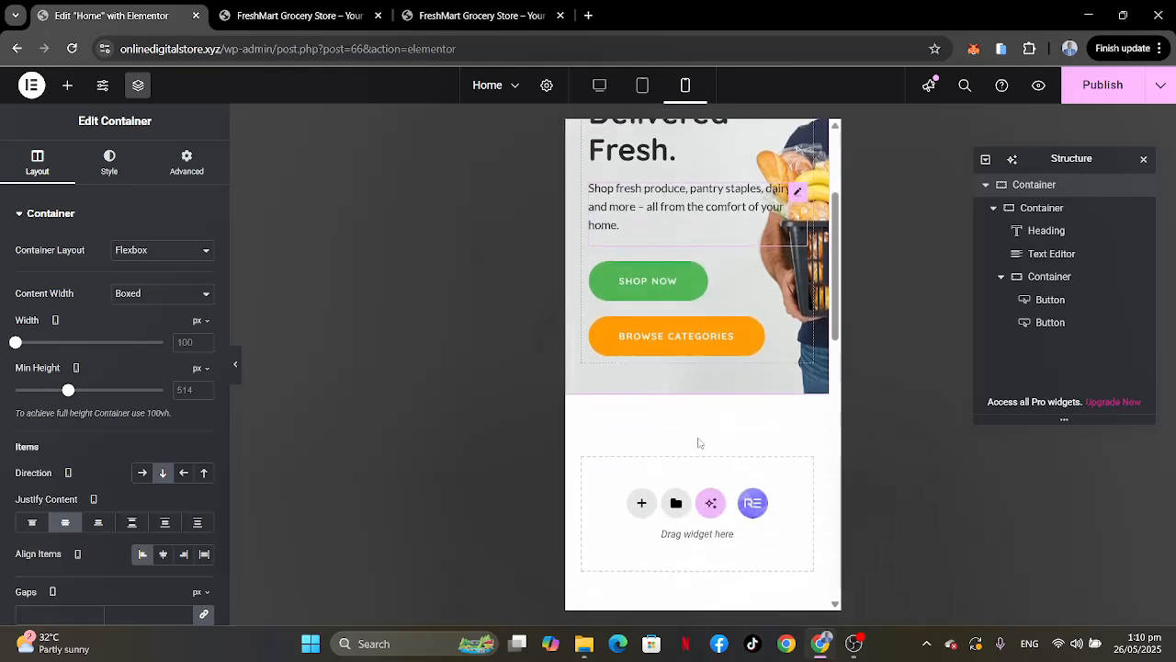
scroll(697, 443, "up", 2)
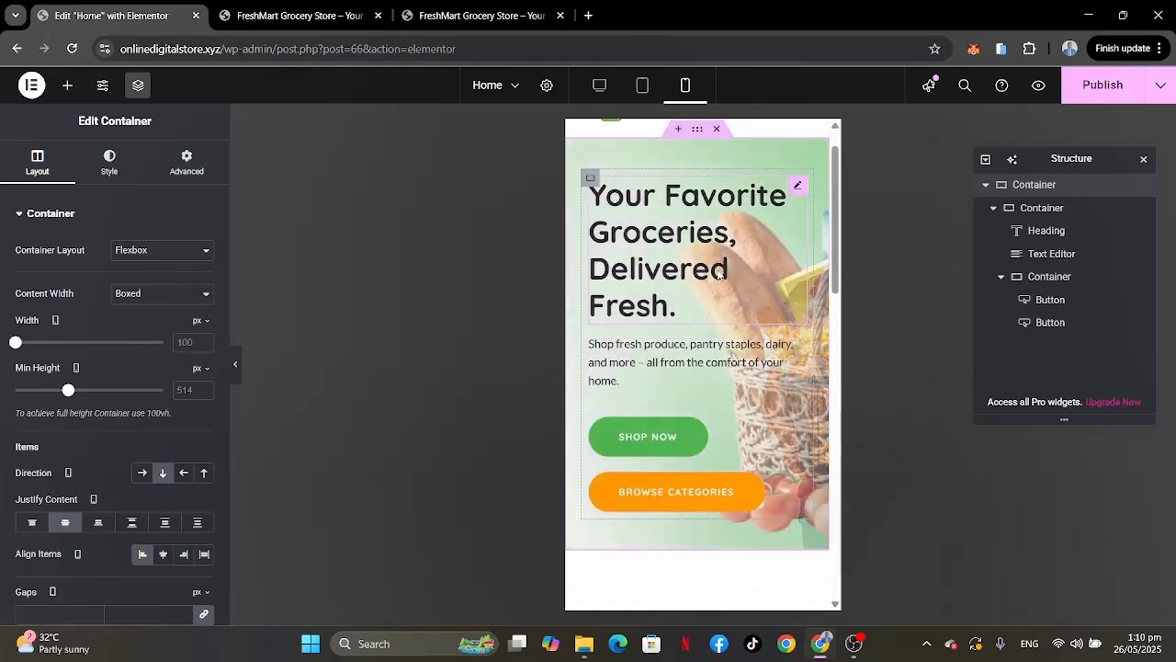
scroll(720, 274, "up", 1)
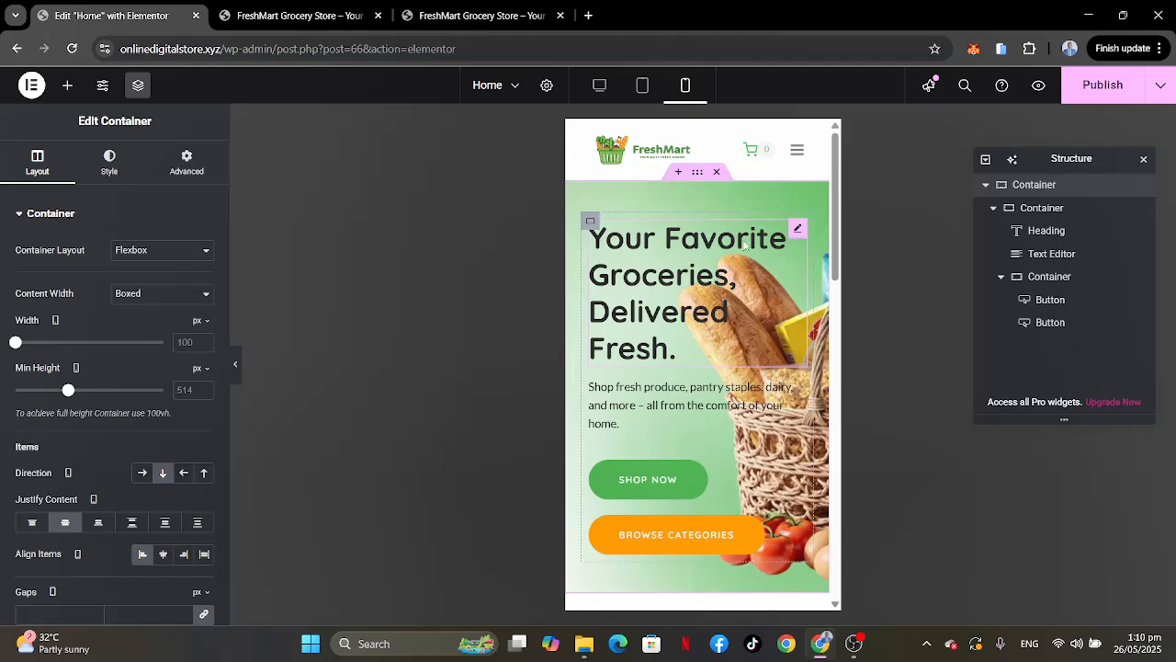
left_click(798, 230)
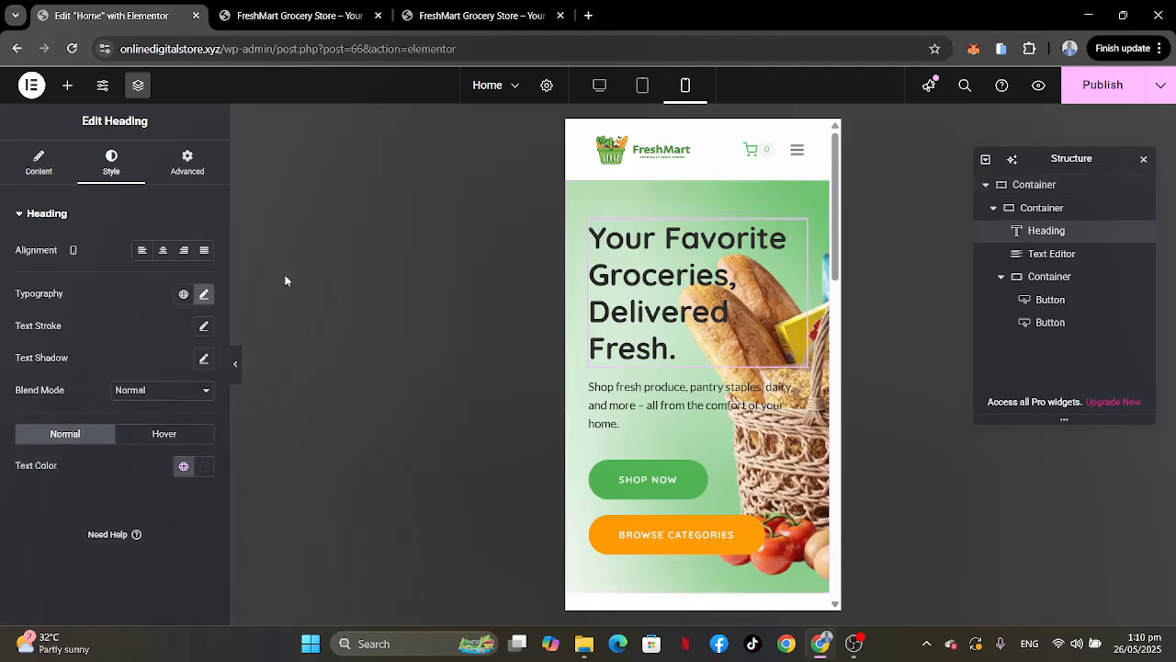
left_click(204, 295)
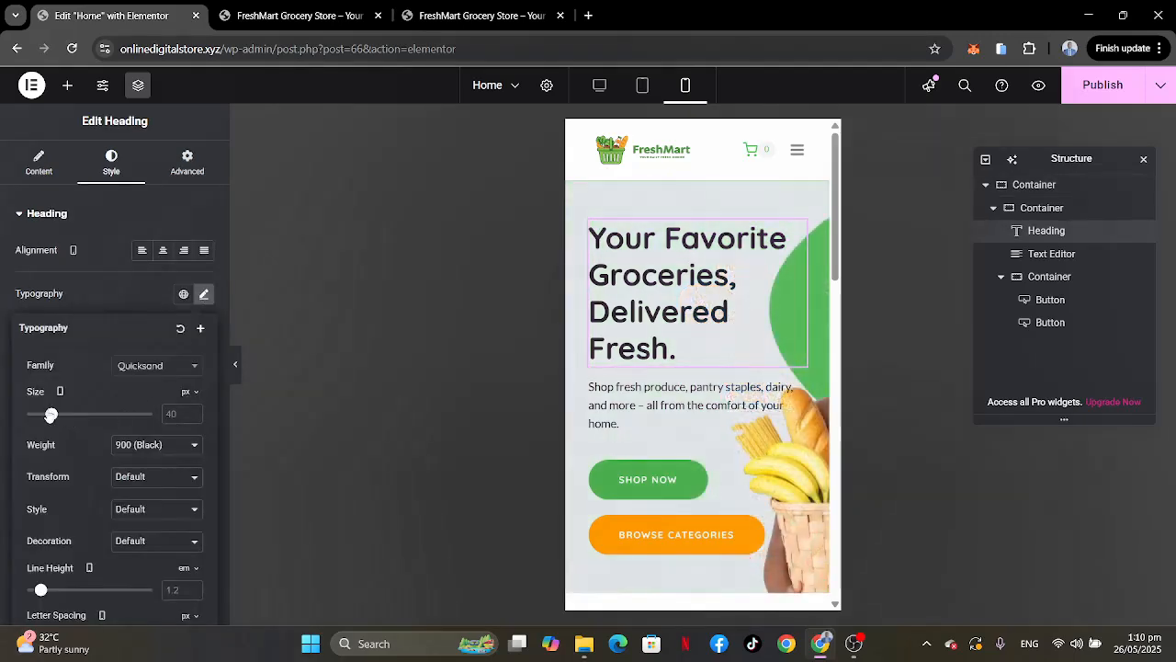
left_click_drag(50, 415, 43, 415)
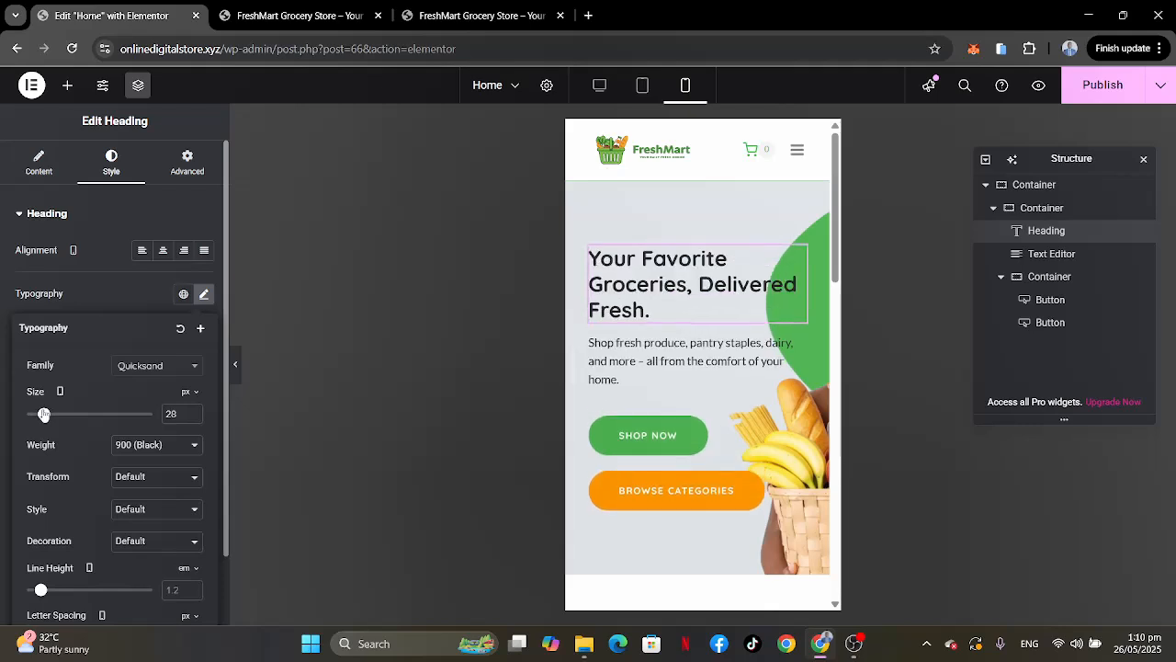
left_click_drag(179, 414, 129, 405)
type("25")
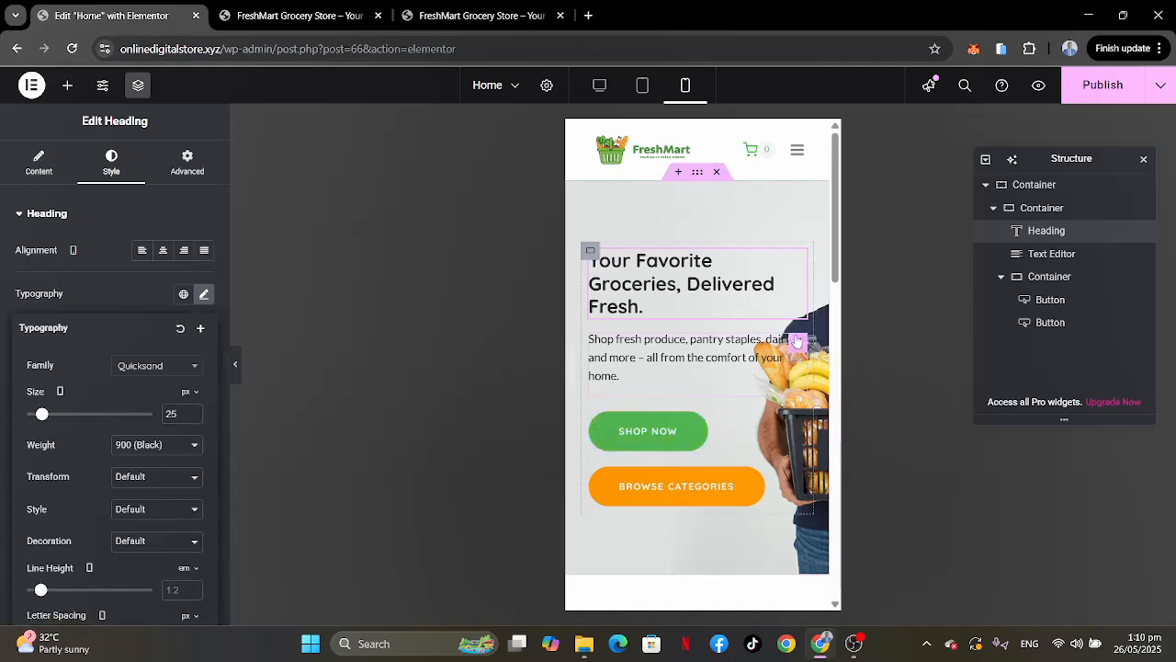
Set the font size of the hero paragraph below the heading to 14 px for mobile.
left_click(797, 341)
left_click(204, 294)
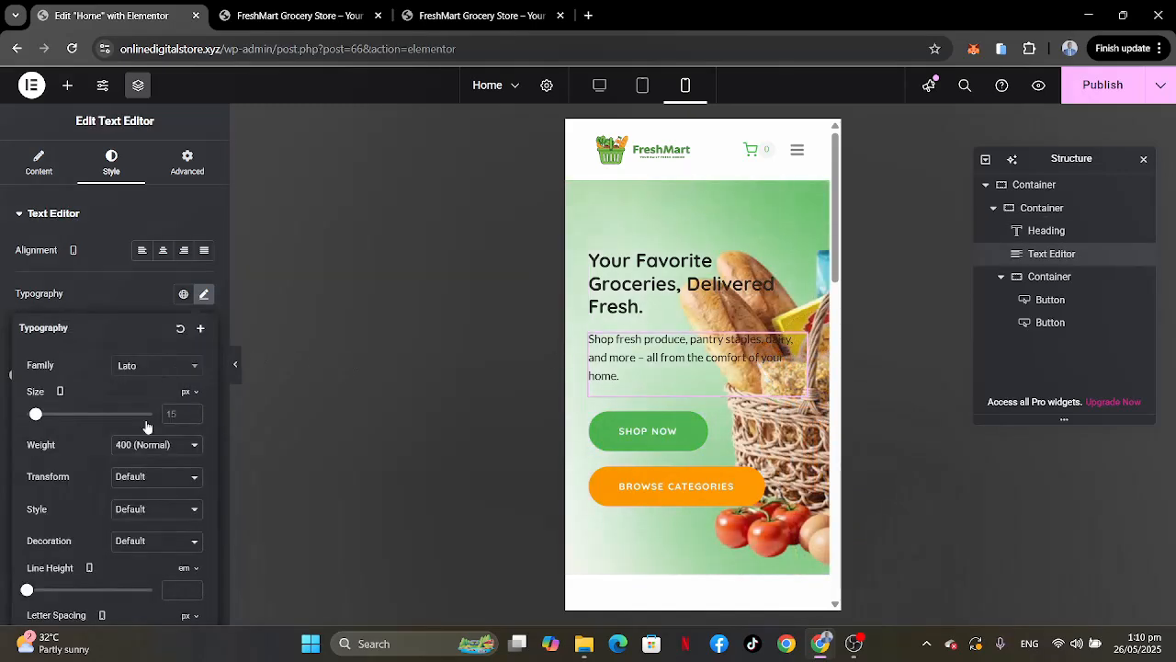
type("14")
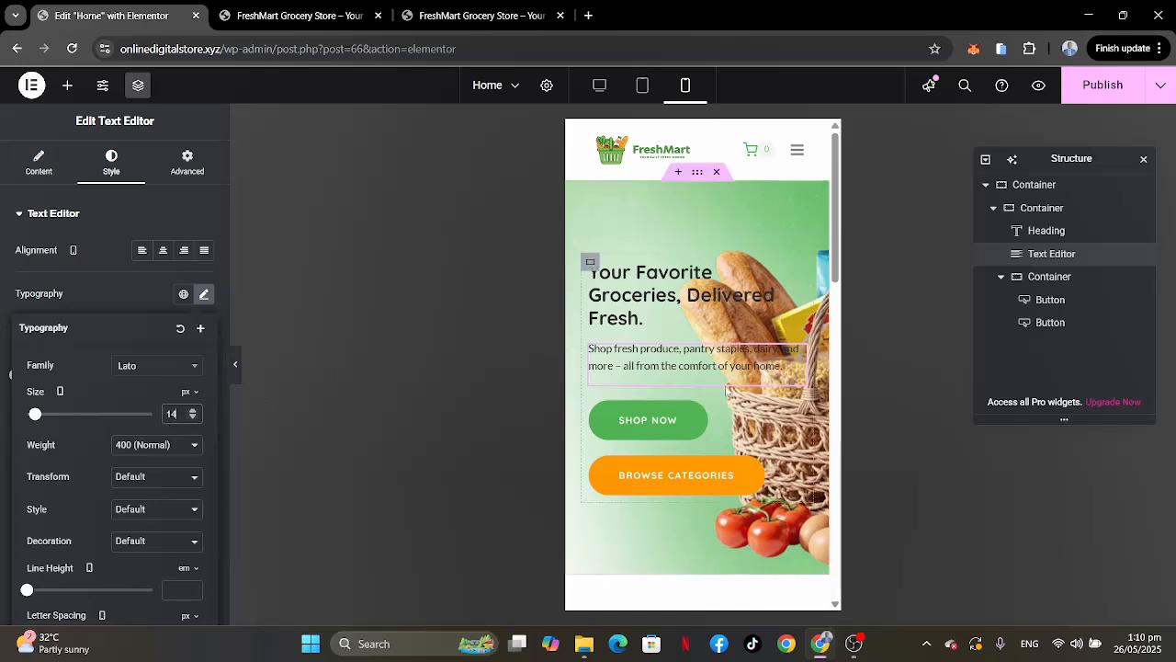
Set the padding of the inner container holding the hero text and buttons to 0 px on all sides for mobile.
scroll(726, 391, "down", 2)
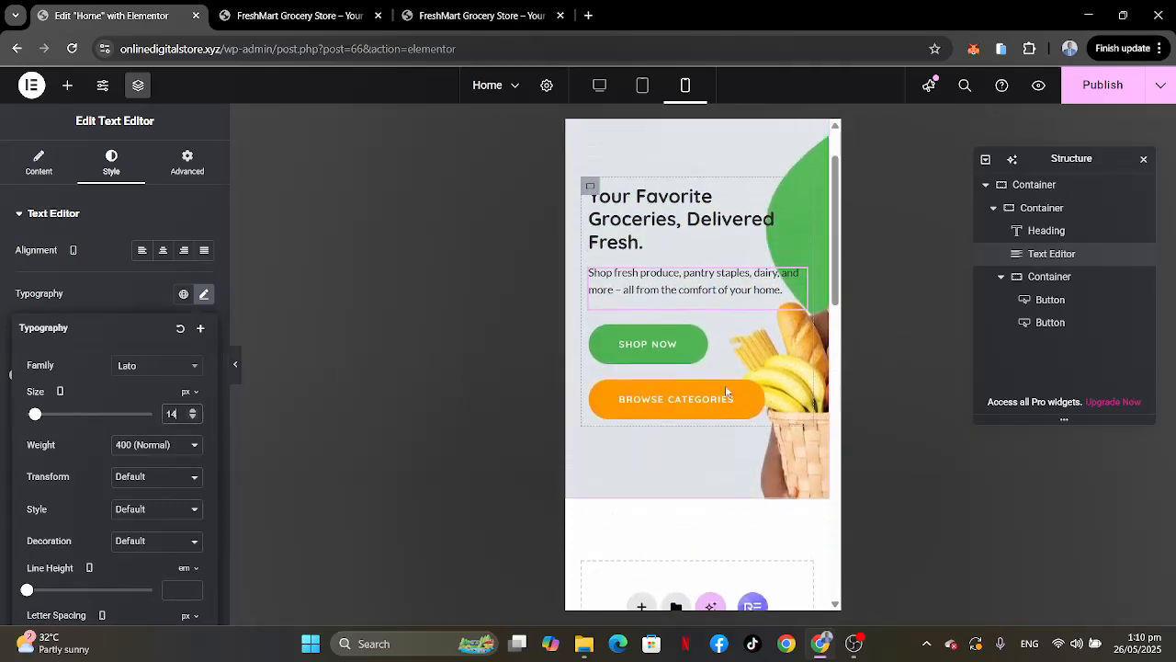
scroll(726, 387, "up", 1)
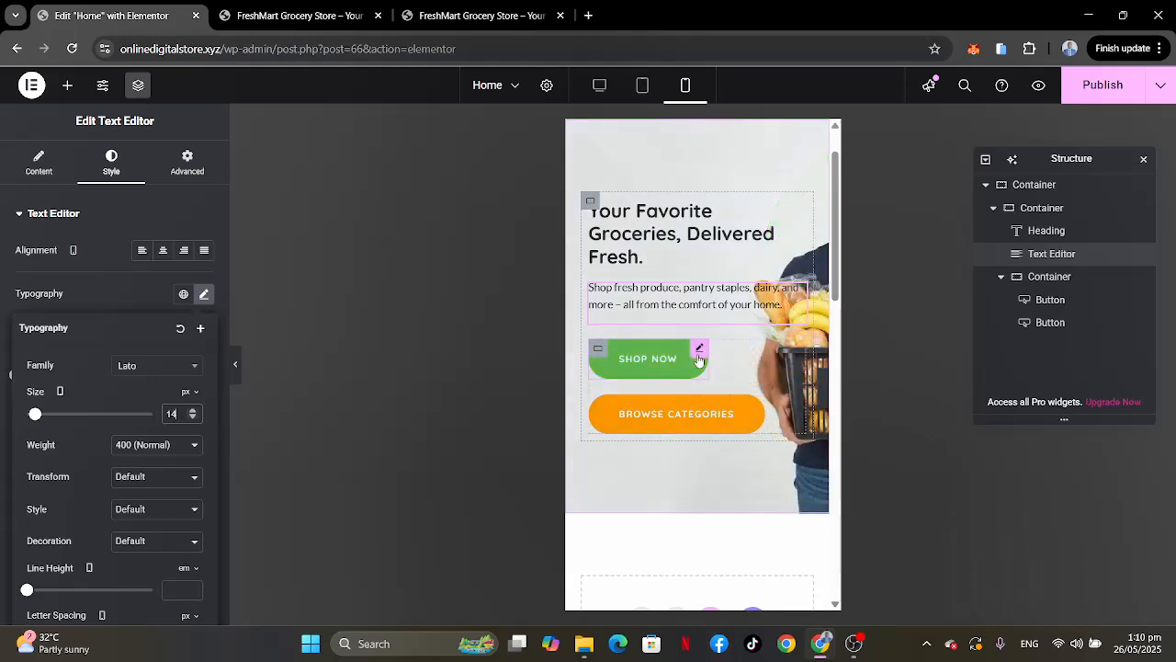
left_click(699, 359)
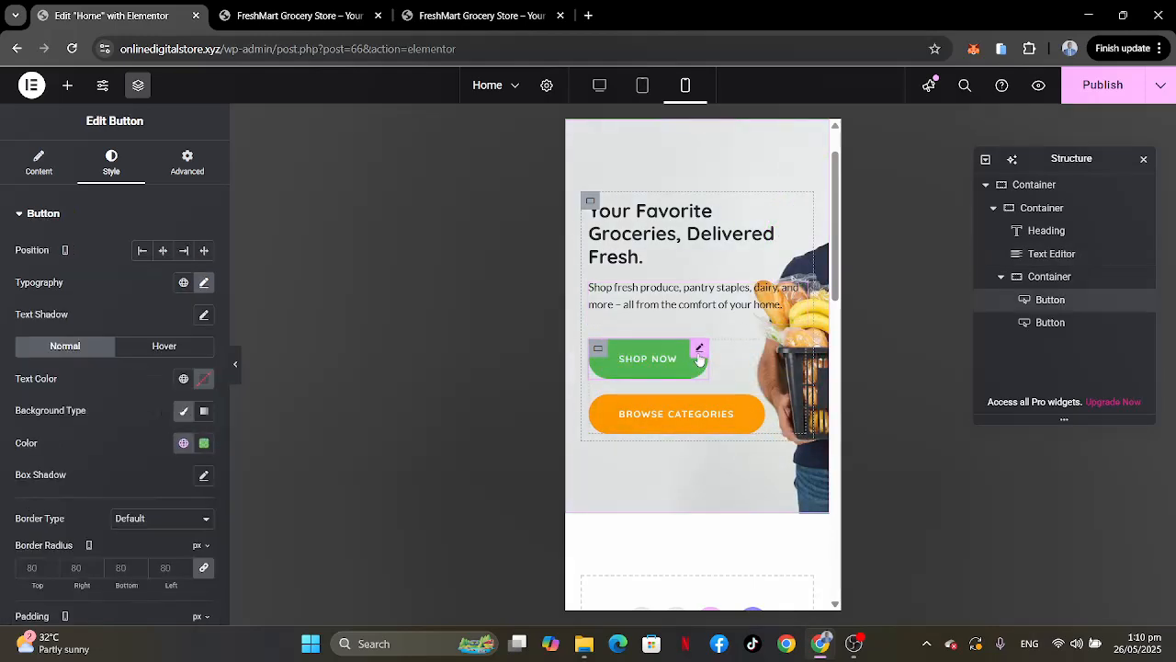
left_click(590, 200)
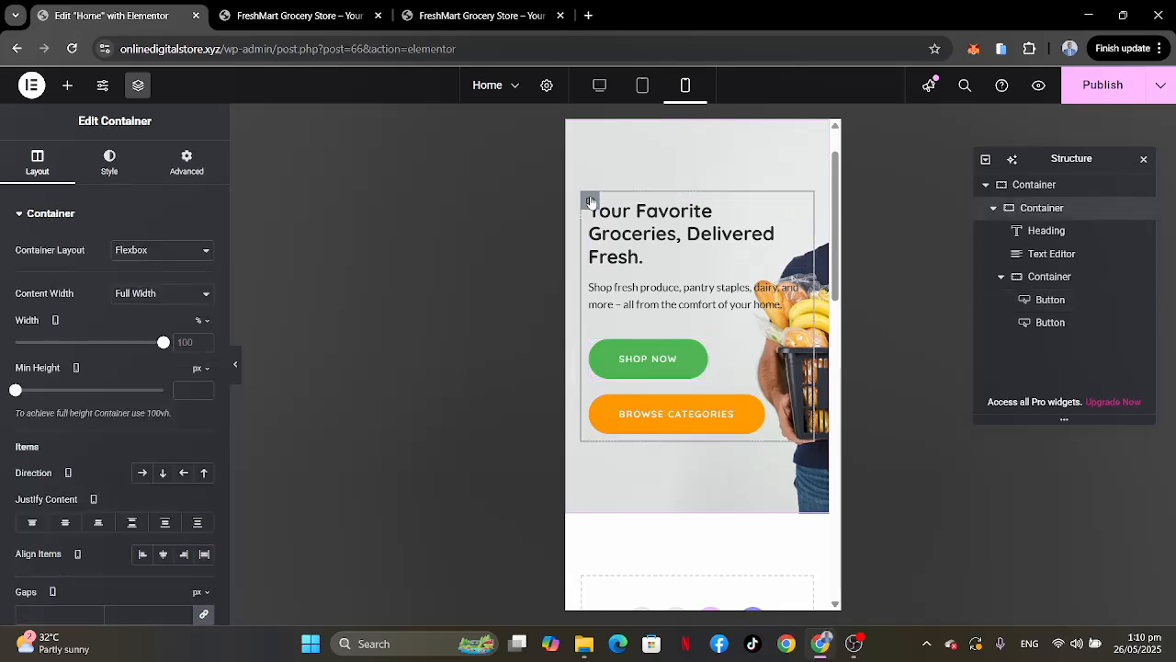
left_click(175, 167)
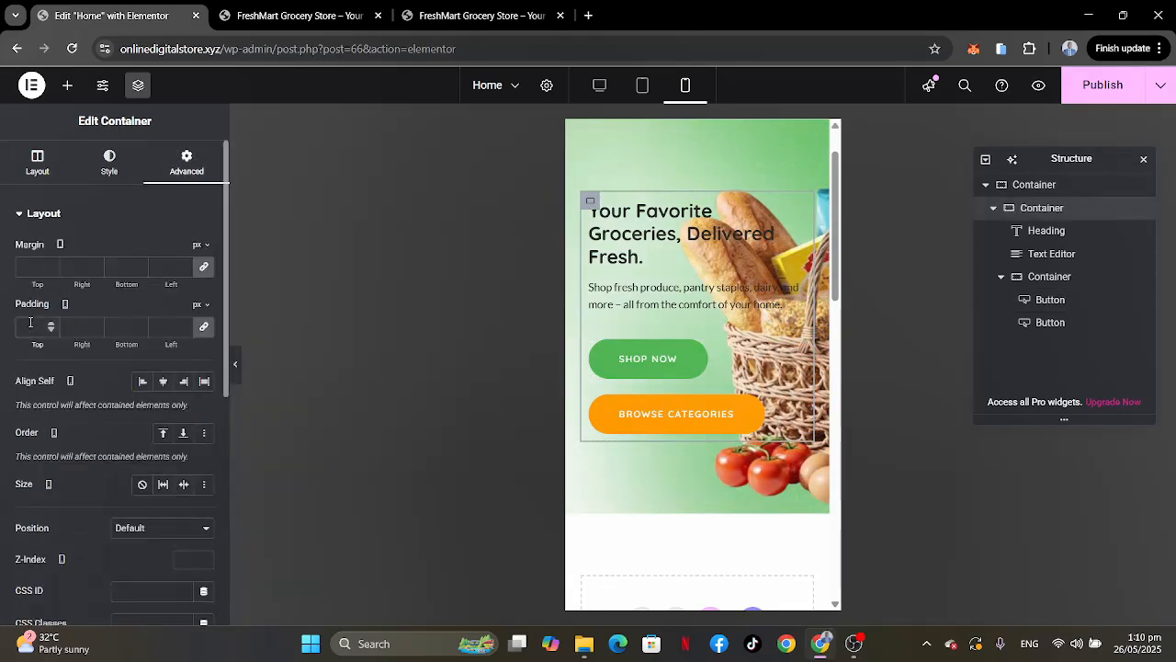
left_click(30, 326)
type("0")
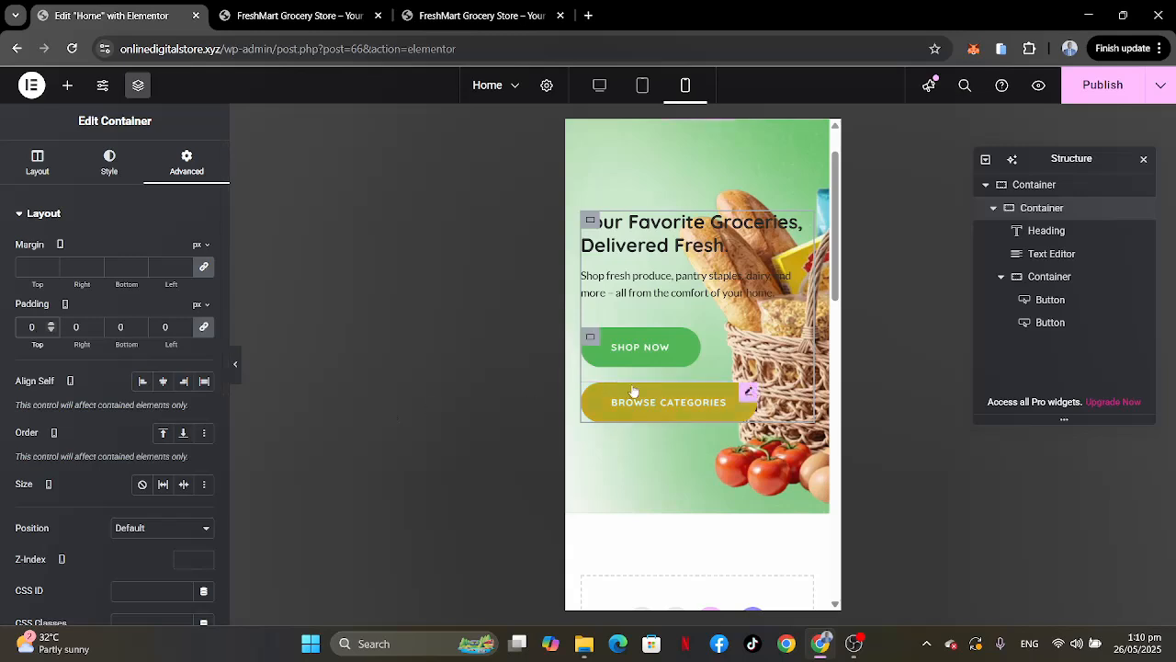
Set the font size of both the Shop Now and Browse Categories buttons to 10 px for mobile.
left_click(686, 347)
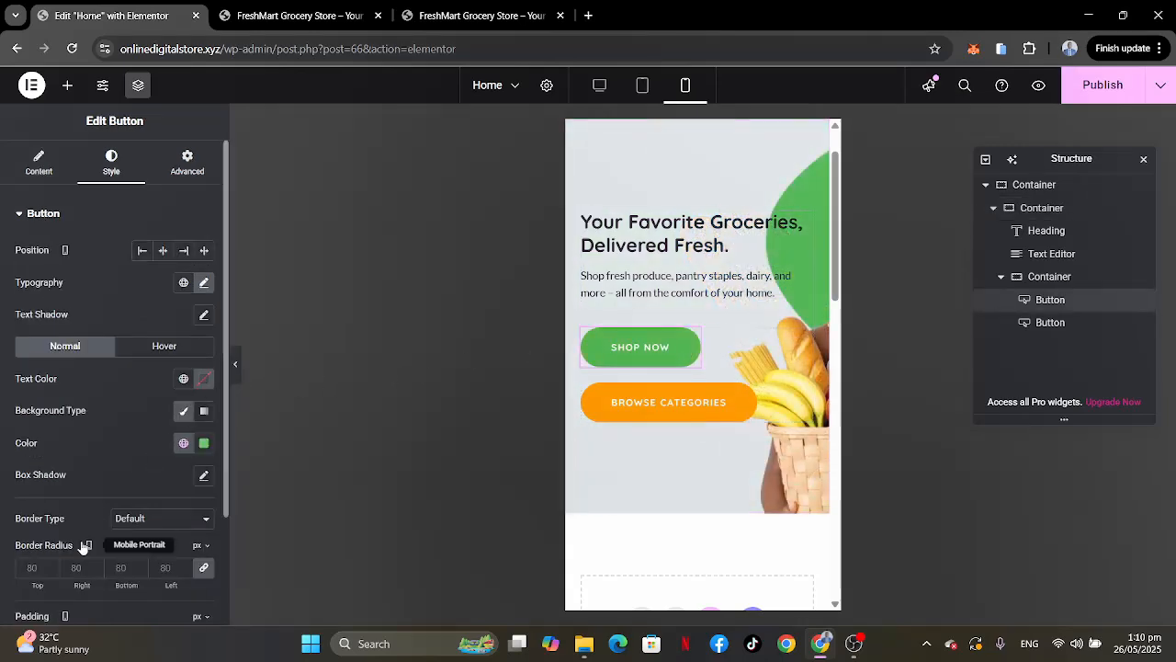
left_click(204, 282)
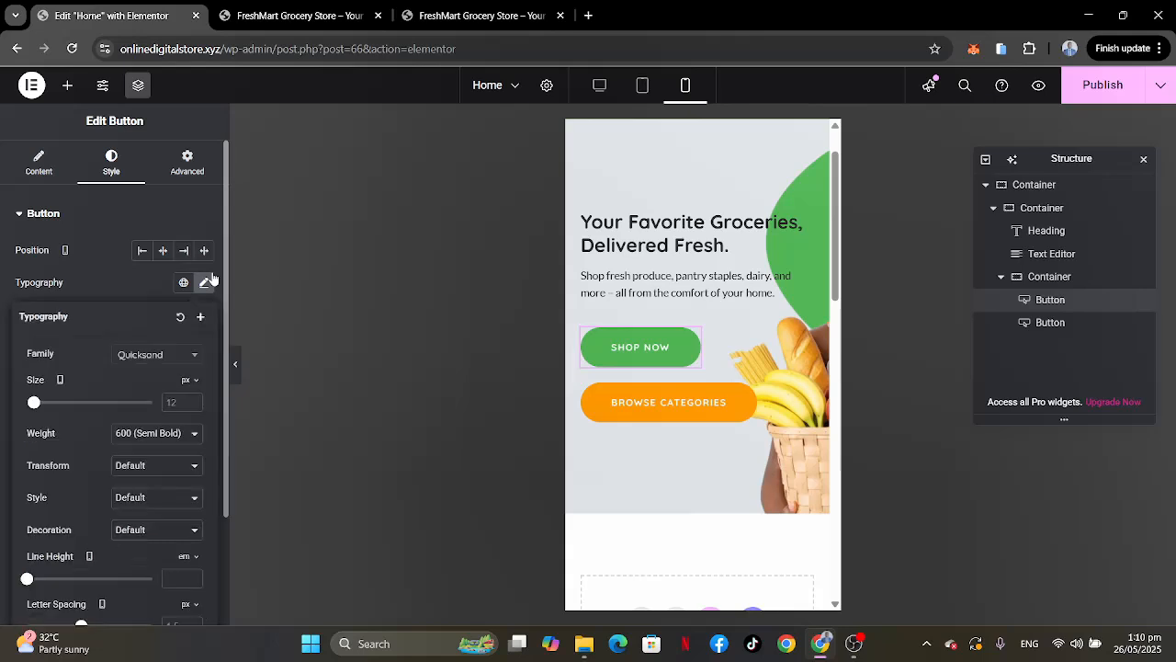
left_click(169, 403)
type("10")
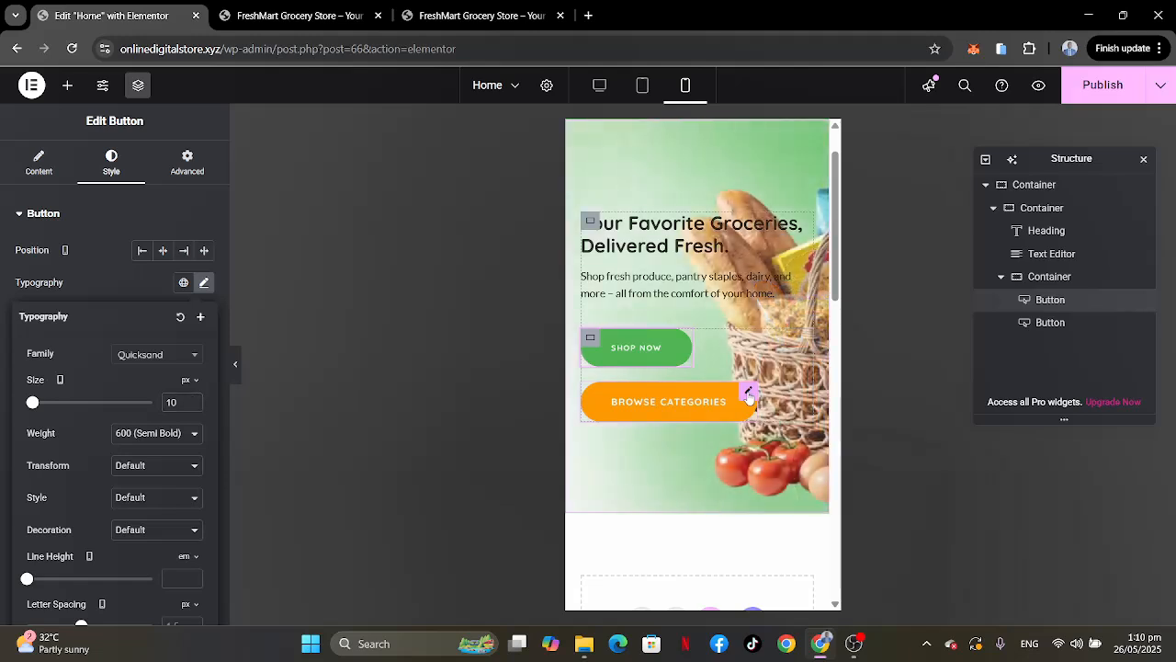
left_click(203, 283)
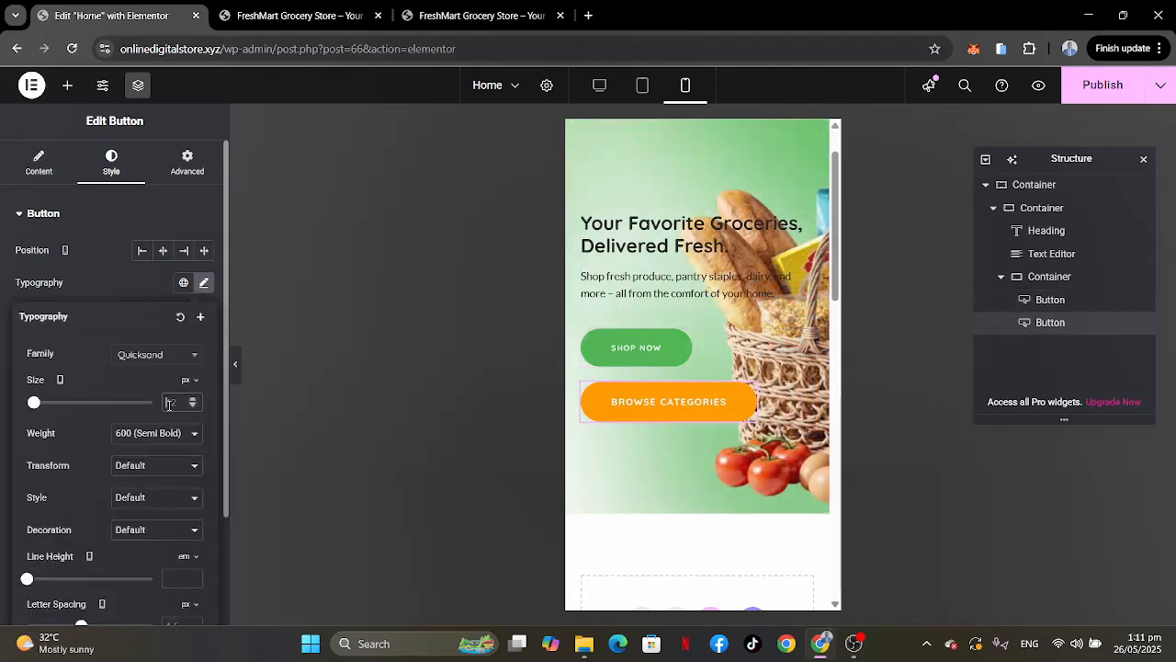
type("10")
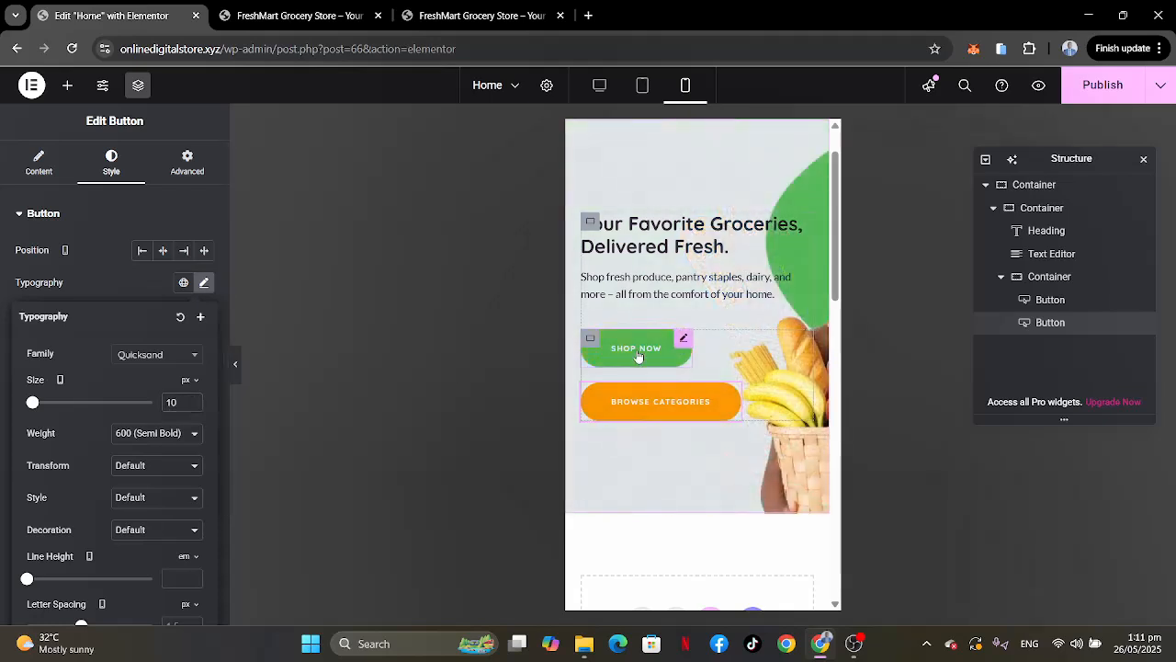
Unlink the Shop Now button's mobile padding and set it to 10 px top and bottom, 20 px right and left.
left_click(681, 342)
scroll(27, 533, "down", 3)
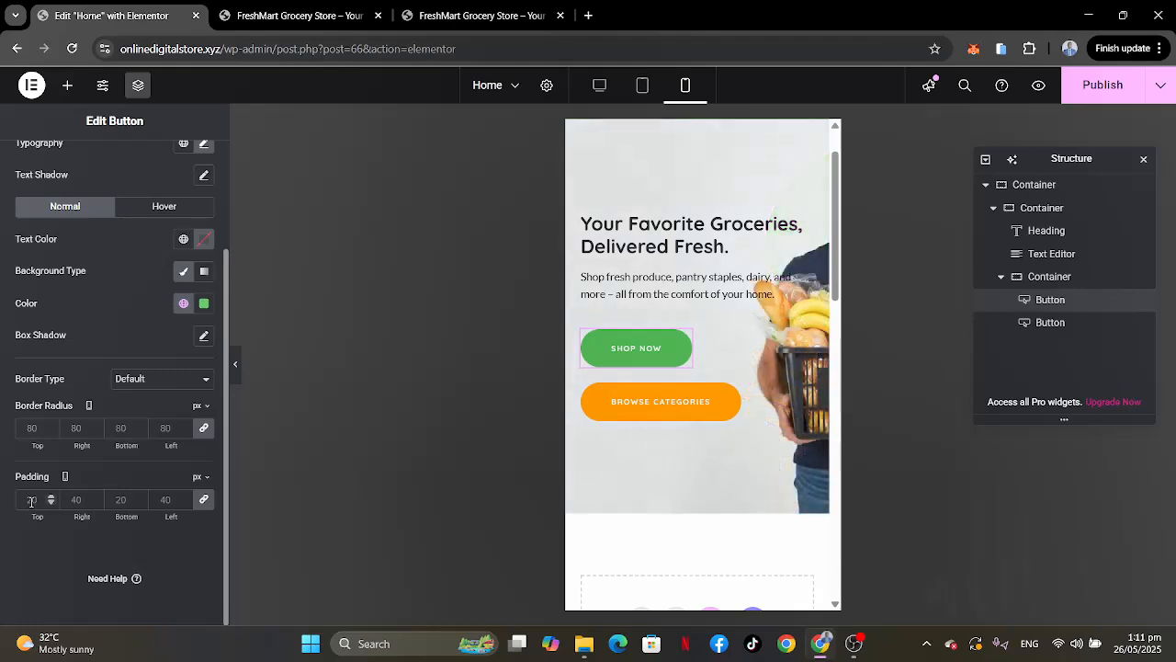
left_click(204, 501)
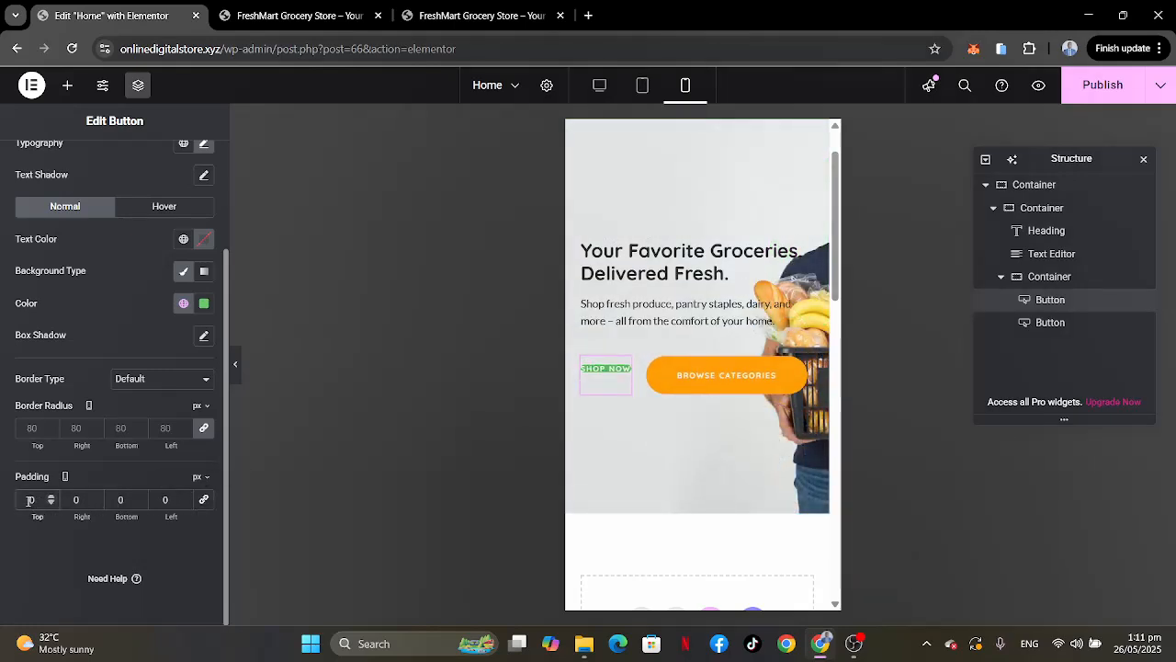
type("1")
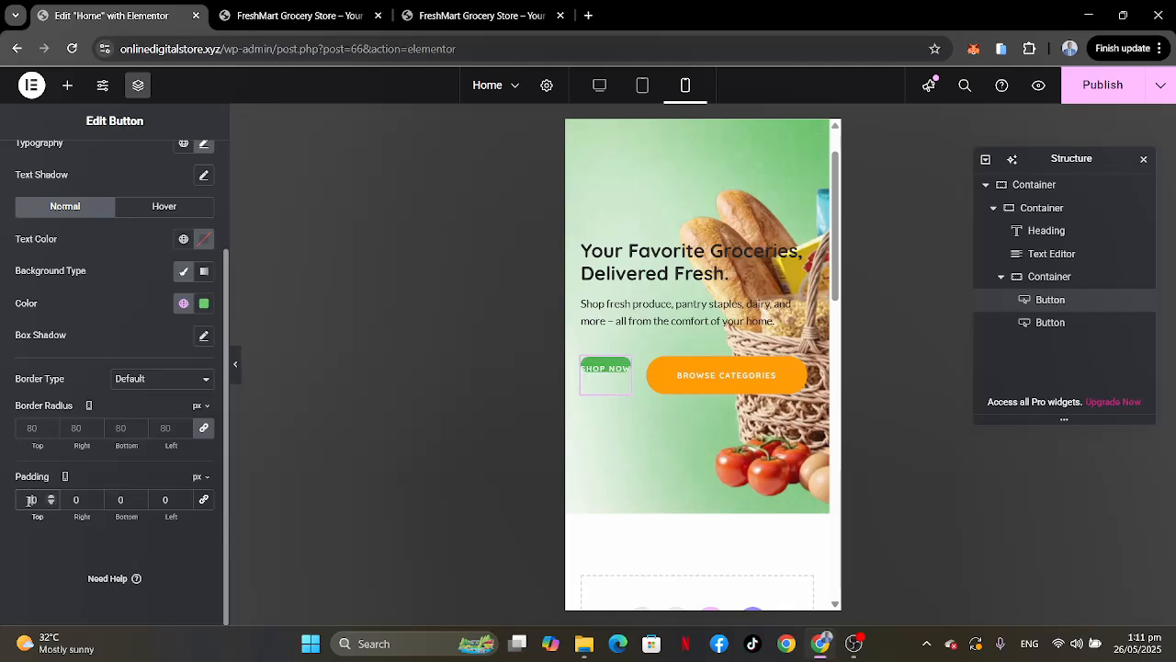
left_click(73, 498)
type("1")
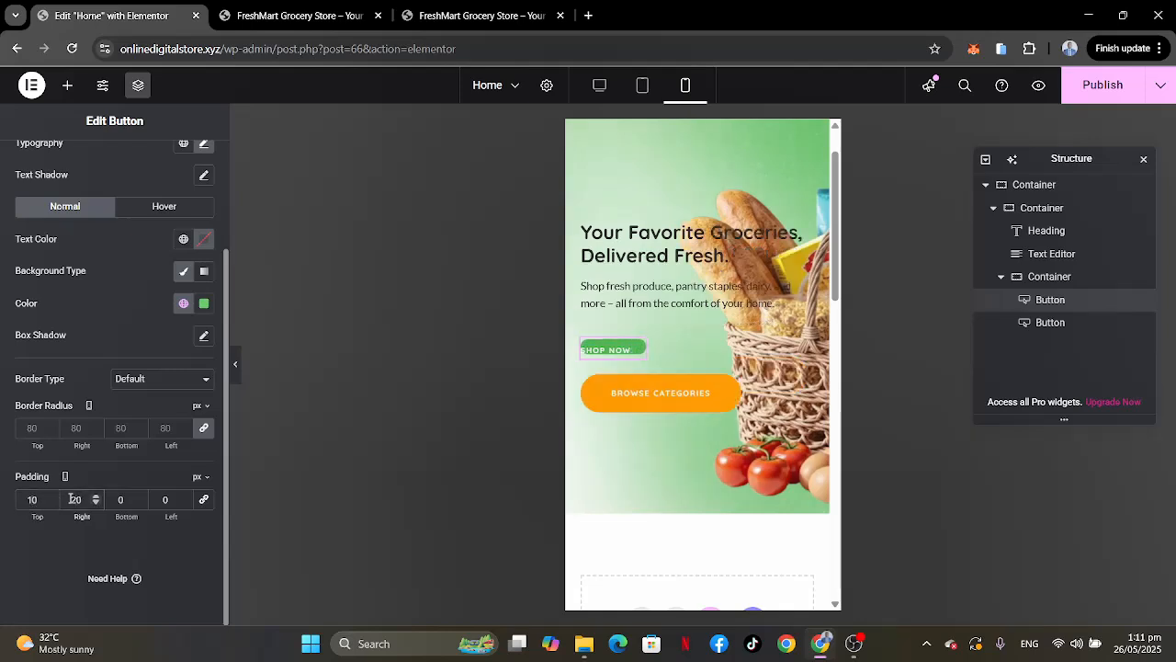
left_click(111, 499)
type("1")
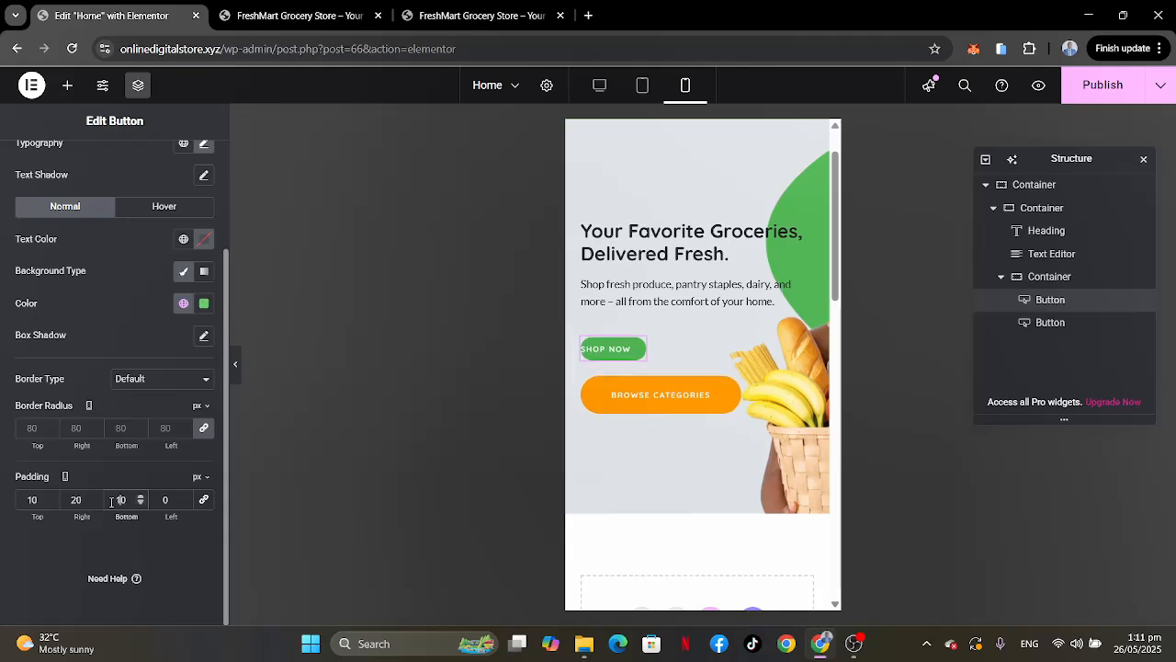
left_click(158, 500)
type("2")
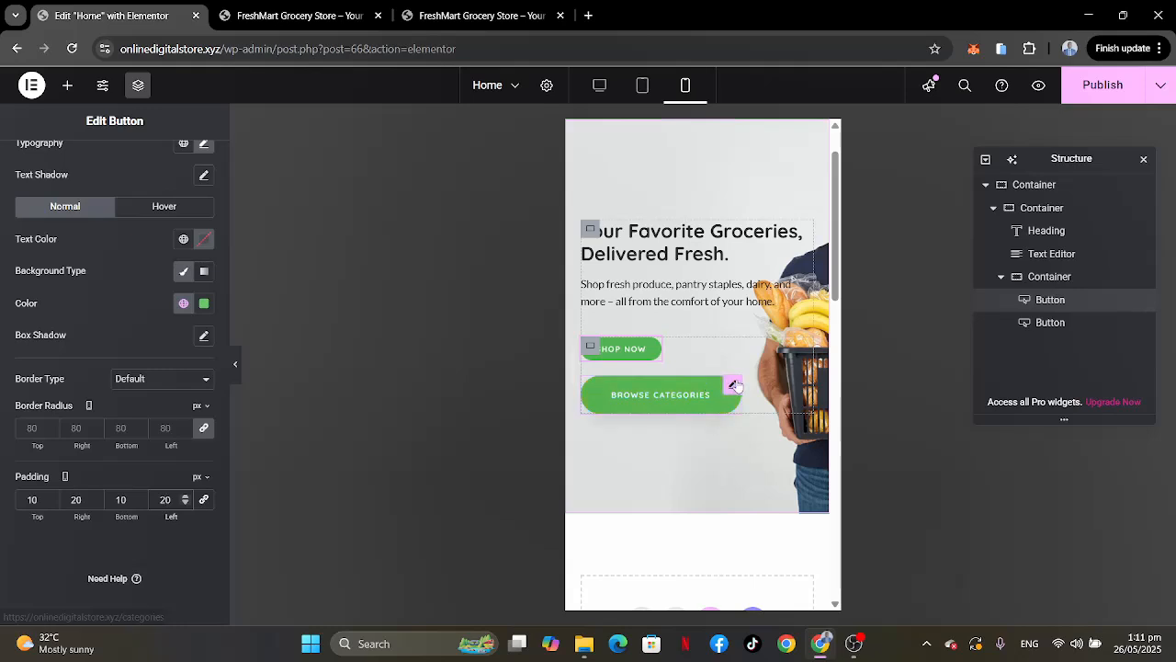
Unlink the Browse Categories button's mobile padding and set it to 10 px top and bottom, 20 px right and left.
left_click(733, 386)
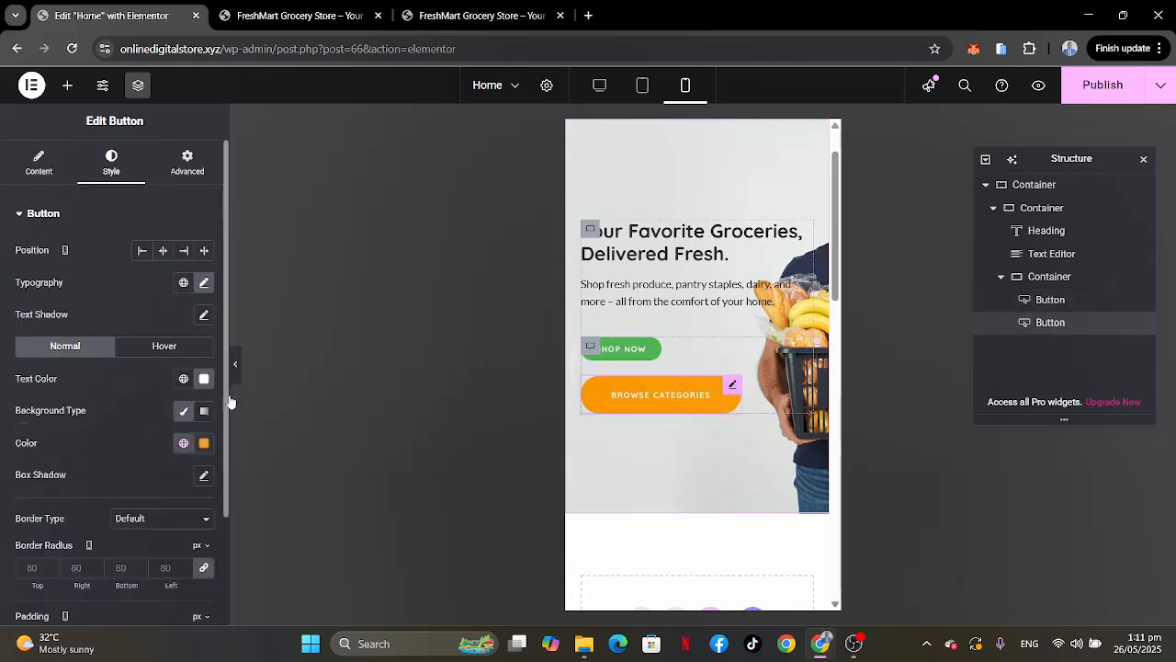
scroll(114, 456, "down", 2)
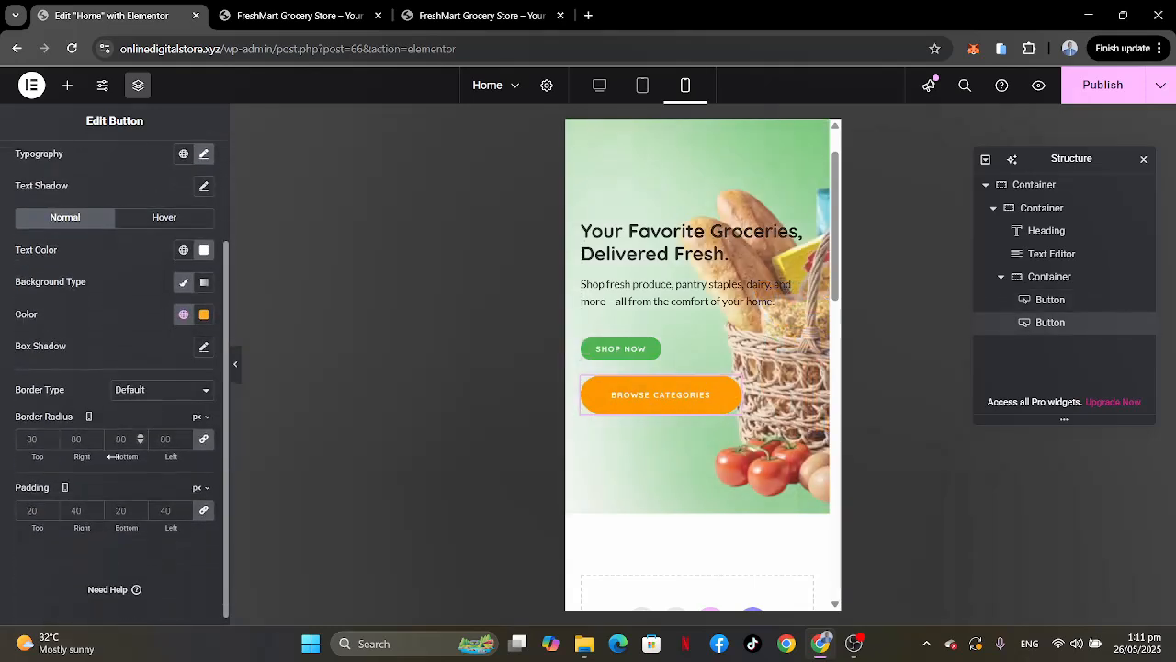
scroll(113, 456, "up", 3)
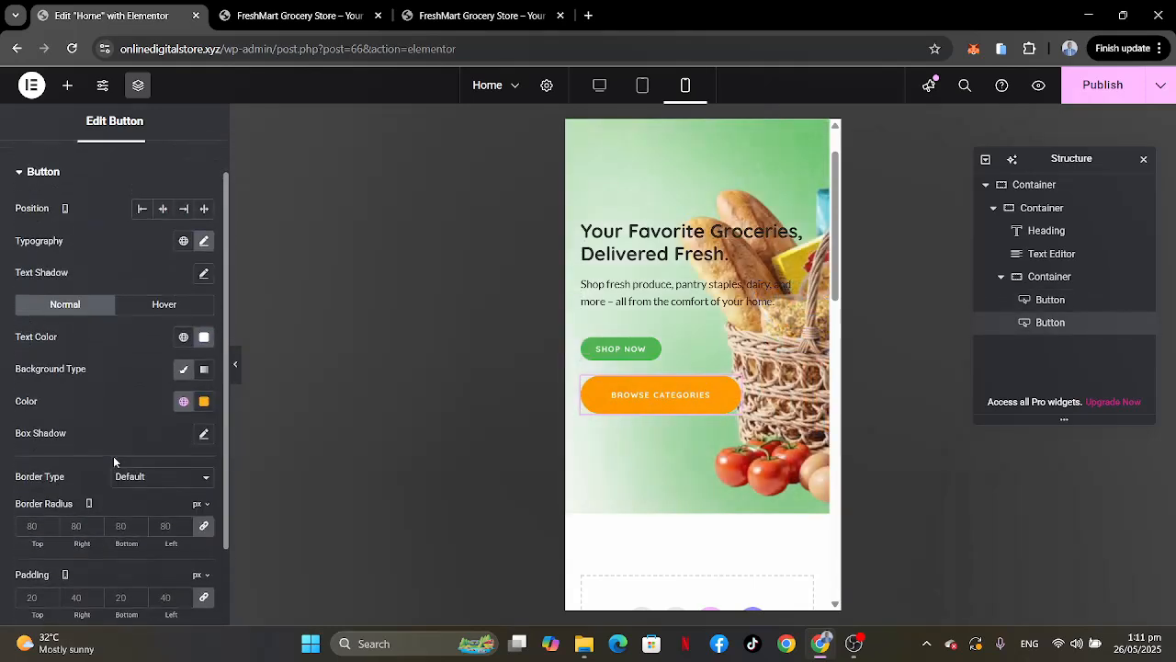
left_click(204, 262)
left_click(204, 262)
scroll(94, 452, "down", 2)
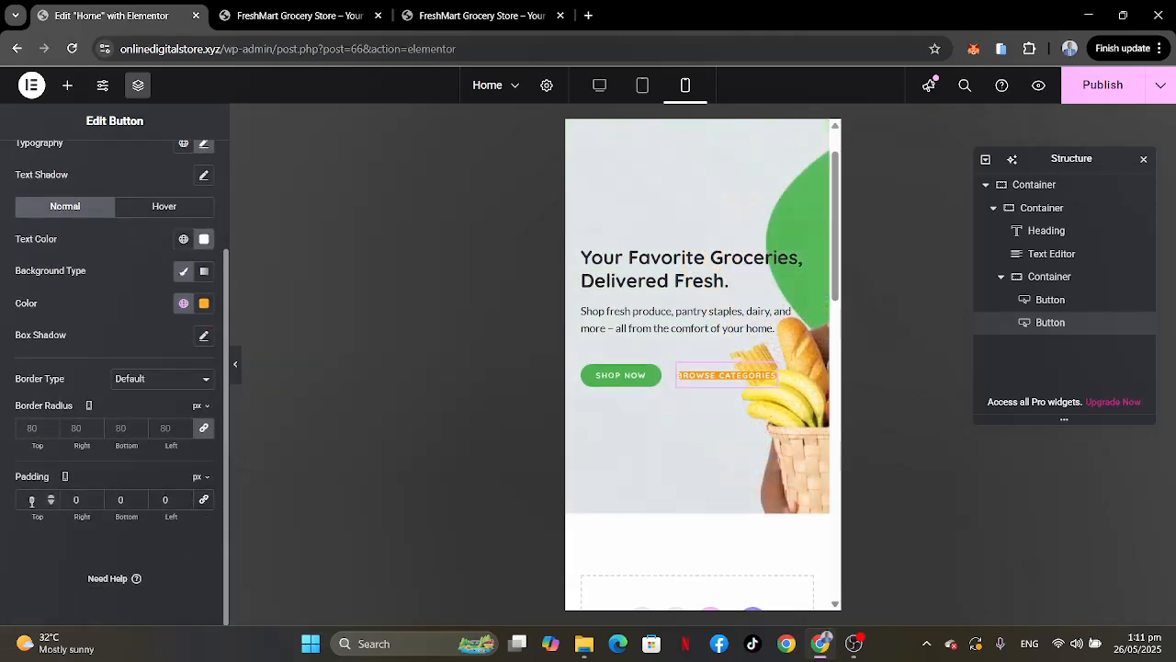
left_click(23, 500)
type("1")
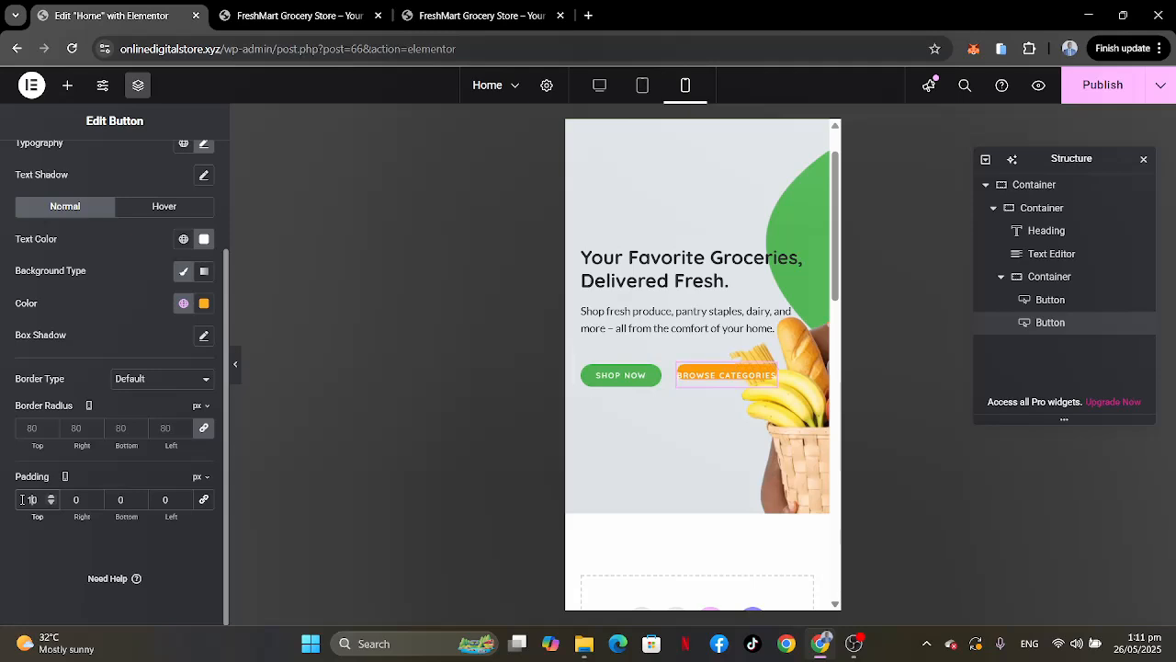
left_click(72, 500)
type("10")
key("BackSpace")
type("2")
left_click(112, 501)
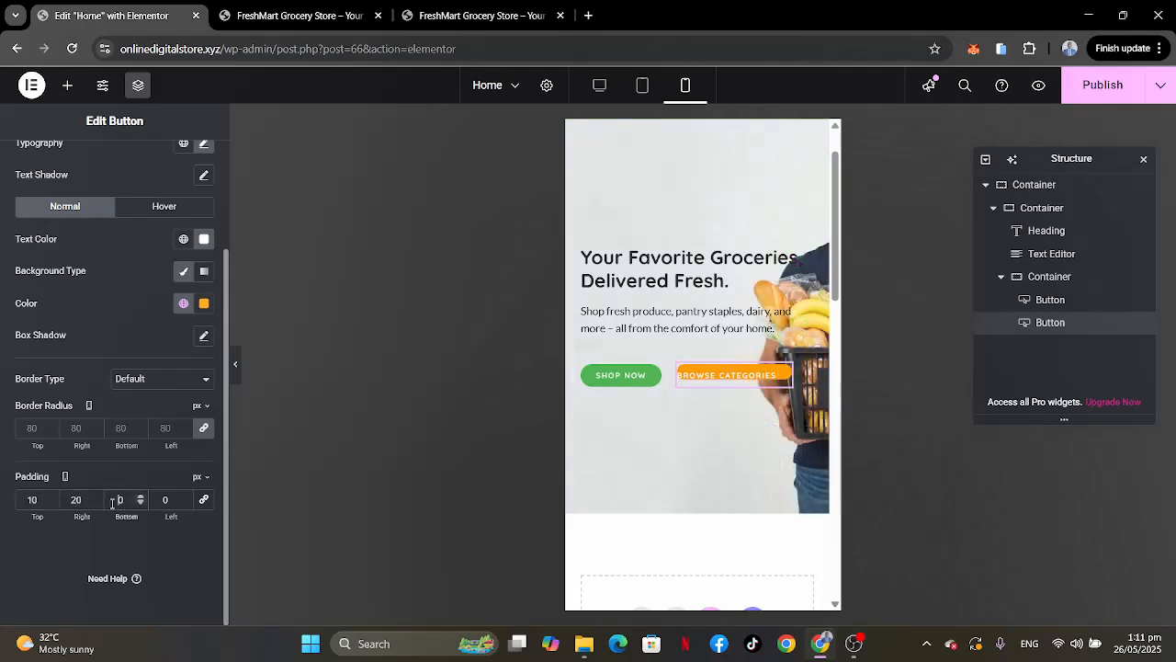
type("1")
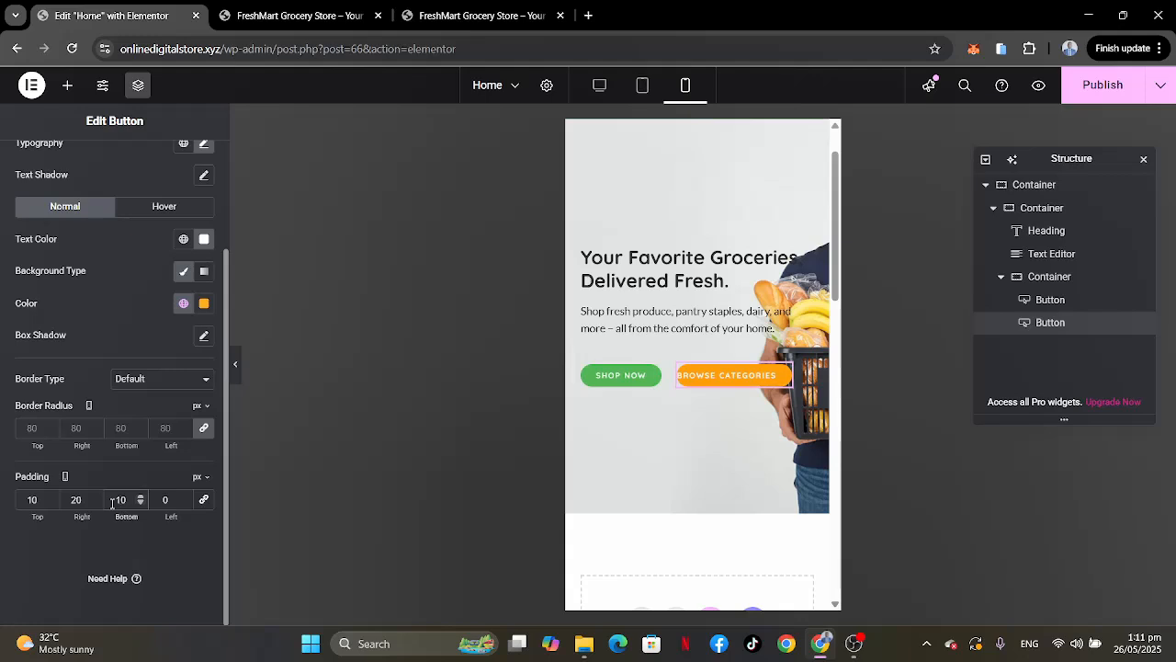
left_click(162, 500)
type("2")
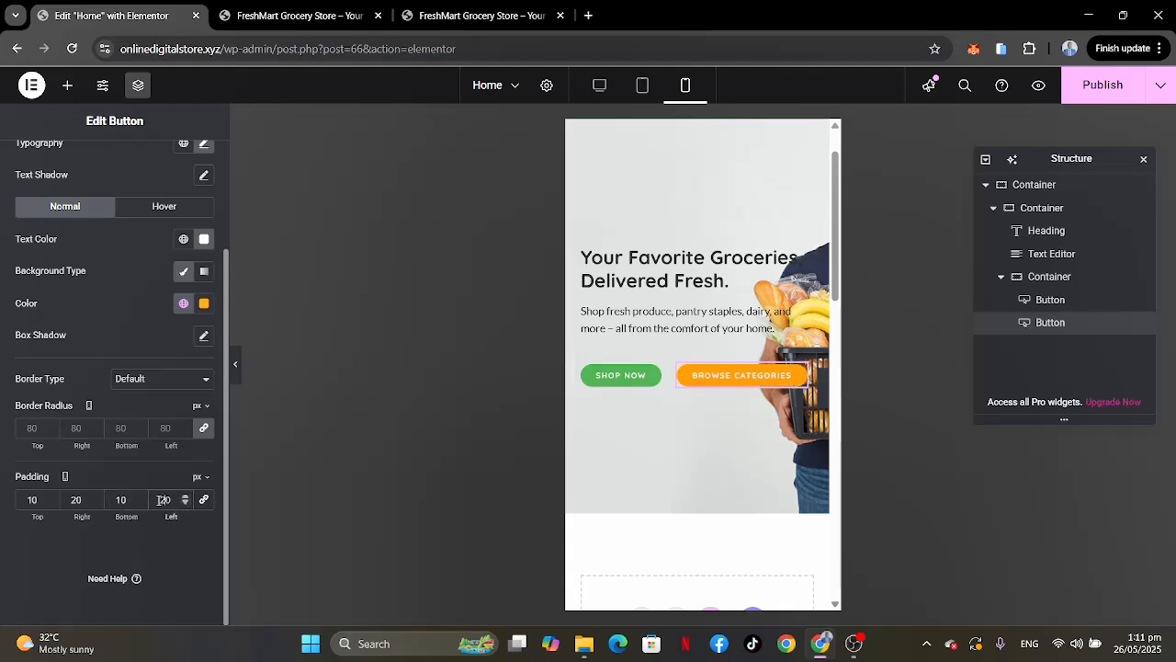
Set the Shop Now button's top and bottom padding to 15 px for mobile.
left_click(653, 373)
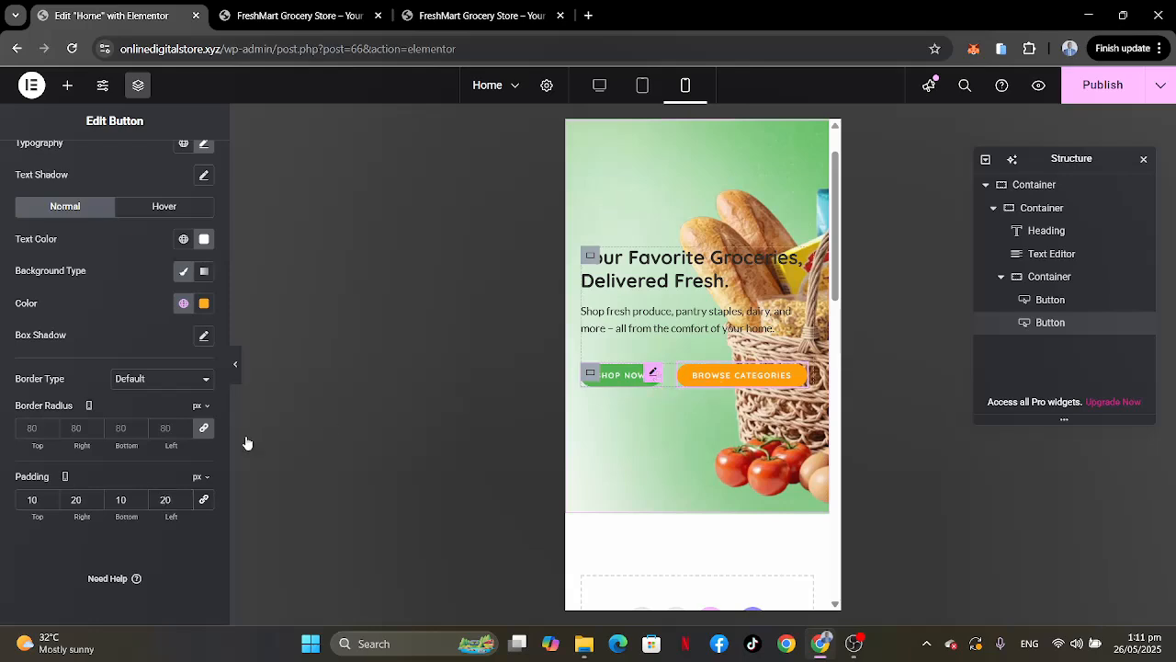
scroll(90, 481, "down", 2)
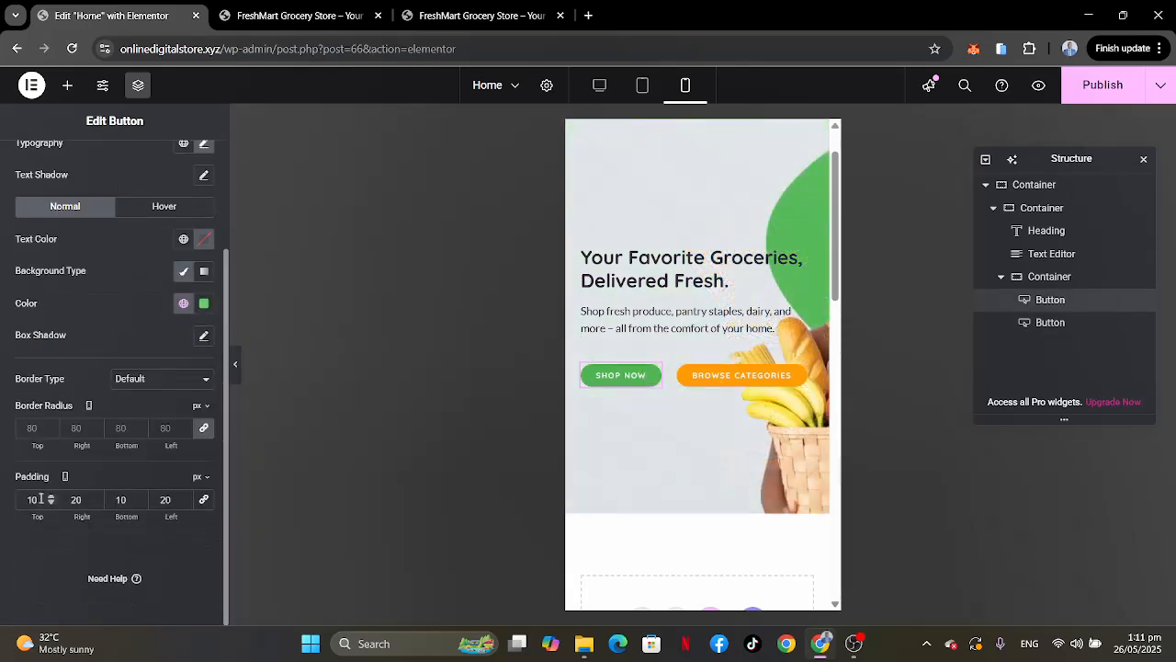
left_click_drag(39, 500, 0, 497)
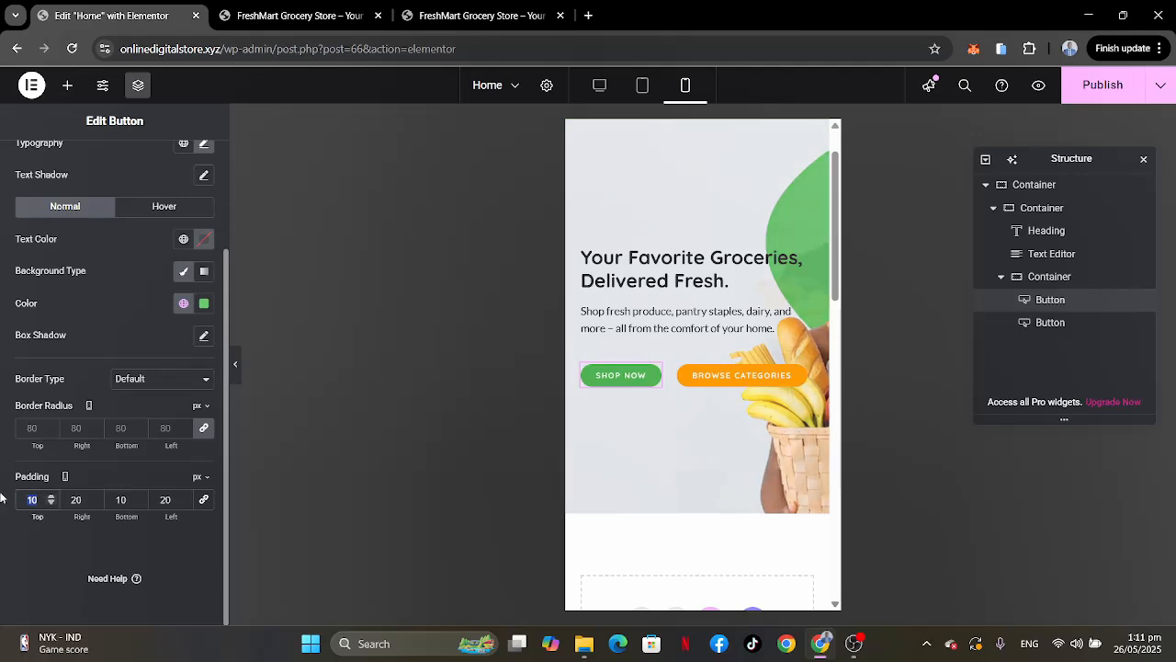
type("15")
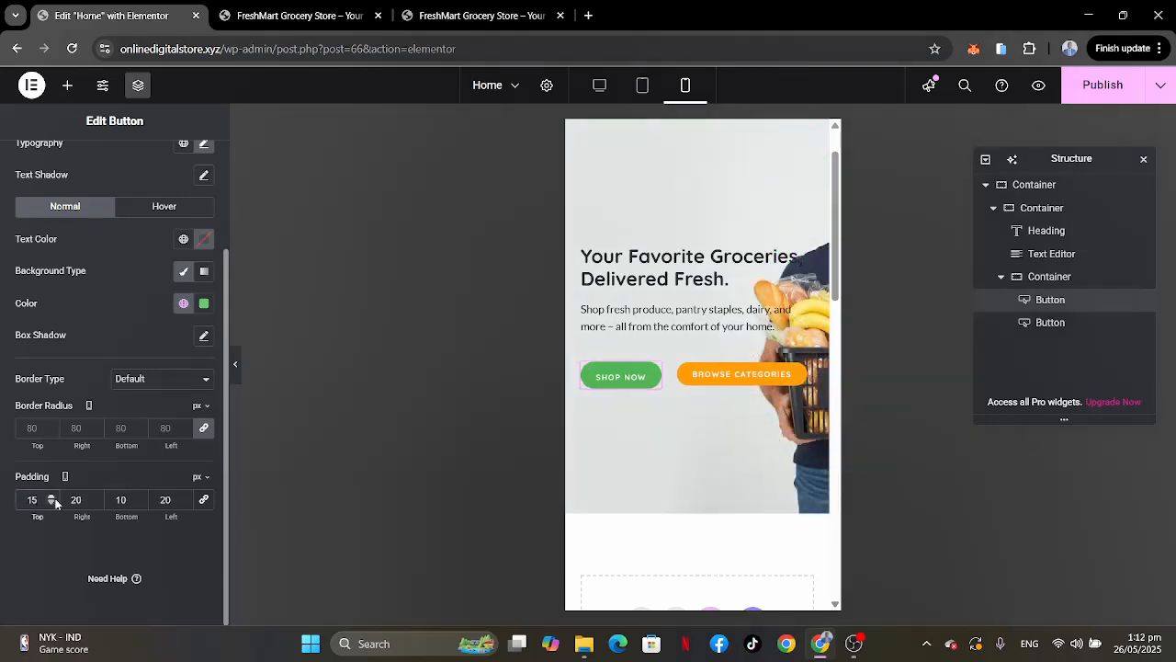
key("Tab")
key("Tab")
type("15")
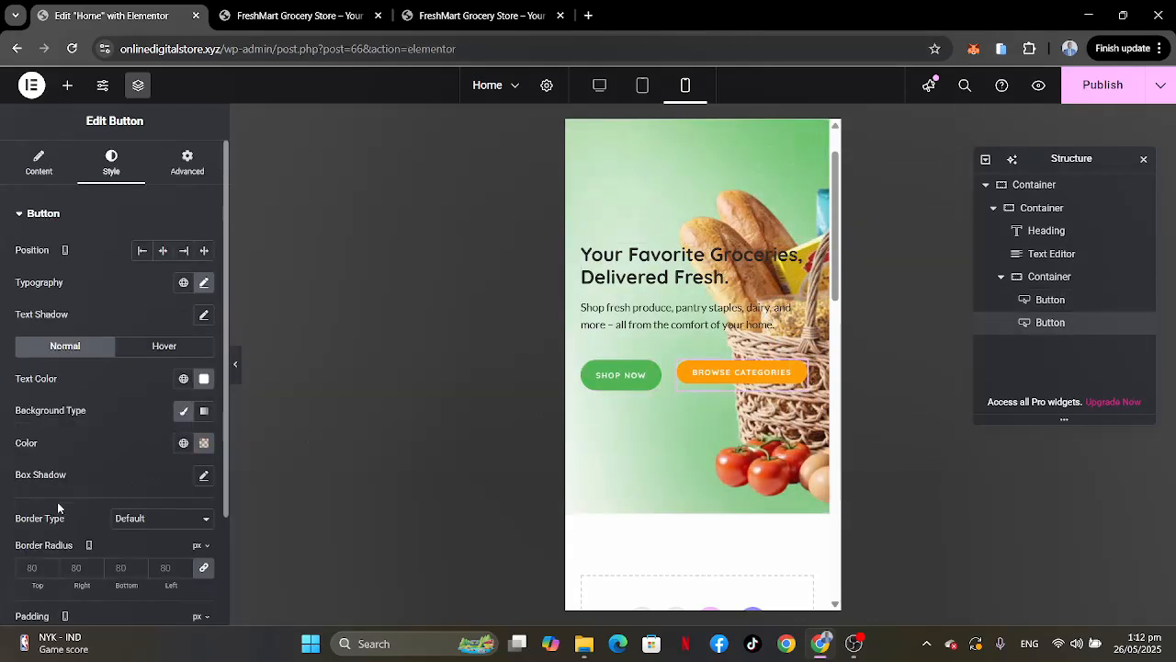
Set the Browse Categories button's mobile padding to 15 px top and bottom, 25 px right and left.
scroll(126, 482, "down", 2)
left_click_drag(50, 496, 2, 492)
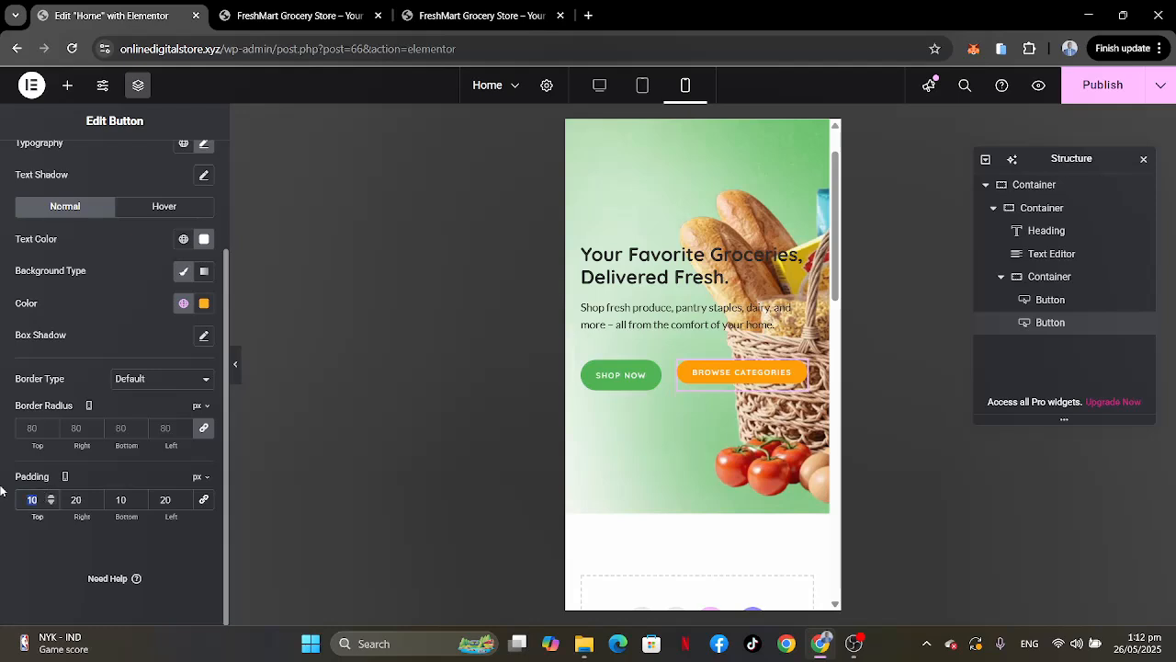
type("15")
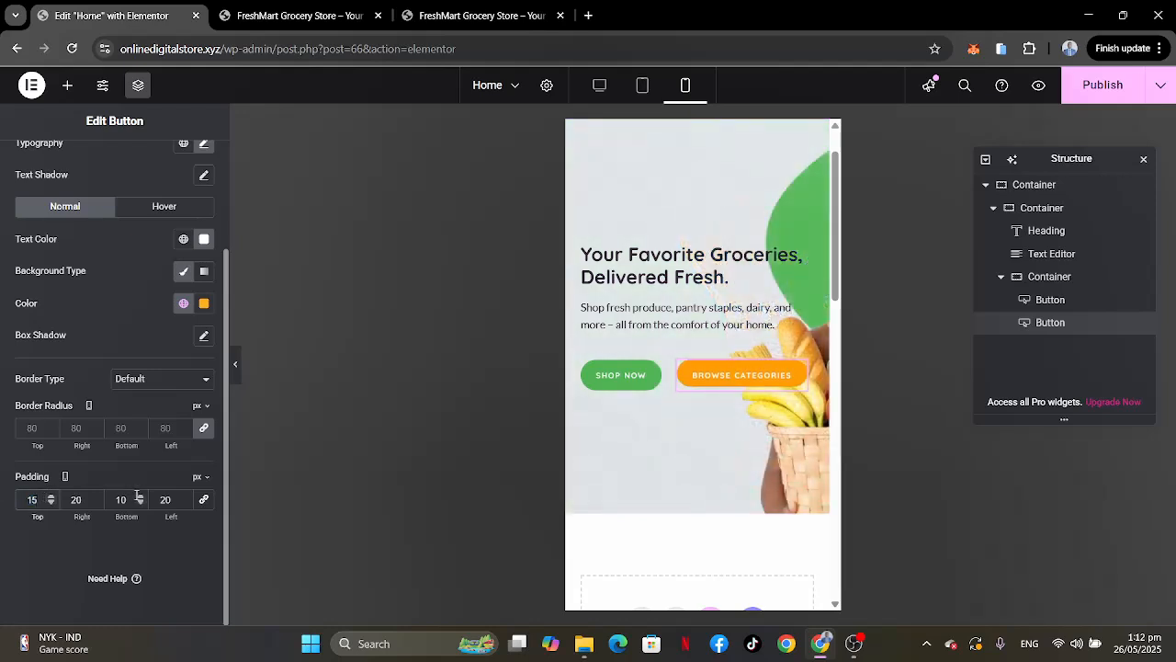
left_click(127, 499)
left_click_drag(127, 499, 63, 491)
type("15")
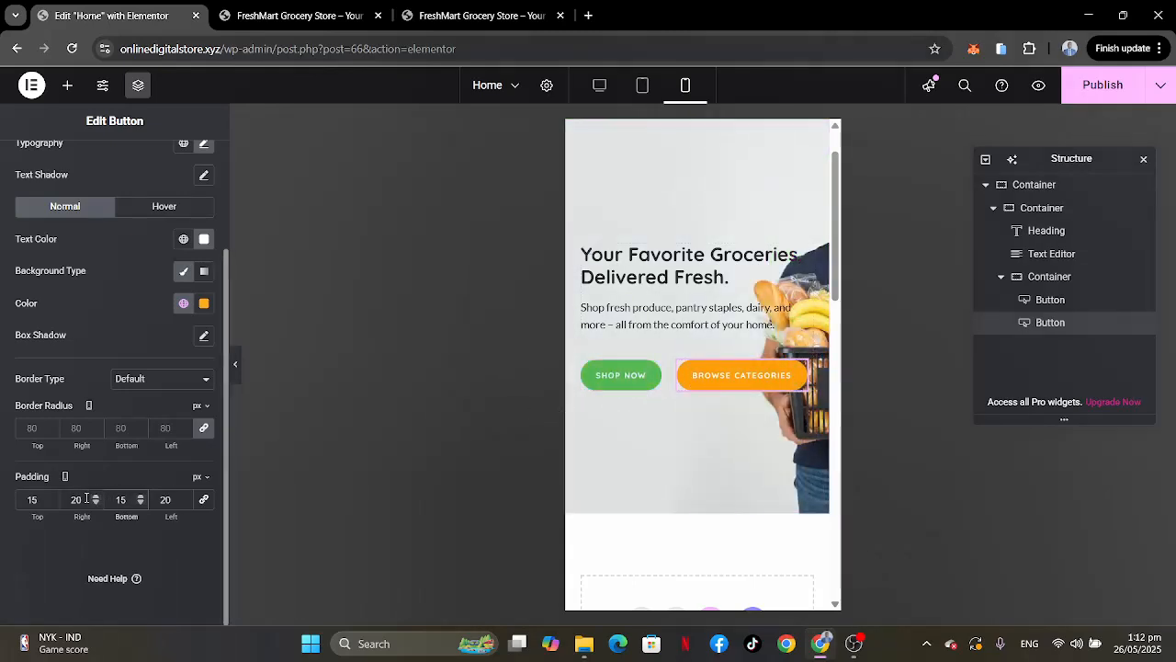
left_click_drag(86, 498, 48, 501)
type("25")
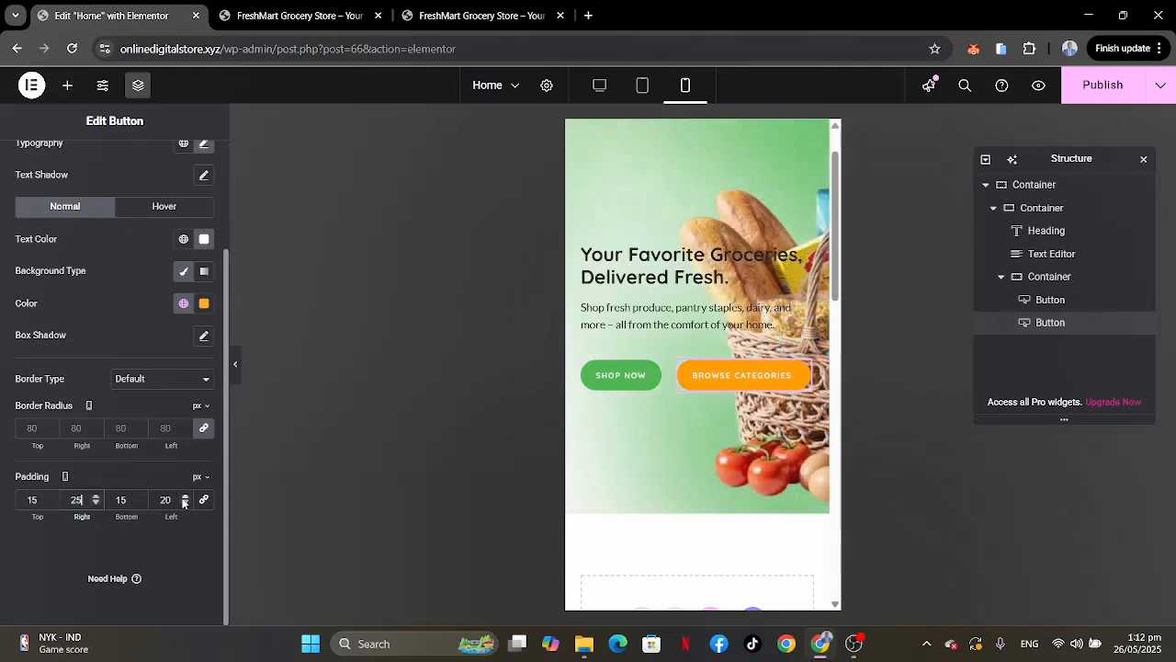
left_click_drag(174, 499, 134, 489)
type("25")
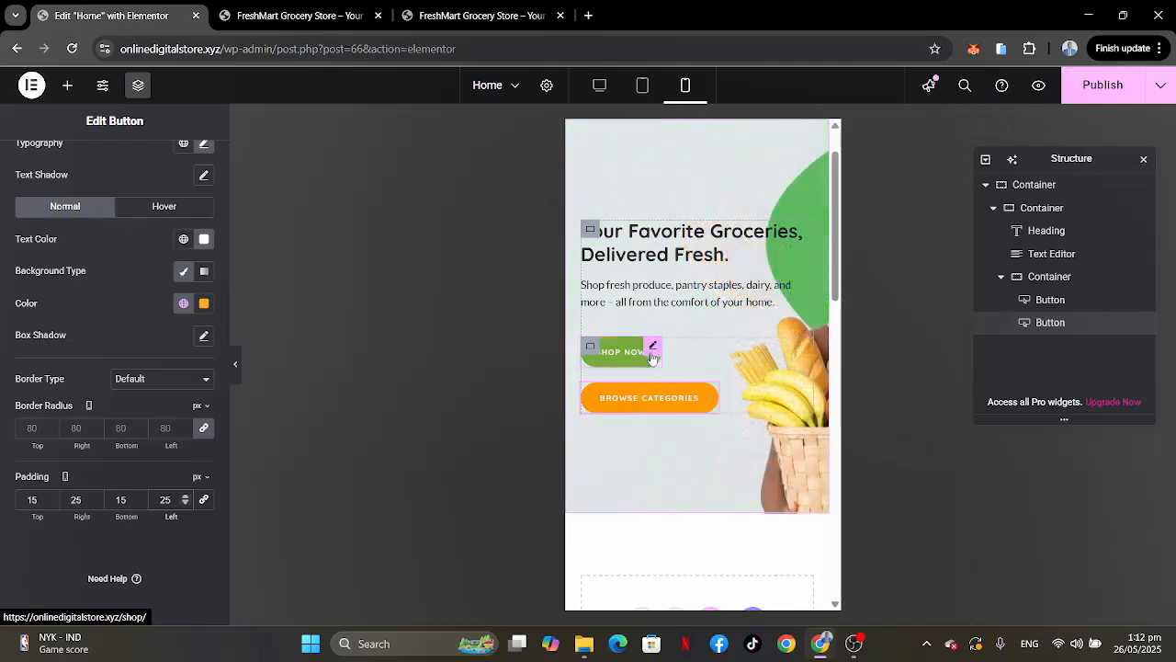
Set the column and row gaps of the container holding the two hero buttons to 5 px for mobile.
left_click(591, 347)
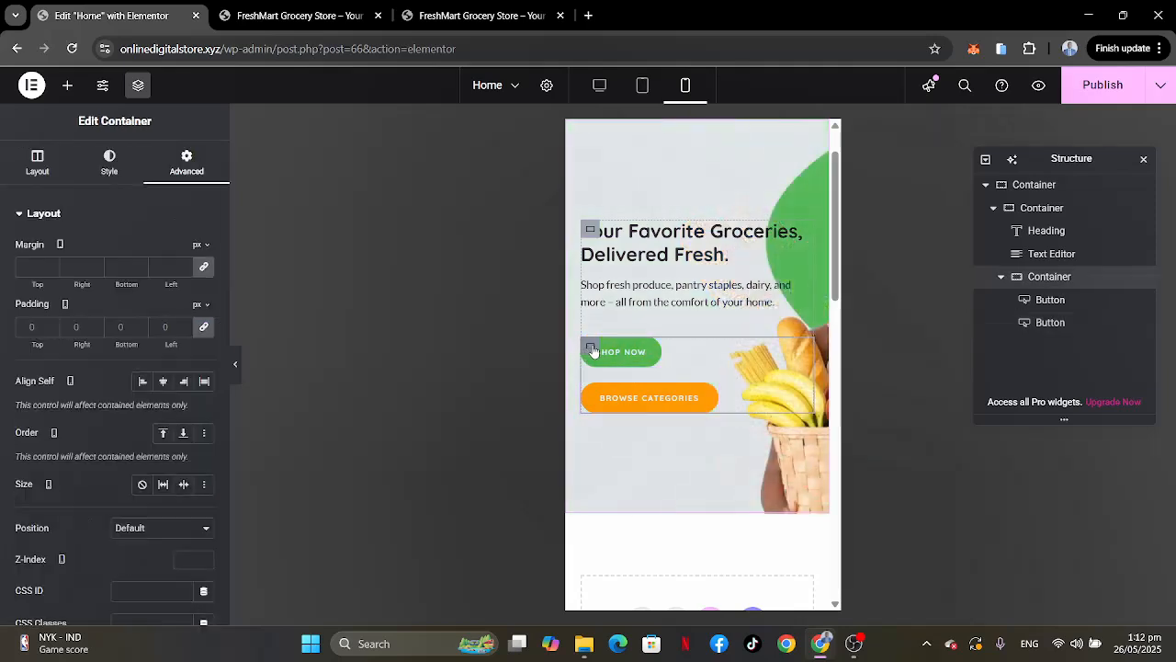
left_click(57, 161)
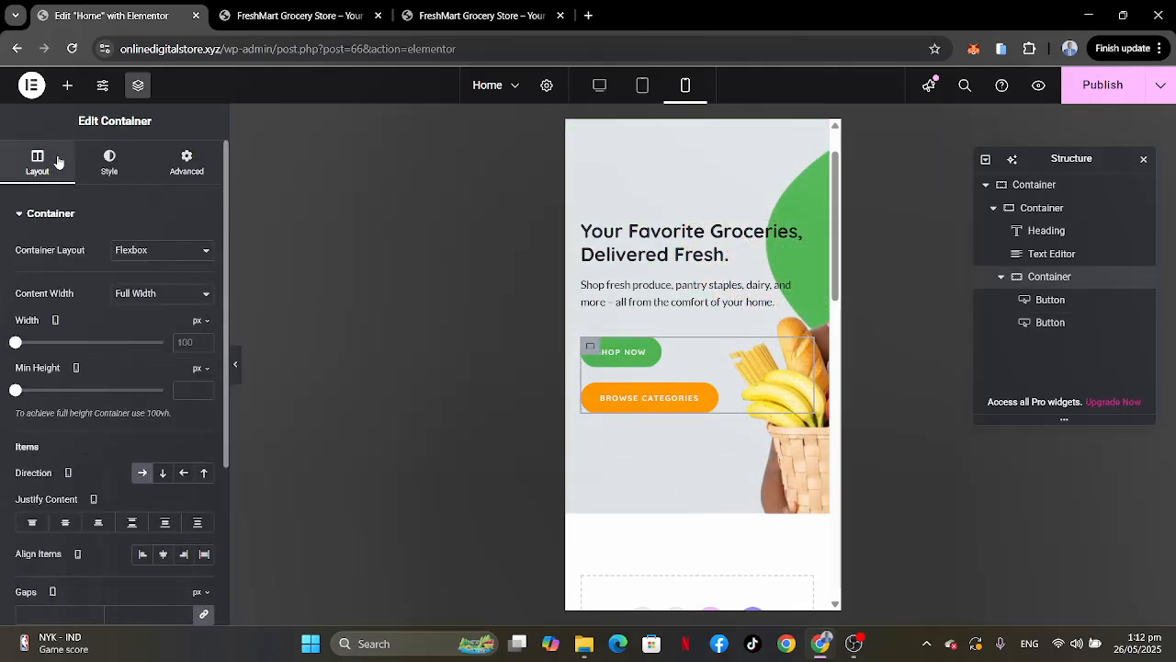
scroll(56, 455, "down", 3)
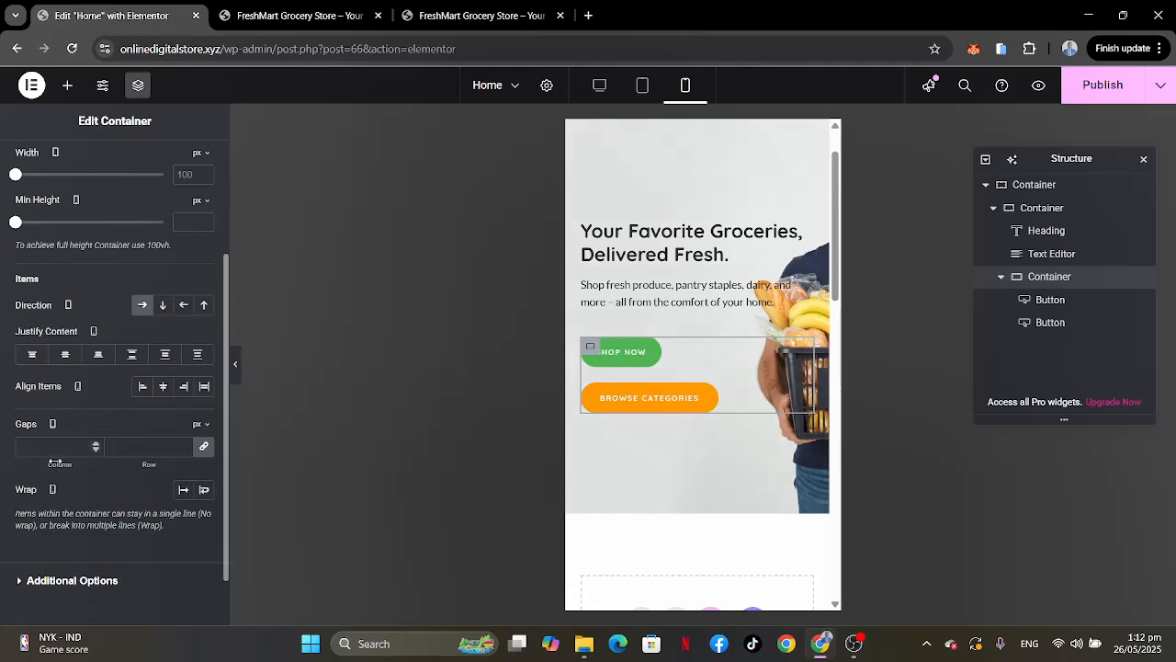
left_click(50, 448)
type("5")
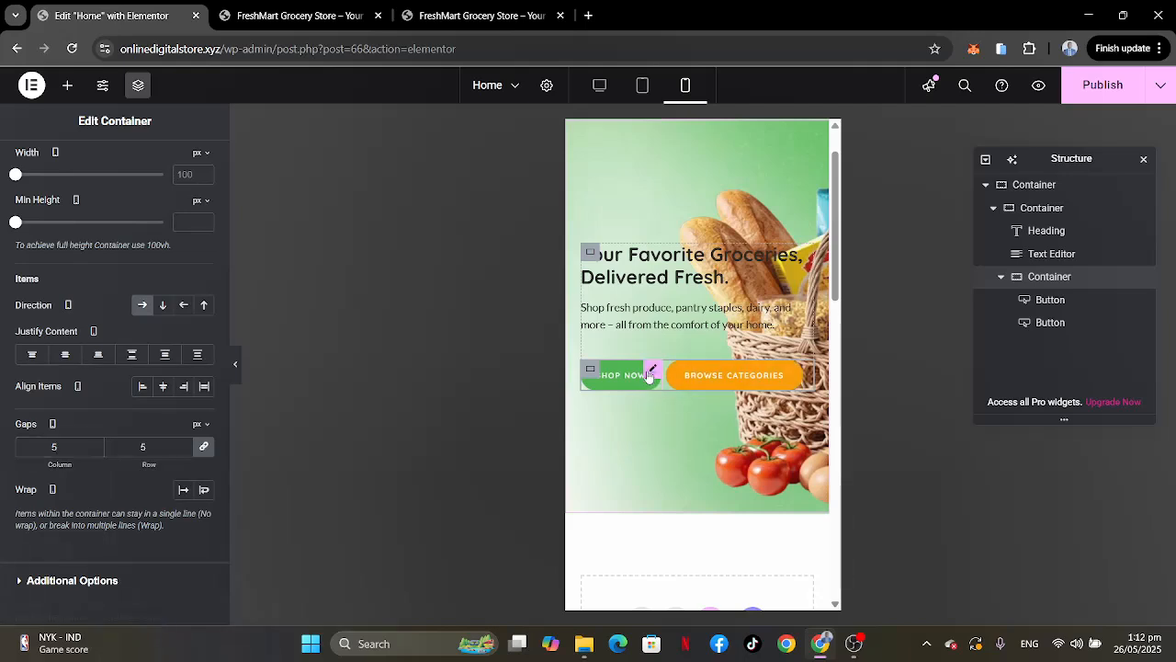
Set the Shop Now button's right and left padding to 25 px for mobile.
left_click(649, 374)
scroll(98, 472, "down", 3)
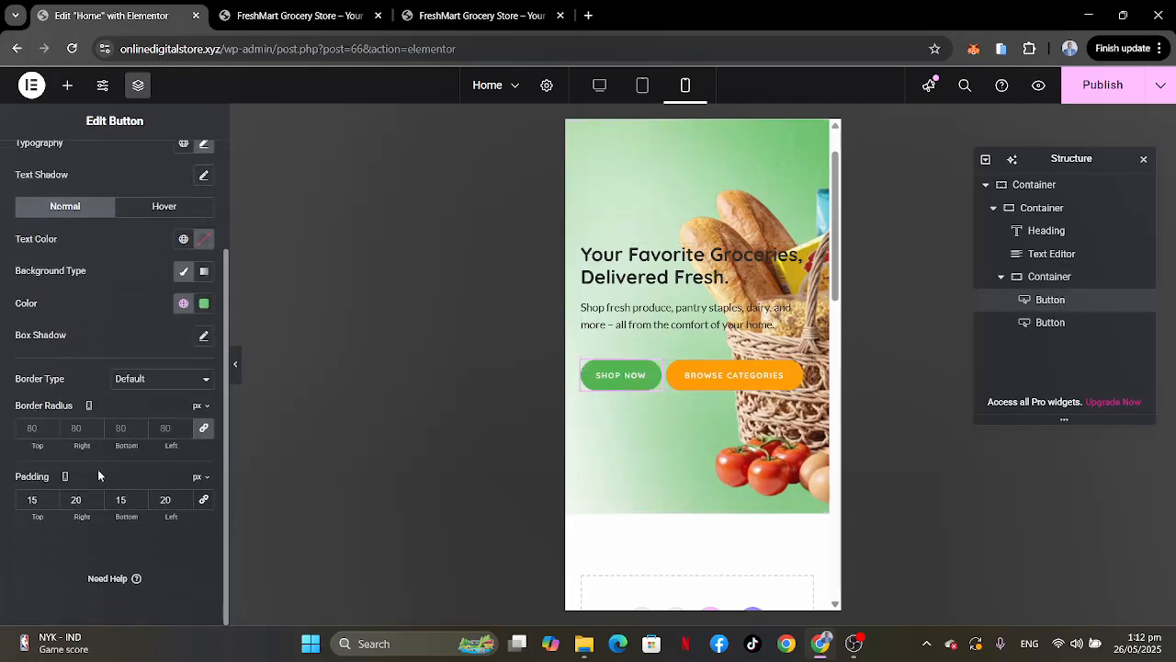
left_click_drag(86, 499, 49, 496)
type("25")
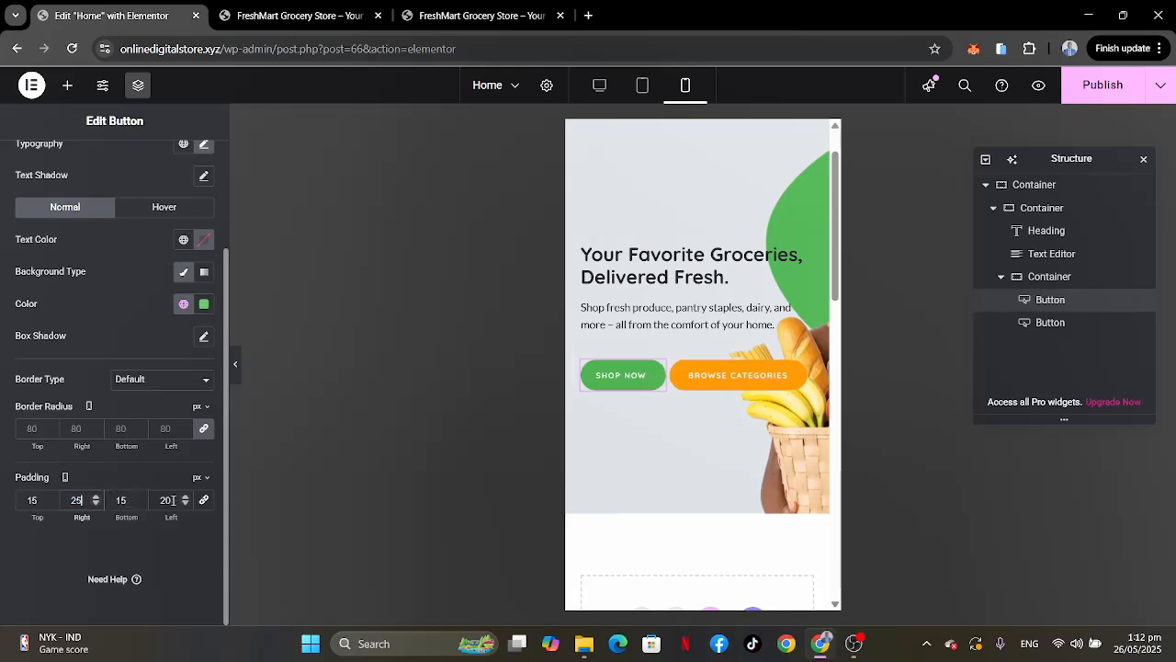
left_click_drag(173, 500, 163, 497)
type("25")
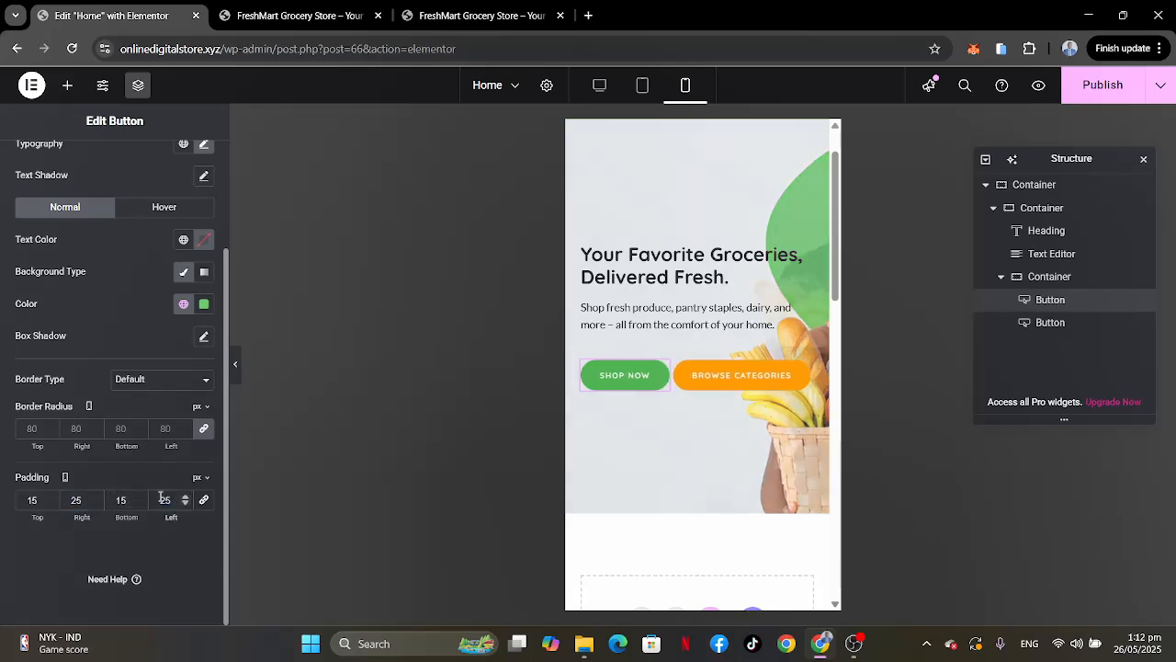
Reduce the outer hero container's minimum height to about 343 px for mobile.
scroll(583, 255, "up", 1)
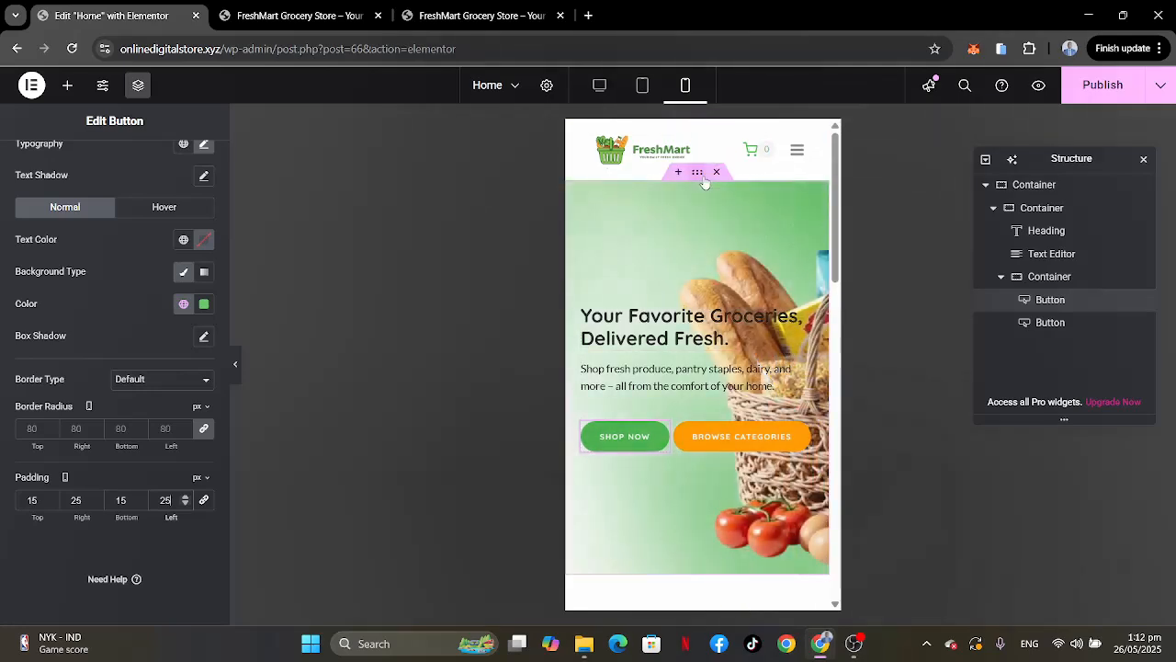
left_click(705, 183)
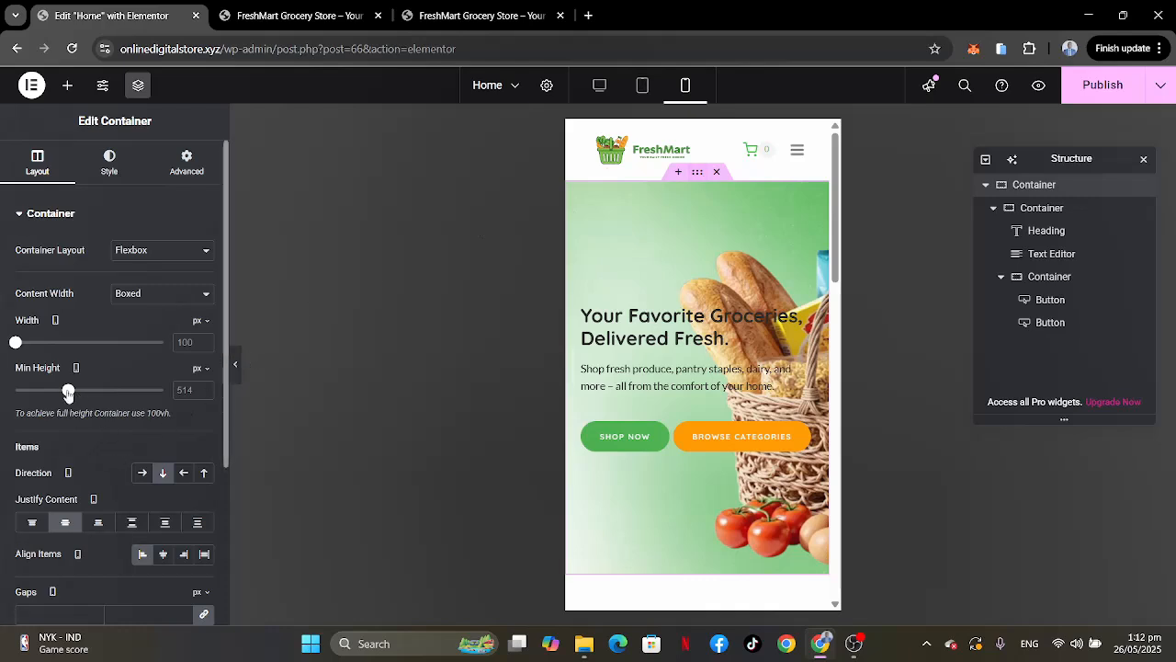
left_click_drag(68, 392, 51, 390)
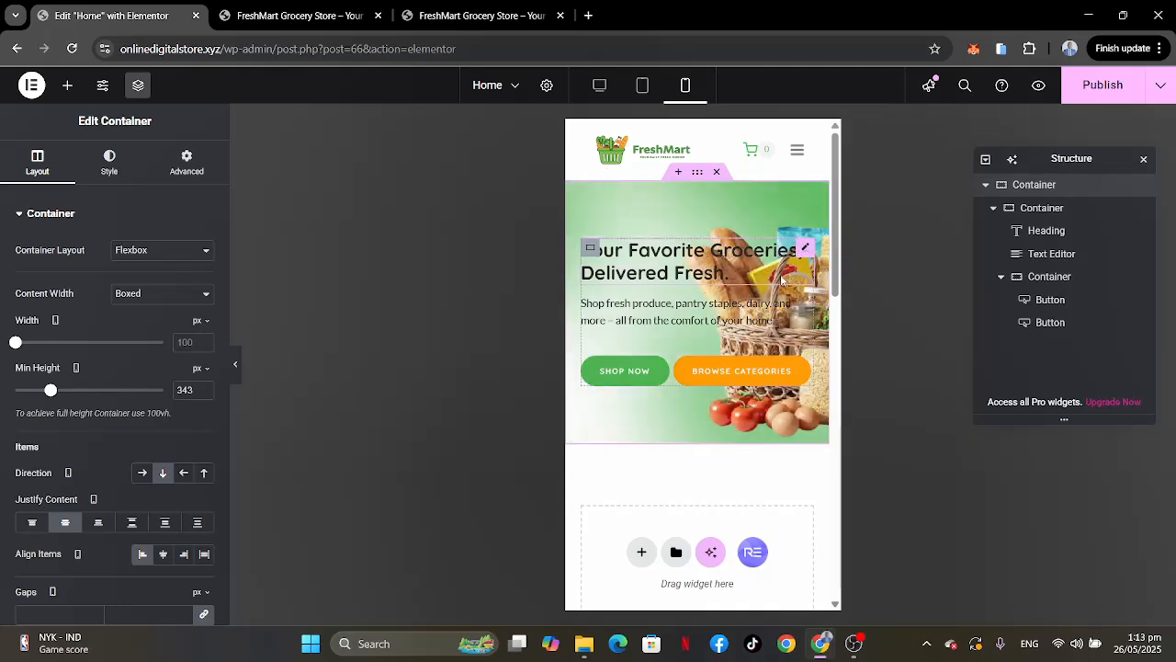
Publish the Home page and switch the editor back to the desktop view.
left_click(1094, 90)
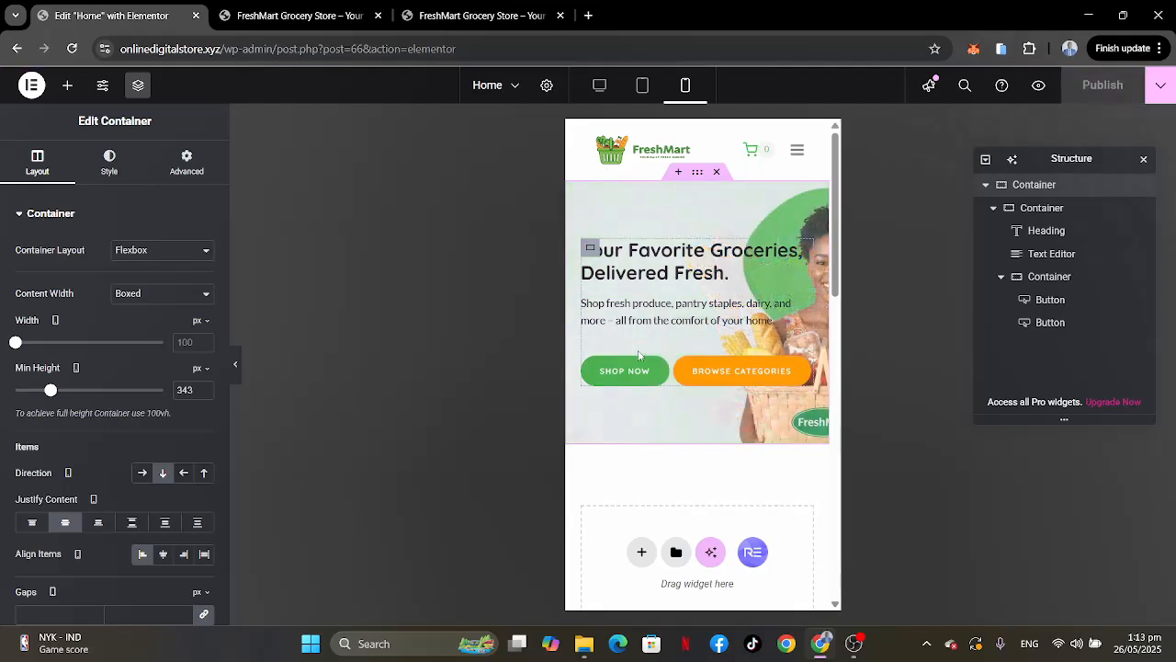
left_click(600, 86)
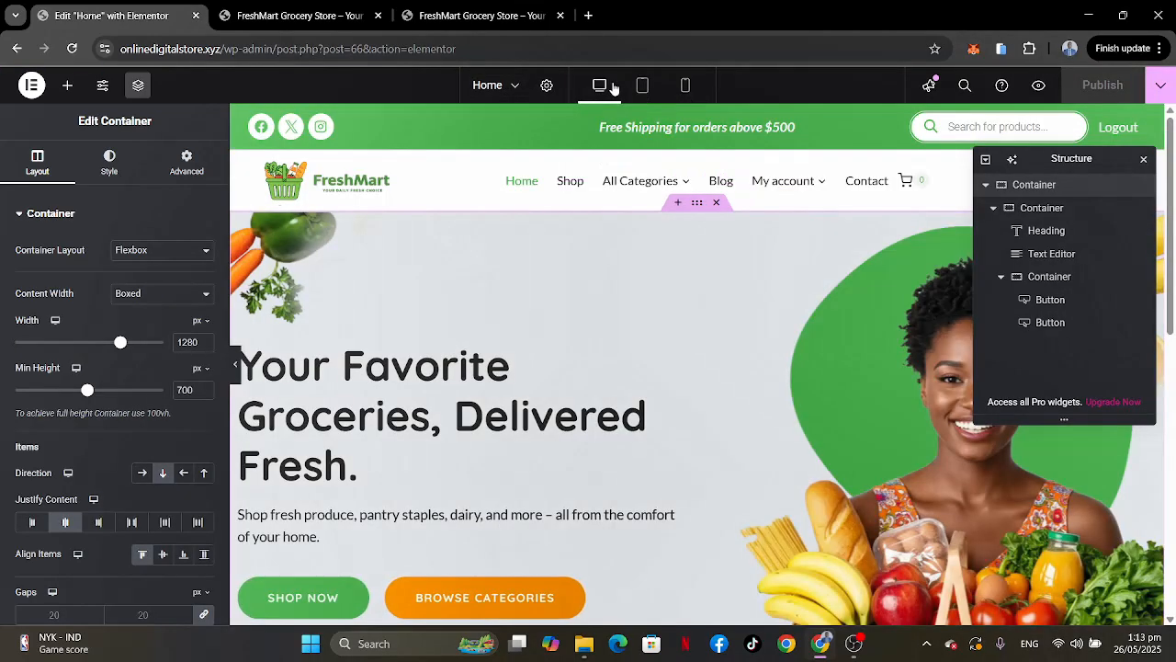
scroll(563, 408, "down", 6)
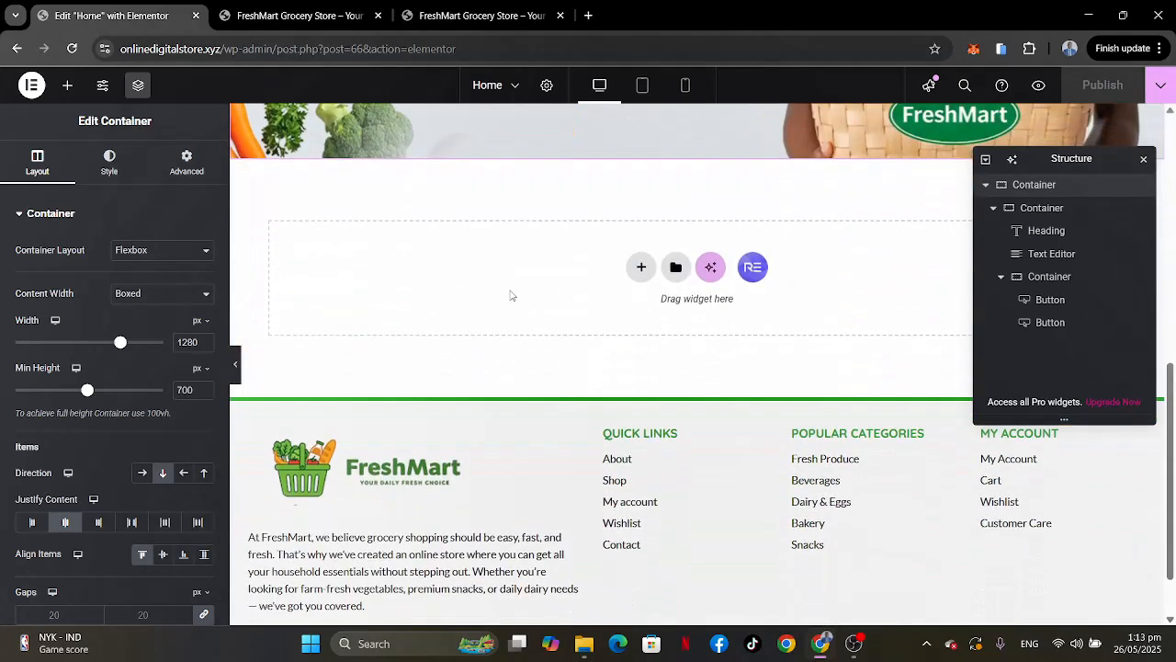
Switch to the FreshMart reference site and examine the layout of the category cards below its hero section.
left_click(474, 16)
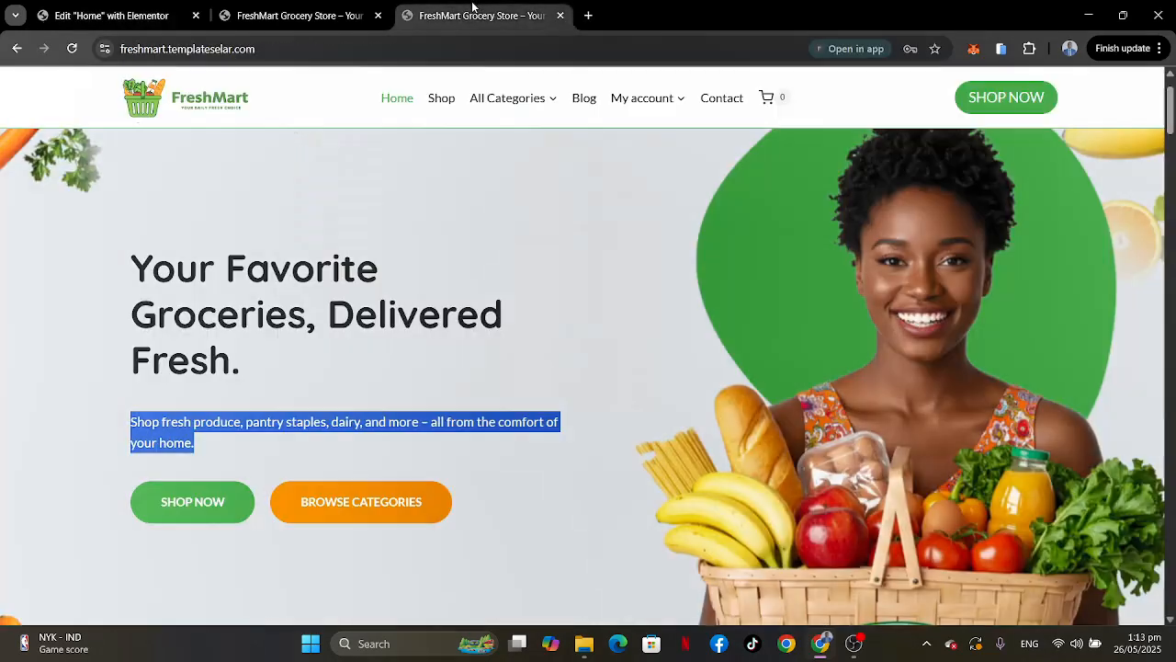
scroll(562, 378, "down", 6)
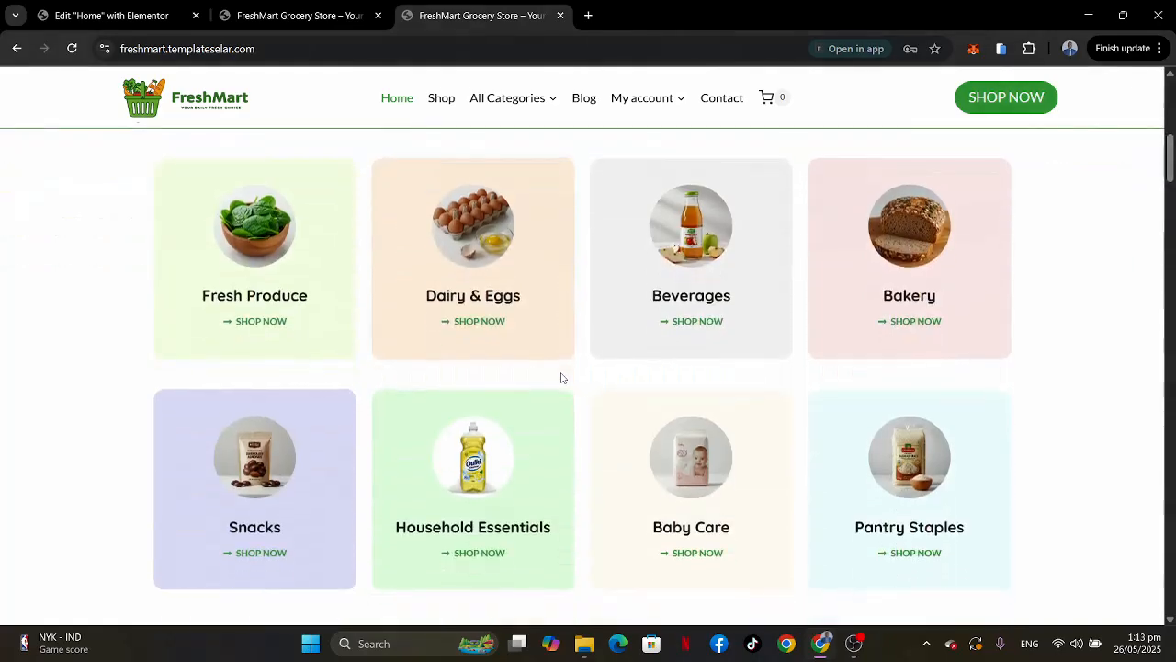
scroll(562, 377, "up", 1)
scroll(563, 378, "down", 4)
scroll(563, 377, "up", 4)
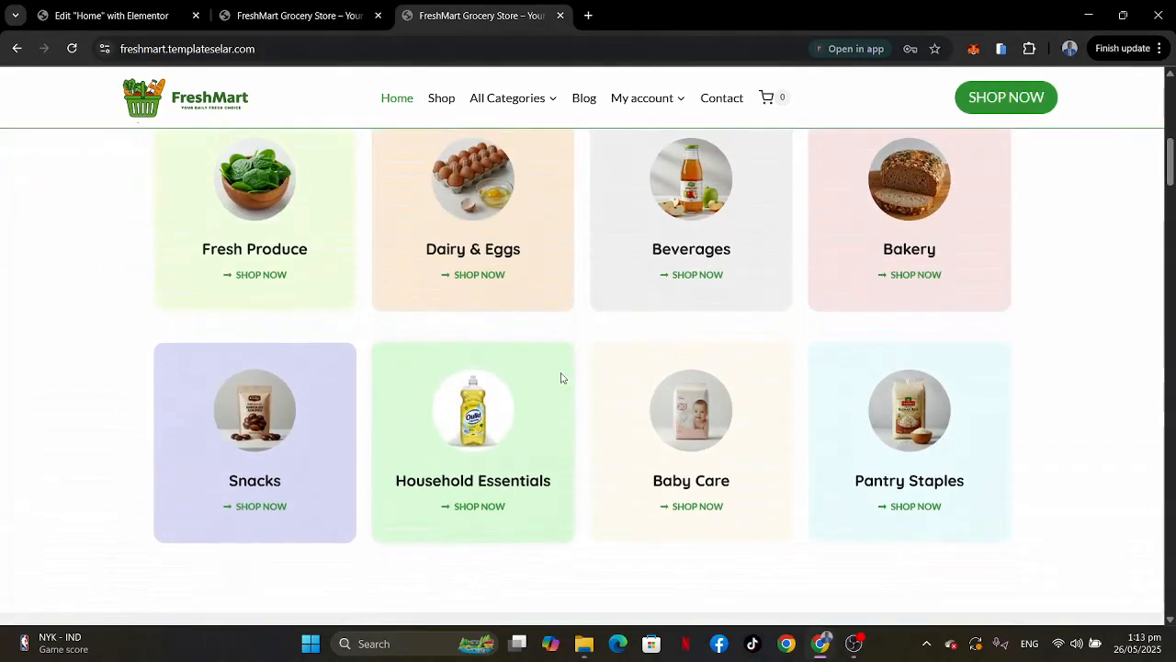
scroll(563, 377, "down", 2)
scroll(562, 377, "up", 2)
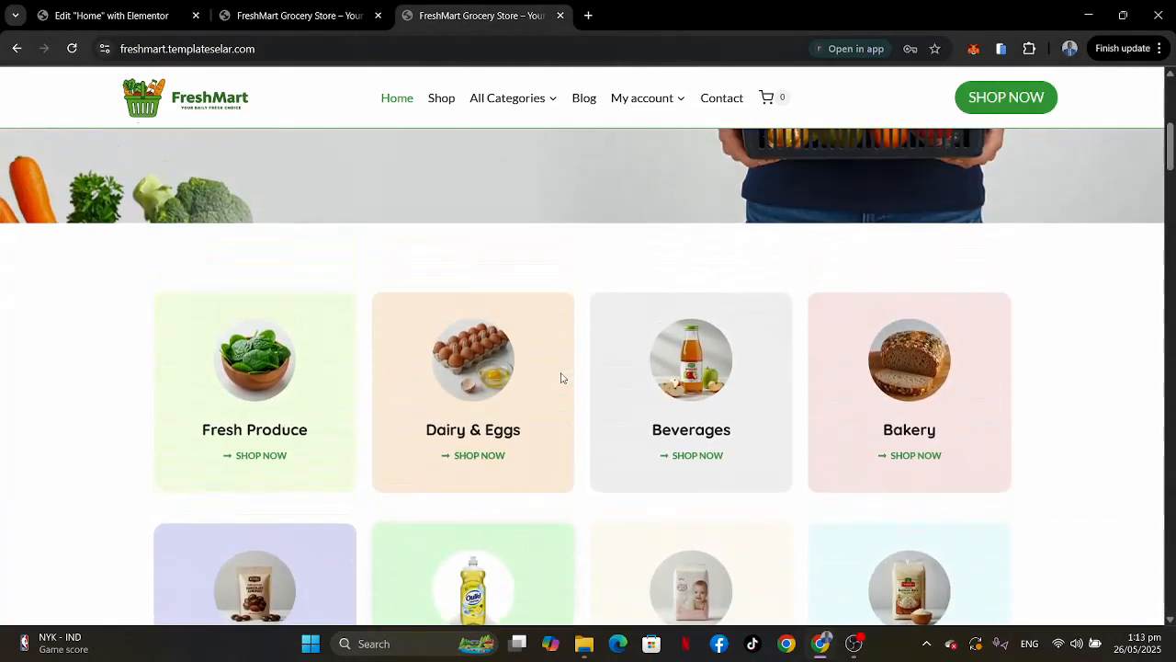
Return to the Elementor editor and add a single-column flexbox container below the hero section.
scroll(562, 378, "down", 1)
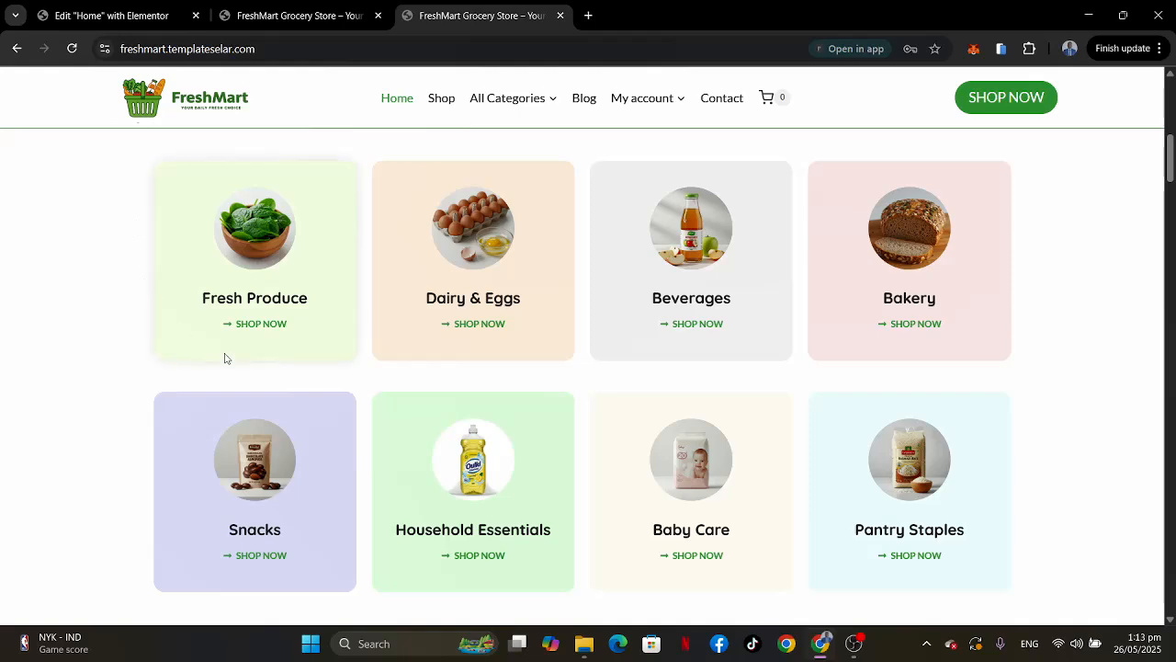
key("ctrl+1")
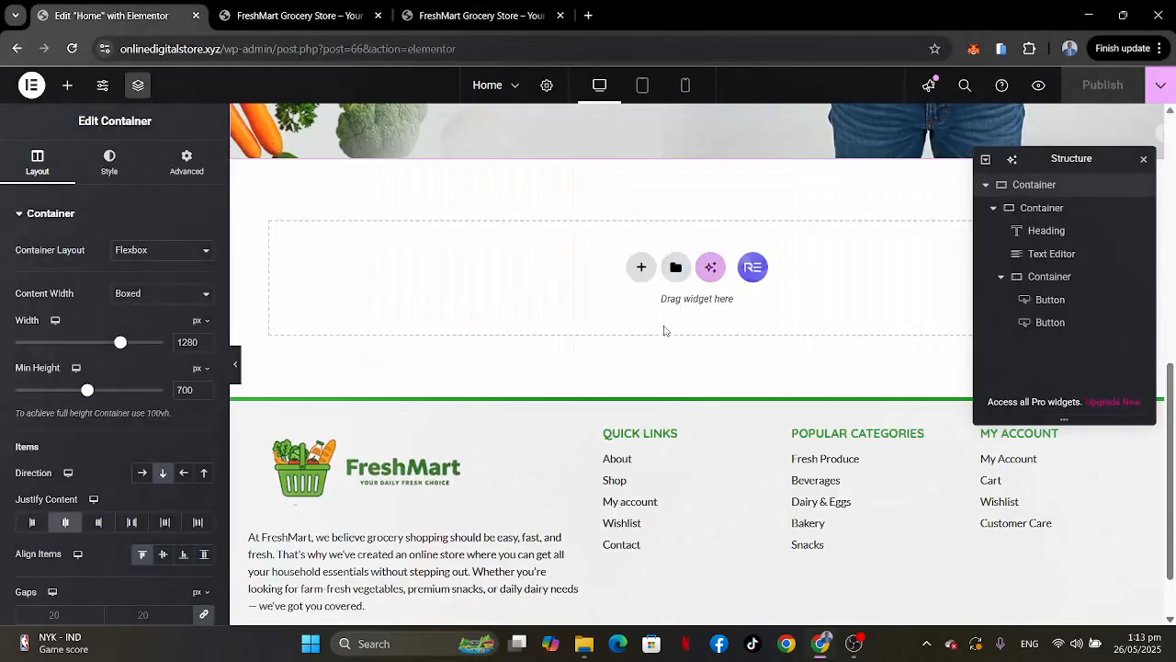
left_click(639, 264)
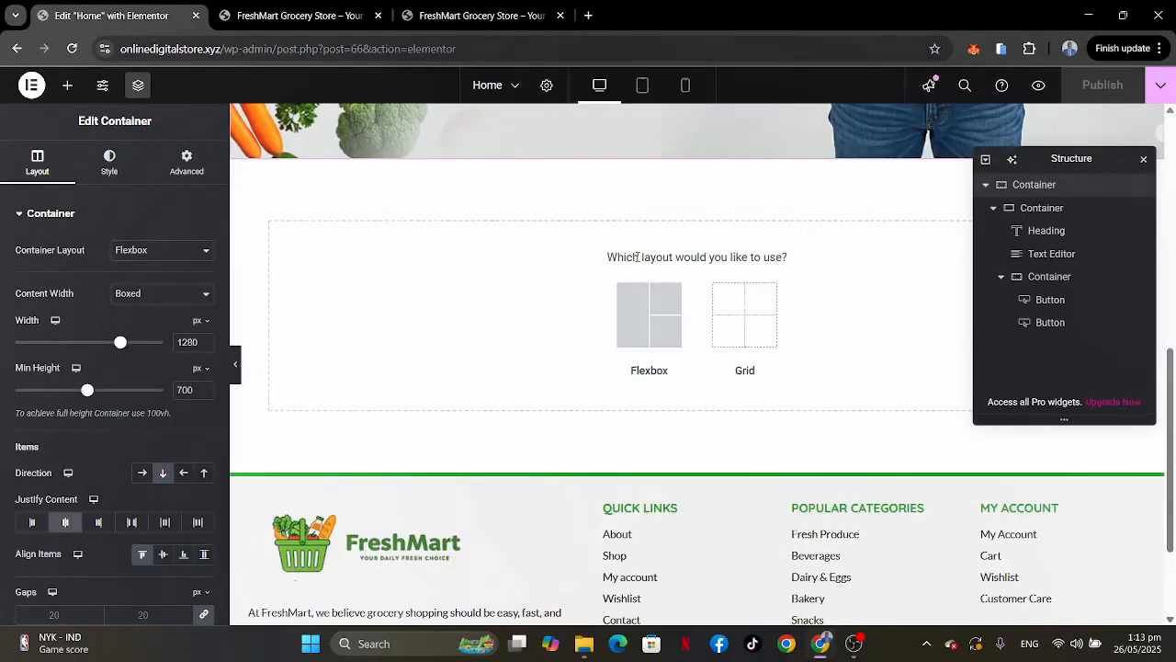
left_click(649, 312)
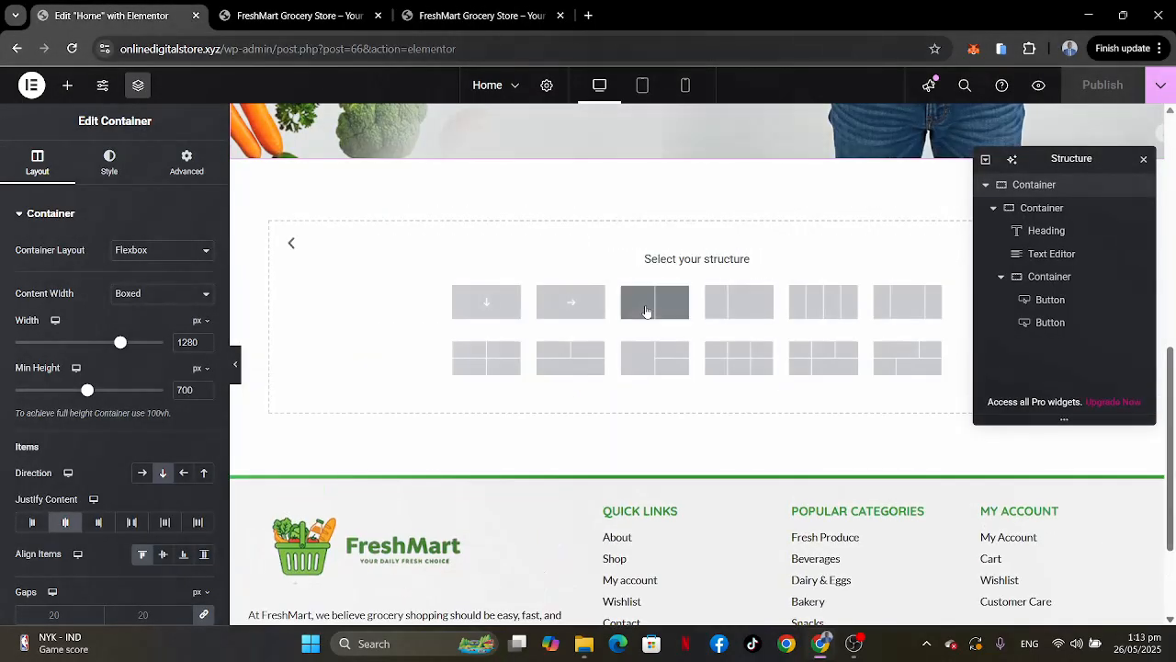
left_click(482, 307)
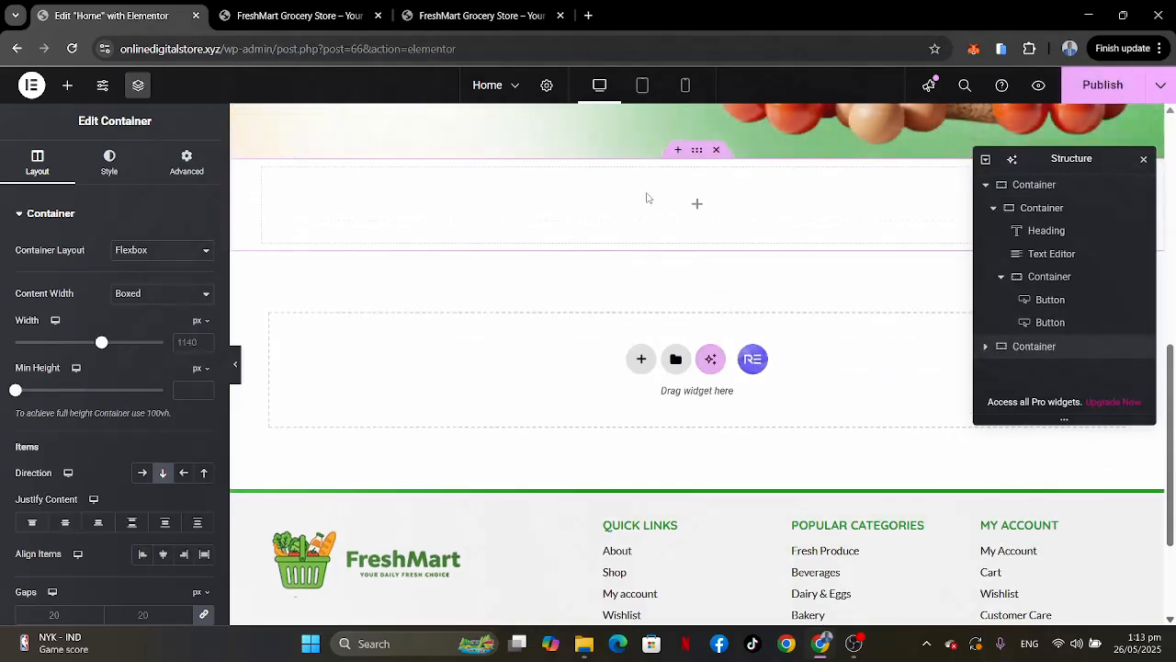
Unlink the new container's padding and set it to 80 px top, 20 px bottom and 0 right and left.
left_click(184, 164)
left_click(202, 328)
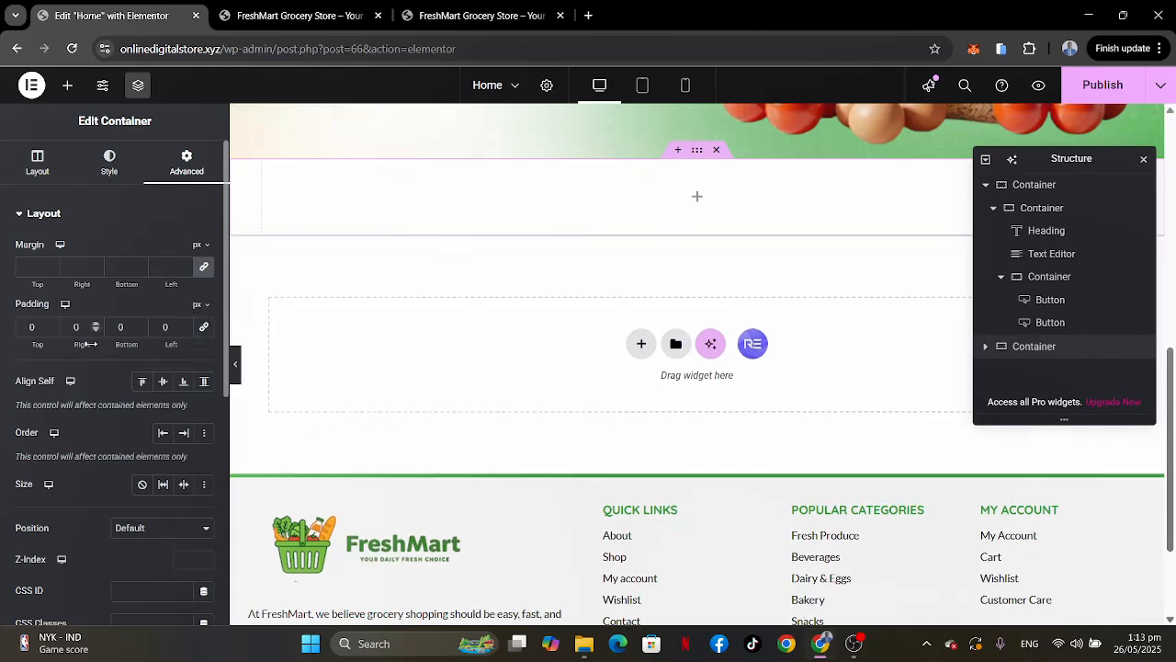
type("80")
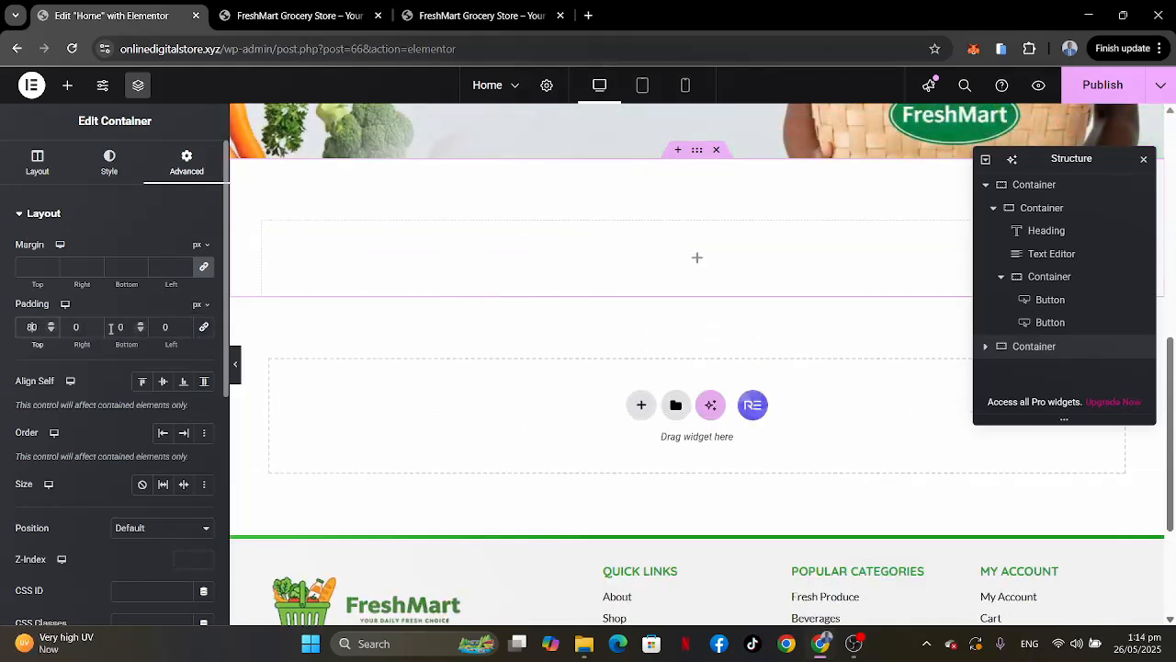
type("2")
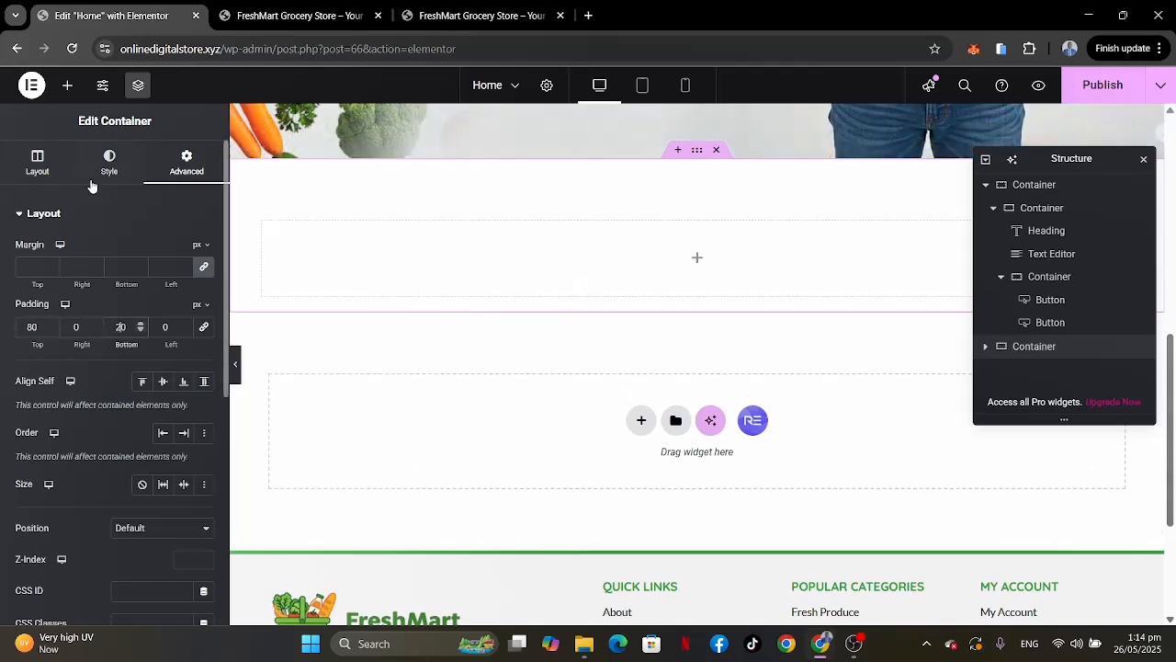
left_click(36, 163)
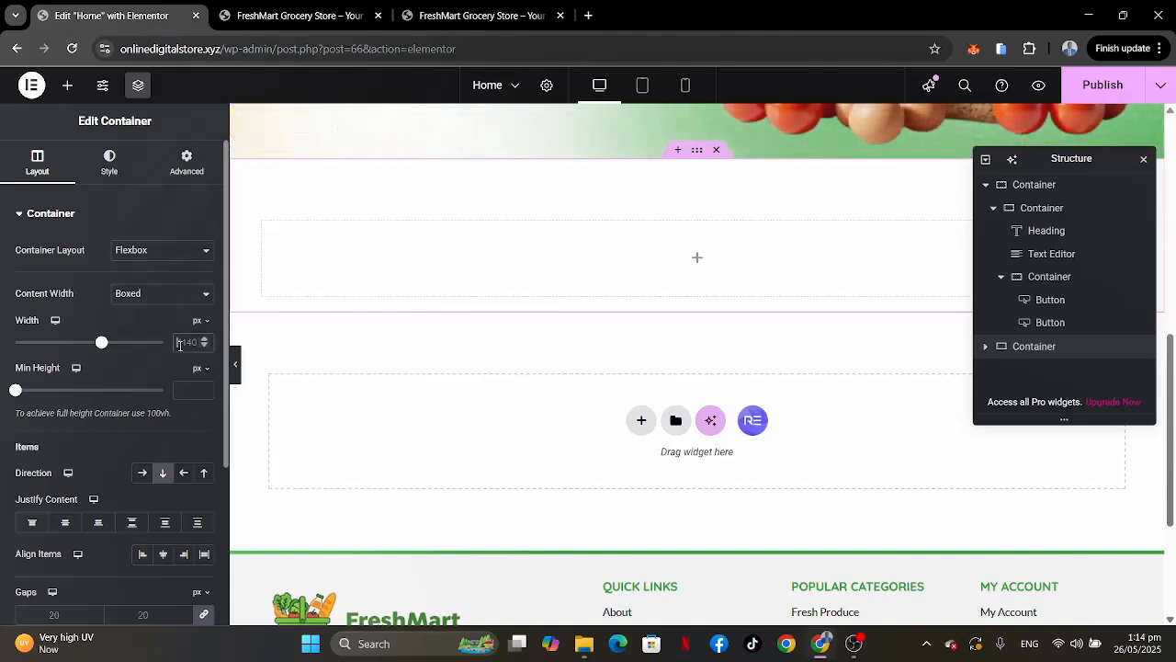
type("1280")
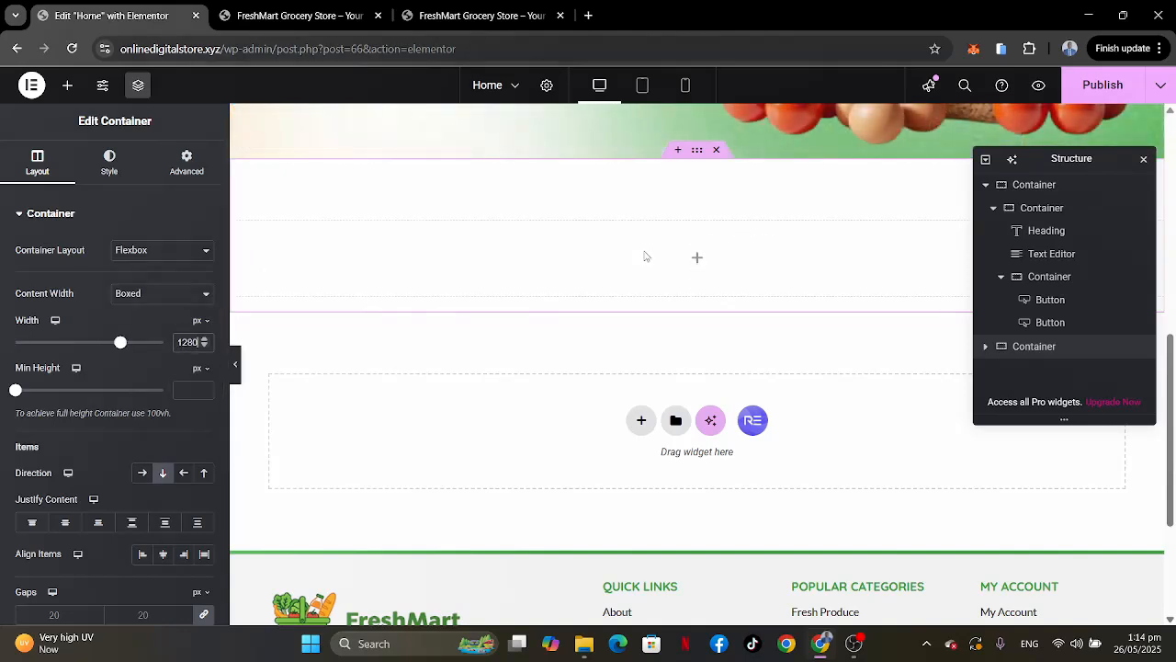
key("BackSpace")
key("BackSpace")
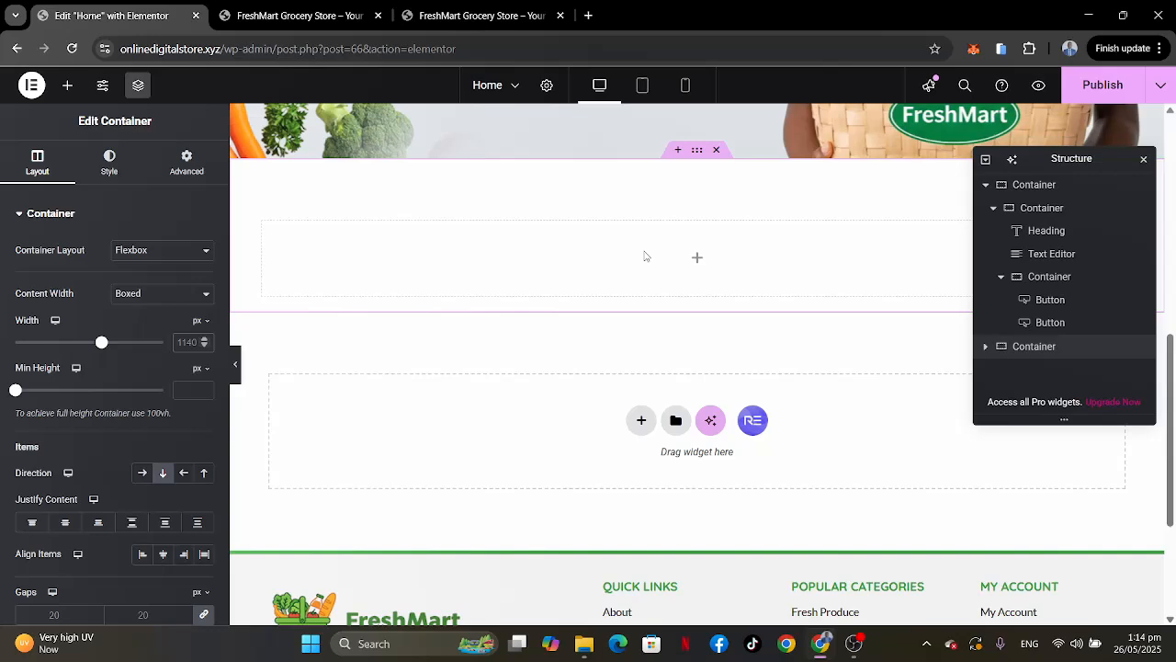
Nest a container inside the new section container and set the section's bottom padding to 80 px.
left_click(700, 260)
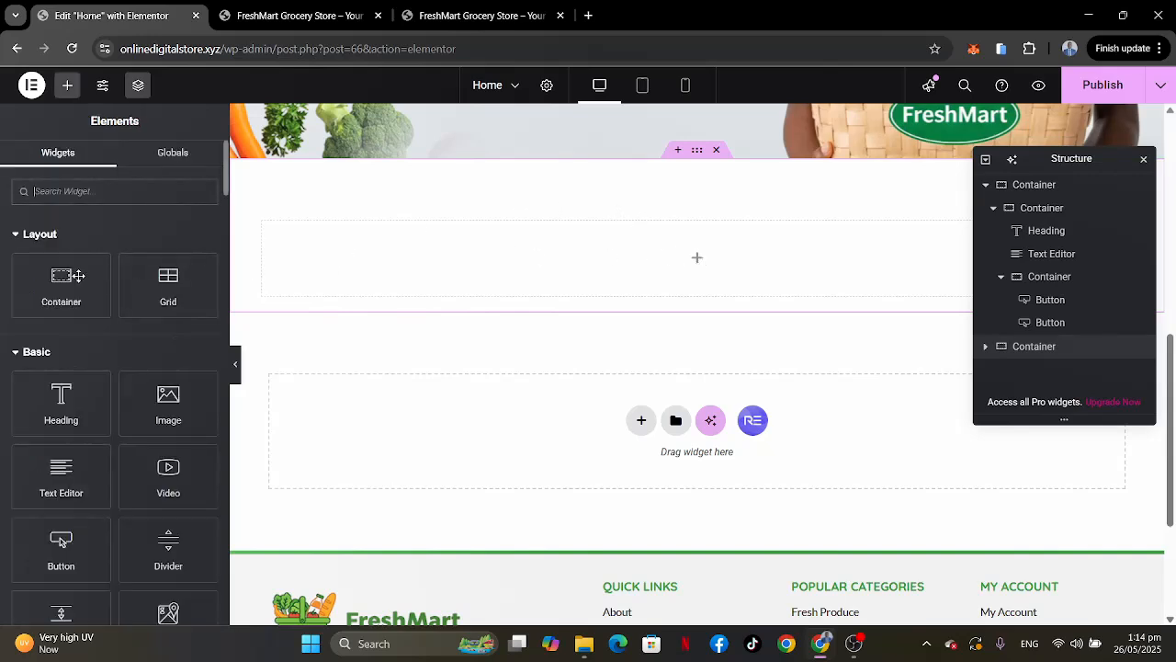
left_click_drag(60, 285, 399, 252)
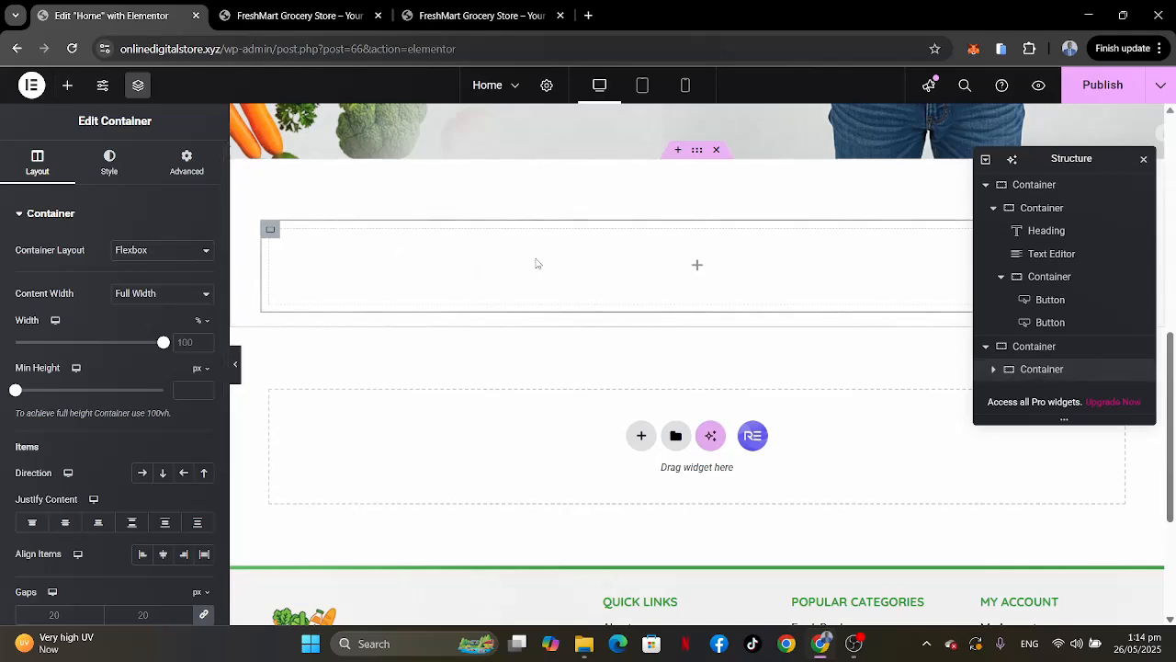
left_click(698, 153)
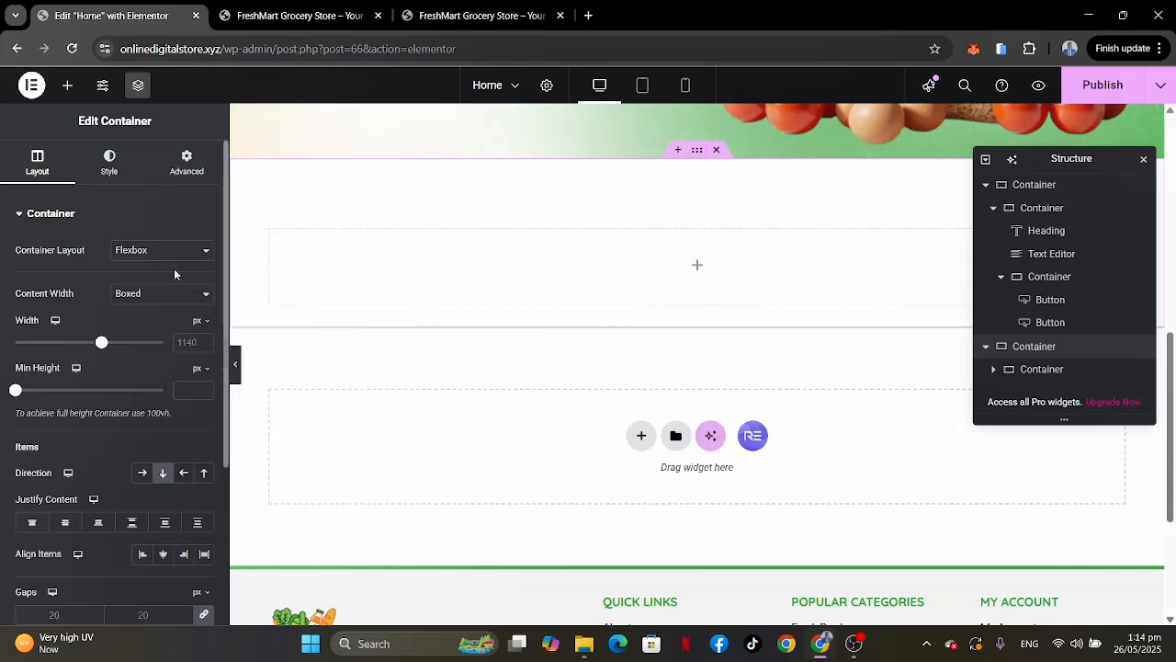
left_click(195, 163)
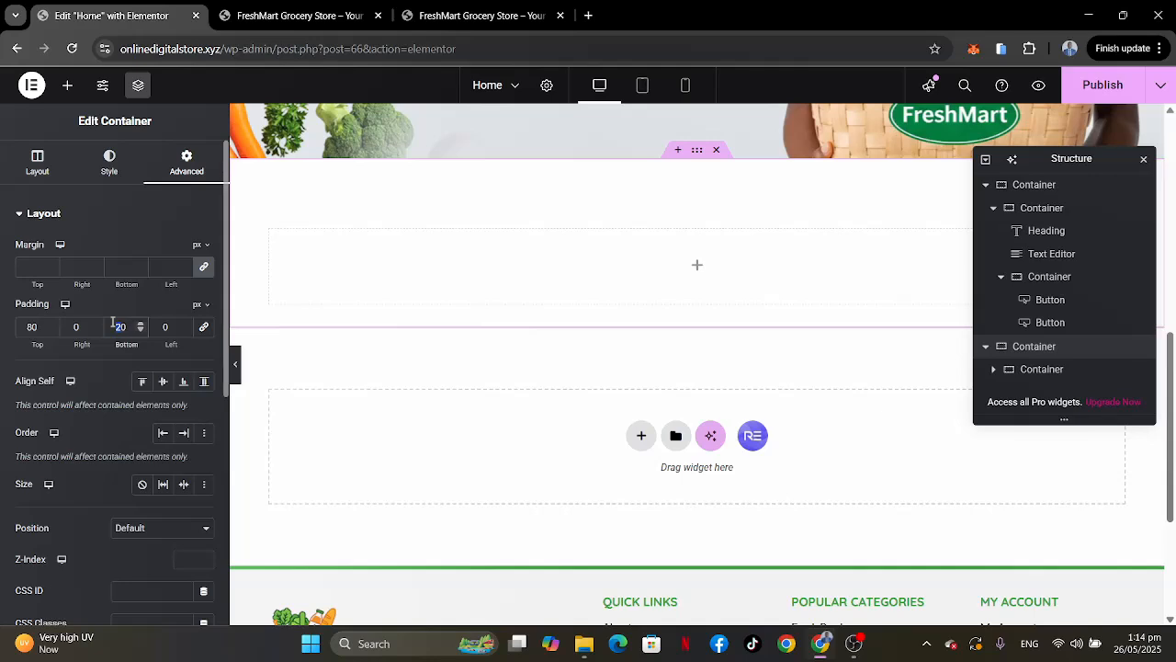
type("80")
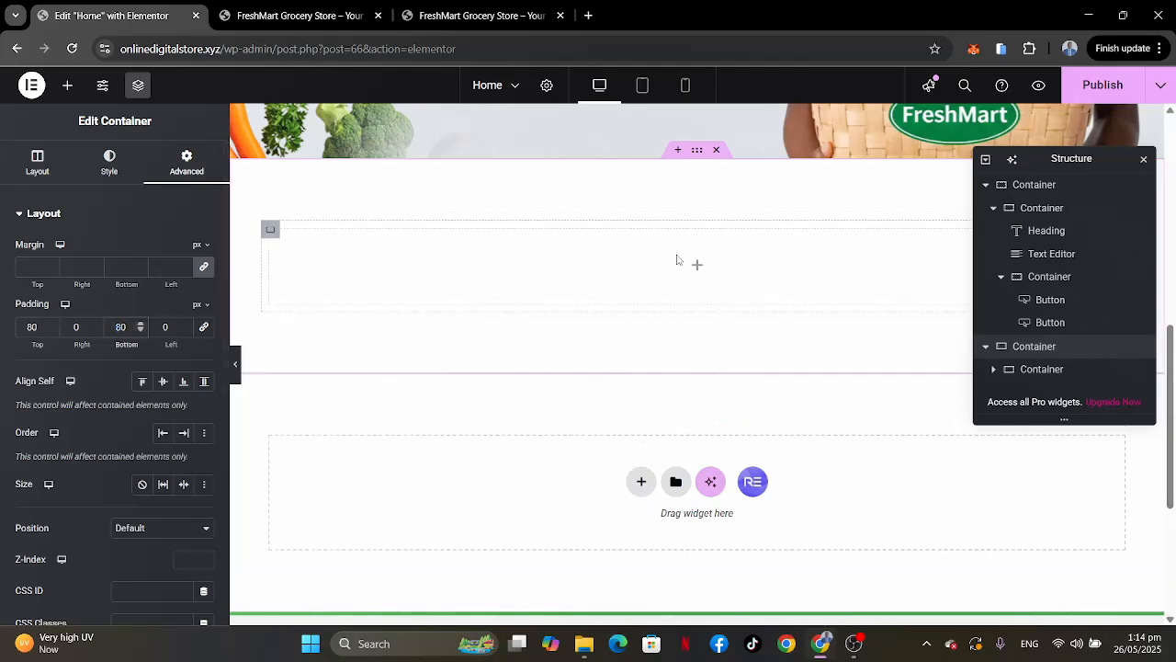
Duplicate the inner container to form a second row and nest a card container inside the first row.
right_click(277, 245)
left_click(306, 259)
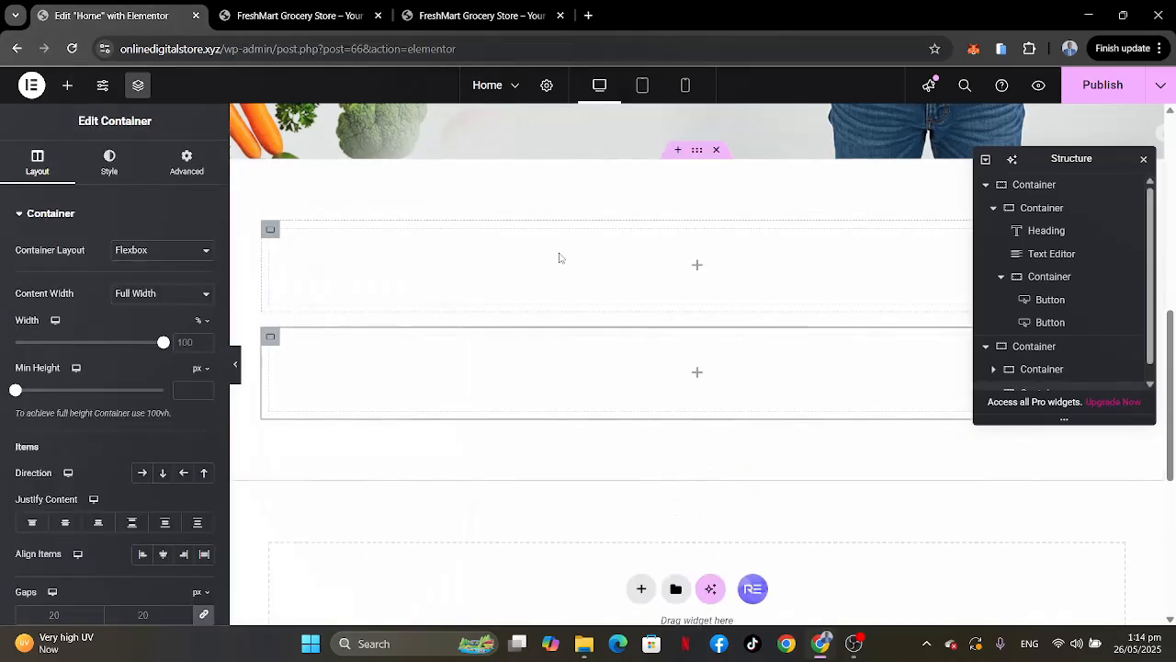
left_click(698, 267)
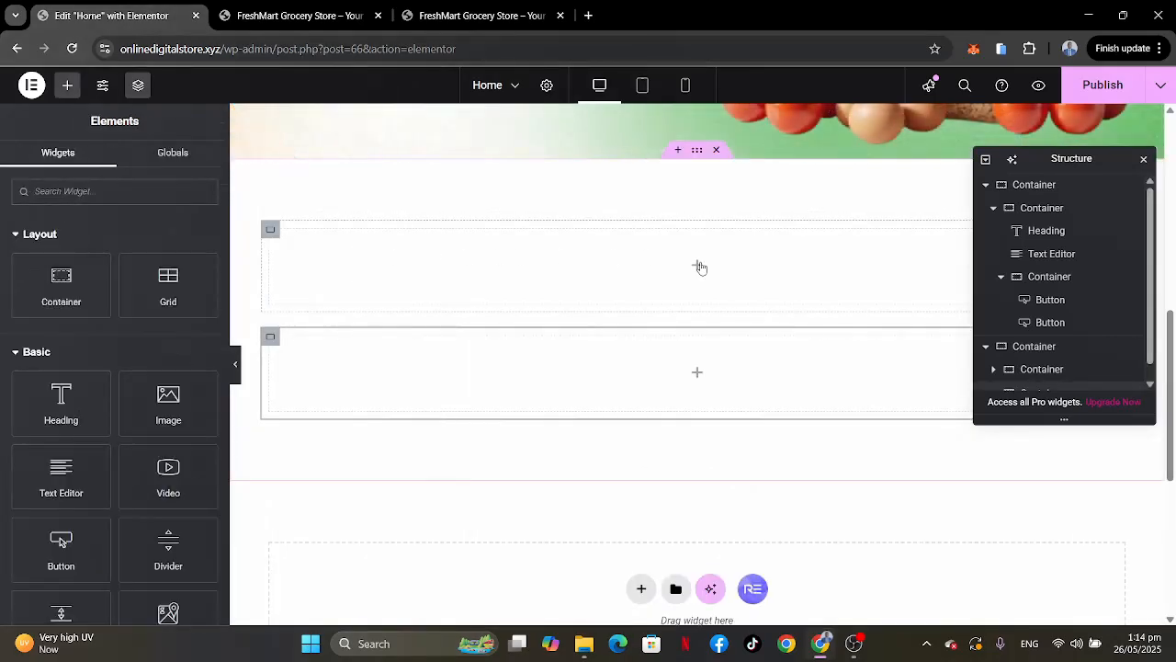
left_click_drag(57, 281, 337, 270)
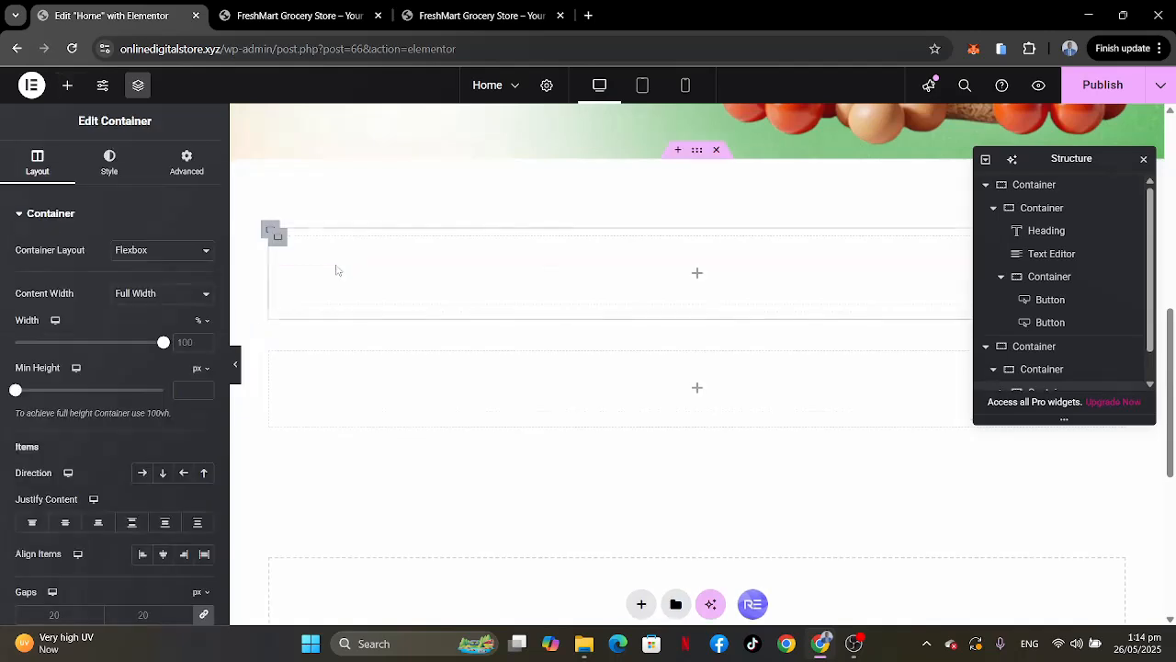
Set the first row container's direction to a horizontal row.
left_click(268, 228)
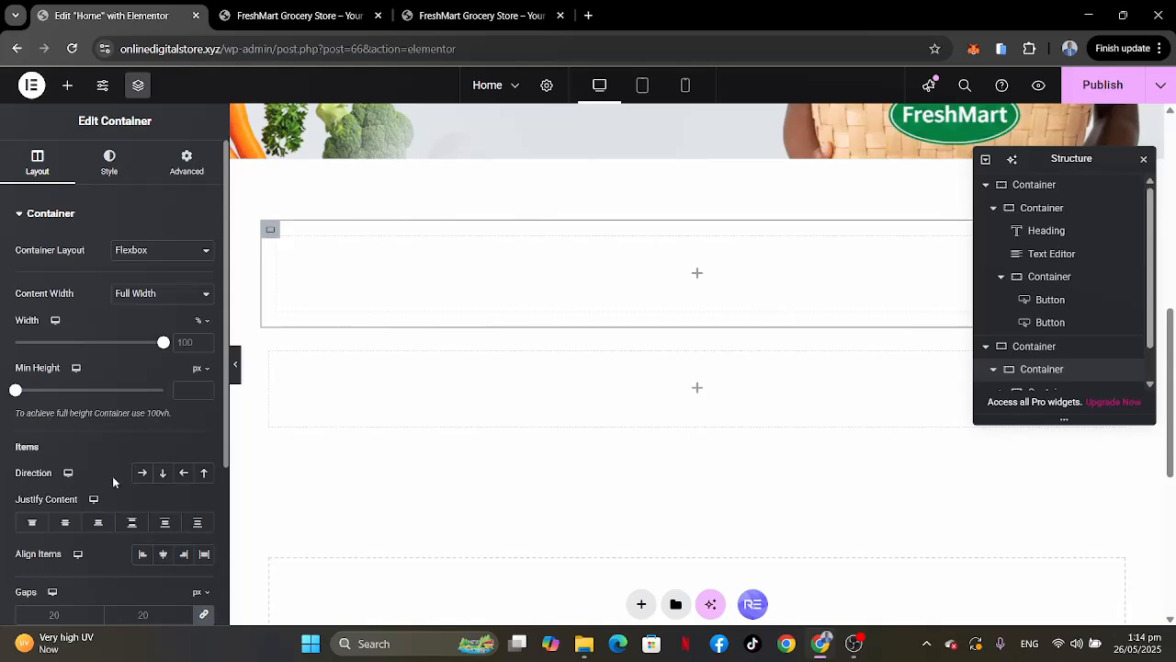
left_click(143, 474)
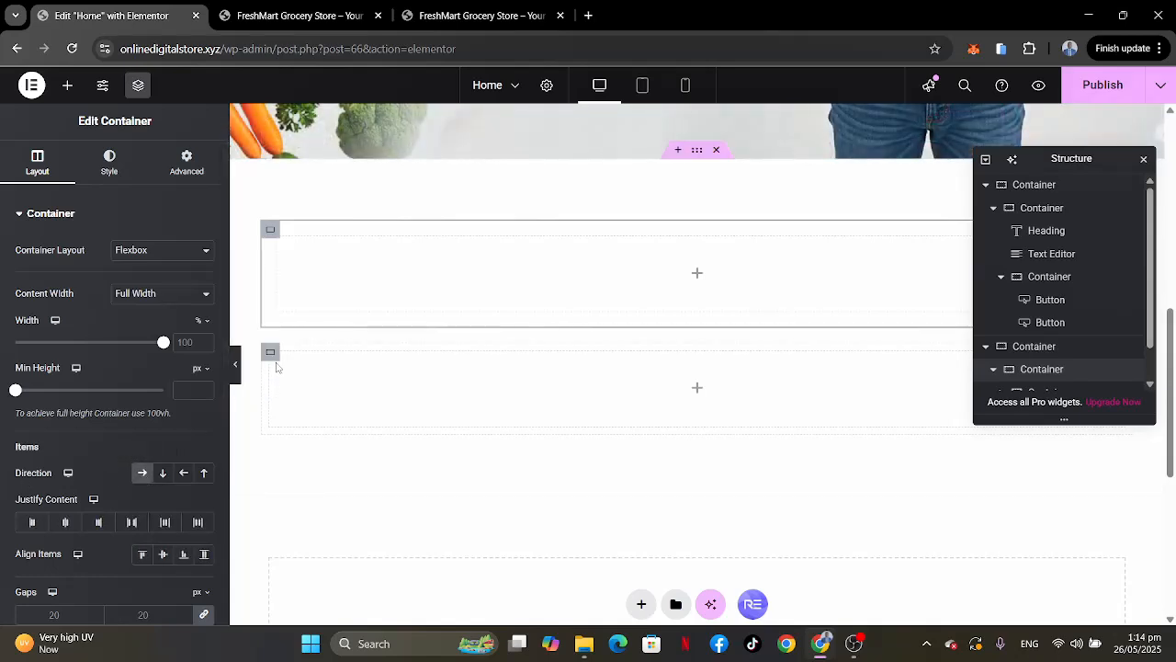
left_click(270, 355)
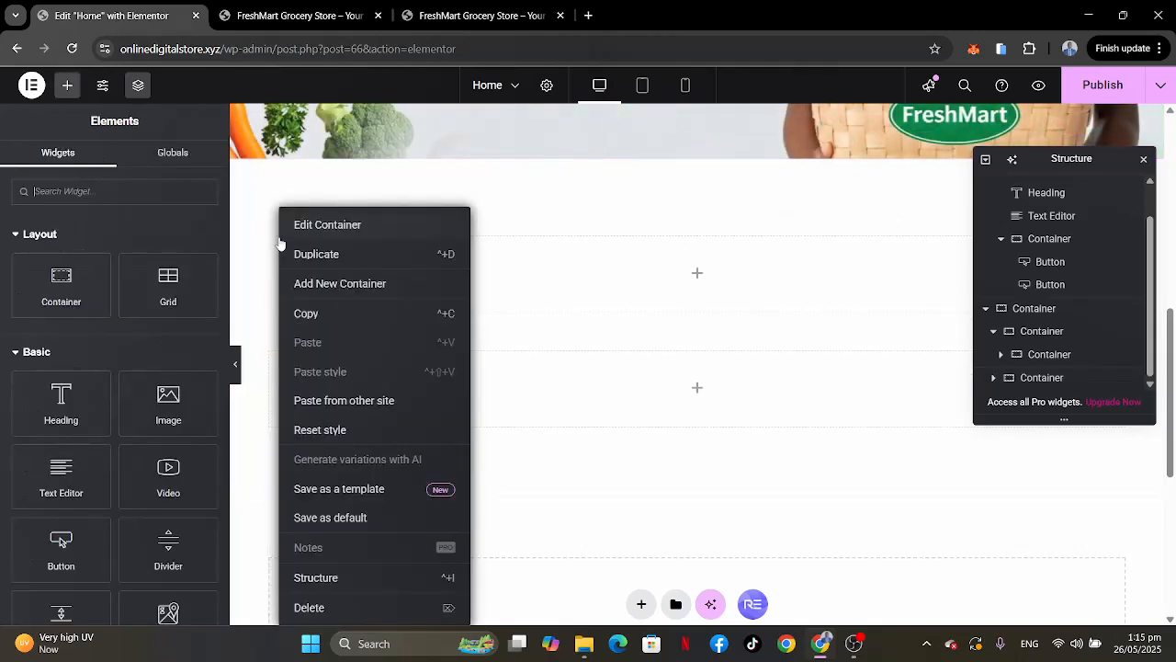
Duplicate the nested card container three times to make four side-by-side card containers in the first row.
right_click(278, 237)
left_click(303, 257)
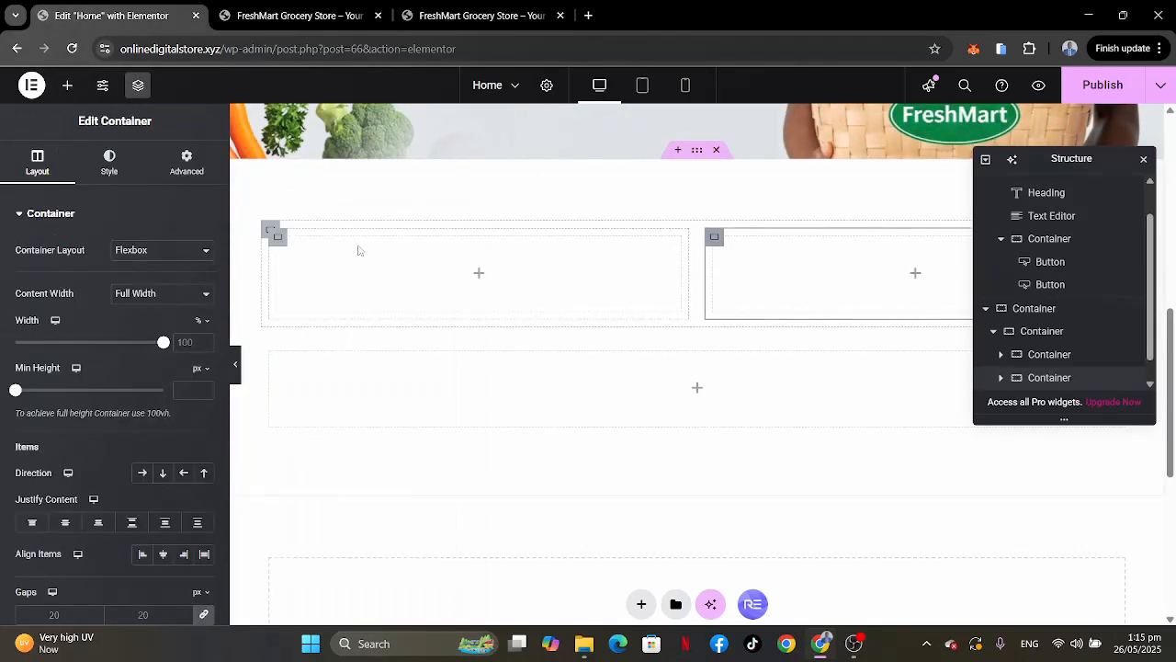
right_click(279, 237)
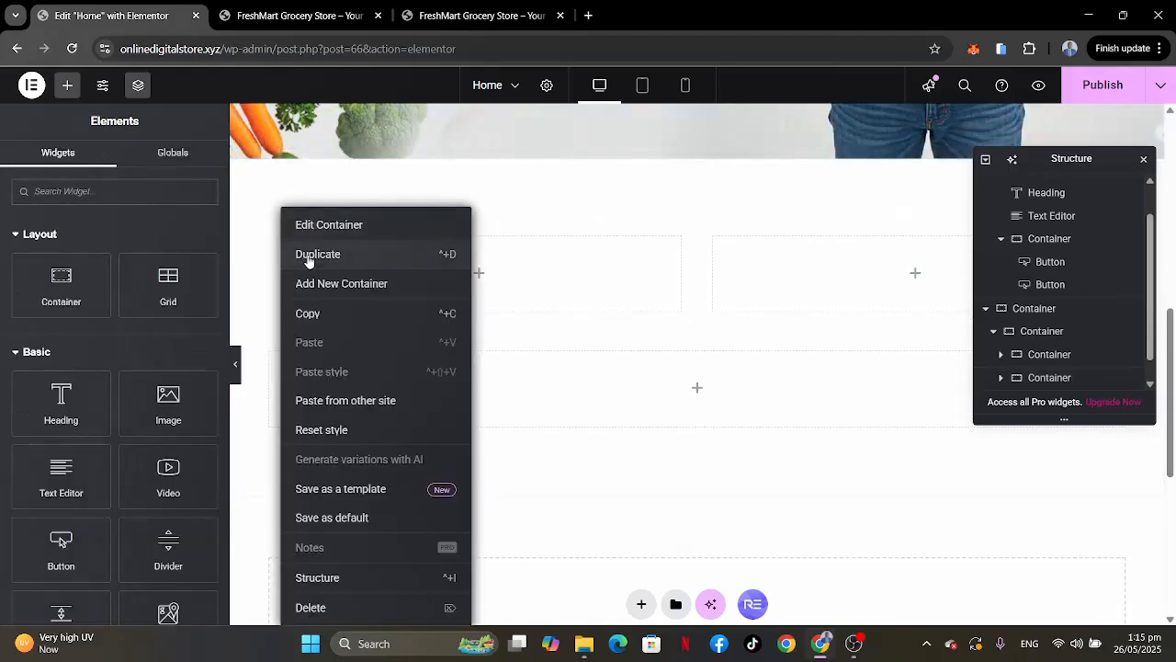
left_click(309, 256)
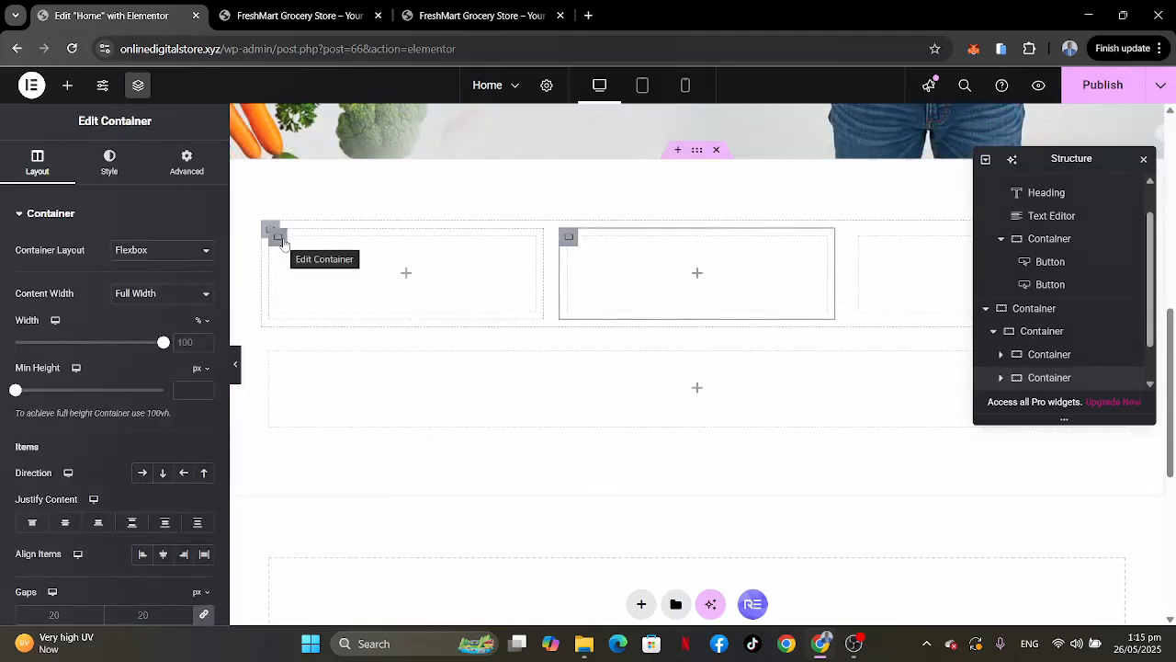
right_click(282, 240)
left_click(306, 260)
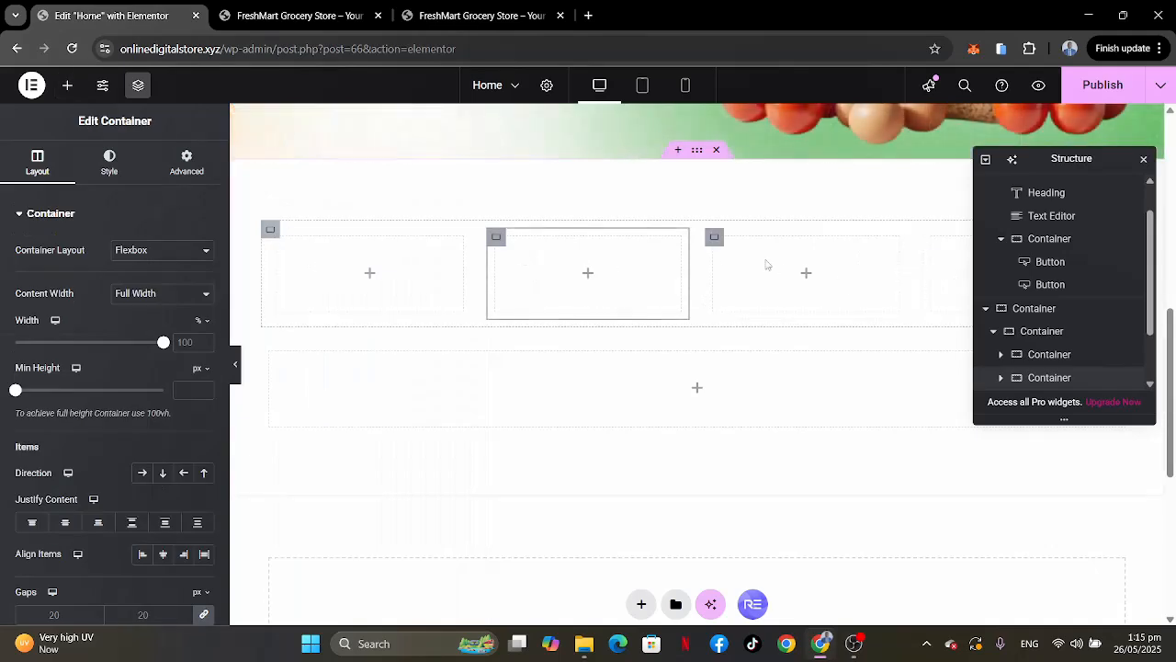
Check the reference site's category cards and set the first card container's padding to 50 px top and 30 px on the other sides.
left_click(441, 16)
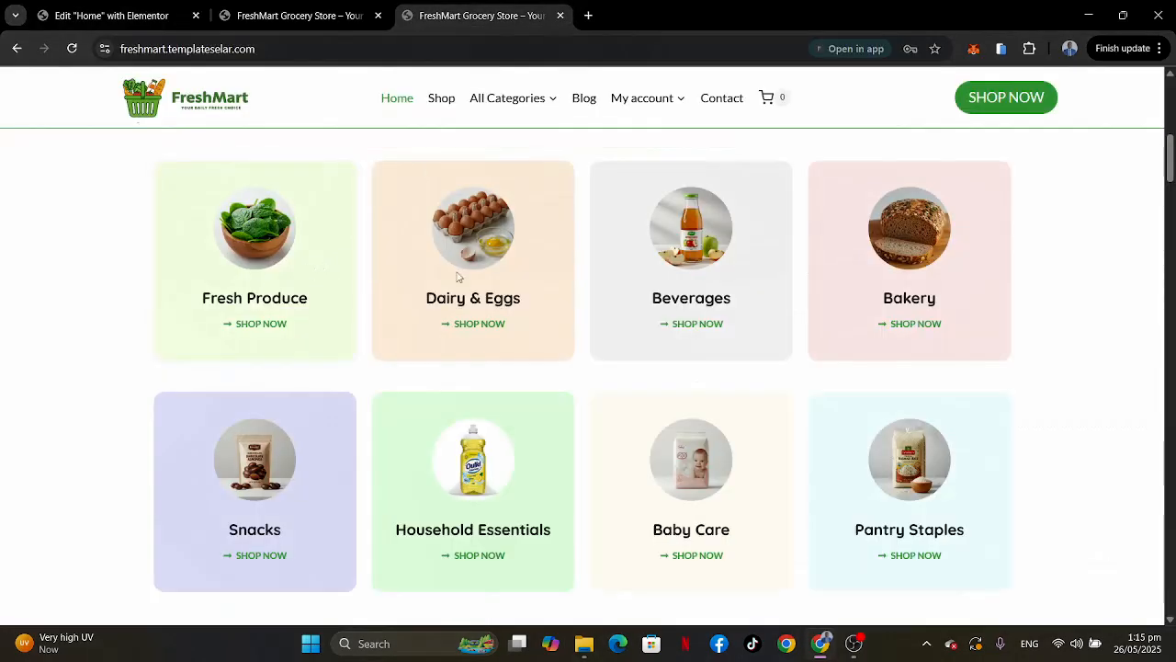
left_click(135, 13)
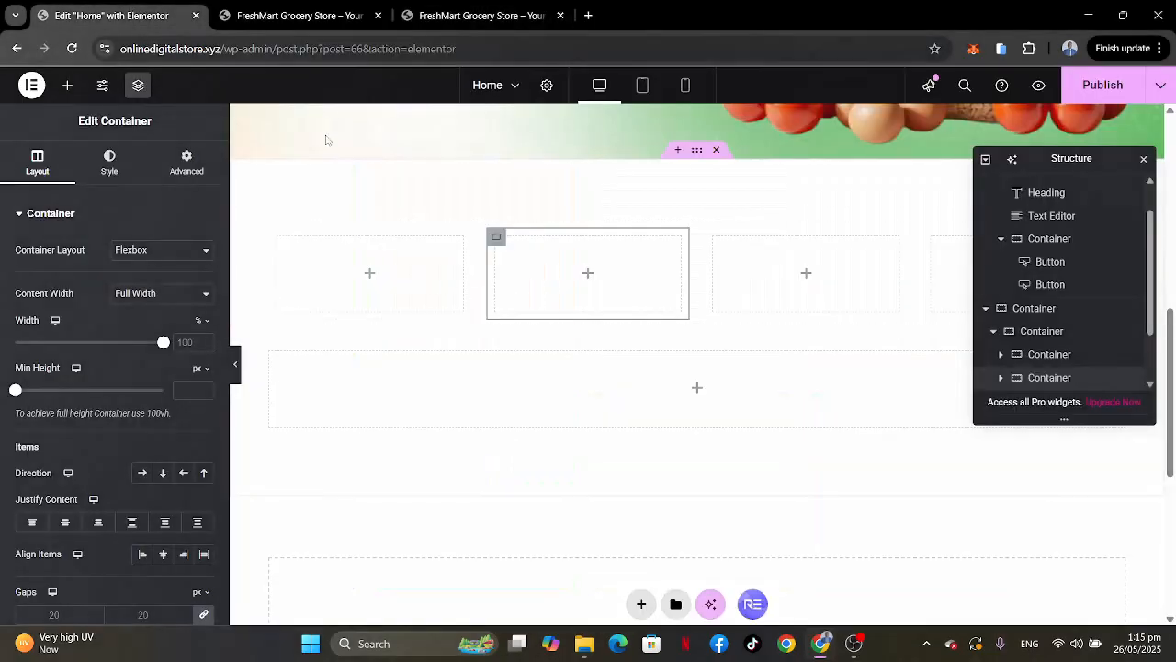
left_click(441, 14)
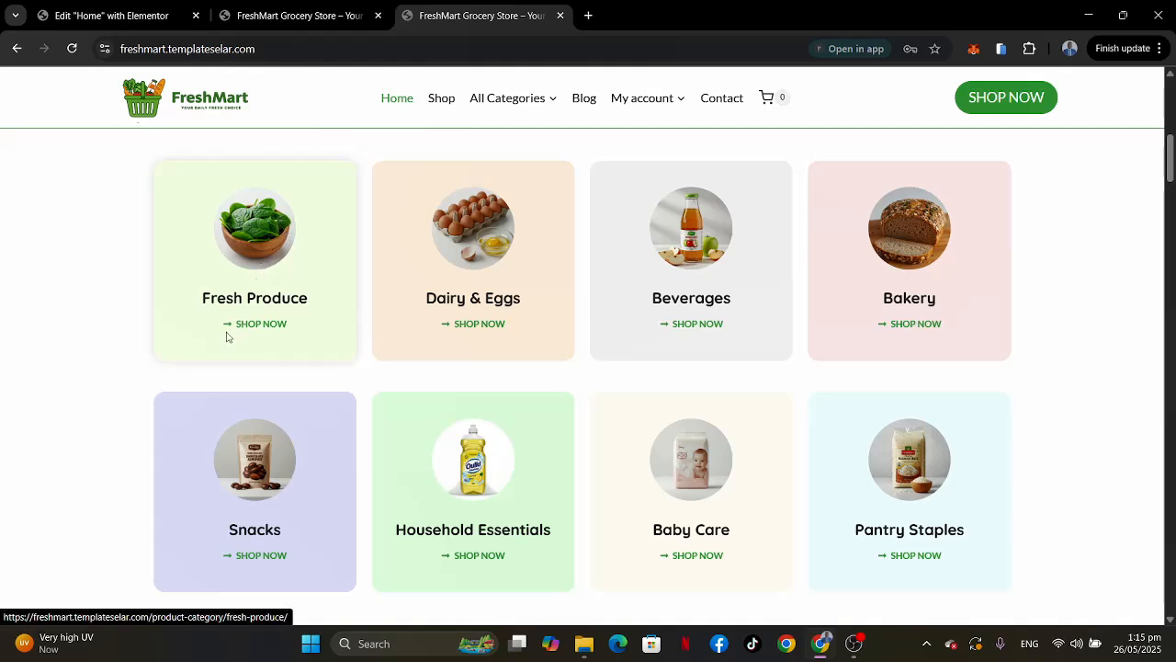
left_click(115, 26)
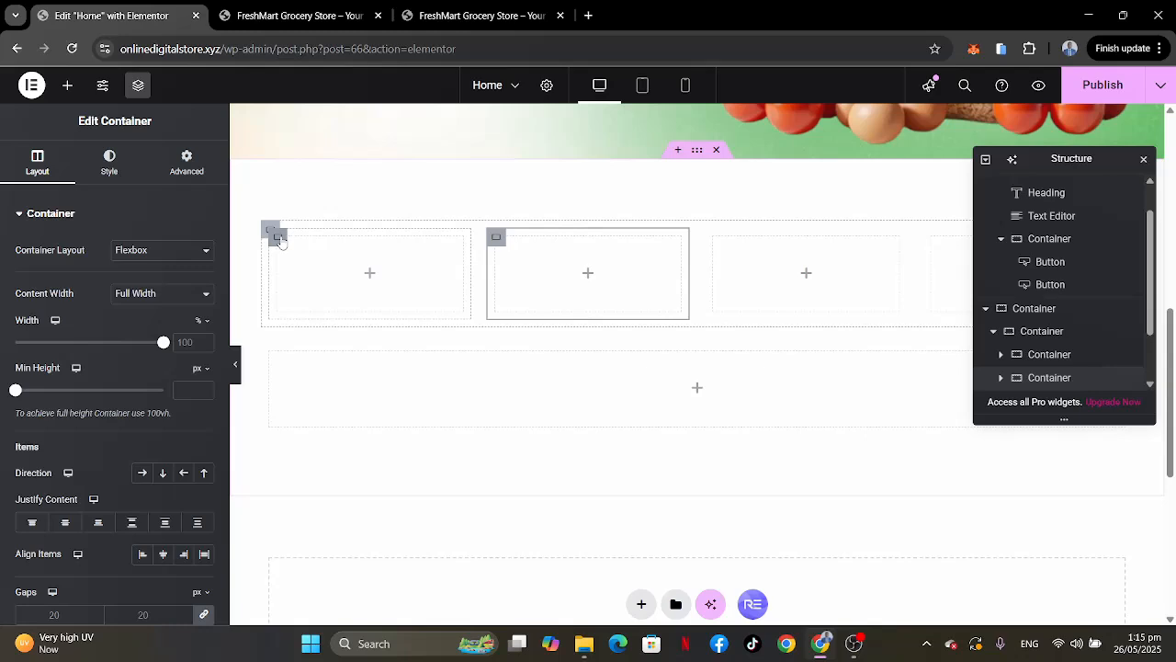
left_click(278, 237)
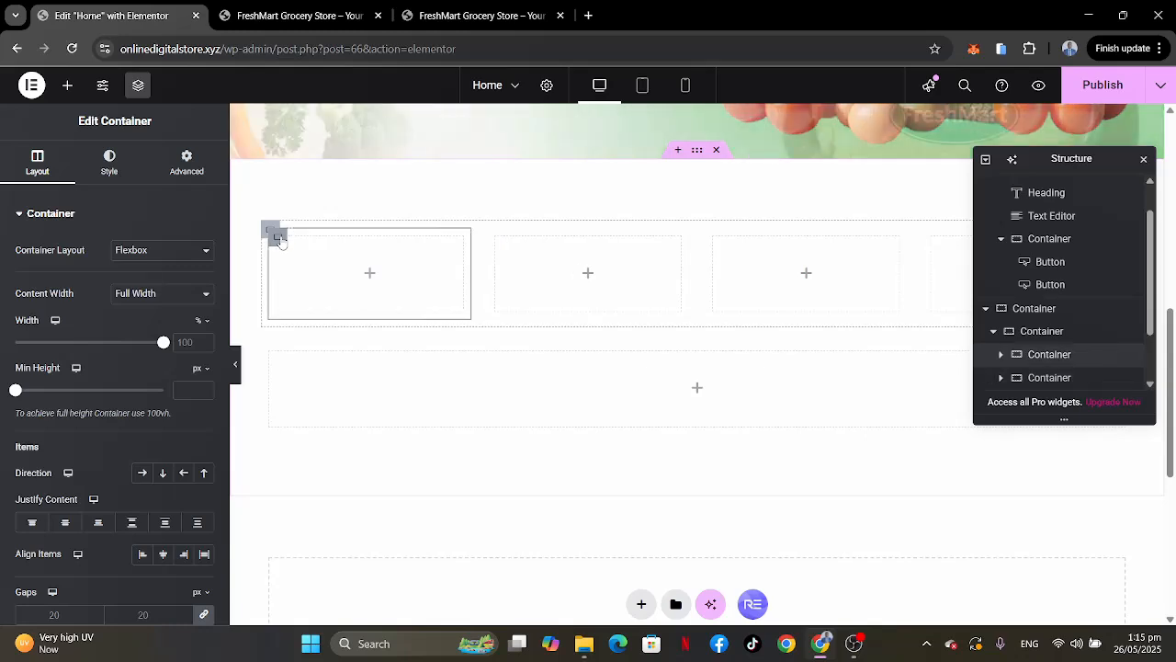
left_click(175, 163)
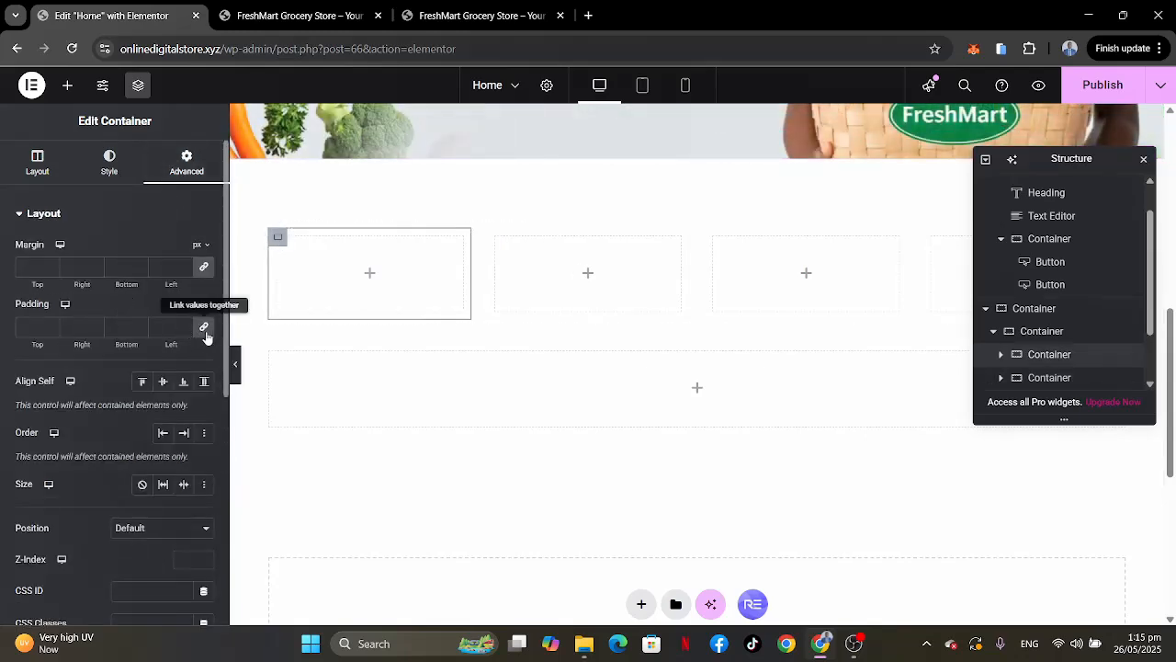
left_click(29, 328)
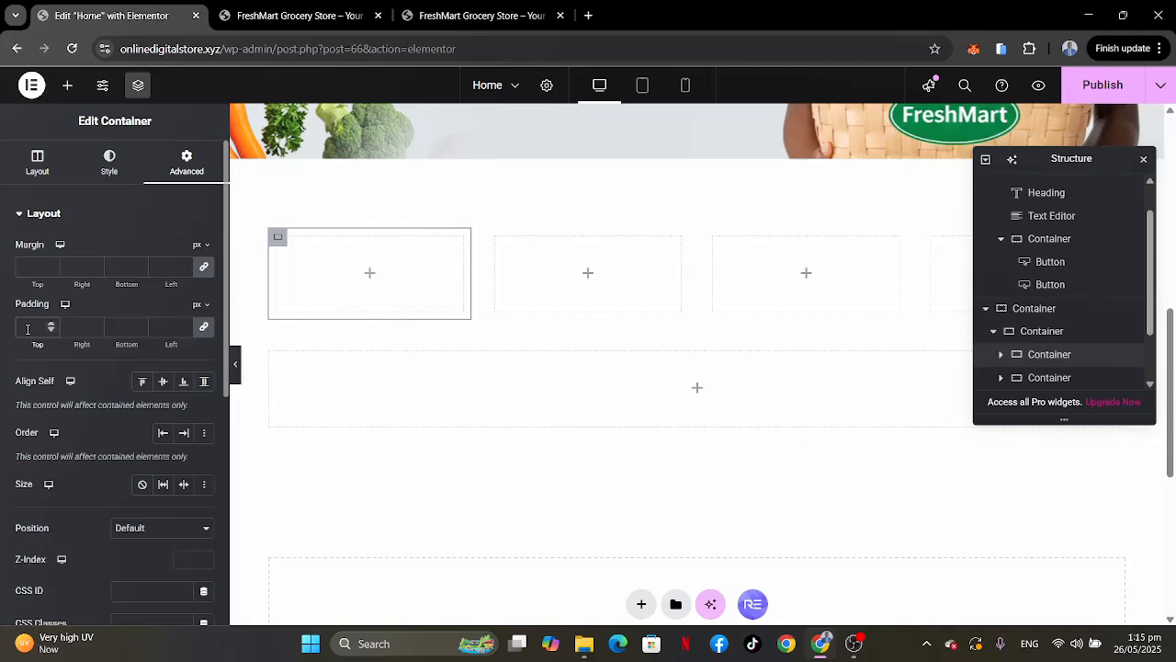
type("30")
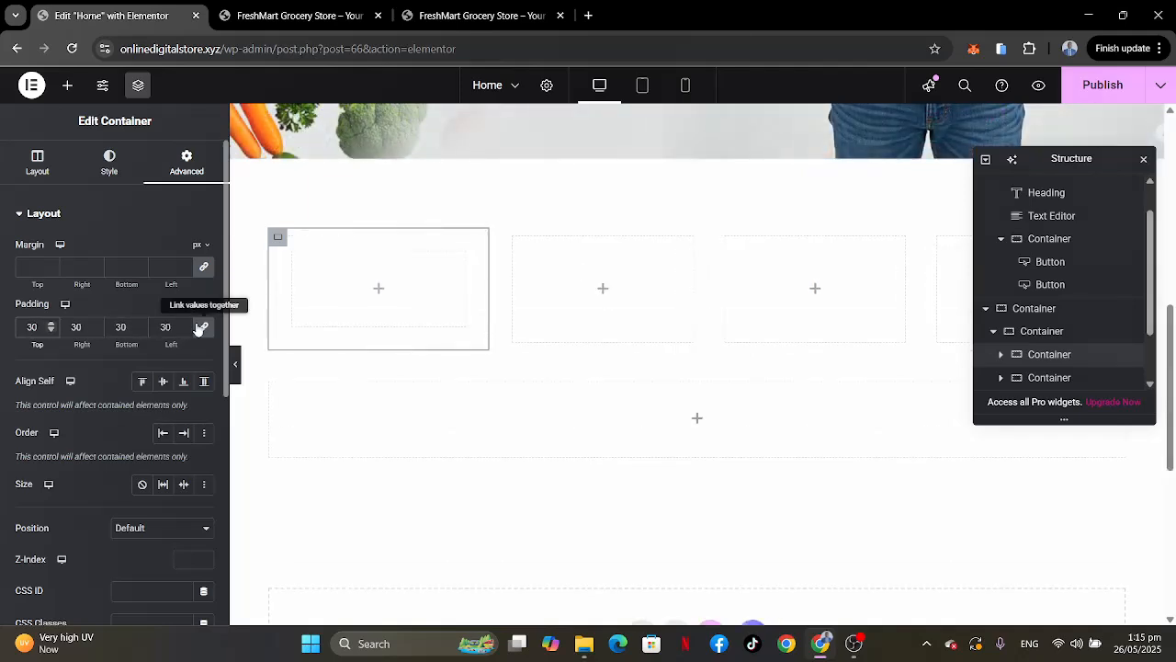
double_click(32, 327)
type("50")
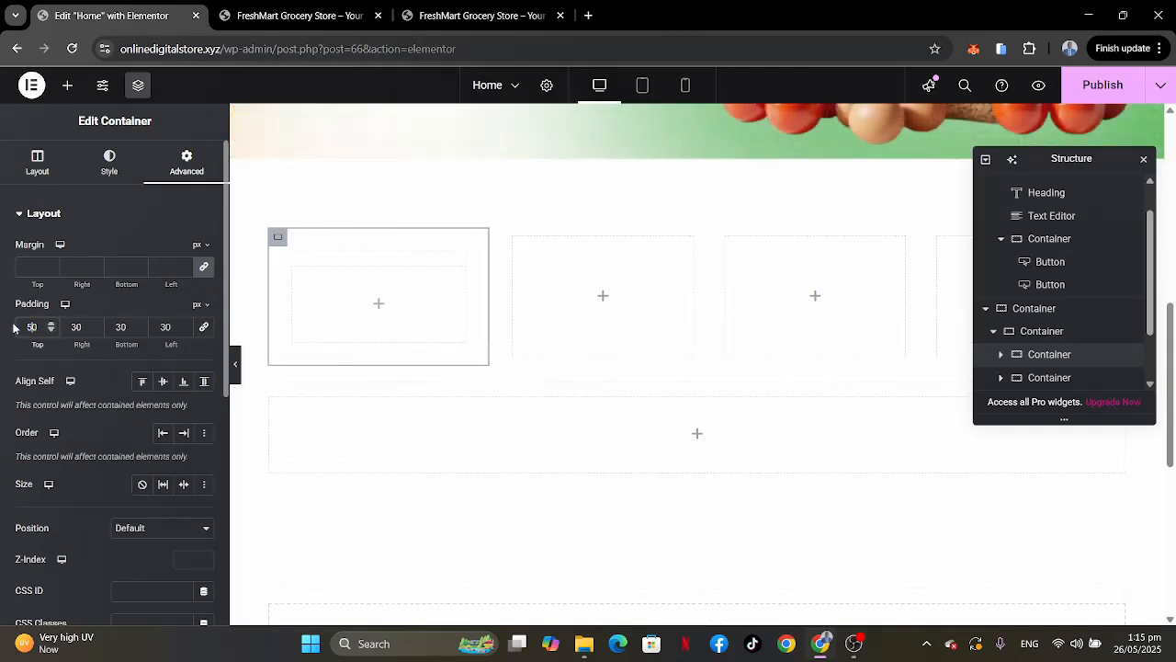
Set the first card container's bottom padding to 50 px and add an Image widget inside it.
double_click(118, 327)
type("50")
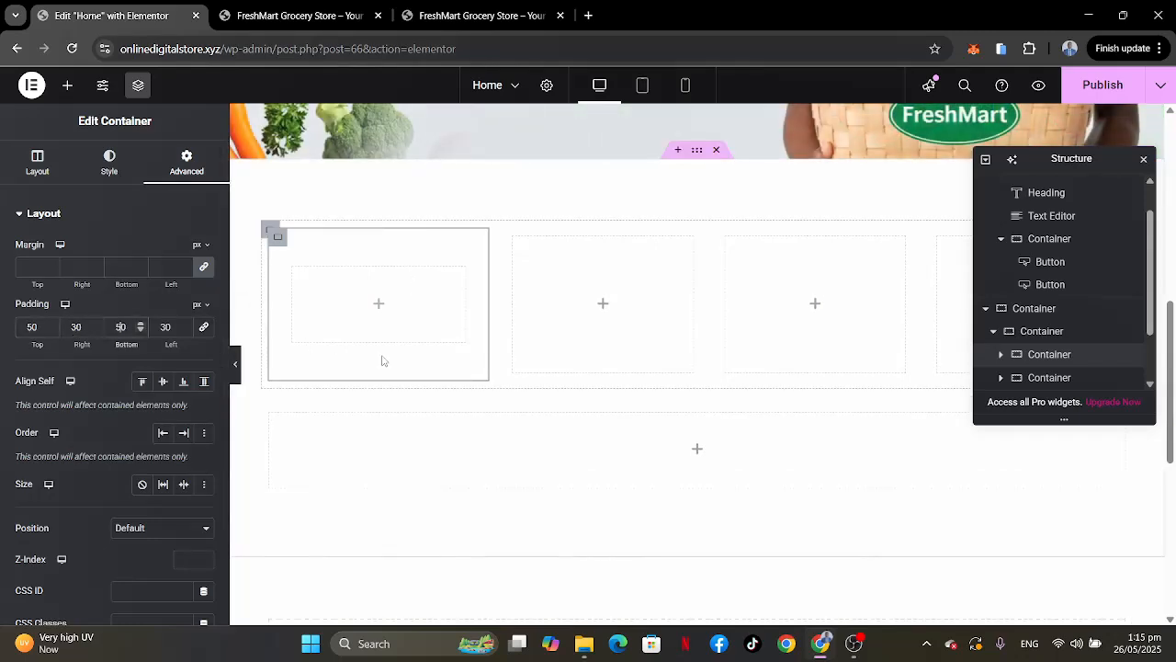
left_click(377, 304)
left_click_drag(169, 397, 336, 313)
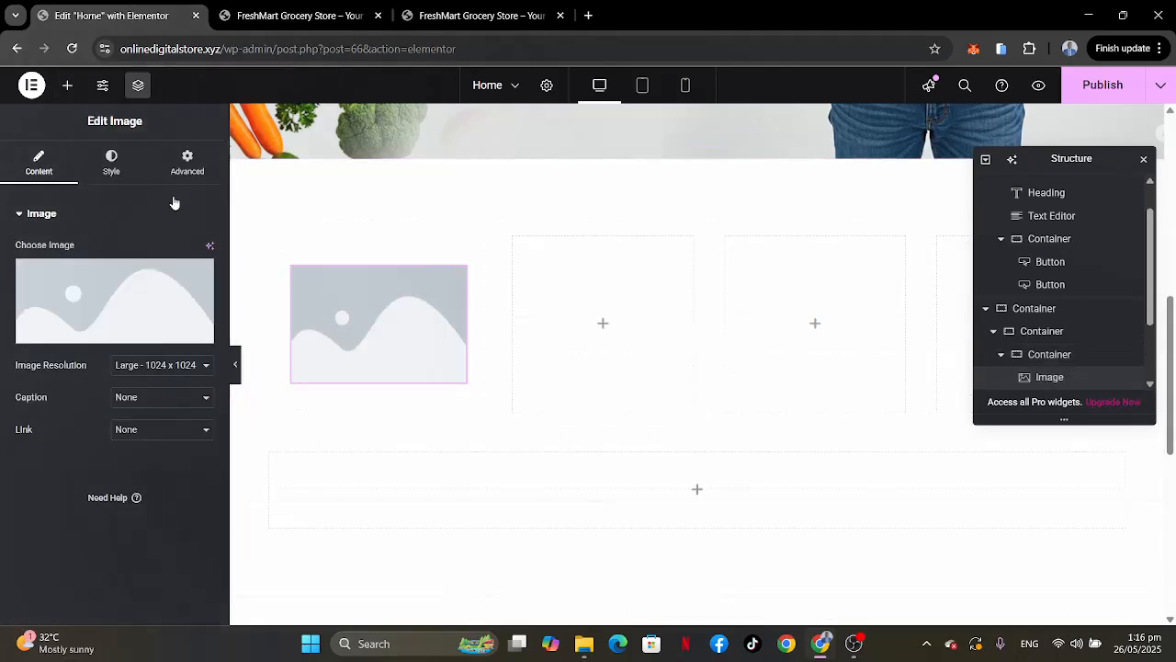
Round the card image with a border radius of 150 px on all corners.
left_click(111, 166)
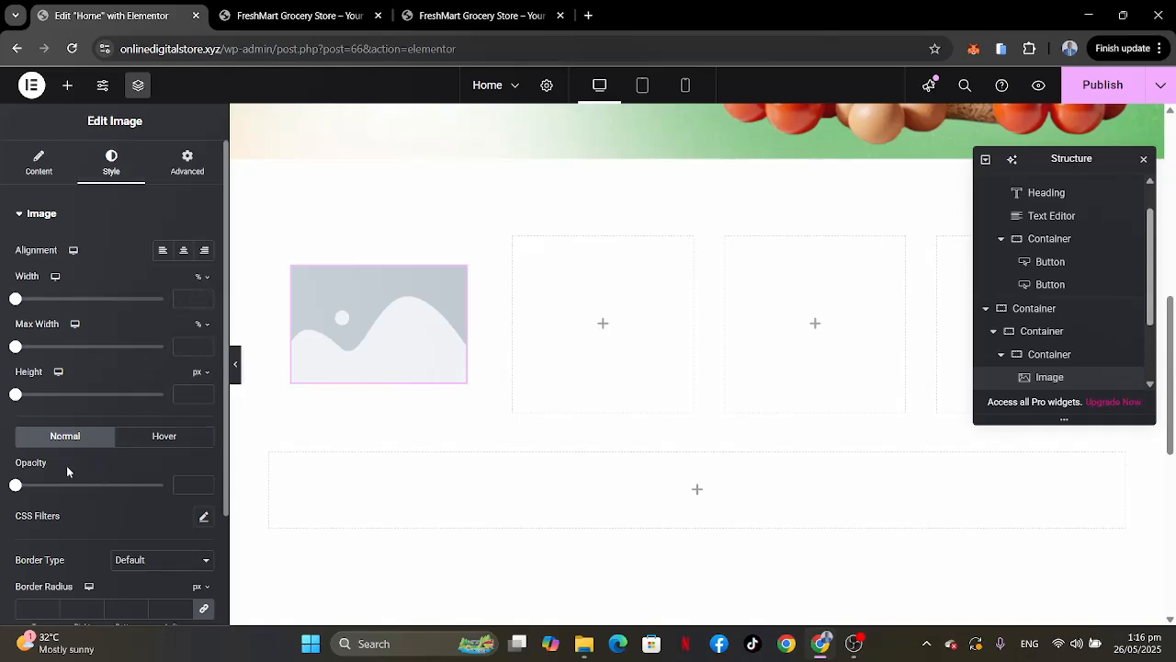
scroll(65, 474, "down", 2)
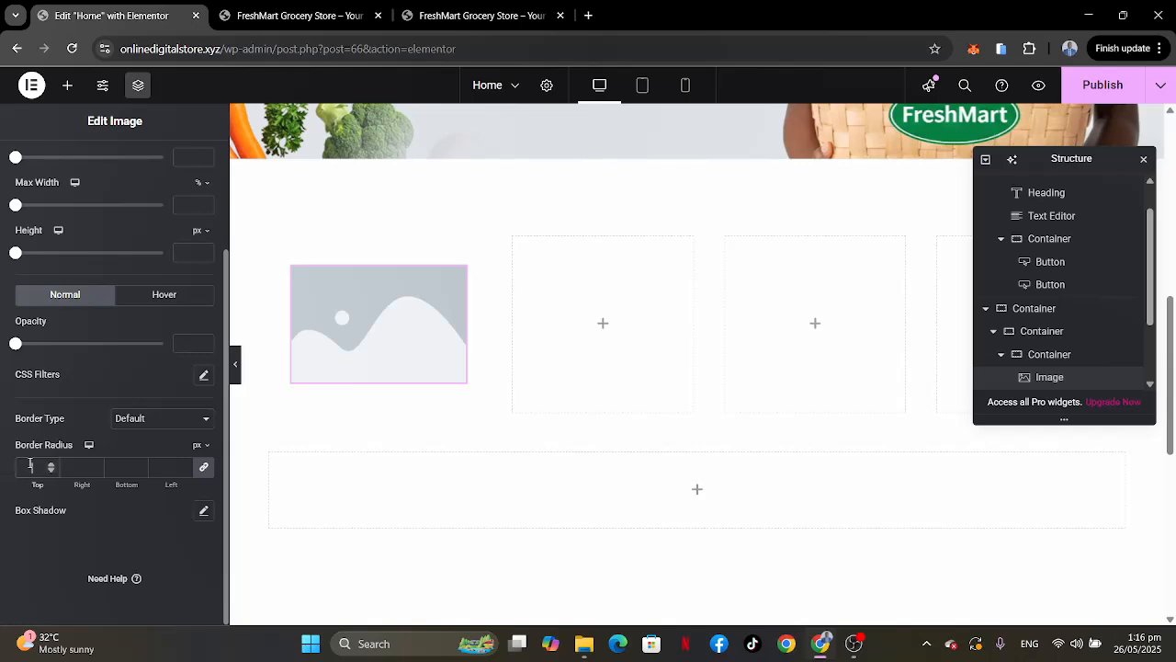
left_click(30, 466)
type("150")
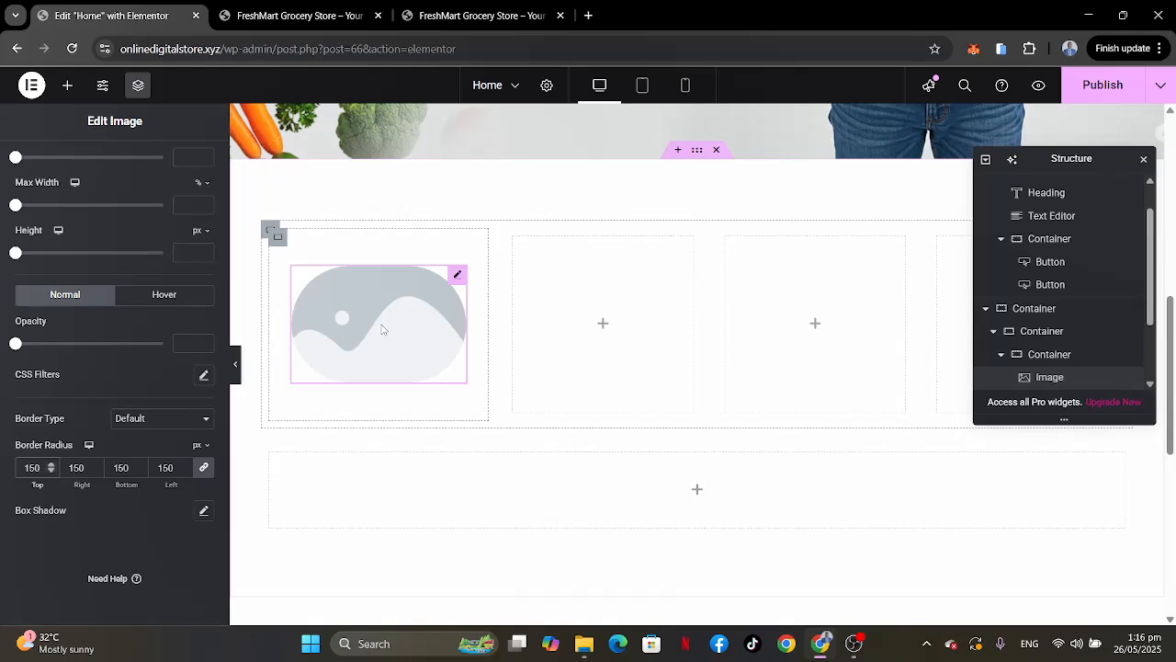
Set the card image's width to 60%.
scroll(131, 212, "up", 2)
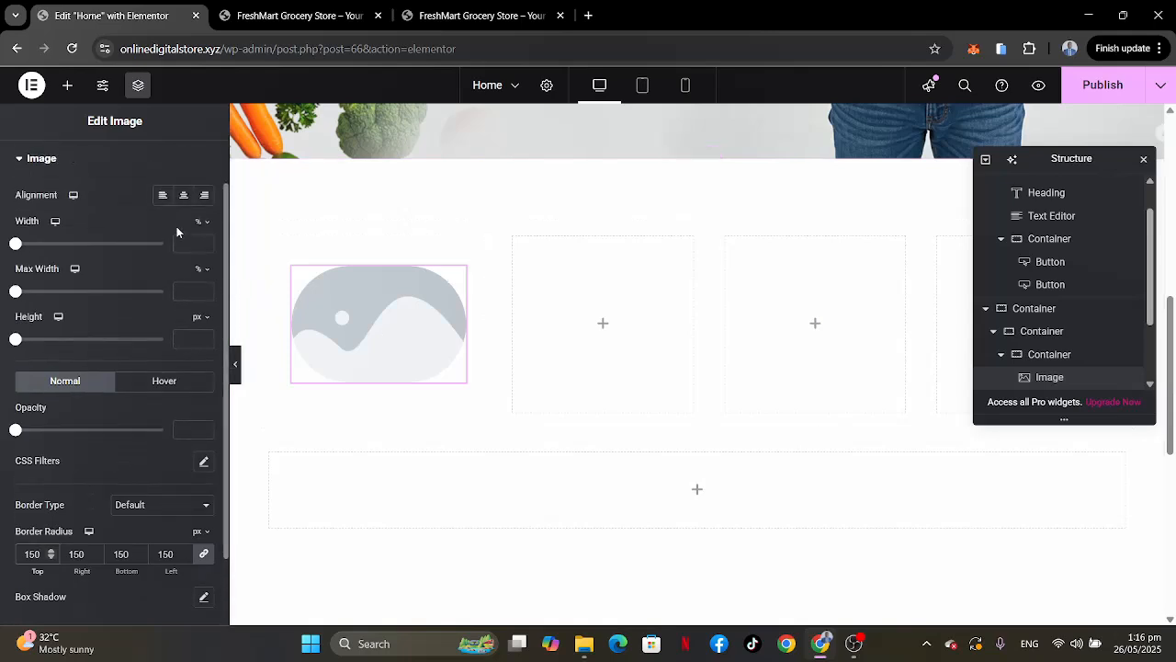
left_click(188, 243)
type("6")
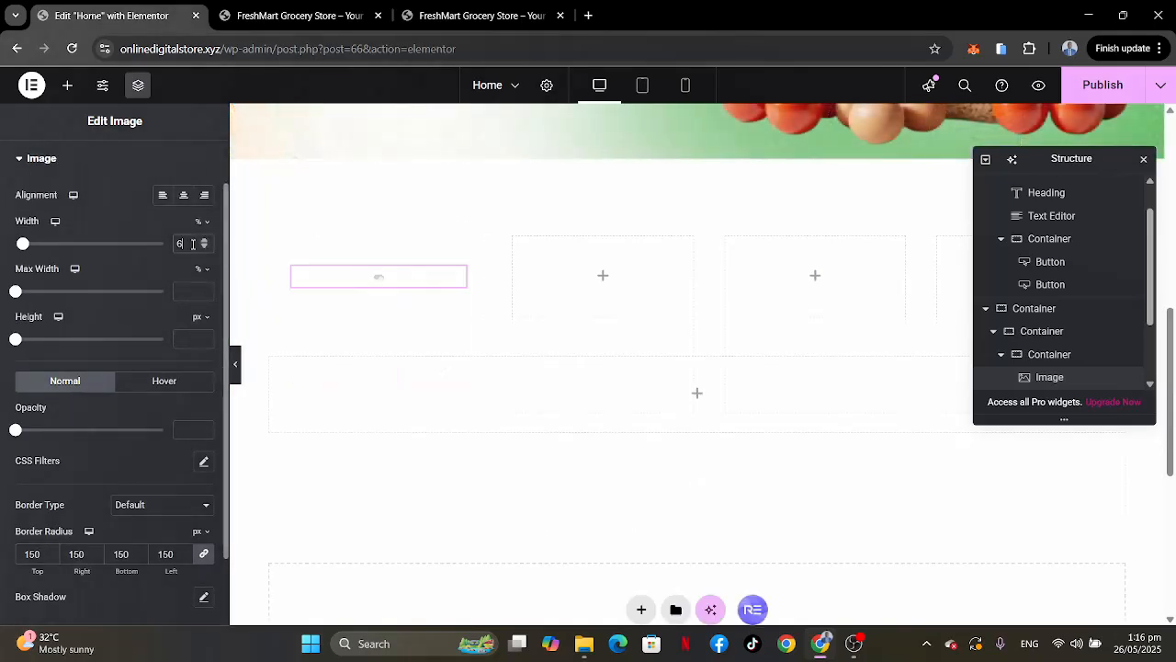
type("0")
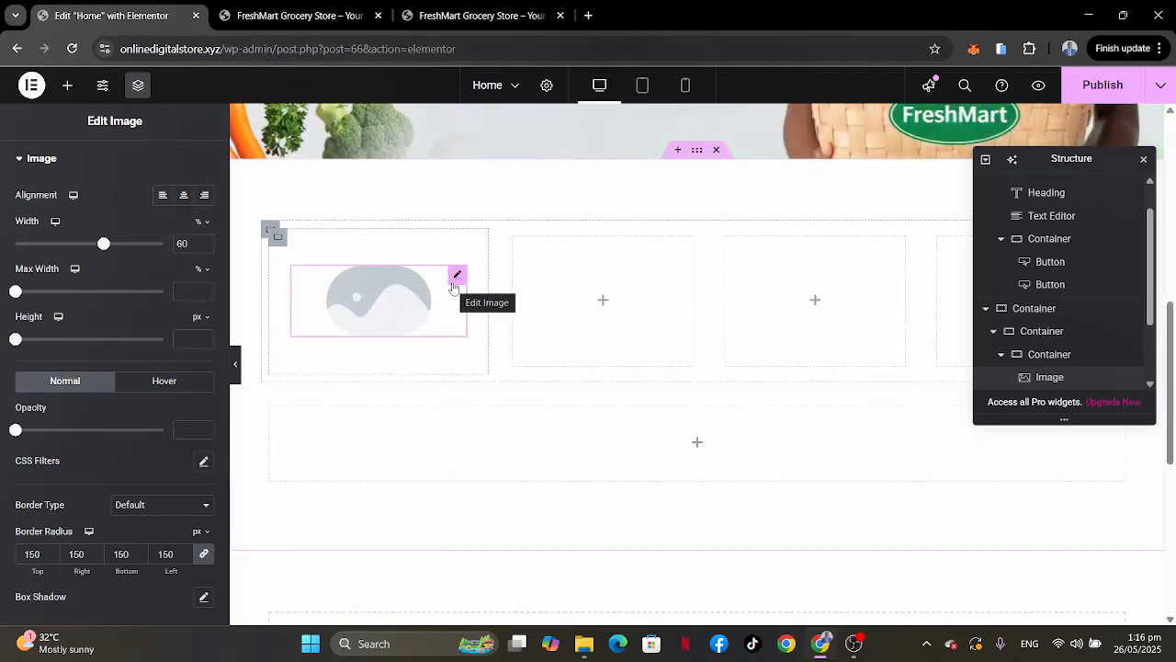
Check the reference site's first category card and use Organic-Spinach-250g.jpeg from the media library as the card image.
scroll(79, 250, "up", 1)
left_click(38, 158)
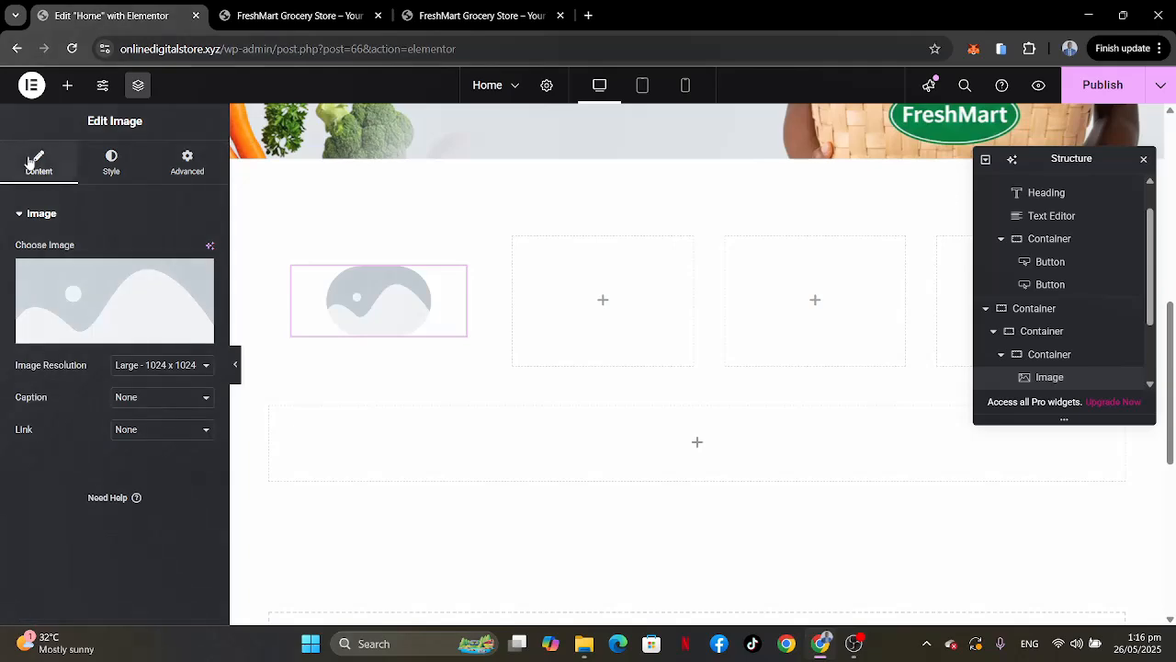
left_click(95, 292)
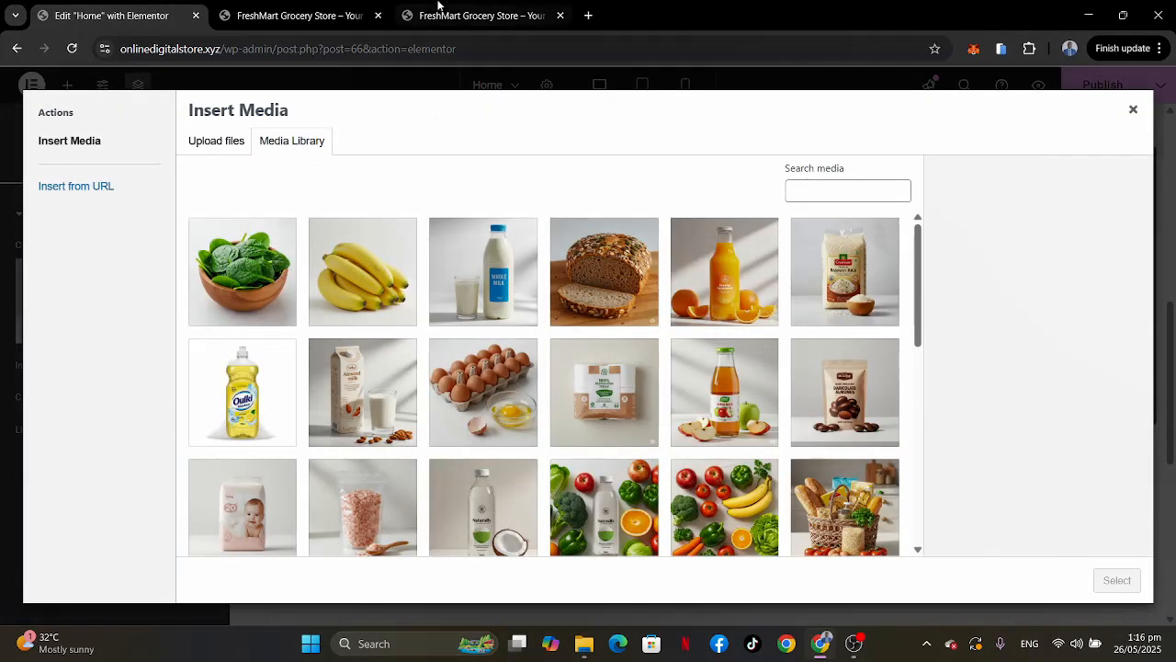
left_click(437, 7)
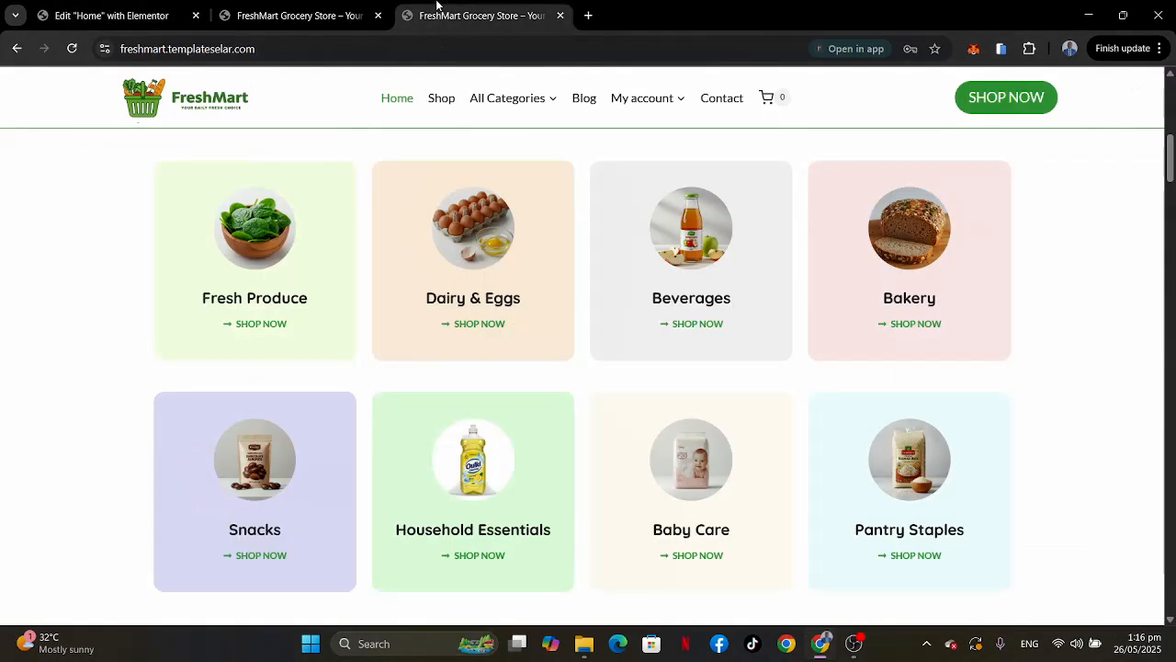
left_click(119, 5)
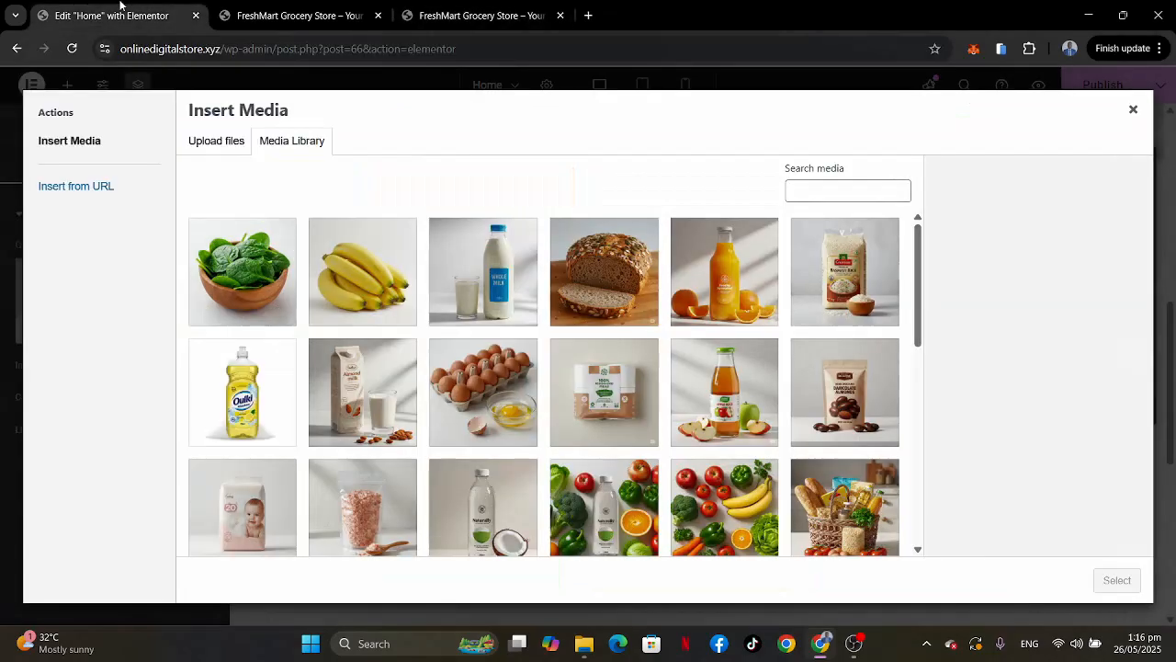
left_click(260, 268)
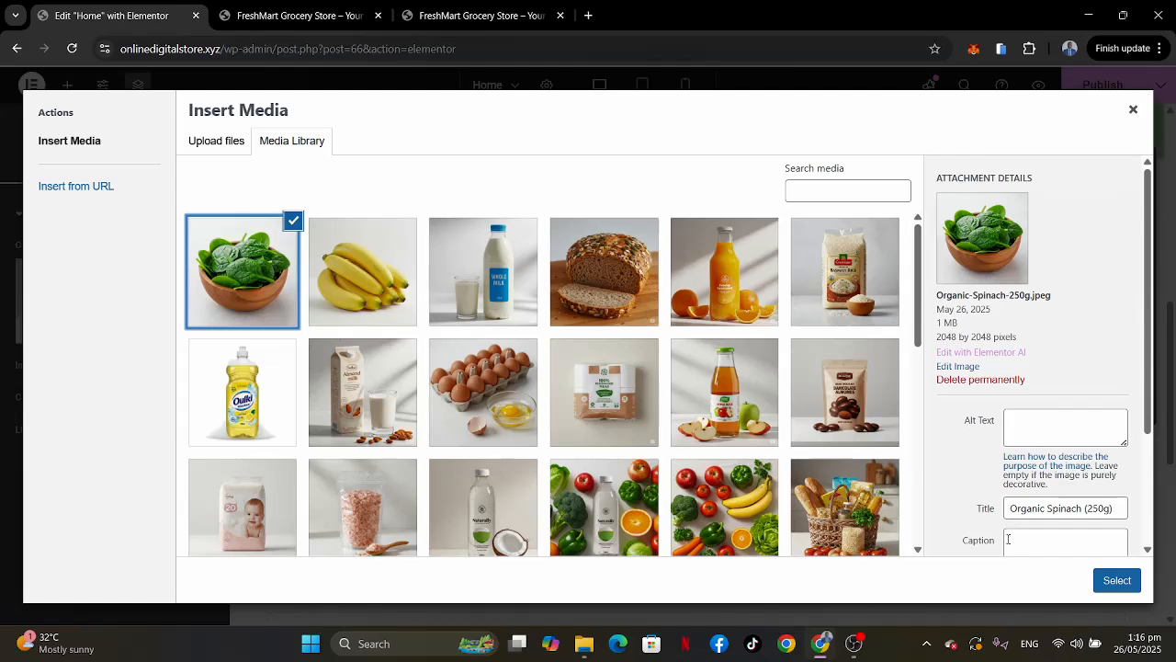
left_click(1108, 583)
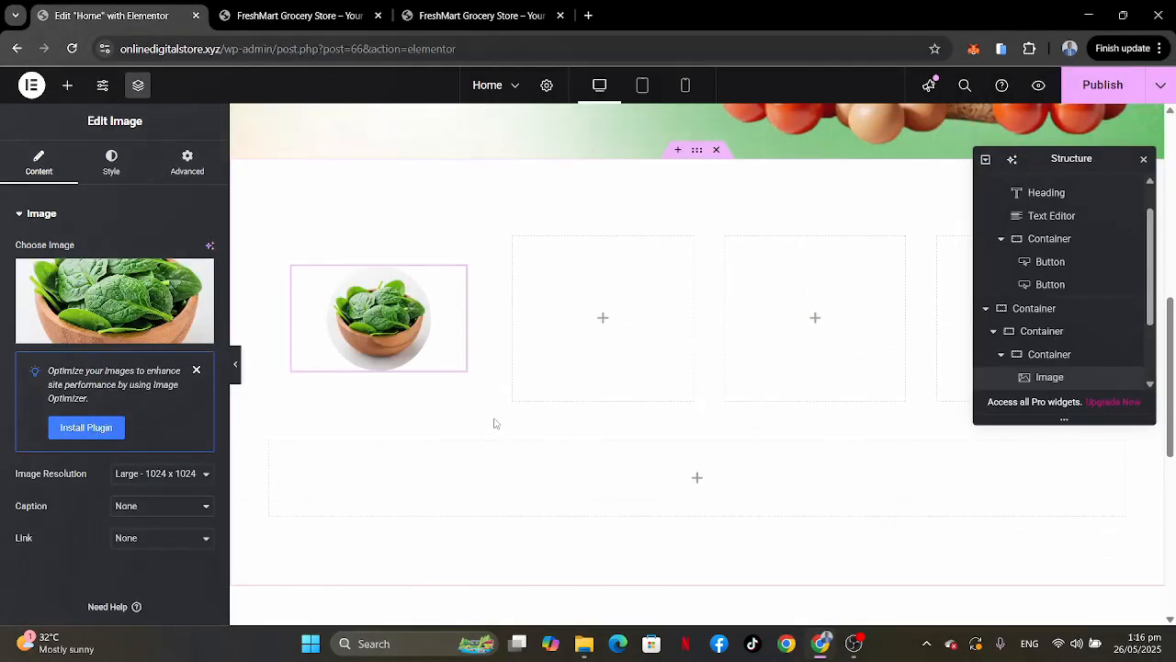
Reduce the spinach image's width to 40%.
left_click(115, 166)
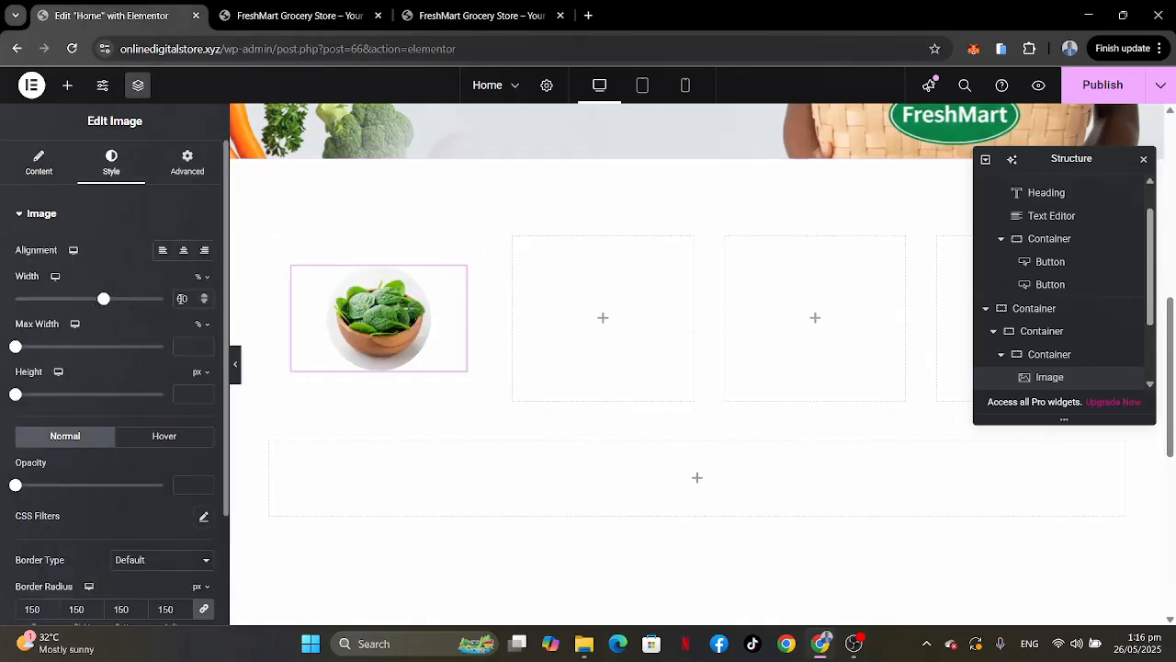
double_click(182, 298)
type("40")
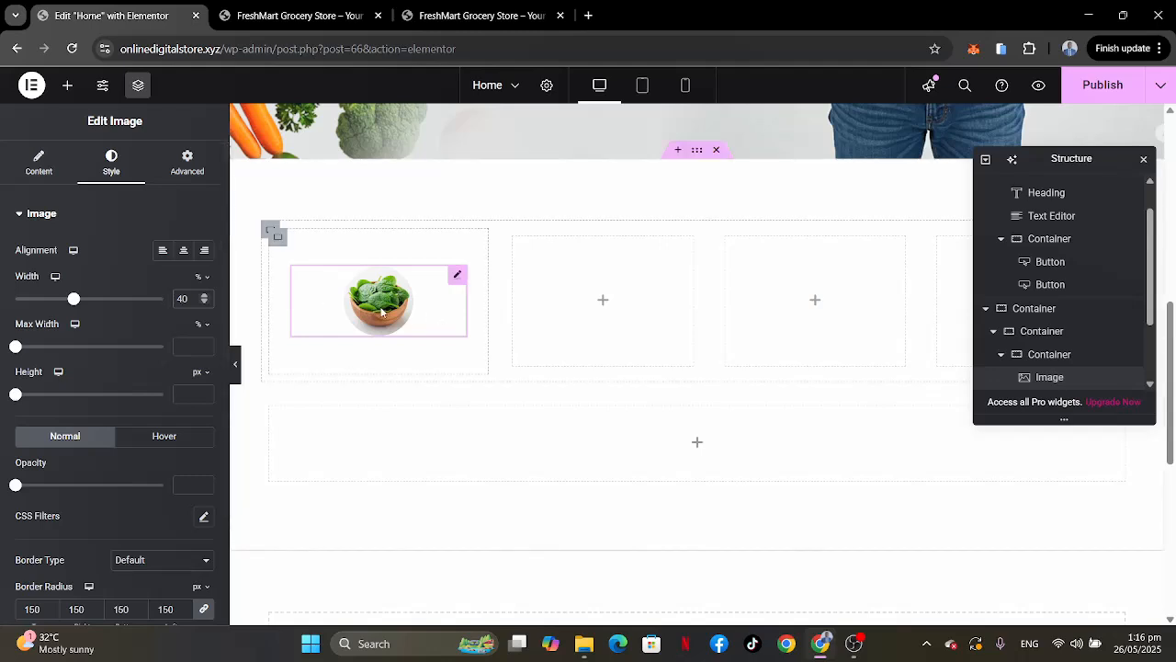
Check the reference card's color and give the first card container a classic pale green background, #F2FFE2.
left_click(494, 13)
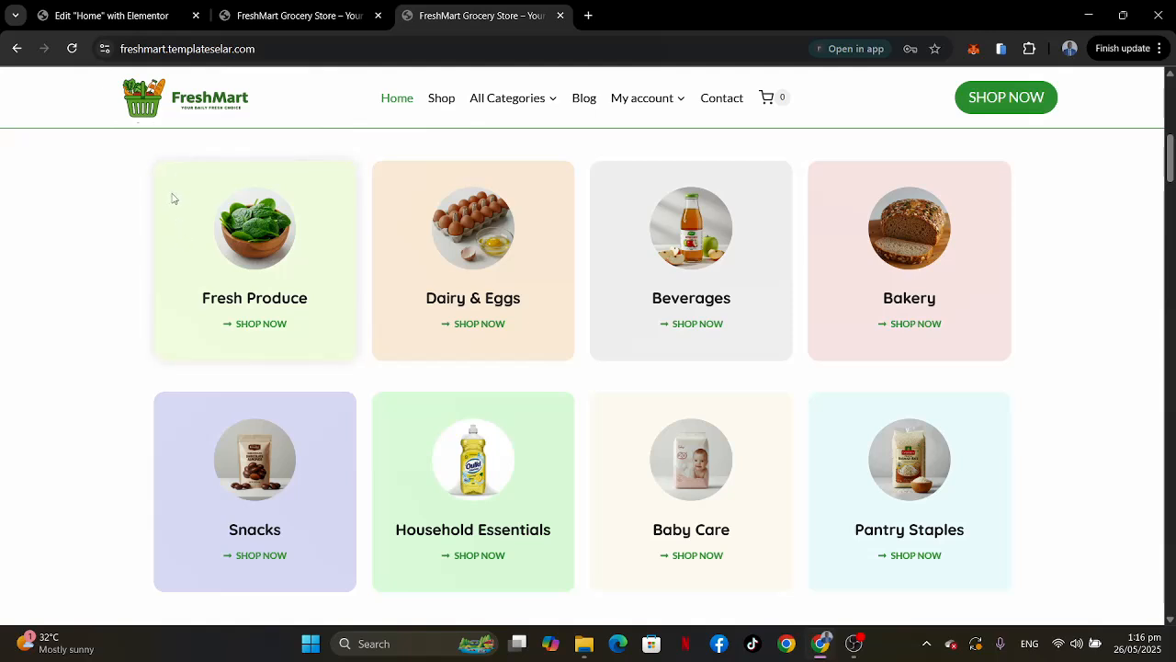
left_click(120, 13)
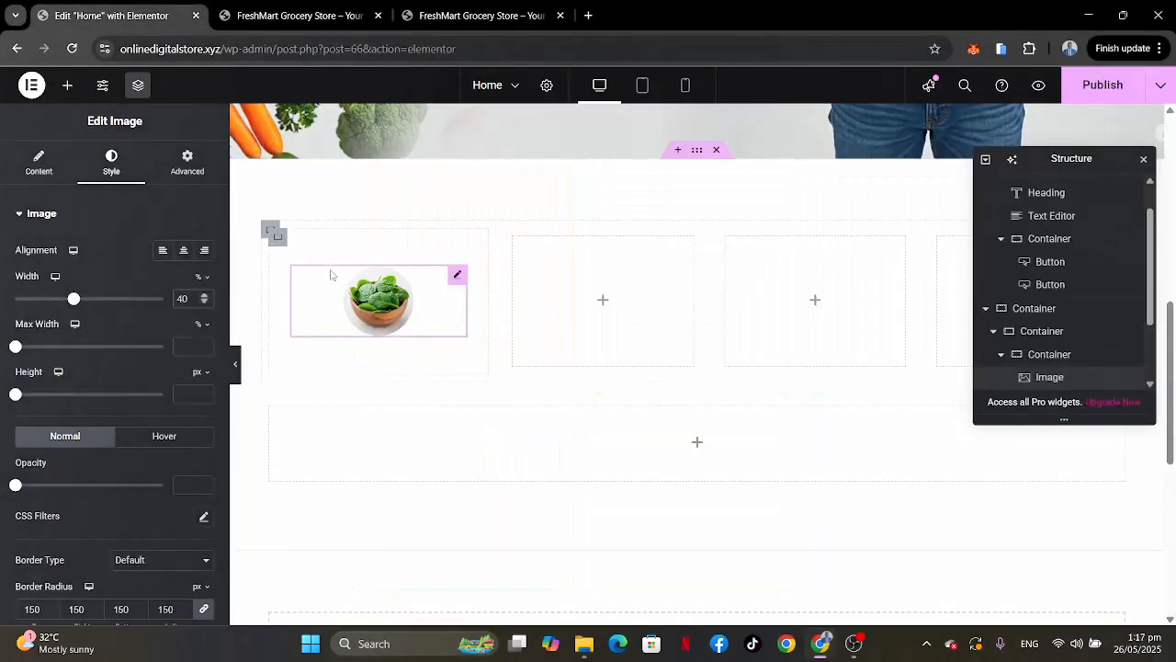
left_click(278, 238)
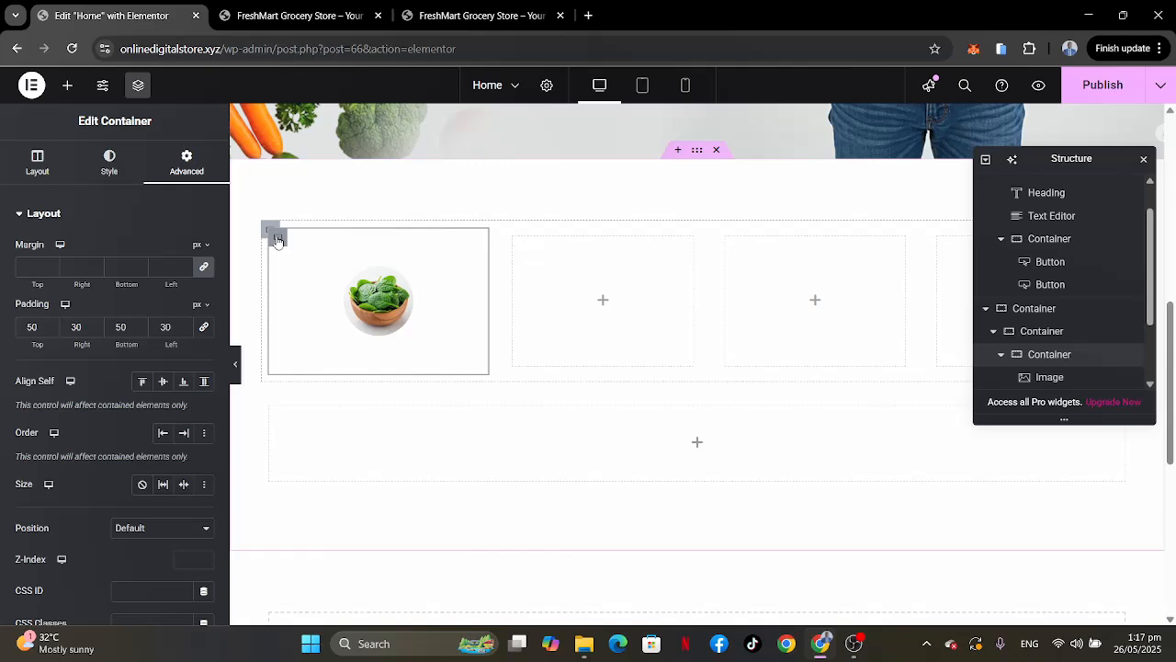
left_click(104, 171)
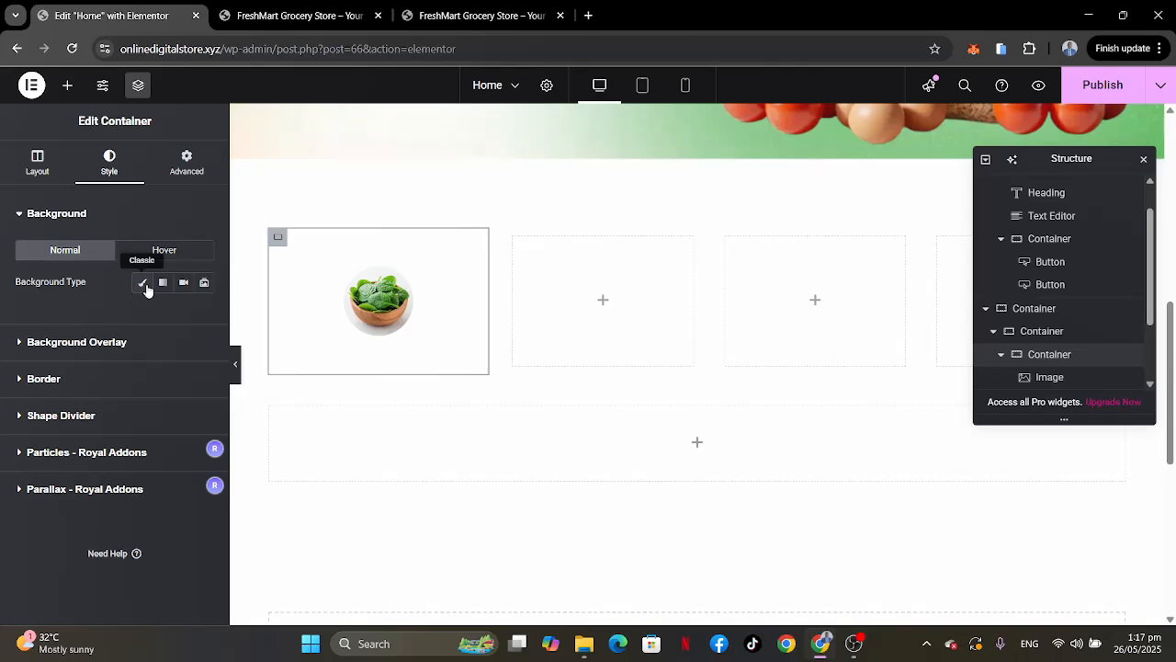
left_click(142, 284)
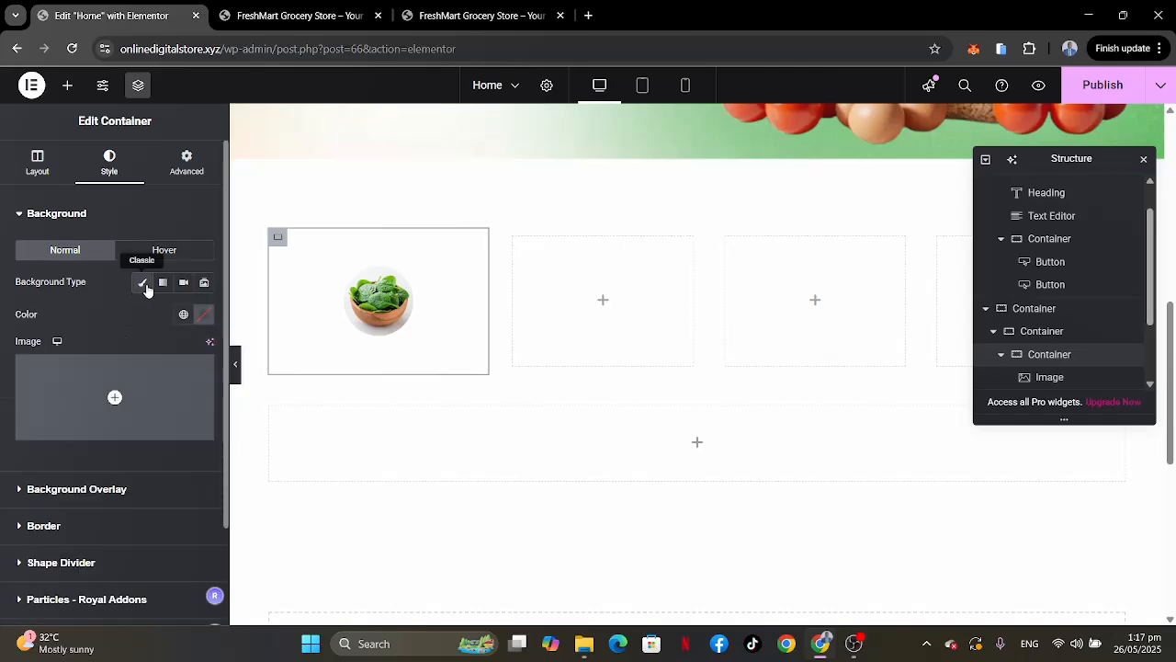
left_click(184, 314)
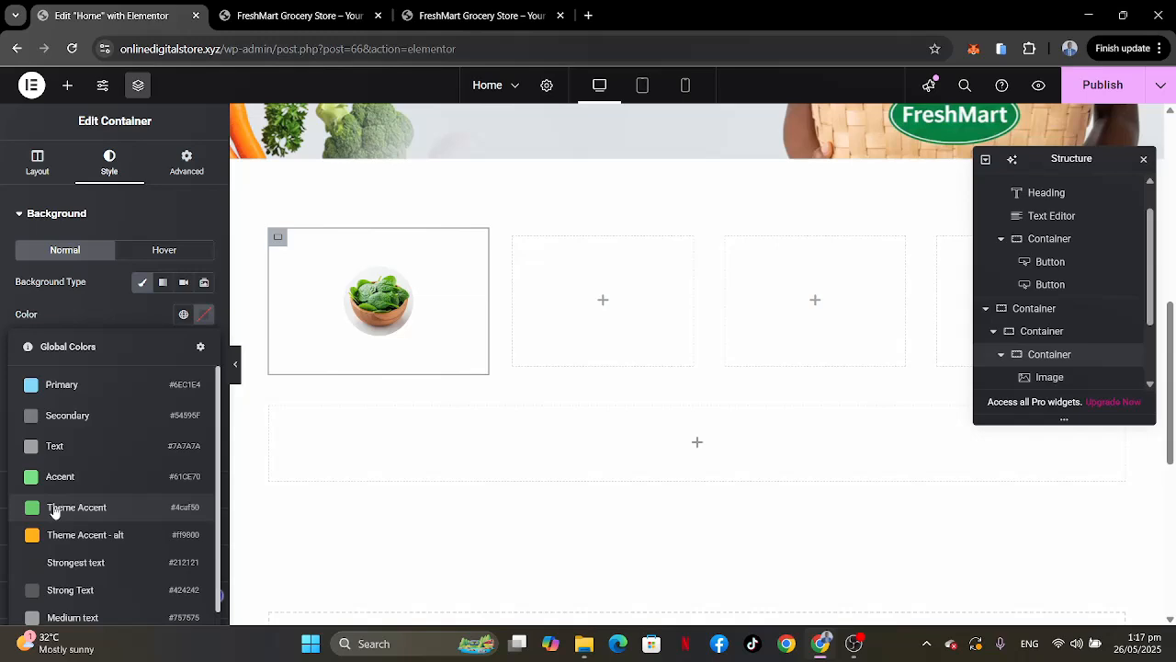
left_click(54, 511)
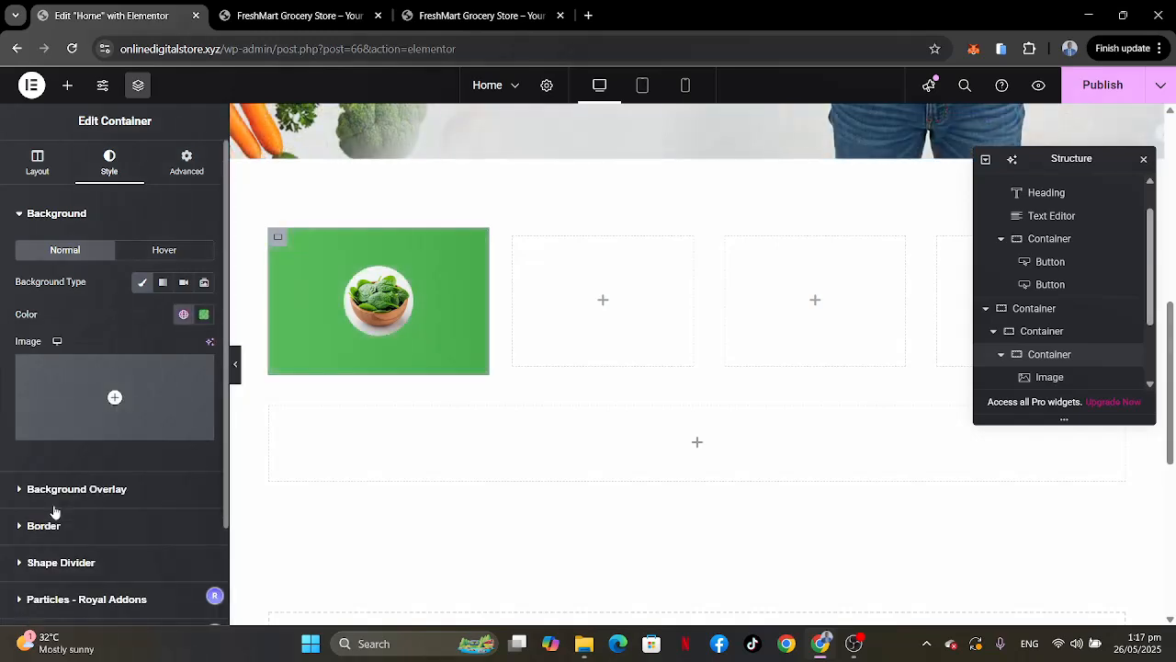
left_click(203, 314)
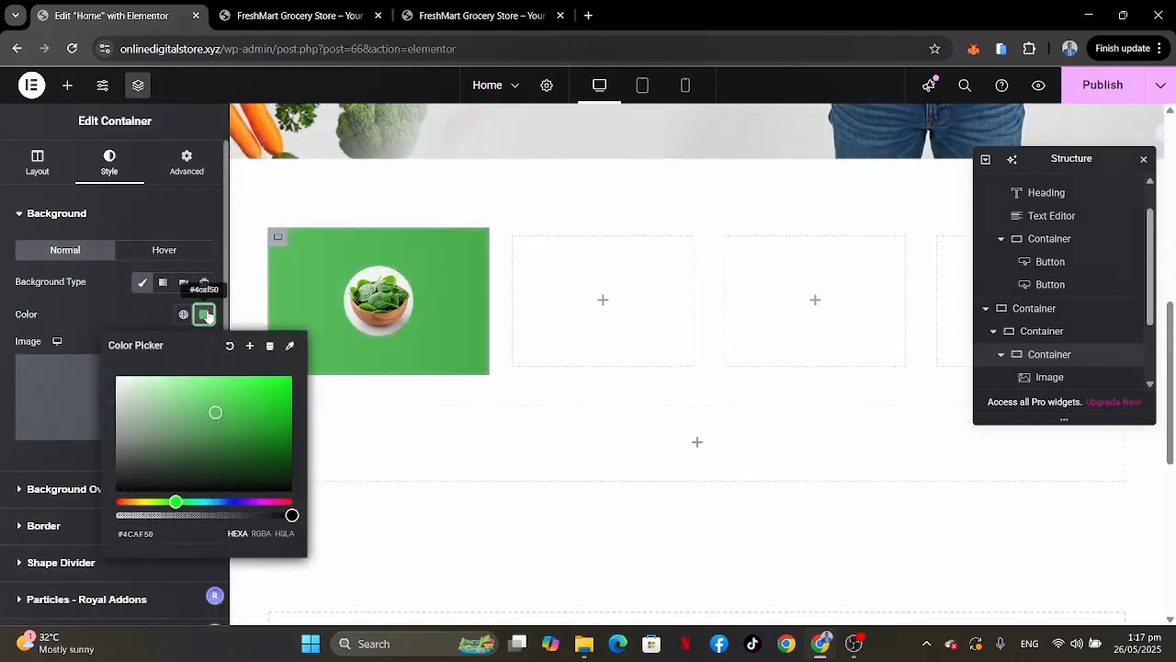
left_click_drag(155, 390, 146, 376)
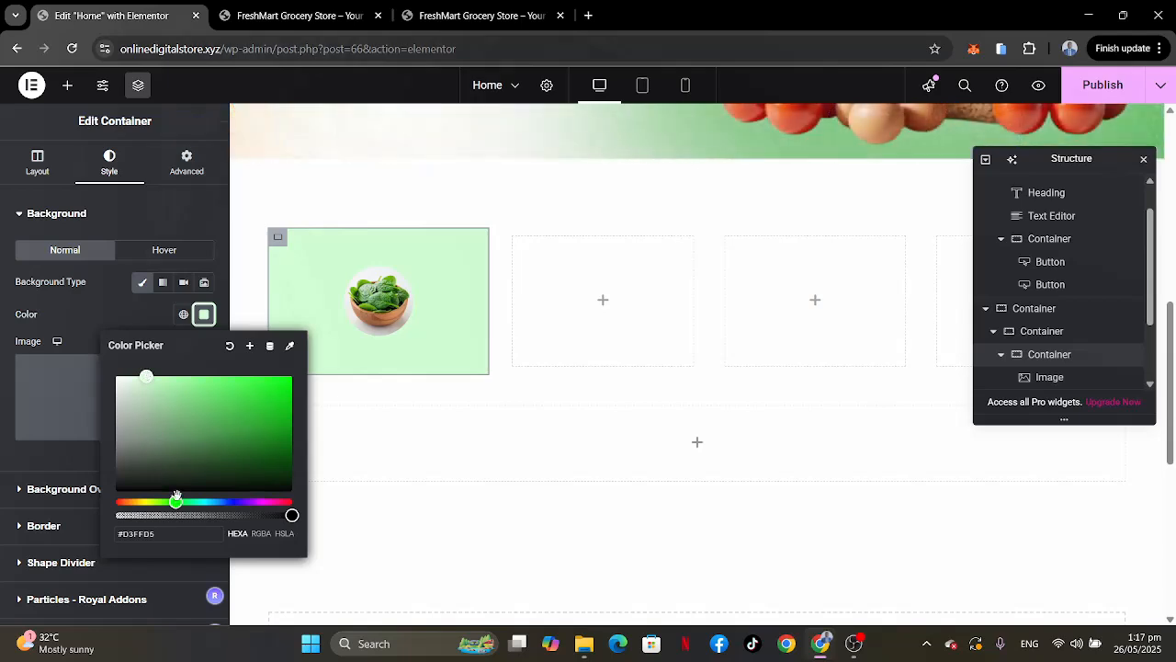
left_click_drag(174, 496, 159, 497)
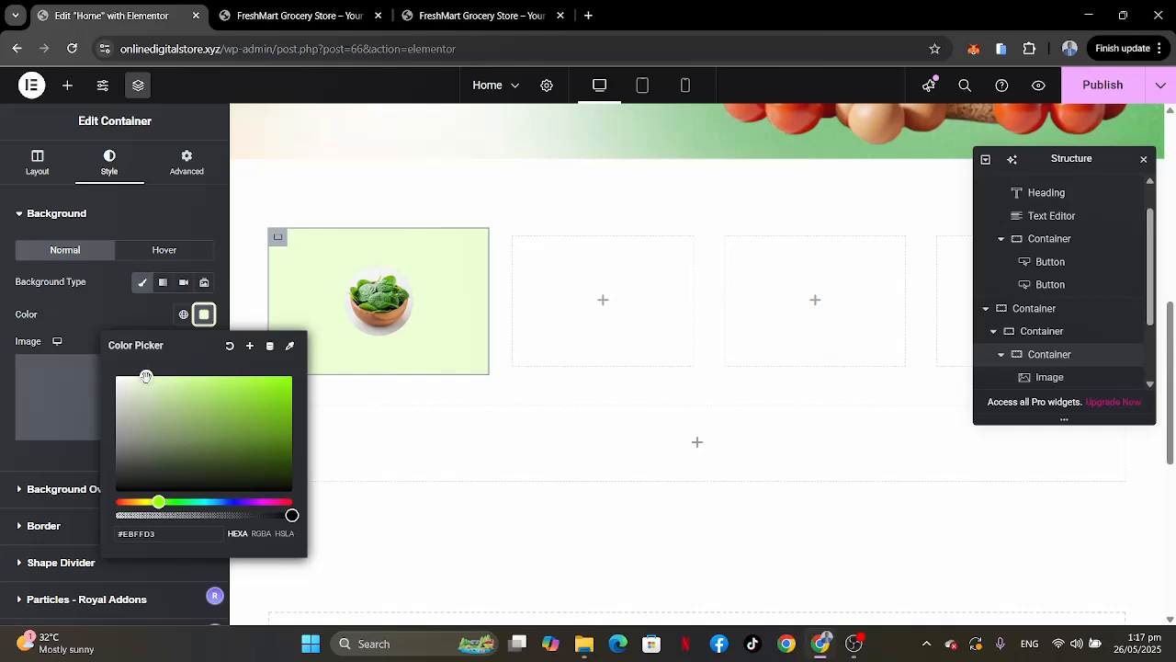
left_click_drag(146, 377, 138, 372)
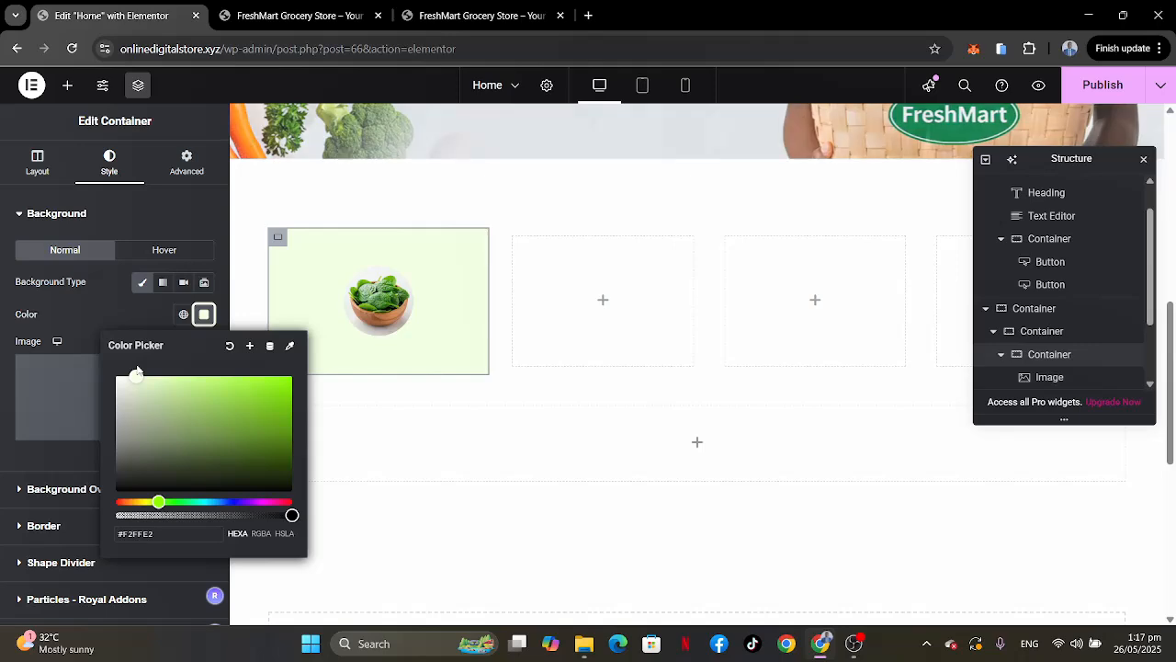
left_click(115, 296)
Compare with the reference cards, set the first card container's border radius to 14 px on all corners, and preview the card.
left_click(453, 13)
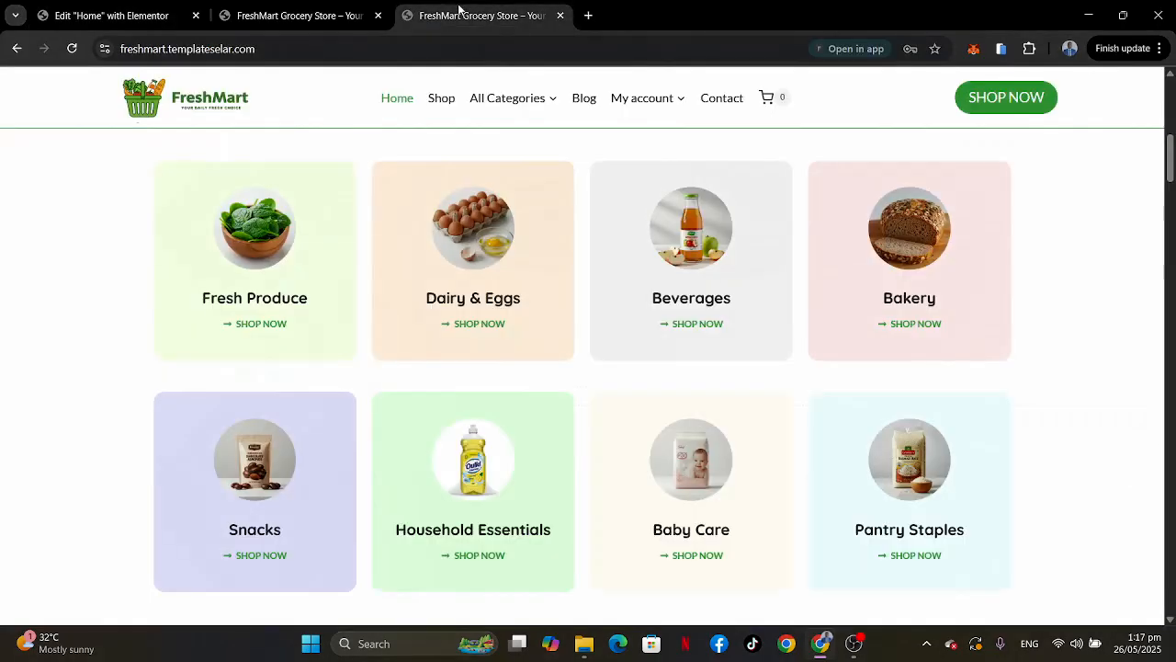
left_click(108, 15)
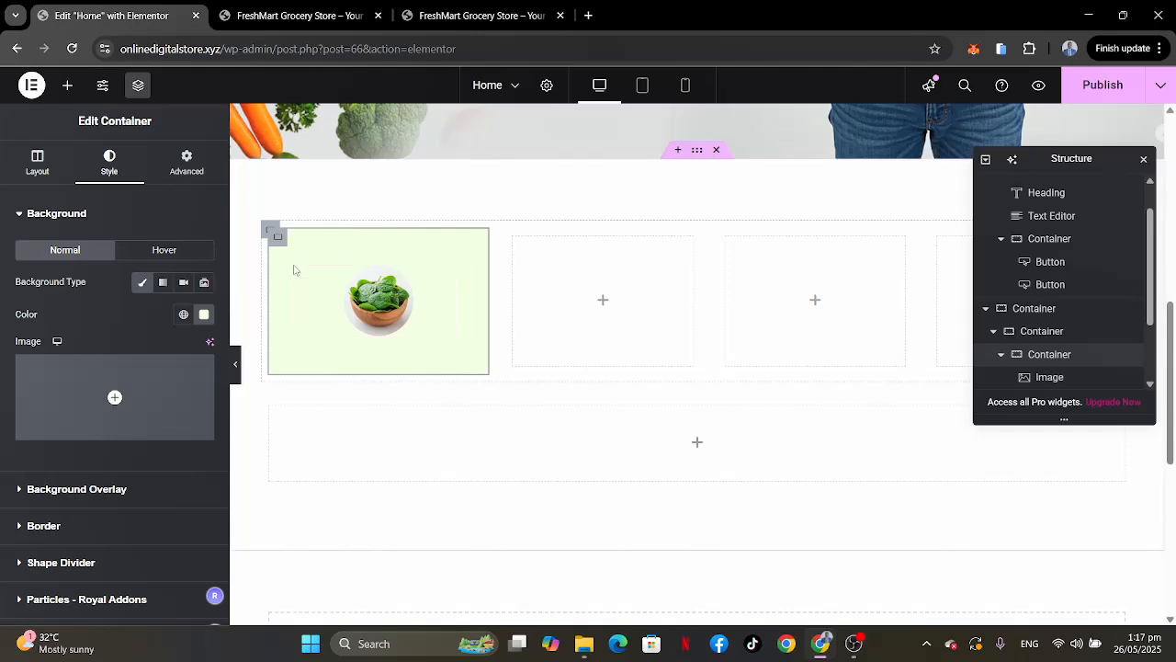
left_click(54, 534)
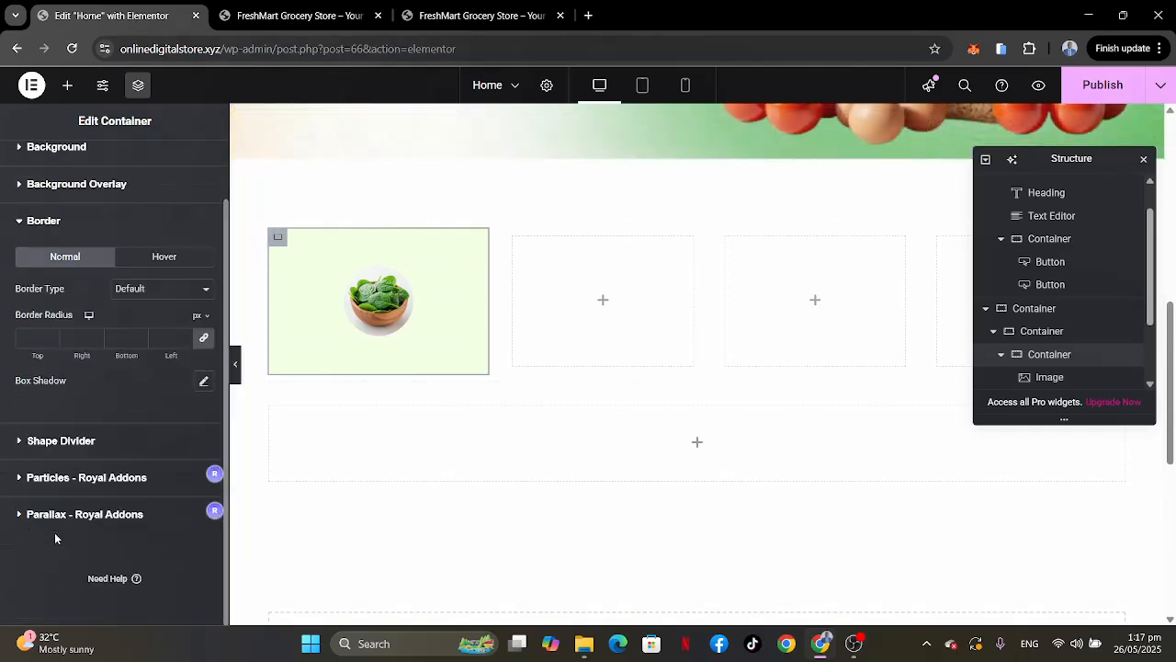
left_click(49, 336)
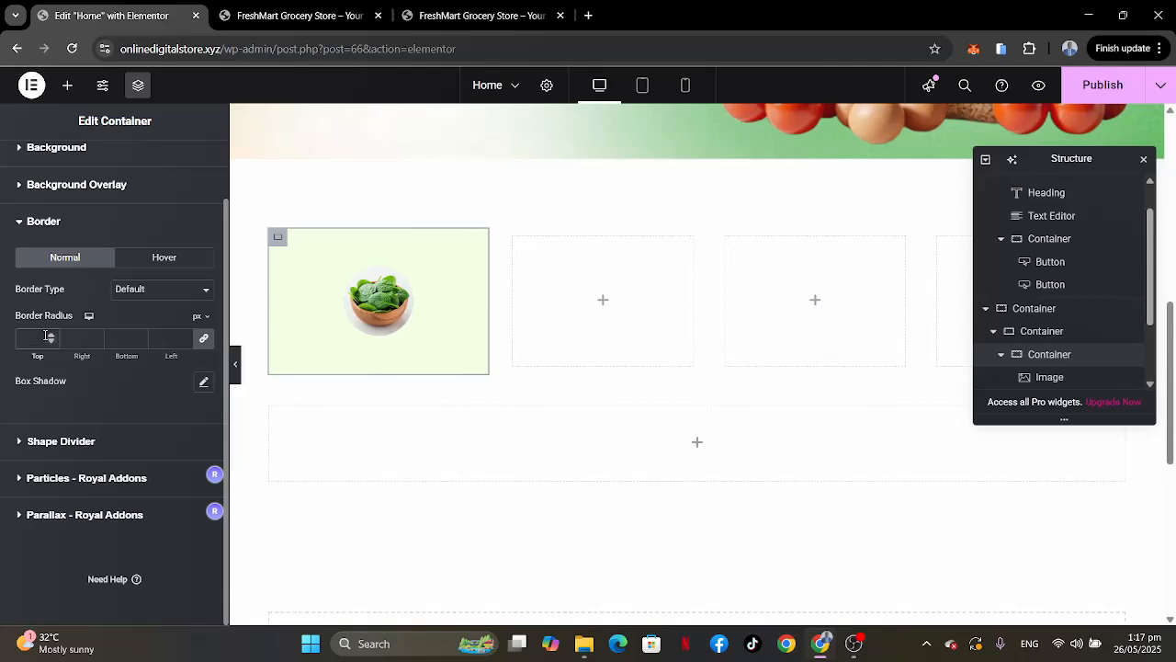
type("14")
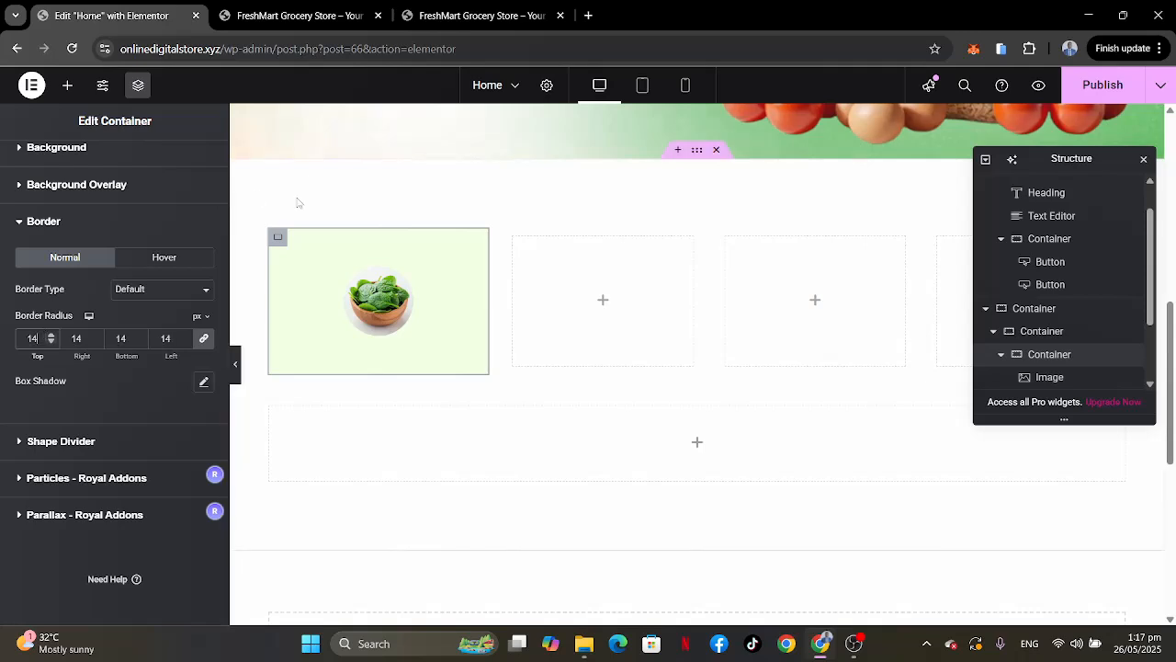
left_click(235, 365)
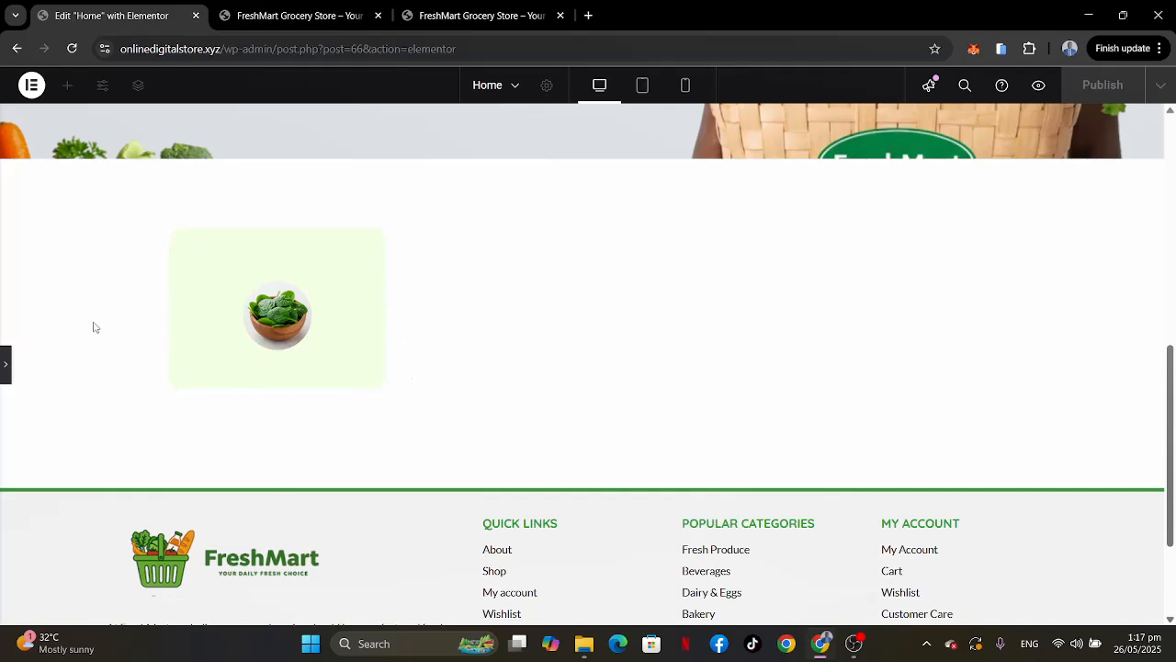
left_click(4, 365)
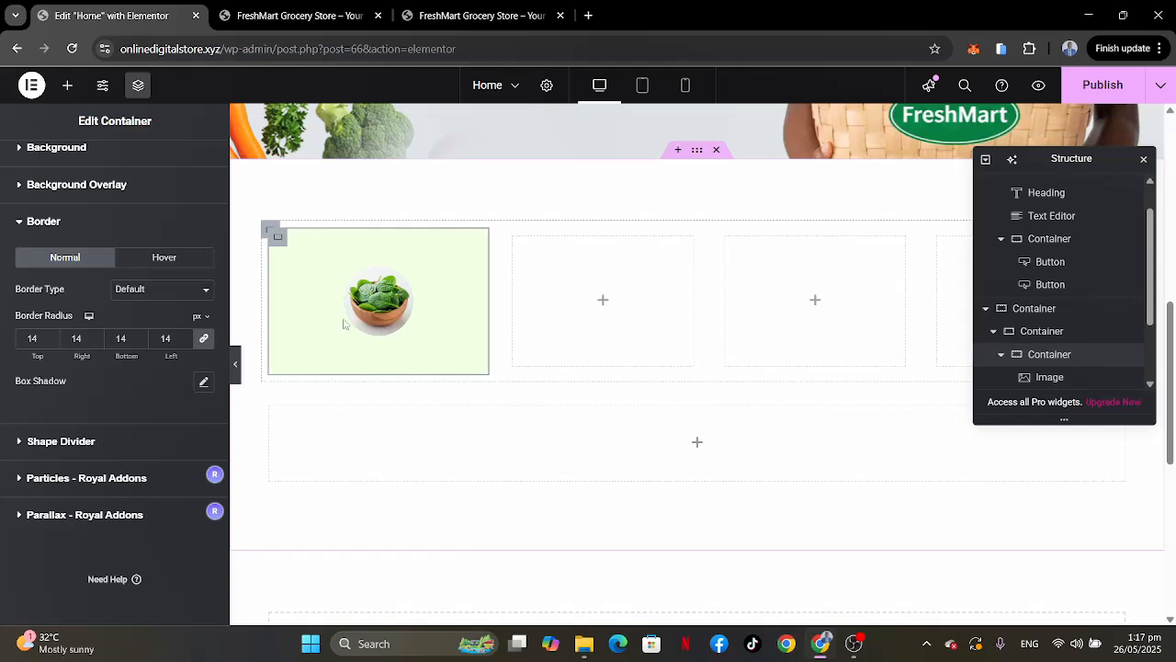
Add a heading below the spinach image and title it Fresh Produce, copied from the reference site's first card.
left_click(67, 86)
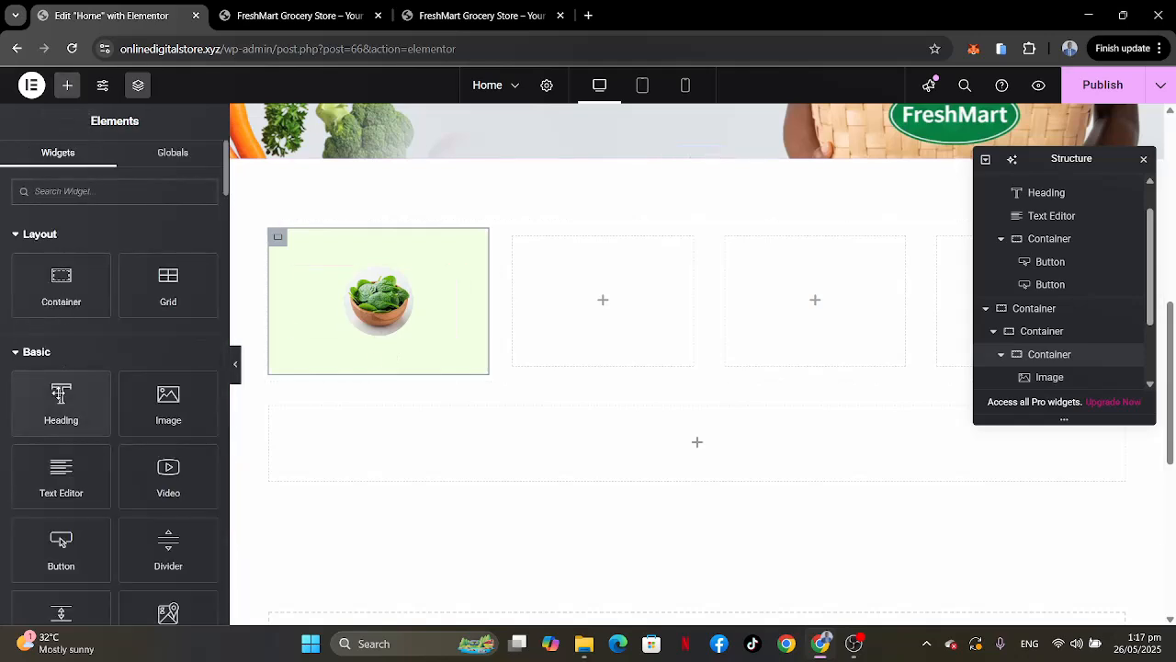
left_click_drag(58, 393, 392, 341)
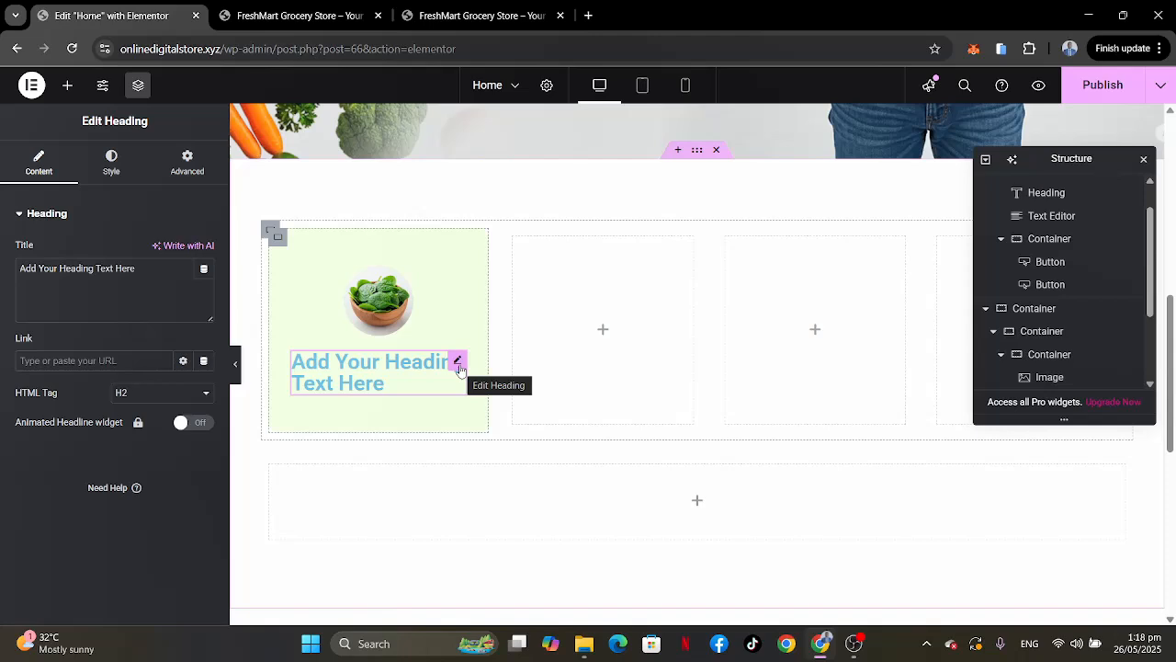
left_click(478, 15)
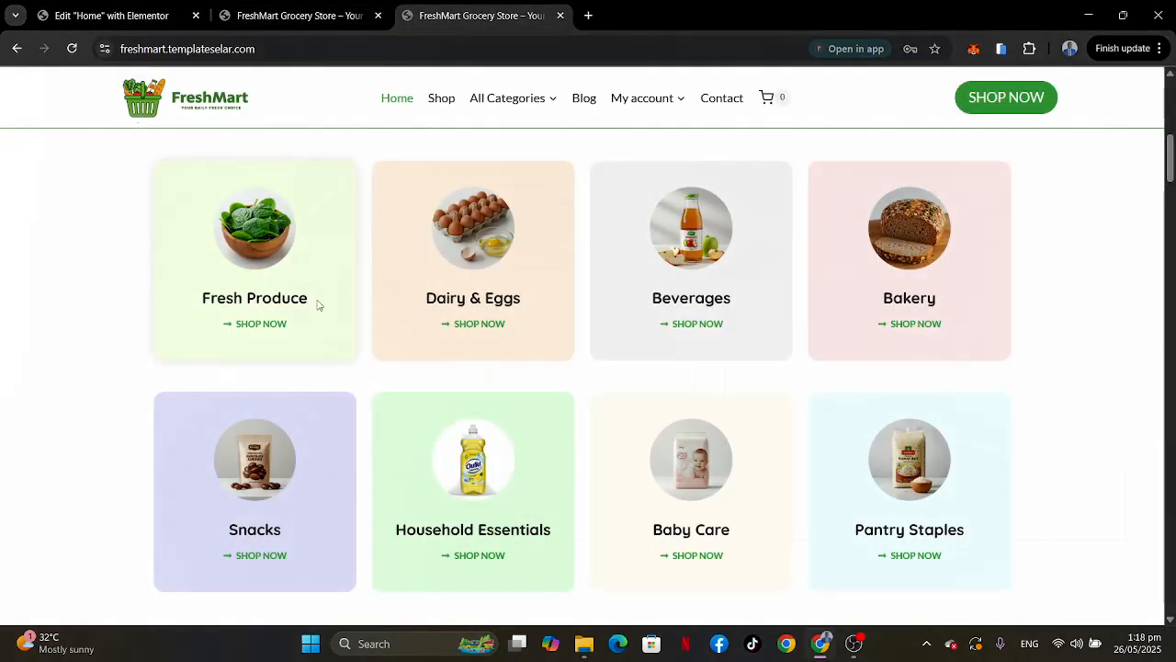
left_click_drag(308, 303, 198, 306)
key("ctrl+c")
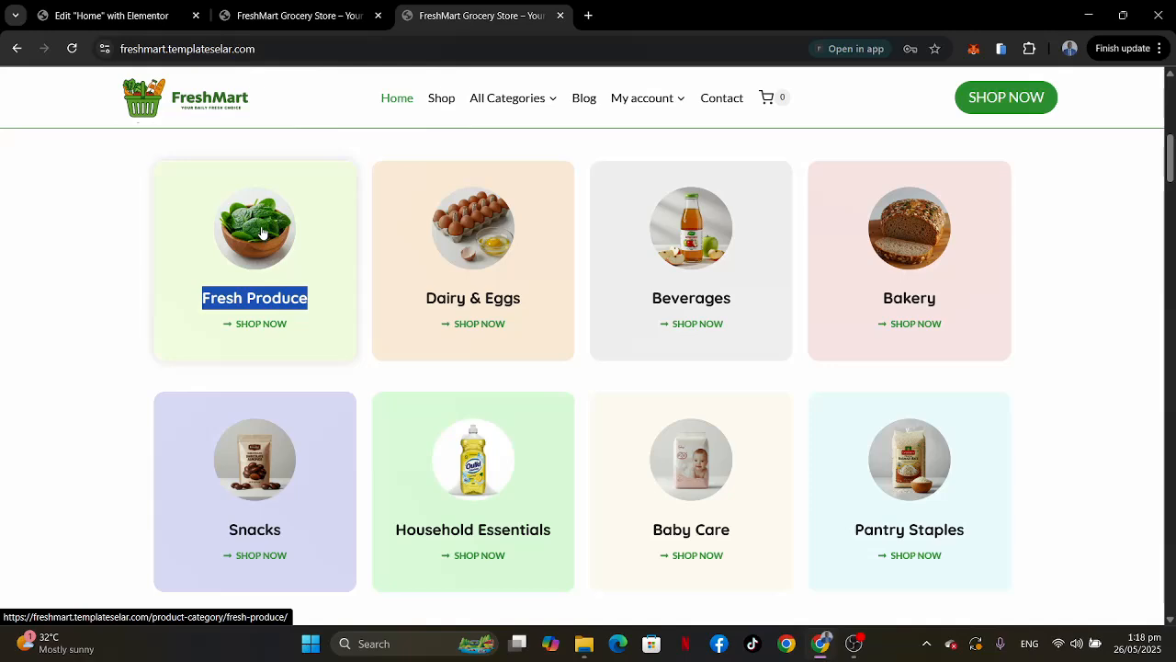
left_click(111, 11)
left_click_drag(107, 284, 2, 245)
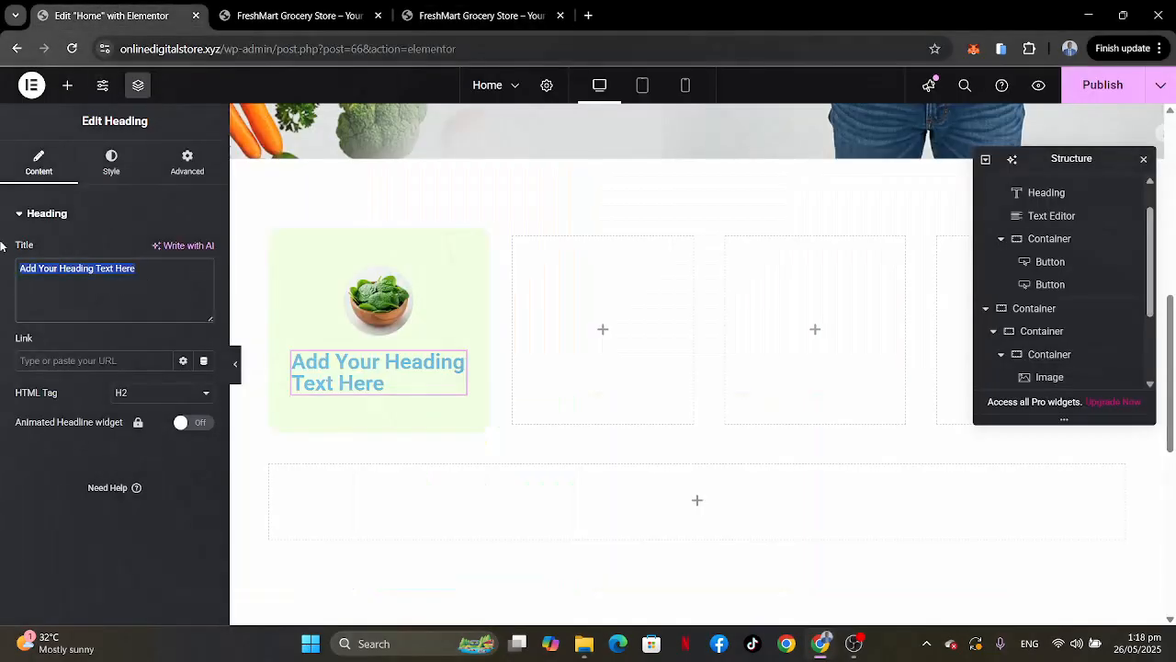
key("ctrl+v")
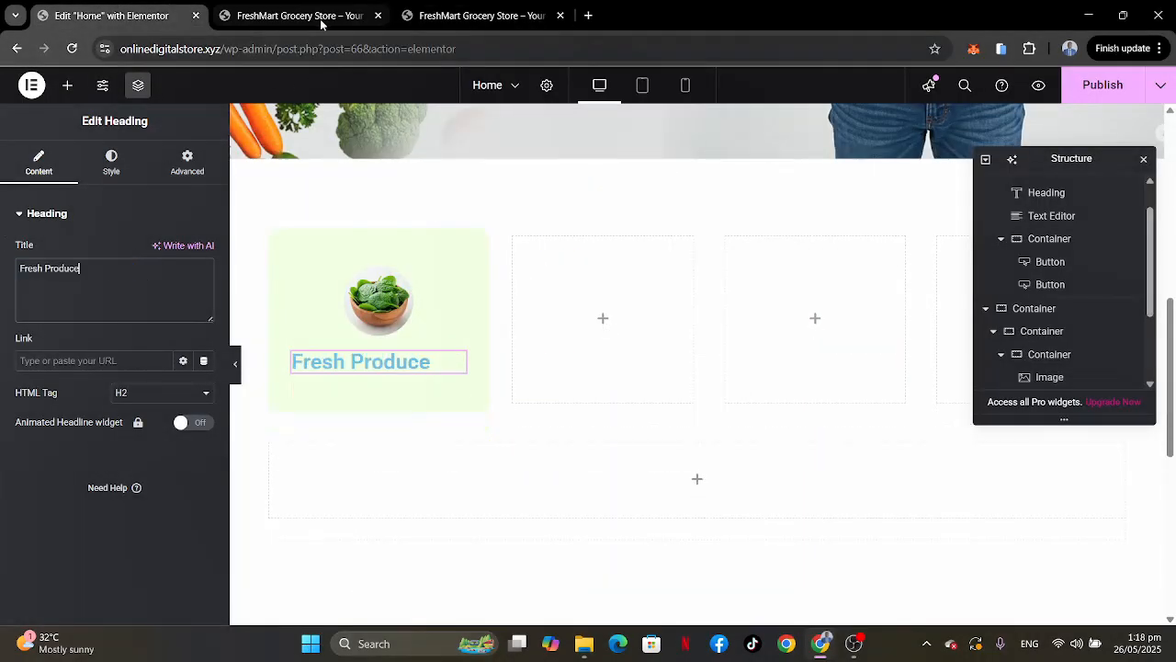
Check the reference card's title and center-align the Fresh Produce heading.
left_click(425, 12)
left_click(128, 234)
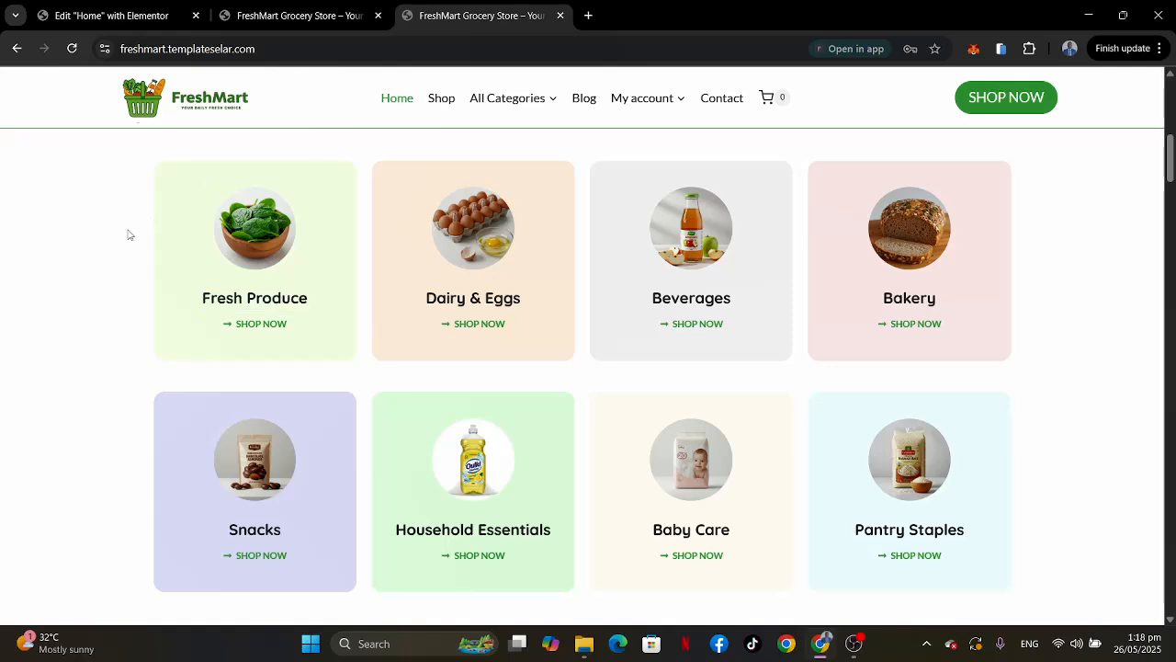
left_click(146, 15)
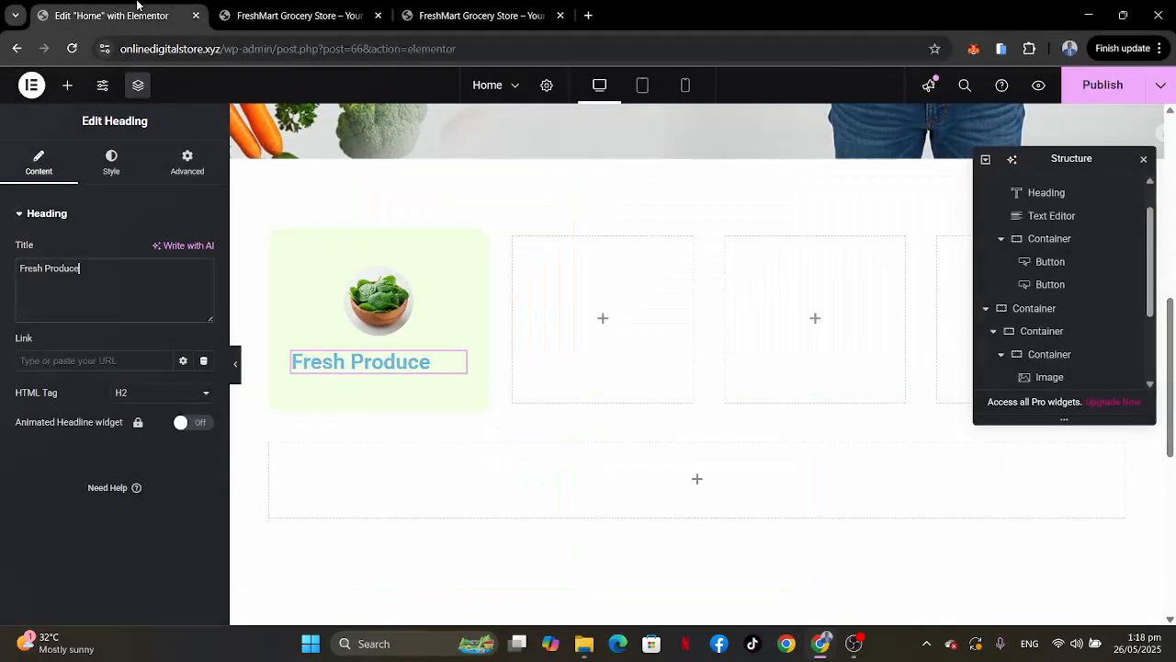
left_click(112, 160)
left_click(162, 250)
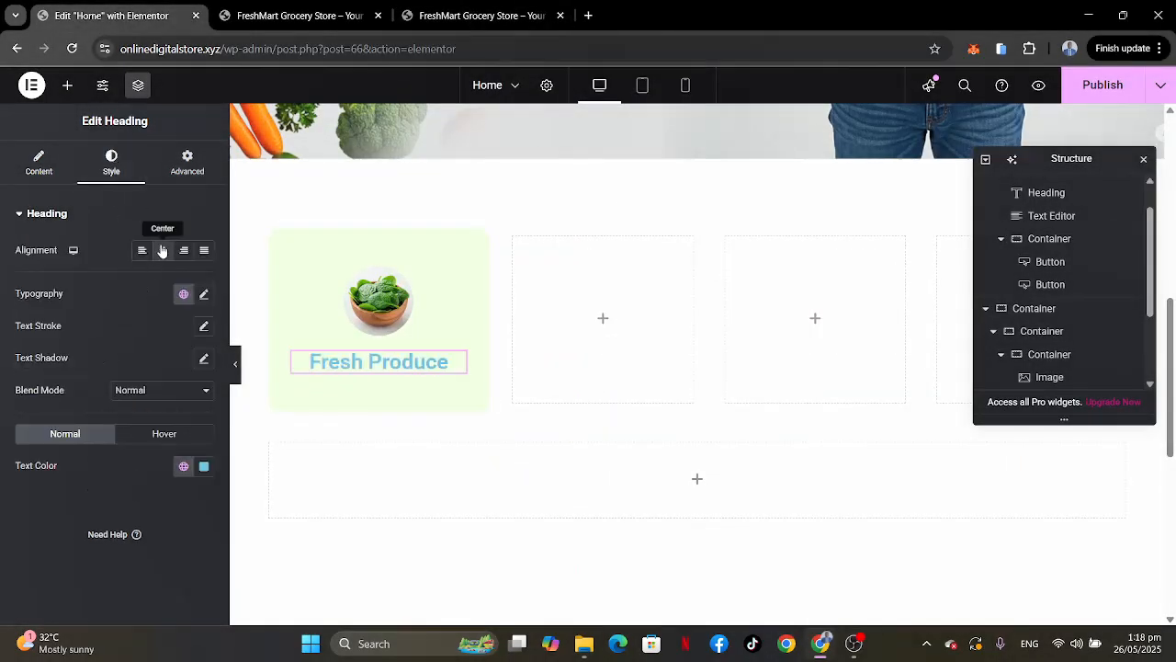
Set the heading's typography to the Quicksand family, 18 px size and 800 (Extra Bold) weight.
left_click(204, 294)
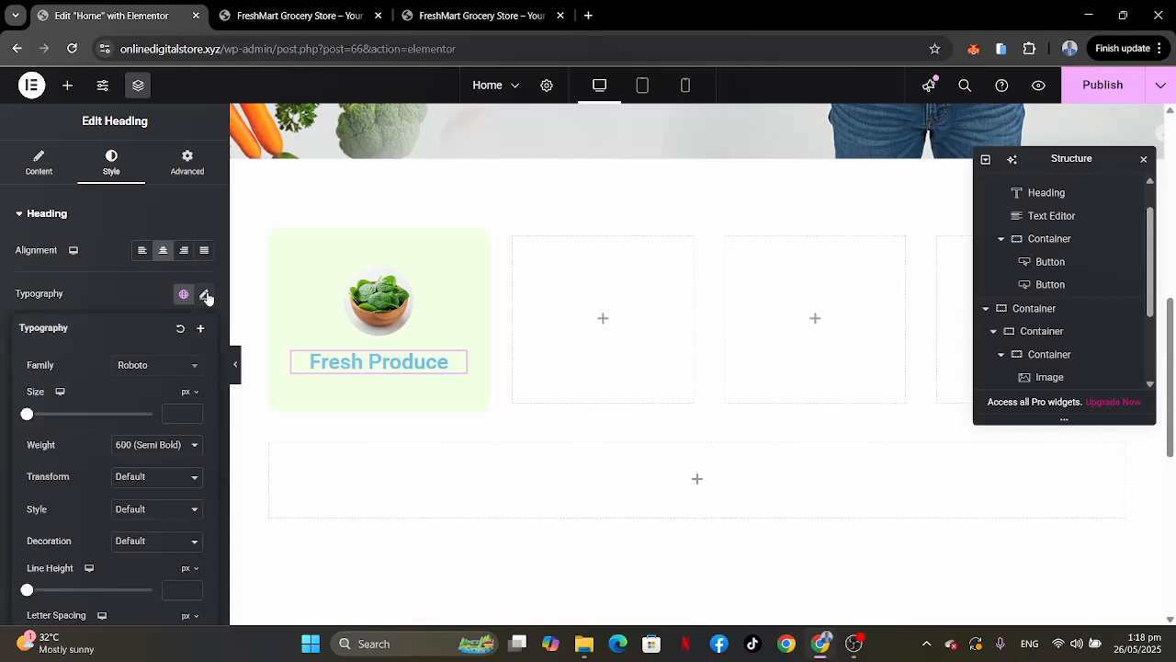
left_click(162, 367)
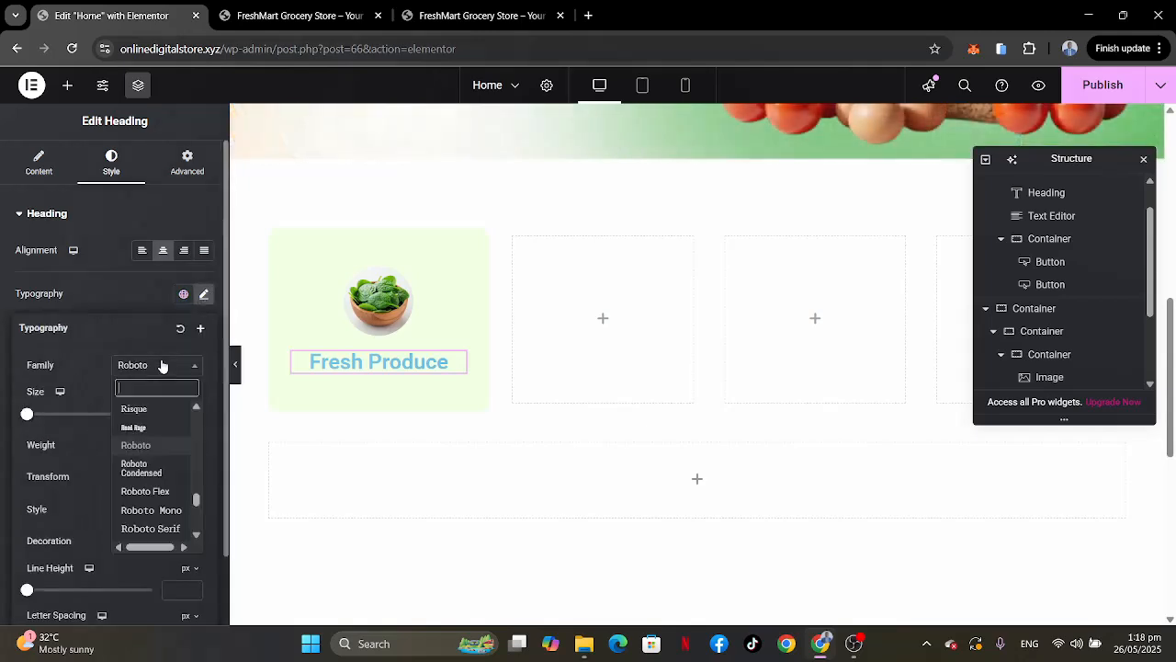
type("quick")
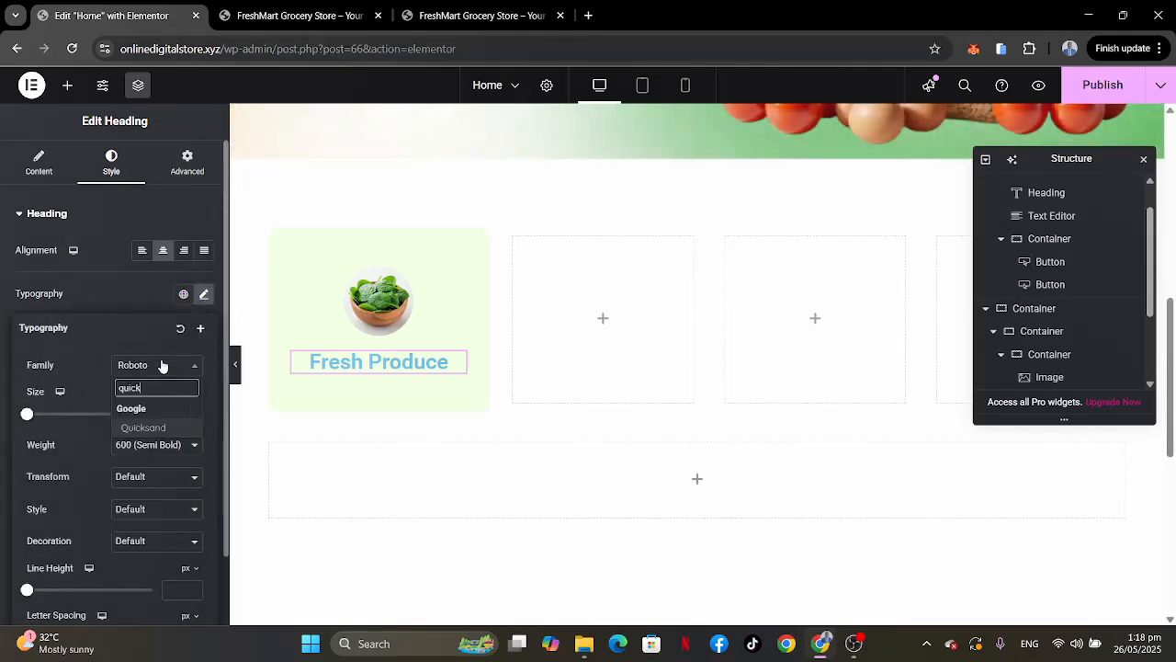
left_click(143, 428)
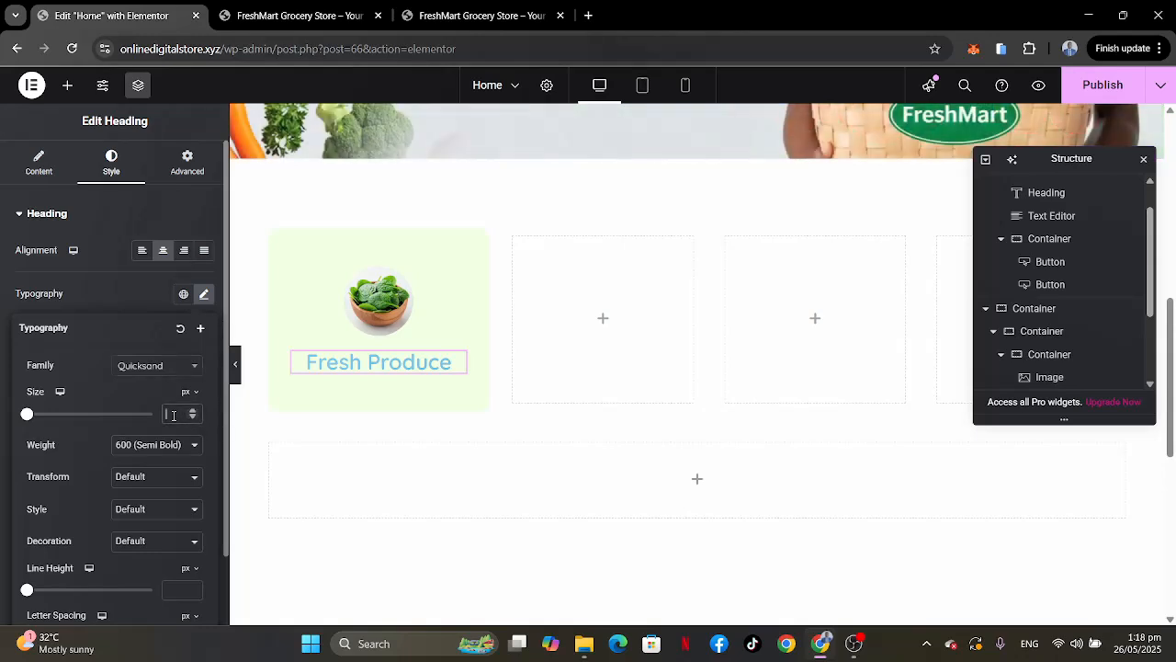
type("1")
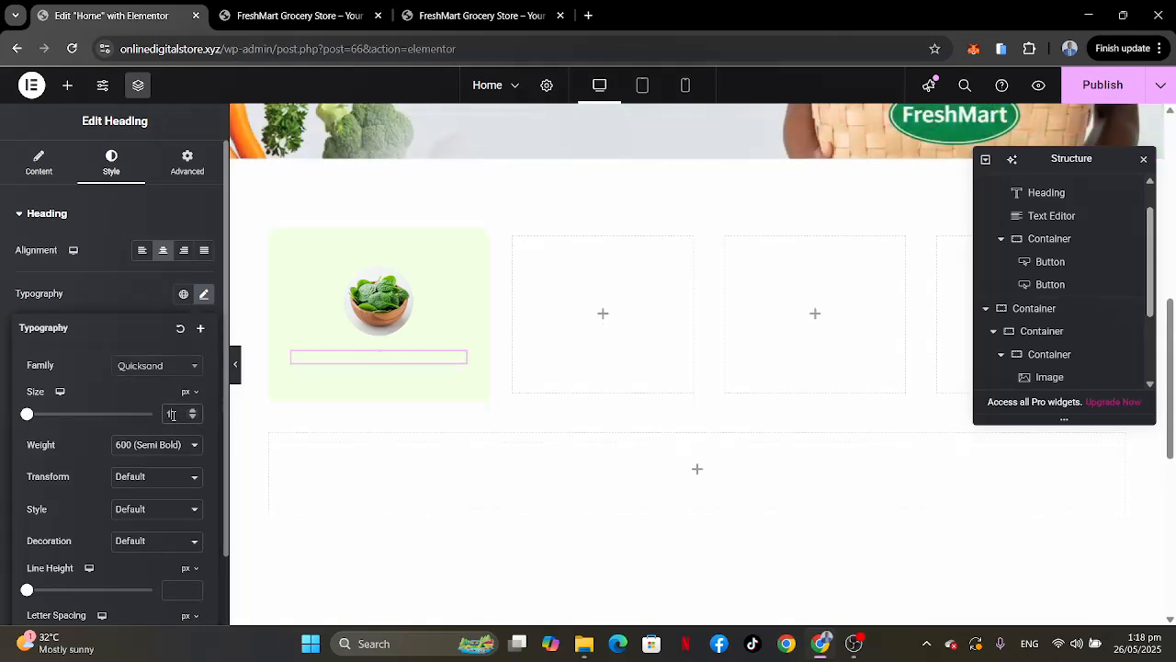
type("8")
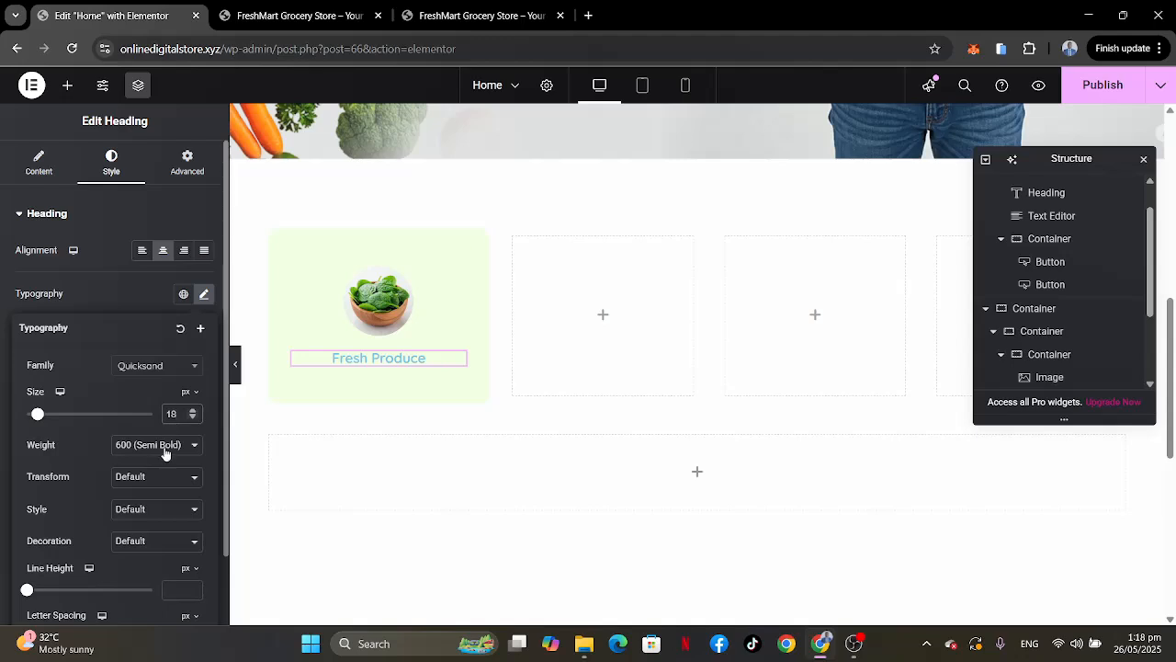
left_click(163, 446)
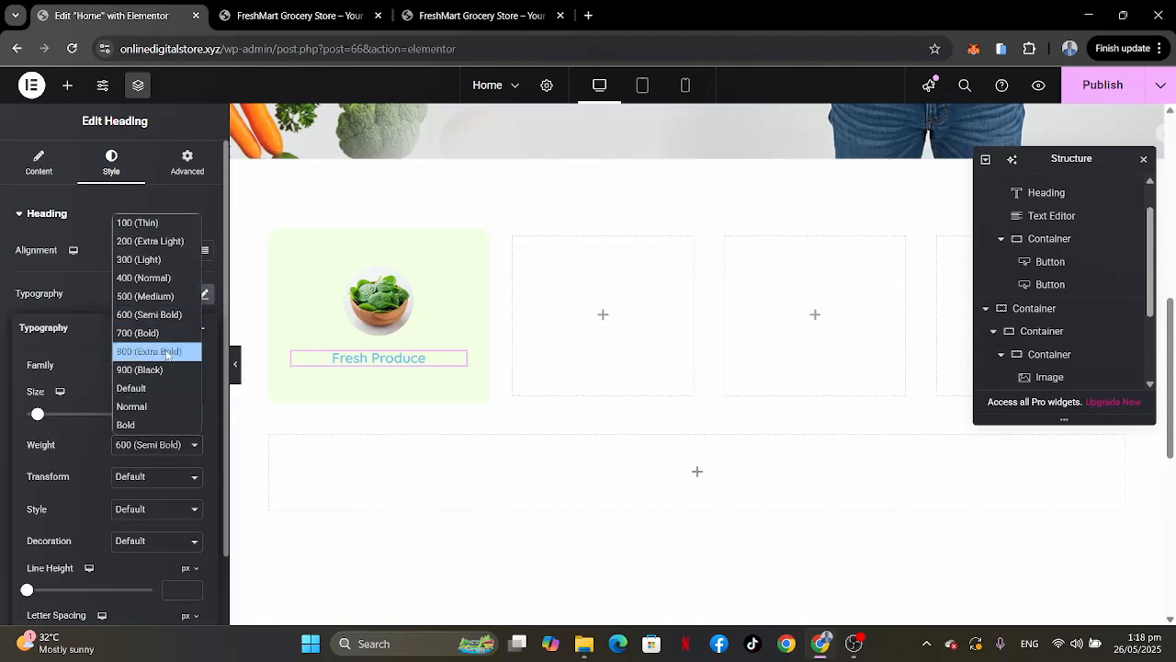
left_click(166, 352)
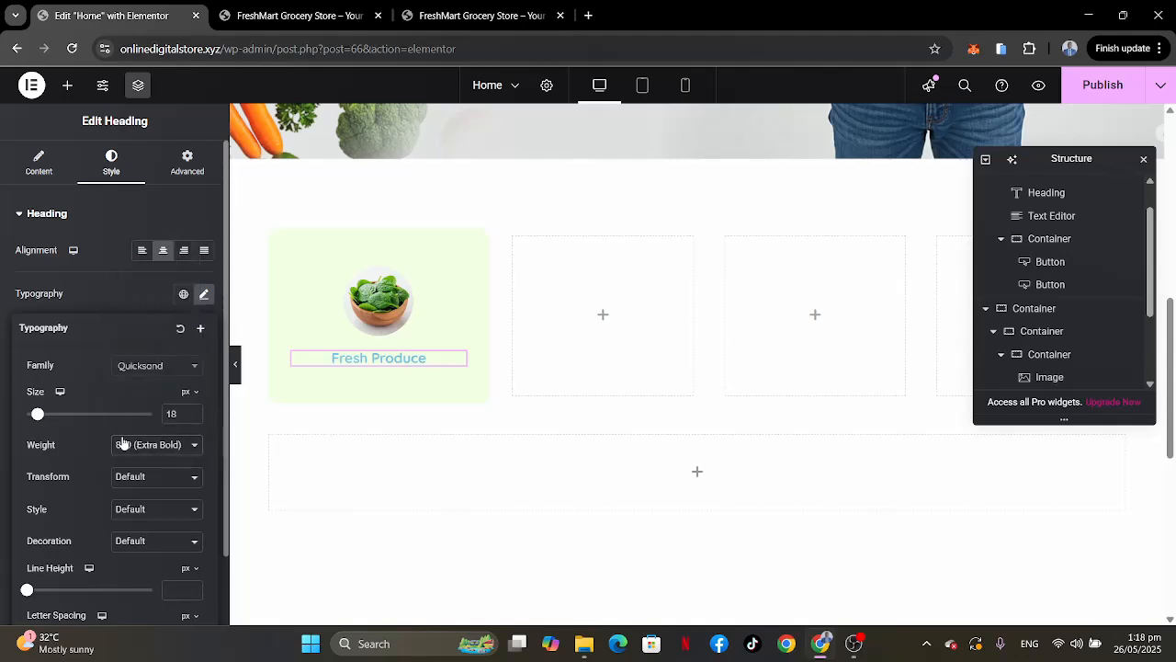
left_click(127, 300)
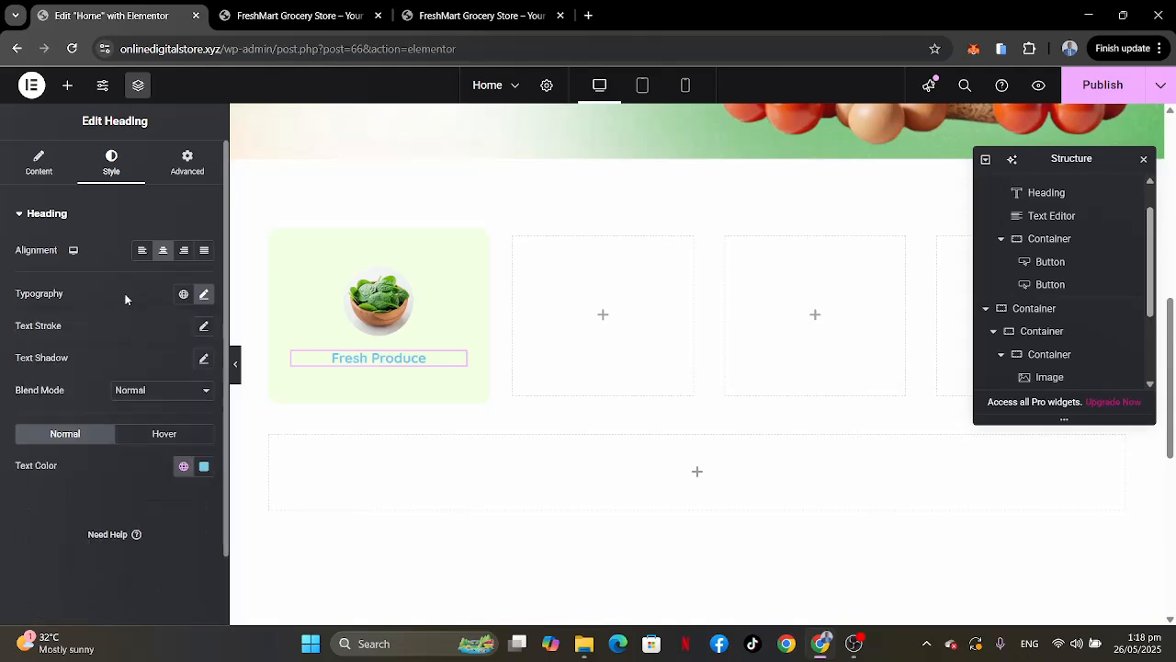
Give the heading the global Strongest text color, compare it with the reference card, and set its font size to 20 px.
left_click(175, 470)
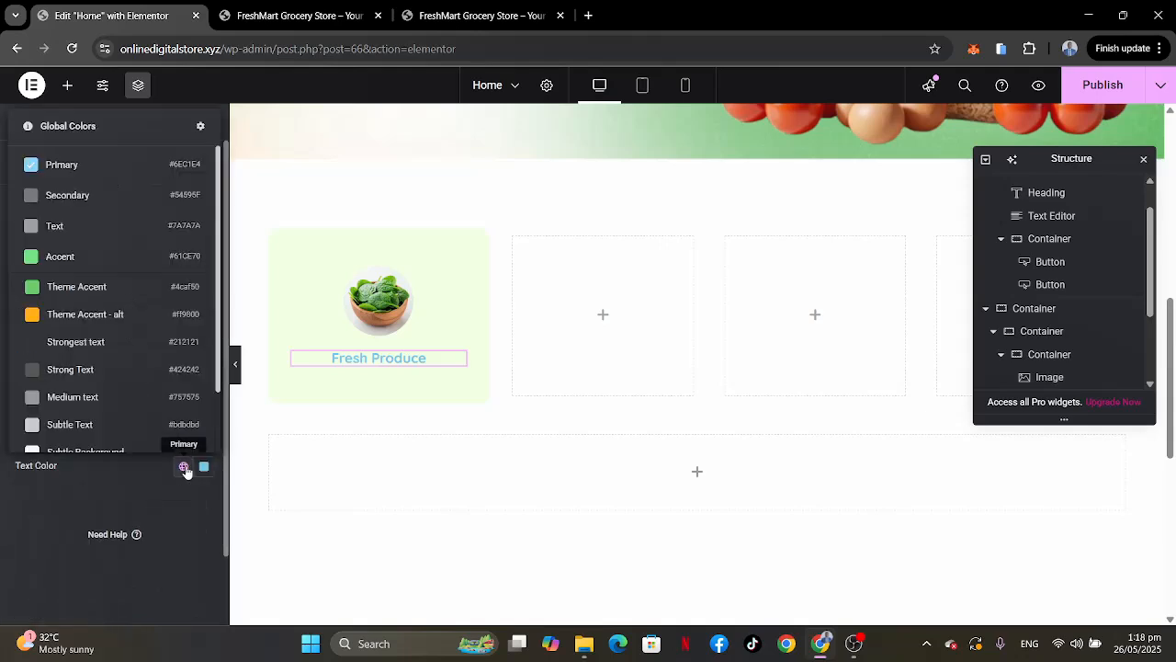
left_click(115, 344)
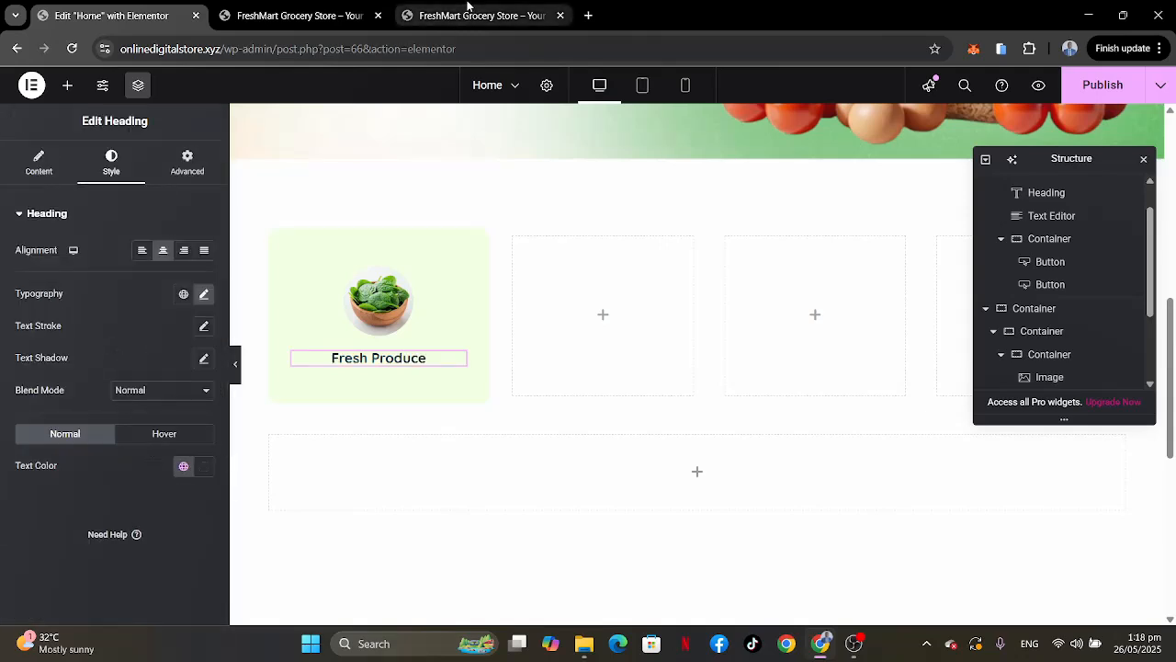
left_click(465, 13)
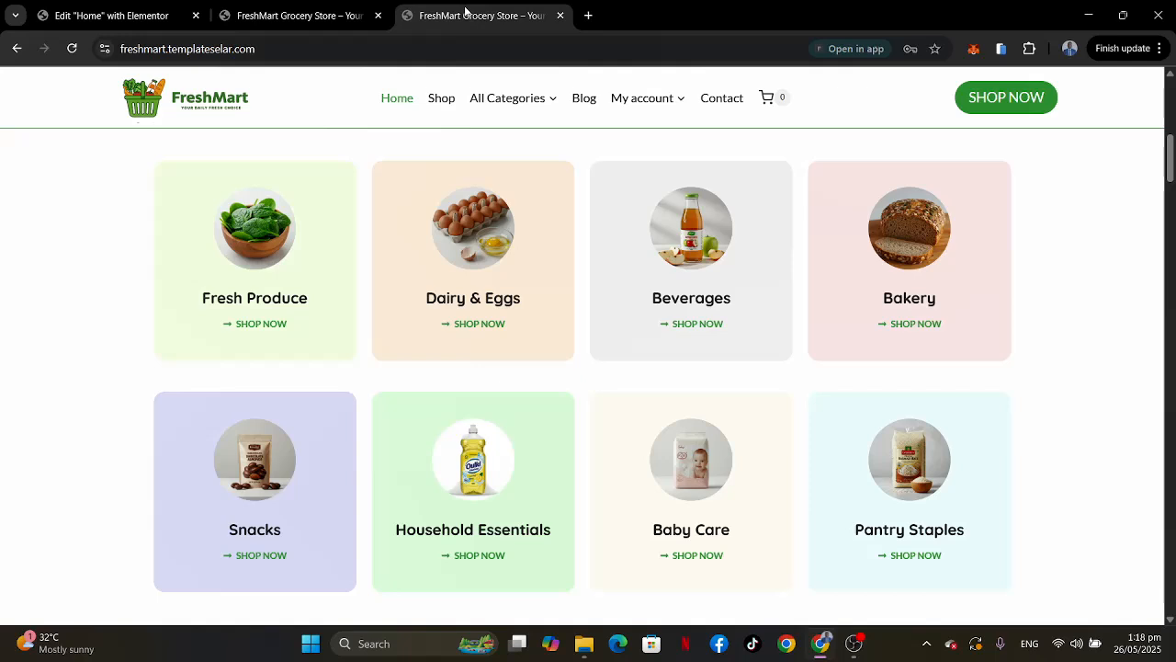
left_click(134, 17)
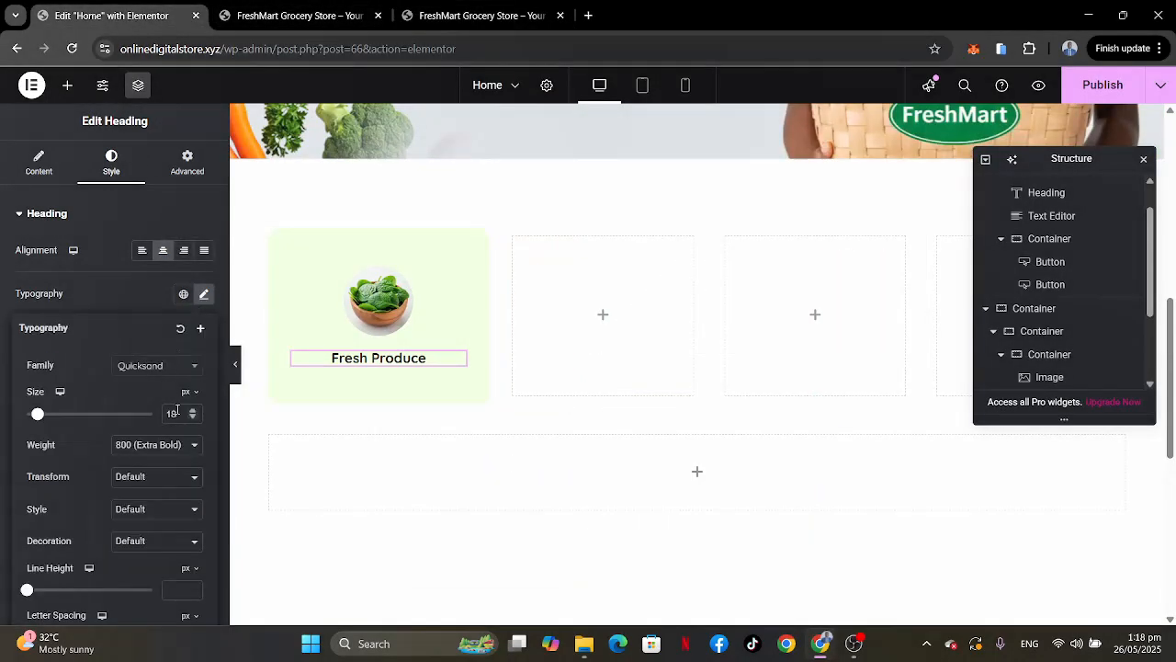
double_click(173, 413)
type("20")
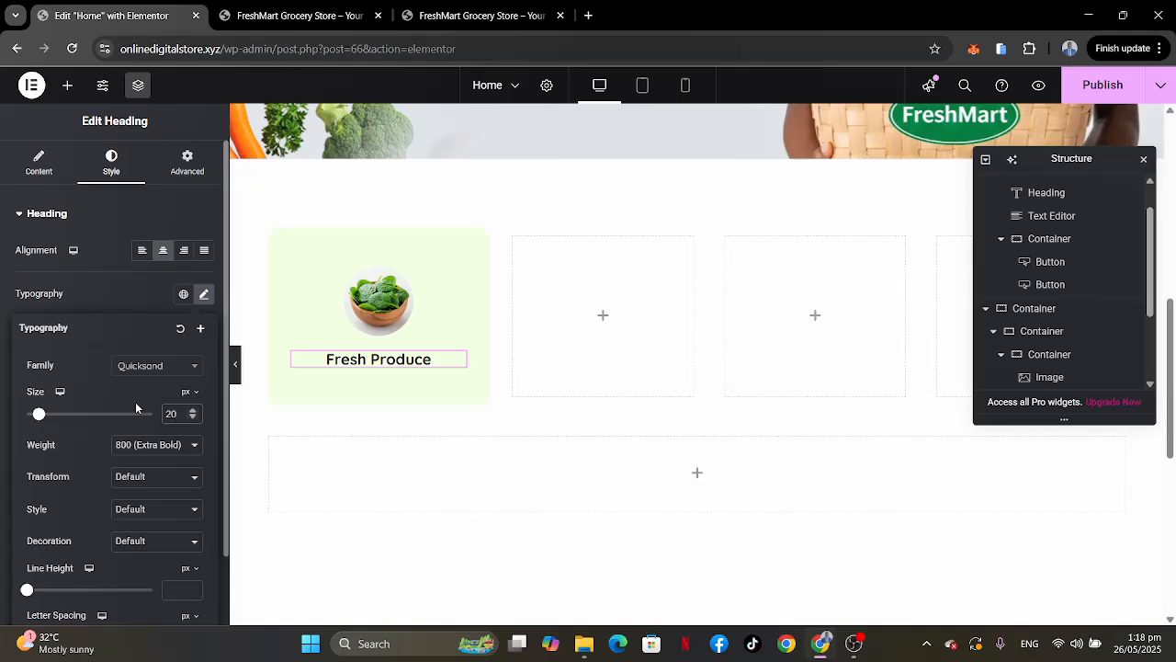
left_click(129, 292)
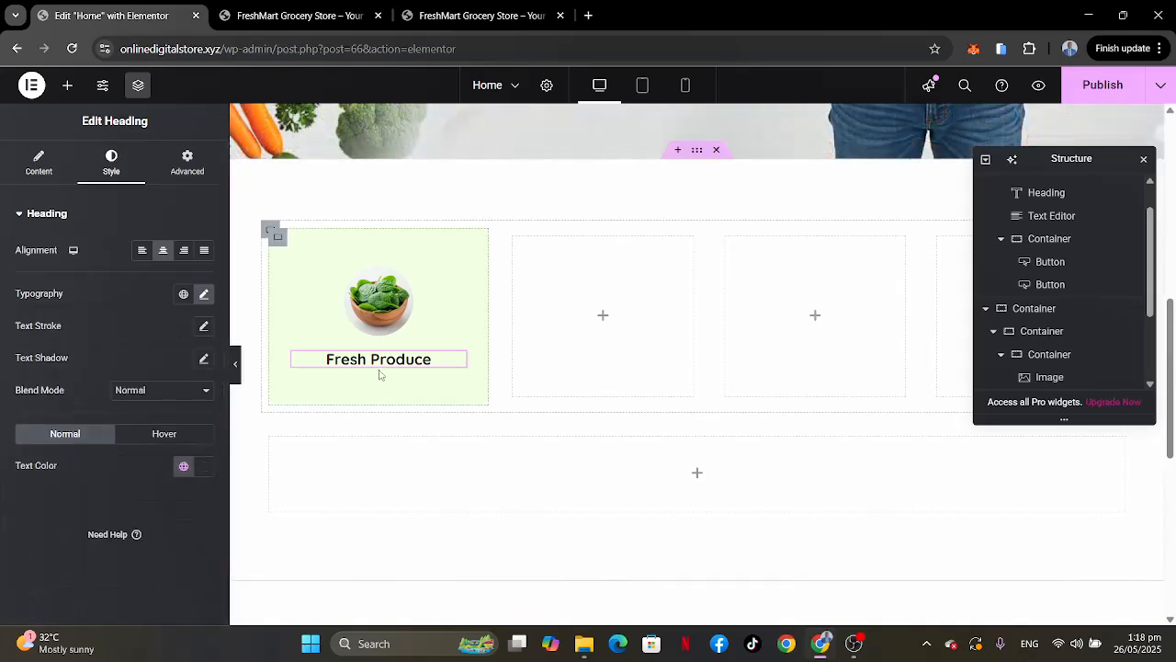
Check the reference card's shop link, add a button below the Fresh Produce heading, and center its position.
scroll(380, 374, "down", 1)
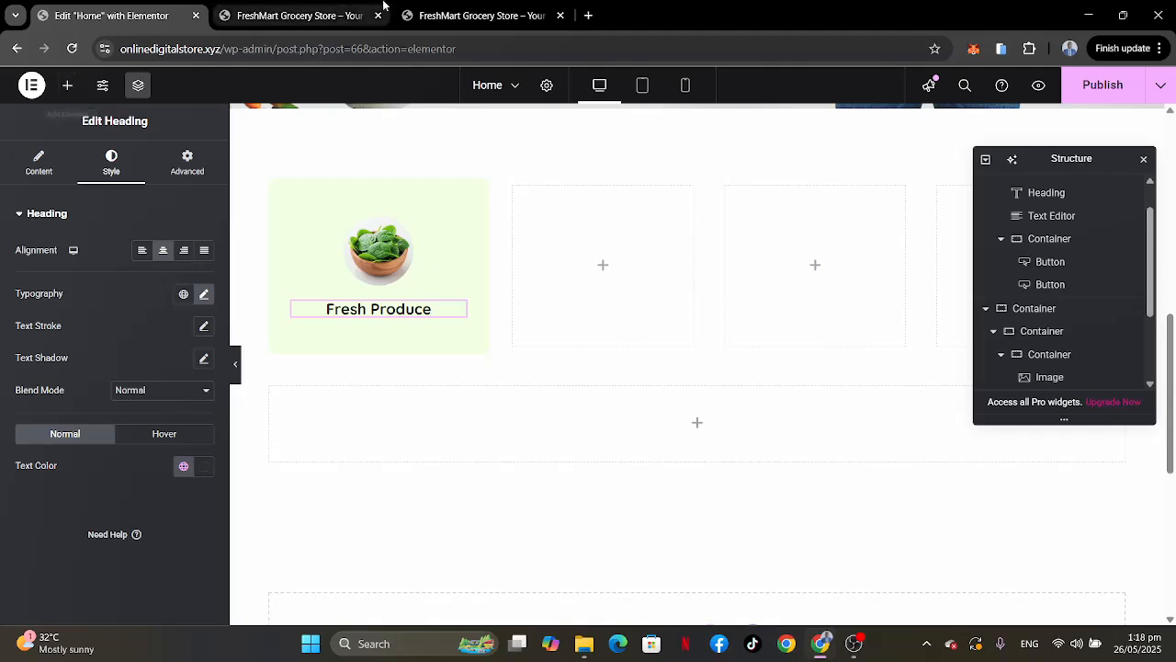
left_click(468, 15)
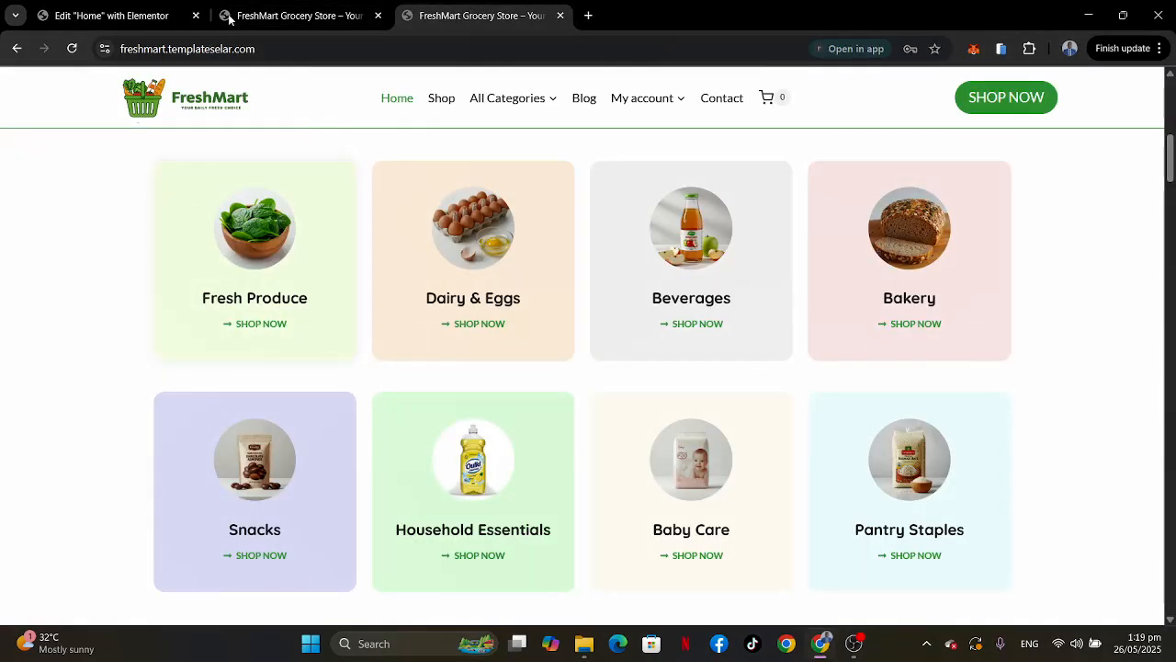
left_click(133, 11)
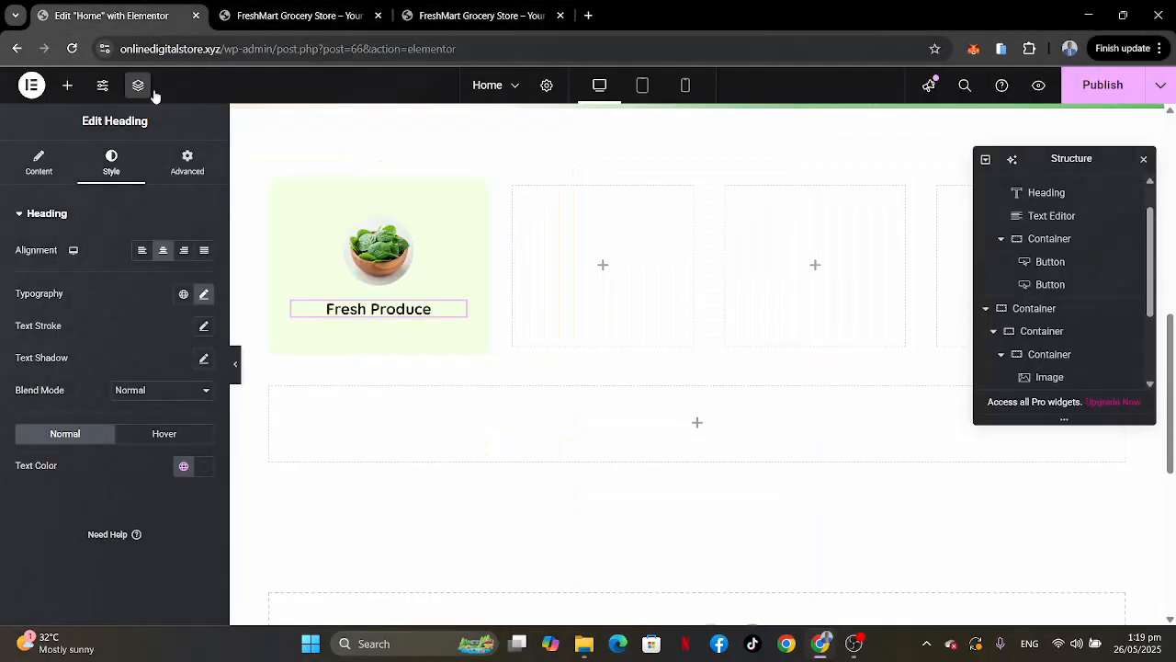
left_click(66, 87)
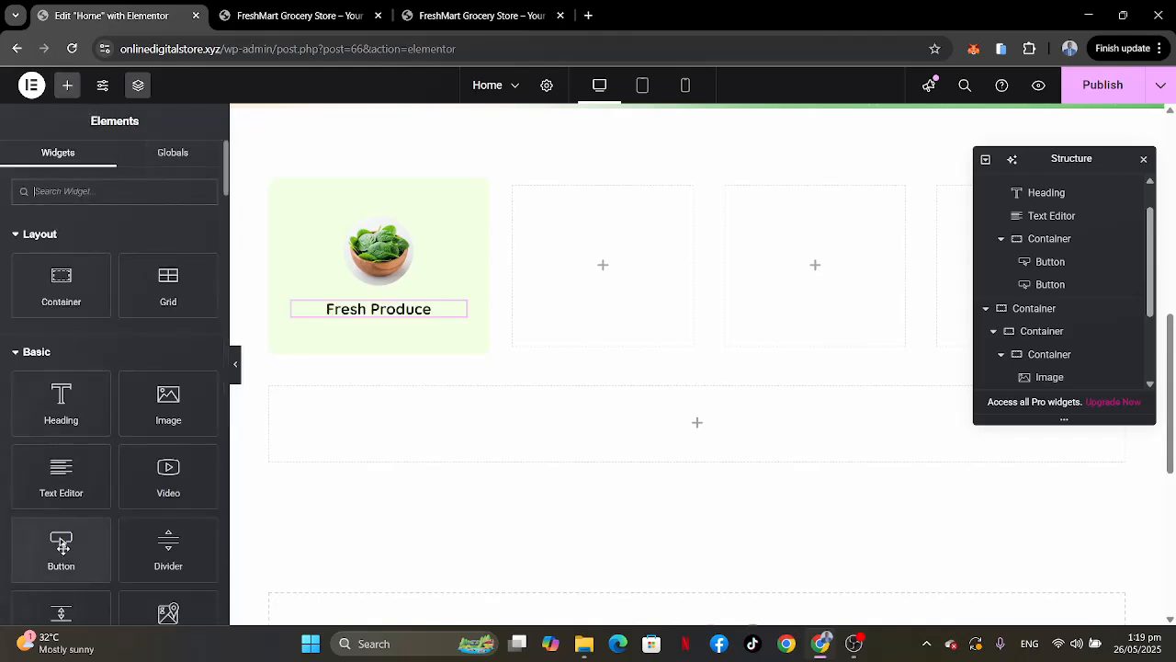
left_click_drag(59, 537, 374, 322)
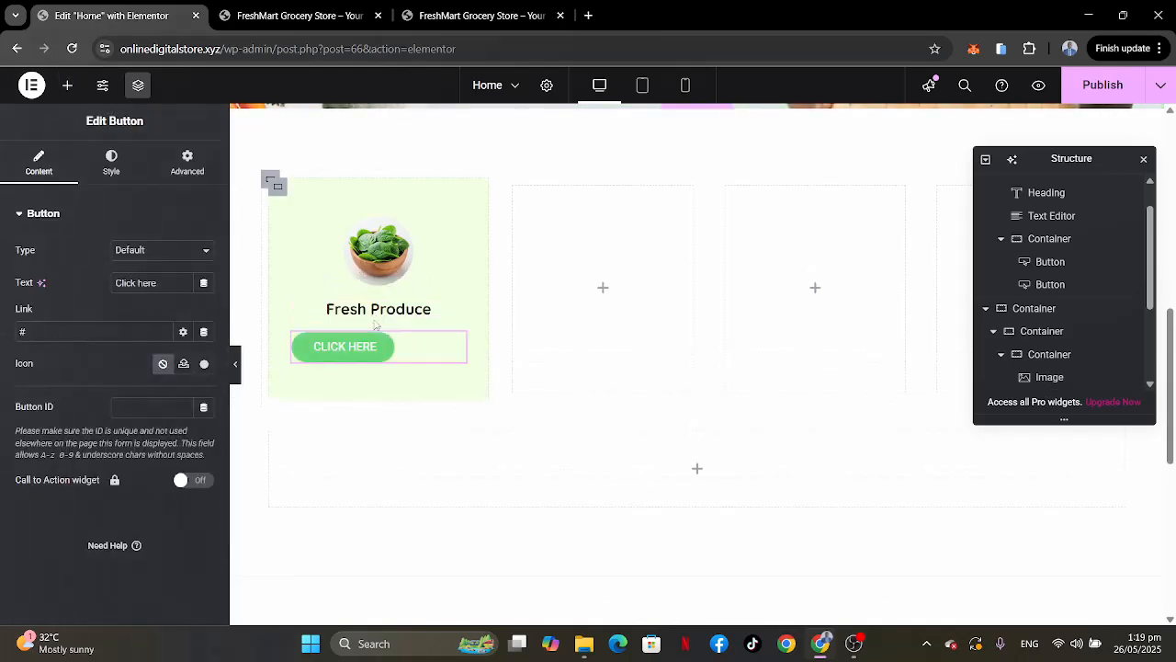
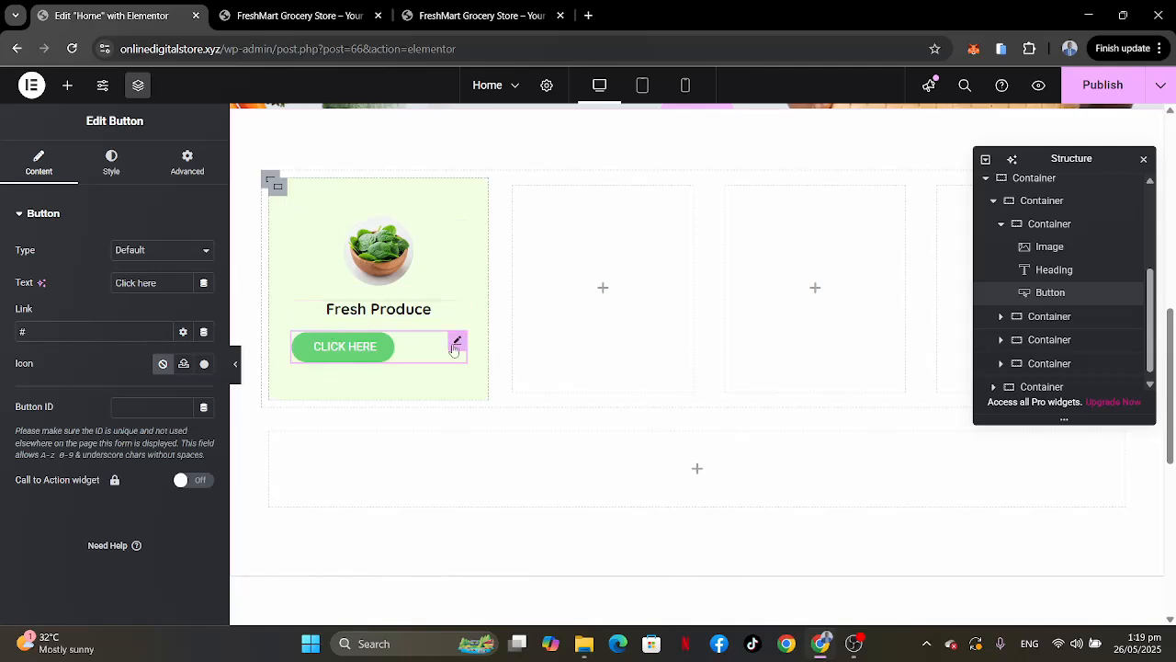
left_click(113, 170)
left_click(163, 254)
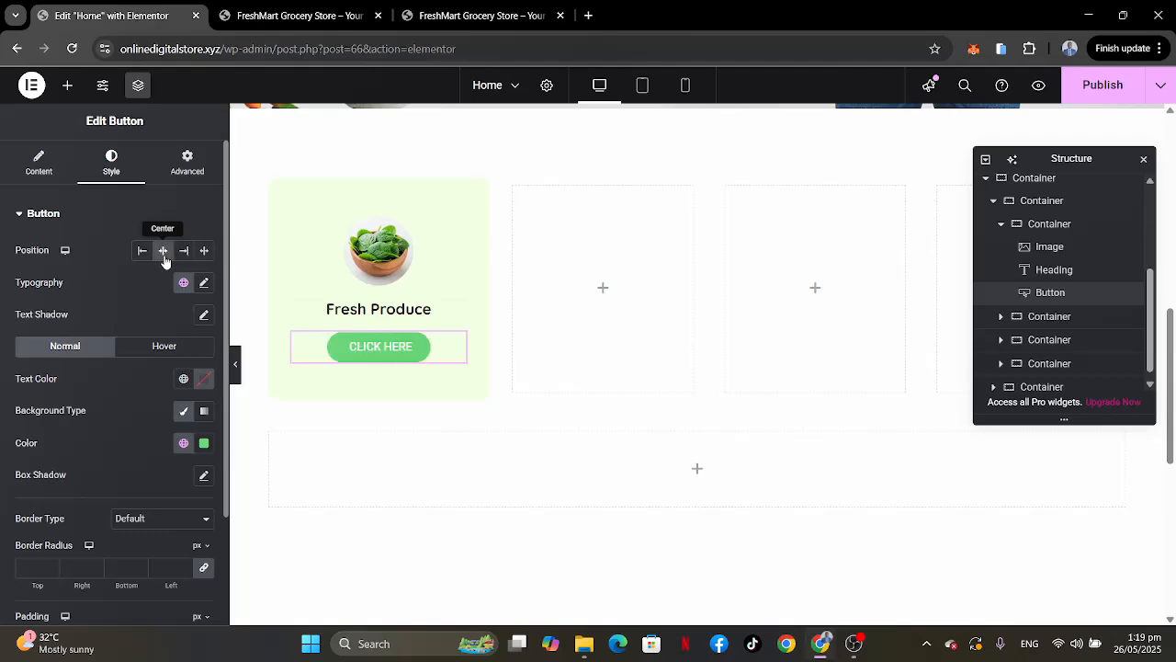
Add the long right arrow icon from the icon library to the Fresh Produce card's button, searching for "arrow".
left_click(38, 175)
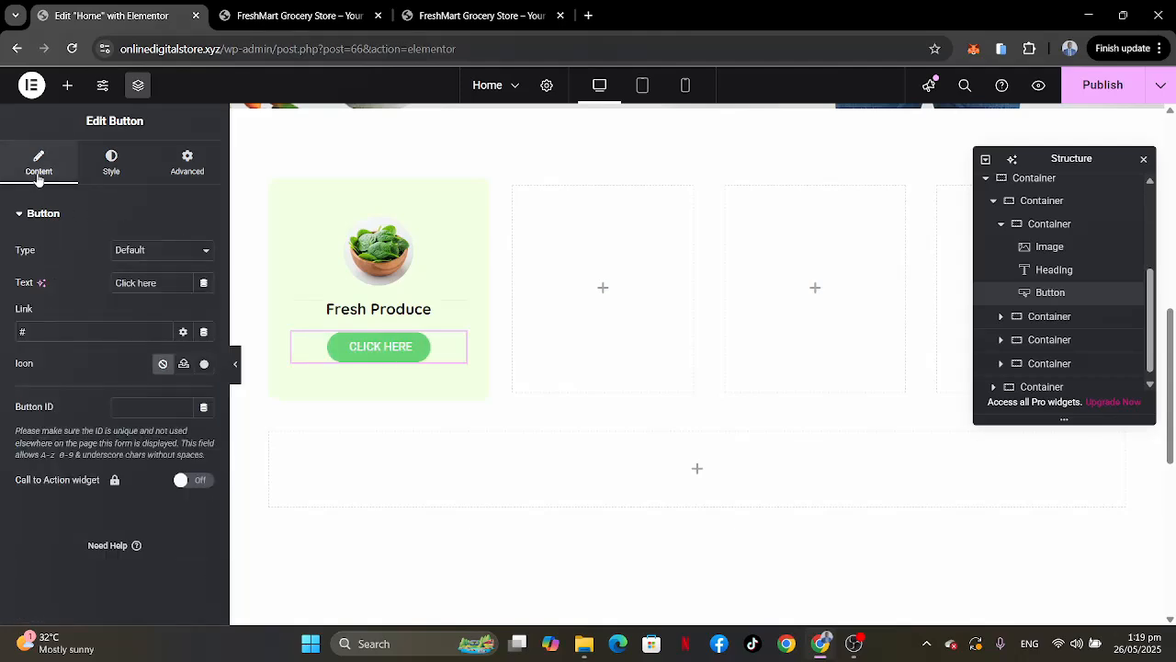
left_click(204, 365)
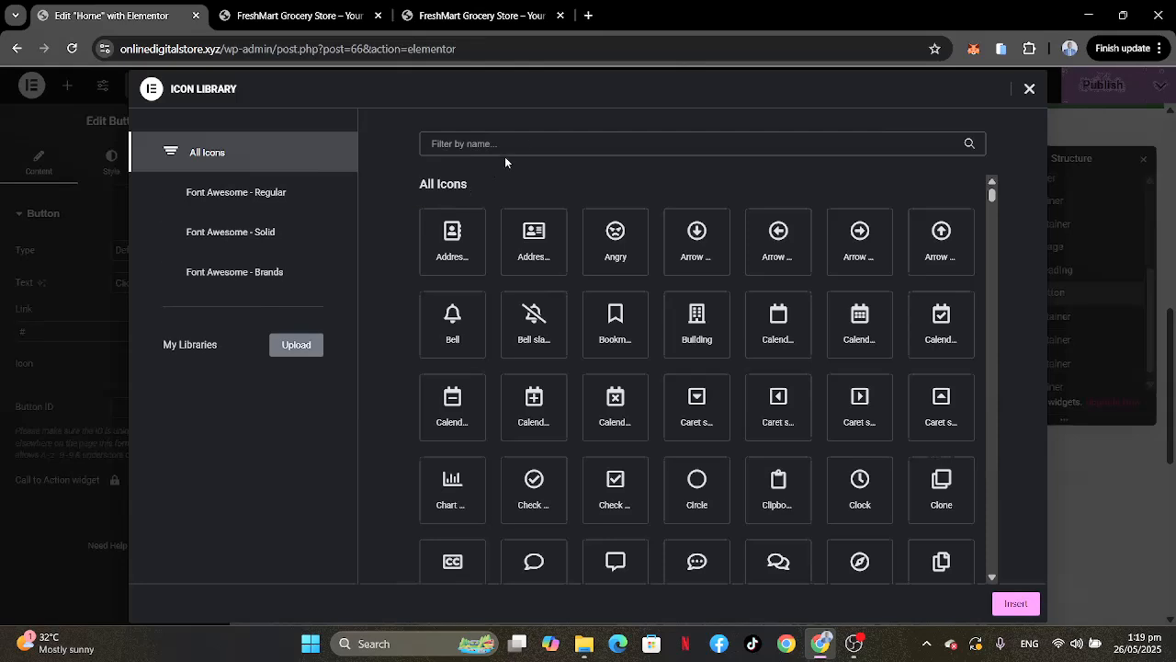
left_click(525, 144)
type("arr")
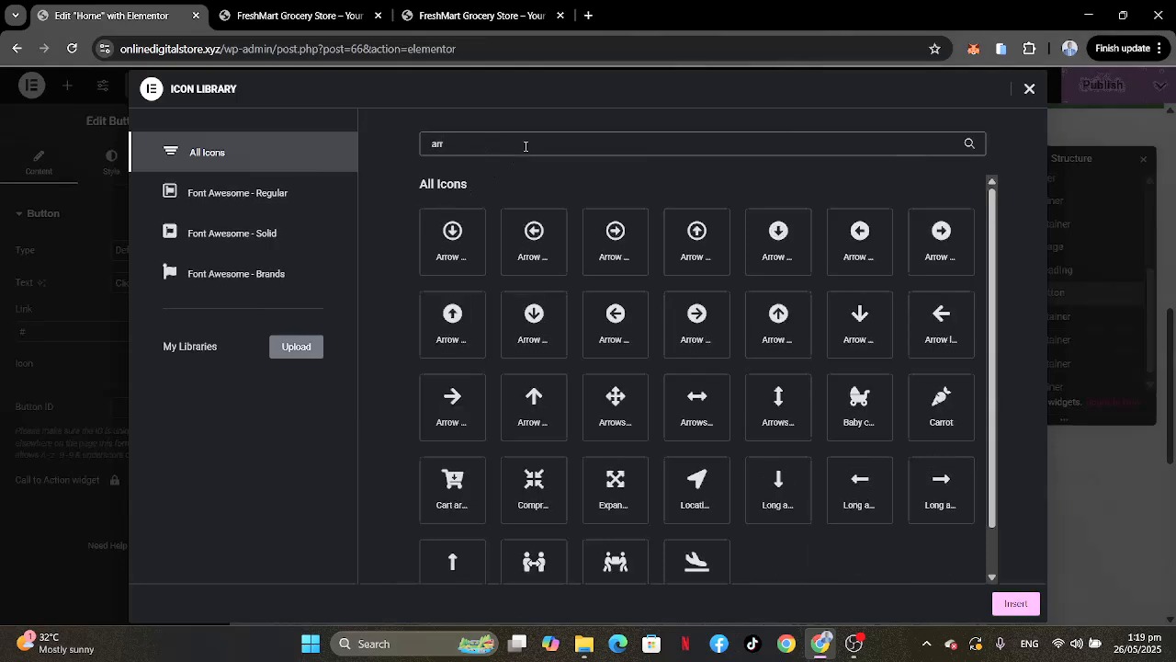
type("ow")
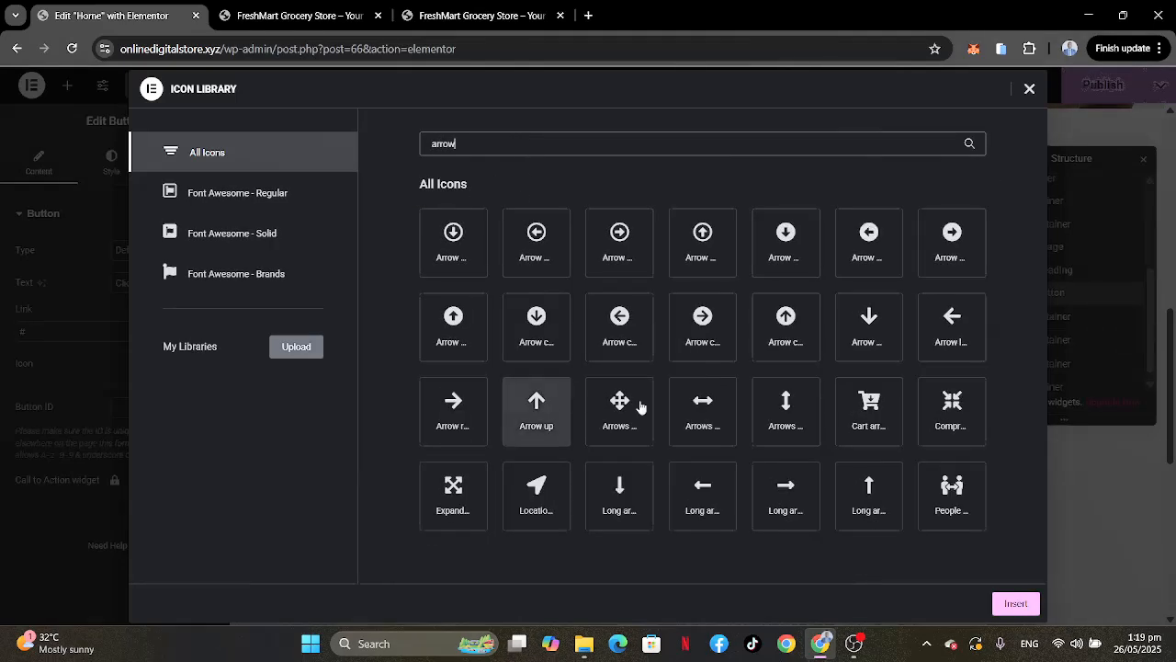
left_click(784, 490)
left_click(1012, 604)
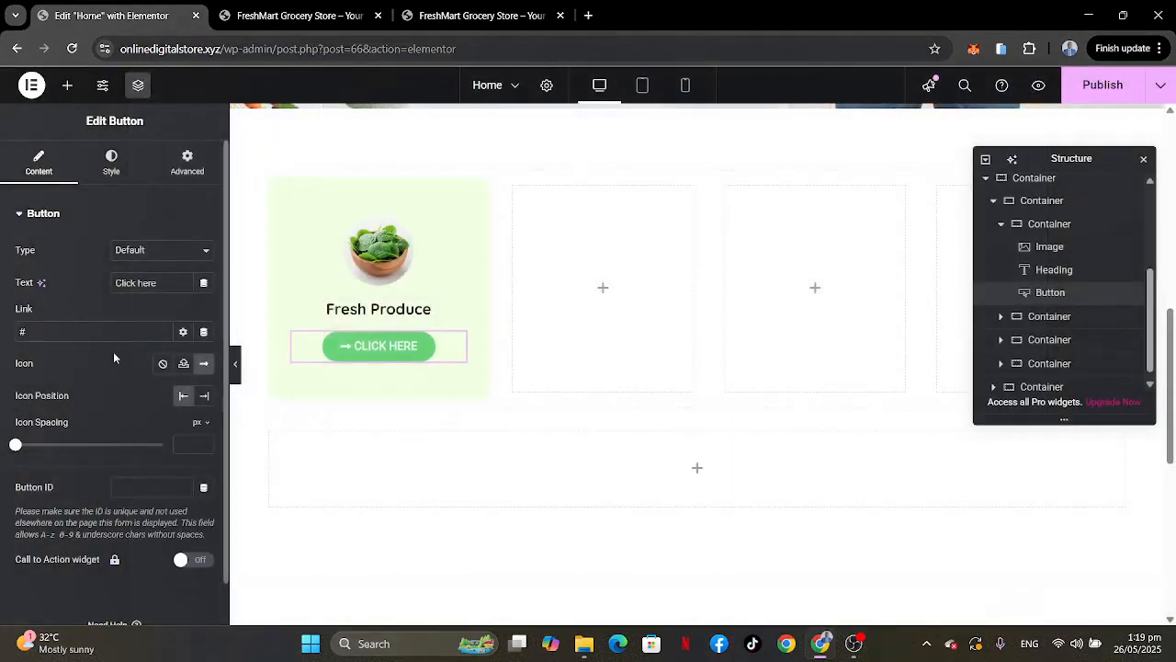
Check the button label on the reference site's card and set the button text to "SHOP NOW".
left_click(470, 16)
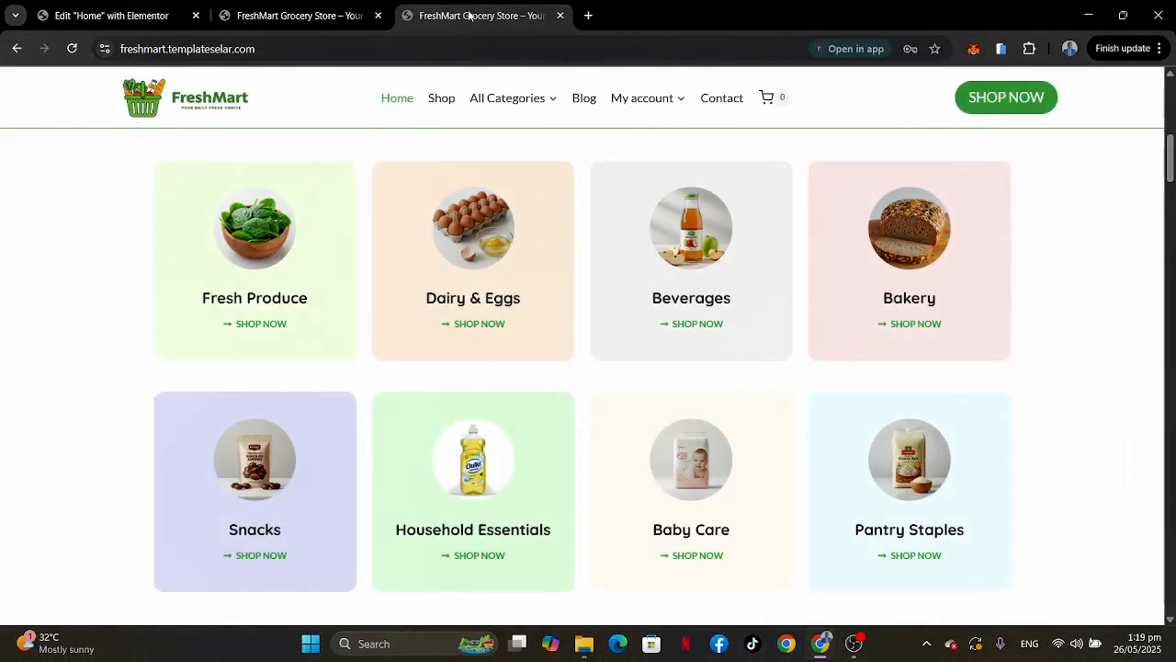
left_click(120, 11)
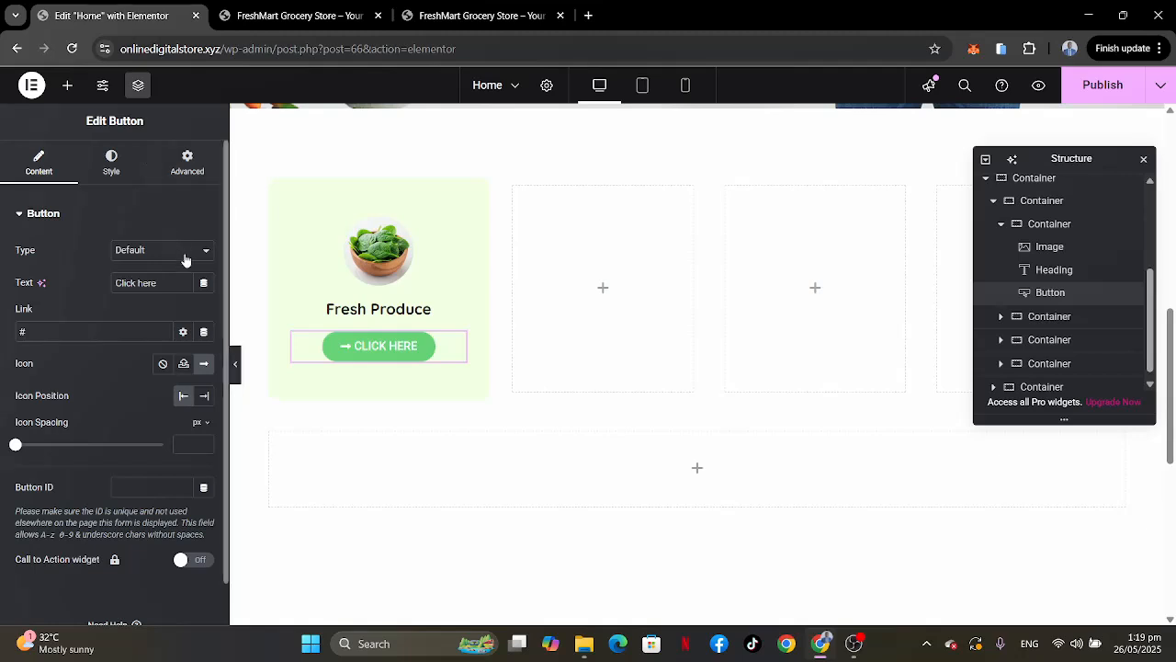
left_click_drag(172, 287, 11, 274)
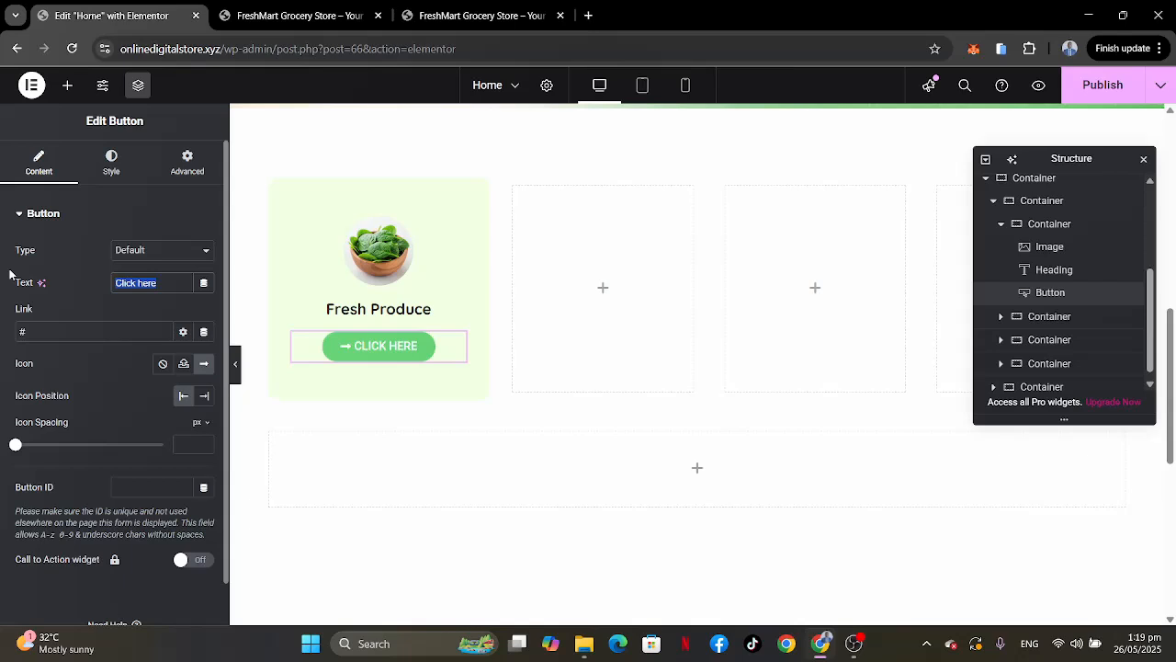
type("SHO")
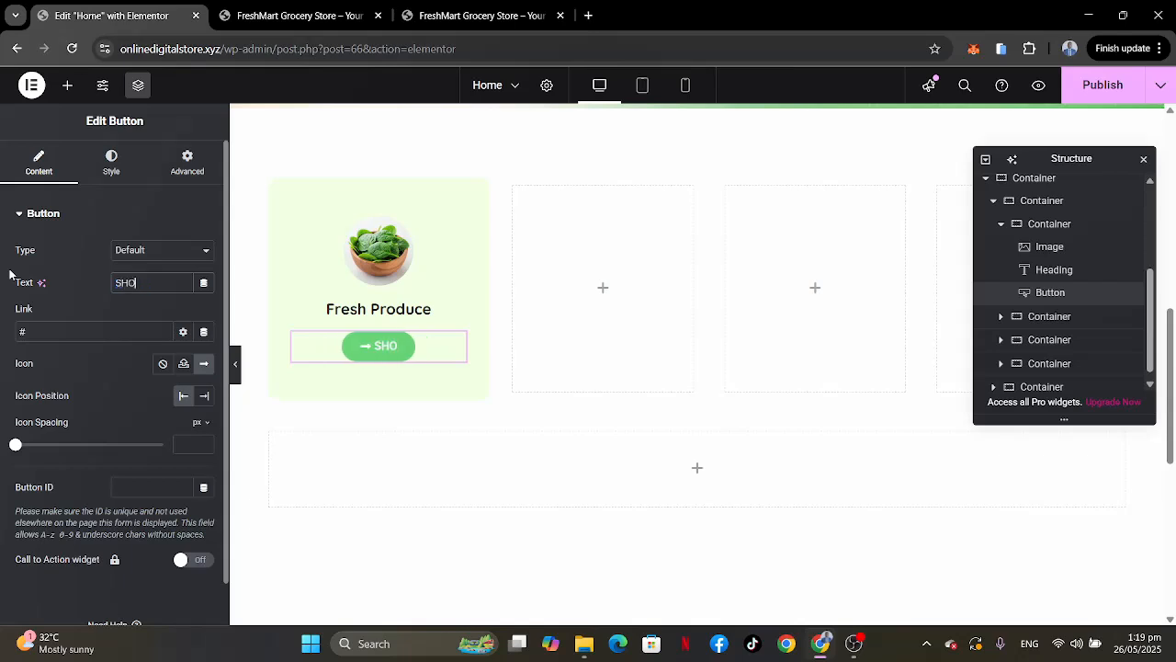
type("P NOW")
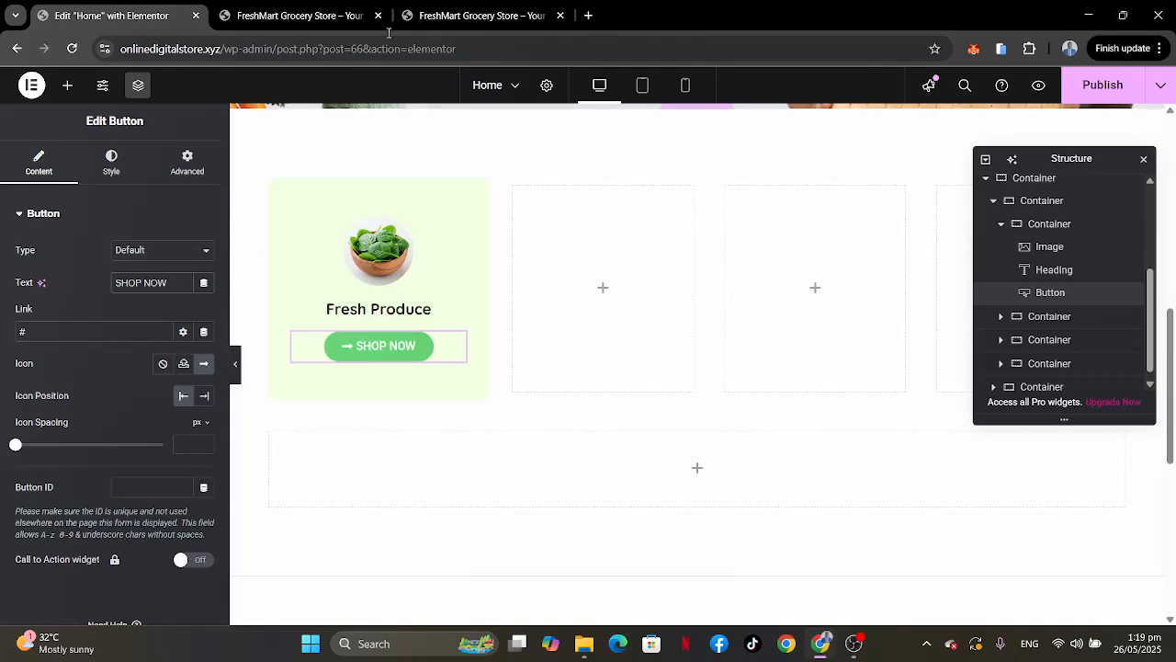
Copy the Fresh Produce category's link address from the live site's All Categories list and paste it as the button's link.
left_click(305, 17)
mouse_move(530, 123)
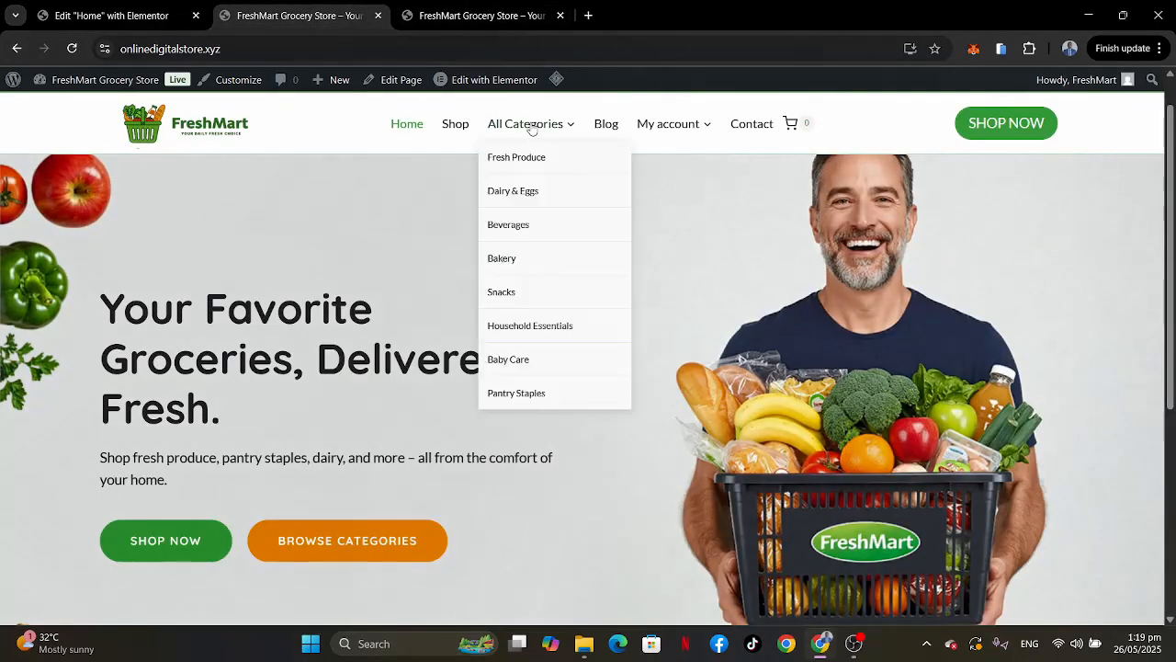
right_click(516, 163)
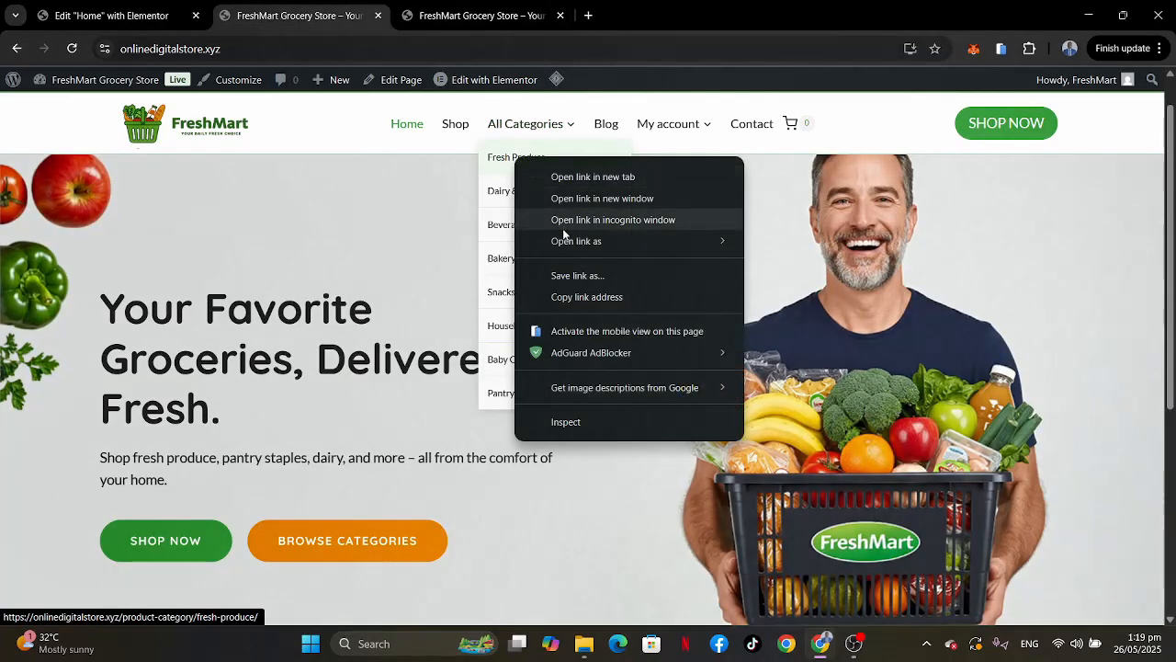
left_click(568, 297)
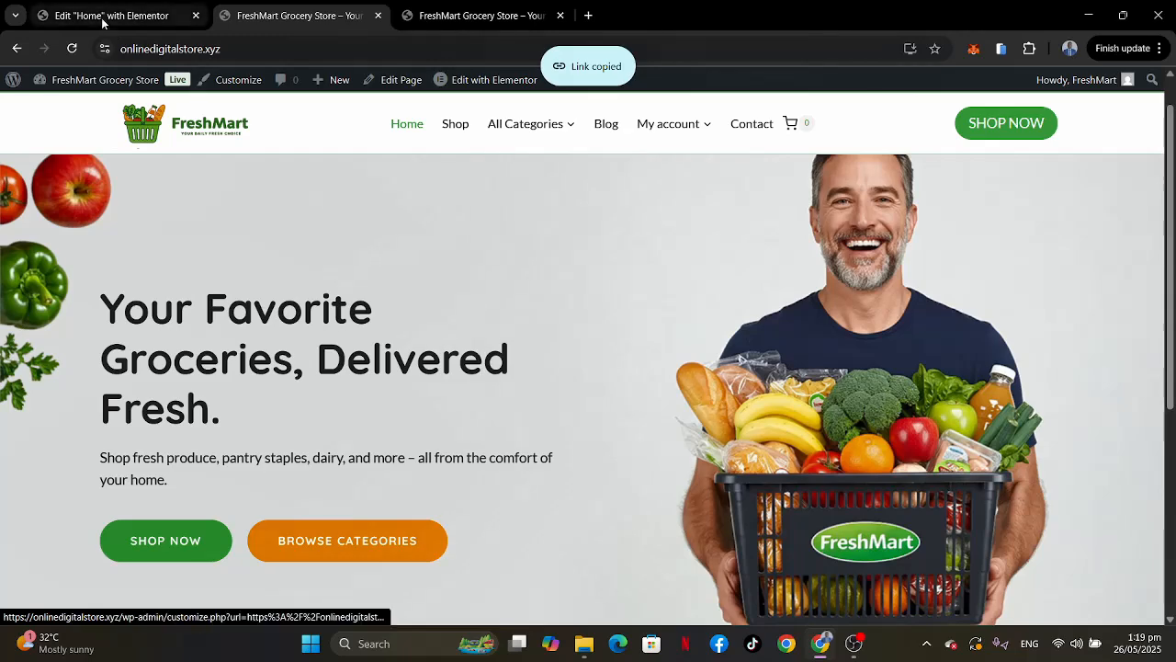
left_click(41, 16)
triple_click(41, 337)
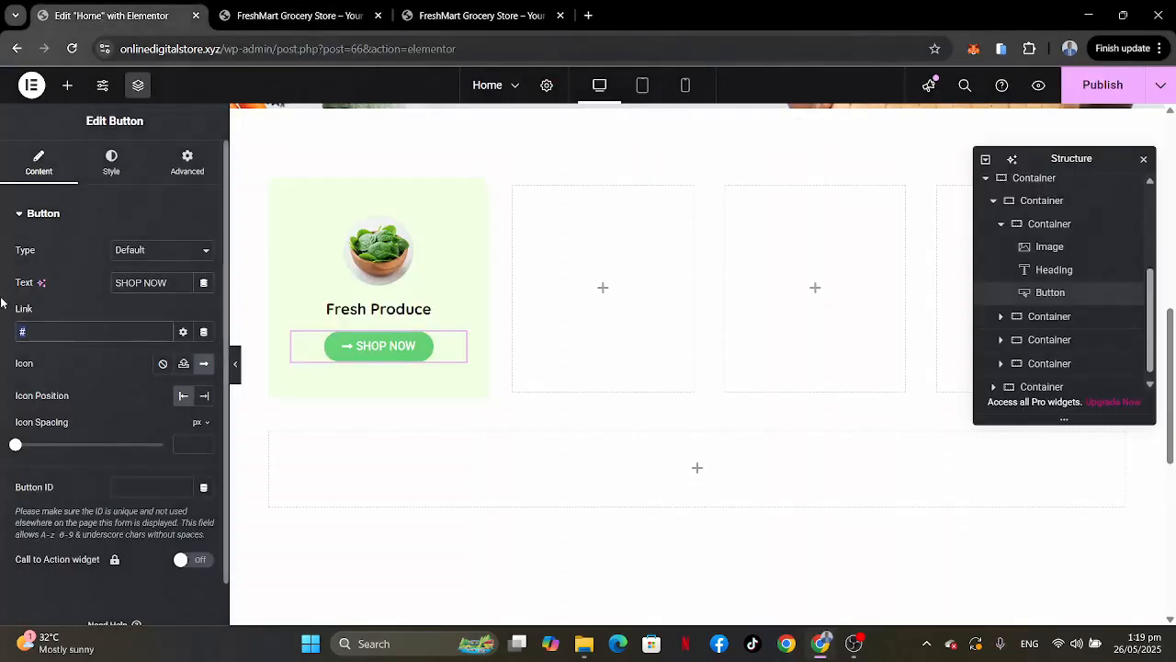
key("ctrl+v")
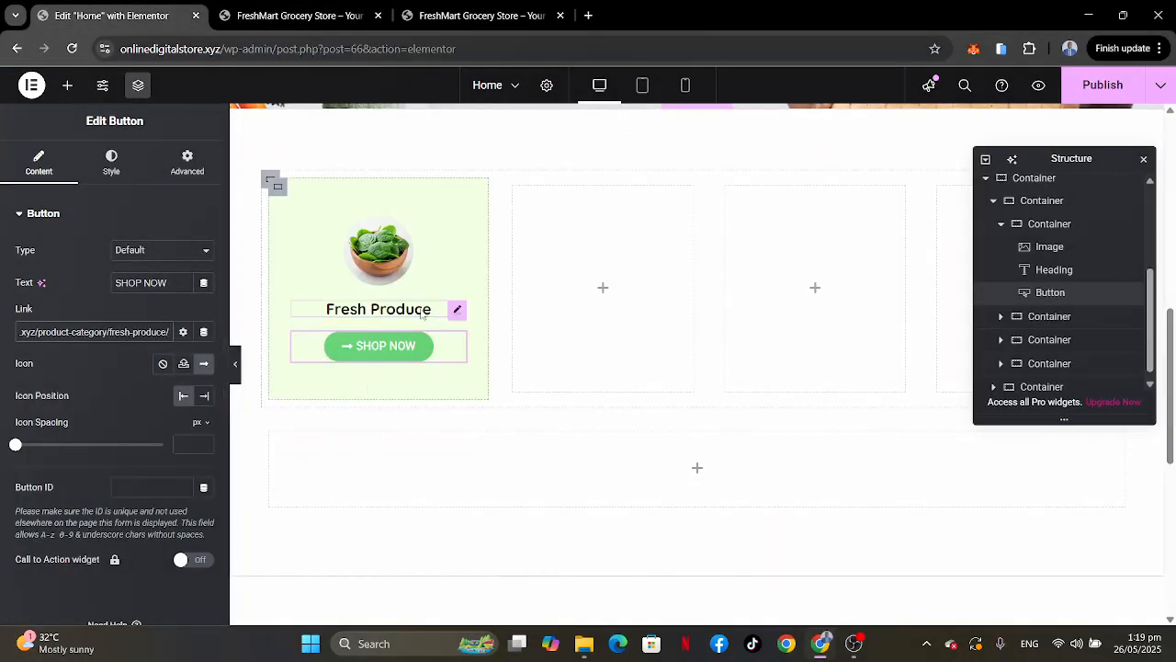
Link the Fresh Produce heading to the copied product-category/fresh-produce/ address.
left_click(459, 310)
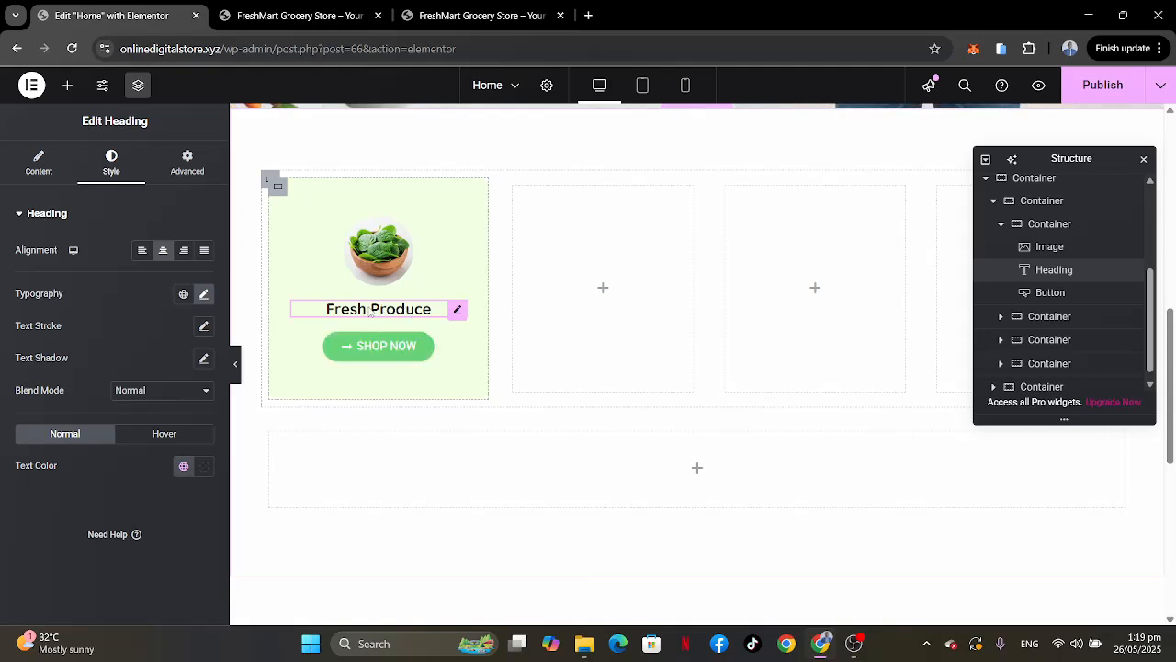
left_click(36, 163)
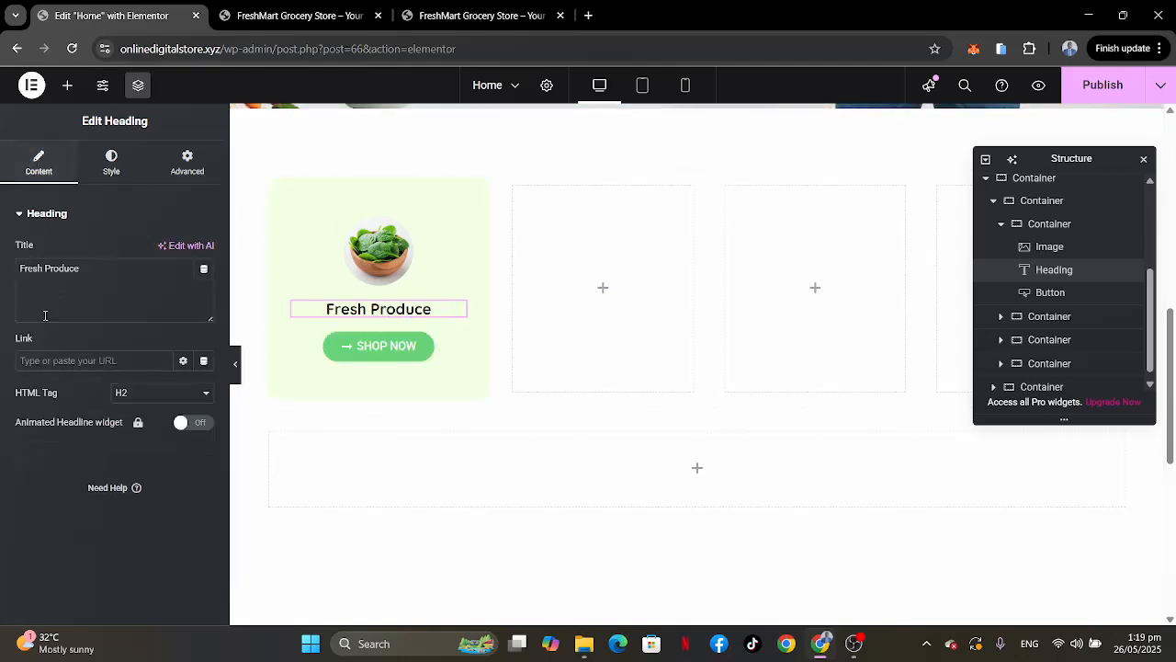
left_click(59, 359)
key("ctrl+v")
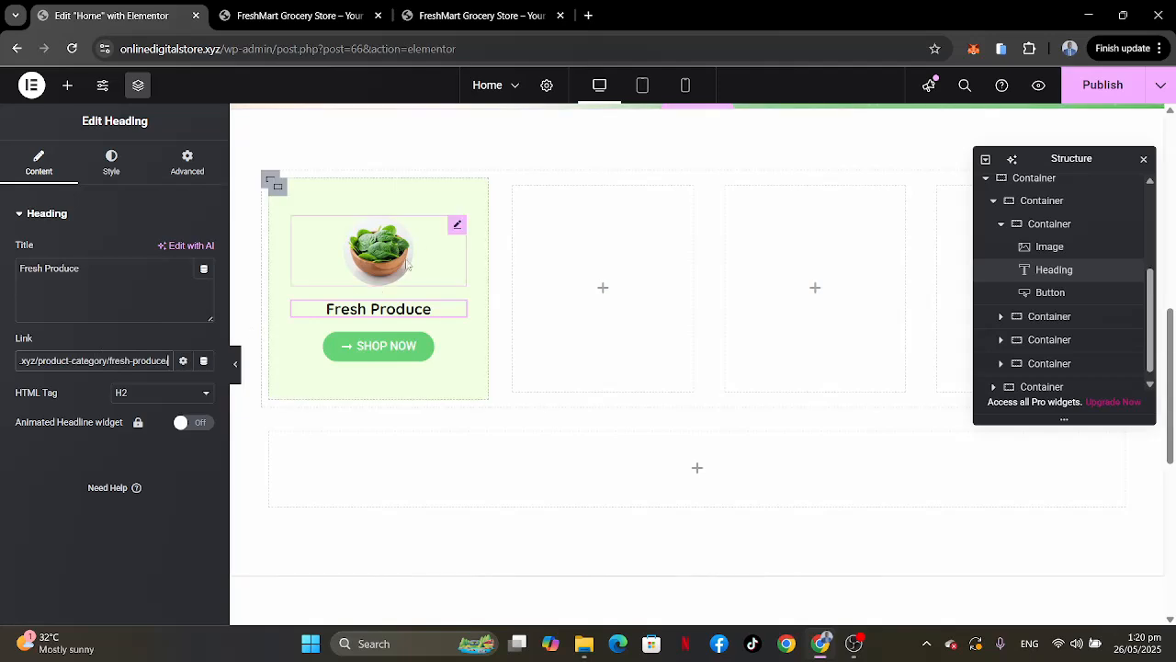
Set the card image's link to Custom URL and paste the copied product-category/fresh-produce/ address.
left_click(457, 227)
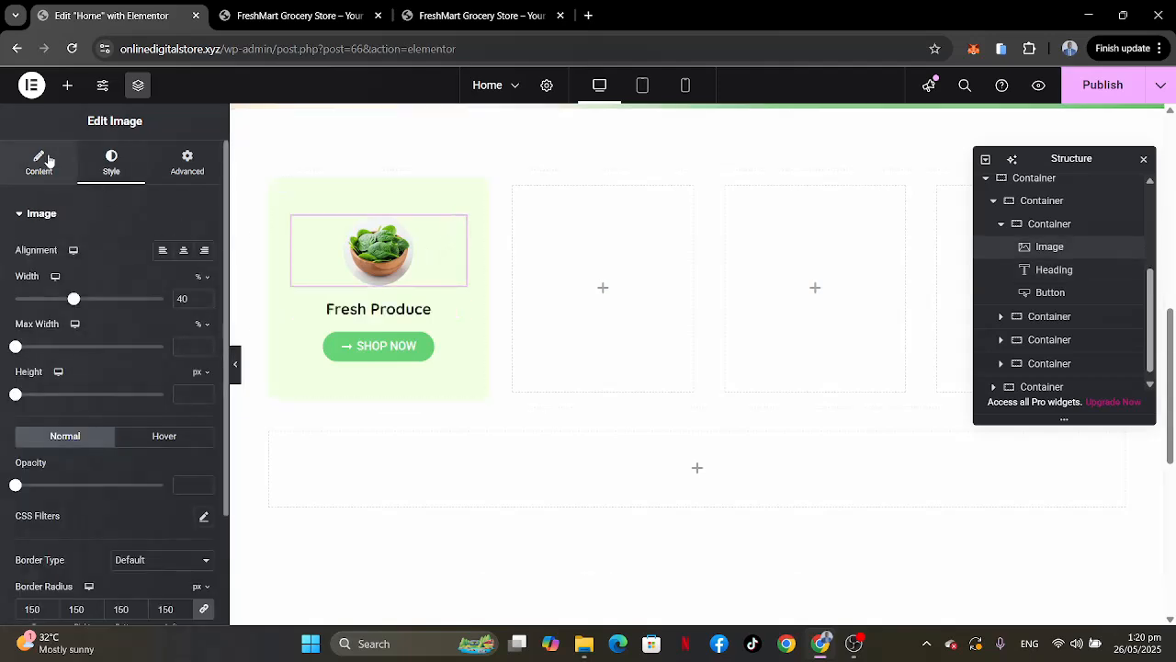
left_click(39, 162)
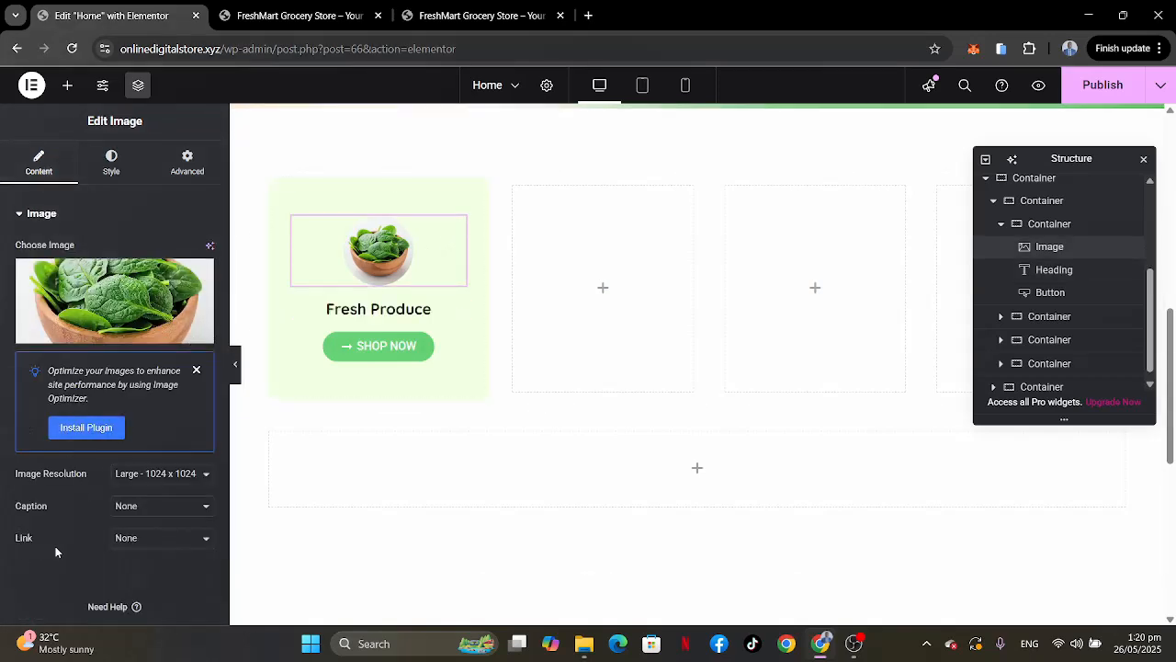
left_click(153, 539)
left_click(147, 596)
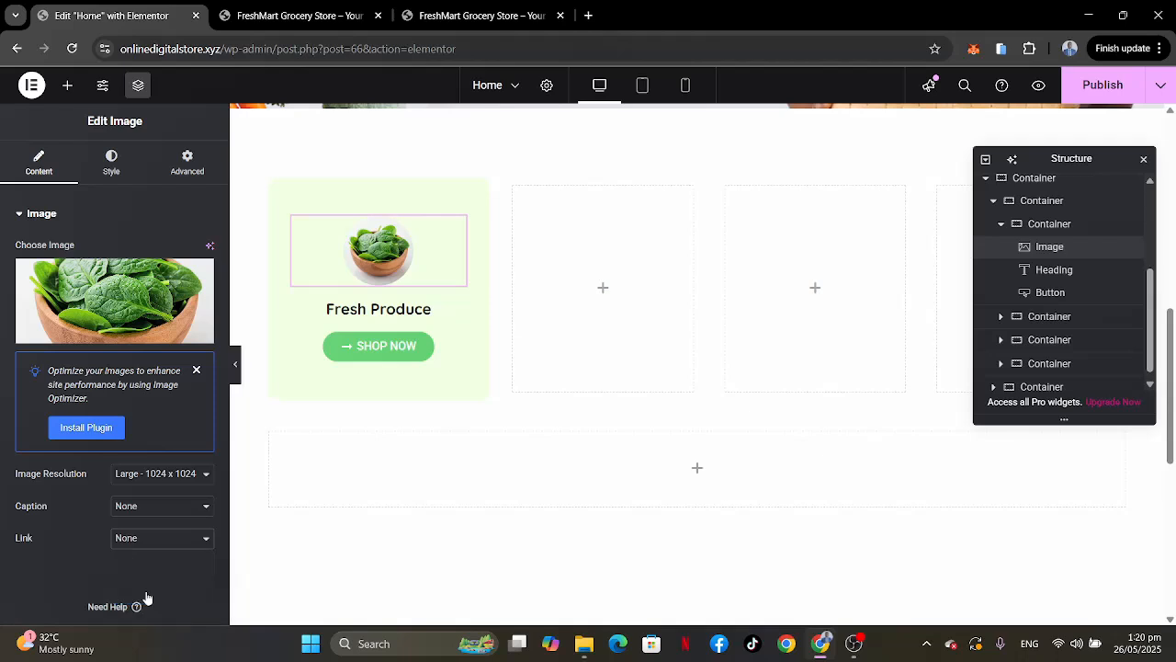
left_click(98, 572)
key("ctrl+v")
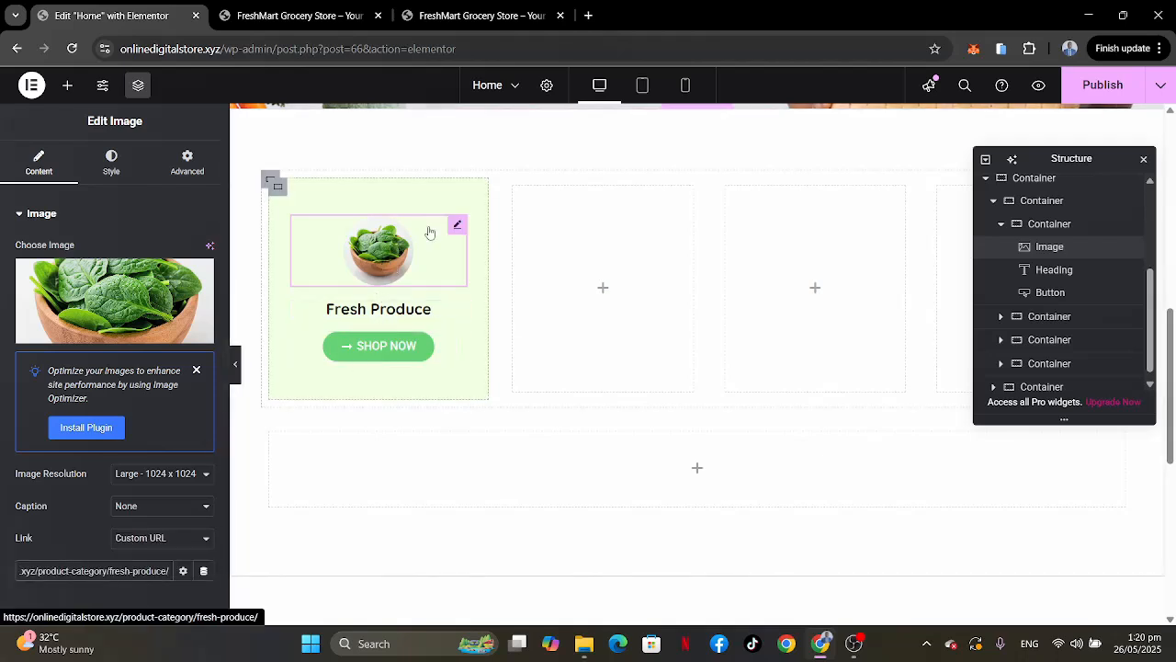
Change the SHOP NOW button's typography to the Quicksand family.
left_click(458, 341)
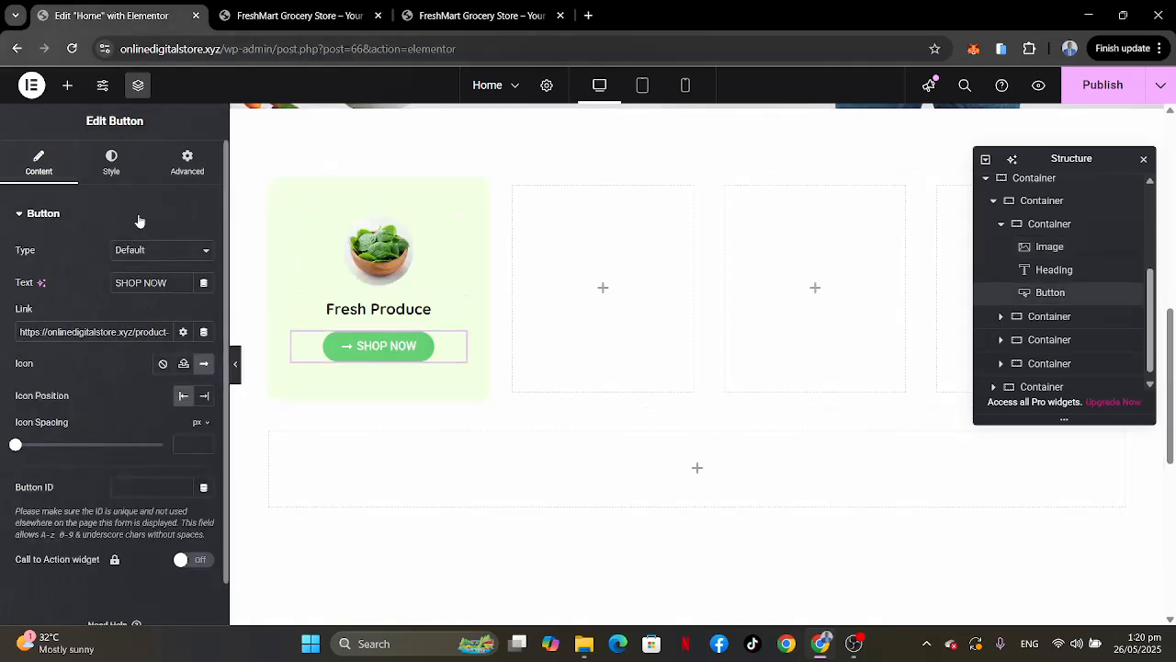
left_click(111, 171)
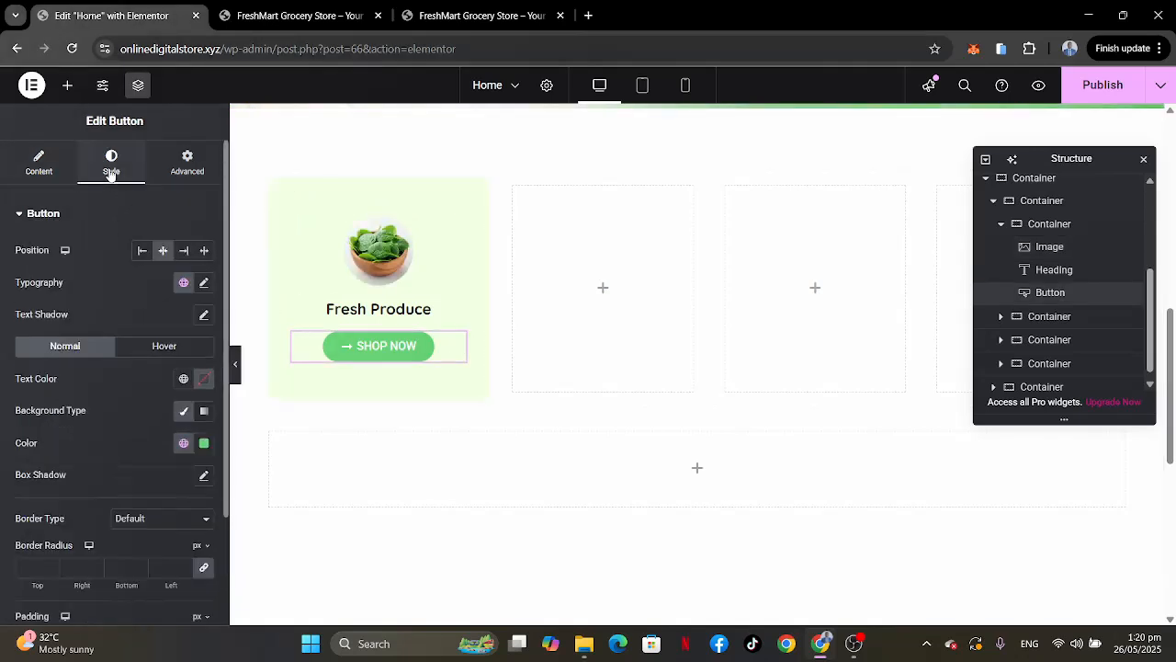
scroll(99, 397, "down", 2)
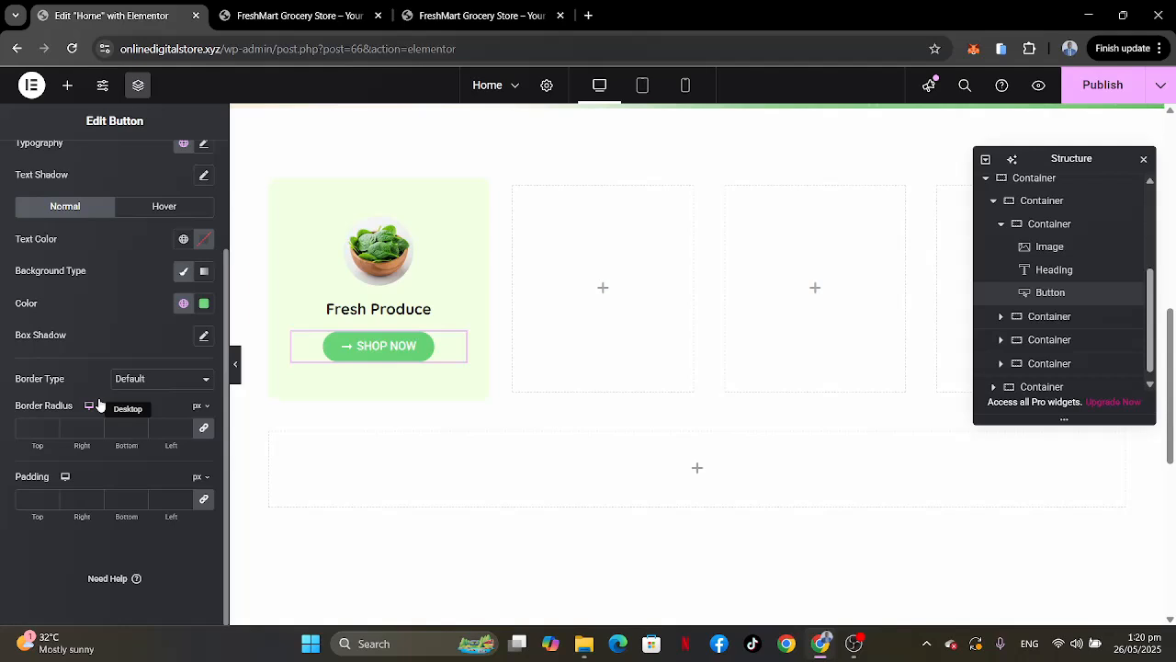
scroll(98, 397, "up", 2)
left_click(203, 250)
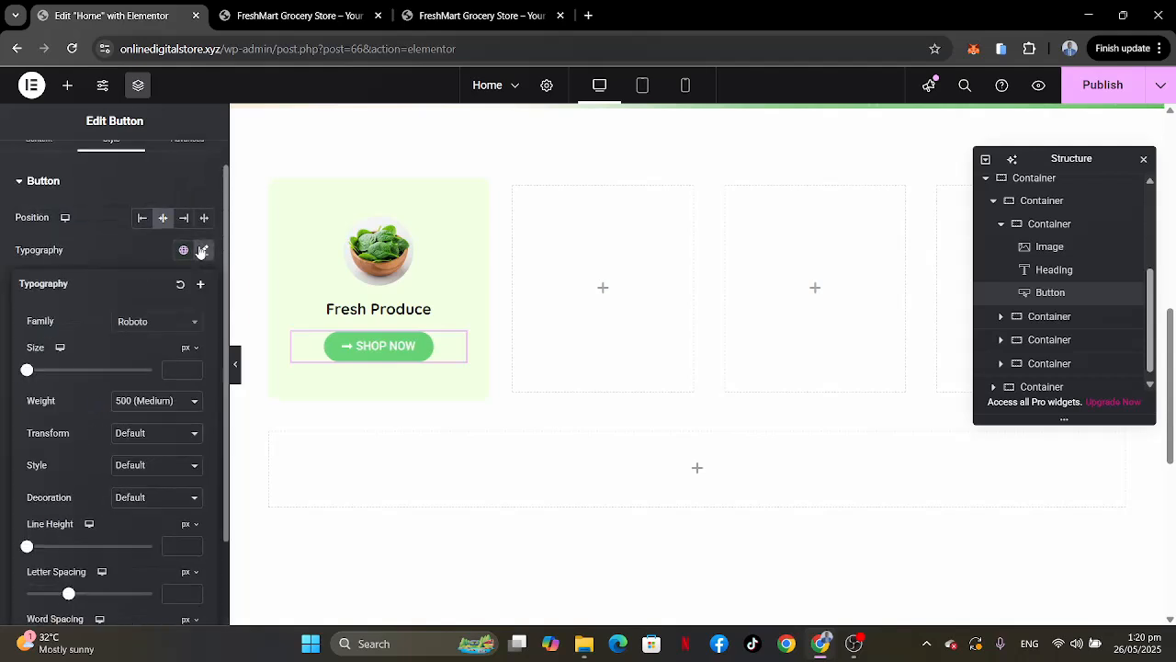
left_click(153, 329)
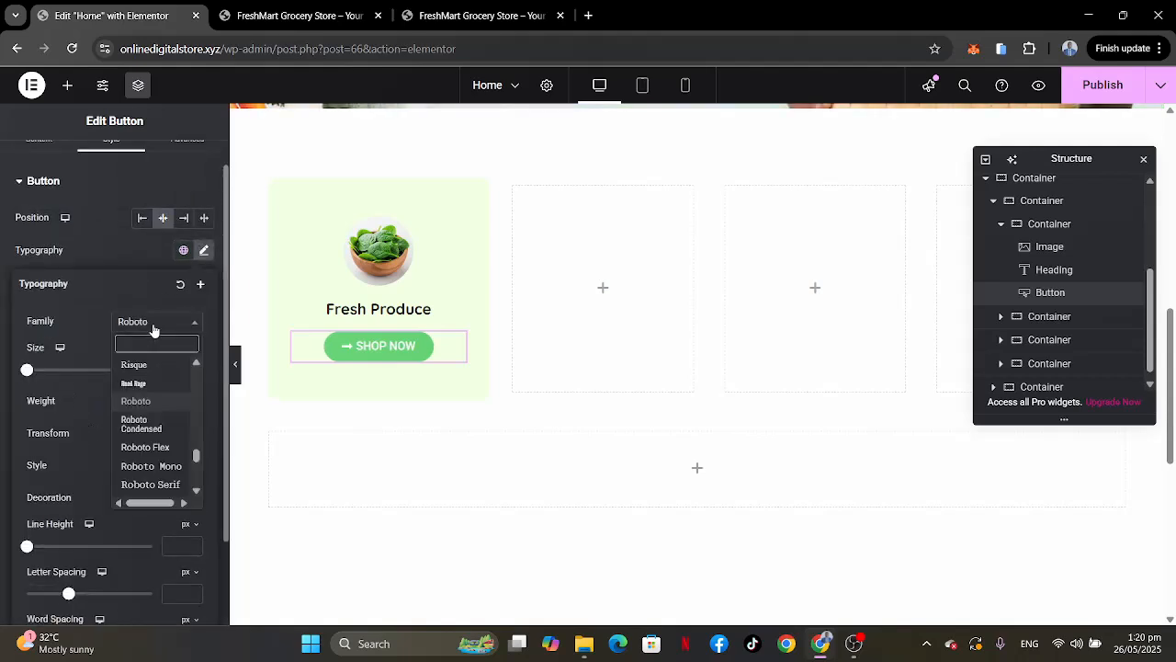
type("QUICK")
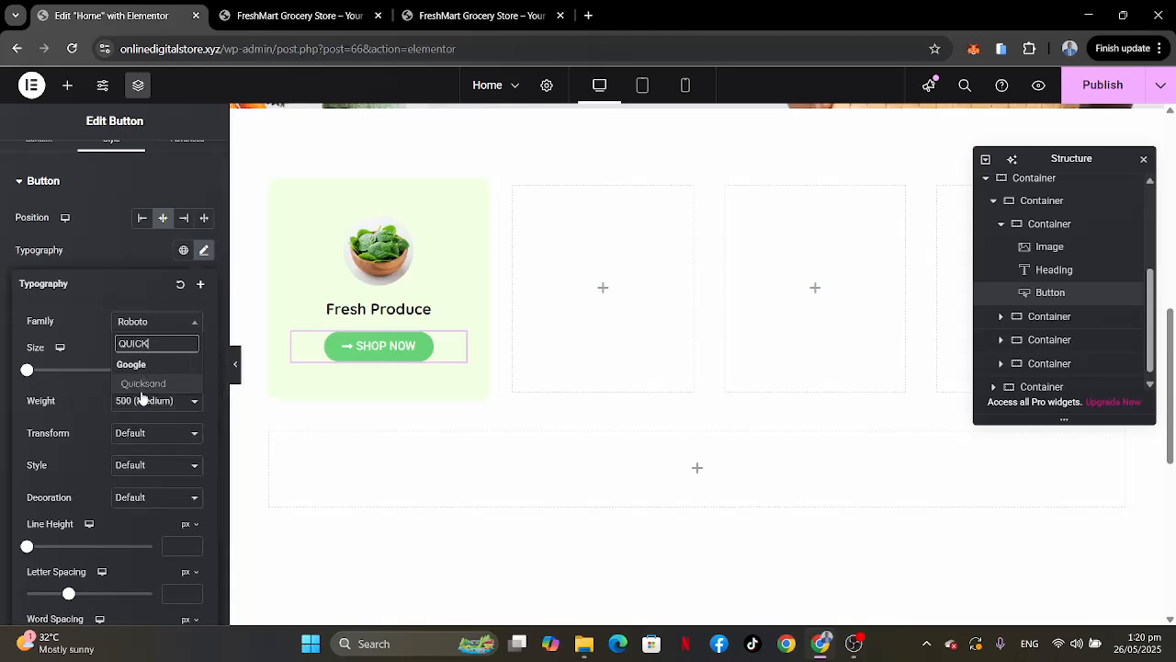
left_click(144, 385)
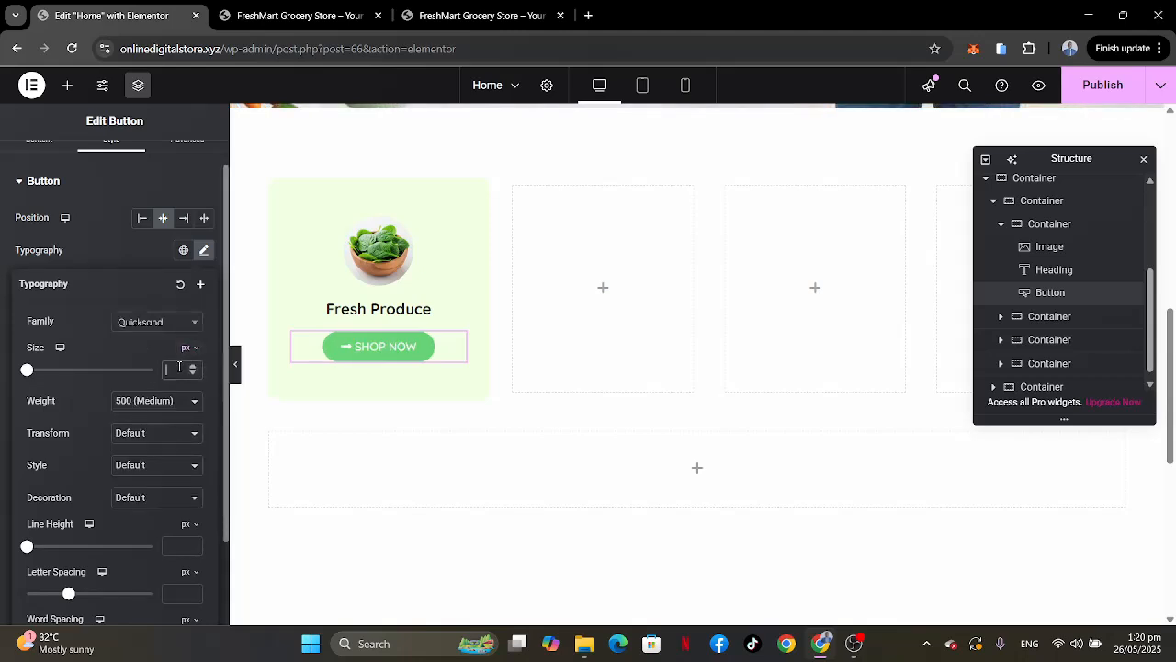
Try font sizes of 15 and 10 px on the SHOP NOW button, and set the size to 12 px.
left_click(179, 367)
type("15")
type("10")
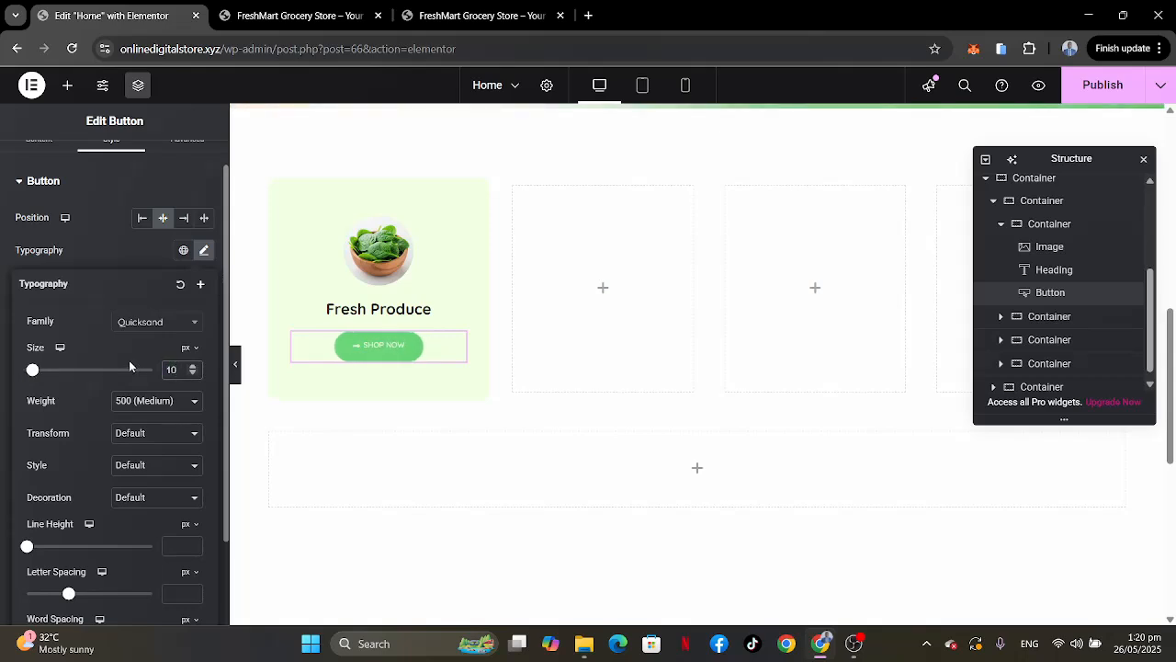
double_click(179, 369)
type("12")
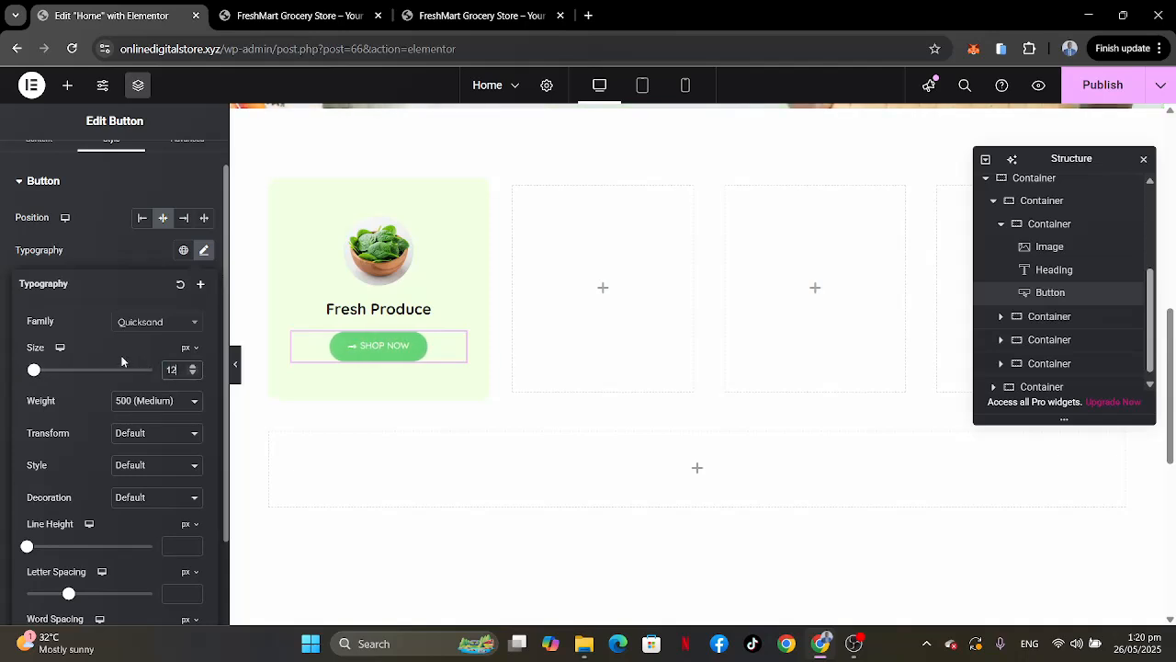
left_click(104, 262)
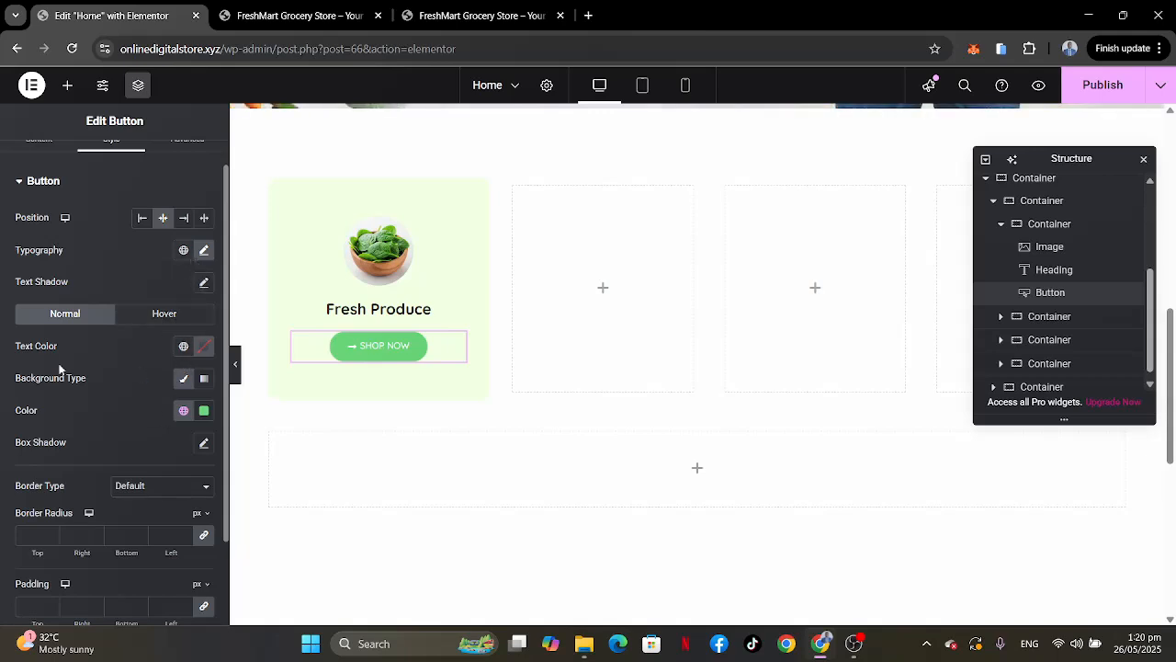
Give the SHOP NOW button's text the global Theme Accent color.
left_click(185, 349)
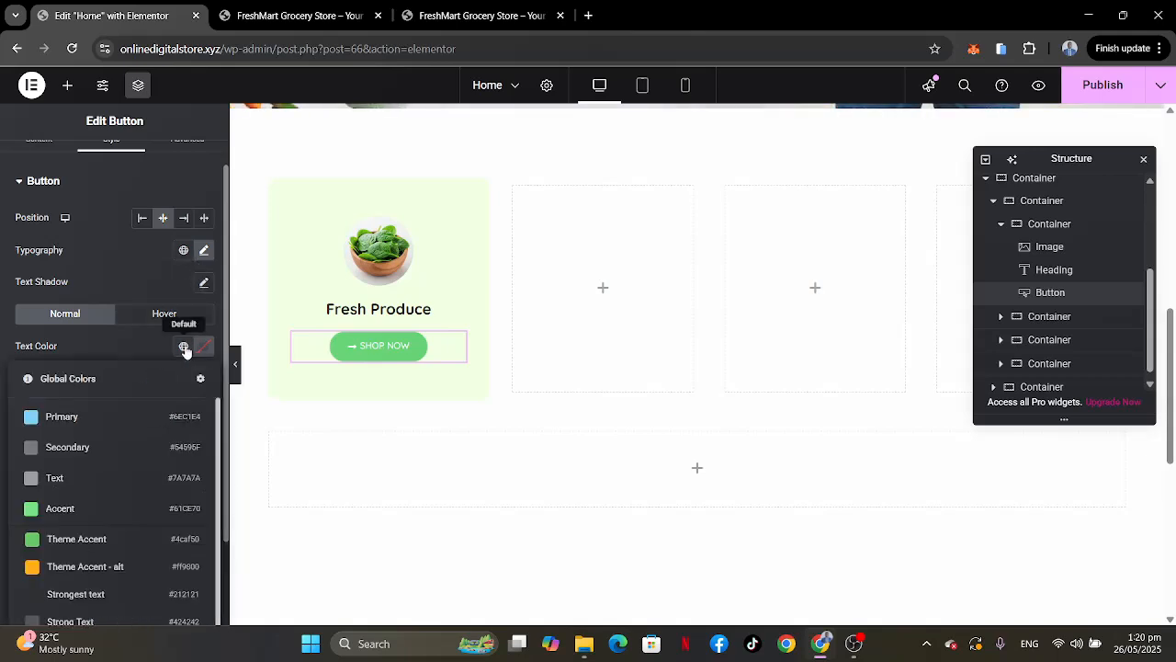
left_click(95, 538)
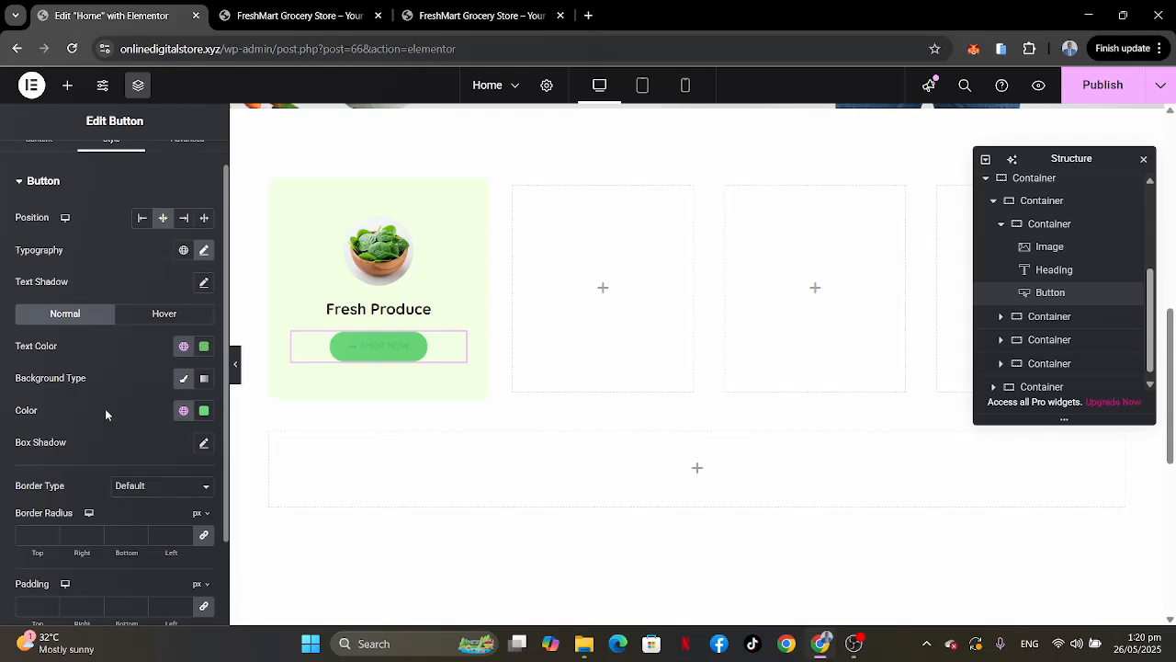
scroll(105, 408, "down", 2)
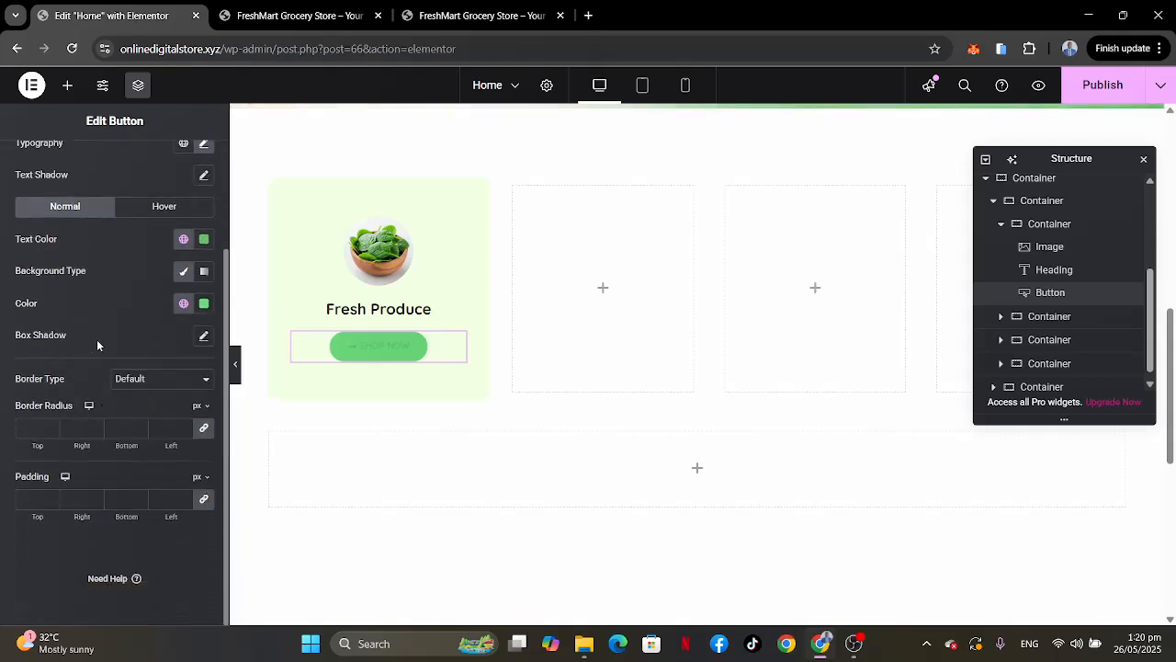
Make the SHOP NOW button's background color fully transparent by reducing its opacity to zero.
left_click(204, 303)
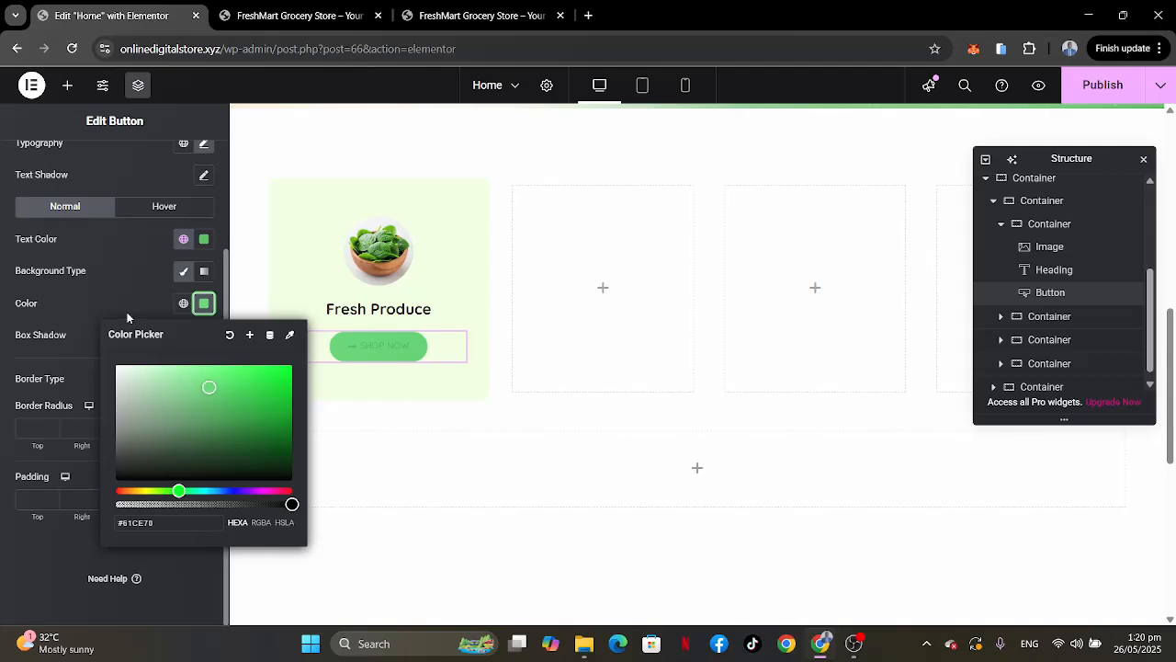
left_click_drag(291, 504, 79, 514)
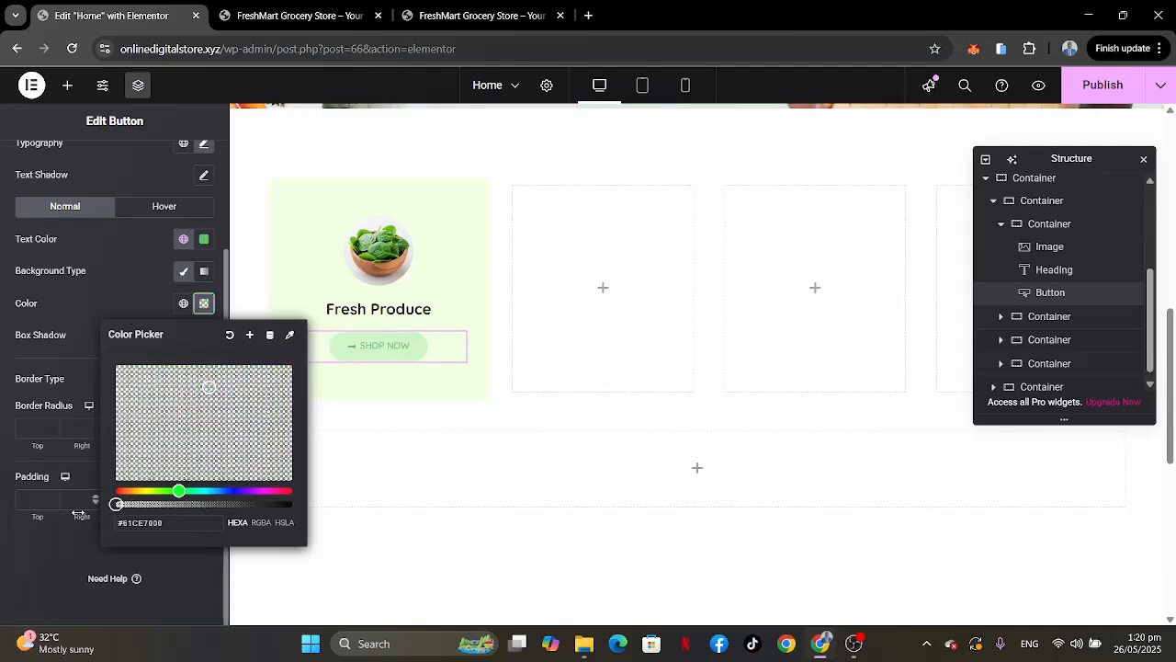
left_click(93, 290)
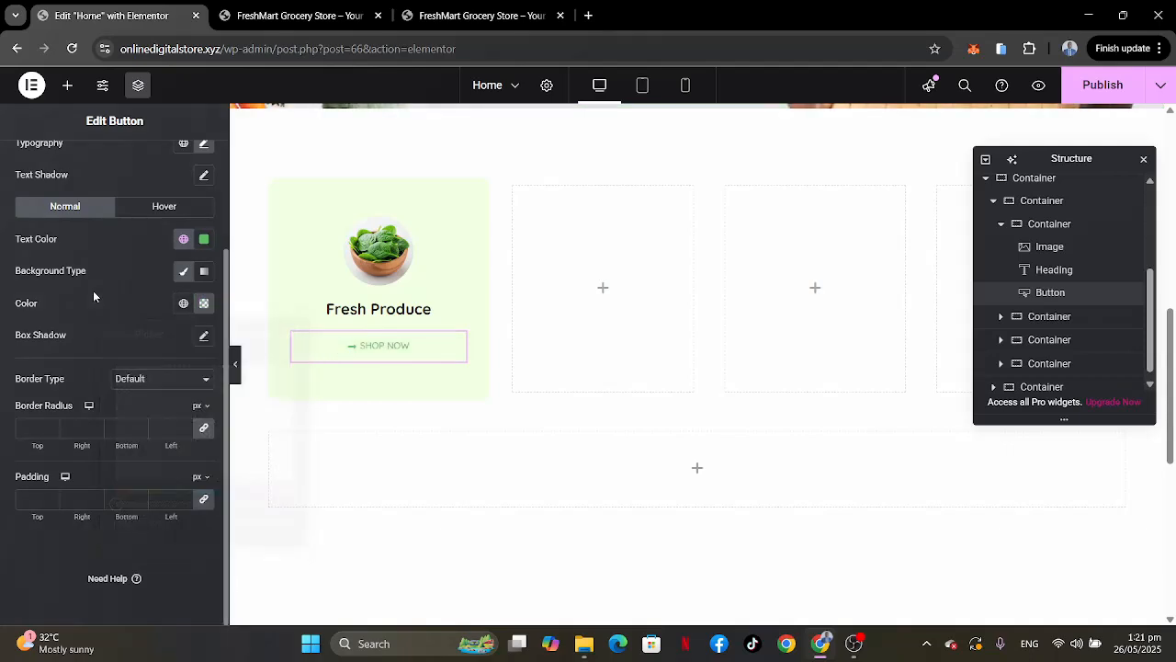
Unlink the SHOP NOW button's padding and border radius values, setting all sides to 0 px.
left_click(204, 501)
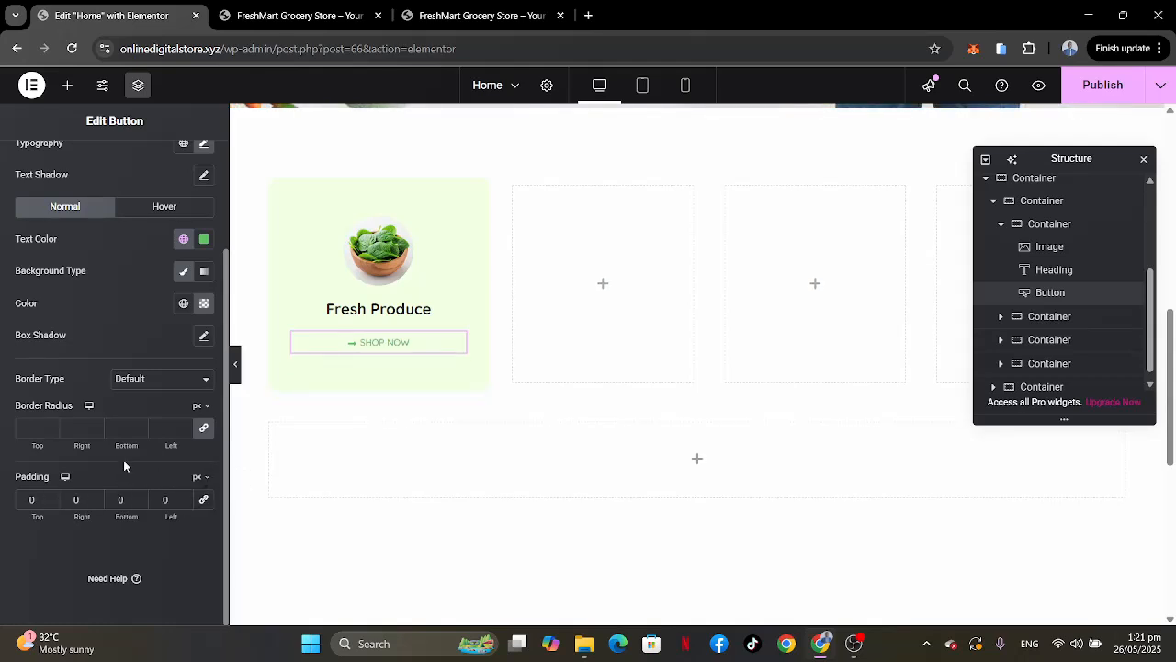
left_click(204, 427)
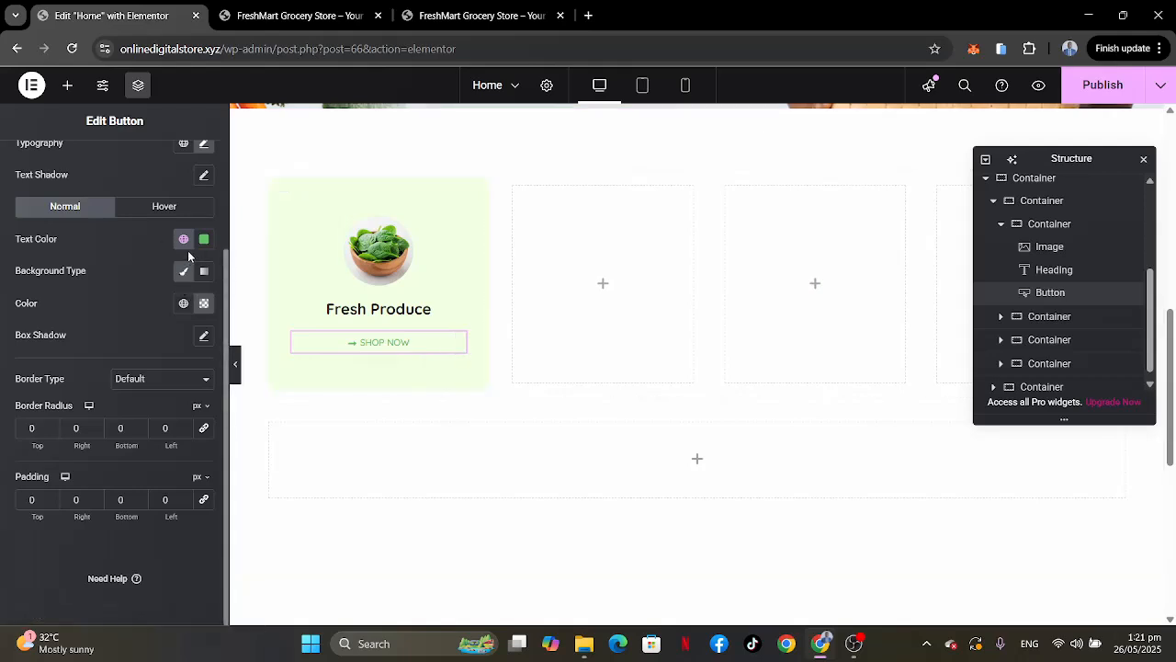
Set the SHOP NOW button's font weight to 900 (Black) and preview the card without the editing controls.
scroll(184, 168, "up", 1)
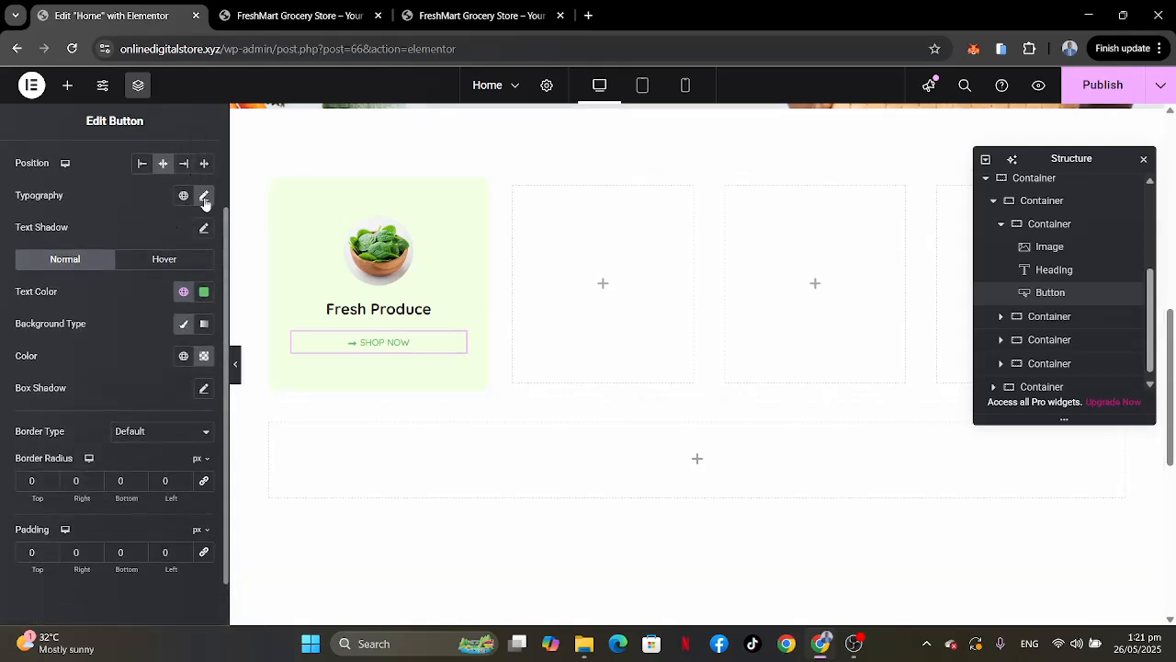
left_click(204, 195)
left_click(153, 345)
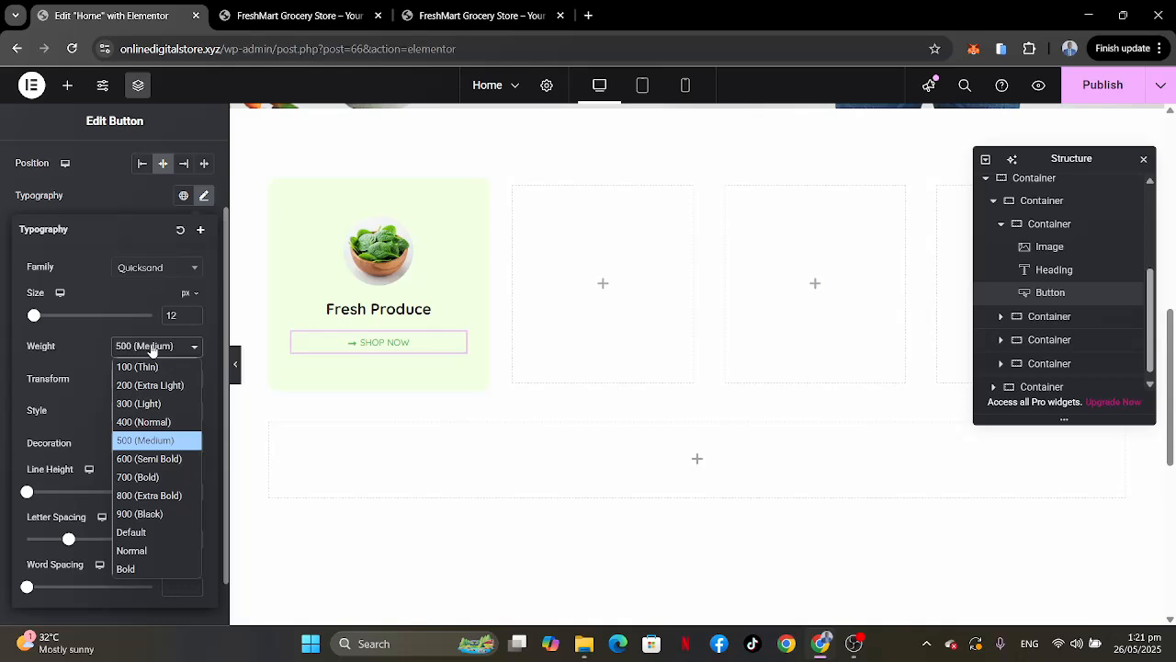
left_click(138, 514)
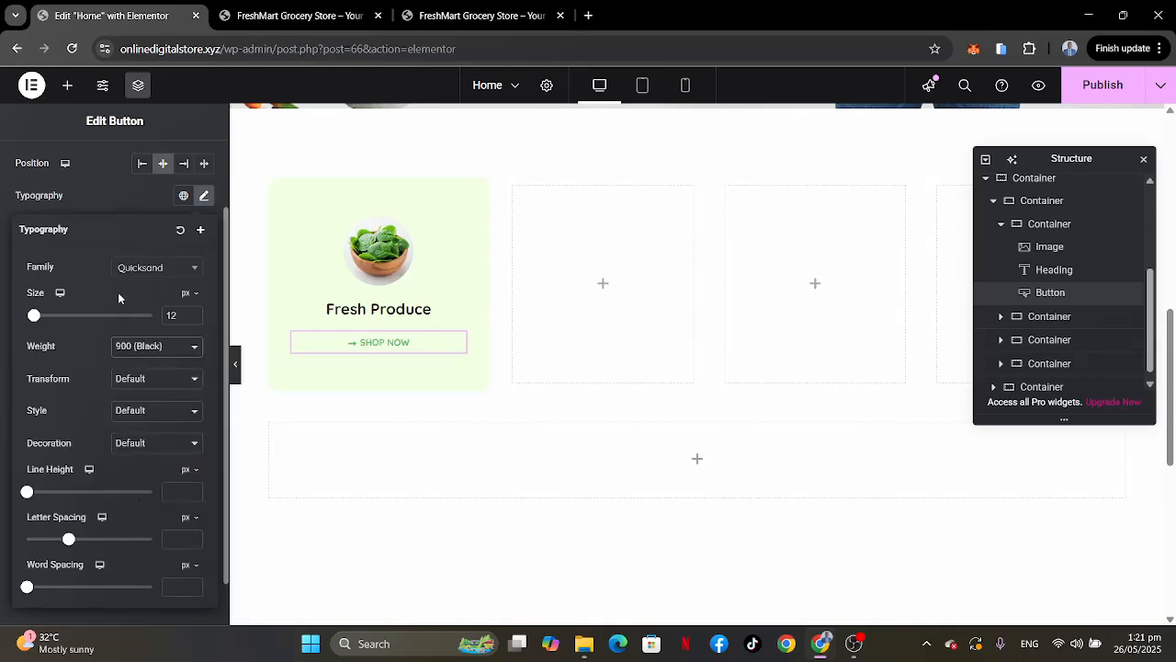
left_click(122, 206)
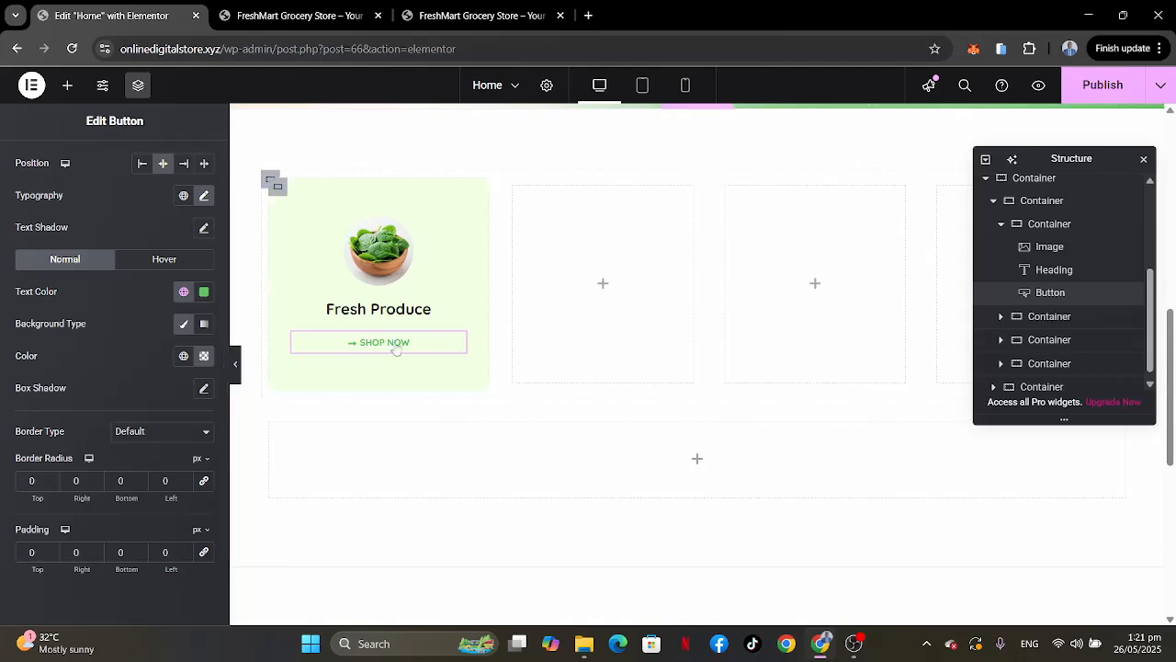
left_click(235, 364)
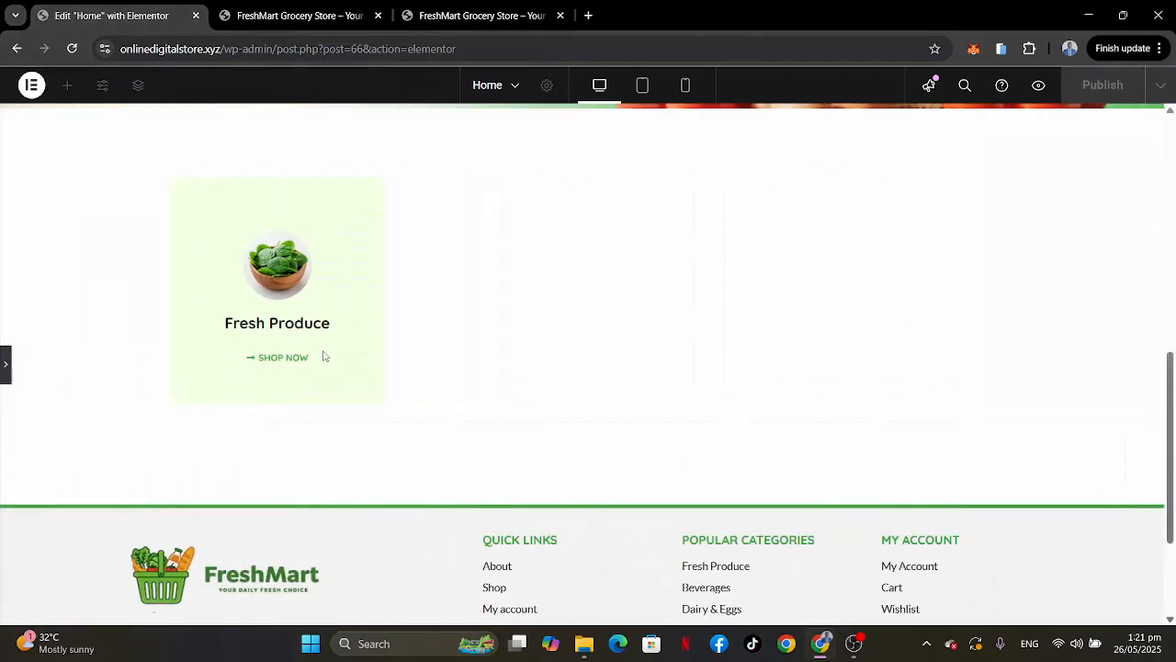
left_click(6, 365)
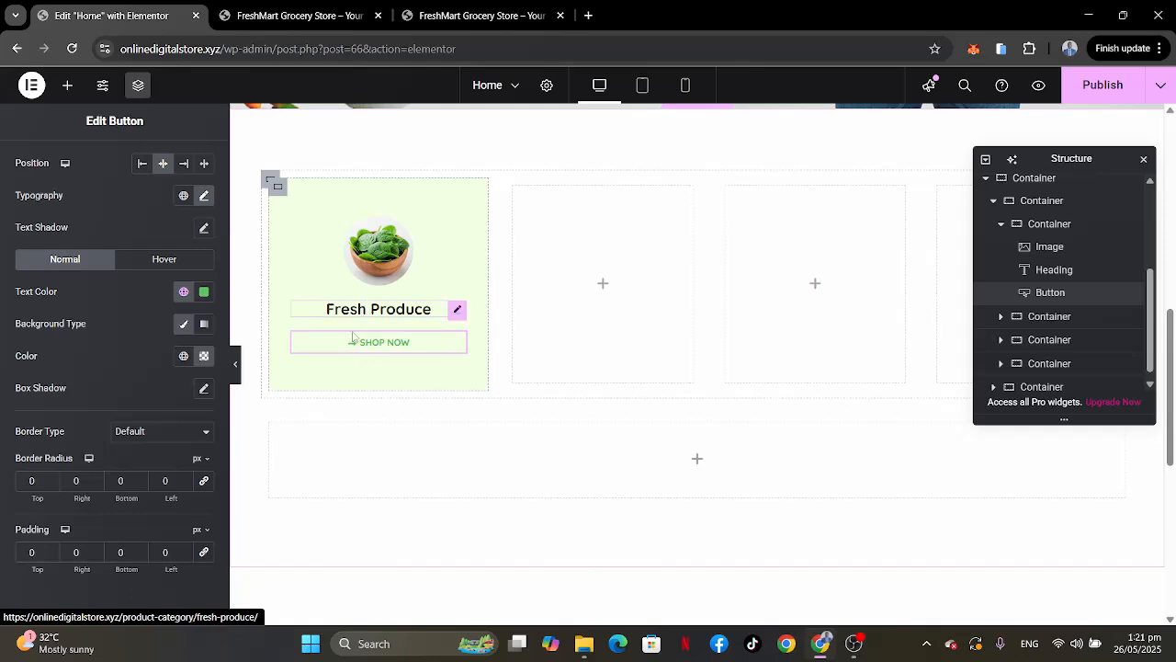
Compare the button spacing with the reference site, then set SHOP NOW's padding to 0 and top margin to -10 px, trying -20 px first.
left_click(445, 13)
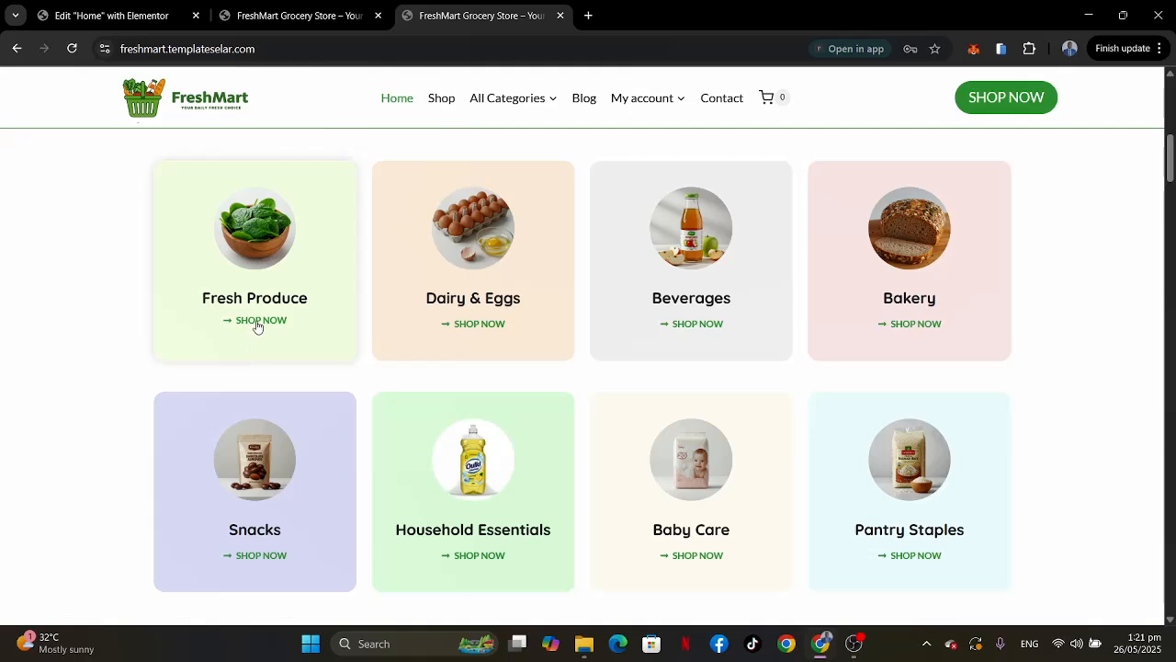
left_click(115, 16)
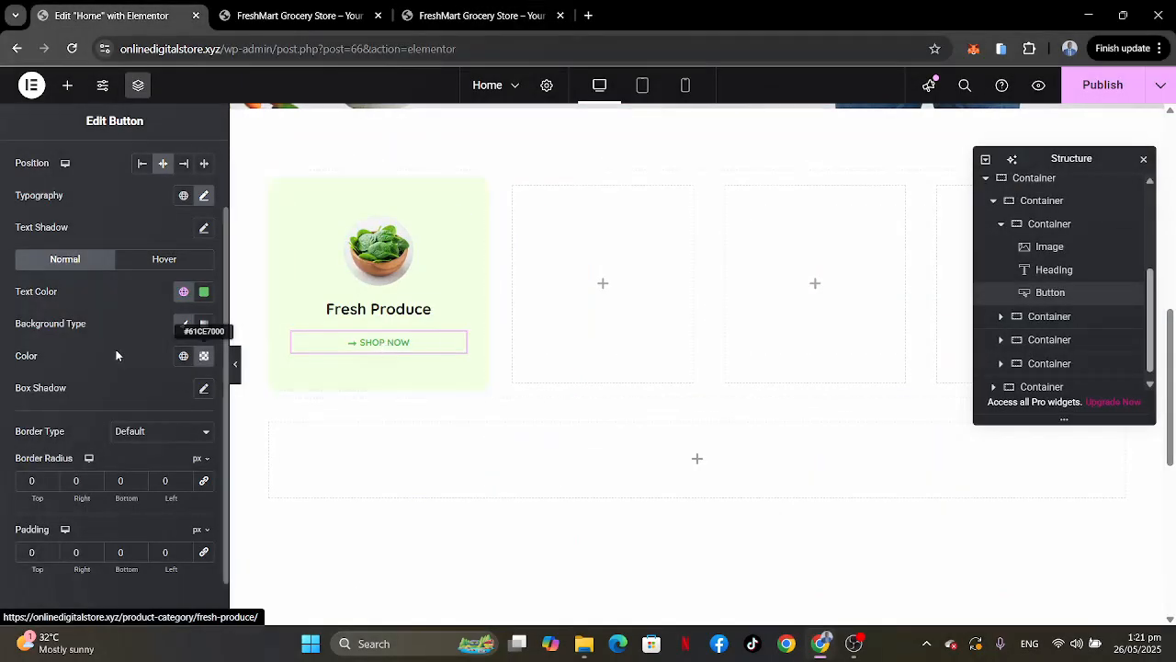
scroll(116, 355, "up", 1)
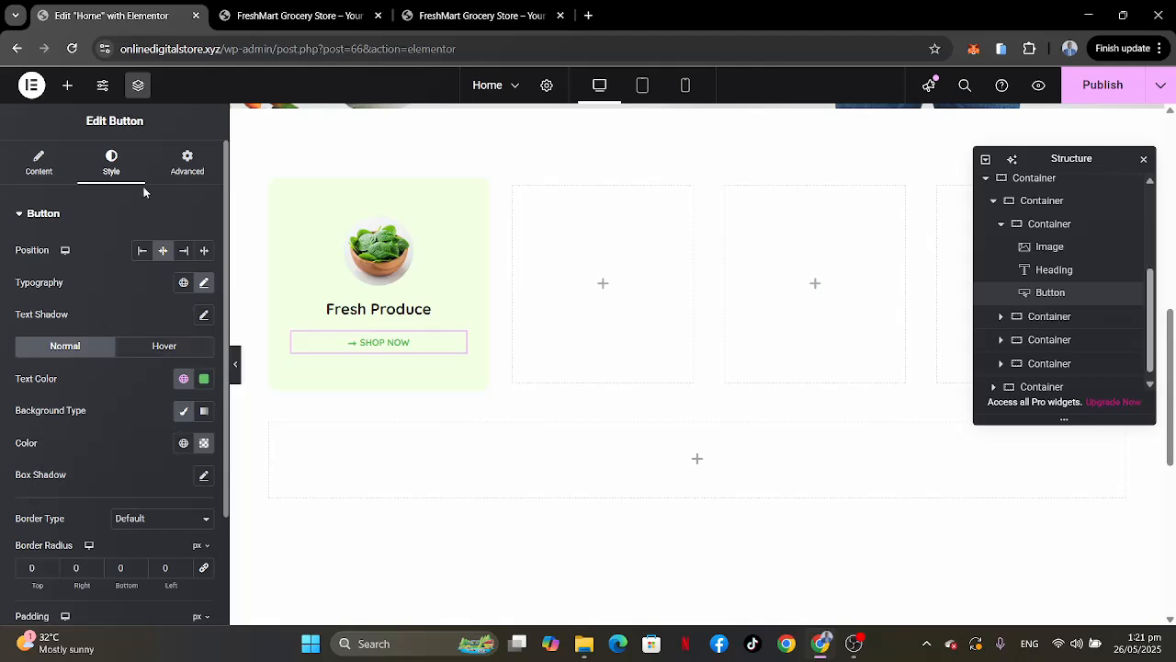
left_click(184, 166)
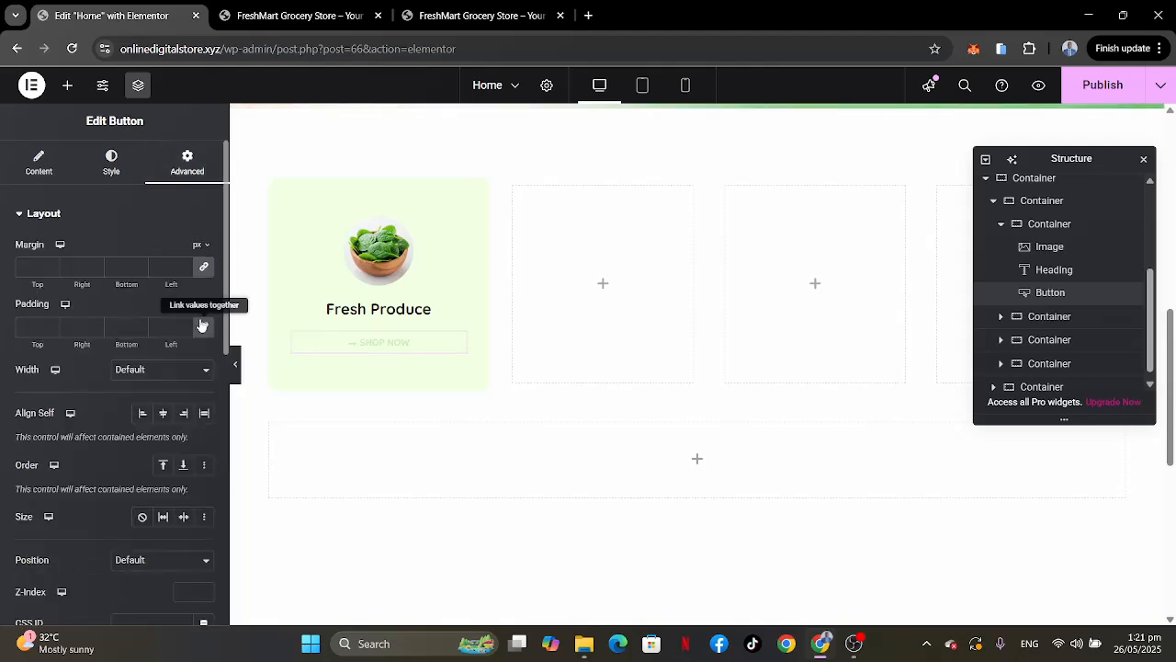
left_click(204, 267)
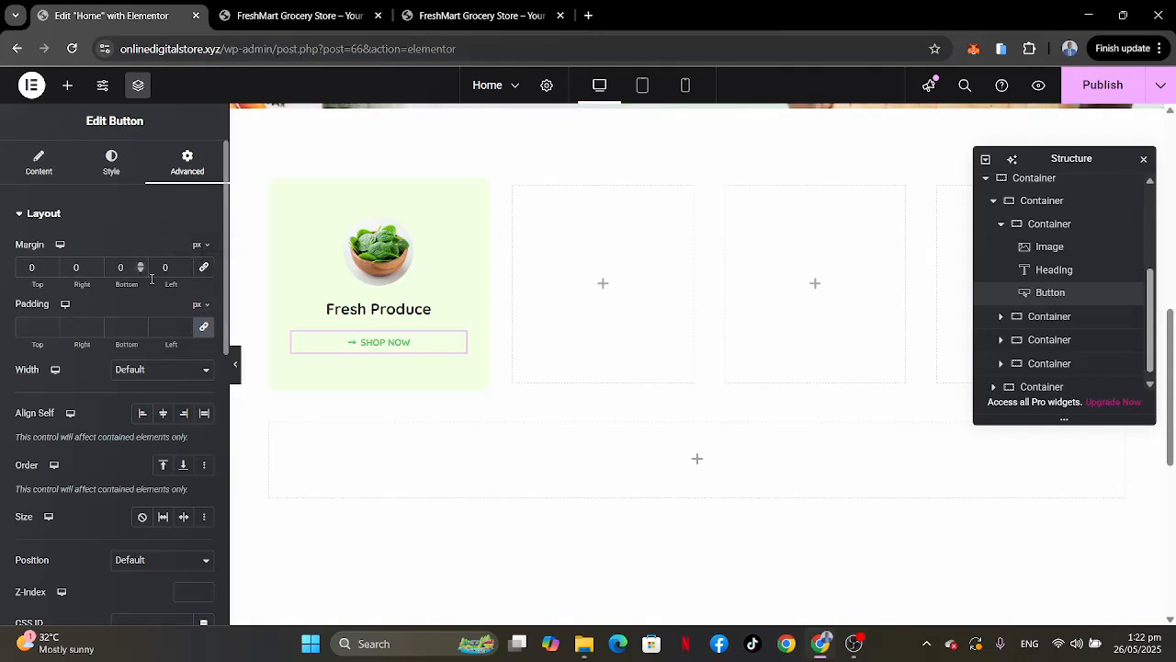
left_click(204, 327)
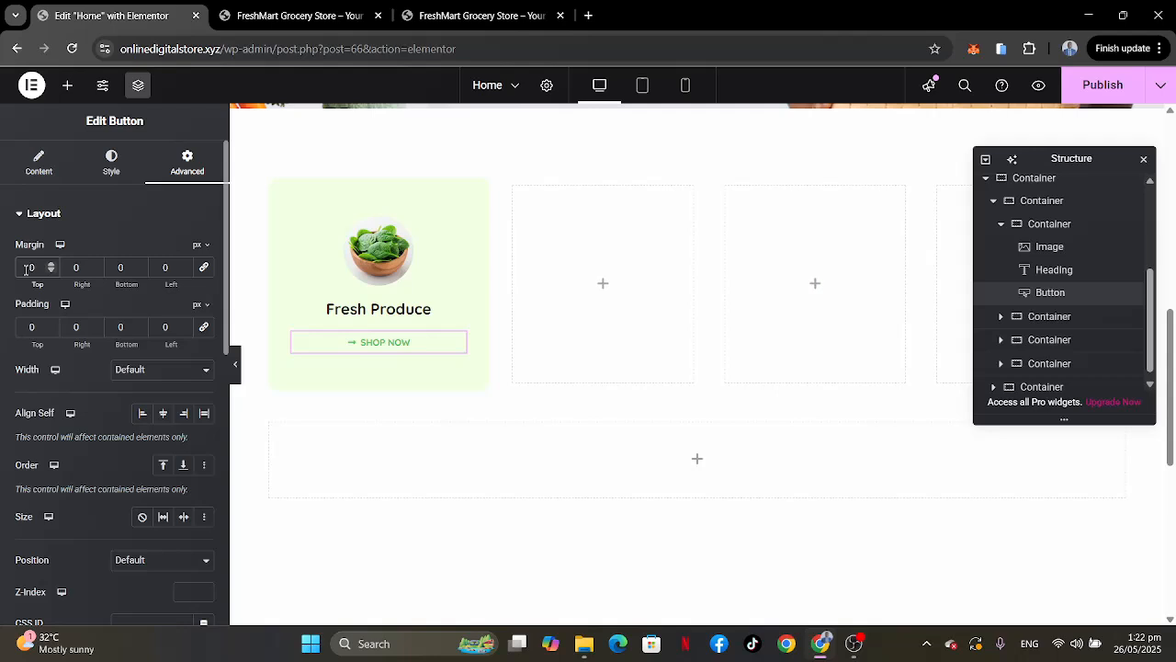
type("-2")
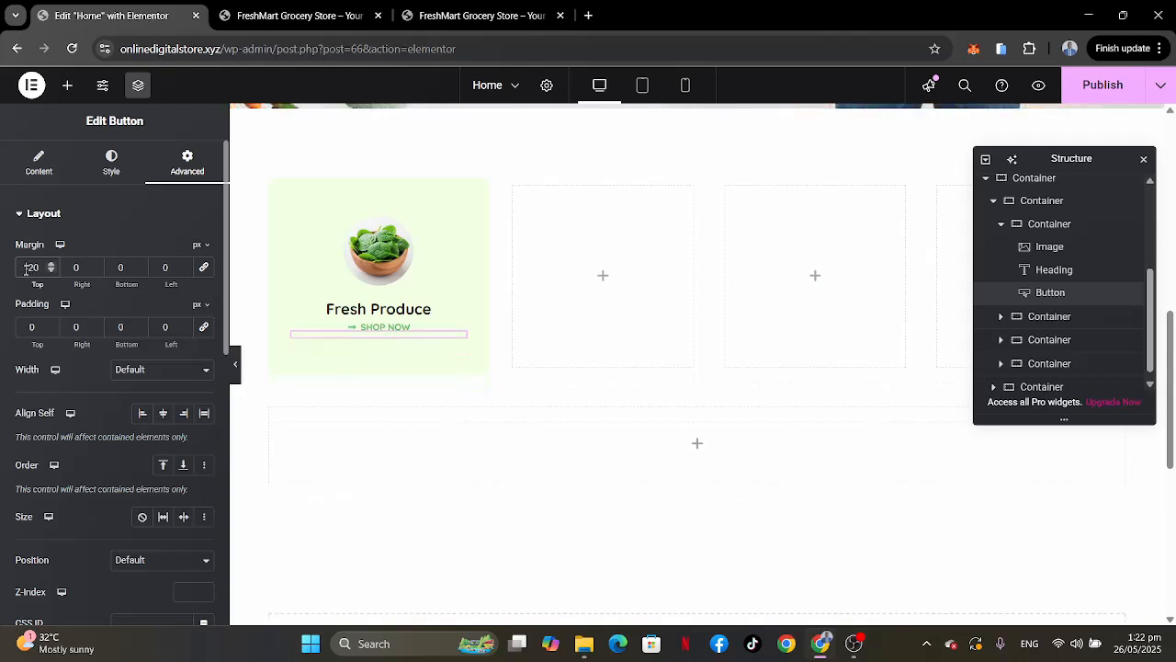
key("BackSpace")
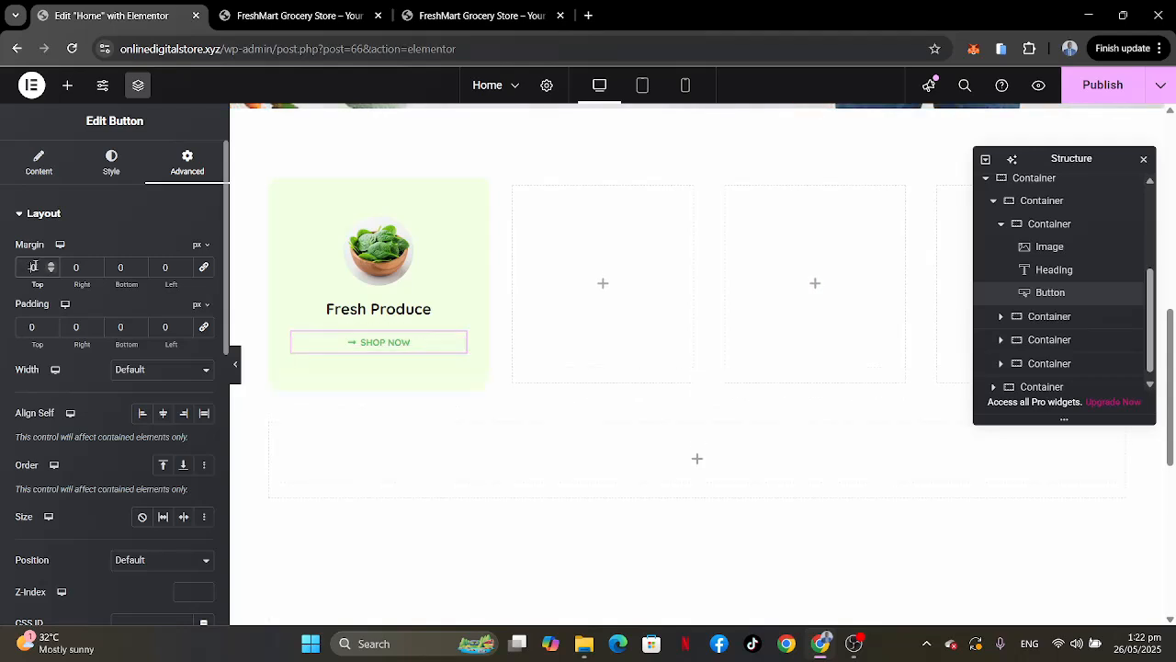
type("10")
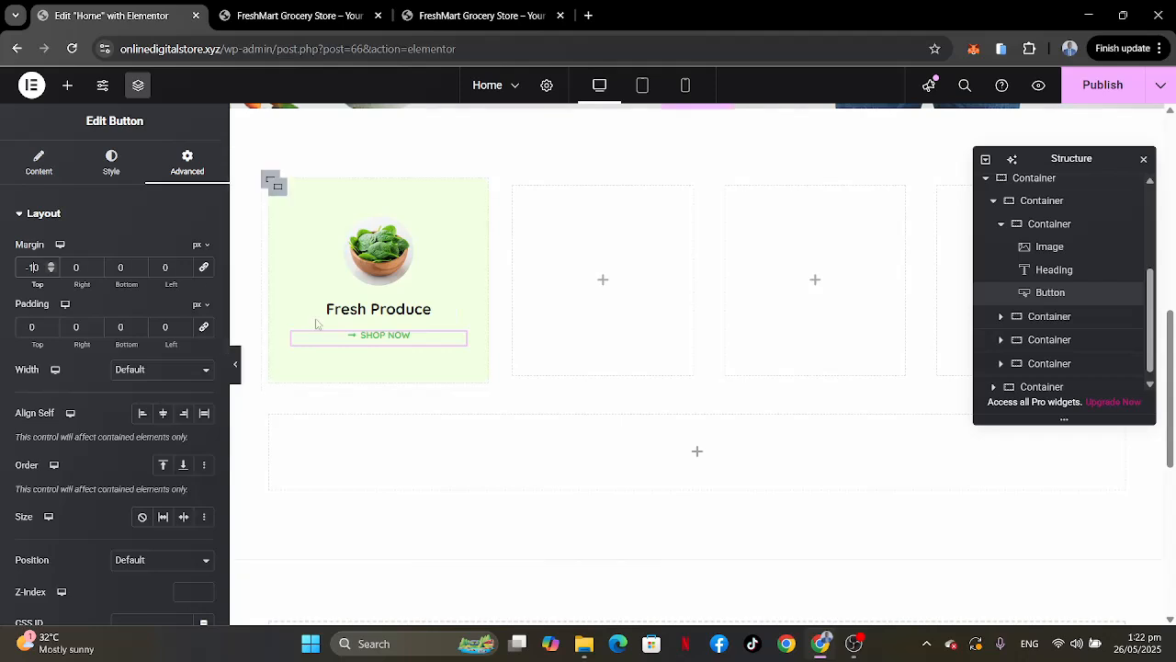
Check the hover effect on the reference site's SHOP NOW link and give the button the Bob hover animation.
left_click(450, 14)
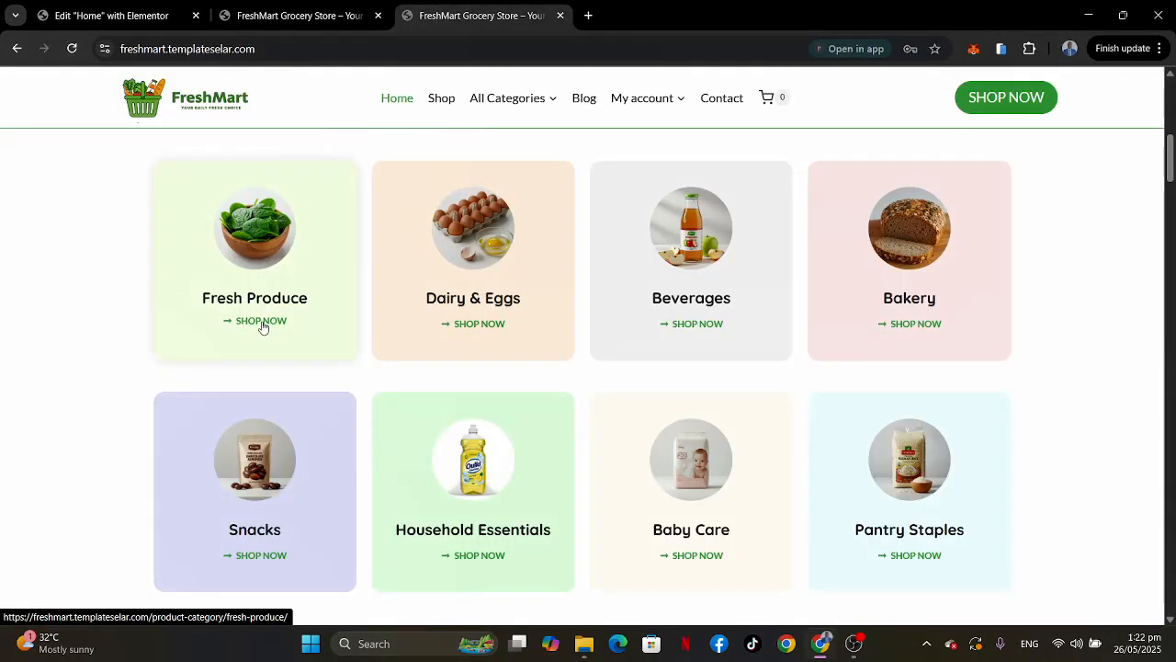
left_click(138, 15)
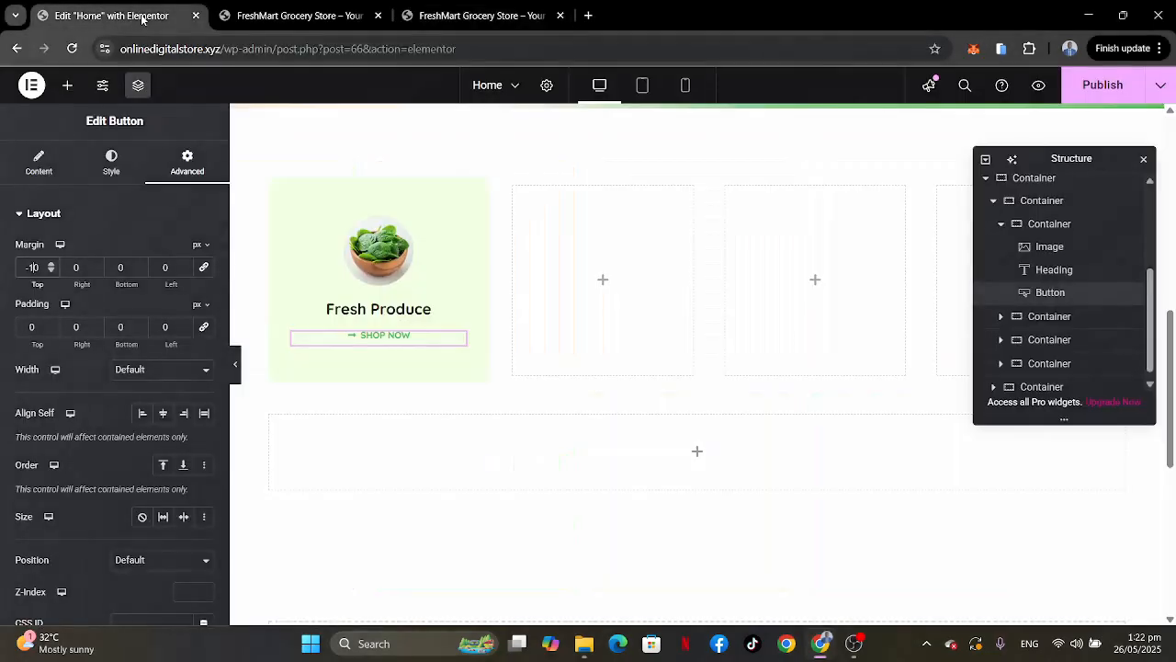
left_click(113, 171)
left_click(161, 346)
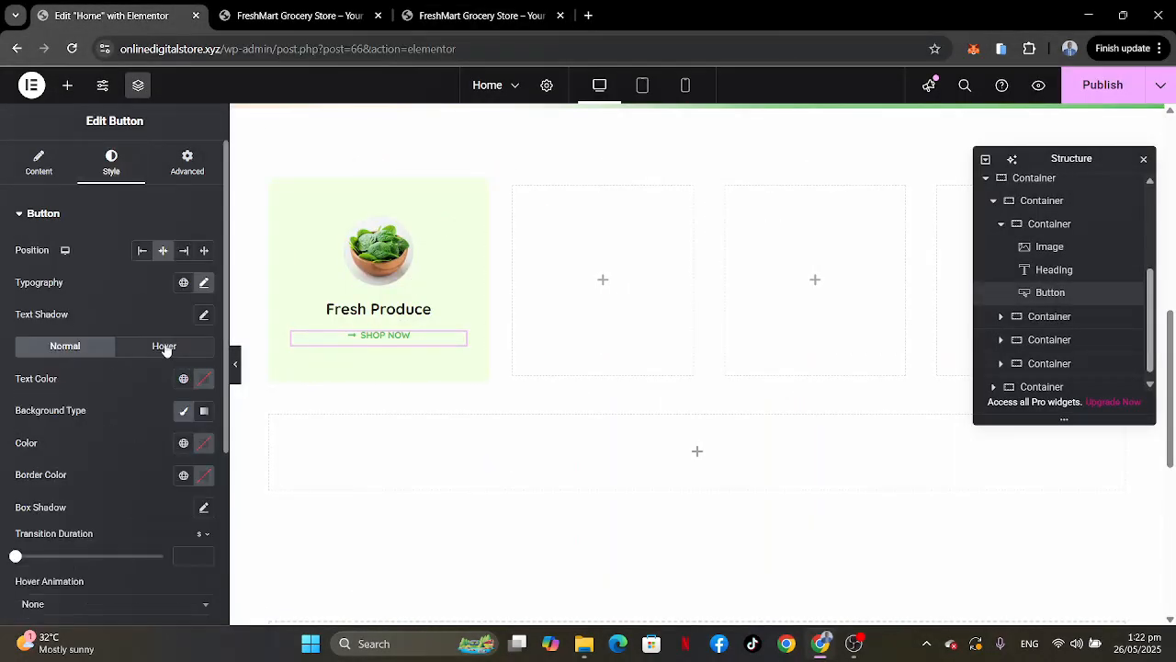
scroll(65, 441, "down", 2)
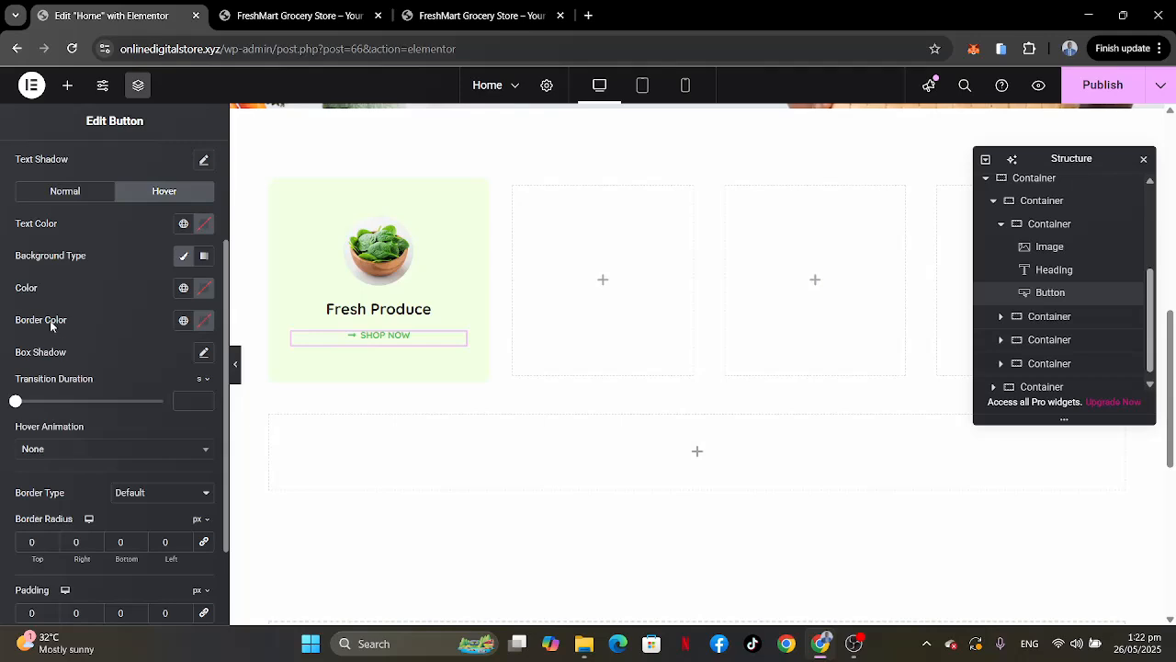
left_click(88, 447)
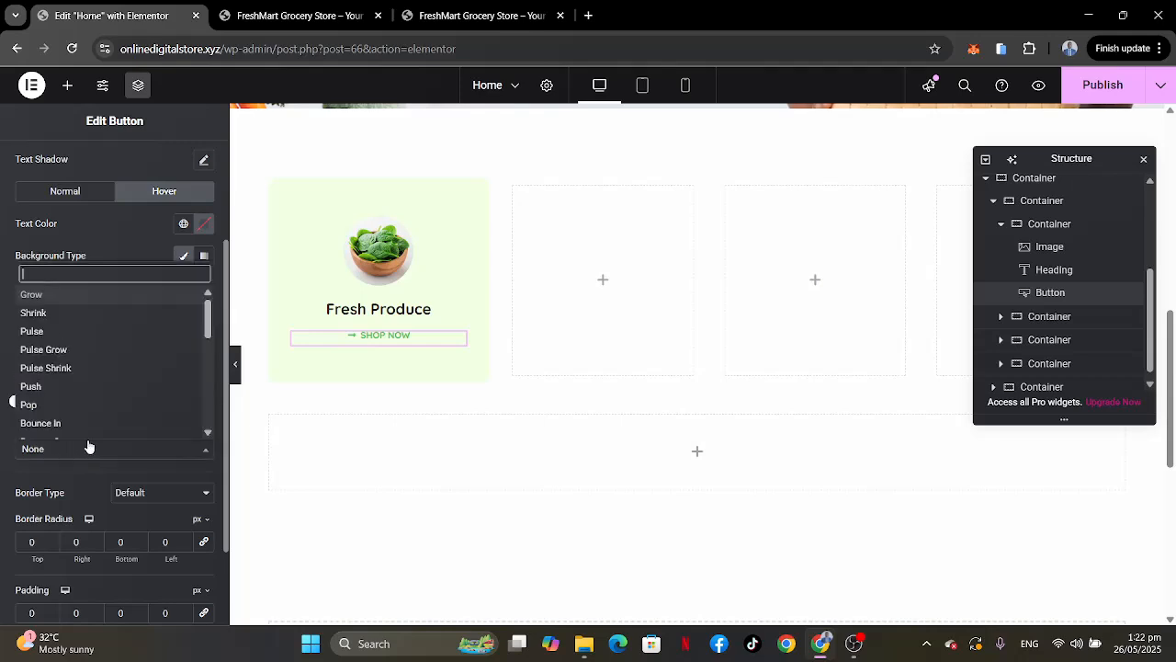
type("BOB")
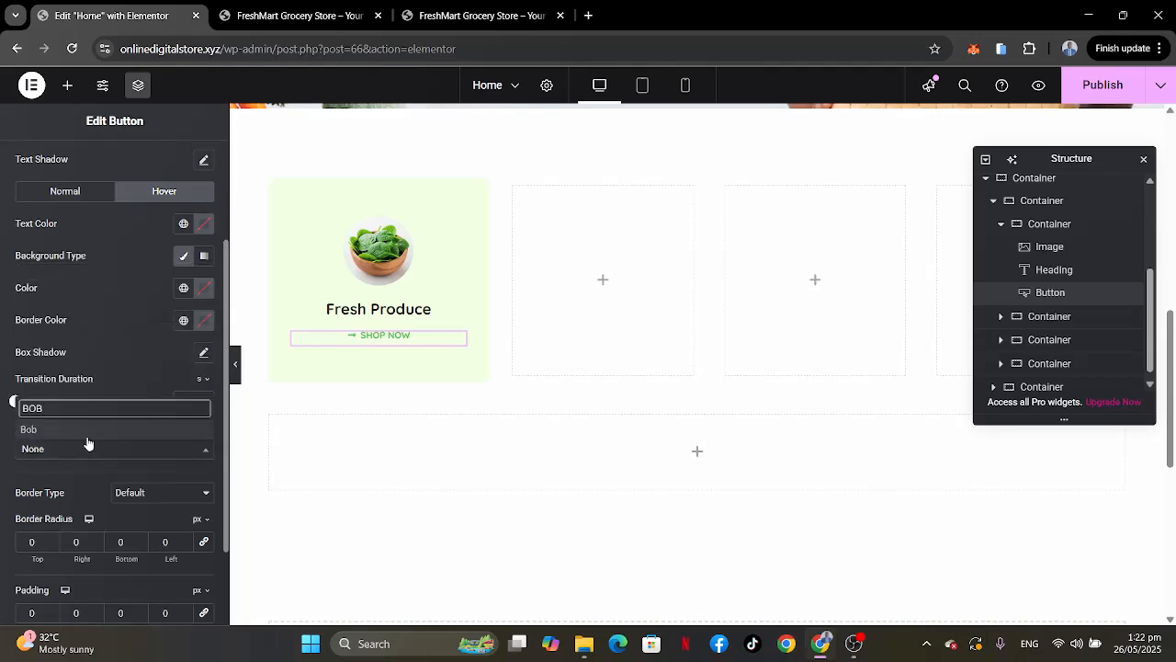
left_click(84, 426)
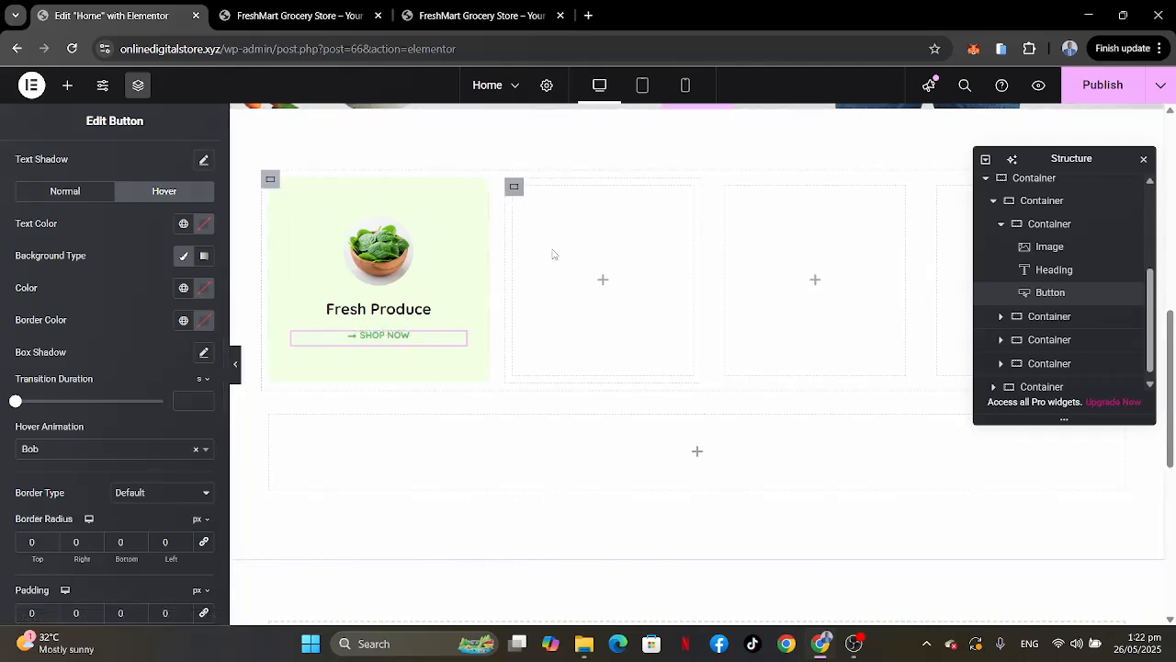
Save the home page, reload the live site and view the Fresh Produce card there.
key("ctrl+s")
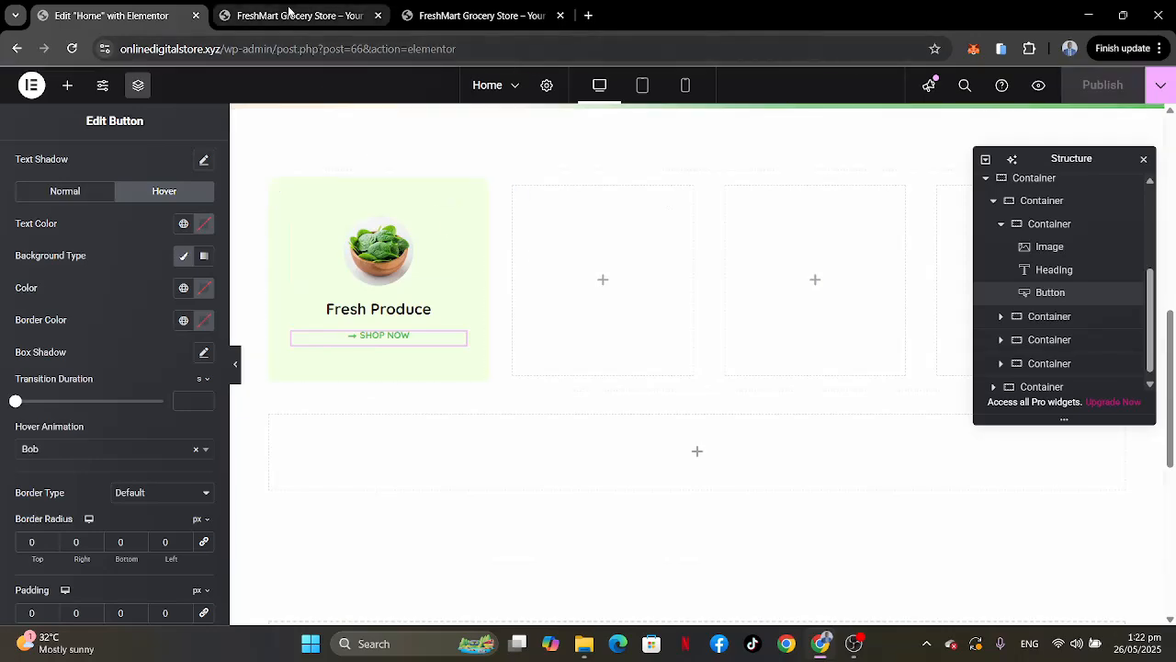
left_click(289, 12)
left_click(72, 50)
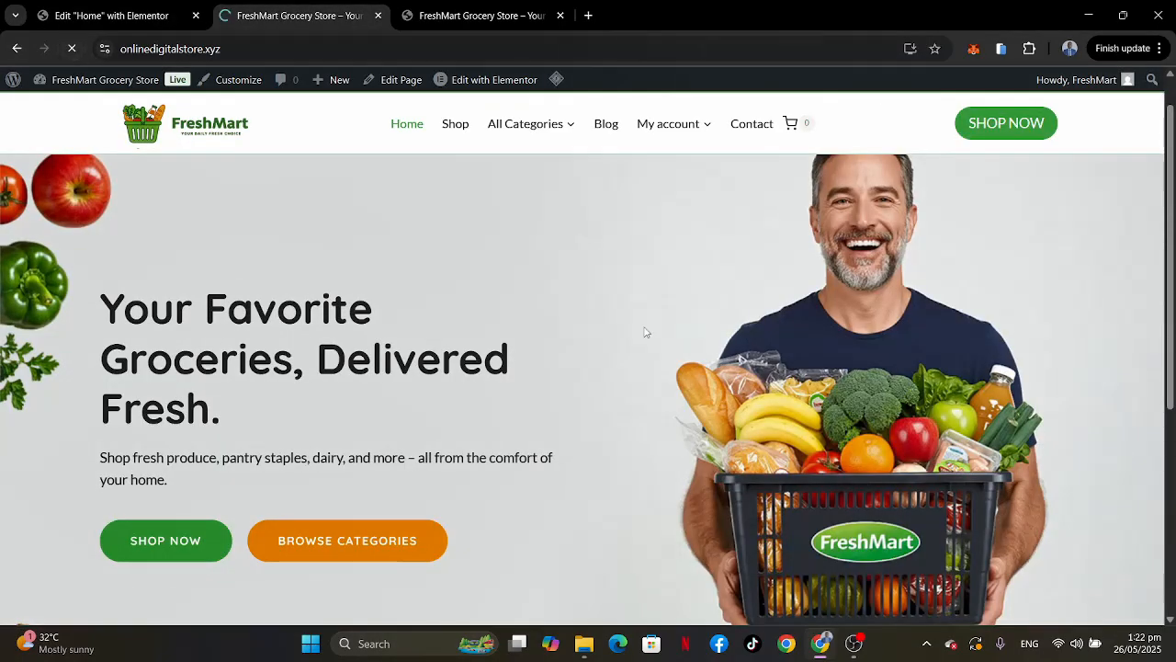
scroll(647, 333, "down", 4)
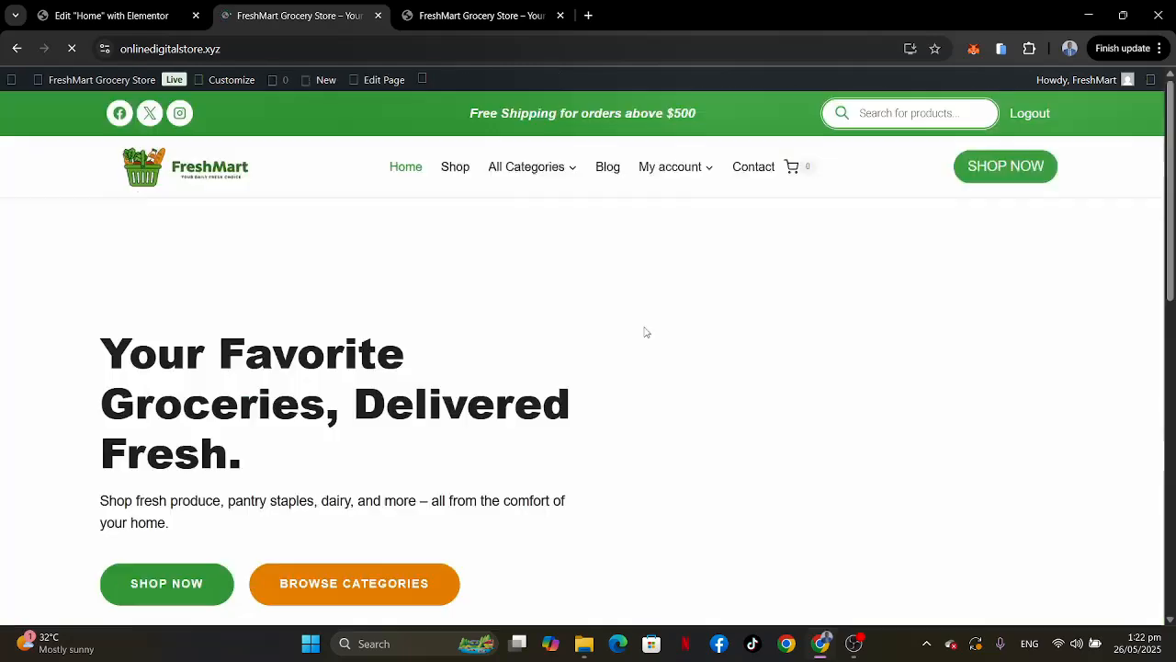
scroll(646, 333, "down", 6)
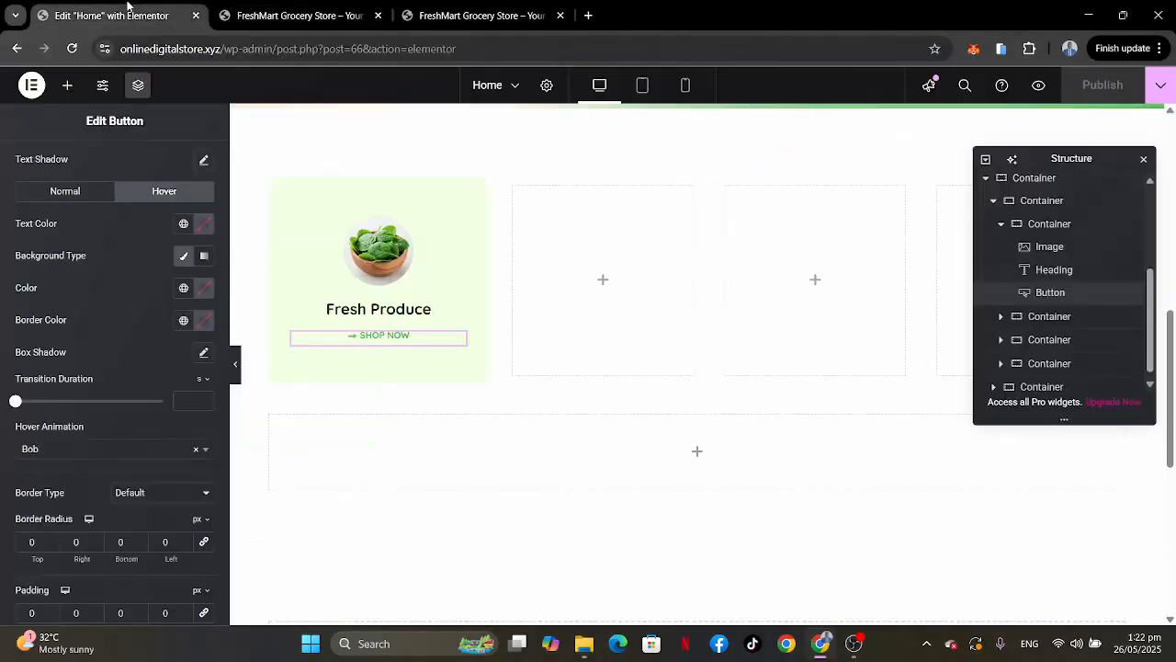
left_click(130, 13)
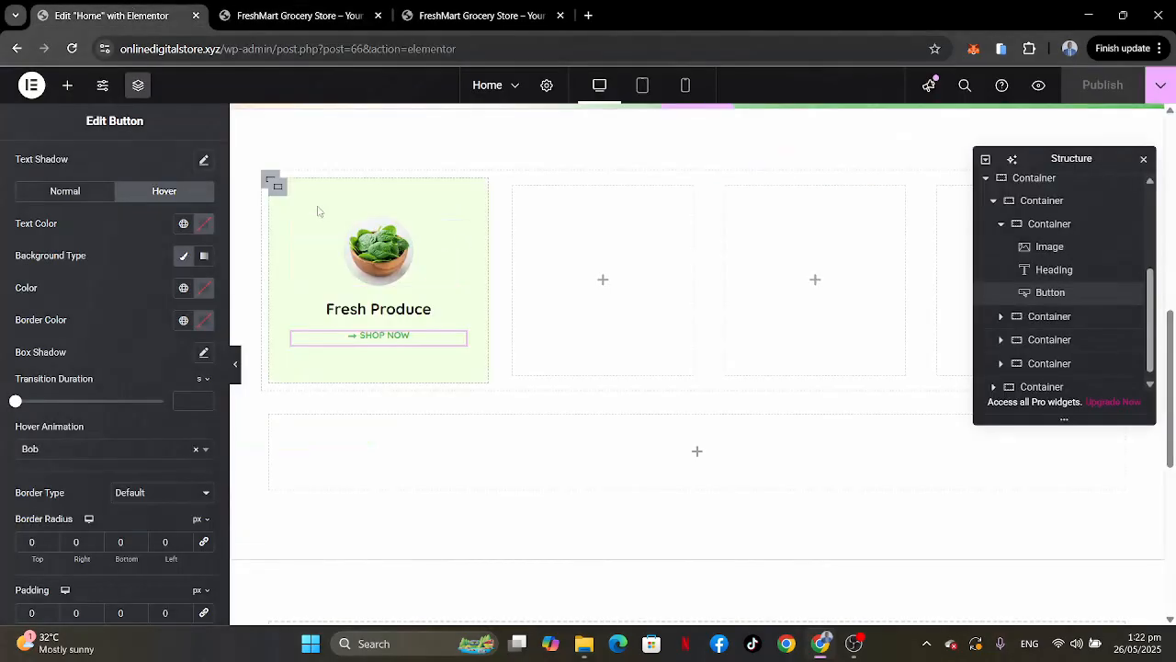
right_click(276, 189)
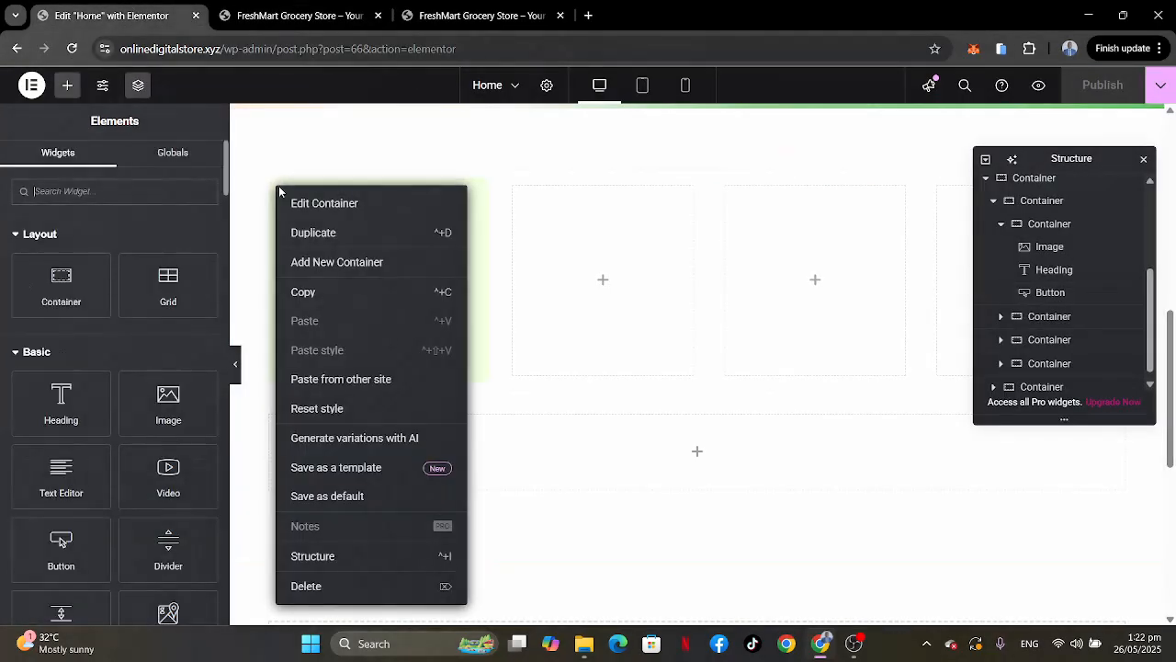
left_click(312, 232)
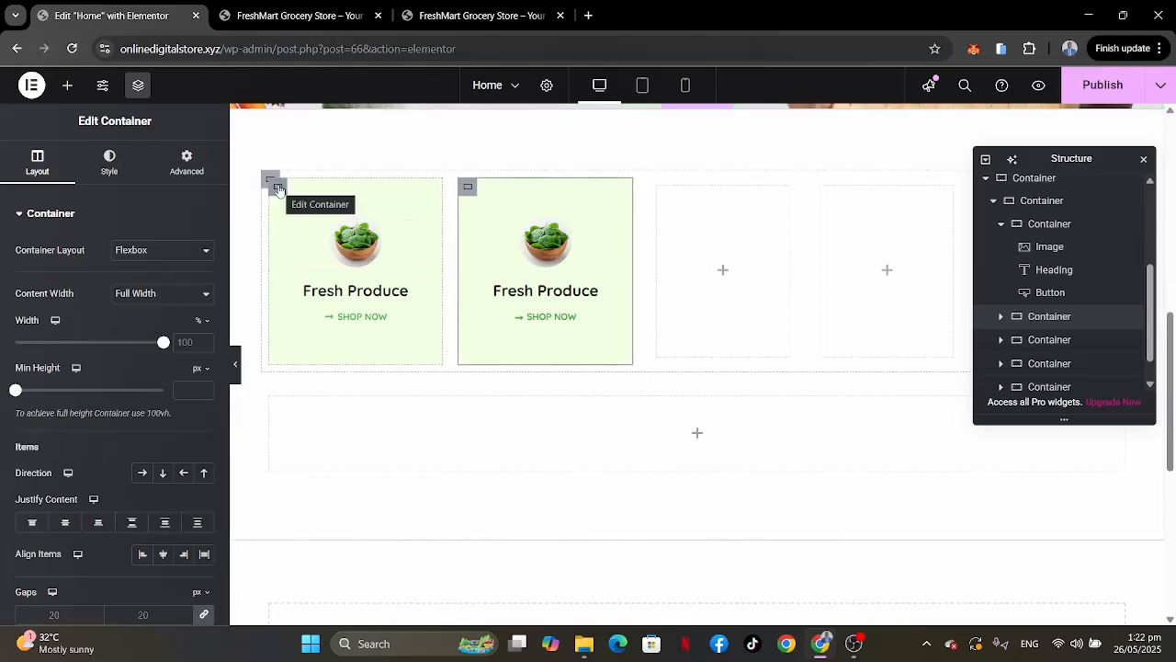
right_click(467, 189)
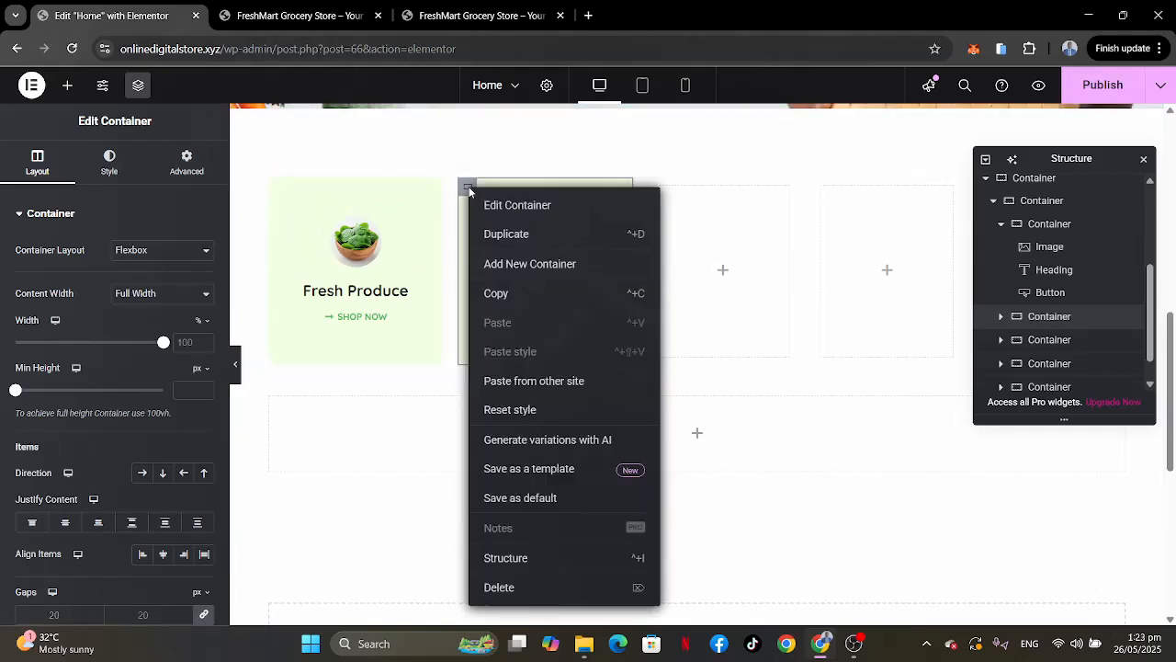
left_click(522, 587)
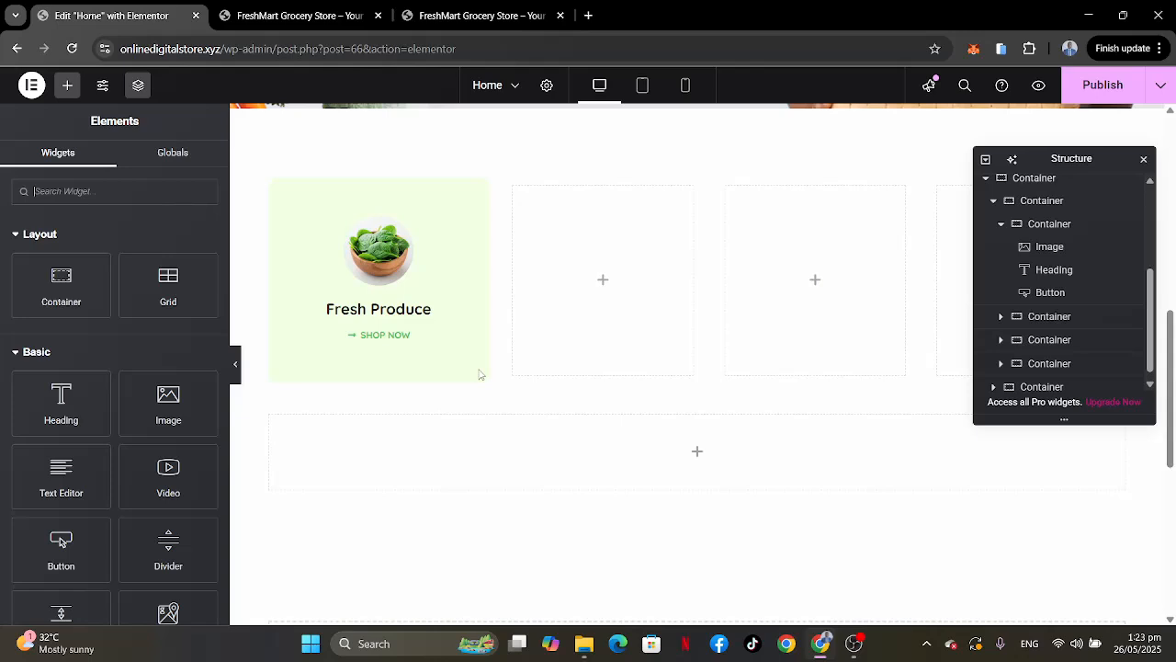
Check the reference site's category cards, then give the Fresh Produce card's hover state a box shadow coloured rgba(0, 0, 0, 0.26).
left_click(482, 7)
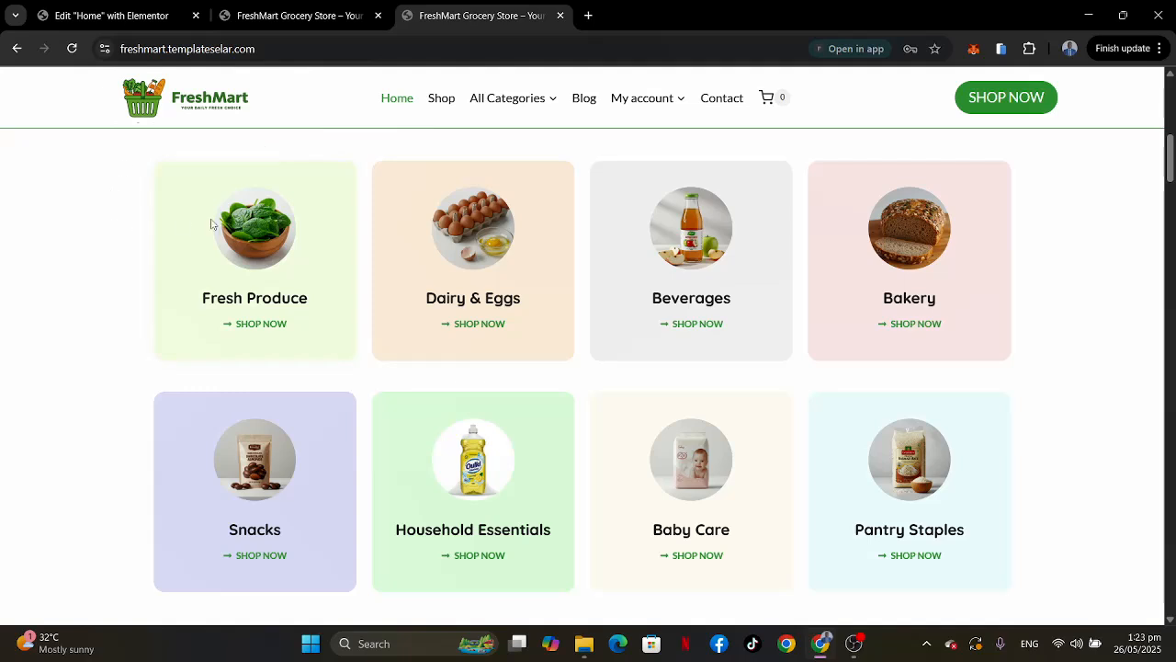
left_click(128, 16)
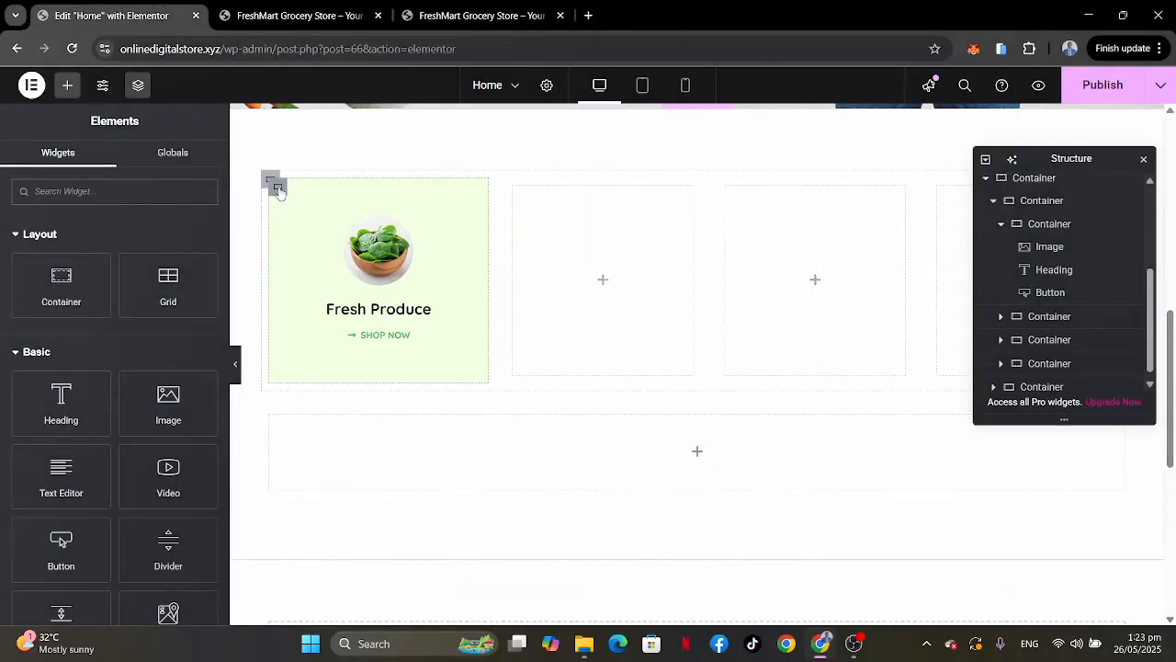
left_click(278, 190)
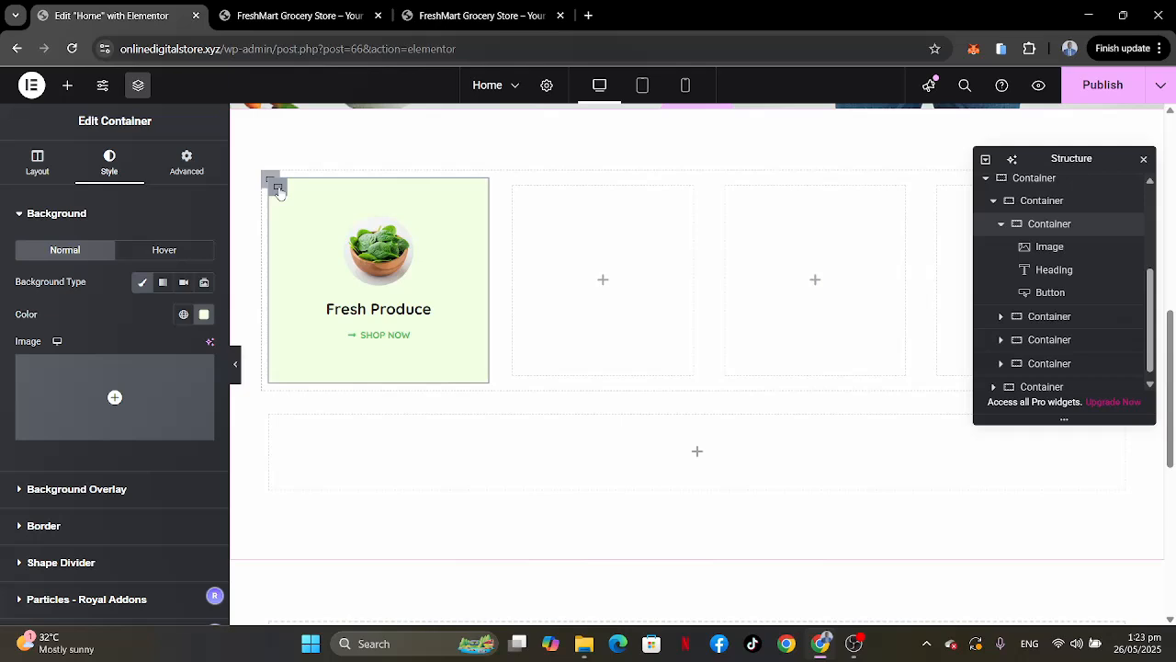
left_click(164, 251)
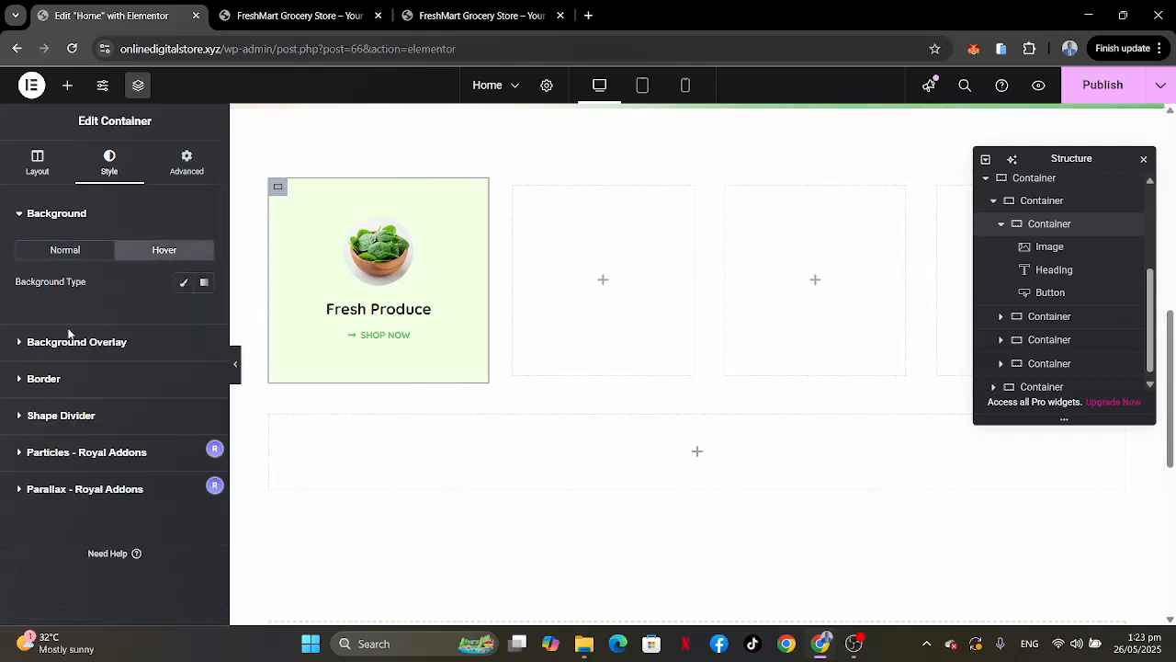
left_click(78, 378)
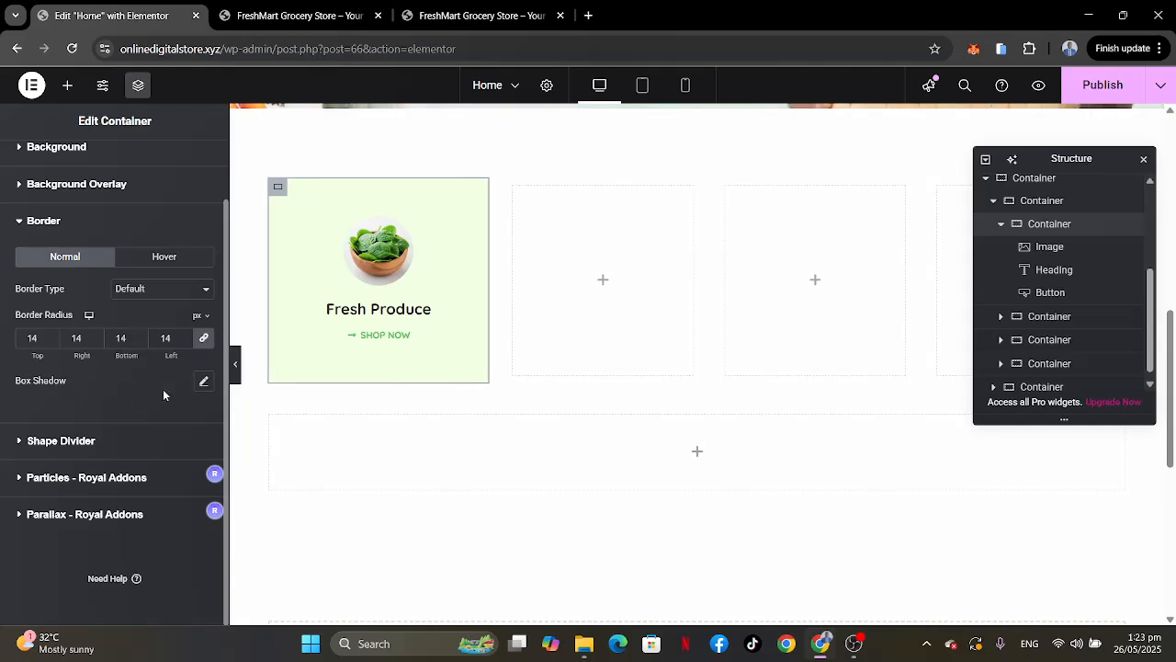
left_click(204, 381)
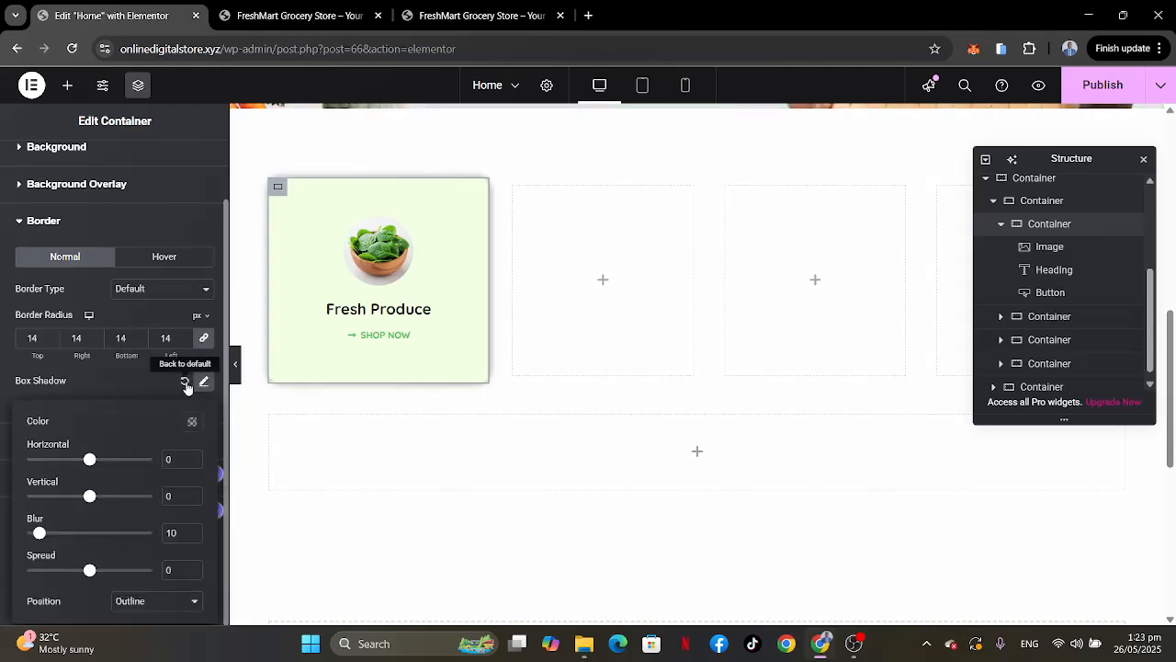
left_click(184, 384)
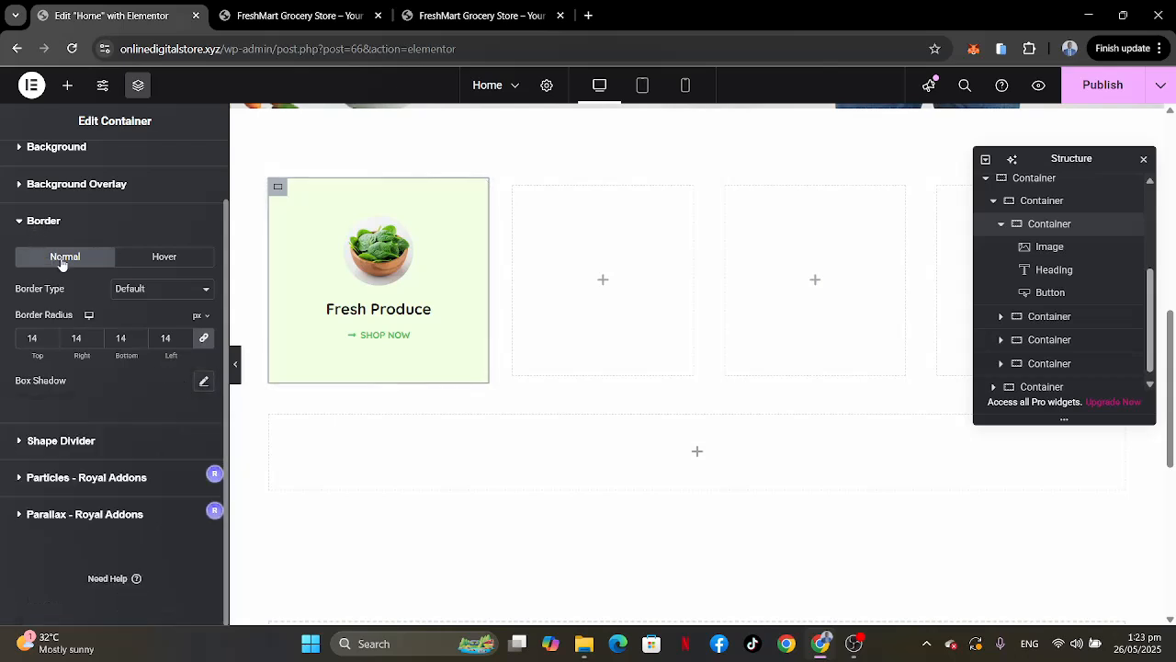
left_click(150, 261)
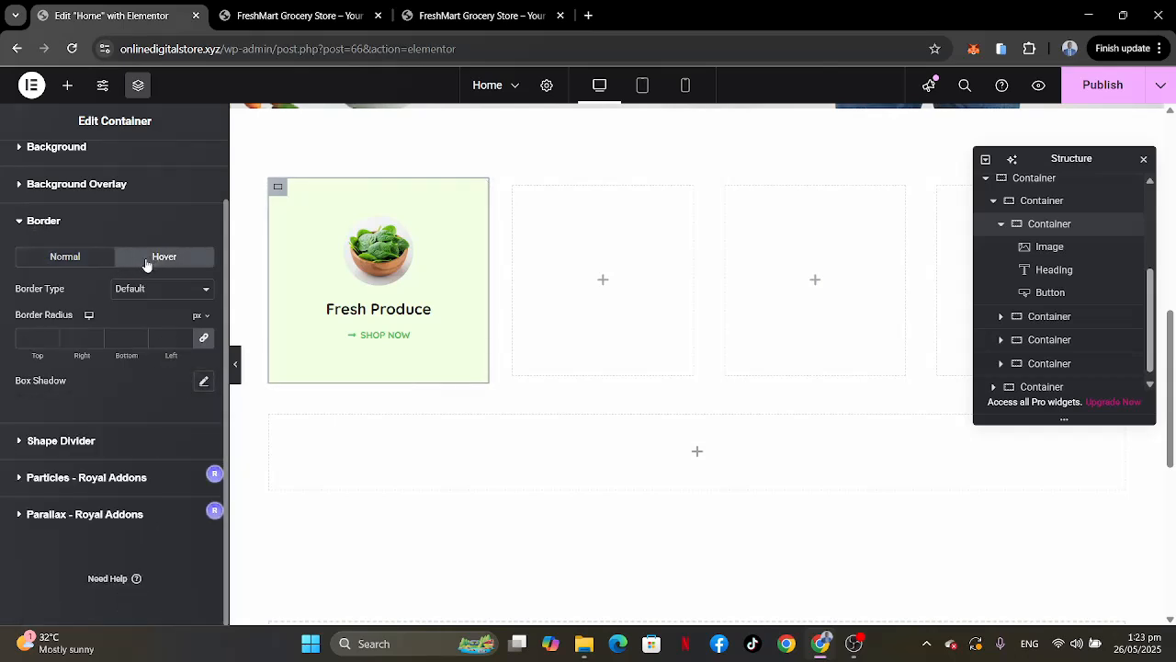
left_click(204, 382)
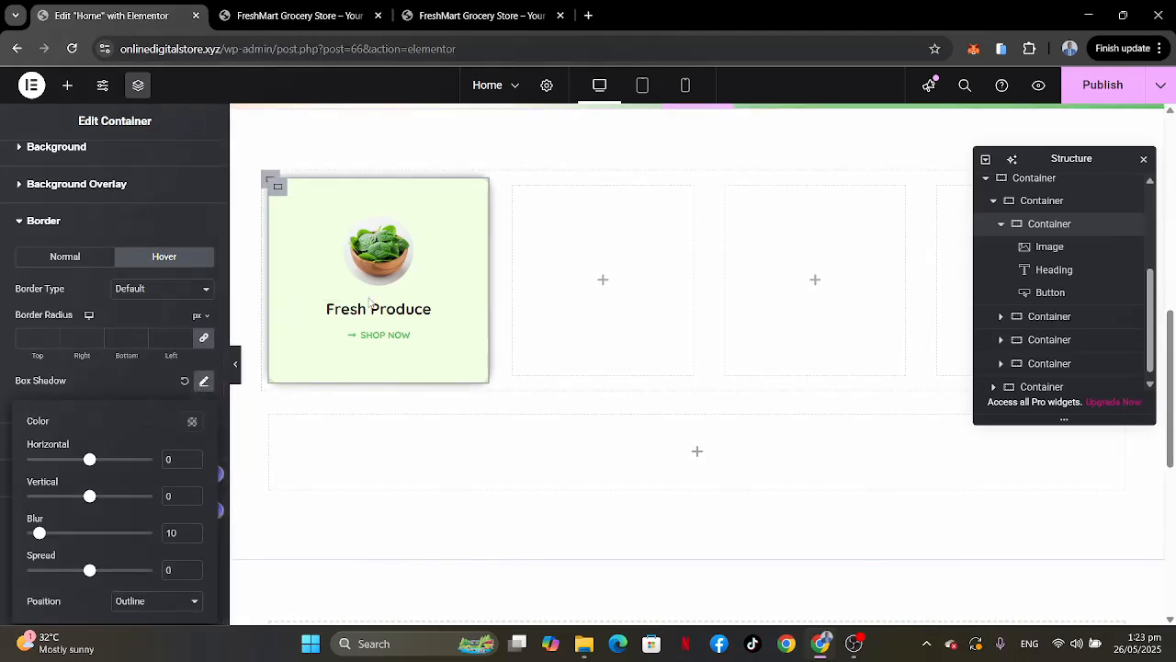
left_click(191, 422)
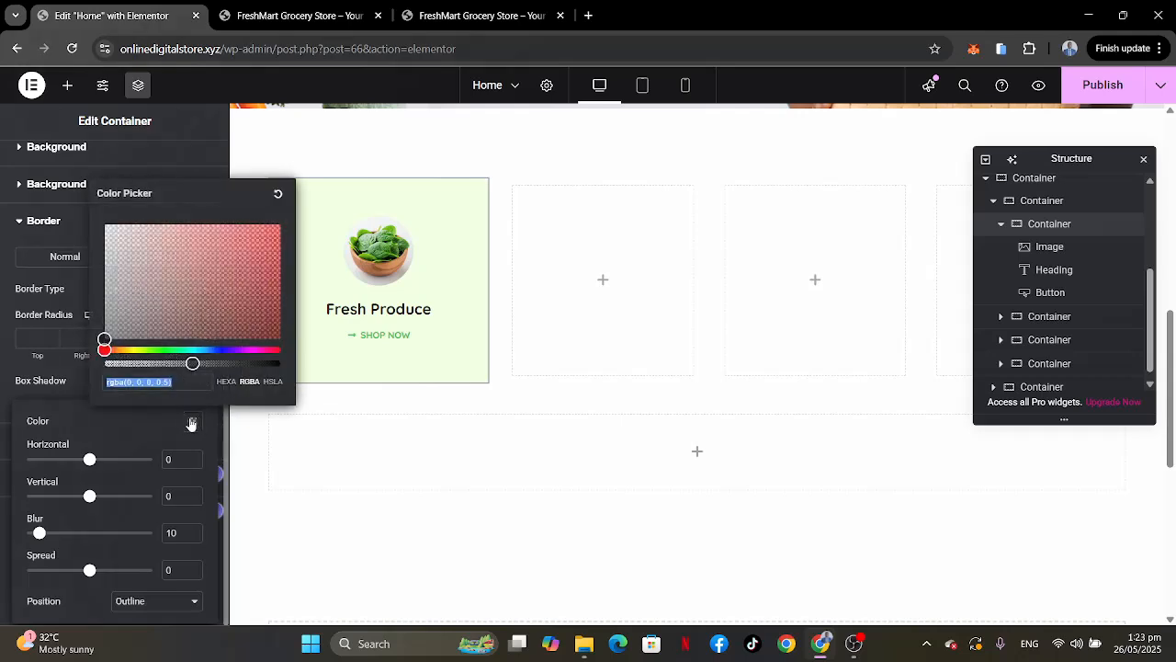
left_click_drag(192, 364, 150, 364)
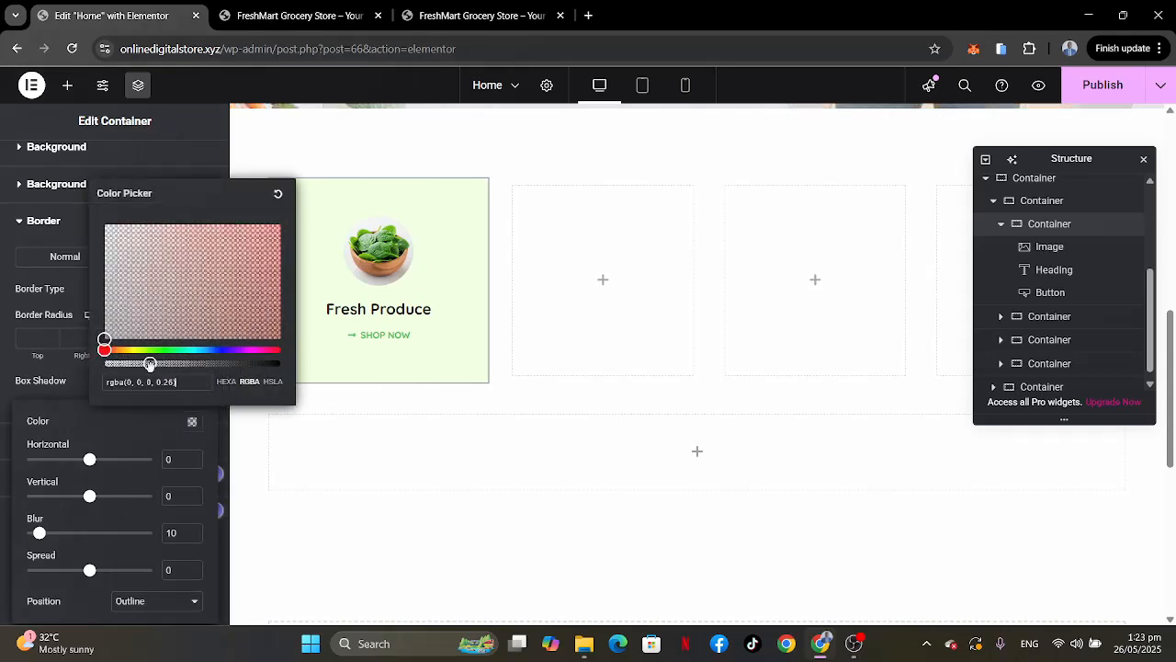
left_click(310, 321)
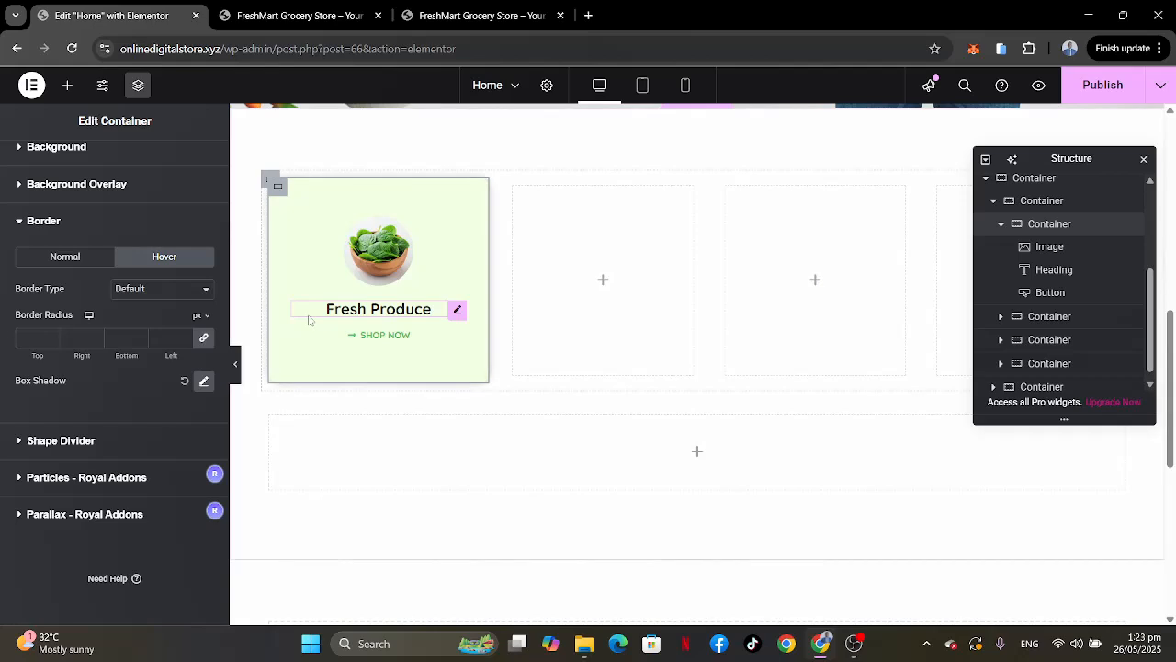
Duplicate the finished Fresh Produce card three times to make a row of four cards.
right_click(279, 193)
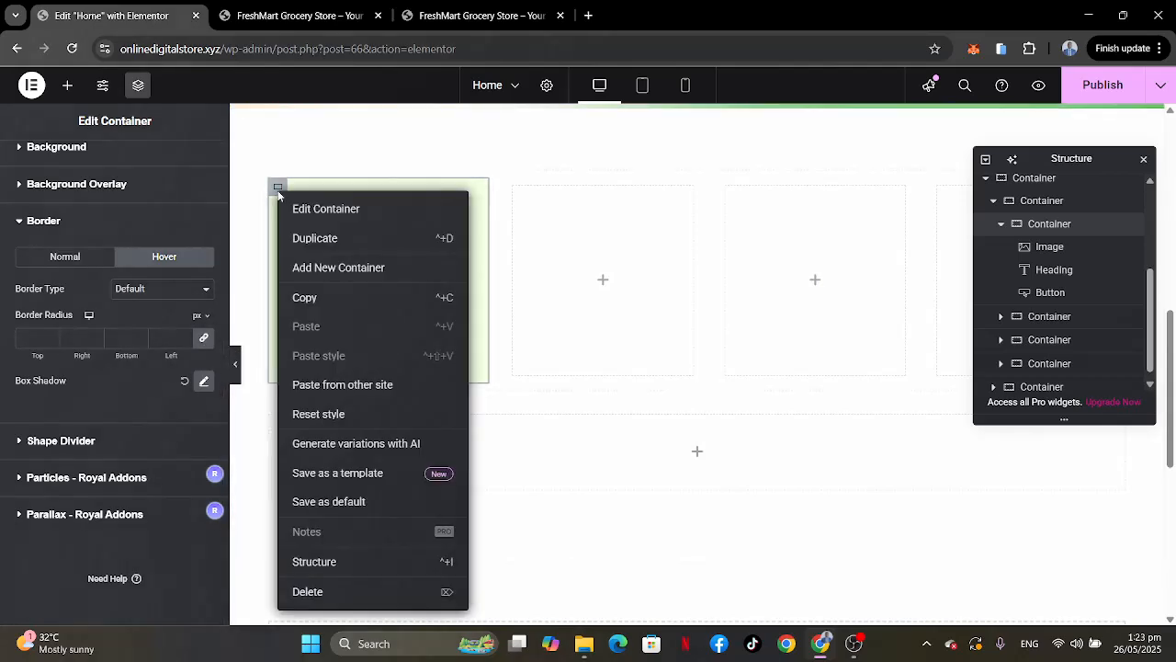
left_click(297, 238)
right_click(467, 189)
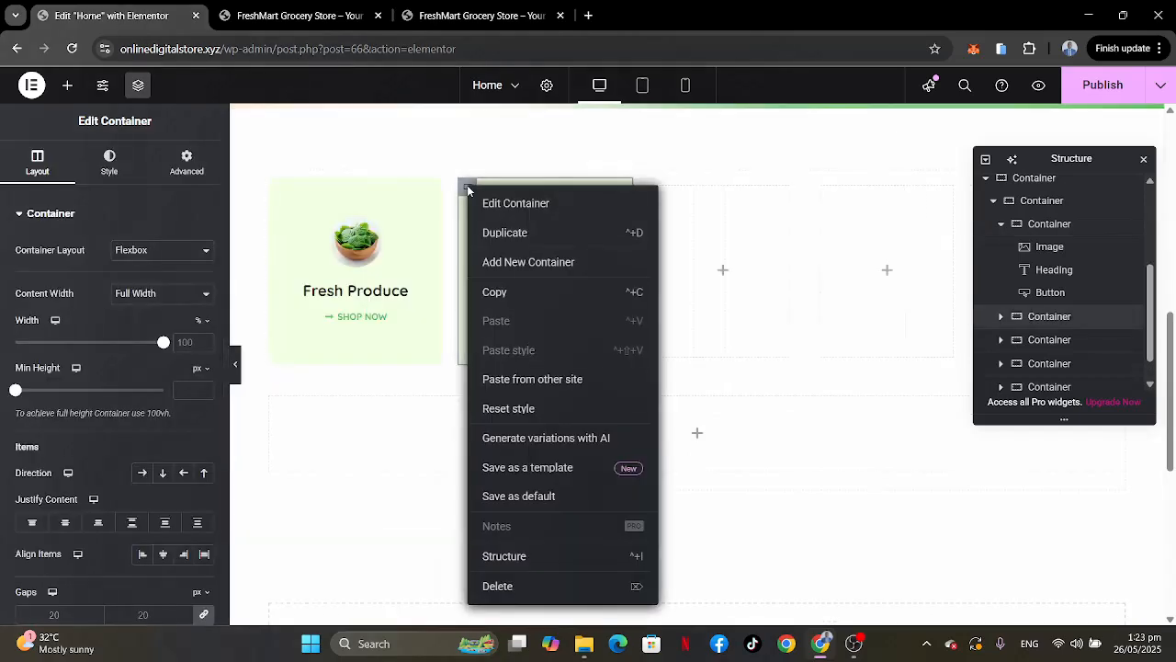
left_click(493, 233)
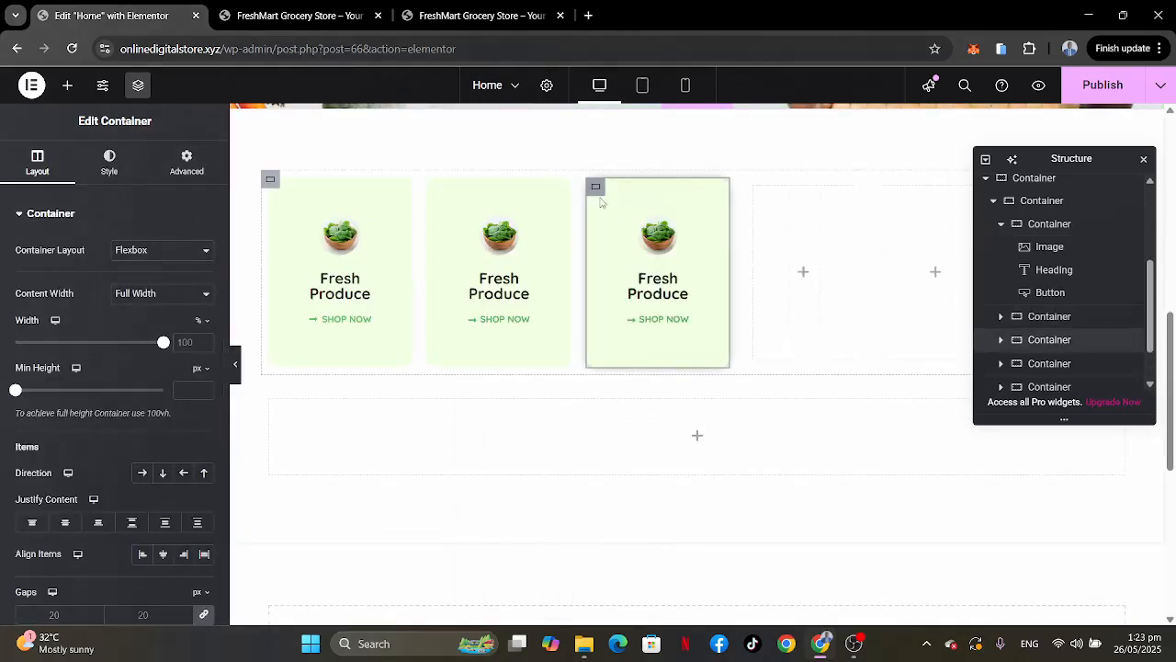
right_click(598, 194)
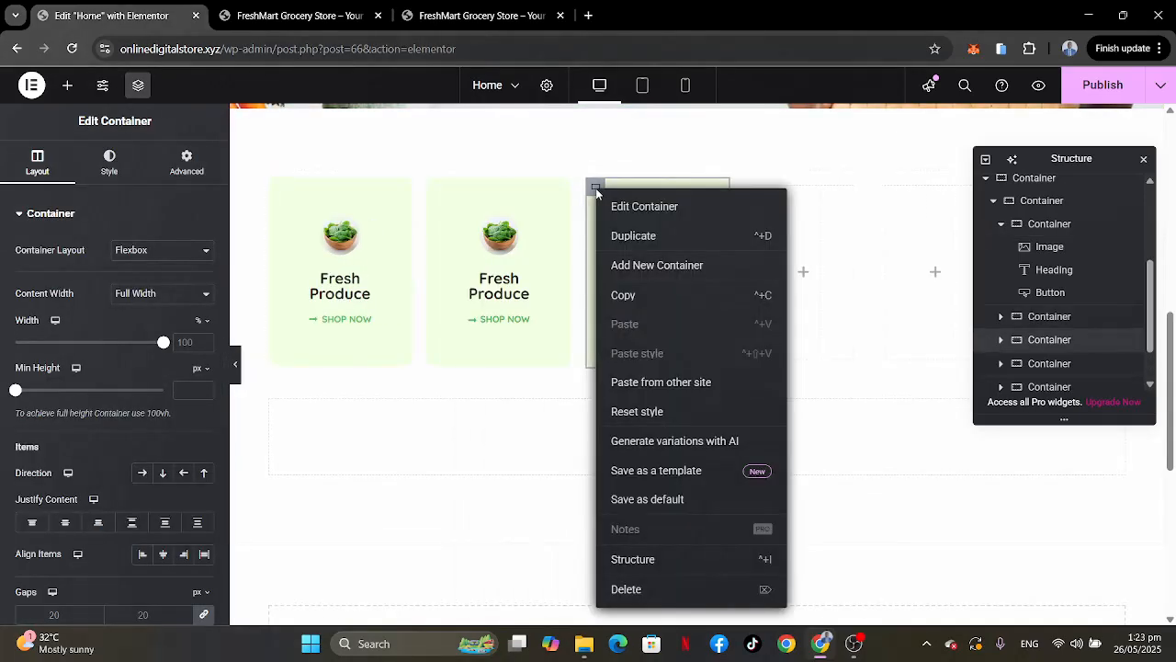
left_click(622, 236)
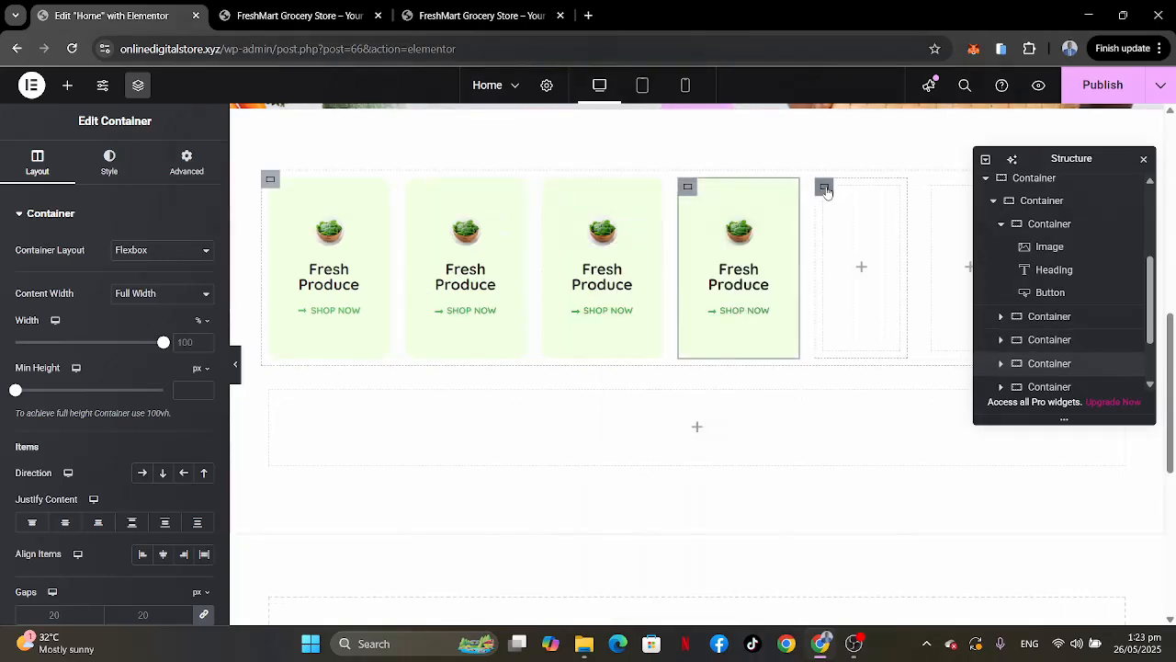
Delete the three empty containers after the fourth card and close the Structure window.
right_click(827, 191)
left_click(862, 584)
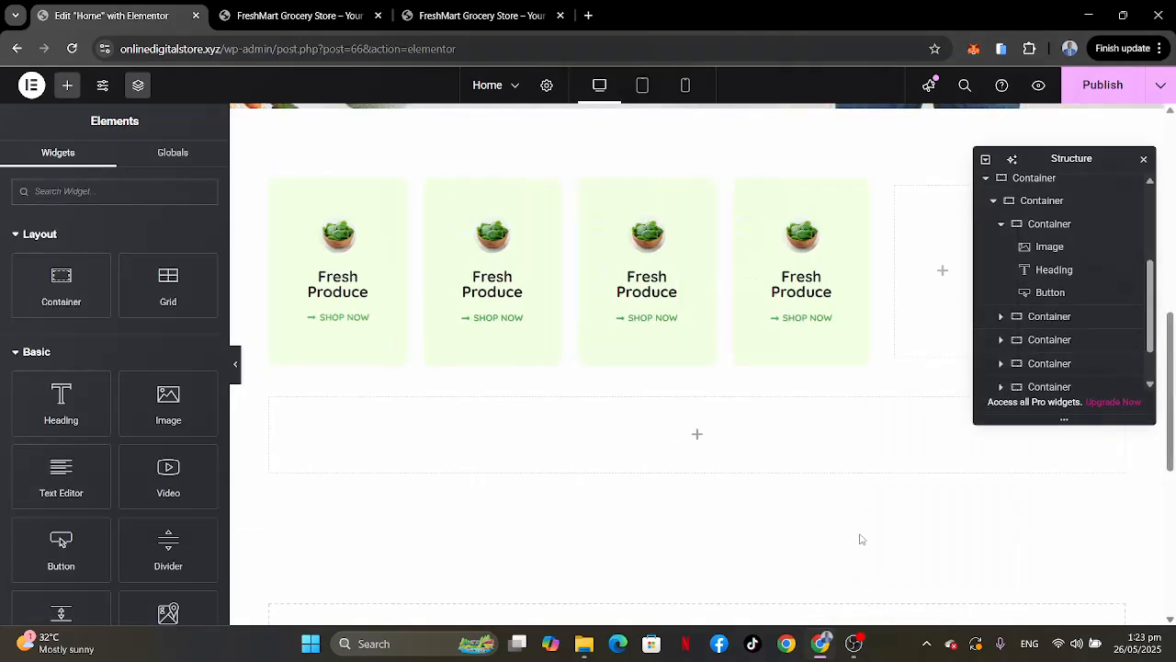
right_click(899, 193)
left_click(931, 589)
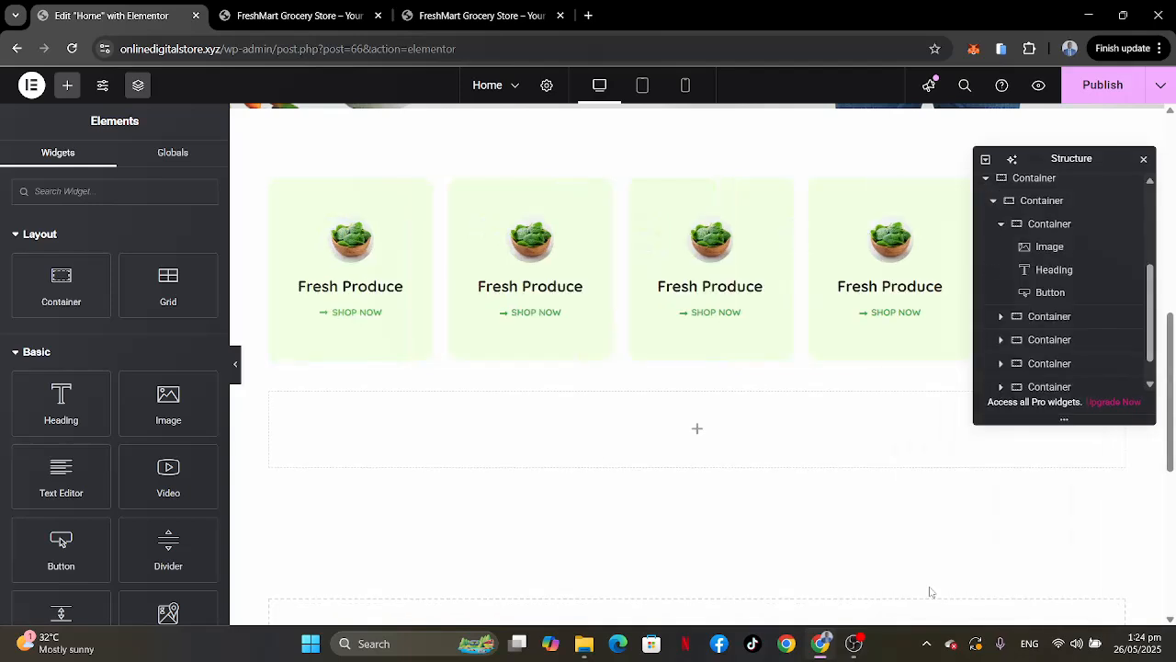
left_click_drag(1112, 148, 770, 173)
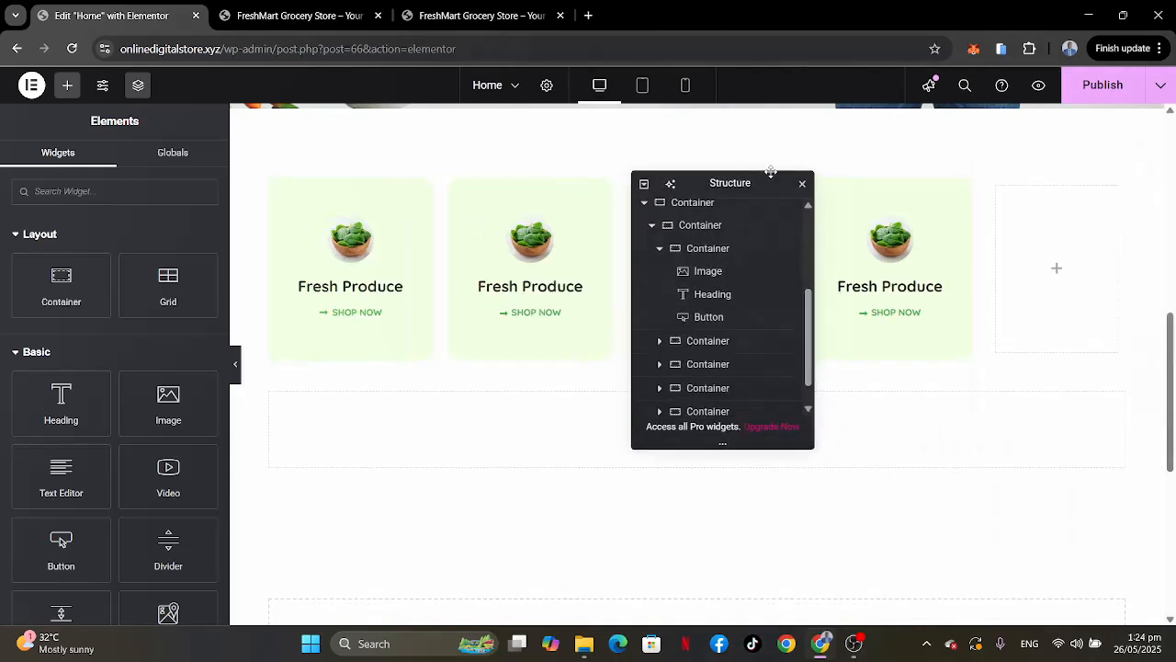
right_click(1002, 192)
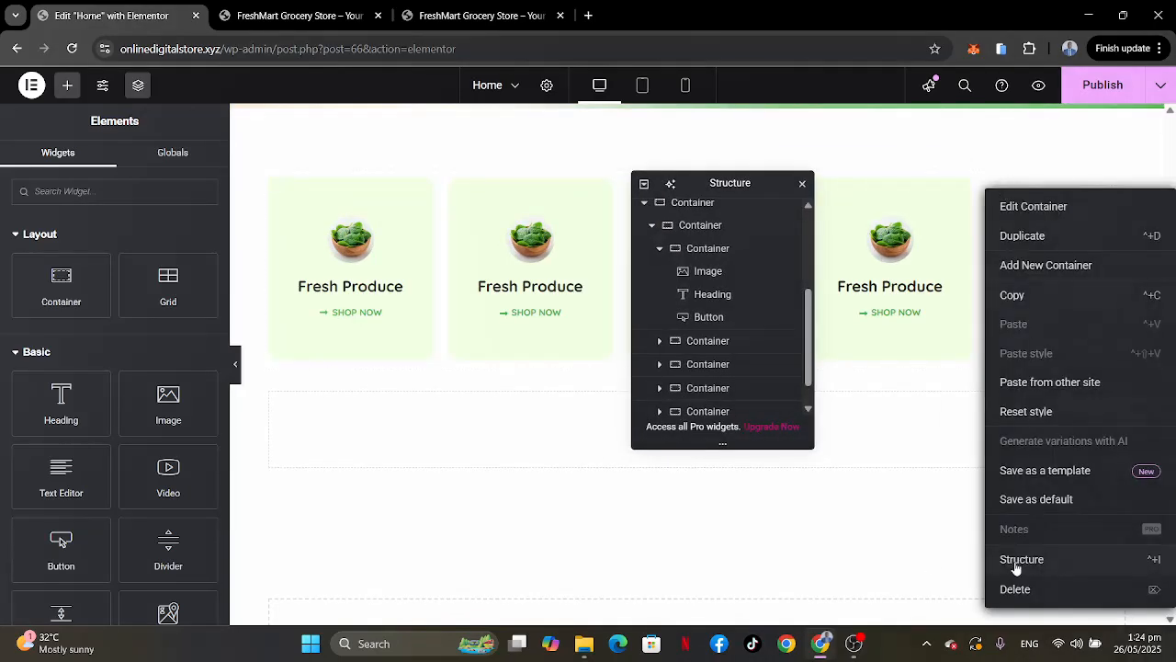
left_click(1014, 591)
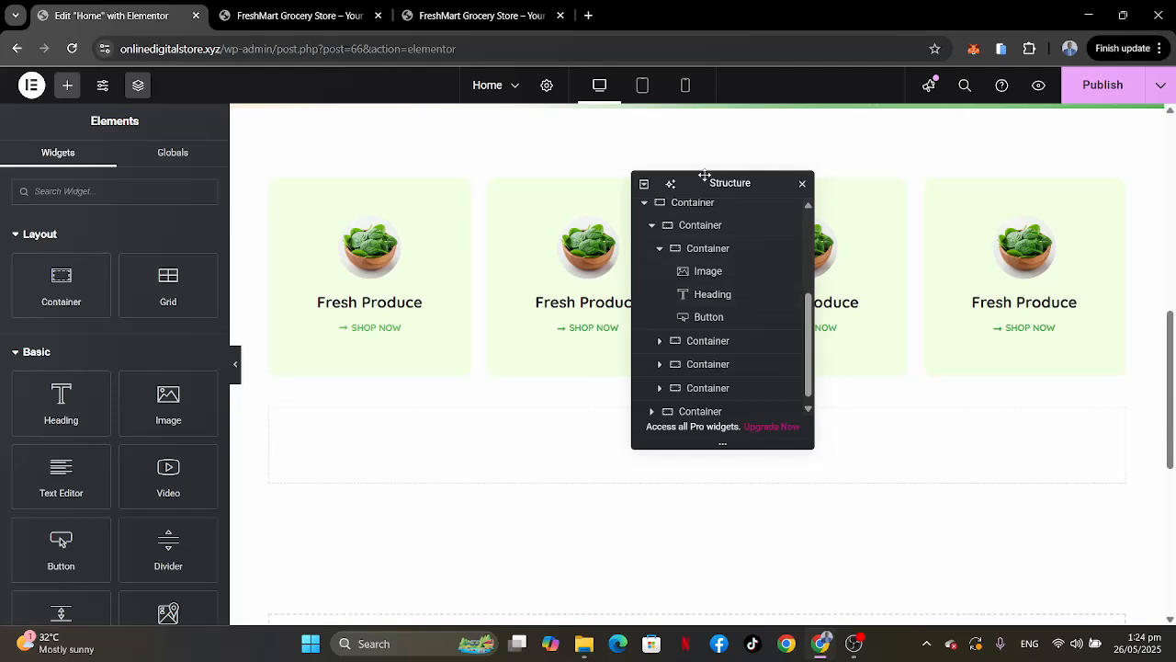
left_click_drag(705, 176, 911, 174)
left_click(925, 181)
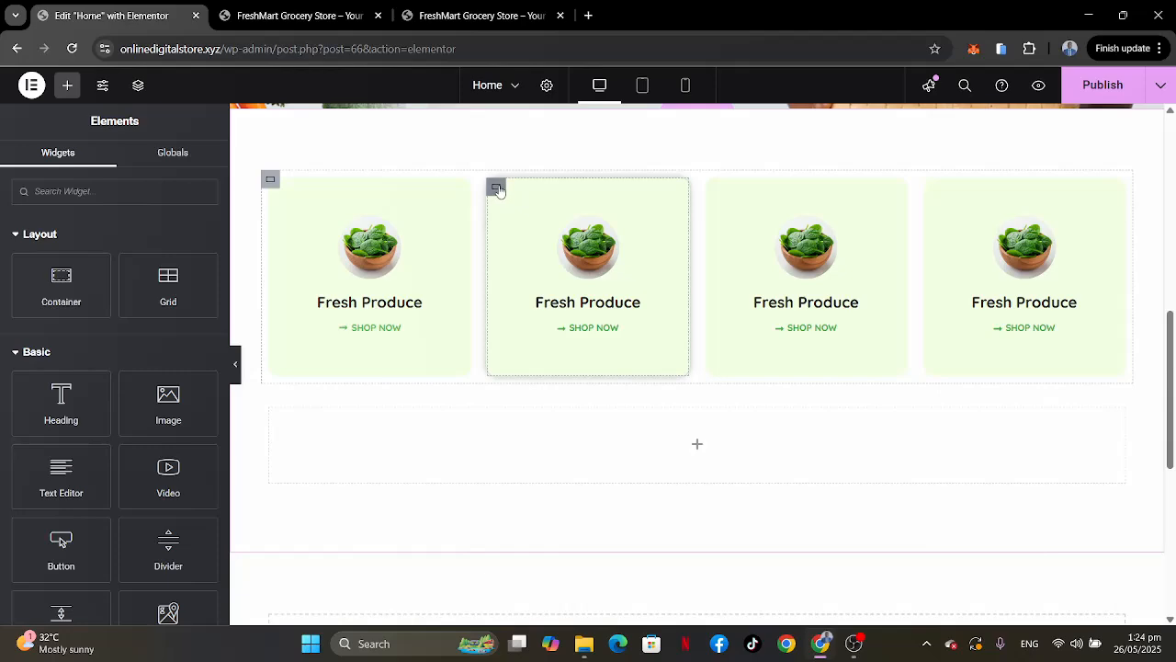
Change the second card's background to a light peach, using the reference site's Dairy & Eggs card as the colour guide.
left_click(497, 188)
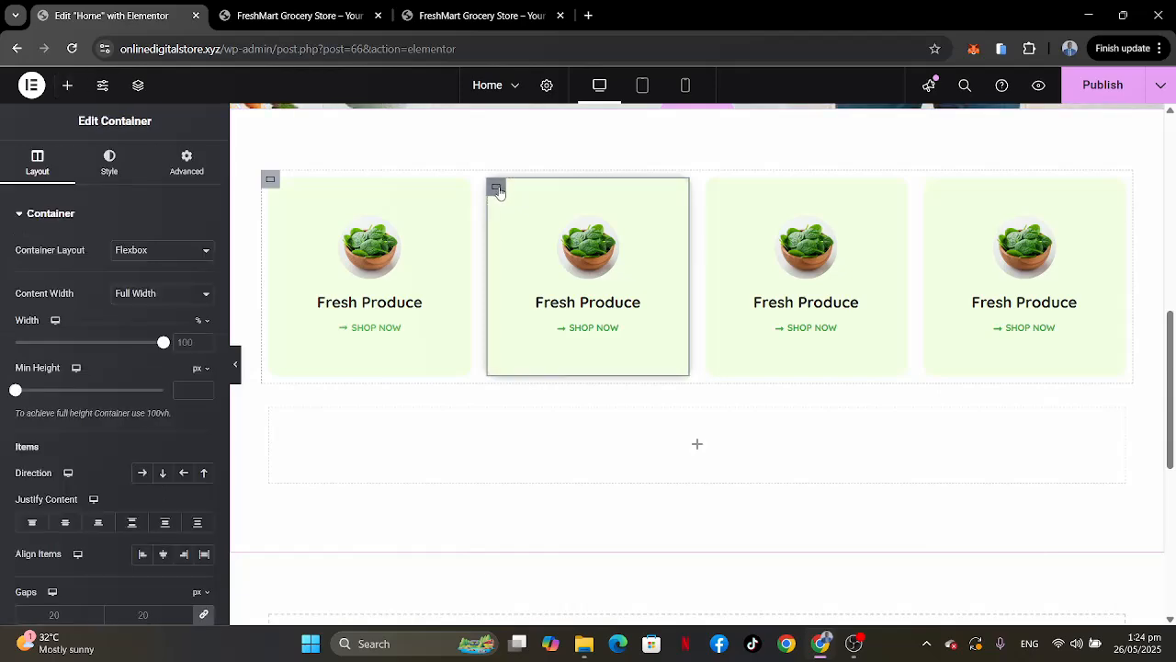
left_click(482, 16)
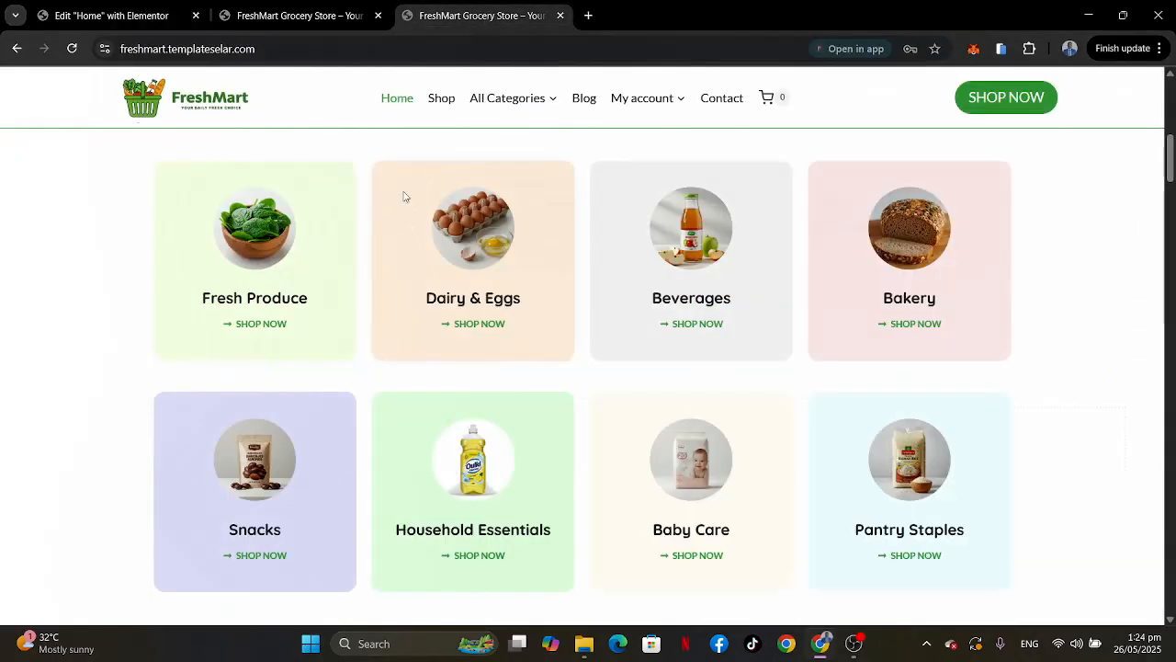
left_click(113, 9)
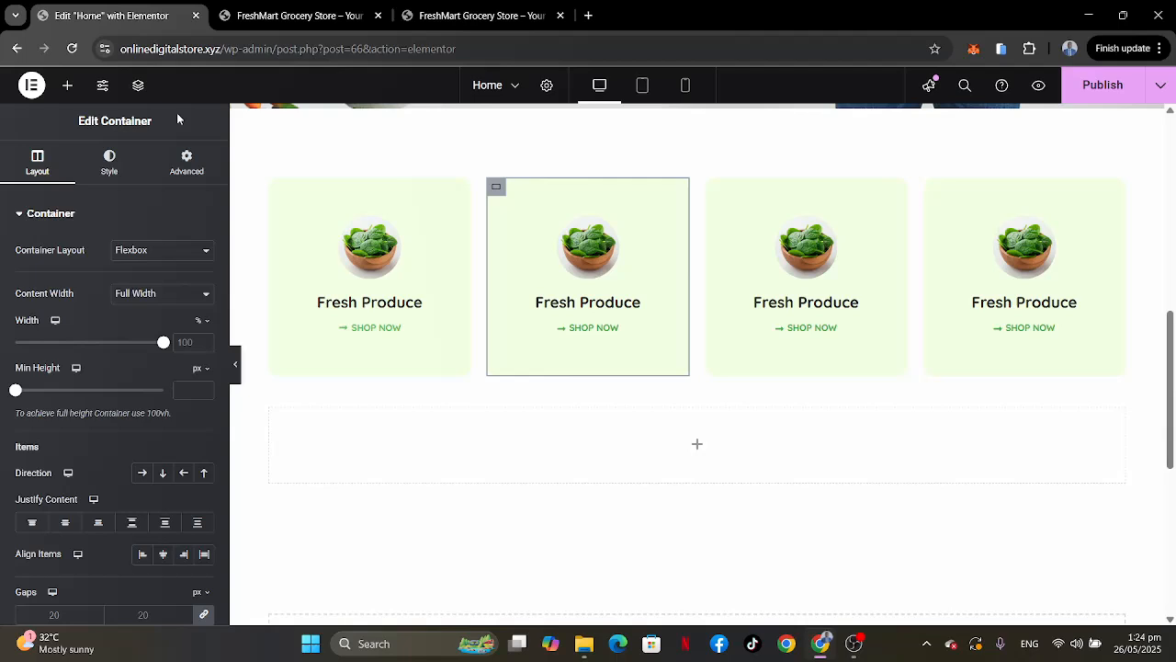
left_click(112, 166)
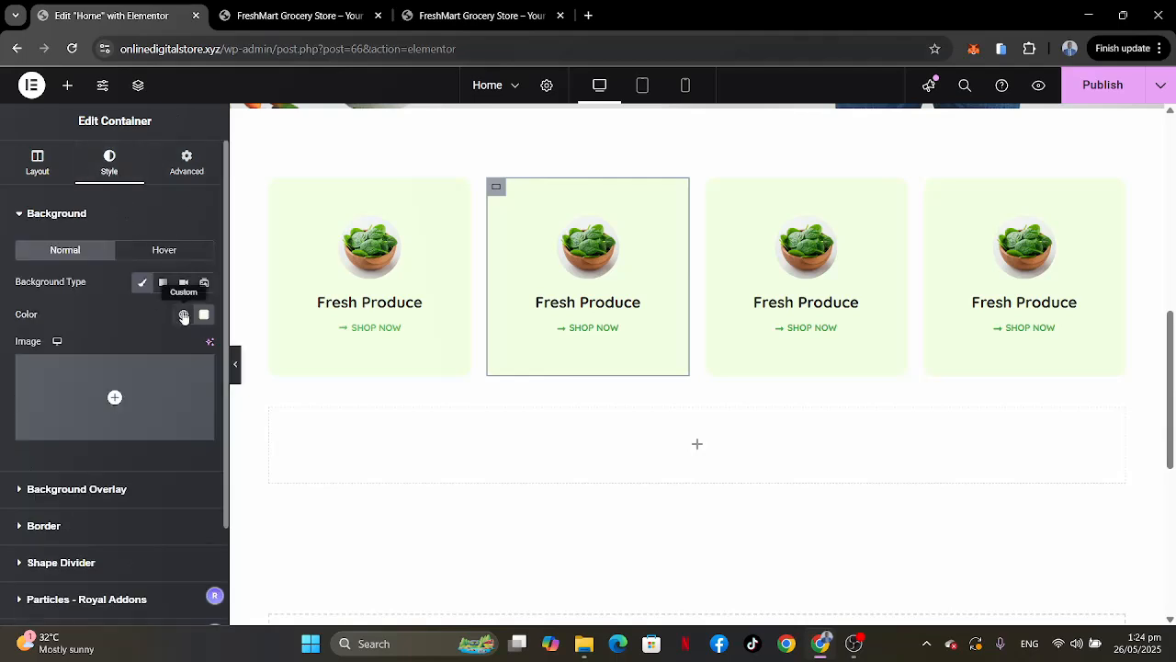
left_click(185, 315)
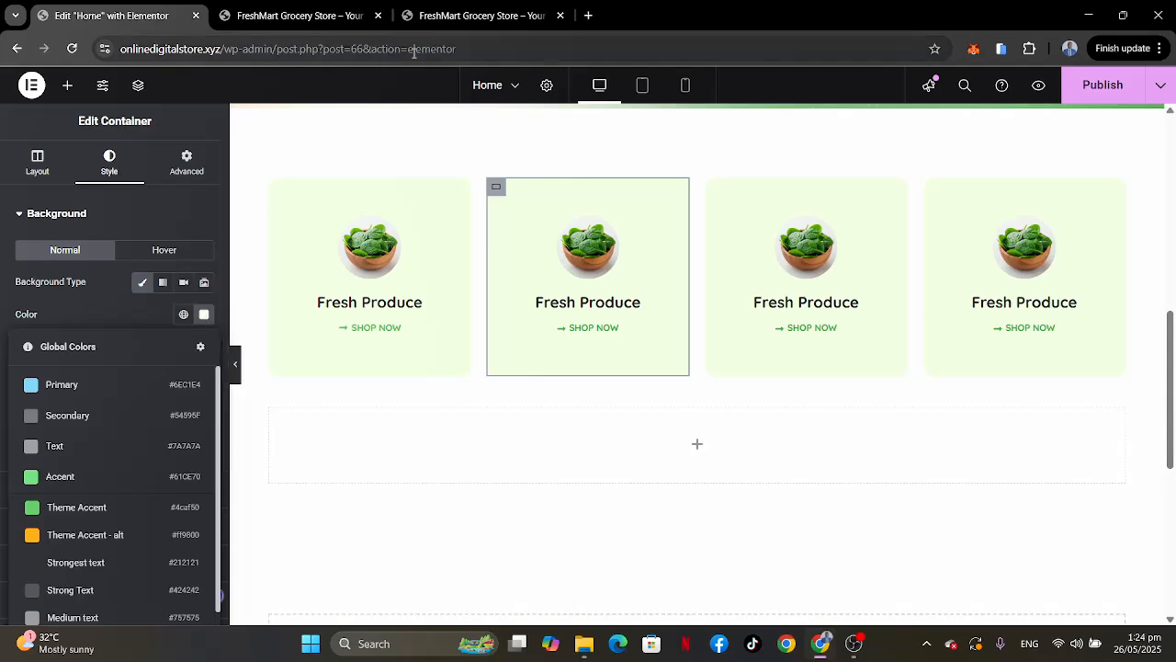
left_click(467, 15)
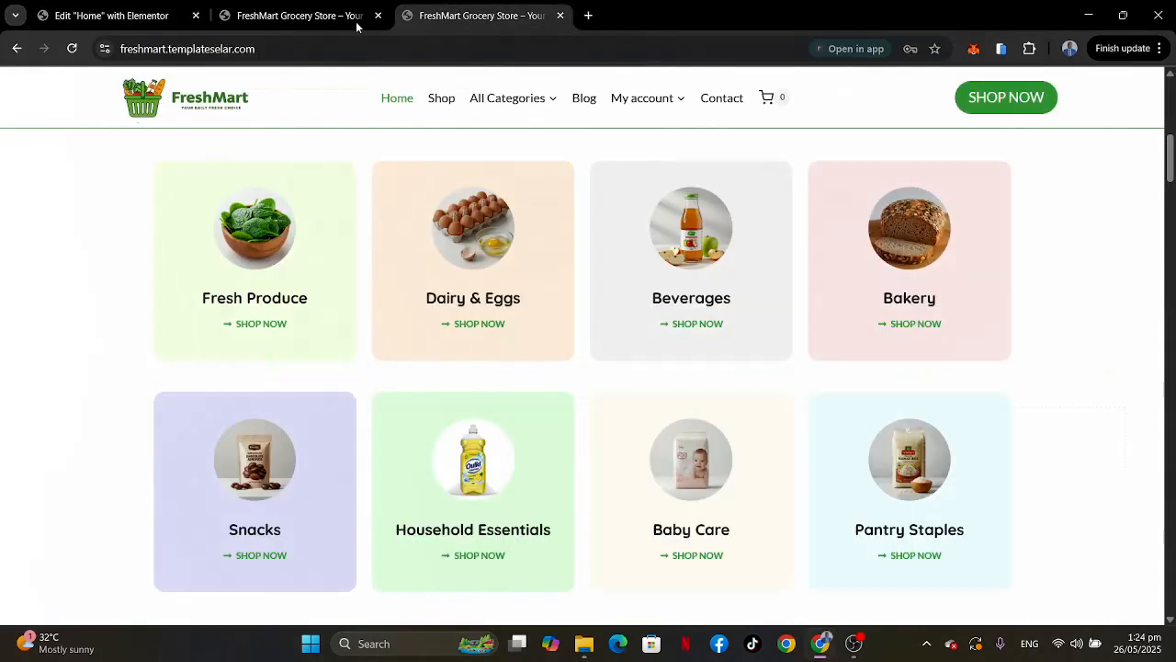
left_click(50, 19)
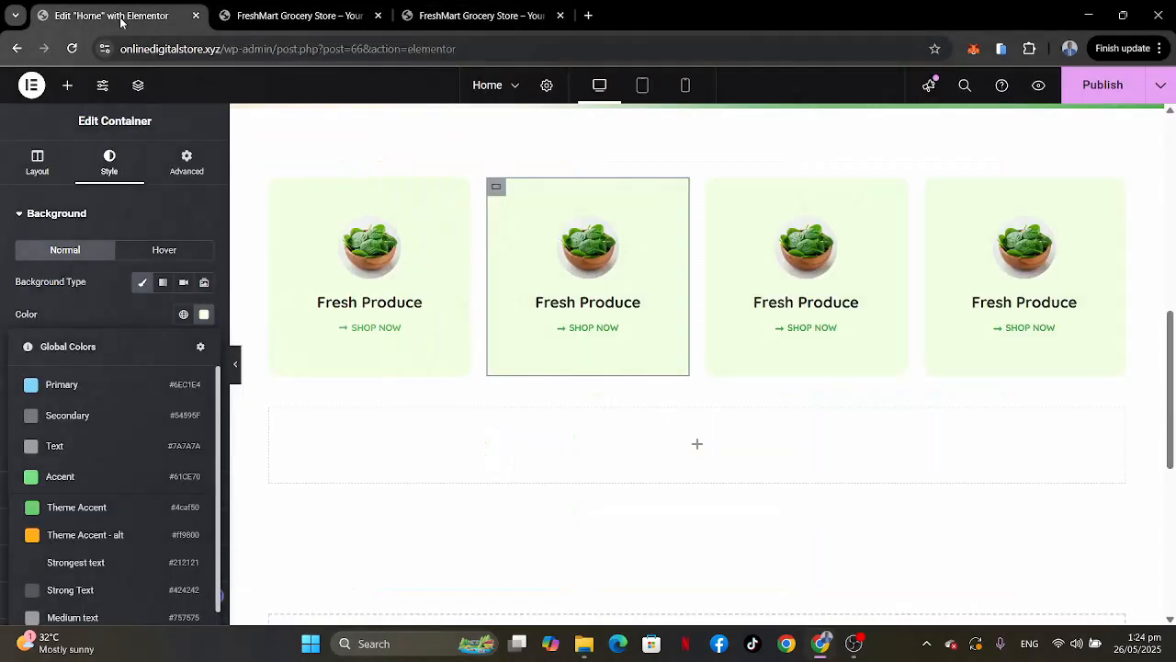
left_click(205, 315)
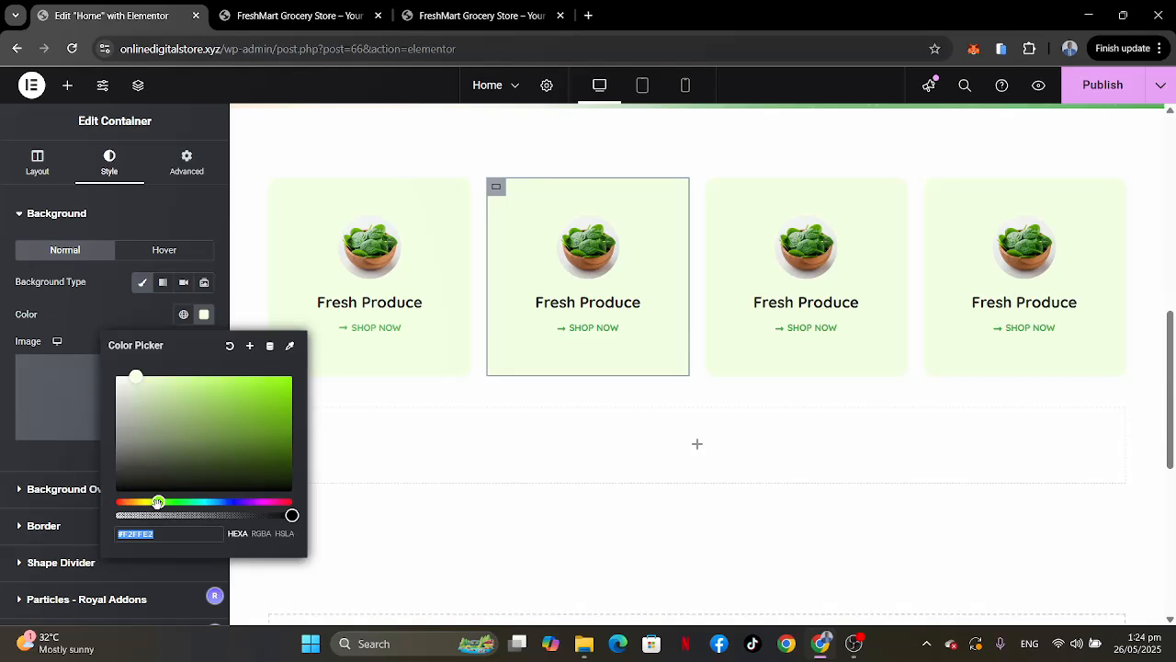
left_click_drag(156, 503, 134, 501)
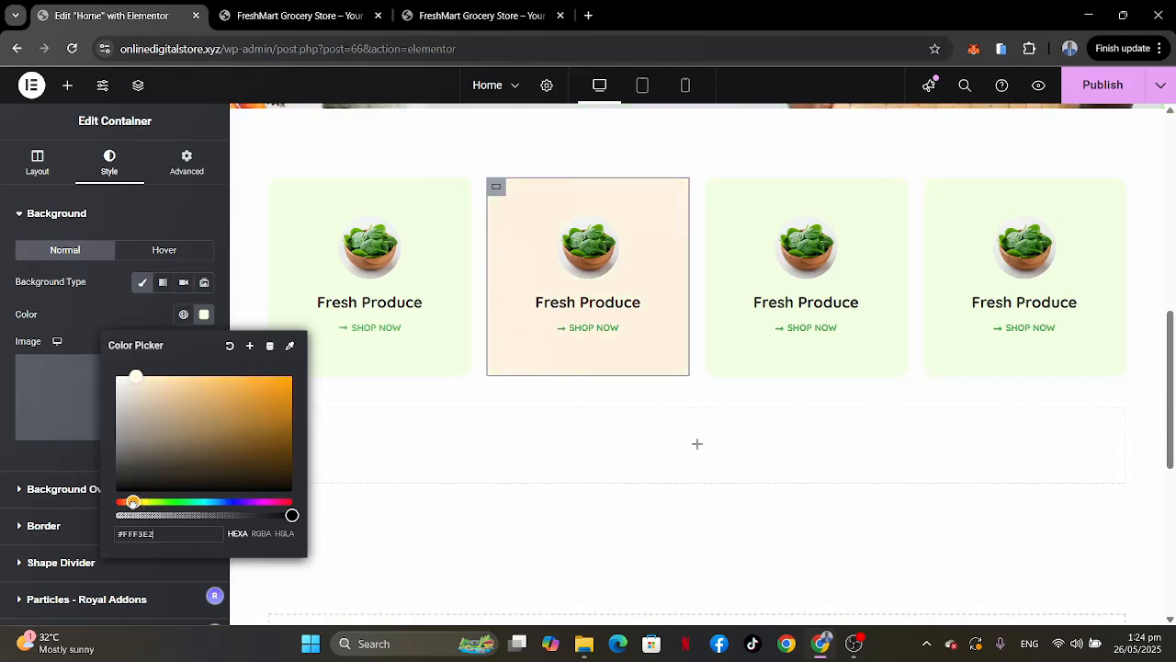
left_click(98, 323)
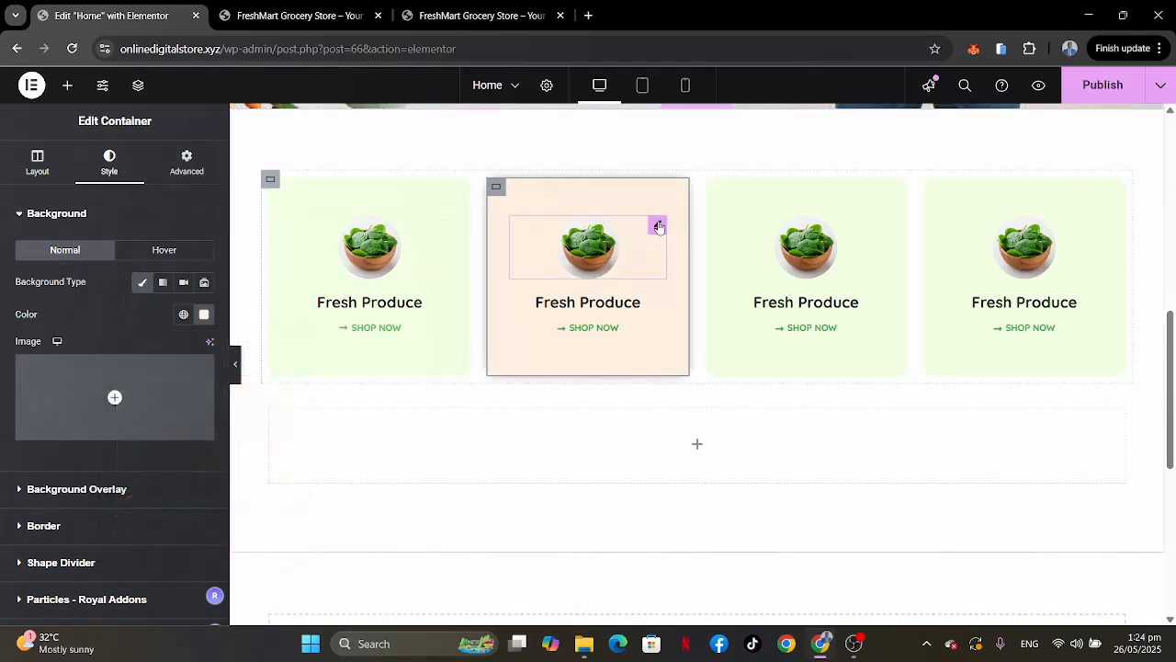
Replace the second card's spinach picture with the egg tray photo from the media library, as on the reference site.
left_click(656, 223)
left_click(493, 11)
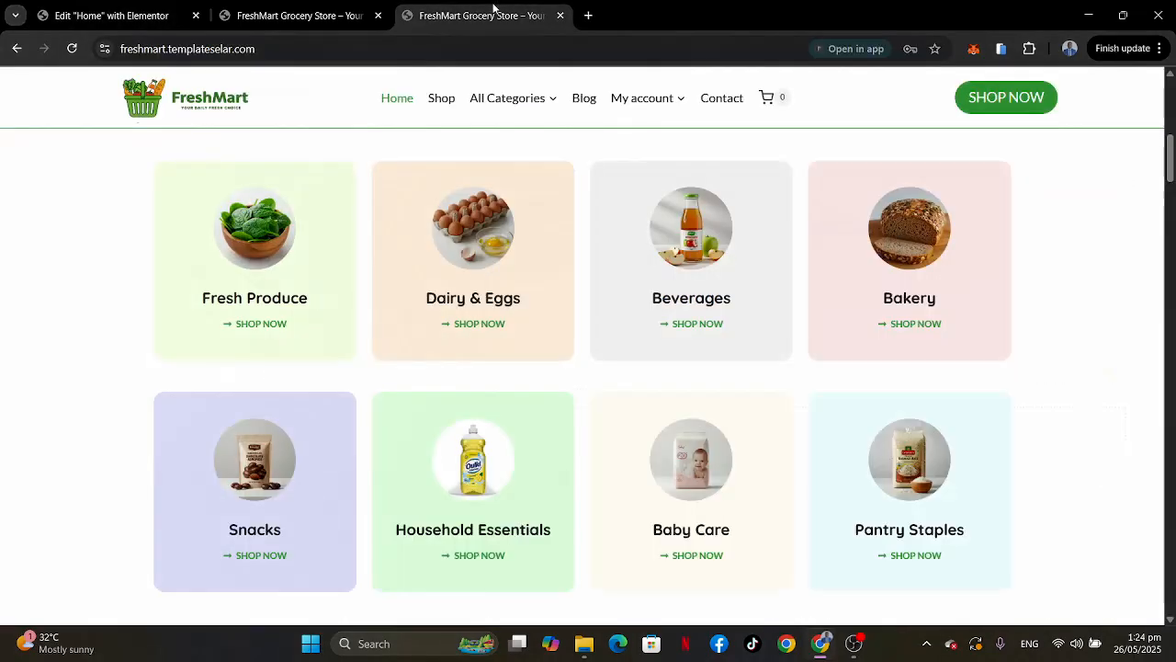
left_click(128, 15)
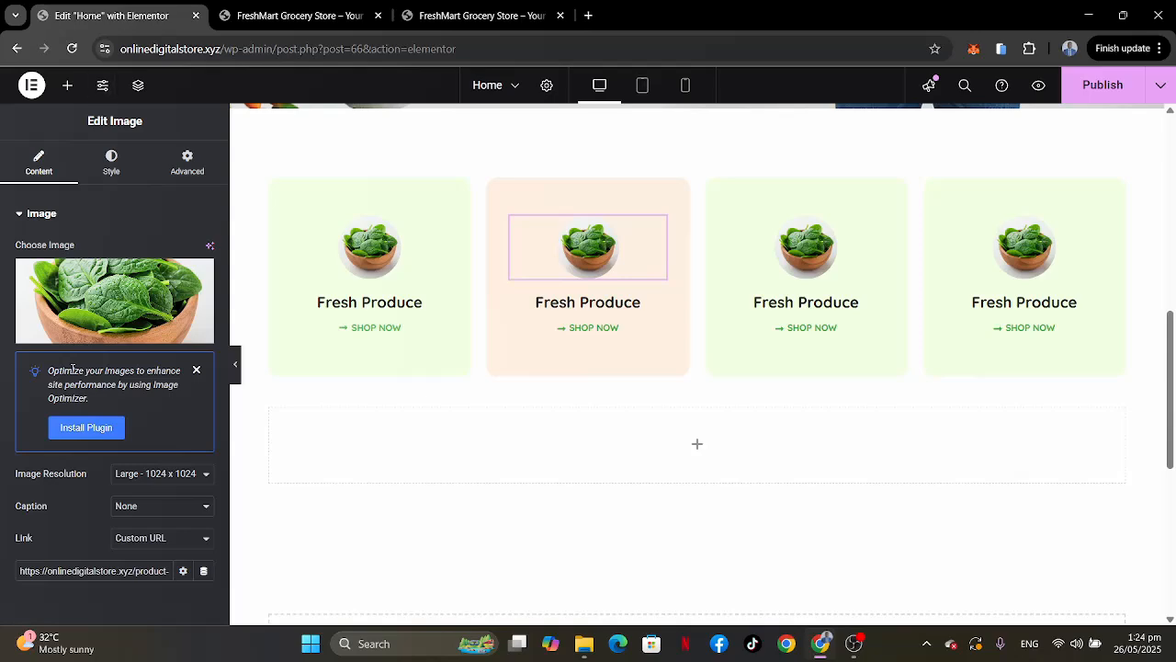
left_click(99, 296)
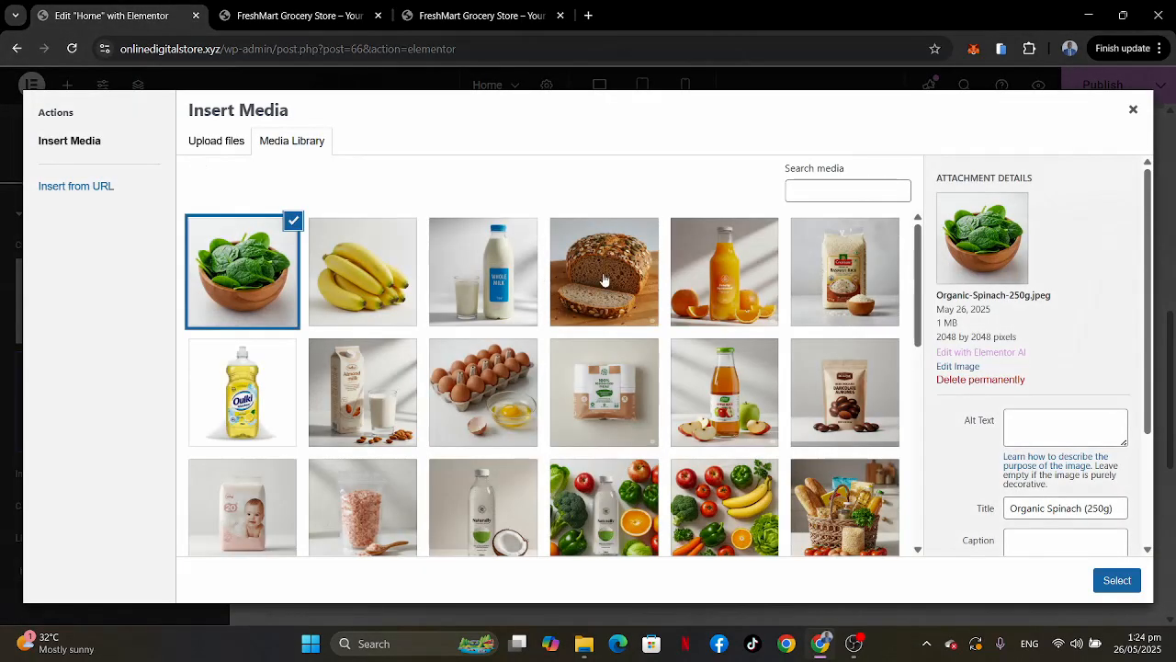
left_click(492, 357)
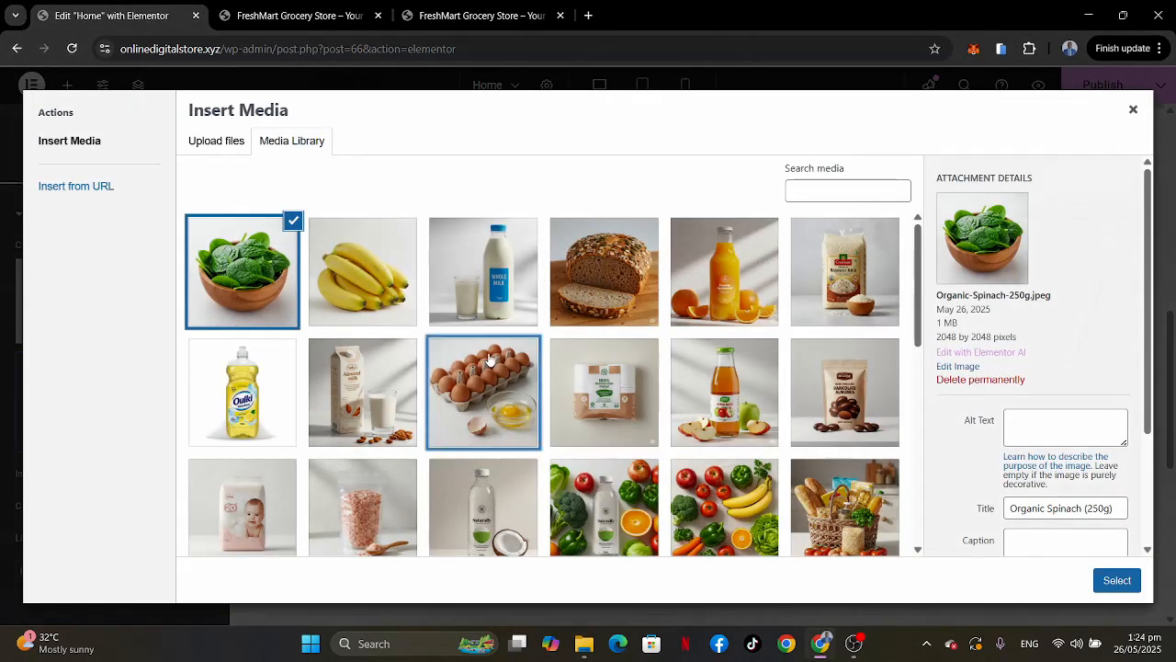
left_click(1117, 580)
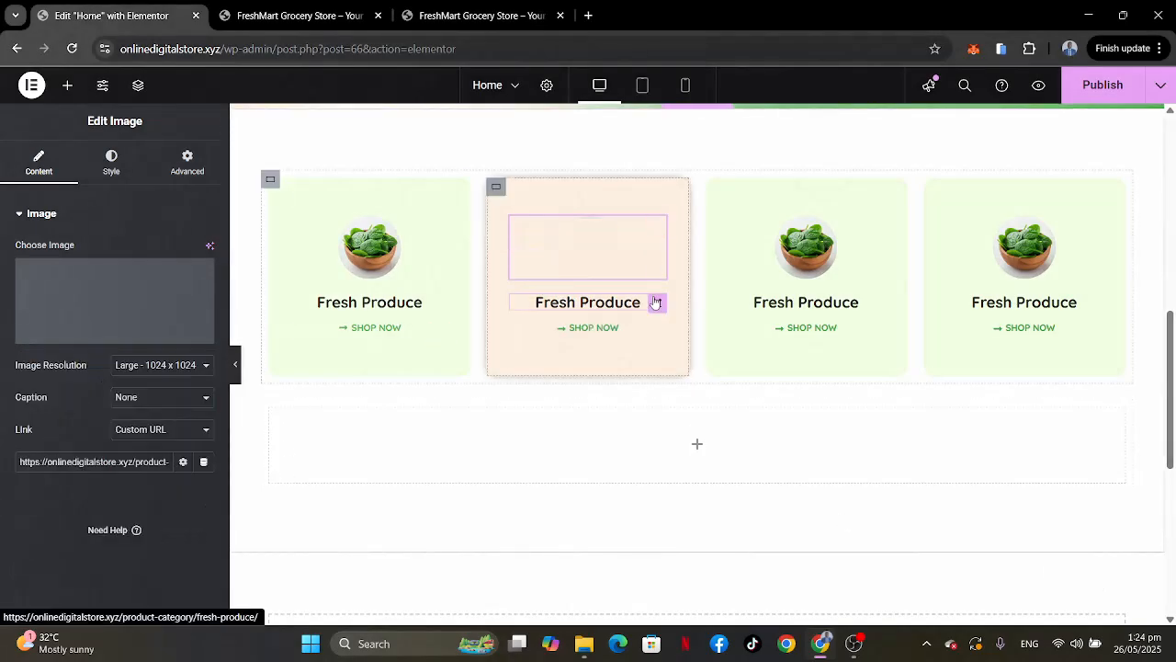
Copy the Dairy & Eggs category link address from the reference site and set it as the egg image's link.
left_click(459, 16)
mouse_move(515, 106)
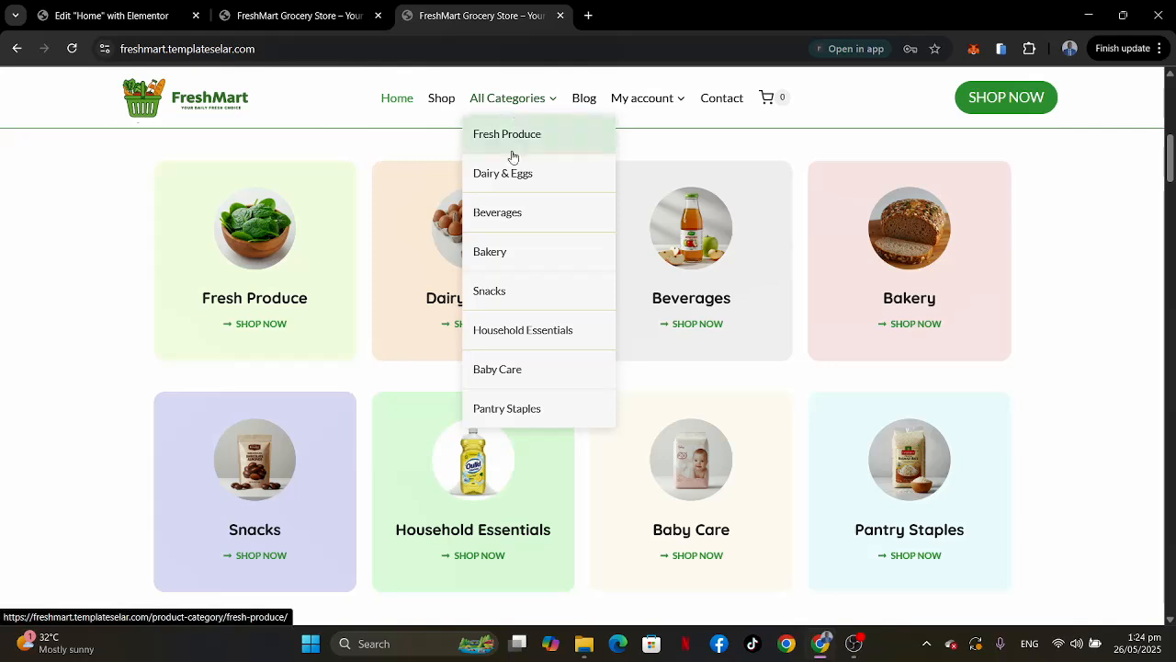
right_click(506, 176)
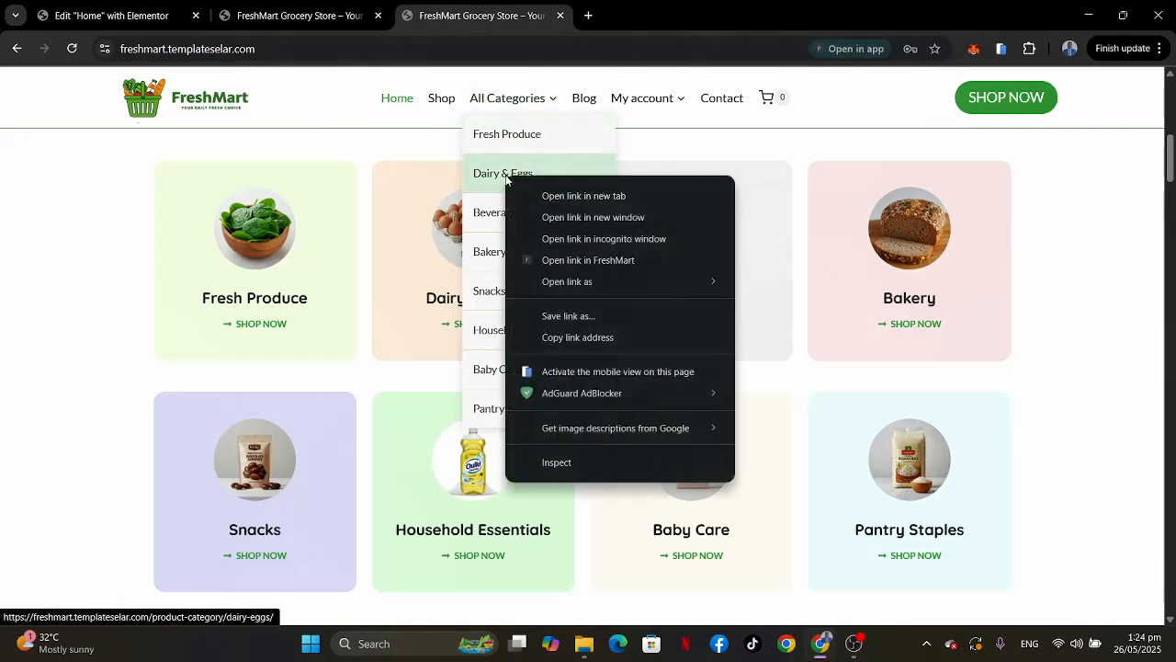
left_click(563, 340)
left_click(124, 17)
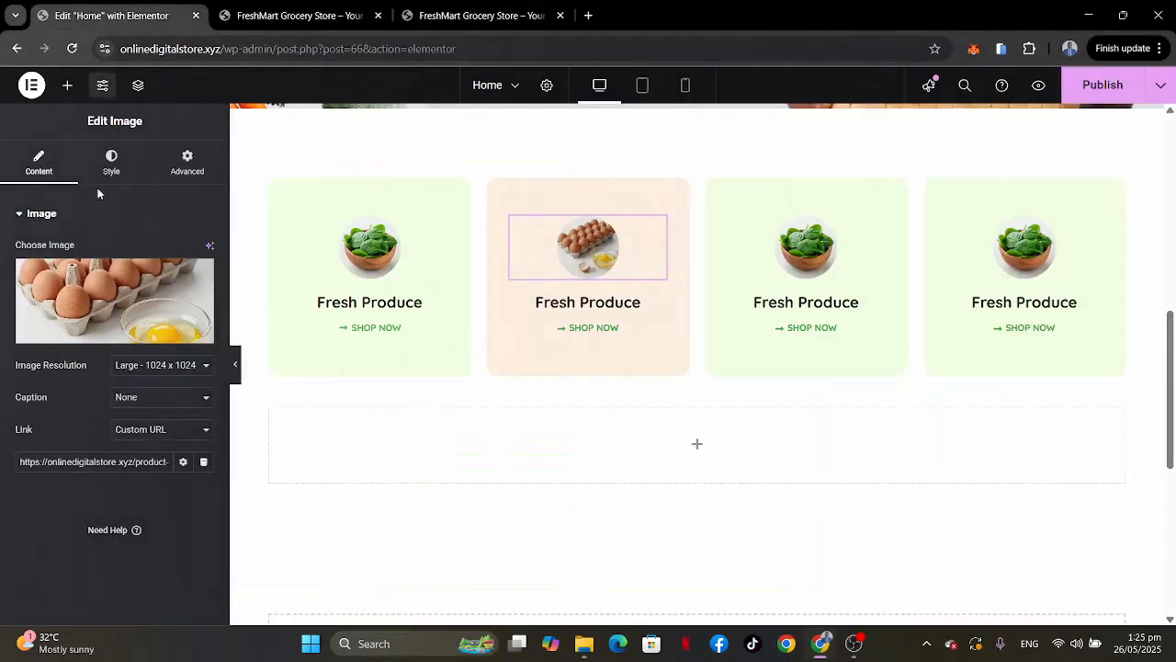
left_click(101, 461)
key("ctrl+a")
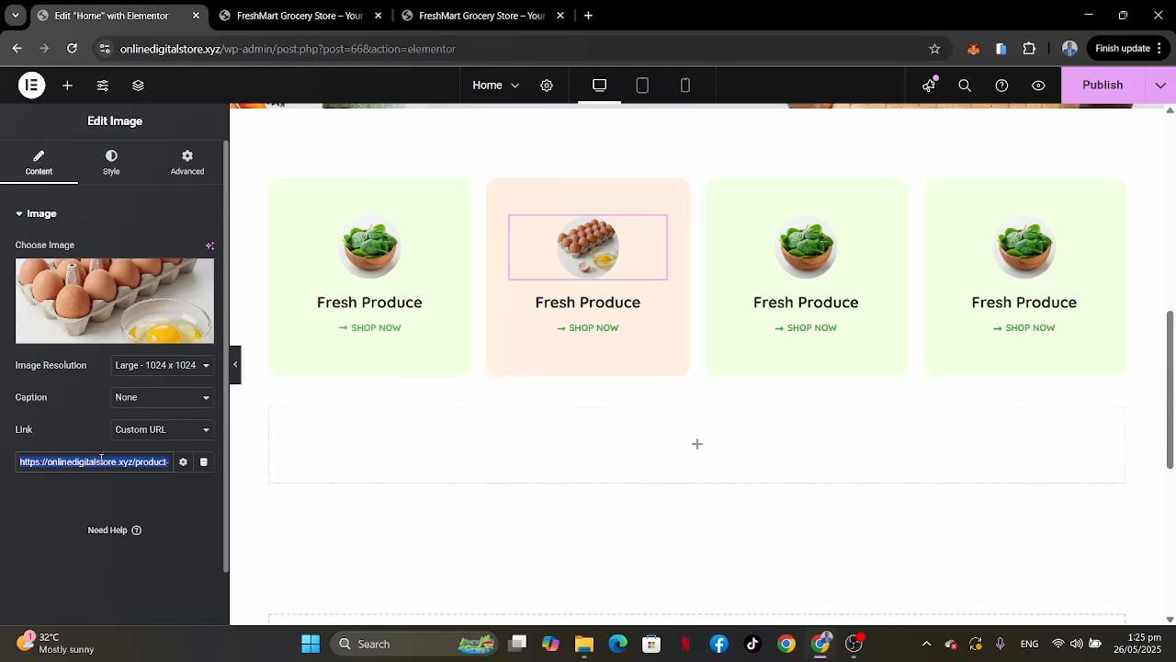
key("ctrl+v")
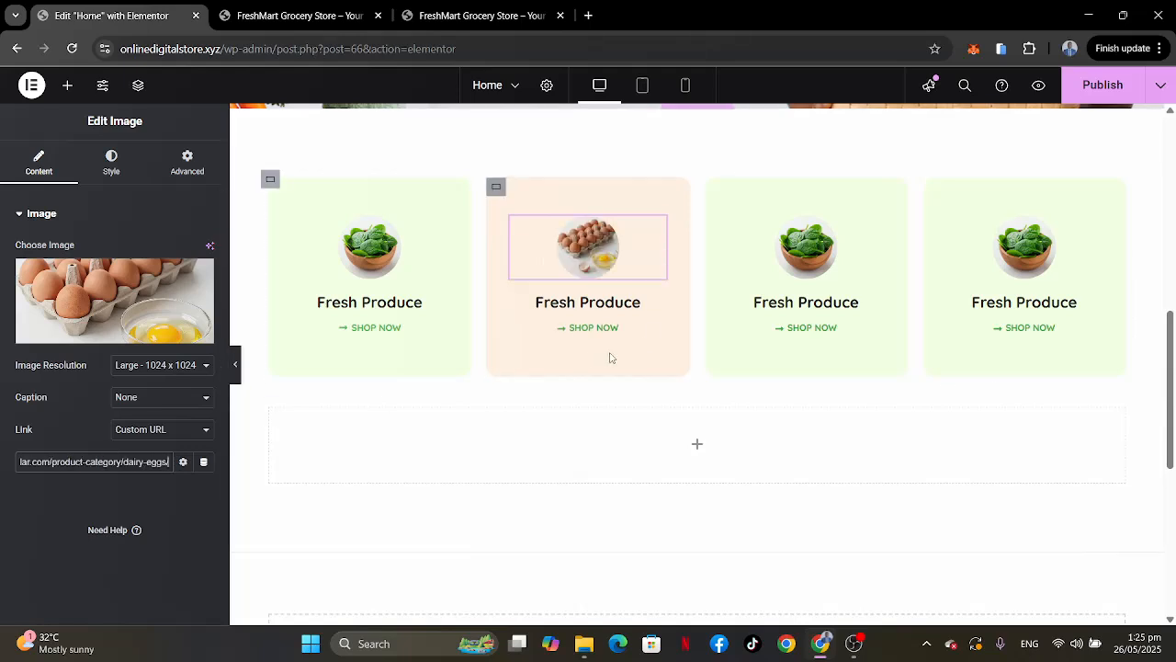
Change the second card's heading title to "Dairy & Eggs".
left_click(656, 305)
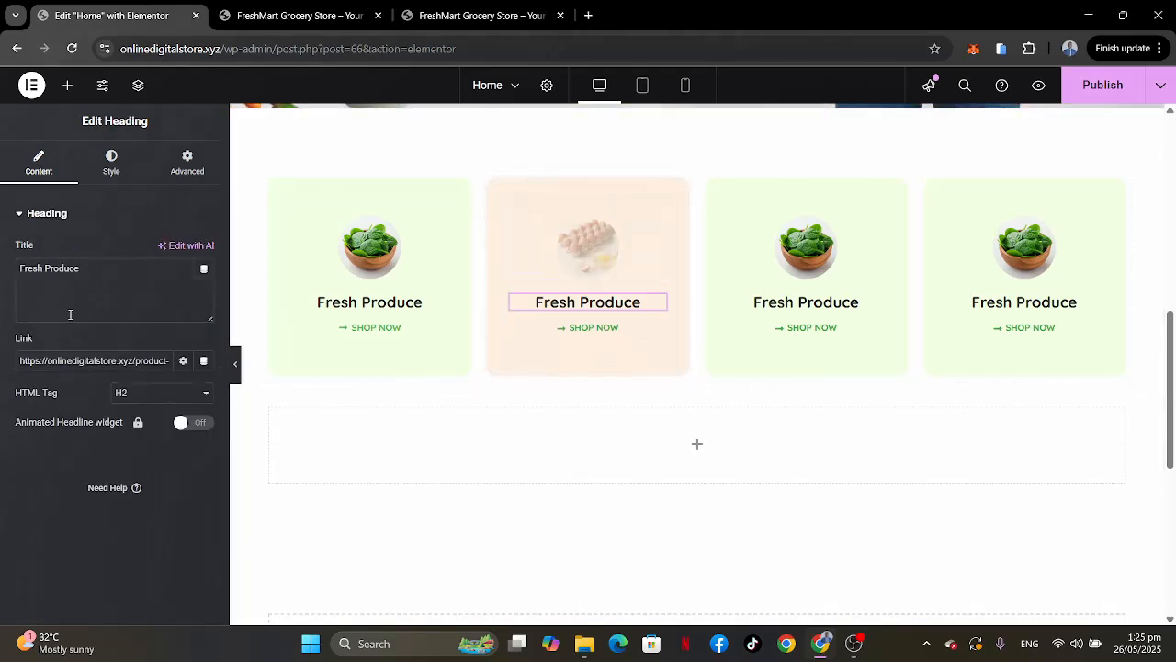
left_click_drag(92, 274, 1, 262)
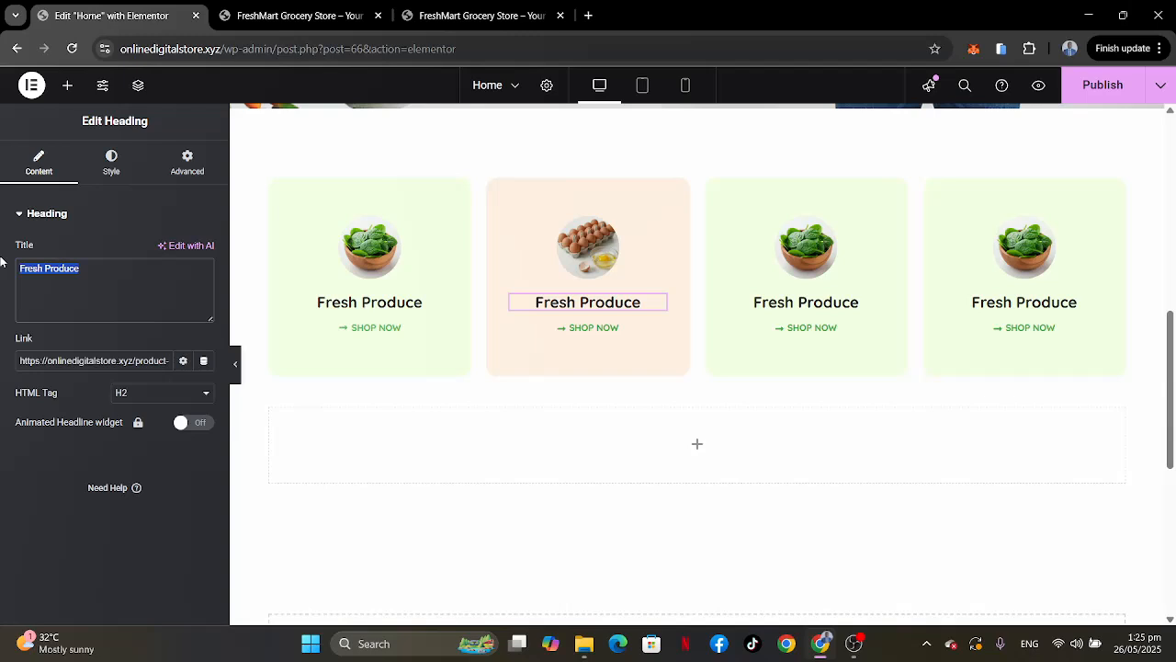
type("D")
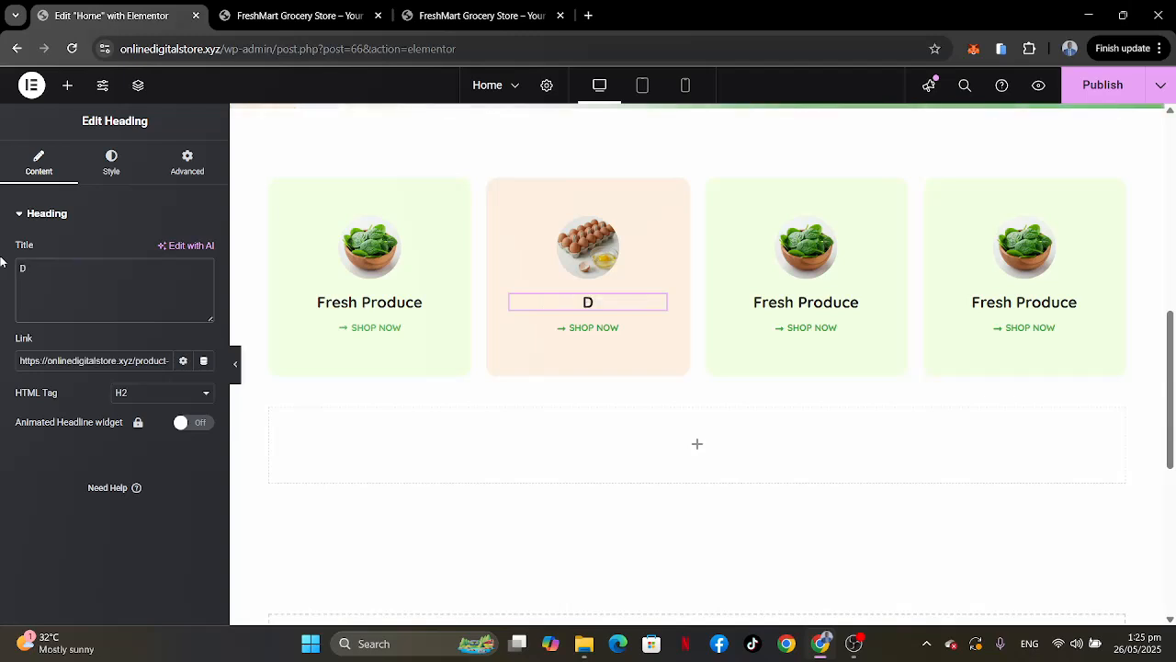
type("airy ")
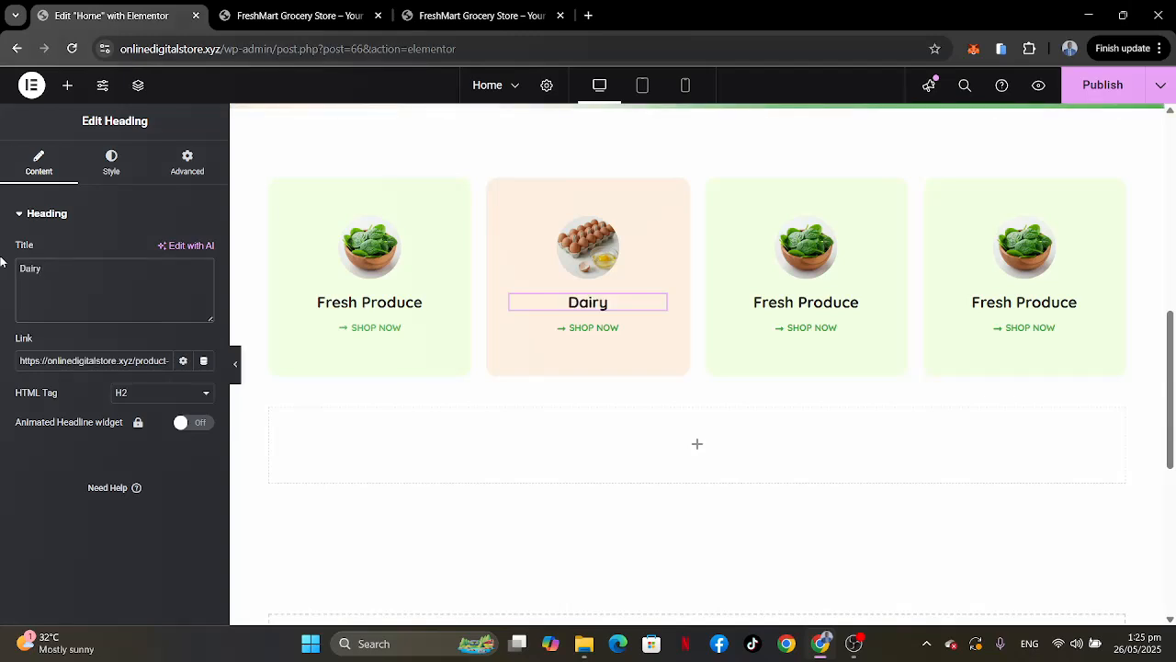
type("& Eggs")
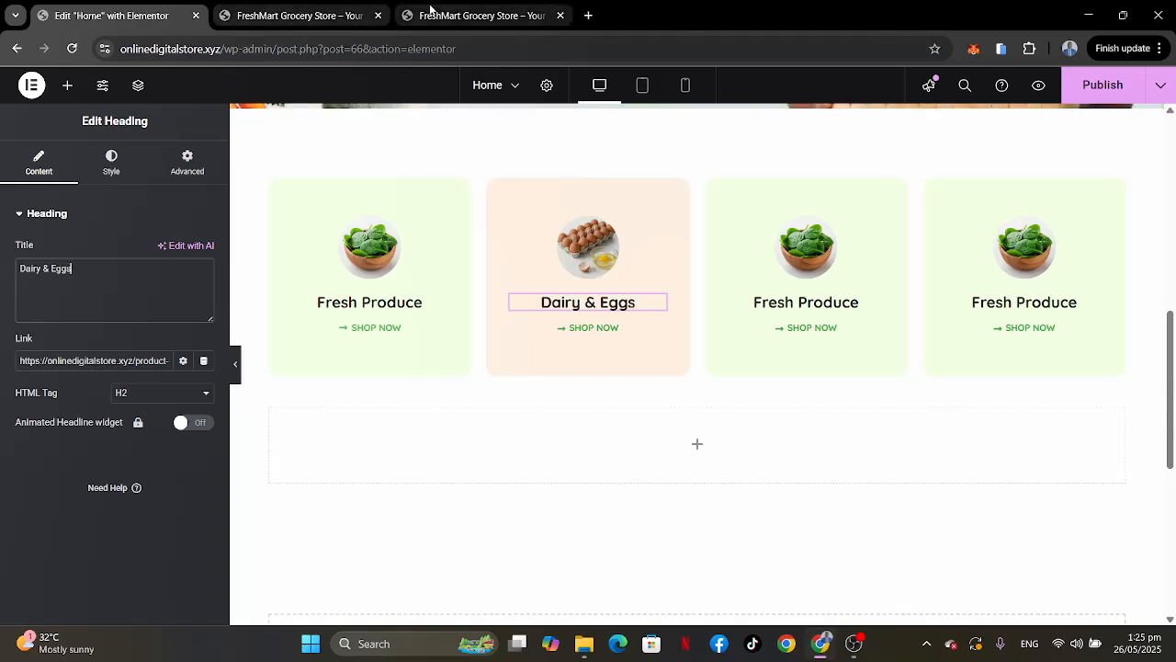
Replace the Dairy & Eggs heading's link with the copied dairy-eggs category address.
left_click(457, 15)
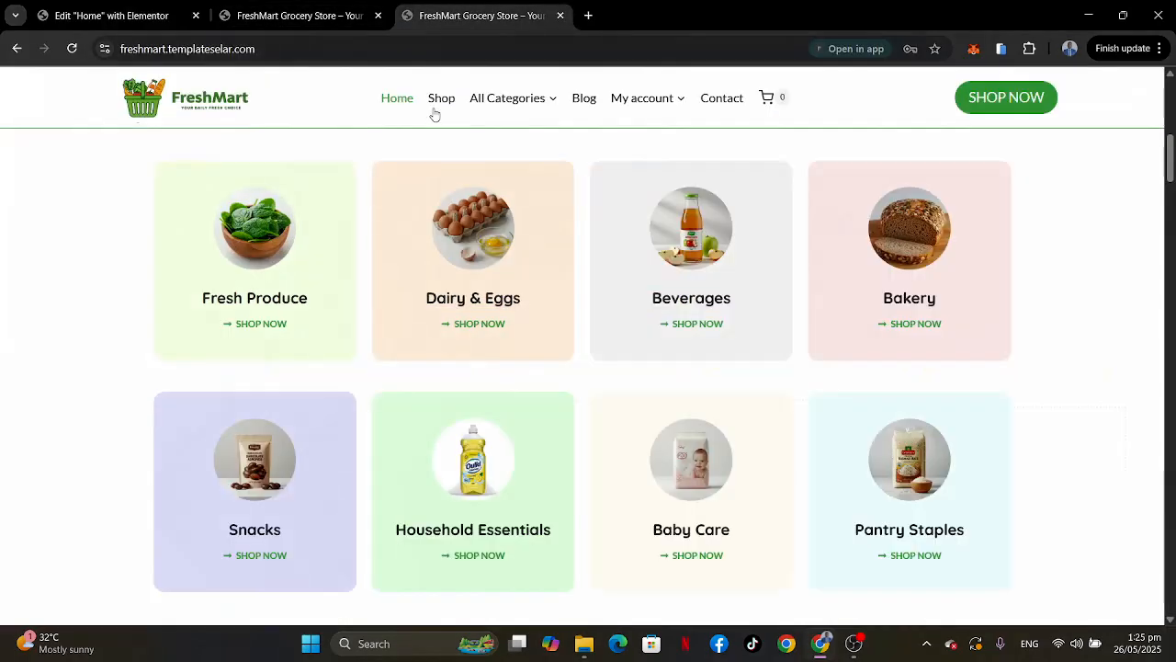
left_click(108, 8)
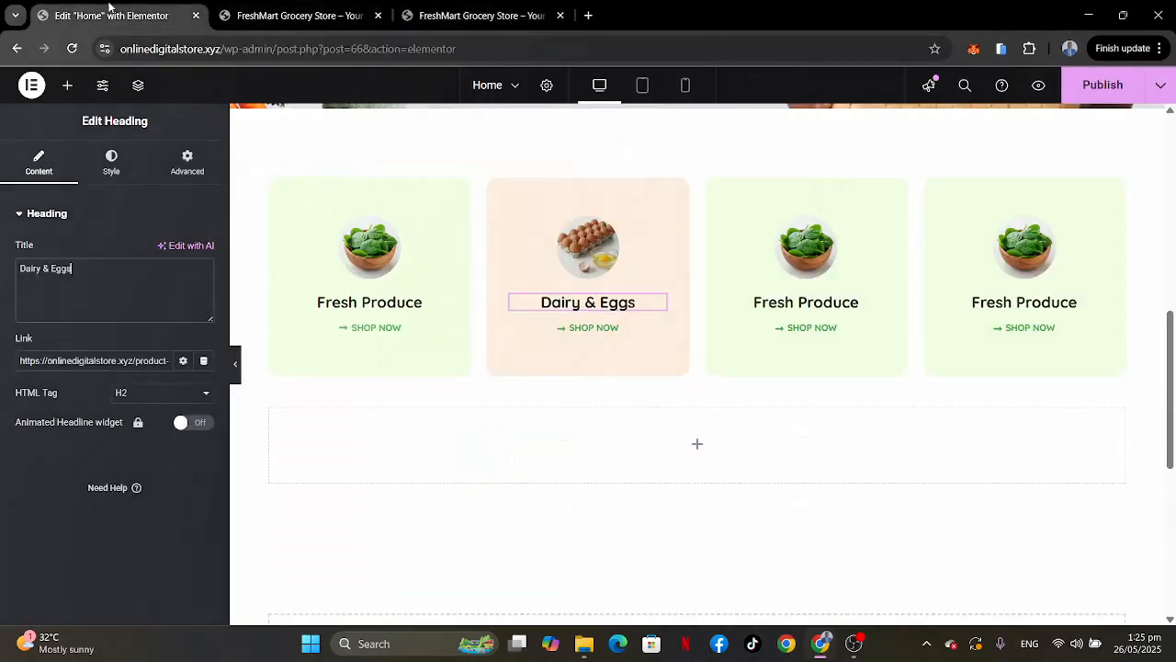
left_click(114, 361)
key("ctrl+a")
key("ctrl+v")
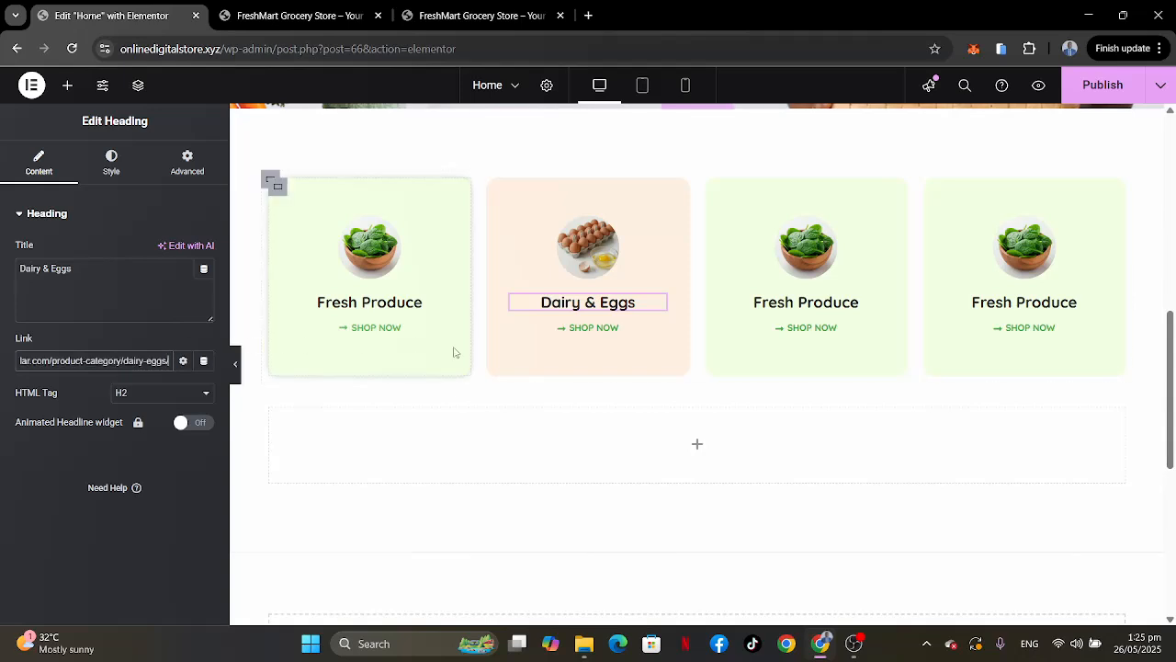
Replace the link of the second card's SHOP NOW button with the copied dairy-eggs category address.
left_click(658, 334)
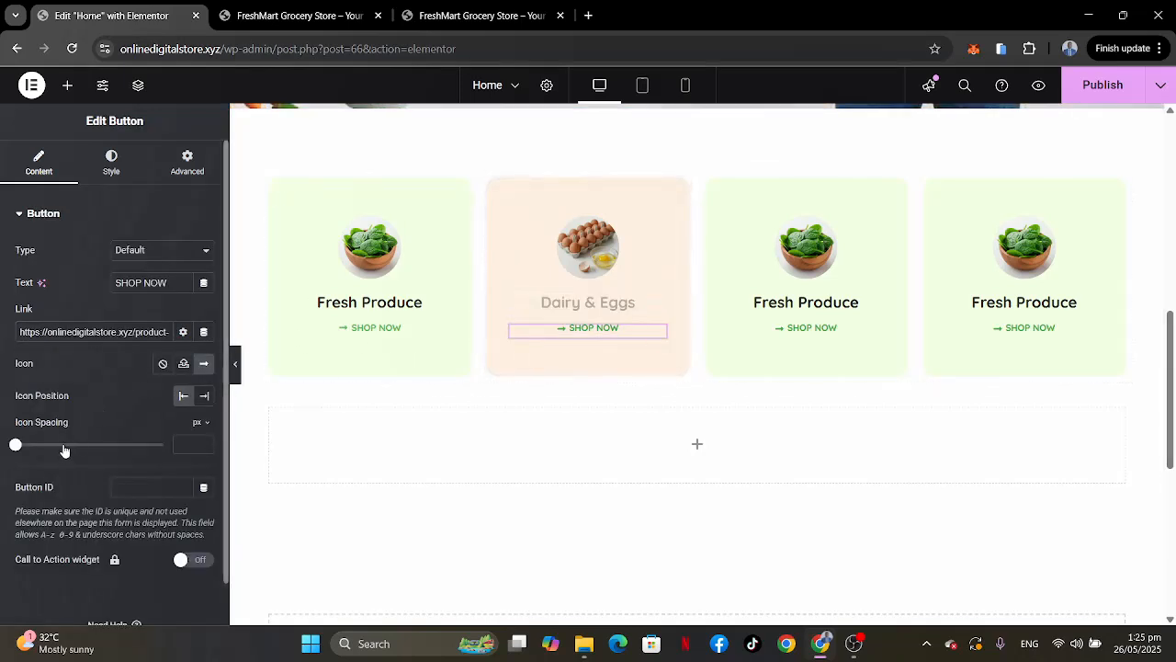
left_click(99, 339)
key("ctrl+a")
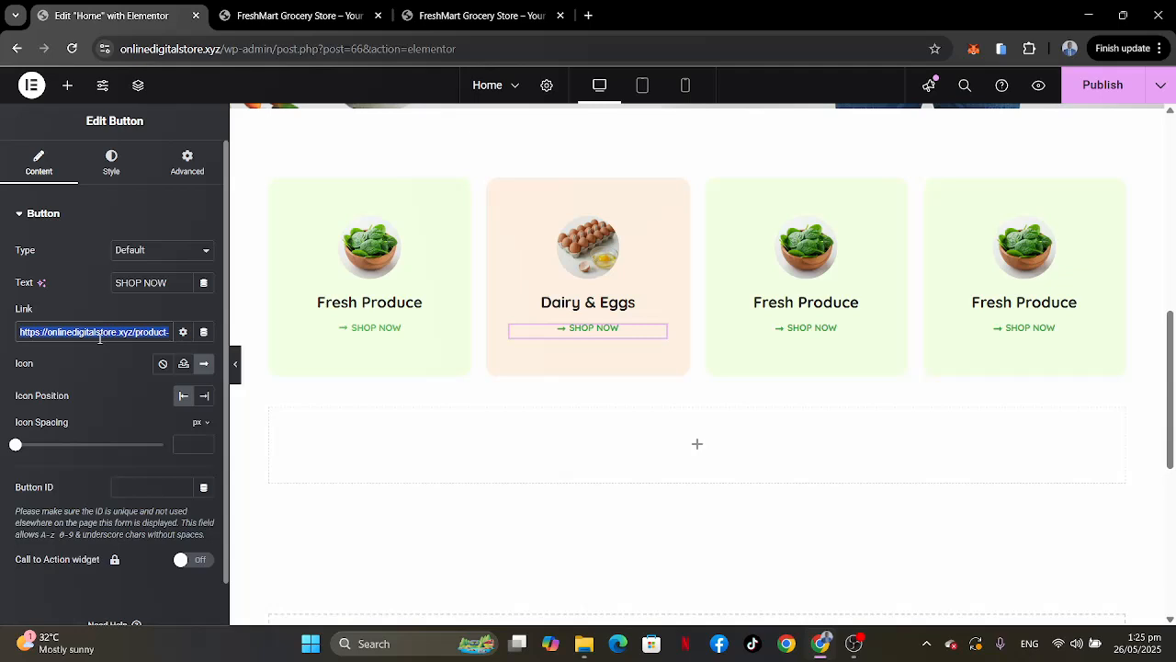
key("ctrl+v")
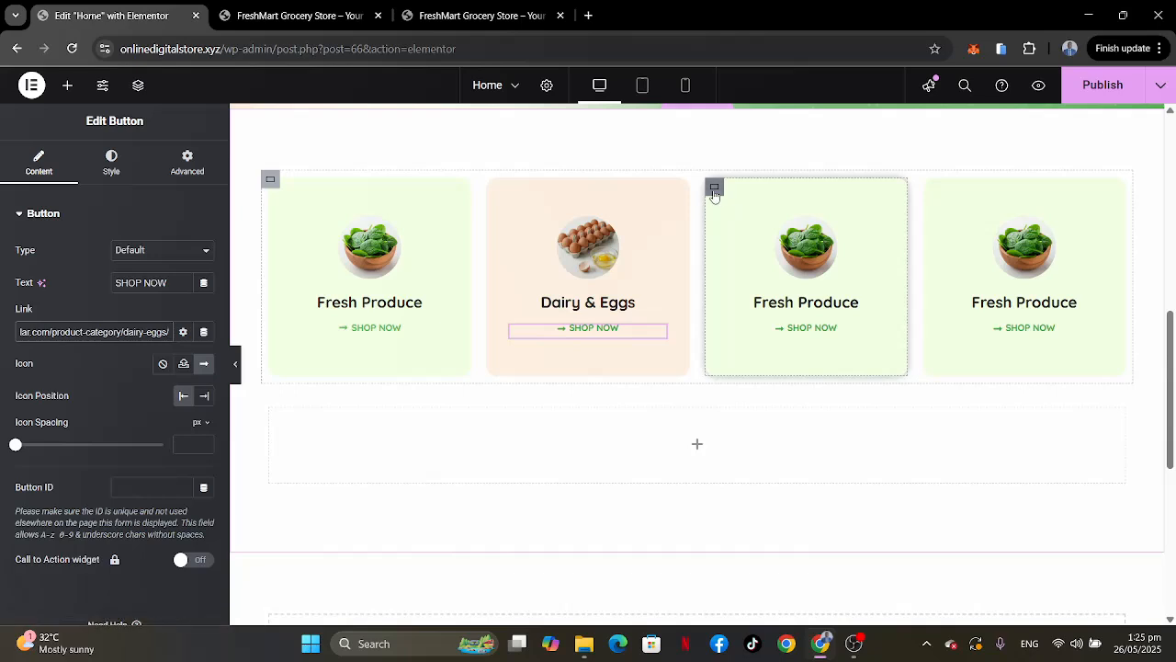
Change the third card's container background to light grey #F1F1F0, matching the reference site's Beverages card.
left_click(715, 190)
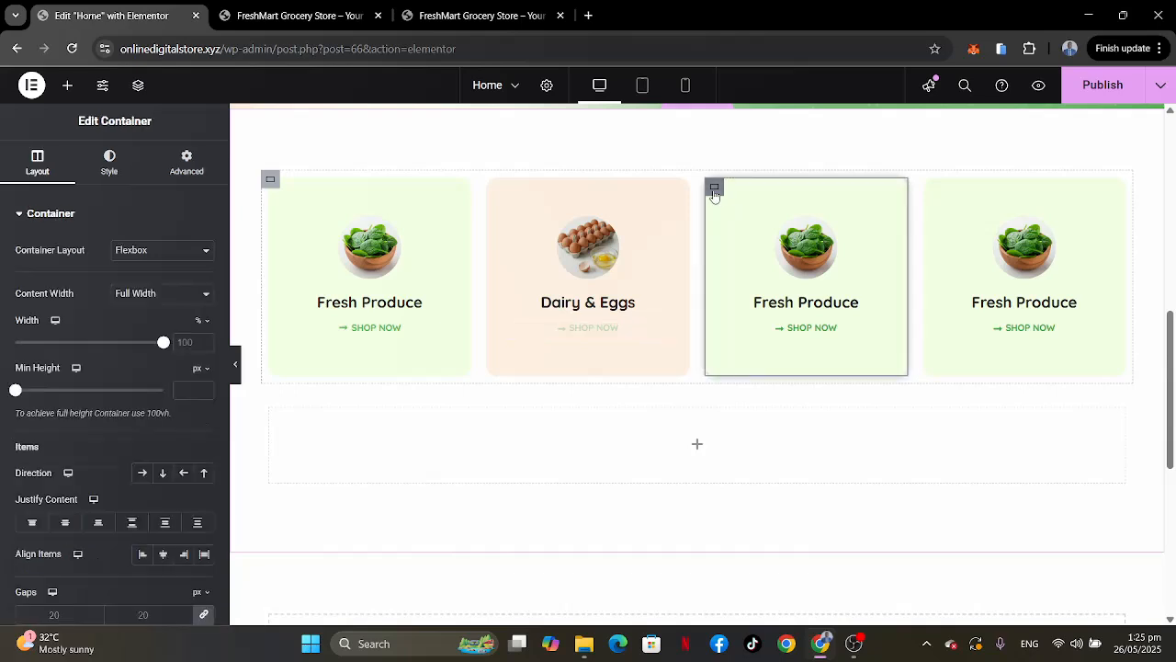
left_click(451, 17)
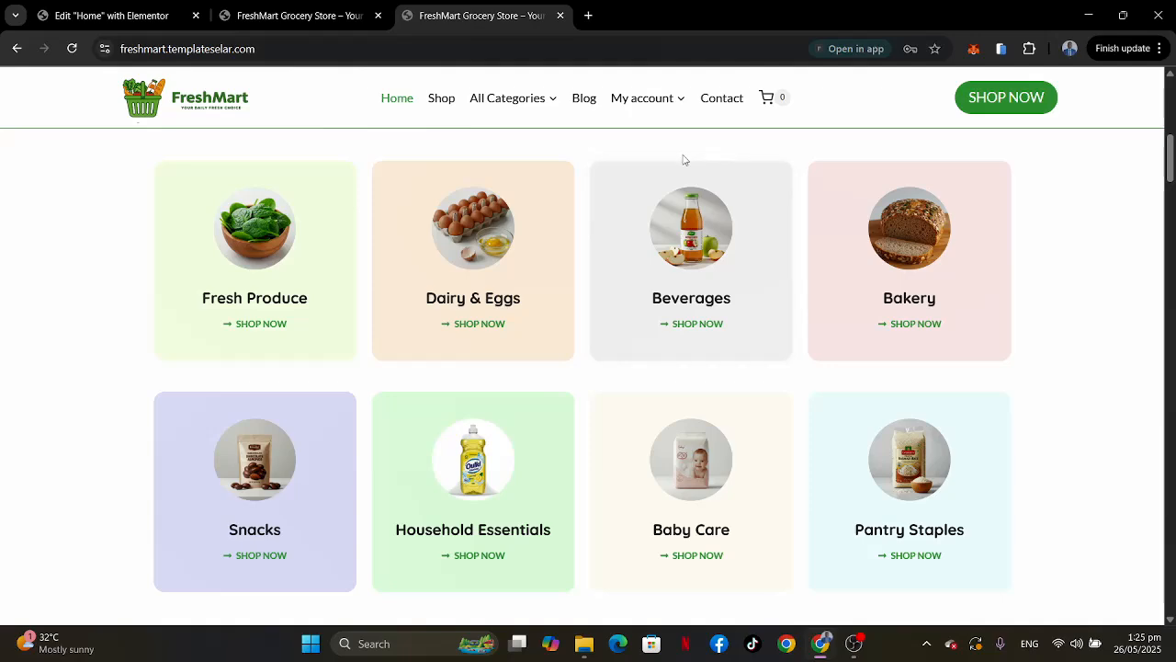
left_click(131, 15)
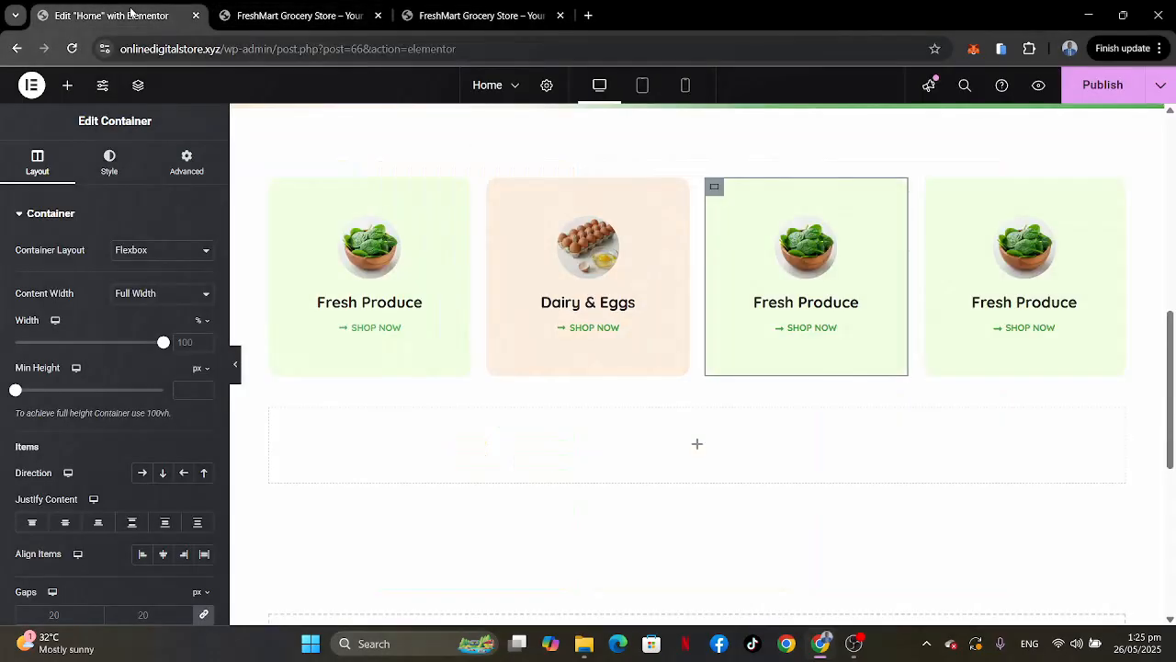
left_click(444, 16)
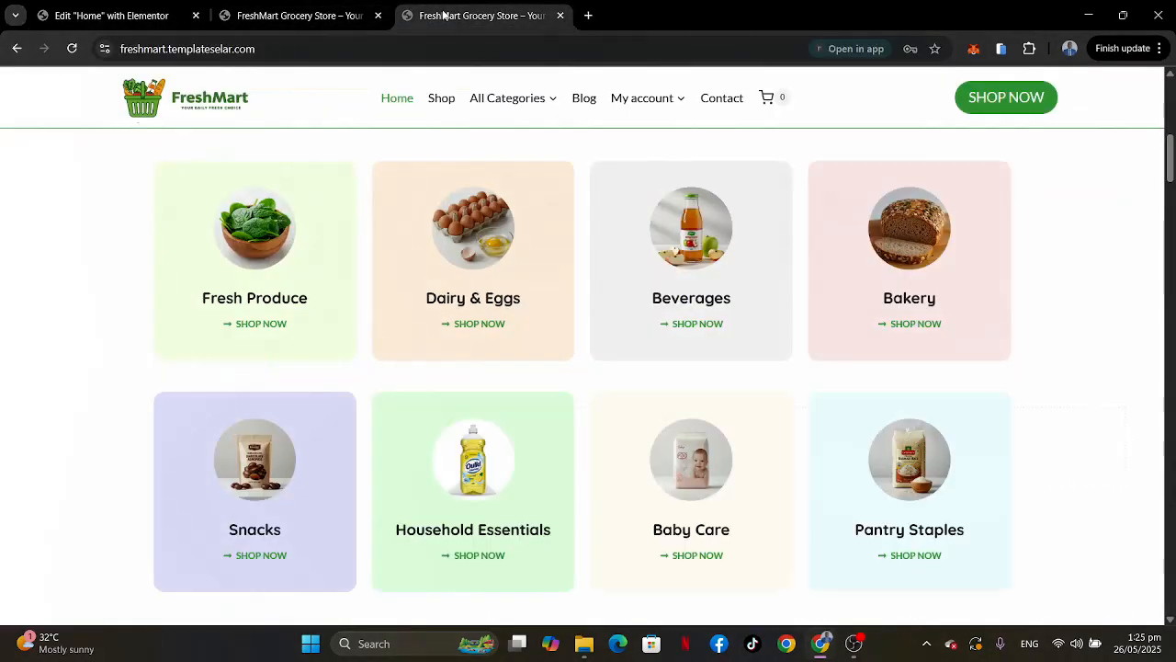
left_click(144, 8)
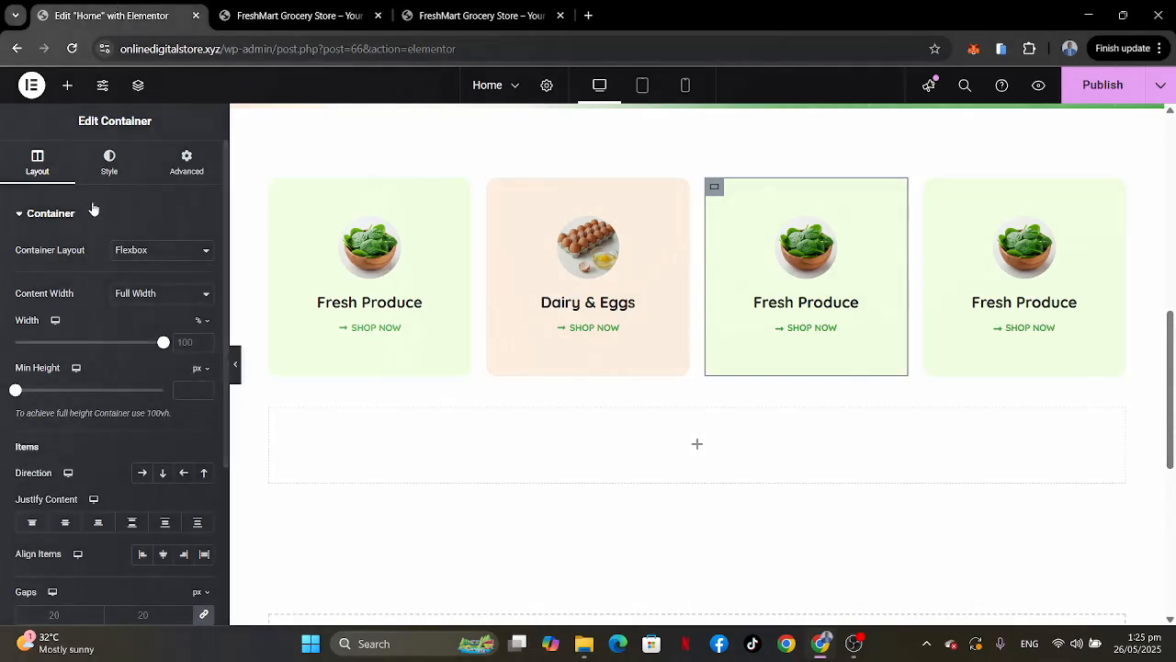
left_click(110, 170)
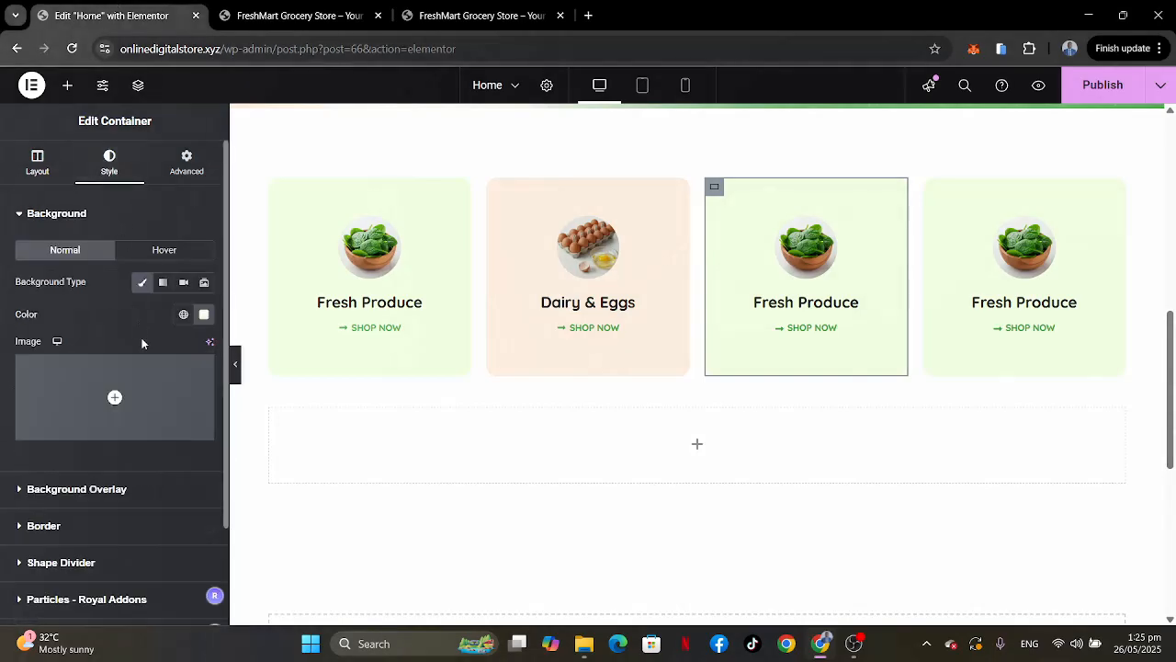
left_click(204, 315)
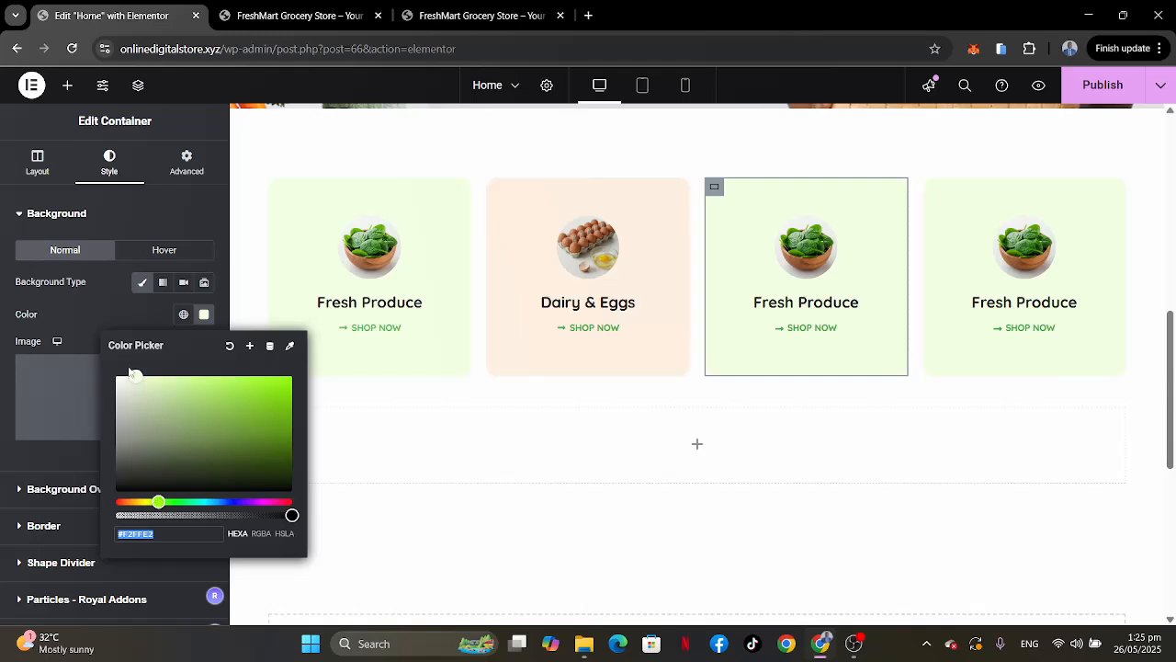
left_click_drag(120, 383, 118, 384)
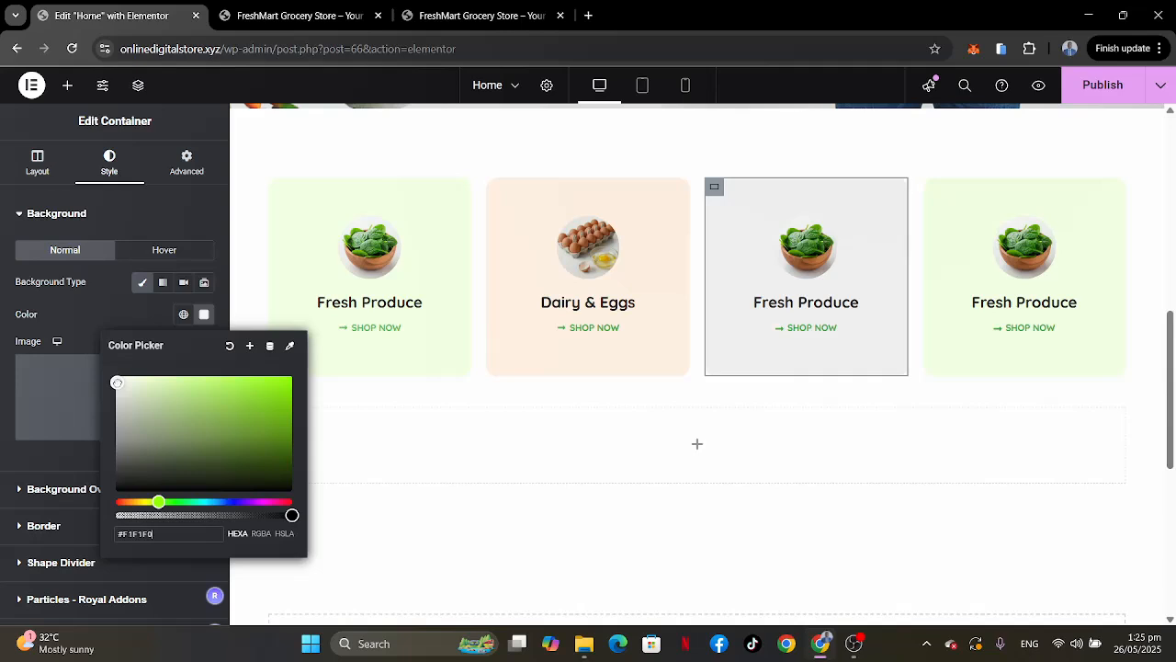
left_click(120, 318)
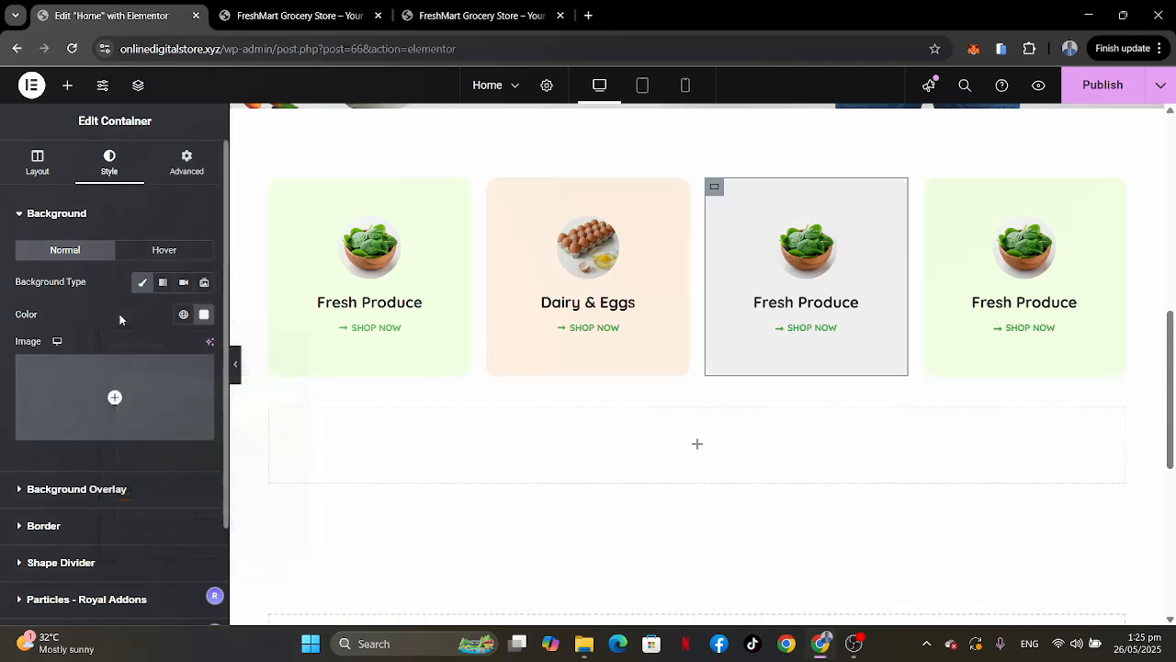
Replace the third card's spinach image with the apple juice bottle picture from the media library.
left_click(875, 227)
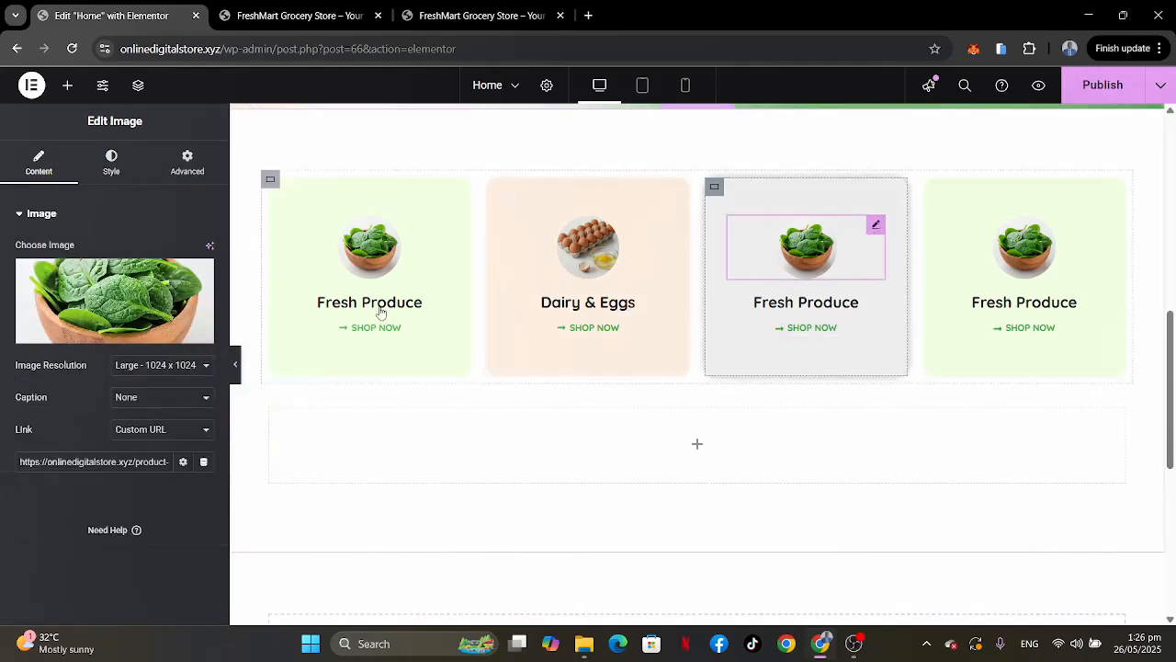
left_click(120, 267)
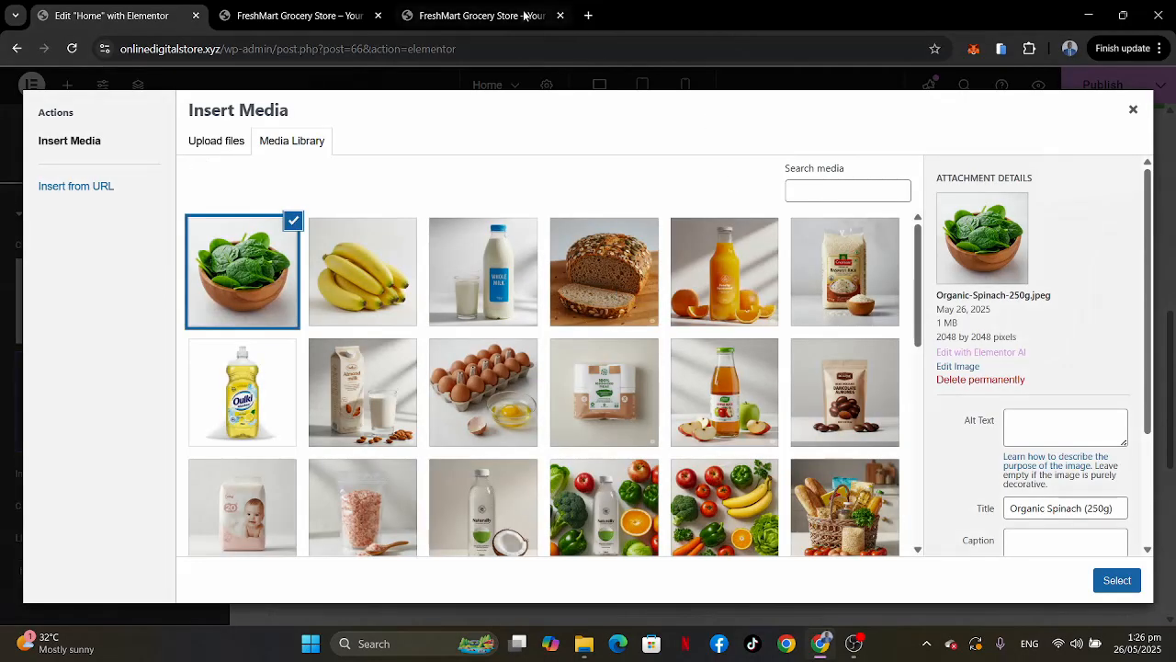
left_click(524, 16)
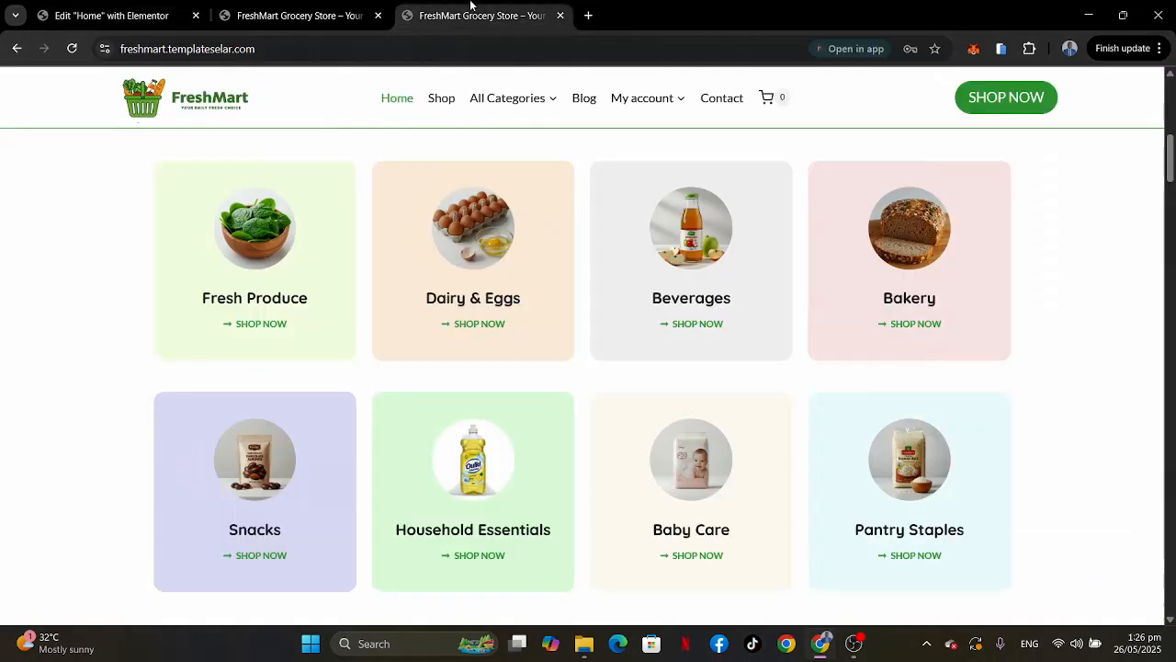
left_click(111, 14)
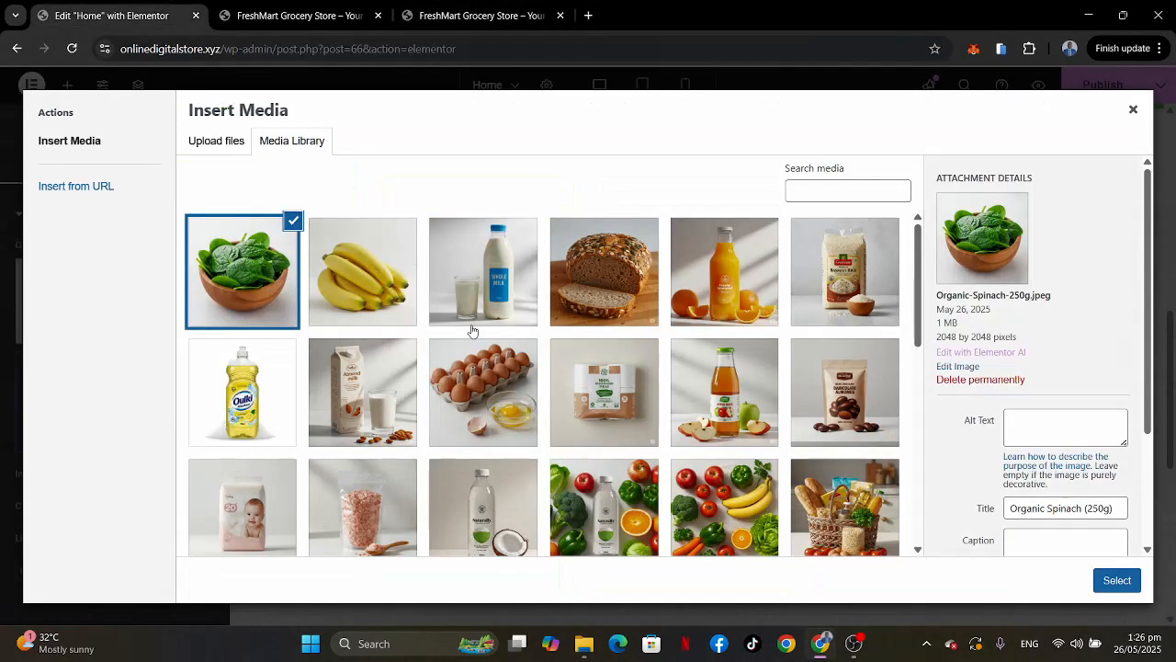
left_click(710, 393)
left_click(1117, 580)
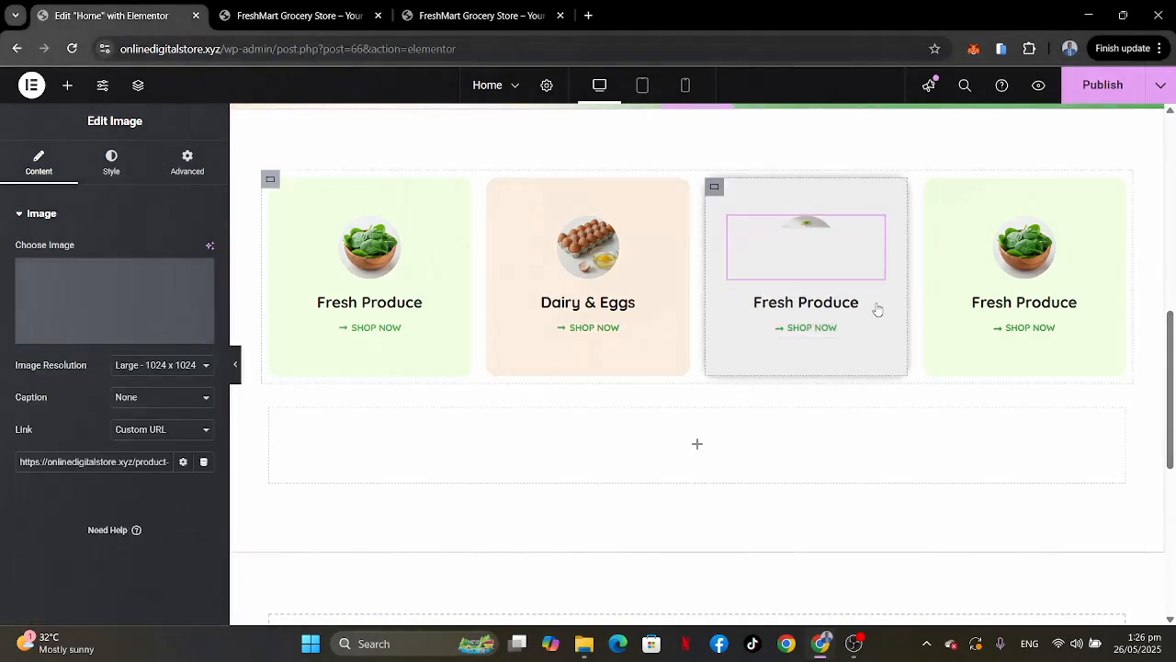
Change the third card's heading title to "Beverages".
left_click(877, 307)
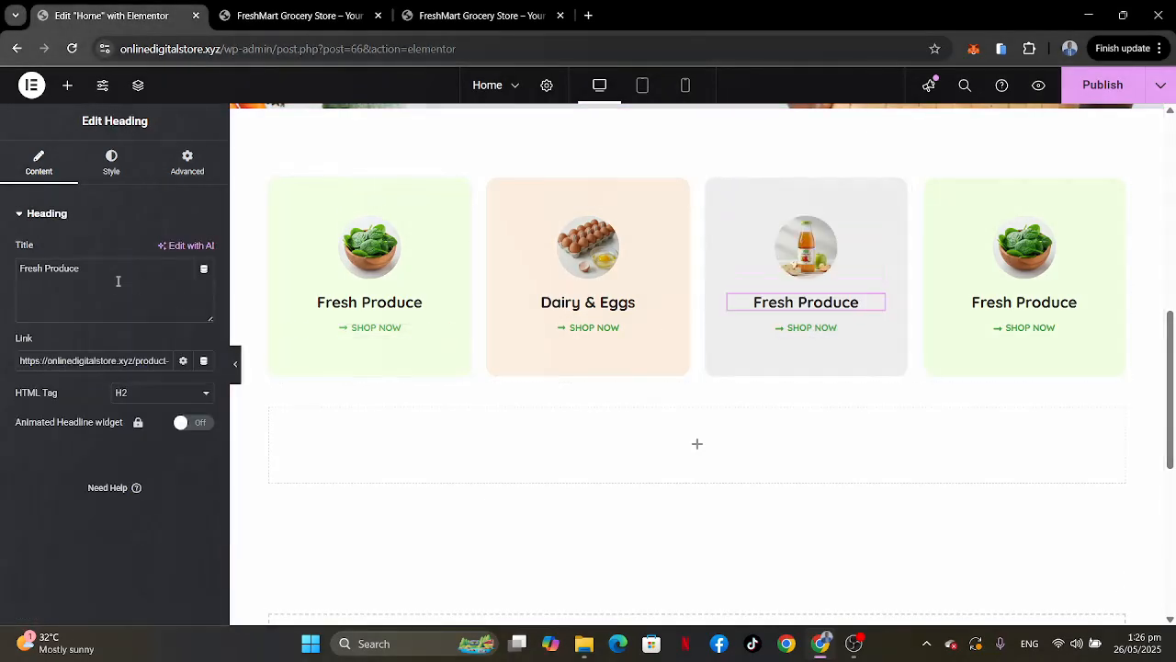
left_click_drag(116, 279, 2, 248)
type("Be")
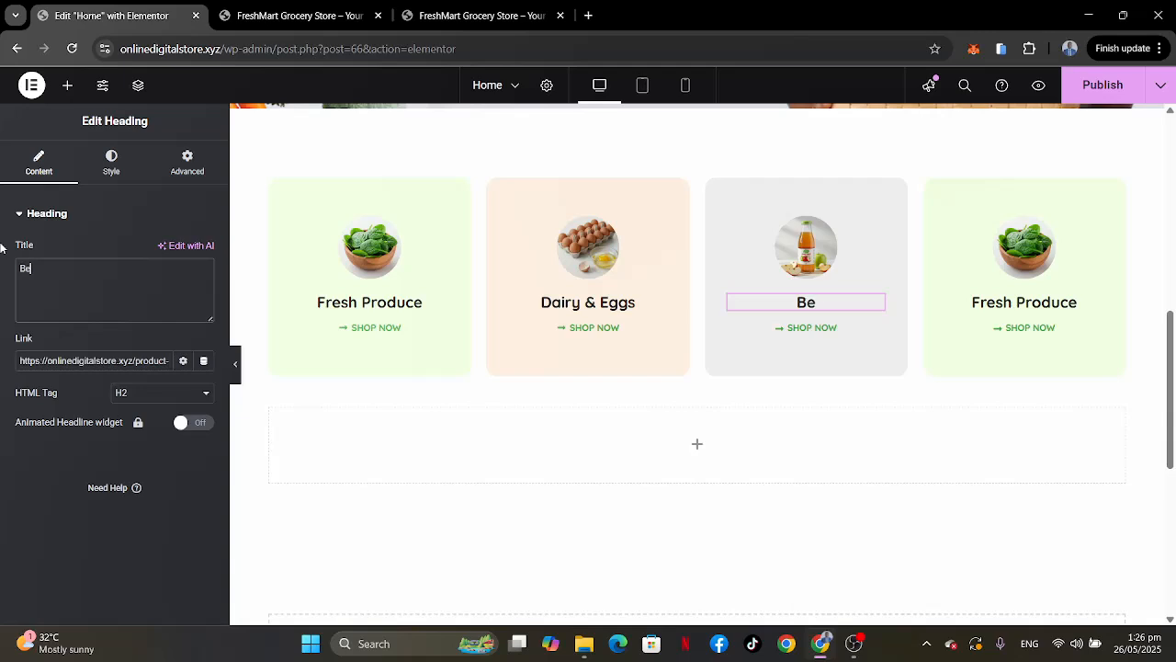
type("verages")
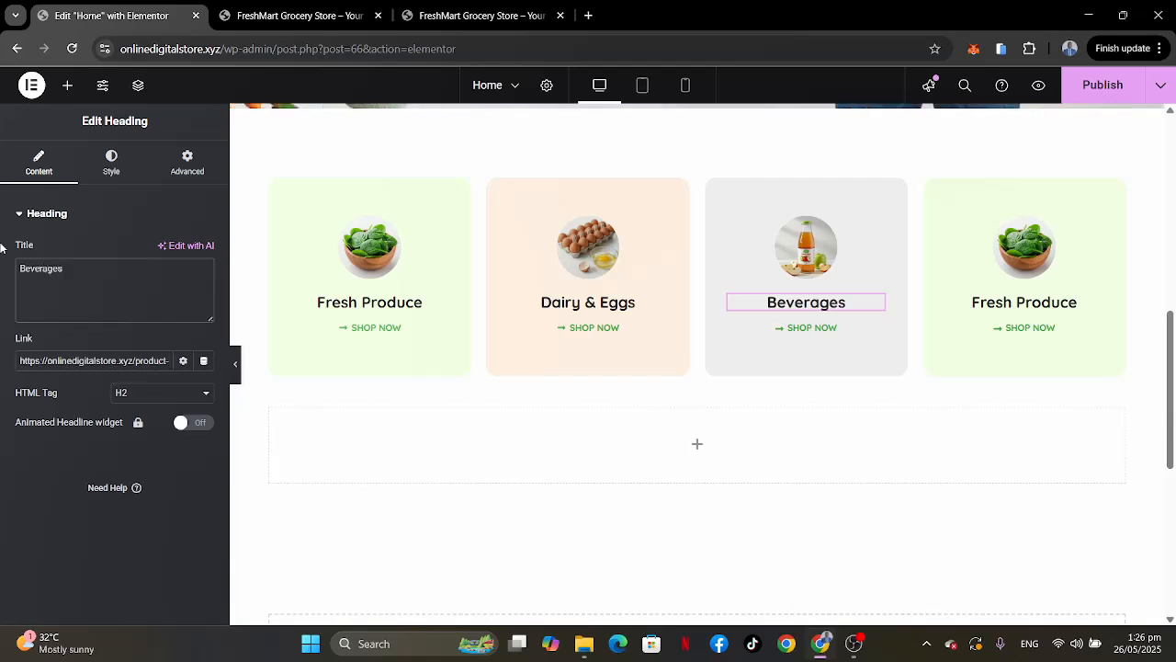
Copy the Beverages category link address from the reference site and set it as the Beverages heading's link.
left_click(450, 16)
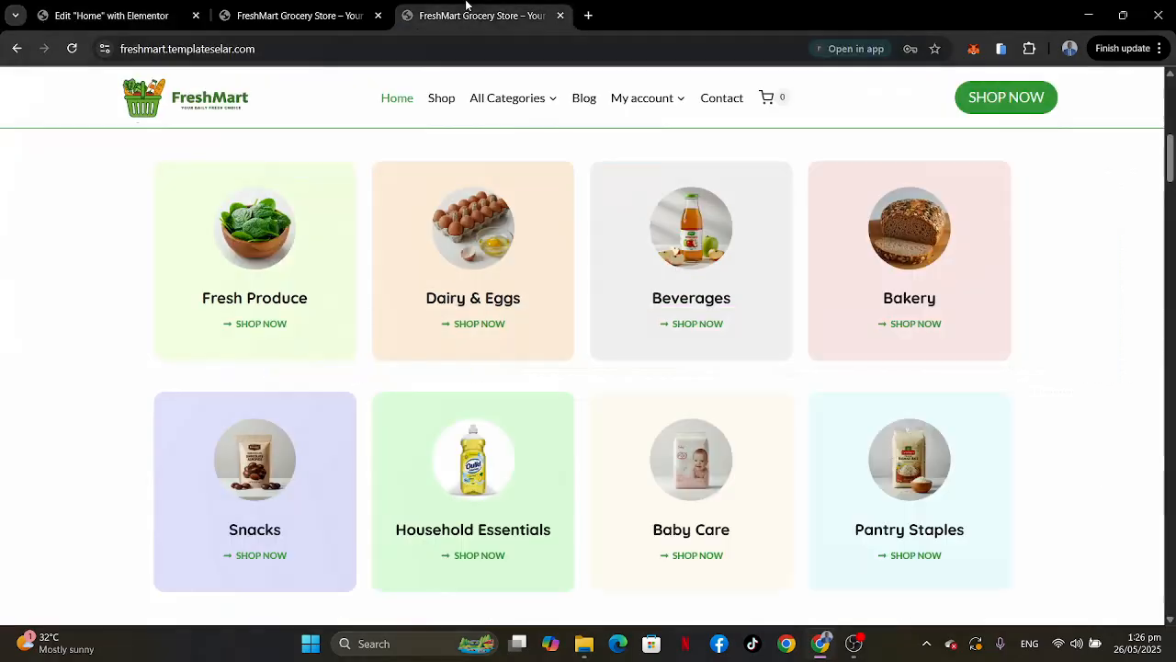
mouse_move(511, 101)
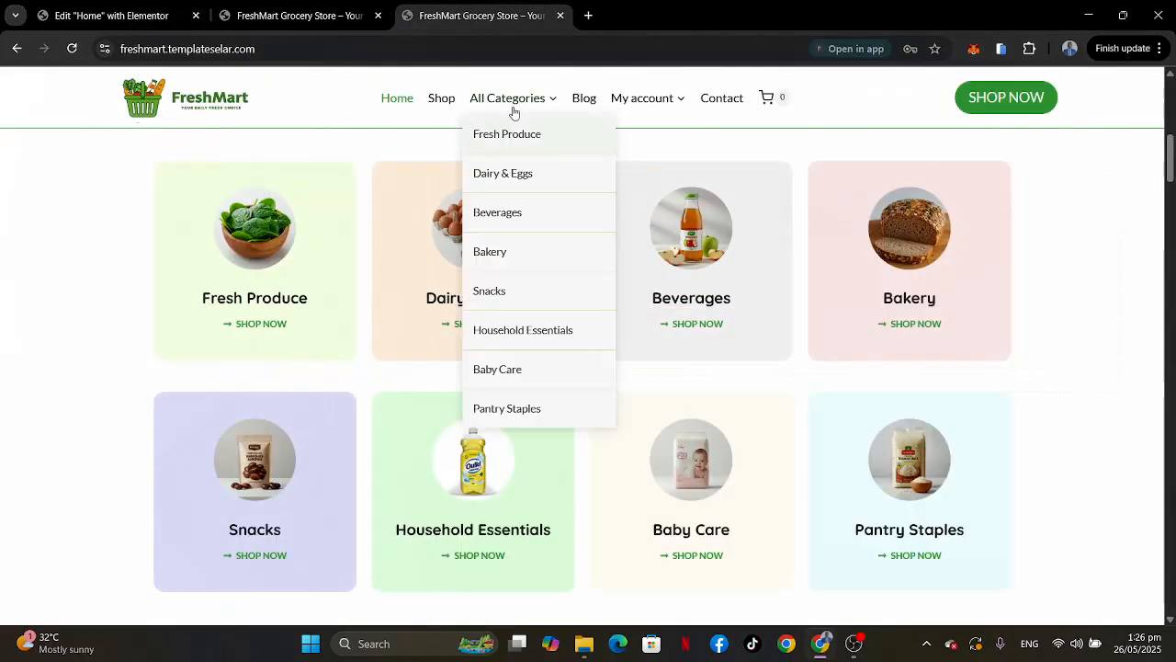
right_click(497, 222)
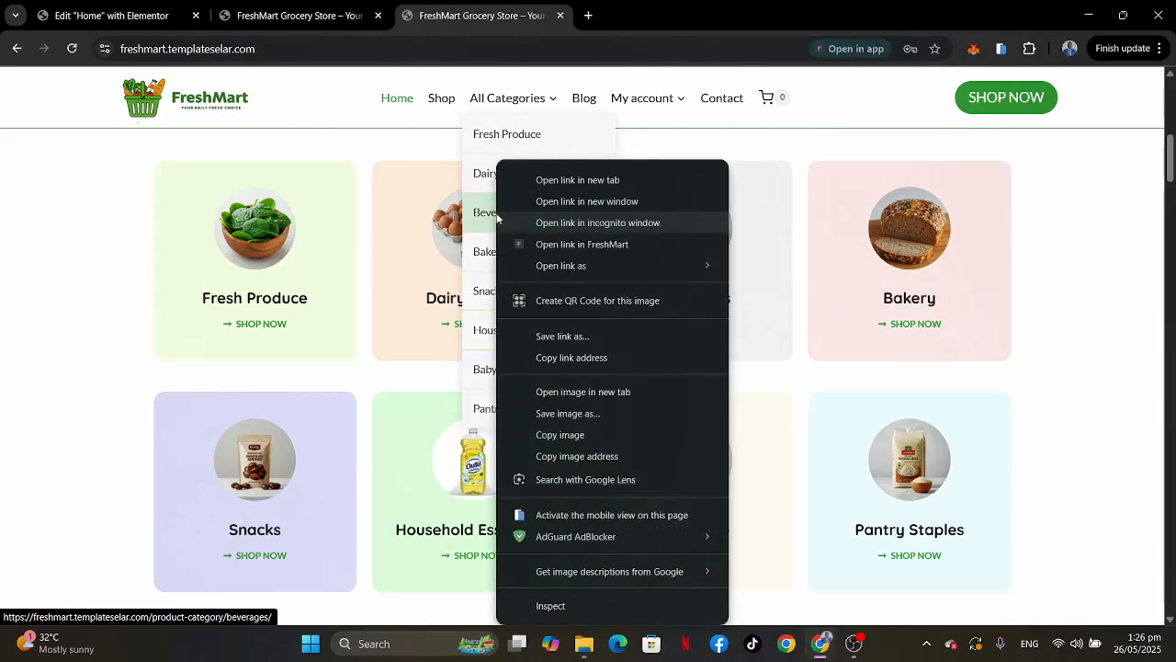
left_click(569, 359)
left_click(110, 15)
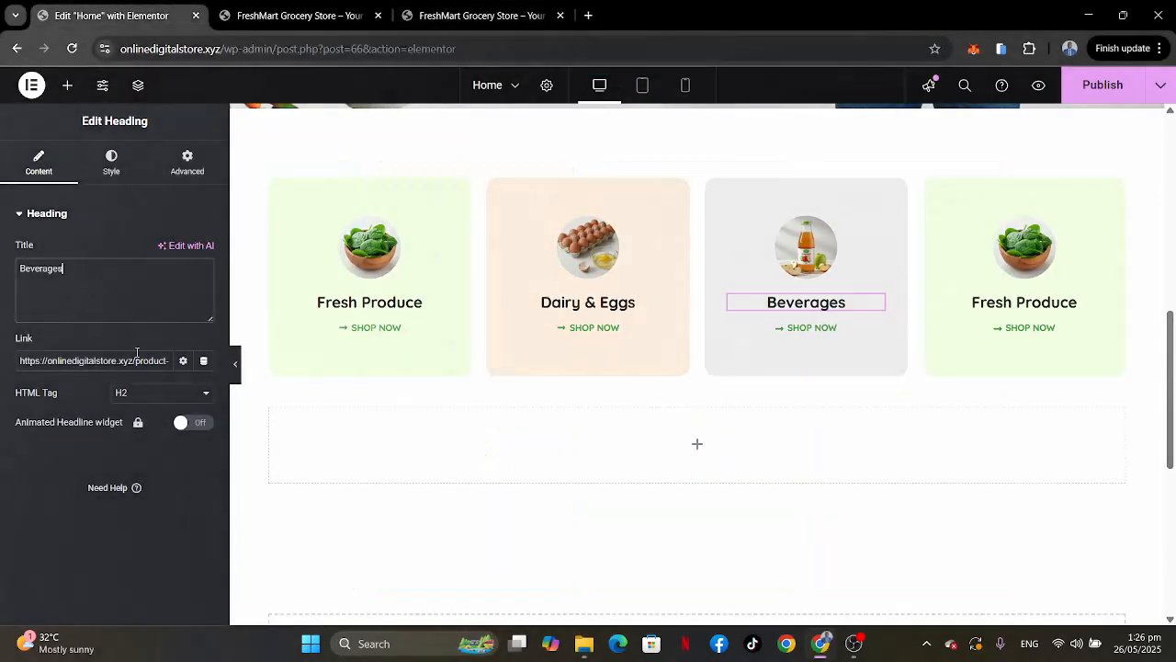
triple_click(139, 360)
key("ctrl+v")
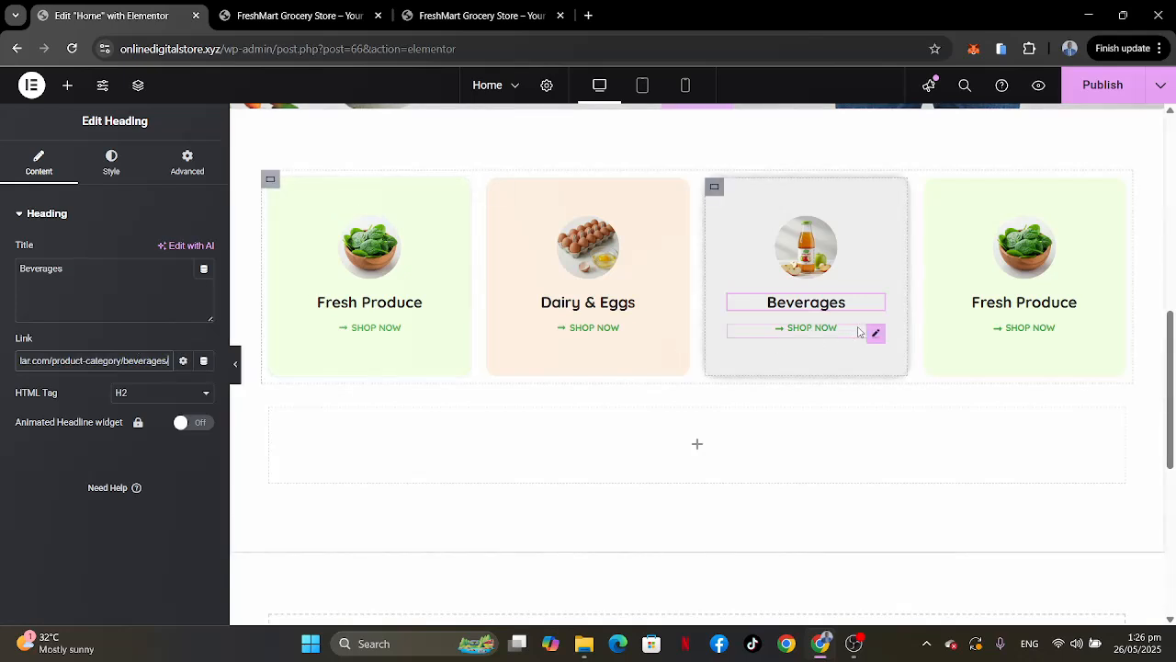
Replace the link of the third card's SHOP NOW button with the copied beverages category address.
left_click(874, 332)
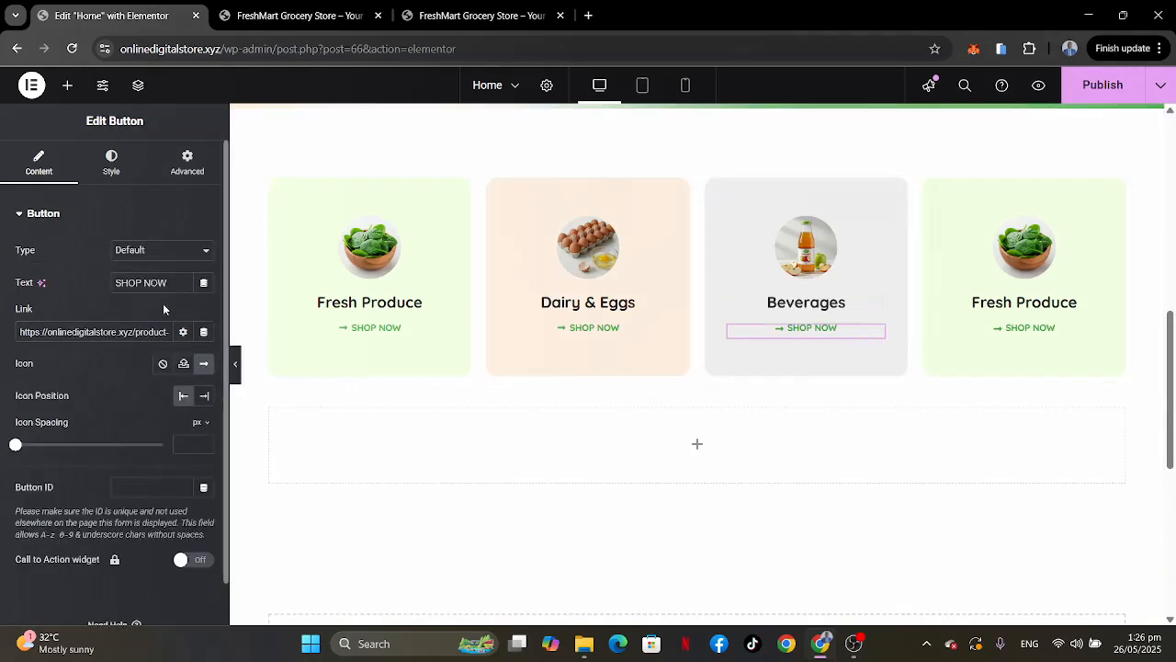
triple_click(156, 332)
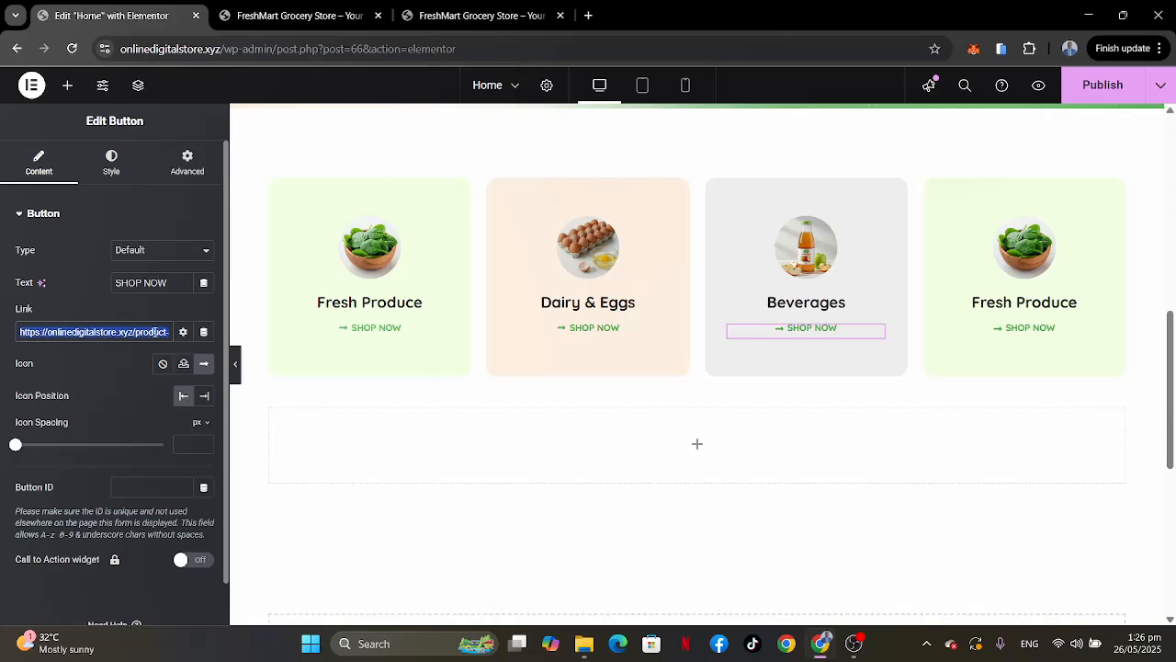
key("ctrl+v")
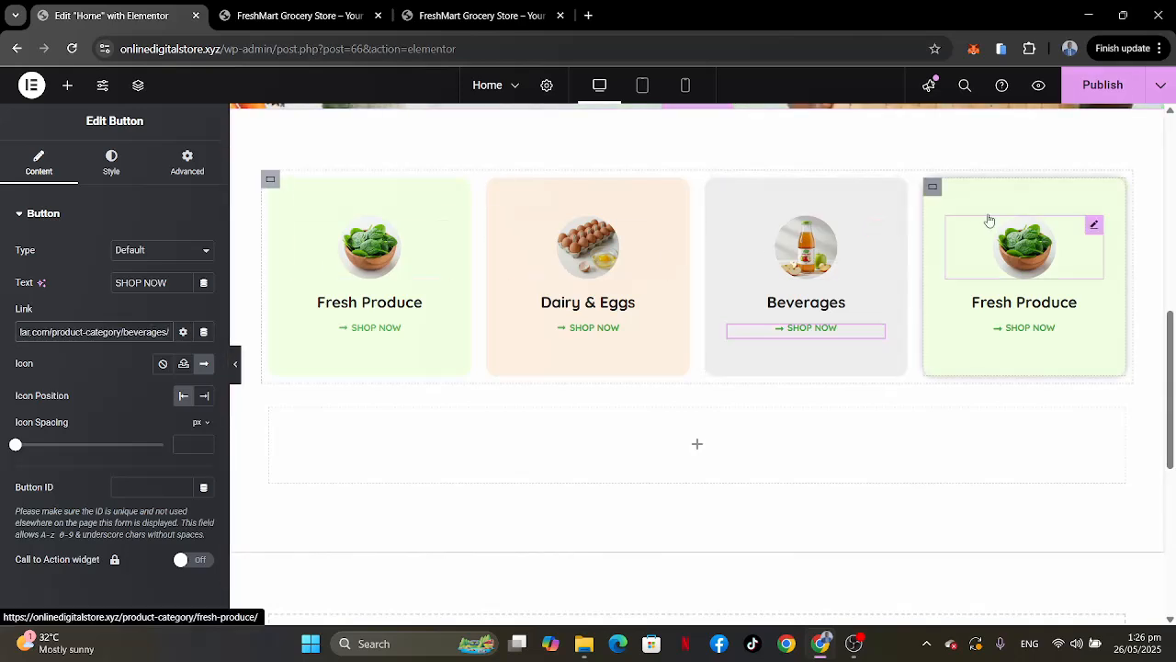
Change the fourth card's container background to light pink #FFEDED, matching the reference site's Bakery card.
left_click(933, 189)
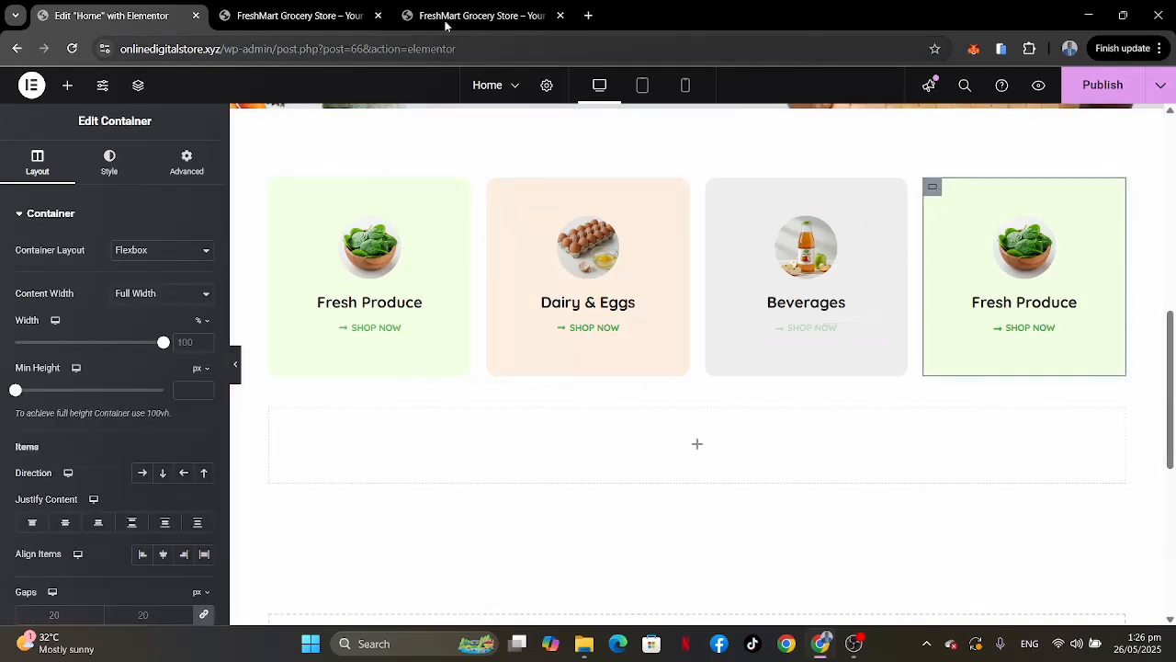
left_click(446, 18)
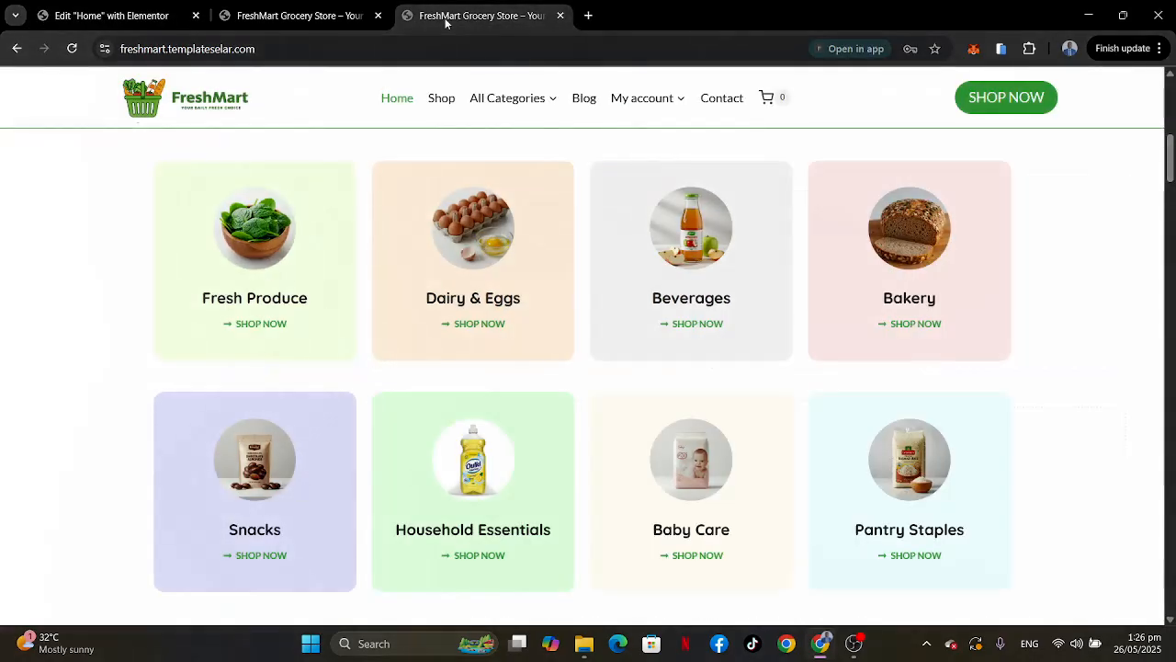
left_click(126, 16)
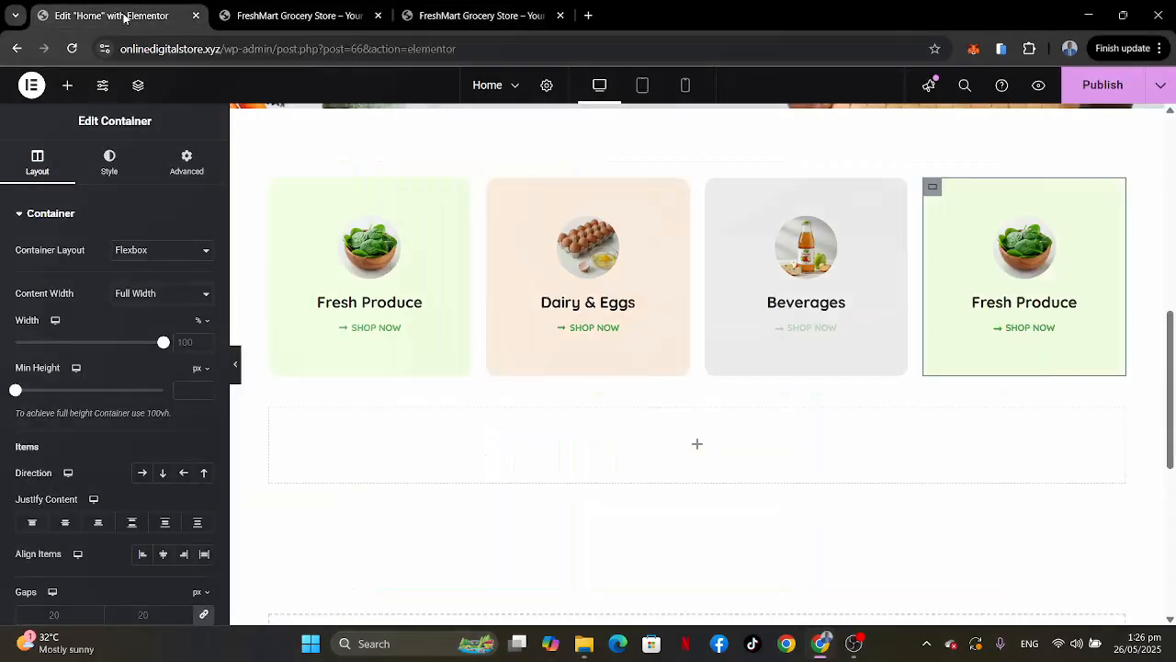
left_click(123, 175)
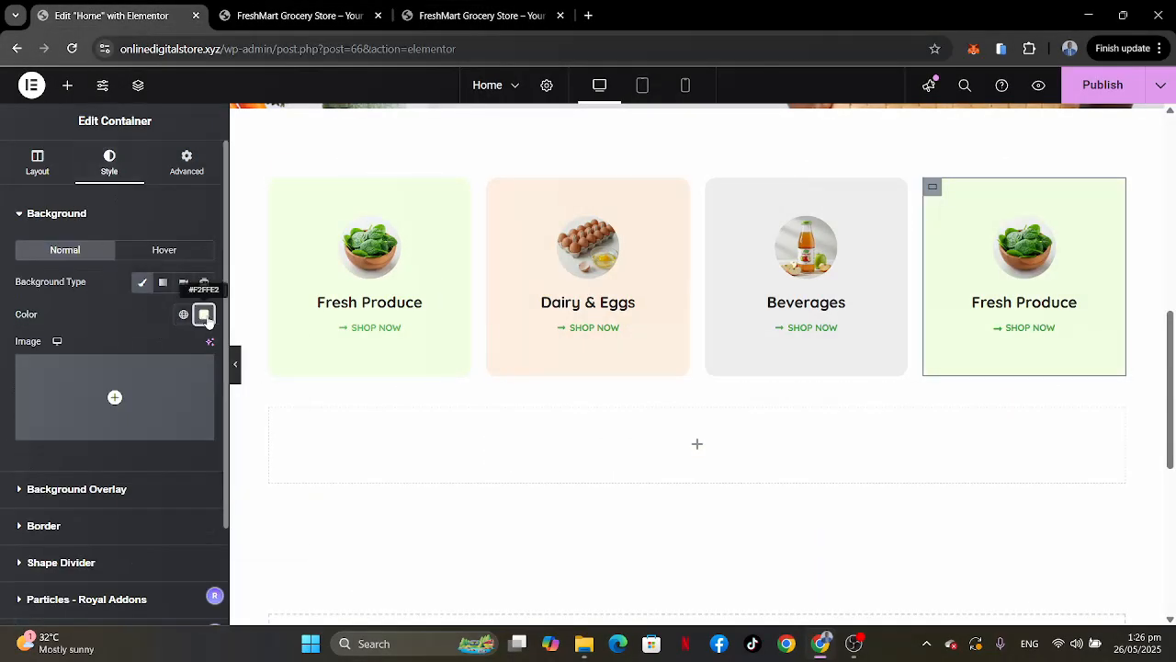
left_click(206, 316)
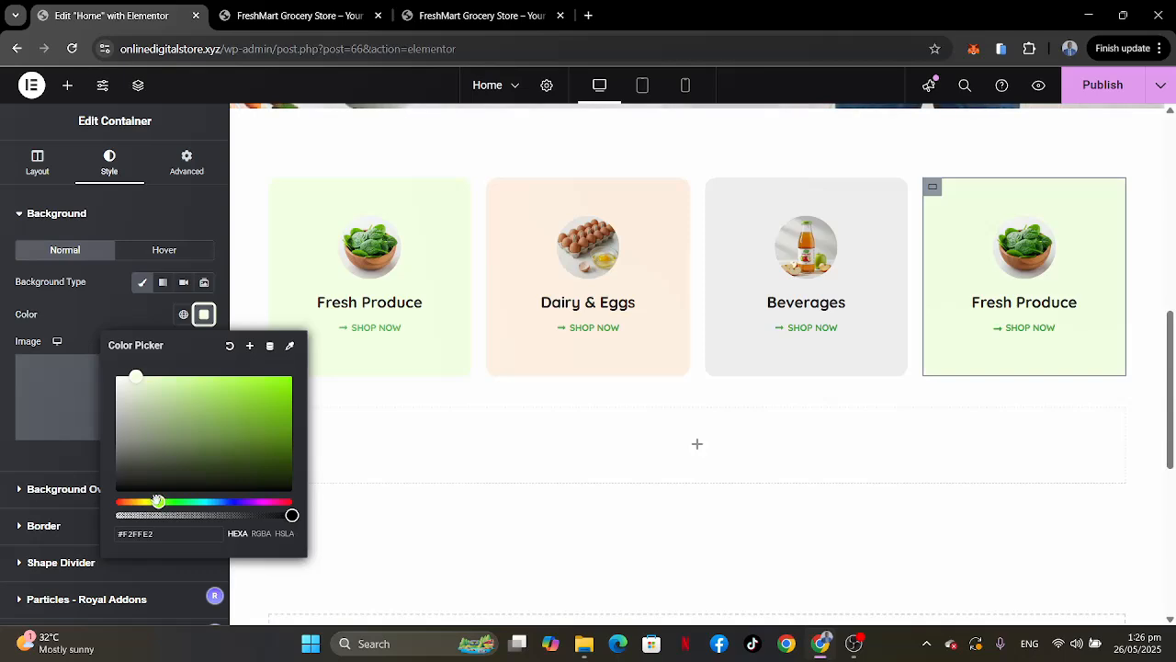
left_click_drag(158, 501, 80, 506)
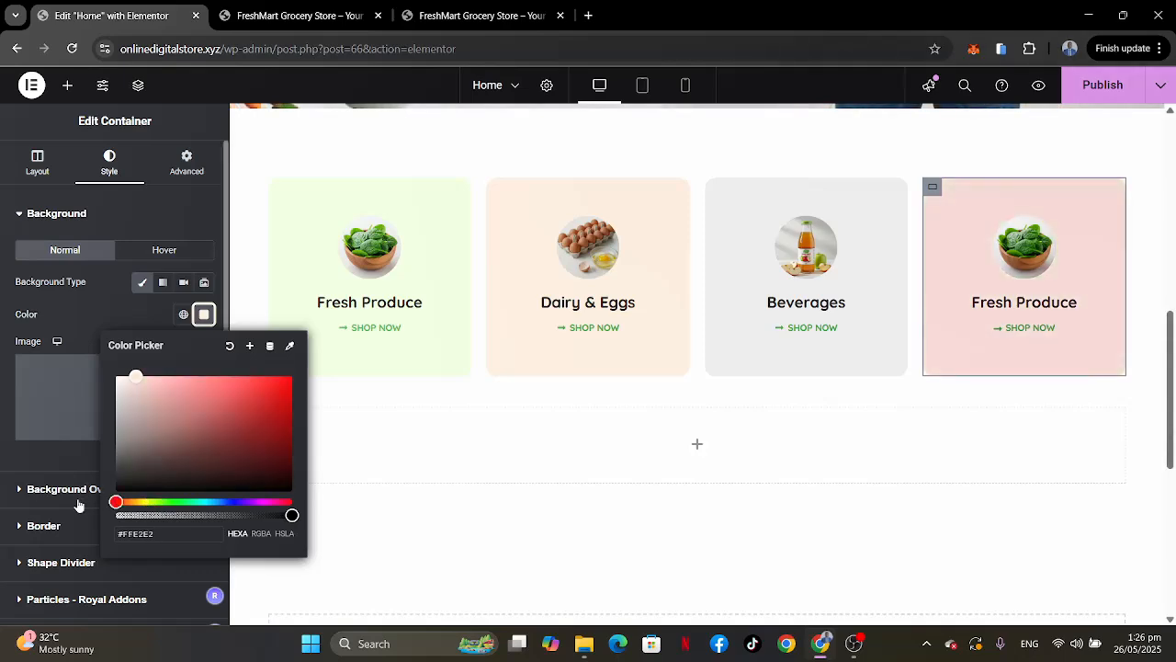
left_click(469, 18)
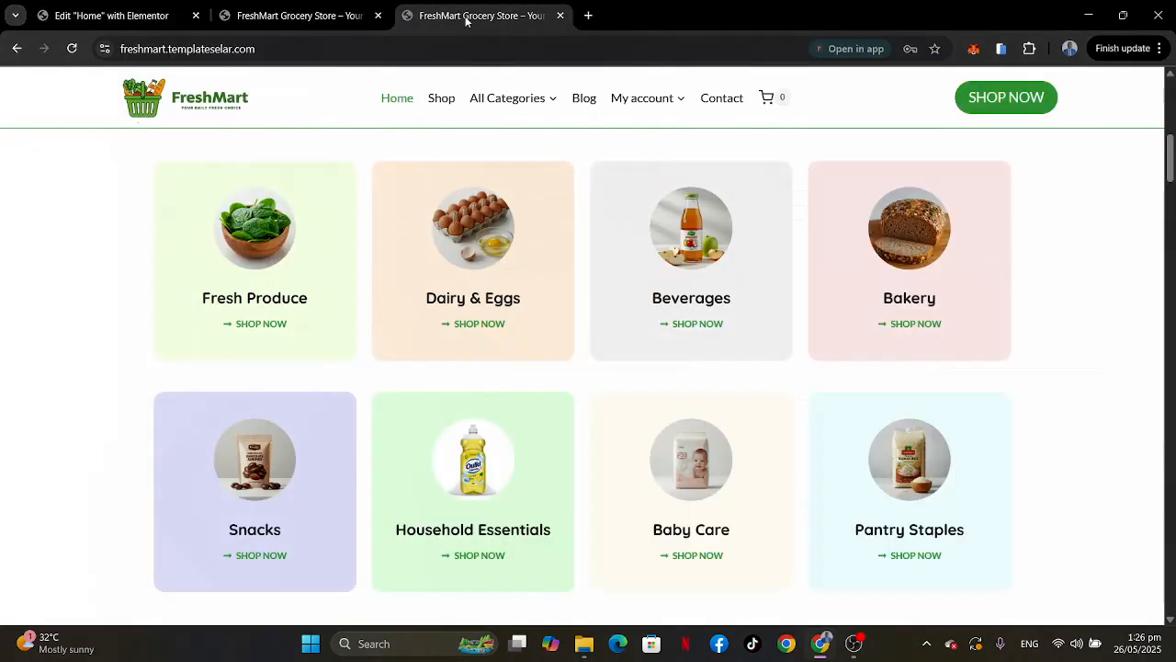
left_click(184, 25)
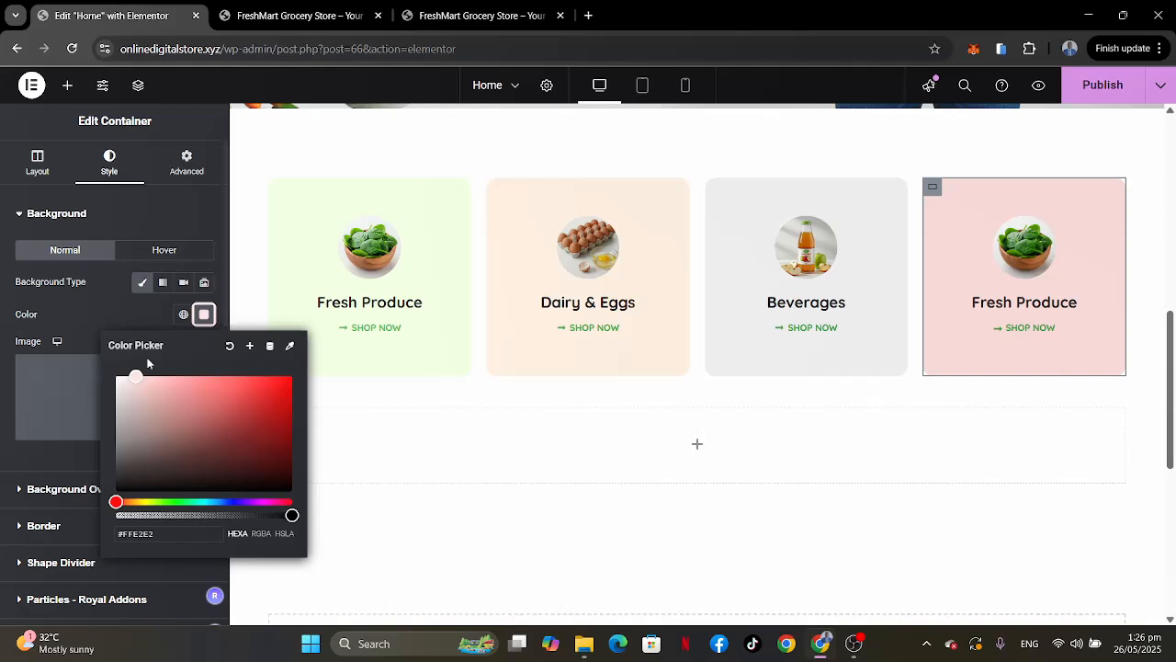
left_click_drag(135, 375, 129, 373)
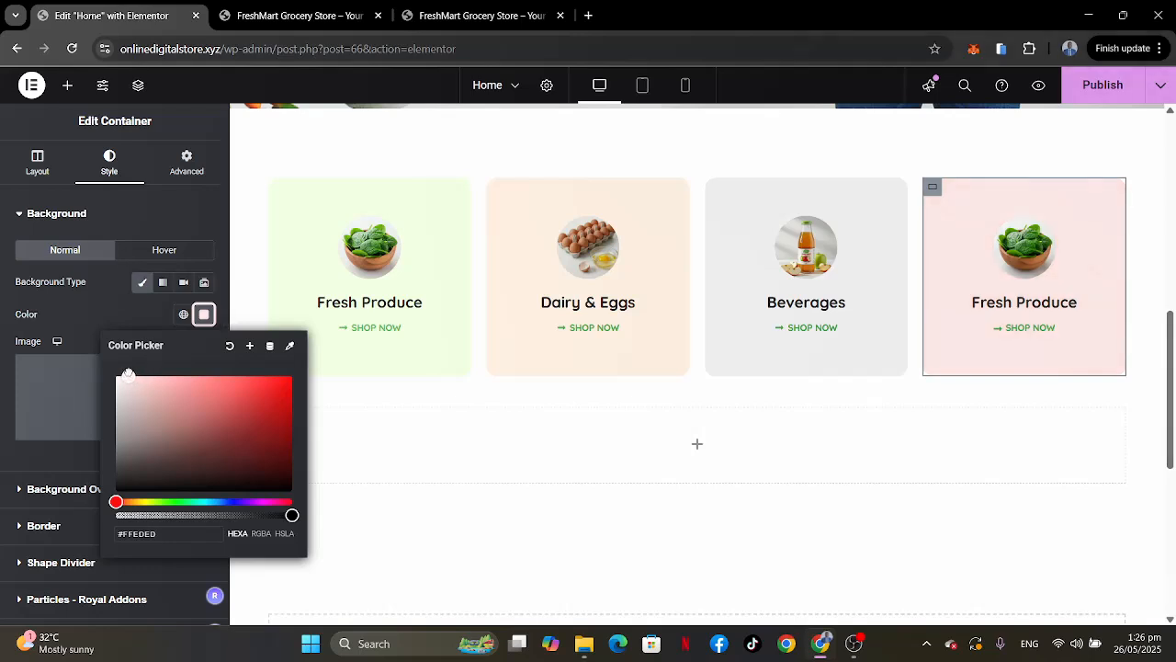
left_click(106, 318)
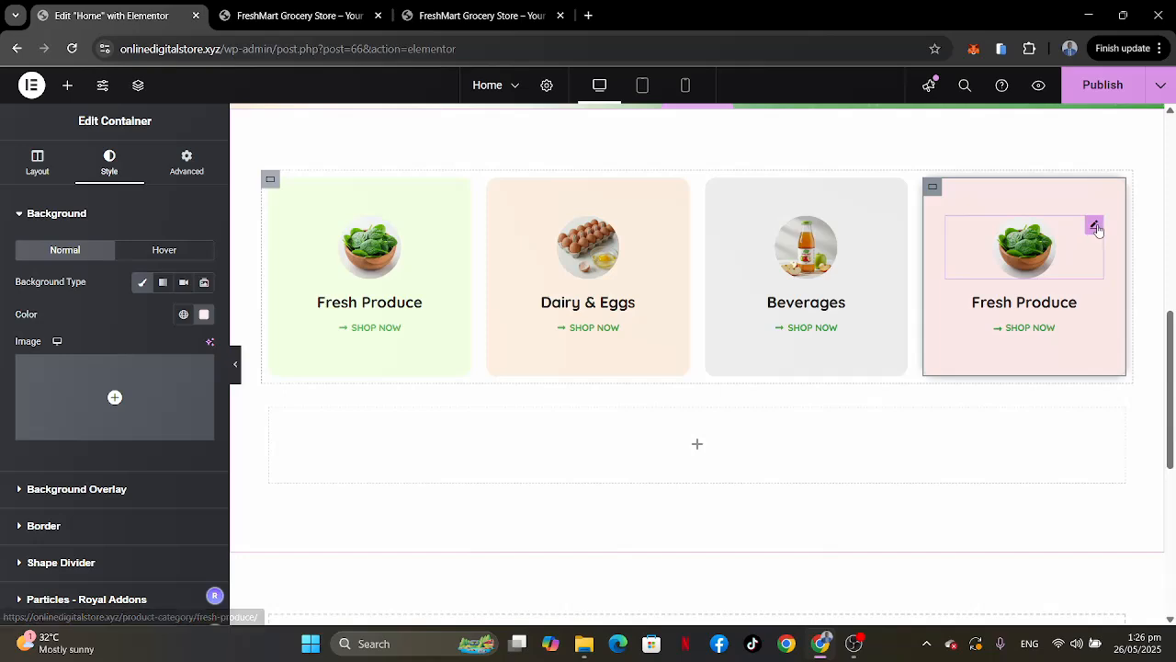
Replace the fourth card's spinach image with Multigrain-Bread-400g.png from the media library.
left_click(1095, 227)
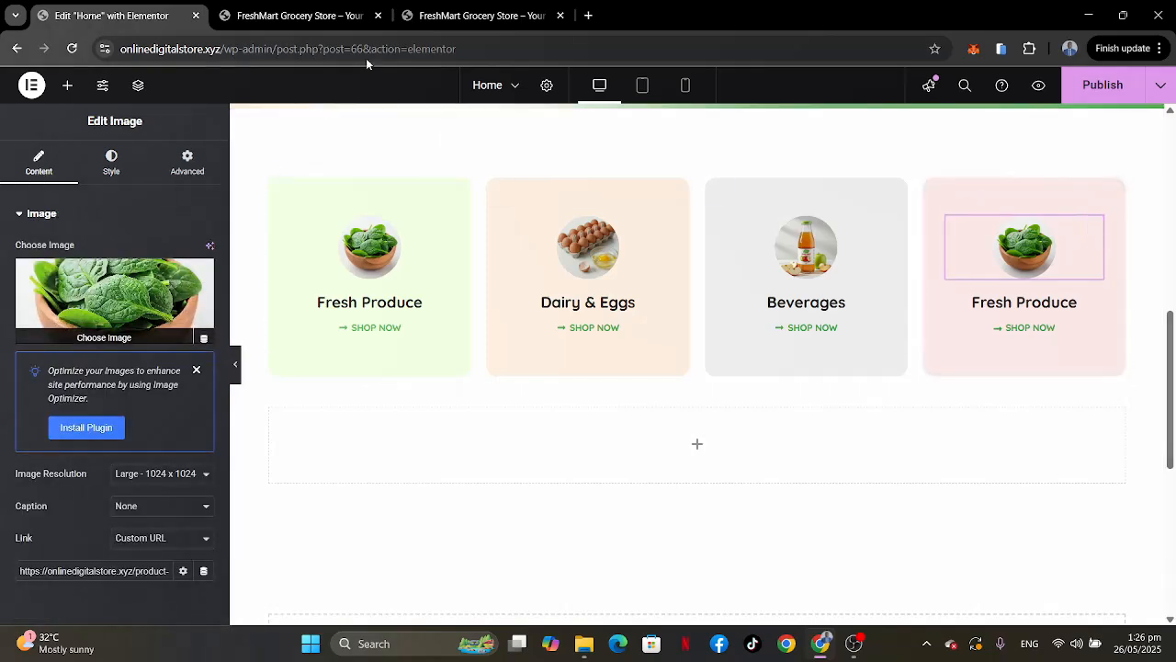
left_click(129, 274)
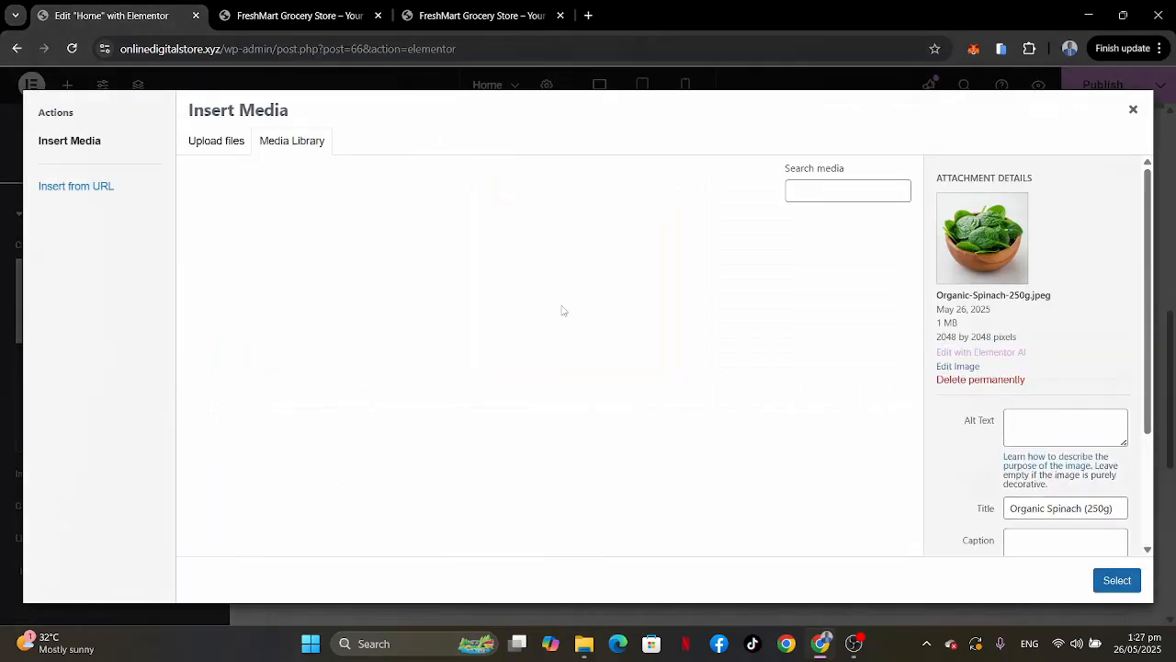
left_click(645, 324)
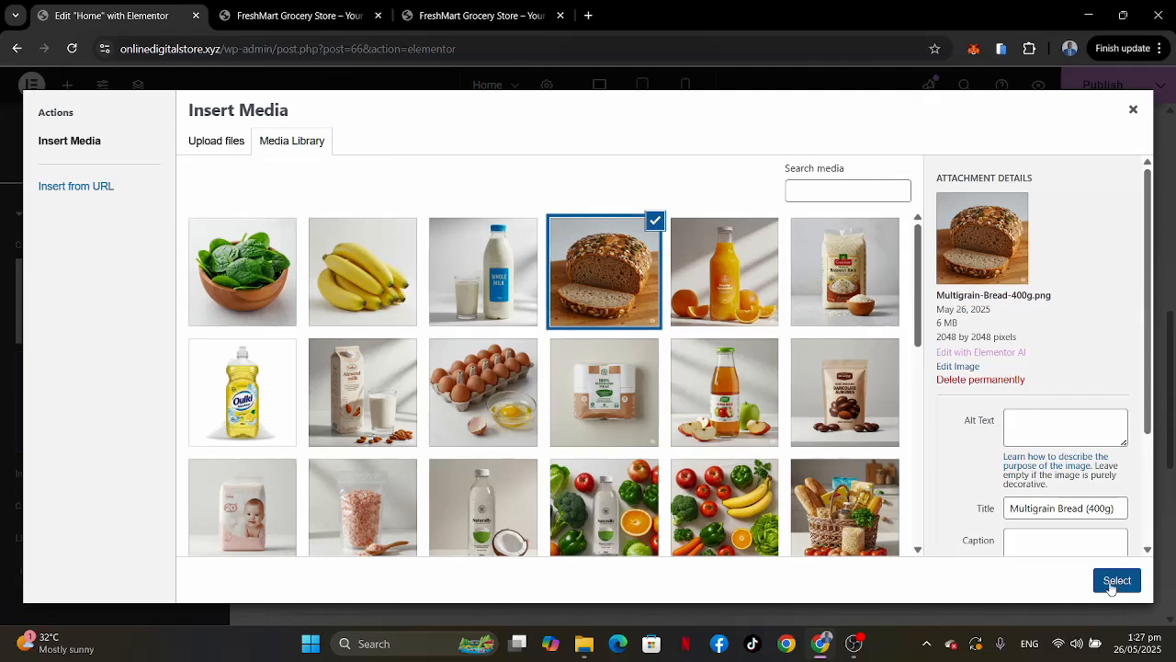
left_click(1116, 581)
Copy the Bakery category link address from the reference site and set it as the fourth card image's link.
left_click(482, 16)
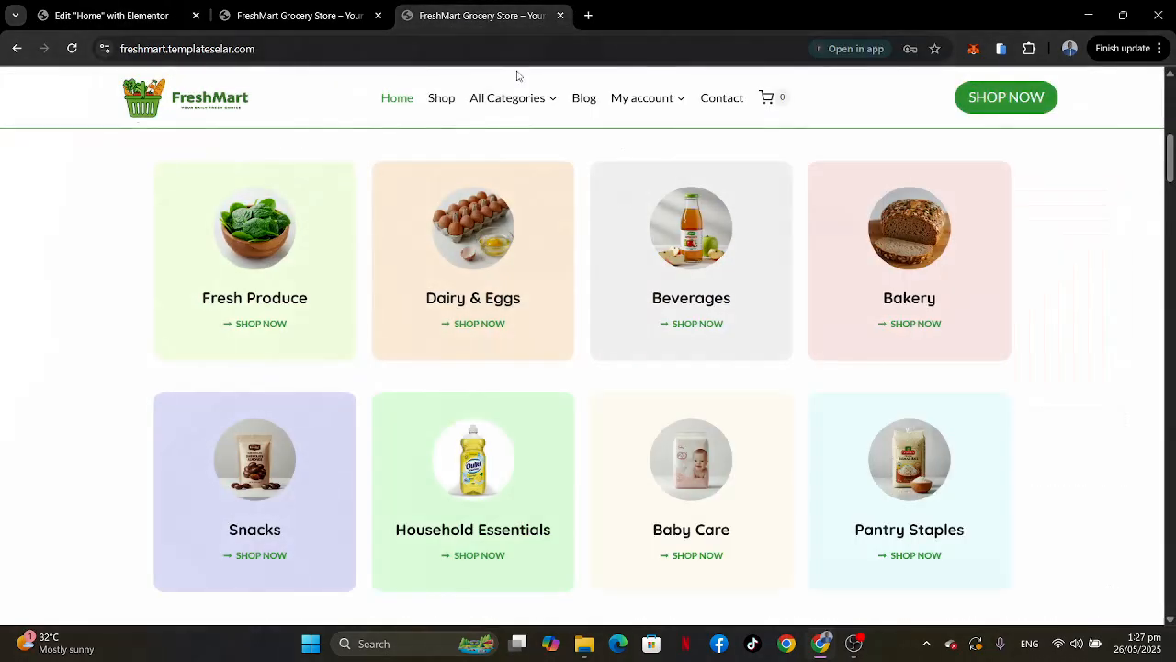
mouse_move(517, 98)
right_click(495, 255)
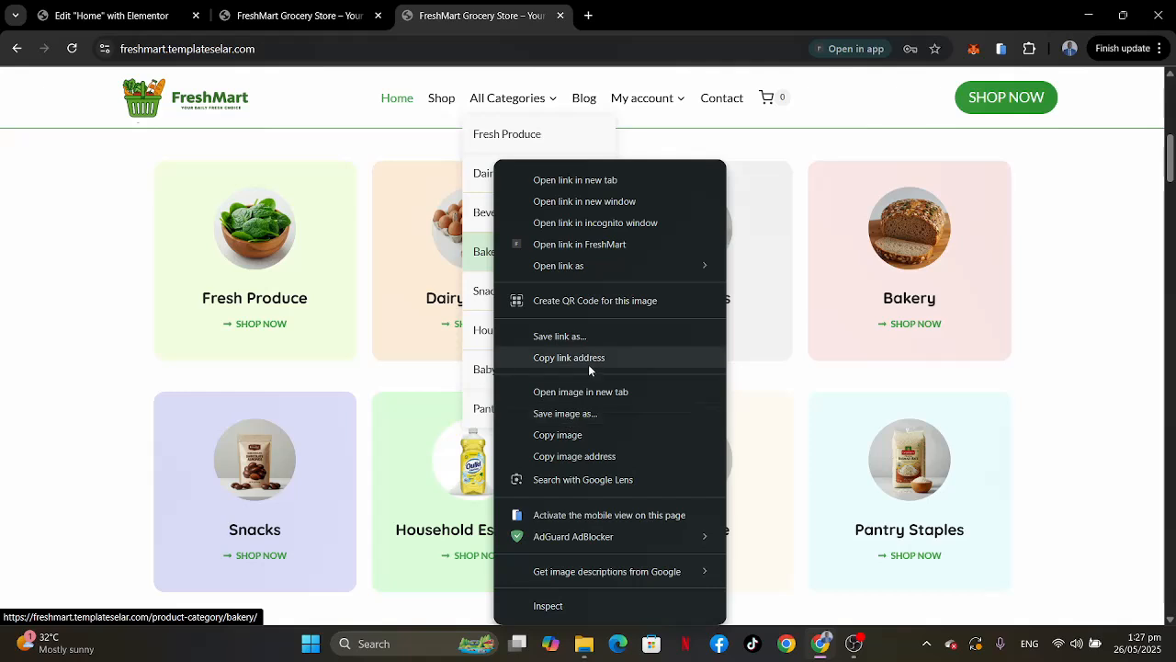
left_click(589, 364)
left_click(107, 16)
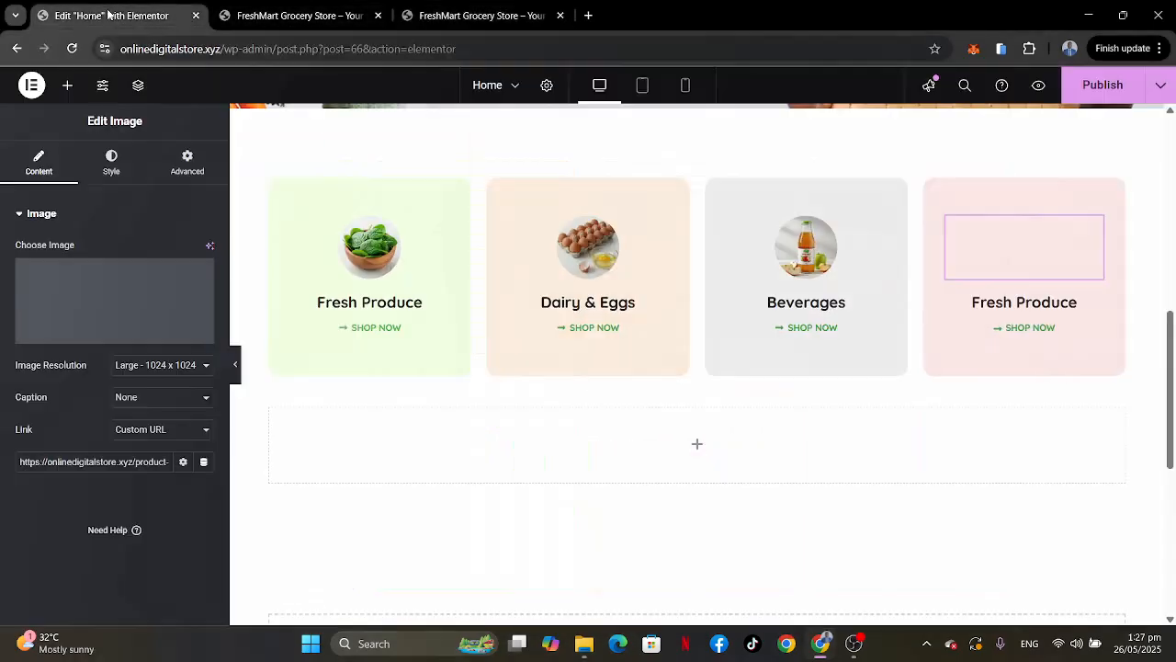
triple_click(137, 460)
key("ctrl+v")
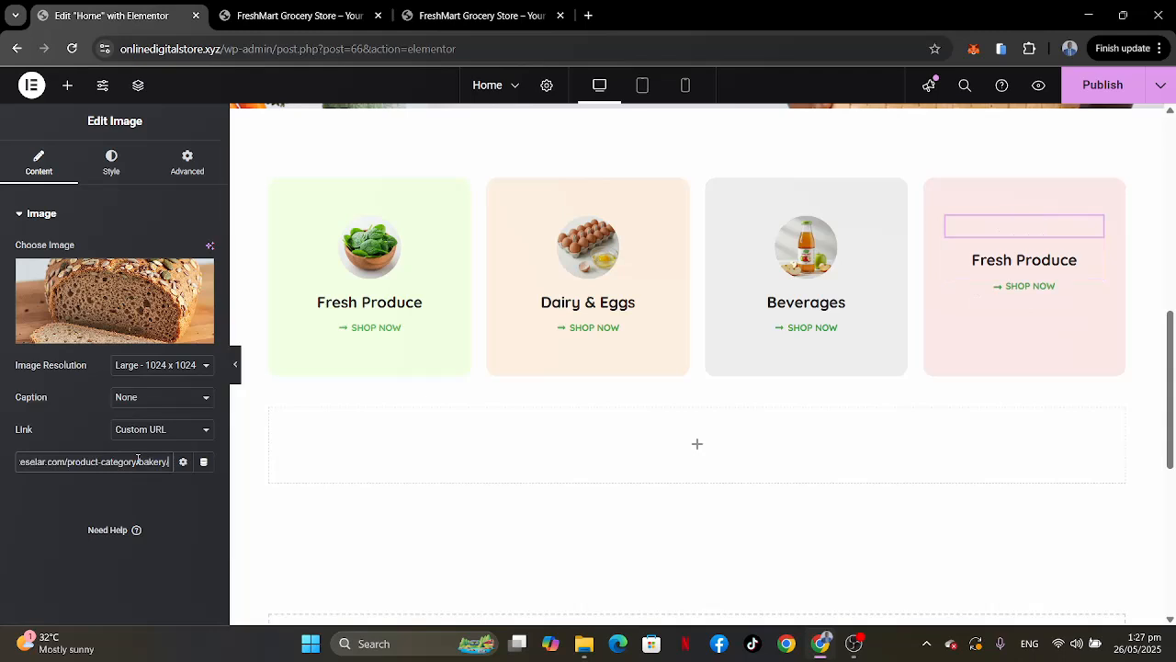
Change the fourth card's heading title to "Bakery" and replace its link with the copied bakery category address.
left_click(1024, 302)
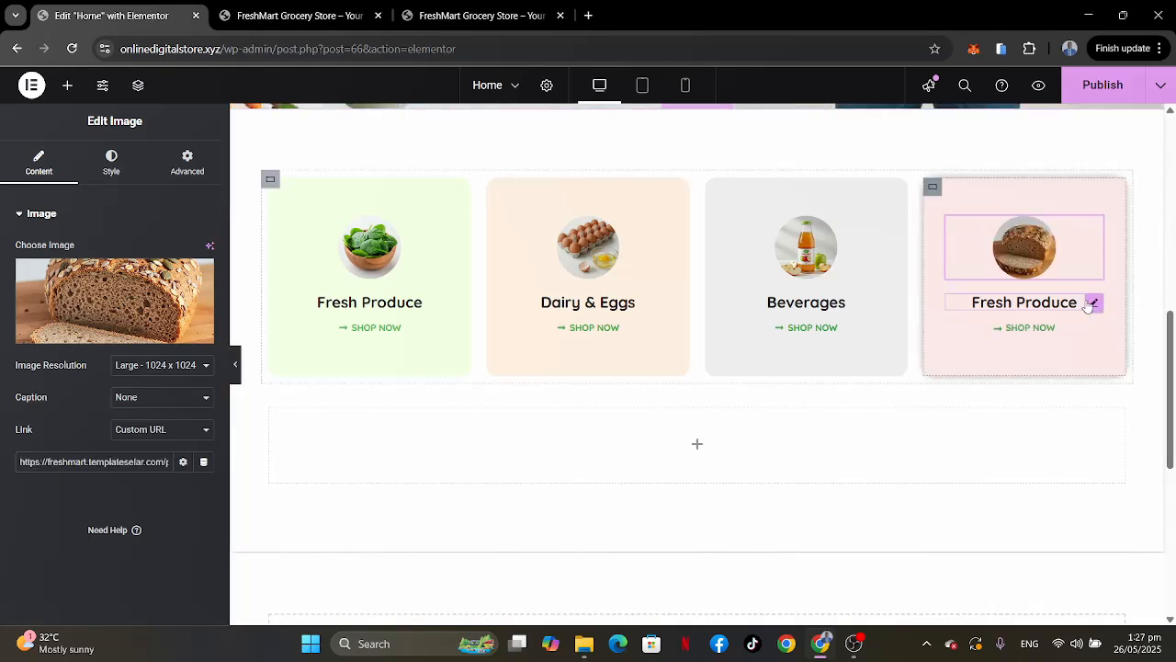
left_click_drag(92, 278, 3, 269)
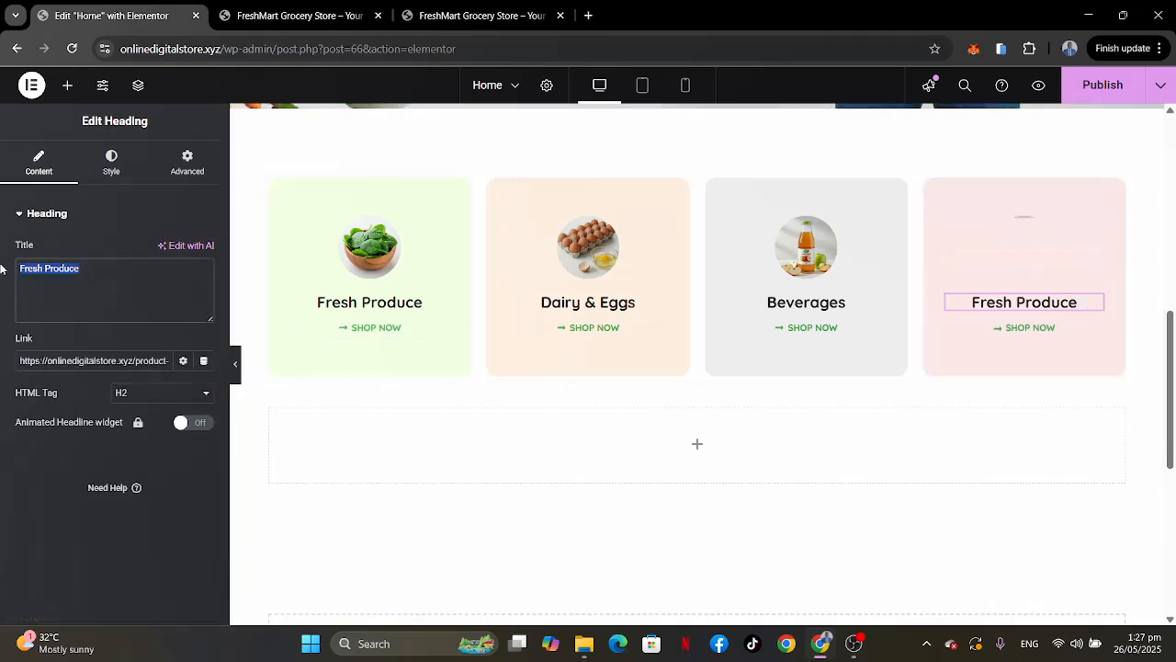
type("Bake")
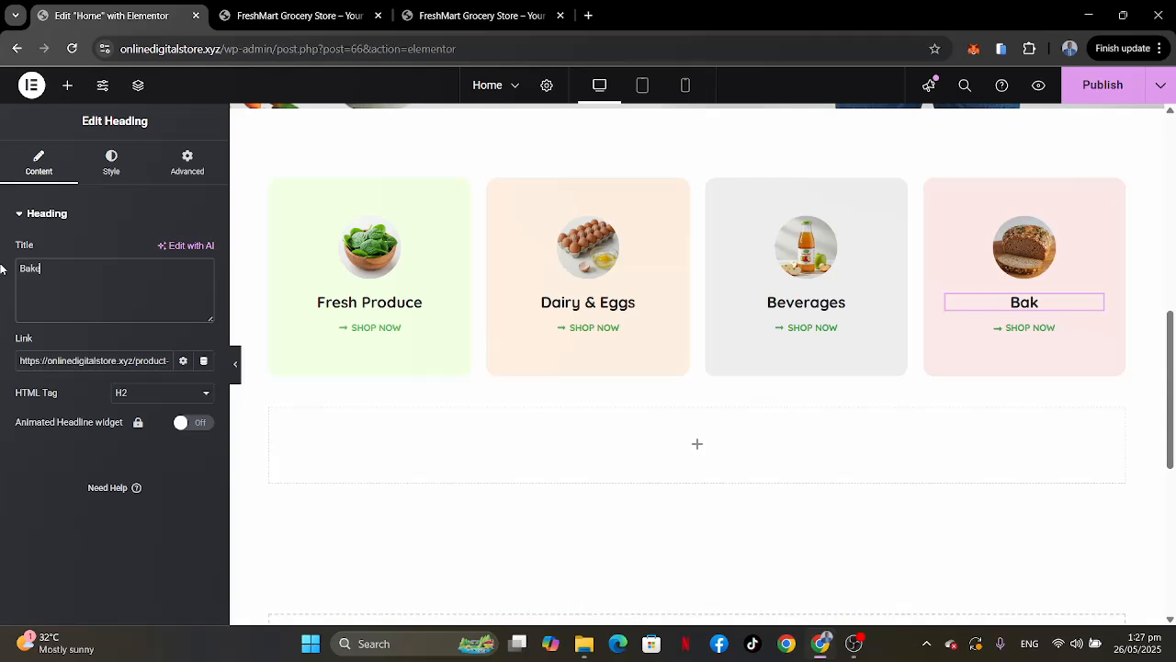
type("ry")
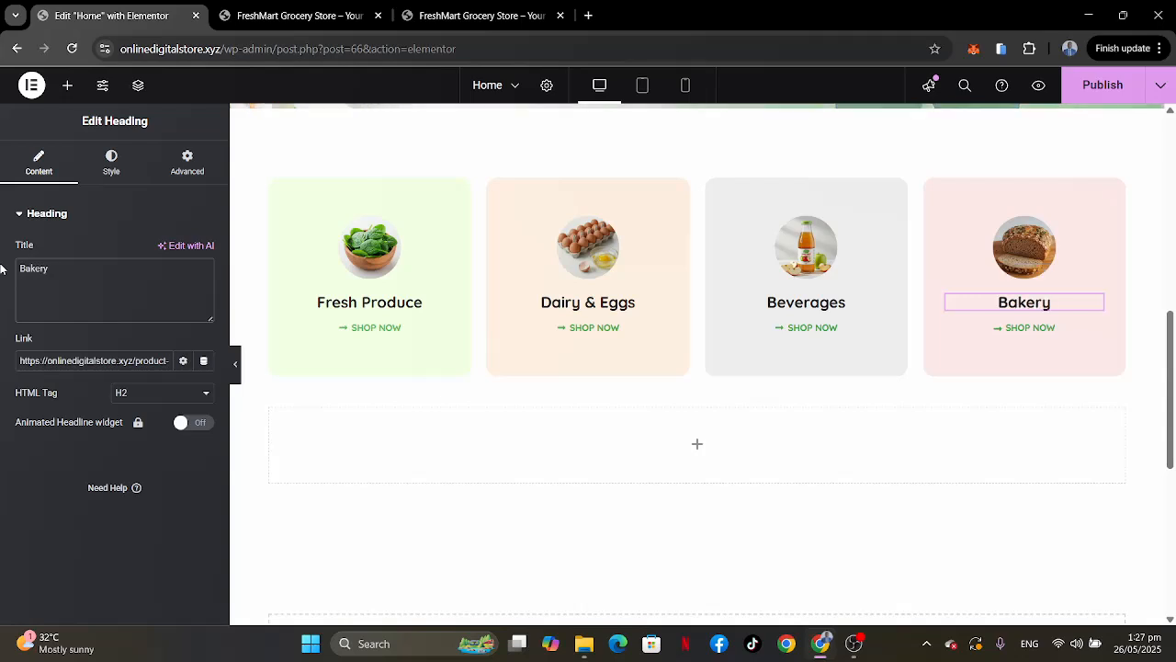
triple_click(65, 360)
key("ctrl+v")
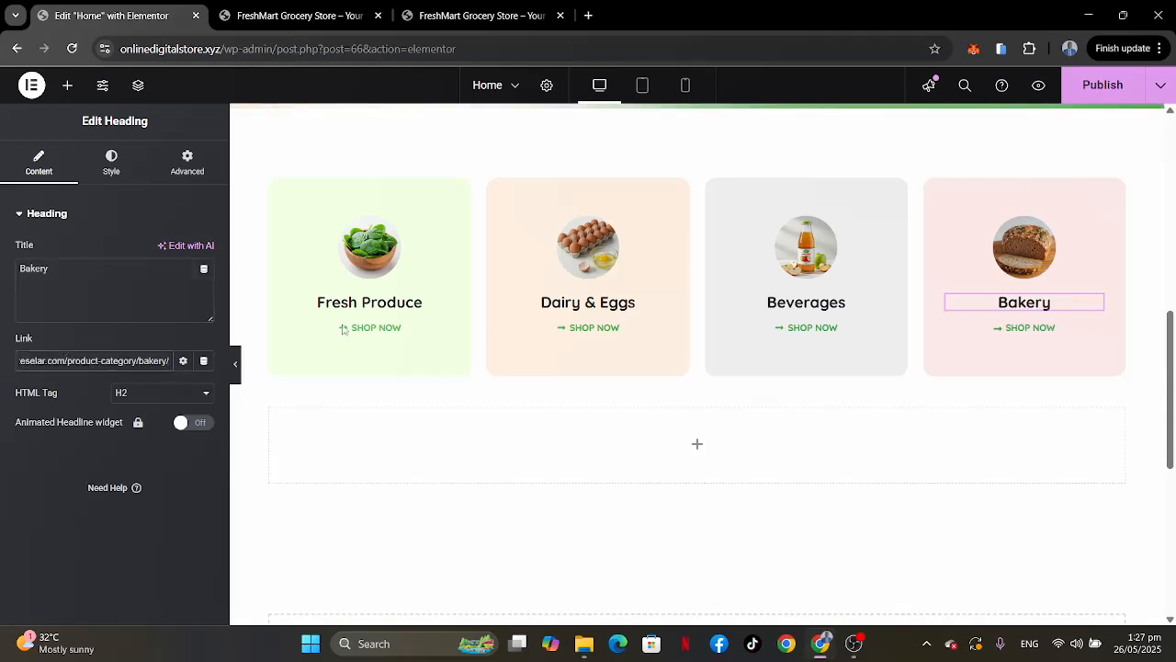
Replace the link of the Bakery card's SHOP NOW button with the copied bakery category address.
left_click(1094, 333)
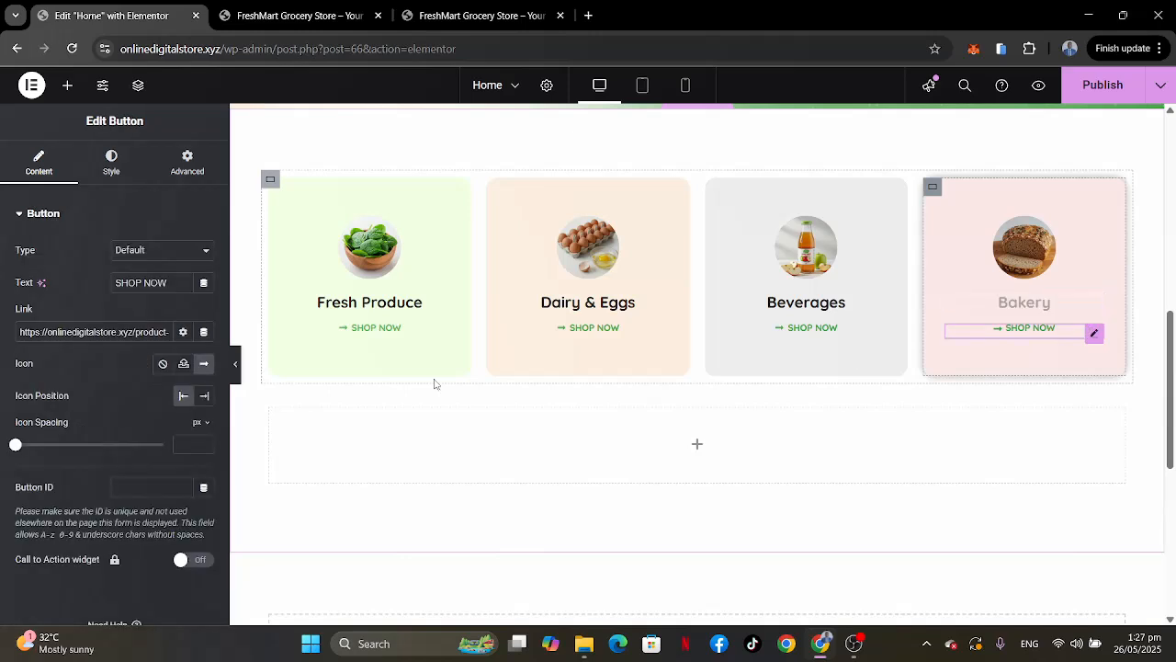
triple_click(94, 332)
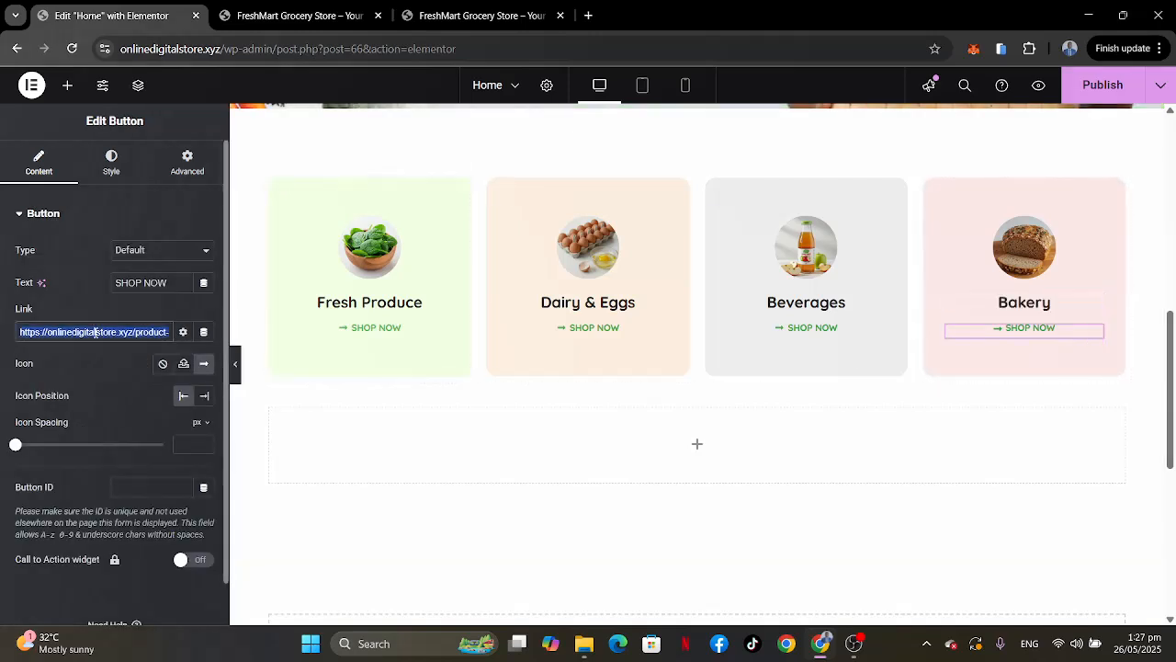
key("ctrl+v")
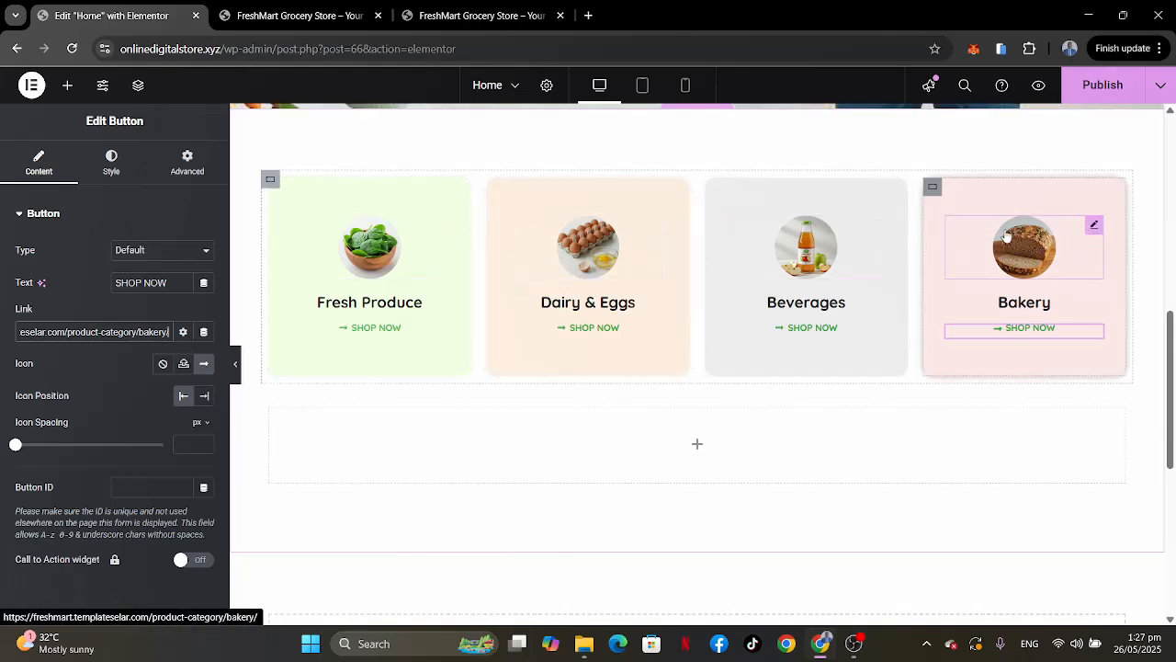
Duplicate the container holding the four category cards to make a second row.
right_click(270, 181)
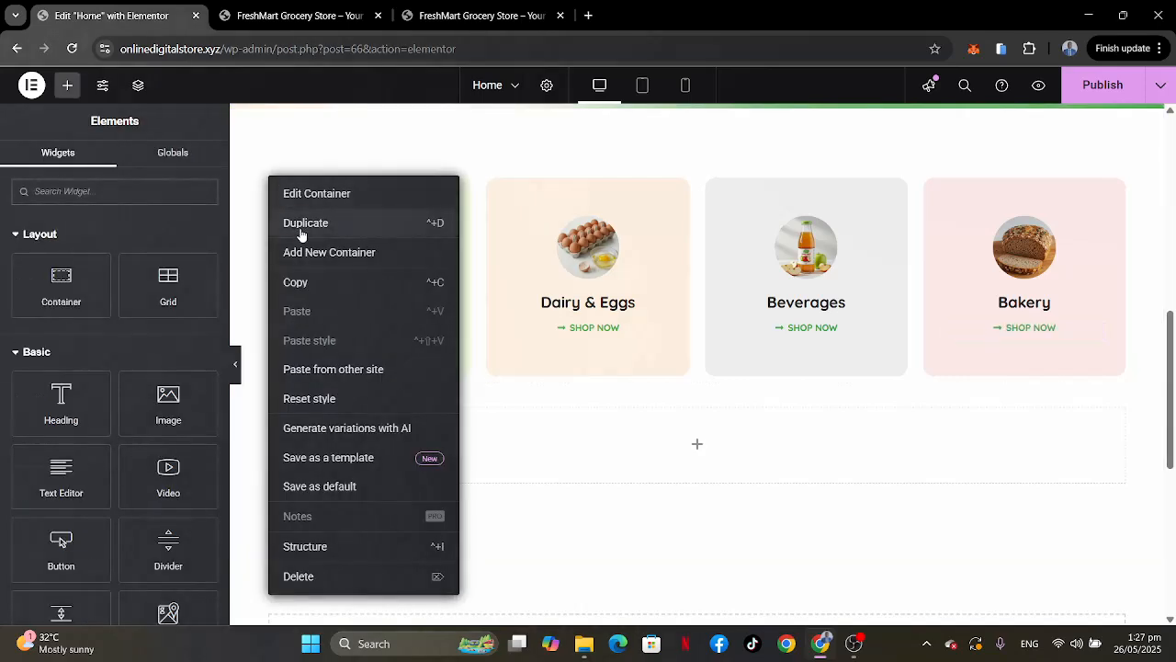
left_click(441, 144)
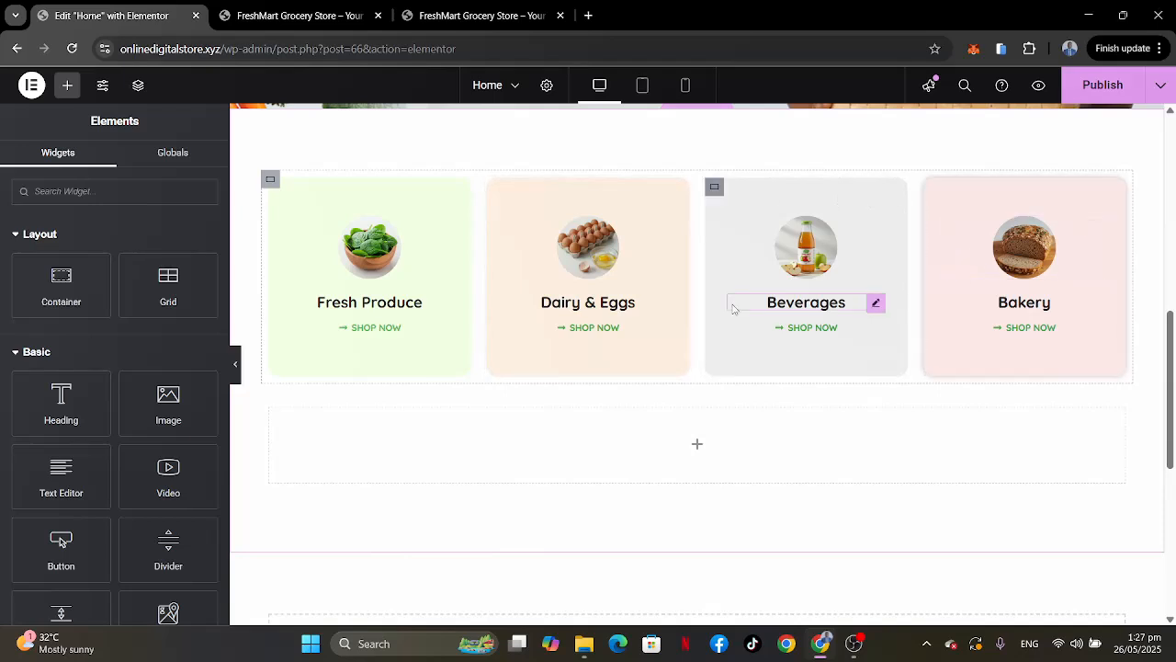
left_click(270, 181)
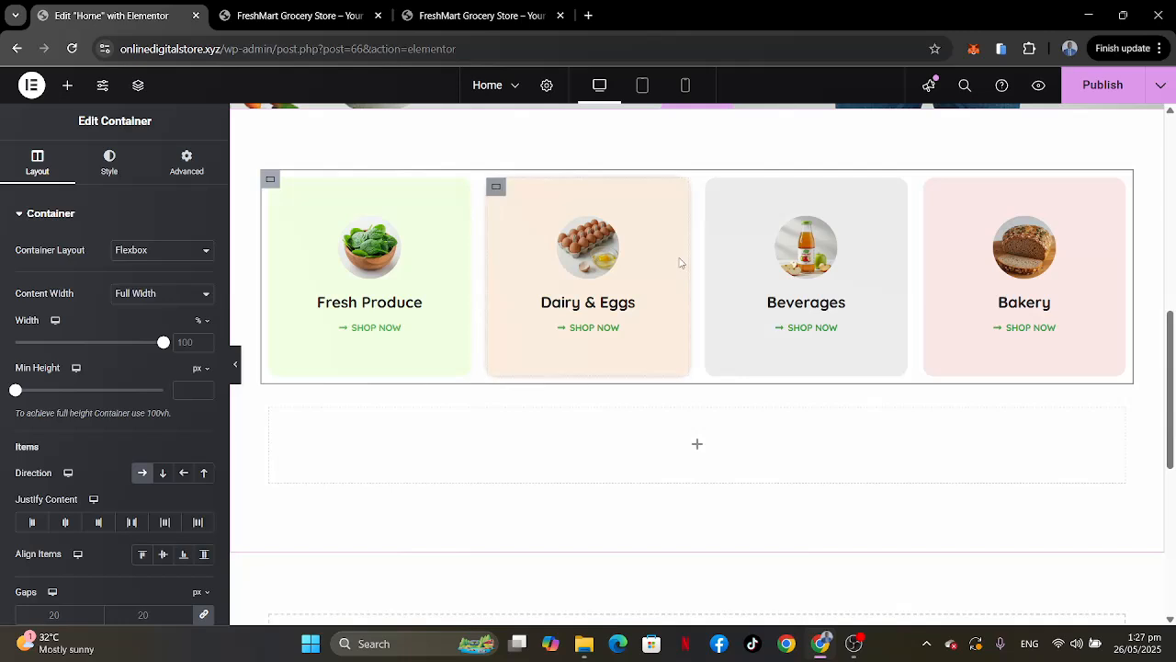
right_click(272, 180)
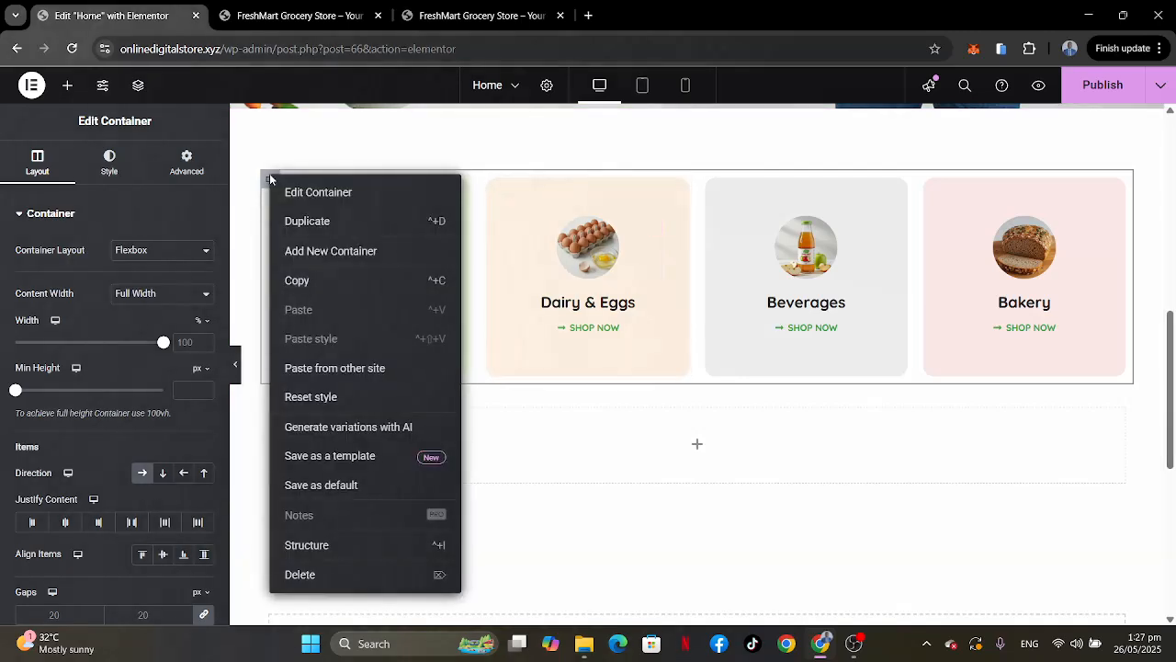
left_click(307, 221)
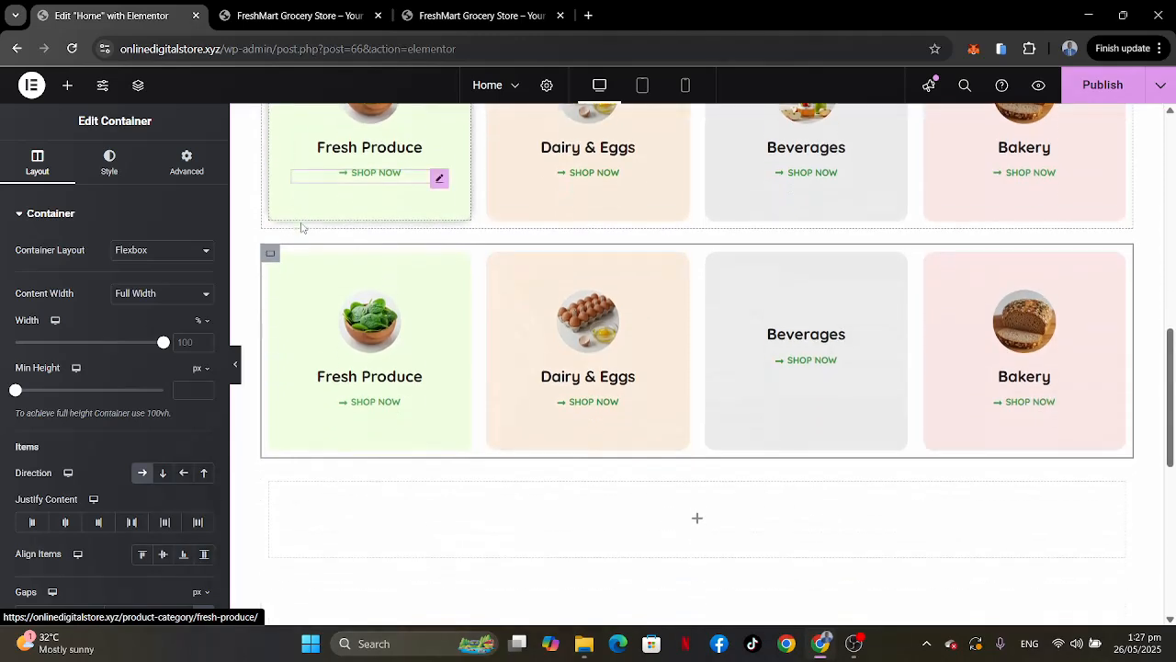
Delete the empty container below the duplicated row of category cards.
scroll(299, 226, "down", 2)
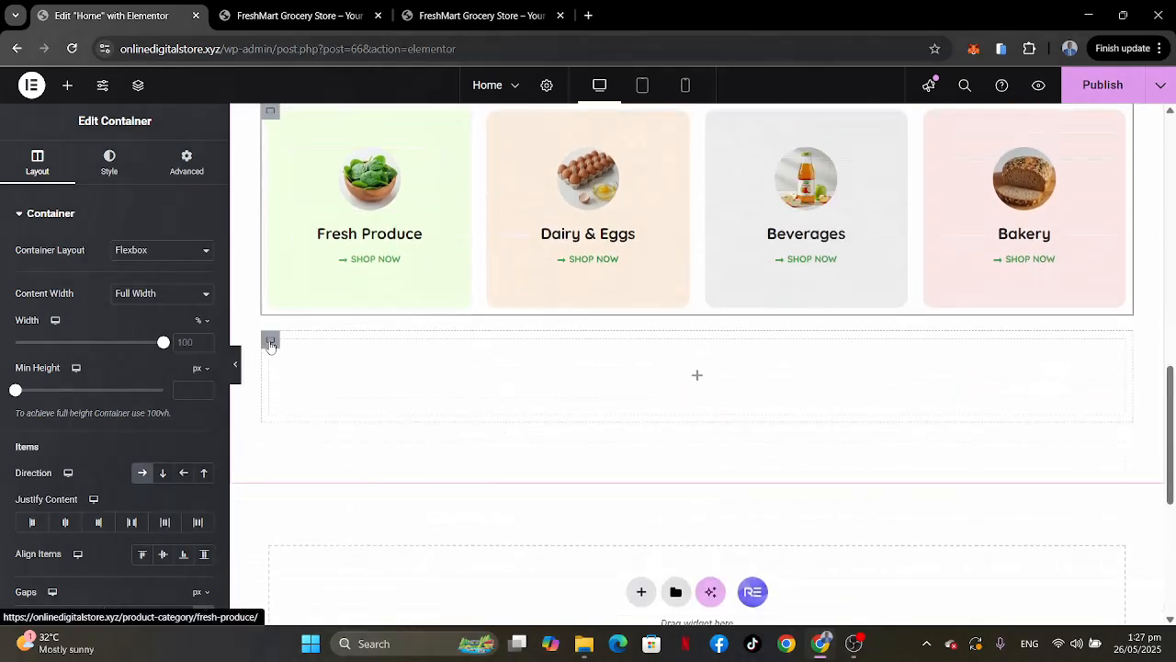
right_click(272, 342)
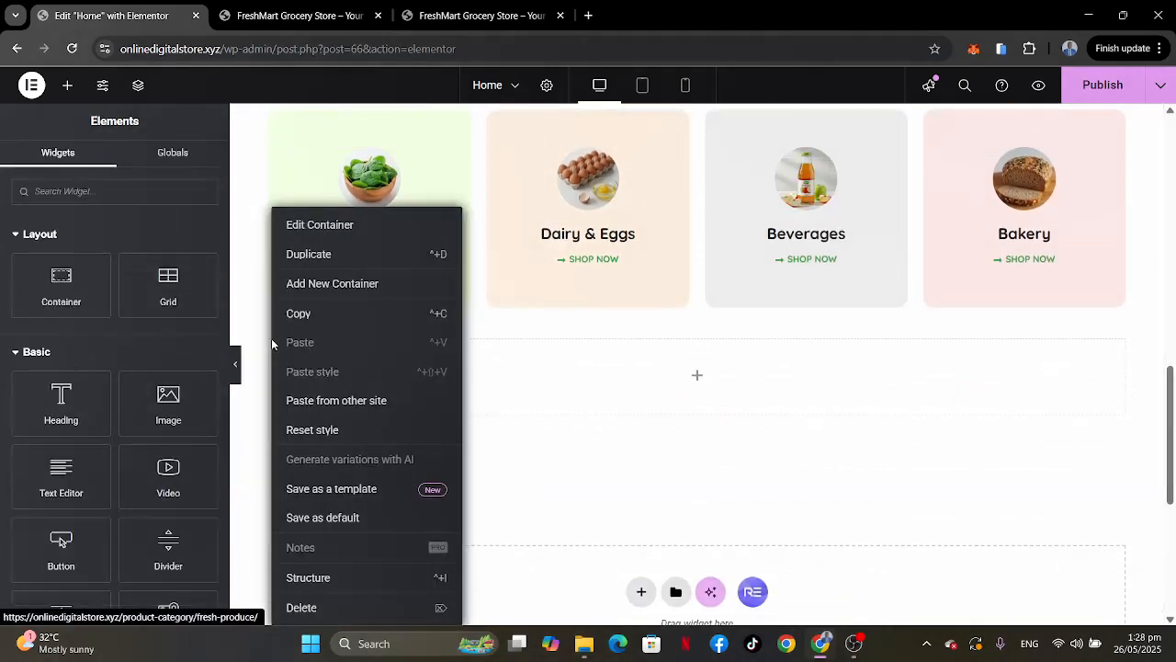
left_click(308, 609)
scroll(679, 374, "up", 4)
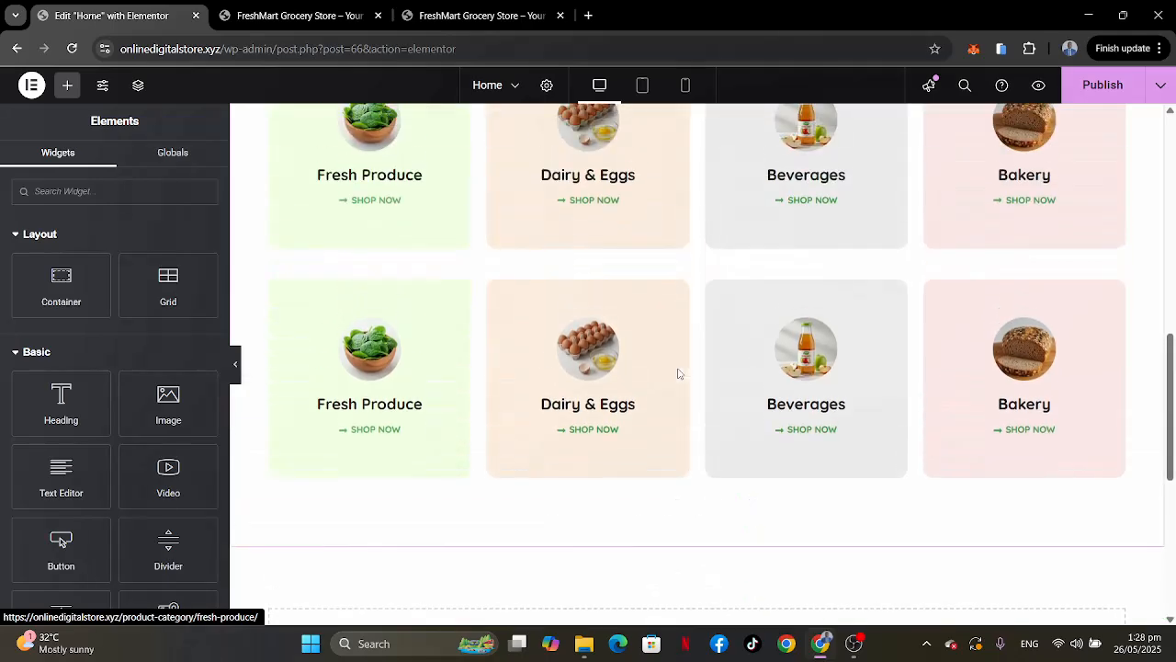
scroll(679, 374, "down", 1)
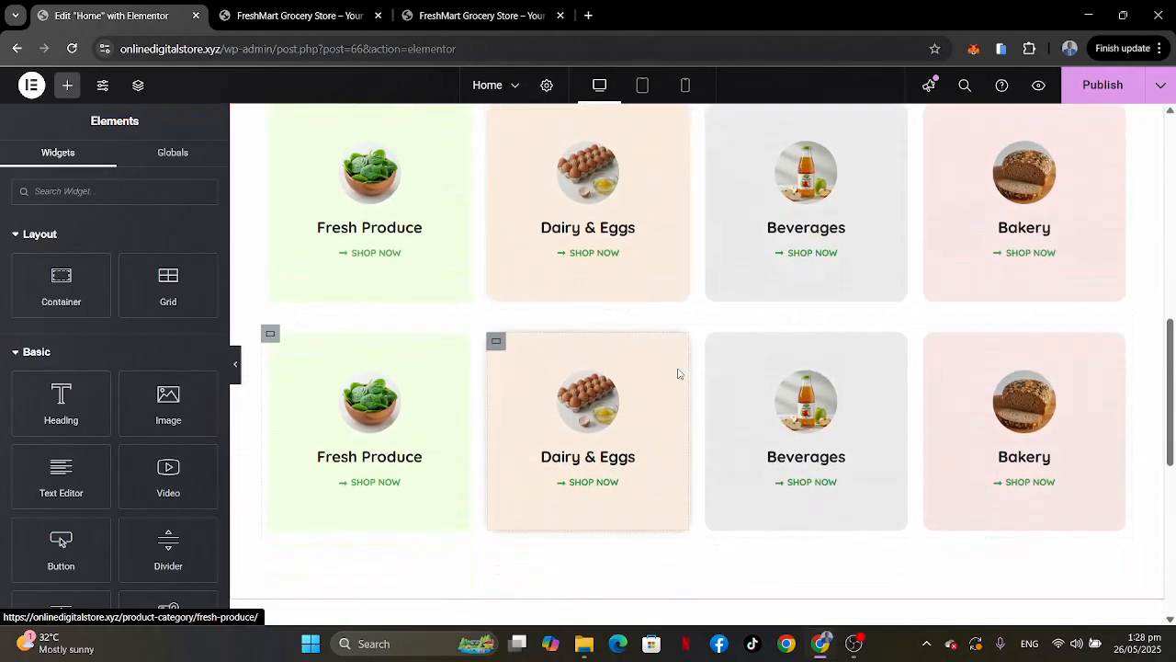
Replace the image in the second row's first card with the chocolate almonds picture, following the reference site's Snacks card.
left_click(469, 8)
scroll(241, 485, "down", 2)
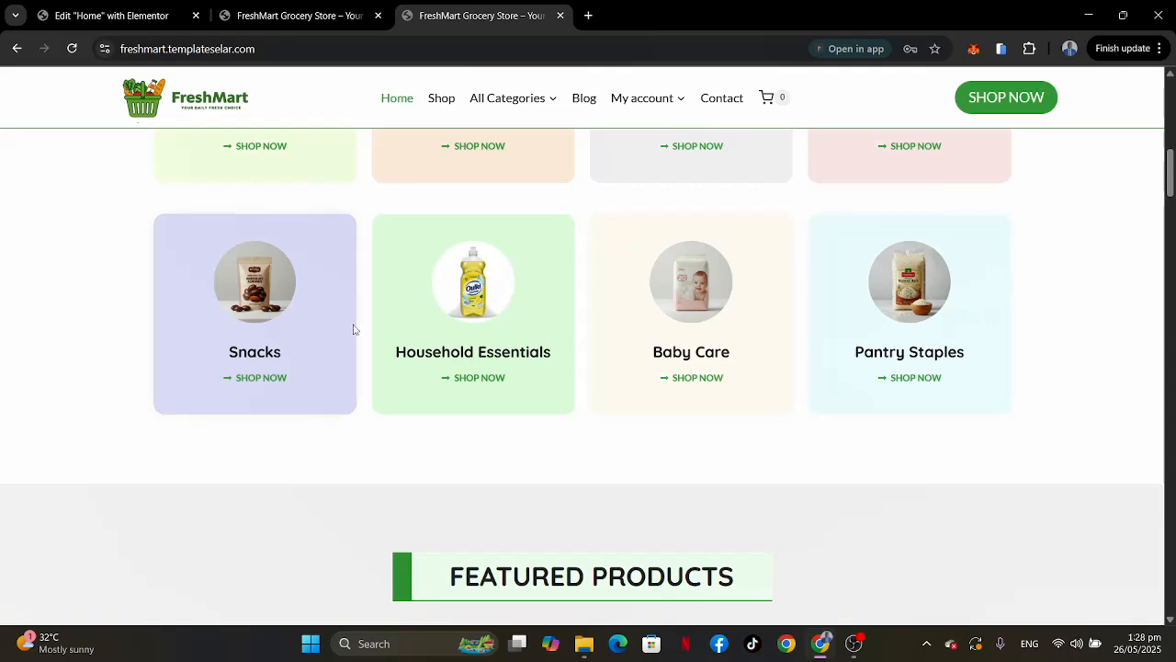
left_click(133, 16)
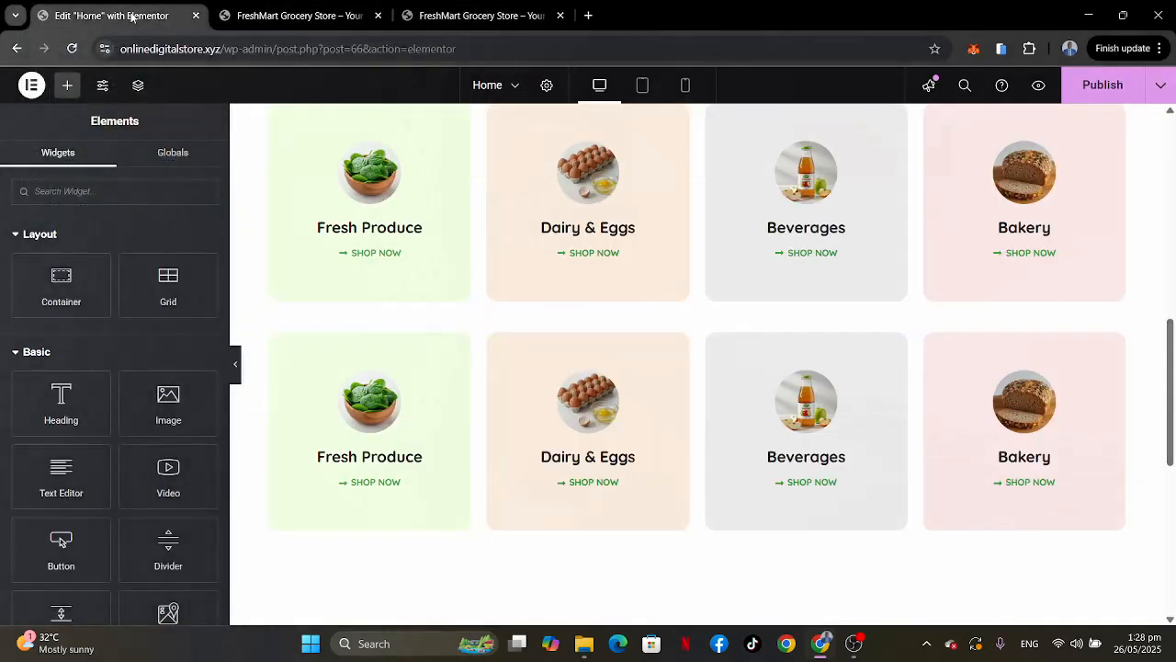
left_click(382, 405)
left_click(140, 302)
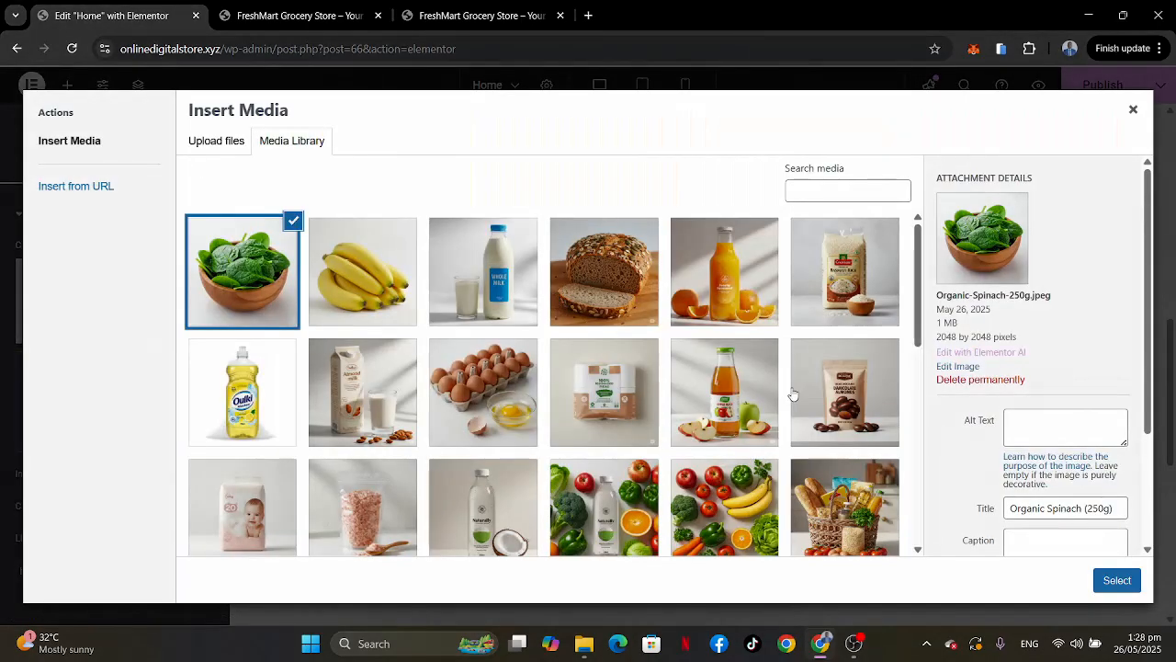
left_click(798, 394)
left_click(1117, 580)
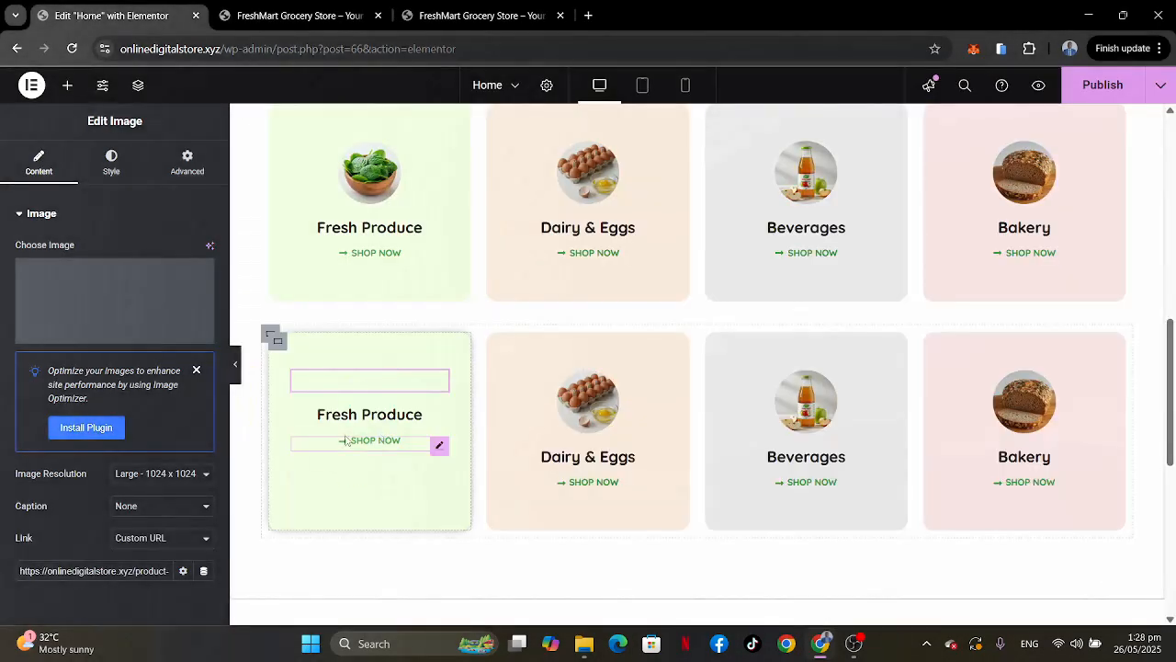
Copy the address of the Snacks category from the header's category menu on the live onlinedigitalstore.xyz site.
left_click(447, 20)
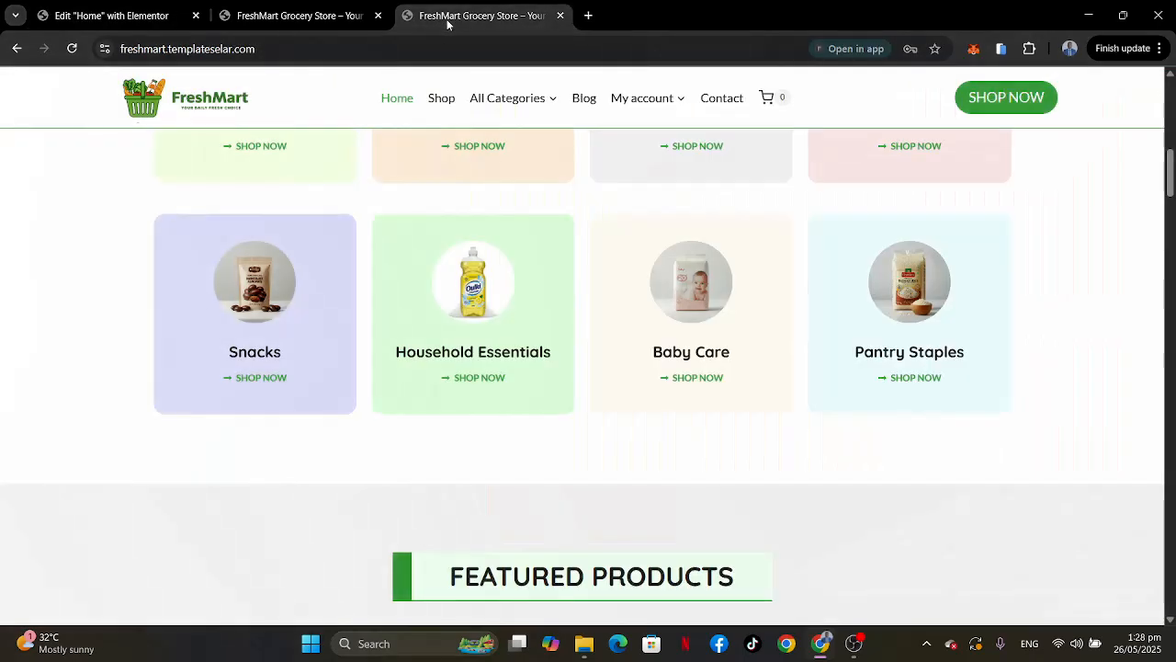
mouse_move(525, 110)
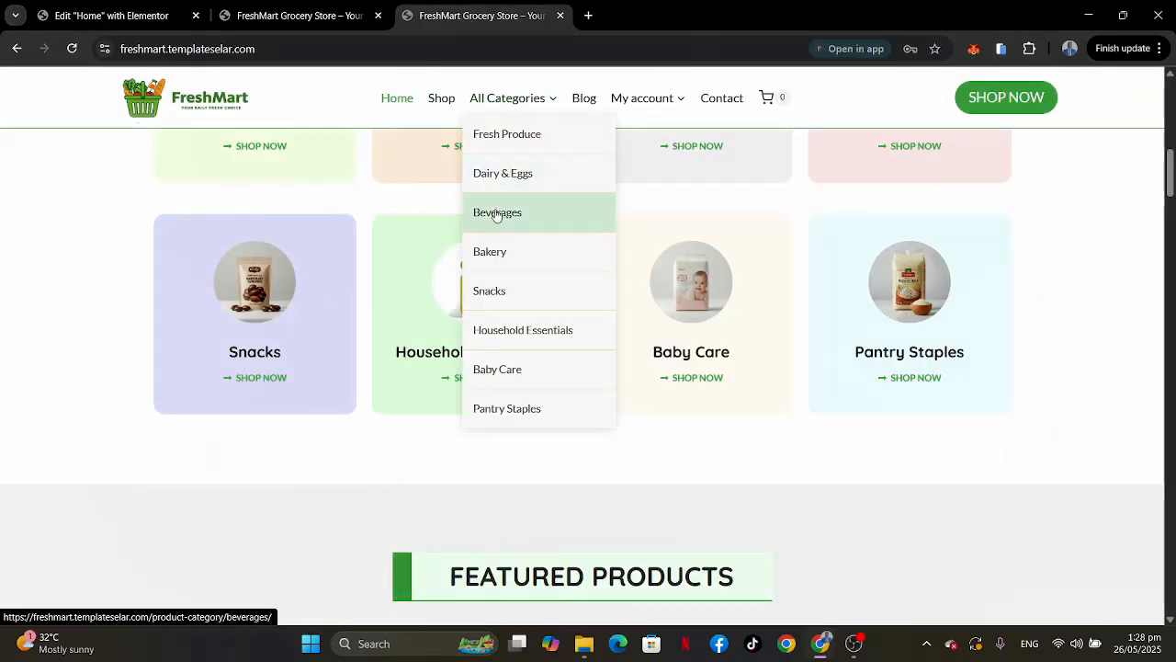
left_click(272, 14)
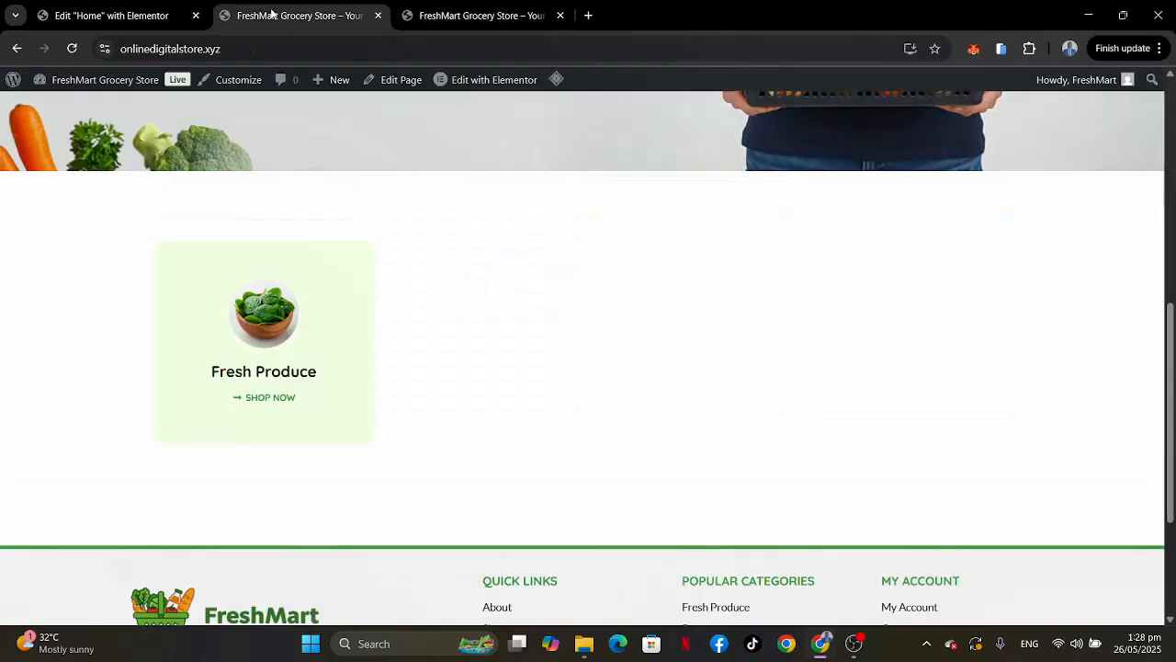
scroll(480, 243, "up", 5)
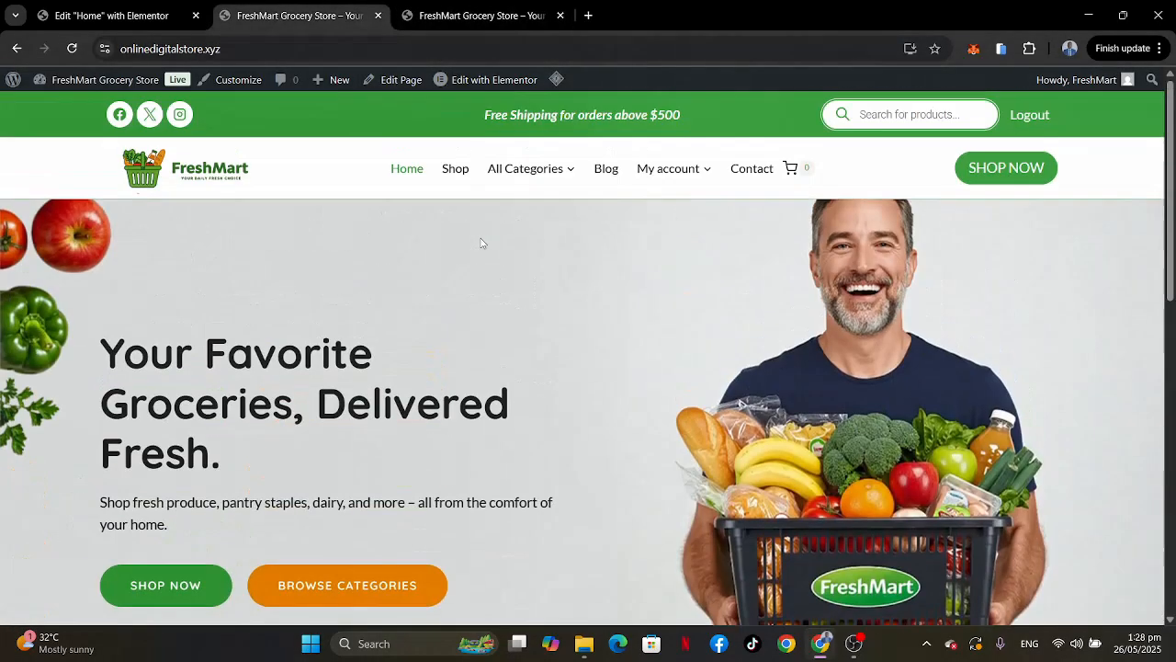
mouse_move(536, 172)
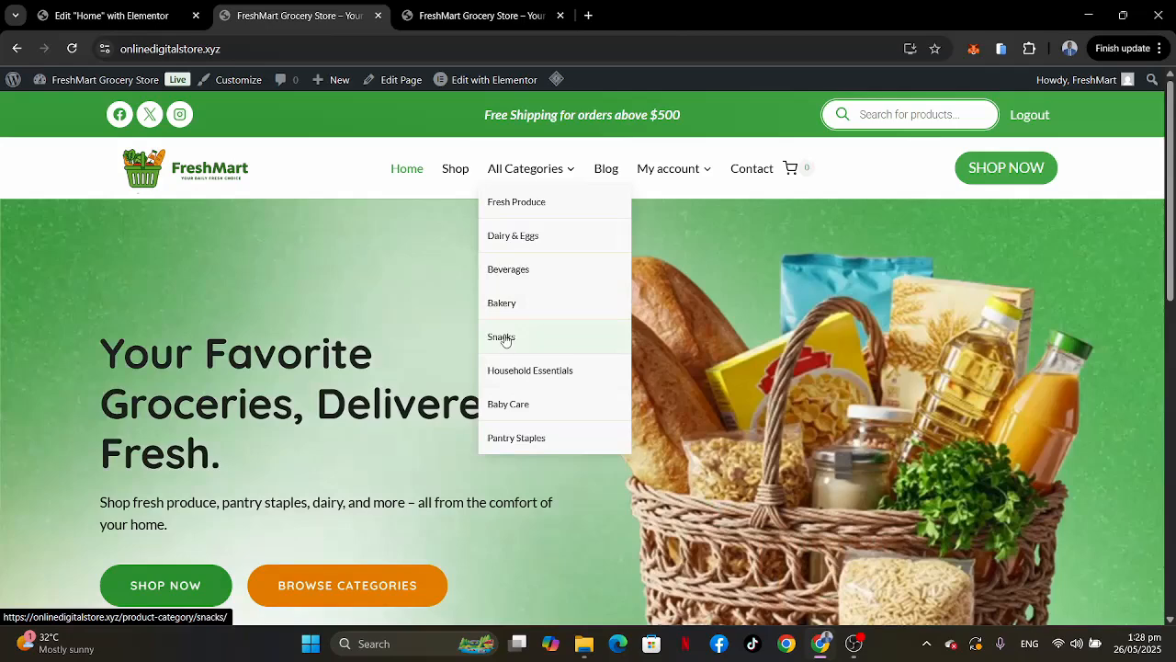
right_click(505, 339)
left_click(573, 473)
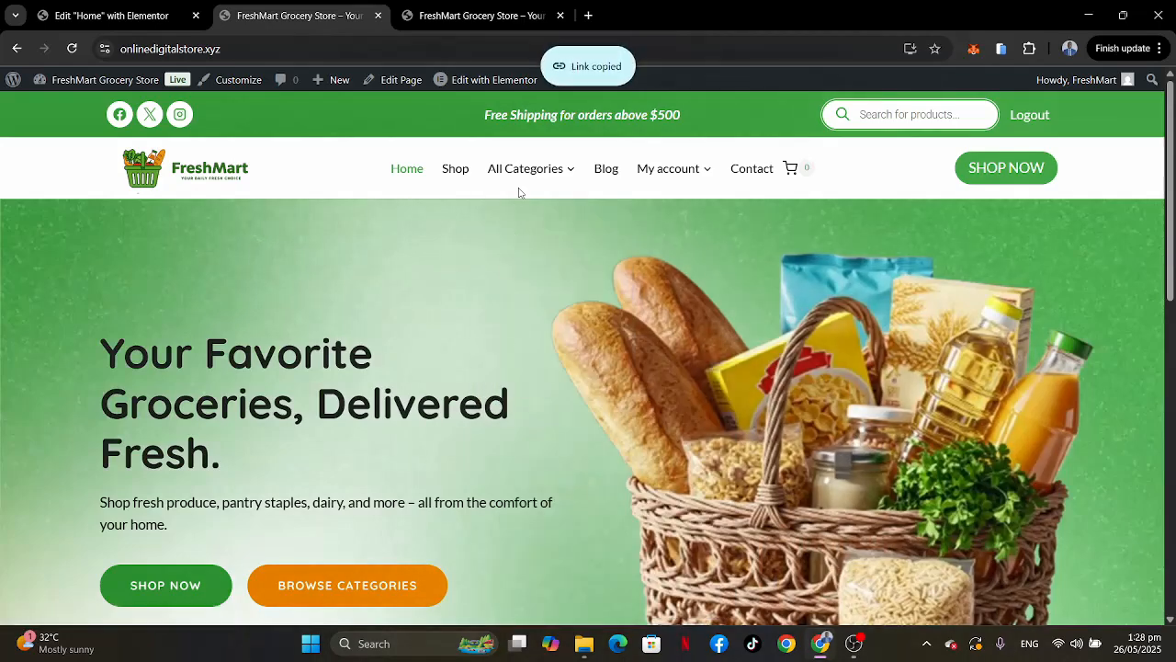
Return to the Elementor editor and replace the almonds image's link with the copied snacks category address.
left_click(89, 24)
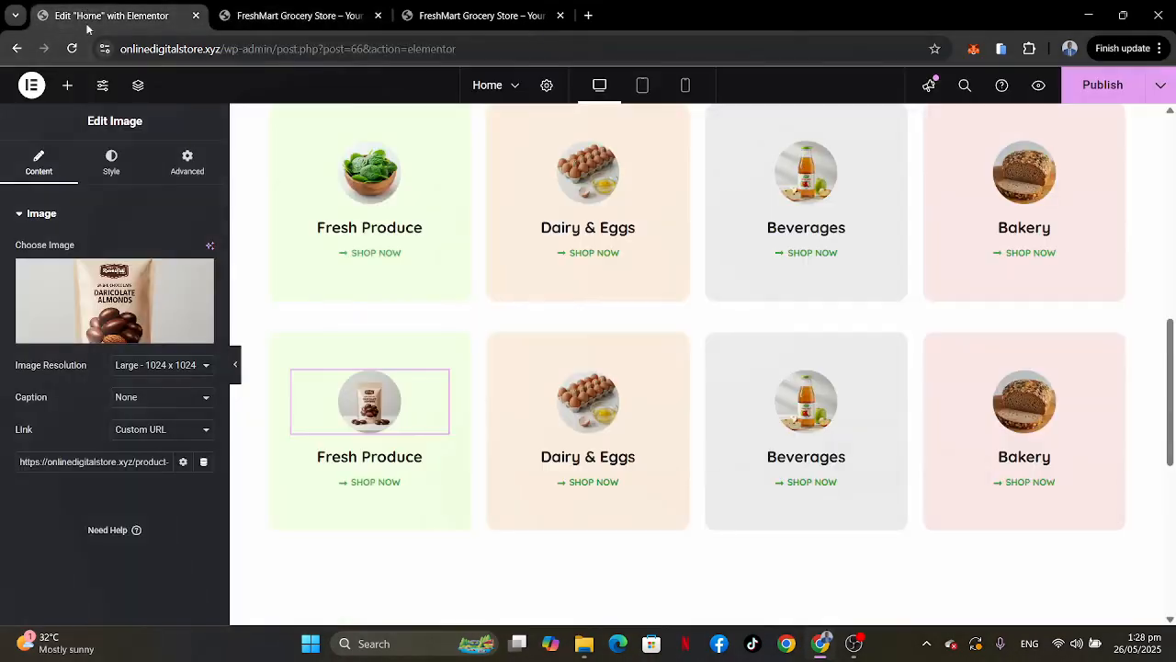
left_click(92, 462)
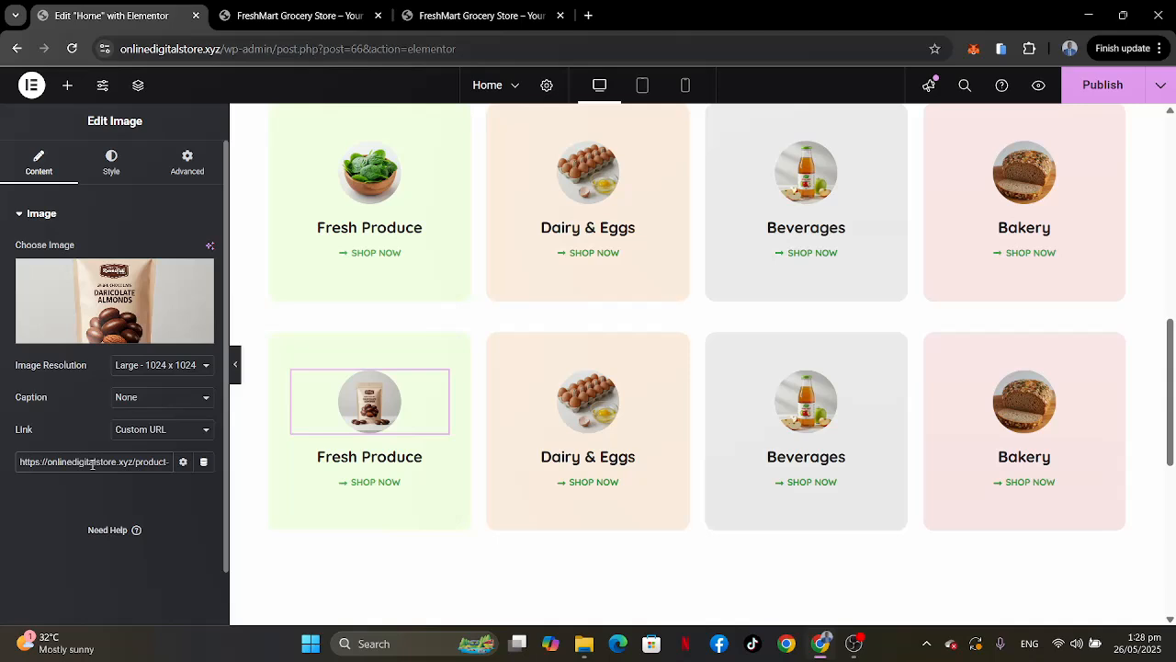
key("ctrl+a")
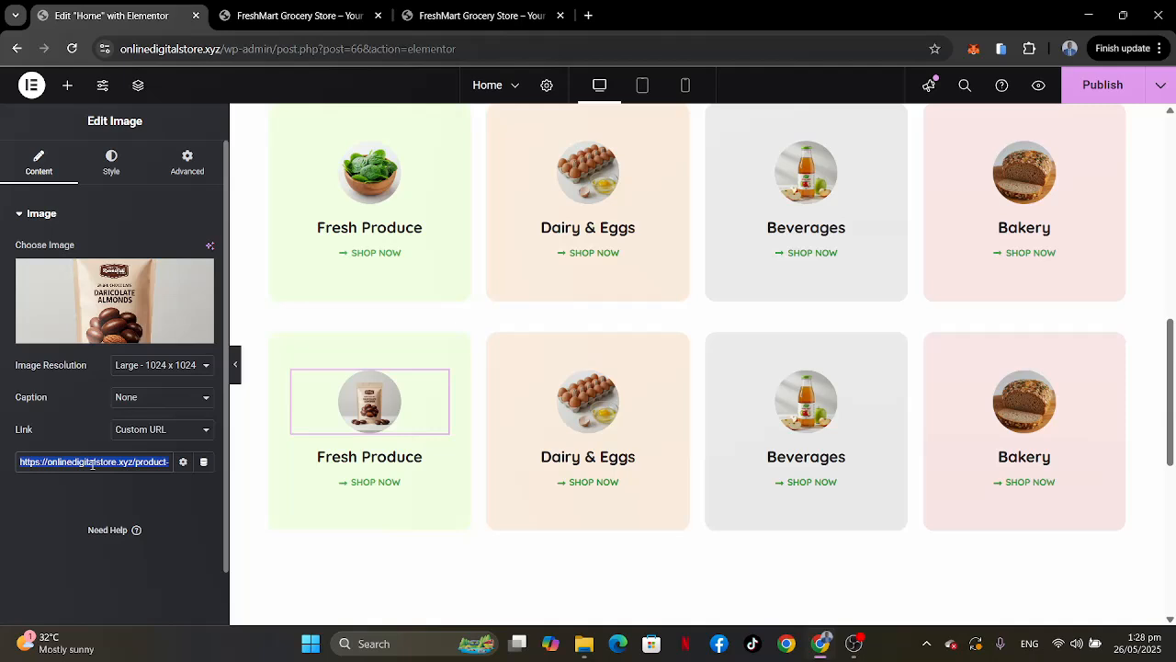
key("ctrl+v")
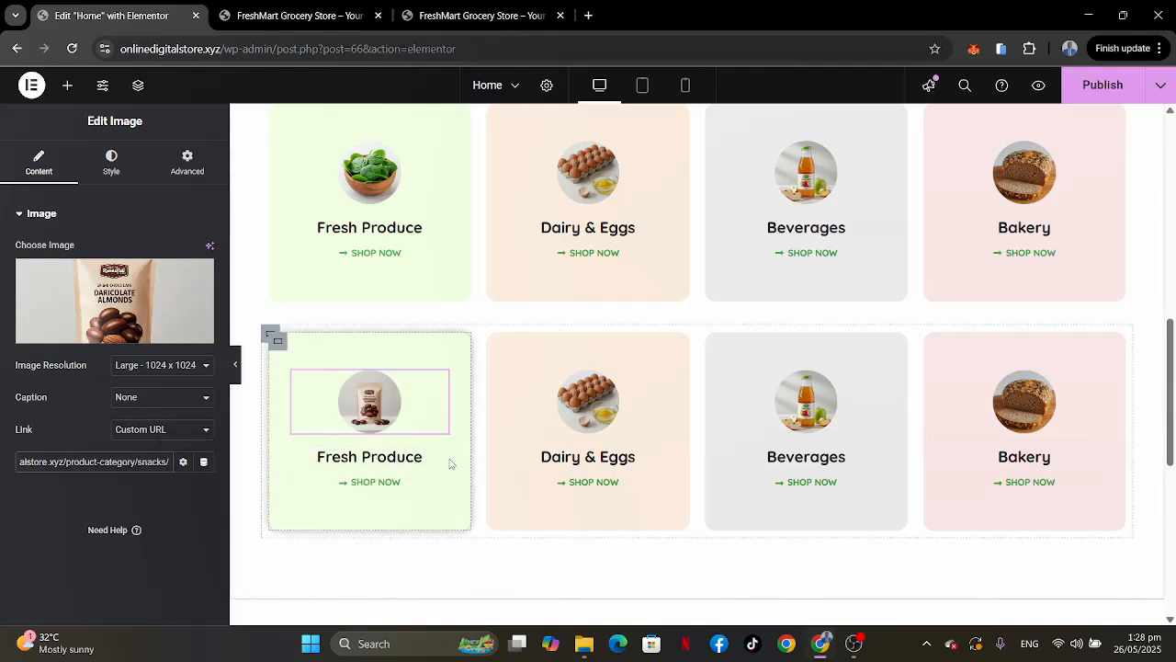
Change the second row's first card heading to "Snacks" and link it to the copied snacks category address.
left_click(405, 458)
left_click_drag(91, 281, 2, 265)
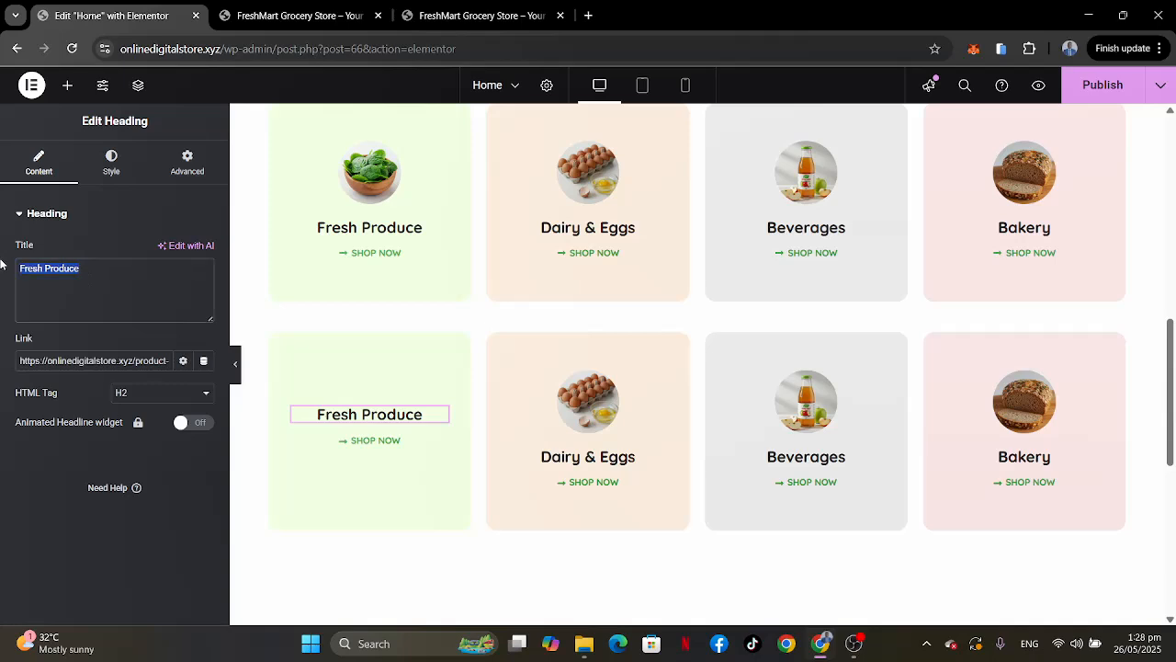
type("Snac")
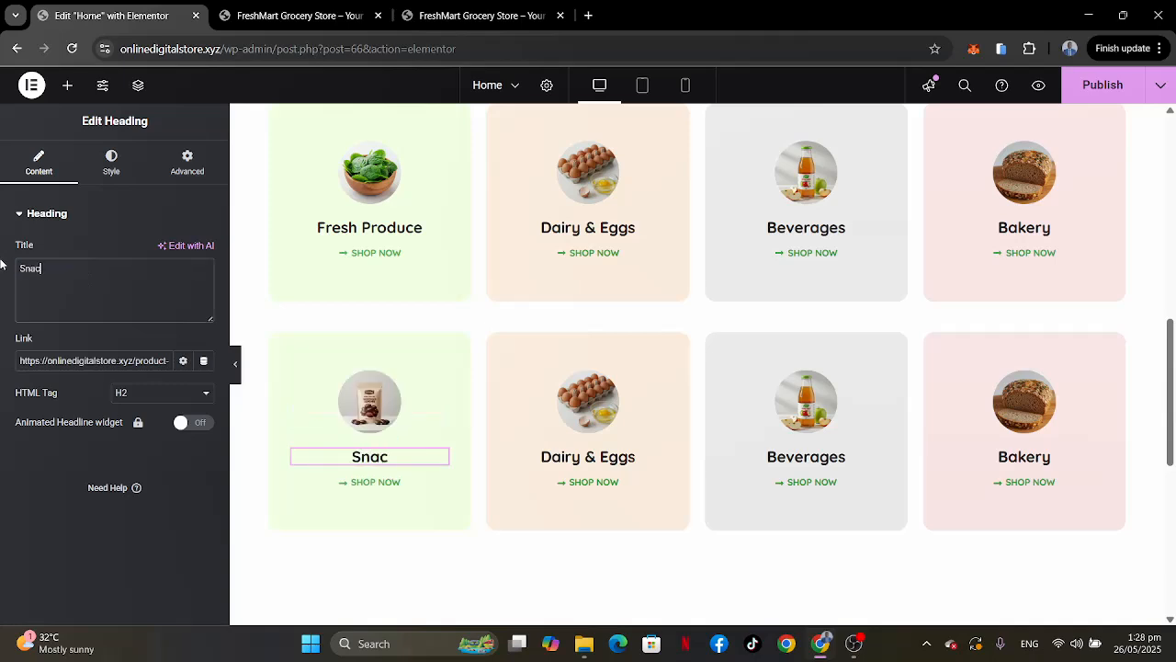
type("ks")
left_click(136, 358)
key("ctrl+a")
key("ctrl+v")
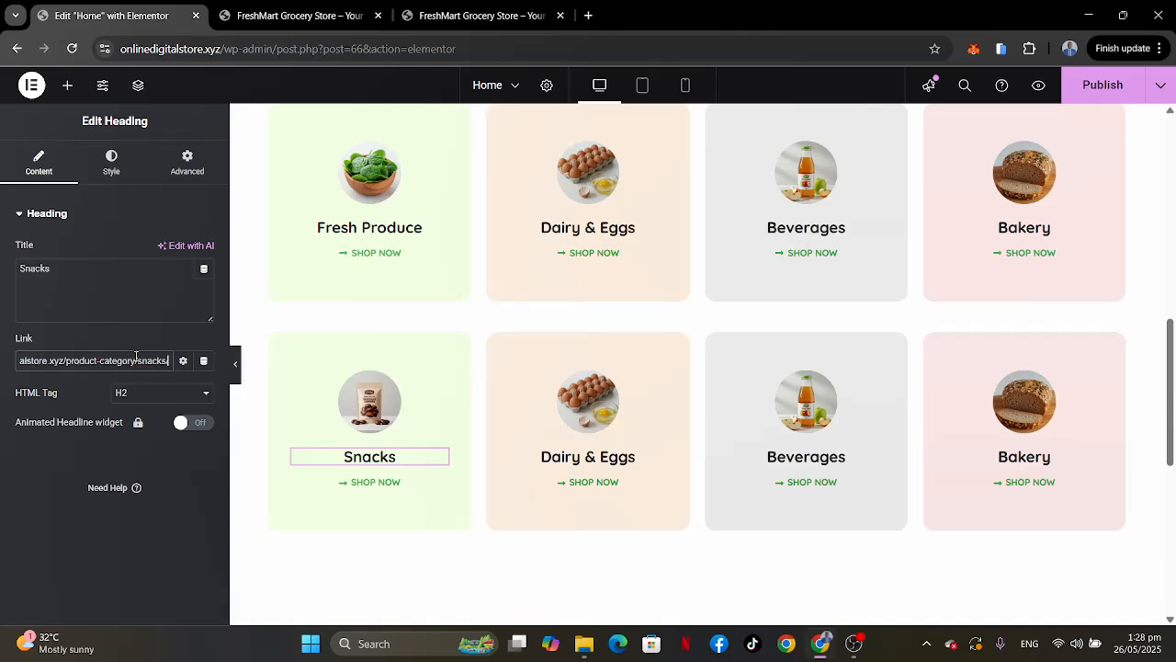
Replace the link of the Snacks card's SHOP NOW button with the copied snacks category address.
left_click(441, 490)
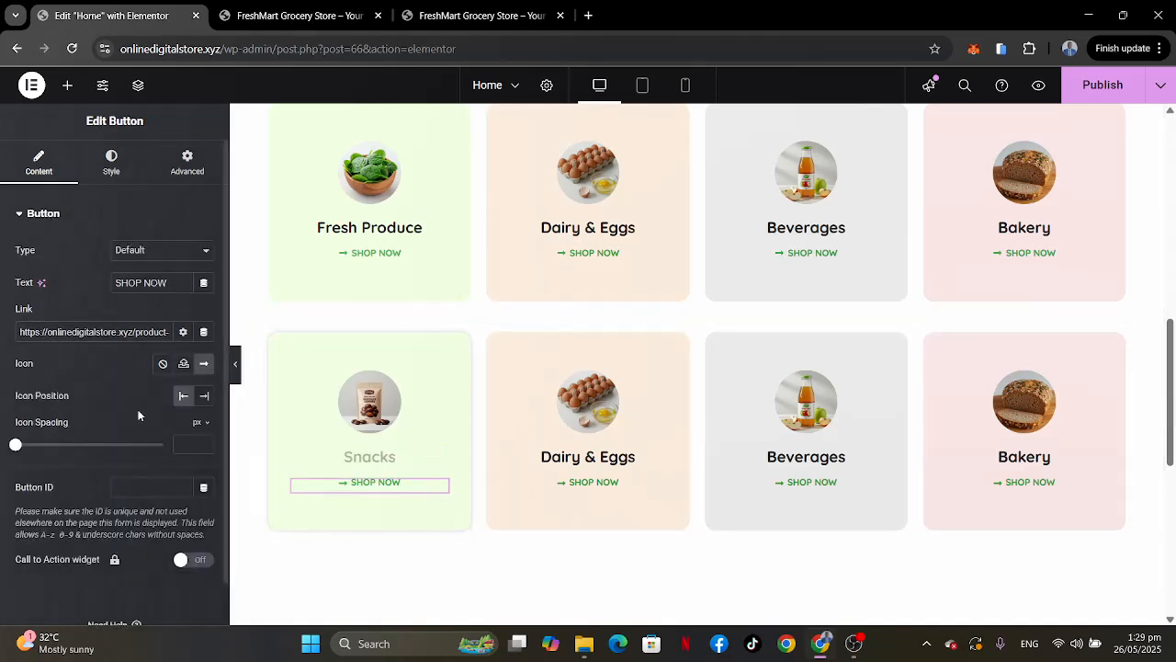
triple_click(138, 335)
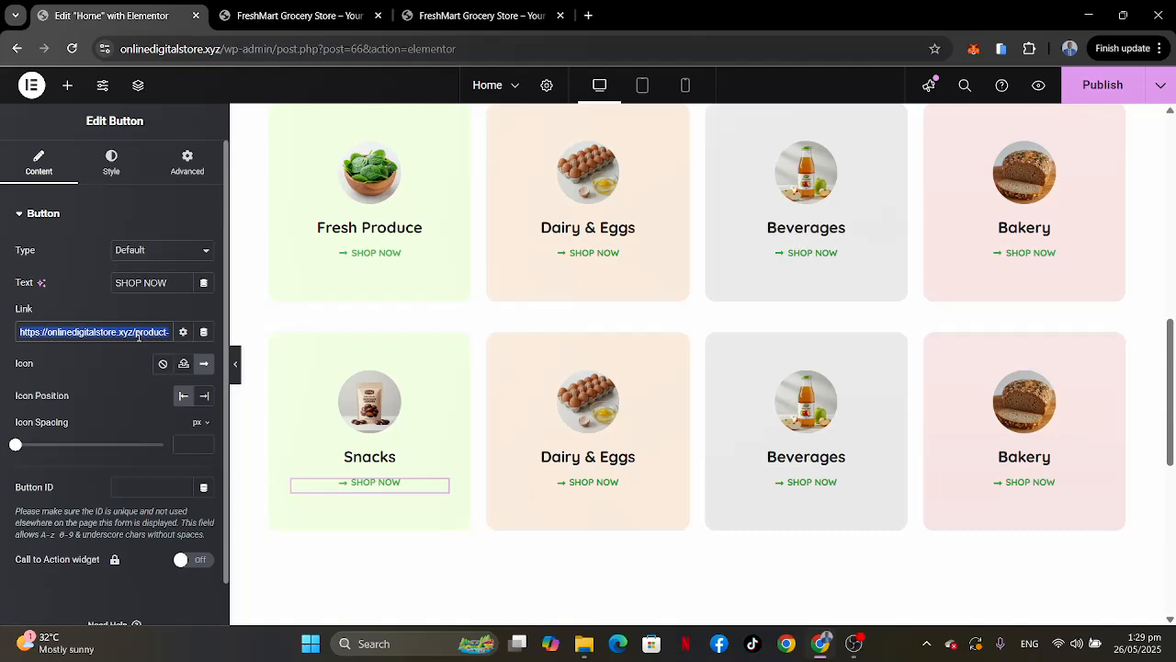
key("ctrl+v")
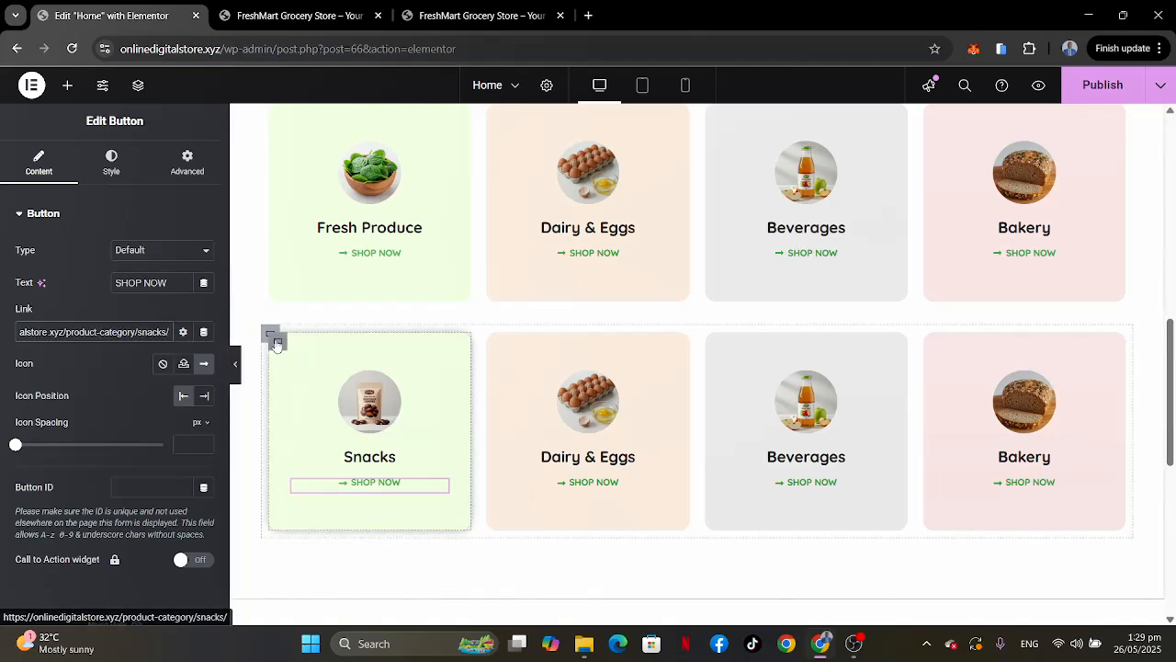
Set the Snacks card container's background color to light lavender blue #E2E6FF, following the reference site's card.
left_click(276, 342)
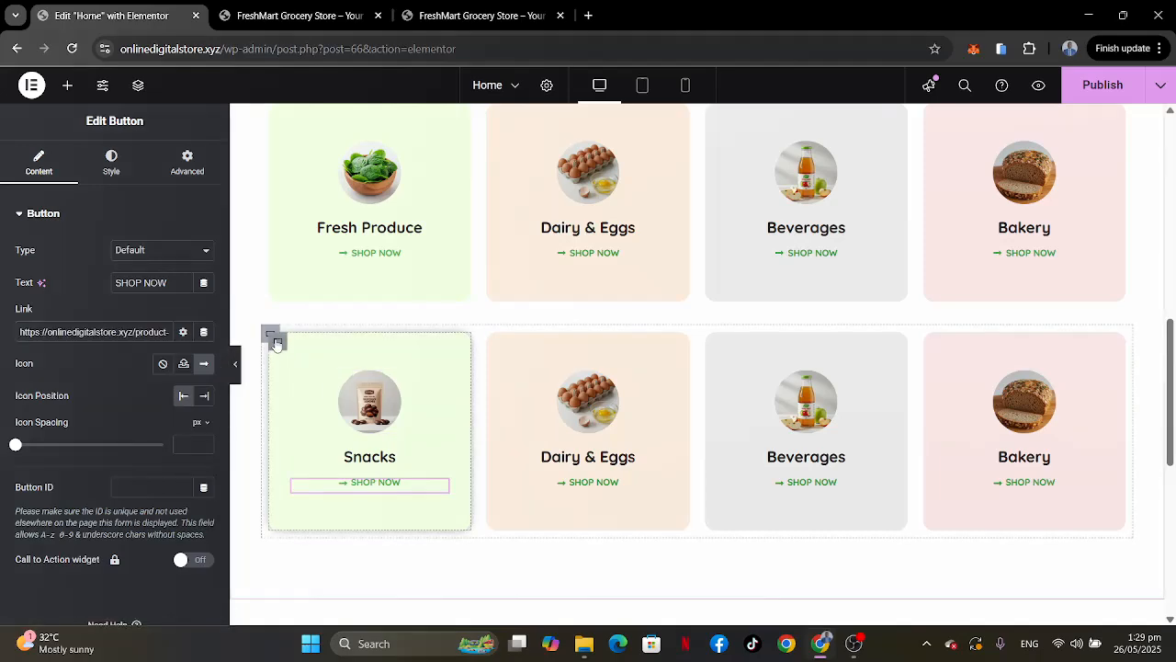
left_click(457, 19)
left_click(137, 16)
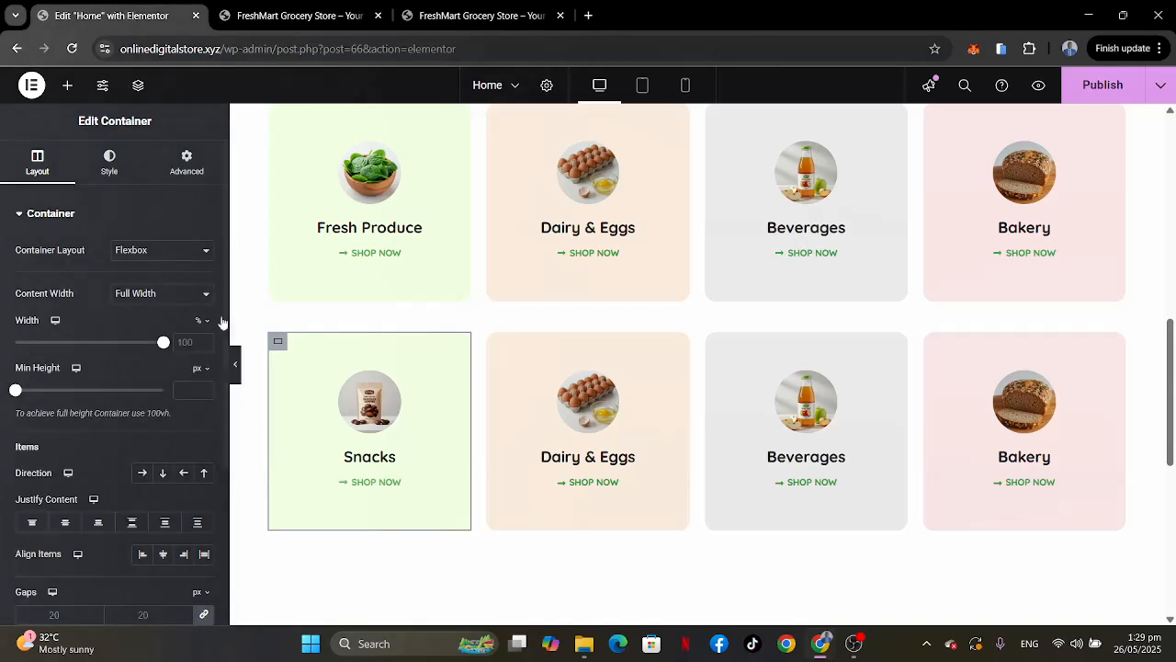
left_click(89, 163)
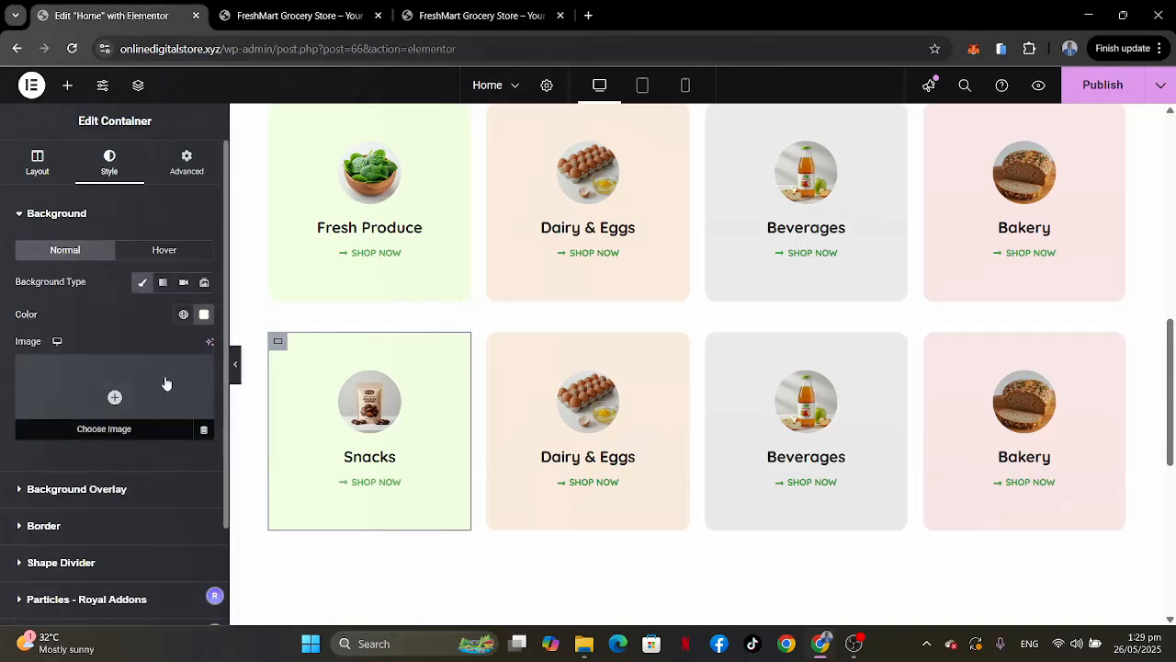
left_click(203, 315)
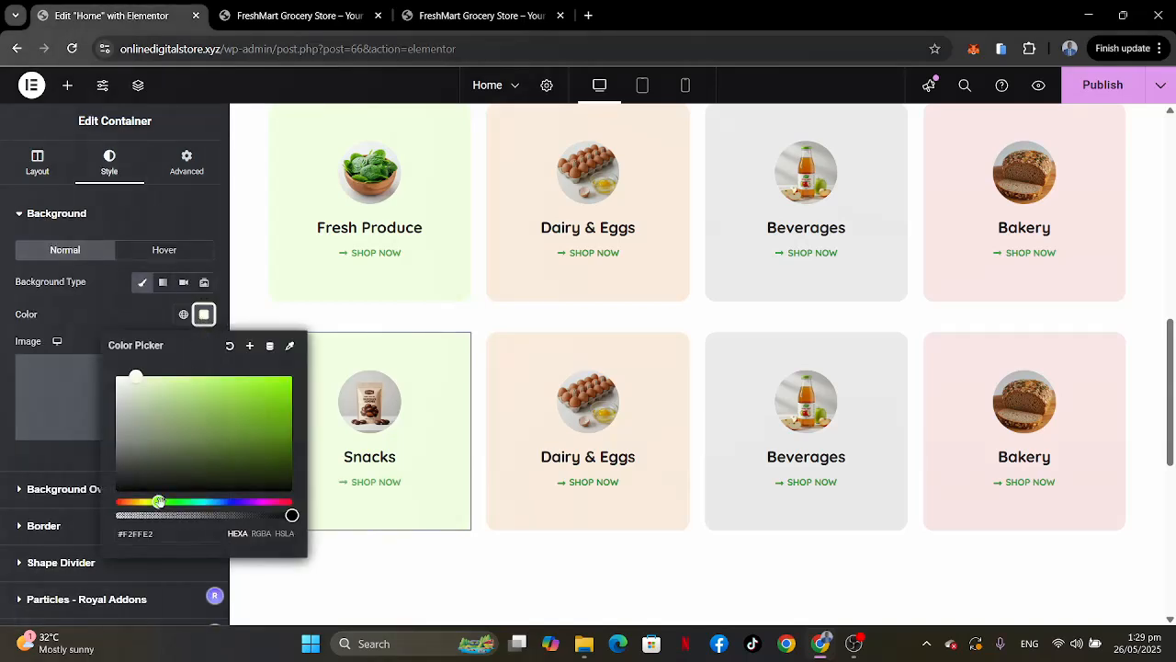
left_click_drag(158, 501, 231, 502)
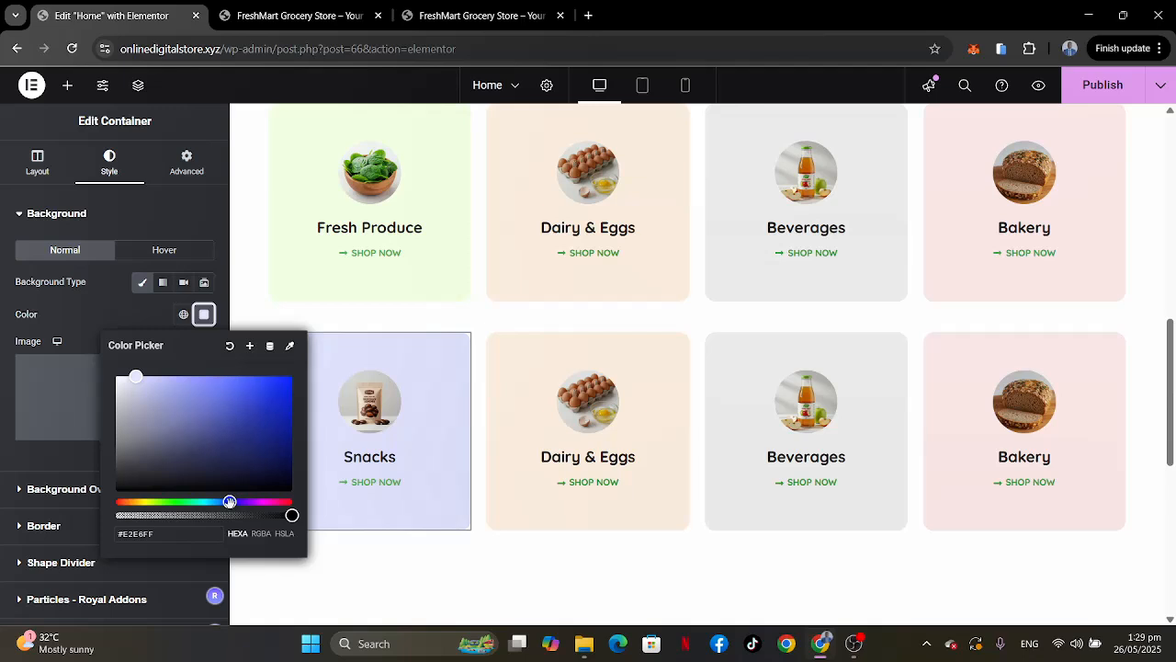
left_click(90, 305)
Copy the "Household Essentials" title from the reference site's category card and return to the Elementor editor.
scroll(542, 346, "down", 1)
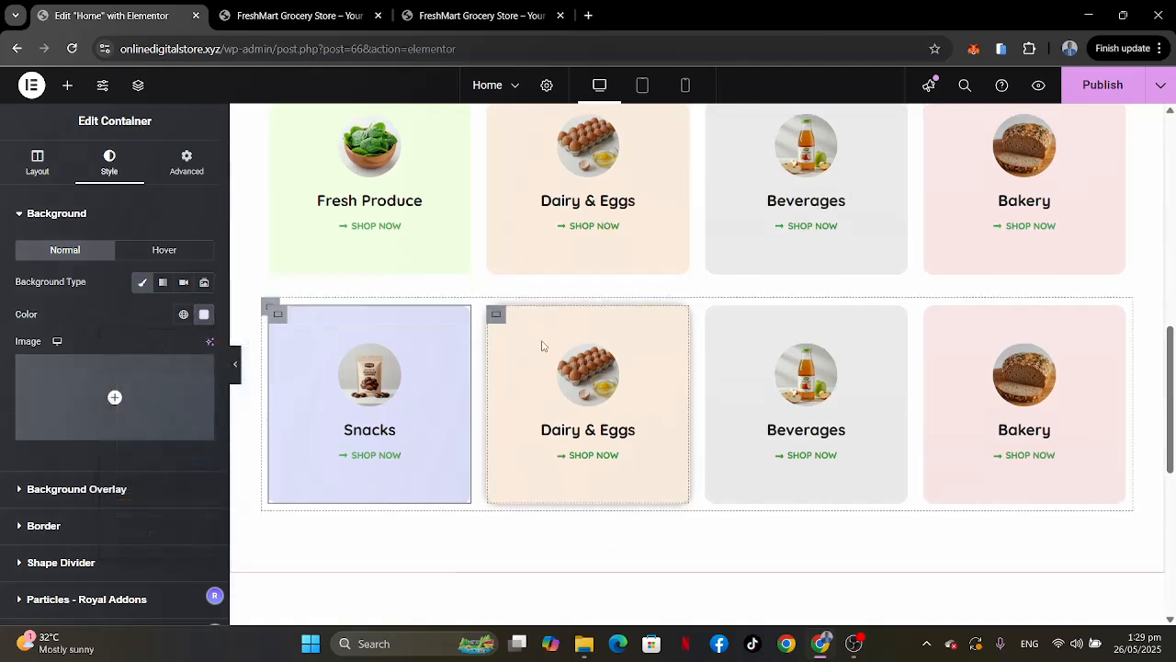
left_click(506, 17)
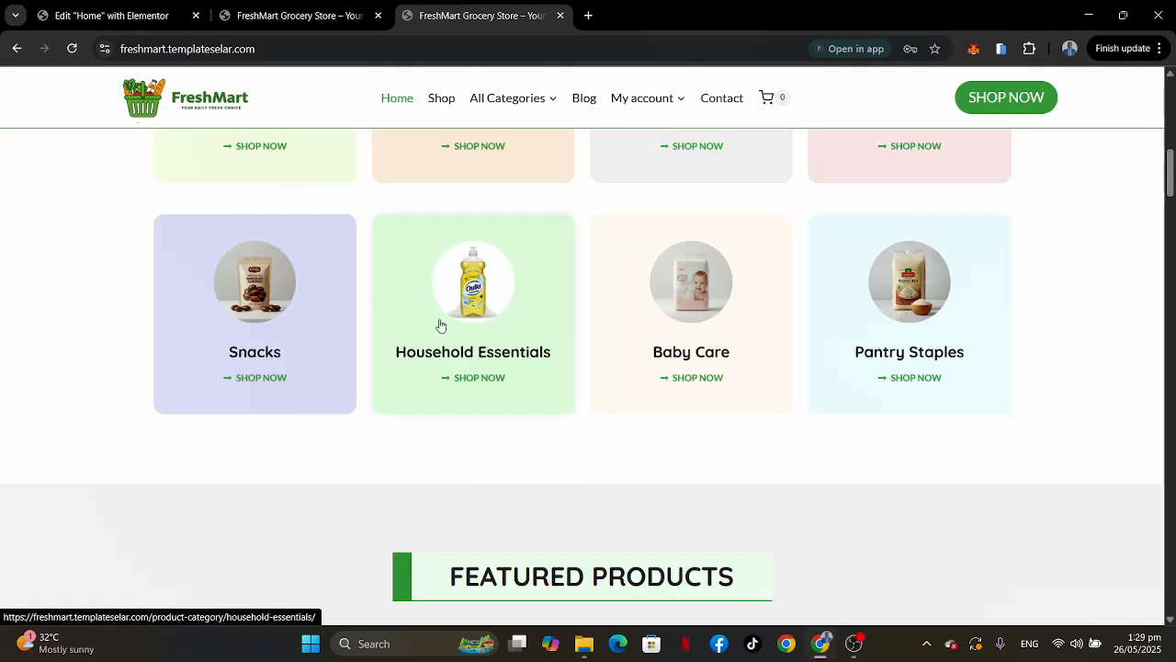
left_click_drag(554, 358, 388, 362)
key("ctrl+c")
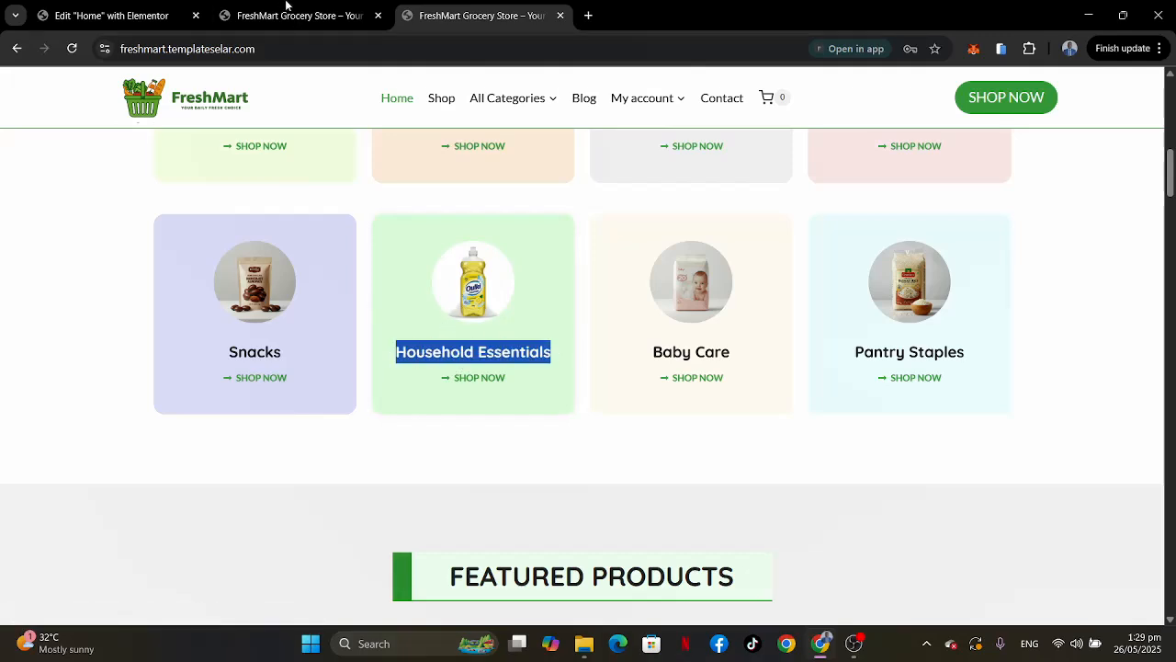
left_click(120, 15)
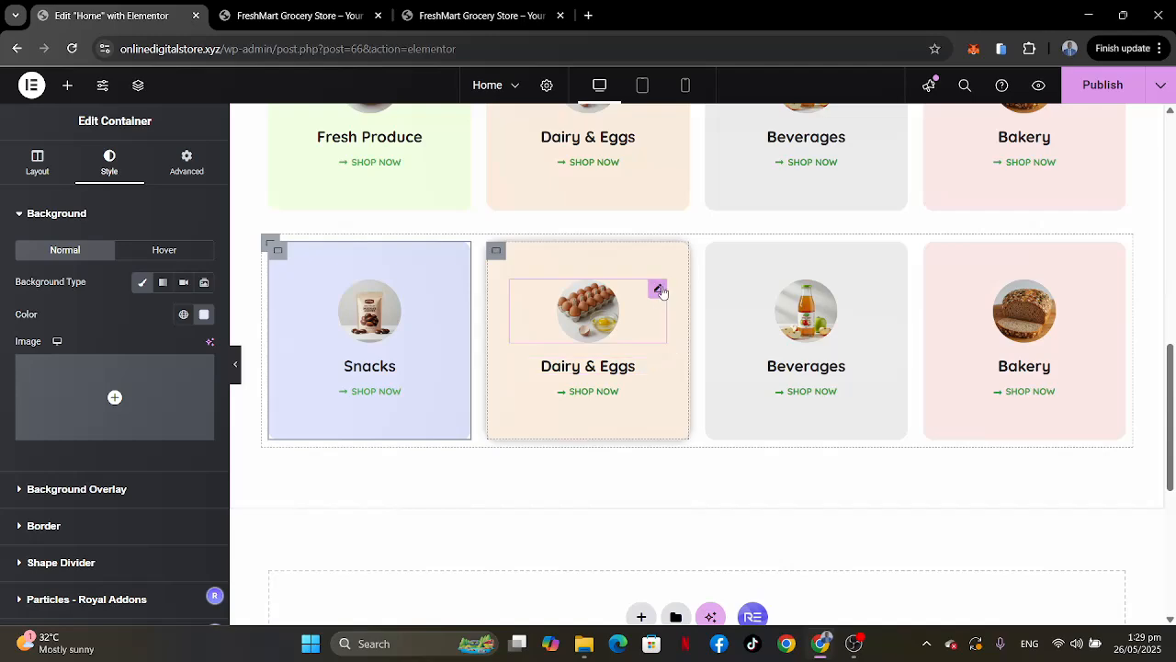
Replace the image in the second row's second card with Liquid-Dish-Soap-750ml.jpeg, following the reference site's Household Essentials card.
left_click(455, 14)
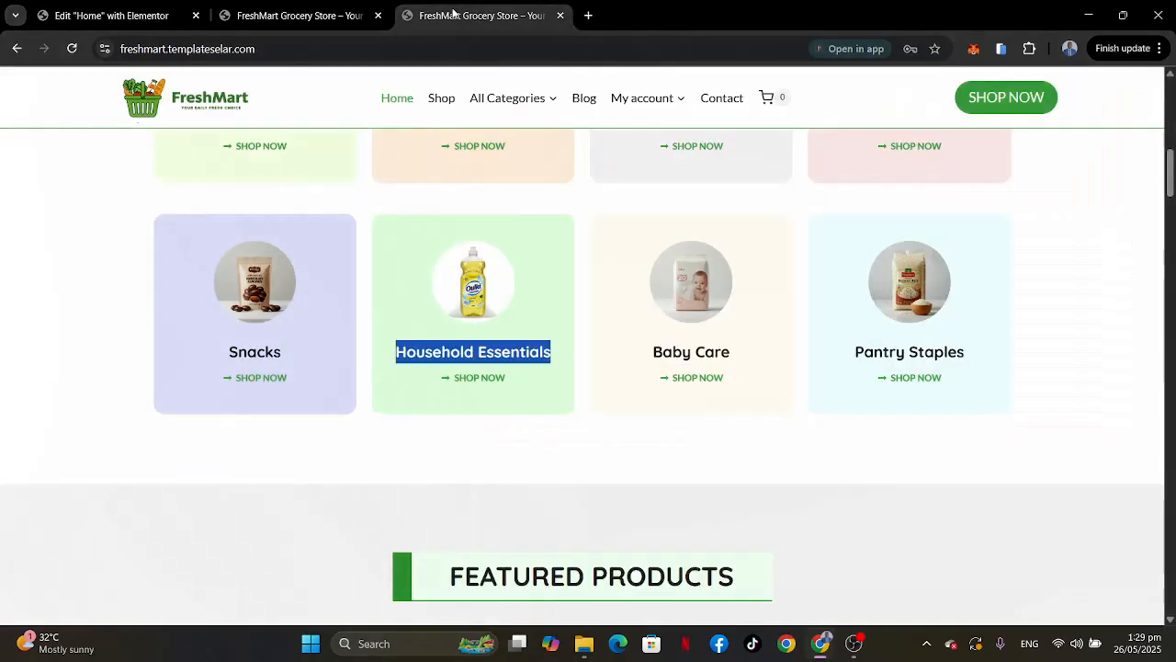
left_click(128, 15)
left_click(655, 293)
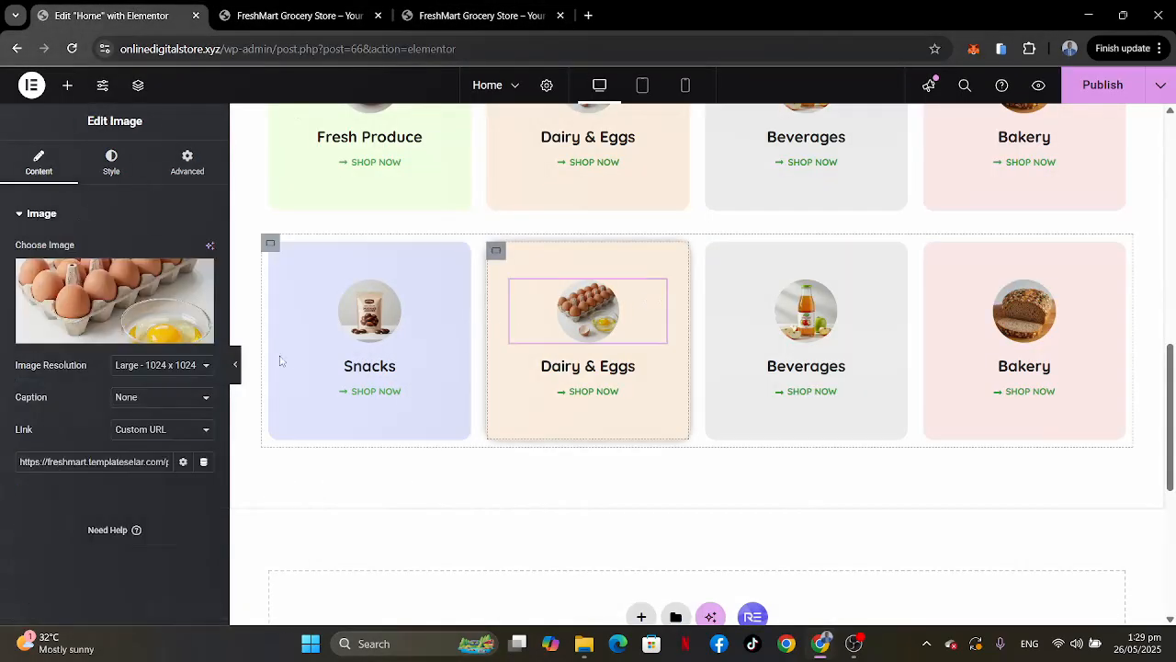
left_click(115, 304)
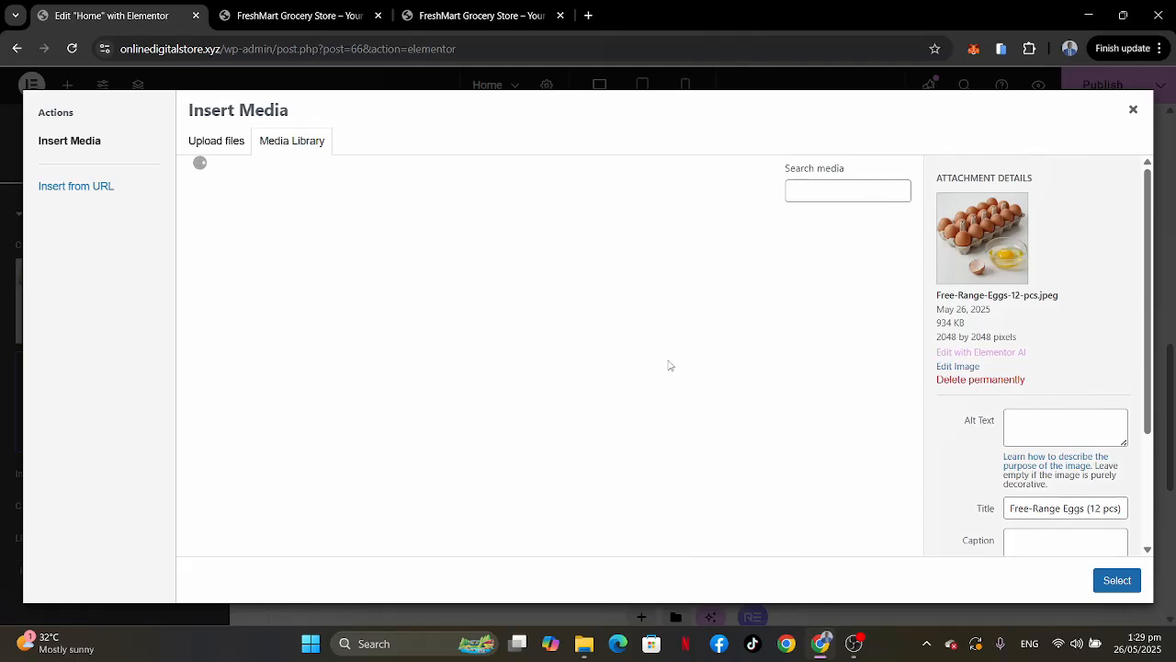
left_click(259, 404)
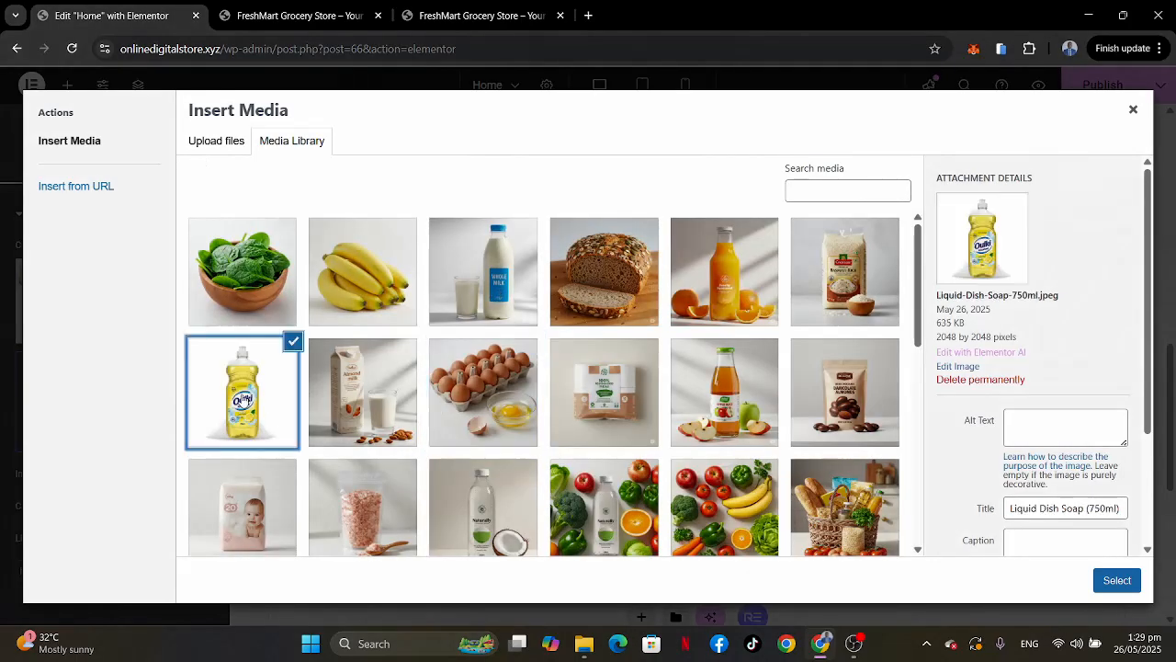
left_click(1117, 580)
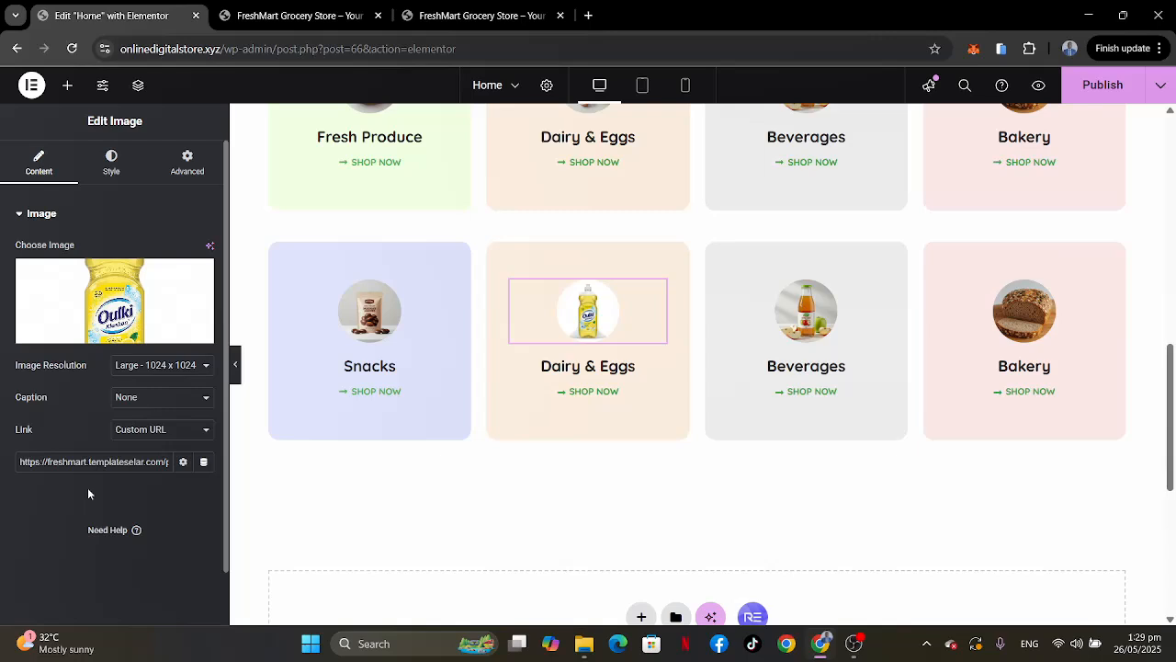
Replace the second row's Dairy & Eggs heading with the copied title "Household Essentials".
left_click(630, 366)
left_click_drag(152, 318, 2, 261)
key("ctrl+v")
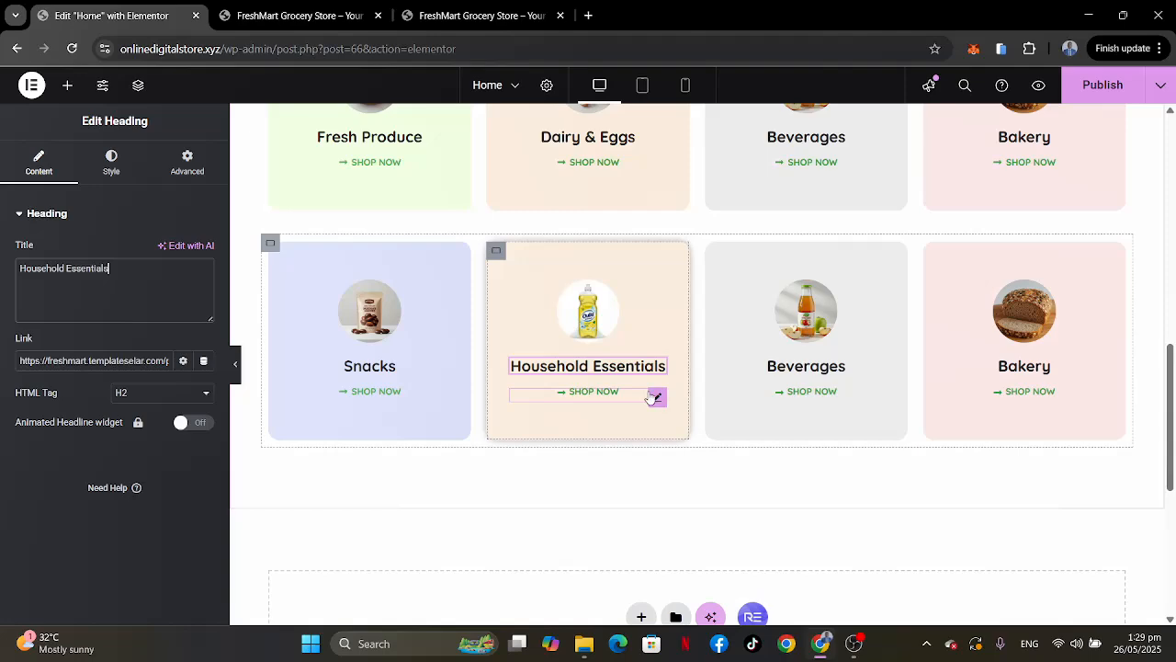
Copy the Household Essentials category address from the live site's category menu and return to the Elementor editor.
left_click(298, 6)
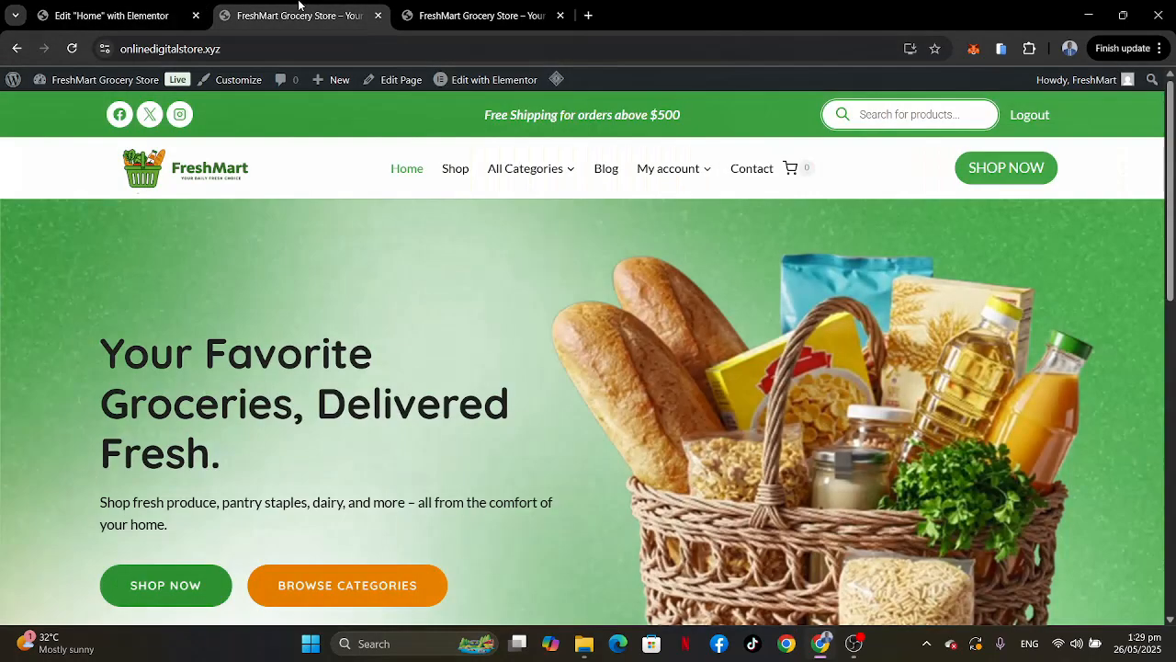
mouse_move(520, 168)
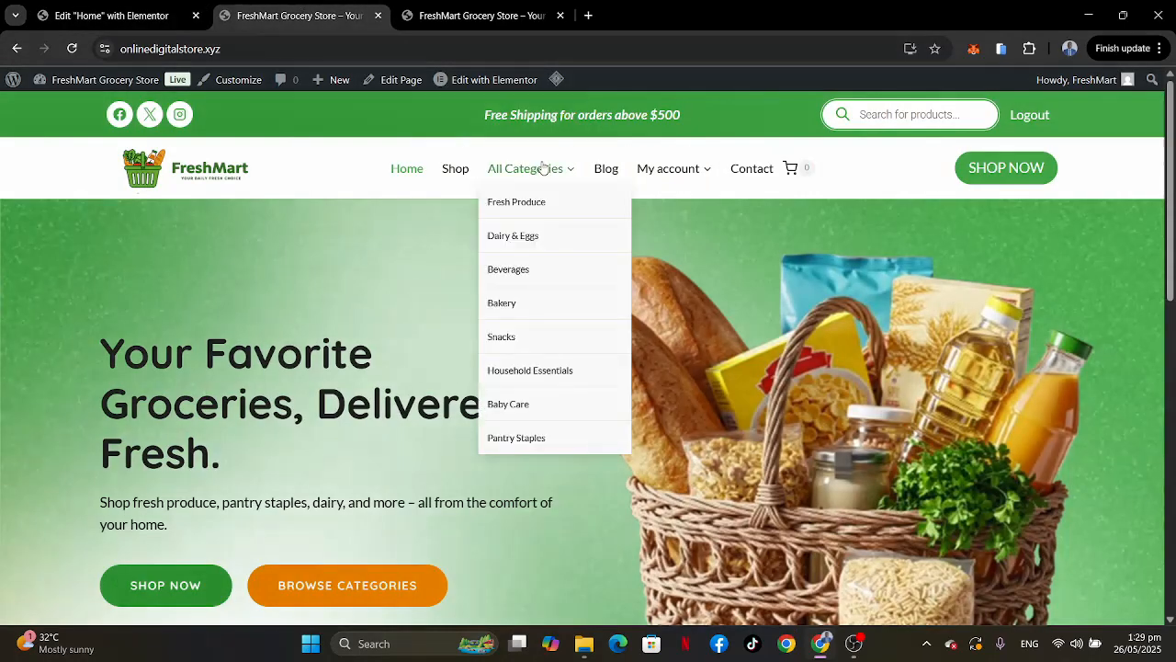
right_click(515, 374)
left_click(594, 225)
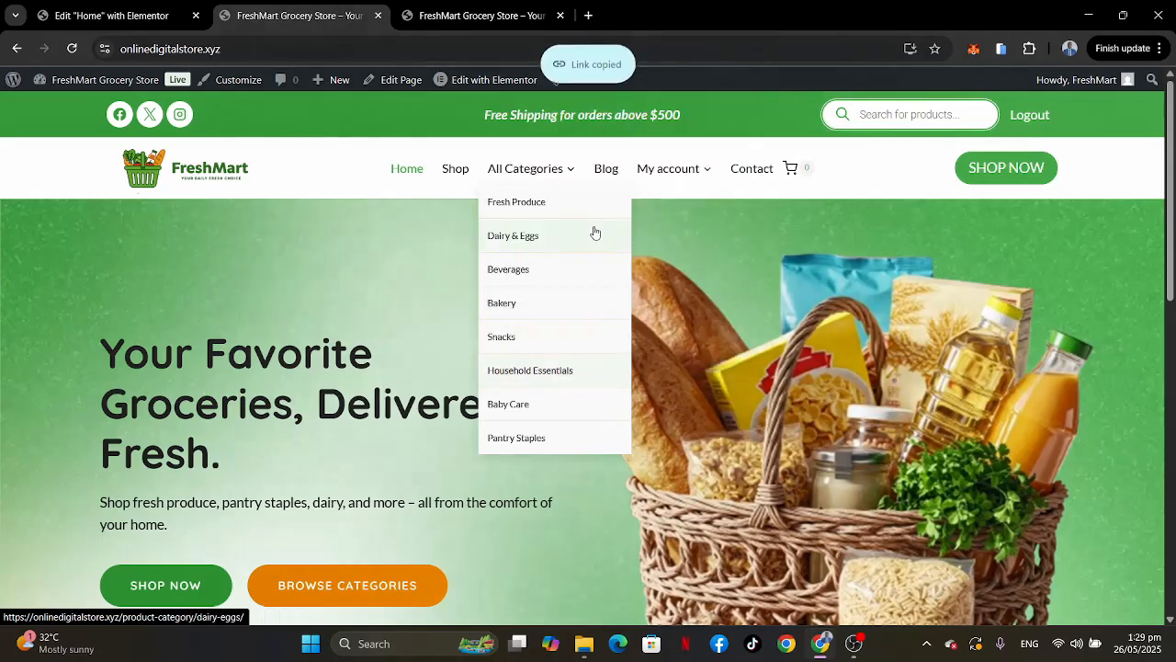
left_click(73, 19)
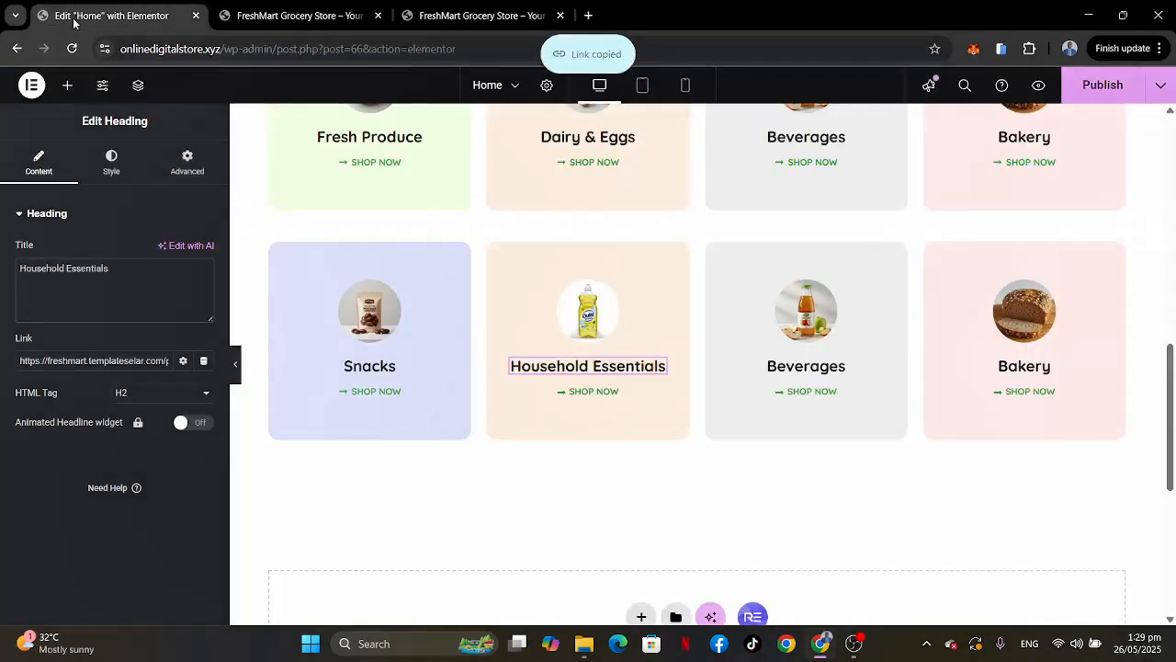
Link the Household Essentials card's image, heading and SHOP NOW button to the copied household-essentials product category address.
left_click(643, 317)
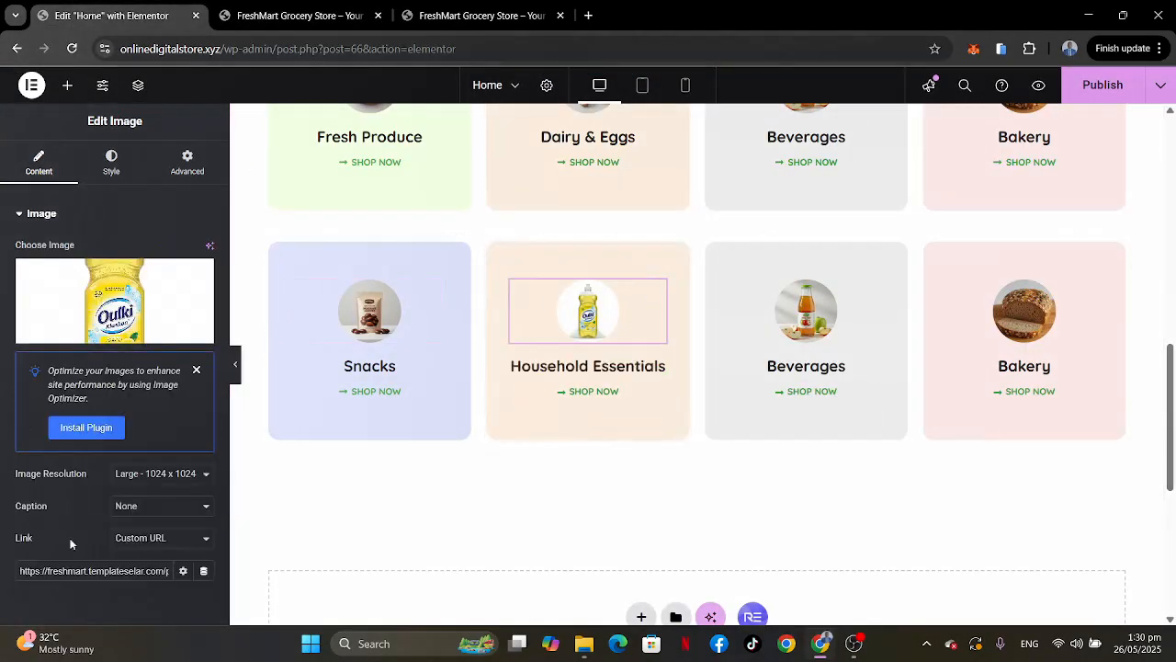
triple_click(65, 573)
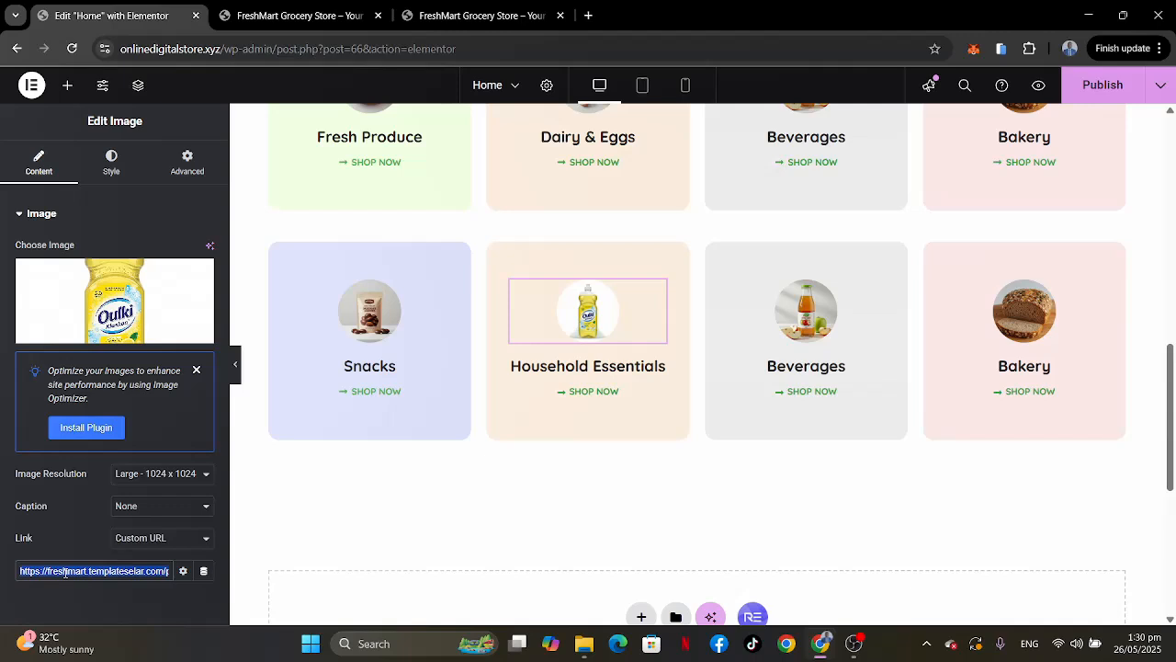
key("ctrl+v")
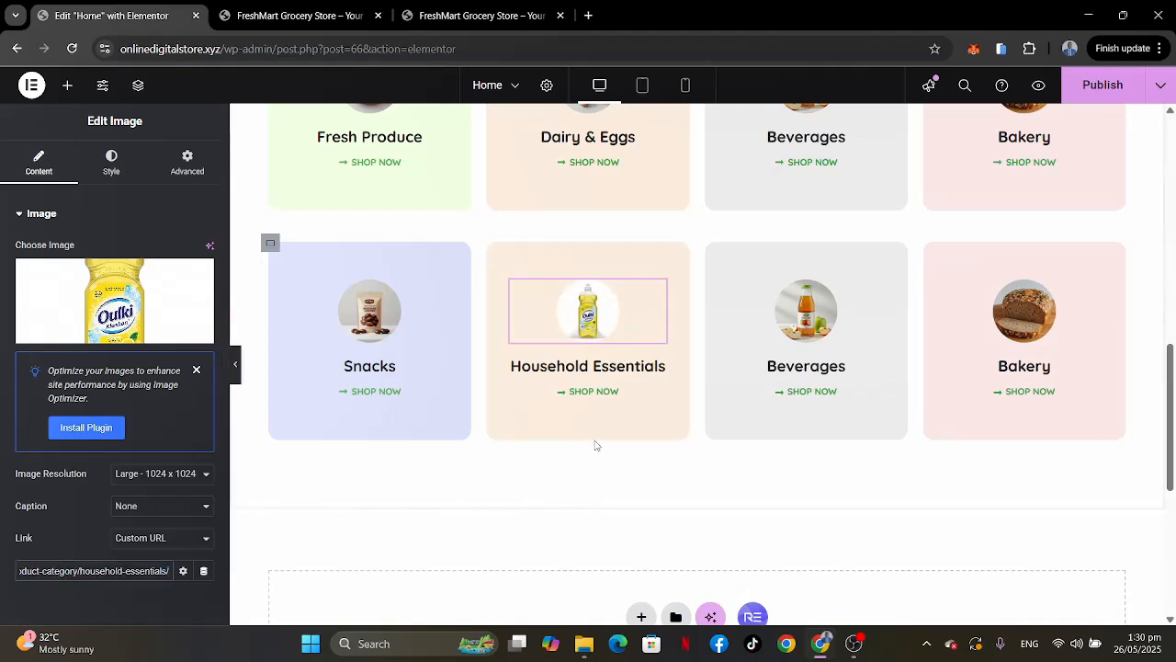
left_click(660, 368)
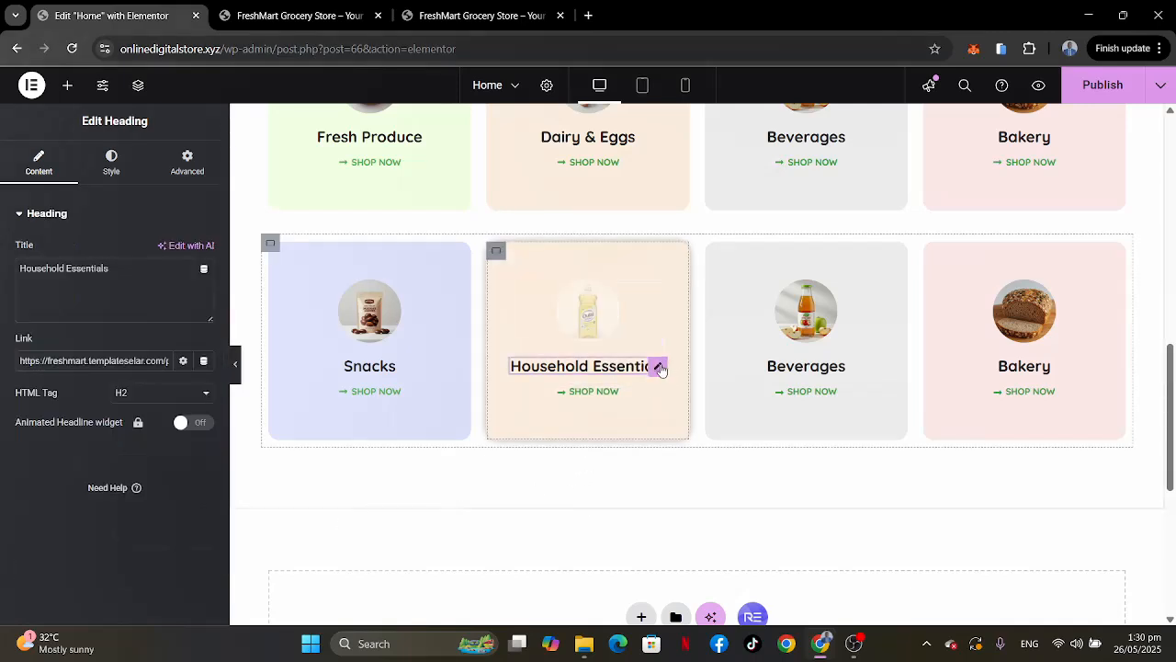
triple_click(87, 360)
key("ctrl+v")
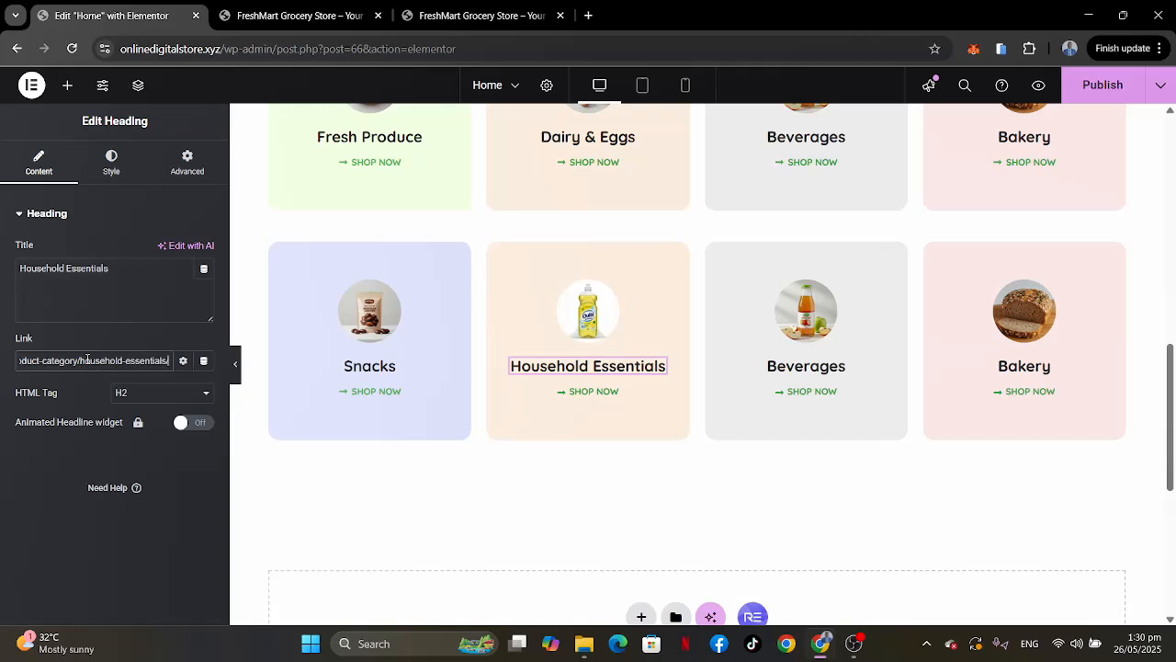
left_click(655, 396)
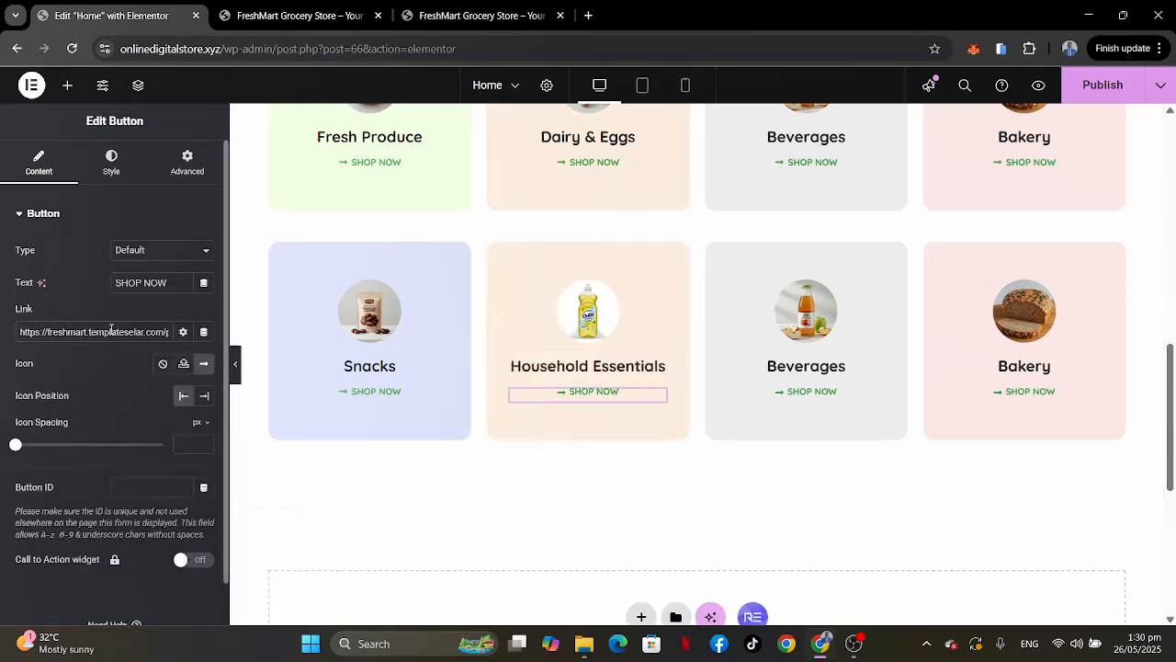
triple_click(112, 329)
key("ctrl+v")
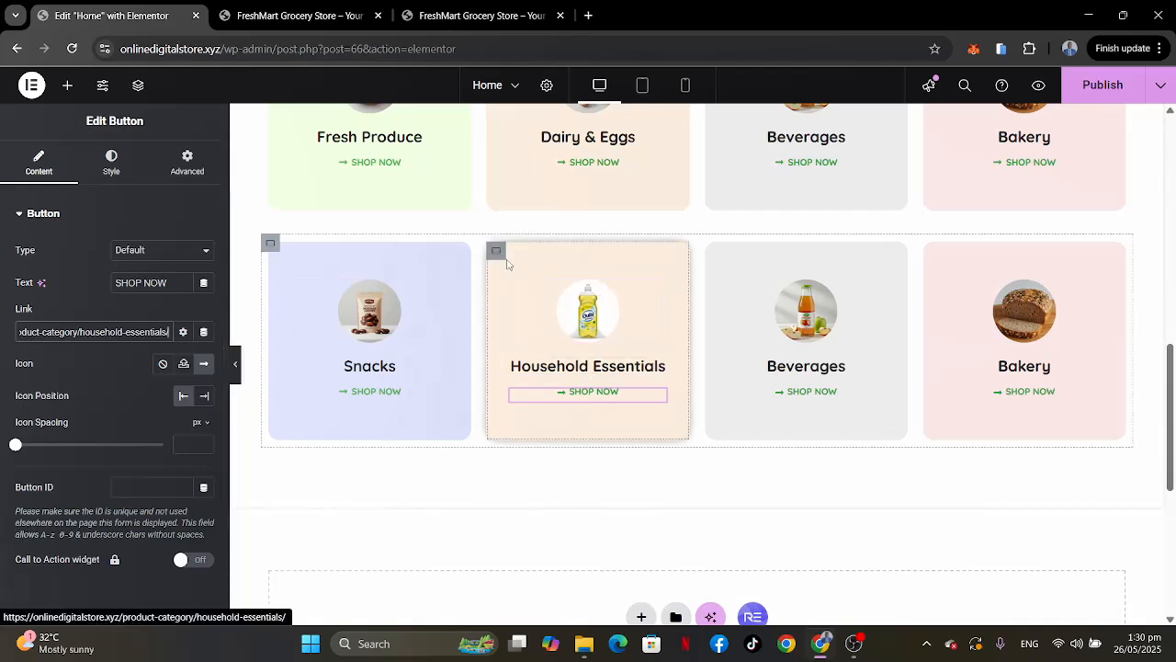
Select the Household Essentials card's container for editing and compare its background colour with the matching card on the reference site.
left_click(496, 250)
left_click(478, 16)
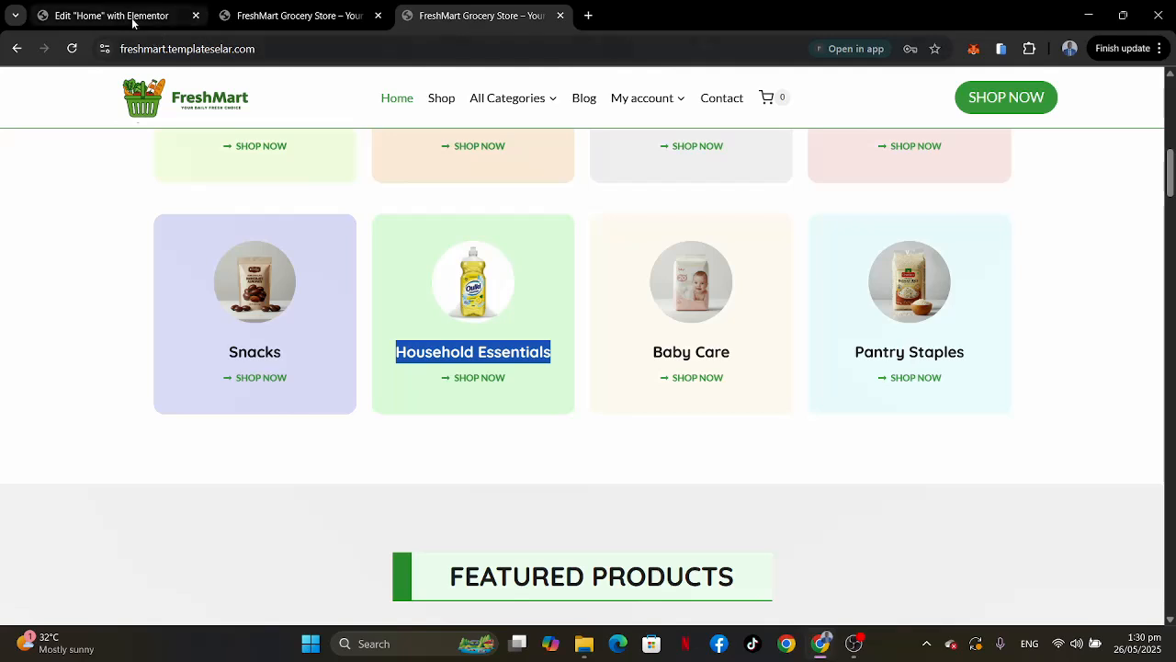
left_click(131, 16)
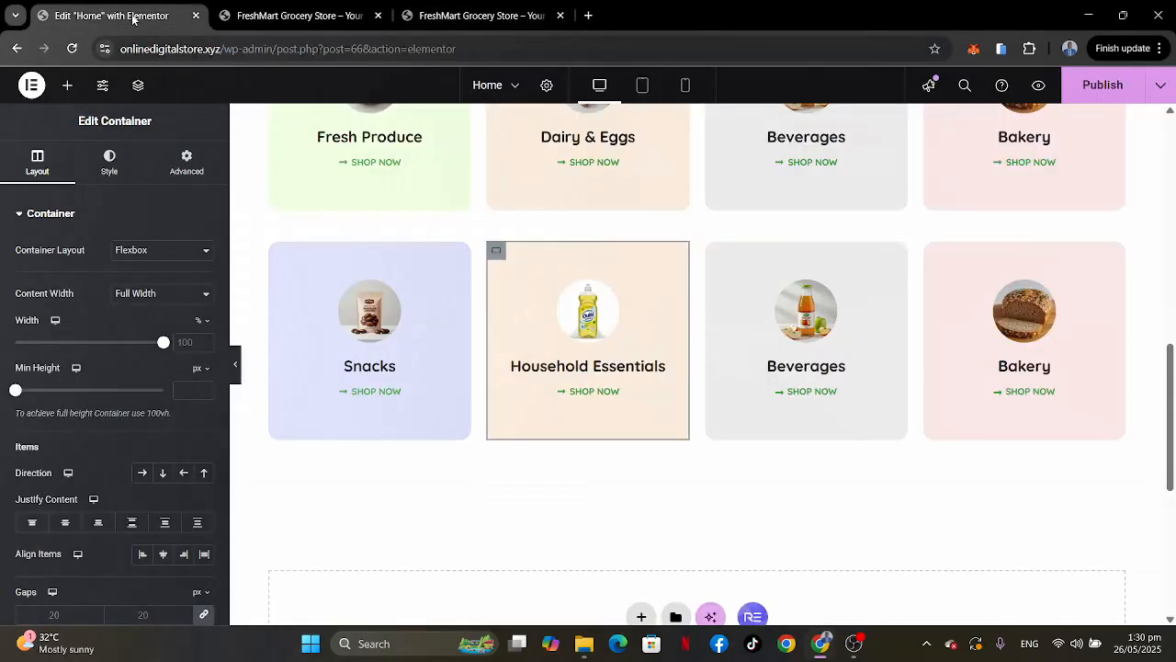
Set the Household Essentials card's background color to light green #D7FDCC, comparing it with the matching card on the reference site.
left_click(110, 158)
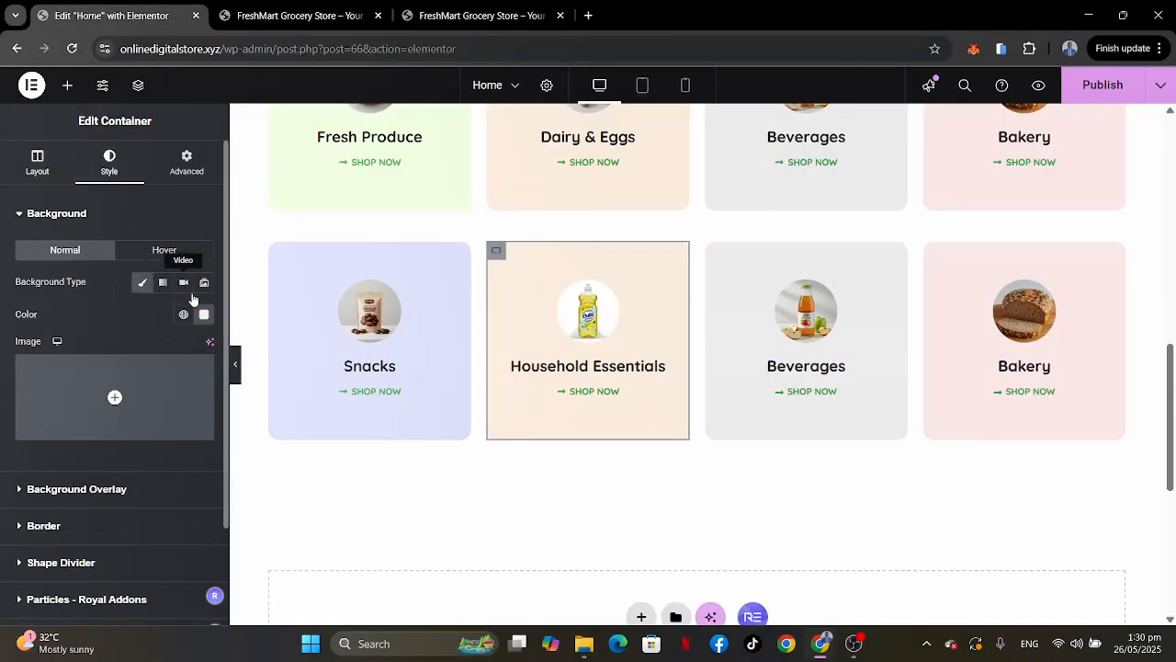
left_click(203, 315)
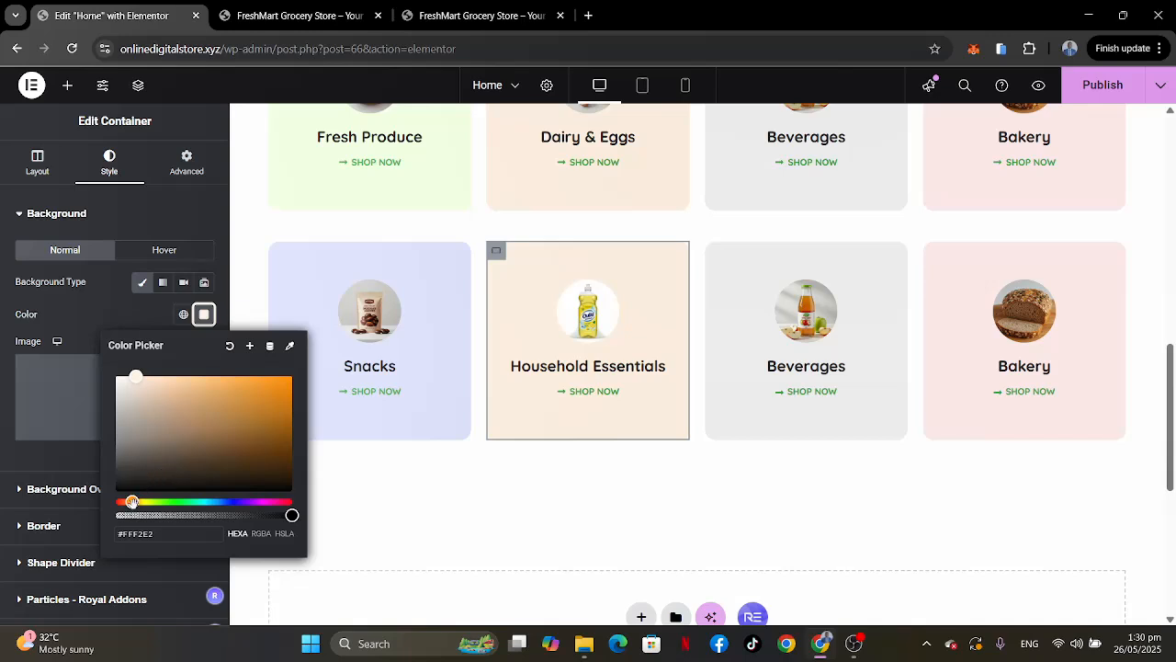
left_click_drag(133, 501, 166, 503)
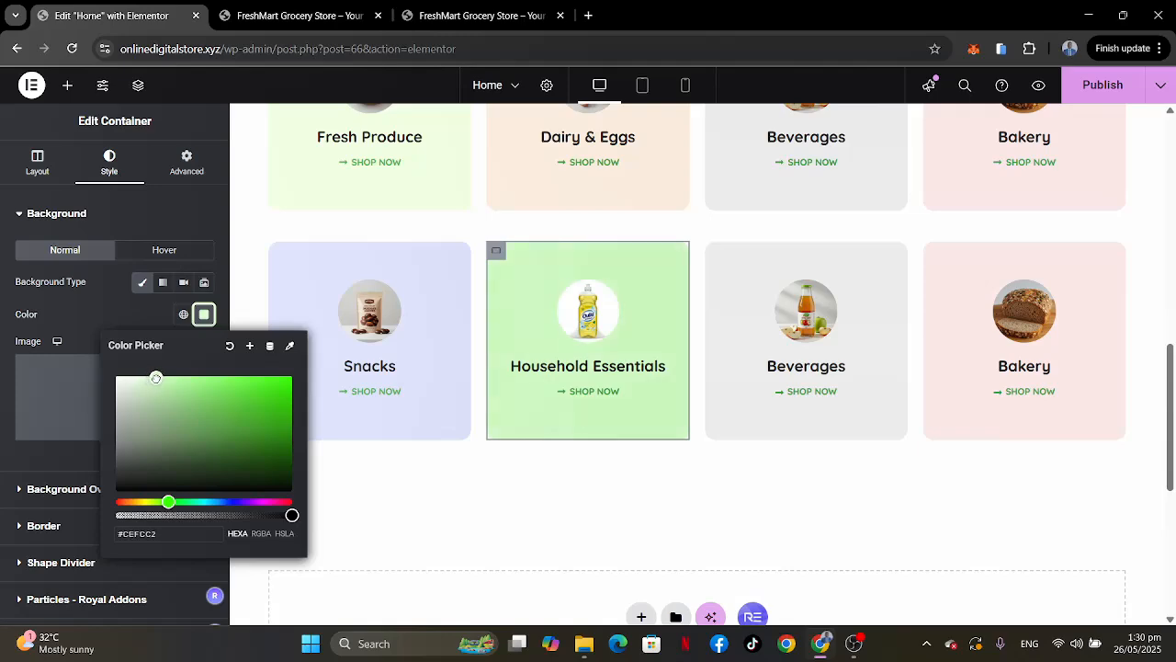
left_click(448, 16)
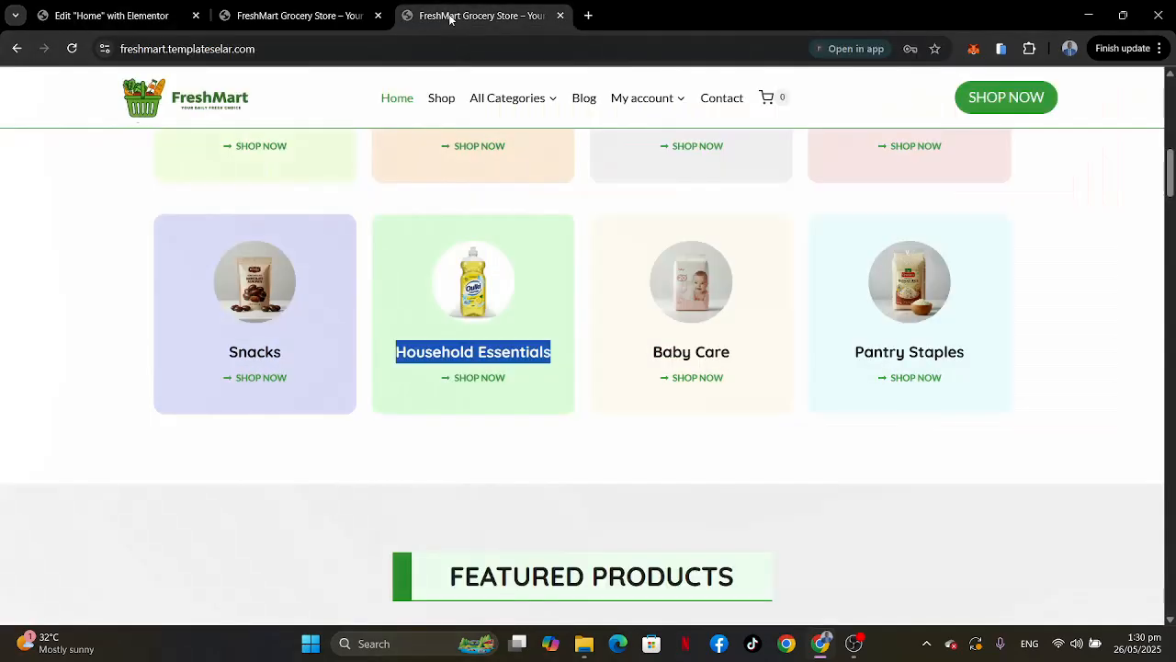
left_click(110, 15)
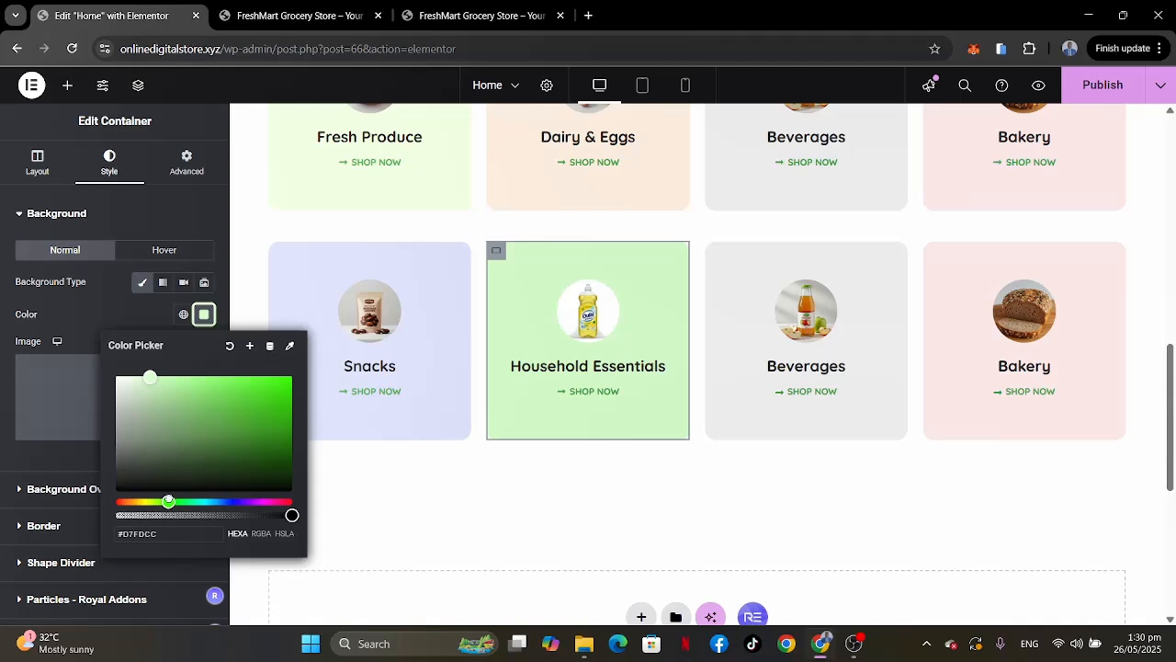
left_click(119, 320)
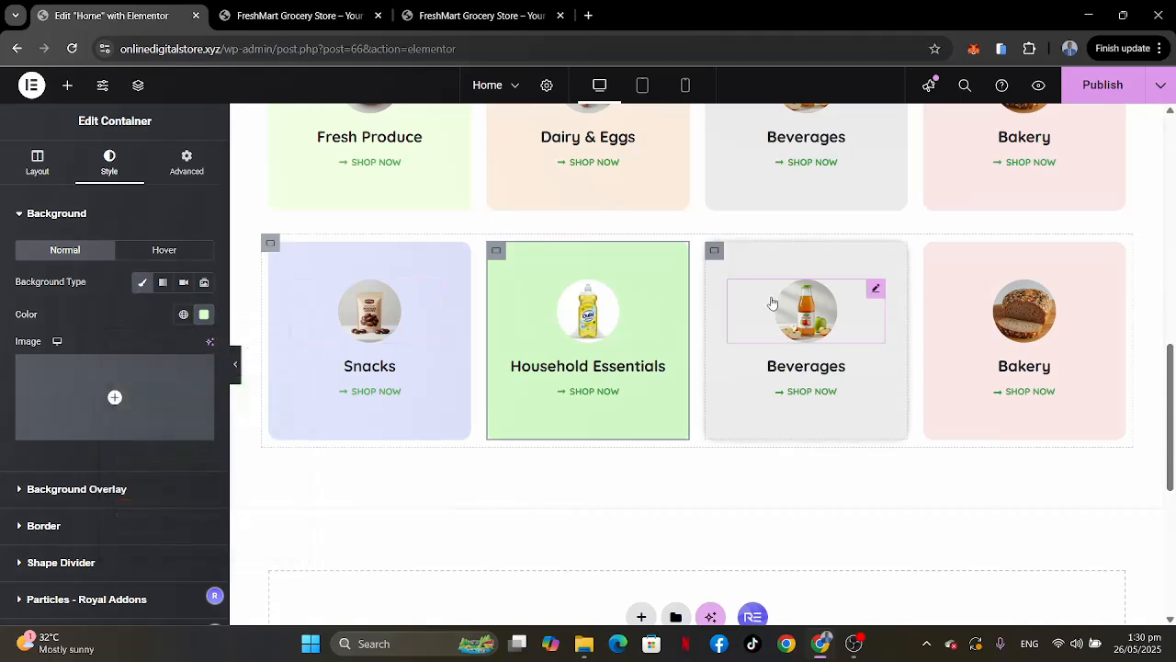
Review both rows of category cards and the sections around them on the home page.
scroll(1057, 322, "up", 3)
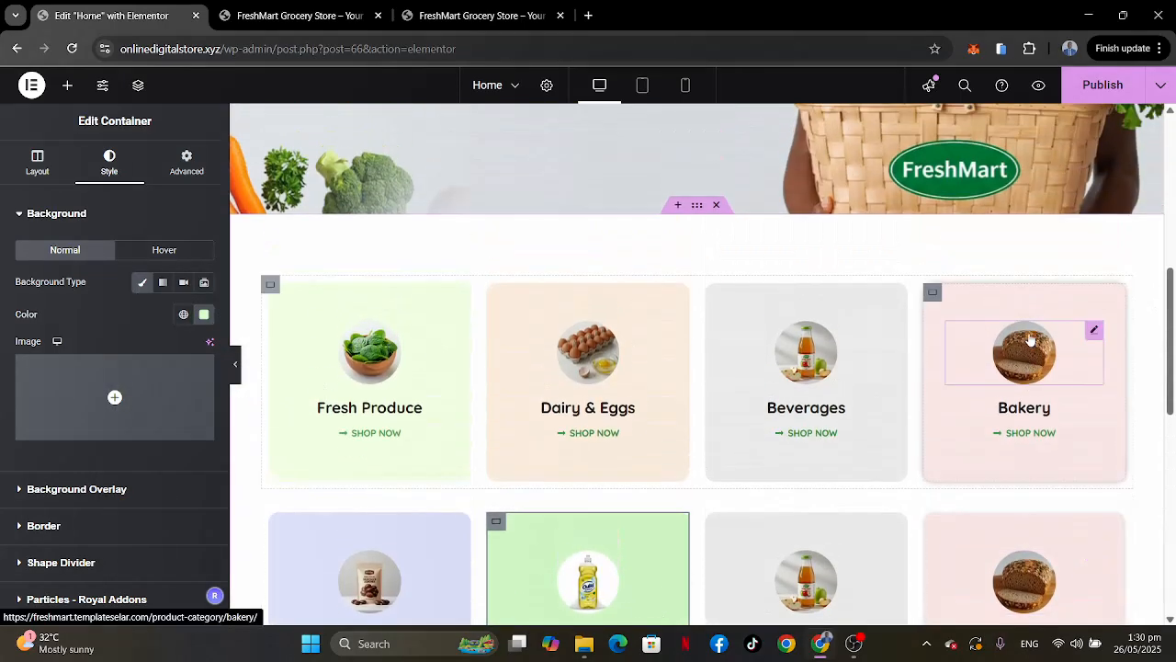
scroll(1030, 341, "down", 2)
scroll(1031, 340, "down", 1)
scroll(1031, 340, "down", 1)
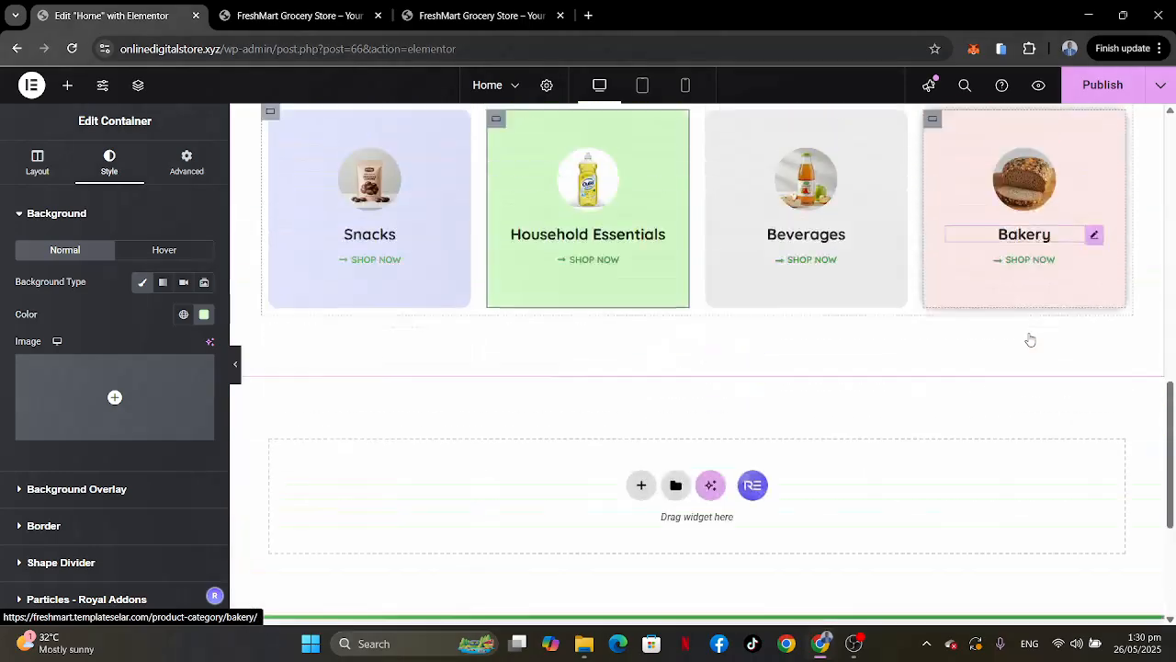
scroll(1030, 340, "up", 4)
scroll(1030, 340, "up", 4)
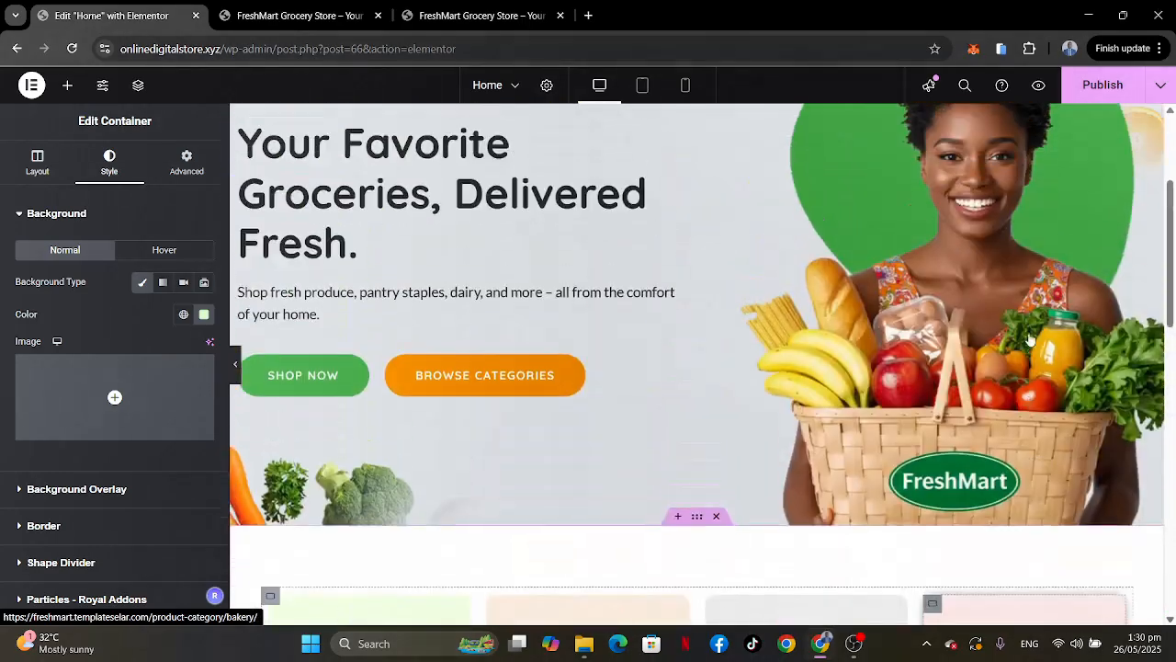
scroll(1030, 341, "down", 7)
scroll(1030, 340, "down", 3)
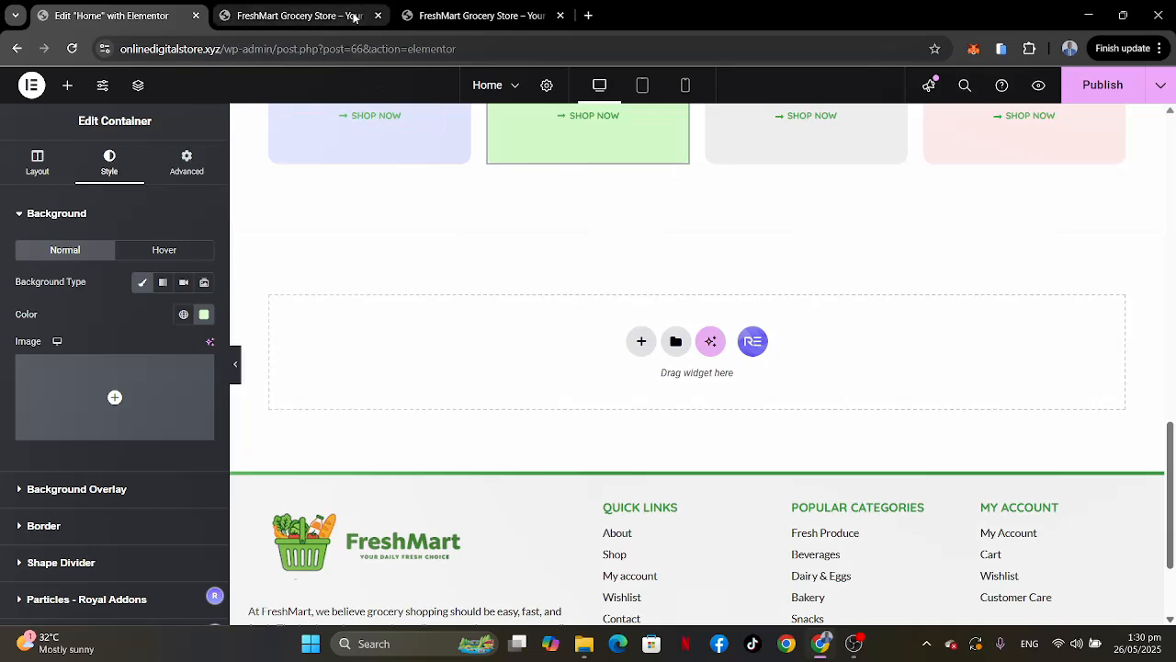
Check the second row of category cards on the reference site and publish the Home page.
left_click(455, 9)
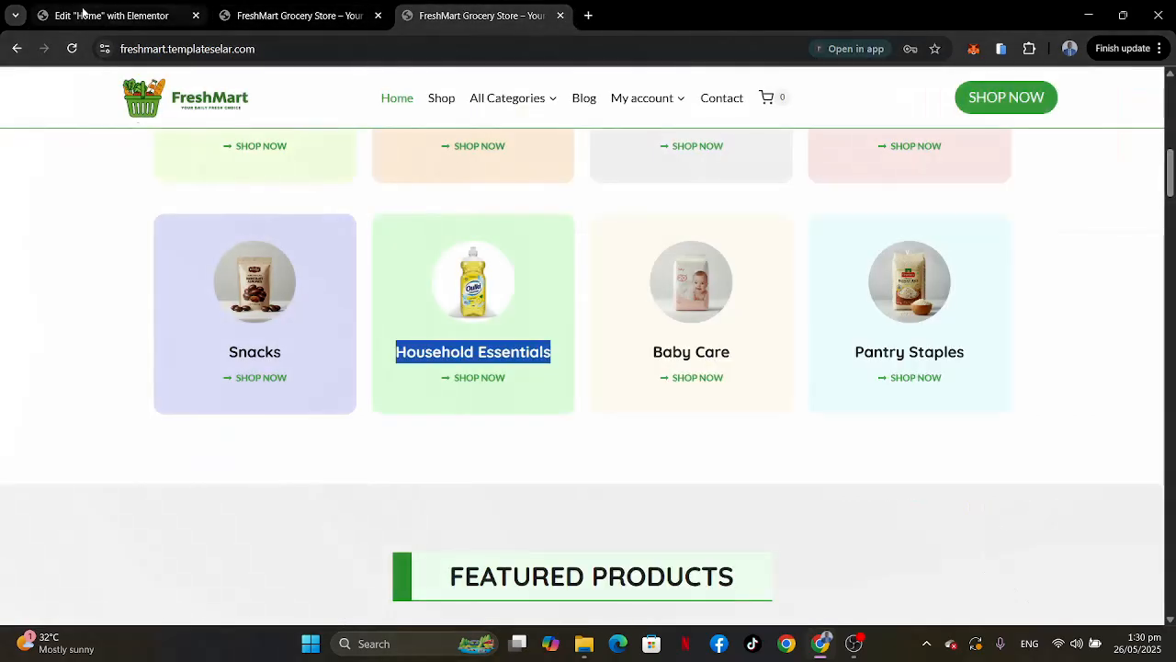
left_click(114, 11)
left_click(1104, 83)
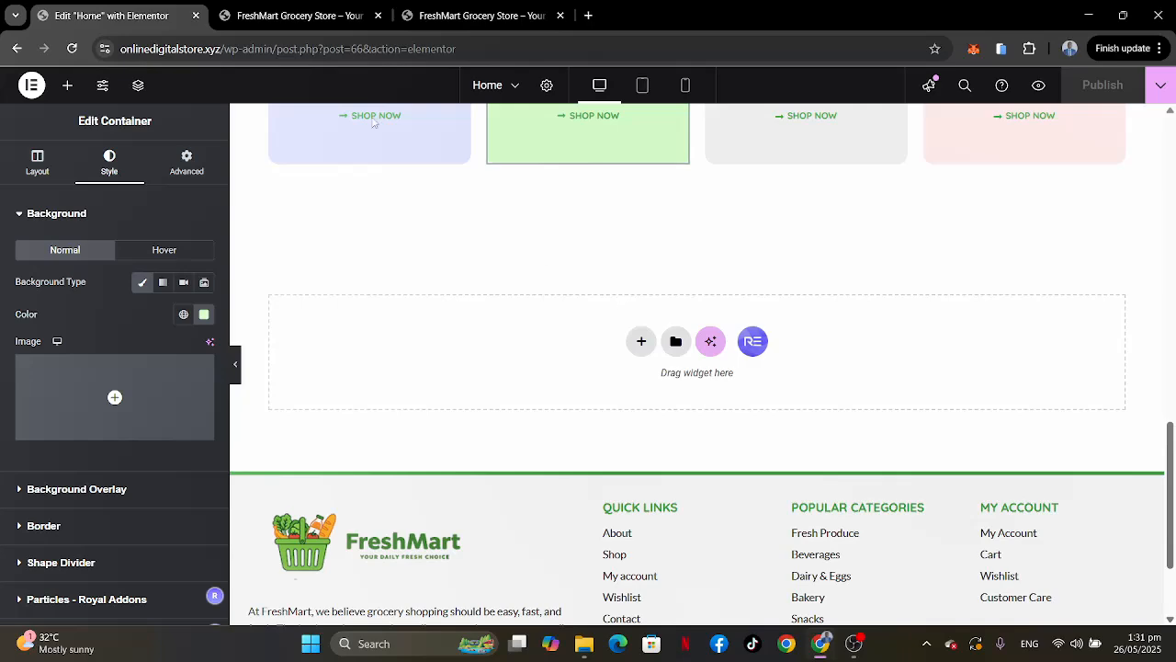
Switch the editor to the tablet preview and inspect the category cards there.
scroll(506, 268, "up", 3)
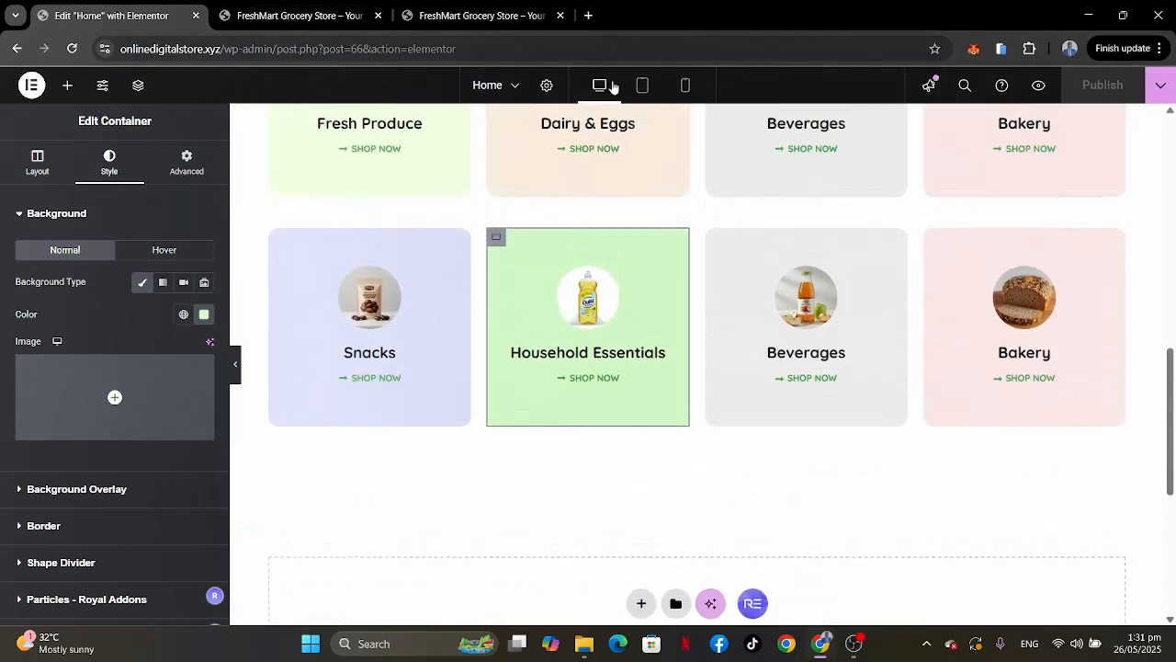
left_click(643, 85)
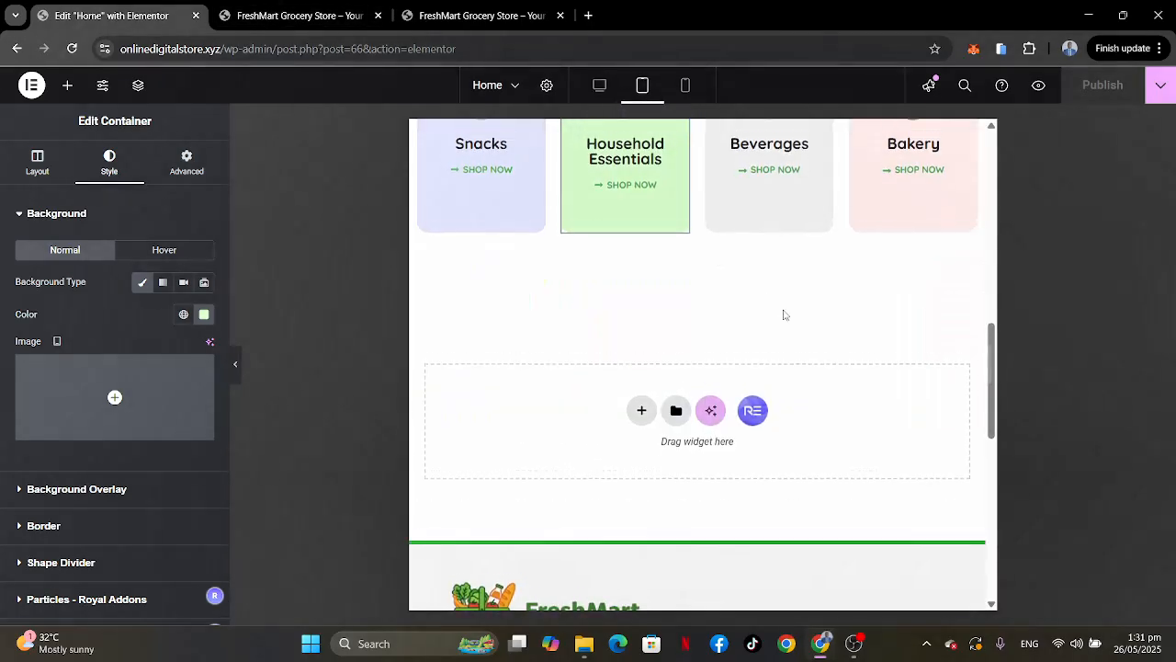
scroll(784, 315, "up", 5)
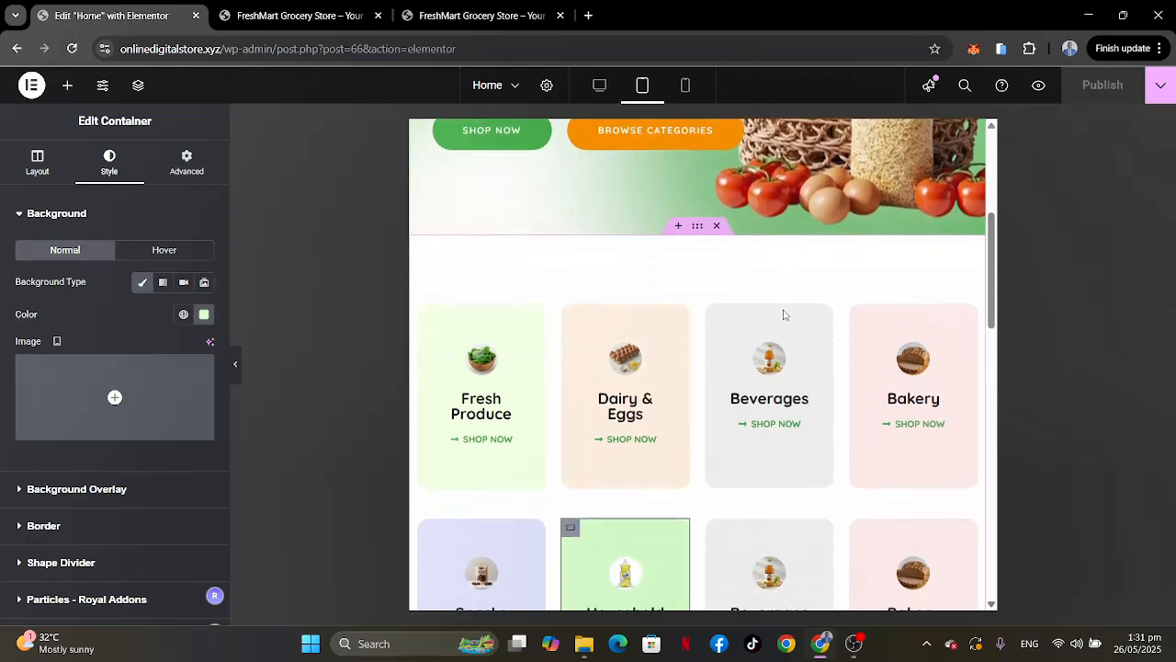
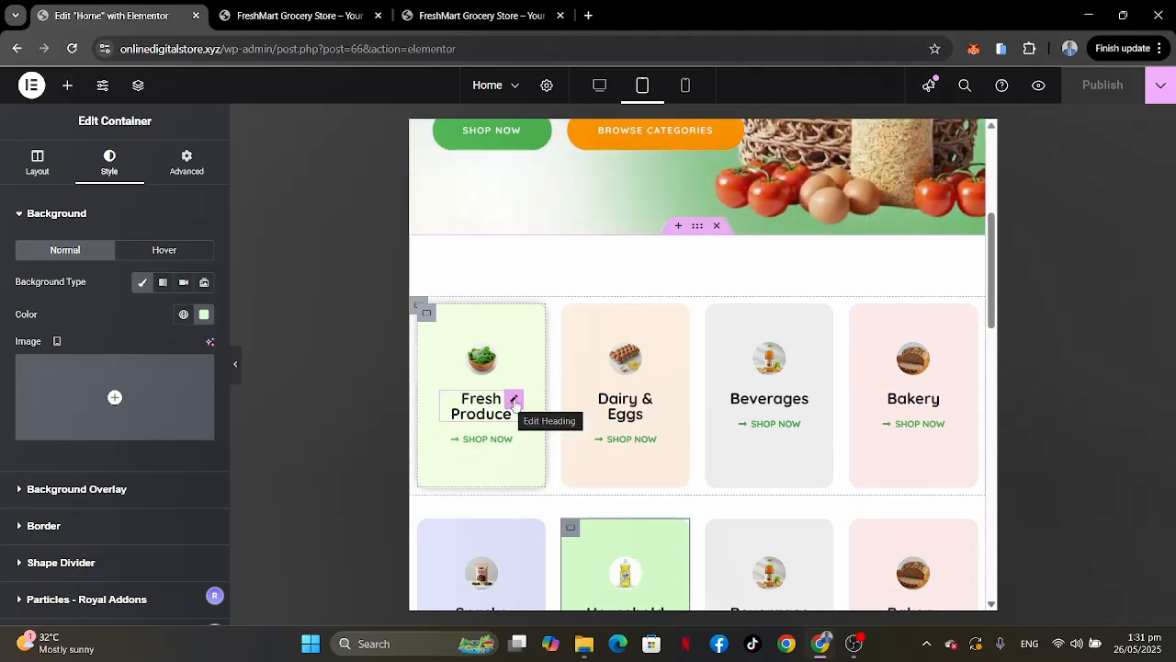
Set the Fresh Produce card's tablet padding to 20 px on all sides.
left_click(514, 401)
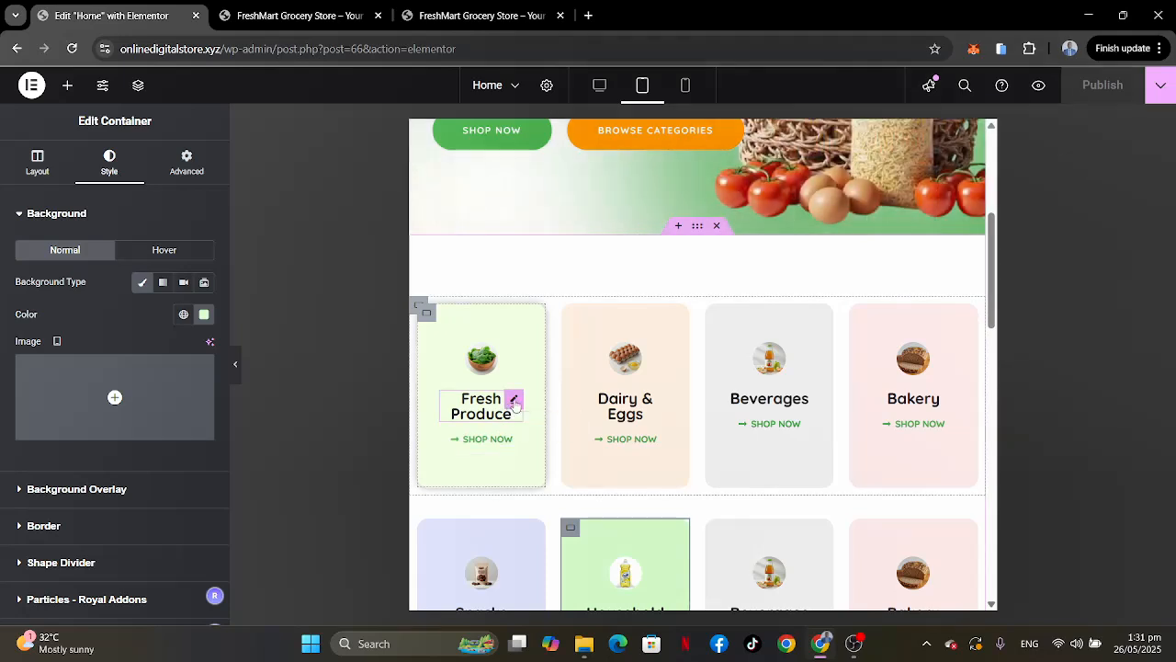
left_click(427, 314)
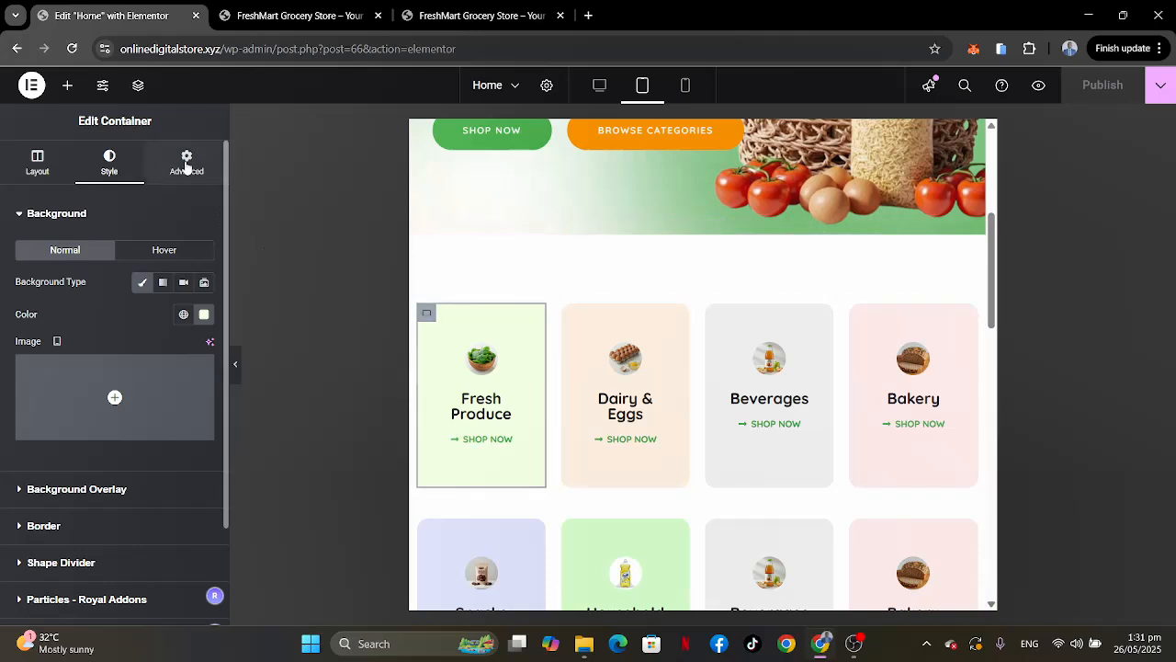
left_click(186, 163)
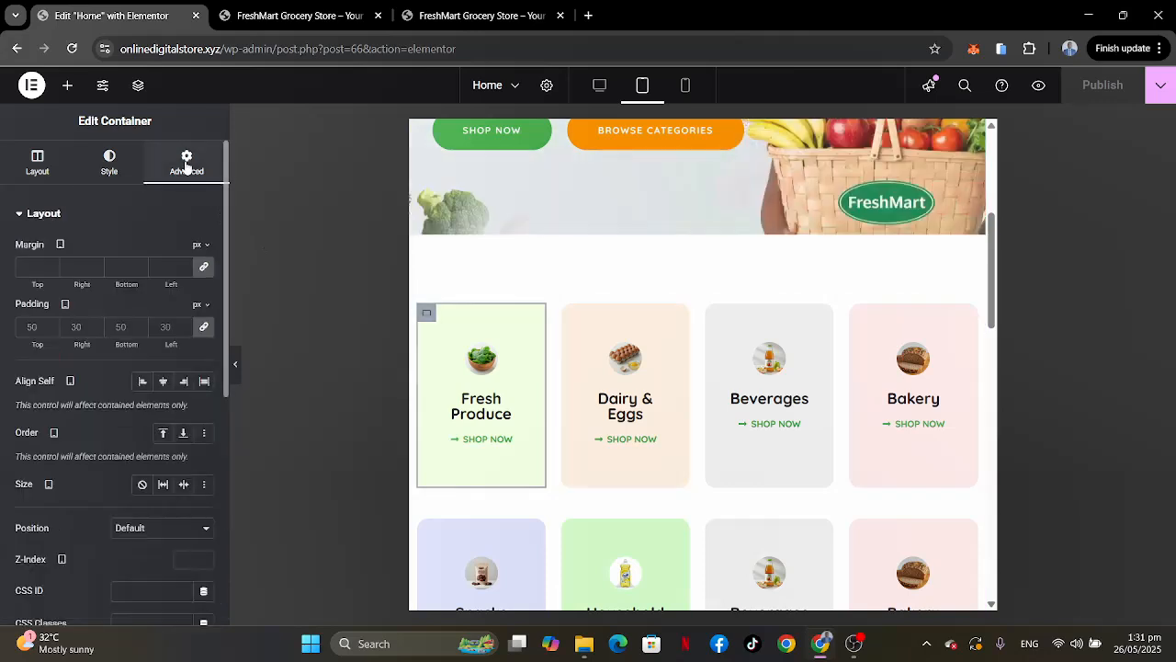
double_click(33, 326)
type("20")
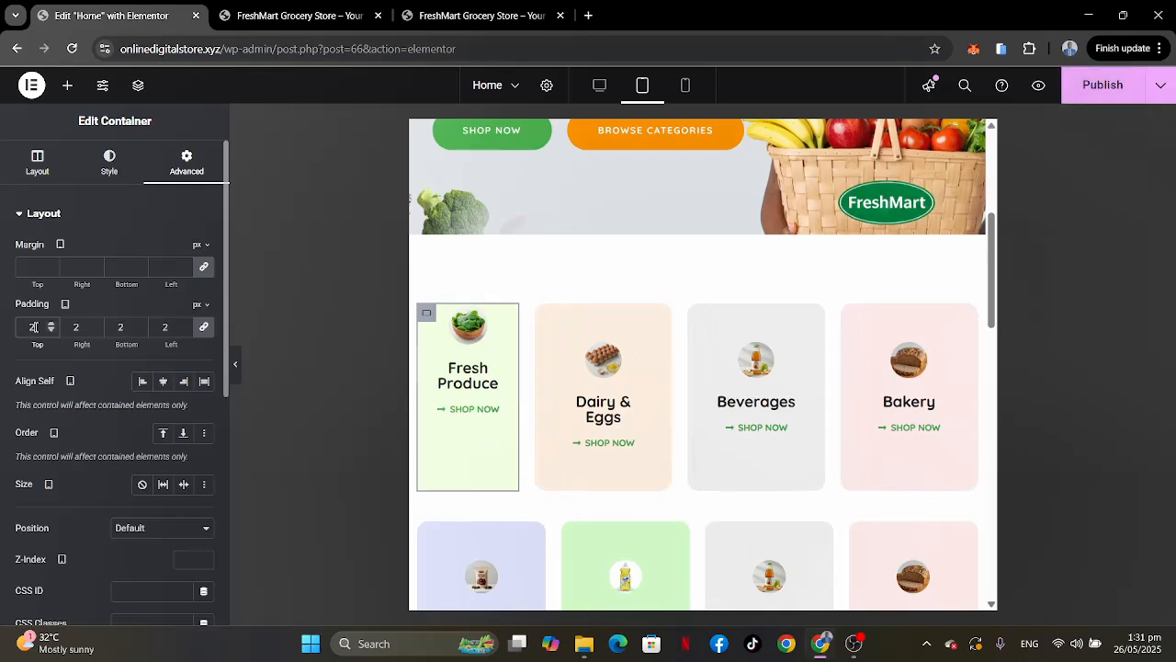
Set the Dairy & Eggs card's tablet padding to 20 px on all sides.
left_click(561, 315)
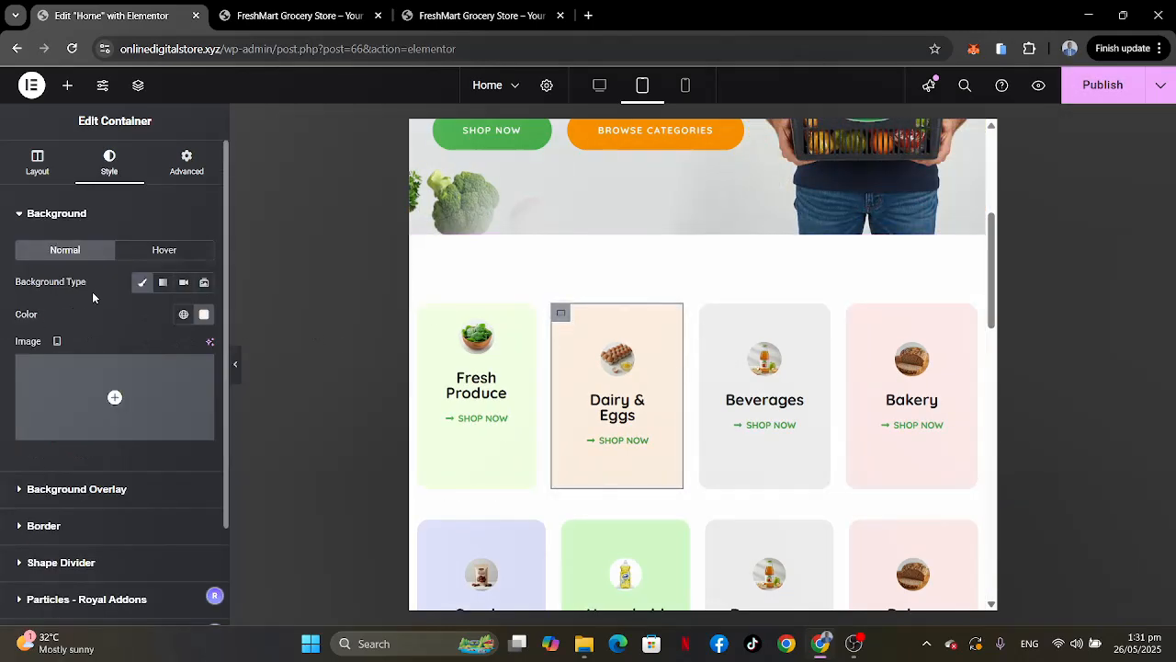
left_click(186, 162)
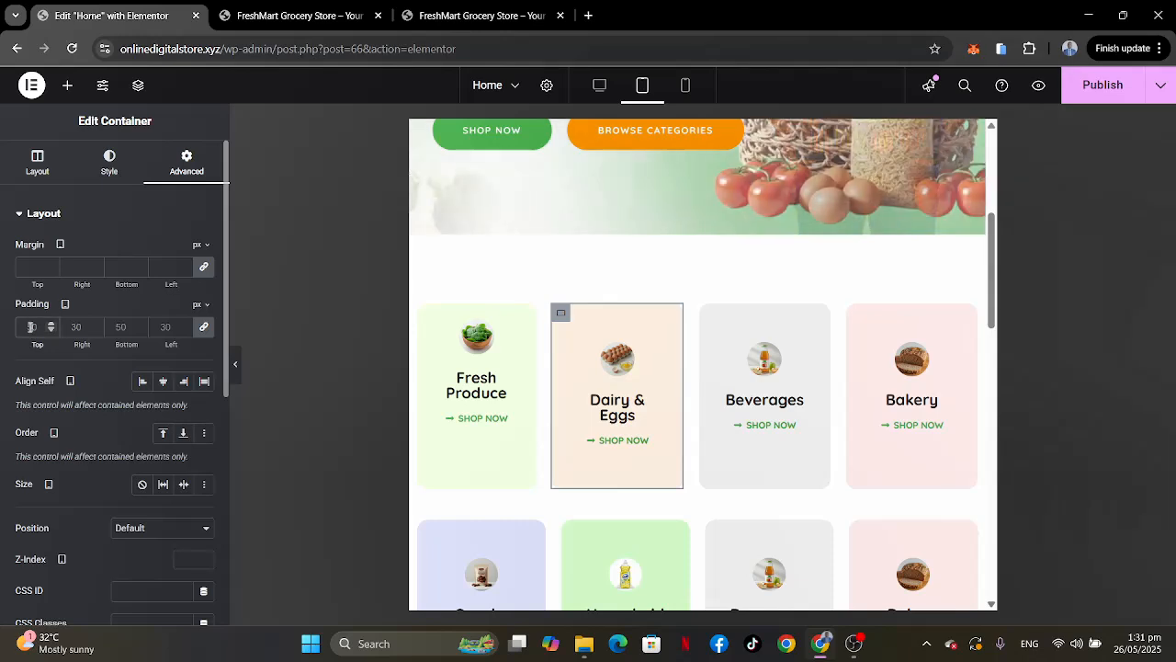
type("20")
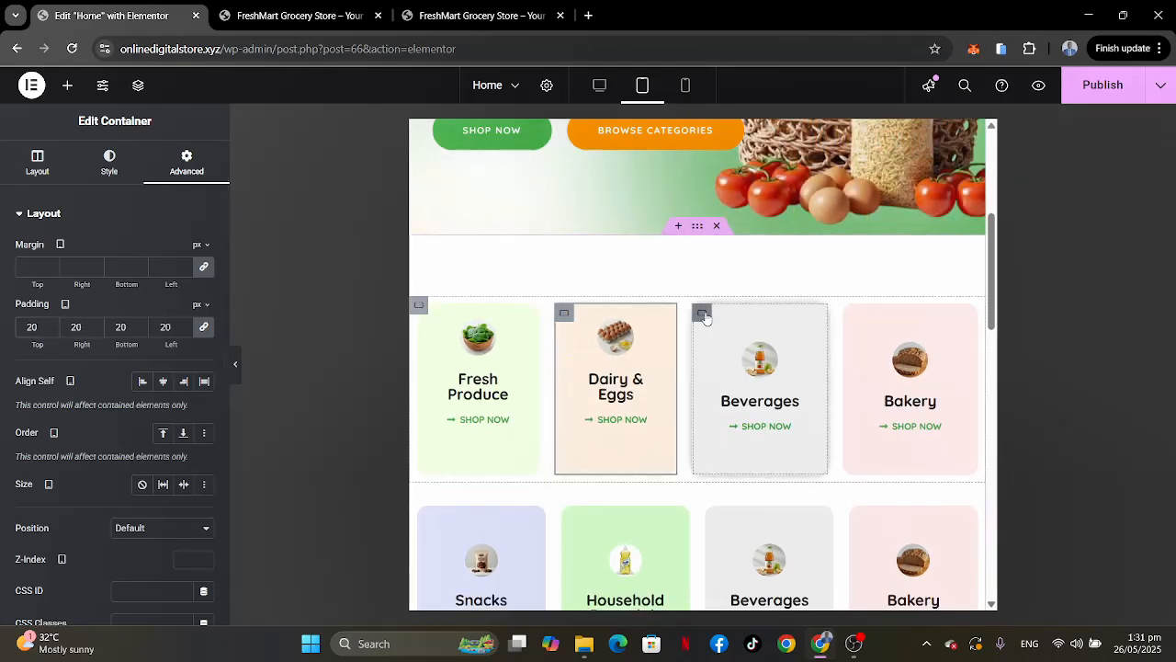
Set the tablet padding of the Beverages card in the first row to 20 px on all sides.
left_click(703, 315)
left_click(188, 166)
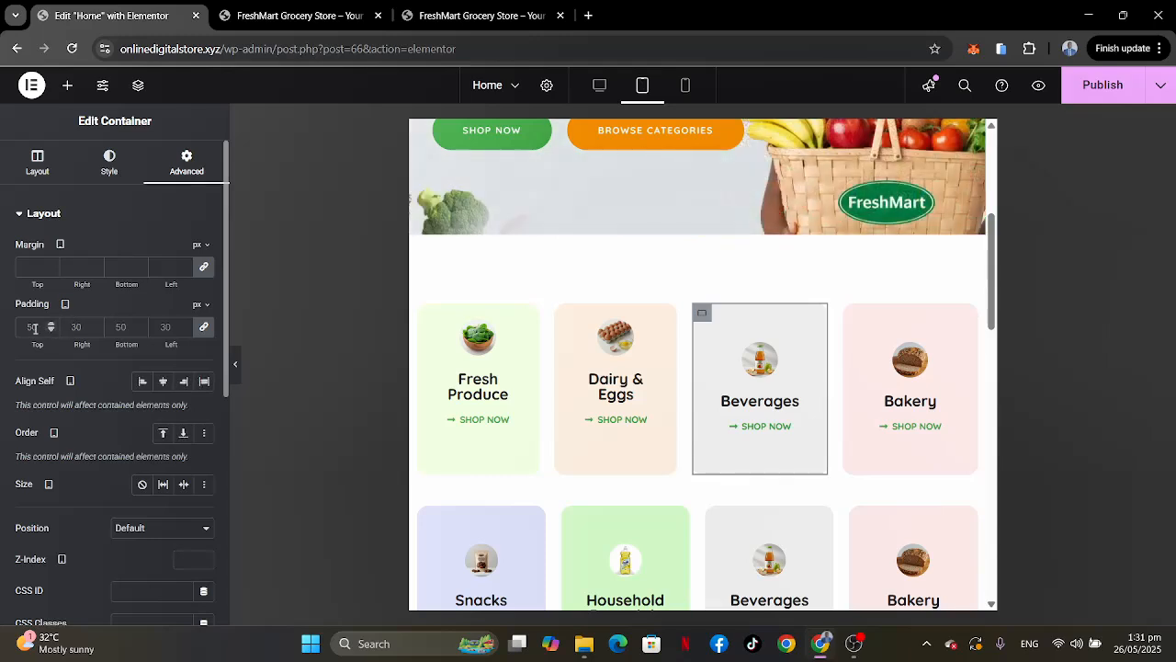
double_click(32, 327)
type("20")
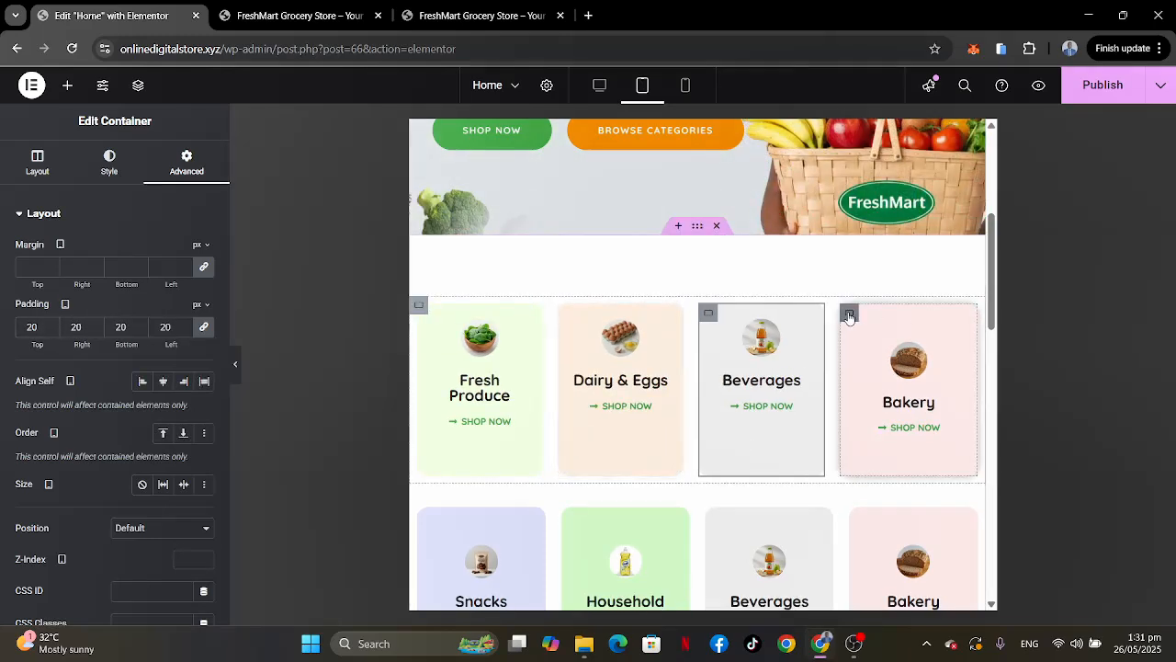
Set the tablet padding of the Bakery card in the first row to 20 px on all sides.
left_click(849, 316)
left_click(187, 163)
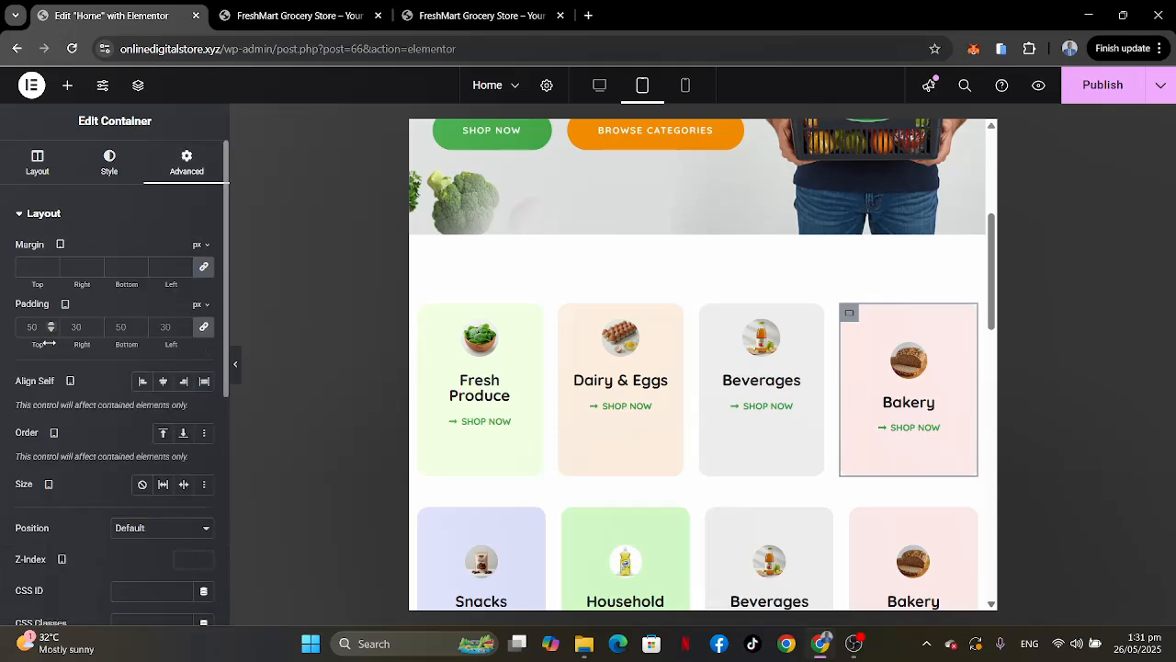
double_click(26, 326)
type("20")
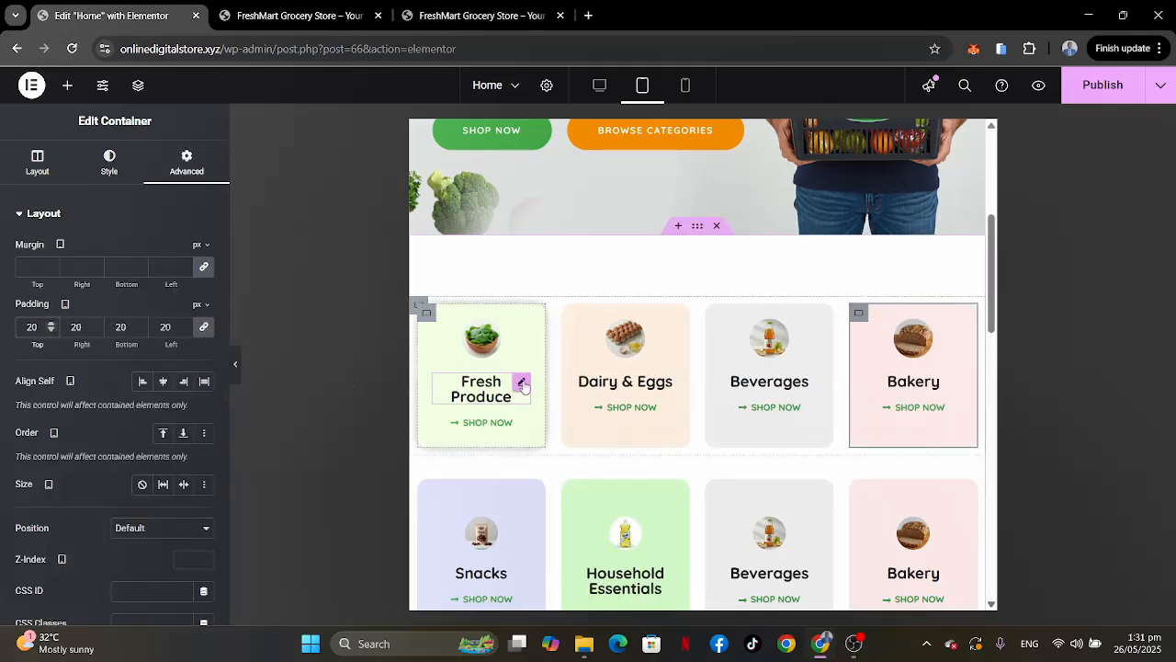
Set the Fresh Produce heading's tablet font size to 18 px.
left_click(522, 384)
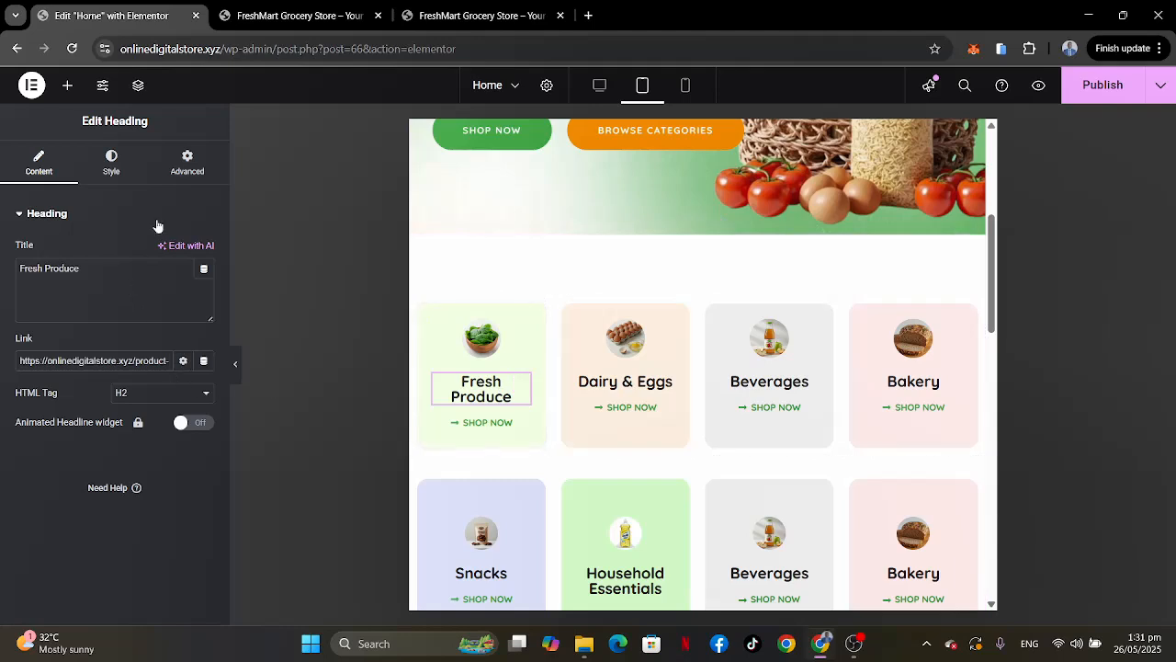
left_click(114, 166)
left_click(204, 294)
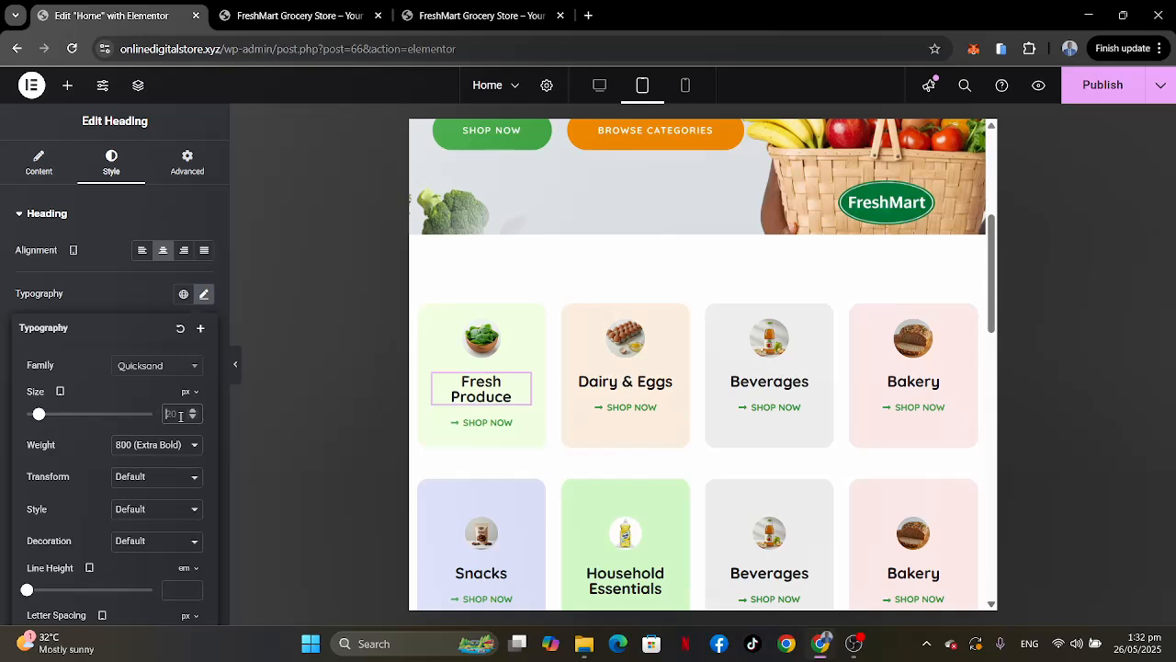
type("18")
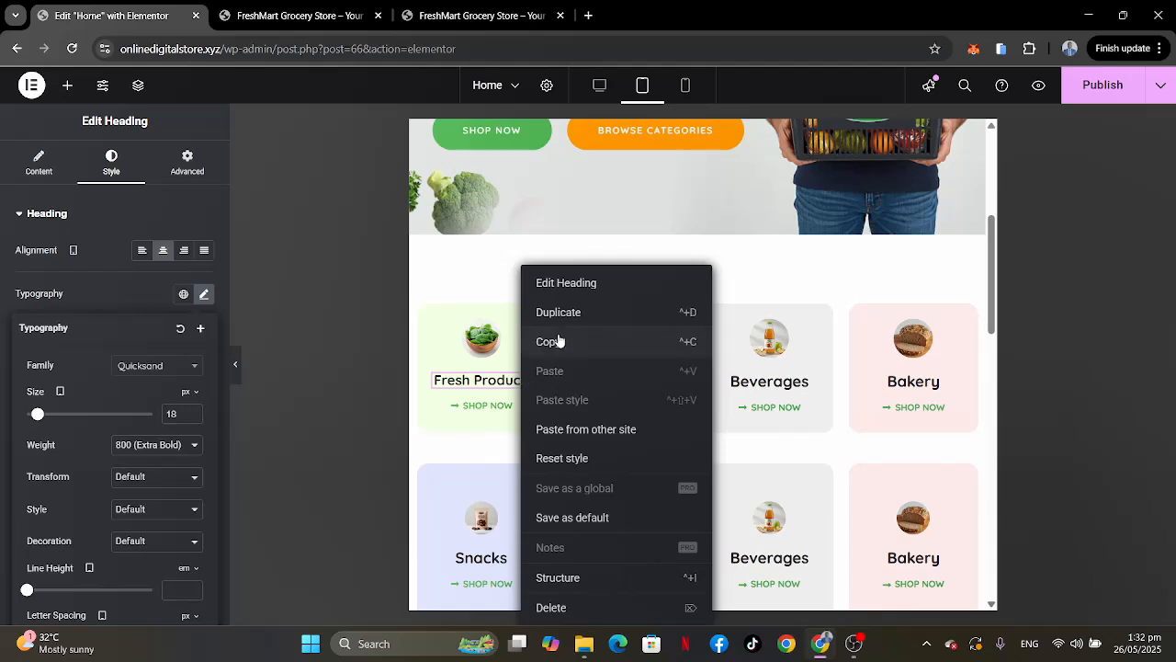
Copy the Fresh Produce heading's style onto the Dairy & Eggs, Beverages and Bakery headings in the first row.
left_click(559, 341)
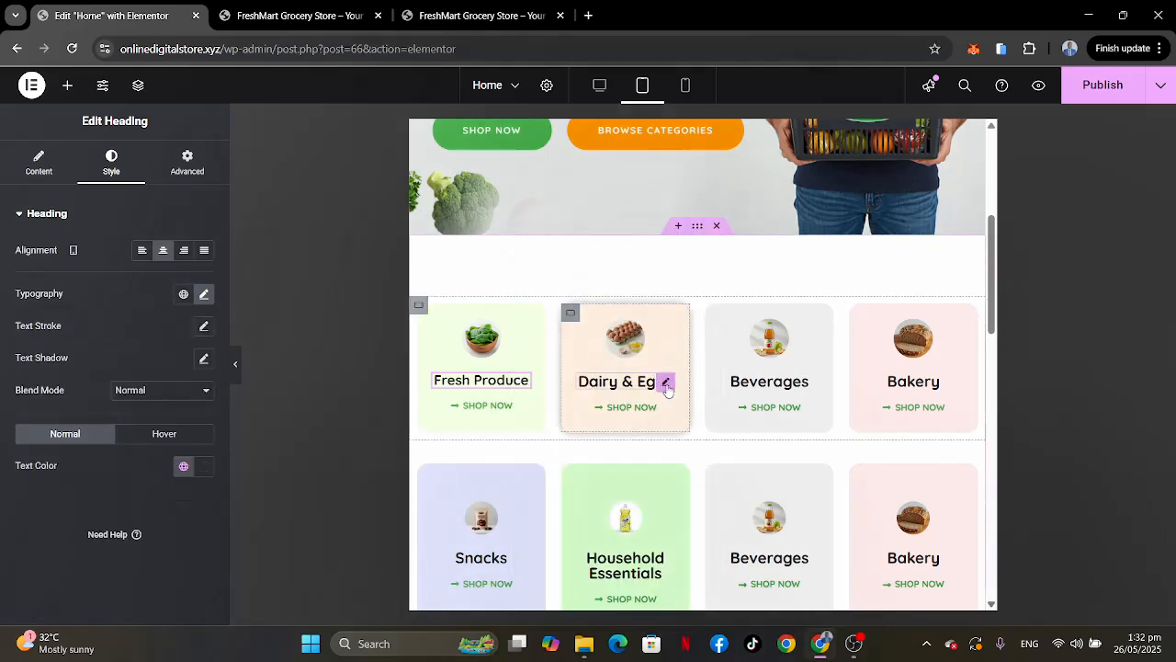
right_click(668, 390)
left_click(699, 399)
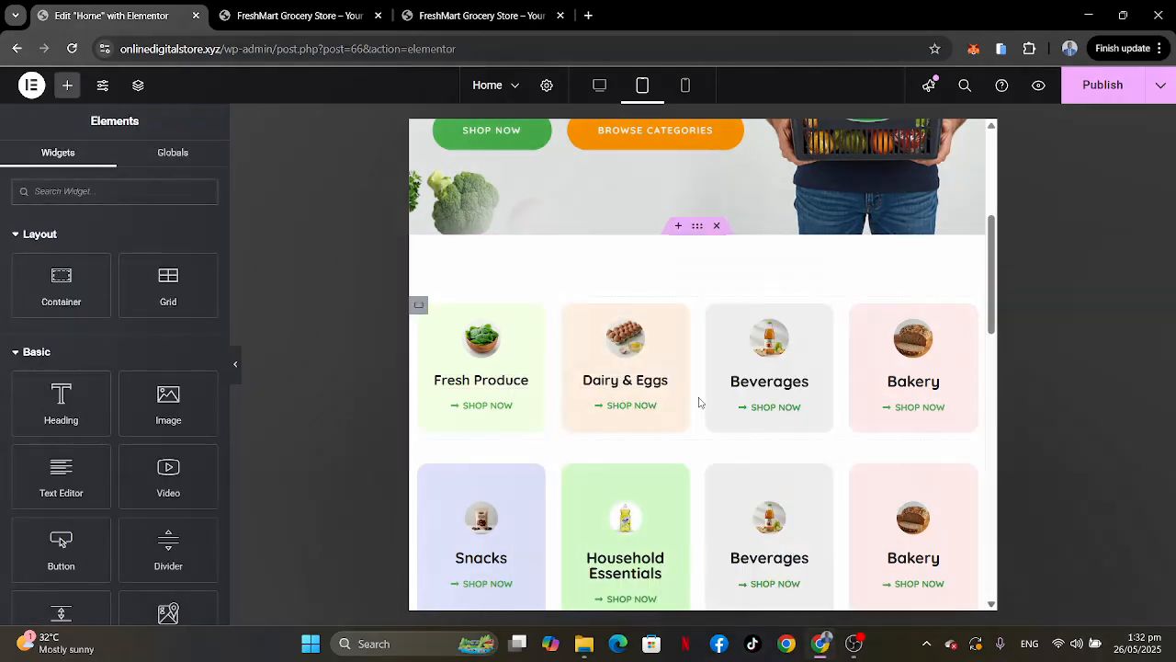
right_click(813, 389)
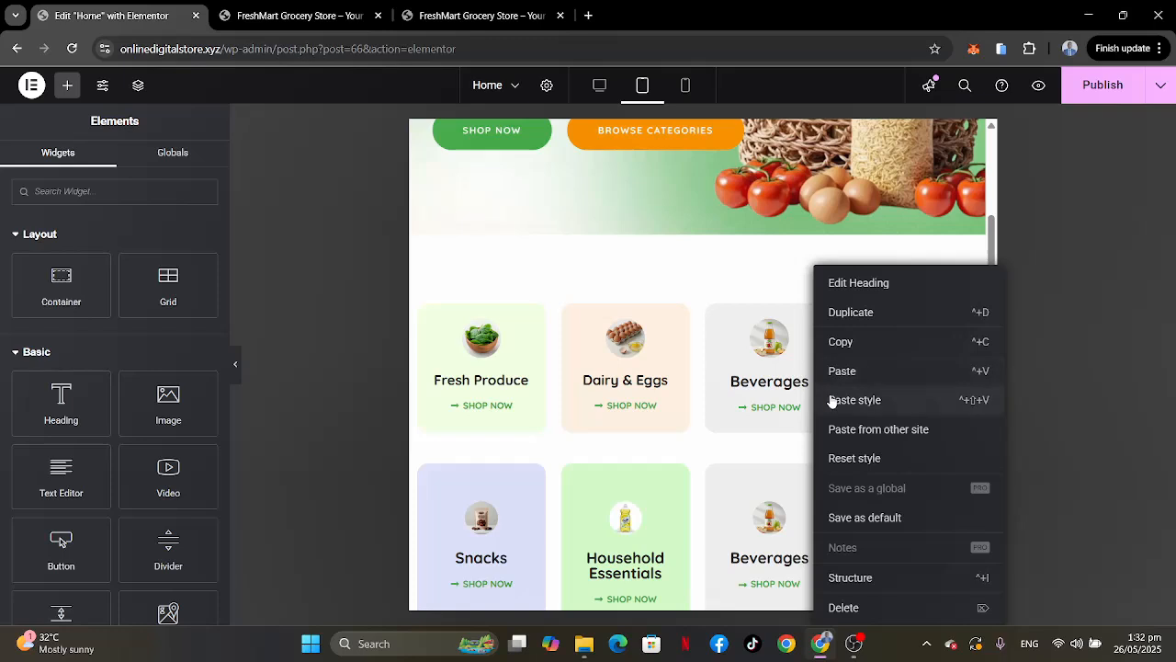
left_click(835, 399)
right_click(952, 388)
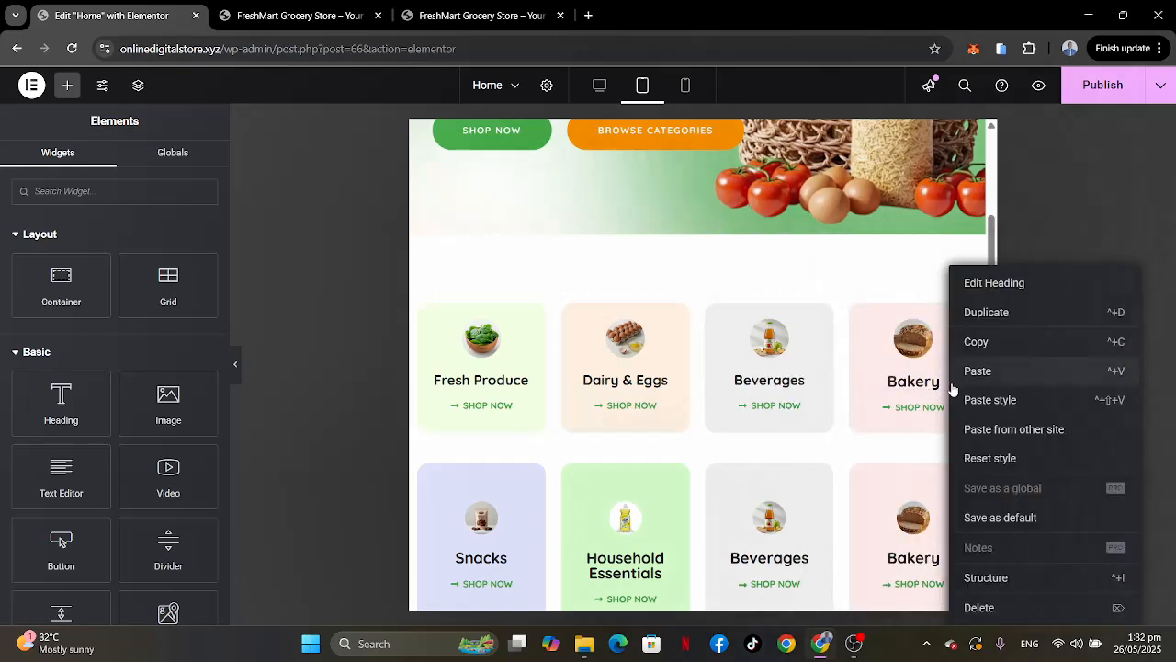
left_click(969, 399)
scroll(699, 404, "down", 2)
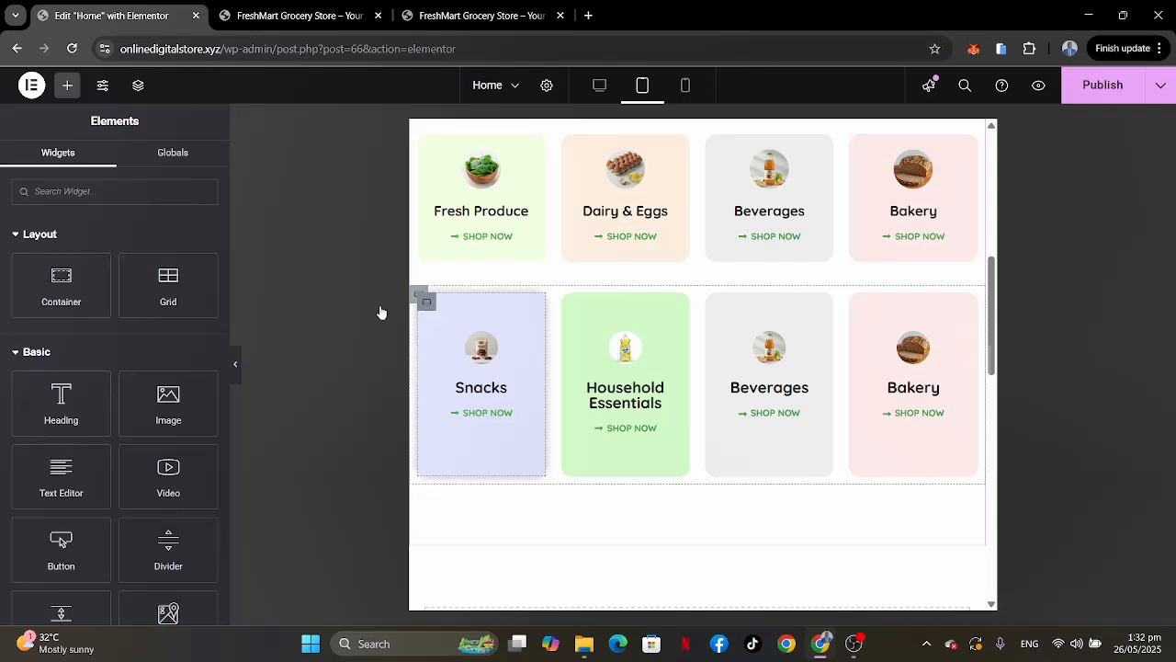
Set the tablet padding of the Snacks, Household Essentials, Beverages and Bakery cards in the second row to 20 px on all sides.
left_click(424, 299)
left_click(171, 175)
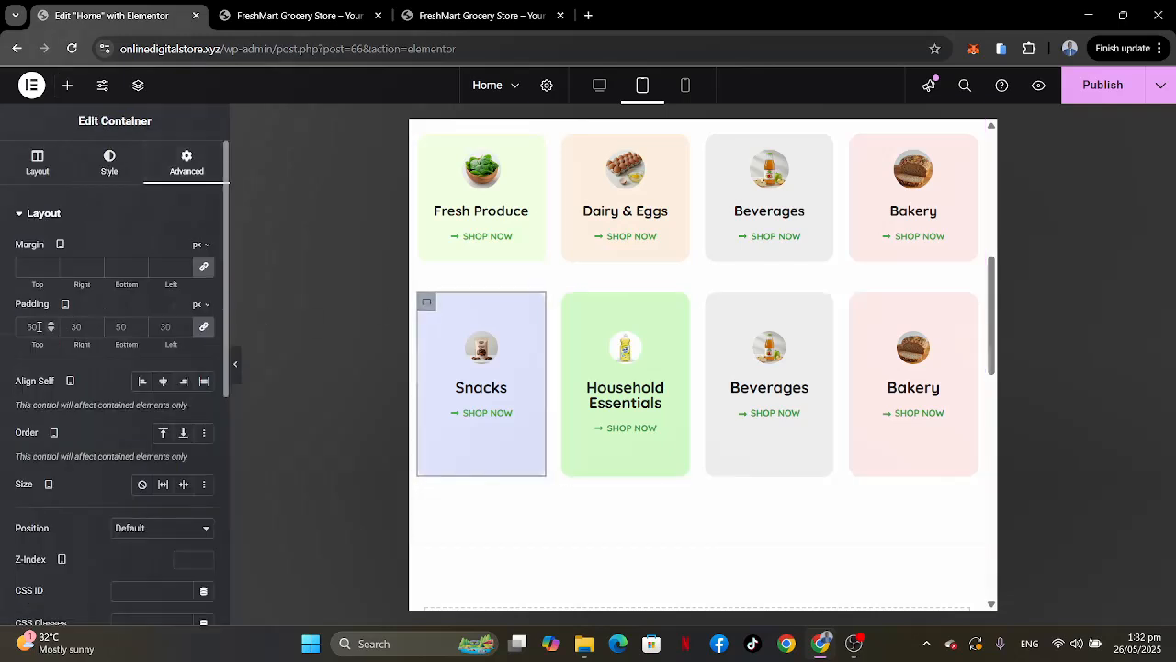
type("20")
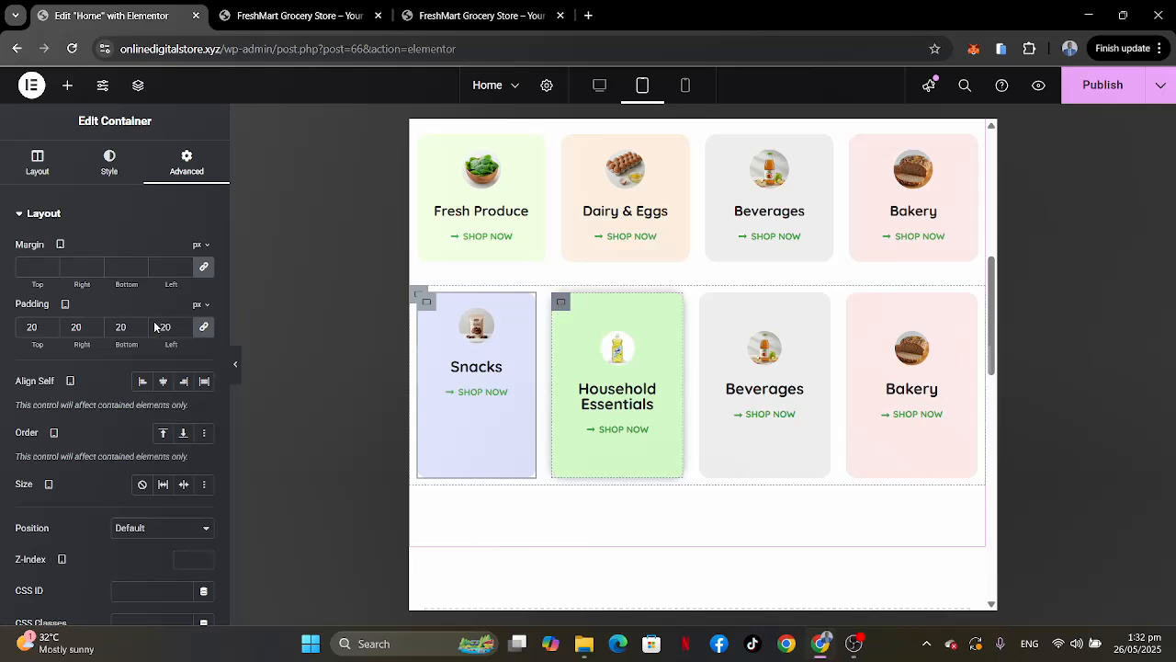
left_click(187, 167)
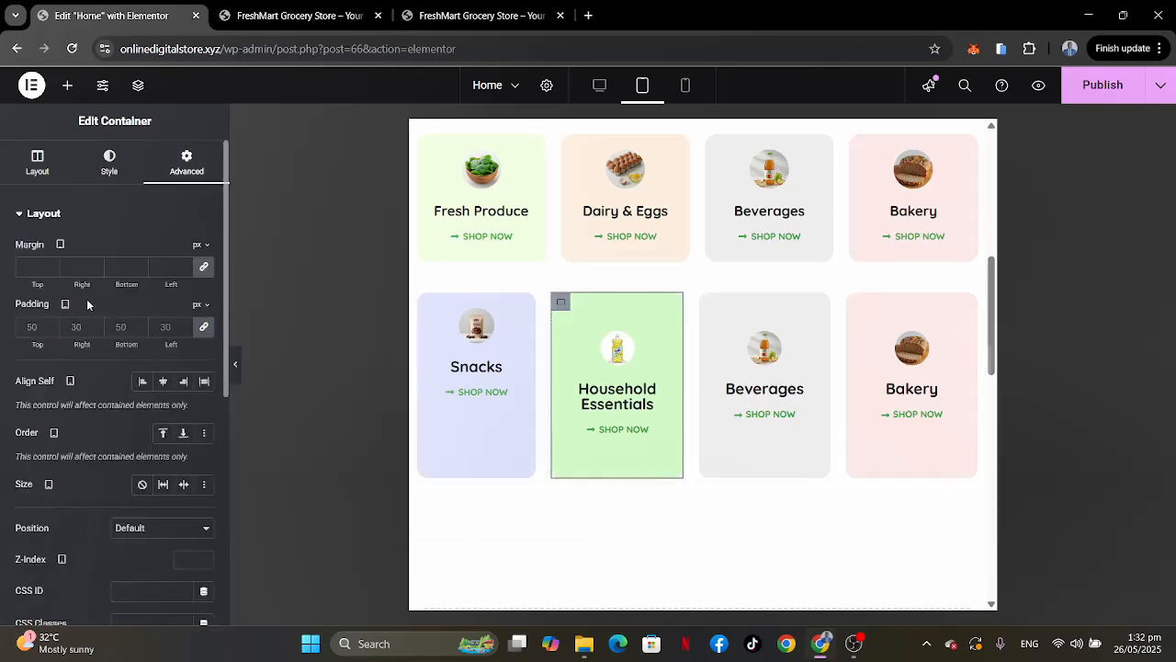
left_click(40, 327)
type("20")
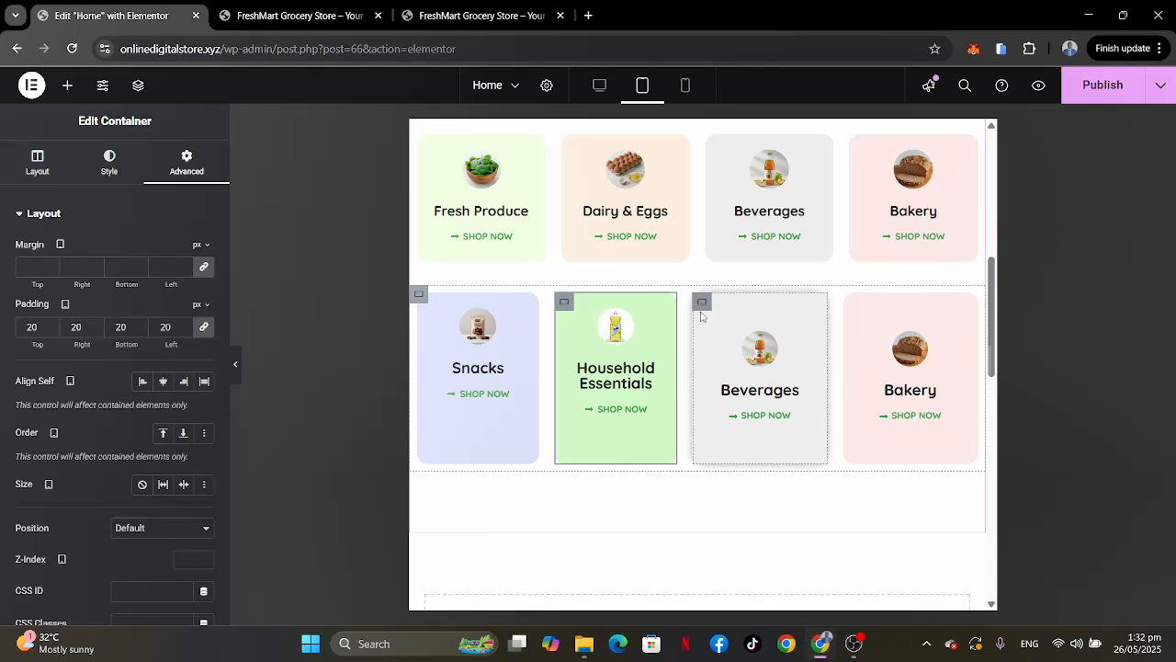
left_click(702, 307)
type("20")
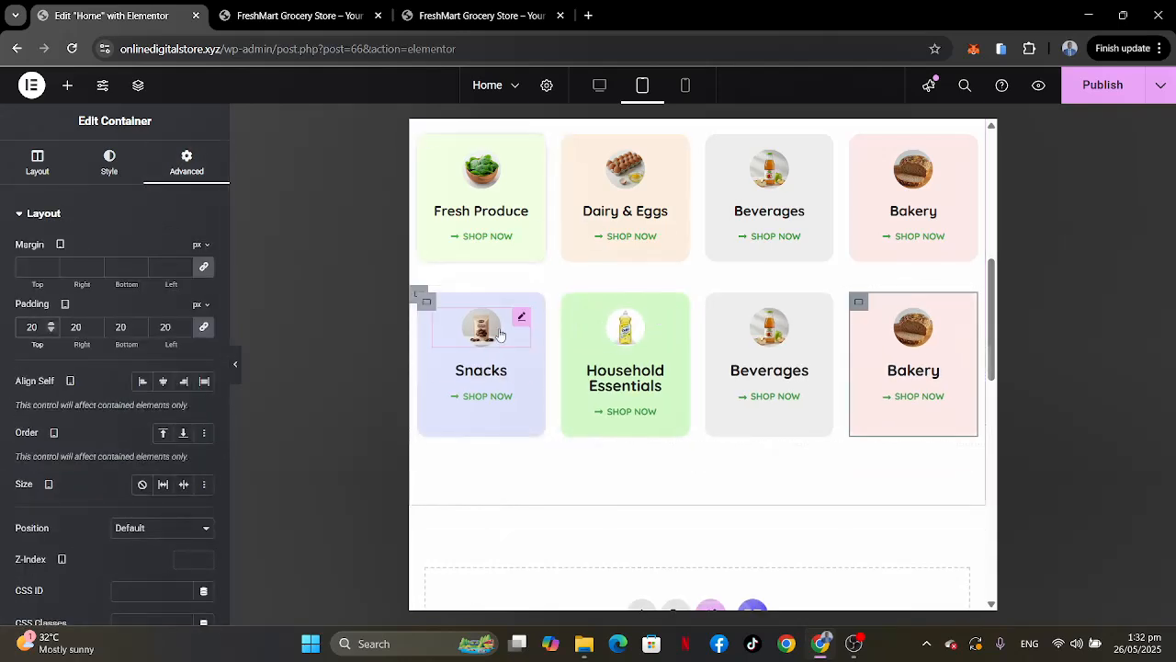
Copy the Fresh Produce heading's style onto the Snacks, Household Essentials, Beverages and Bakery headings in the second row.
right_click(522, 214)
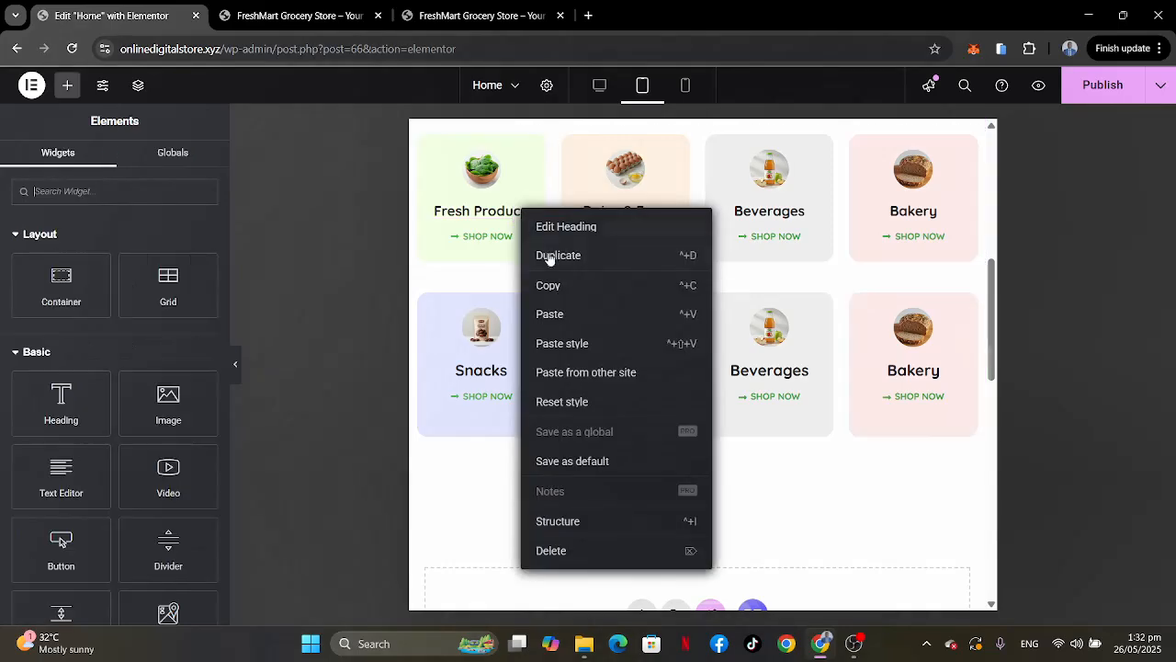
left_click(555, 288)
right_click(515, 373)
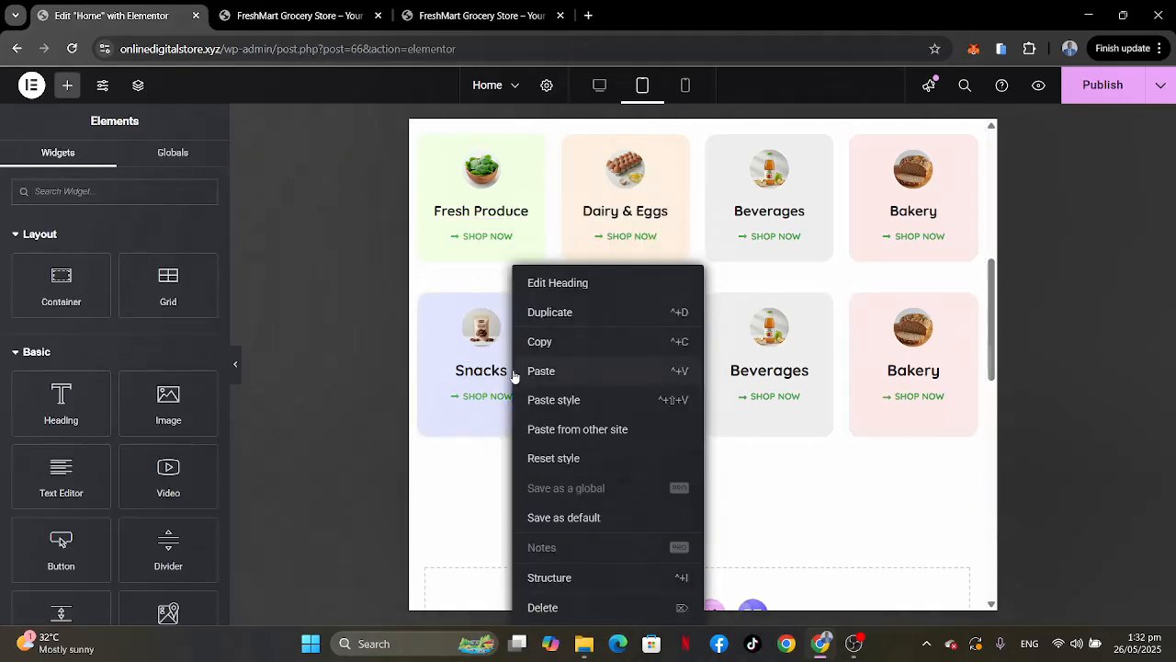
left_click(530, 401)
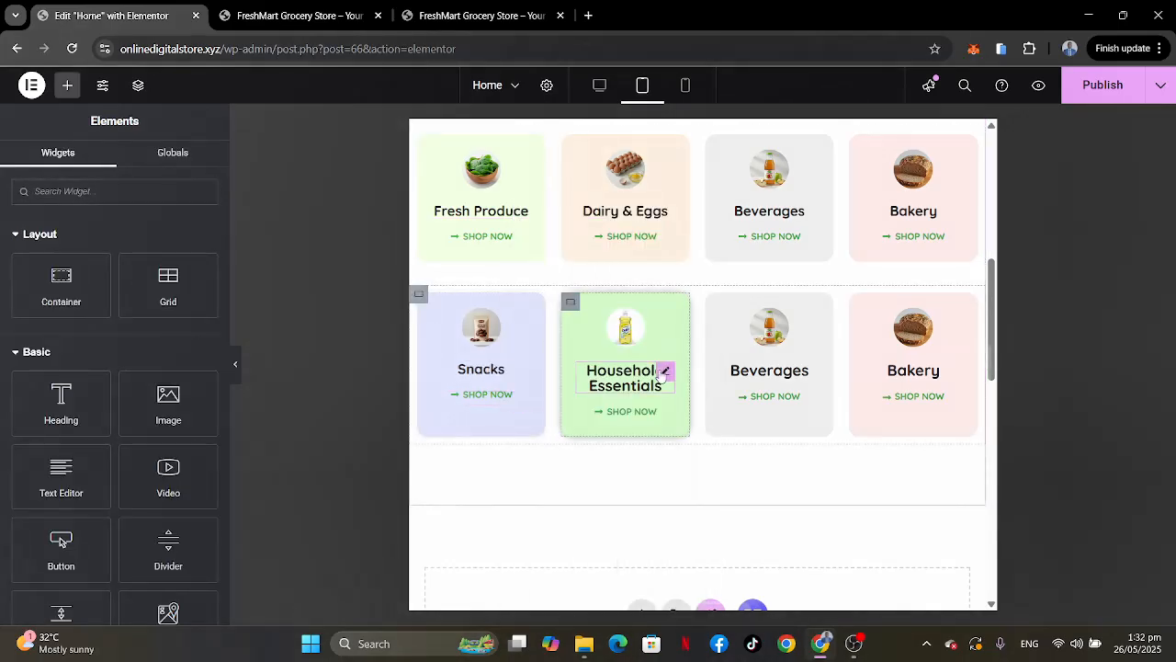
right_click(661, 375)
left_click(696, 400)
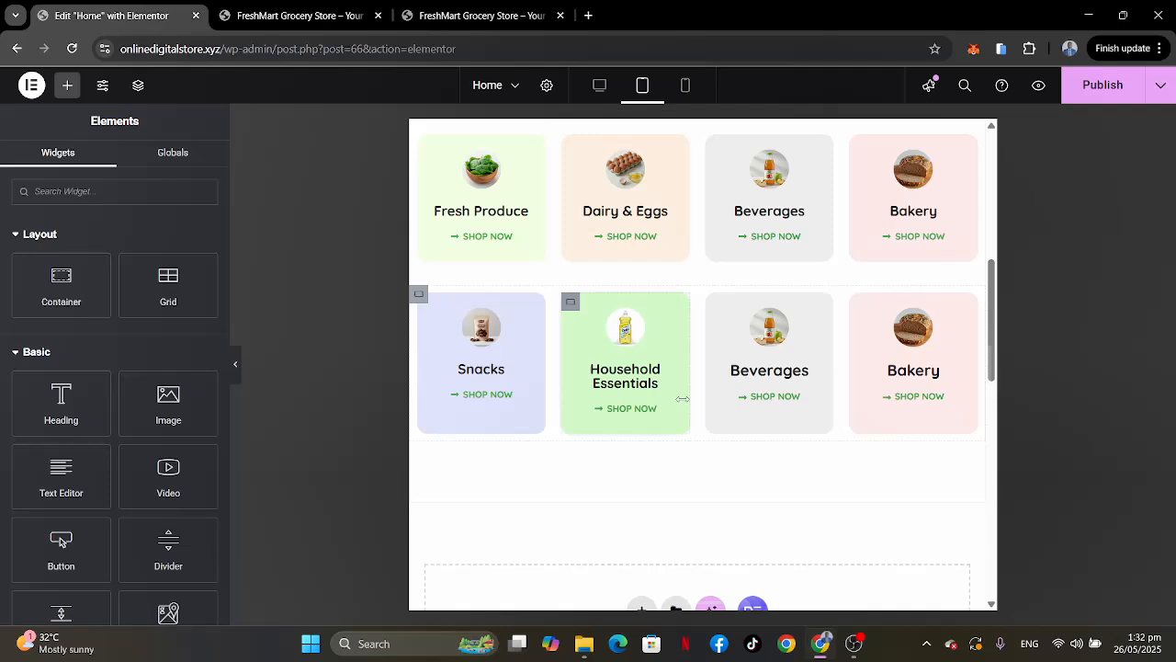
right_click(811, 367)
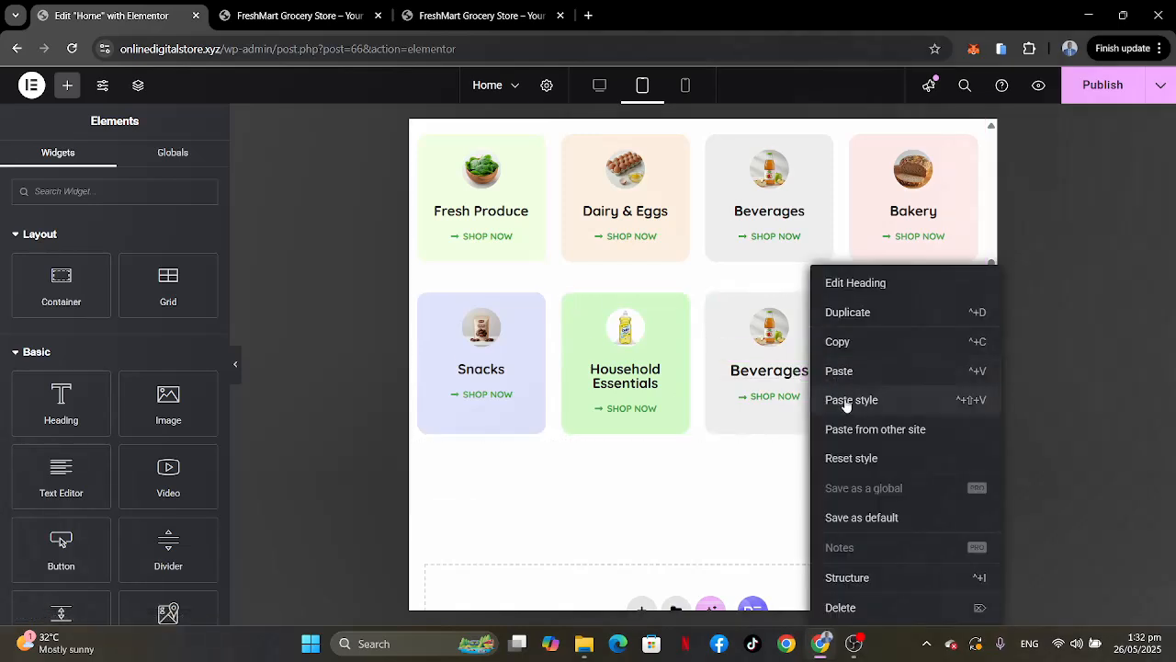
left_click(843, 401)
right_click(957, 373)
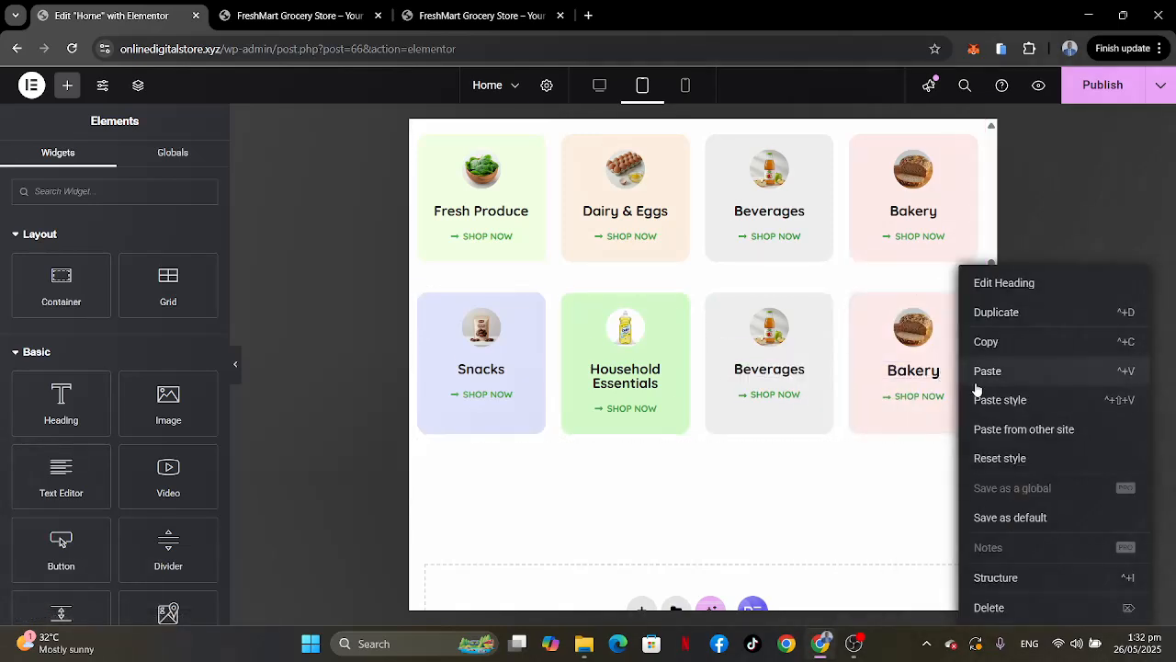
left_click(977, 397)
Set the category section container's tablet padding to 40 px top and bottom and 20 px right and left.
scroll(624, 274, "up", 2)
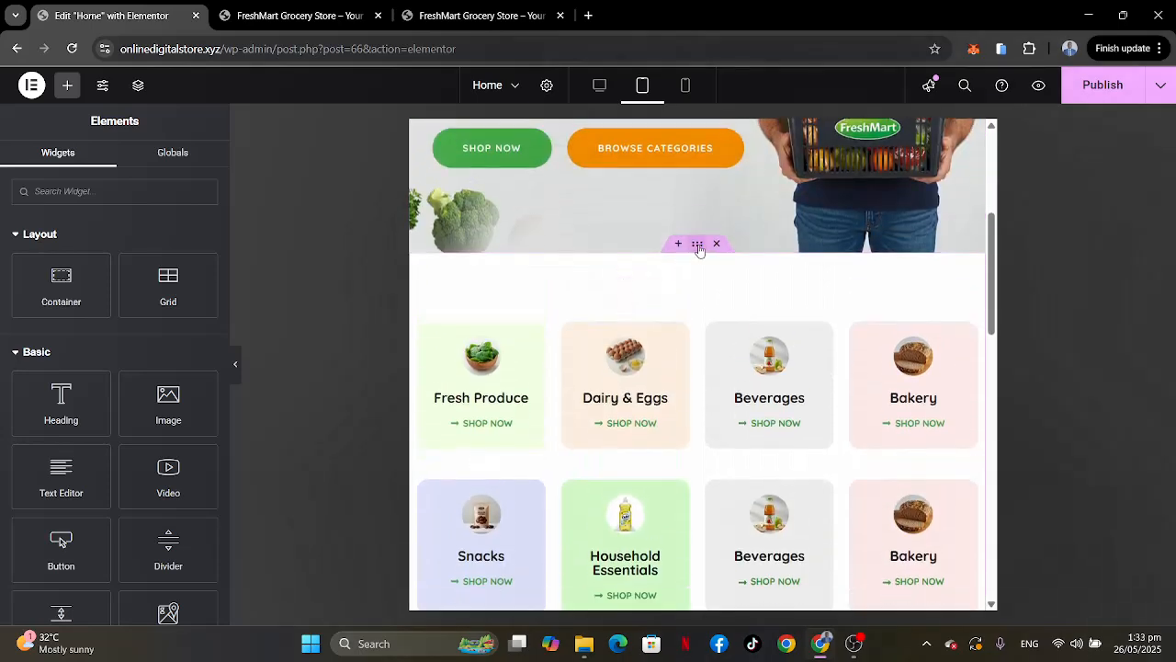
left_click(699, 248)
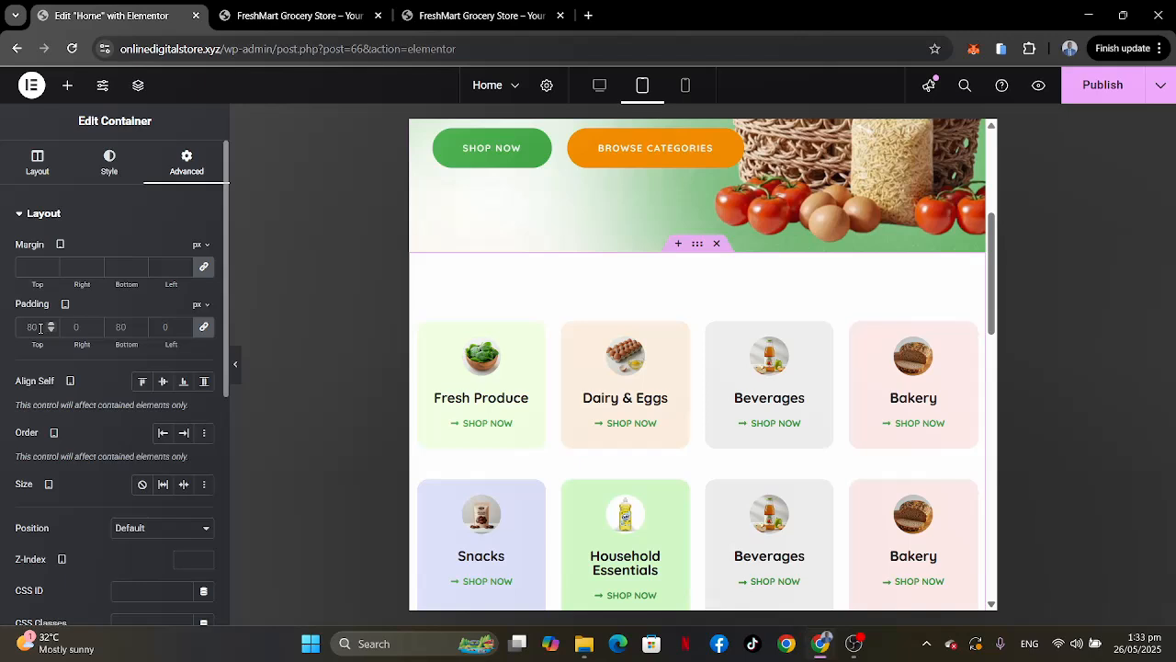
left_click(204, 326)
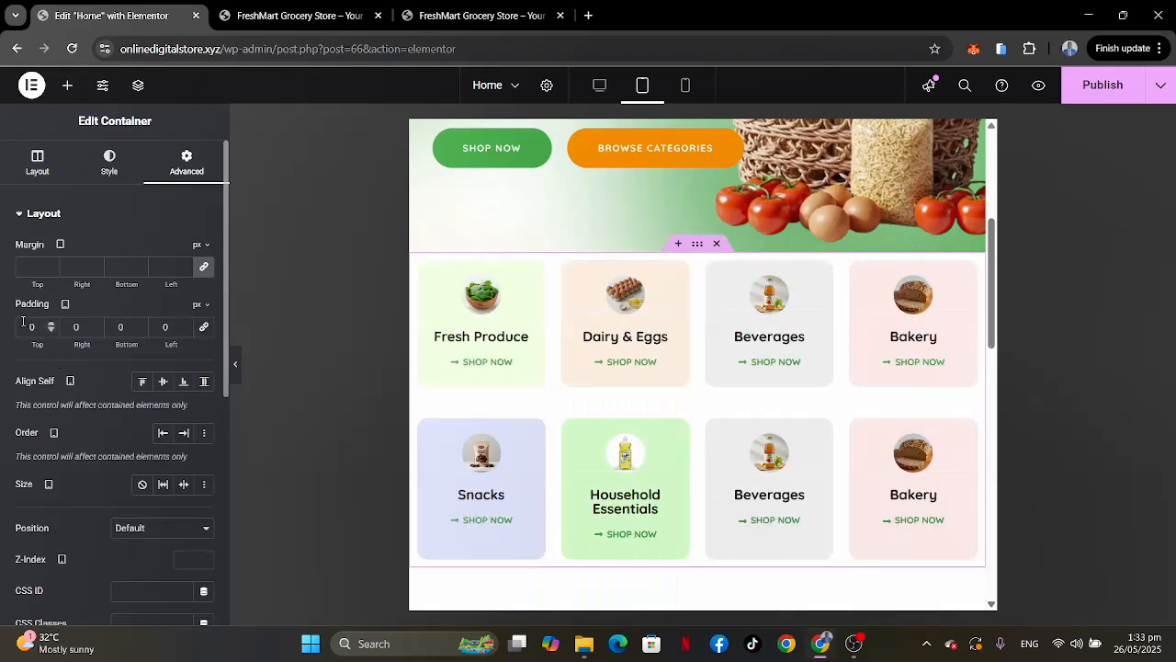
type("4")
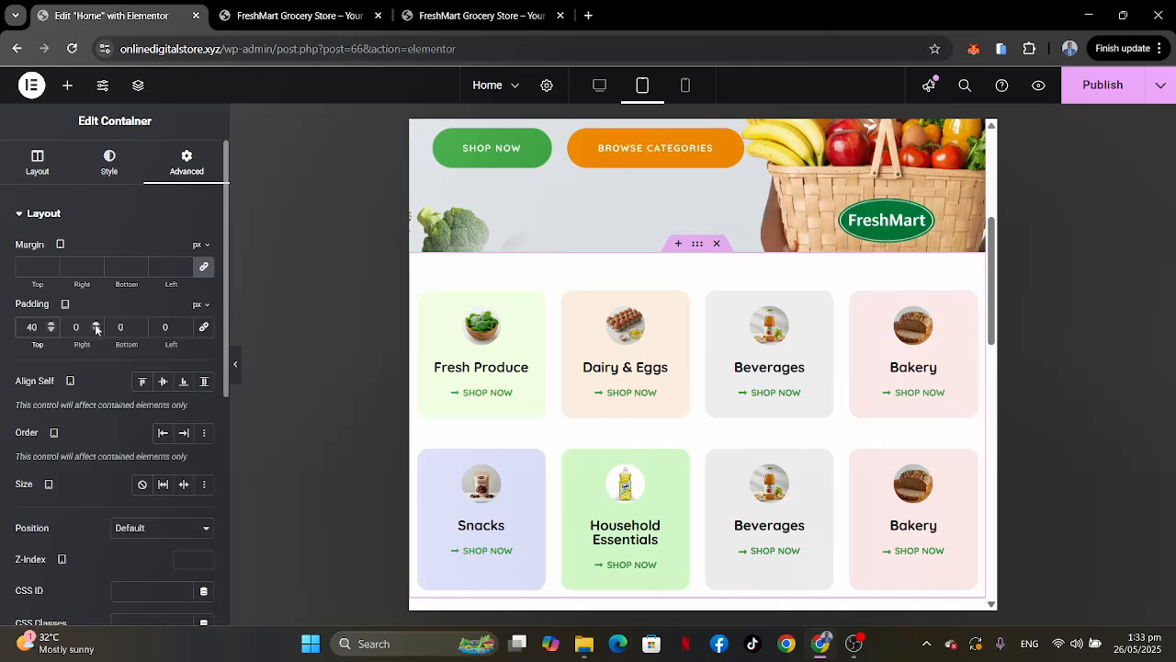
type("2")
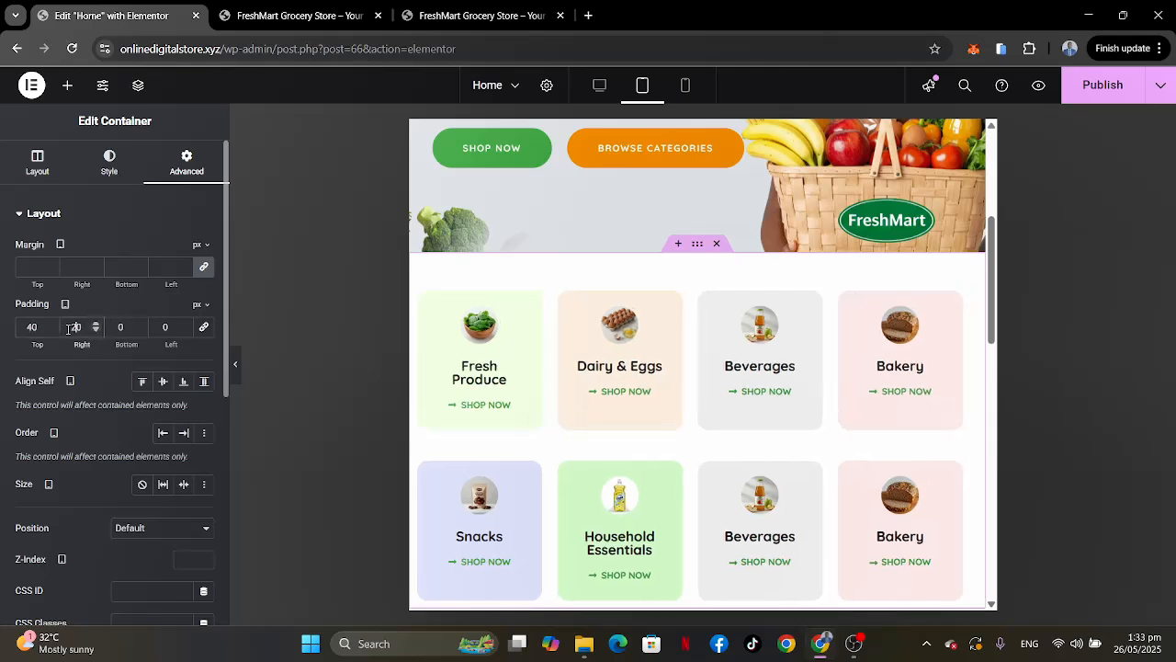
type("4")
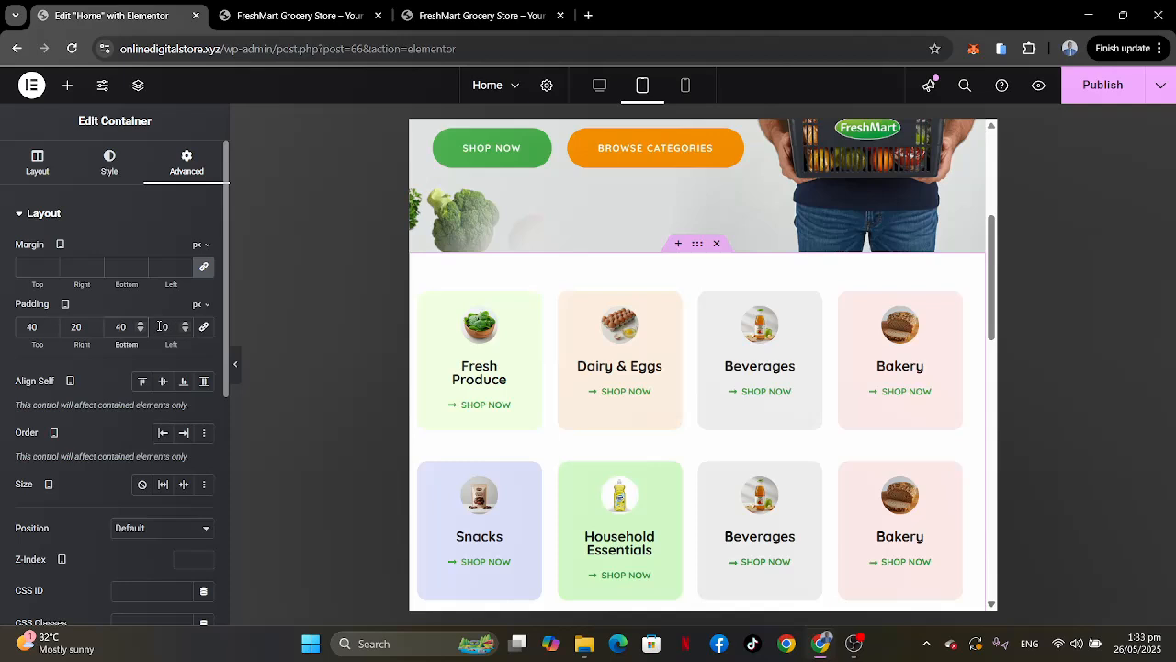
type("2")
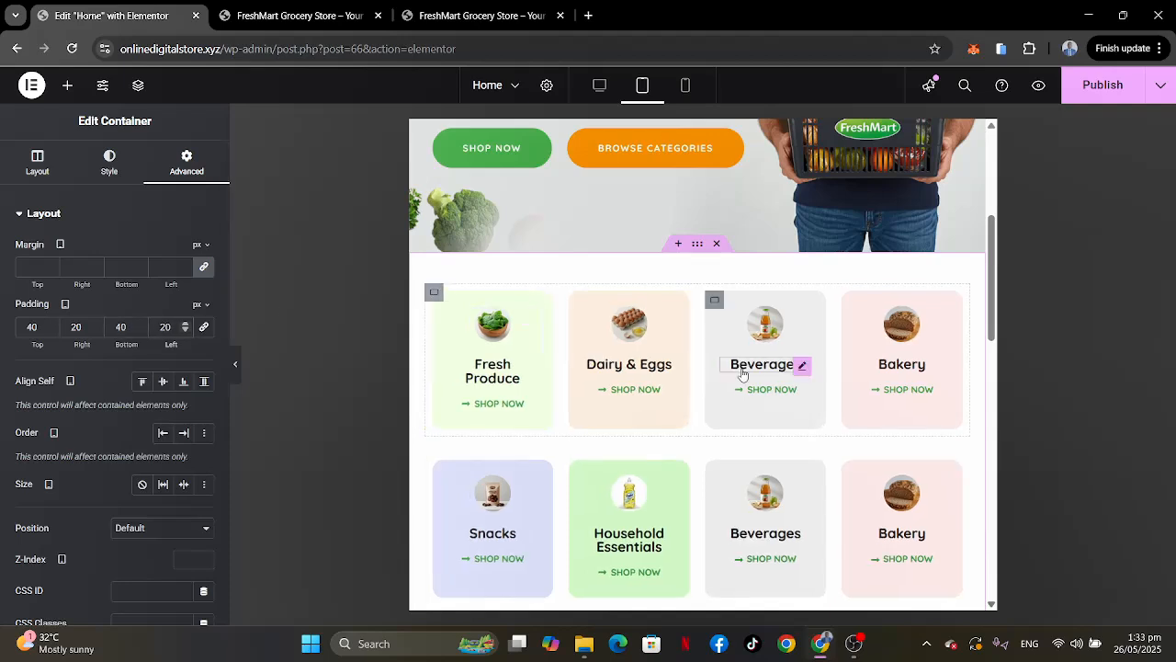
Set the tablet padding of the container holding the first row of category cards to 0 on all sides.
scroll(743, 373, "down", 2)
scroll(742, 373, "up", 2)
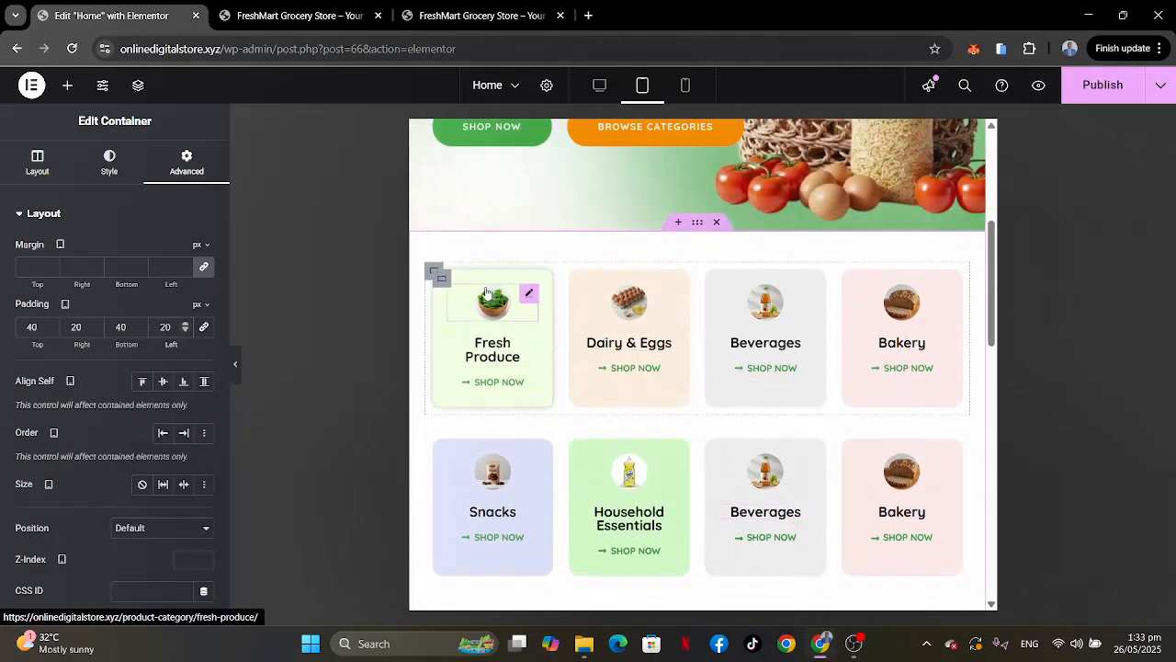
left_click(436, 272)
left_click(436, 272)
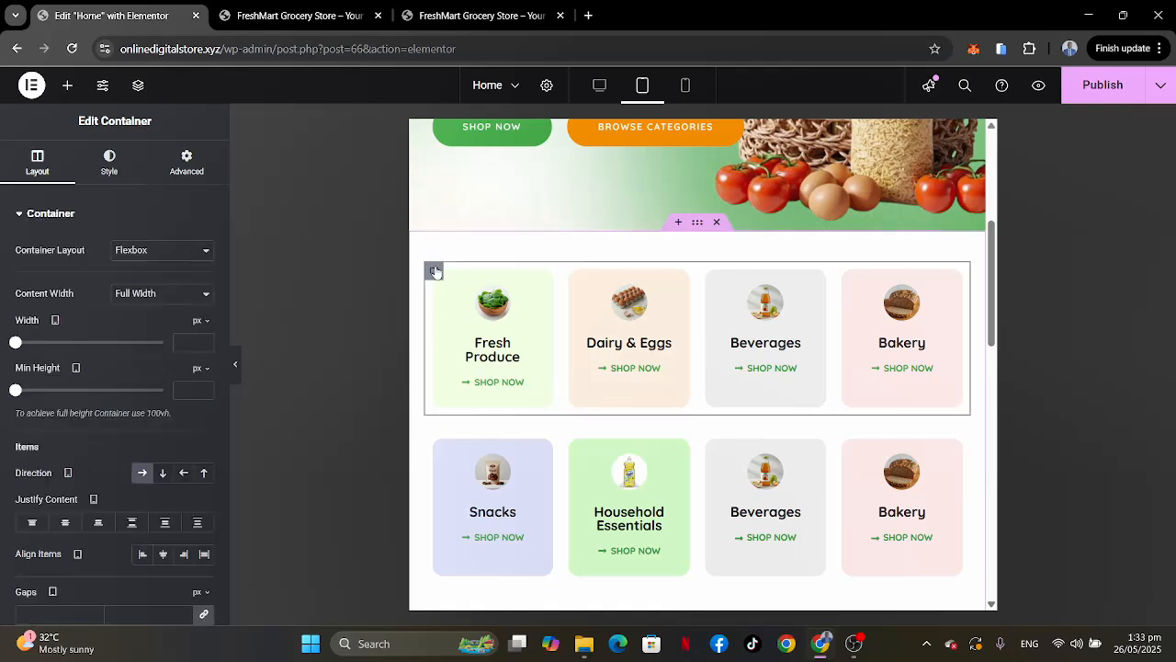
left_click(184, 163)
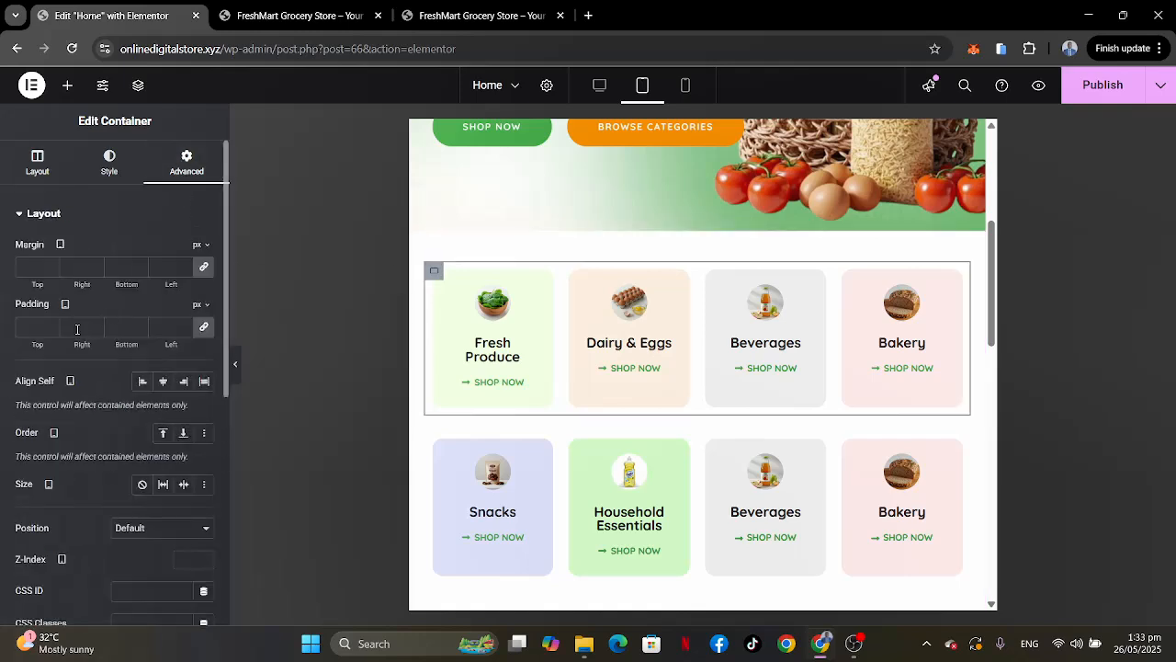
left_click(32, 326)
type("0")
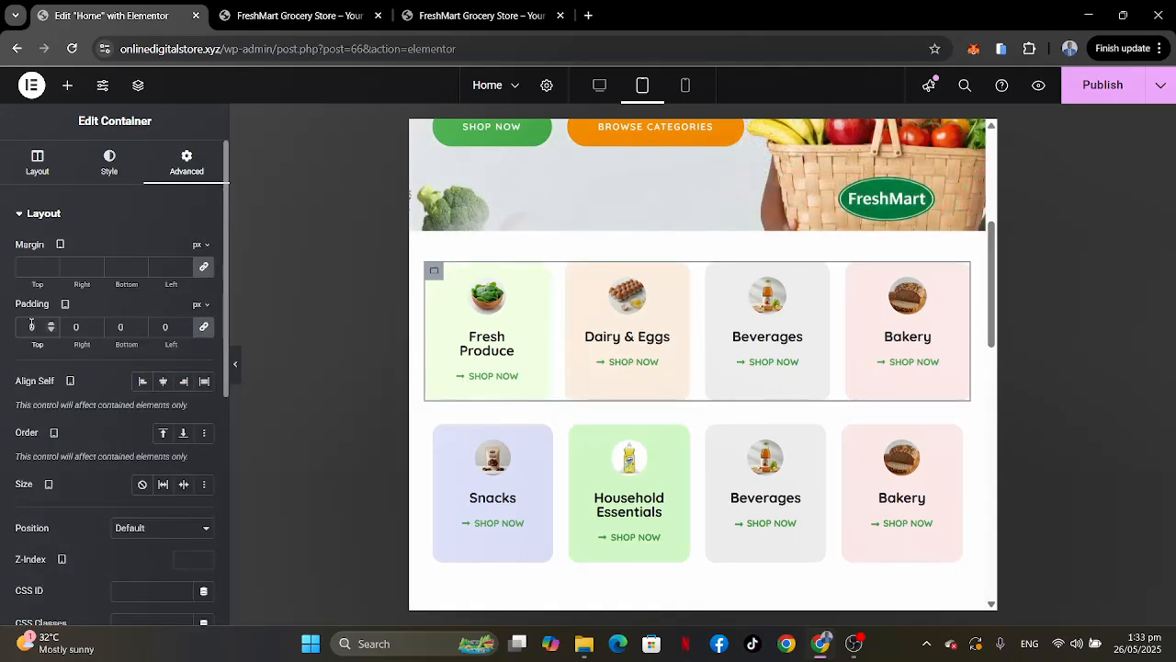
Set the tablet padding of the container holding the second row of category cards to 0 on all sides.
left_click(435, 429)
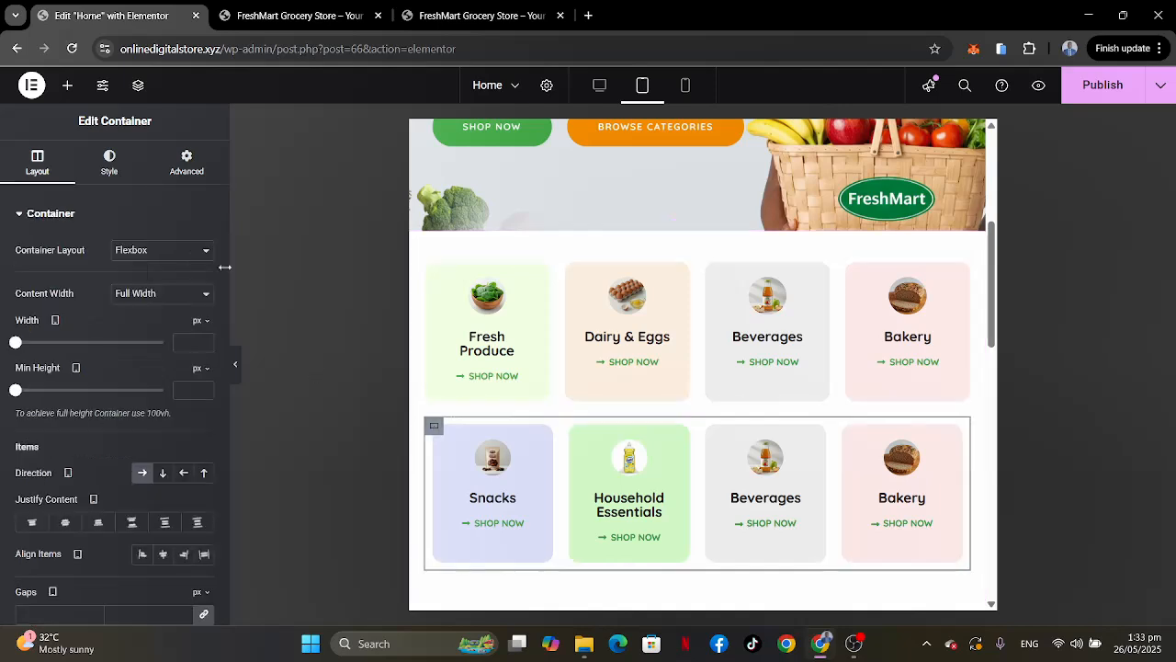
left_click(186, 171)
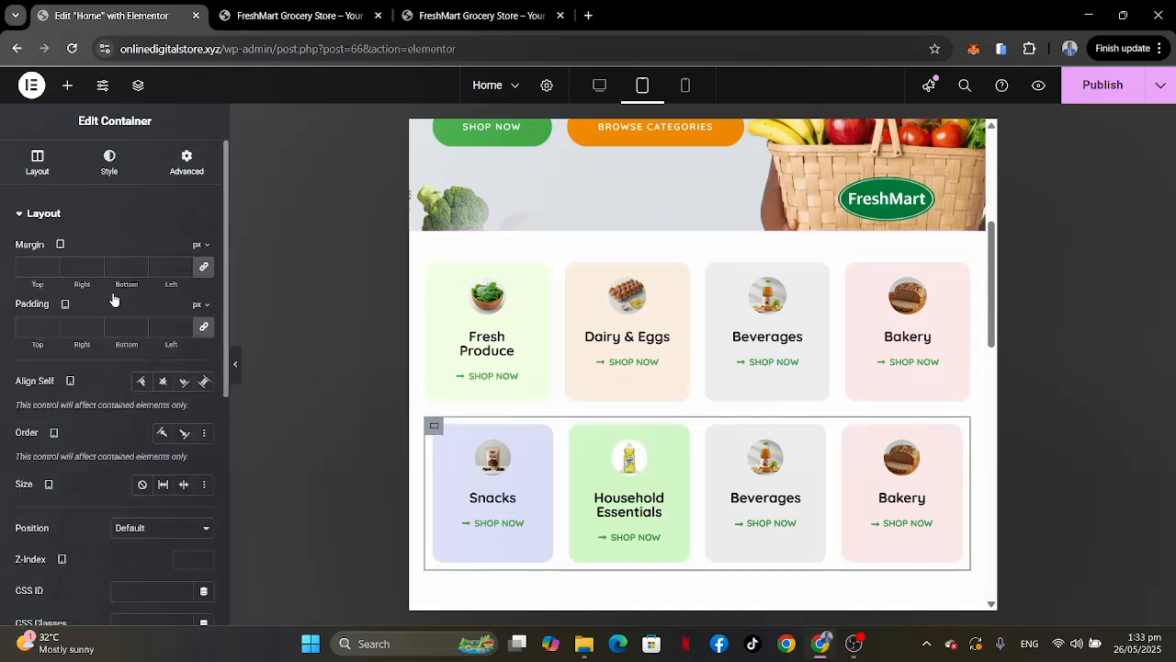
left_click(34, 330)
type("0")
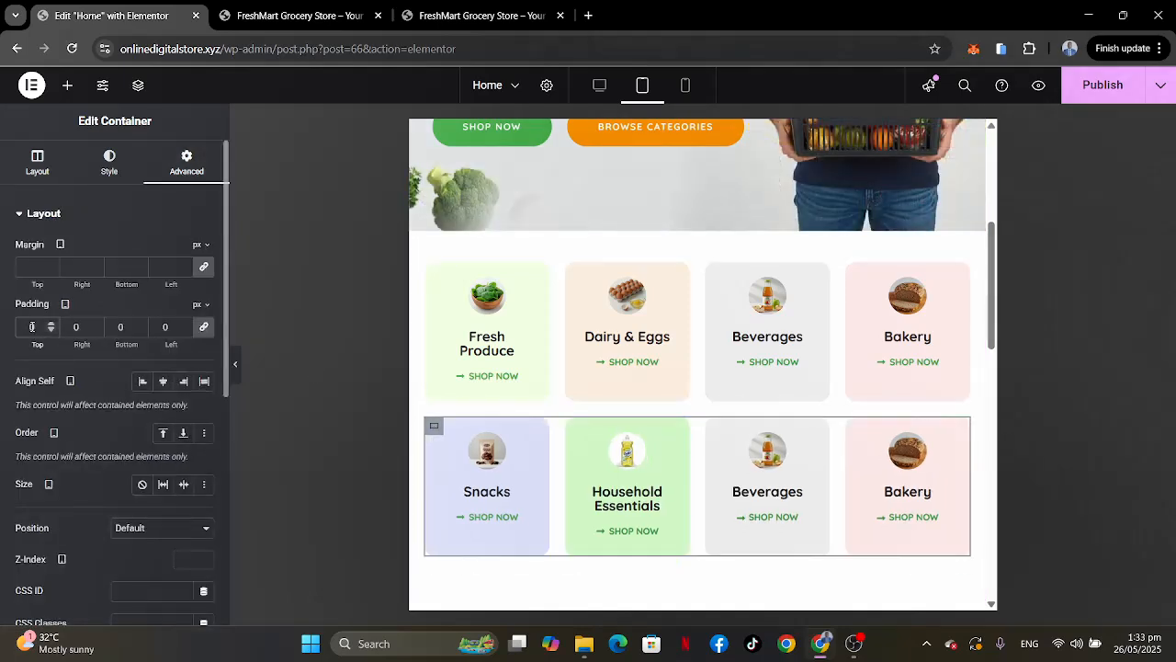
Review the tablet layout of the hero and category cards, and switch to the mobile preview to examine the same sections.
scroll(810, 417, "down", 1)
scroll(811, 417, "up", 1)
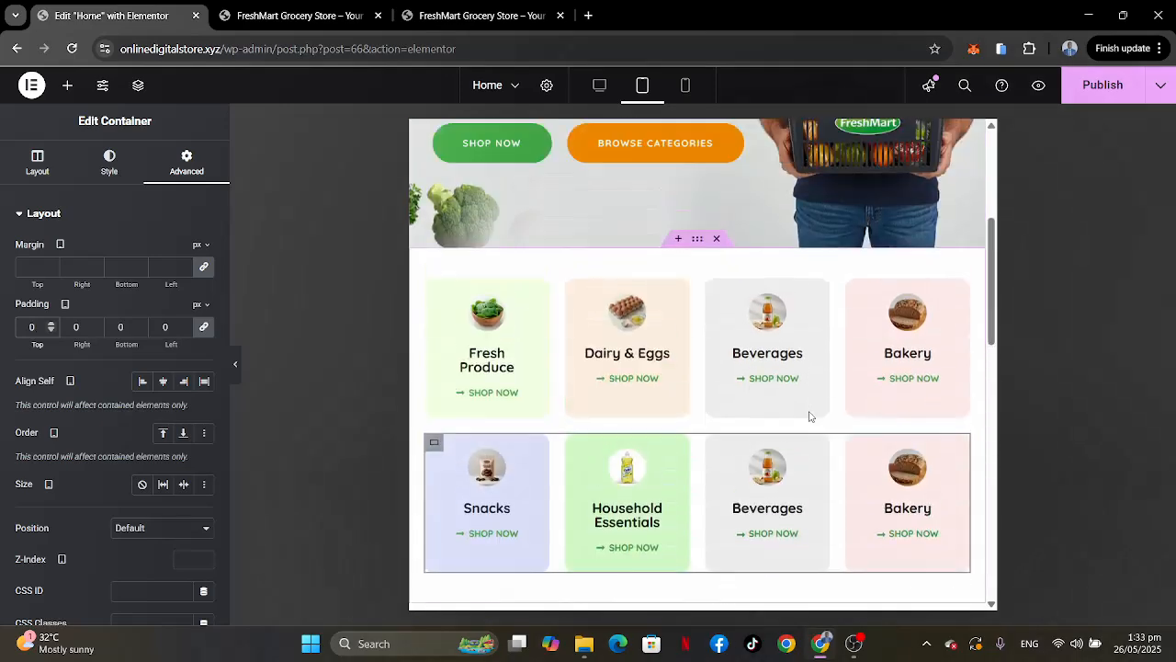
scroll(808, 411, "up", 2)
scroll(809, 411, "down", 3)
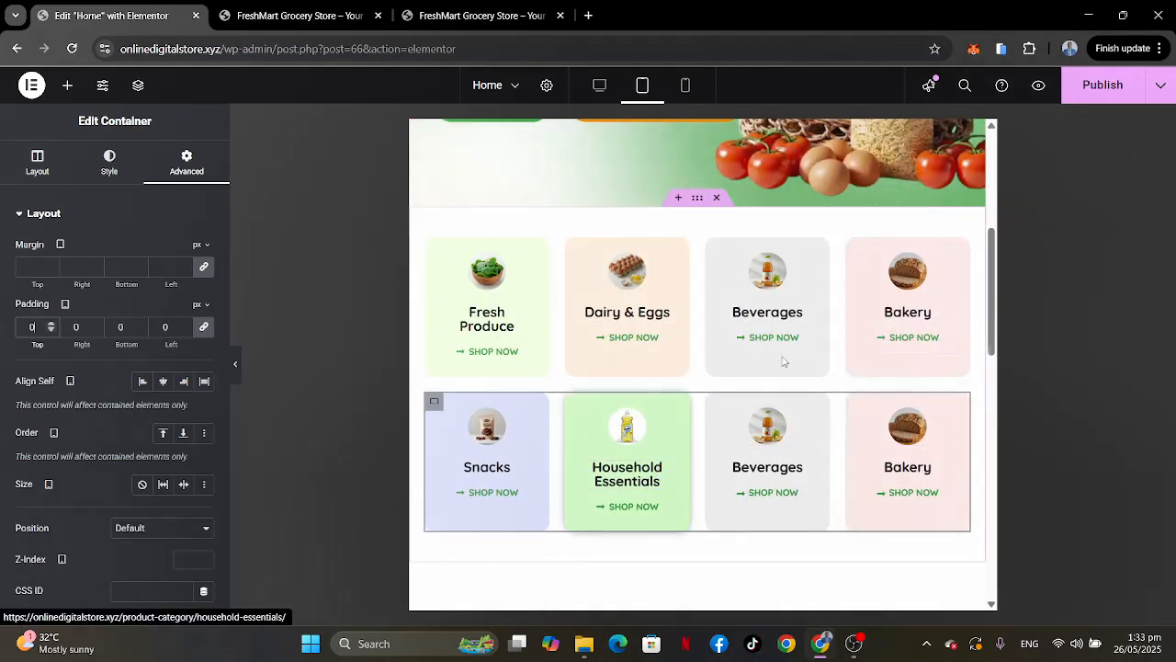
scroll(783, 361, "up", 5)
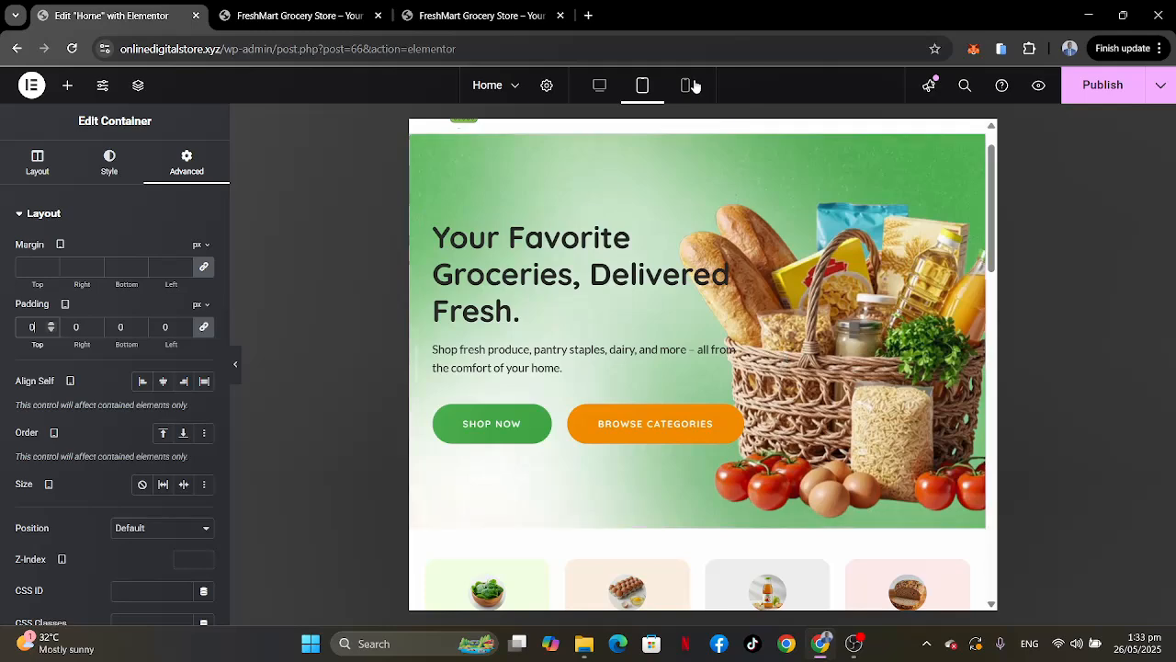
left_click(694, 85)
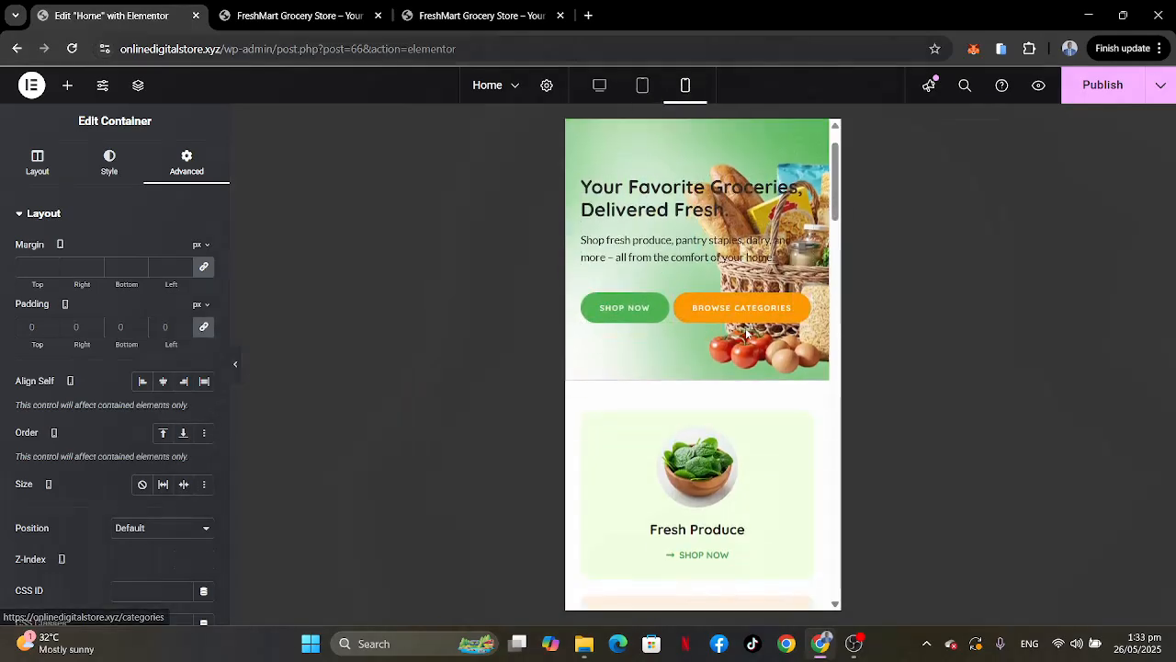
scroll(747, 336, "down", 7)
scroll(746, 335, "up", 4)
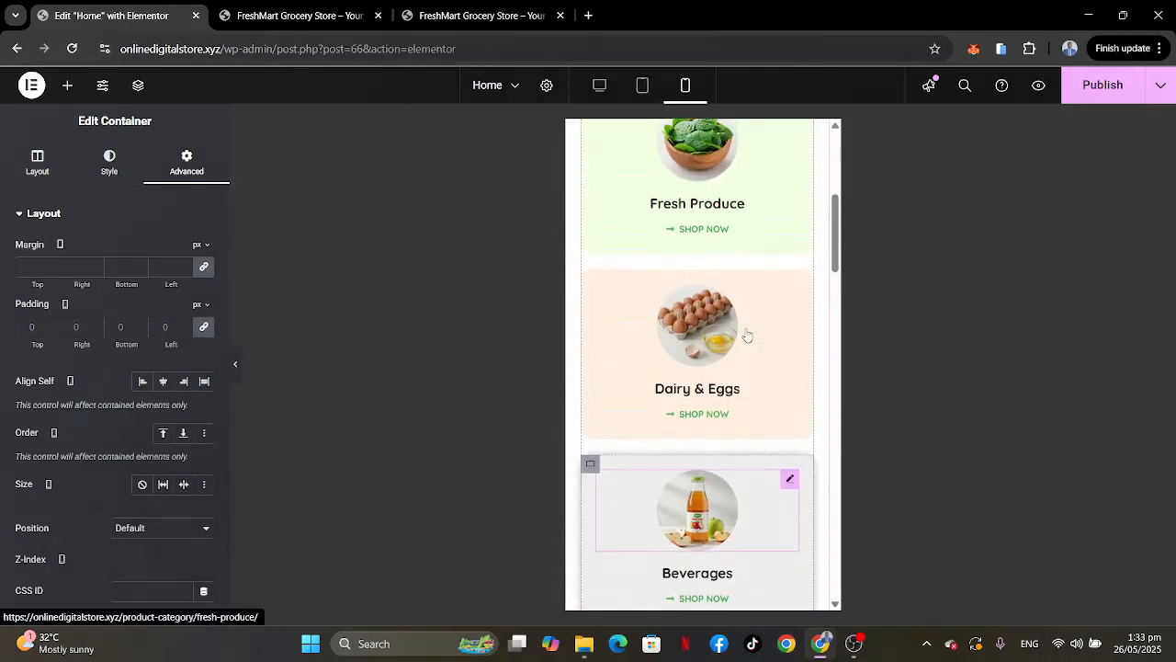
scroll(747, 336, "up", 2)
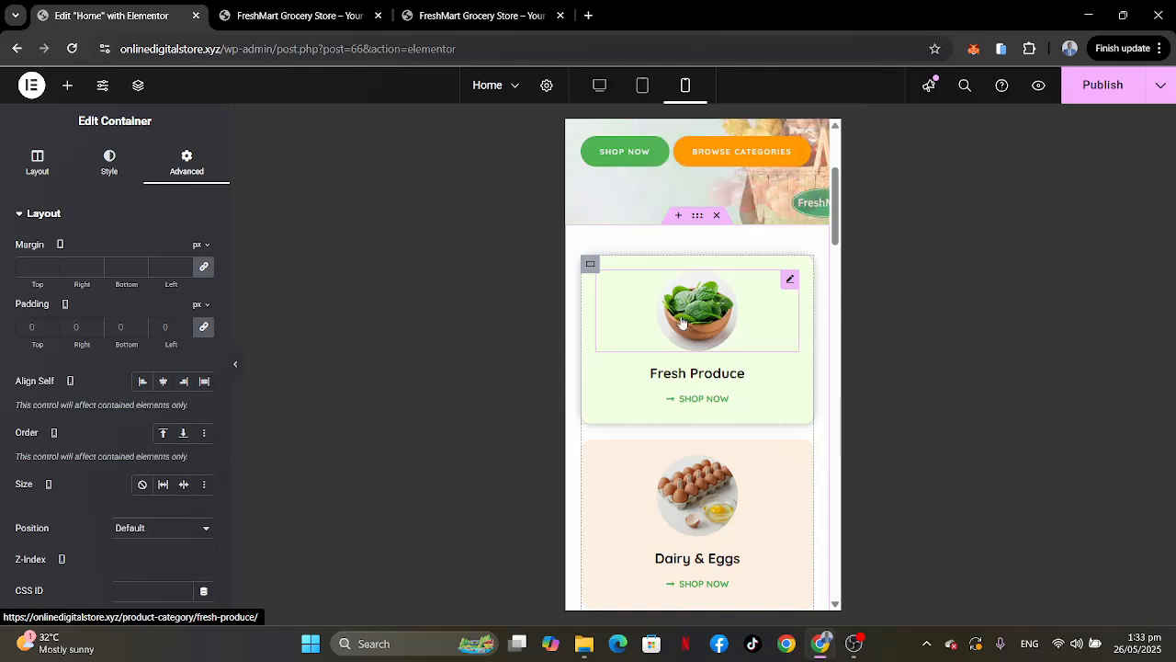
Set the Fresh Produce card container's mobile width to 46%, selecting it through the page structure.
left_click(591, 265)
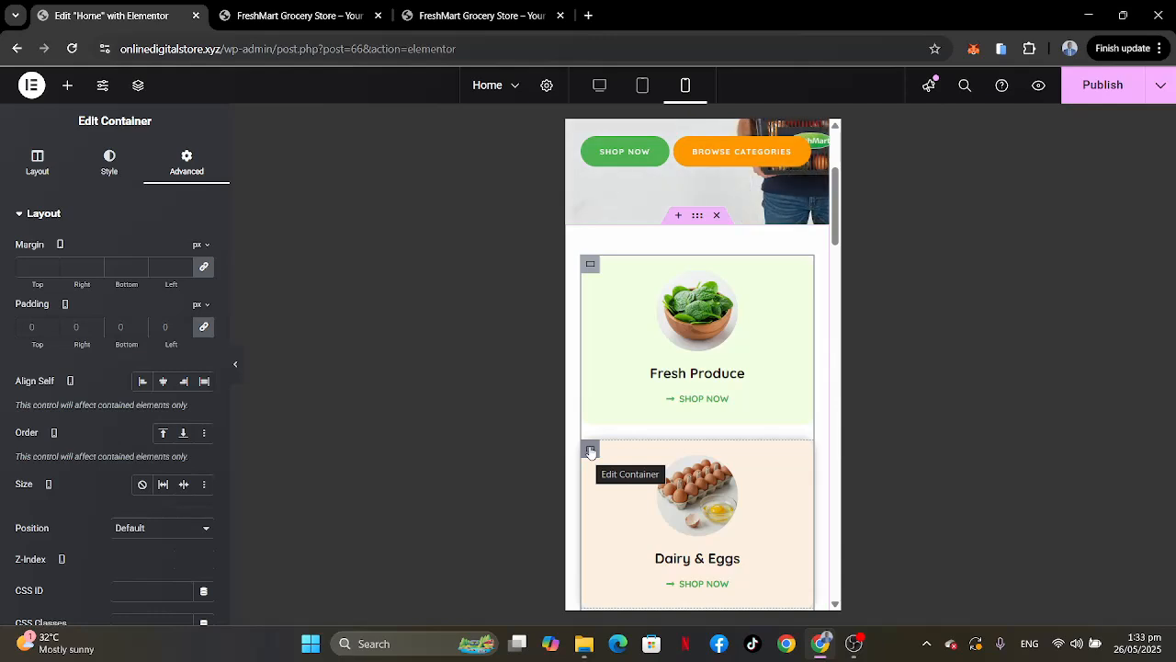
left_click(137, 86)
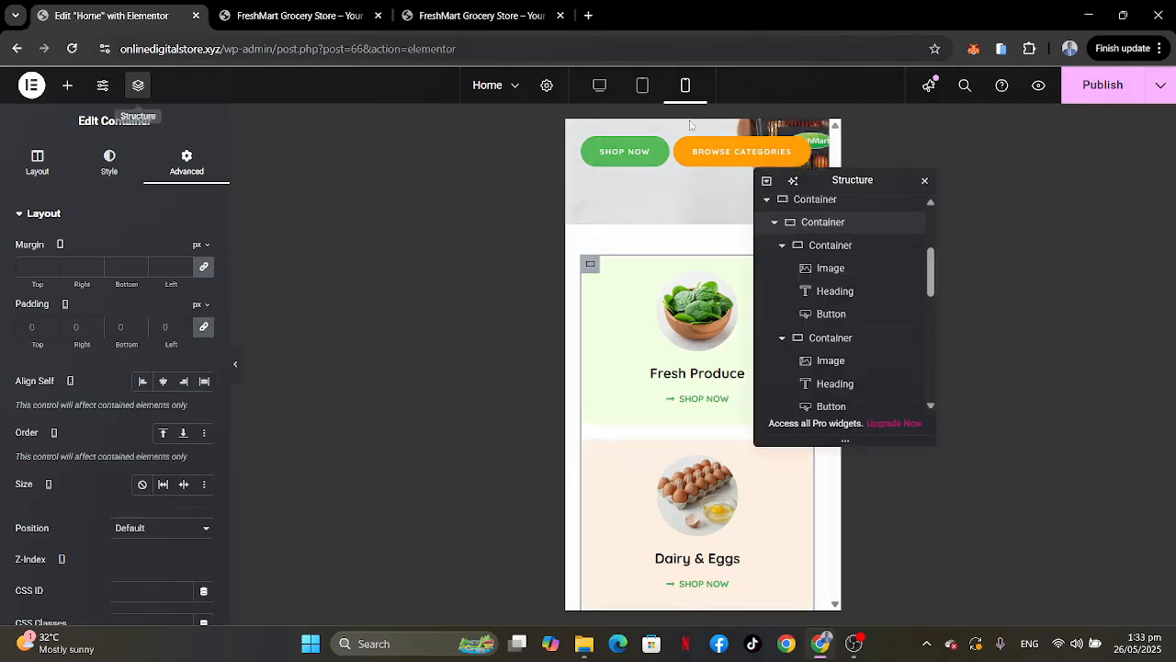
left_click_drag(841, 182, 1032, 187)
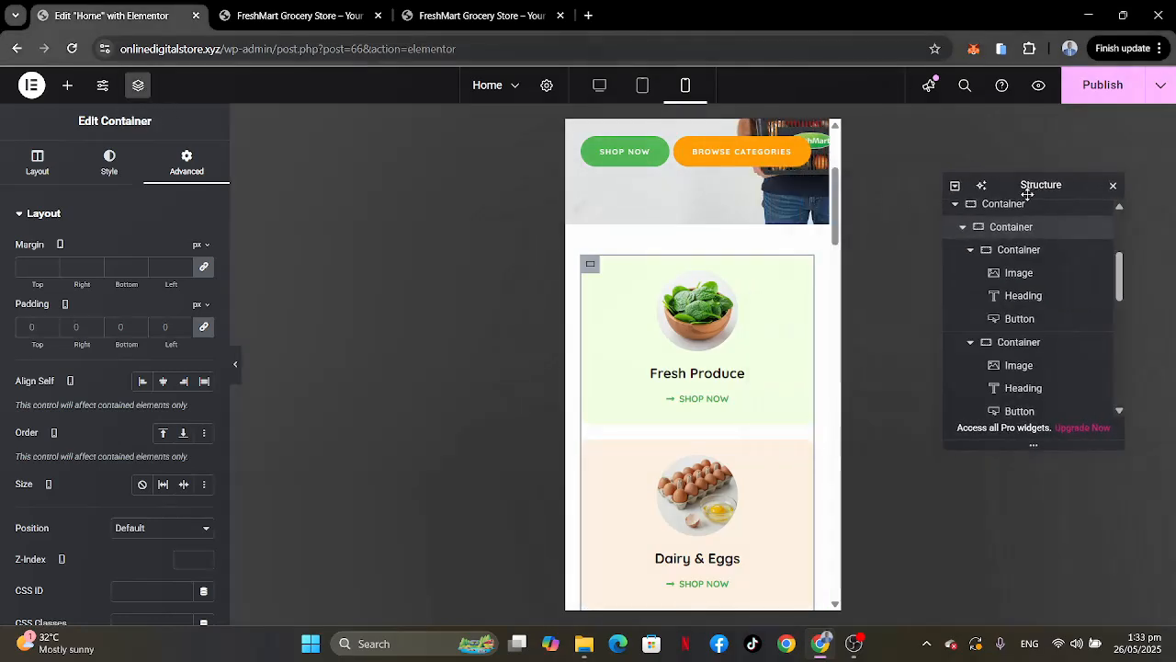
left_click(1019, 250)
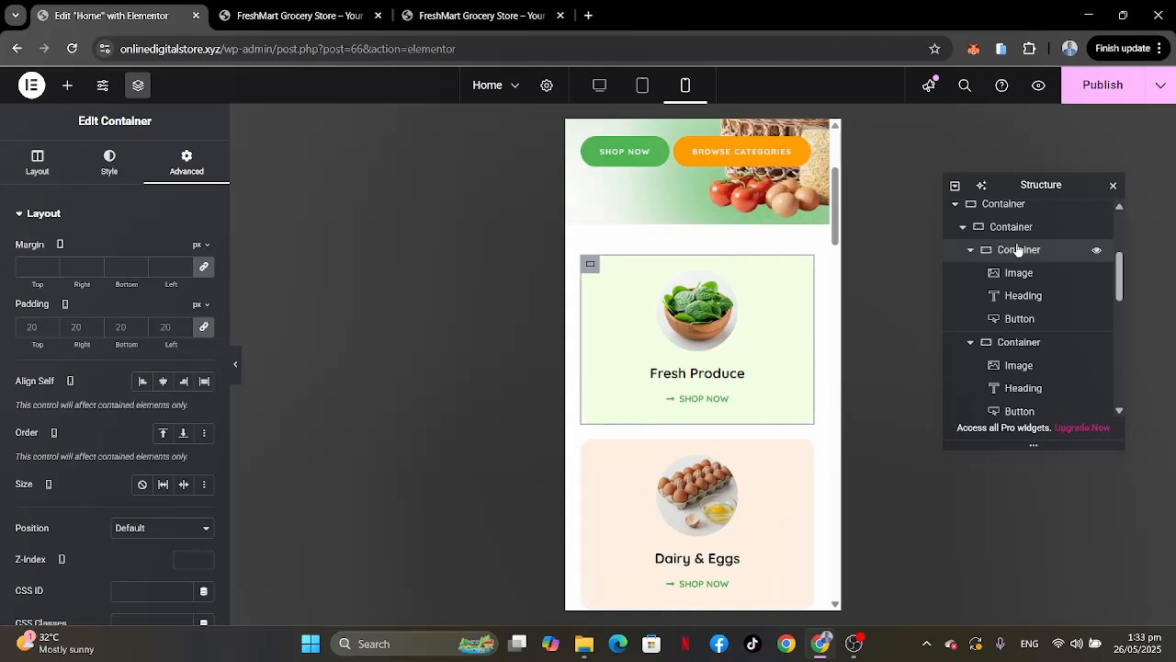
left_click(35, 165)
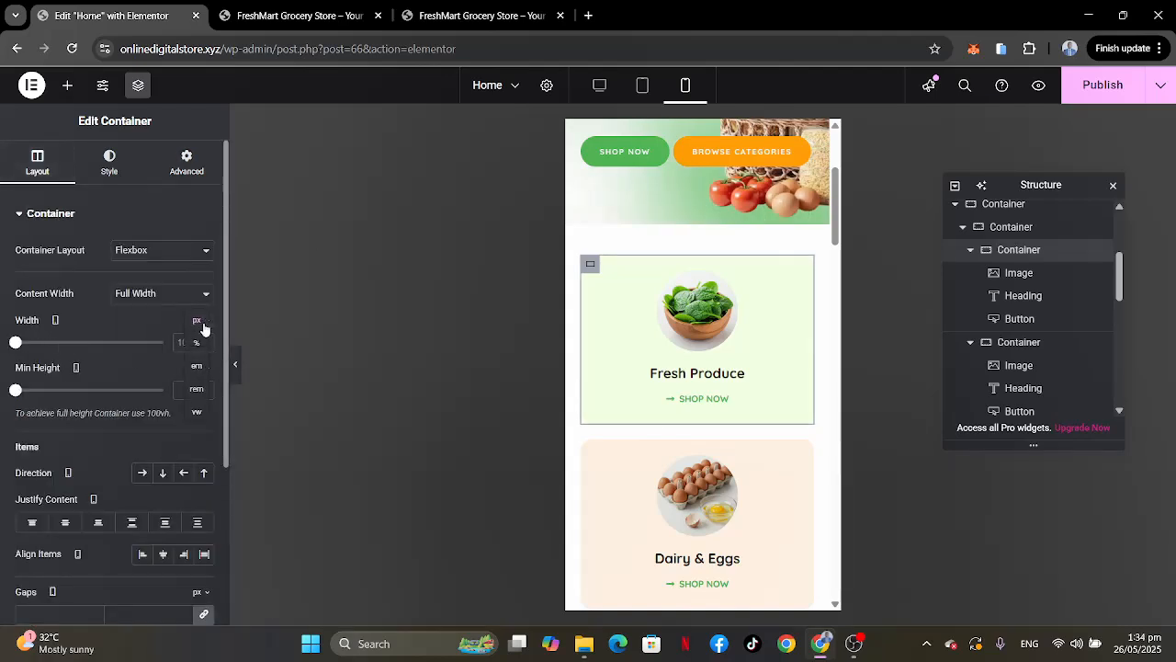
left_click(199, 348)
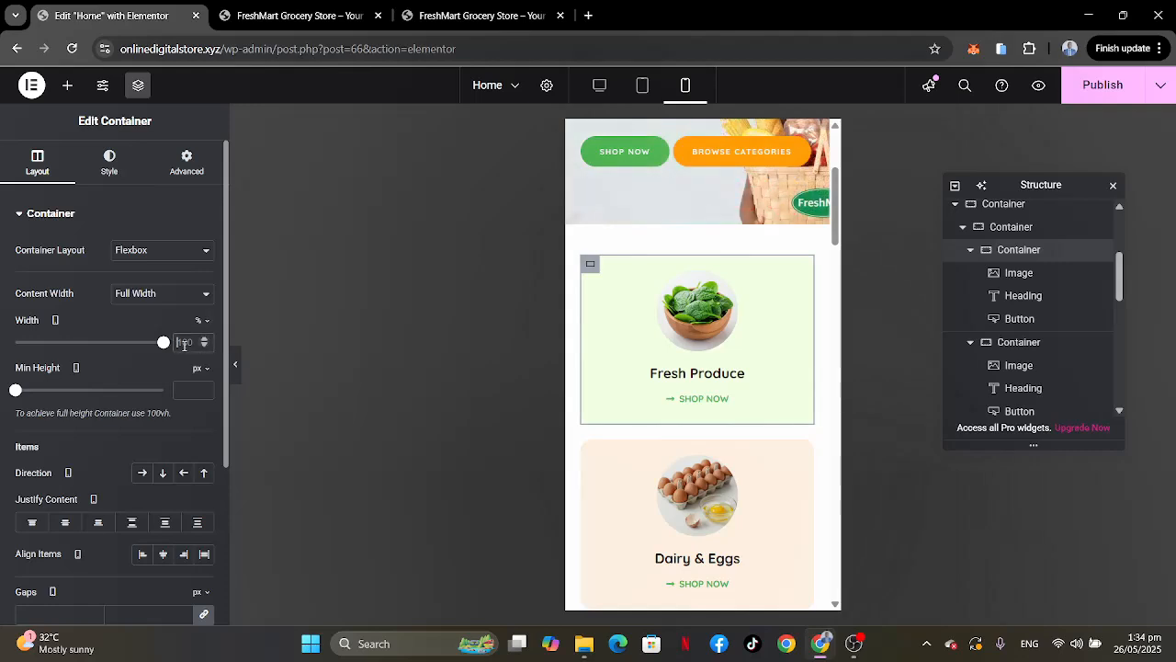
left_click(184, 345)
type("46")
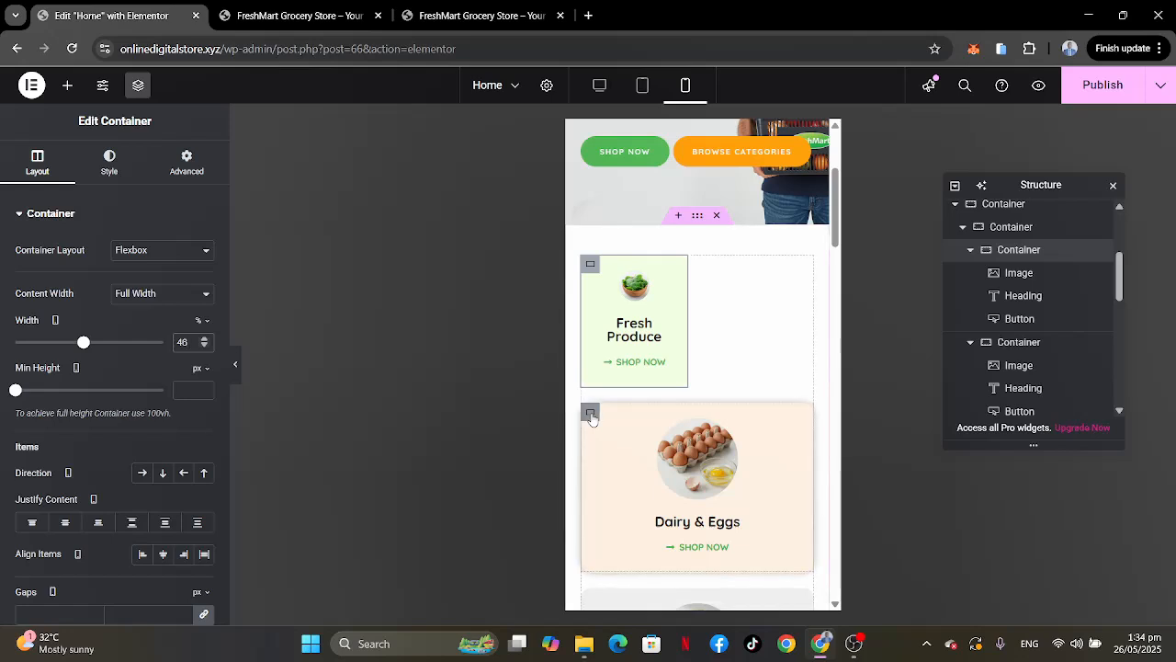
Set the Dairy & Eggs card container's mobile width to 46%.
left_click(37, 165)
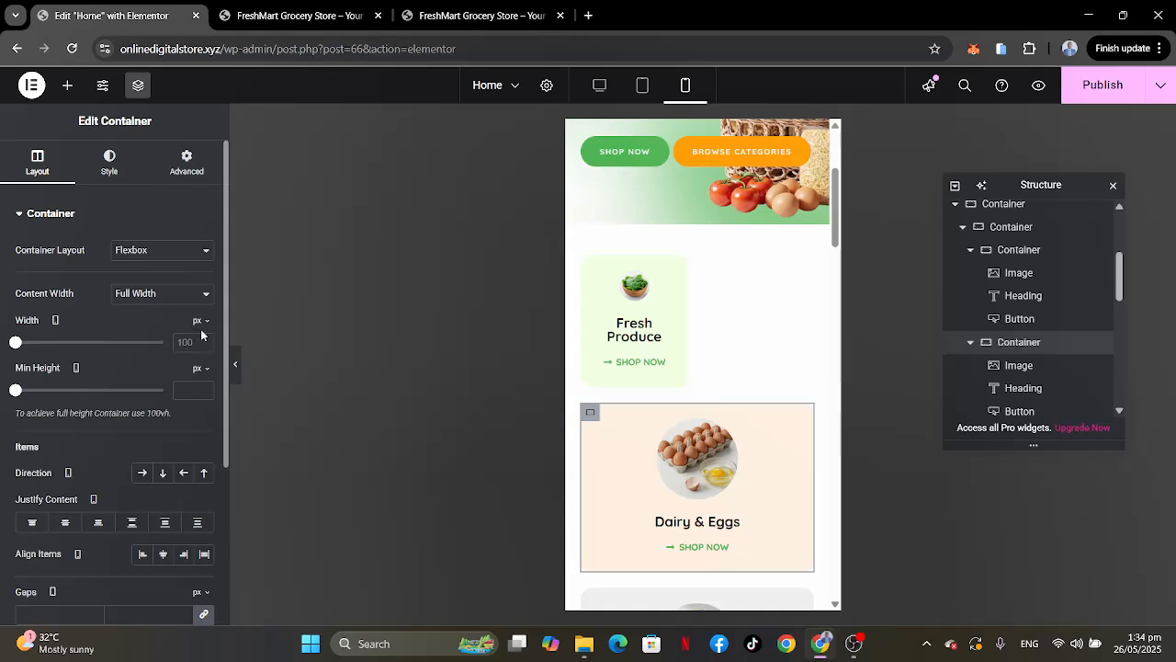
left_click(197, 342)
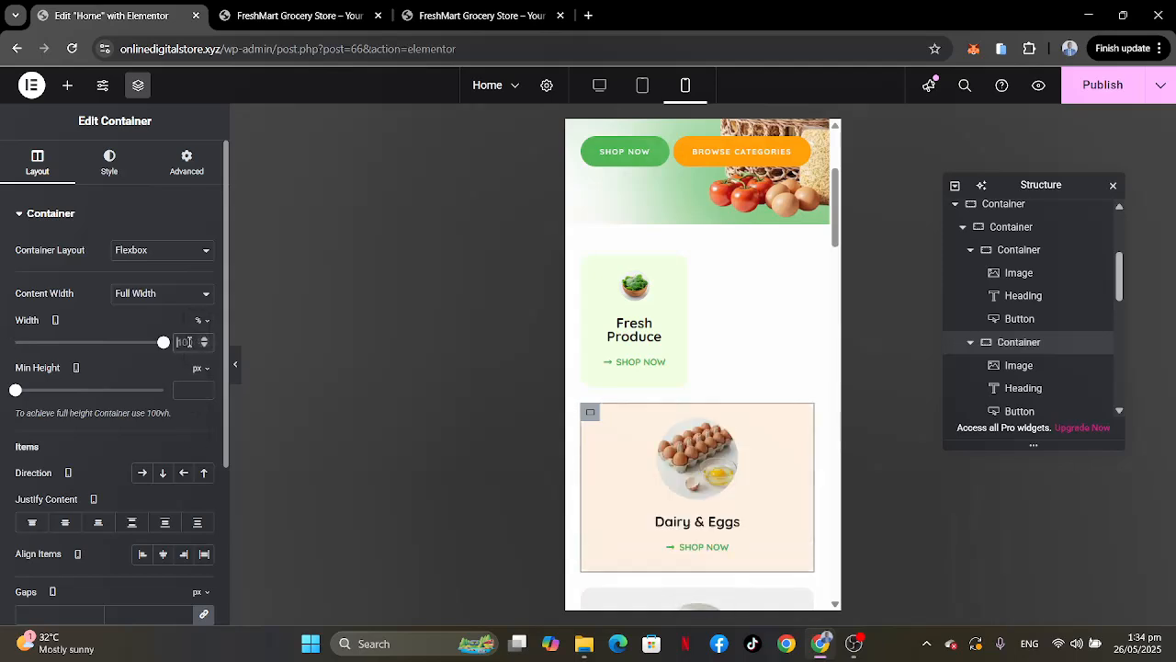
double_click(185, 342)
type("48")
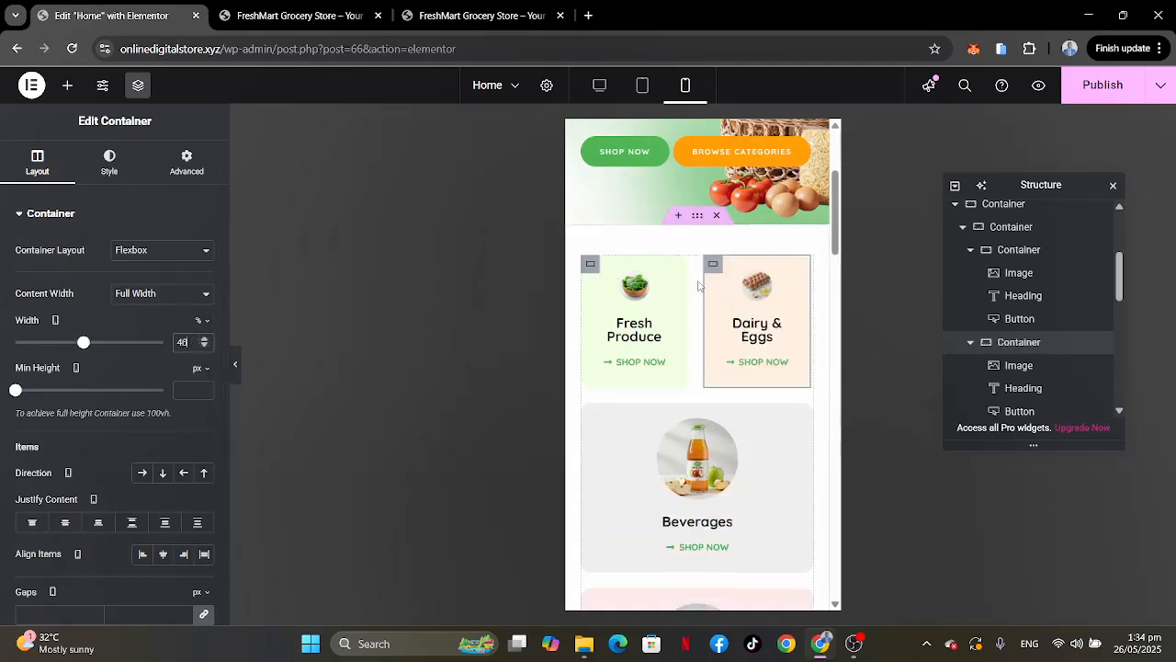
Set the mobile width of the Beverages card container in the first group to 46%.
scroll(723, 350, "down", 1)
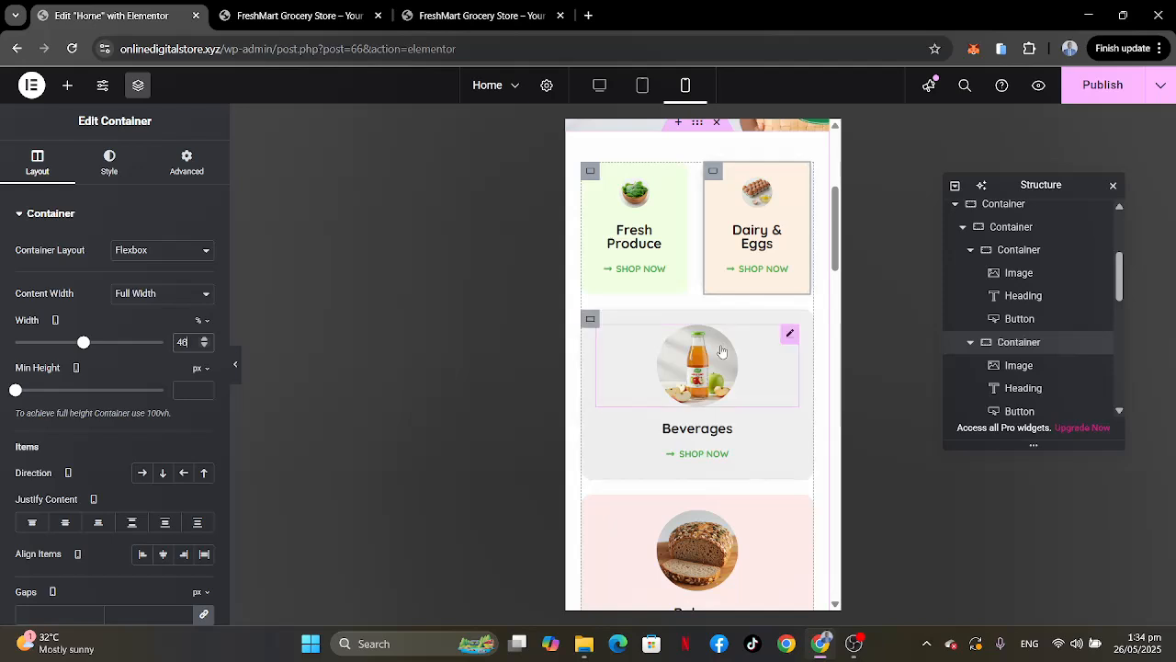
left_click(590, 319)
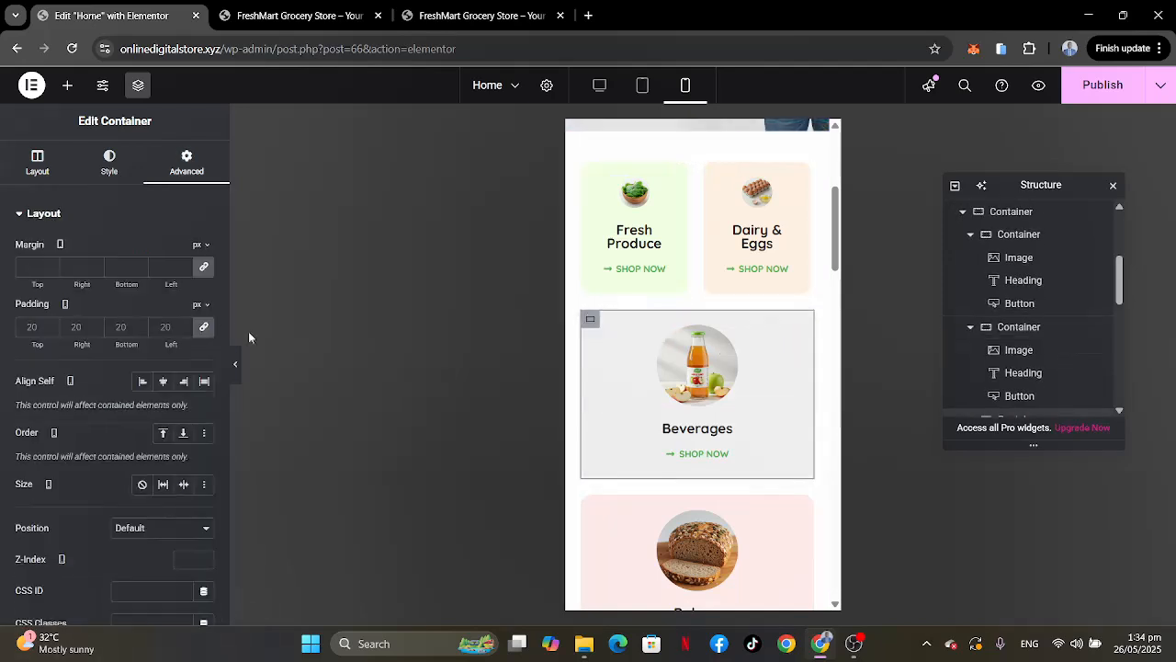
left_click(36, 163)
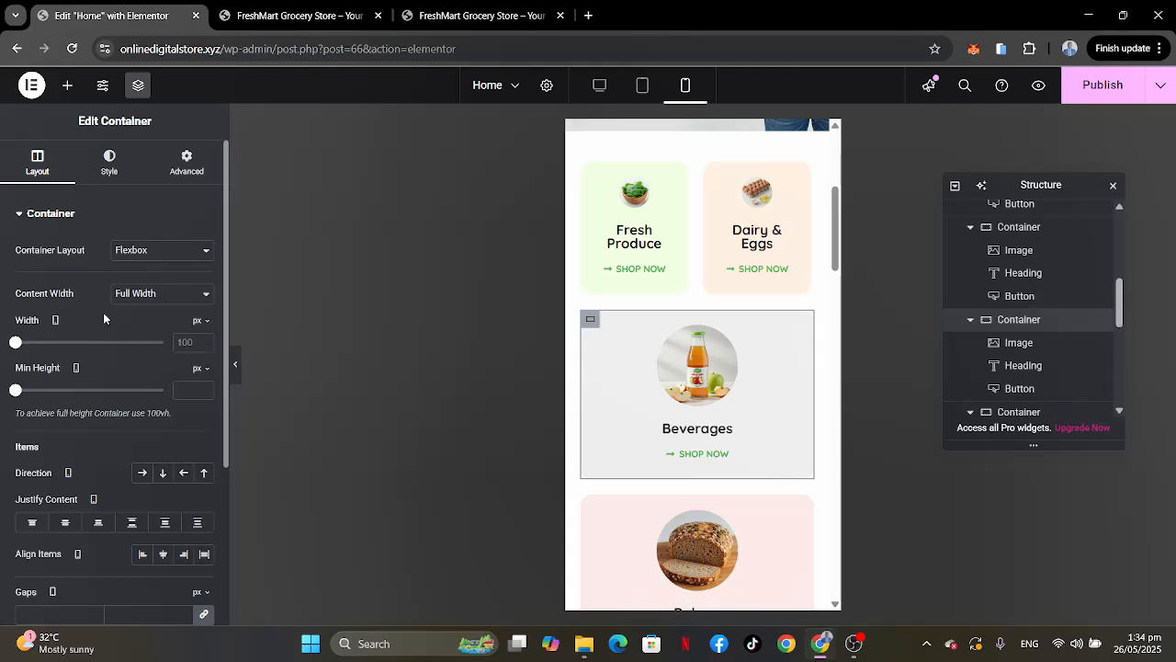
left_click(202, 345)
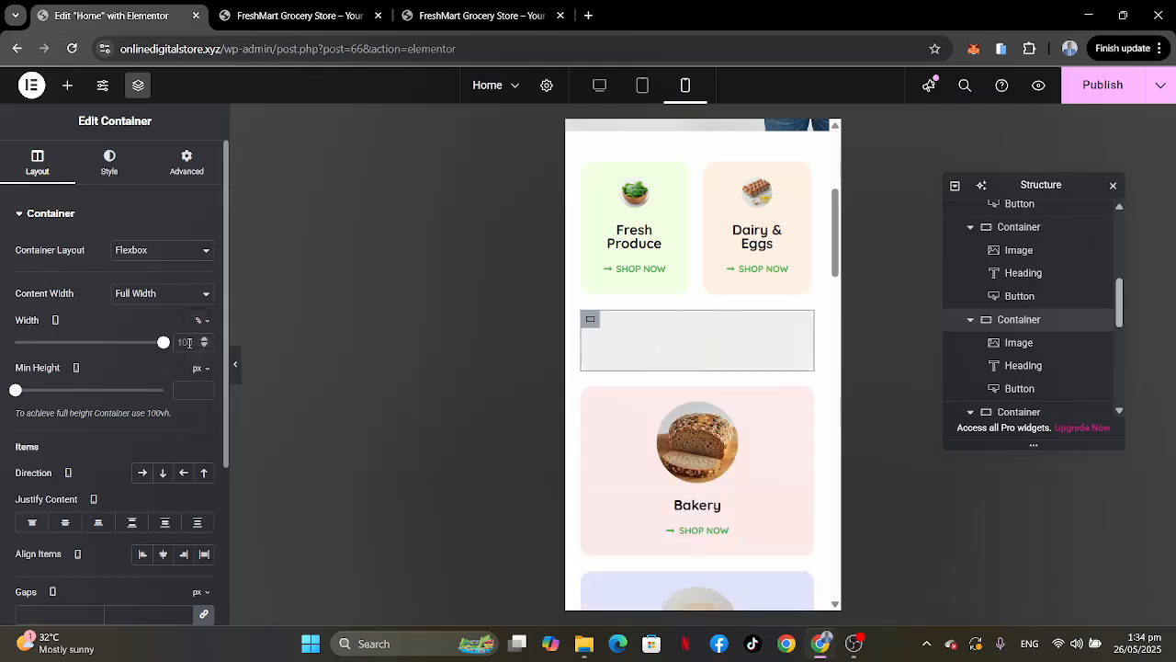
left_click(190, 343)
type("46")
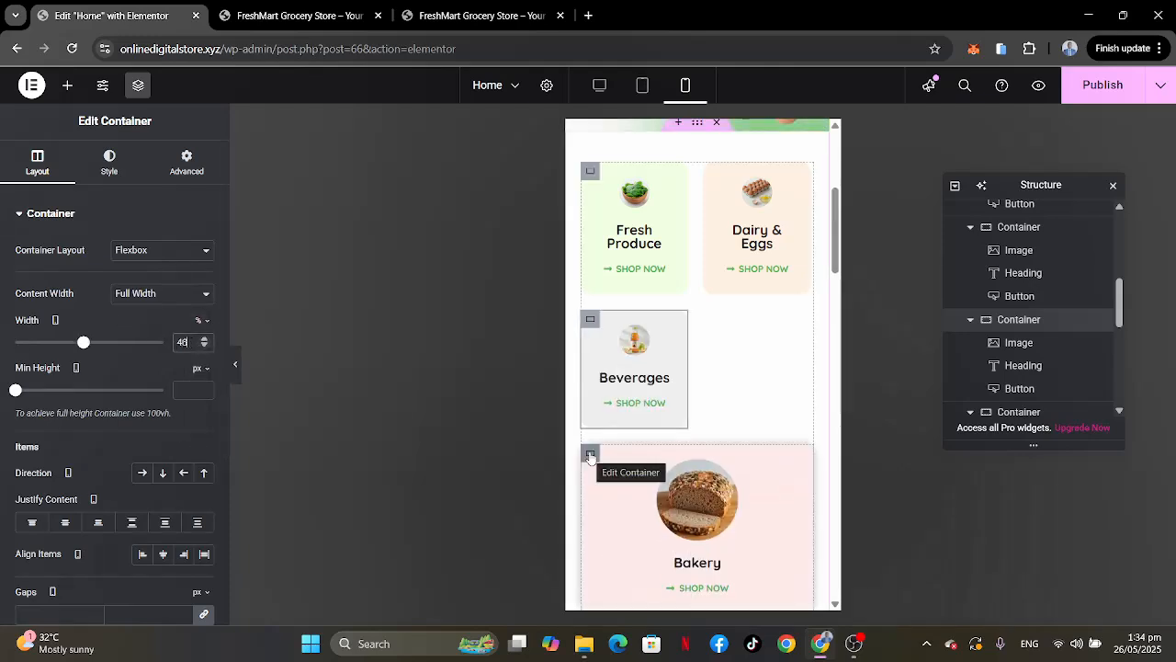
Set the mobile width of the Bakery card container in the first group to 46%.
left_click(590, 453)
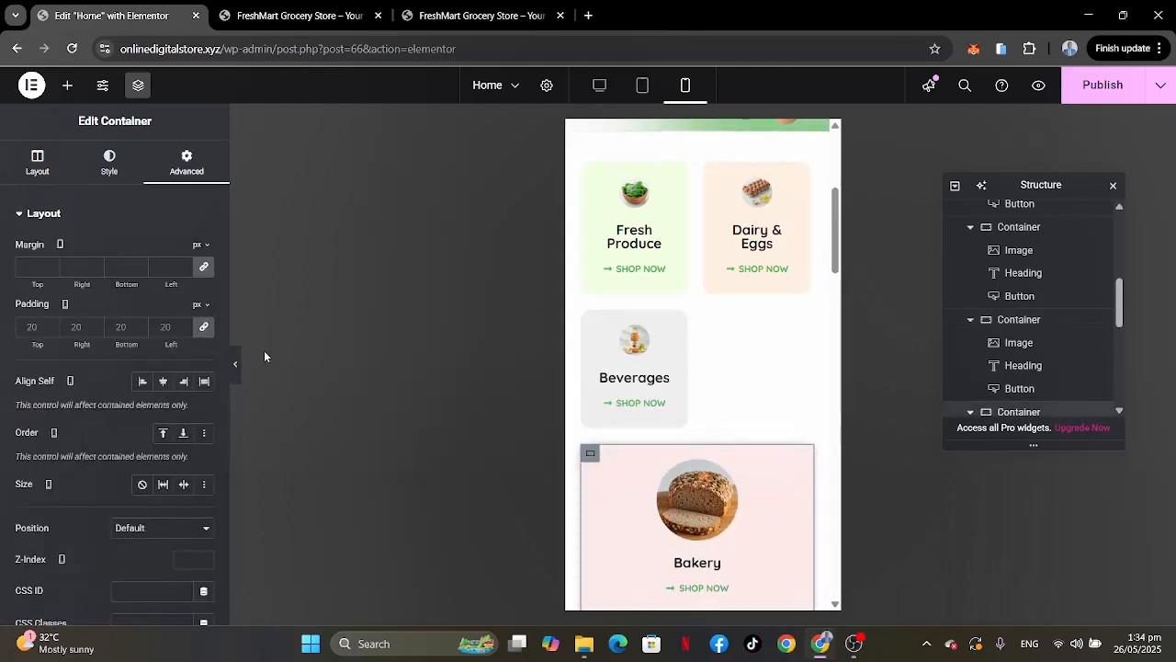
left_click(31, 157)
left_click(204, 320)
left_click(196, 341)
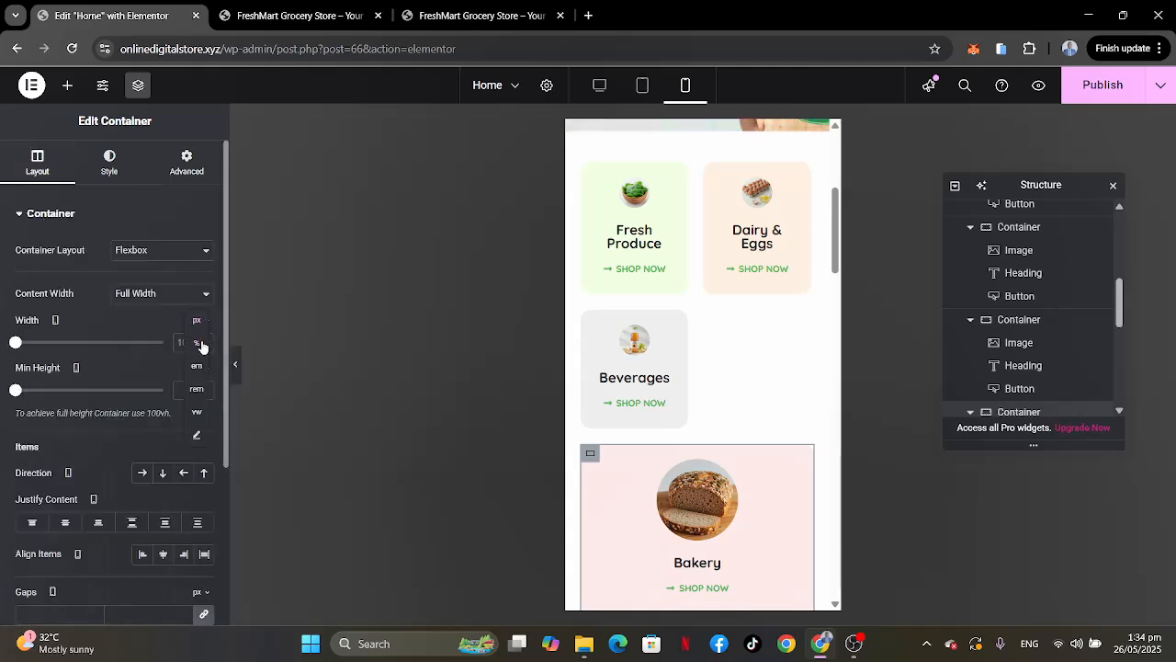
type("48")
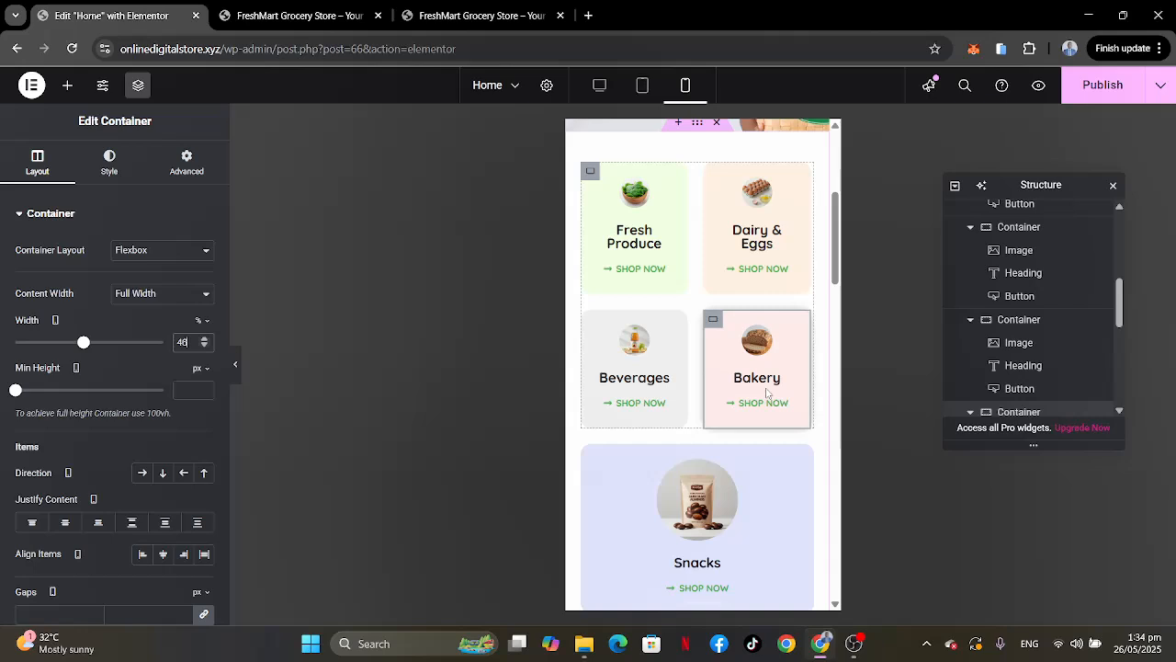
Set the mobile width of the second group's card containers, starting with Snacks, to 46%.
scroll(767, 382, "down", 2)
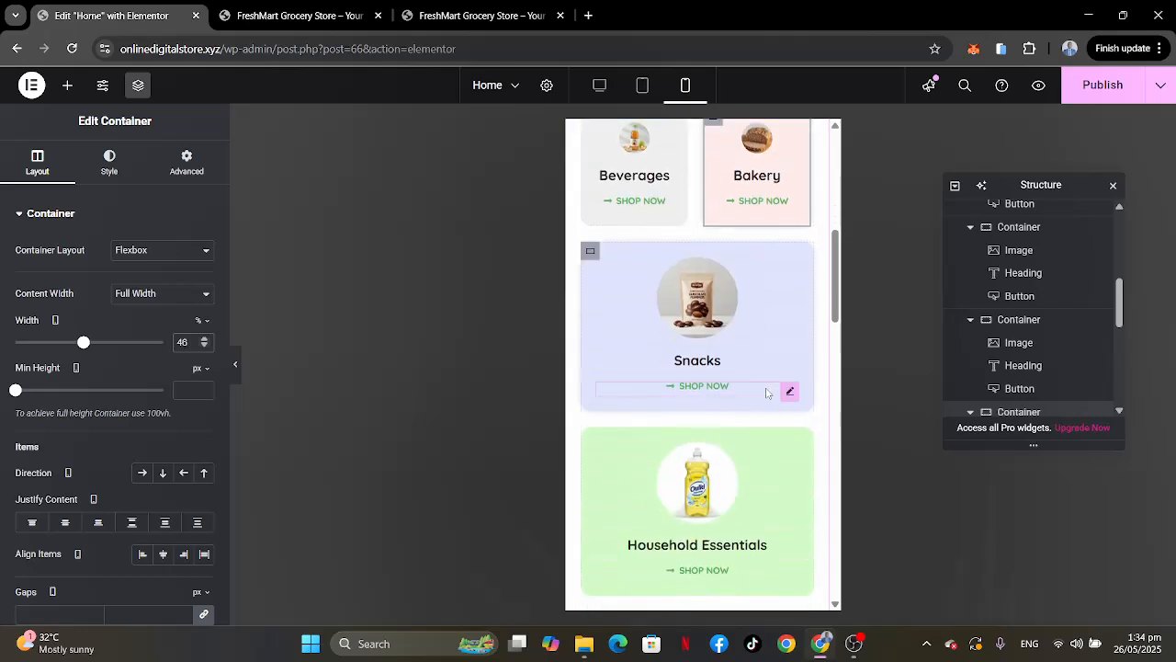
left_click(588, 252)
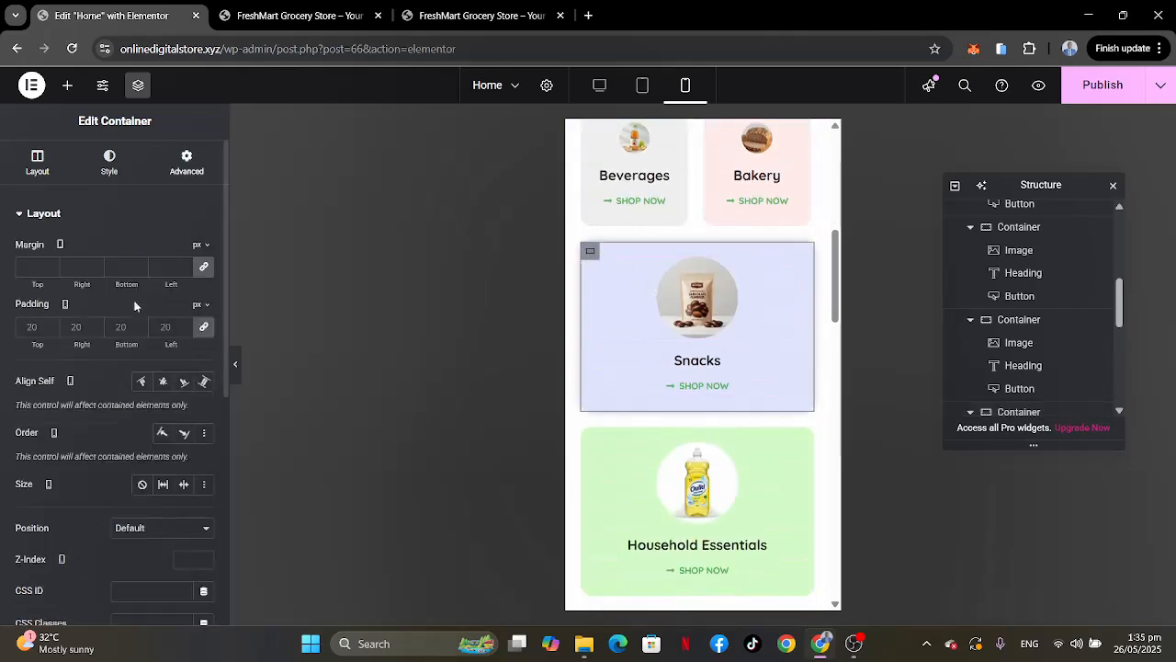
left_click(37, 163)
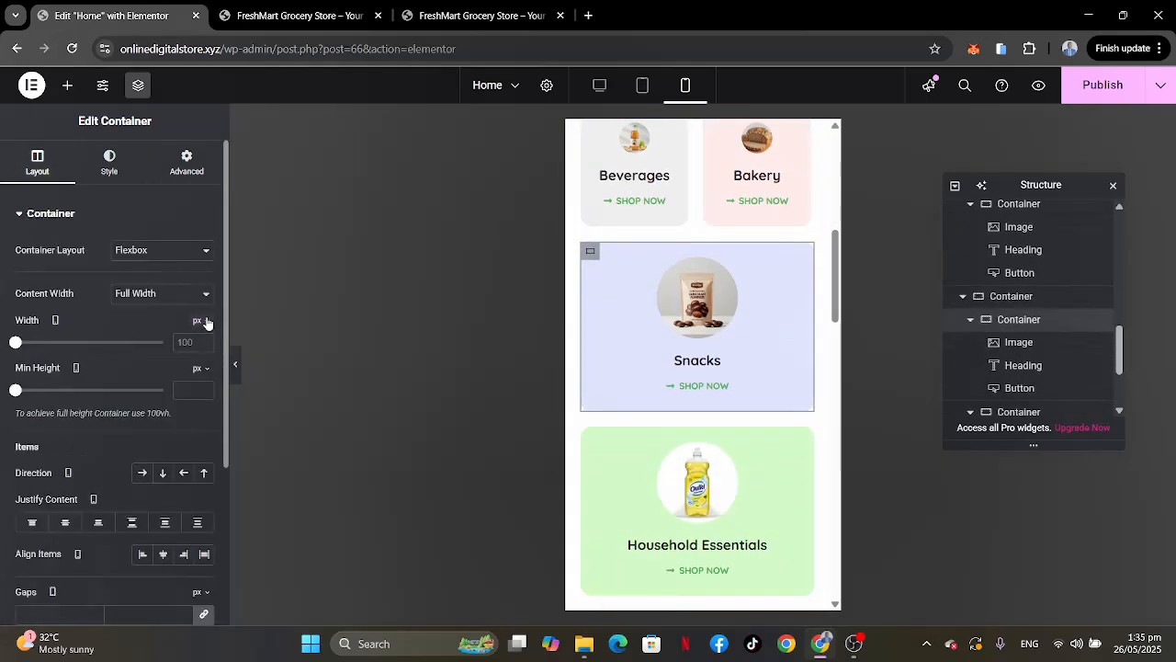
left_click(197, 347)
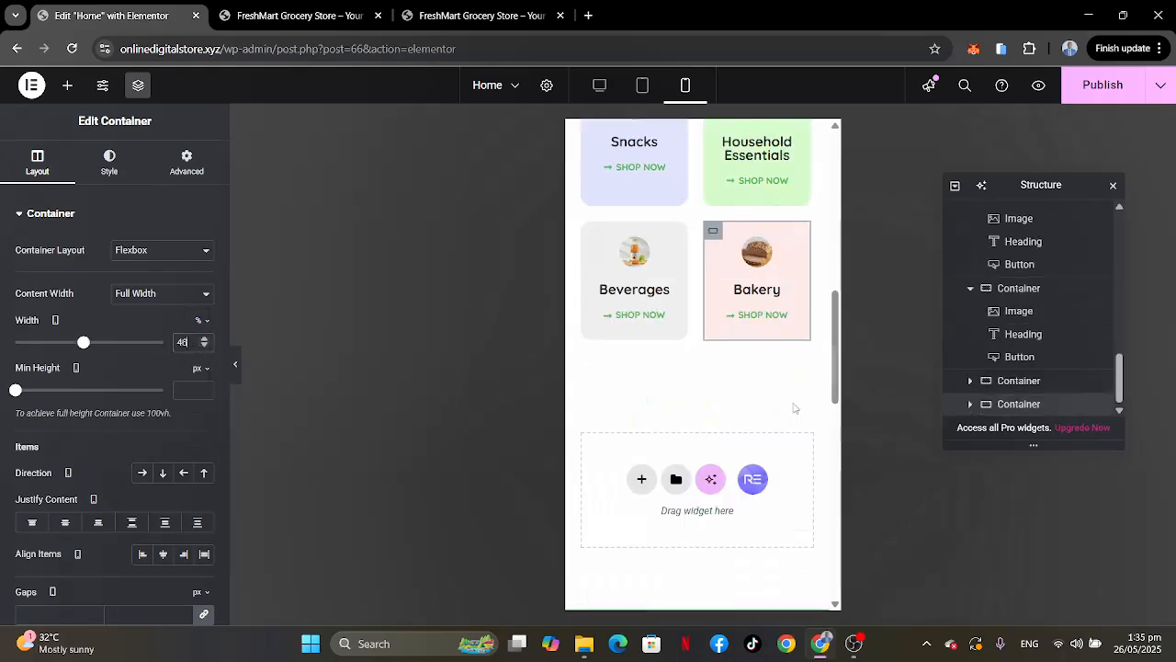
Publish the home page with the two-column mobile layout of the category cards.
scroll(796, 408, "up", 6)
scroll(792, 408, "up", 2)
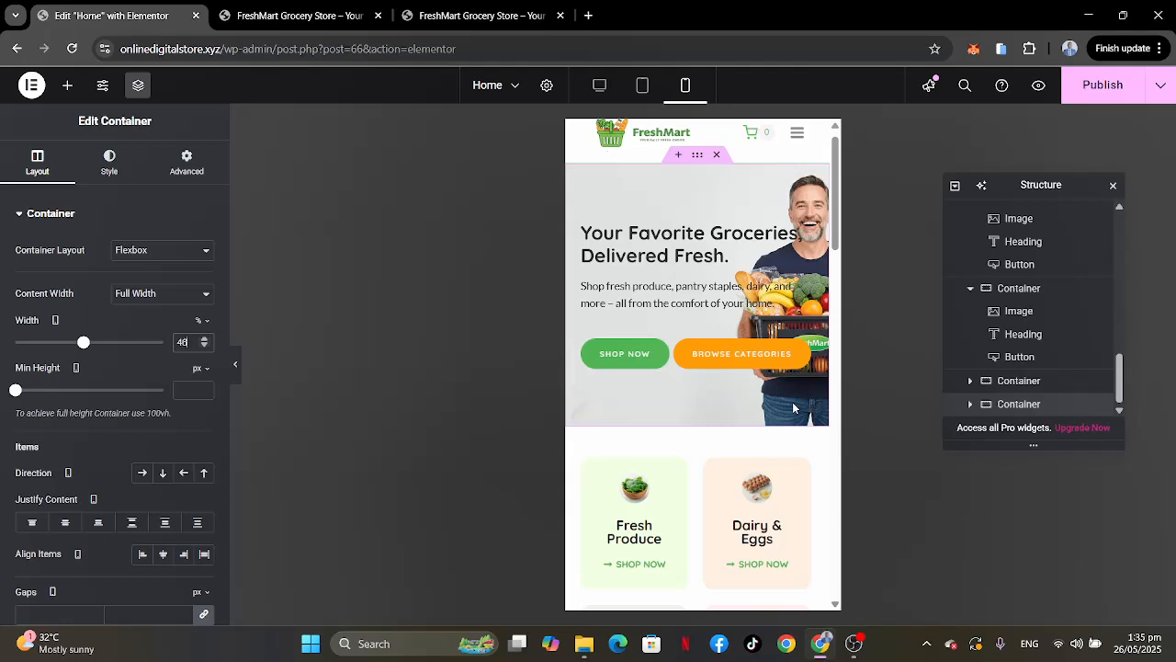
left_click(1103, 99)
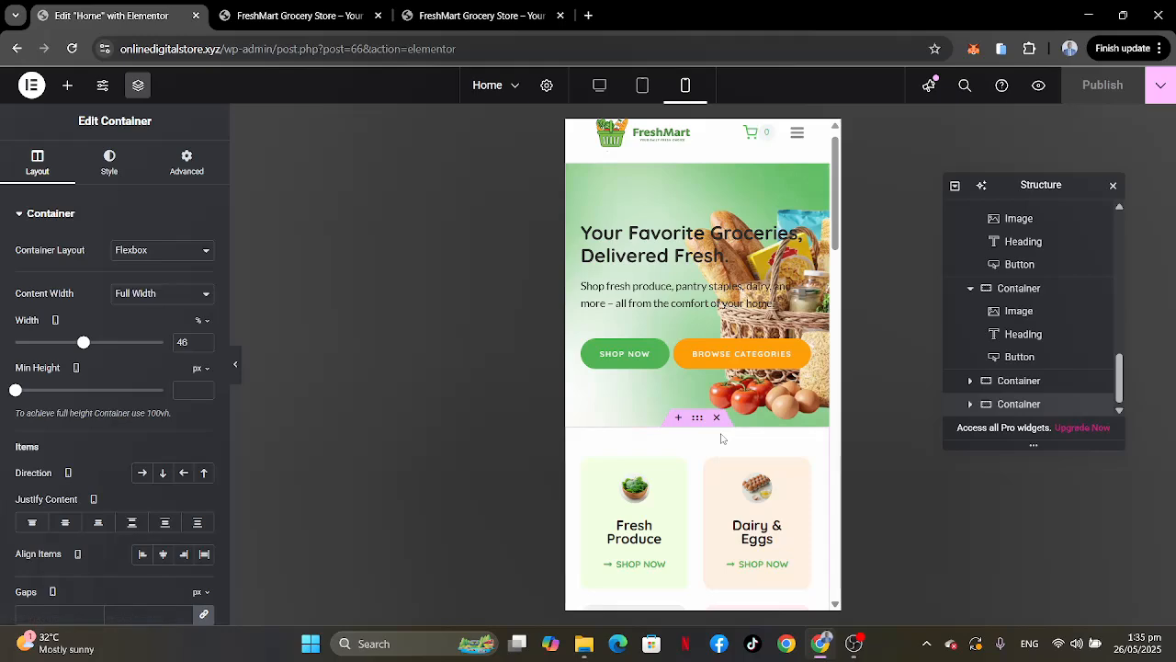
Review the mobile layout of the hero and all category cards for spacing and alignment.
scroll(722, 439, "down", 6)
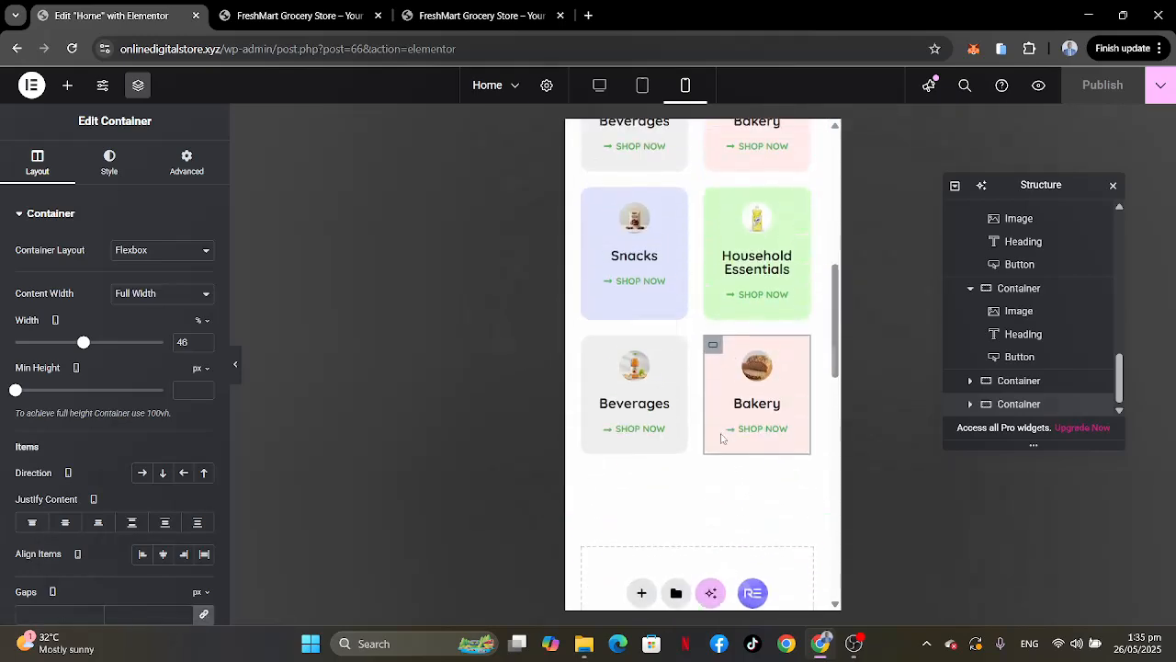
scroll(721, 438, "up", 3)
scroll(721, 439, "down", 4)
scroll(721, 439, "up", 7)
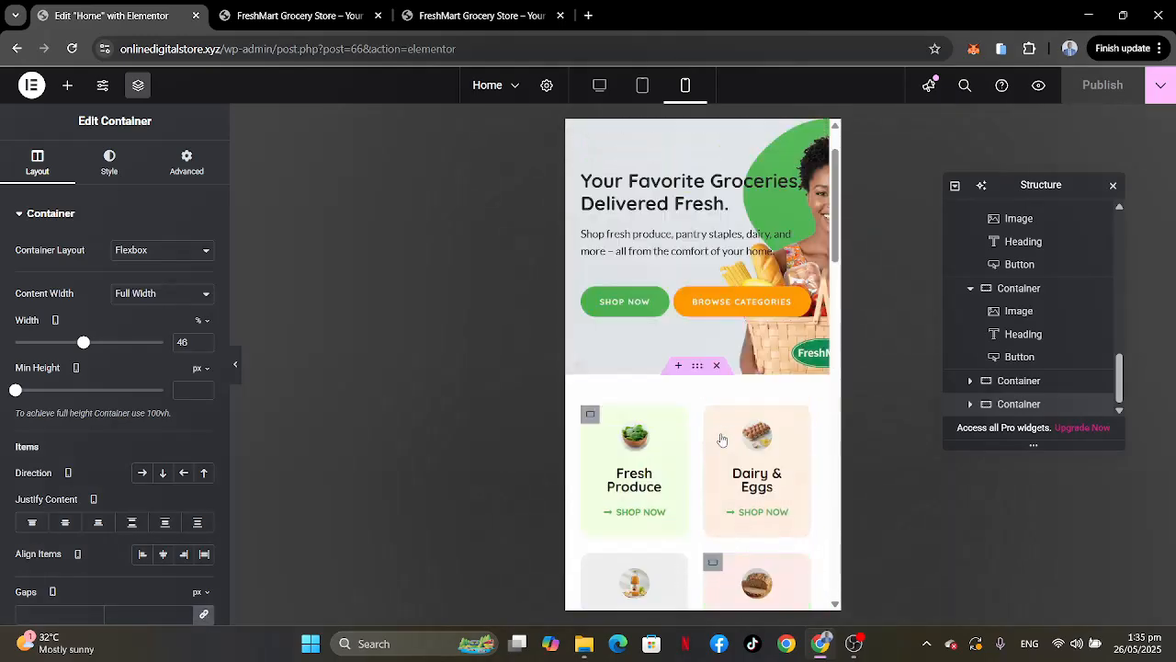
scroll(721, 439, "up", 2)
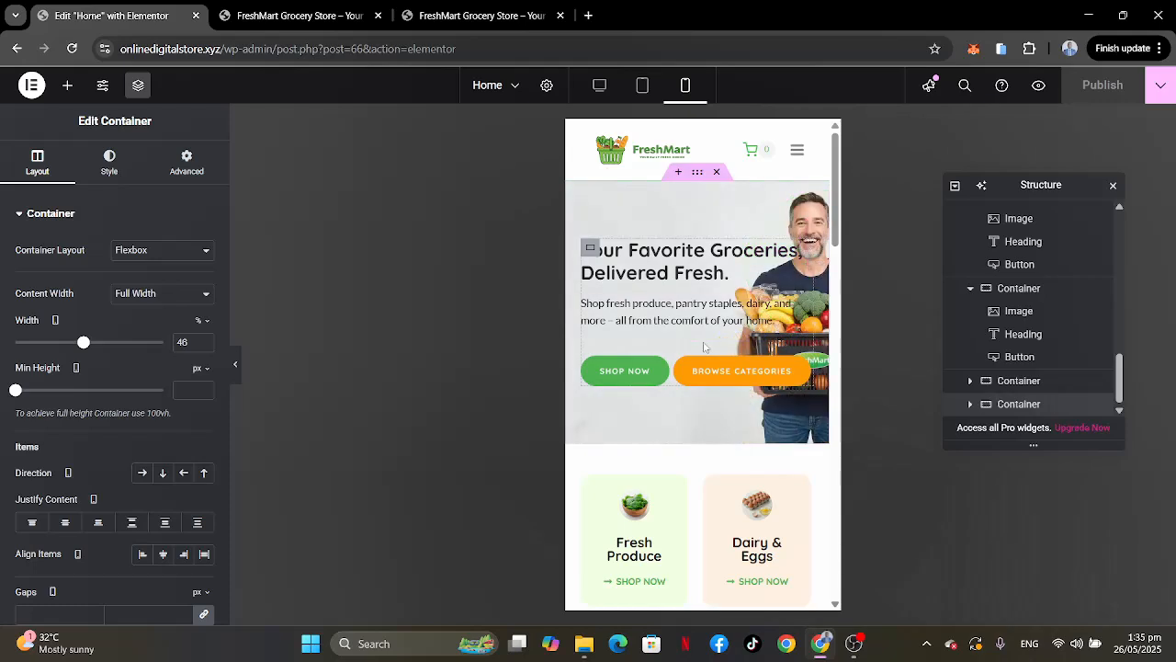
scroll(704, 346, "down", 5)
scroll(704, 347, "up", 2)
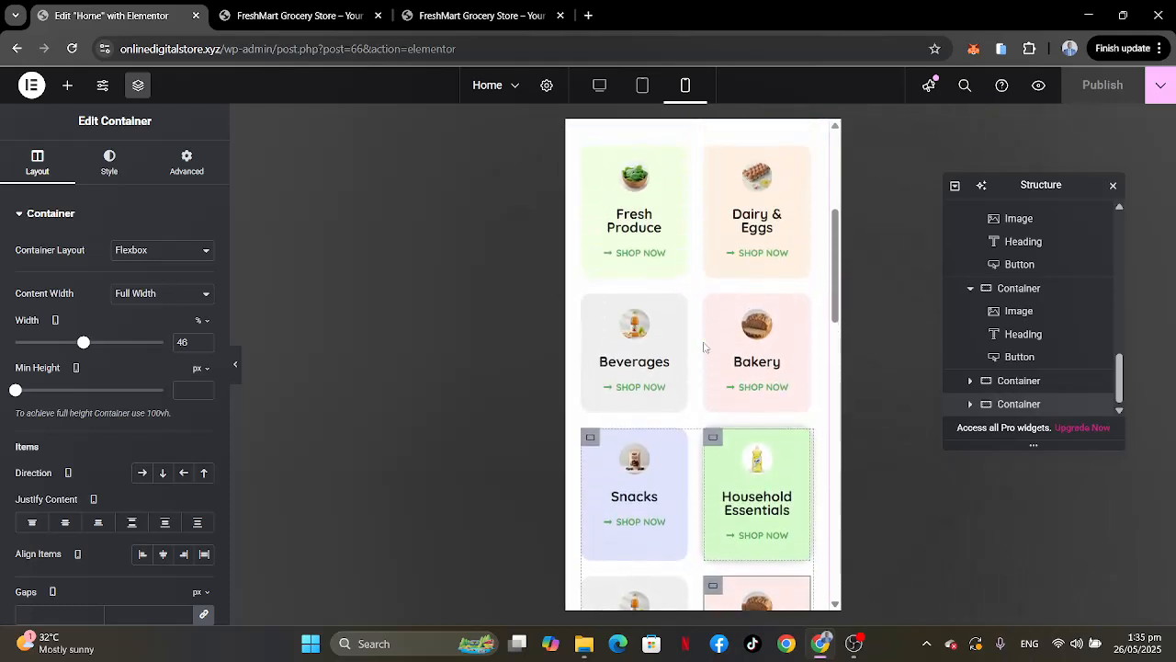
scroll(704, 346, "up", 1)
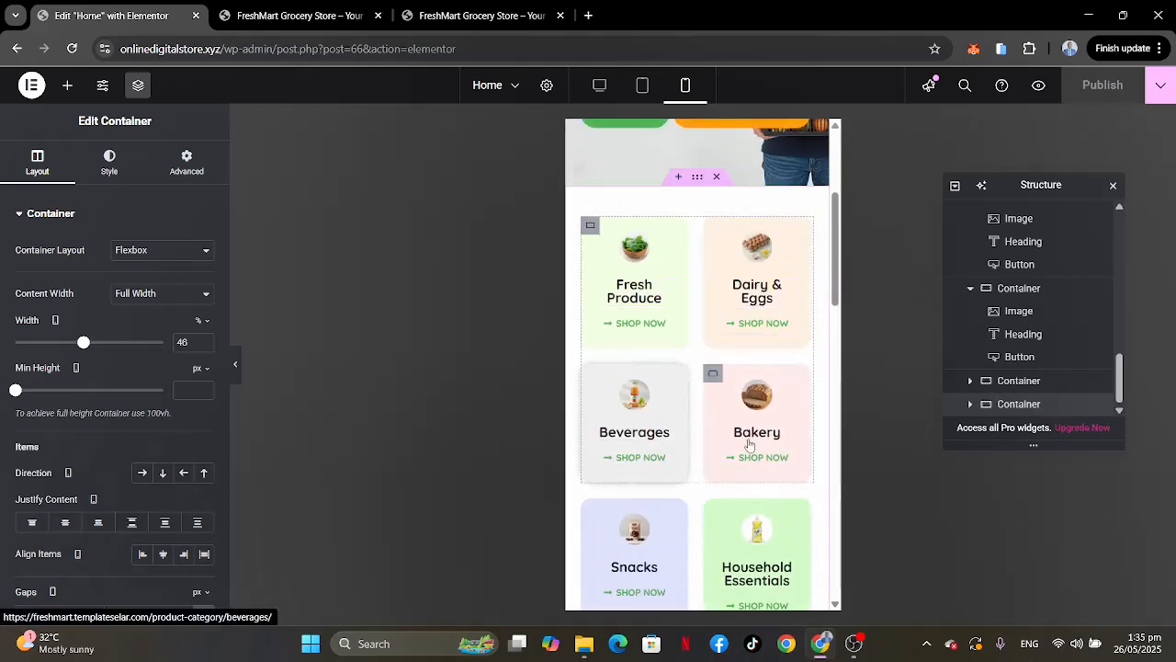
Return to the desktop preview and check the category cards and the empty area below them.
left_click(602, 85)
scroll(786, 432, "down", 10)
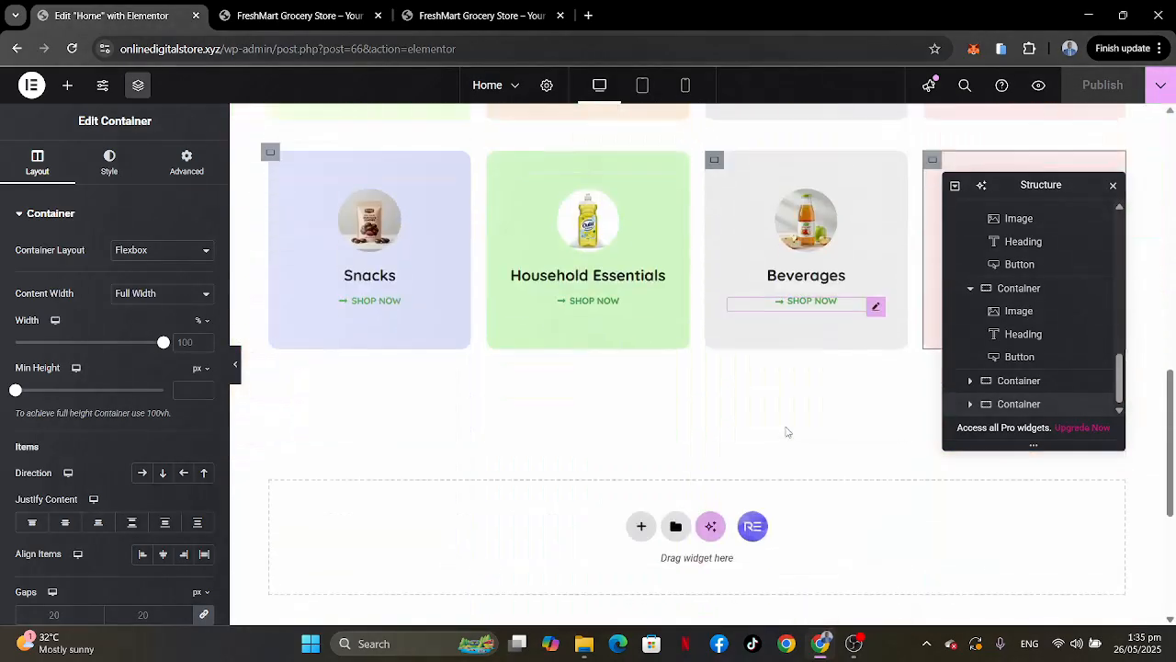
scroll(787, 431, "down", 3)
scroll(787, 432, "up", 2)
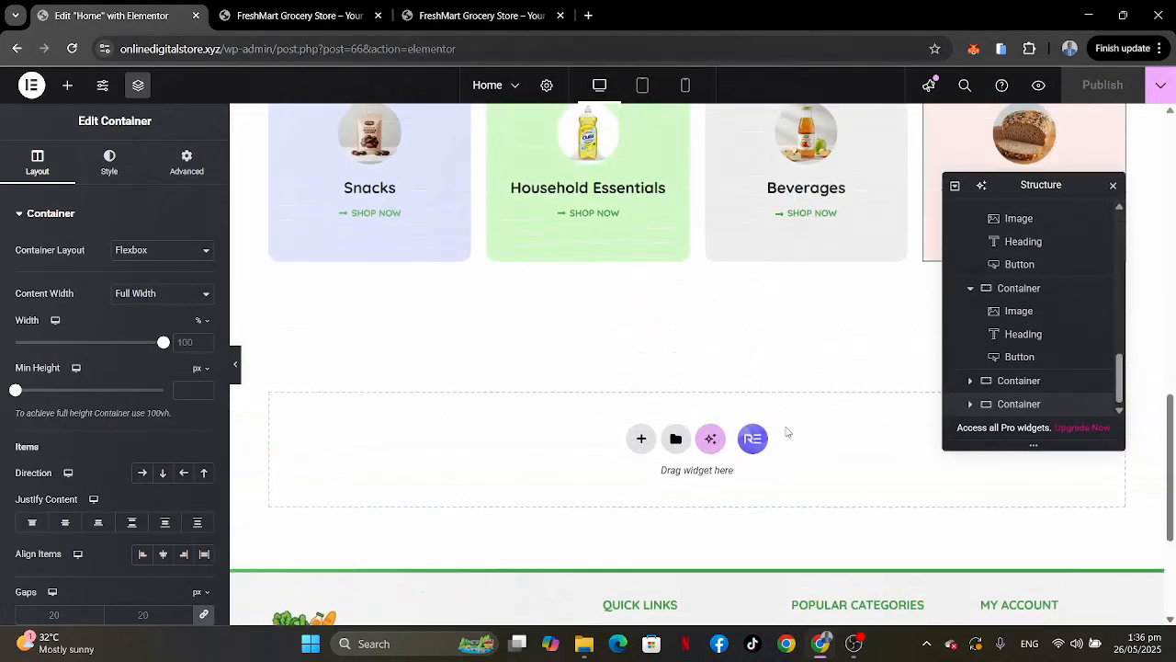
Switch to the reference FreshMart site and examine the Featured Products section's heading and product grid.
left_click(480, 16)
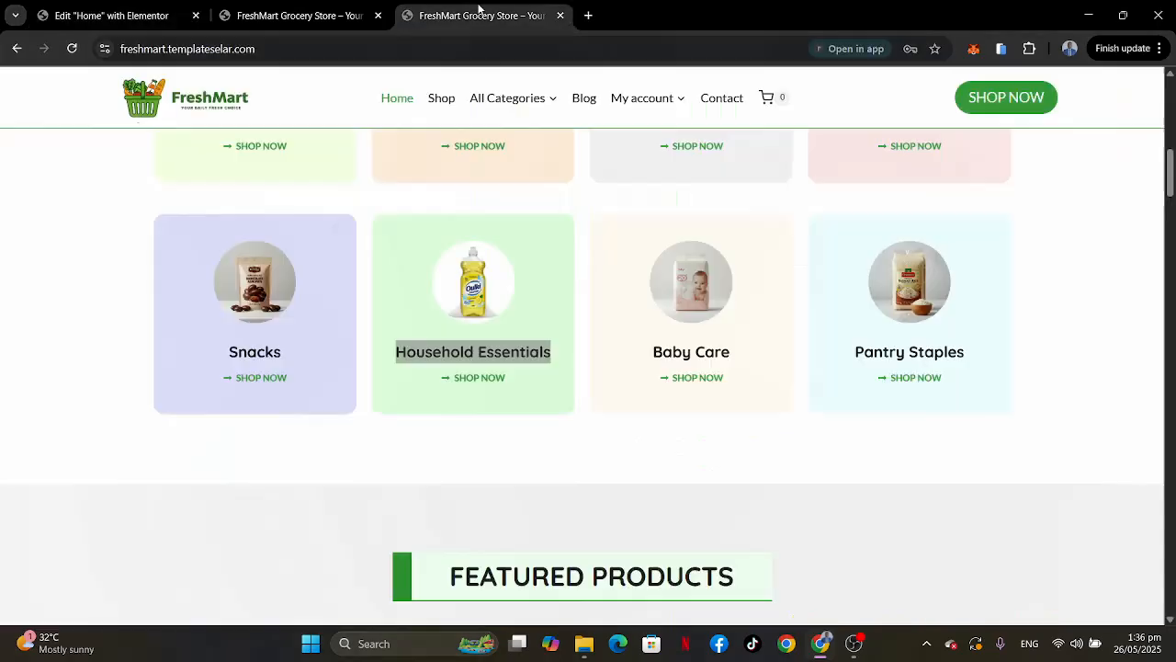
scroll(655, 376, "down", 3)
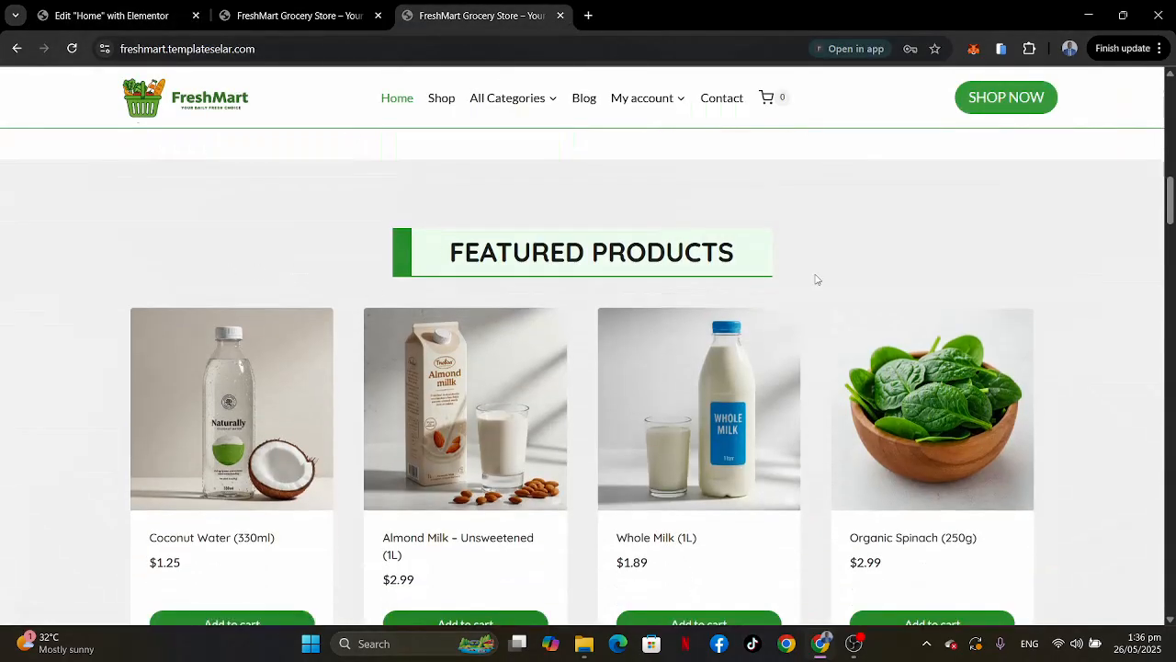
scroll(815, 279, "down", 5)
scroll(816, 279, "up", 5)
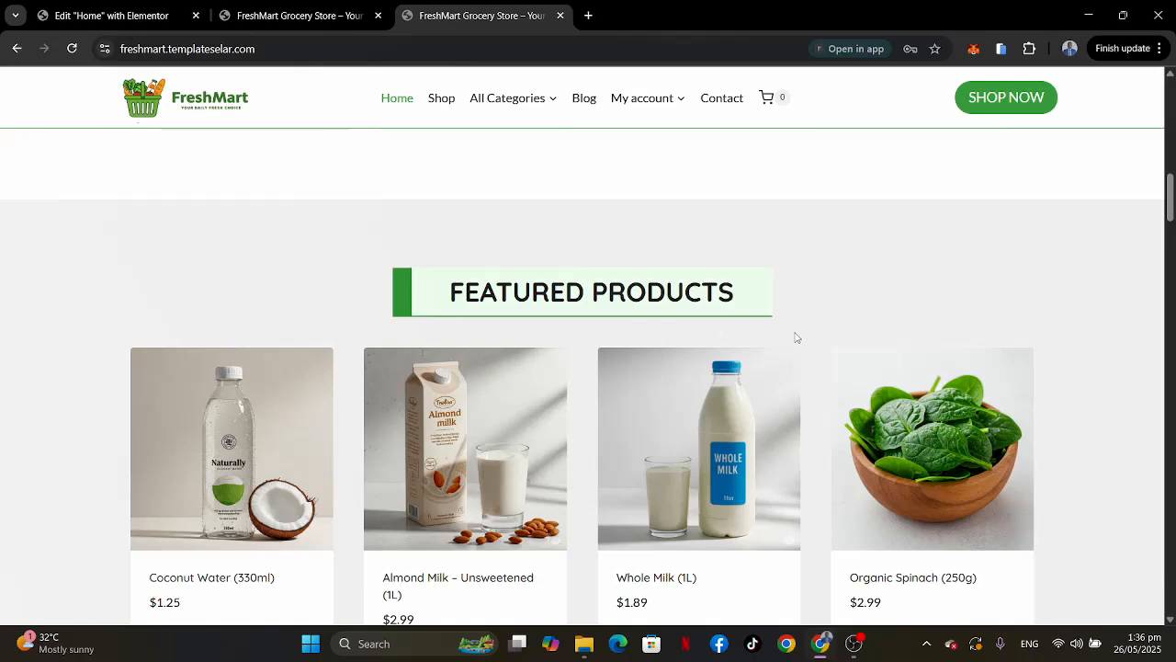
scroll(777, 394, "down", 2)
scroll(778, 394, "up", 1)
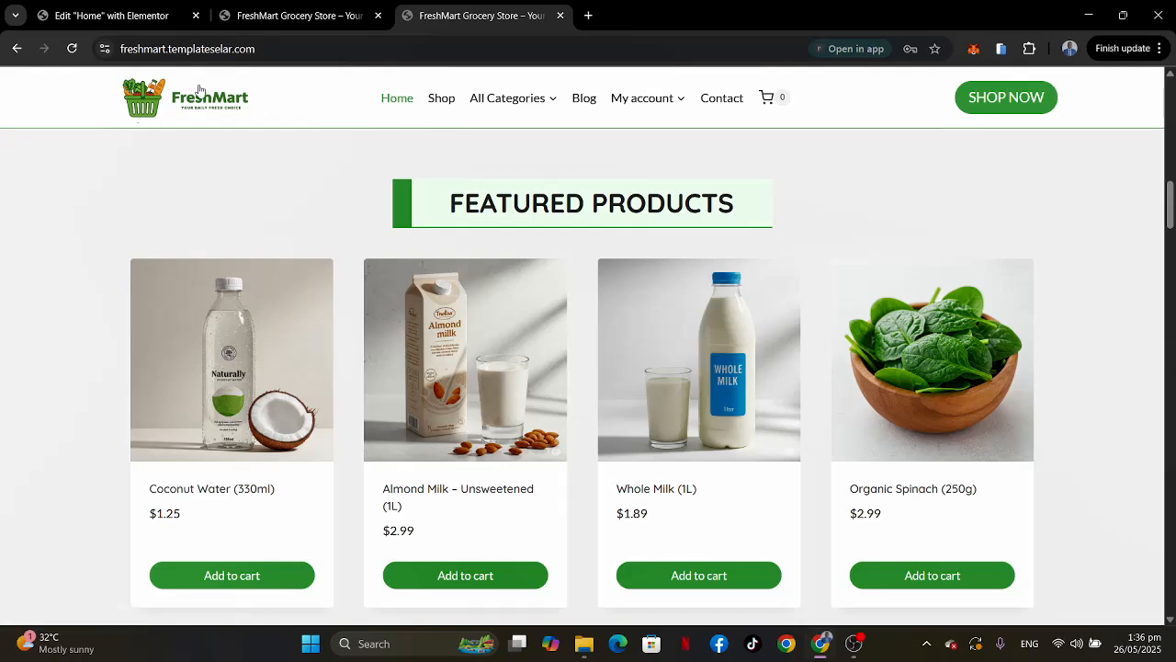
Open the store's WordPress dashboard in a new tab from the live site and go to the list of all products.
left_click(147, 14)
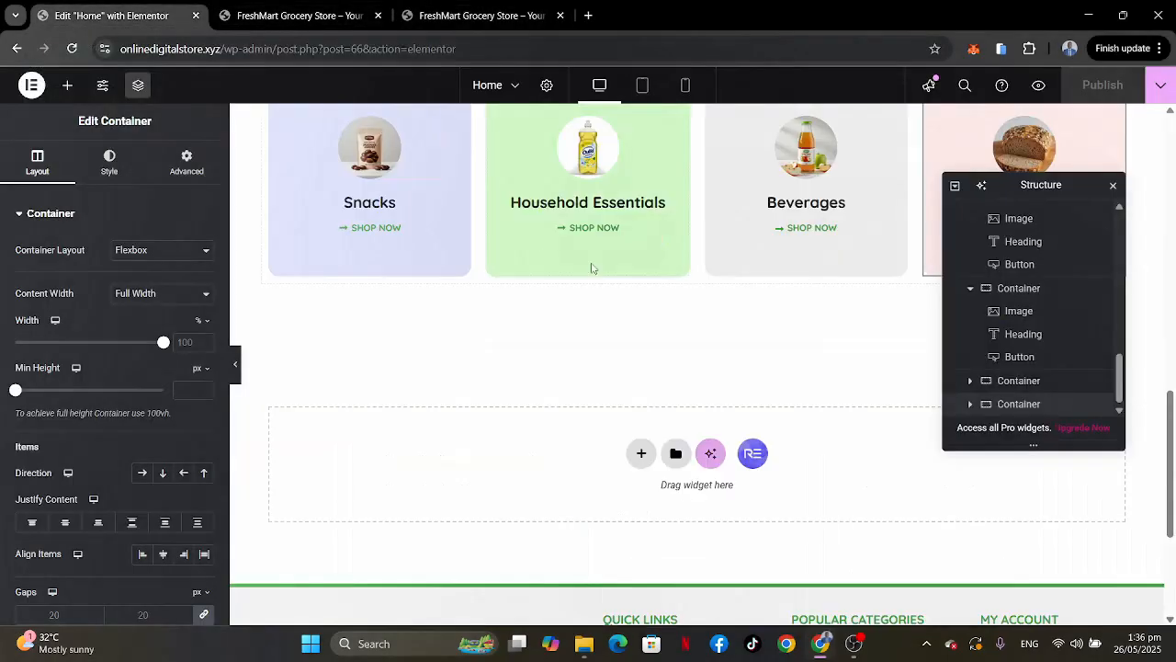
left_click(243, 7)
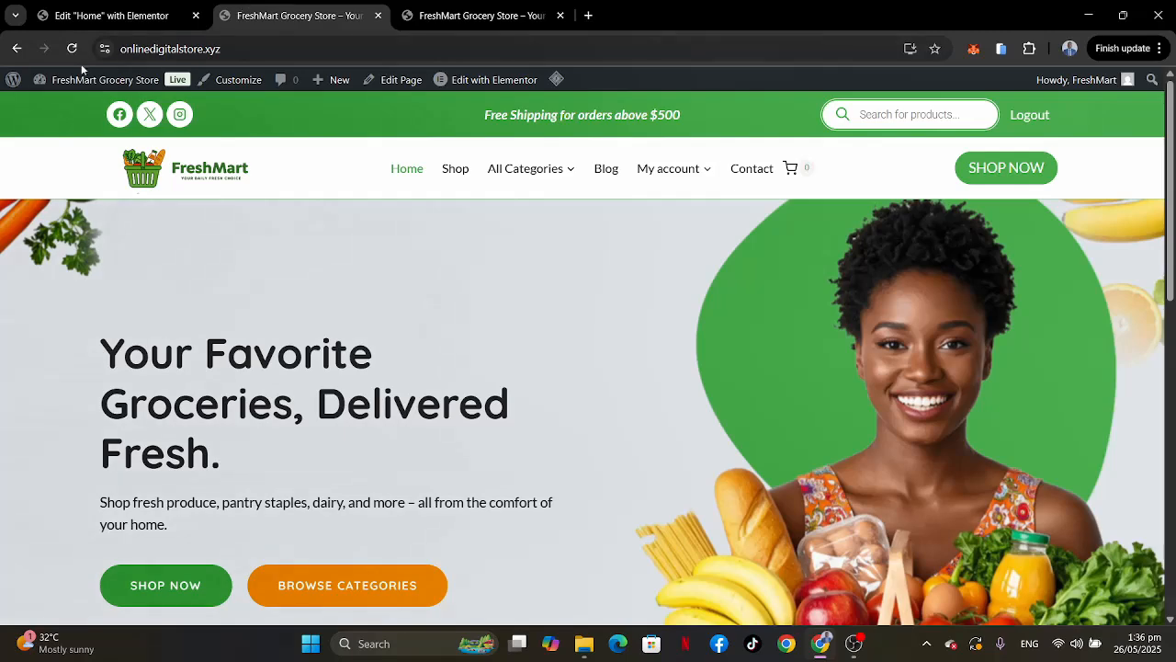
mouse_move(80, 85)
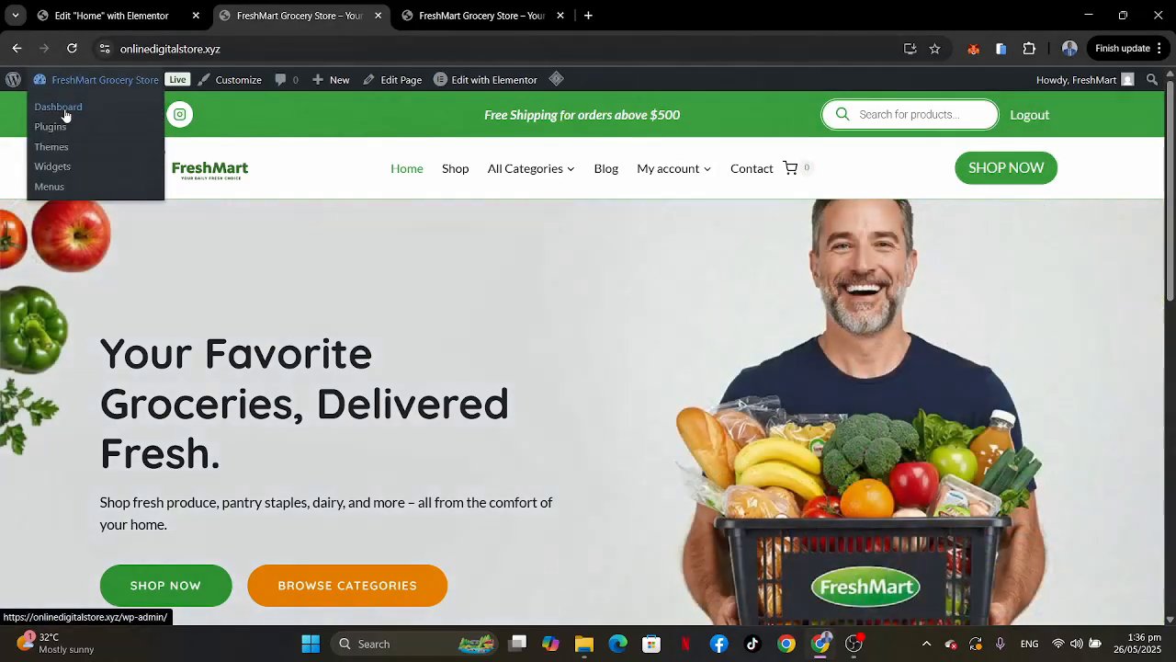
middle_click(60, 110)
left_click(504, 22)
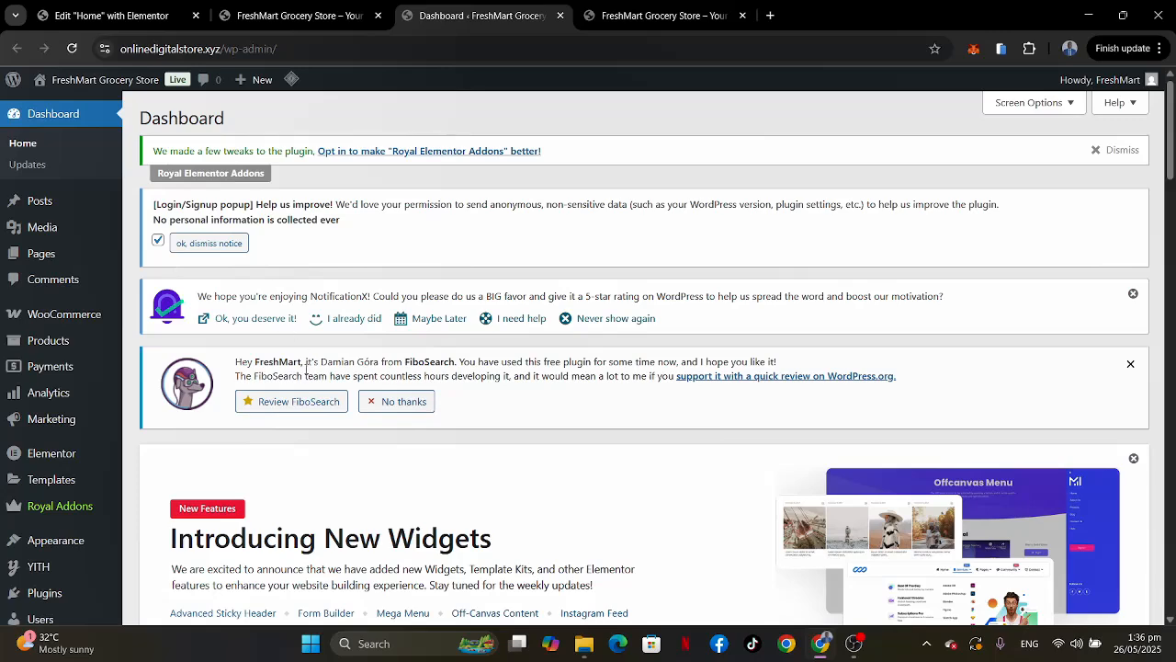
scroll(306, 370, "down", 2)
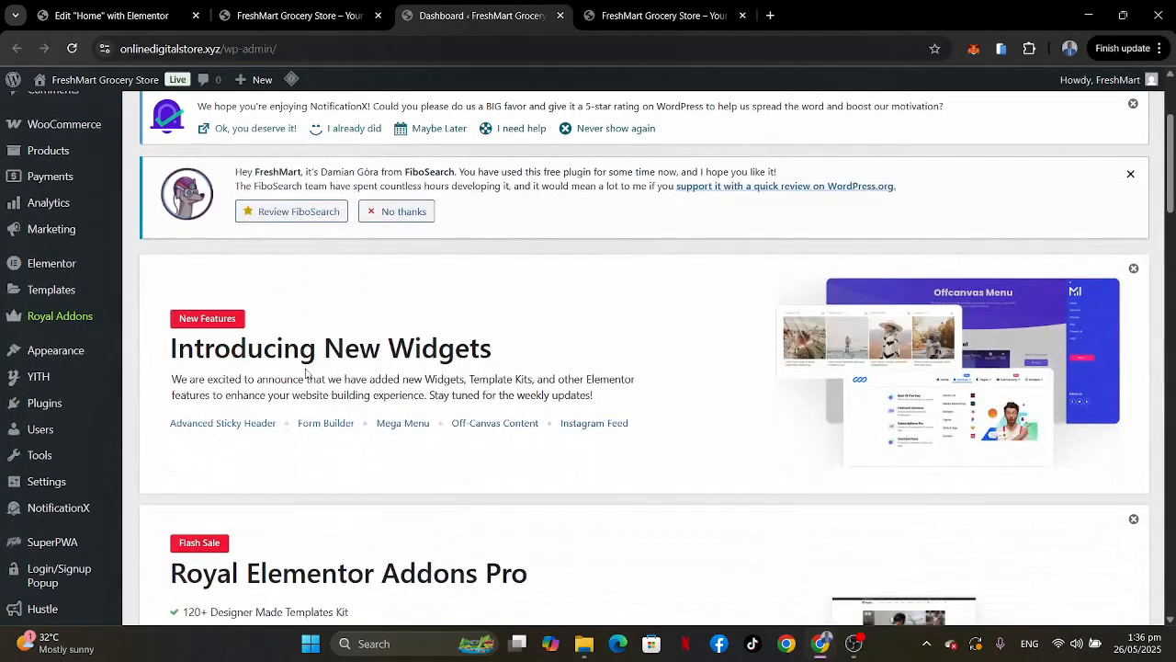
mouse_move(19, 151)
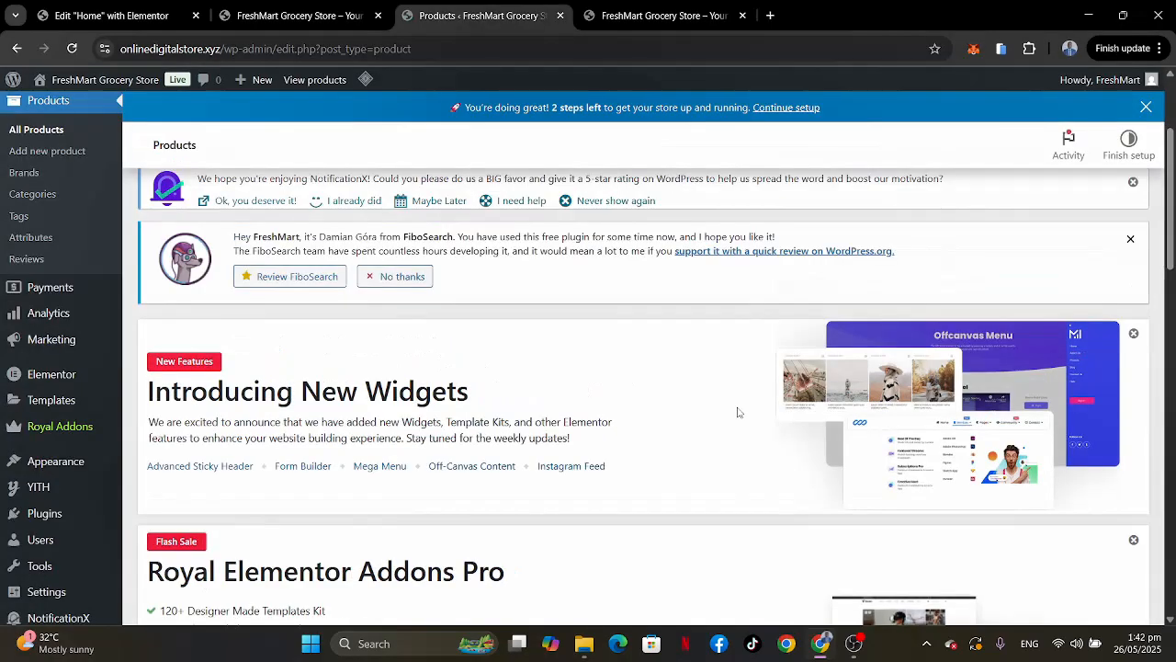
Examine the product list, including each product's name, category and featured status.
scroll(737, 413, "down", 3)
scroll(737, 413, "down", 5)
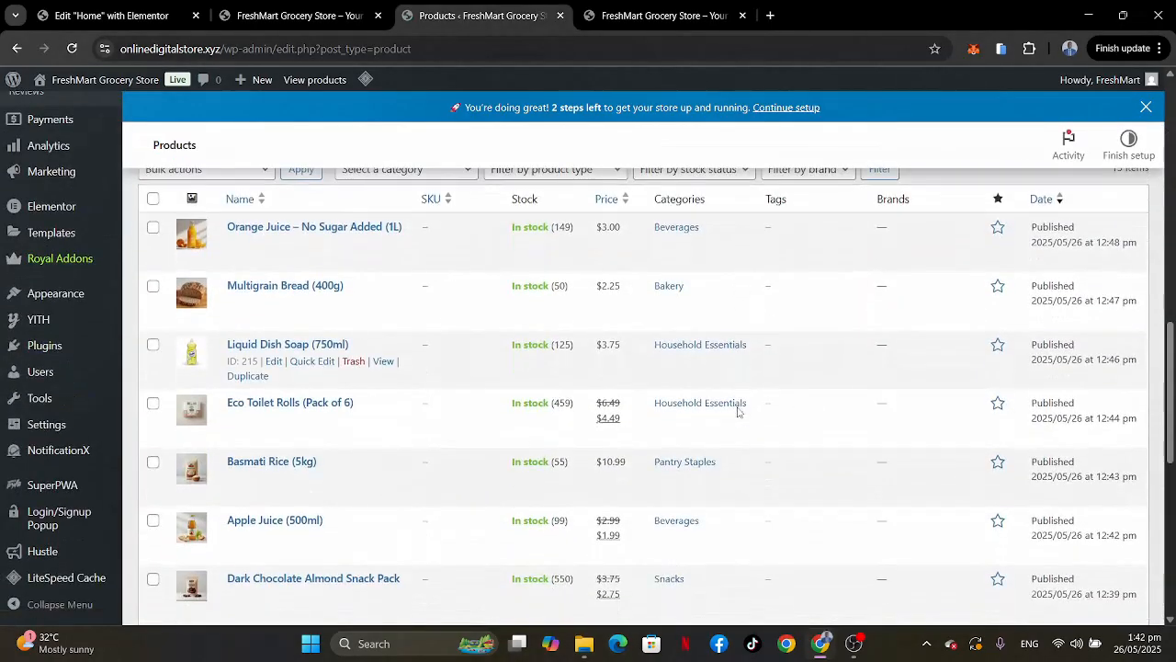
scroll(737, 413, "down", 1)
scroll(737, 412, "up", 2)
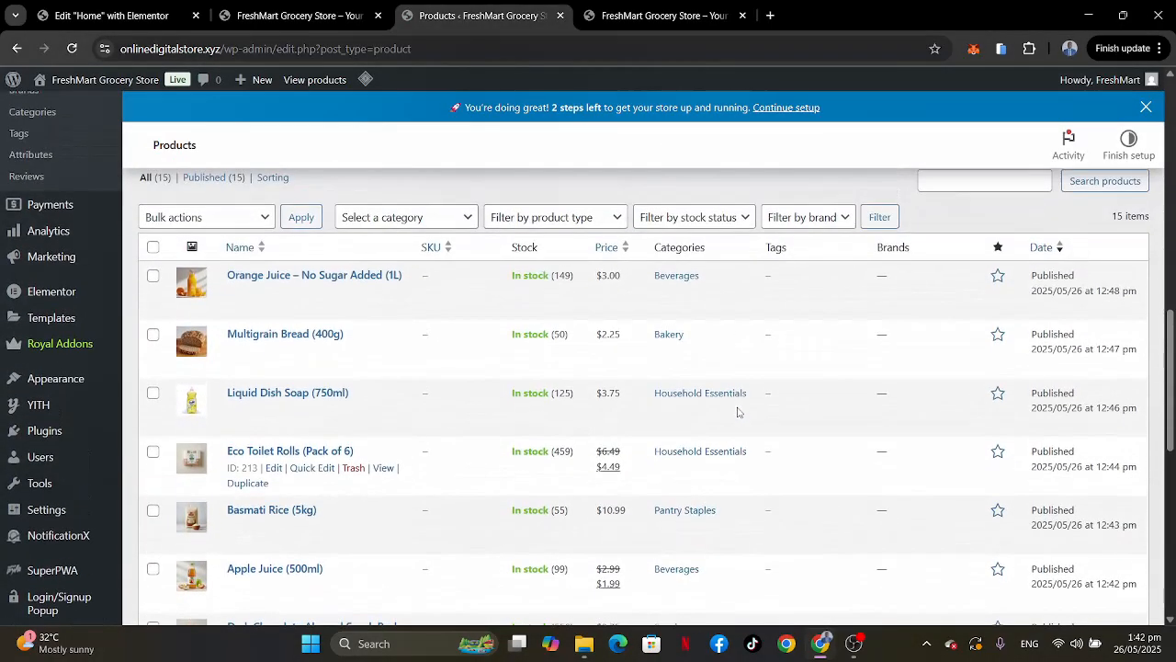
scroll(737, 413, "down", 1)
scroll(737, 413, "down", 1)
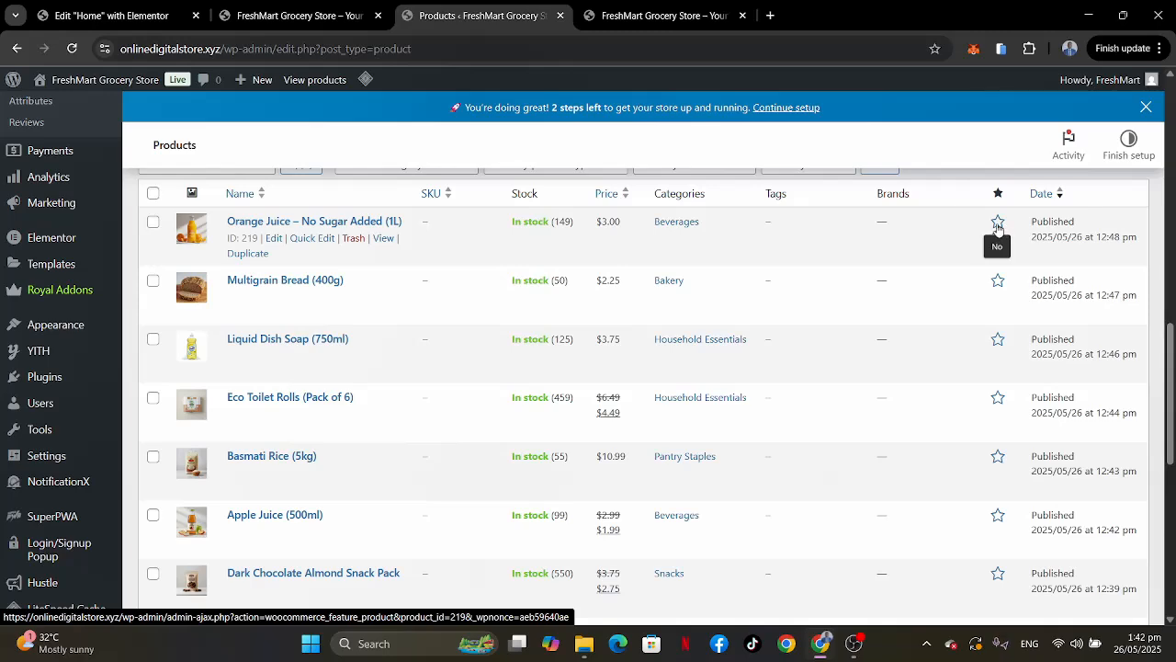
scroll(988, 511, "down", 3)
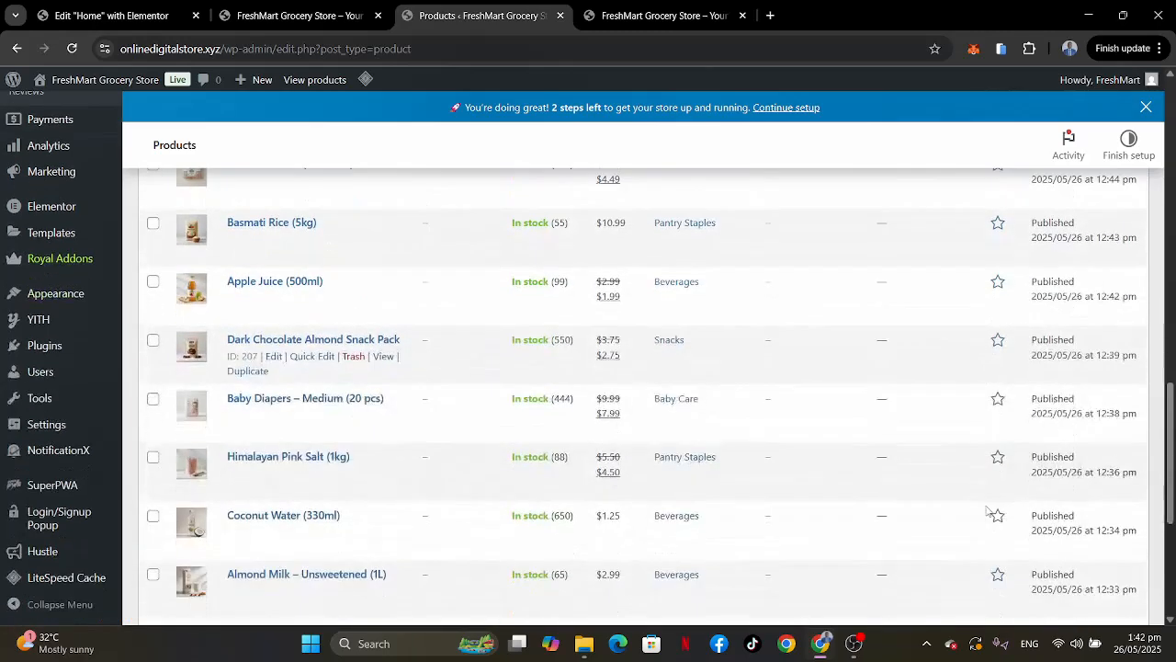
scroll(988, 511, "up", 3)
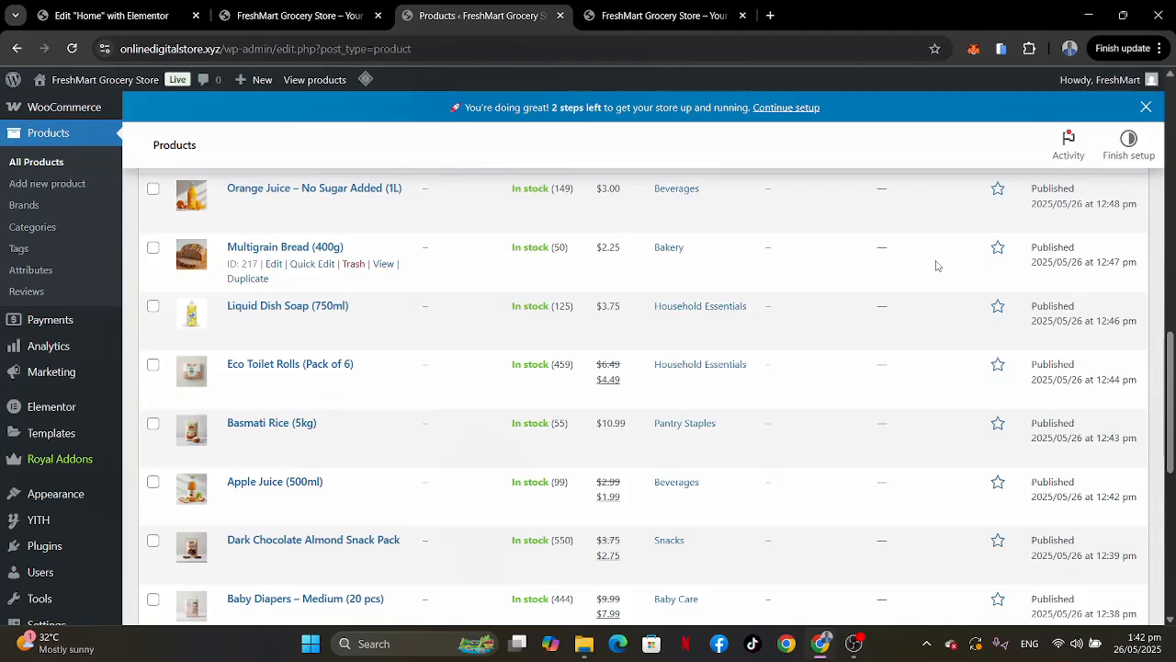
scroll(965, 294, "up", 2)
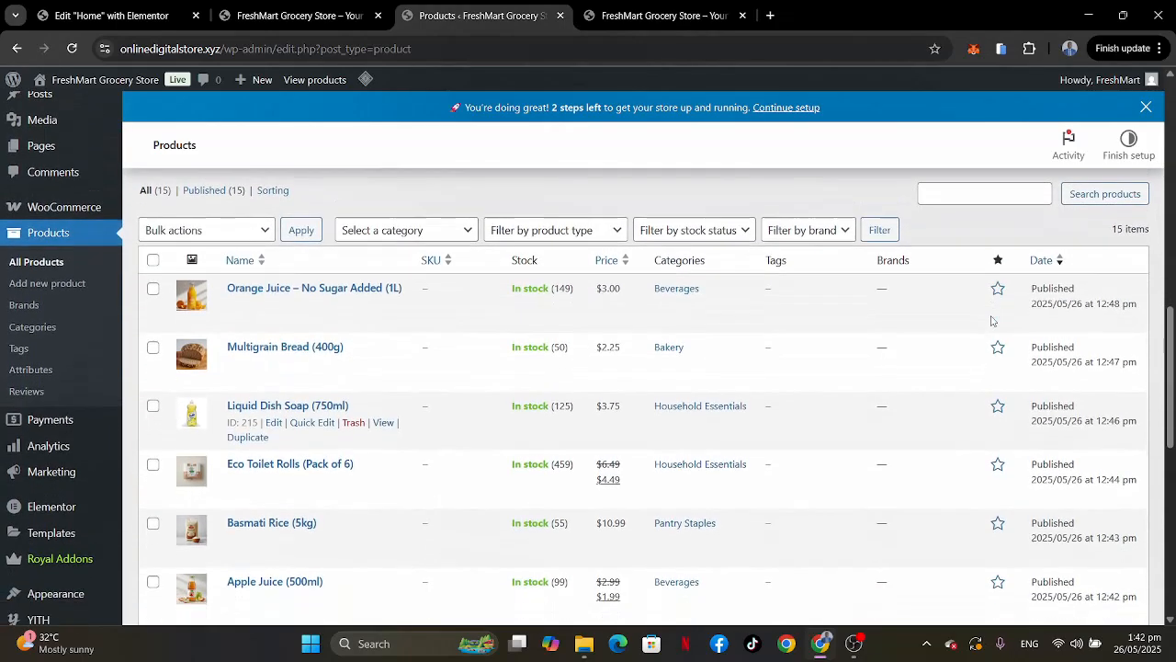
Check the reference site's Featured Products, then mark Coconut Water (330ml) as featured in the store's product list.
left_click(640, 20)
scroll(237, 280, "down", 1)
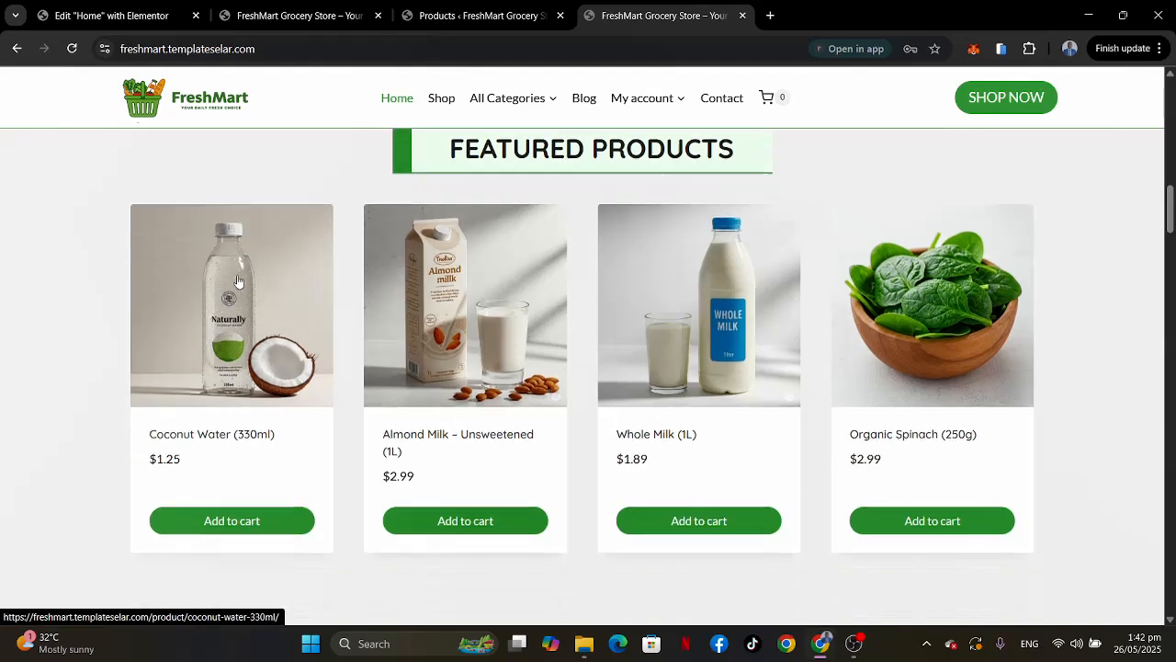
scroll(237, 281, "up", 1)
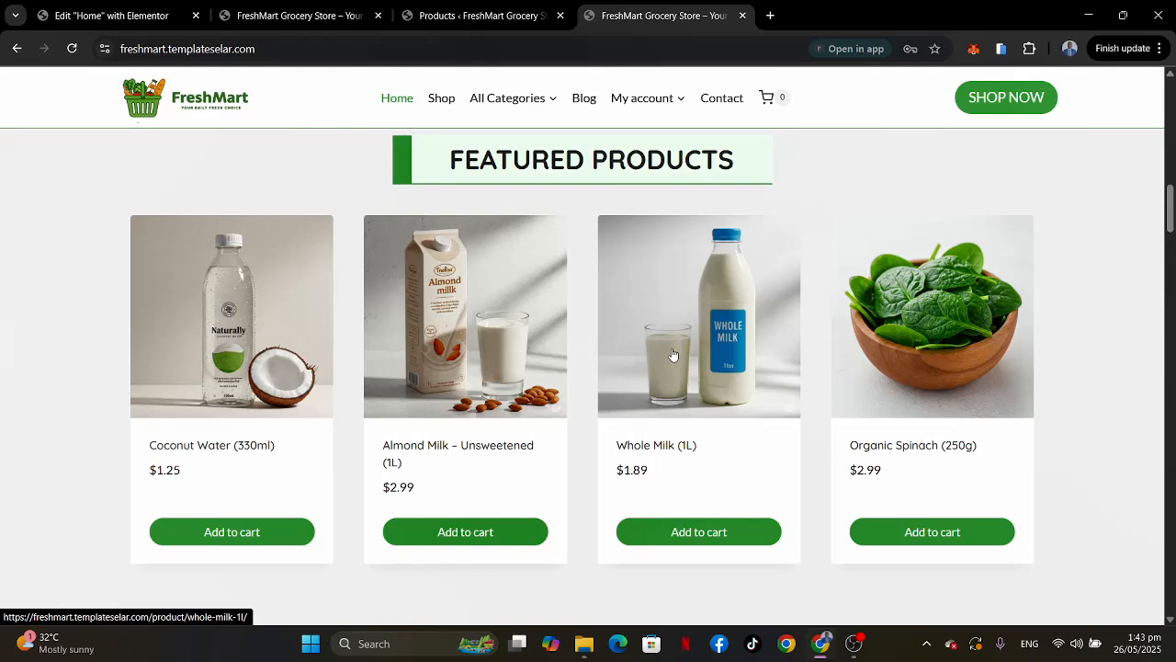
left_click(112, 15)
left_click(257, 11)
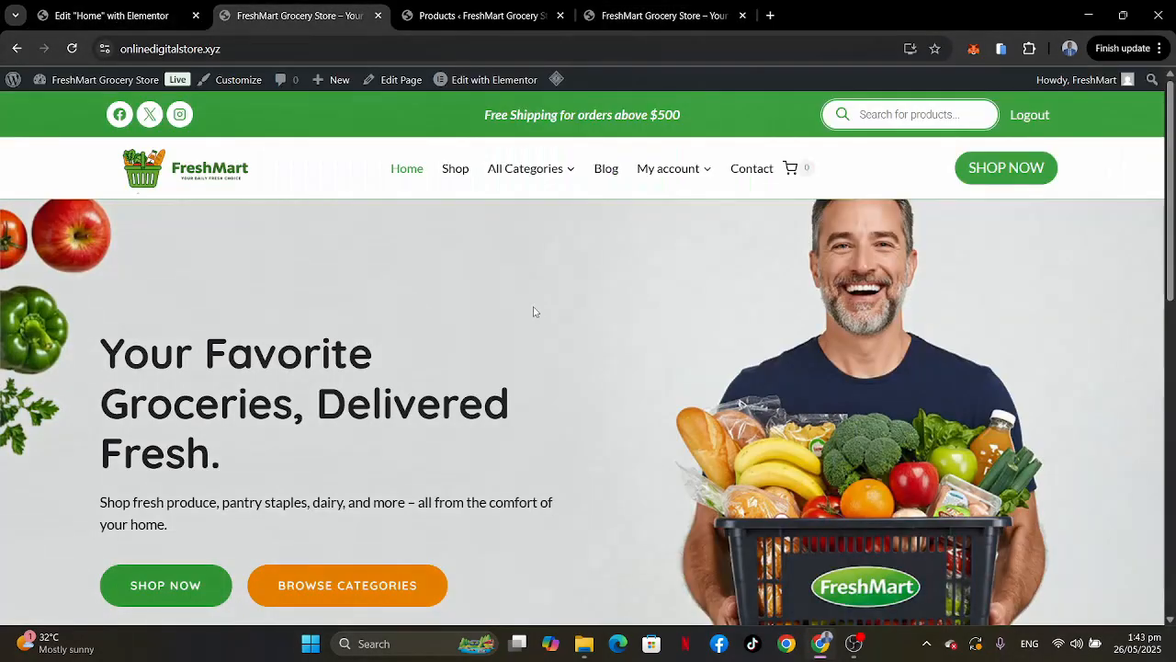
left_click(434, 11)
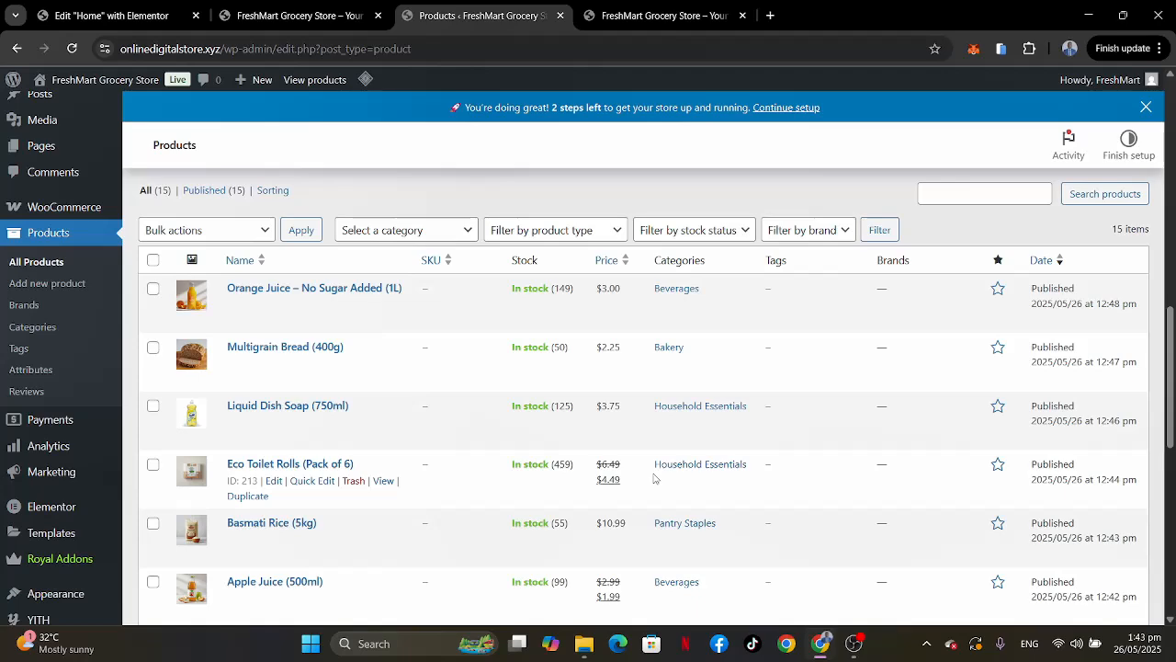
scroll(654, 478, "down", 2)
scroll(655, 478, "down", 2)
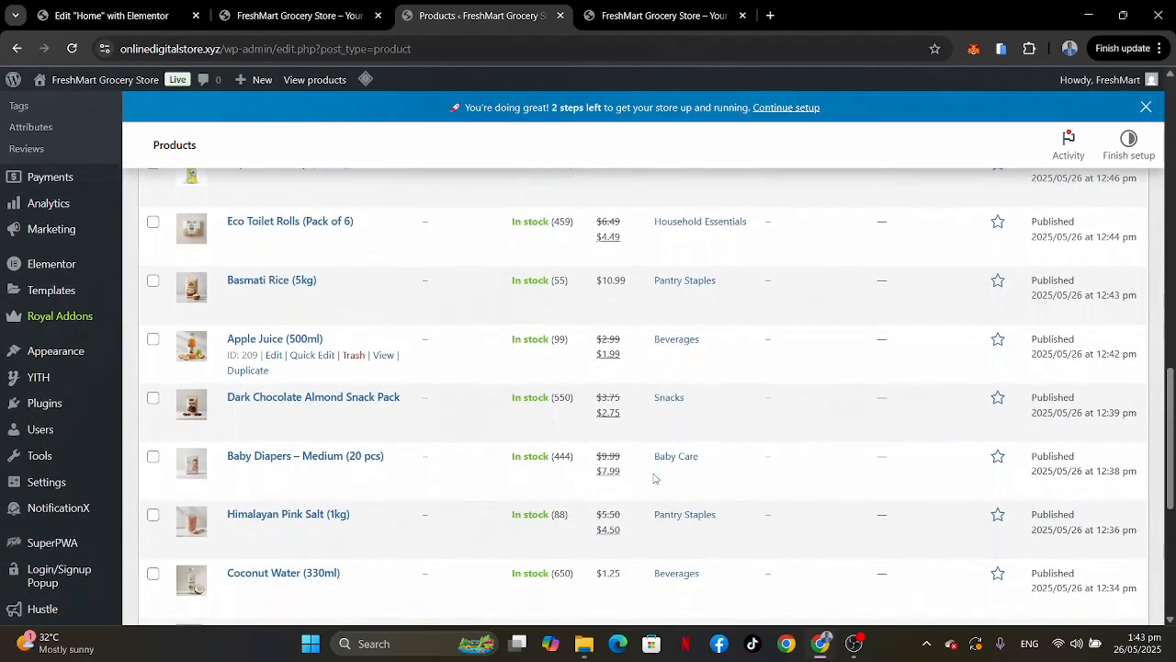
scroll(654, 478, "down", 2)
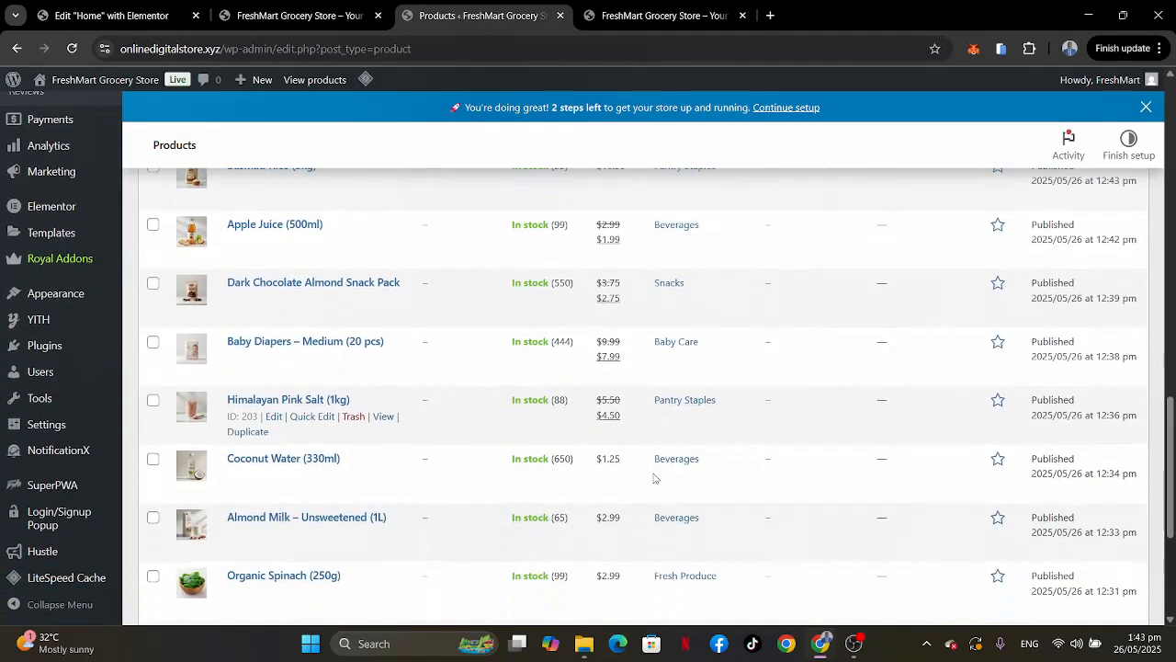
scroll(655, 478, "down", 1)
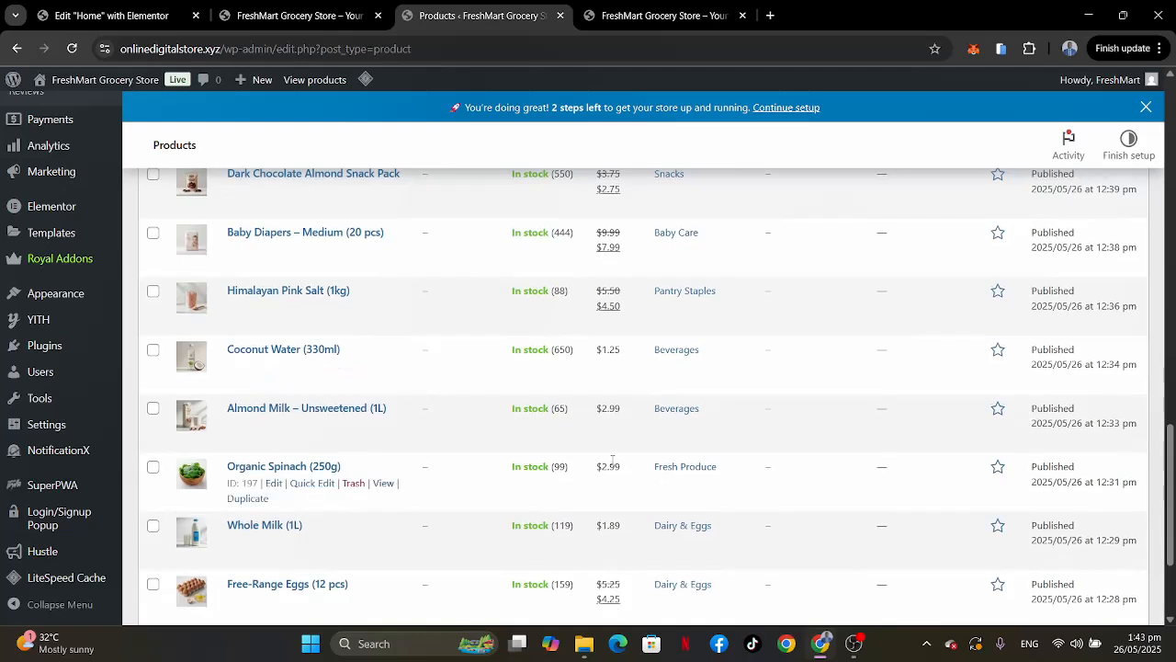
left_click(998, 351)
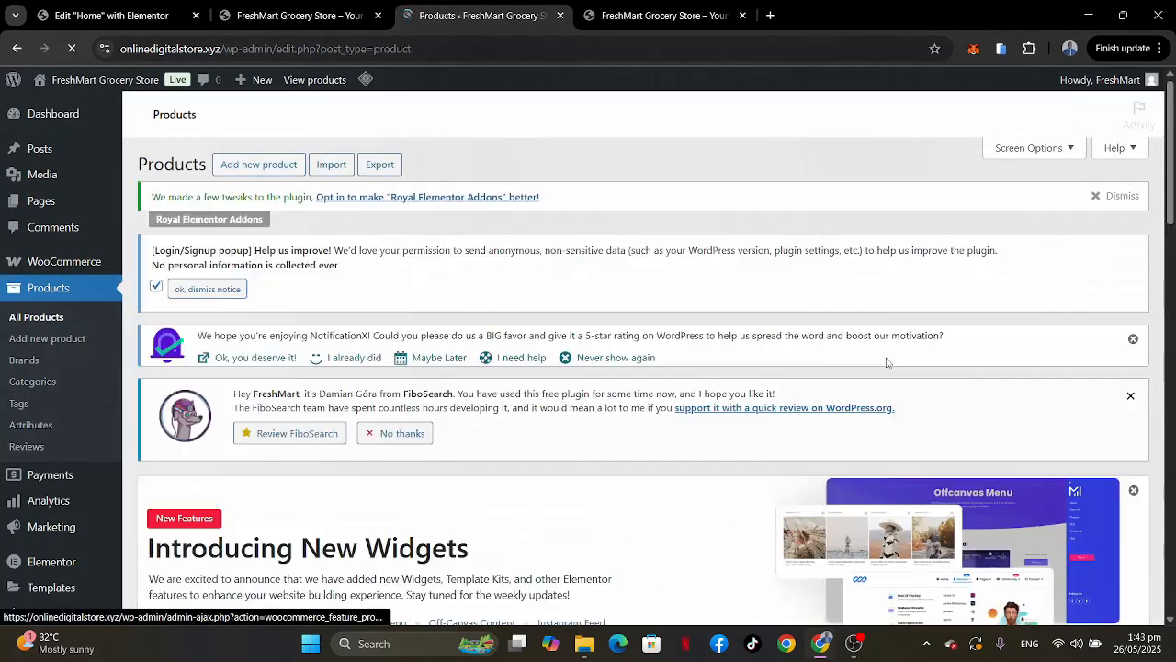
Mark Almond Milk – Unsweetened (1L), Whole Milk (1L) and Organic Spinach (250g) as featured products.
scroll(761, 392, "down", 1)
scroll(759, 391, "down", 15)
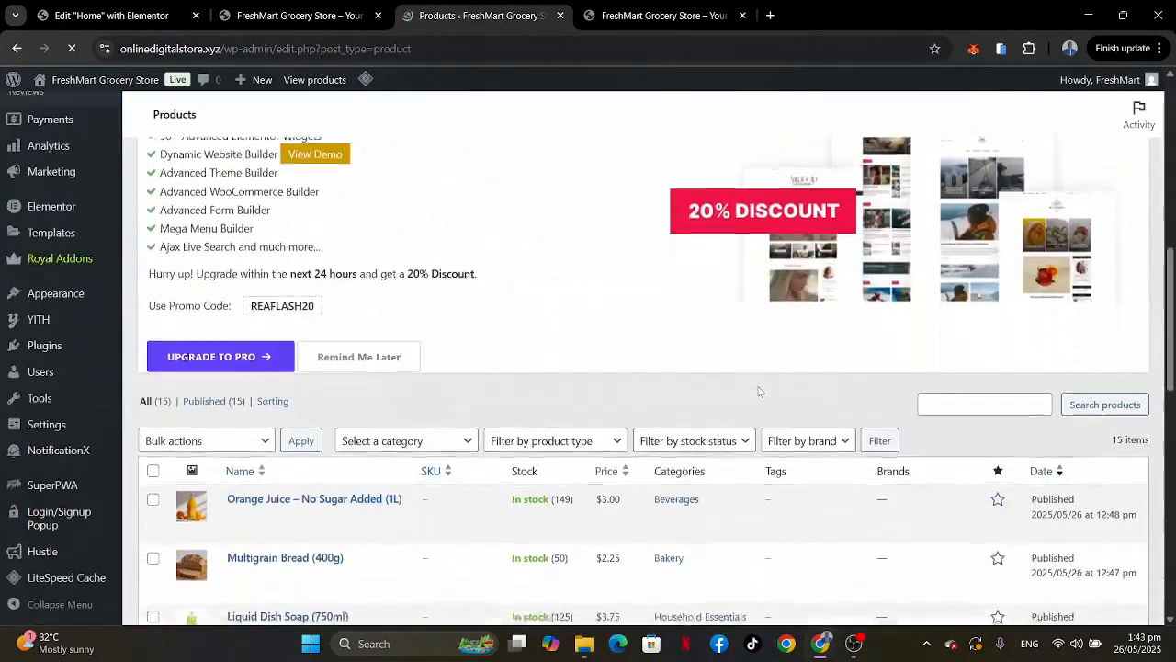
scroll(759, 391, "down", 5)
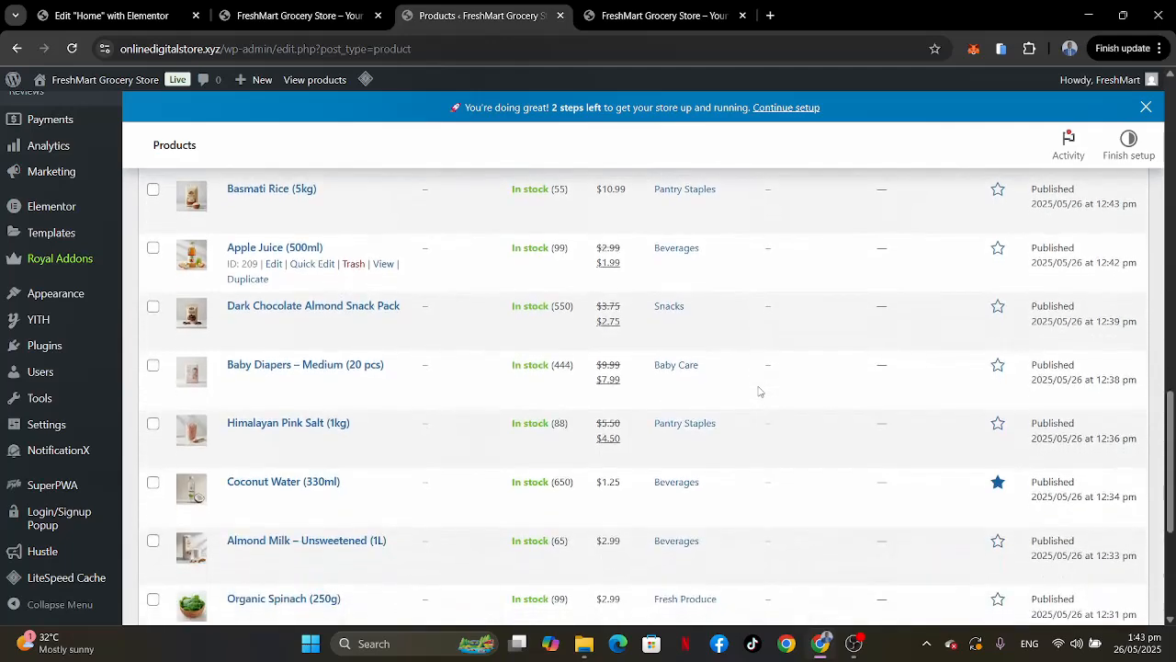
scroll(760, 392, "down", 2)
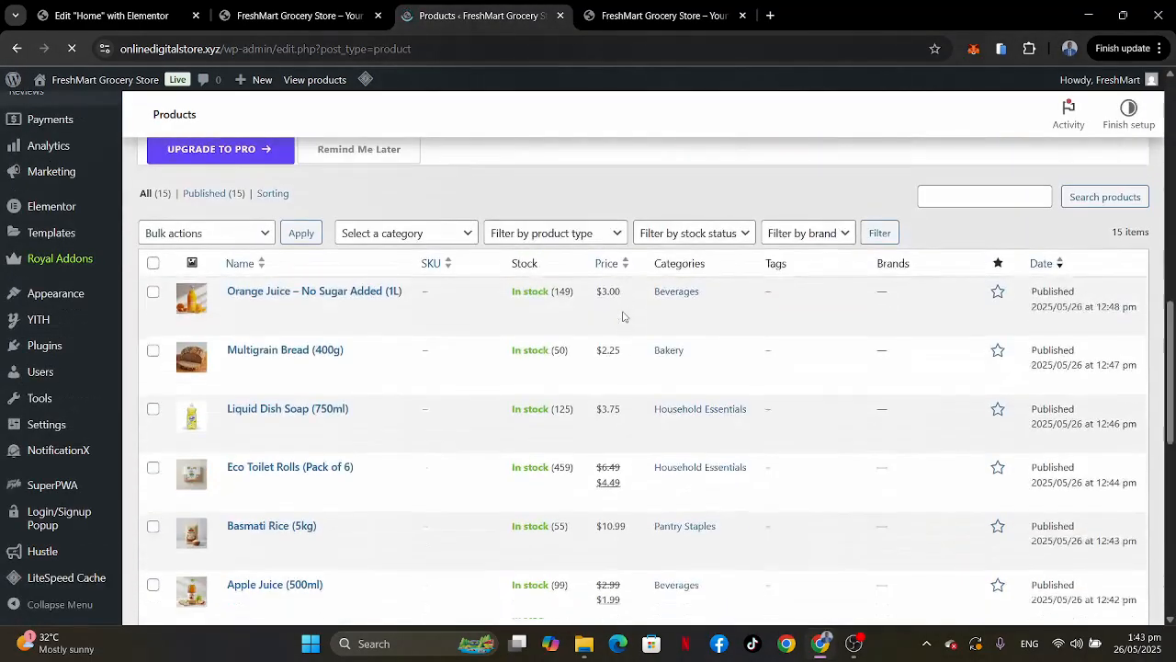
scroll(623, 316, "down", 7)
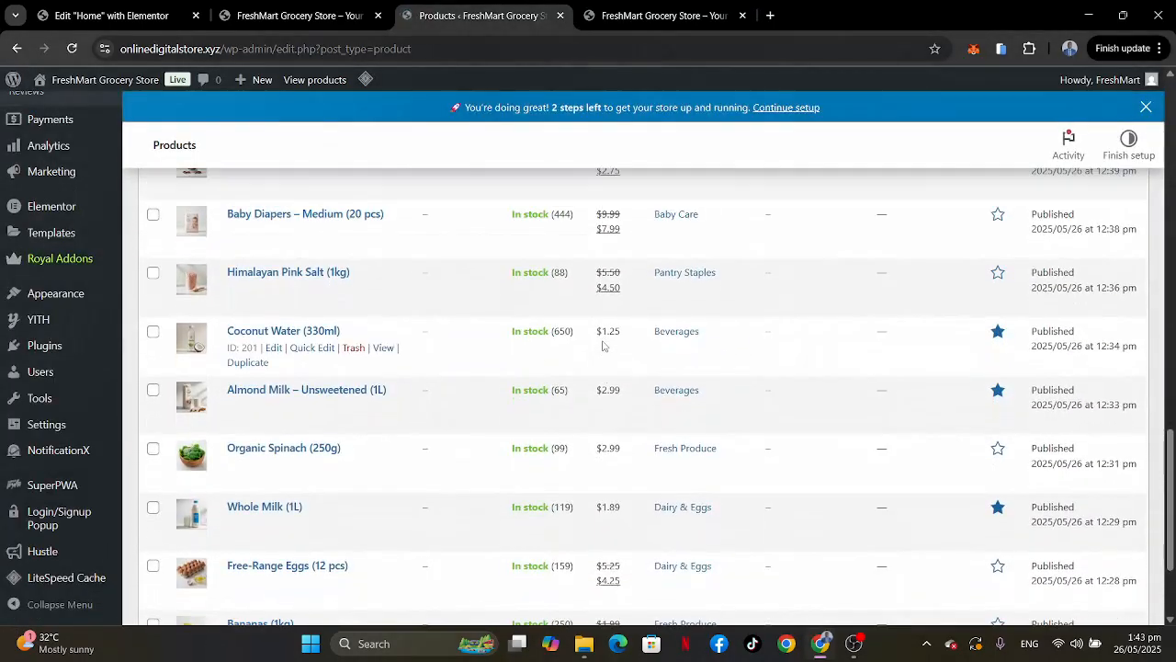
left_click(997, 449)
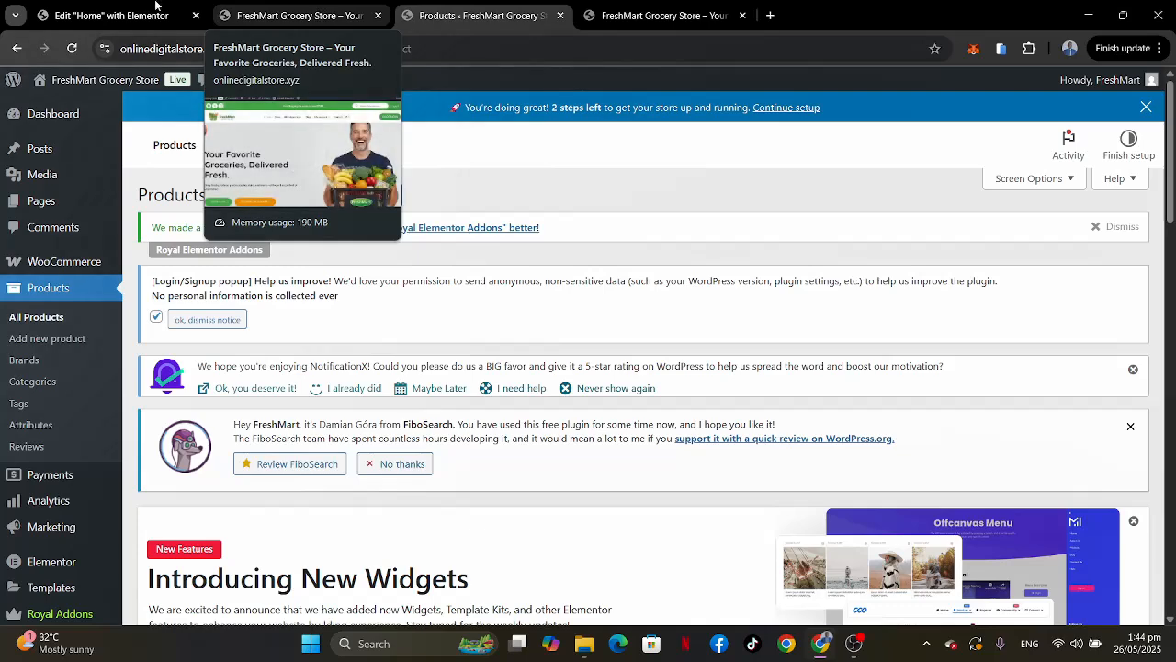
Return to the home page editor and, using the reference Featured Products section as a guide, add a single-column Flexbox container below the category cards.
left_click(108, 7)
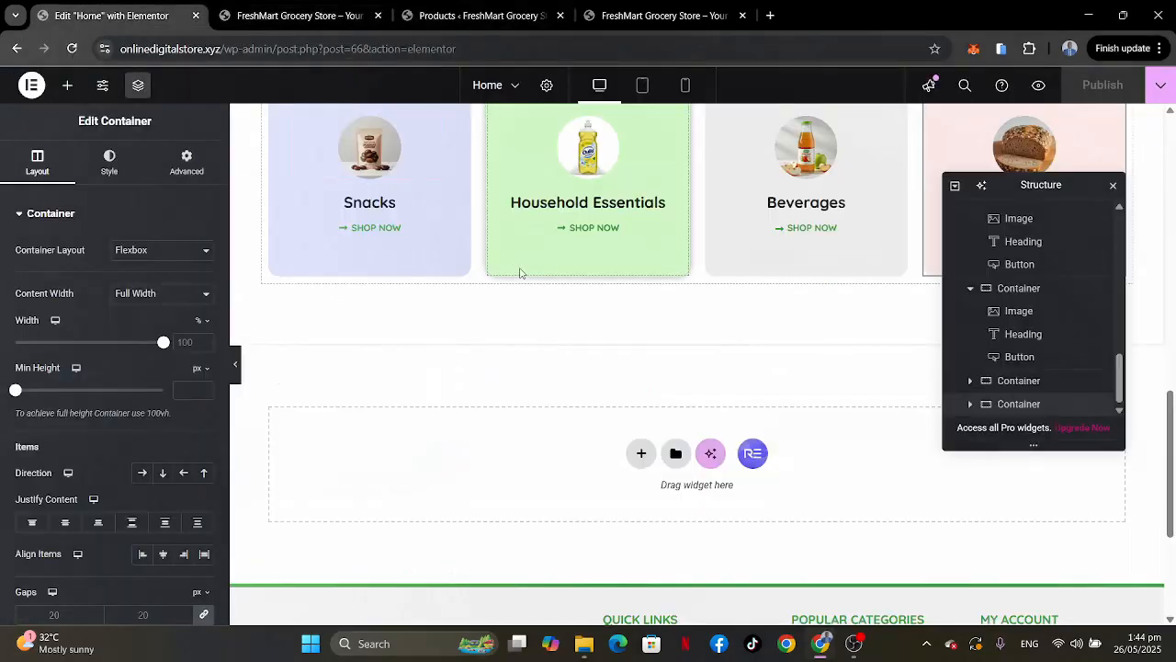
scroll(520, 271, "down", 2)
scroll(568, 285, "up", 1)
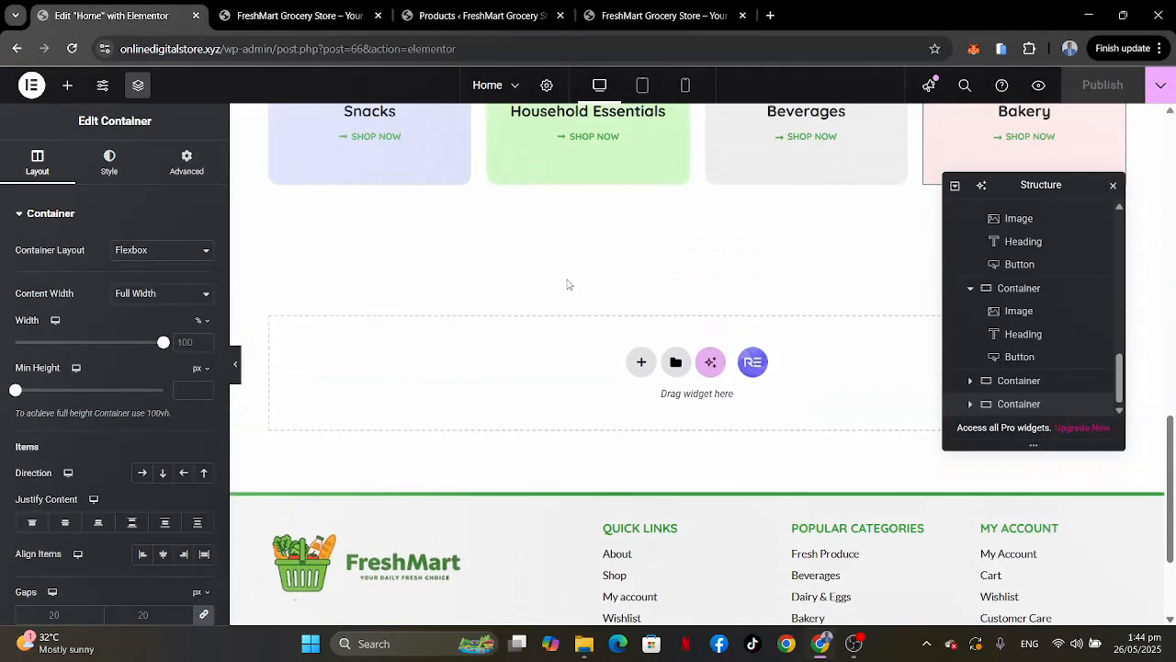
left_click(611, 16)
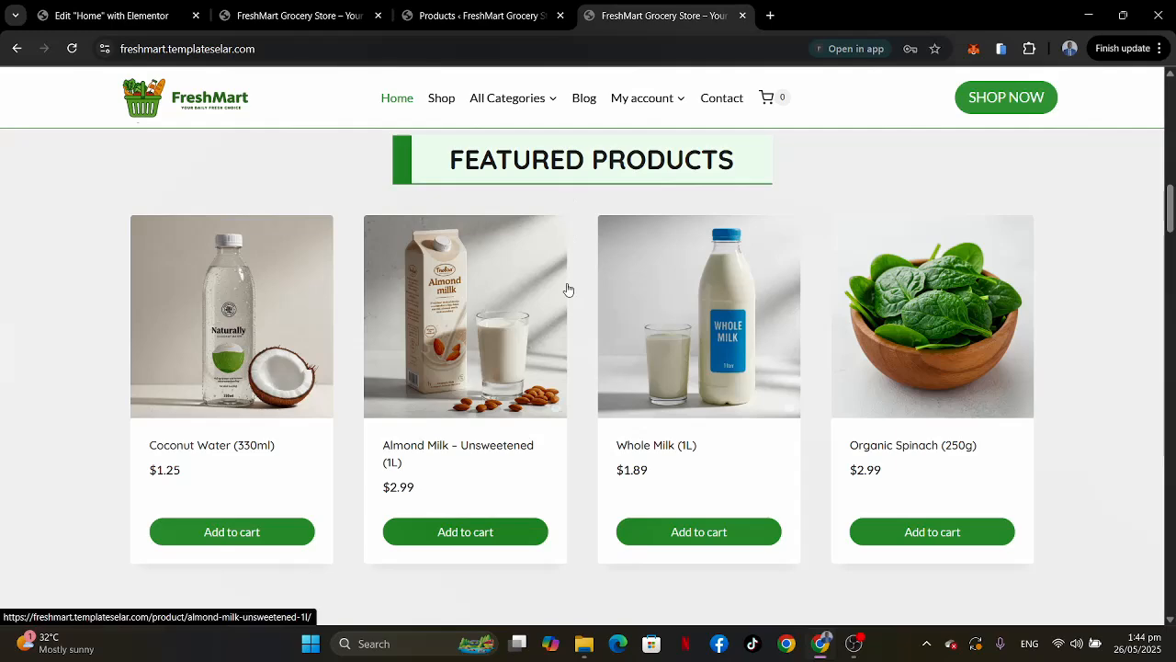
scroll(567, 289, "up", 1)
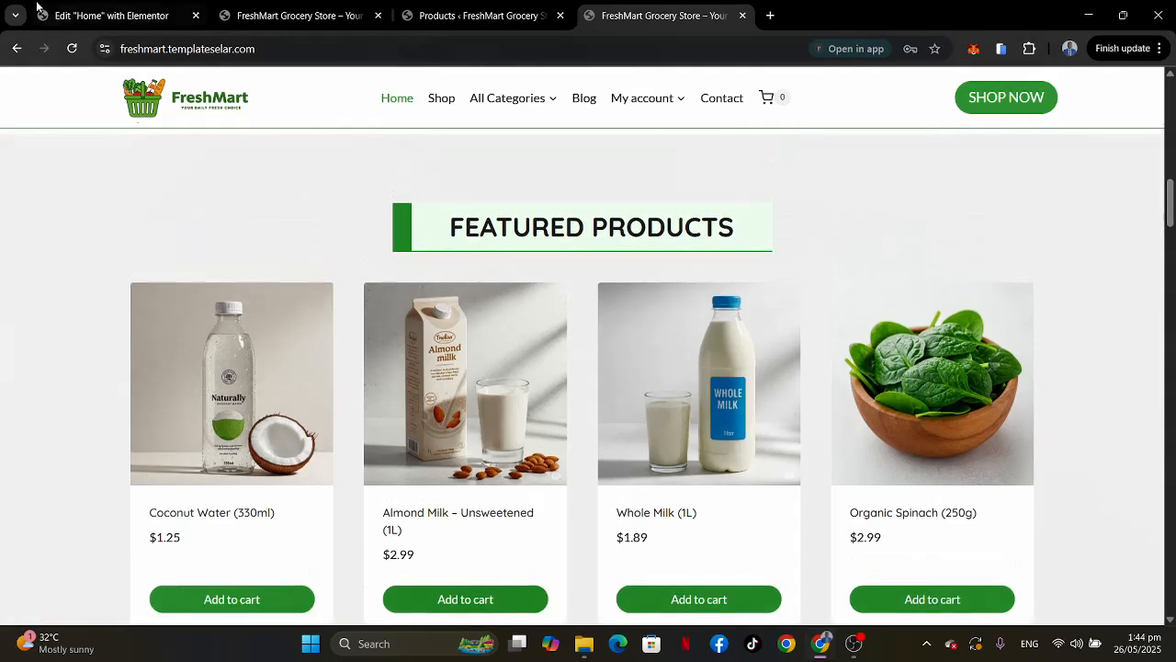
left_click(112, 14)
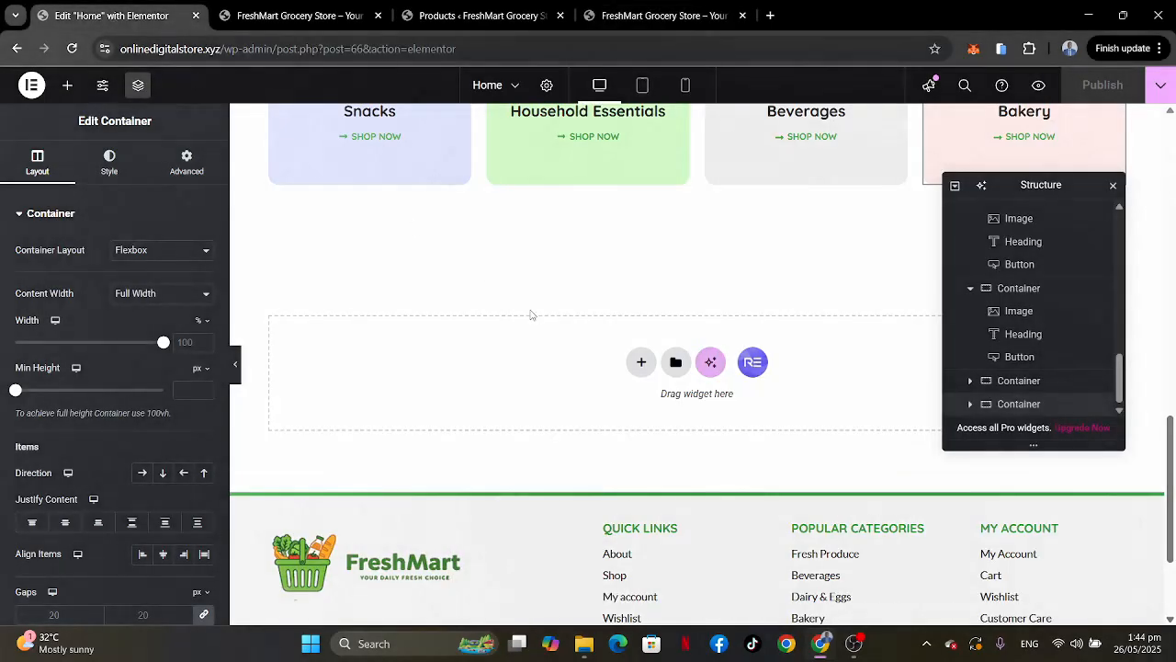
scroll(531, 315, "down", 1)
left_click(633, 288)
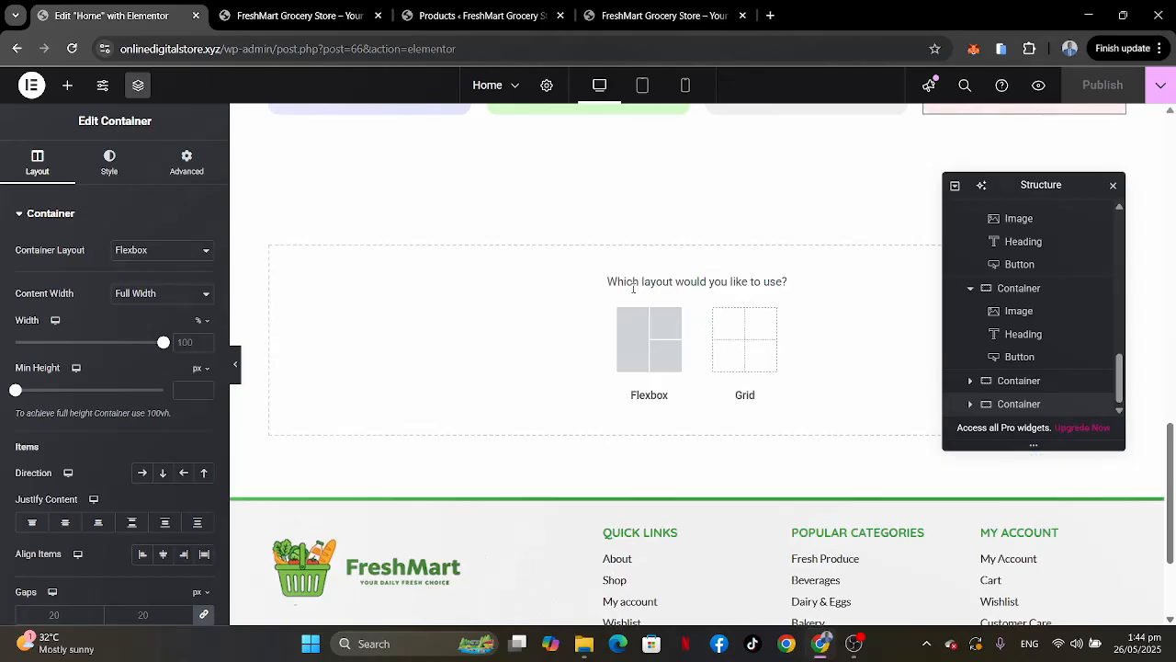
left_click(662, 15)
scroll(364, 195, "up", 1)
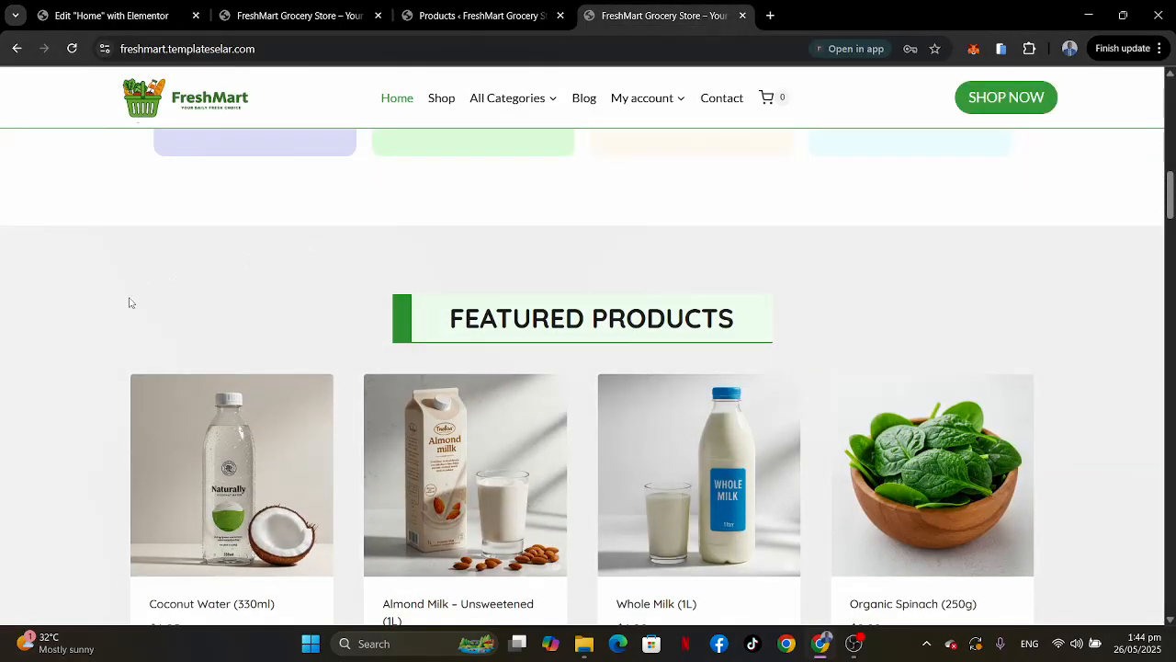
left_click(93, 11)
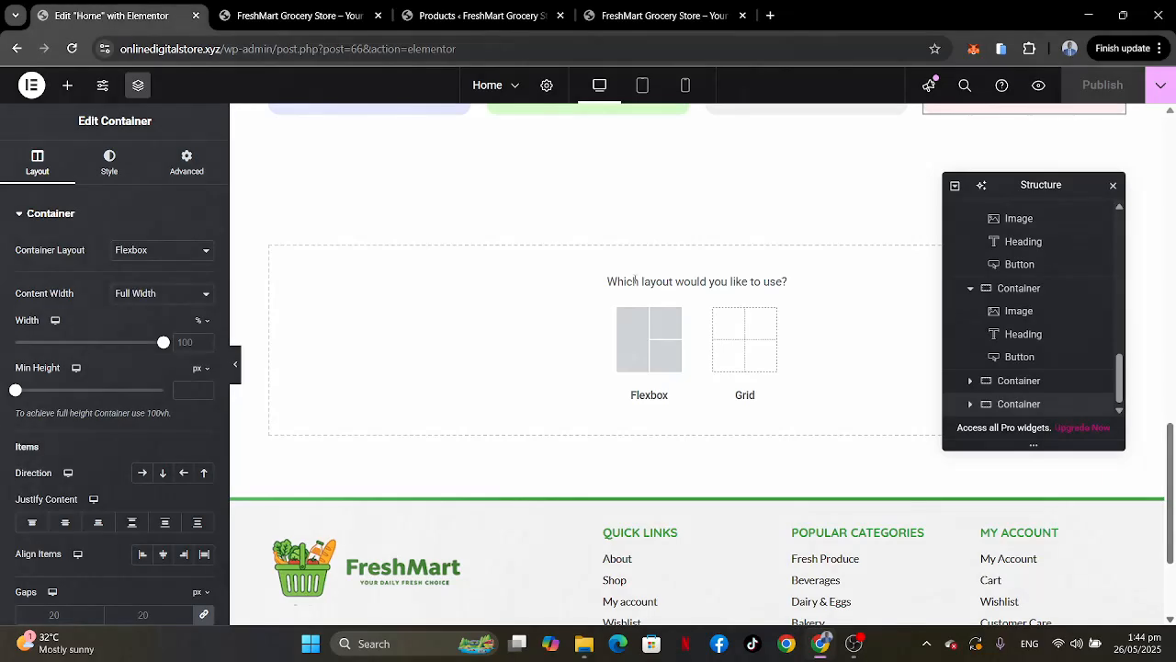
left_click(640, 335)
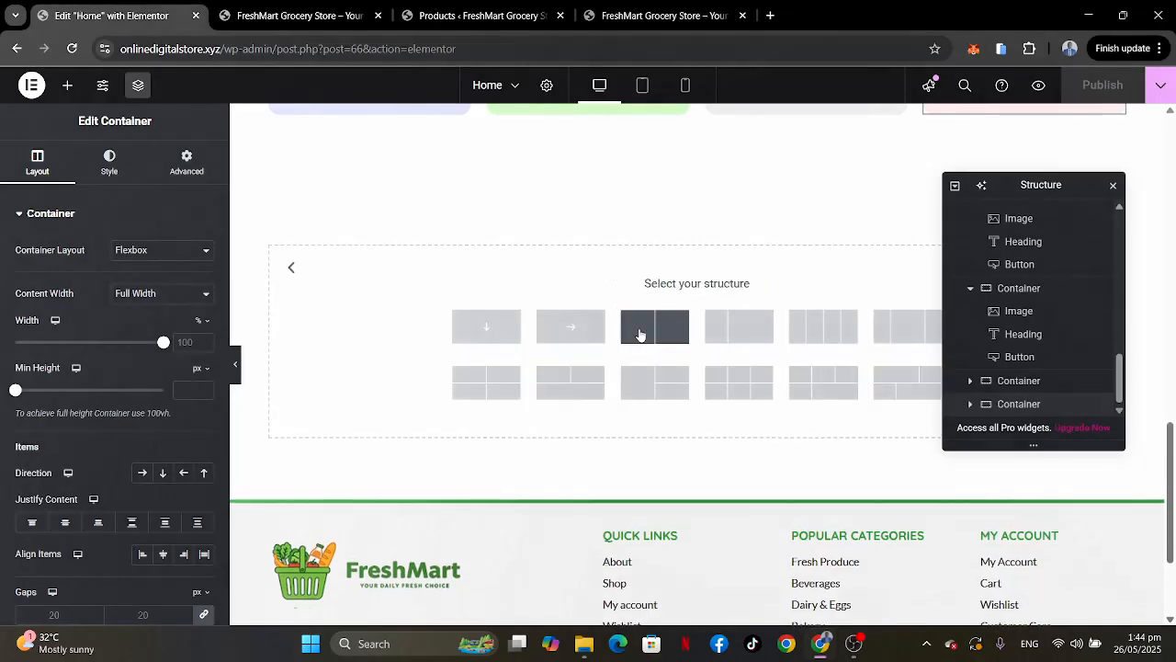
left_click(486, 327)
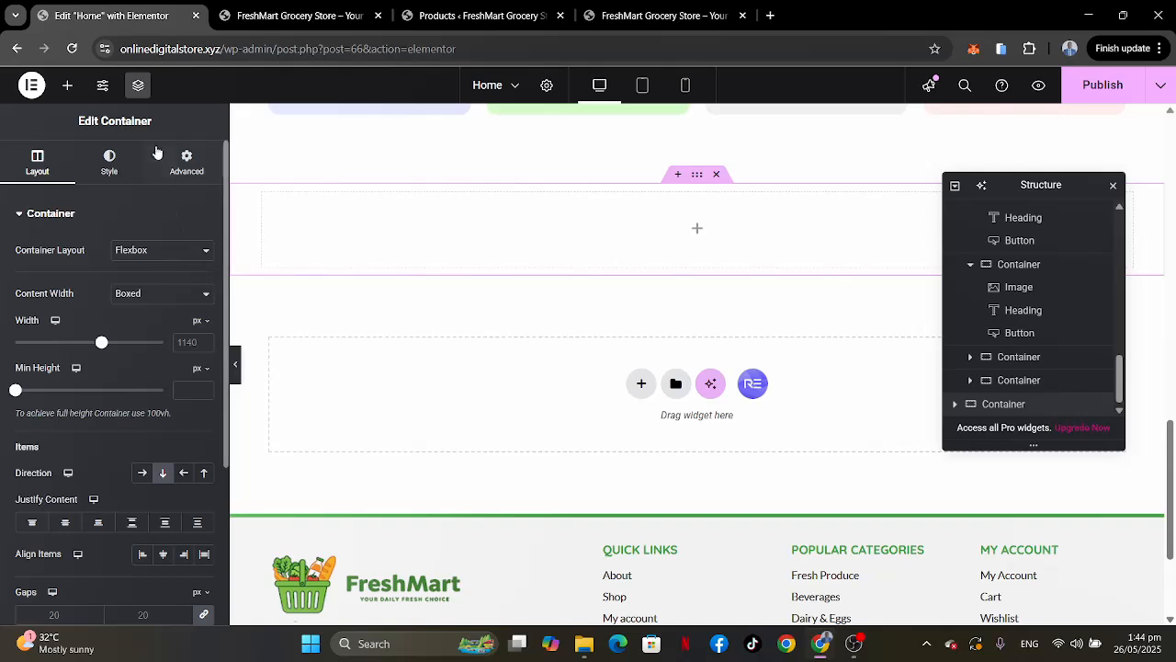
Unlink the new container's padding and set it to 80 px top and bottom, 0 on the right and left.
left_click(178, 169)
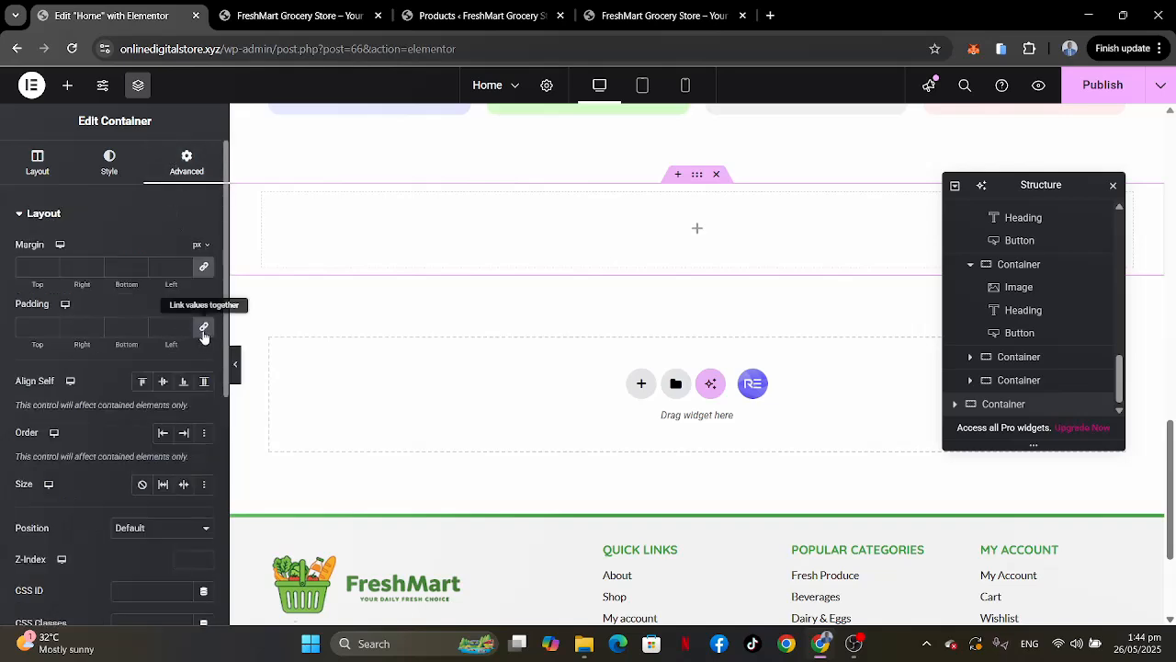
left_click(204, 333)
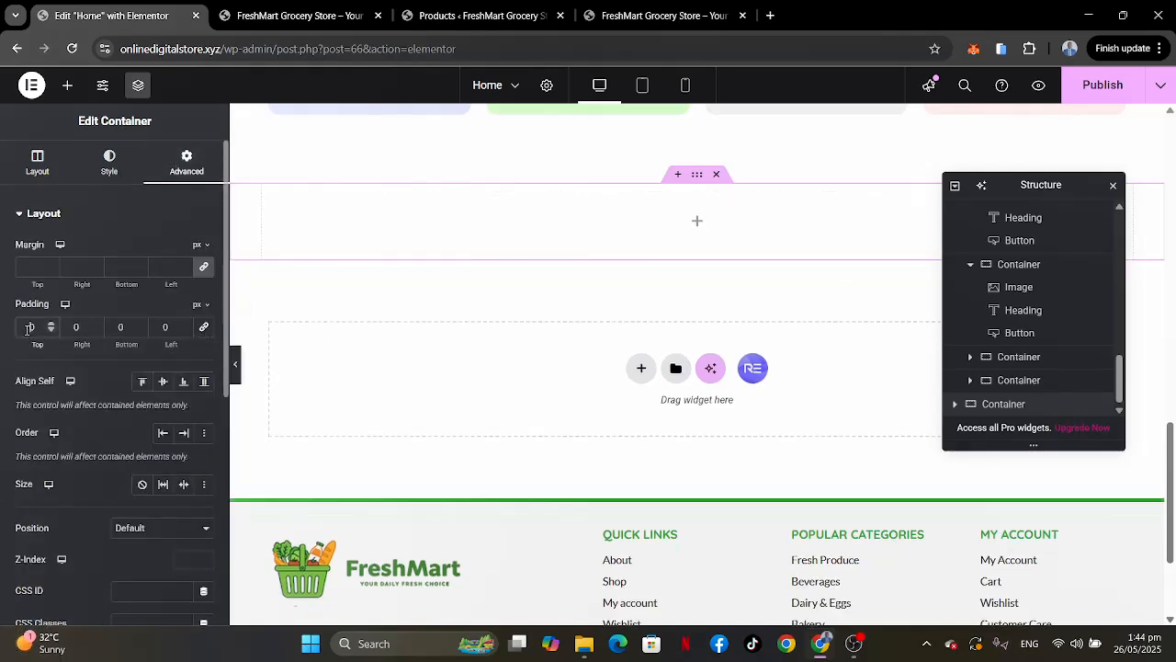
type("80")
left_click(110, 328)
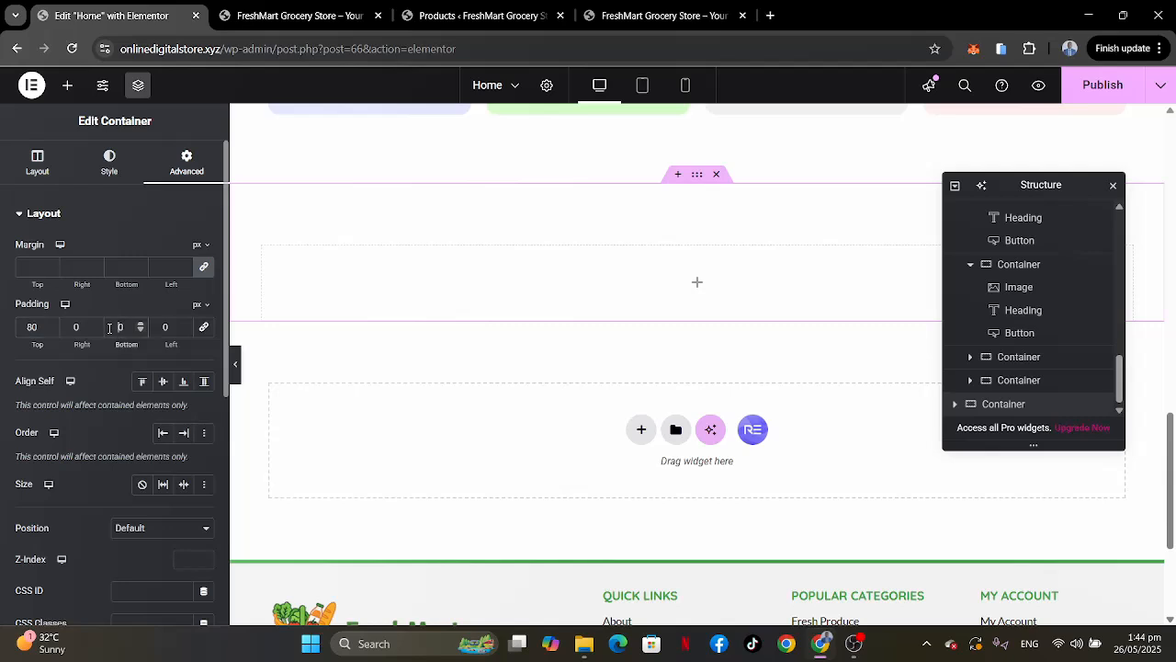
type("80")
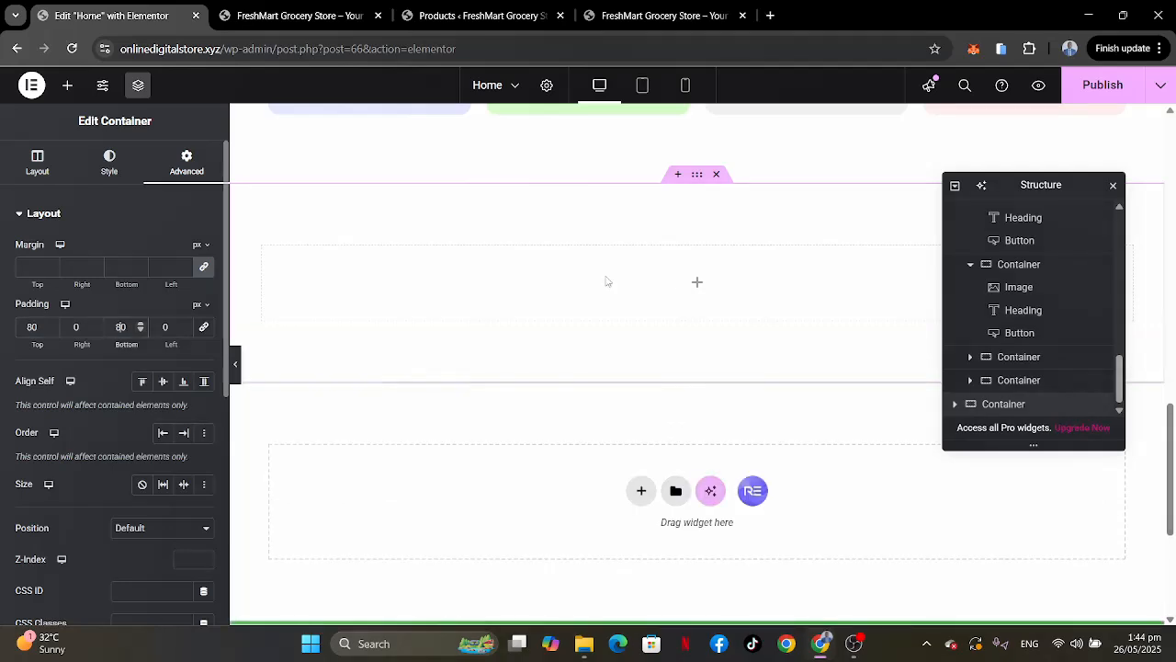
Give the new container a classic background in light grey, #F3F3F3.
left_click(697, 285)
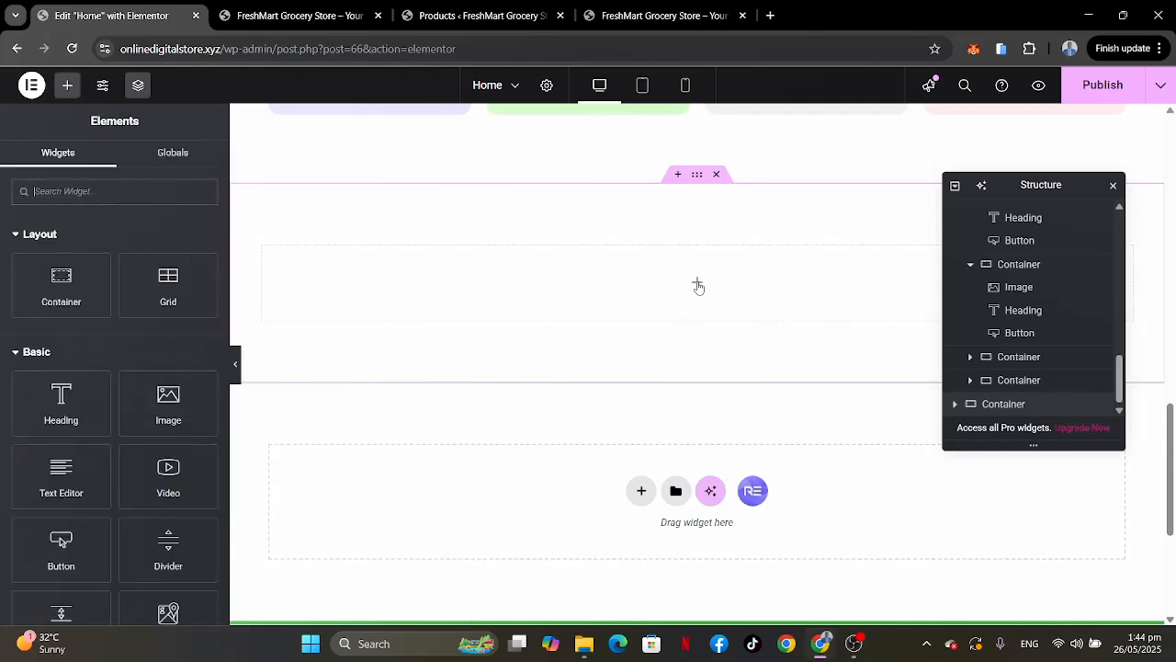
left_click(696, 175)
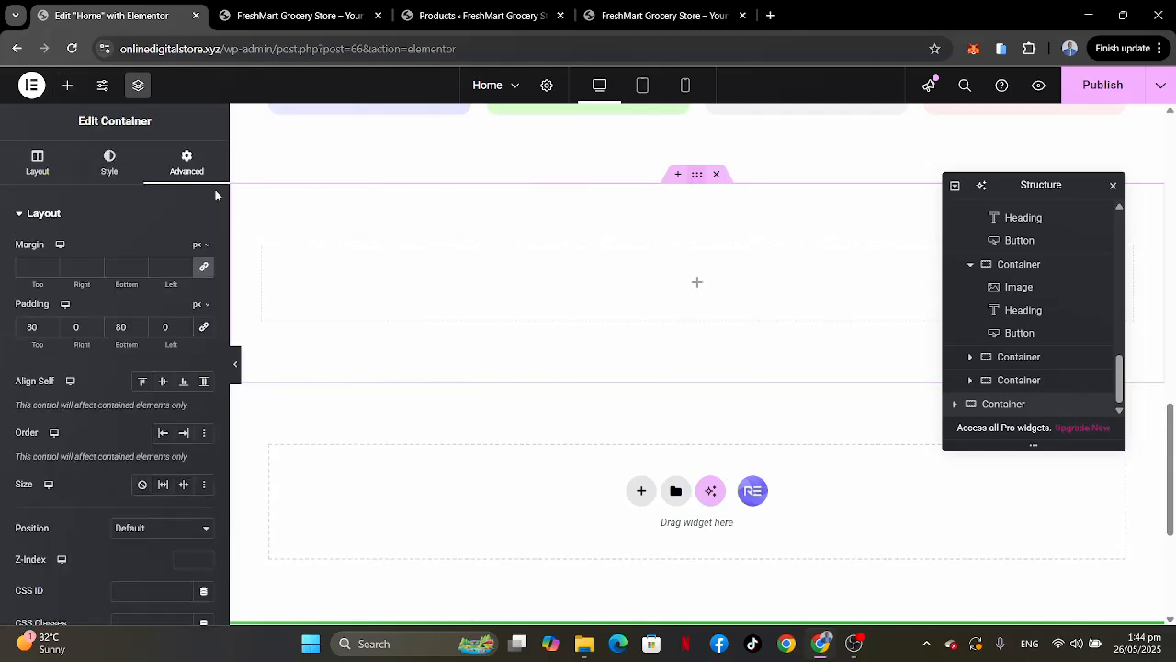
left_click(112, 164)
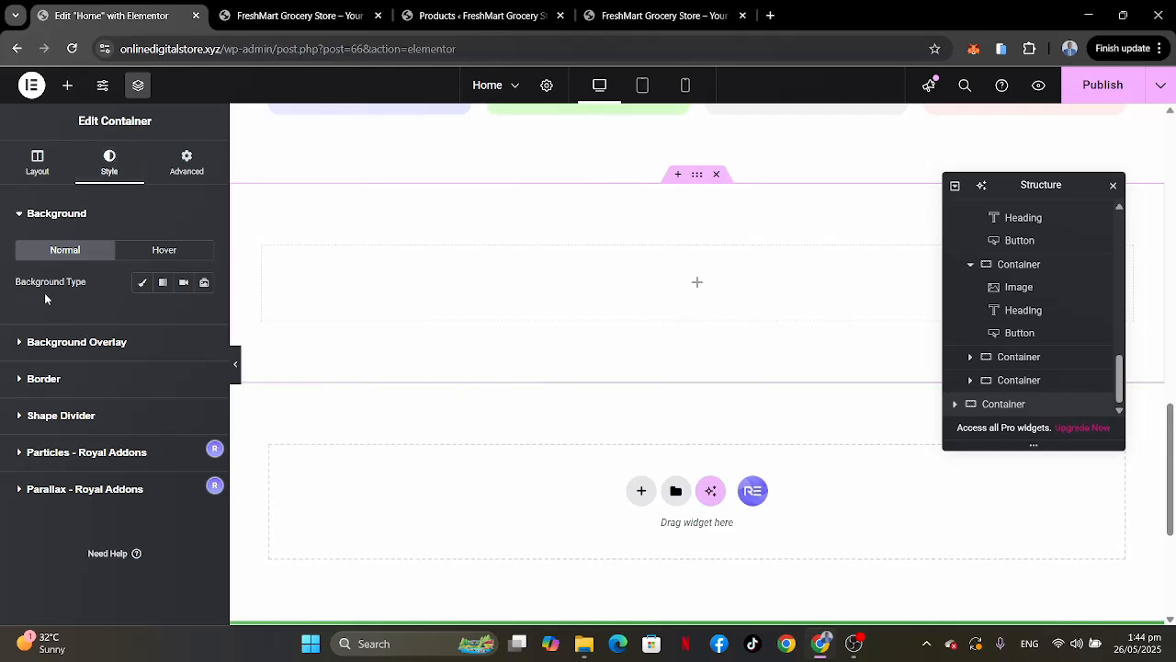
left_click(142, 283)
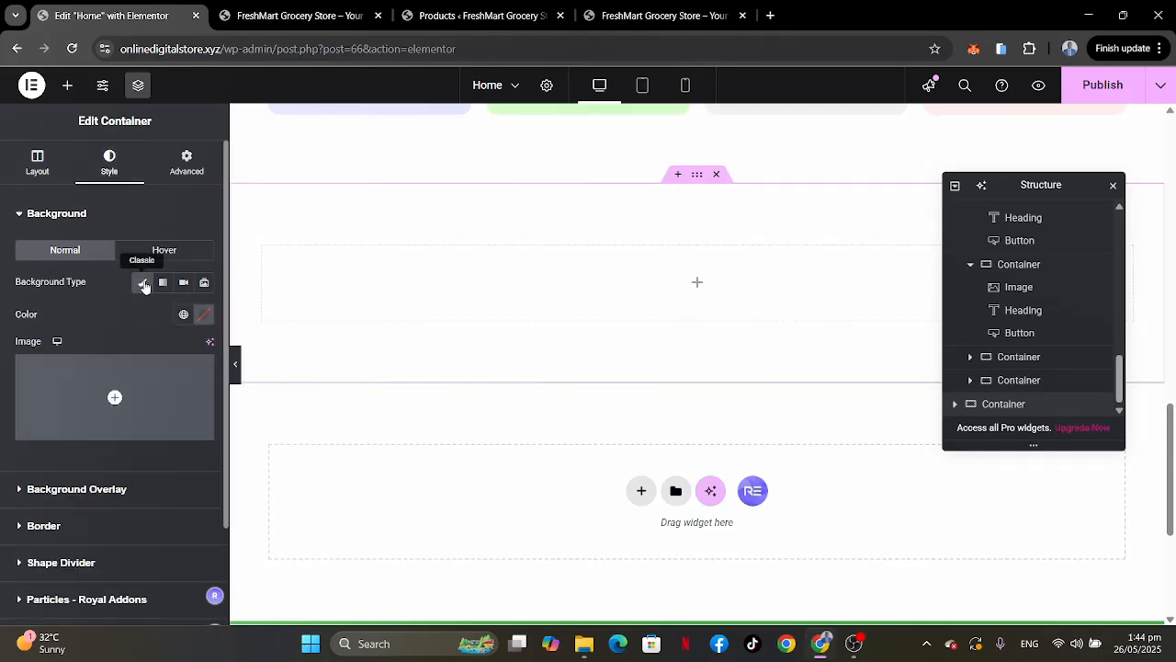
left_click(203, 316)
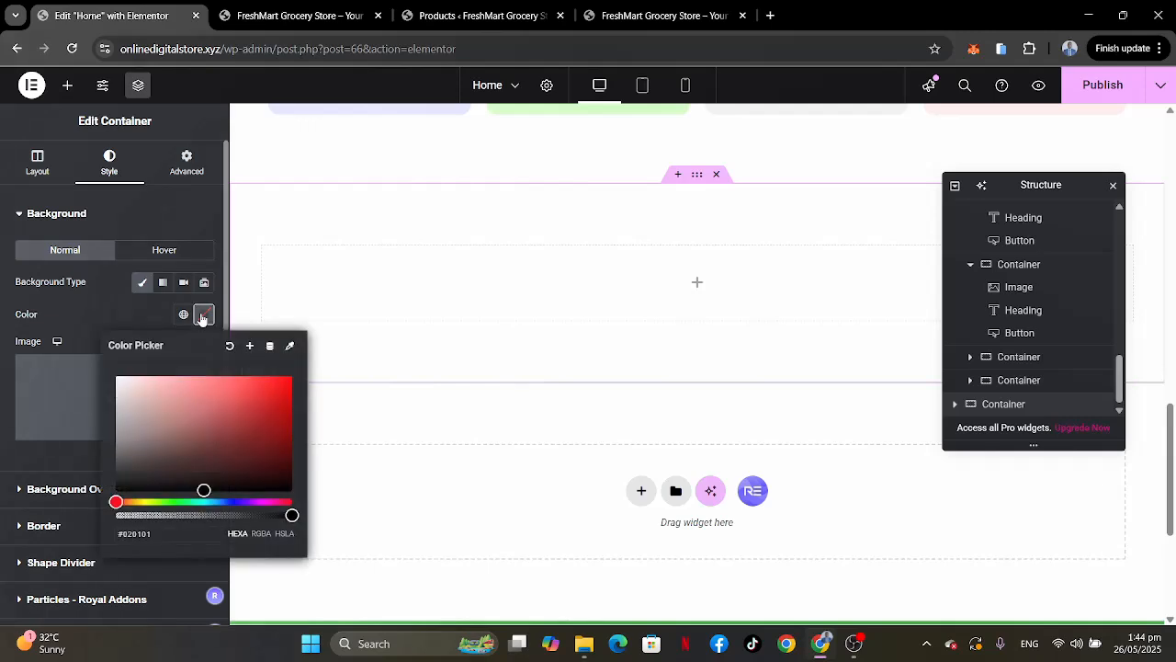
left_click_drag(121, 379, 104, 385)
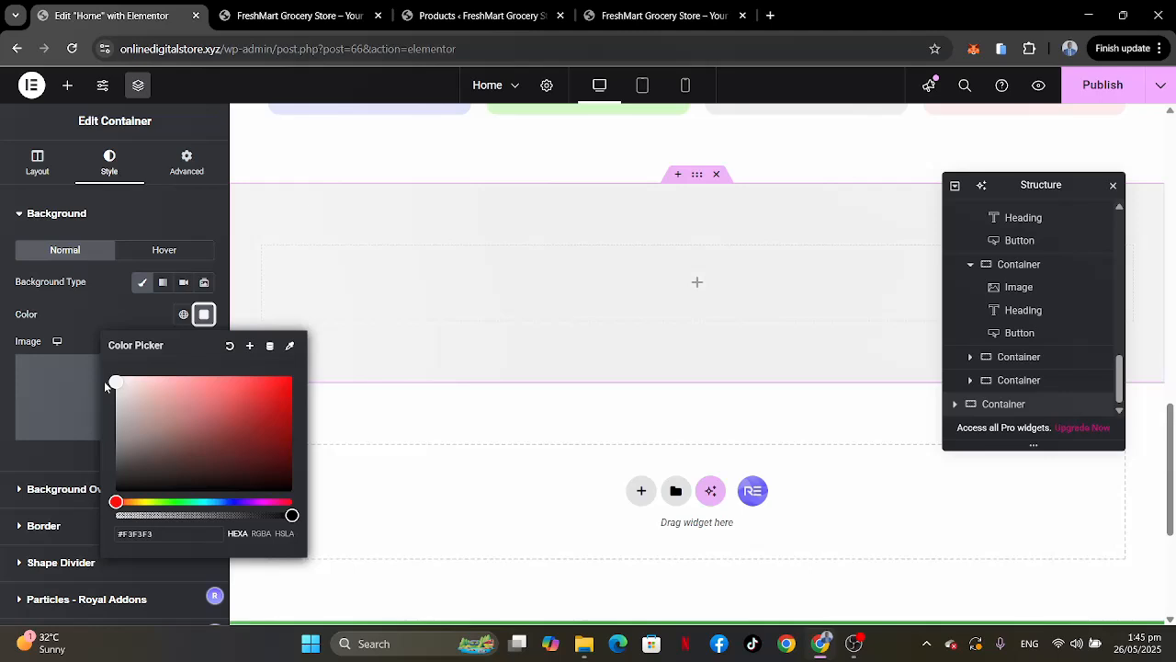
left_click(121, 295)
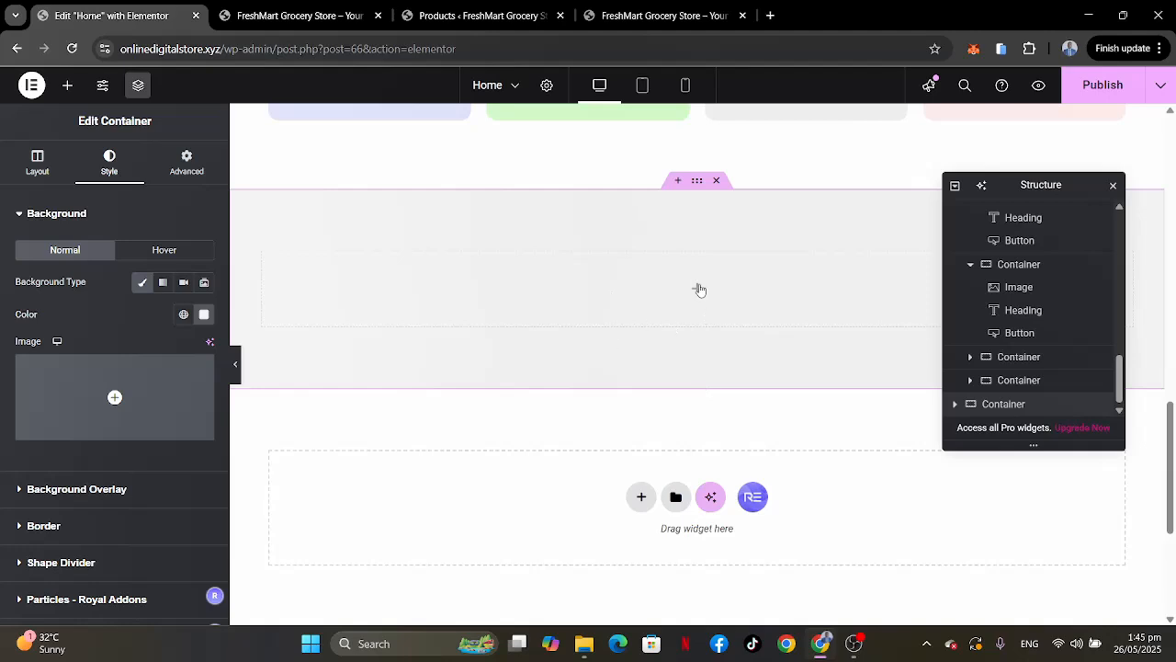
Check the layout of the reference site's Featured Products section, then add a container inside the grey section of the home page.
left_click(648, 15)
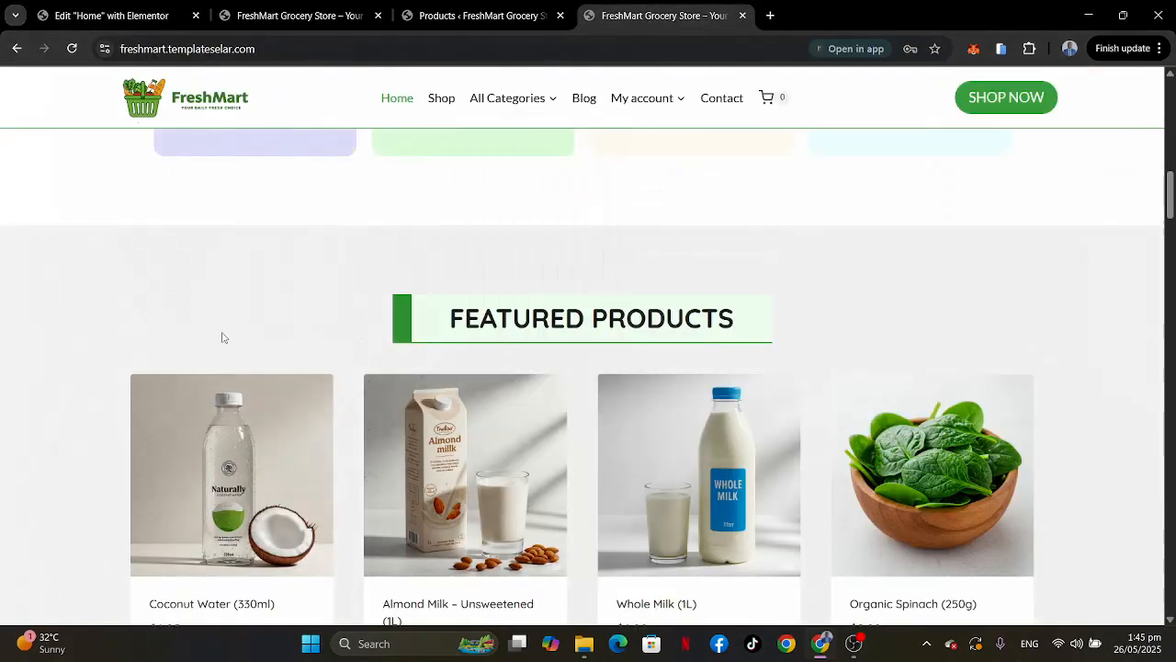
scroll(310, 407, "down", 2)
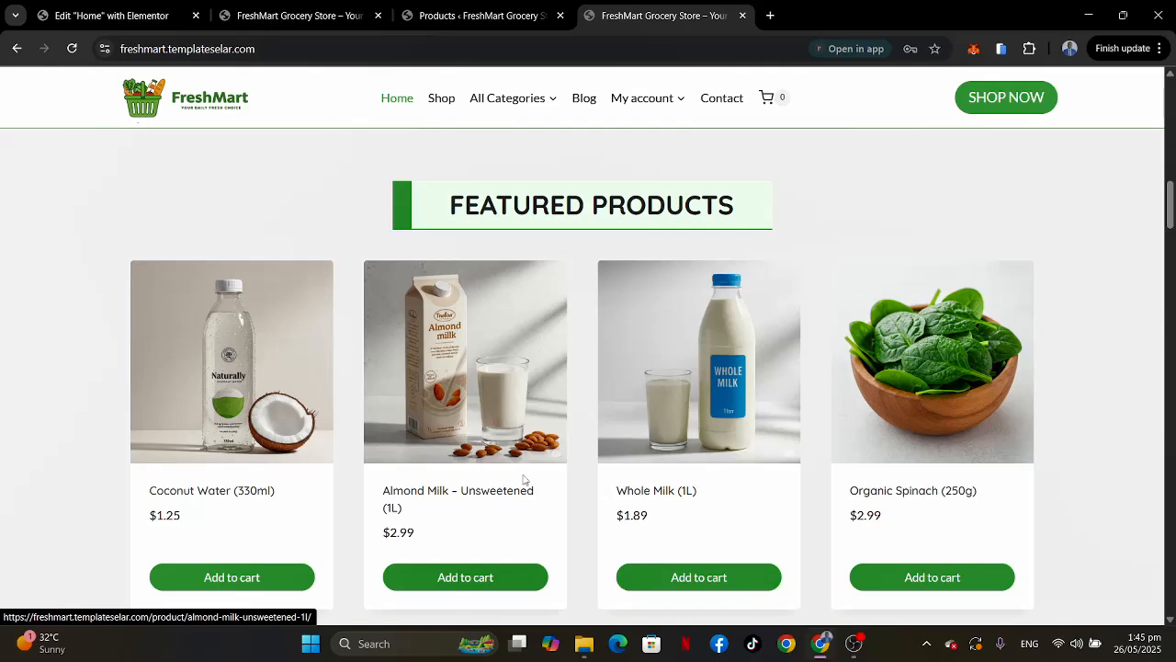
scroll(523, 478, "down", 2)
scroll(523, 479, "up", 1)
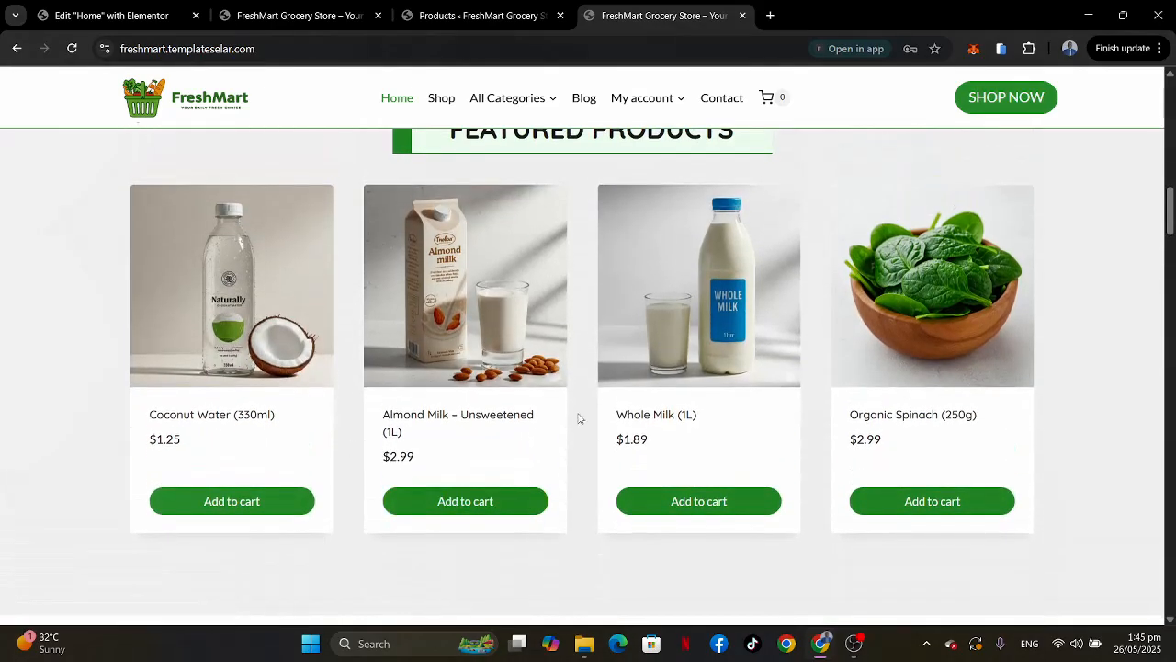
left_click(60, 11)
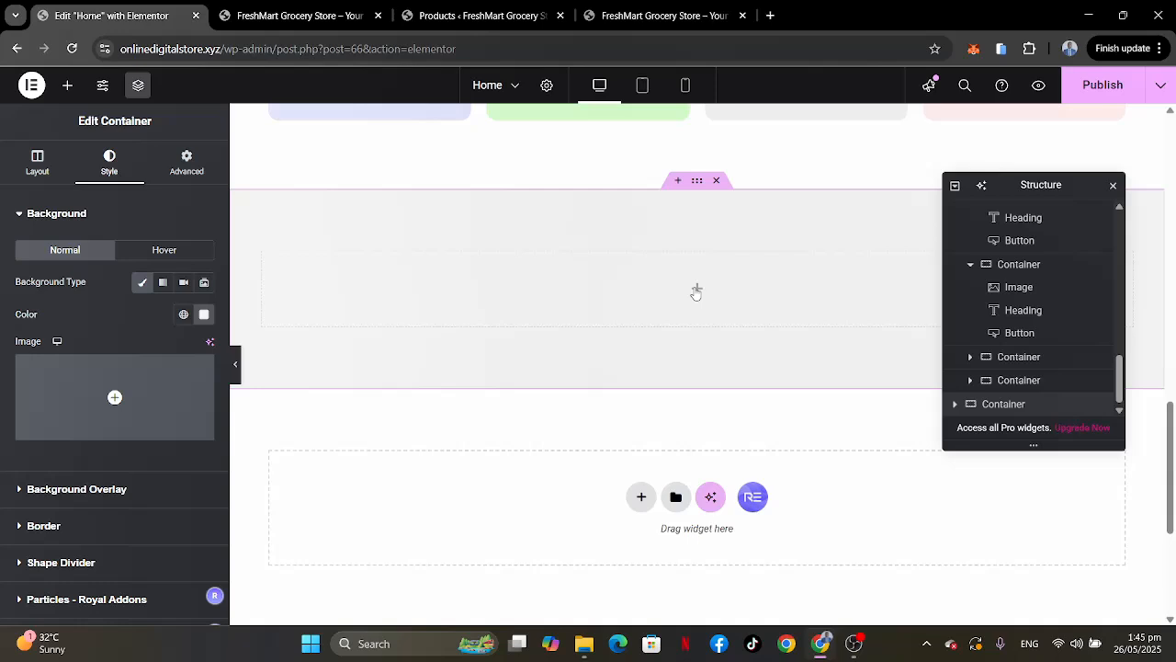
left_click(696, 291)
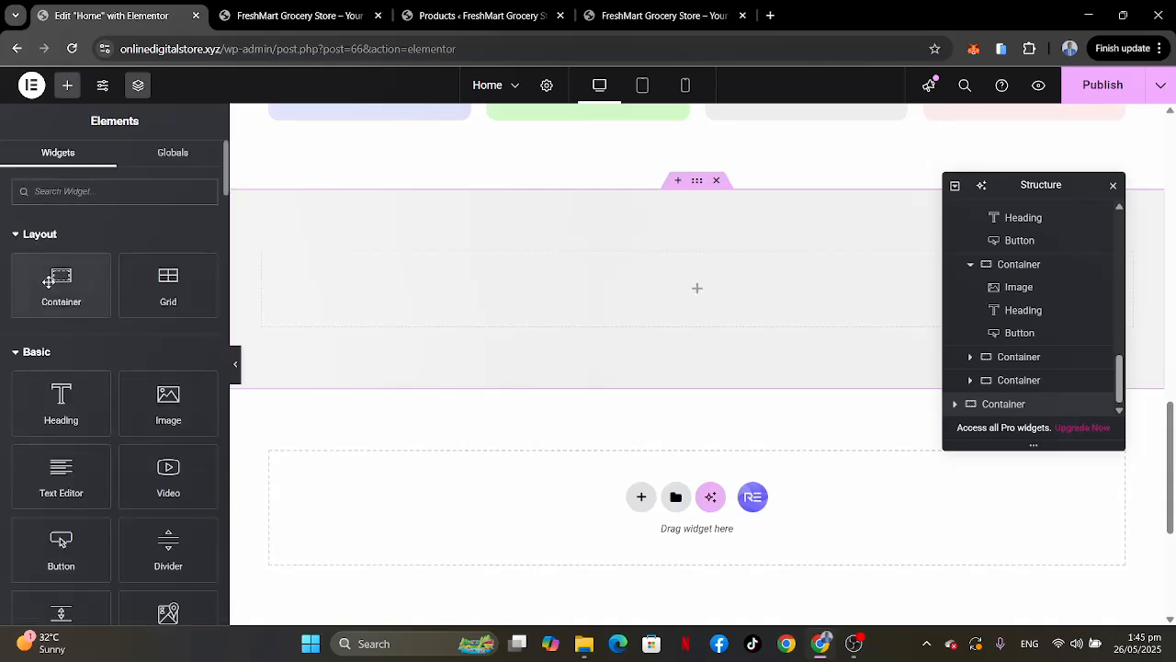
left_click_drag(60, 280, 521, 292)
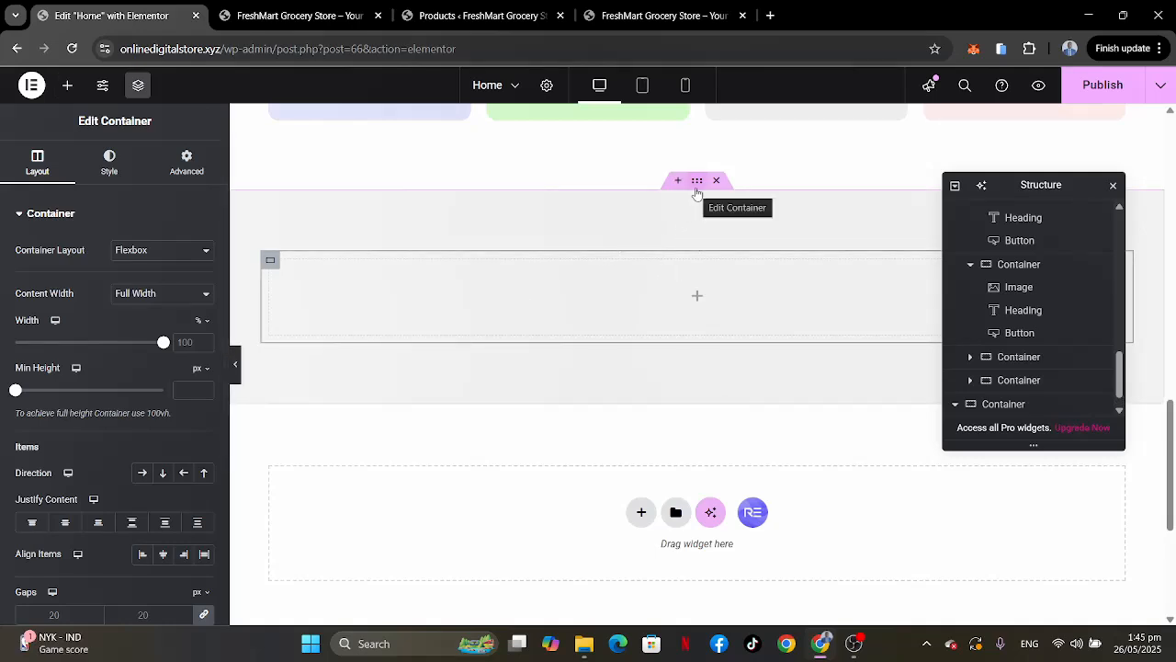
Nest another container within the grey section's inner container and duplicate it to get two stacked containers.
left_click(698, 297)
left_click_drag(59, 283, 324, 286)
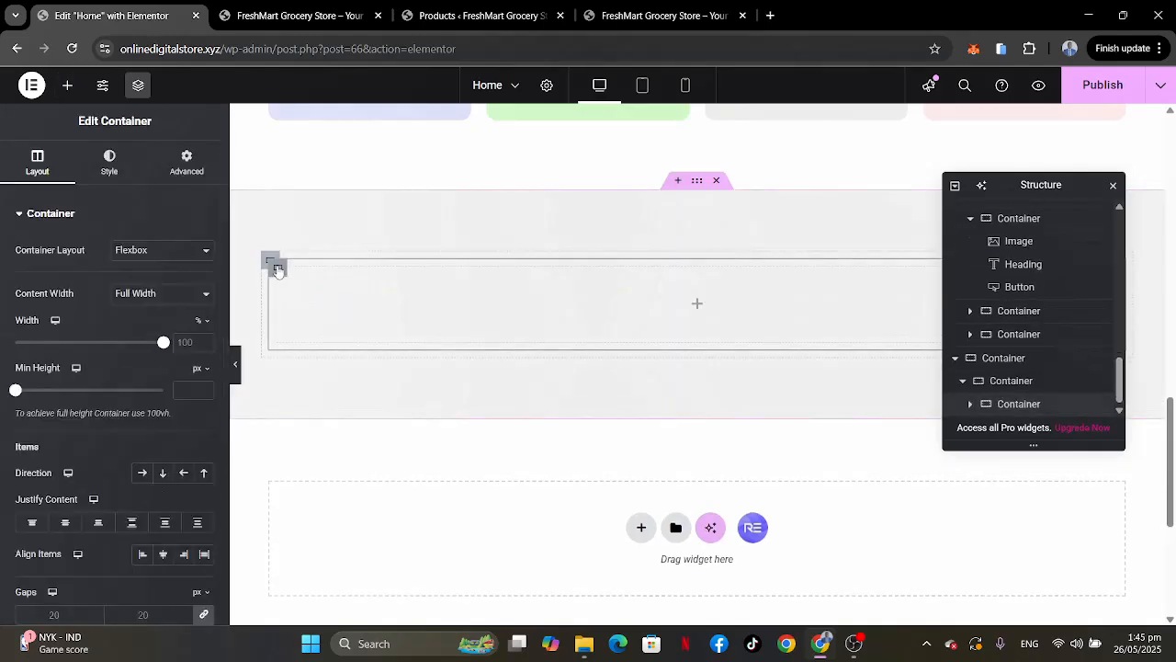
right_click(277, 269)
left_click(297, 257)
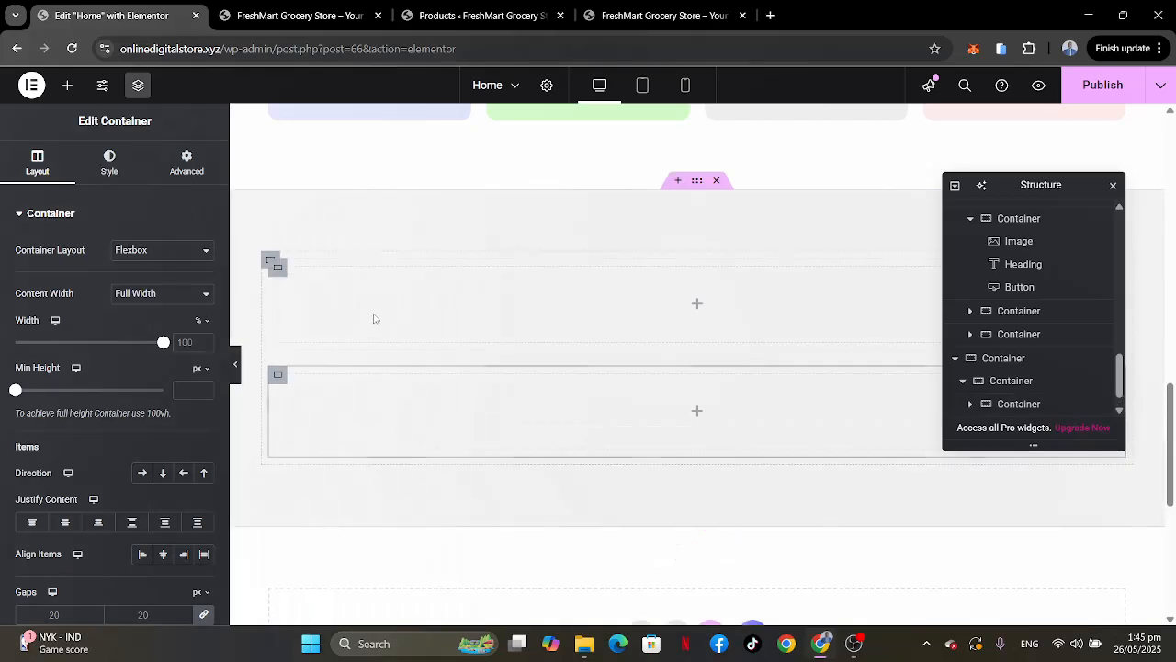
left_click(278, 268)
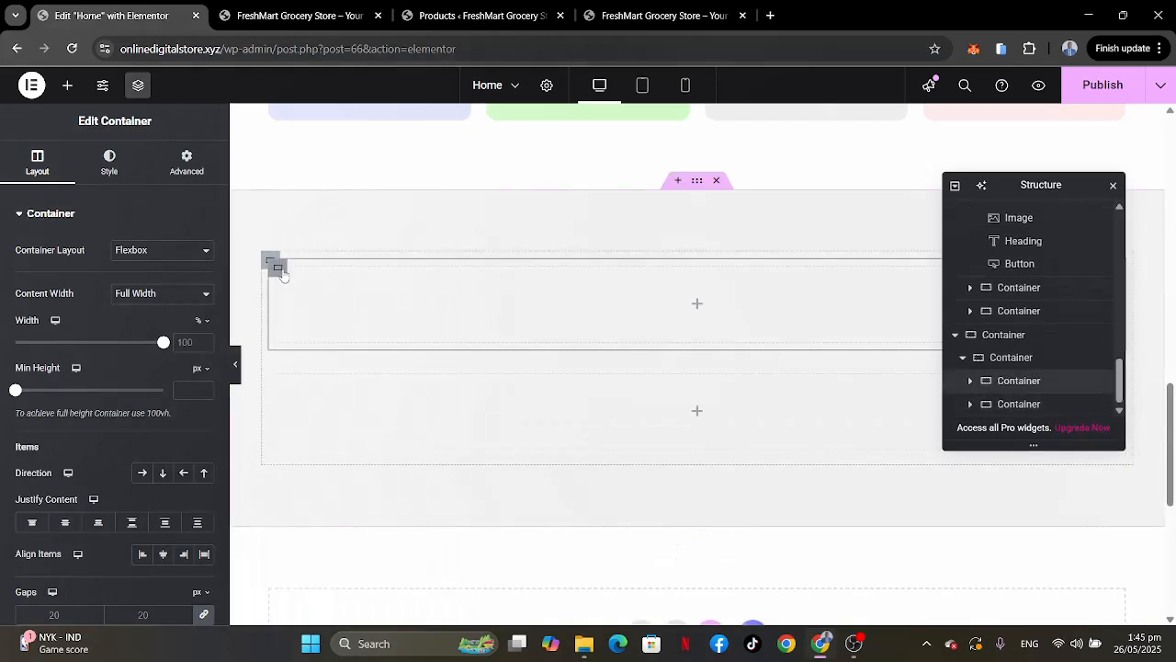
left_click(276, 378)
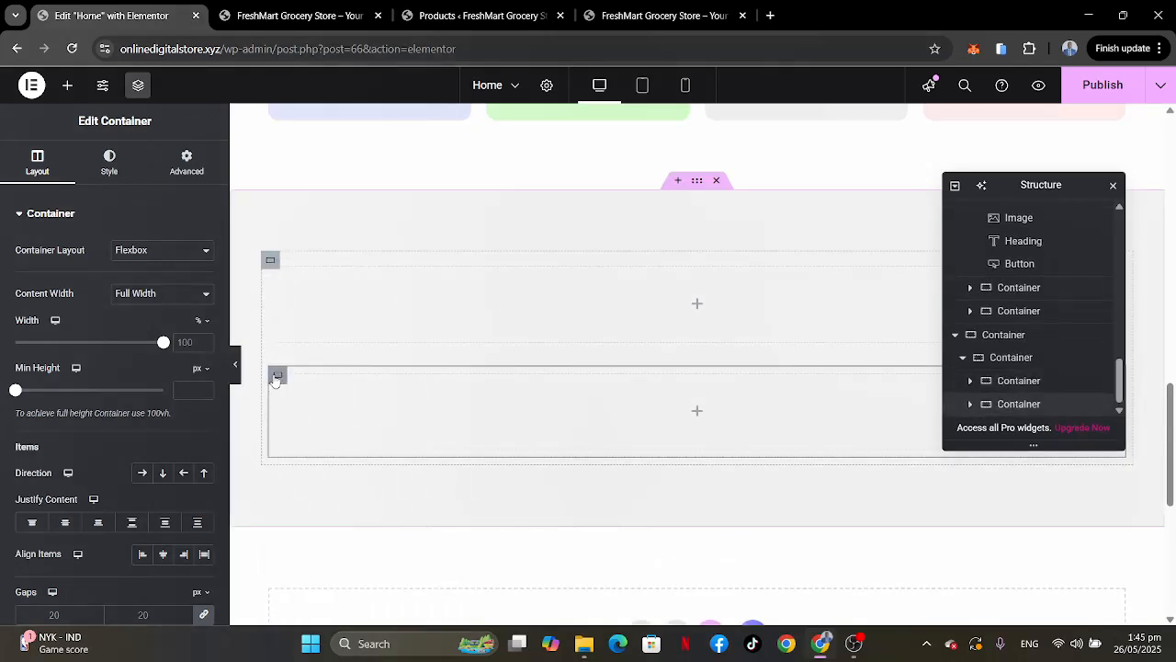
Set the upper nested container's width to 50% and center its parent container's Justify Content and Align Items.
left_click(276, 266)
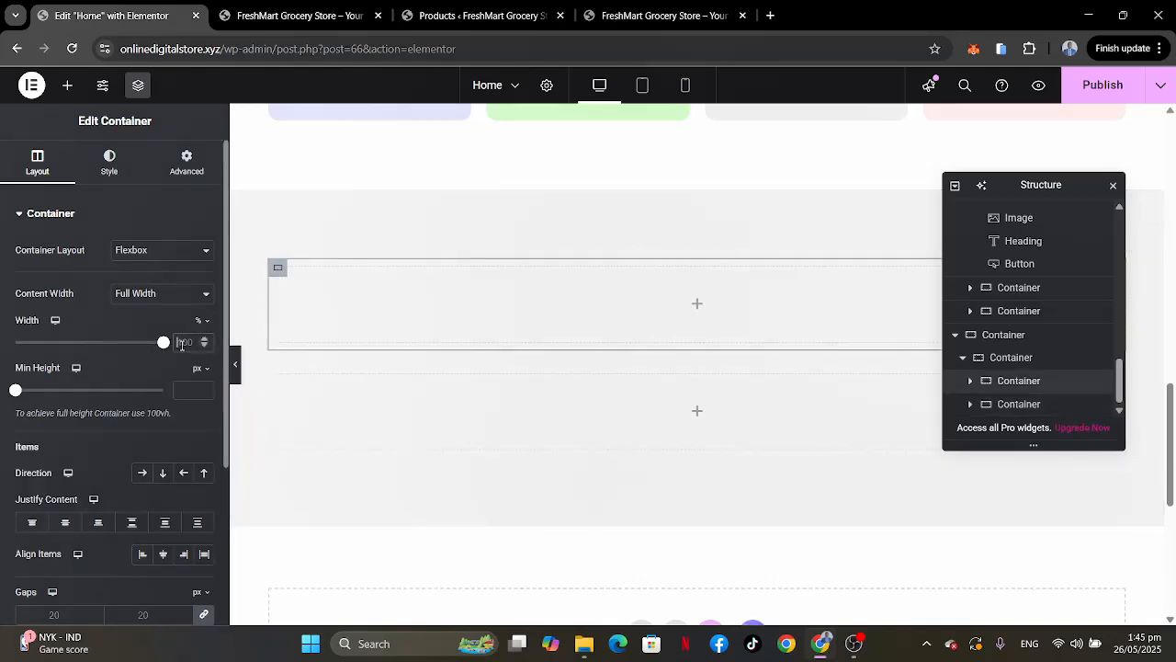
type("50")
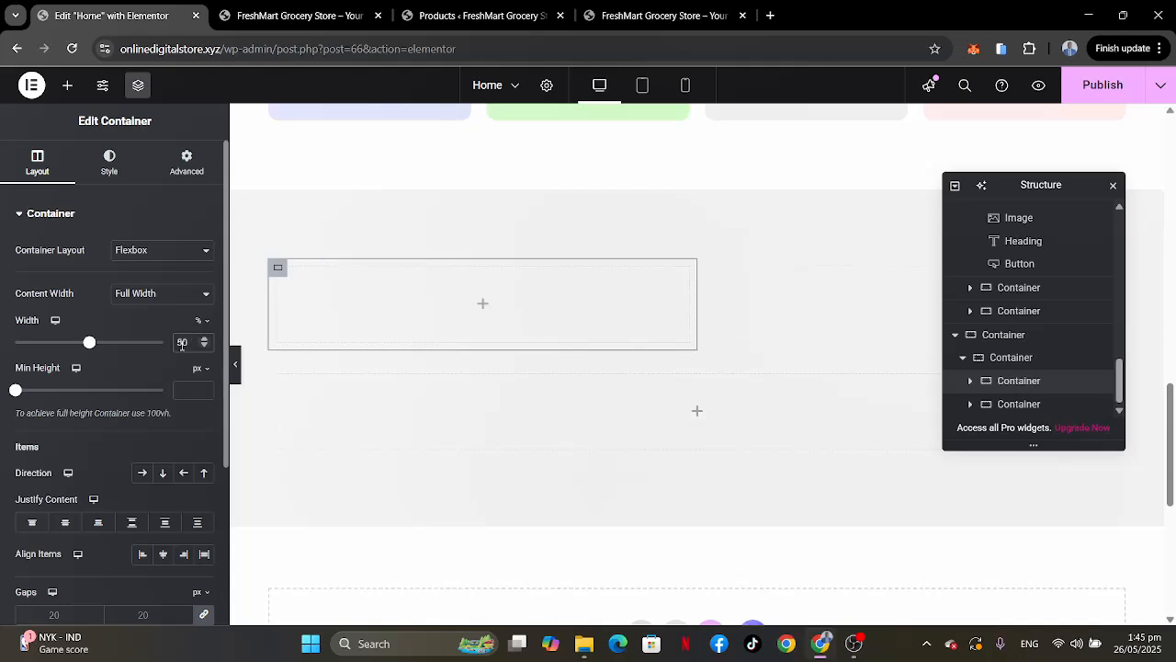
left_click(269, 260)
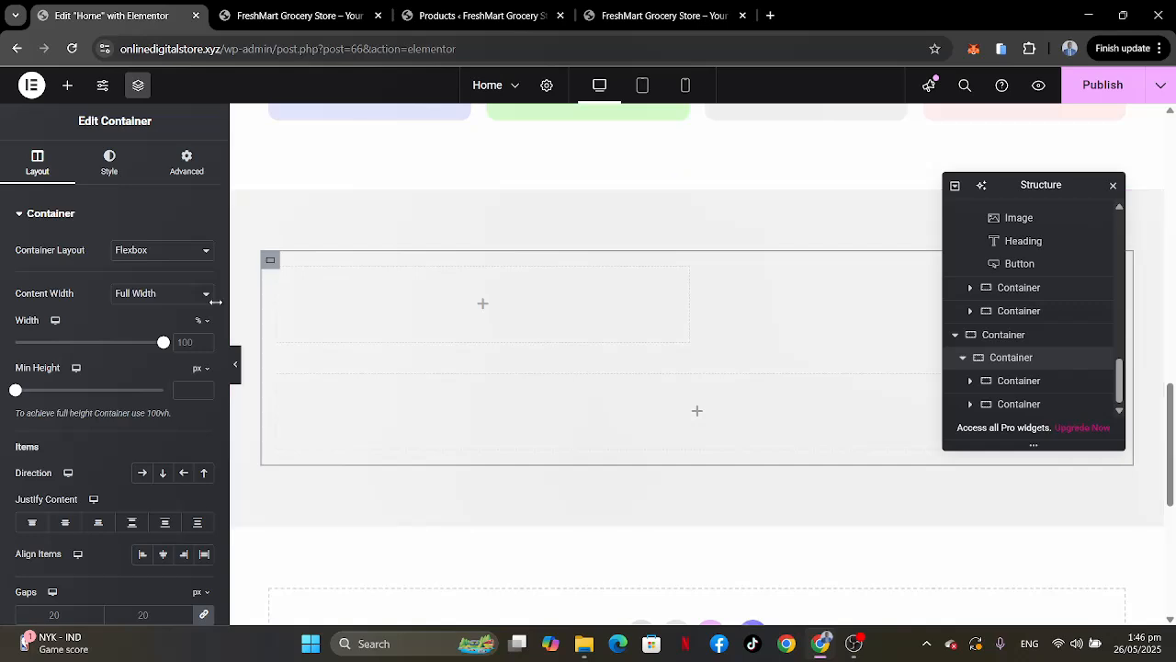
left_click(65, 522)
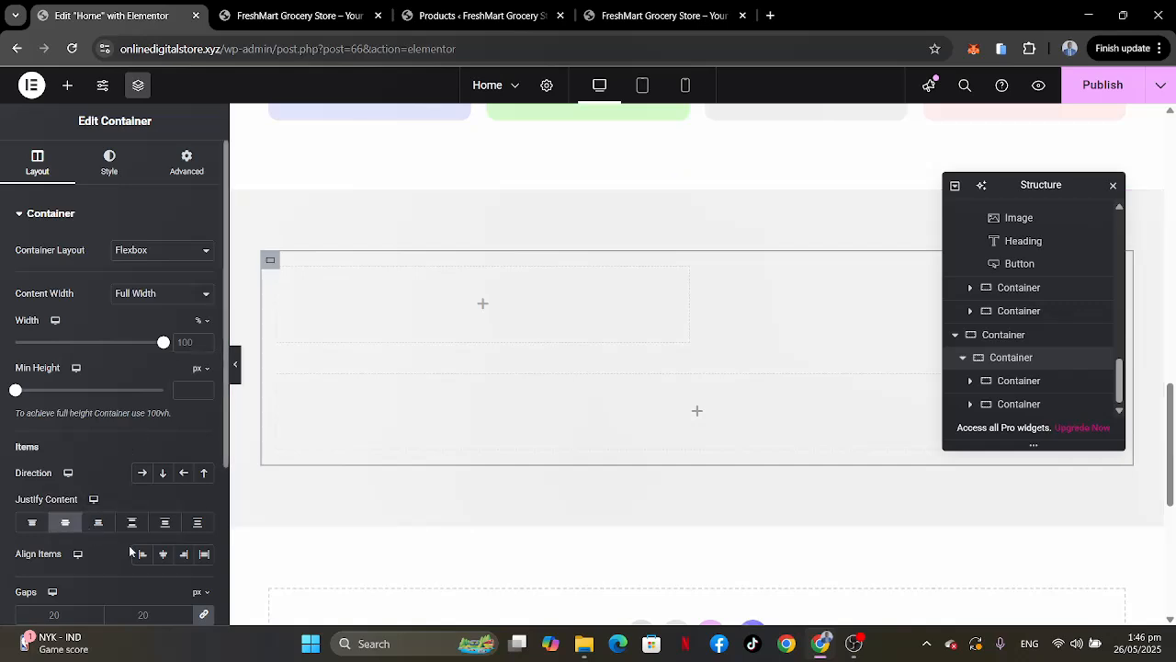
left_click(163, 553)
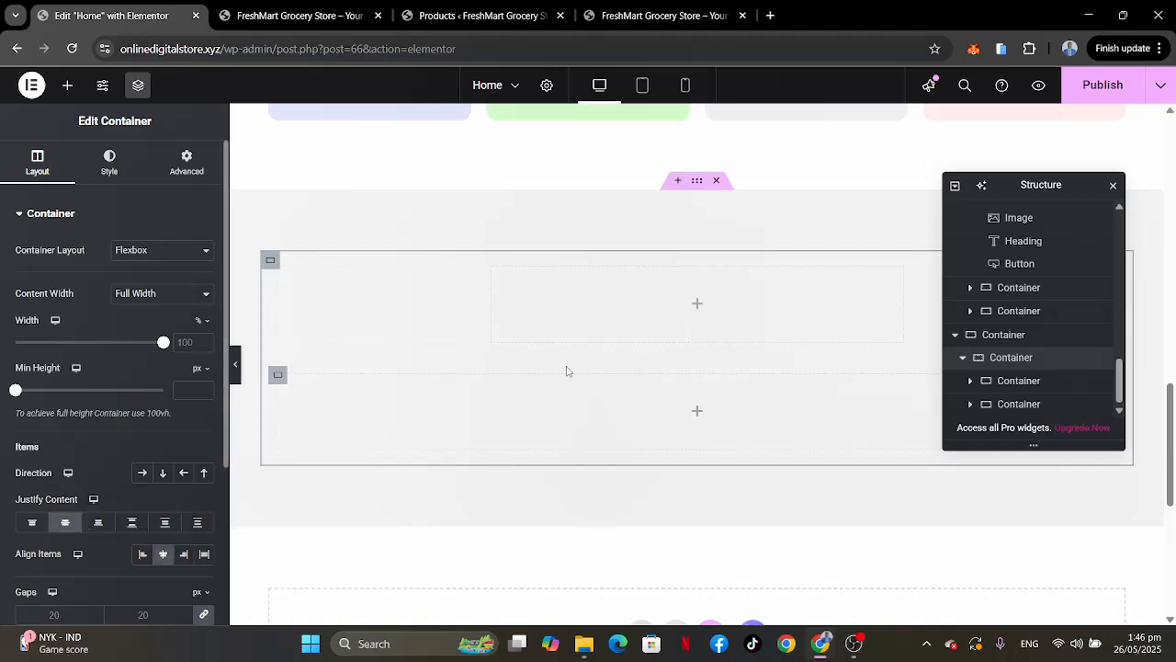
Add a heading to the upper nested container with the title "FEATURED PRODUCTS" copied from the reference site.
left_click(698, 306)
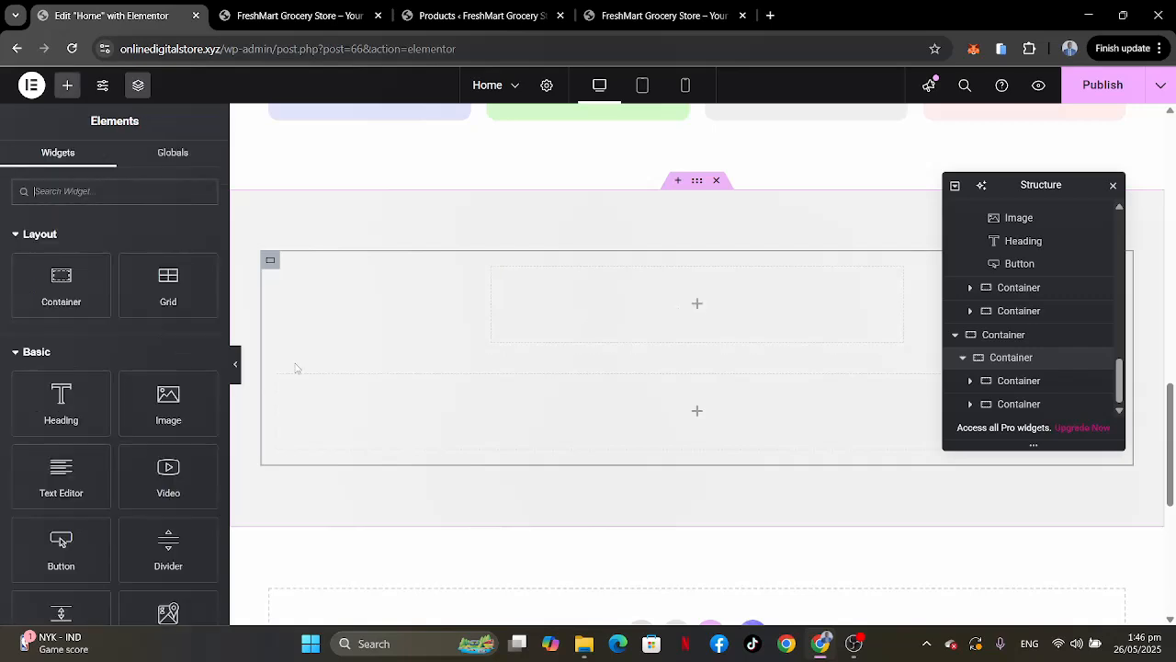
left_click_drag(59, 409, 594, 294)
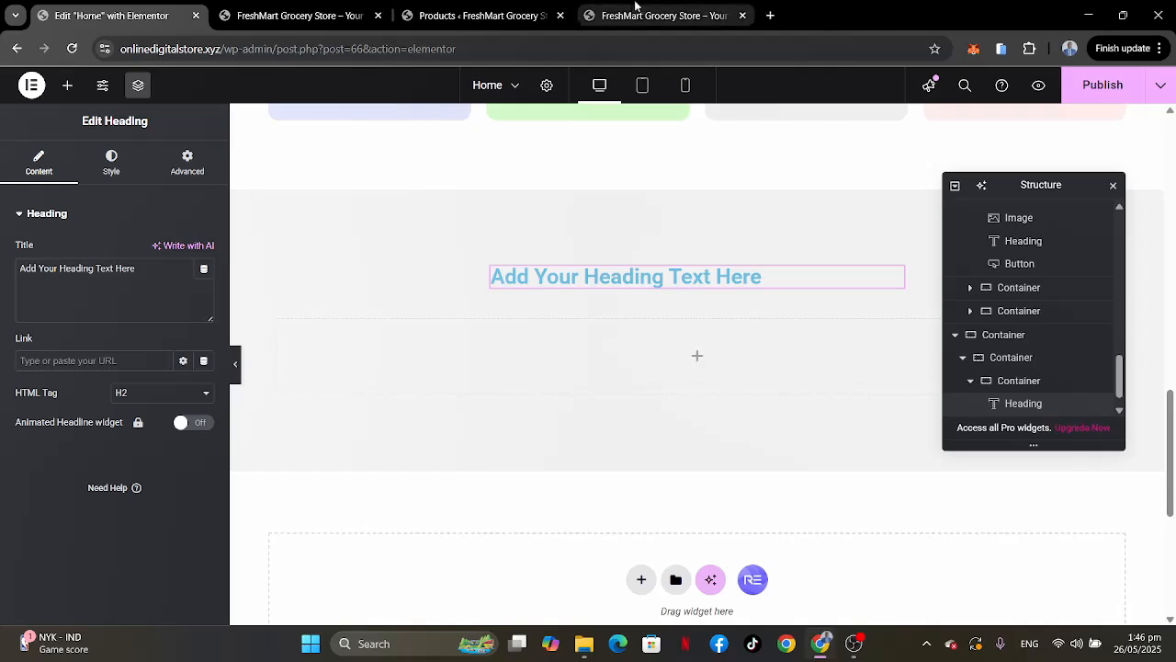
left_click(662, 15)
scroll(593, 257, "up", 2)
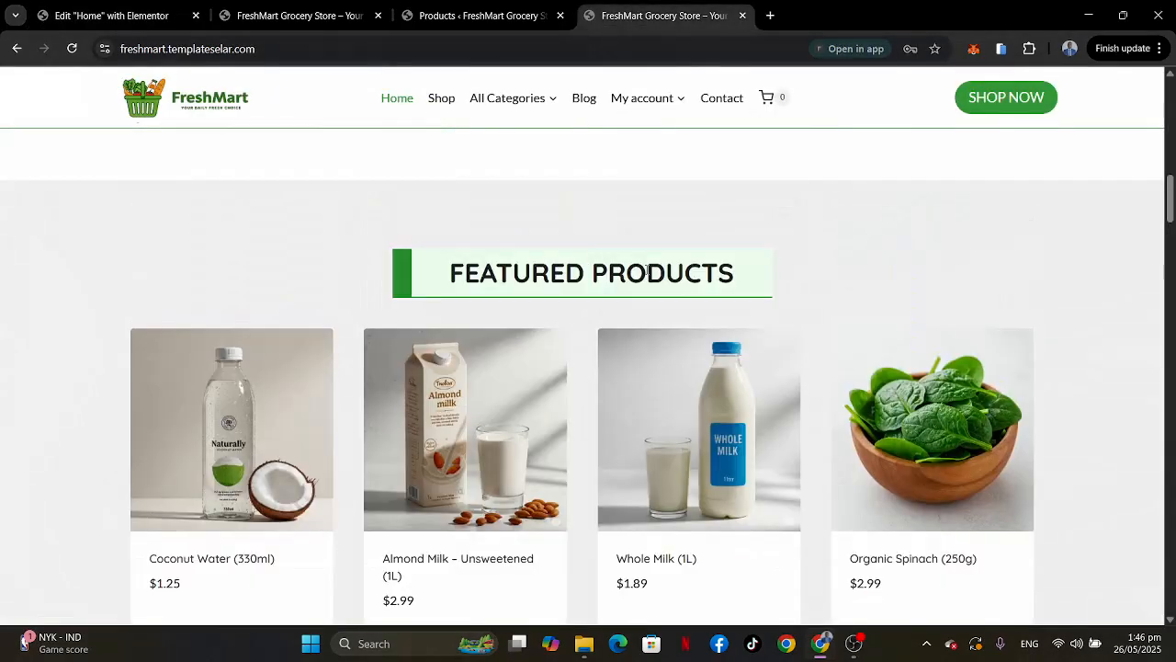
left_click_drag(756, 281, 449, 287)
key("ctrl+c")
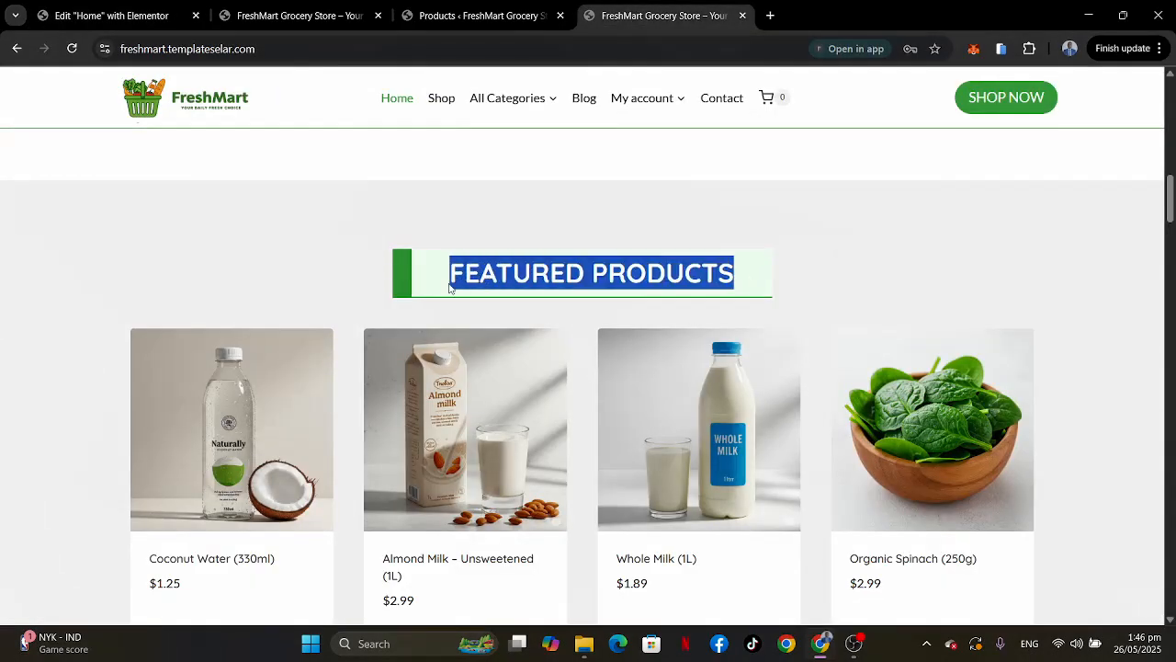
left_click(120, 16)
left_click_drag(147, 273, 0, 265)
key("ctrl+v")
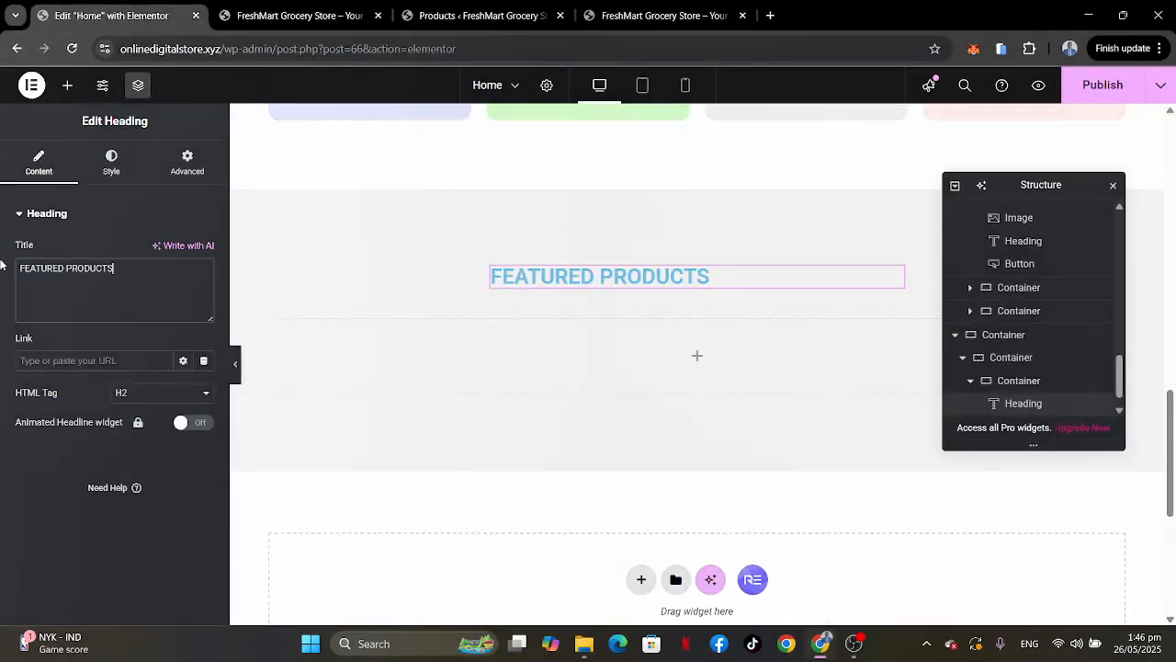
Center-align the FEATURED PRODUCTS heading and check the styling of the matching heading on the reference site.
left_click(112, 163)
left_click(164, 251)
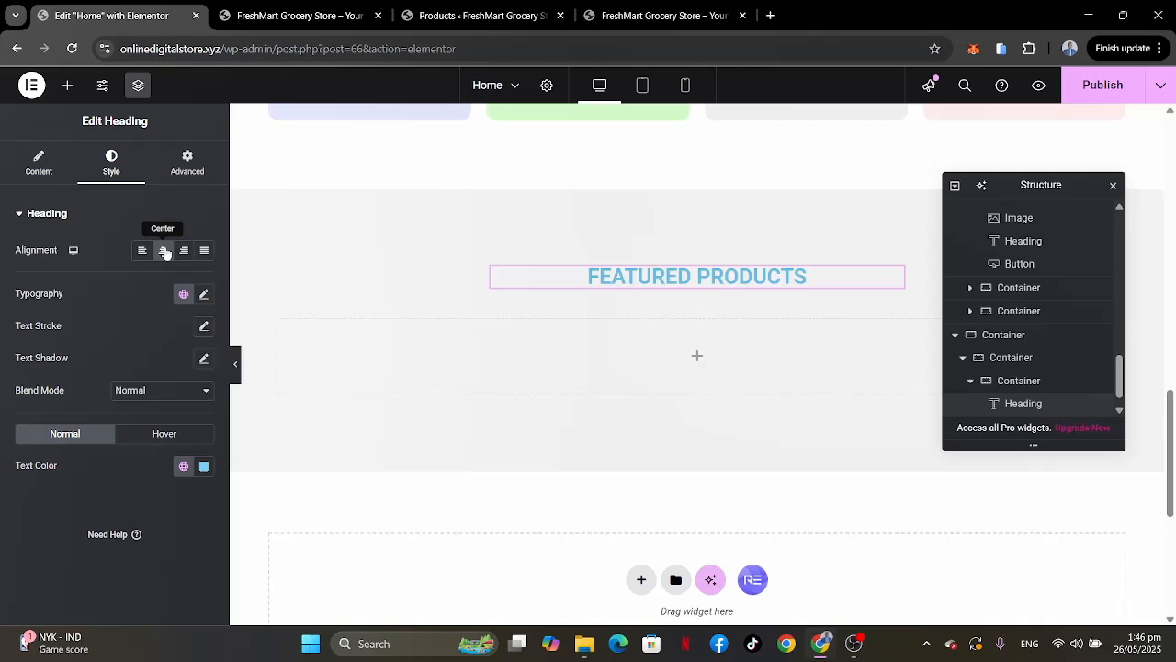
left_click(662, 16)
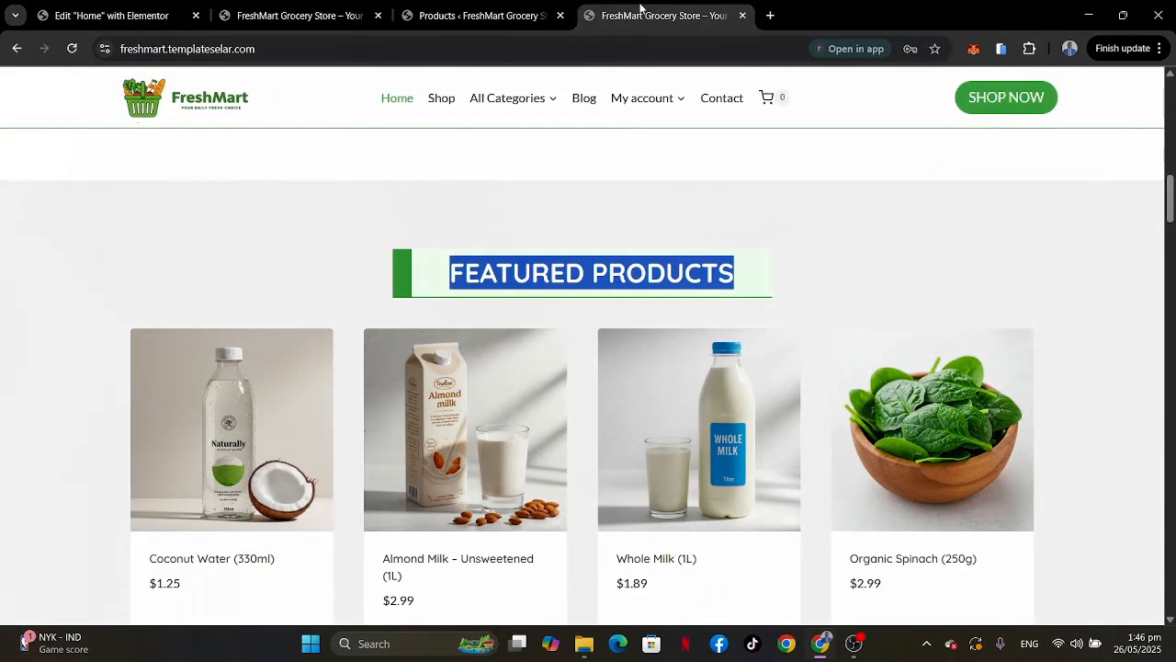
left_click(287, 288)
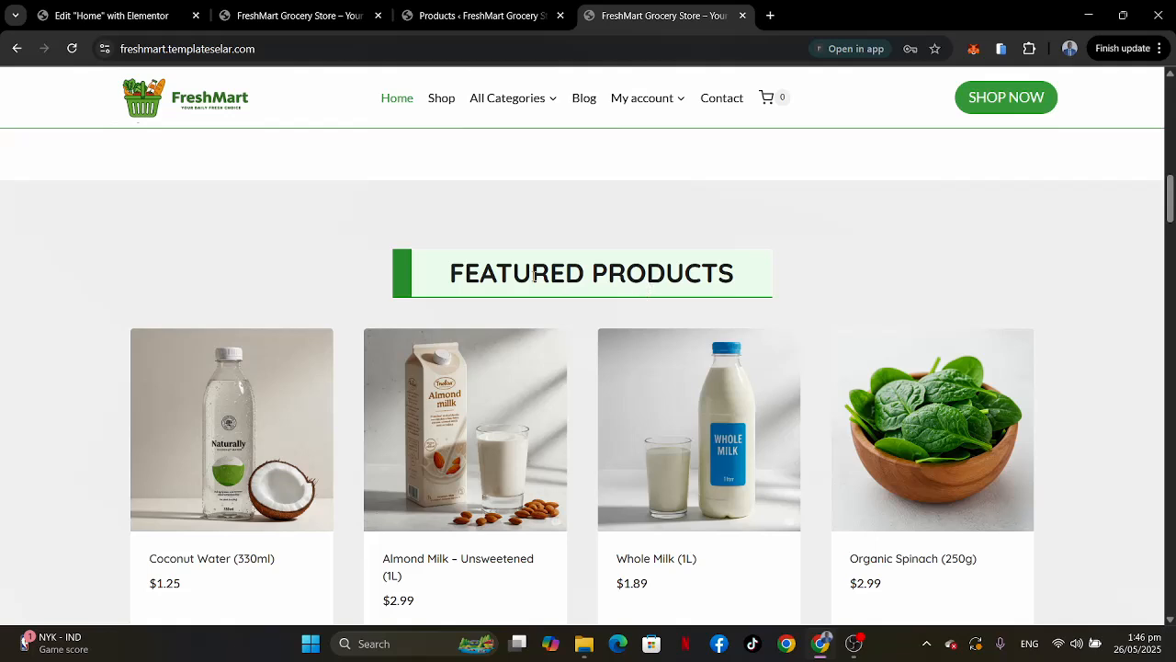
left_click(117, 18)
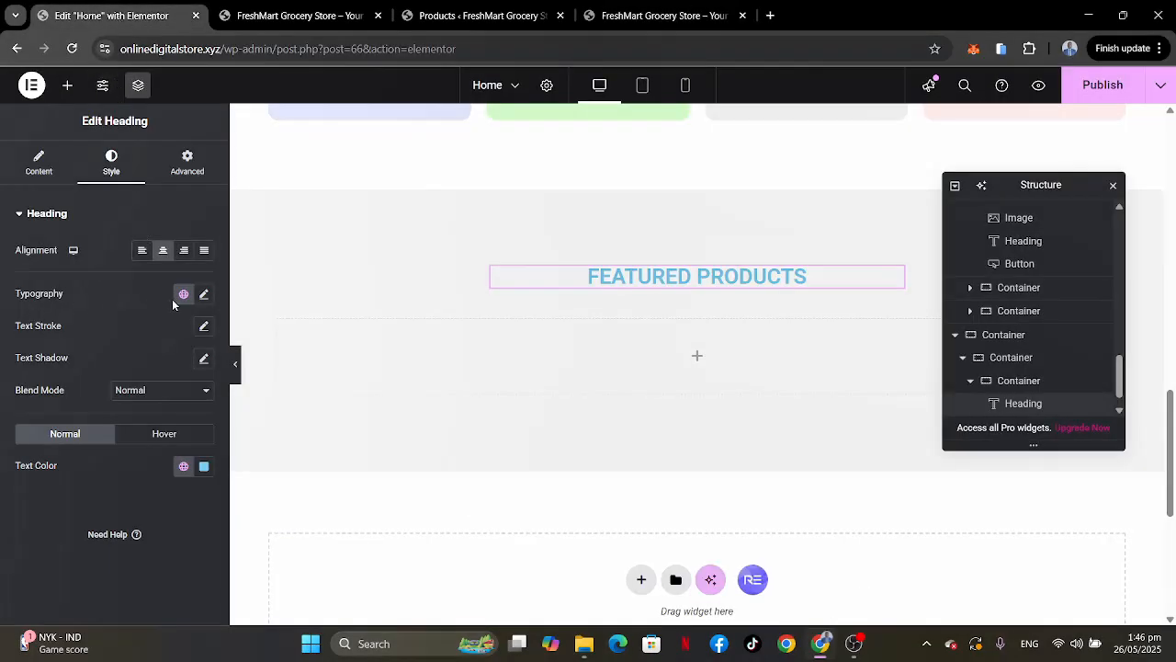
Set the FEATURED PRODUCTS heading's font to Quicksand at 40 px and its text color to the global Strongest text.
left_click(204, 294)
left_click(158, 365)
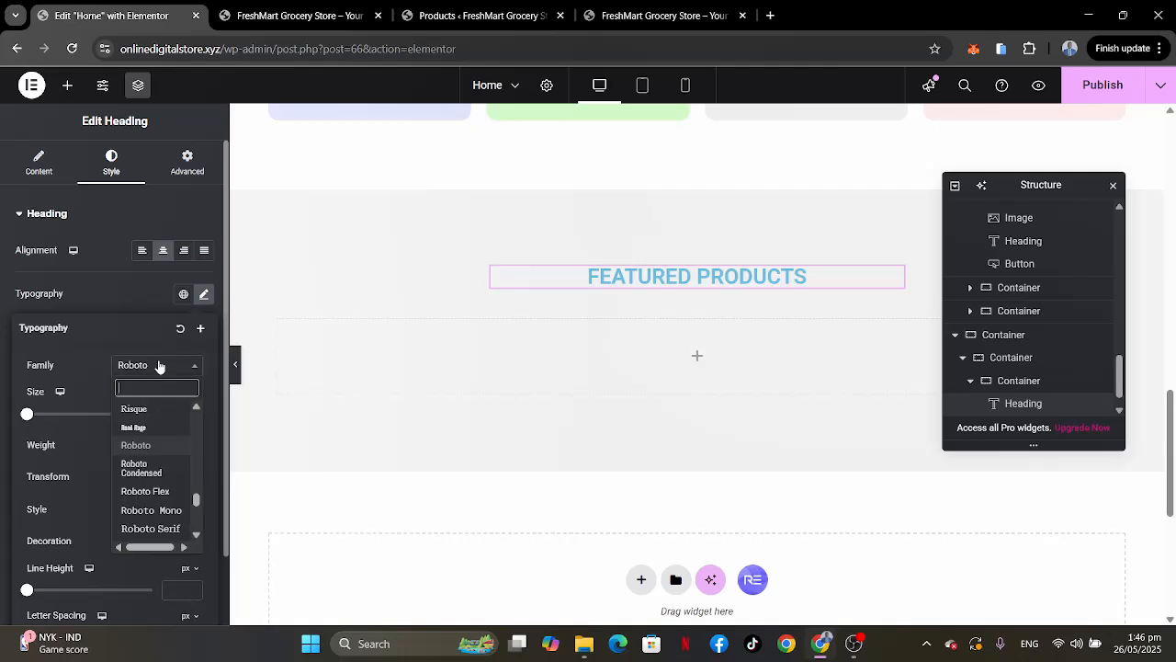
type("quick")
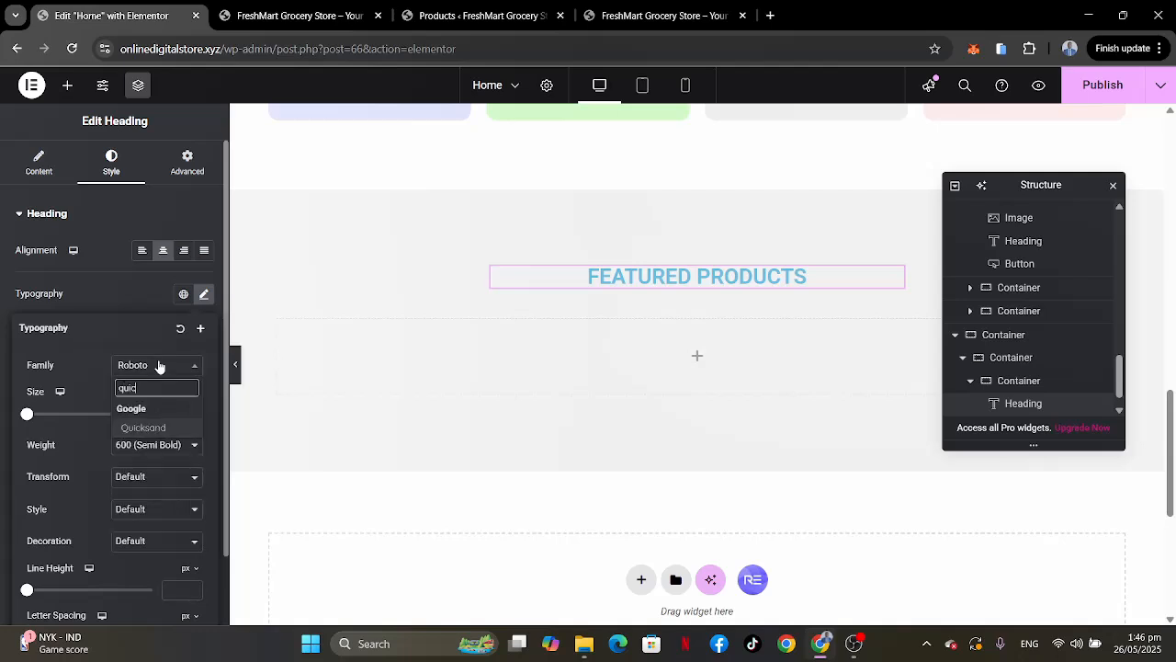
left_click(145, 428)
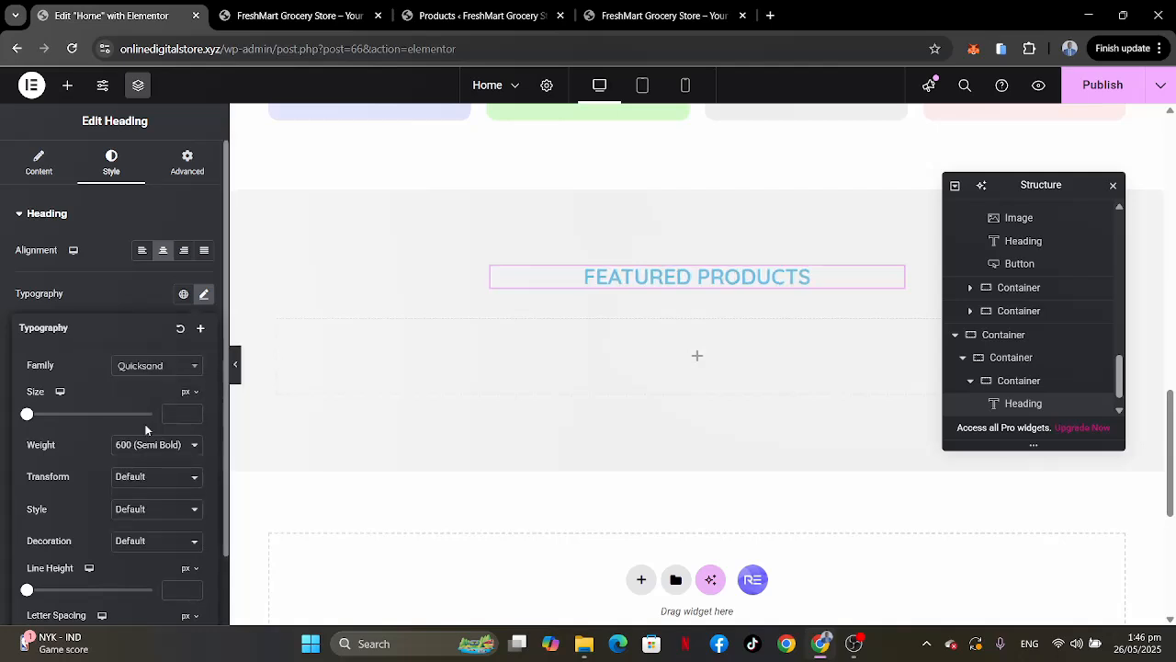
left_click(179, 415)
type("45")
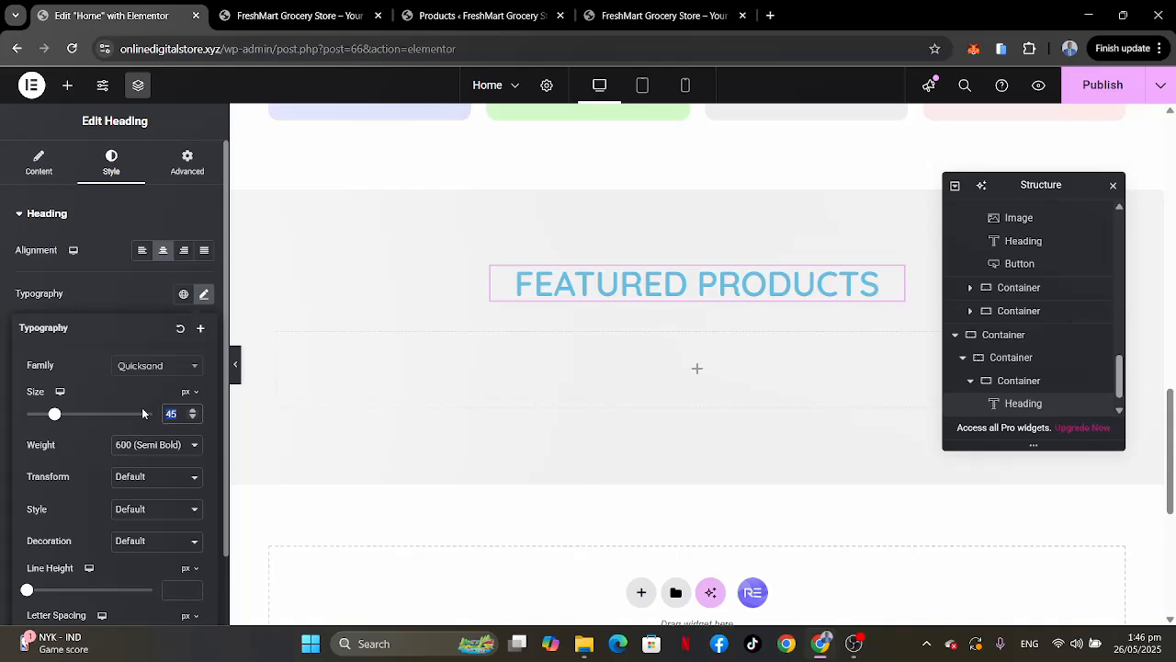
type("40")
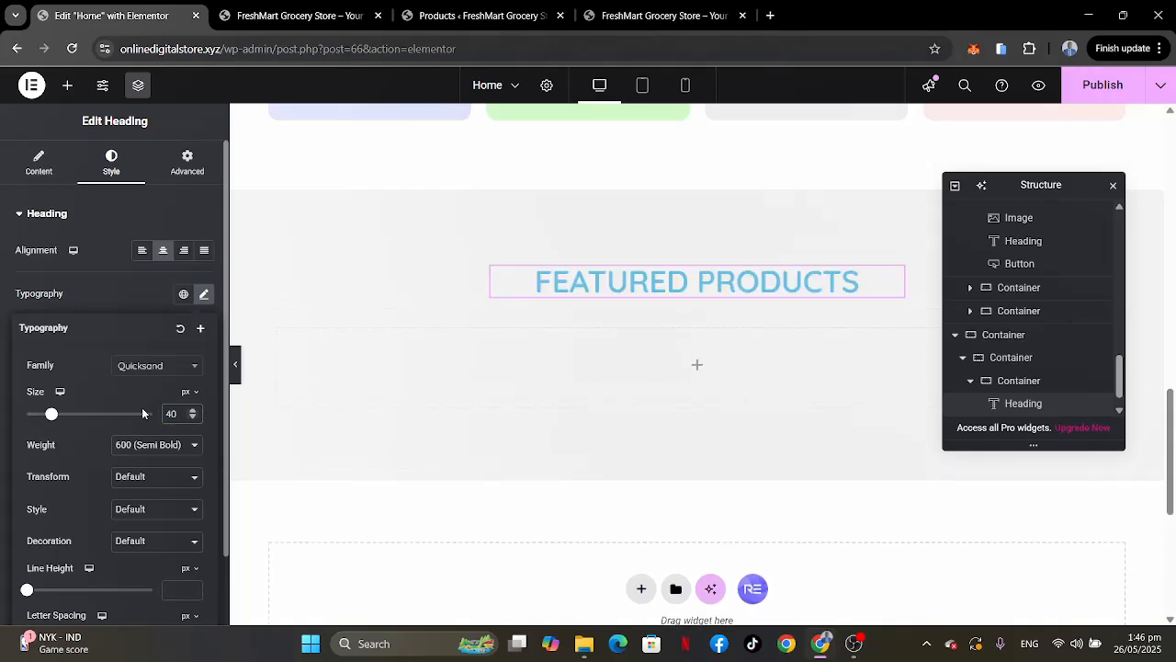
scroll(69, 480, "down", 1)
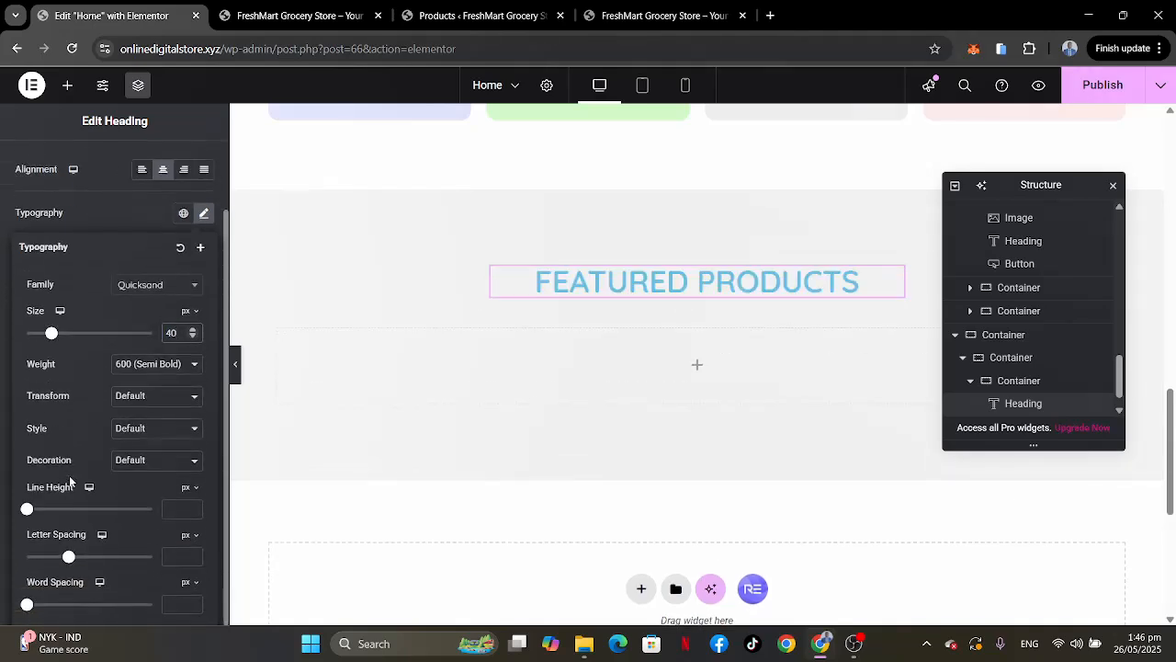
left_click(115, 214)
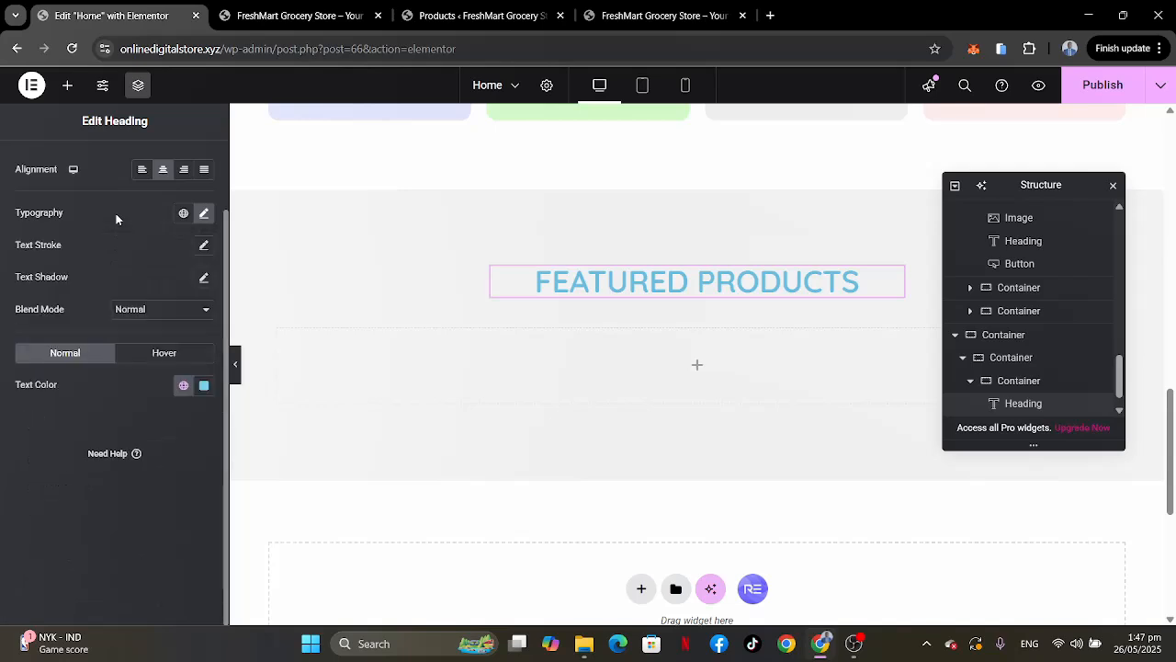
left_click(182, 385)
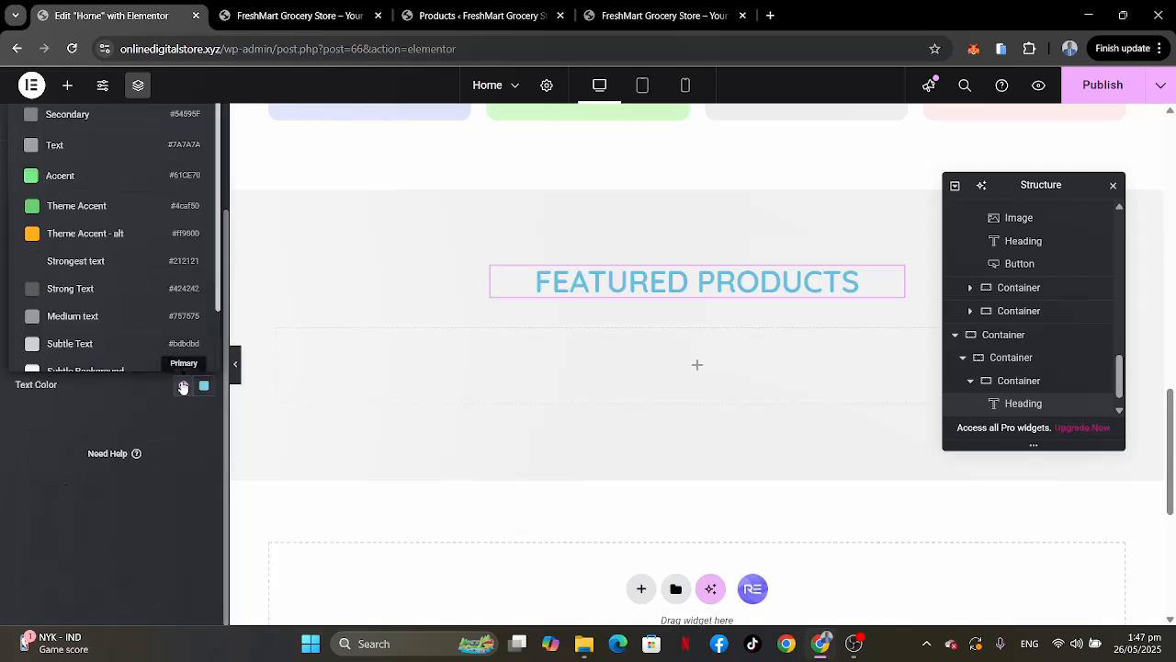
left_click(87, 263)
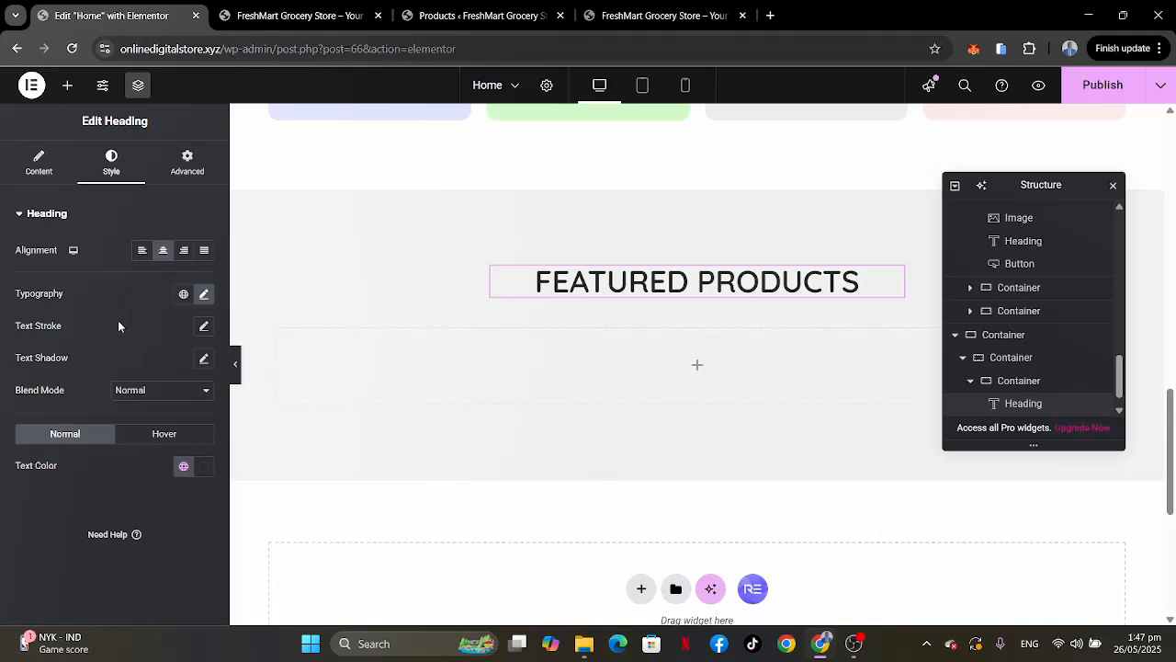
Unlink the heading's padding values and set the top and bottom padding to 10 px each.
left_click(175, 173)
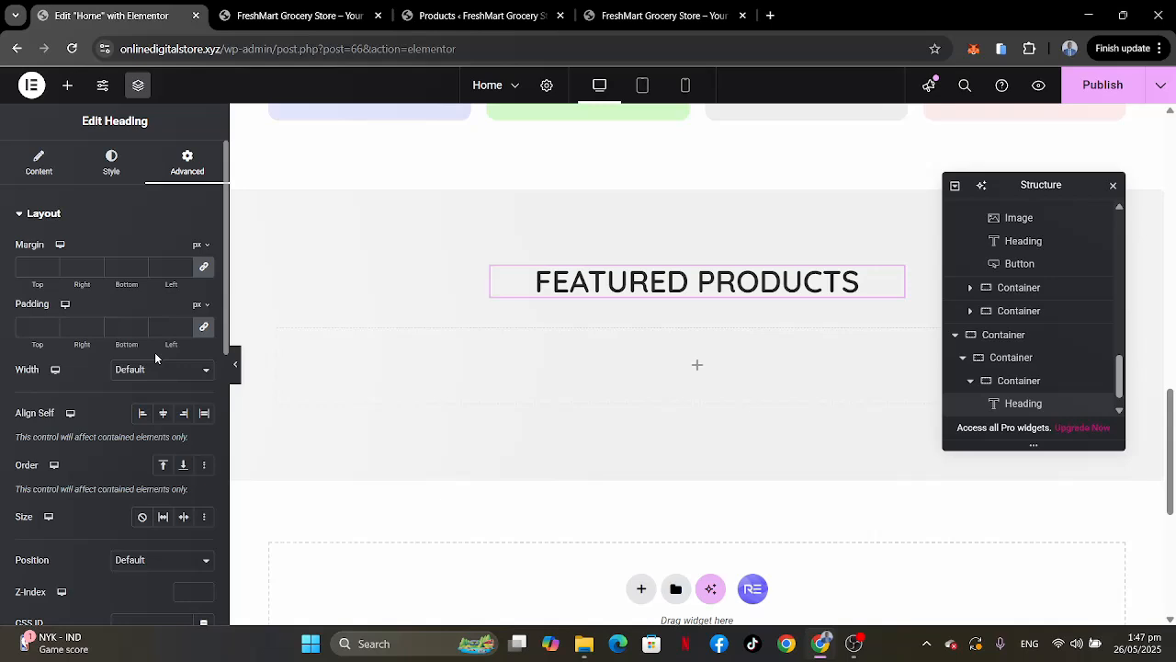
left_click(205, 333)
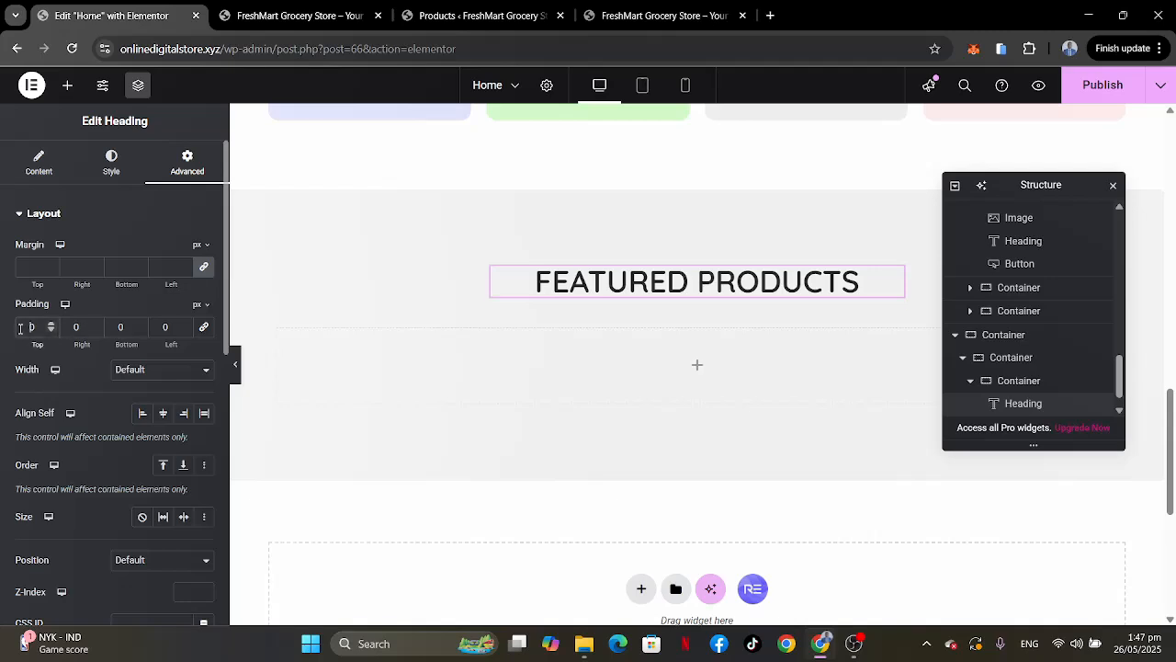
type("1")
left_click(113, 333)
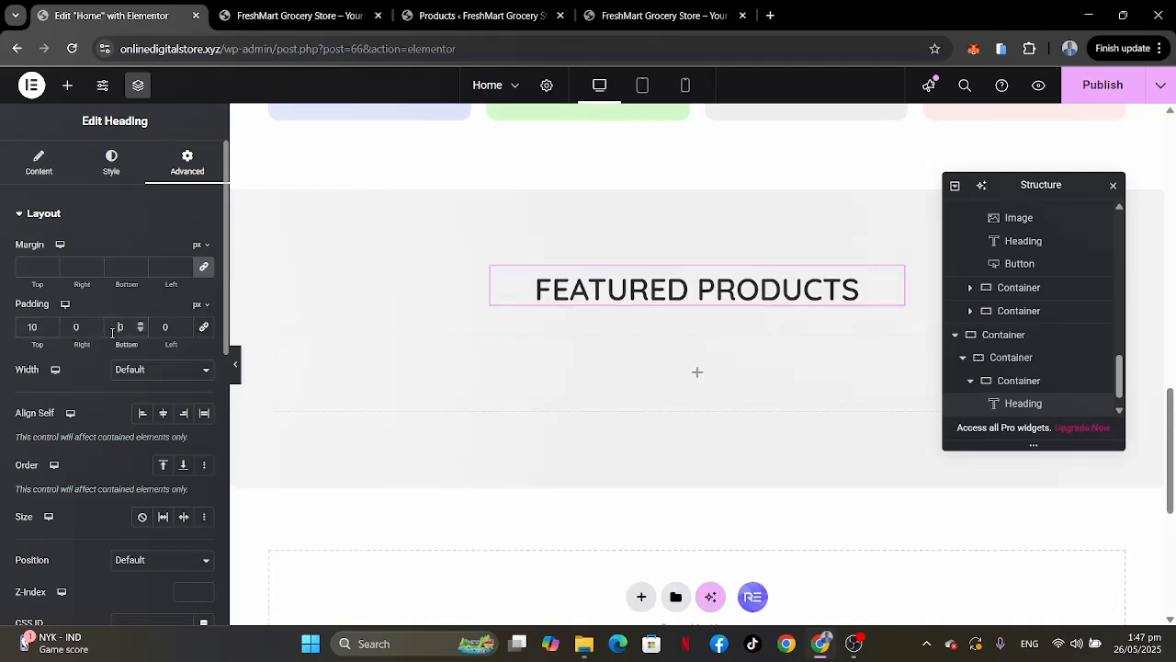
type("1")
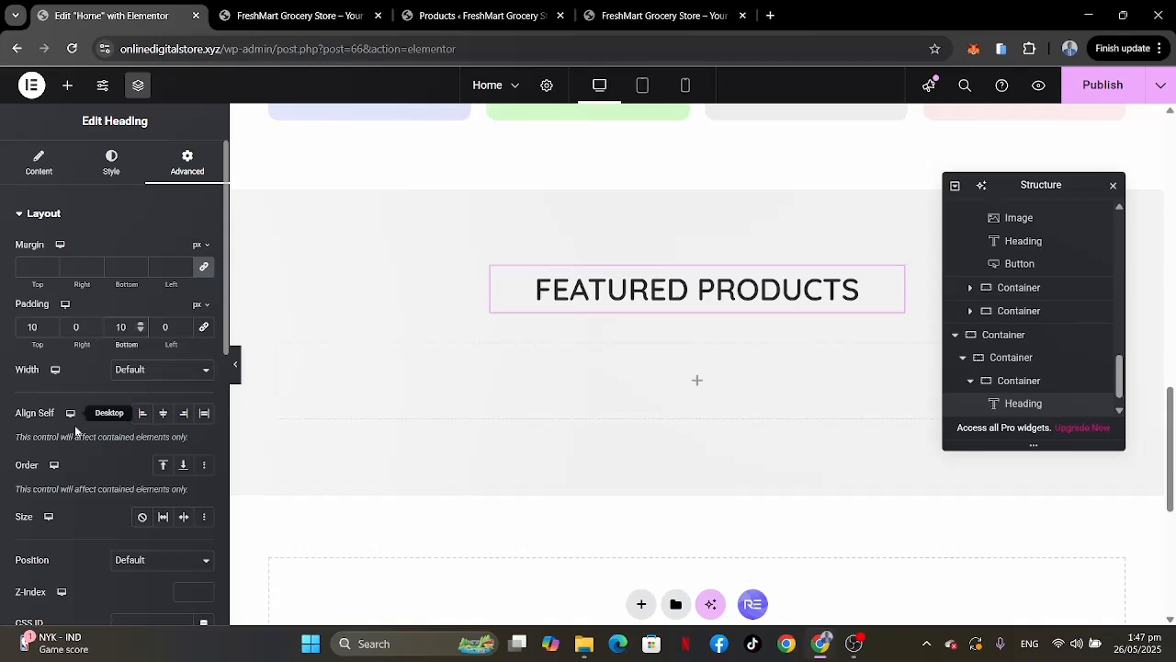
Give the heading a solid border and unlink its border width values so each side can differ.
scroll(74, 424, "down", 5)
scroll(75, 429, "down", 2)
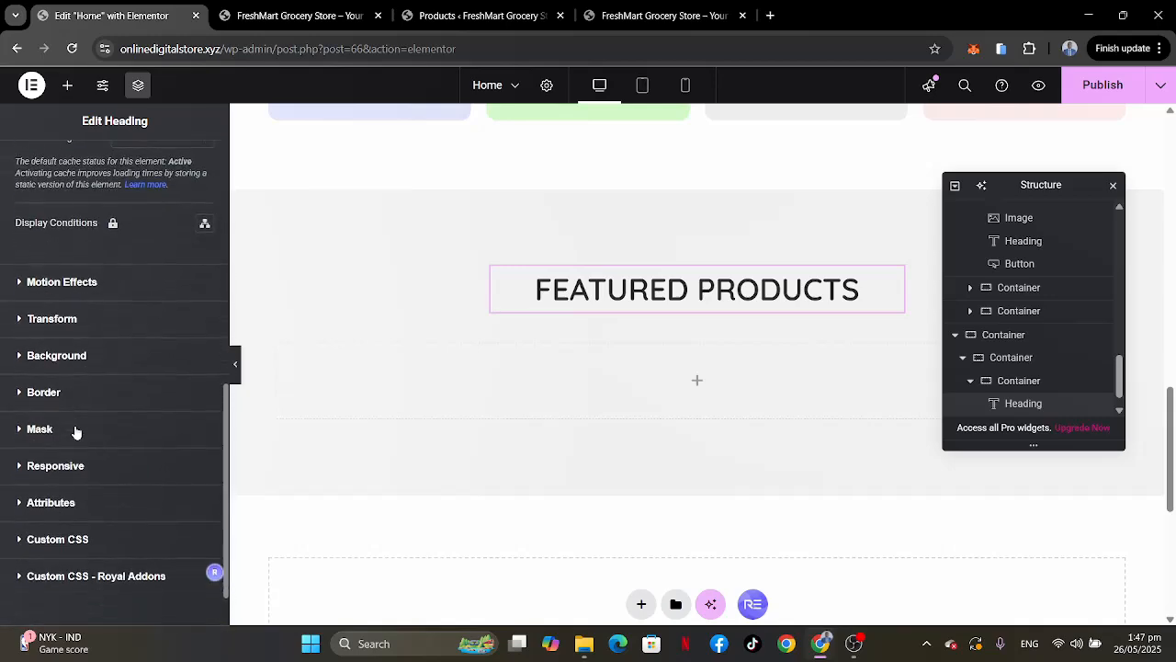
left_click(84, 401)
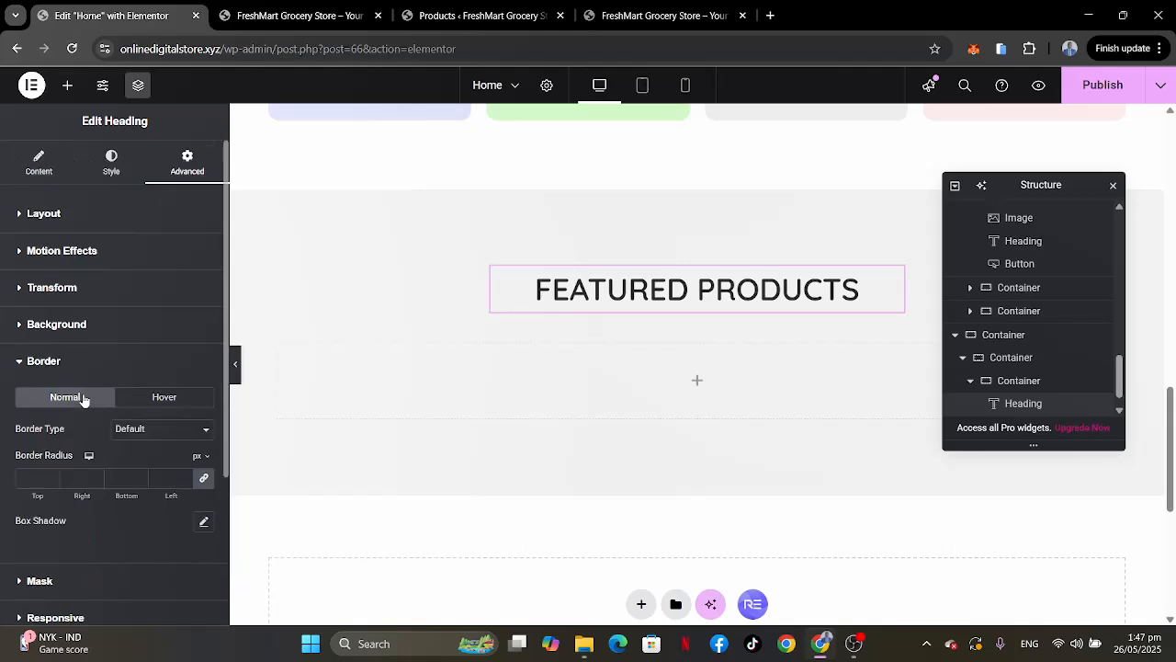
scroll(43, 451, "down", 3)
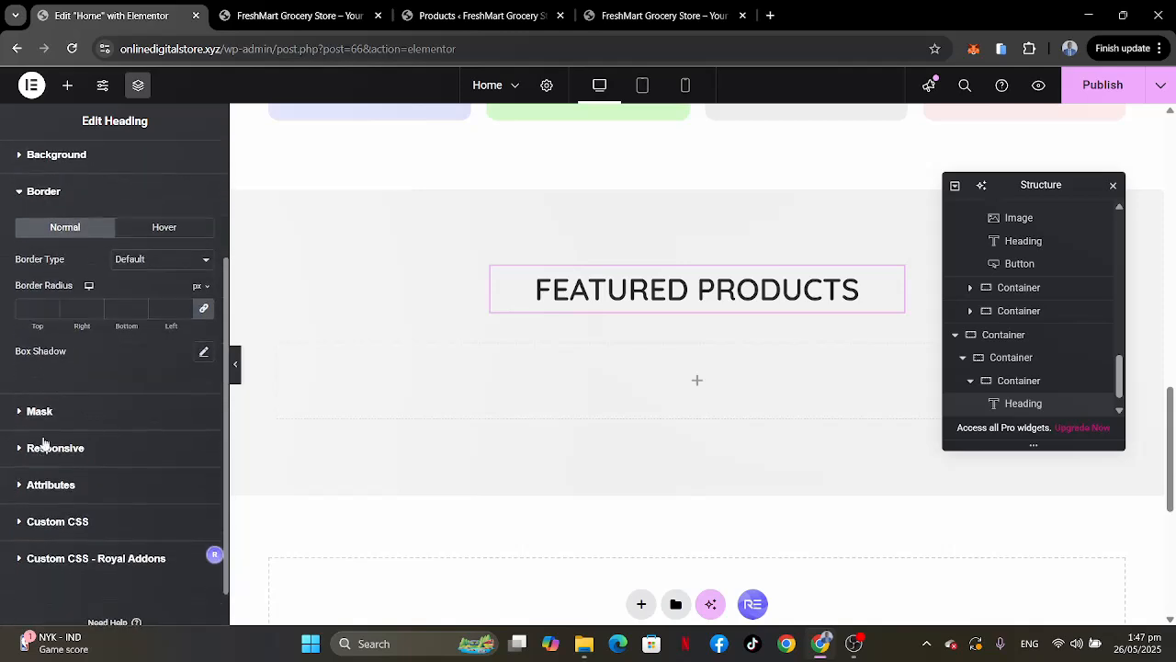
left_click(162, 261)
left_click(129, 316)
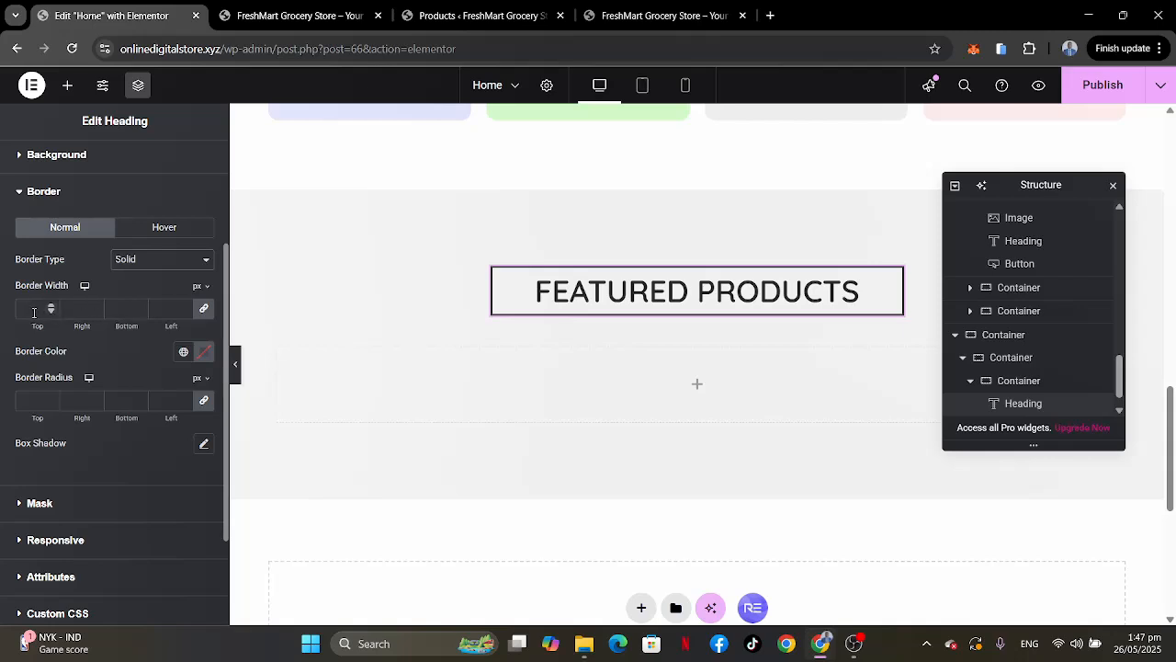
left_click(203, 308)
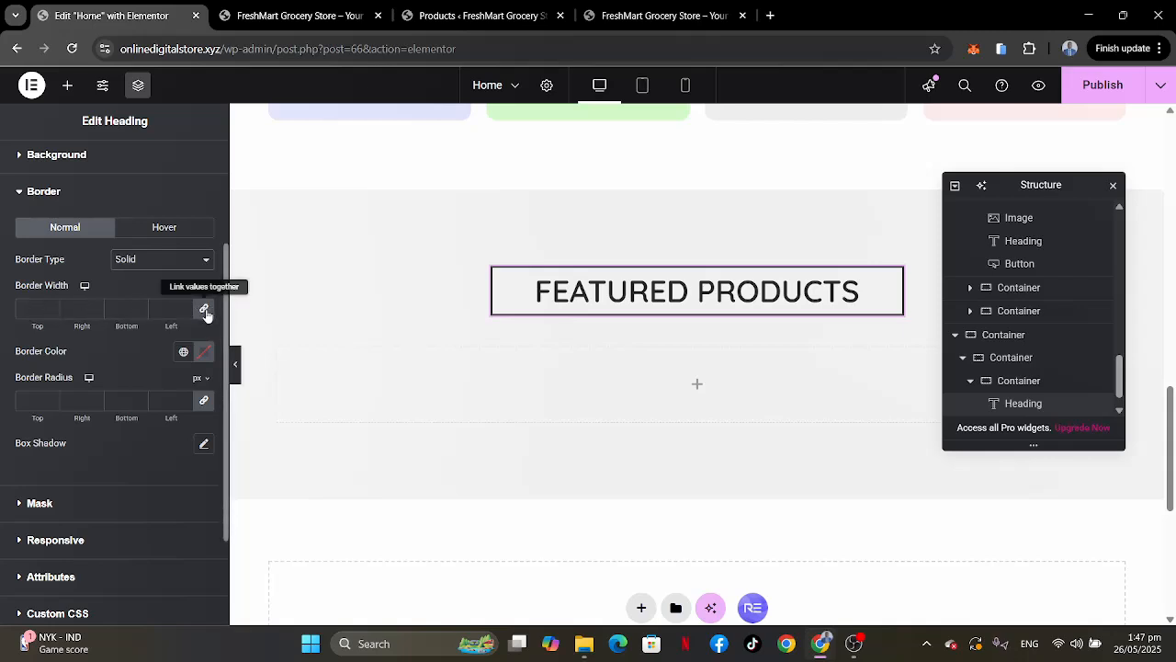
left_click(204, 311)
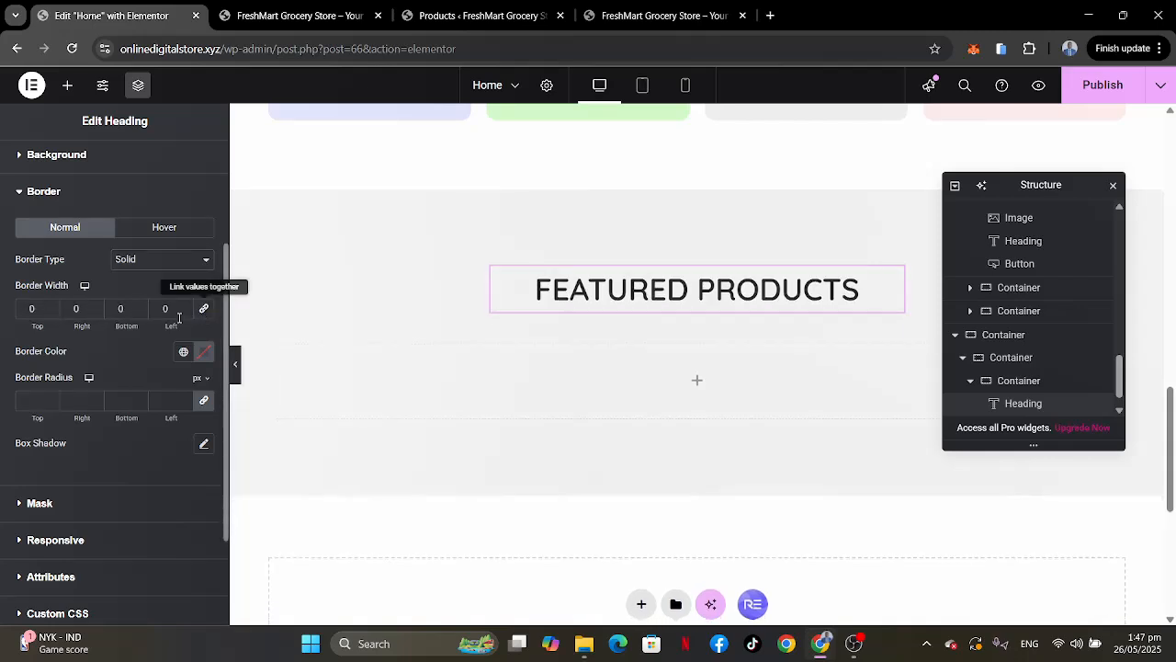
Set the heading's border width to 5 px at the bottom and 20 px on the left.
double_click(108, 309)
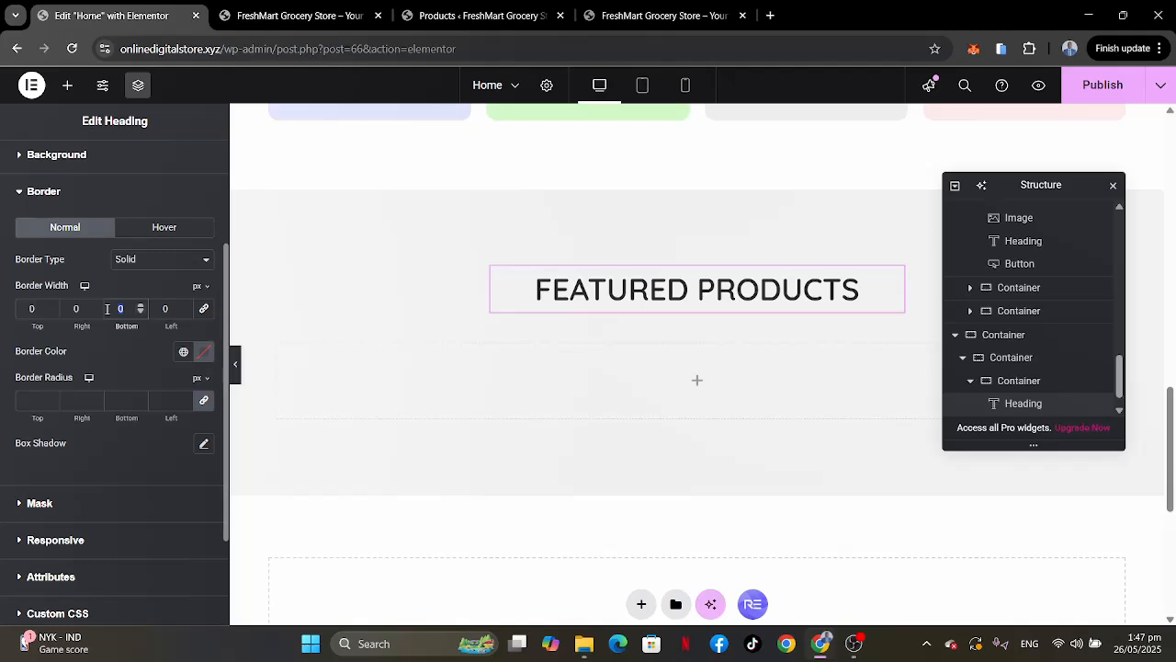
type("2")
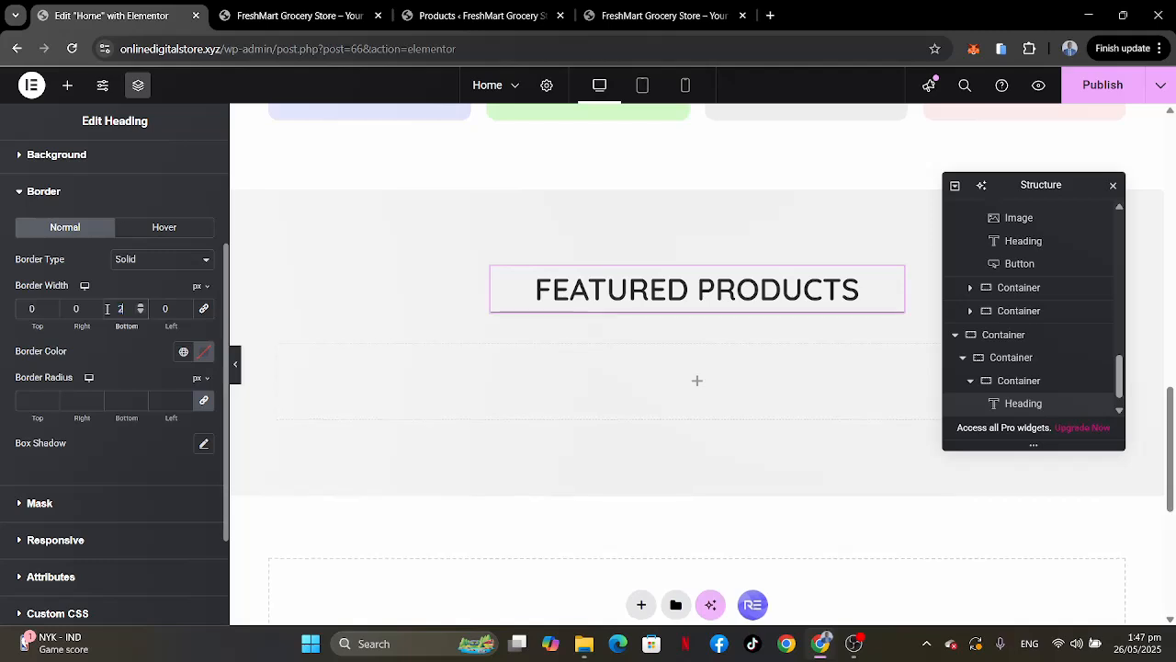
key("BackSpace")
type("05")
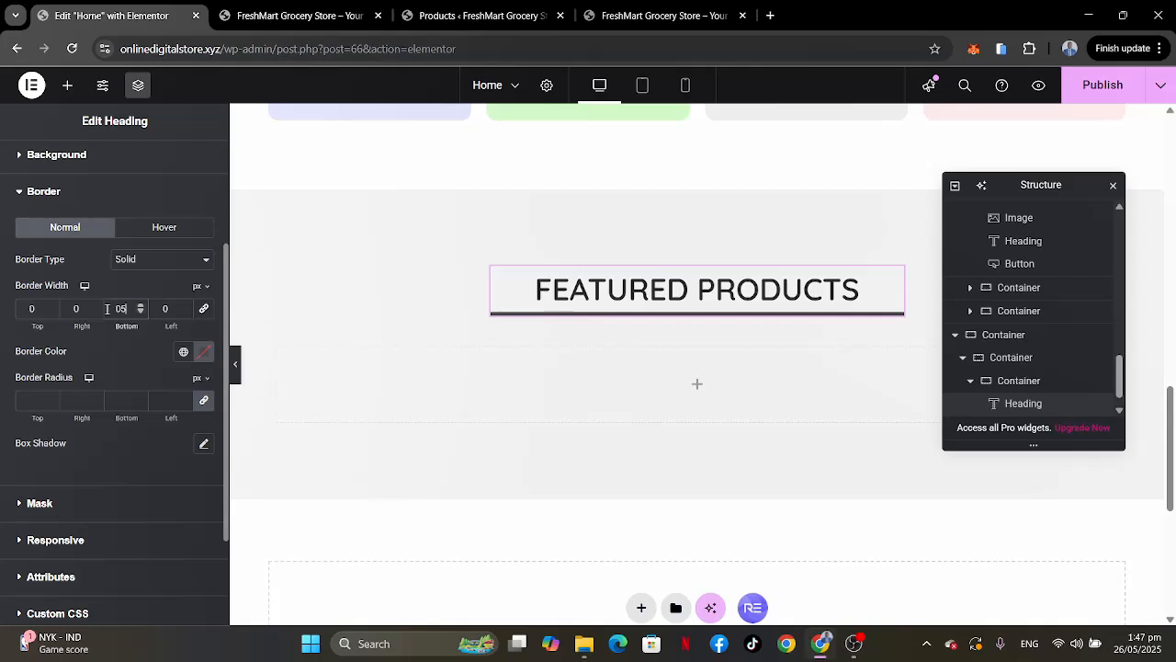
left_click(162, 308)
type("2")
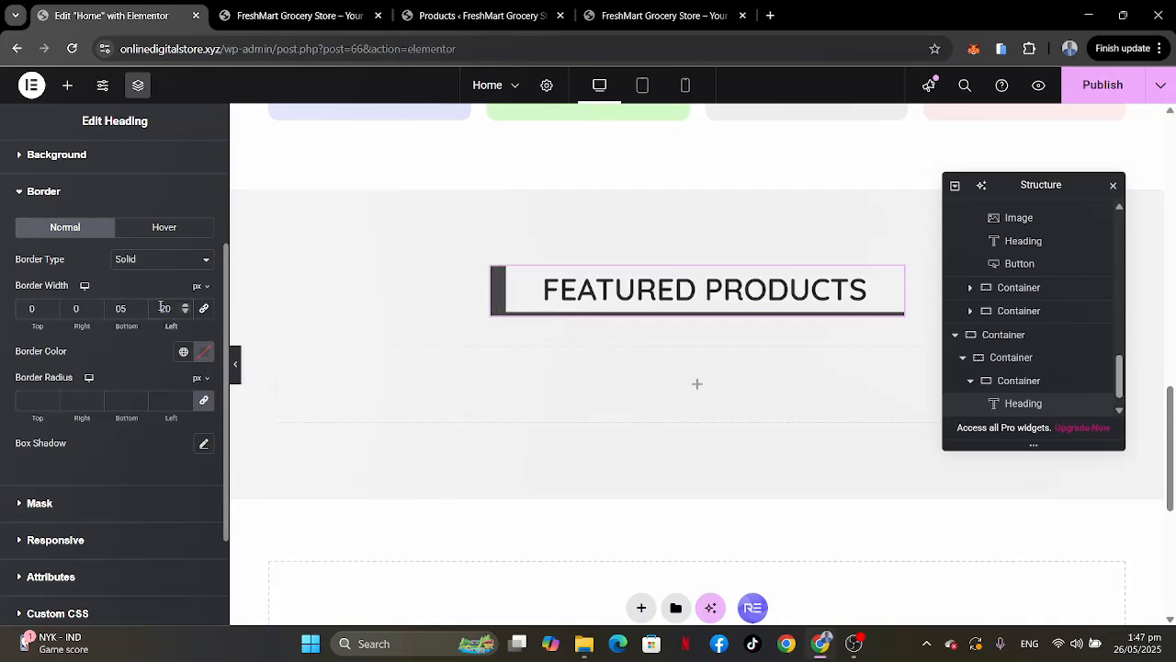
Compare the border with the reference site's Featured Products heading and set the bottom border width to 3 px.
left_click(617, 19)
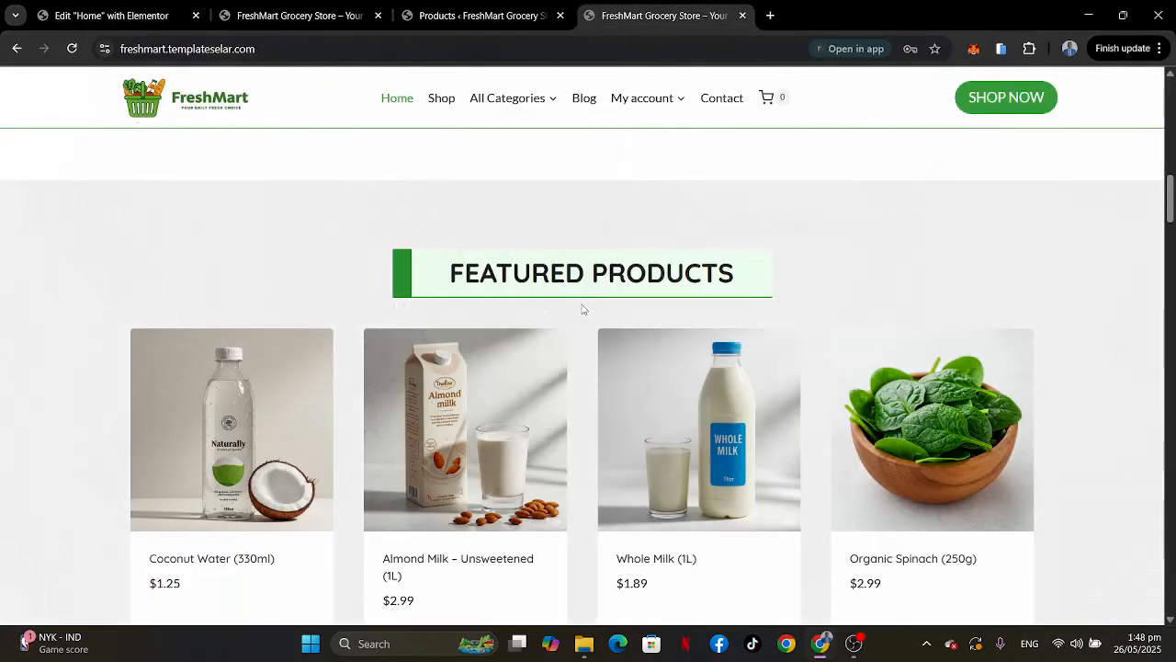
left_click(128, 9)
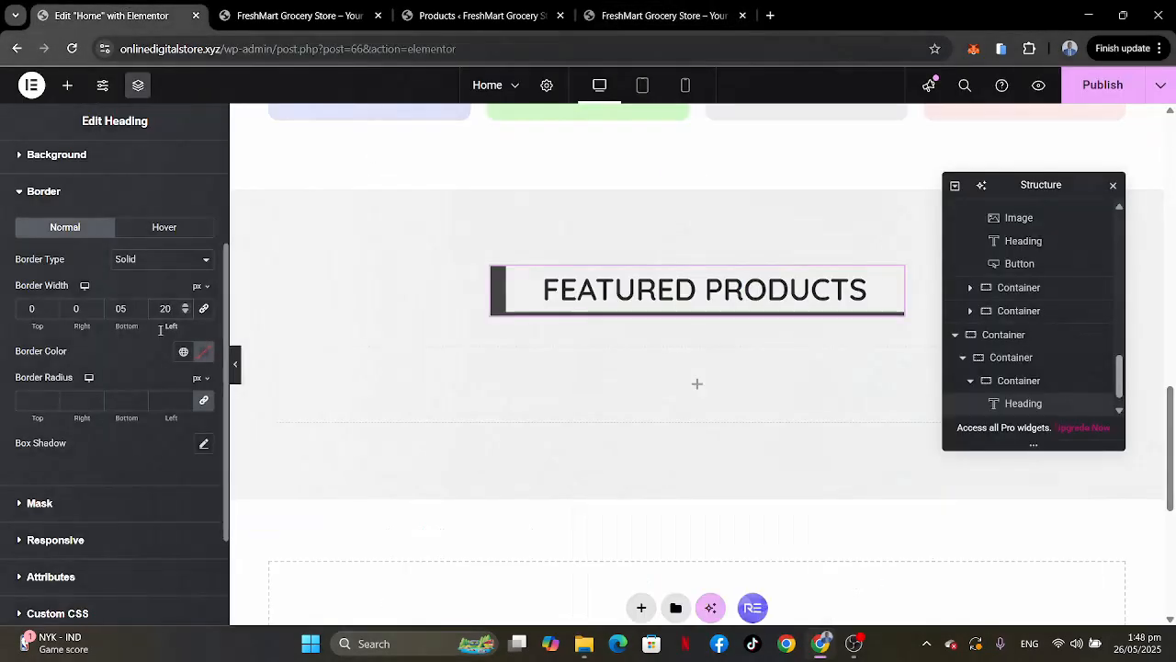
double_click(114, 308)
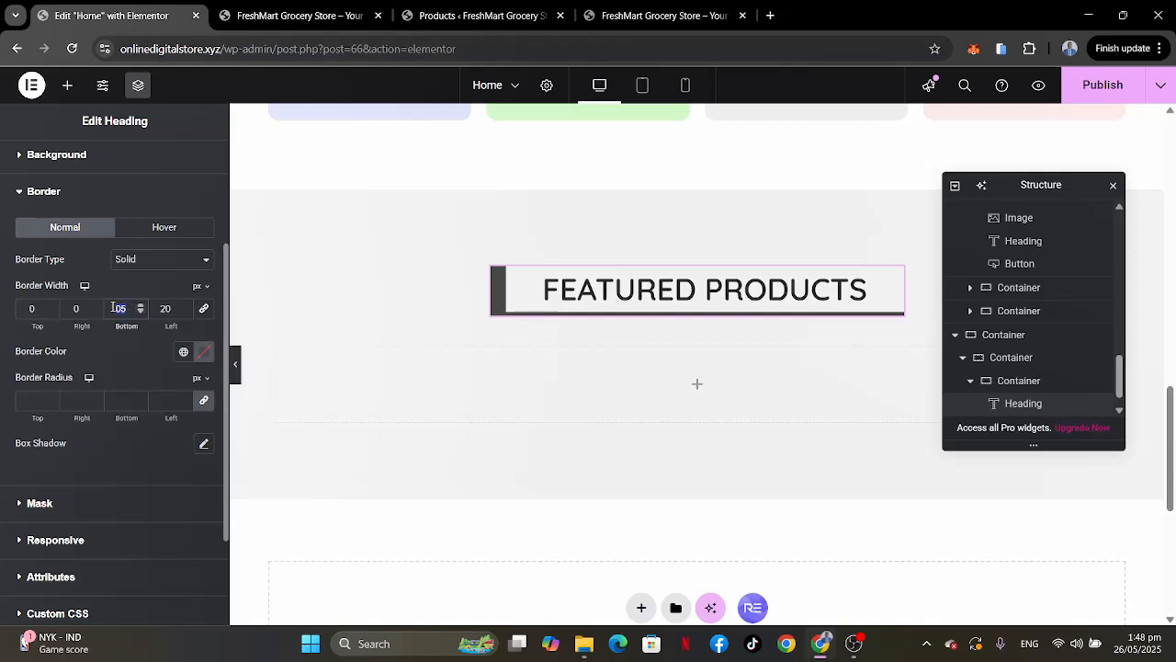
type("3")
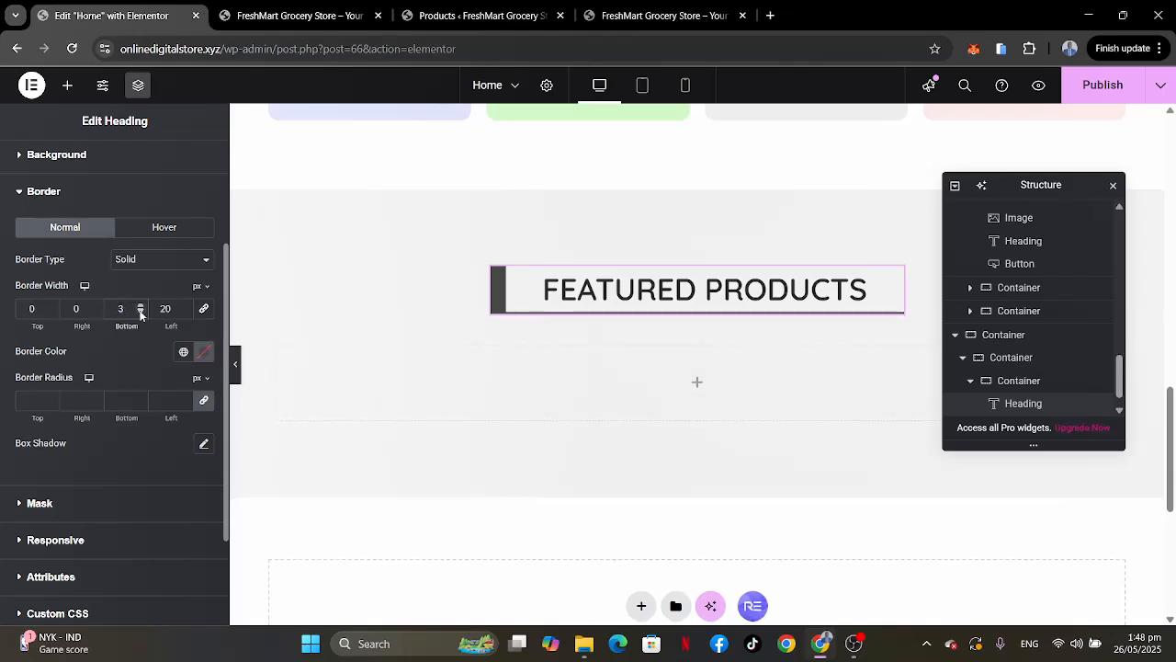
Check the reference heading's border again and set the border color to the global Theme Accent green.
left_click(661, 20)
left_click(131, 13)
left_click(182, 351)
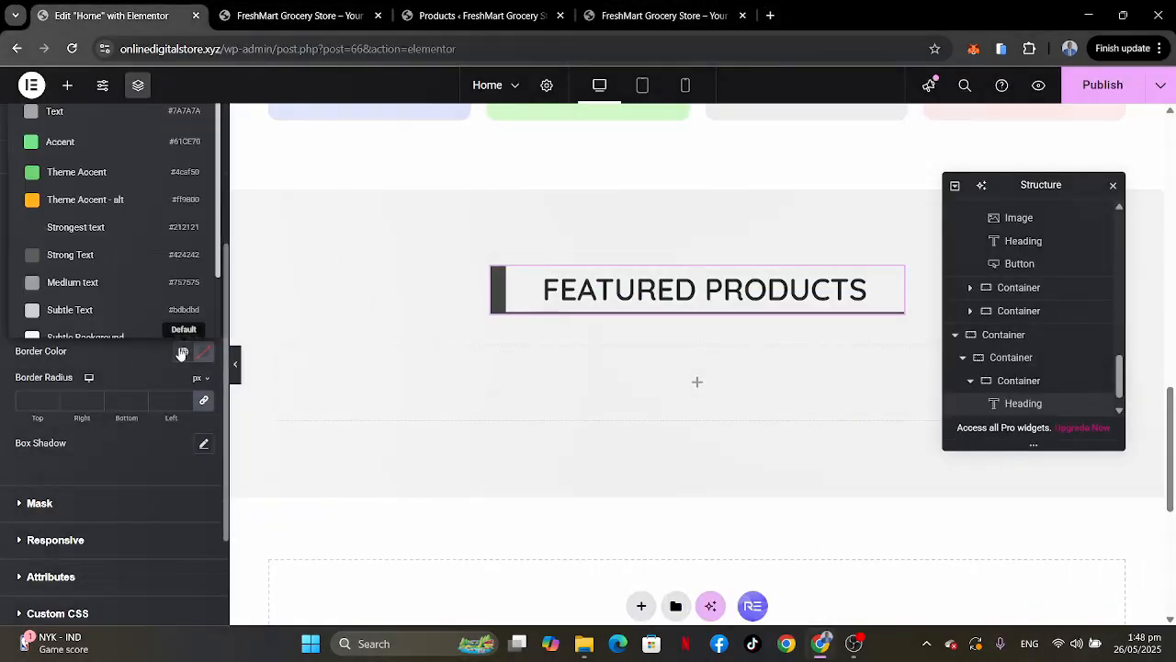
left_click(82, 175)
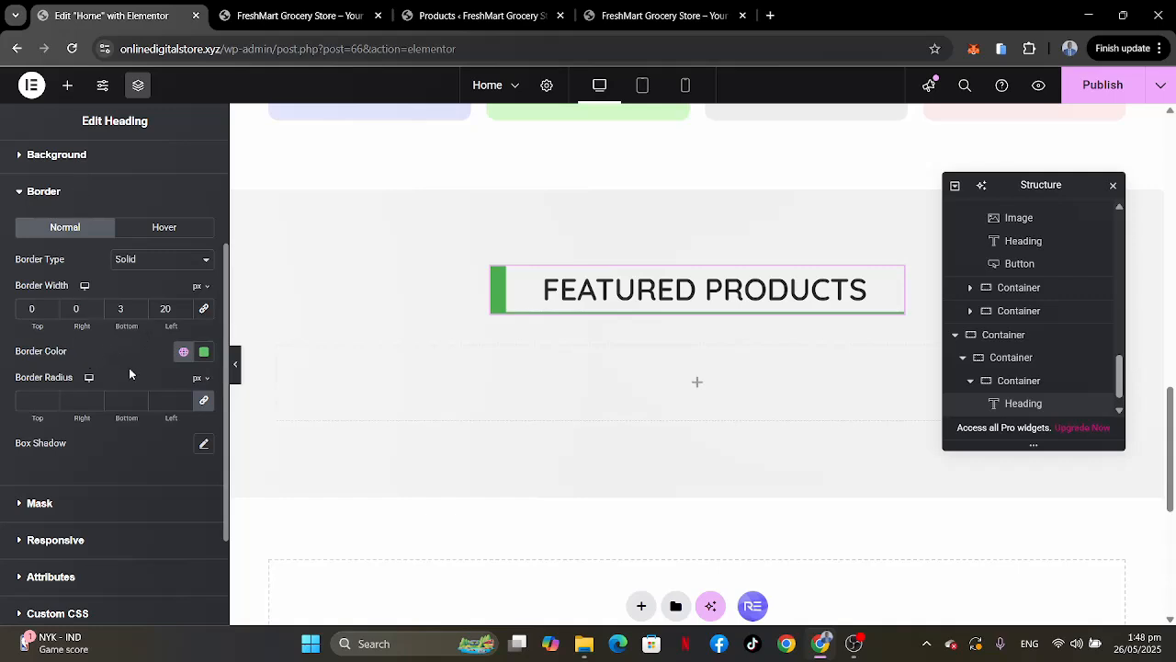
Give the heading a classic background, starting from Theme Accent and lightening it to pale green #EDFFED.
scroll(130, 373, "up", 1)
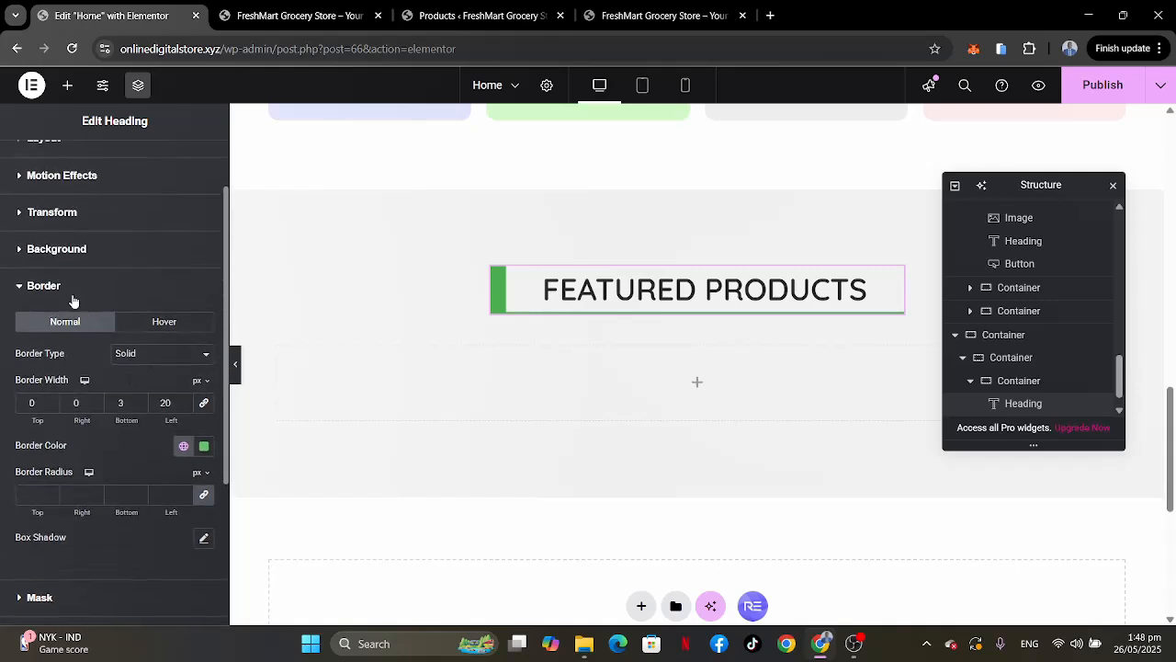
left_click(59, 250)
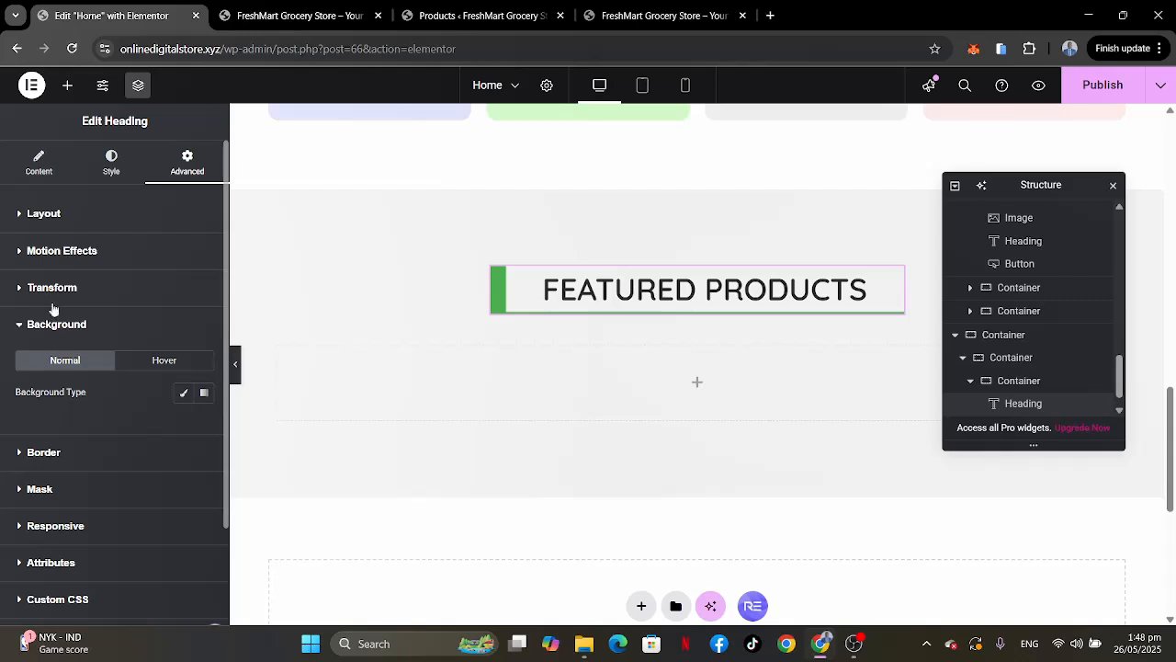
left_click(184, 392)
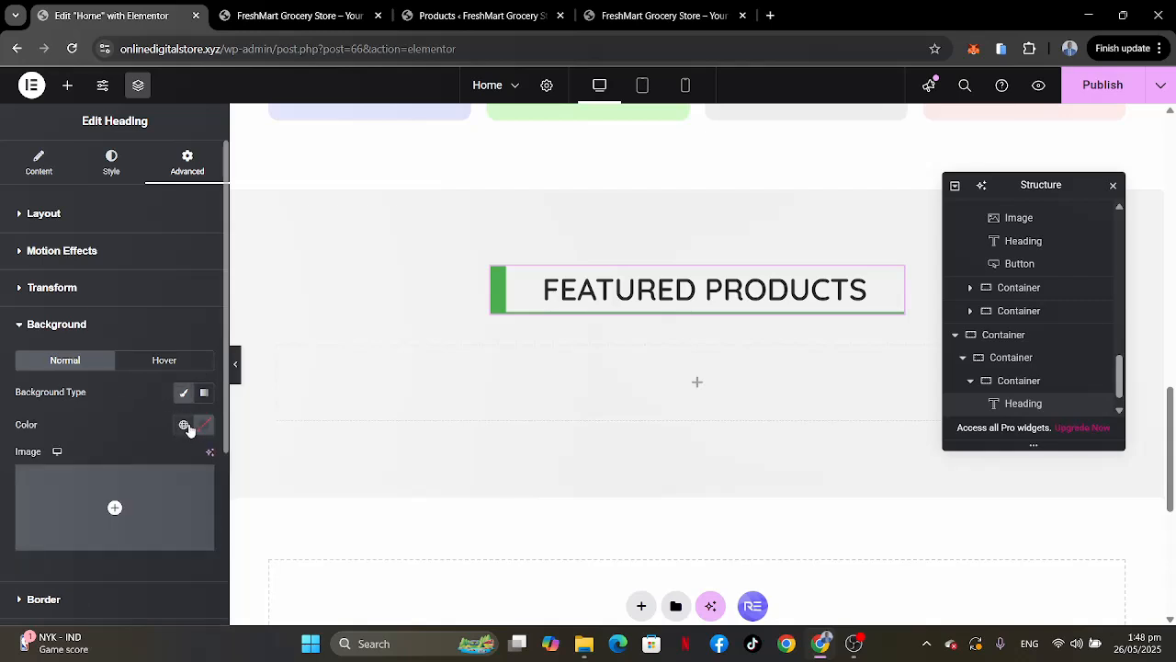
left_click(185, 426)
left_click(85, 252)
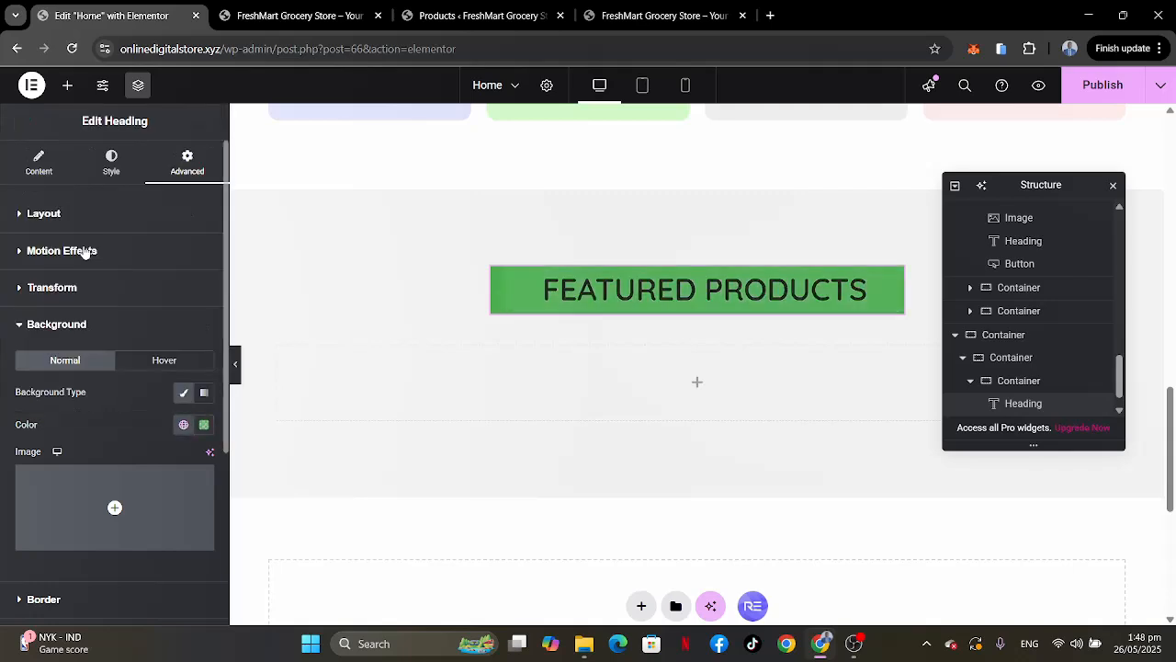
left_click(204, 426)
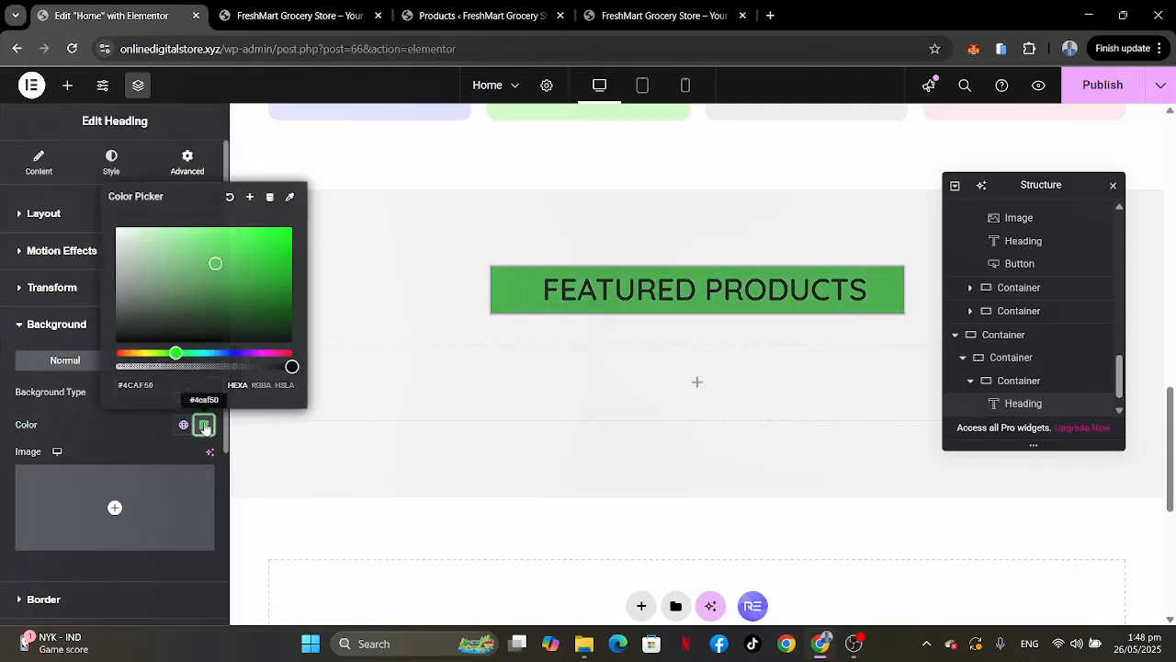
left_click_drag(215, 264, 129, 226)
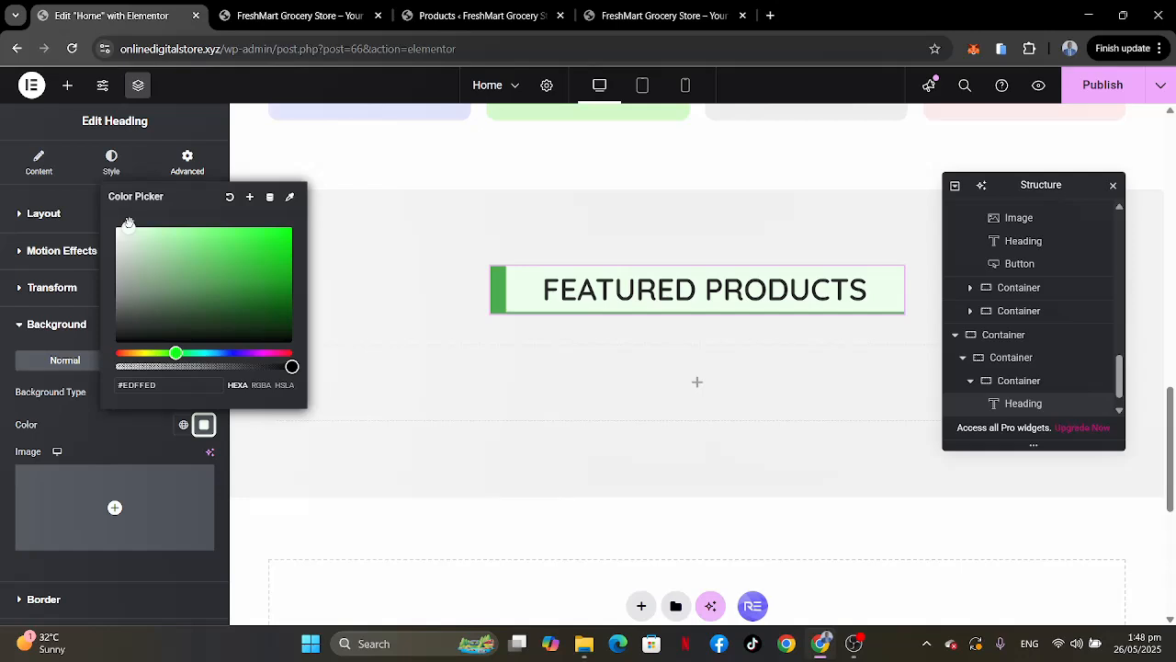
Compare the heading with the reference site's Featured Products heading and set its font size to 35 px.
left_click(93, 439)
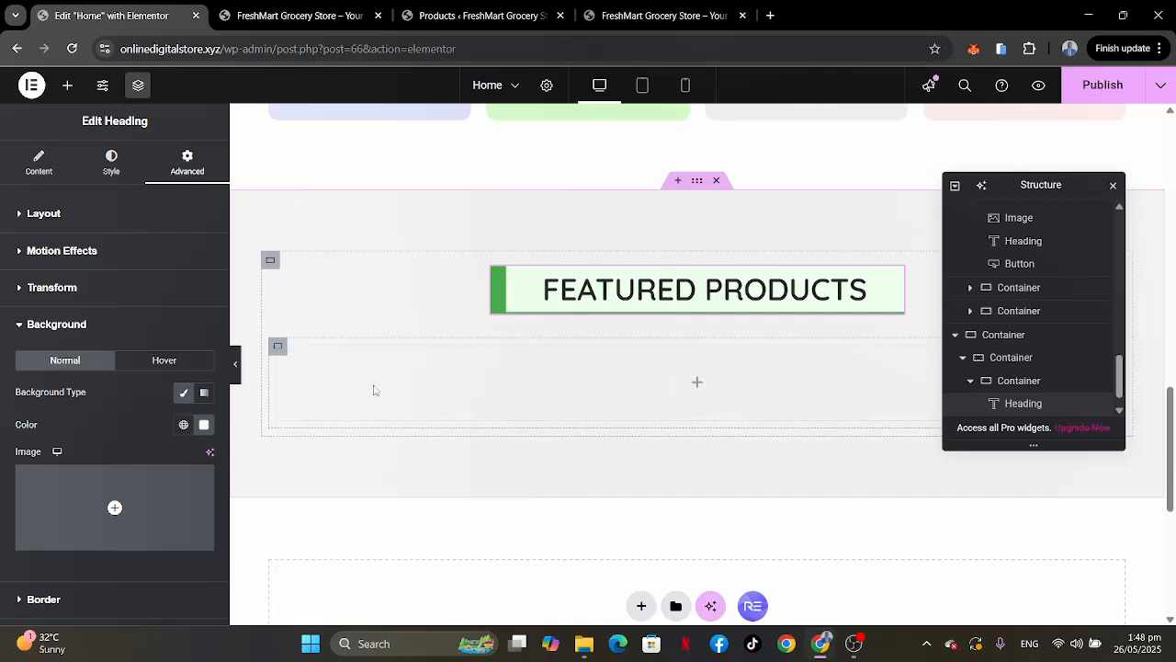
left_click(605, 14)
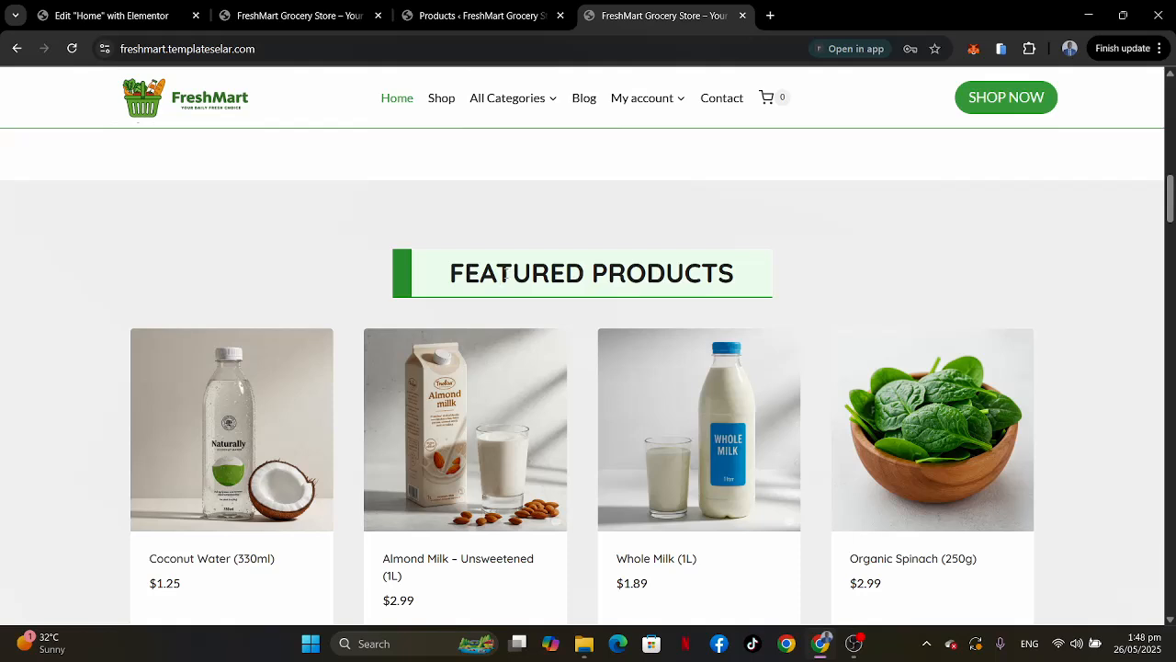
left_click(145, 12)
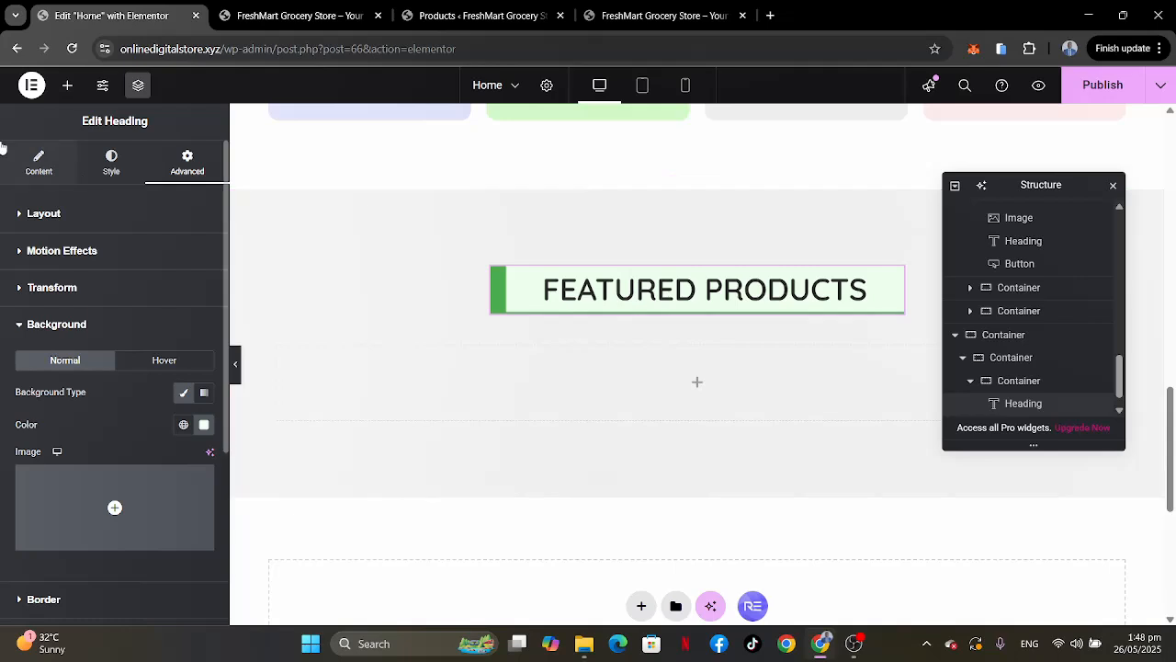
left_click(108, 160)
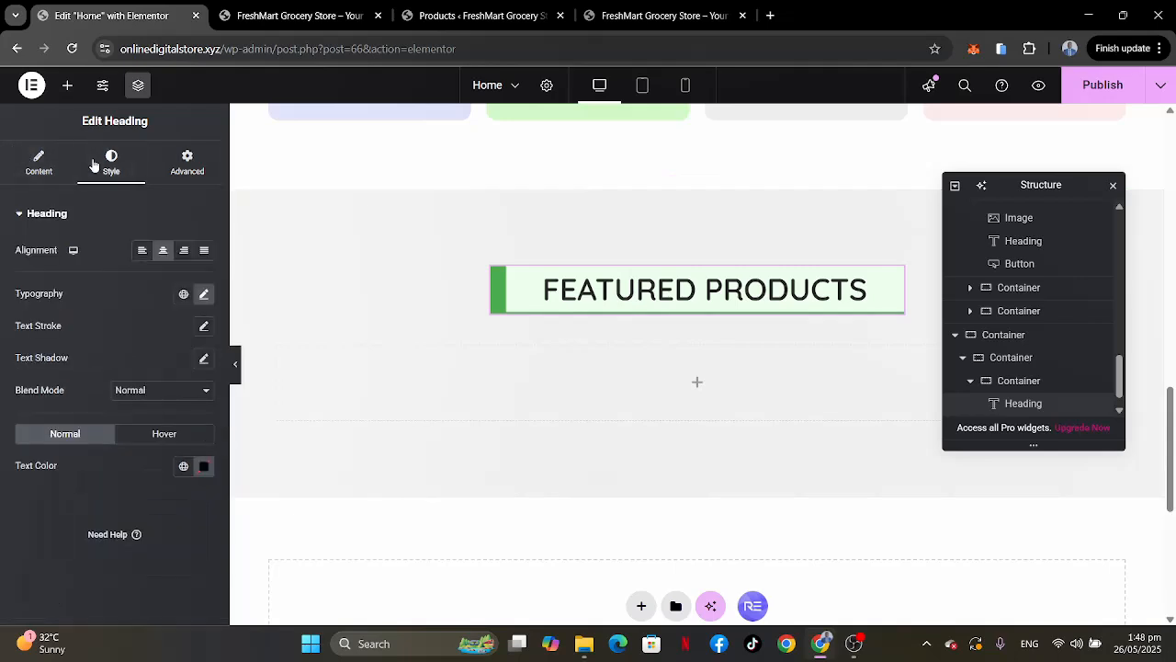
left_click(201, 295)
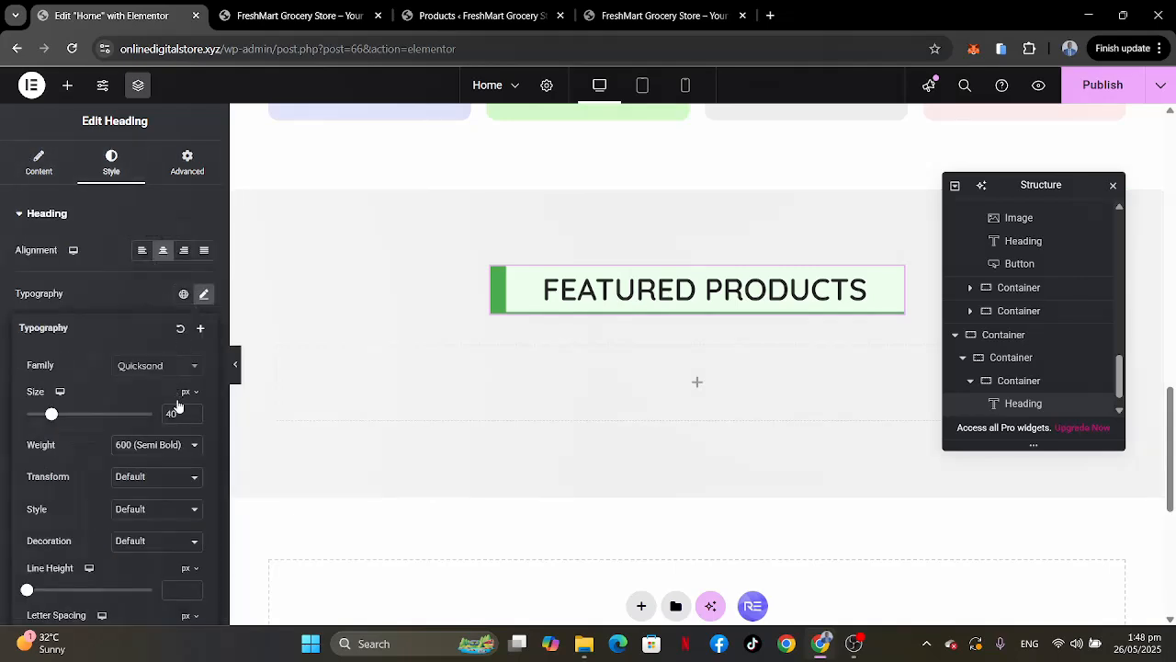
type("35")
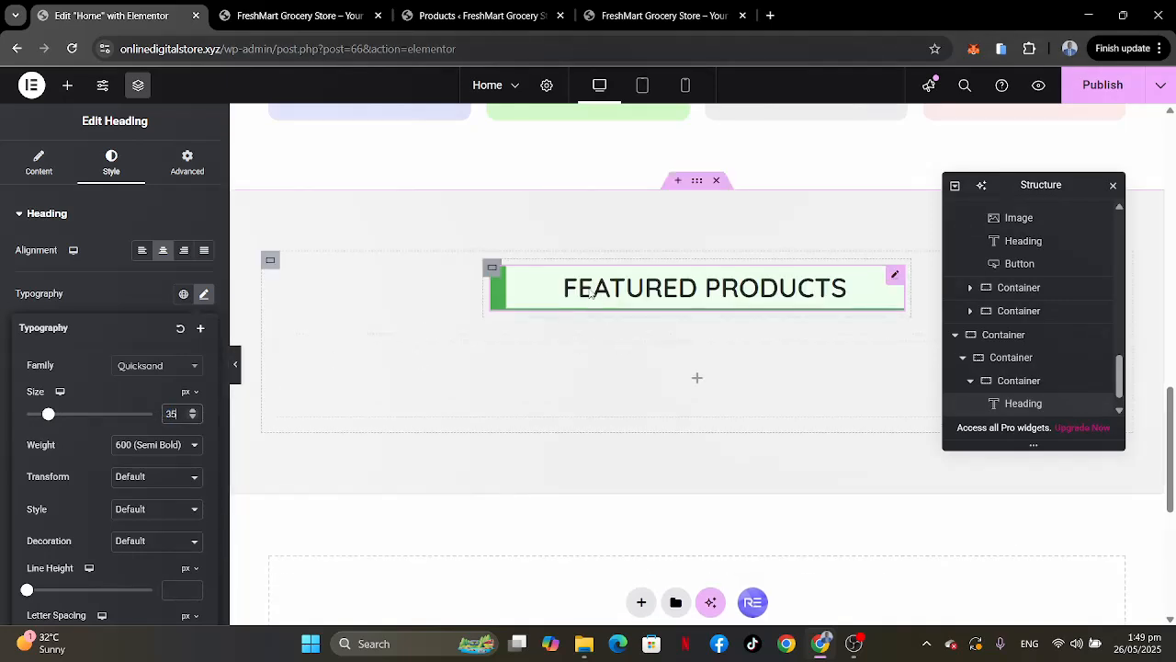
scroll(704, 377, "down", 2)
scroll(708, 376, "up", 2)
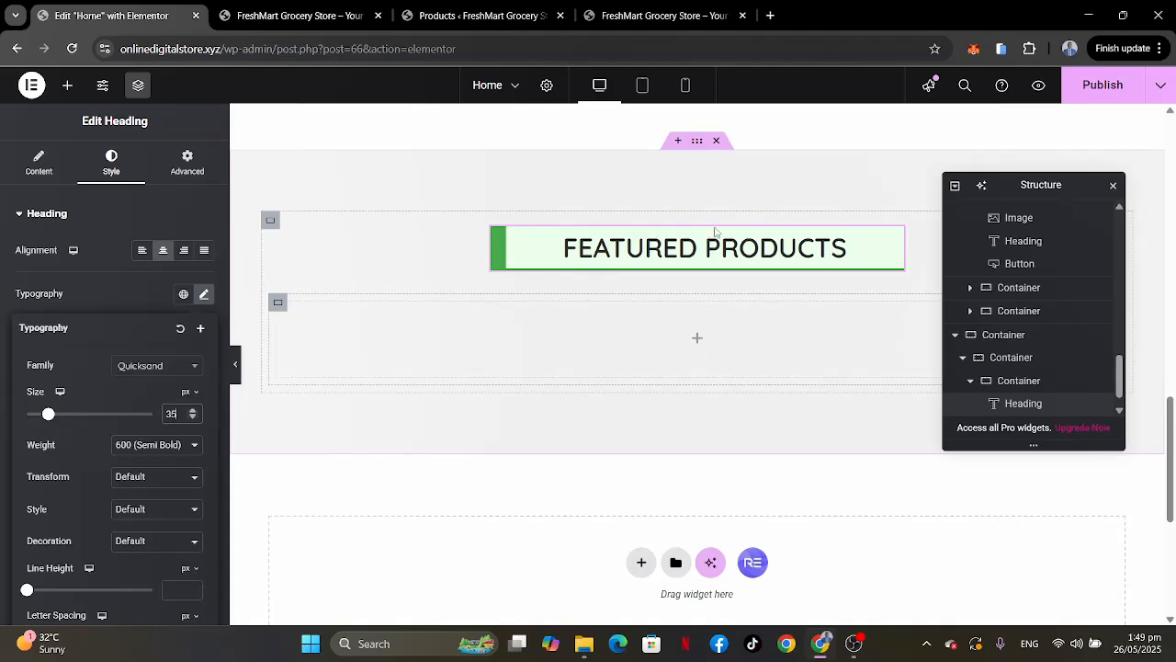
Search Google for "woocommerce shortcodes" in a new browser tab and open WooCommerce's Product shortcodes documentation.
left_click(770, 14)
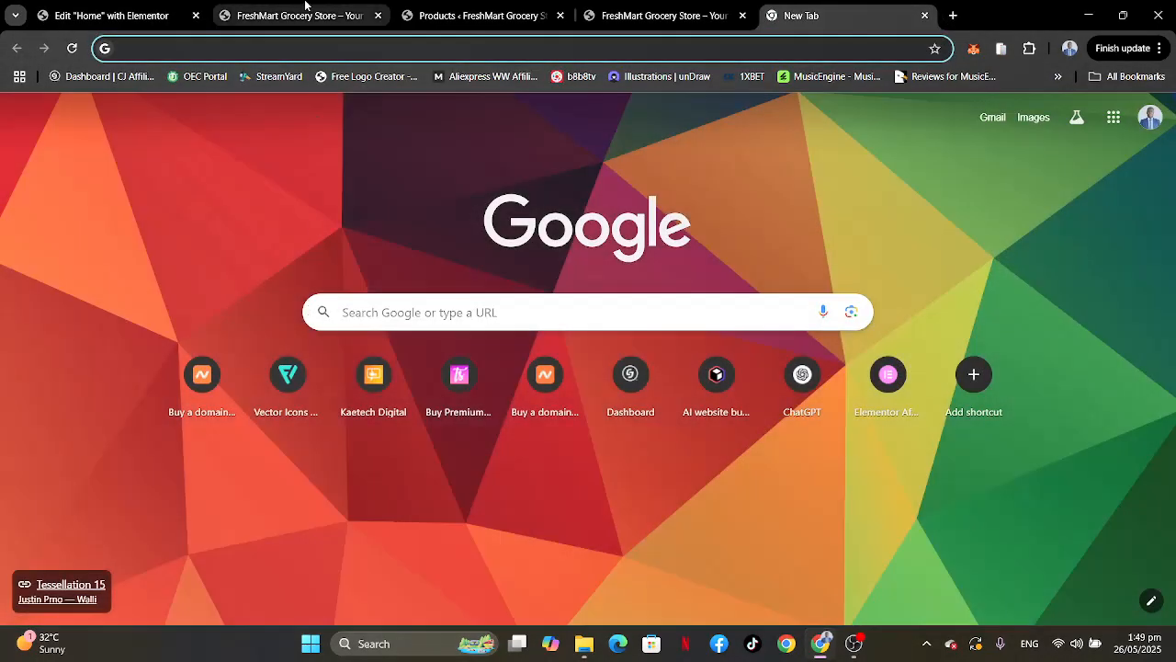
type("wooco")
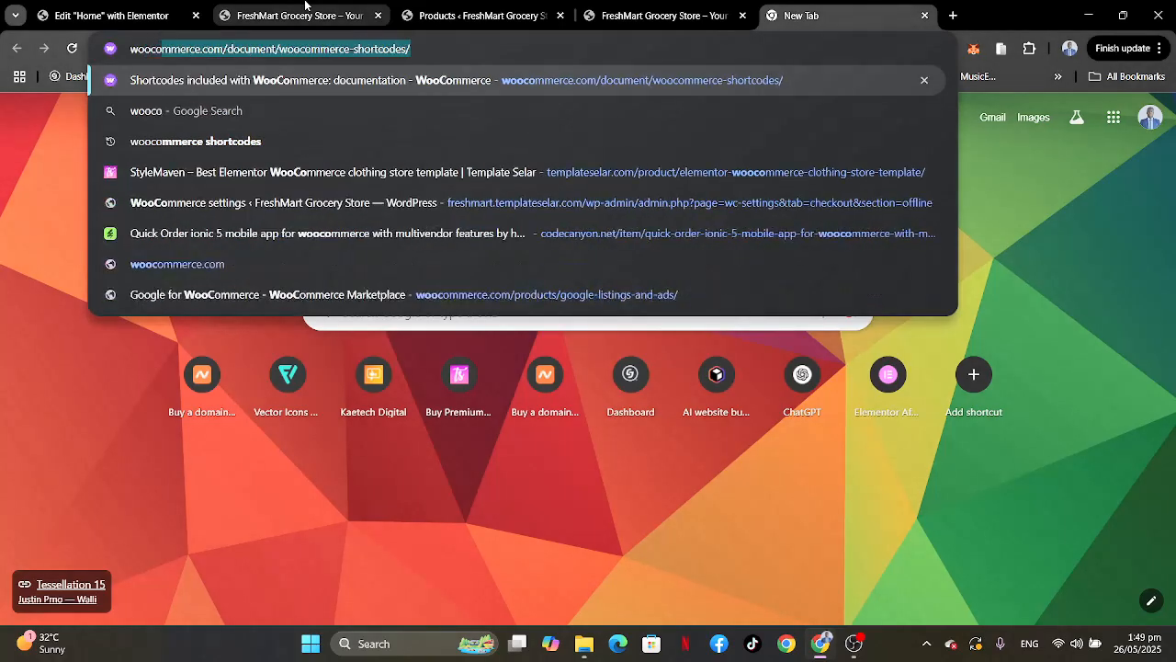
type("mmerce")
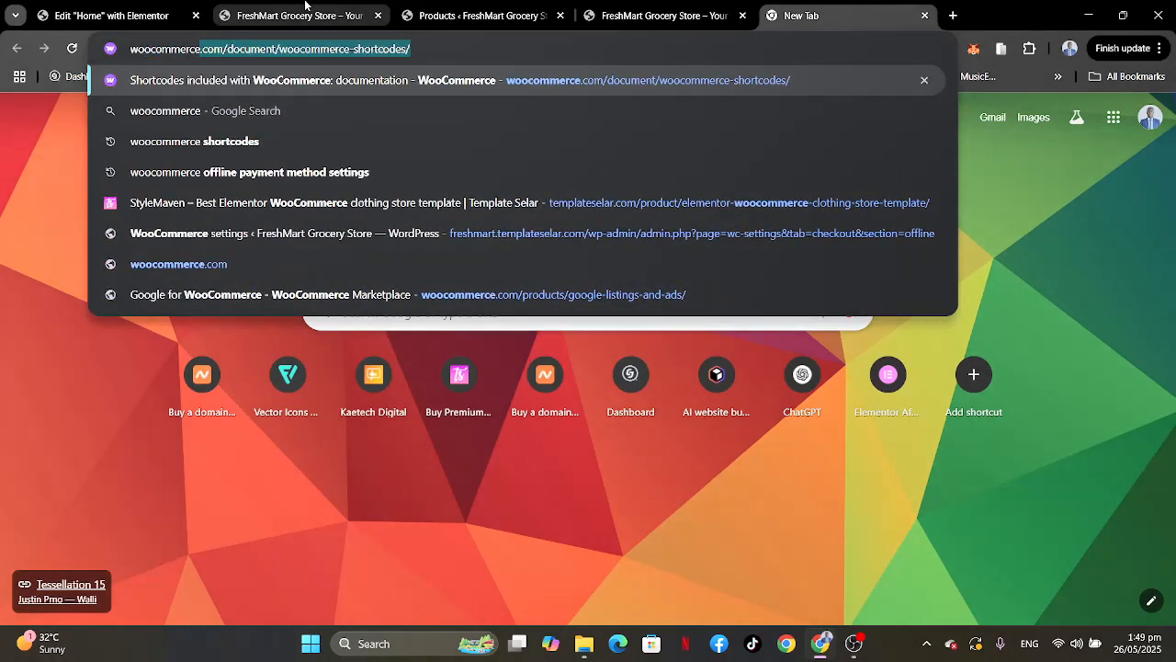
type(" sc")
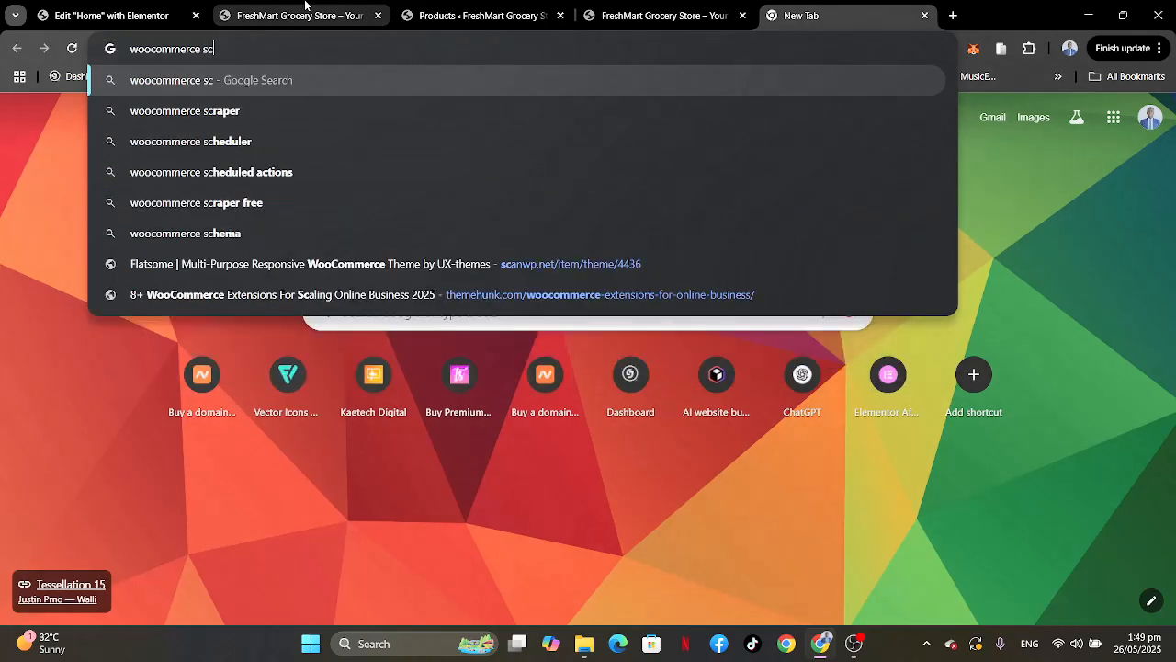
key("BackSpace")
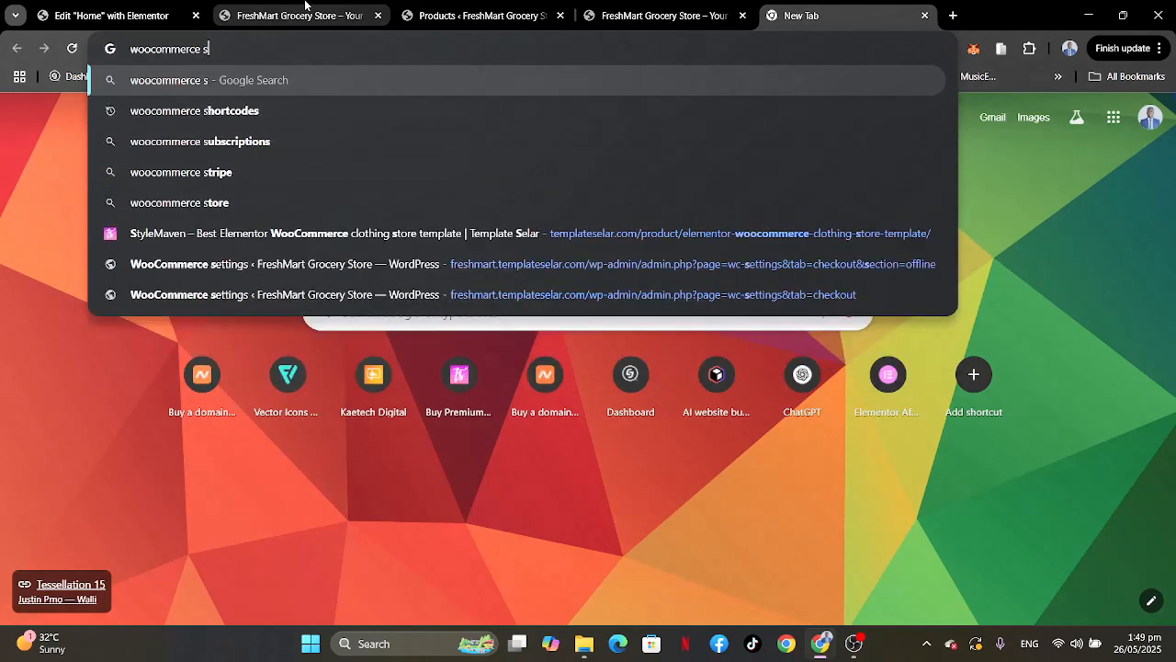
type("hort")
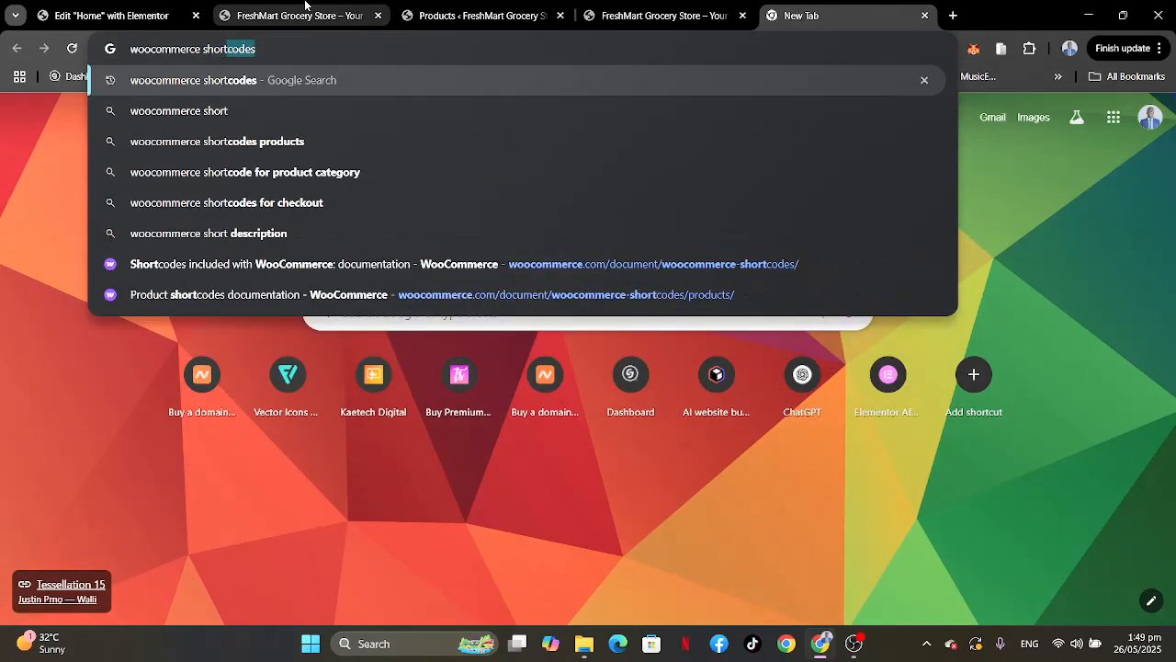
left_click(260, 73)
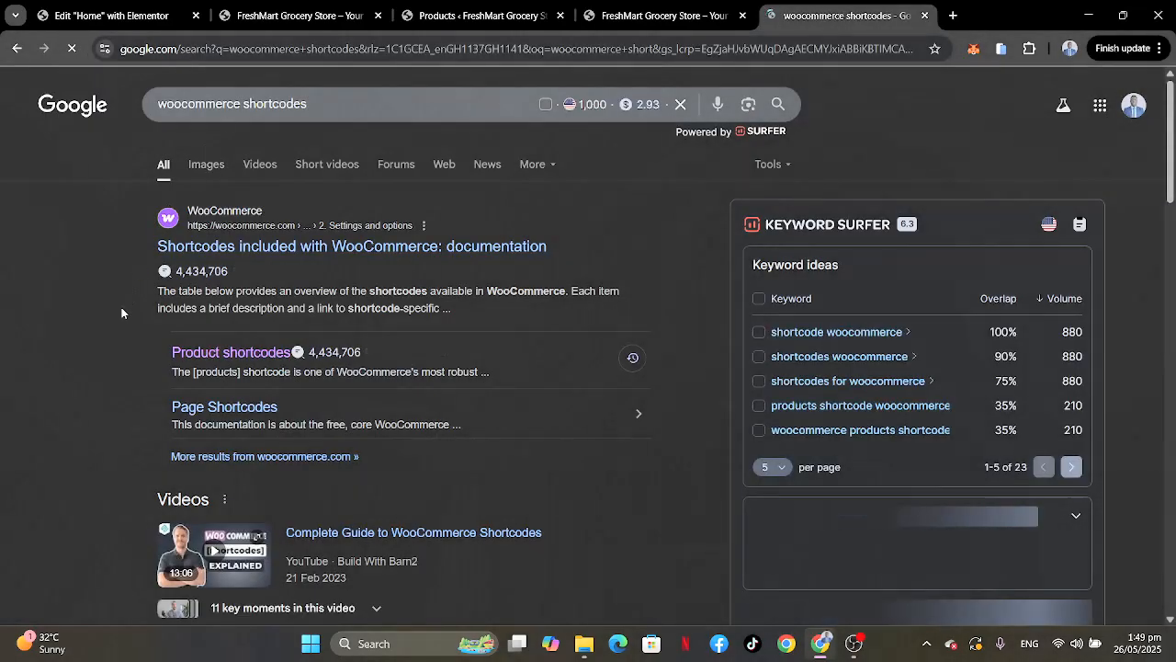
scroll(121, 313, "down", 3)
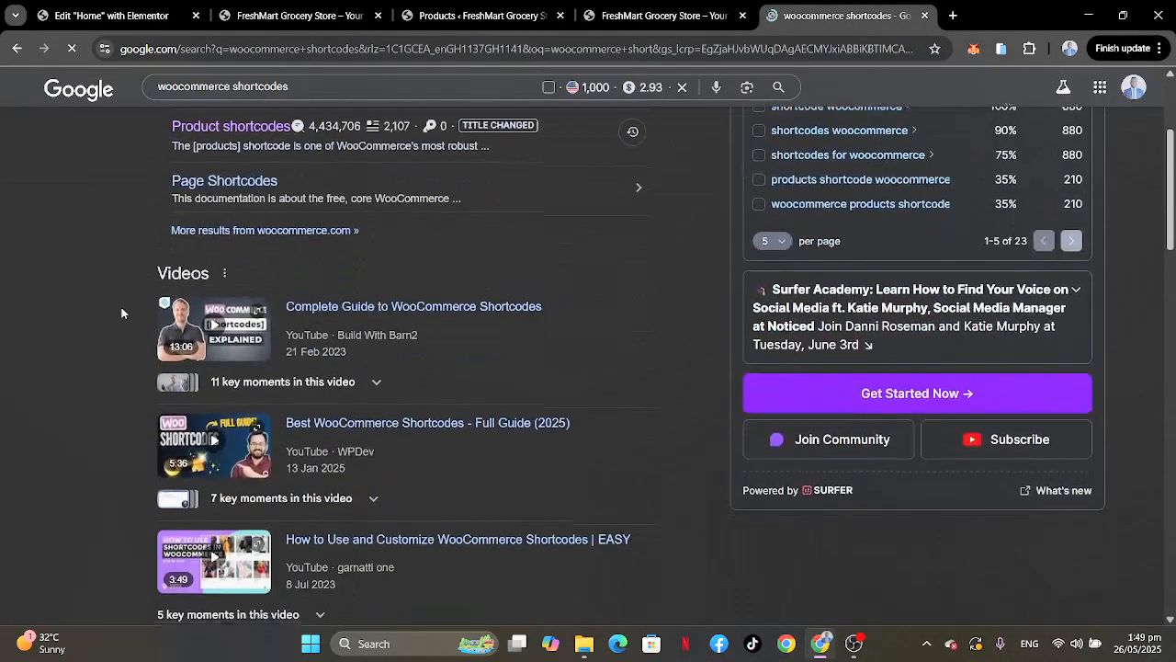
scroll(122, 314, "up", 3)
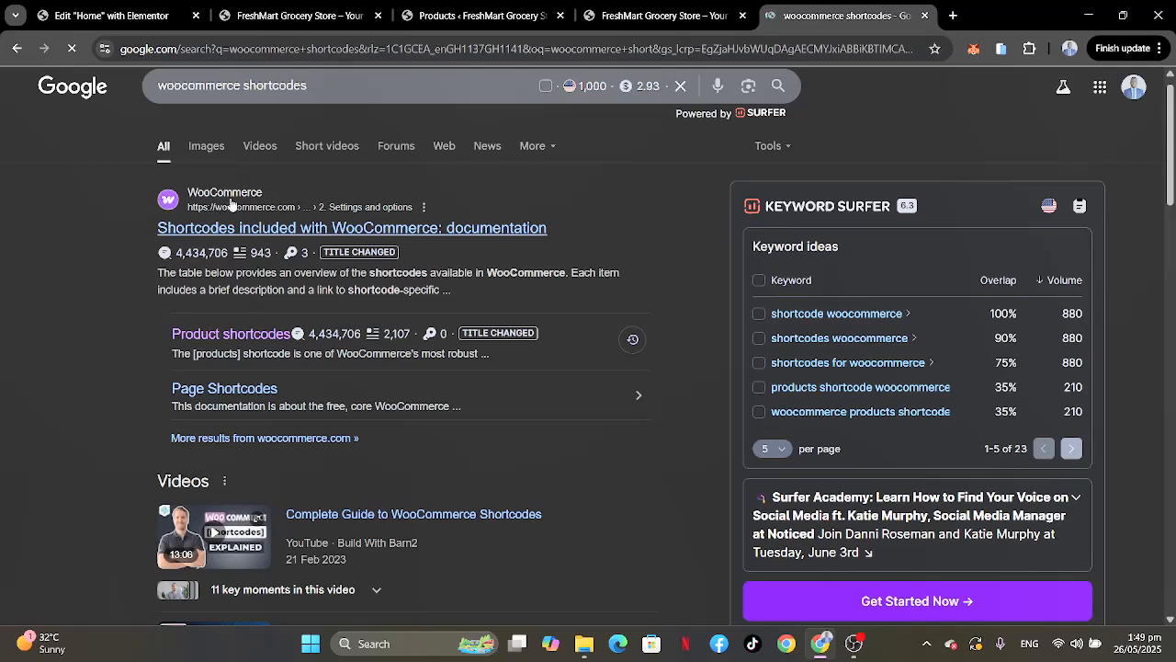
left_click(215, 336)
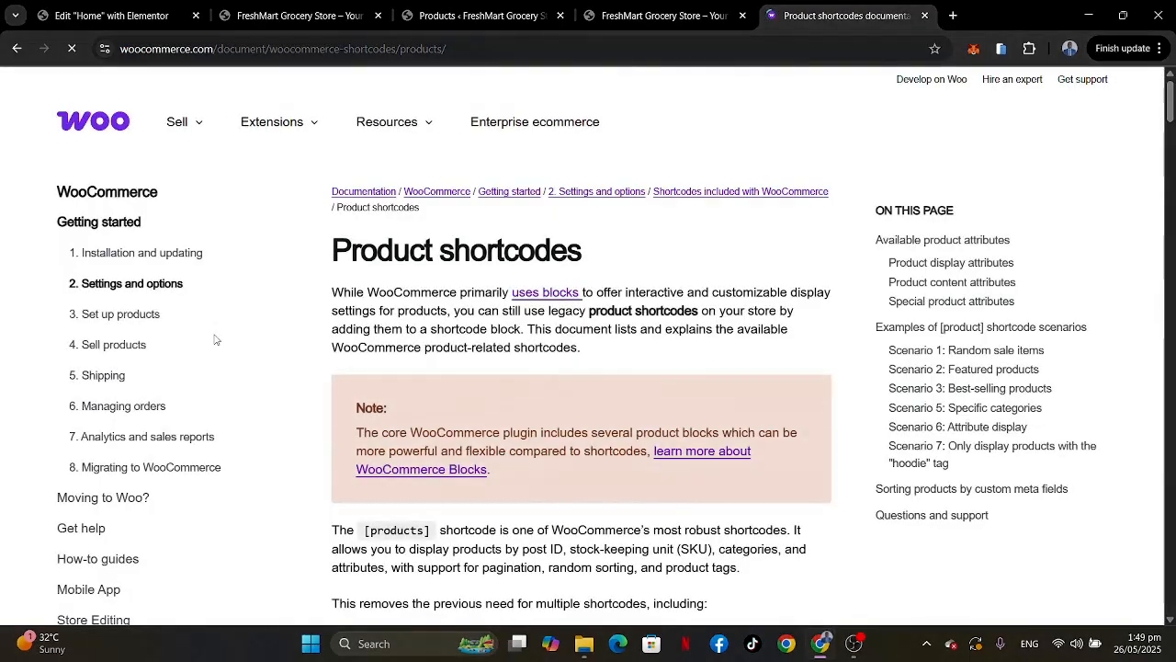
Find the Scenario 2: Featured products example in the documentation and copy its full shortcode.
scroll(641, 329, "down", 5)
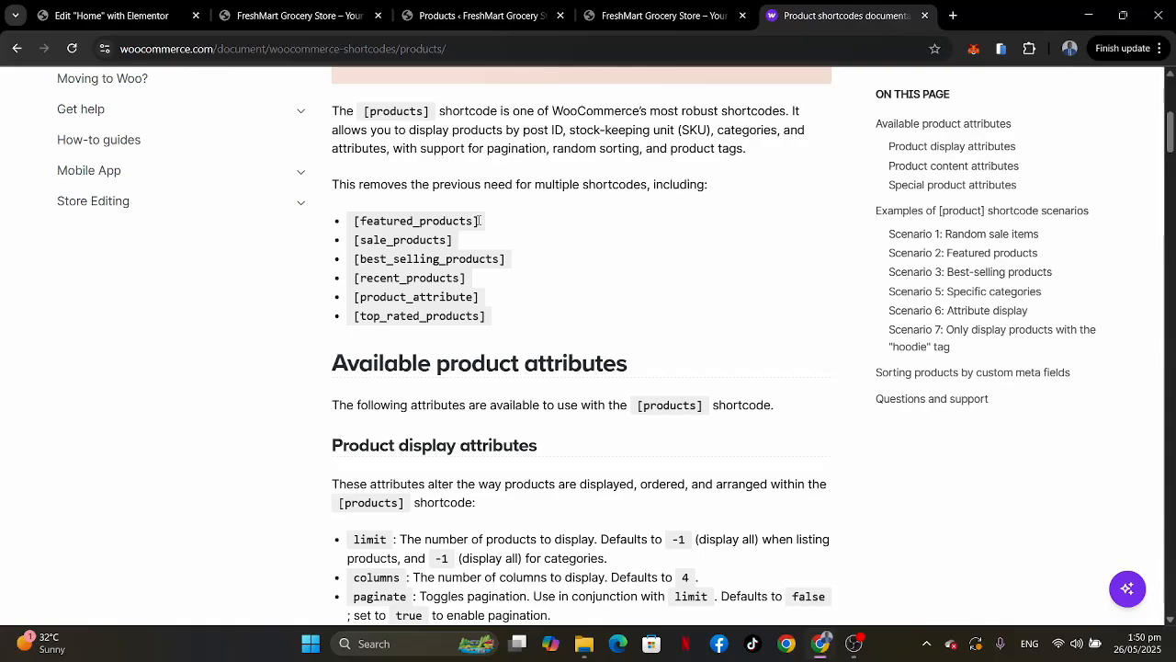
scroll(479, 221, "down", 4)
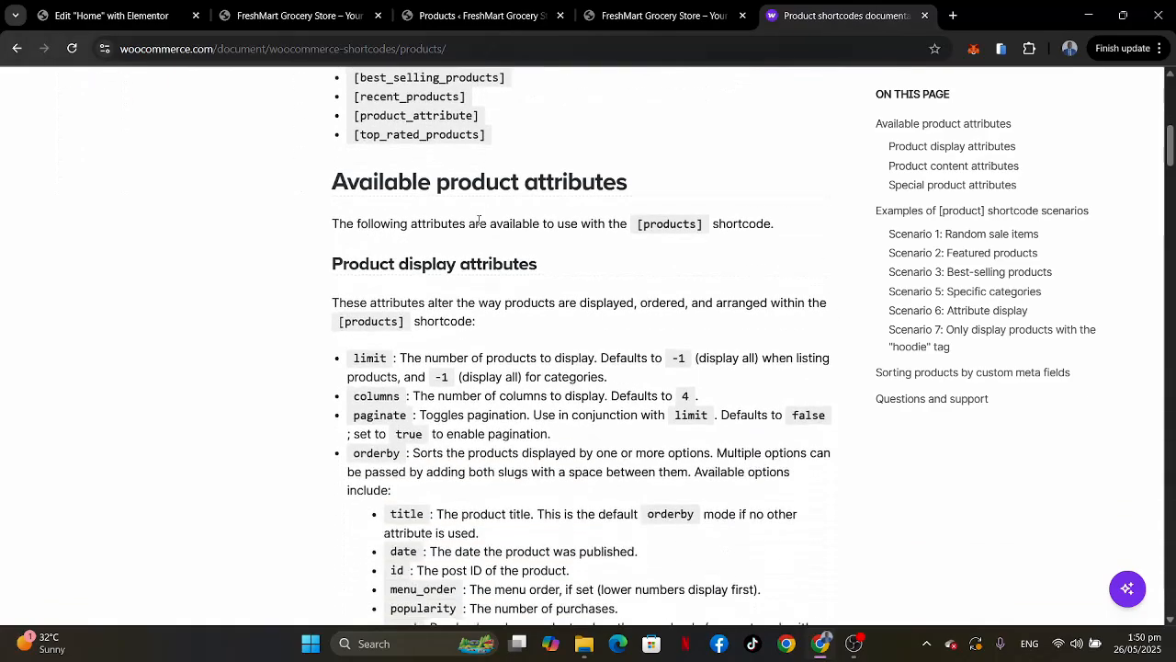
scroll(479, 220, "down", 9)
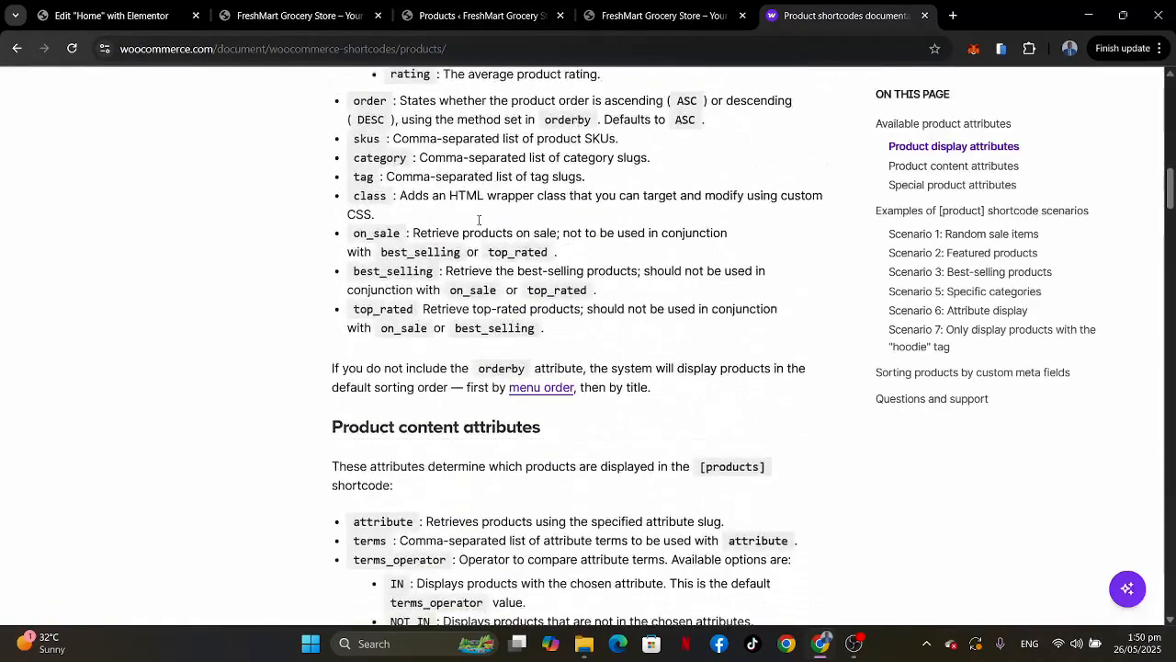
scroll(479, 218, "down", 7)
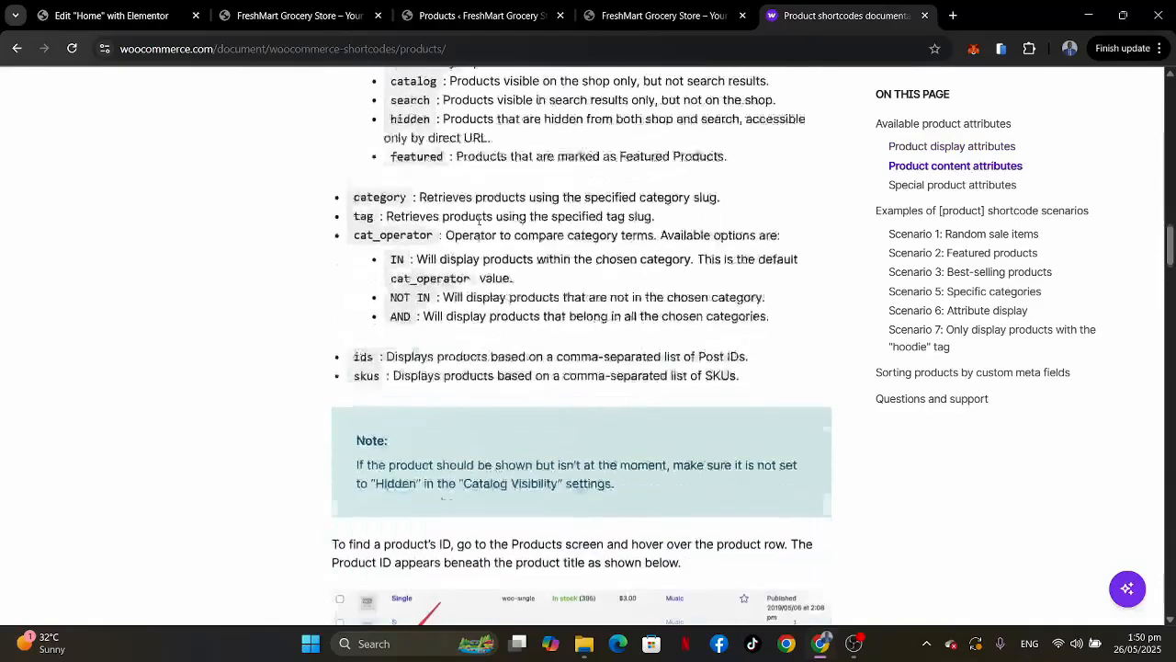
scroll(479, 220, "down", 6)
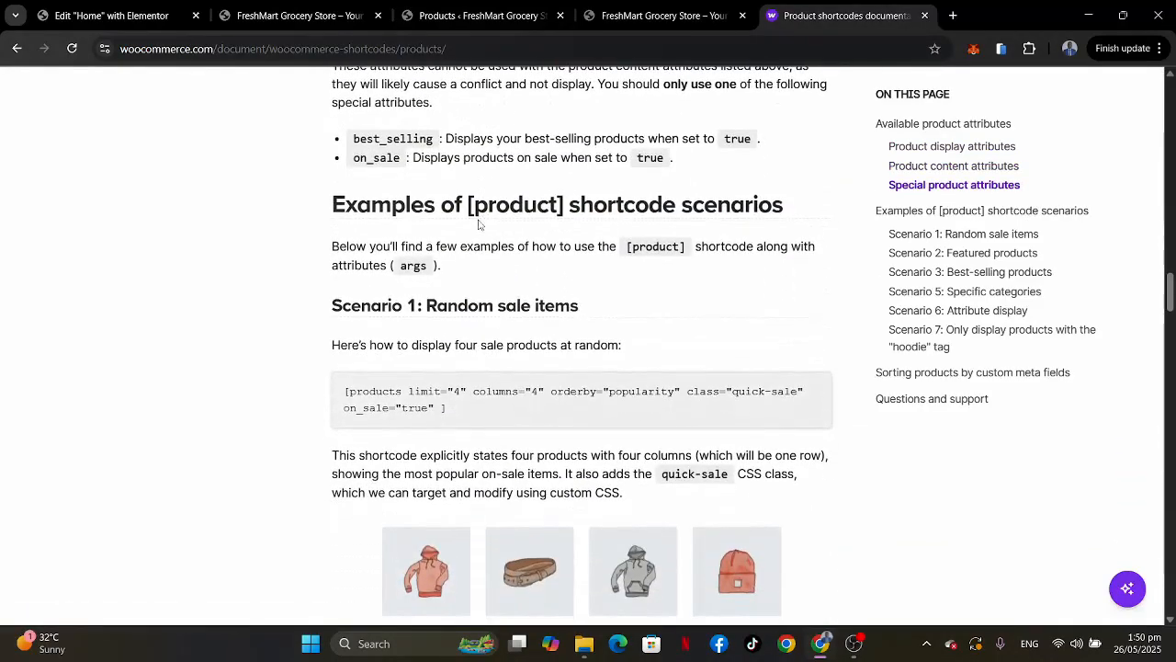
scroll(479, 224, "down", 4)
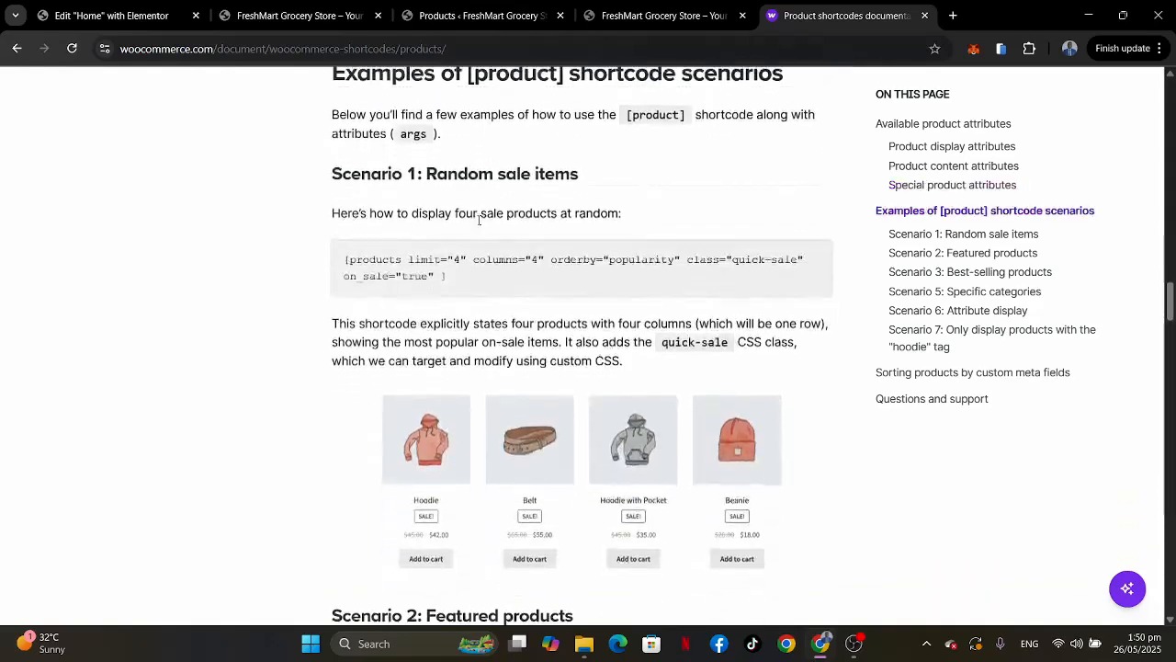
scroll(478, 224, "down", 2)
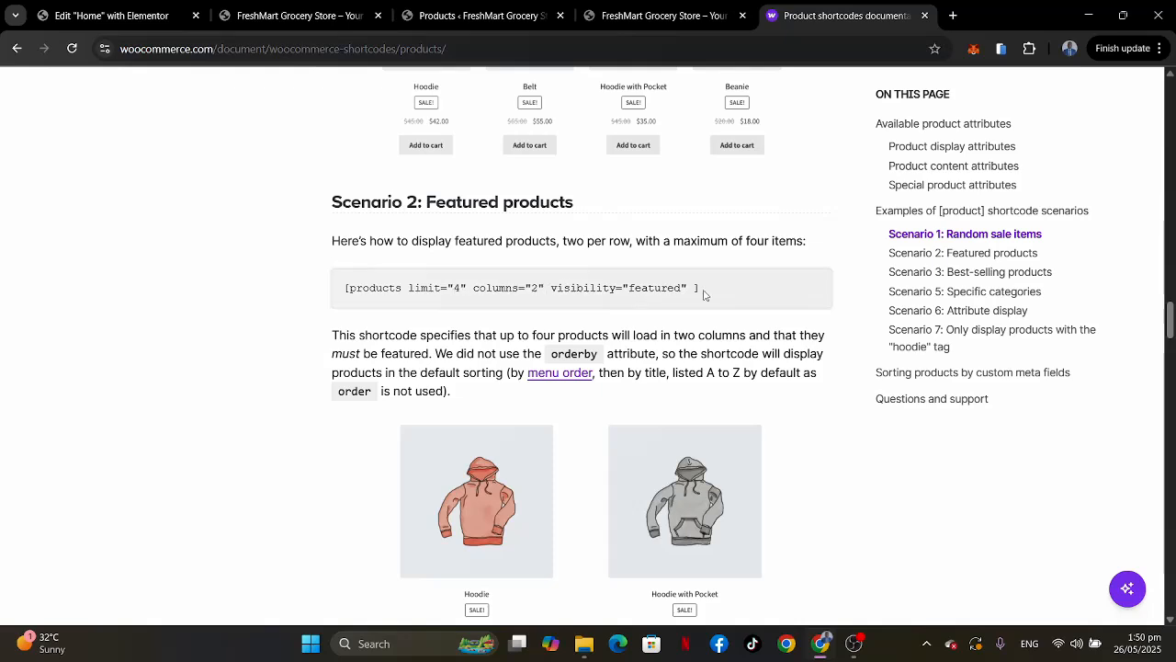
left_click_drag(706, 294, 344, 288)
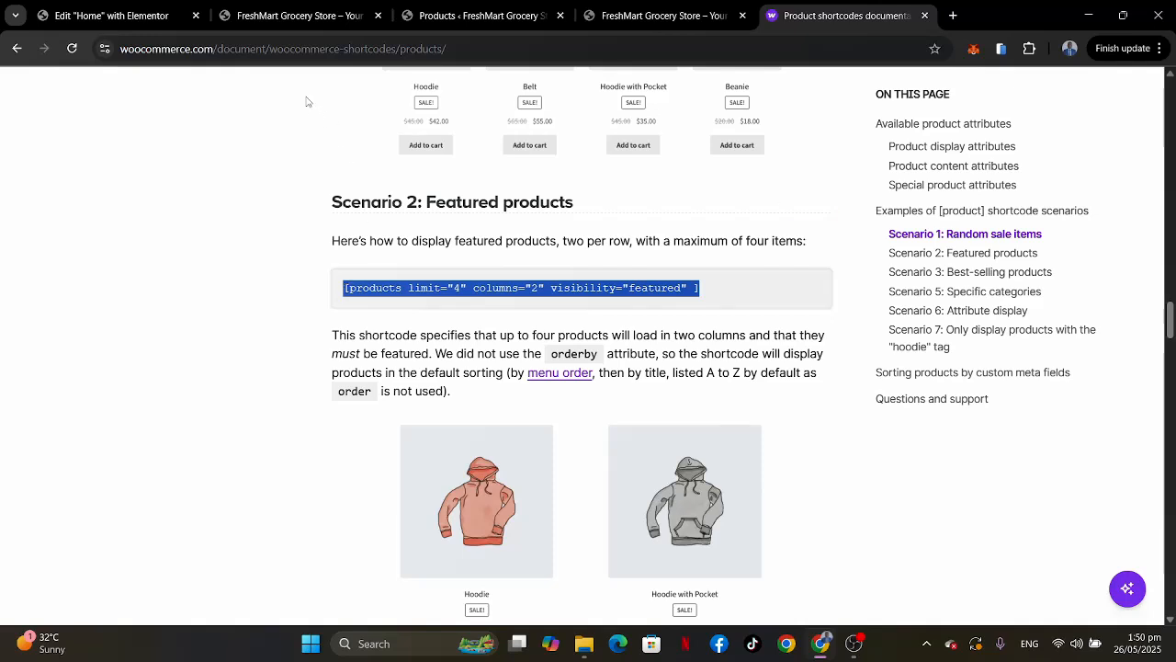
Back in Elementor, add a Shortcode widget to the empty container under the Featured Products heading, containing [products limit="4" columns="2" visibility="featured" ].
left_click(147, 16)
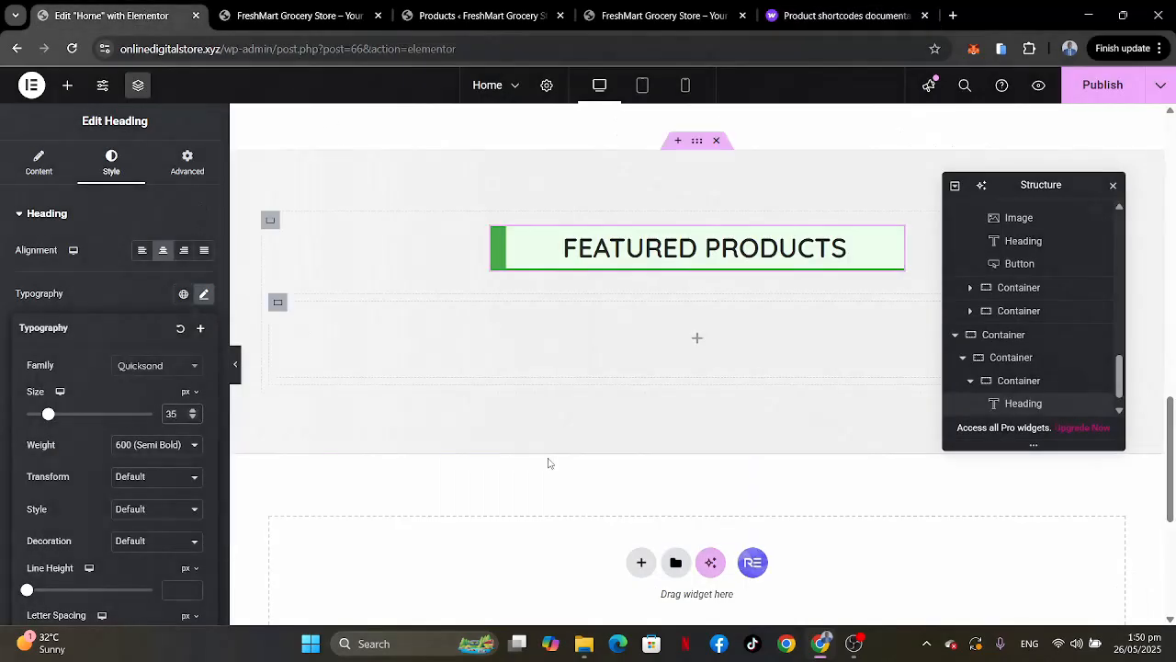
left_click(698, 341)
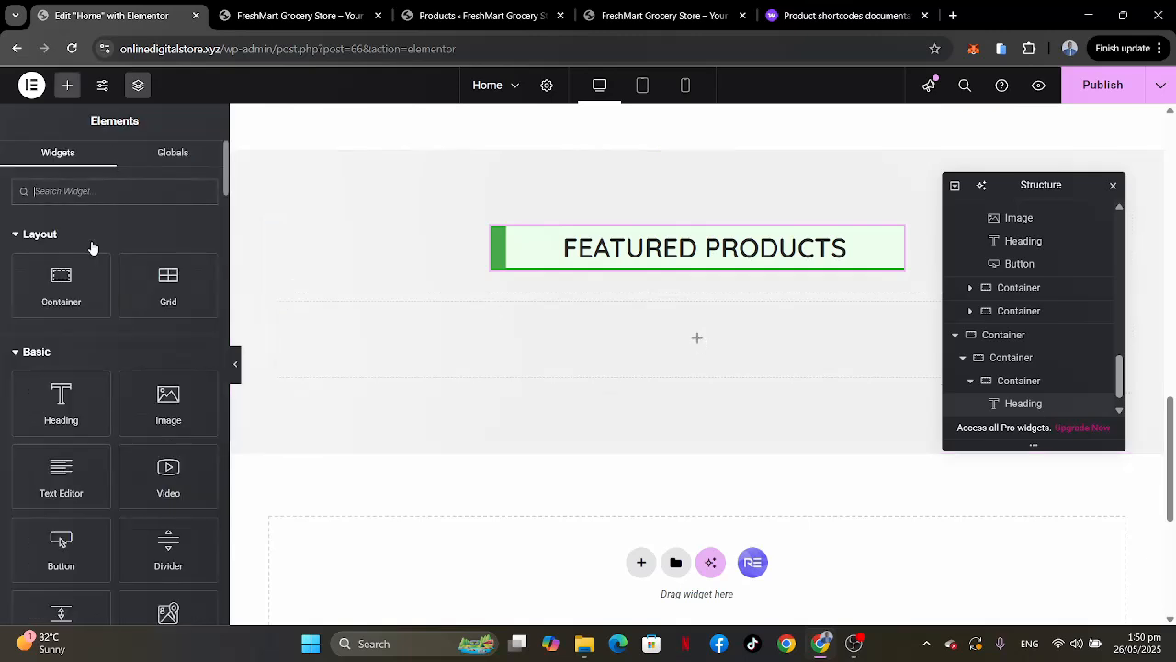
type("short")
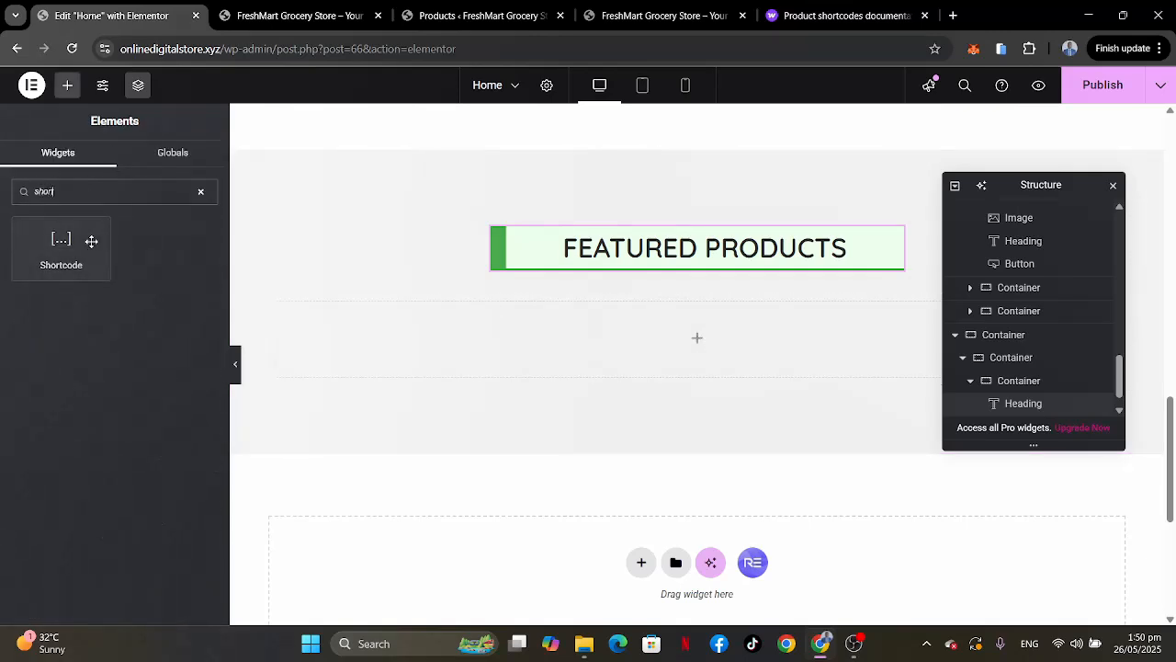
left_click_drag(59, 241, 467, 327)
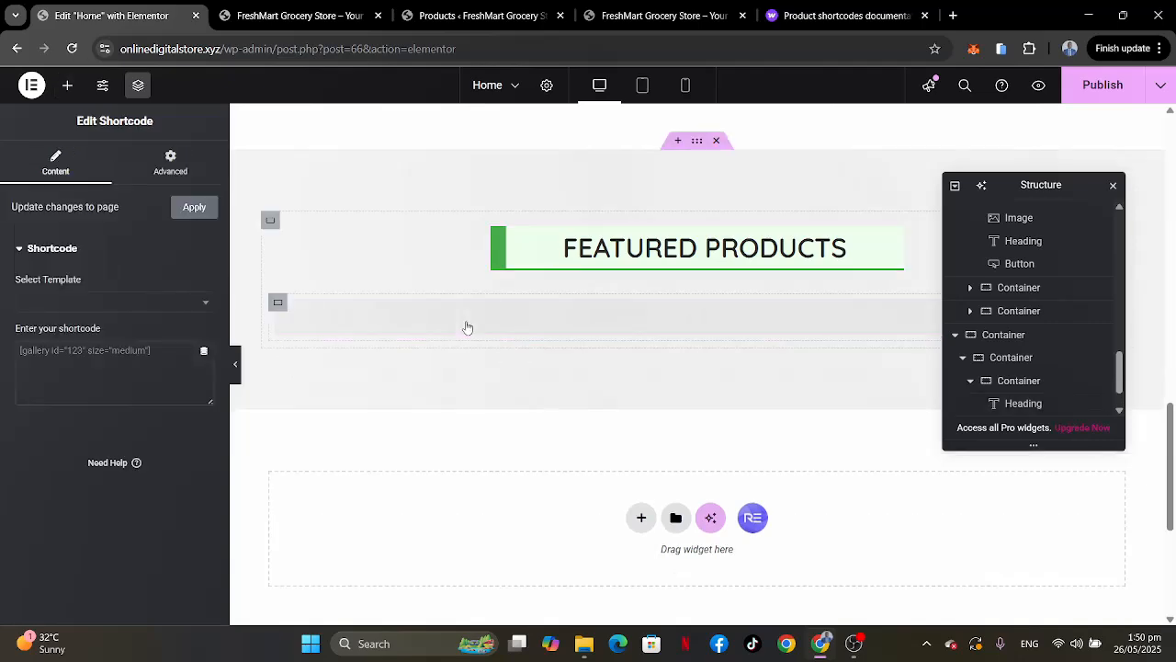
left_click(106, 351)
type("[products limit=\"4\" columns=\"2\" visibility=\"featured\"]")
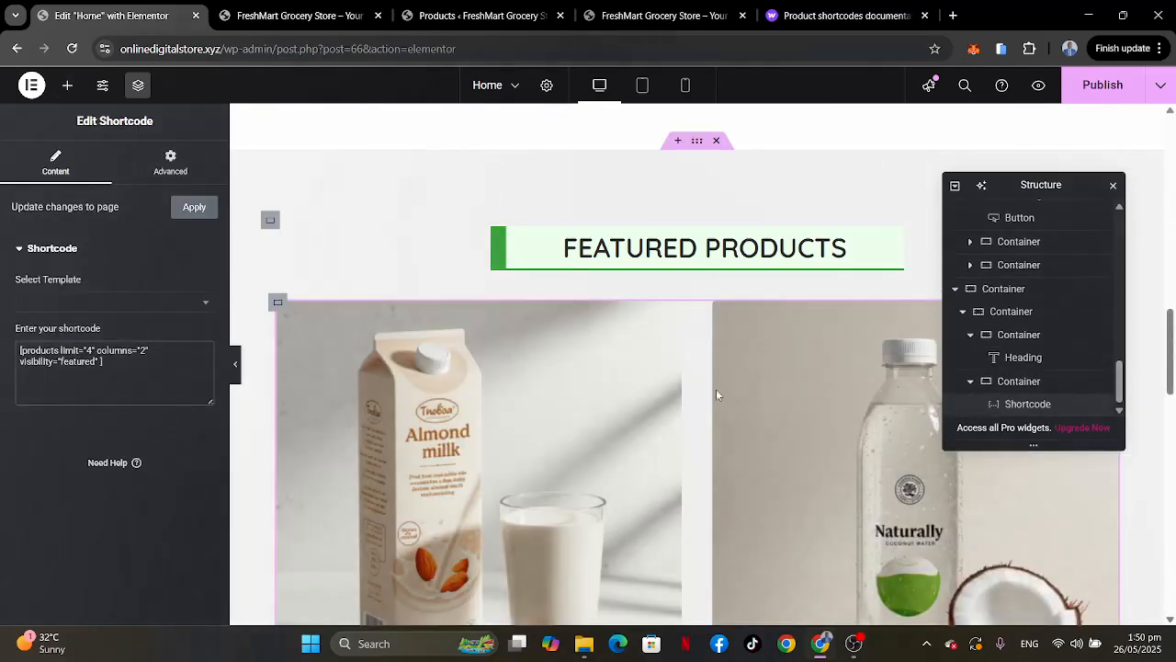
Review the featured product grid's layout and set the shortcode's columns value to 4.
scroll(718, 395, "down", 4)
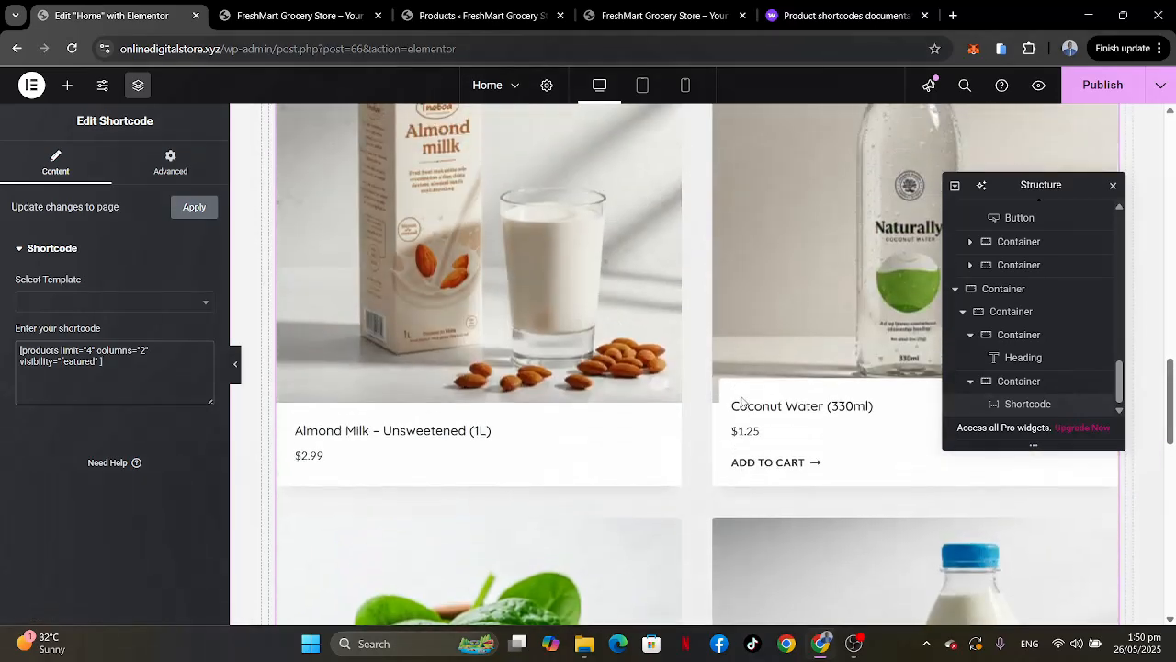
scroll(742, 402, "up", 2)
scroll(638, 447, "down", 2)
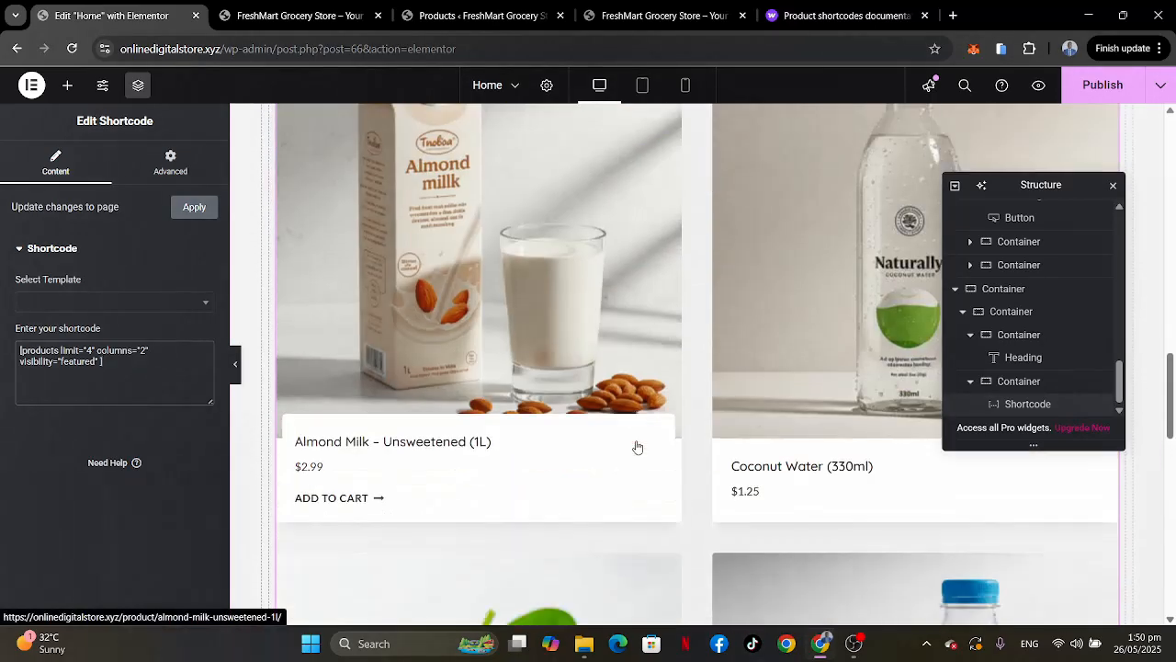
scroll(638, 447, "up", 1)
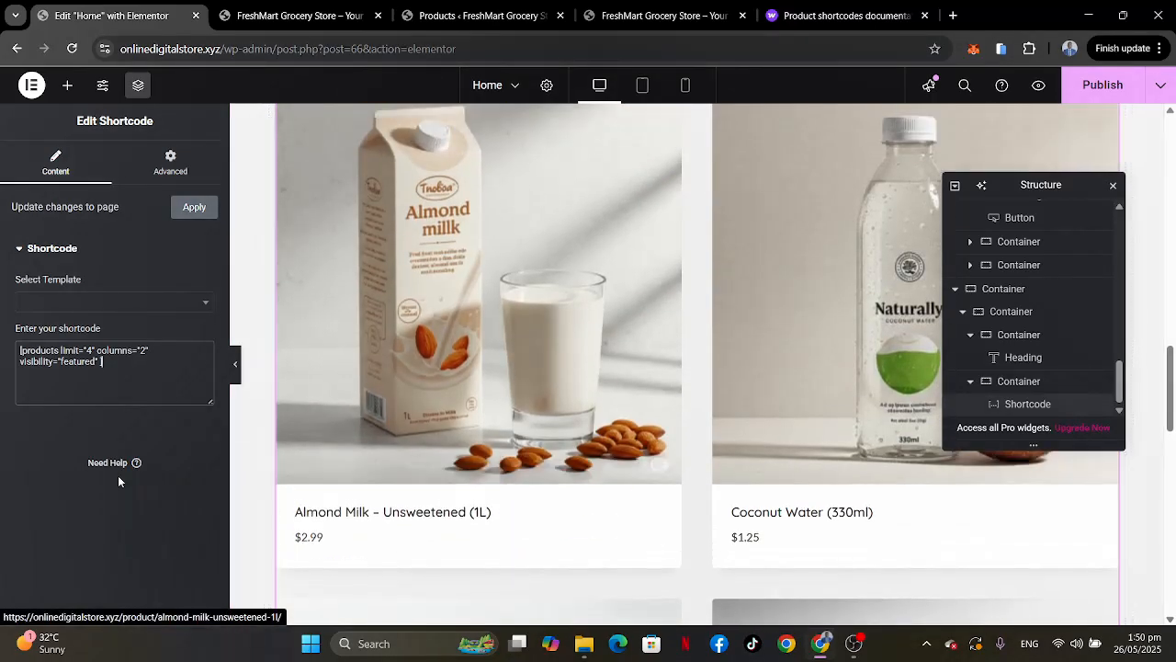
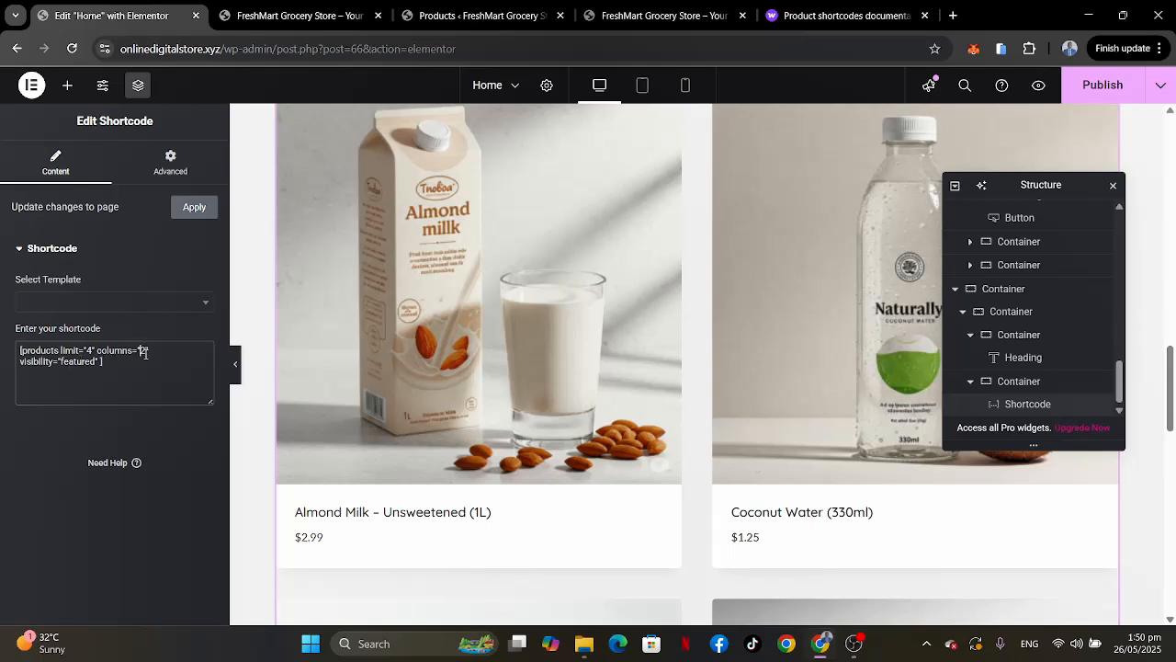
key("BackSpace")
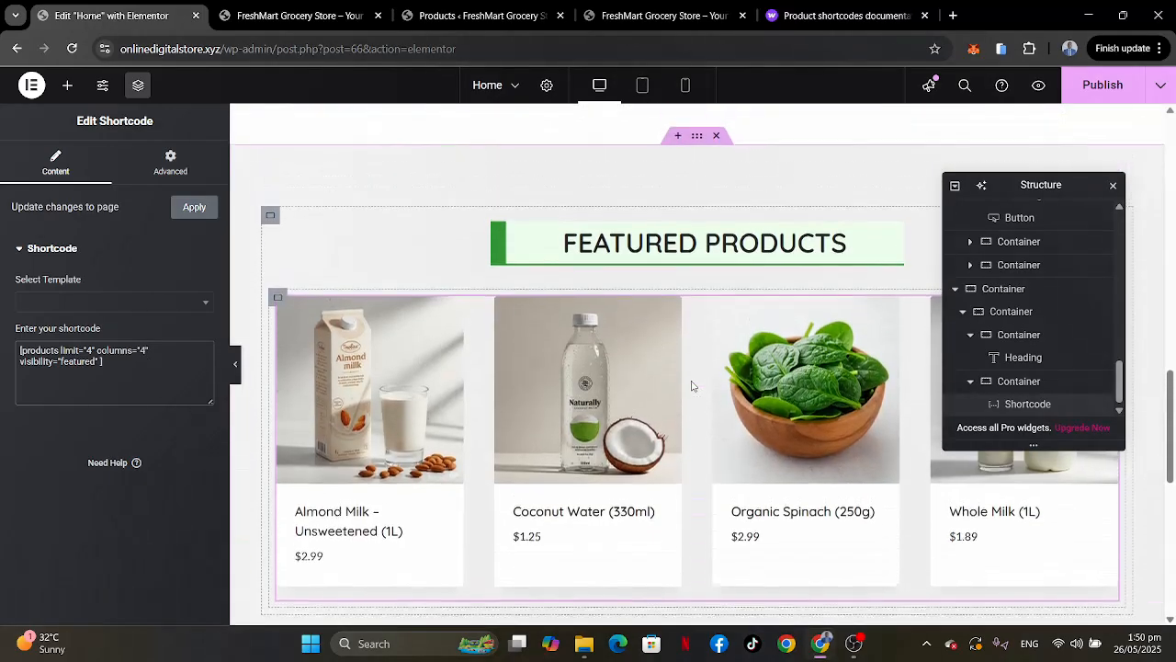
Compare the four-column featured product grid's layout and card design with the Featured Products section on the reference site.
scroll(694, 386, "up", 2)
scroll(694, 386, "down", 3)
scroll(694, 386, "up", 1)
scroll(694, 386, "down", 1)
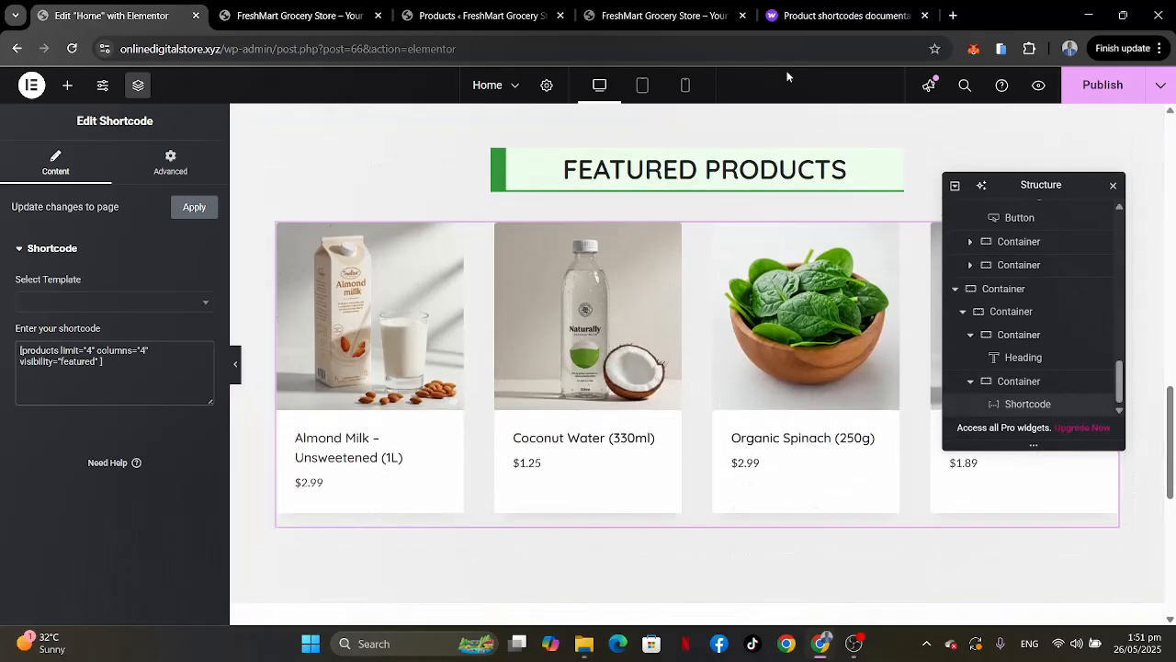
left_click(648, 20)
scroll(333, 414, "down", 3)
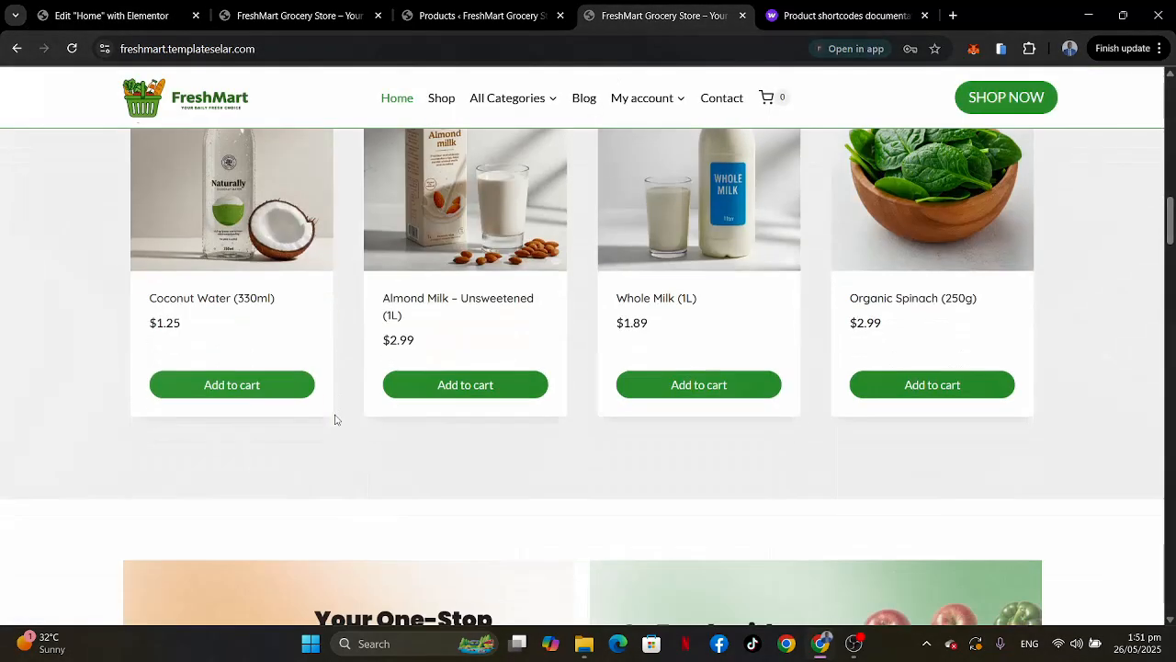
left_click(95, 4)
scroll(654, 341, "down", 2)
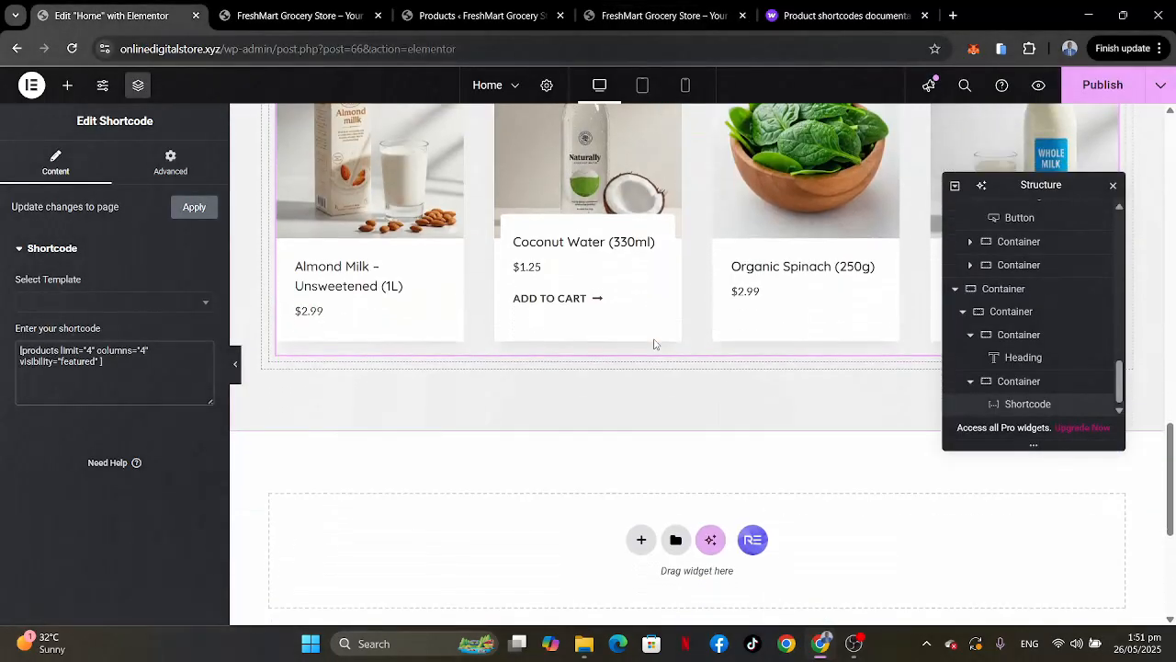
scroll(776, 214, "up", 6)
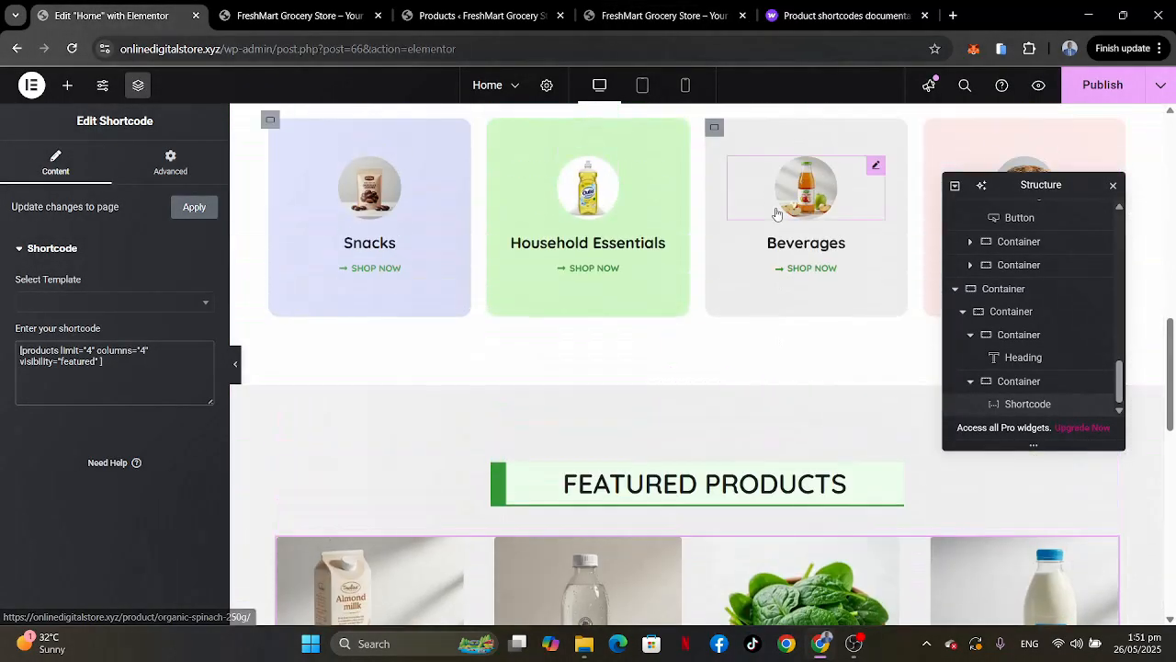
scroll(777, 213, "down", 3)
scroll(776, 213, "down", 1)
scroll(777, 213, "up", 1)
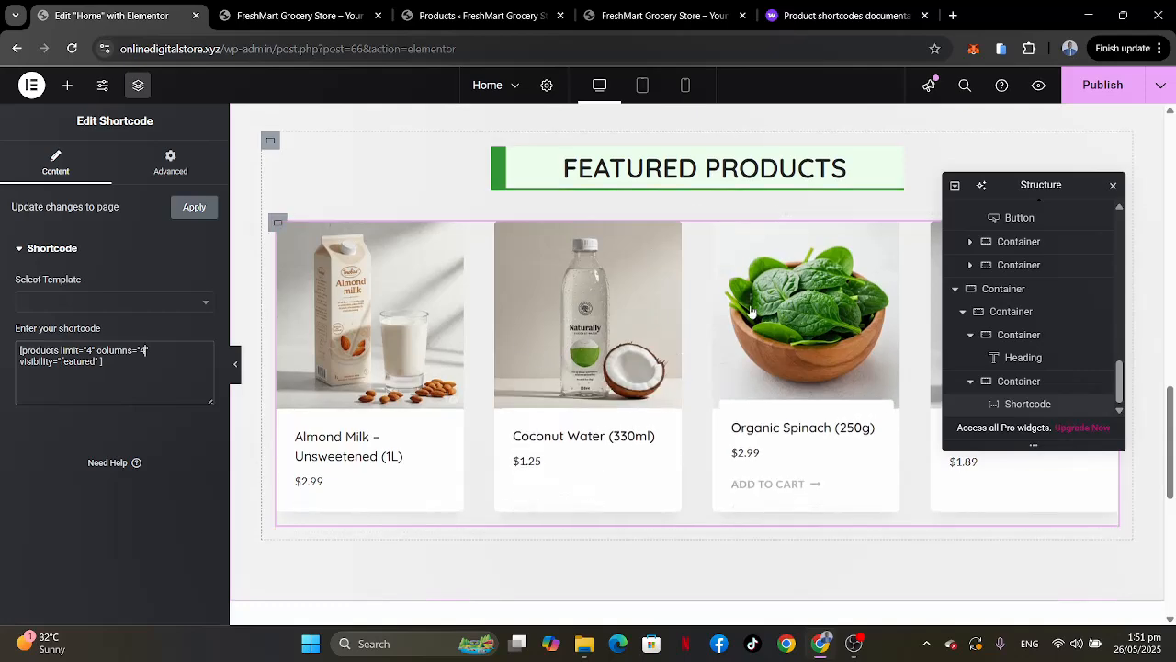
scroll(795, 389, "down", 2)
scroll(796, 390, "up", 5)
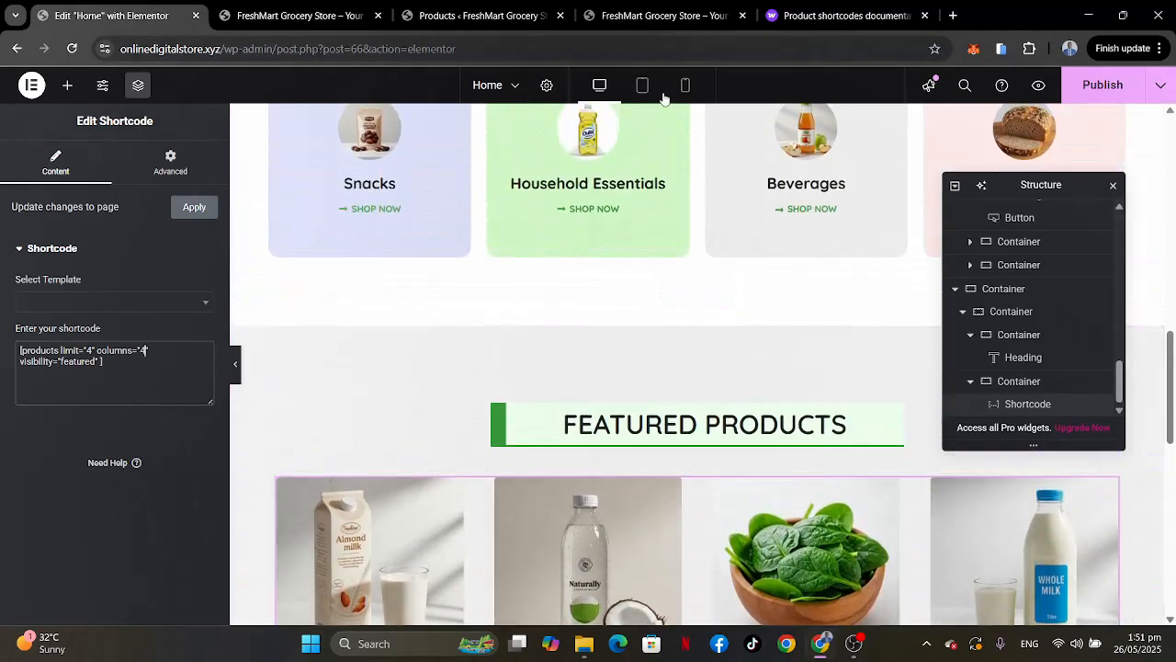
Check the reference site's promo banner section and add a container with two equal columns below Featured Products in Elementor.
left_click(657, 16)
scroll(603, 370, "down", 4)
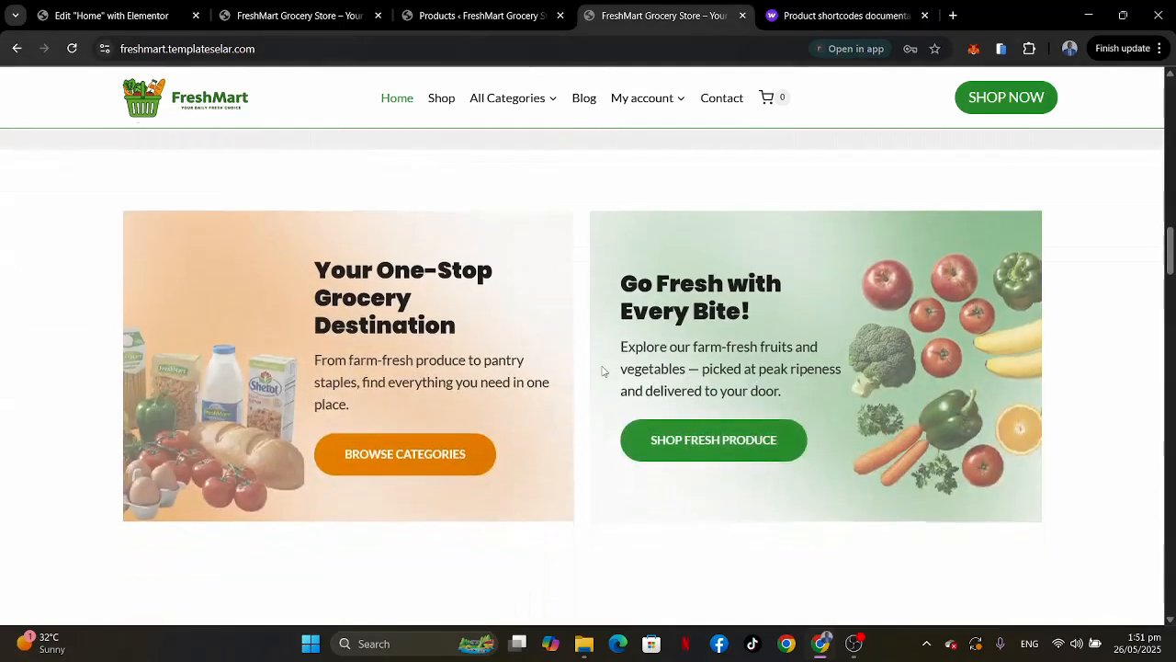
scroll(603, 371, "up", 1)
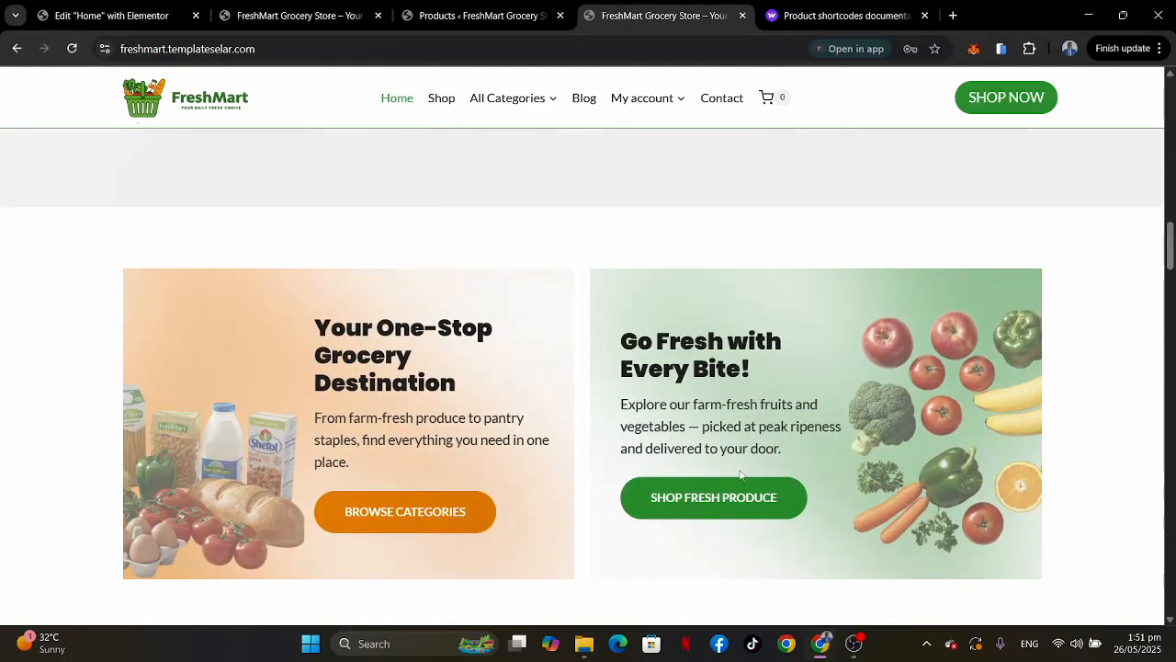
left_click(79, 16)
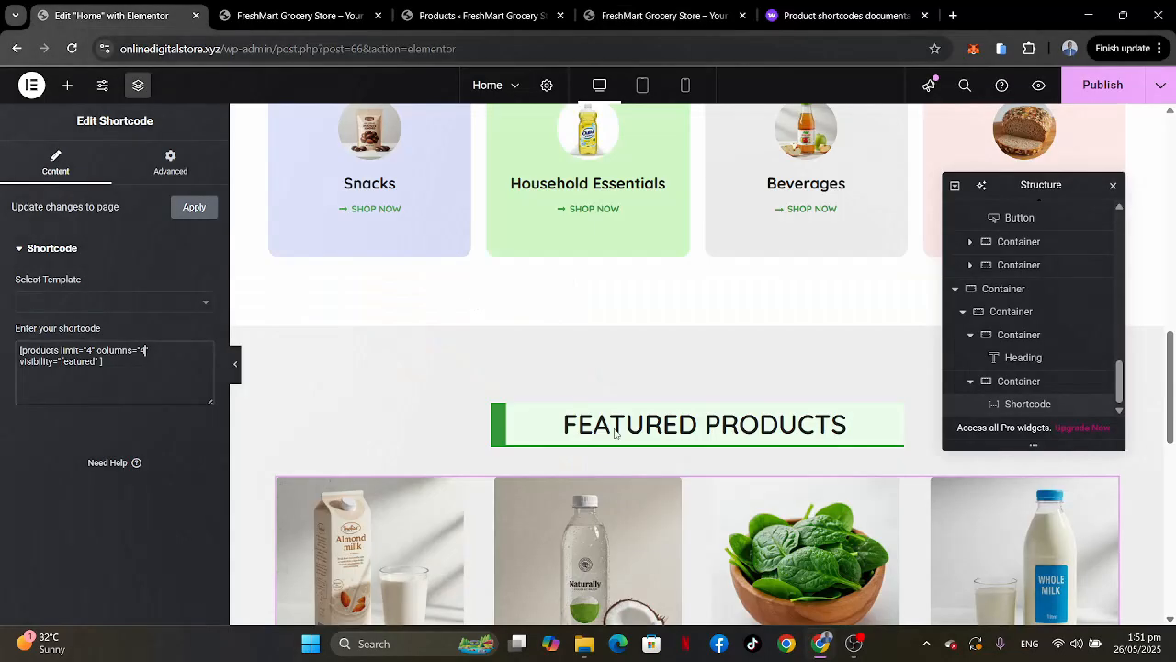
scroll(615, 433, "down", 8)
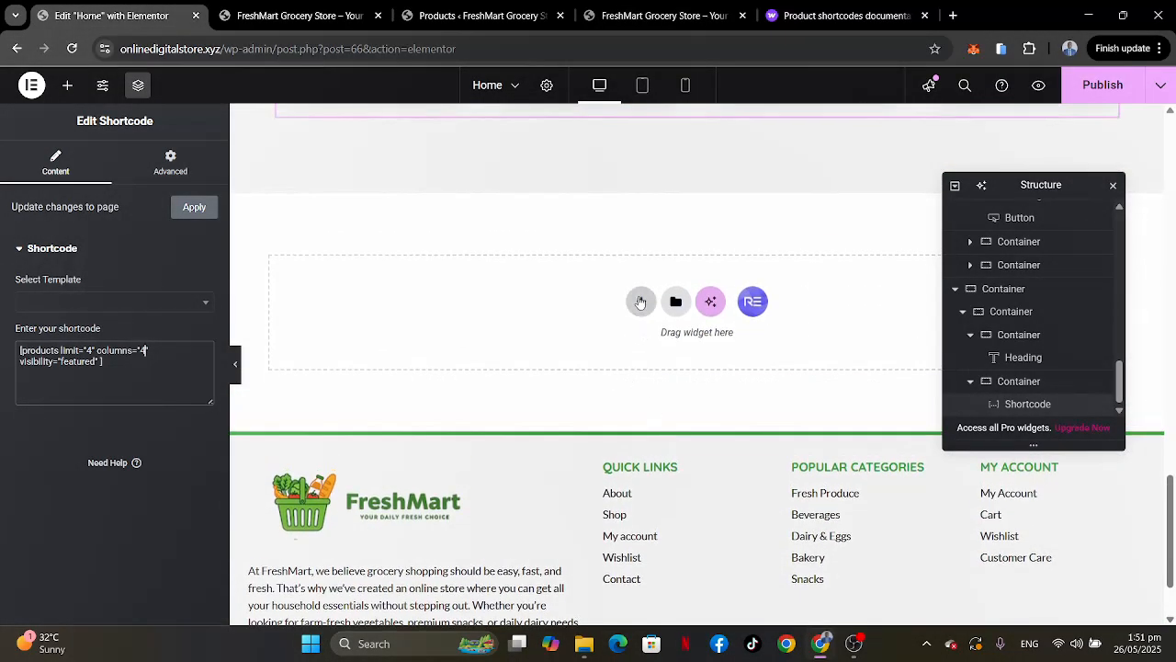
left_click(641, 295)
left_click(649, 347)
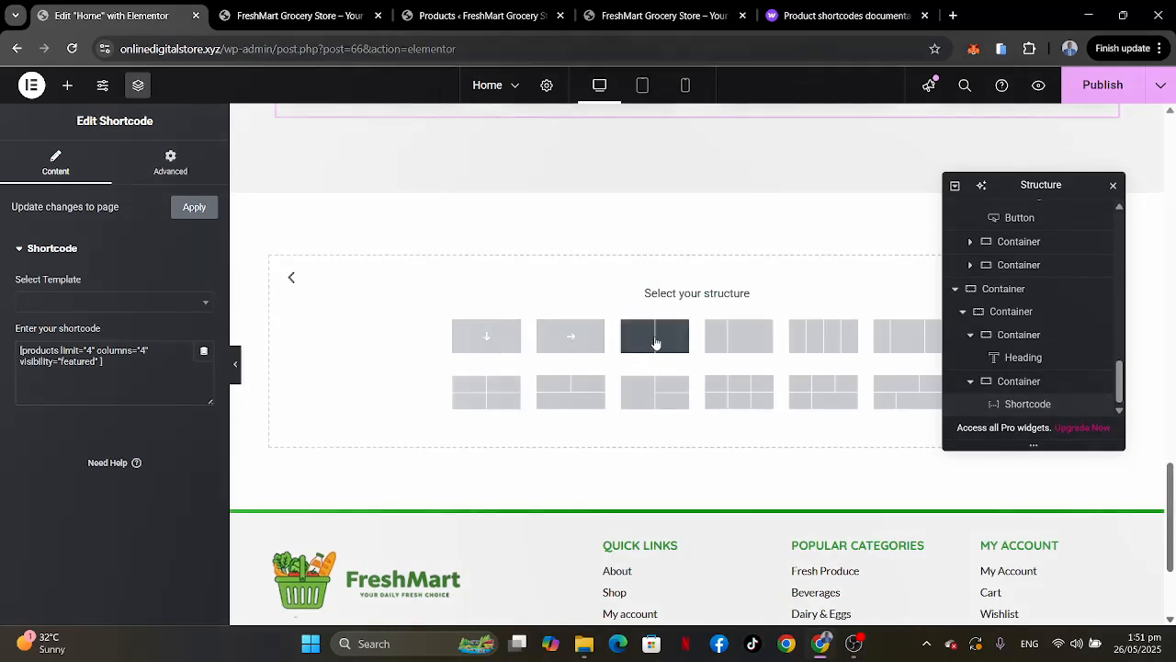
left_click(660, 16)
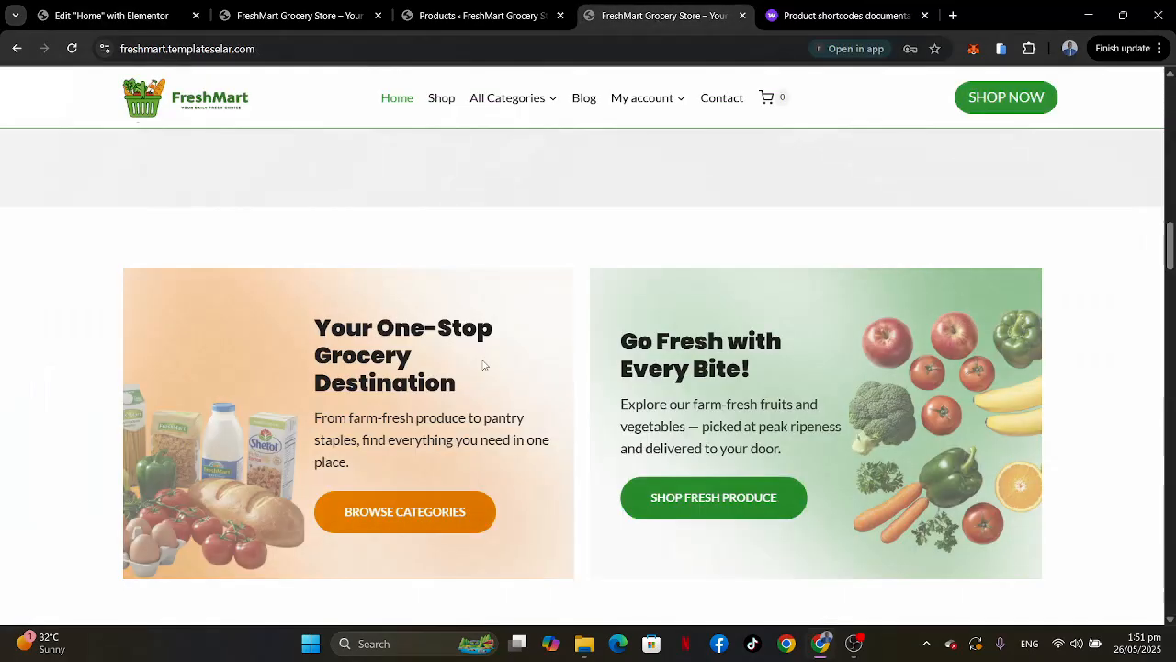
left_click(89, 18)
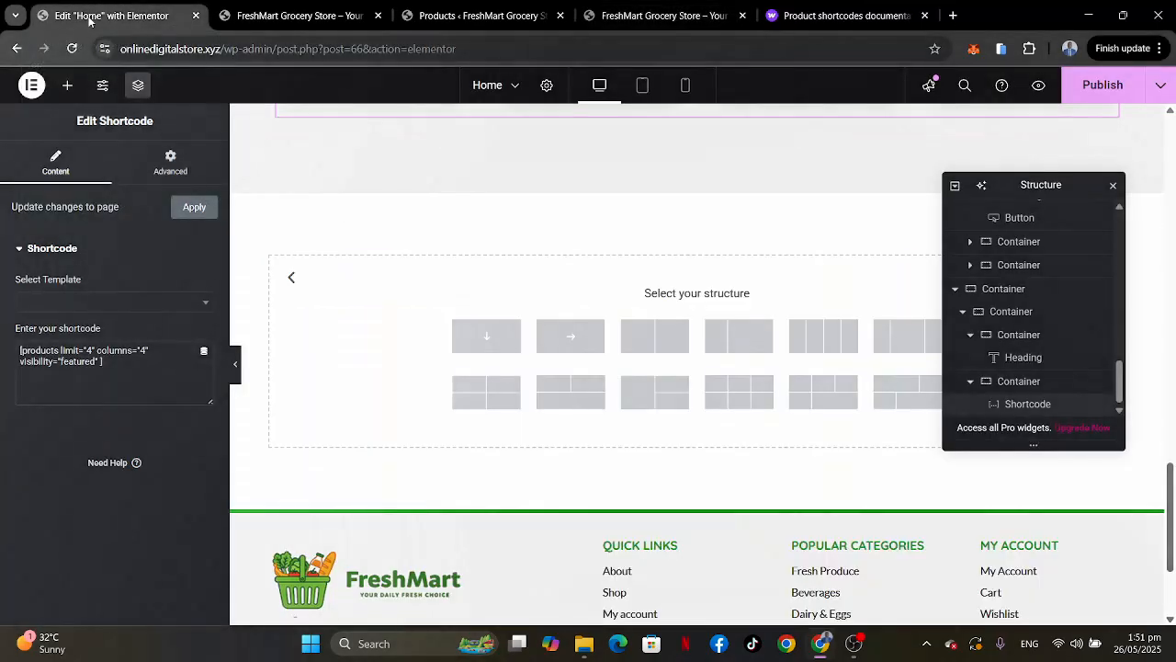
left_click(653, 337)
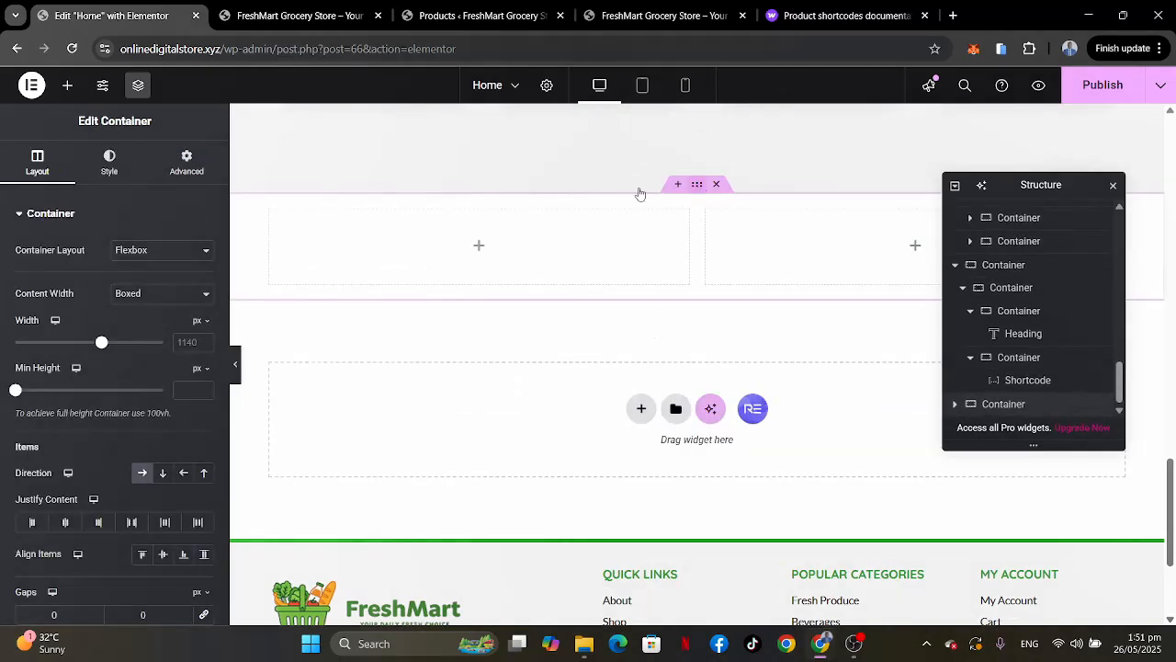
Unlink the new two-column container's padding and set the top and bottom padding to 80 px.
left_click(190, 169)
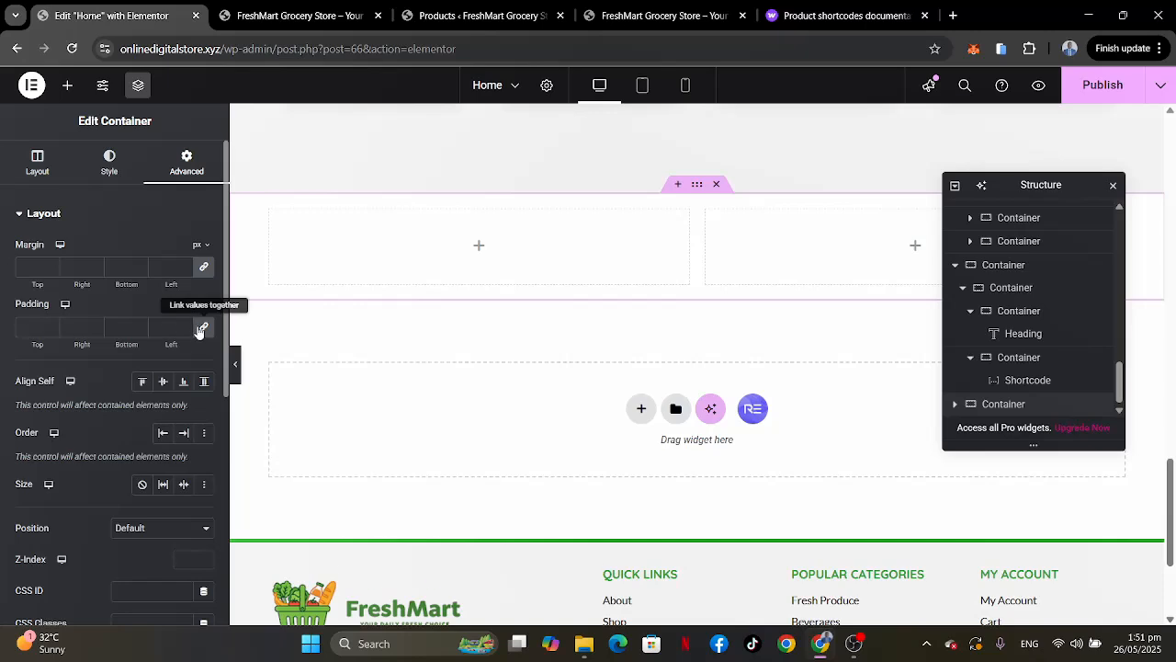
left_click(202, 330)
type("80")
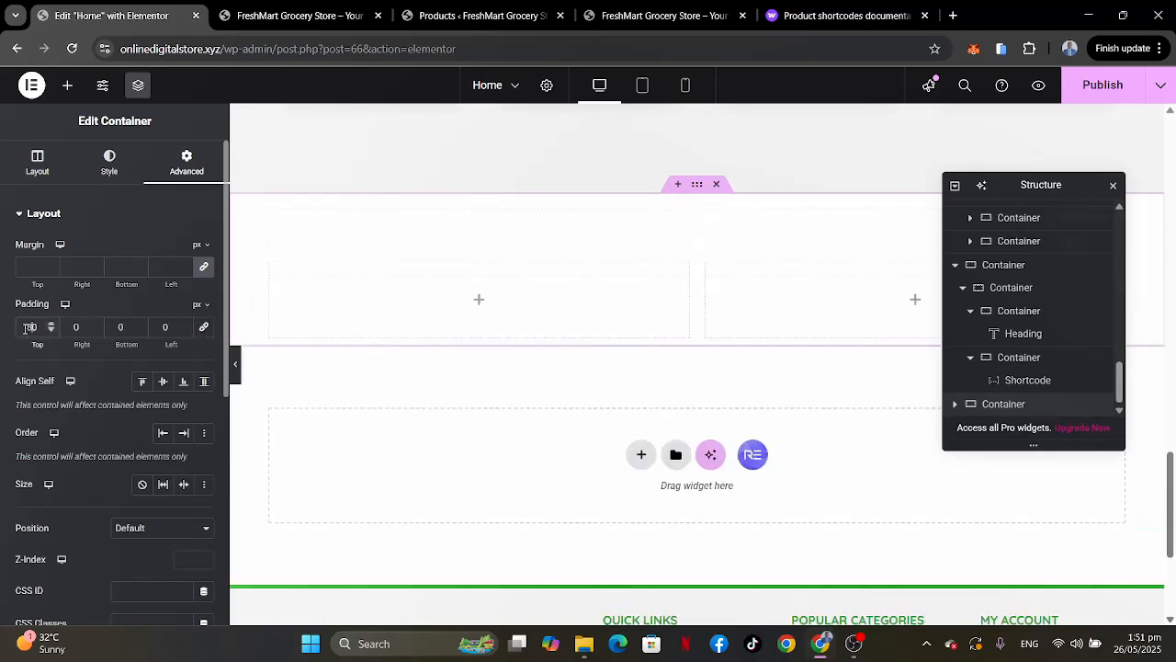
left_click(107, 333)
type("80")
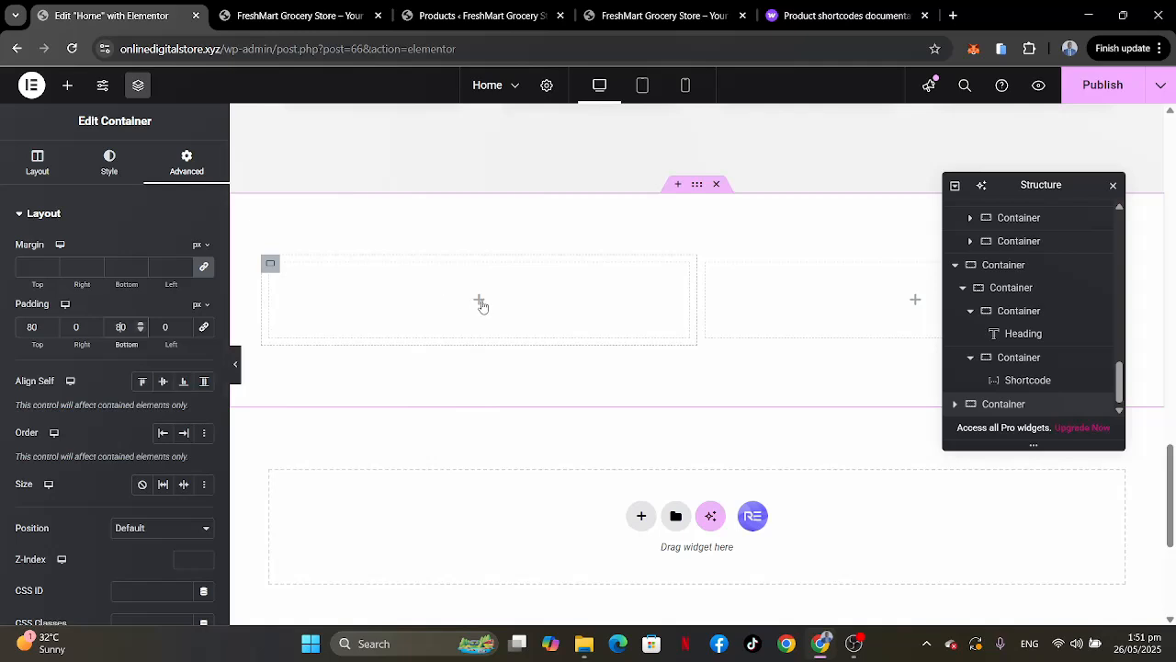
Set the left column container's background to the orange grocery image Hero-9.jpg from the media library, matching the reference banner.
left_click(272, 265)
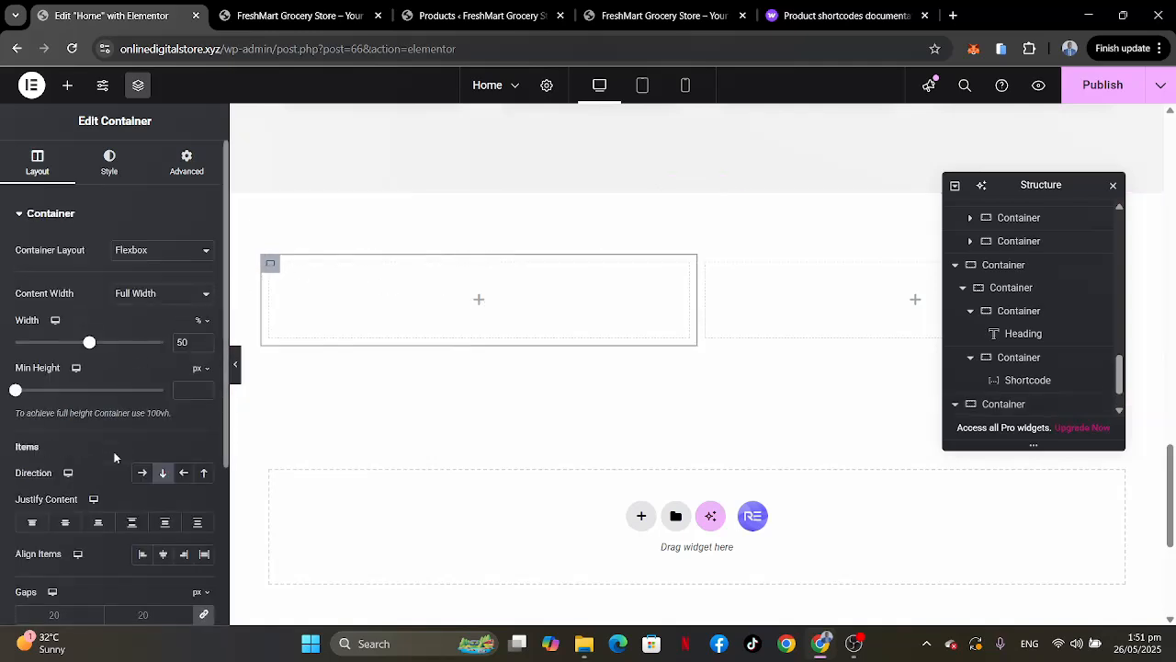
left_click(111, 173)
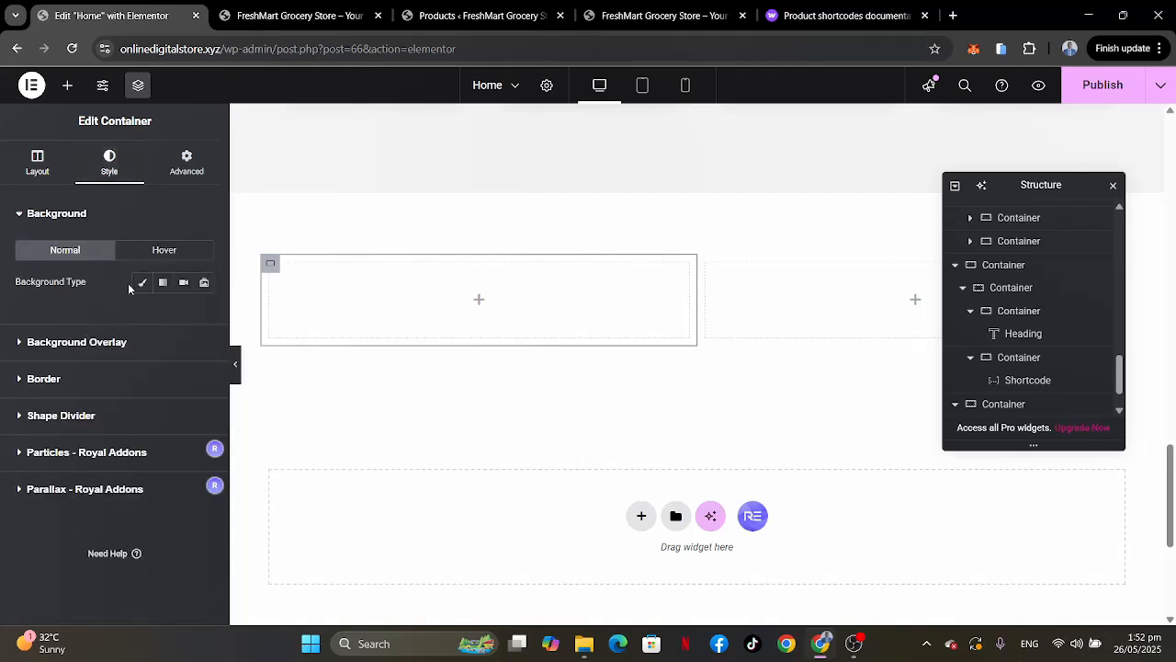
left_click(142, 282)
left_click(117, 375)
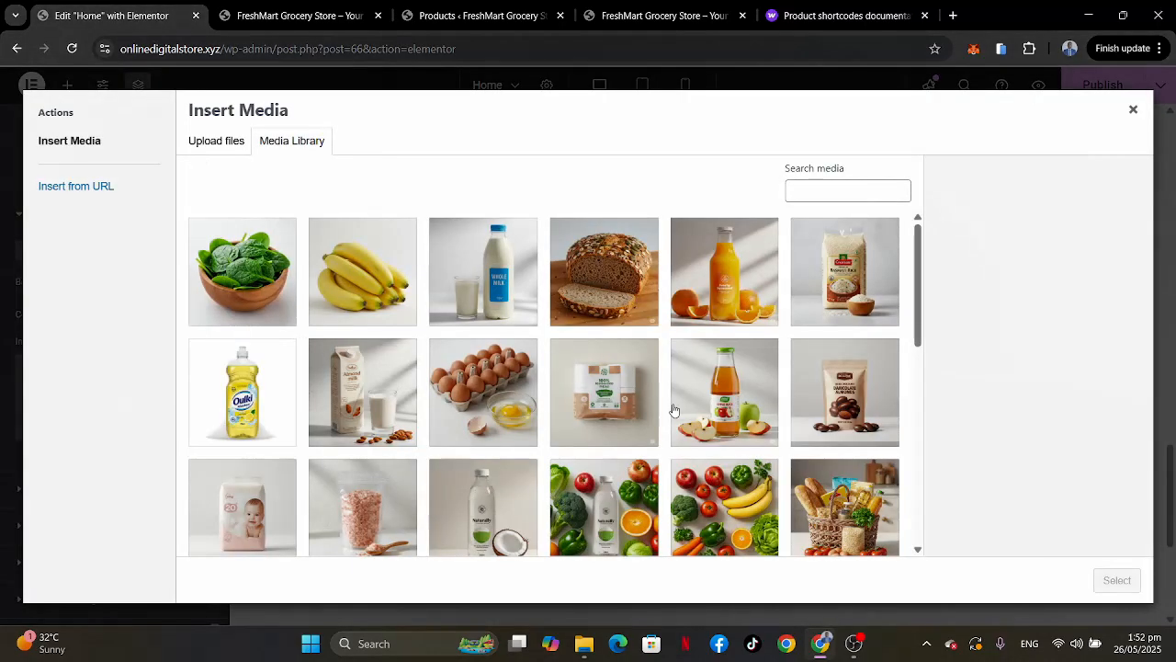
scroll(673, 409, "down", 5)
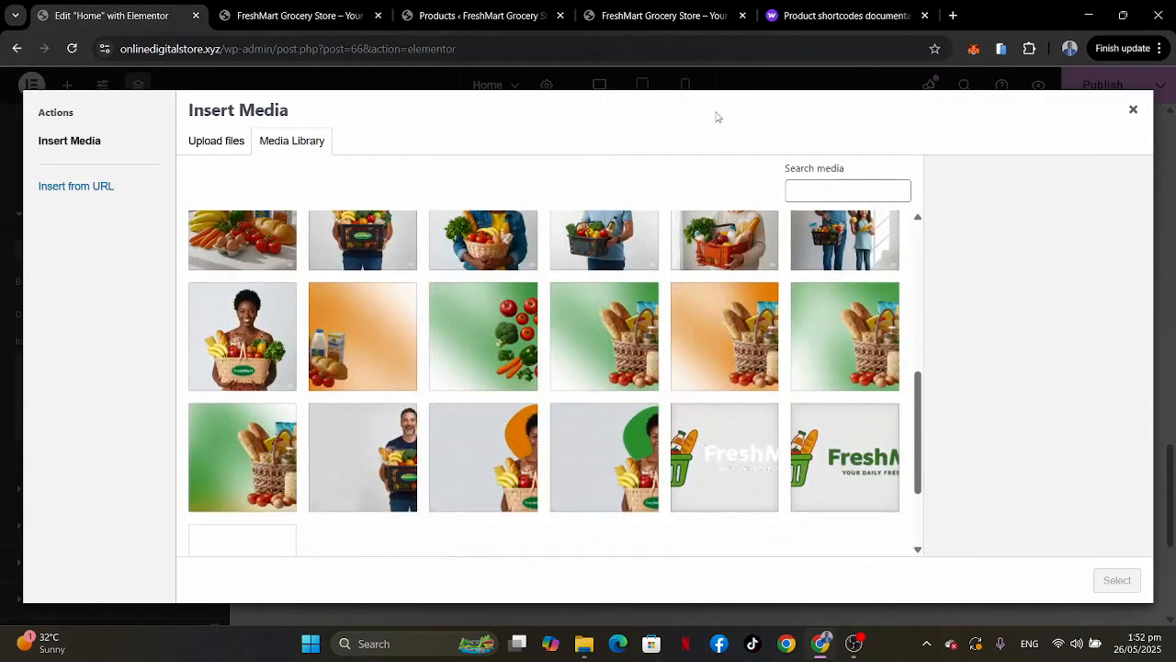
left_click(655, 17)
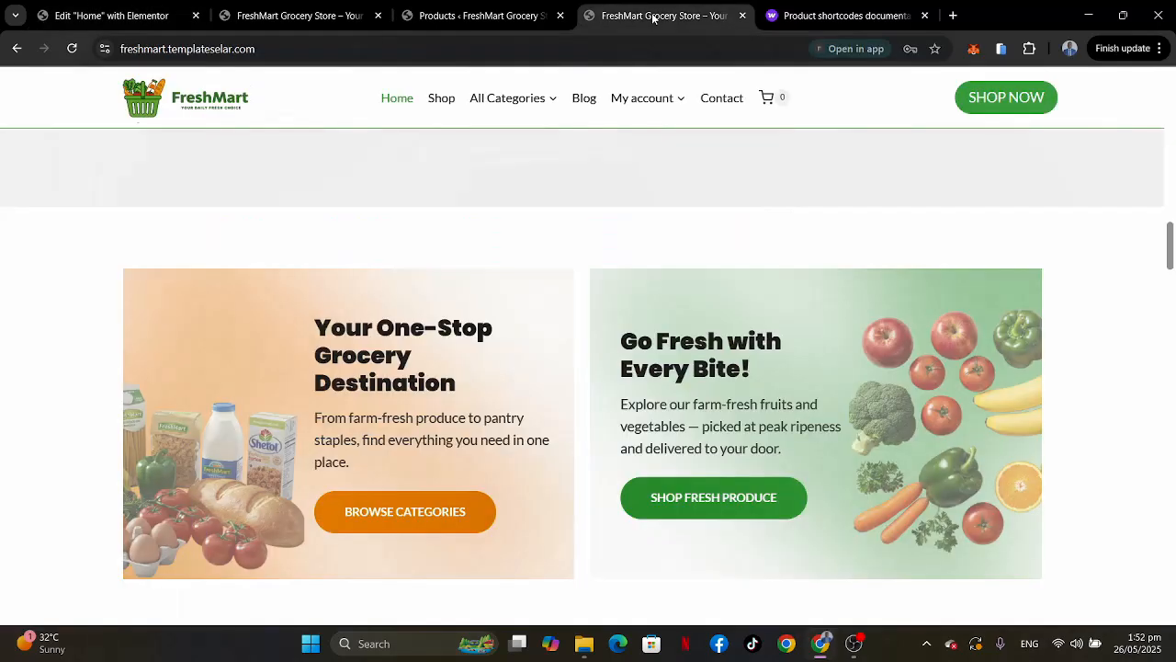
left_click(106, 15)
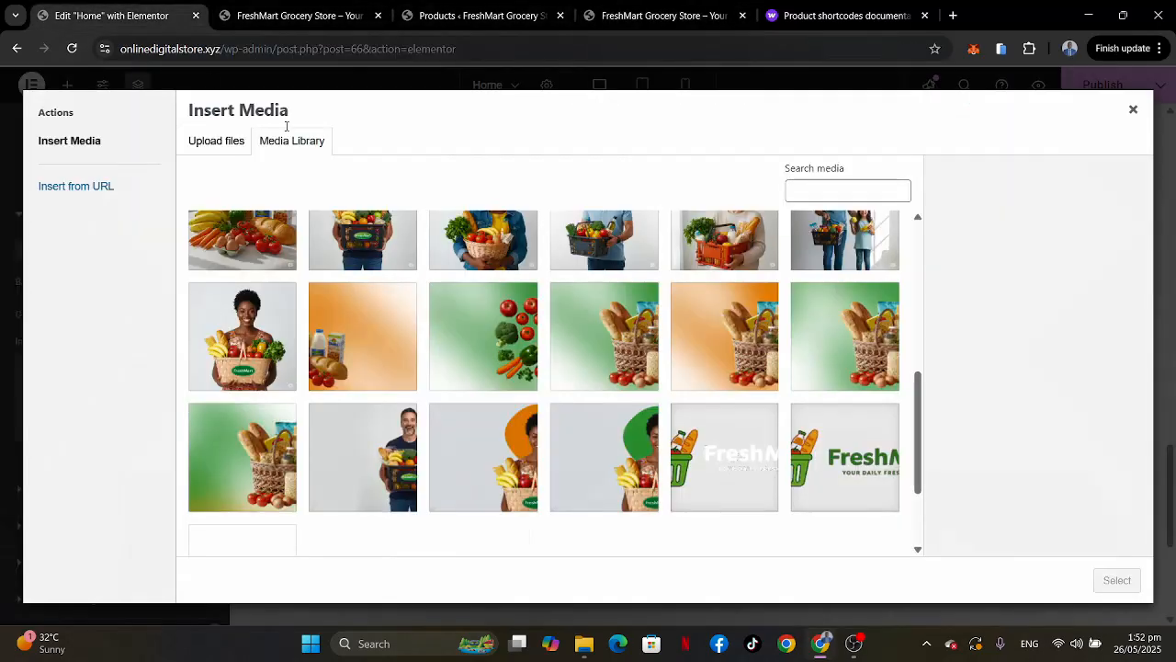
left_click(346, 328)
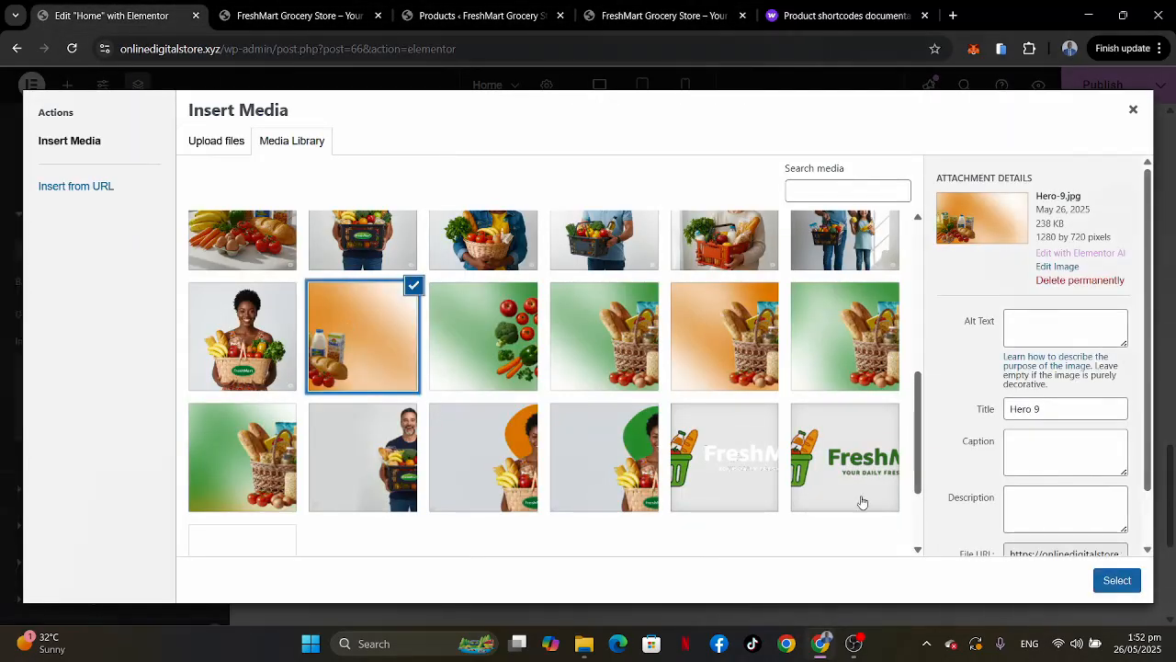
left_click(1117, 581)
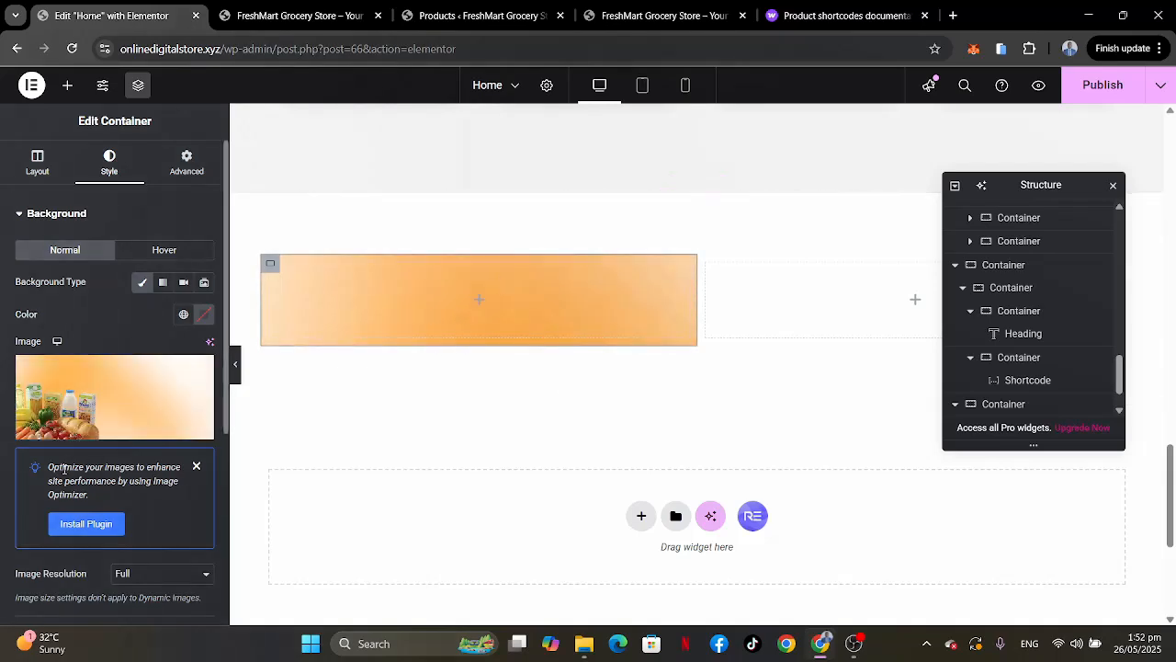
Set the left container's background image to Center Center position, No-repeat and Cover display size.
mouse_move(106, 417)
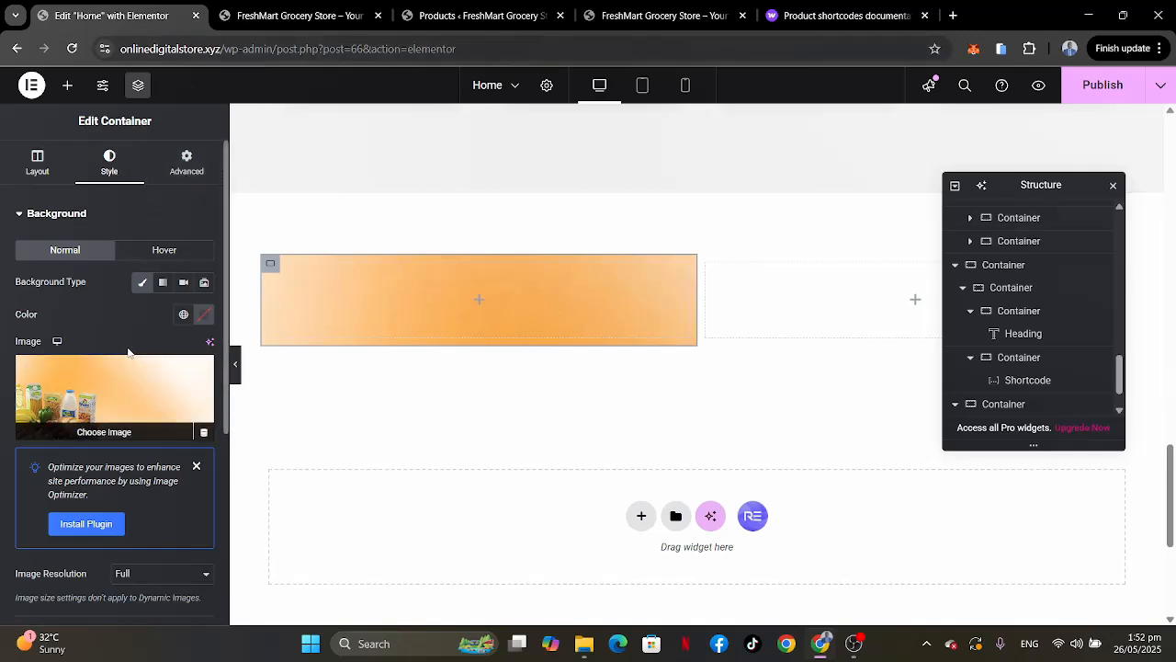
scroll(92, 367, "down", 3)
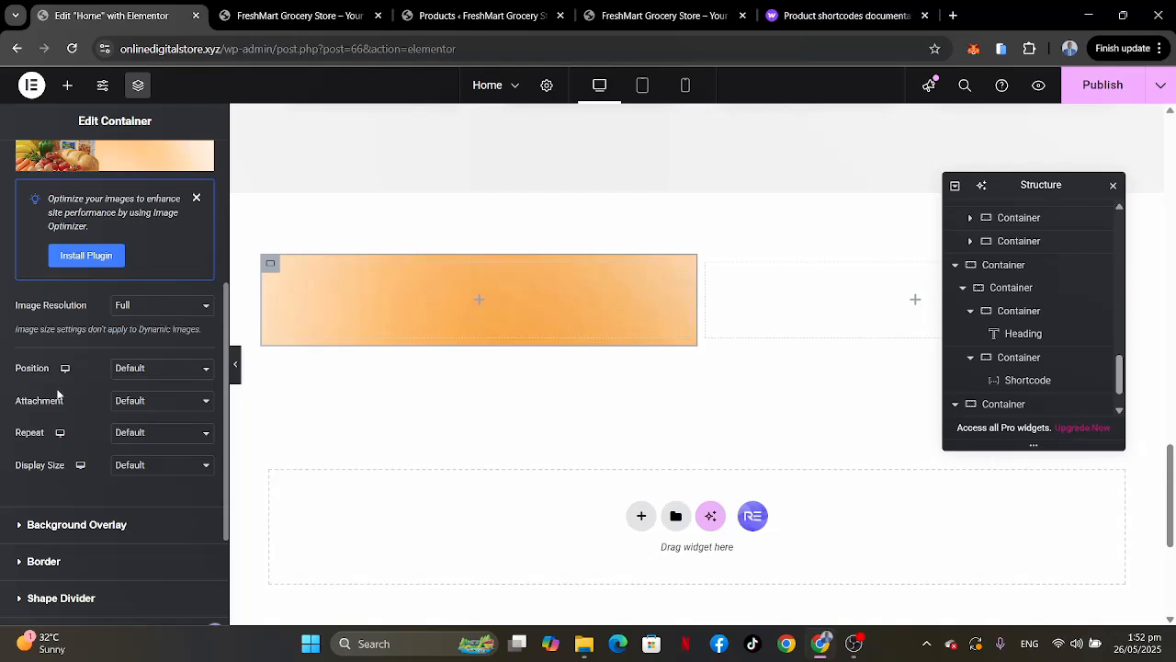
left_click(161, 369)
left_click(157, 408)
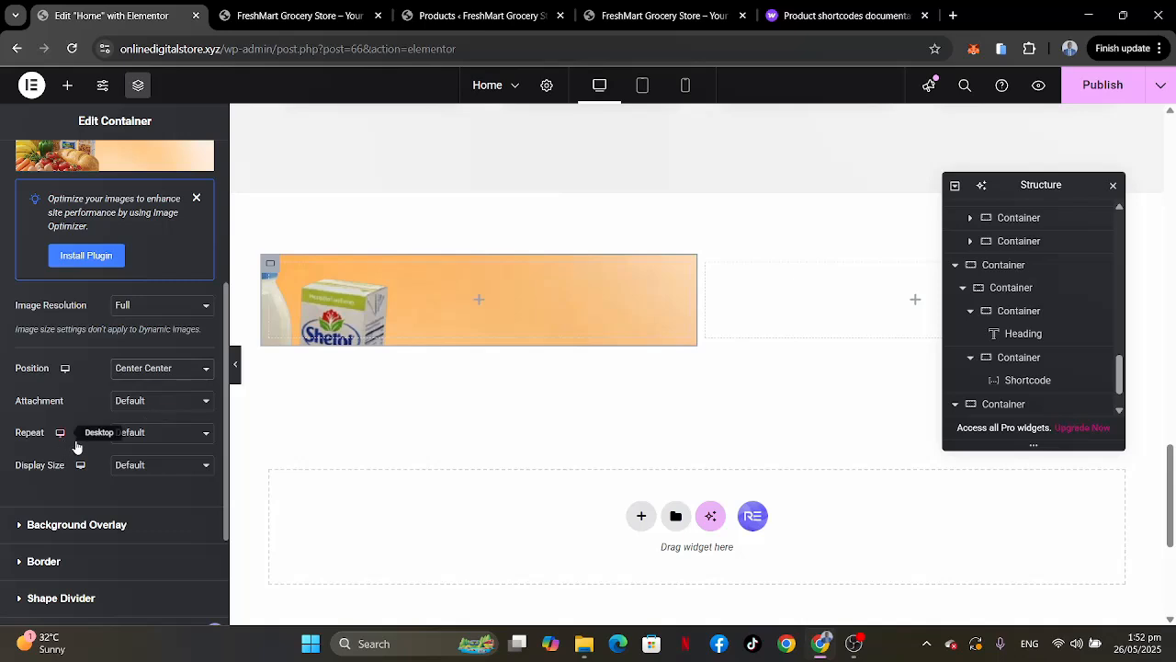
left_click(150, 439)
left_click(137, 472)
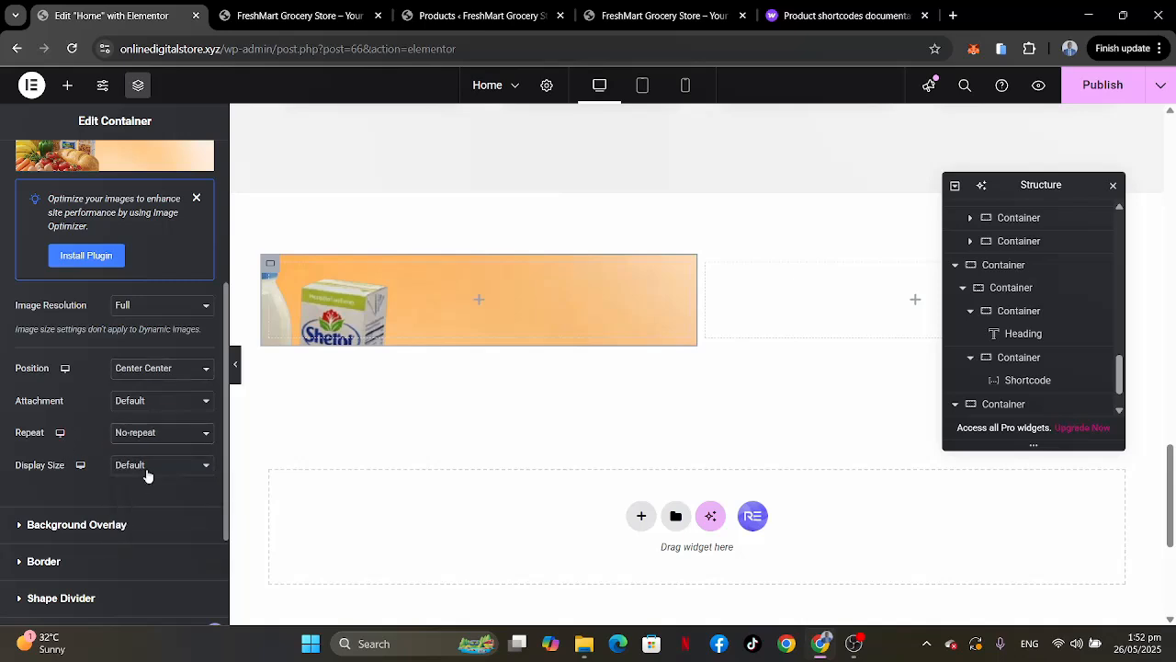
left_click(140, 468)
left_click(127, 521)
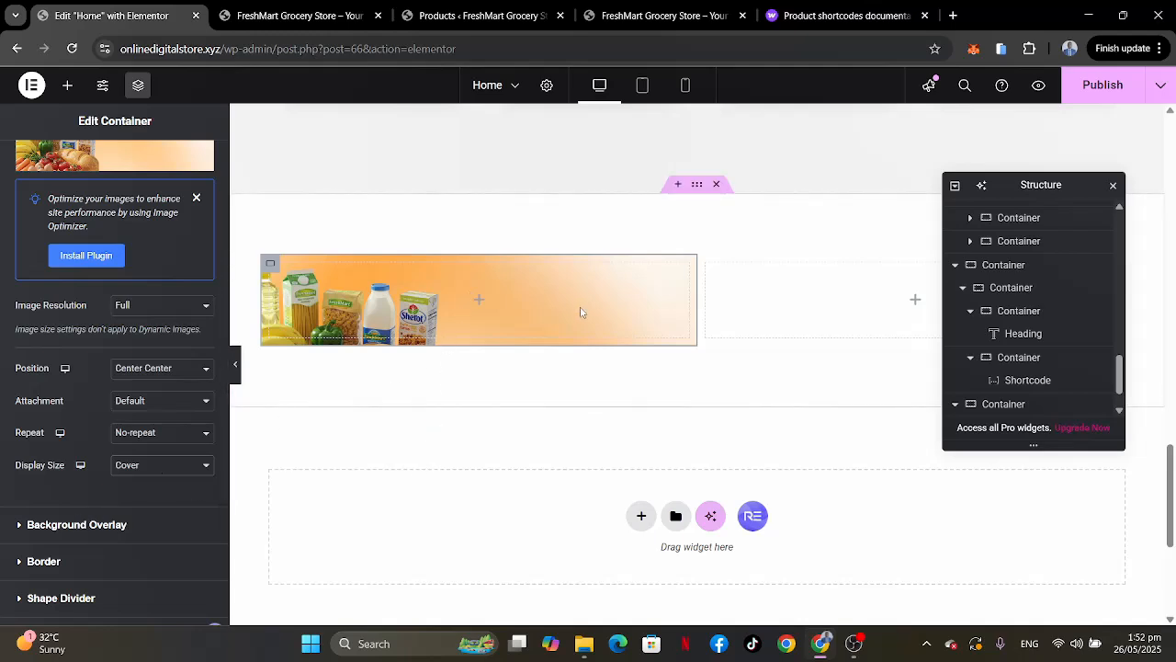
Set the left banner container's padding to 35 px on all sides.
left_click(269, 267)
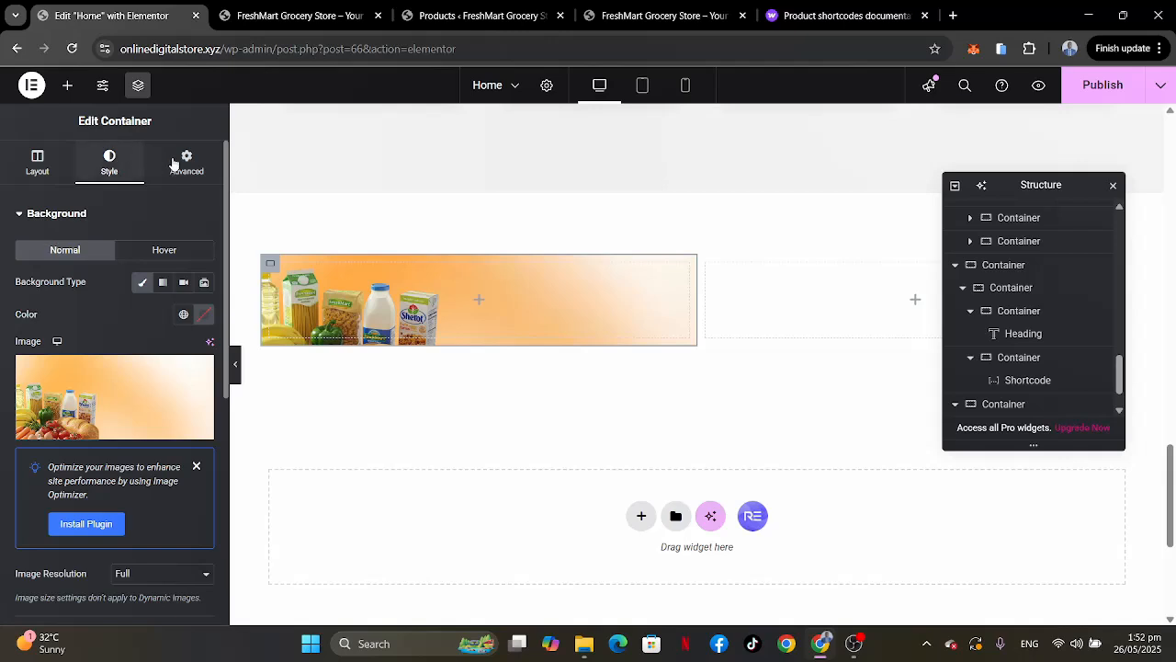
left_click(180, 165)
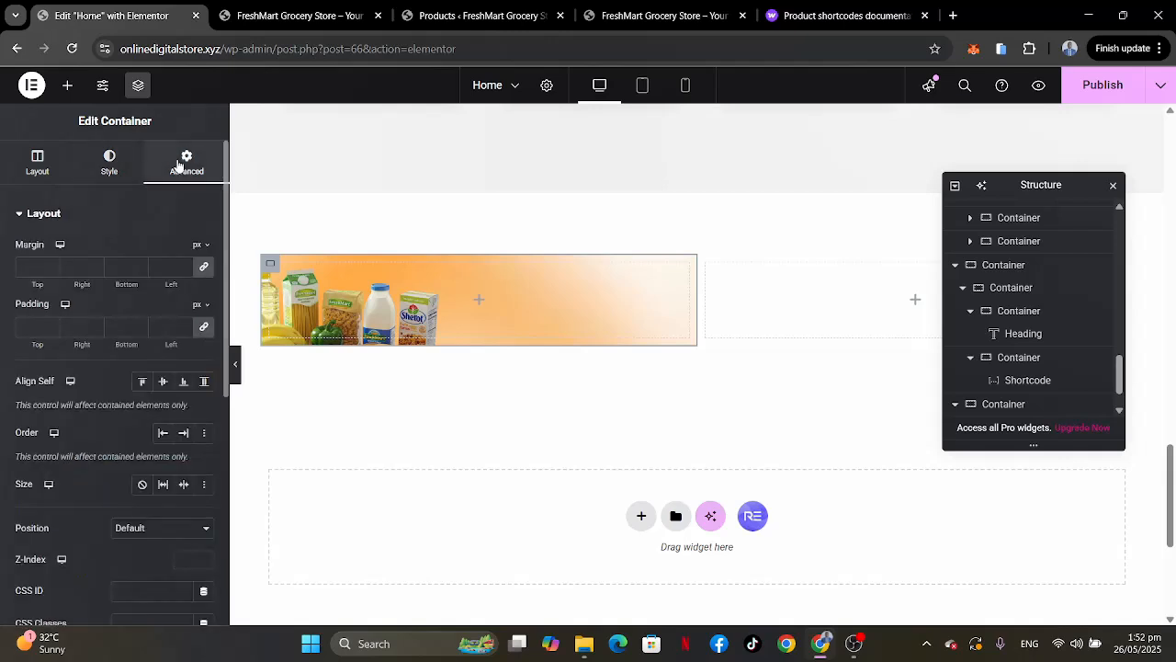
left_click(32, 326)
type("25")
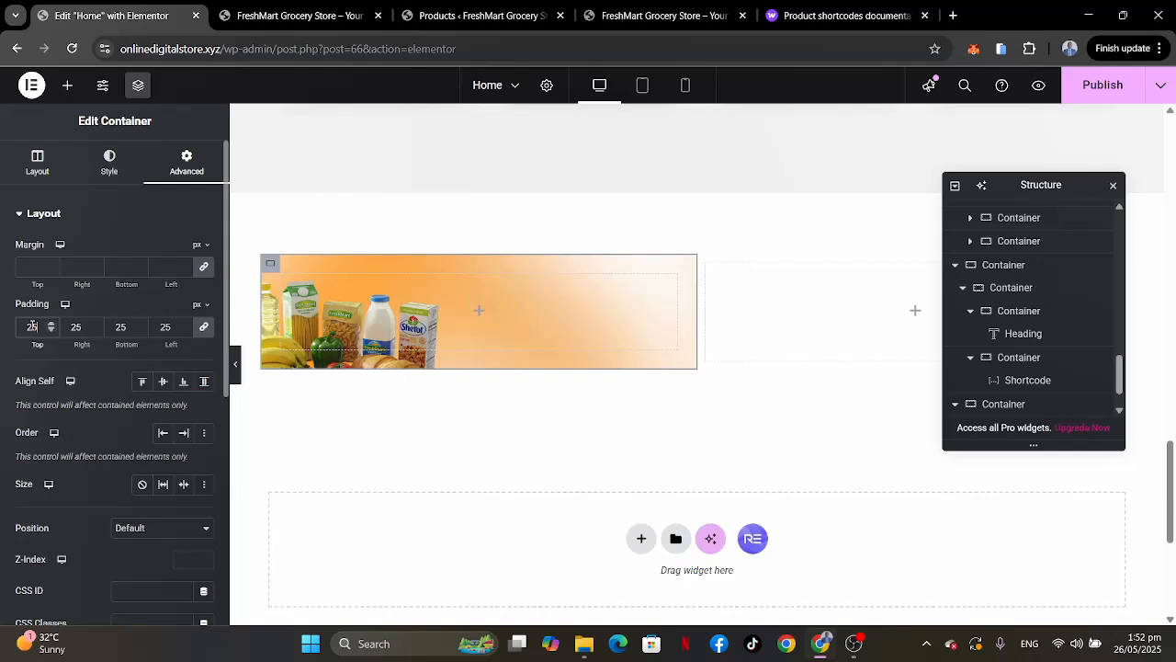
key("BackSpace")
key("BackSpace")
type("323")
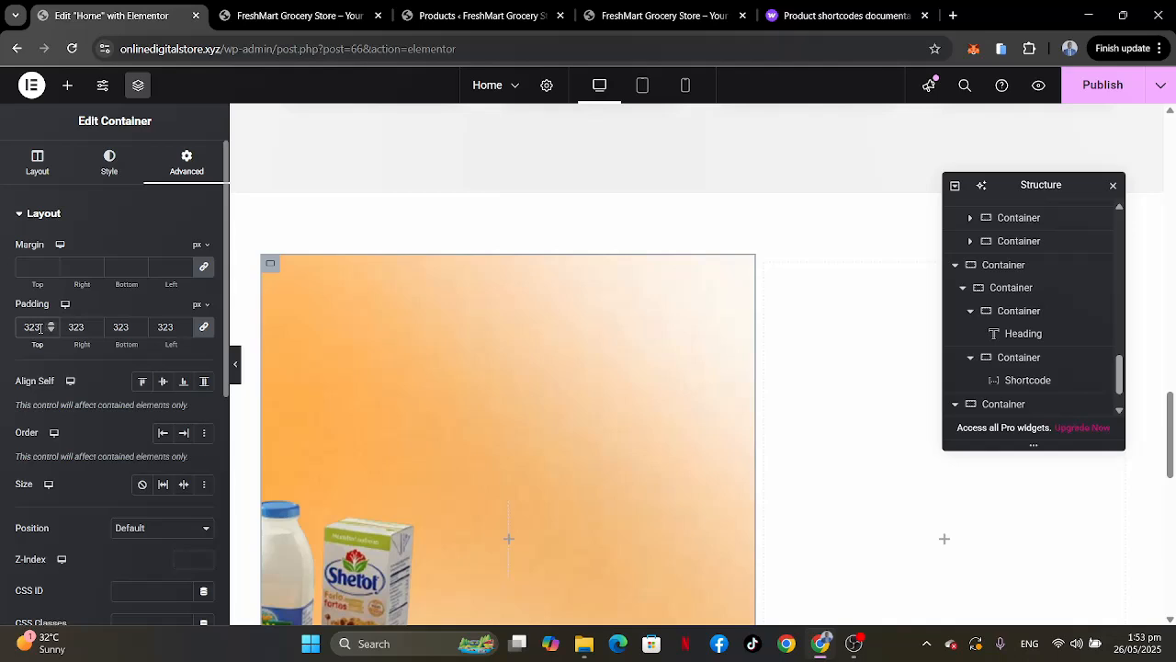
key("BackSpace")
key("BackSpace")
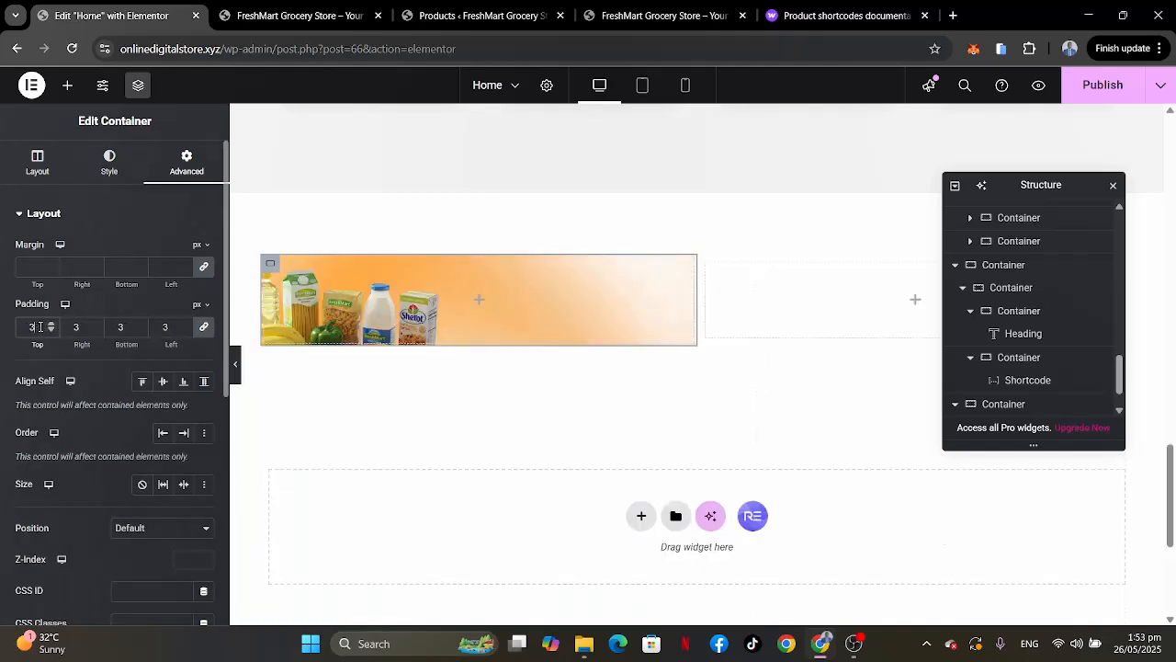
type("5")
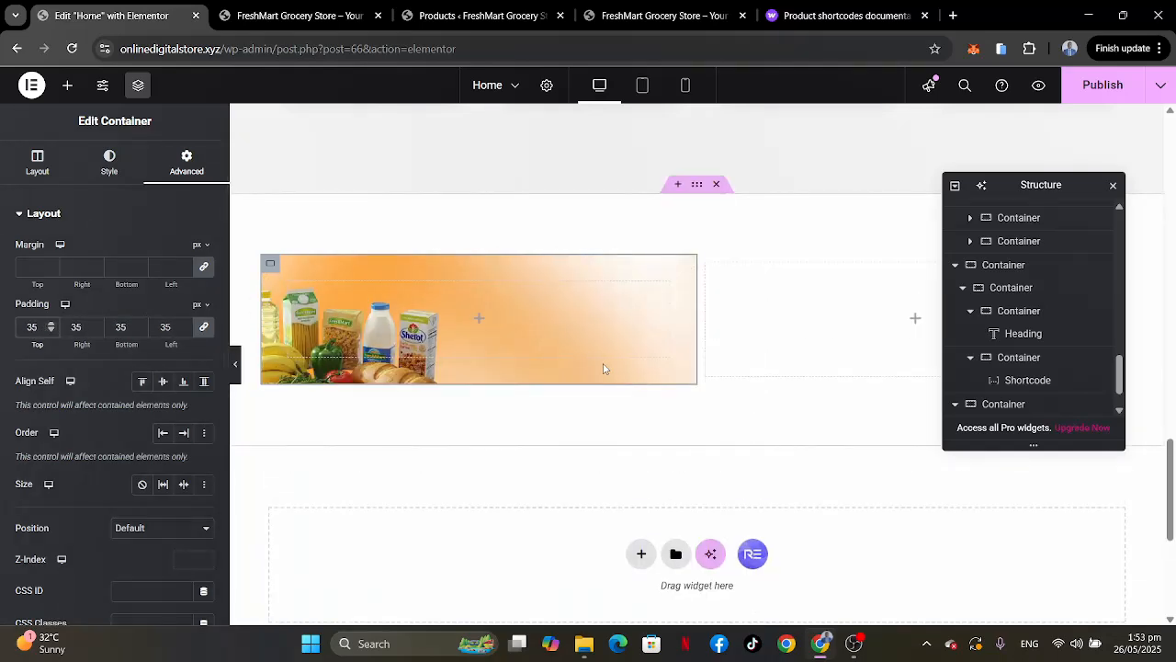
Check the reference banner and add a nested container inside the orange banner container, with its width set to 70%.
left_click(480, 320)
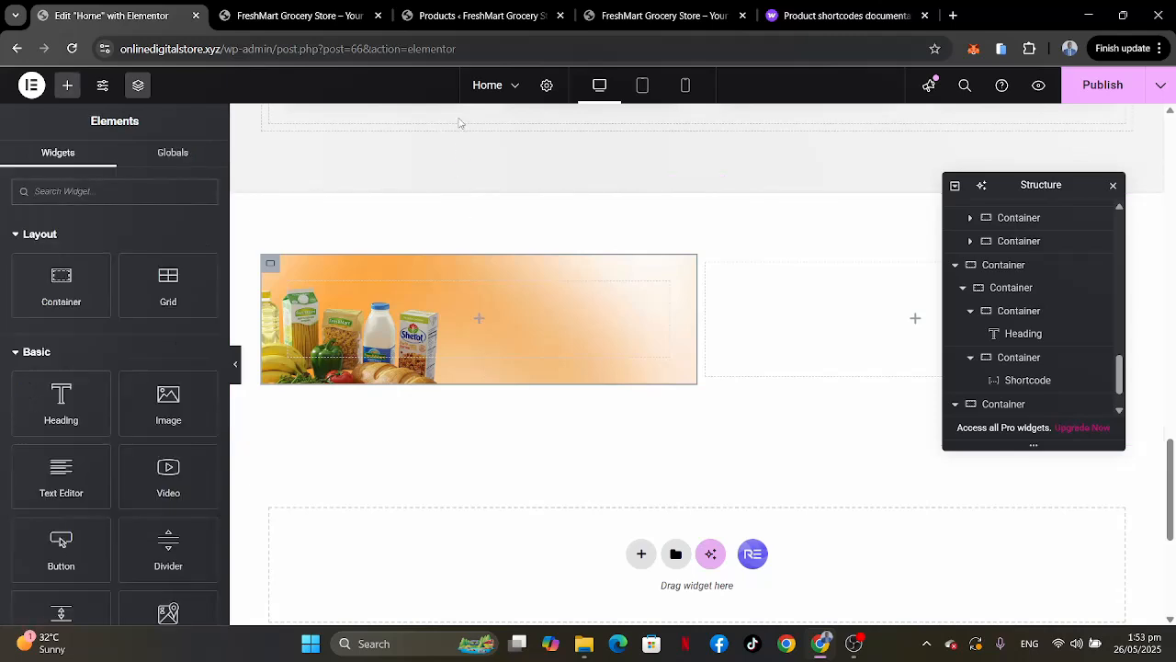
left_click(630, 16)
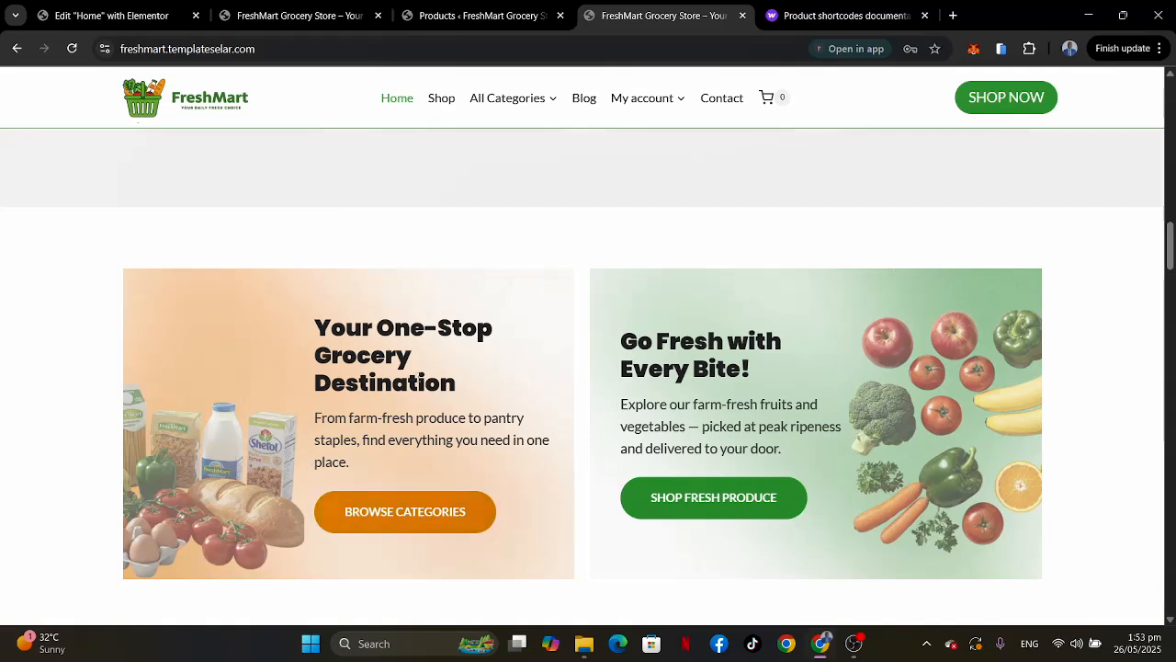
left_click(124, 15)
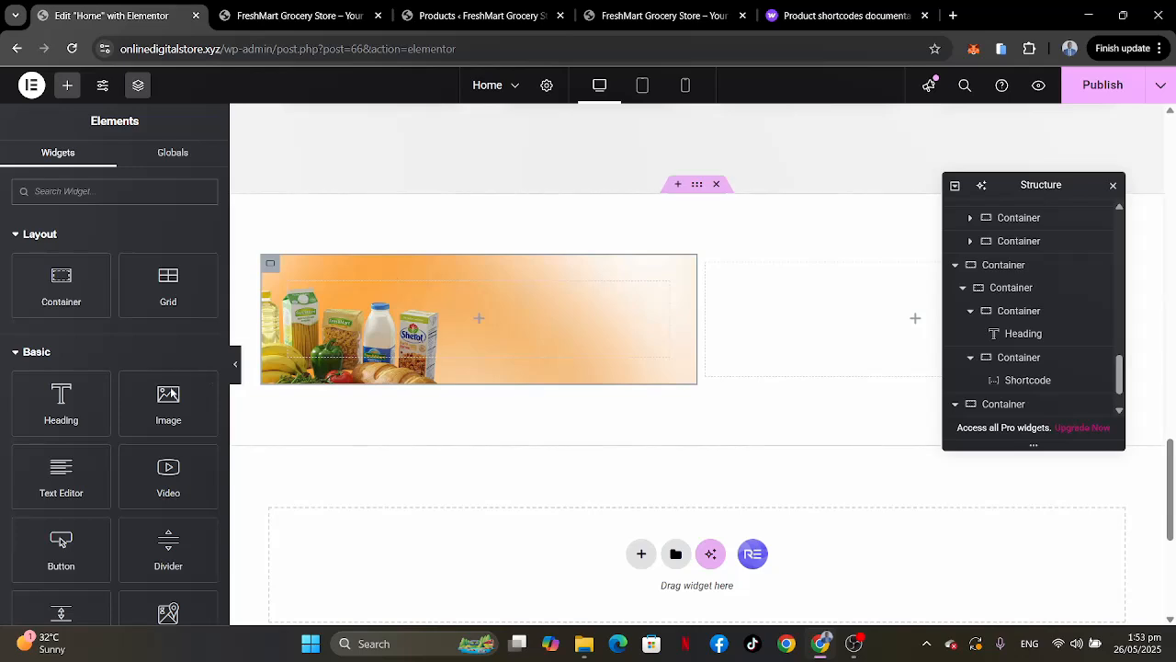
left_click_drag(58, 288, 428, 324)
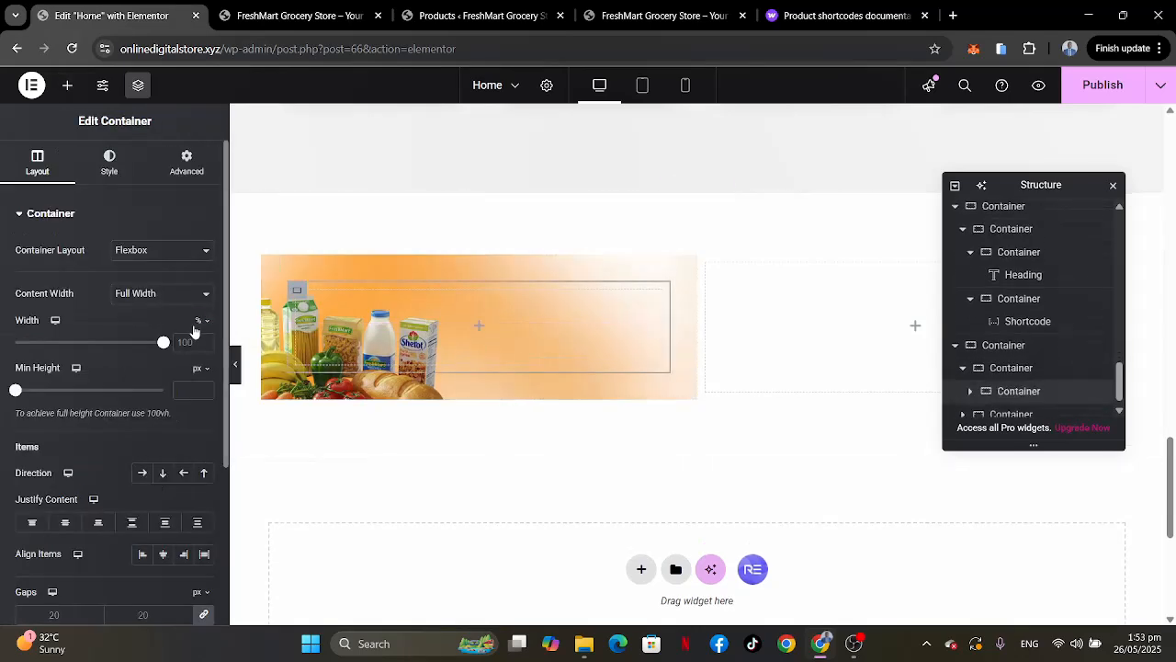
double_click(184, 343)
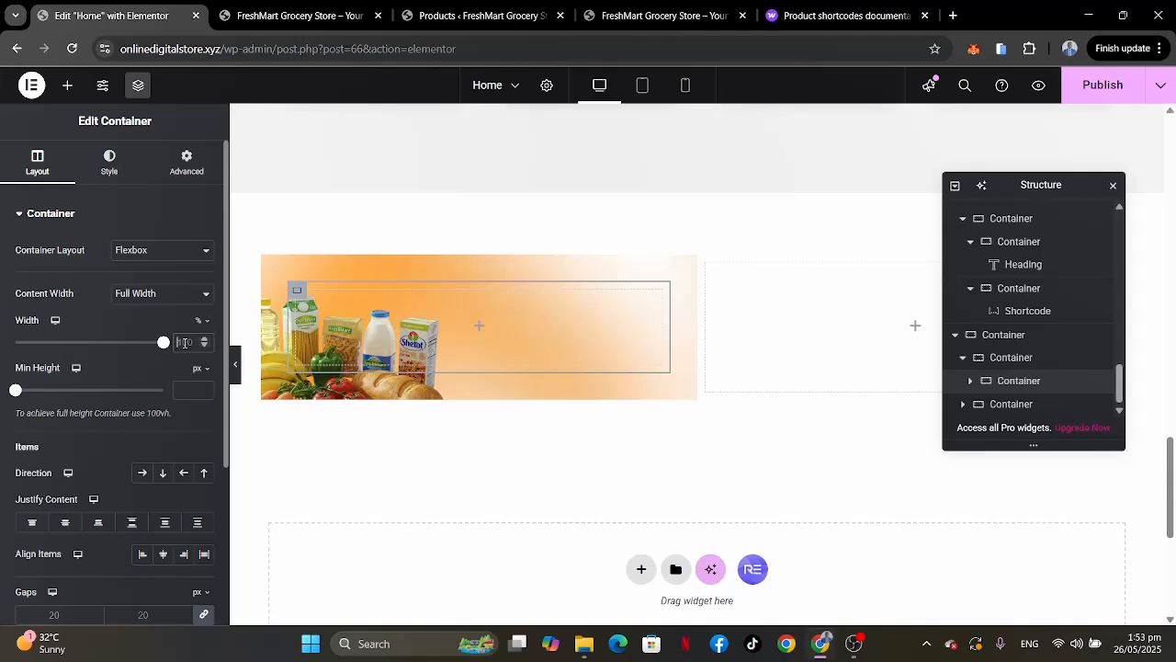
type("60")
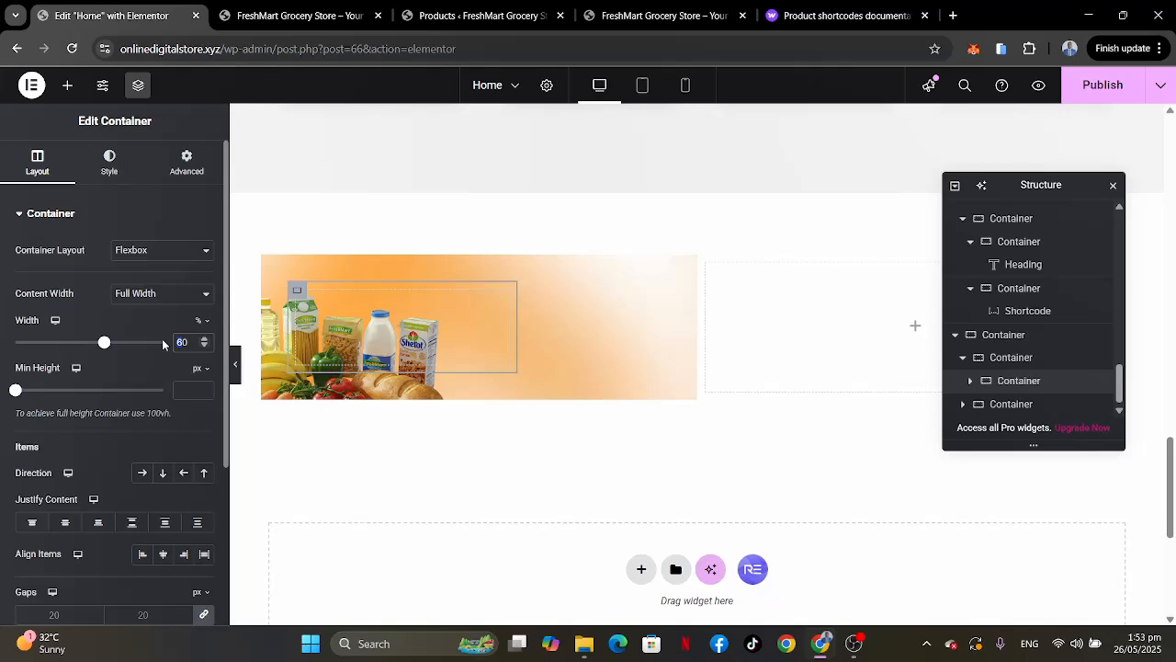
type("7")
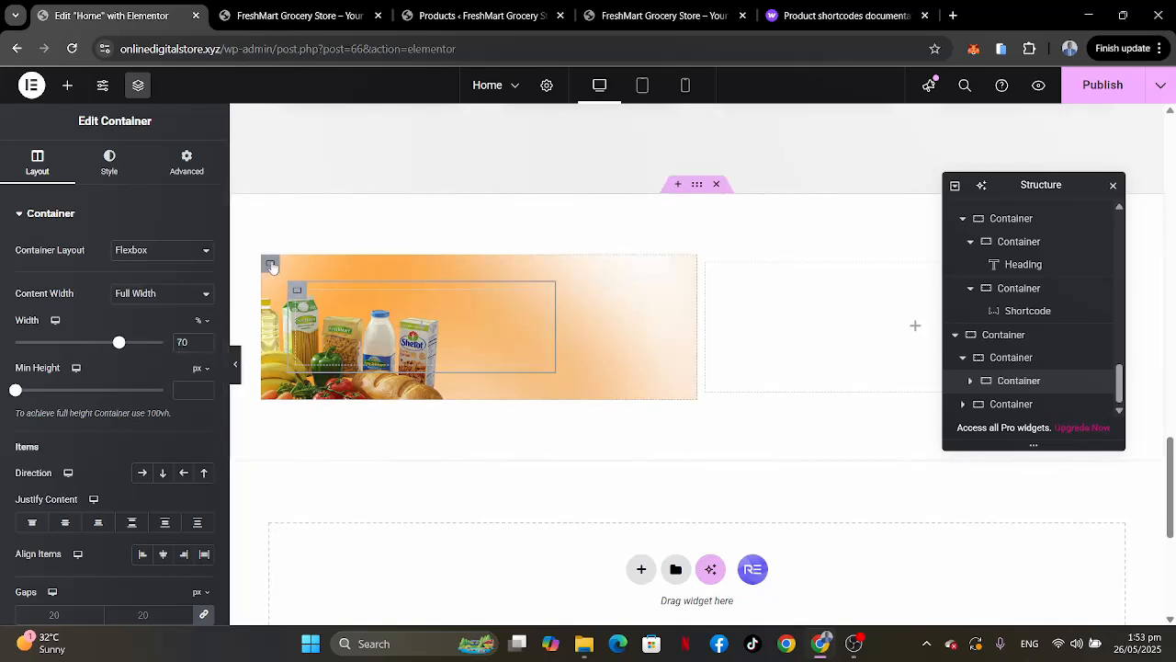
Align the items of the orange banner container to the end so the nested container sits beside the groceries.
left_click(271, 266)
left_click(36, 158)
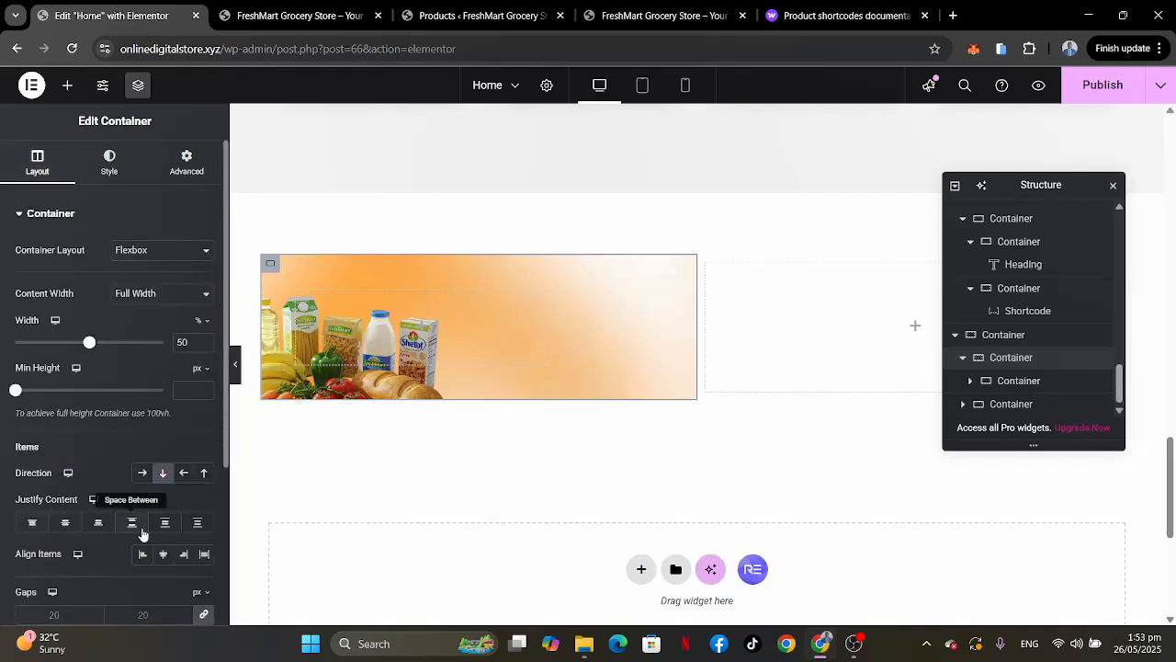
left_click(183, 557)
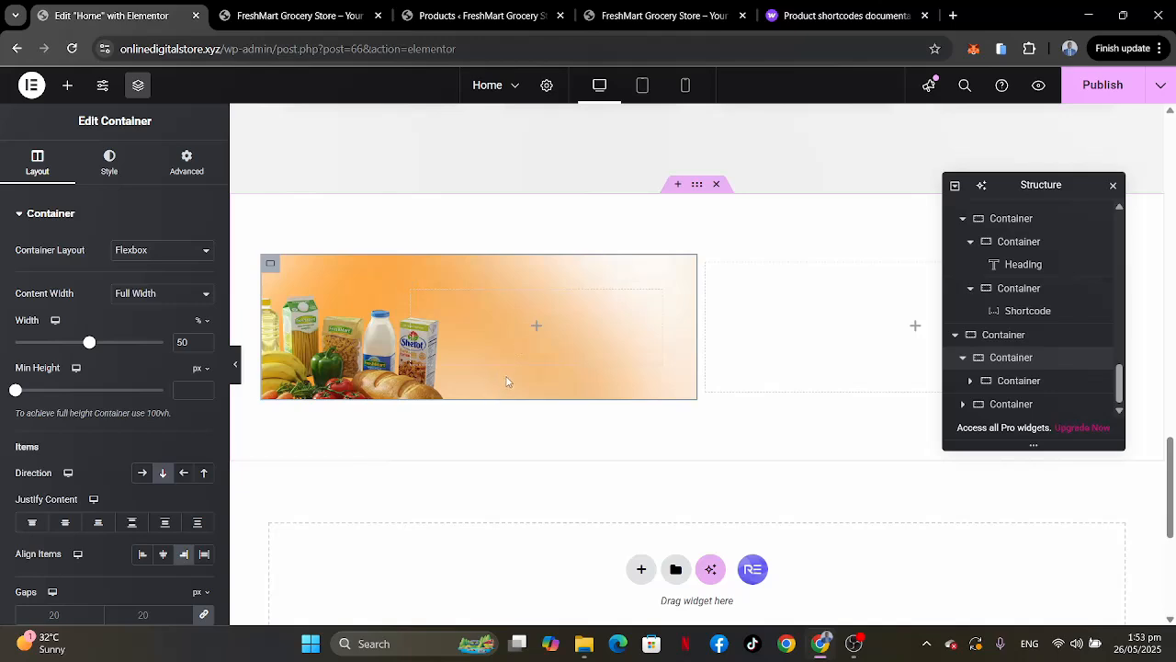
Add a heading to the nested container with the text "Your One-Stop Grocery Destination" copied from the reference site's orange banner.
left_click(537, 327)
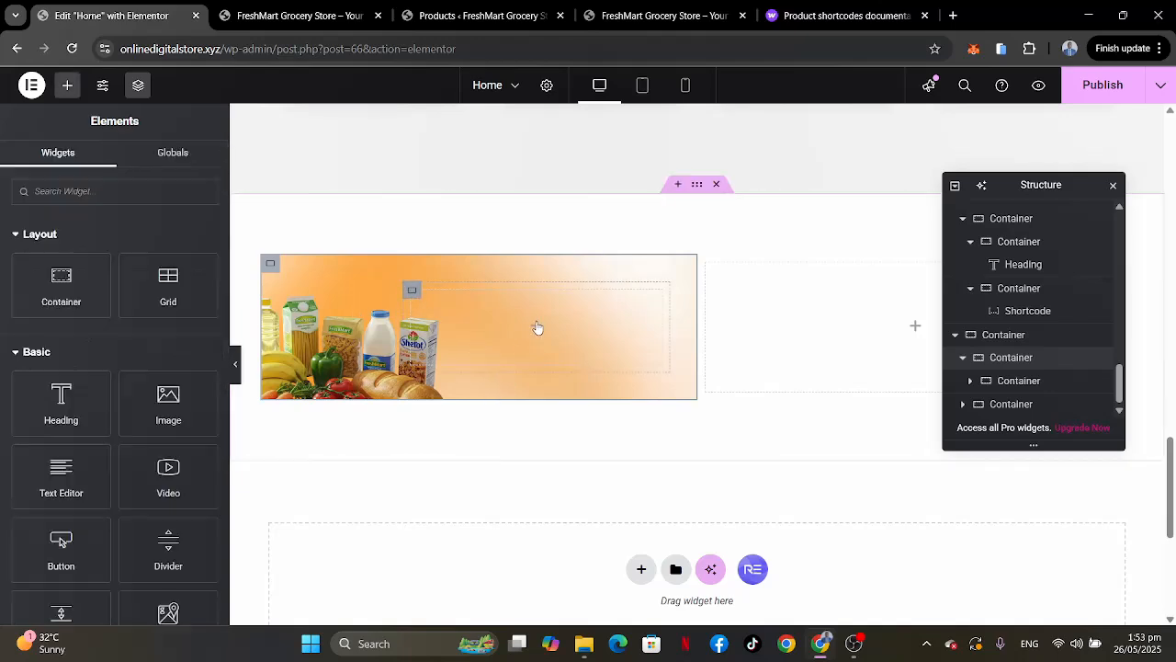
left_click(660, 12)
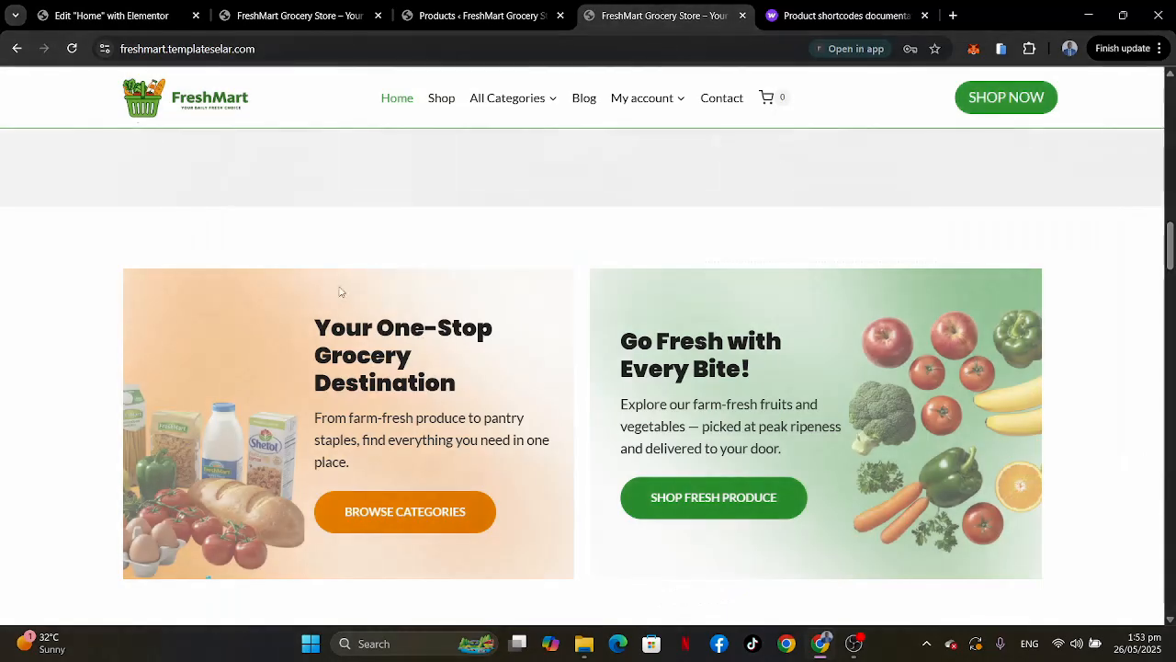
left_click_drag(314, 327, 476, 377)
key("ctrl+c")
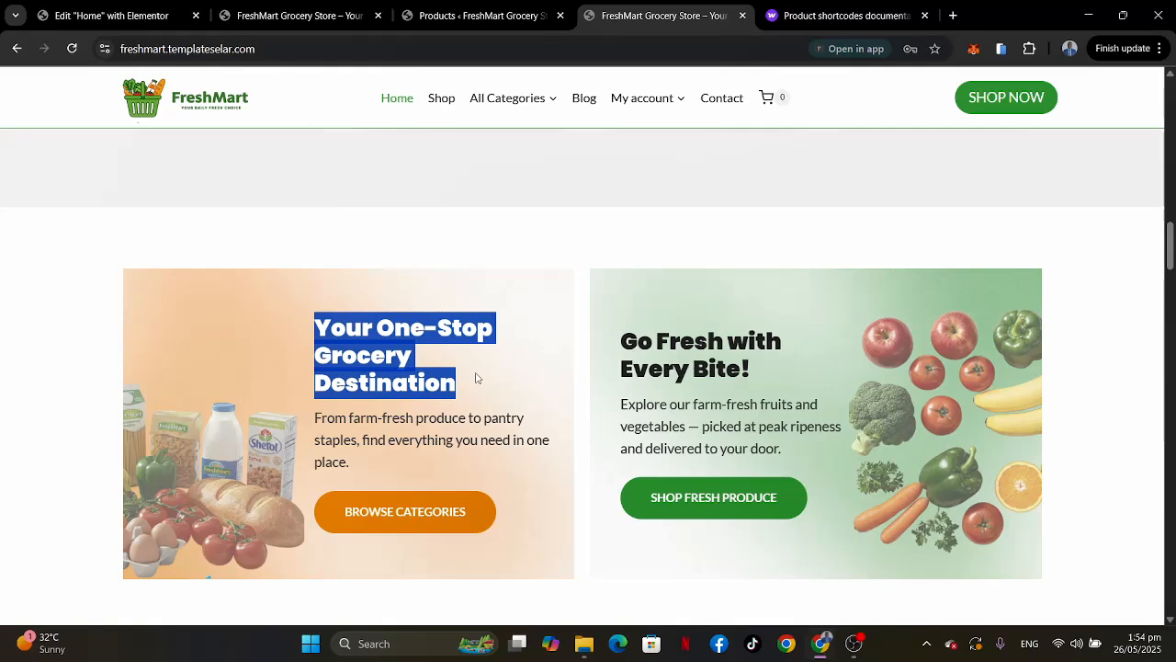
left_click(108, 17)
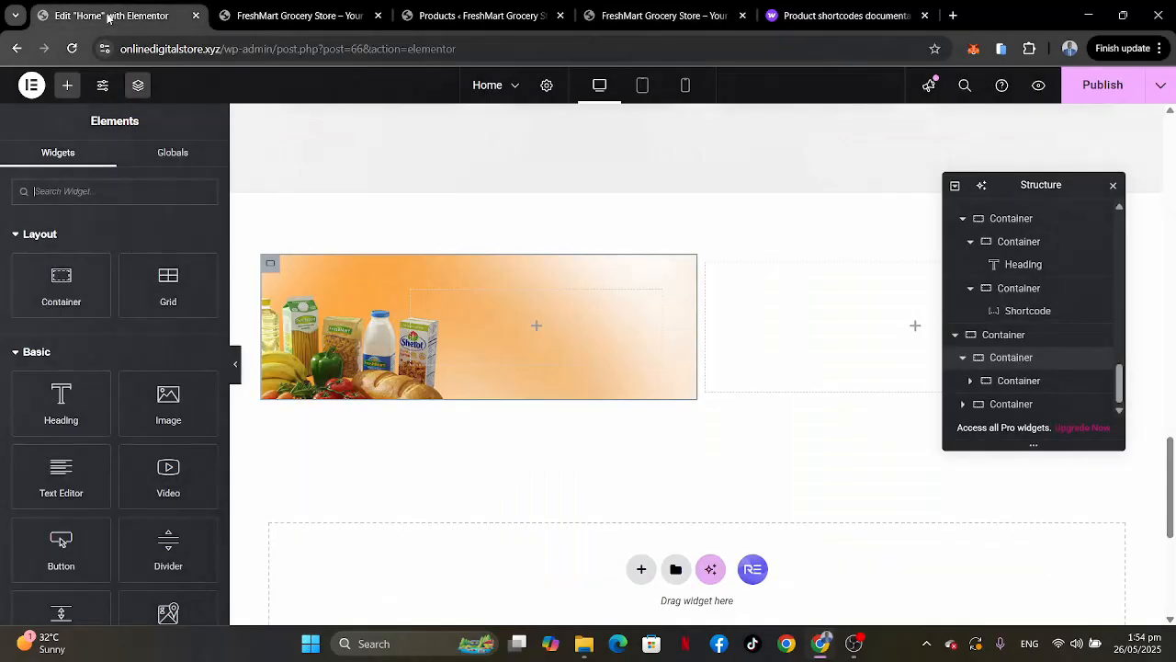
left_click_drag(74, 402, 526, 321)
left_click_drag(136, 284, 0, 264)
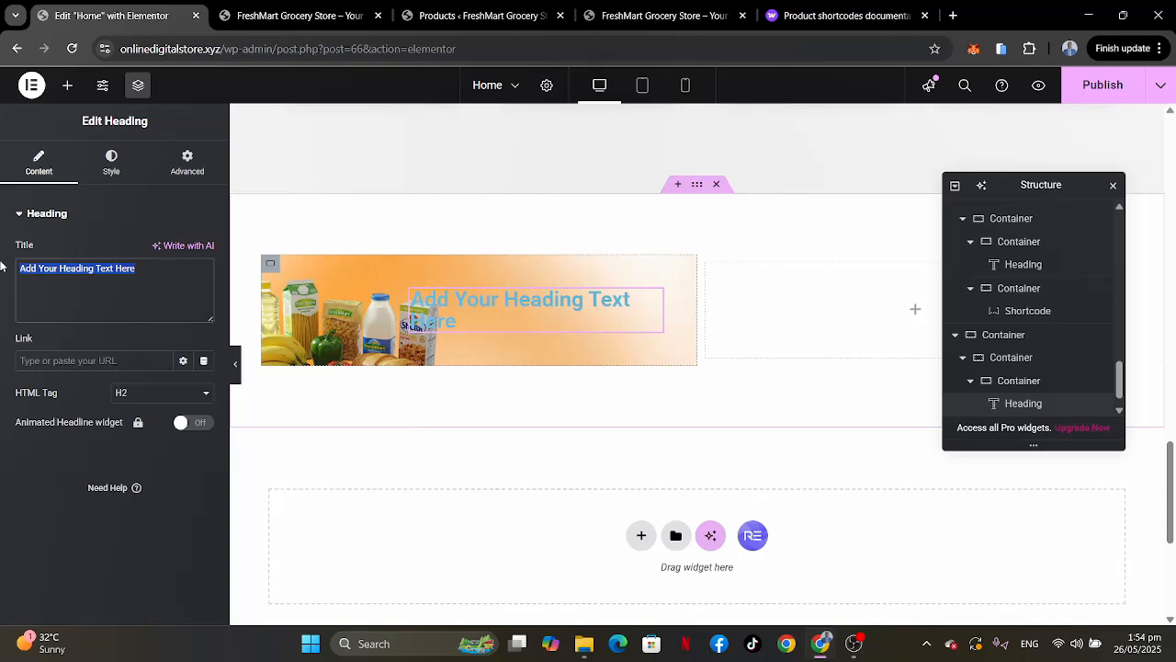
key("ctrl+v")
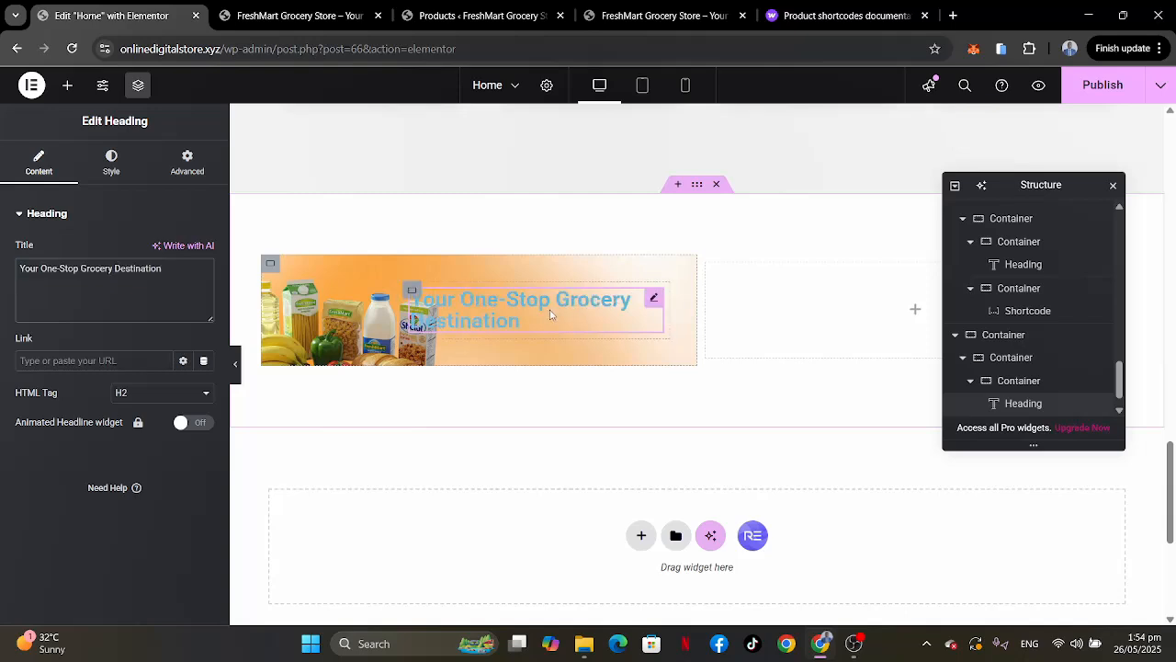
Set the banner heading's font family to Poppins.
left_click(113, 182)
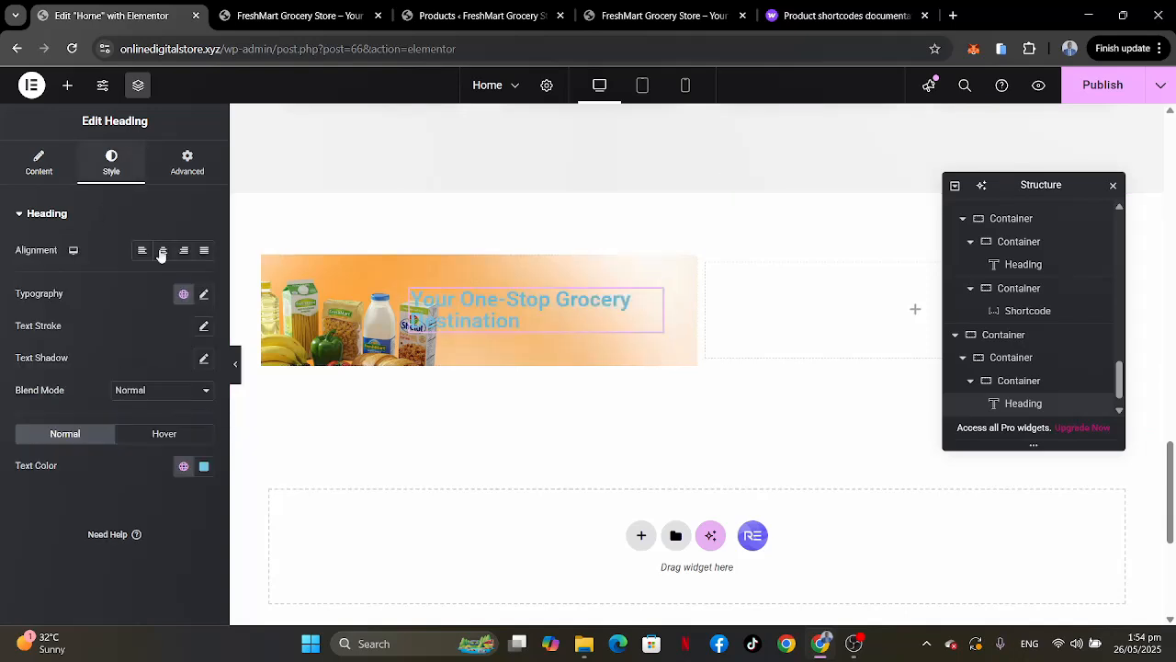
left_click(205, 293)
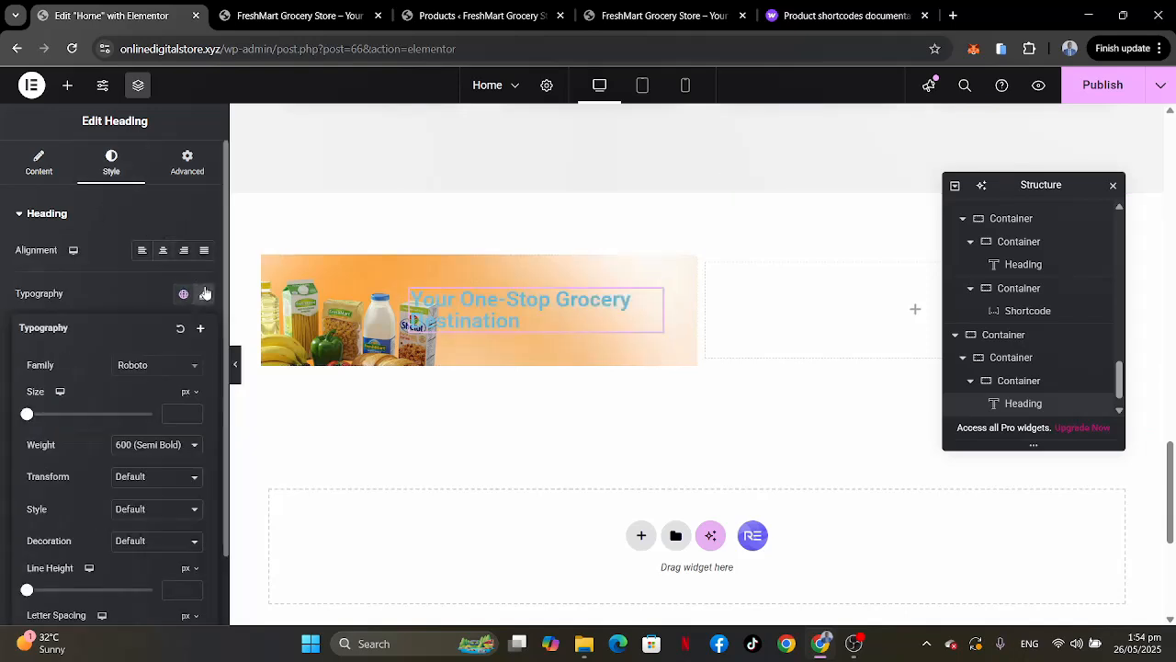
left_click(159, 369)
type("popp")
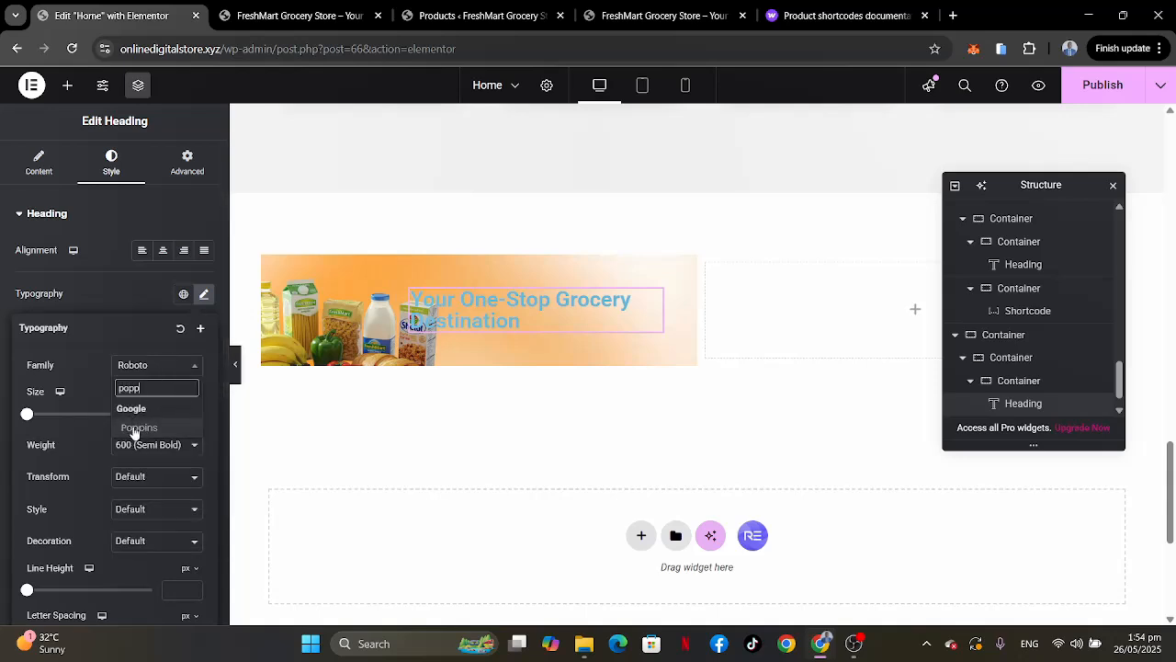
left_click(134, 428)
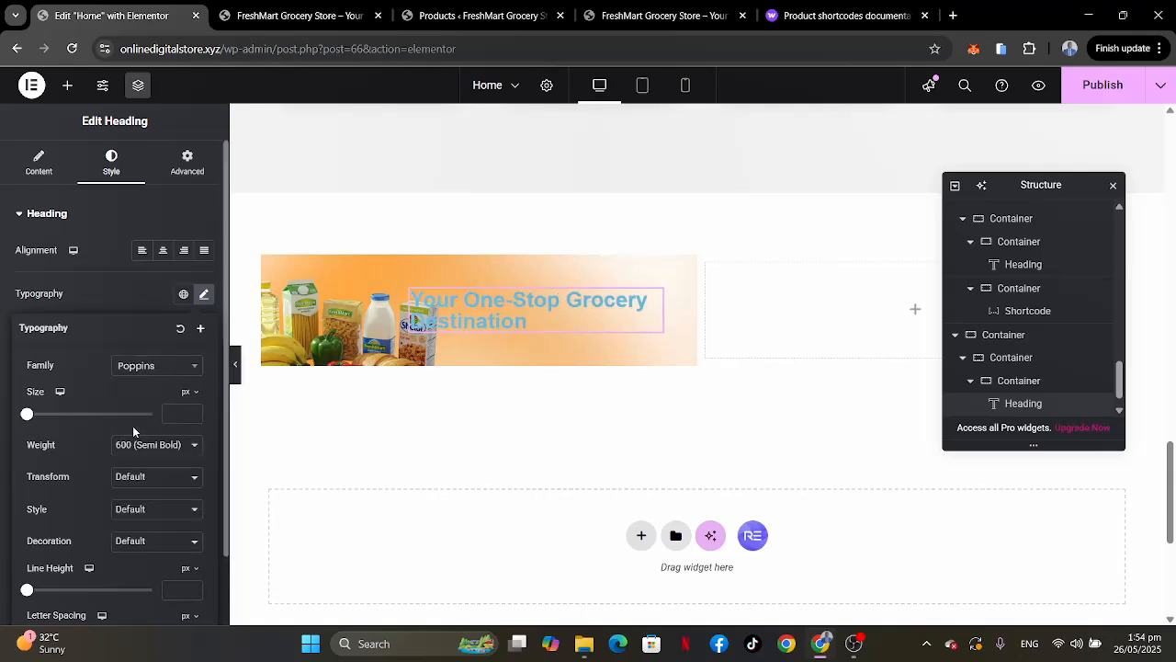
Set the banner heading's font size to 30 px and its weight to 800 (Extra Bold).
left_click(178, 415)
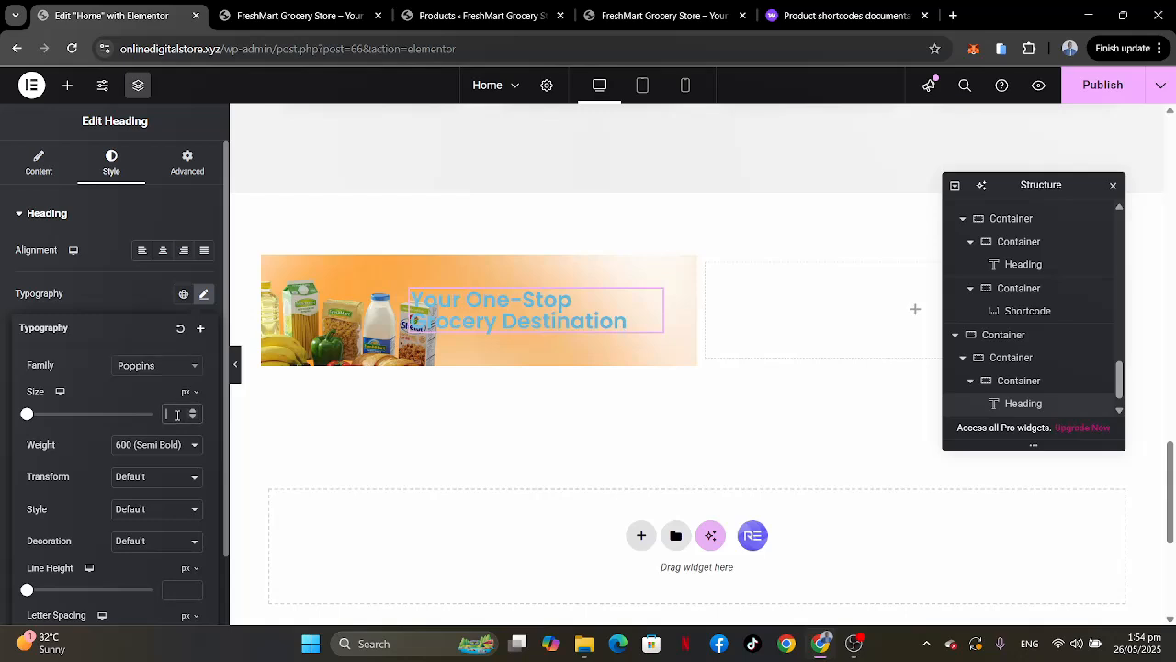
type("25")
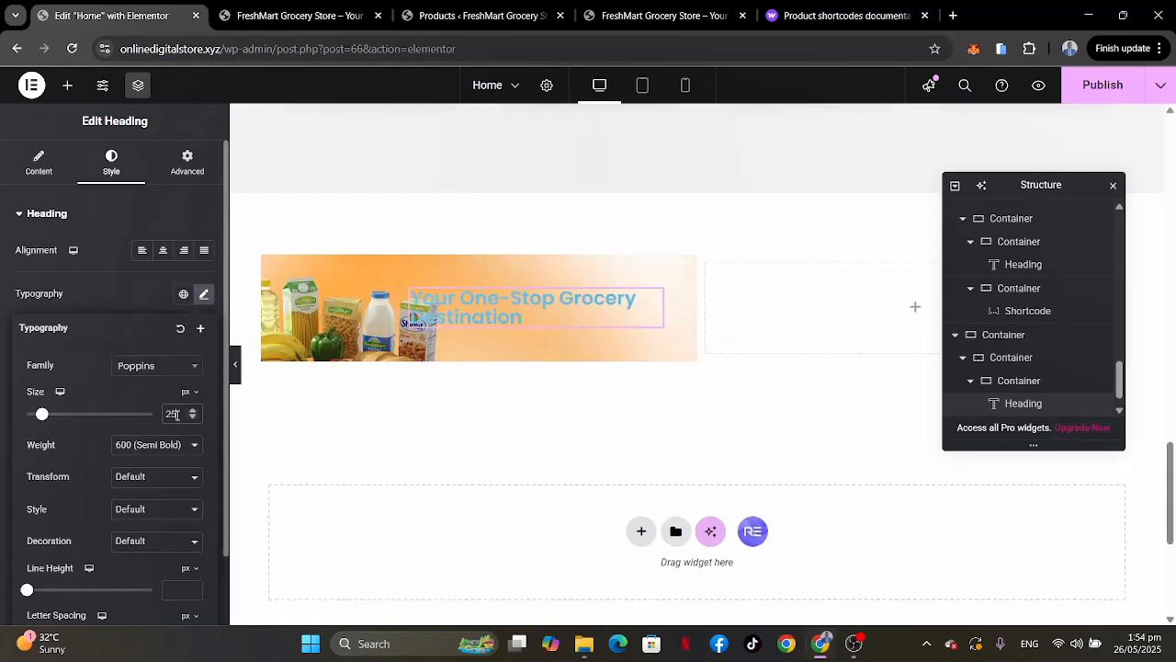
key("BackSpace")
key("BackSpace")
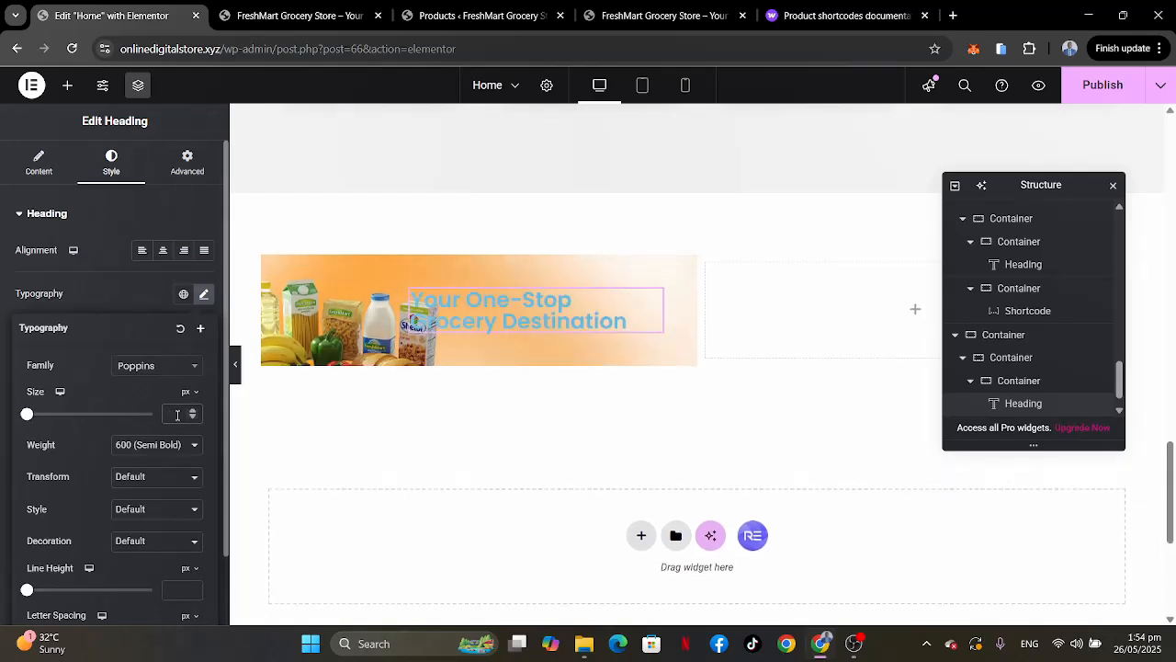
type("30")
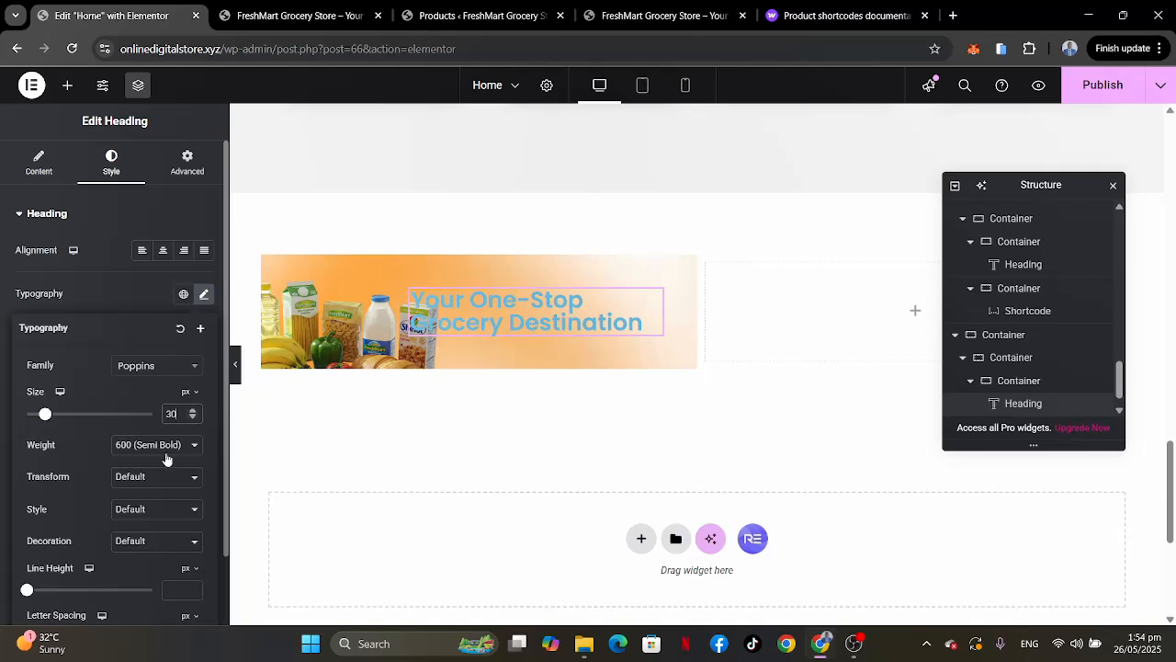
left_click(164, 447)
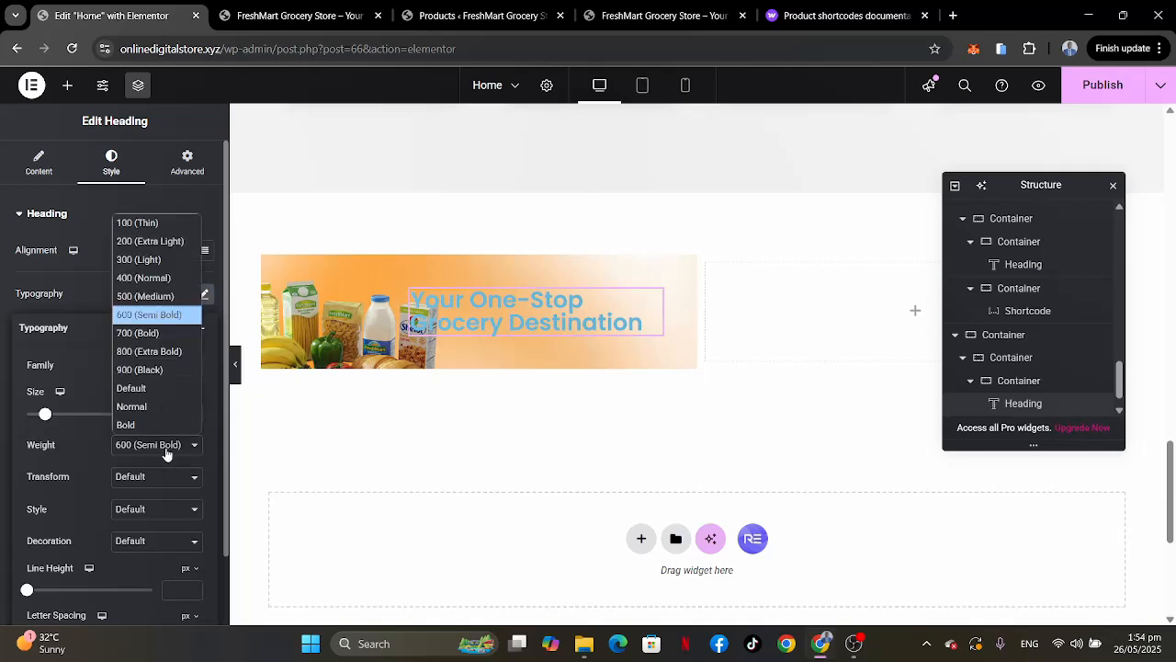
left_click(156, 351)
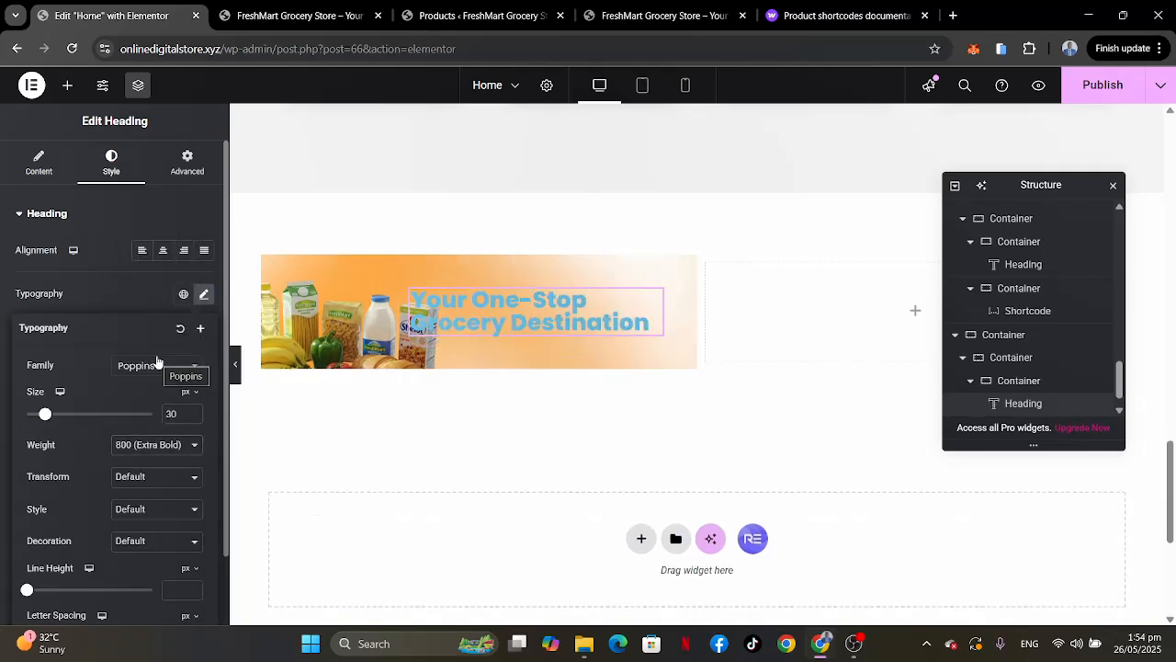
Set the banner heading's line height to 38 px.
scroll(140, 568, "down", 1)
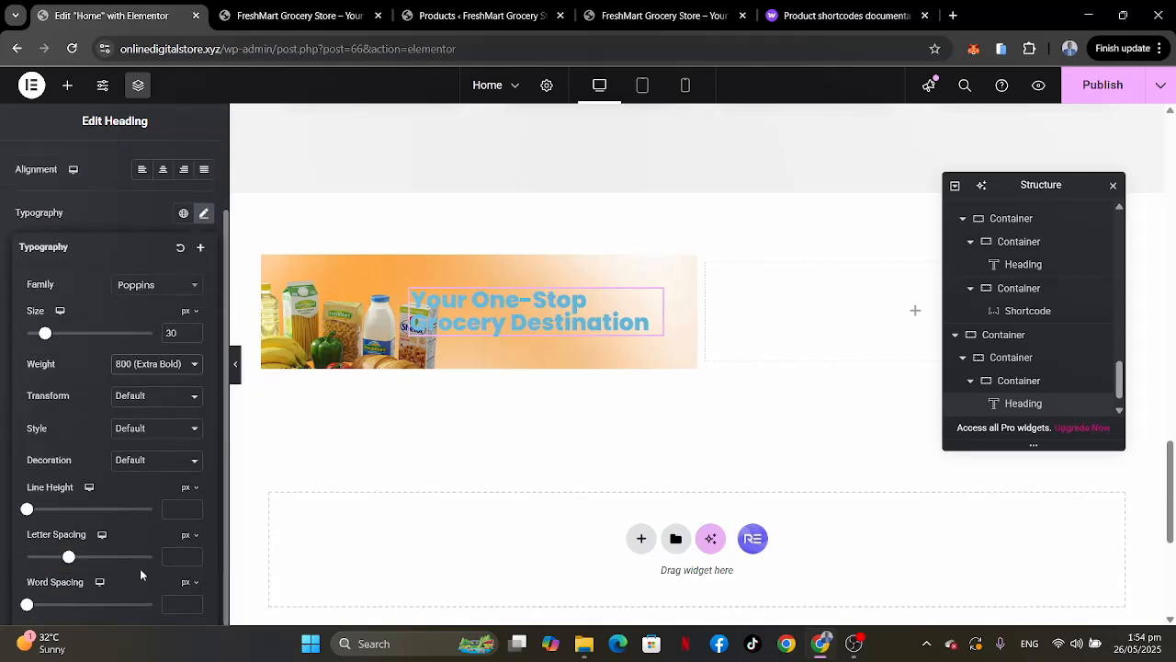
left_click(172, 510)
type("35")
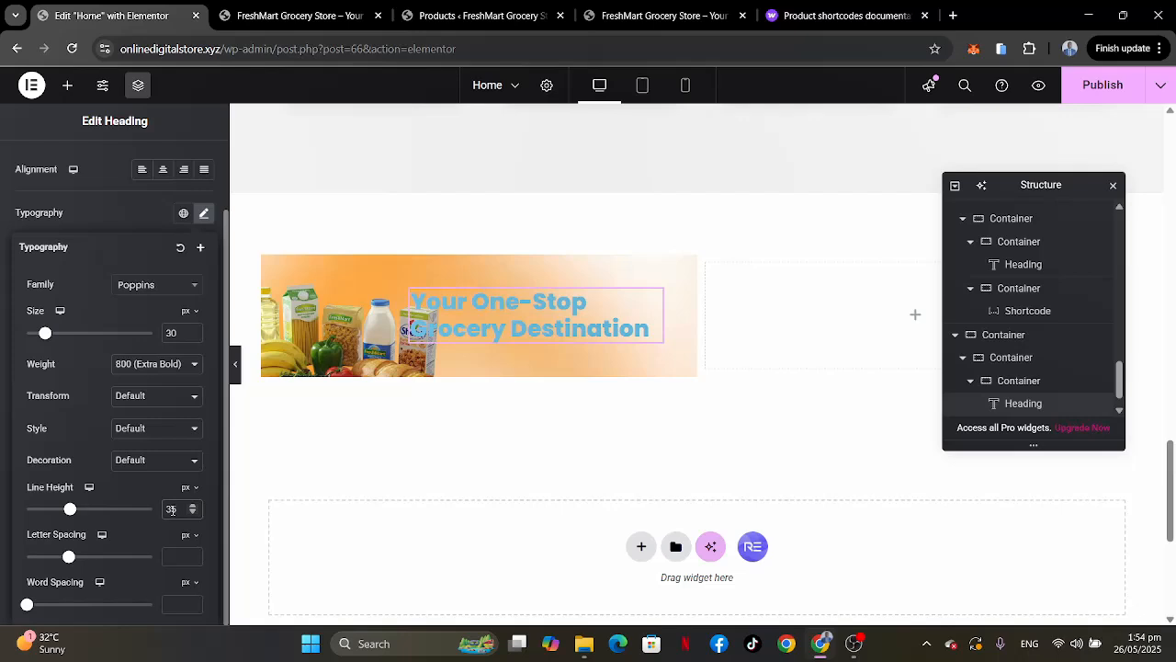
key("BackSpace")
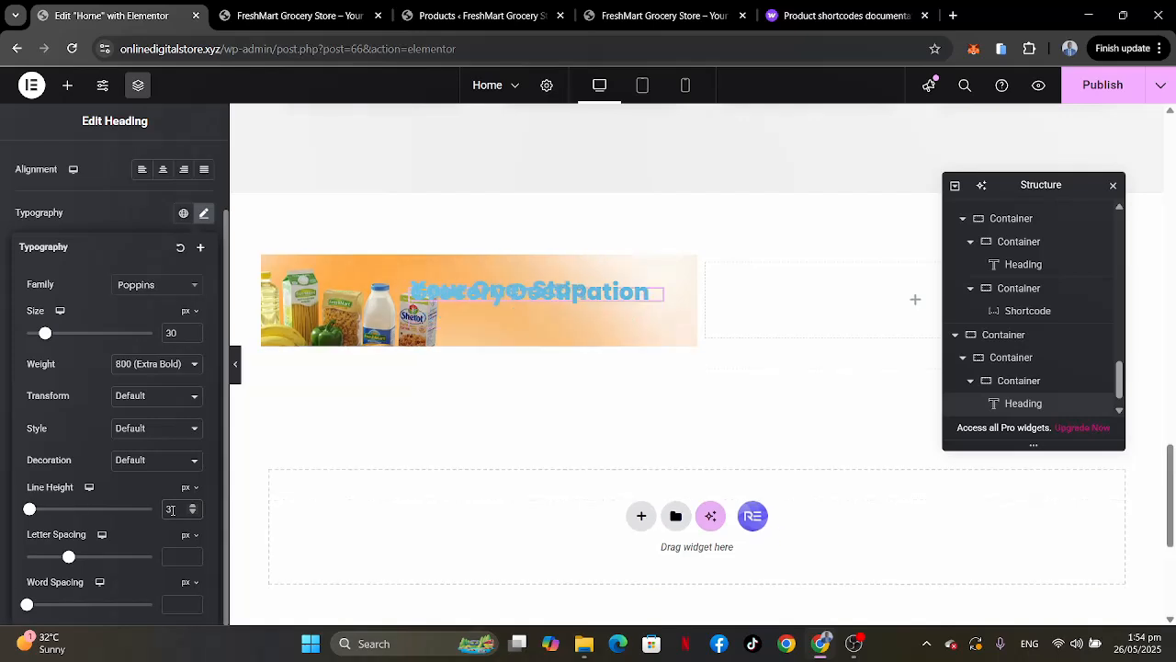
type("8")
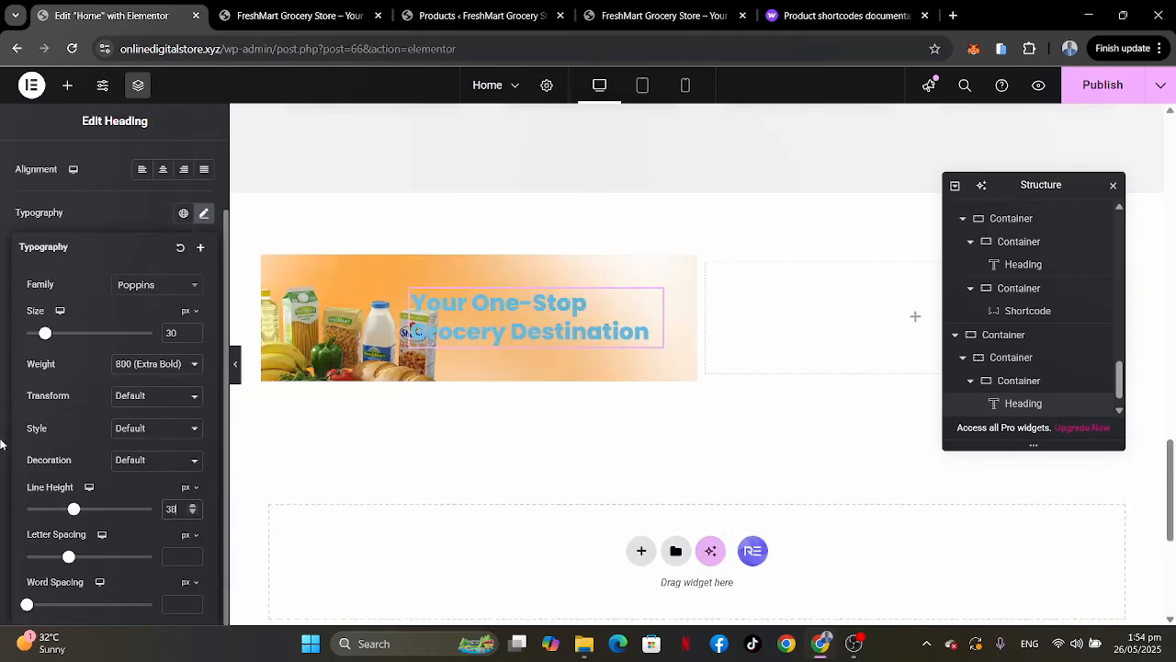
Apply the global Strongest text color to the banner heading and set its nested container's width to 60%.
left_click(1, 444)
left_click(183, 386)
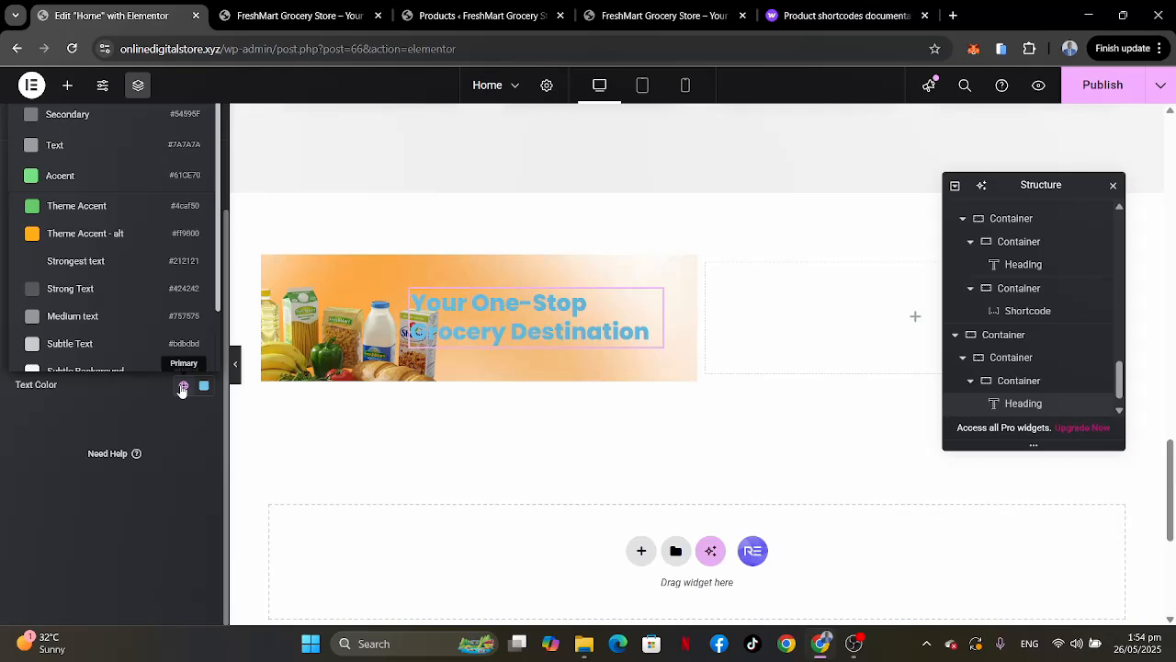
left_click(95, 273)
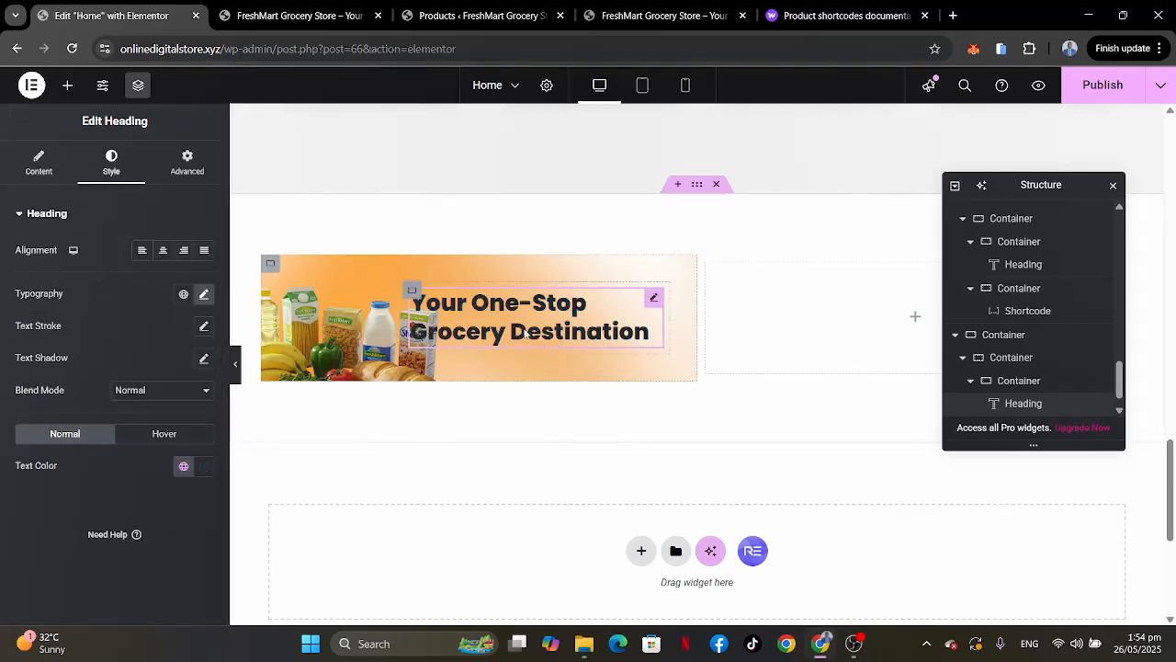
left_click(412, 289)
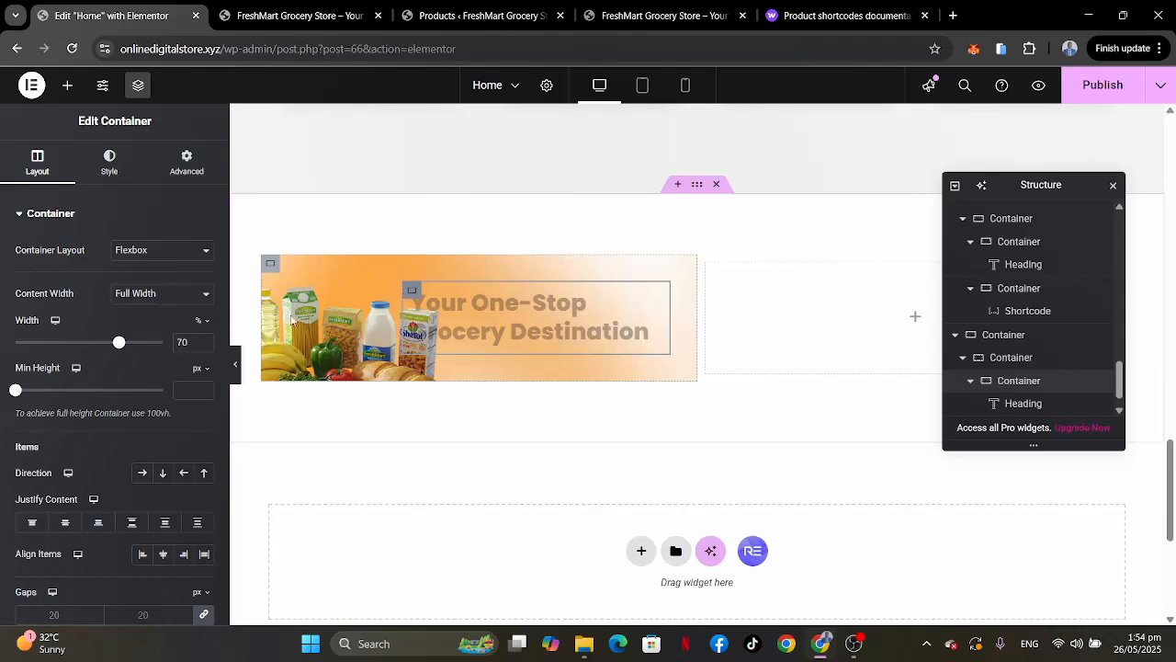
left_click_drag(126, 339, 105, 342)
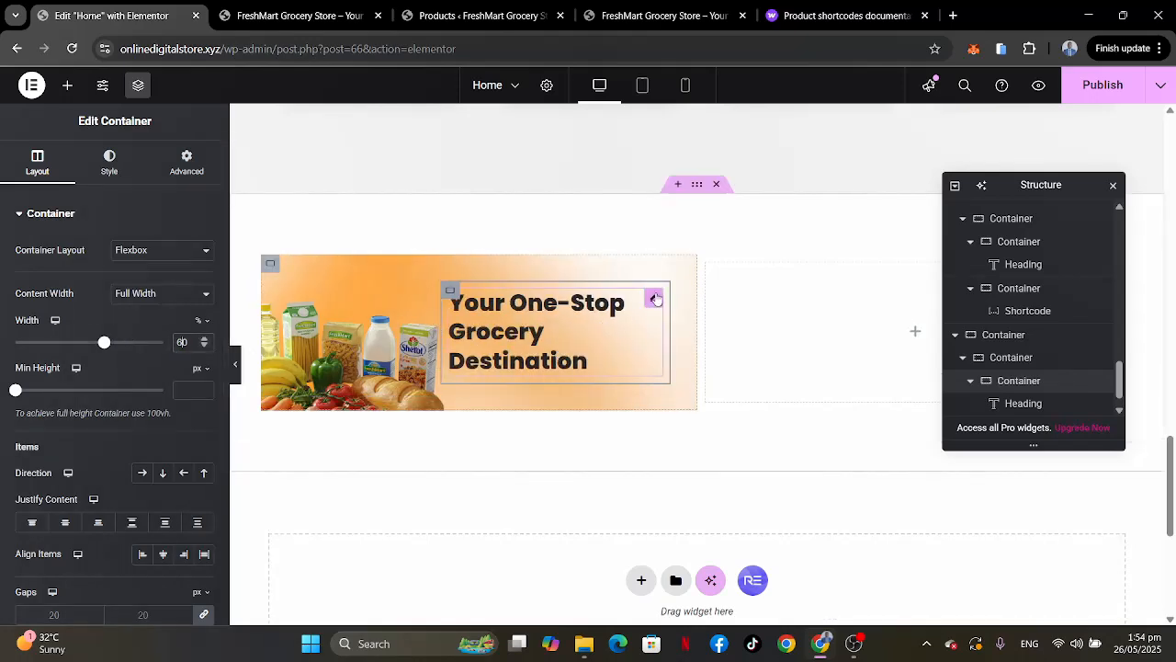
Add a text editor below the banner heading with "From farm-fresh produce to pantry staples, find everything you need in one place" copied from the reference site.
left_click(67, 84)
left_click_drag(63, 478, 531, 365)
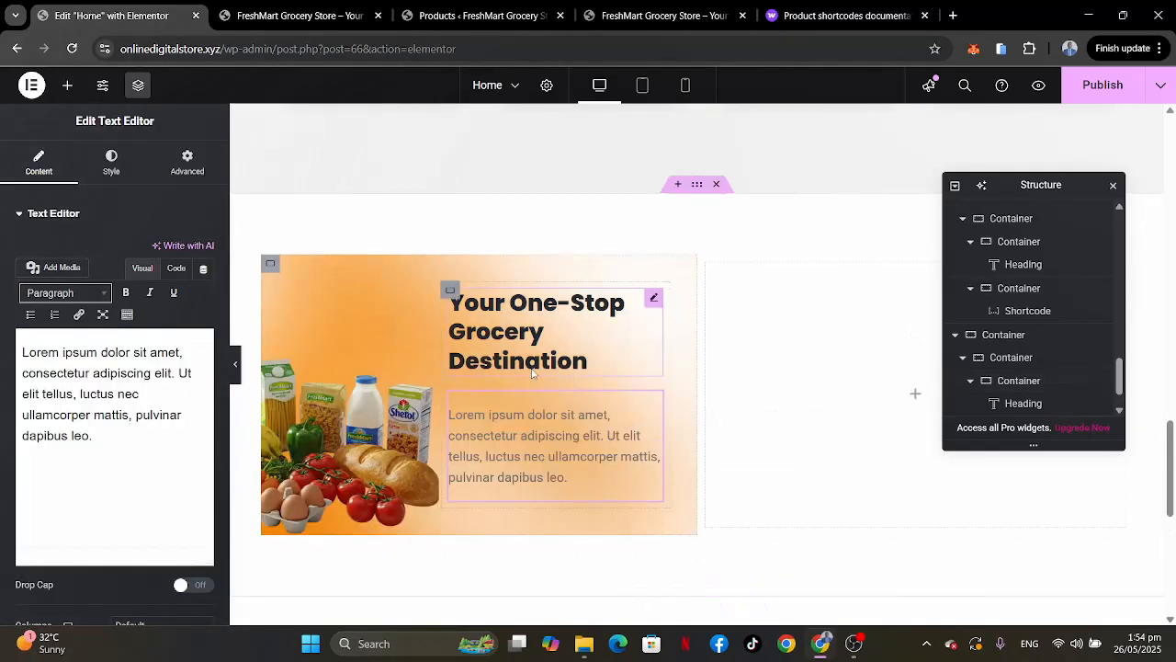
left_click(707, 13)
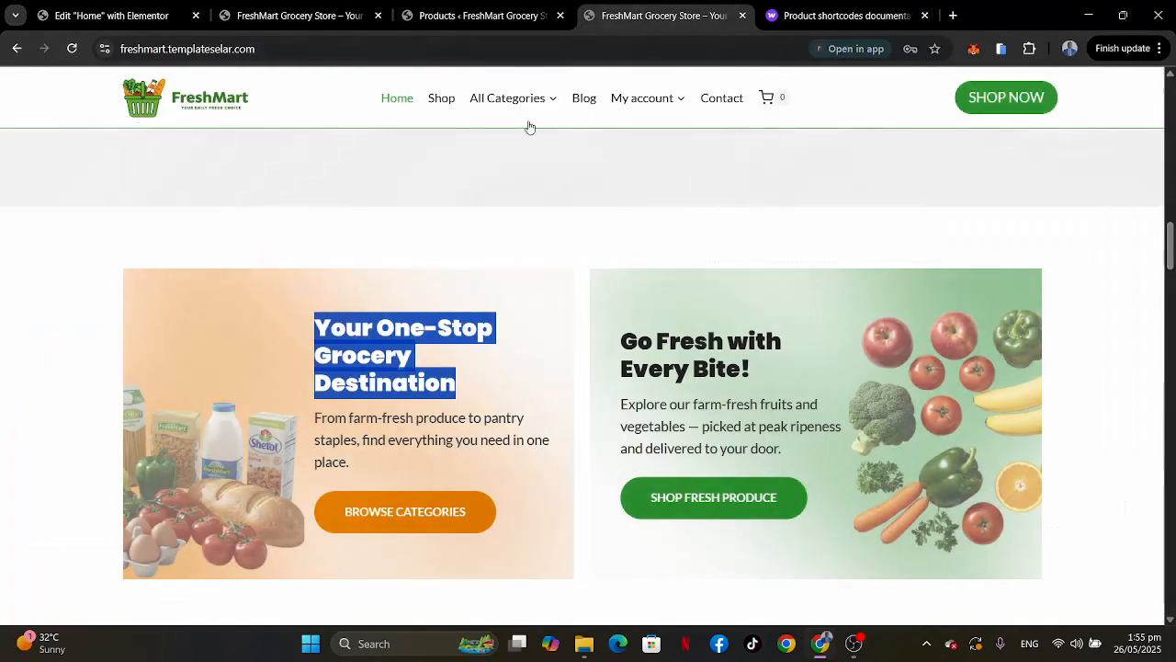
left_click_drag(348, 462, 316, 420)
key("ctrl+c")
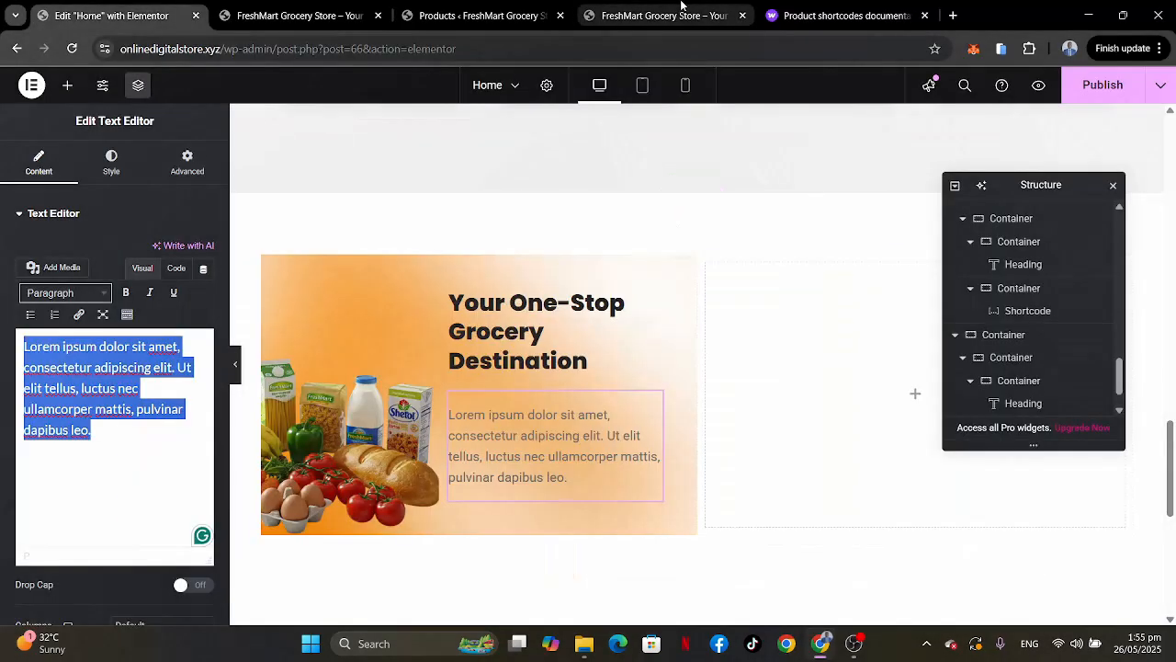
left_click(681, 7)
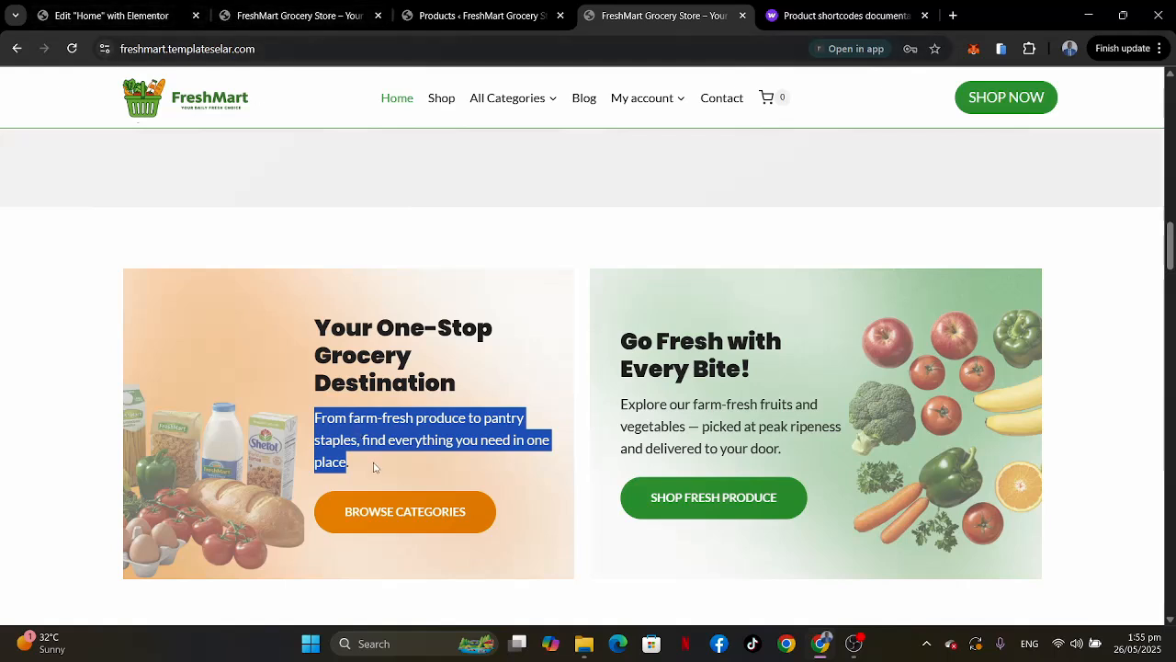
left_click(110, 16)
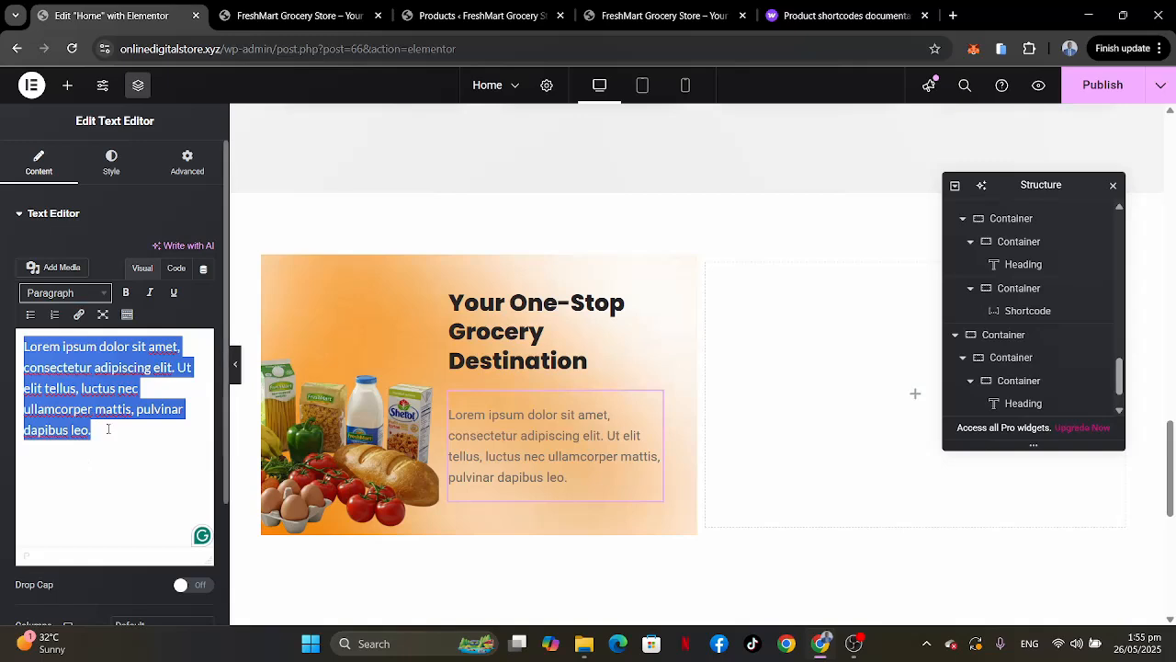
left_click(107, 428)
left_click_drag(98, 425, 3, 323)
key("ctrl+v")
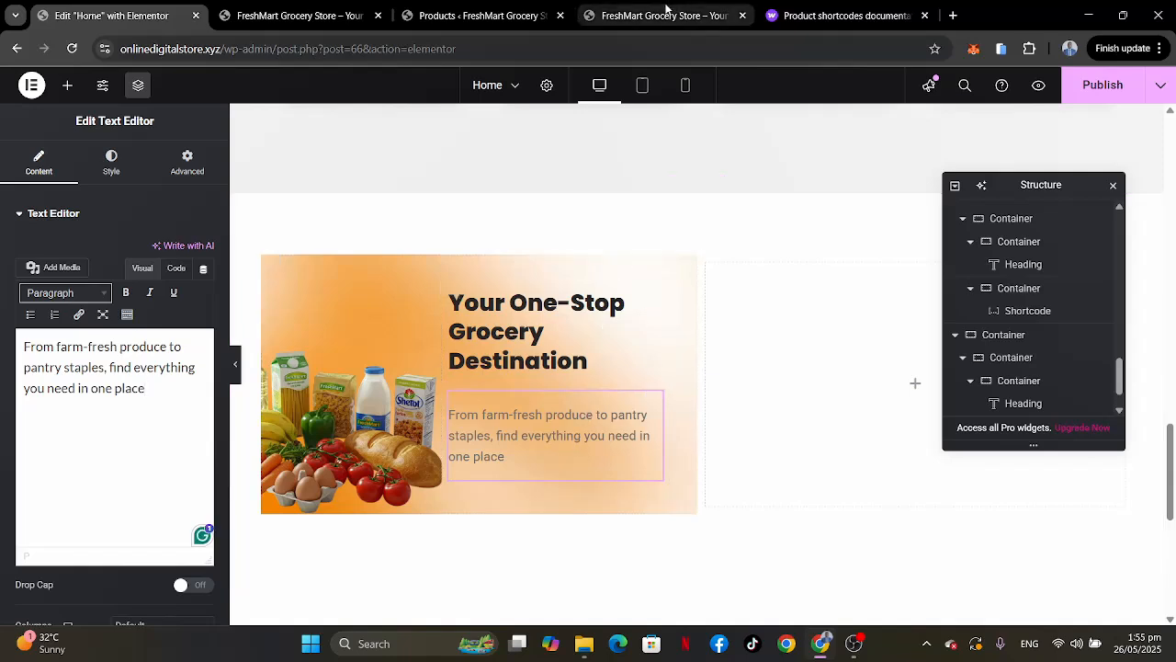
Set the banner paragraph's font family to Lato and its size to 16 px.
left_click(129, 177)
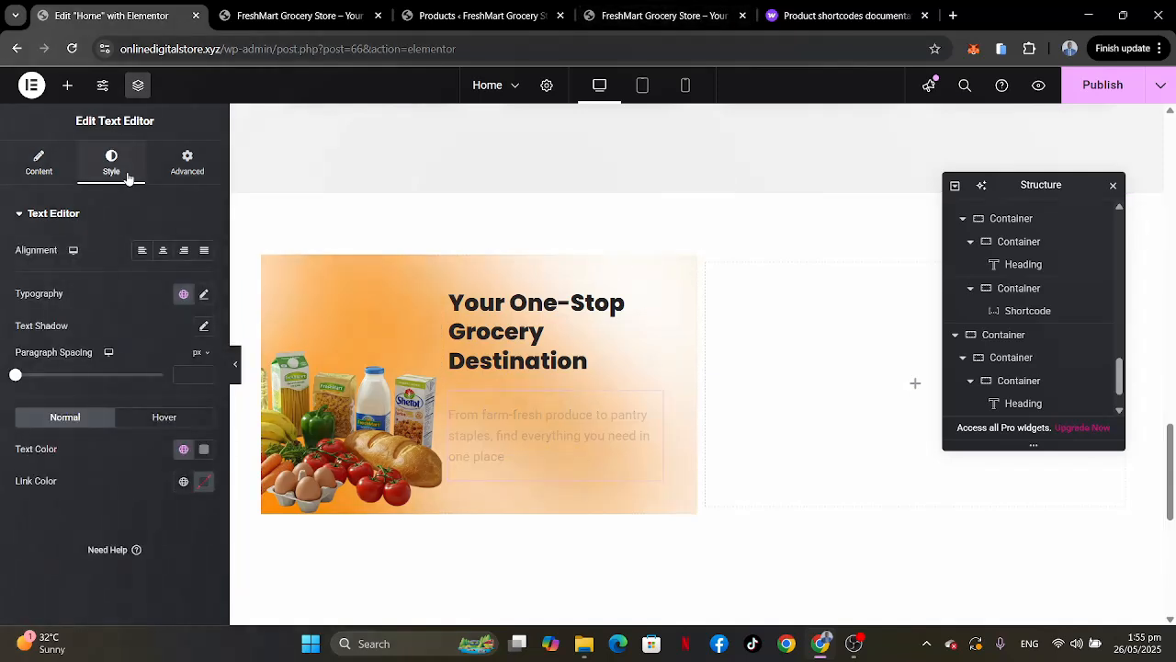
left_click(204, 296)
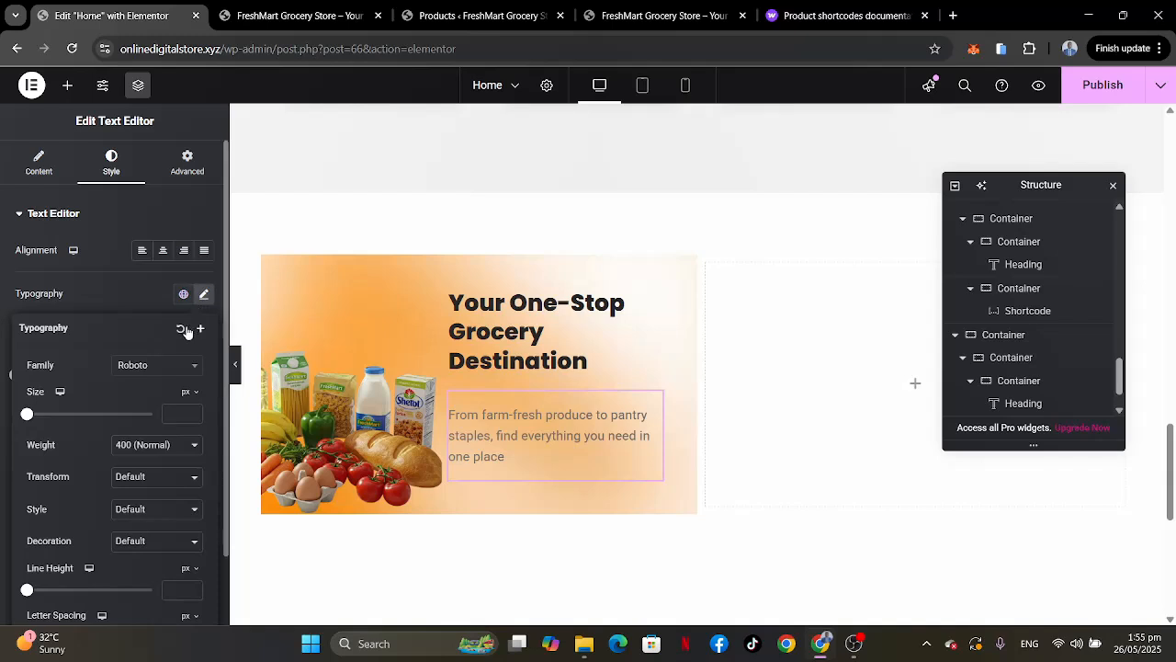
left_click(160, 367)
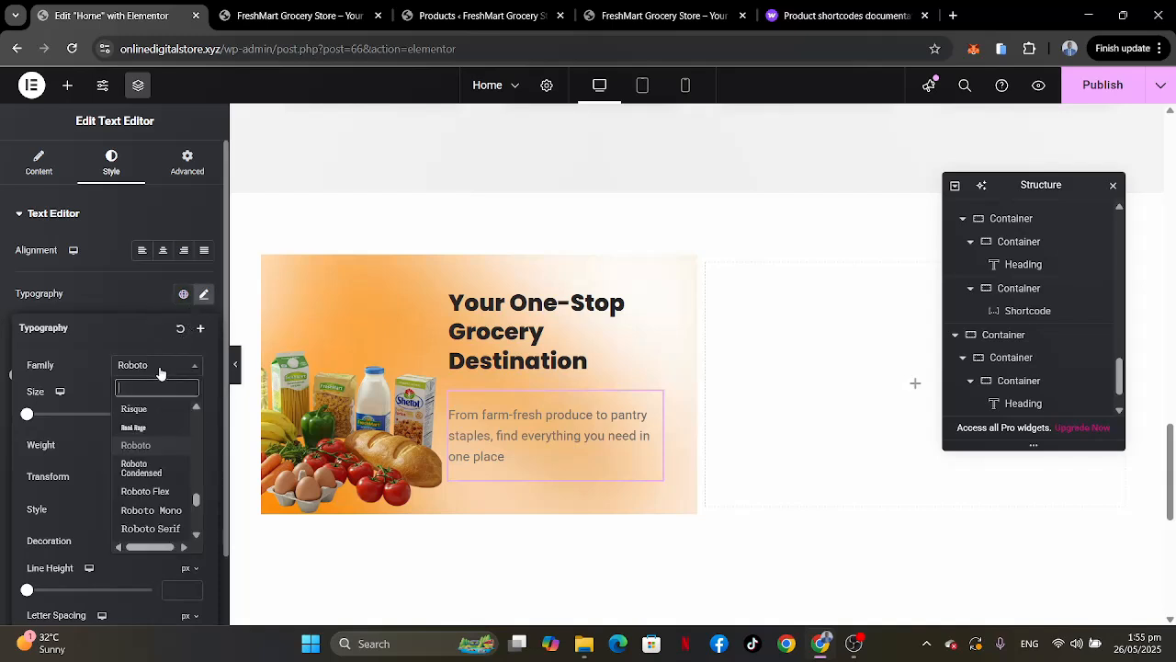
type("lato")
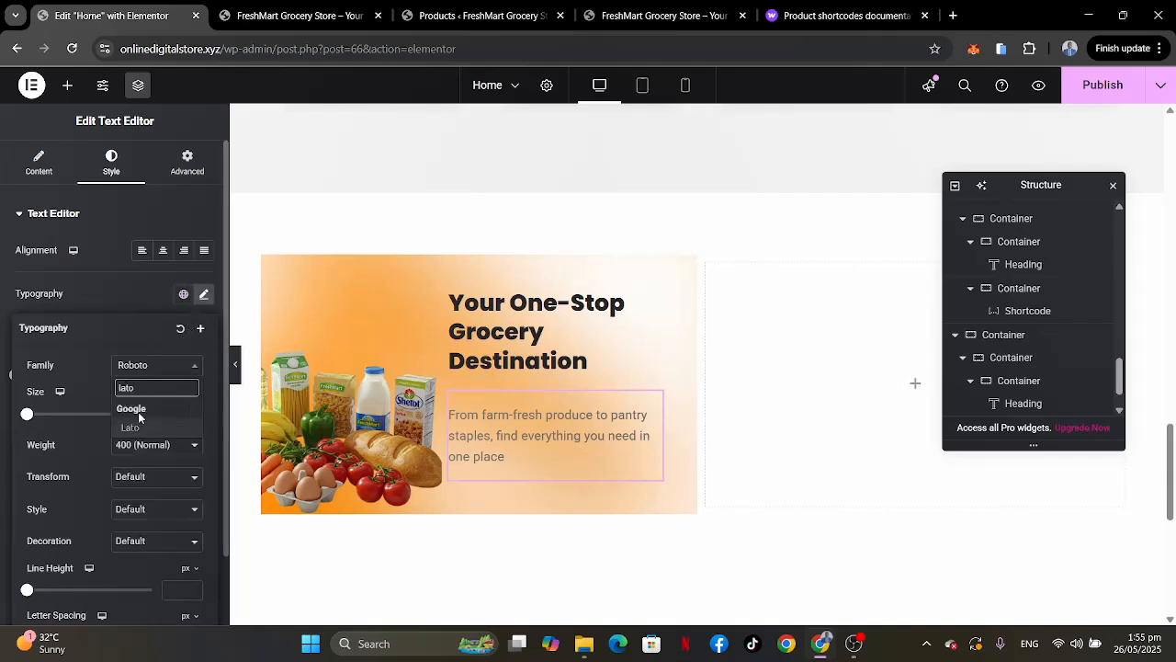
left_click(135, 425)
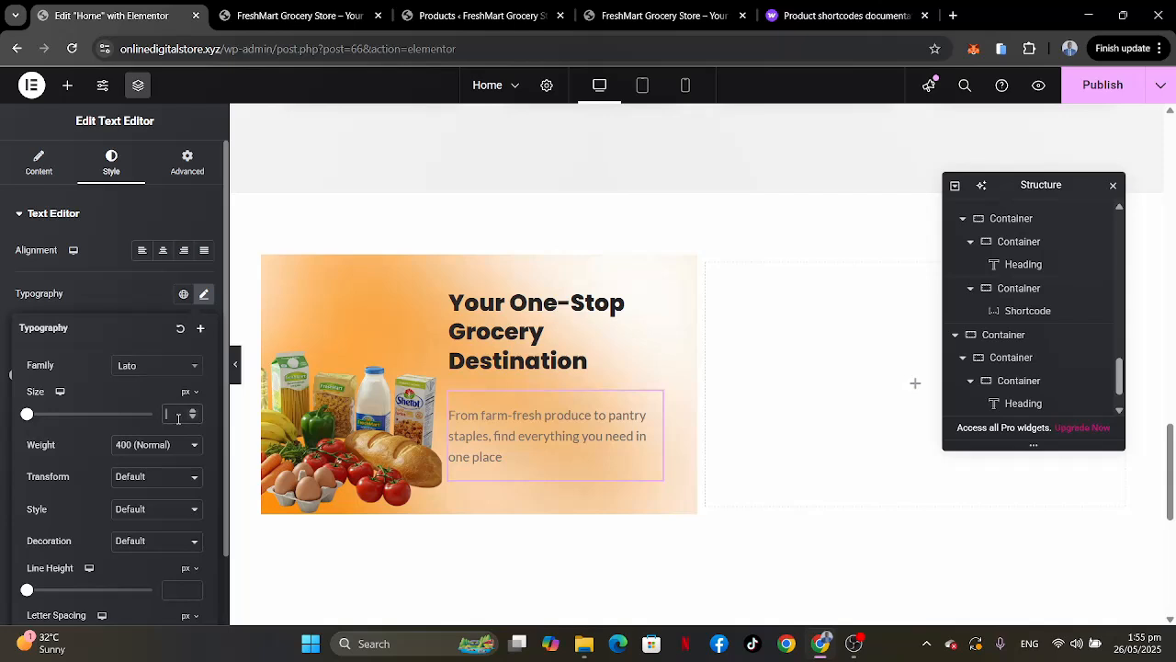
left_click(174, 415)
type("18")
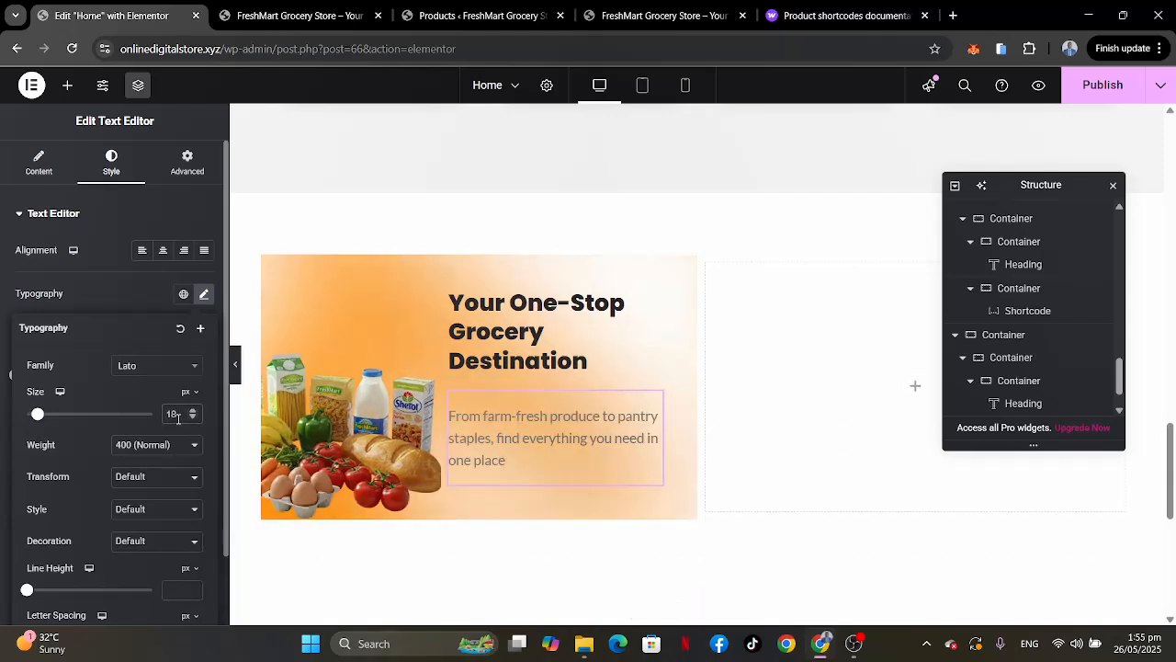
key("BackSpace")
type("6")
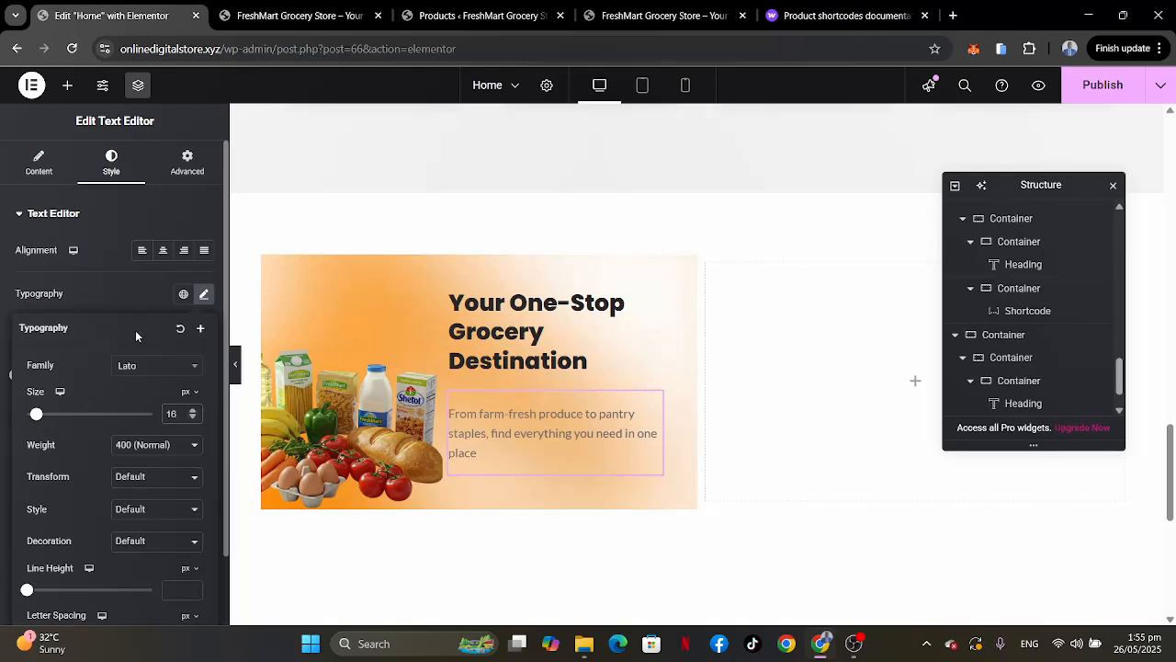
Apply the global Strongest text color to the banner paragraph.
left_click(135, 293)
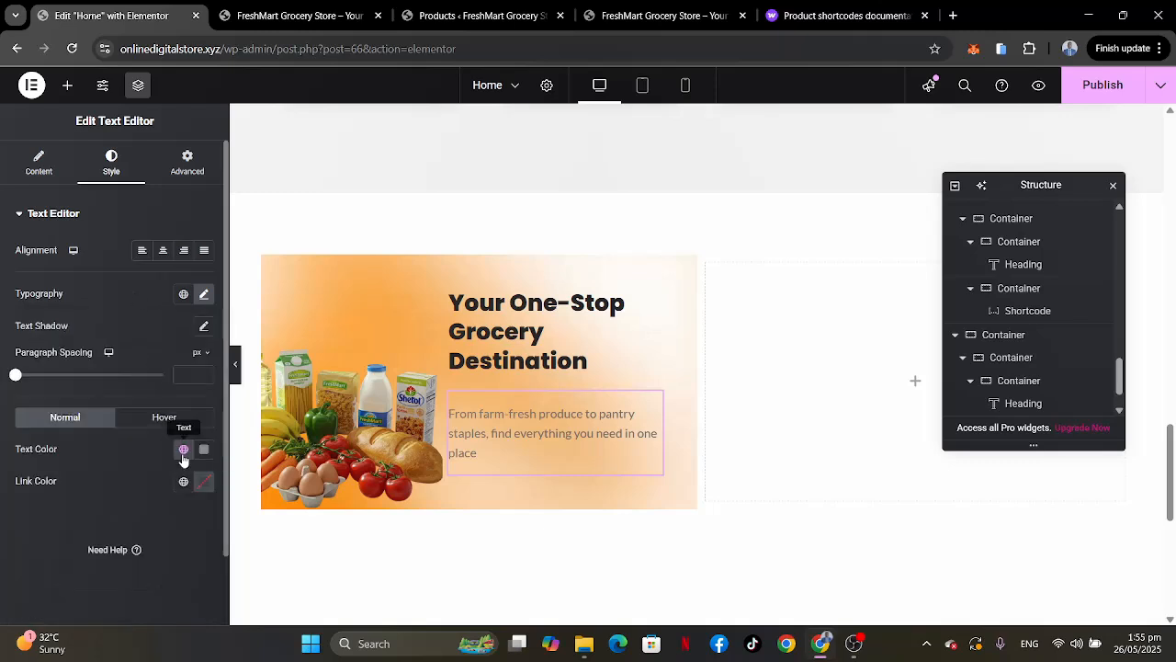
left_click(184, 451)
left_click(108, 325)
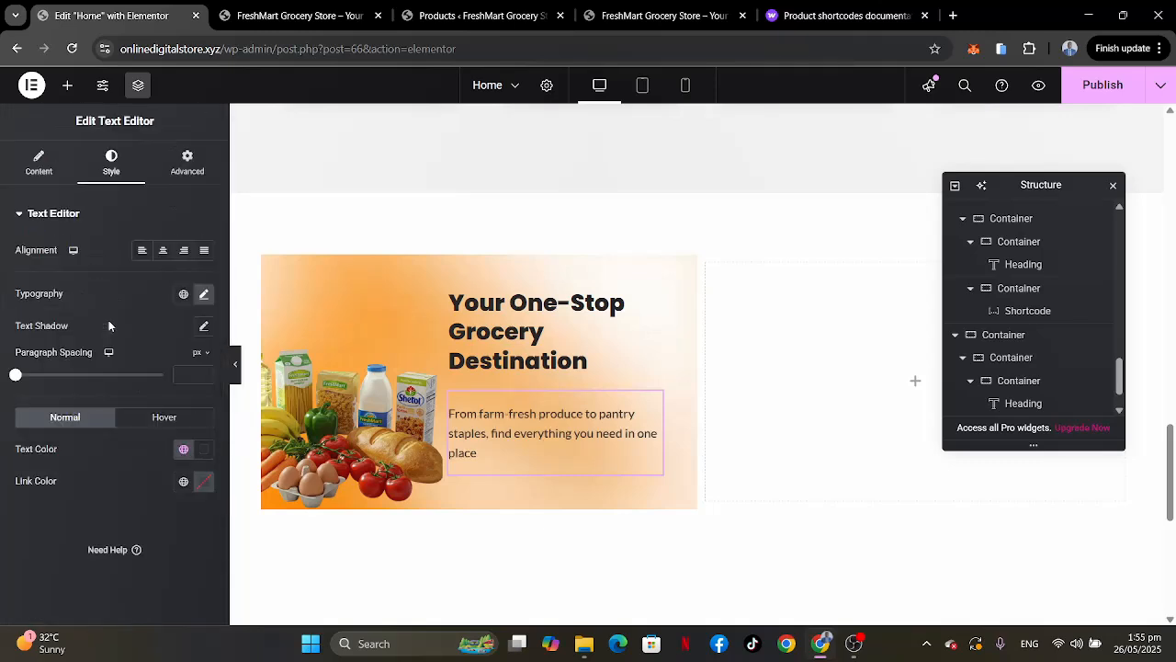
Unlink the banner paragraph's margins and set its top margin to -20 px.
left_click(177, 177)
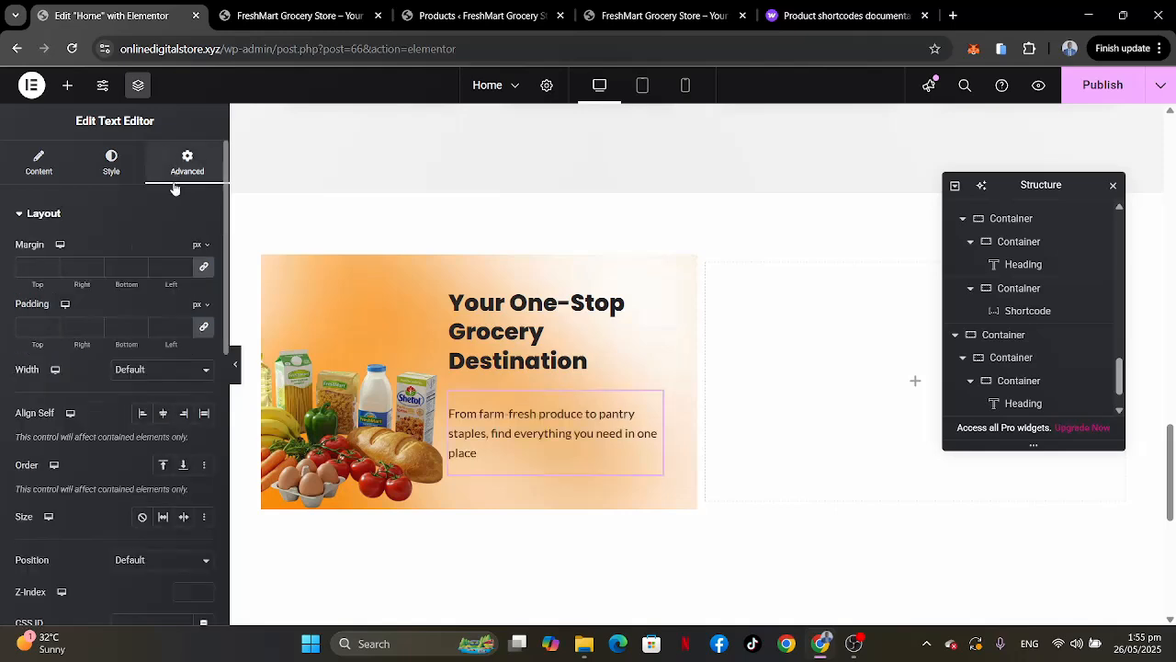
left_click(204, 268)
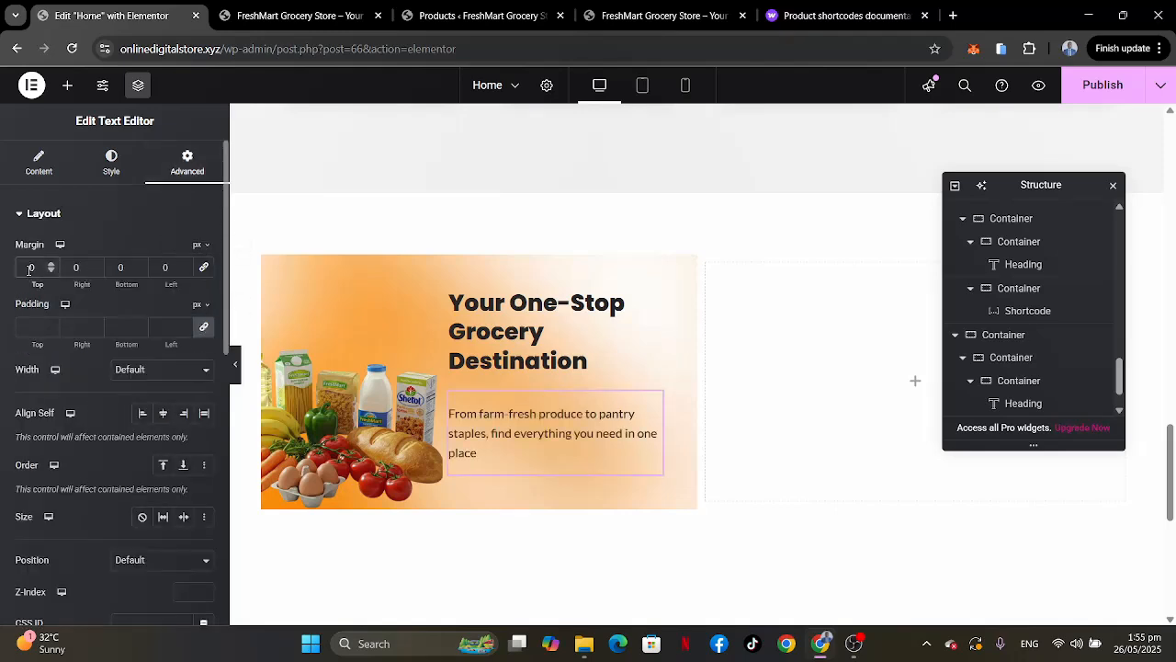
type("2")
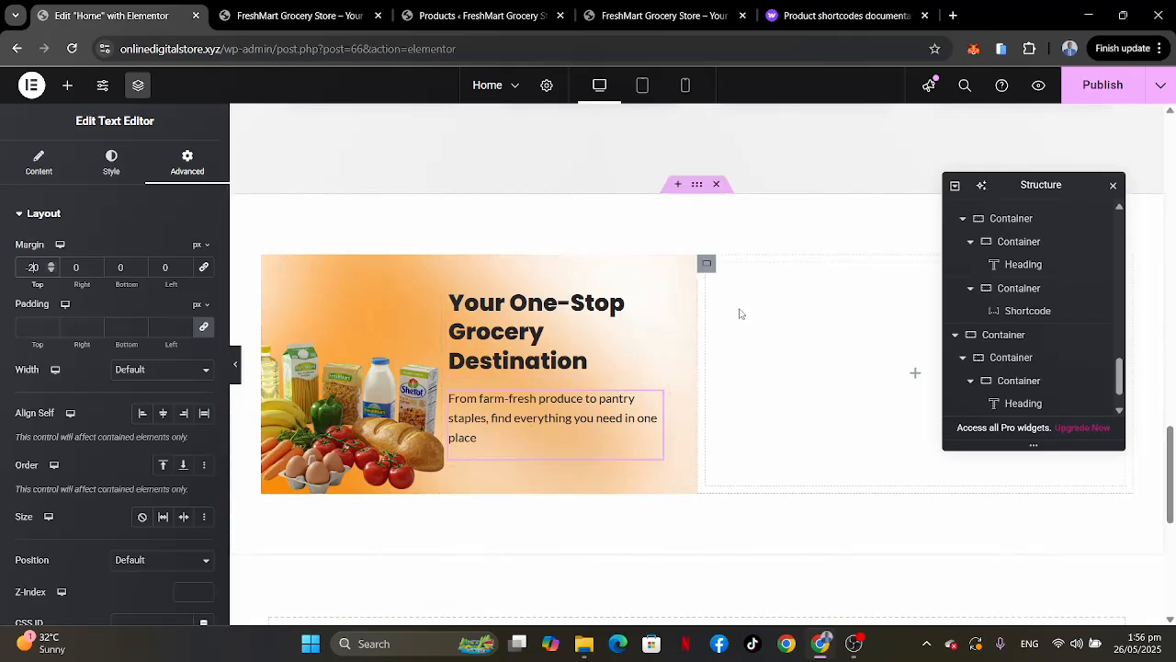
Copy the orange Browse Categories button from the hero section and paste it below the banner paragraph, following the reference site.
left_click(674, 17)
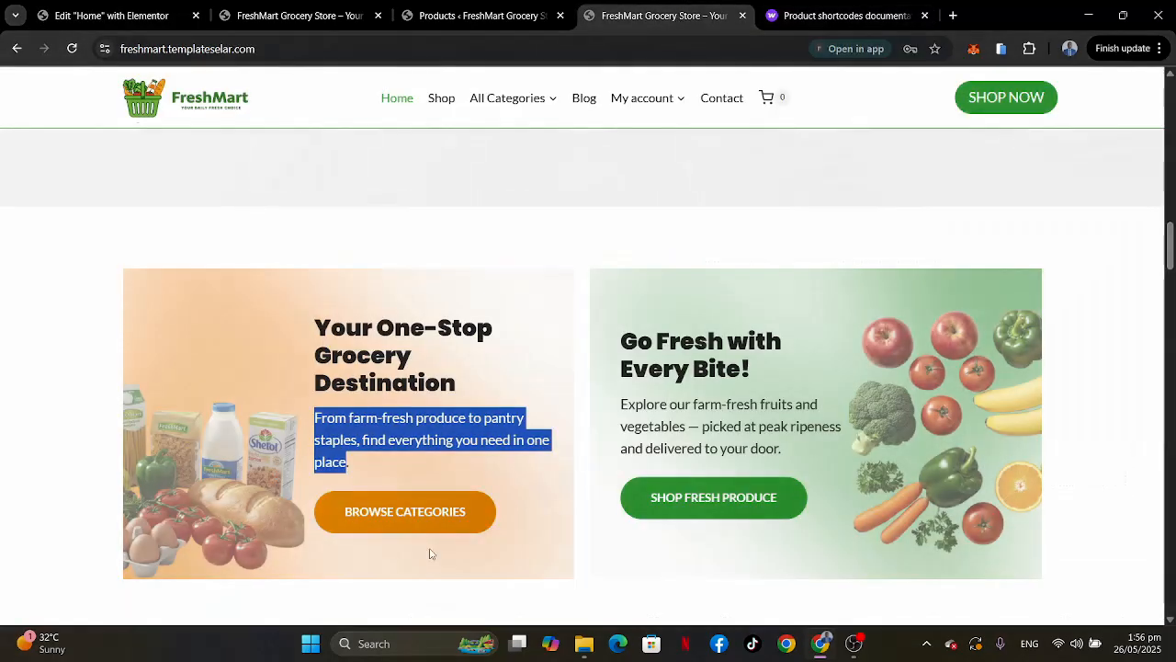
left_click(173, 25)
scroll(696, 242, "down", 6)
scroll(696, 243, "up", 5)
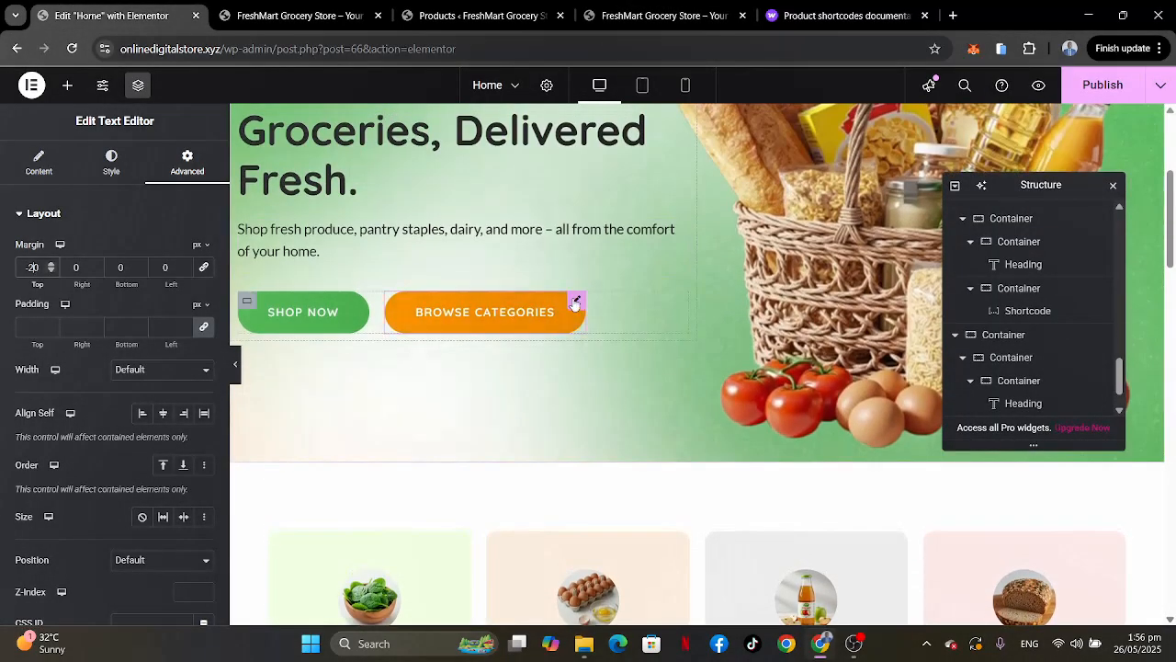
right_click(576, 305)
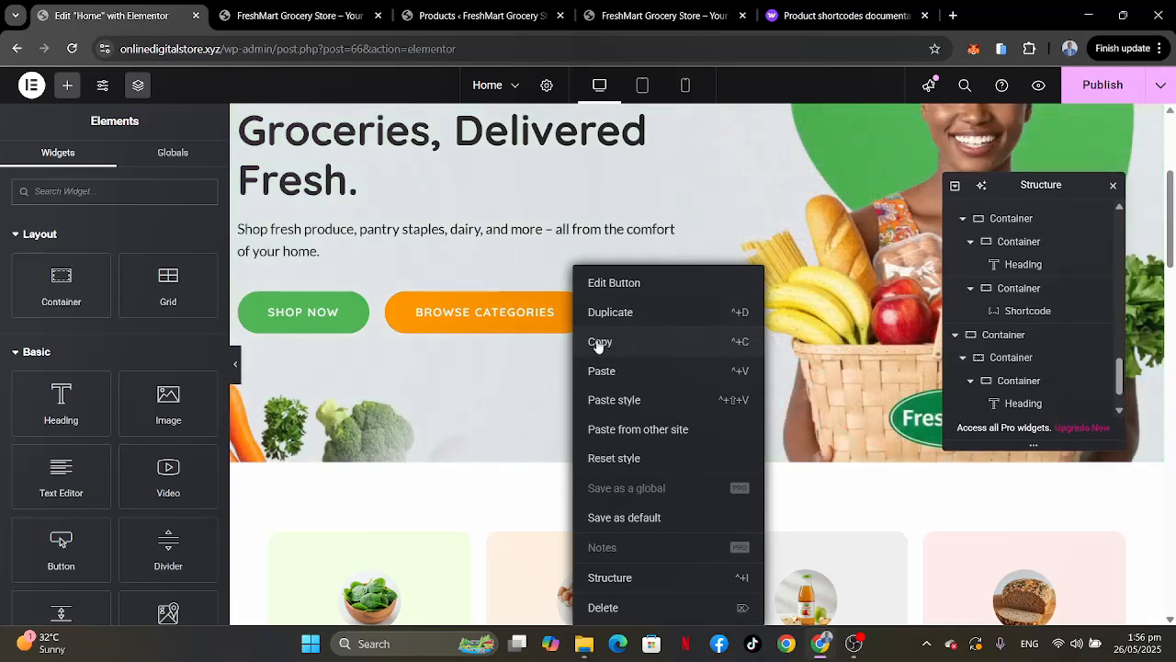
left_click(599, 343)
scroll(541, 375, "down", 10)
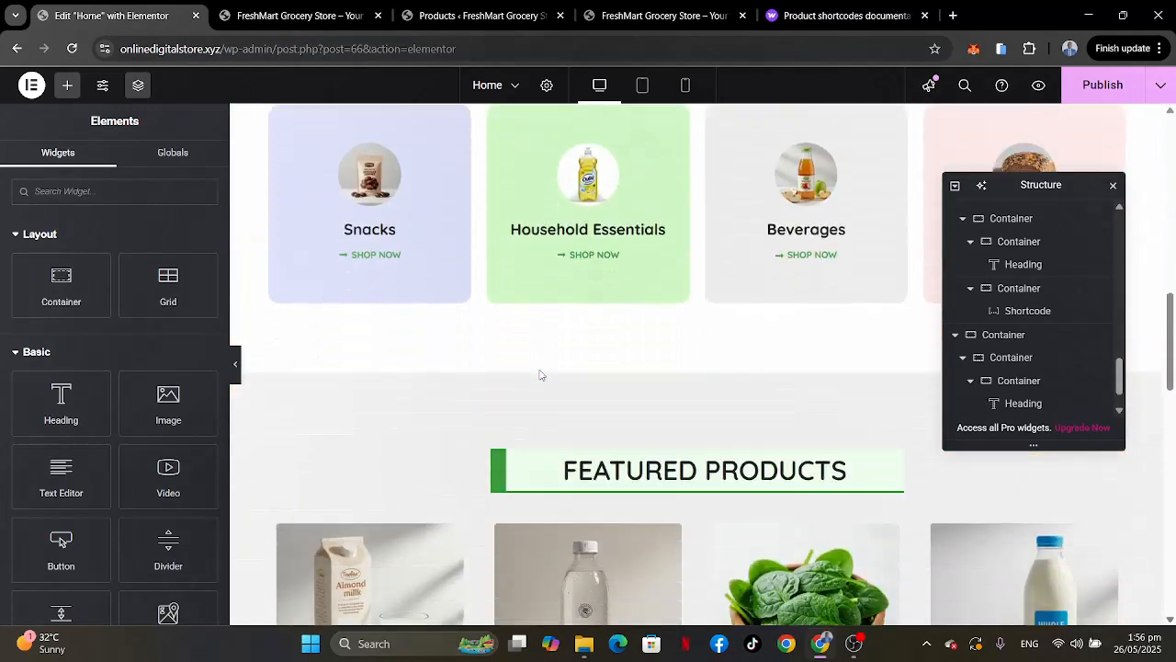
scroll(541, 375, "down", 3)
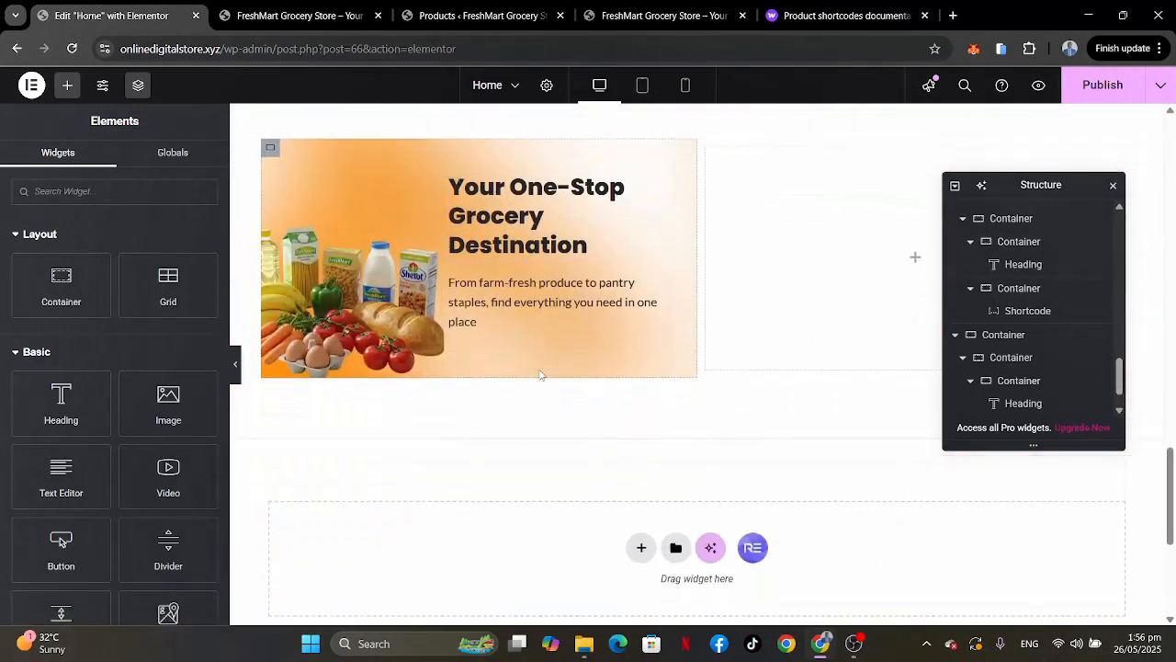
right_click(476, 311)
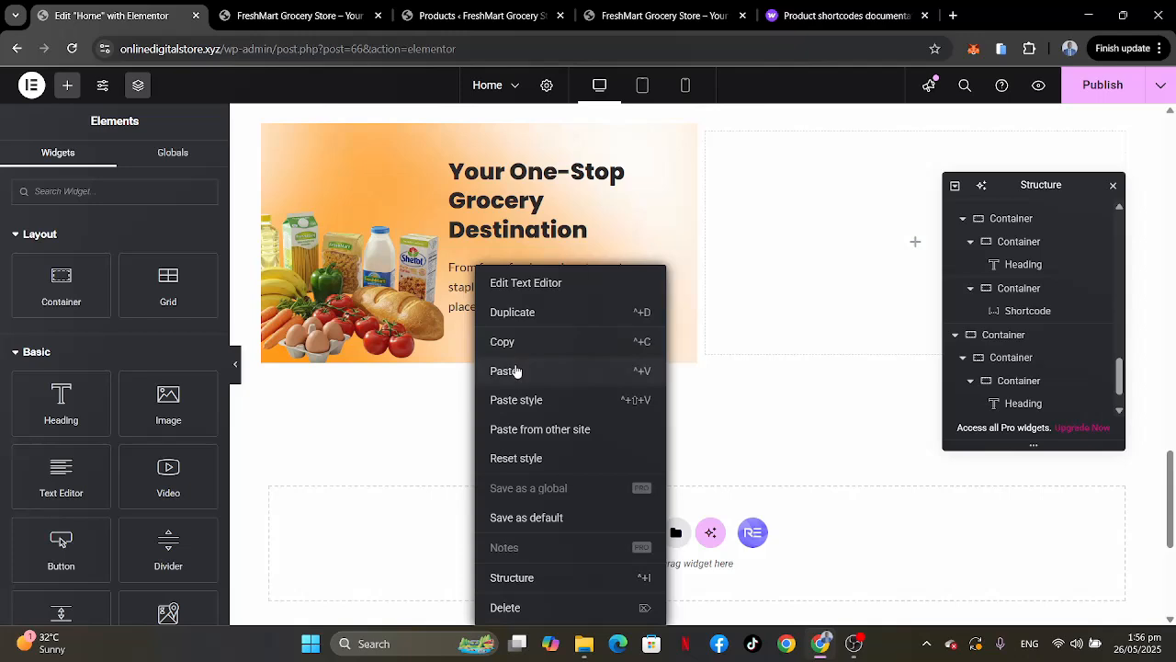
left_click(505, 371)
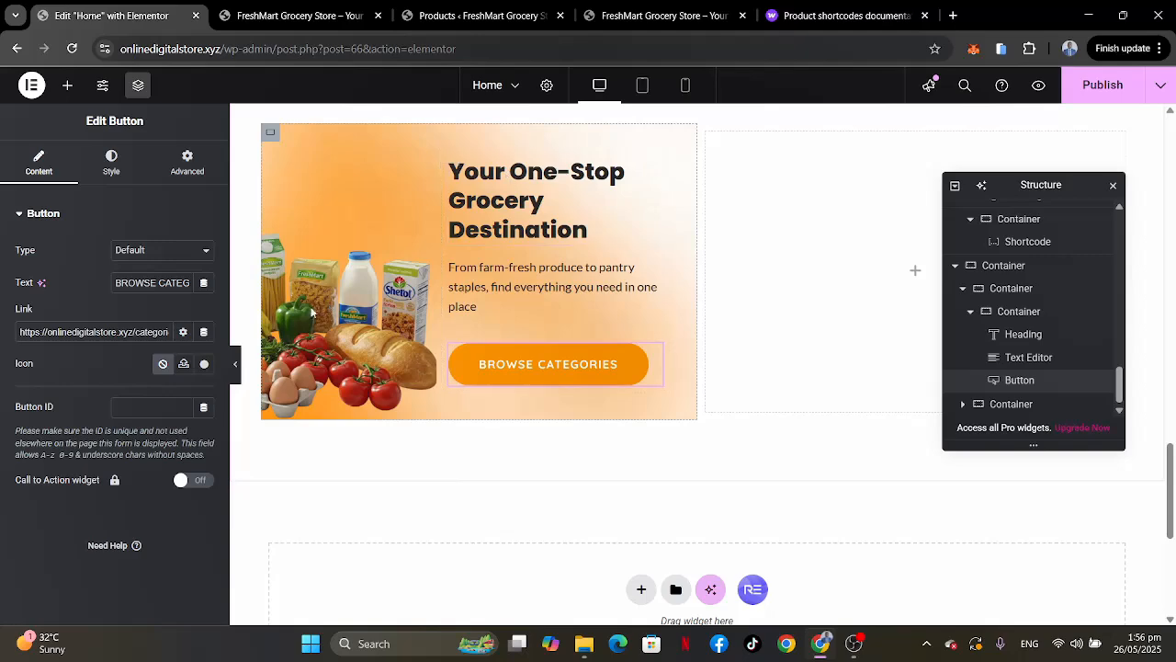
Preview the page without the editing panel, and duplicate the orange banner's container.
left_click(235, 364)
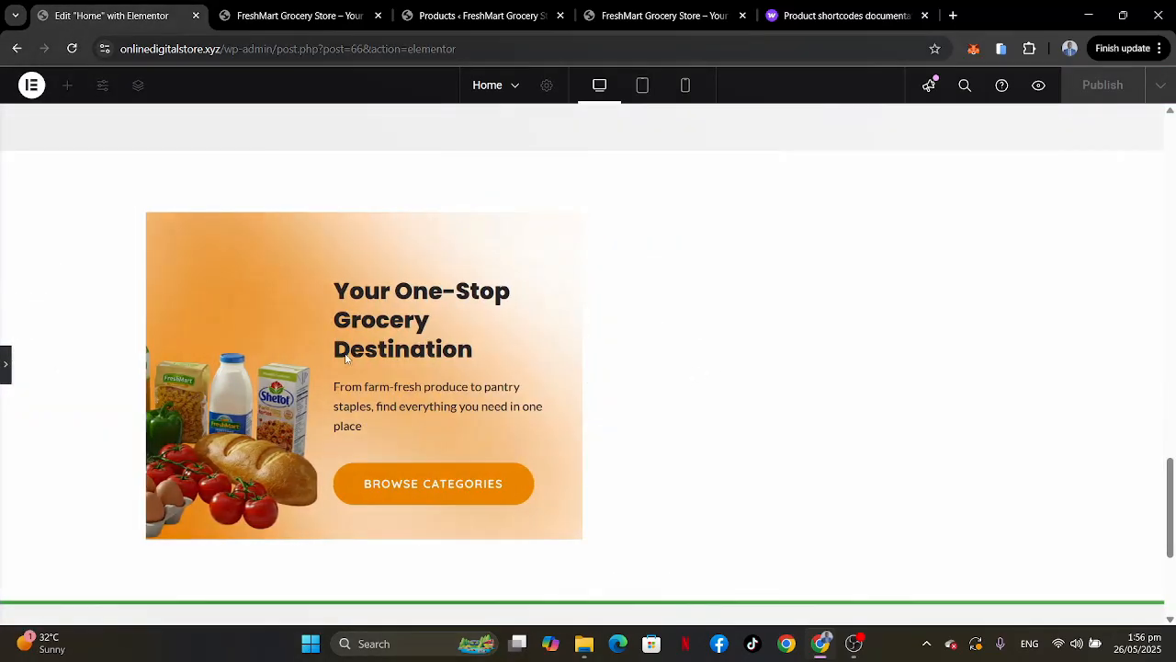
scroll(409, 272, "up", 5)
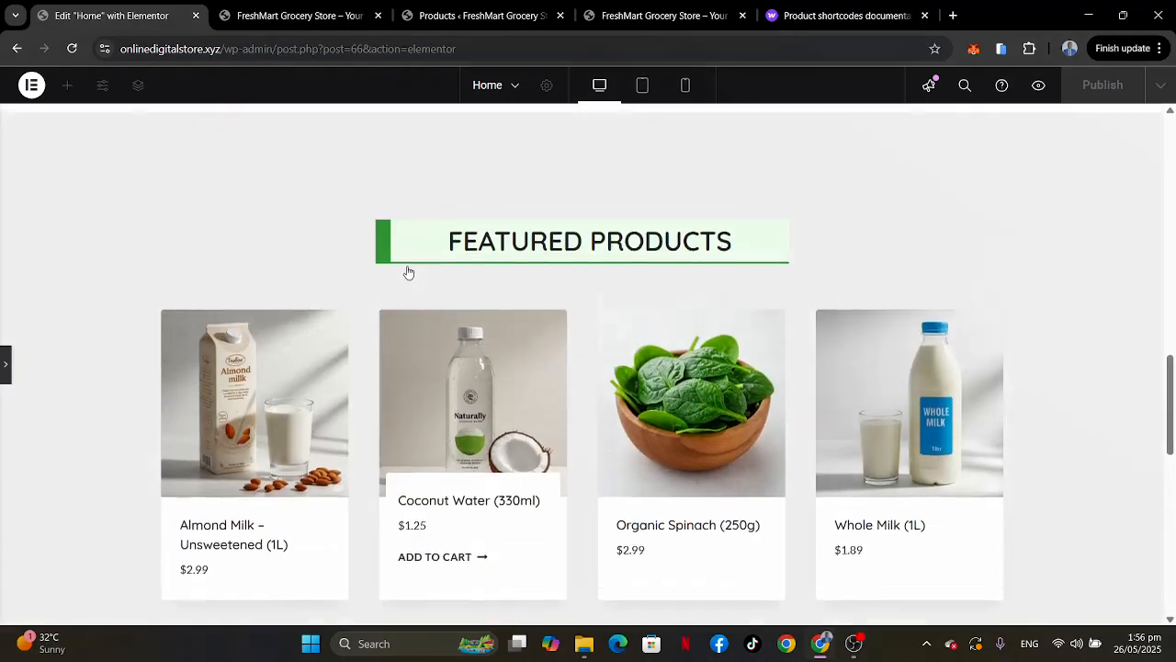
scroll(409, 272, "down", 4)
scroll(409, 272, "down", 3)
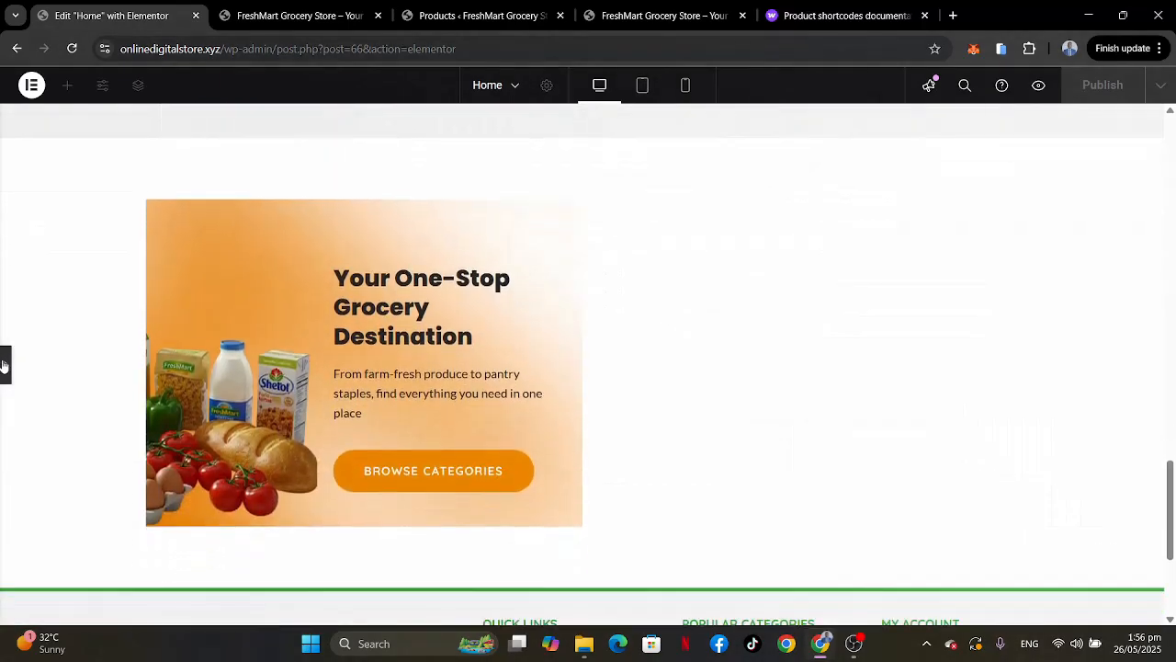
left_click(4, 366)
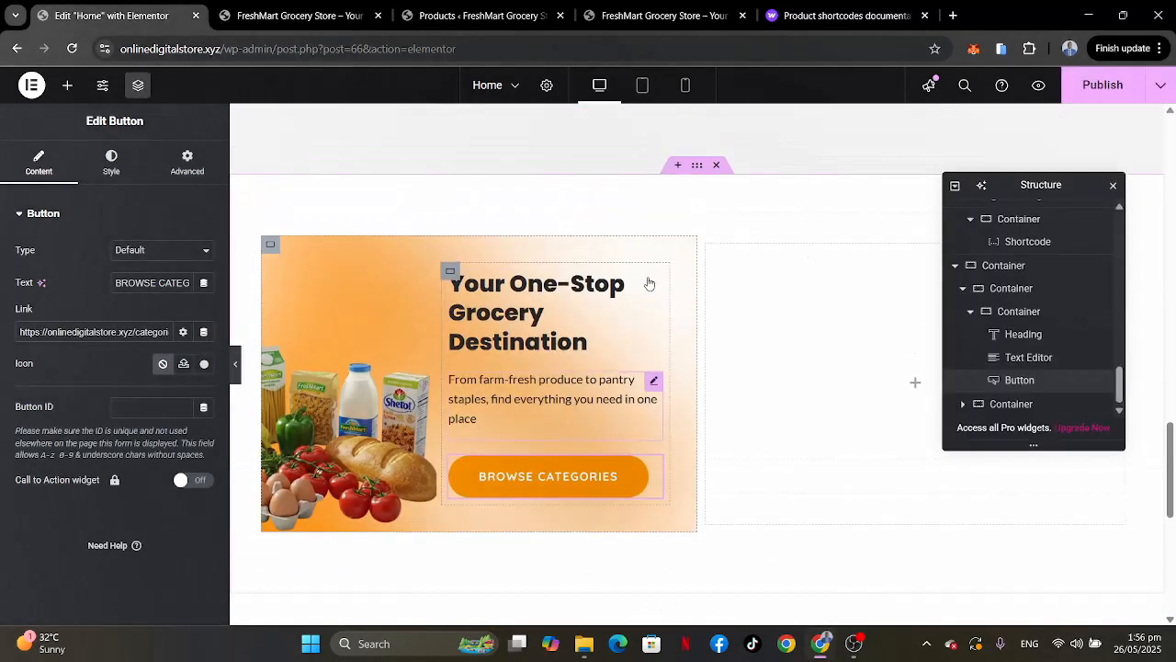
right_click(272, 248)
left_click(302, 254)
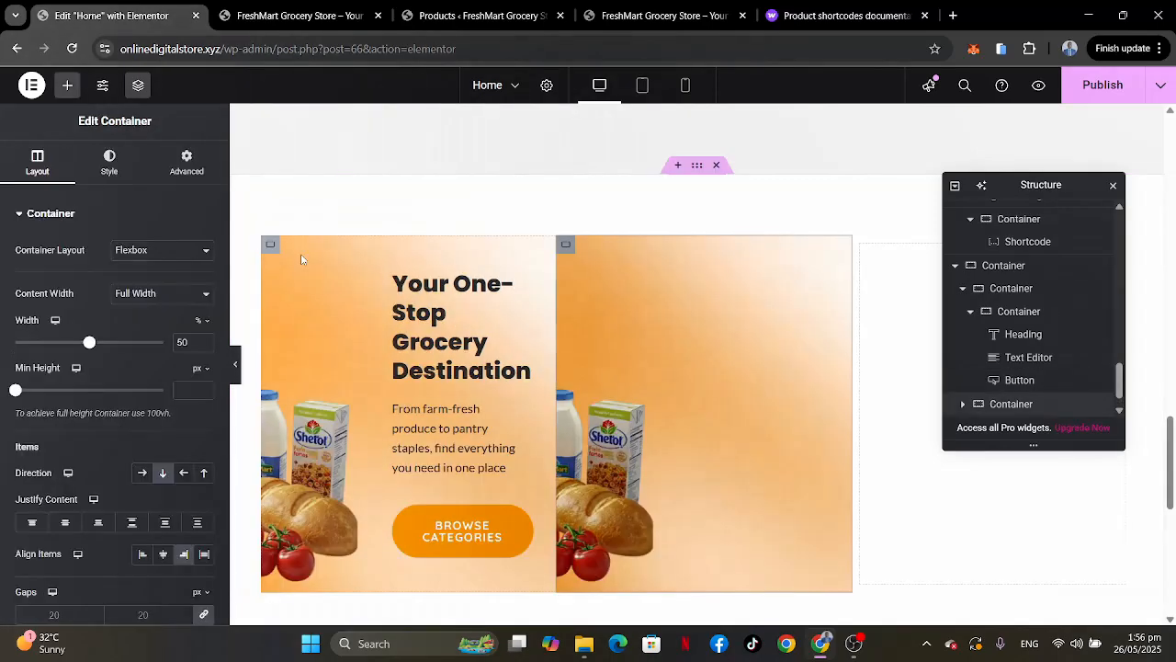
Delete the empty third container in the promo section and set the section's column and row gaps to 50 px.
right_click(865, 248)
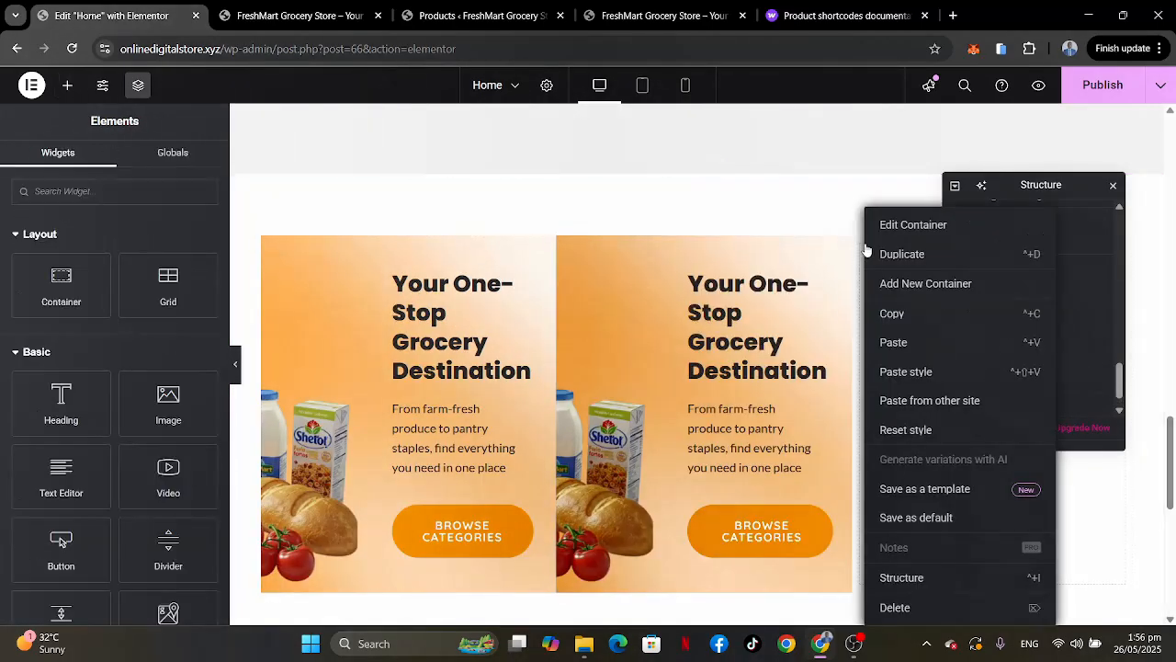
left_click(922, 607)
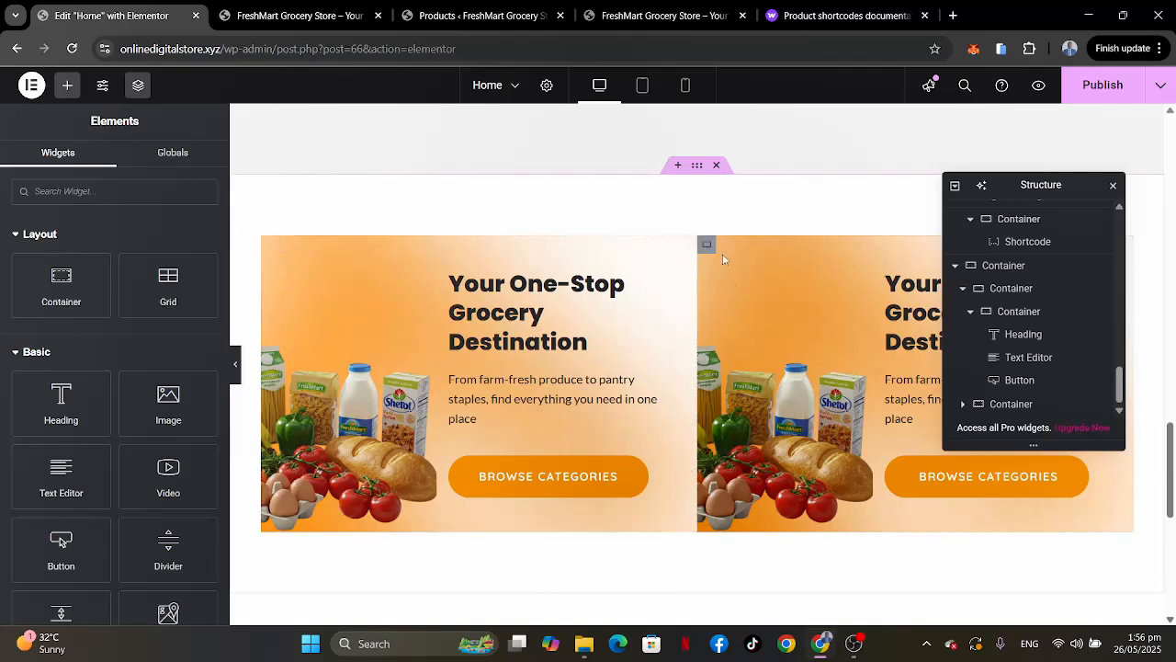
left_click(698, 167)
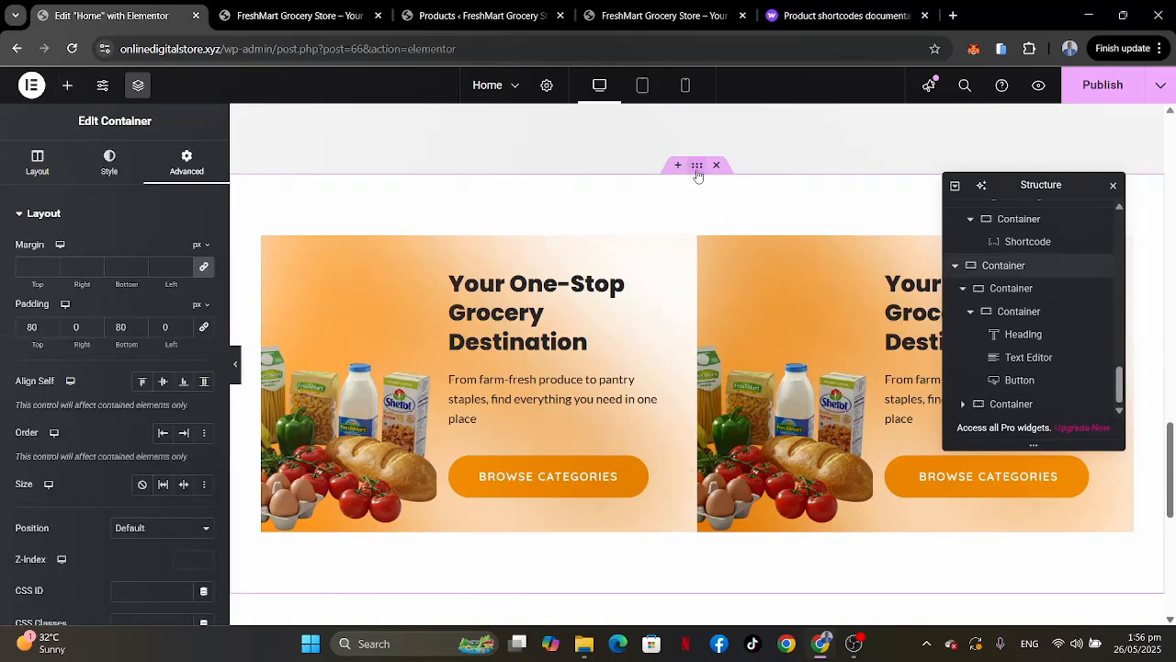
left_click(38, 162)
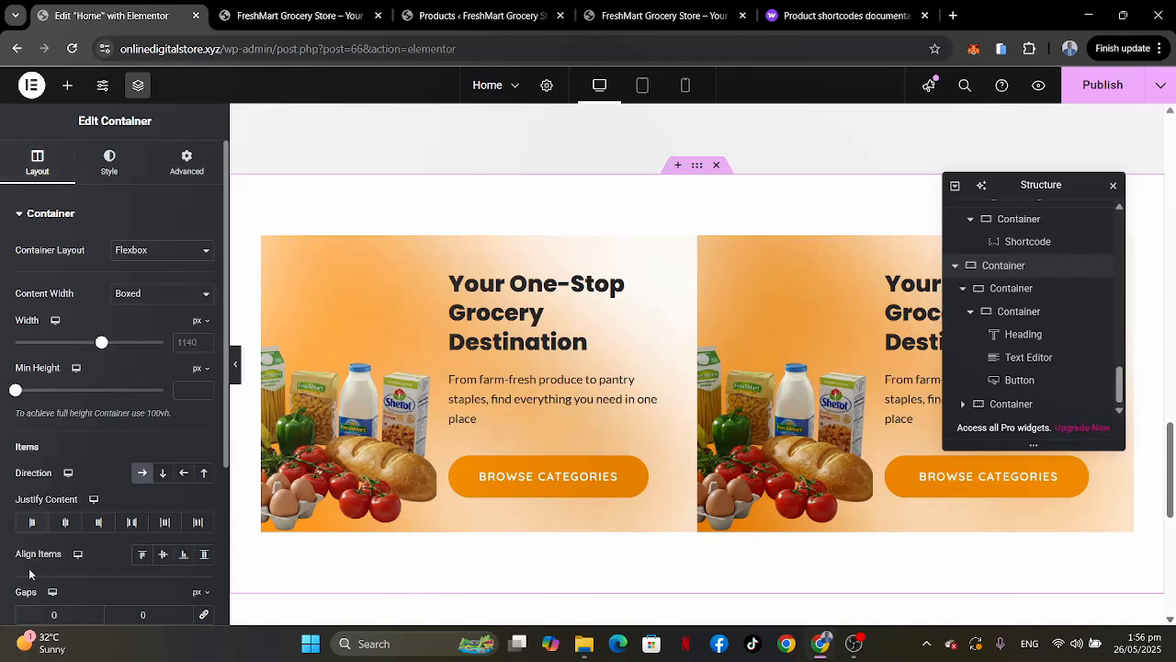
scroll(28, 568, "down", 3)
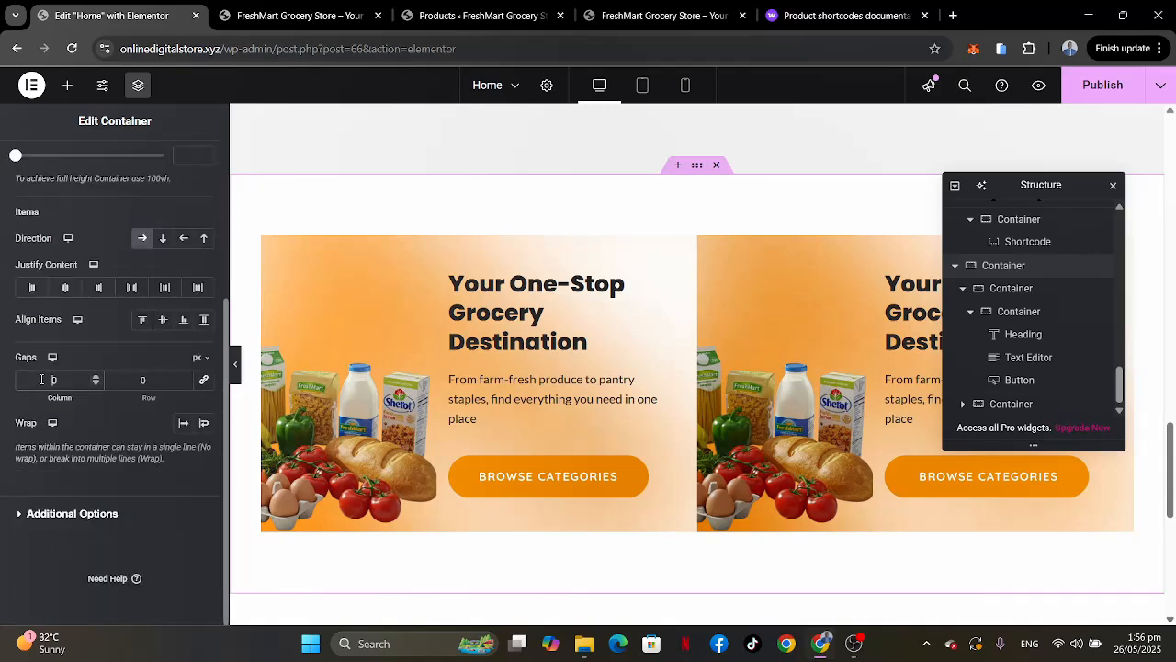
type("5")
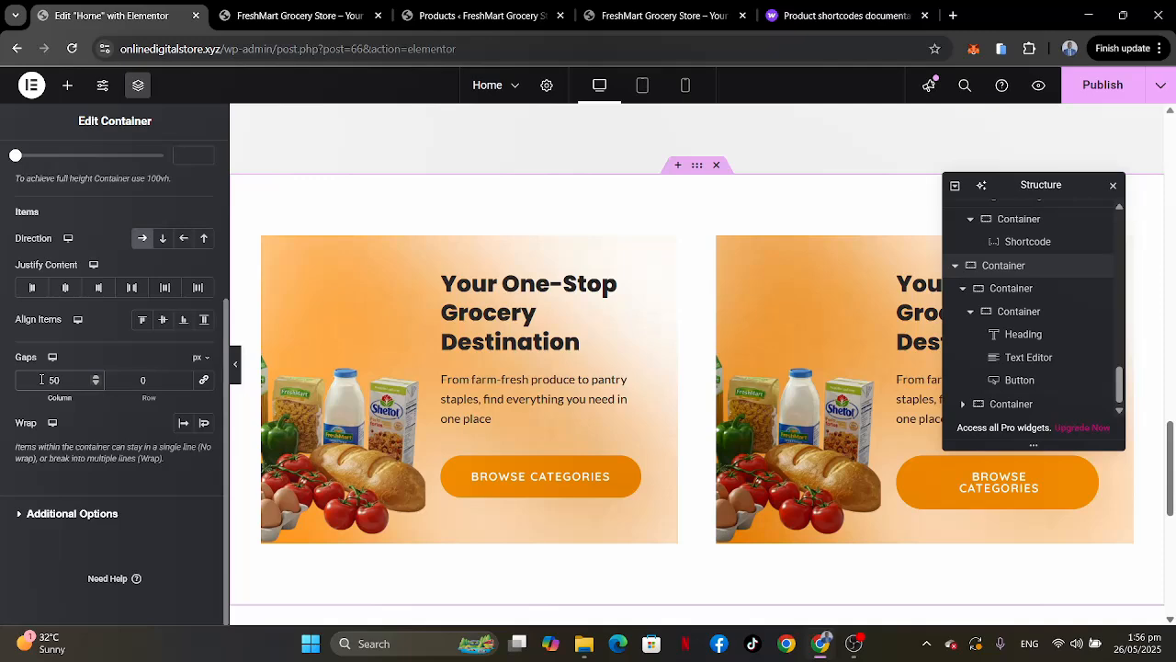
left_click(135, 382)
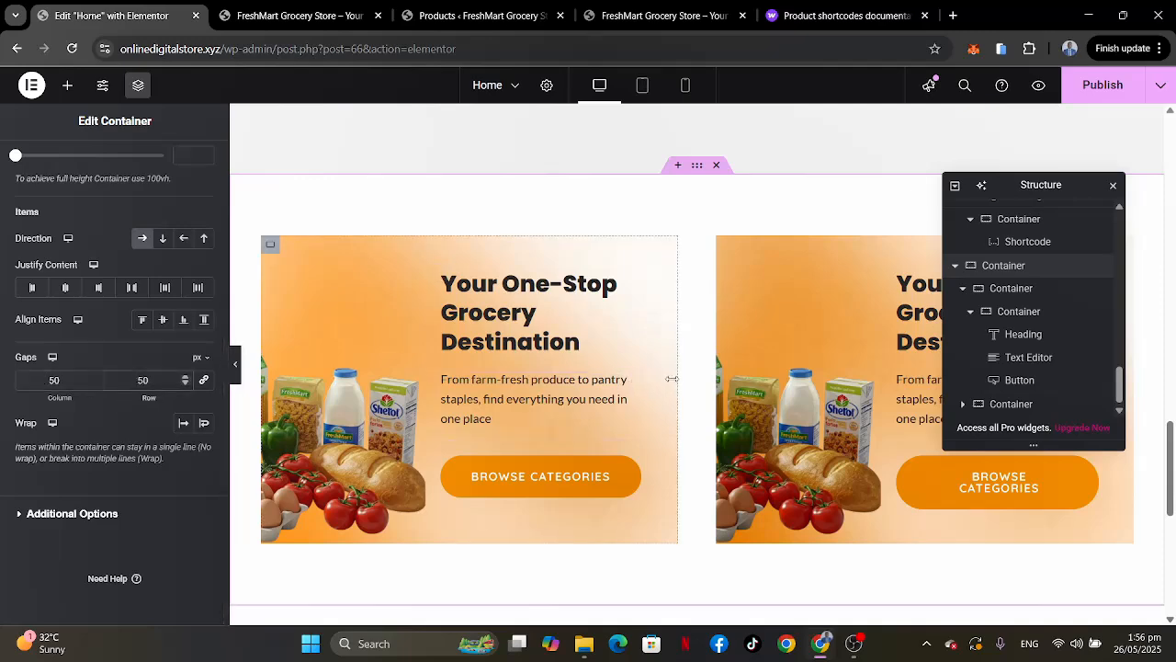
Replace the second banner container's background image with Hero-8.jpg from the media library.
scroll(871, 342, "down", 1)
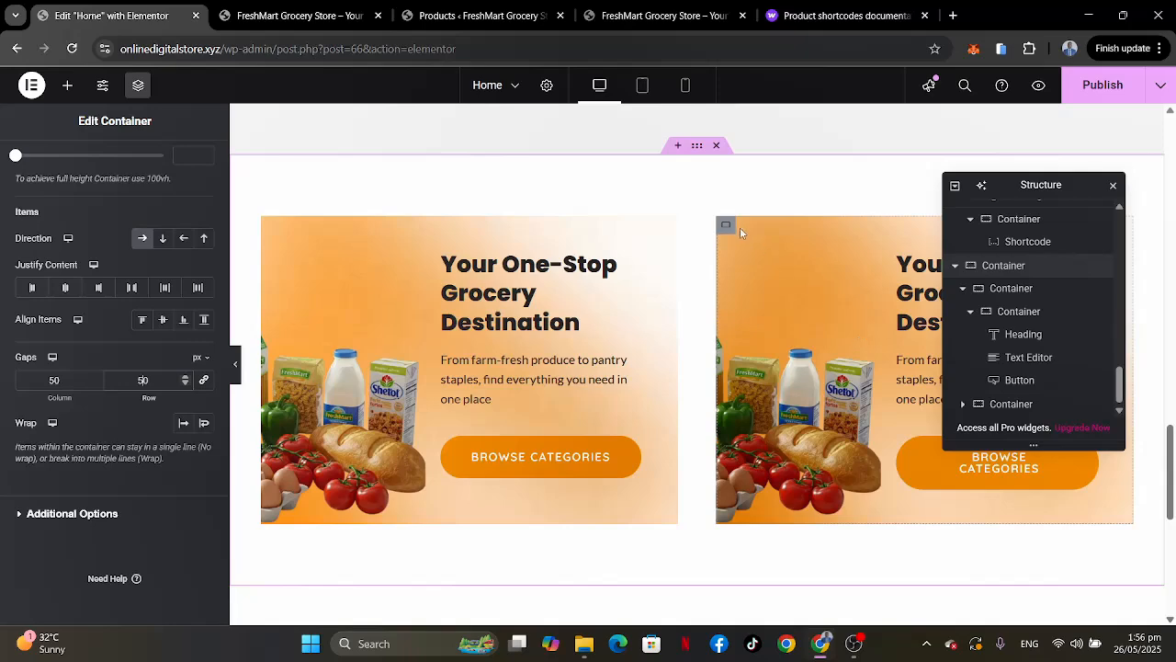
left_click(730, 228)
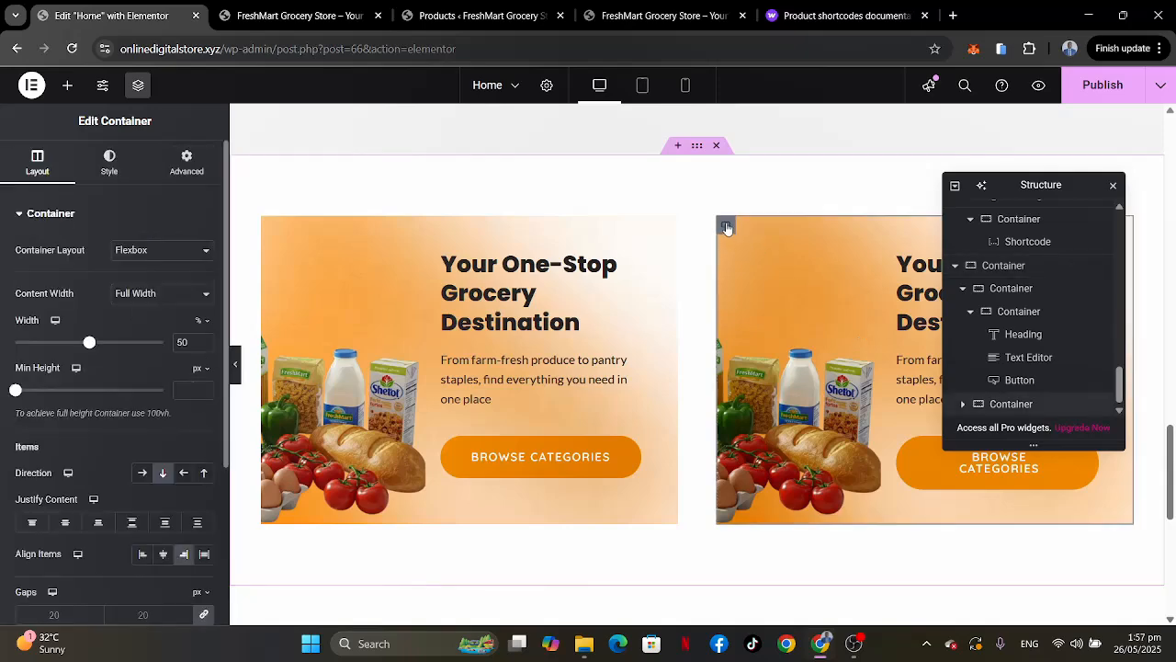
left_click(131, 172)
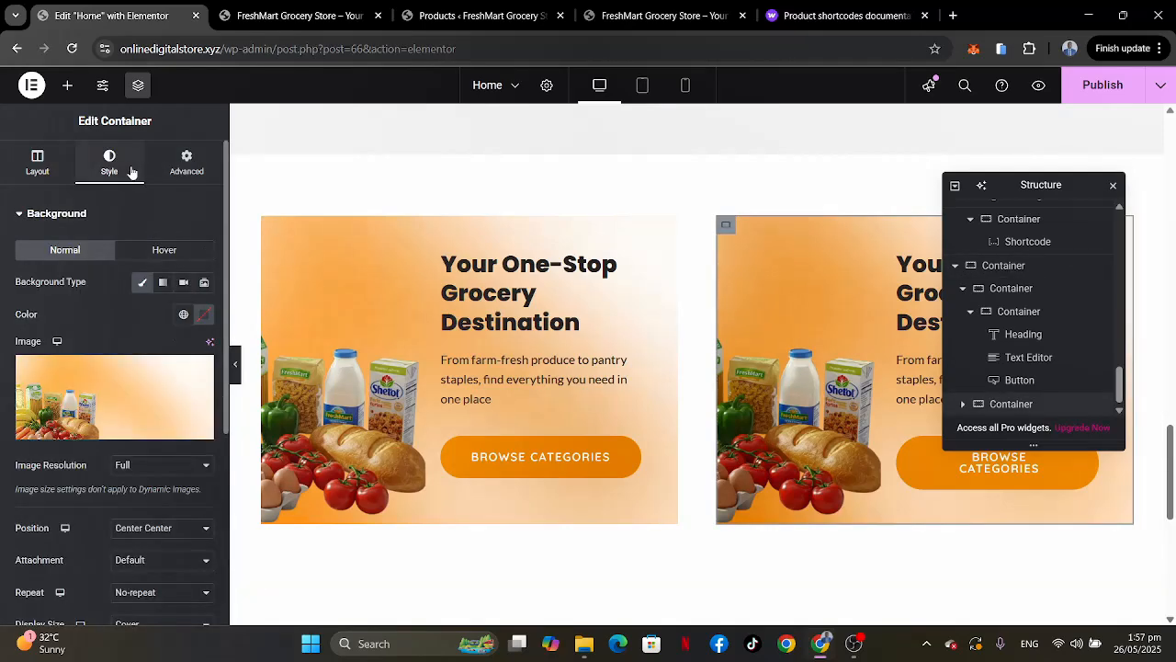
left_click(81, 394)
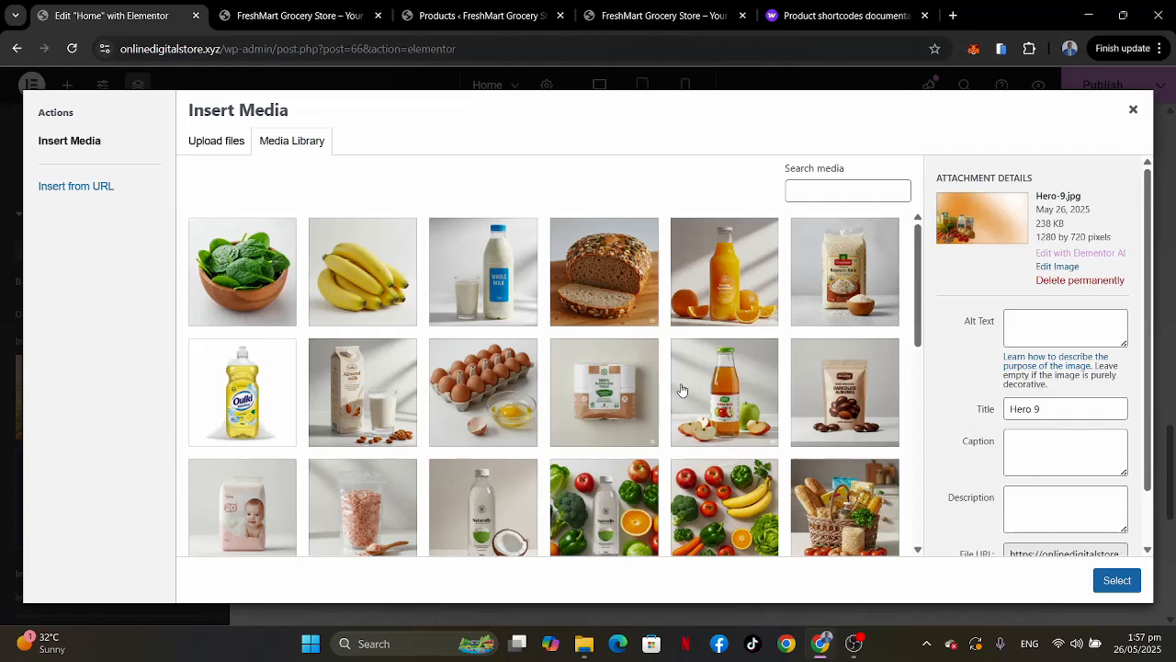
scroll(681, 389, "down", 5)
scroll(681, 390, "down", 1)
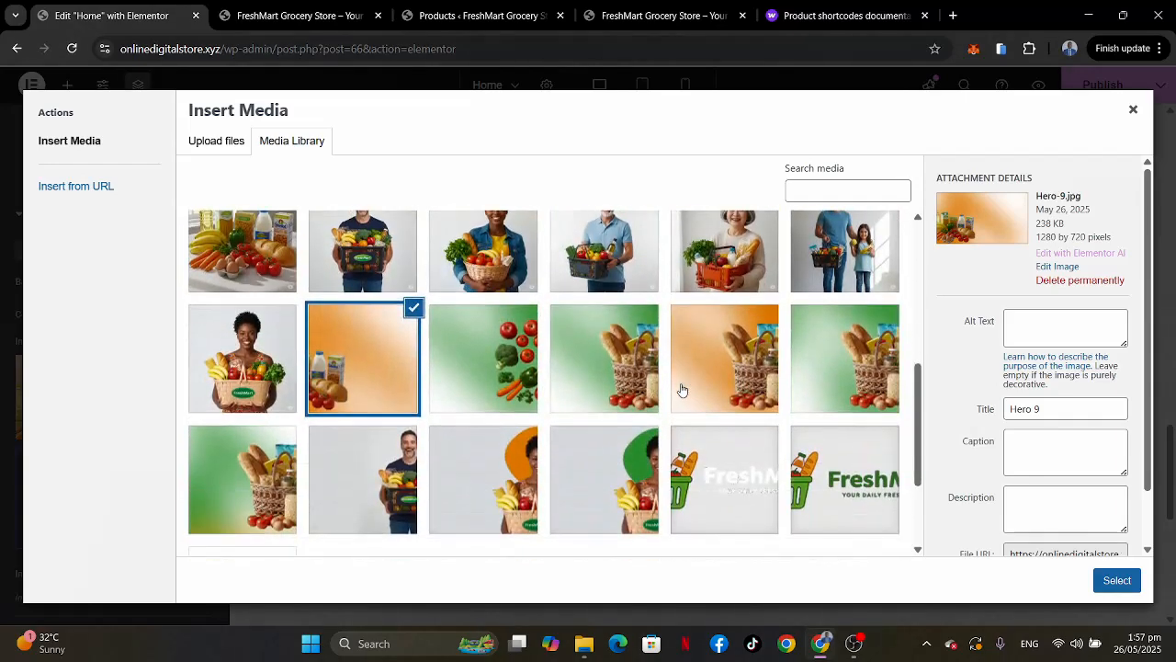
left_click(492, 363)
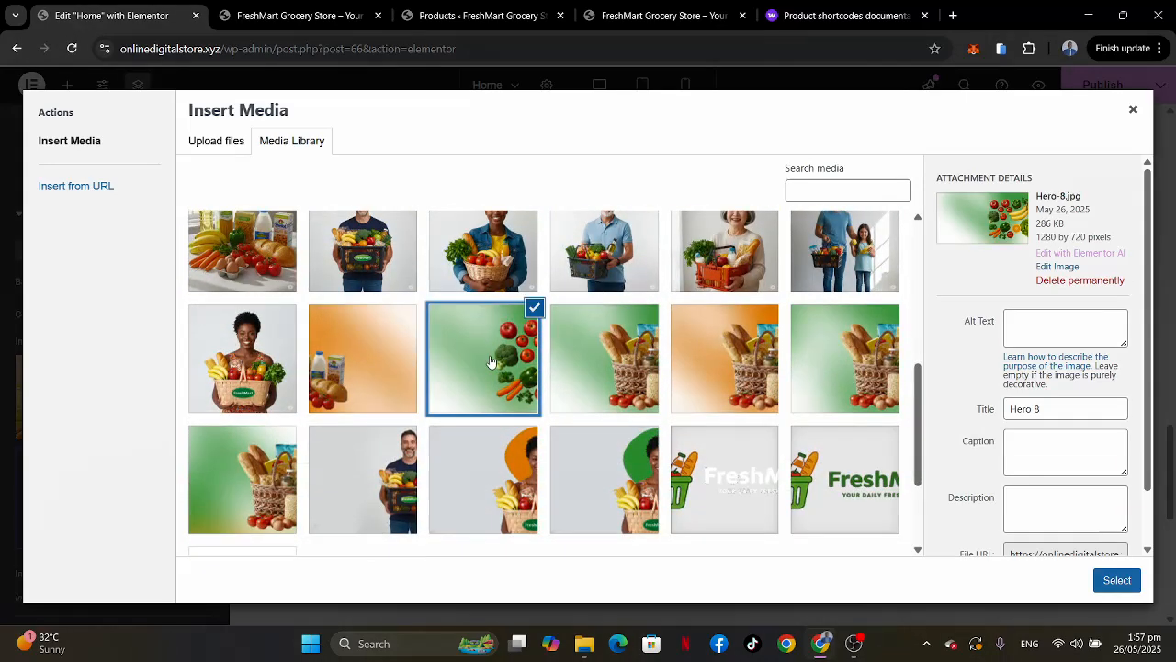
left_click(1116, 580)
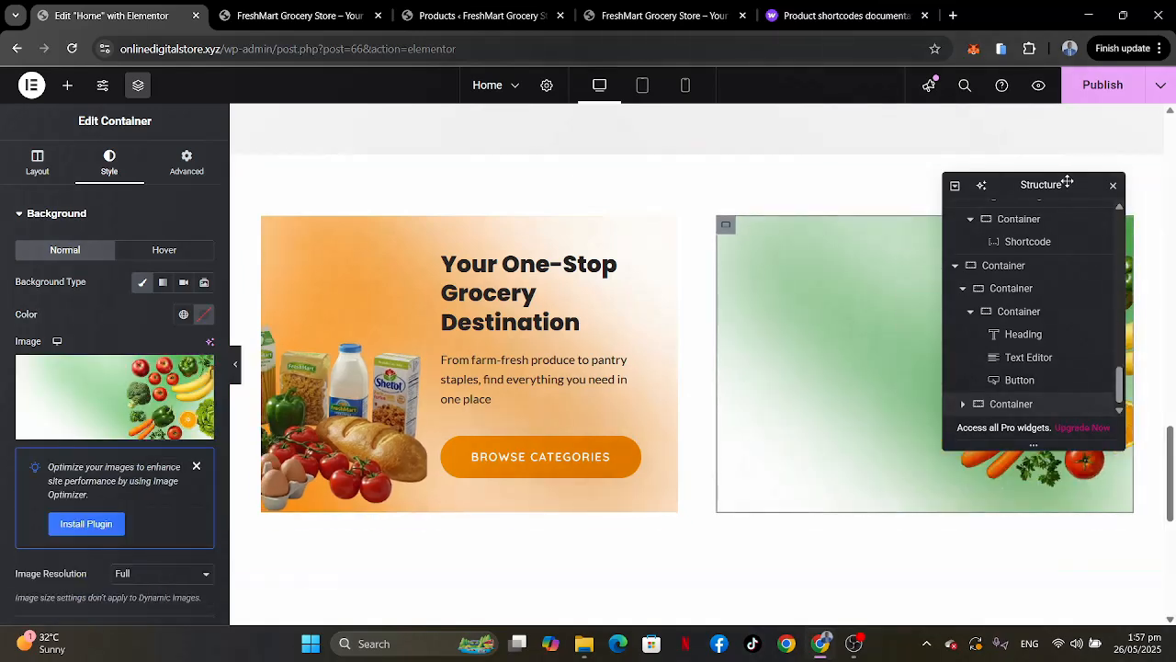
Move the Structure window off the second banner and set that banner container's item alignment to start.
left_click_drag(1072, 184, 456, 214)
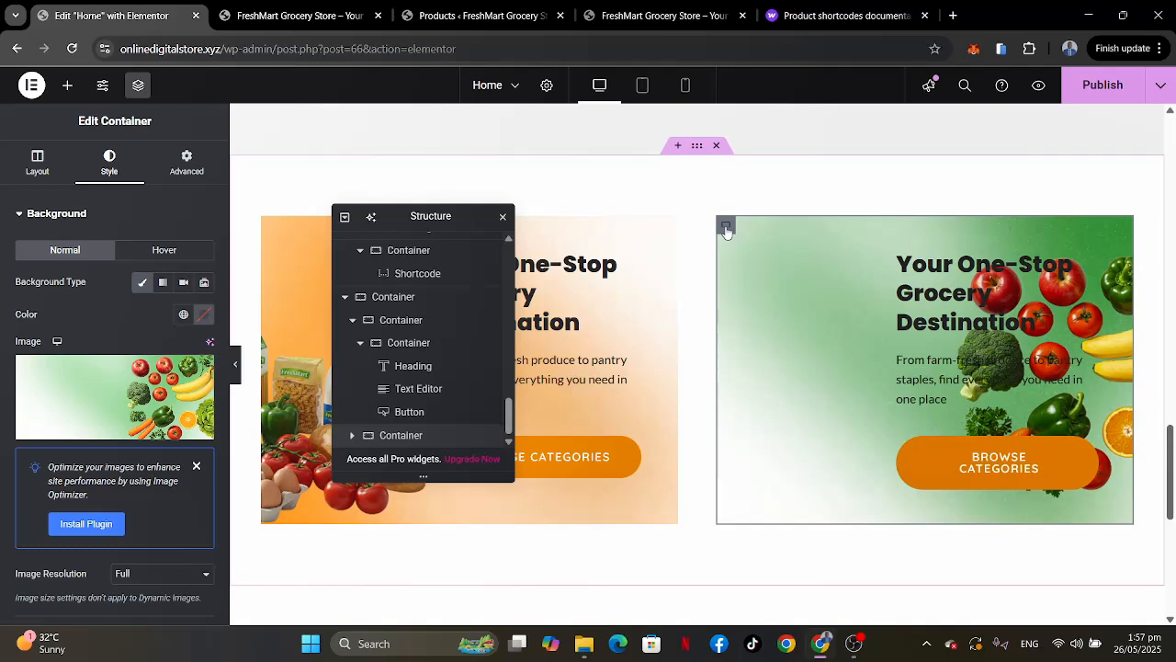
left_click(37, 162)
scroll(81, 467, "down", 3)
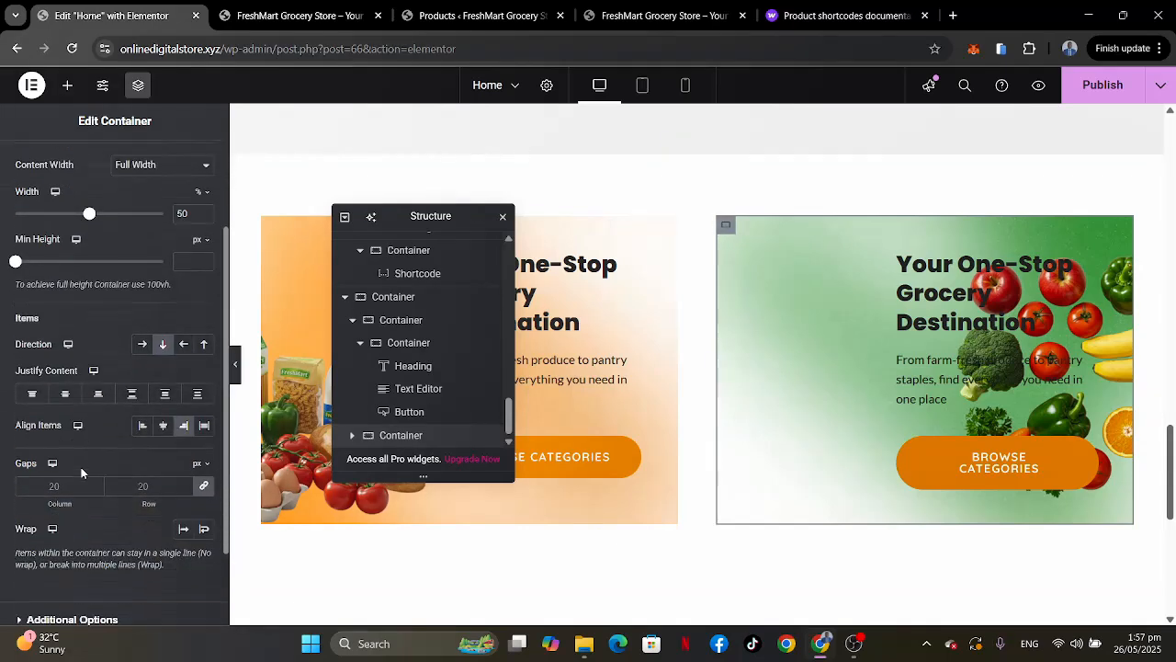
left_click(142, 419)
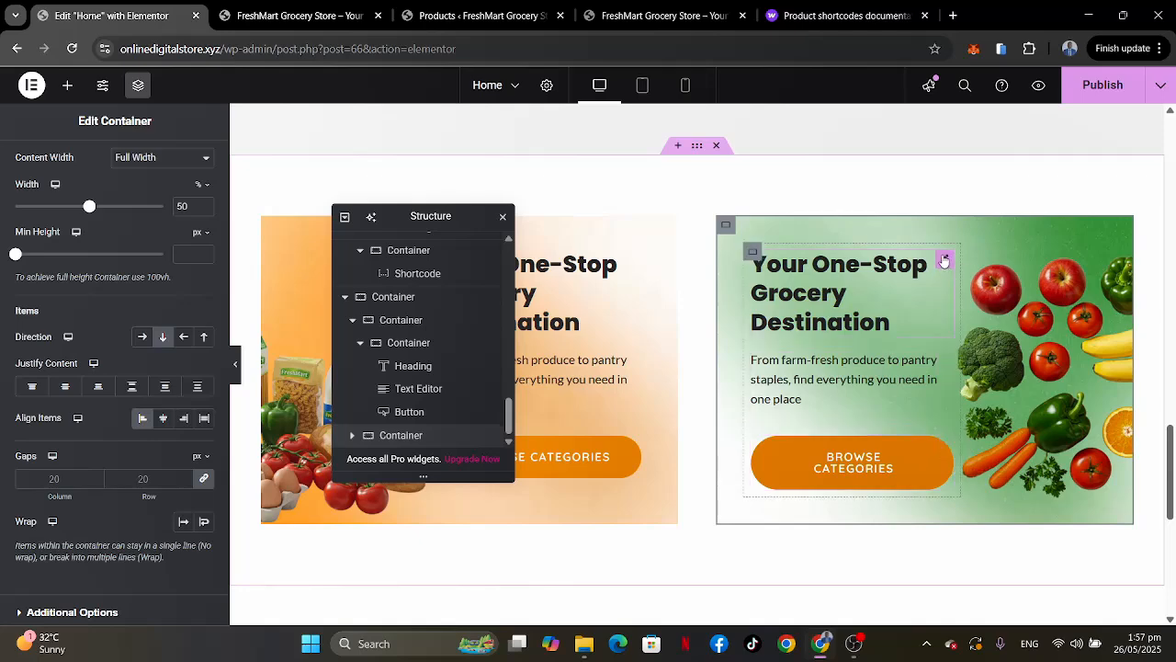
Replace the second banner's heading with "Go Fresh with Every Bite!" copied from the reference site.
left_click(944, 261)
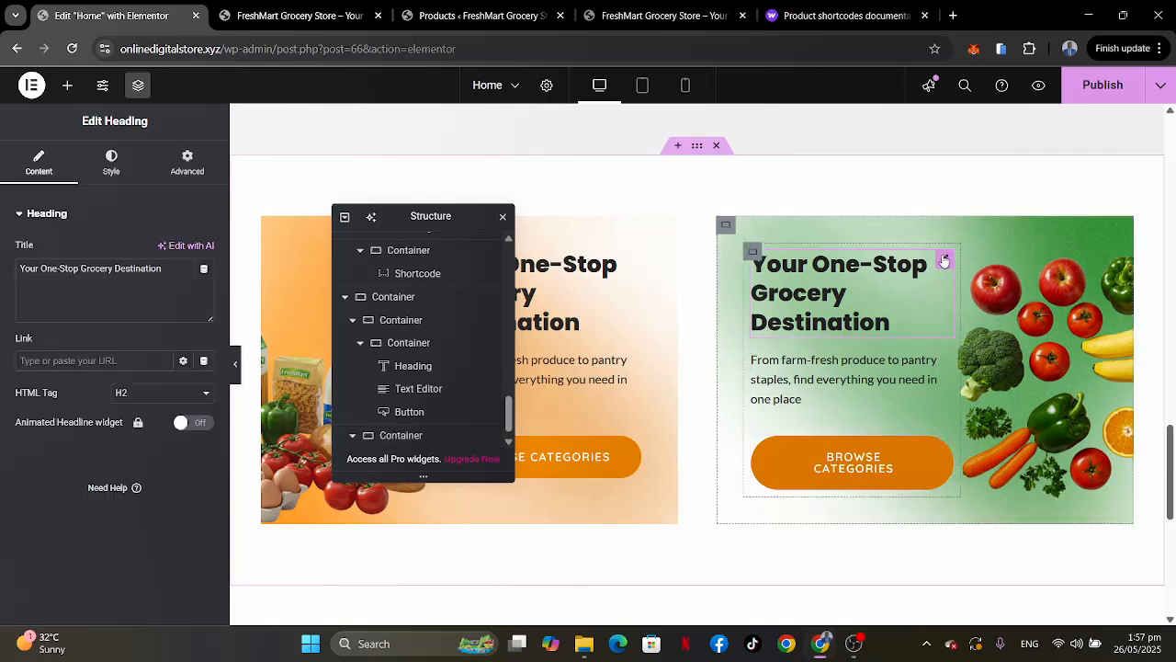
left_click(635, 15)
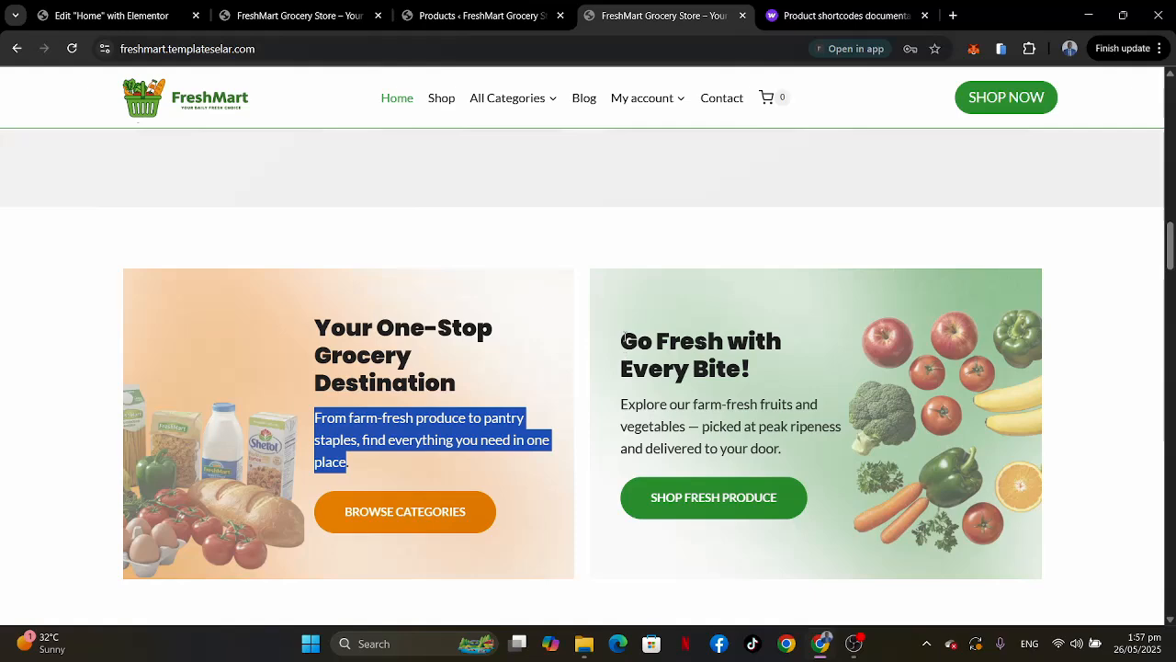
left_click_drag(621, 341, 769, 368)
key("ctrl+c")
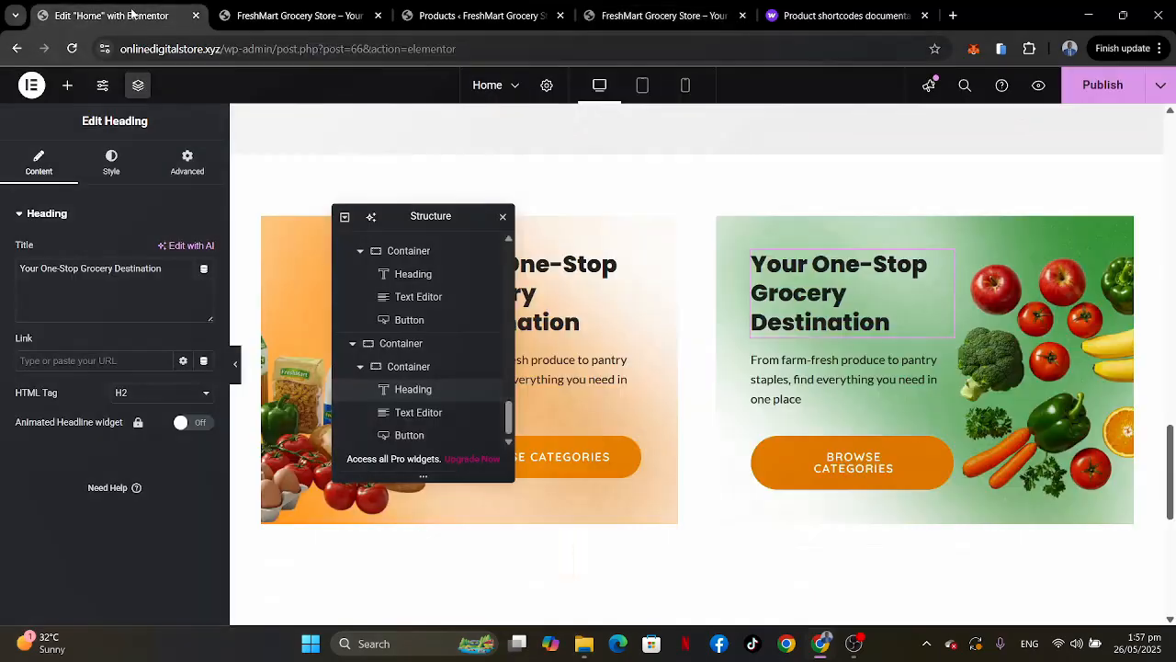
left_click(111, 16)
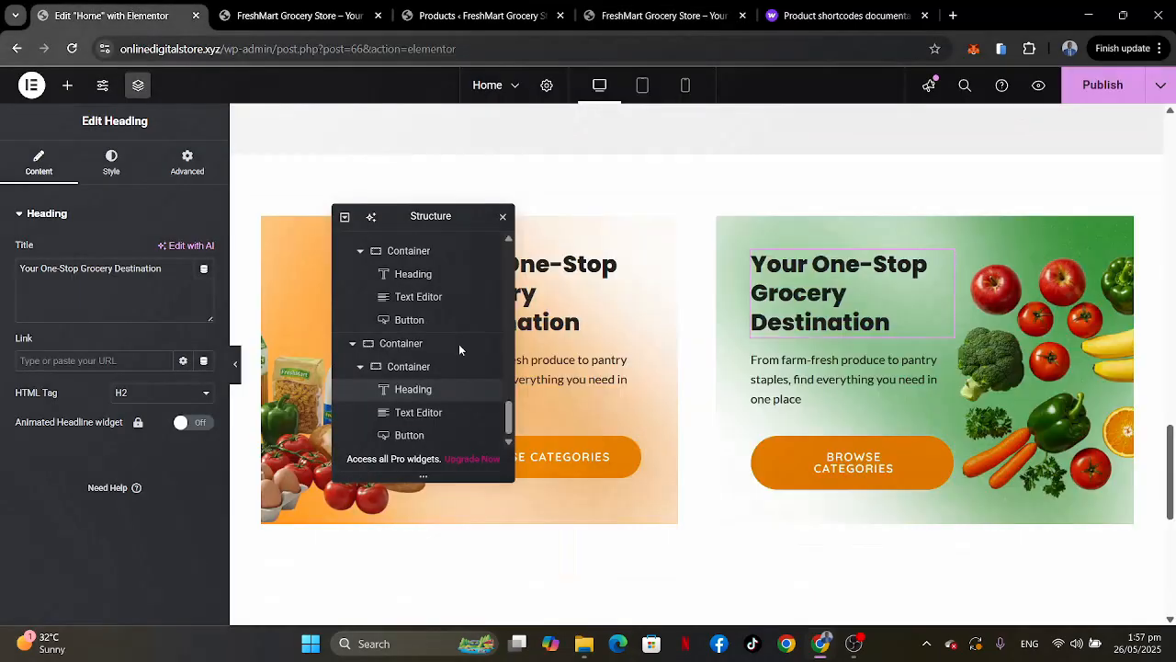
left_click_drag(176, 272, 2, 250)
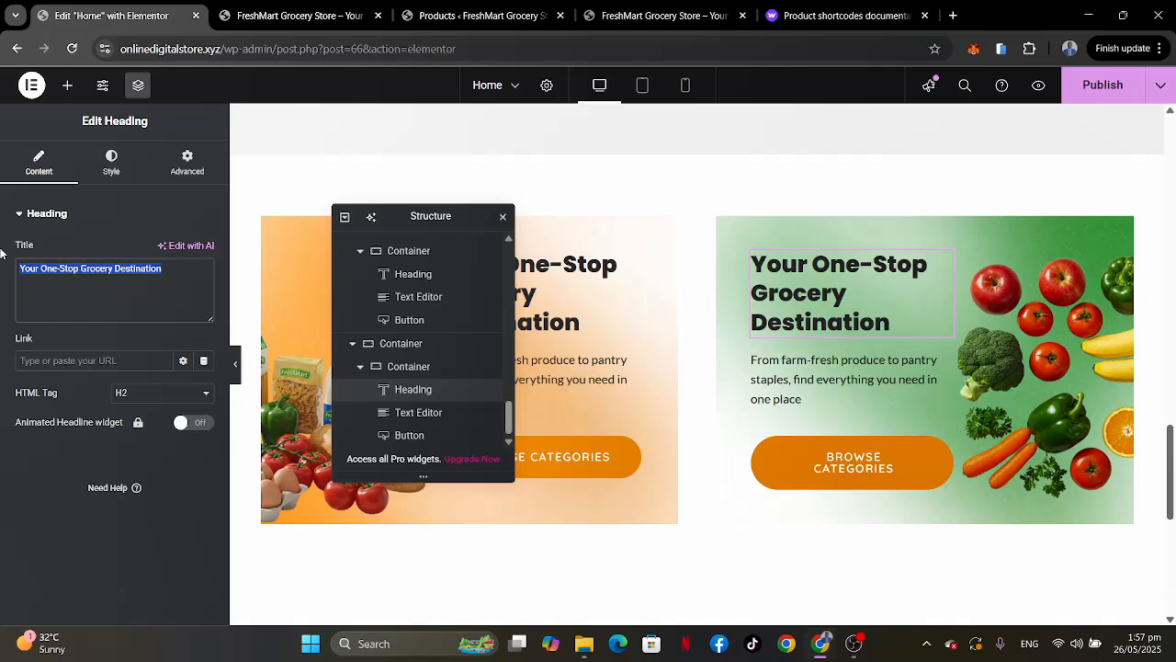
key("ctrl+v")
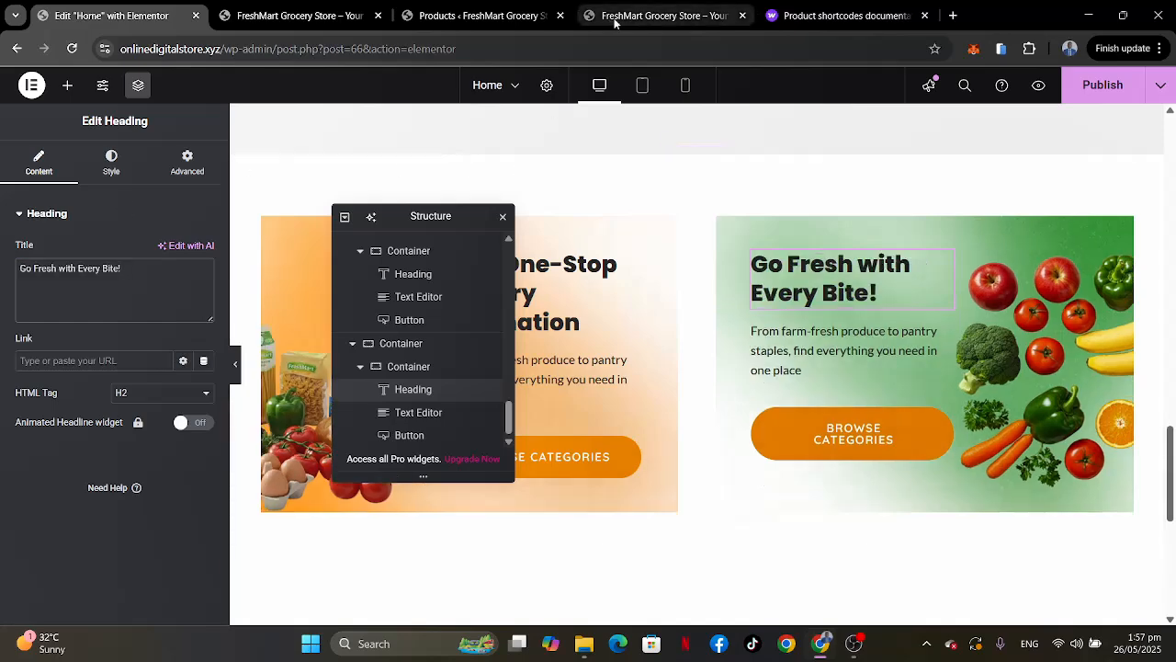
Replace the second banner's paragraph with "Explore our farm-fresh fruits and vegetables — picked at peak ripeness and delivered to your door.".
left_click(486, 18)
left_click(147, 20)
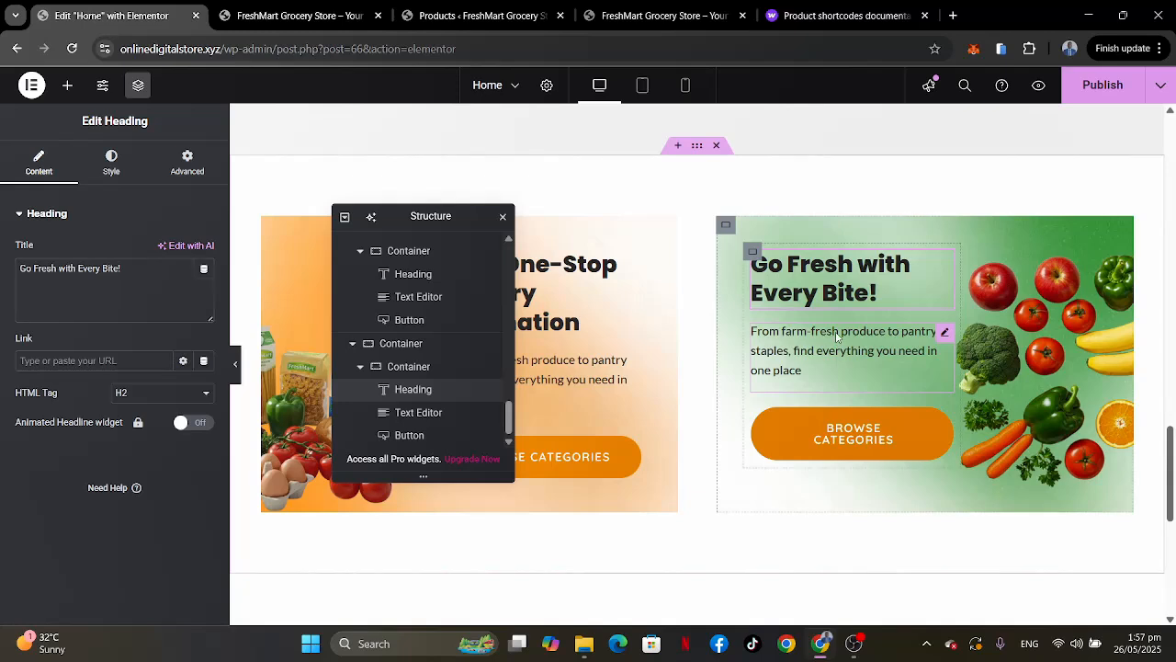
left_click(831, 350)
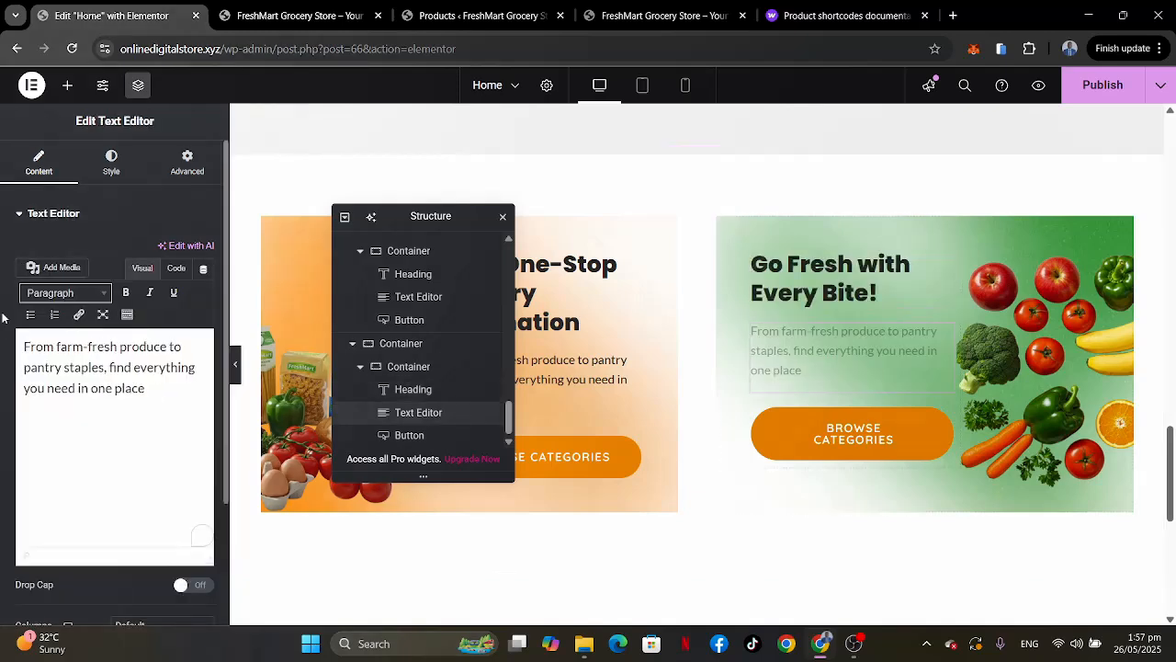
triple_click(84, 360)
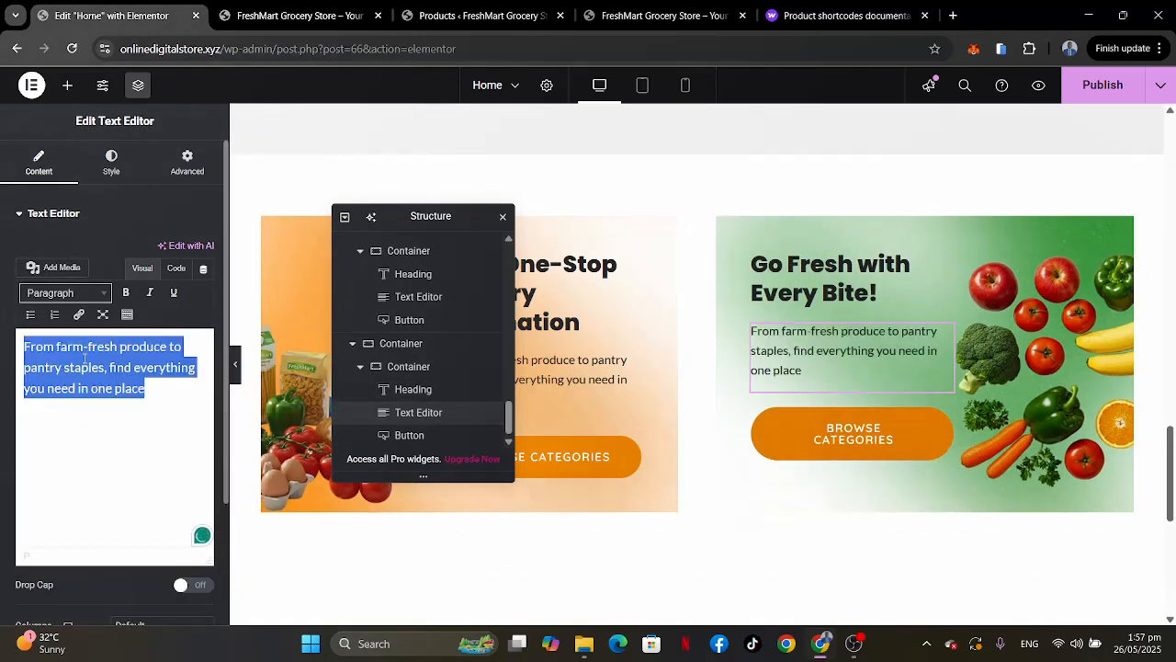
type("Explore our farm-fresh fruits and vegetables — picked at peak ripeness and delivered to your door.")
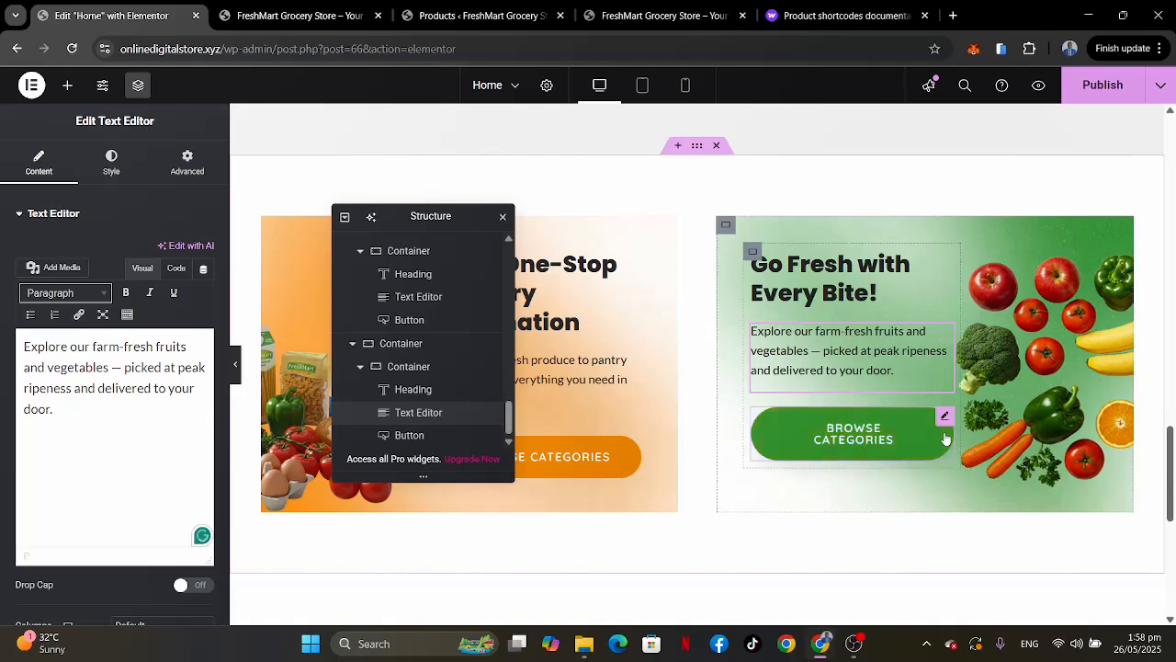
Change the second banner's button text to "SHOP FRESH PRODUCE", following the reference site.
left_click(945, 419)
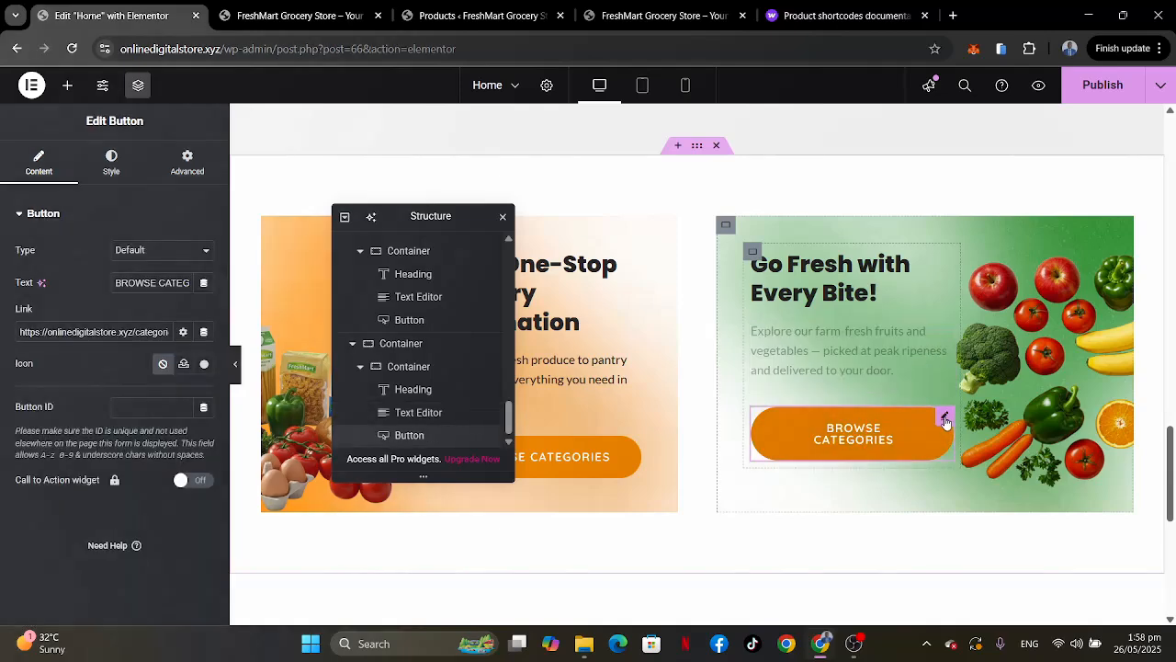
left_click(666, 16)
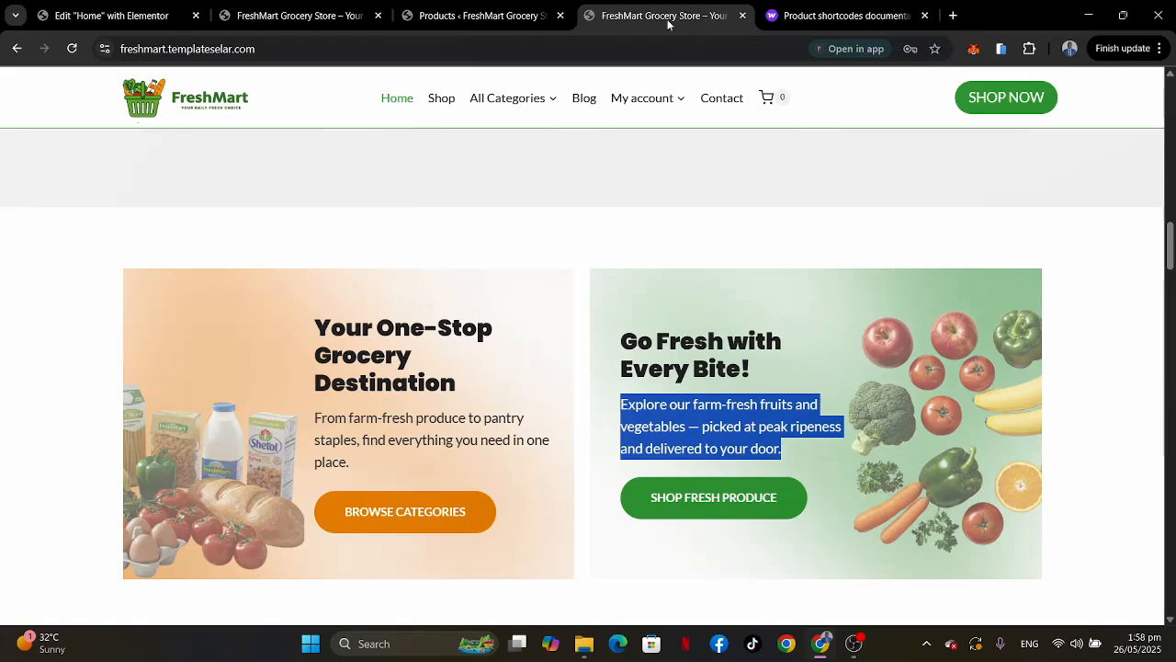
left_click(99, 17)
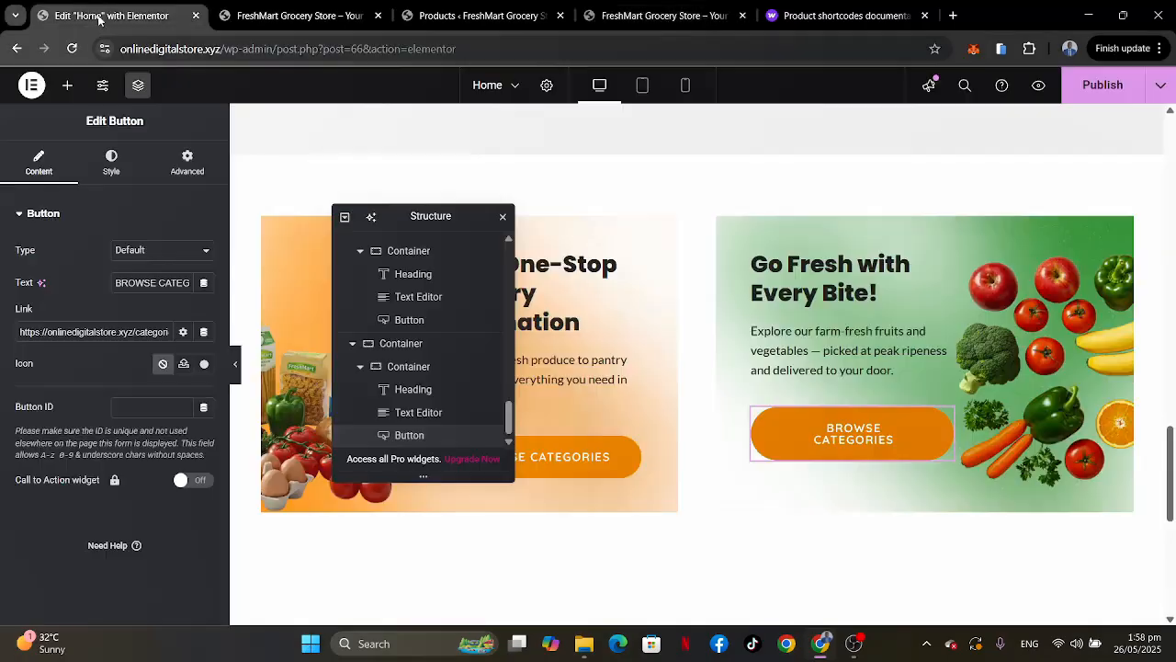
double_click(161, 285)
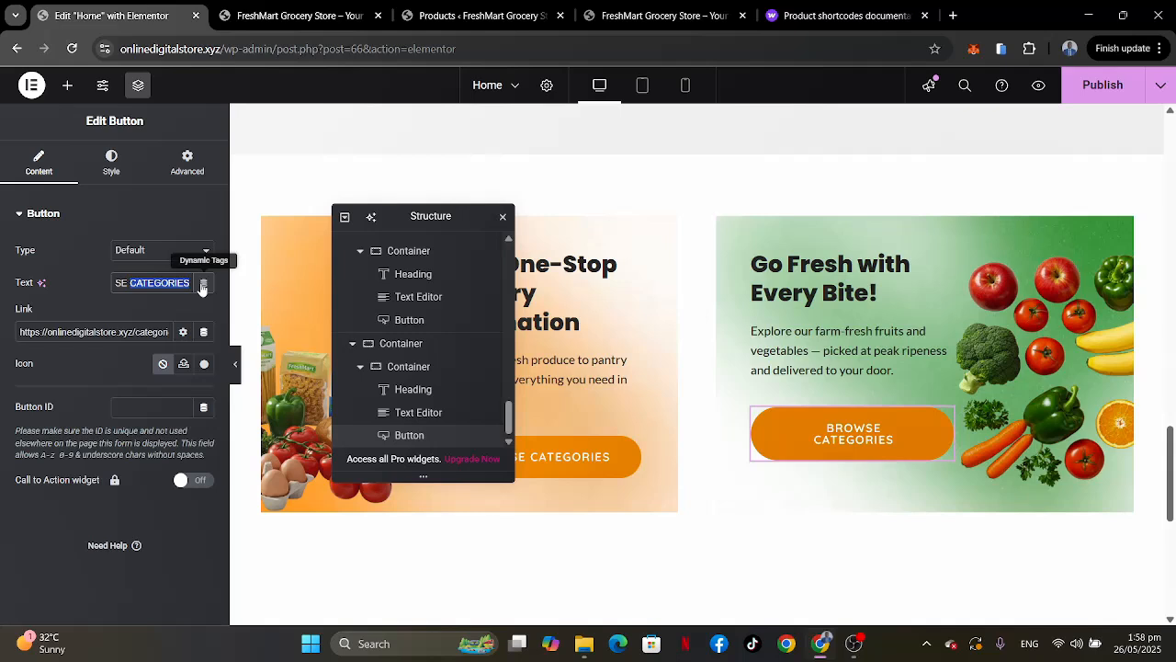
type("SH")
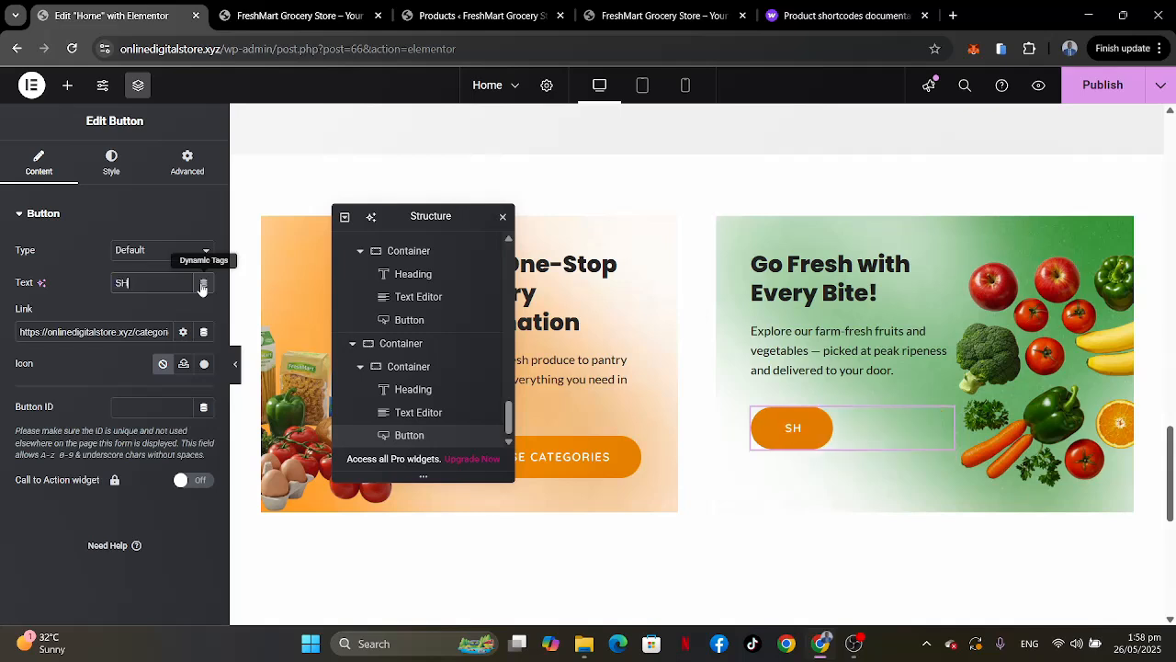
type("OP FRESH PRODUCR")
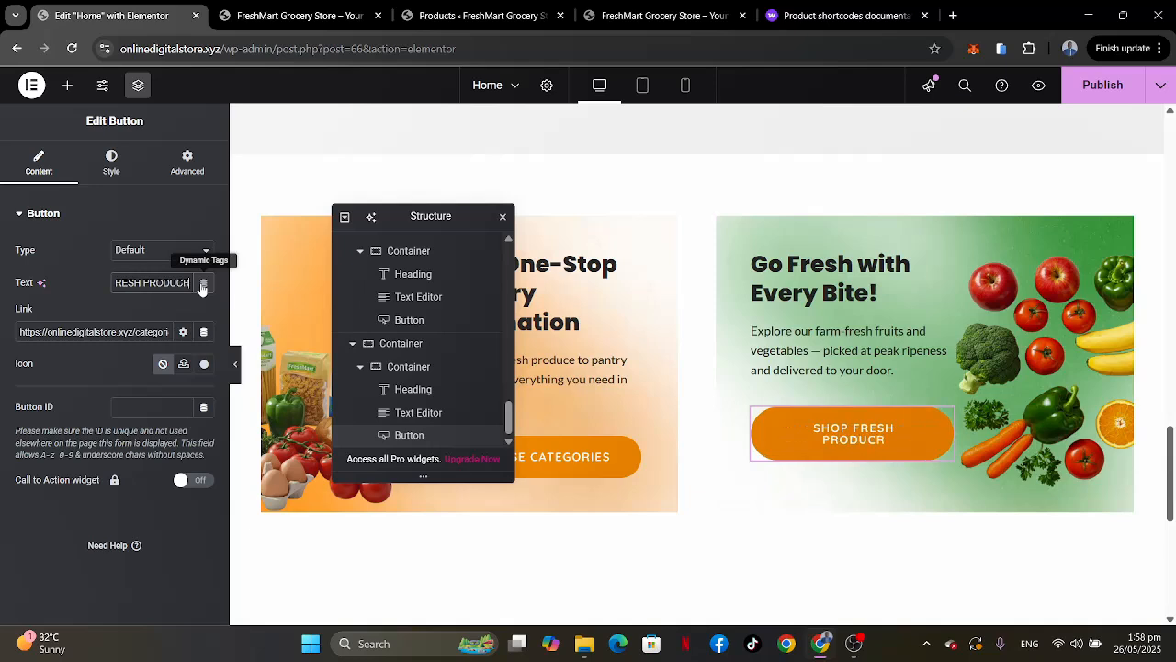
type("TS")
key("BackSpace")
key("BackSpace")
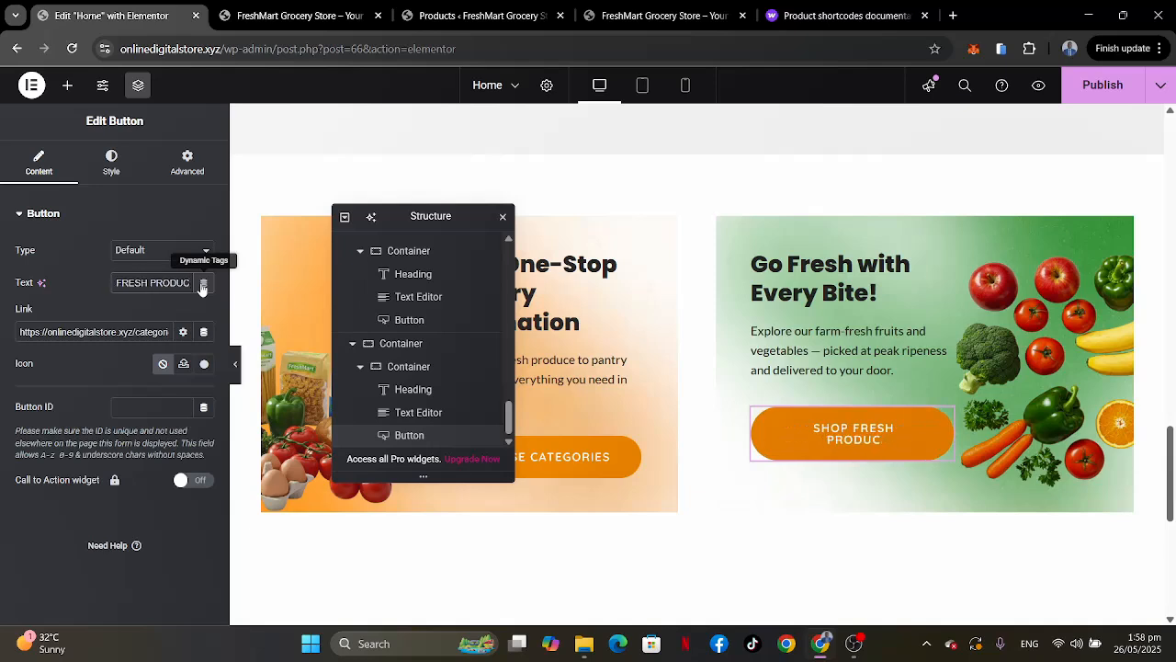
type("CE")
key("BackSpace")
key("BackSpace")
type("E")
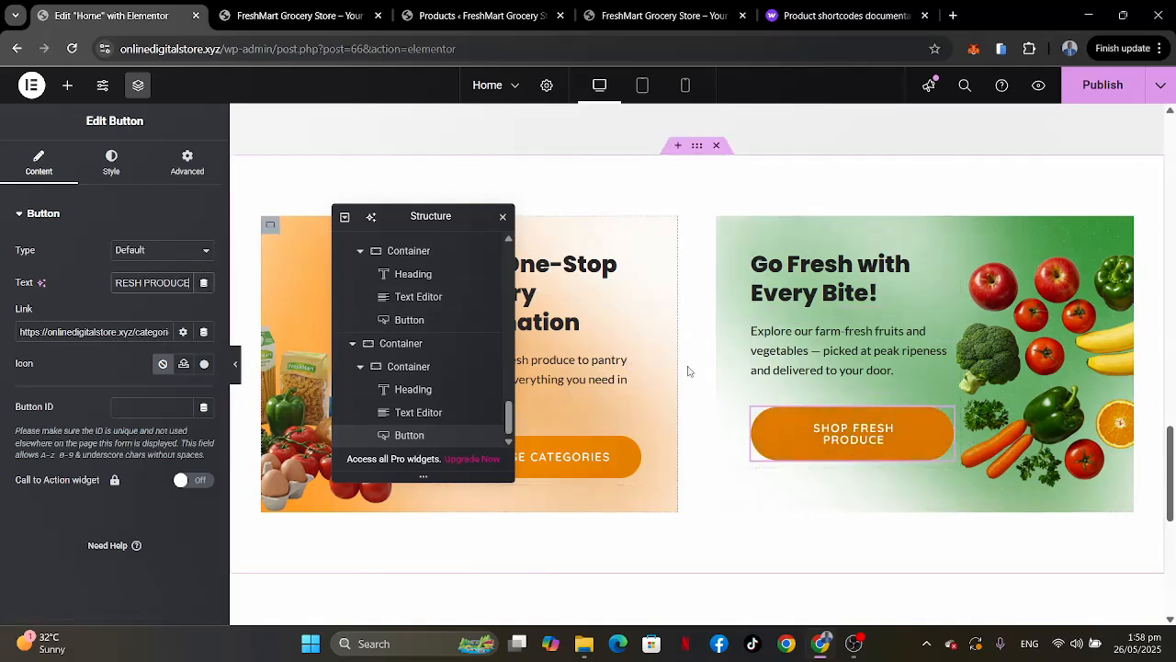
Set the font size of the green banner's "SHOP FRESH PRODUCE" button to 14 px.
left_click(236, 364)
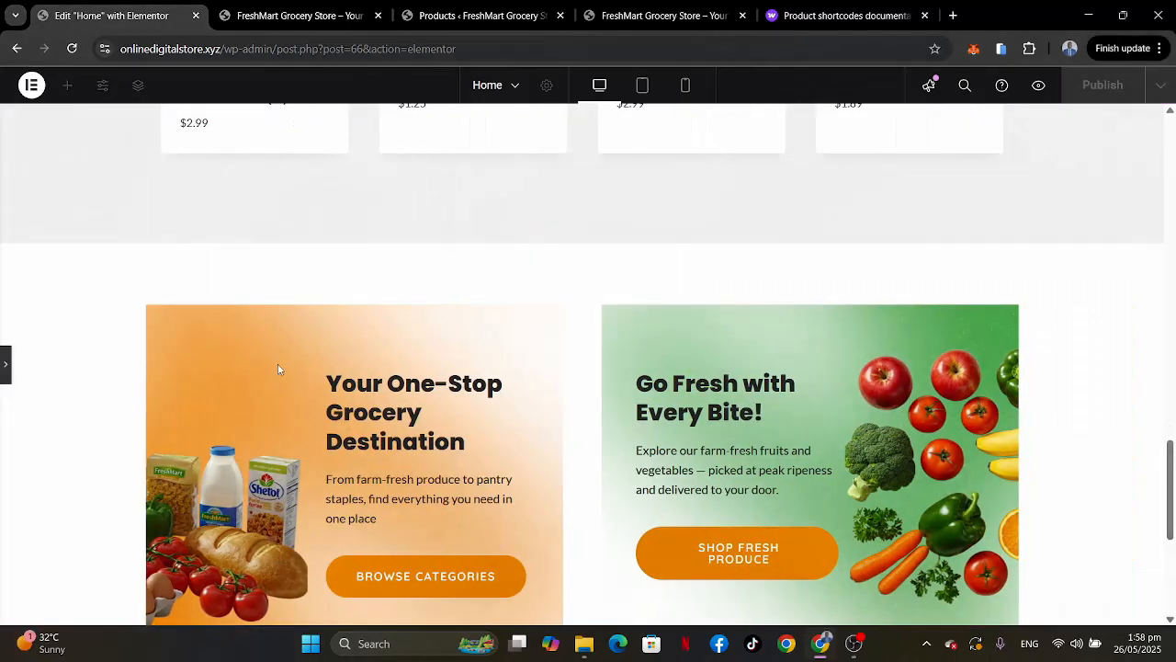
scroll(671, 378, "down", 2)
scroll(671, 378, "up", 1)
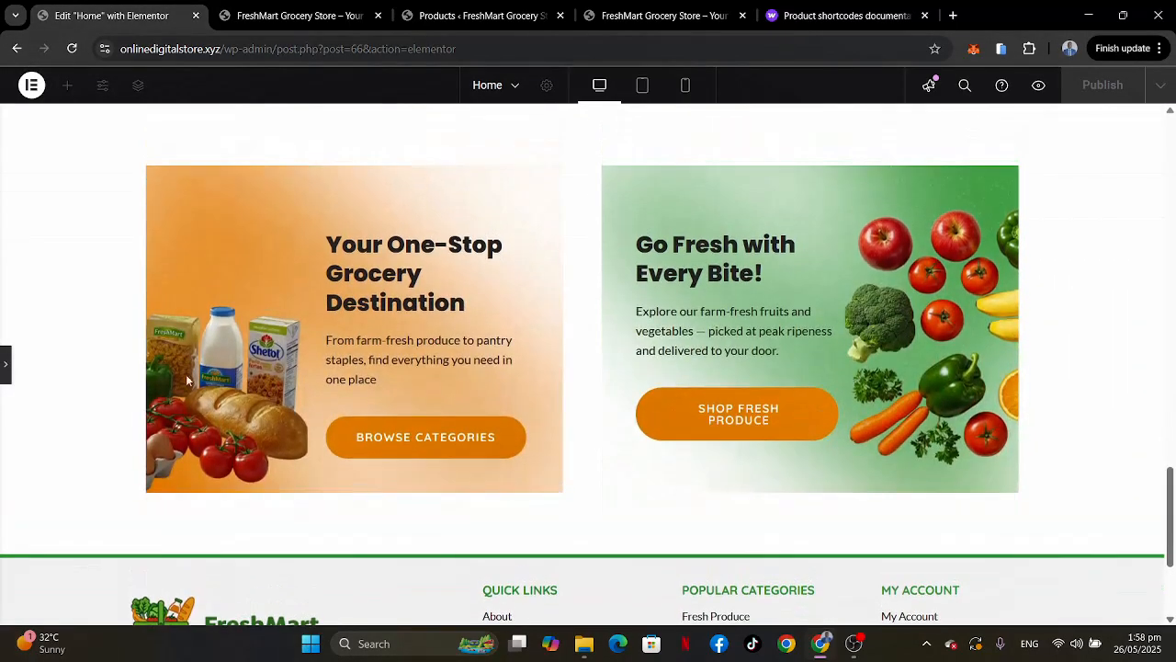
left_click(6, 372)
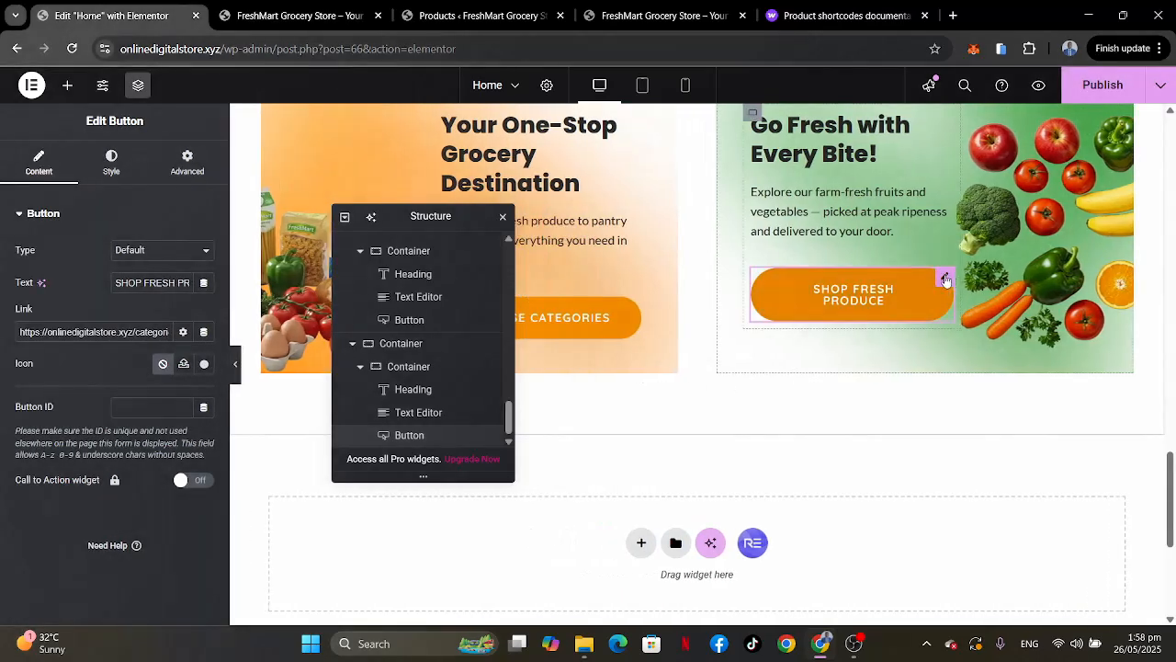
left_click(111, 172)
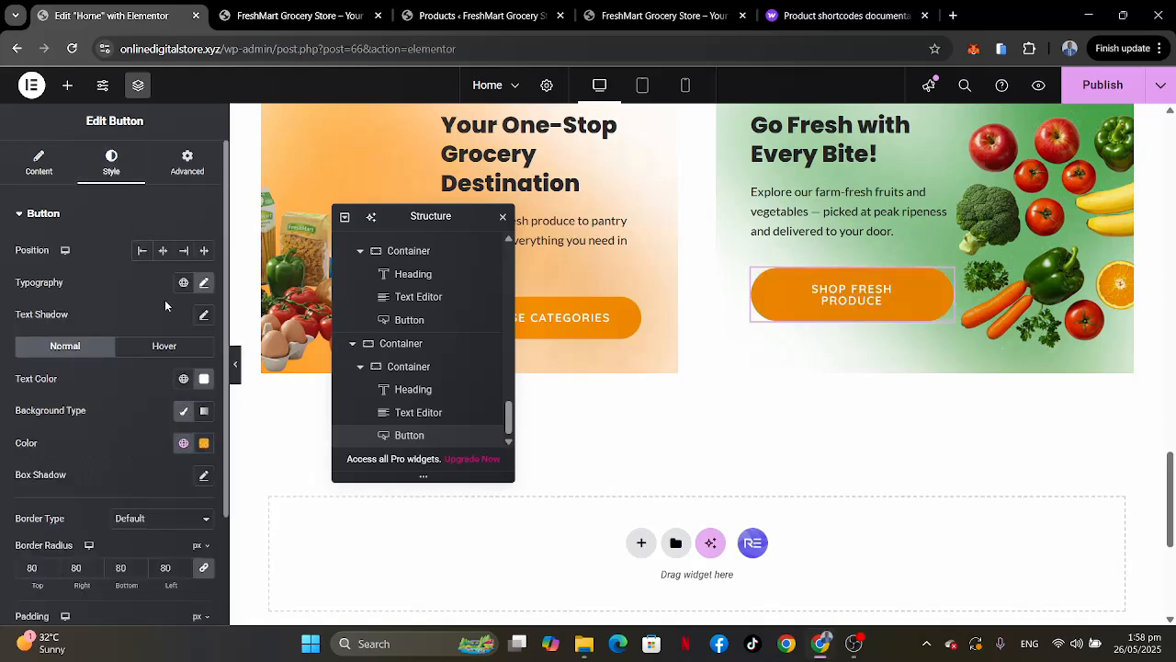
left_click(202, 282)
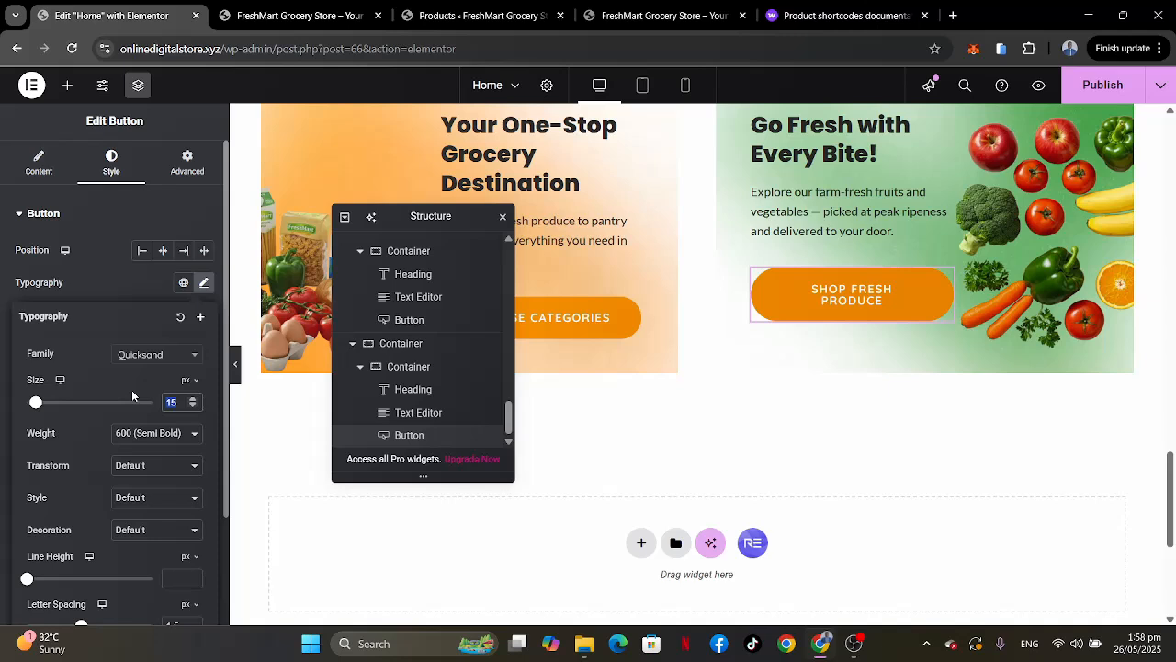
type("14")
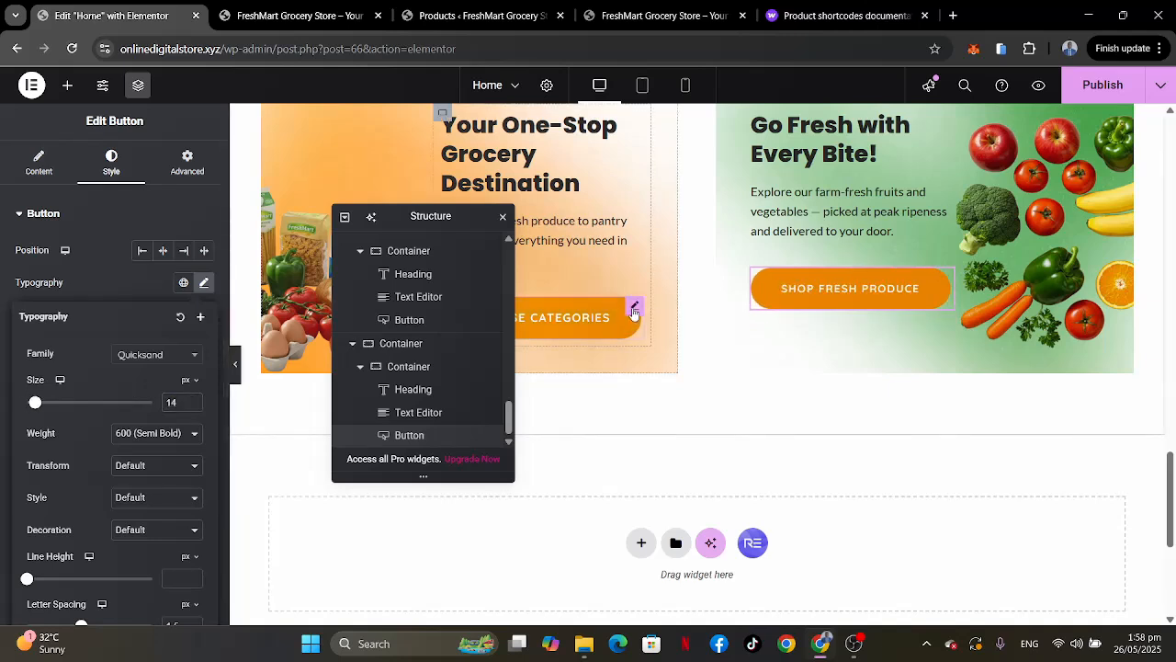
Set the font size of the orange banner's "BROWSE CATEGORIES" button to 14 px.
left_click(633, 310)
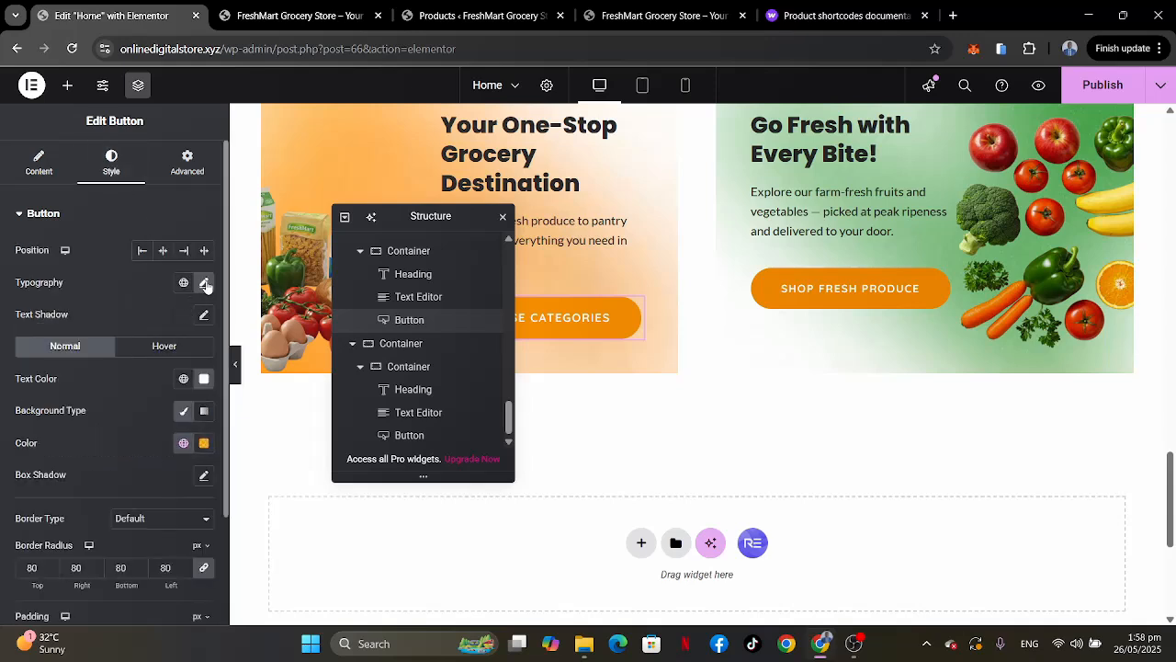
left_click(204, 284)
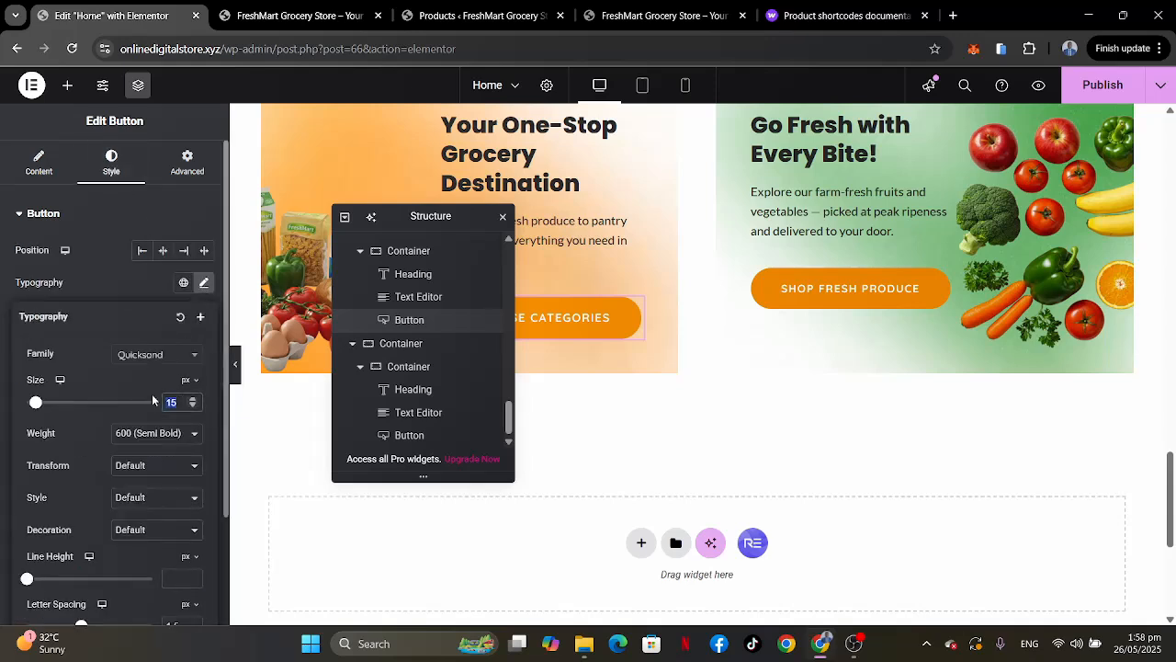
key("Down")
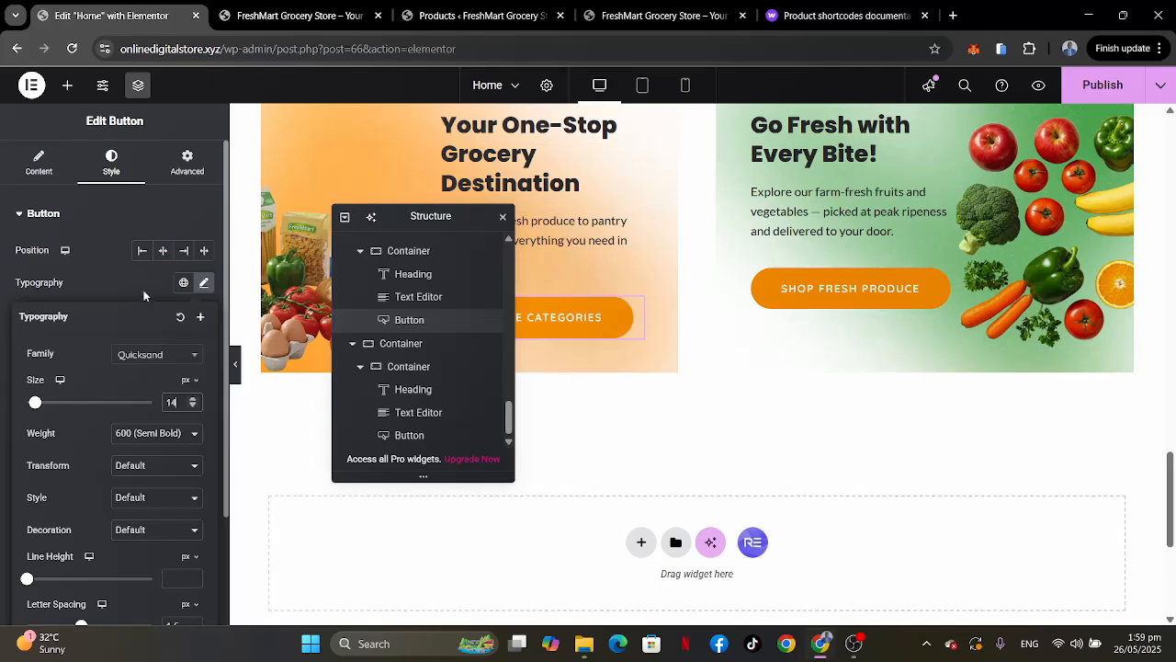
left_click(143, 295)
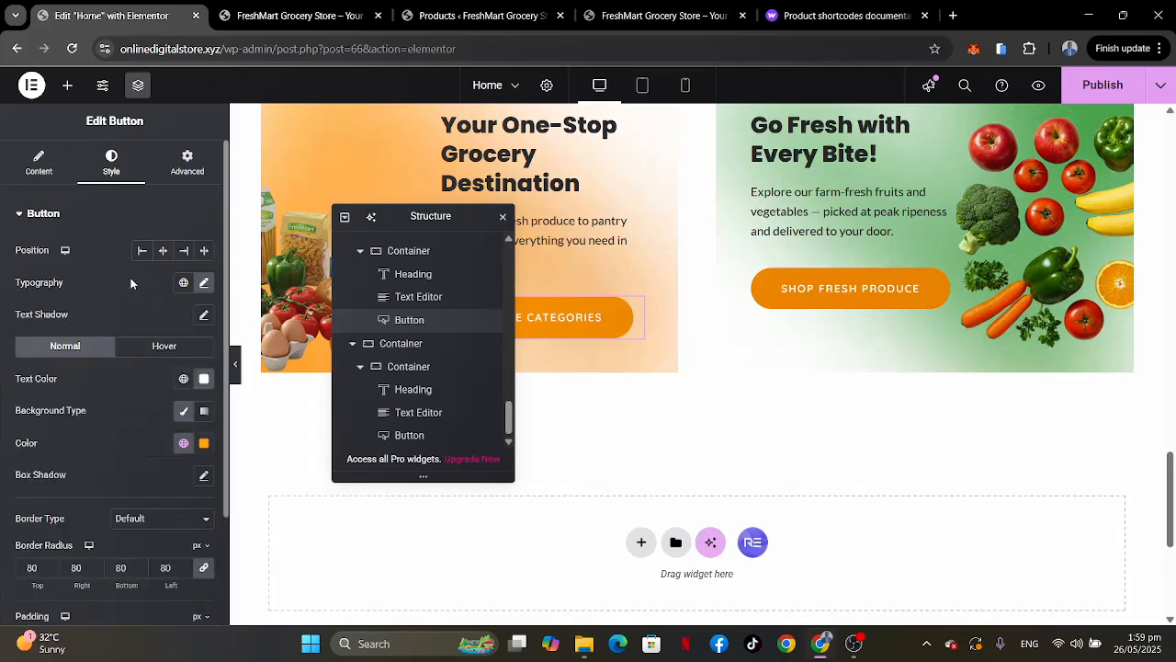
Set the font weight of both banner buttons, orange banner first, to 800 (Extra Bold).
left_click(204, 283)
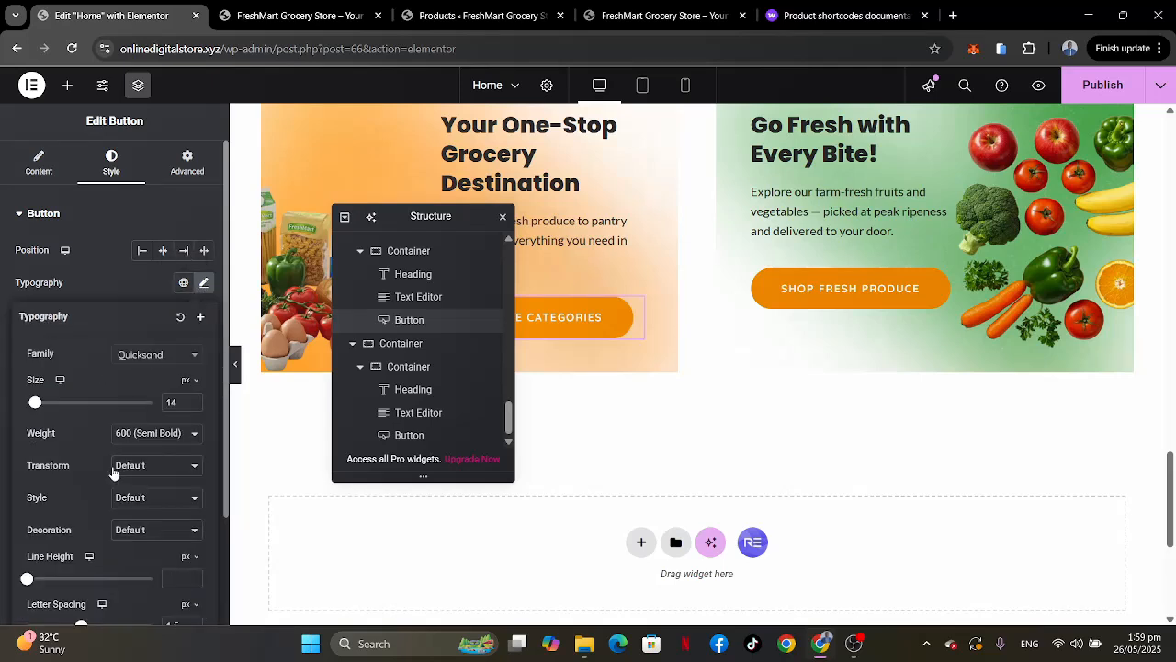
left_click(144, 448)
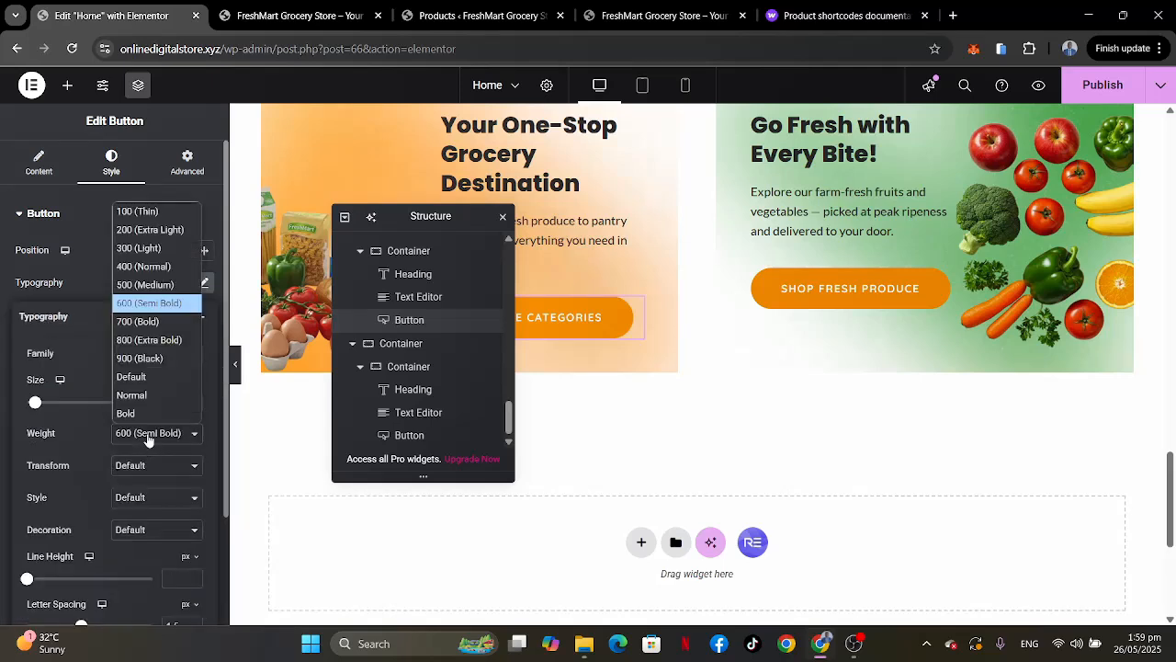
left_click(149, 345)
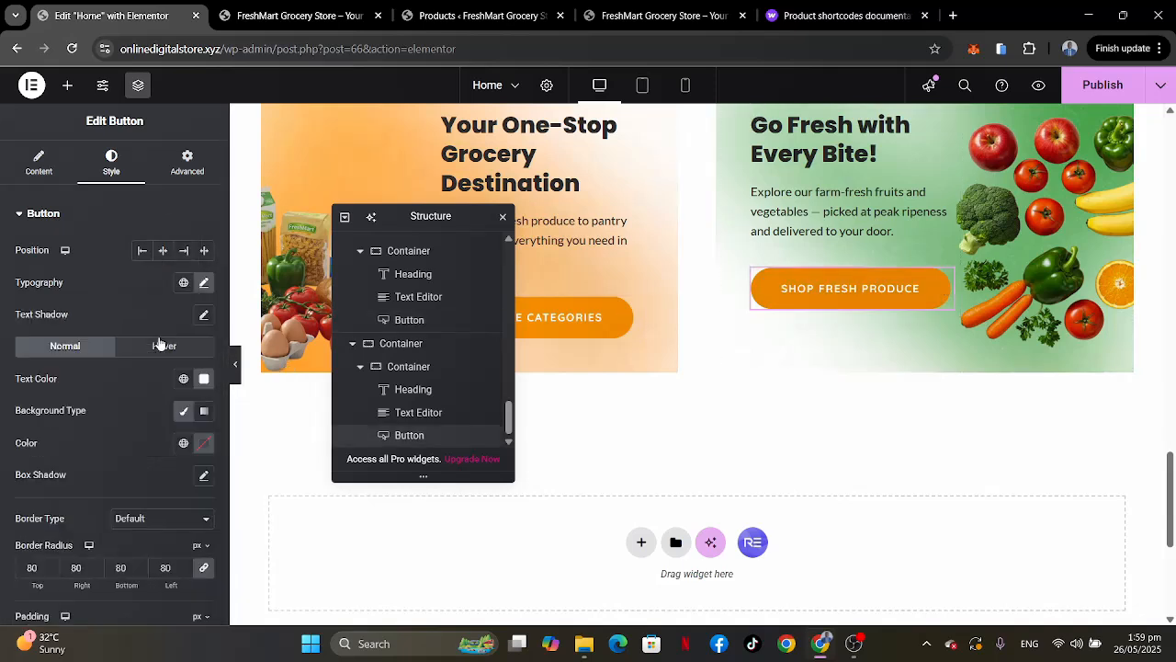
left_click(203, 283)
left_click(153, 437)
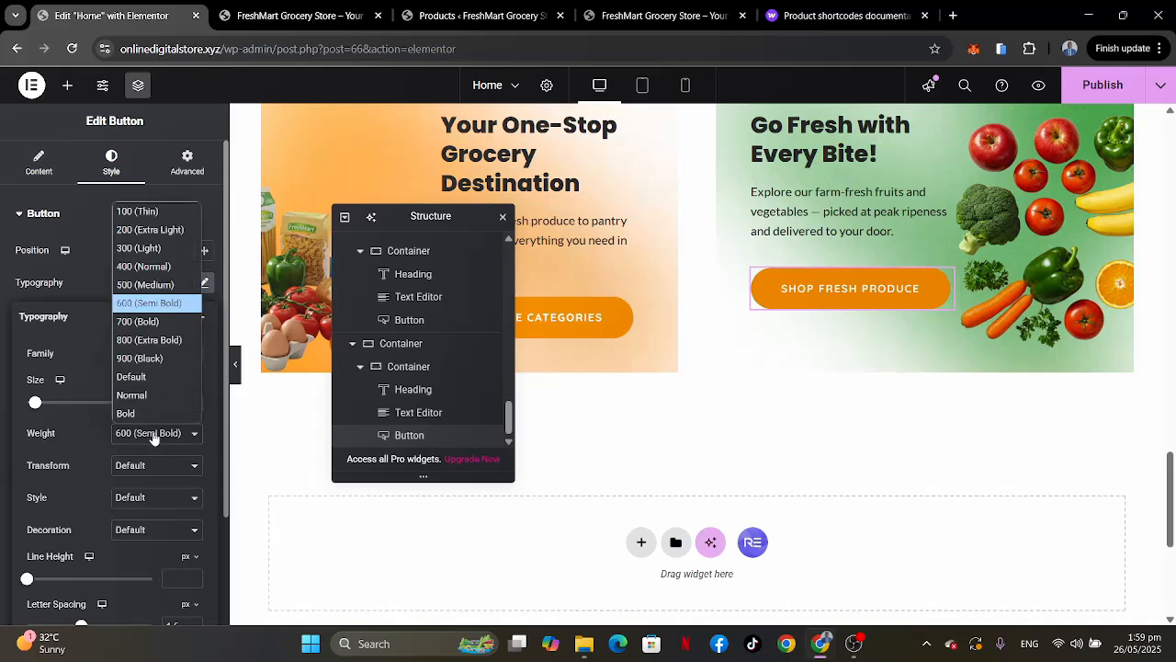
left_click(147, 340)
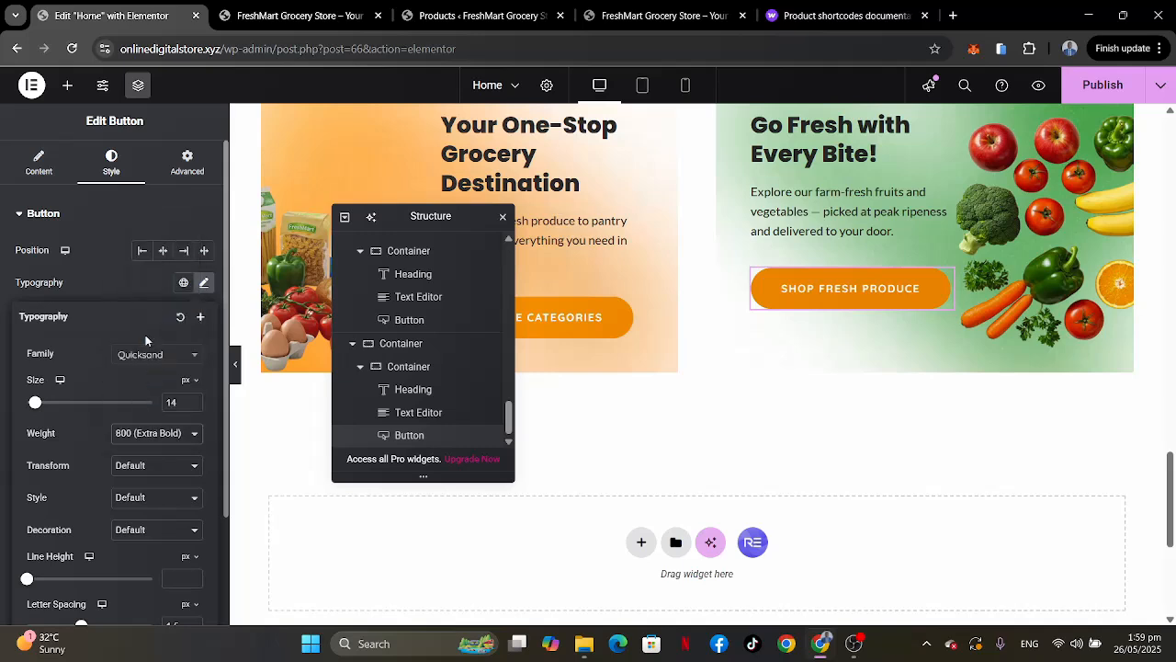
left_click(103, 283)
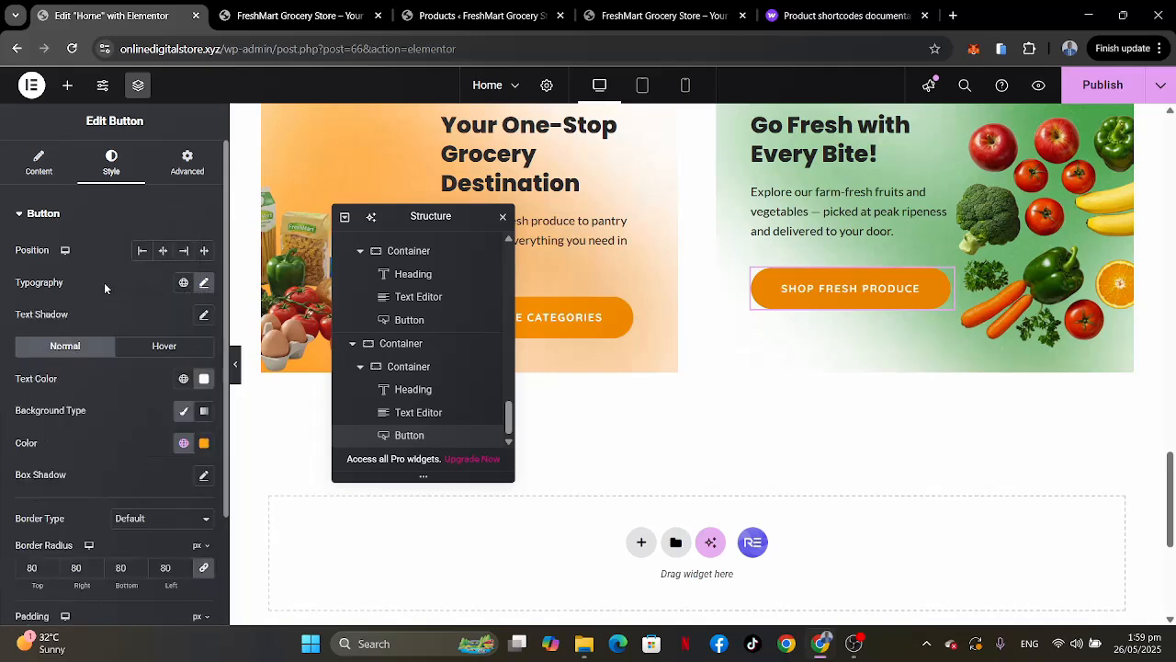
Set the orange banner's heading font size to 25 px and preview both banners without the editing panel.
left_click(236, 368)
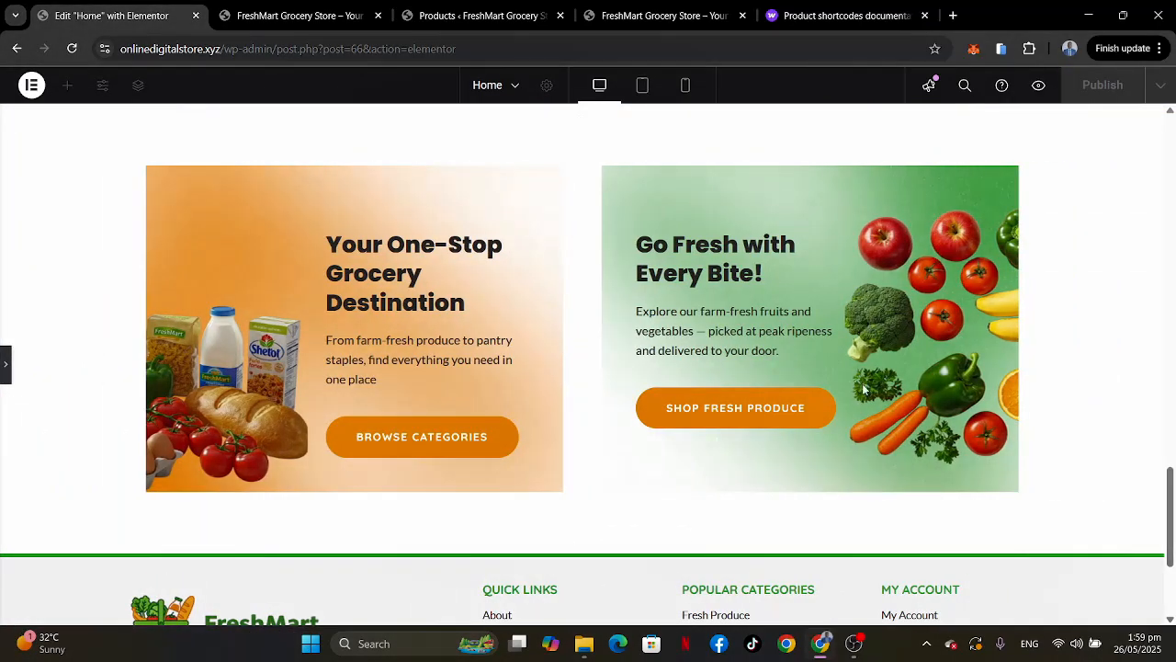
scroll(864, 390, "up", 2)
scroll(864, 390, "down", 1)
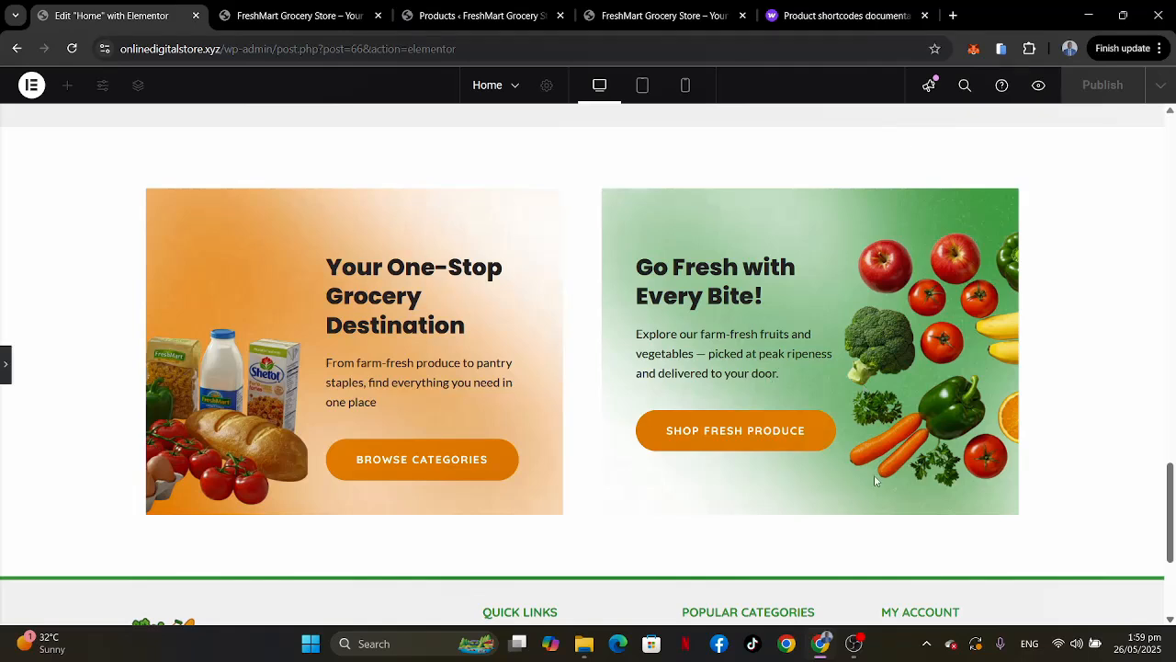
left_click(5, 365)
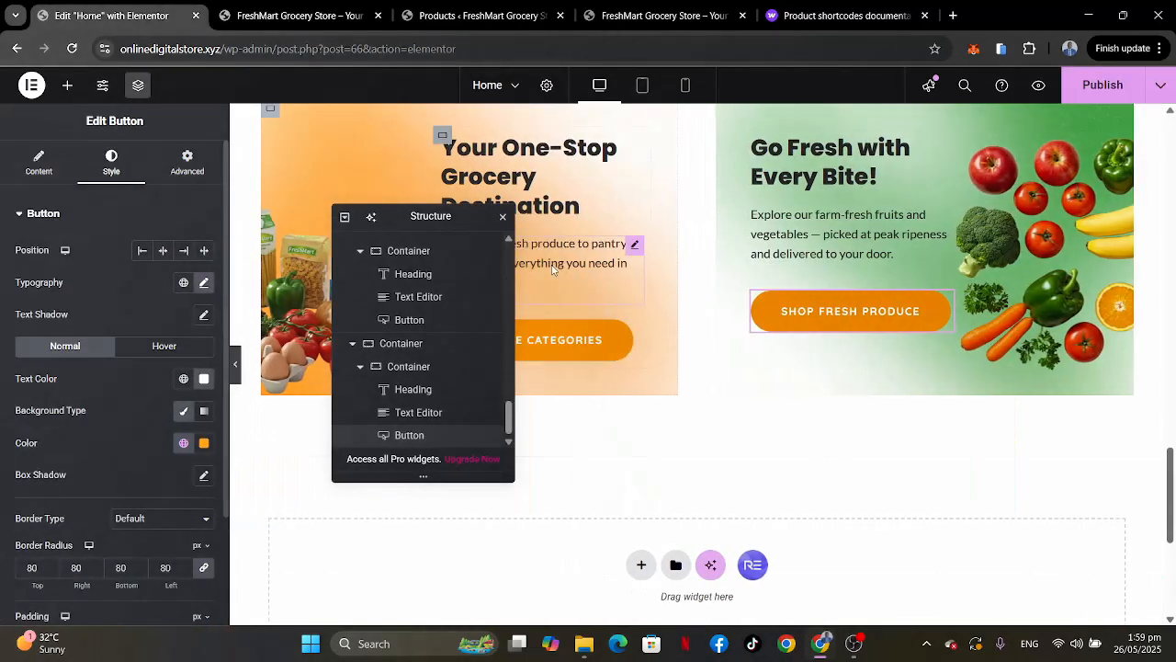
left_click(204, 295)
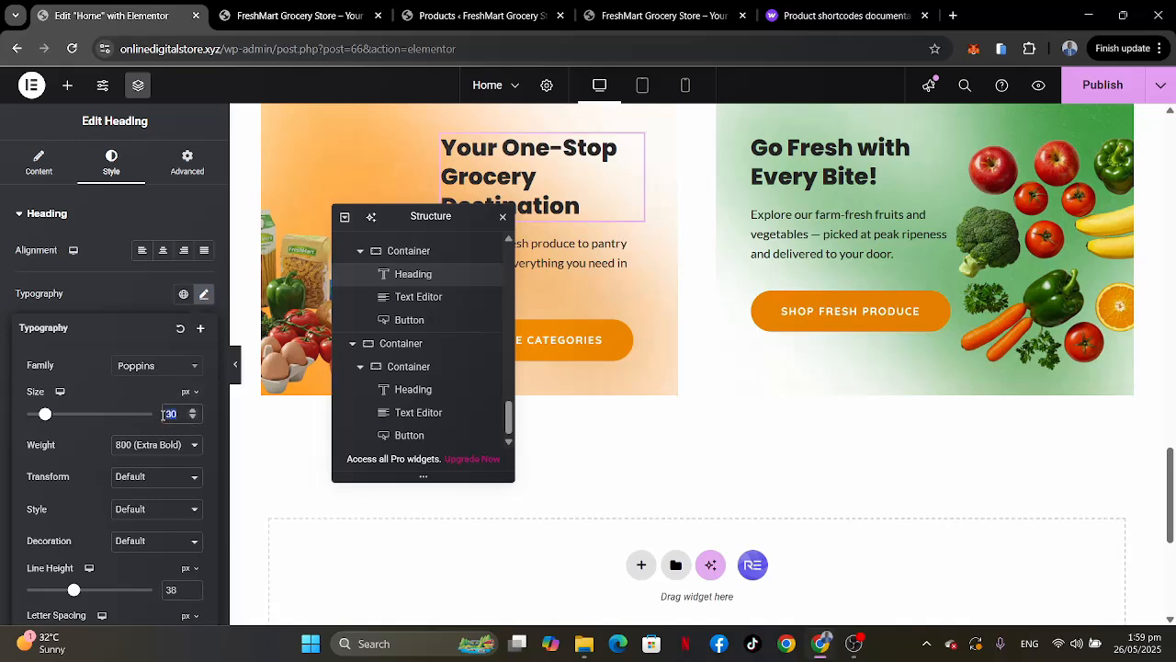
type("25")
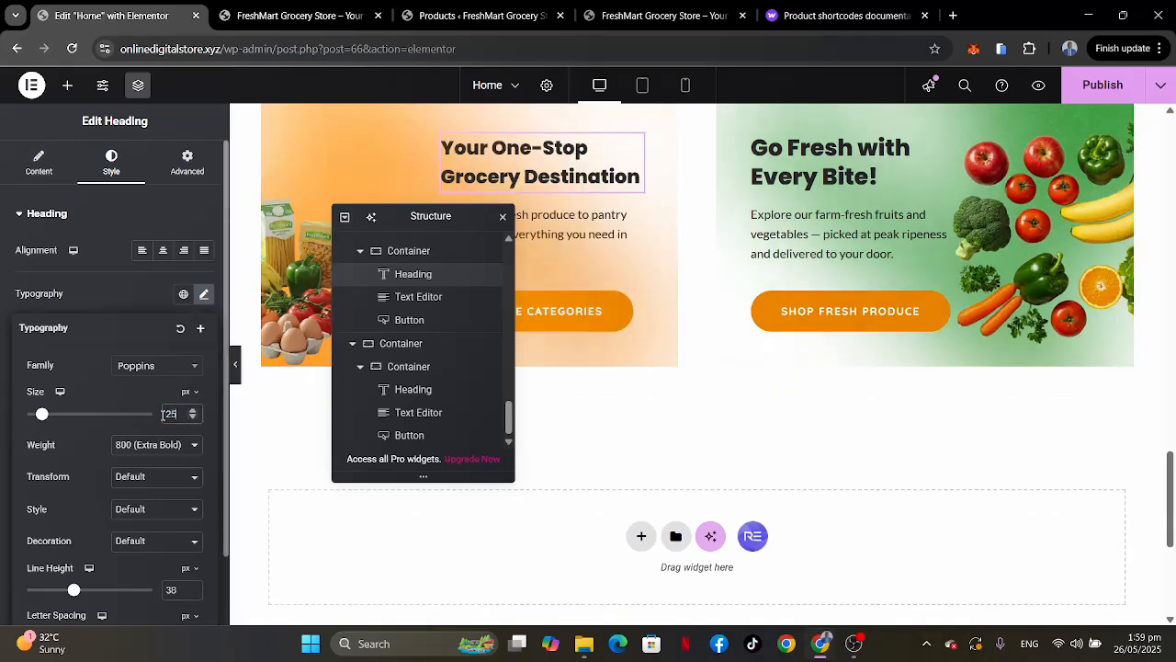
left_click(235, 372)
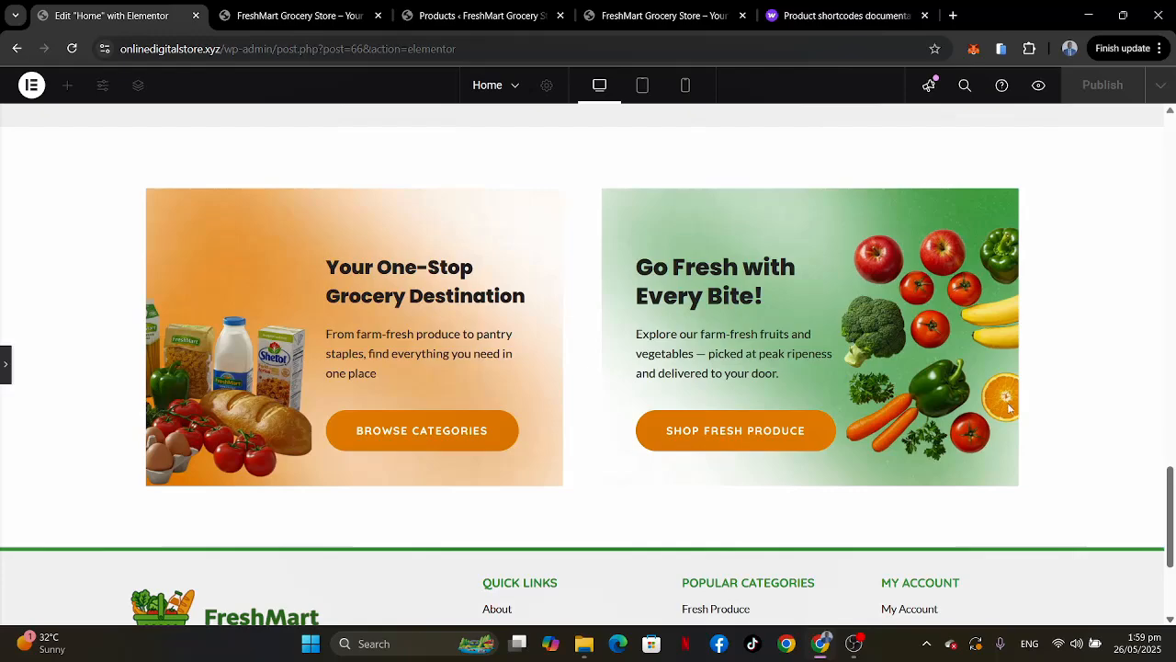
scroll(1008, 408, "down", 1)
scroll(1008, 407, "up", 3)
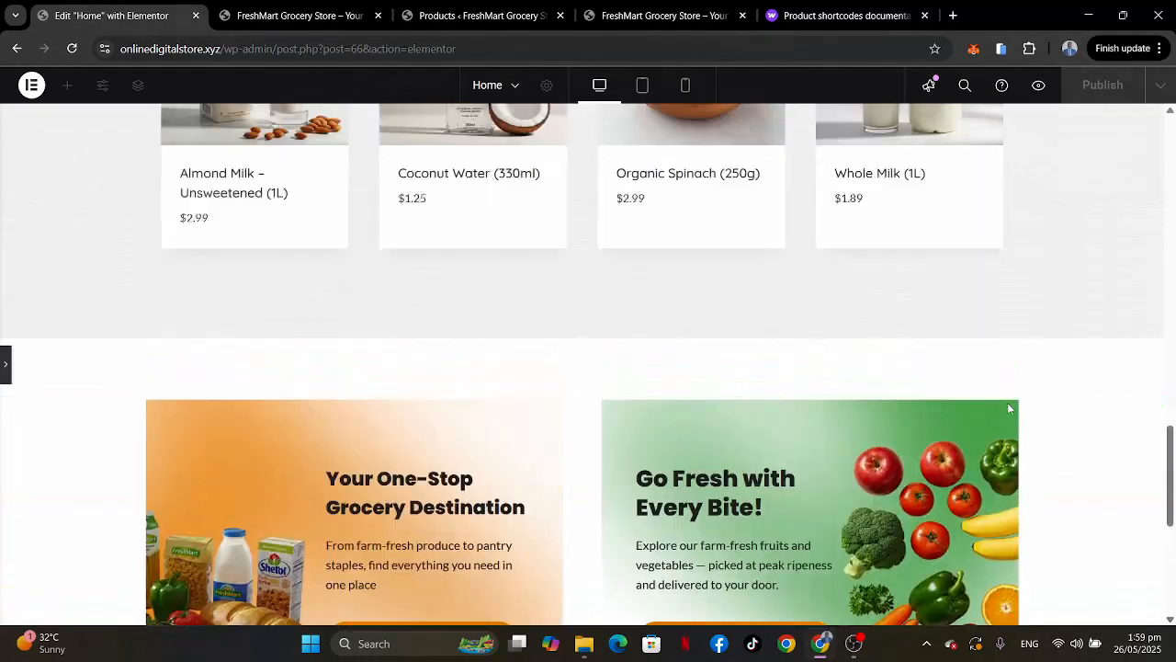
scroll(1008, 407, "up", 3)
scroll(1008, 407, "down", 6)
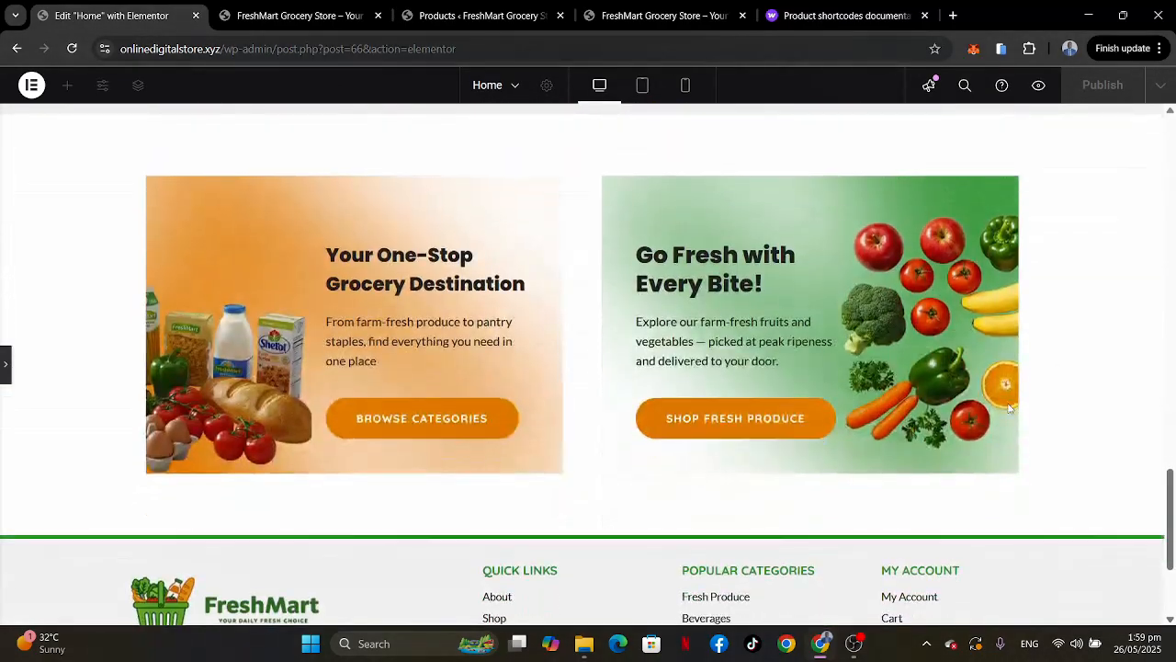
Show the editing panel, close the Structure window, and switch the page to the tablet portrait preview.
scroll(1009, 407, "up", 1)
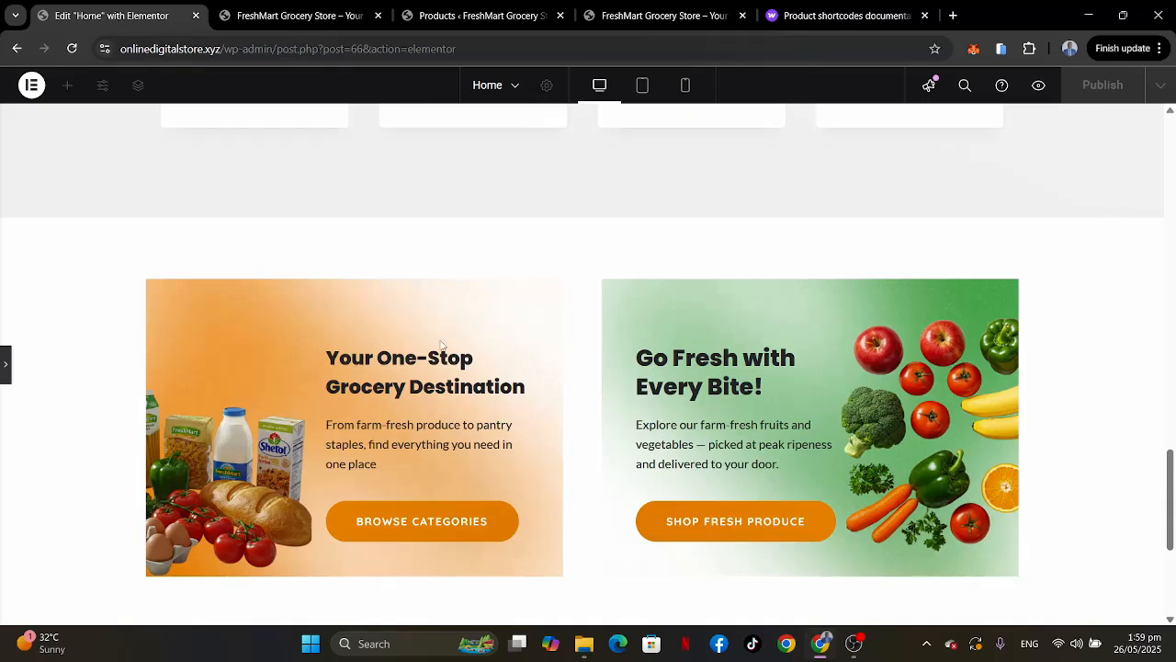
left_click(4, 372)
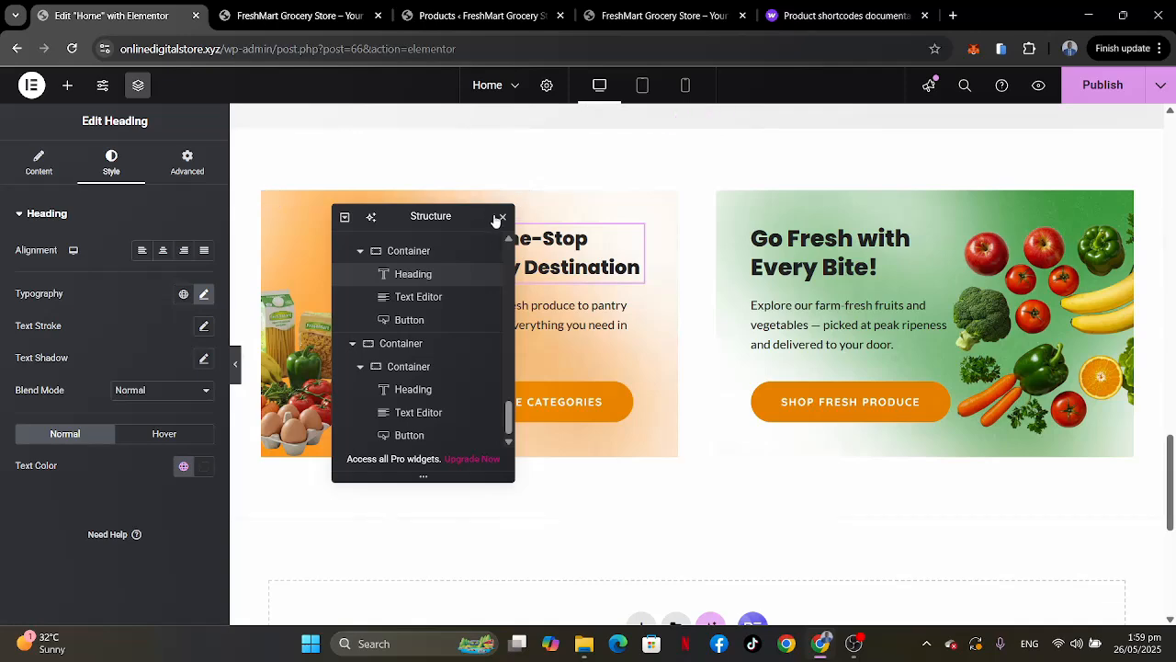
left_click(503, 217)
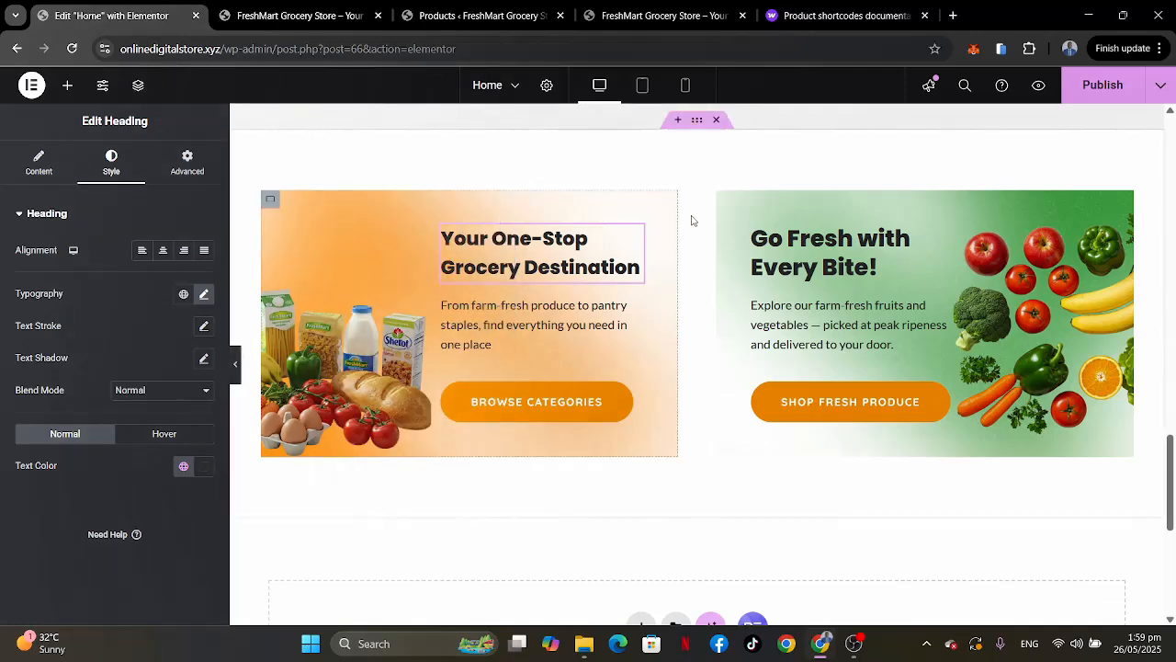
left_click(642, 85)
Set the tablet width of the container around the Featured Products heading to 60%.
scroll(763, 302, "up", 10)
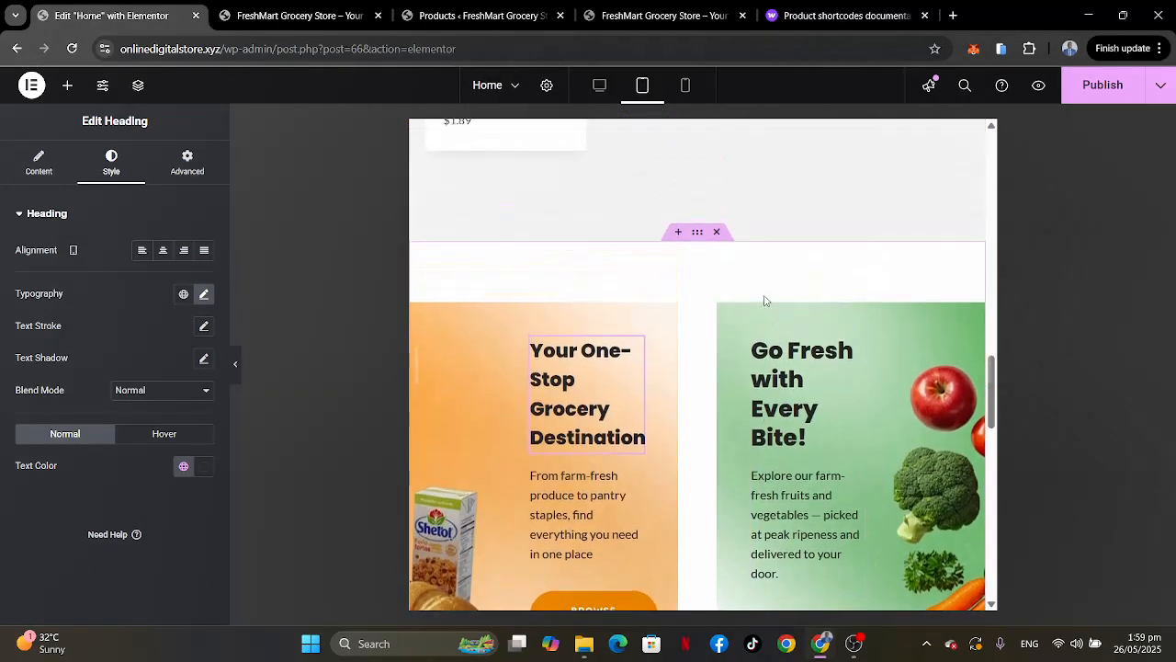
scroll(764, 300, "down", 4)
scroll(765, 301, "up", 10)
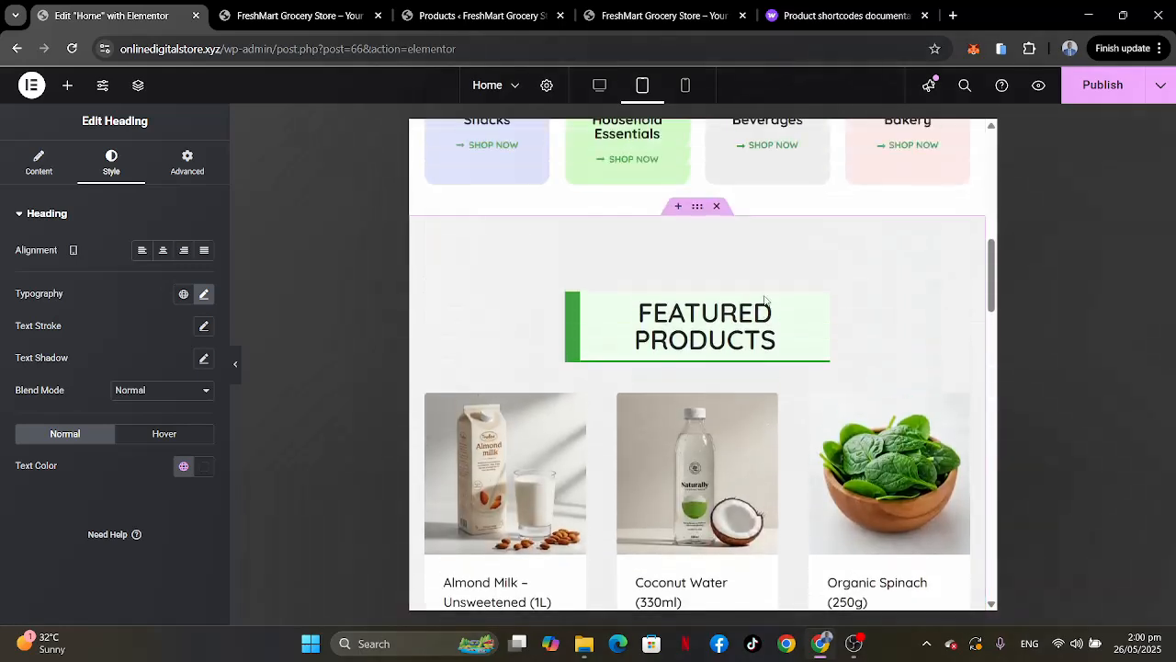
scroll(765, 300, "down", 4)
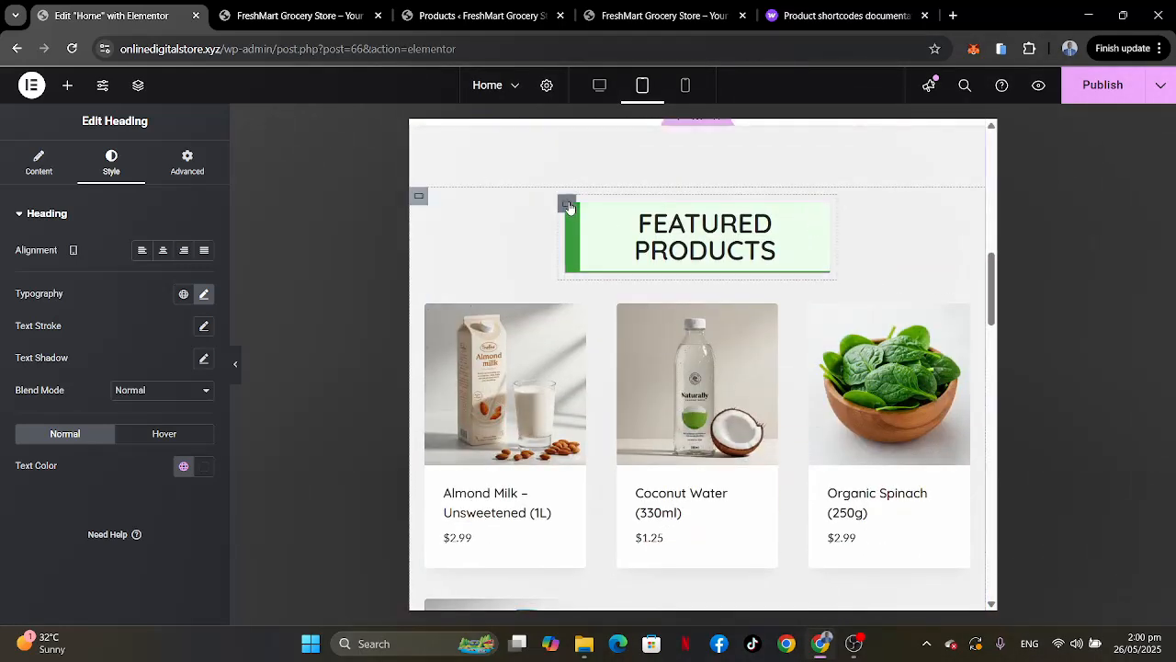
left_click(567, 206)
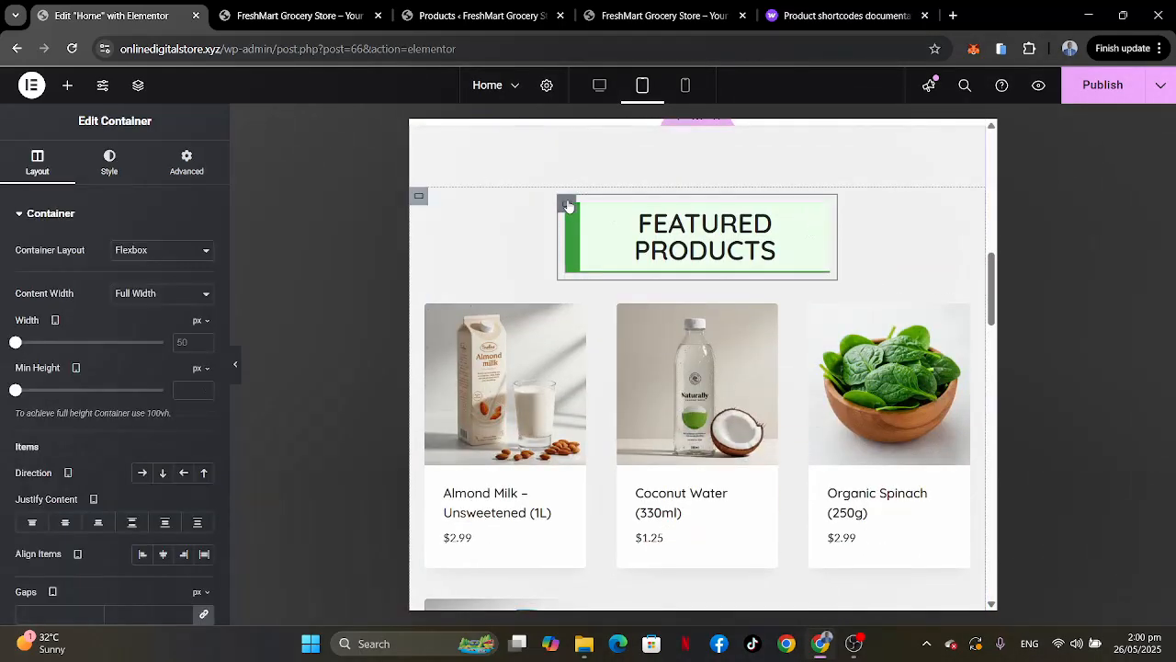
left_click(198, 345)
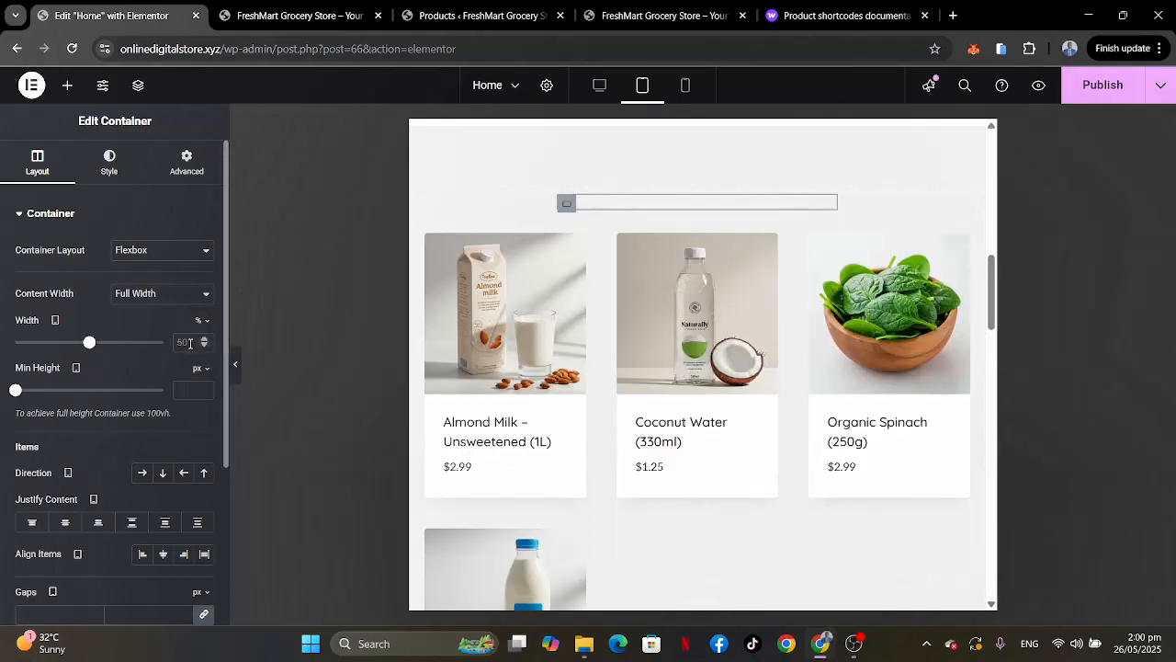
left_click(190, 342)
type("60")
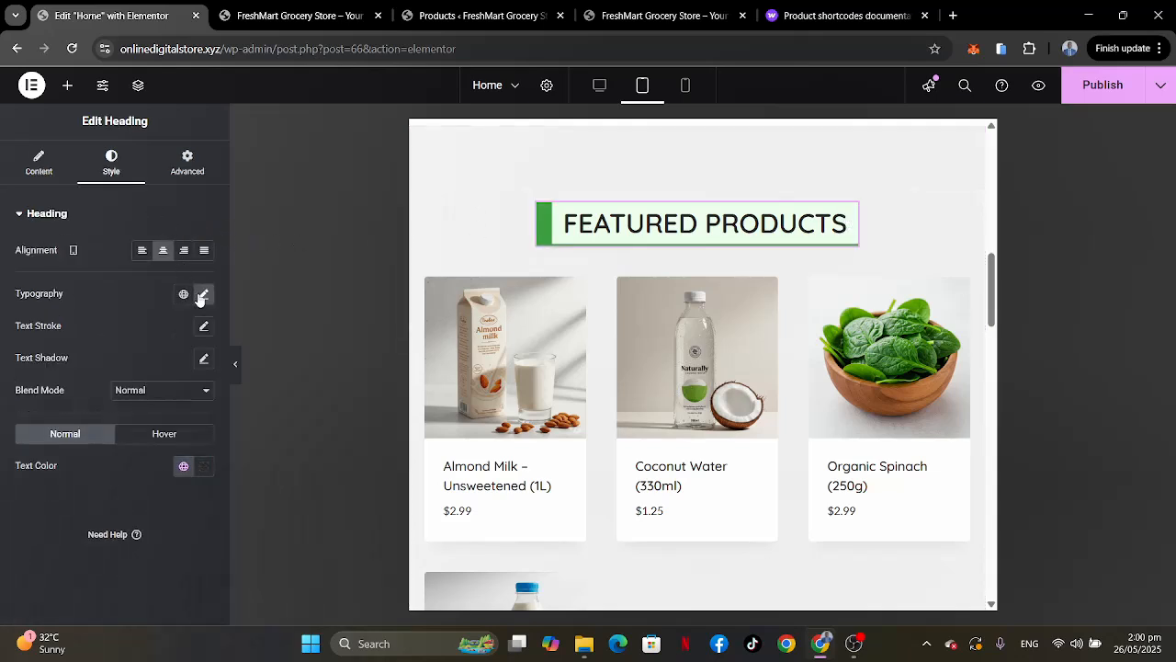
Set the Featured Products heading's tablet font size to 25 px.
left_click(204, 294)
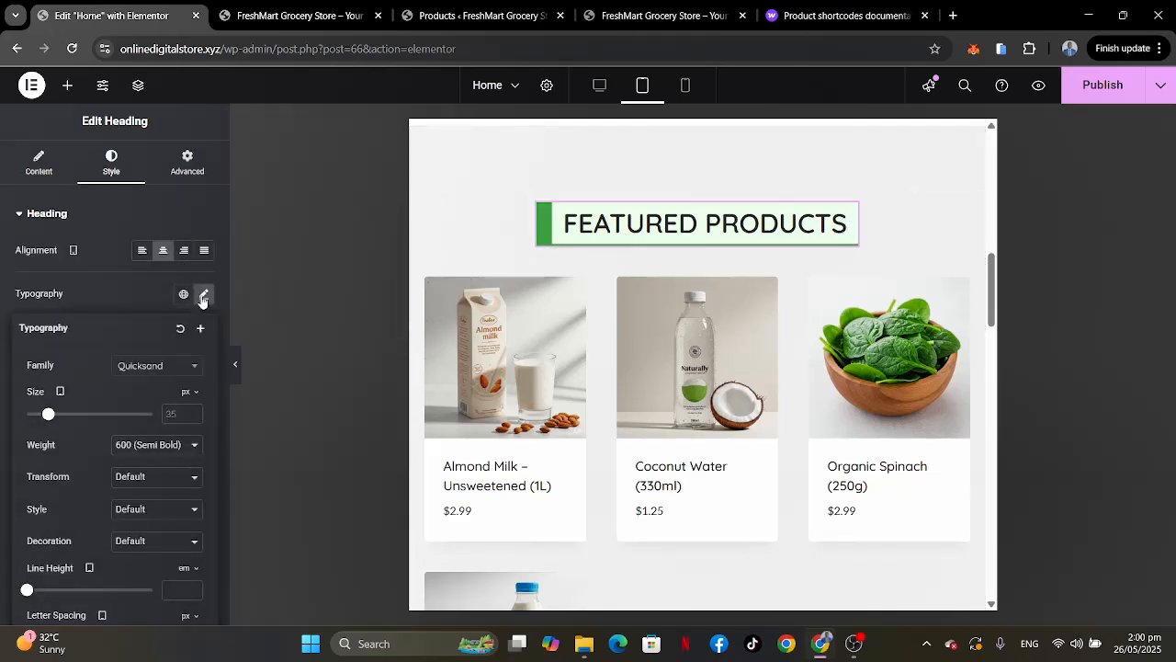
double_click(171, 412)
type("28")
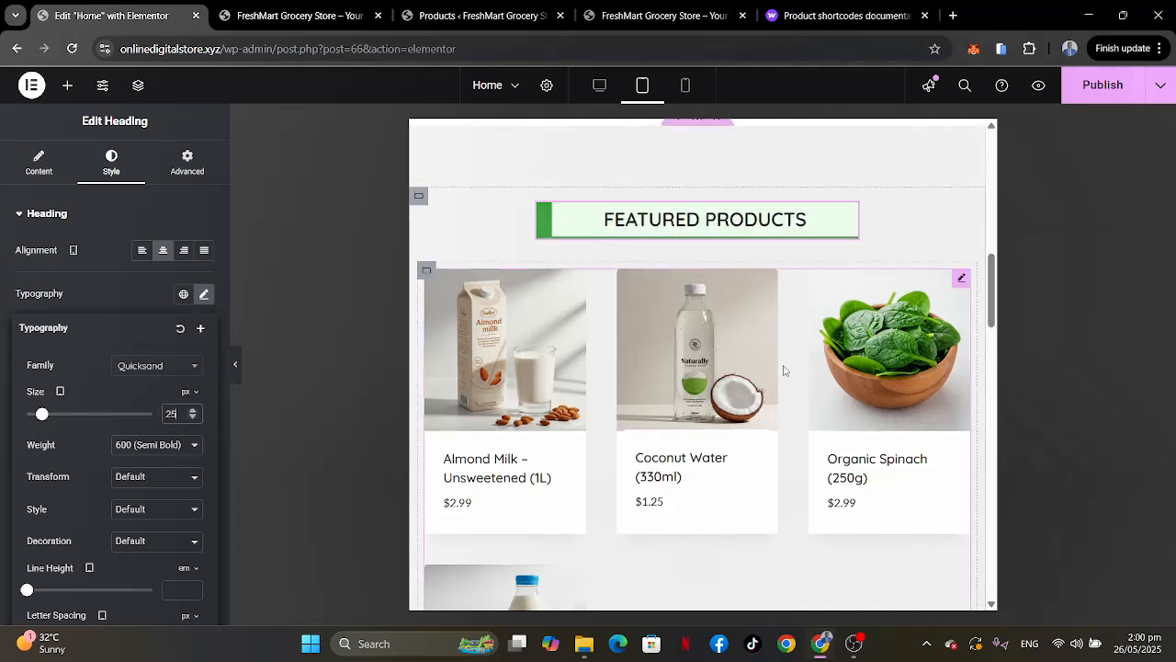
Change the tablet direction of the section holding the two promo banners to vertical column.
scroll(782, 368, "down", 3)
scroll(783, 367, "up", 3)
scroll(784, 370, "down", 3)
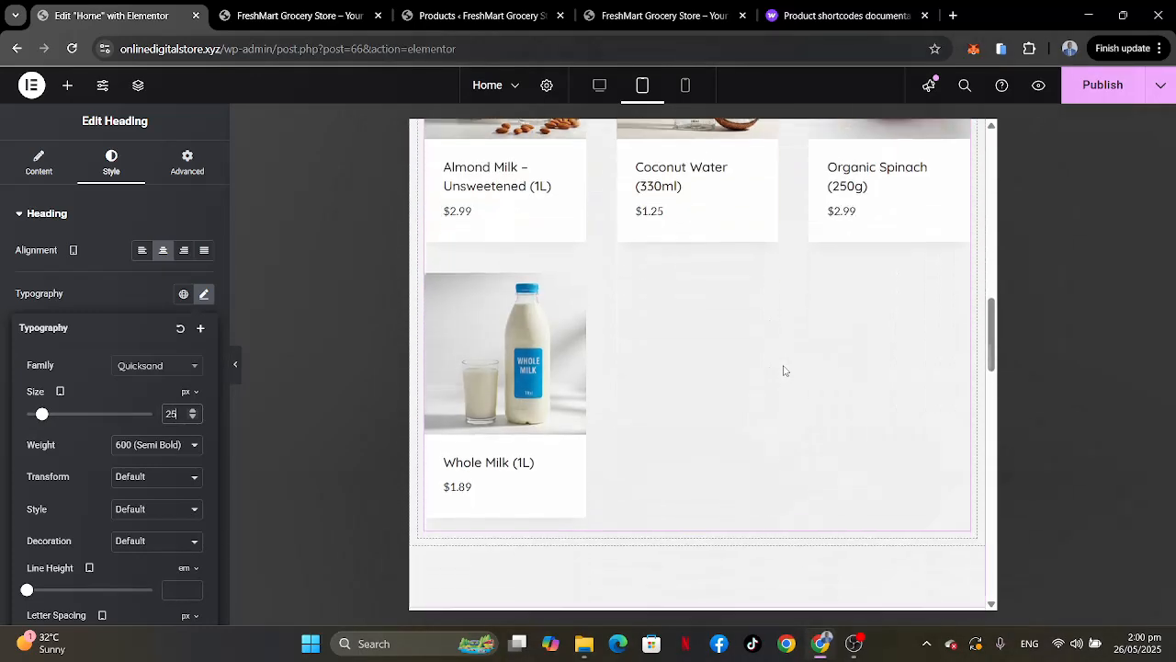
scroll(784, 371, "up", 5)
scroll(784, 370, "up", 1)
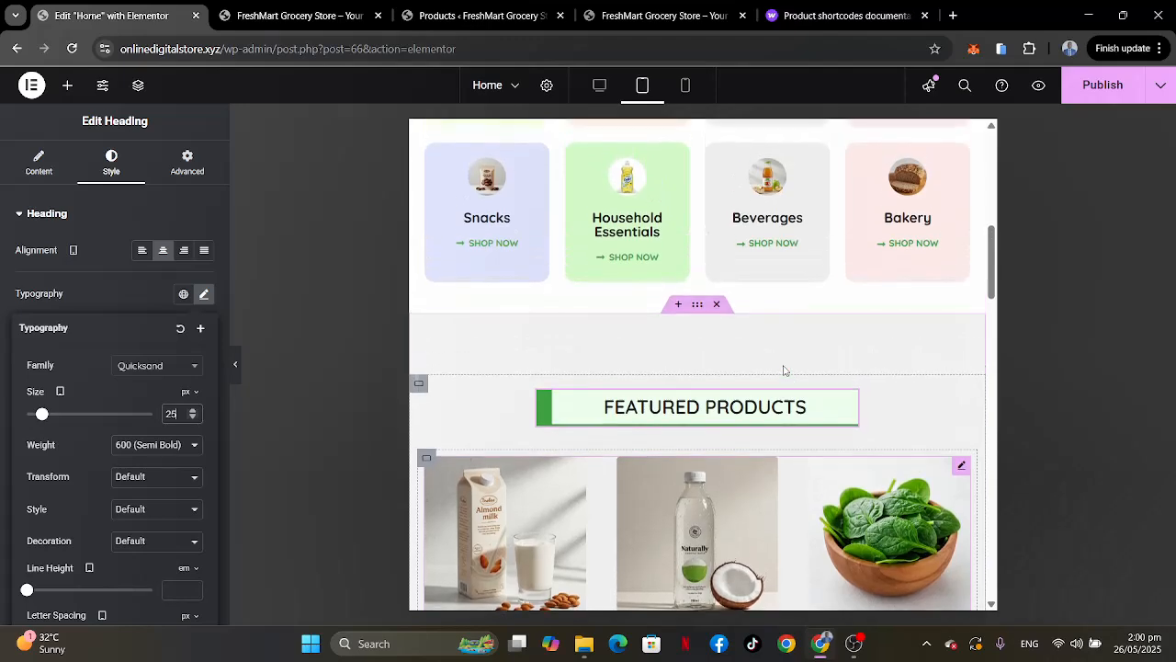
scroll(784, 370, "down", 2)
scroll(784, 371, "up", 1)
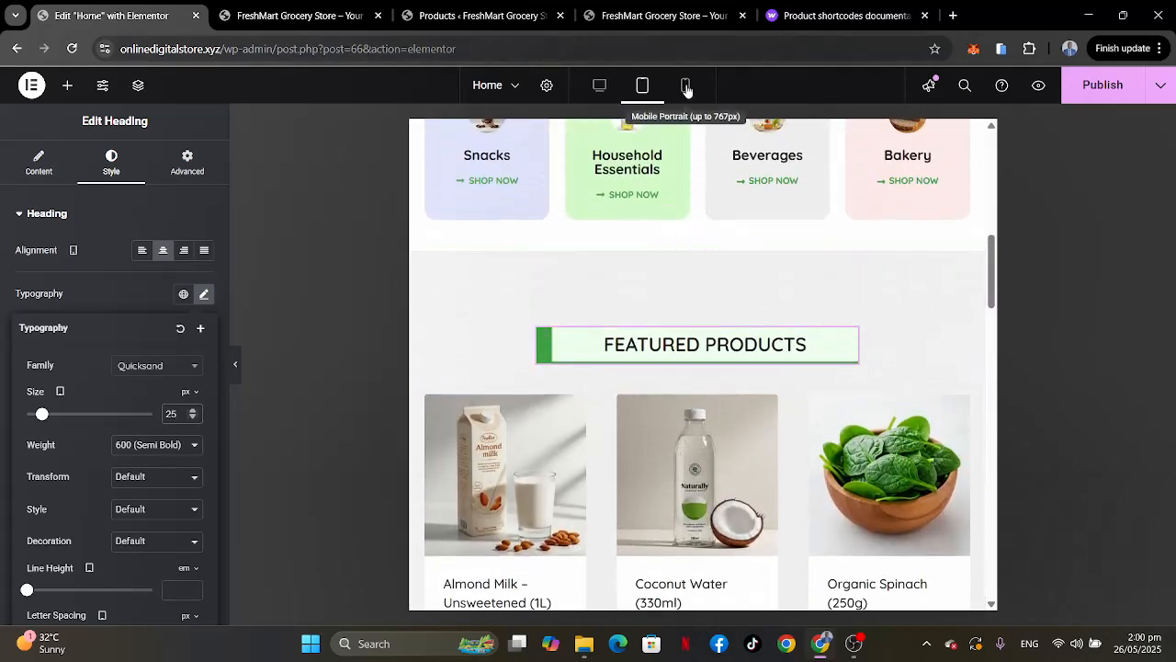
scroll(696, 285, "down", 6)
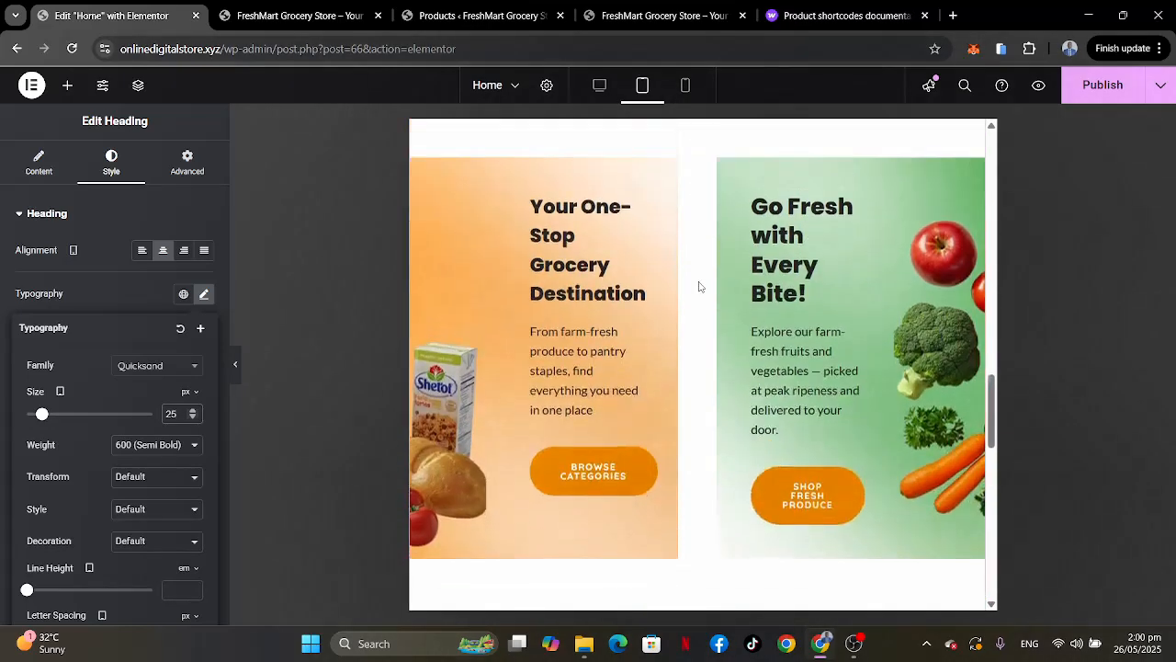
scroll(698, 286, "up", 1)
left_click(698, 171)
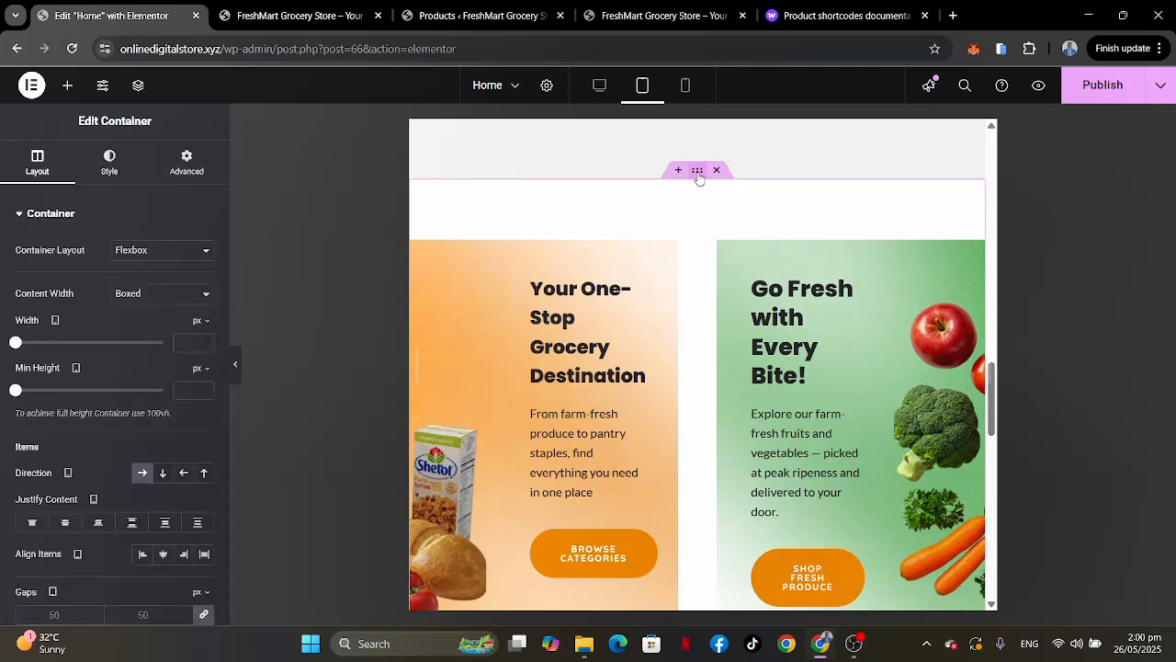
left_click(162, 473)
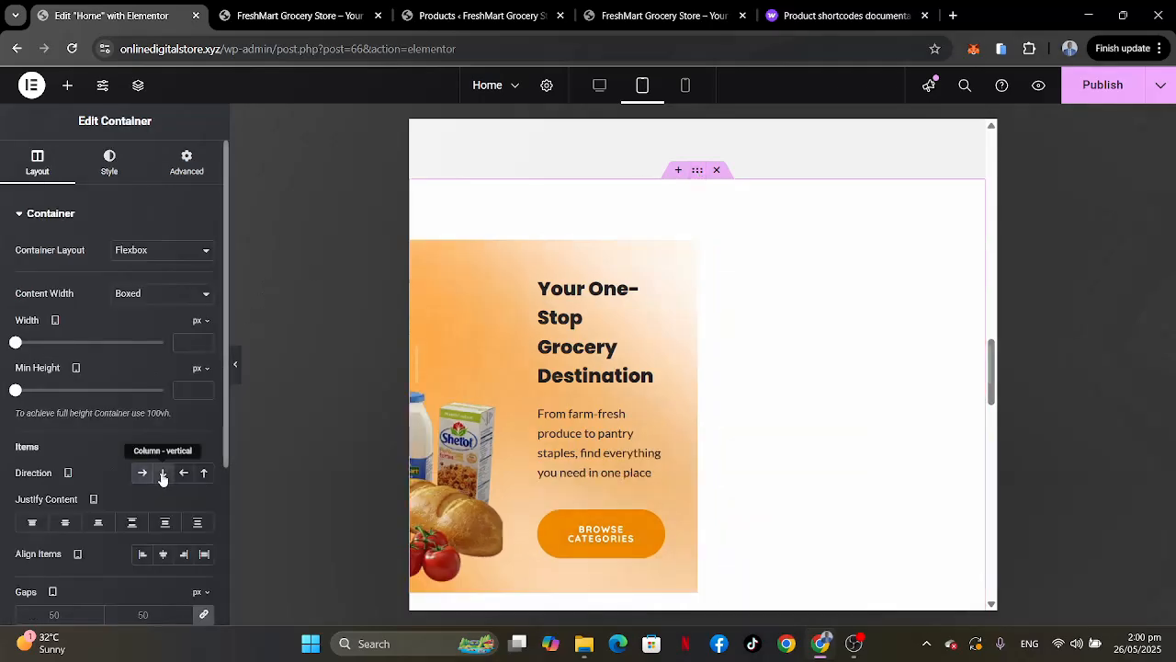
Unlink the promo banner section's tablet padding and set it to 40 px top and bottom, 20 px right and left.
scroll(699, 320, "down", 3)
scroll(698, 319, "up", 3)
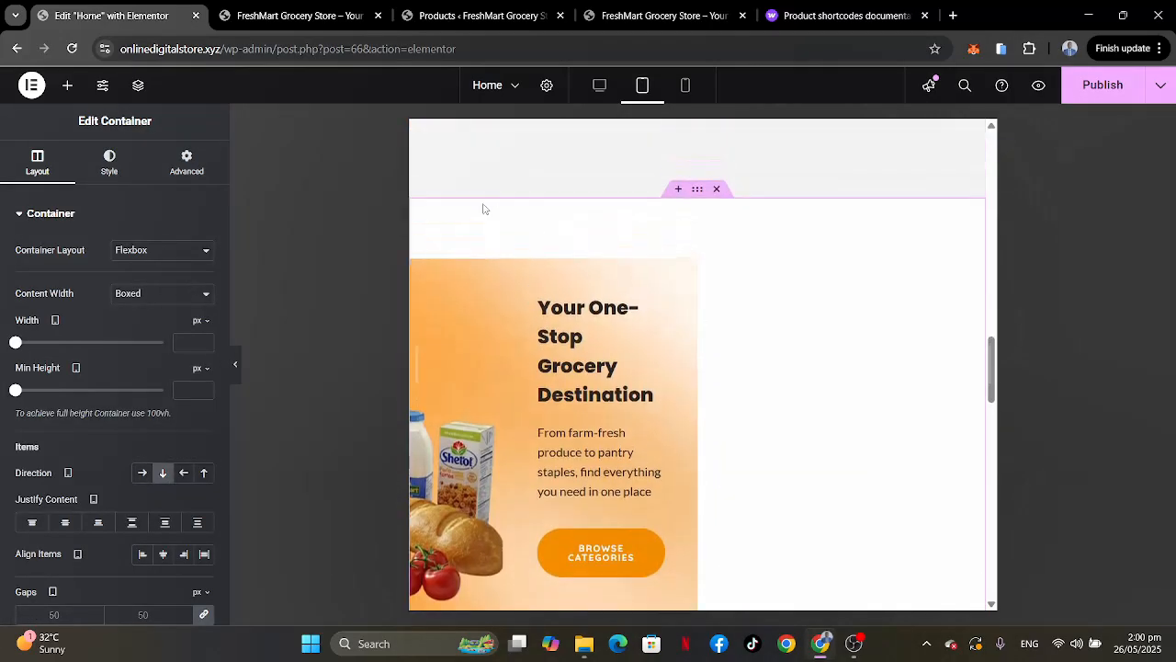
left_click(187, 162)
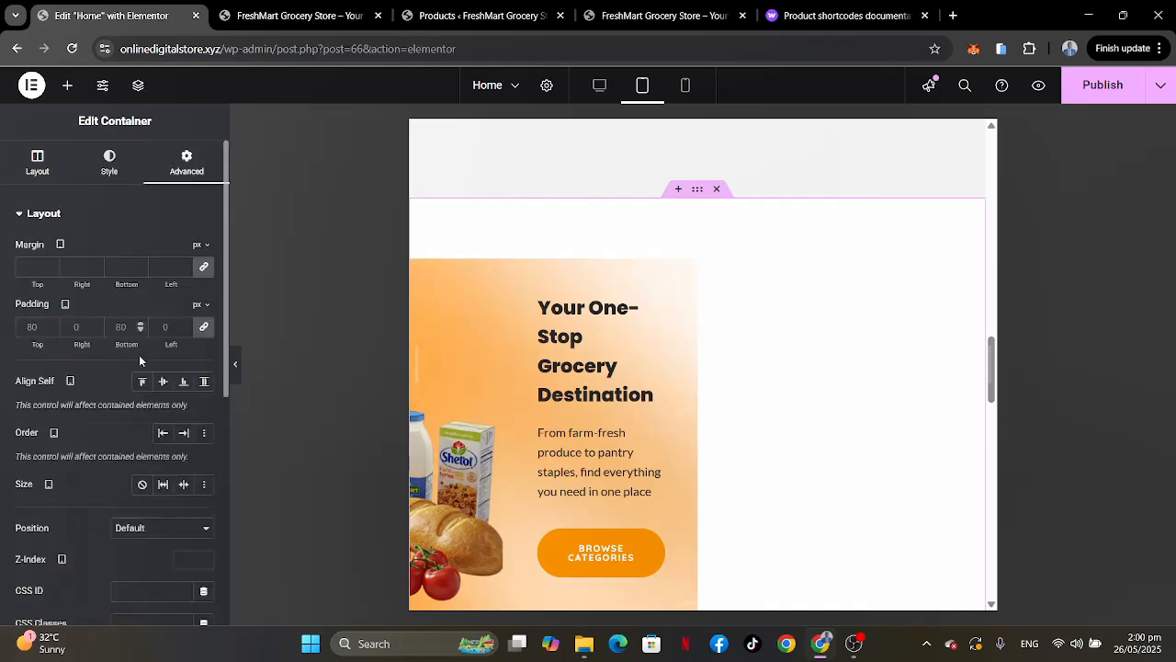
left_click(205, 328)
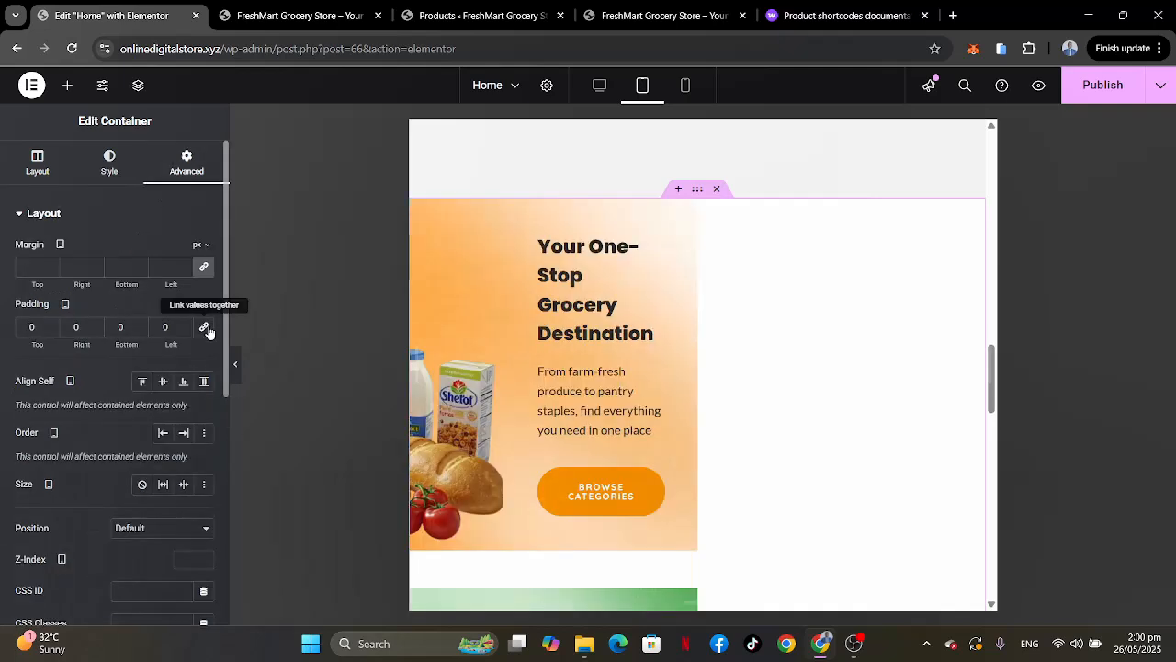
left_click(25, 329)
type("4")
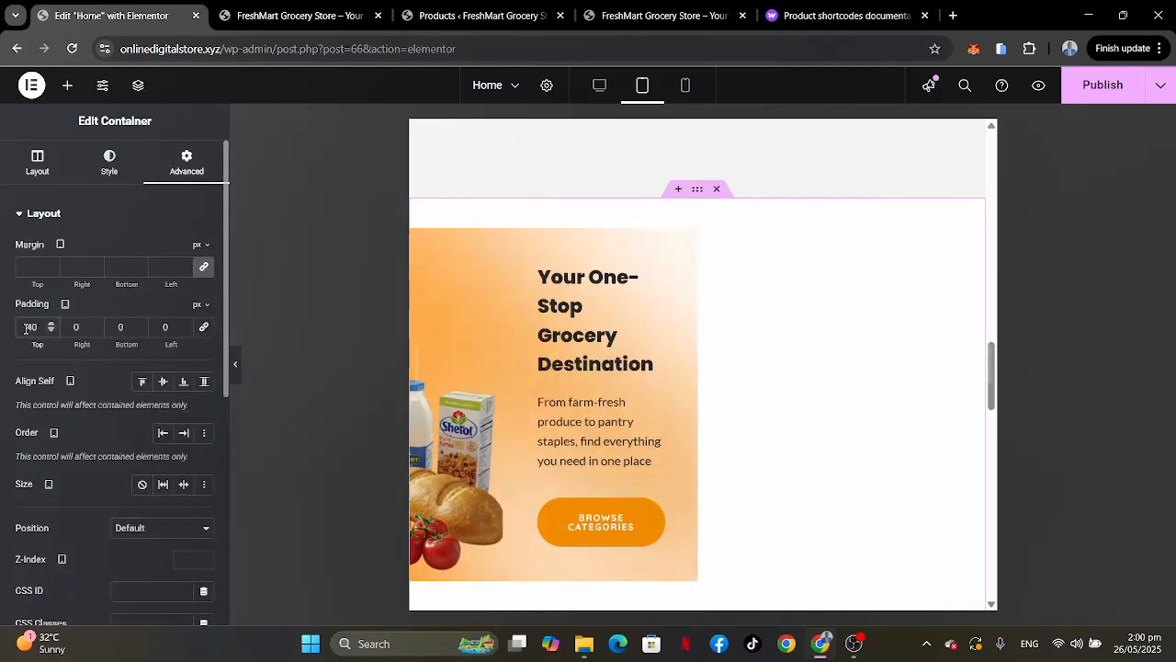
left_click(117, 328)
type("4")
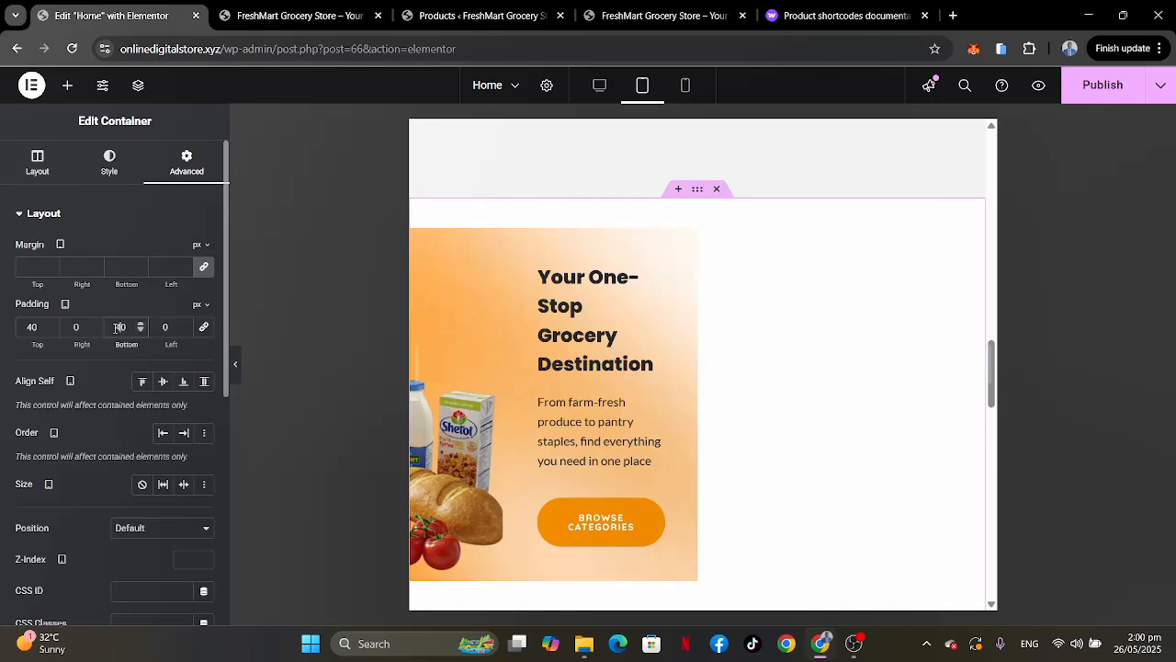
left_click(71, 328)
type("2")
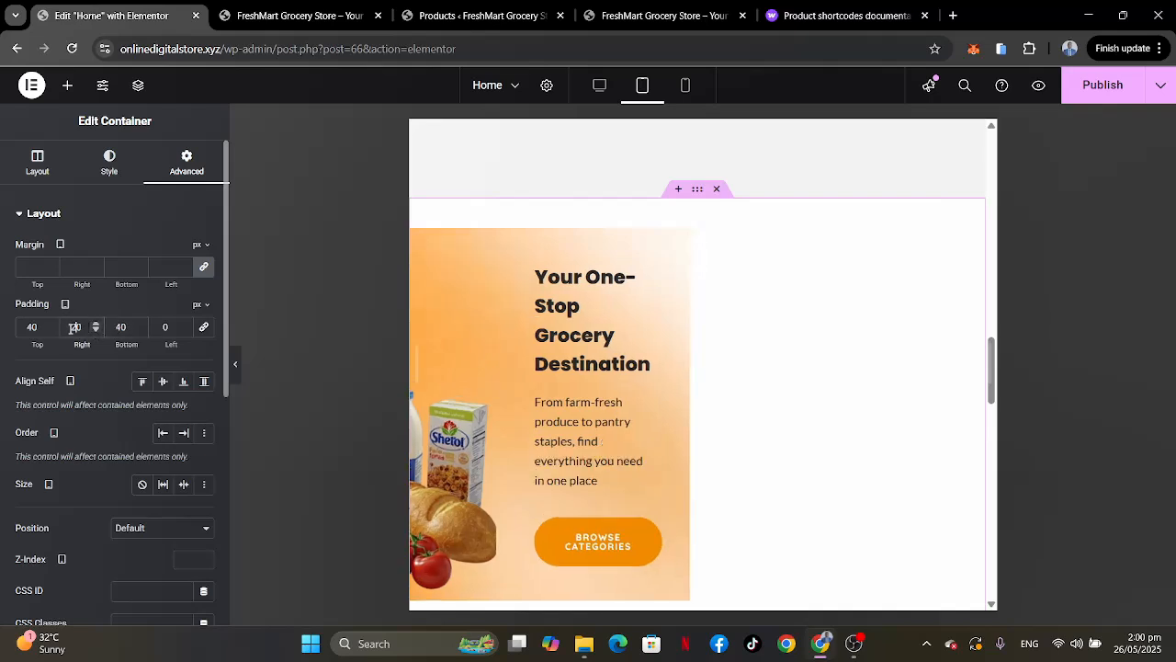
left_click(161, 327)
type("20")
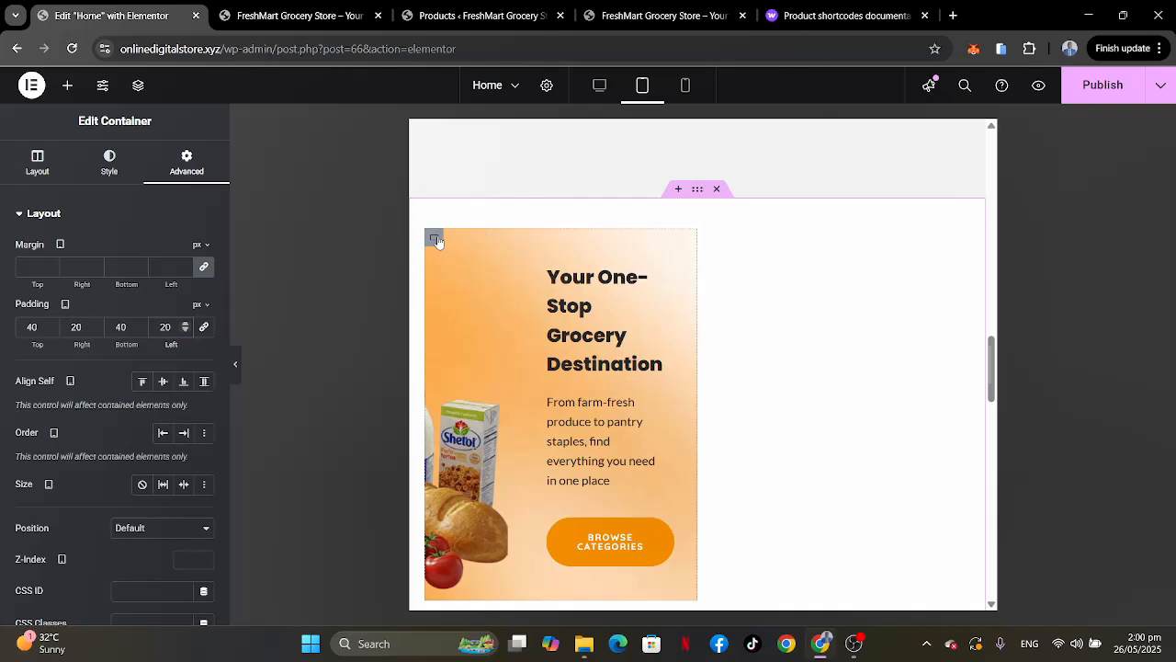
Set the tablet width of the orange "Your One-Stop Grocery Destination" banner container to 100%.
left_click(435, 239)
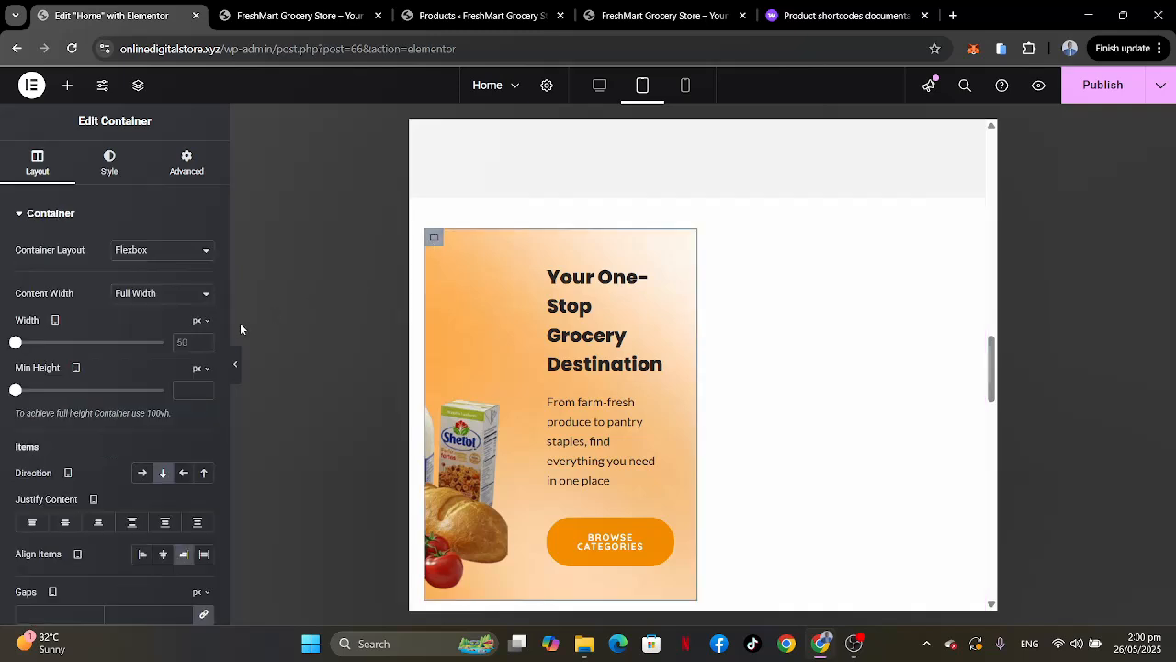
left_click(197, 320)
left_click(200, 342)
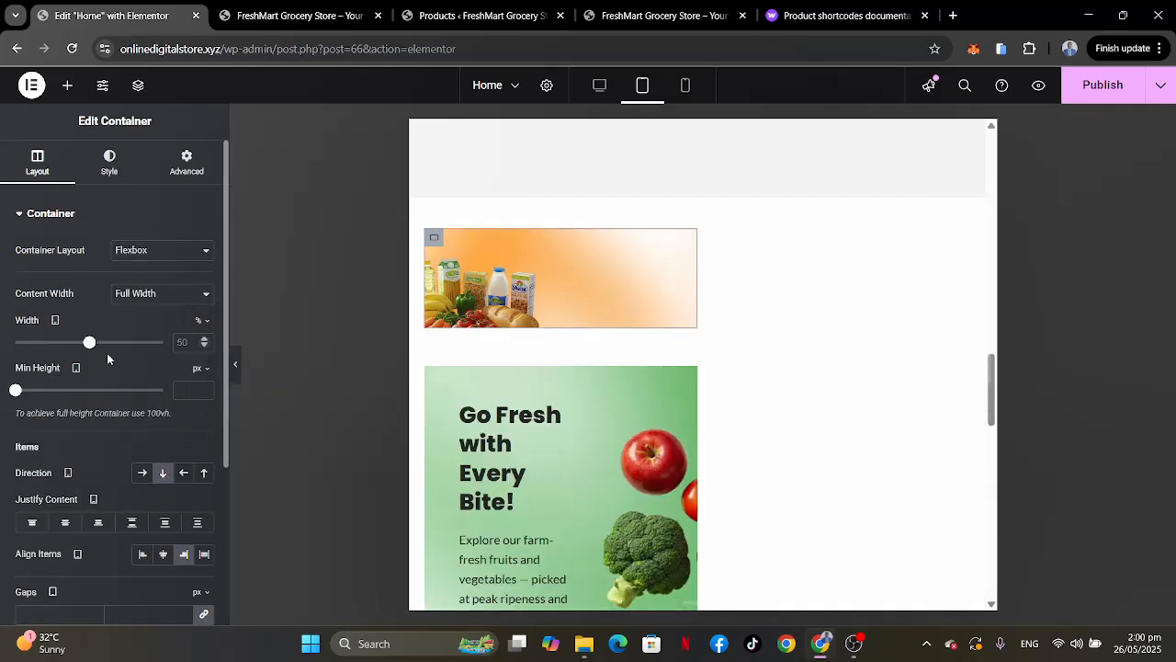
left_click_drag(92, 342, 163, 342)
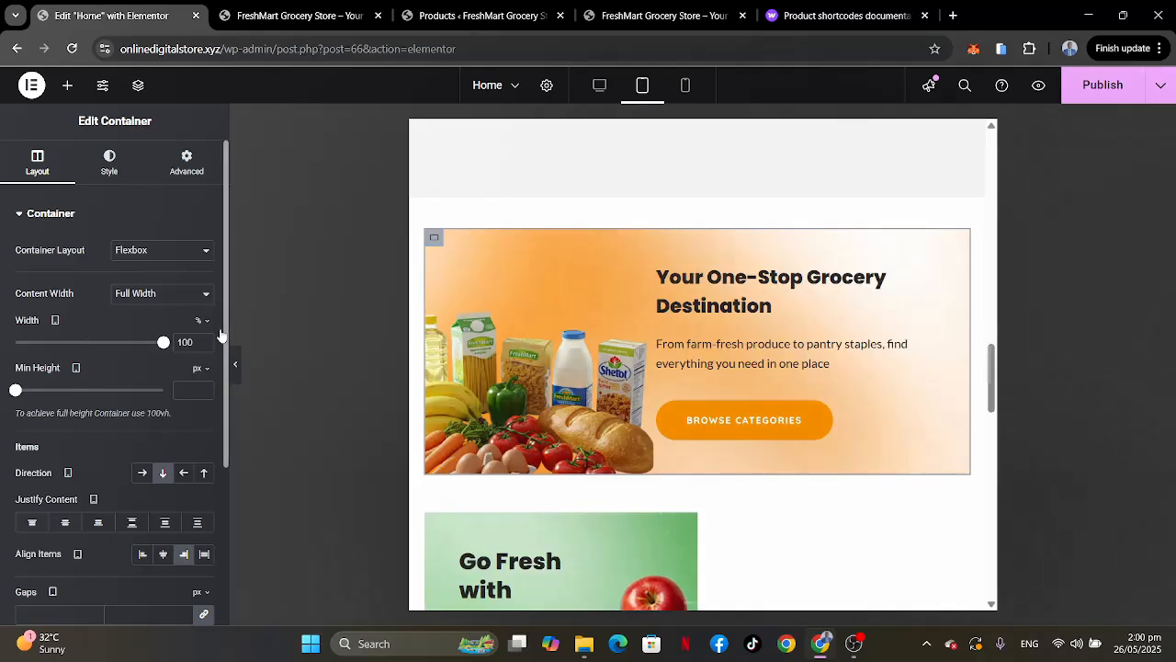
Set the tablet width of the green "Go Fresh with Every Bite!" banner container to 100%.
scroll(505, 353, "down", 2)
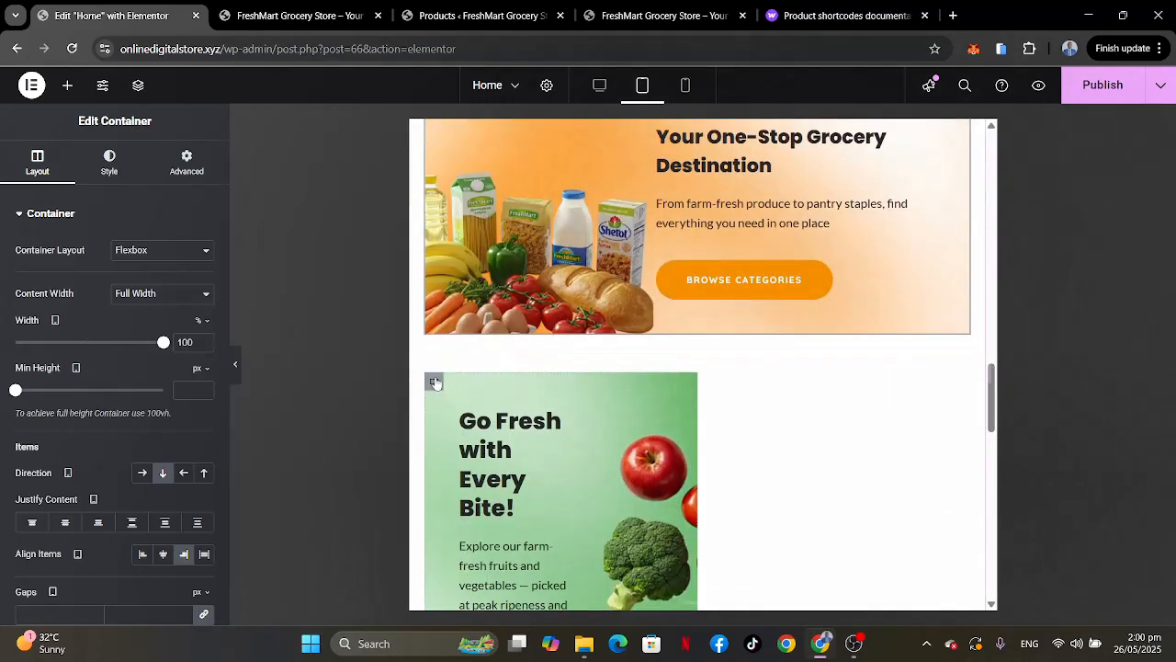
left_click(434, 381)
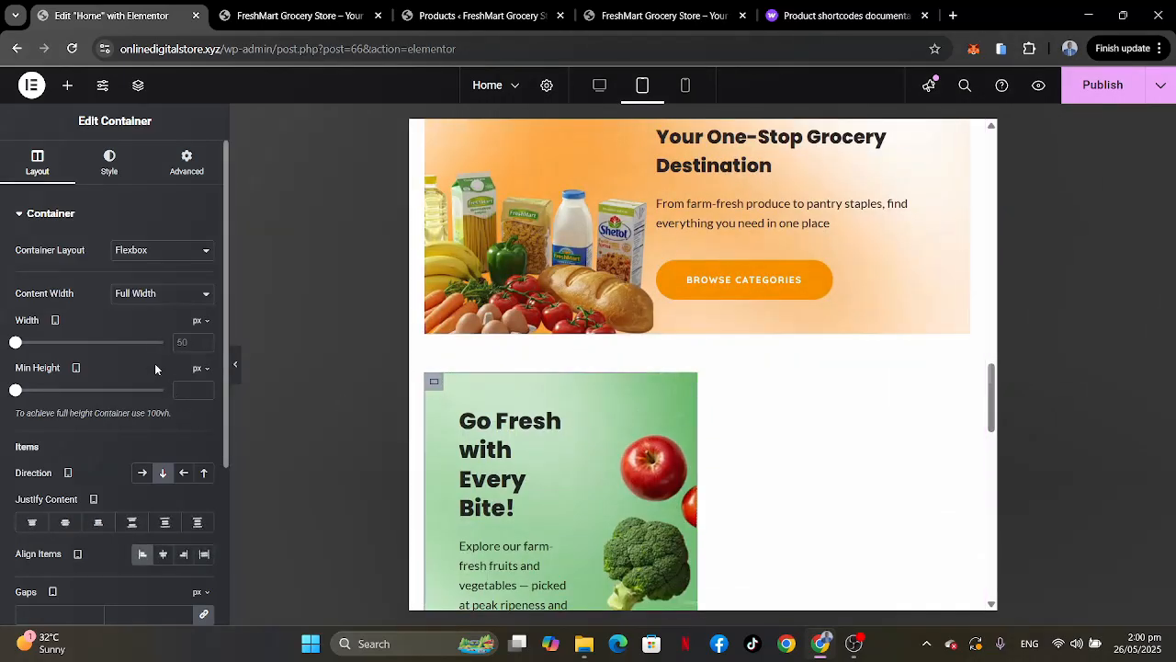
left_click(201, 321)
left_click(198, 344)
left_click_drag(172, 342, 266, 347)
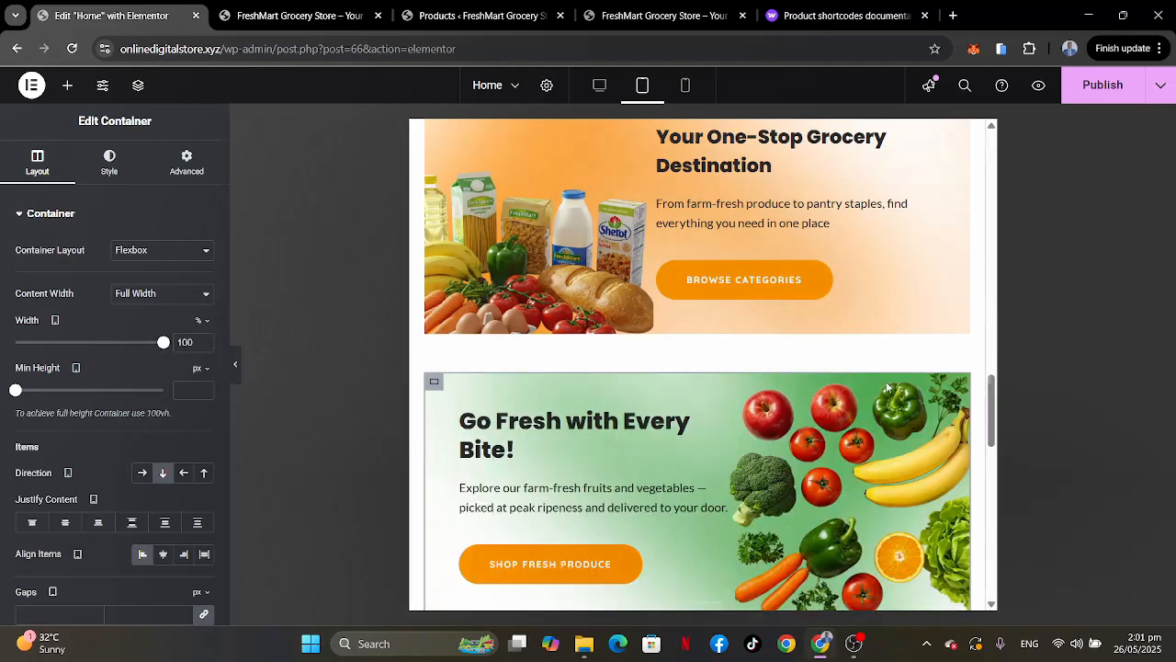
Review the stacked promo banners and the products section above them in the tablet layout.
scroll(827, 459, "down", 3)
scroll(887, 386, "up", 5)
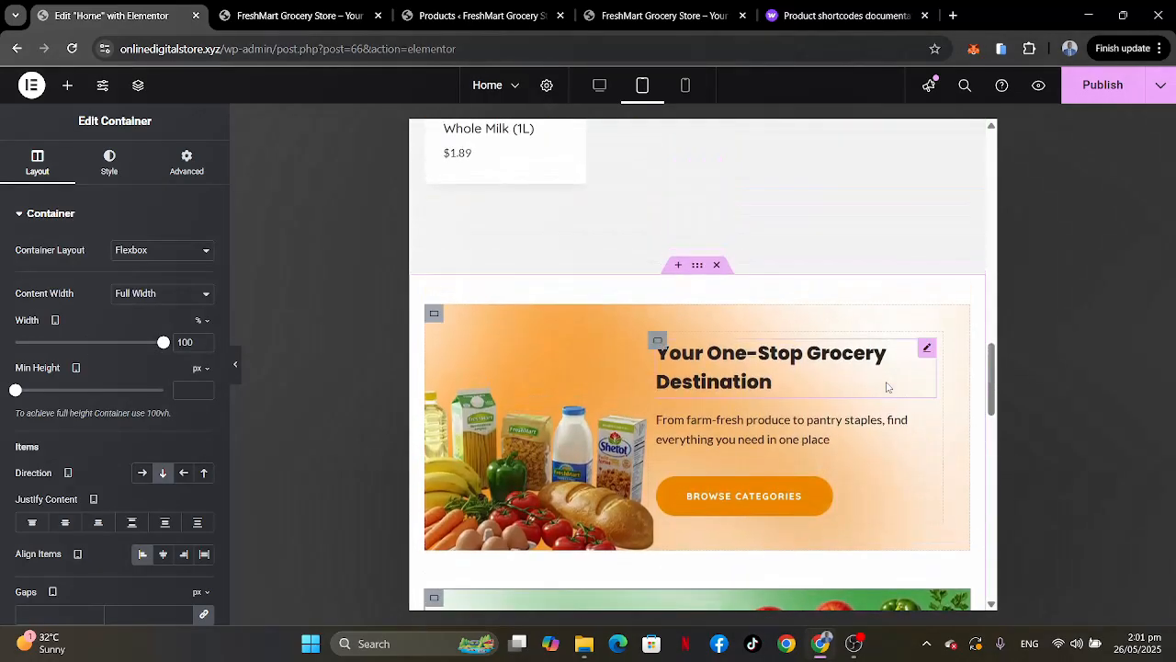
scroll(887, 387, "down", 3)
scroll(886, 387, "up", 6)
scroll(887, 387, "down", 5)
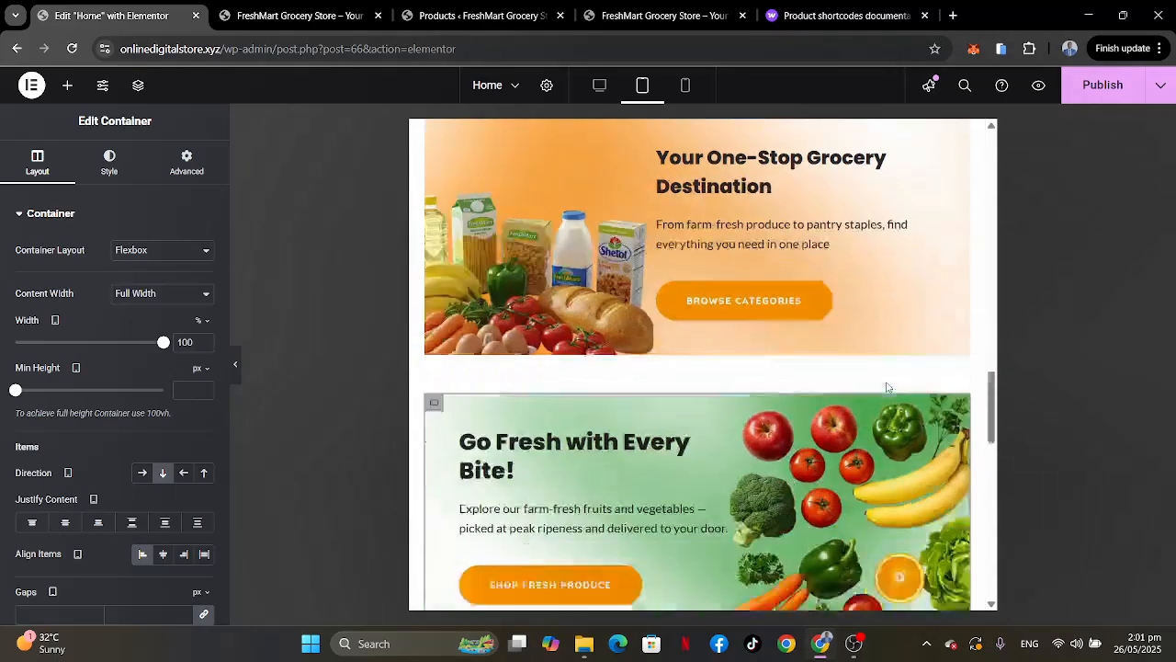
scroll(887, 387, "up", 4)
scroll(886, 386, "down", 2)
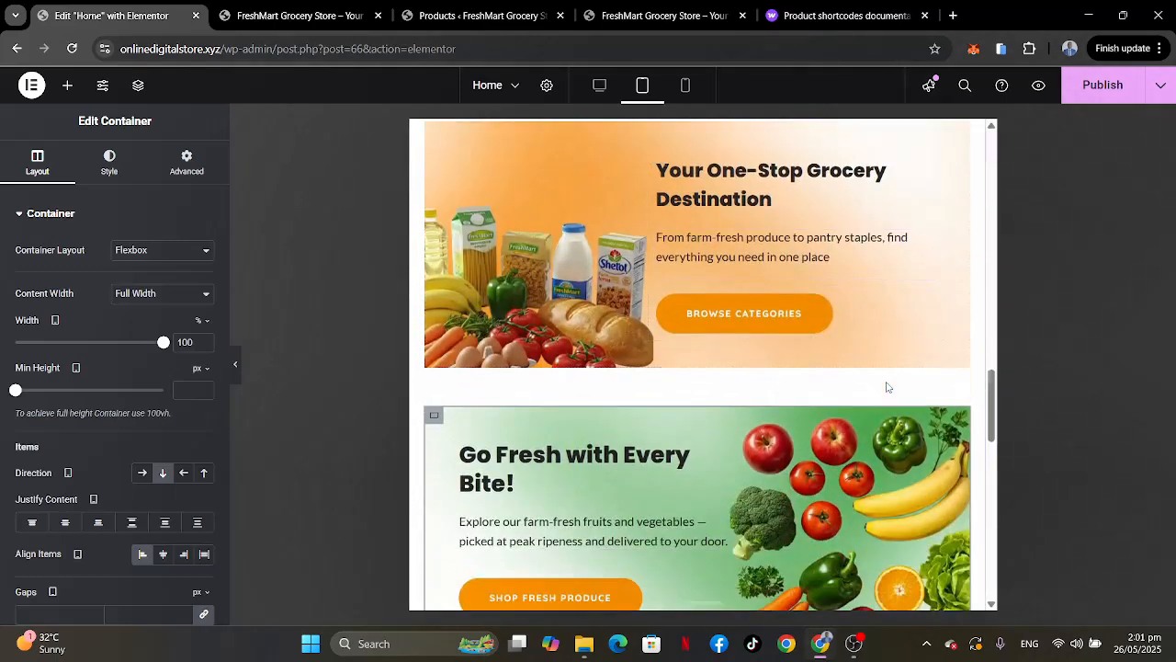
scroll(885, 386, "up", 4)
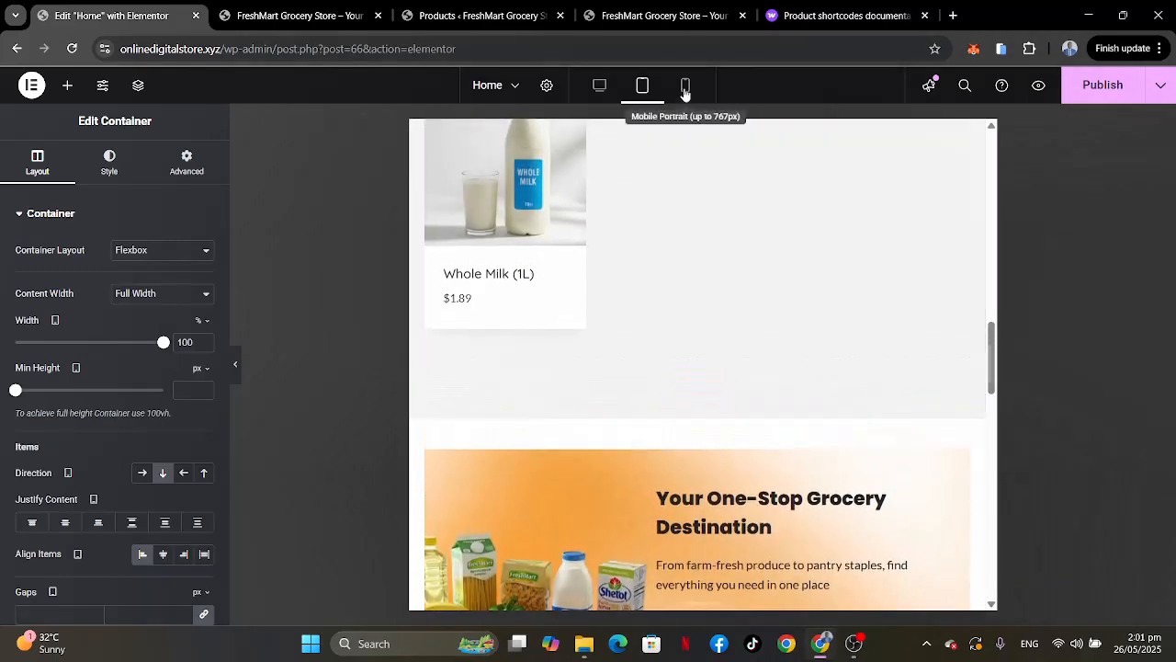
Switch the page preview to the mobile portrait layout and check how the two promo banners display.
left_click(685, 90)
scroll(727, 317, "down", 5)
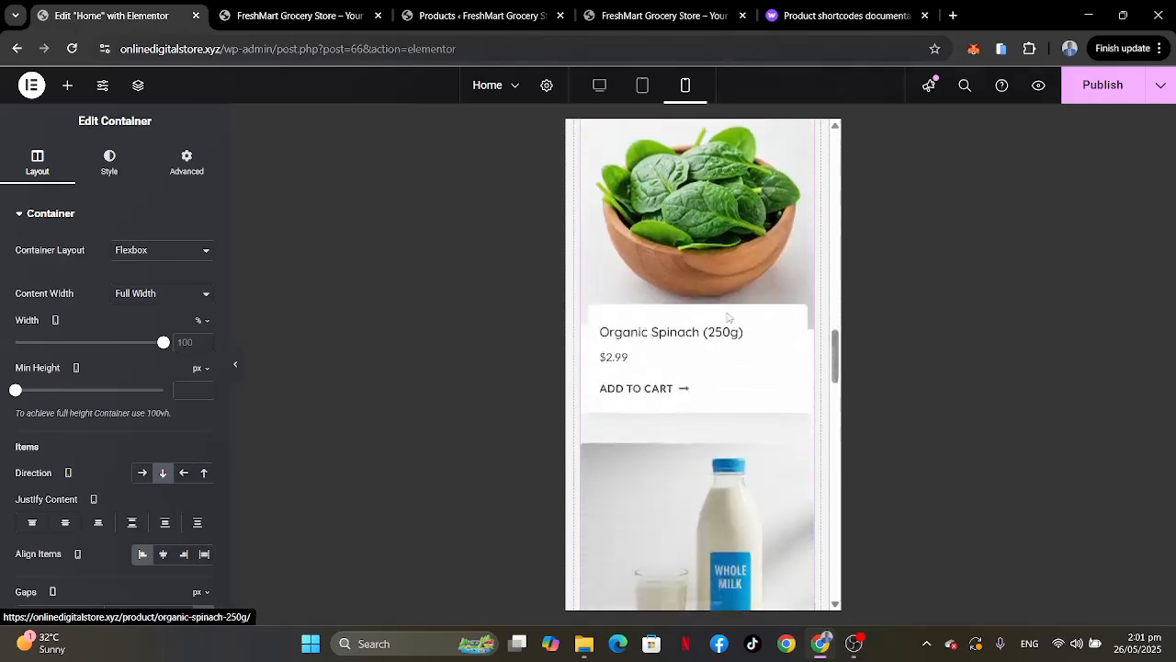
scroll(728, 318, "up", 3)
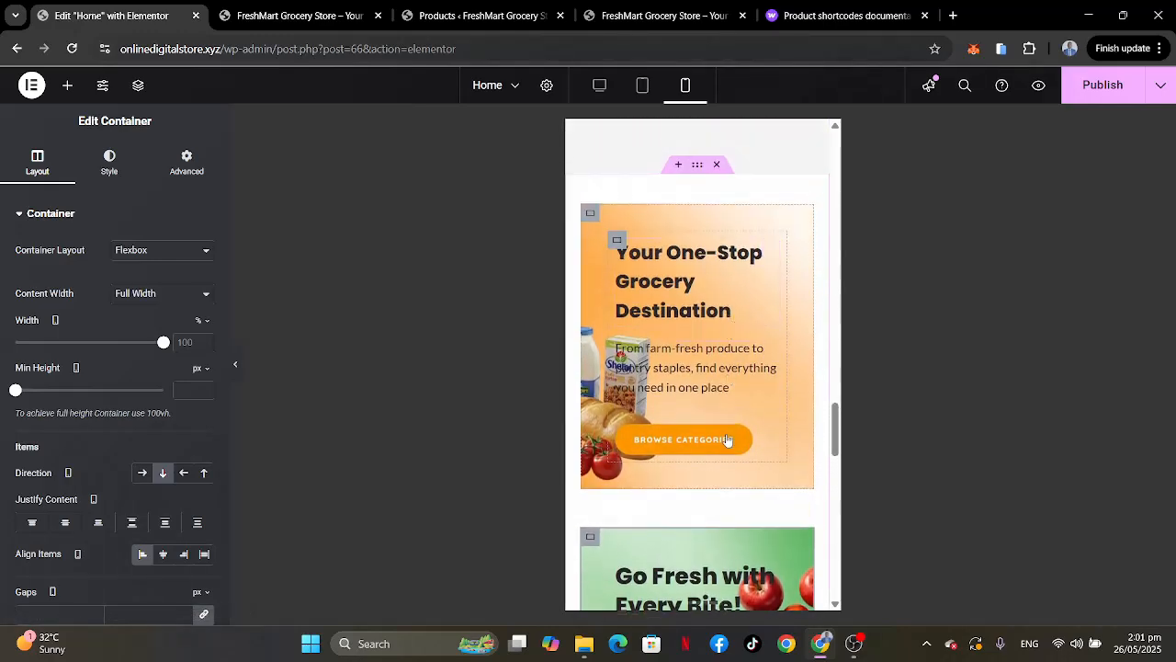
scroll(727, 441, "down", 3)
scroll(727, 441, "down", 2)
scroll(727, 441, "up", 1)
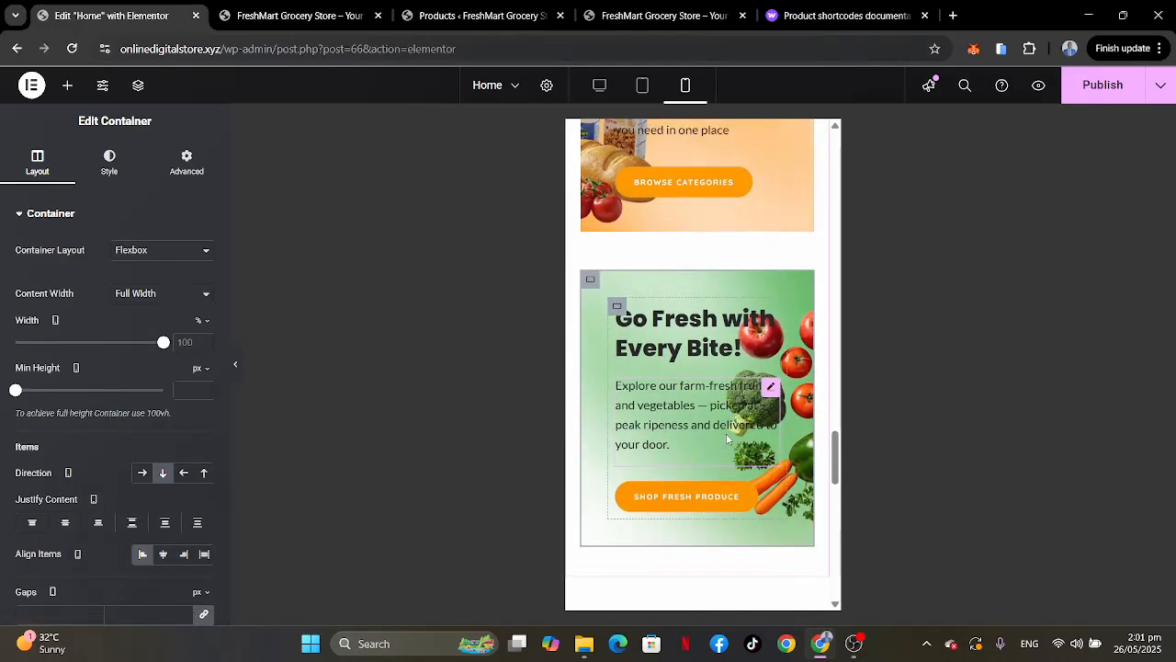
scroll(739, 295, "up", 5)
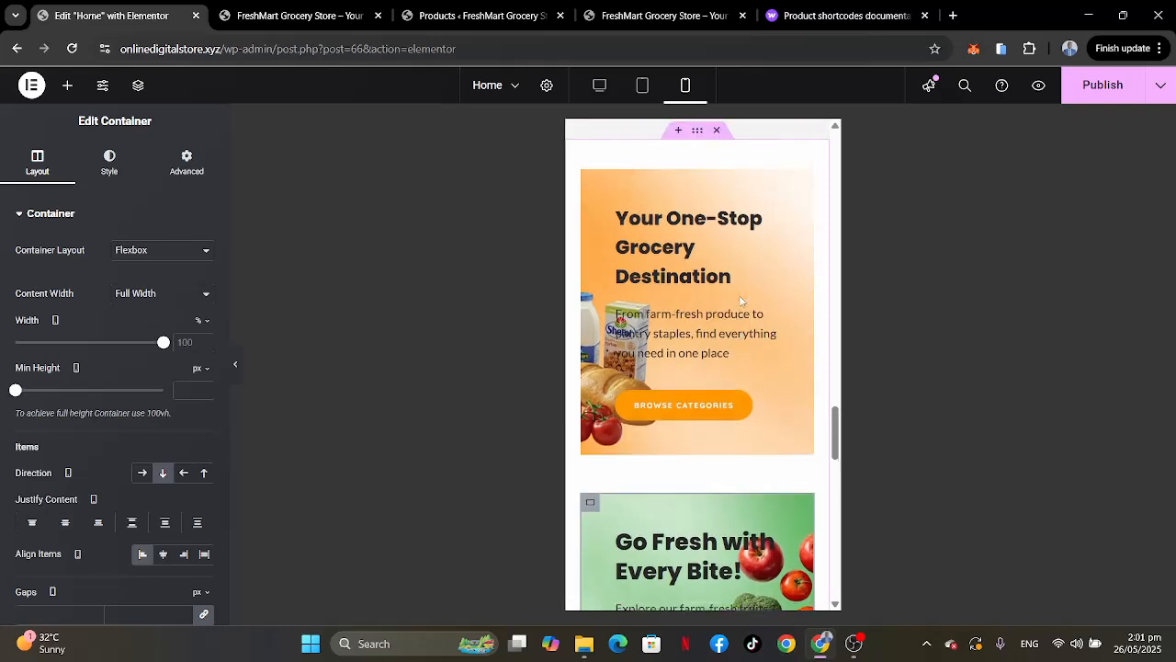
Set the mobile typography of the "Your One-Stop Grocery Destination" heading to 20 px size and 1.2 em line height.
left_click(774, 215)
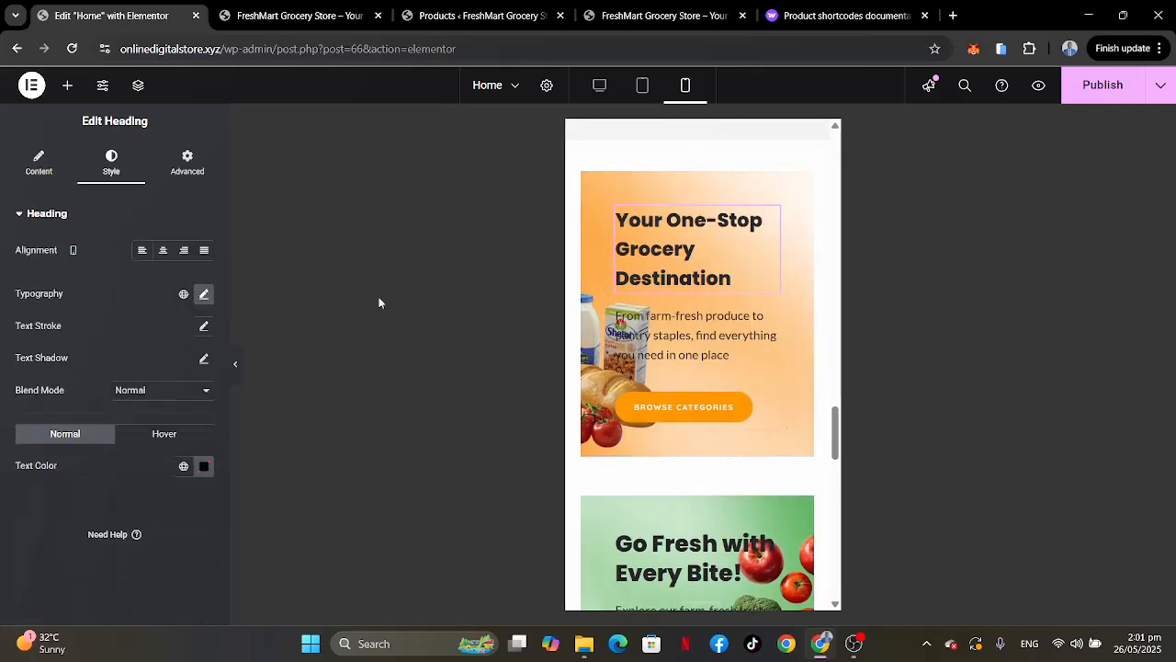
left_click(204, 293)
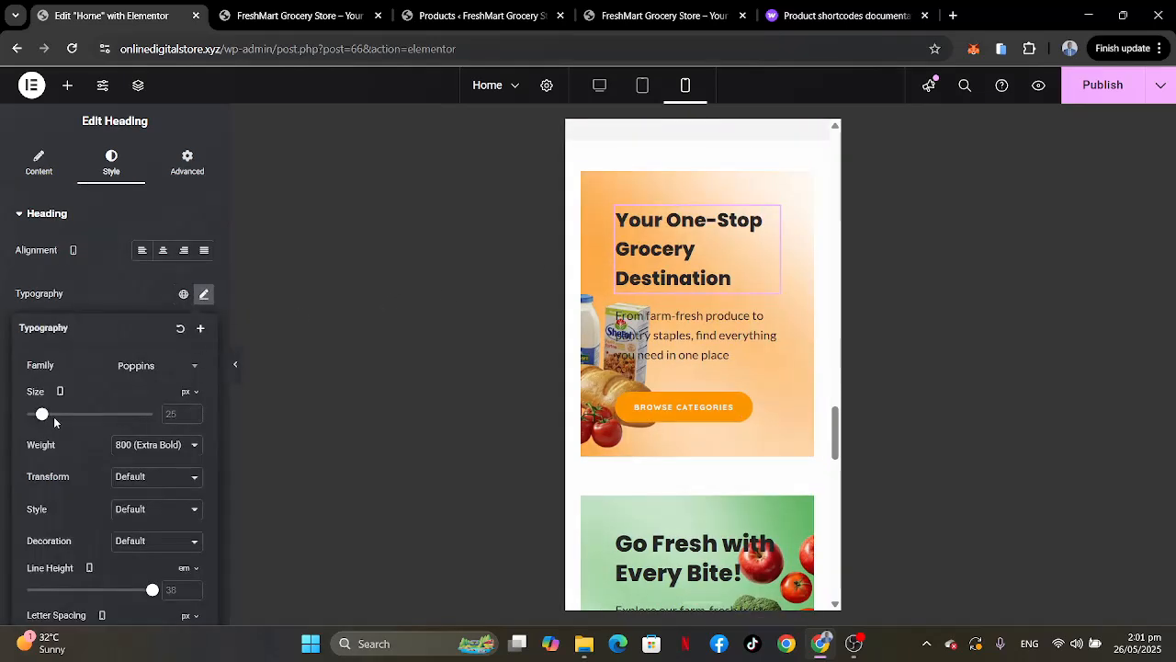
left_click_drag(40, 419, 38, 418)
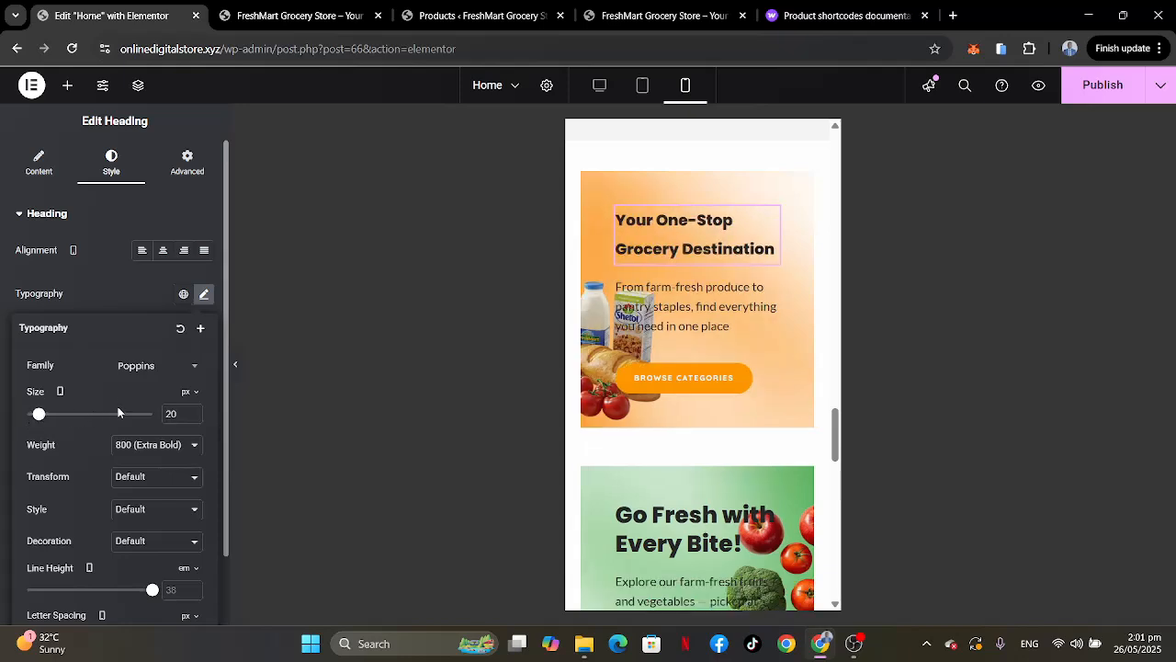
scroll(129, 524, "down", 1)
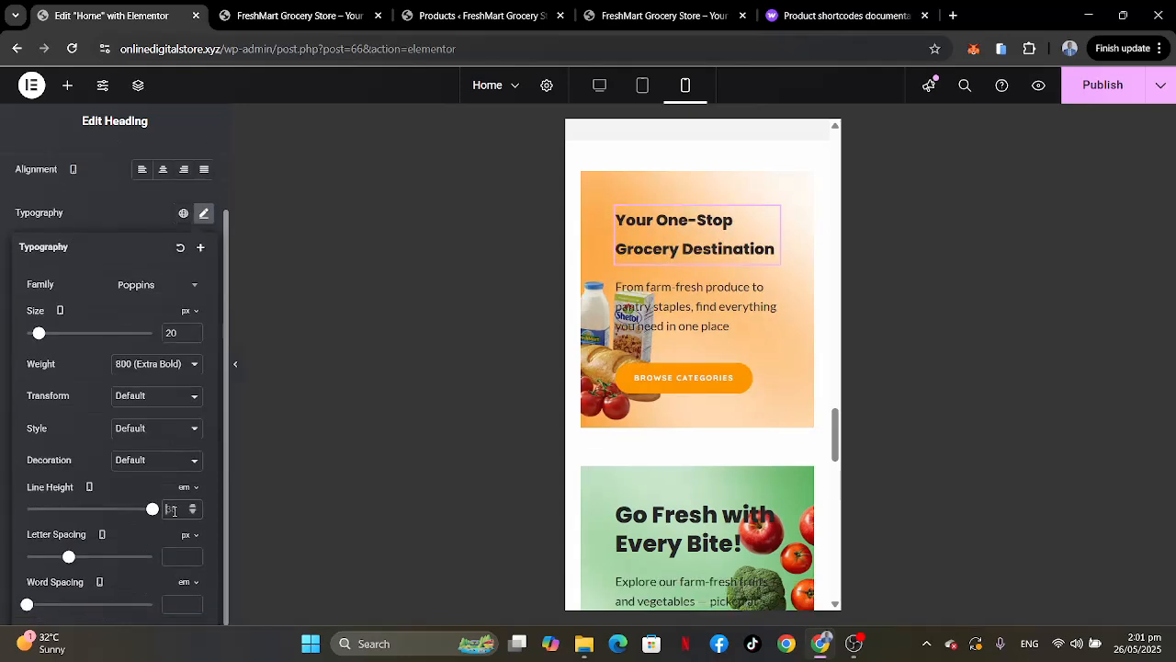
type("1.2")
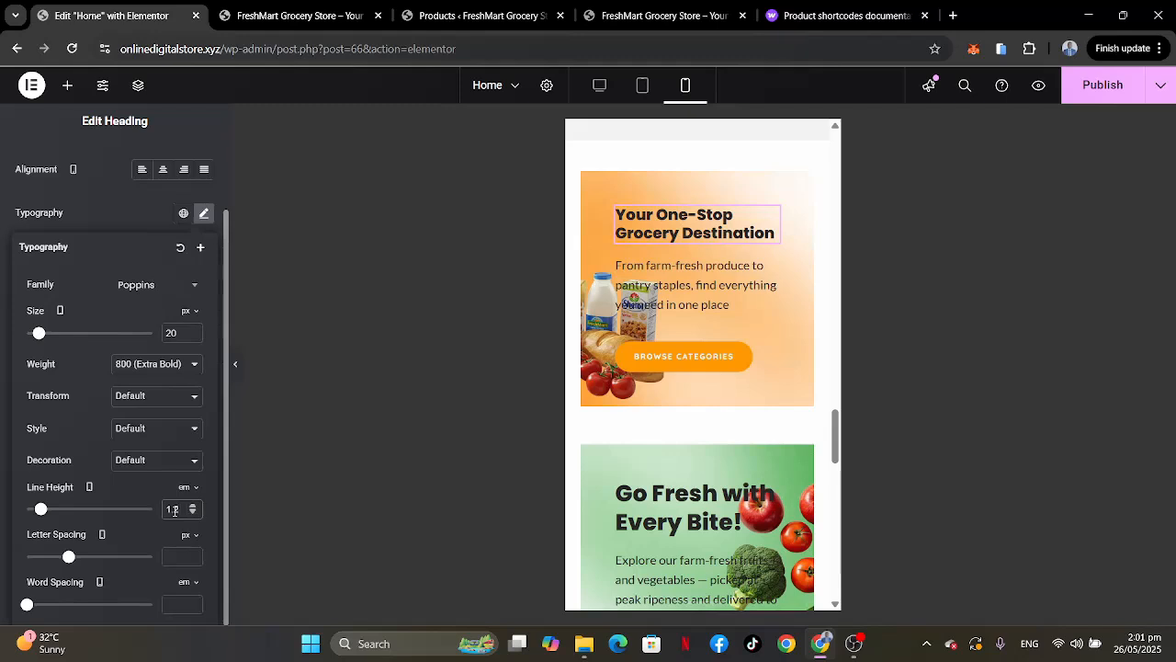
Set the mobile font size of the "Go Fresh with Every Bite!" heading to 25 px.
scroll(770, 330, "down", 2)
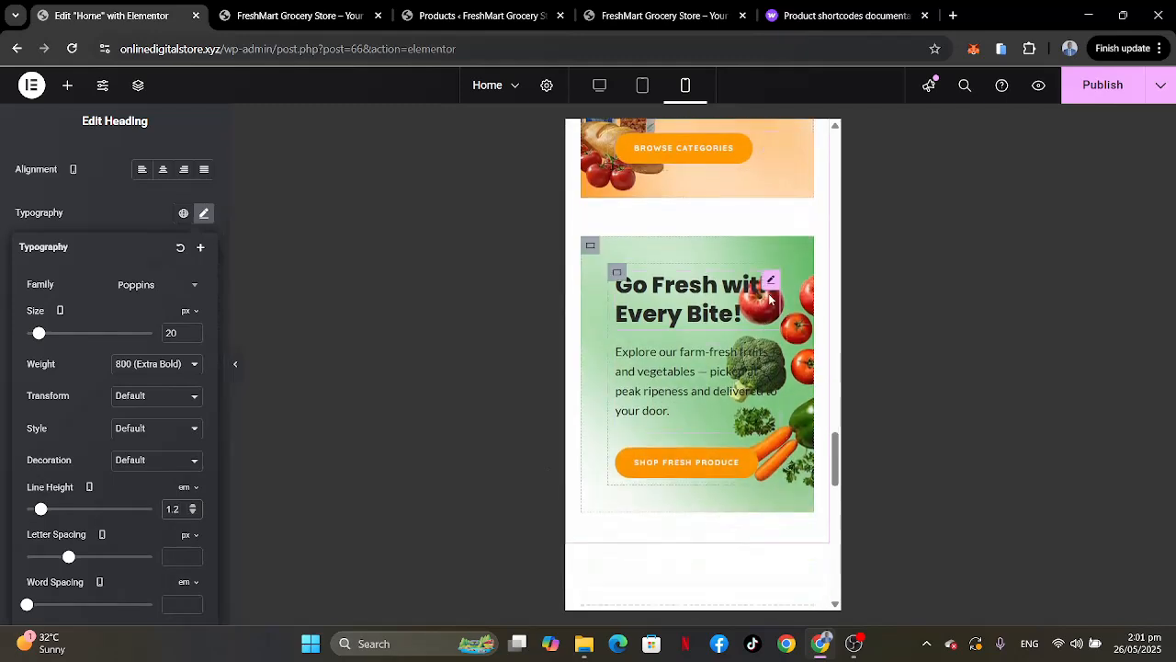
scroll(769, 284, "up", 2)
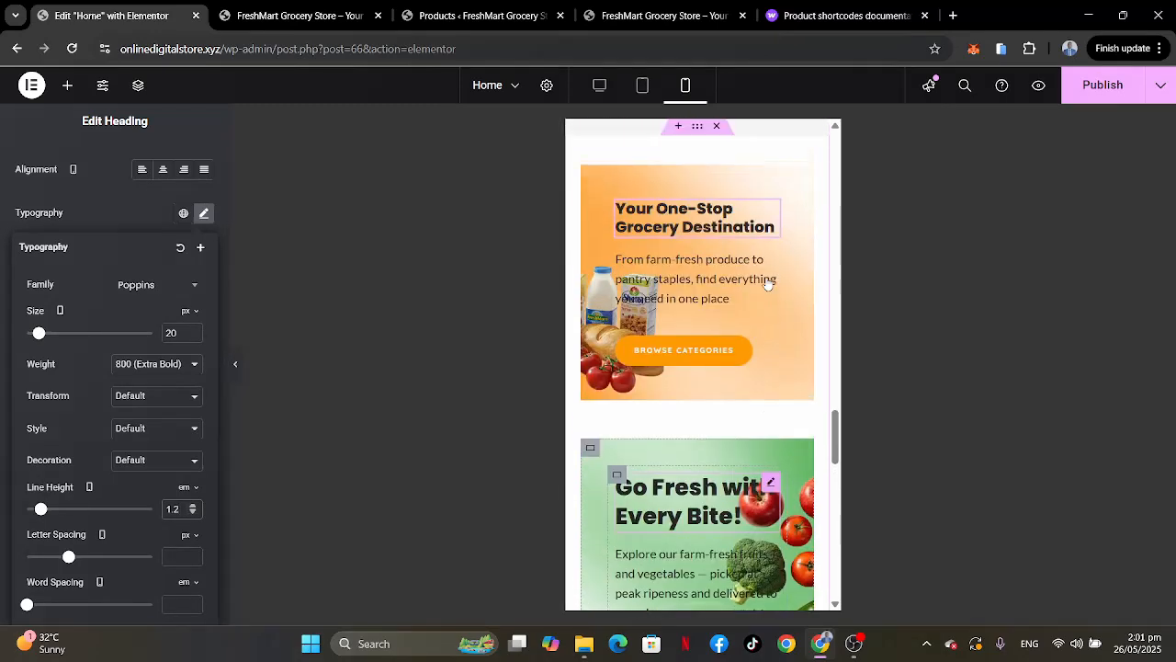
scroll(768, 283, "down", 1)
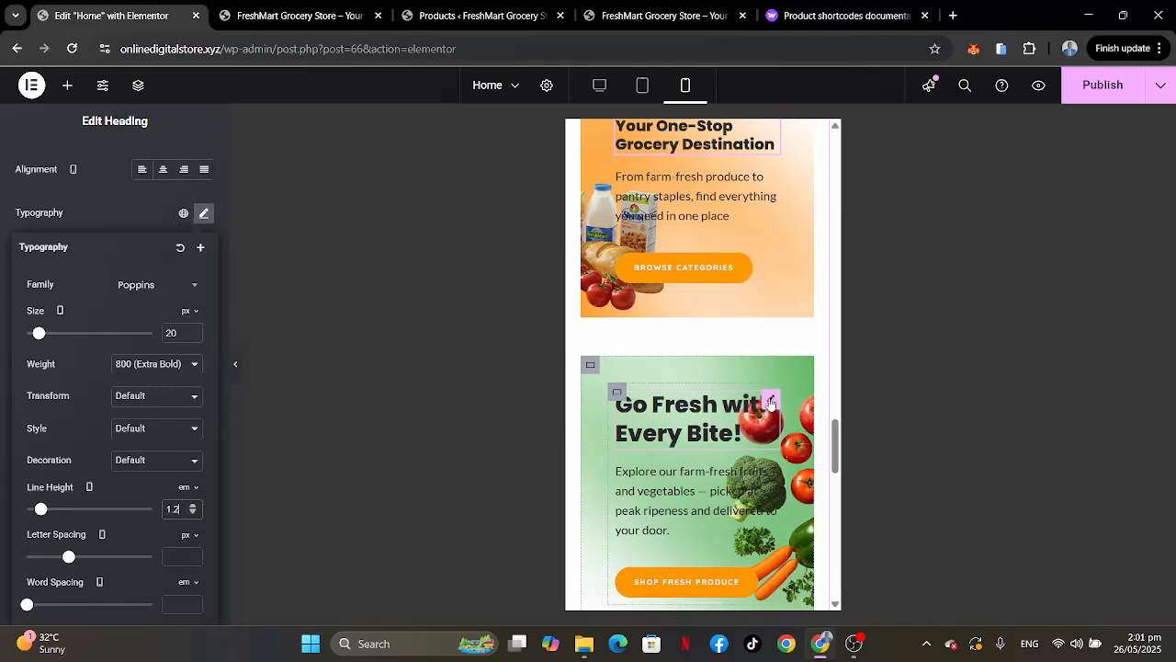
left_click(771, 401)
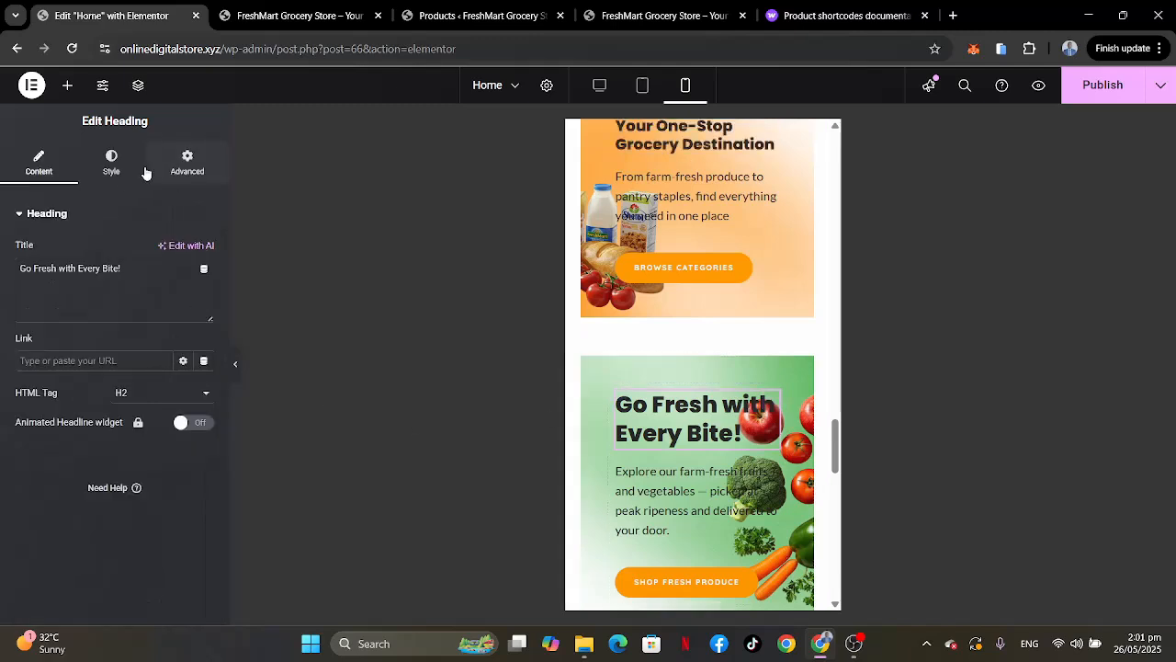
left_click(110, 171)
left_click(204, 293)
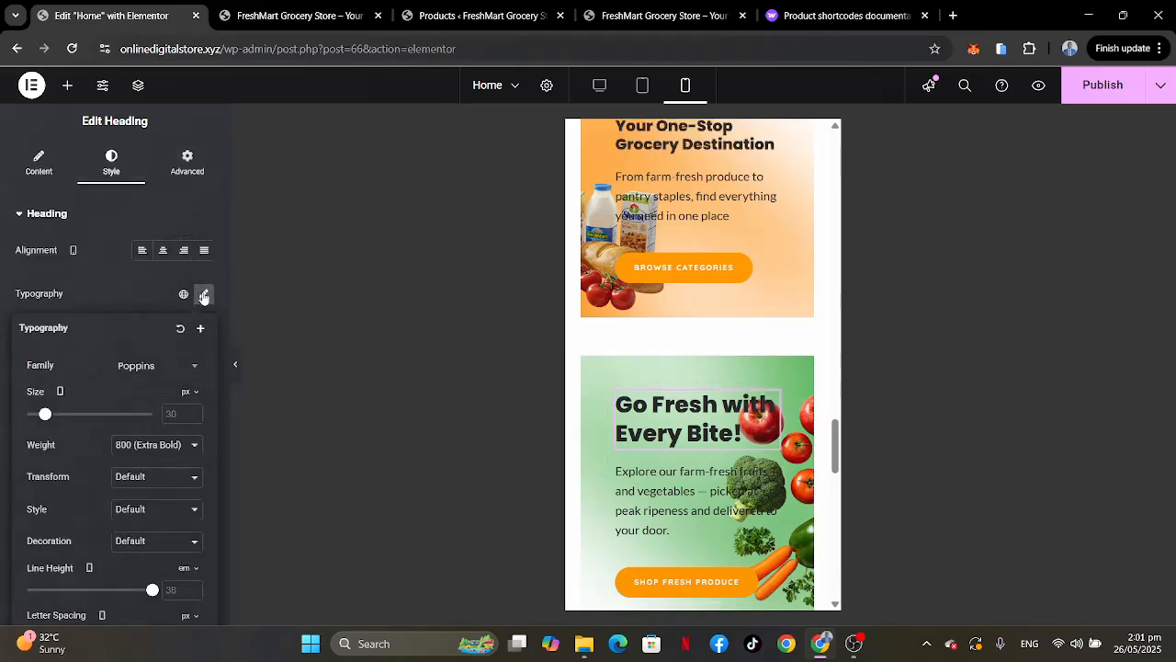
left_click(178, 411)
type("25")
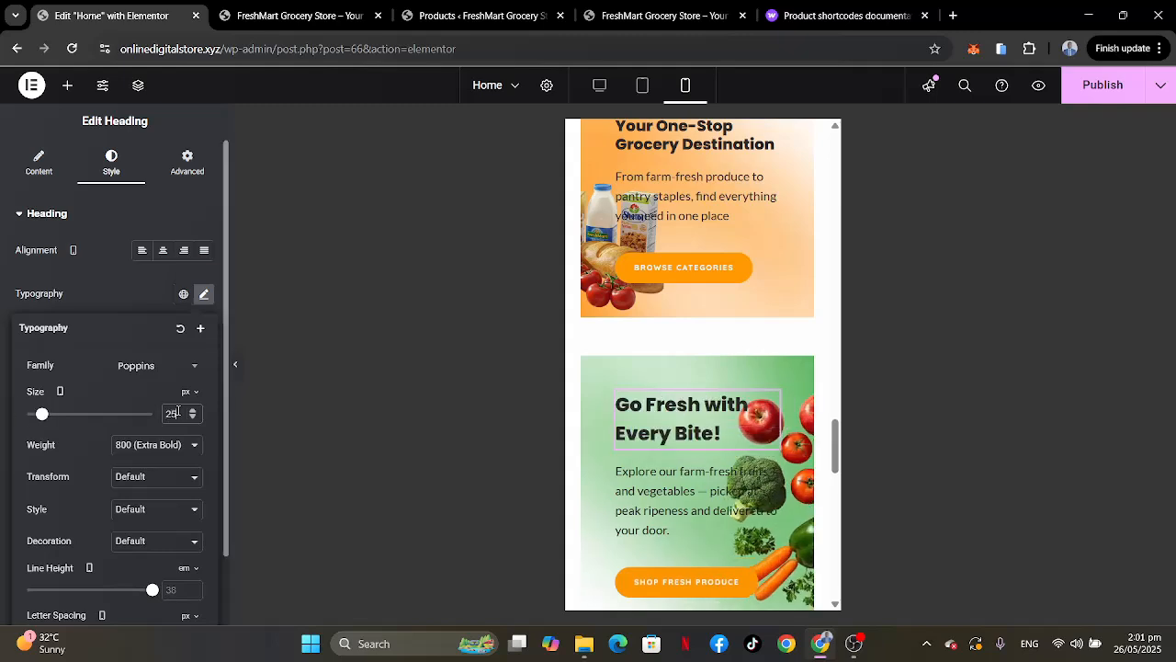
Set the mobile font size of the "Your One-Stop Grocery Destination" heading to 25 px.
scroll(763, 258, "up", 1)
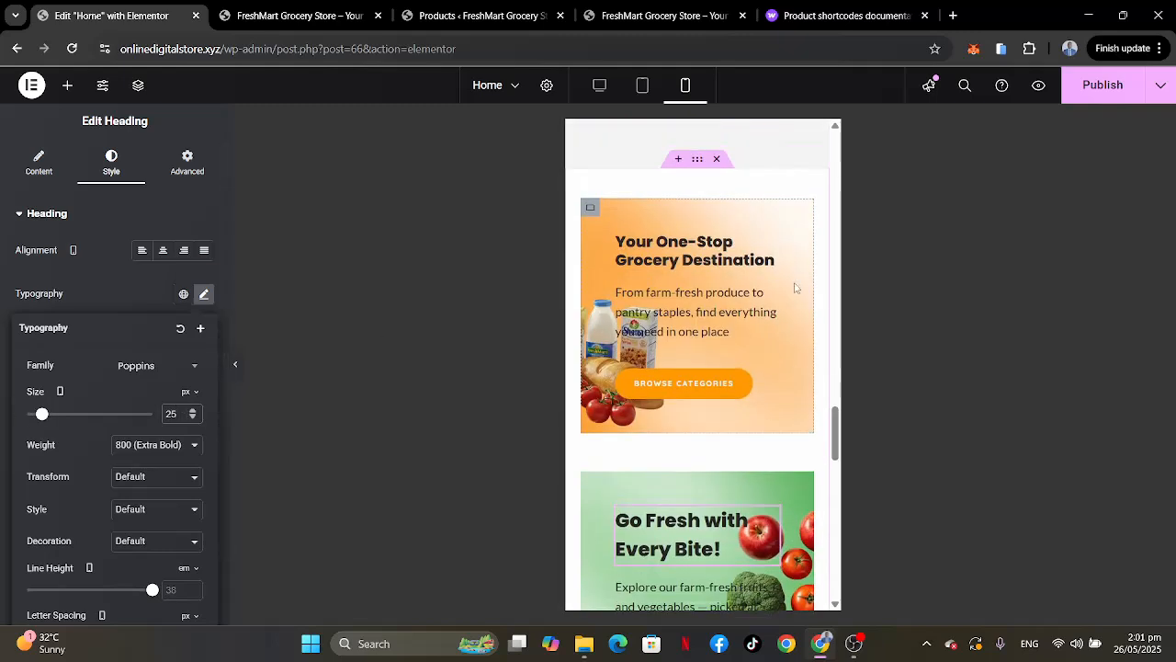
left_click(276, 334)
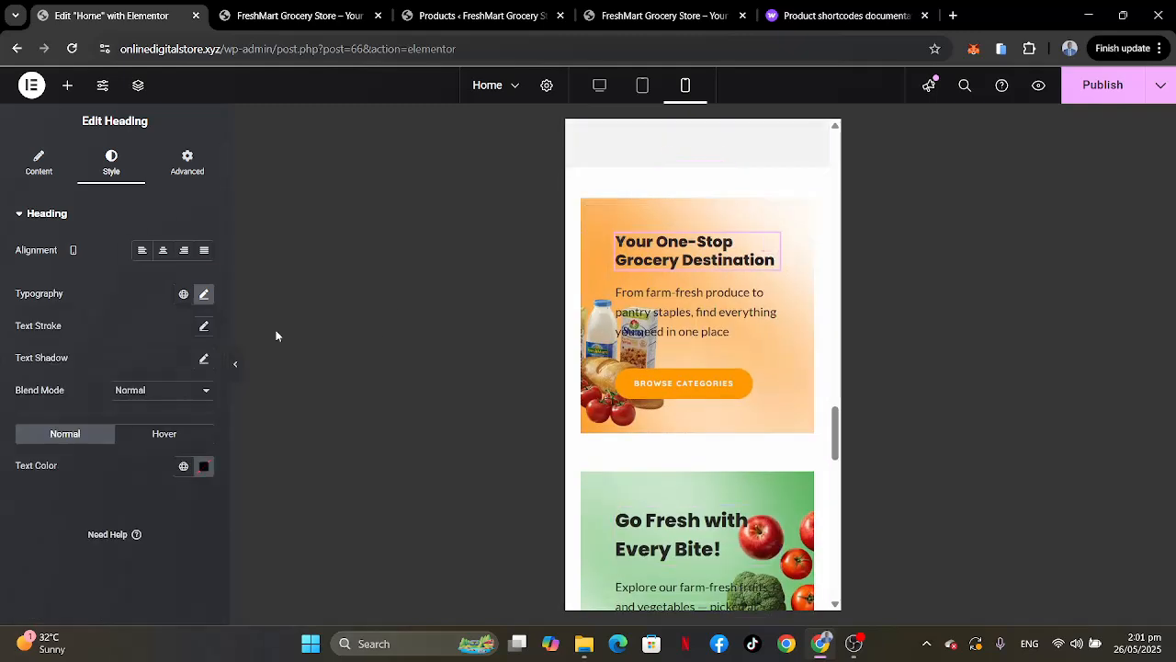
left_click(206, 294)
left_click(180, 415)
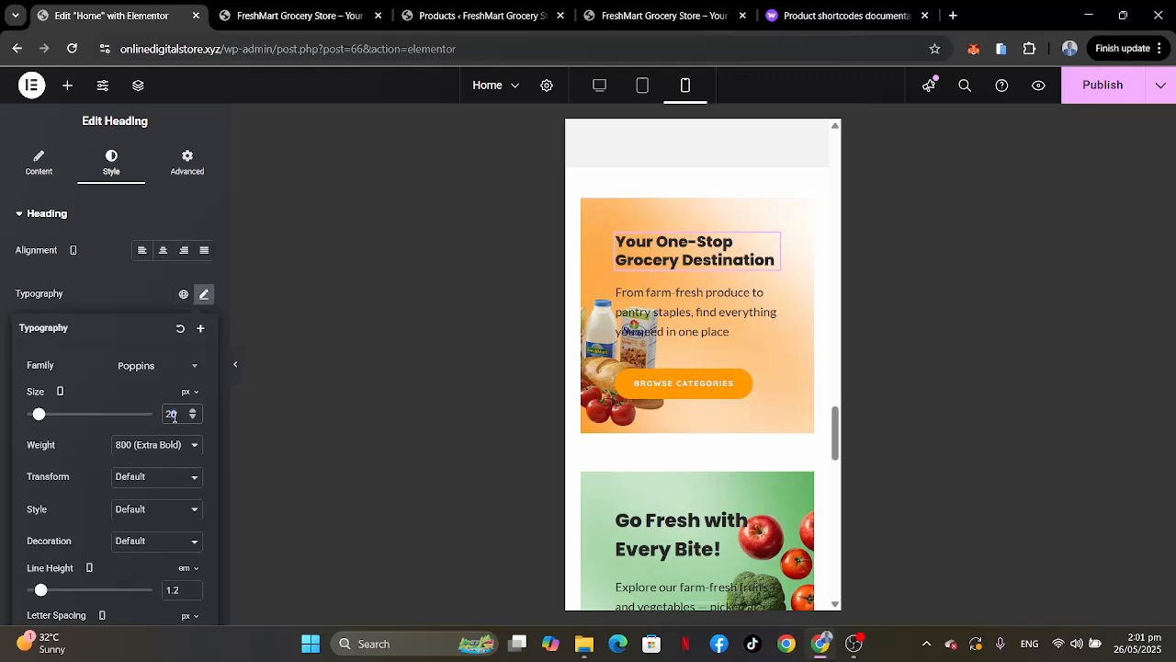
type("25")
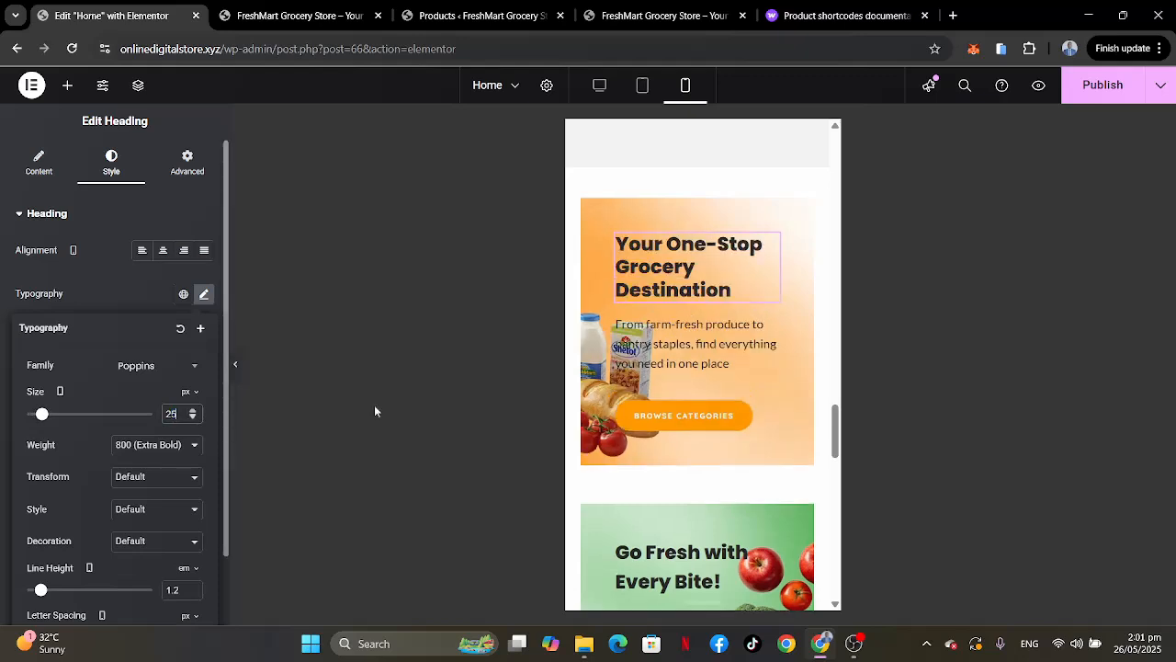
Set the mobile font size of the orange banner's description text to 14 px.
scroll(754, 481, "down", 3)
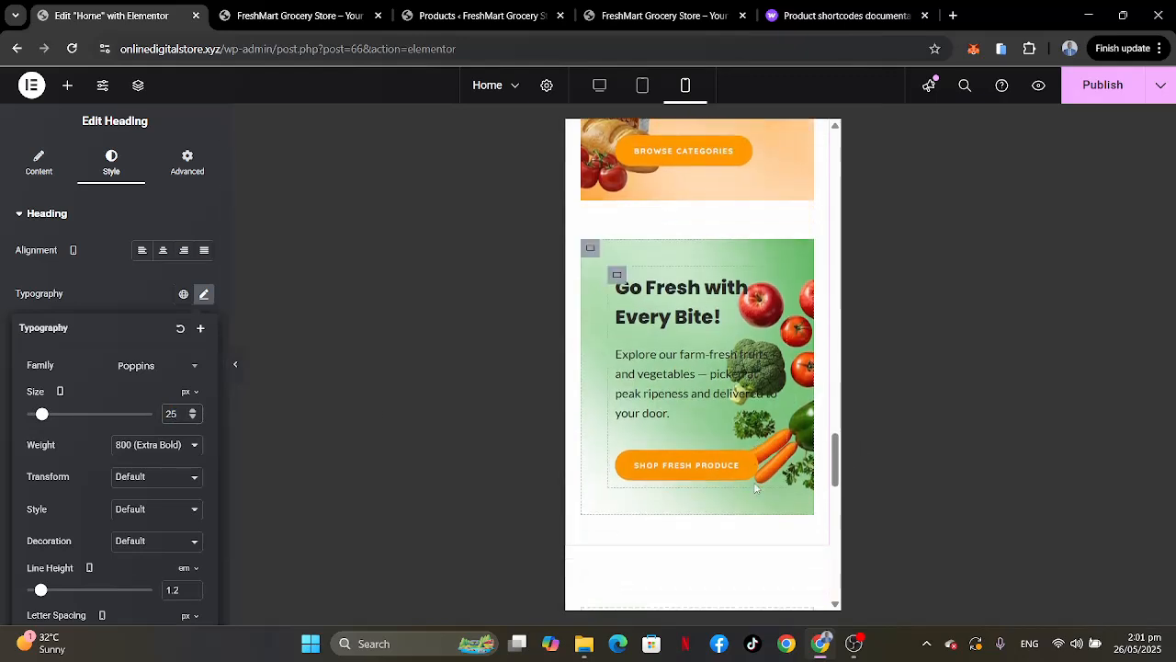
scroll(754, 481, "up", 2)
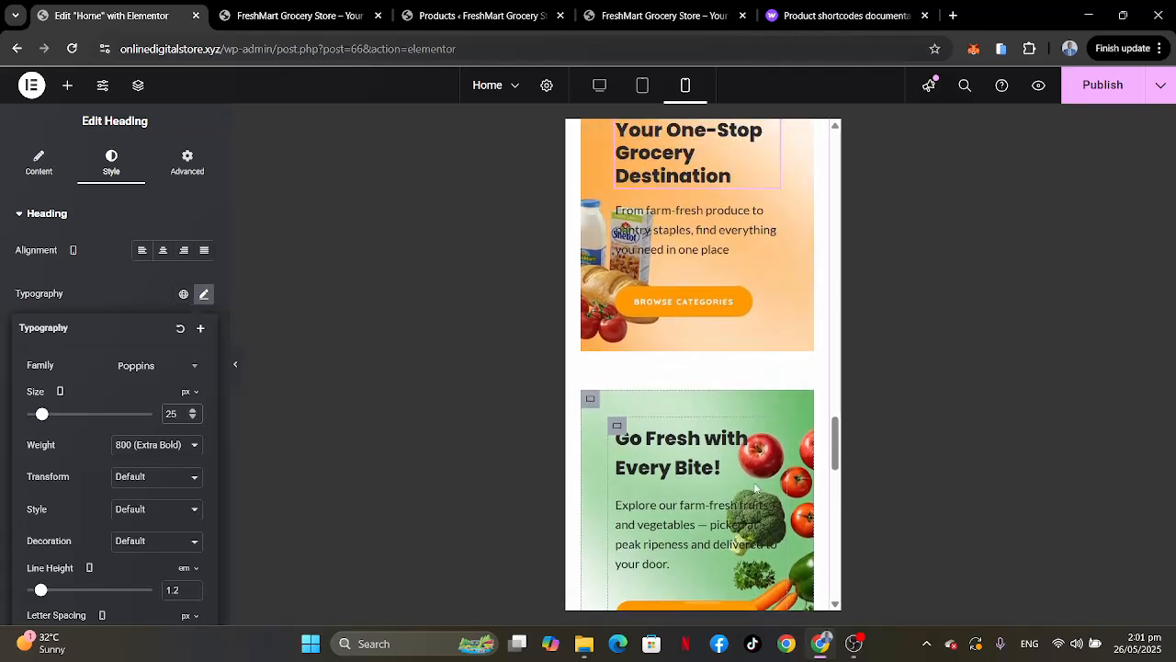
left_click(771, 213)
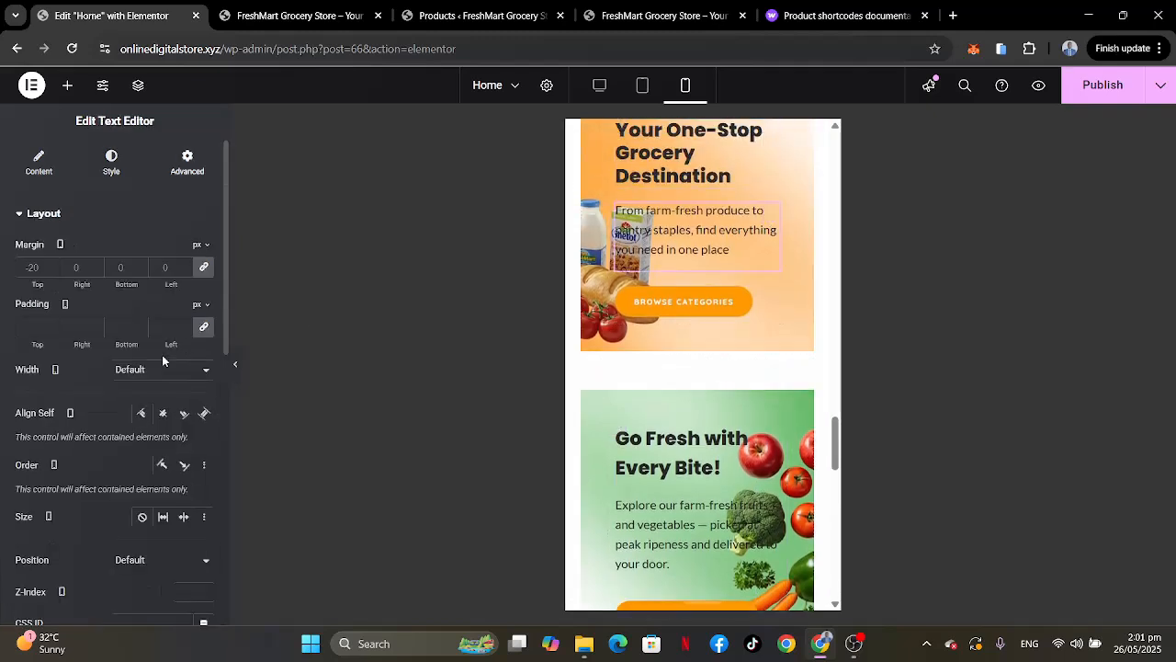
left_click(111, 164)
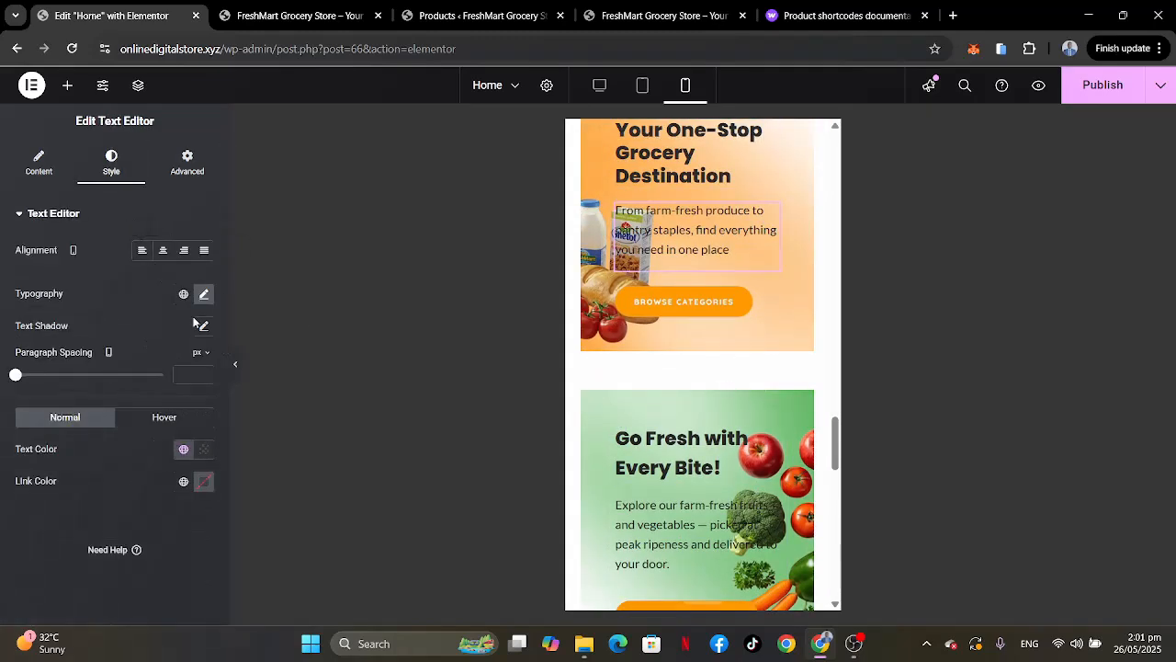
left_click(204, 294)
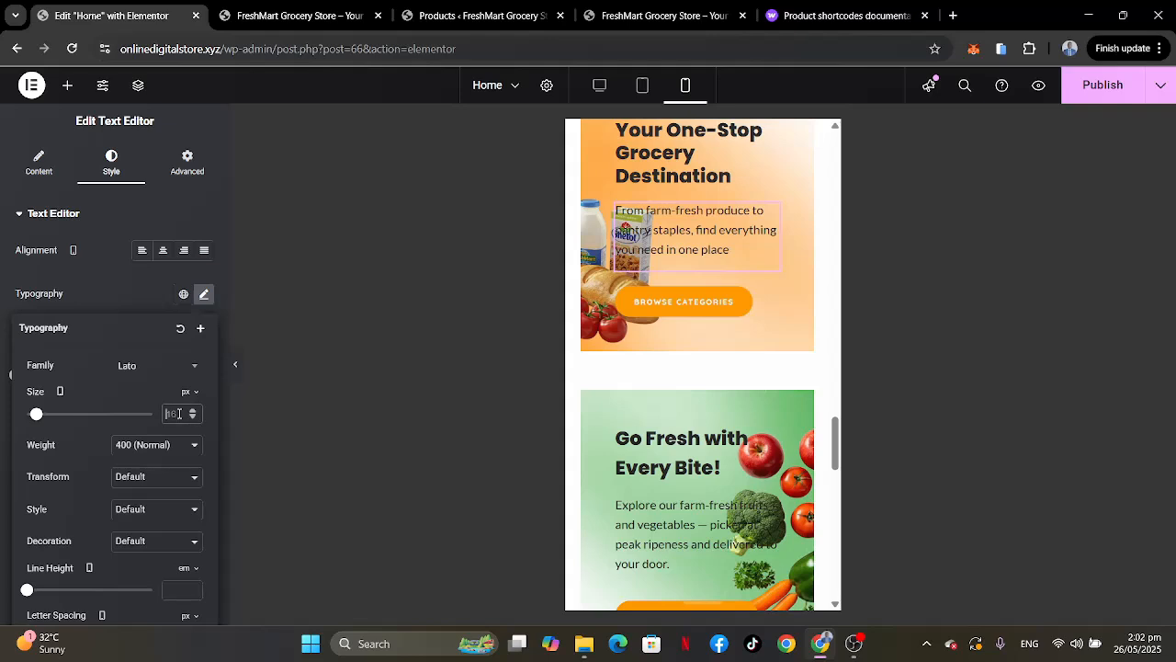
left_click(178, 413)
type("14")
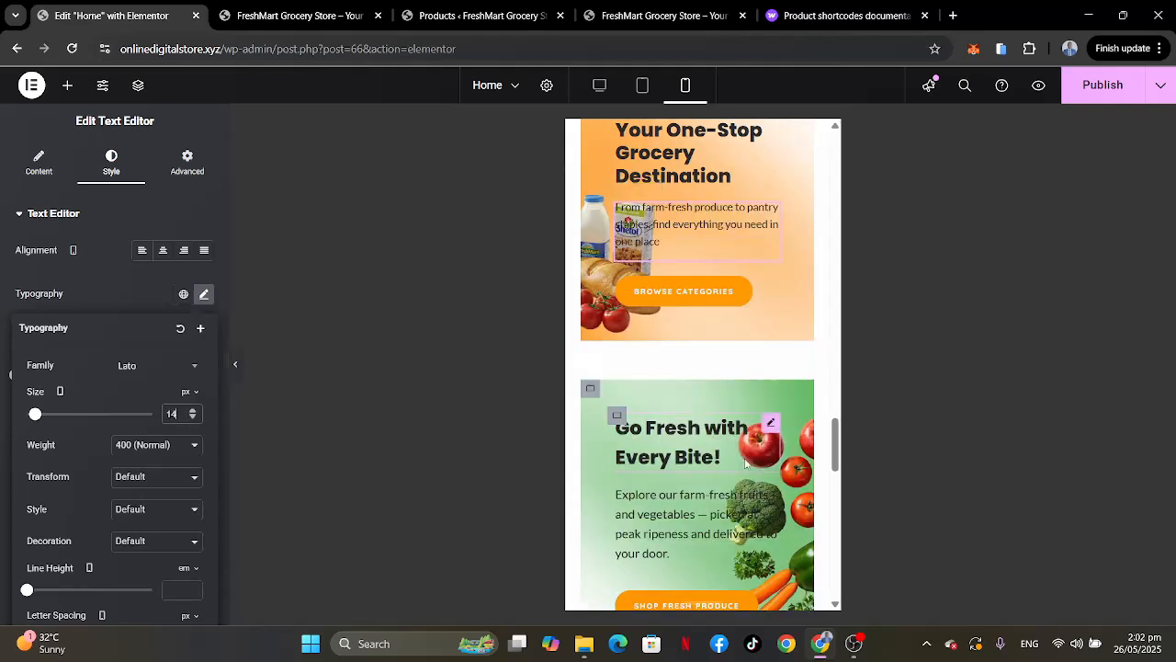
Set the mobile font size of the green banner's description text to 14 px.
left_click(770, 499)
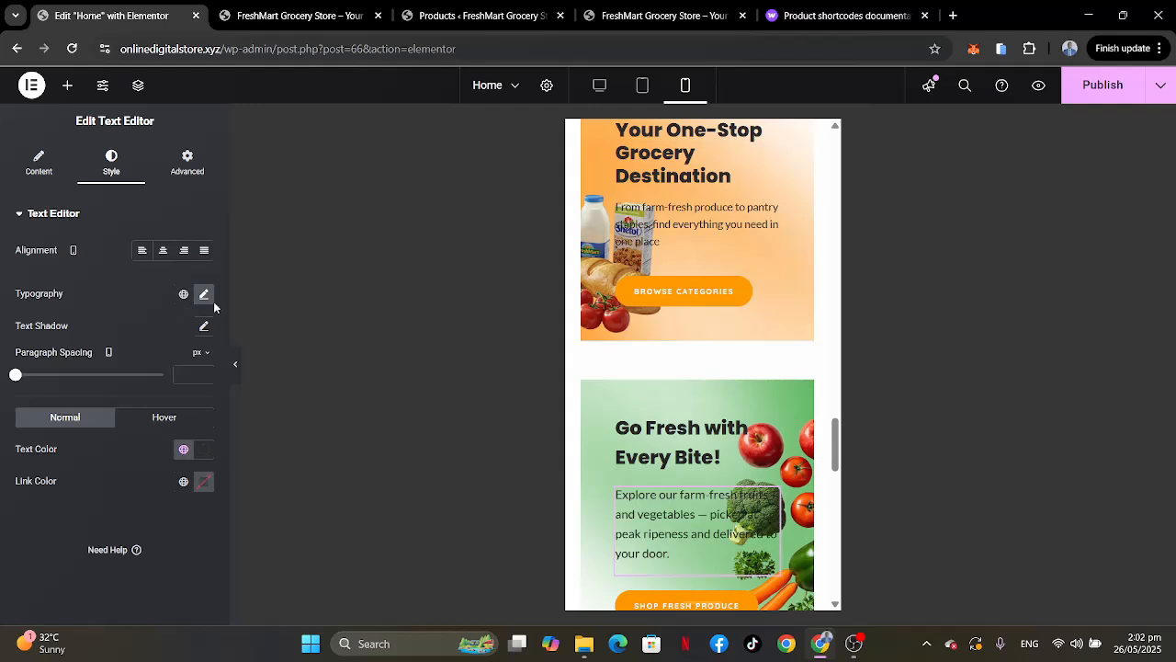
left_click(204, 295)
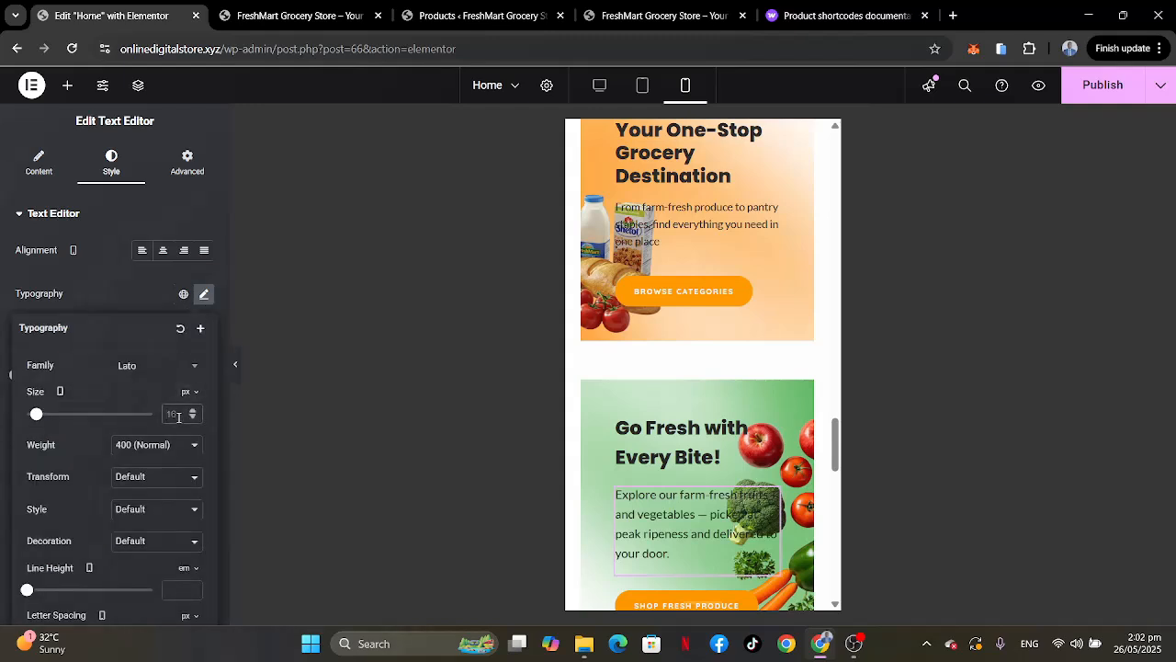
left_click(178, 416)
type("14")
scroll(644, 460, "down", 3)
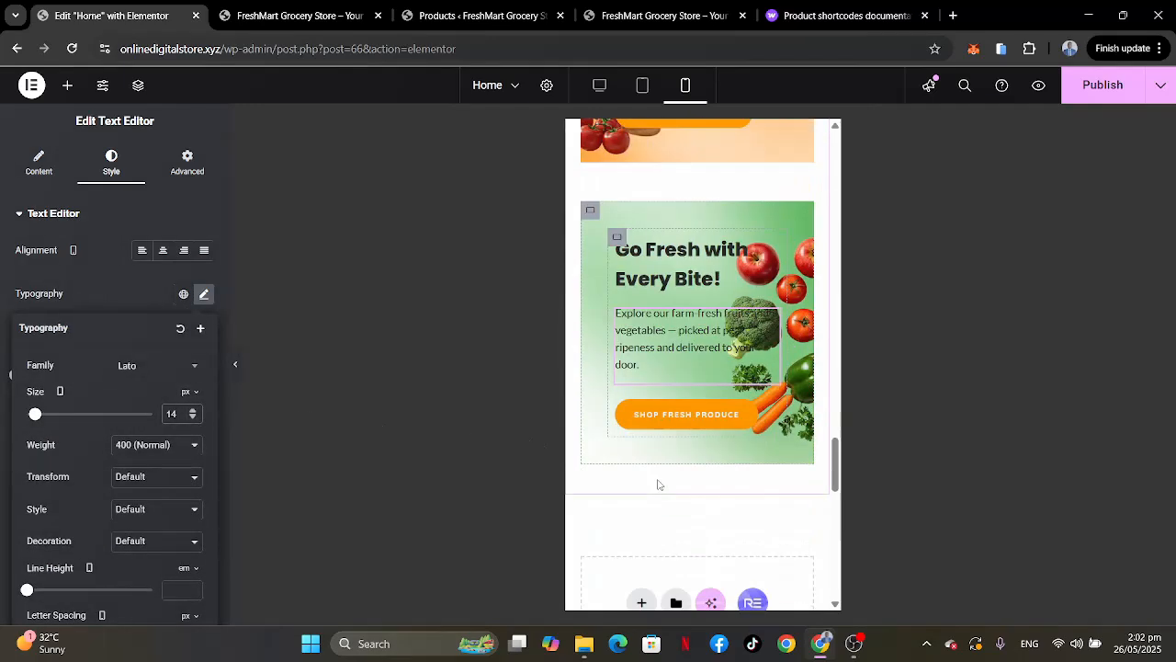
Add a classic background overlay in white (#FFFFFF) to the orange "Your One-Stop Grocery Destination" banner container.
scroll(657, 485, "up", 3)
scroll(657, 485, "up", 2)
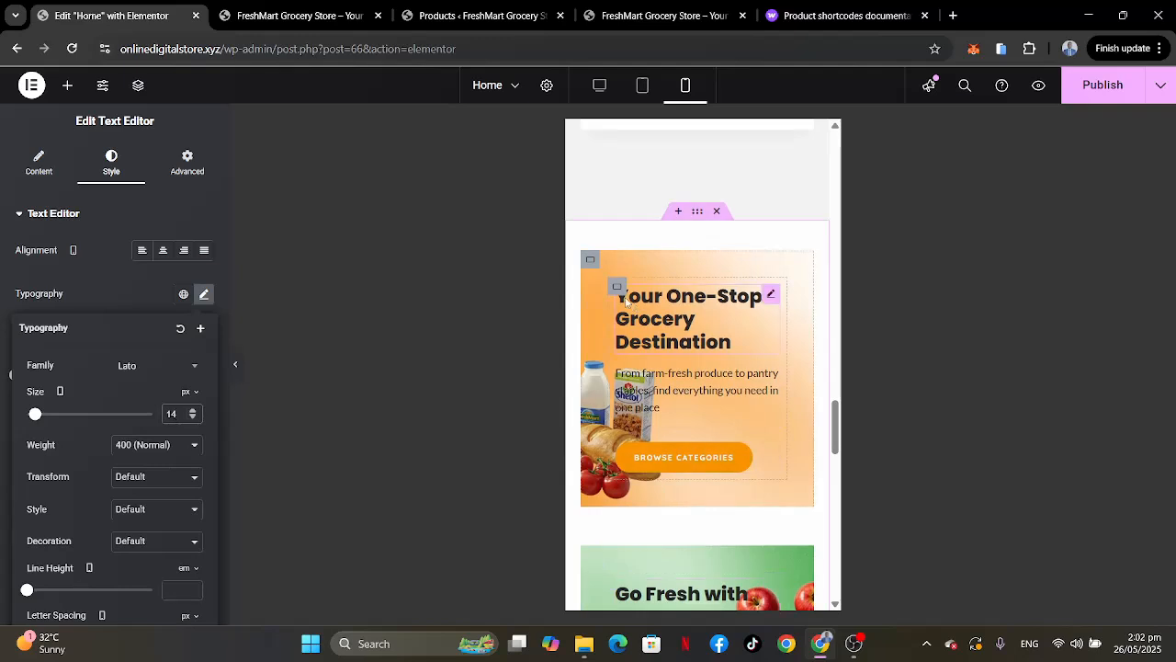
left_click(589, 258)
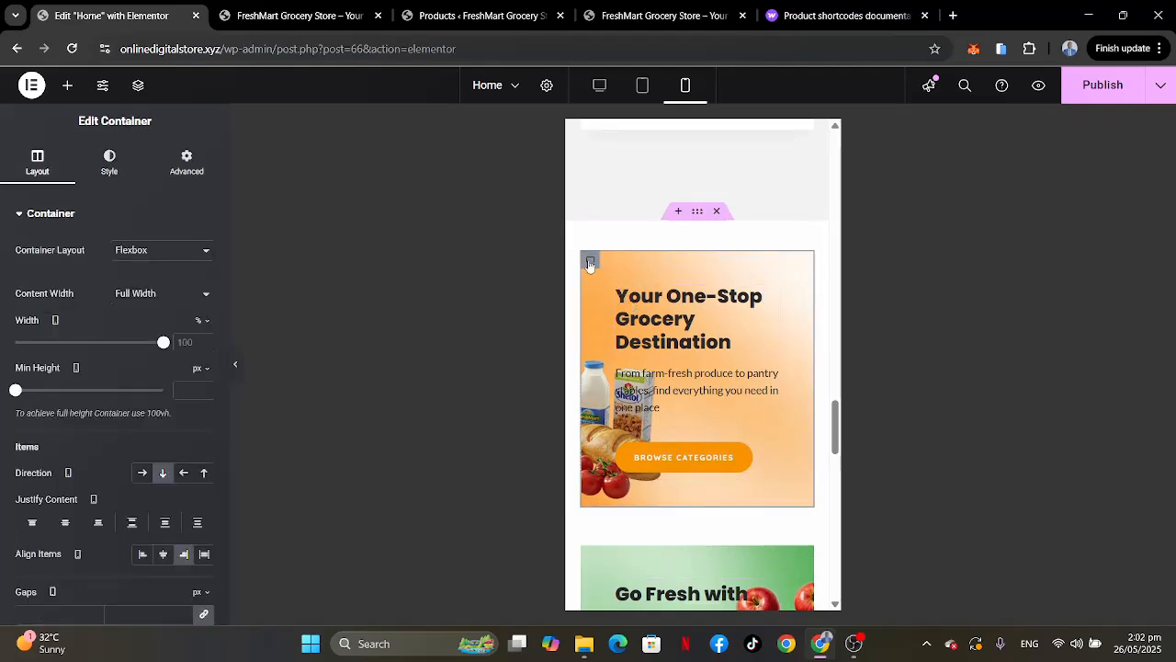
left_click(108, 174)
scroll(128, 408, "down", 1)
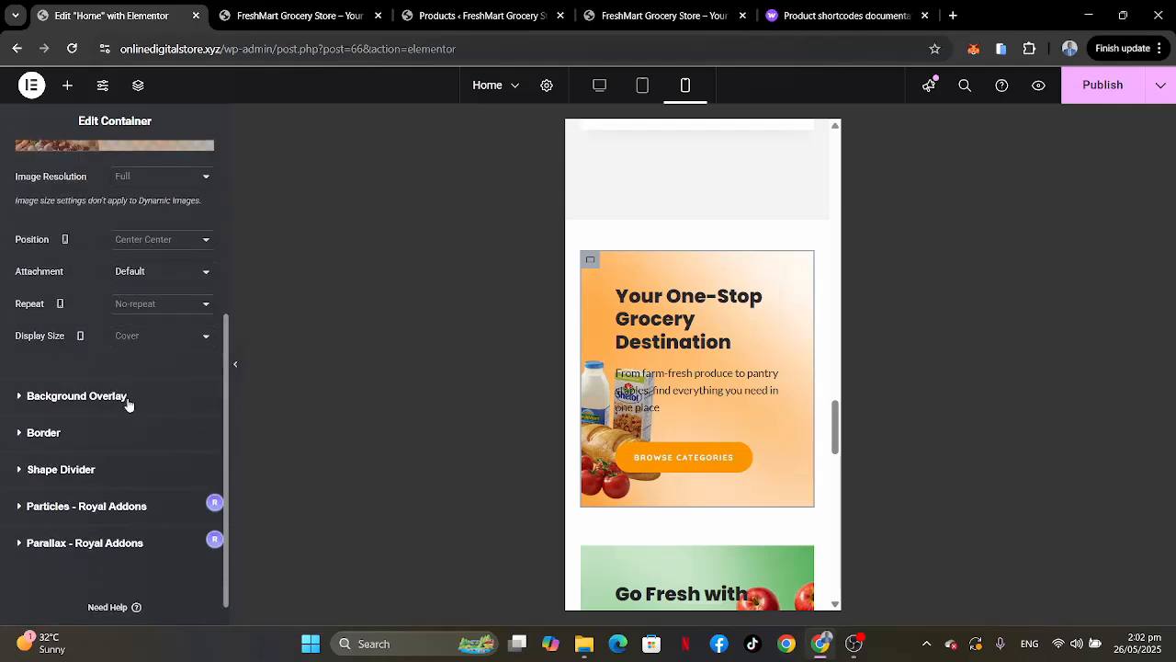
left_click(129, 405)
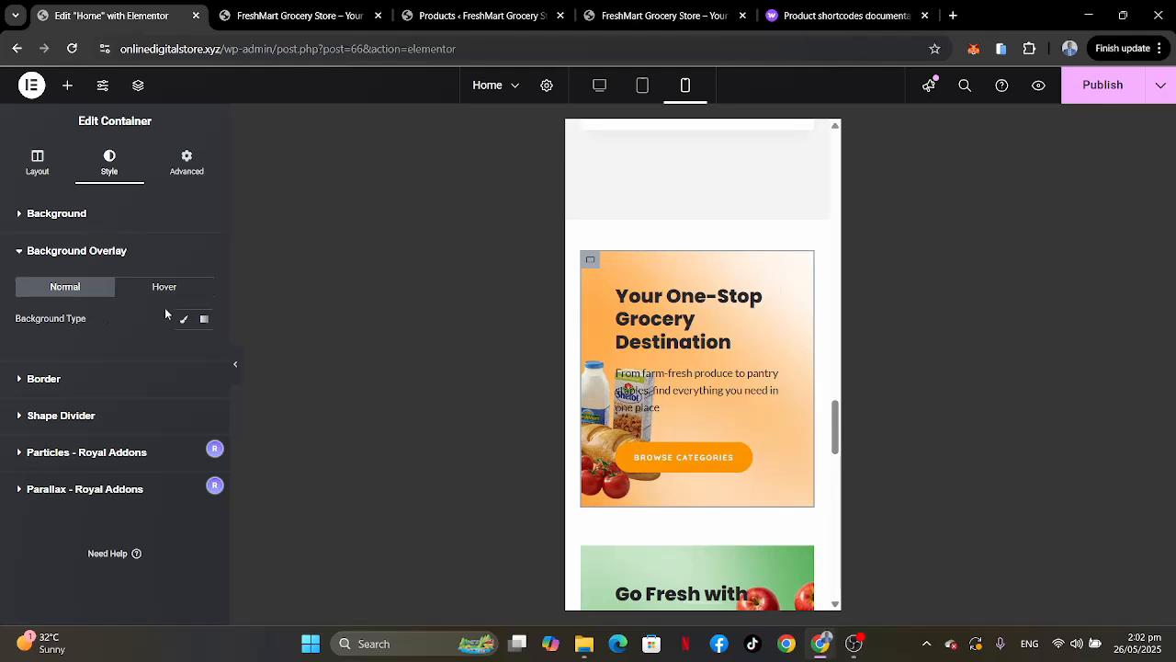
left_click(185, 321)
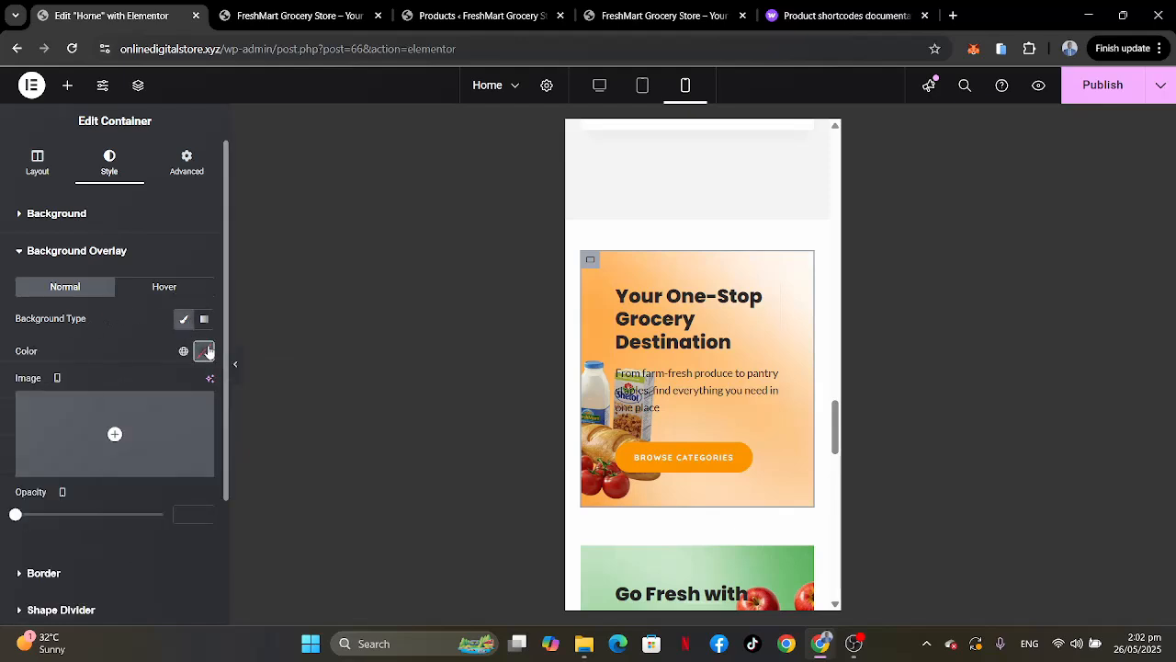
left_click(204, 351)
left_click(116, 415)
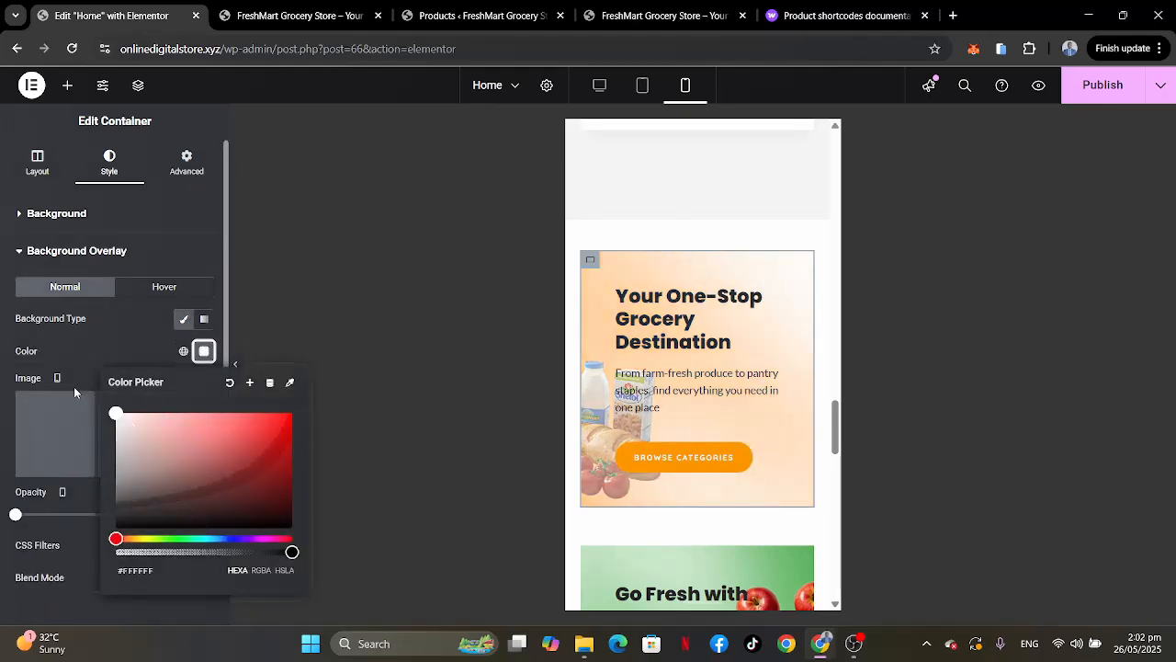
left_click(118, 338)
scroll(694, 402, "down", 1)
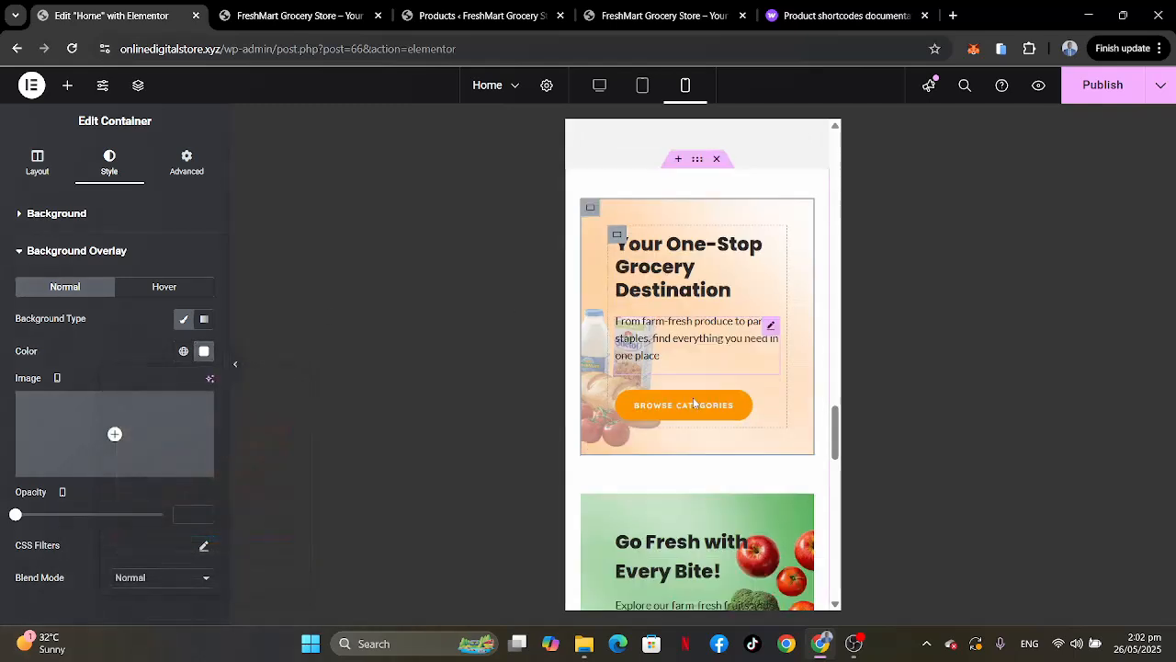
Add a classic background overlay in white (#FFFFFF) to the green "Go Fresh with Every Bite!" banner container.
scroll(694, 402, "down", 3)
left_click(590, 304)
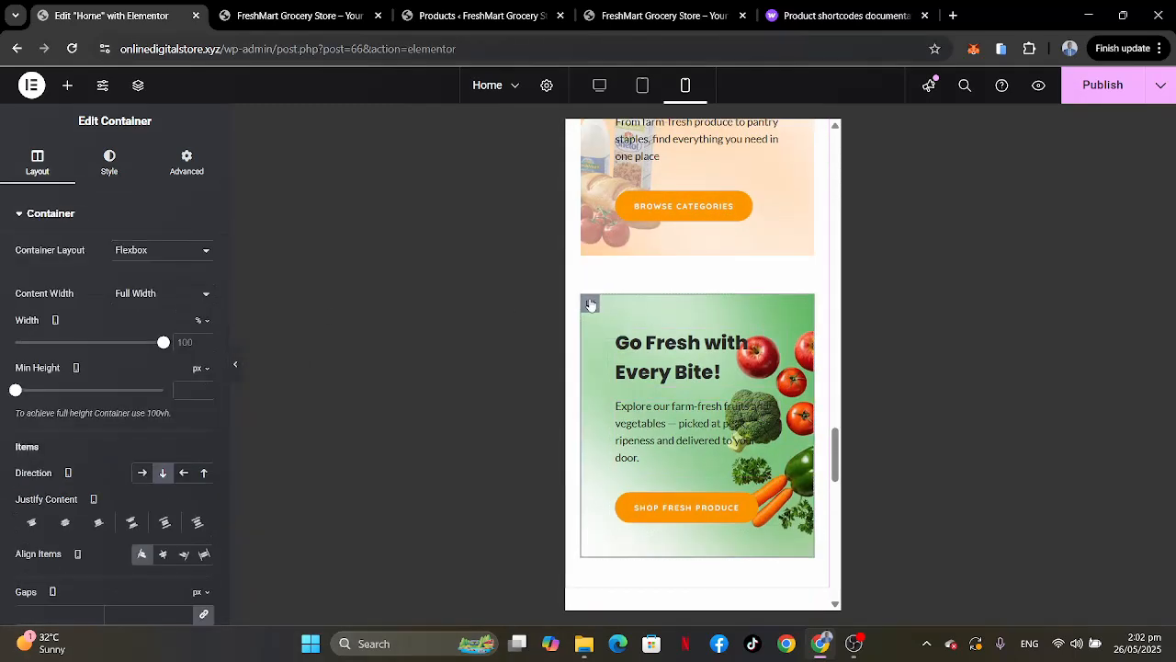
left_click(109, 166)
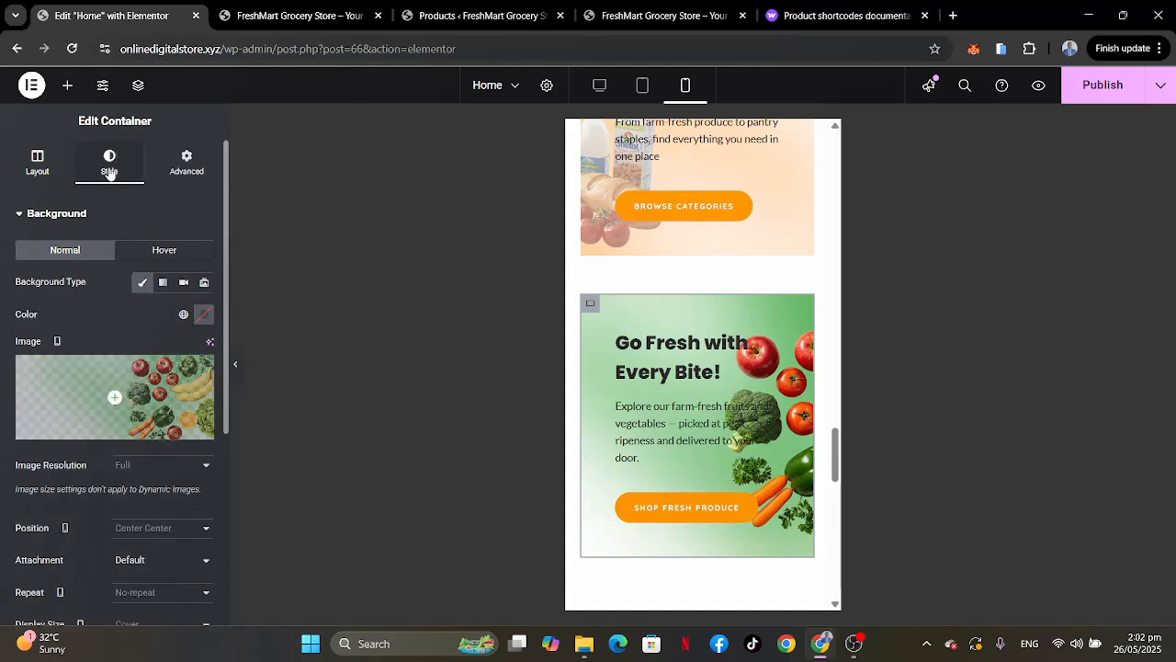
scroll(132, 347, "down", 3)
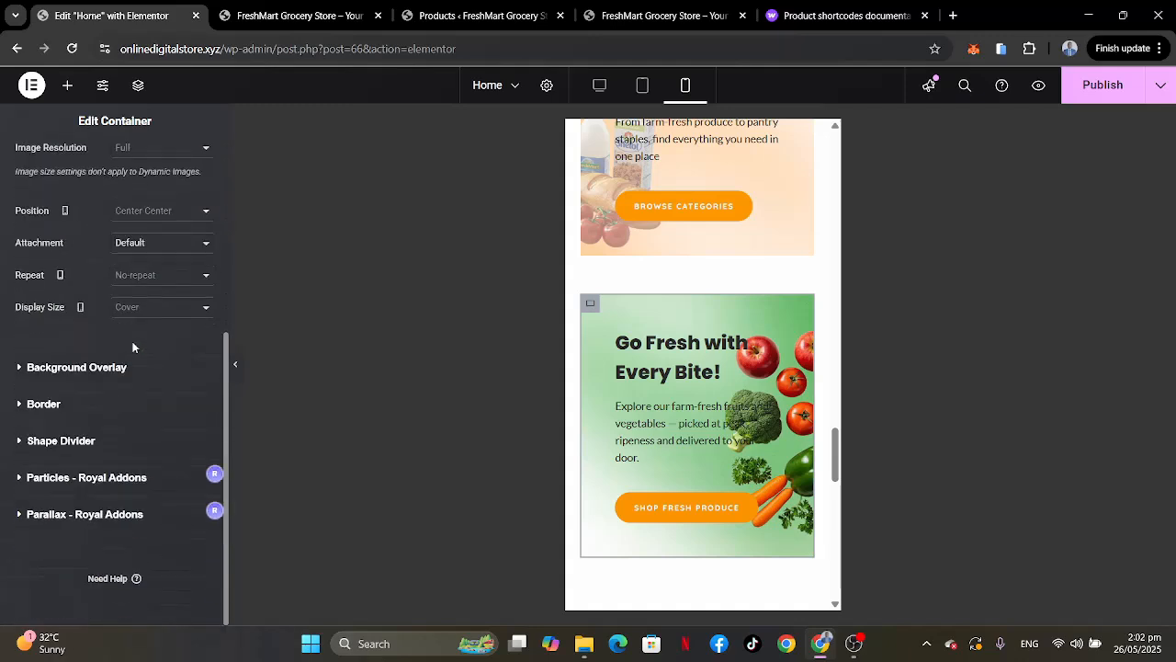
left_click(83, 367)
left_click(181, 322)
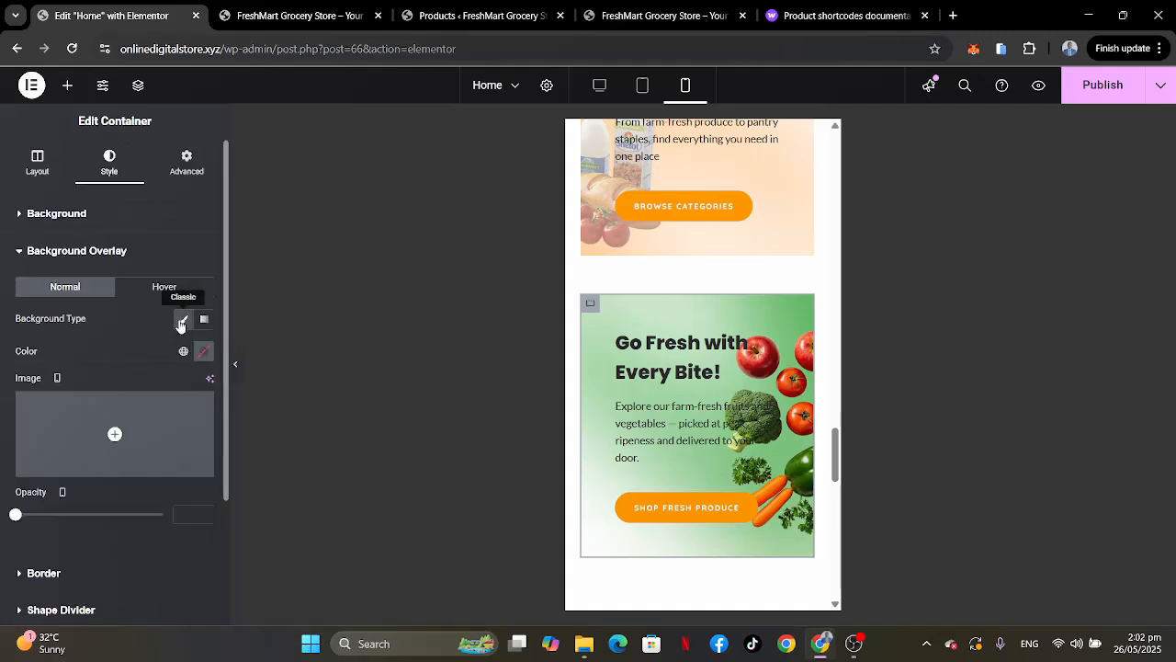
left_click(203, 352)
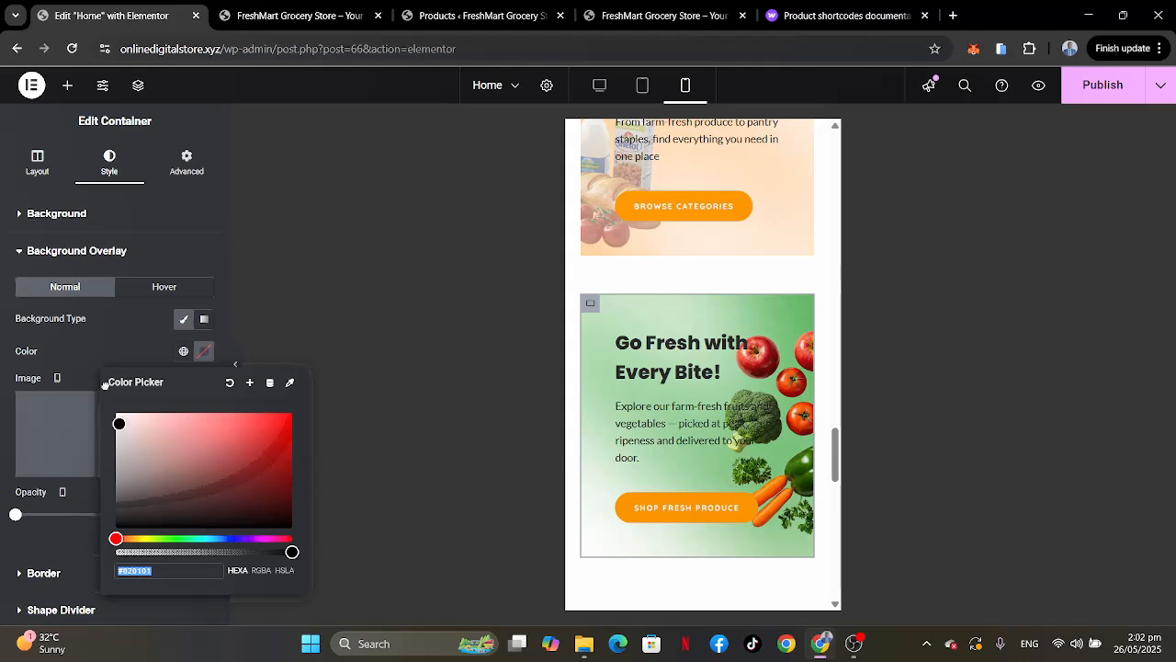
type("#FFFFFF")
left_click(105, 321)
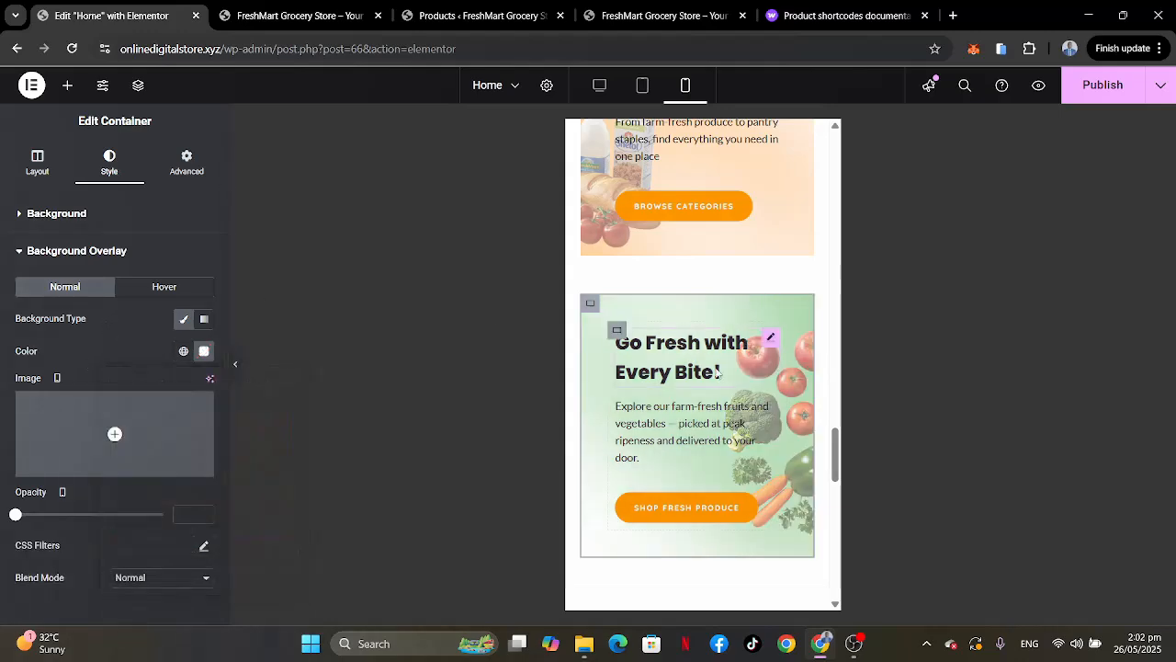
Review the promo banners and featured products sections in the desktop and mobile previews.
scroll(699, 368, "up", 3)
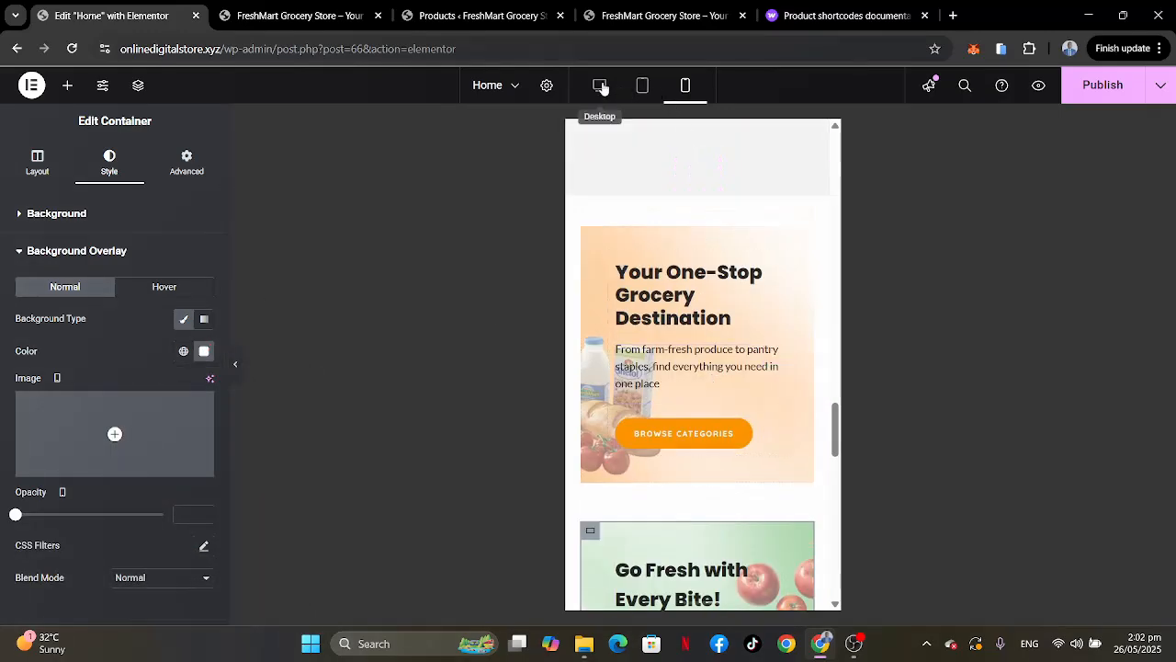
left_click(599, 84)
scroll(762, 319, "up", 6)
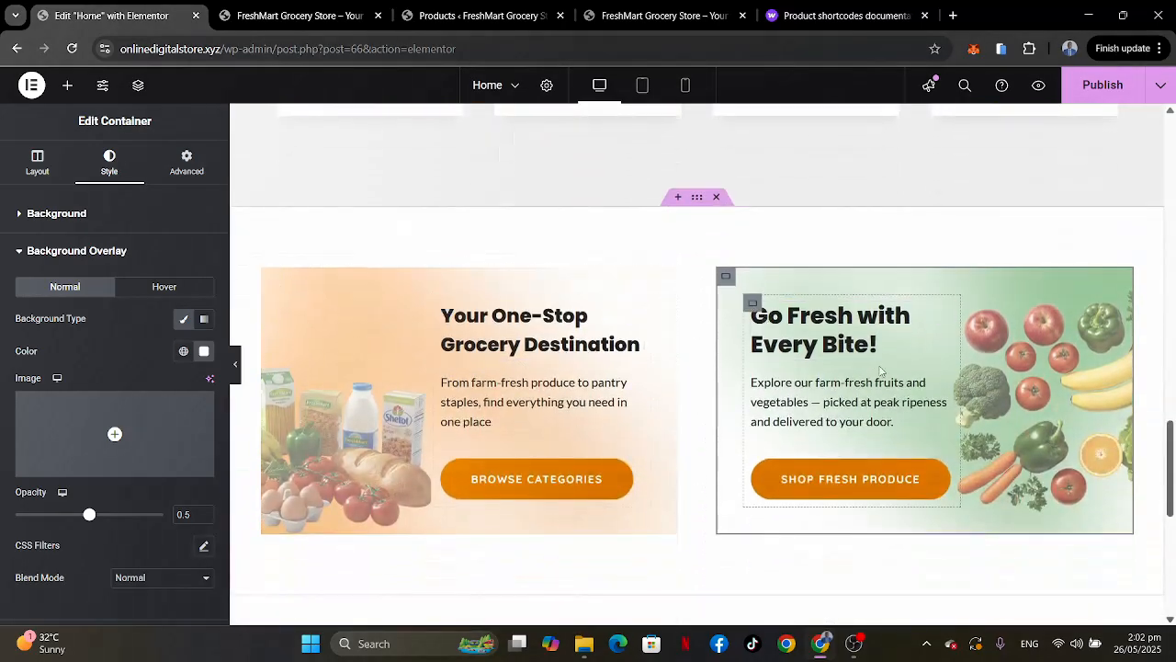
left_click(685, 85)
scroll(750, 265, "down", 8)
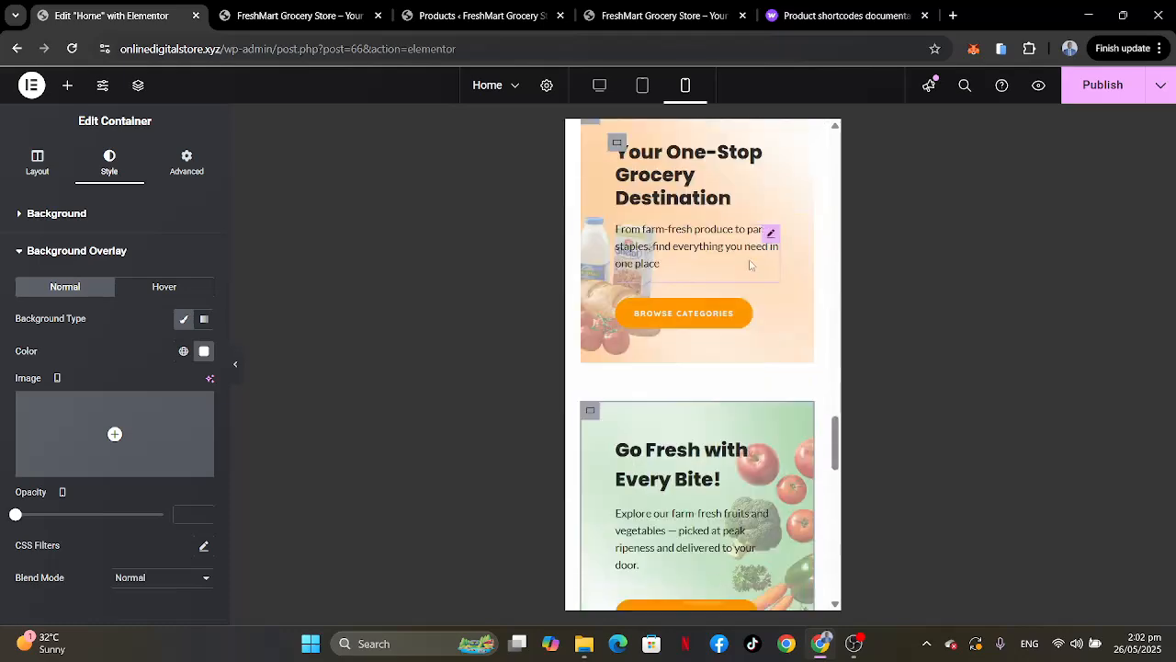
scroll(750, 266, "up", 7)
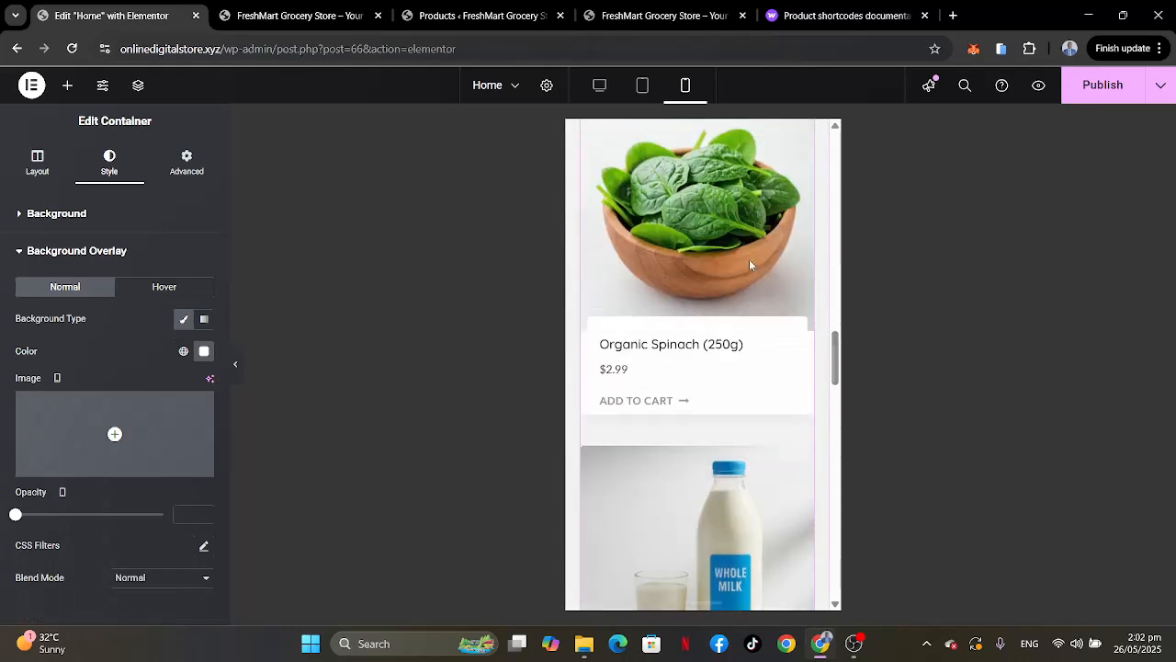
scroll(750, 265, "down", 2)
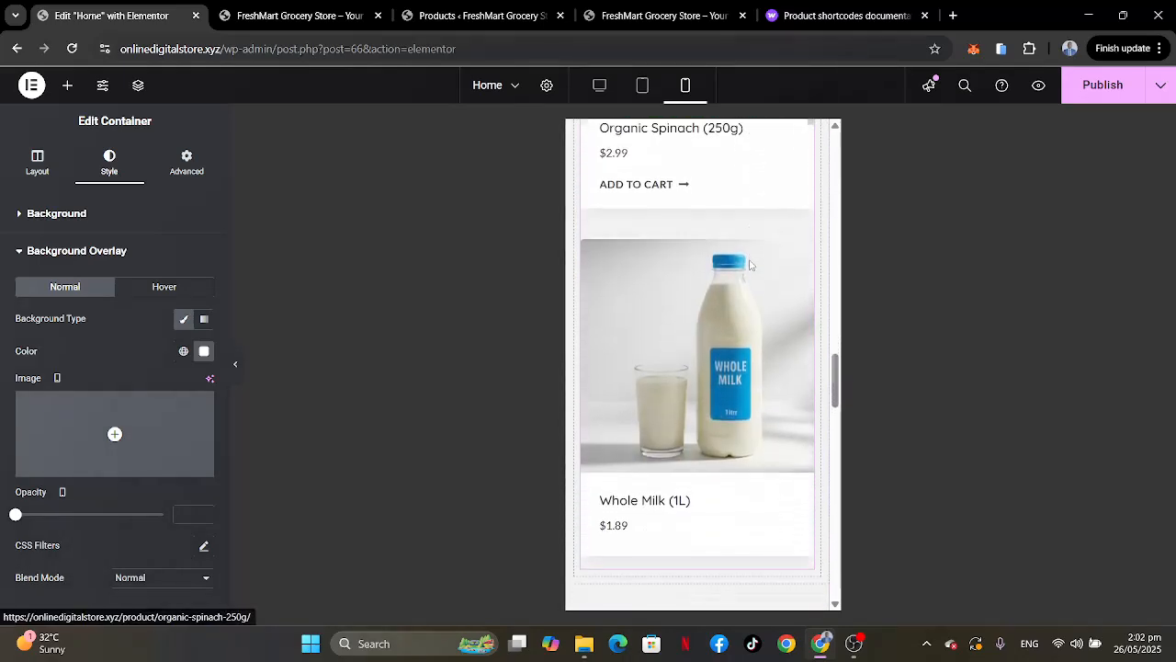
left_click(604, 90)
scroll(648, 359, "up", 6)
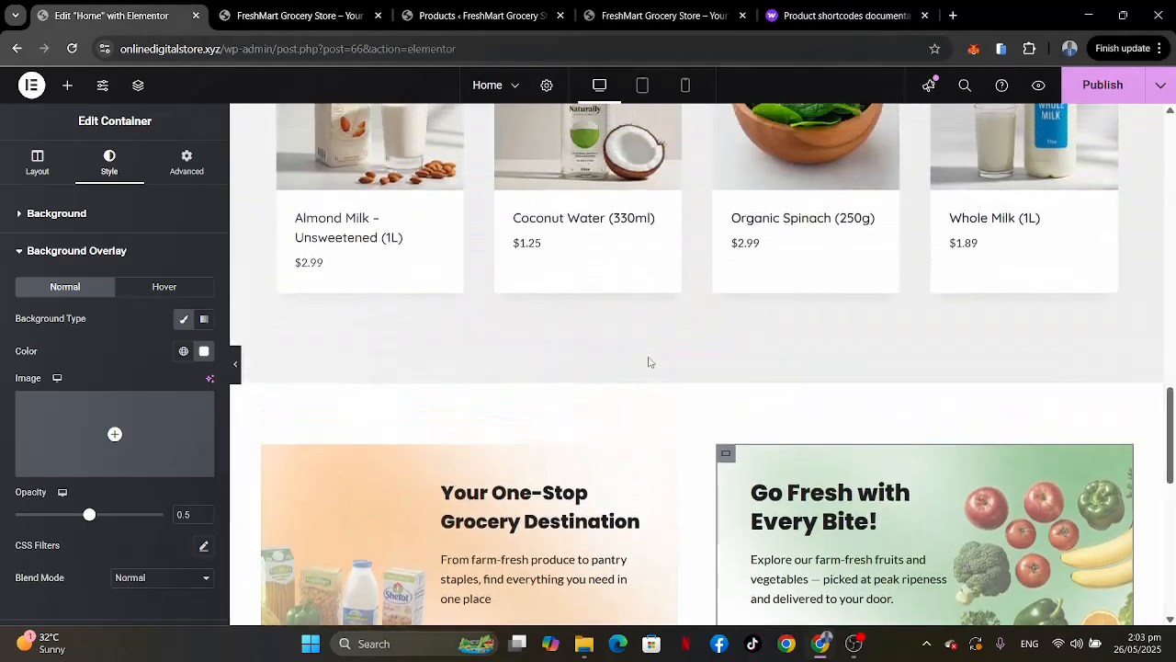
scroll(648, 361, "up", 2)
scroll(647, 361, "down", 7)
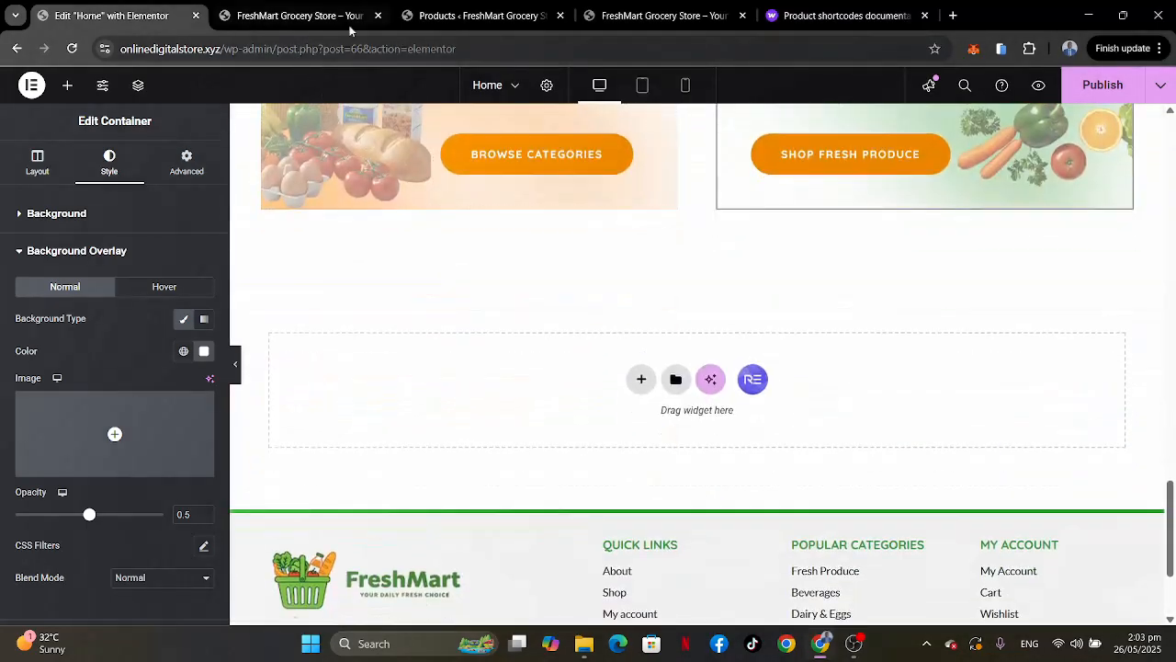
Switch to the reference FreshMart site and examine the Today's Deals section below its promo banners.
left_click(604, 13)
scroll(556, 365, "down", 7)
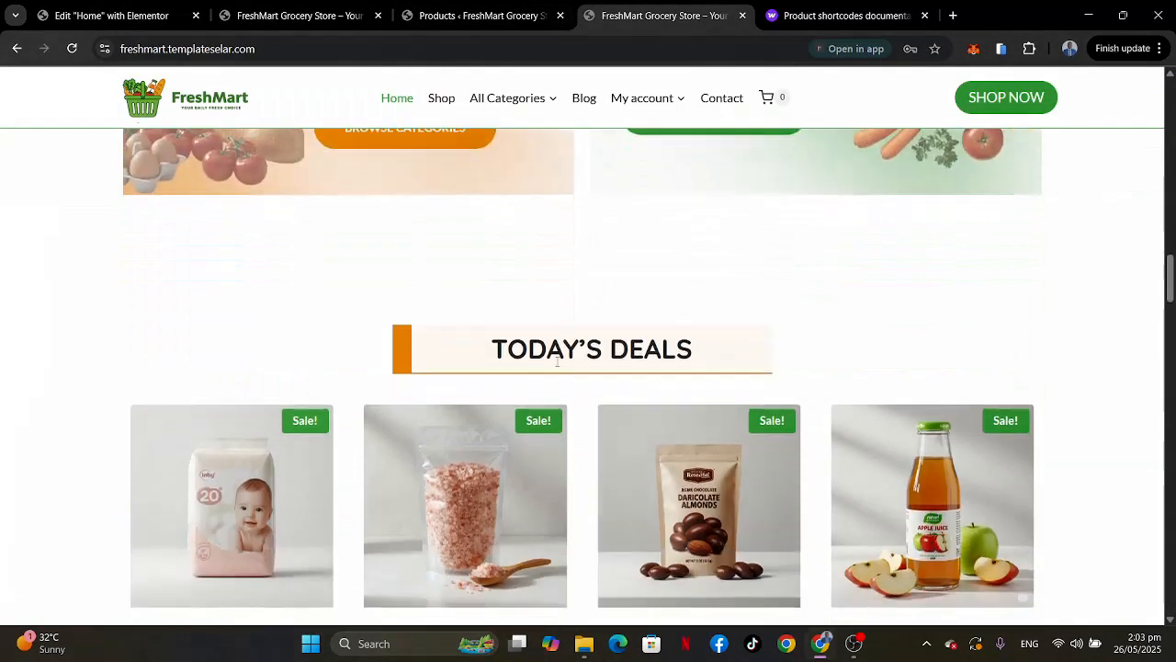
scroll(490, 230, "up", 1)
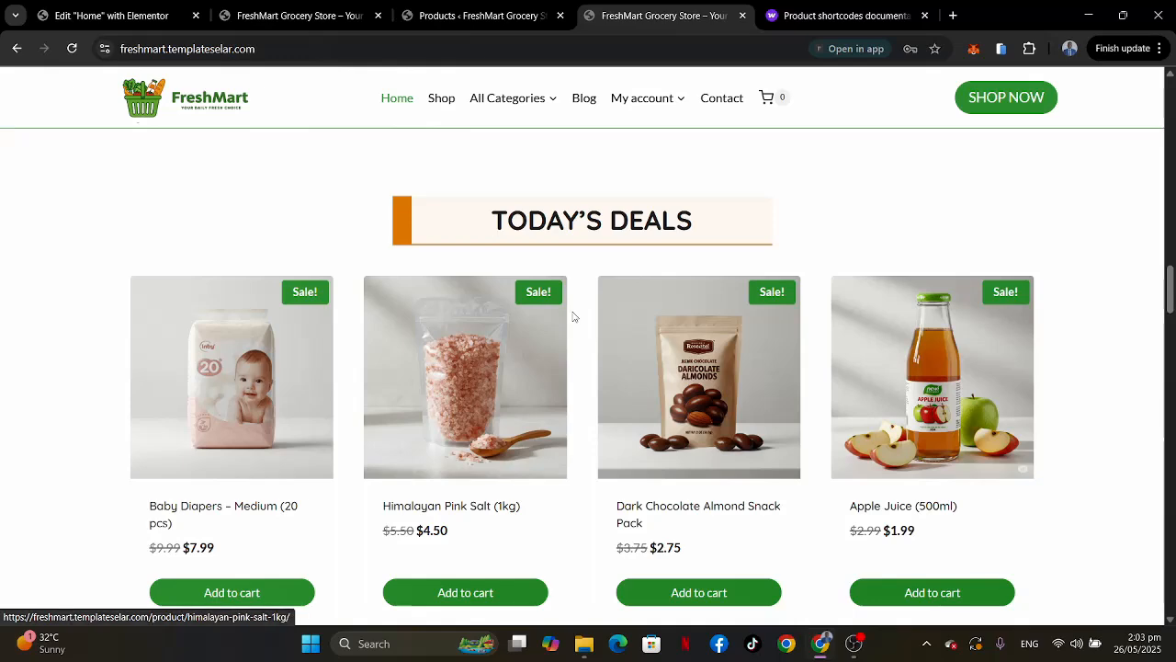
scroll(573, 315, "down", 7)
scroll(572, 315, "up", 8)
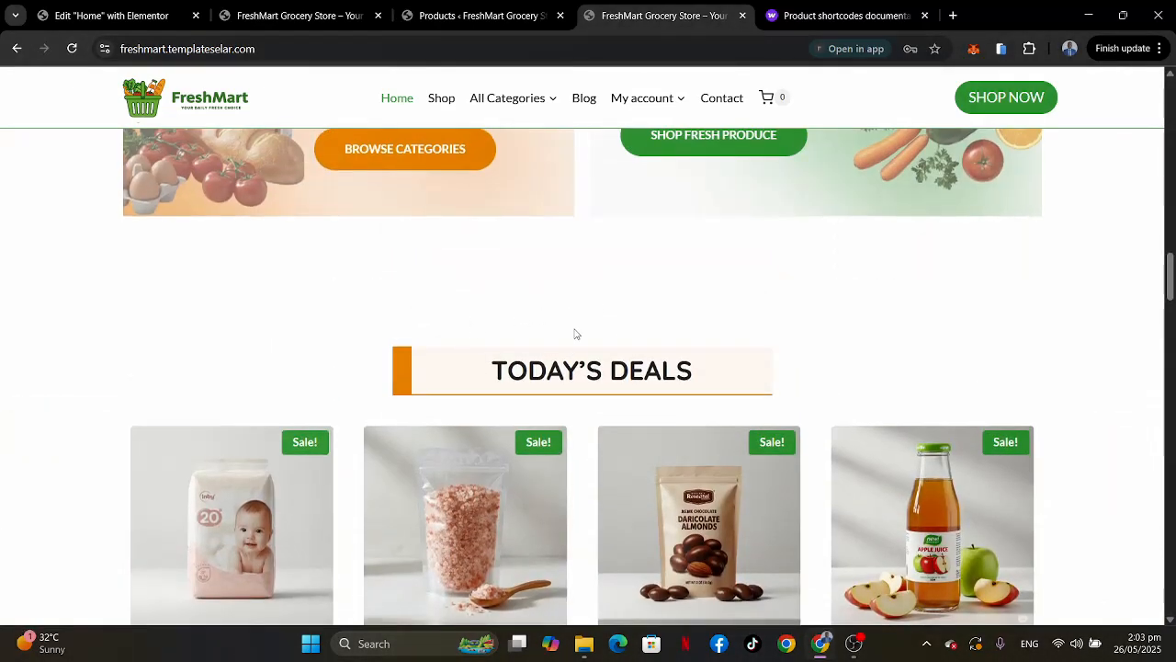
Back in the Elementor editor, copy the Featured Products container and paste it into the empty area below the promo banners.
left_click(114, 16)
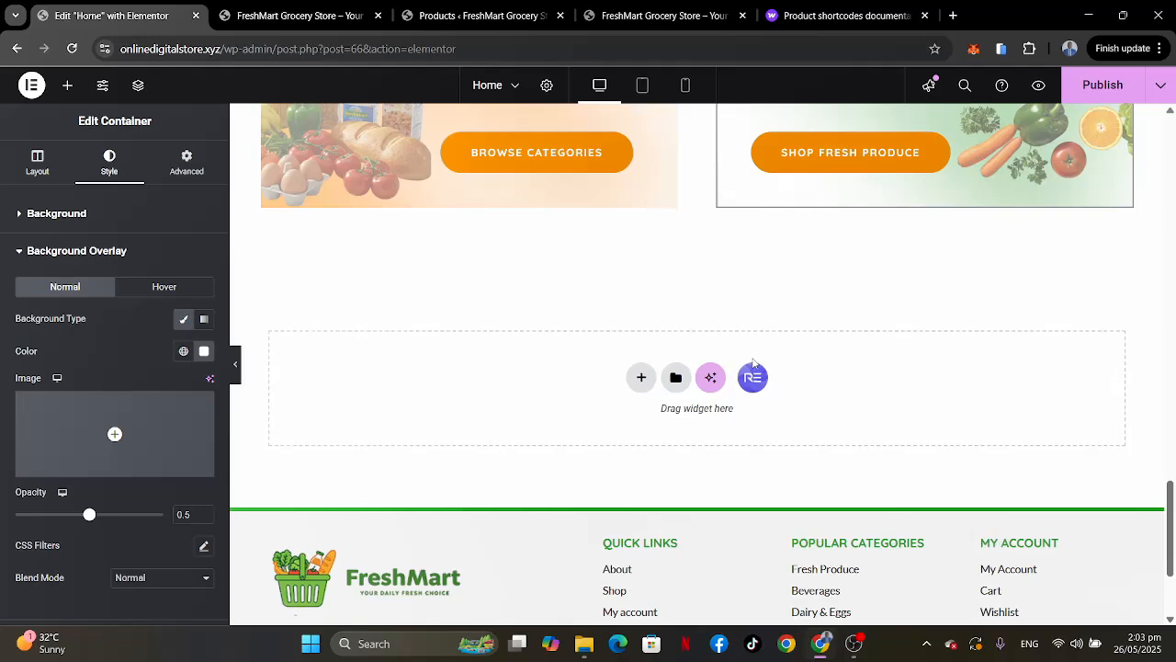
scroll(754, 363, "up", 10)
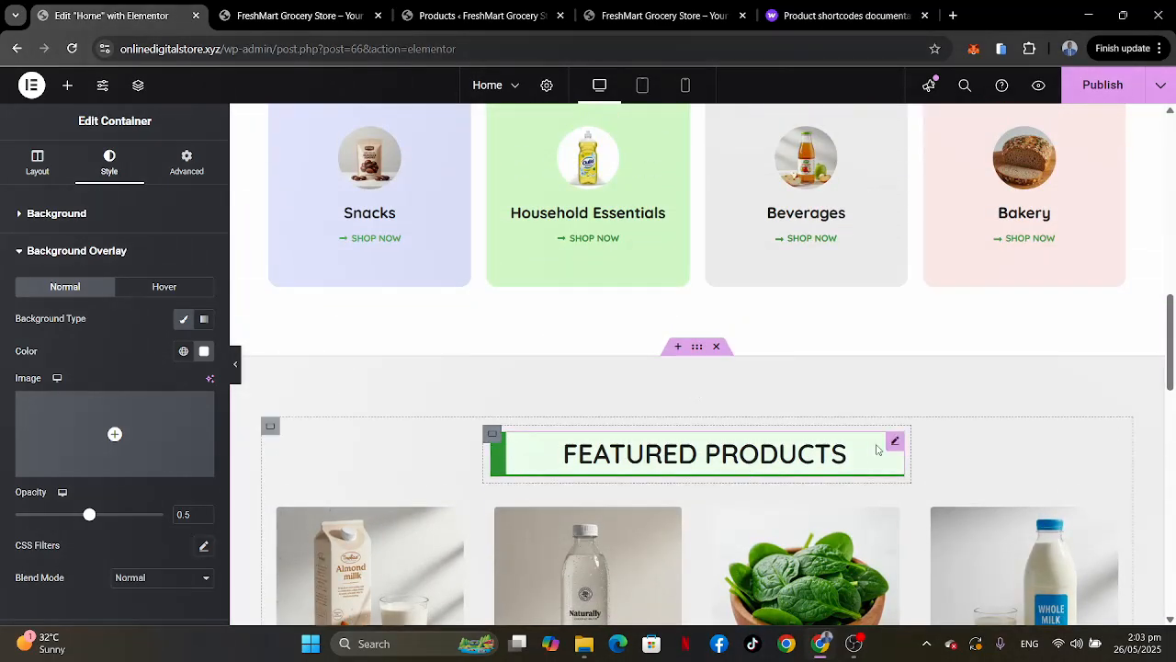
scroll(772, 454, "down", 5)
scroll(772, 454, "up", 5)
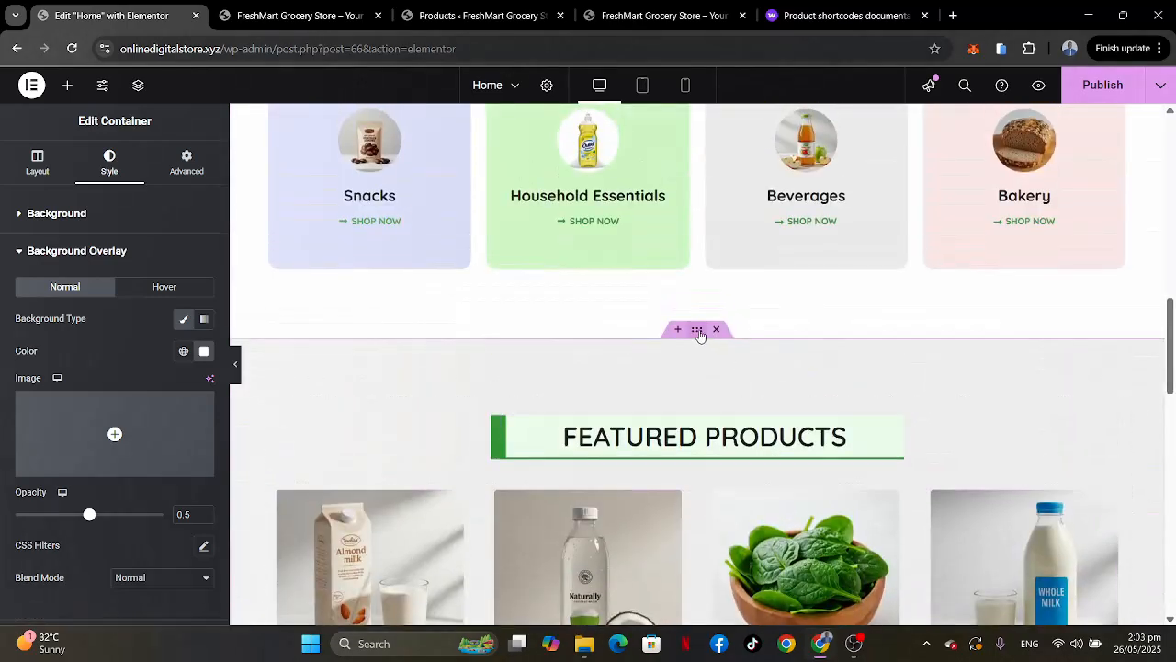
right_click(699, 333)
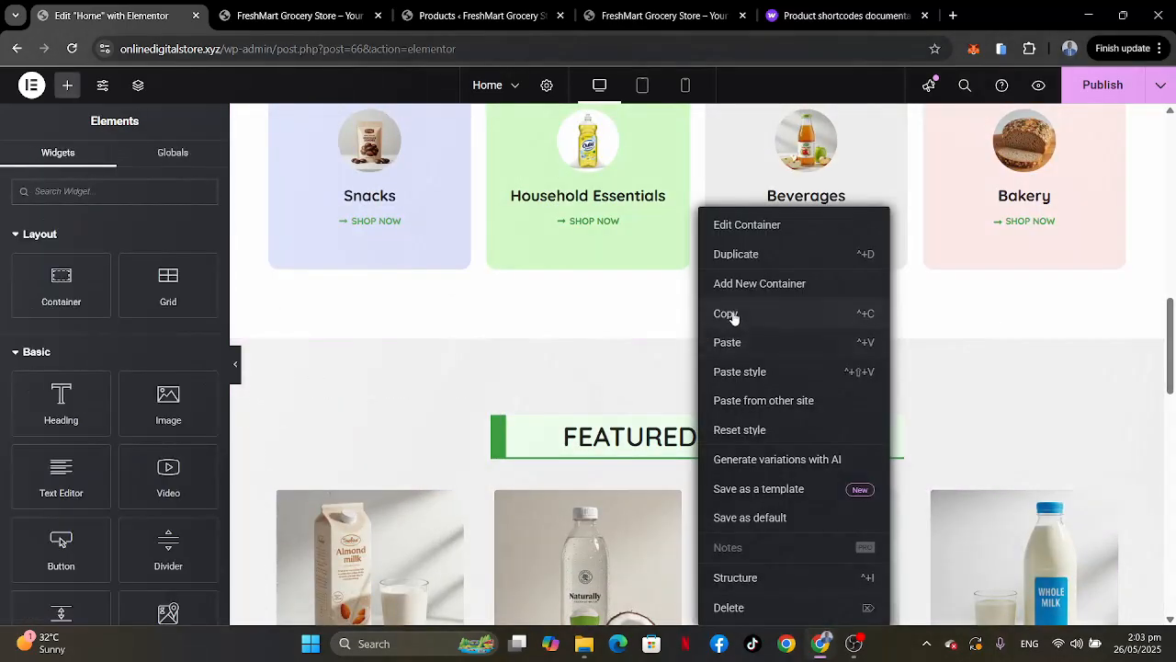
left_click(733, 317)
scroll(733, 318, "down", 10)
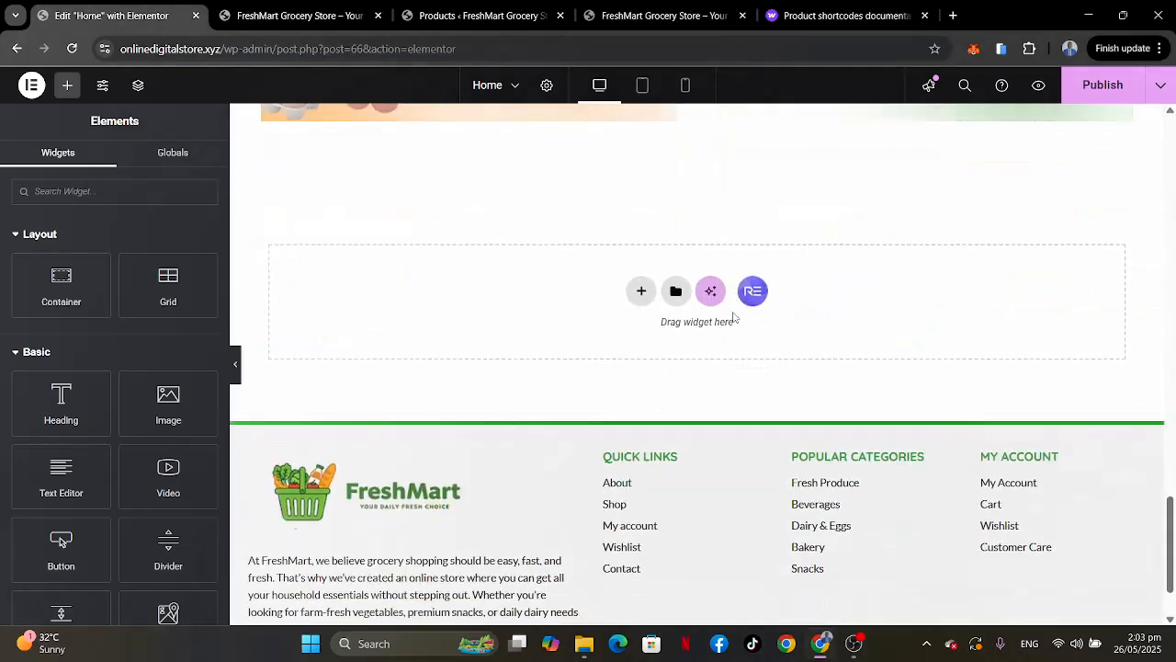
right_click(537, 289)
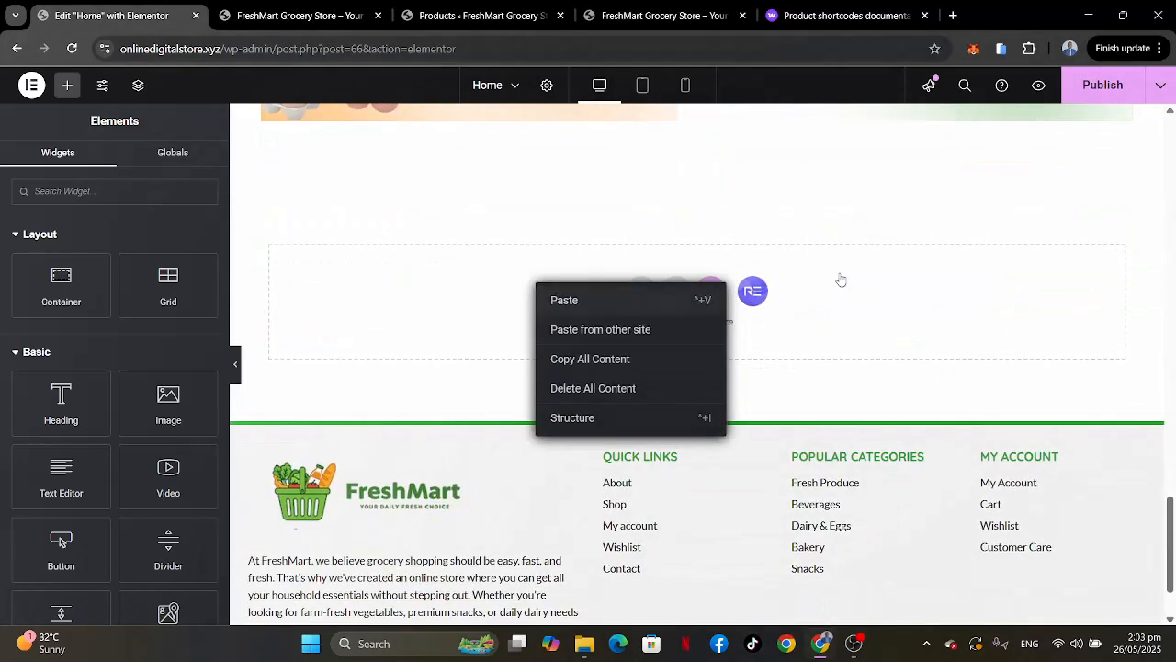
key("ctrl+v")
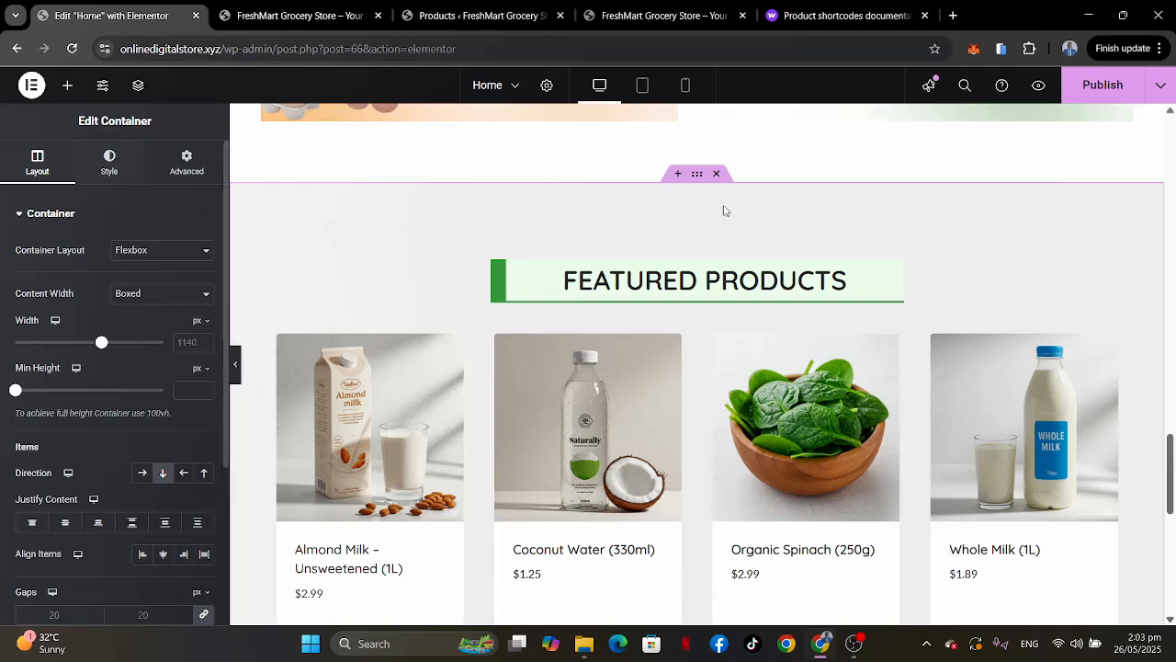
Clear the background color of the pasted Featured Products container.
left_click(120, 160)
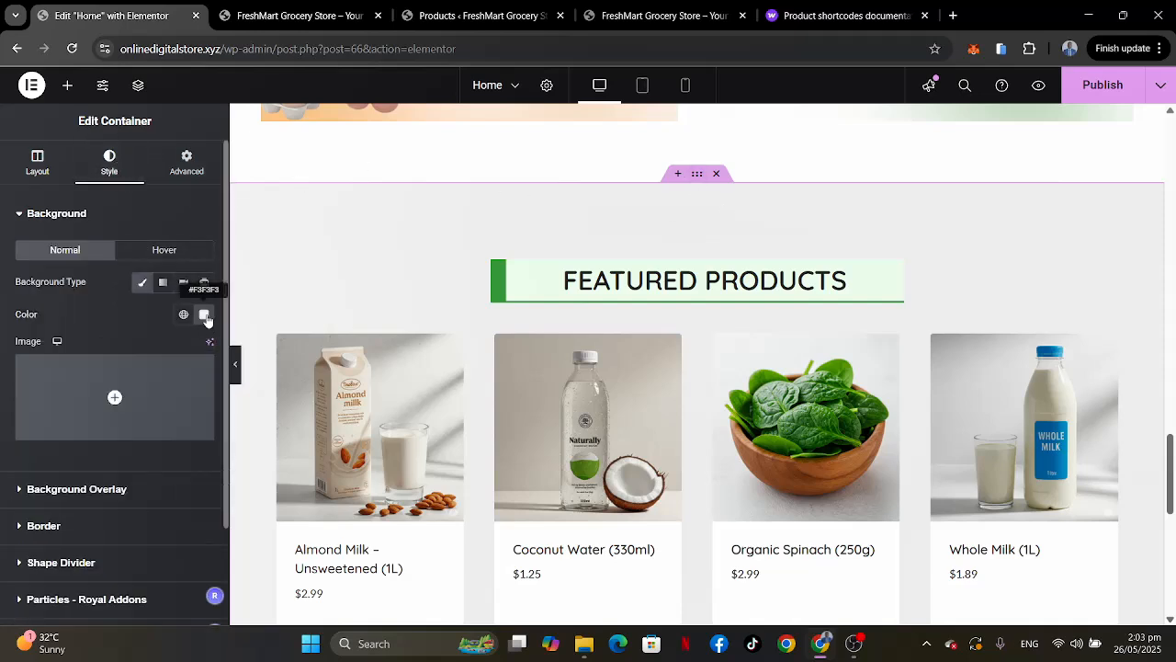
left_click(205, 317)
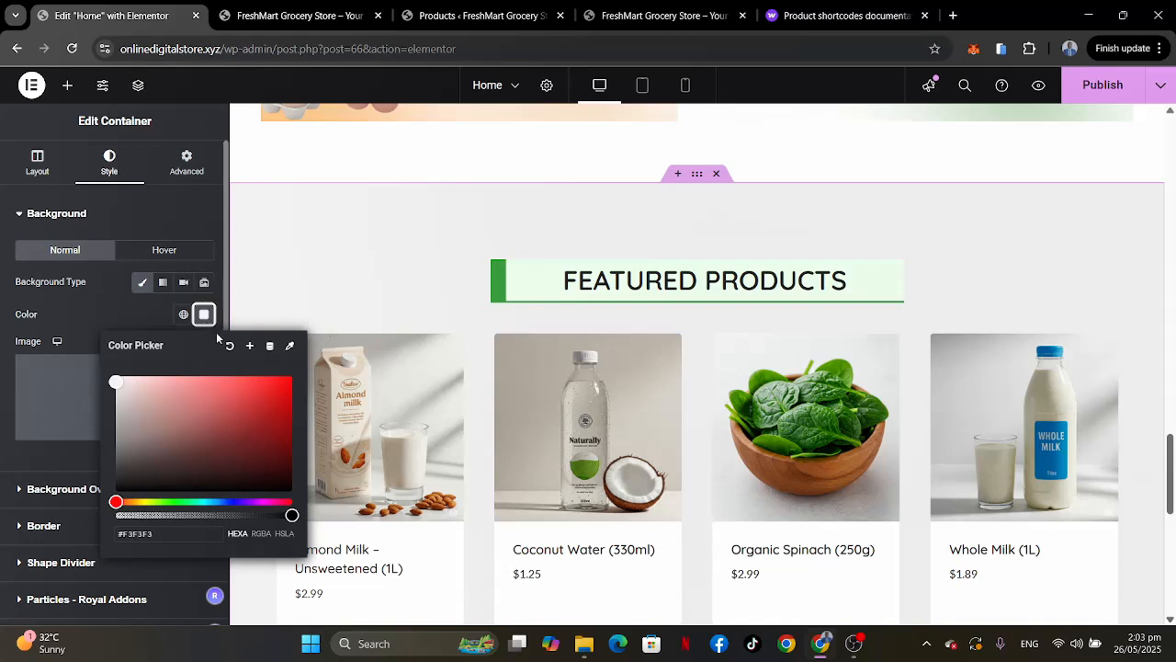
left_click(226, 342)
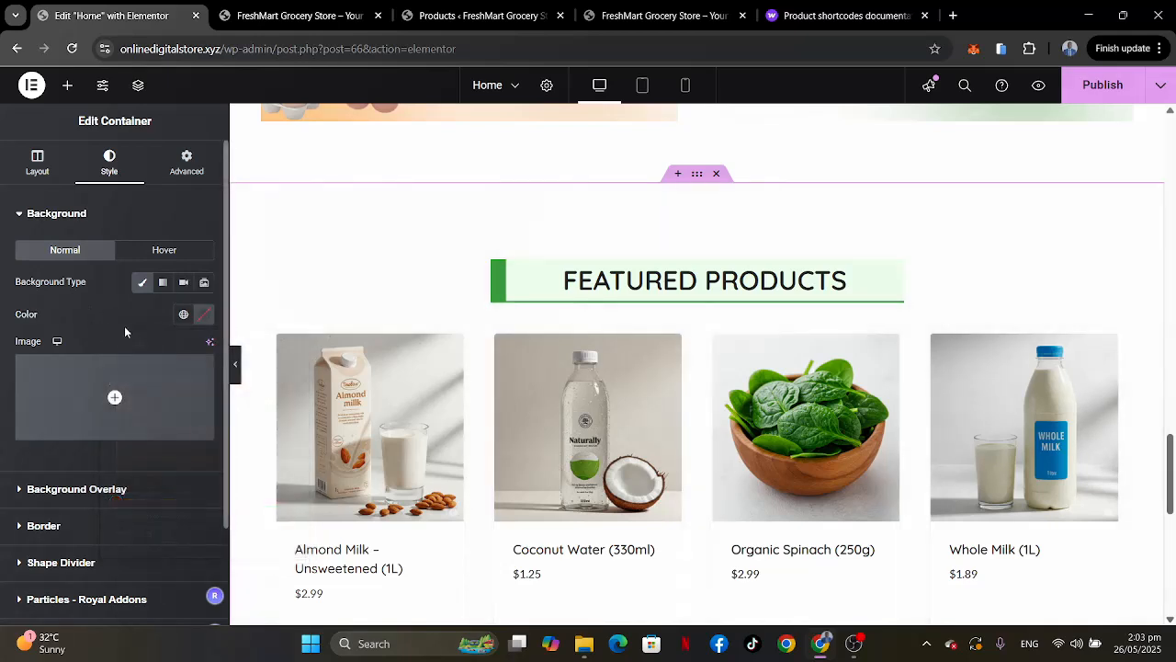
Set the border color of the pasted section's "FEATURED PRODUCTS" heading to the global color Theme Accent - alt.
scroll(776, 234, "down", 2)
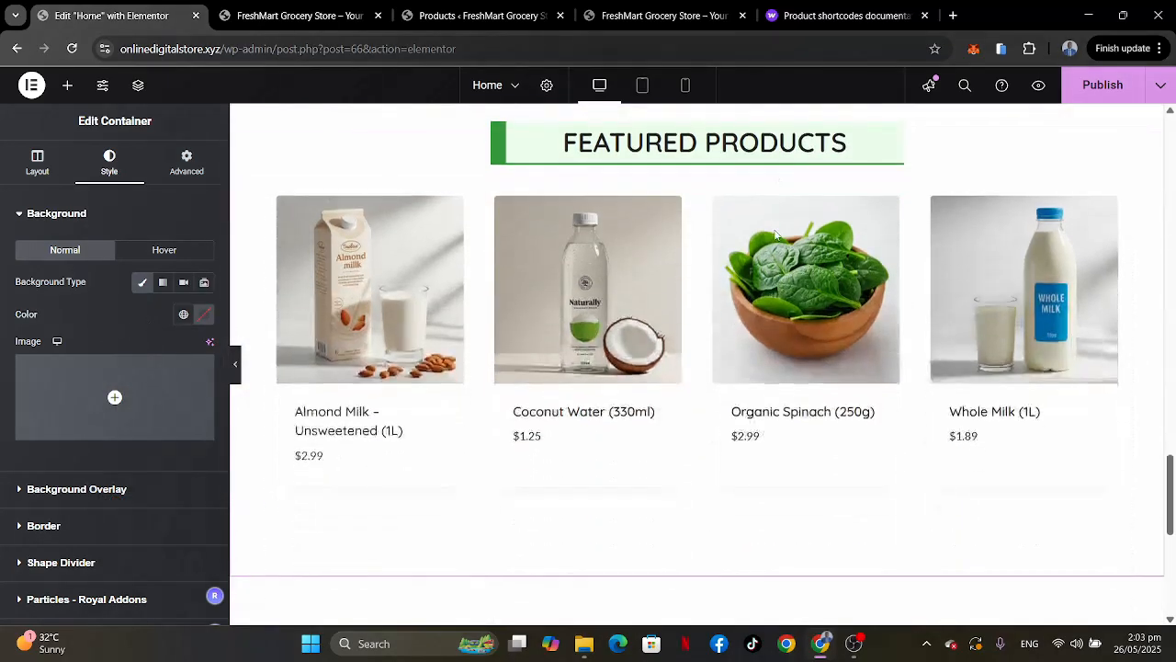
scroll(772, 236, "up", 1)
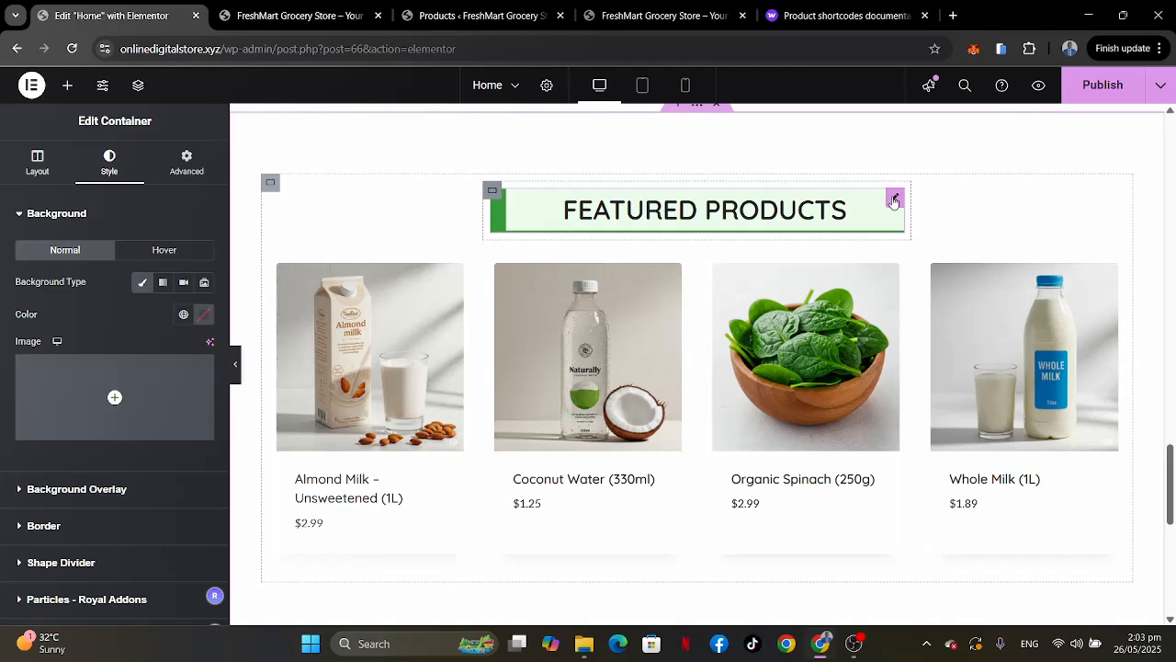
left_click(893, 201)
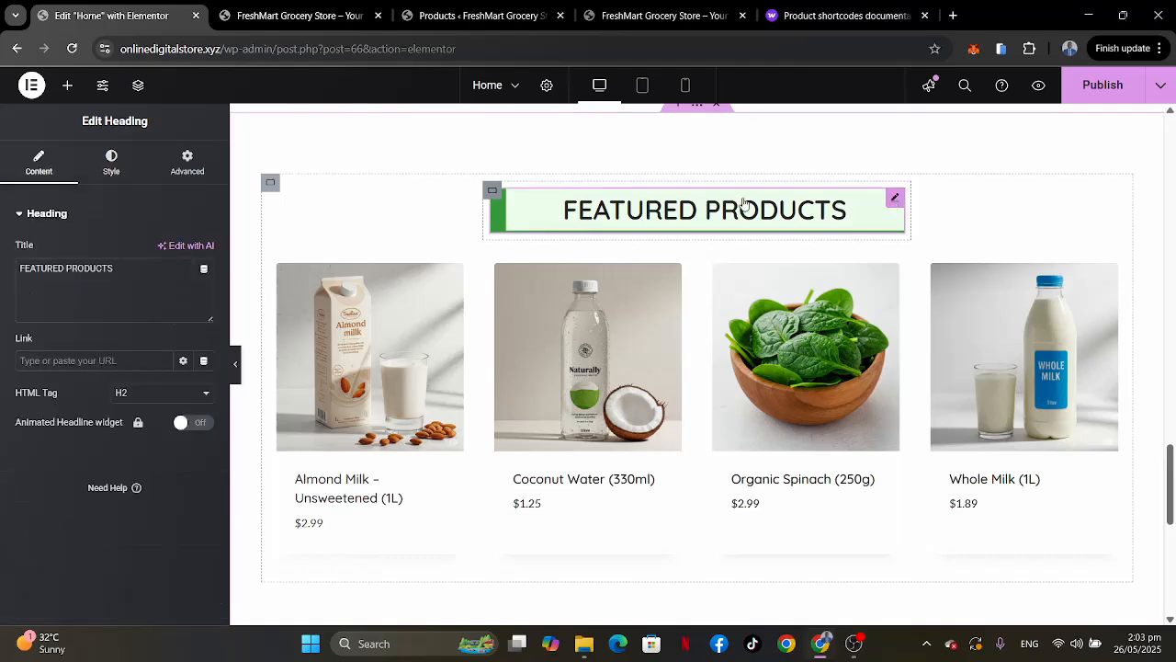
left_click(180, 164)
scroll(71, 504, "down", 5)
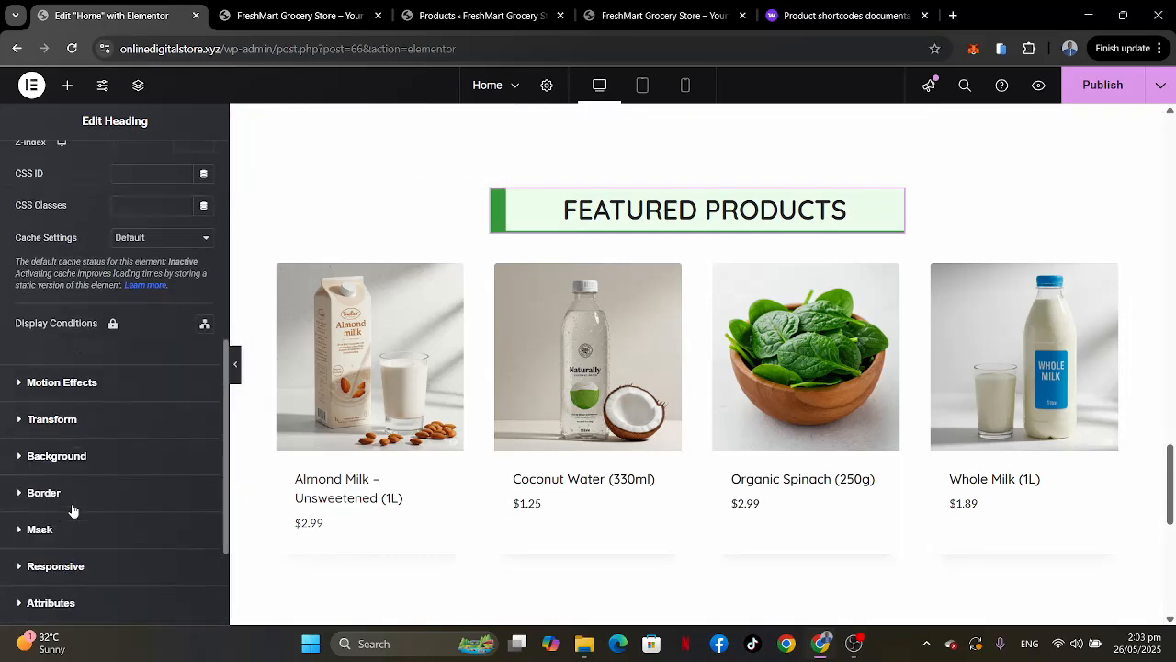
left_click(43, 435)
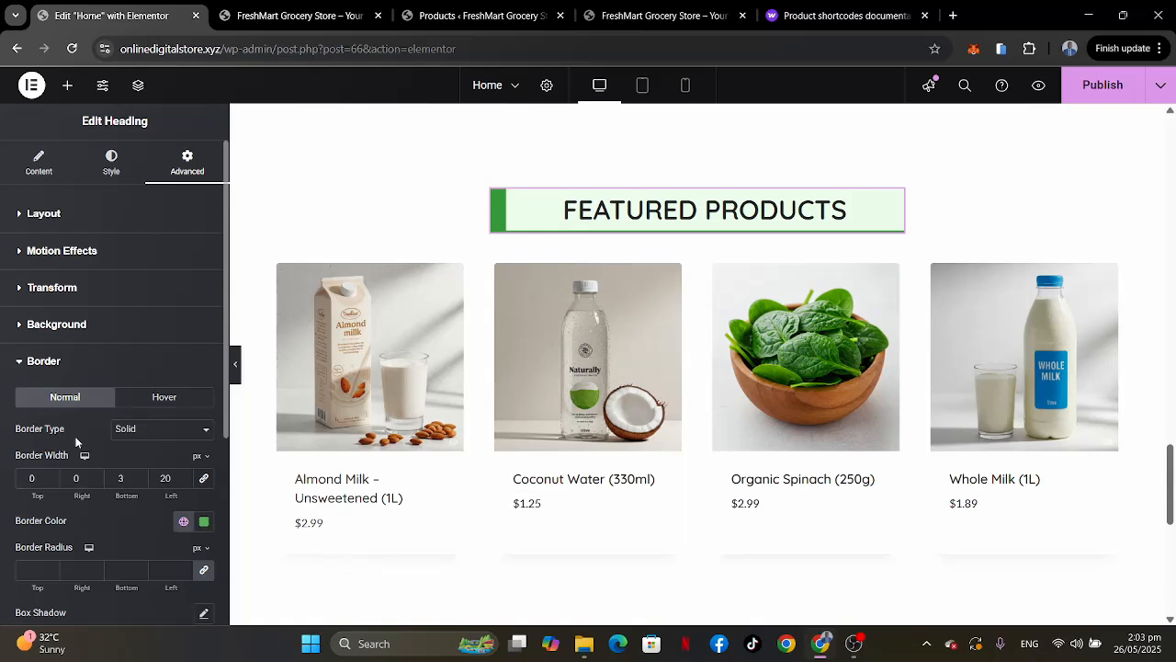
scroll(138, 349, "down", 2)
left_click(184, 322)
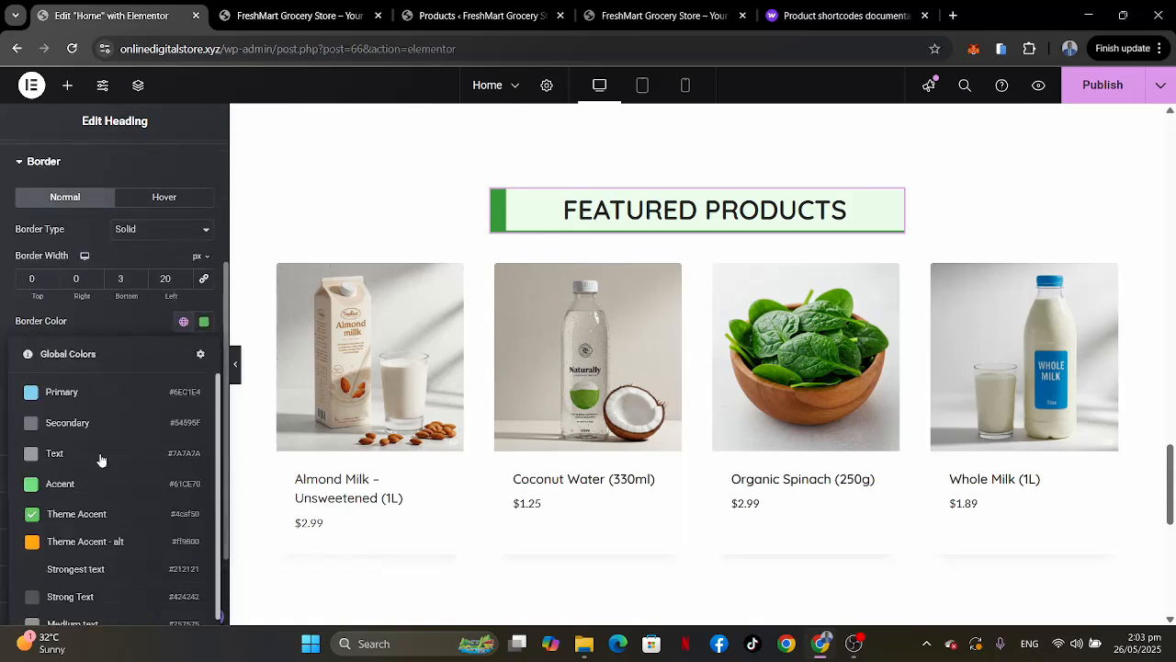
left_click(92, 549)
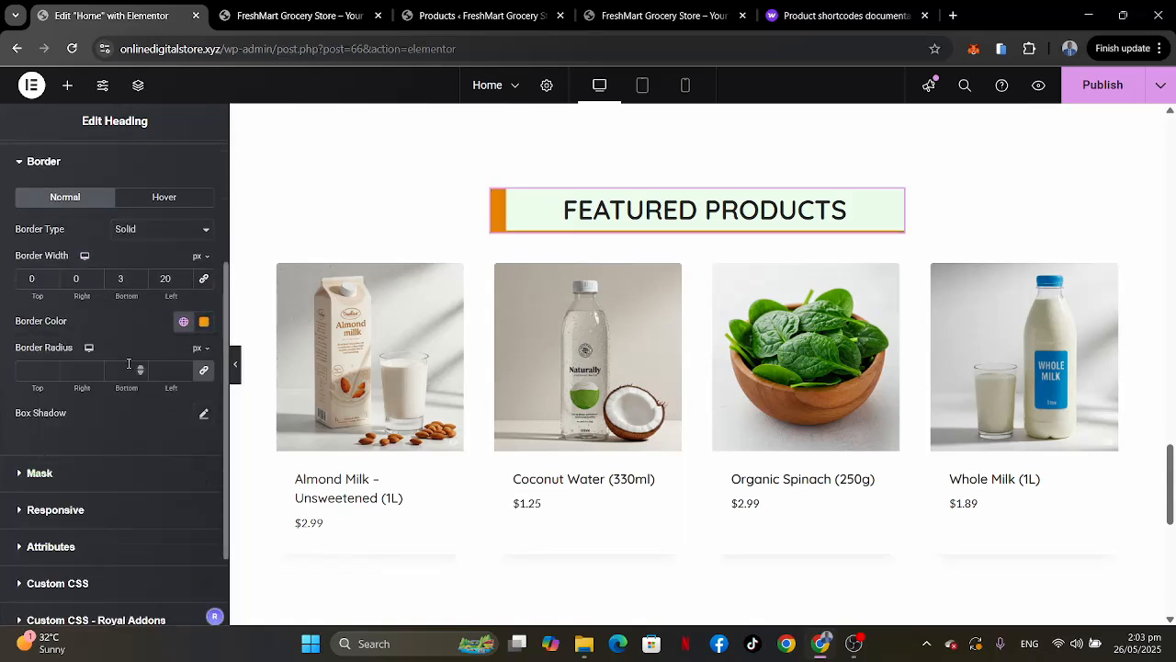
Set the background color of the pasted "FEATURED PRODUCTS" heading to the pale orange #FFF8EE, starting from the global color Theme Accent - alt.
scroll(132, 316, "up", 2)
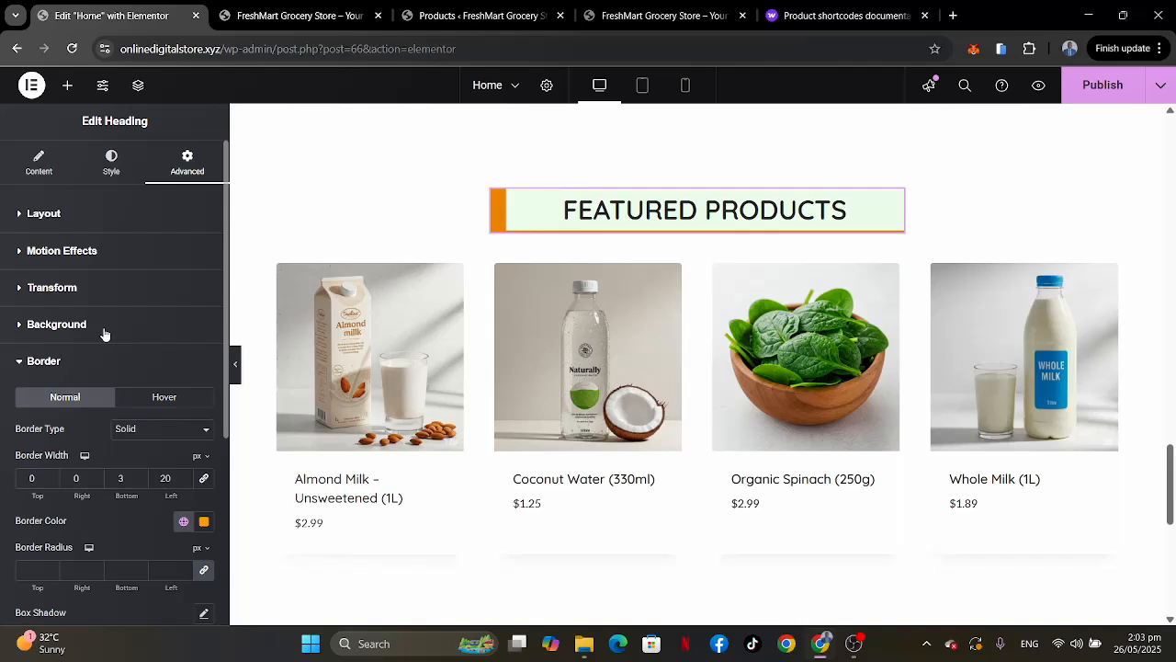
left_click(104, 330)
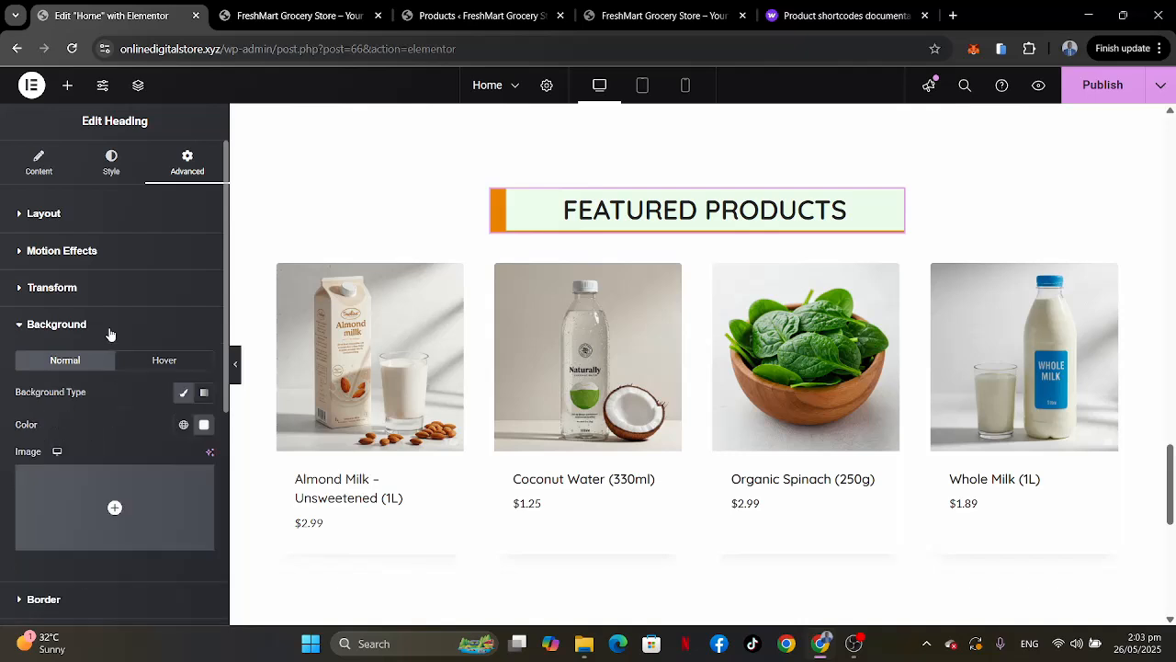
left_click(184, 426)
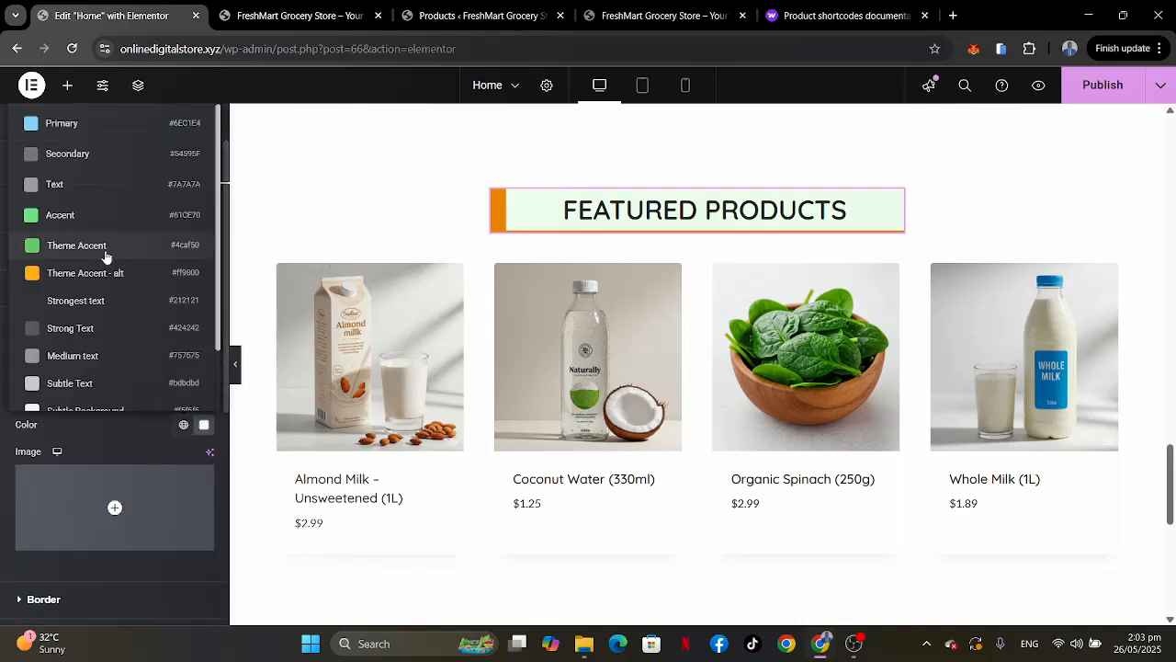
left_click(88, 274)
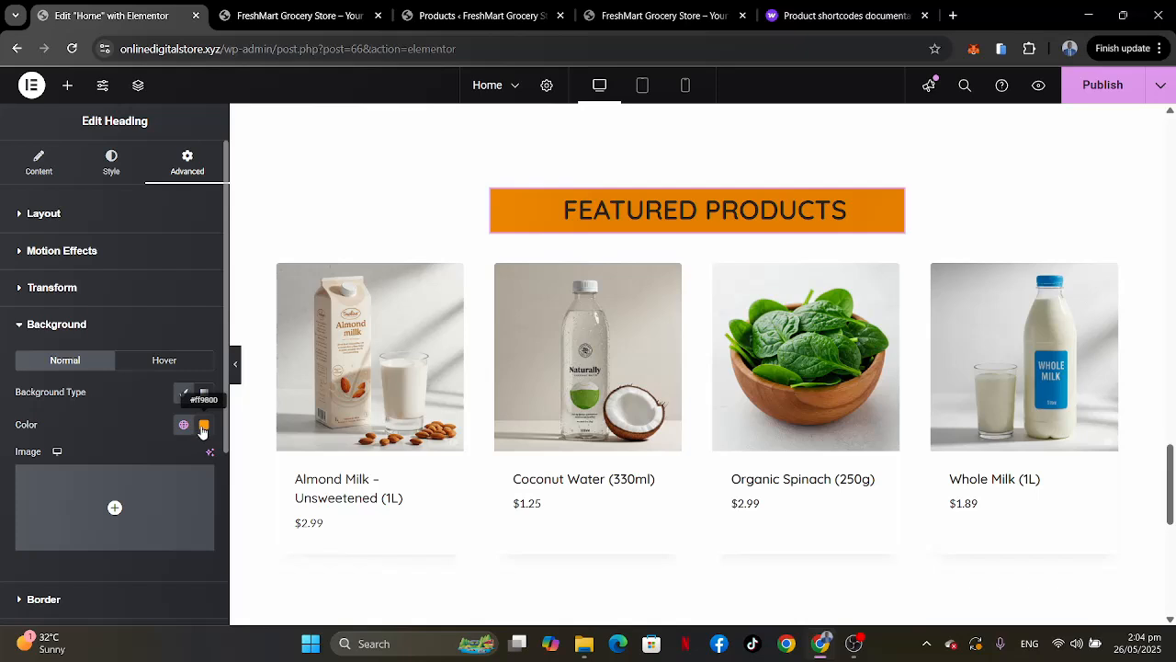
left_click(204, 427)
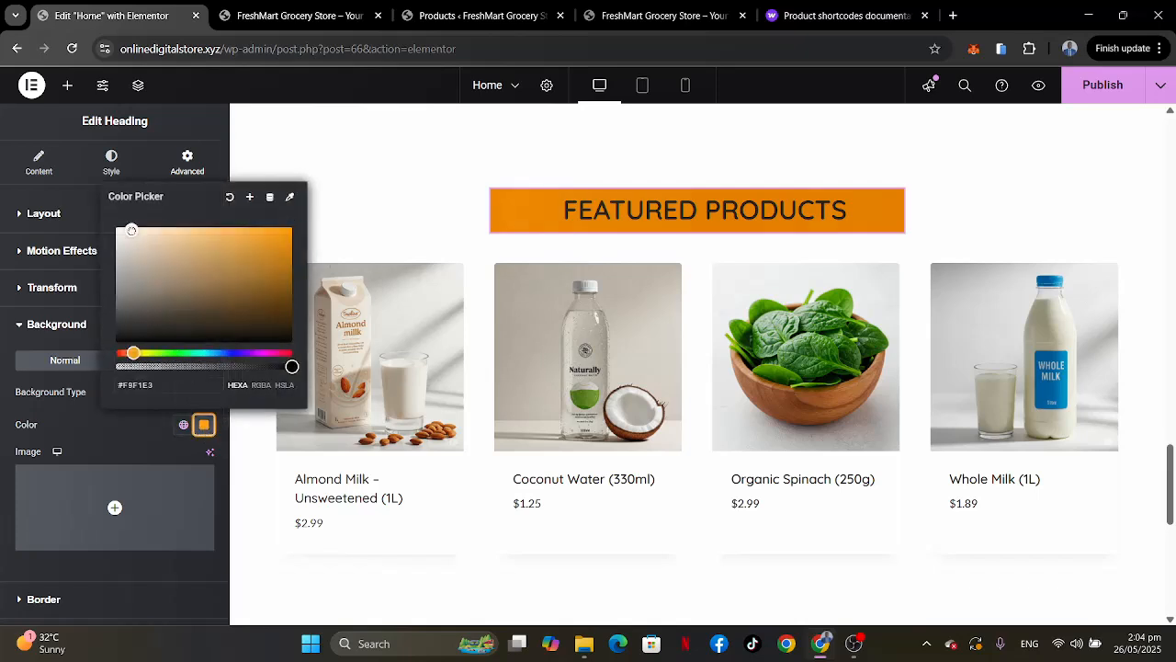
left_click_drag(131, 229, 129, 227)
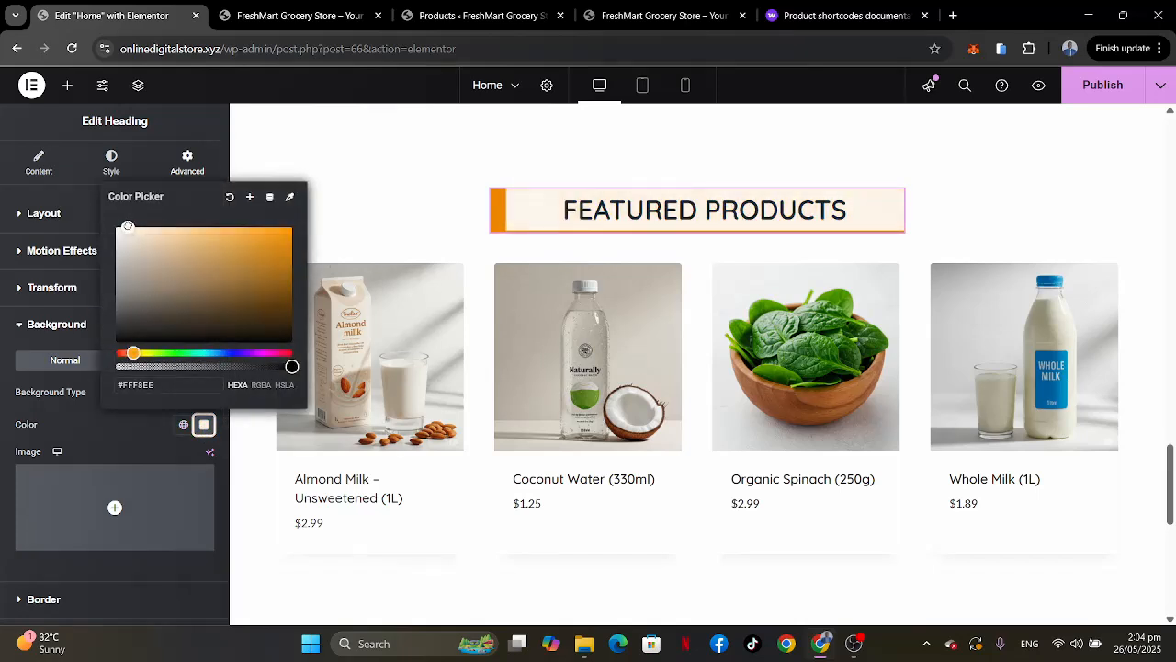
left_click(99, 401)
scroll(759, 404, "down", 2)
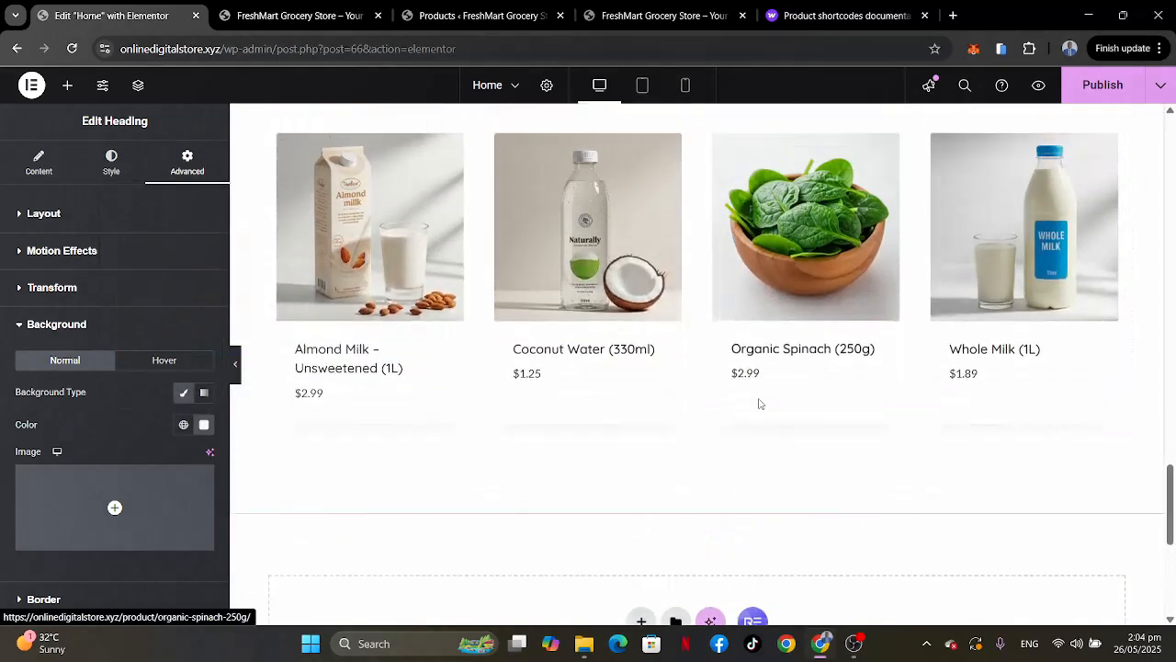
scroll(760, 404, "up", 2)
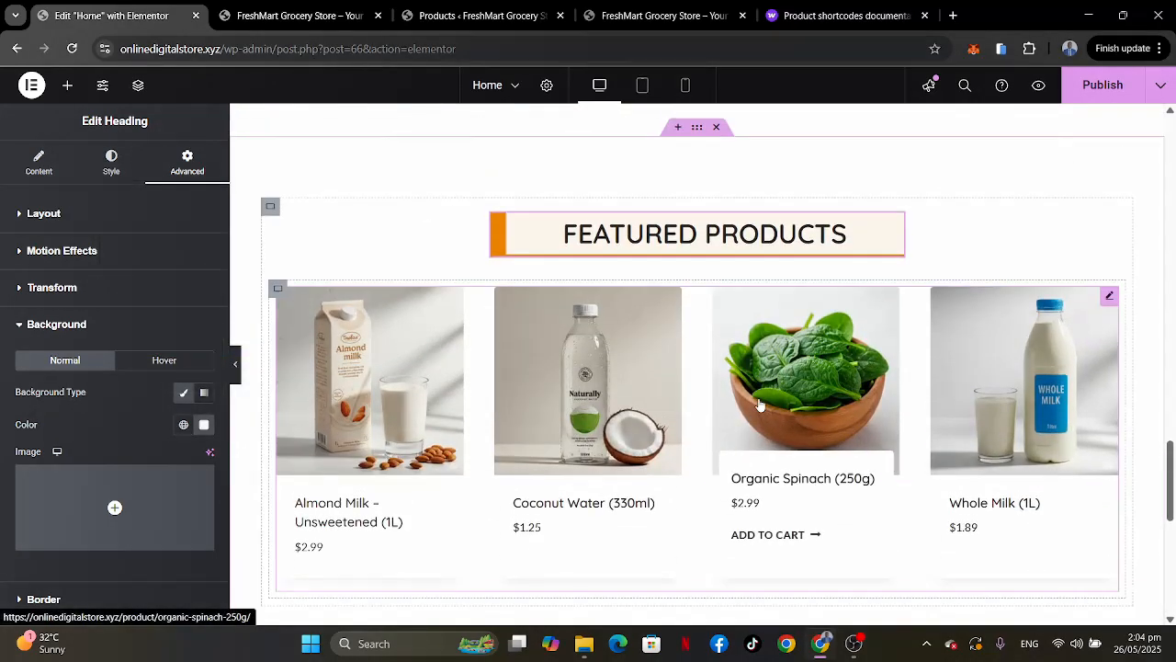
Switch to the reference FreshMart site and examine the heading and sale product grid of its Today's Deals section.
left_click(642, 20)
scroll(540, 403, "down", 4)
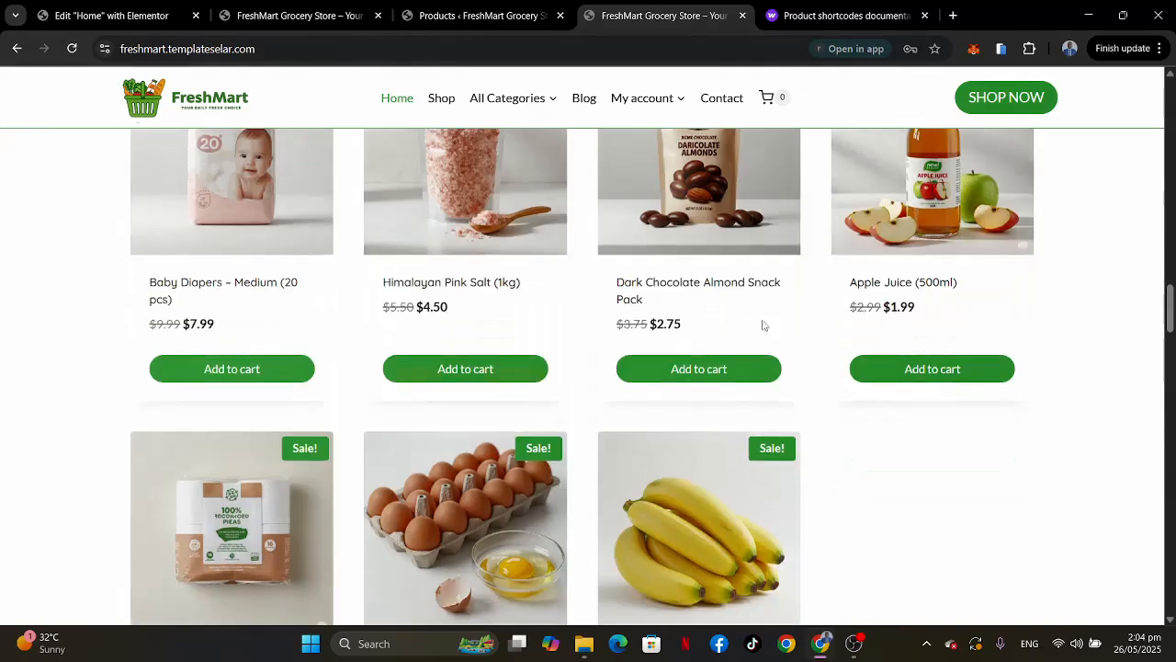
scroll(744, 457, "up", 2)
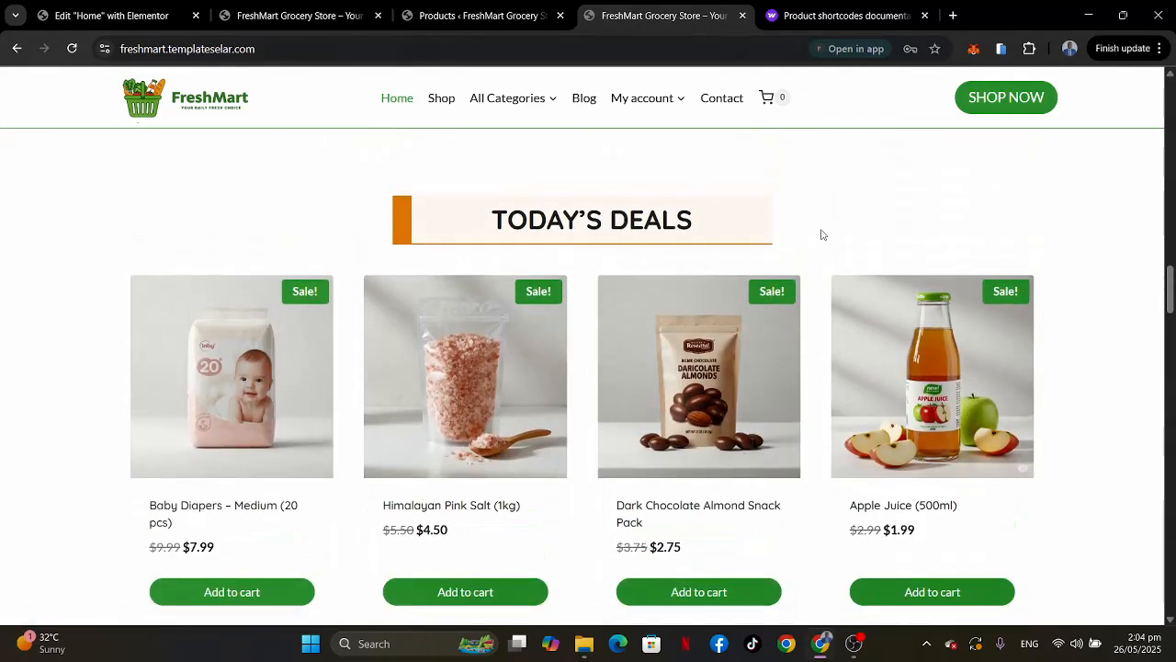
scroll(714, 424, "down", 4)
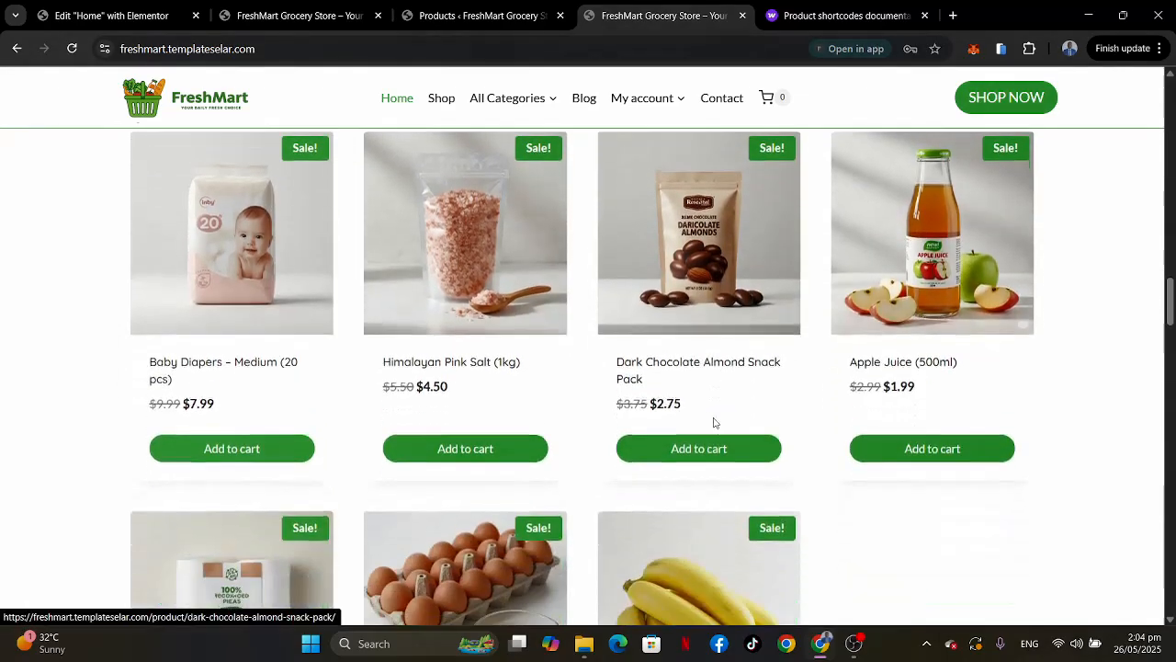
scroll(714, 424, "up", 1)
scroll(714, 424, "up", 2)
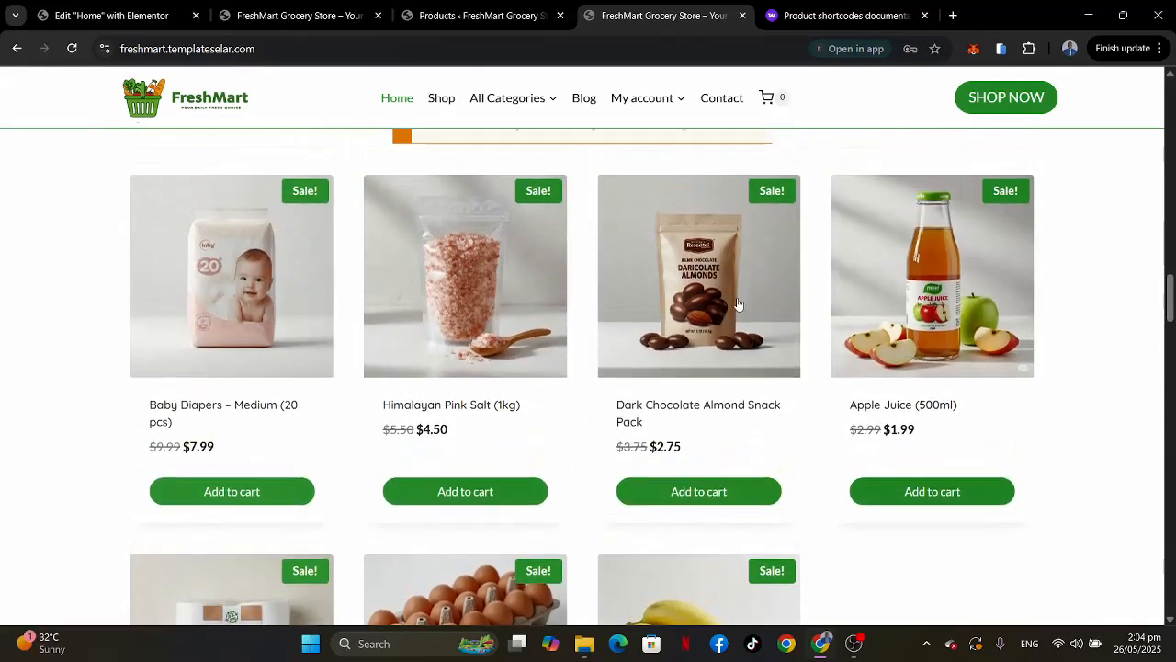
scroll(643, 420, "up", 2)
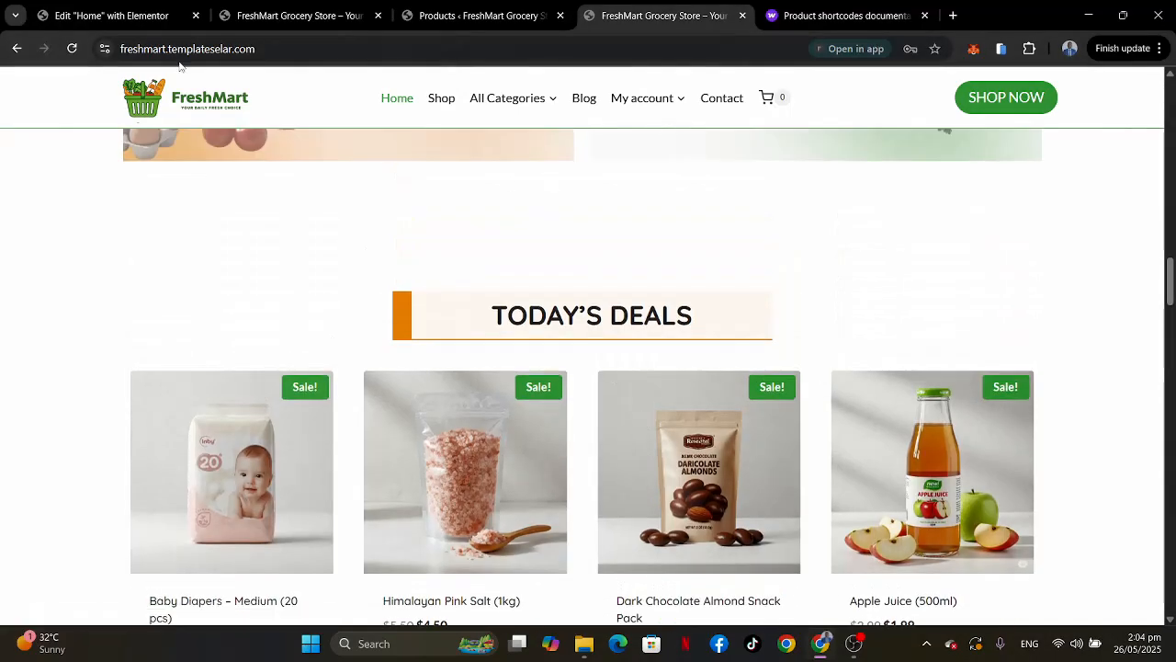
Copy the reference section's heading text and use it in the Elementor editor to retitle the pasted "FEATURED PRODUCTS" heading as "Today's Deals".
left_click_drag(703, 322, 495, 306)
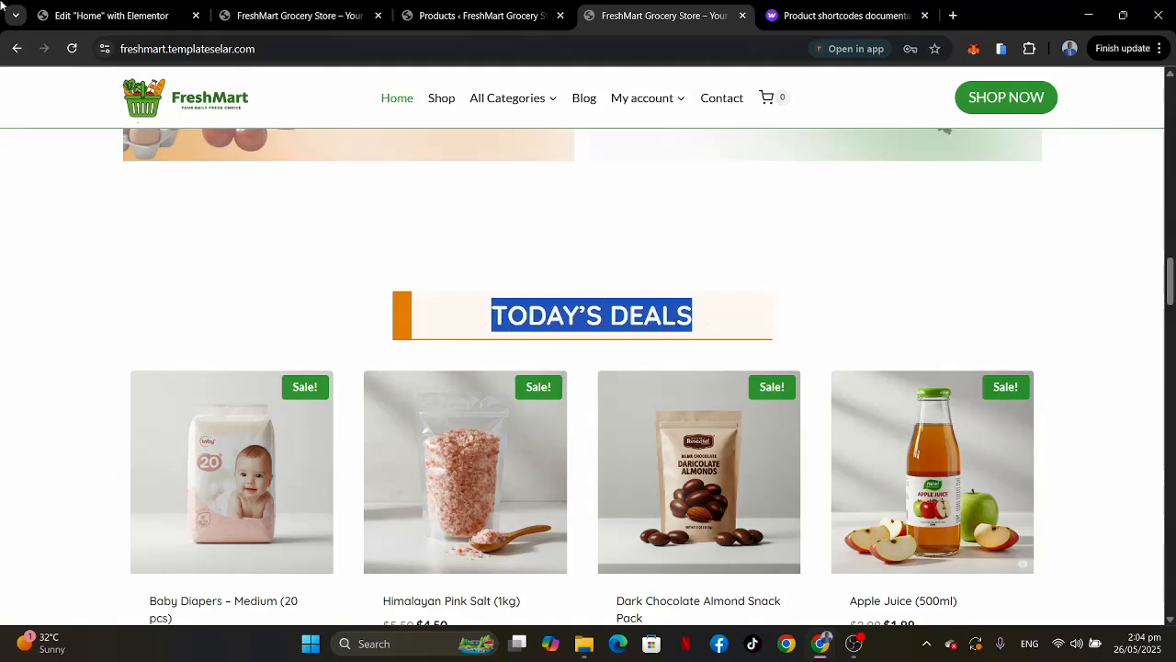
left_click(101, 15)
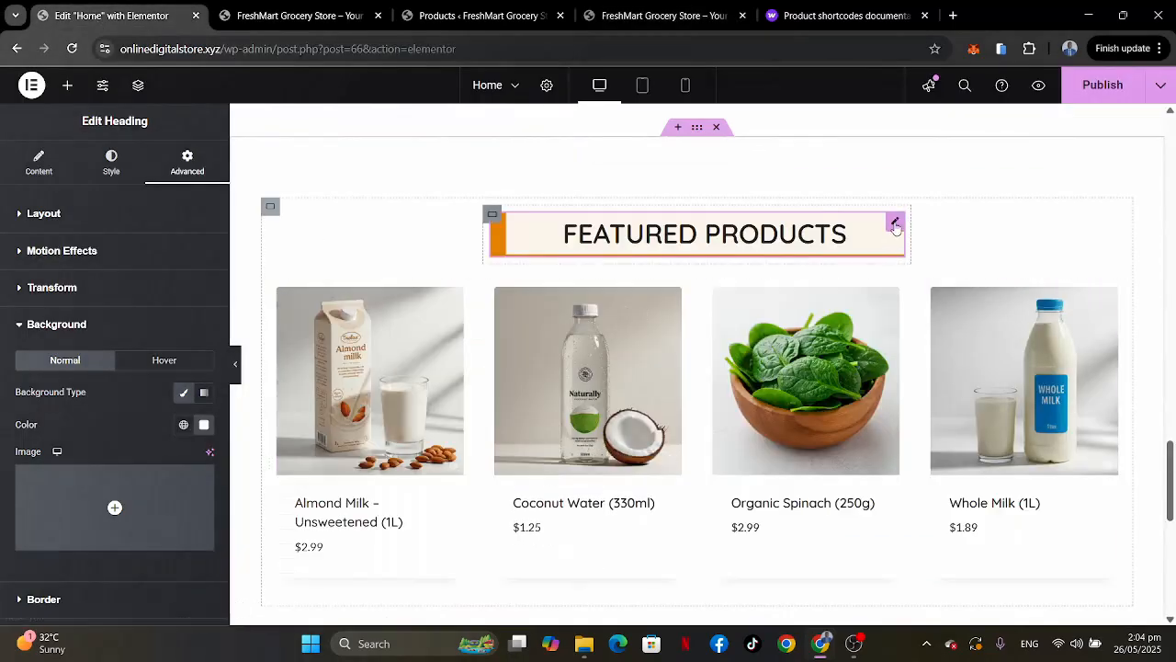
left_click(50, 174)
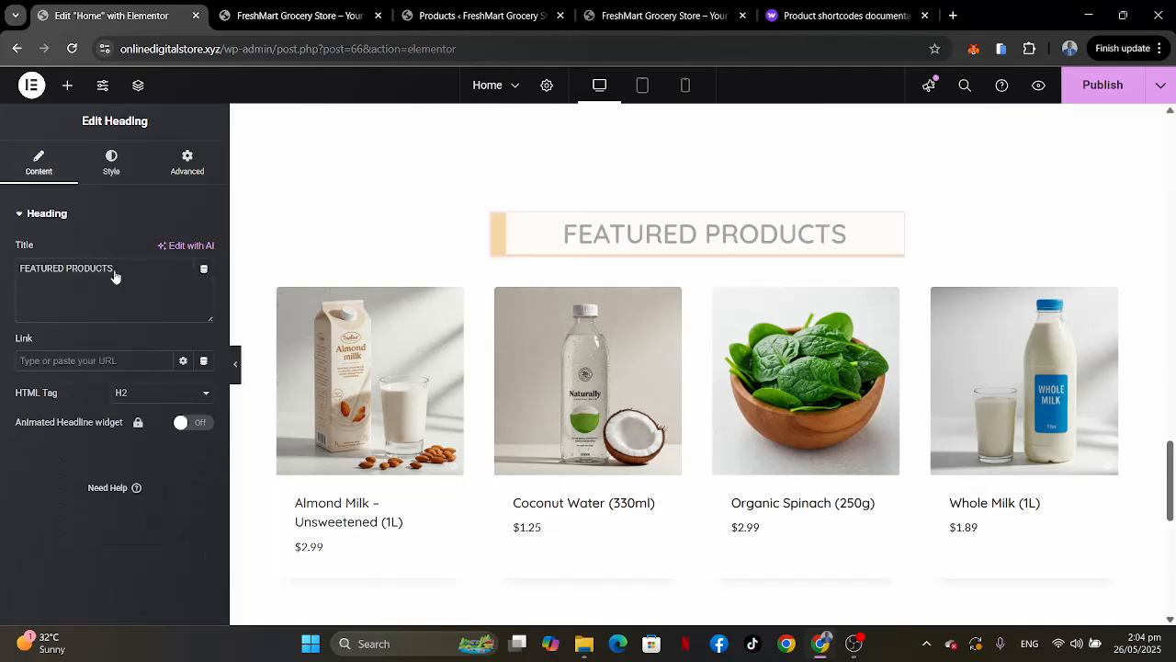
left_click_drag(115, 271, 0, 238)
type("Today's Deals")
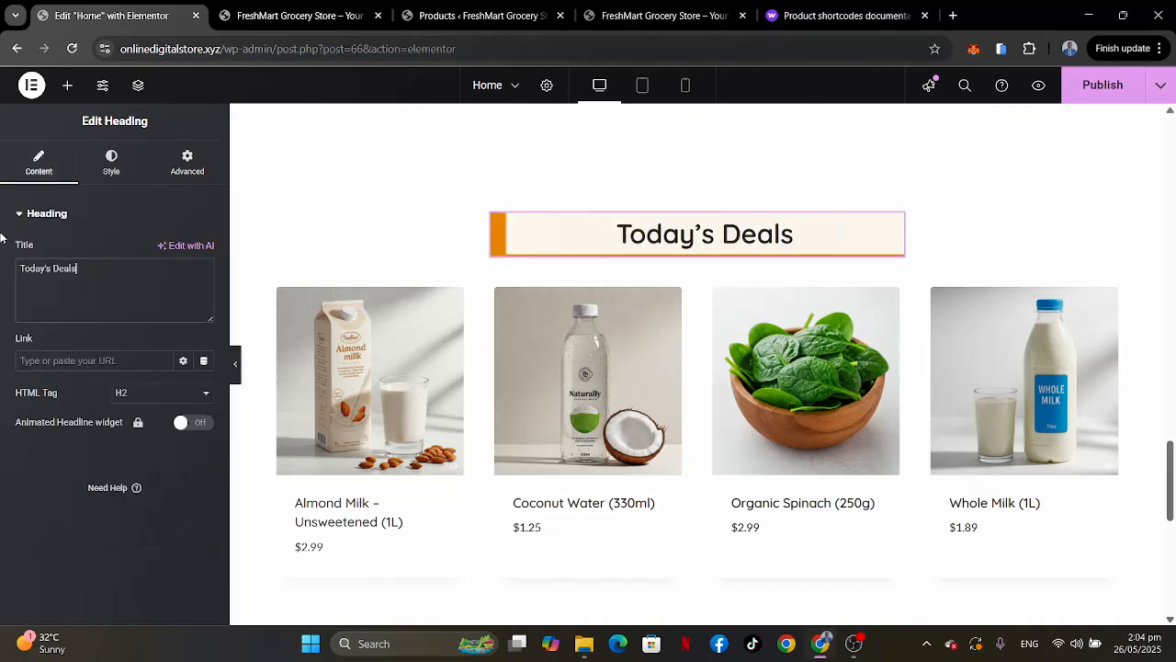
Compare the "Today's Deals" heading with the reference site and set its typography transform to Uppercase.
left_click(635, 23)
left_click(83, 15)
left_click(108, 164)
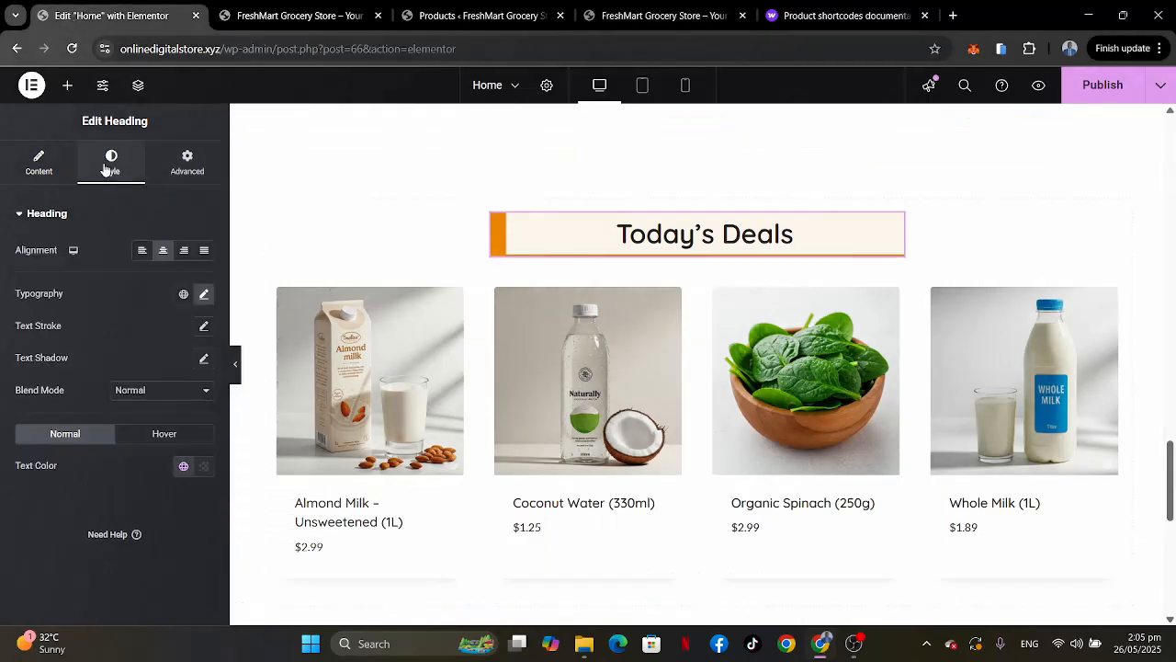
left_click(202, 295)
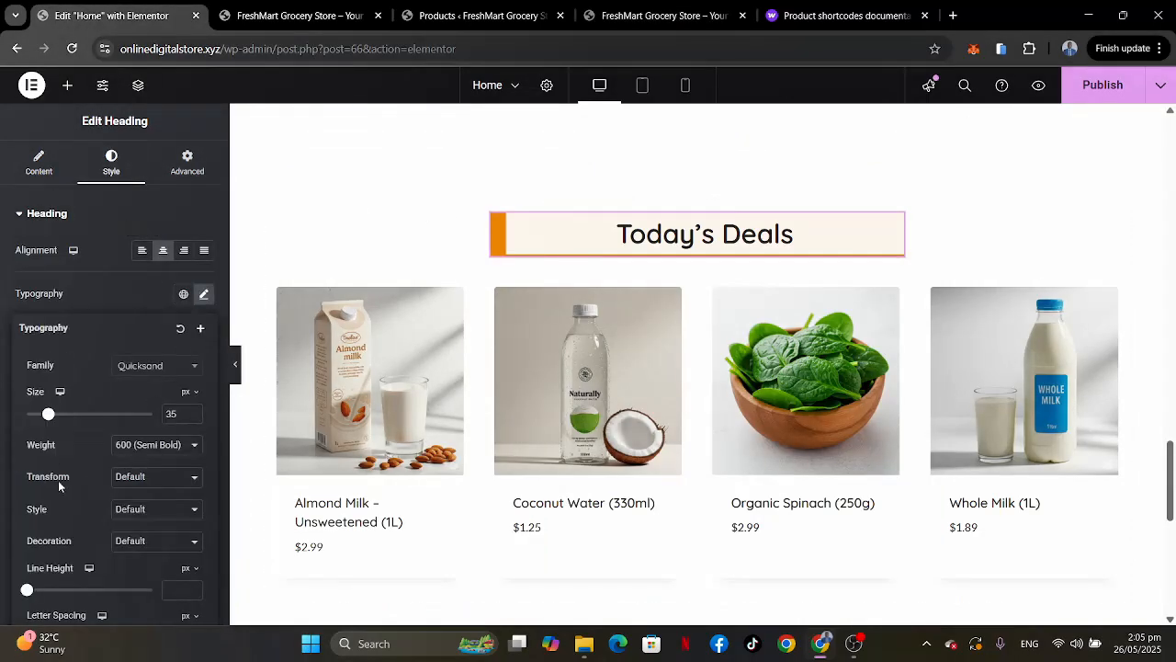
left_click(152, 476)
left_click(133, 510)
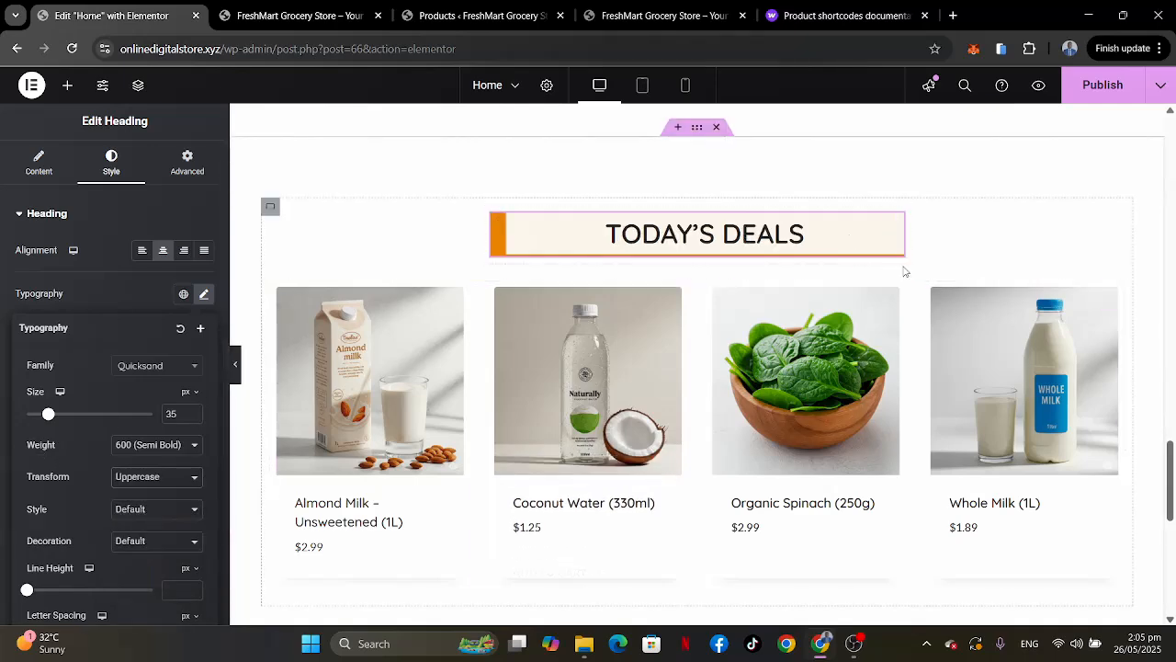
Switch to the WooCommerce product shortcodes documentation and copy the Scenario 1: Random sale items shortcode with on_sale="true".
scroll(662, 391, "down", 1)
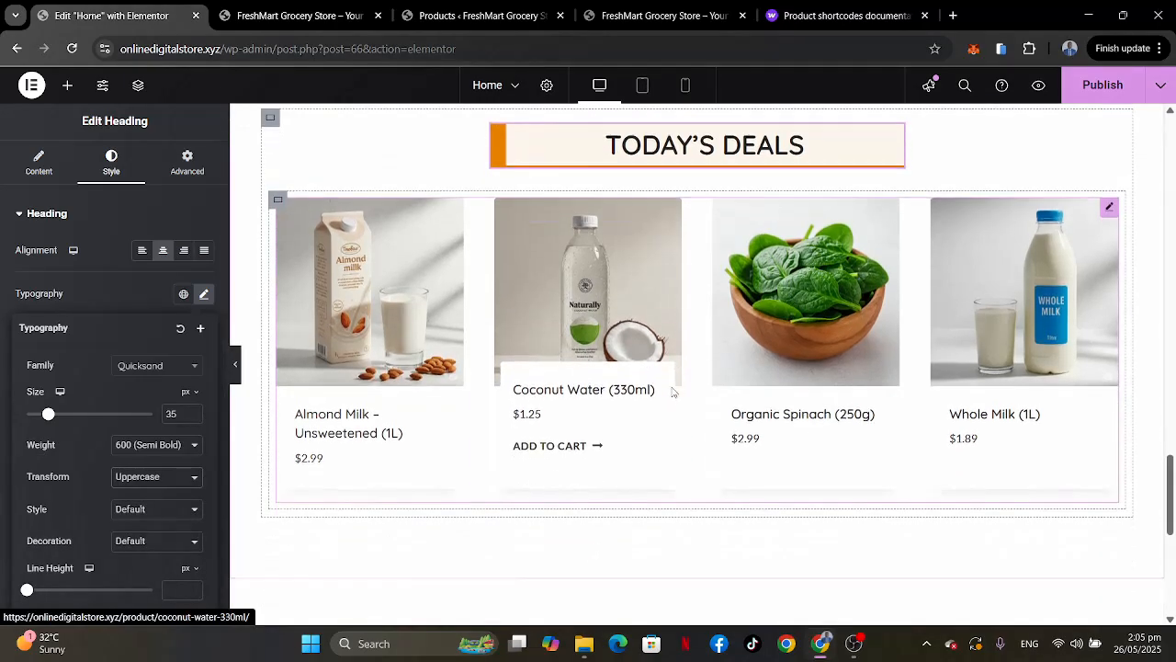
left_click(850, 26)
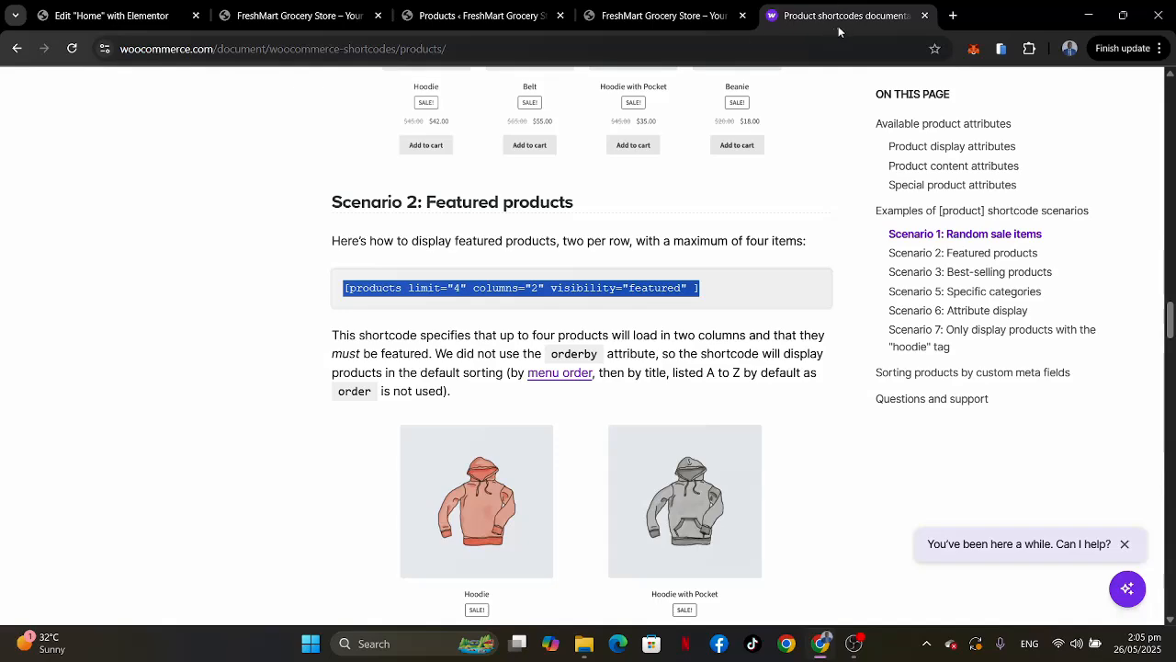
scroll(615, 288, "down", 7)
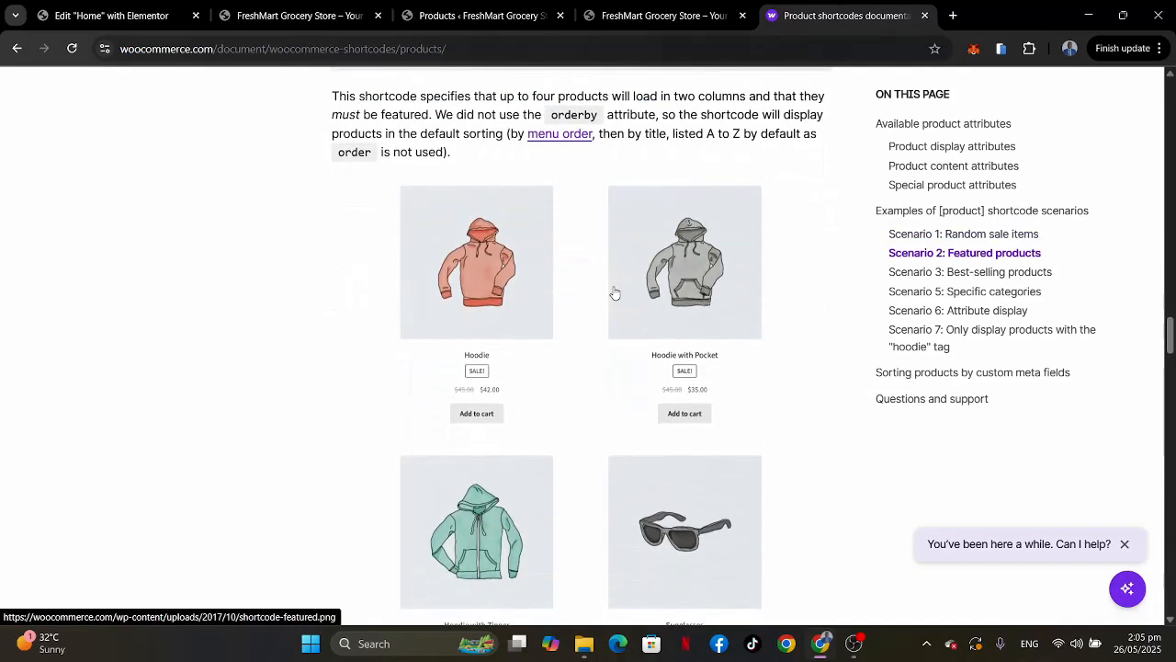
scroll(614, 289, "down", 7)
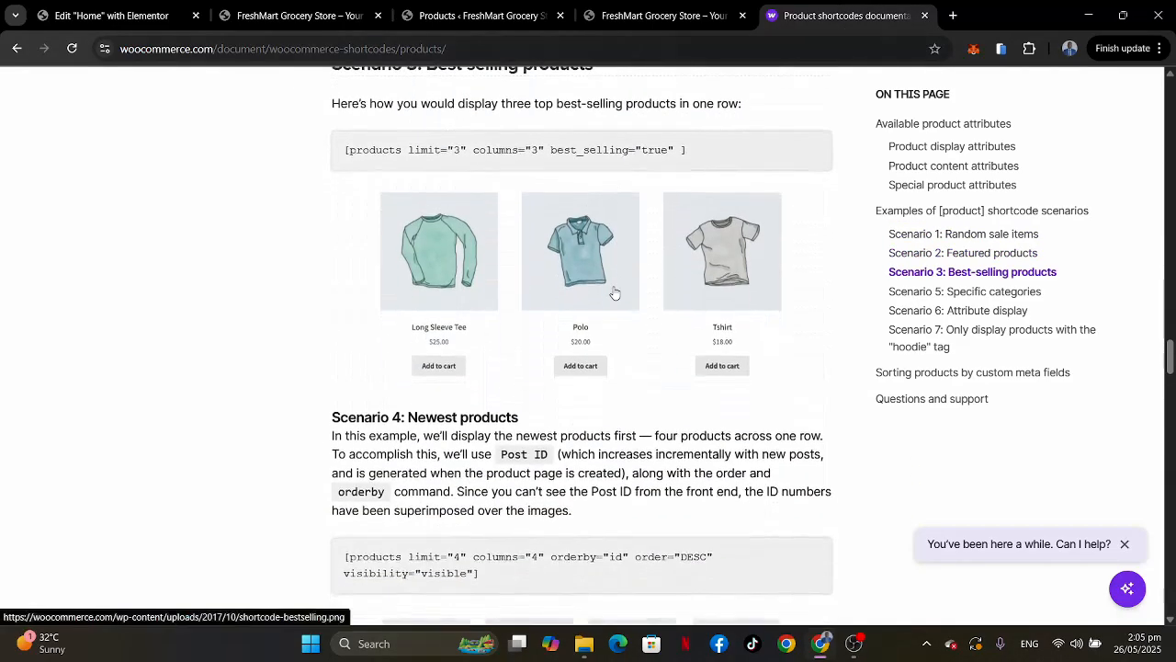
scroll(615, 287, "down", 9)
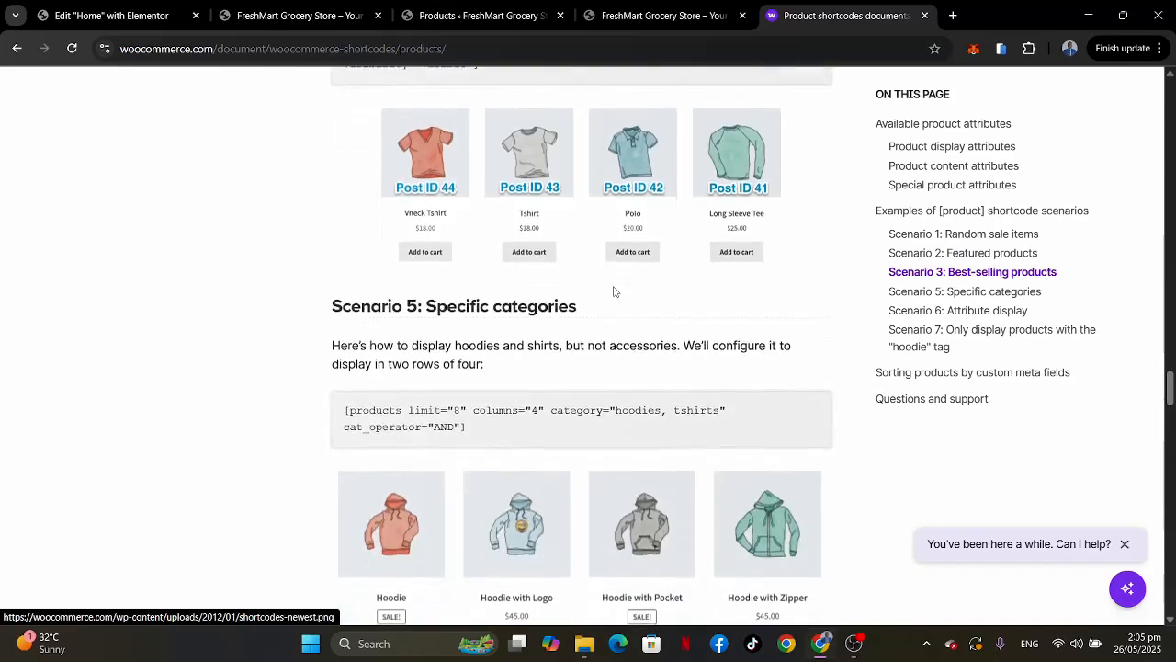
scroll(615, 291, "down", 8)
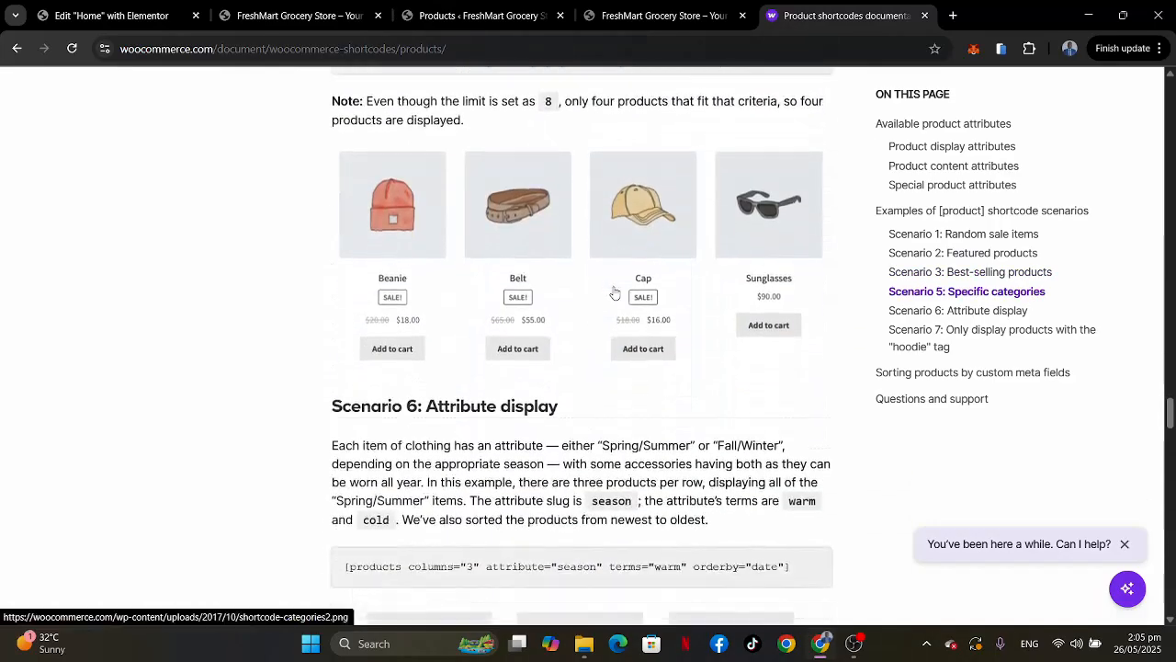
scroll(615, 292, "up", 20)
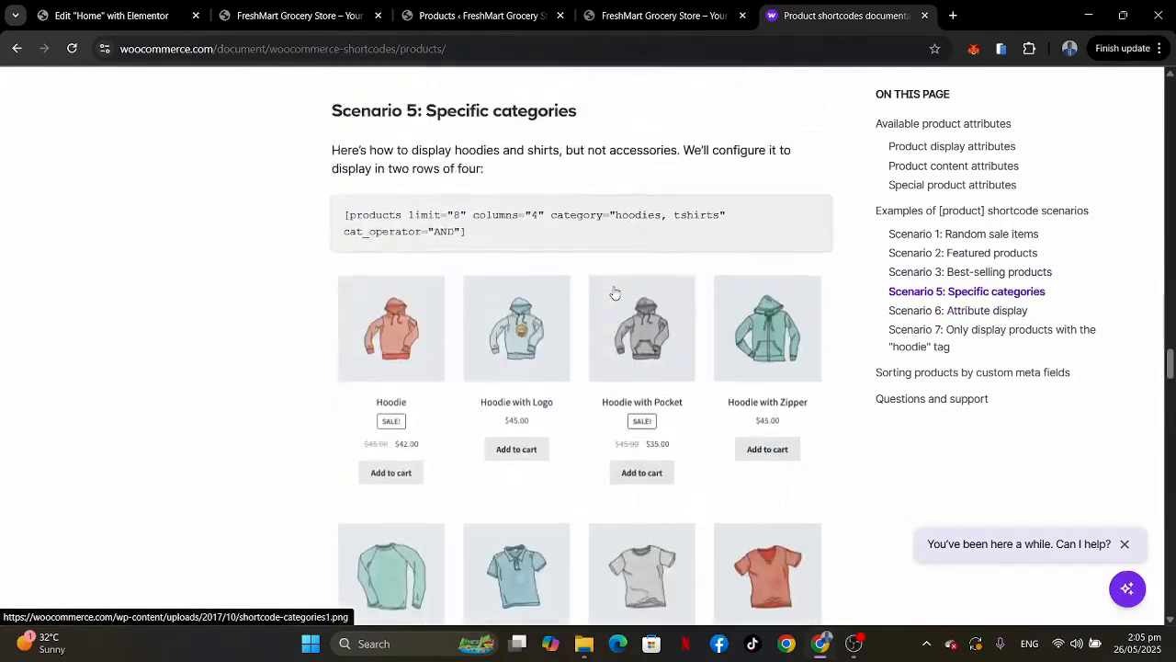
scroll(615, 292, "up", 10)
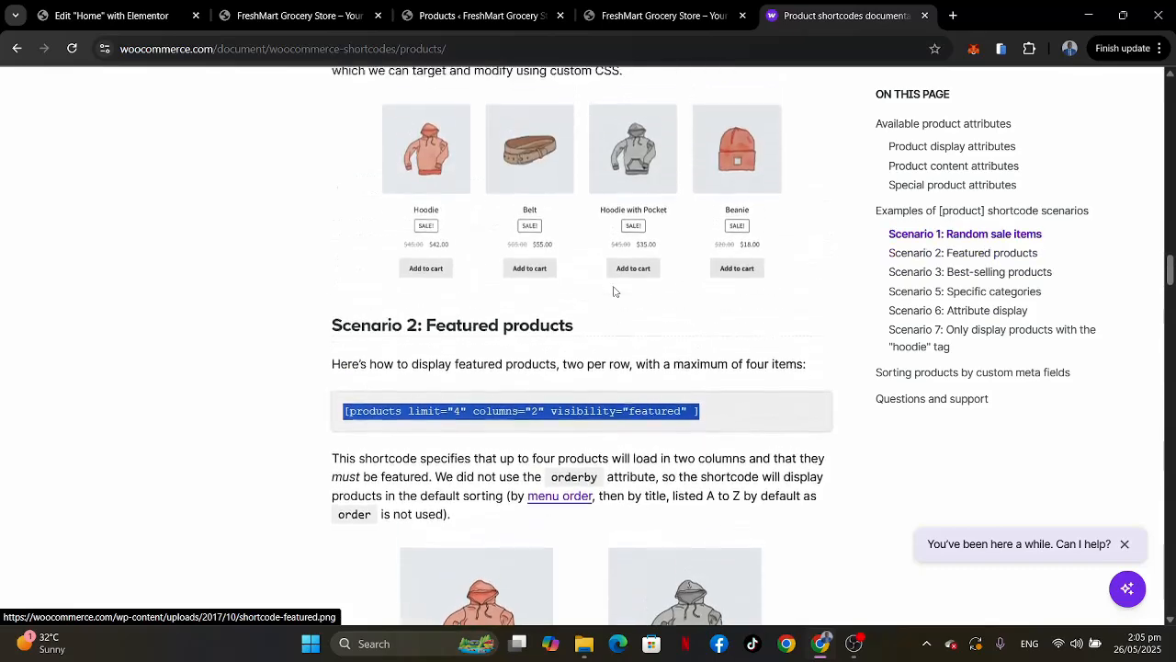
scroll(615, 289, "up", 1)
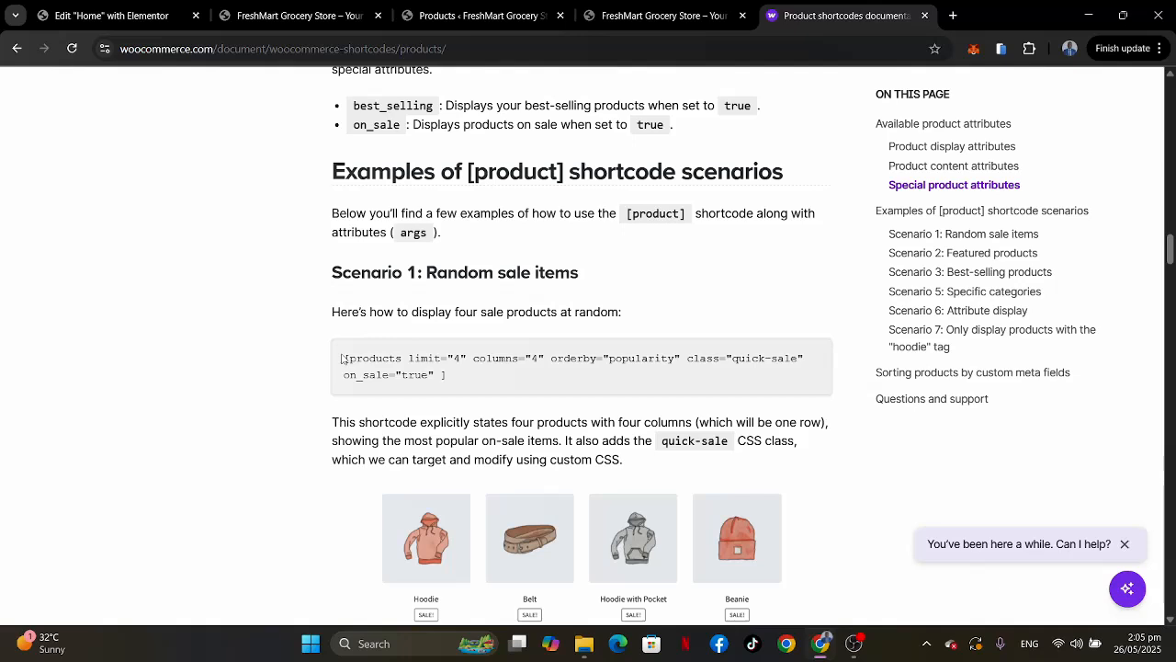
left_click_drag(341, 358, 473, 378)
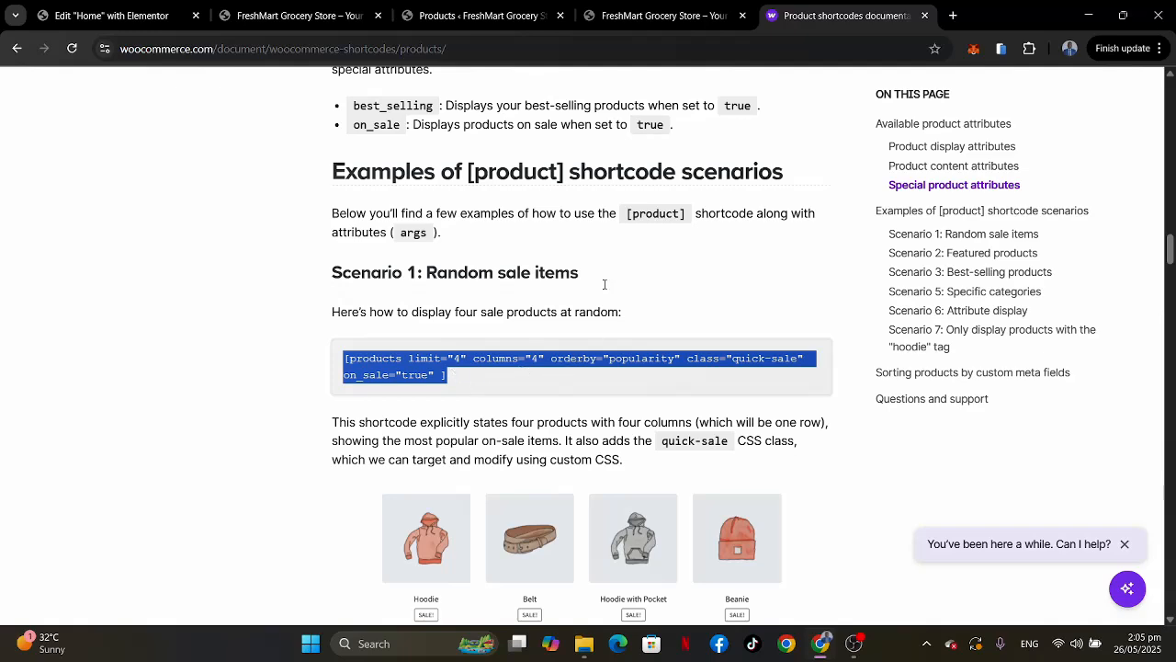
Check the reference site's Today's Deals grid, and in the Elementor editor replace the section's featured shortcode with the copied on_sale="true" products shortcode.
left_click(665, 15)
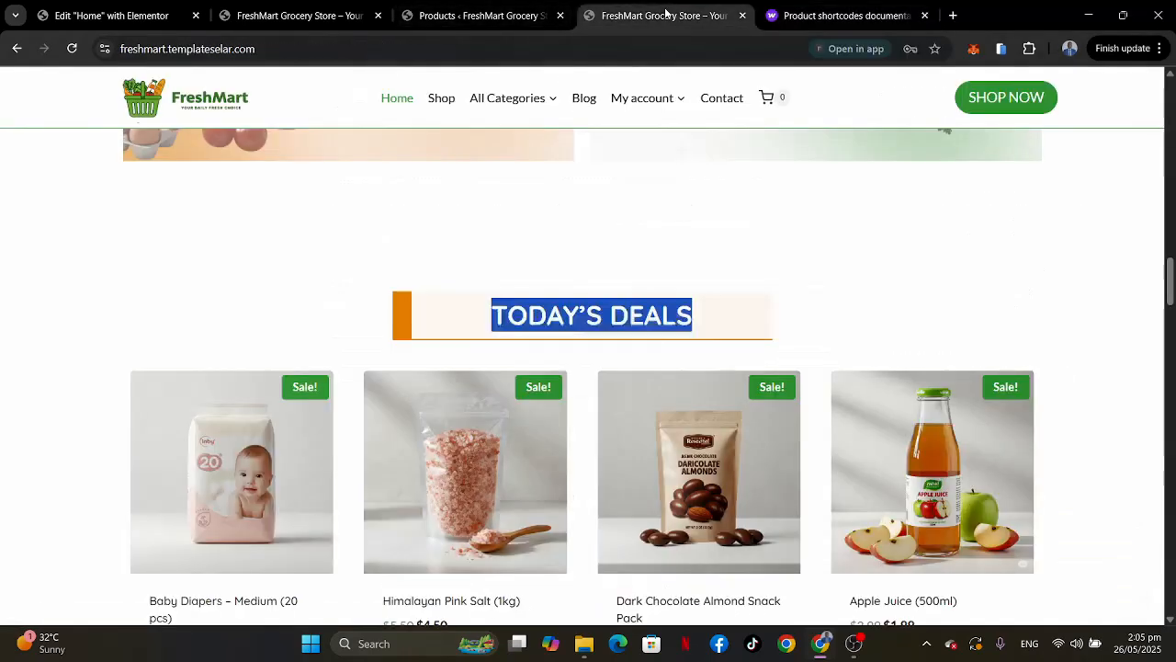
scroll(472, 386, "down", 3)
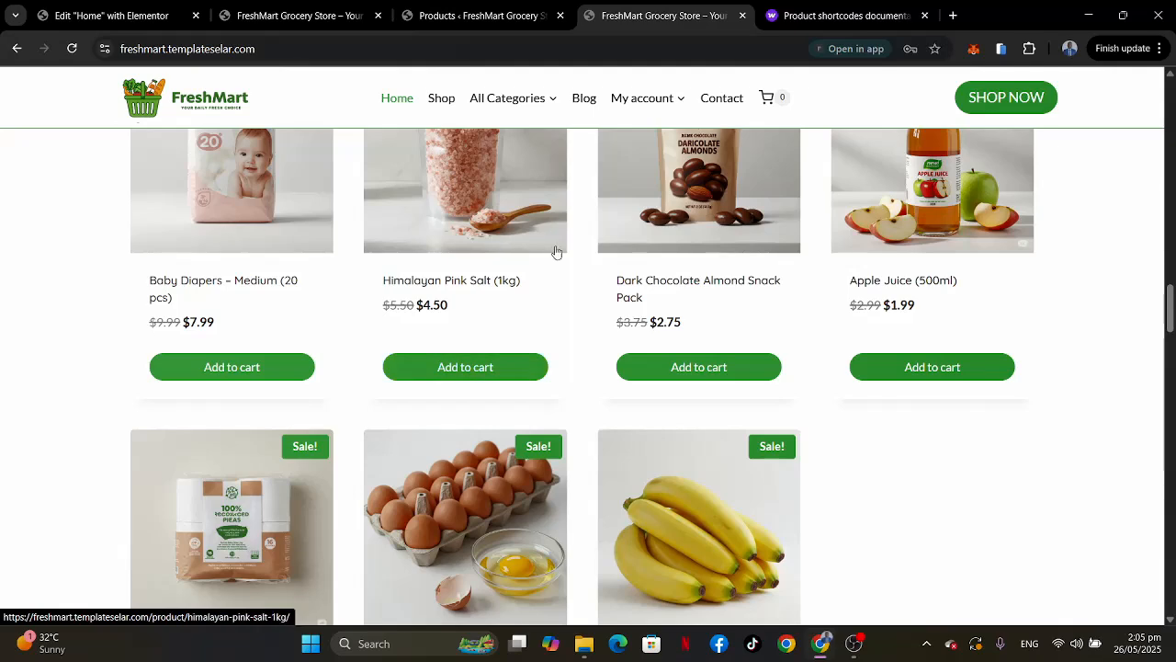
scroll(622, 271, "down", 3)
scroll(620, 270, "up", 3)
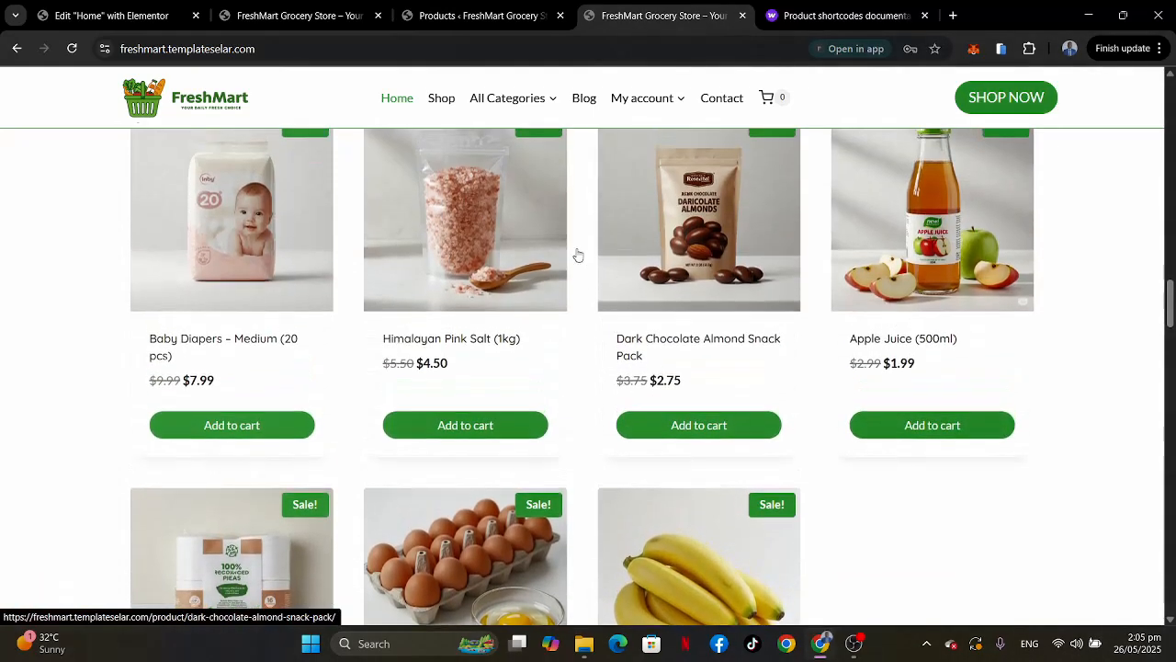
left_click(46, 17)
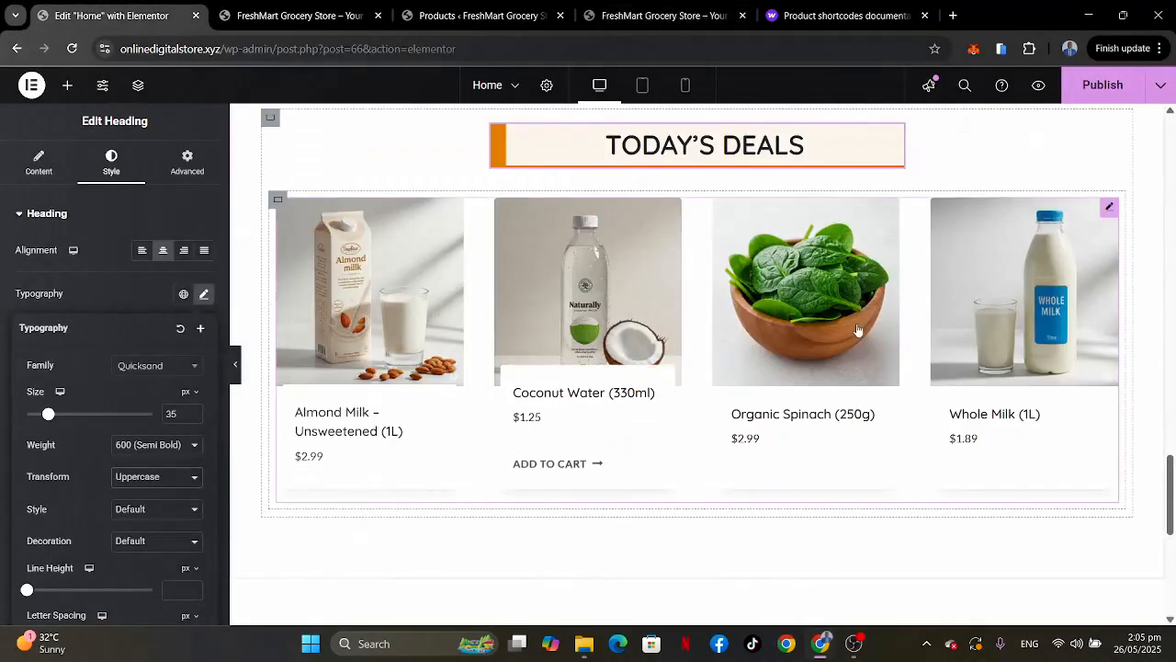
left_click(1109, 210)
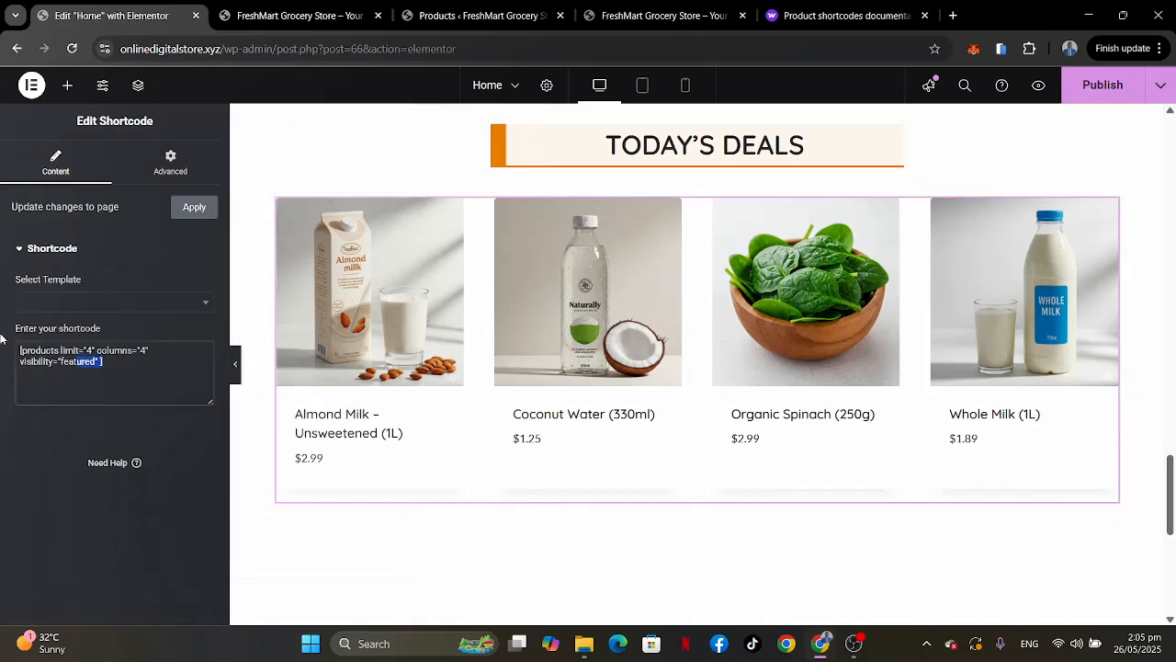
key("ctrl+a")
type("[products limit=\"4\" columns=\"4\" orderby=\"popularity\" class=\"quick-sale\" on_sale=\"true\" ]")
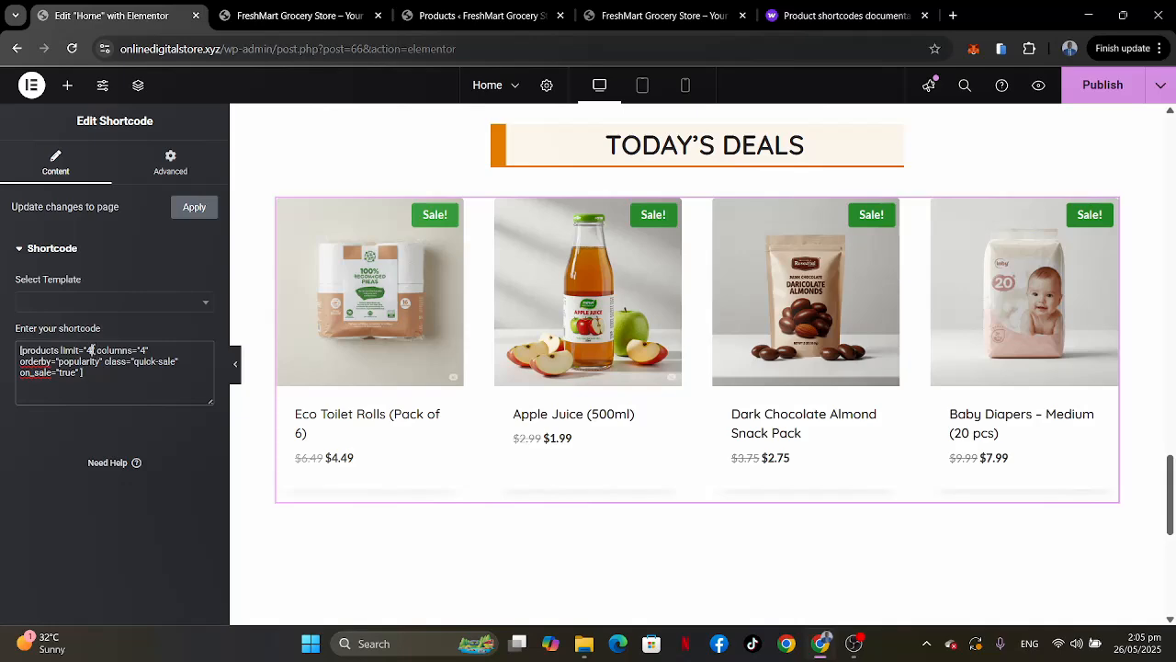
Set the Today's Deals shortcode's product limit to 8, review the section's product rows, and publish the page.
key("BackSpace")
type("8")
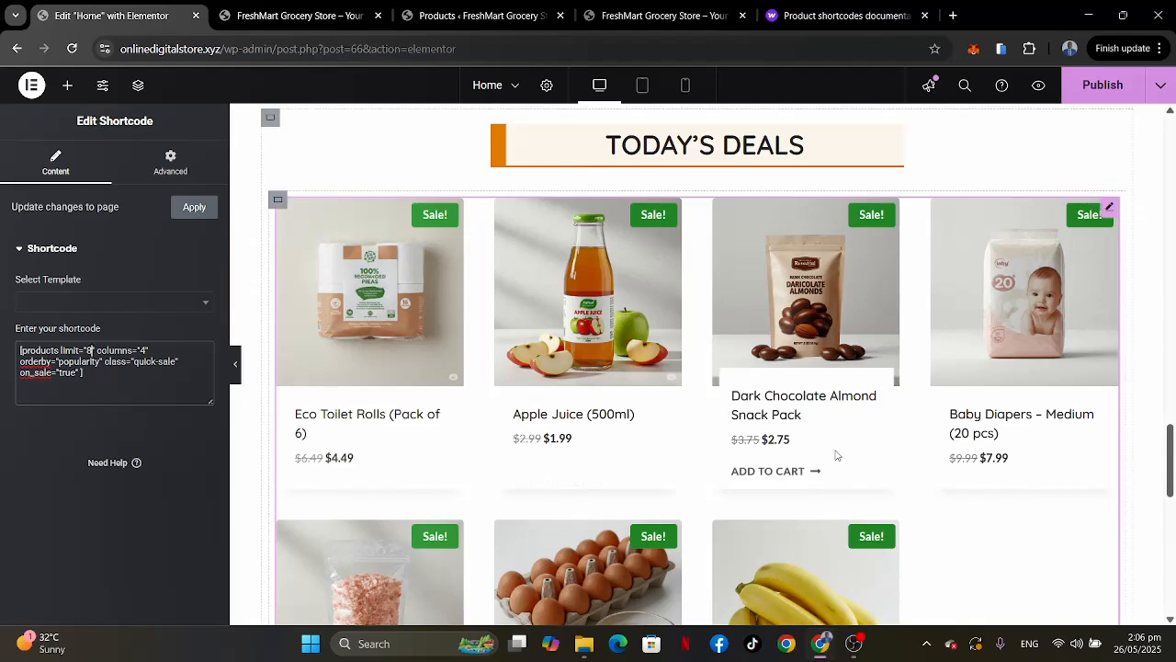
scroll(837, 455, "down", 3)
scroll(838, 455, "up", 5)
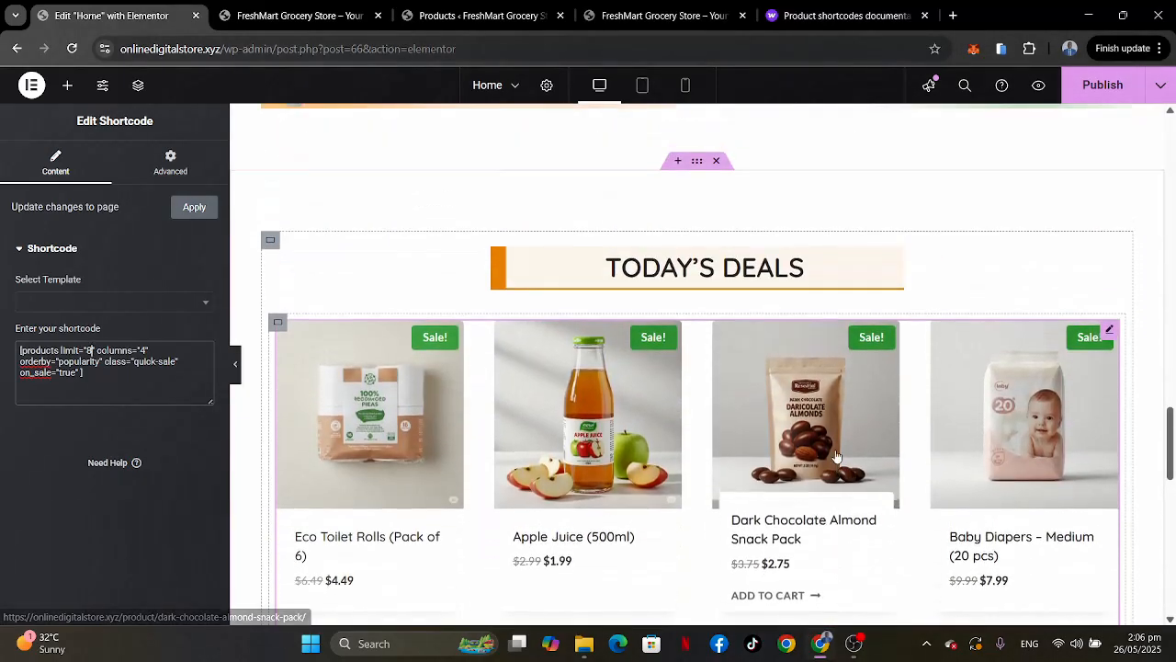
scroll(752, 495, "down", 3)
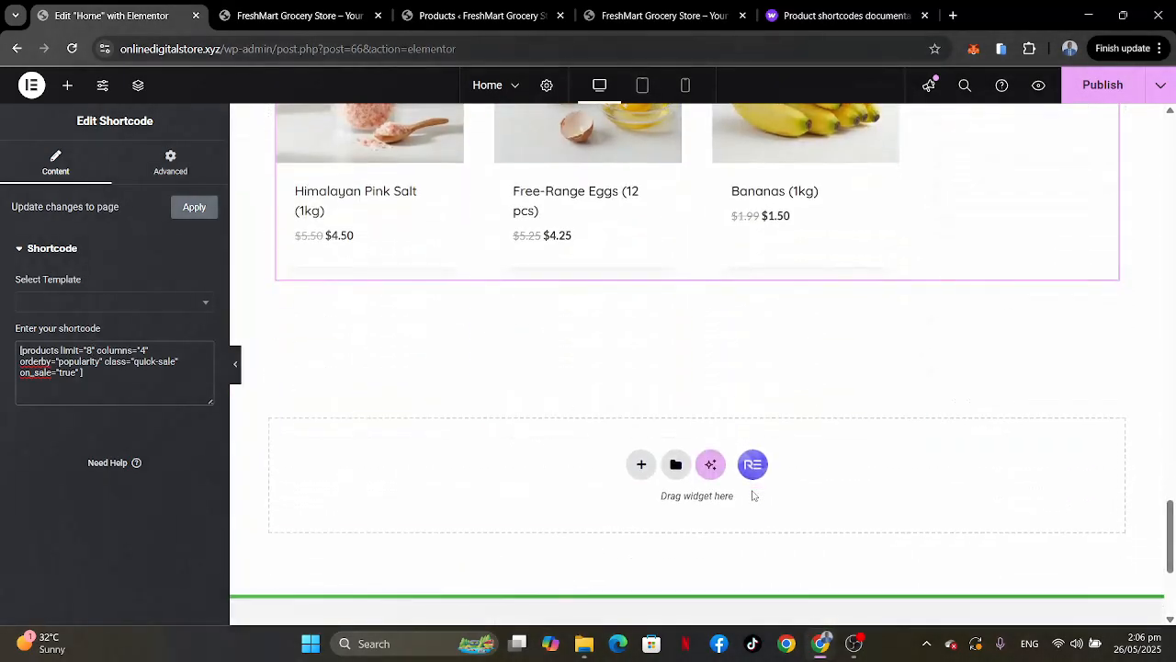
scroll(722, 374, "up", 10)
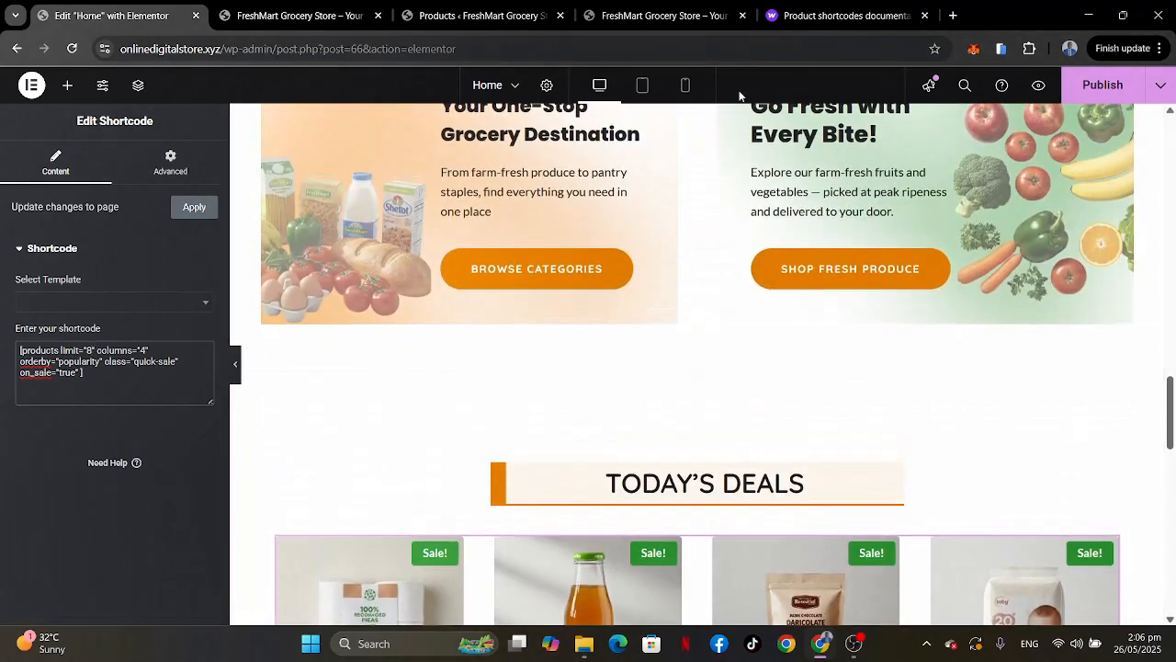
left_click(1109, 84)
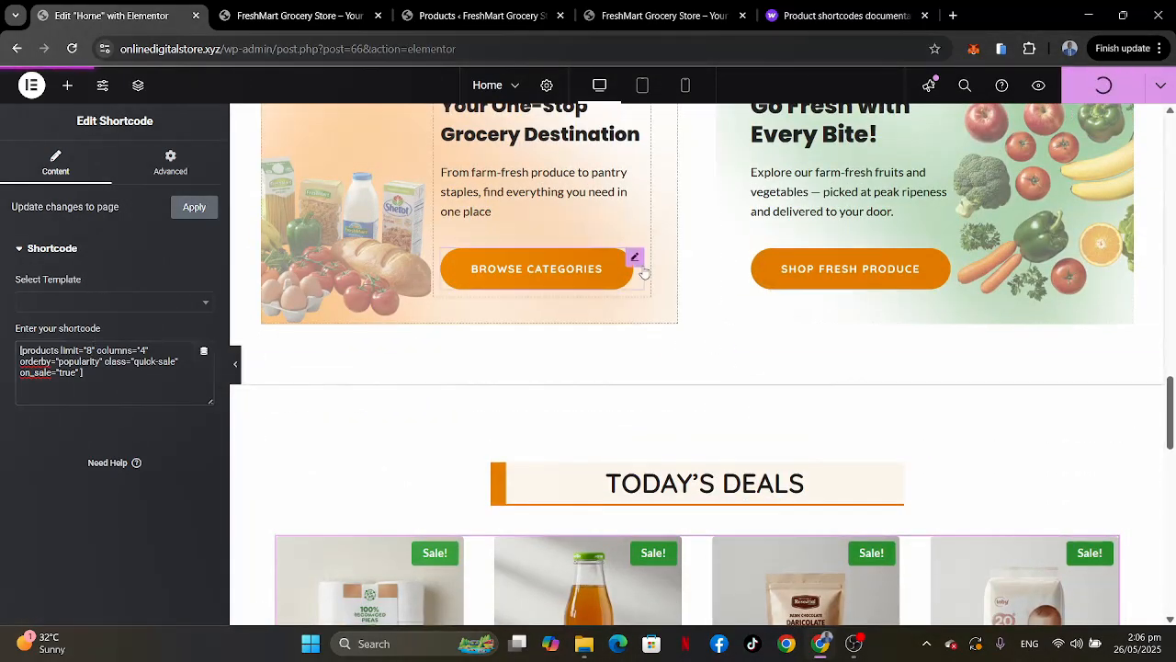
Switch to the reference FreshMart site and examine the sections between Today's Deals and the footer, including the banners and Just Arrived.
left_click(656, 15)
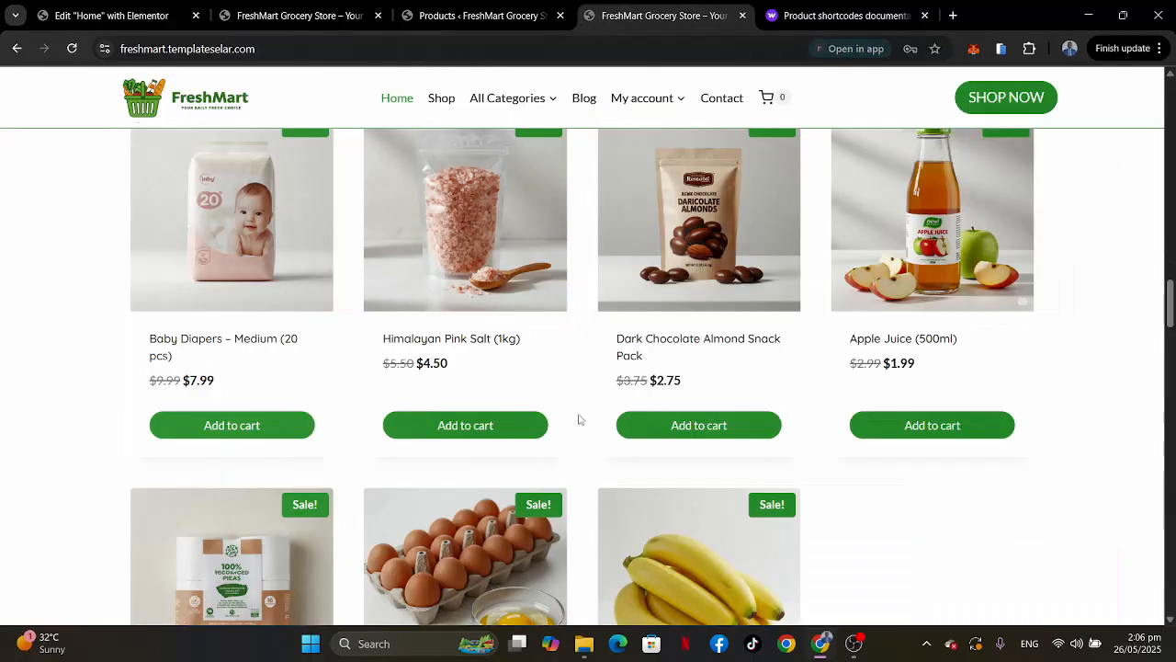
scroll(577, 423, "down", 5)
scroll(578, 441, "down", 1)
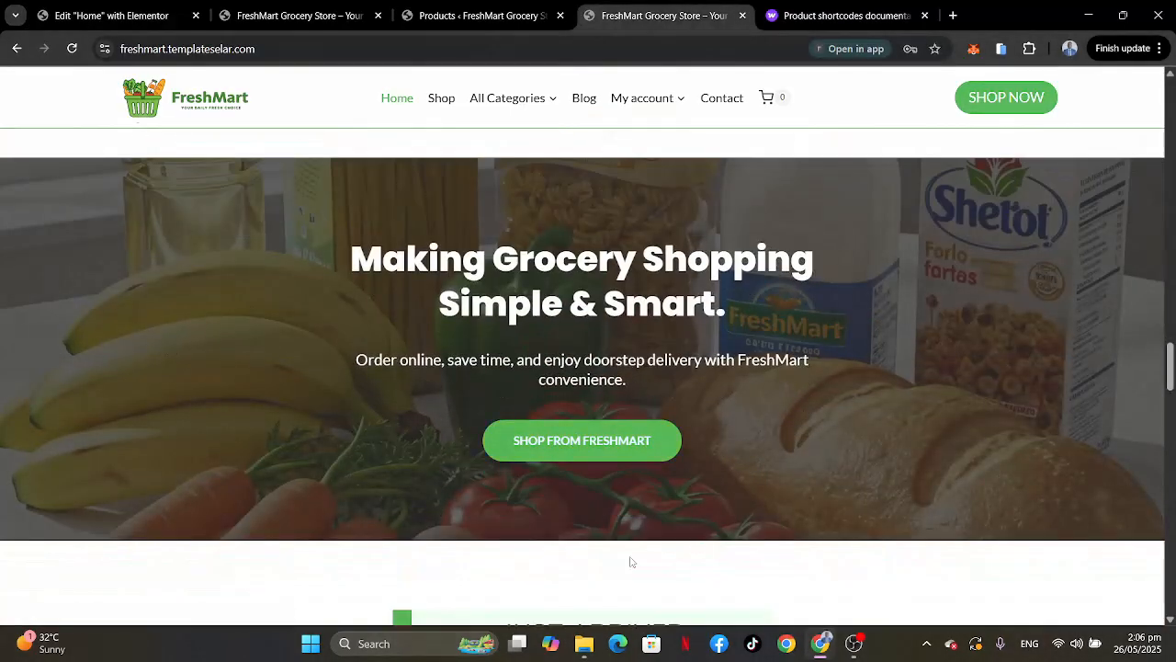
scroll(762, 478, "down", 2)
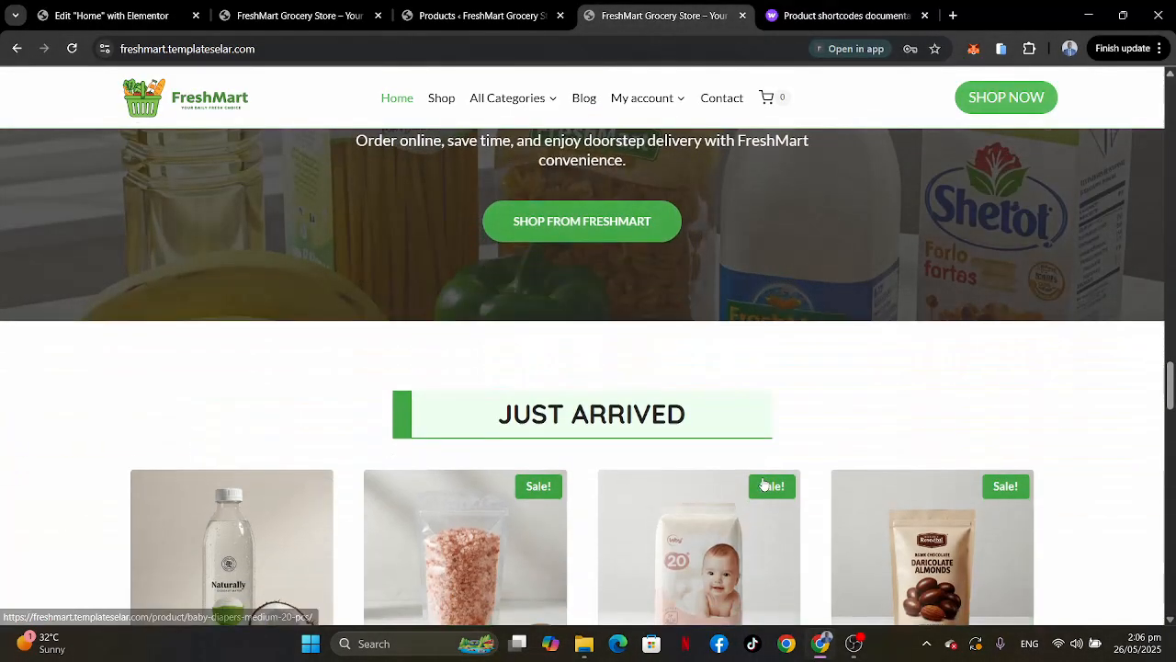
scroll(762, 478, "up", 3)
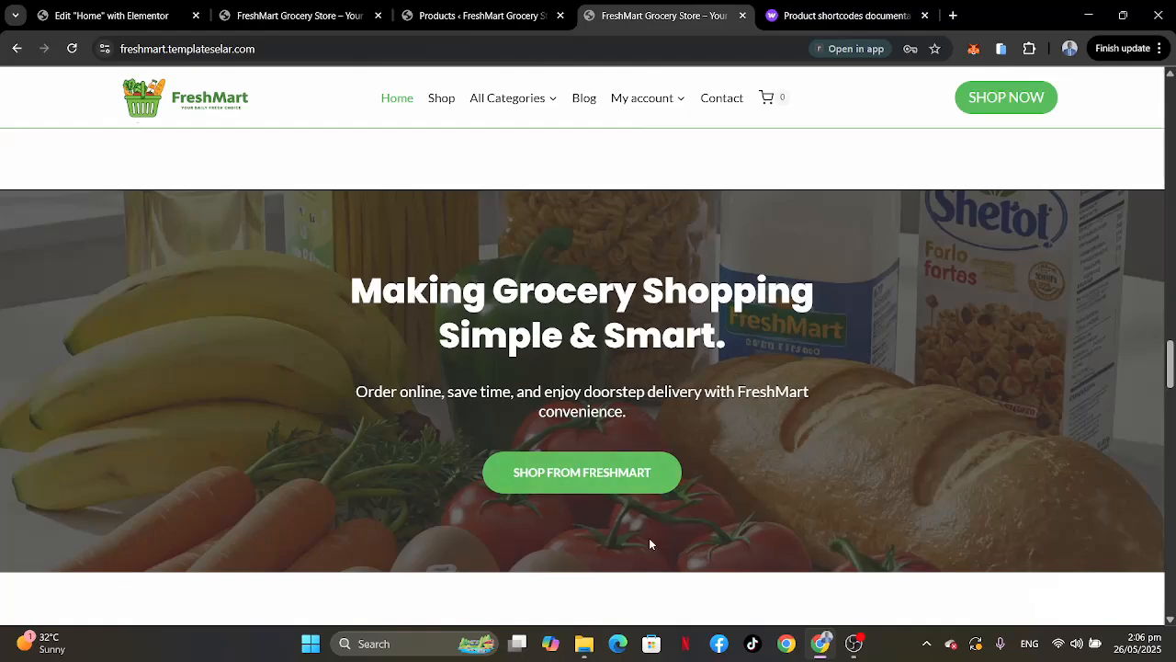
scroll(649, 543, "down", 10)
scroll(649, 543, "down", 10)
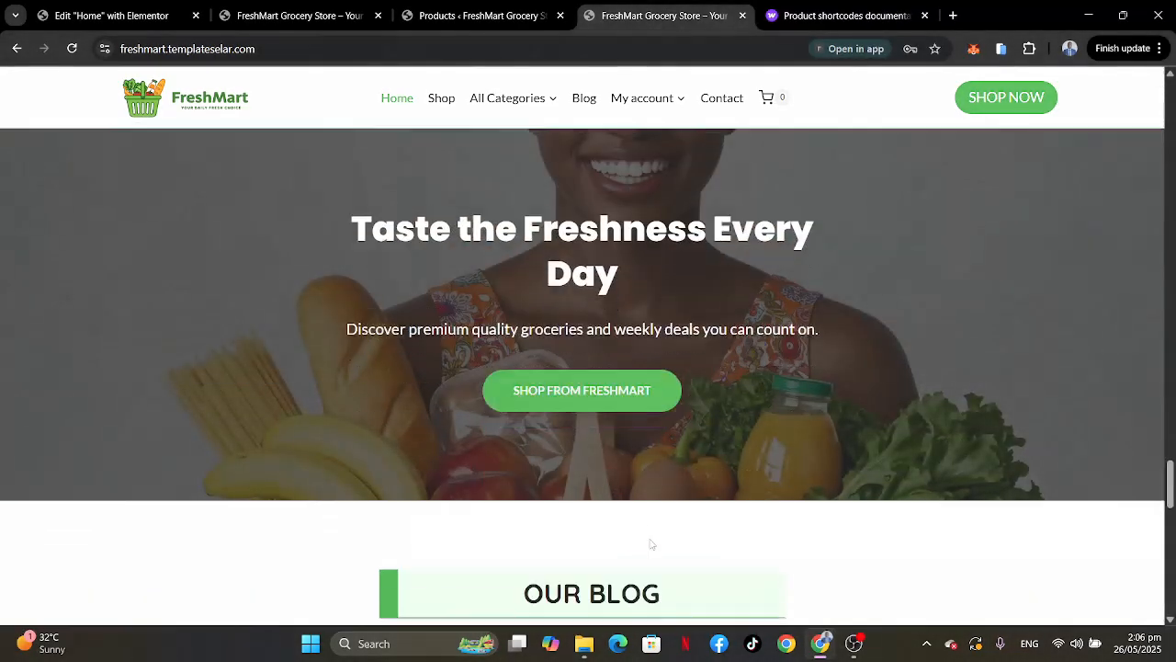
scroll(650, 544, "down", 3)
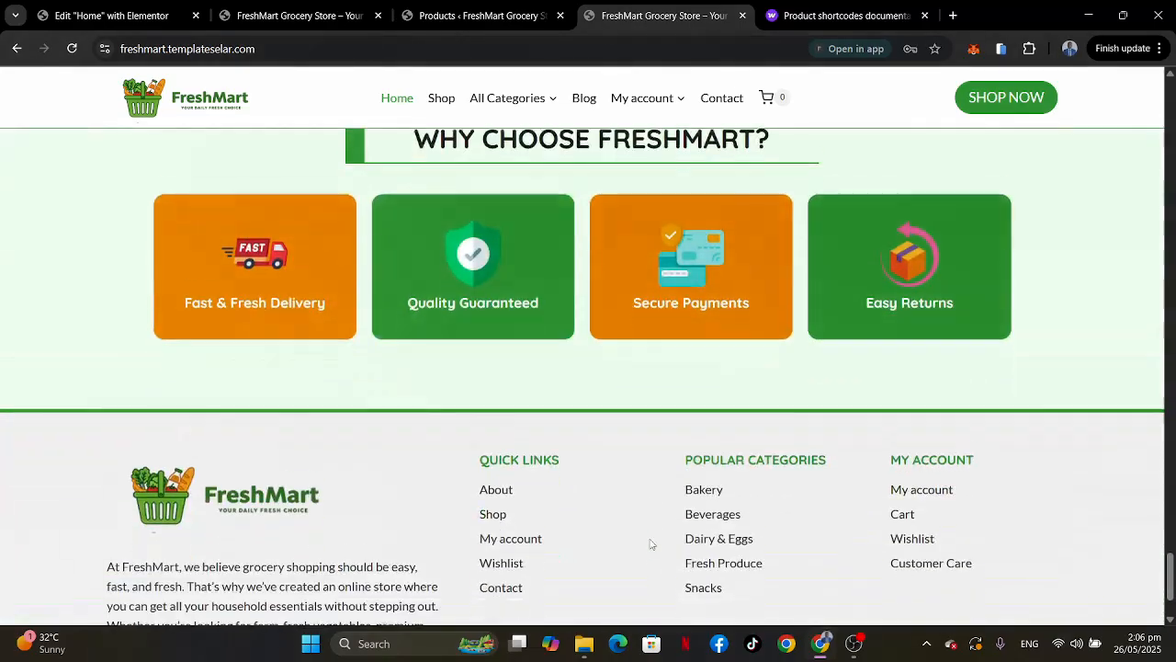
scroll(650, 543, "up", 7)
scroll(650, 545, "up", 10)
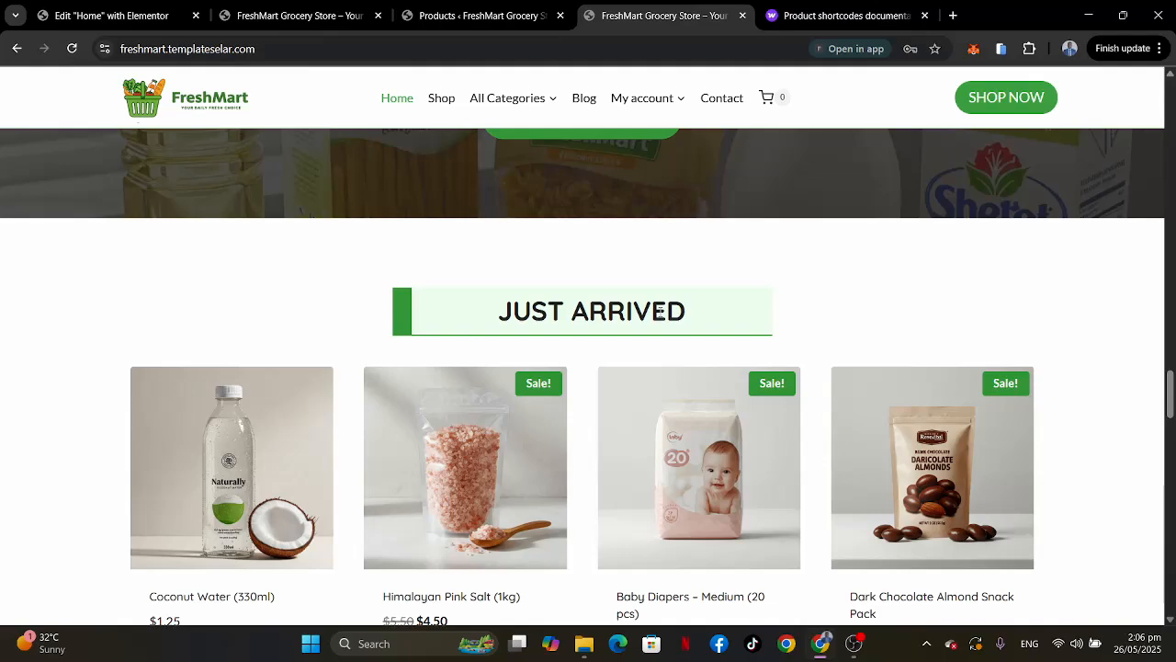
scroll(659, 311, "down", 13)
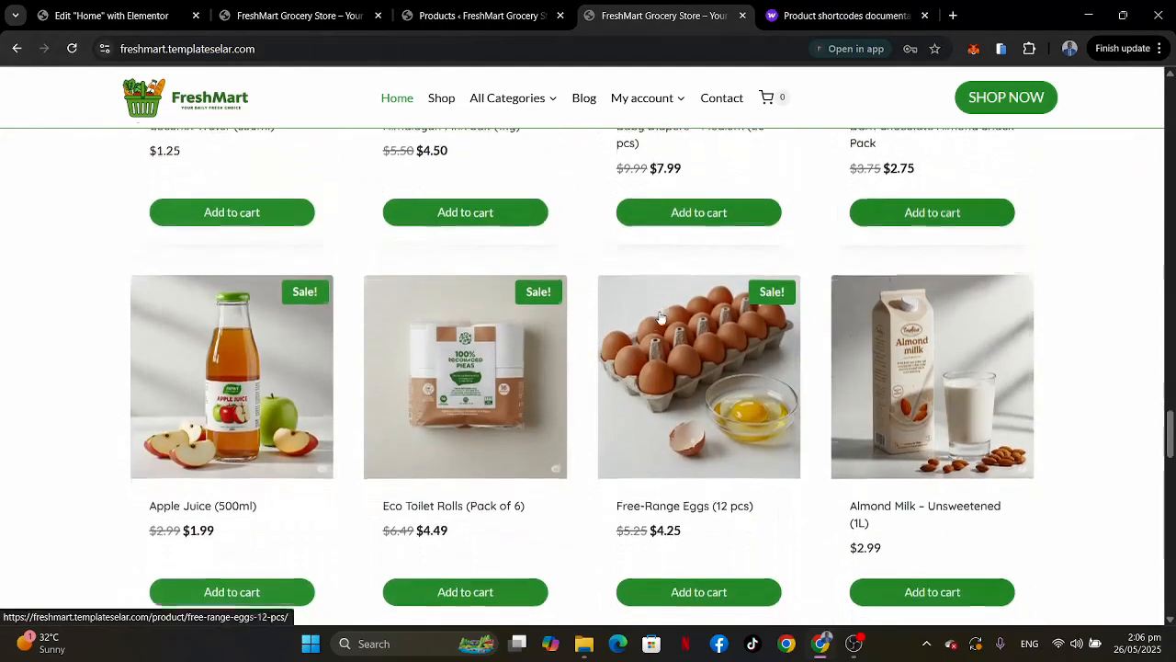
scroll(660, 318, "down", 12)
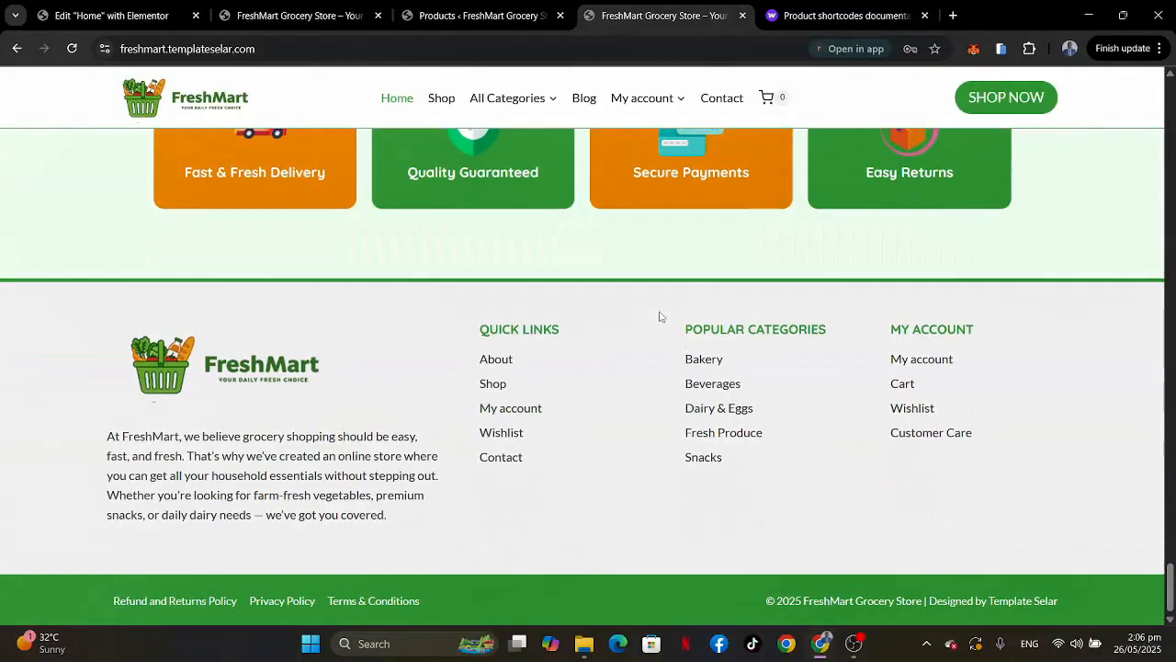
scroll(659, 316, "up", 20)
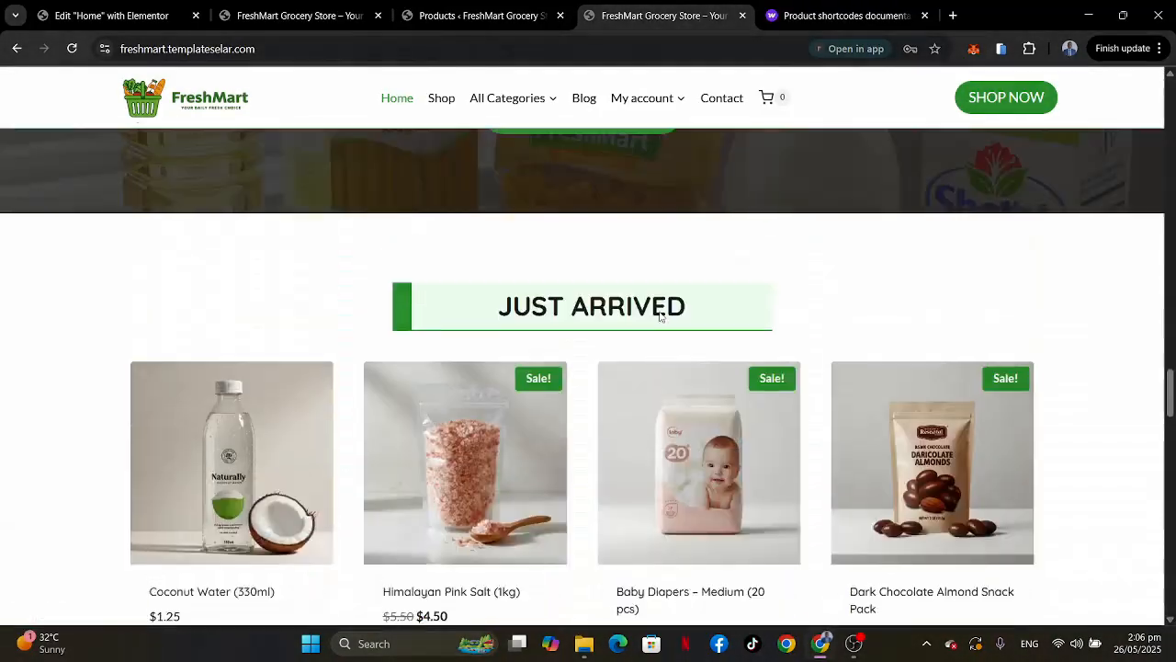
scroll(659, 316, "up", 10)
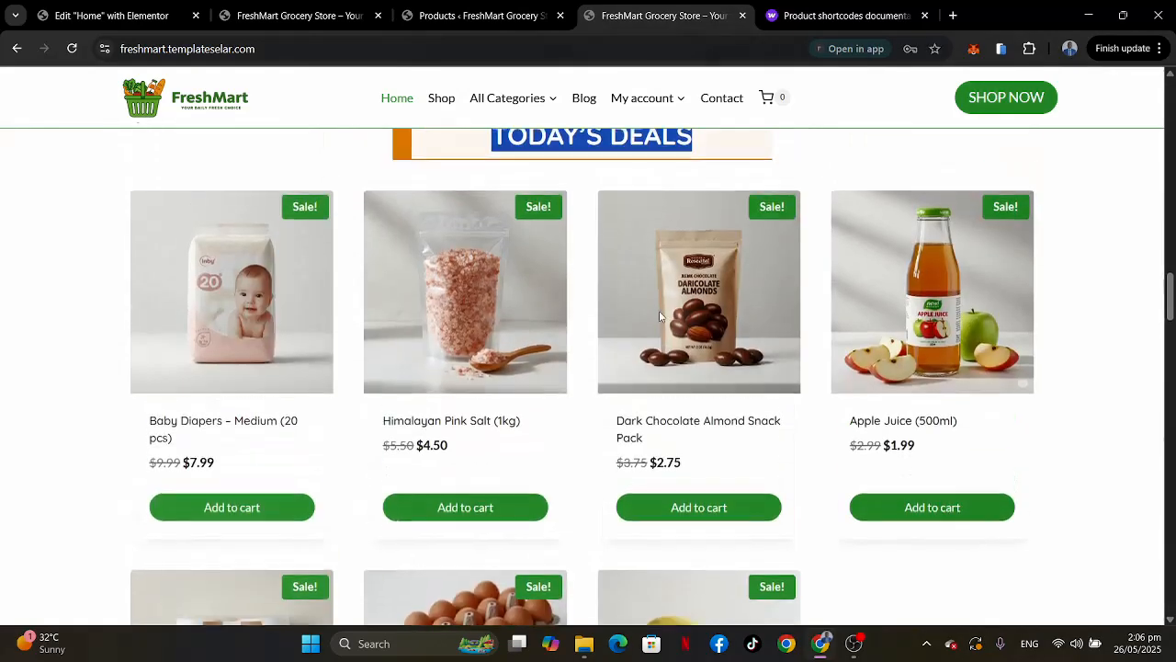
Compare the end of the Elementor home page with the reference site's "Making Grocery Shopping Simple & Smart." banner below Today's Deals.
left_click(127, 16)
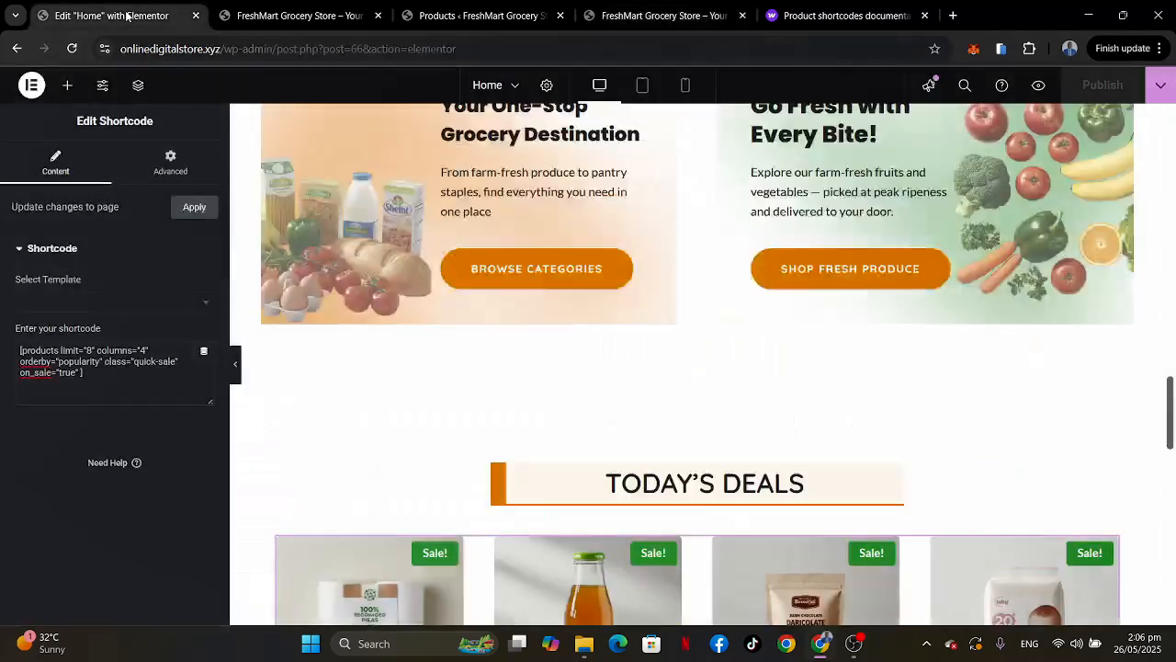
scroll(695, 394, "down", 7)
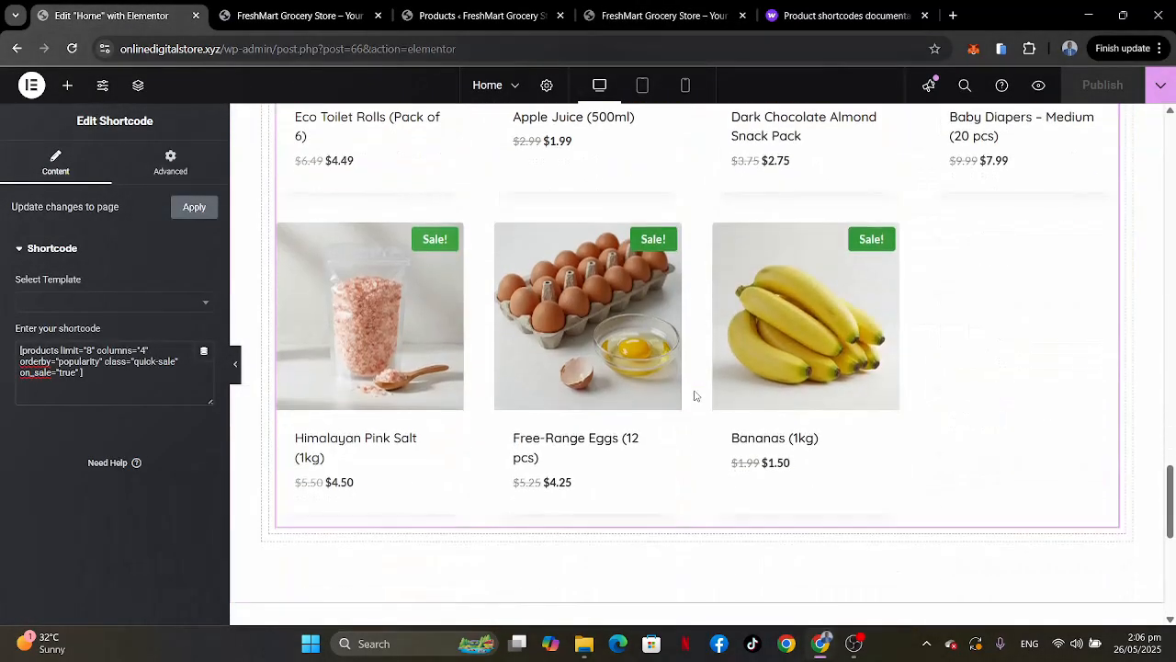
scroll(695, 396, "down", 2)
scroll(695, 396, "up", 1)
scroll(694, 395, "down", 4)
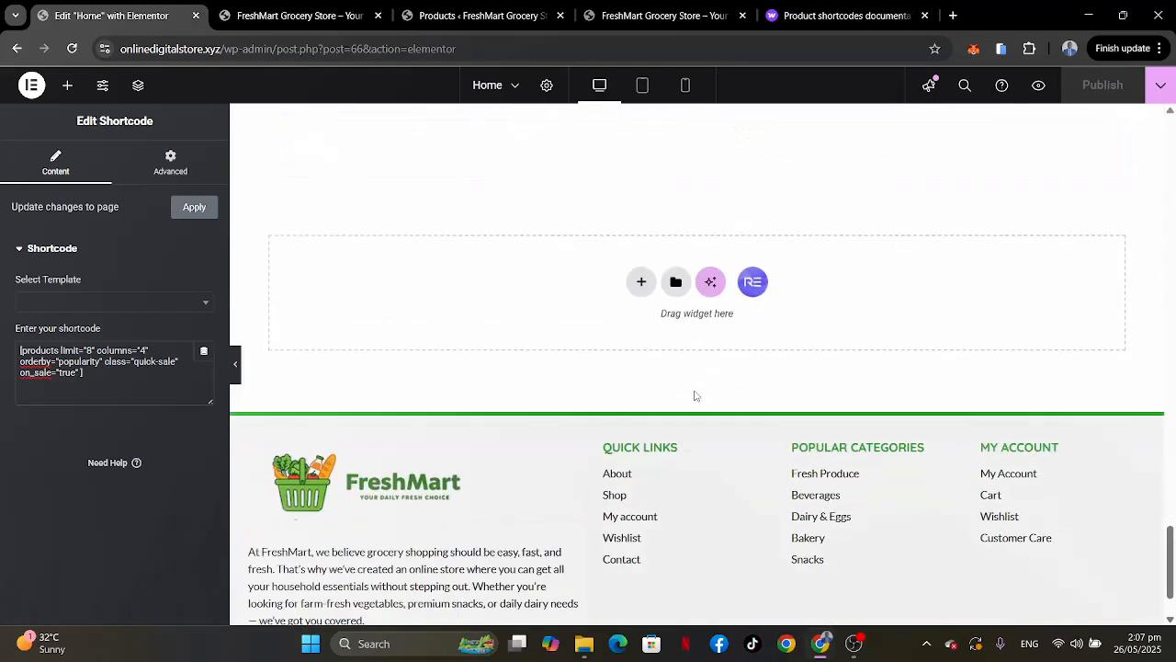
left_click(708, 15)
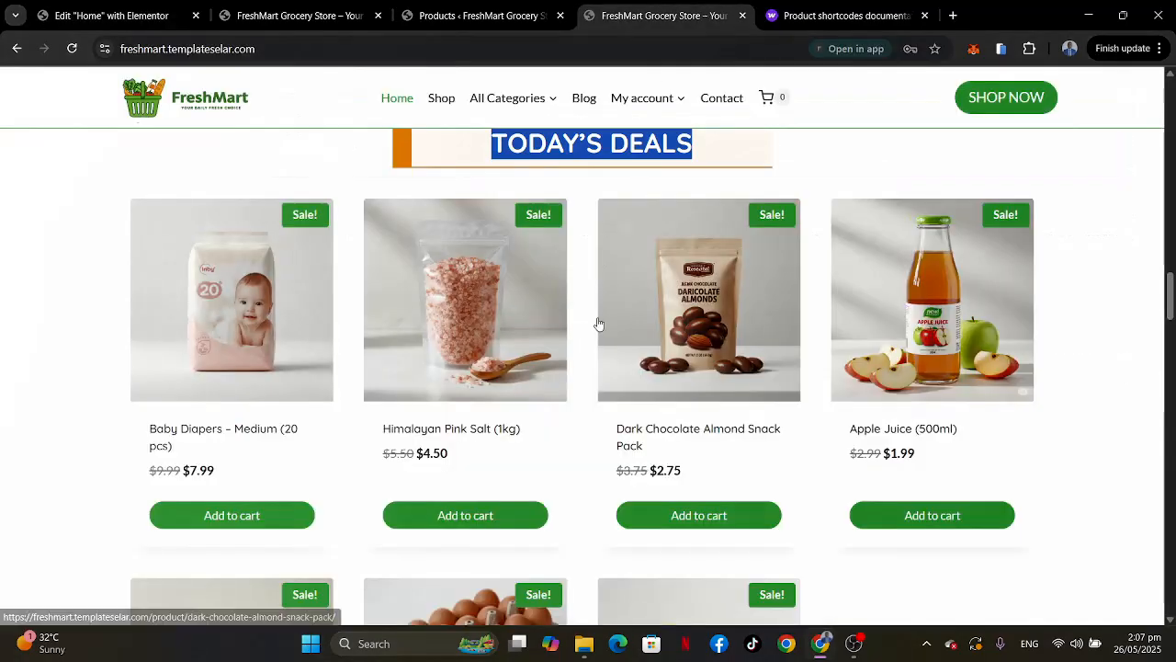
scroll(598, 323, "down", 4)
scroll(599, 323, "down", 4)
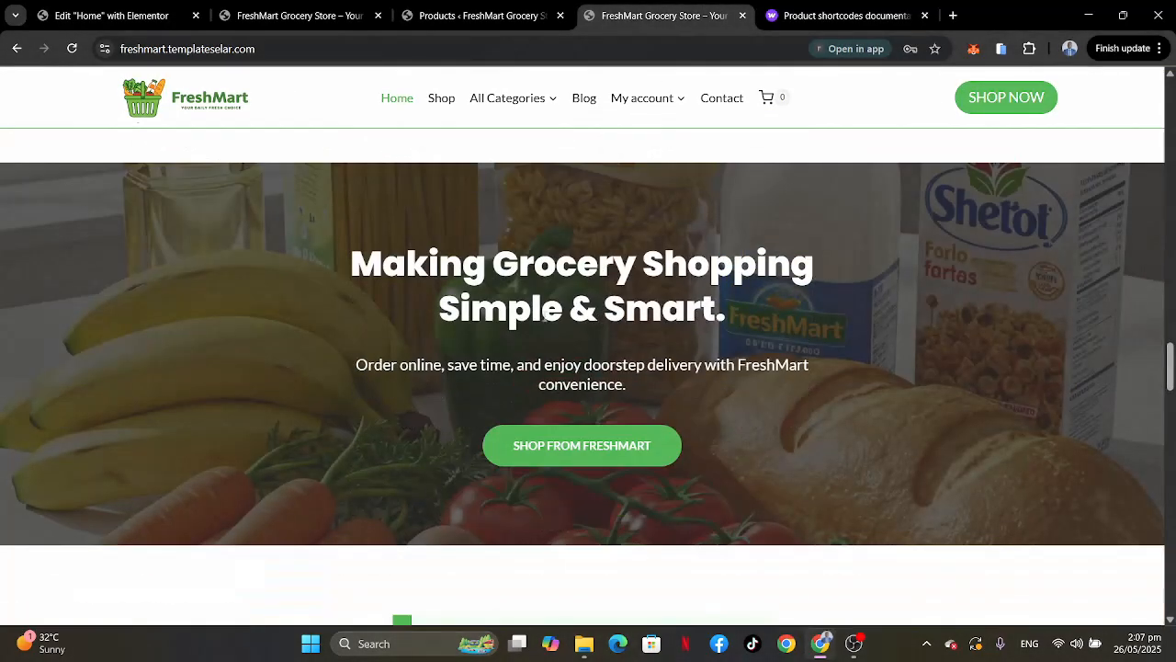
In the Elementor editor, add a single column-direction Flexbox container below Today's Deals and set its minimum height to 400 px.
left_click(115, 20)
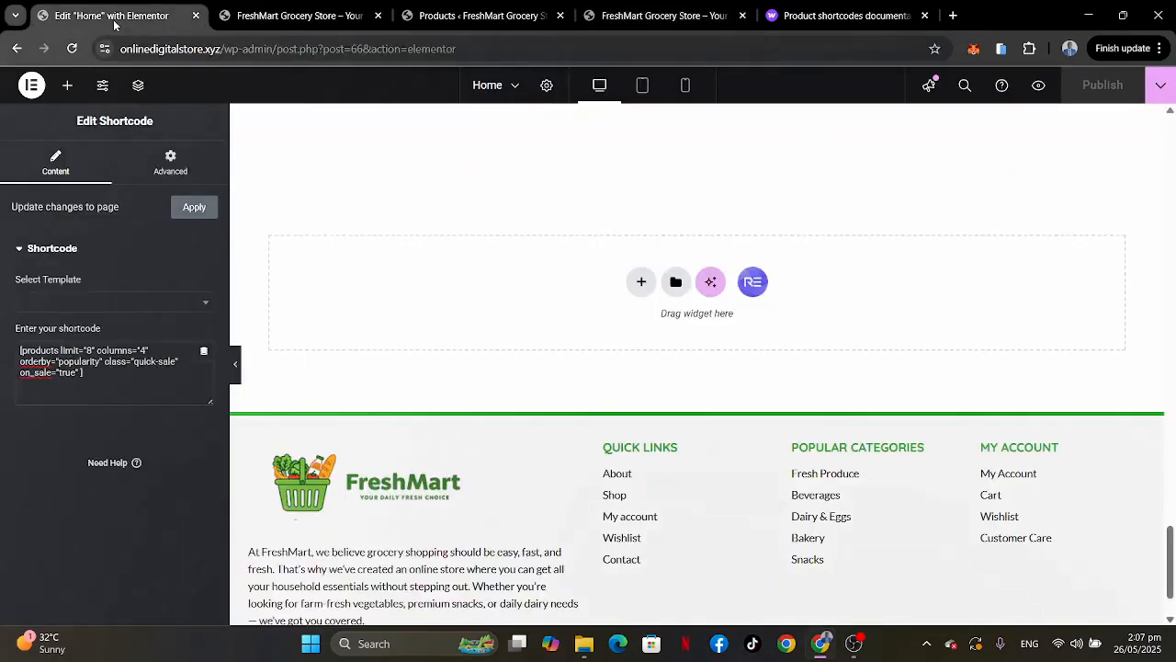
left_click(641, 282)
left_click(652, 324)
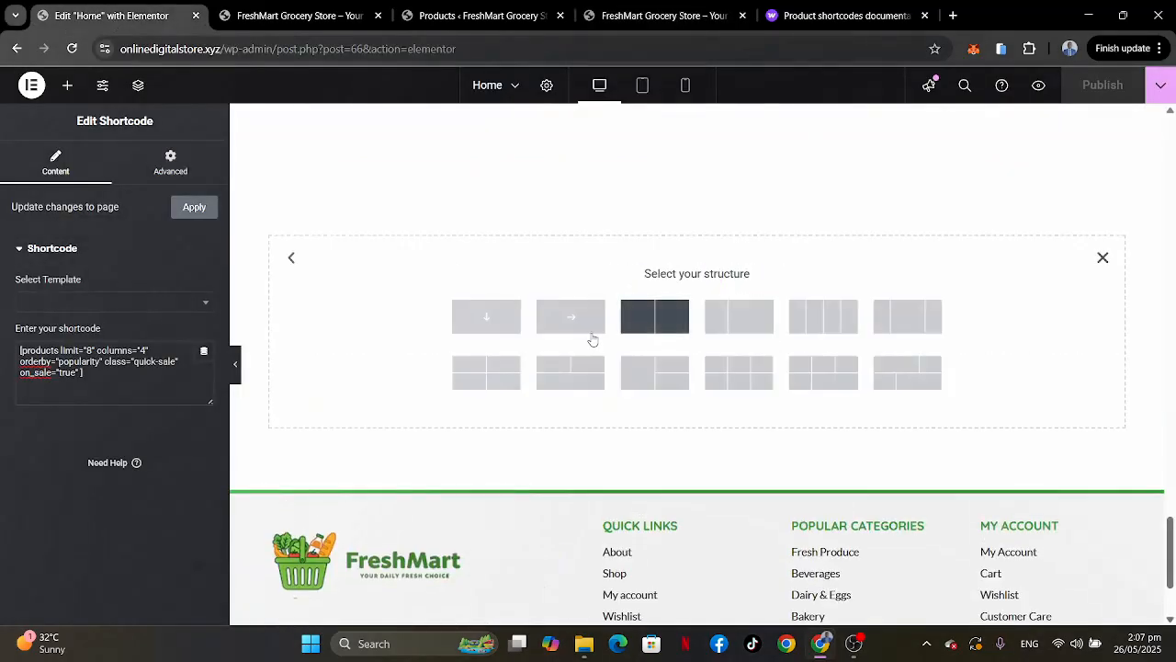
left_click(487, 317)
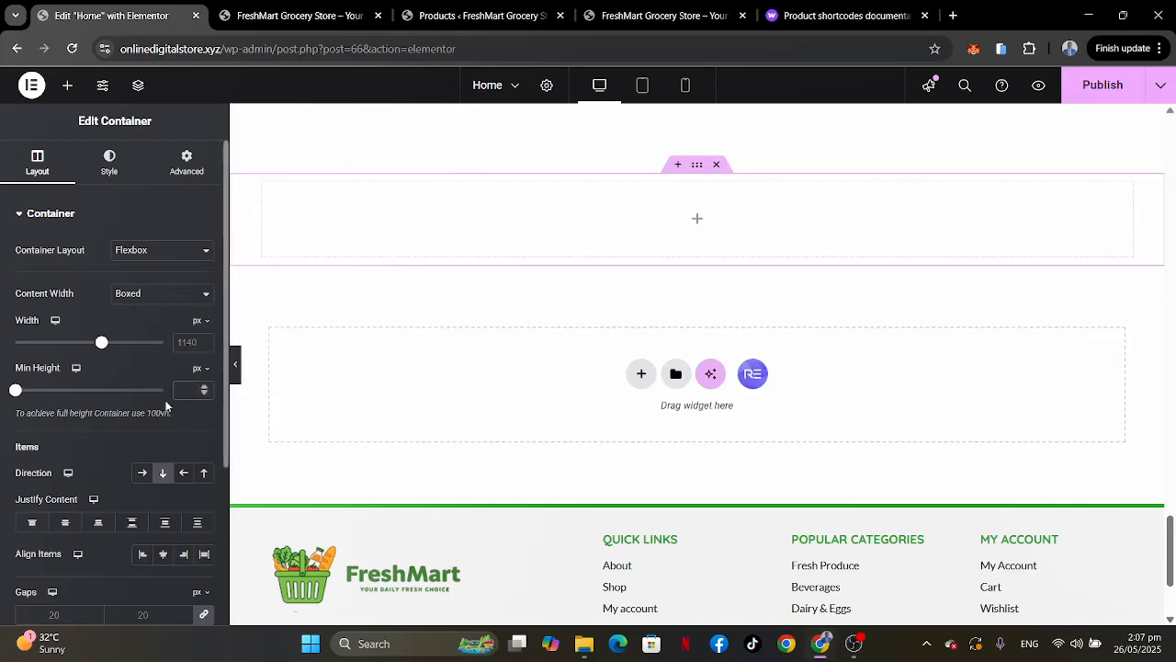
type("500")
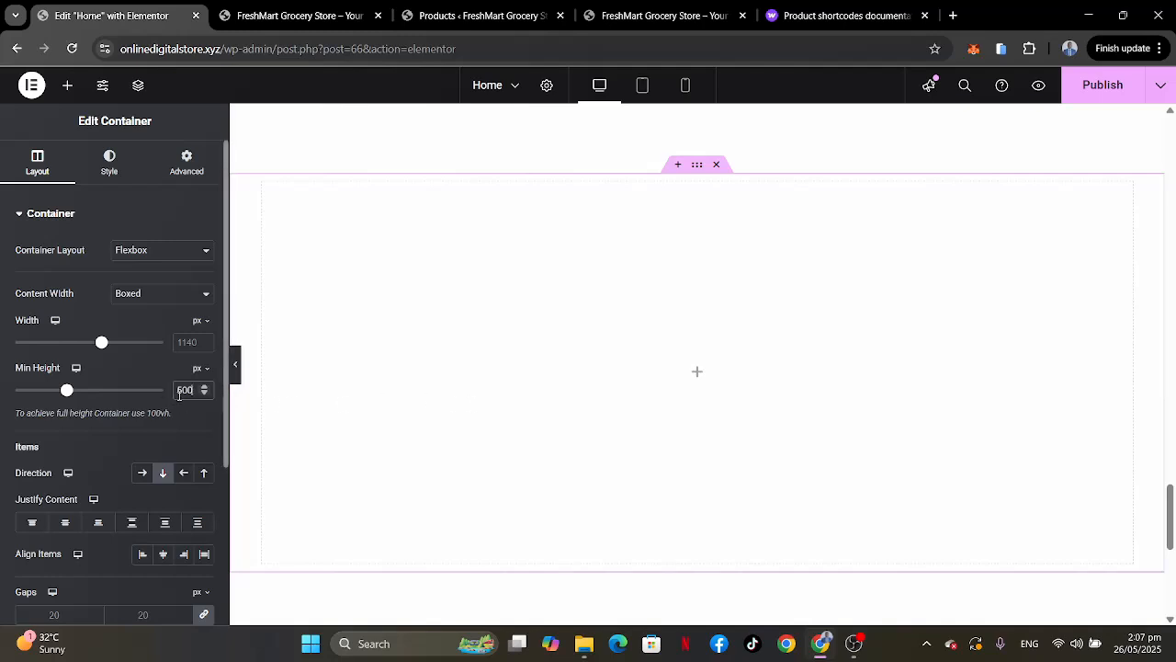
type("4")
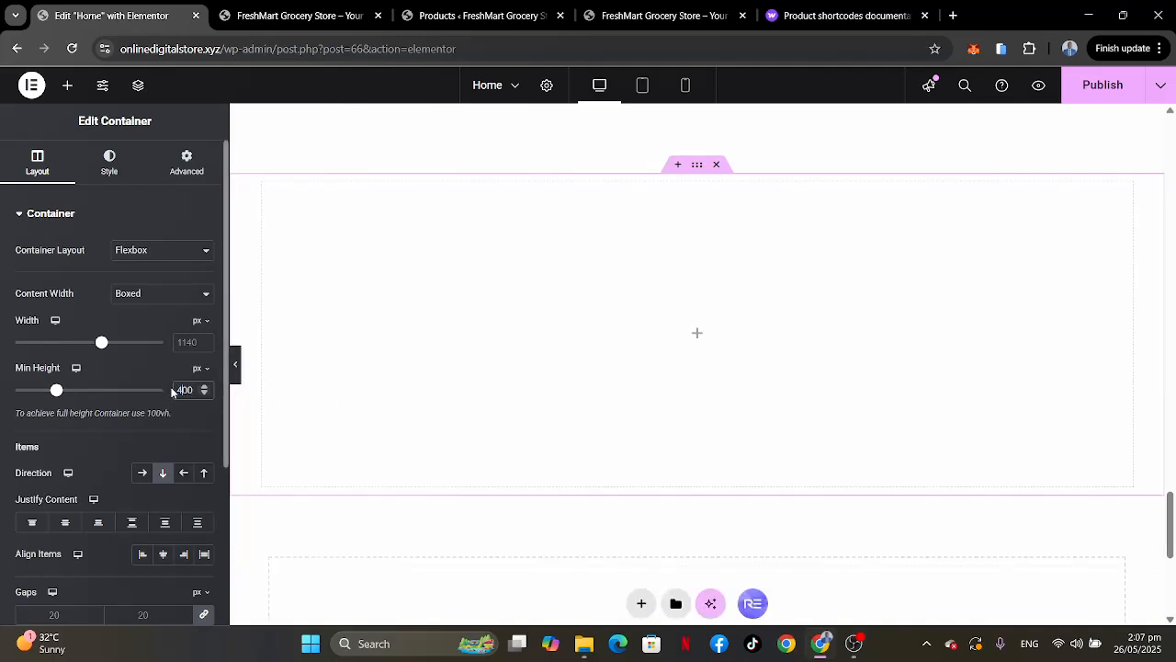
Unlink the new container's padding values and set its top and bottom padding to 80 px each.
left_click(186, 162)
left_click(204, 328)
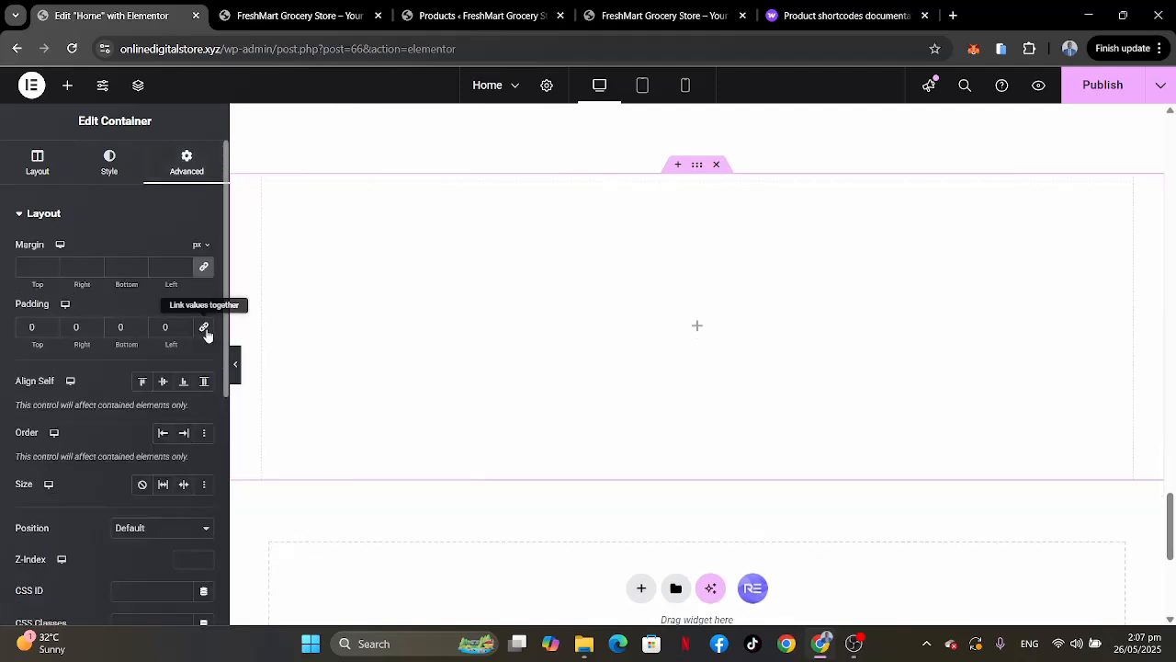
type("8")
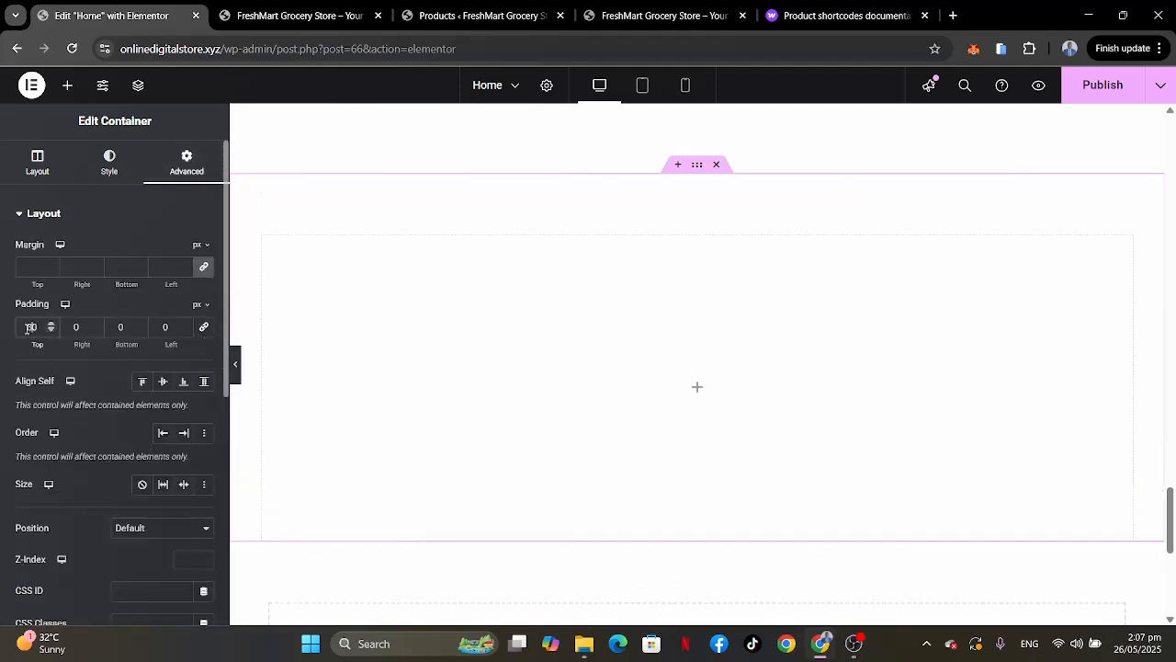
left_click(110, 330)
type("8")
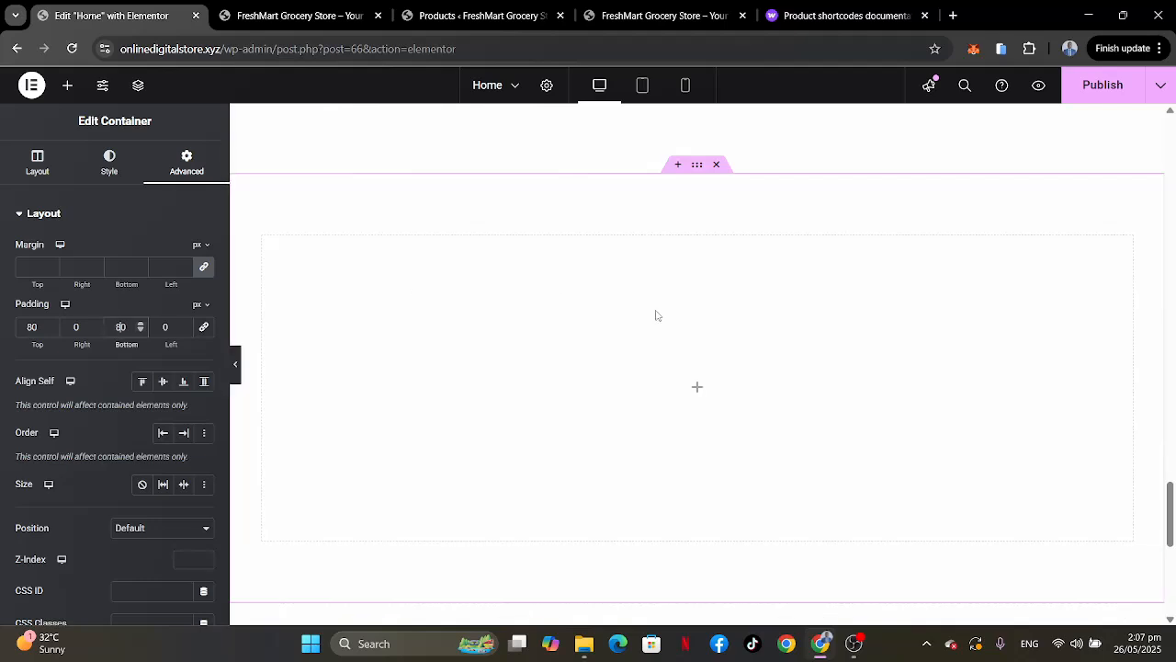
Give the new container a classic background using the Groceries-1.png image from the media library.
left_click(114, 169)
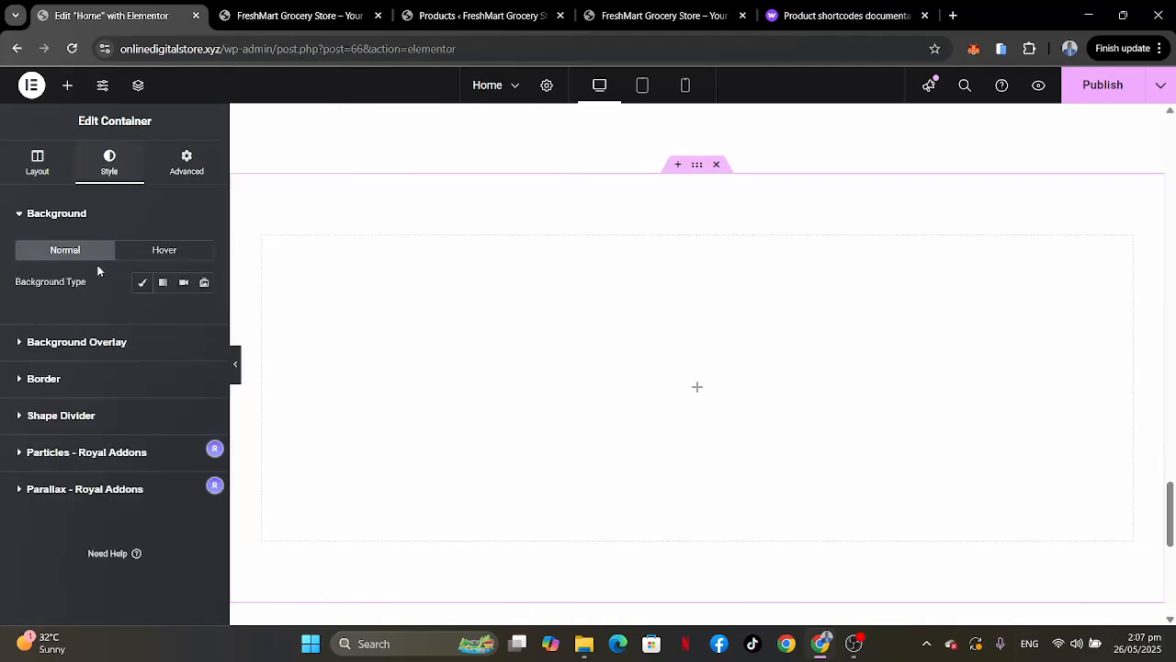
left_click(142, 283)
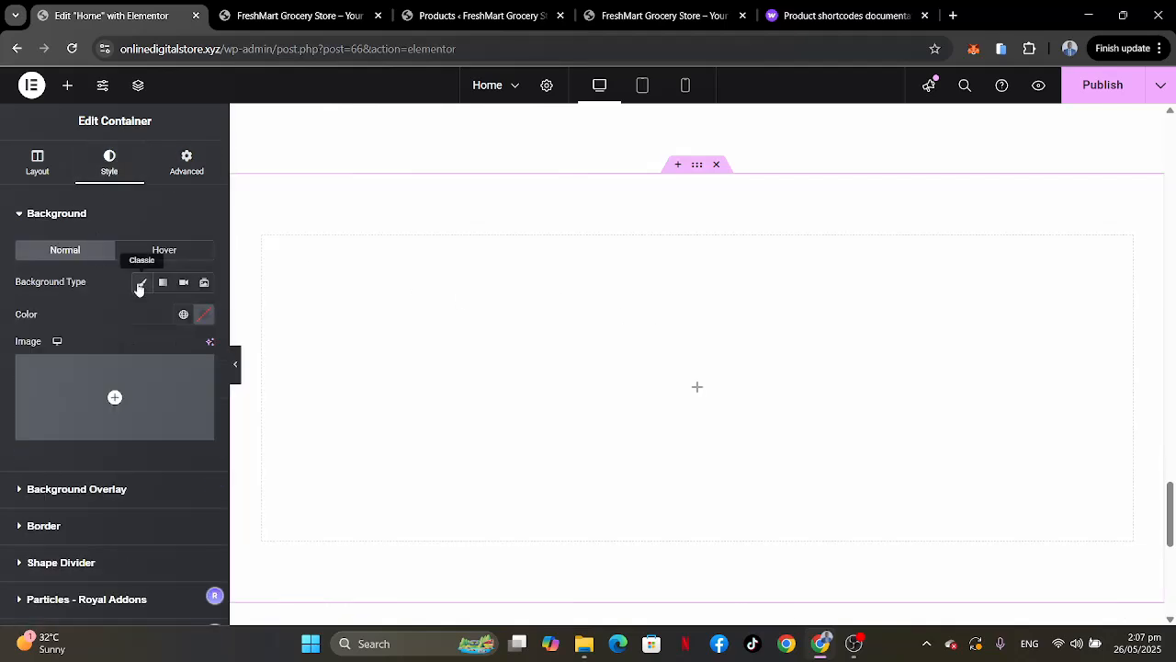
left_click(96, 380)
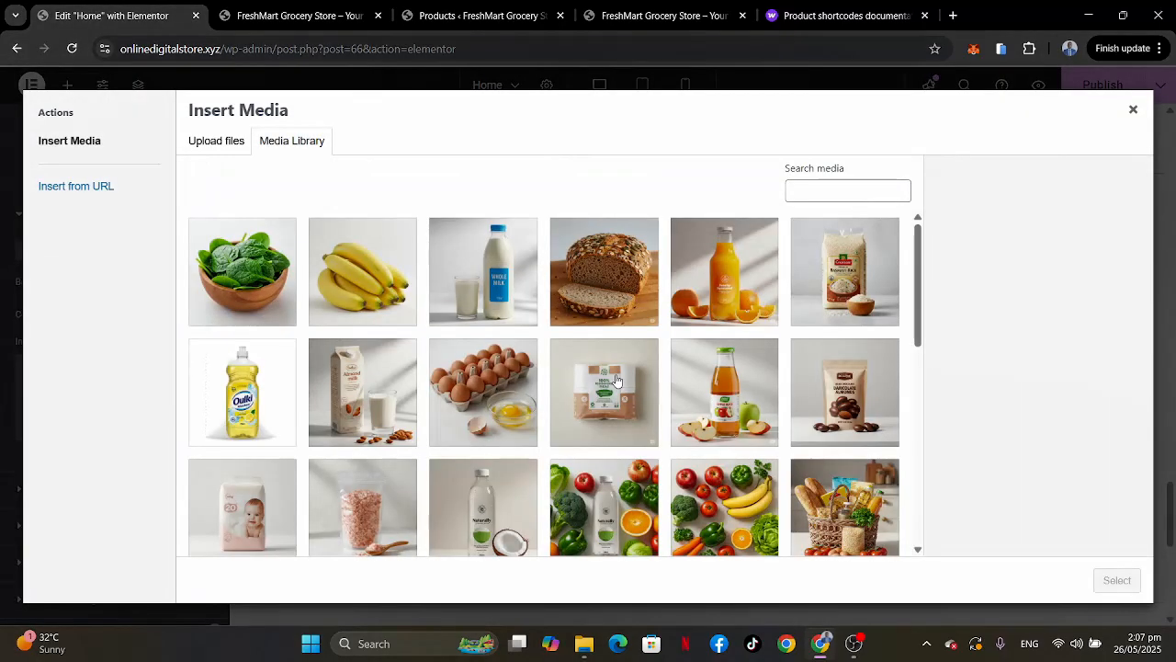
scroll(615, 380, "down", 5)
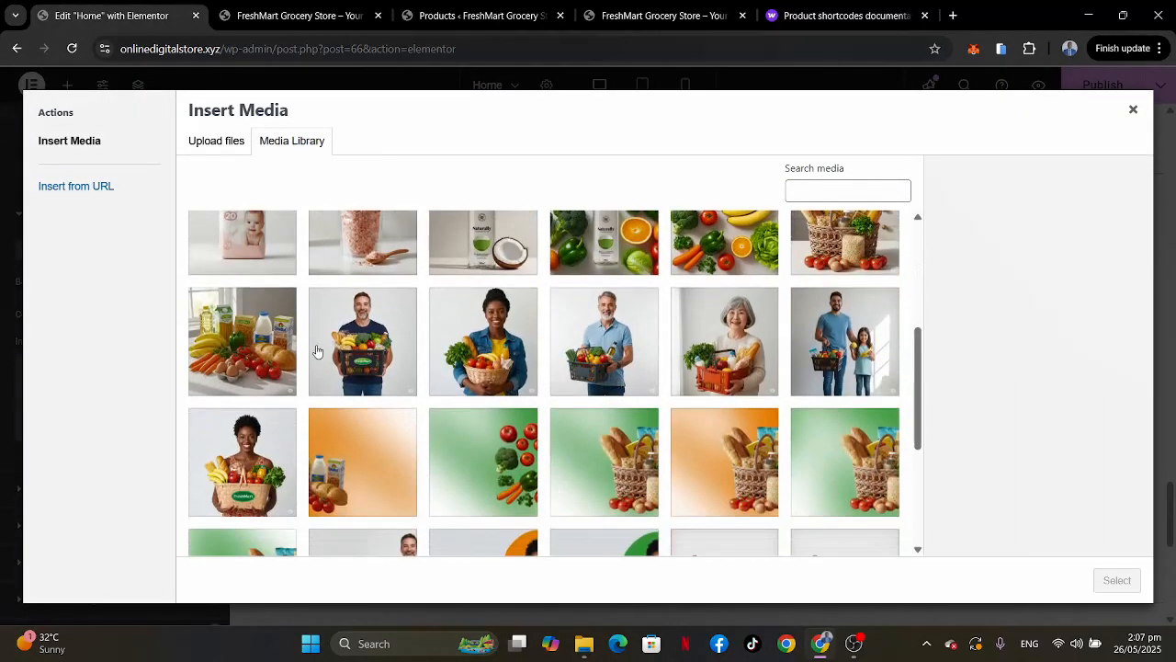
left_click(239, 349)
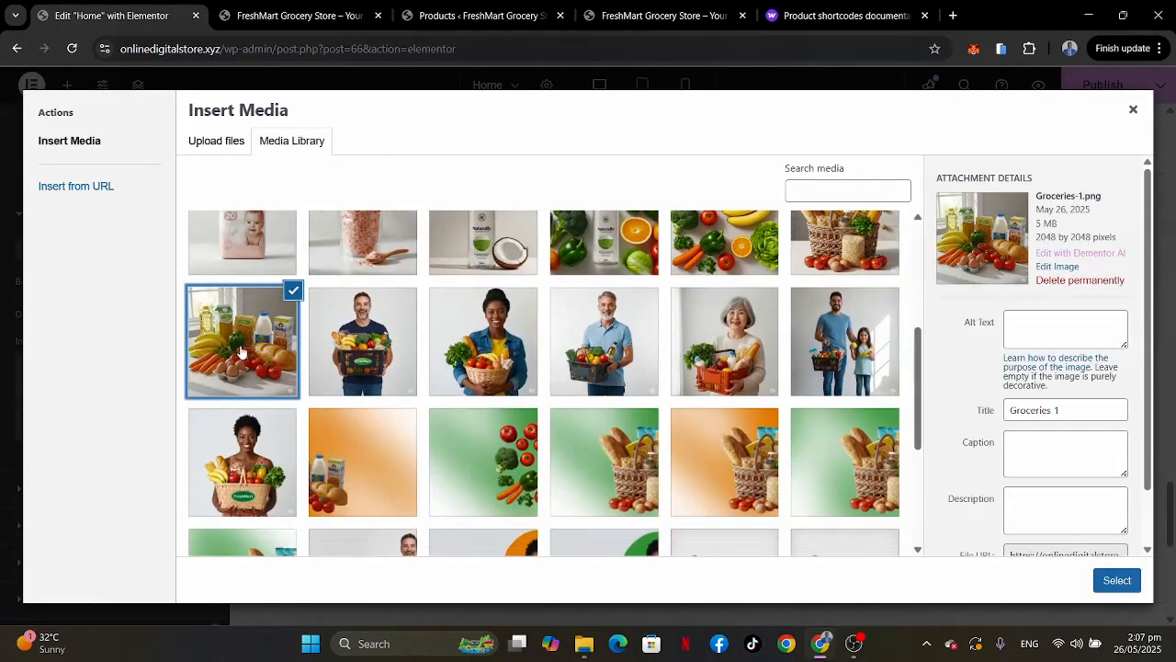
left_click(1116, 578)
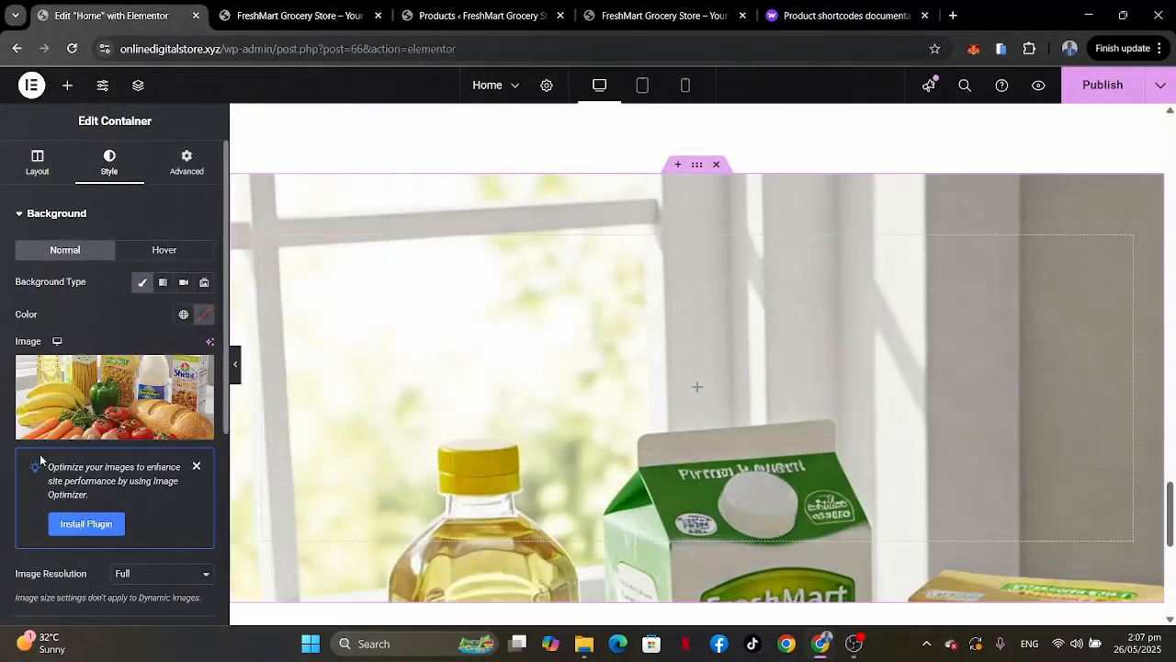
Set the container background image's position to Center Center and its attachment to Fixed.
scroll(39, 454, "down", 5)
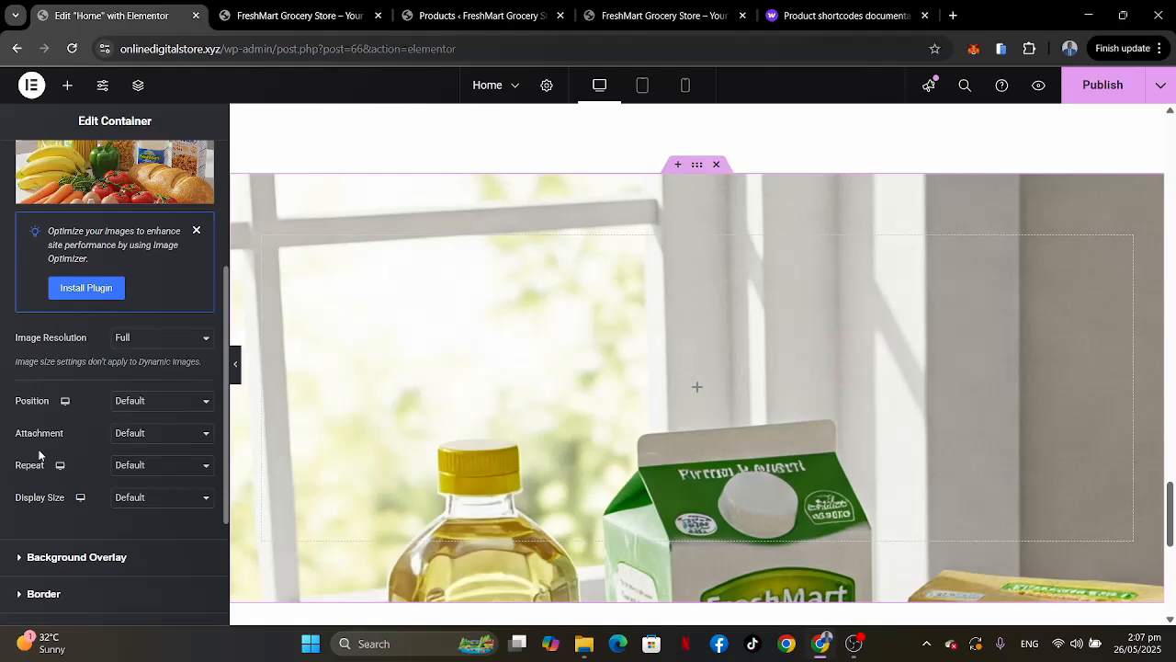
left_click(144, 401)
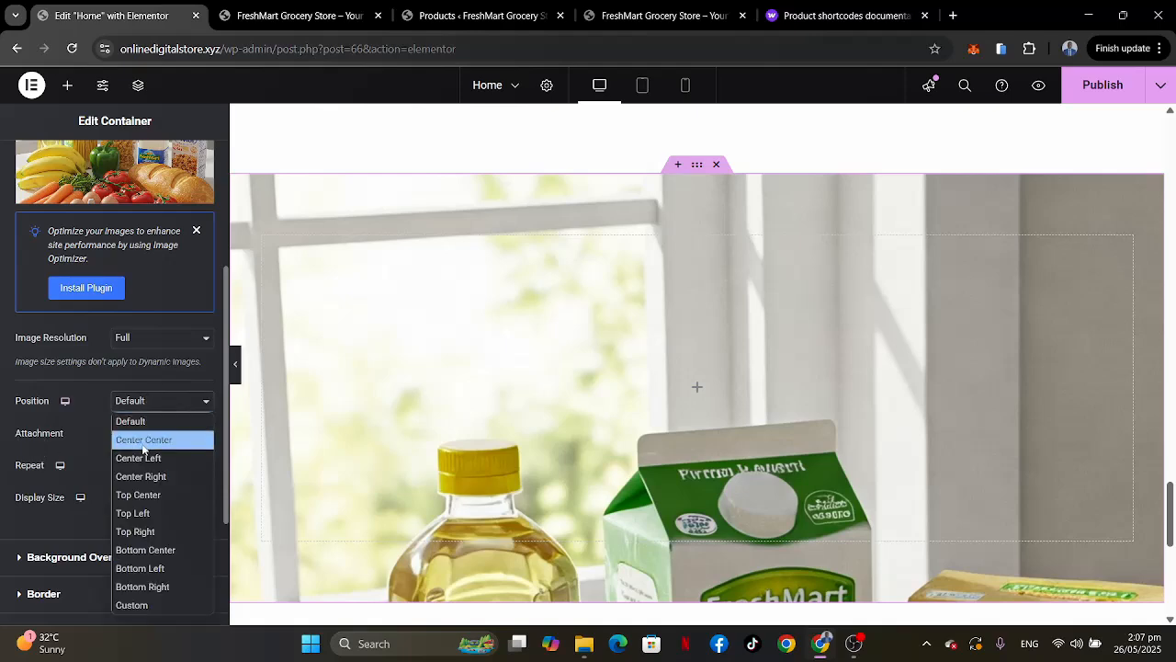
left_click(145, 438)
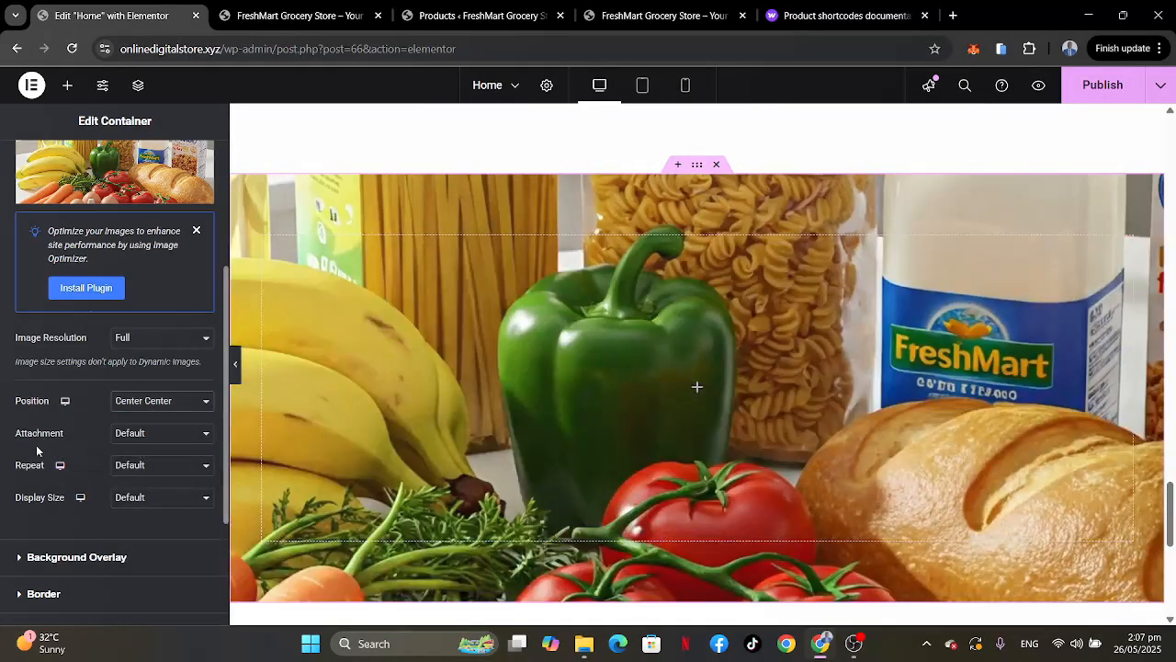
left_click(150, 433)
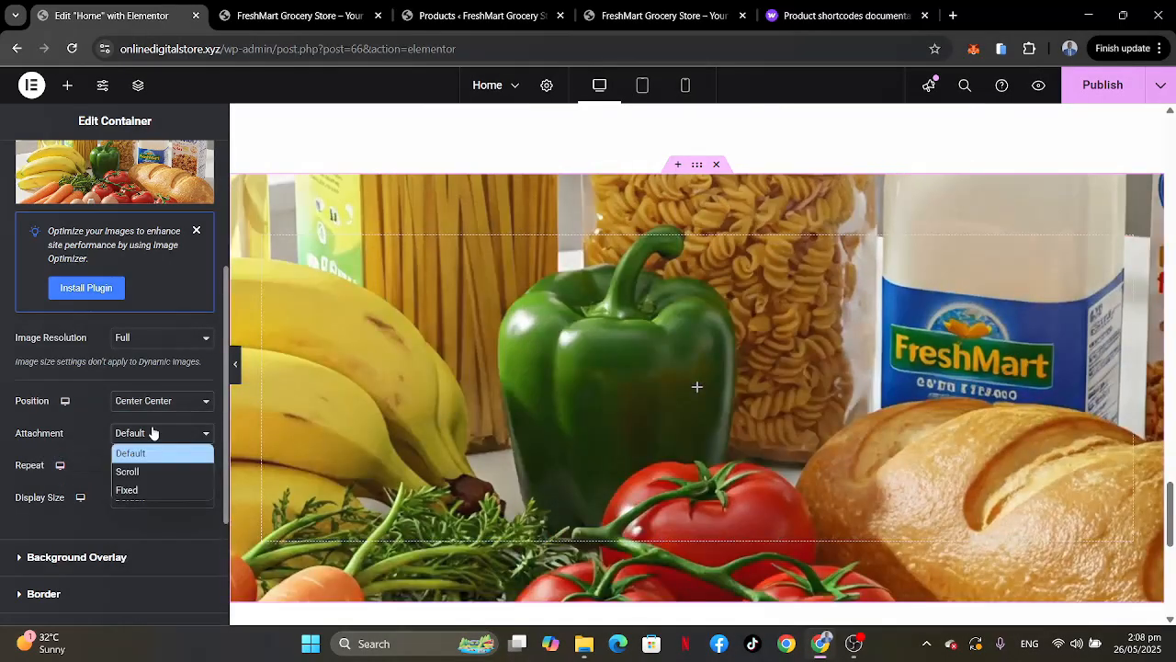
left_click(130, 490)
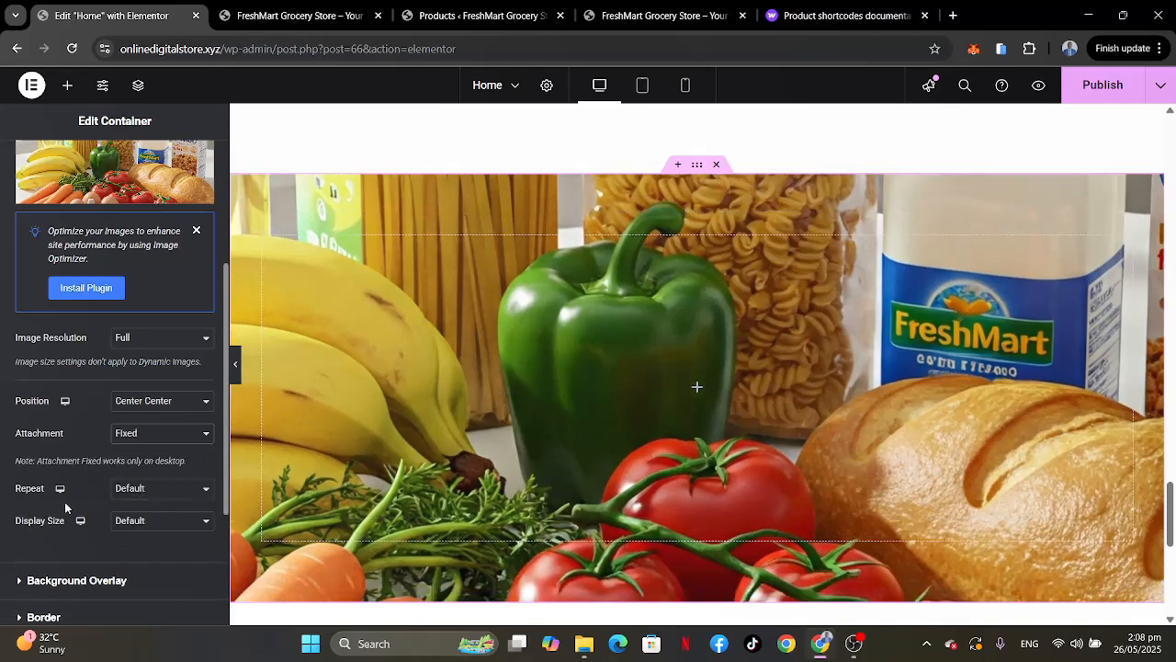
Set the background image to No-repeat with a Cover display size, and check the fixed-image effect on the page.
left_click(150, 496)
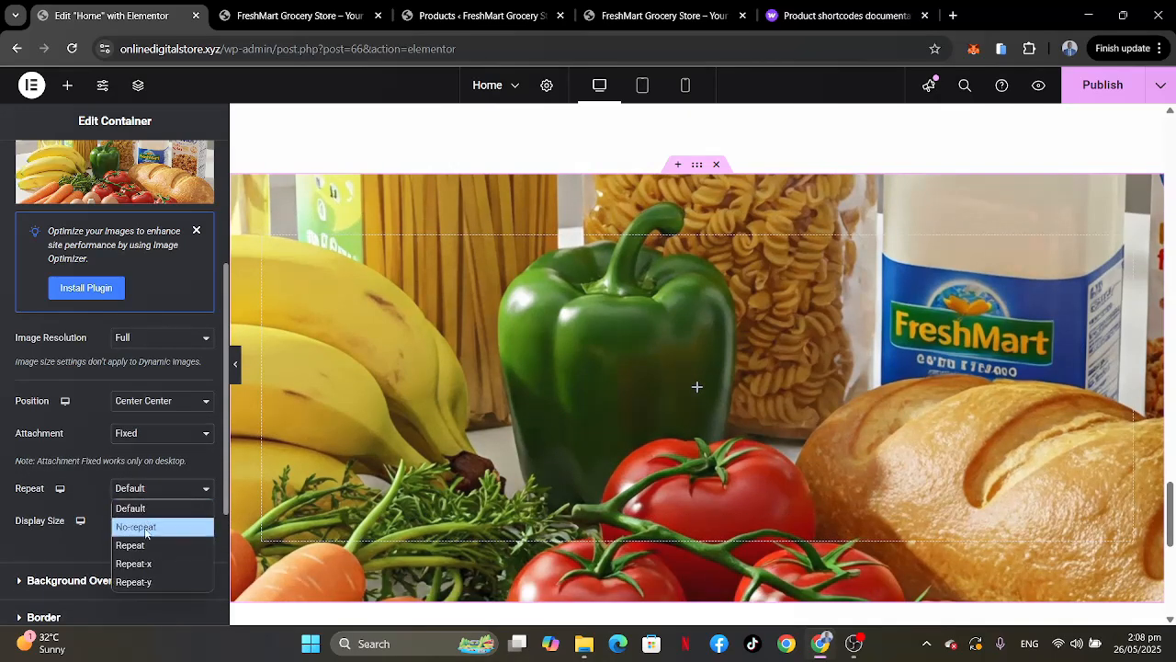
left_click(145, 525)
left_click(150, 525)
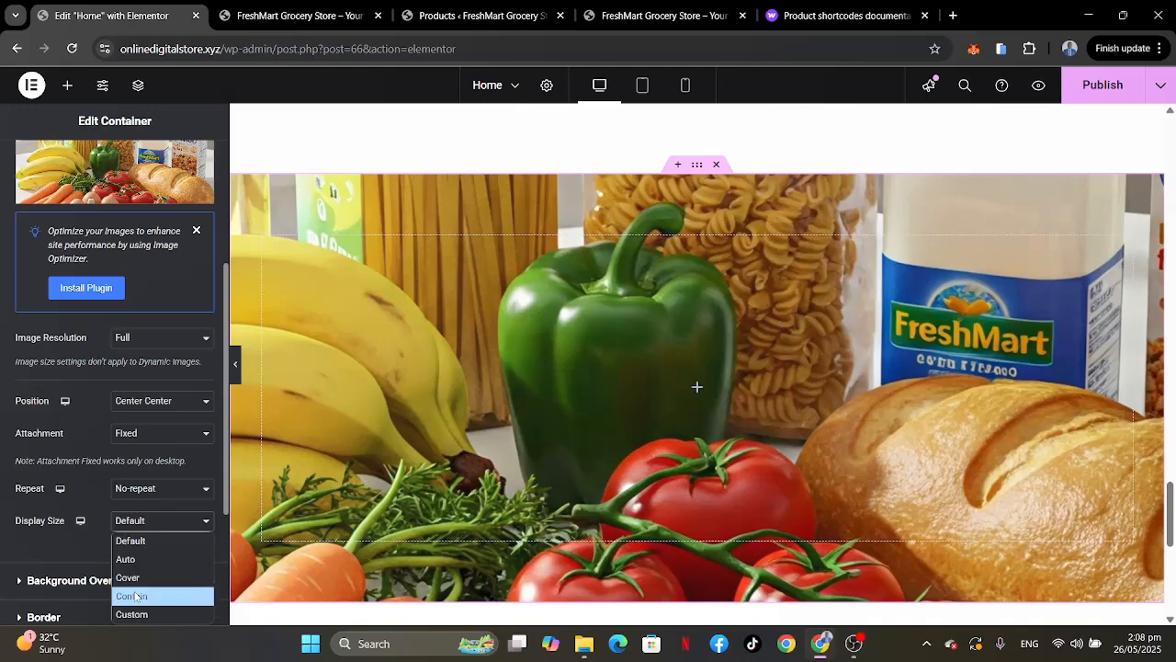
left_click(147, 578)
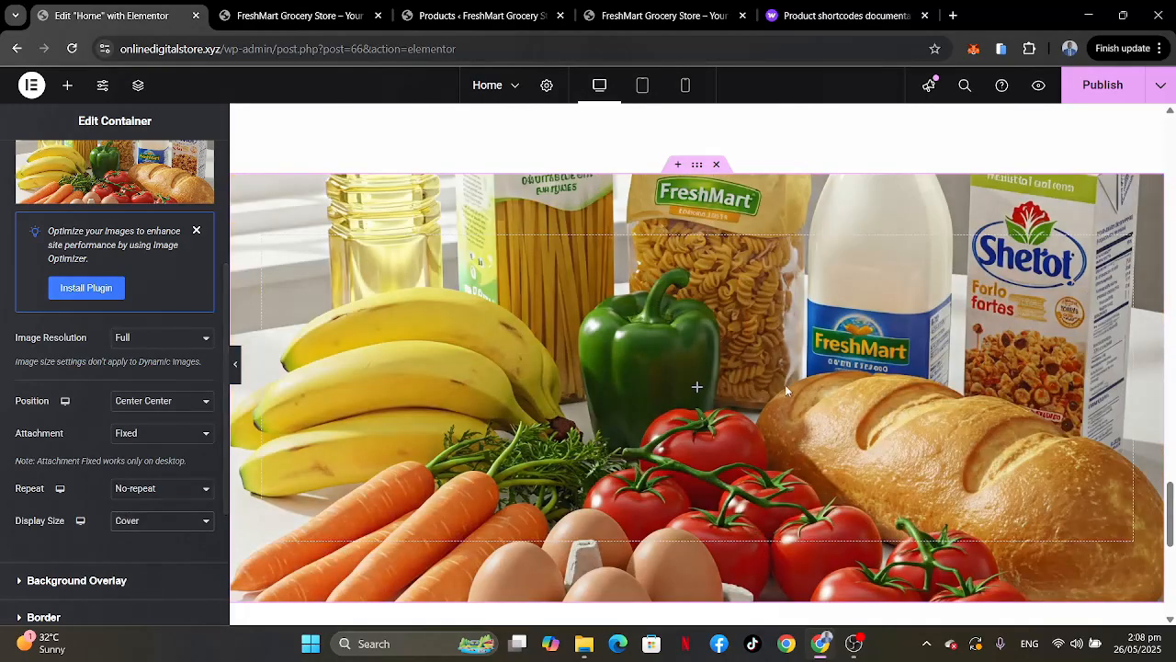
scroll(785, 386, "down", 2)
scroll(785, 384, "up", 2)
scroll(784, 385, "down", 1)
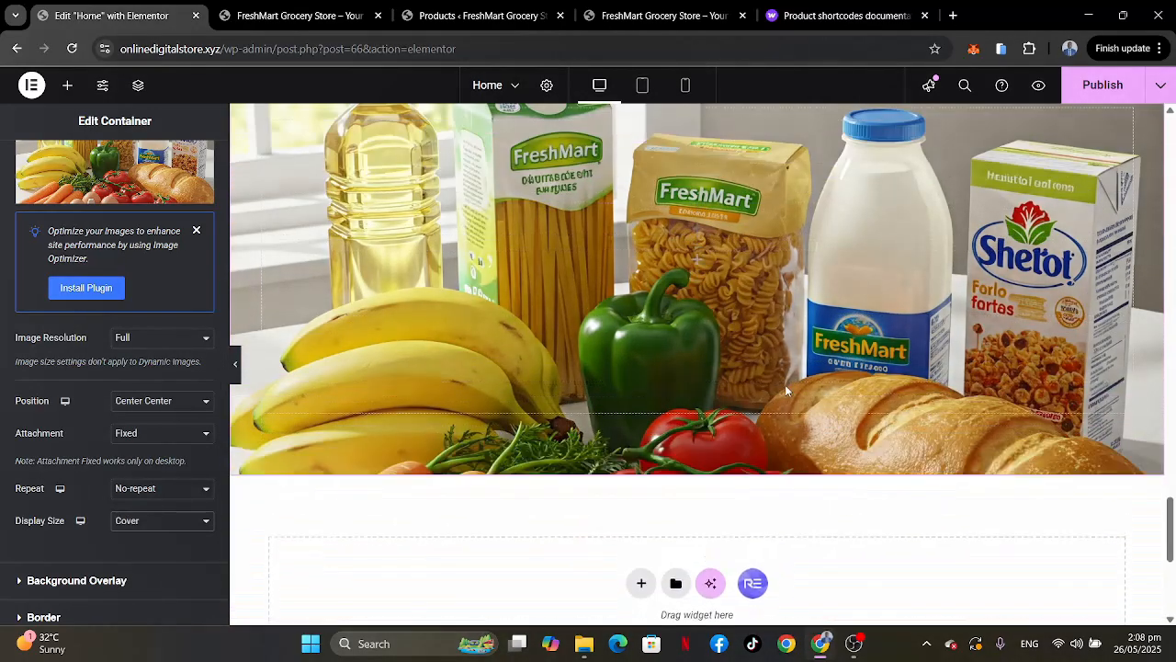
scroll(785, 384, "up", 1)
Compare the banner with the reference site, then add a classic background overlay in dark grey #252525 with 0.64 opacity.
left_click(661, 16)
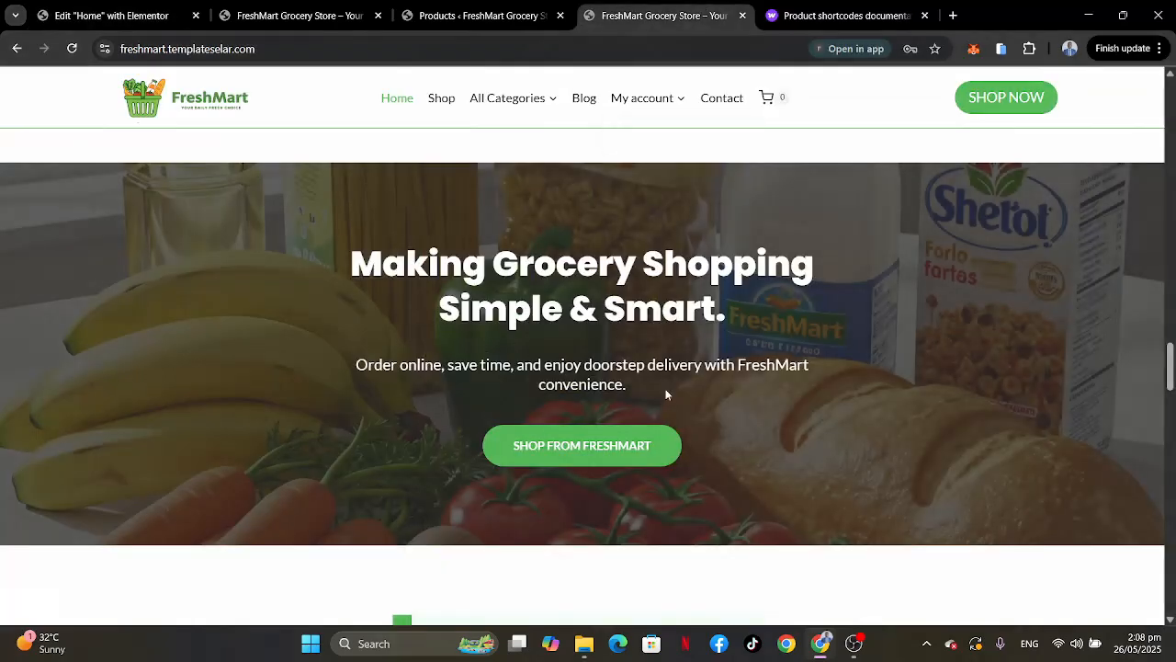
left_click(114, 17)
scroll(43, 436, "down", 3)
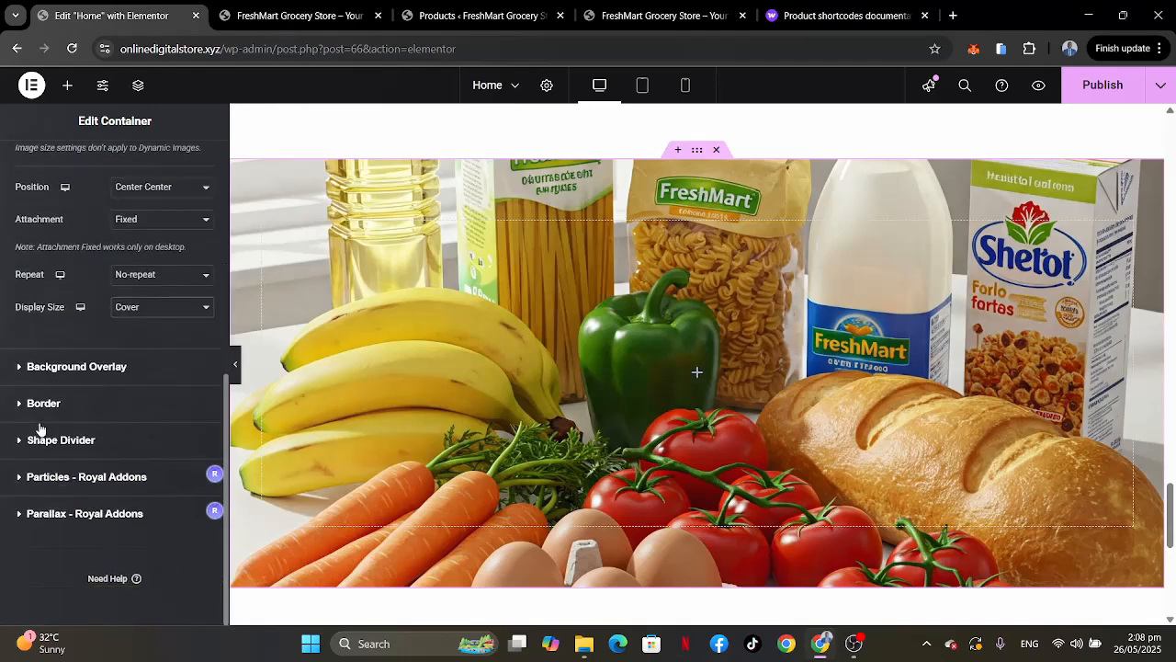
left_click(76, 365)
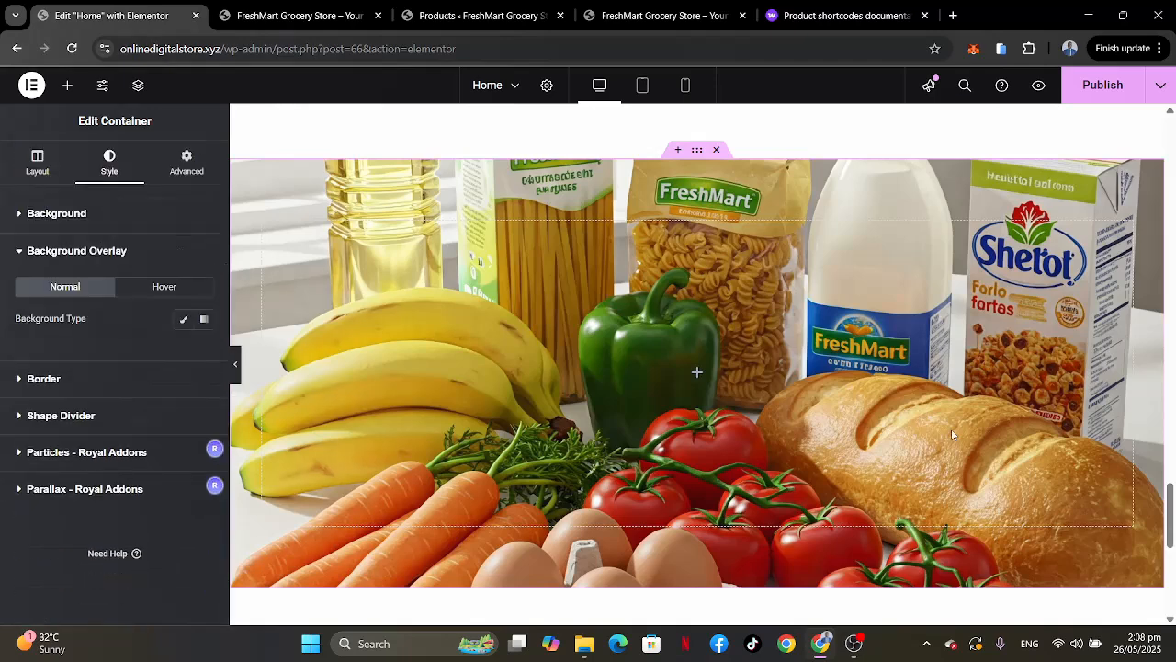
left_click(183, 321)
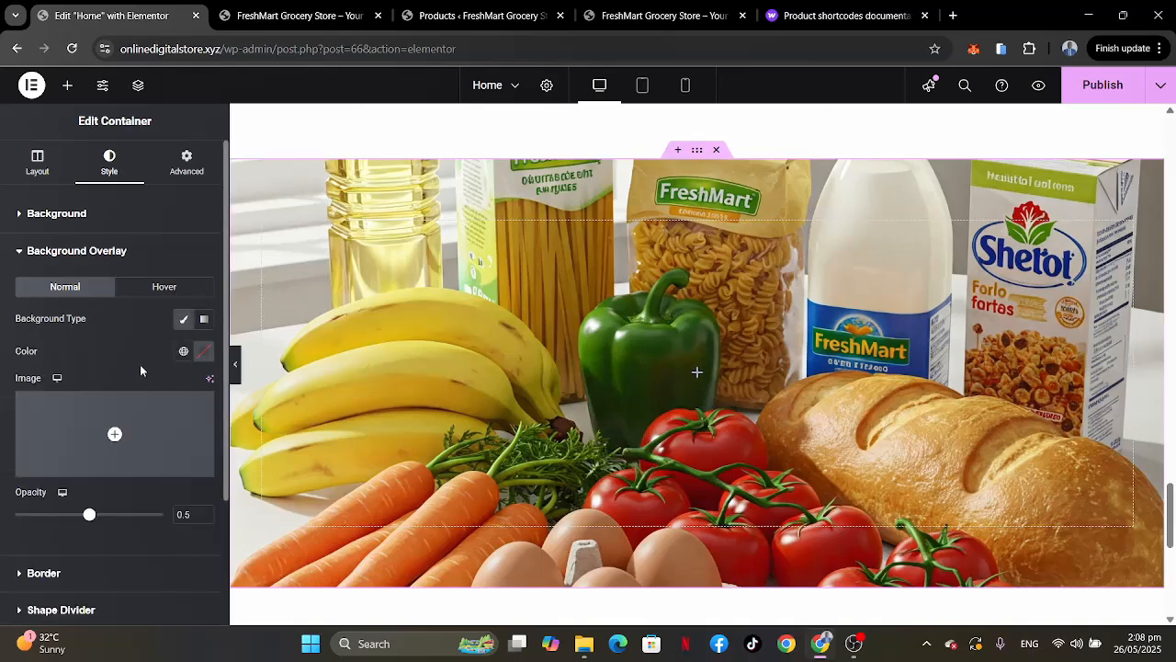
left_click(203, 351)
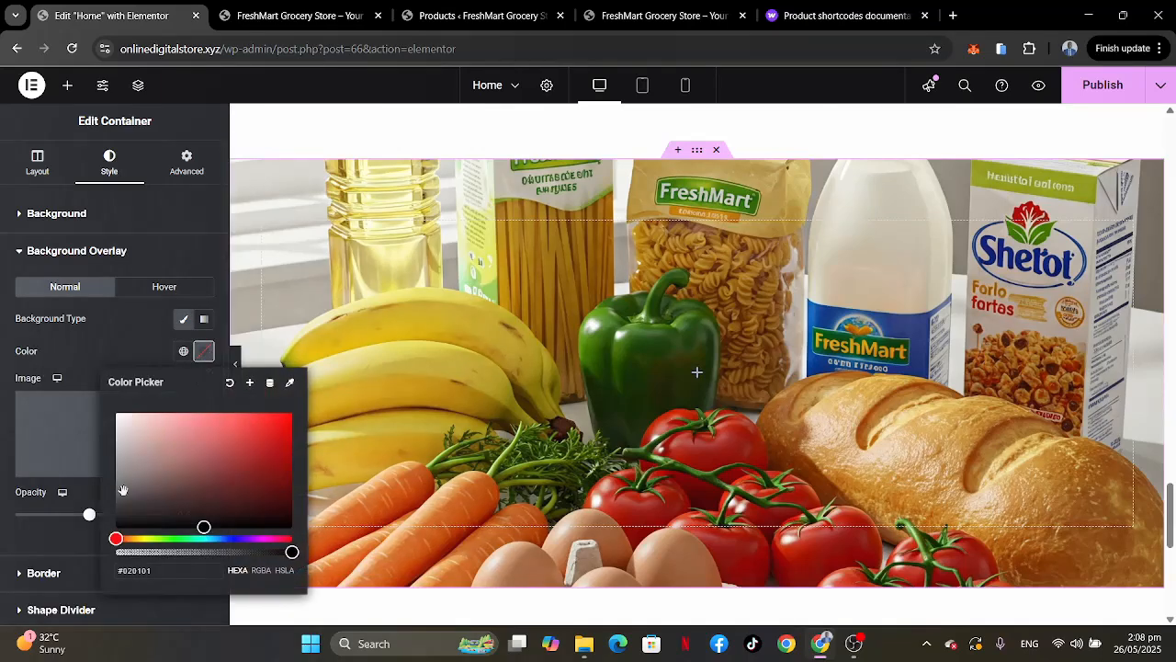
left_click_drag(123, 490, 104, 516)
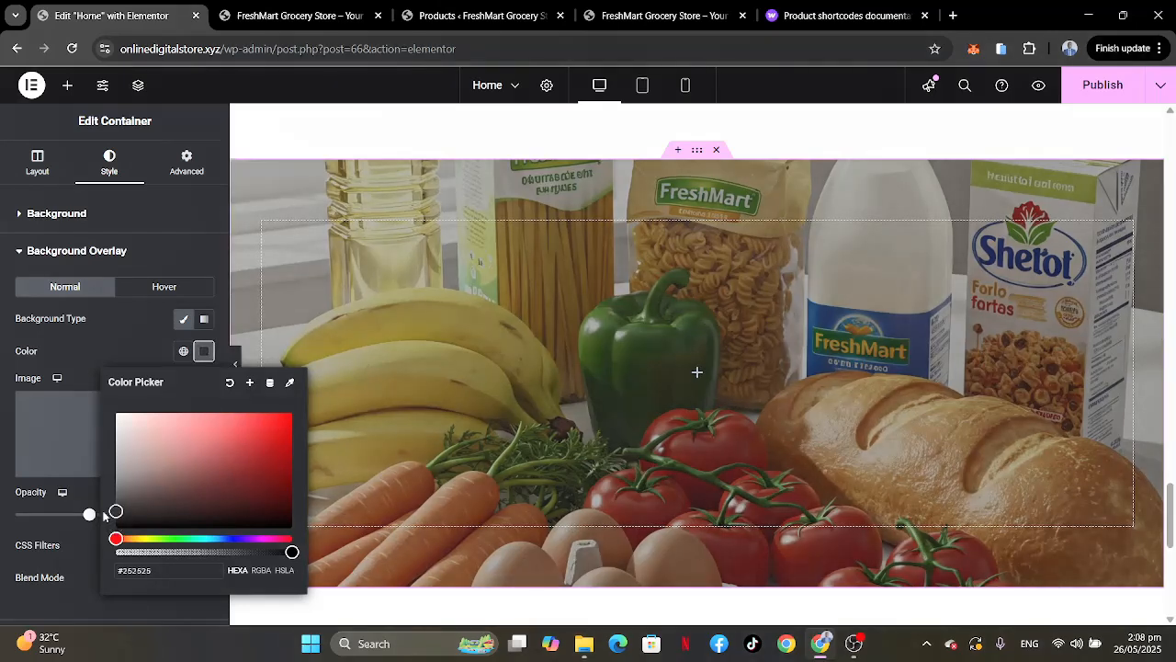
left_click(118, 351)
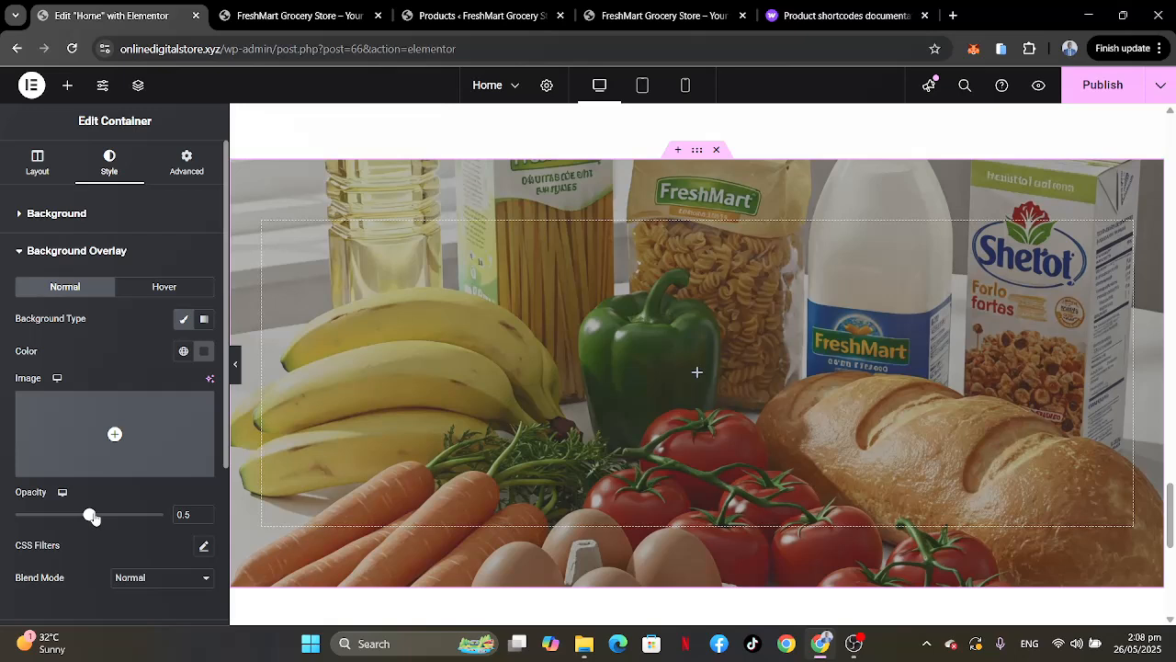
left_click_drag(92, 517, 113, 517)
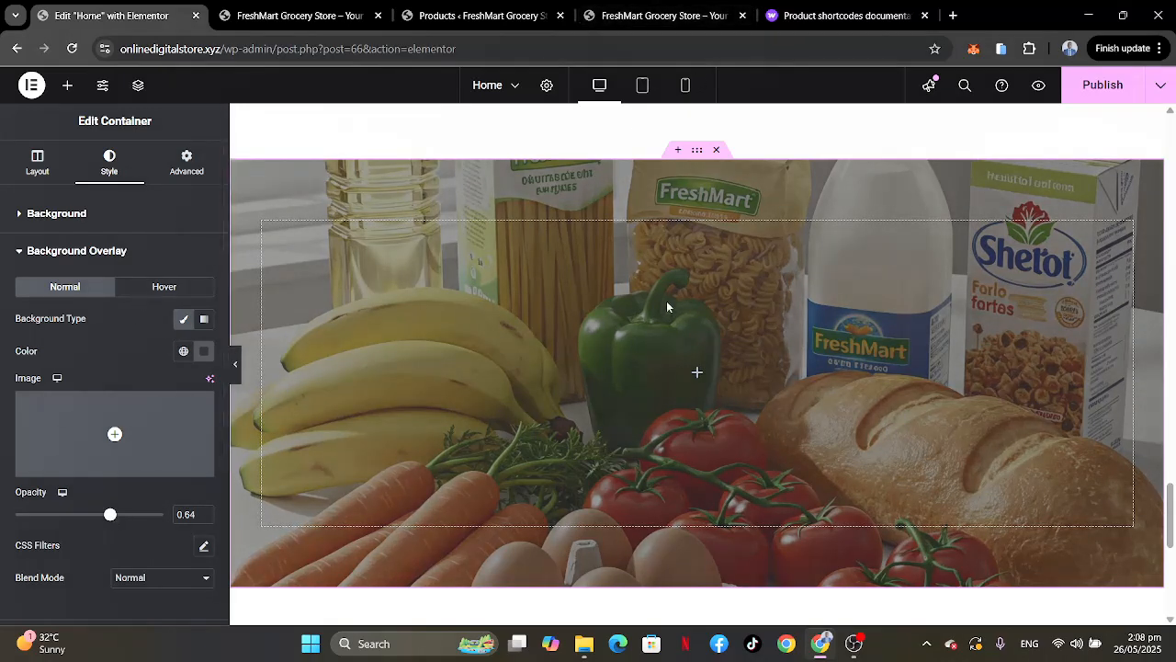
Add a Heading widget to the banner container with the reference site's title "Making Grocery Shopping Simple & Smart.".
left_click(698, 374)
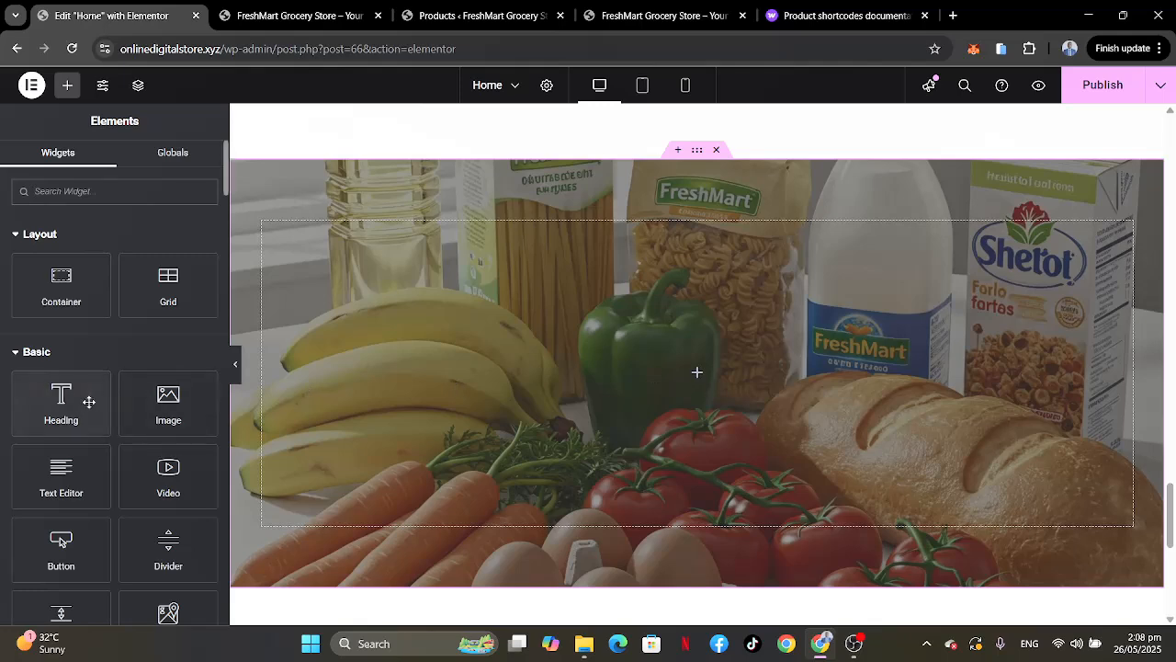
left_click_drag(87, 402, 665, 358)
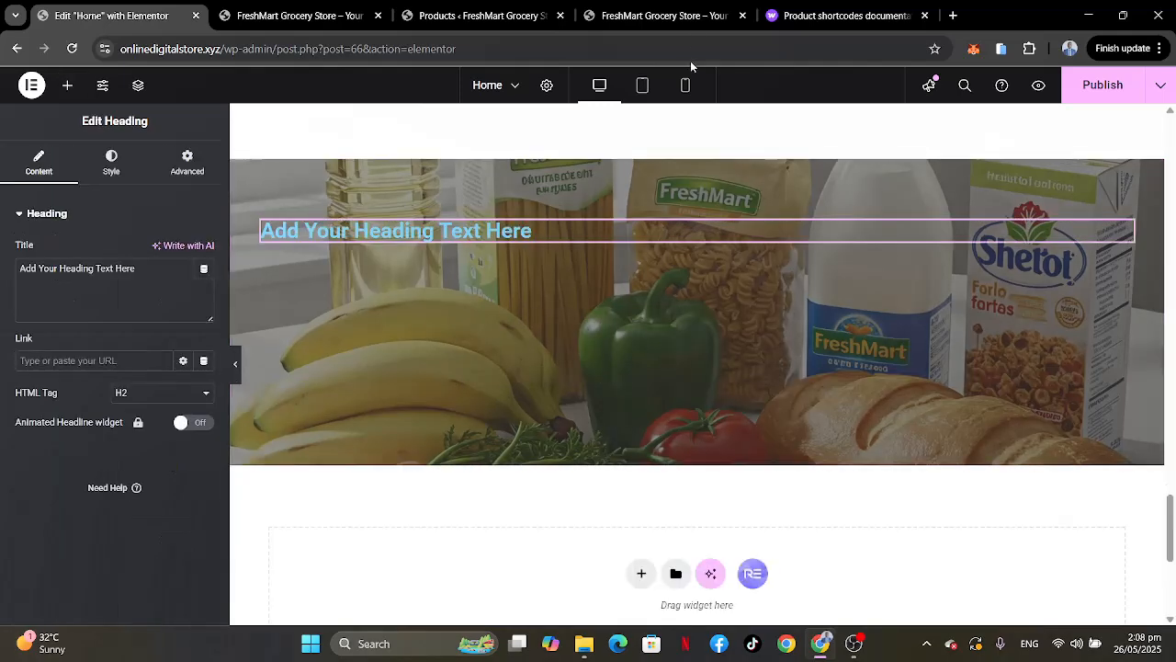
left_click(666, 14)
left_click_drag(352, 256, 800, 317)
key("ctrl+c")
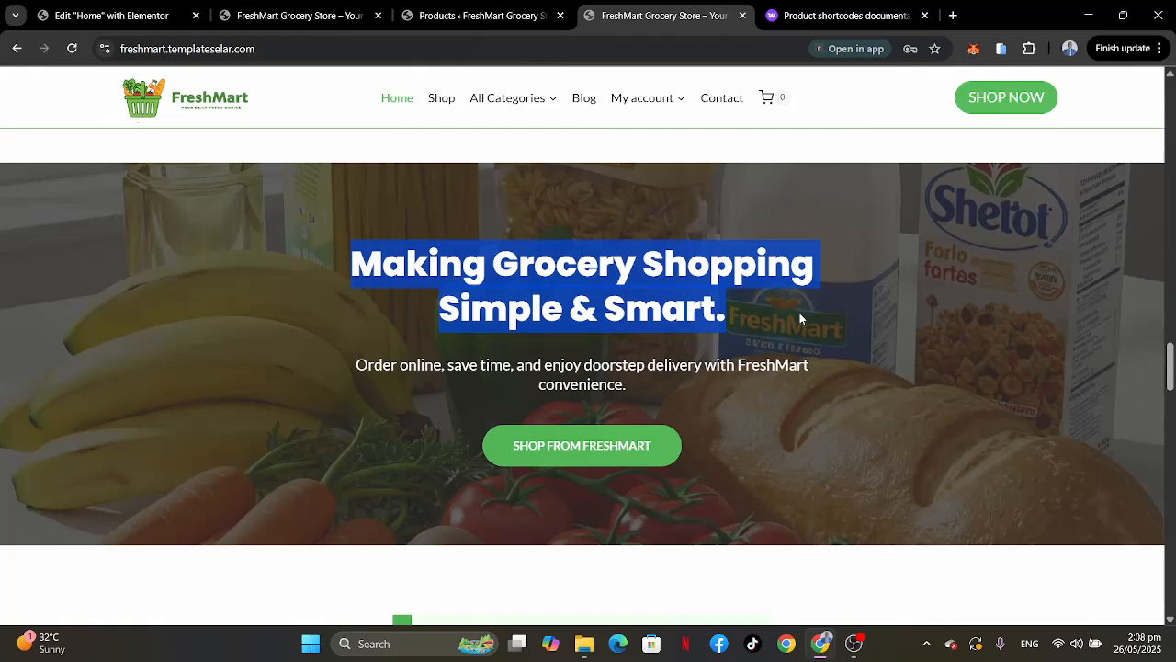
left_click(119, 16)
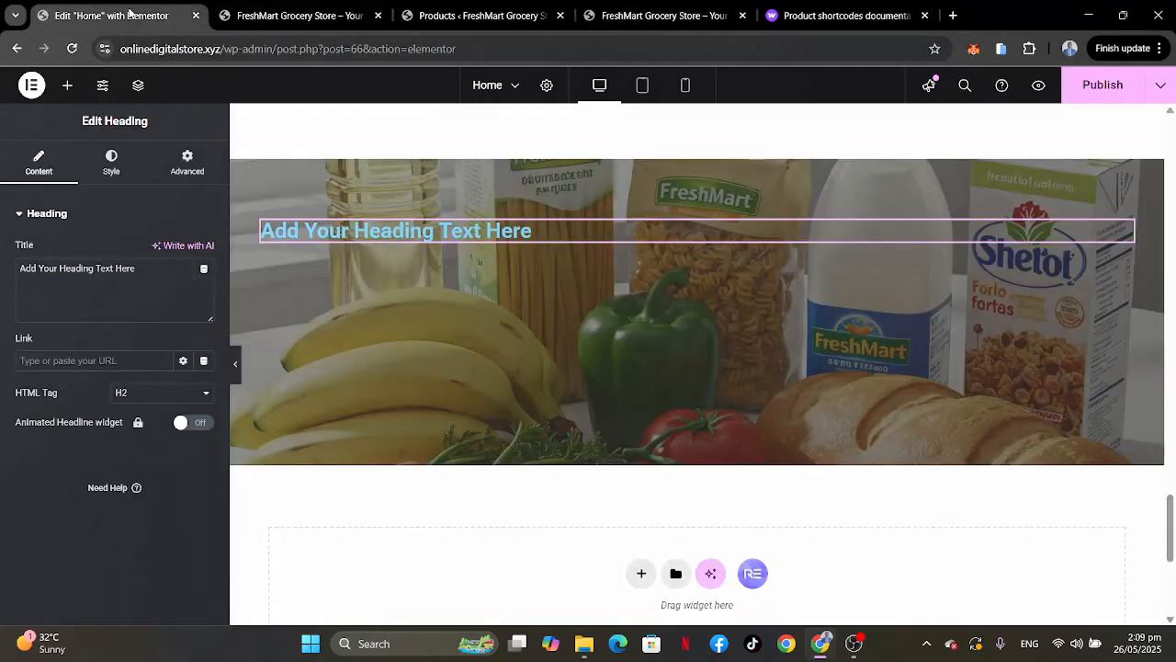
left_click_drag(144, 281, 3, 267)
key("ctrl+v")
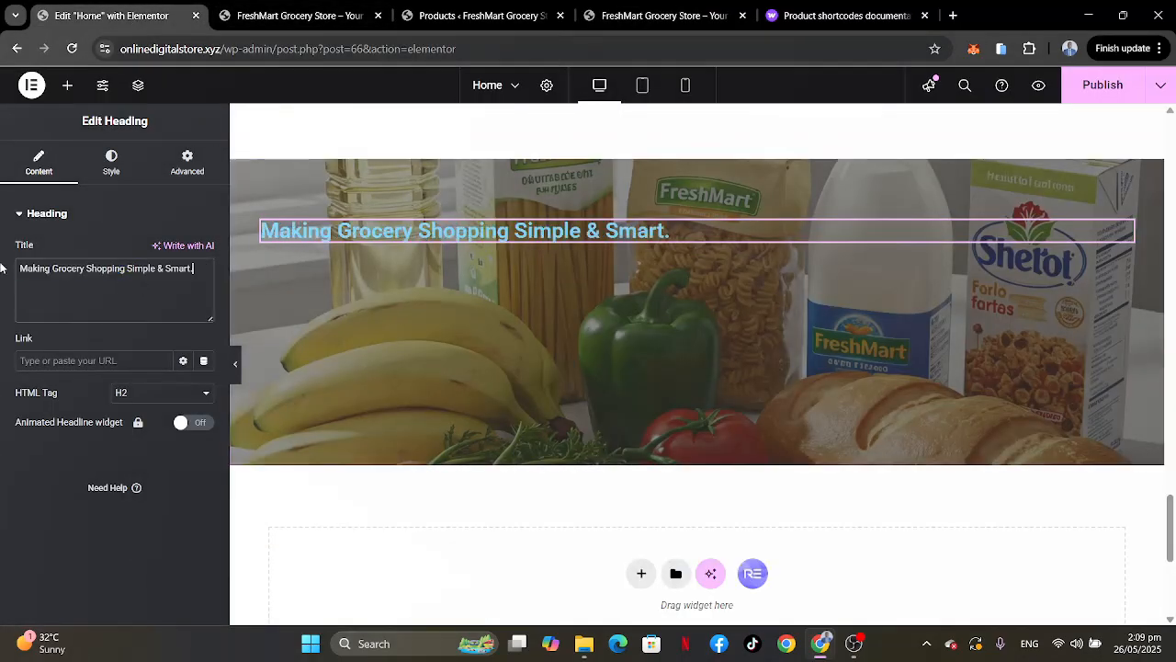
Add a Text Editor below the banner heading with the reference text "Order online, save time, and enjoy doorstep delivery with FreshMart convenience.".
left_click(635, 16)
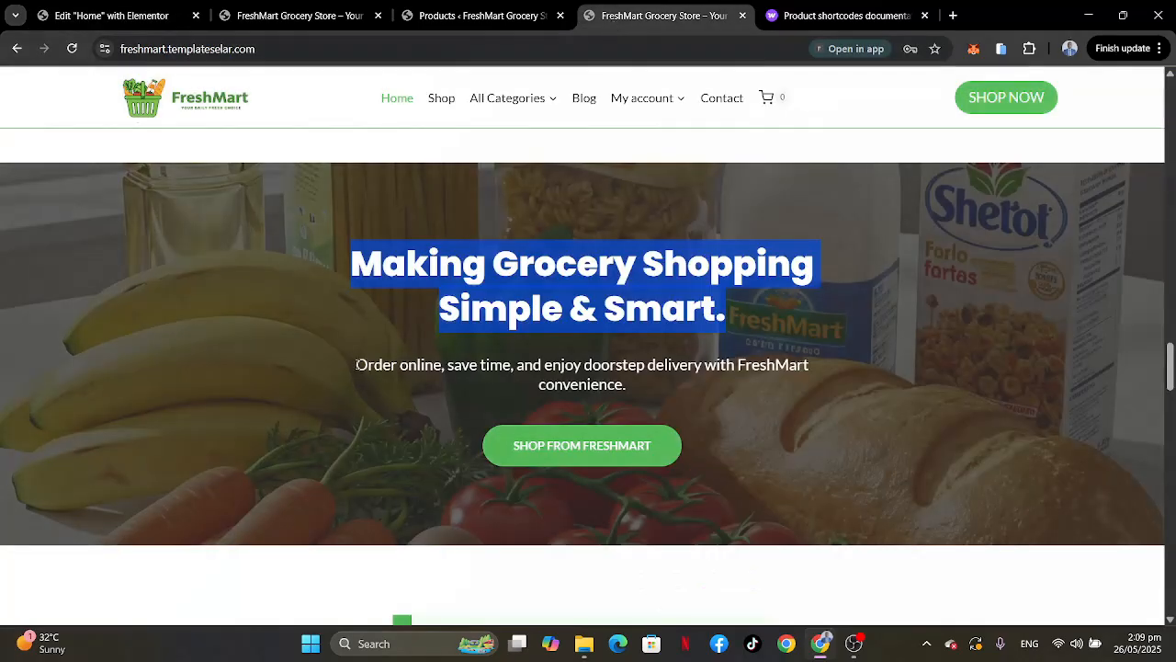
left_click_drag(356, 365, 667, 395)
key("ctrl+c")
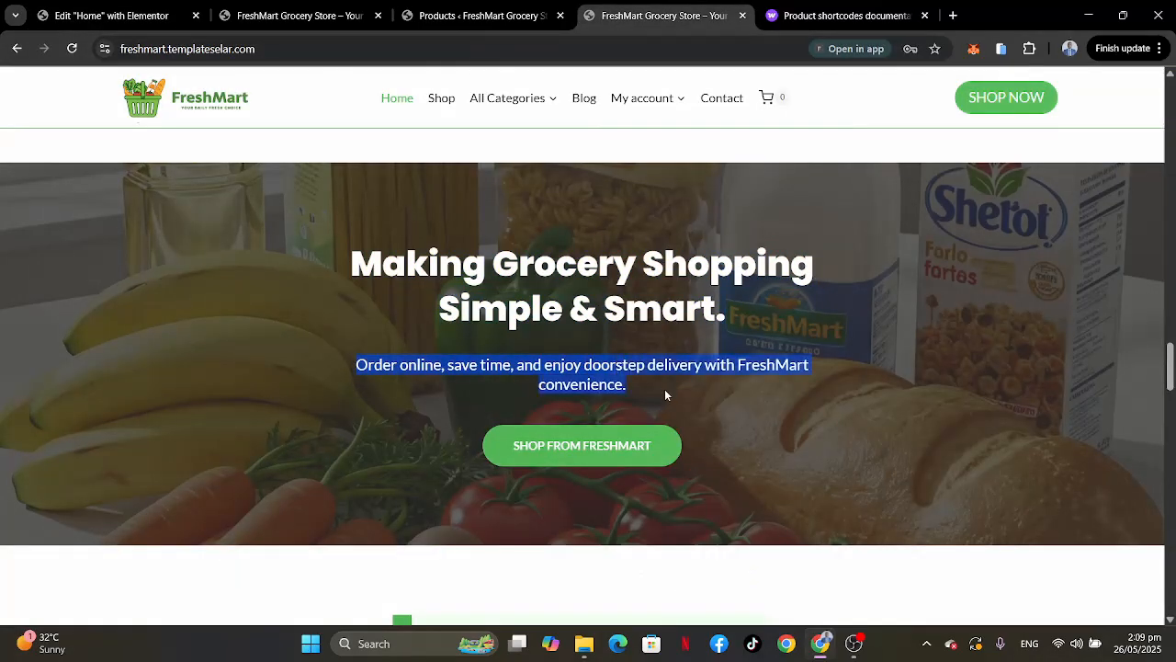
left_click(129, 15)
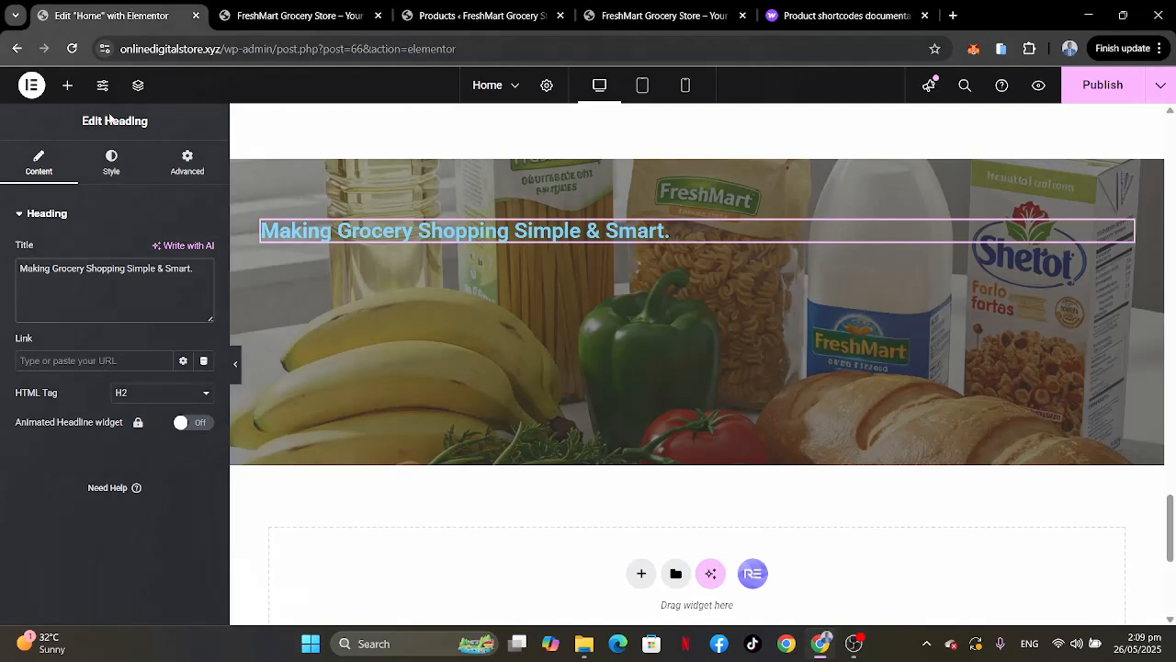
left_click(64, 86)
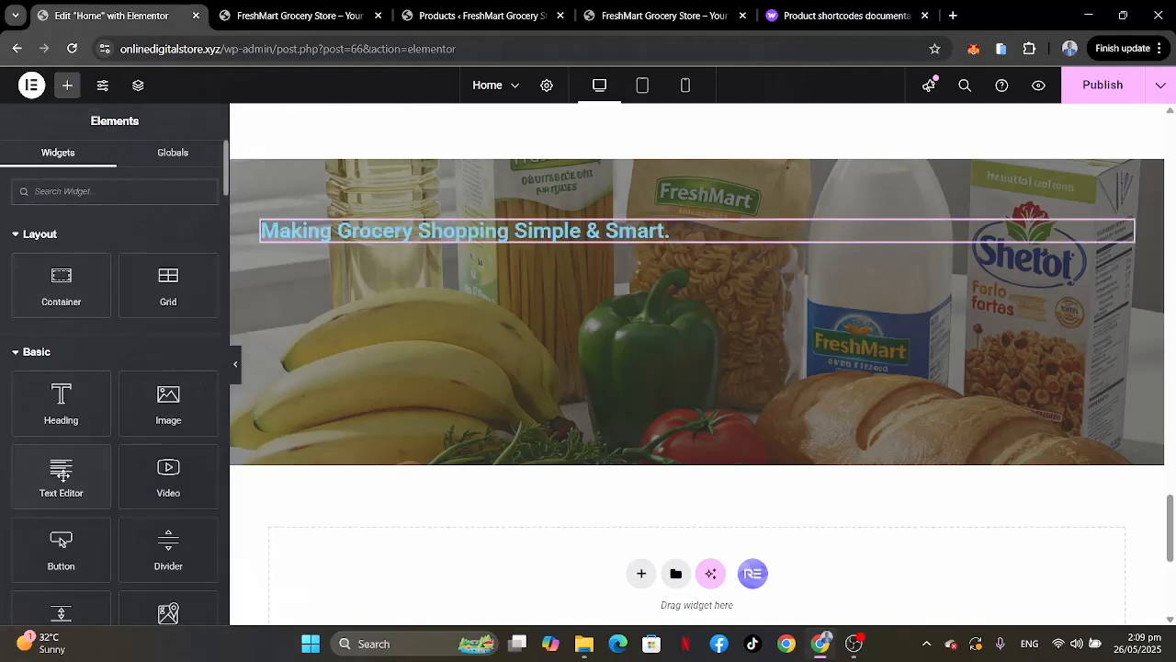
left_click_drag(61, 473, 401, 246)
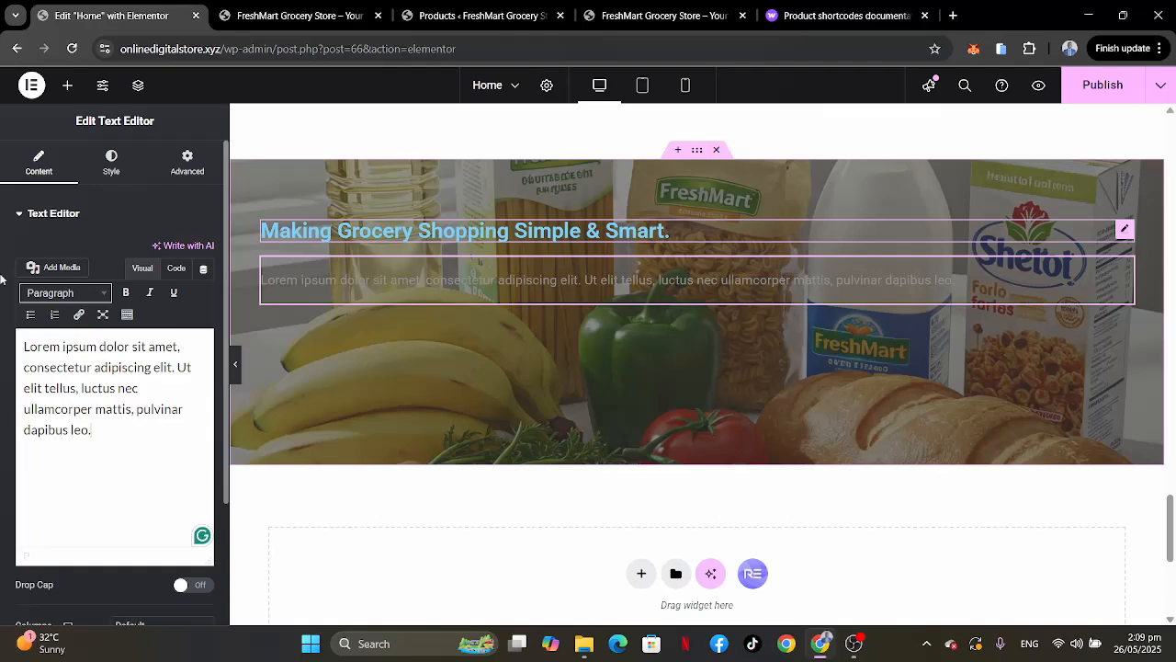
key("ctrl+a")
key("ctrl+v")
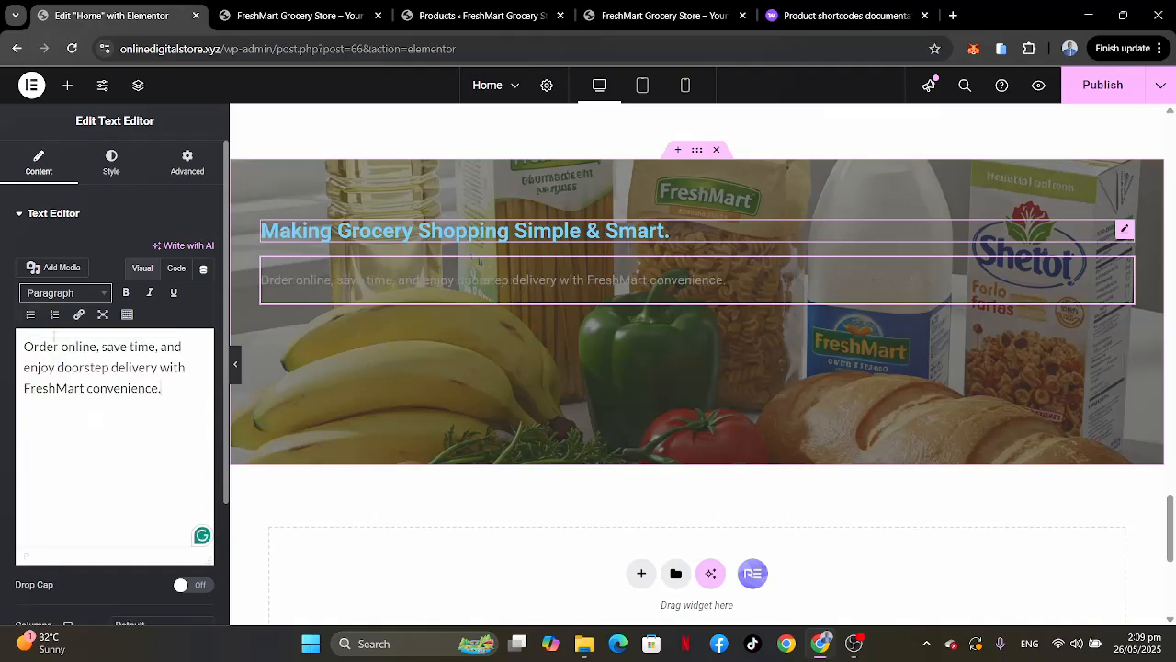
scroll(710, 236, "up", 12)
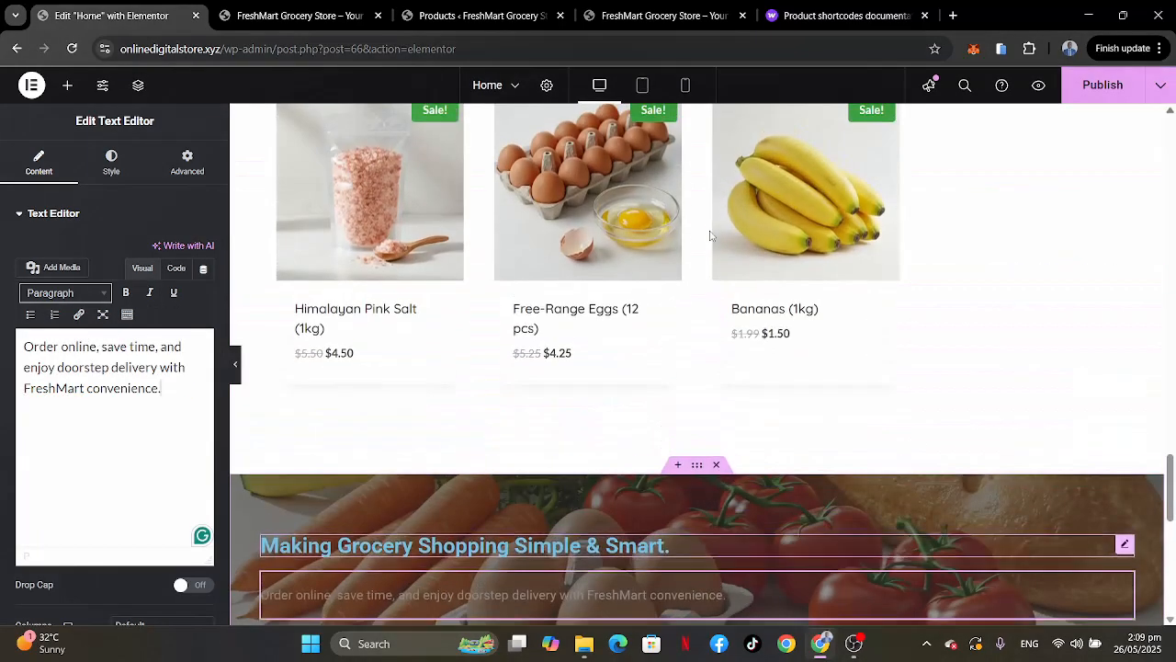
Change the background color of the SHOP FRESH PRODUCE button in the green promo card to the global green theme color.
scroll(709, 236, "up", 2)
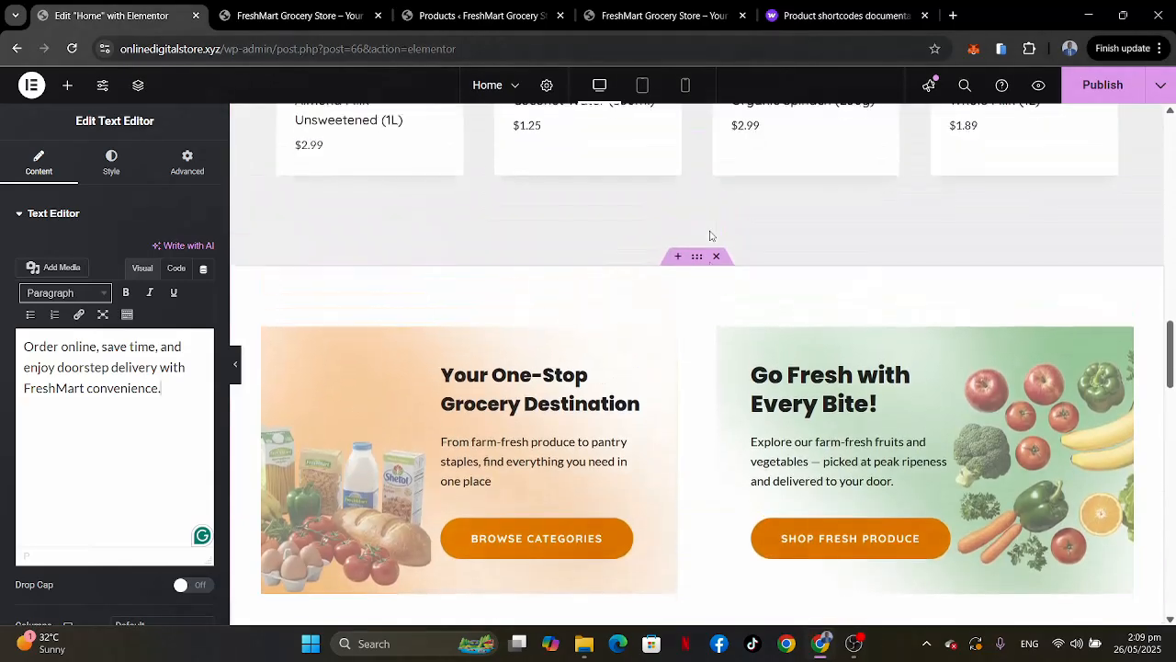
scroll(709, 236, "down", 2)
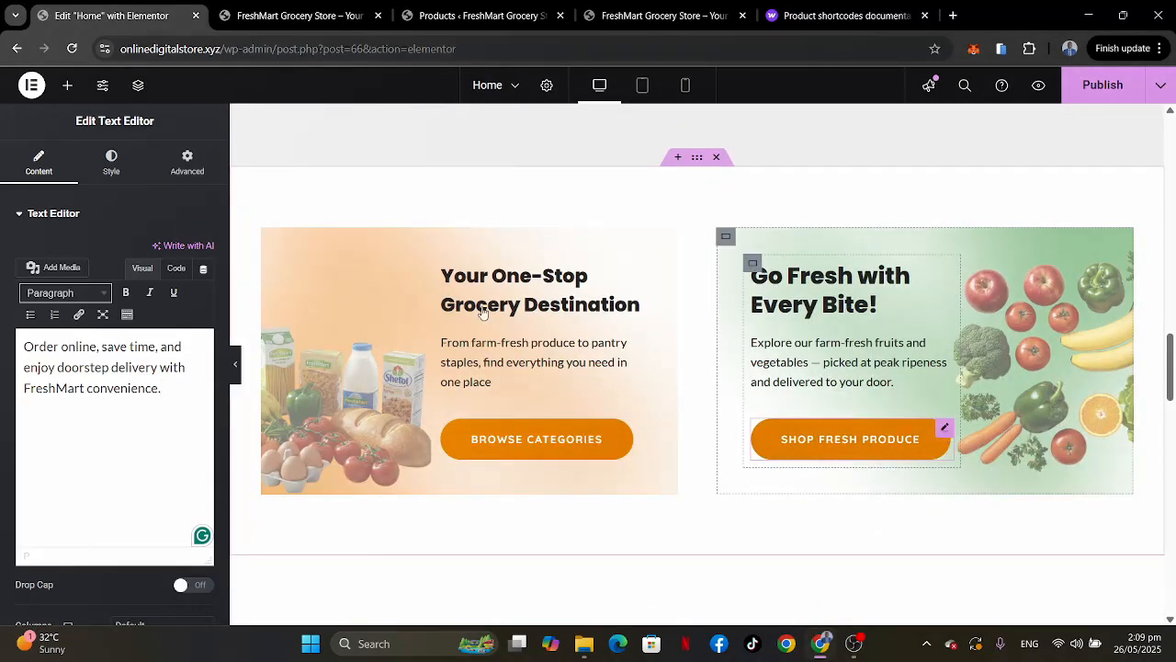
left_click(945, 432)
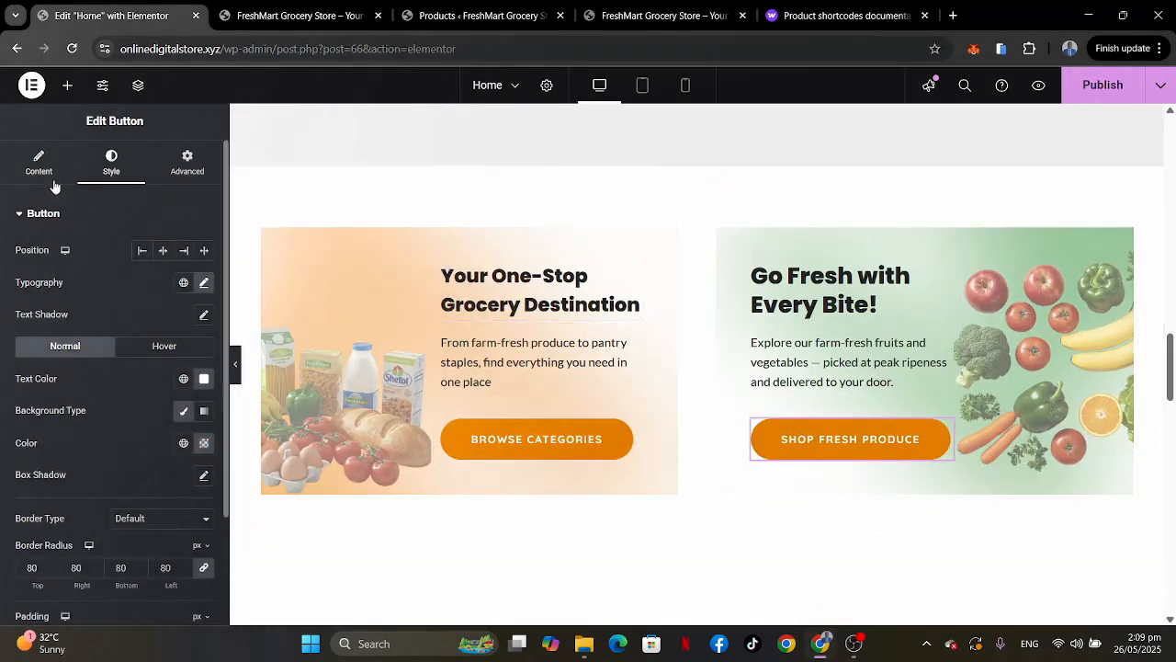
left_click(184, 443)
left_click(86, 265)
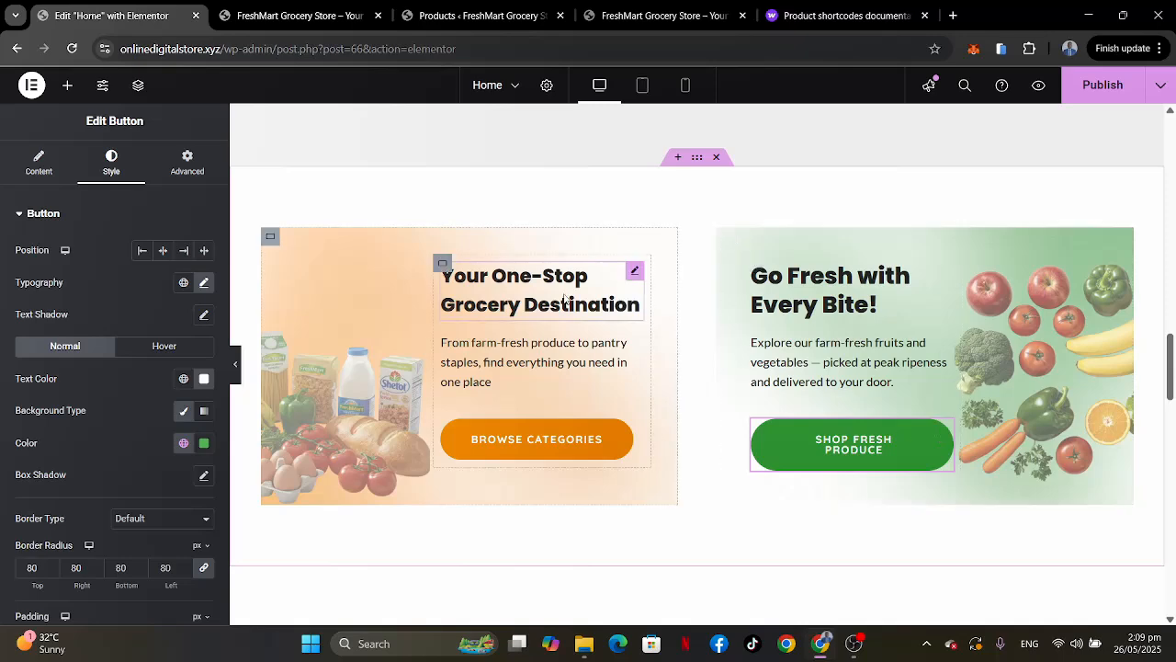
Copy the green SHOP NOW button from the hero section and paste it below the description text in the grocery shopping banner.
scroll(565, 300, "up", 6)
scroll(565, 301, "up", 8)
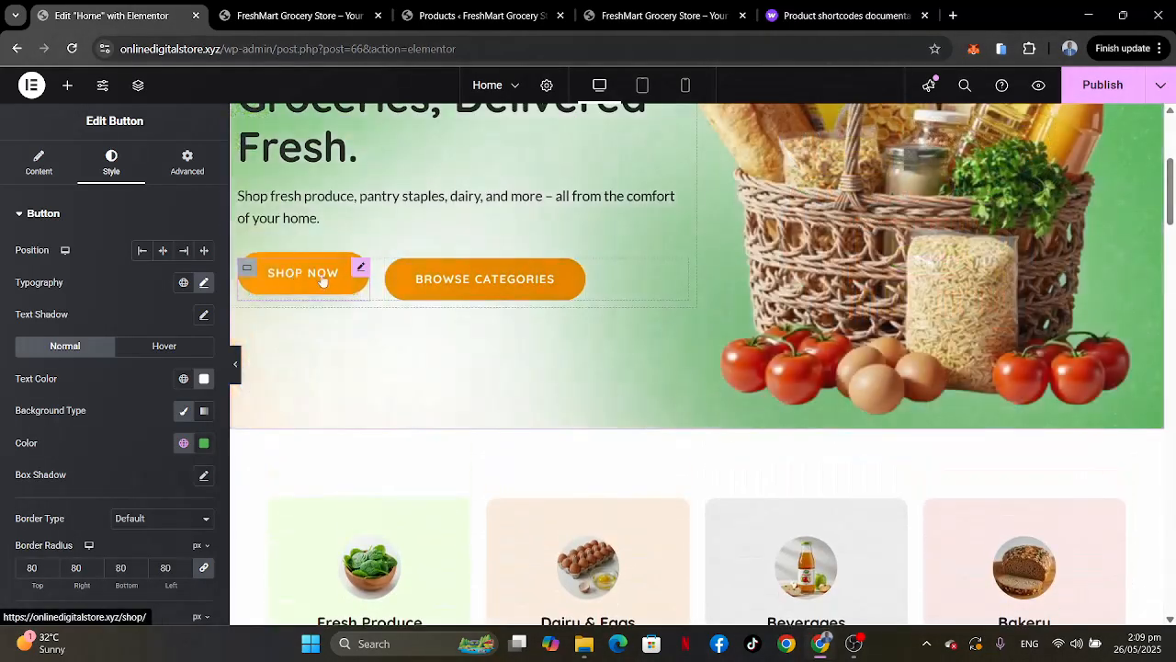
right_click(361, 273)
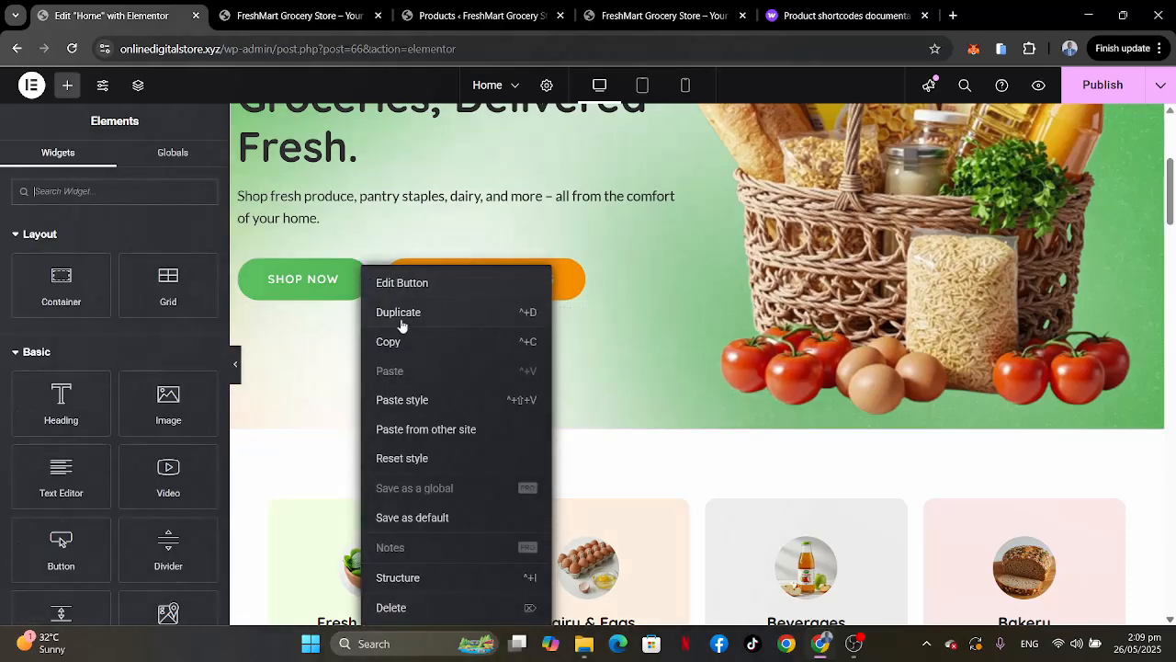
left_click(404, 342)
scroll(408, 350, "down", 8)
scroll(408, 350, "down", 15)
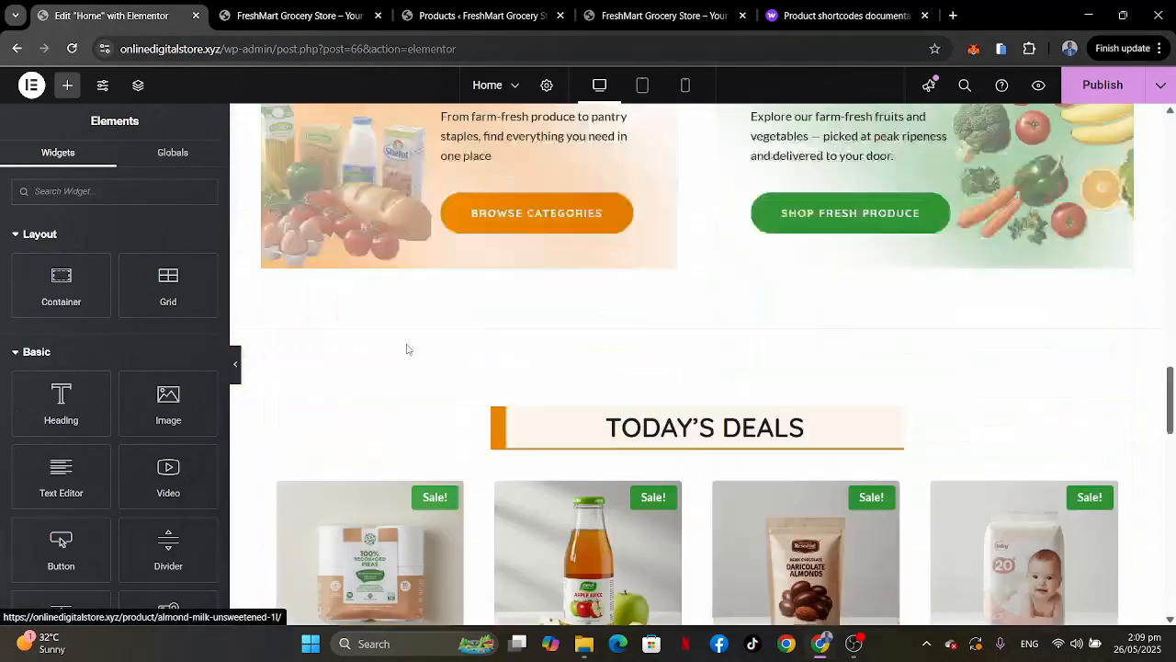
scroll(407, 350, "up", 2)
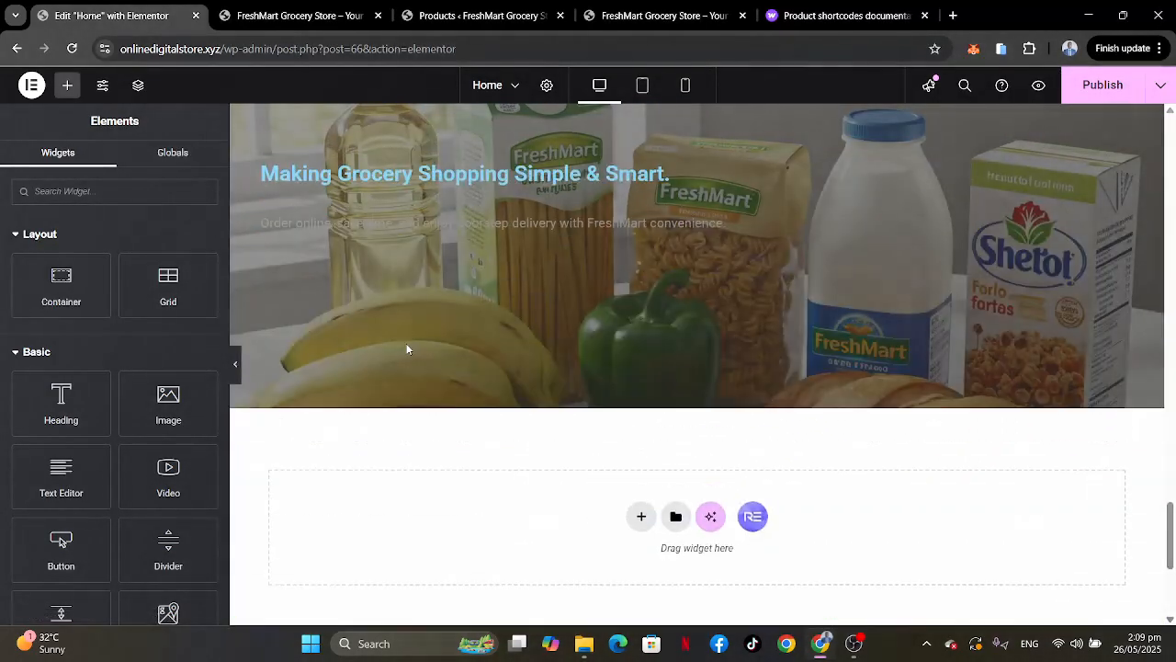
right_click(450, 221)
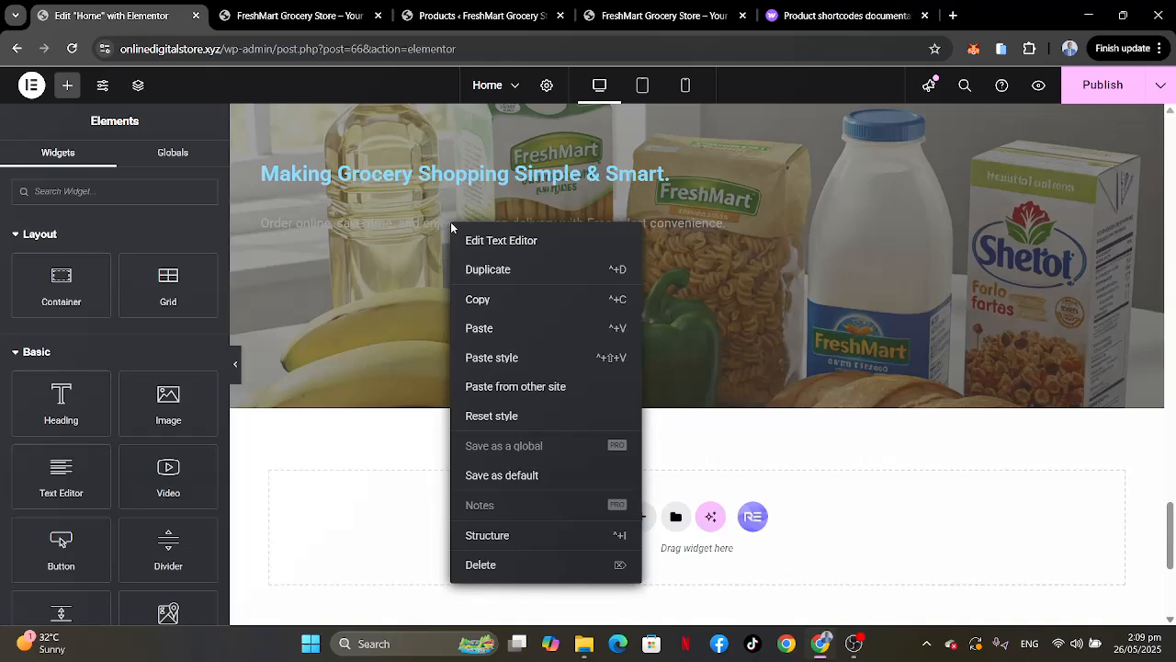
left_click(473, 327)
scroll(718, 269, "up", 1)
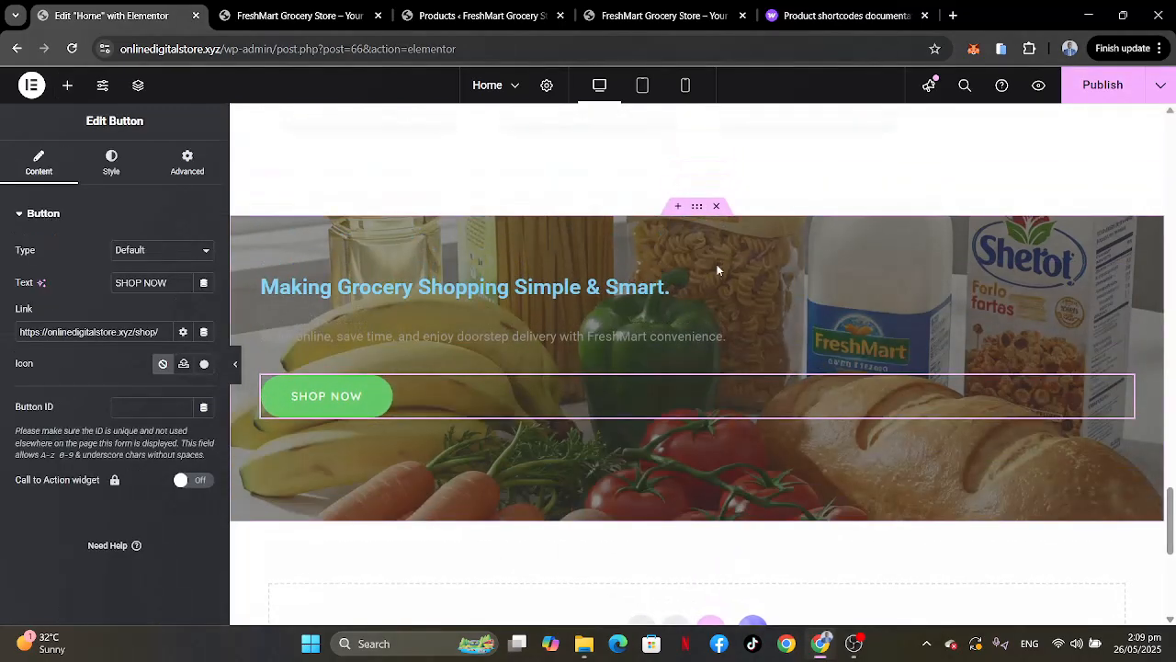
Center the banner container's content with Justify Content and Align Items, and set its boxed width to 650 px.
left_click(698, 208)
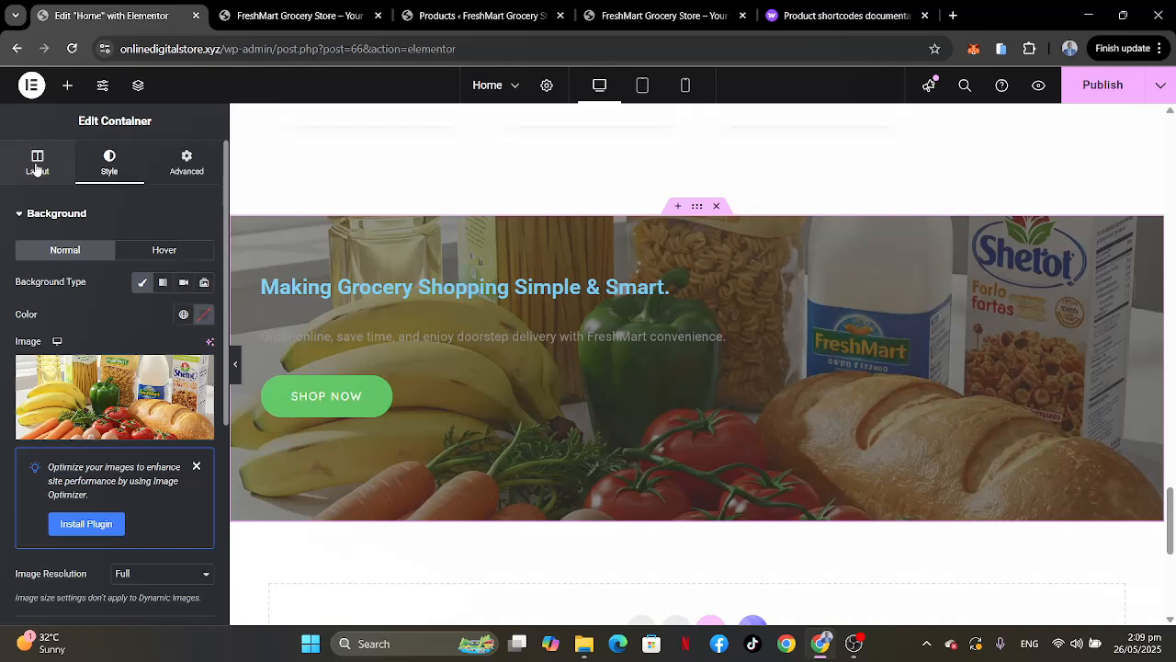
left_click(36, 164)
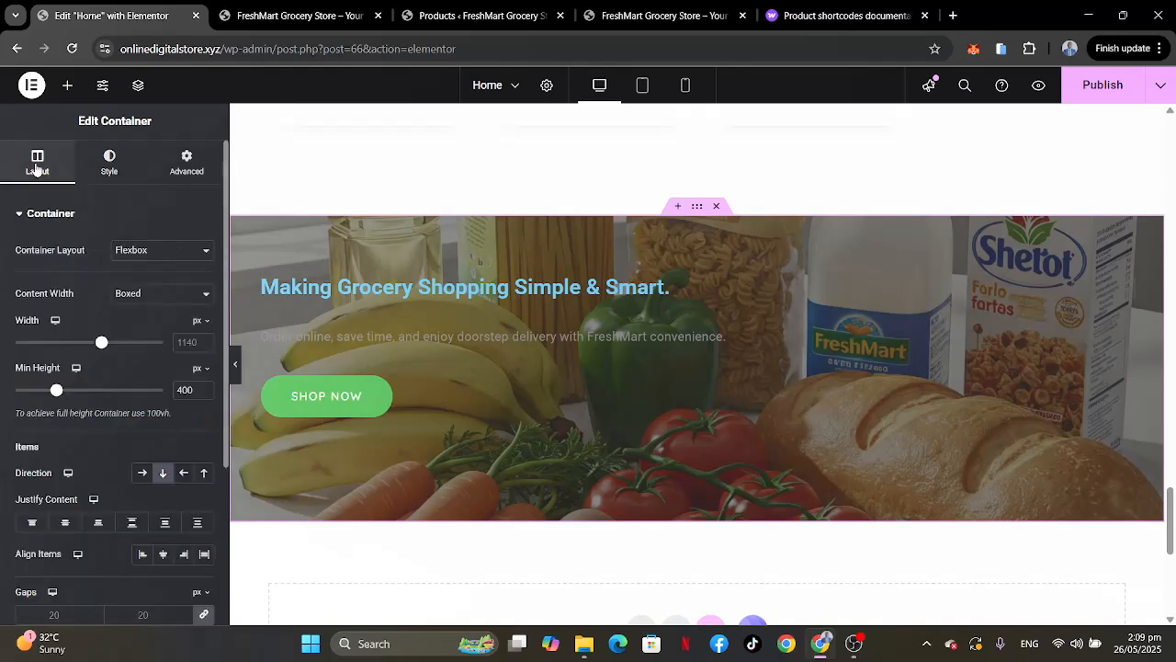
left_click(64, 522)
left_click(162, 555)
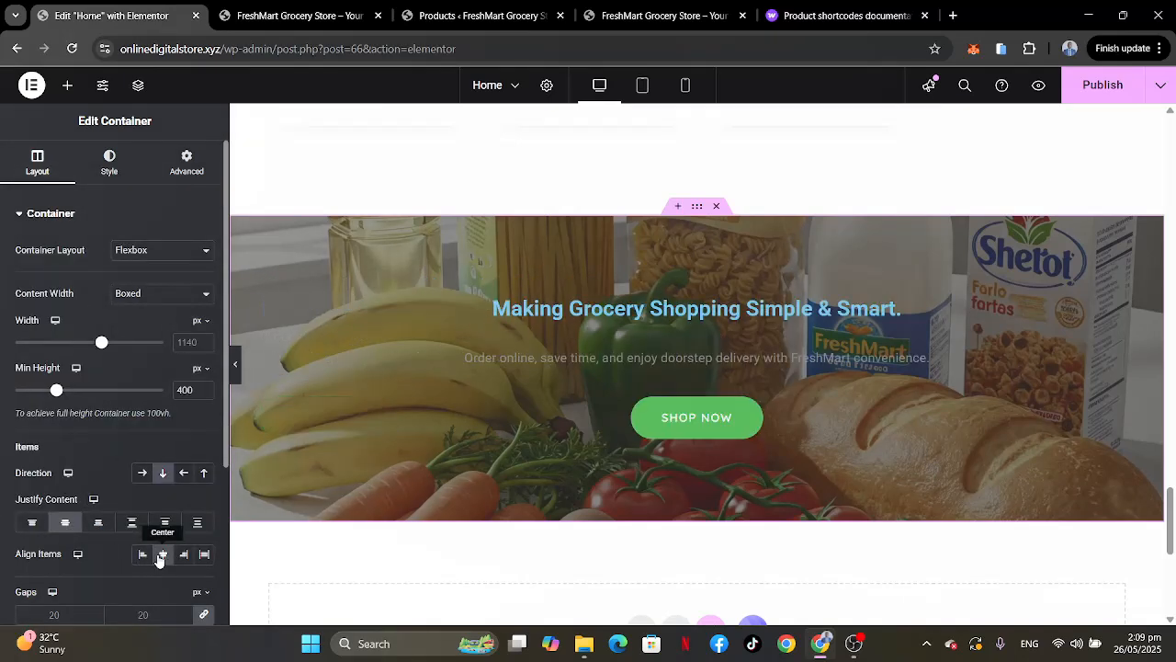
double_click(181, 342)
type("650")
Set the banner heading's font size to 55 px and its alignment to center.
left_click(638, 311)
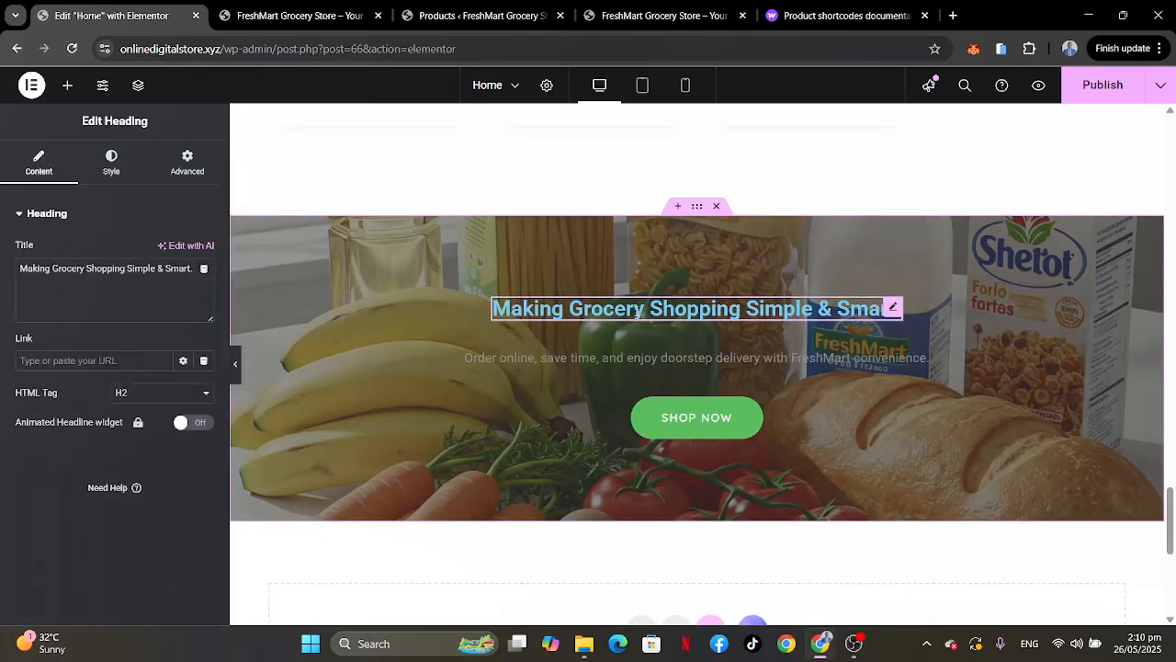
left_click(112, 164)
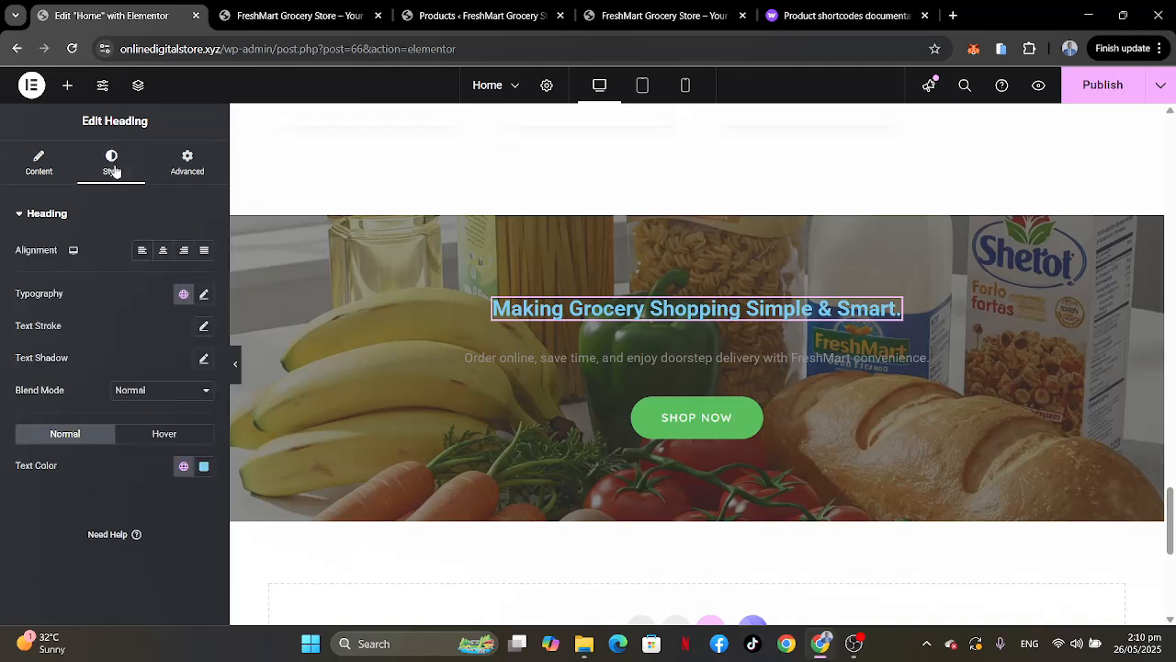
left_click(203, 296)
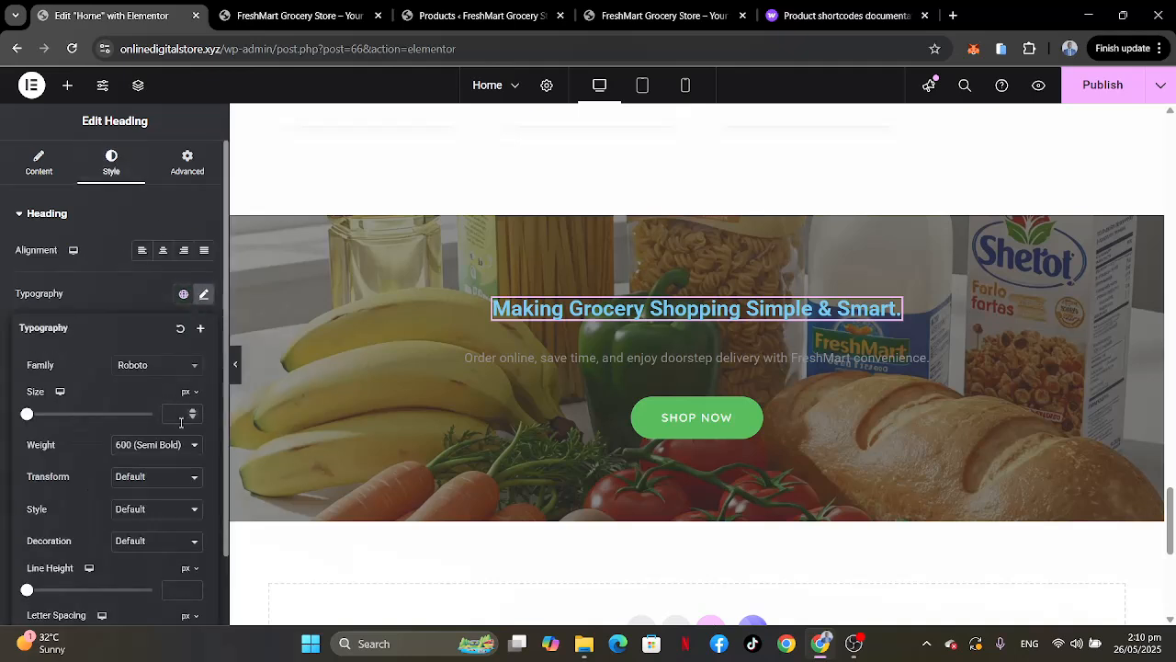
type("55")
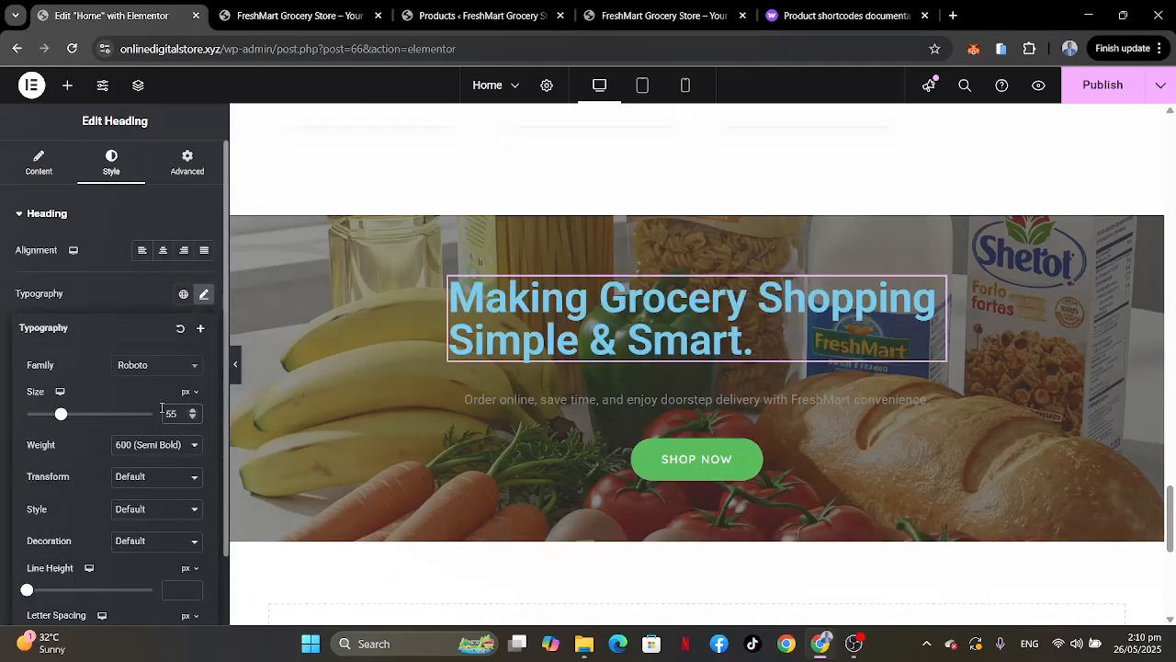
left_click(164, 250)
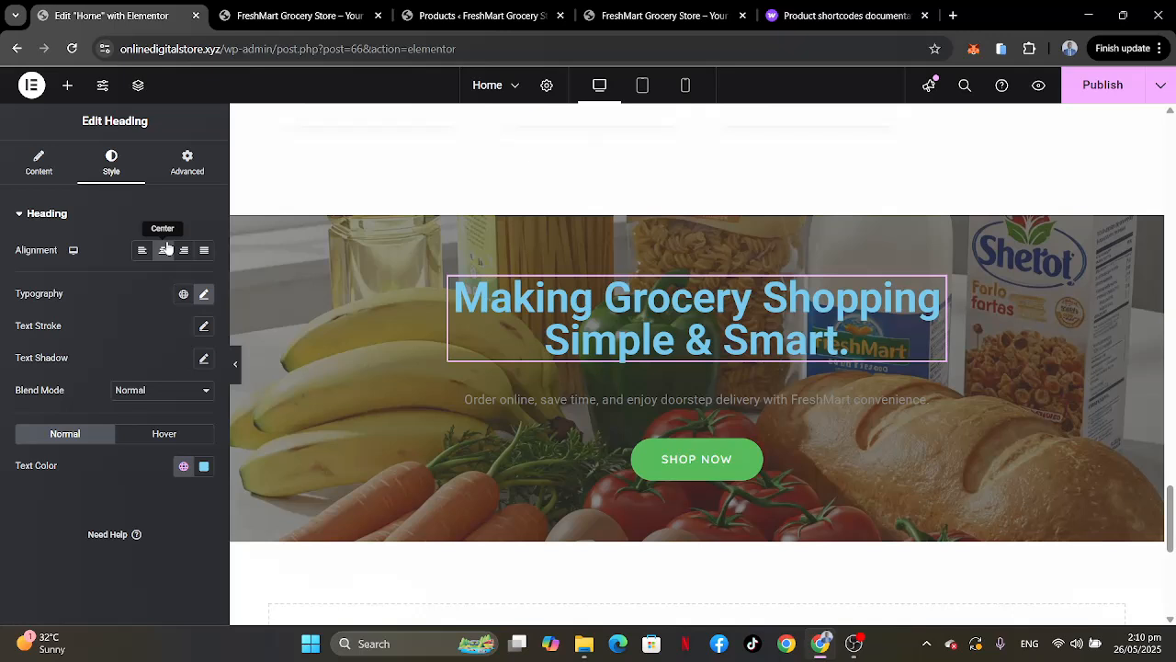
Change the banner heading's text color to white #FFFFFF.
left_click(183, 467)
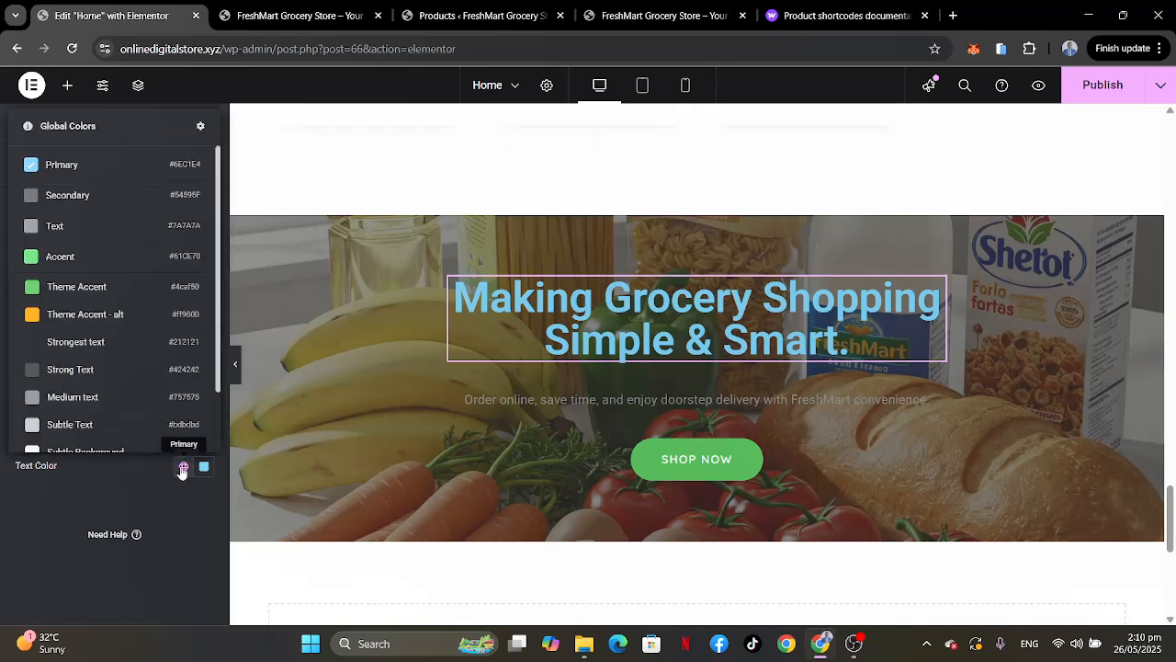
left_click(204, 466)
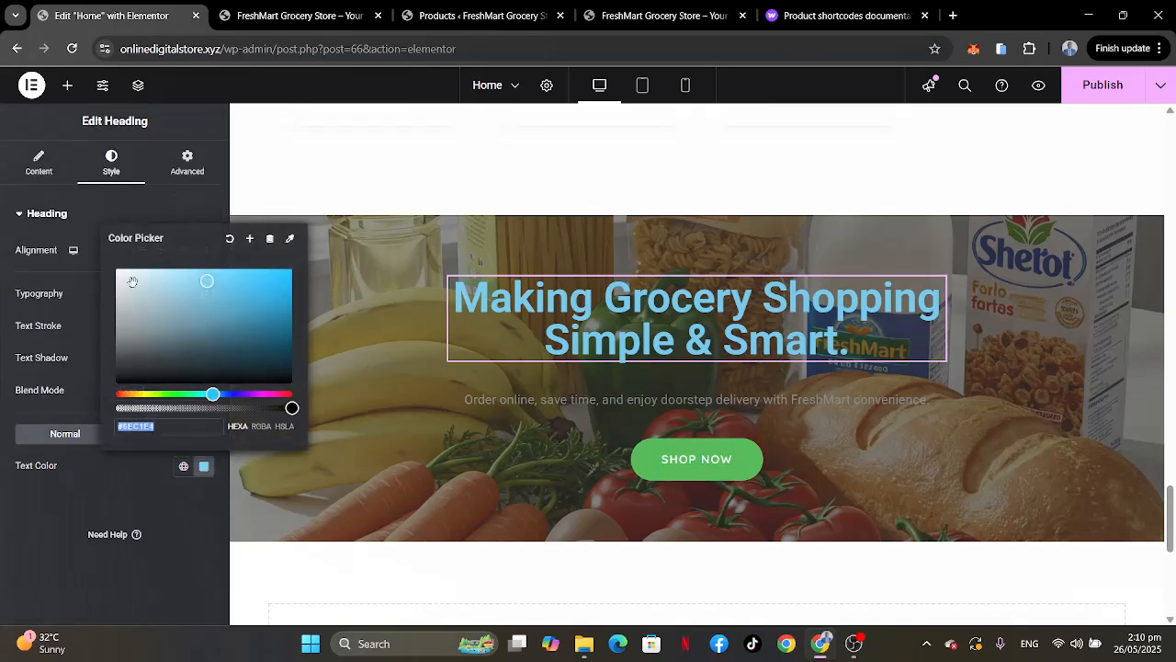
left_click_drag(130, 281, 62, 225)
left_click(17, 515)
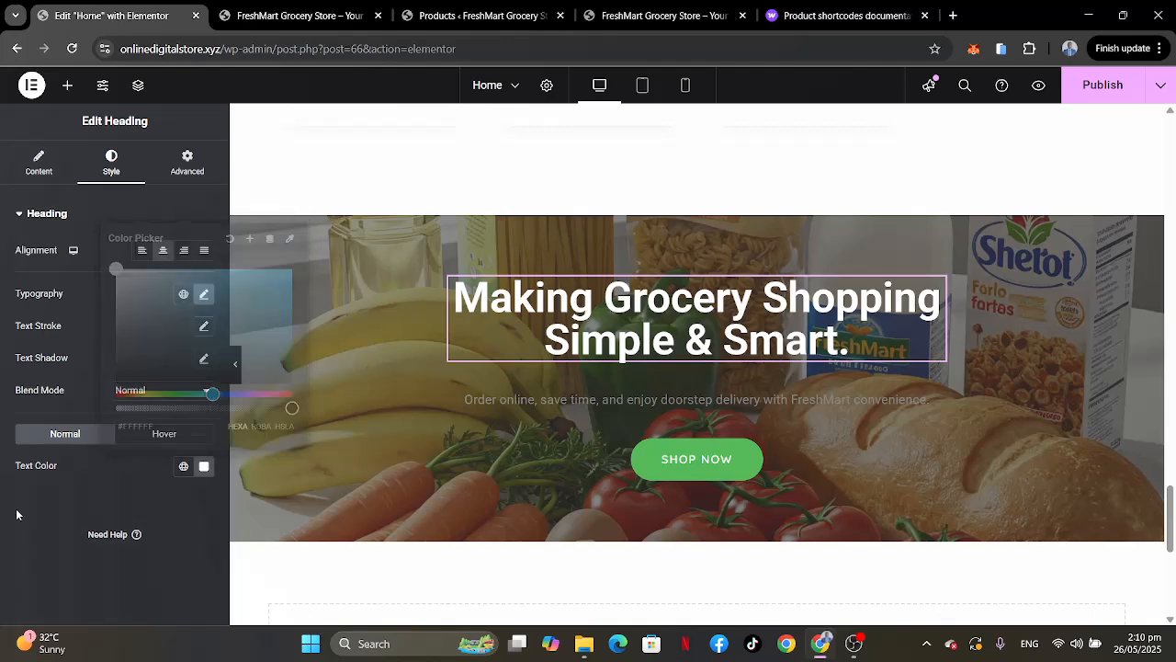
Center the banner's description text and set its typography to the Lato font at 18 px.
left_click(471, 406)
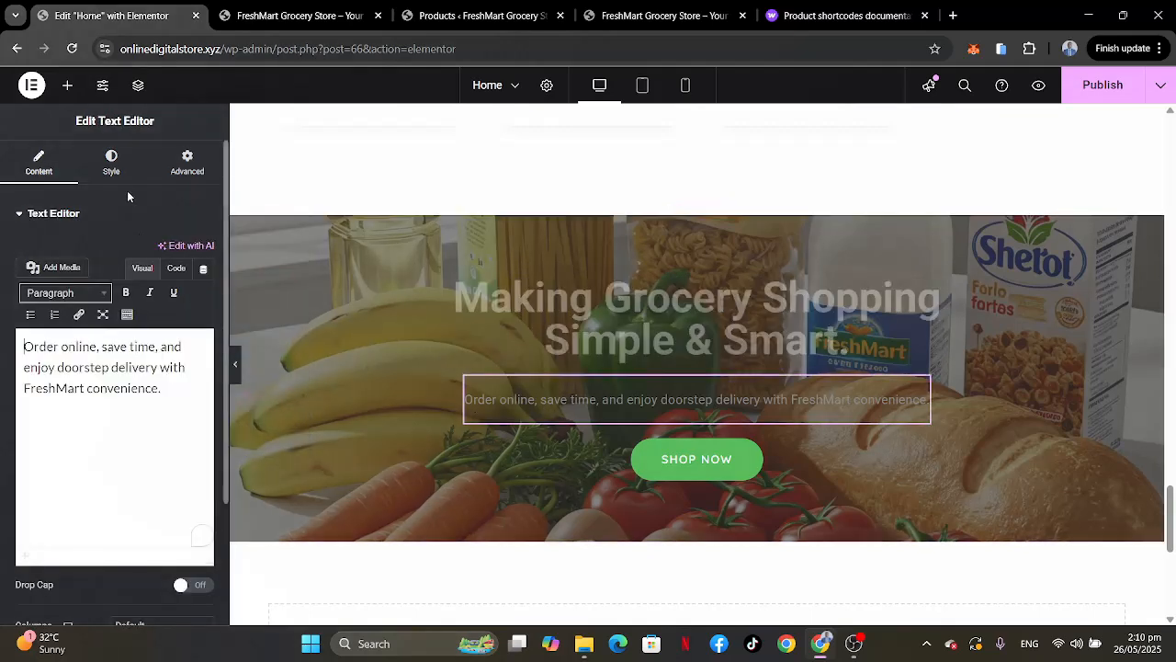
left_click(114, 171)
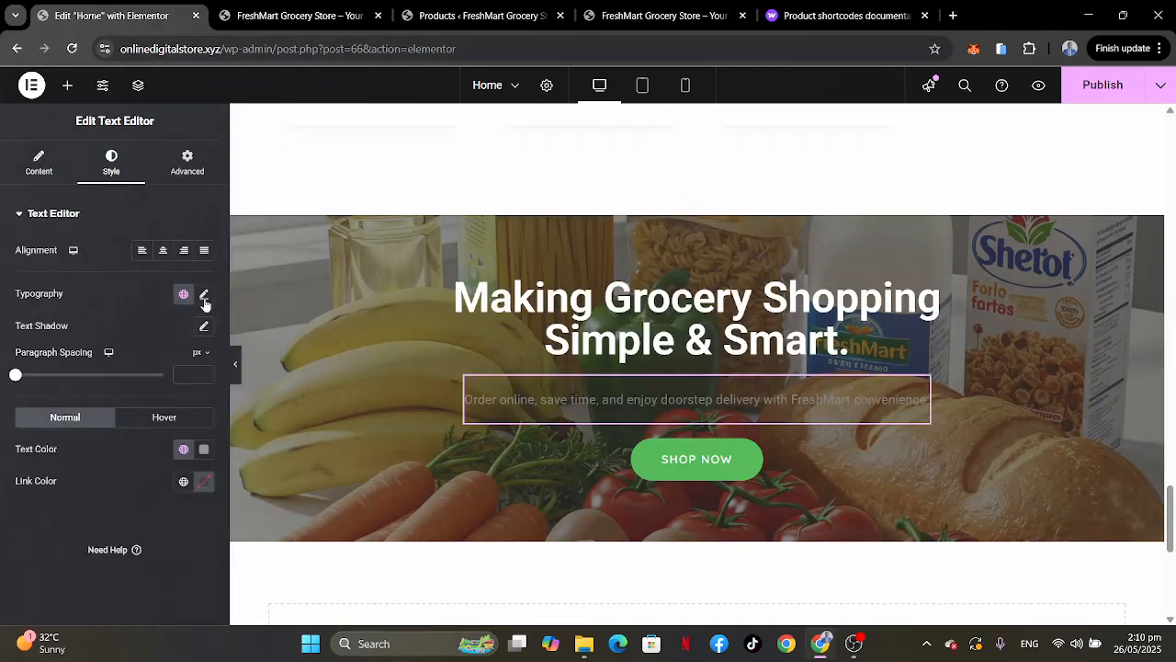
left_click(163, 250)
left_click(204, 295)
left_click(166, 365)
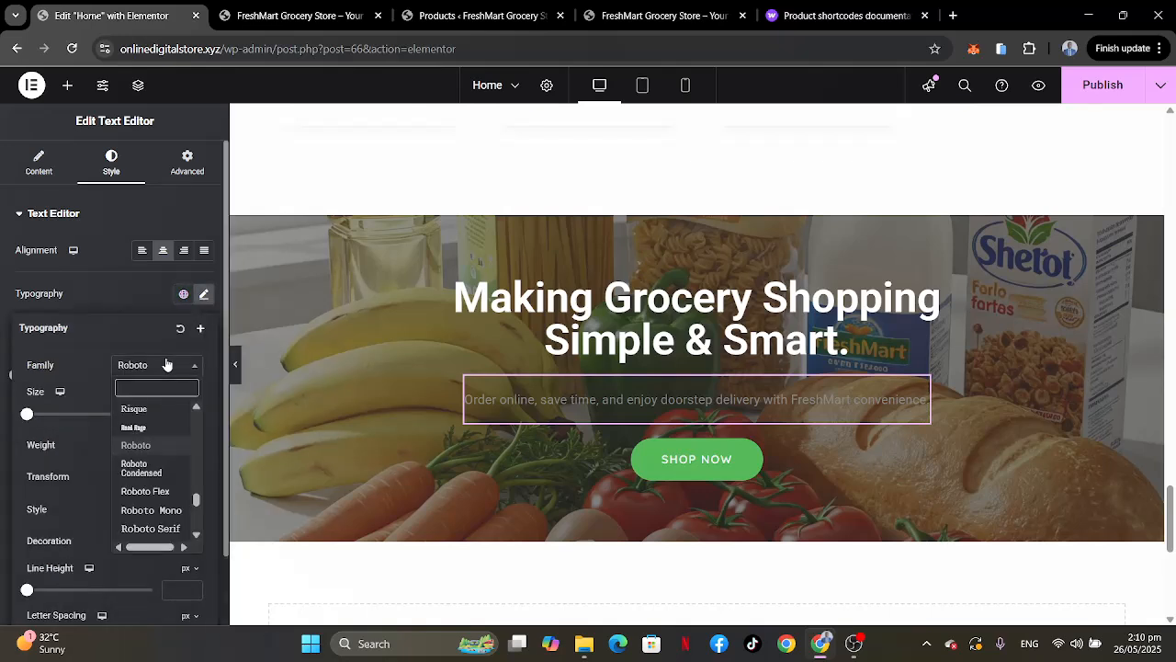
type("L")
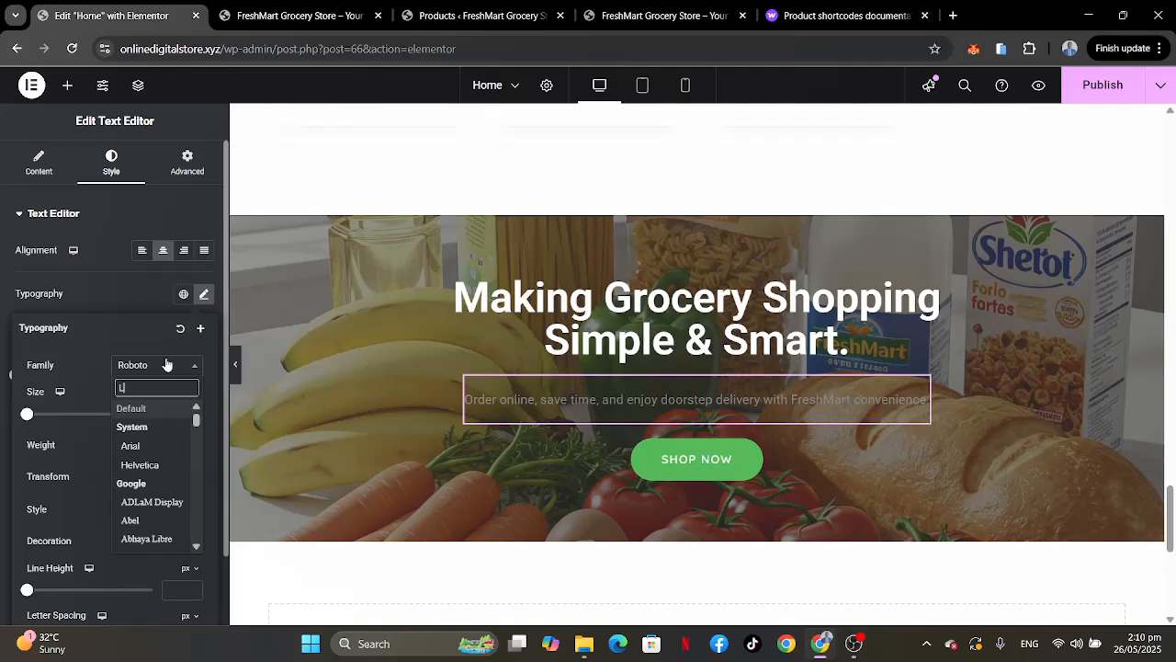
type("ATO")
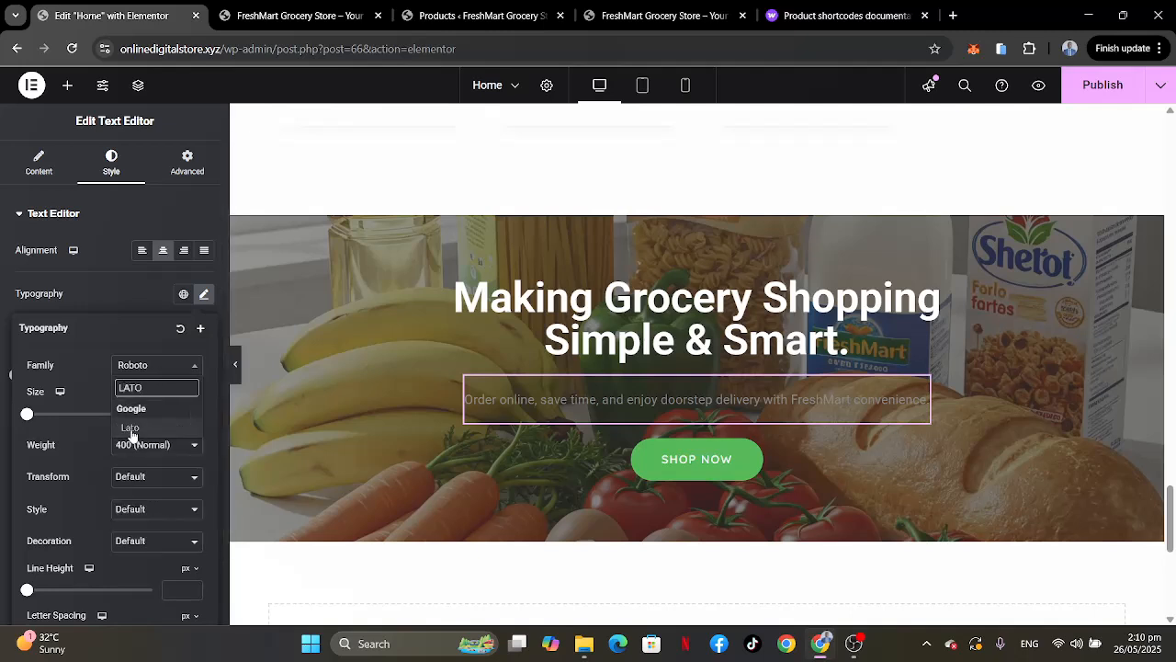
left_click(131, 429)
left_click(171, 415)
type("18")
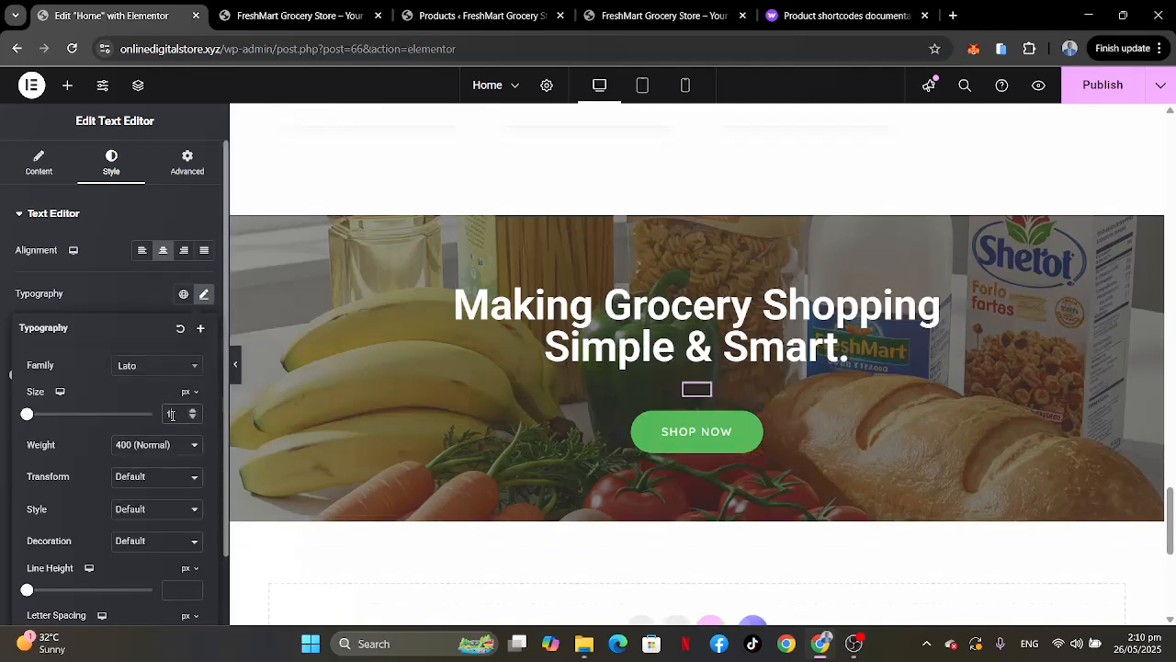
left_click(131, 296)
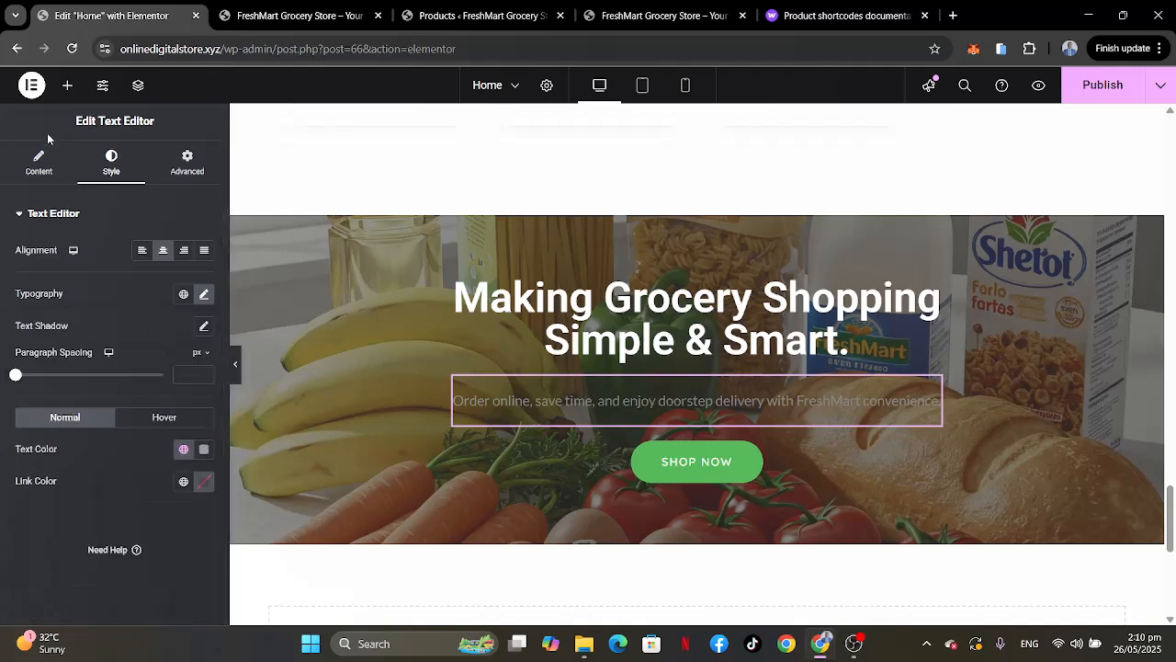
Change the banner description's text color to white #FFFFFF.
left_click(203, 452)
left_click_drag(147, 290, 100, 239)
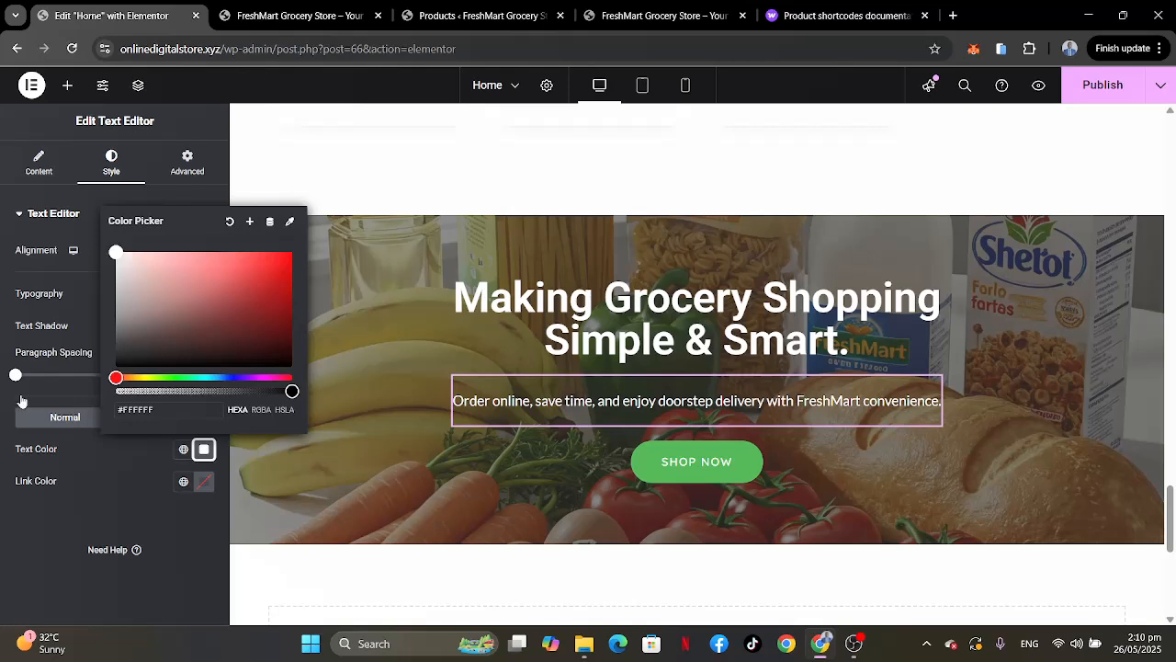
left_click(100, 487)
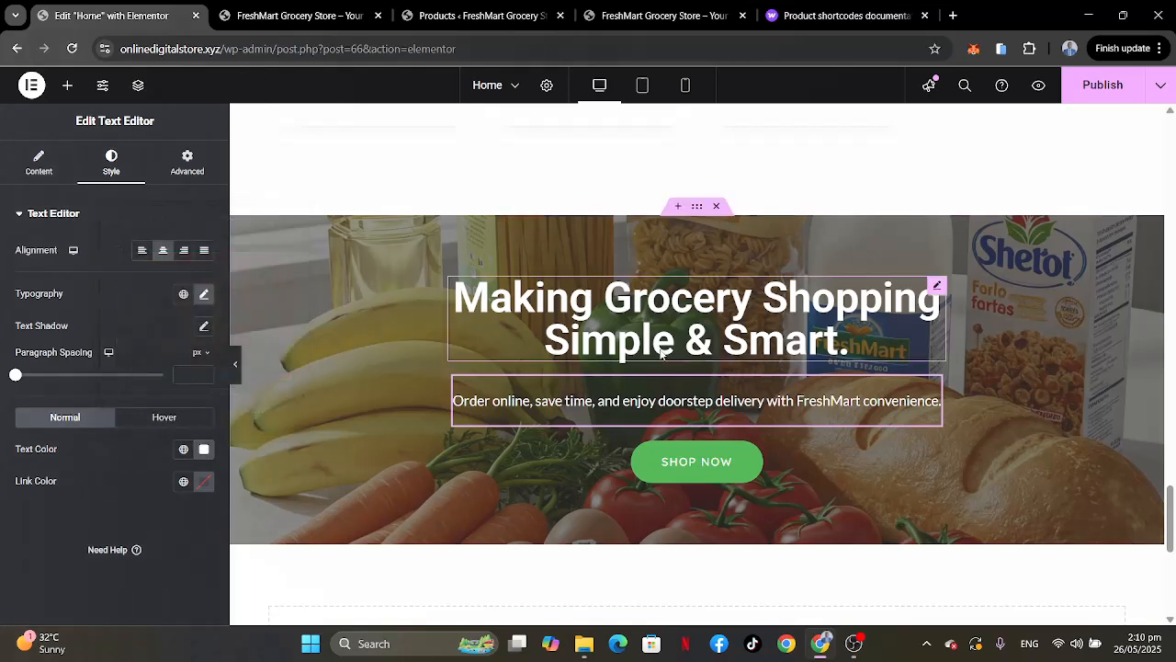
Change the font family of the banner heading "Making Grocery Shopping Simple & Smart." to Quicksand.
left_click(520, 342)
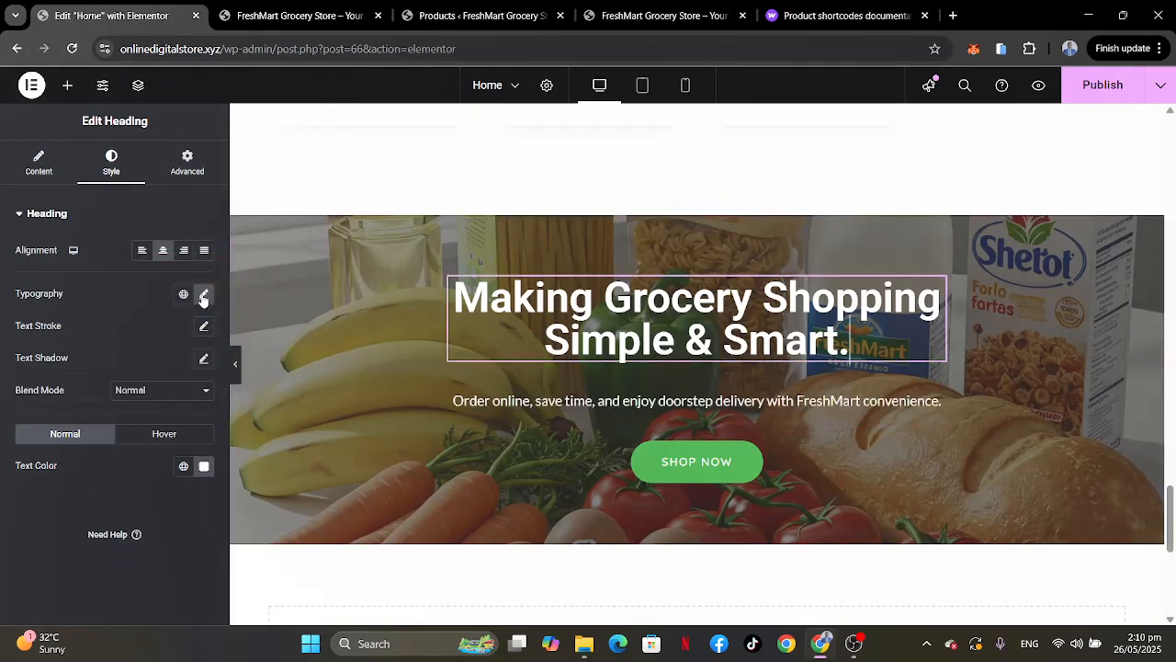
left_click(204, 294)
left_click(175, 365)
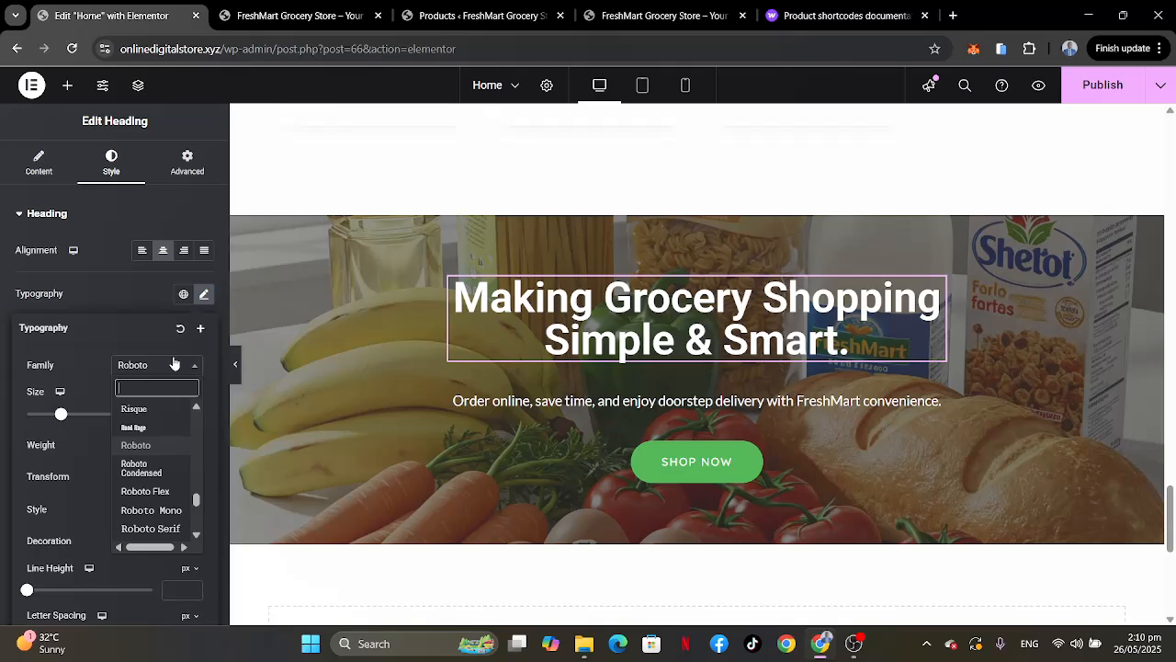
type("QUICK")
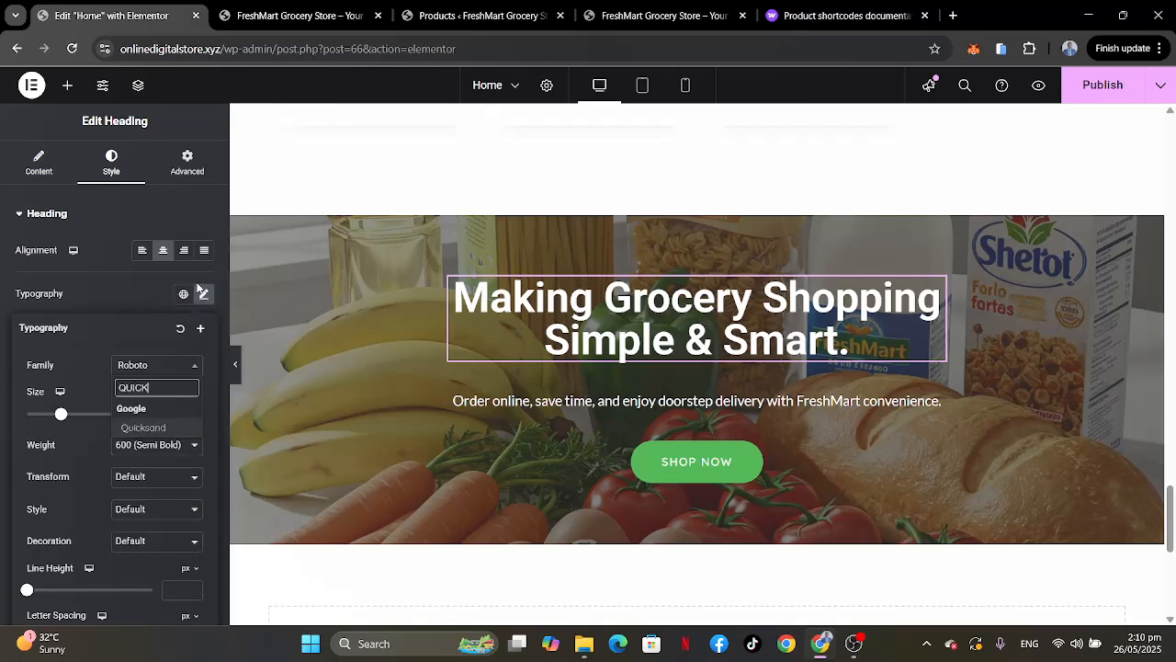
left_click(157, 426)
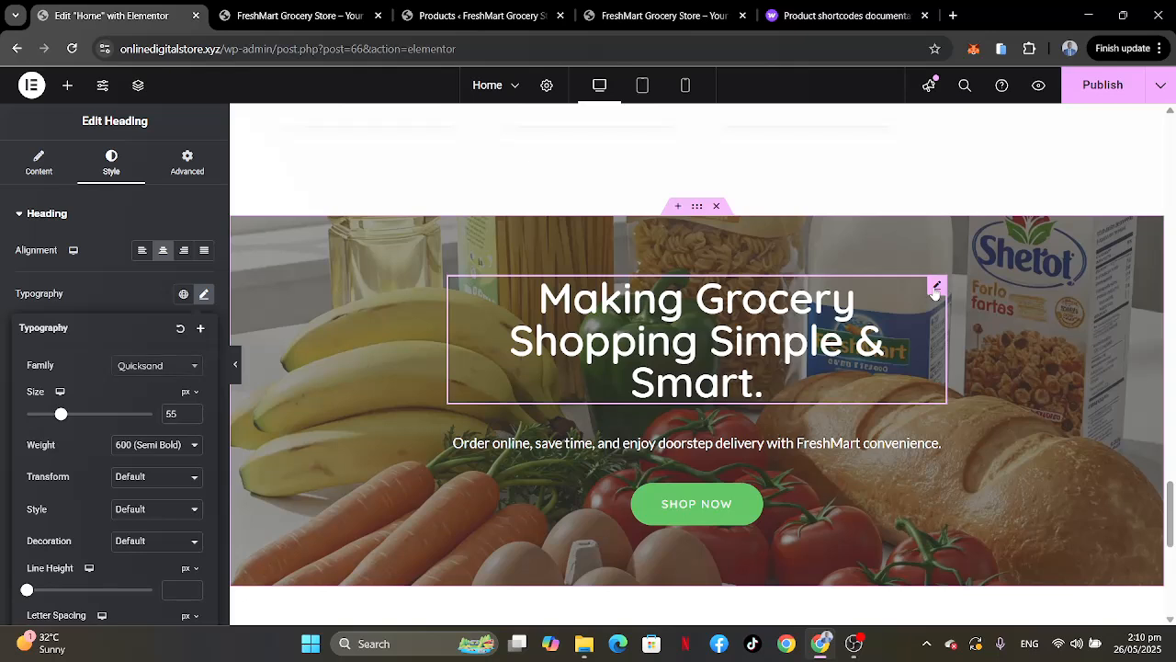
left_click(936, 288)
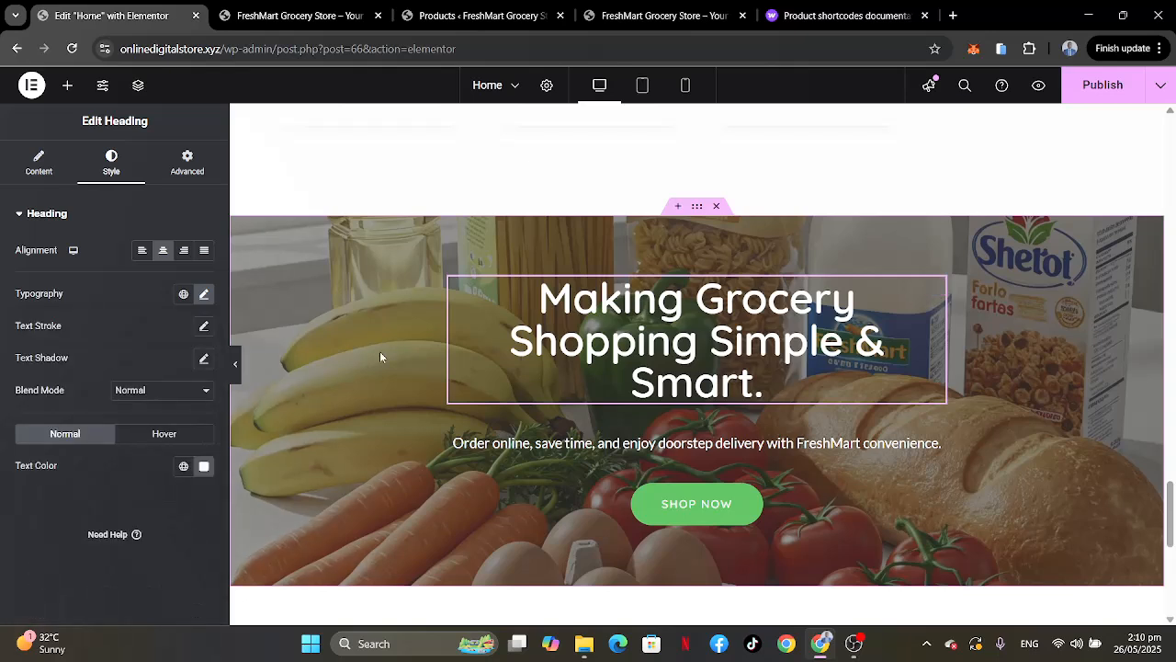
Set the font size of the banner heading "Making Grocery Shopping Simple & Smart." to 50 px.
left_click(204, 294)
double_click(180, 415)
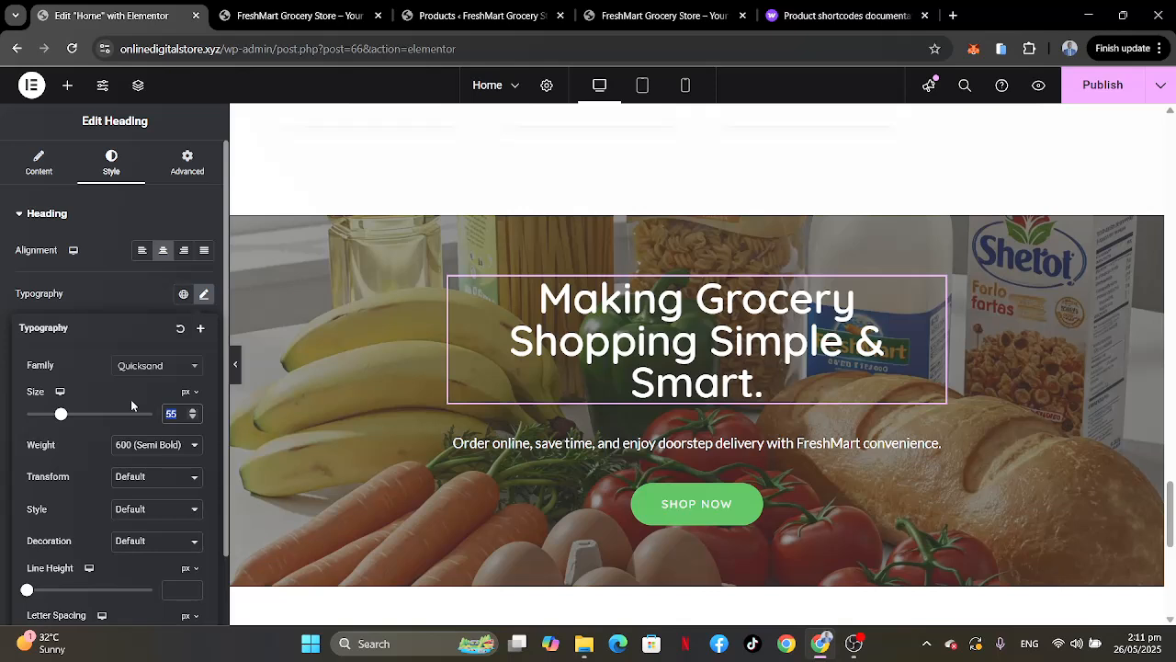
type("50")
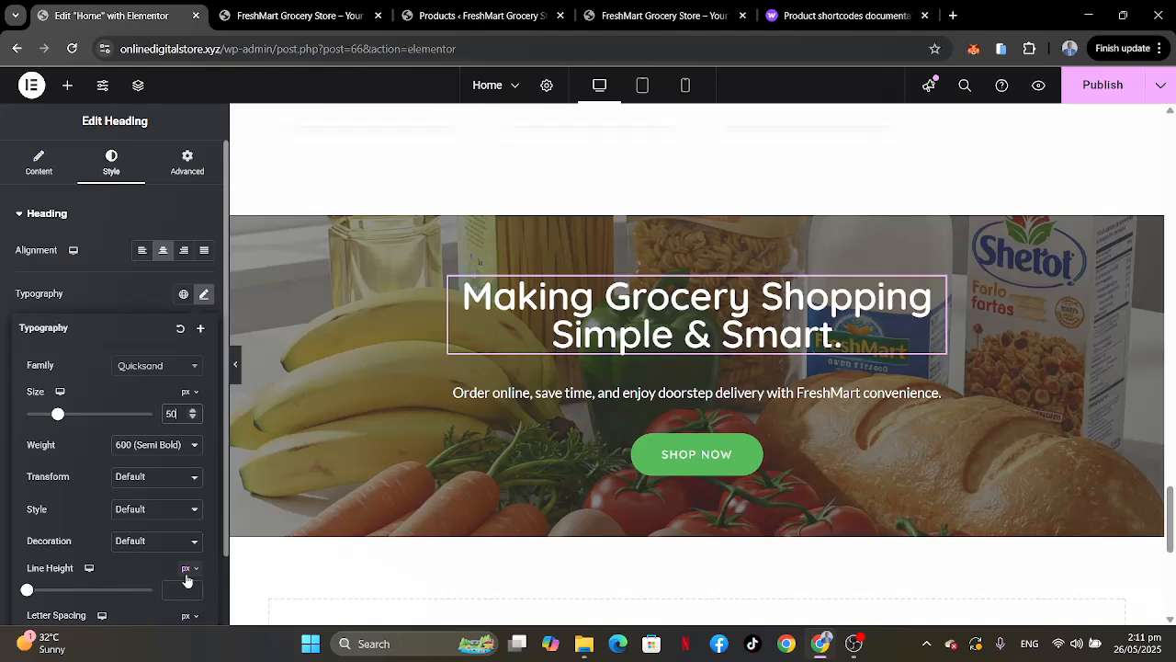
Select the banner's button and examine the label of the matching banner button on the reference site.
left_click(752, 448)
left_click(677, 18)
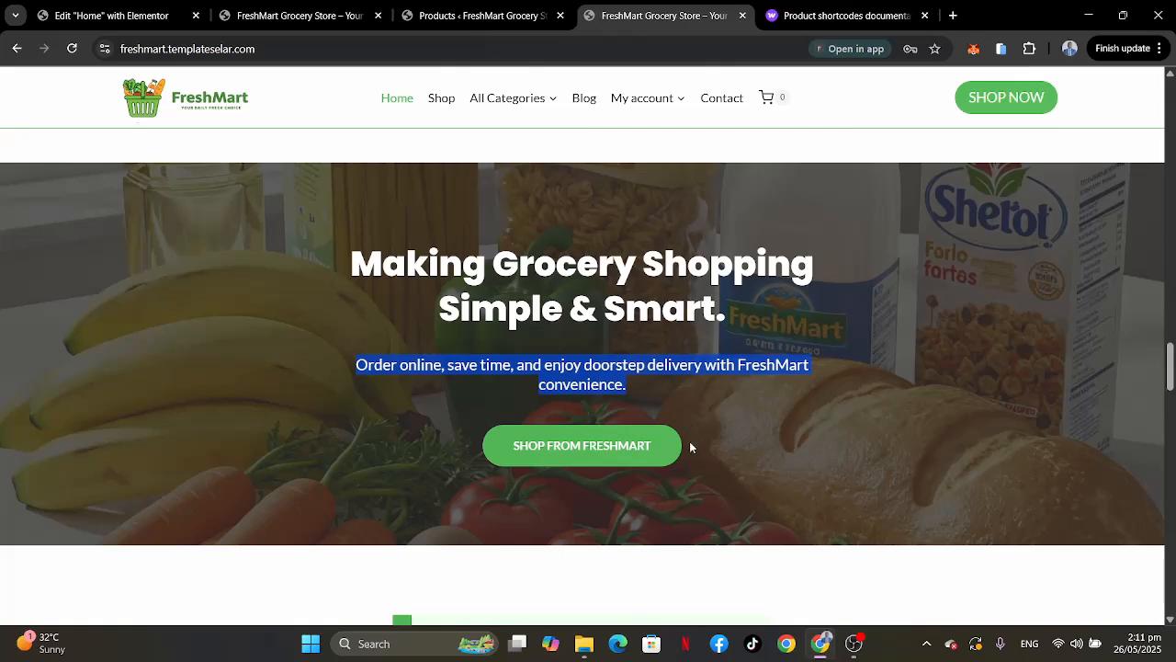
left_click_drag(690, 447, 591, 453)
left_click(713, 440)
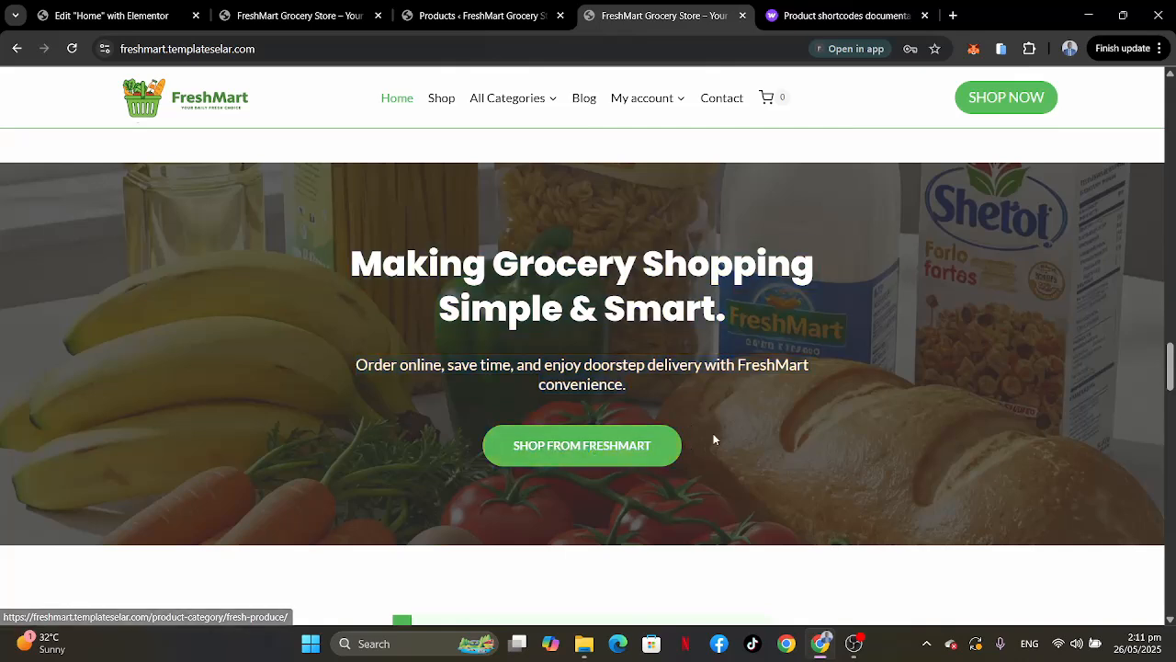
left_click_drag(695, 451, 628, 452)
left_click(547, 455)
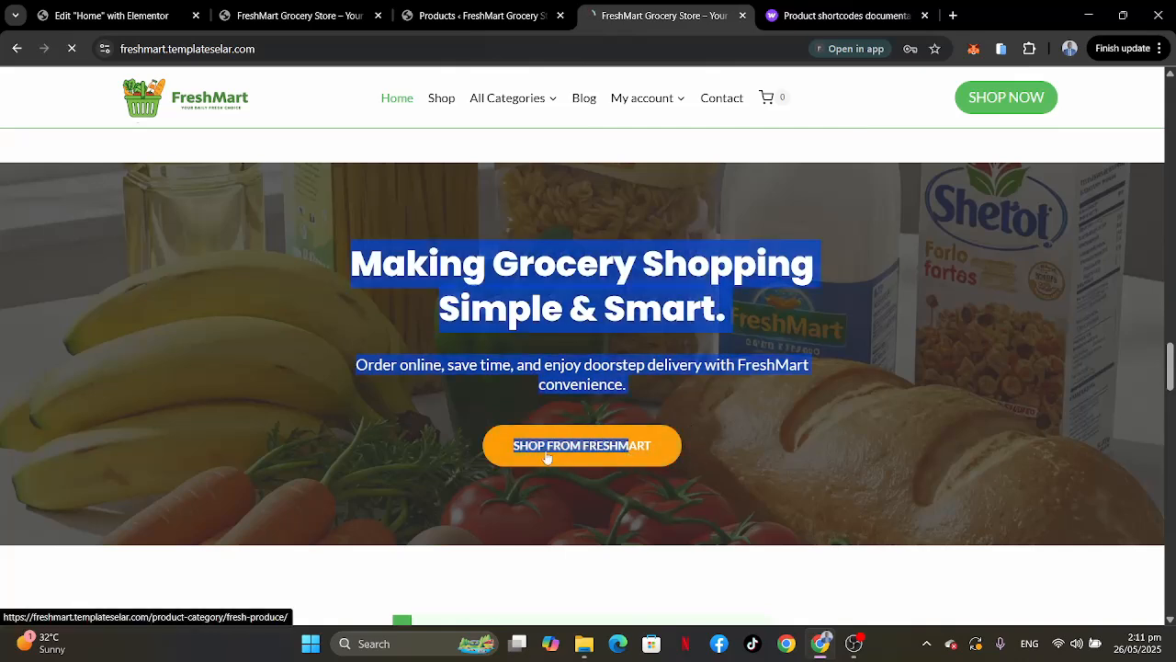
left_click(410, 450)
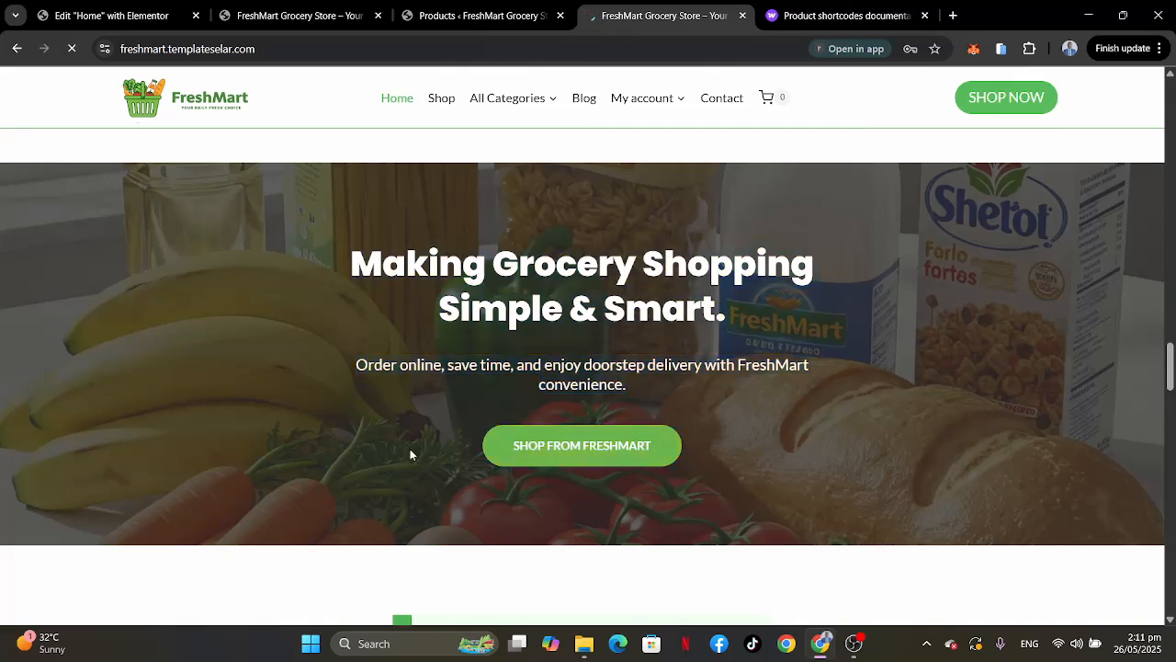
left_click(16, 49)
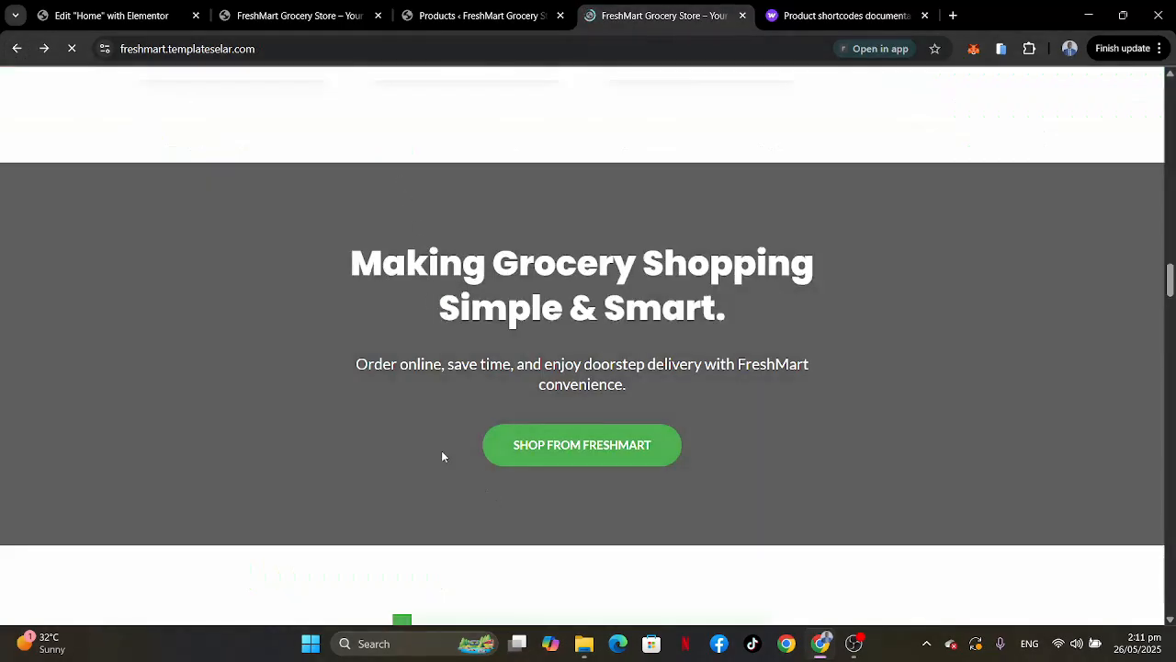
left_click_drag(442, 457, 640, 461)
left_click(696, 461)
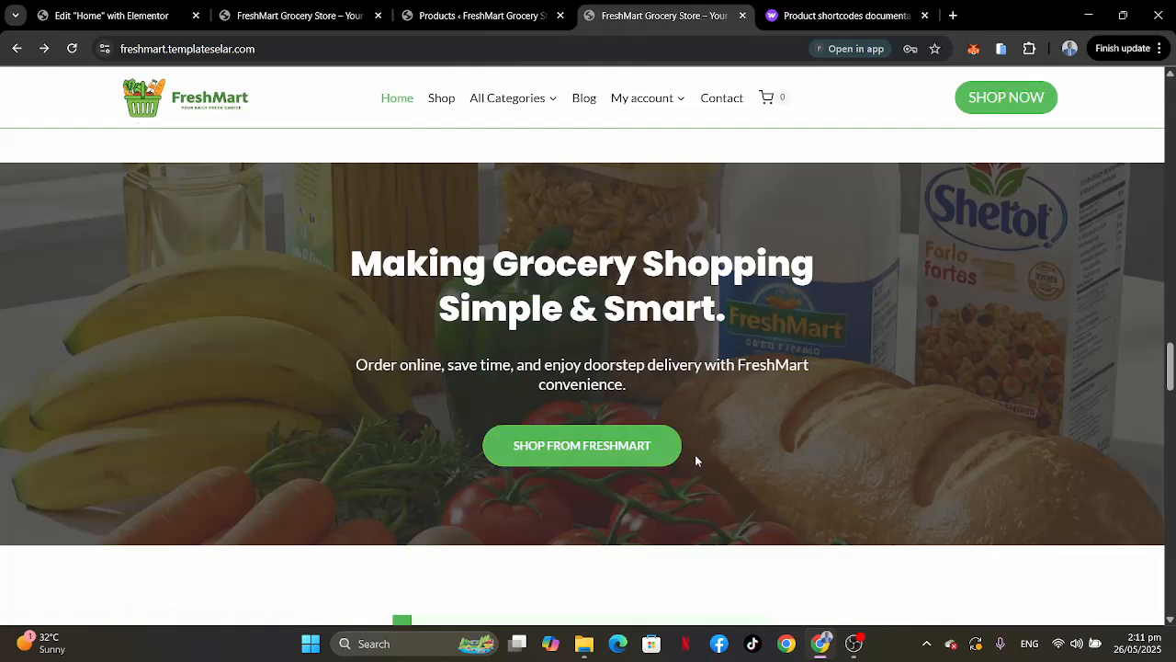
Change the banner button's text to "SHOP FROM FRESHMART" in the Elementor editor.
left_click(138, 17)
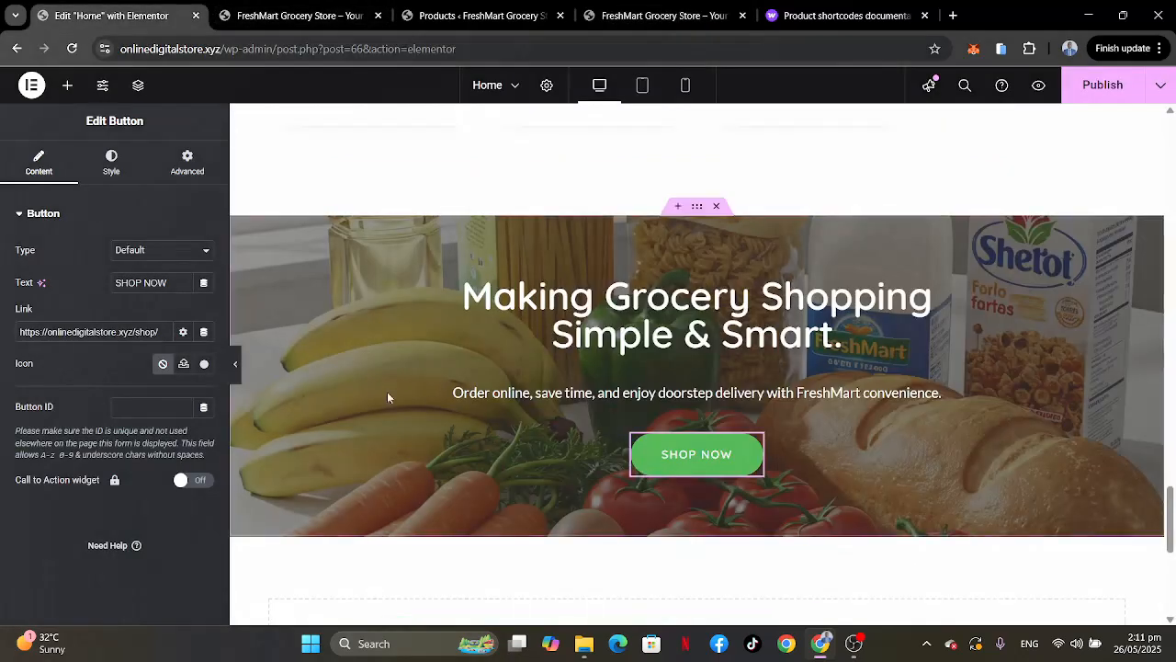
left_click(145, 284)
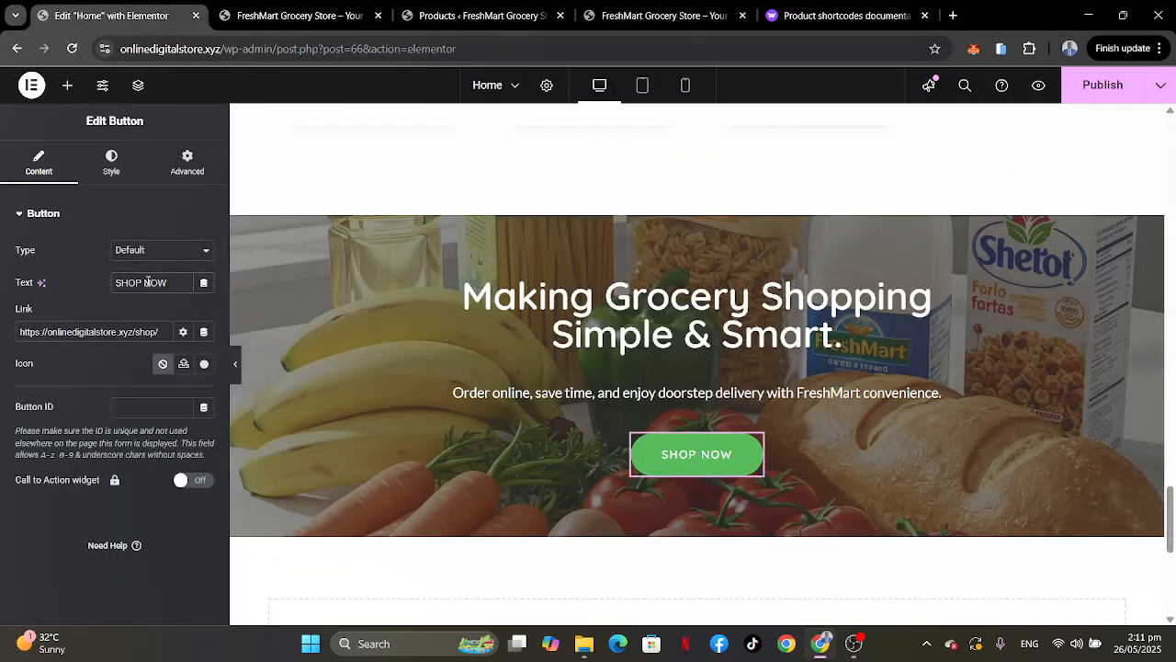
type("FROM FRES")
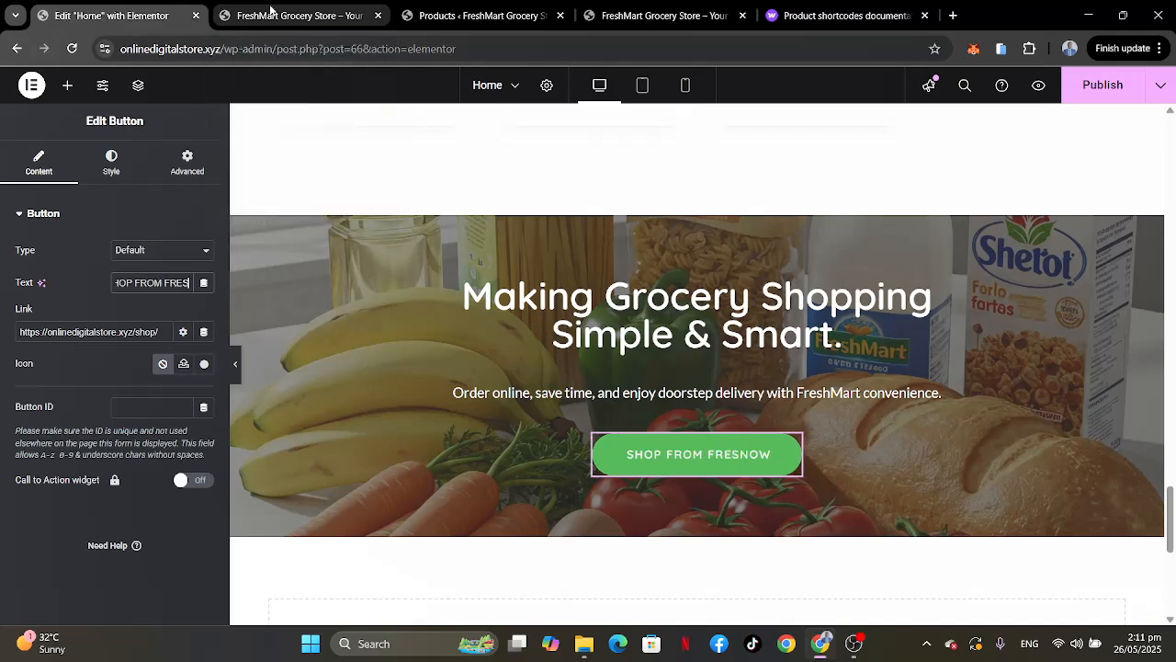
type("HMART")
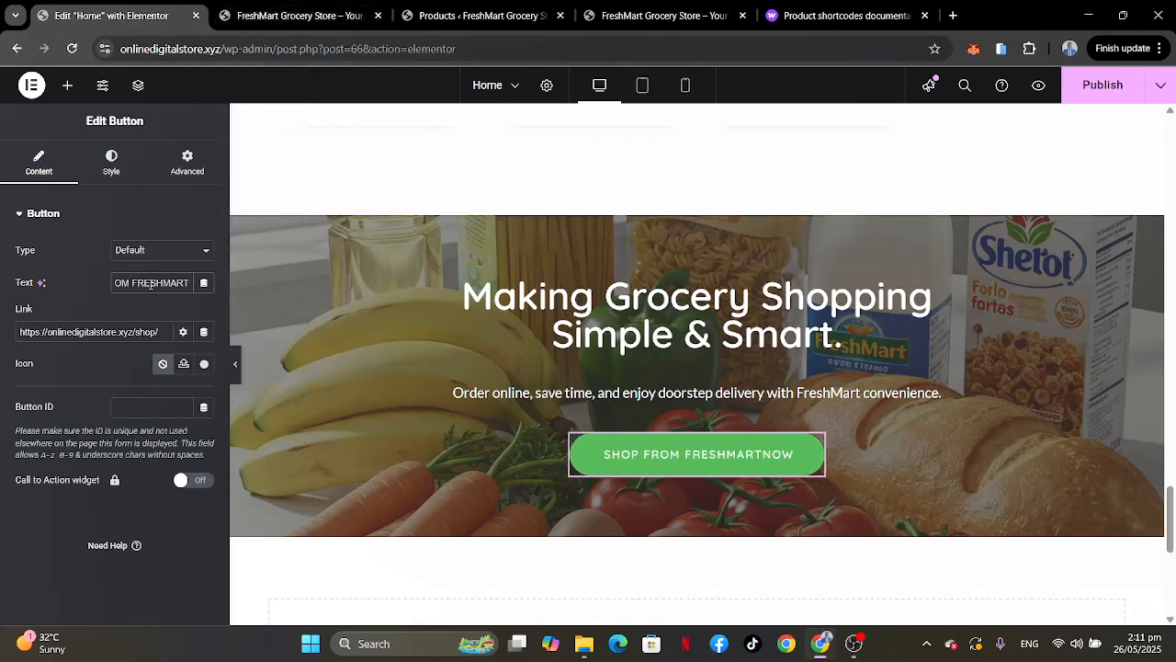
scroll(155, 284, "right", 1)
key("shift+End")
key("BackSpace")
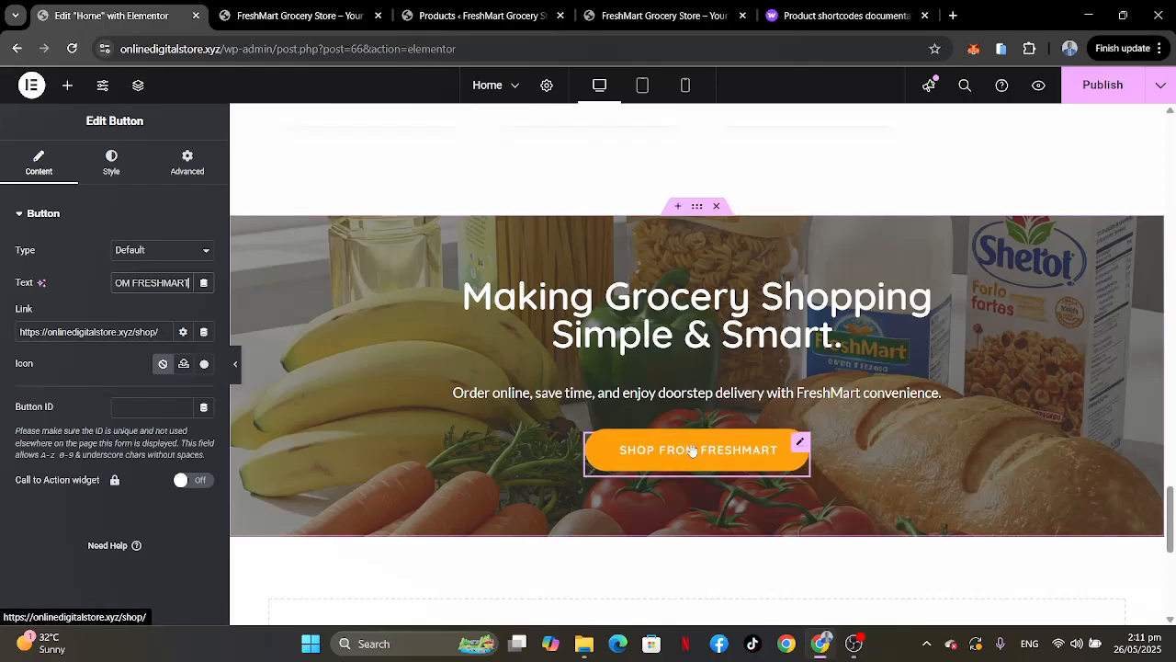
Review the banner in the editor and examine which section follows it on the reference site, dismissing the gift card popup.
scroll(854, 366, "up", 3)
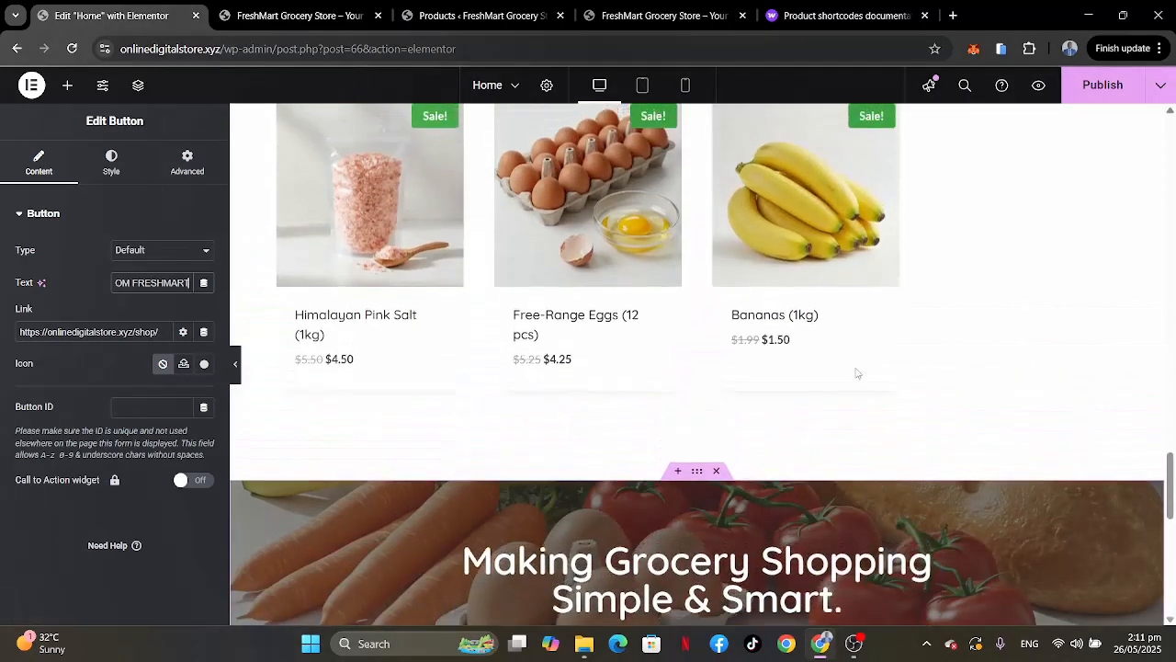
scroll(854, 367, "down", 3)
scroll(854, 366, "down", 2)
scroll(854, 366, "up", 8)
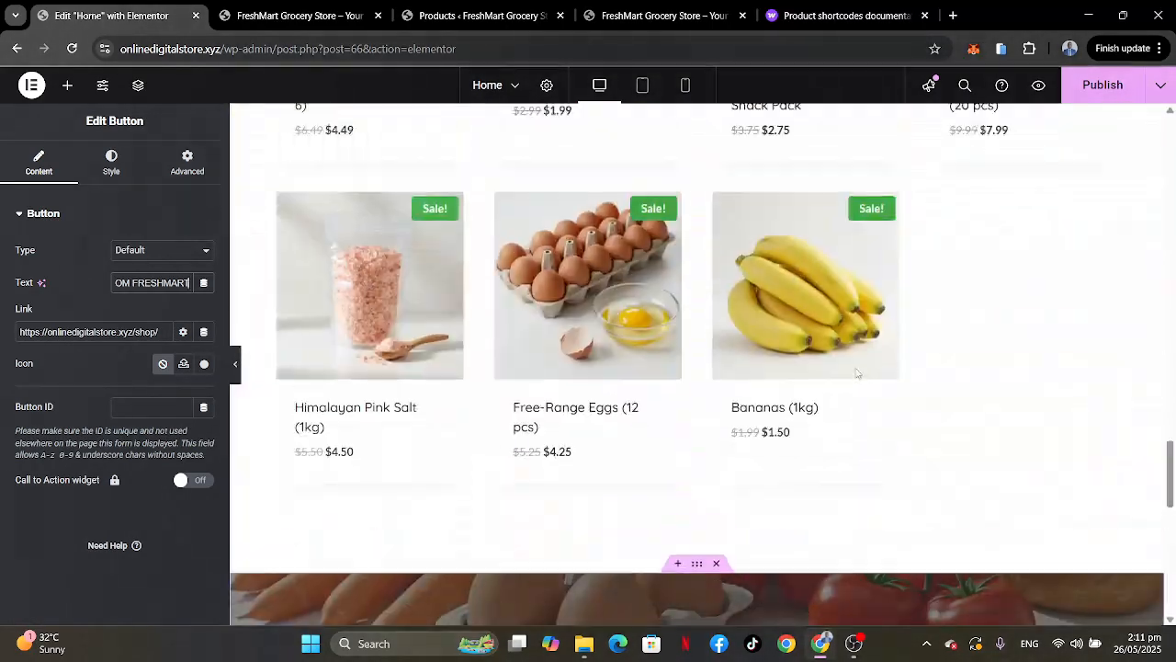
scroll(856, 372, "down", 5)
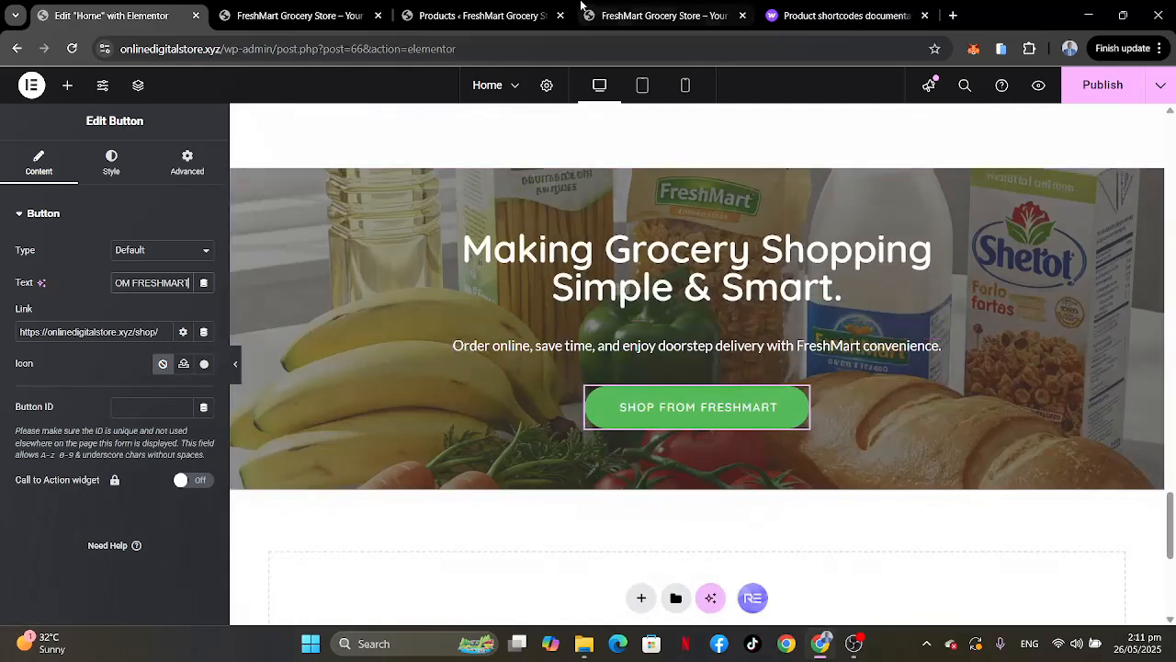
left_click(618, 19)
scroll(533, 386, "down", 5)
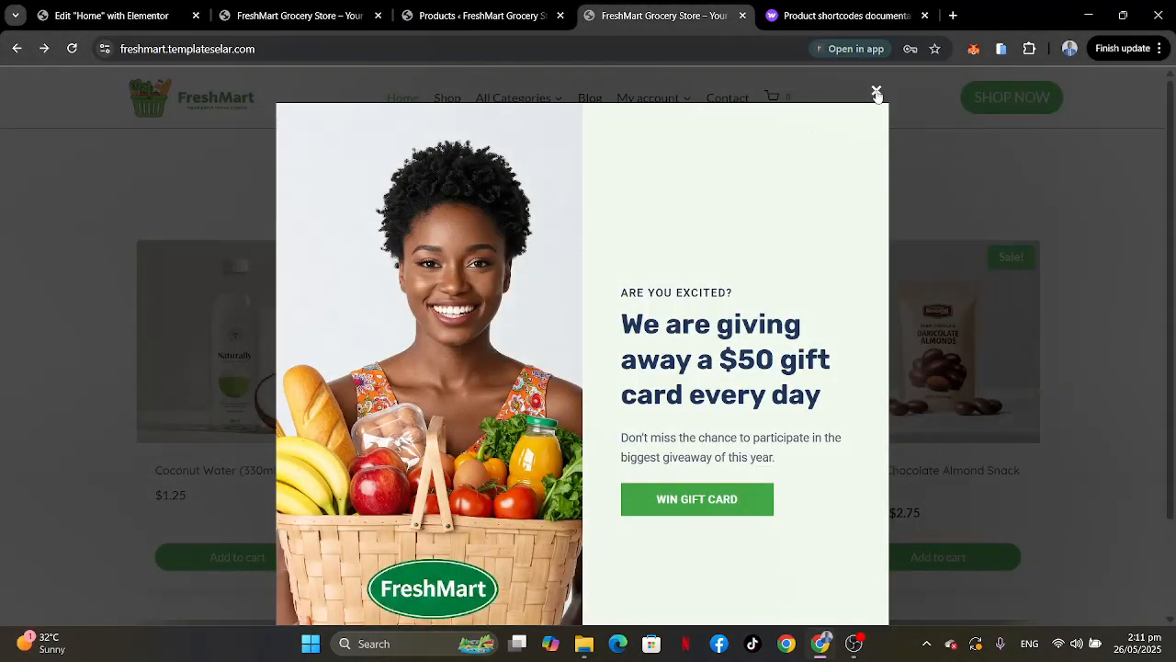
left_click(876, 93)
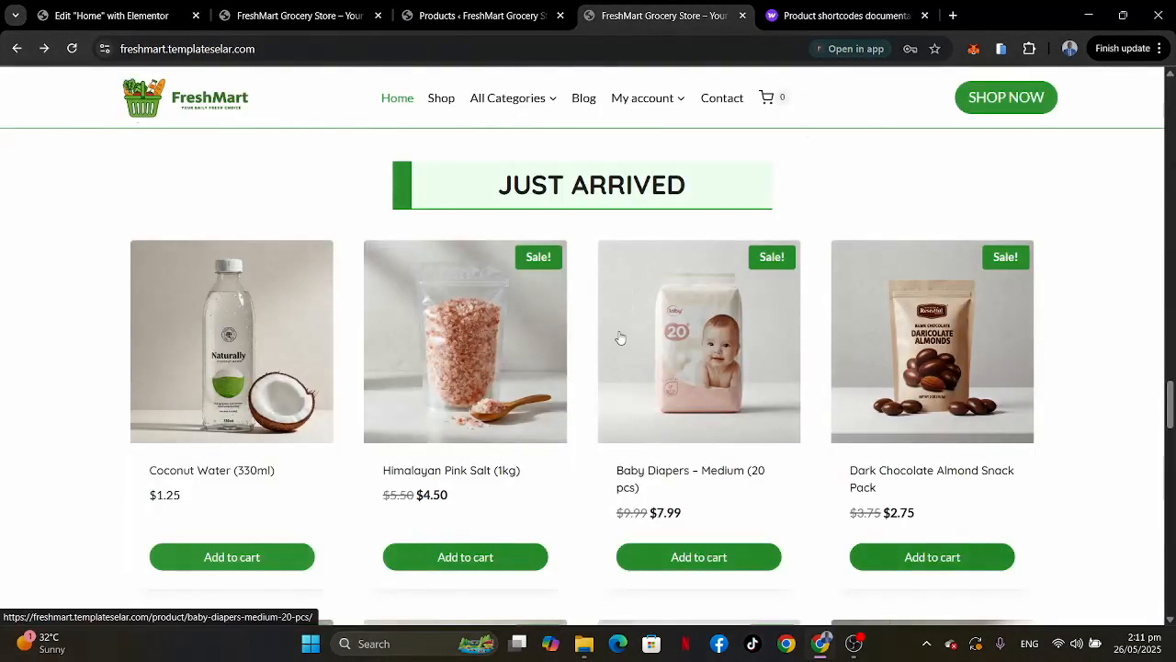
Copy the whole Today's Deals container in the Elementor editor and paste it into the empty area below the grocery banner.
left_click(115, 22)
scroll(780, 402, "up", 10)
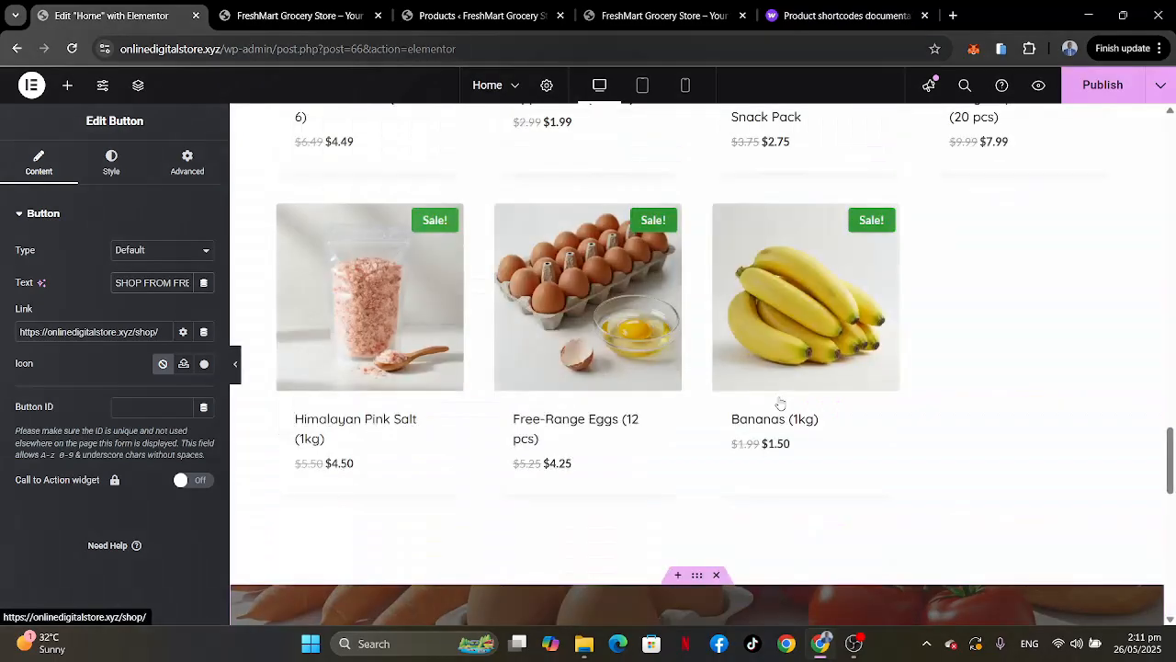
scroll(780, 402, "up", 6)
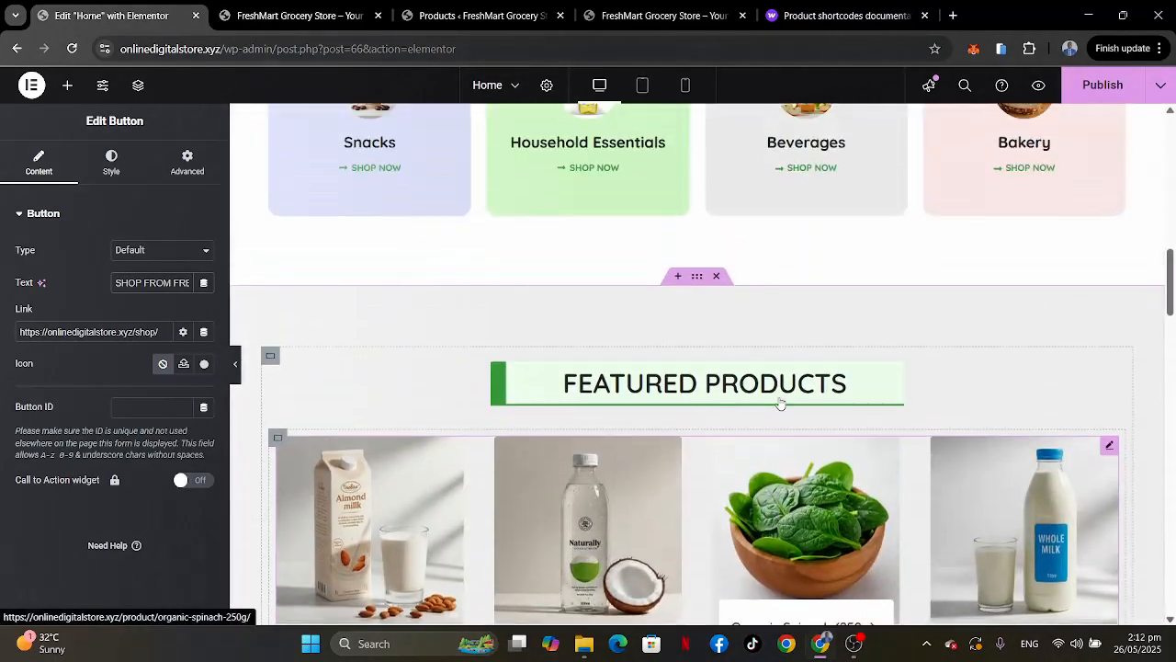
scroll(769, 380, "down", 8)
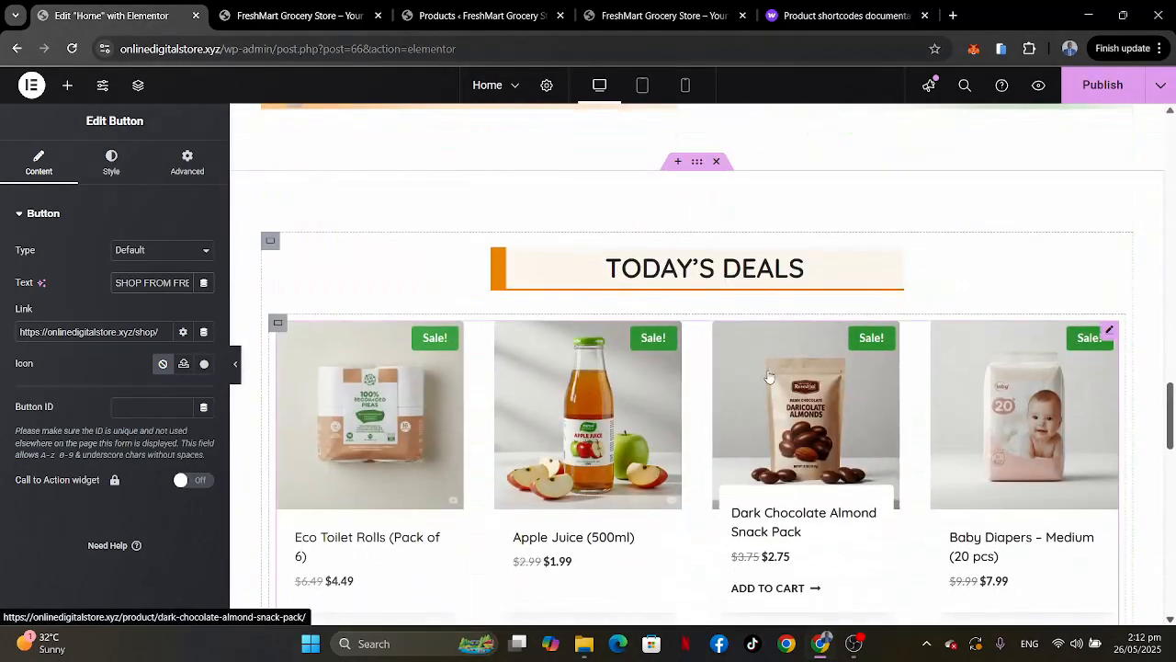
right_click(699, 167)
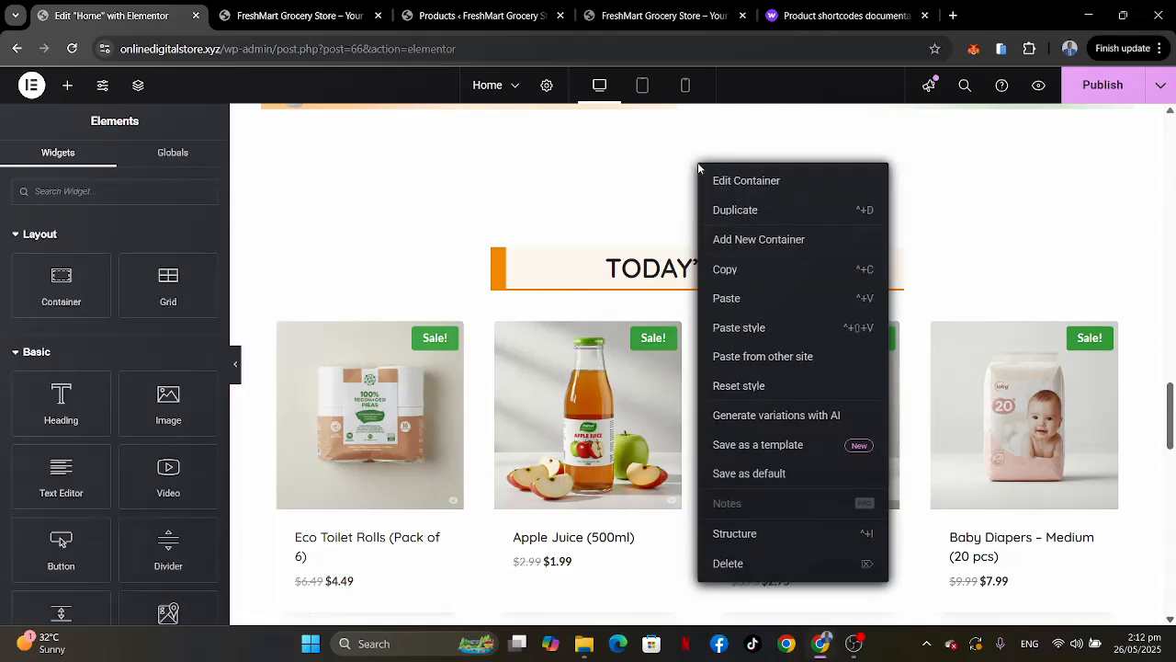
left_click(725, 270)
scroll(730, 270, "down", 12)
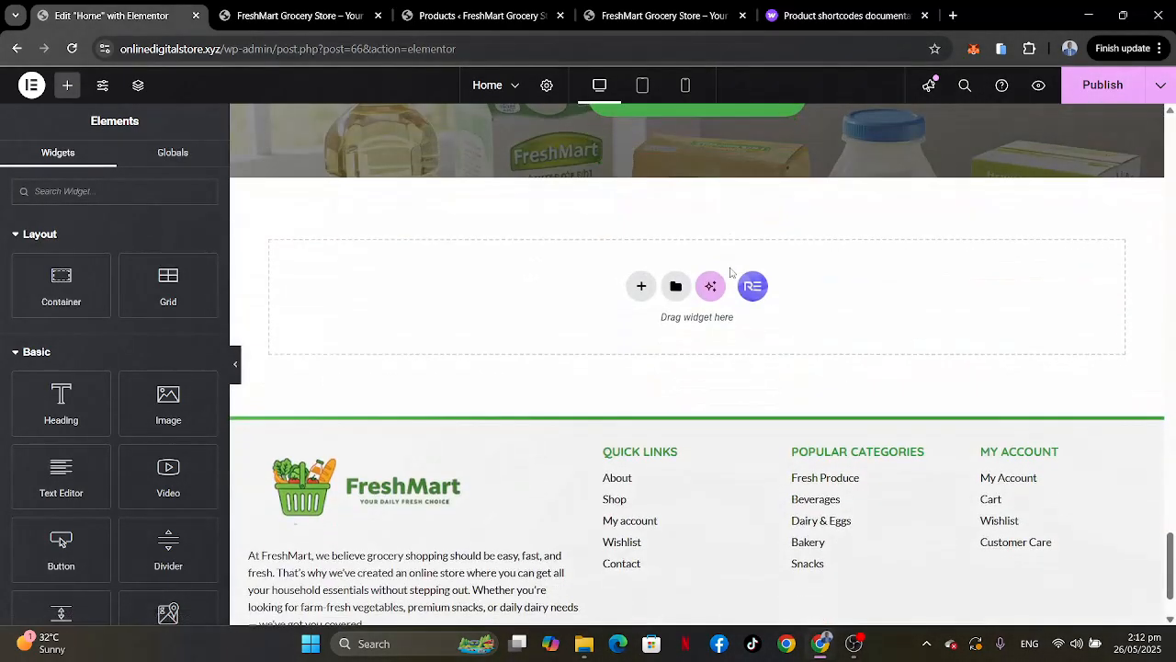
right_click(527, 292)
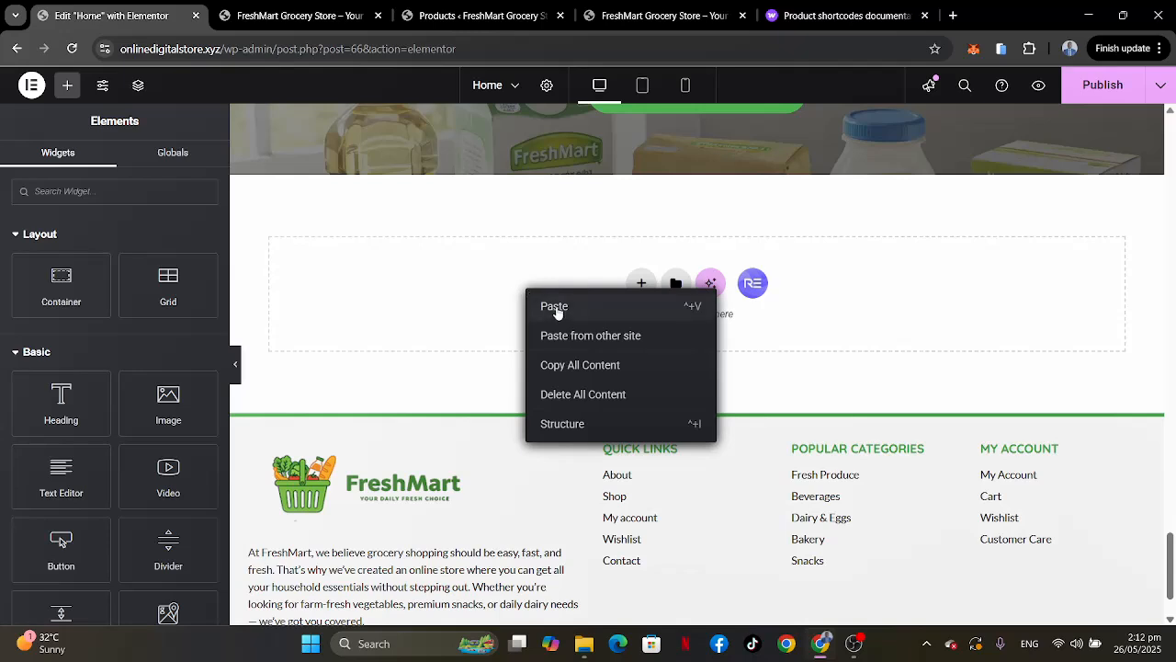
left_click(555, 308)
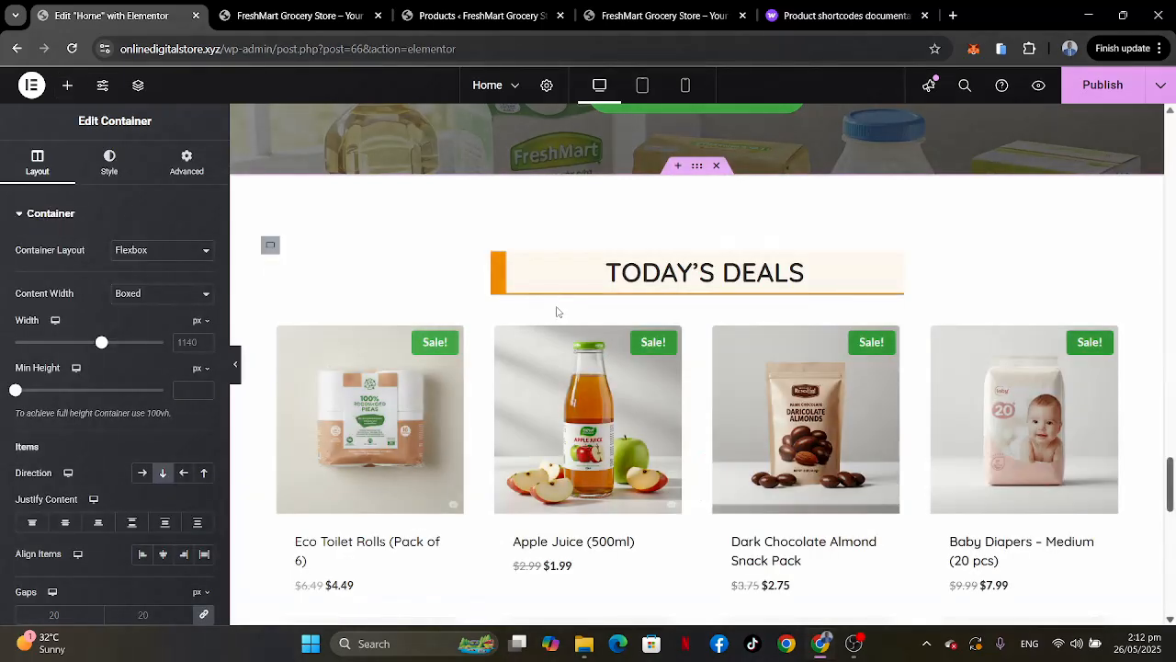
Change the title of the pasted section's heading to "JUST ARRIVED".
left_click(668, 279)
left_click_drag(108, 280, 3, 234)
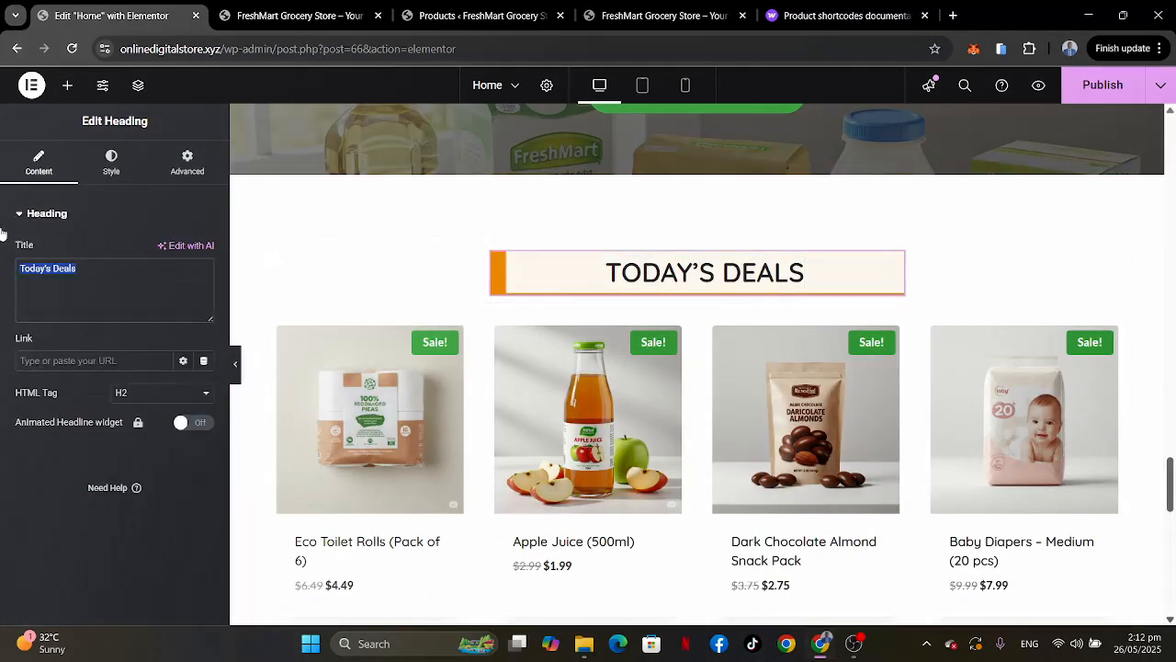
type("JUAT")
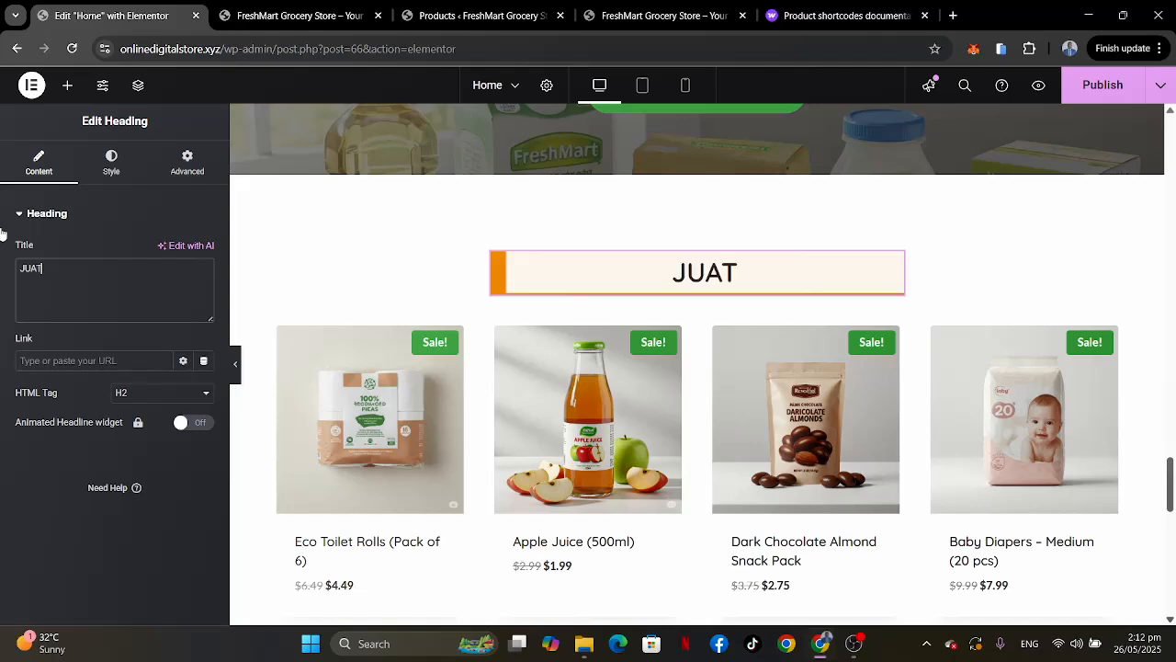
type(" A")
key("BackSpace")
key("BackSpace")
key("BackSpace")
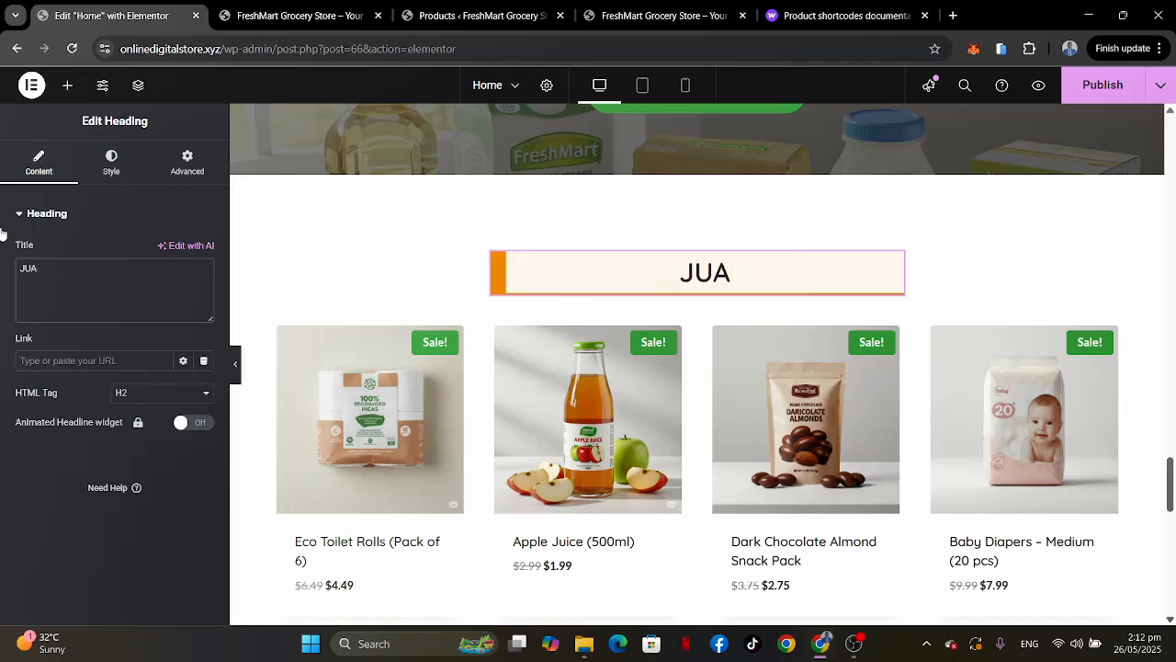
key("BackSpace")
type("ST")
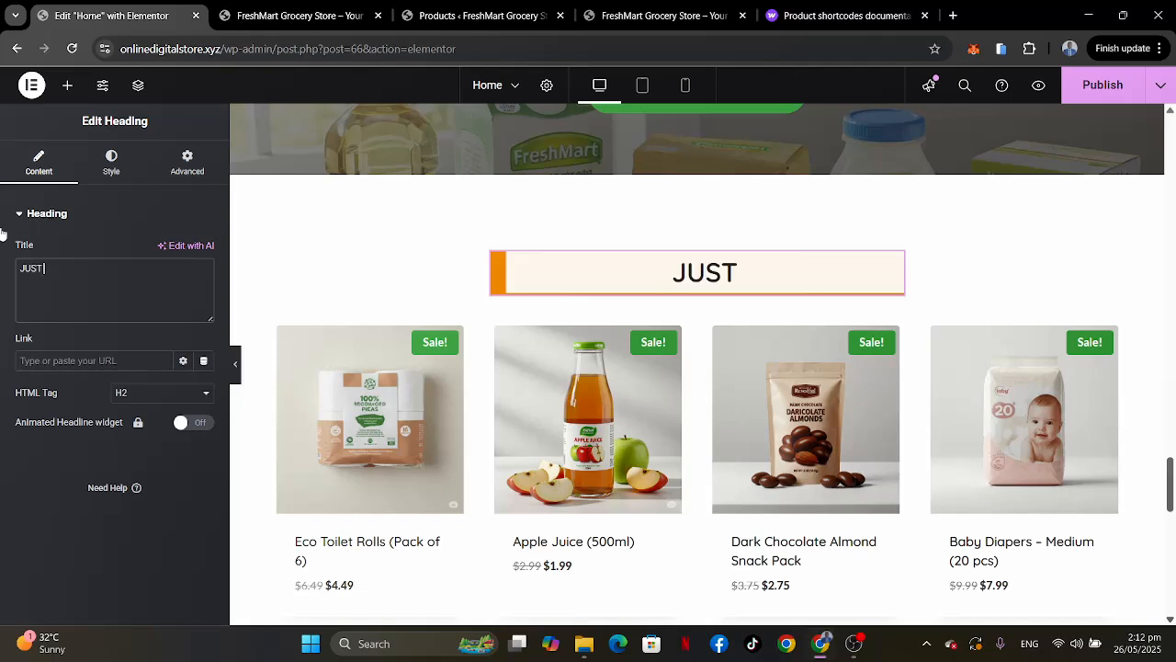
type(" ARRIVD")
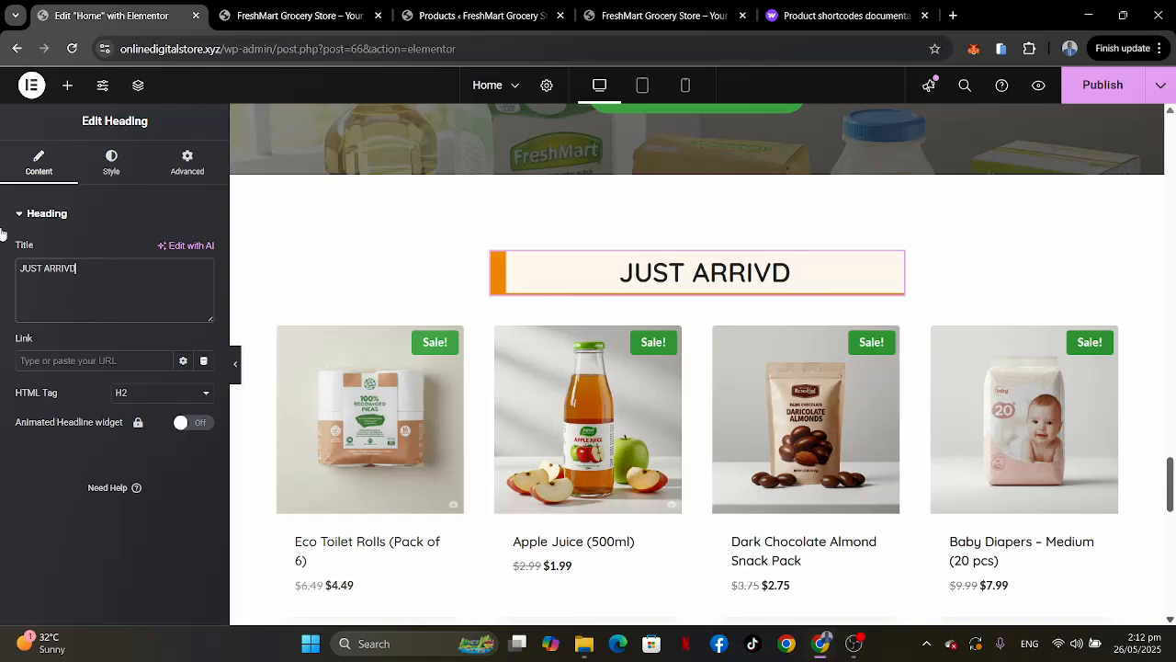
key("BackSpace")
type("ED")
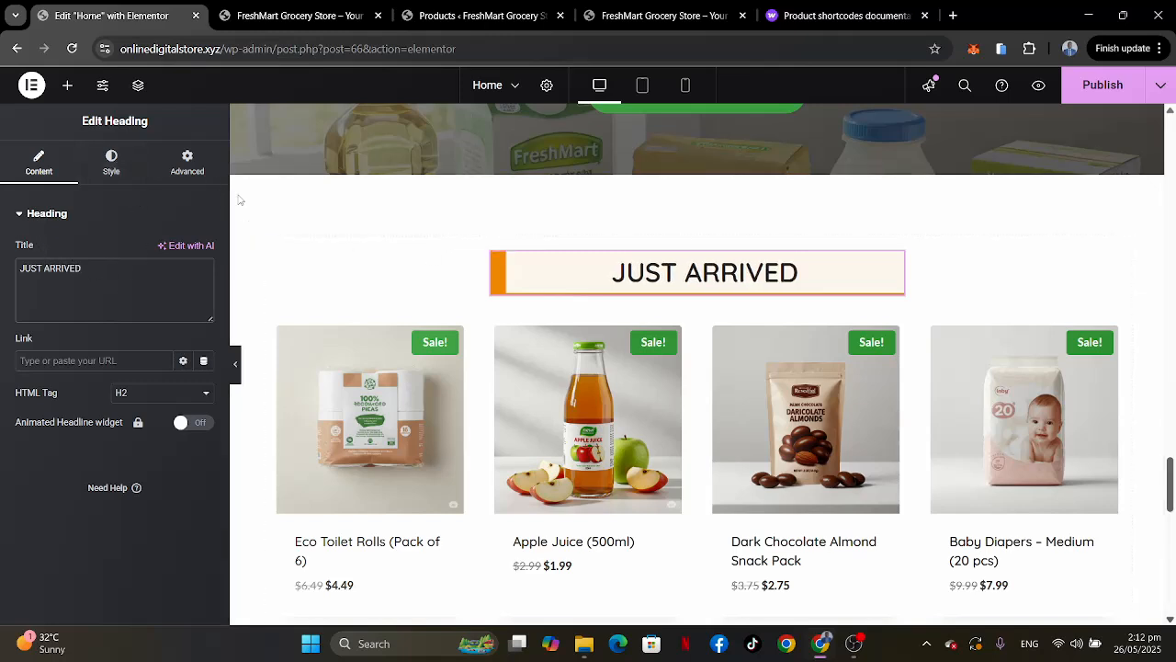
Set the JUST ARRIVED heading's background colour to the light green #E6FFE7.
left_click(188, 166)
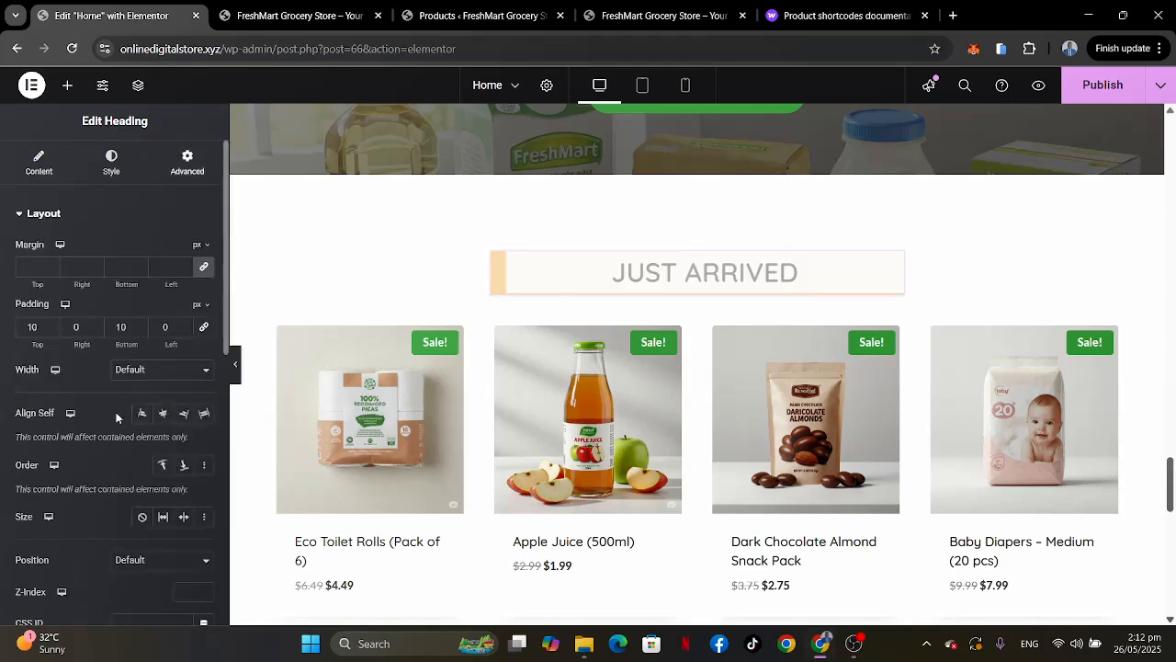
scroll(116, 412, "down", 8)
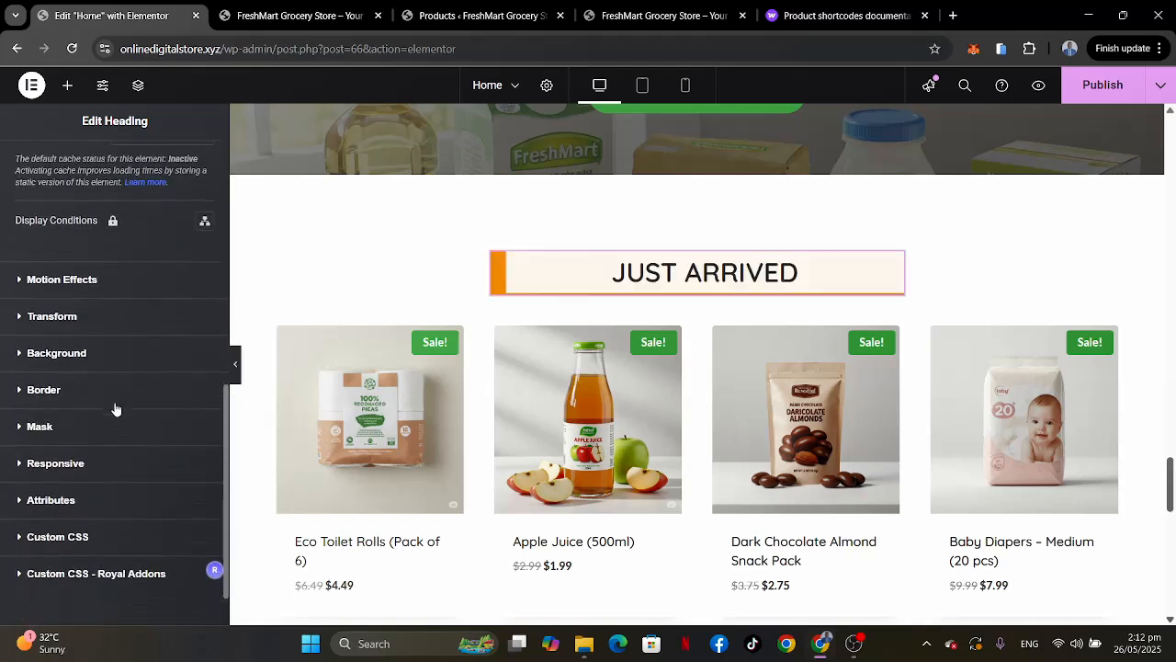
left_click(138, 364)
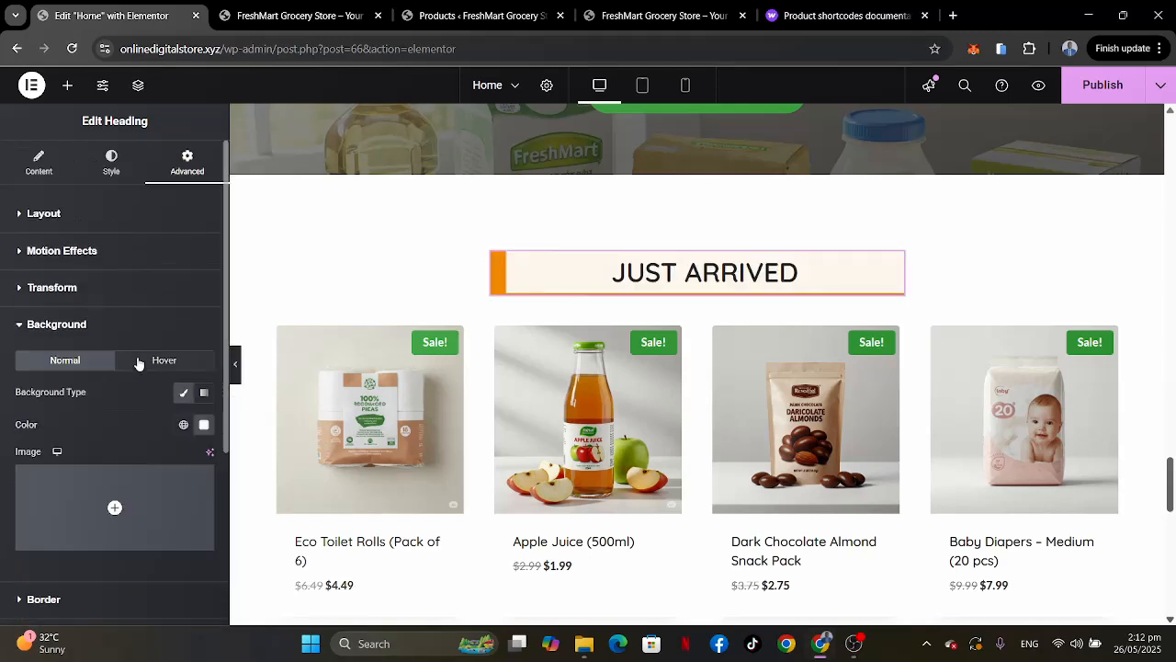
left_click(182, 425)
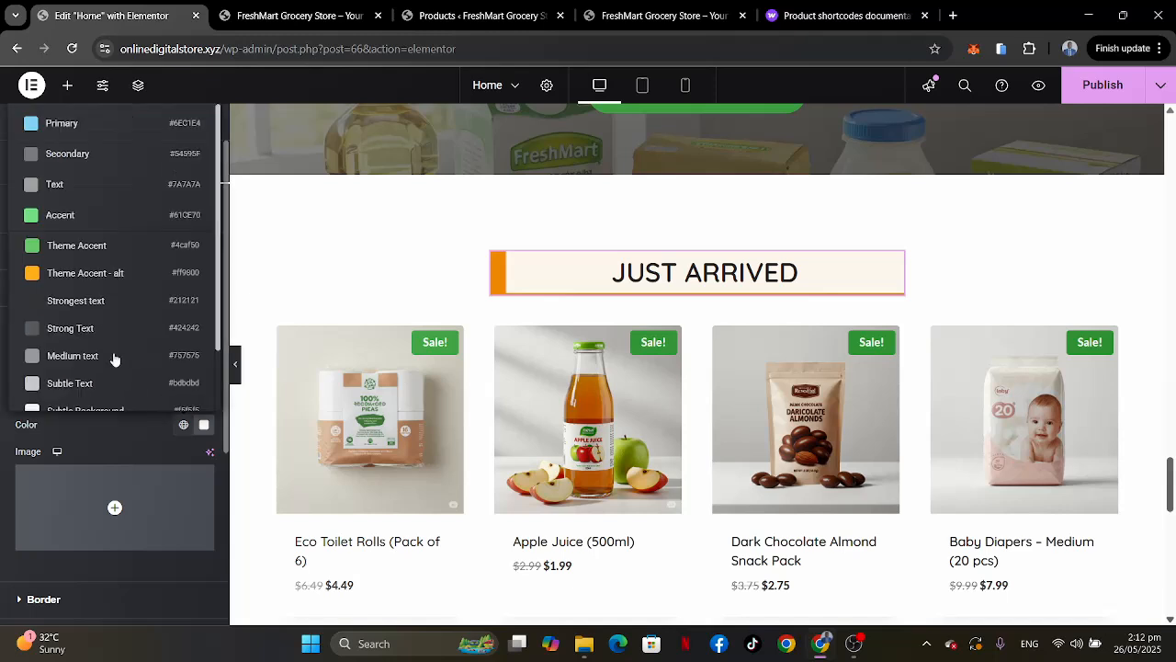
left_click(72, 248)
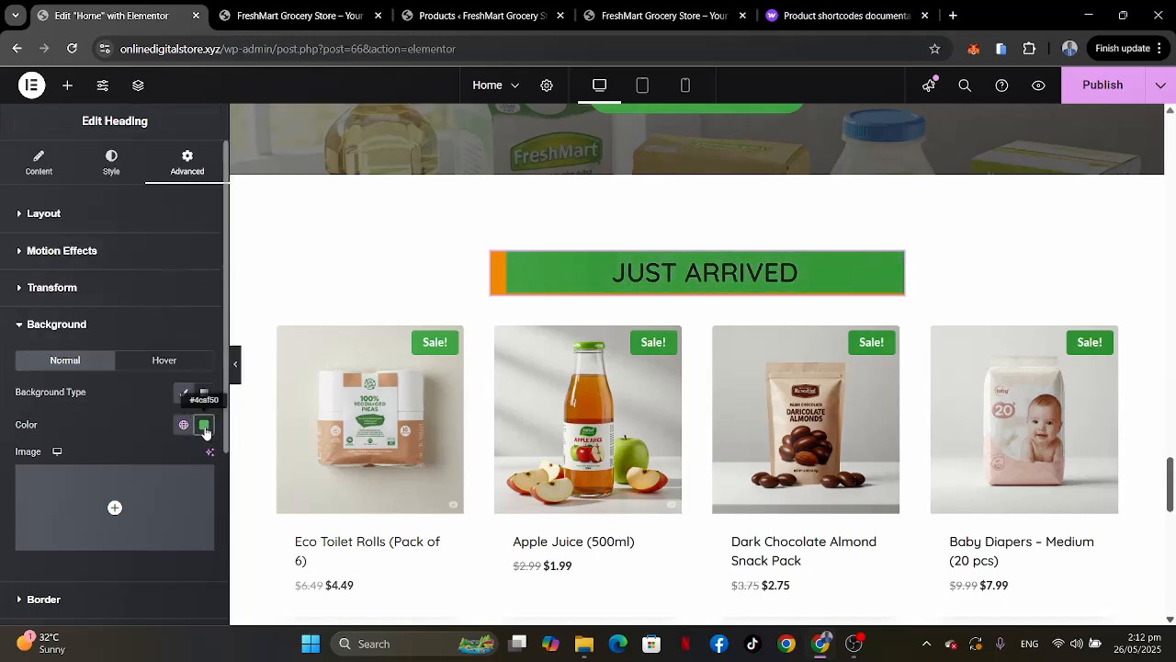
left_click(204, 425)
left_click_drag(212, 265, 133, 226)
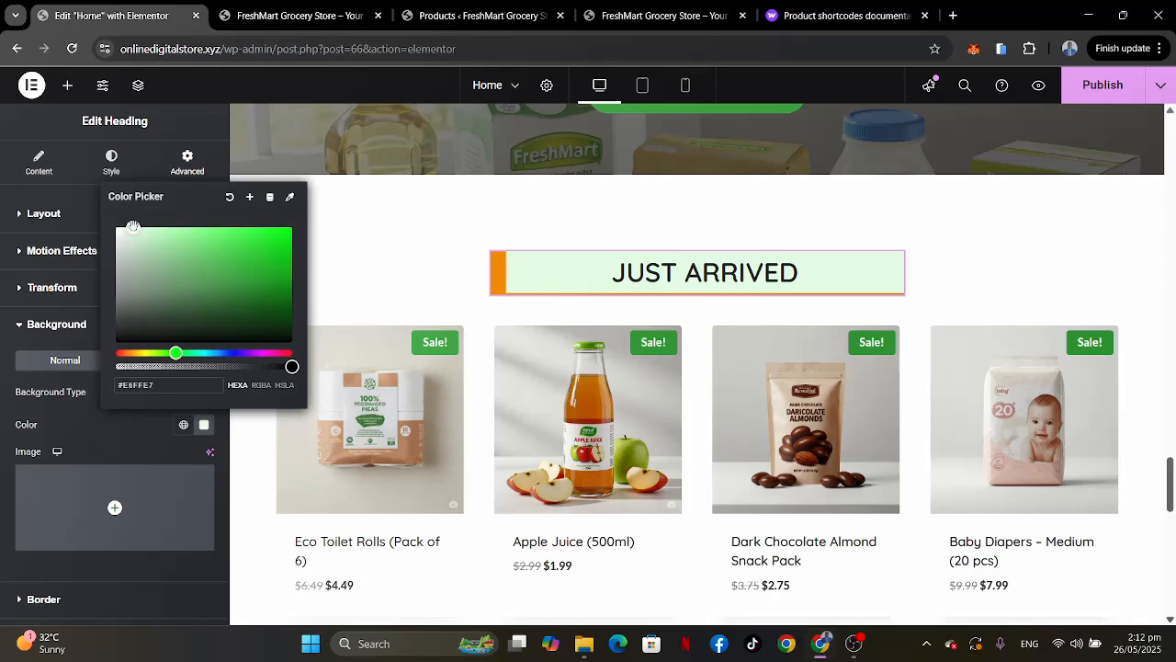
left_click(115, 426)
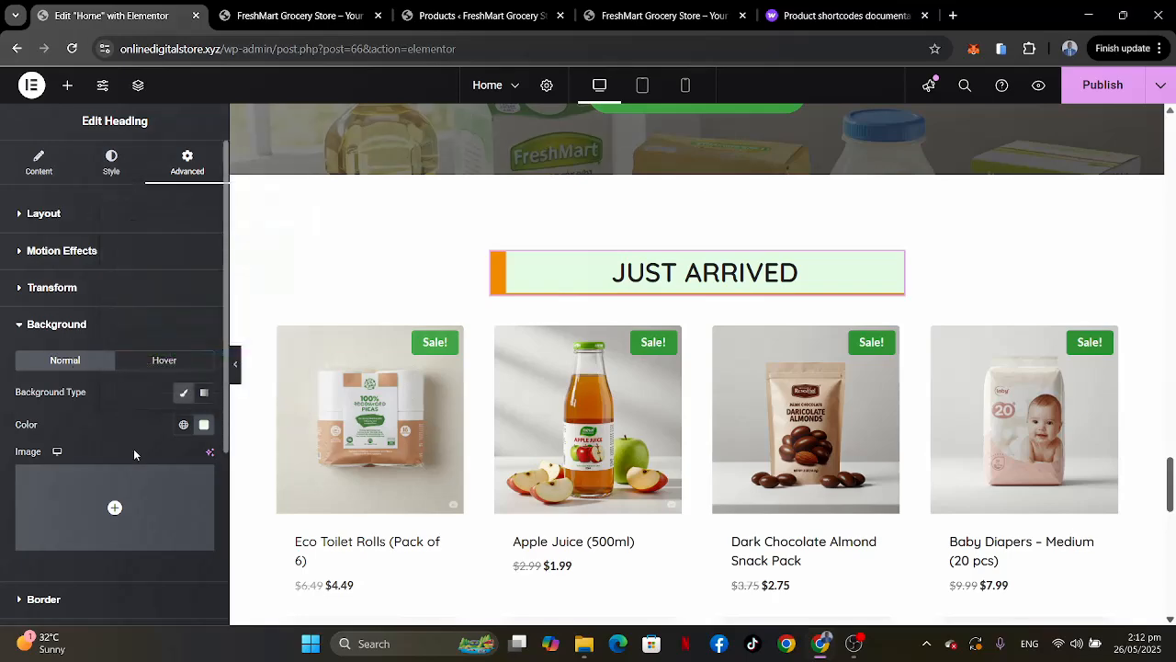
Copy the FEATURED PRODUCTS heading and paste its style onto the JUST ARRIVED heading.
scroll(729, 211, "down", 8)
scroll(729, 212, "up", 10)
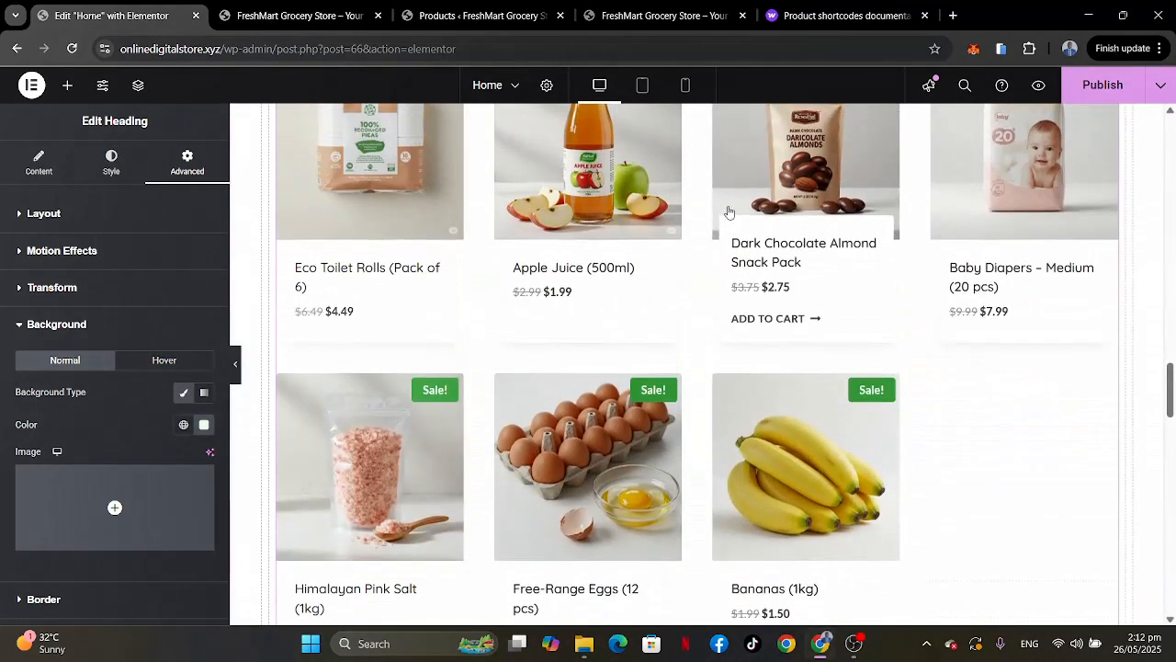
scroll(728, 212, "up", 10)
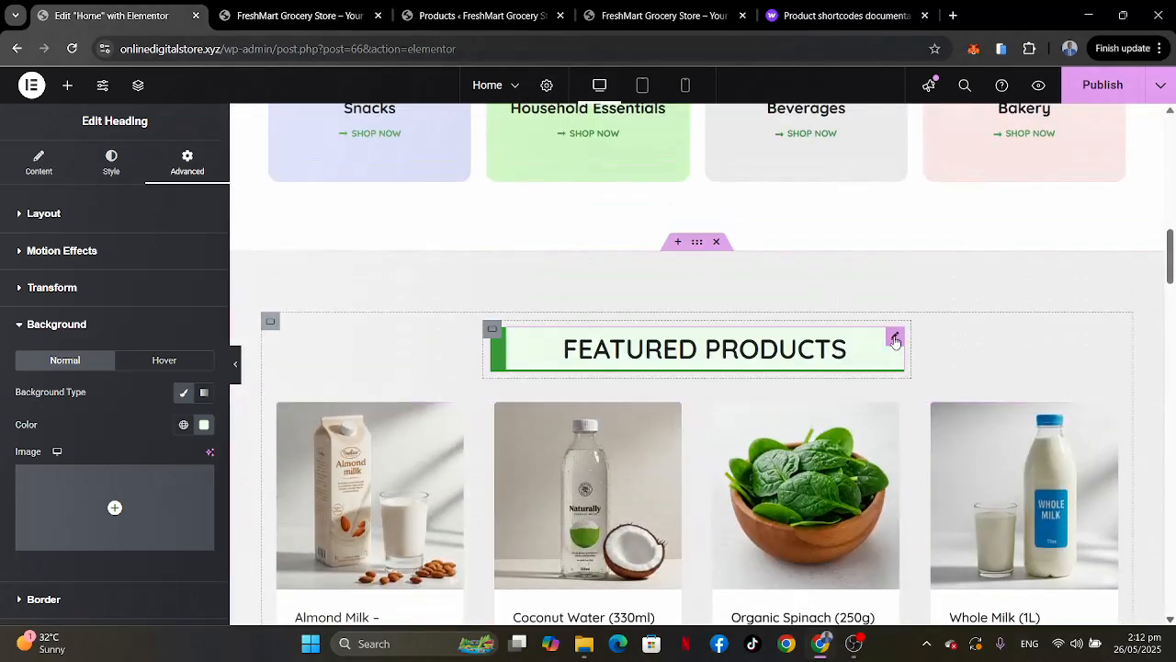
right_click(896, 341)
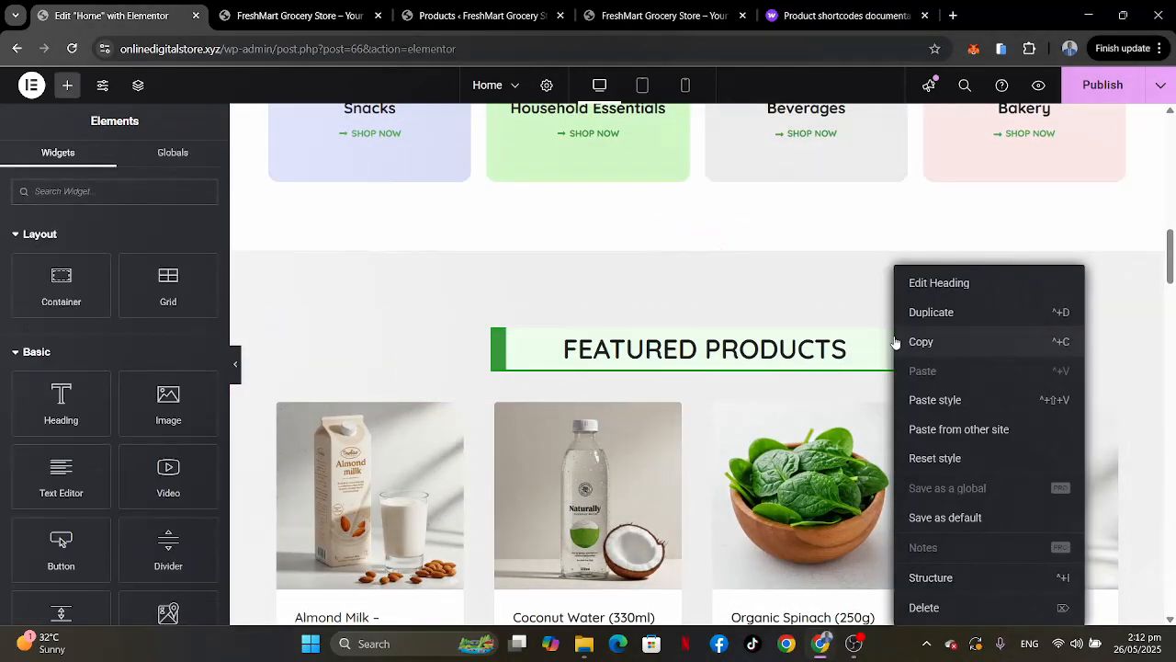
left_click(921, 341)
scroll(914, 347, "down", 15)
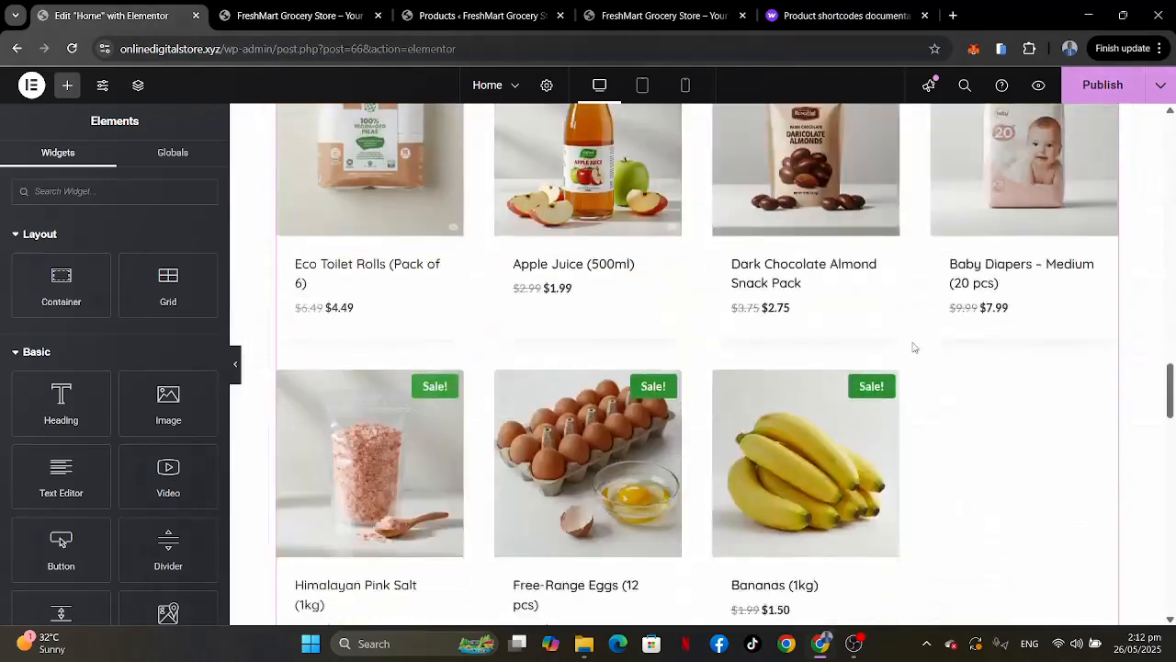
scroll(915, 347, "down", 4)
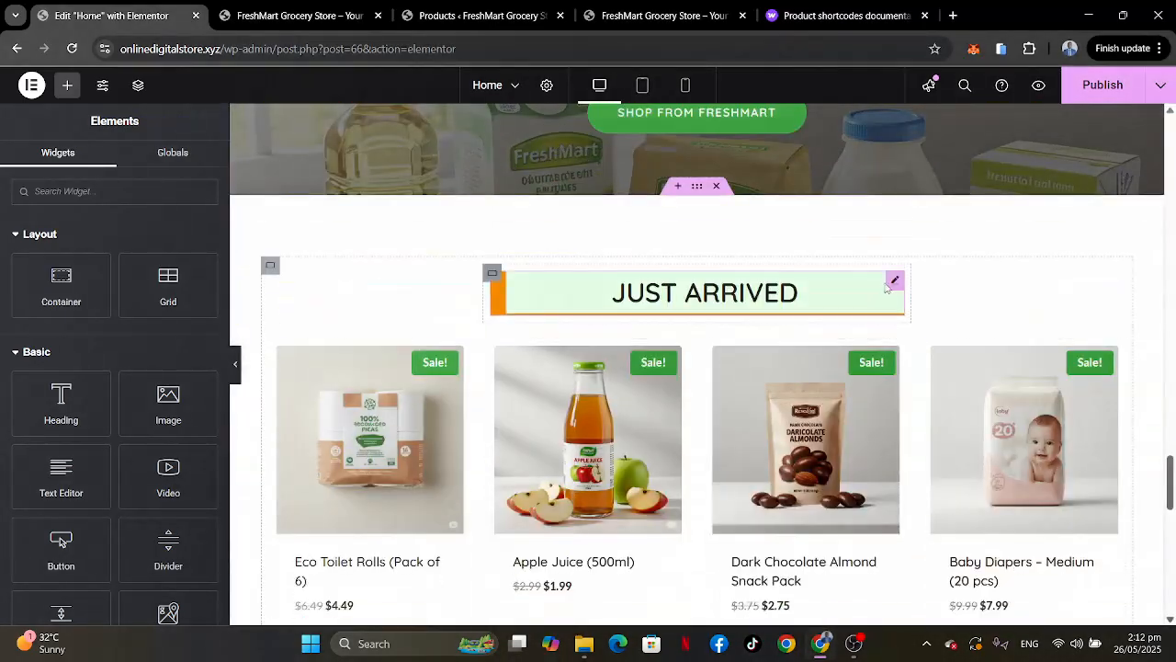
right_click(890, 286)
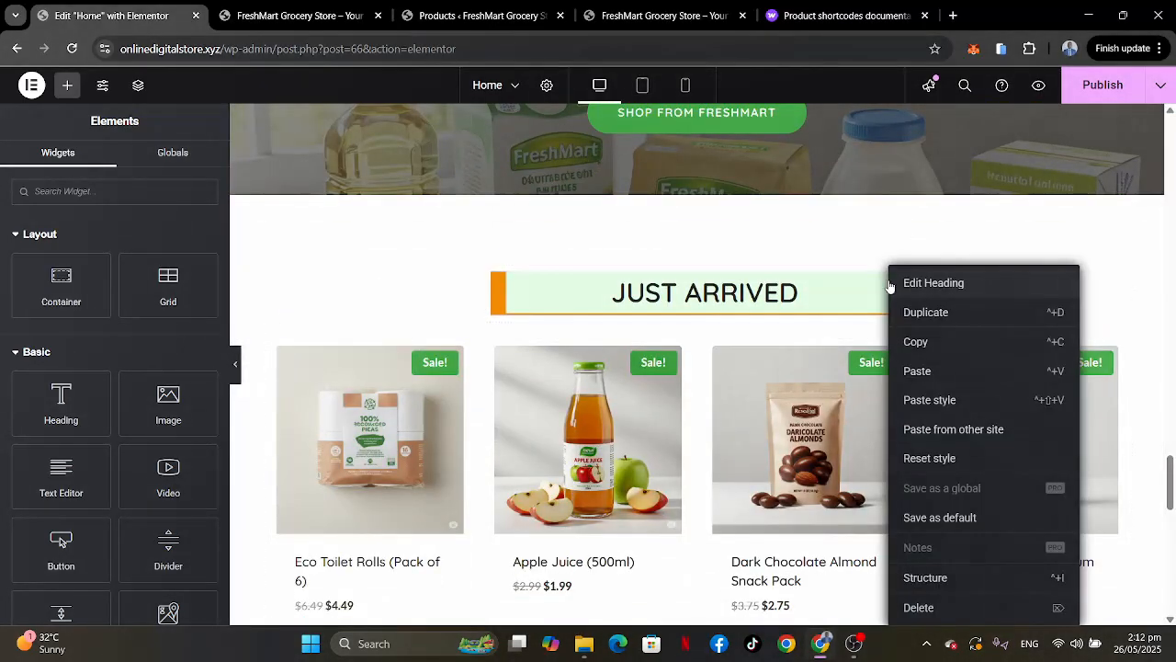
left_click(919, 402)
Open the shortcode widget of the product grid under the JUST ARRIVED heading for editing.
scroll(1034, 300, "down", 3)
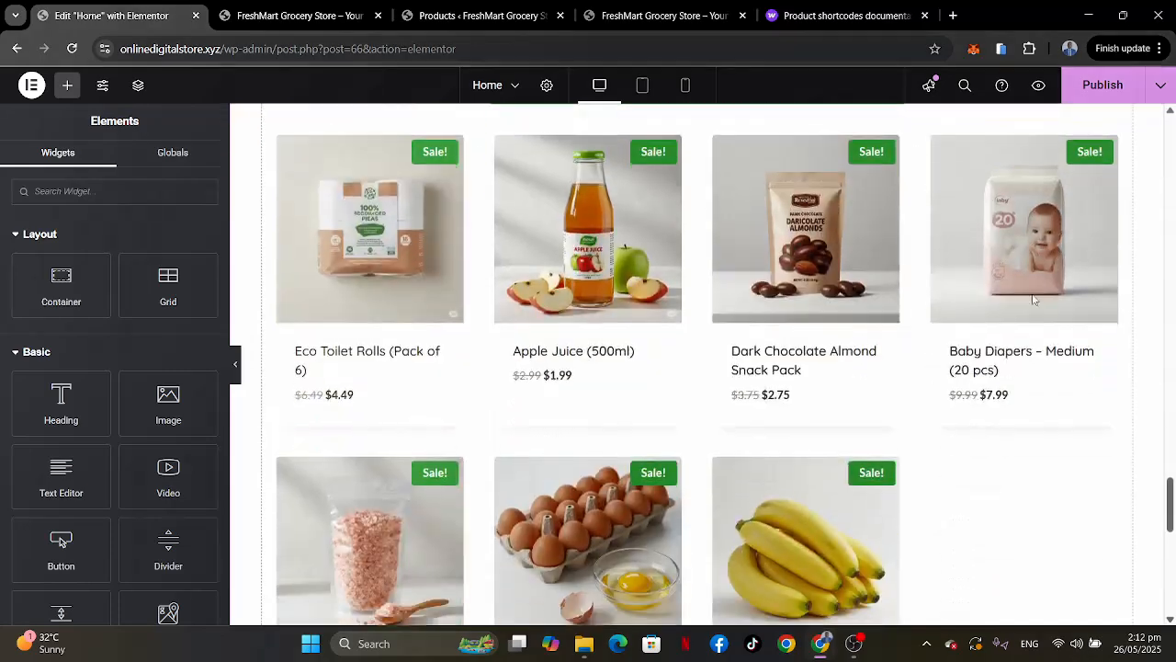
scroll(1034, 300, "up", 2)
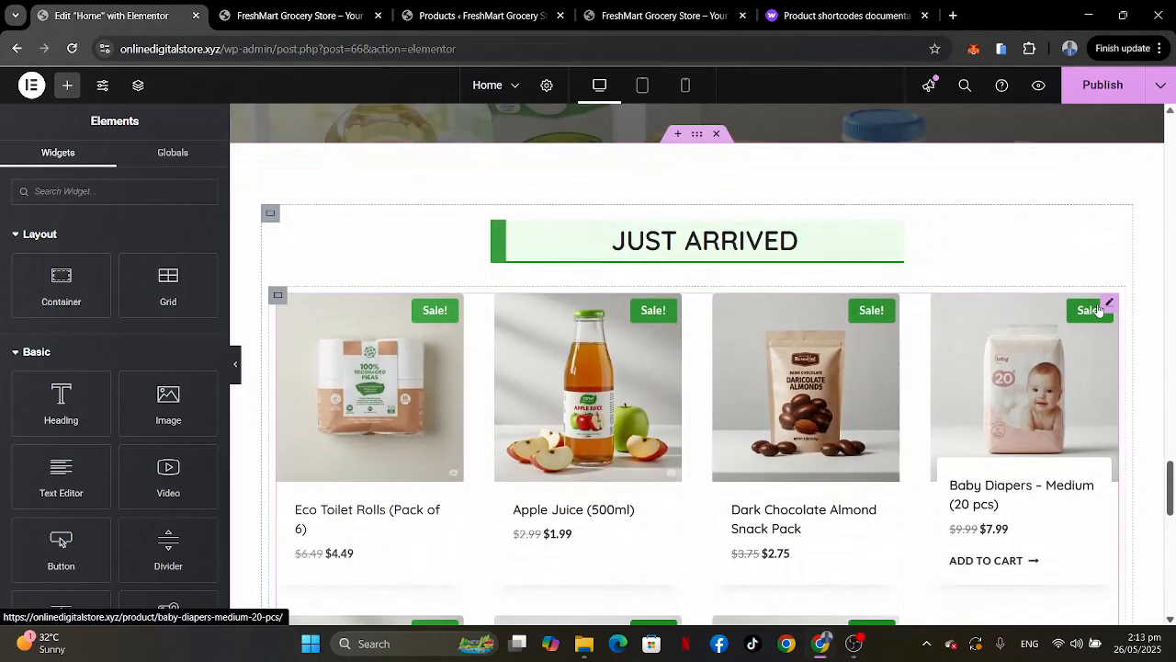
left_click(1108, 303)
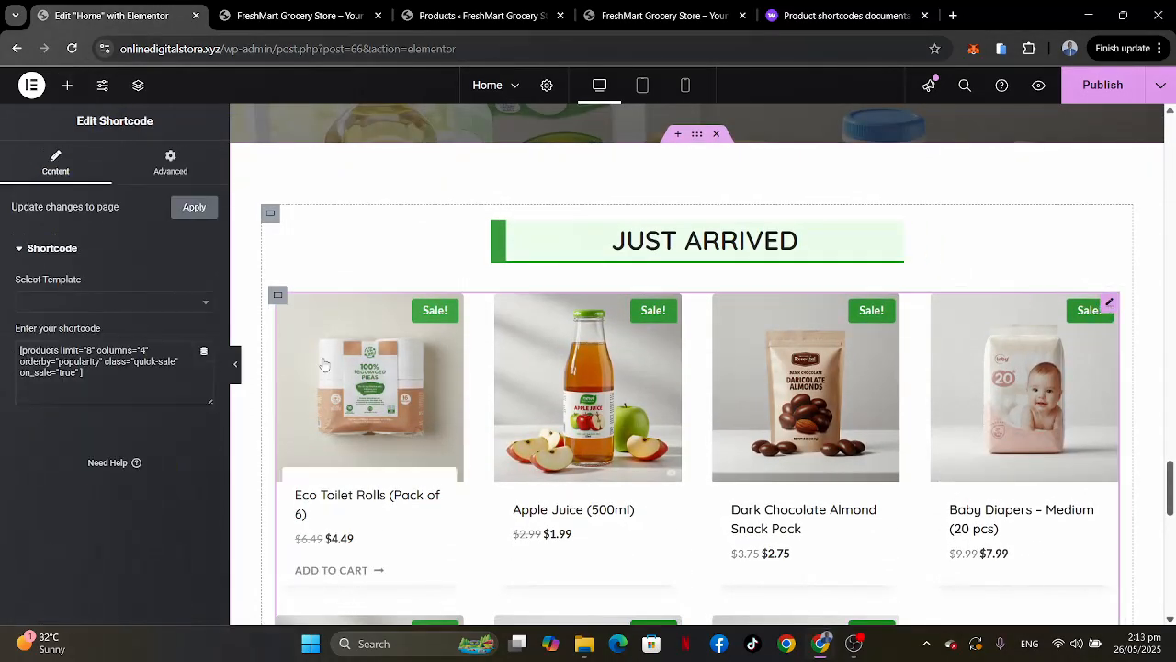
Find the "Scenario 4: Newest products" example in the WooCommerce product shortcodes documentation and copy its shortcode.
left_click(841, 16)
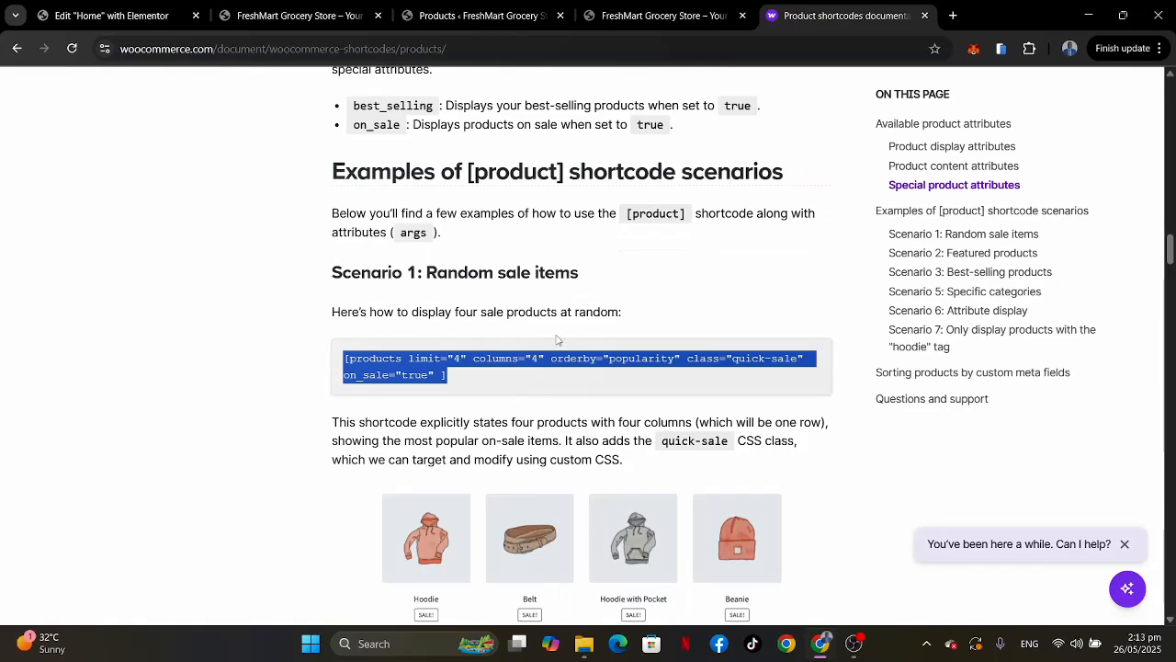
left_click(570, 304)
scroll(570, 303, "up", 7)
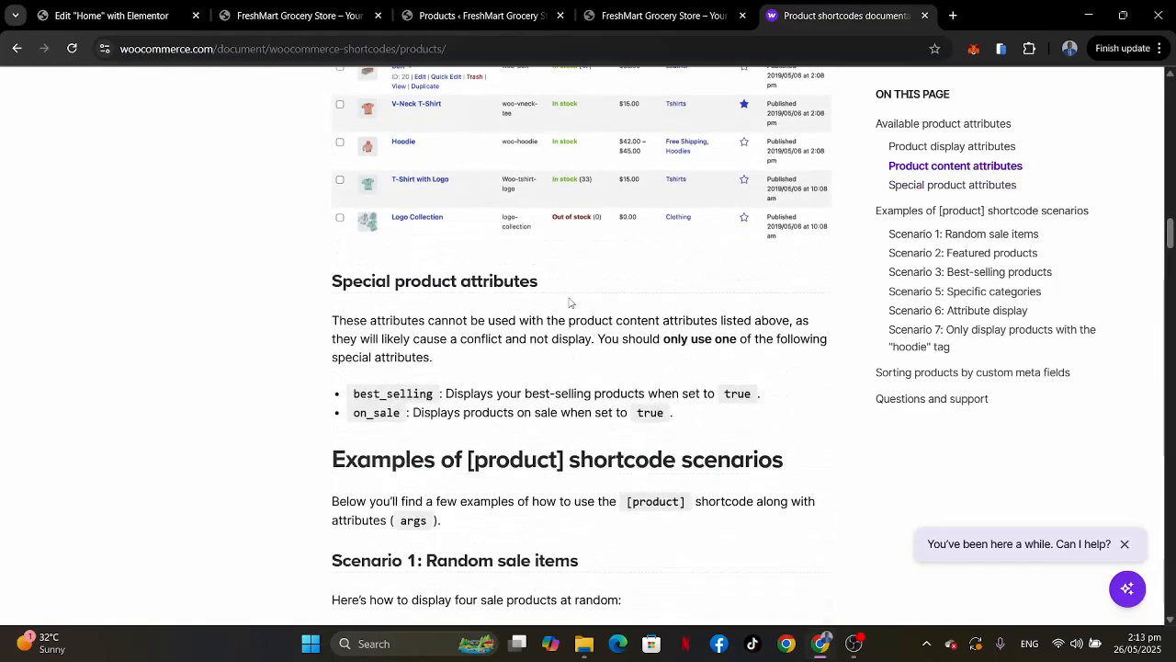
scroll(570, 303, "up", 6)
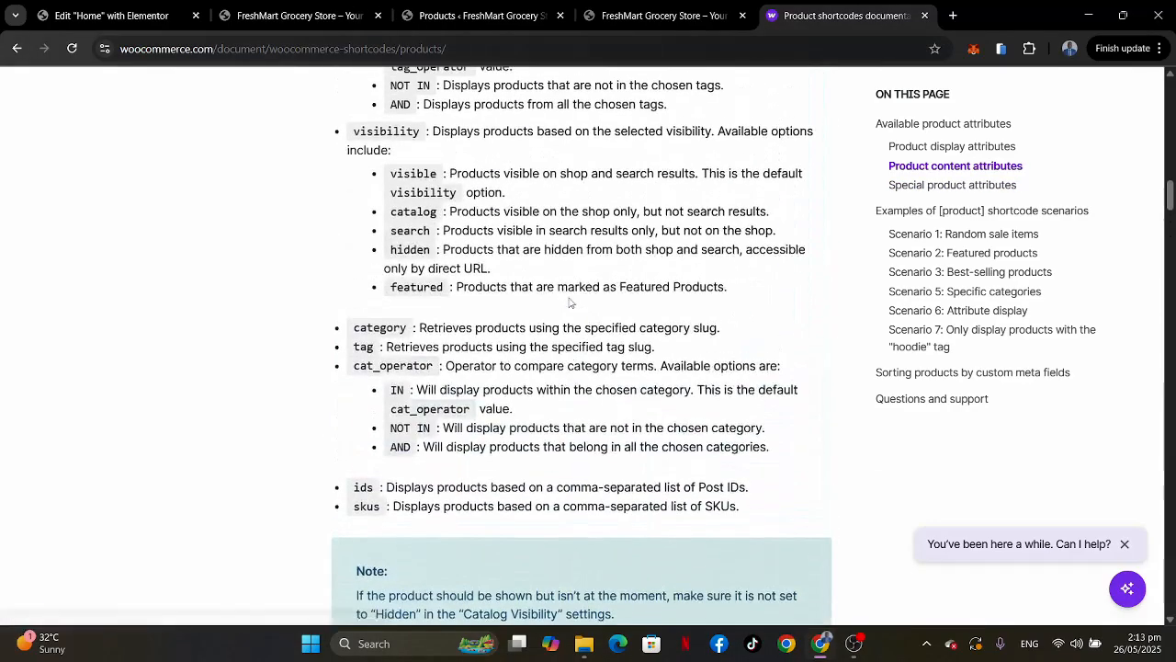
scroll(570, 299, "up", 1)
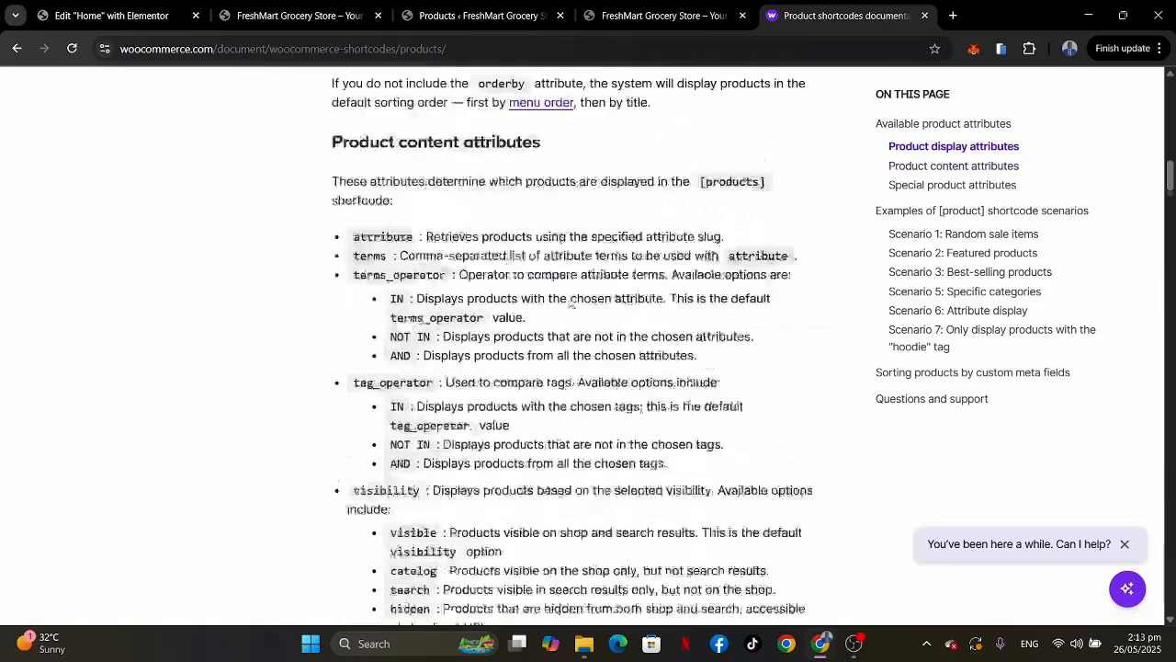
scroll(570, 302, "down", 12)
scroll(570, 303, "down", 4)
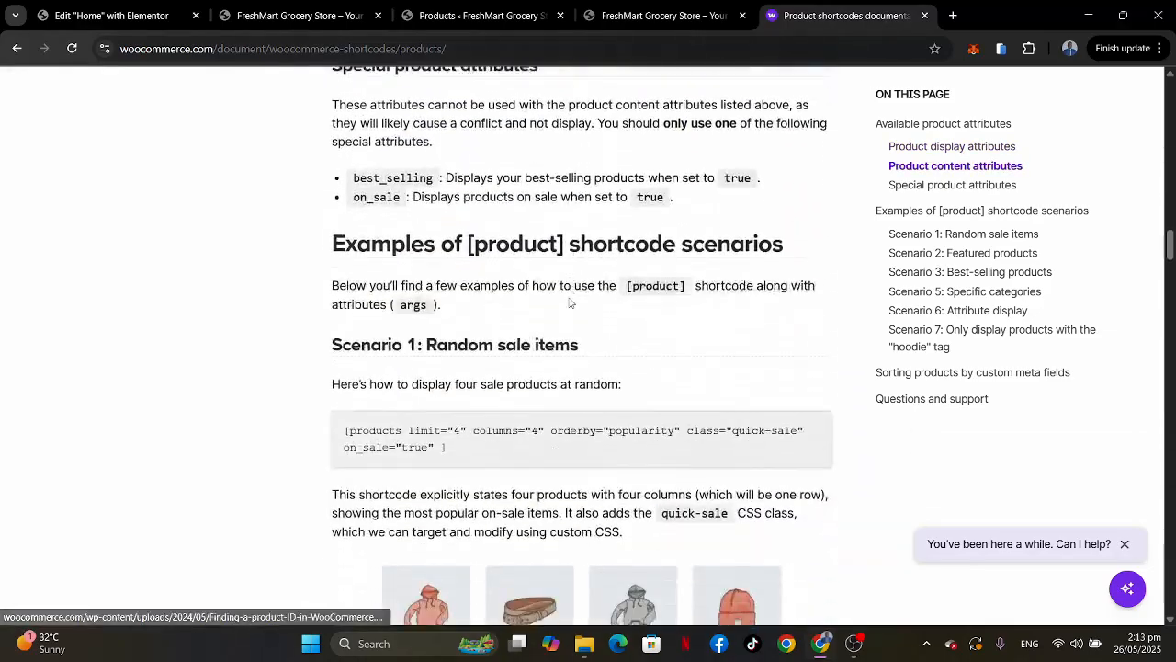
scroll(570, 304, "down", 7)
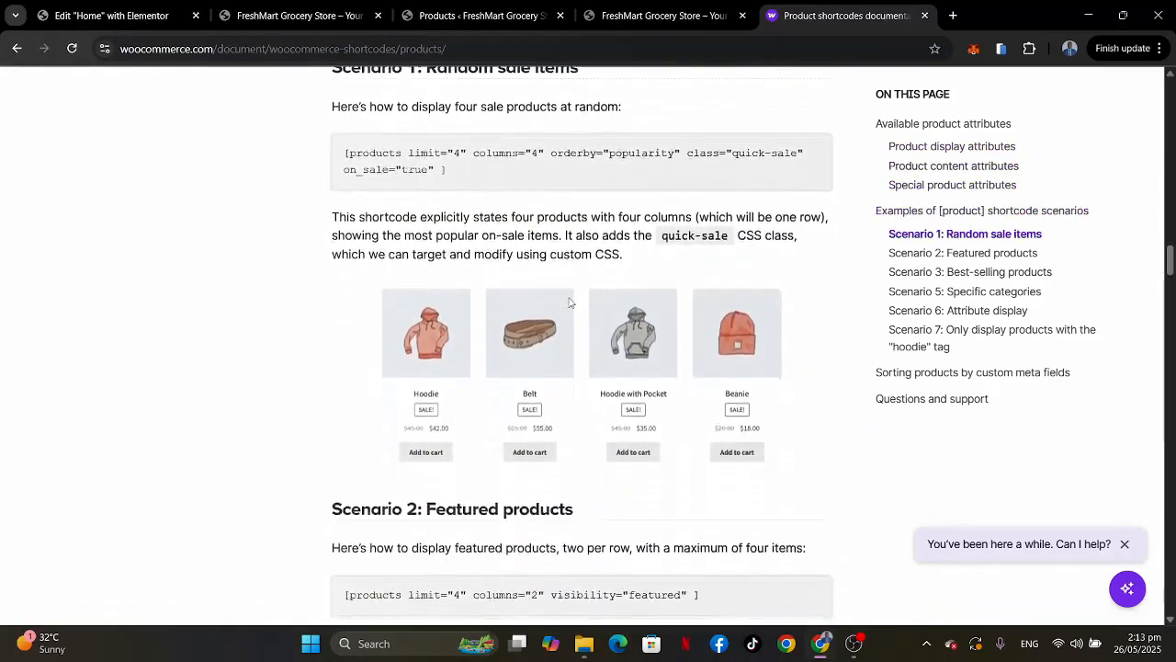
scroll(570, 303, "down", 5)
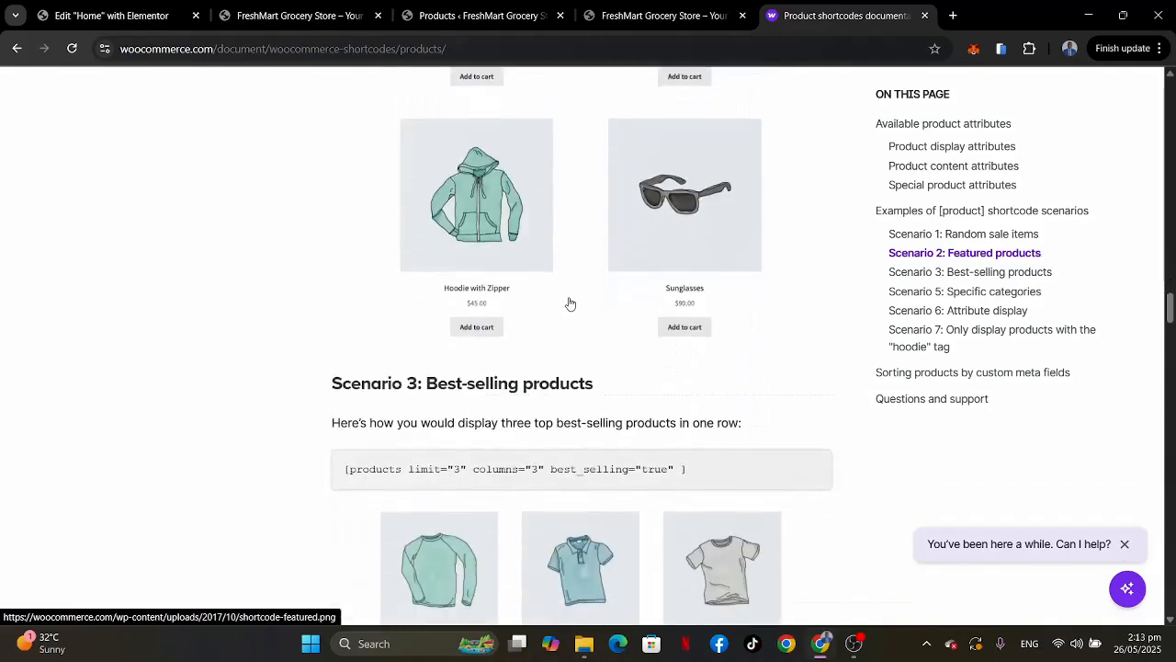
scroll(570, 303, "down", 2)
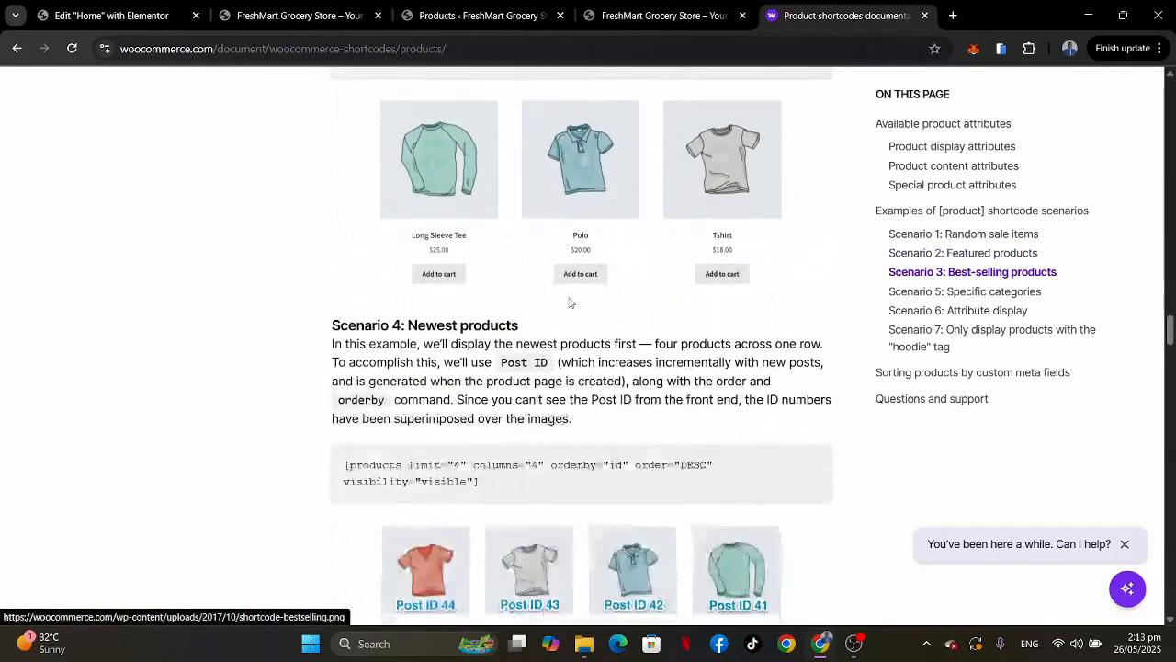
scroll(540, 339, "down", 2)
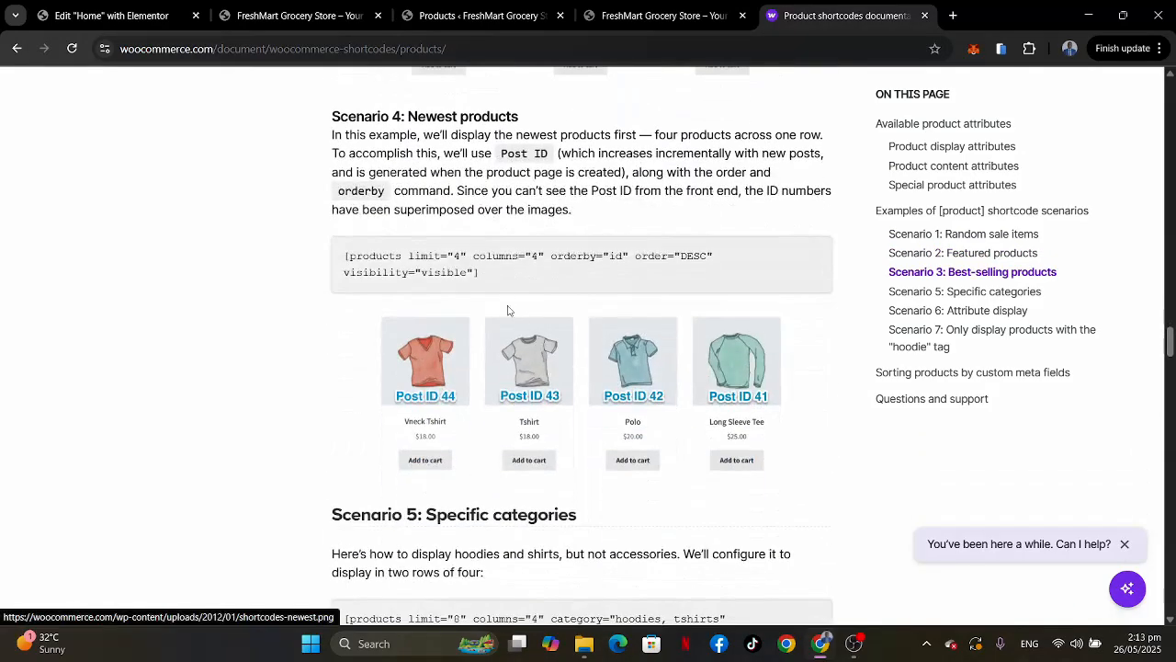
left_click_drag(479, 272, 339, 267)
key("ctrl+c")
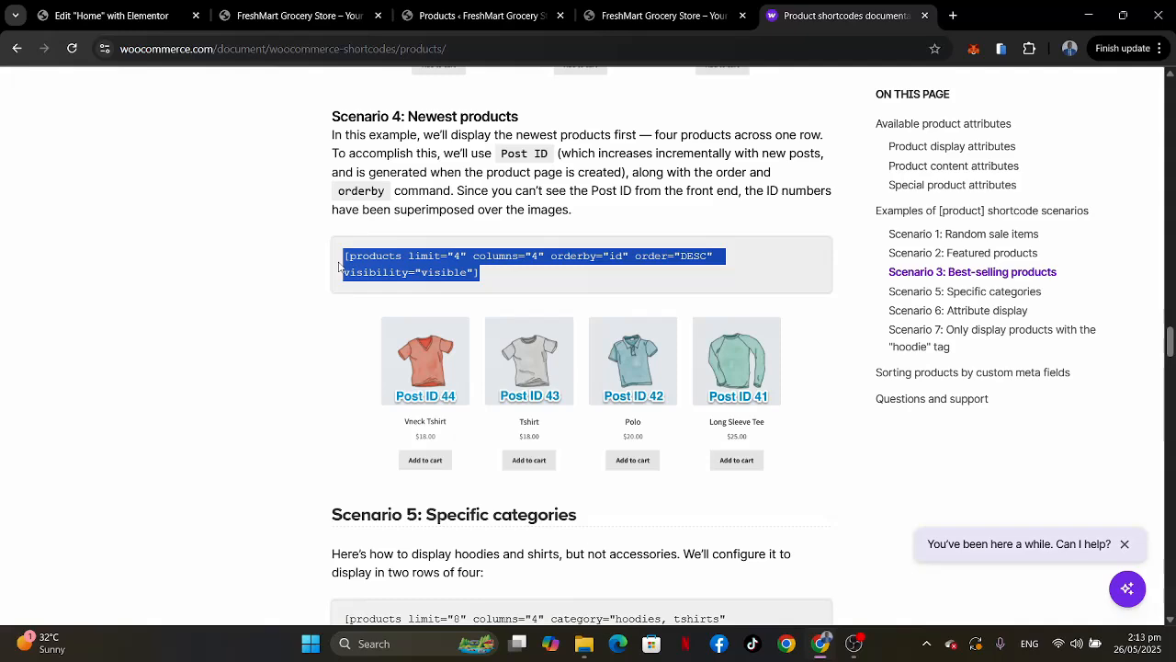
Back in the Elementor editor, replace the JUST ARRIVED grid's shortcode with the copied one and set its product limit to 12.
left_click(110, 15)
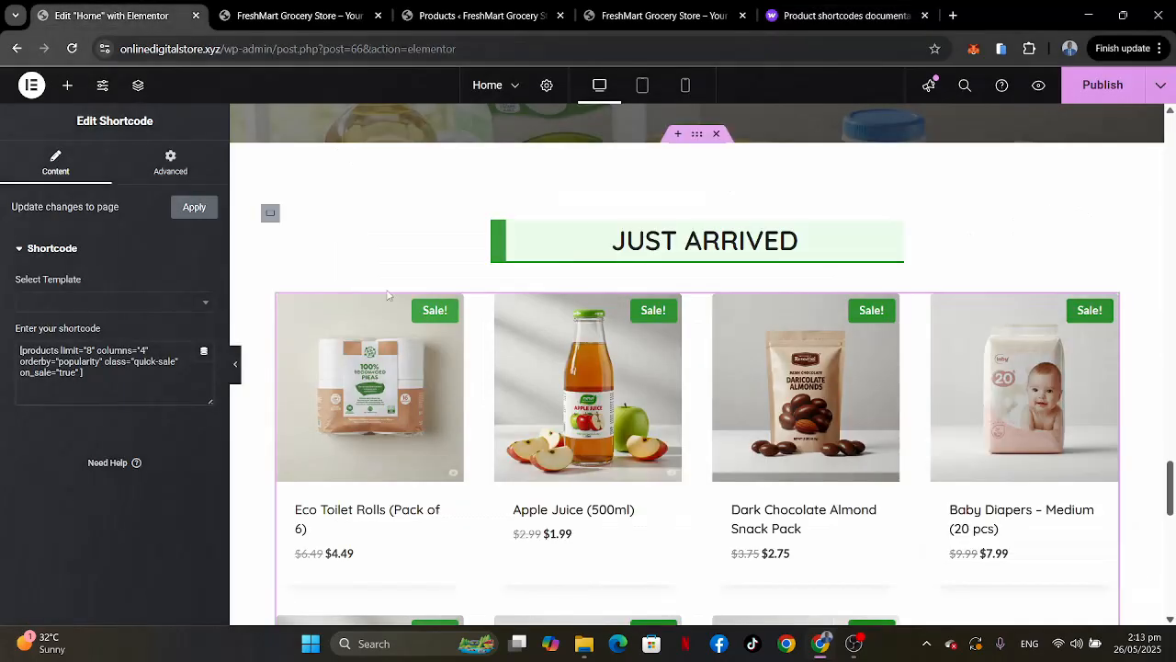
left_click(116, 383)
key("ctrl+a")
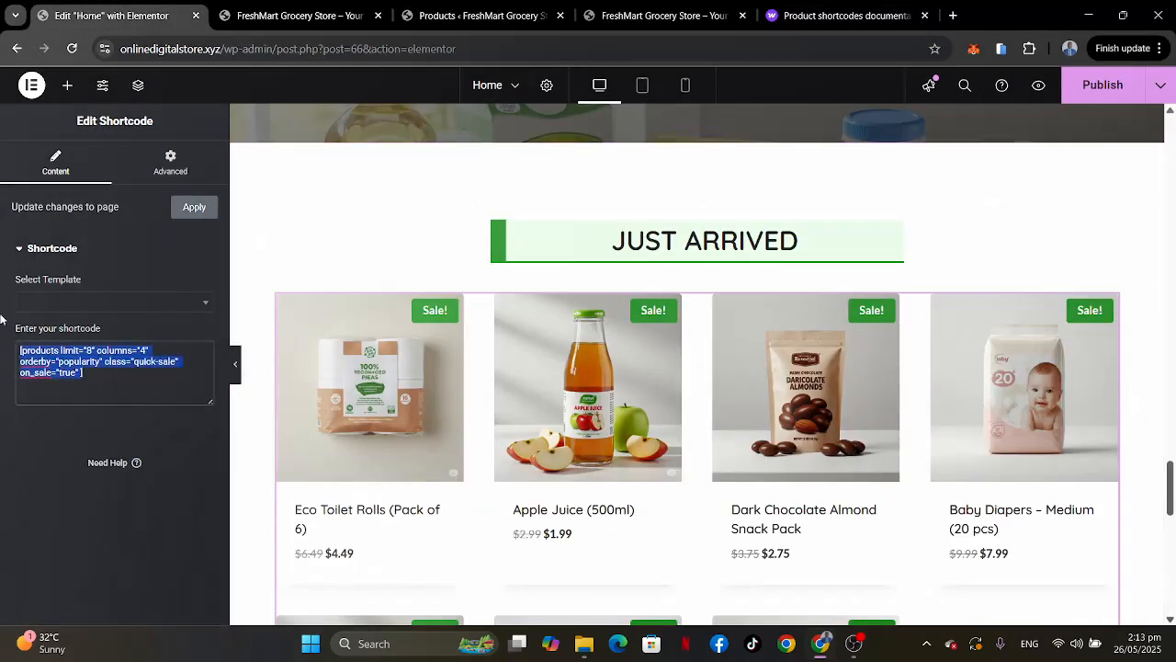
key("ctrl+v")
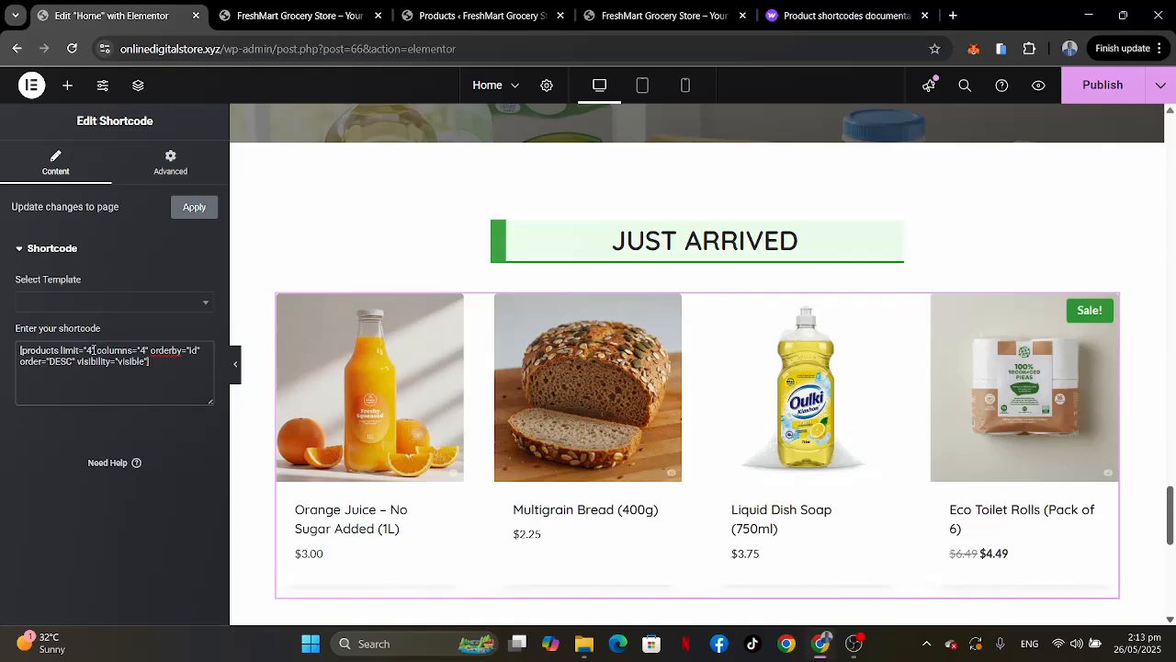
key("BackSpace")
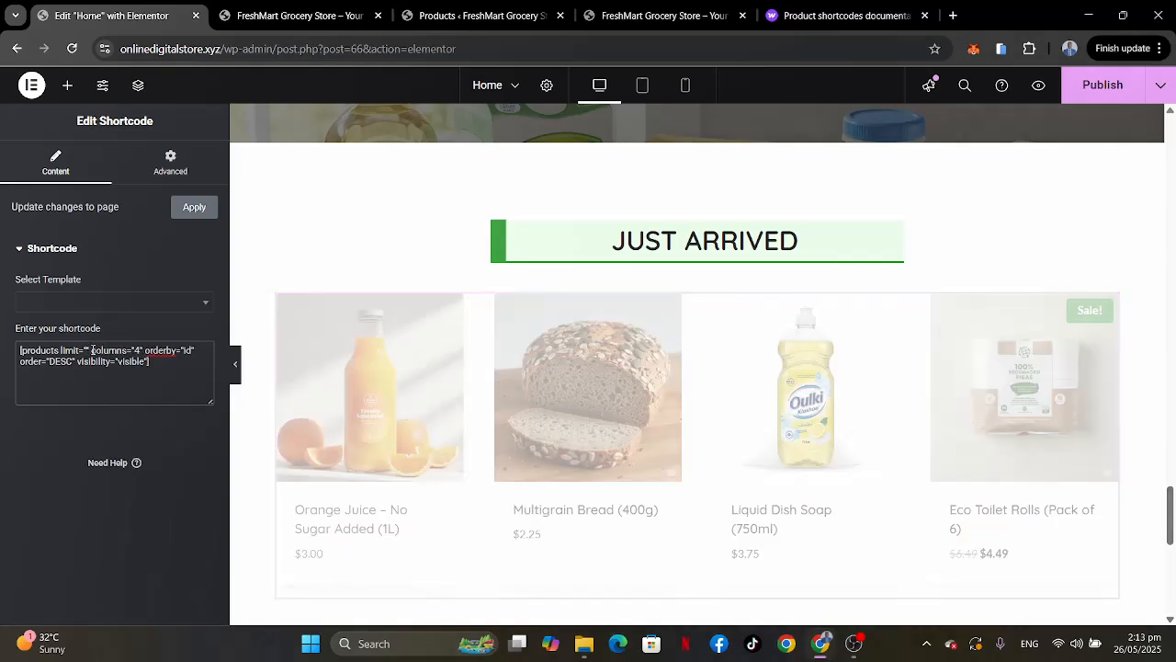
type("12")
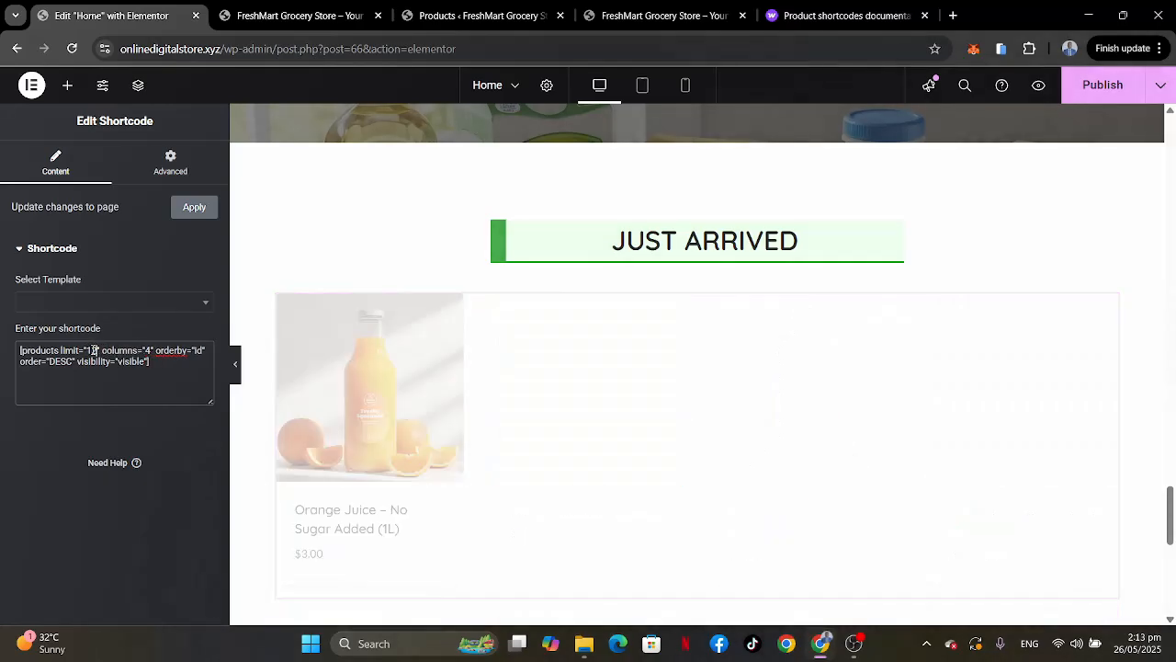
Review the JUST ARRIVED product grid and the surrounding page from the grocery banner down to the footer.
scroll(976, 439, "down", 12)
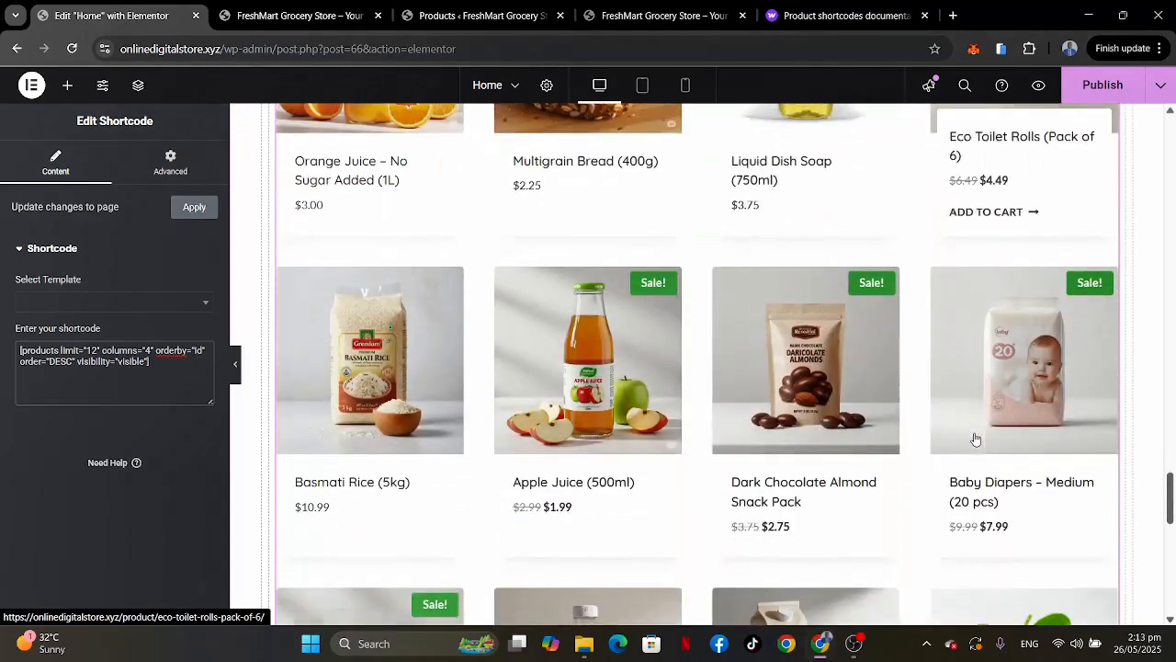
scroll(976, 439, "up", 3)
scroll(976, 438, "up", 8)
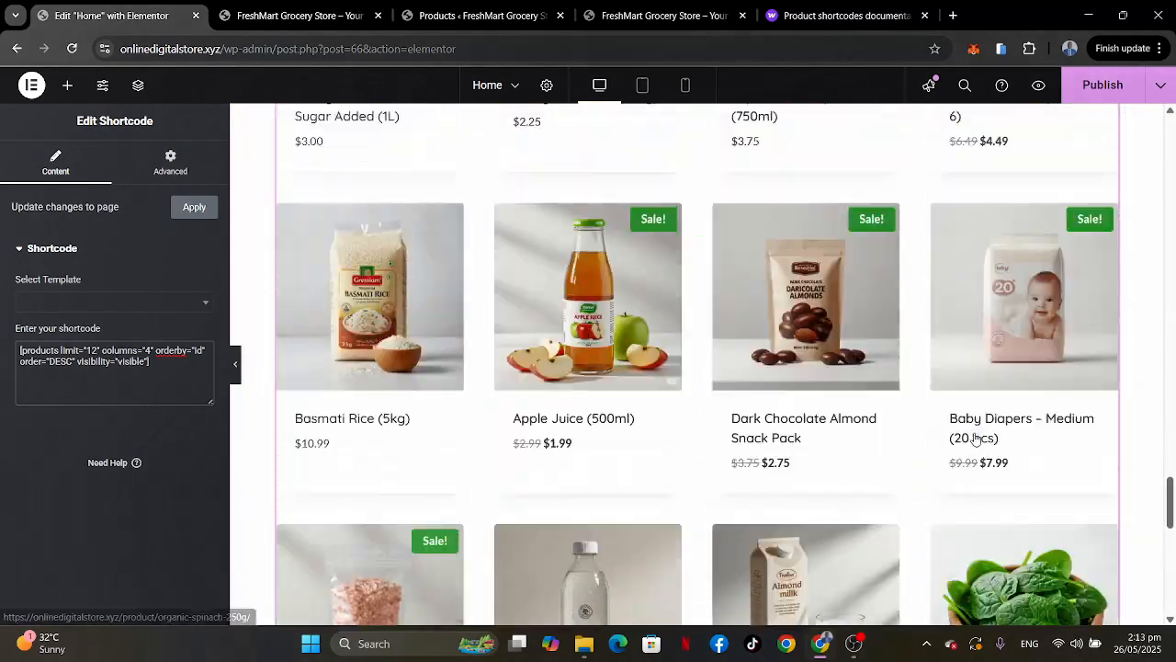
scroll(976, 438, "up", 3)
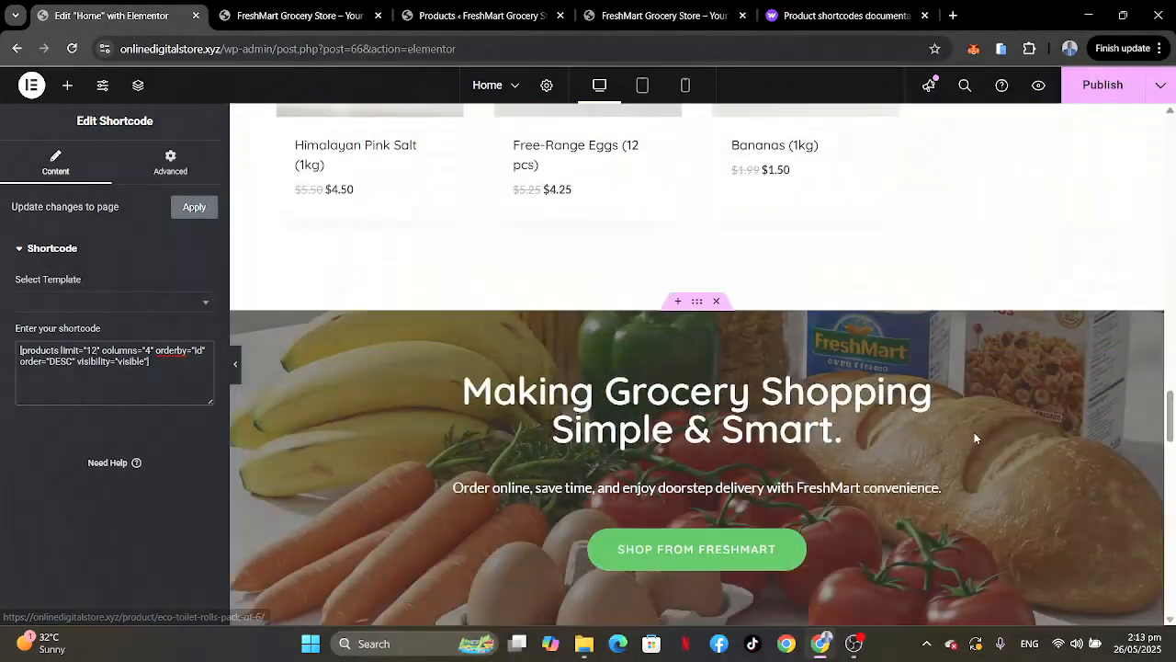
scroll(976, 439, "down", 10)
scroll(976, 439, "down", 6)
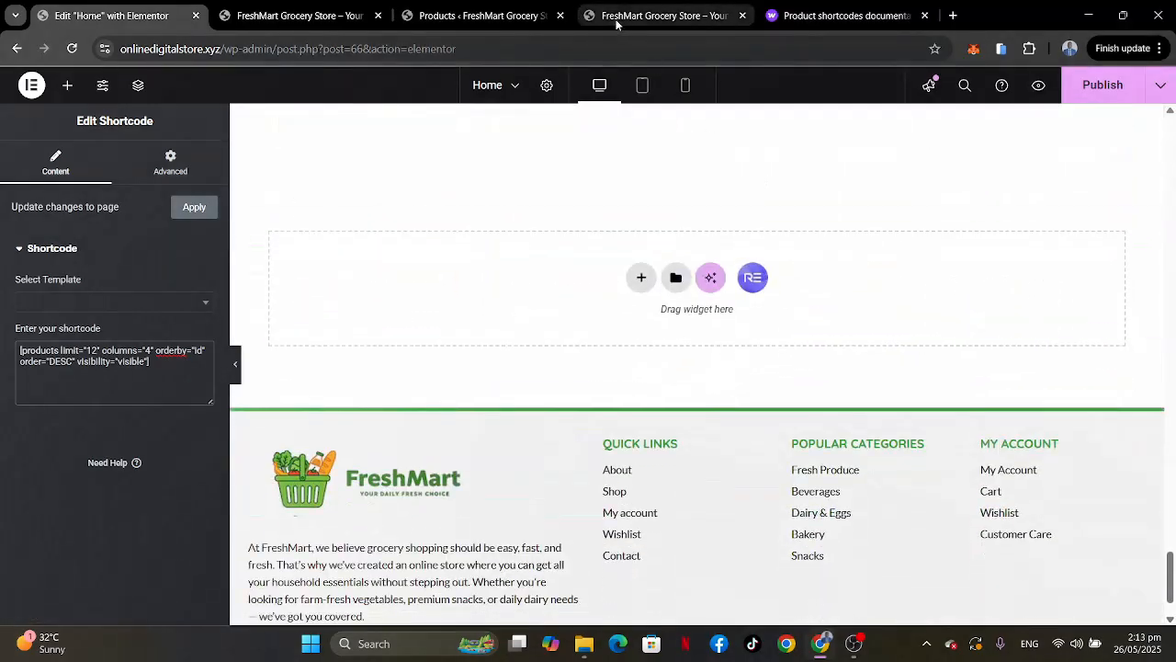
Check the next banner on the reference site, and paste a copy of the editor's grocery banner container below the JUST ARRIVED product grid.
left_click(644, 15)
scroll(598, 338, "down", 7)
scroll(596, 345, "down", 3)
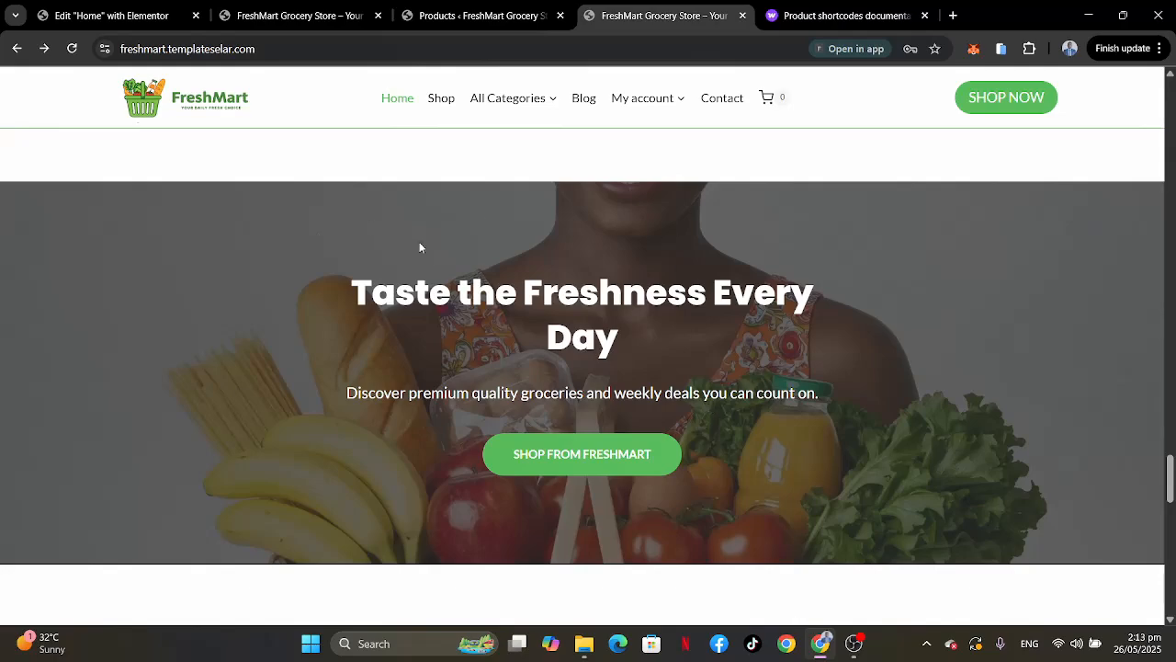
left_click(111, 16)
scroll(736, 306, "up", 5)
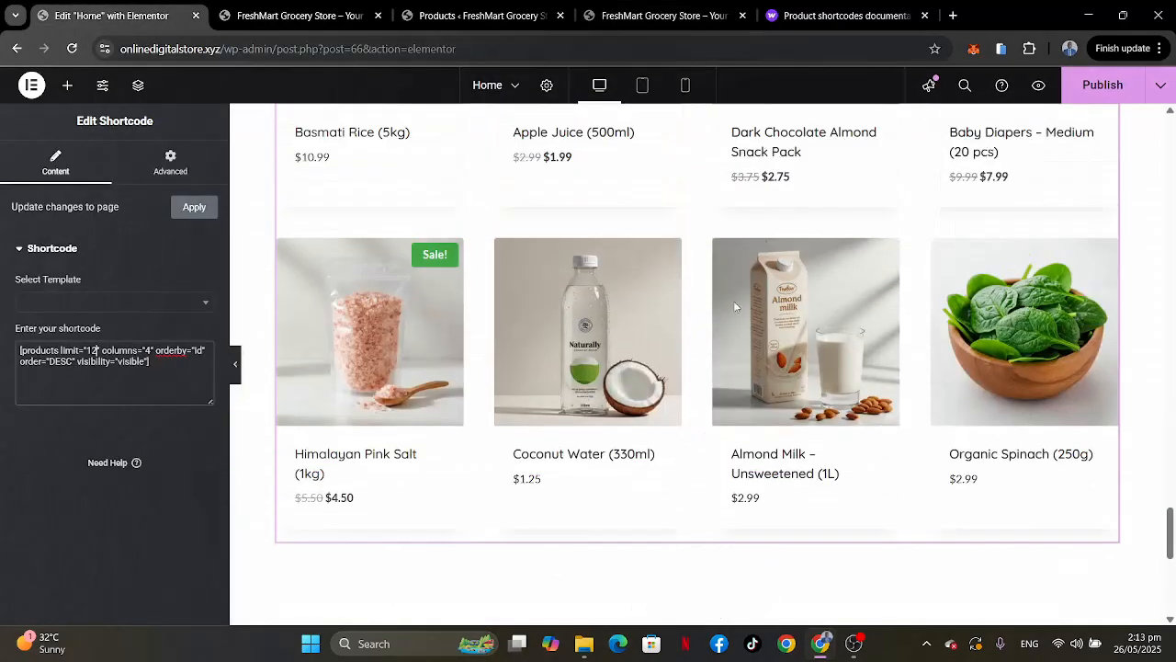
scroll(736, 306, "up", 10)
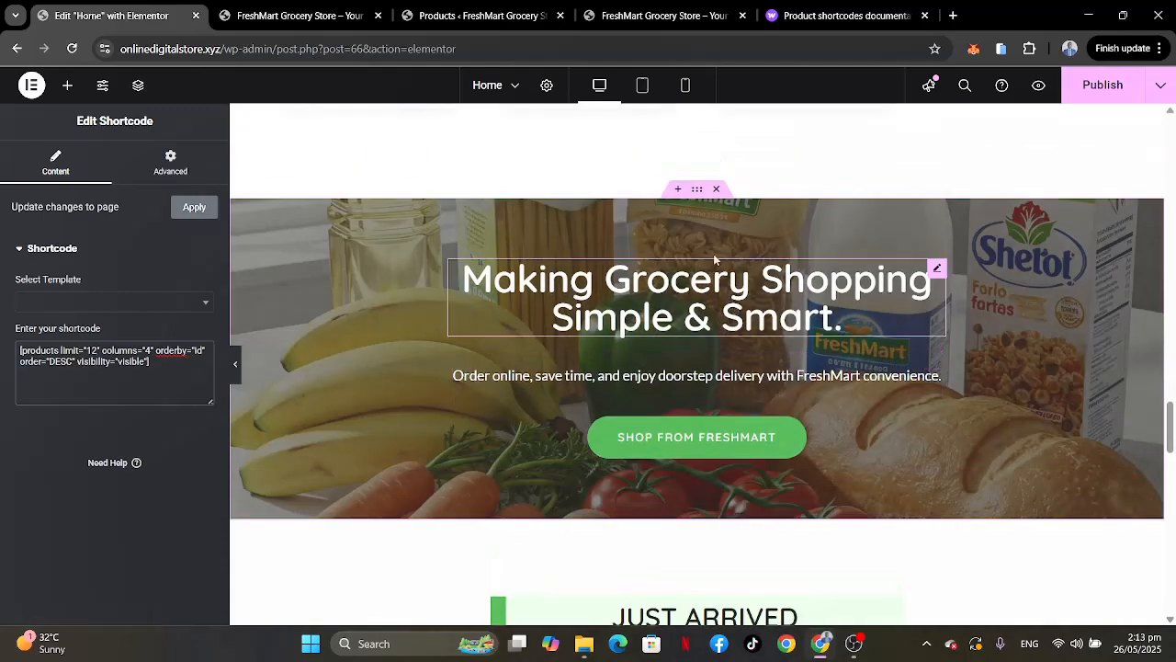
right_click(700, 193)
left_click(726, 297)
scroll(736, 298, "down", 15)
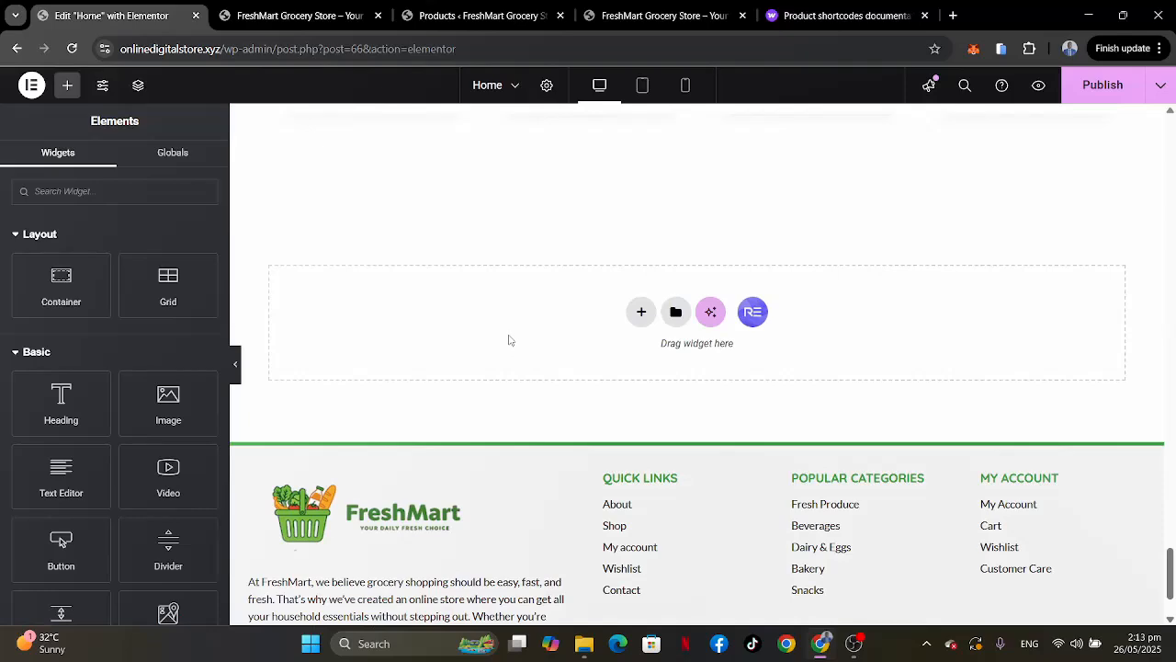
right_click(510, 337)
left_click(539, 354)
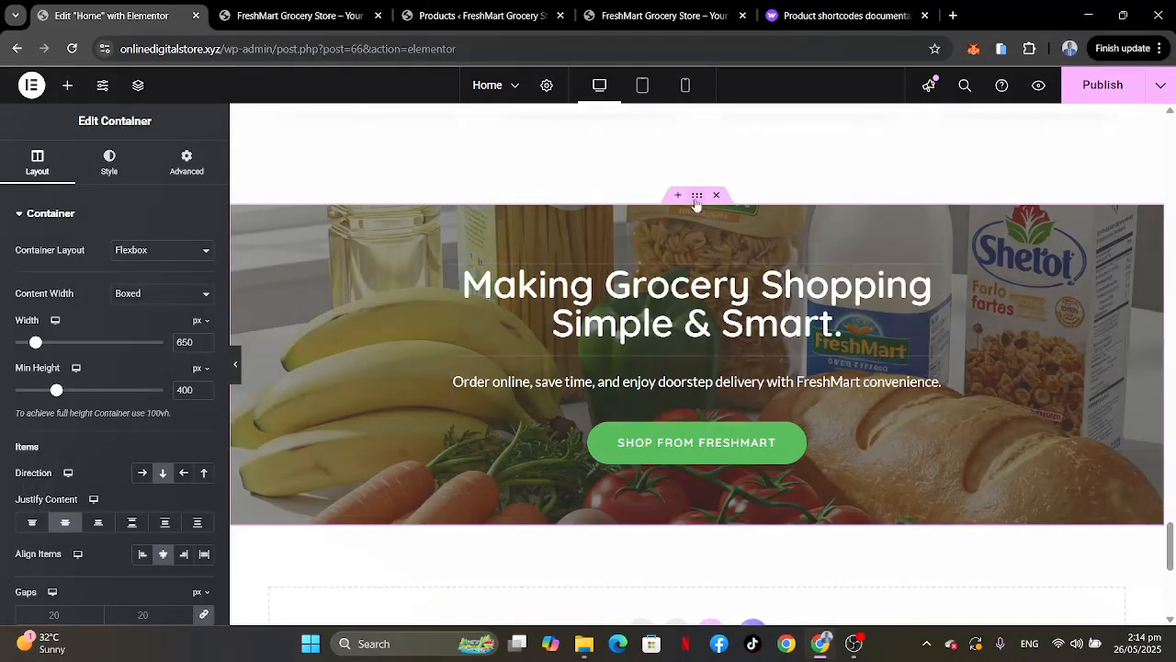
Replace the copied banner's background image with Black-woman-holding-Grocries.png from the media library.
left_click(109, 163)
left_click(125, 379)
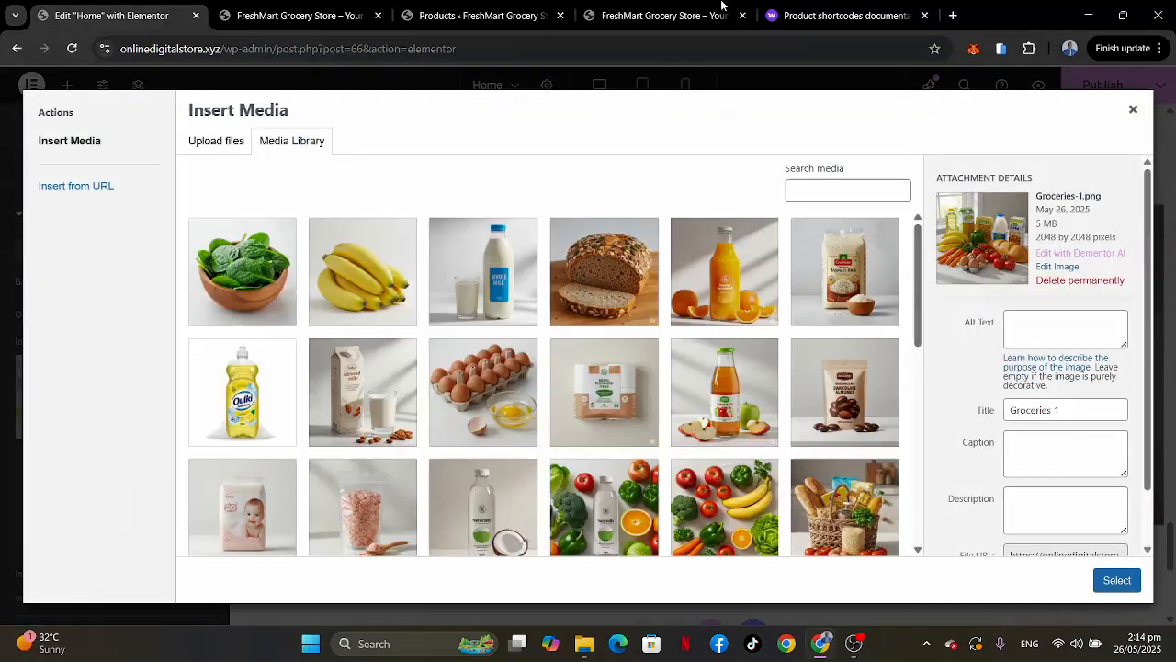
left_click(661, 16)
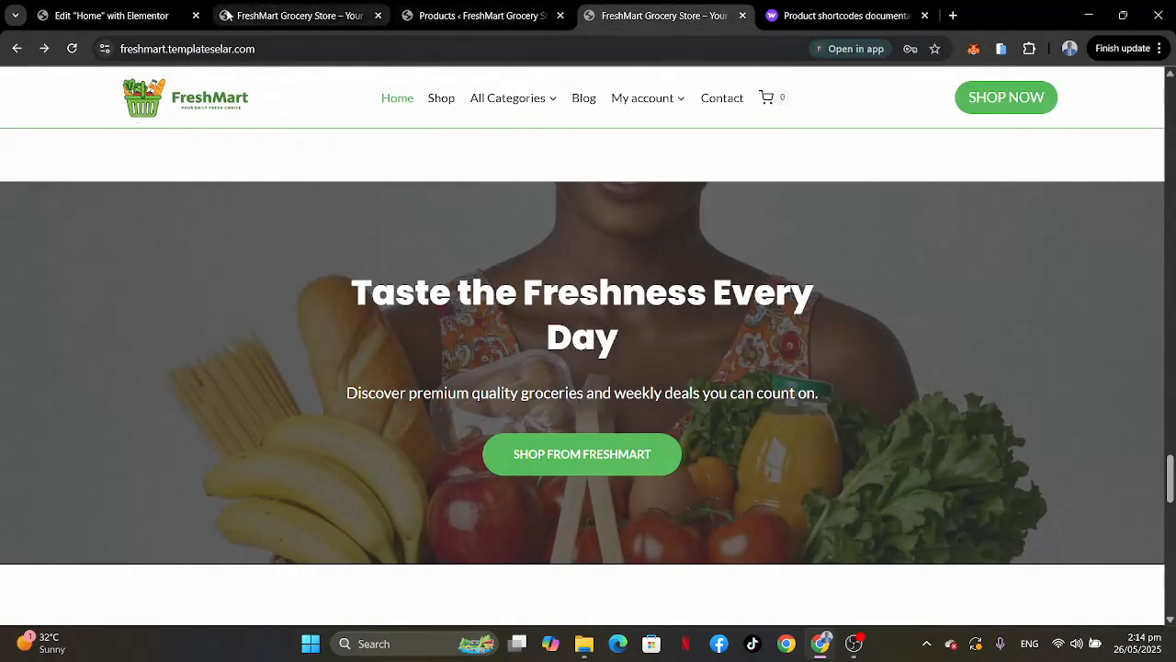
left_click(142, 16)
scroll(572, 386, "down", 3)
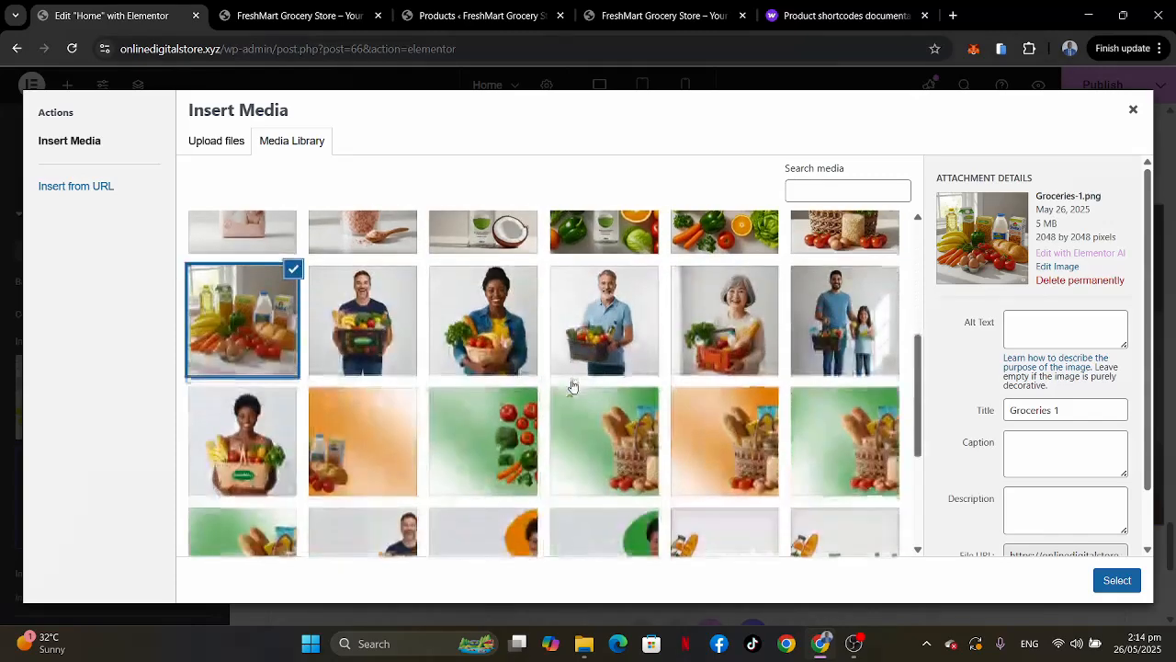
left_click(272, 436)
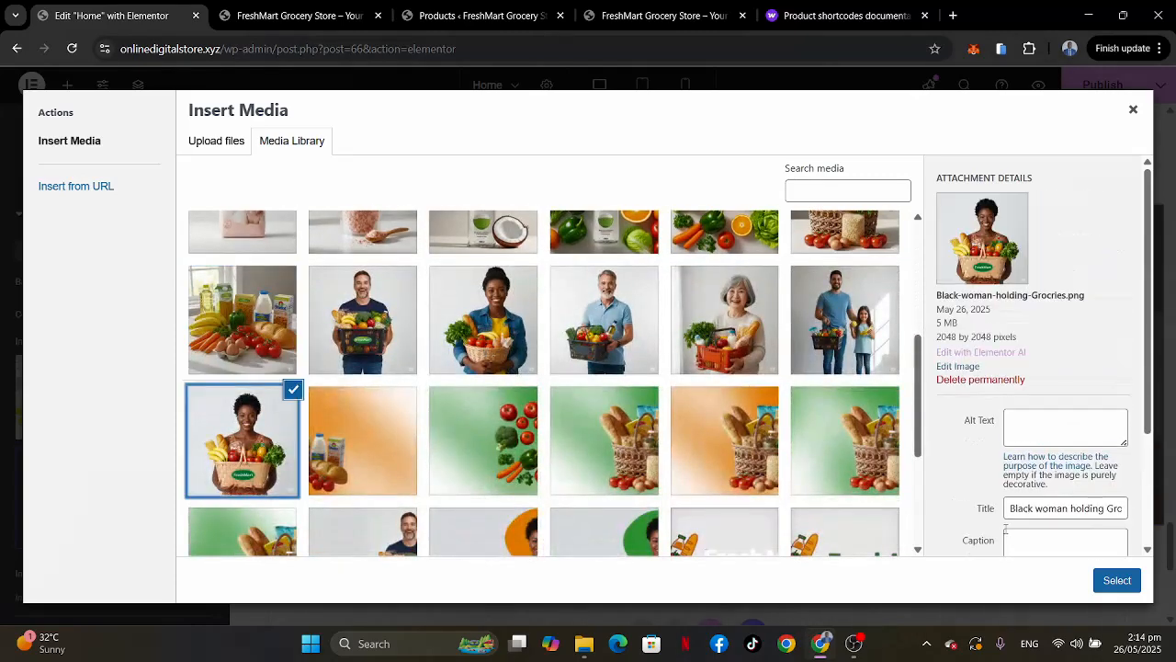
left_click(1116, 580)
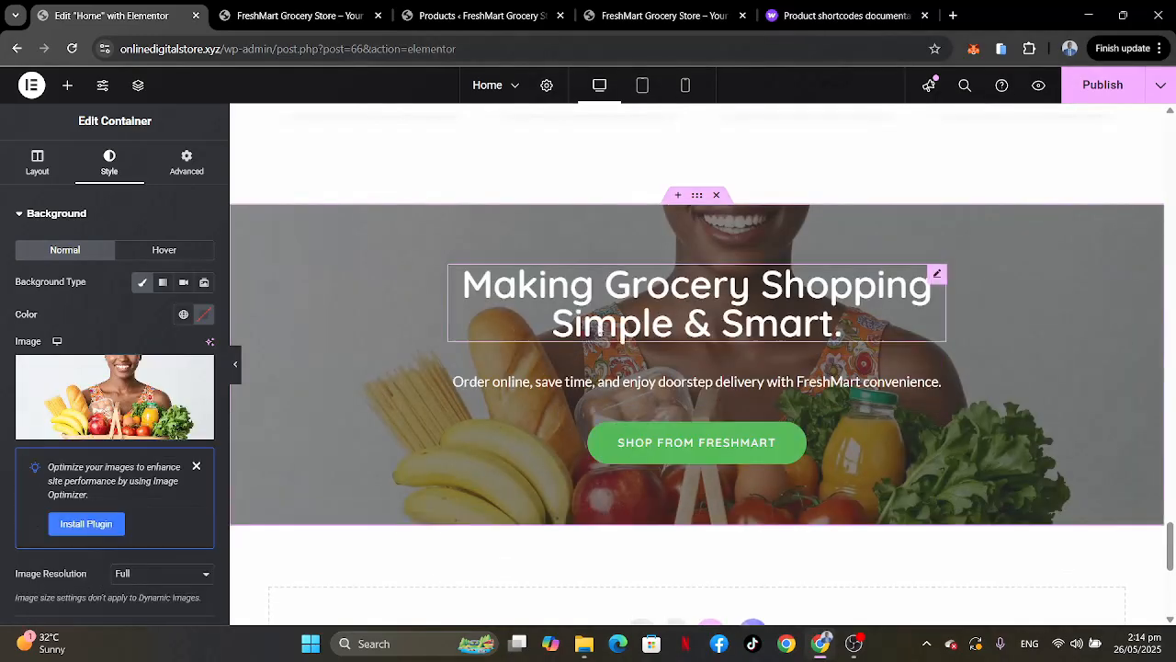
Examine the OUR BLOG section and its post cards below the banner on the reference site.
scroll(908, 443, "down", 3)
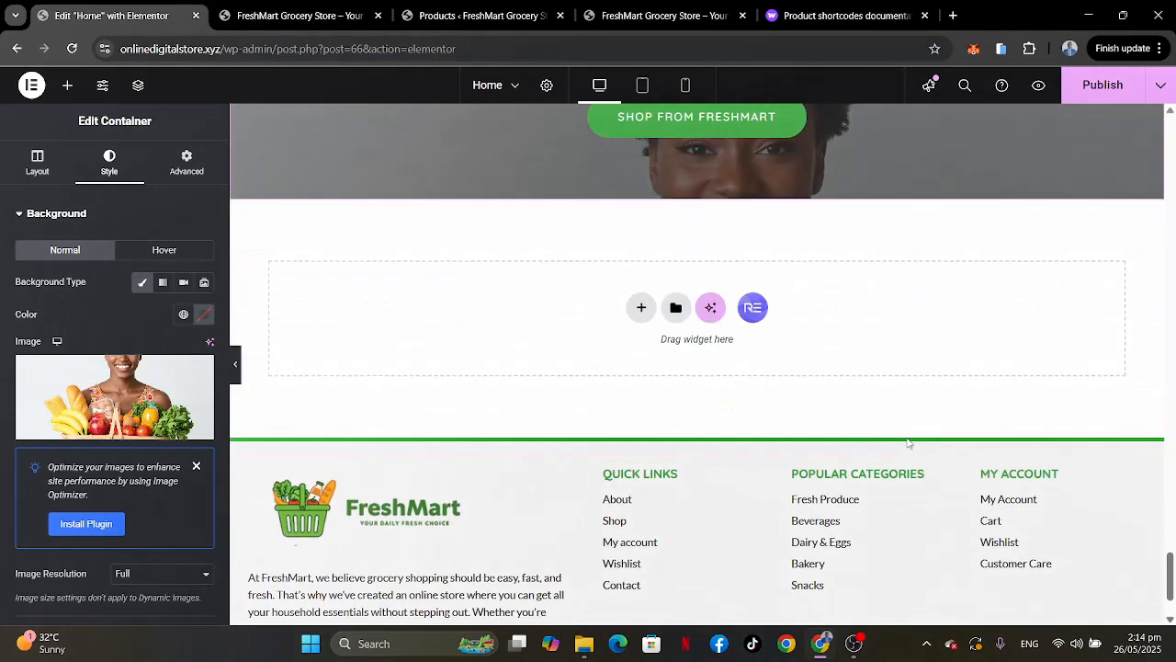
left_click(643, 16)
scroll(655, 370, "down", 6)
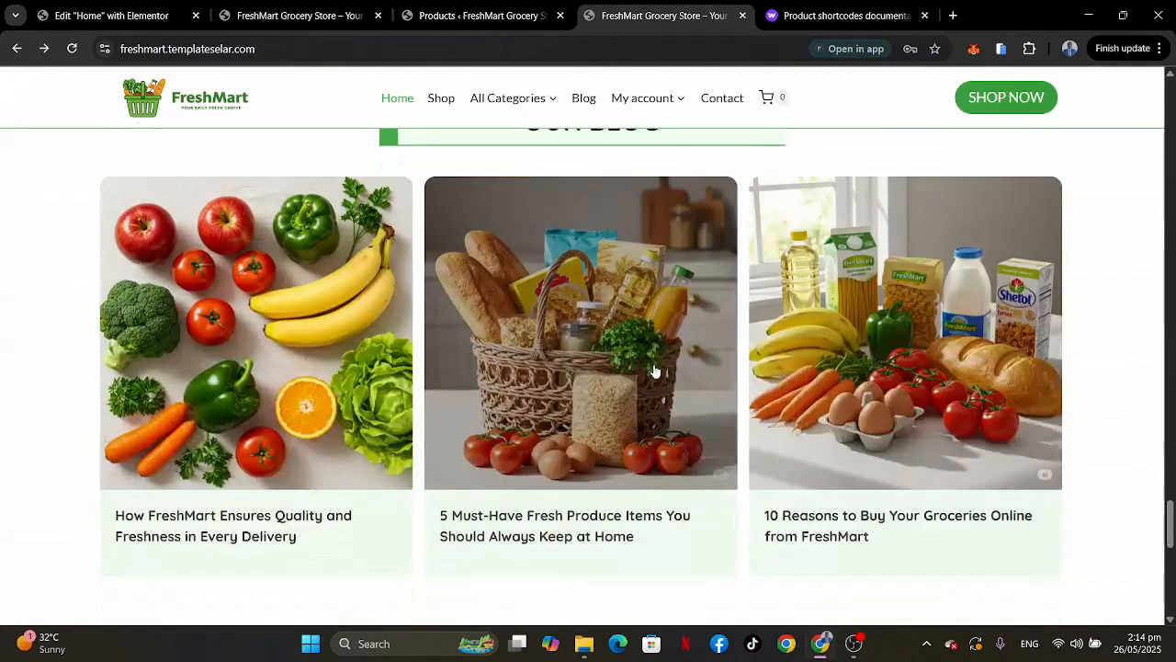
scroll(655, 371, "up", 1)
scroll(782, 394, "down", 3)
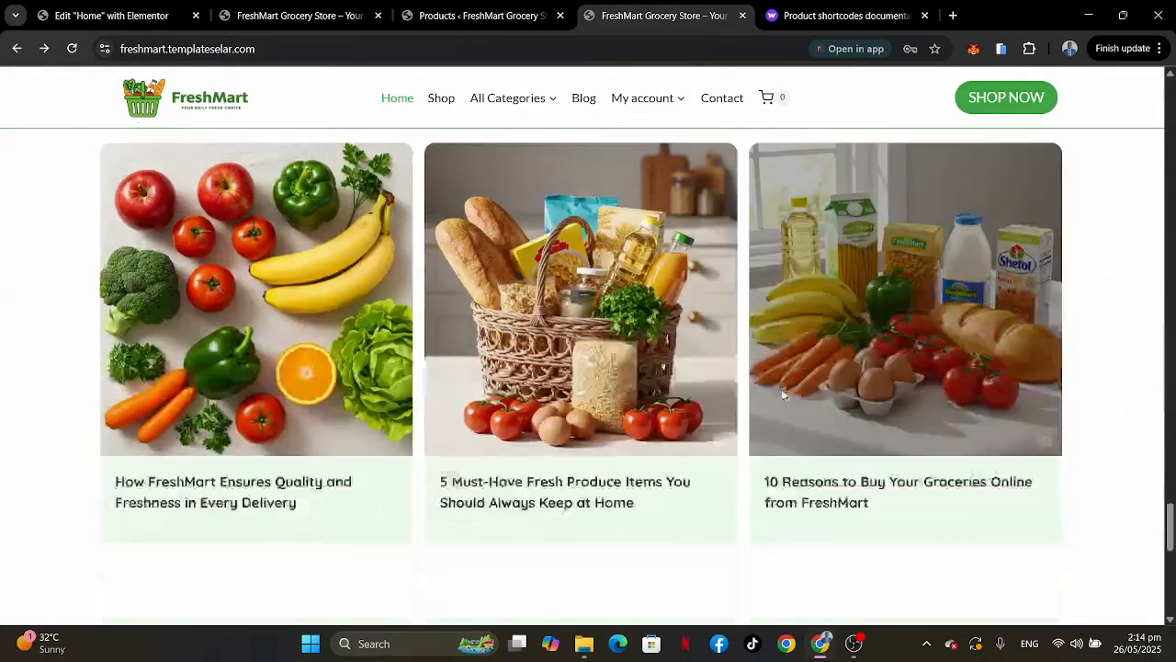
scroll(783, 394, "up", 1)
scroll(782, 394, "up", 1)
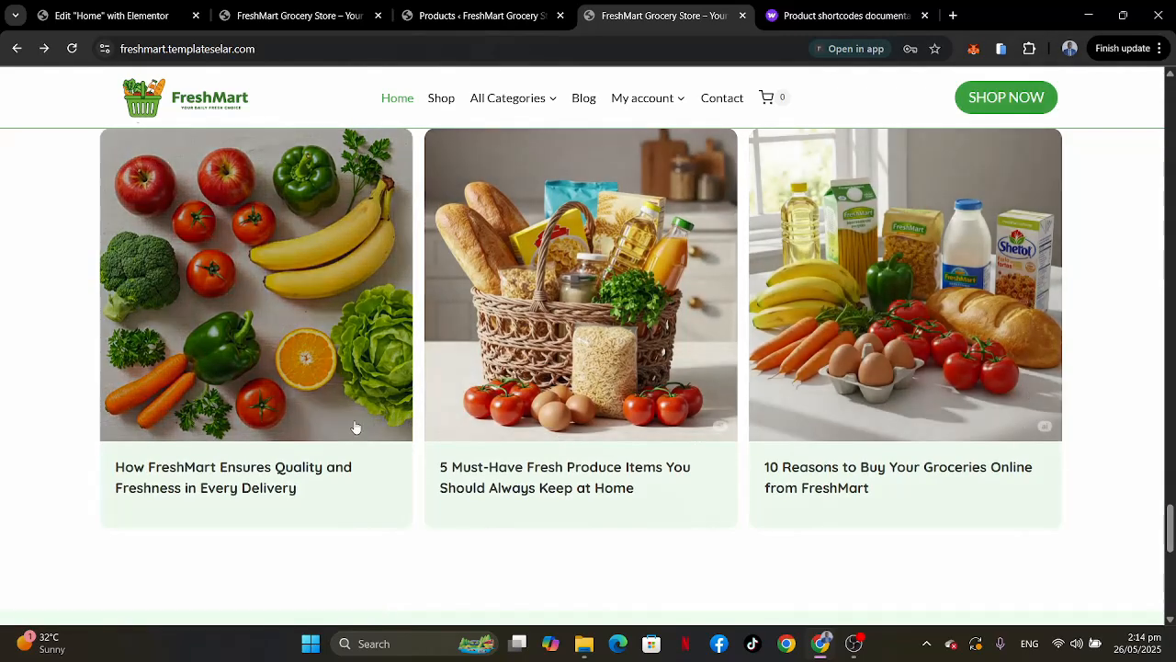
scroll(594, 407, "up", 3)
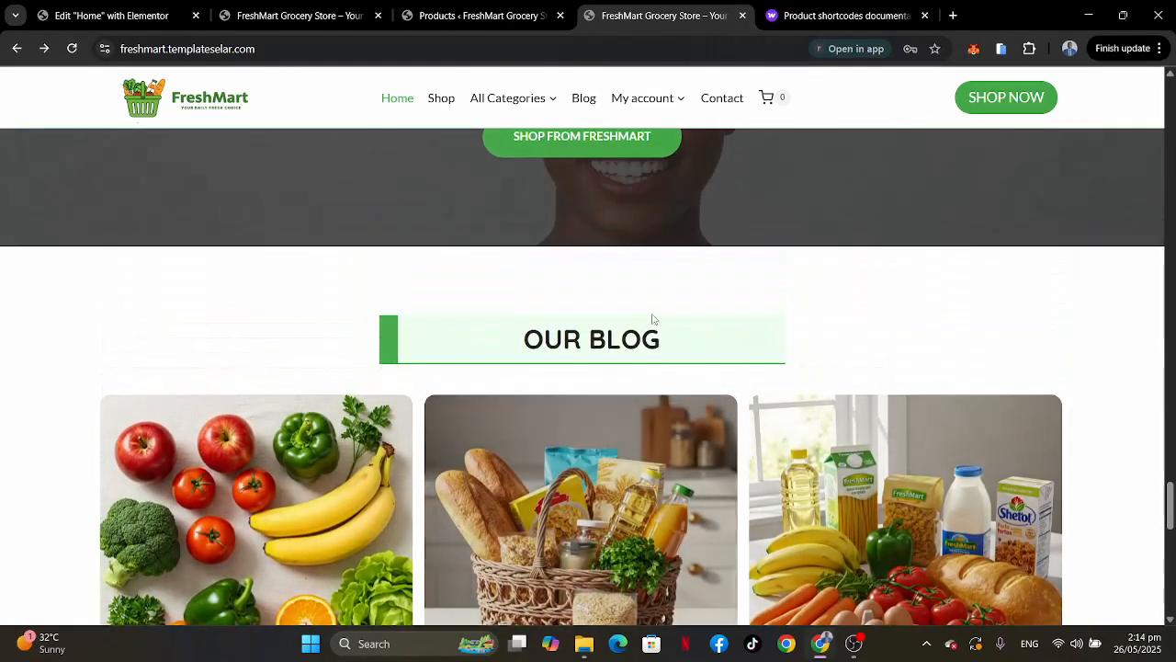
Back in the Elementor editor, copy the JUST ARRIVED section container and paste it below the new banner.
left_click(109, 21)
scroll(754, 310, "up", 12)
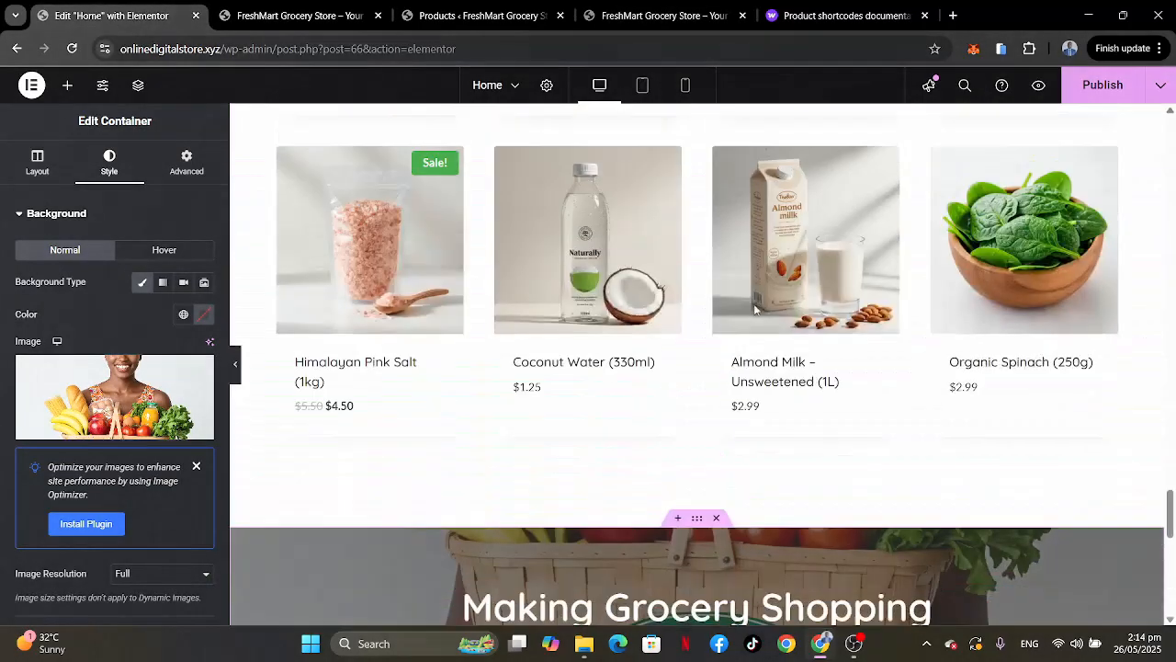
scroll(756, 311, "up", 3)
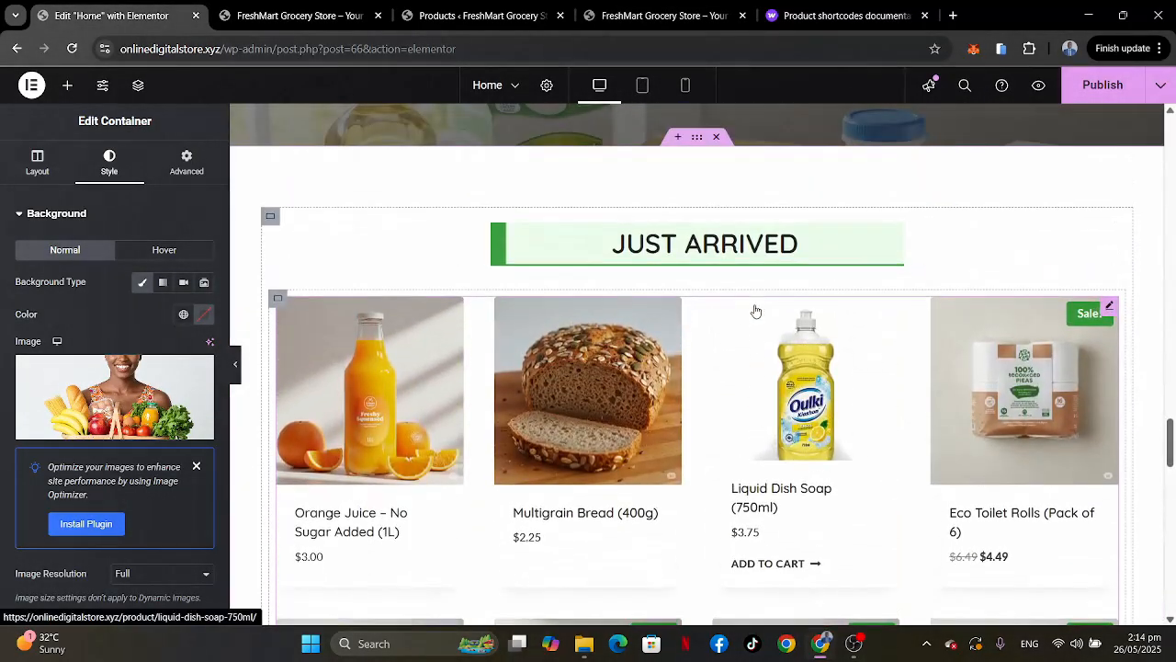
right_click(697, 140)
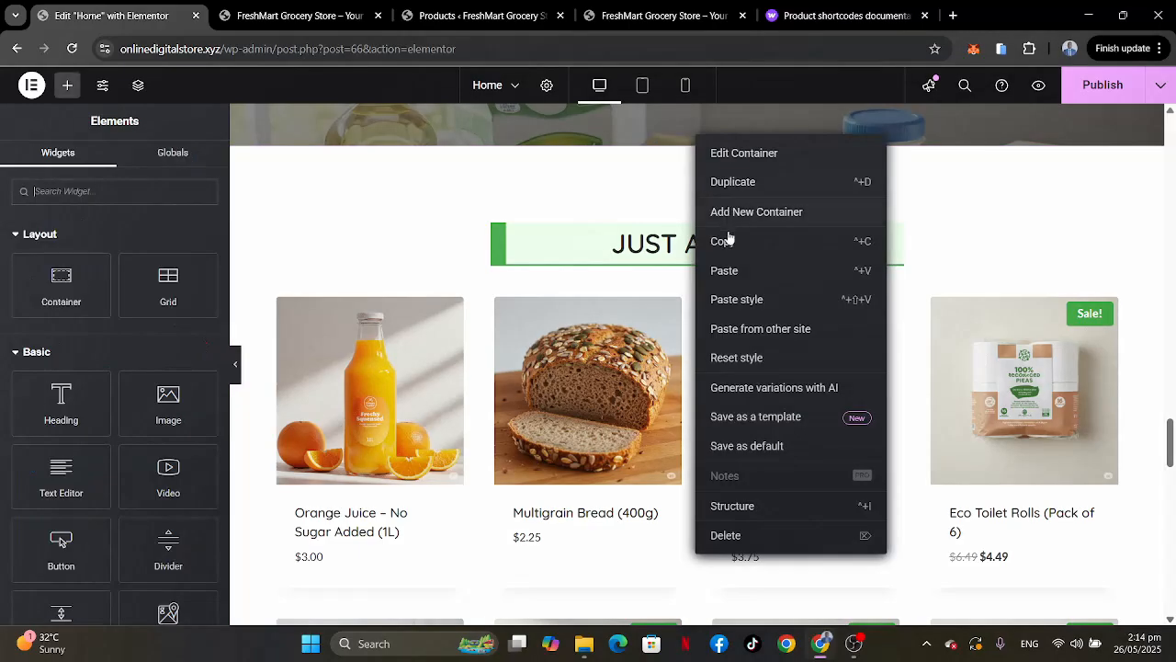
left_click(735, 243)
scroll(737, 249, "down", 2)
scroll(737, 249, "down", 10)
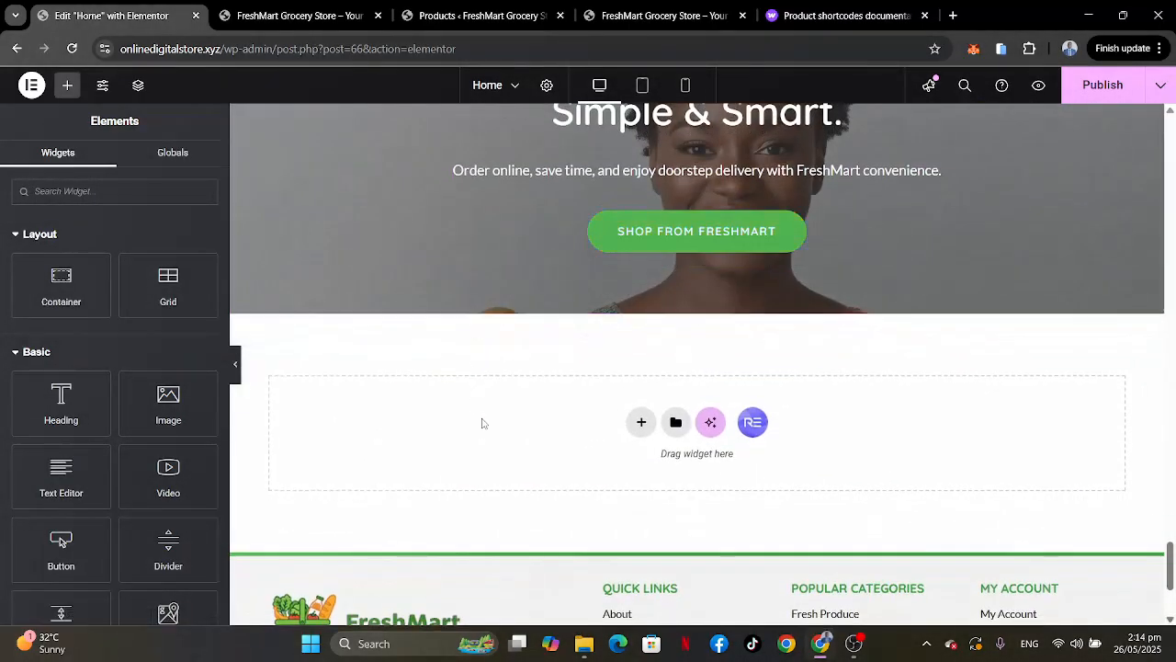
right_click(482, 423)
left_click(509, 436)
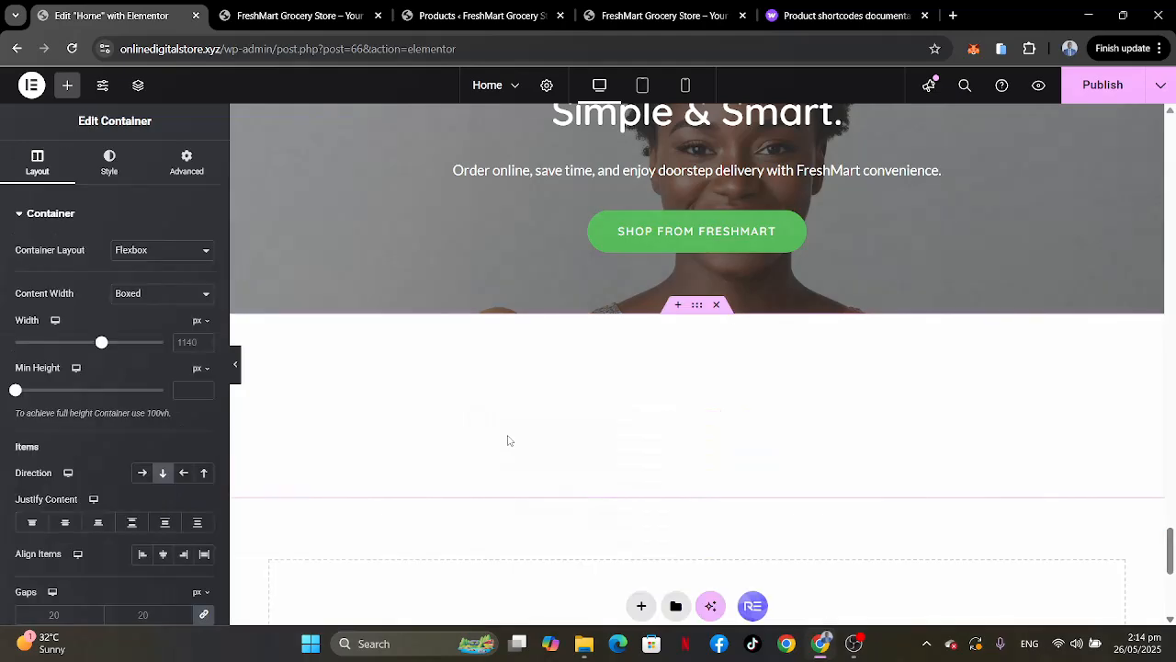
Delete the product grid widget from the pasted JUST ARRIVED section.
scroll(887, 429, "down", 3)
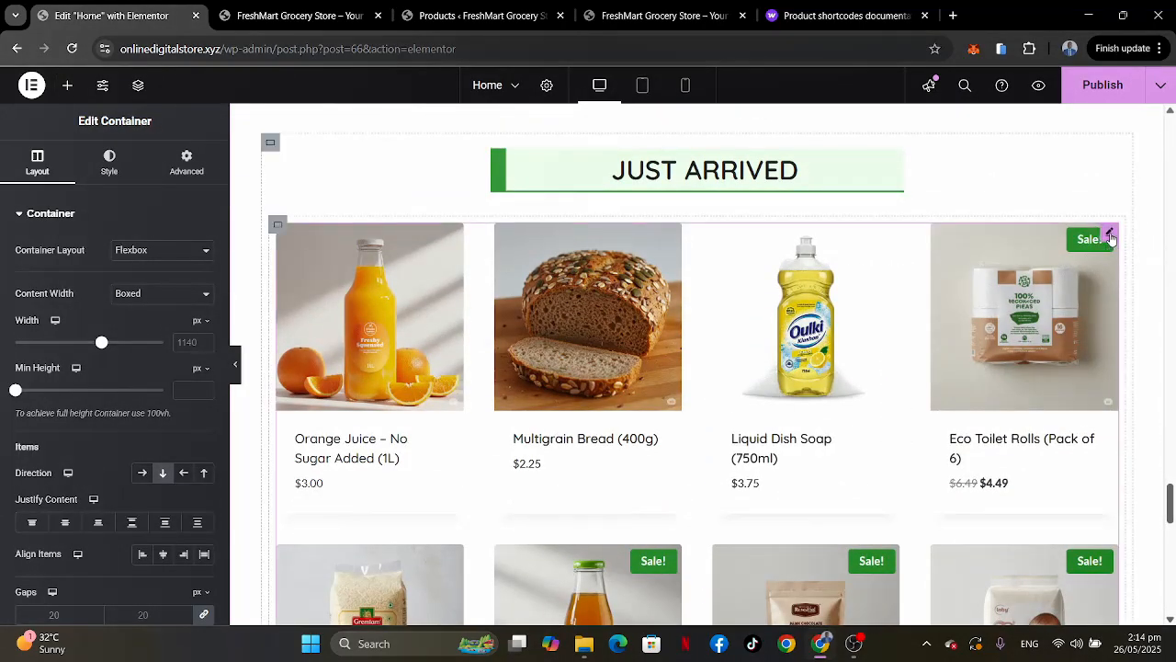
right_click(1111, 239)
left_click(1016, 576)
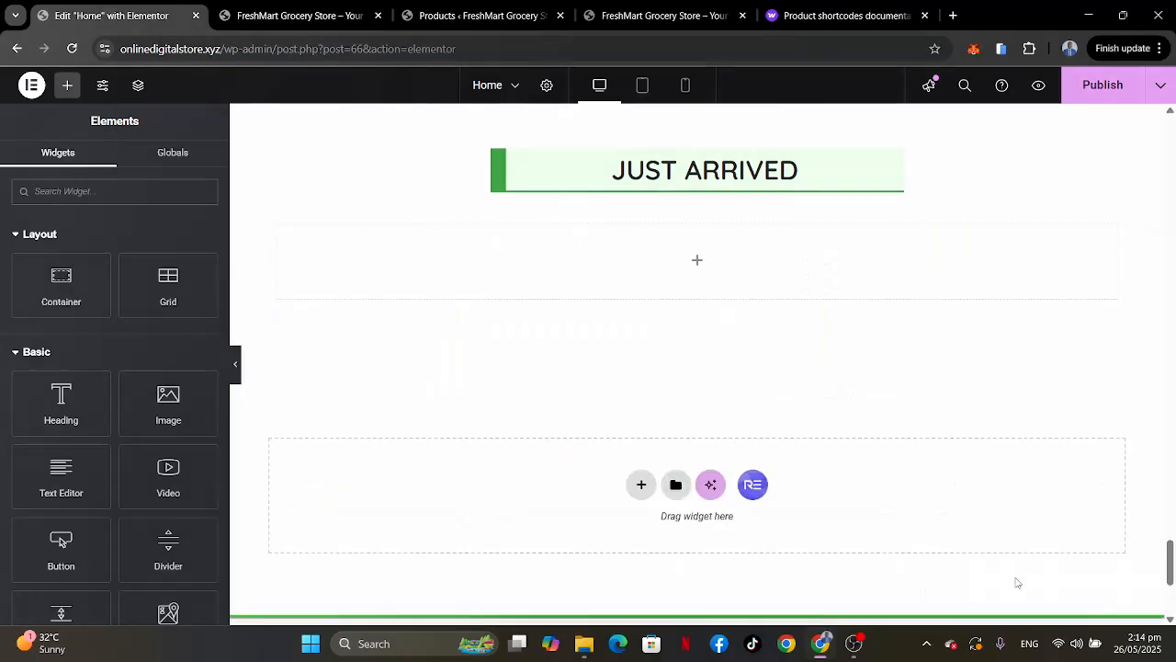
Change the pasted section's heading text to "OUR BLOG".
left_click(892, 162)
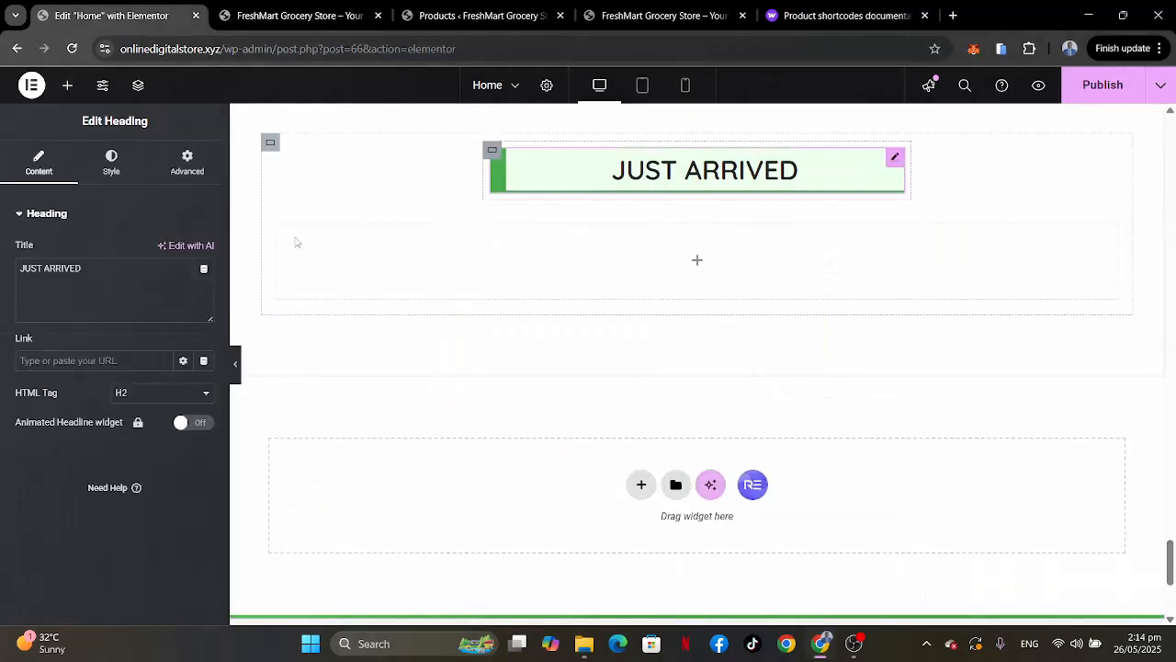
left_click_drag(99, 276, 2, 256)
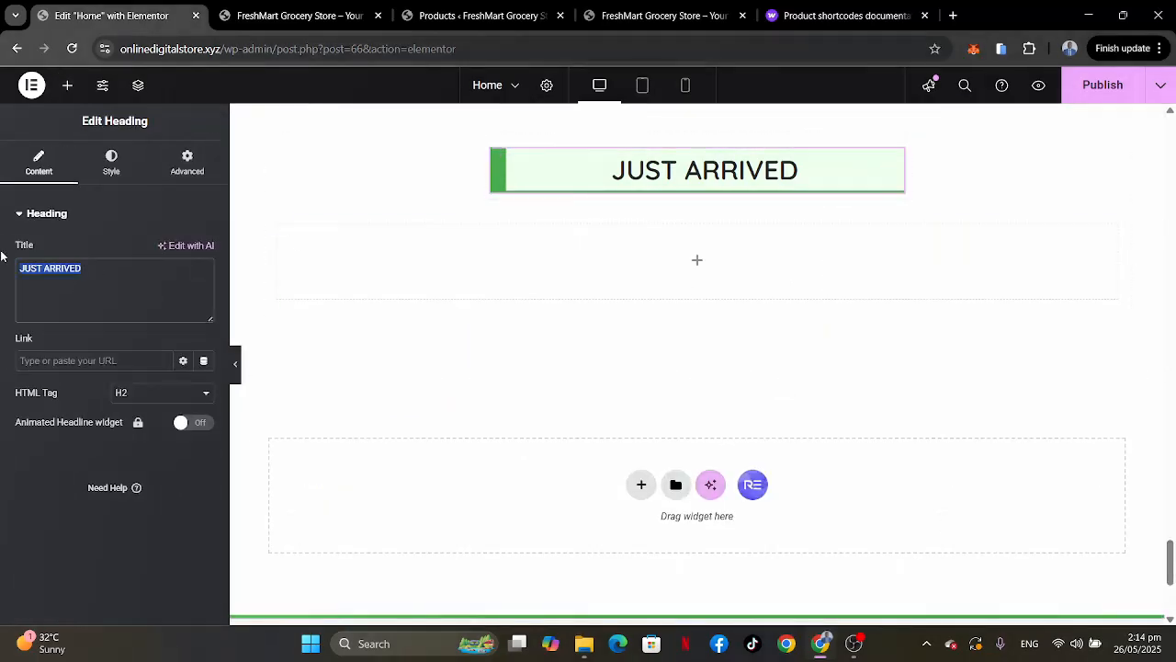
type("OUR BLOG")
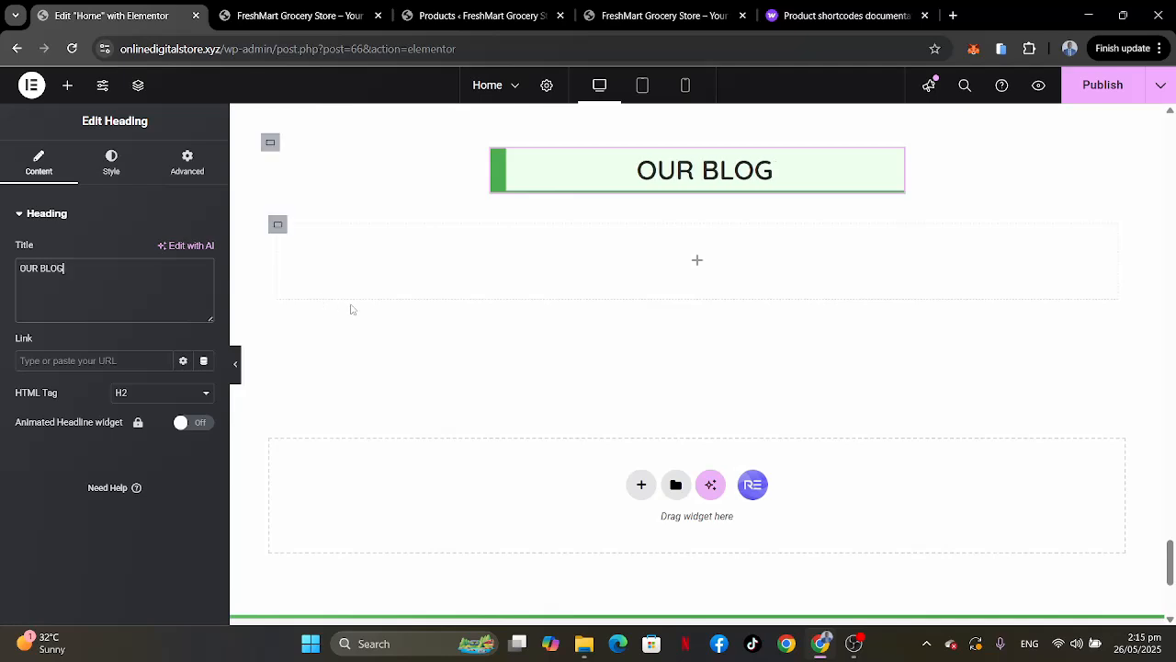
Find the Post Grid/Slider/Carousel widget and add it to the empty container under the OUR BLOG heading.
left_click(698, 262)
left_click(85, 230)
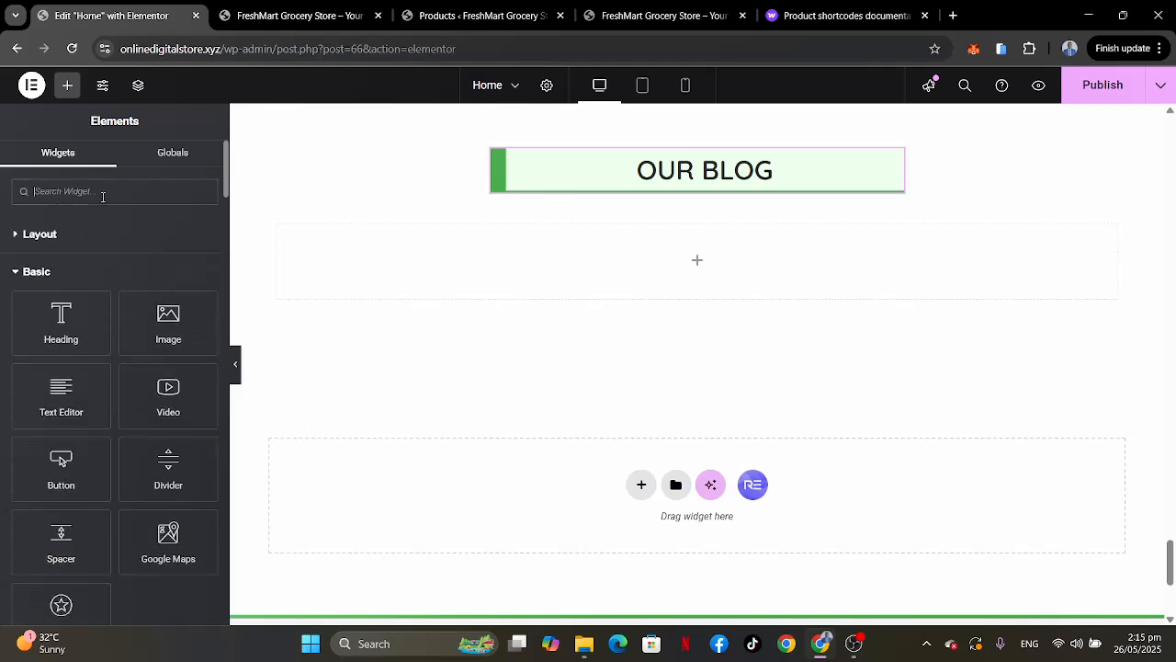
type("POST")
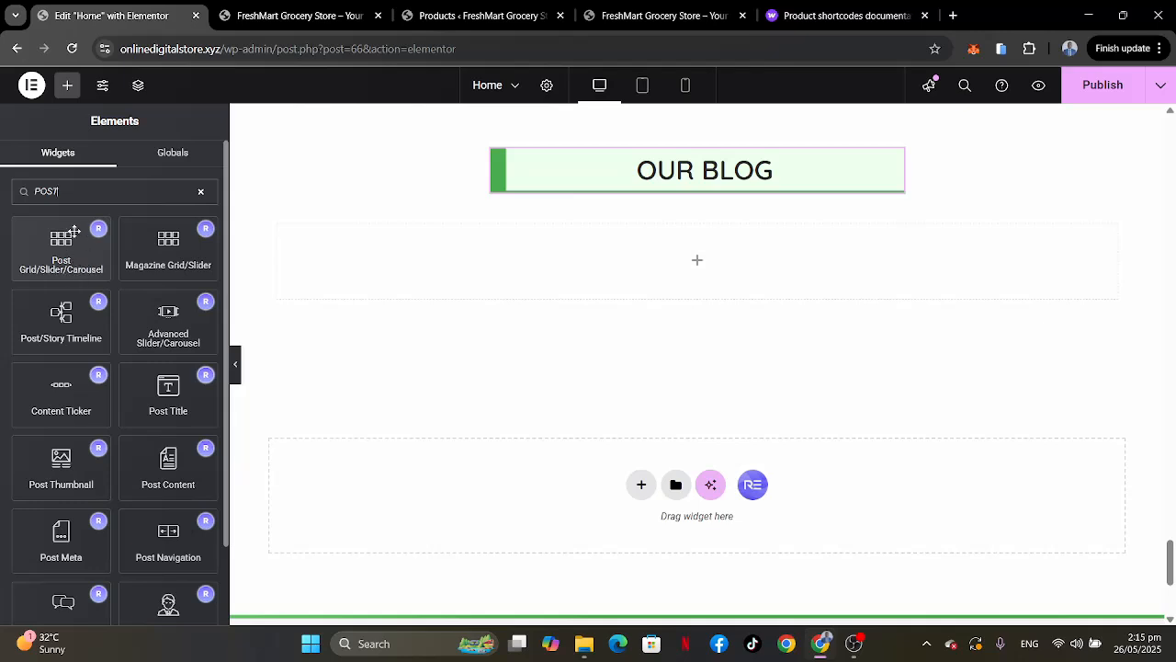
left_click_drag(74, 232, 605, 248)
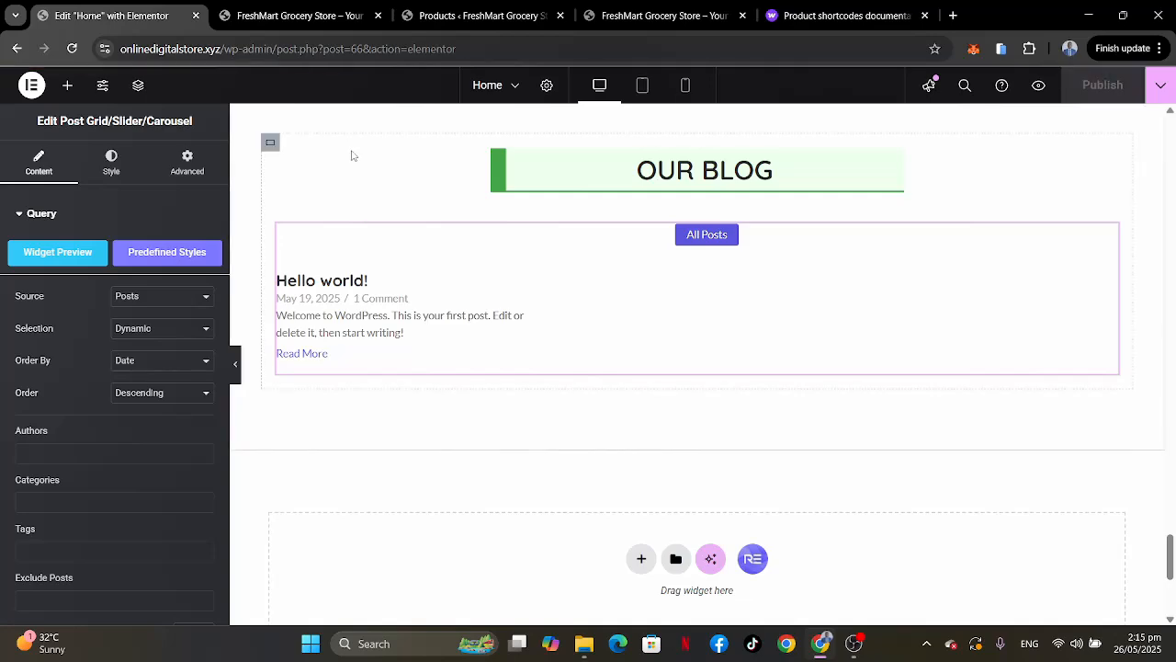
In the WordPress admin, open the list of all posts and move the "Hello world!" post to the trash.
left_click(458, 16)
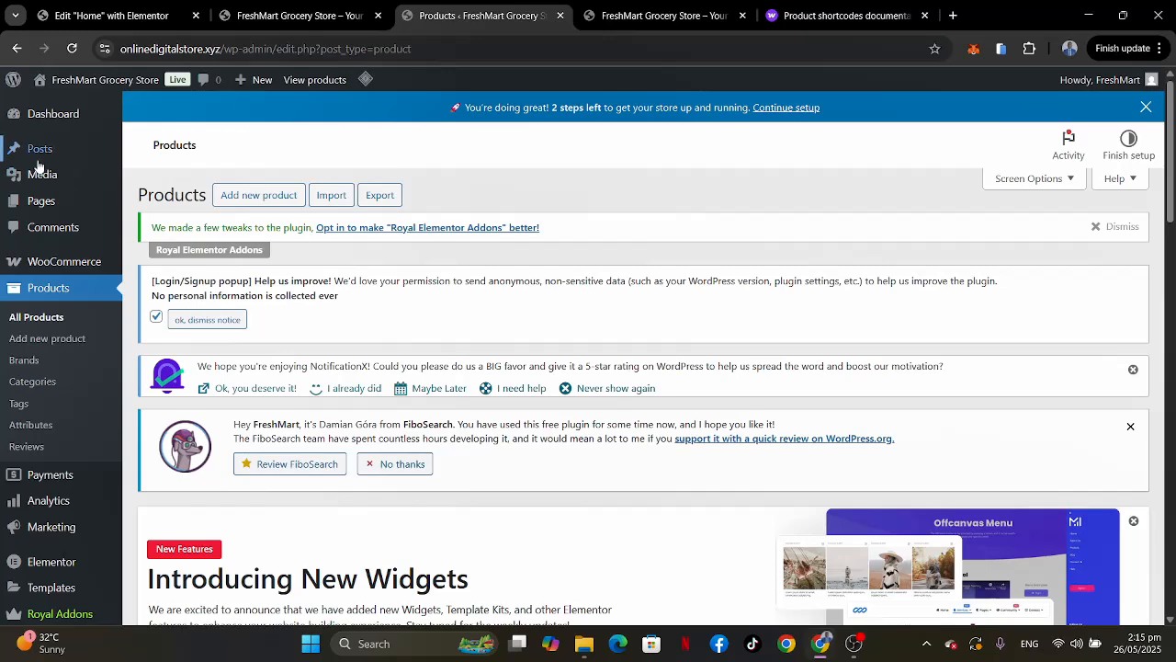
mouse_move(42, 153)
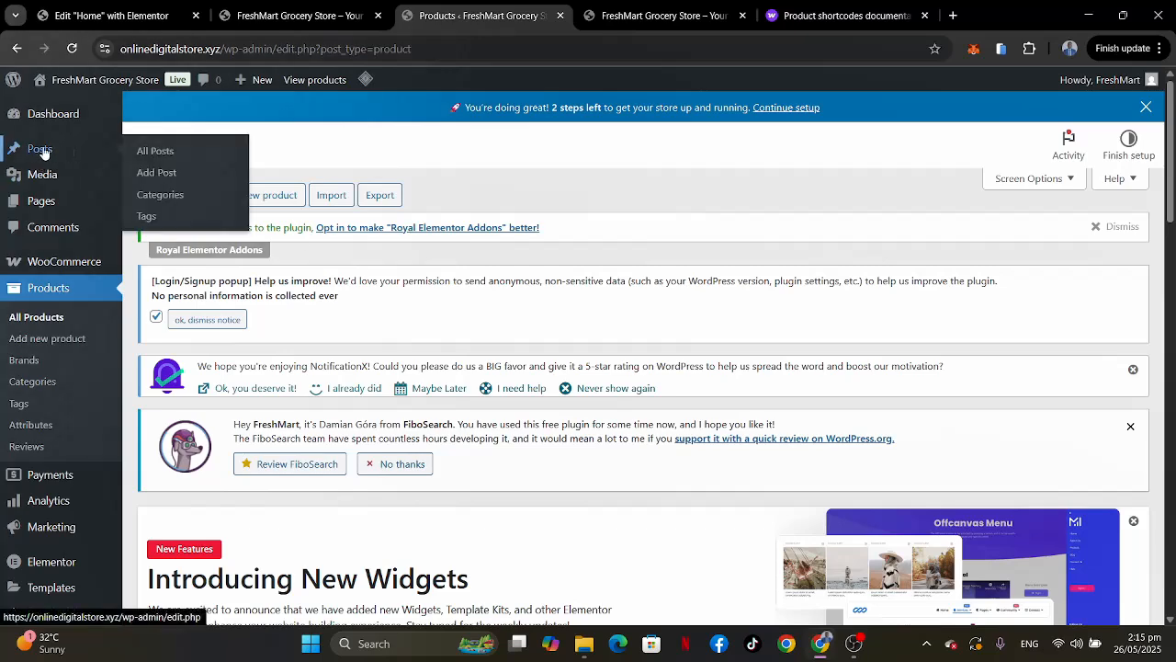
left_click(154, 153)
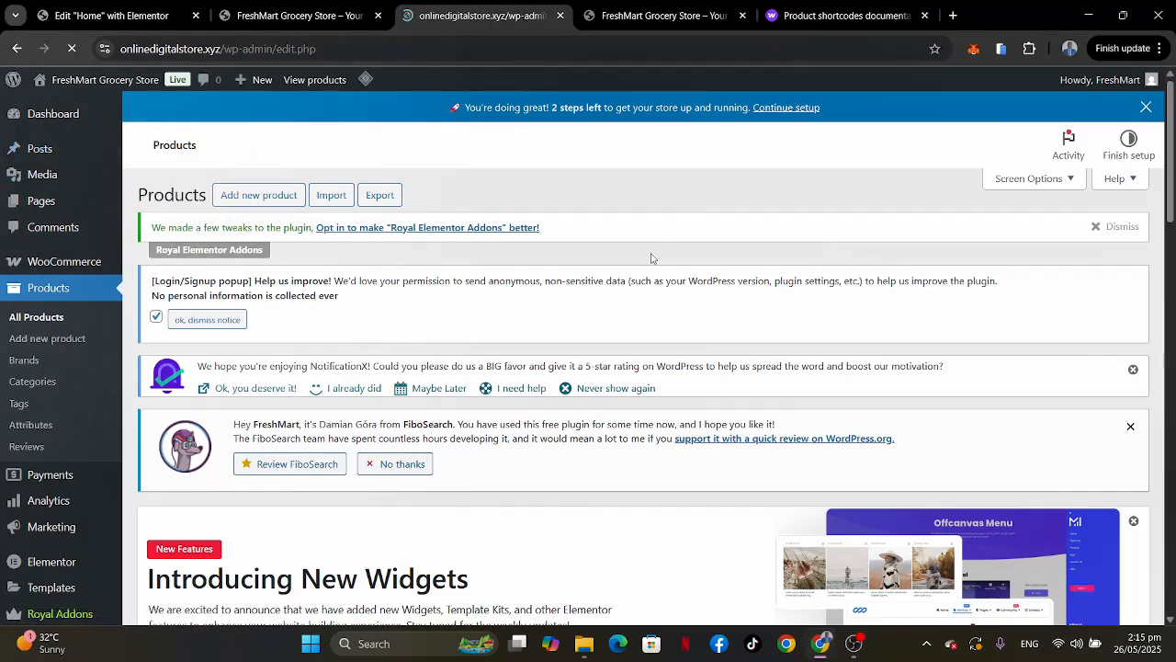
scroll(652, 258, "down", 3)
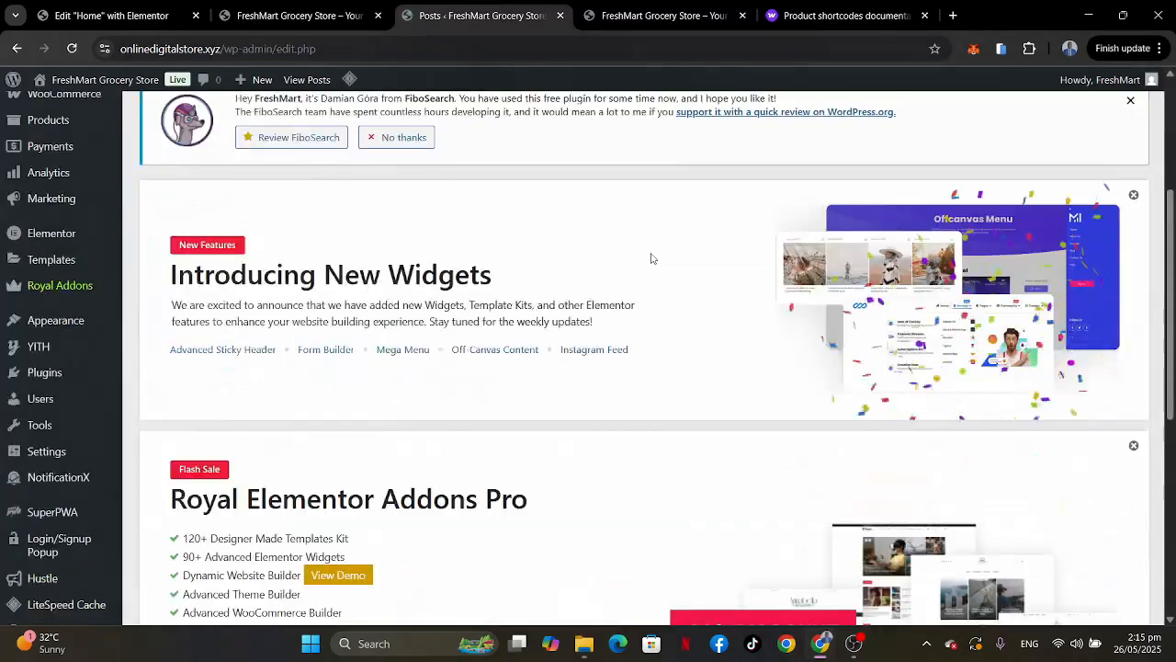
scroll(651, 258, "down", 5)
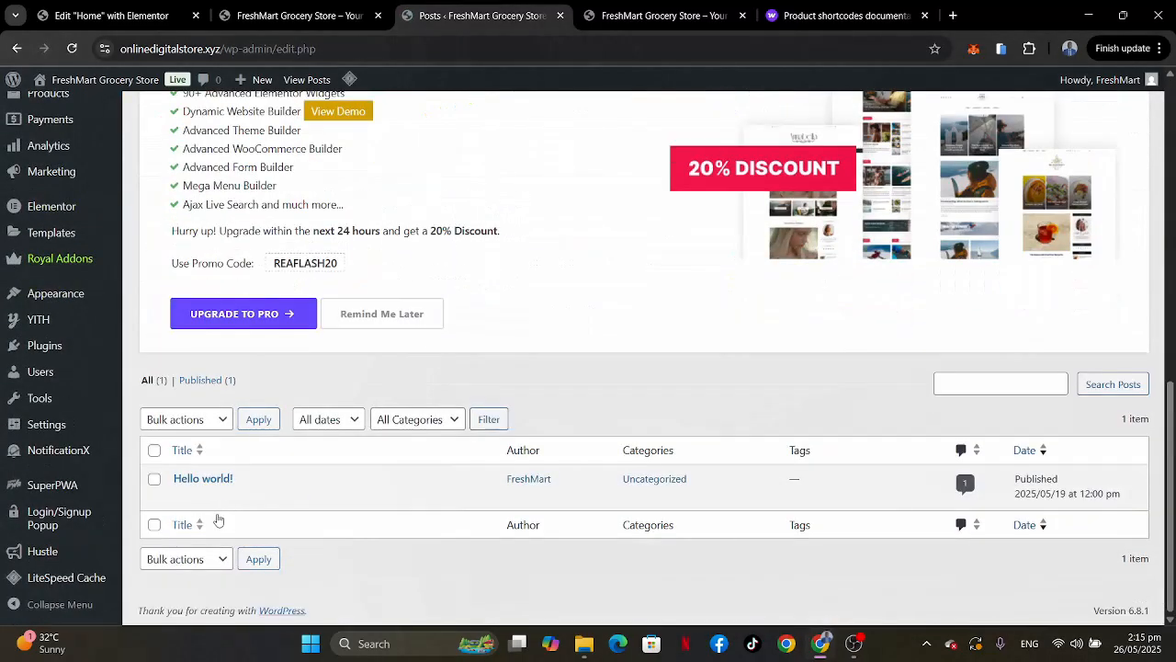
left_click(110, 15)
left_click(450, 11)
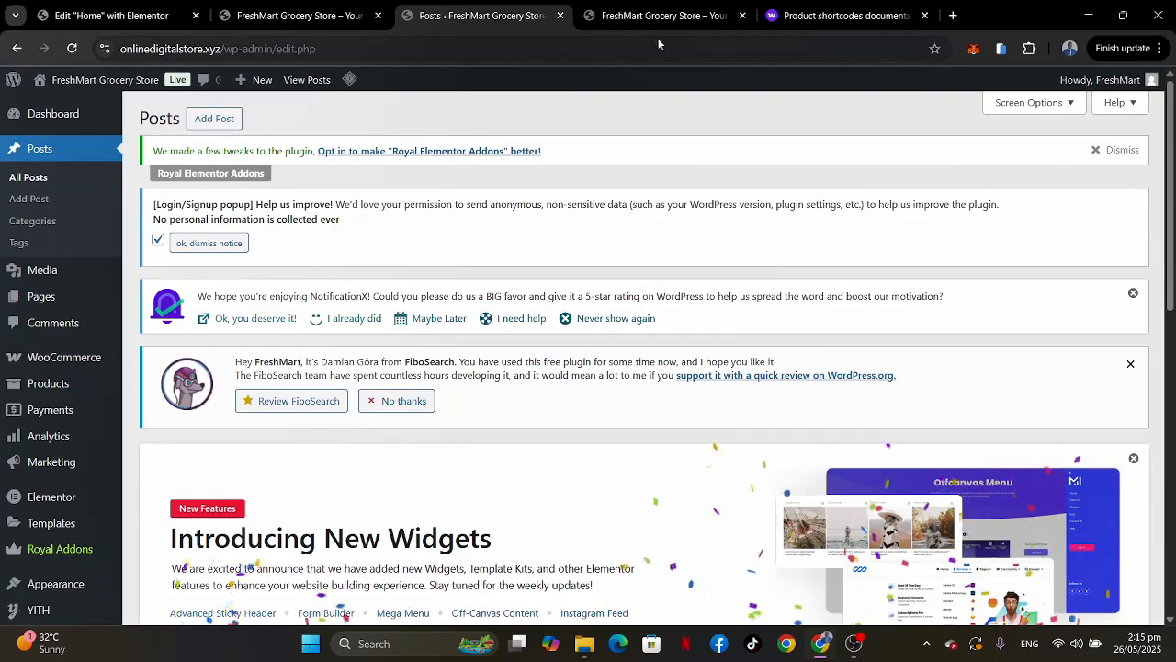
scroll(460, 441, "down", 7)
scroll(499, 396, "down", 1)
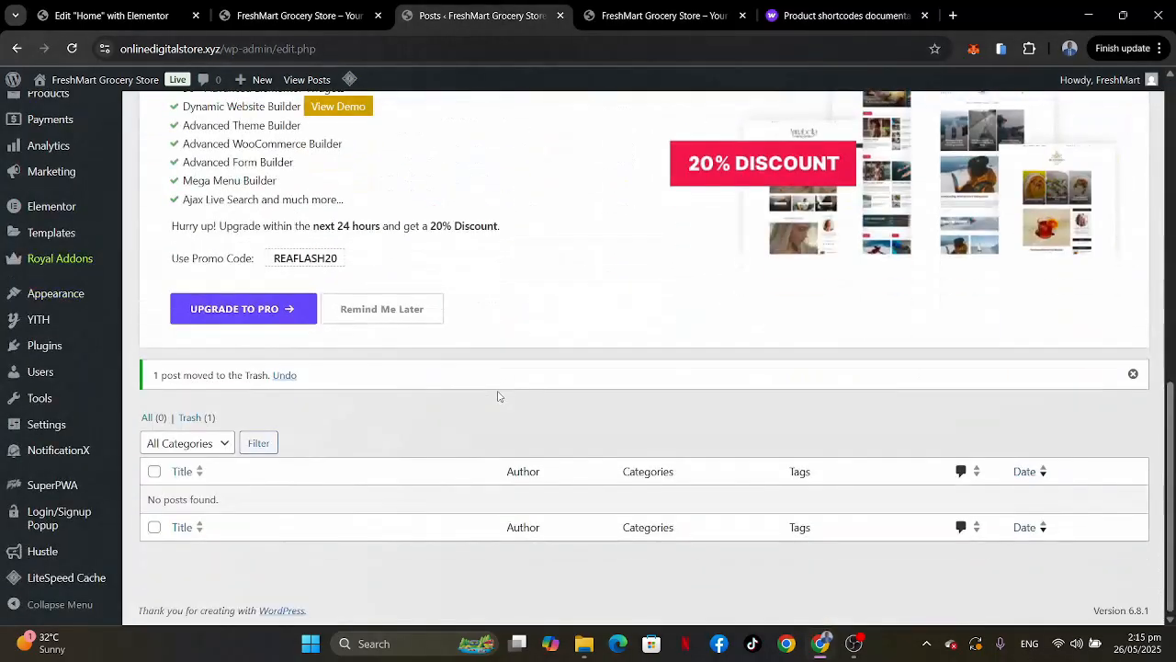
Start a new blog post from the WordPress posts list.
scroll(563, 325, "up", 9)
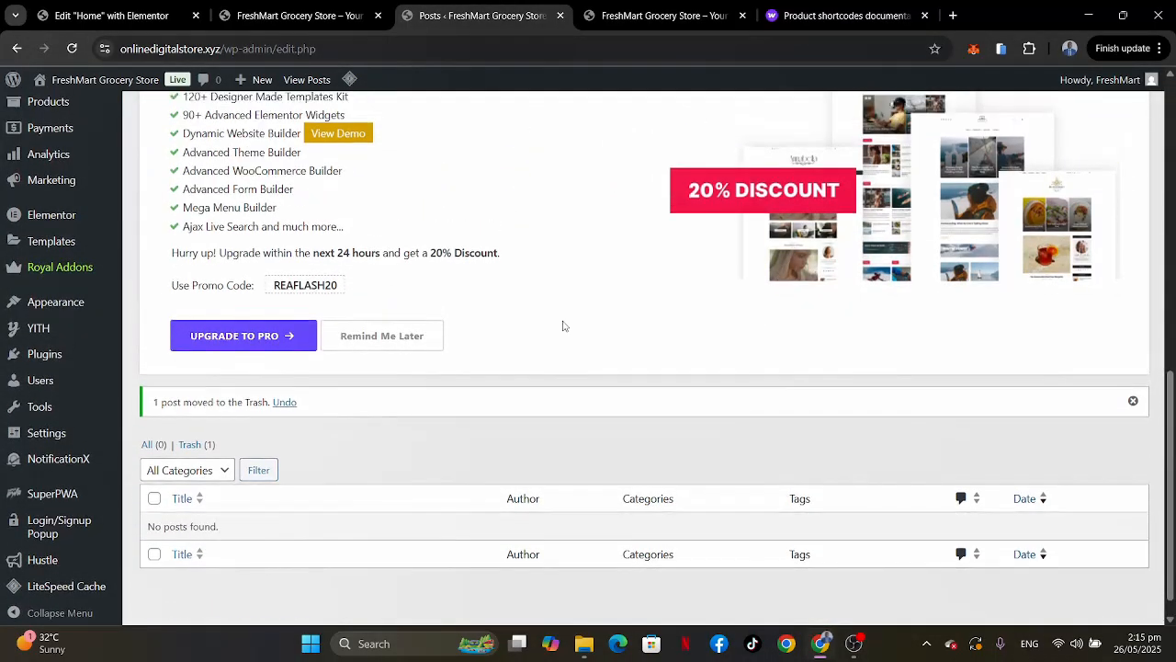
scroll(564, 325, "up", 1)
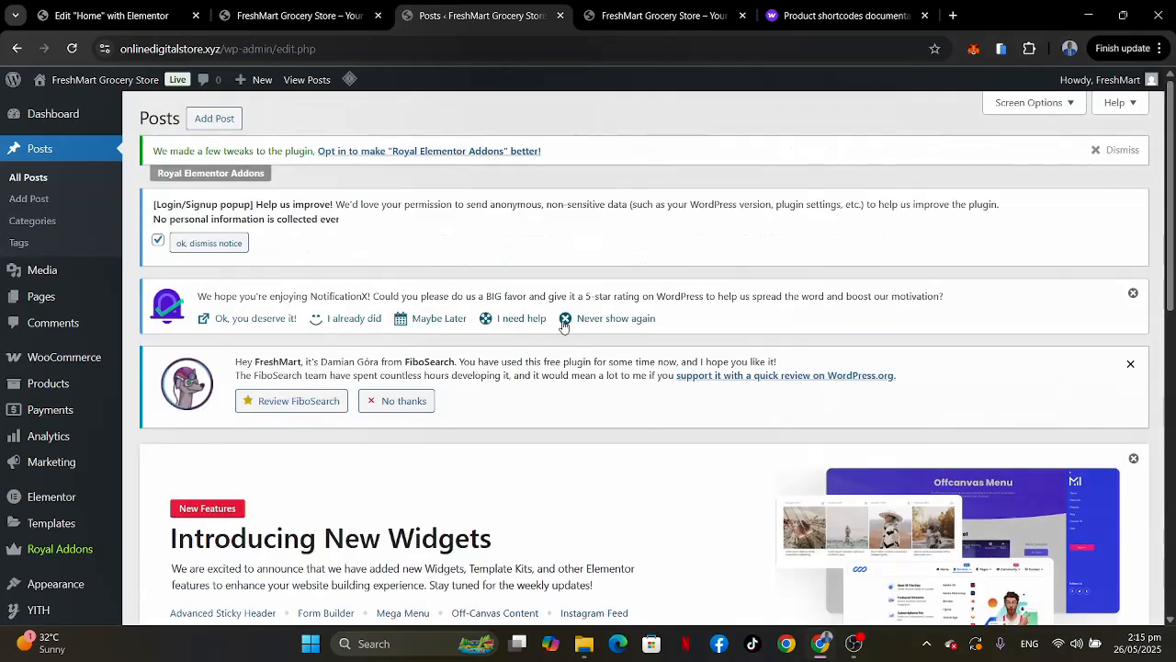
left_click(212, 123)
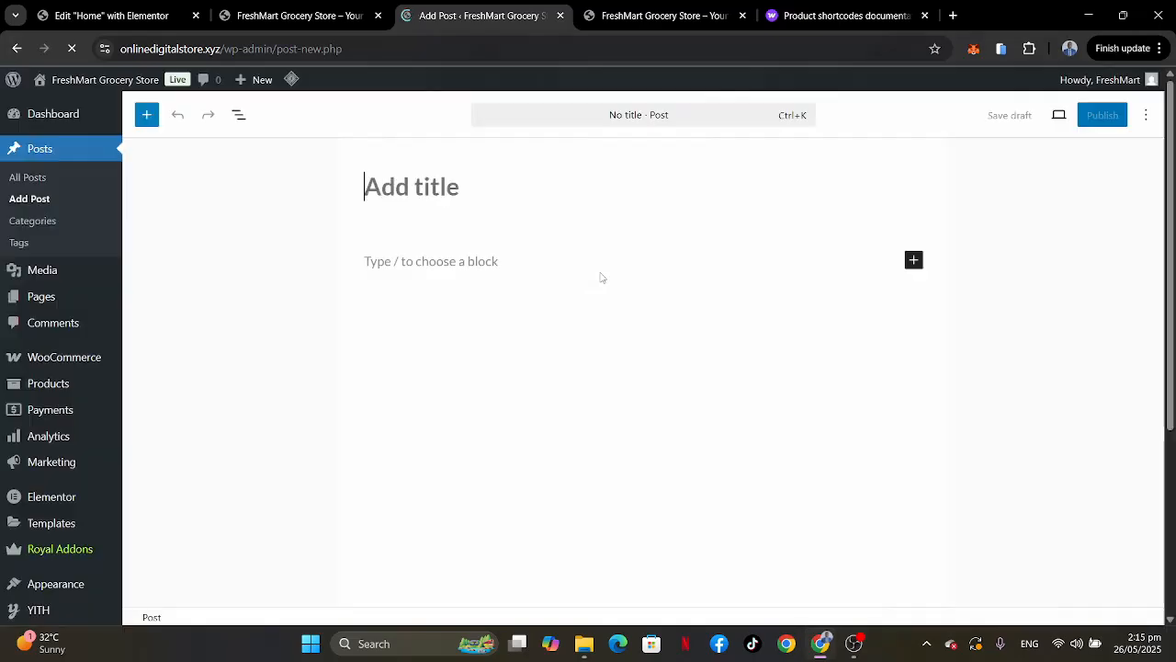
Open the reference site's first blog article and copy its title, "How FreshMart Ensures Quality and Freshness in Every Delivery", into the new post's title.
left_click(678, 15)
scroll(619, 337, "down", 3)
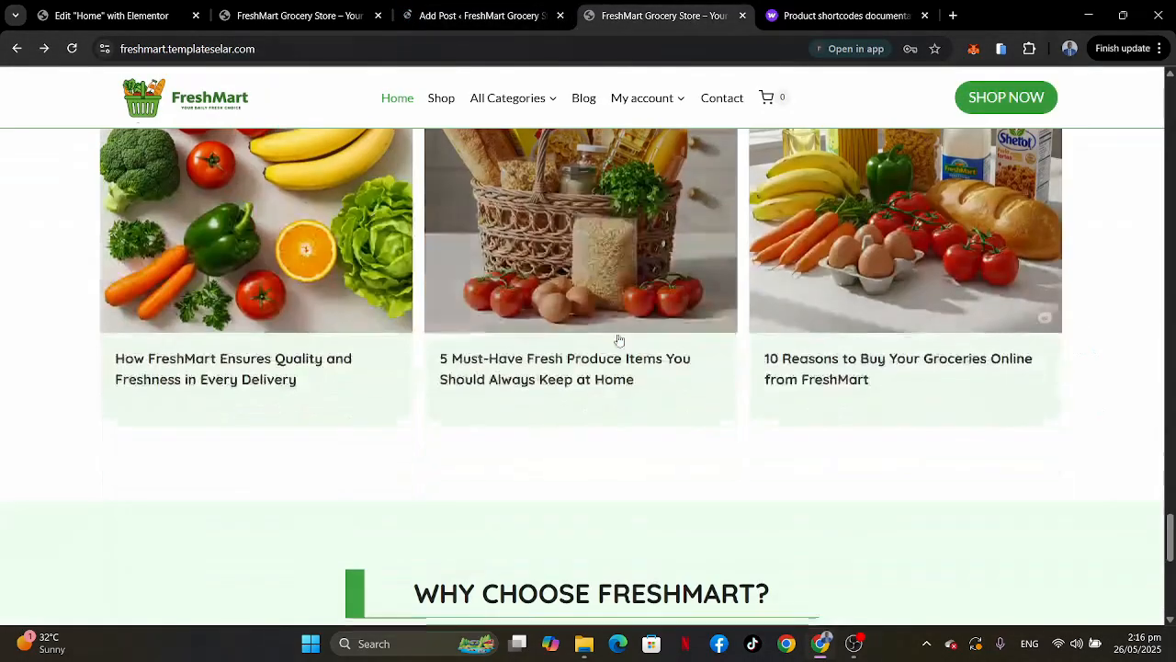
middle_click(261, 366)
left_click(736, 16)
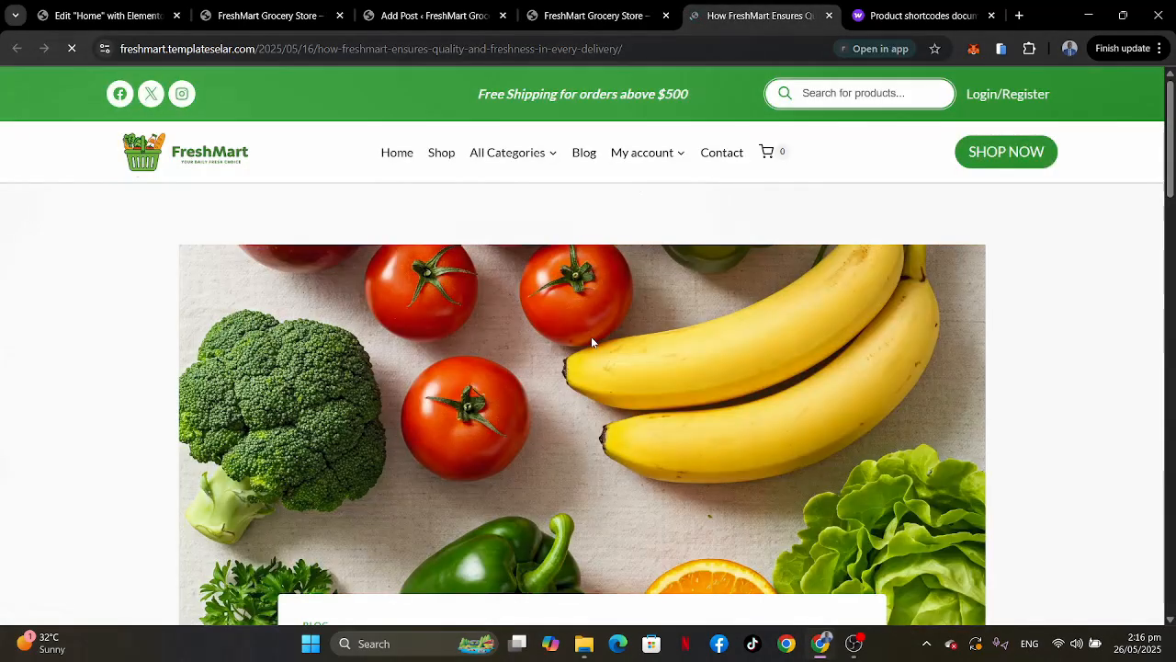
scroll(591, 340, "down", 5)
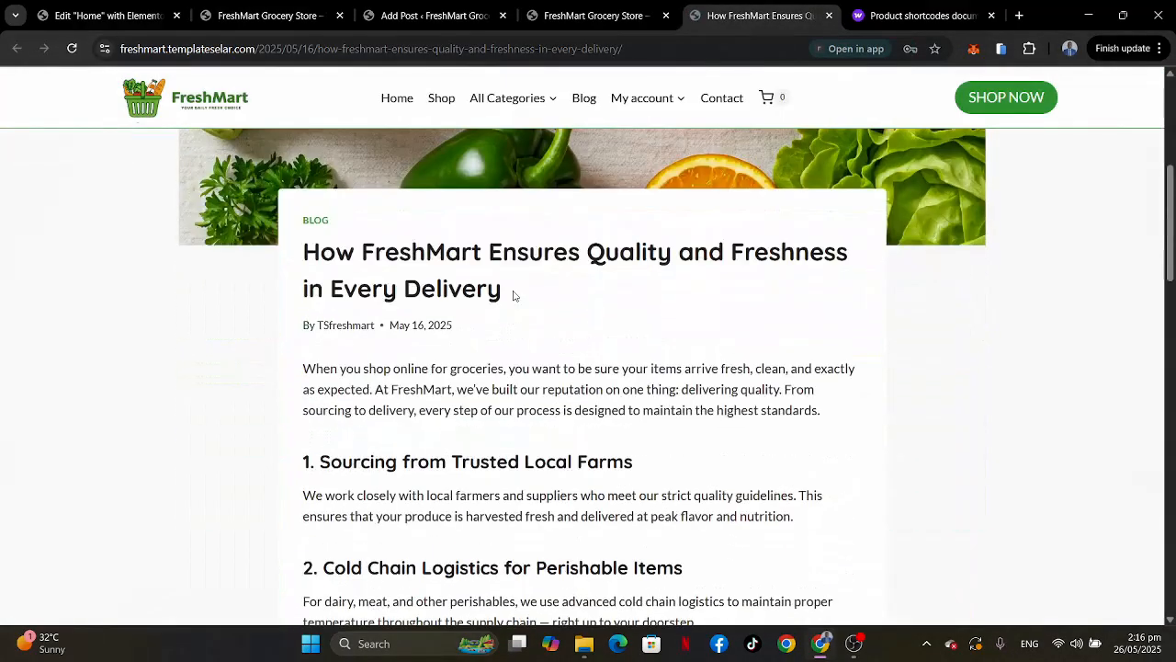
left_click_drag(512, 295, 313, 263)
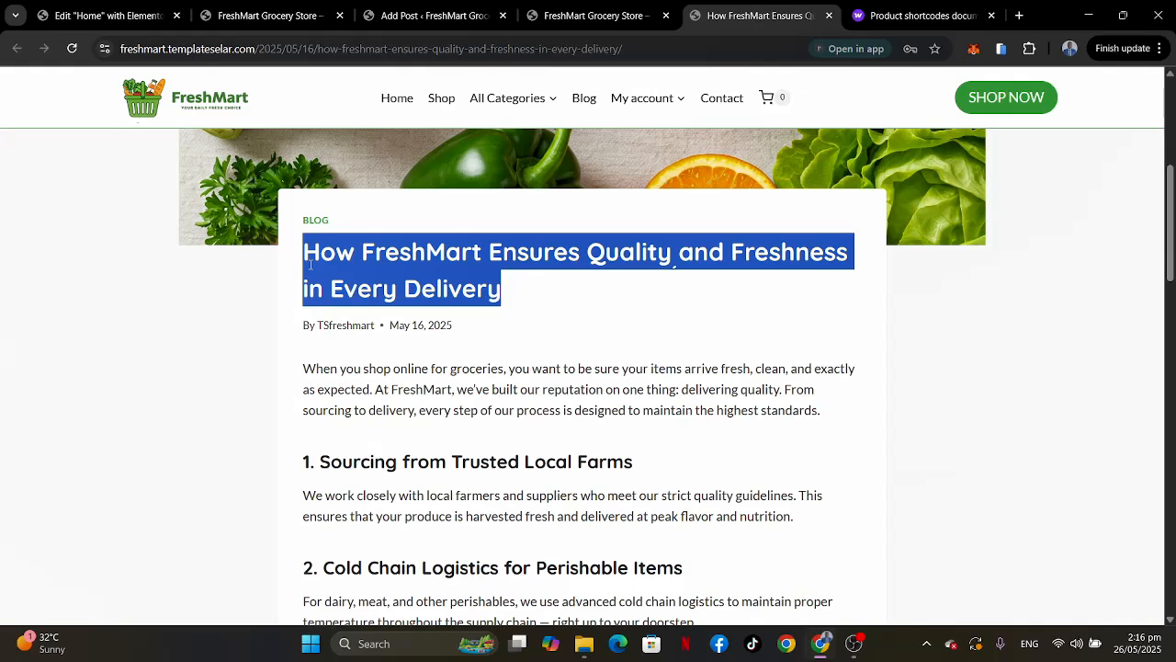
left_click(112, 13)
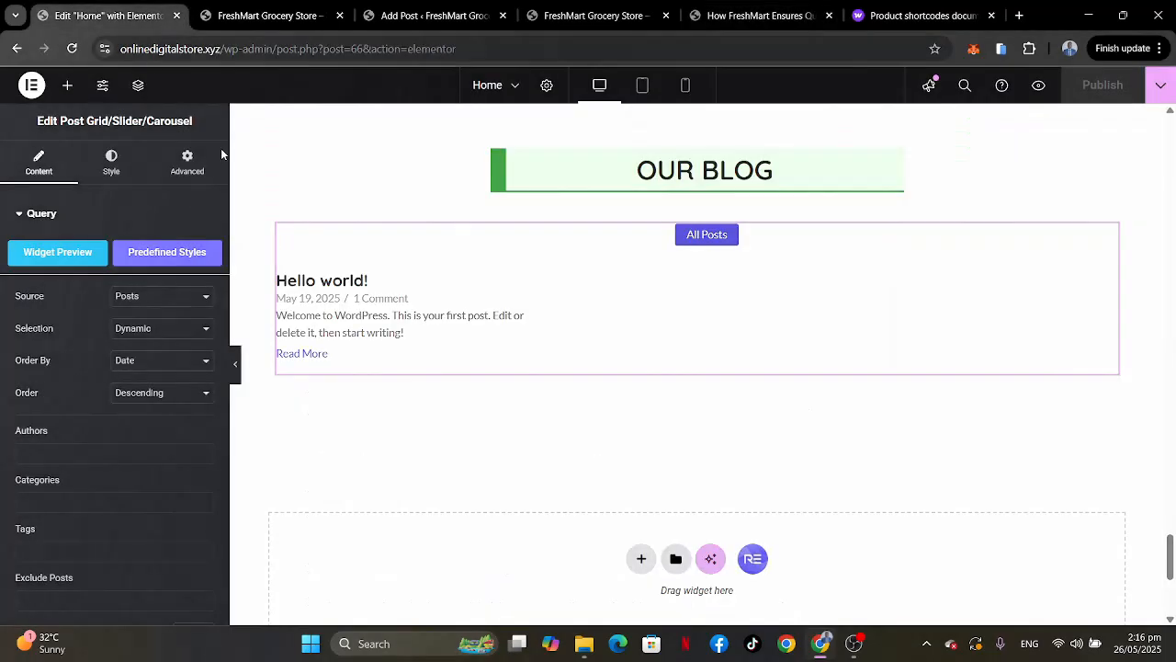
left_click(425, 15)
type("How FreshMart Ensures Quality and Freshness in Every Delivery")
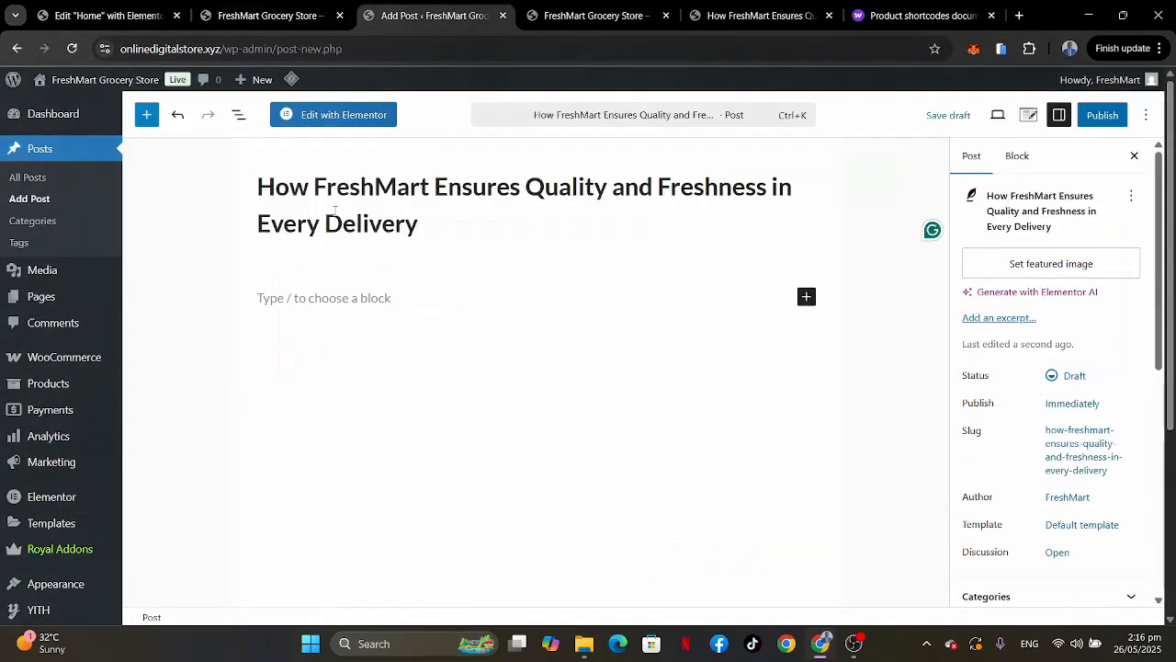
Copy the reference article's full body text, from the introduction through the conclusion, into the new post's content.
left_click(756, 14)
left_click(410, 371)
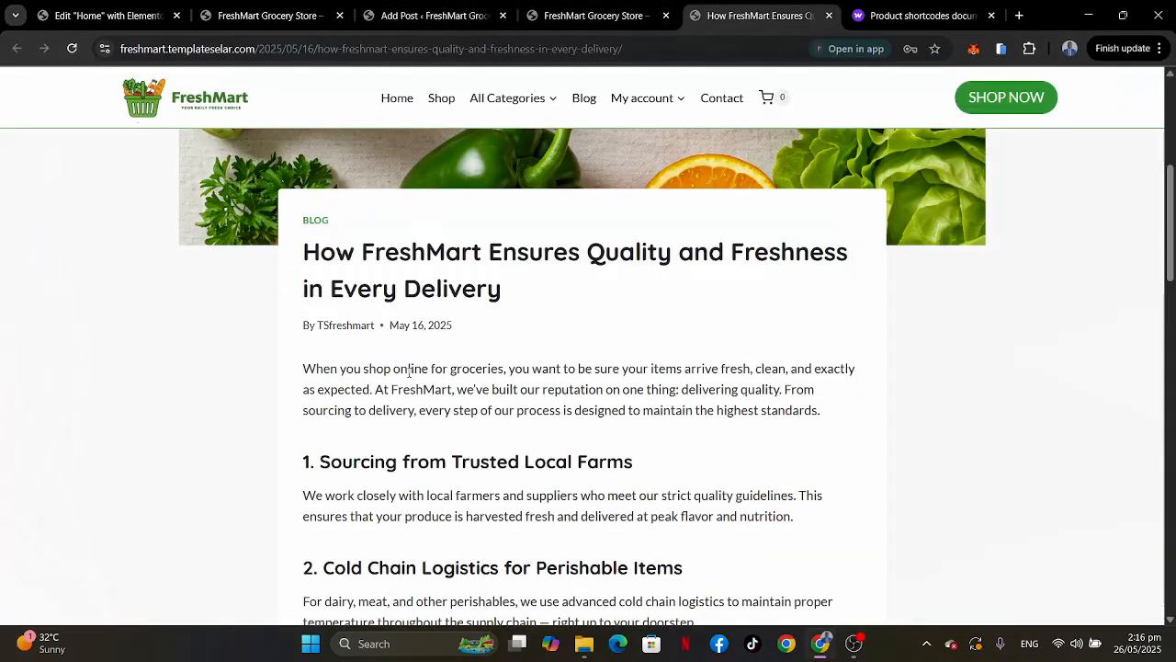
scroll(410, 371, "down", 2)
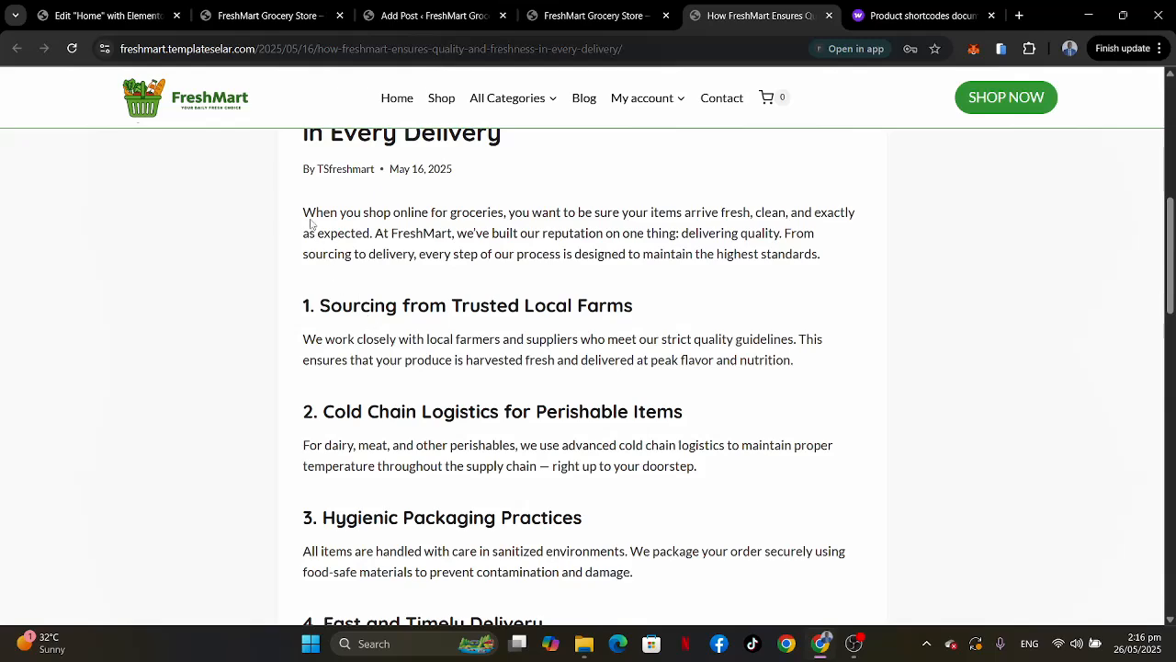
left_click_drag(304, 213, 825, 173)
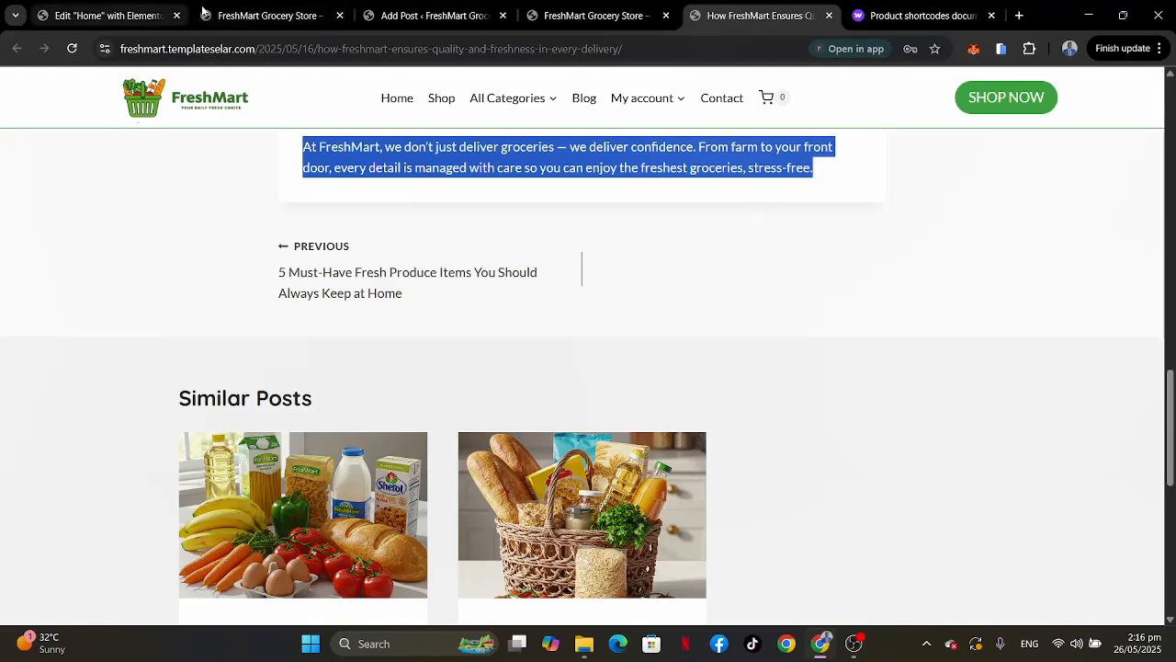
left_click(417, 15)
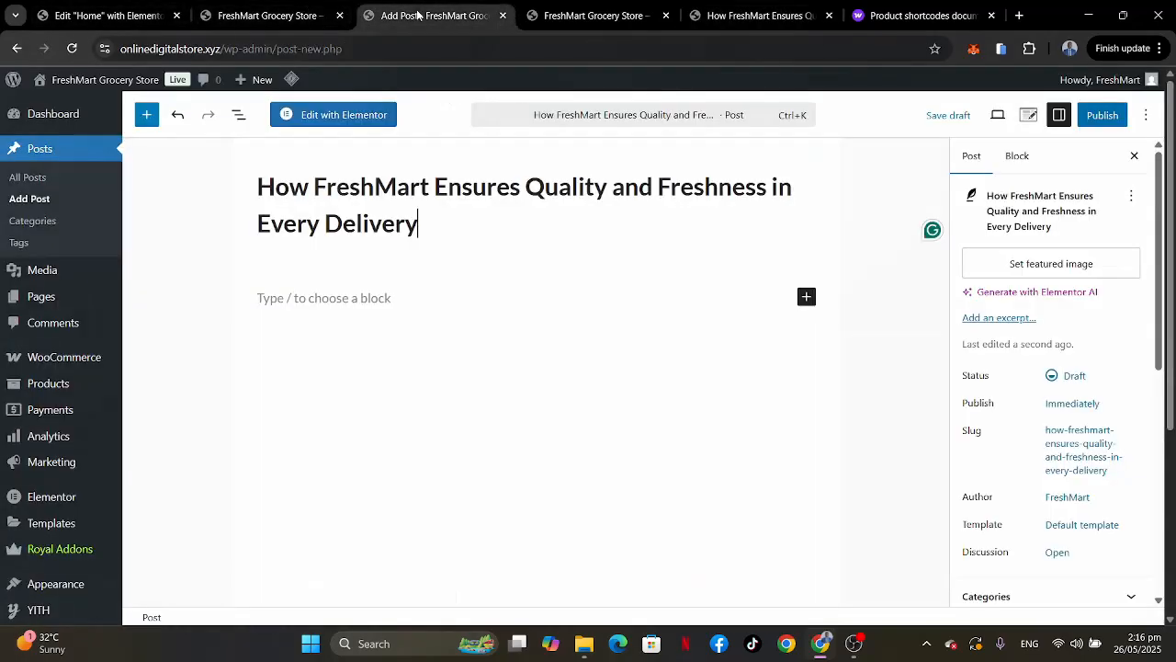
left_click(338, 301)
key("ctrl+v")
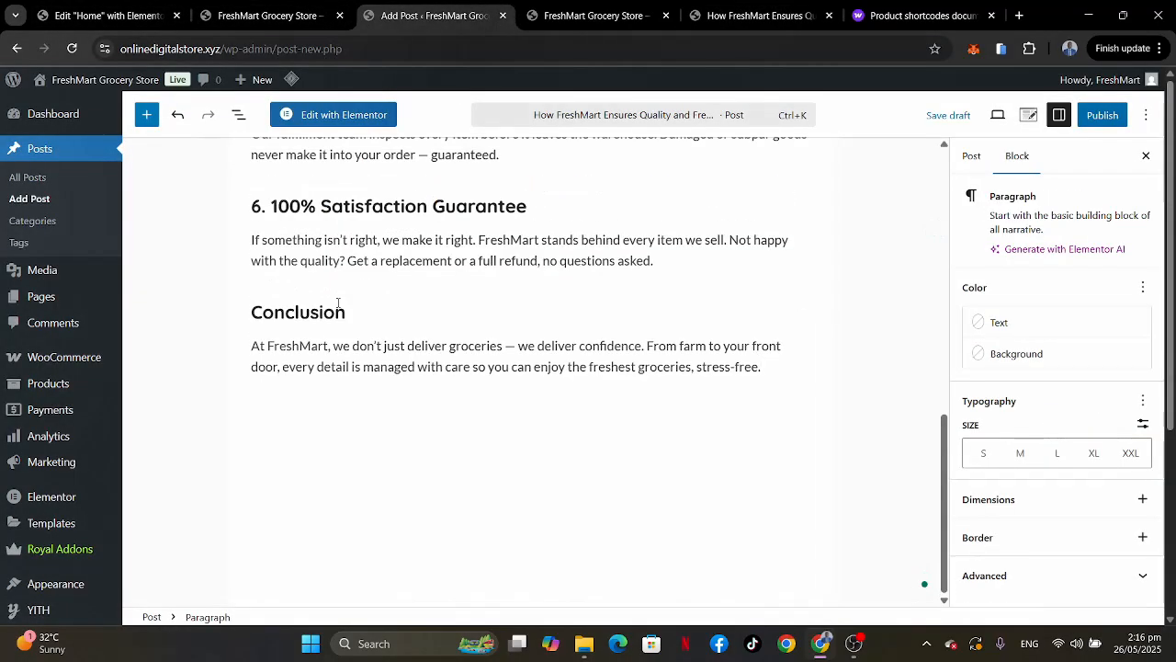
scroll(338, 303, "up", 10)
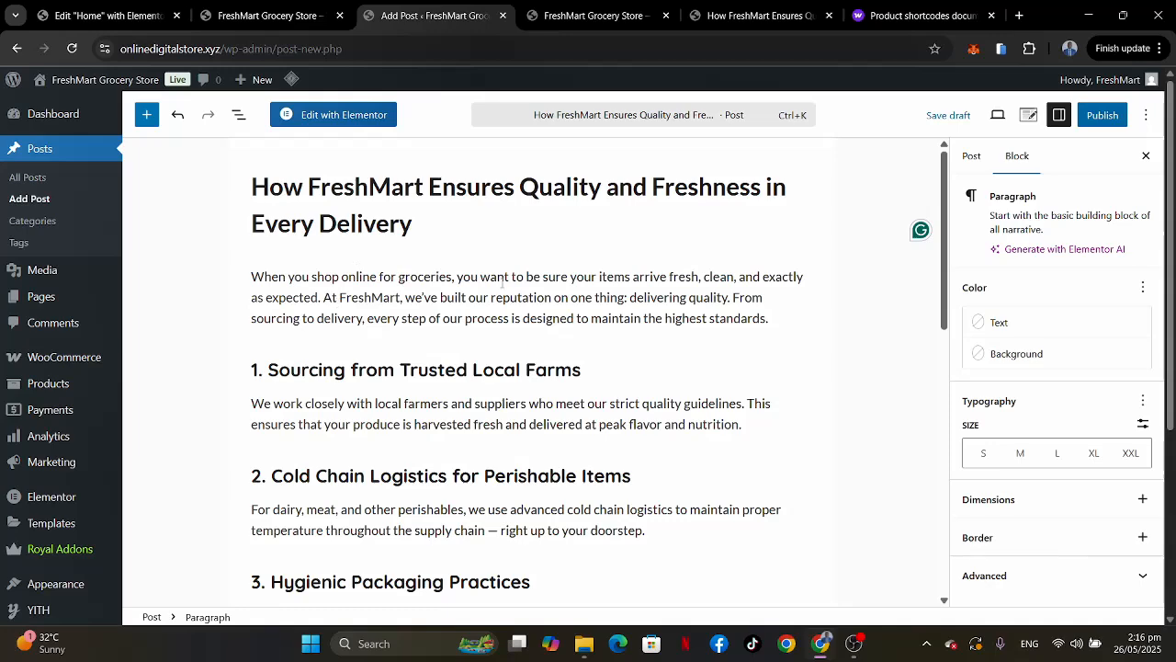
In the post settings, create a new category named "Blog" and assign it to the post.
left_click(972, 156)
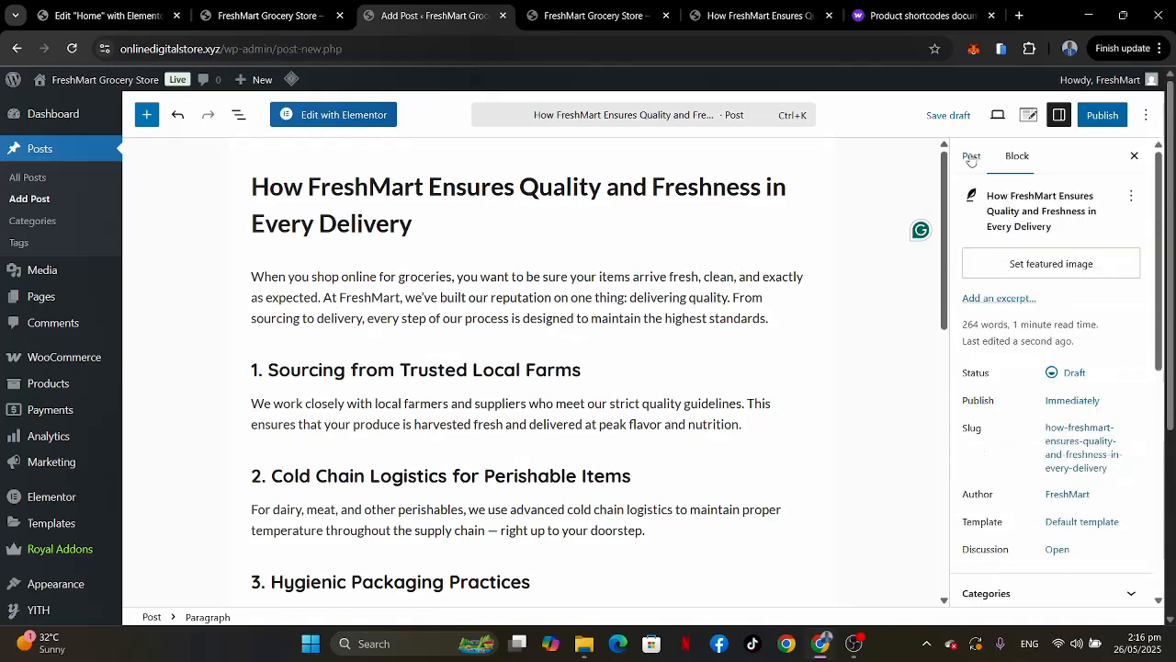
scroll(1023, 337, "down", 3)
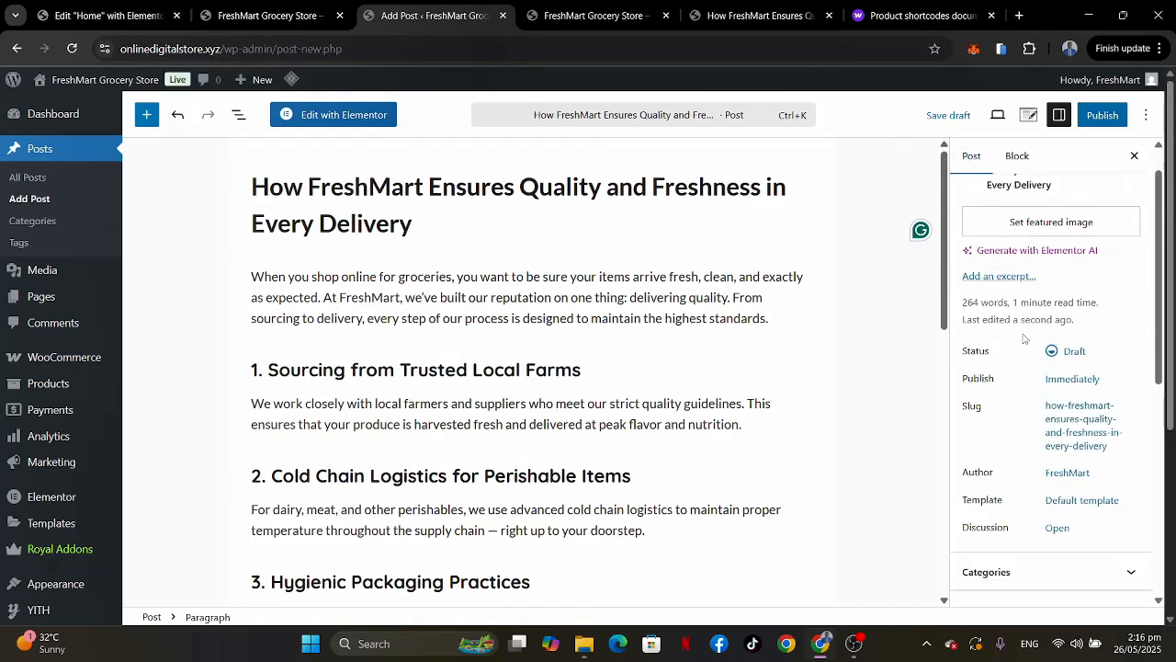
scroll(1023, 339, "up", 3)
scroll(1022, 336, "down", 6)
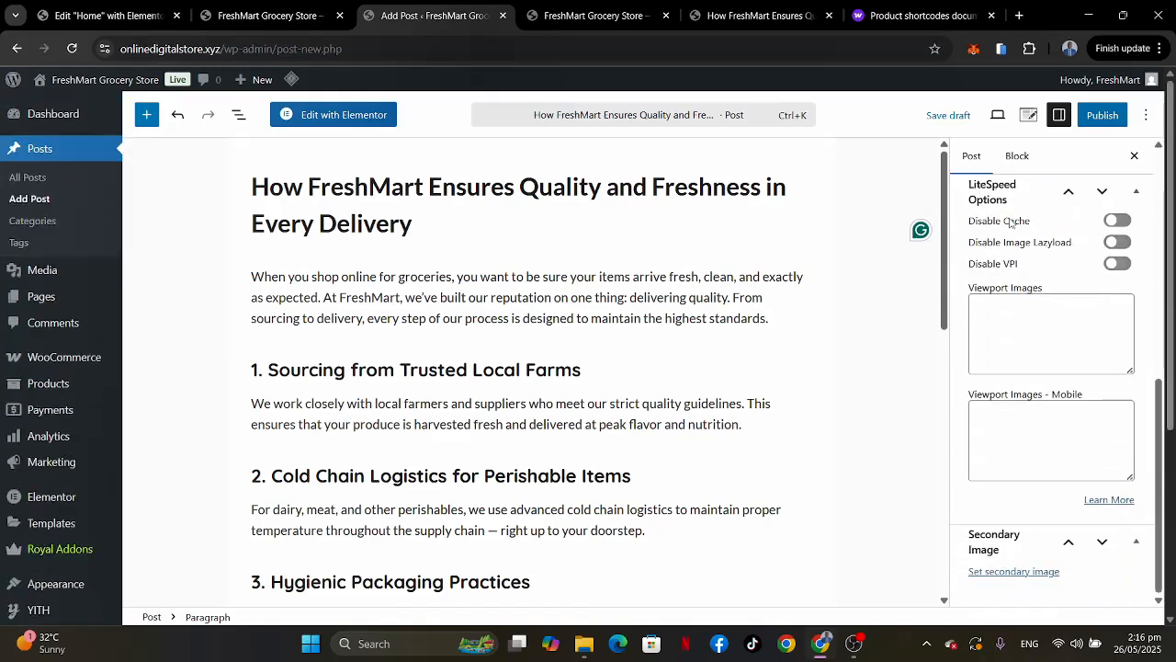
scroll(1011, 223, "up", 5)
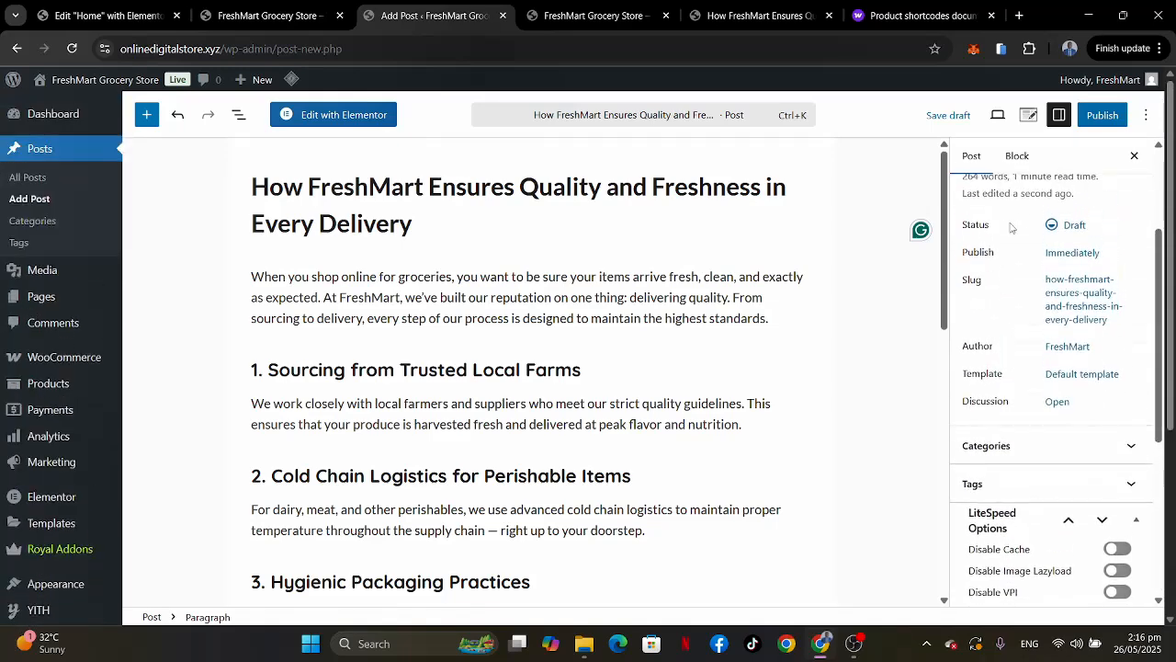
scroll(1012, 228, "down", 2)
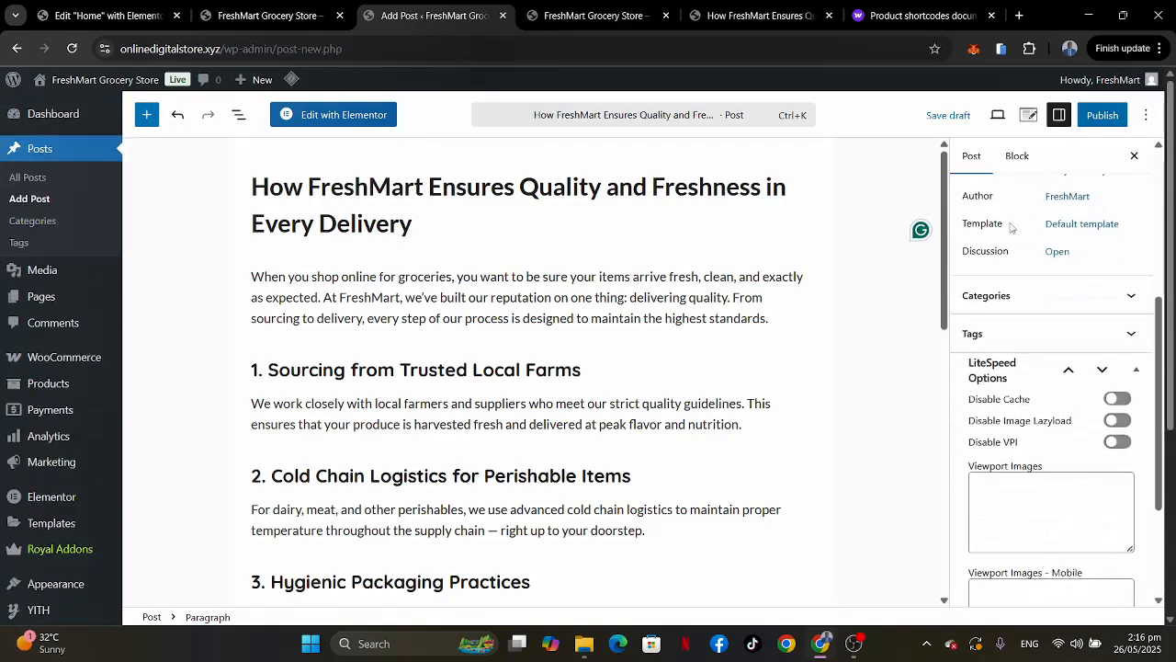
left_click(1045, 308)
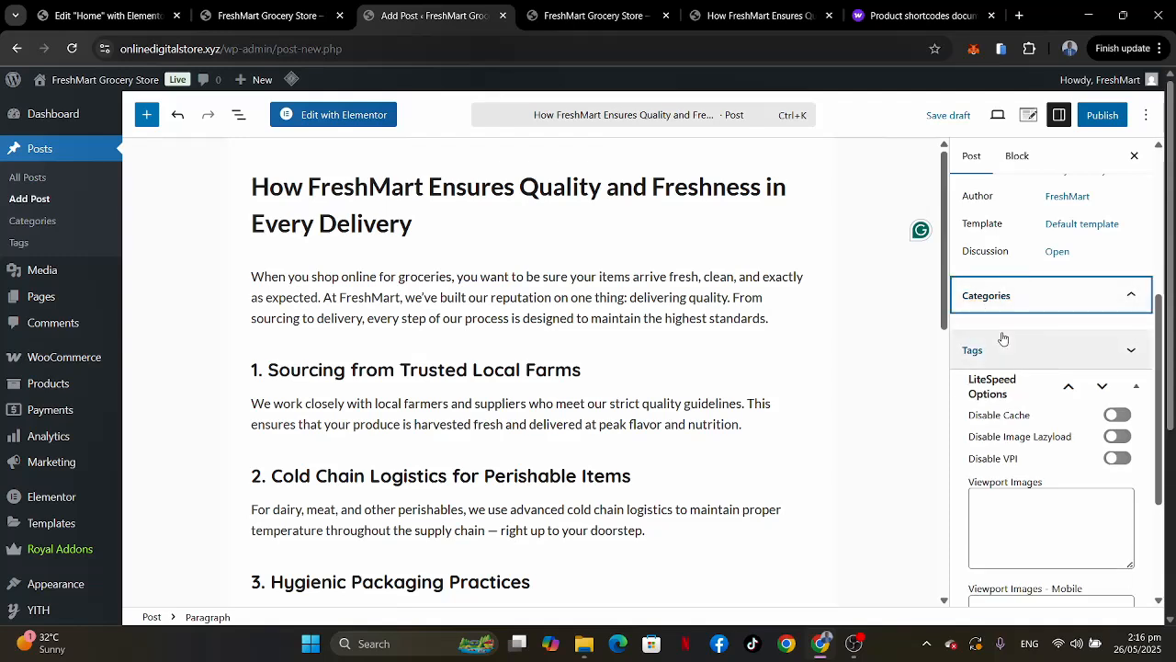
left_click(998, 355)
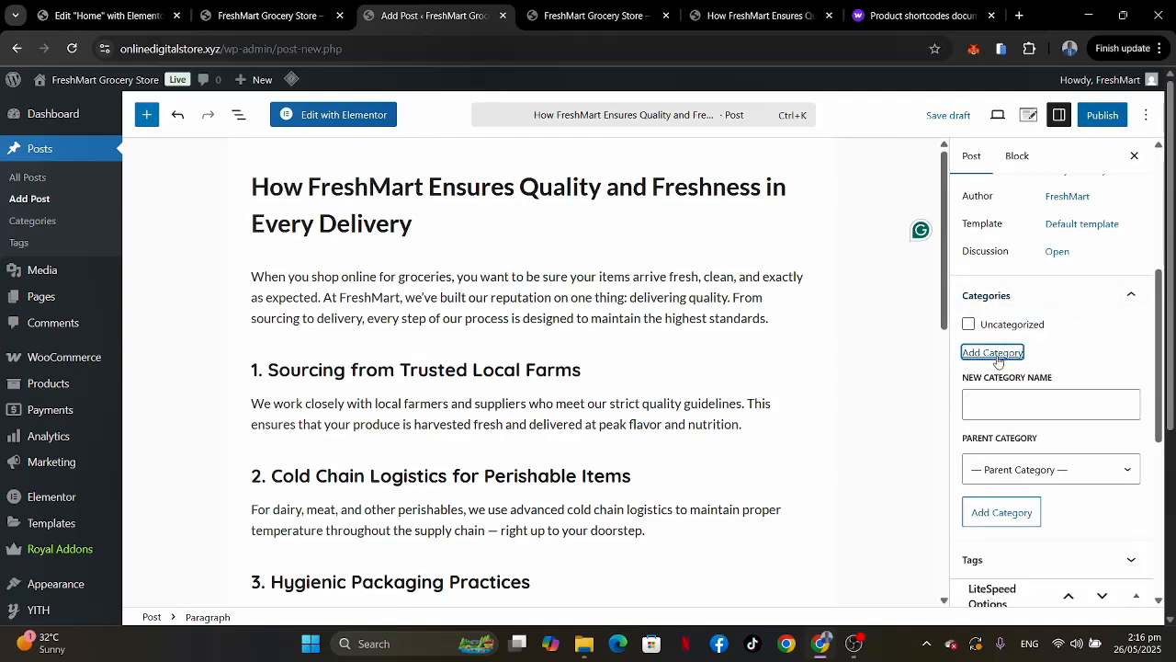
left_click(986, 405)
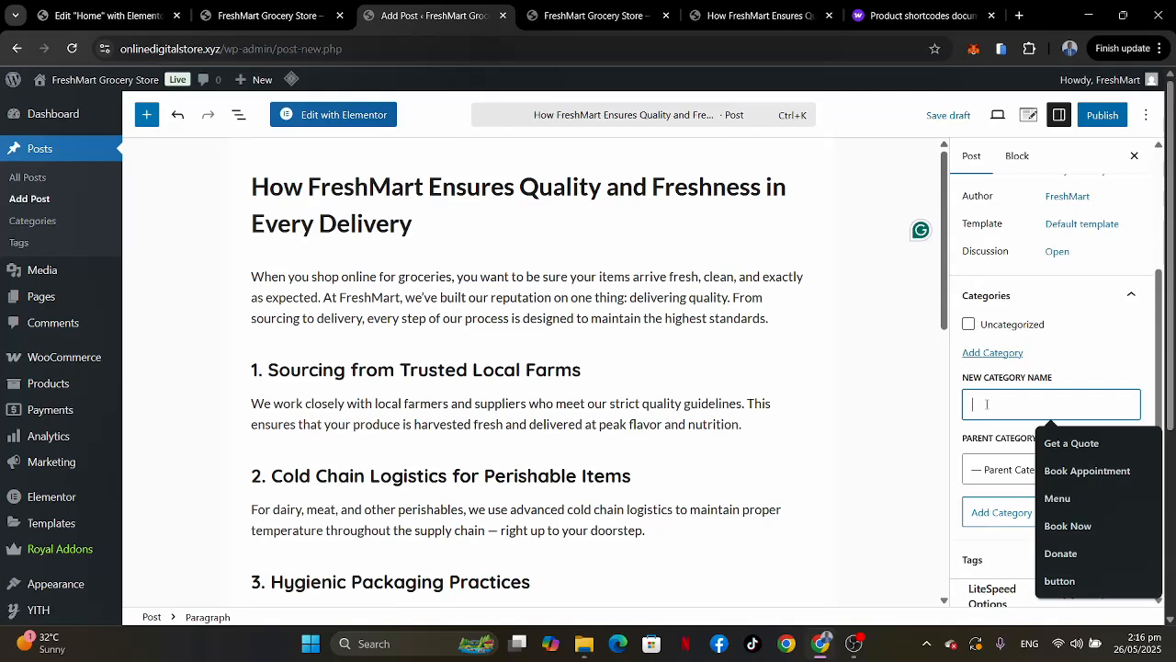
type("Blog")
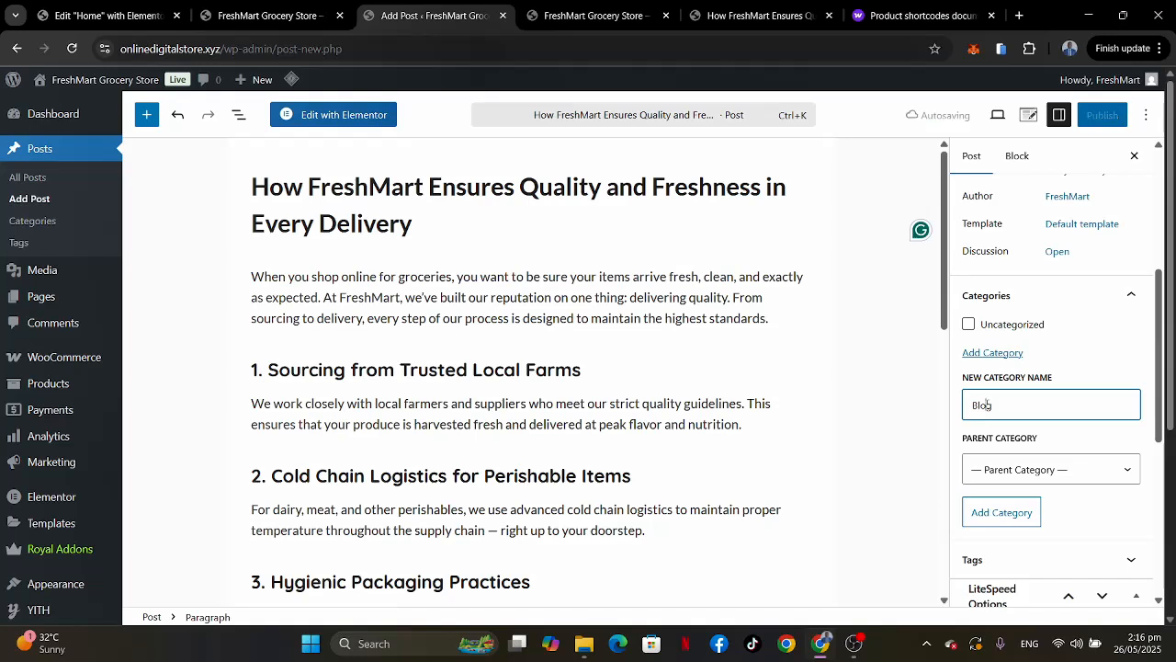
left_click(1000, 512)
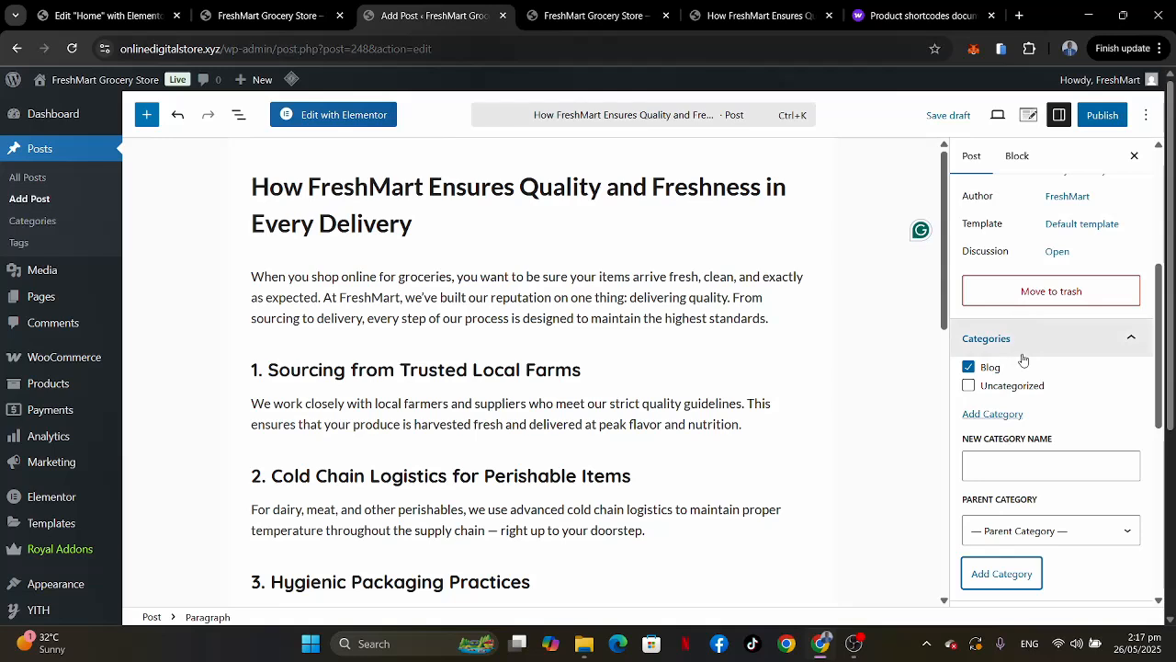
Set the vegetables-and-bananas picture Groceries-3.jpeg from the media library as the featured image, matching the reference site's post.
scroll(1021, 359, "up", 2)
scroll(1023, 359, "down", 7)
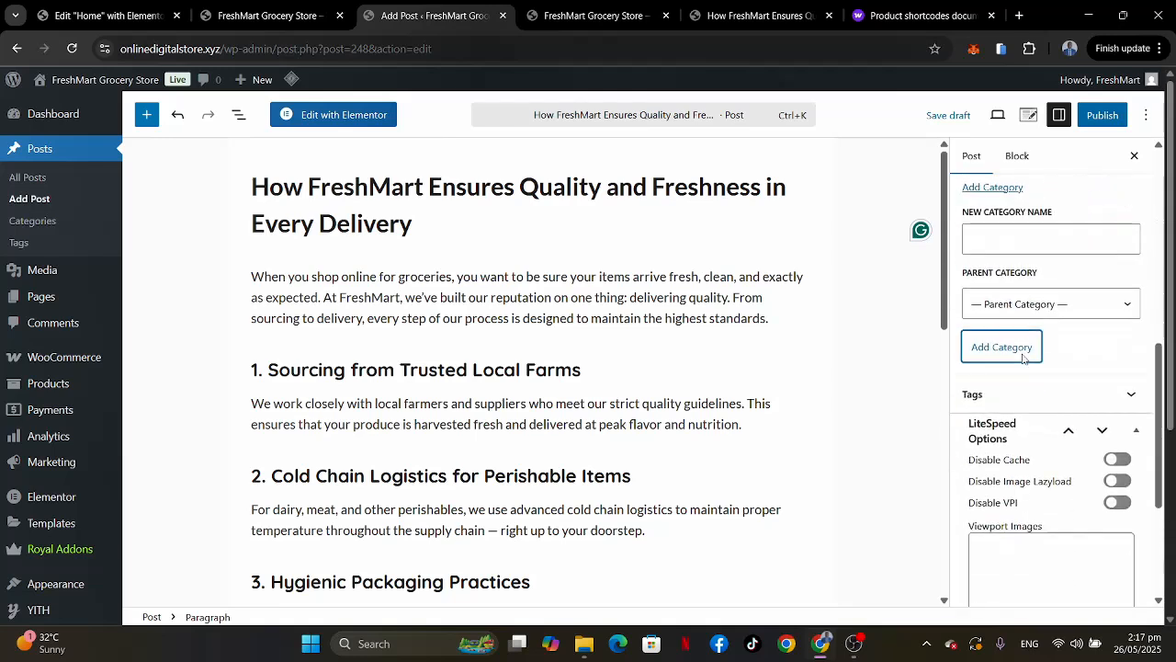
scroll(1023, 354, "down", 1)
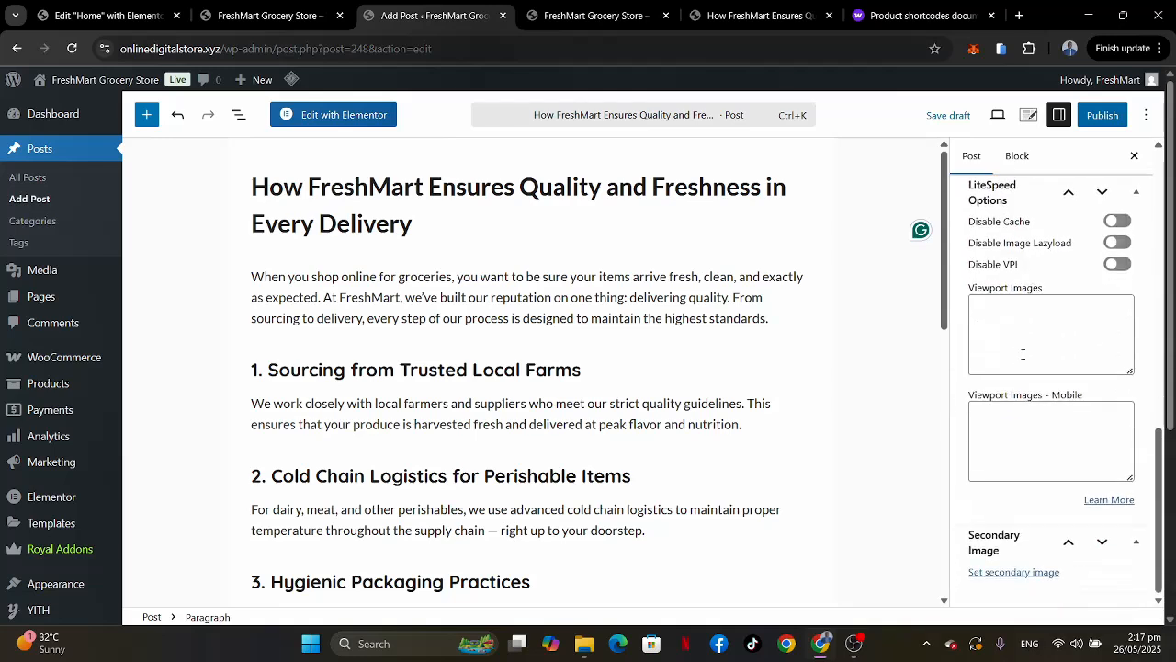
scroll(1022, 356, "up", 5)
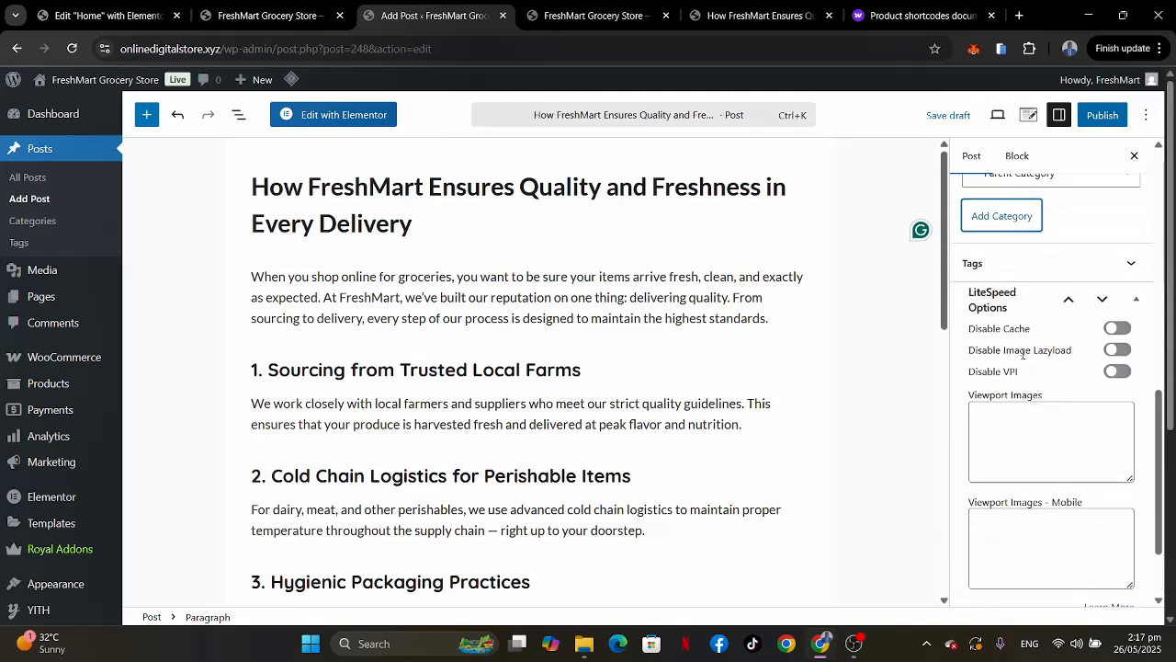
scroll(1023, 358, "up", 3)
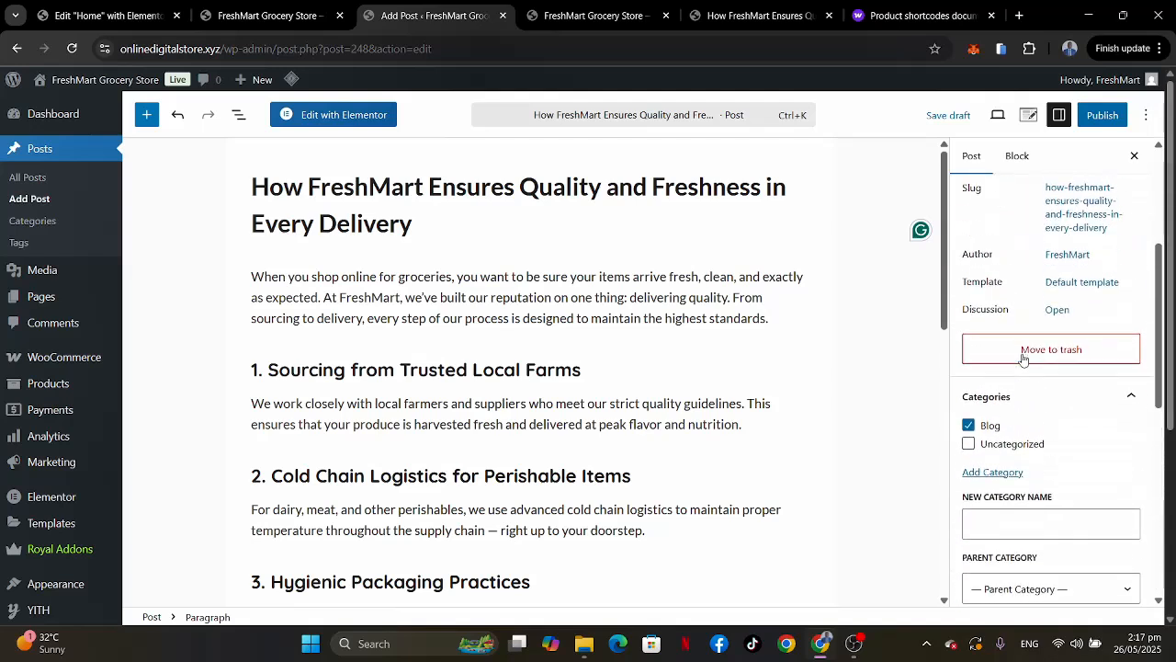
scroll(1022, 358, "up", 2)
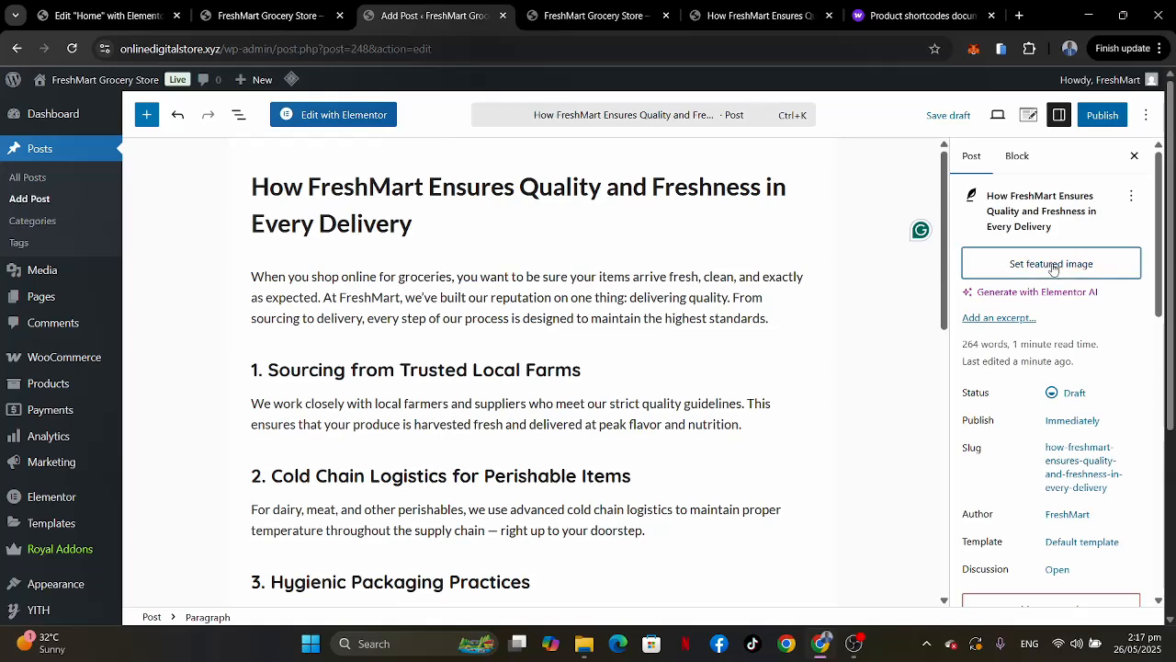
left_click(1055, 266)
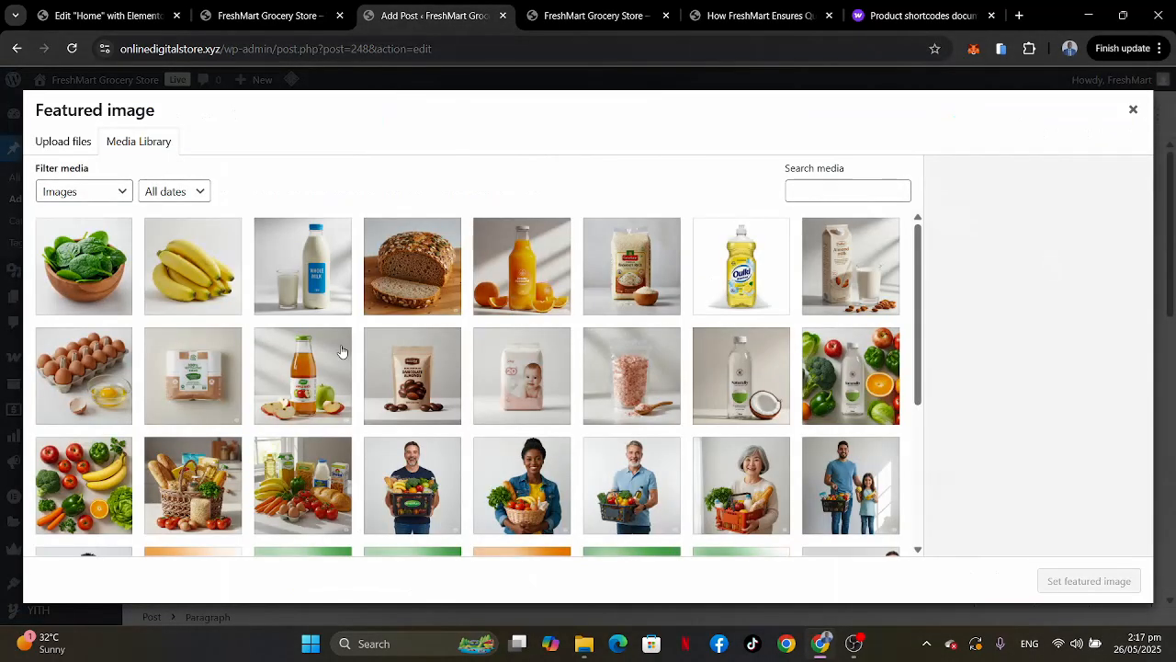
left_click(602, 9)
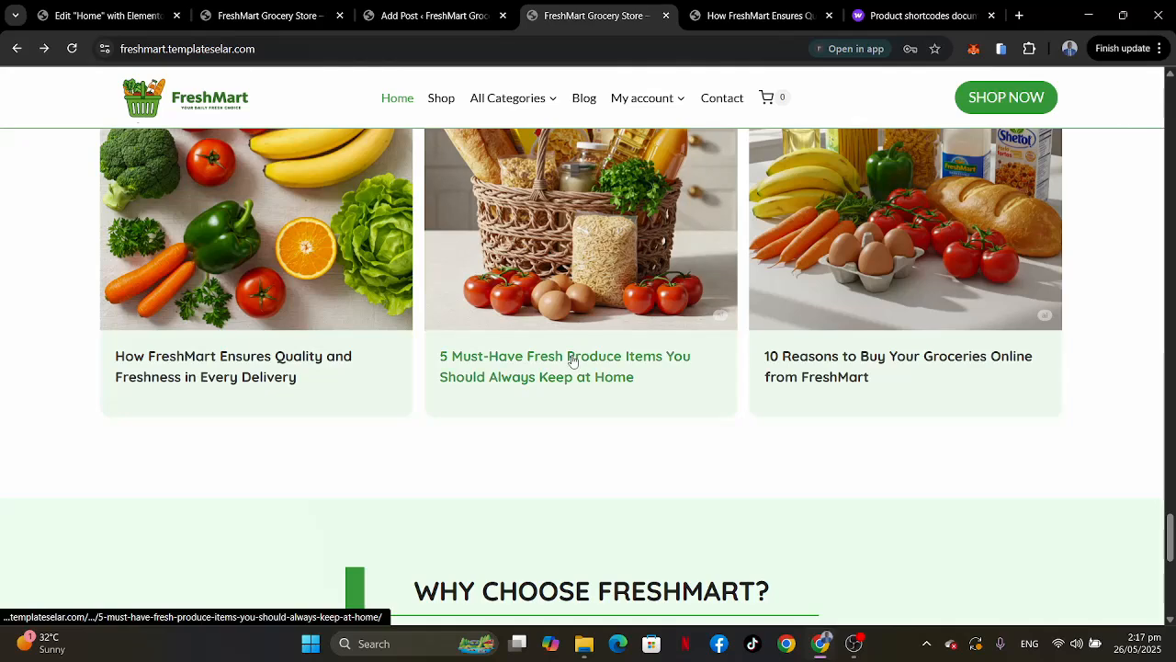
left_click(397, 13)
scroll(386, 395, "down", 1)
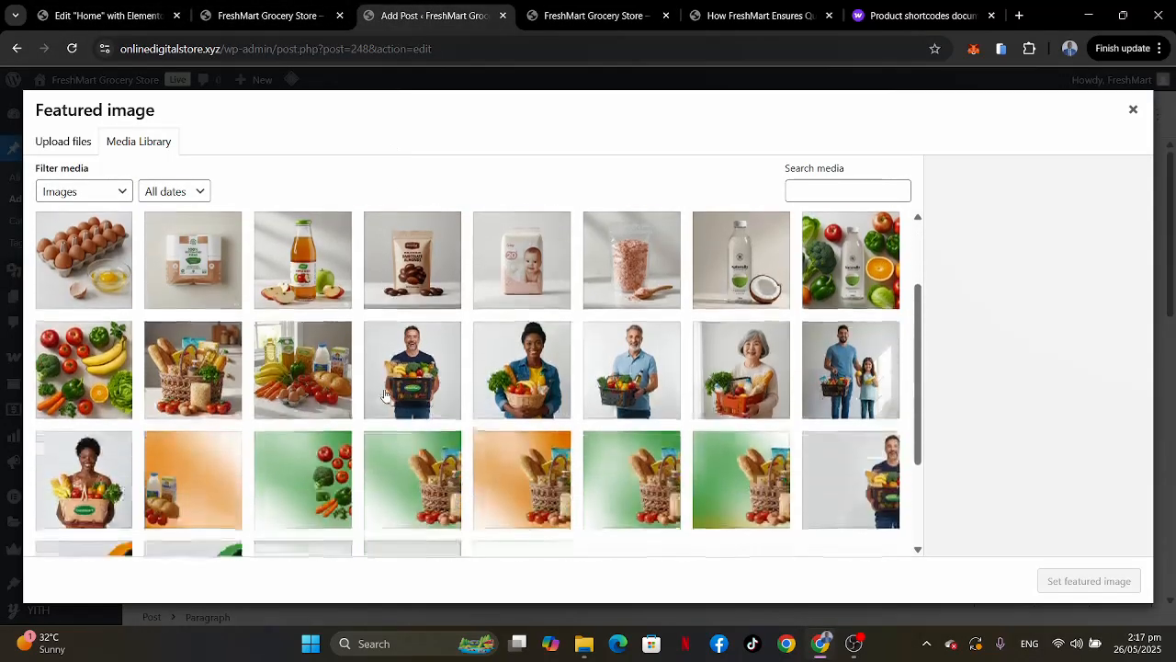
left_click(69, 391)
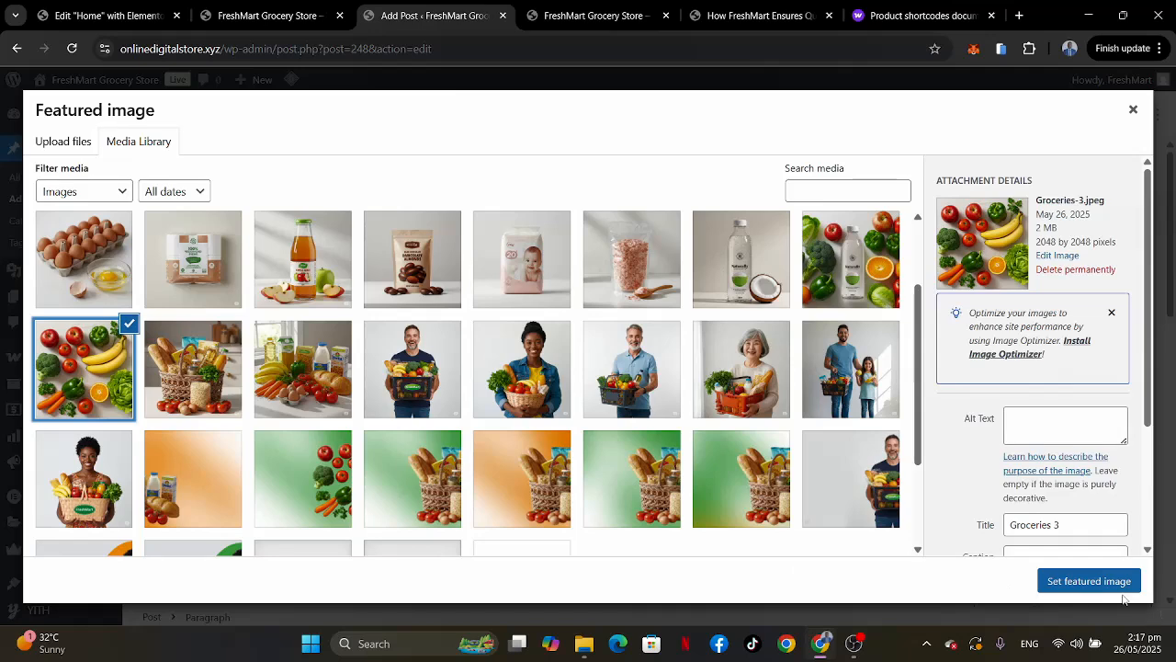
left_click(1089, 581)
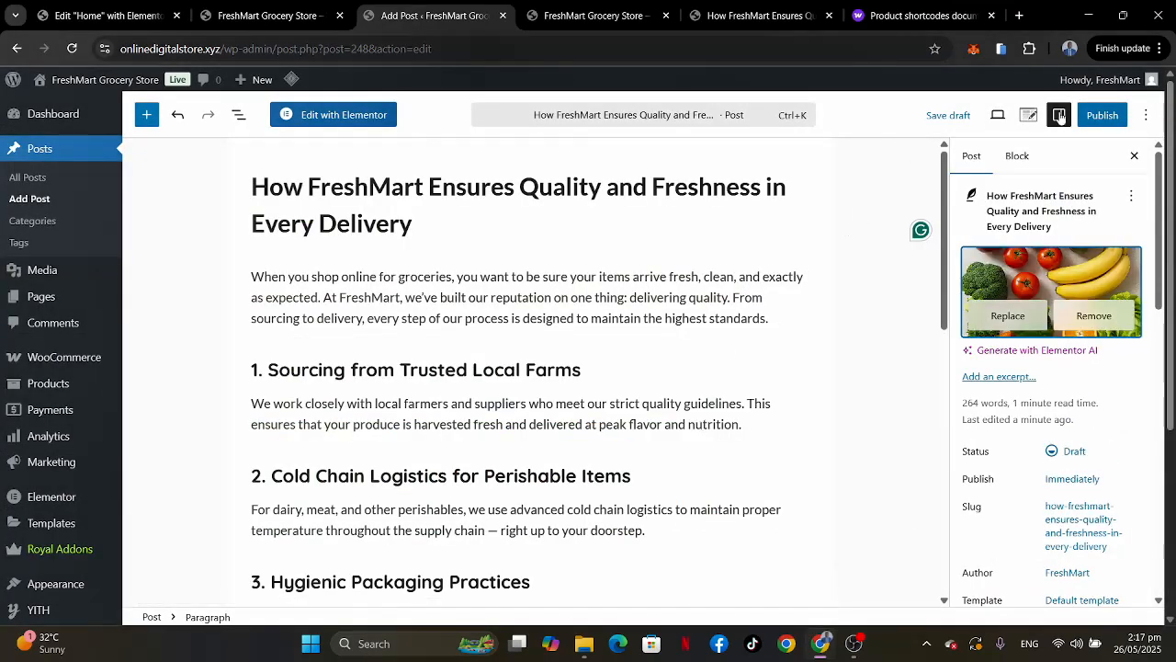
Publish the blog post and reload the home page in the Elementor editor to check it in the OUR BLOG post grid.
left_click(1102, 115)
left_click(1097, 115)
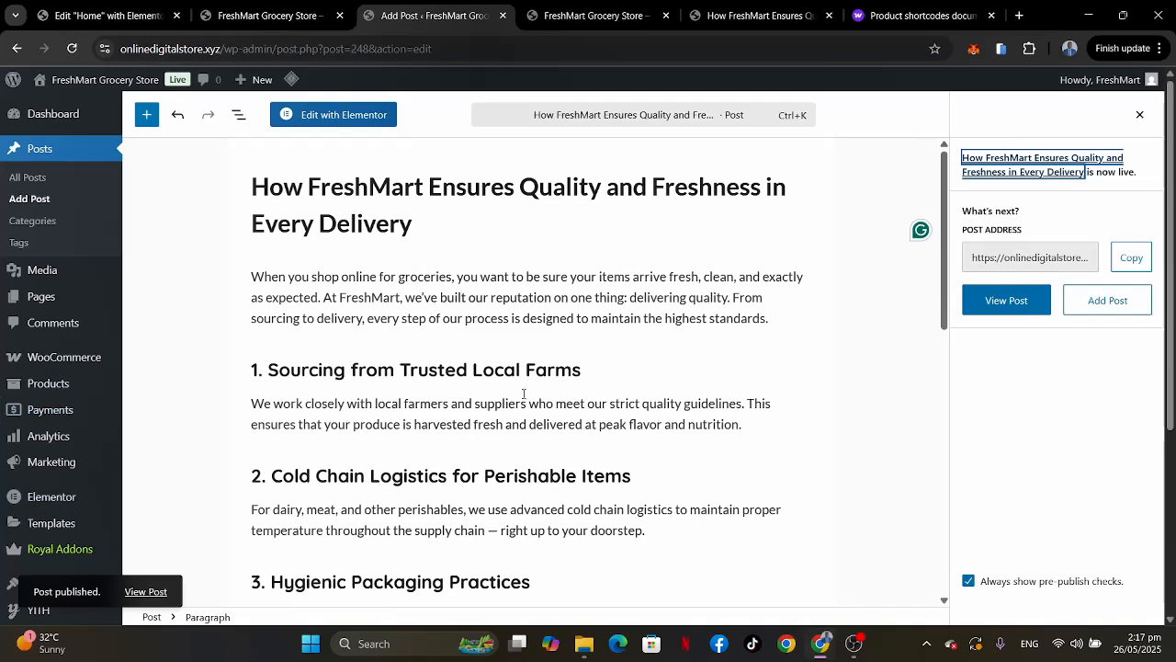
left_click(107, 19)
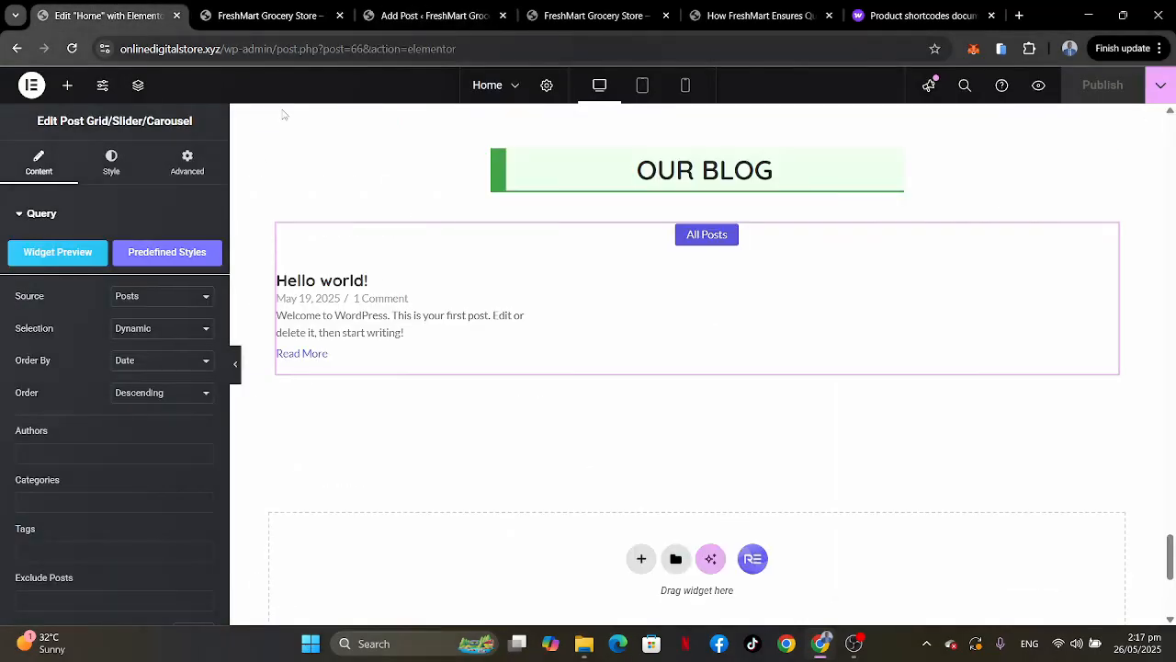
left_click(73, 49)
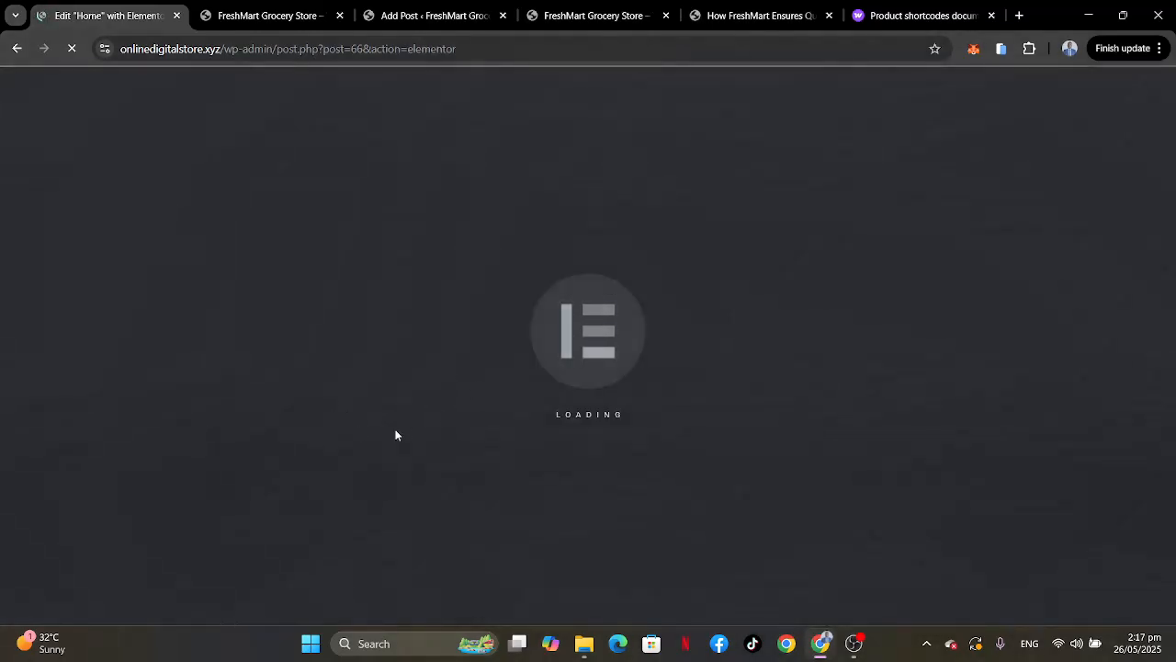
scroll(917, 410, "down", 15)
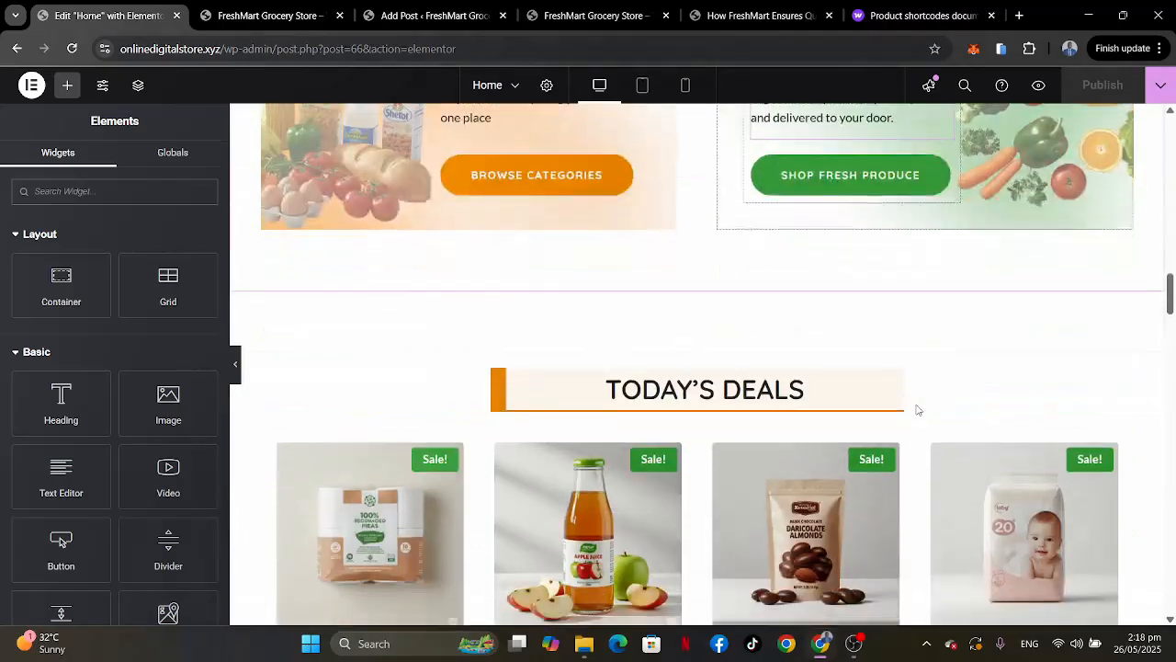
scroll(916, 410, "down", 12)
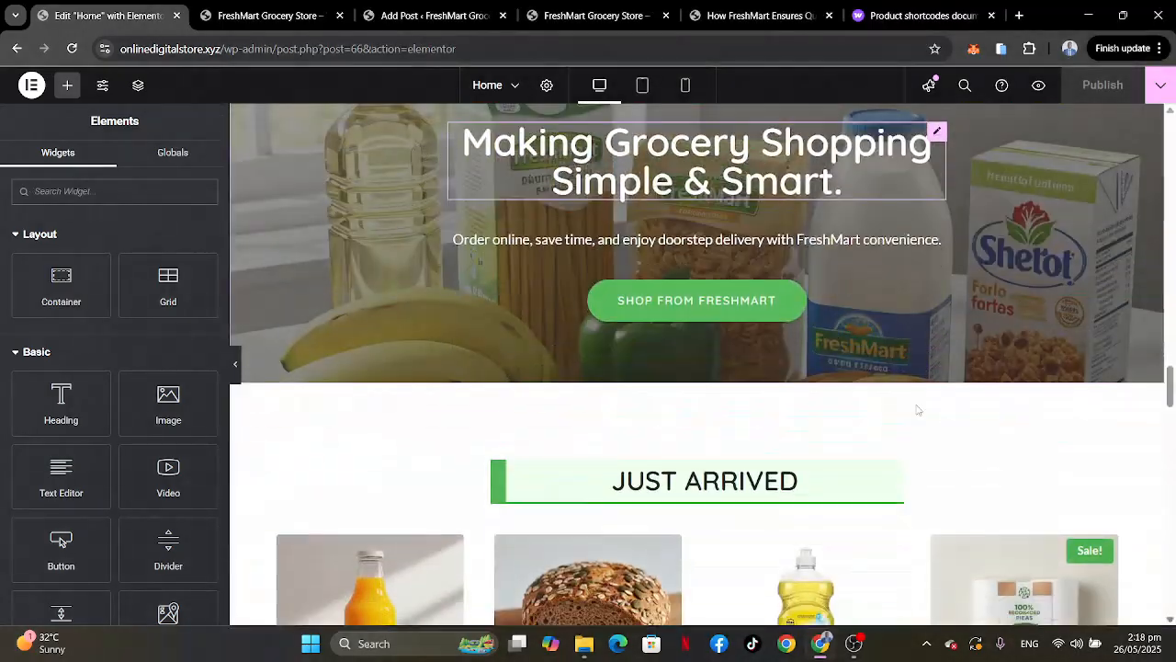
scroll(916, 410, "down", 12)
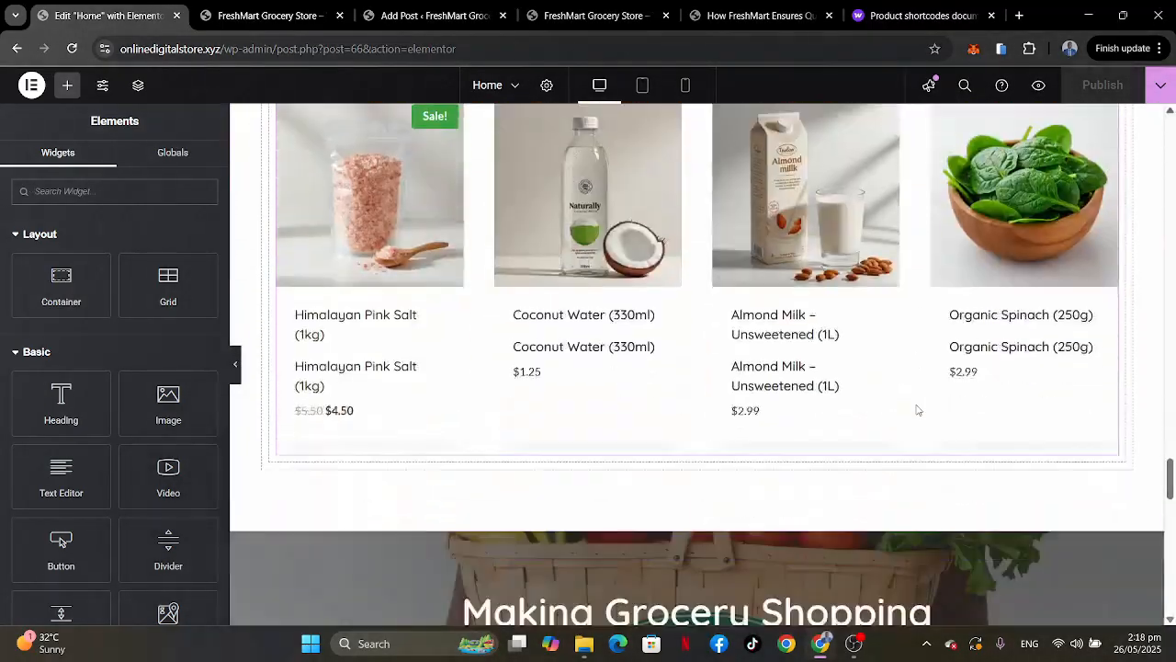
scroll(916, 410, "down", 8)
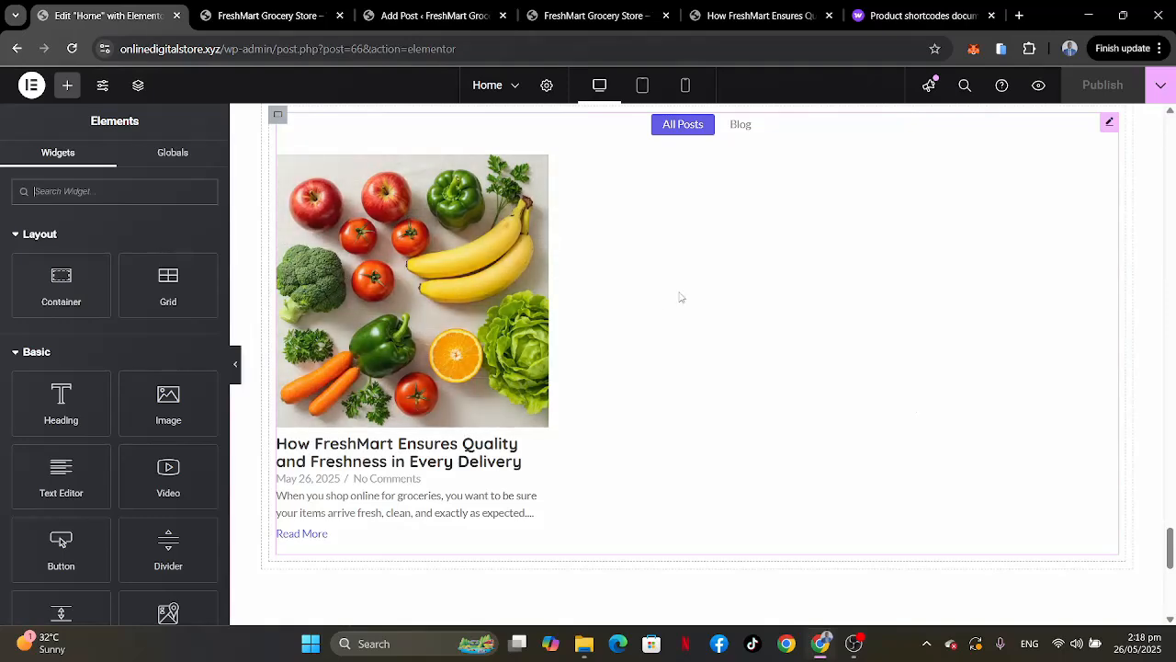
Check the reference site's OUR BLOG cards and enable Last Element to Bottom in the post grid's layout settings.
left_click(600, 25)
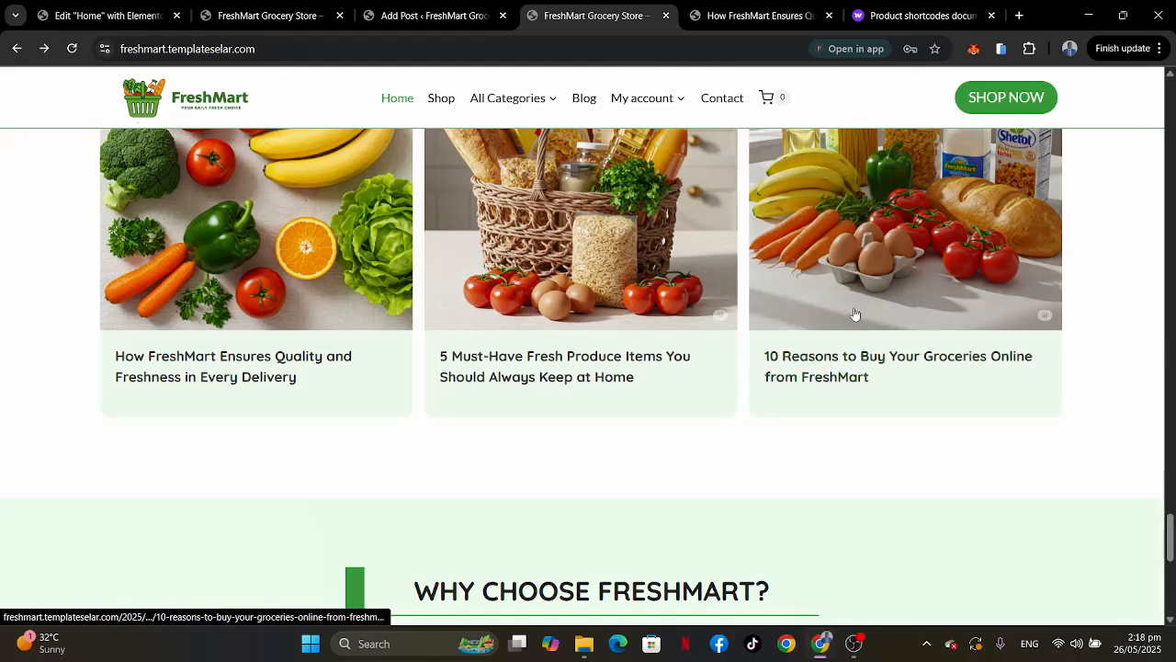
scroll(680, 336, "up", 2)
scroll(694, 336, "down", 2)
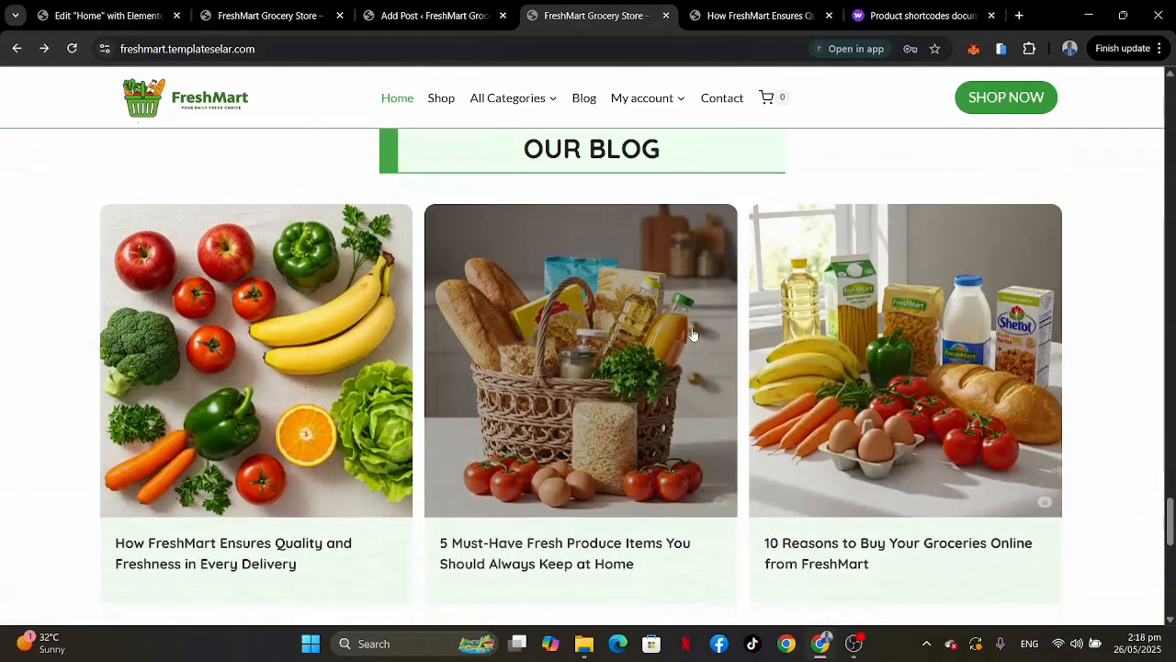
left_click(109, 15)
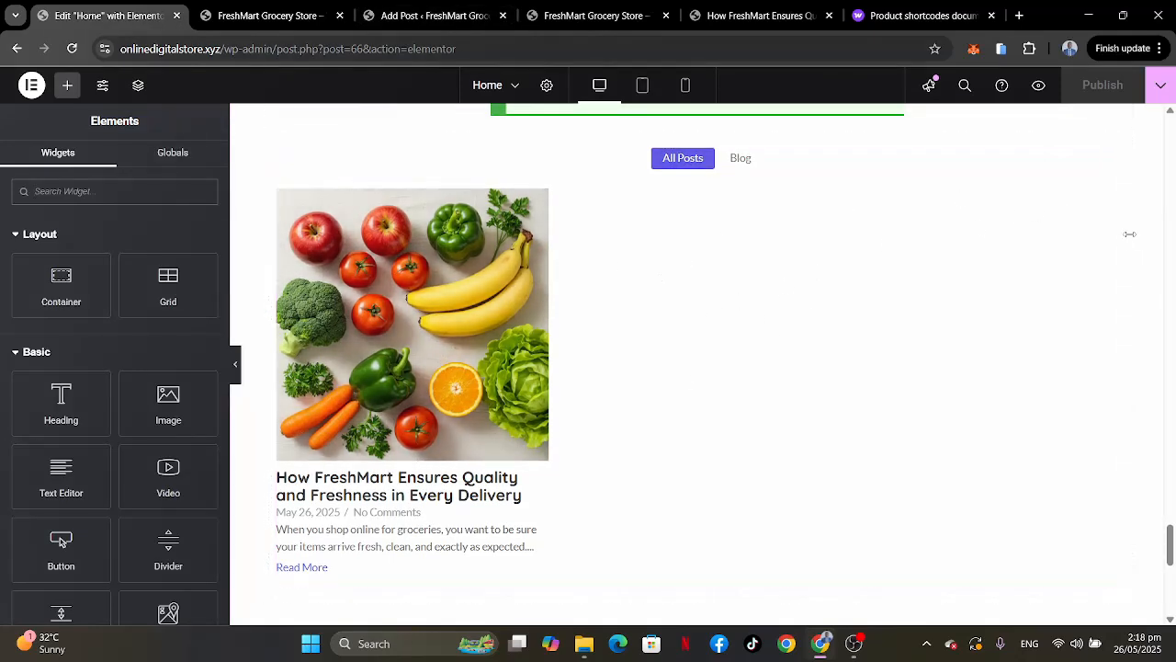
left_click(1110, 157)
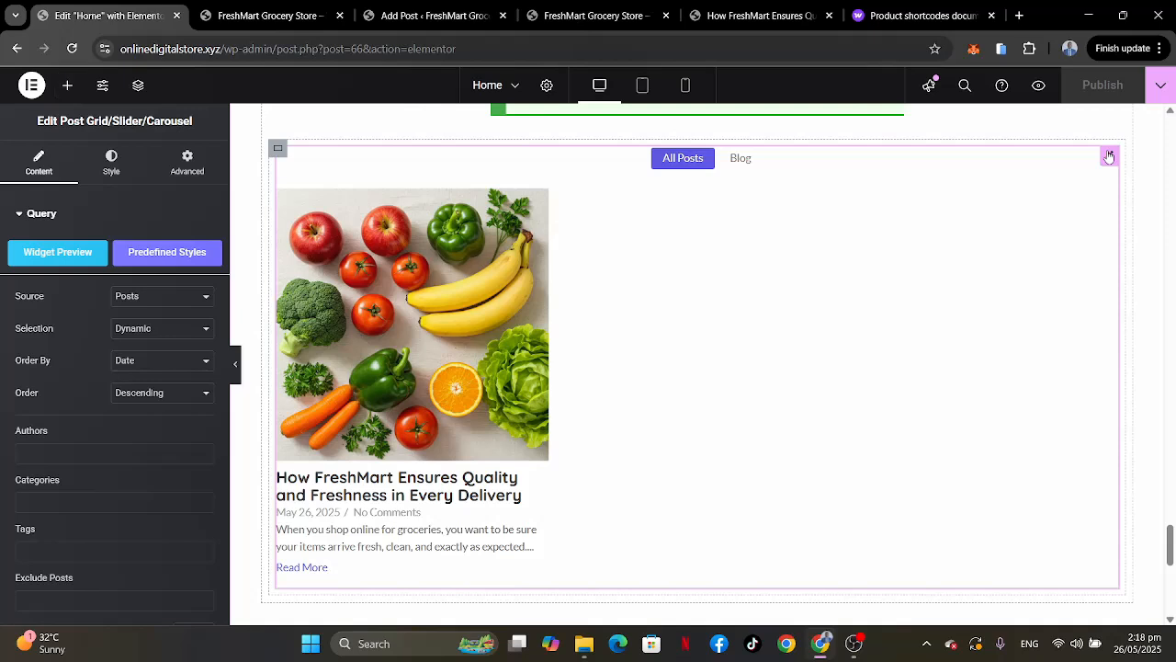
scroll(29, 477, "down", 5)
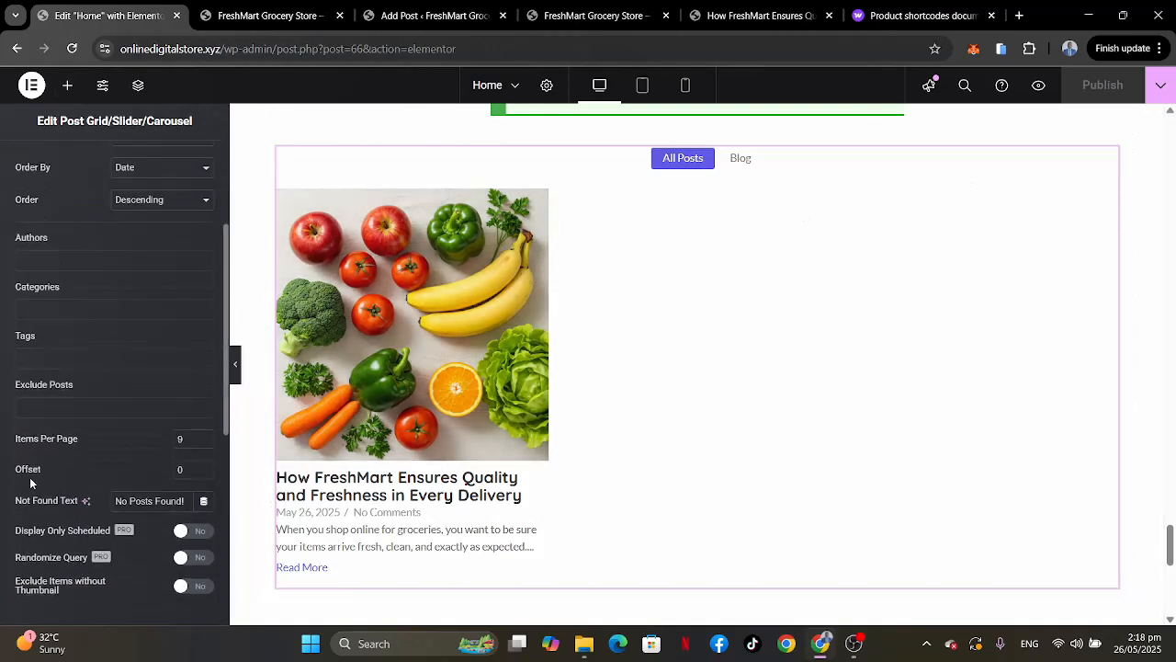
scroll(30, 484, "down", 2)
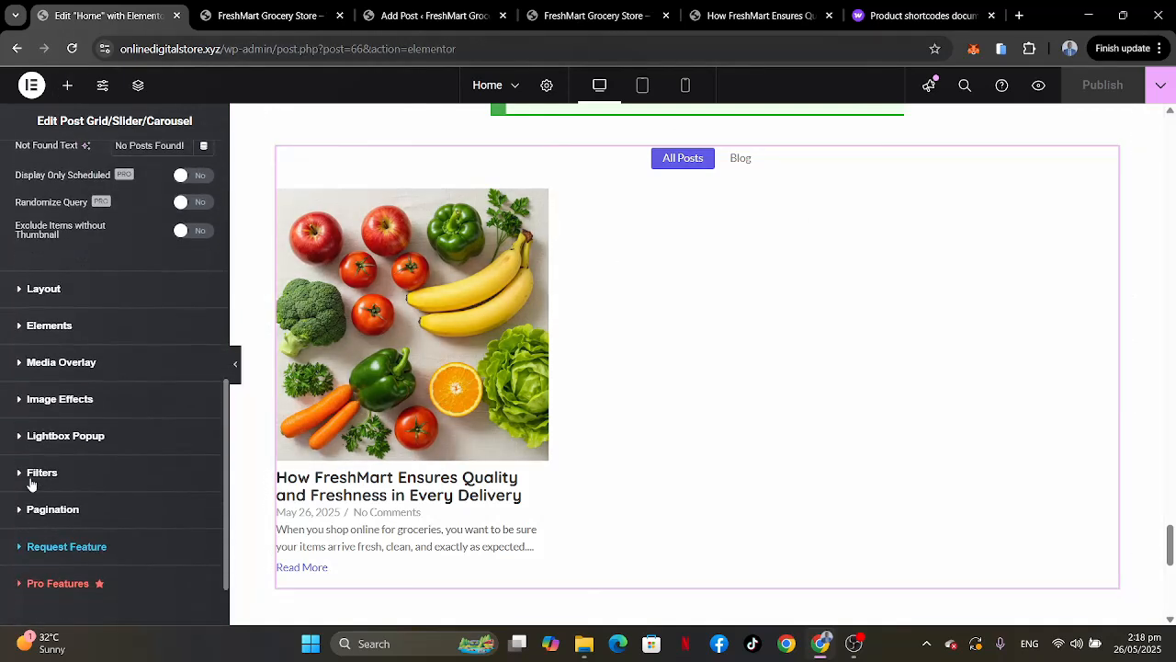
left_click(74, 287)
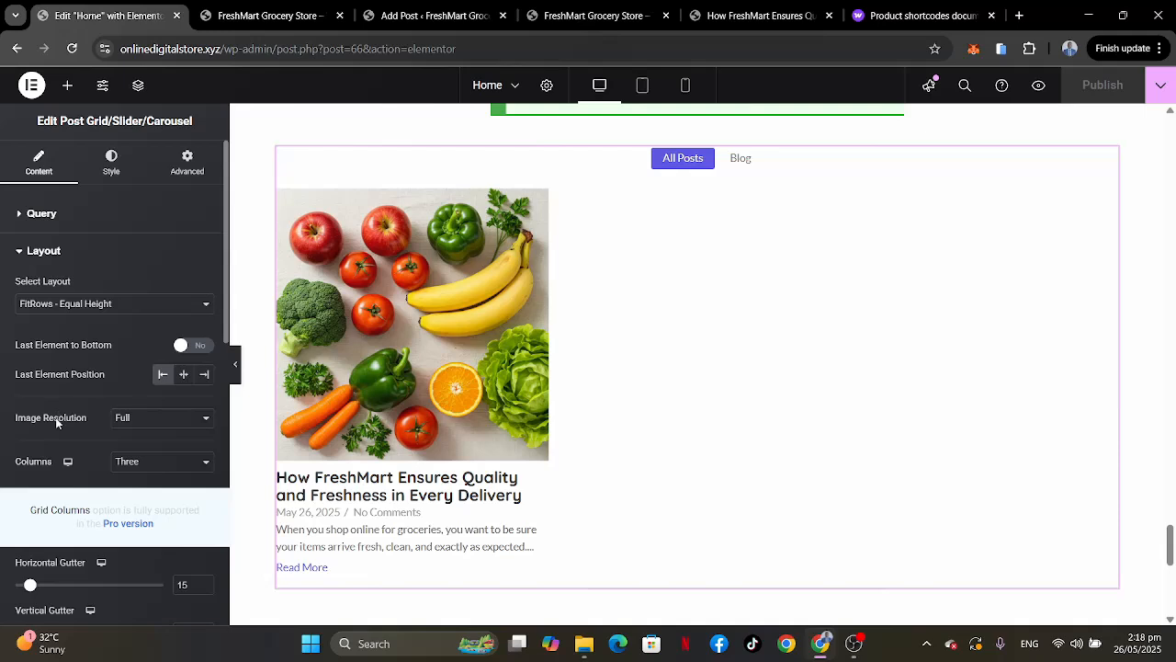
scroll(56, 422, "down", 1)
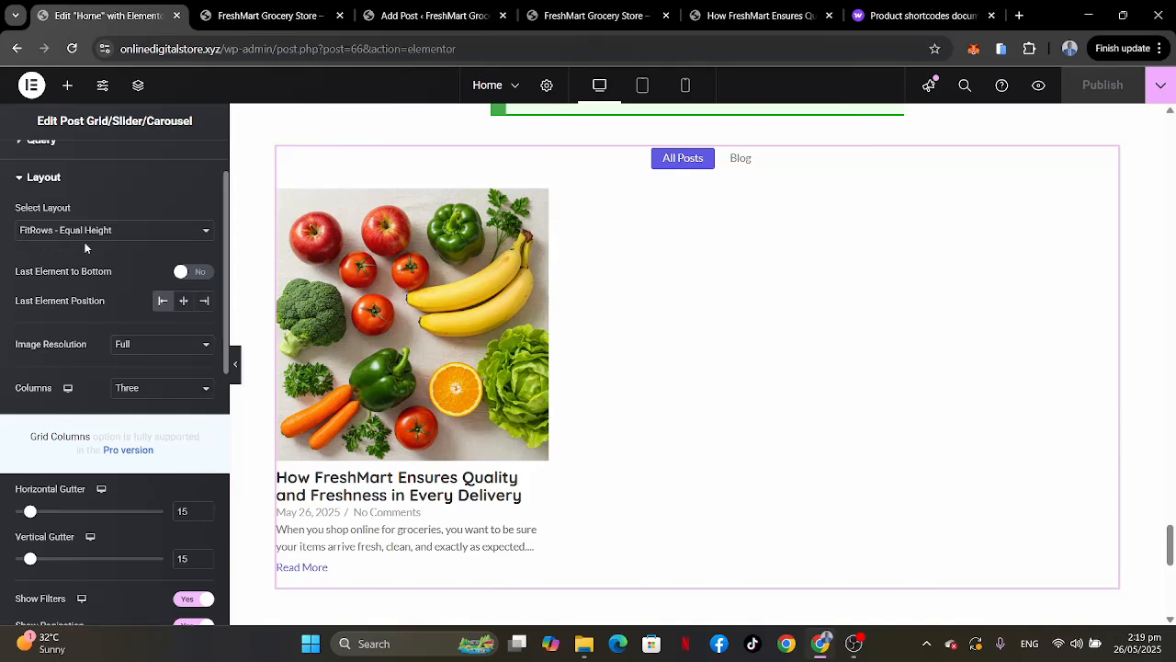
left_click(196, 272)
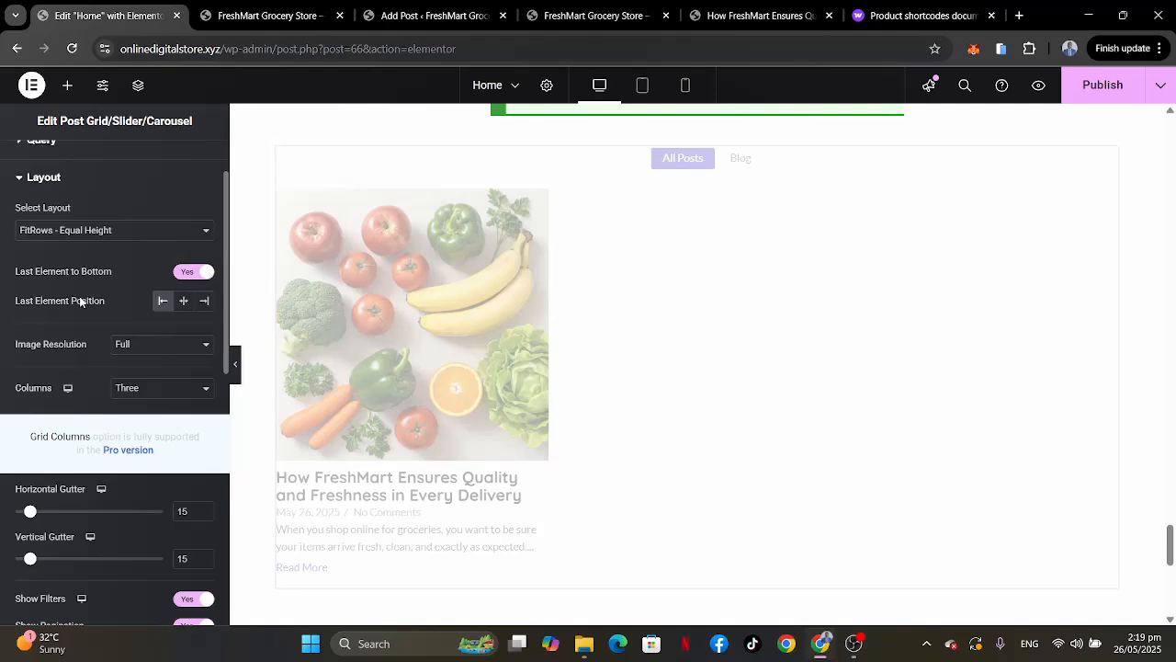
Turn off Show Filters and Show Pagination in the OUR BLOG post grid's layout settings.
scroll(80, 301, "down", 1)
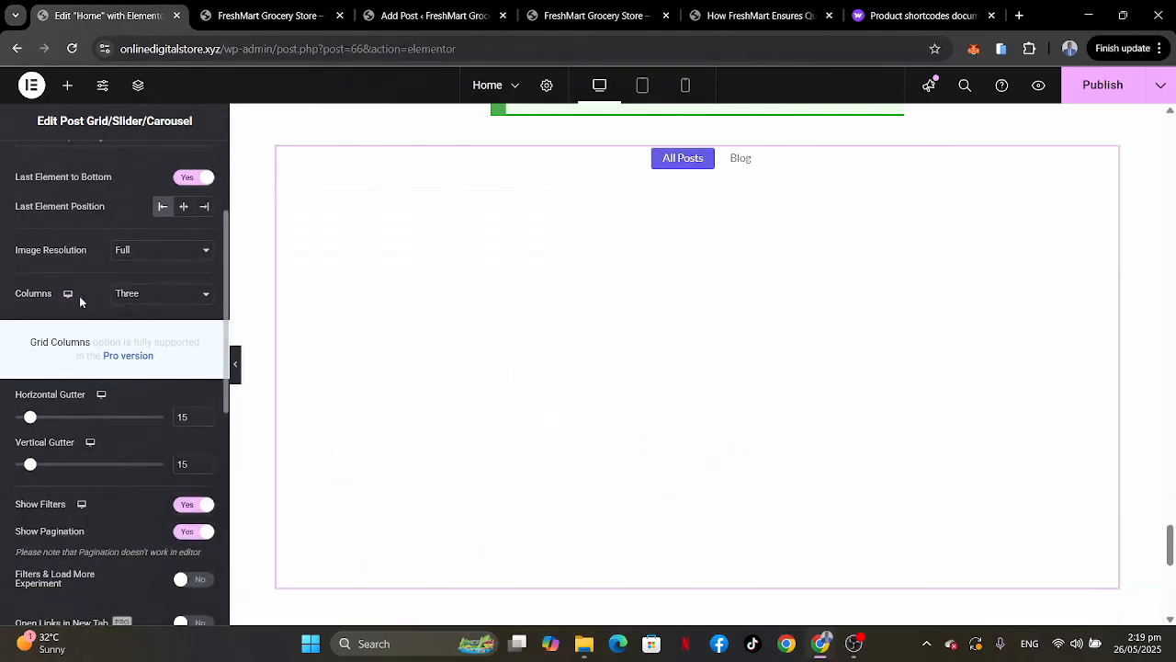
scroll(79, 296, "down", 2)
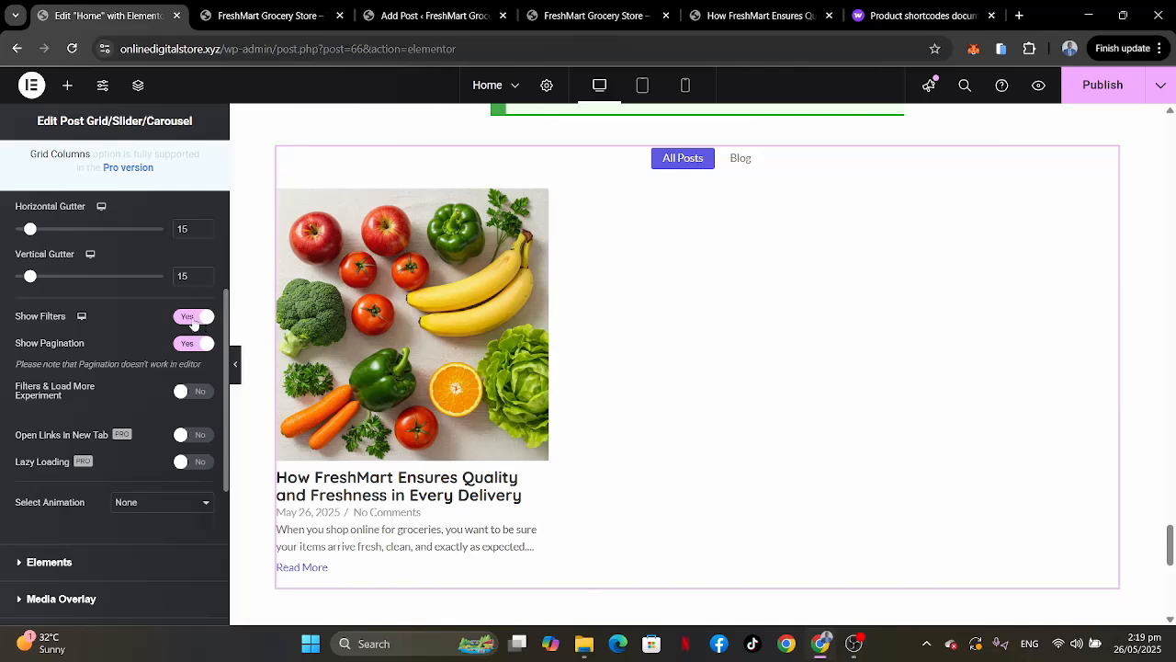
left_click(191, 317)
left_click(189, 345)
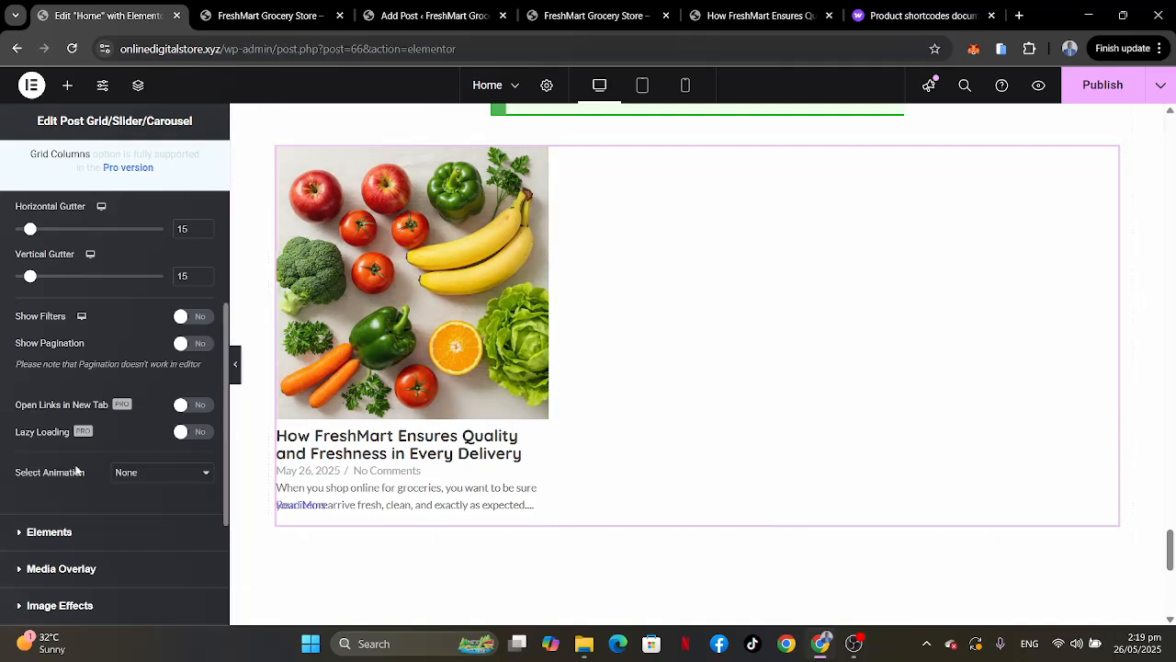
Open the post grid's list of displayed elements and compare it with the reference site's blog cards.
scroll(77, 471, "down", 1)
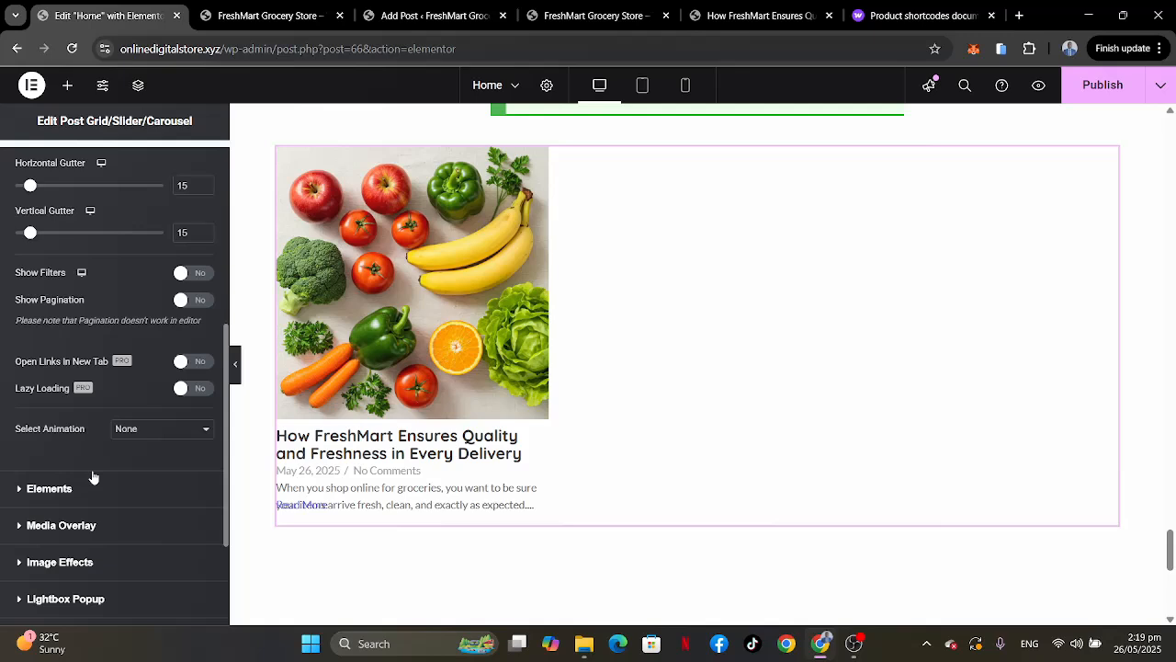
scroll(92, 477, "down", 2)
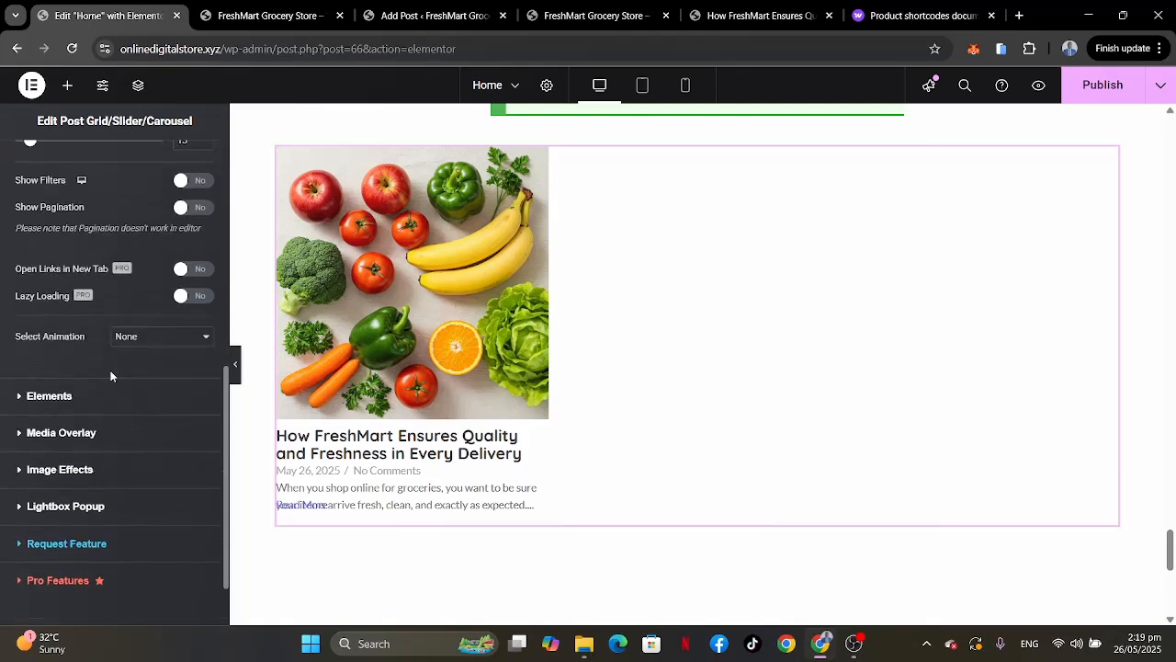
scroll(110, 376, "down", 2)
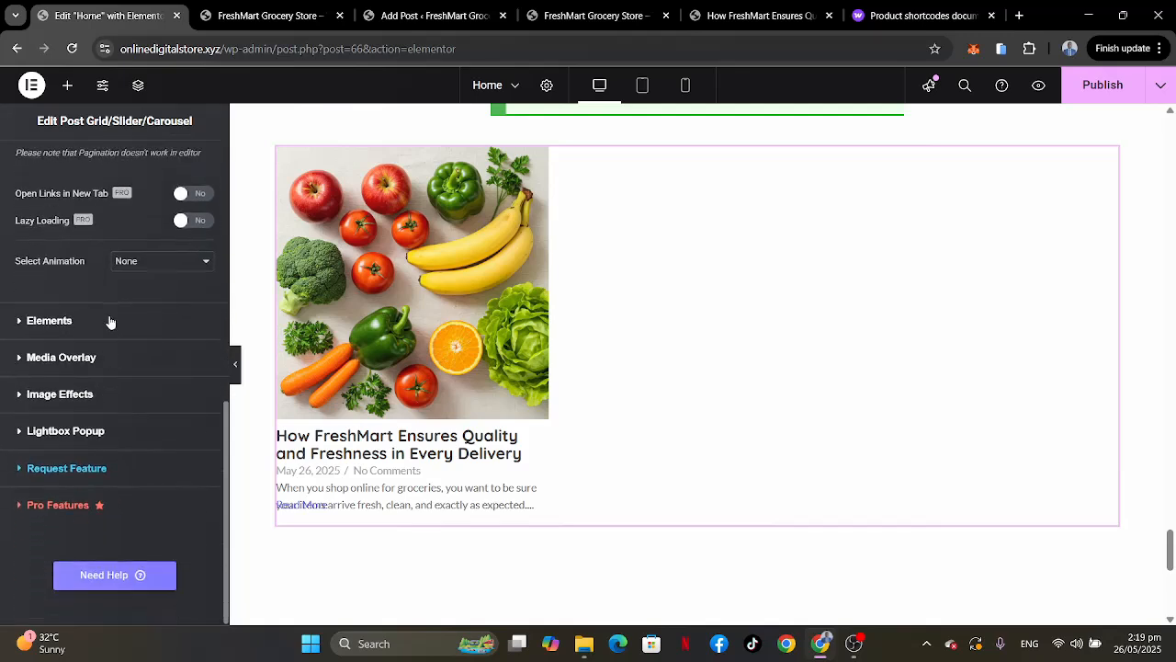
left_click(110, 321)
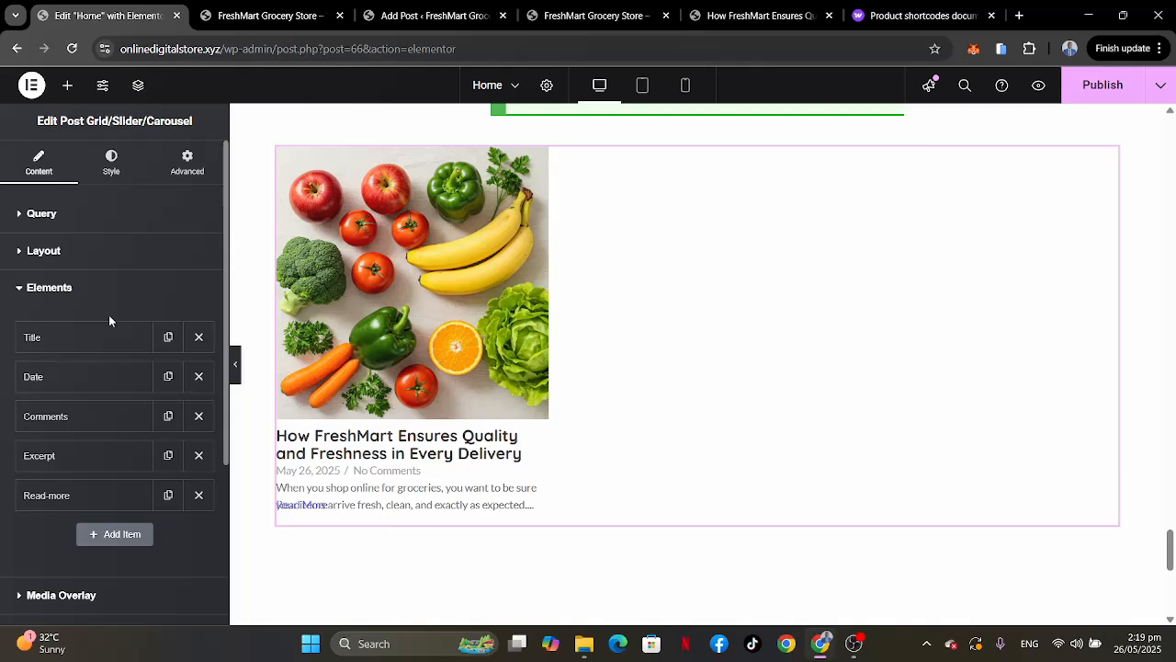
scroll(108, 317, "down", 2)
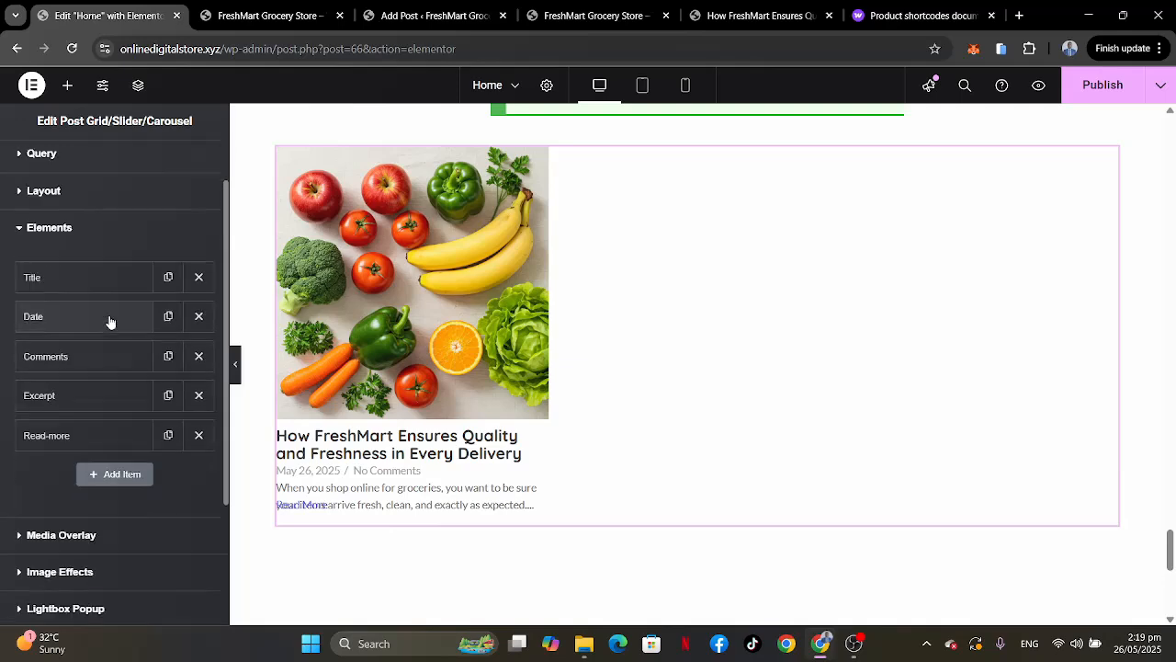
left_click(618, 16)
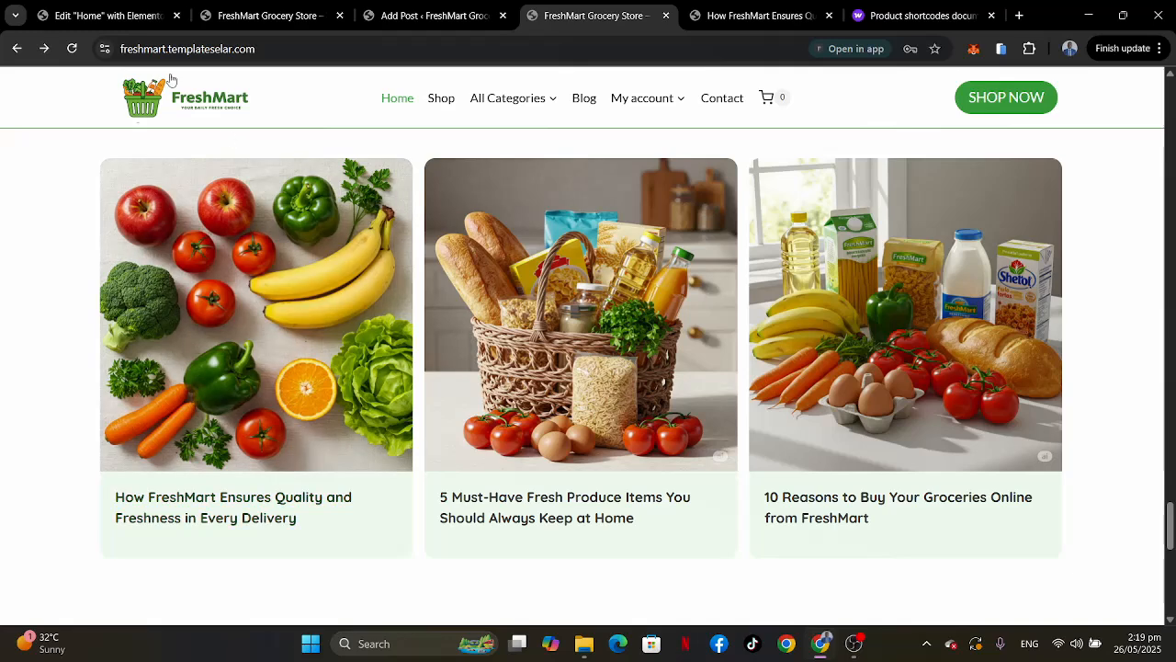
left_click(76, 14)
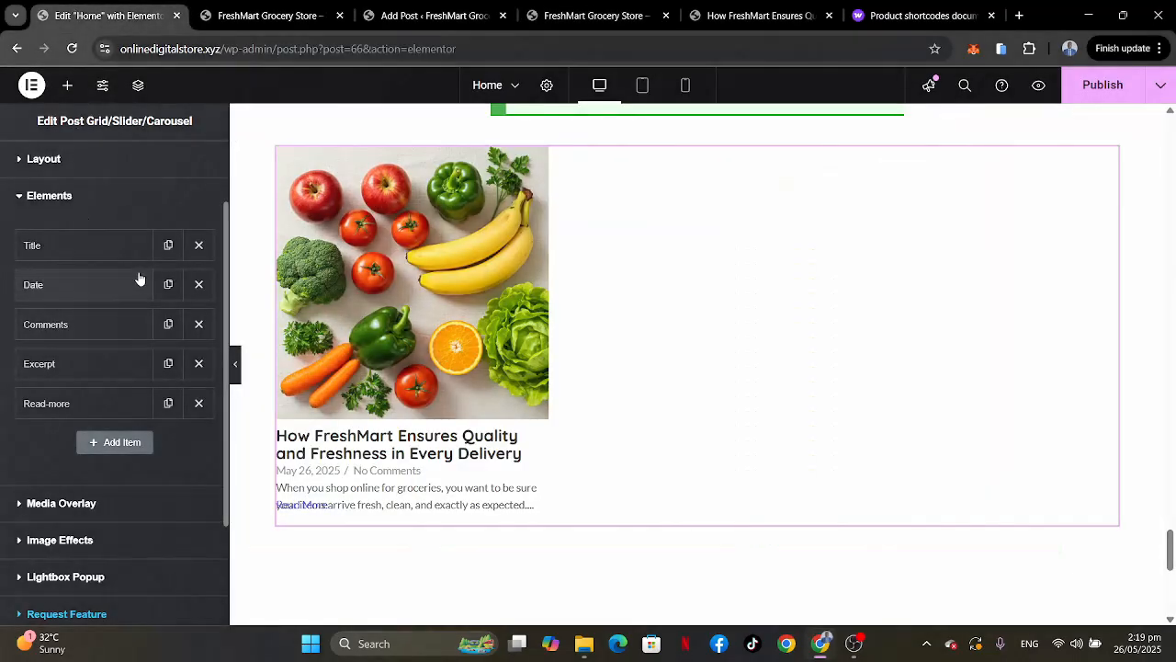
Remove the Date, Comments, Excerpt and Read-more elements from the post grid, keeping only the Title.
left_click(198, 285)
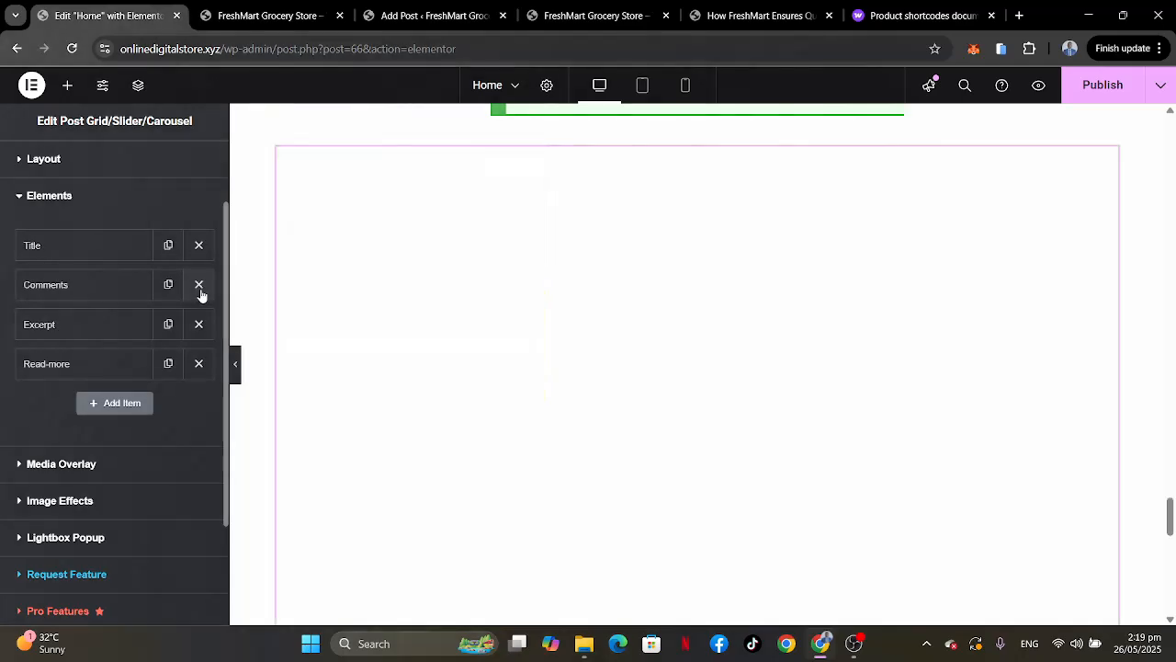
left_click(199, 285)
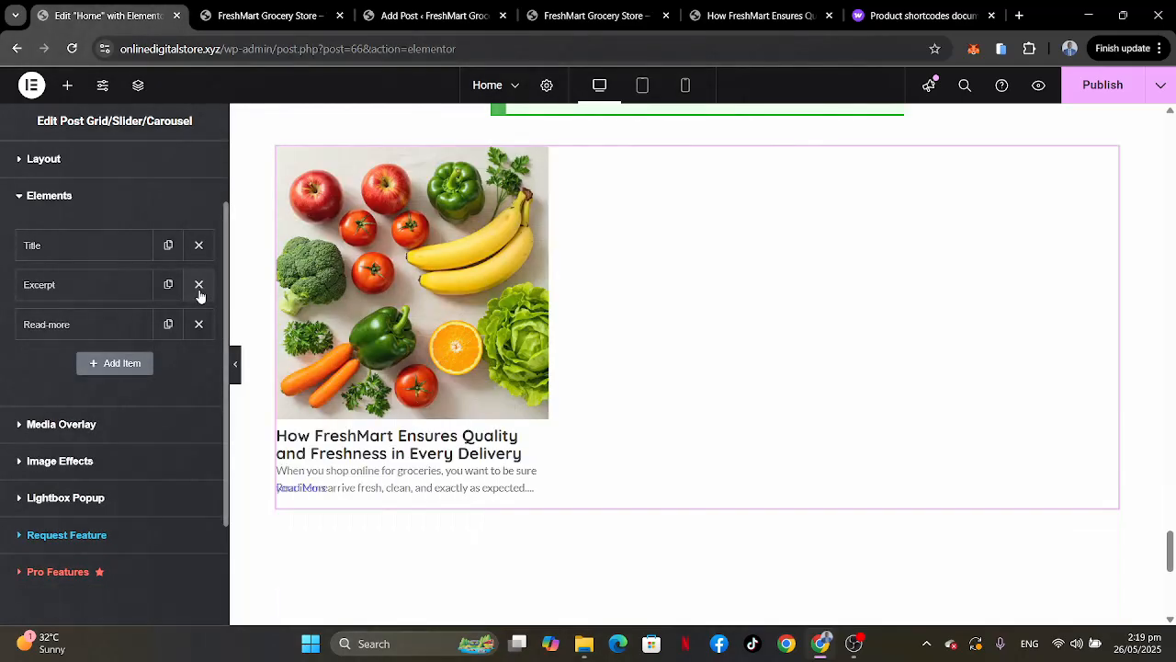
left_click(199, 285)
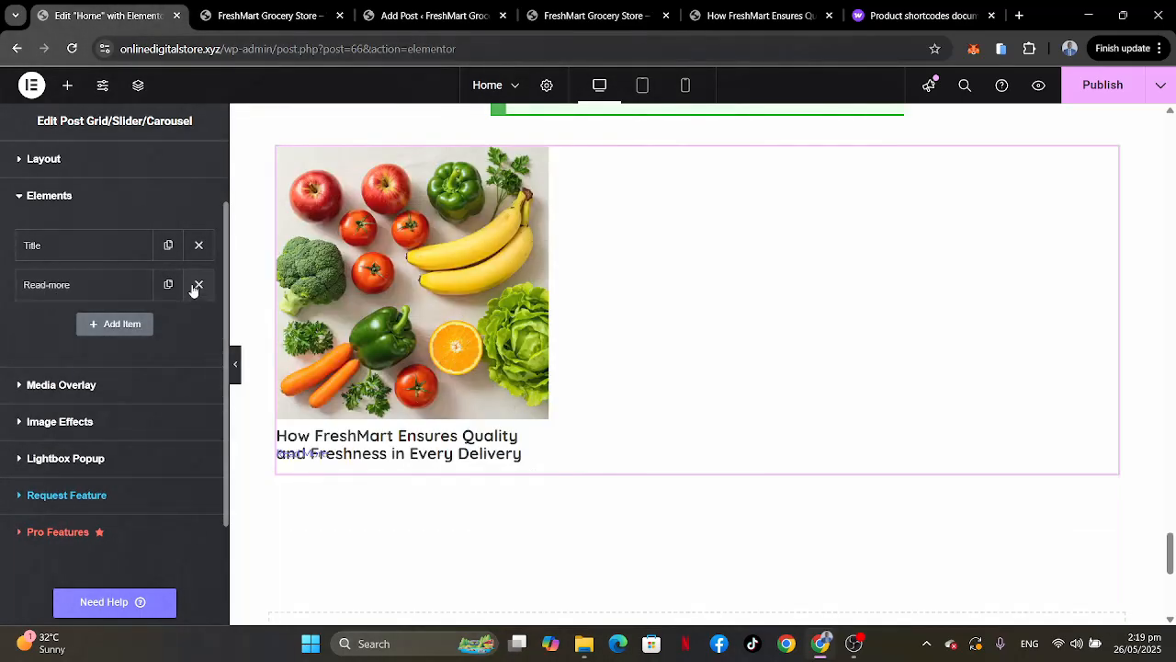
left_click(198, 286)
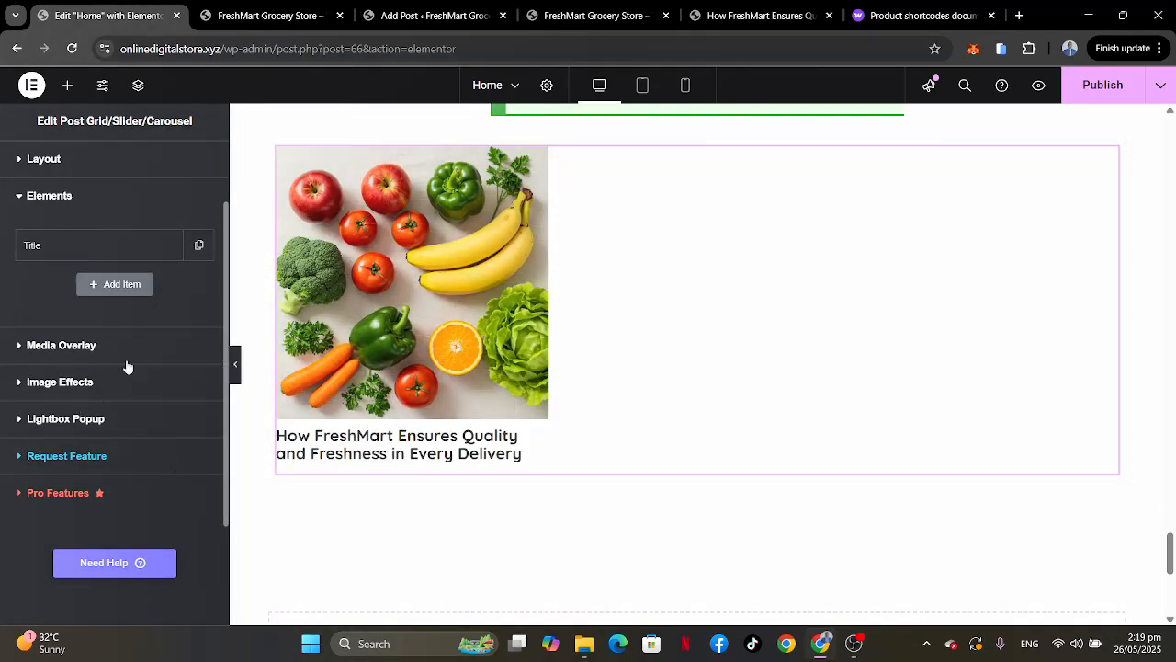
Check the reference site's blog cards, and set the grid item's border radius to 14 px for the Top and Right values only.
scroll(128, 367, "up", 2)
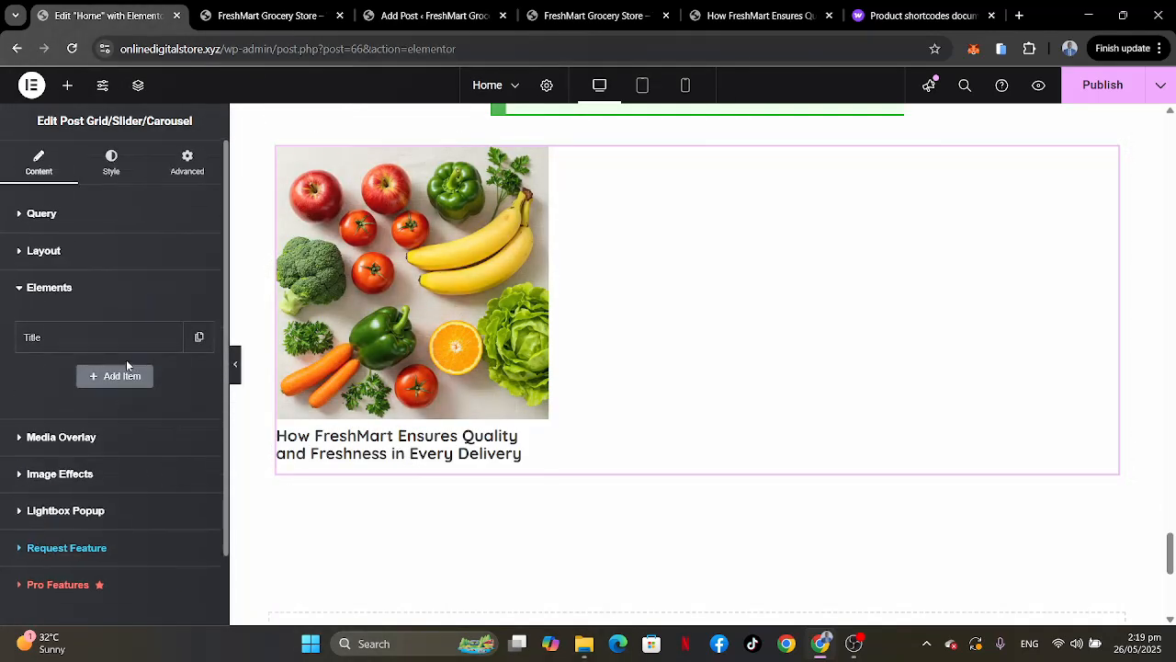
left_click(118, 176)
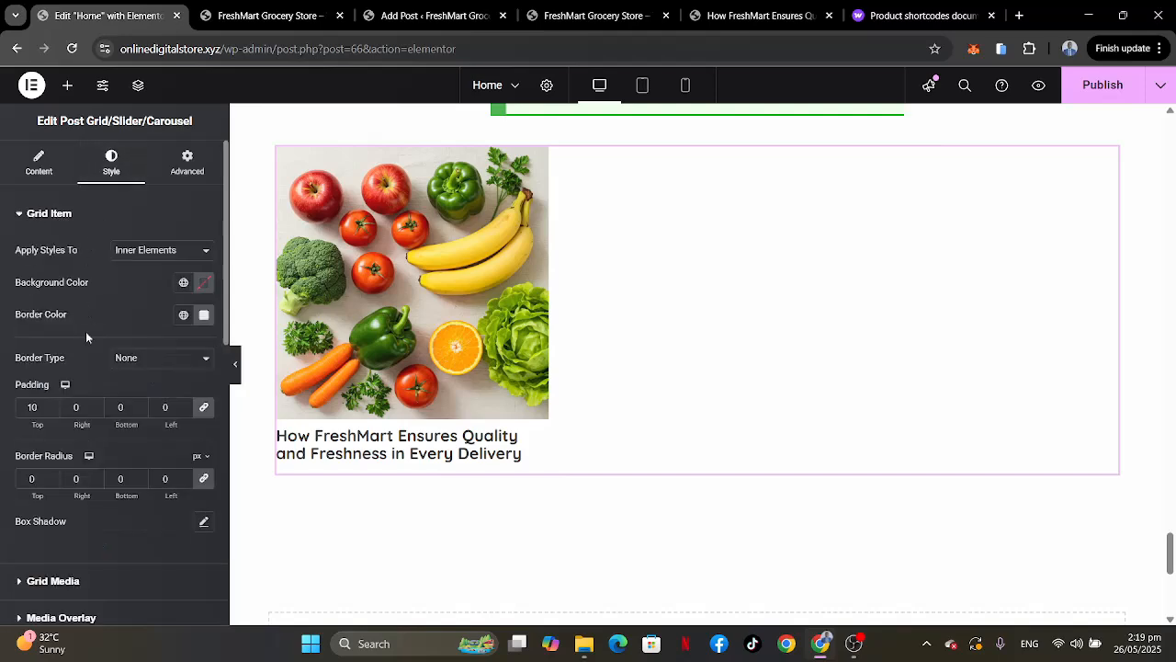
scroll(85, 331, "down", 1)
left_click(606, 17)
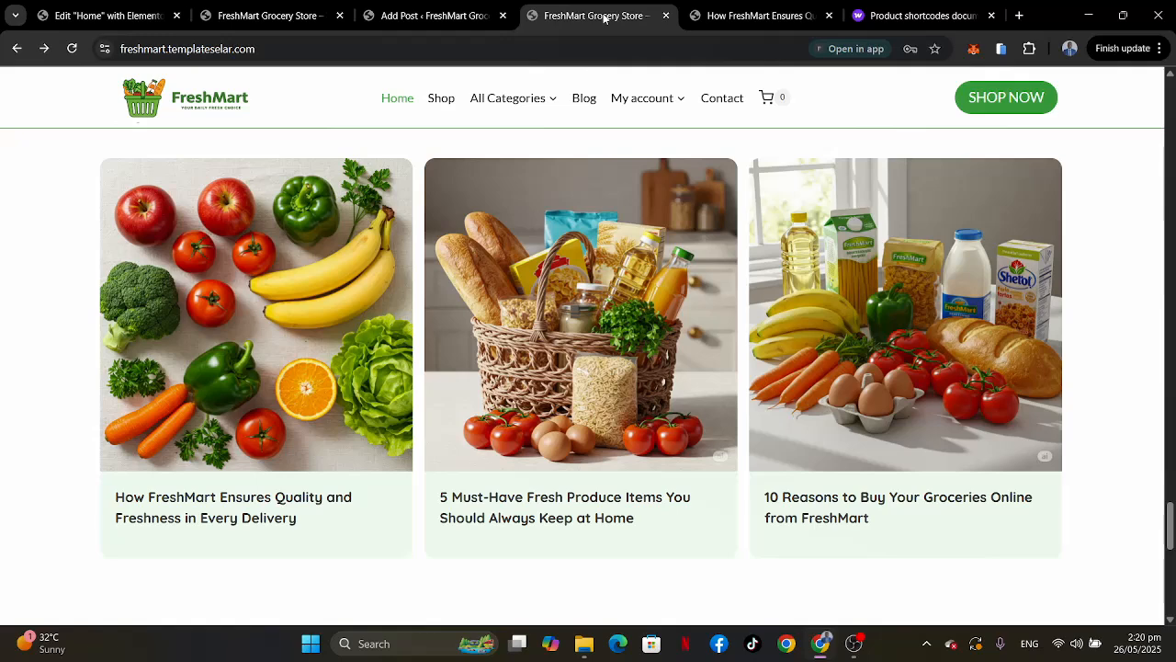
left_click(127, 16)
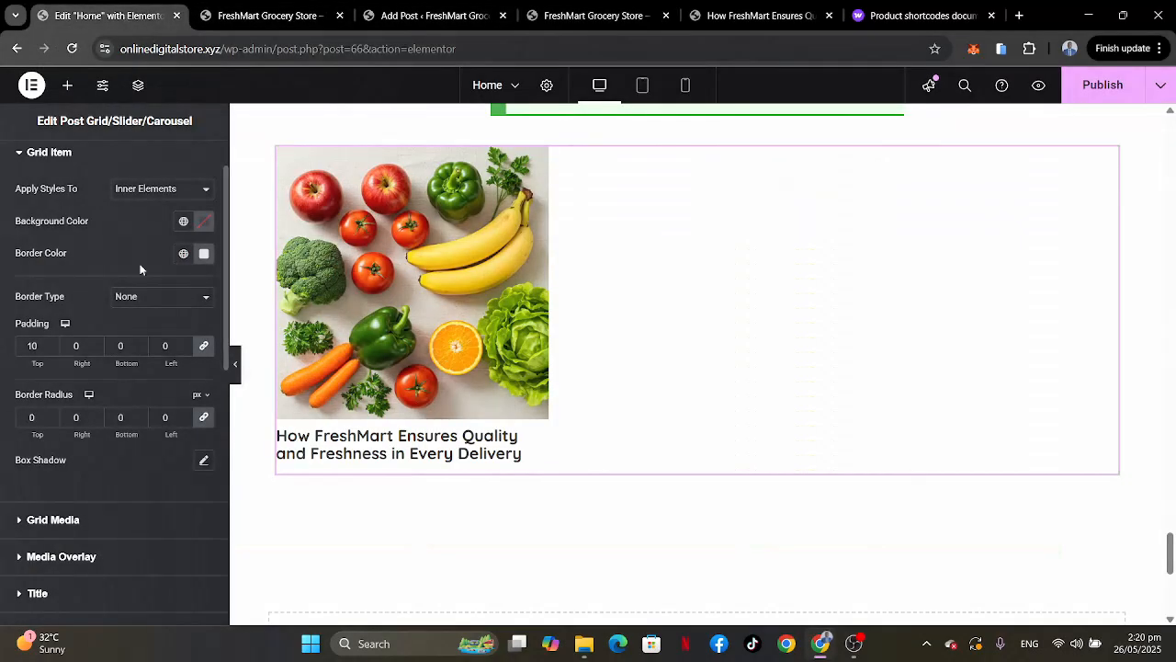
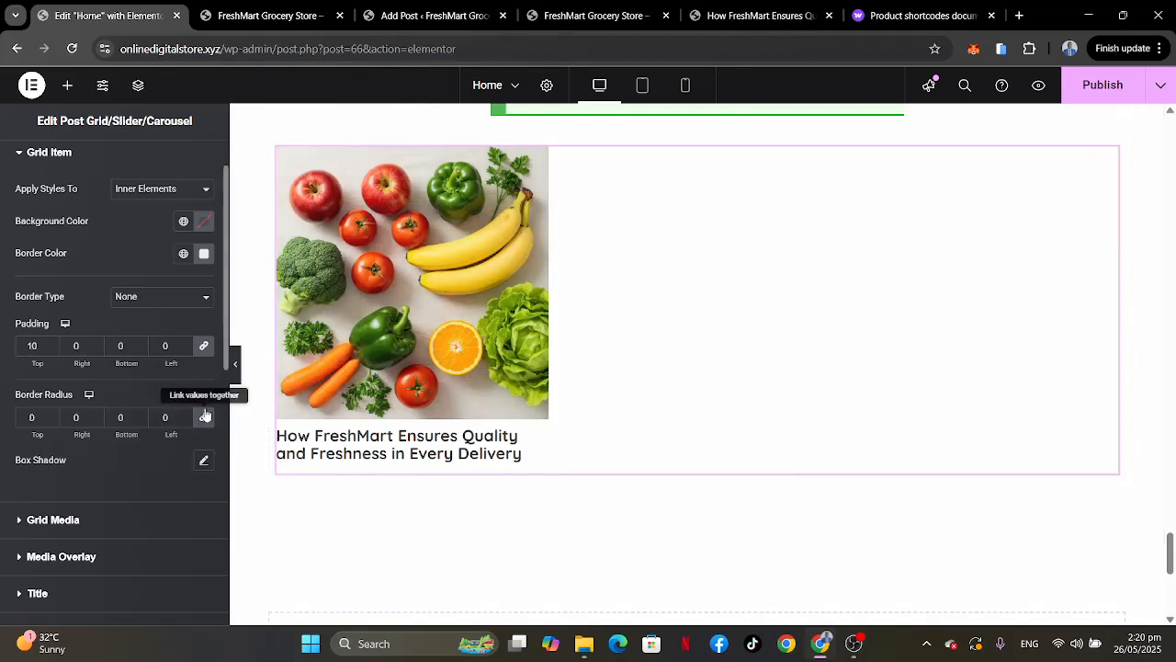
left_click(31, 418)
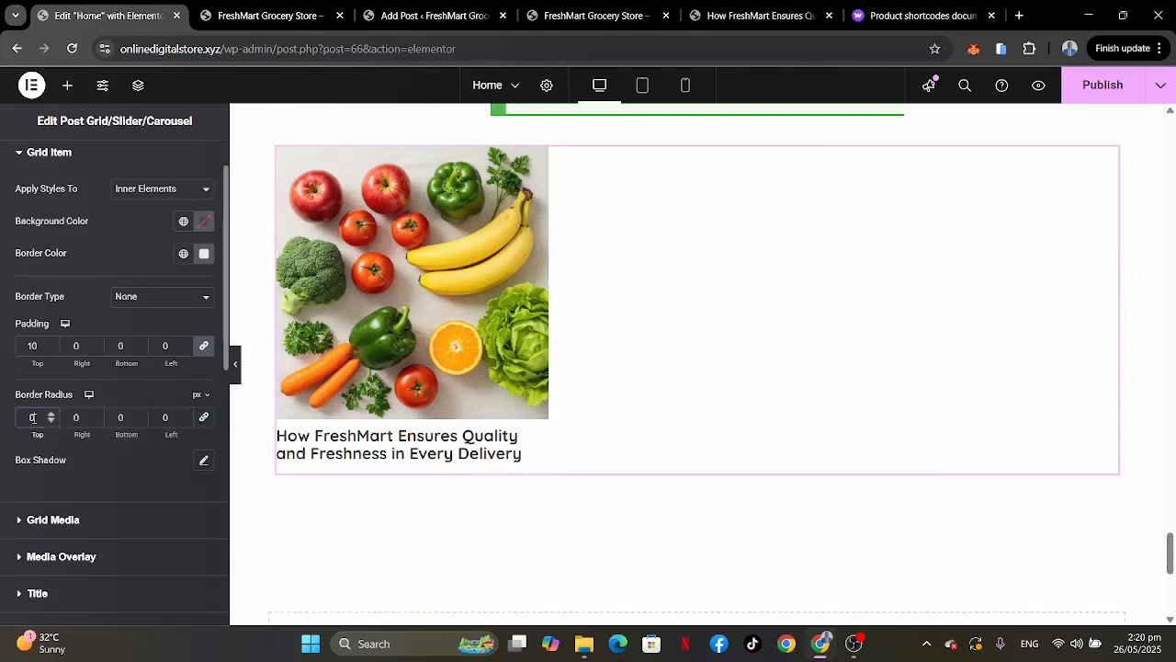
left_click_drag(33, 418, 2, 418)
left_click(74, 417)
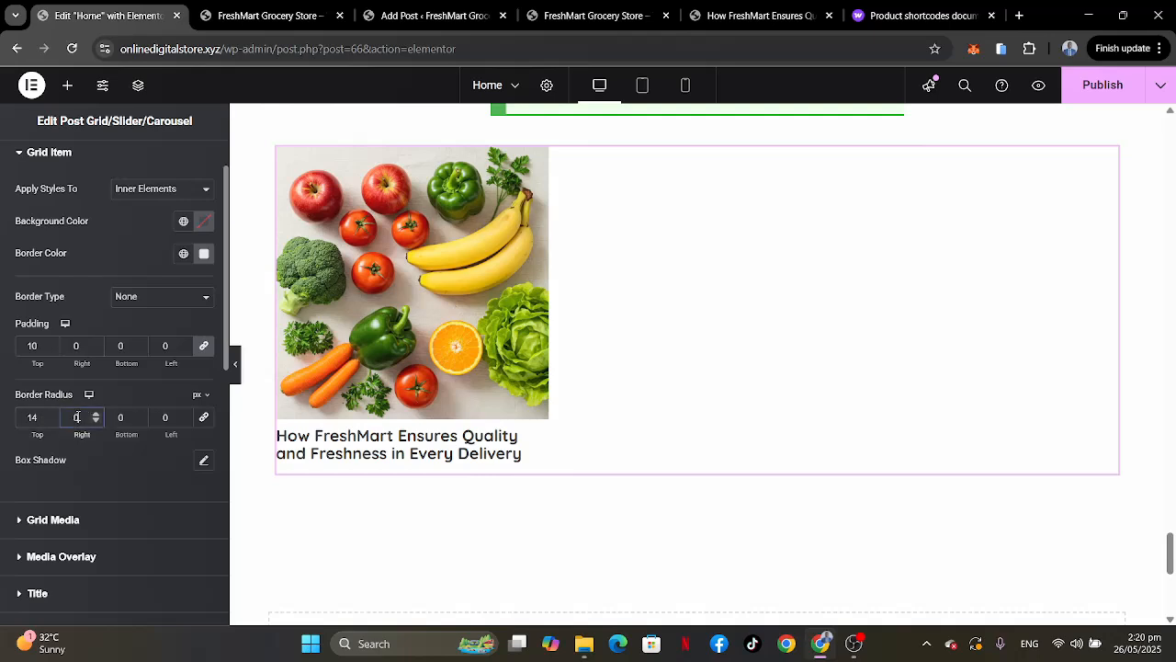
double_click(76, 418)
Set the grid media's border radius to 14 px for the Top and Right values only.
left_click(111, 521)
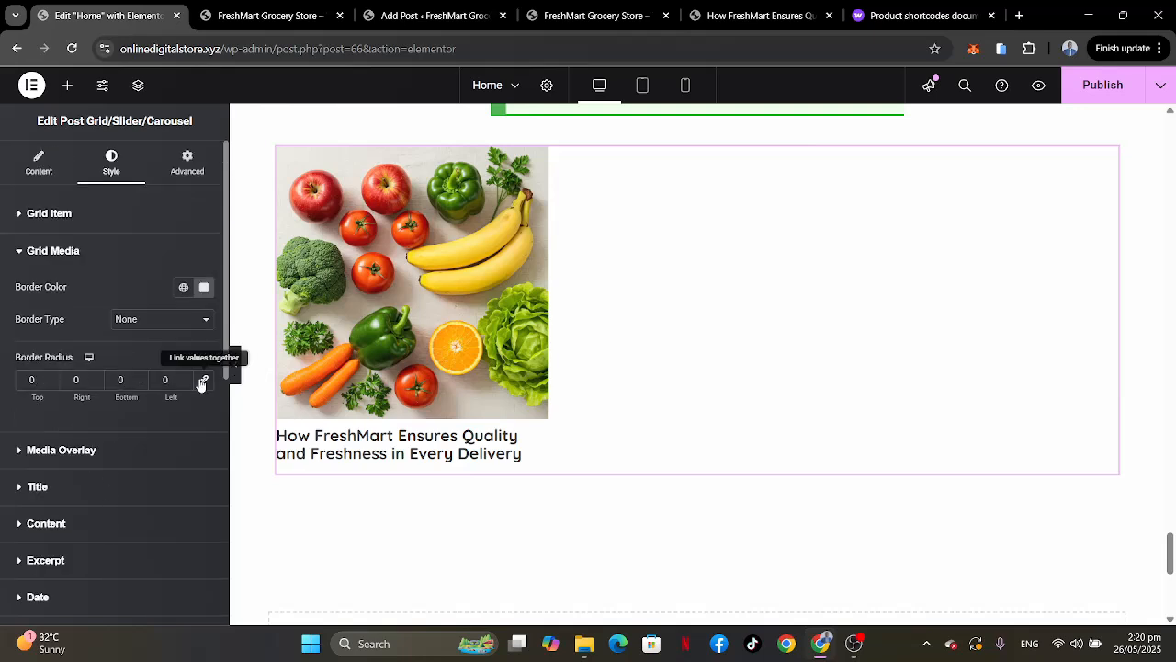
double_click(30, 381)
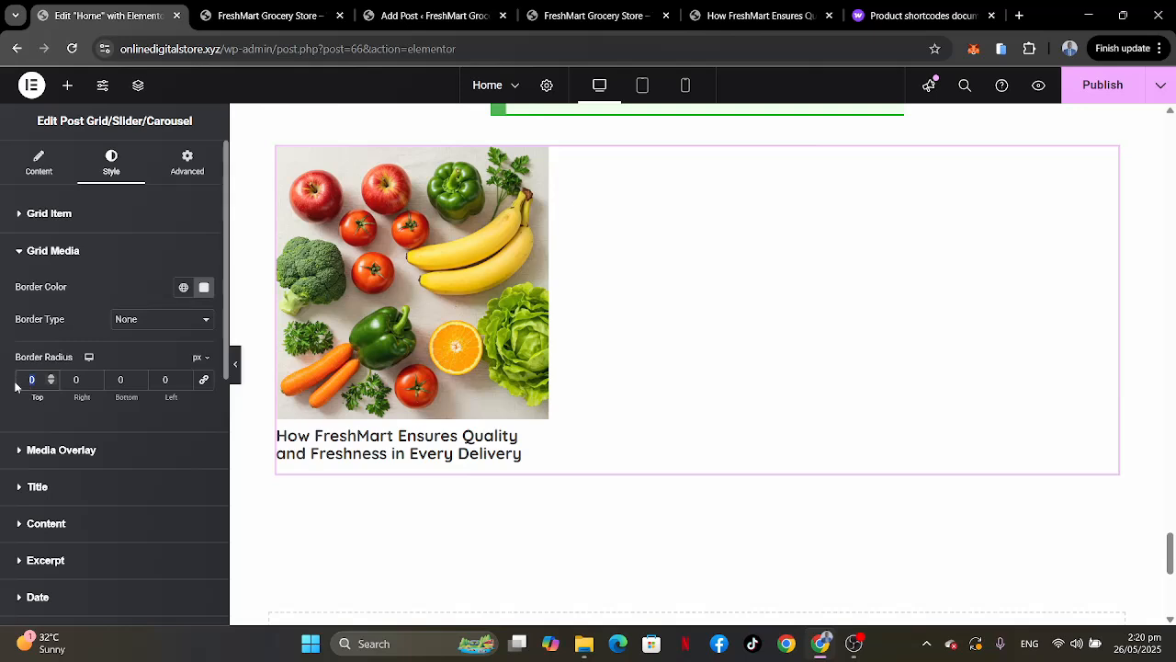
left_click(77, 380)
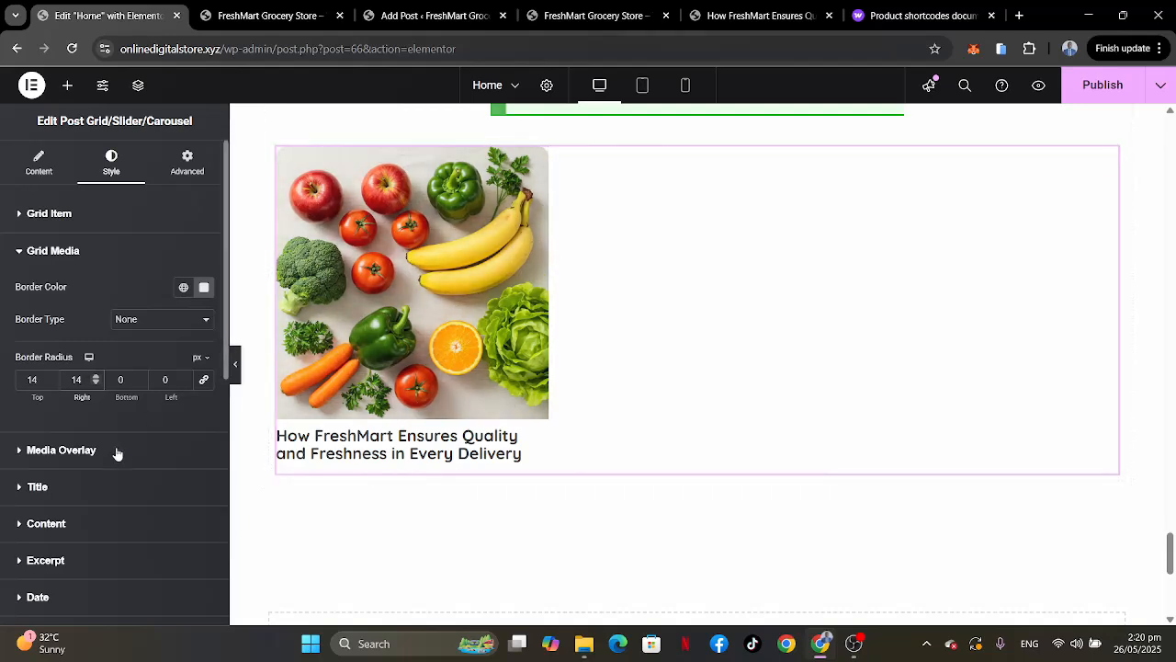
Set the media overlay's border radius to 14 px for Top and Right, unlinked from the other corners.
left_click(116, 450)
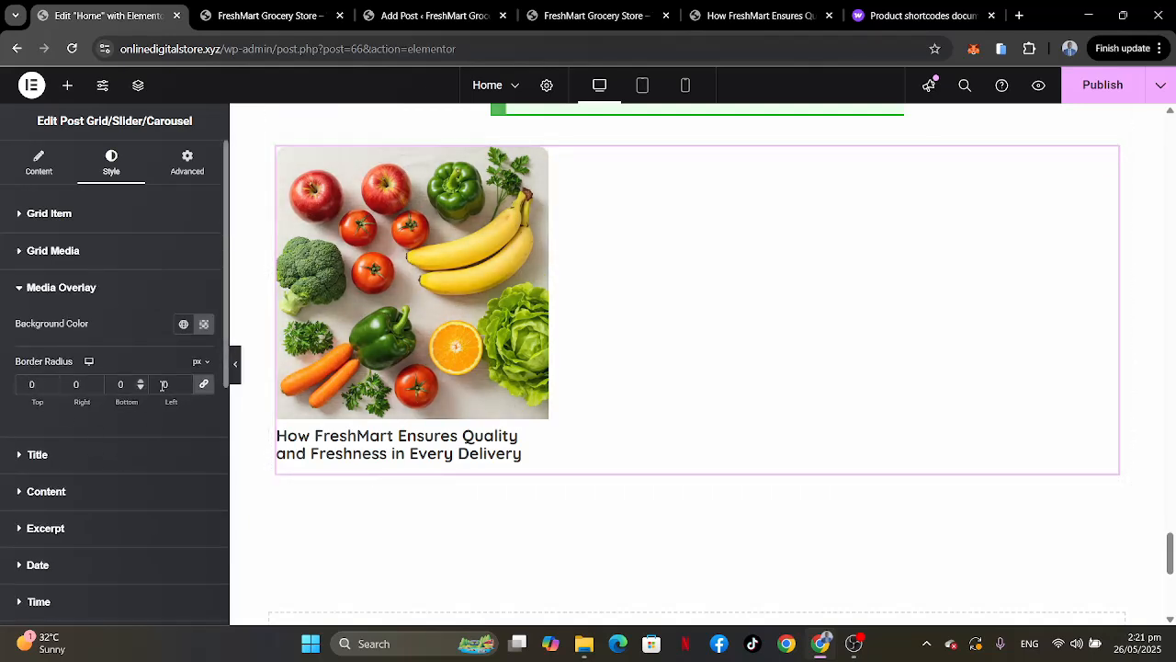
left_click(33, 384)
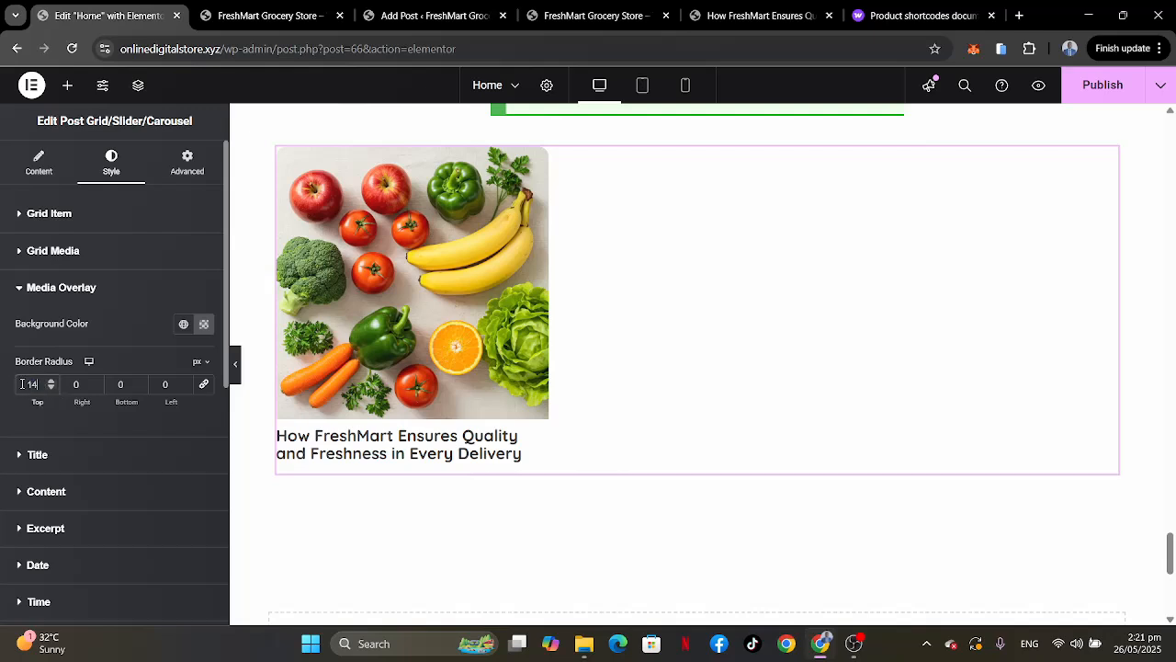
key("Tab")
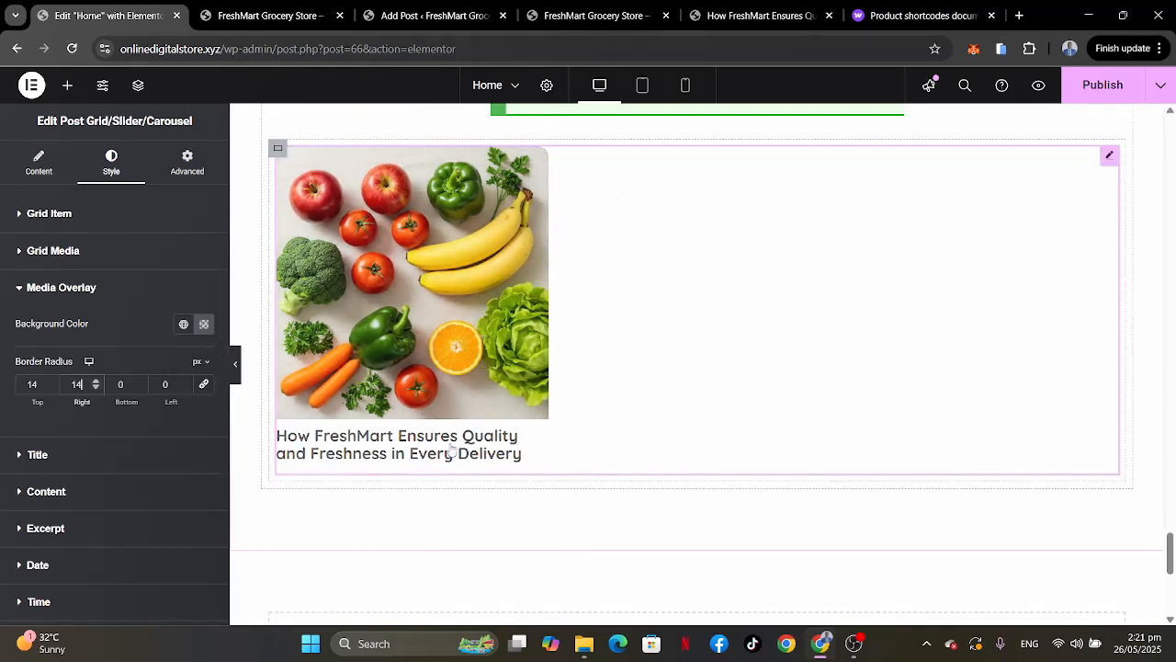
Give the grid item a very pale green background of about #ECFFEC, starting from the Theme Accent global color.
left_click(98, 219)
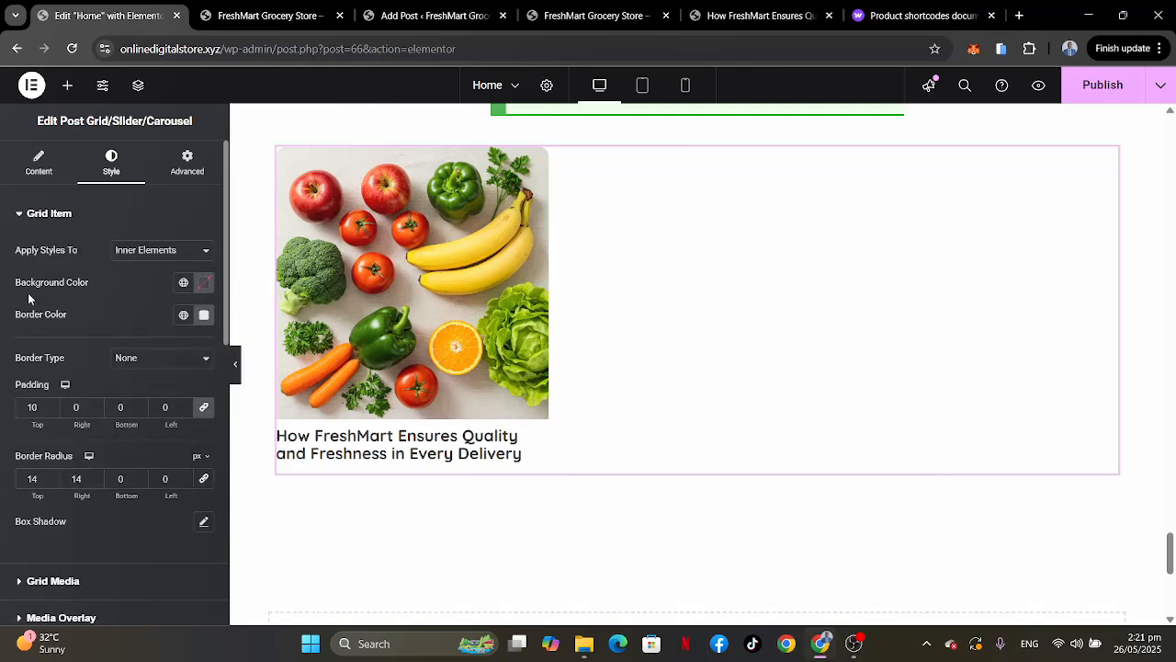
left_click(205, 285)
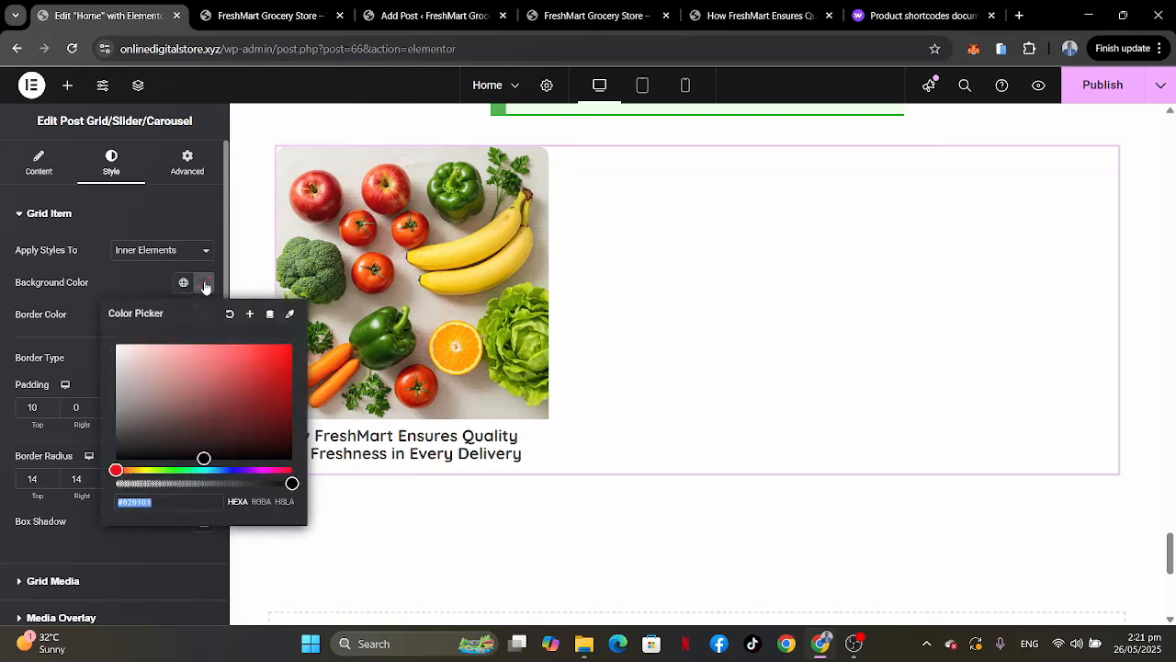
left_click(184, 283)
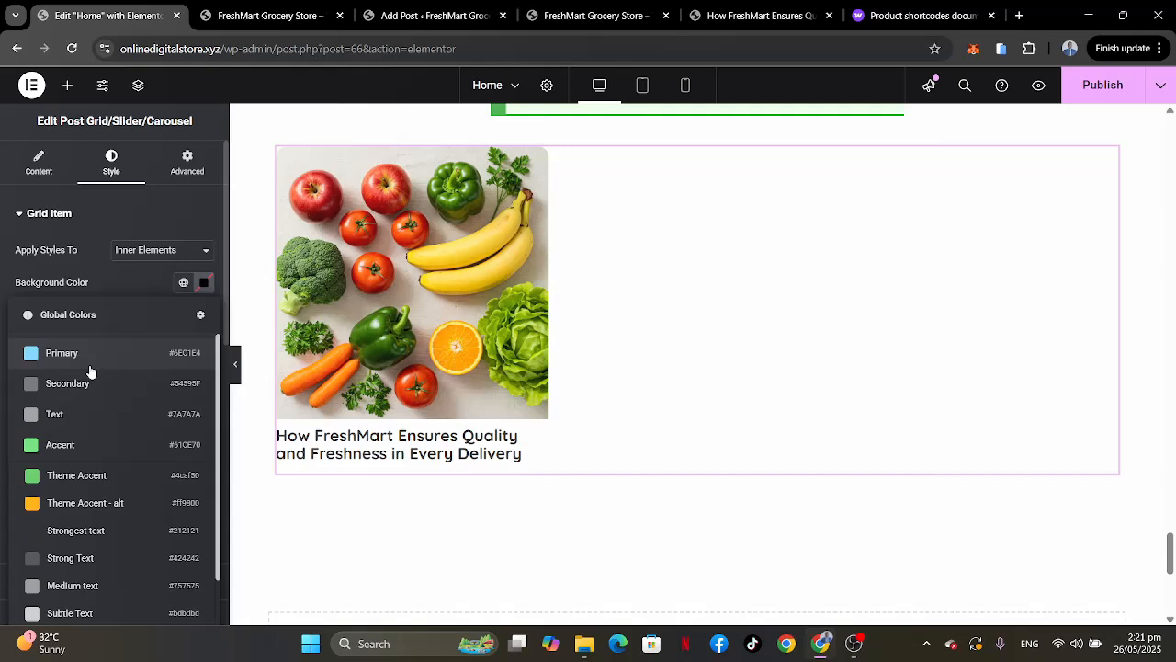
left_click(62, 474)
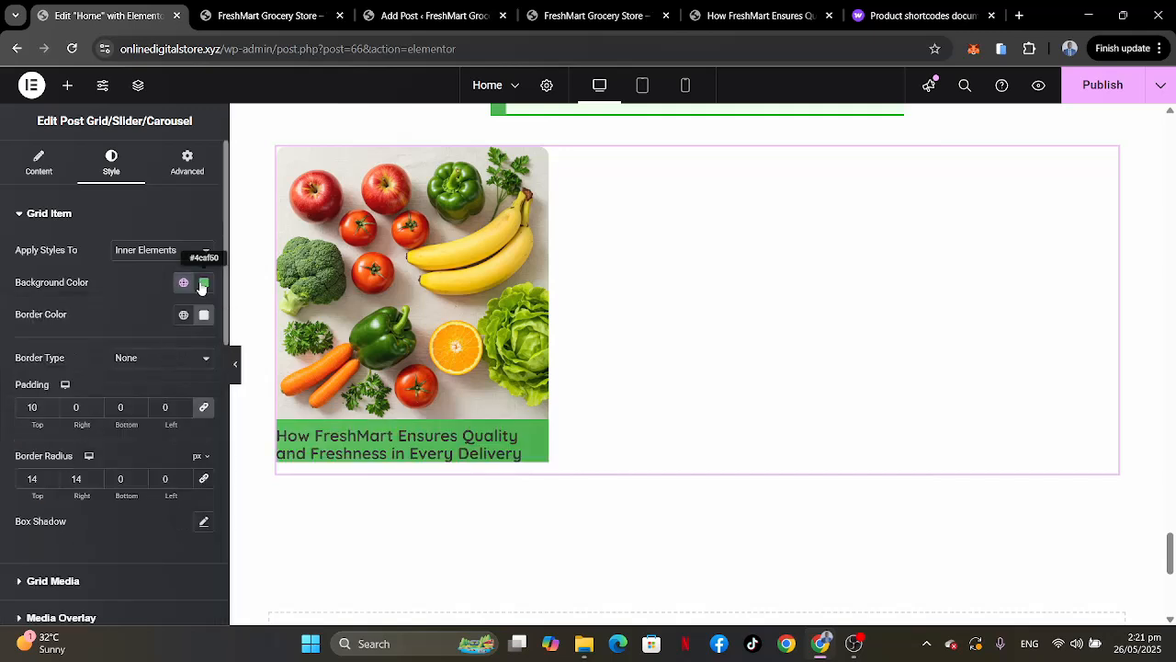
left_click(204, 284)
left_click(132, 355)
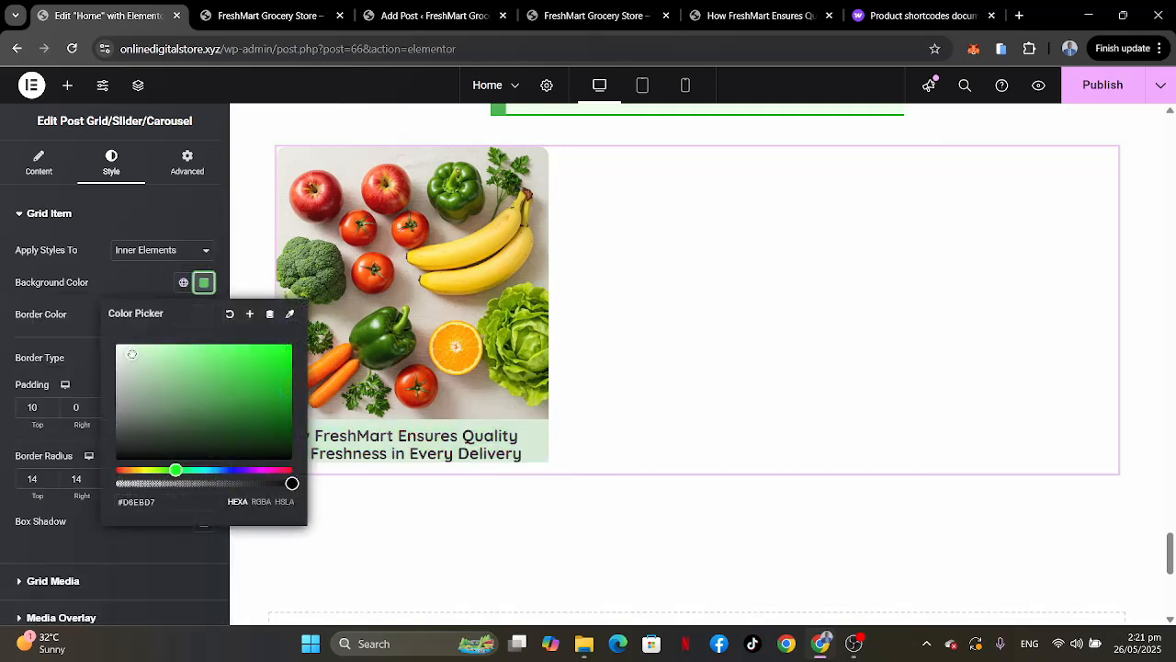
left_click(130, 344)
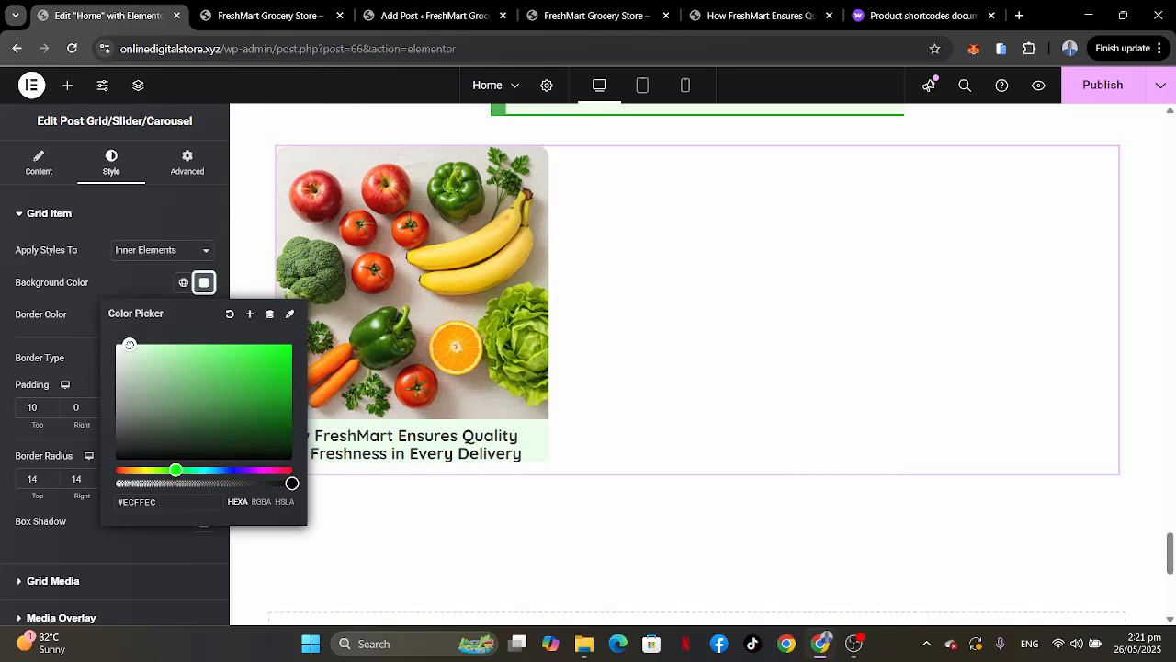
left_click_drag(129, 343, 128, 344)
left_click(111, 273)
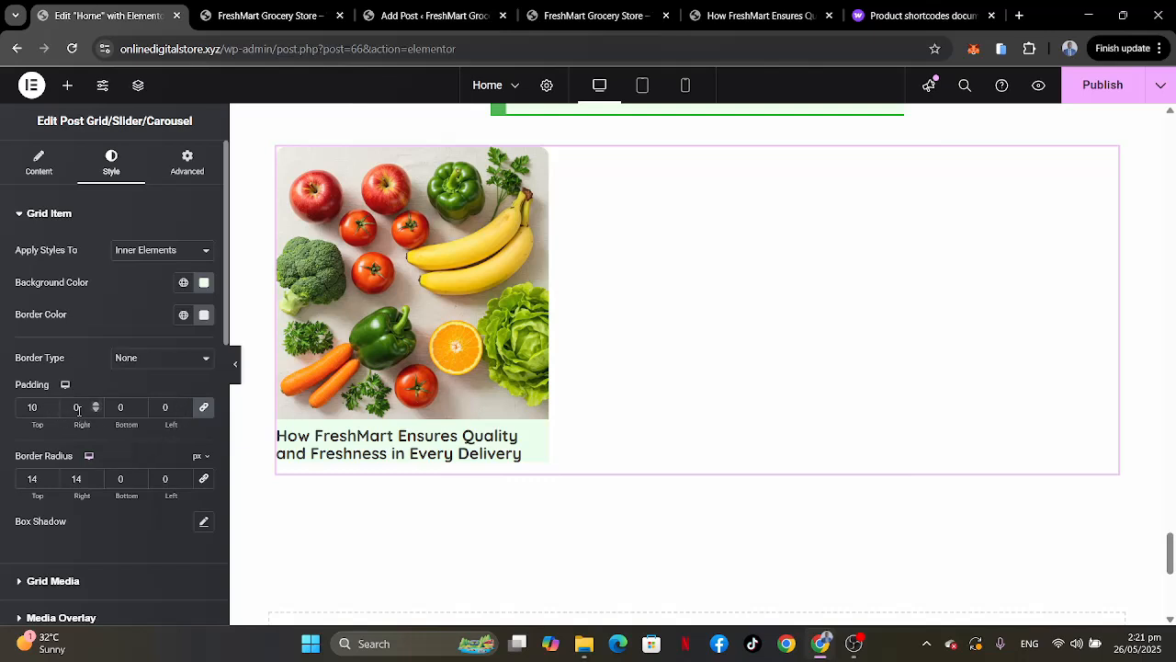
Set the grid item's linked padding to 20 on all four sides.
left_click(32, 406)
double_click(33, 406)
type("20")
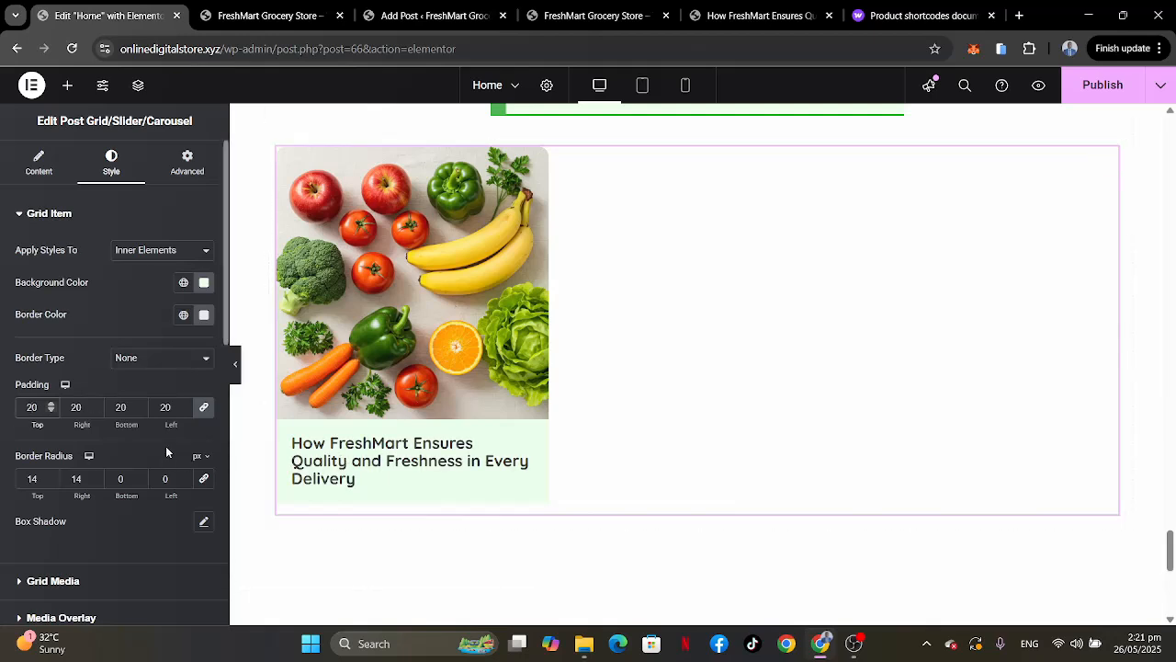
Set the post title's typography to the Quicksand family at 18 px and hide the editing panel to view the card.
scroll(101, 336, "down", 5)
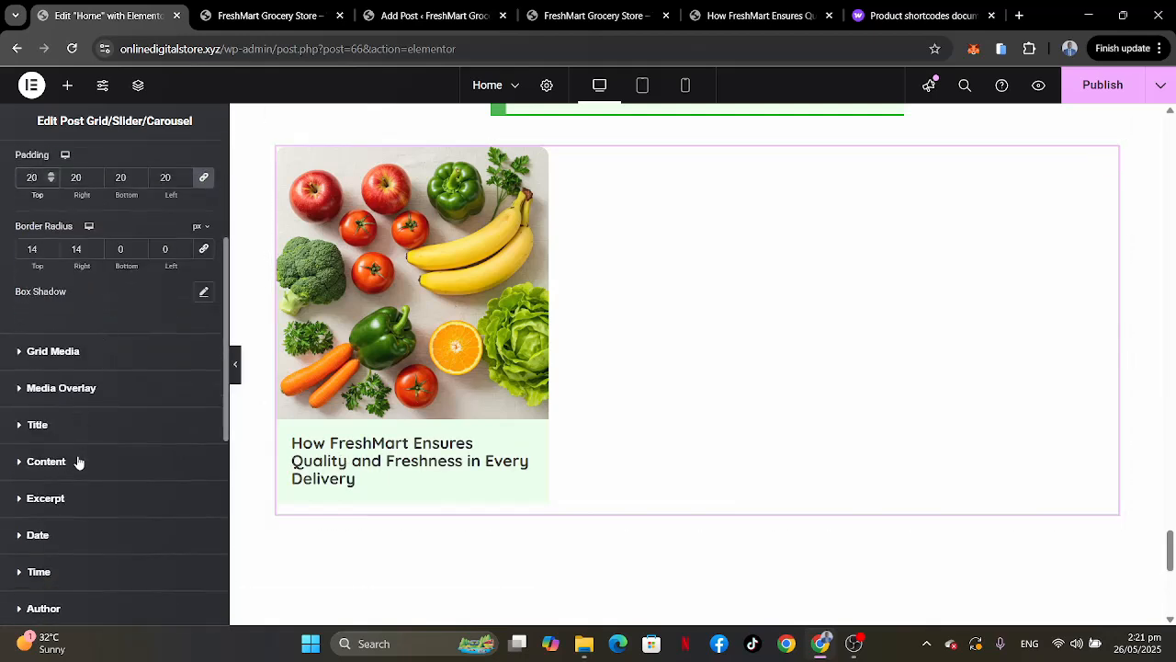
left_click(116, 426)
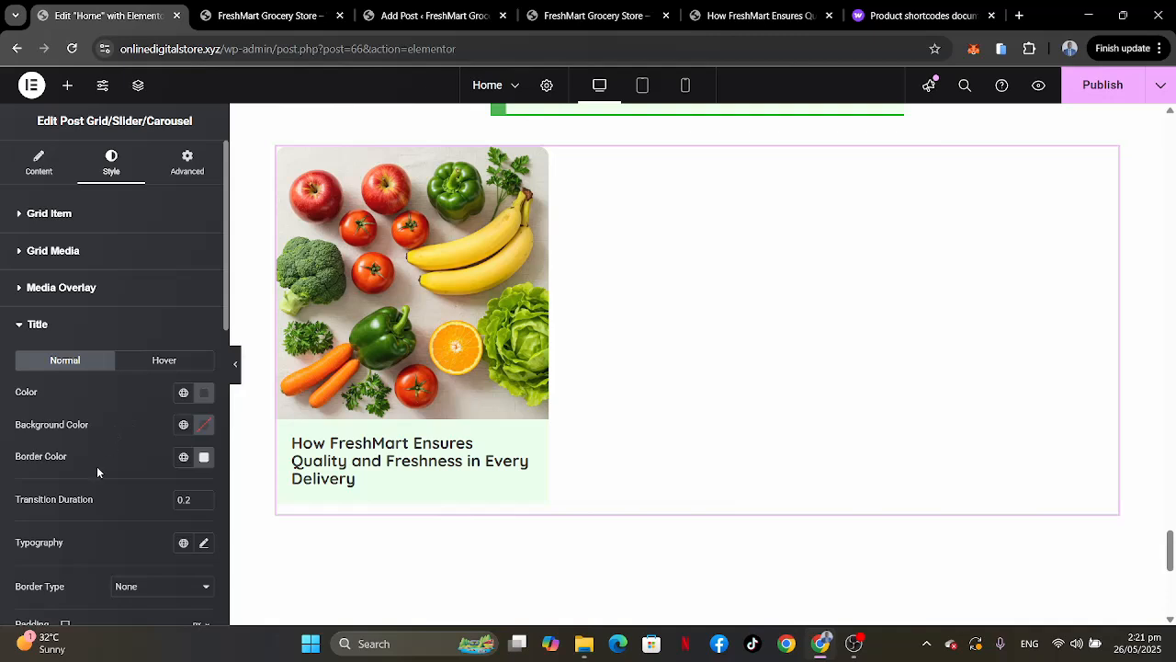
scroll(97, 466, "down", 3)
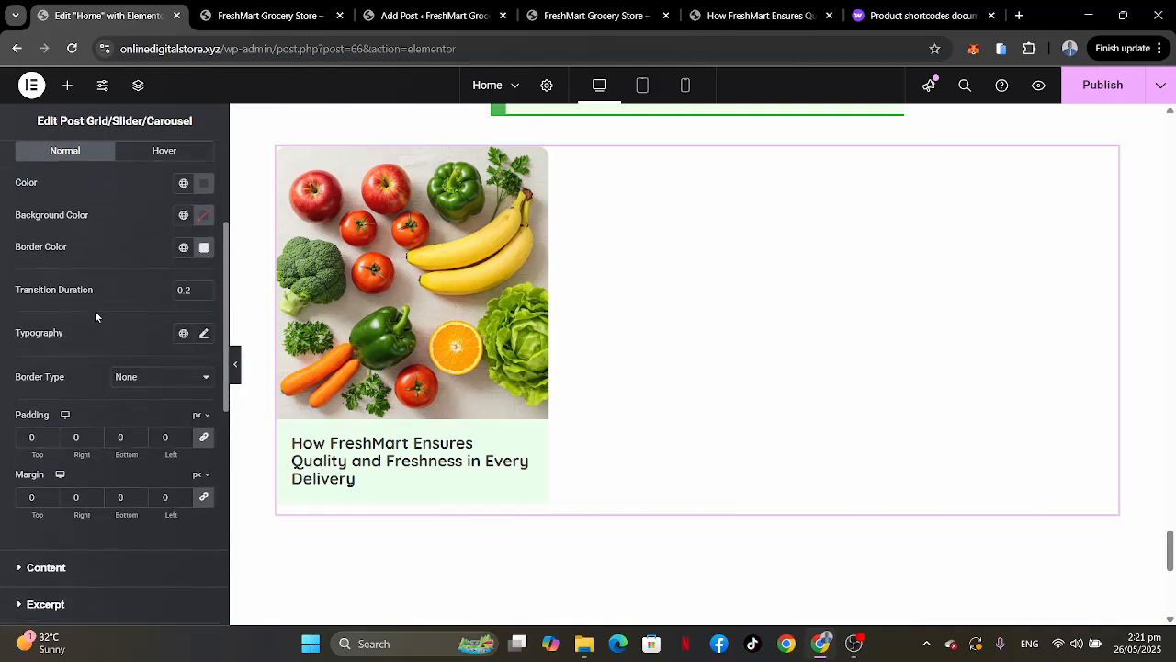
left_click(204, 334)
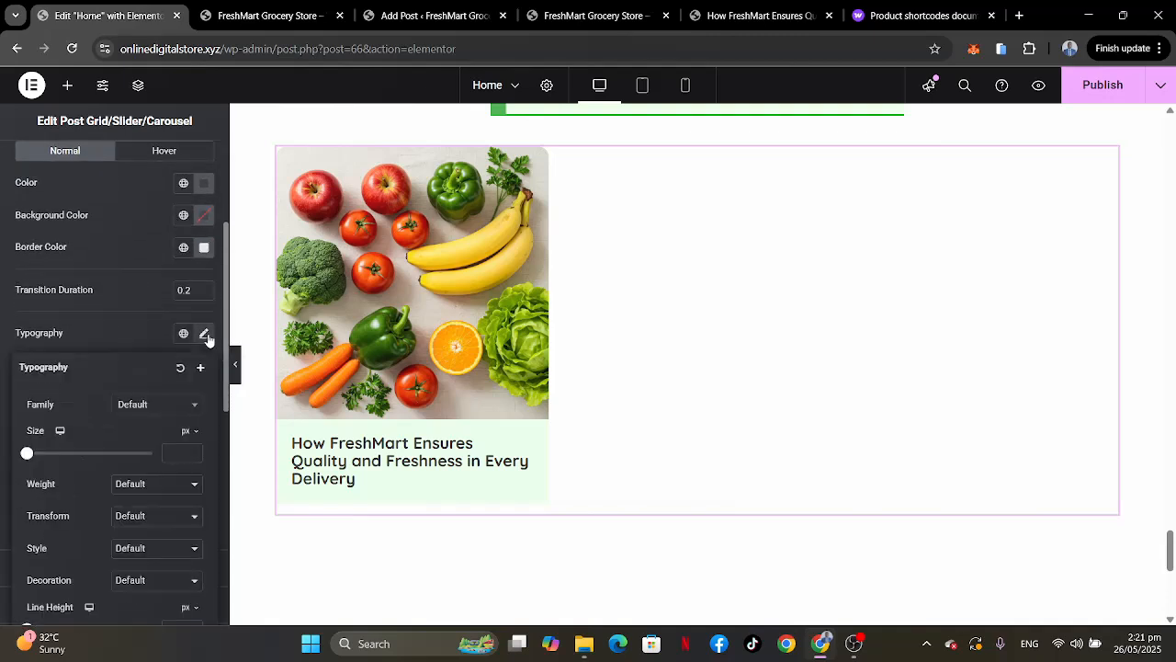
left_click(159, 406)
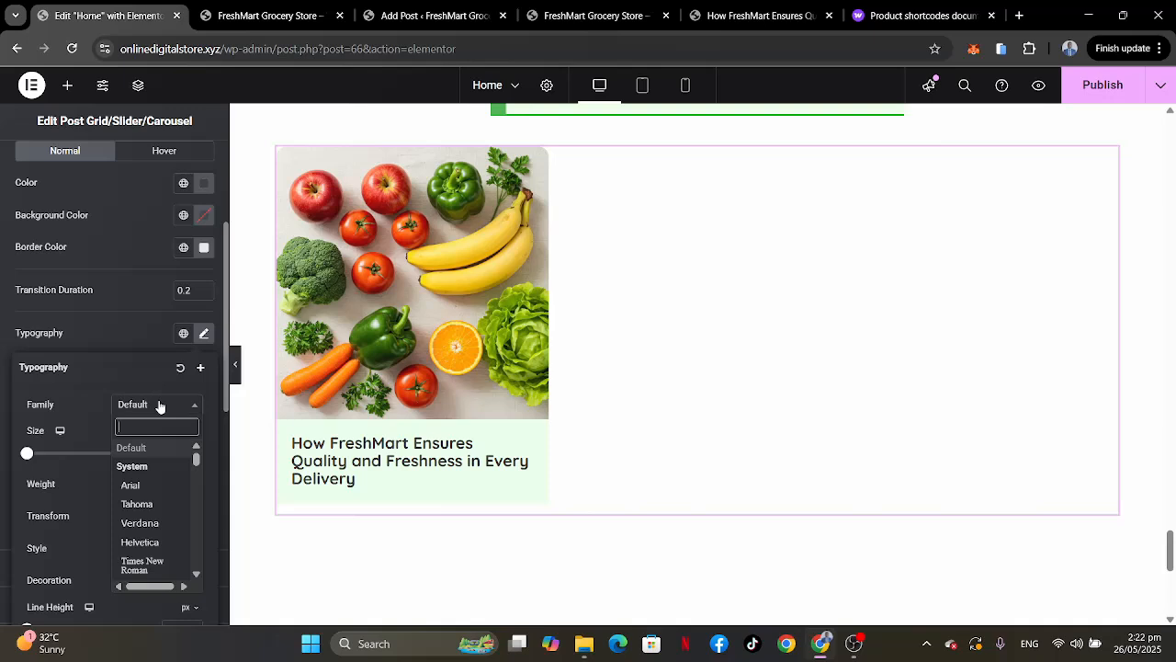
type("quick")
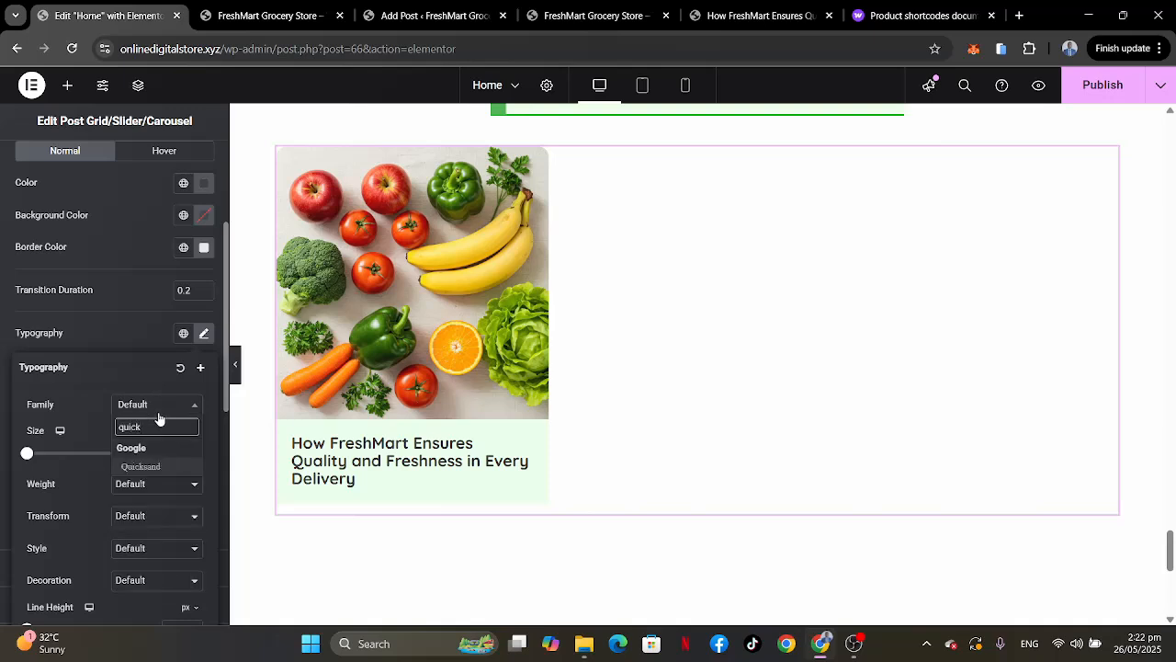
left_click(147, 466)
left_click(181, 453)
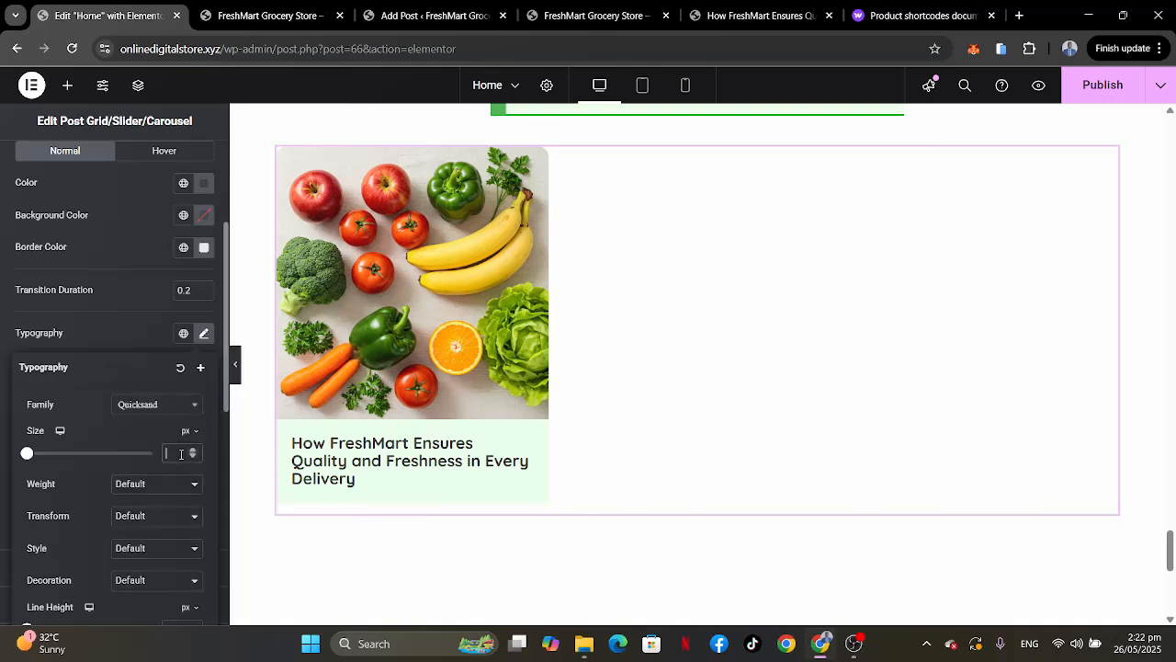
type("18")
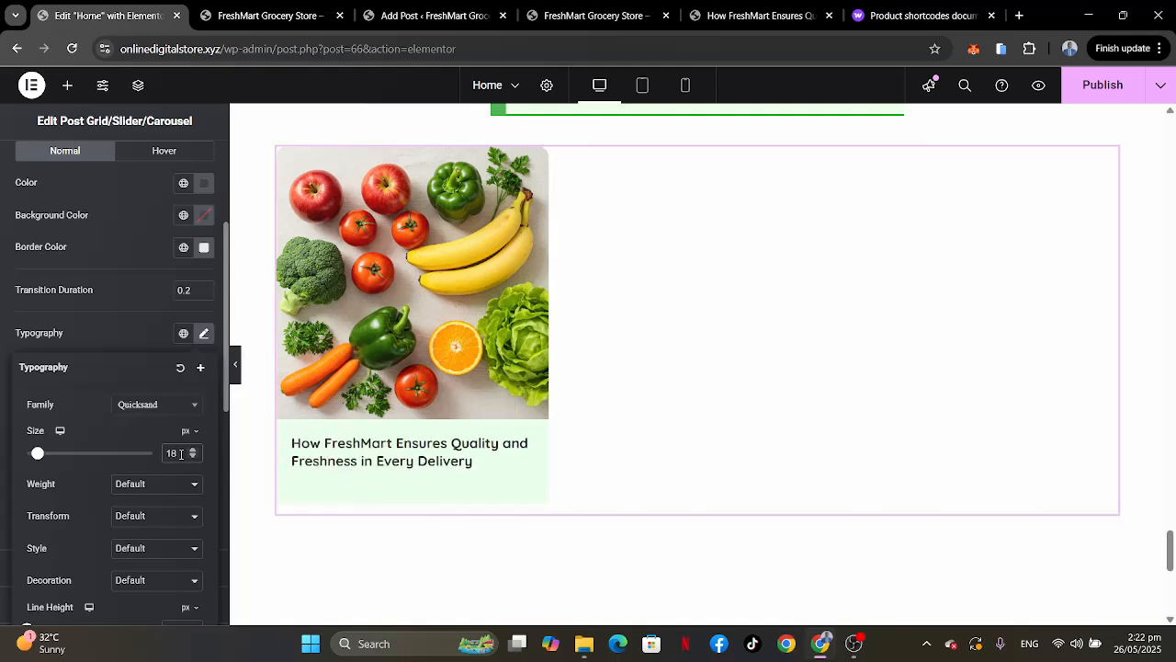
left_click(138, 331)
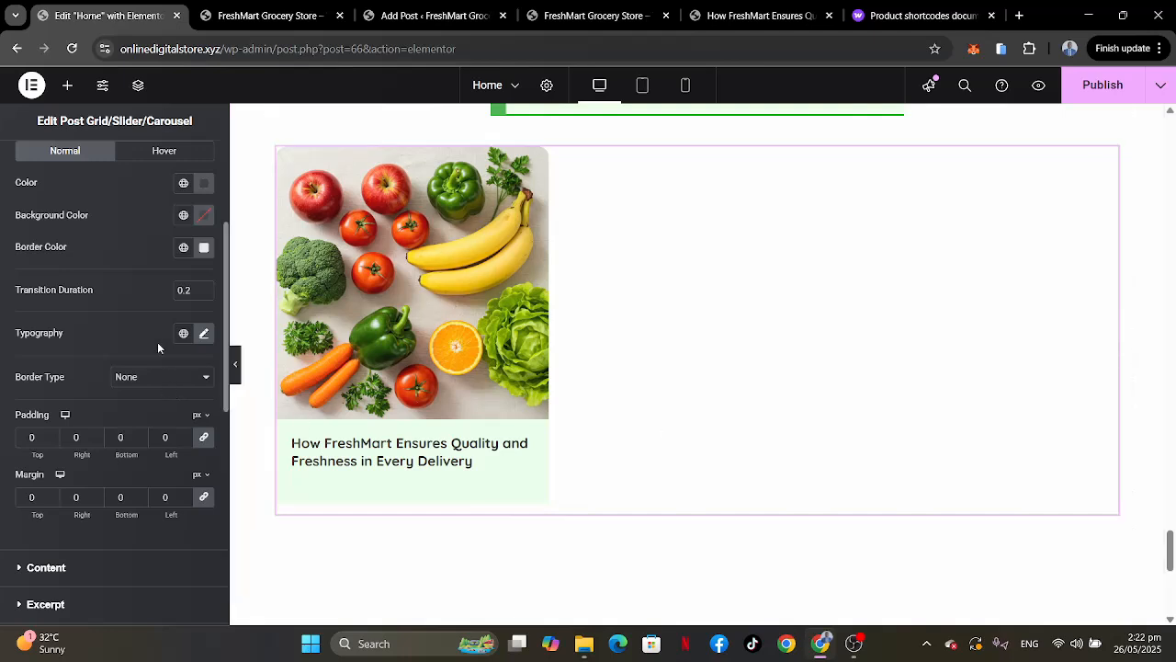
left_click(238, 369)
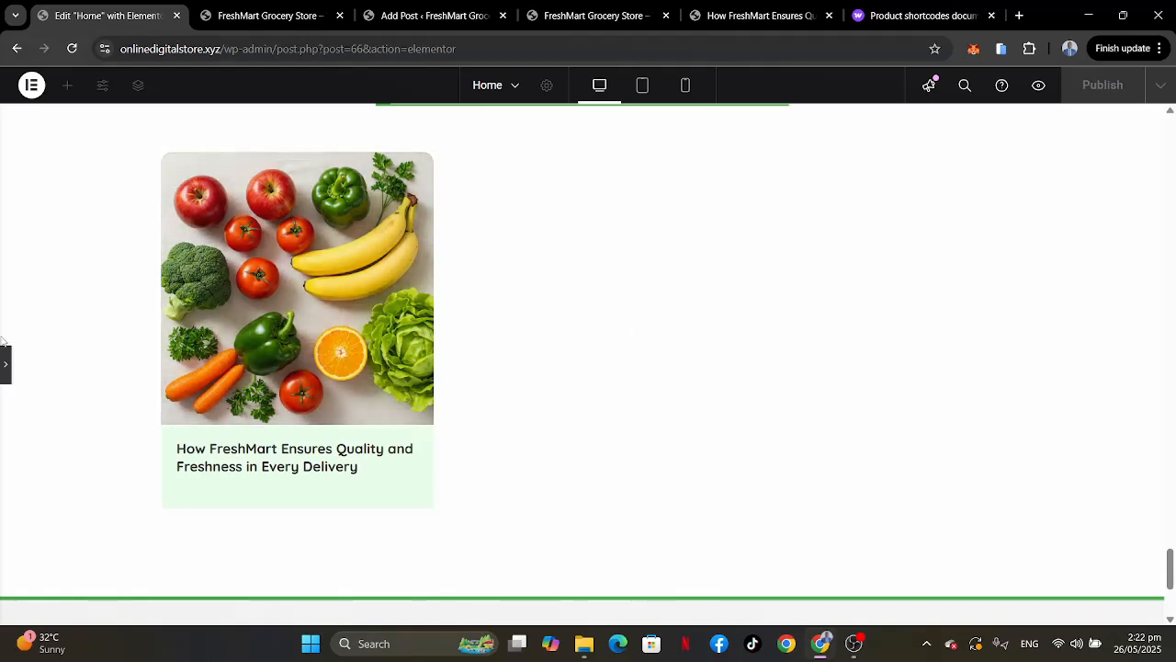
Bring back the editing panel, review the blog section, and publish the home page changes.
left_click(5, 368)
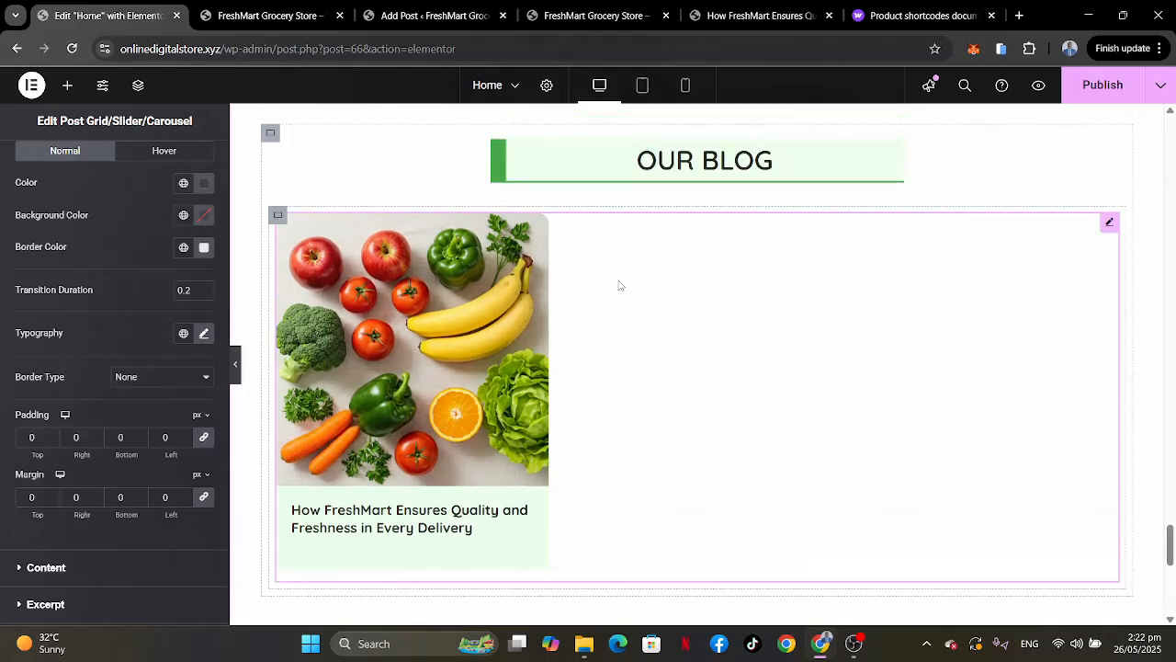
scroll(838, 402, "up", 4)
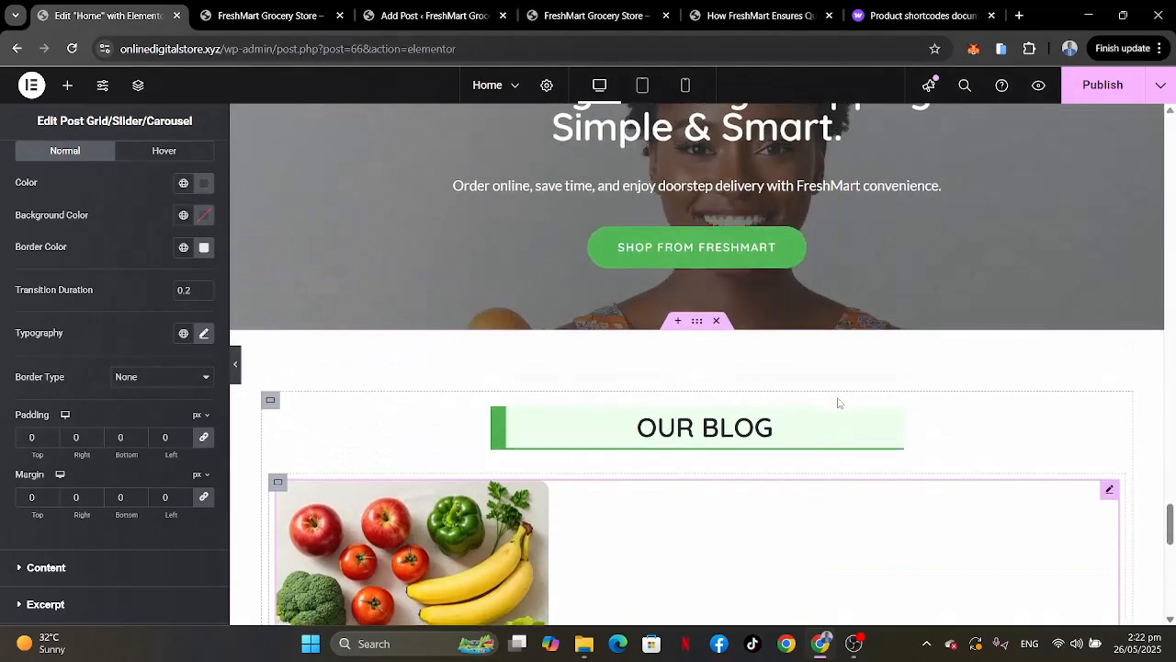
scroll(838, 402, "down", 5)
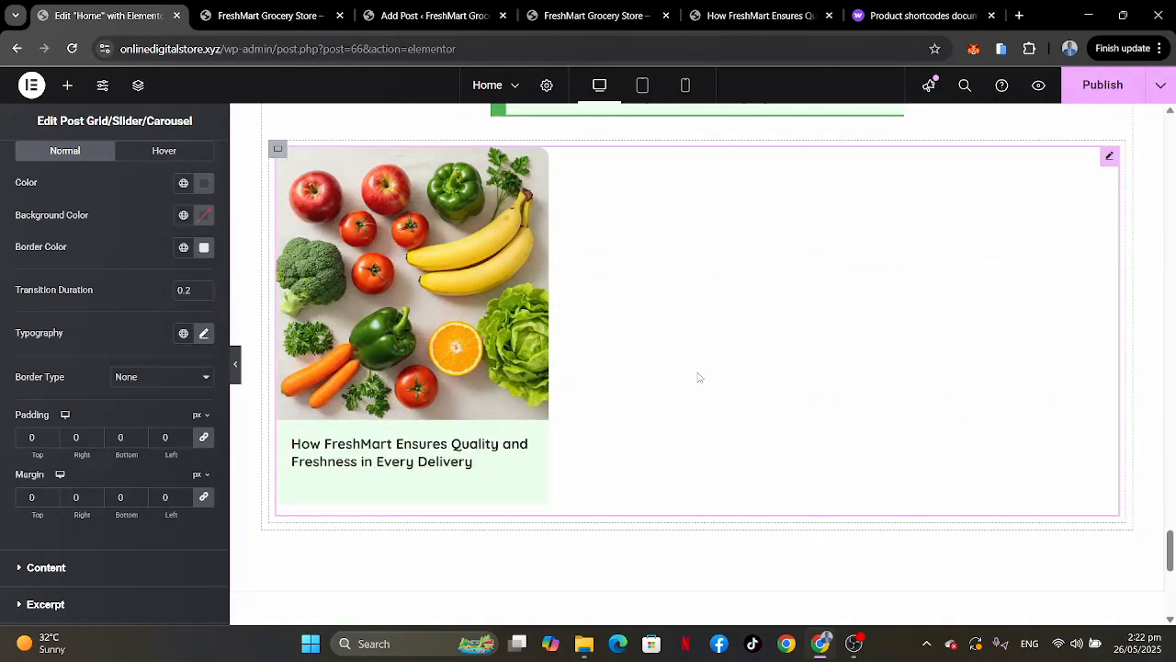
left_click(1099, 84)
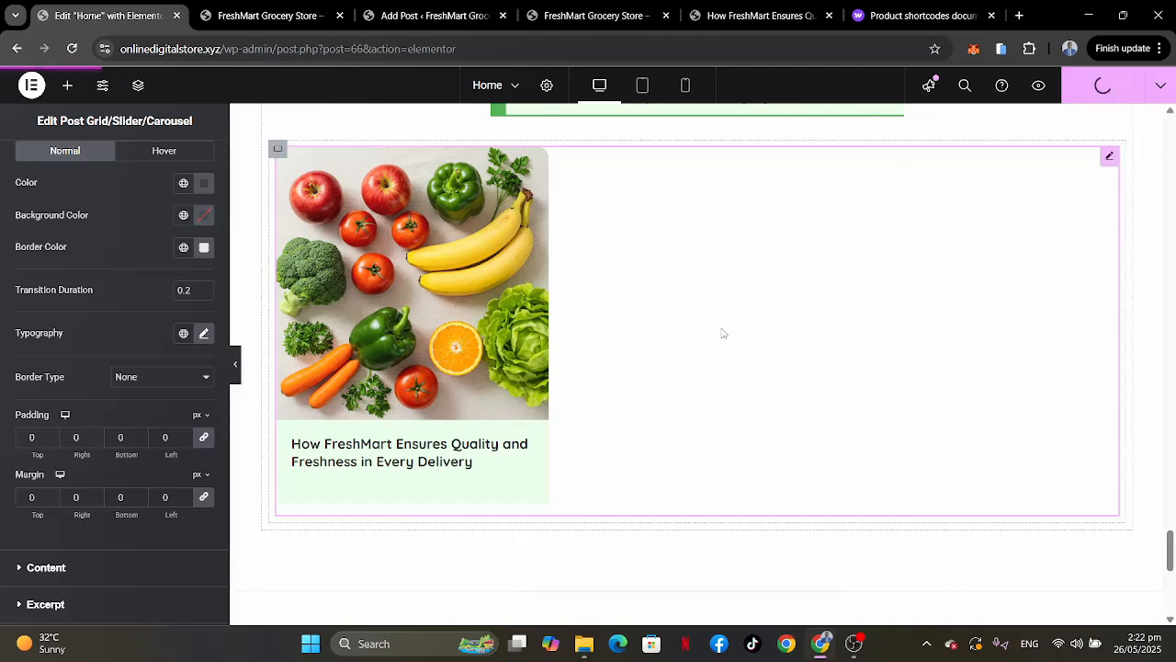
Switch to the reference site and examine the layout of its WHY CHOOSE FRESHMART? section.
left_click(598, 16)
scroll(604, 432, "down", 2)
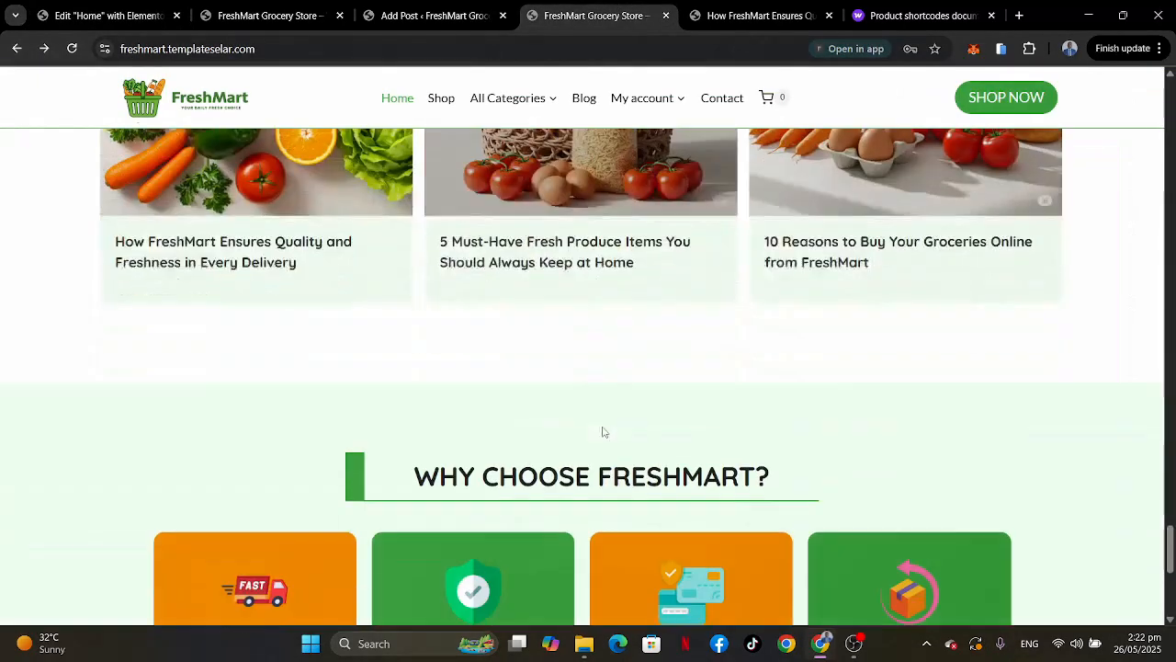
scroll(603, 432, "down", 3)
scroll(603, 432, "up", 1)
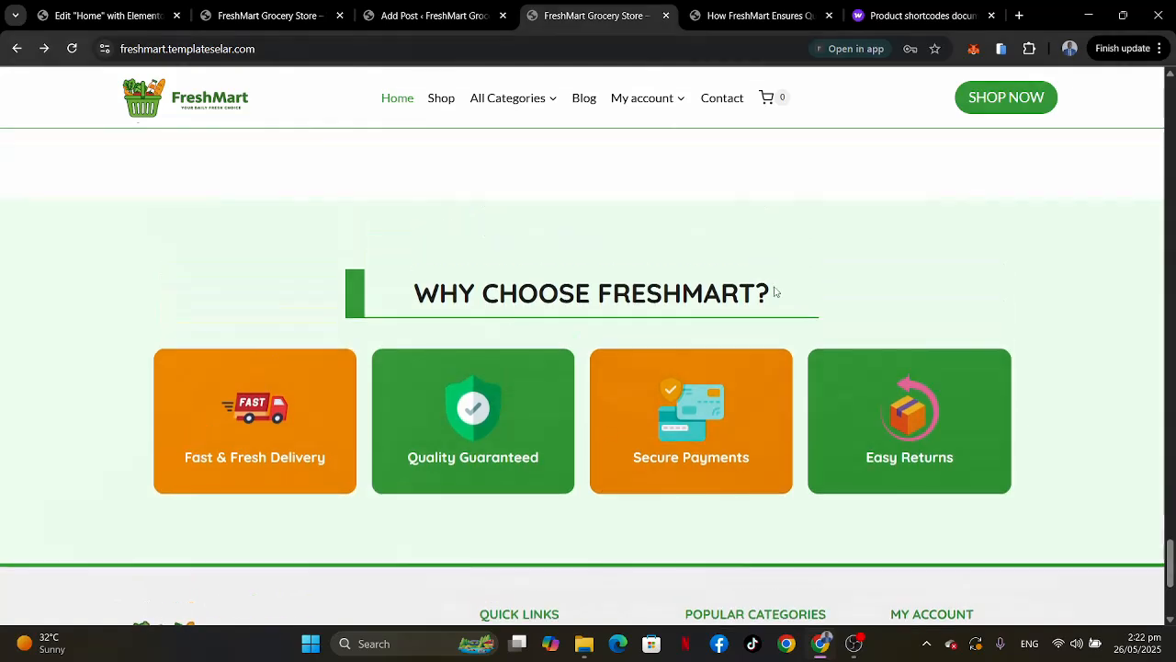
Return to the Elementor page, duplicate the OUR BLOG section, and delete the post grid from the copy.
left_click(105, 16)
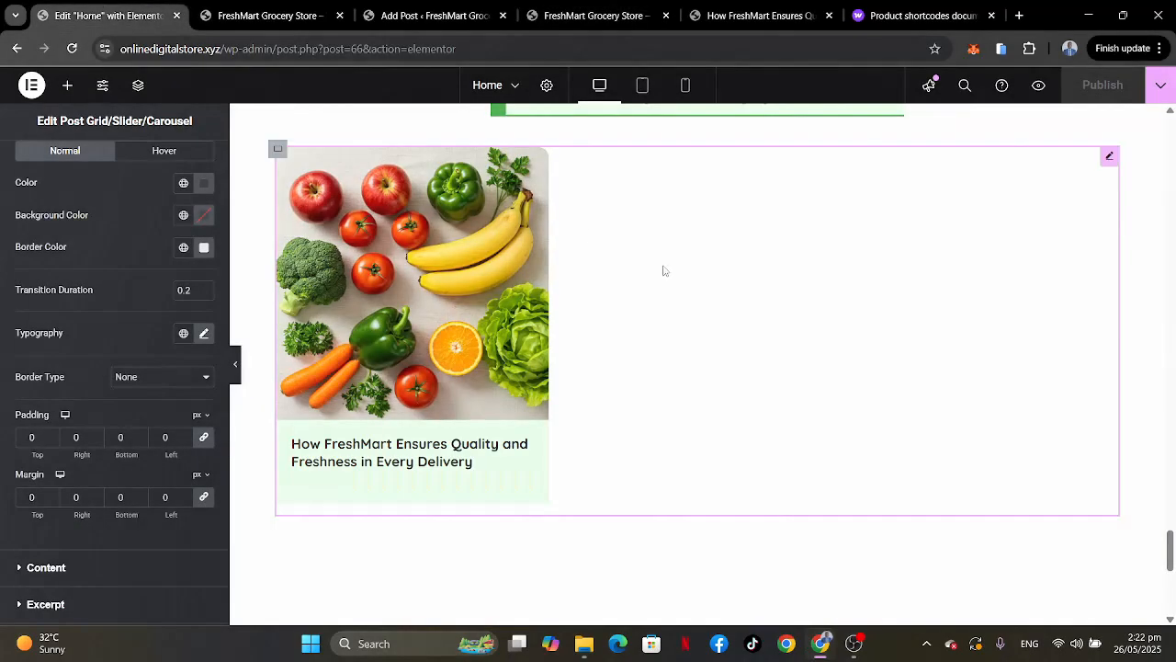
scroll(665, 271, "up", 2)
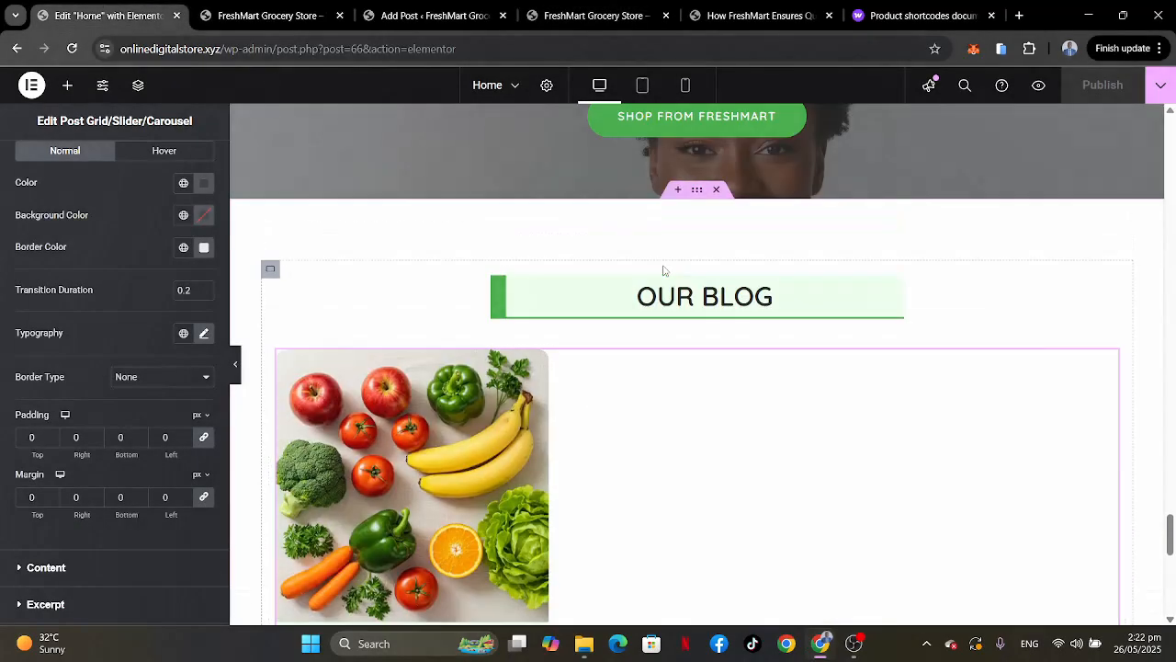
right_click(699, 191)
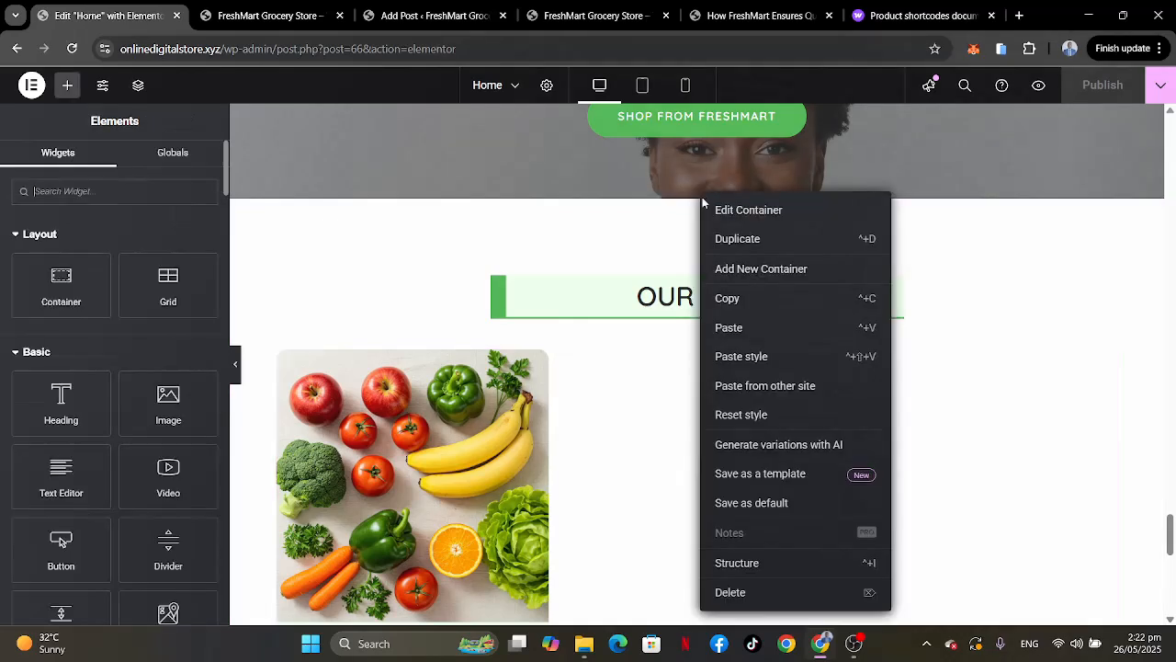
left_click(737, 239)
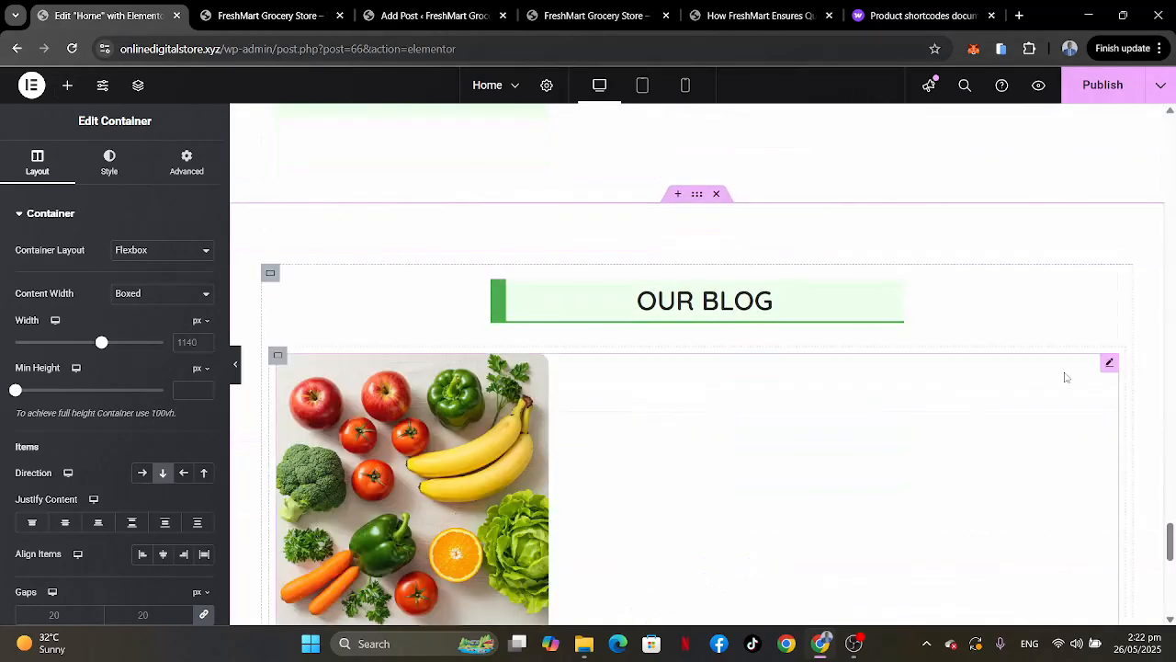
right_click(1110, 366)
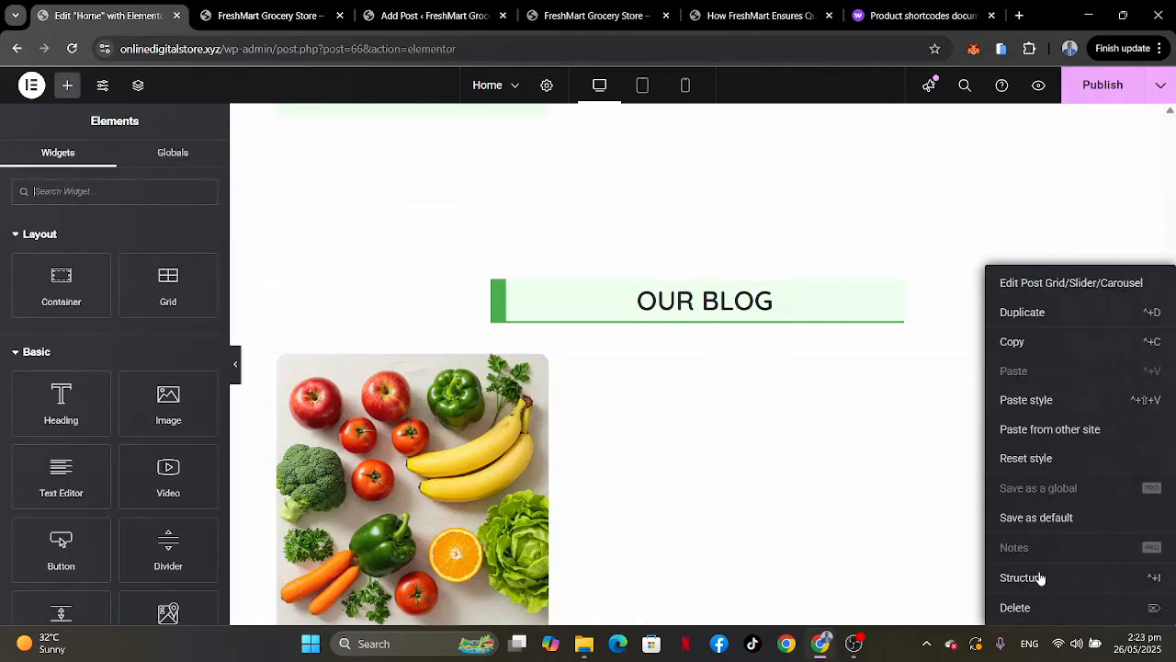
left_click(1011, 608)
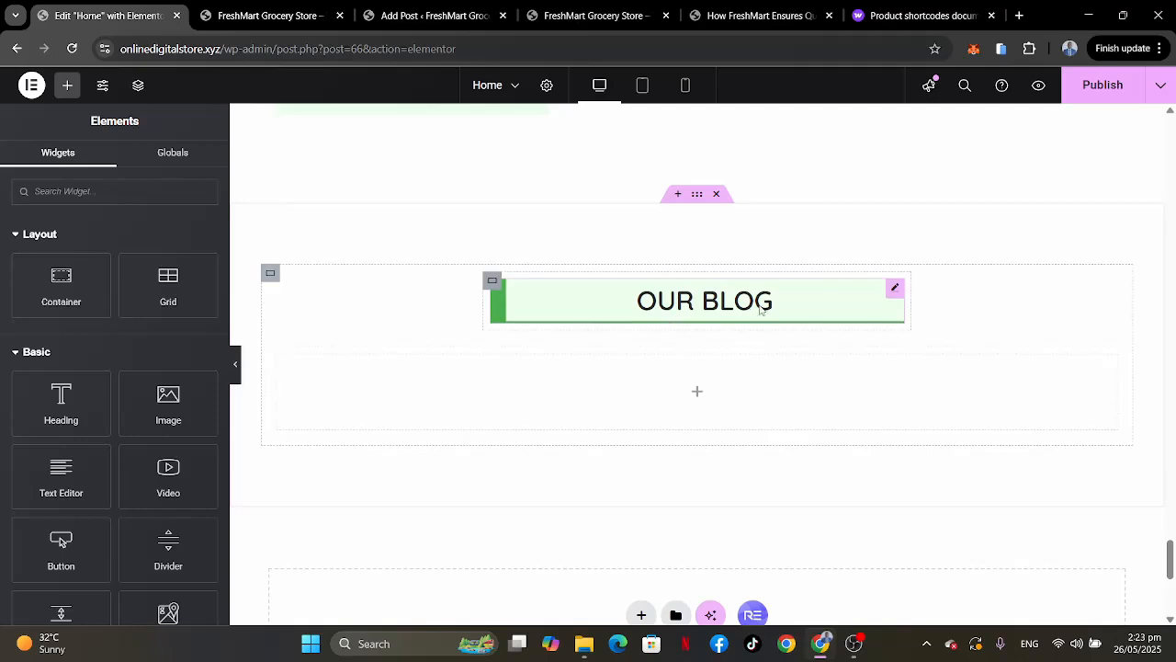
Change the duplicated section's heading title to "WHY CHOOSE FRESHMART?".
left_click(895, 291)
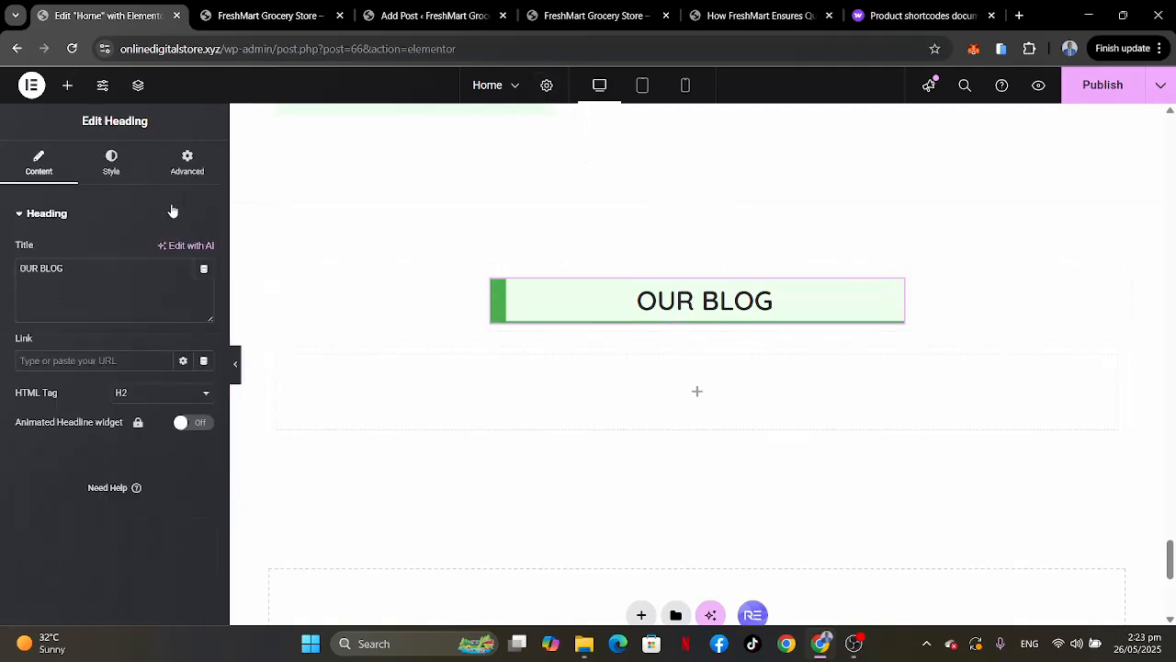
left_click_drag(89, 265, 2, 261)
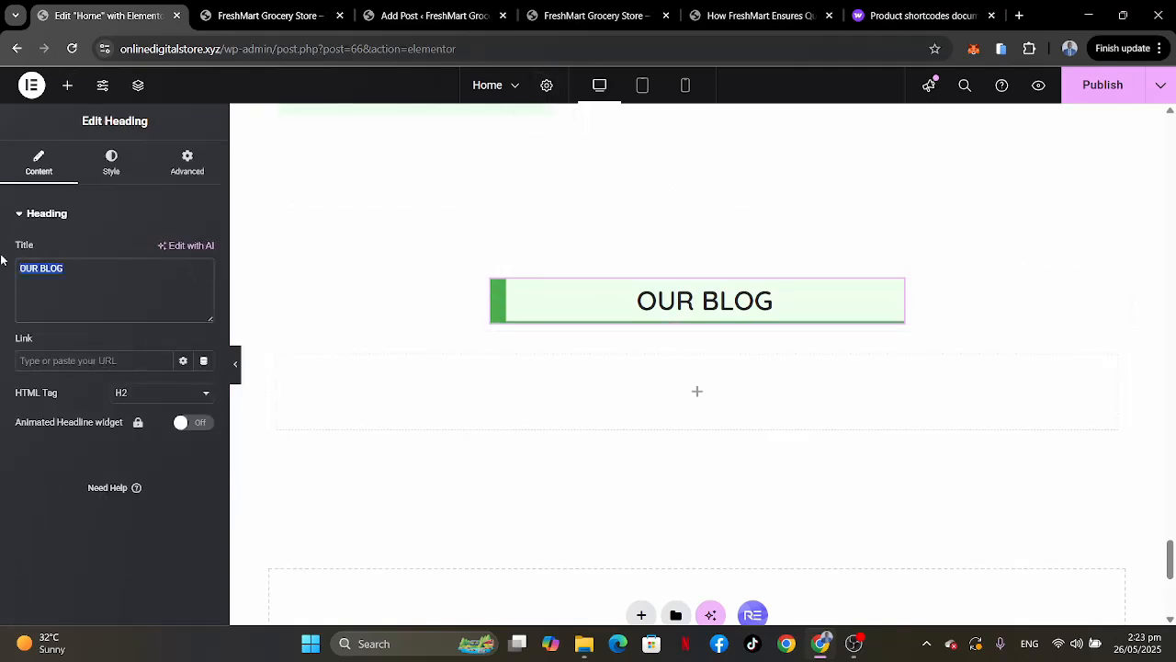
type("WHY CHOOS")
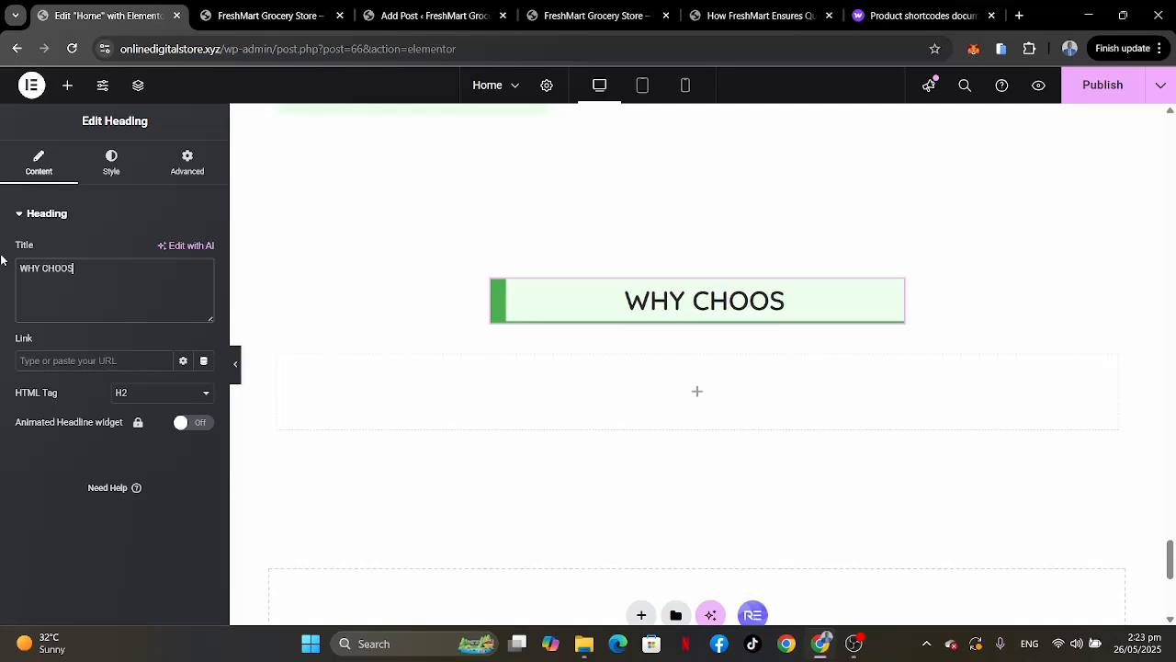
type("E FRESH")
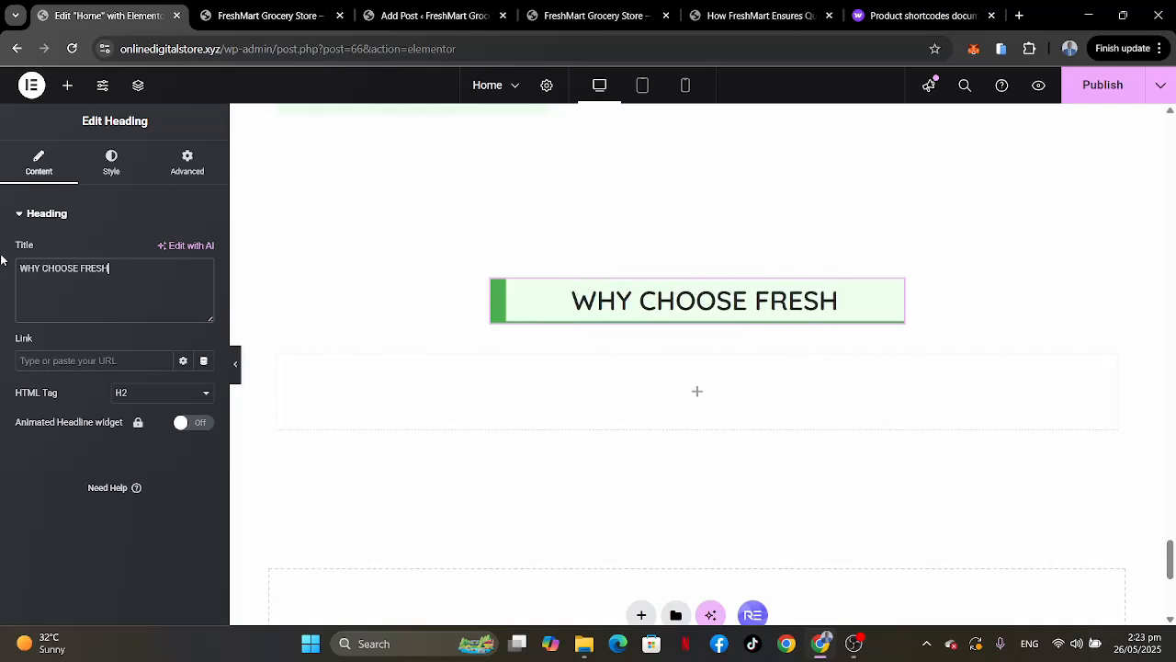
type("MART?")
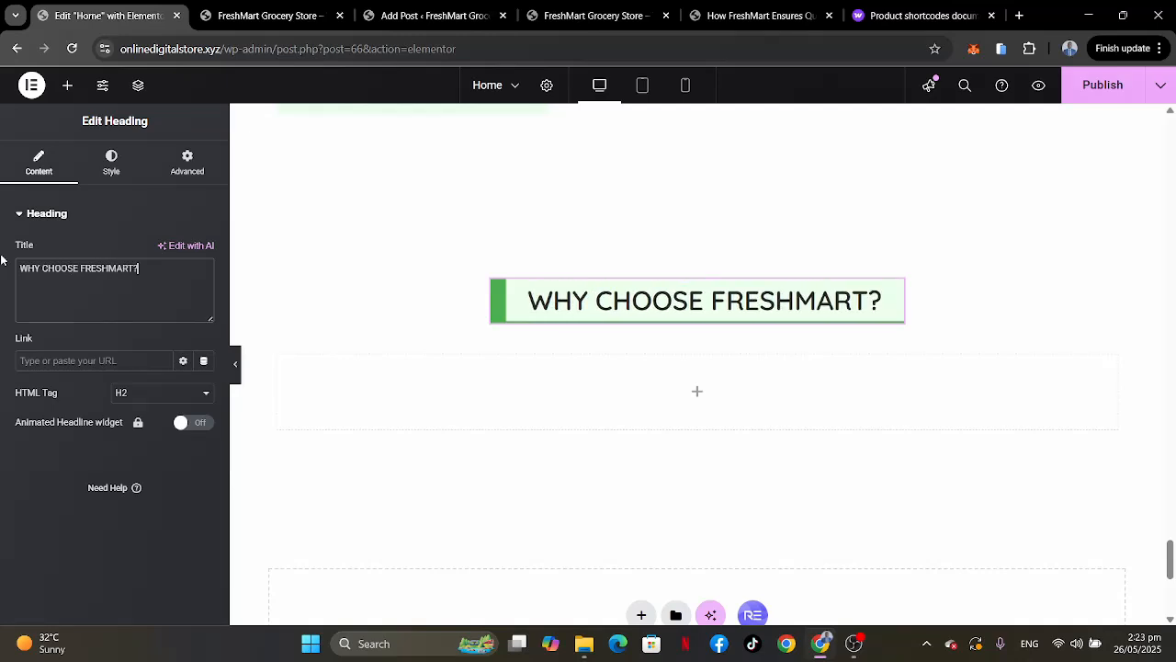
Check the reference site's feature cards, then add a nested container inside the empty container below the WHY CHOOSE FRESHMART? heading.
left_click(602, 14)
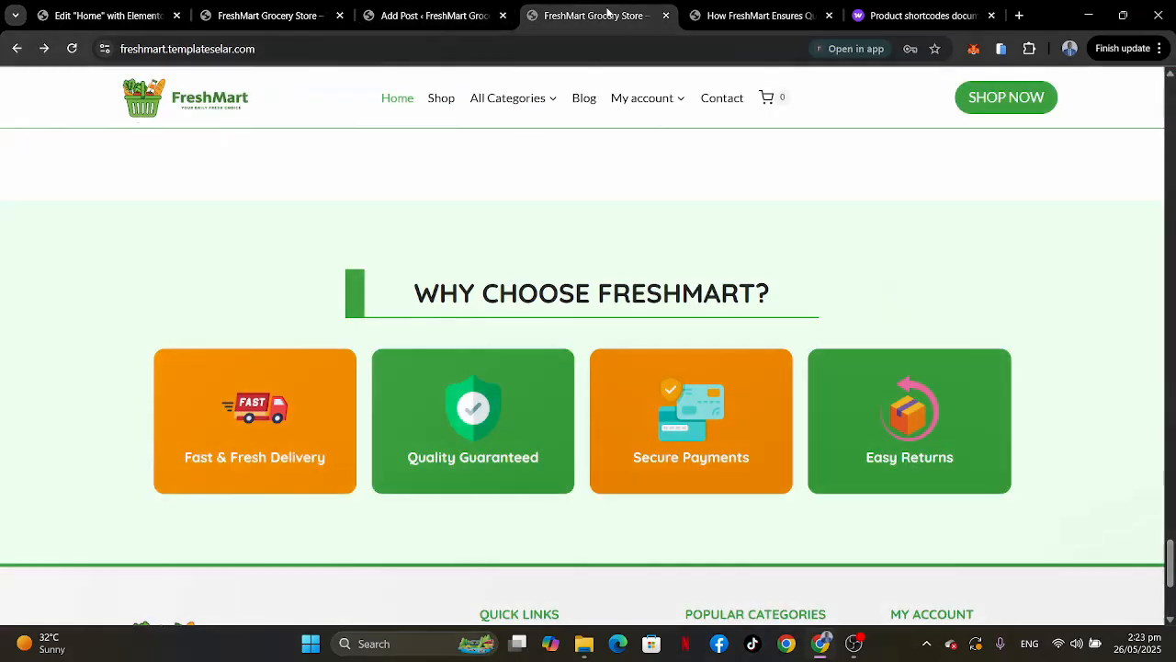
left_click(129, 16)
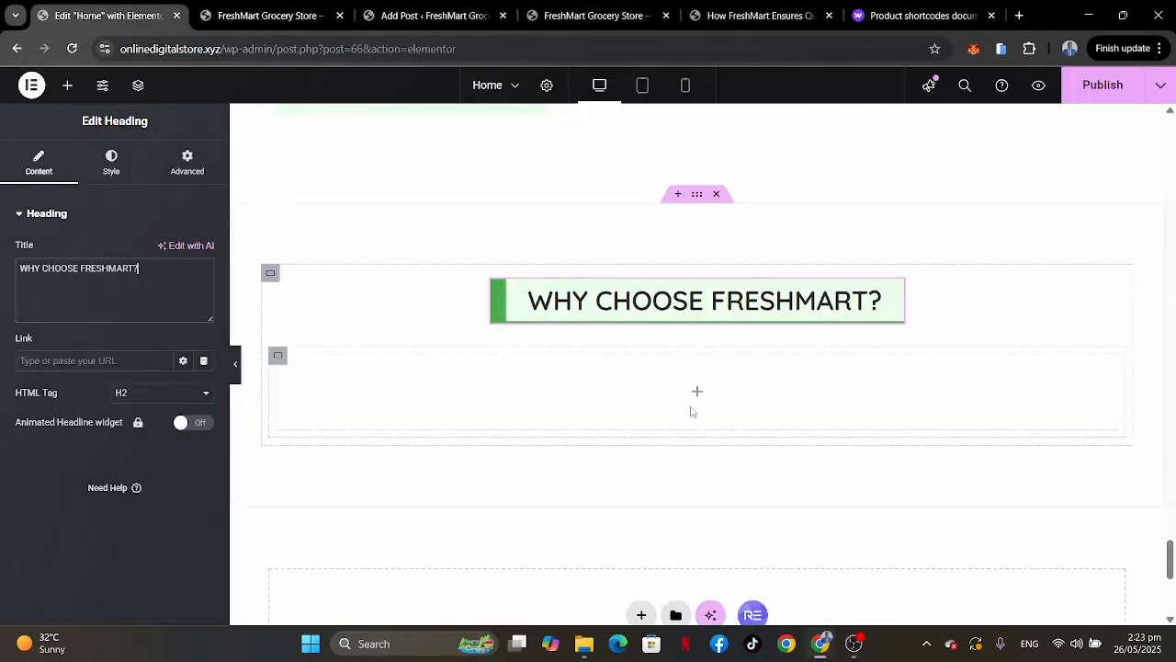
left_click(698, 400)
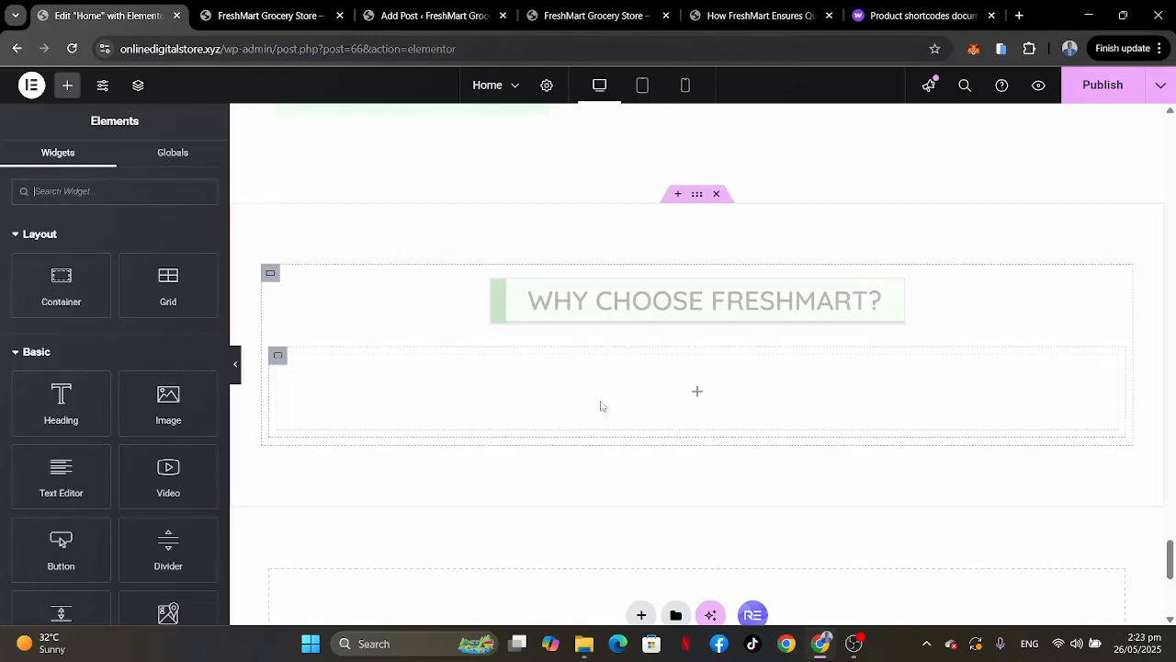
left_click_drag(110, 294, 458, 389)
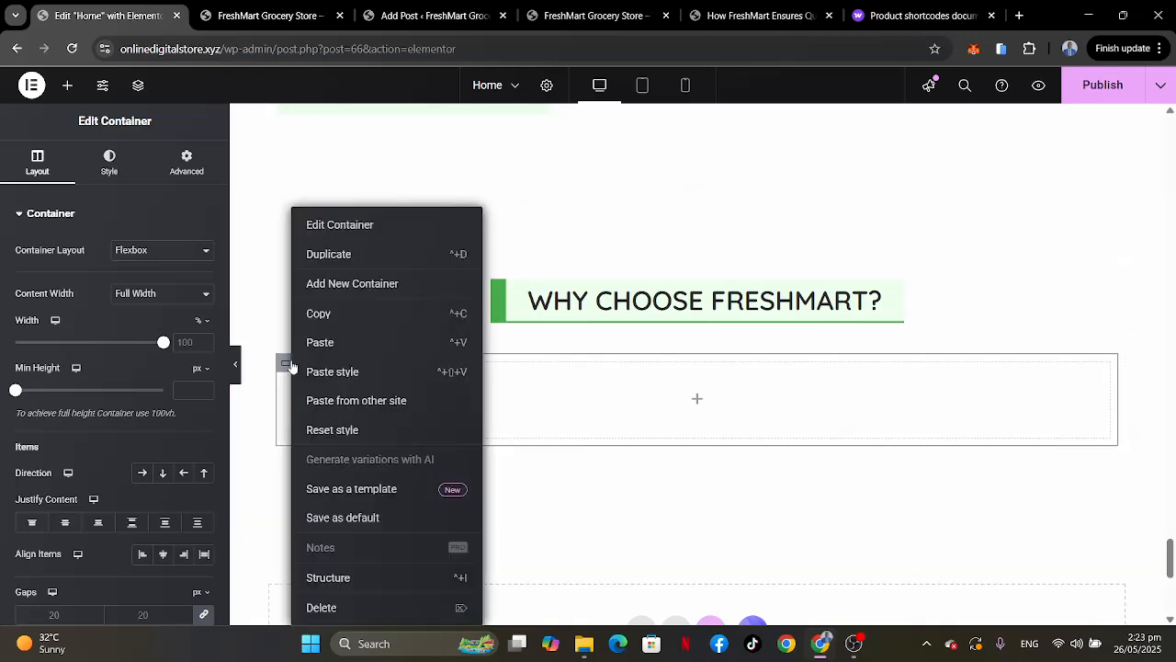
Duplicate the nested container three times to make four card containers below the heading.
right_click(286, 363)
left_click(352, 255)
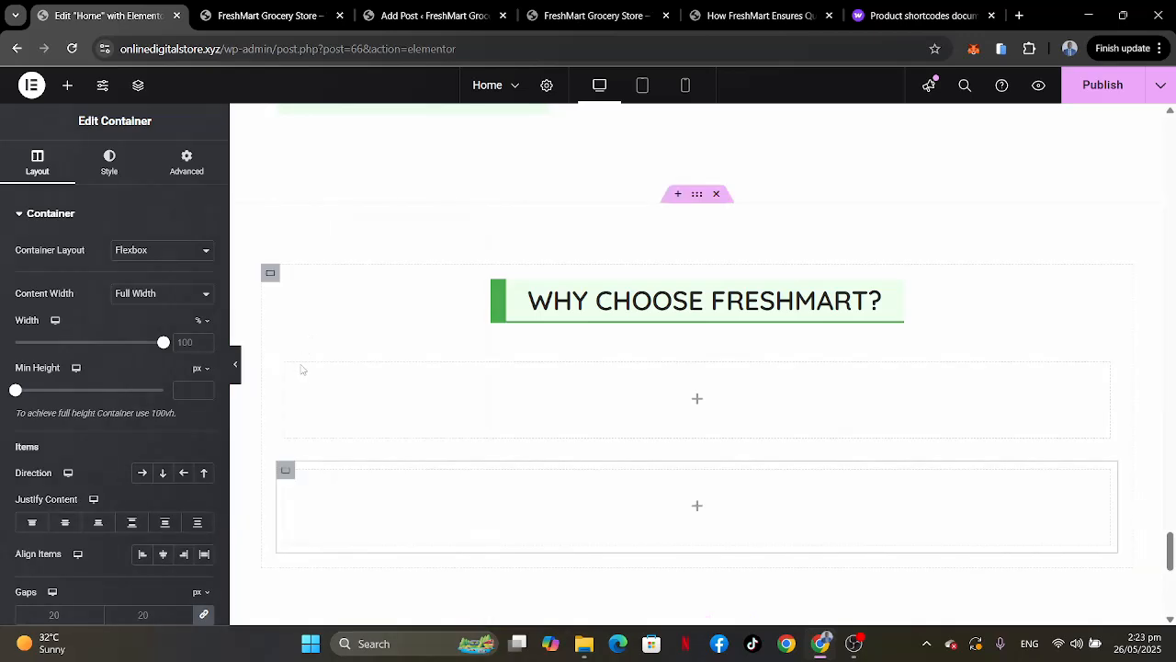
right_click(286, 363)
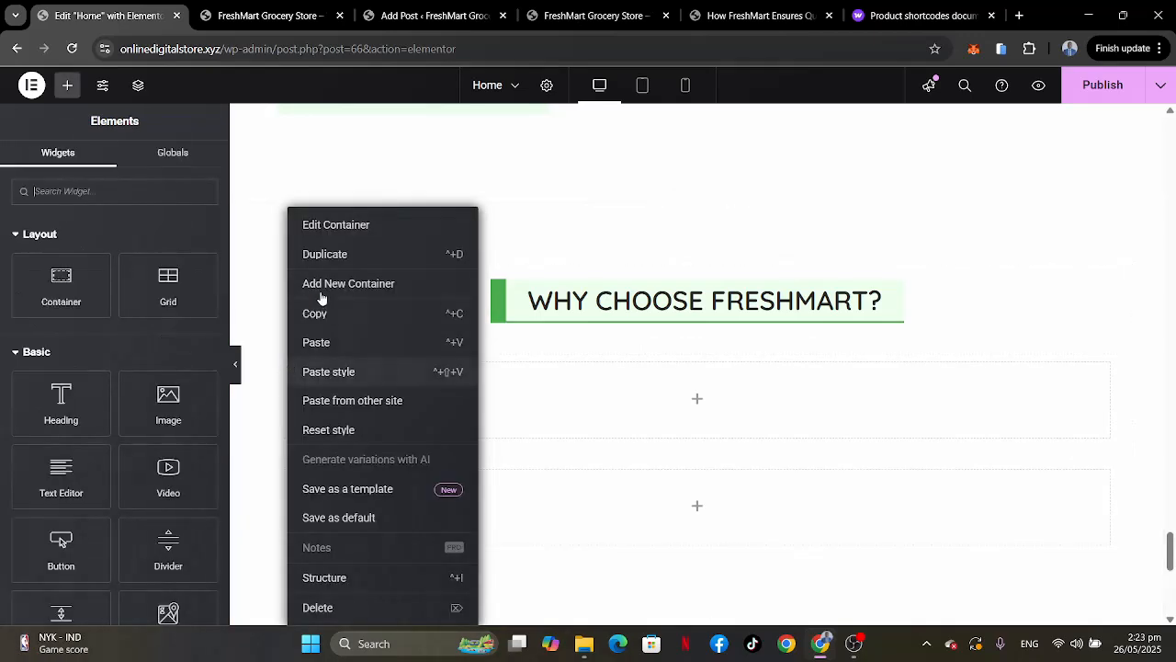
left_click(341, 256)
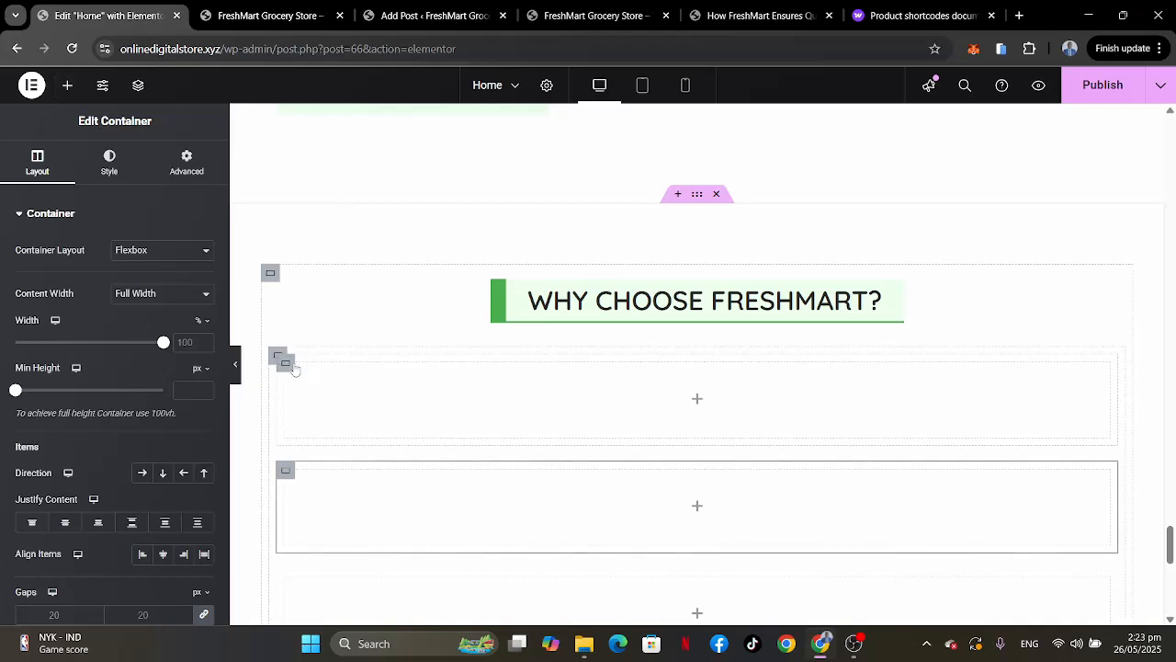
right_click(291, 366)
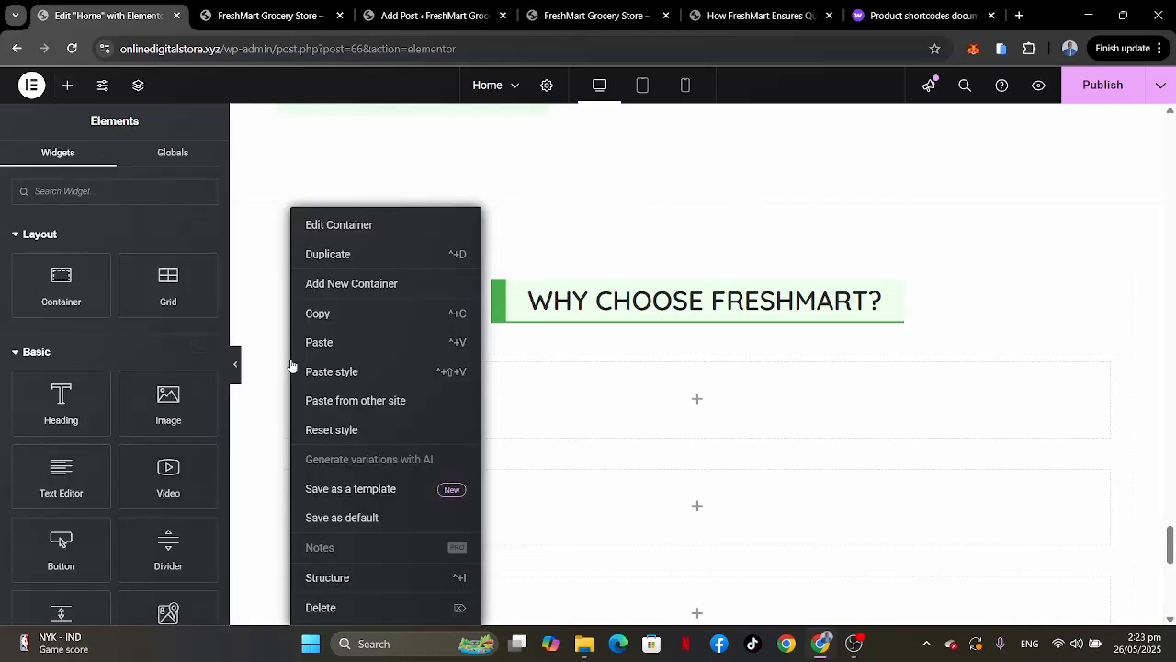
left_click(361, 257)
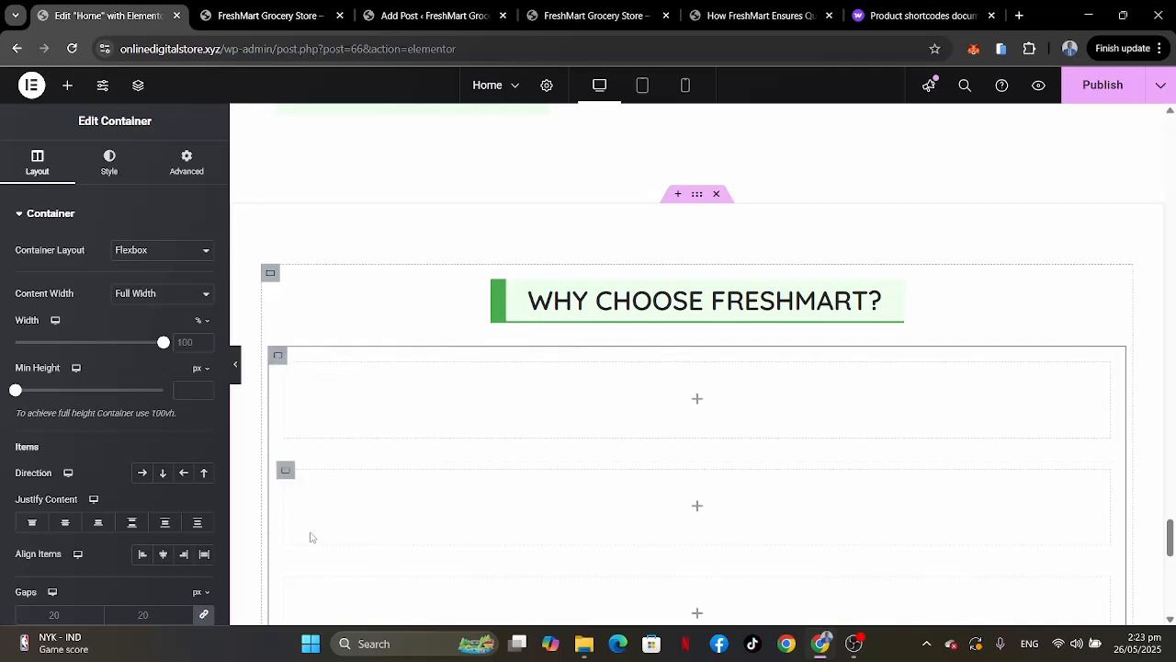
Set the parent container's items direction to a horizontal row so the four card containers sit side by side.
scroll(308, 580, "down", 2)
scroll(309, 579, "up", 1)
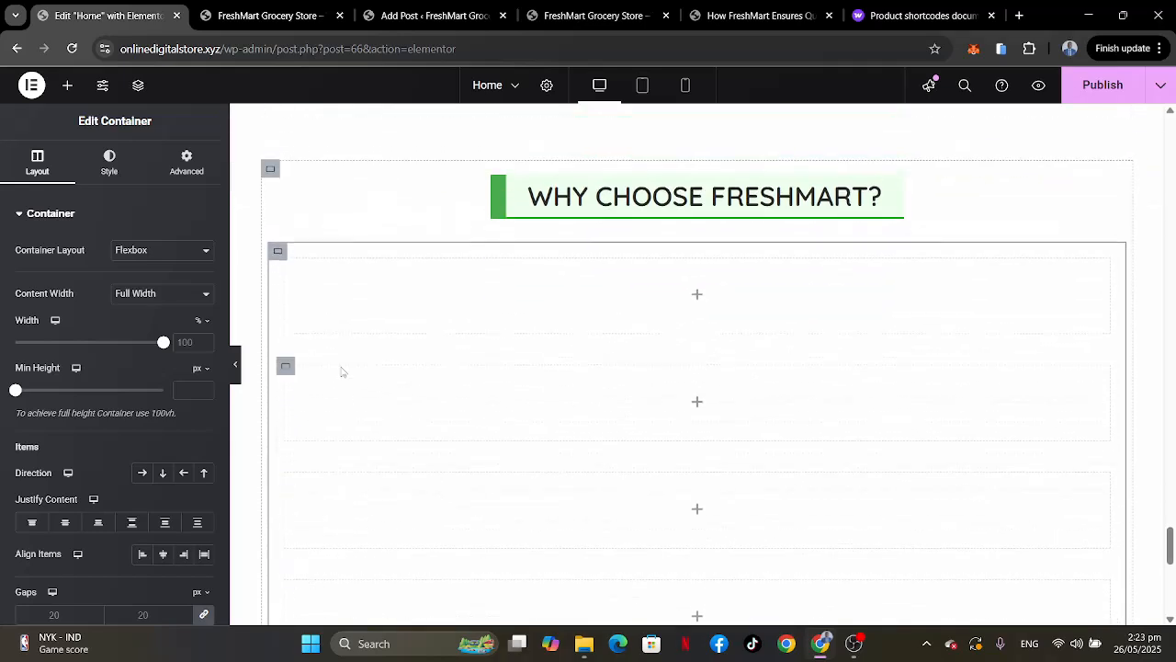
left_click(142, 474)
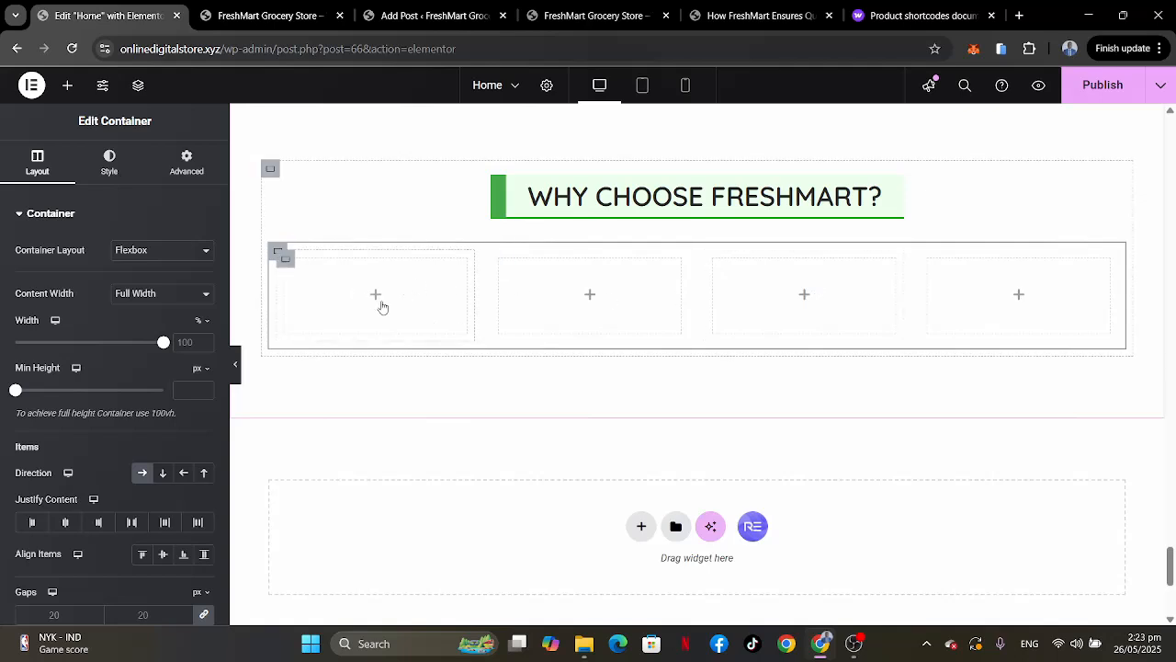
Give the first card container a classic background using the orange global color.
left_click(285, 260)
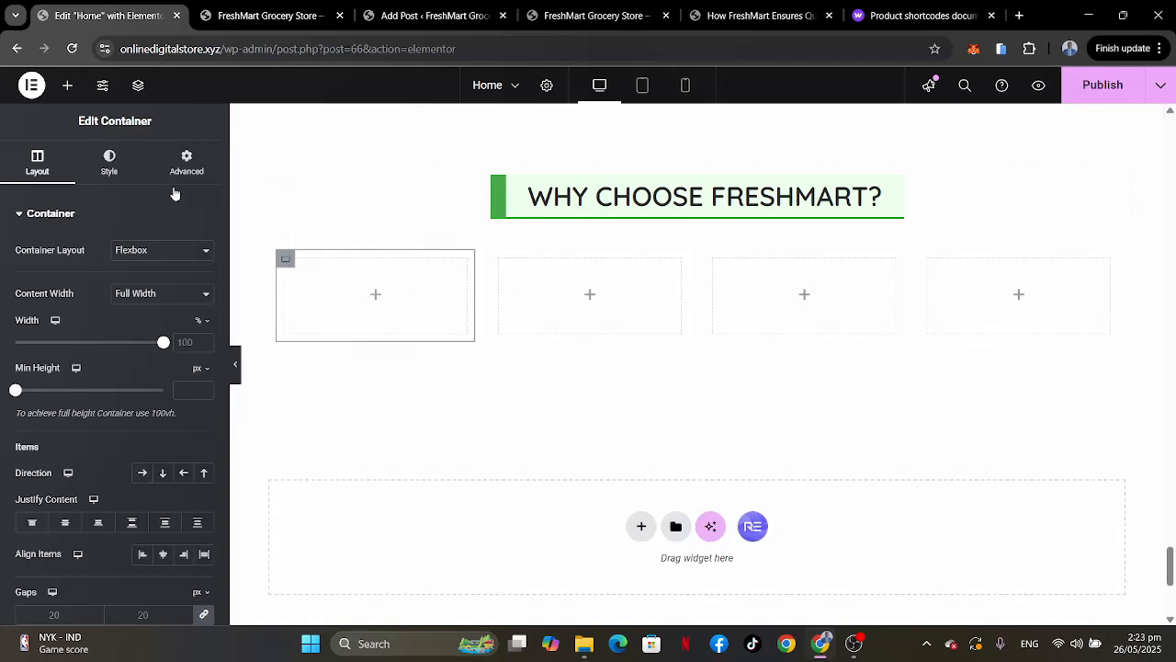
left_click(111, 165)
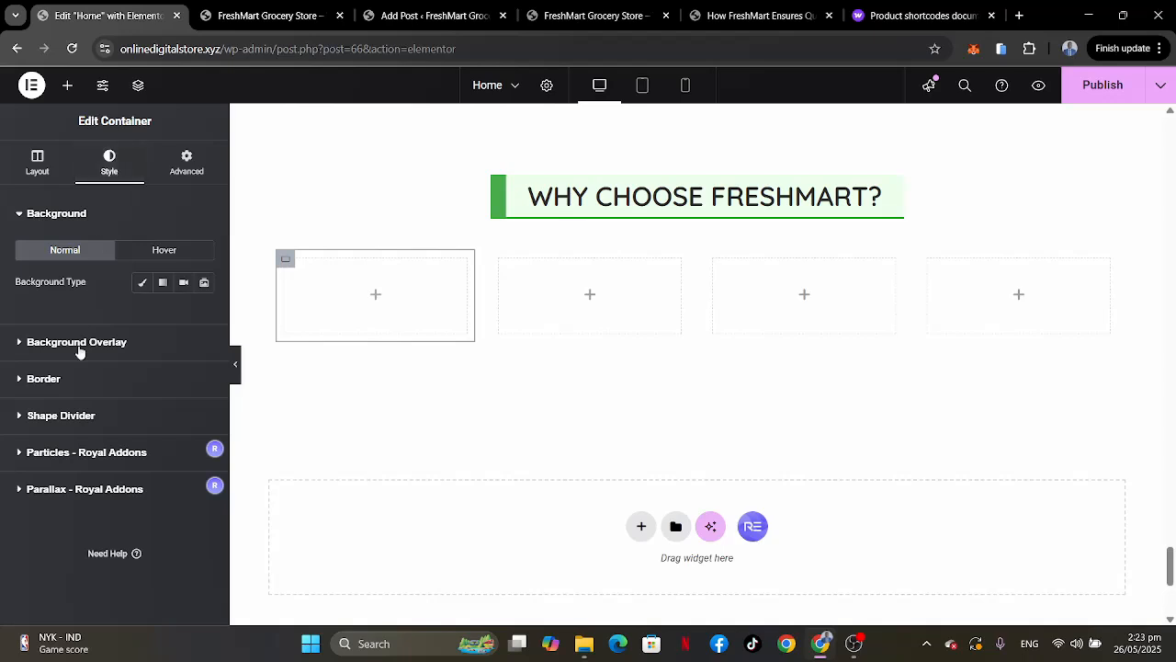
left_click(145, 283)
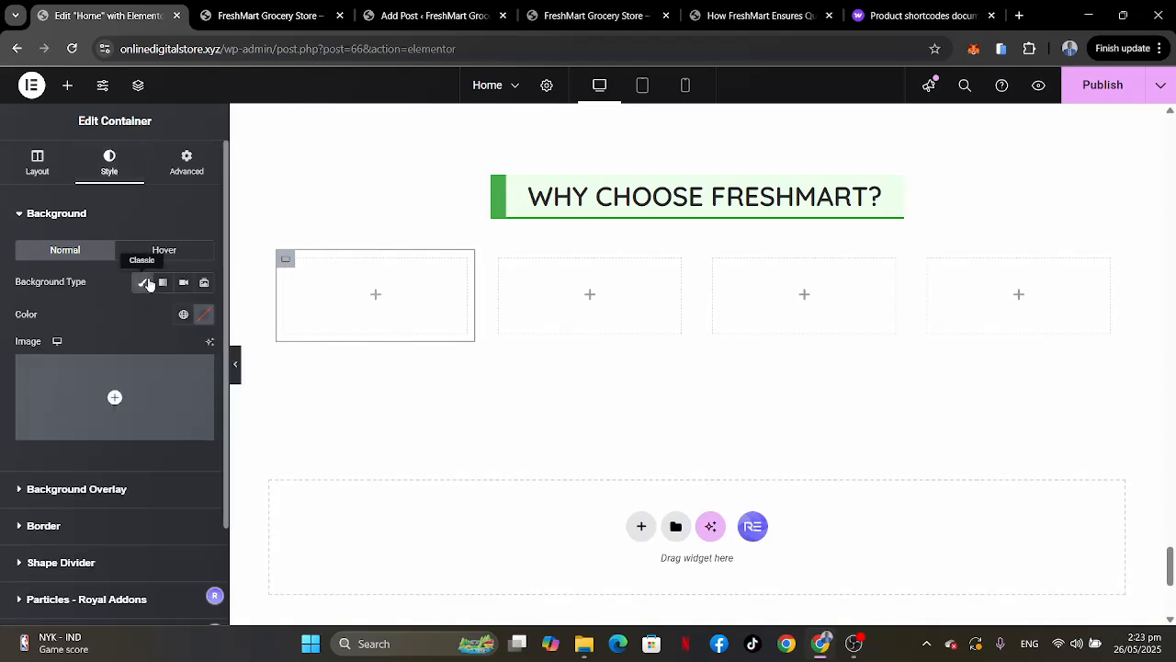
left_click(184, 315)
left_click(75, 534)
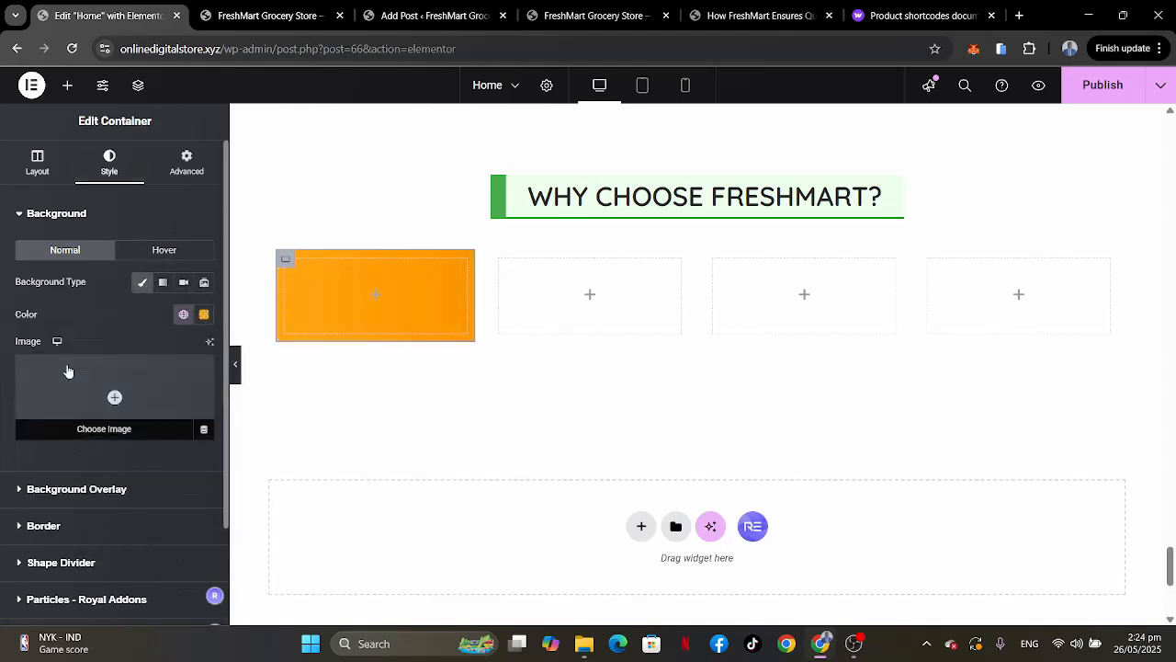
Set the first card container's linked padding to 25 px on all four sides.
left_click(177, 171)
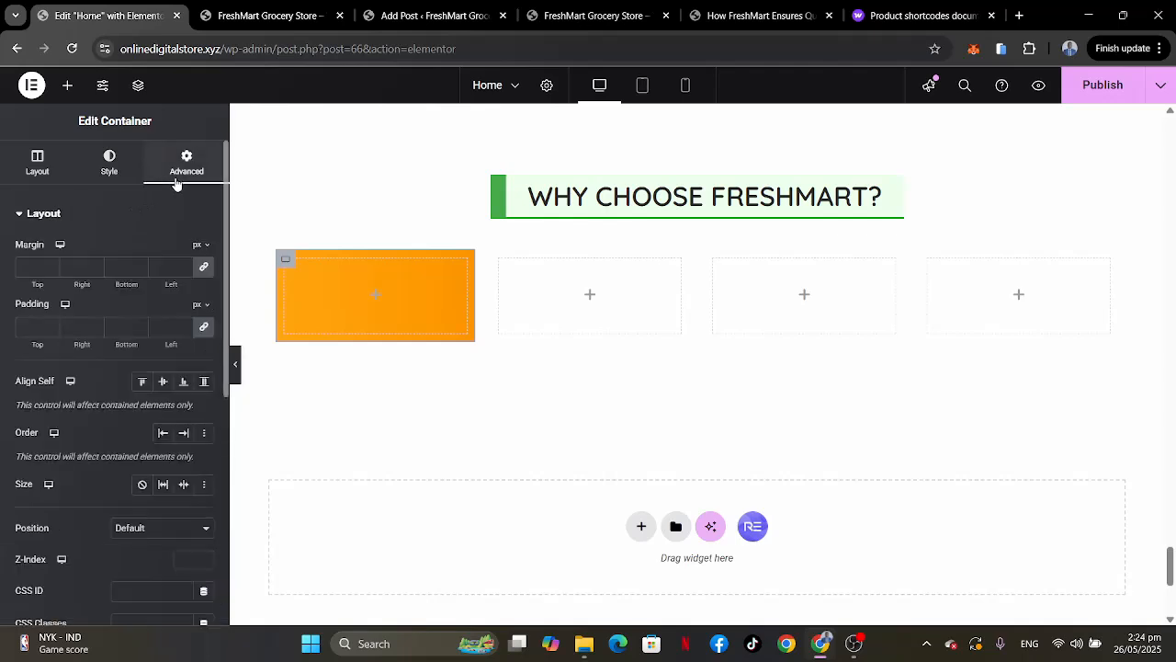
left_click(34, 326)
type("25")
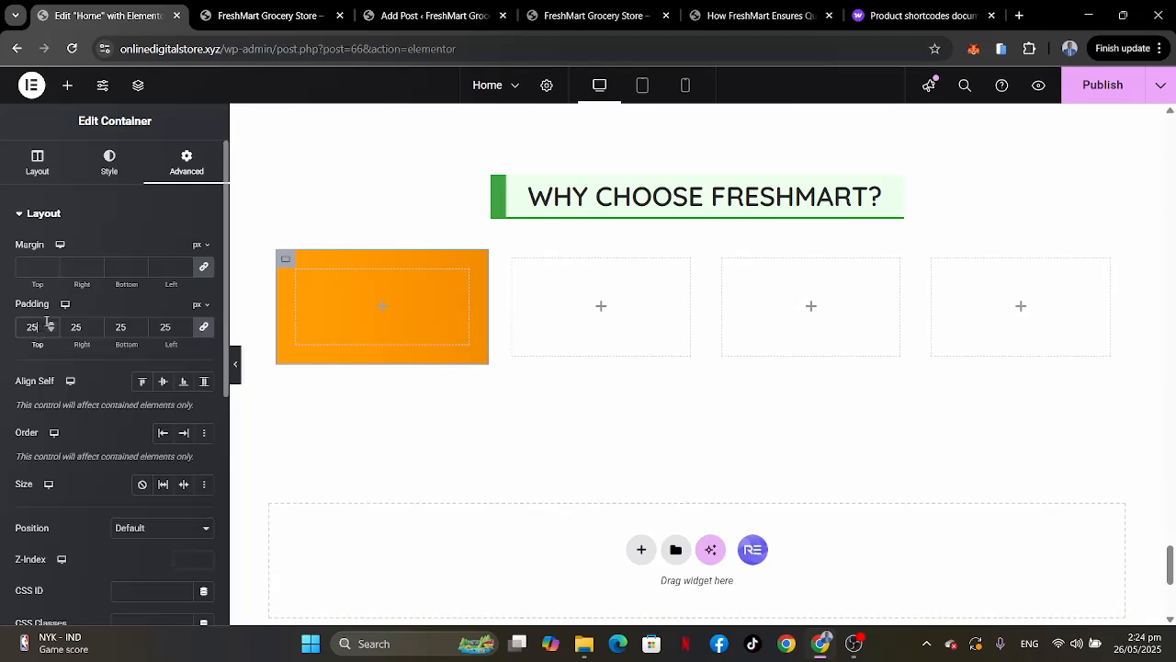
Set the first card container's linked border radius to 14 px on all corners.
left_click(109, 168)
scroll(105, 365, "down", 2)
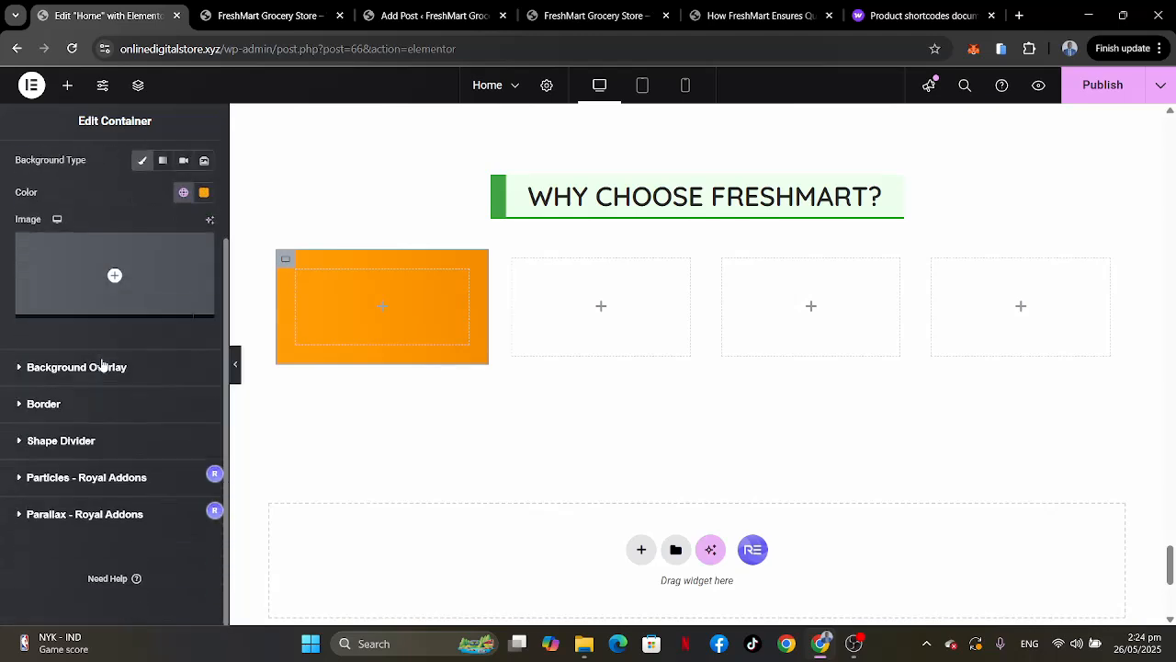
left_click(71, 404)
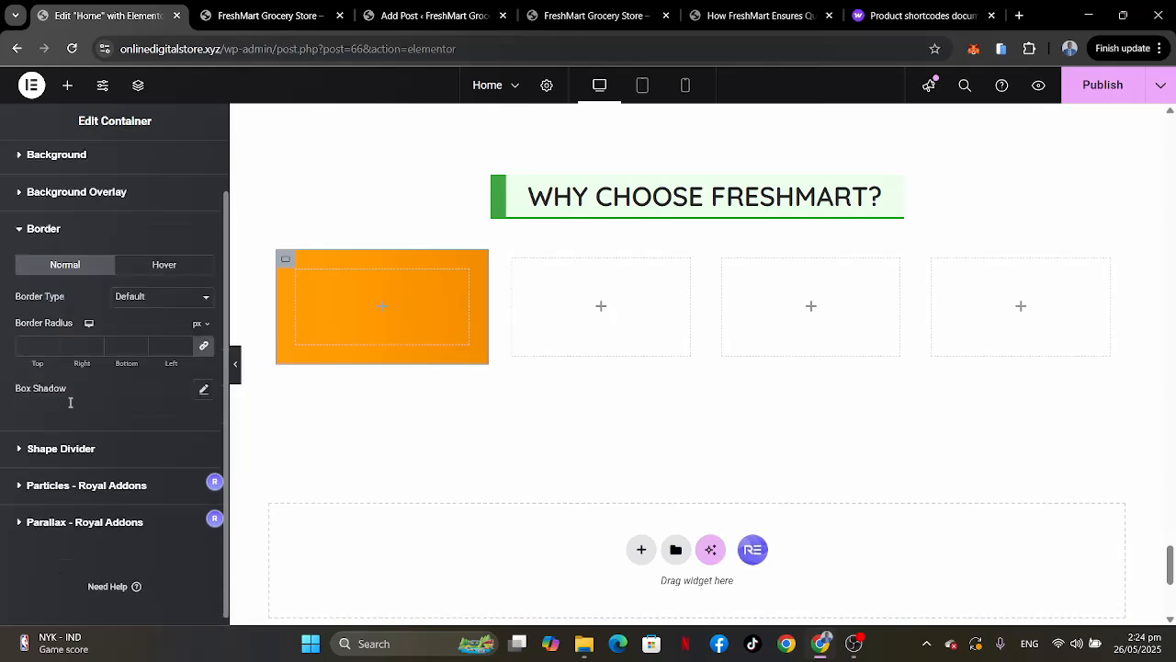
left_click(31, 348)
type("14")
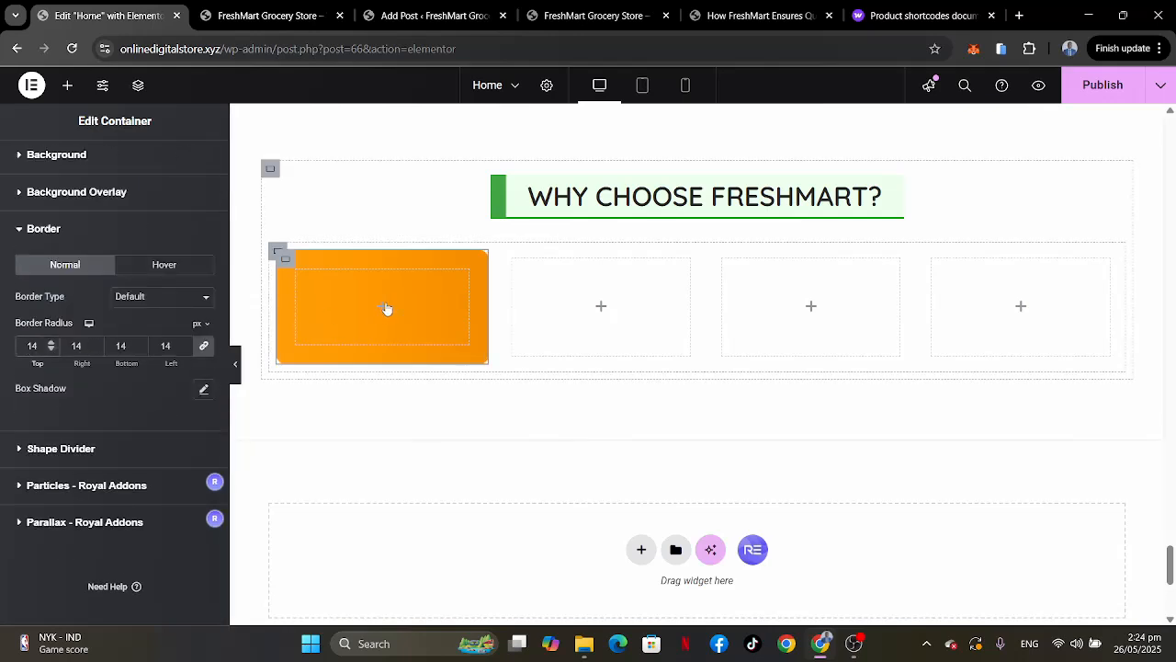
Add an Image widget inside the first orange card container.
left_click(382, 309)
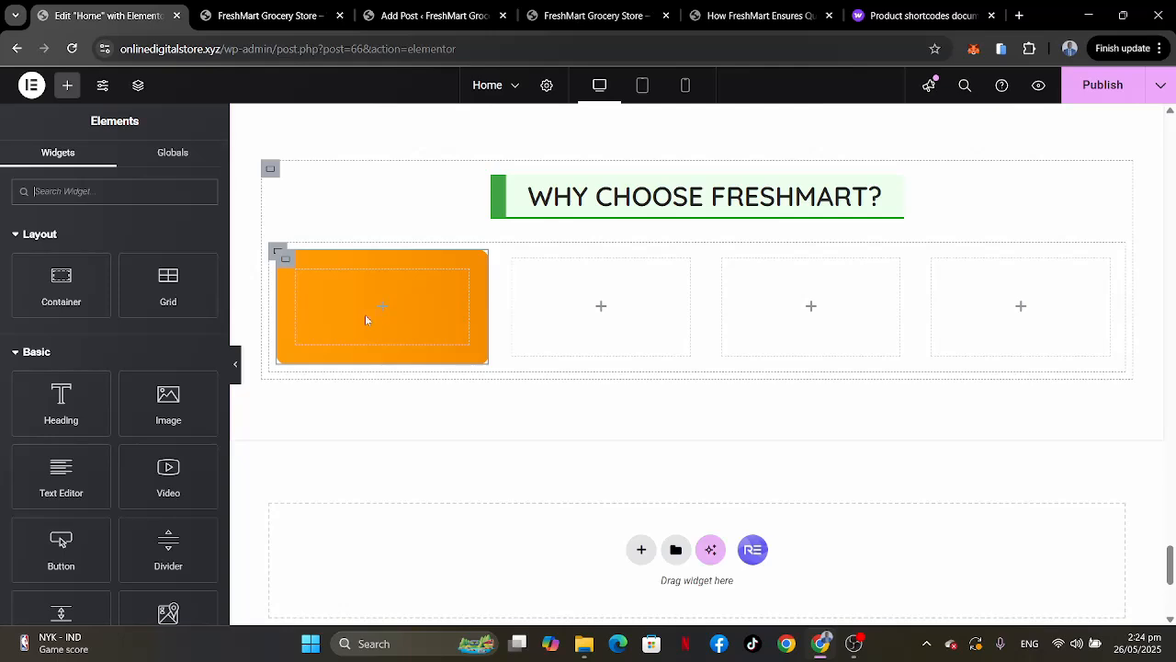
left_click_drag(156, 401, 348, 310)
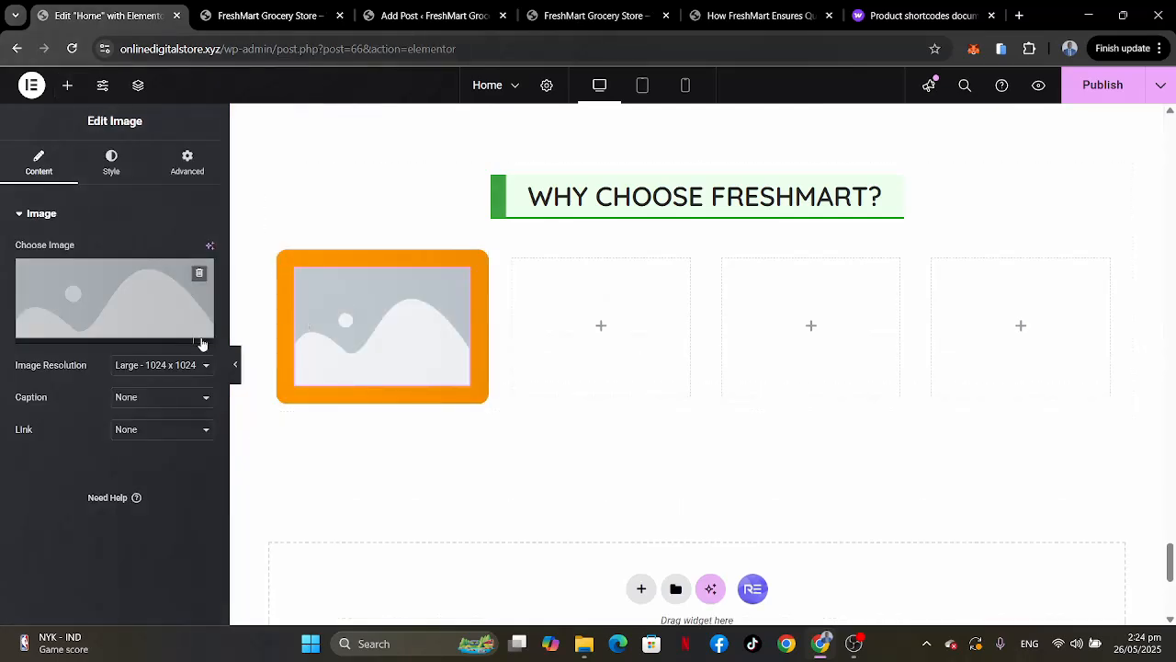
Save the delivery truck icon from the reference site's first card as fast-delivery (1) in the Grocery store folder in Downloads.
left_click(775, 15)
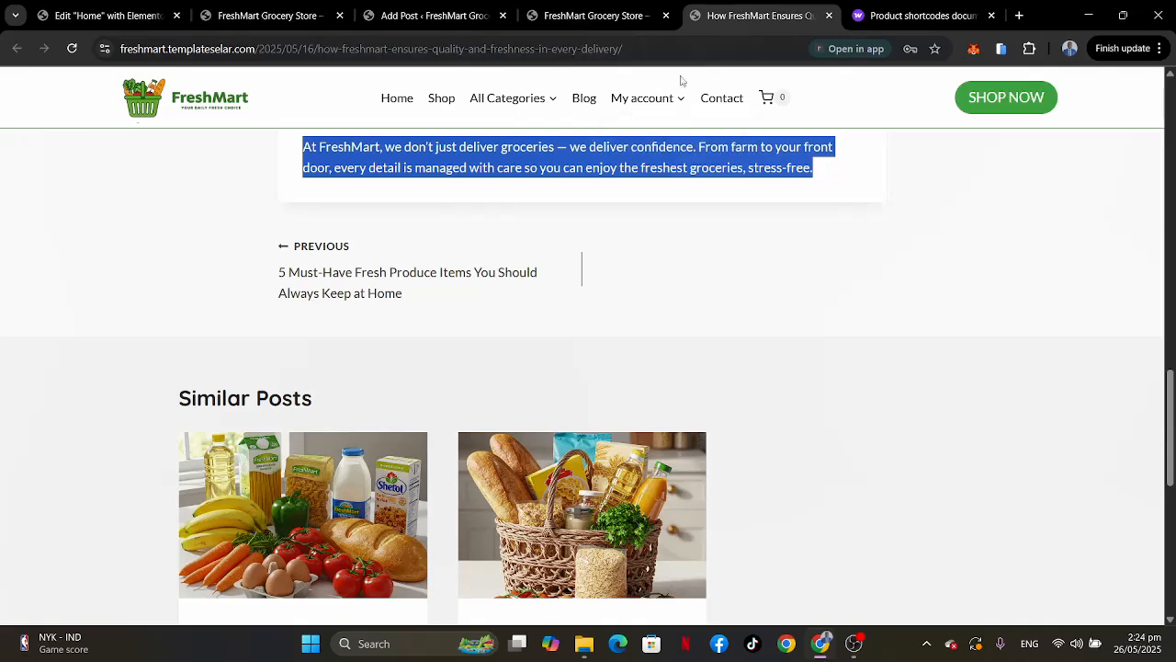
left_click(649, 18)
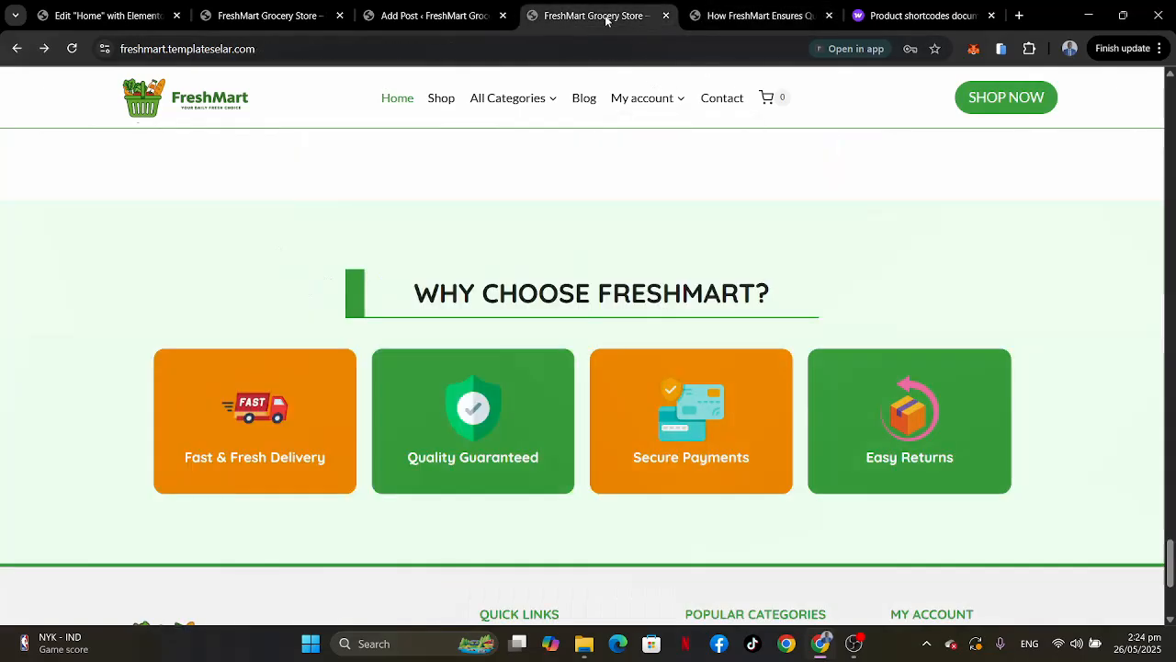
right_click(238, 415)
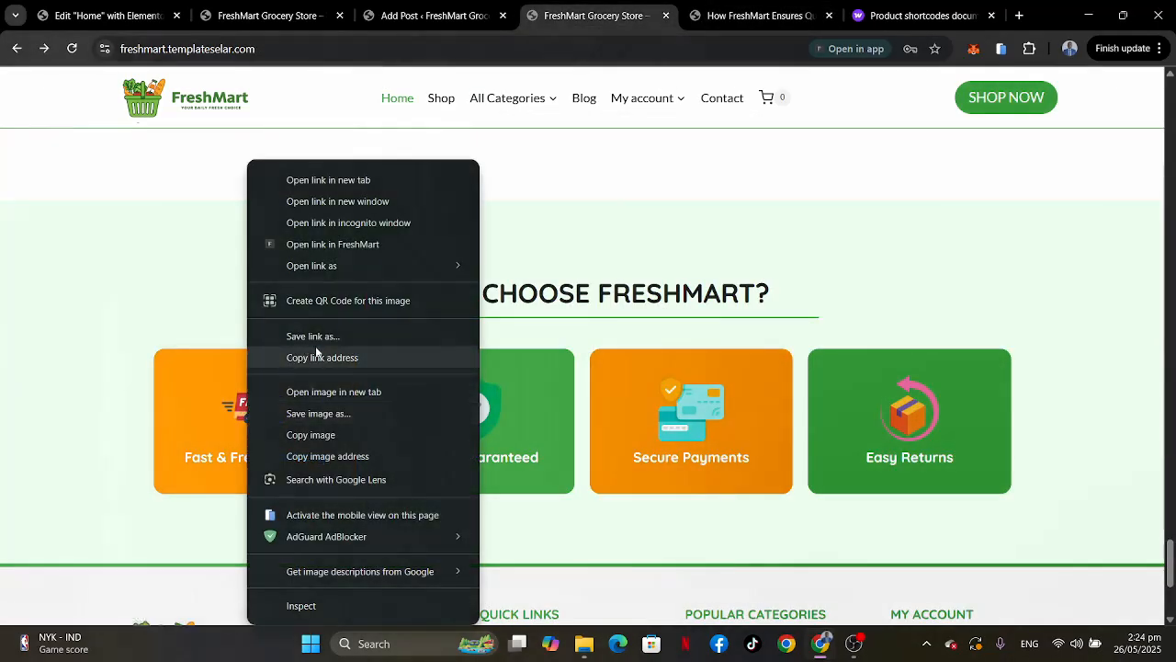
left_click(312, 415)
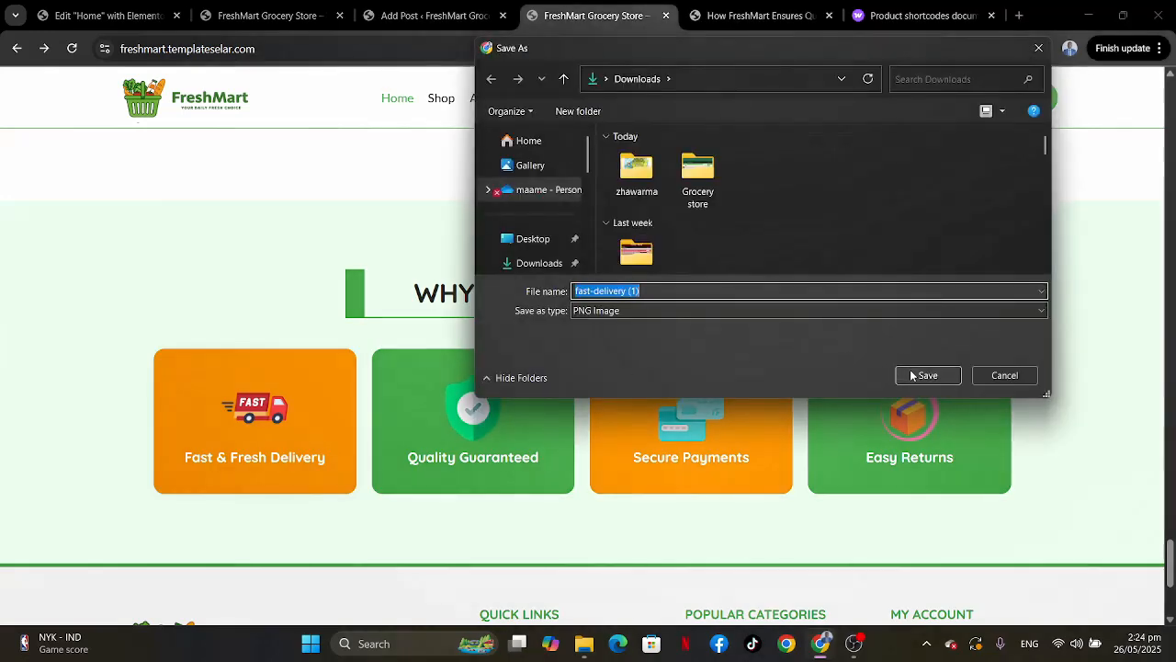
double_click(704, 172)
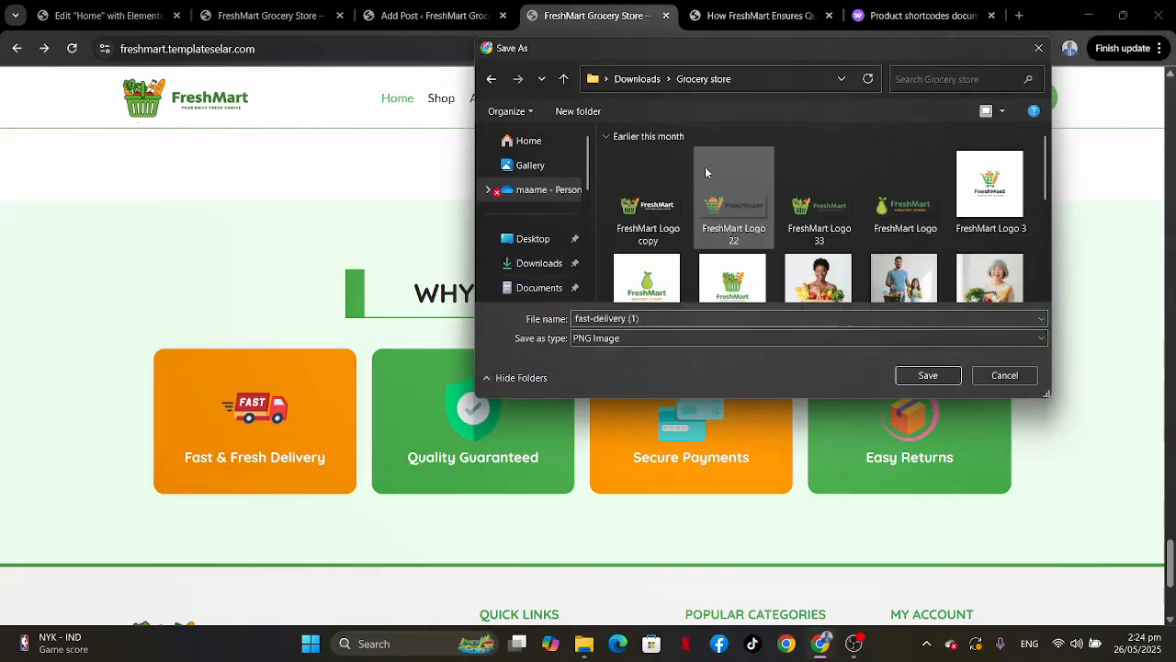
left_click(922, 375)
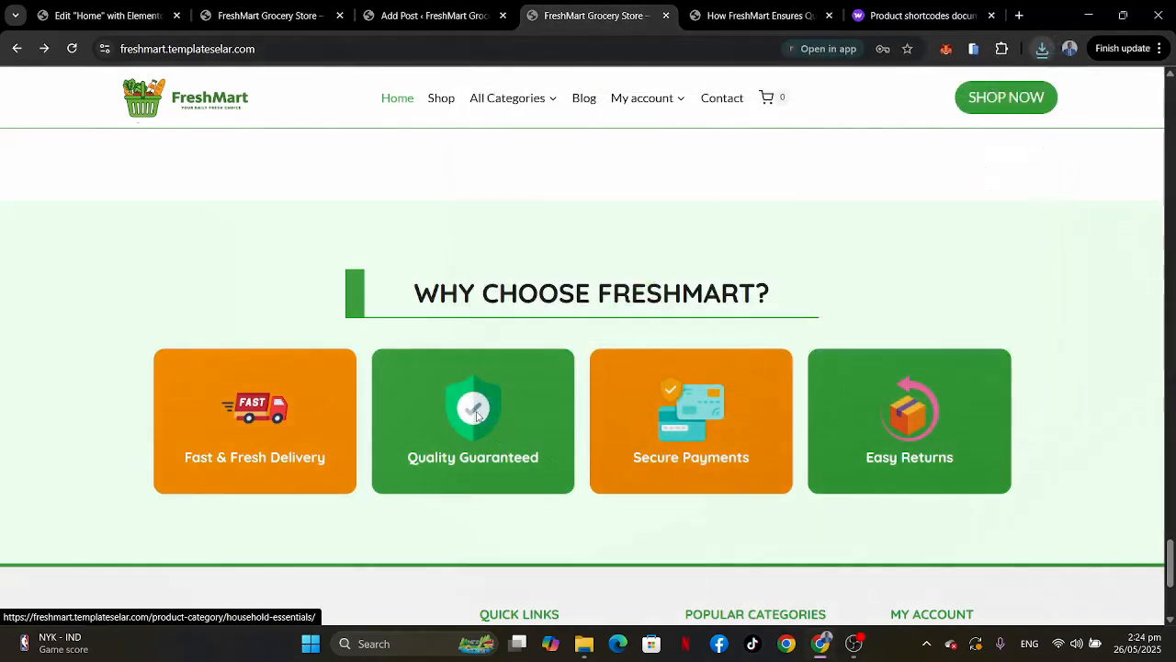
Save the shield, credit card and return icons from the other three reference cards to the Grocery store folder.
right_click(478, 373)
left_click(548, 414)
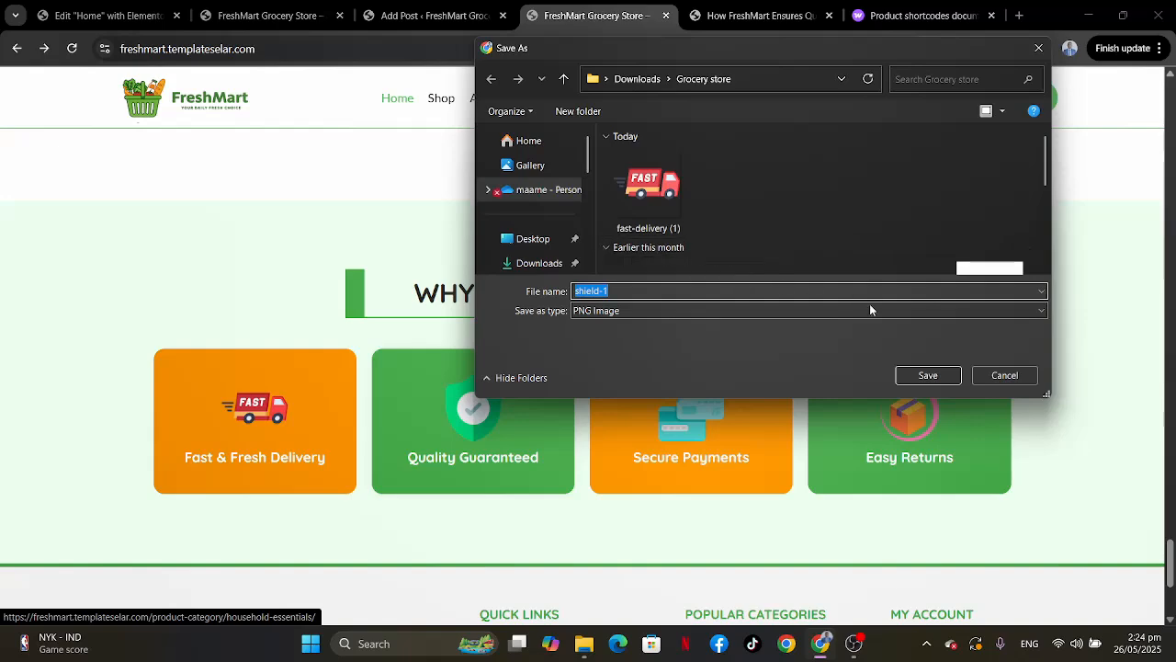
left_click(928, 376)
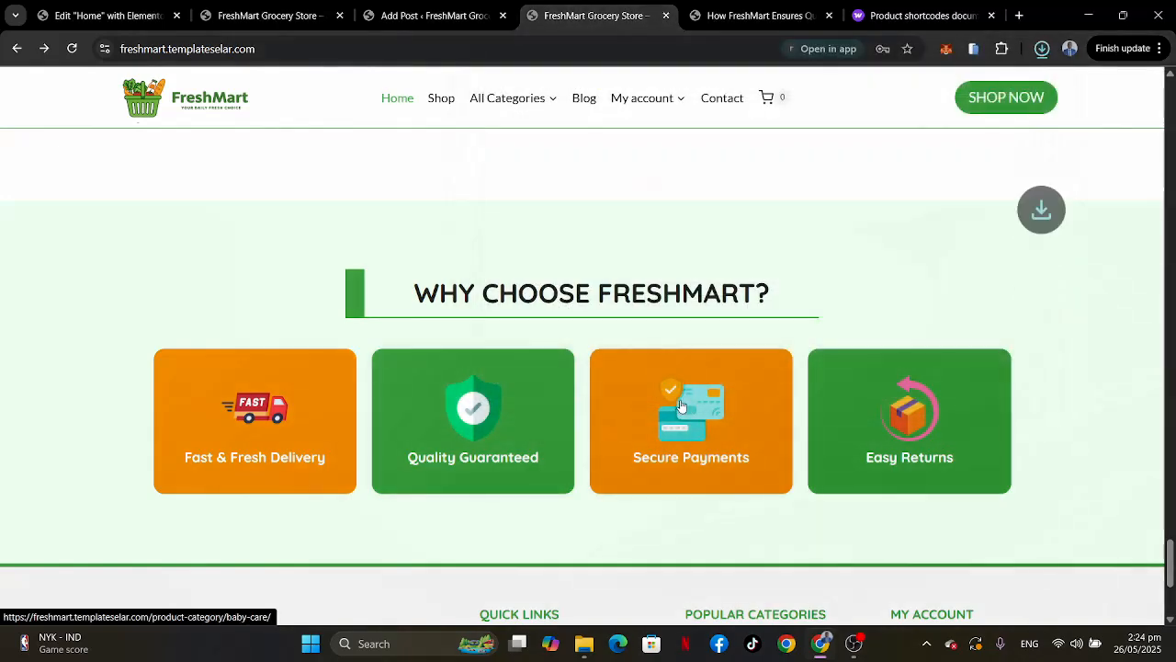
right_click(711, 382)
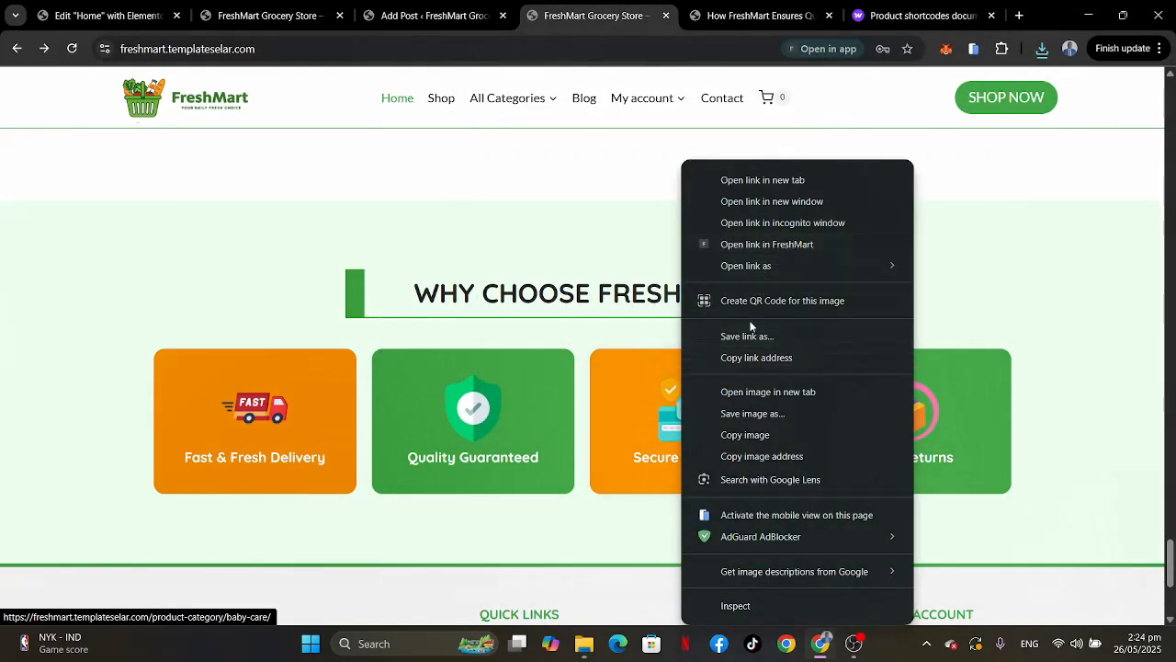
left_click(750, 415)
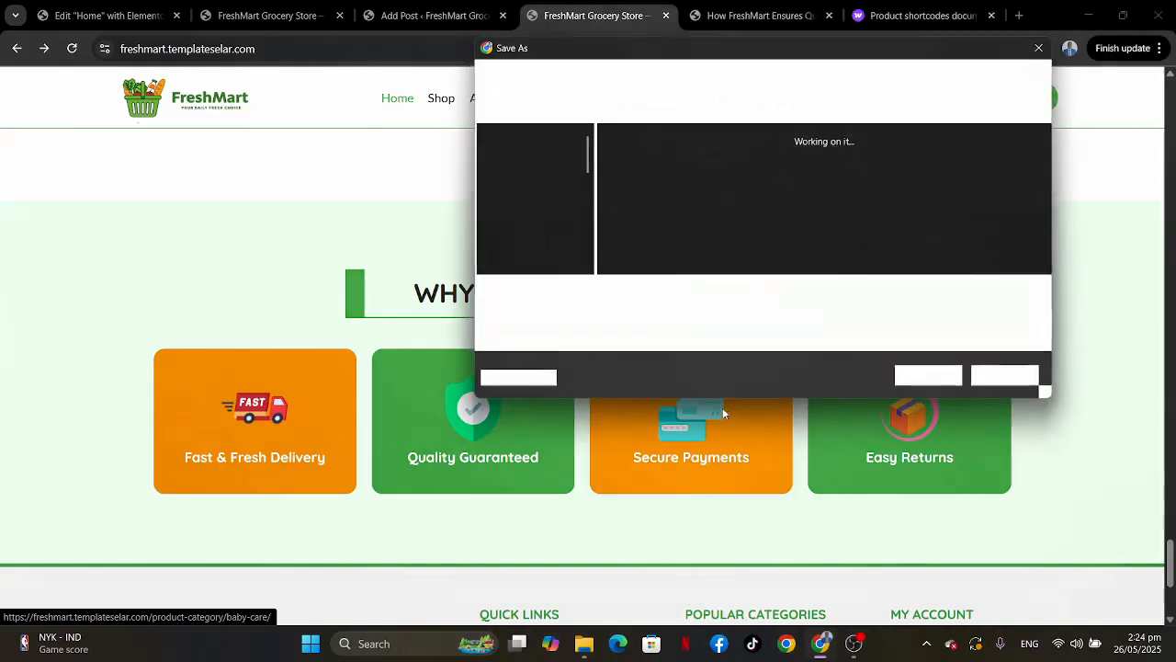
left_click(928, 376)
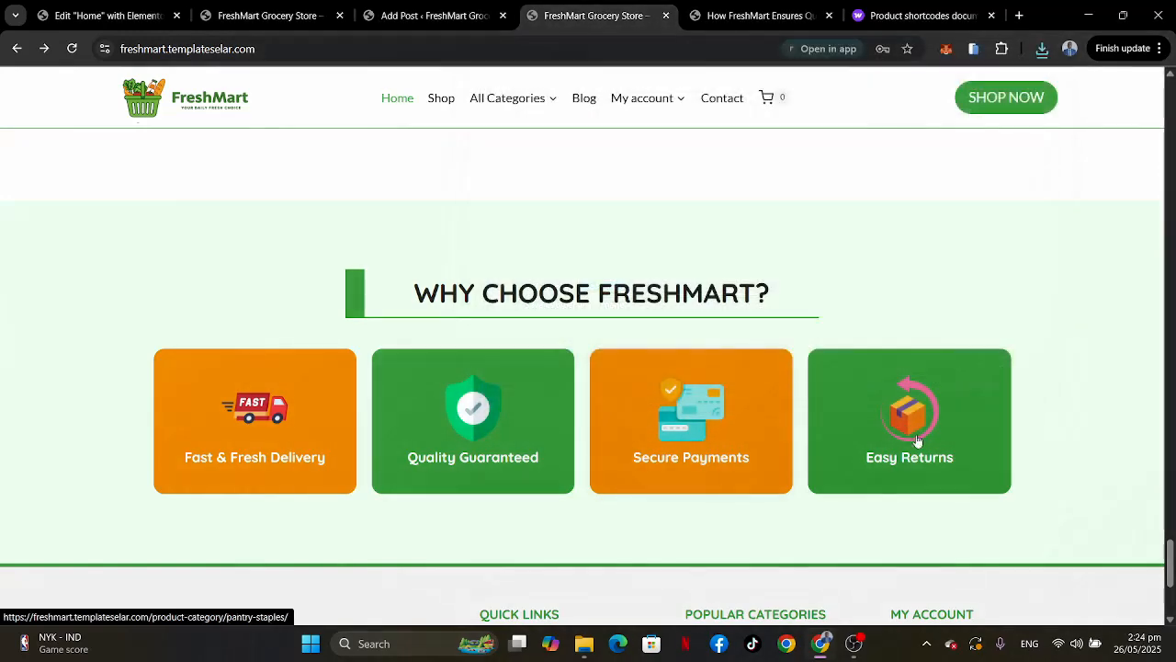
right_click(938, 400)
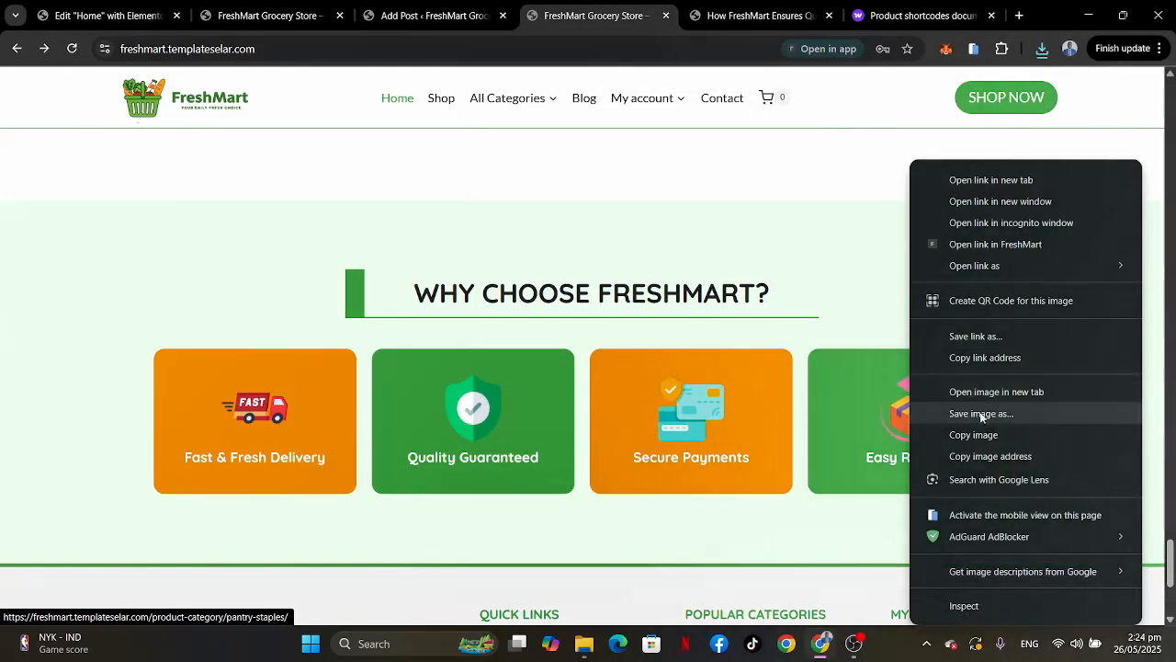
left_click(980, 418)
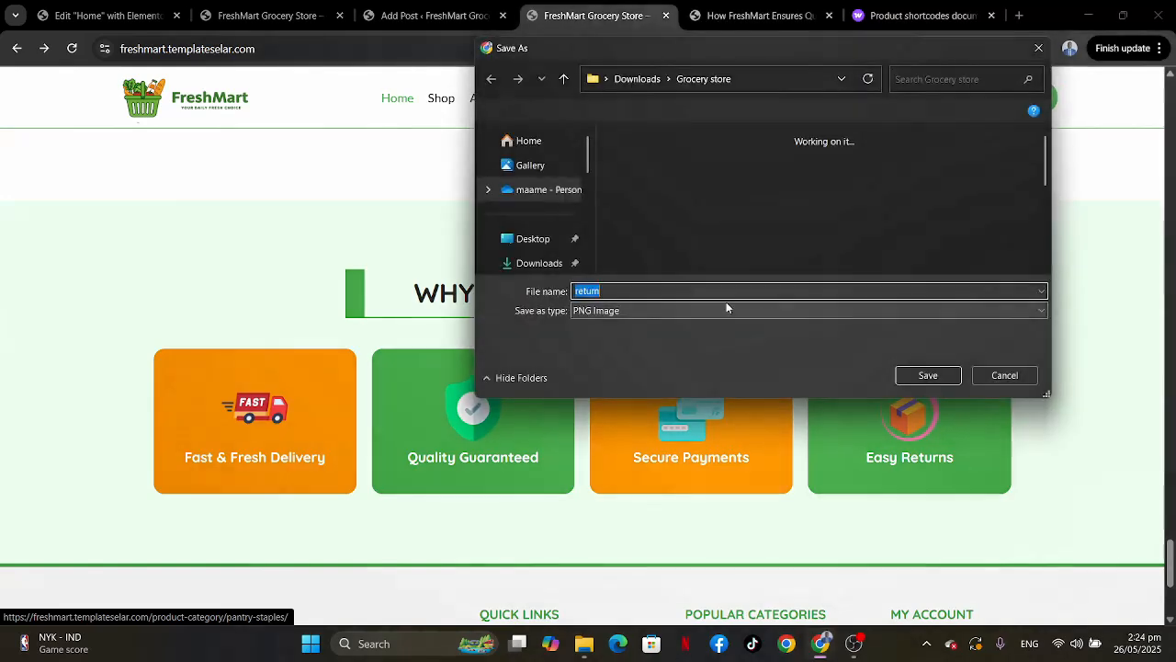
left_click(938, 378)
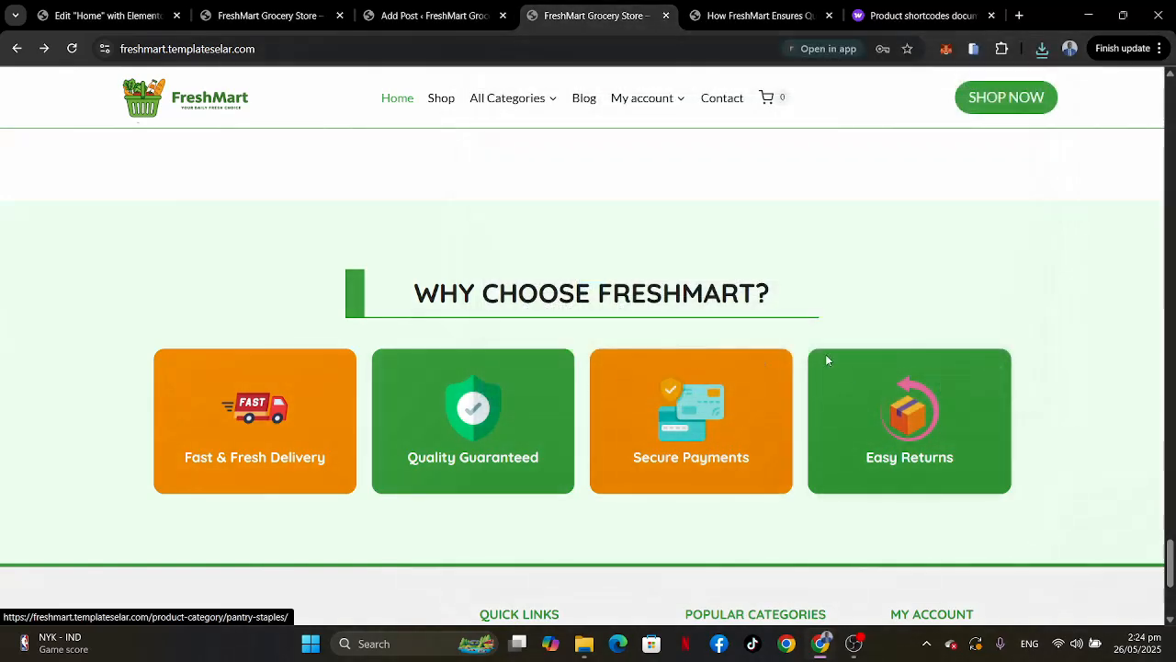
Open the media chooser for the first card's image in the page editor and check the Grocery store folder in File Explorer.
left_click(119, 15)
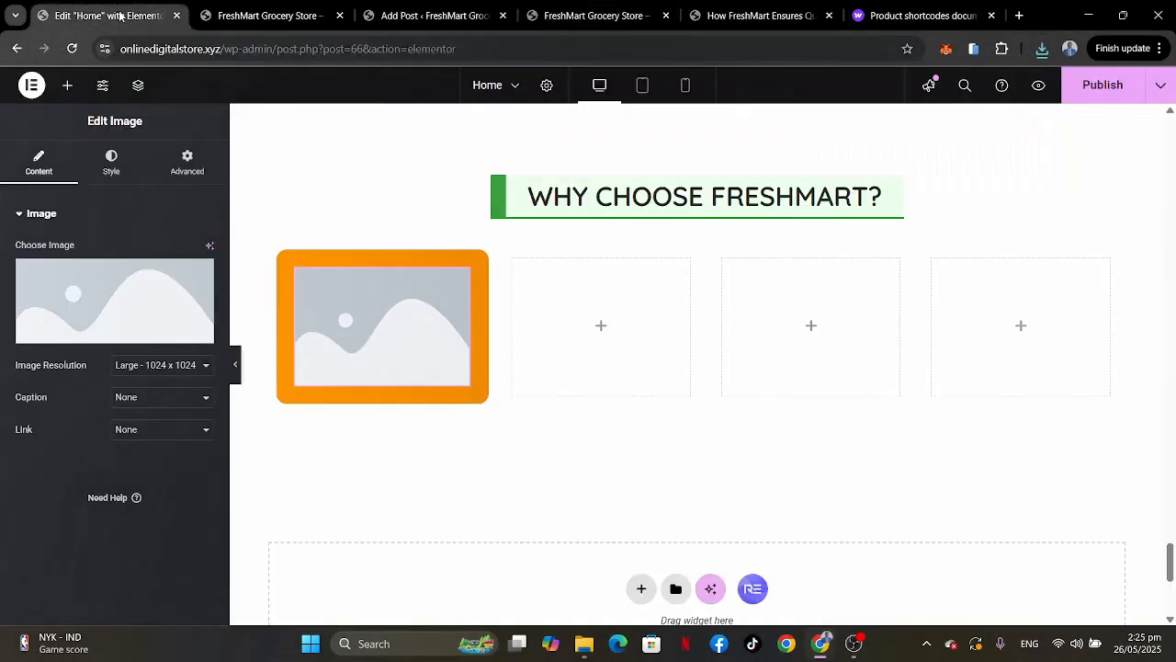
left_click(101, 276)
left_click(585, 653)
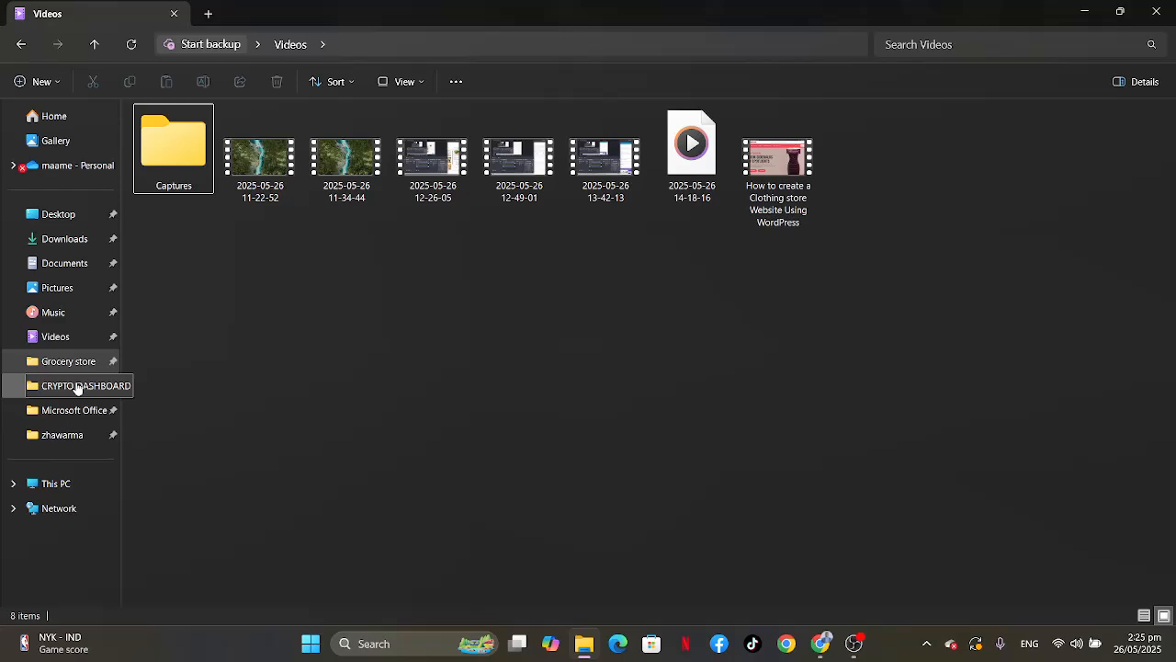
left_click(66, 366)
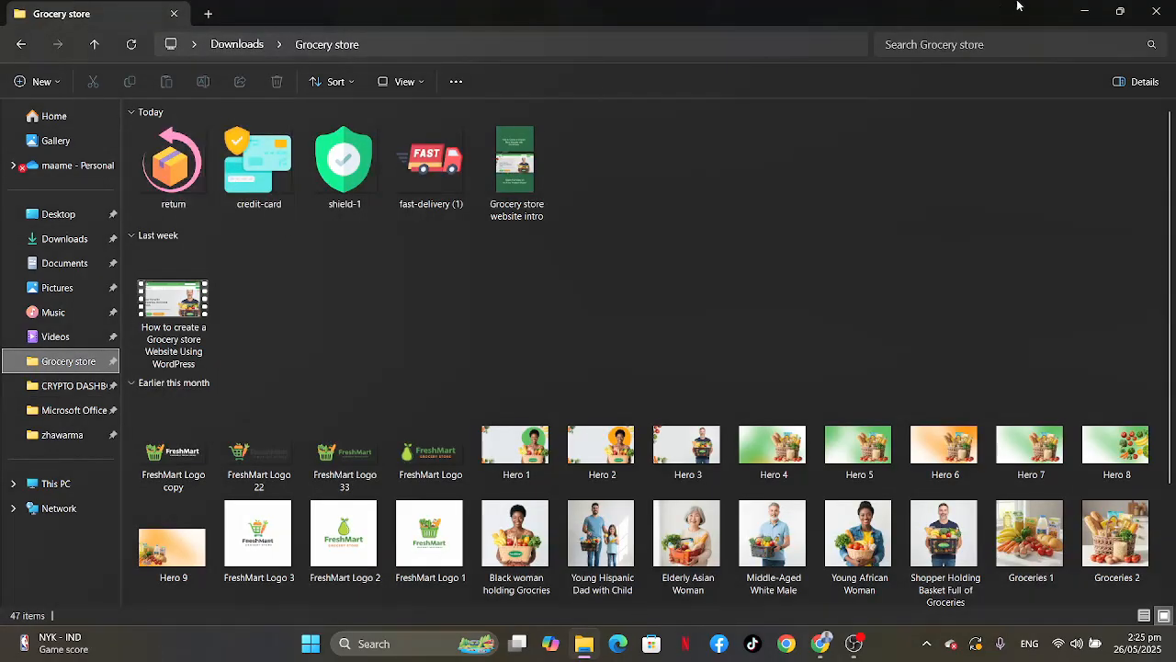
left_click(1085, 11)
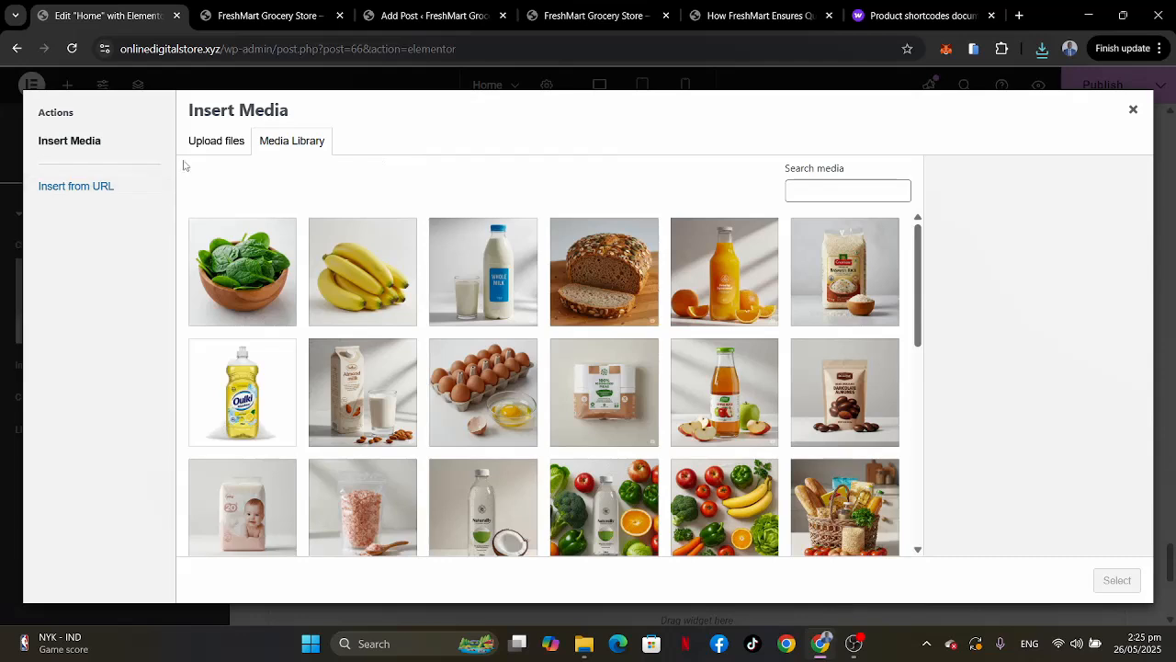
Upload the return, credit-card, shield-1 and fast-delivery (1) files from the Grocery store folder to the media library.
left_click(206, 144)
left_click(639, 348)
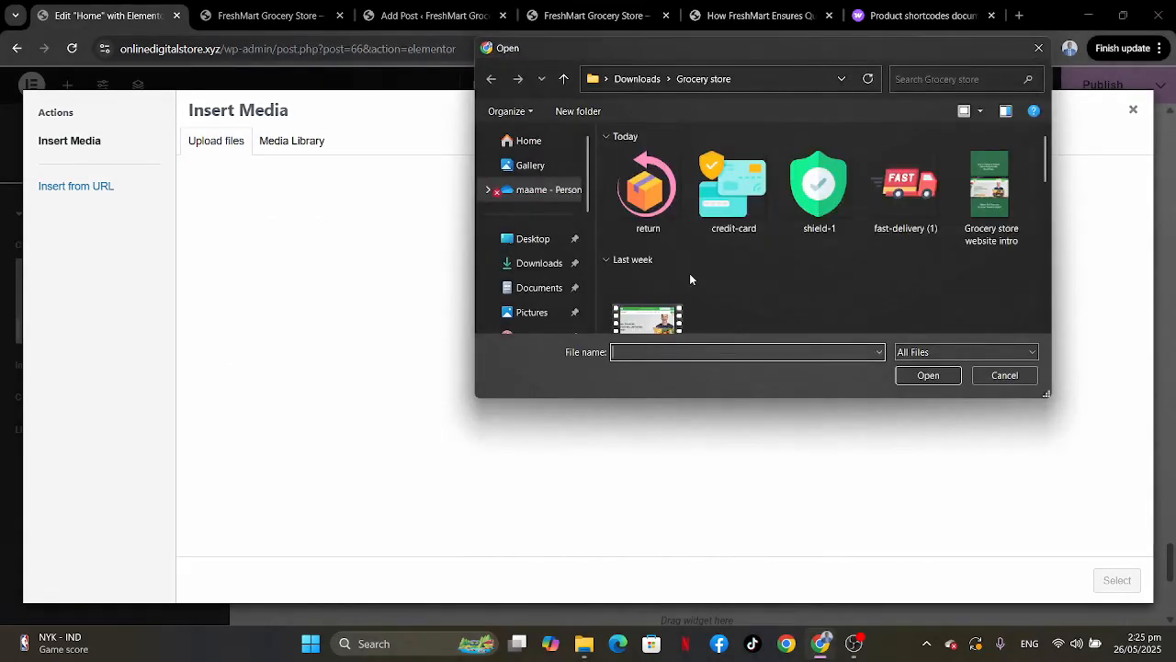
left_click(646, 191)
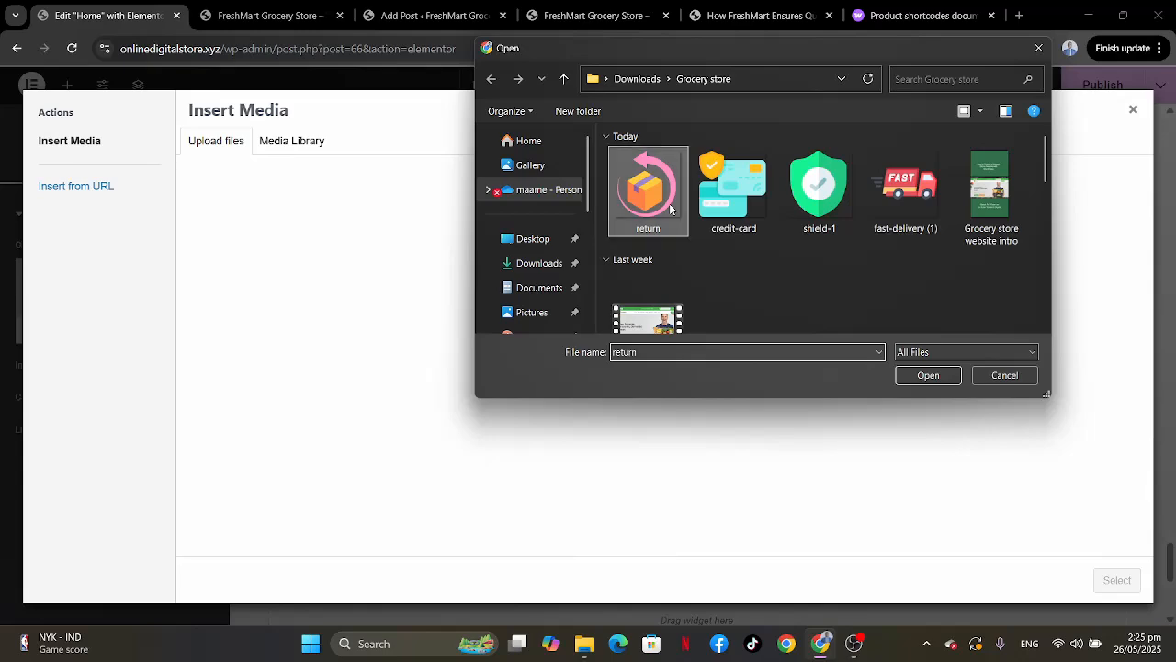
left_click(728, 202, "ctrl")
left_click(807, 191, "ctrl")
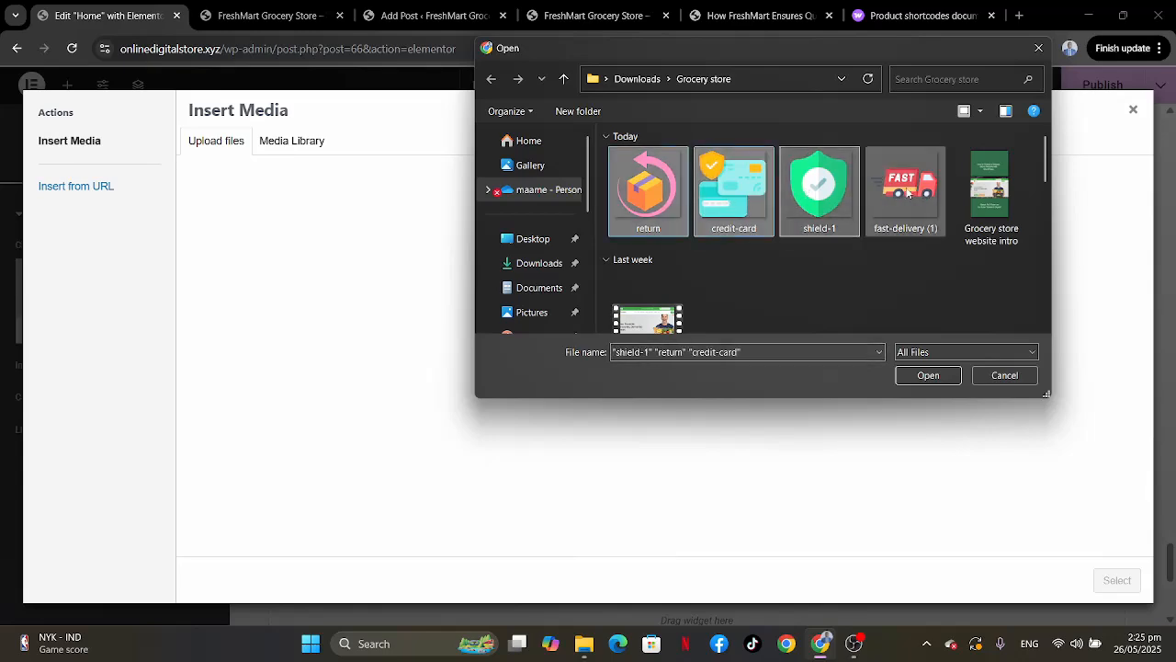
left_click(915, 193, "ctrl")
left_click(947, 375)
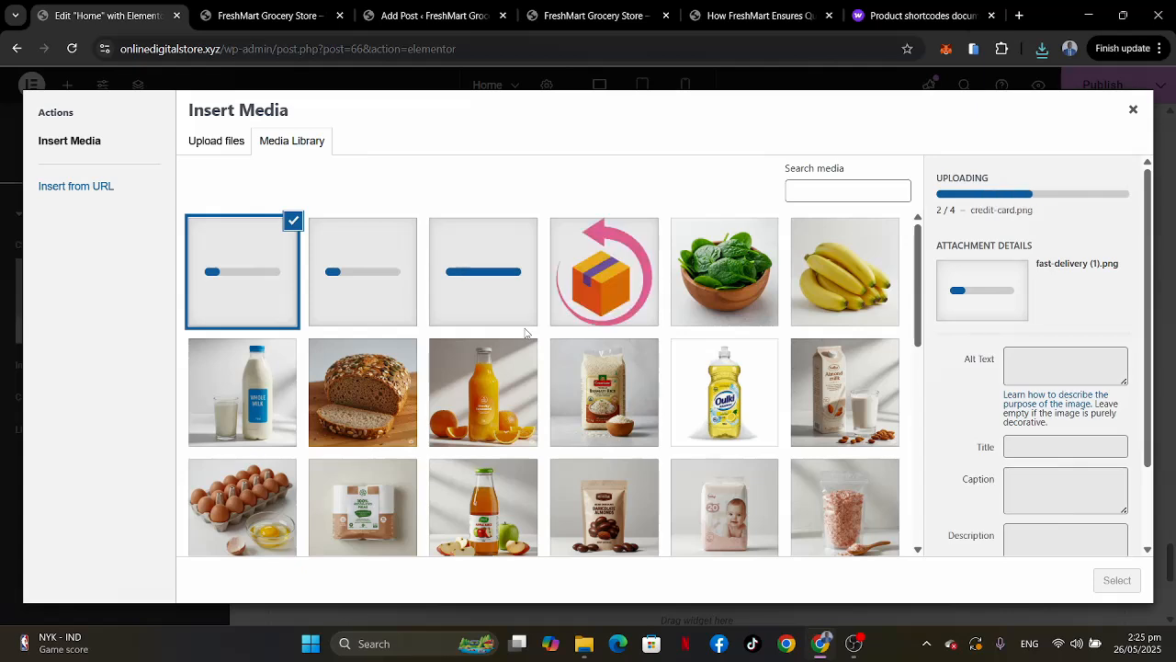
Copy the title "Fast & Fresh Delivery" from the reference site and insert the uploaded fast-delivery image into the first card's Image widget.
left_click(613, 7)
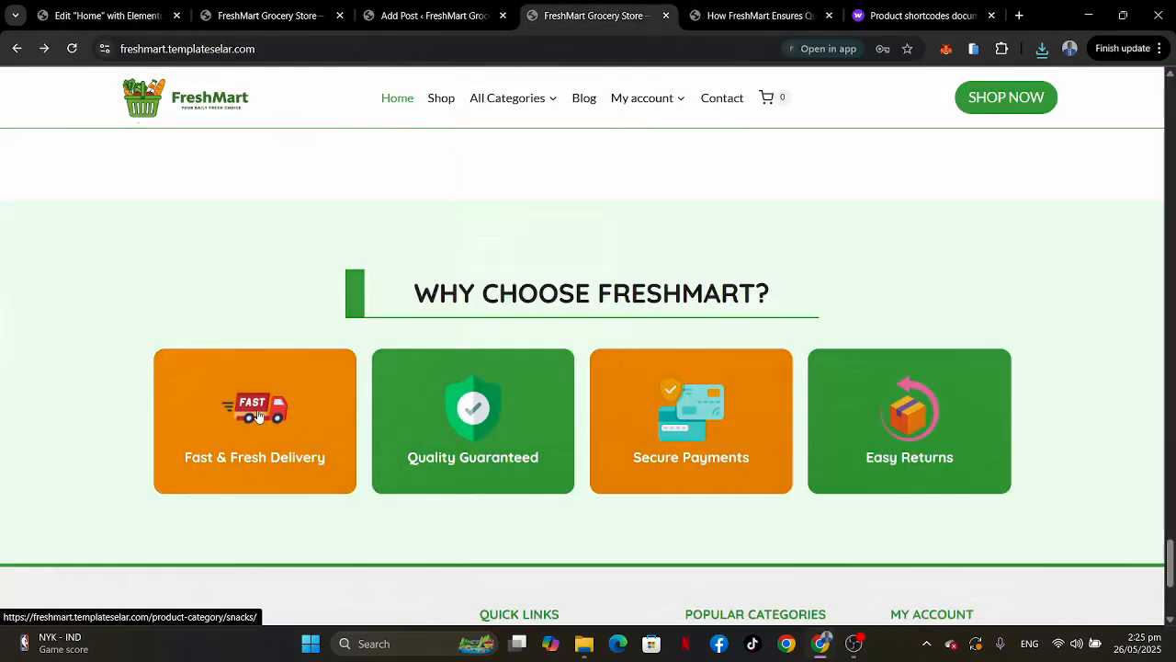
left_click_drag(337, 460, 184, 465)
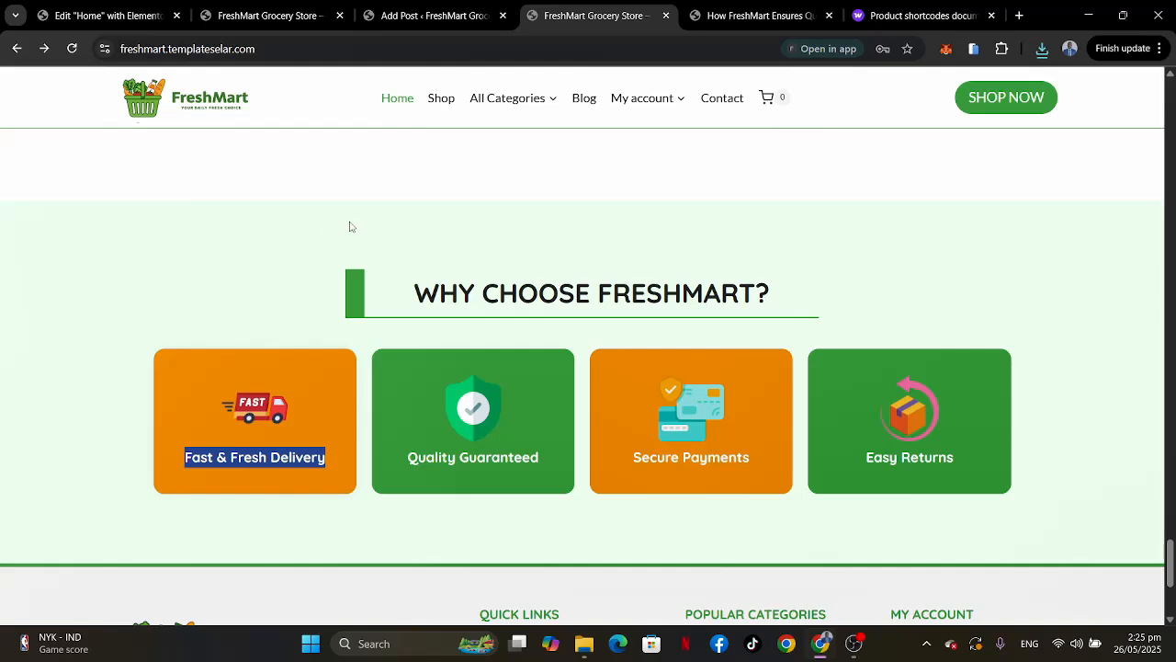
key("ctrl+1")
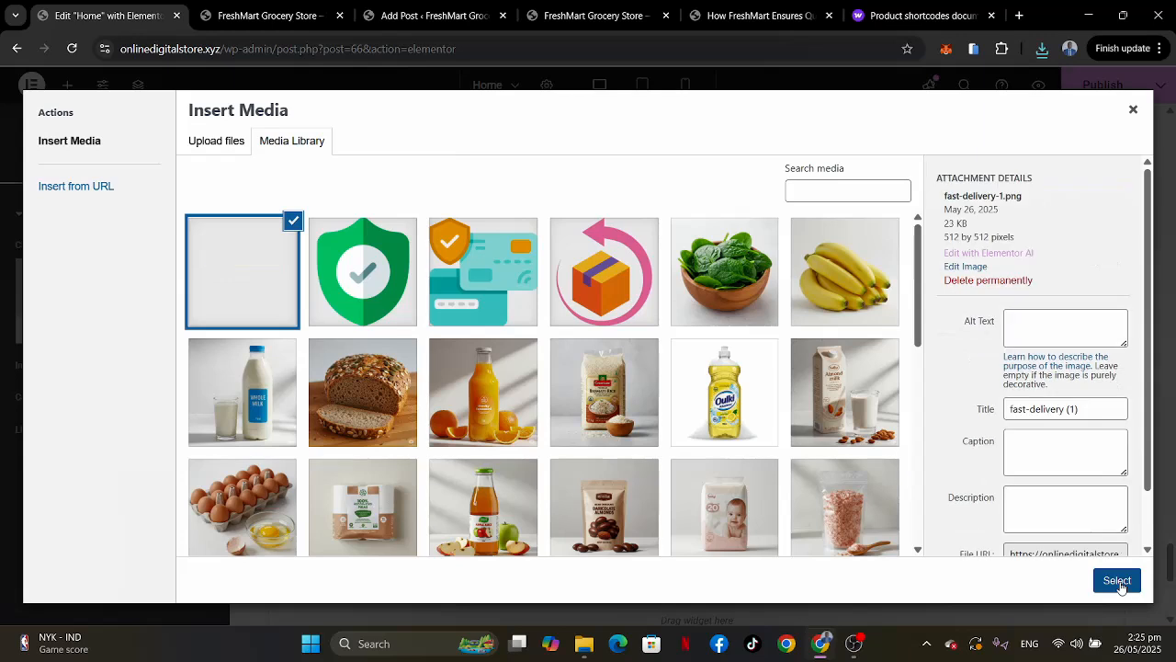
left_click(1117, 581)
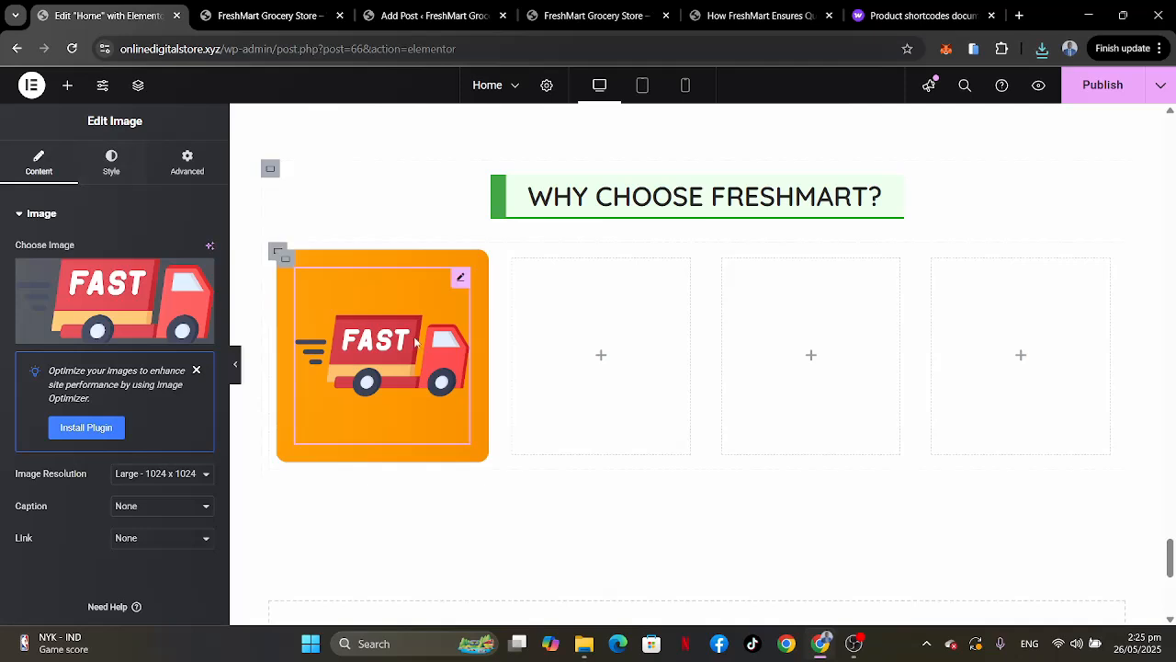
Replace the Image widget in the first orange card with an Image Box widget.
right_click(376, 362)
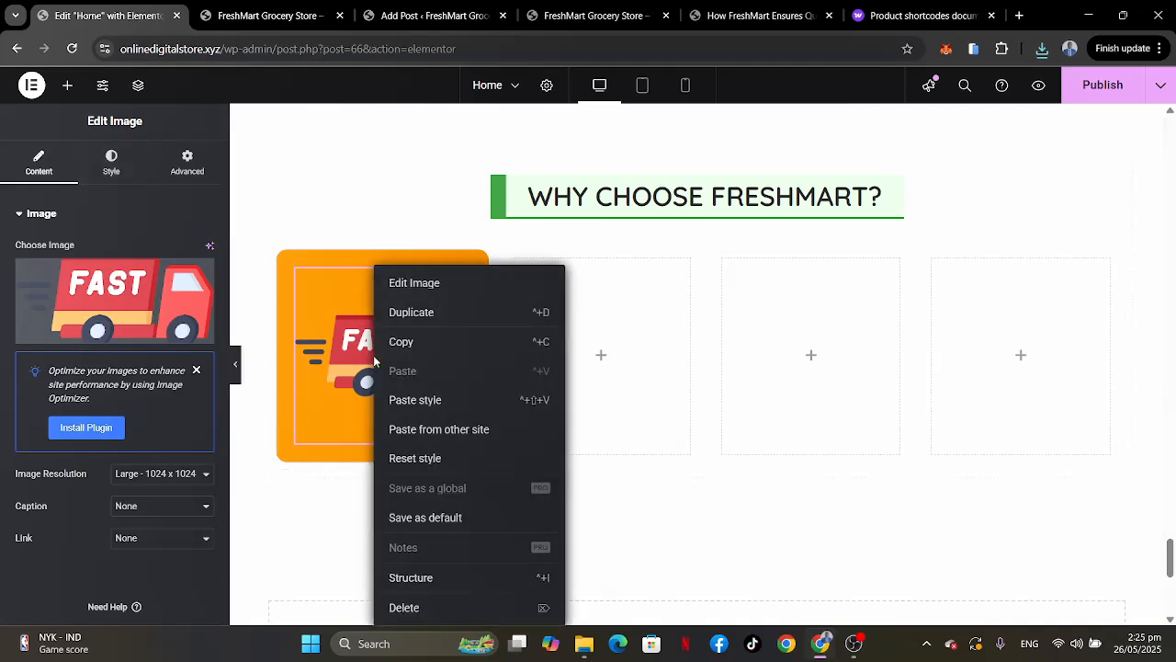
left_click(405, 607)
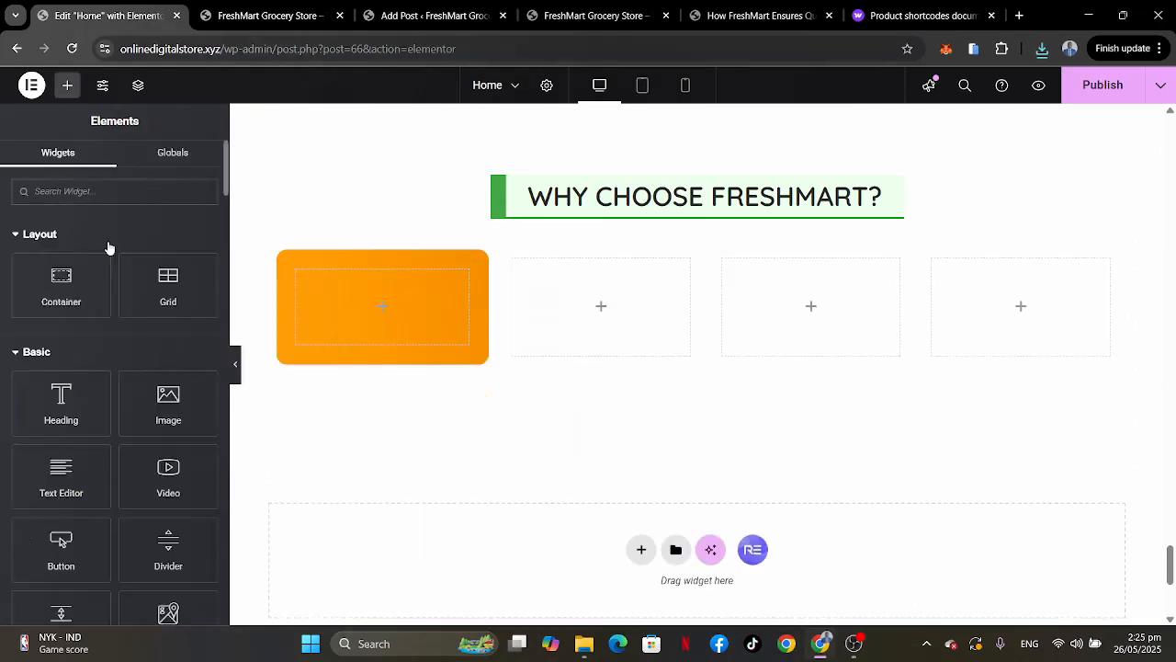
type("BOX")
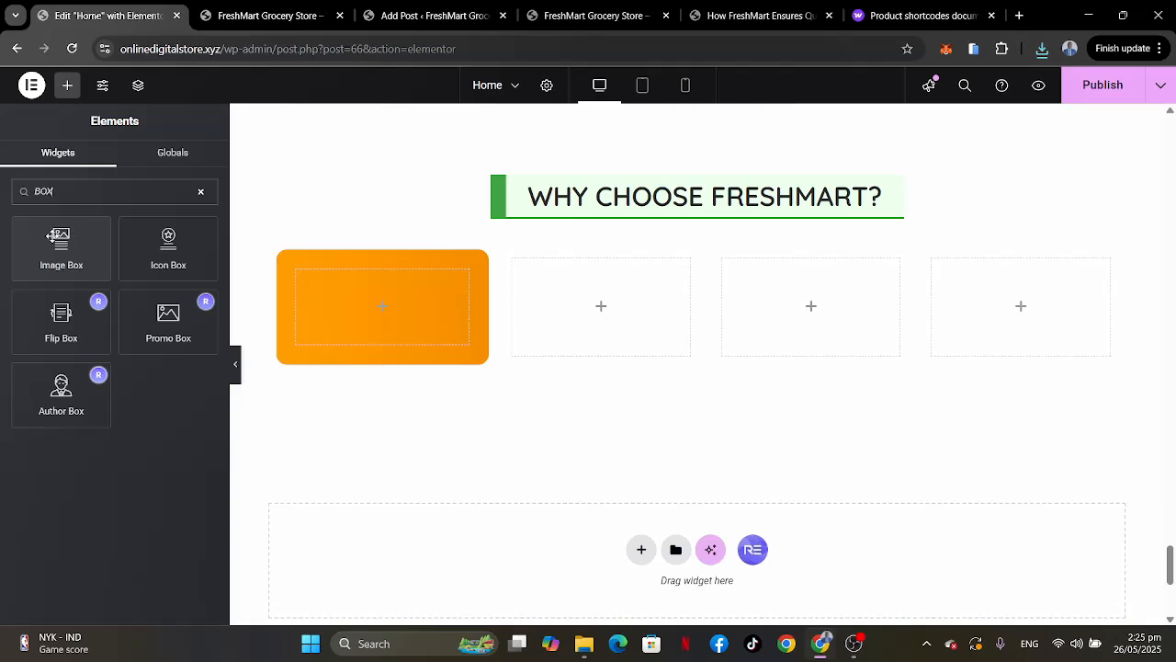
left_click_drag(51, 238, 369, 300)
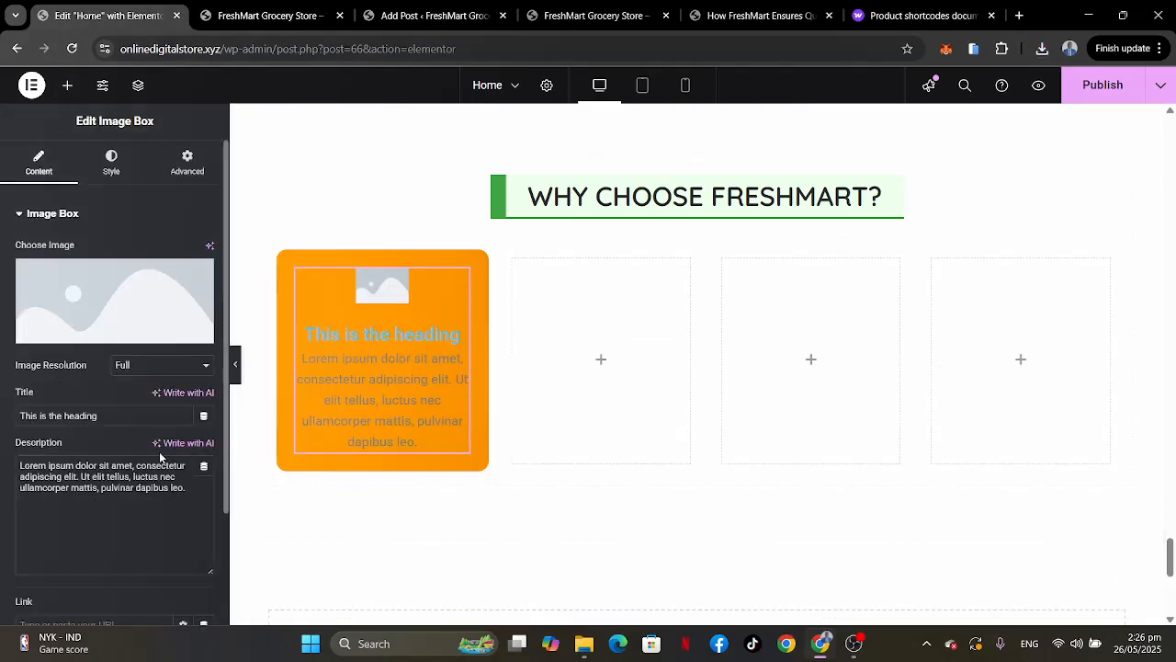
Clear the first card's Image Box description and set its image to fast-delivery-1.png from the media library.
left_click_drag(189, 499, 3, 446)
key("BackSpace")
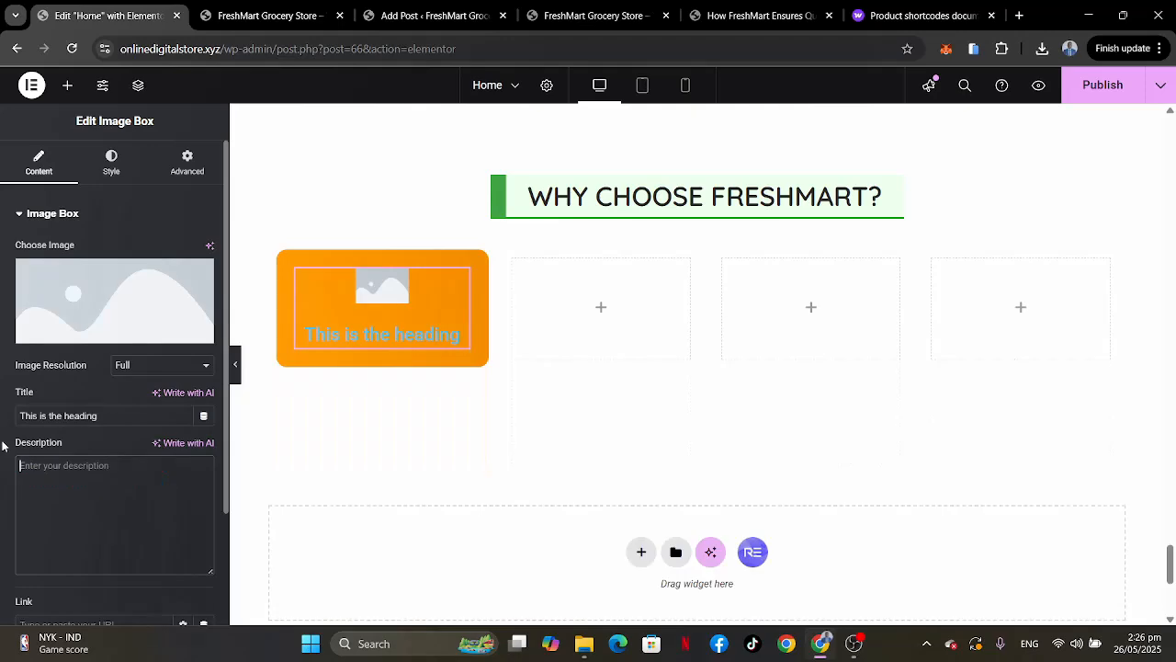
left_click(114, 294)
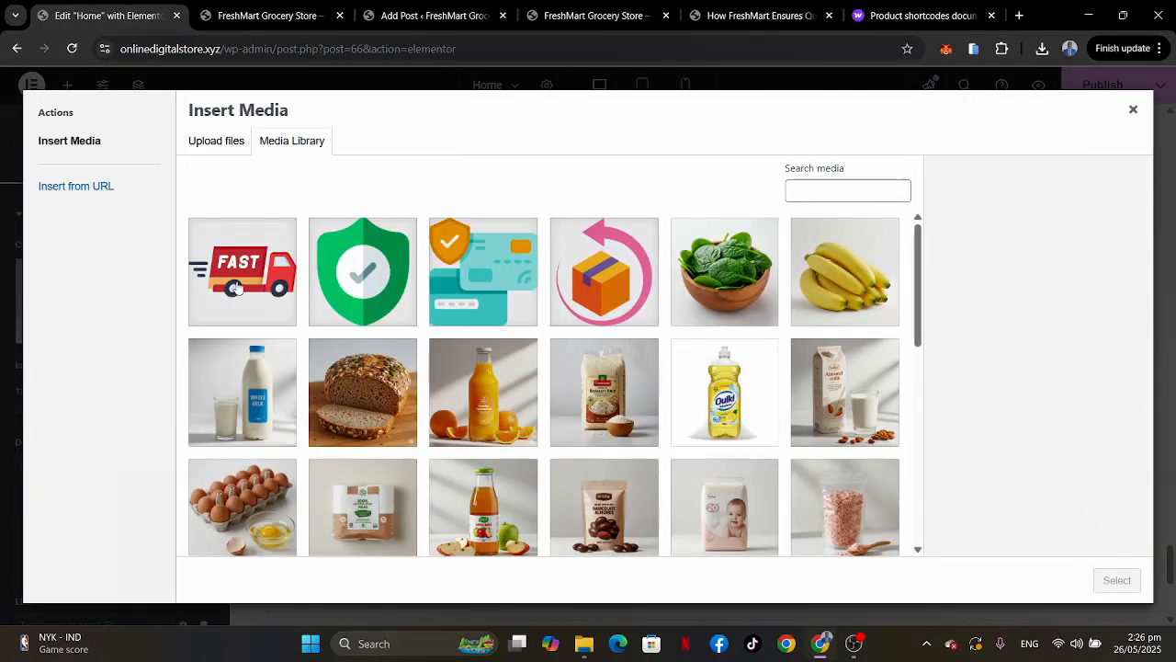
left_click(240, 292)
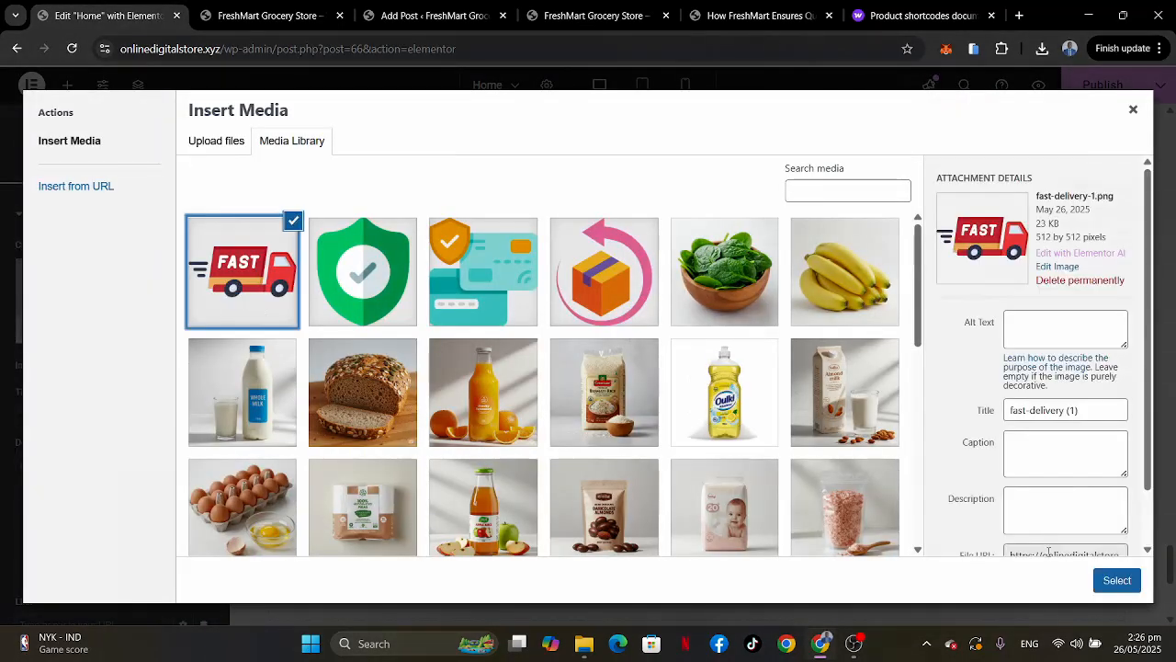
left_click(1117, 580)
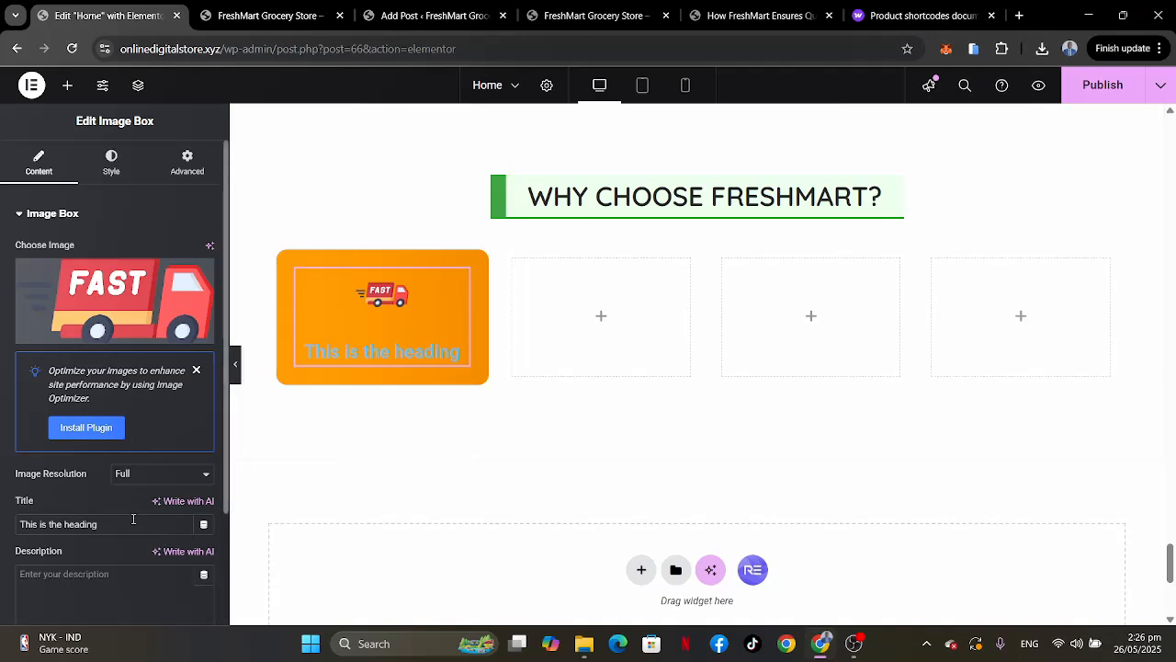
Replace the Image Box title with "Fast & Fresh Delivery".
scroll(133, 519, "down", 1)
left_click_drag(128, 435, 5, 408)
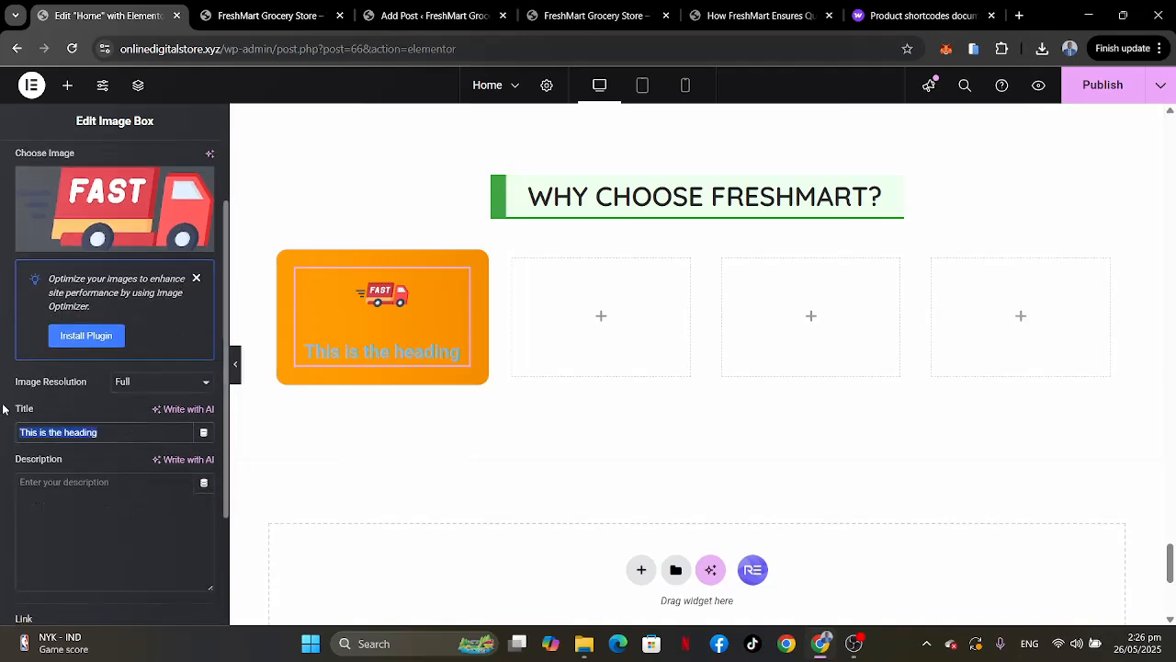
type("Fast & Fresh Delivery")
scroll(66, 360, "up", 1)
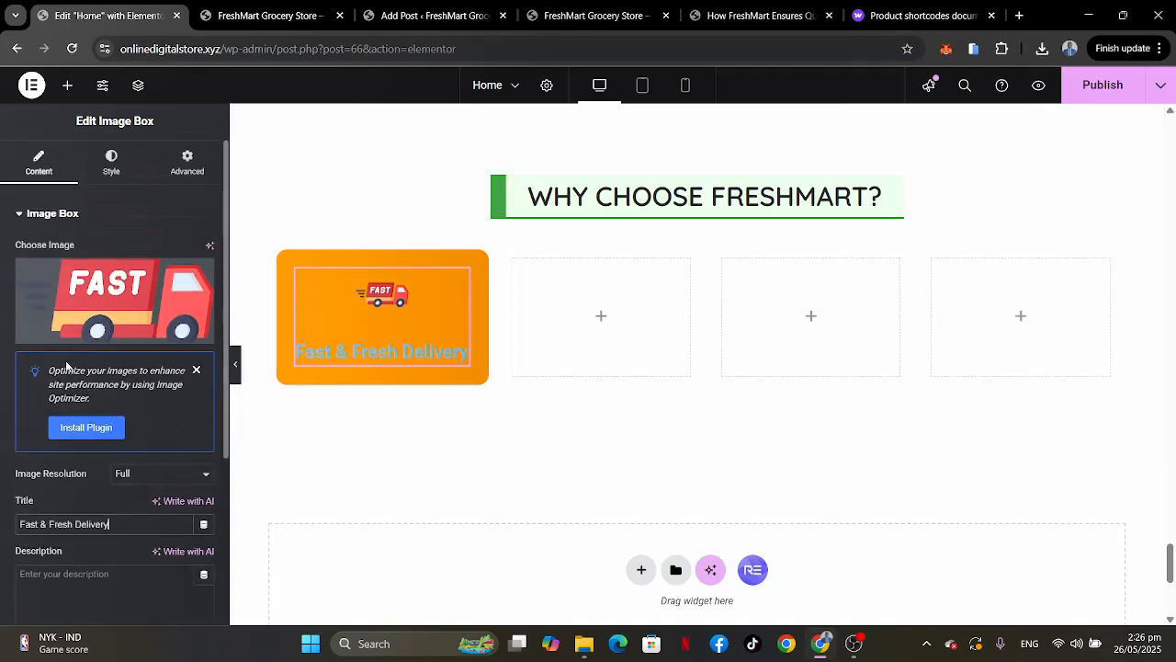
Set the Image Box's image spacing to 0 px and its title color to #FFFFFF.
left_click(112, 164)
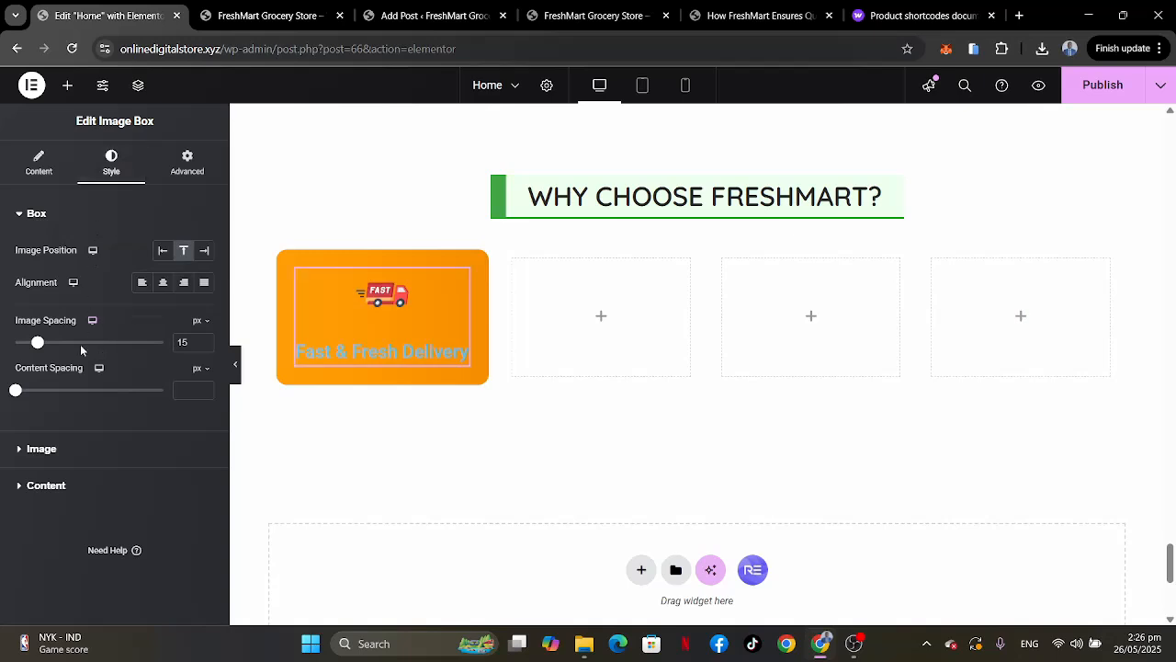
left_click_drag(38, 343, 15, 343)
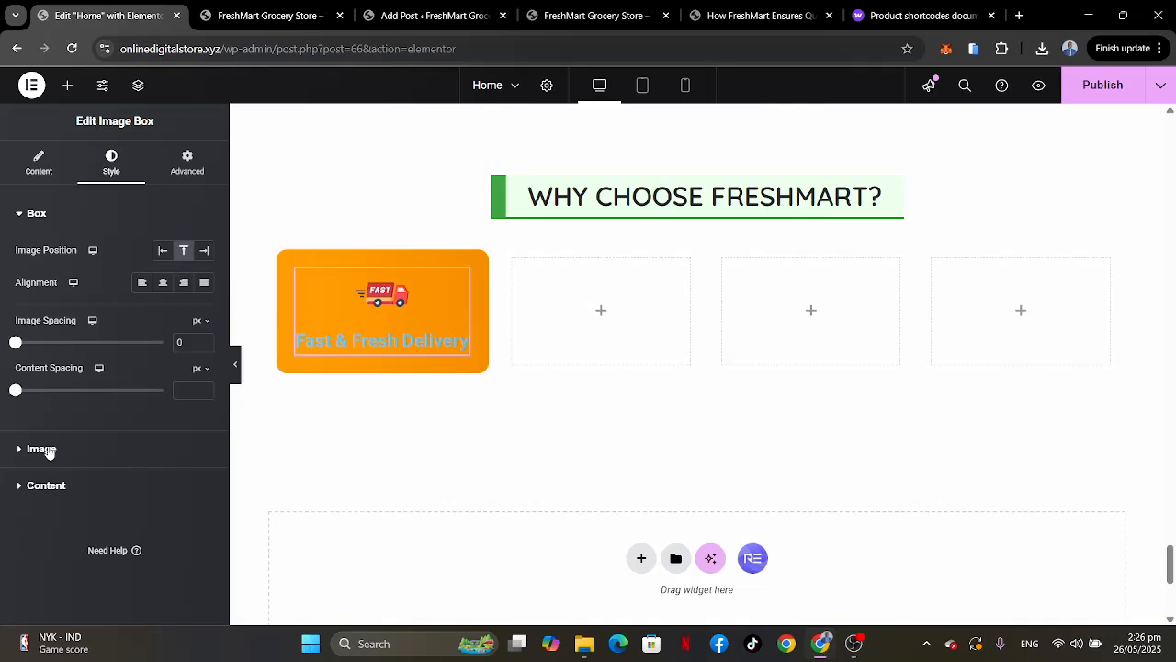
left_click(70, 482)
scroll(129, 414, "down", 2)
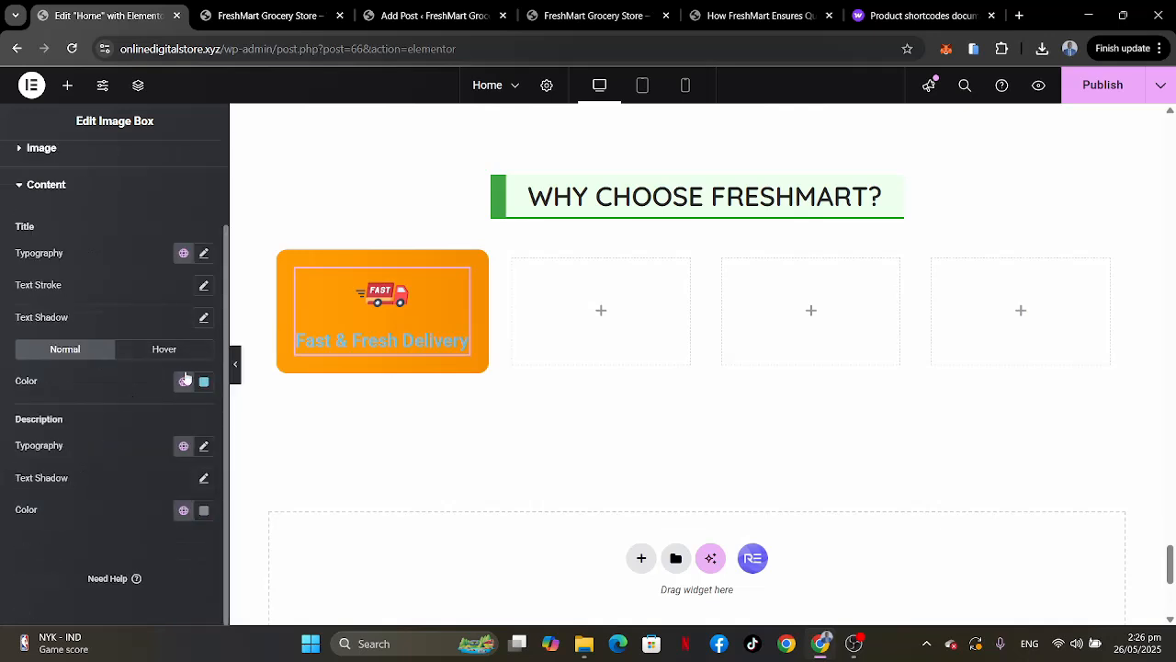
left_click(208, 390)
left_click_drag(142, 462, 66, 420)
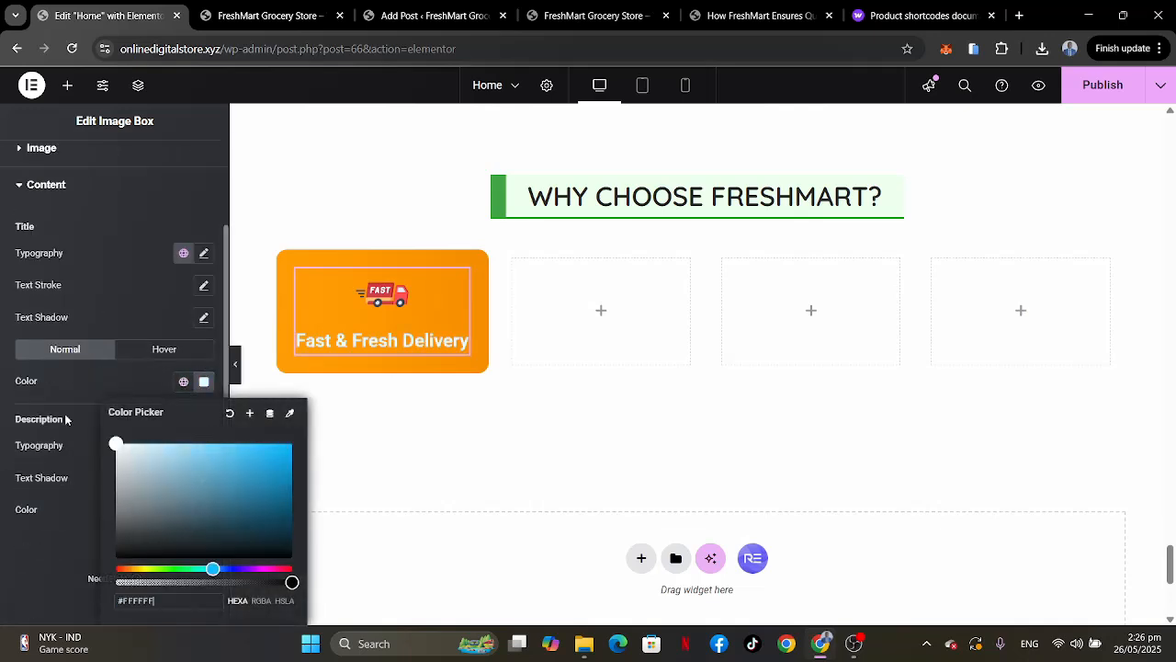
Set the card title's typography to the Quicksand font at 20 px.
left_click(204, 255)
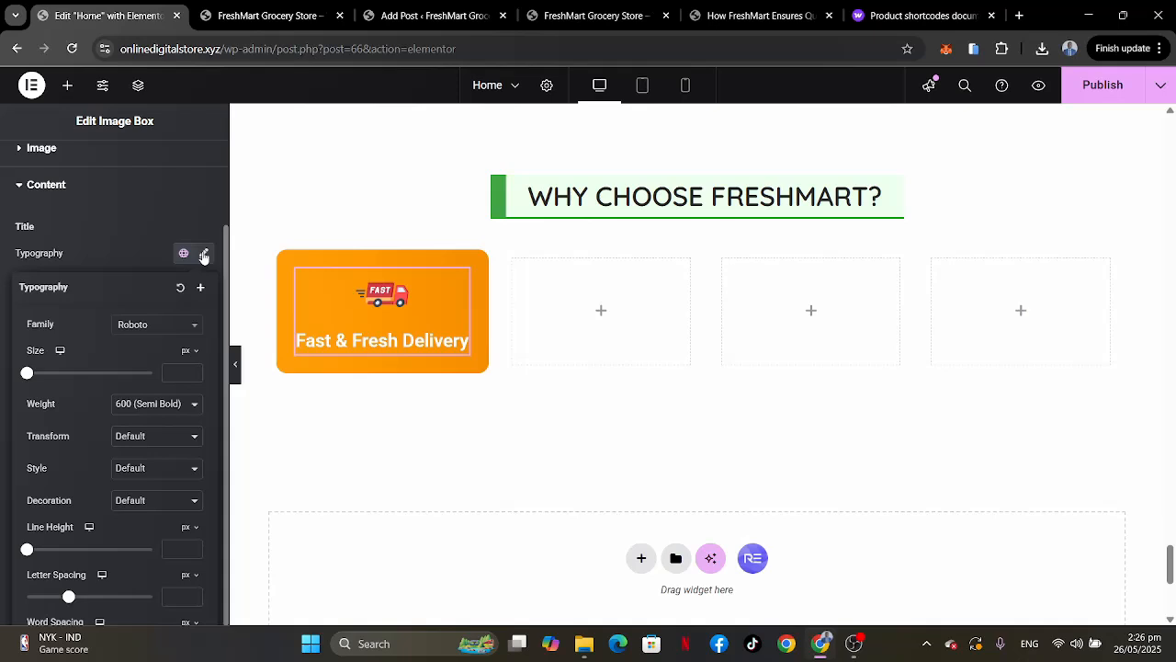
left_click(167, 326)
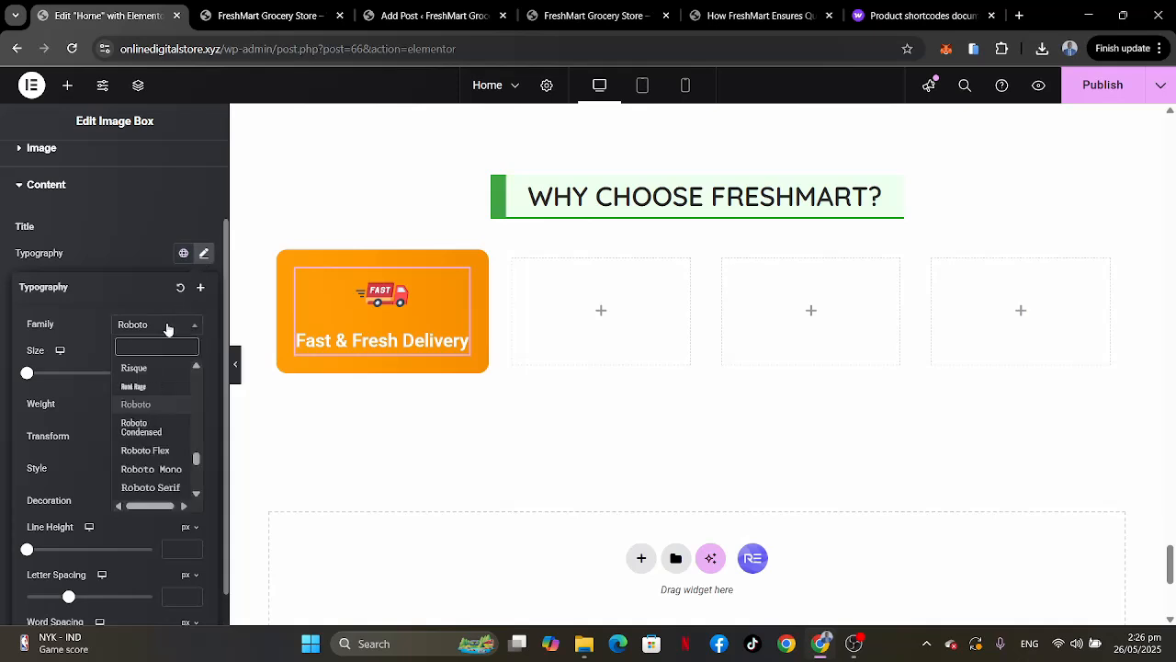
type("QUIC")
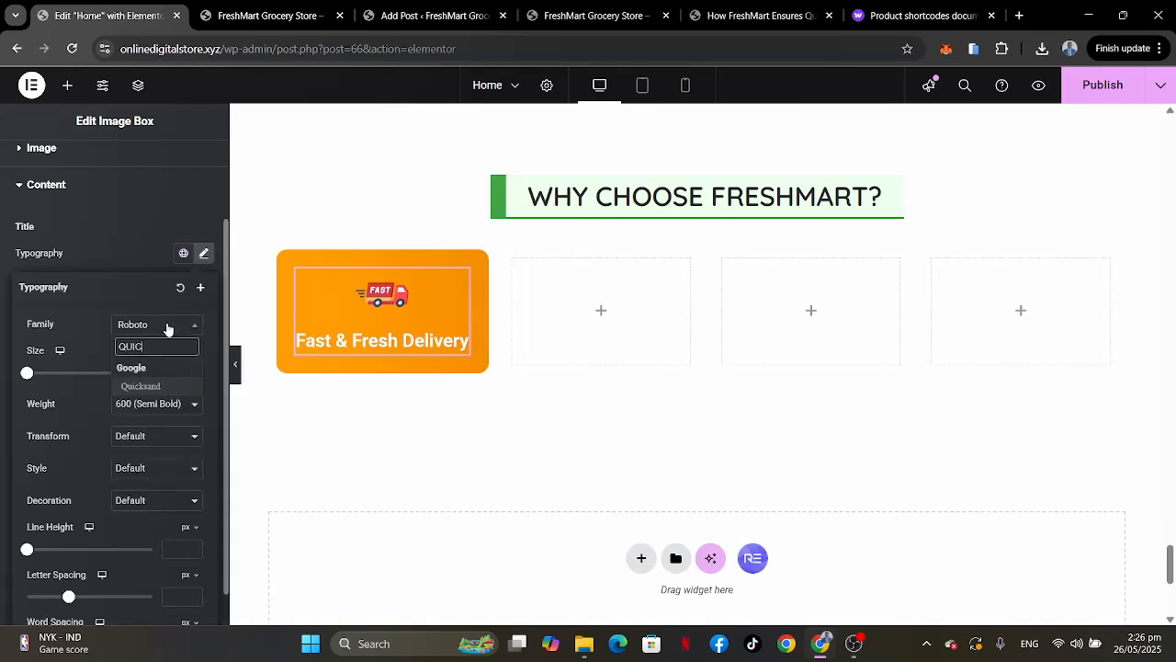
left_click(142, 386)
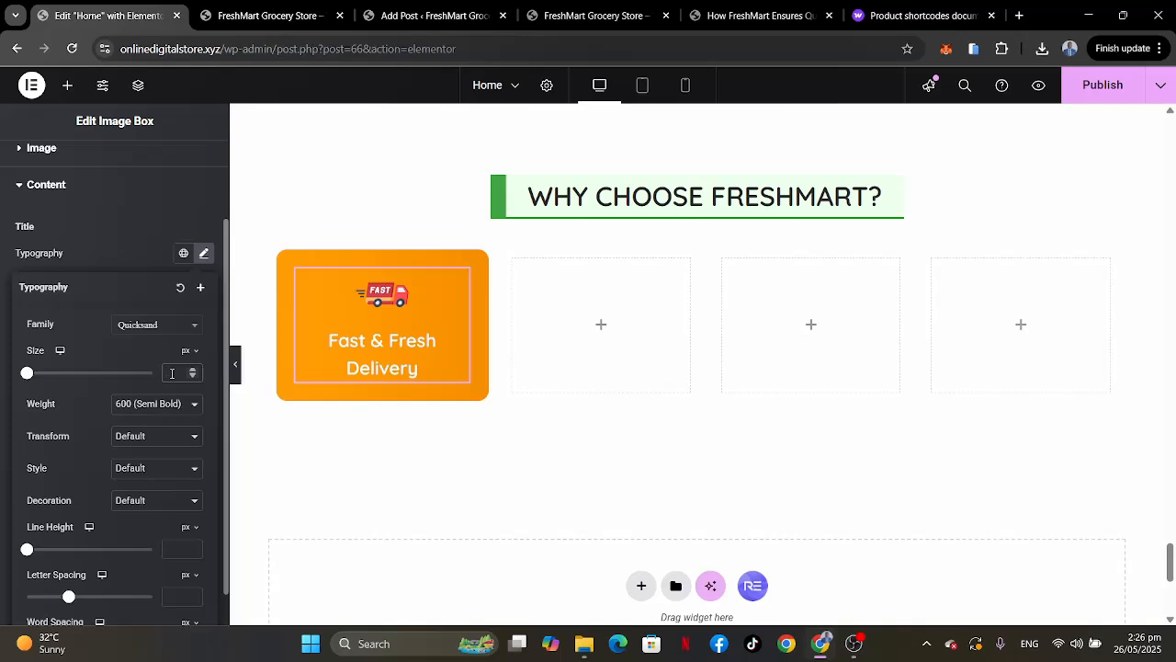
left_click(172, 372)
type("20")
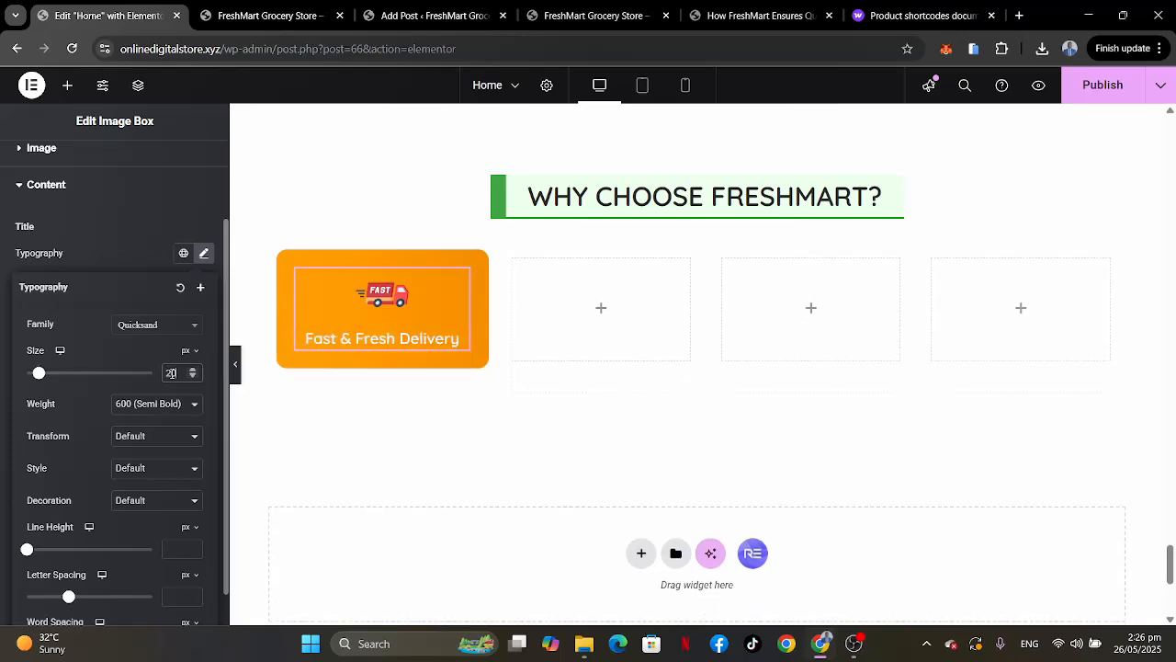
left_click(131, 252)
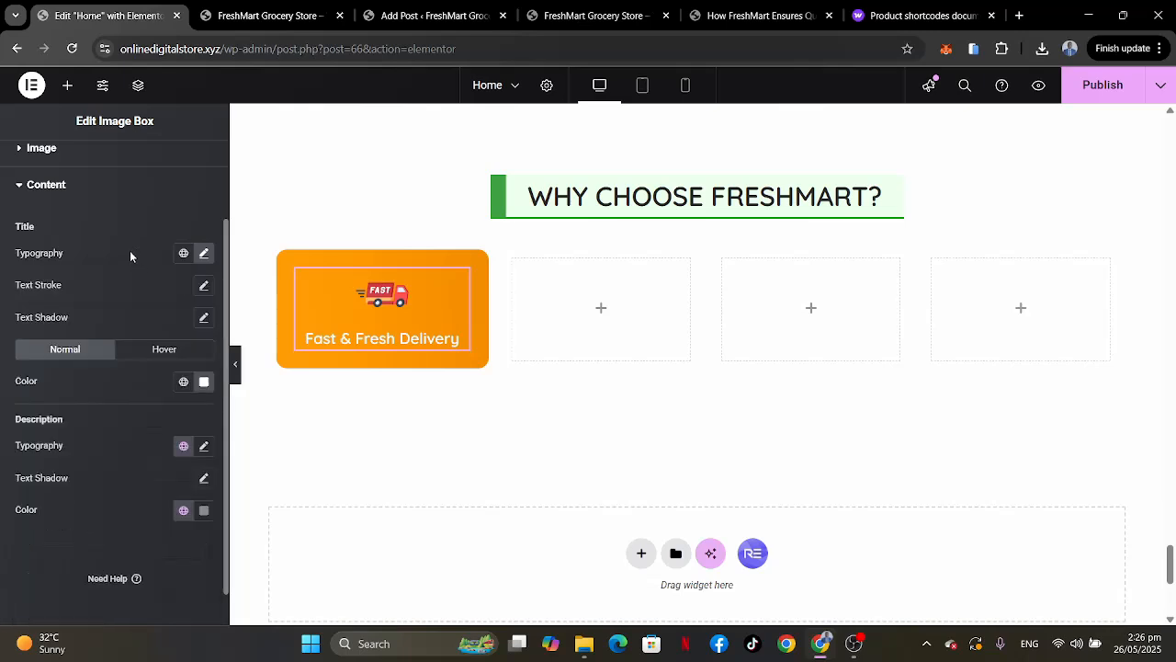
Enlarge the delivery truck image to a width of about 49%.
left_click(98, 148)
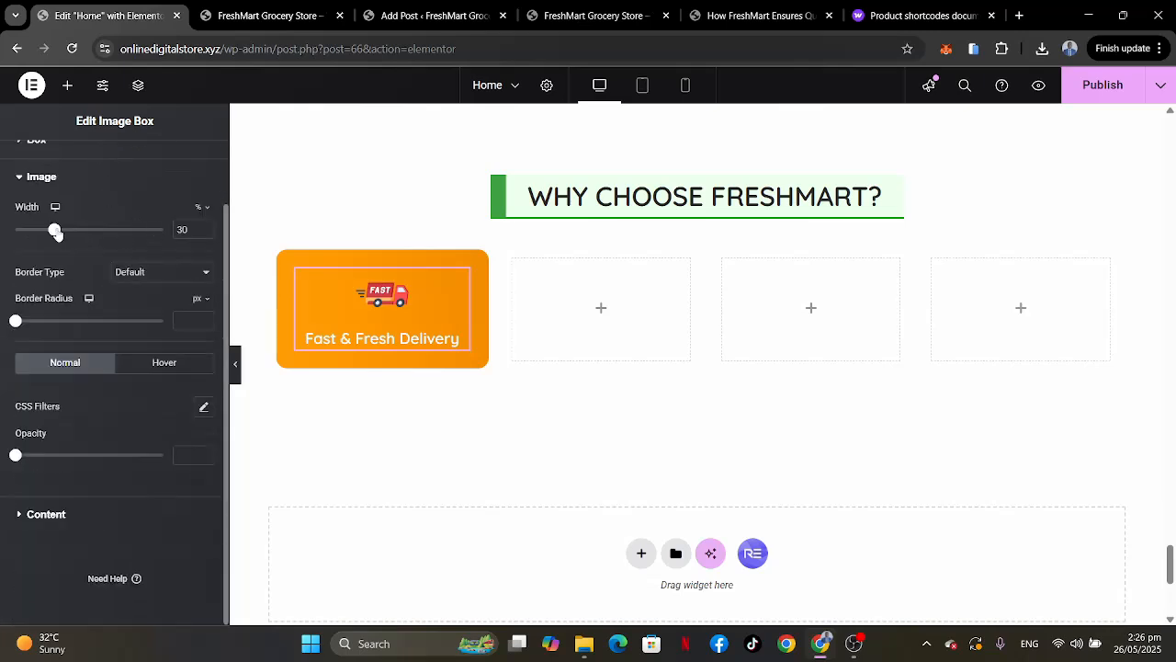
left_click_drag(56, 232, 87, 235)
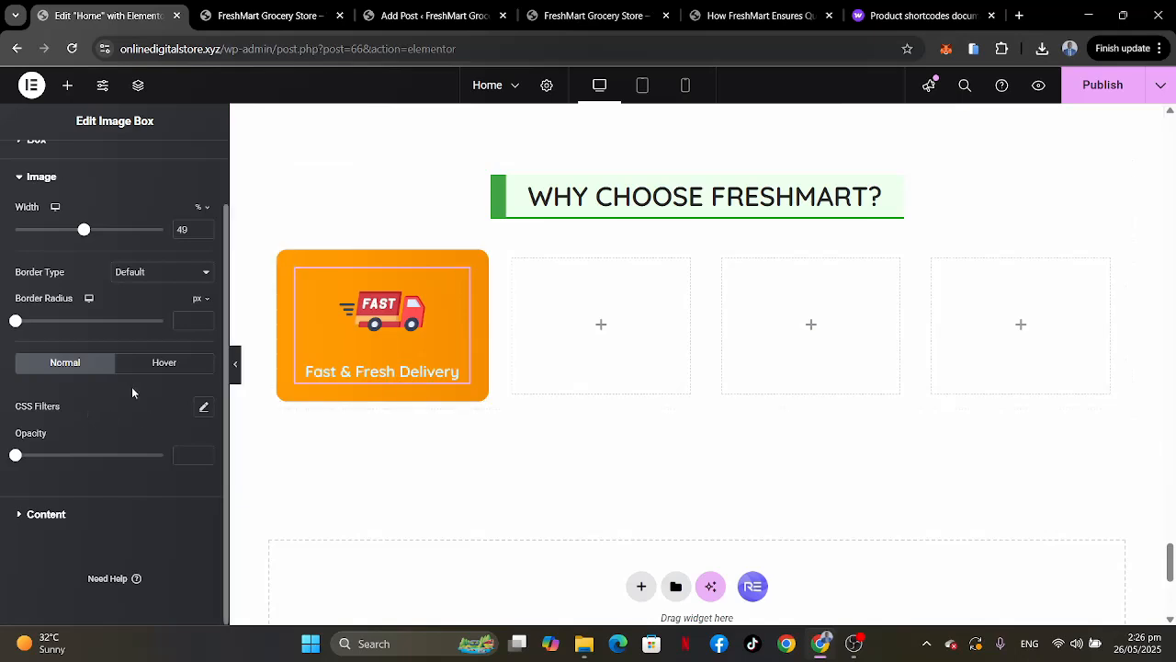
scroll(131, 393, "up", 2)
Set the card title's hover color to #FFFFFF in place of the global Primary color.
left_click(77, 519)
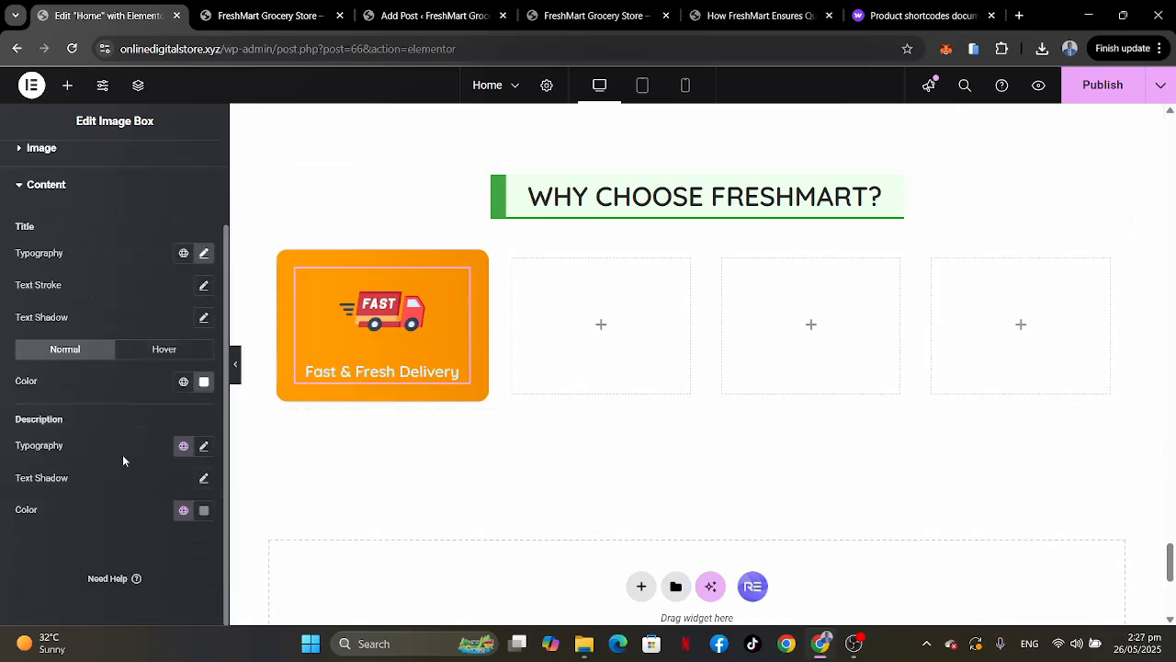
left_click(171, 350)
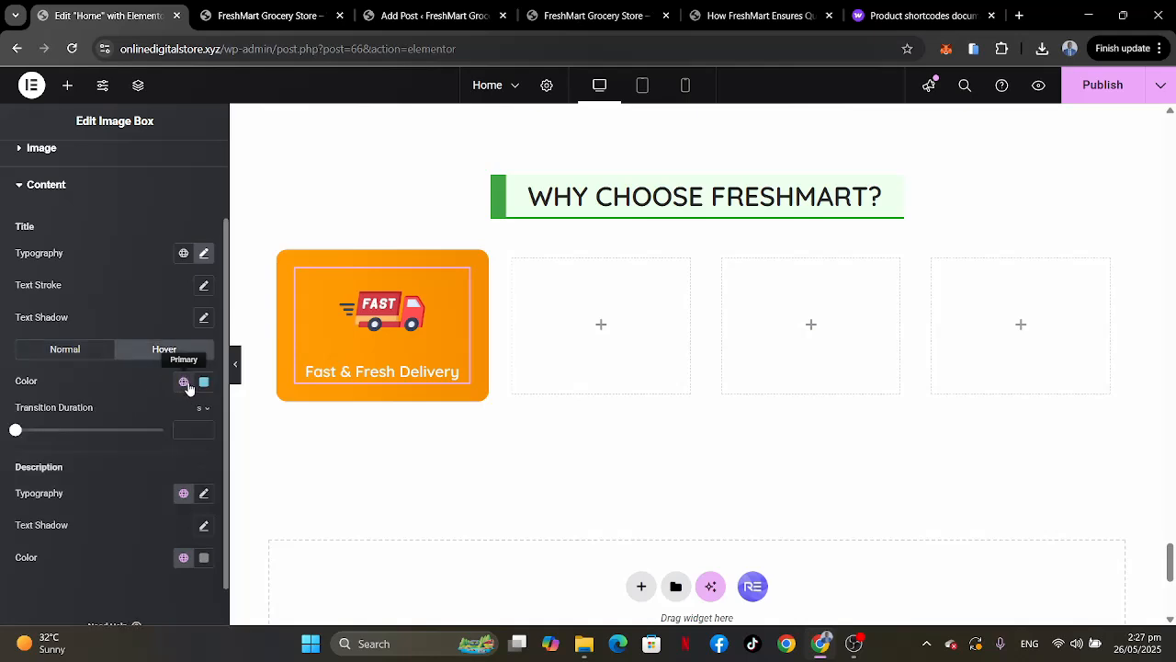
left_click(184, 382)
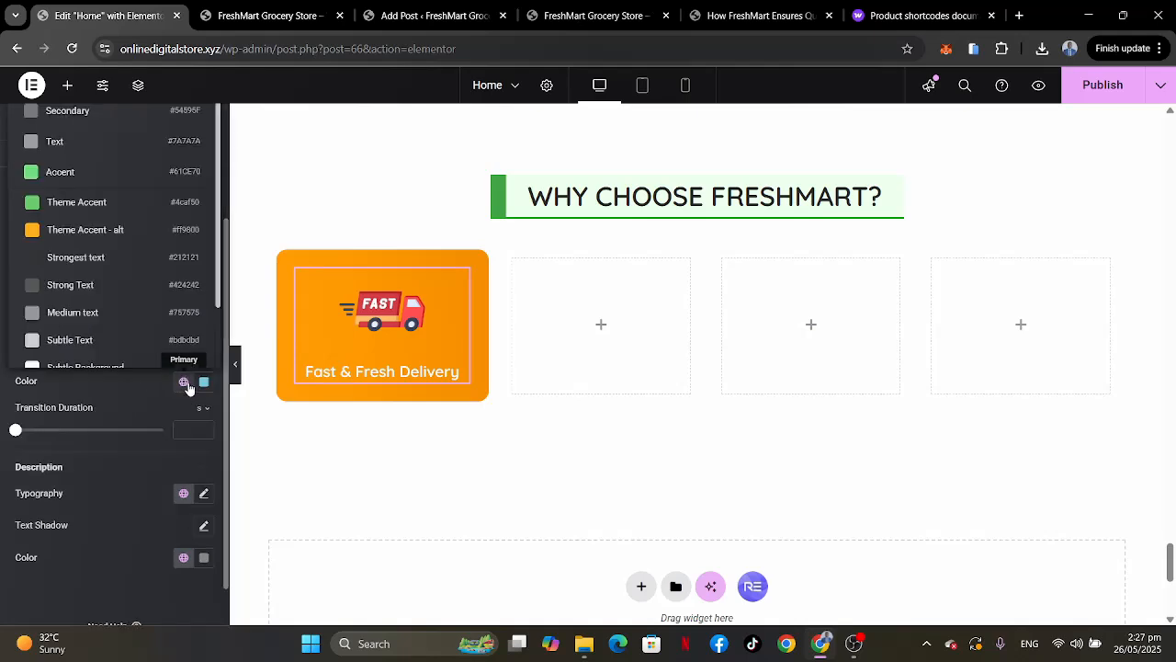
left_click(203, 381)
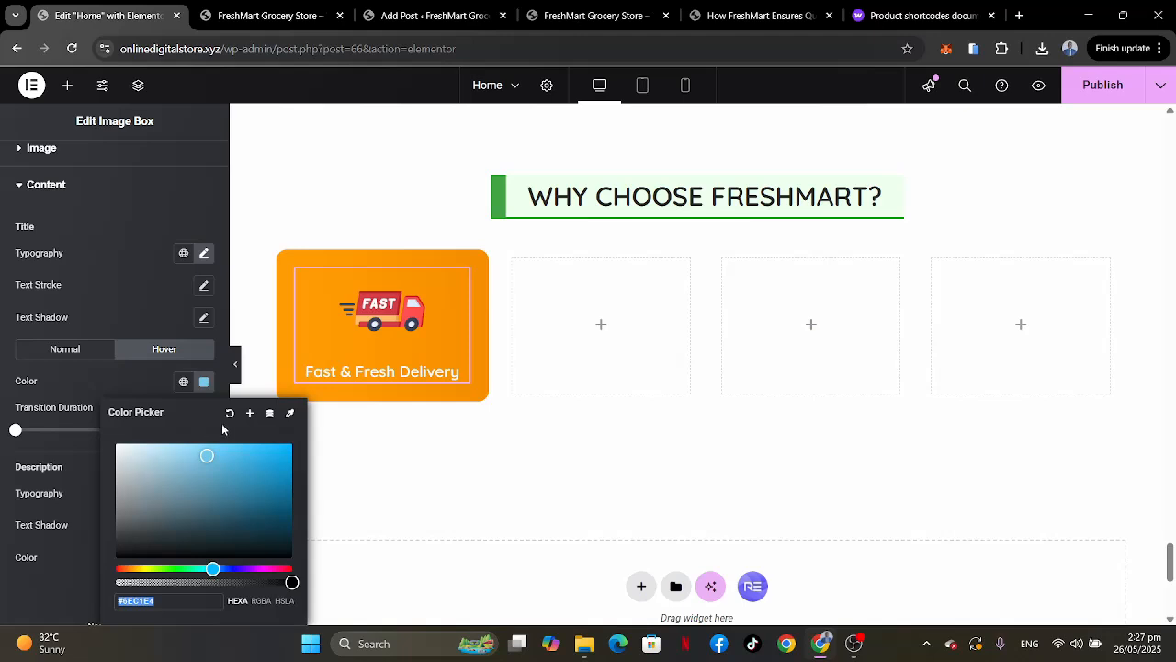
left_click(228, 419)
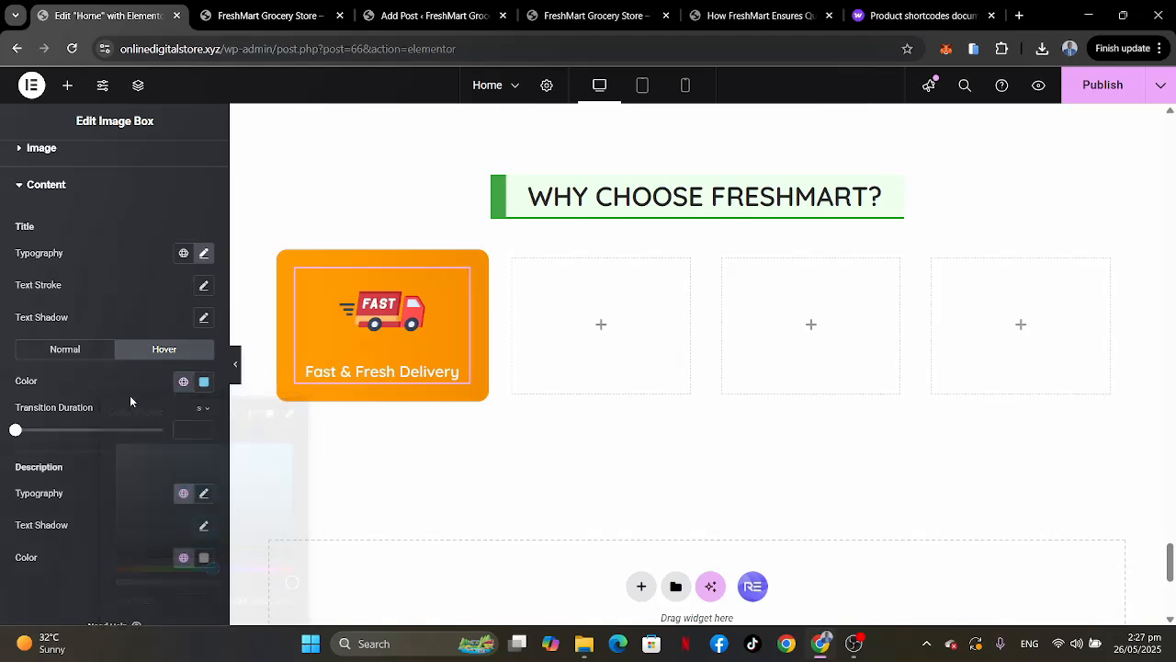
left_click(208, 385)
left_click(229, 415)
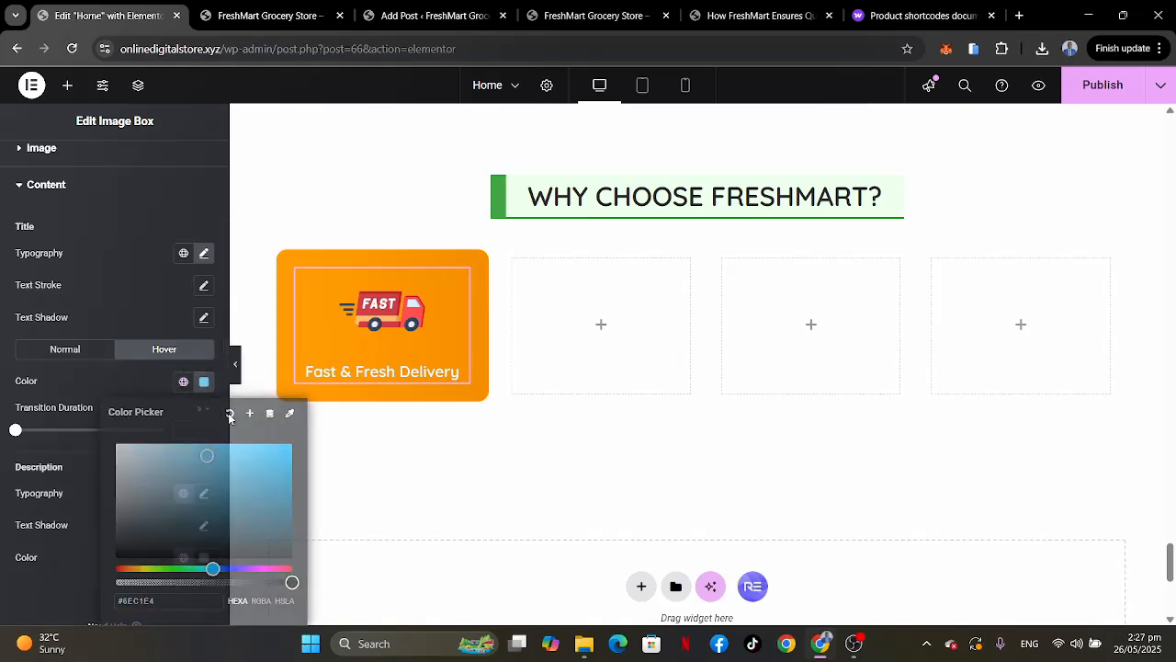
left_click(204, 382)
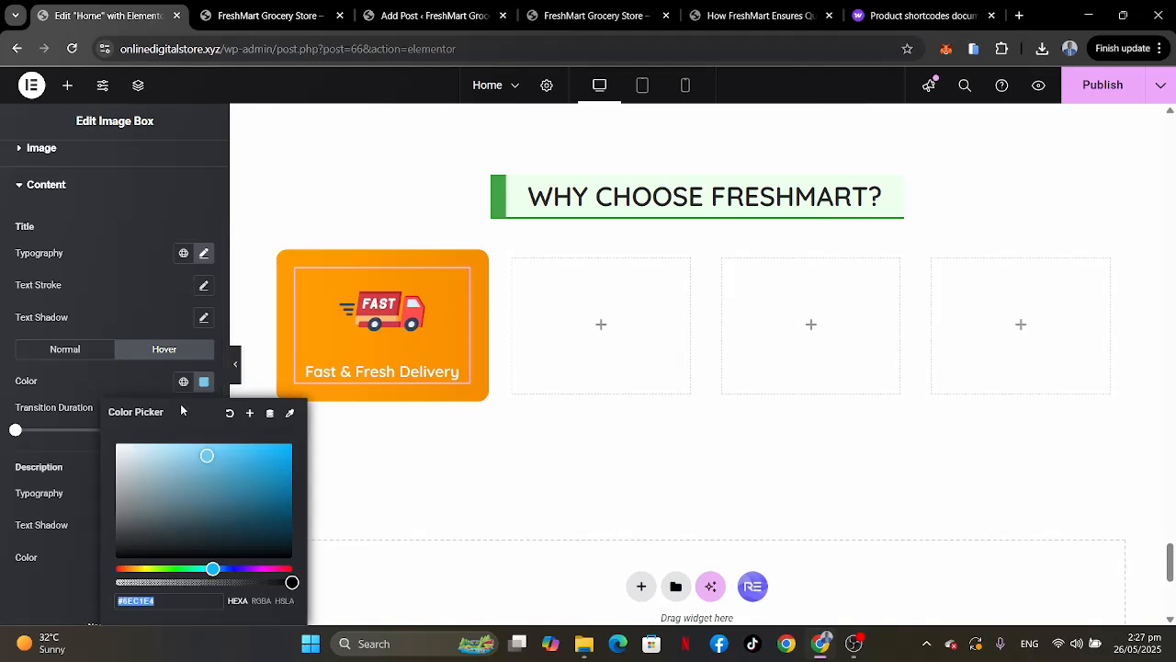
left_click_drag(138, 450, 42, 441)
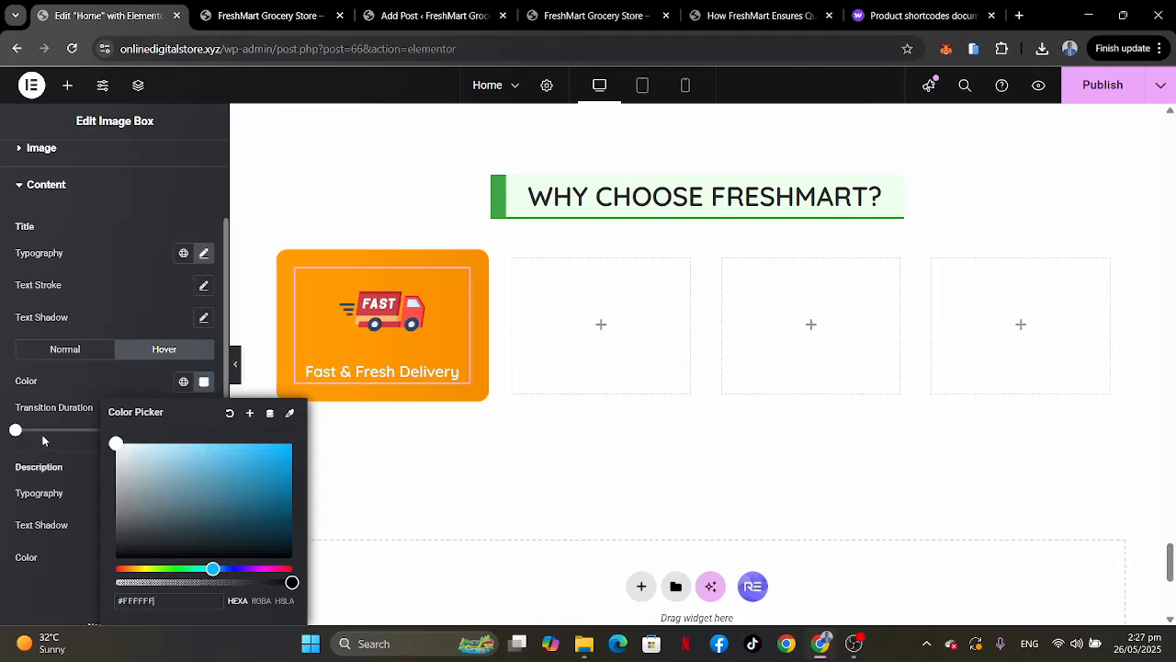
left_click(80, 379)
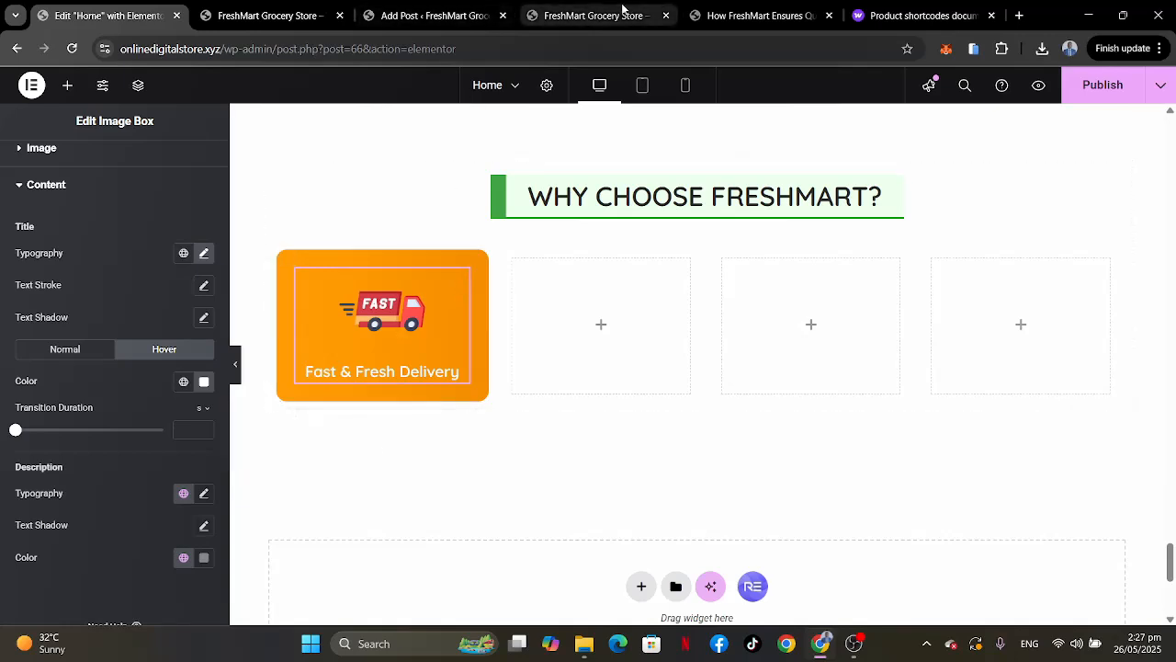
Compare the first card with the reference site and set its image width to 40%.
left_click(616, 15)
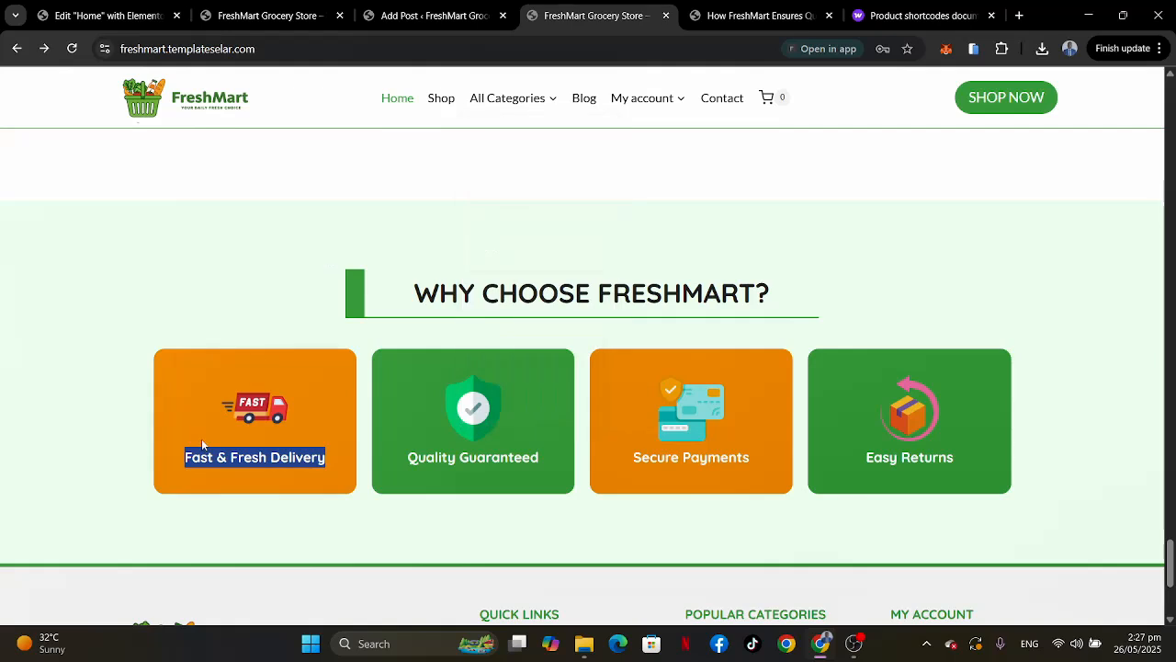
left_click(187, 472)
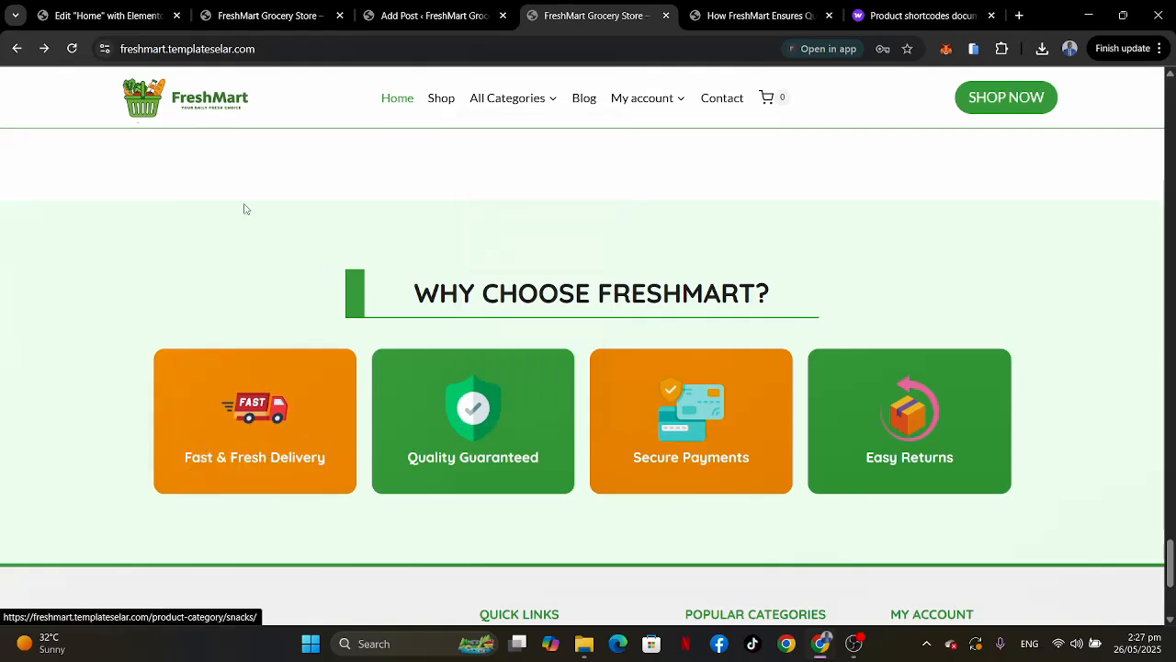
left_click(110, 16)
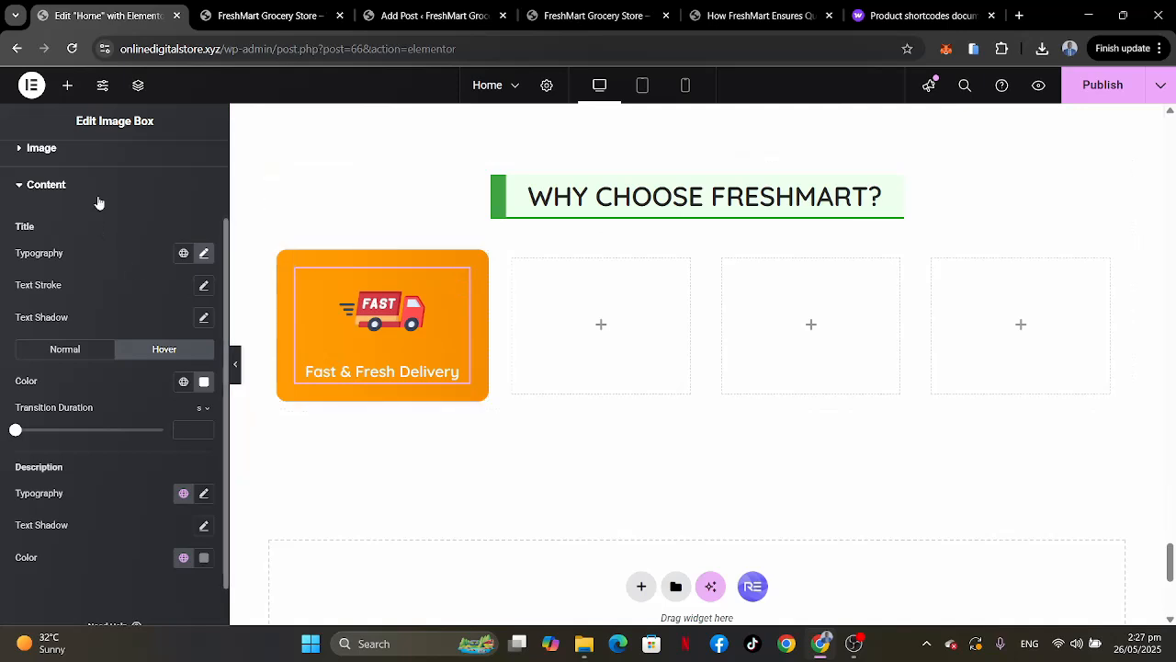
left_click(127, 160)
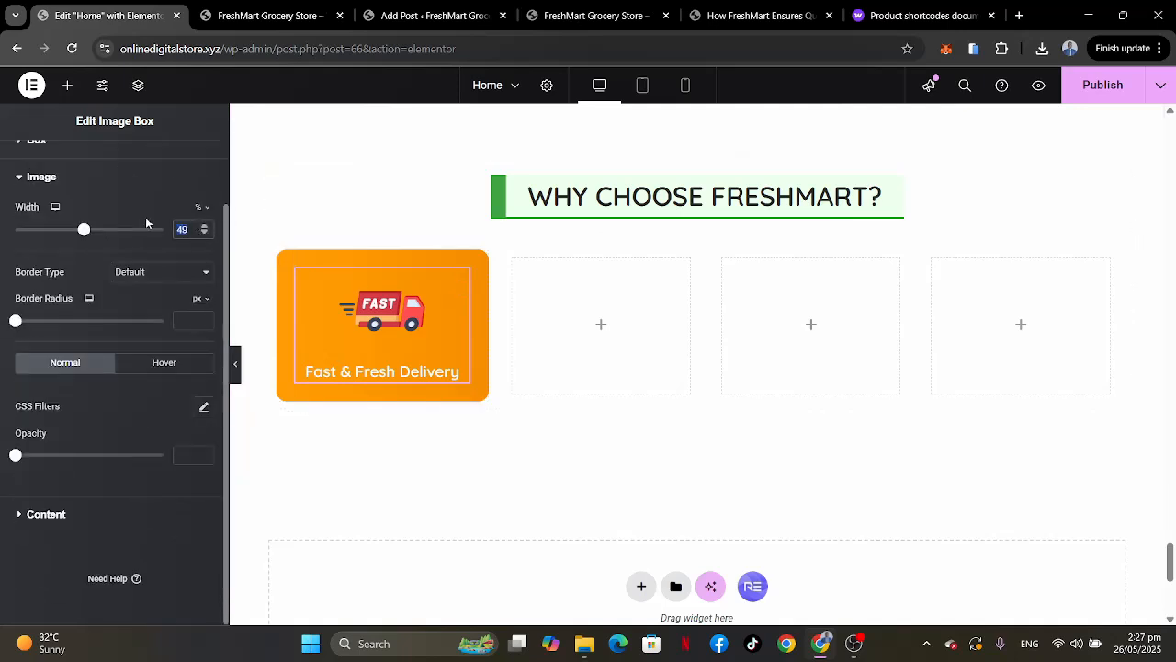
type("40")
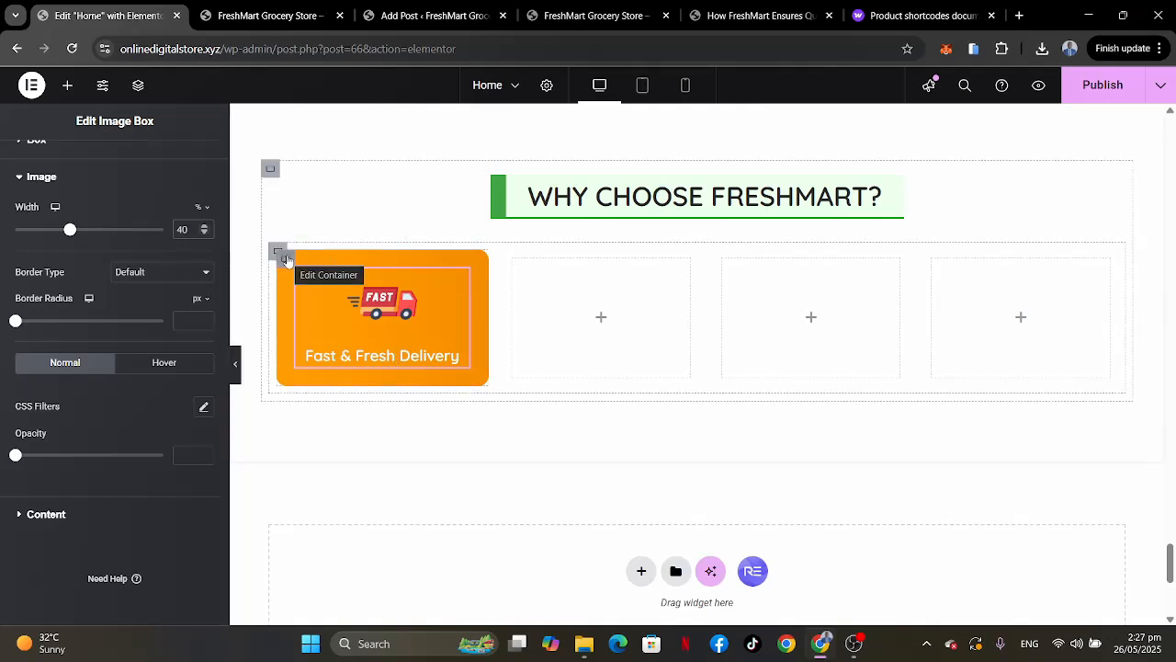
Compare the first card with the reference site, then unlink its container padding and set top and bottom to 35 px.
left_click(592, 18)
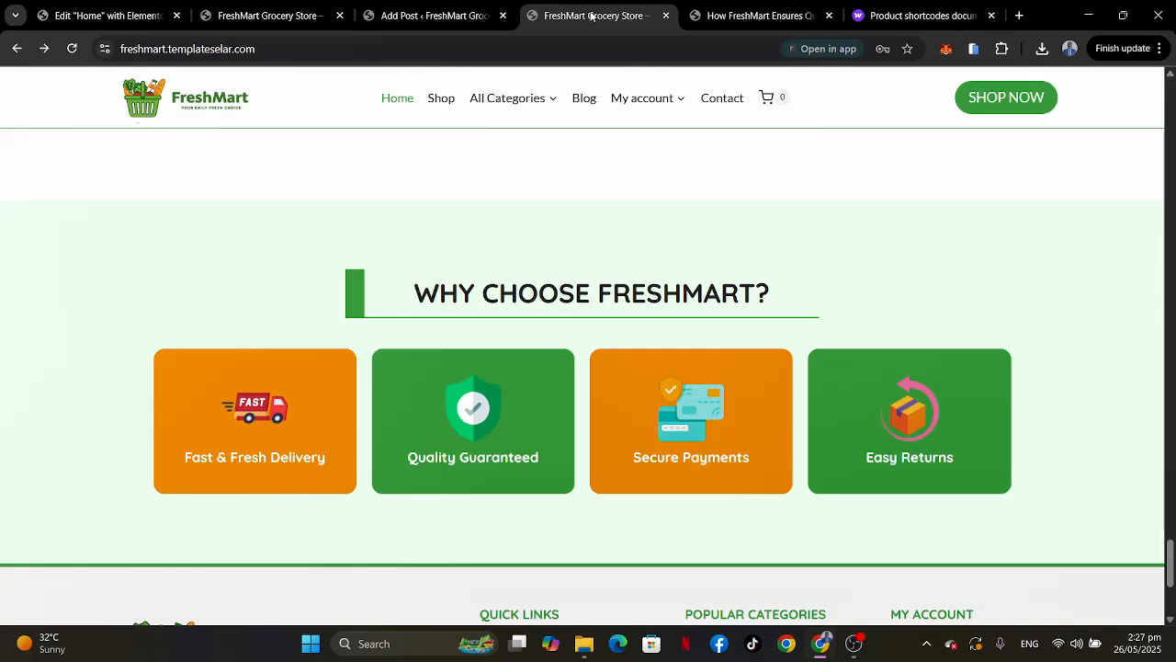
left_click(101, 15)
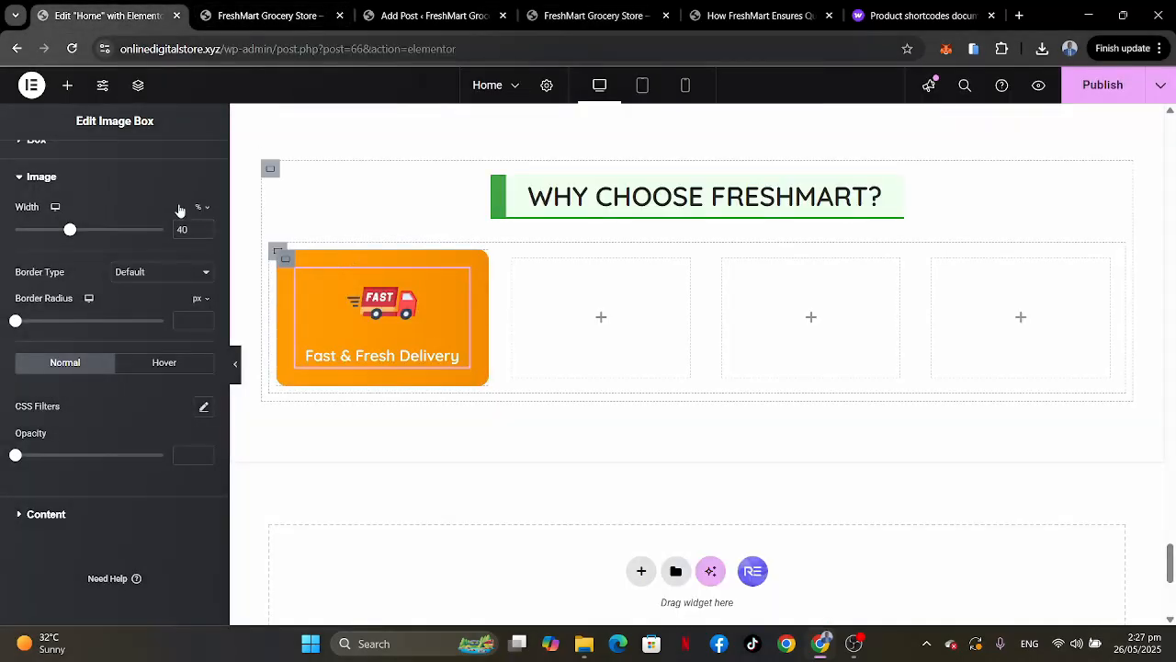
left_click(186, 162)
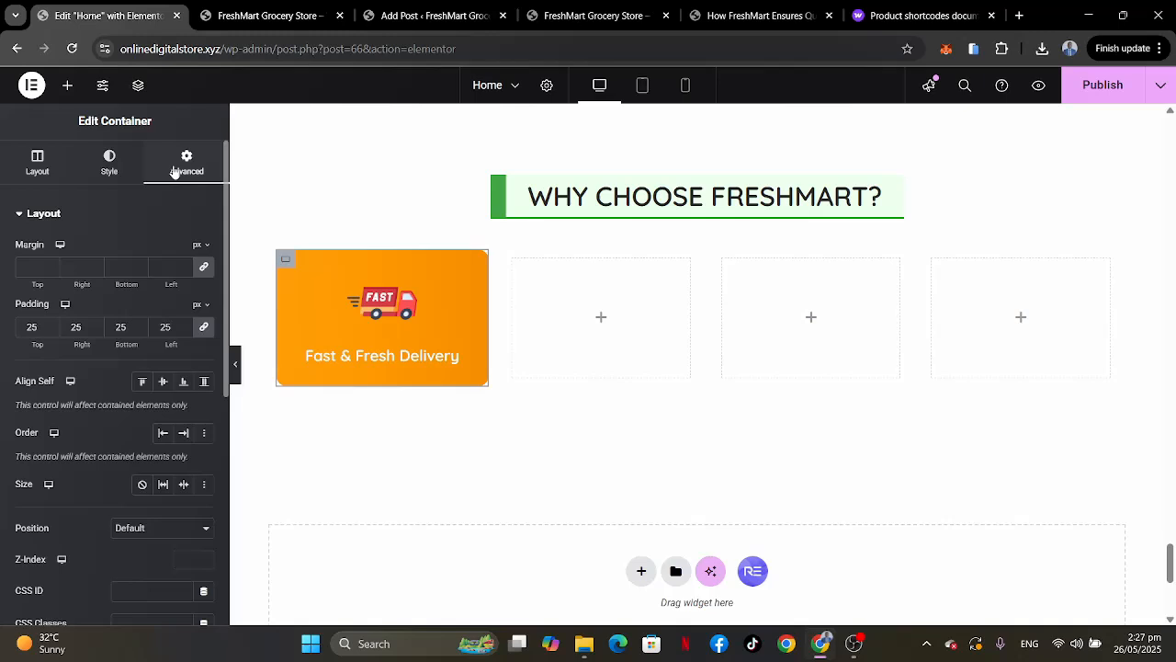
left_click(202, 327)
left_click(51, 331)
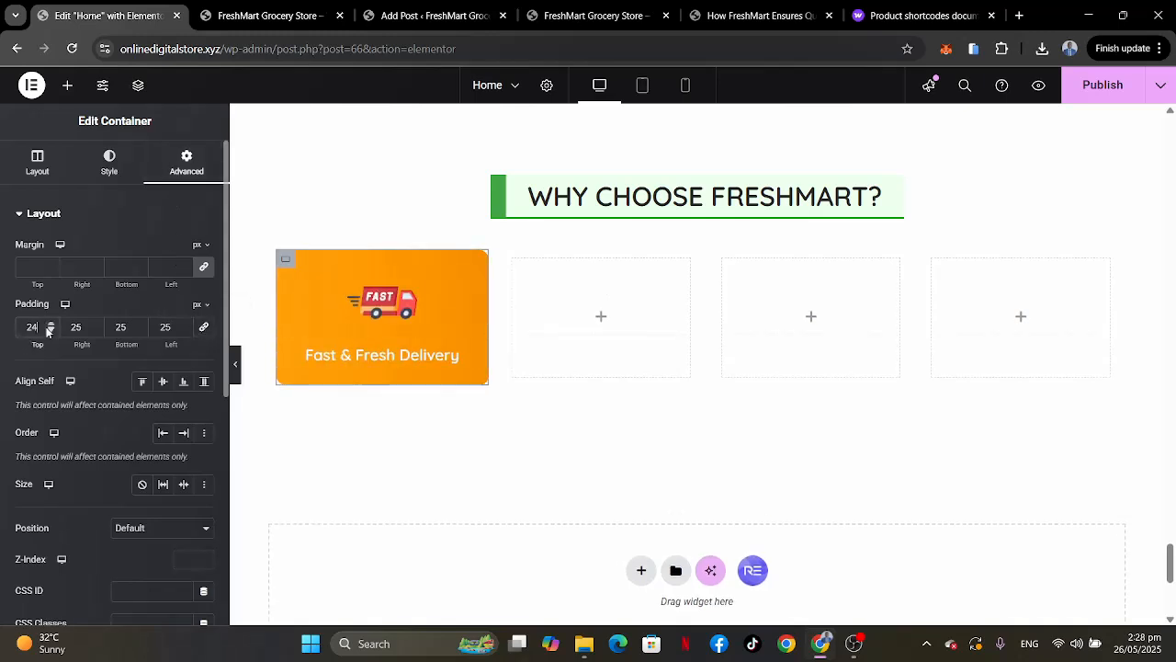
type("35")
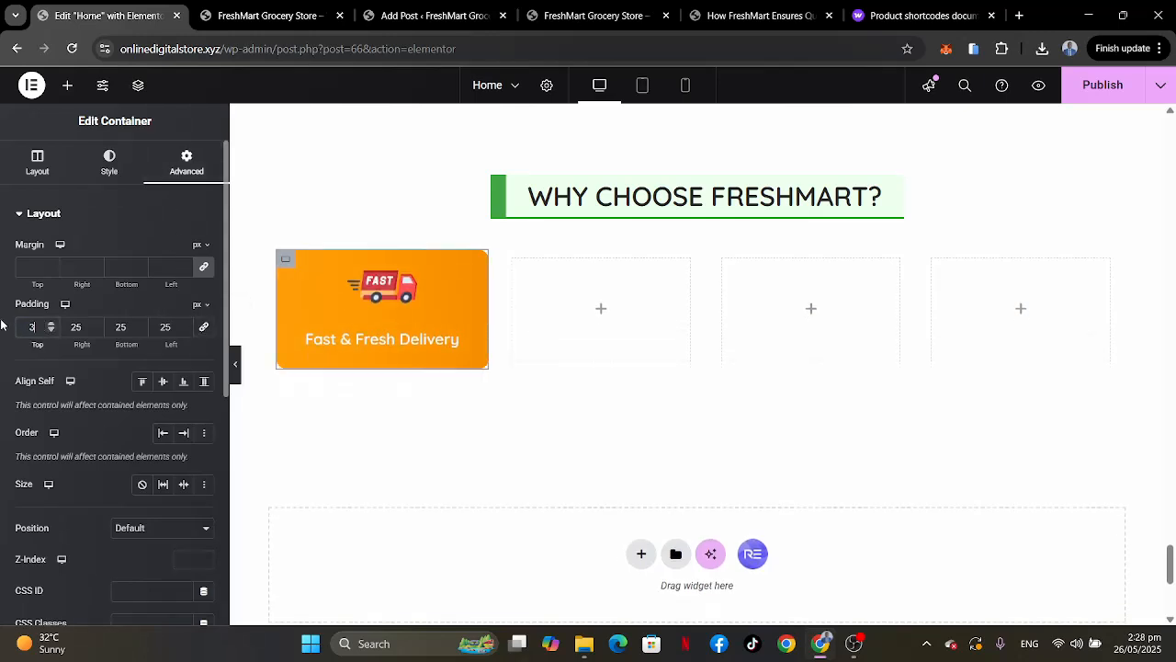
double_click(104, 321)
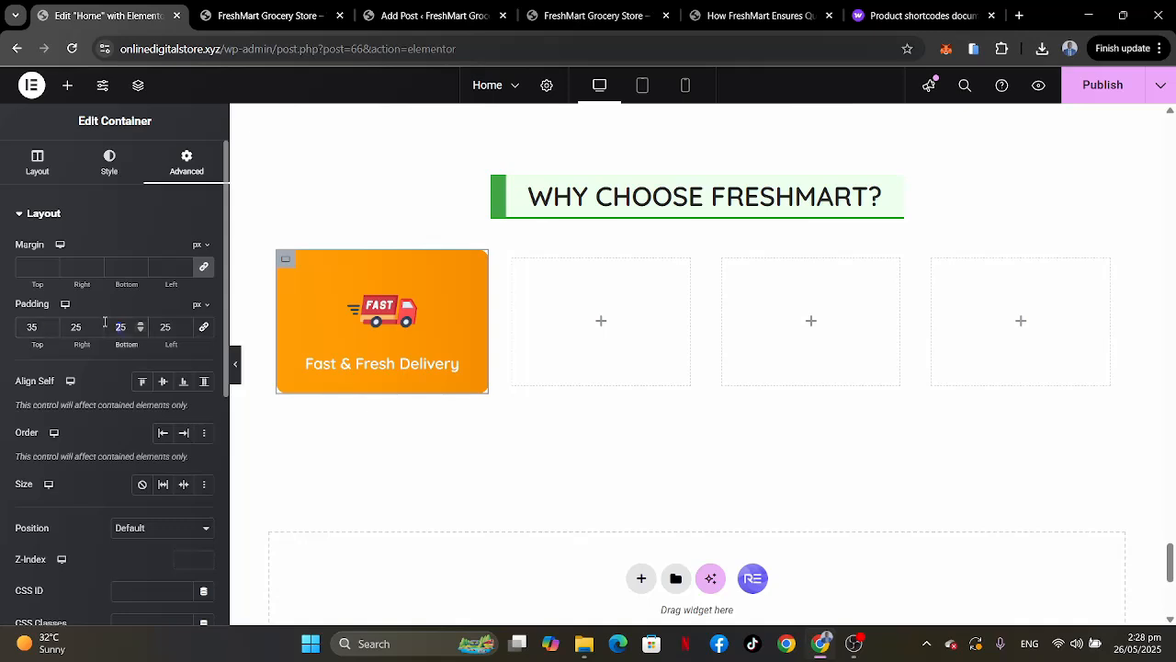
type("35")
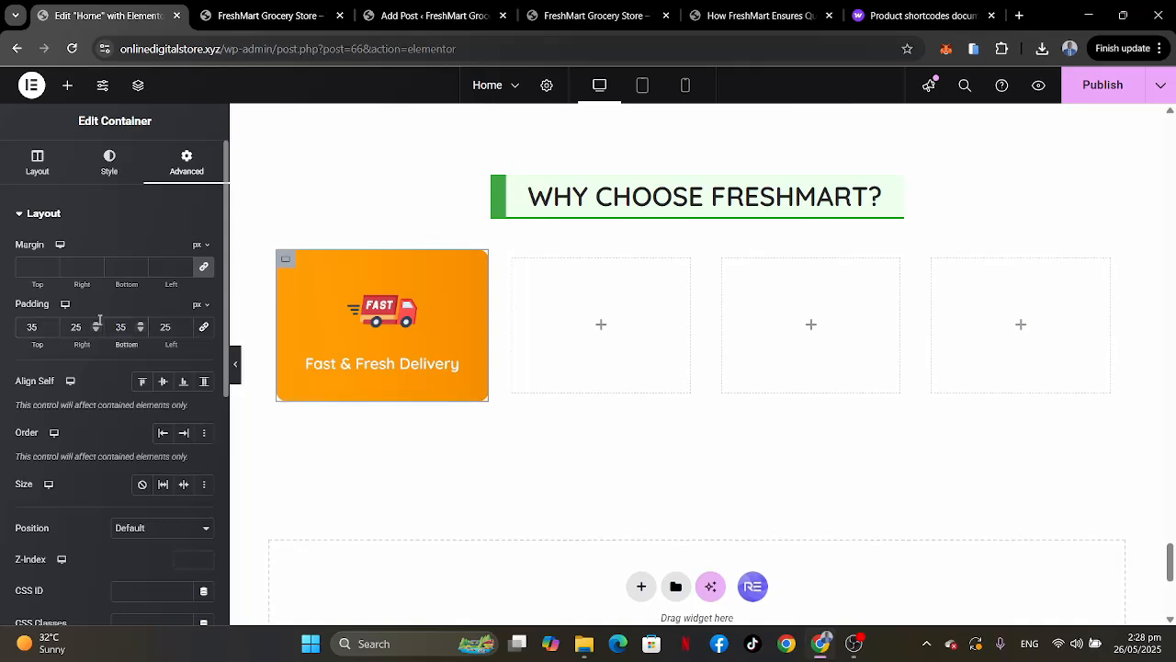
Fill the row with four delivery cards by duplicating the card container three times and deleting the three empty containers.
right_click(287, 257)
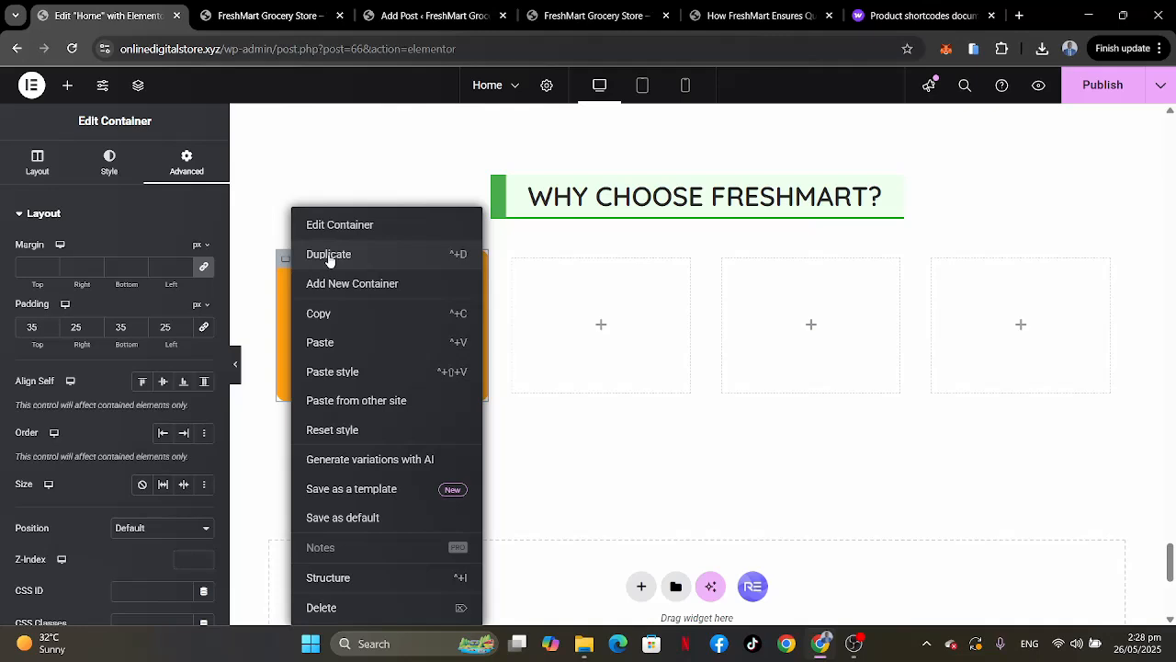
left_click(329, 254)
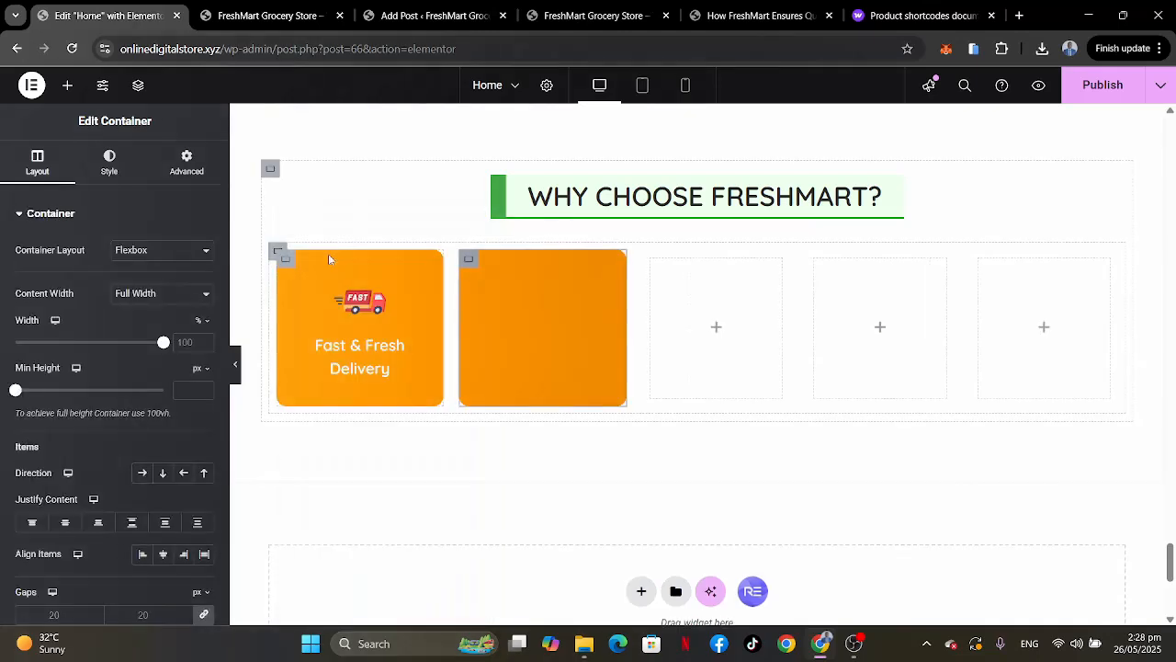
right_click(656, 264)
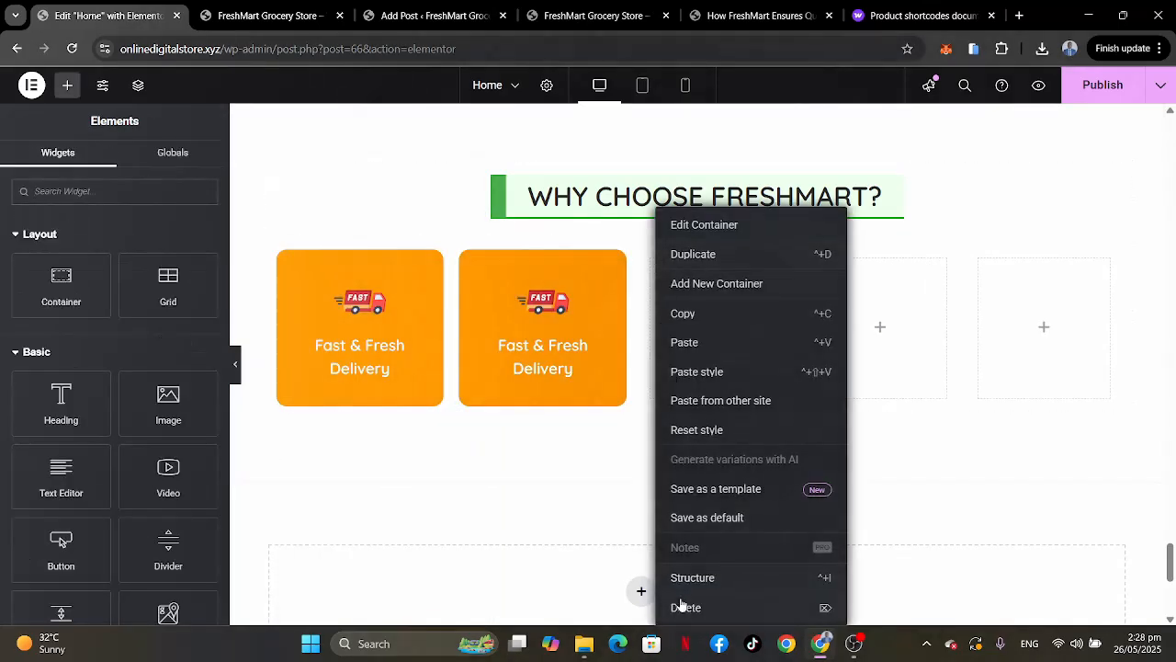
left_click(680, 608)
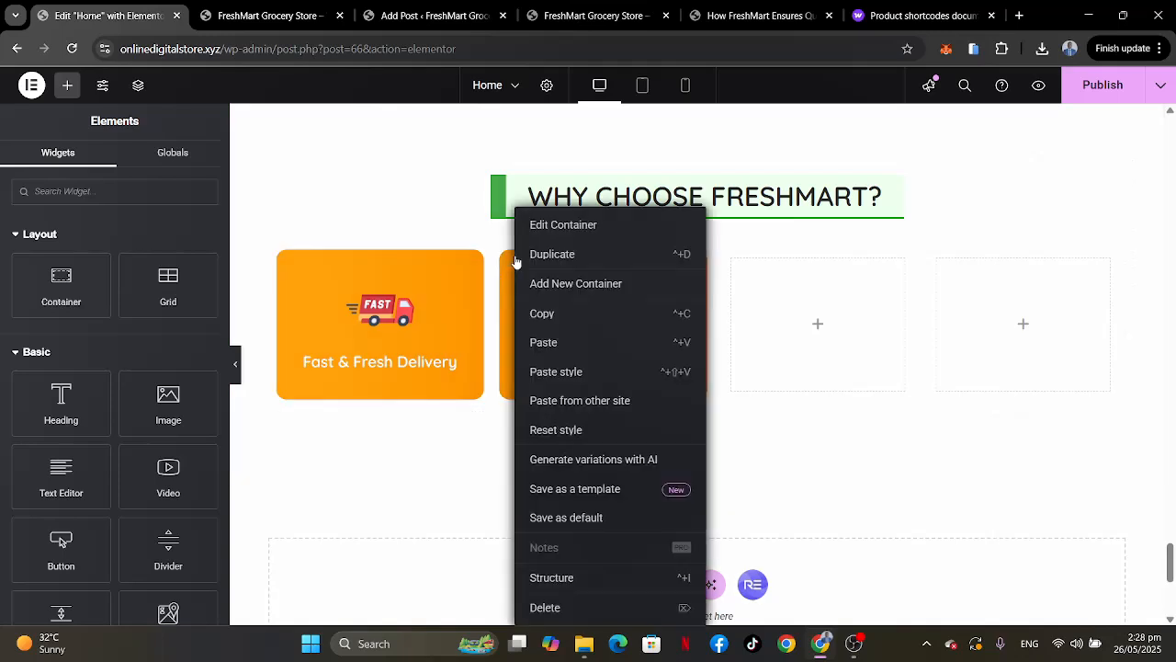
right_click(516, 264)
left_click(548, 255)
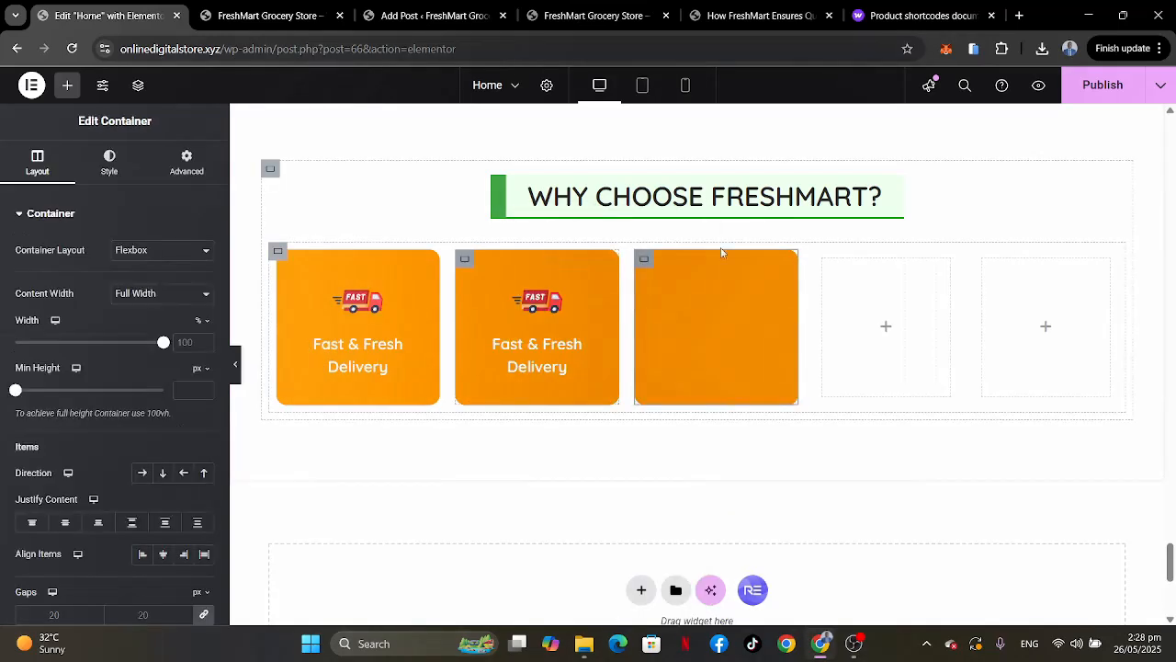
right_click(824, 264)
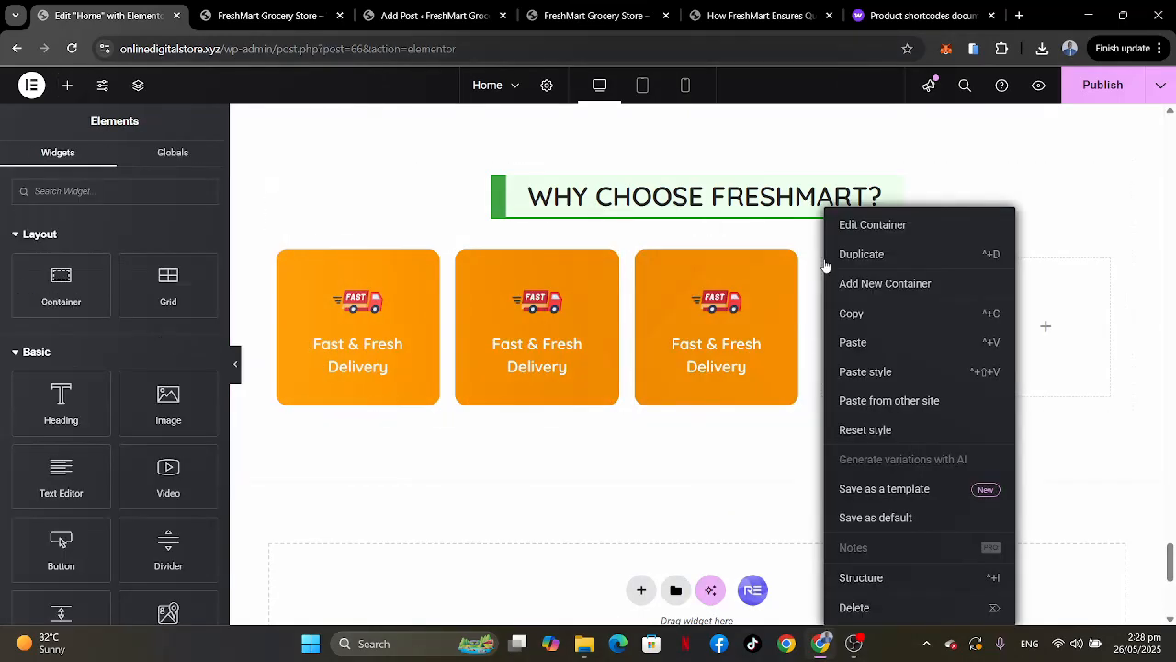
left_click(854, 608)
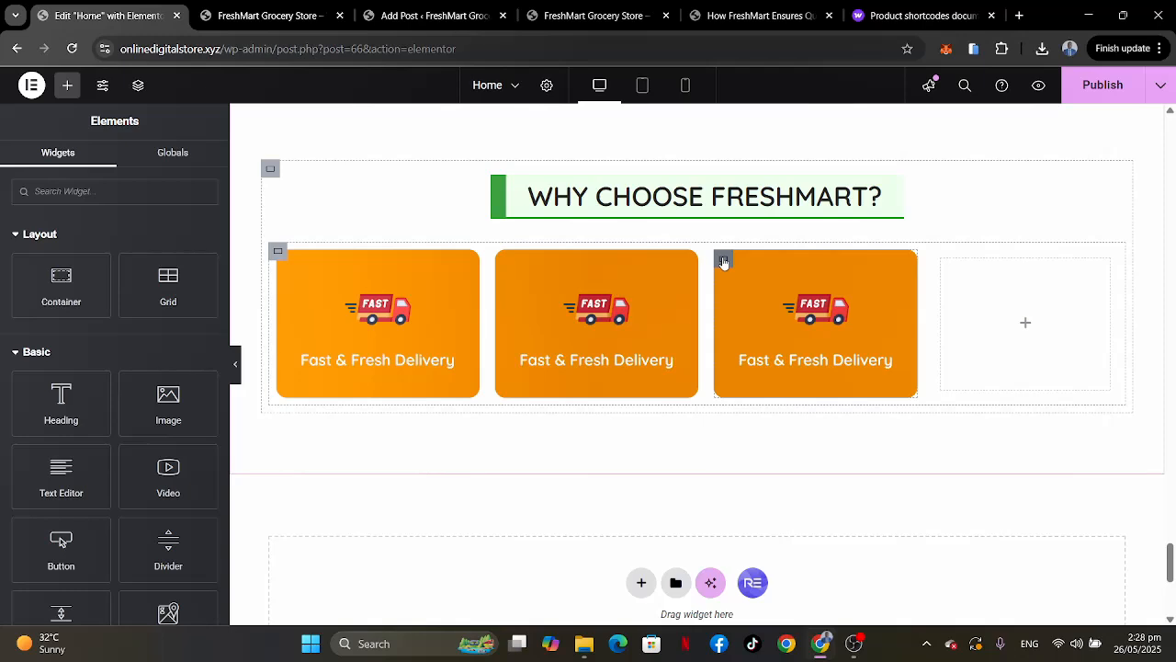
right_click(723, 263)
left_click(759, 254)
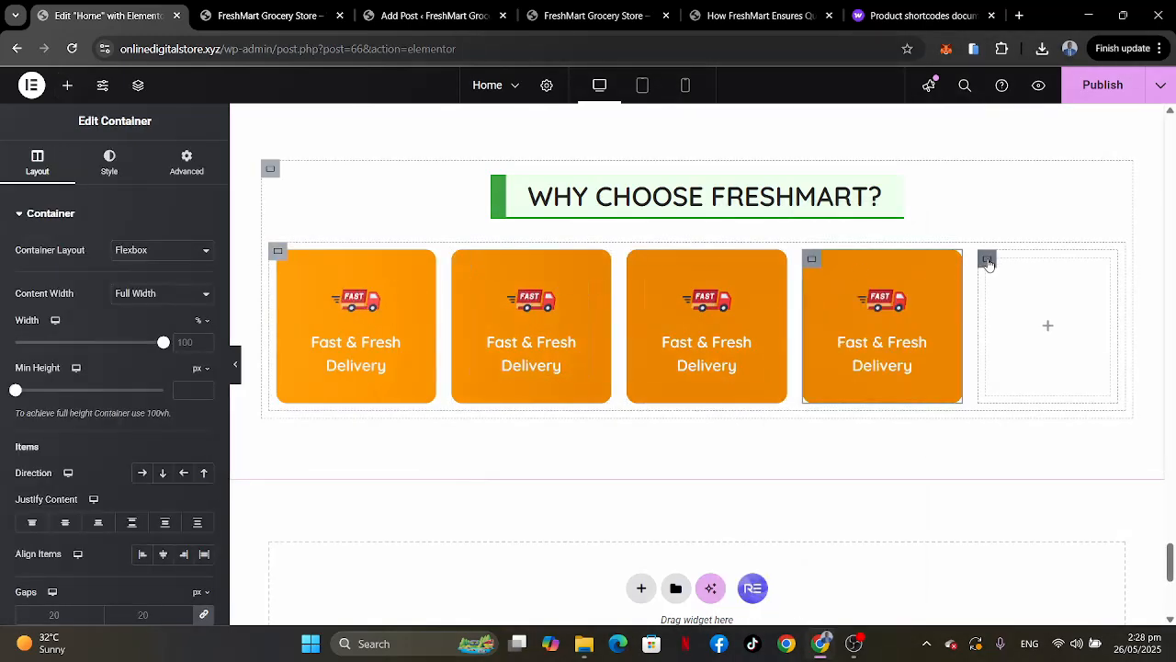
right_click(988, 260)
left_click(1016, 606)
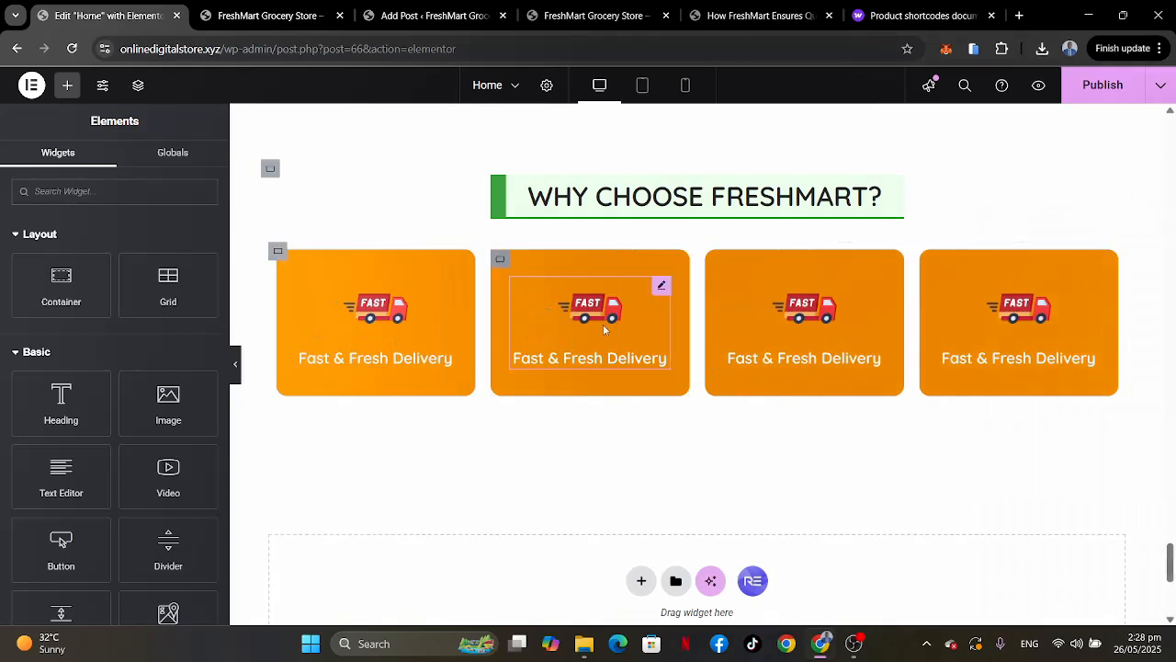
Set the background color of the second and fourth card containers to the global Theme Accent color.
left_click(505, 258)
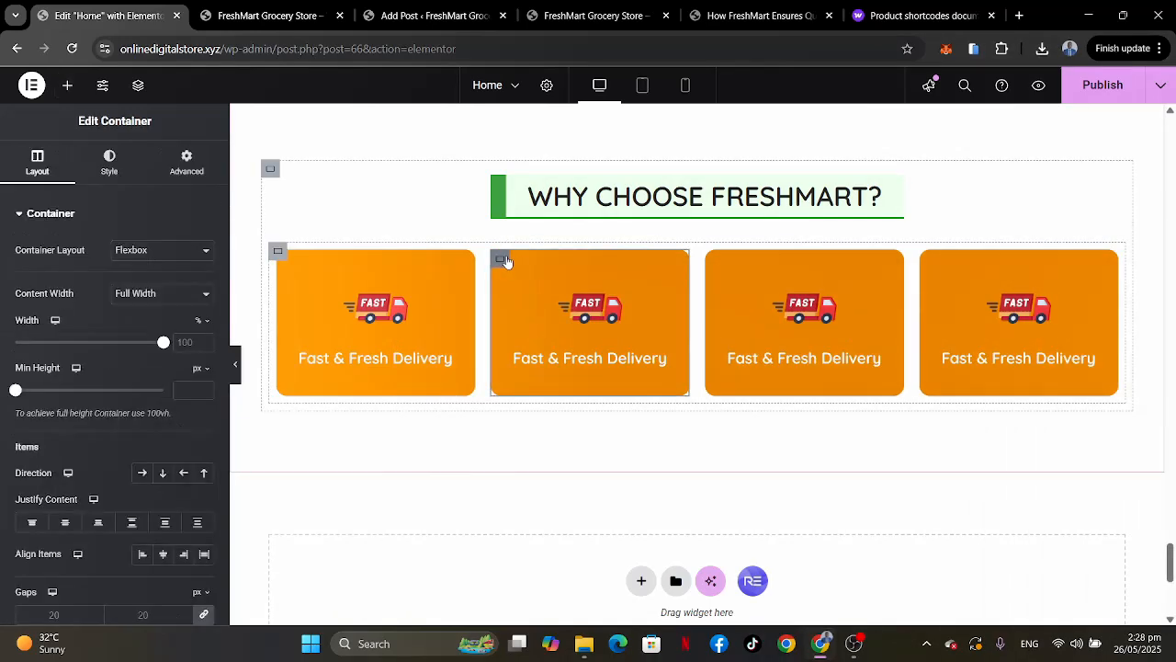
left_click(108, 168)
left_click(184, 315)
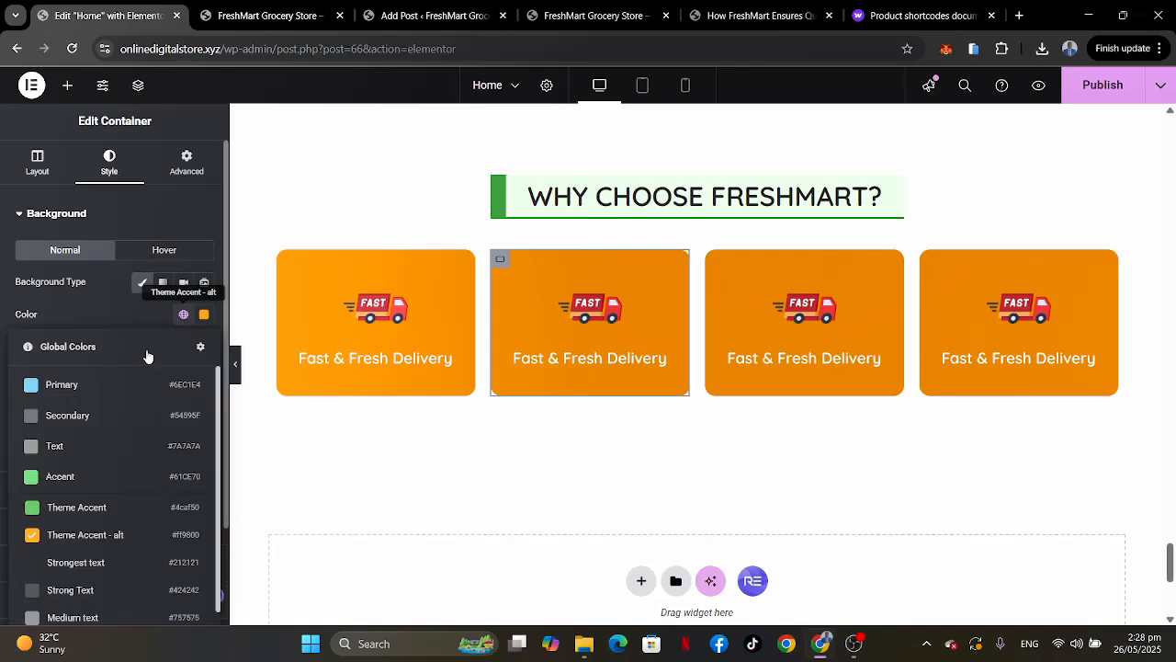
left_click(61, 510)
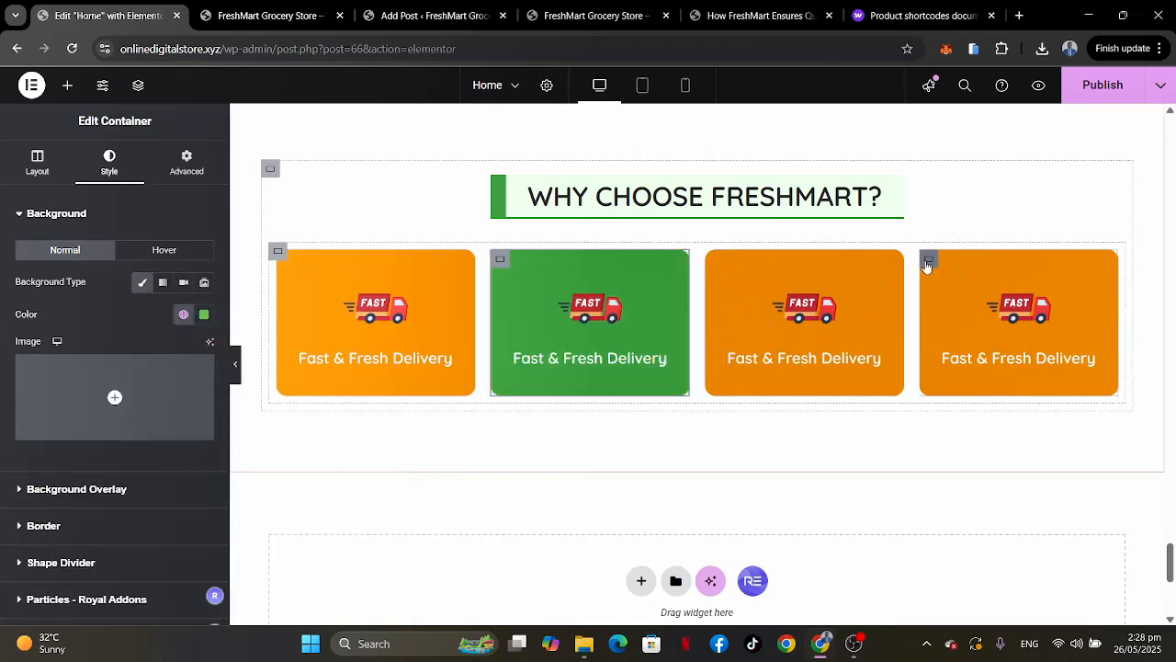
left_click(928, 263)
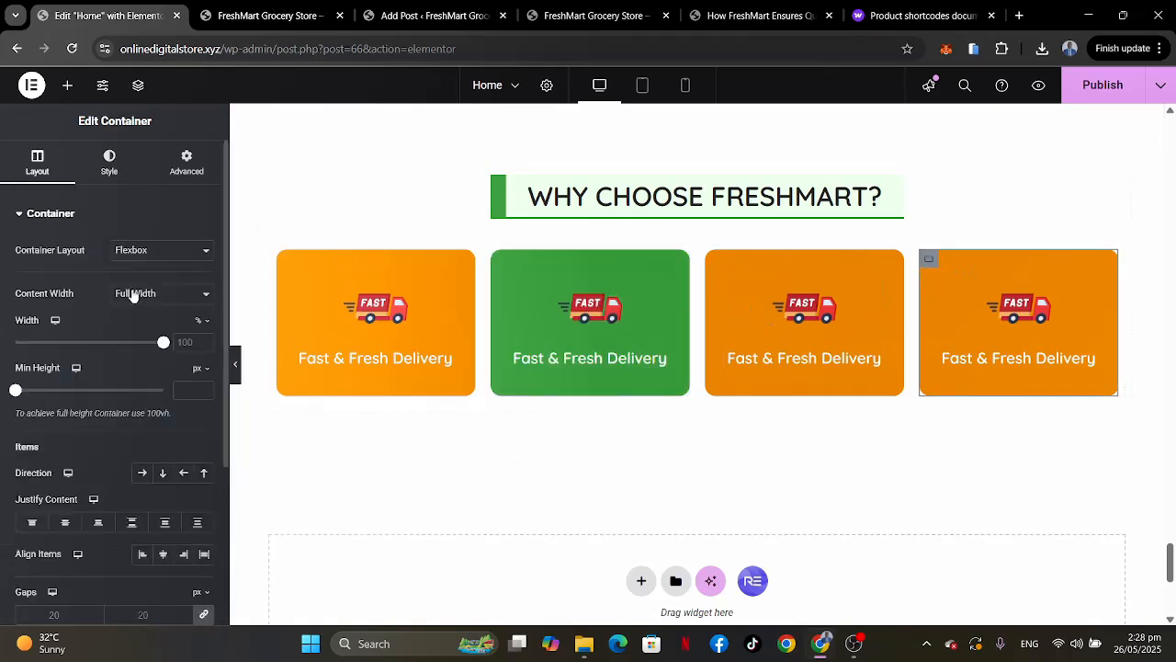
left_click(107, 172)
left_click(184, 314)
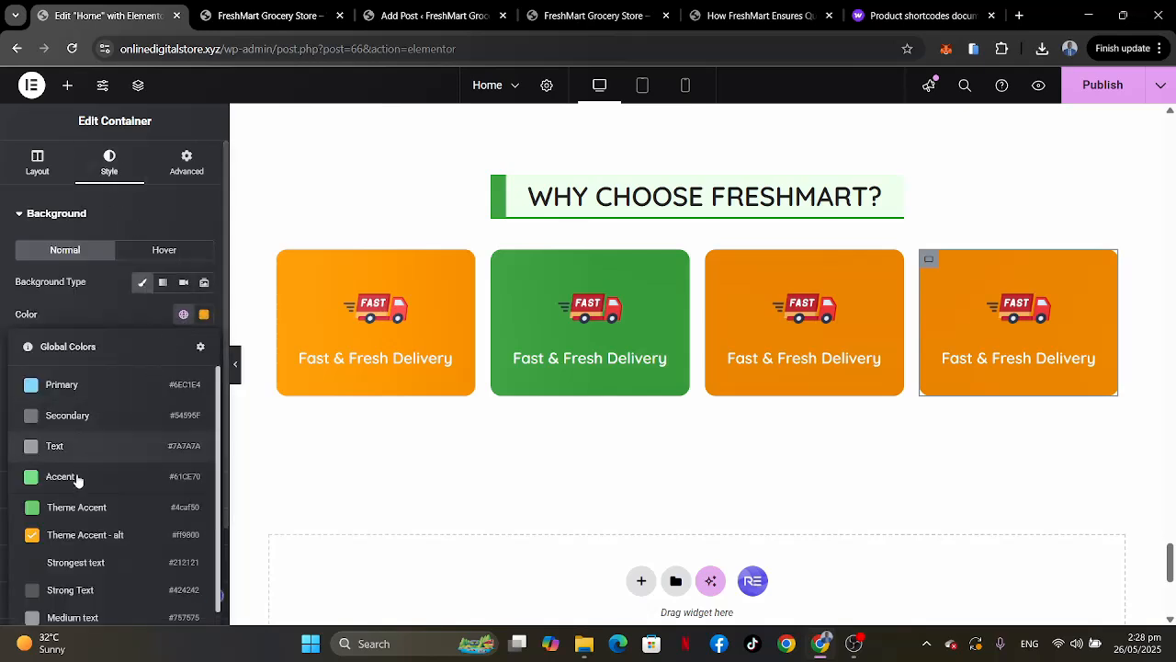
left_click(77, 507)
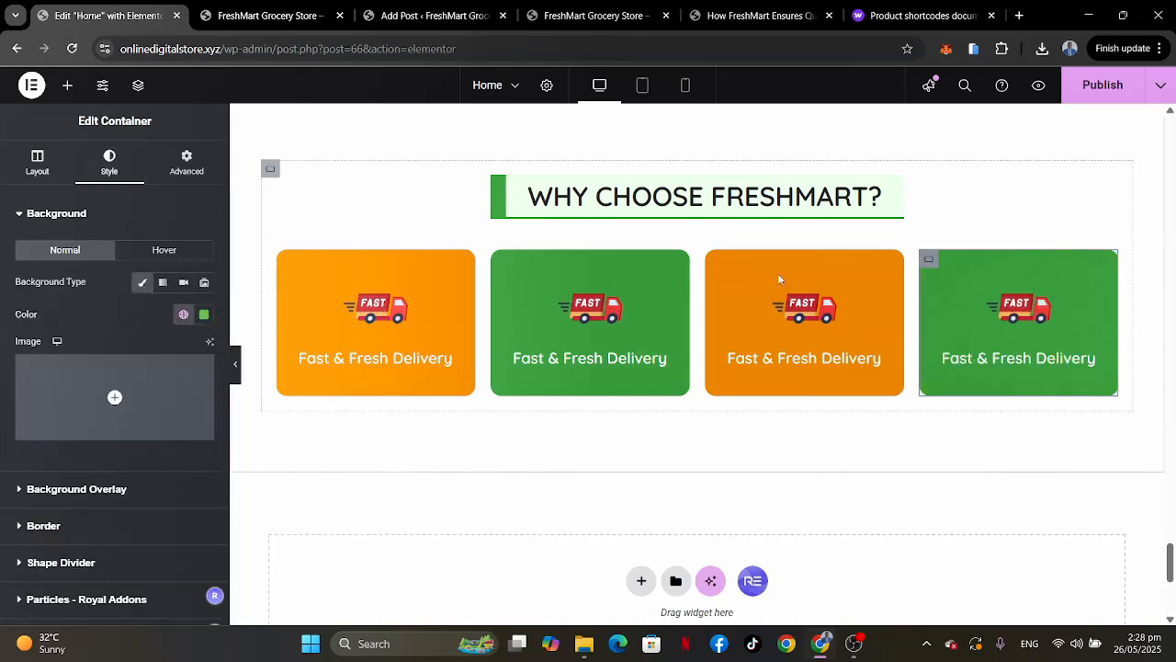
Replace the second card's title with "Quality Guaranteed", copied from the reference site.
left_click(661, 286)
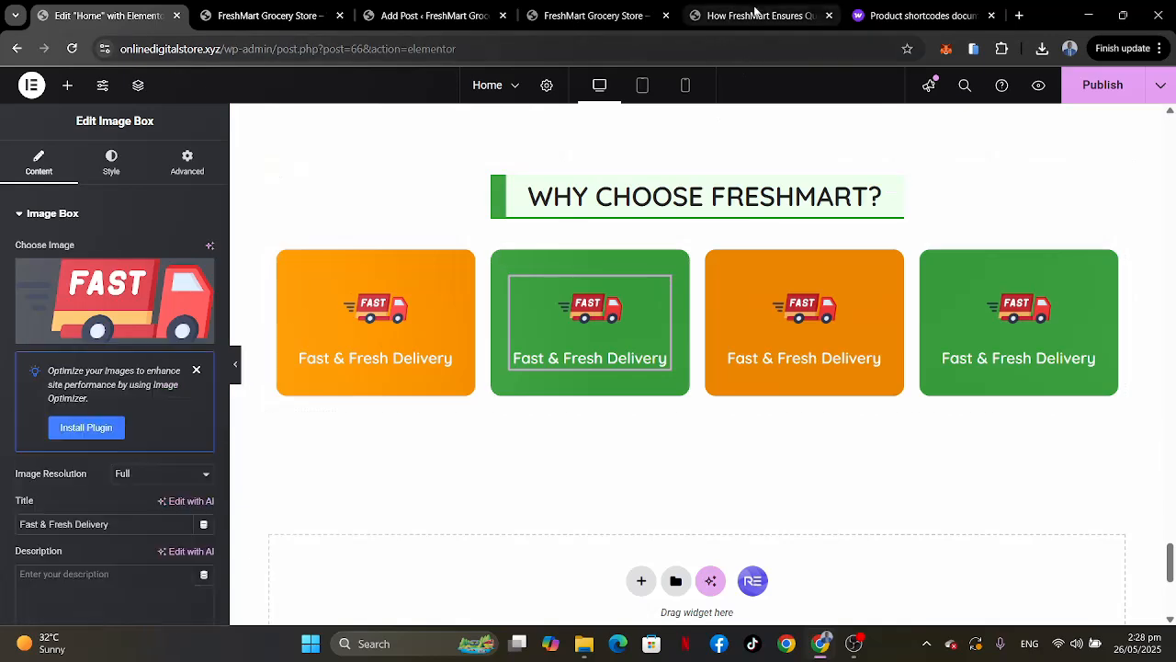
left_click(598, 18)
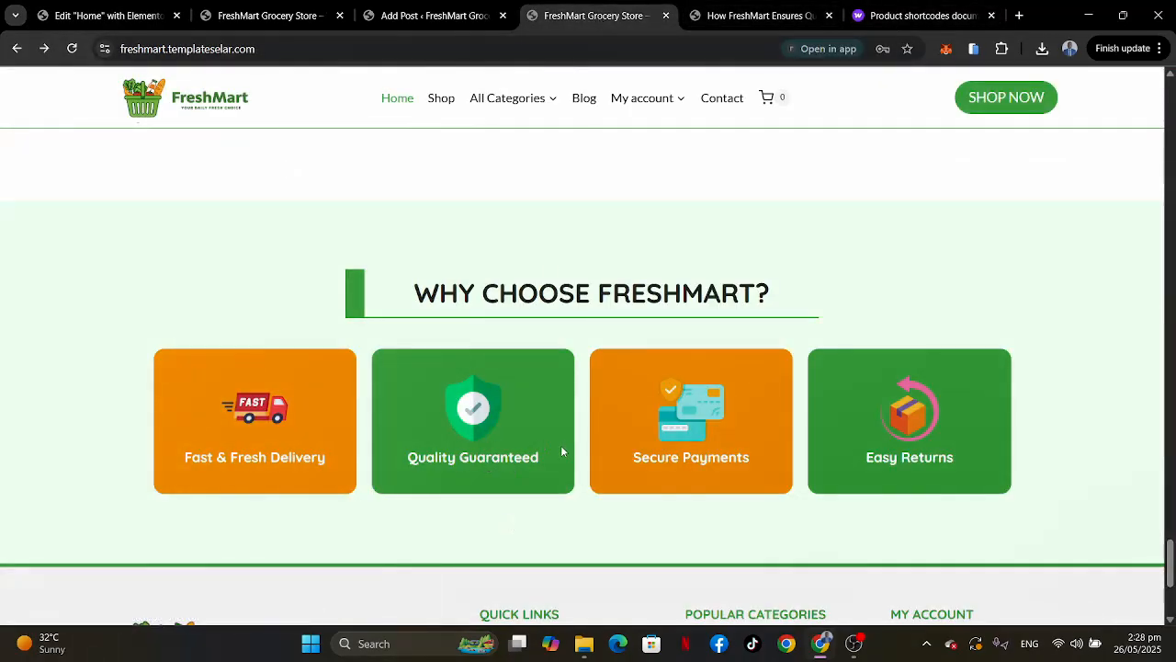
left_click_drag(559, 452, 395, 462)
key("ctrl+c")
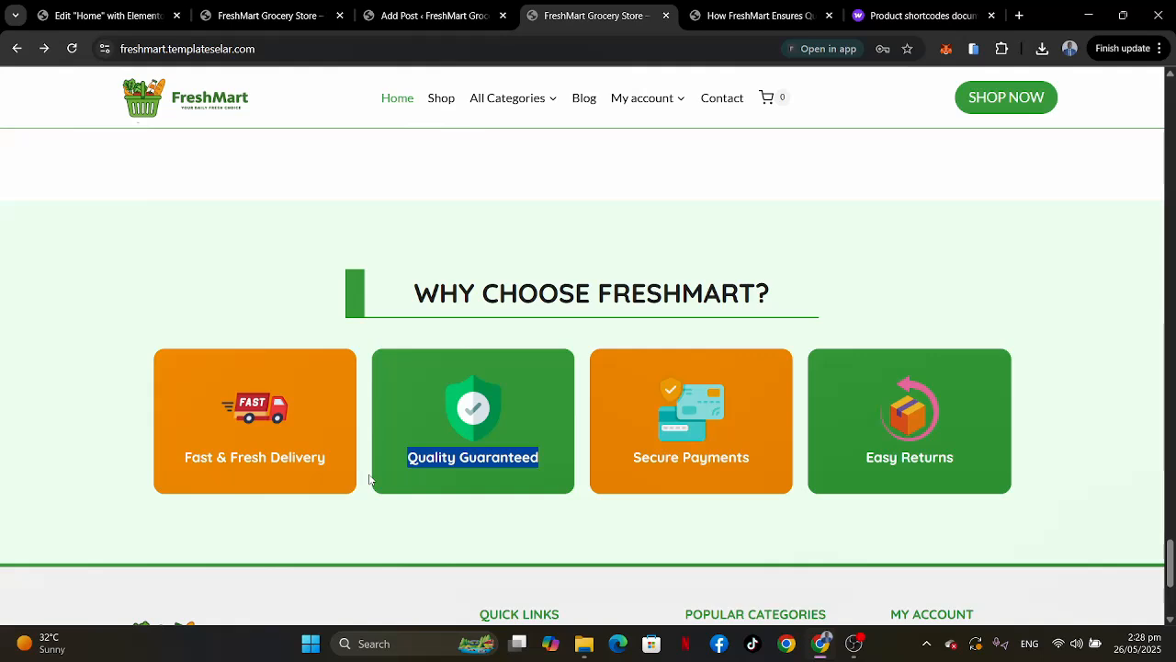
left_click(106, 15)
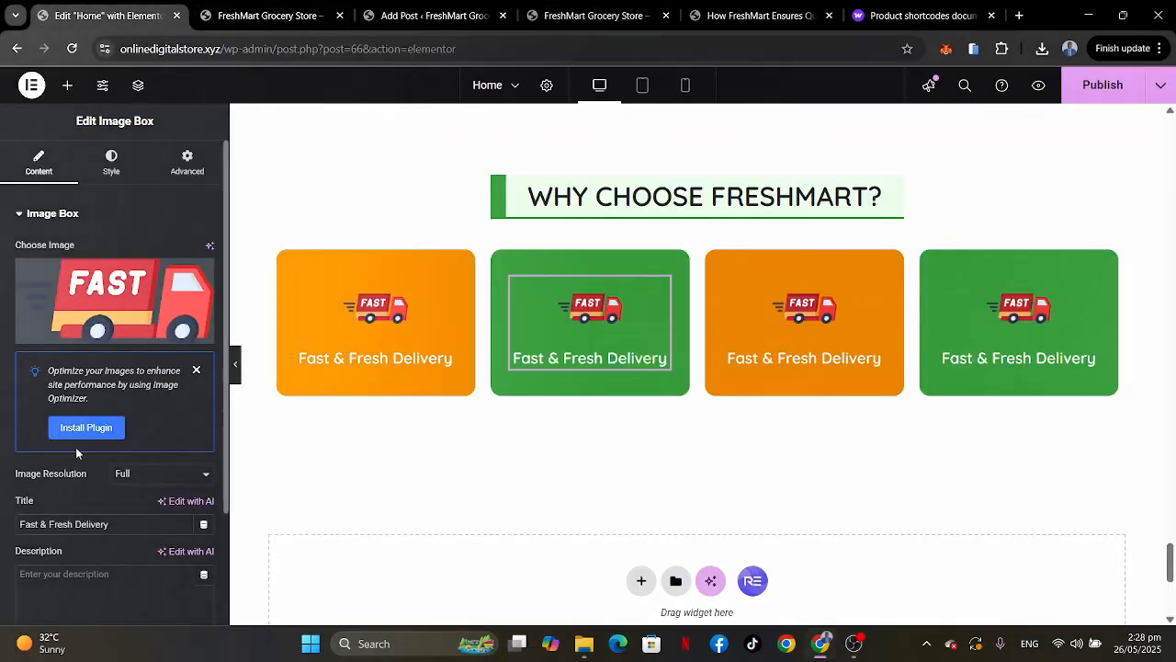
left_click_drag(106, 524, 3, 518)
key("ctrl+v")
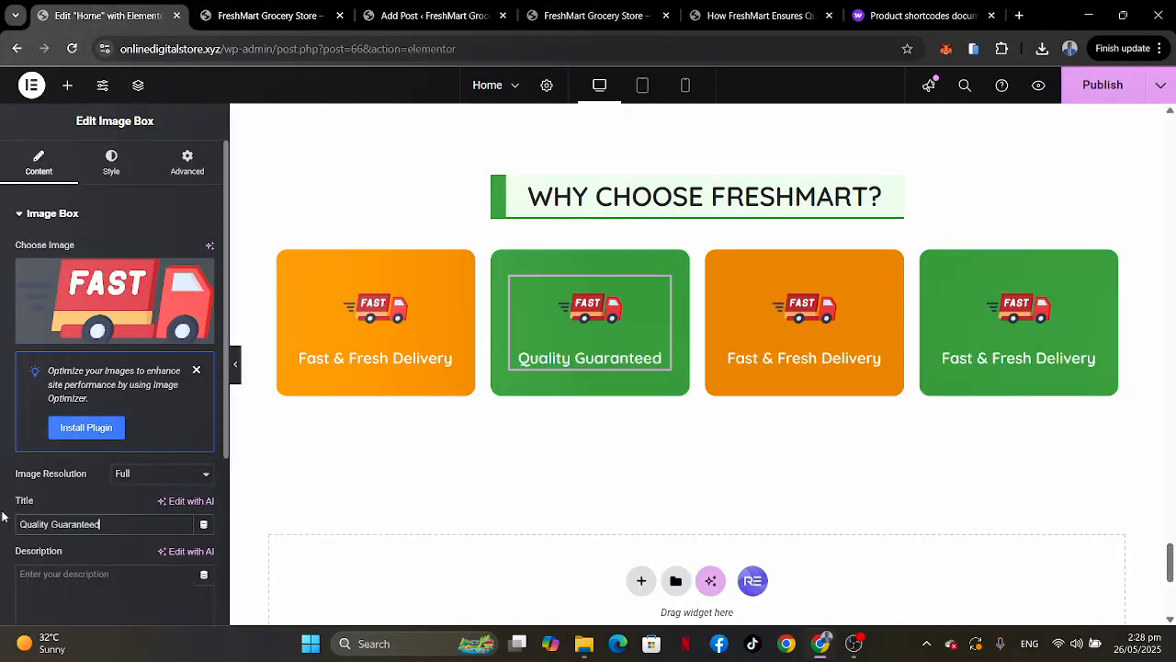
Replace the second card's image with the green shield checkmark icon from the media library.
left_click(92, 312)
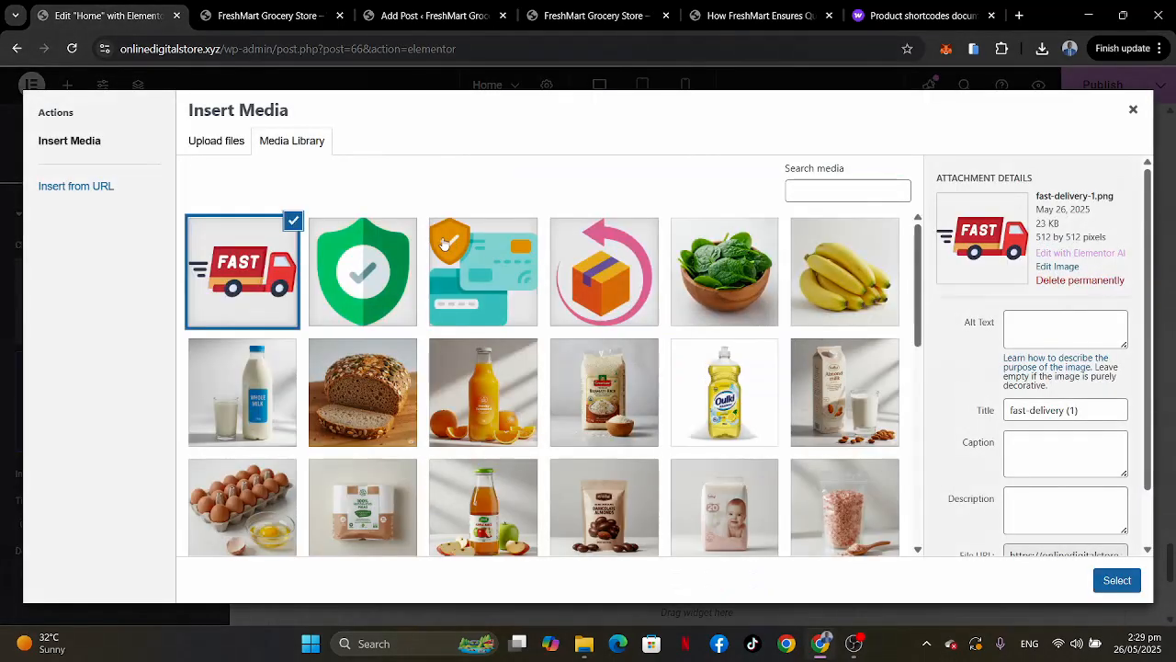
left_click(390, 269)
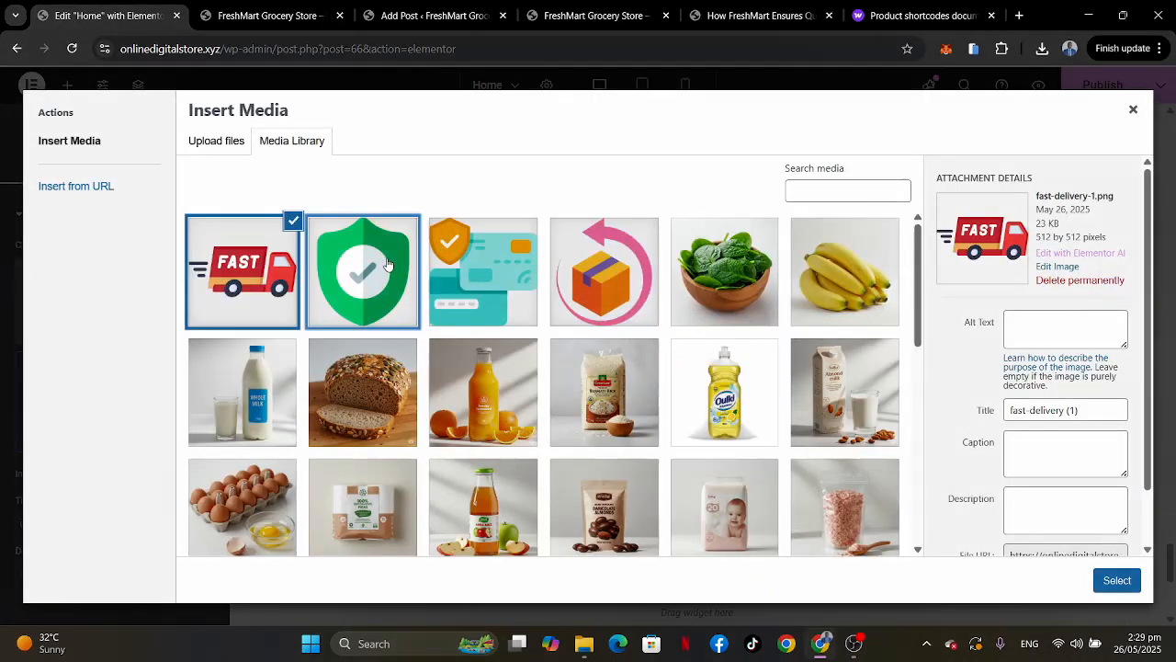
left_click(1114, 579)
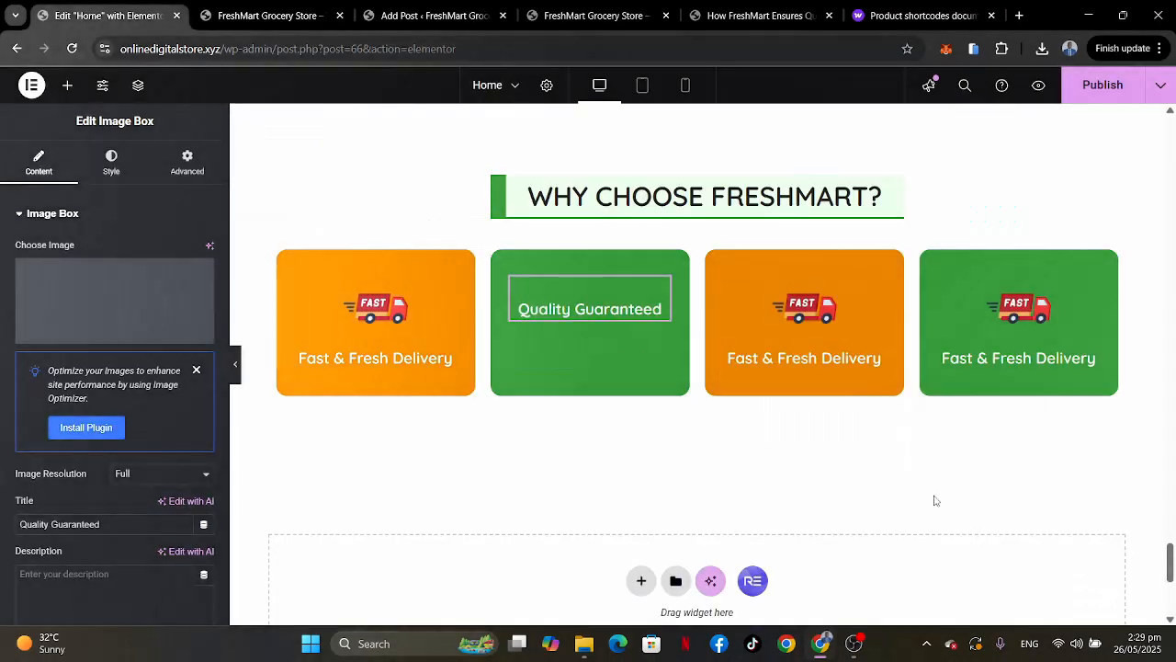
Check the third card on the reference site and replace its image with credit-card.png from the media library.
left_click(876, 289)
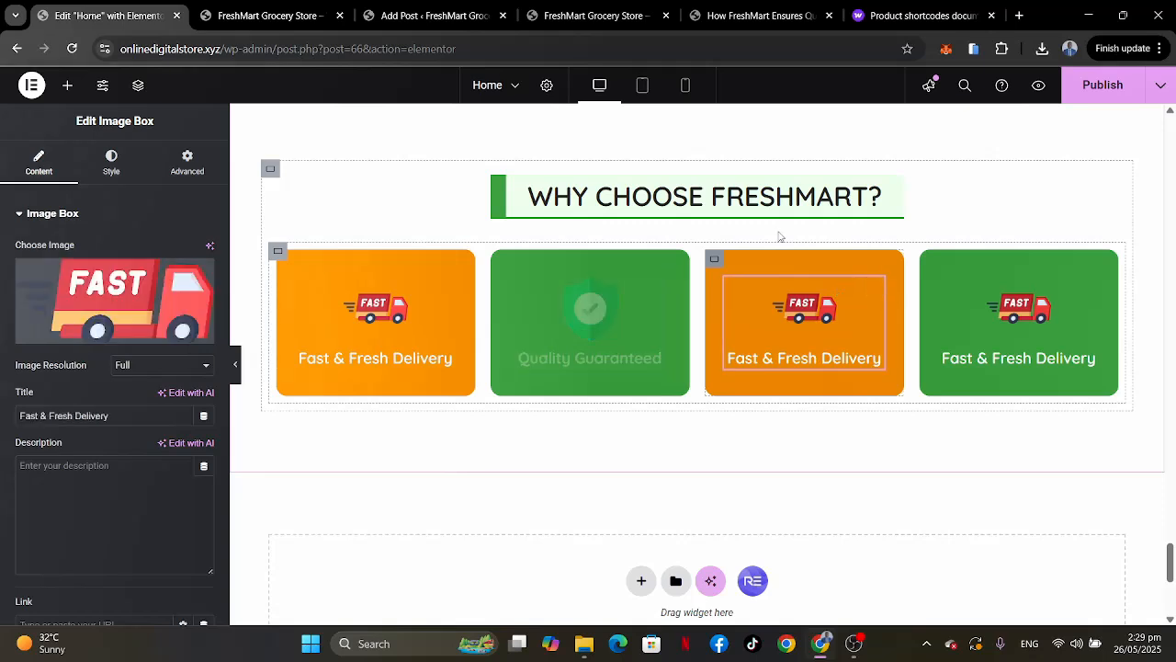
left_click(593, 16)
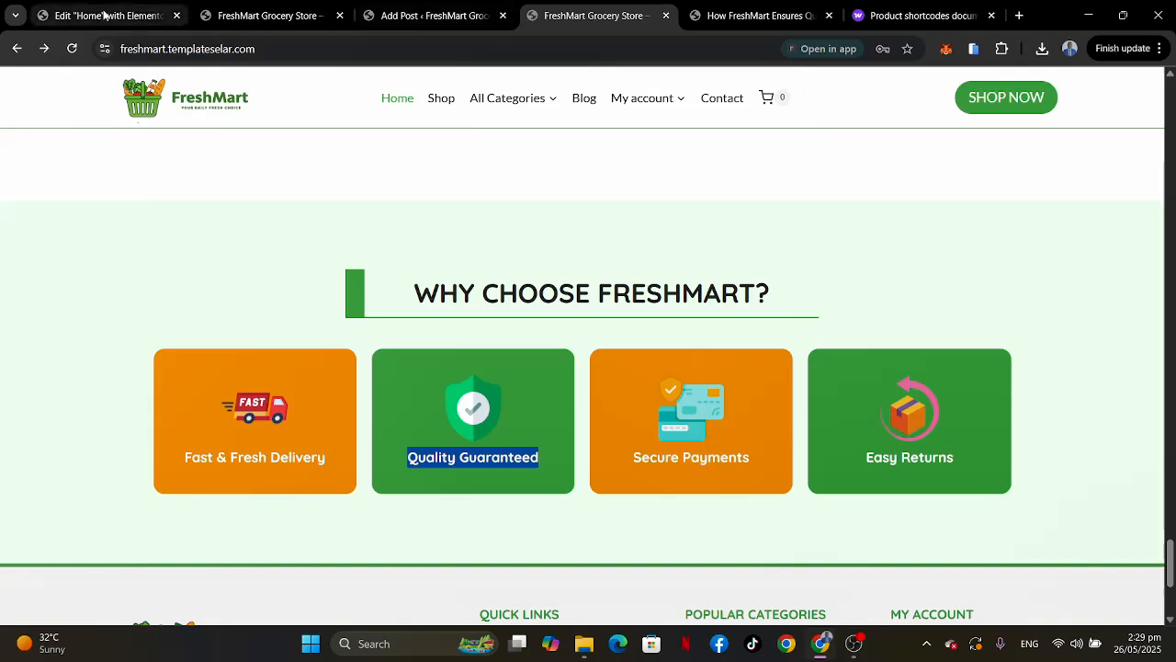
left_click(100, 14)
left_click(101, 294)
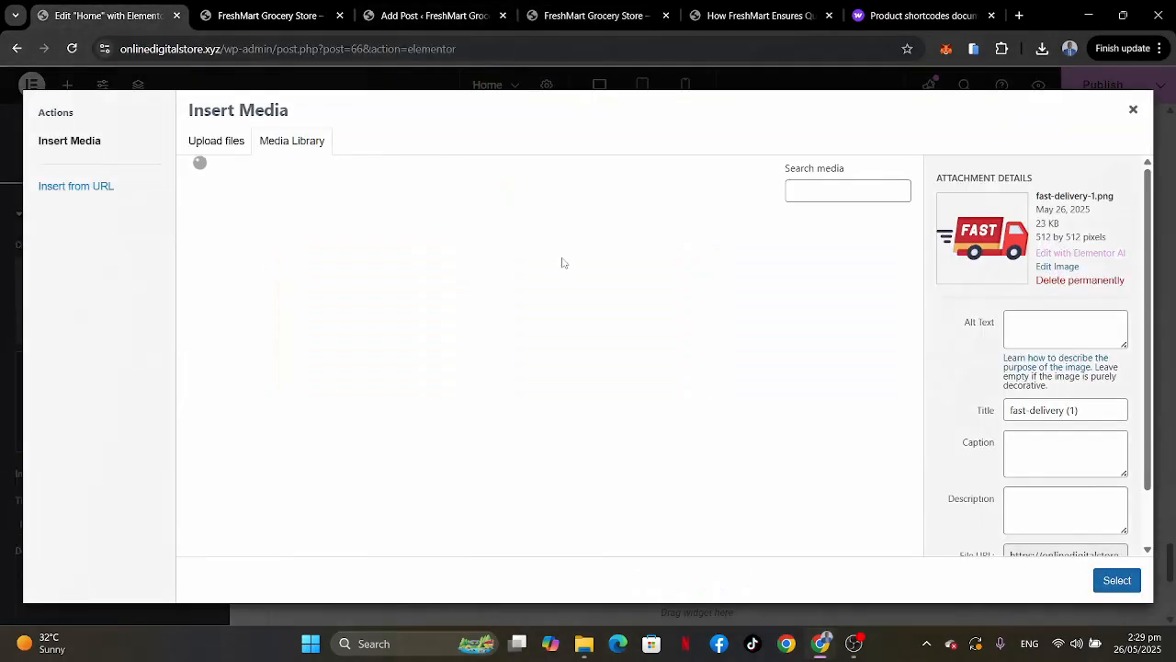
left_click(438, 274)
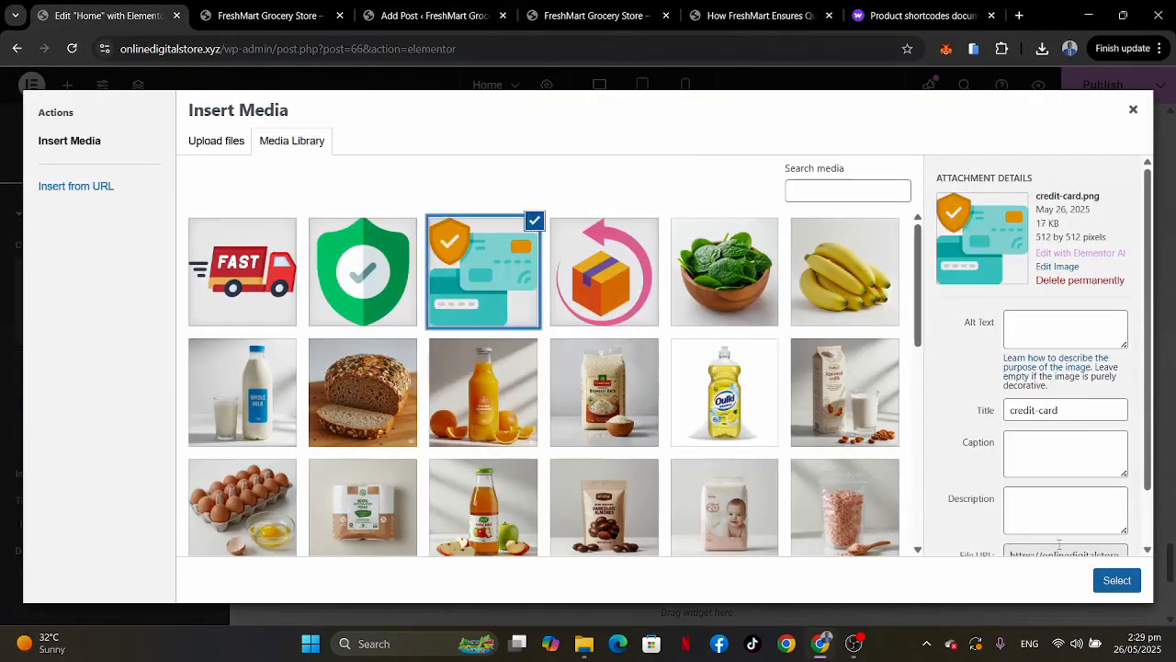
left_click(1118, 579)
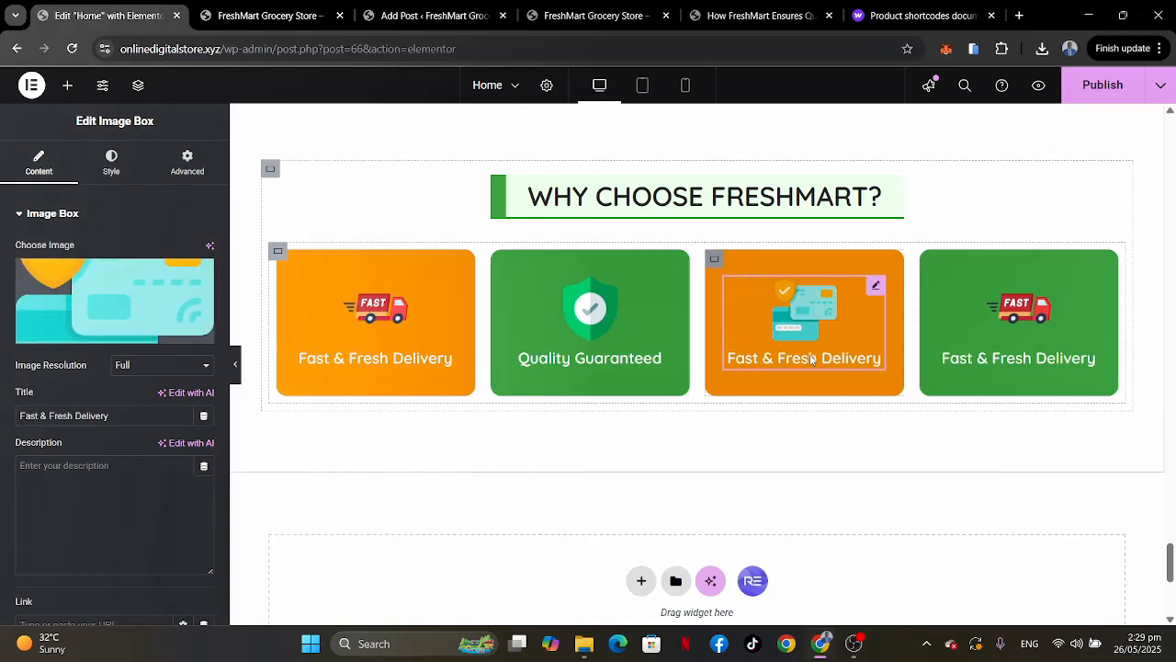
Replace the third card's title with "Secure Payments", copied from the reference site.
left_click(612, 16)
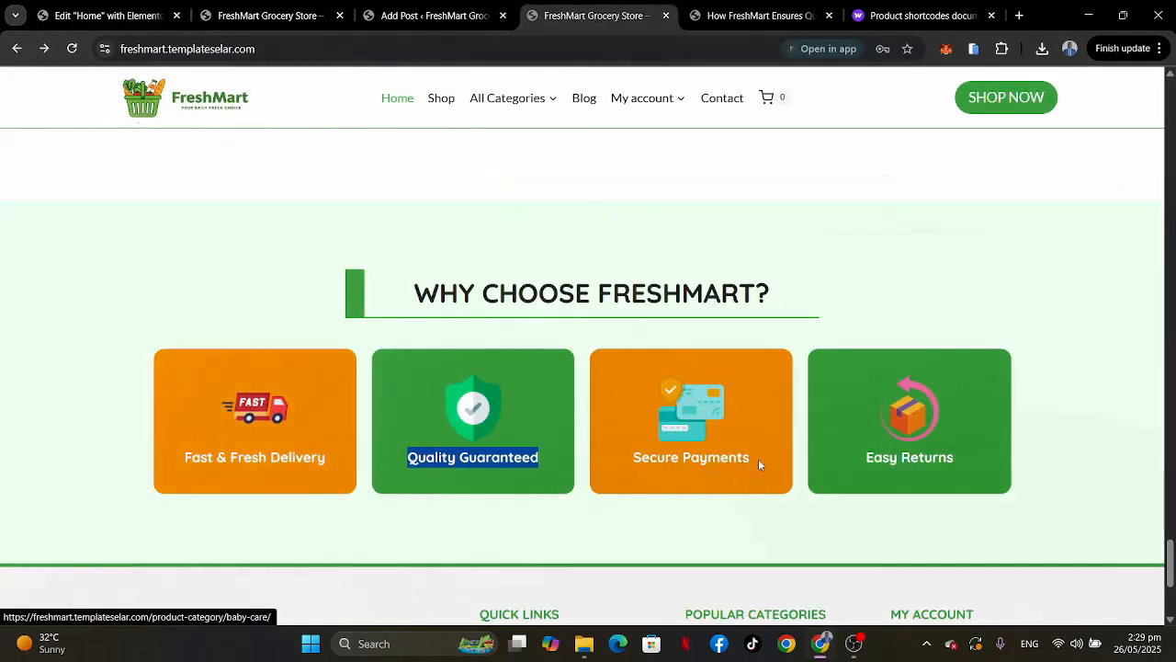
left_click_drag(758, 459, 633, 464)
key("ctrl+c")
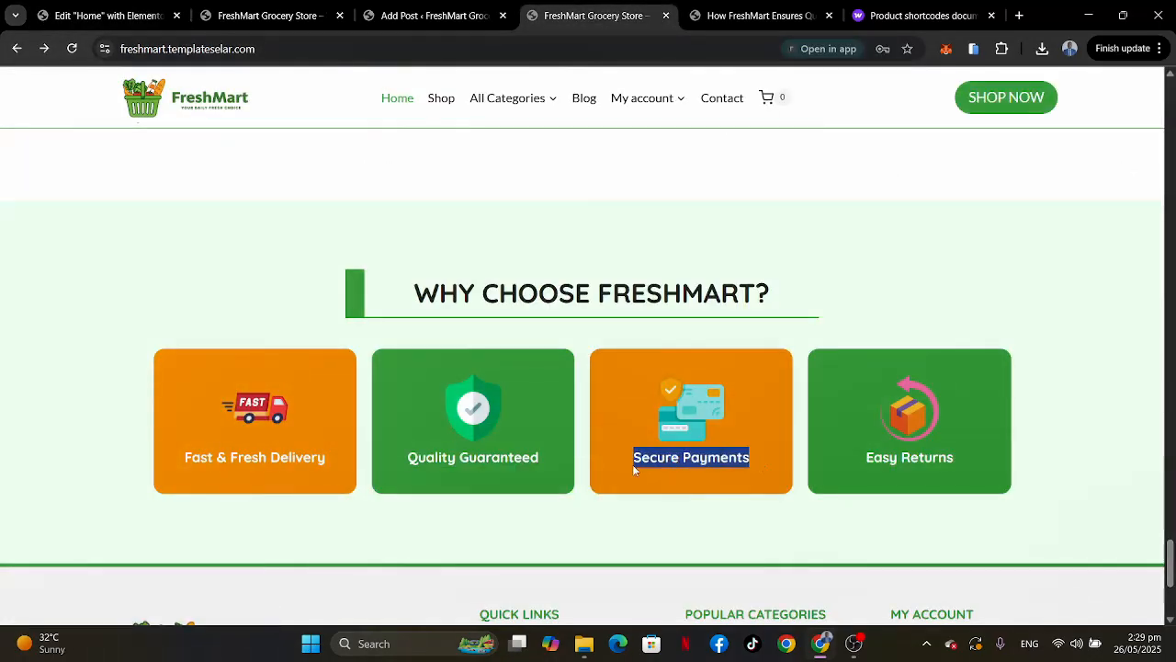
left_click(97, 16)
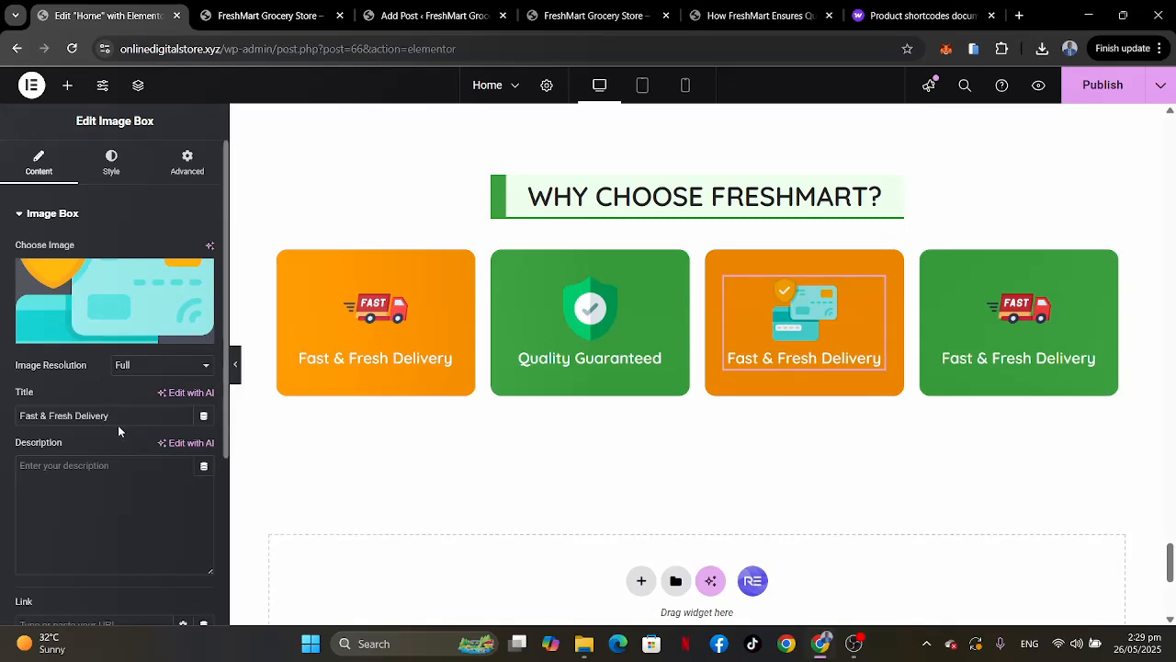
left_click_drag(117, 421, 3, 369)
key("ctrl+v")
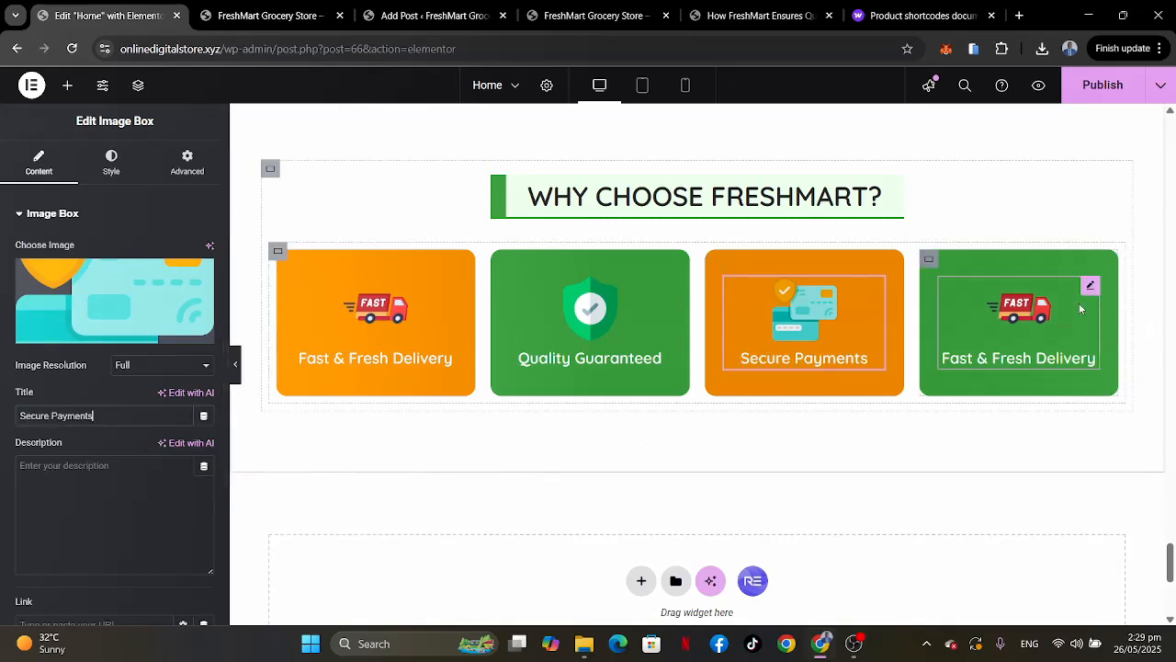
Replace the fourth card's image with return.png from the media library and its title with "Easy Returns", copied from the reference site.
left_click(1090, 283)
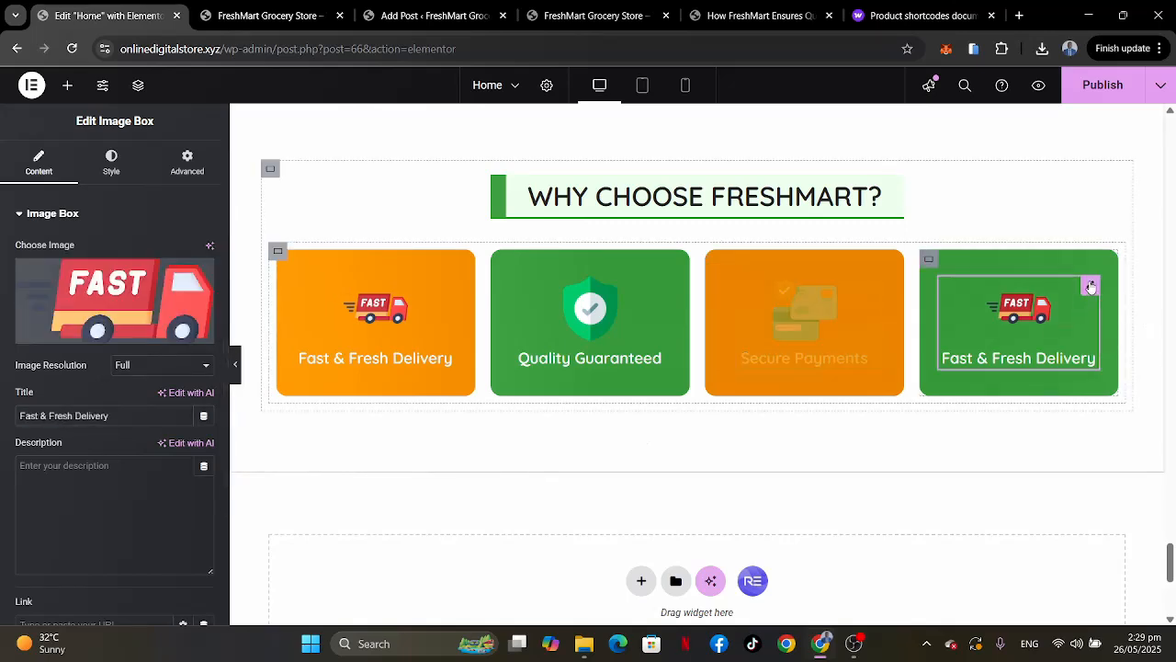
left_click(590, 15)
left_click_drag(984, 454, 841, 478)
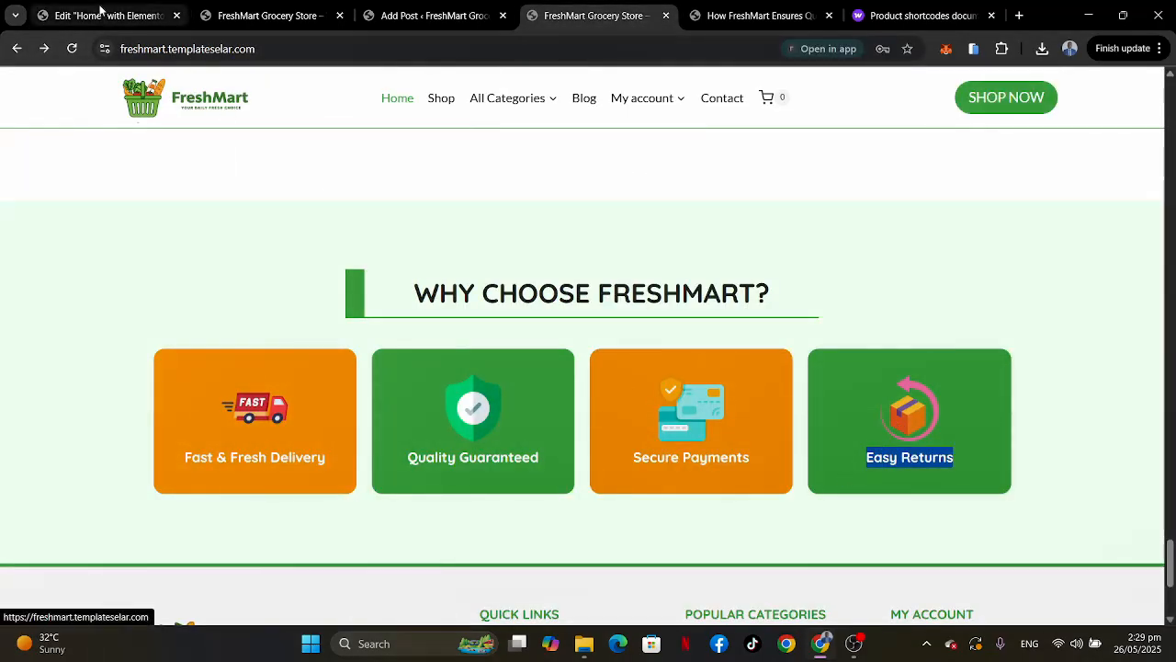
left_click(103, 15)
left_click(151, 313)
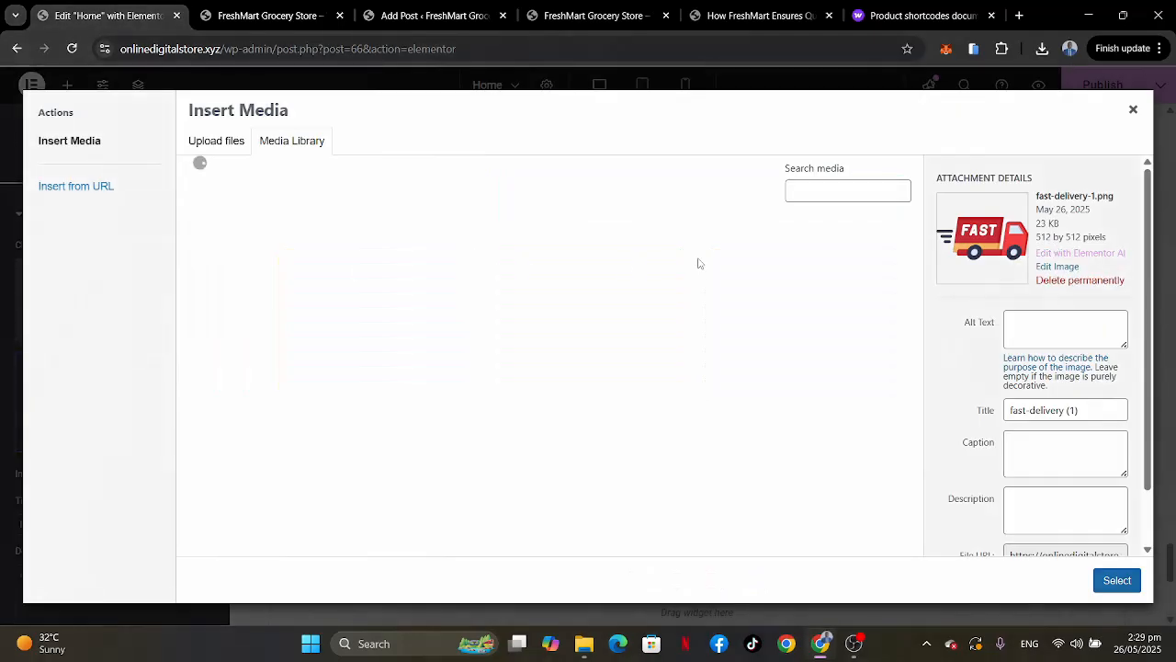
left_click(604, 272)
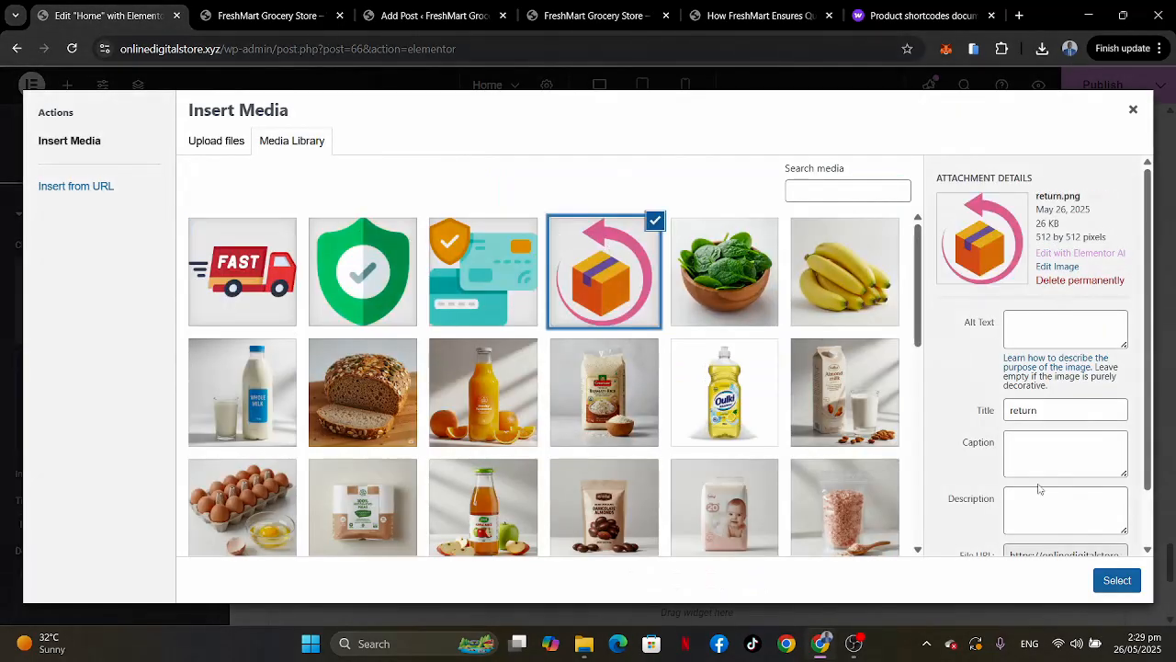
left_click(1117, 579)
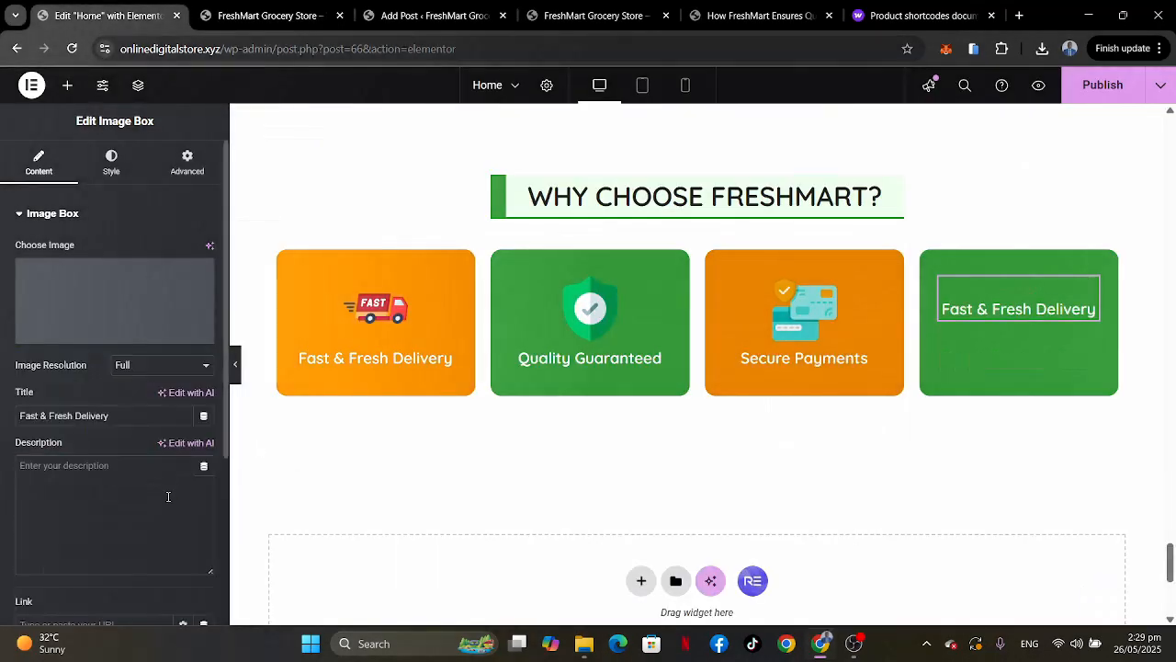
triple_click(136, 425)
type("Easy Returns")
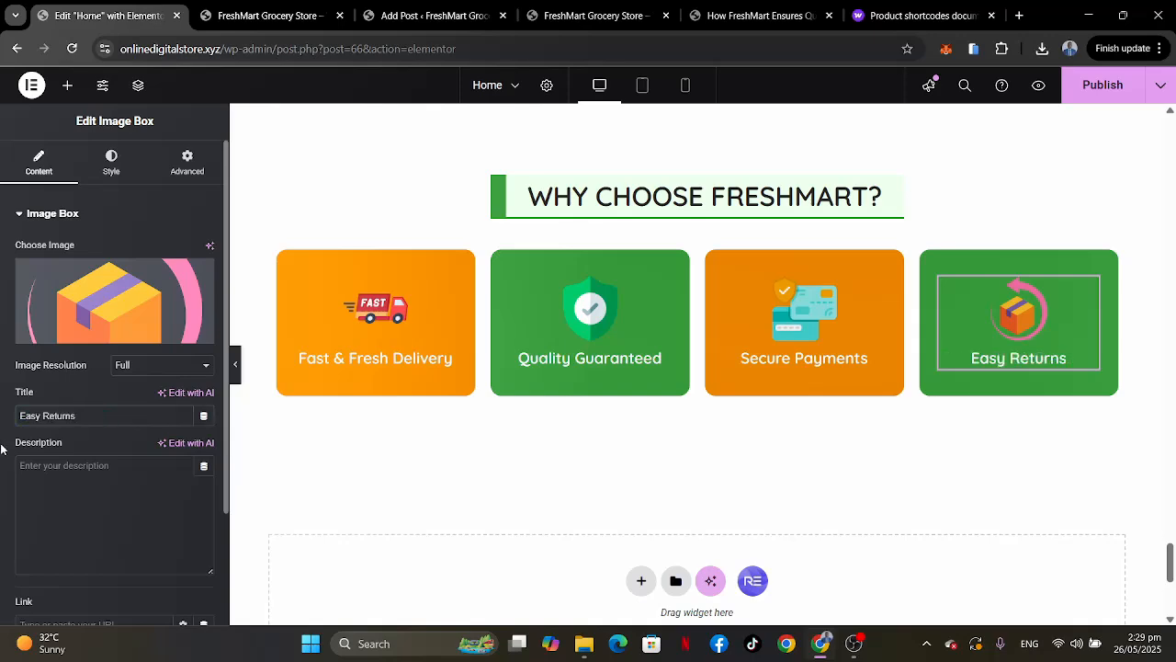
Set the background color of the whole WHY CHOOSE FRESHMART? section container to pale green #F1FFF2, following the reference site.
scroll(892, 514, "down", 3)
scroll(897, 513, "up", 3)
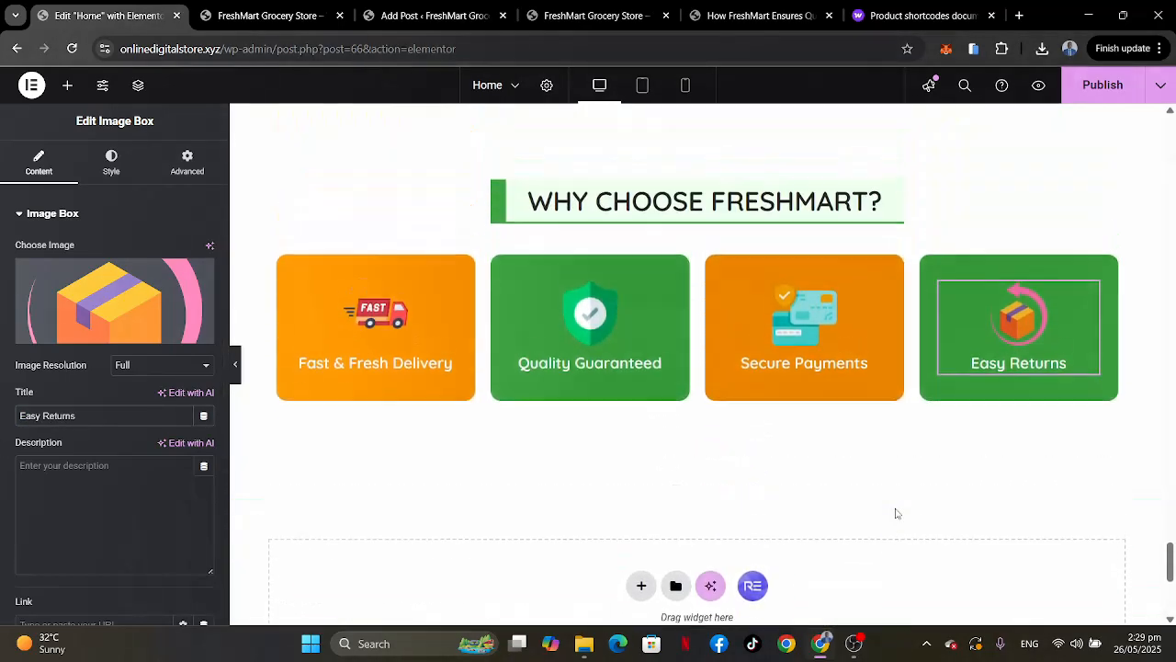
scroll(897, 513, "up", 3)
scroll(896, 507, "down", 1)
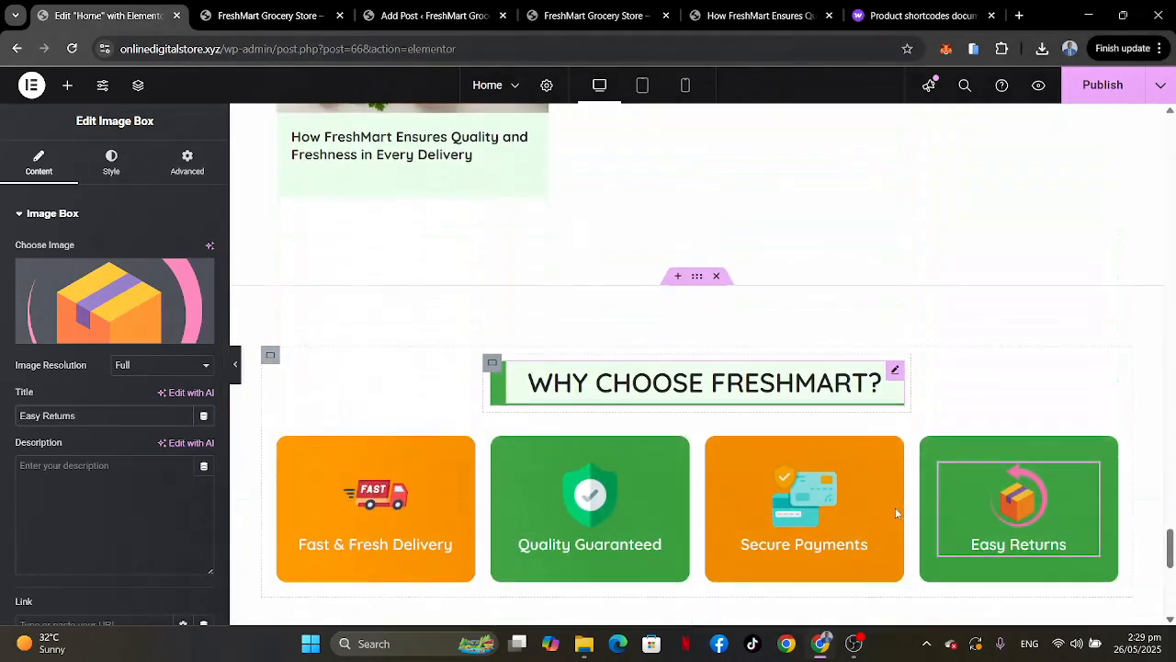
left_click(699, 286)
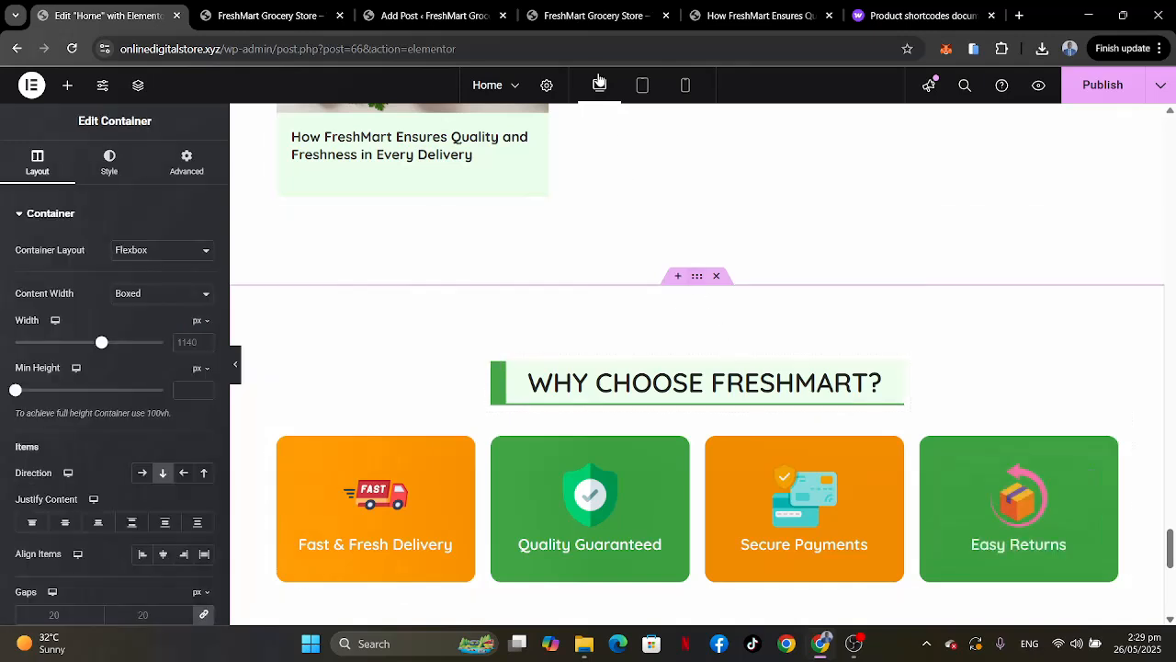
left_click(567, 18)
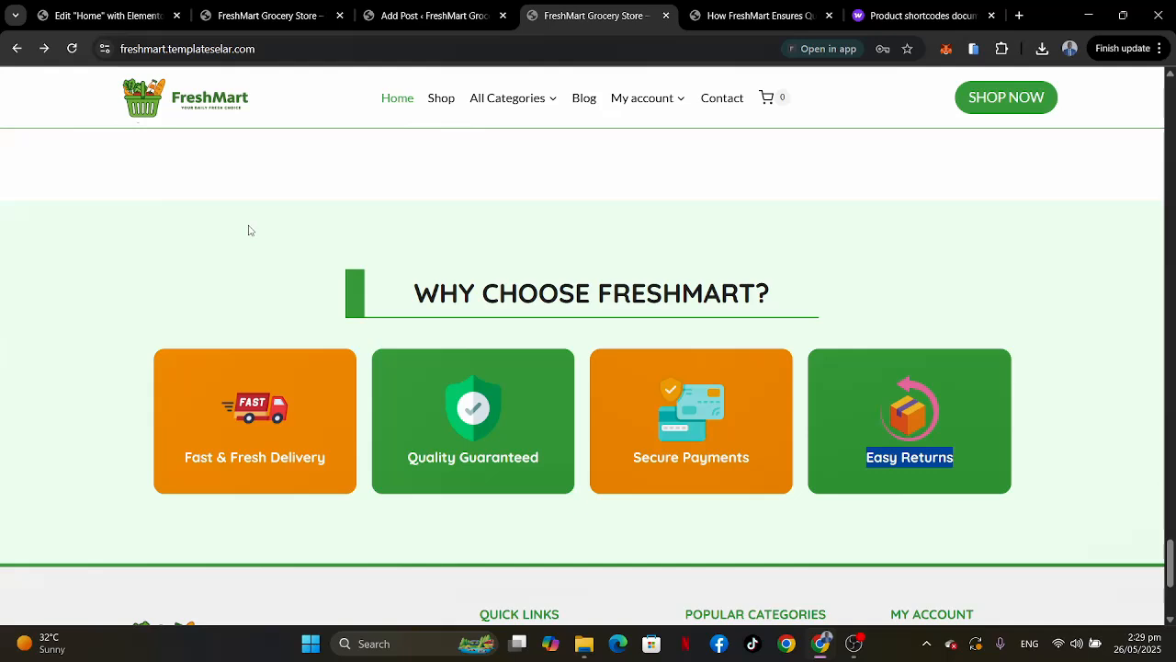
left_click(103, 26)
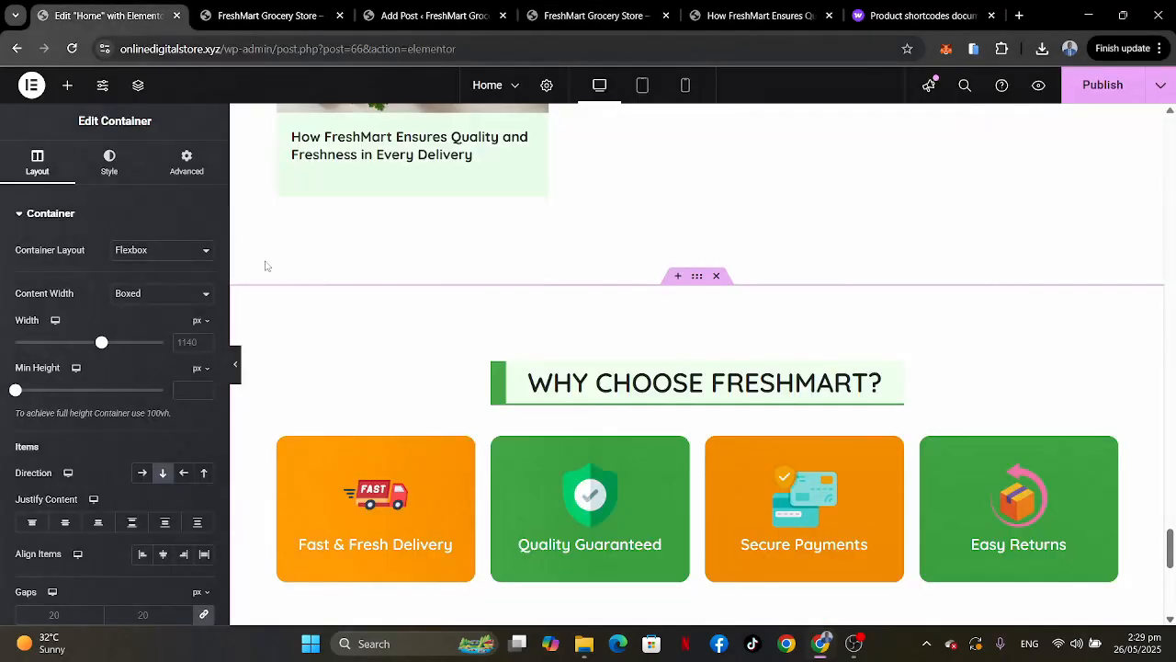
left_click(109, 165)
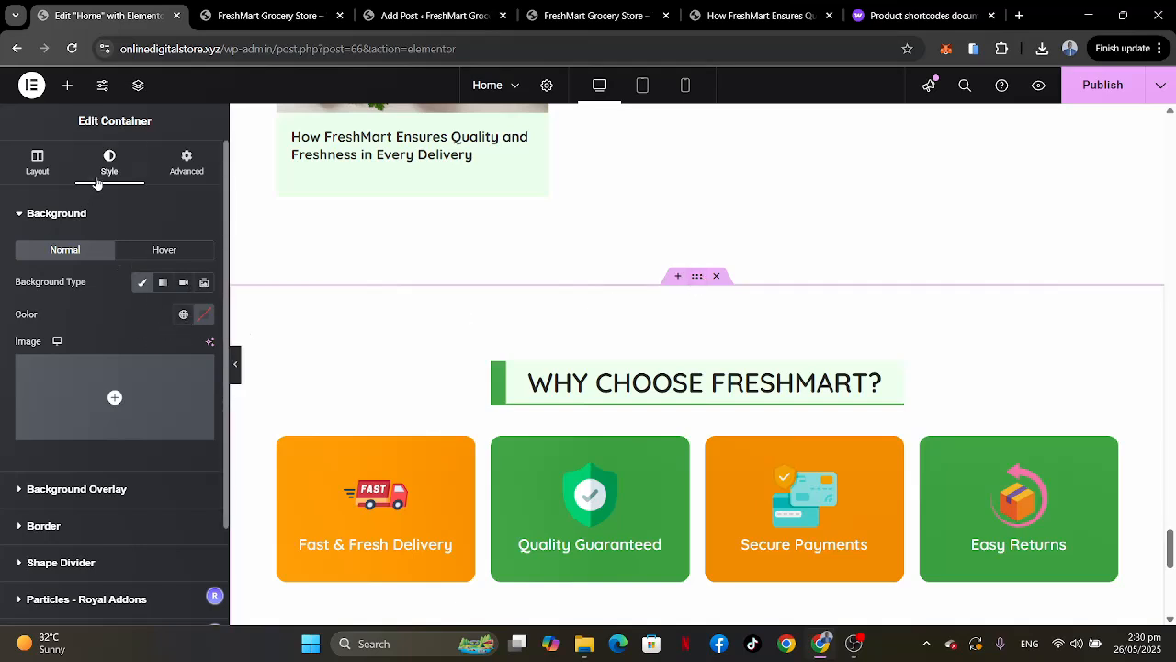
left_click(184, 315)
left_click(79, 506)
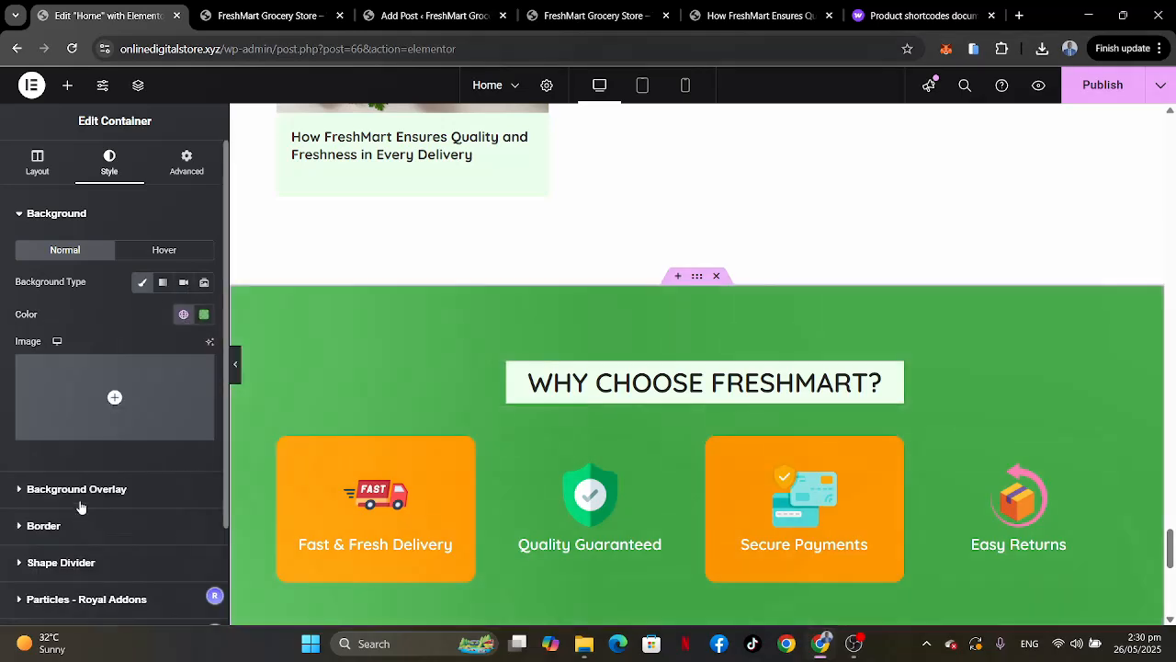
left_click(204, 315)
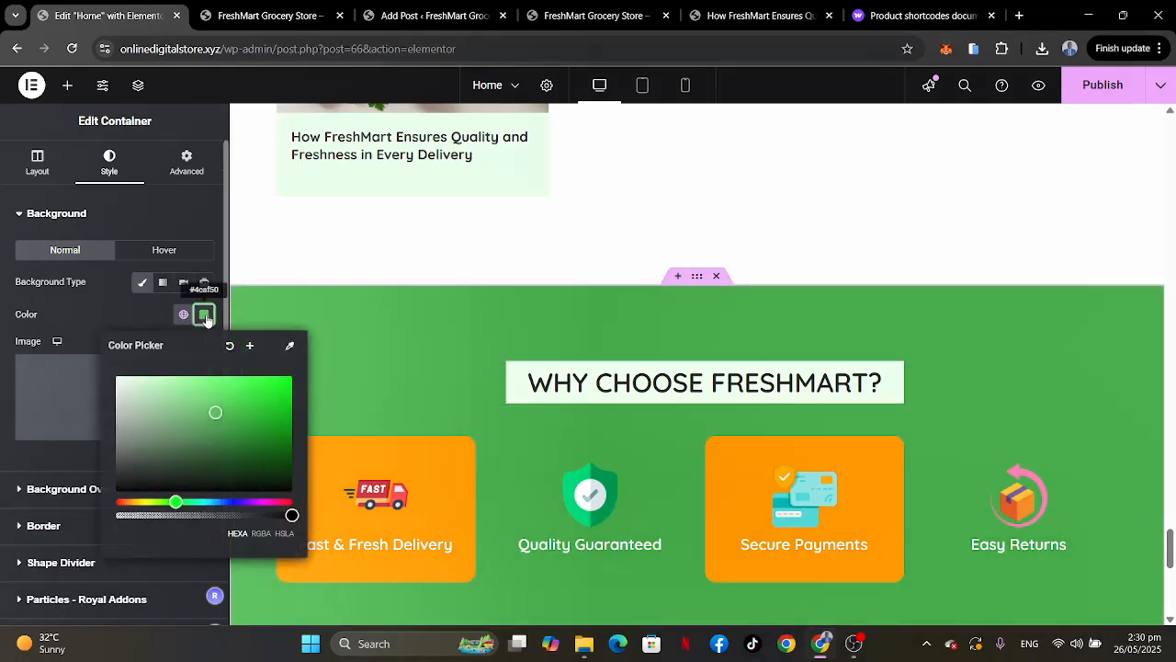
left_click_drag(133, 384, 118, 372)
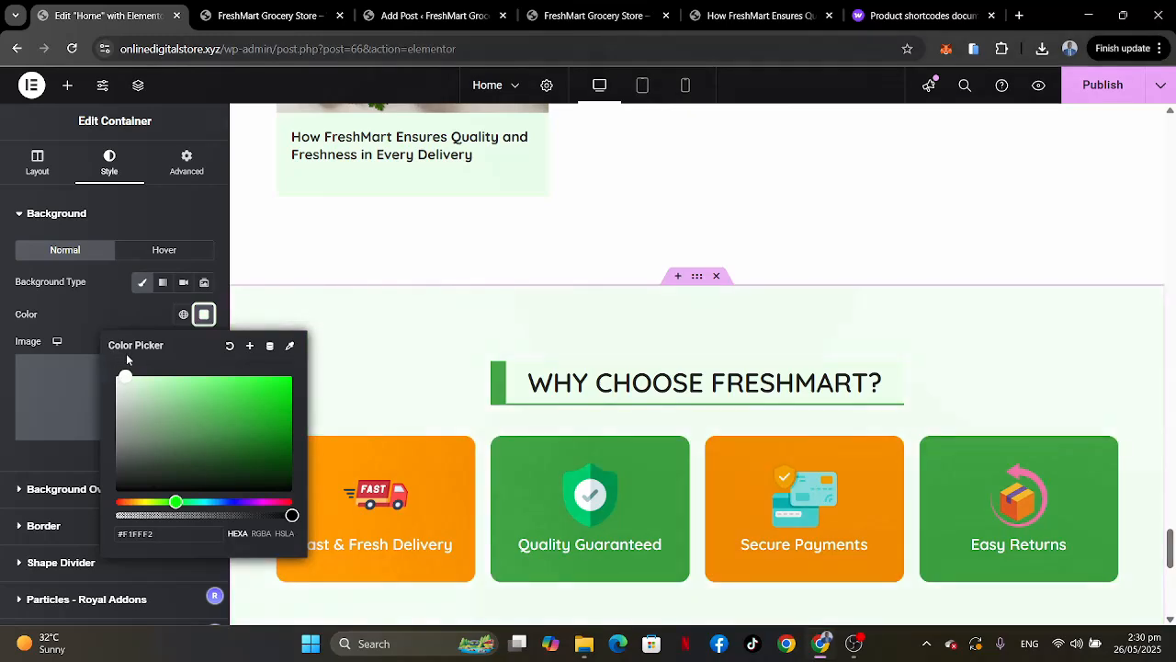
left_click(100, 300)
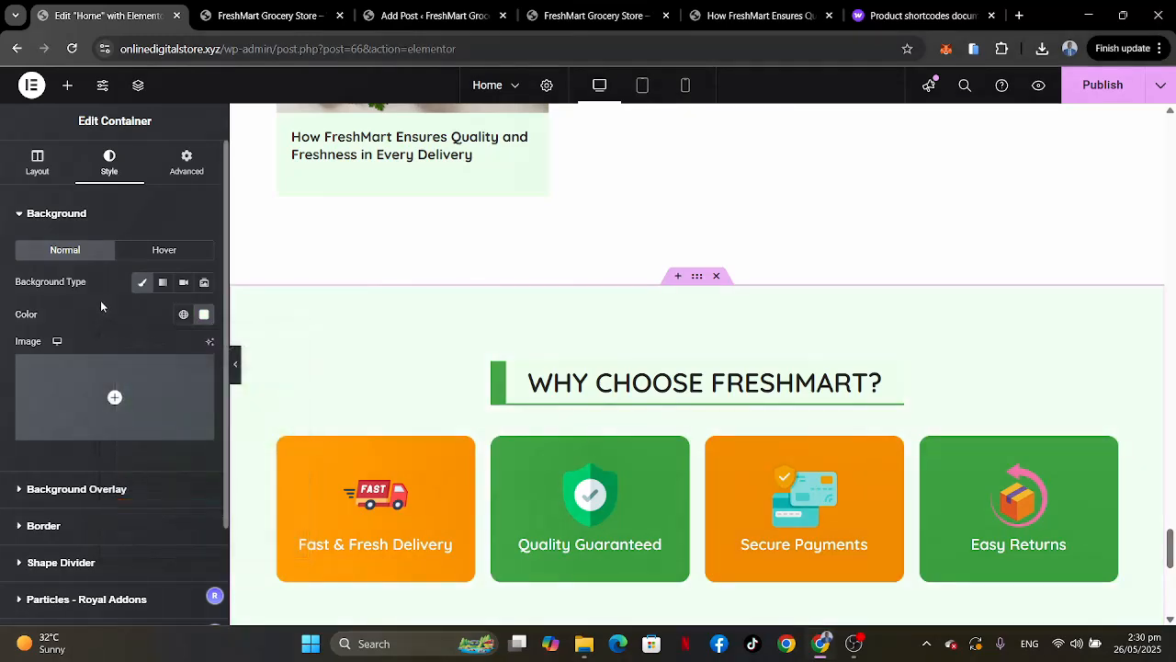
Compare the WHY CHOOSE FRESHMART? section with the reference site and publish the home page.
scroll(632, 270, "down", 4)
scroll(632, 270, "up", 3)
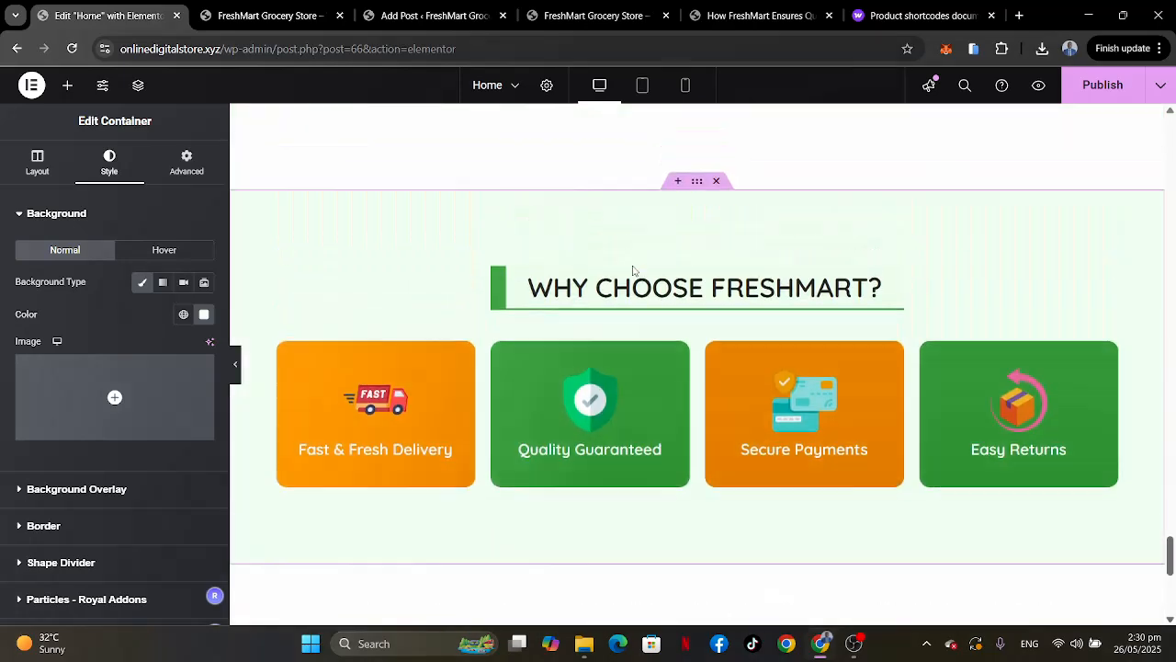
scroll(633, 270, "down", 1)
left_click(625, 16)
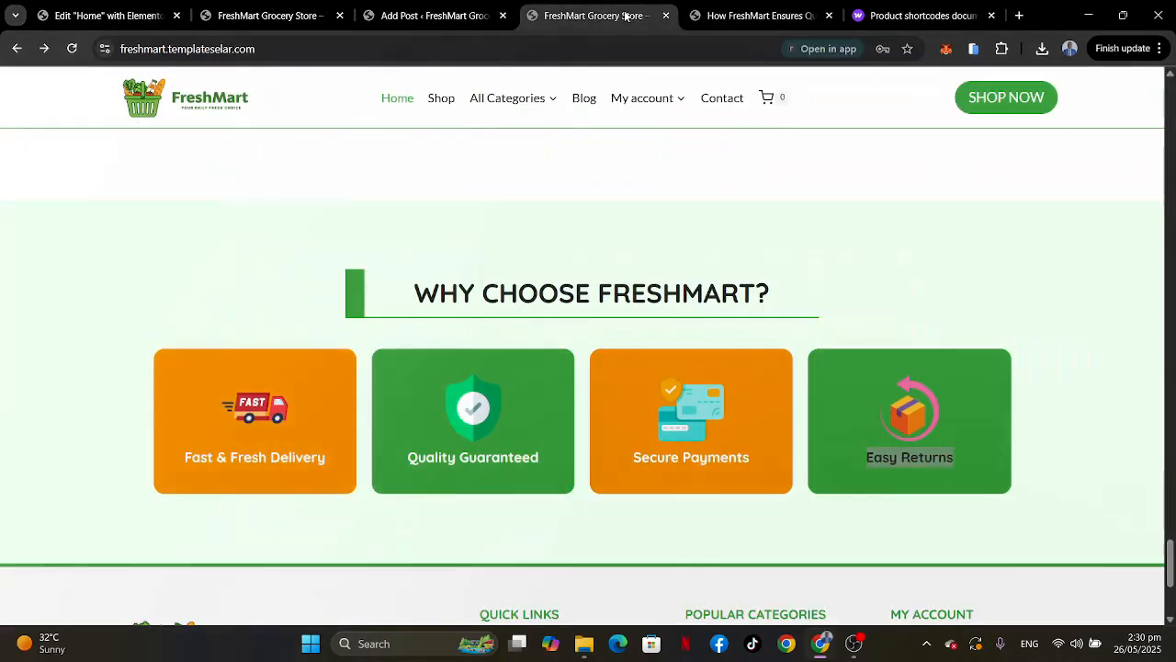
left_click(106, 18)
scroll(617, 266, "down", 4)
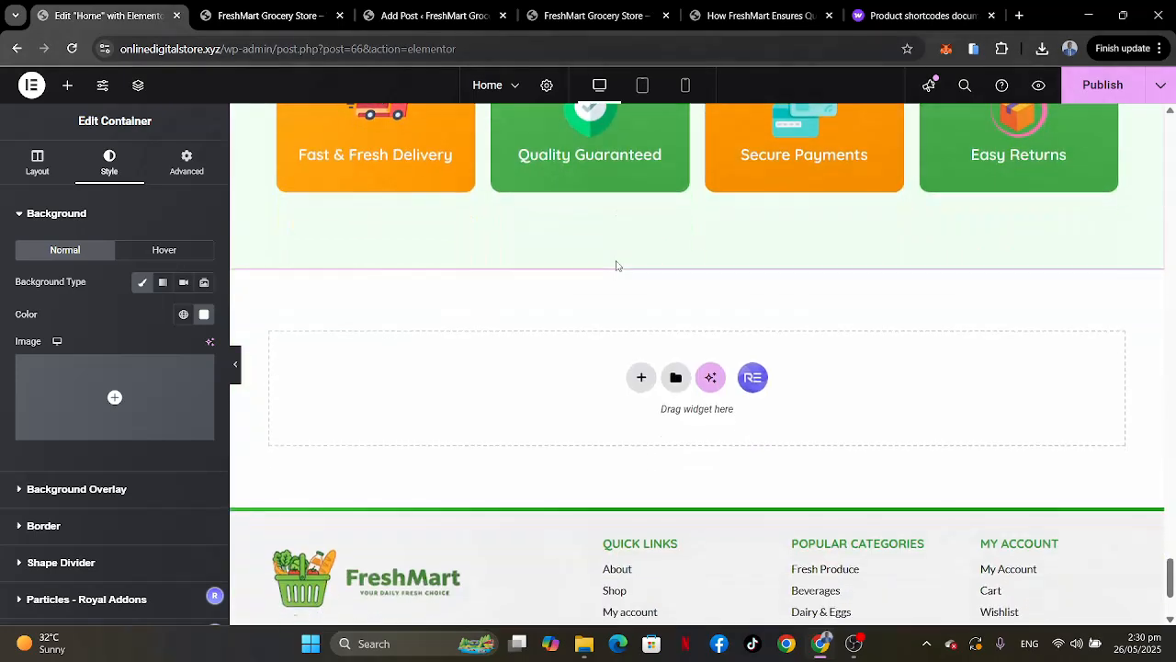
left_click(1103, 84)
scroll(594, 310, "up", 4)
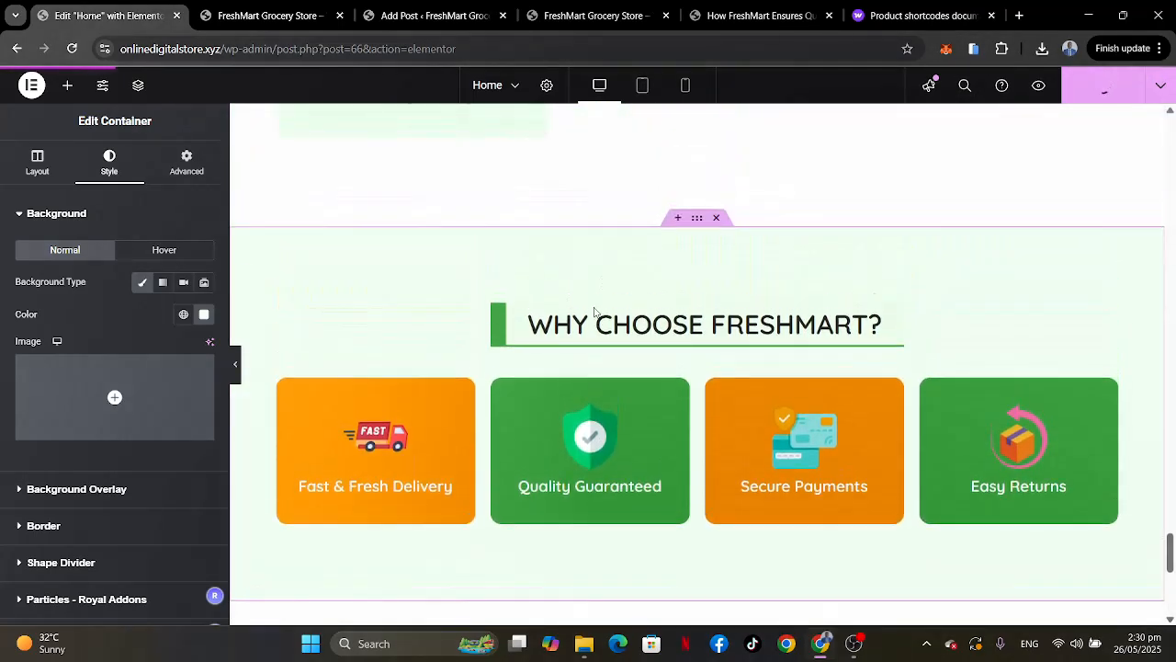
Reload the live home page and examine all its sections down to the WHY CHOOSE FRESHMART? cards.
left_click(245, 25)
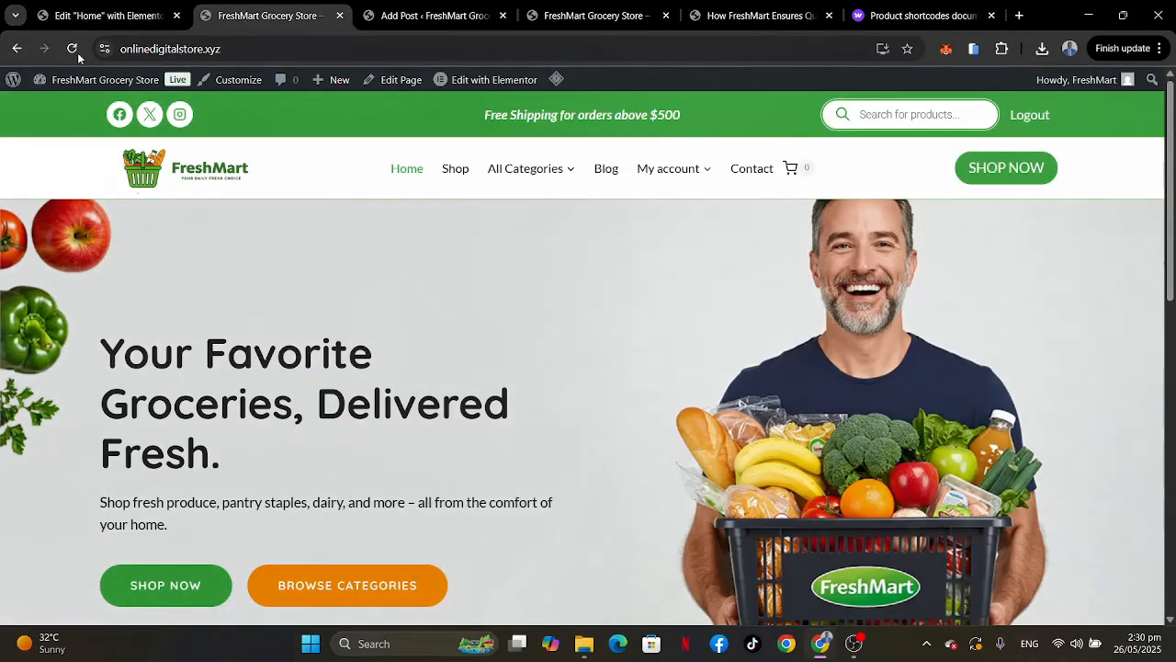
left_click(72, 47)
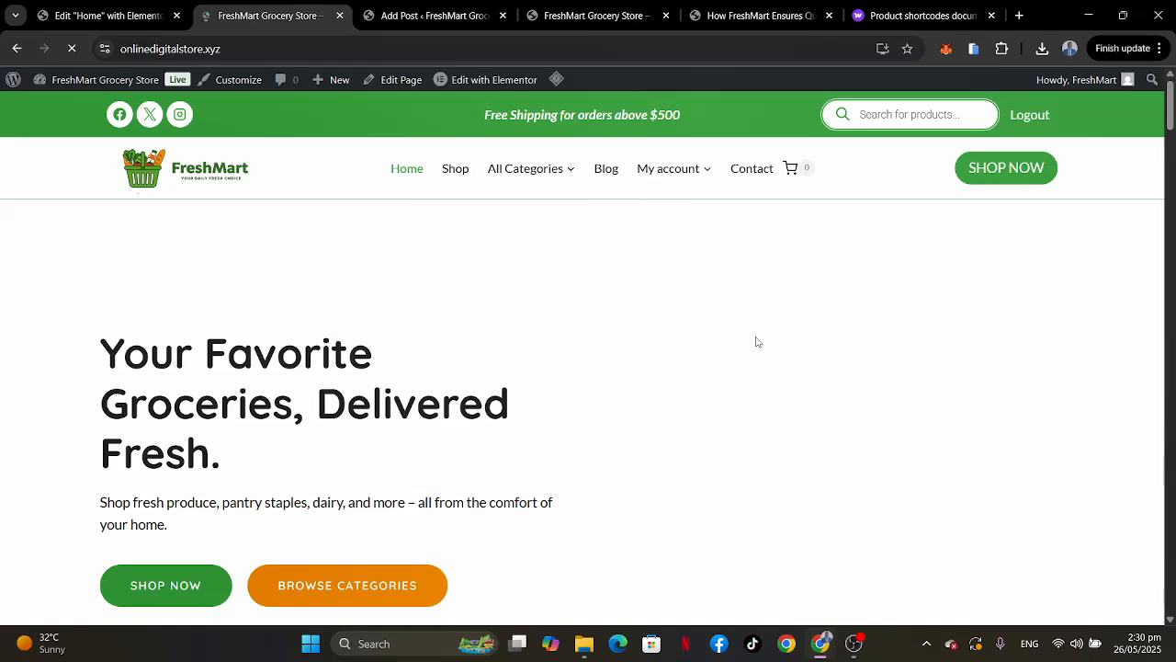
scroll(756, 342, "down", 3)
scroll(757, 342, "down", 10)
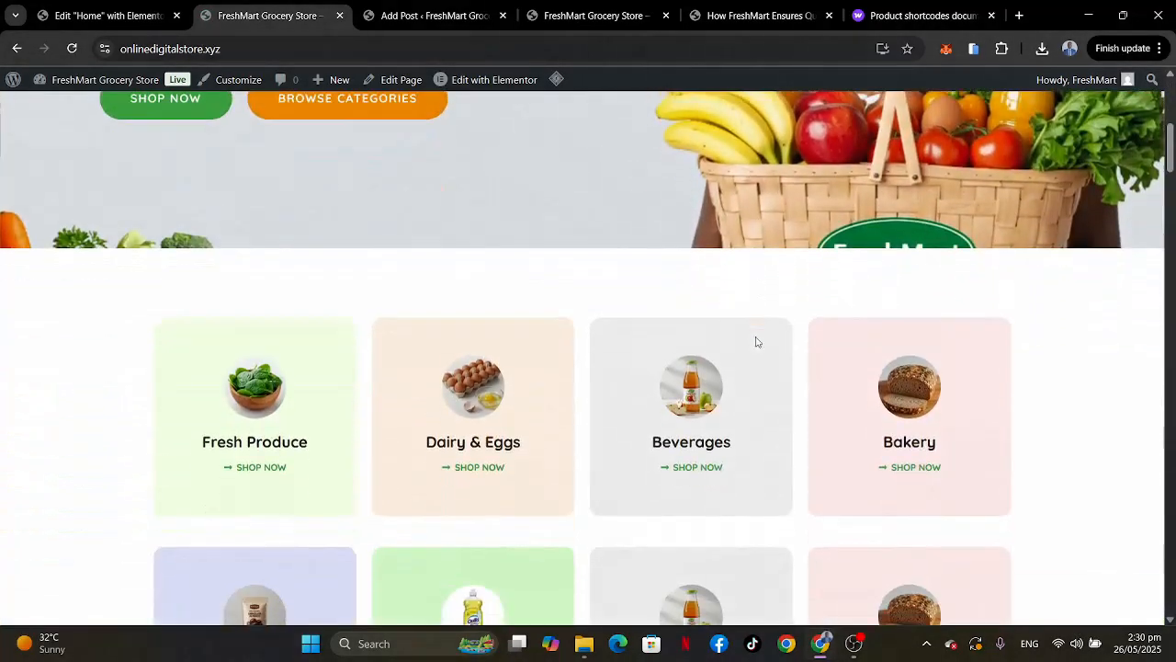
scroll(756, 342, "down", 8)
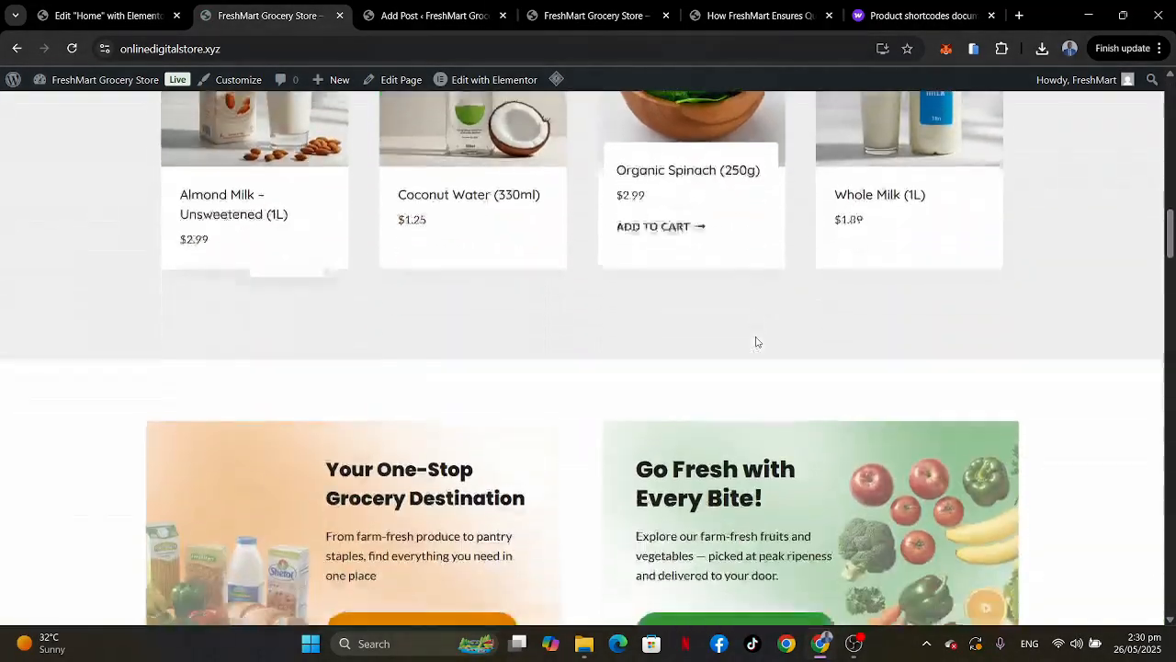
scroll(756, 341, "down", 15)
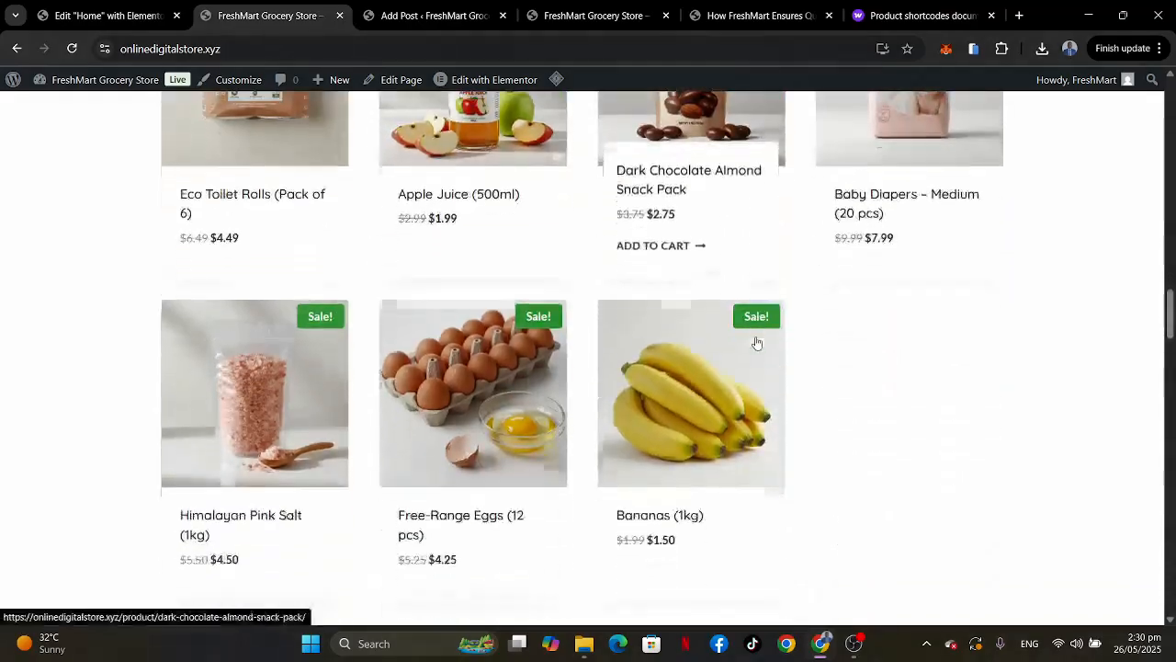
scroll(757, 341, "down", 15)
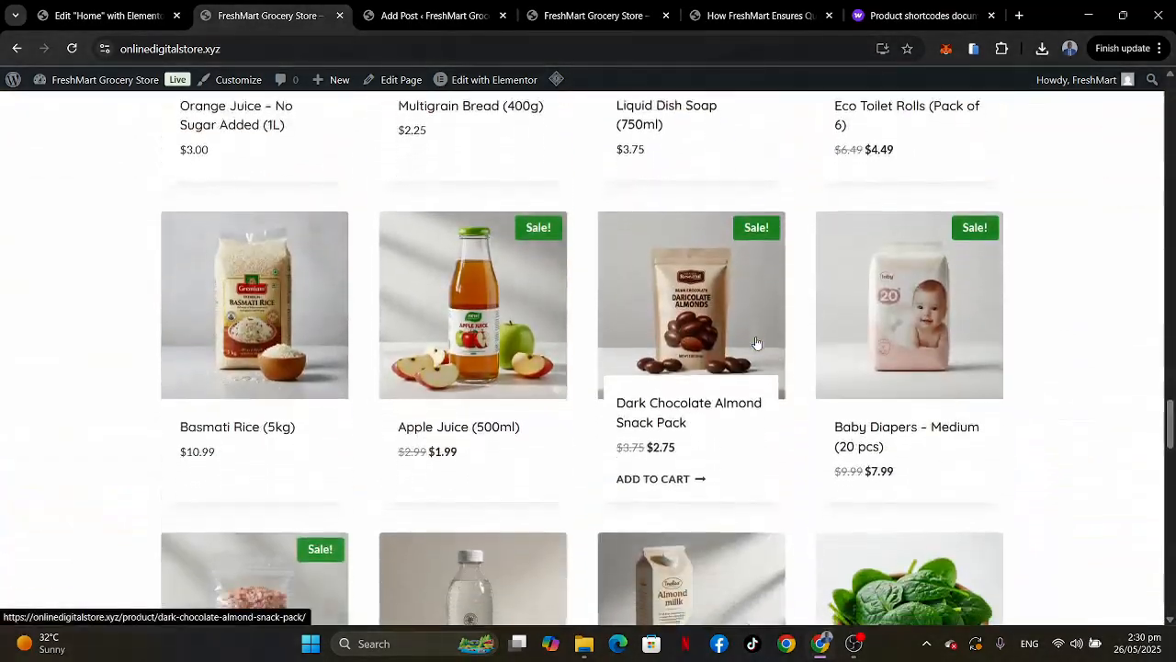
scroll(756, 342, "down", 8)
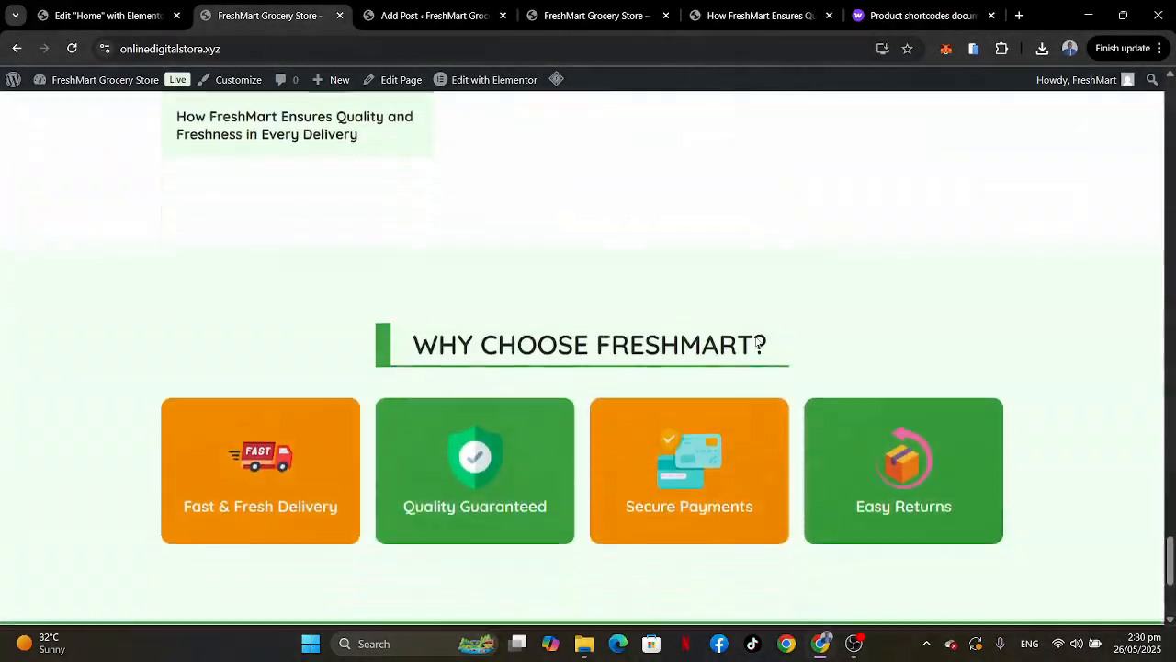
scroll(757, 342, "up", 3)
scroll(756, 342, "down", 1)
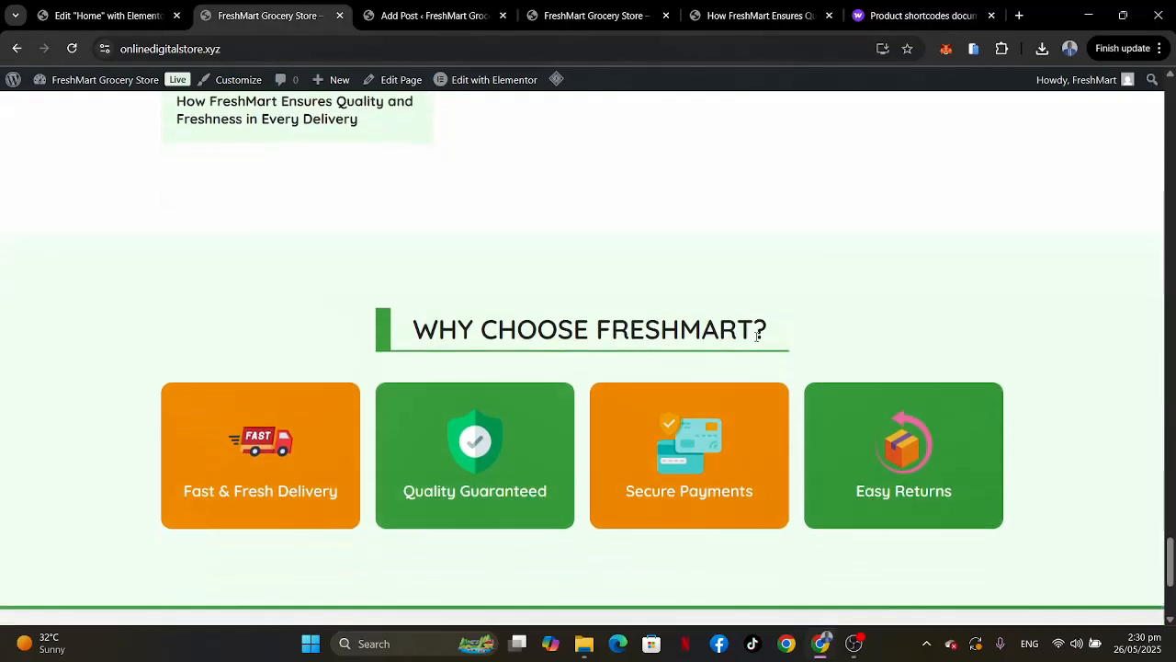
scroll(756, 341, "up", 10)
scroll(757, 342, "down", 3)
scroll(756, 342, "up", 15)
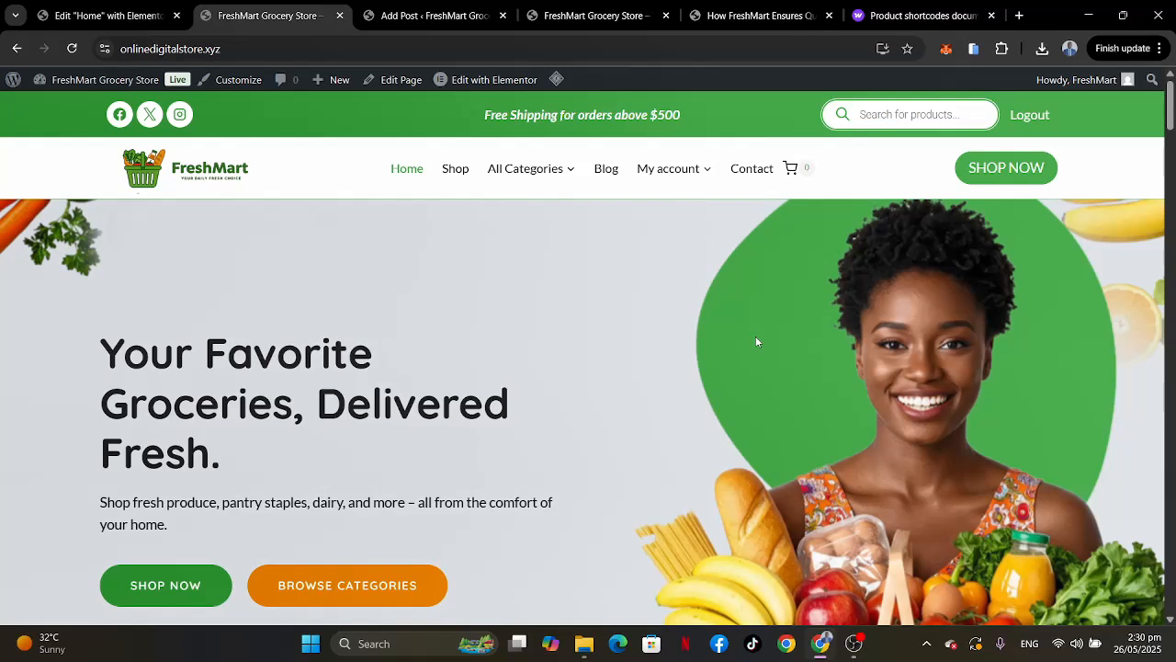
Examine the home page's tablet and mobile previews in the Elementor editor, from the WHY CHOOSE FRESHMART? cards back up through the product listings.
left_click(101, 15)
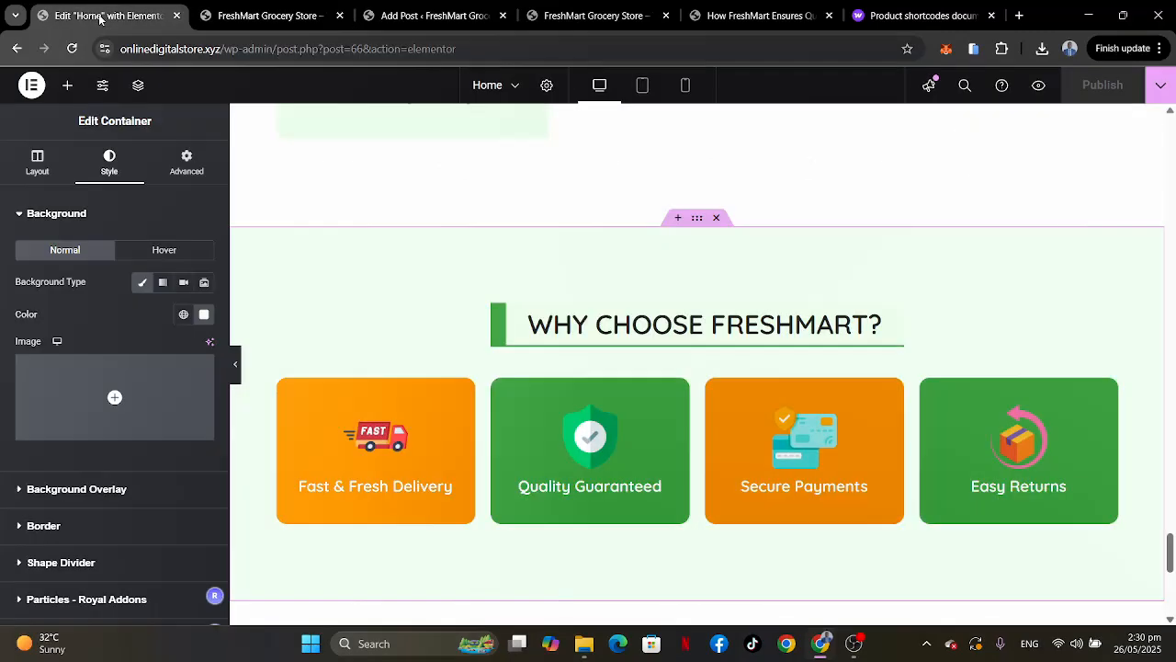
left_click(644, 85)
left_click(686, 87)
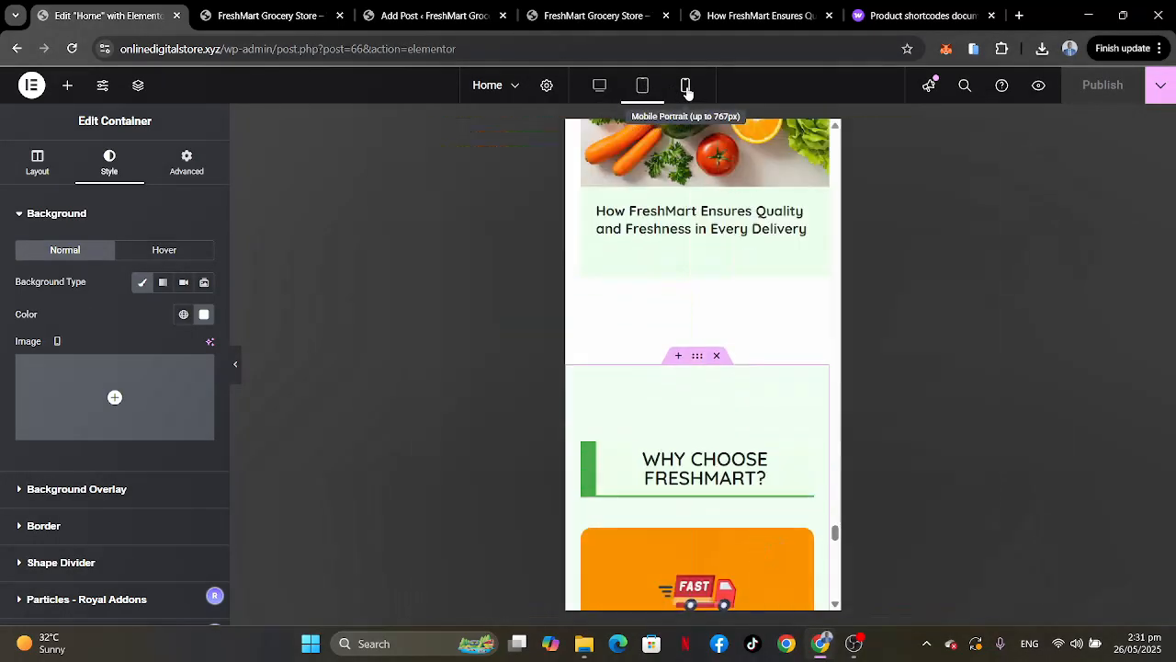
scroll(728, 335, "down", 5)
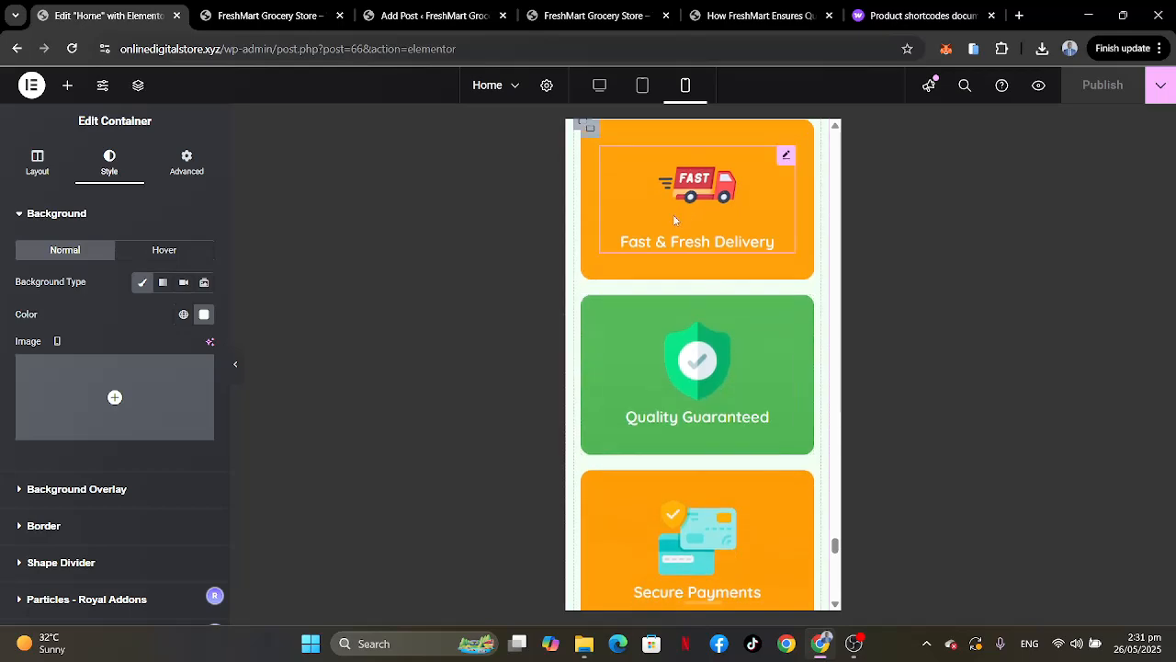
scroll(650, 503, "down", 5)
scroll(650, 502, "up", 6)
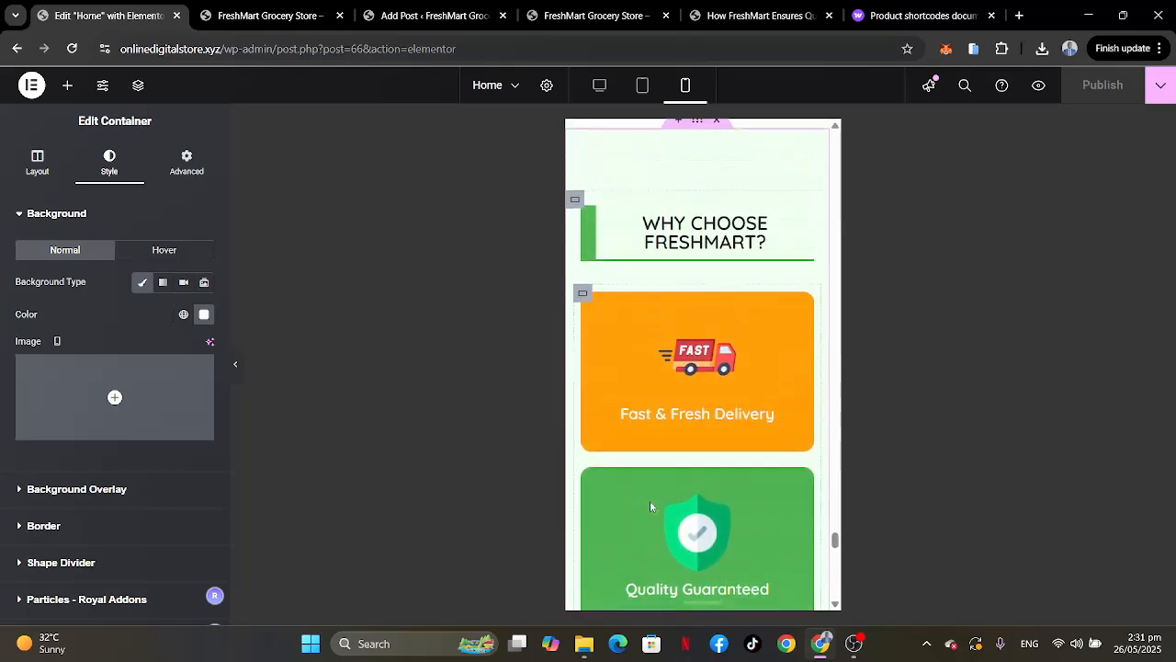
scroll(650, 507, "up", 10)
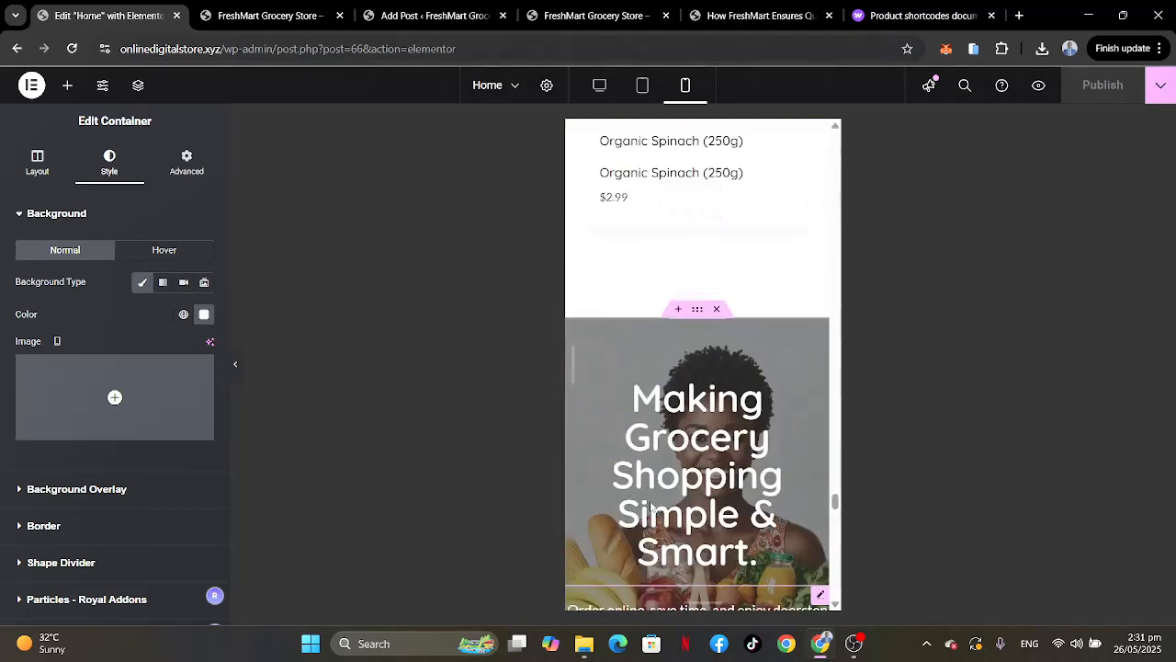
scroll(650, 507, "up", 12)
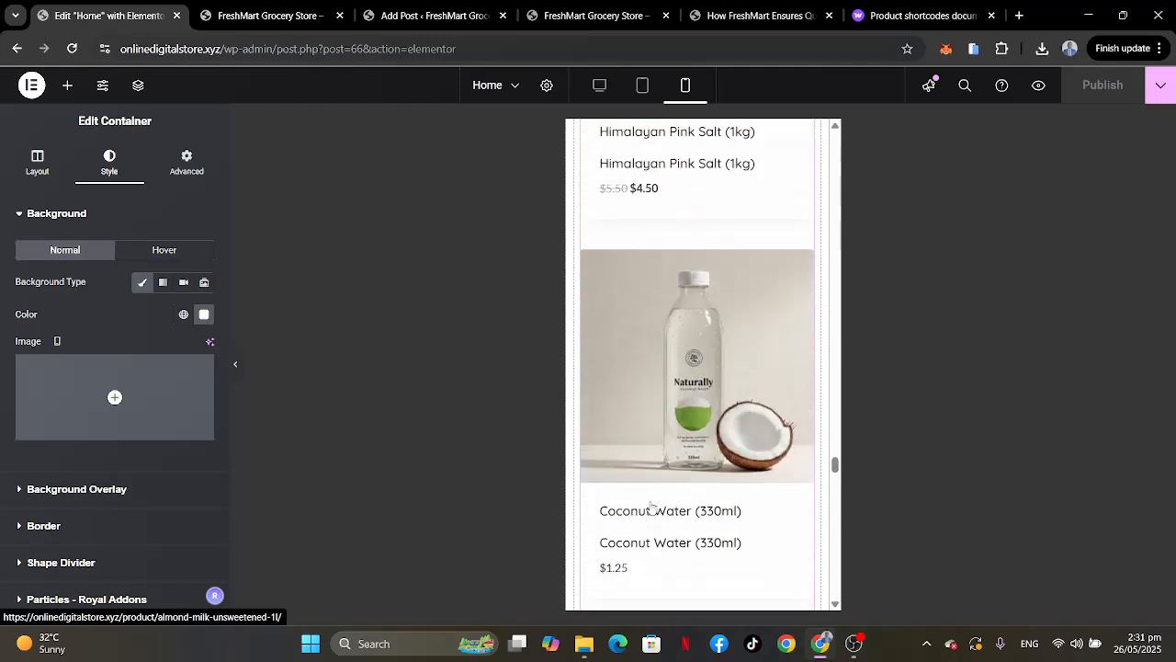
scroll(650, 506, "up", 3)
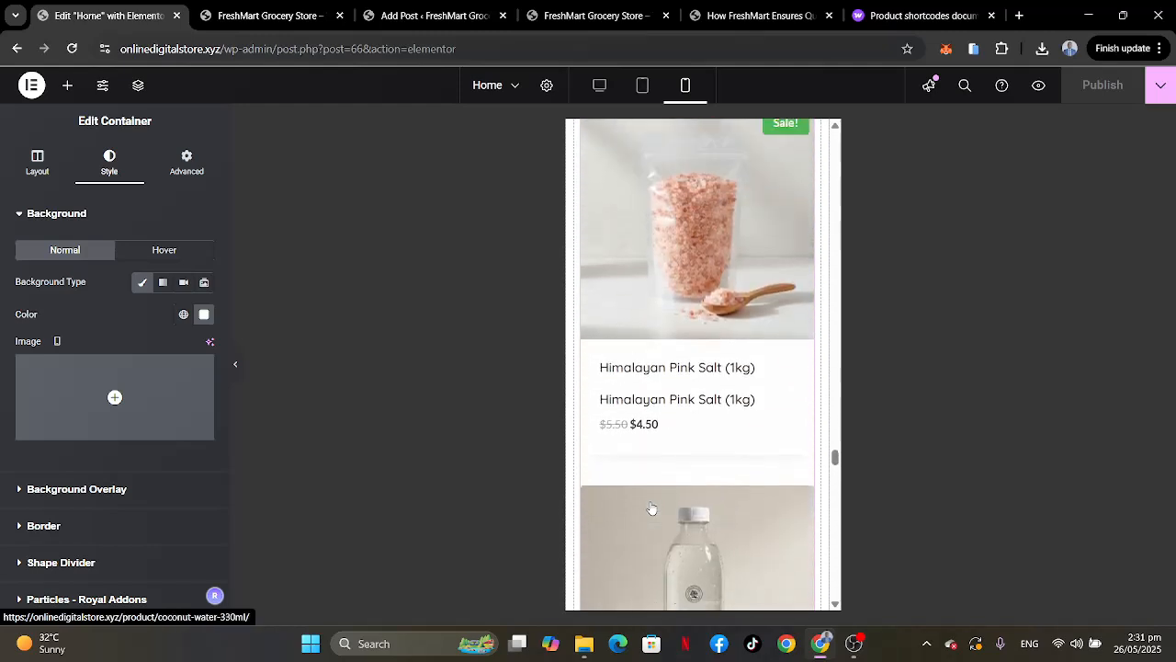
Return the home page to the desktop preview and review all its sections, from the blog and footer up to the hero banner.
left_click(606, 85)
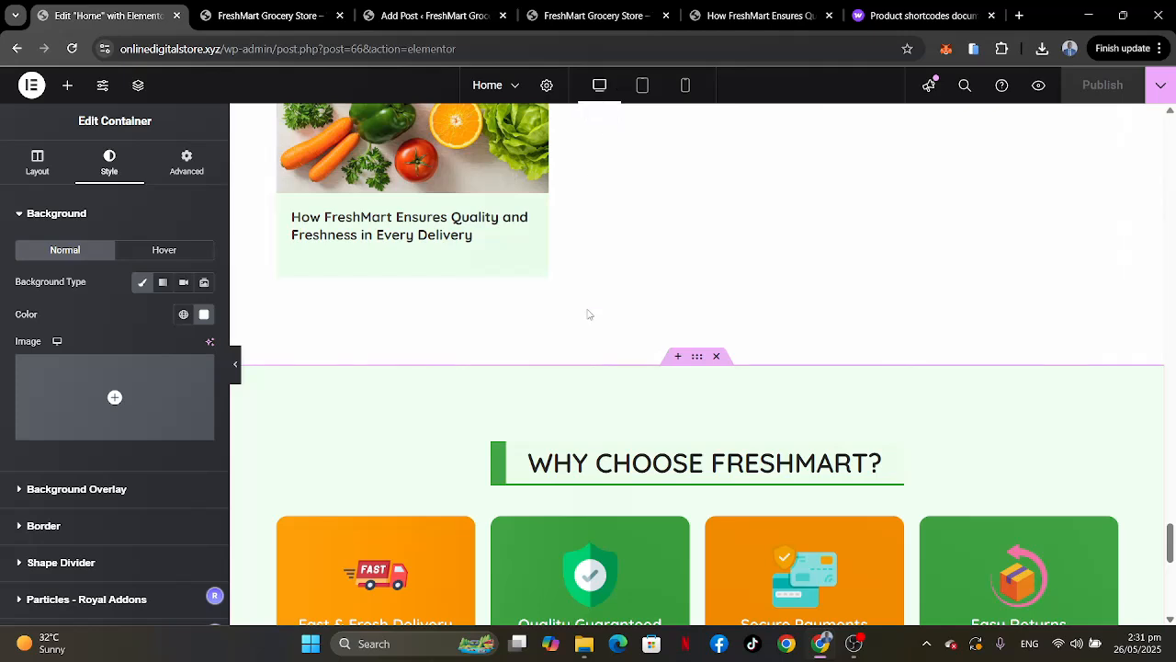
scroll(588, 313, "up", 4)
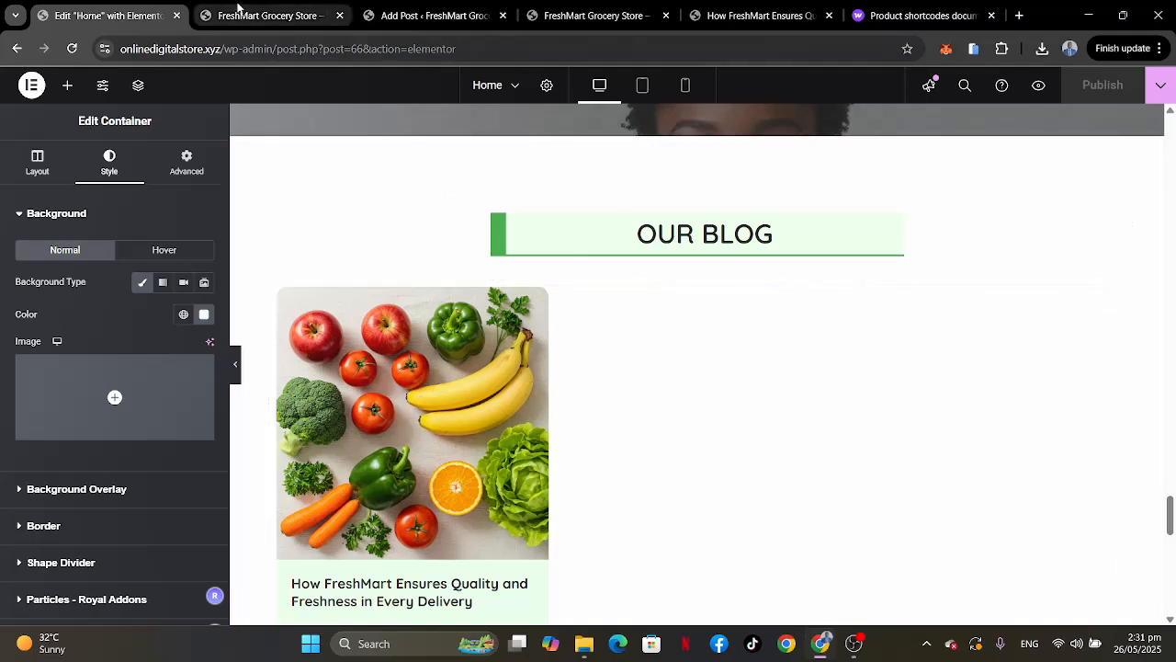
left_click(267, 15)
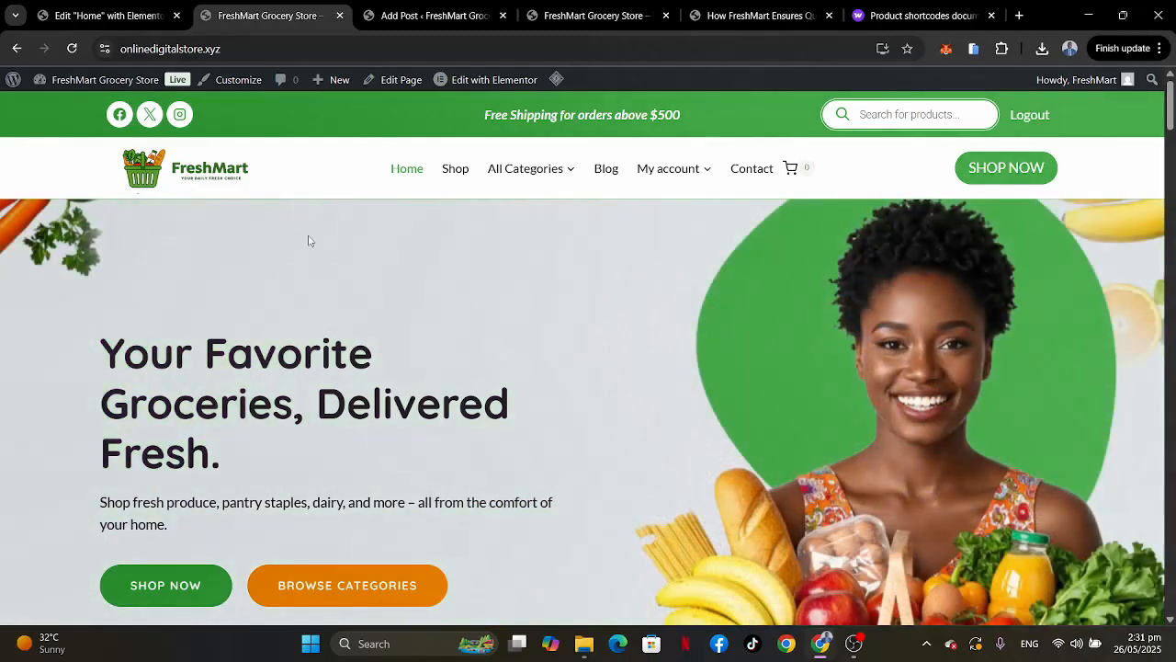
left_click(128, 16)
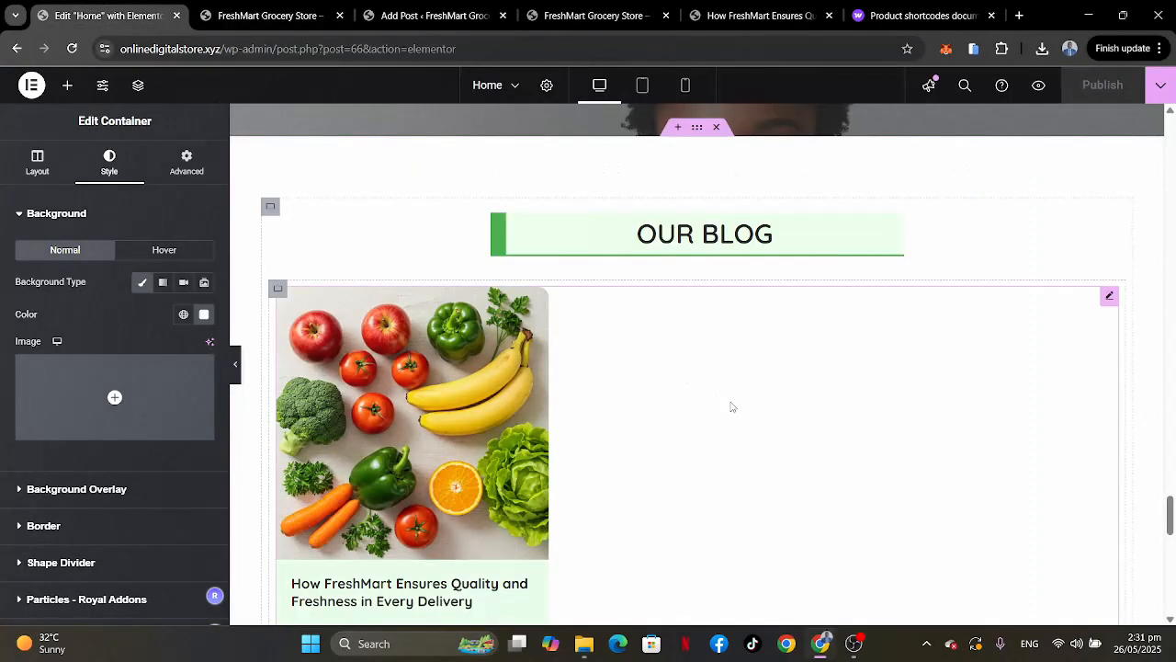
scroll(732, 407, "down", 3)
scroll(732, 406, "up", 12)
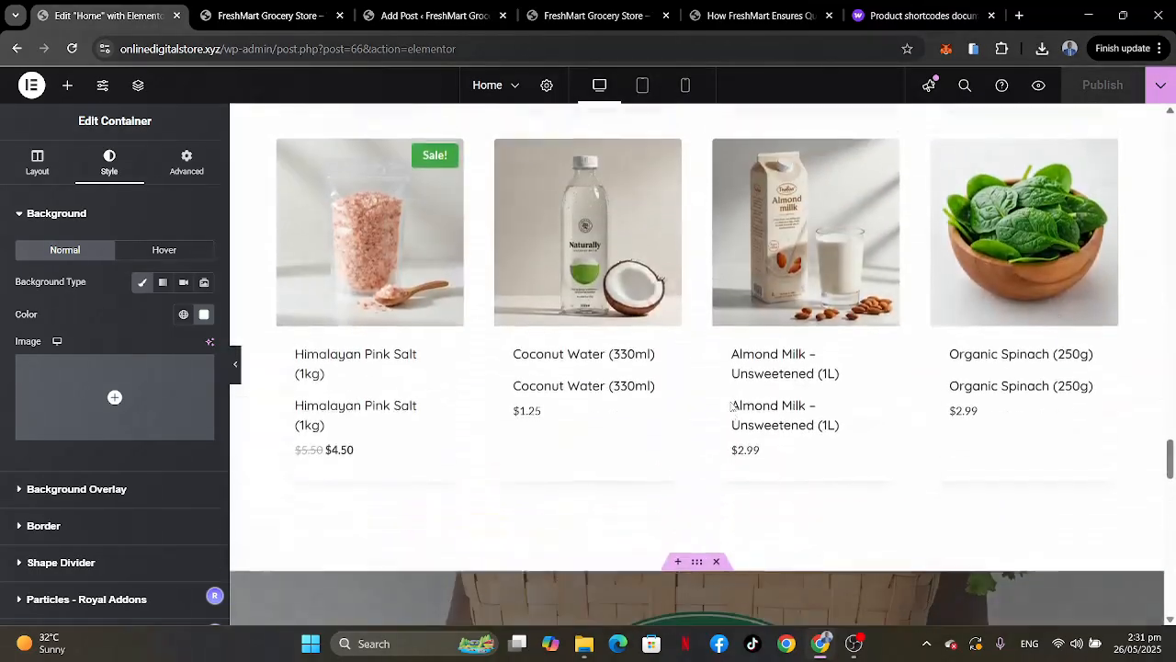
scroll(732, 406, "up", 8)
scroll(733, 406, "down", 6)
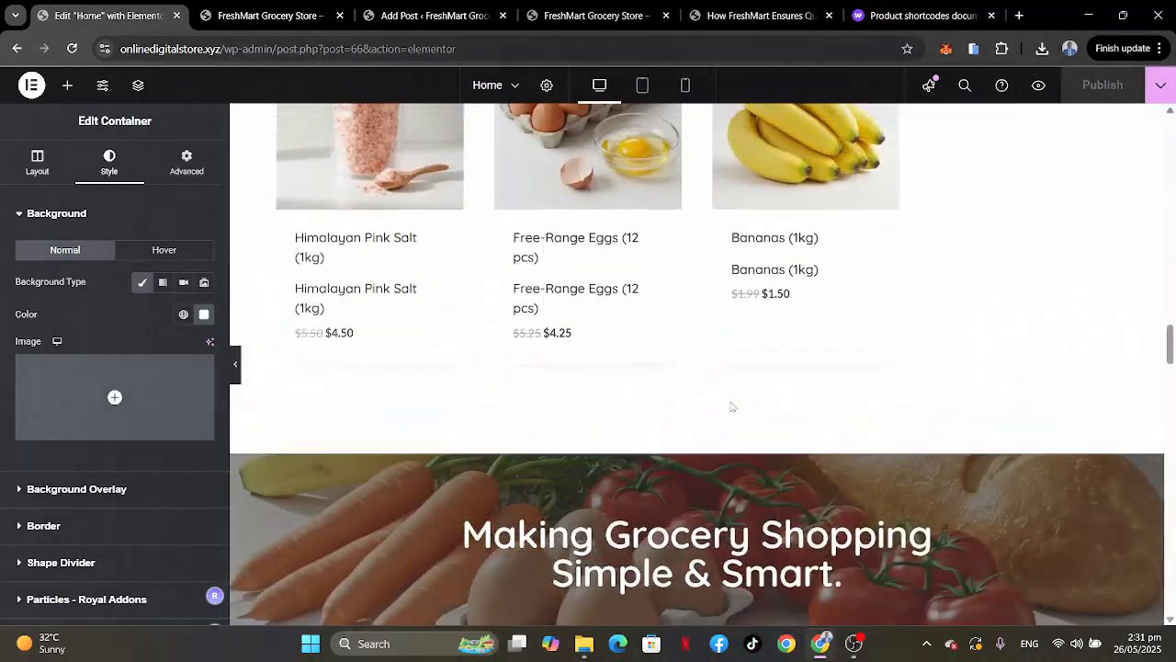
scroll(733, 406, "up", 6)
scroll(732, 406, "down", 10)
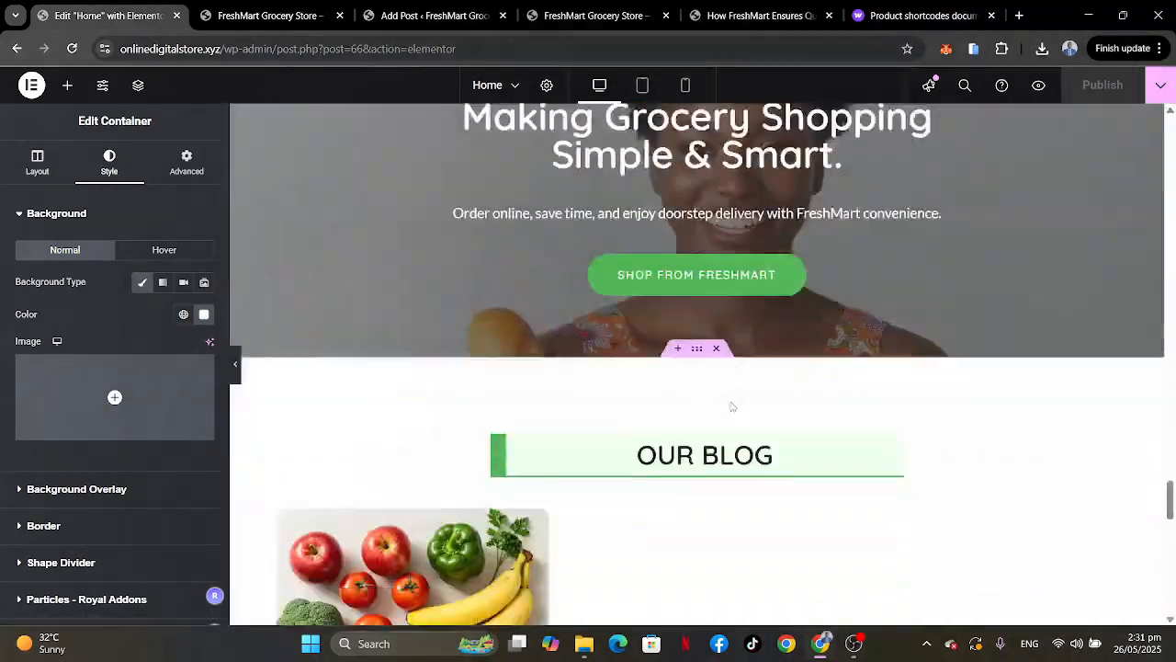
scroll(732, 407, "down", 10)
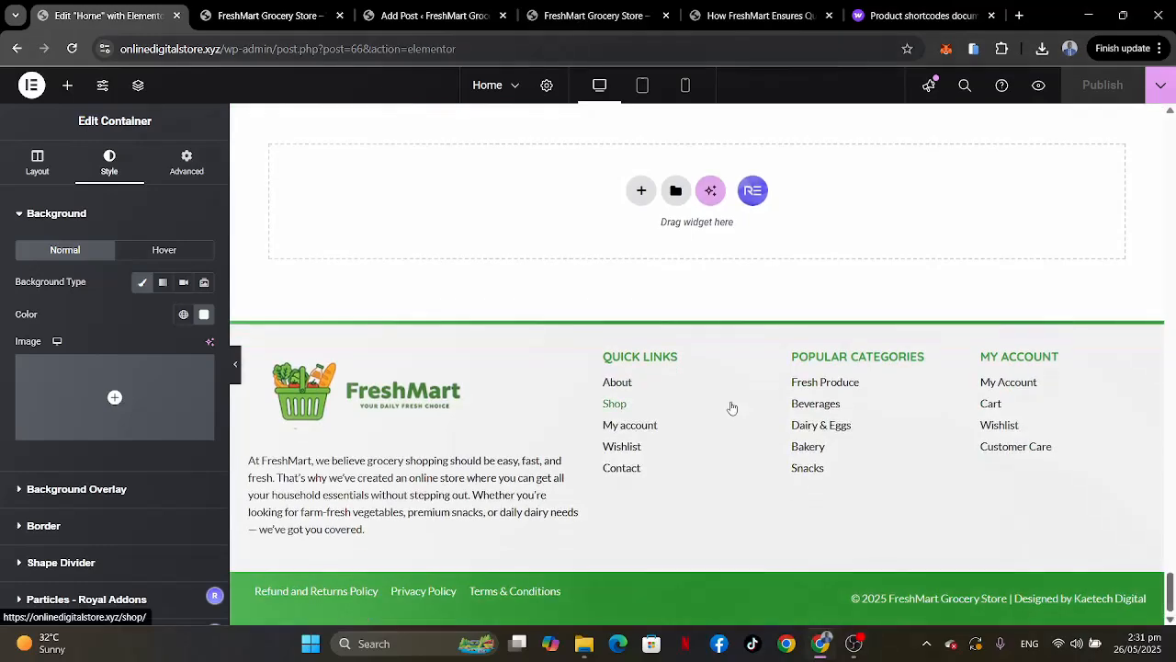
scroll(733, 406, "up", 15)
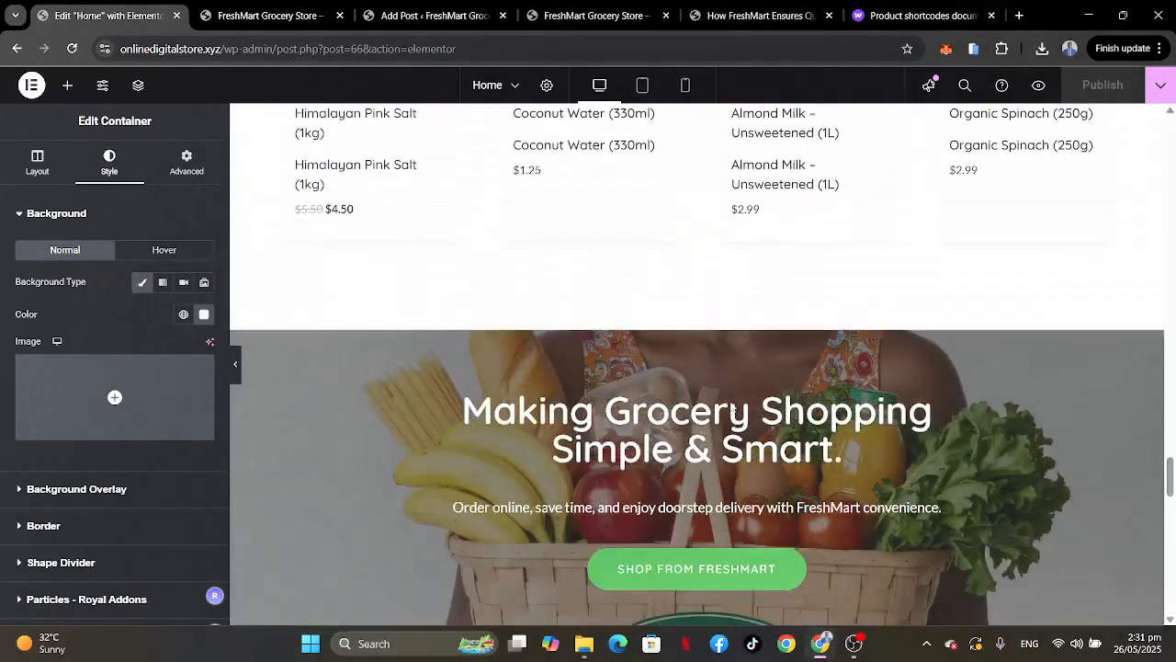
scroll(733, 406, "up", 1)
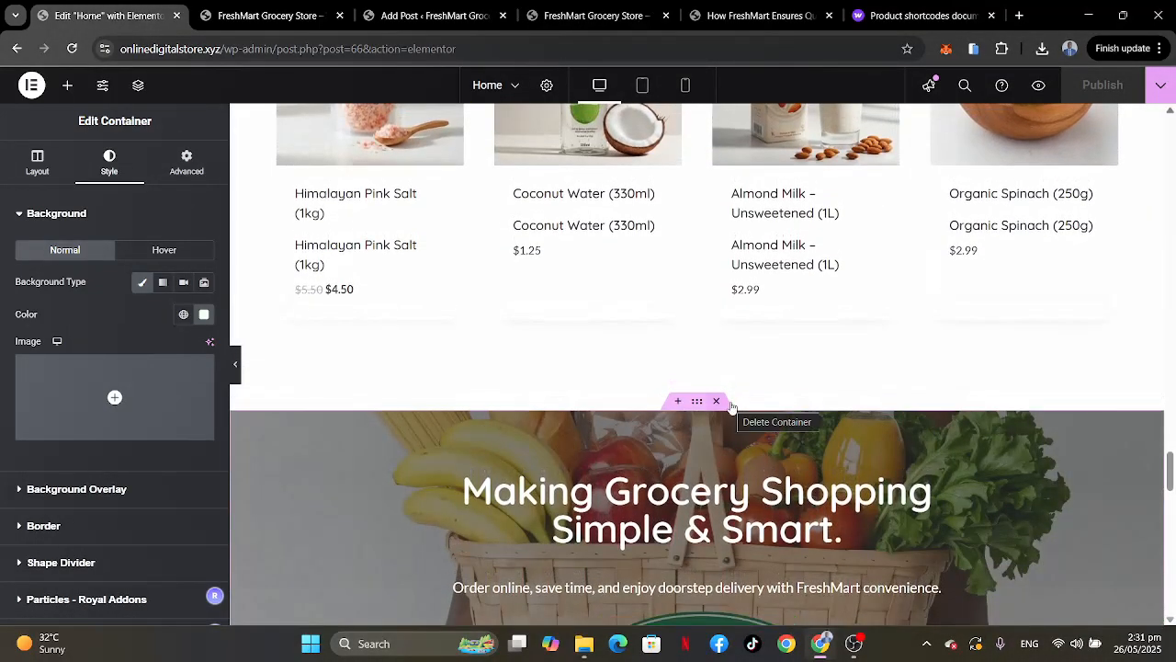
scroll(732, 406, "up", 3)
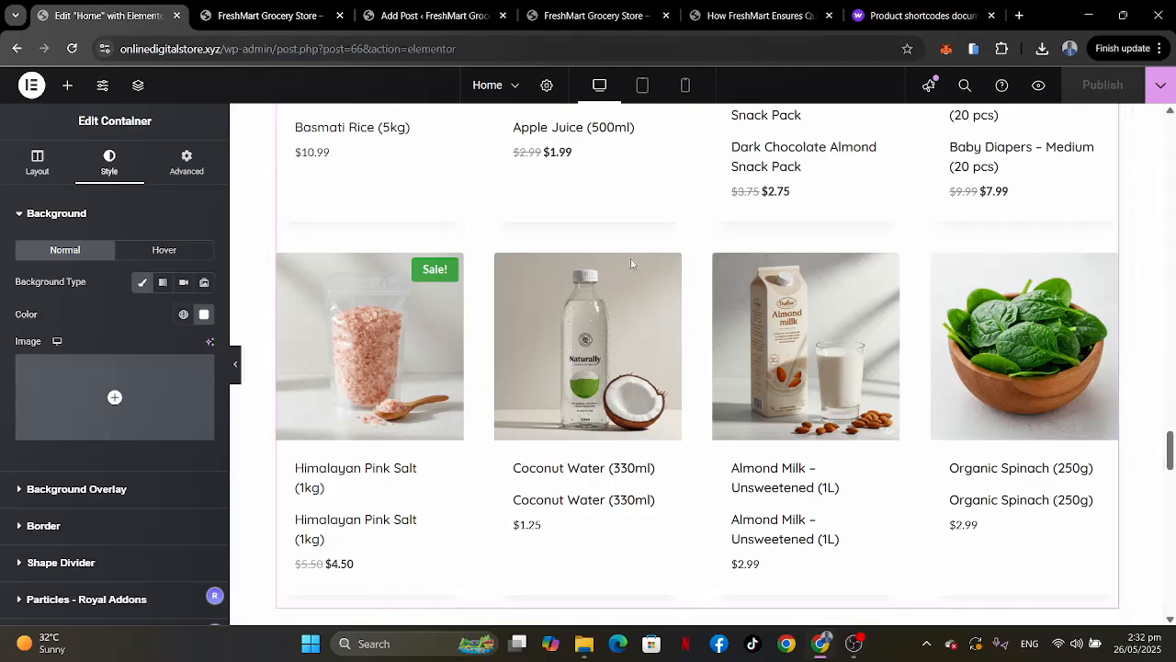
scroll(674, 290, "up", 20)
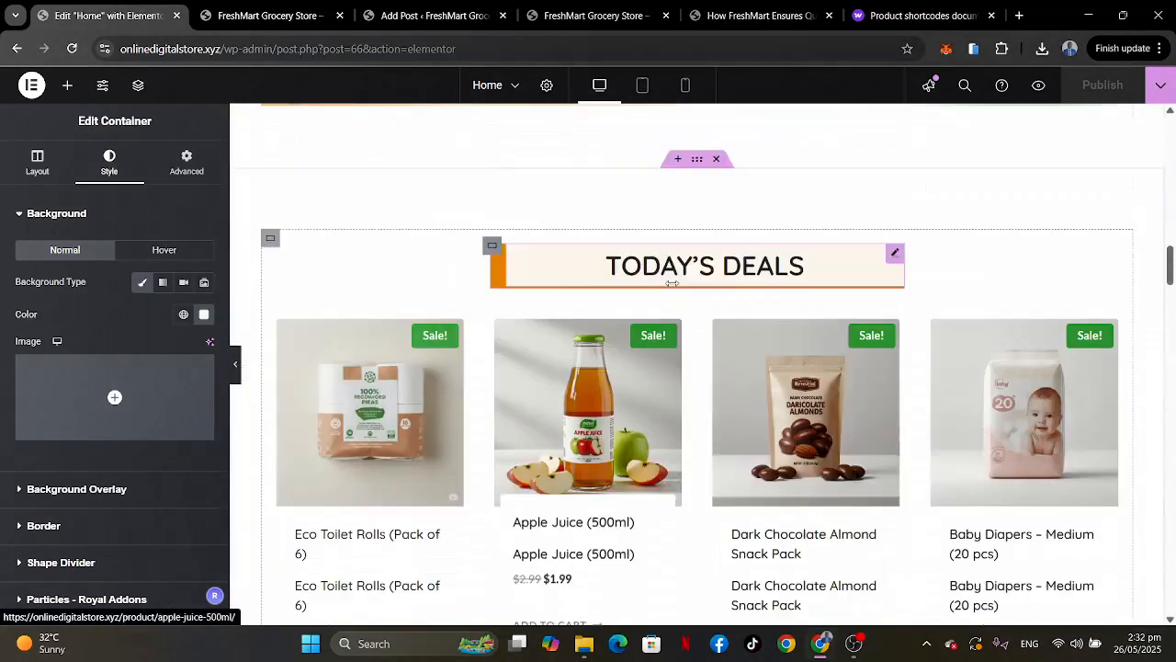
scroll(674, 291, "up", 8)
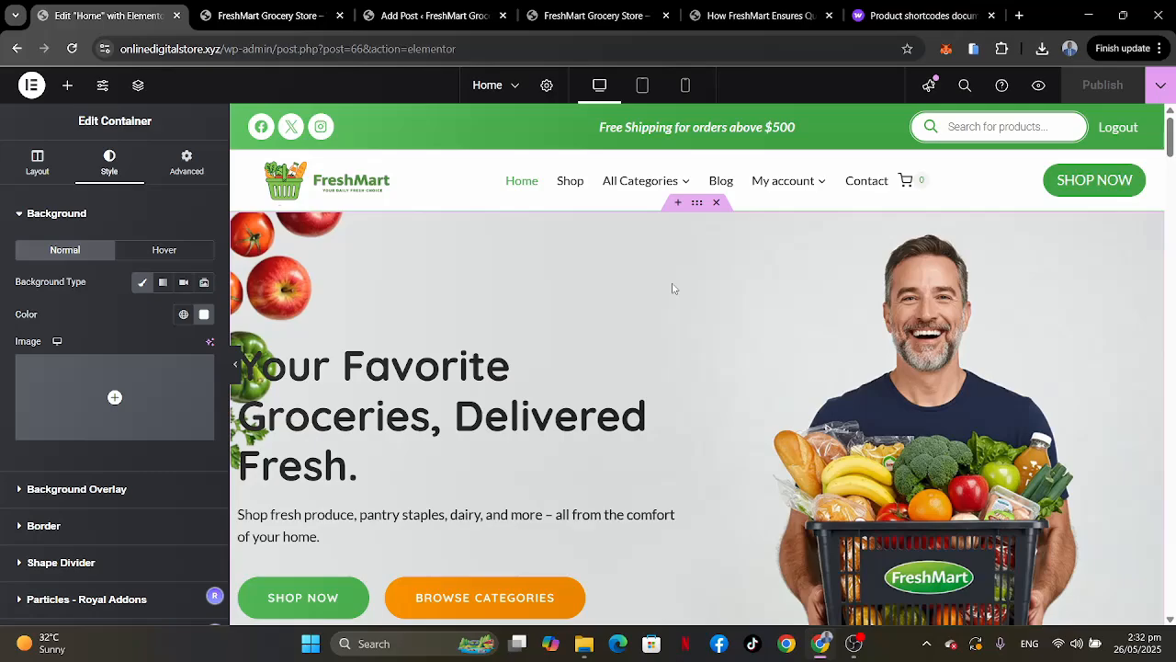
Review the category cards and deals on the live home page and open the store's Shop page.
left_click(242, 19)
scroll(634, 358, "down", 5)
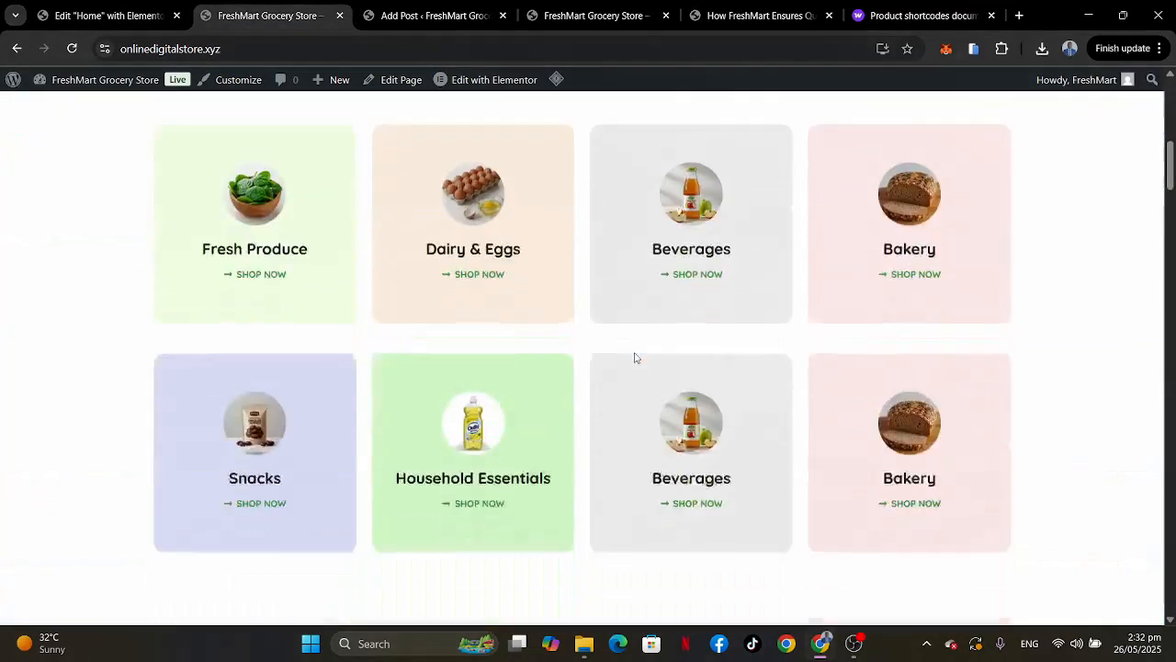
scroll(634, 357, "down", 15)
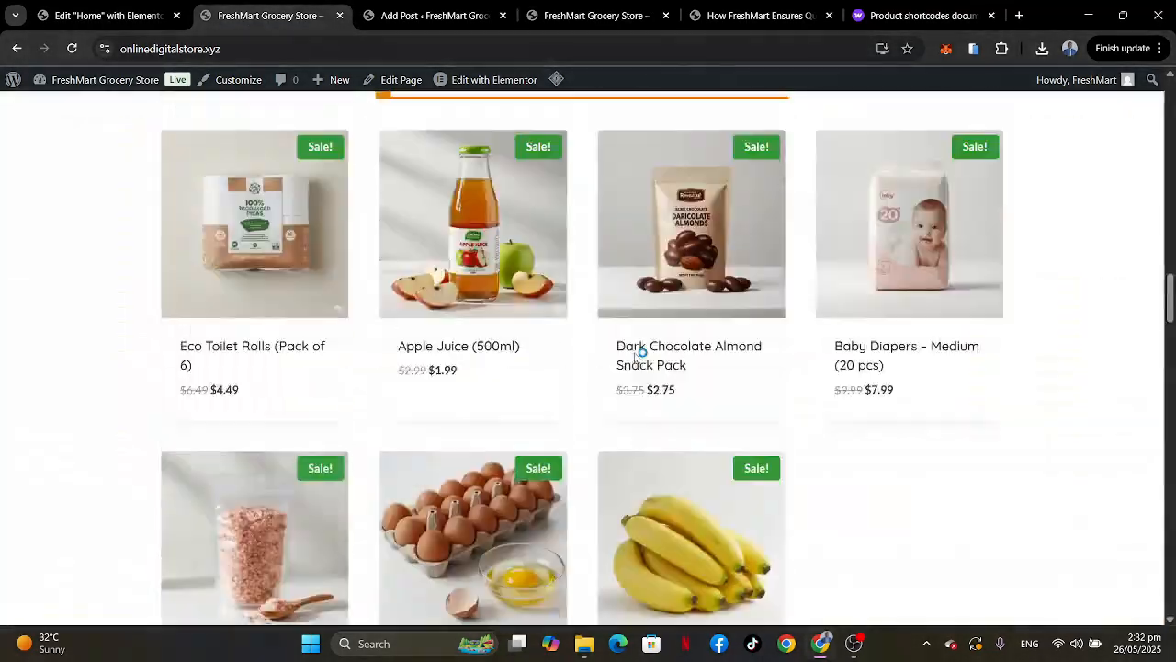
scroll(641, 354, "up", 20)
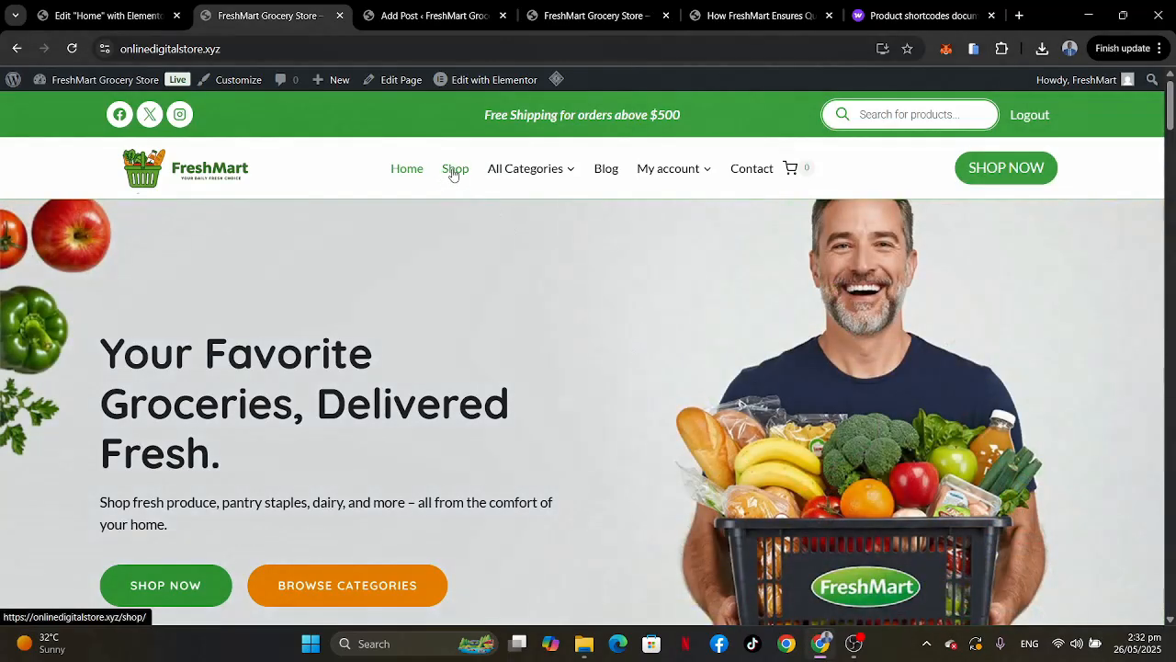
left_click(454, 170)
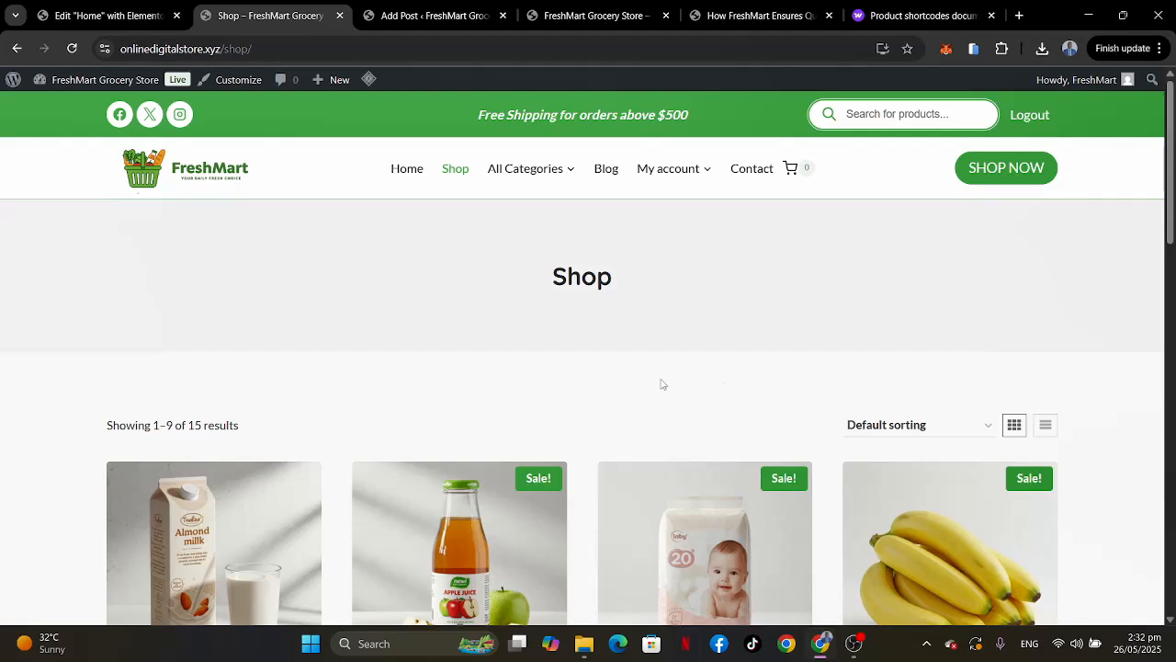
Open the reference site's Shop page, dismiss the gift card popup and examine the banner, product grid and filter sidebar.
left_click(592, 16)
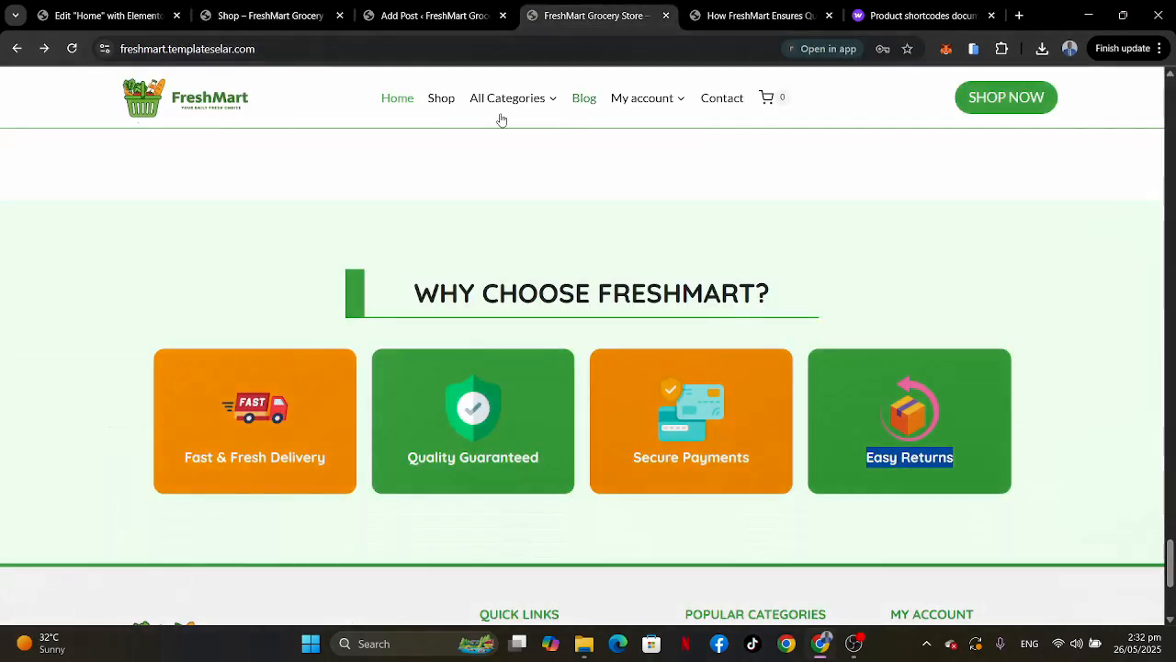
left_click(442, 98)
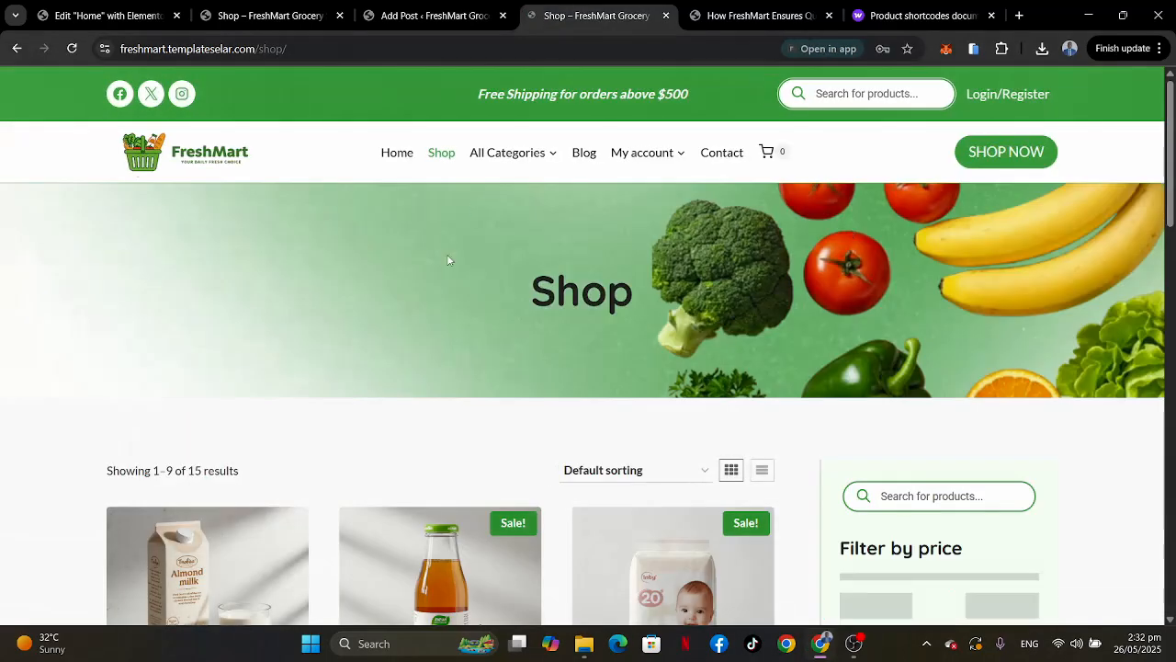
scroll(753, 358, "down", 3)
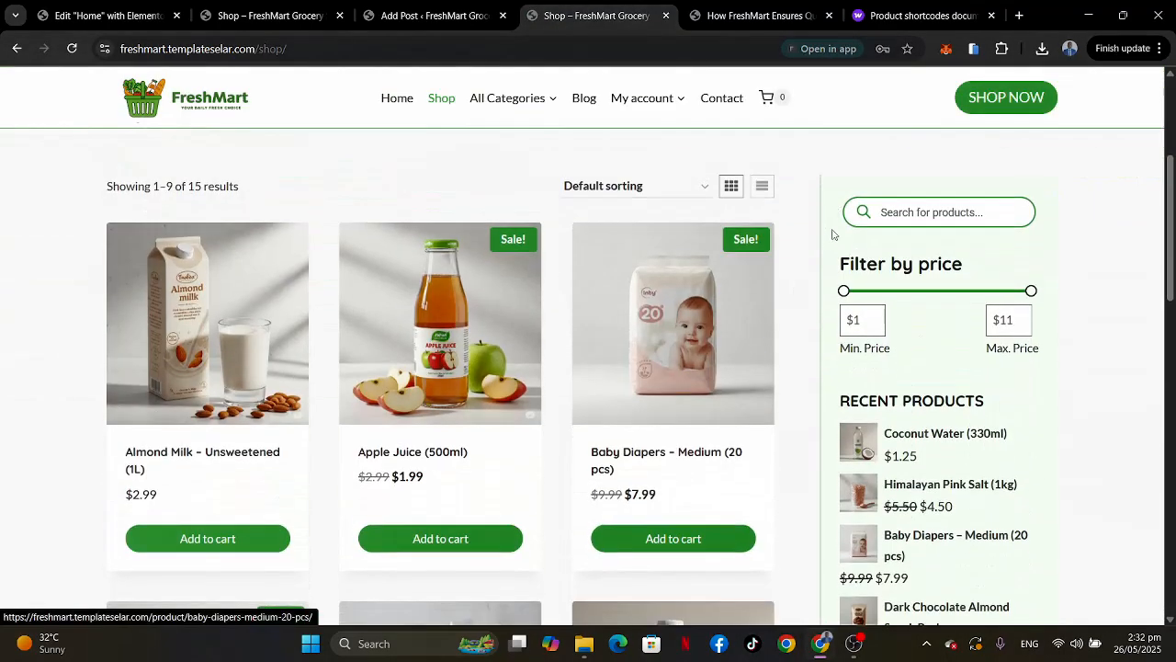
scroll(792, 427, "down", 10)
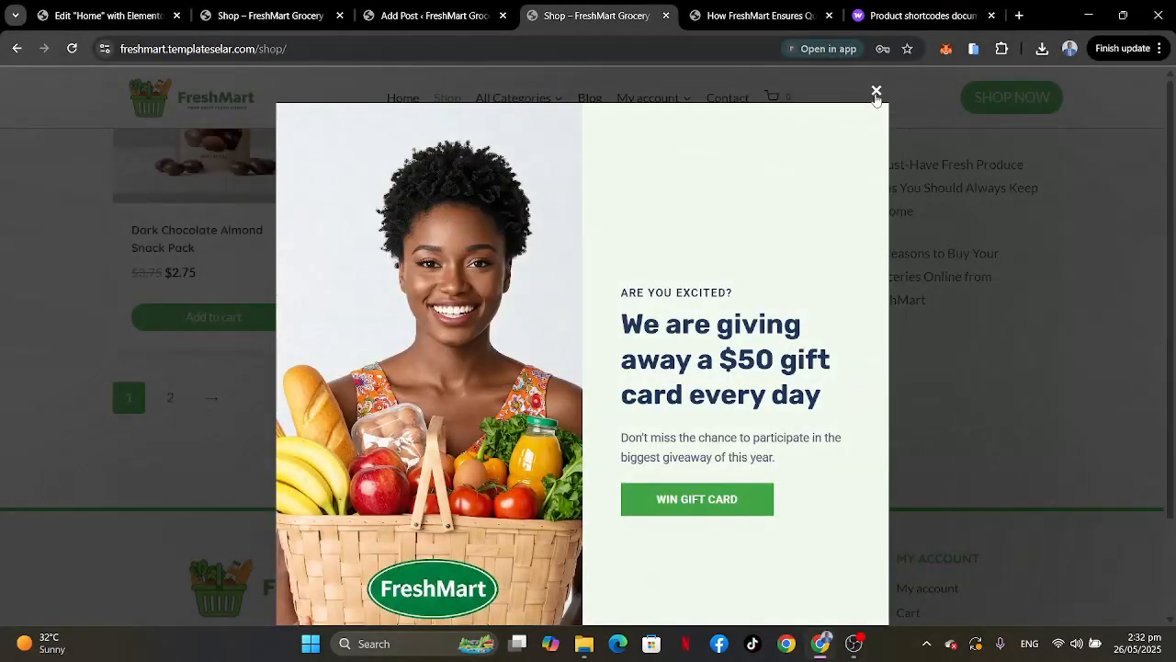
left_click(876, 92)
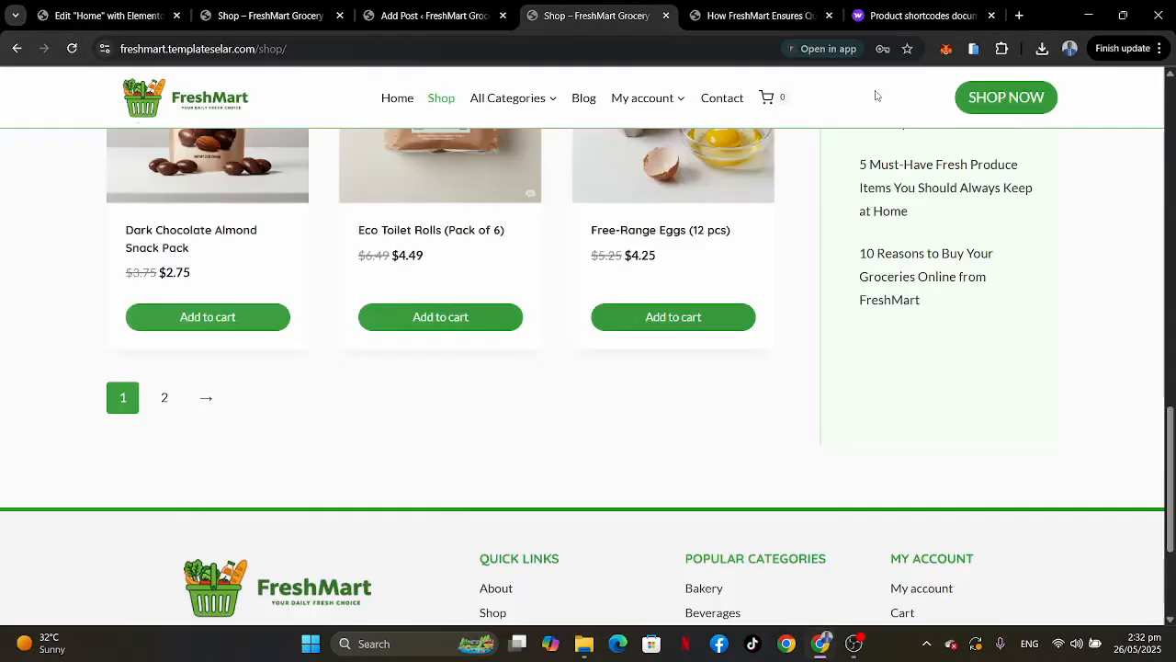
scroll(546, 345, "up", 15)
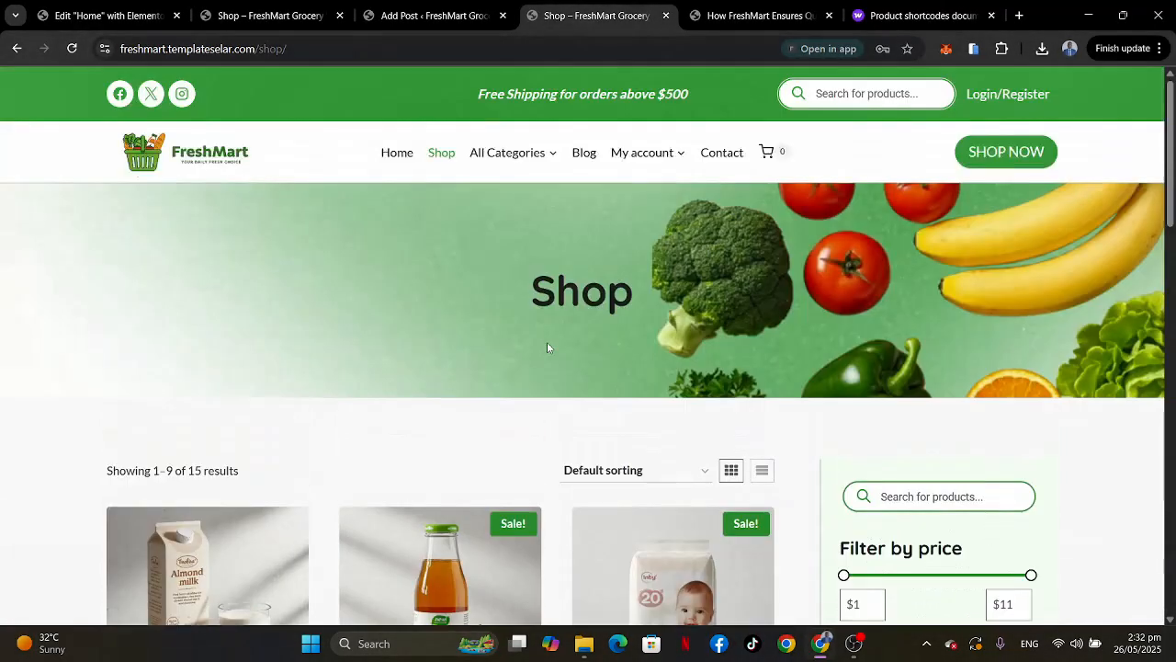
scroll(547, 346, "down", 15)
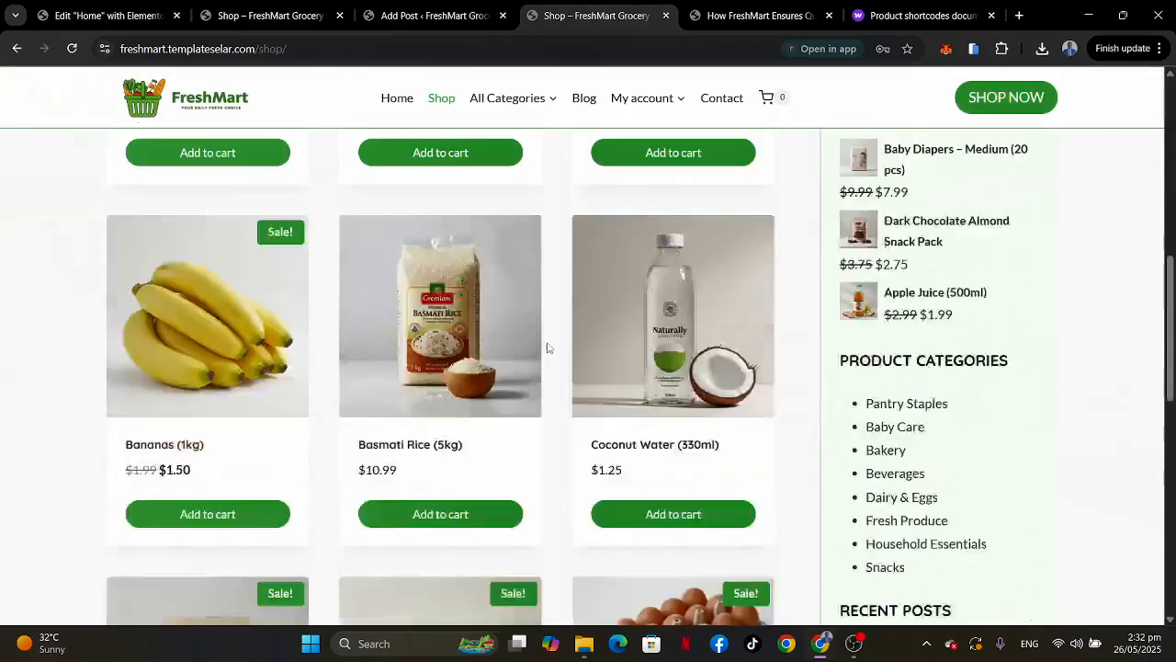
scroll(547, 347, "up", 12)
scroll(547, 348, "up", 3)
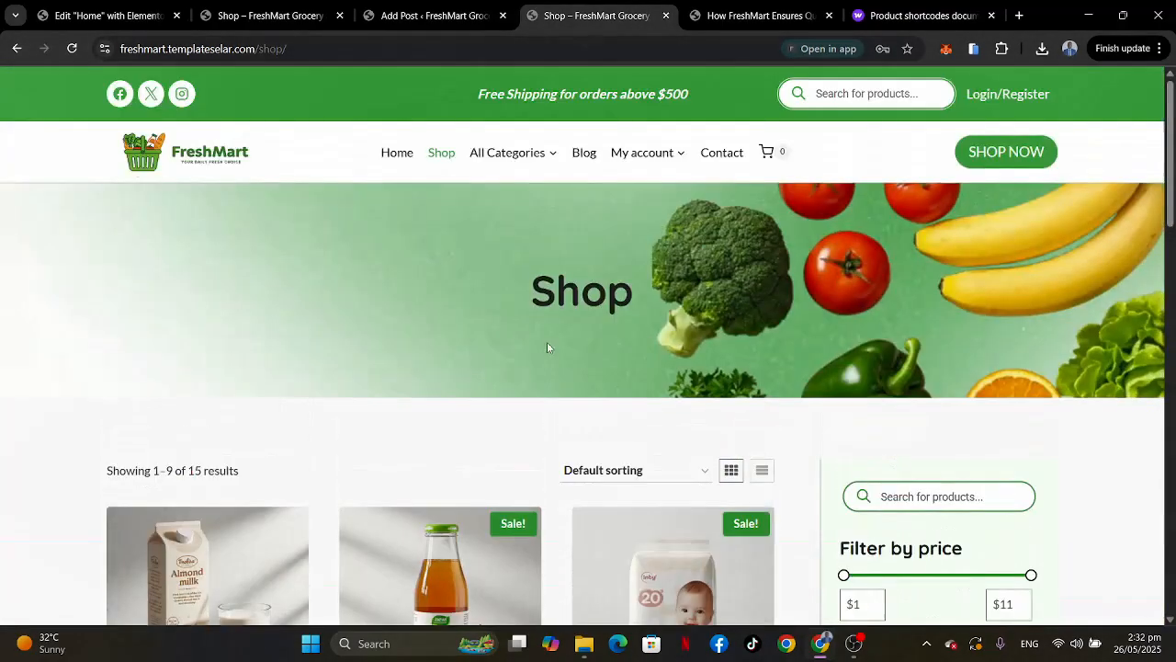
Return to the store's own Shop page and open its WooCommerce Product Catalog settings in the customizer.
left_click(233, 12)
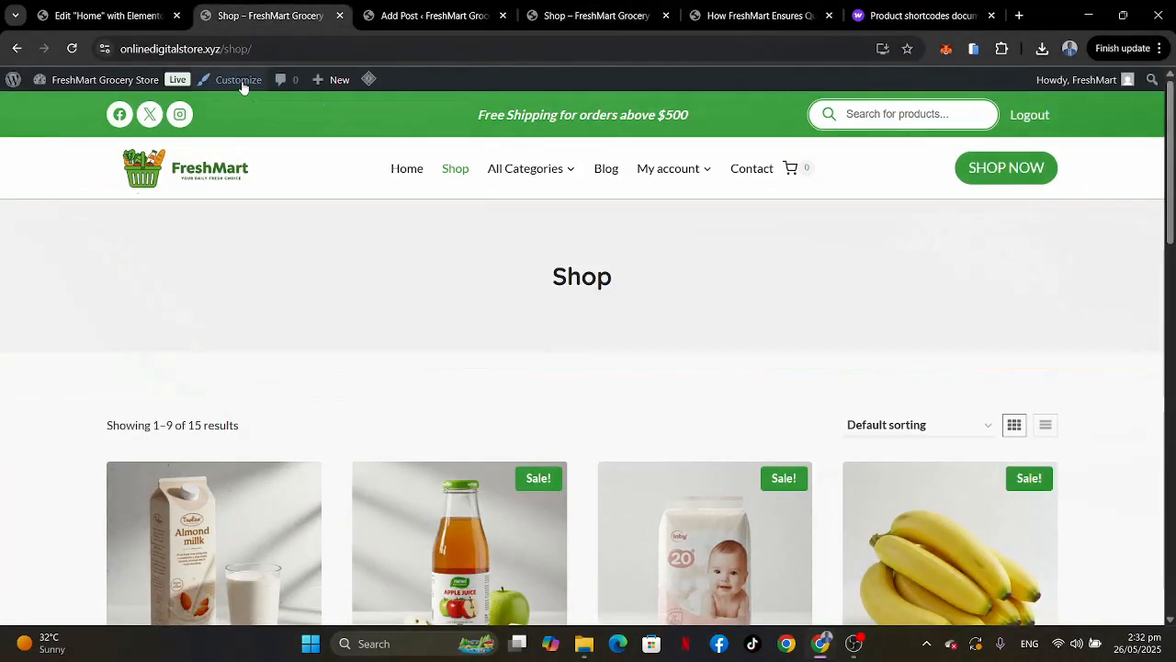
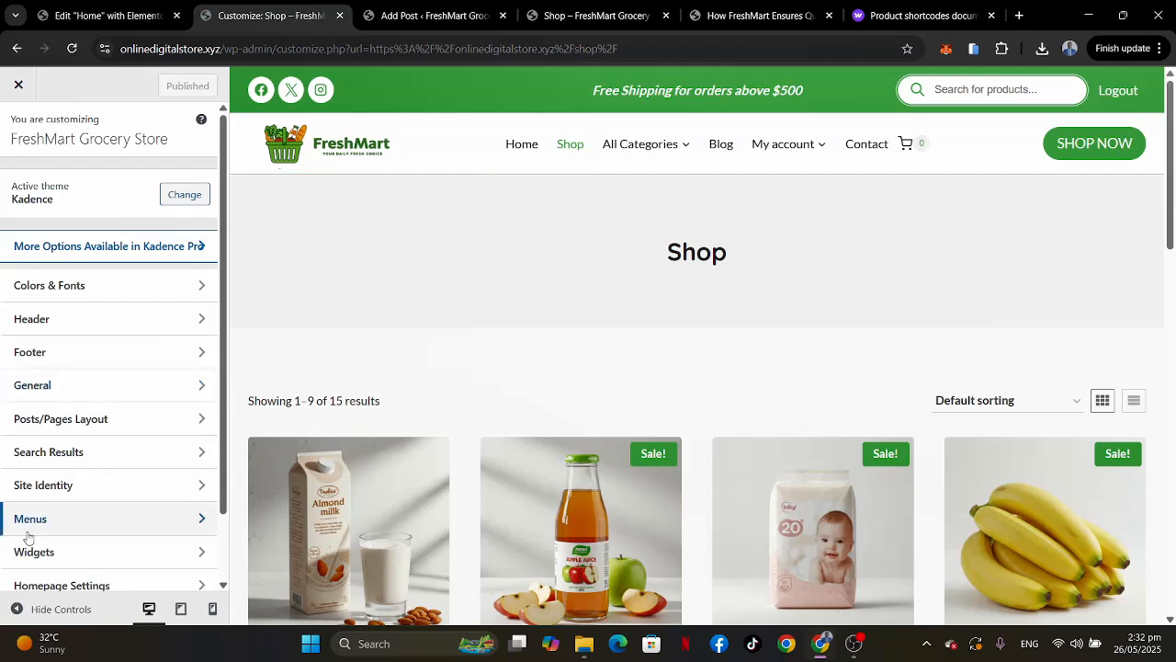
scroll(27, 538, "down", 2)
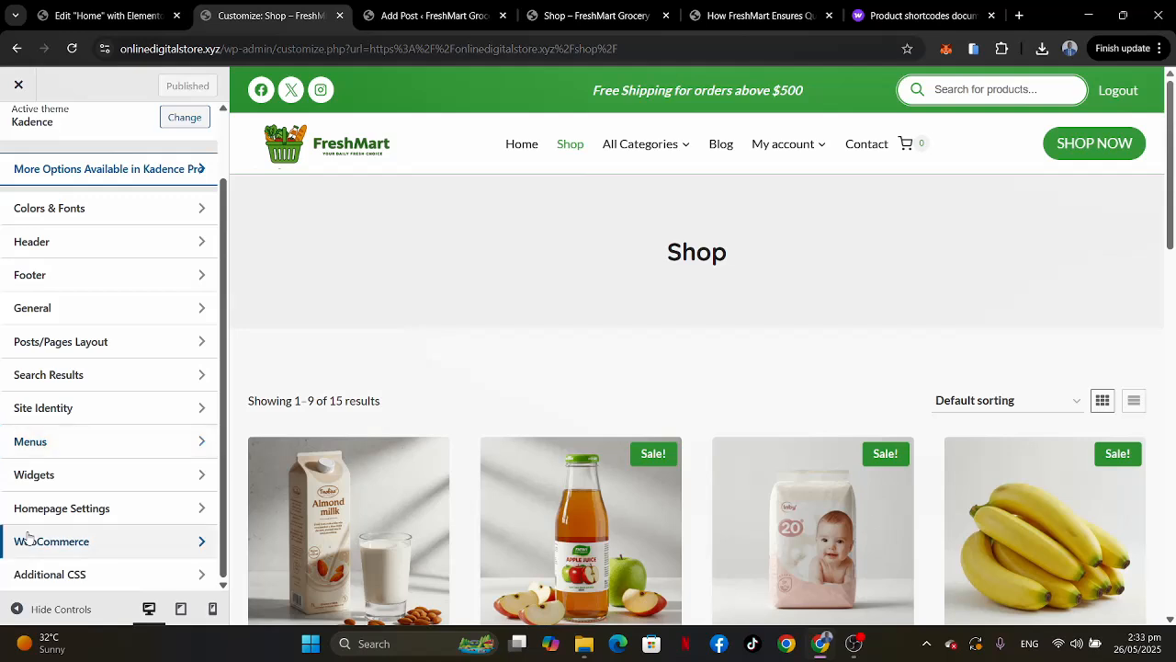
left_click(85, 544)
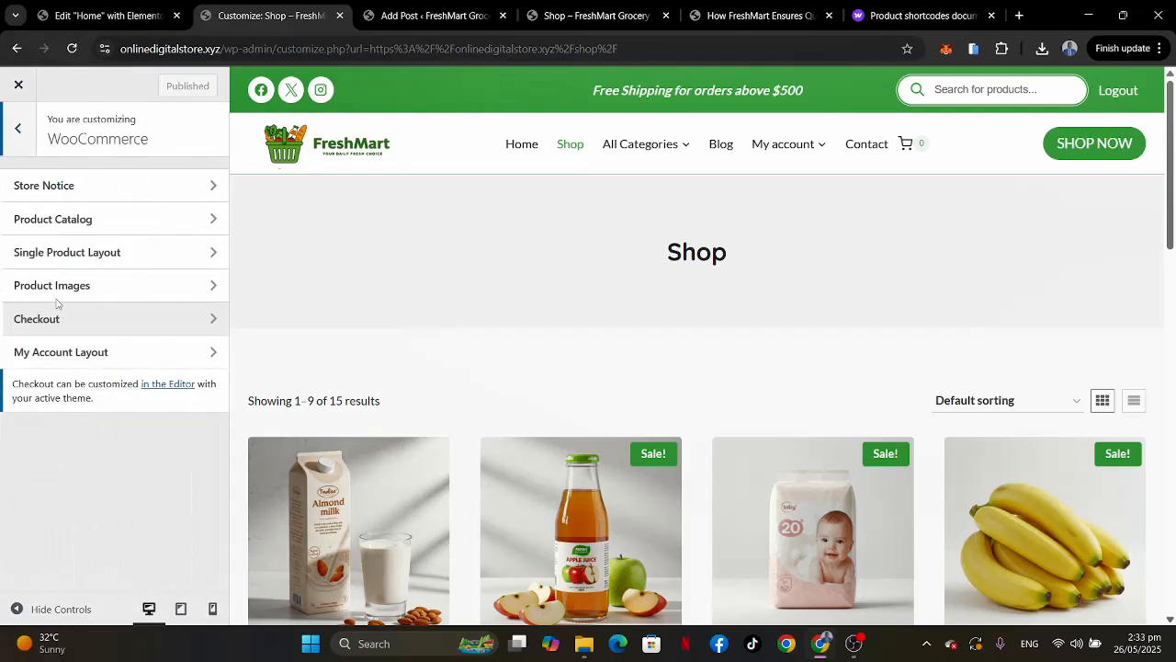
left_click(145, 234)
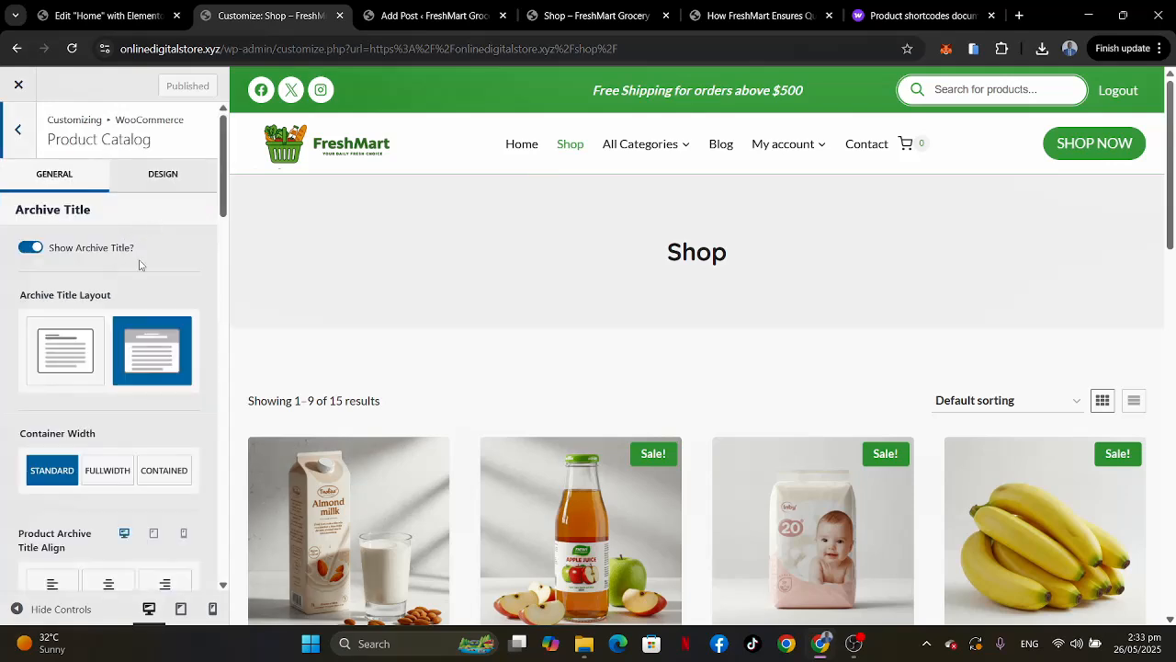
Set the product catalog to show 3 products per row.
scroll(140, 265, "down", 3)
scroll(140, 264, "up", 3)
scroll(118, 308, "down", 5)
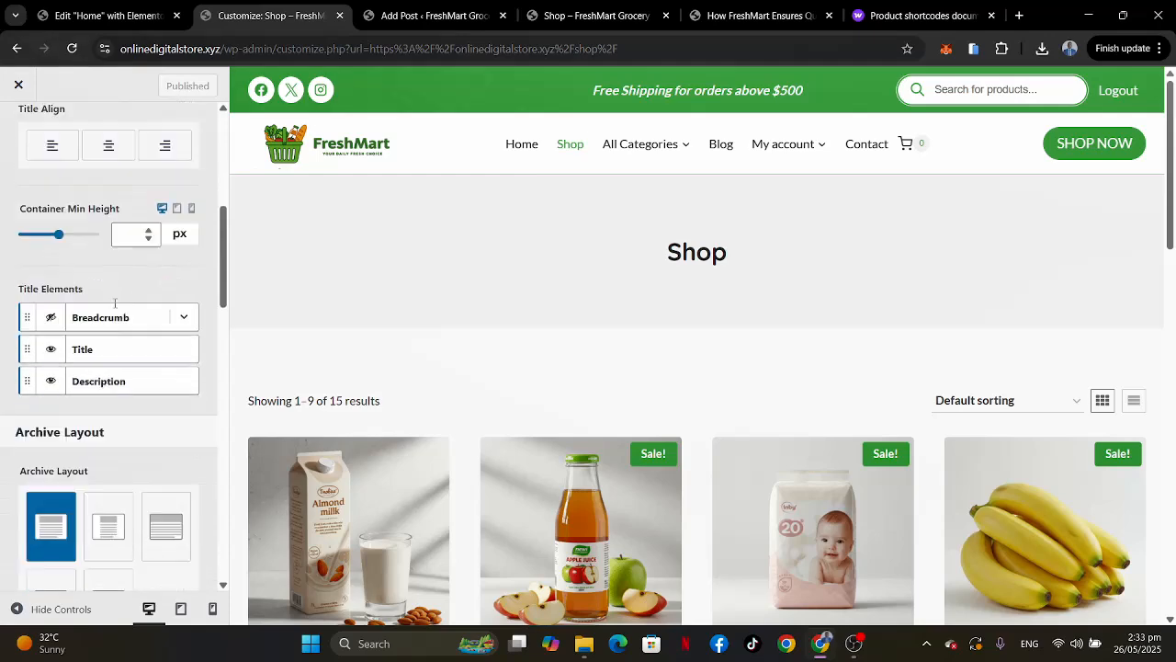
scroll(115, 308, "down", 5)
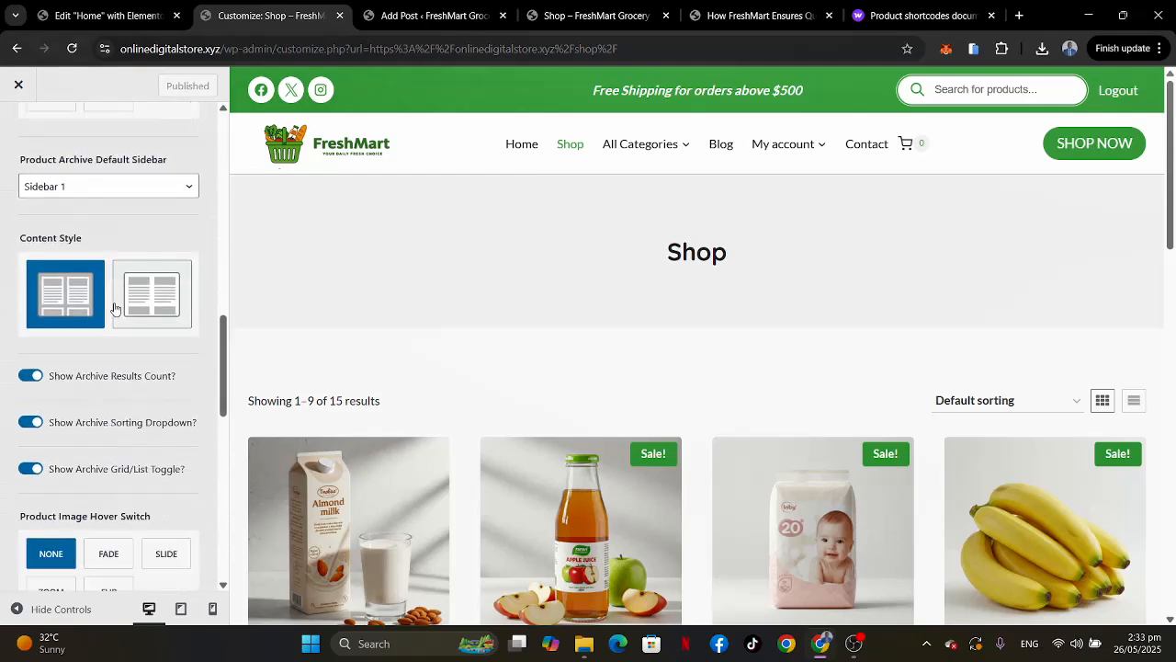
scroll(115, 307, "down", 5)
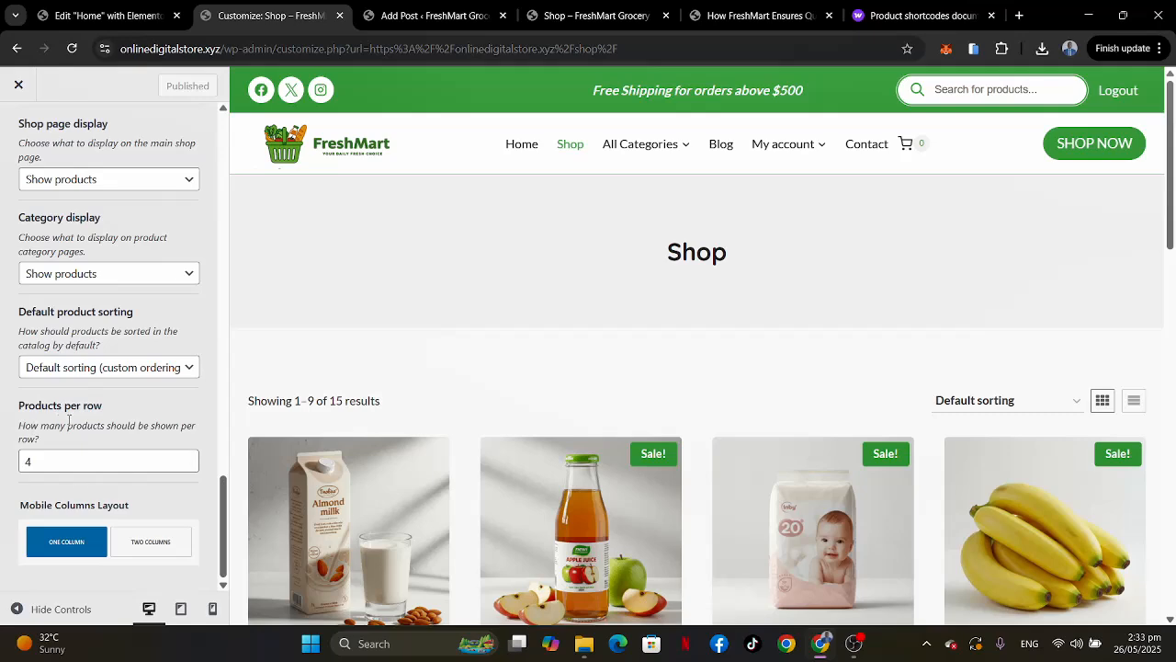
scroll(575, 356, "down", 3)
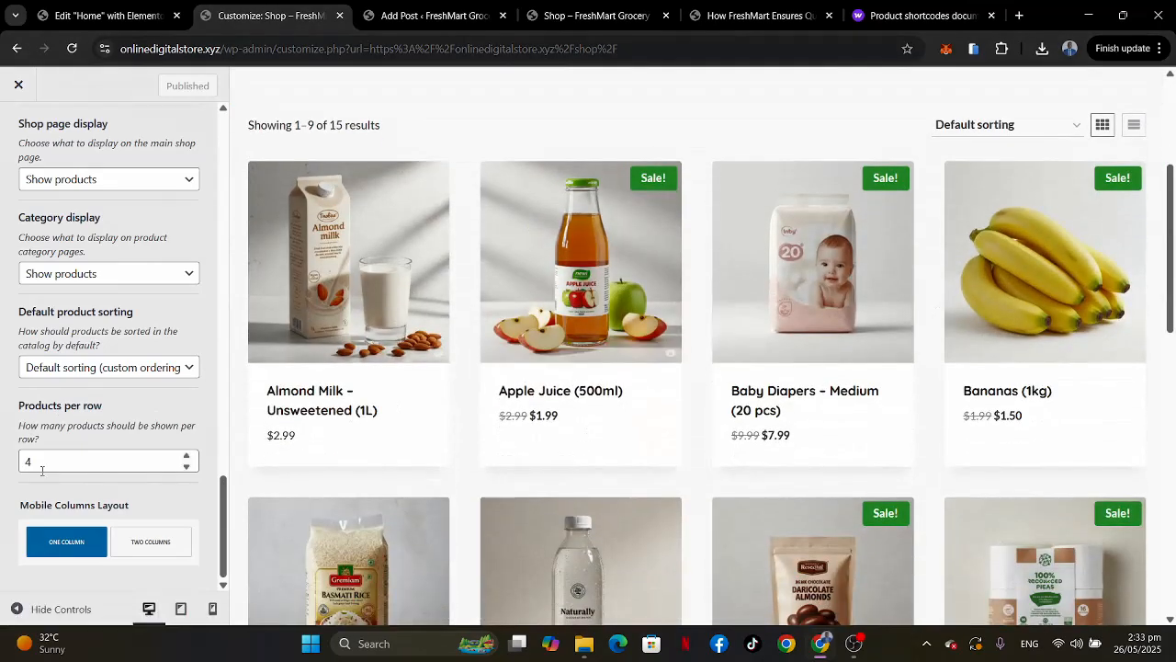
left_click_drag(40, 462, 13, 466)
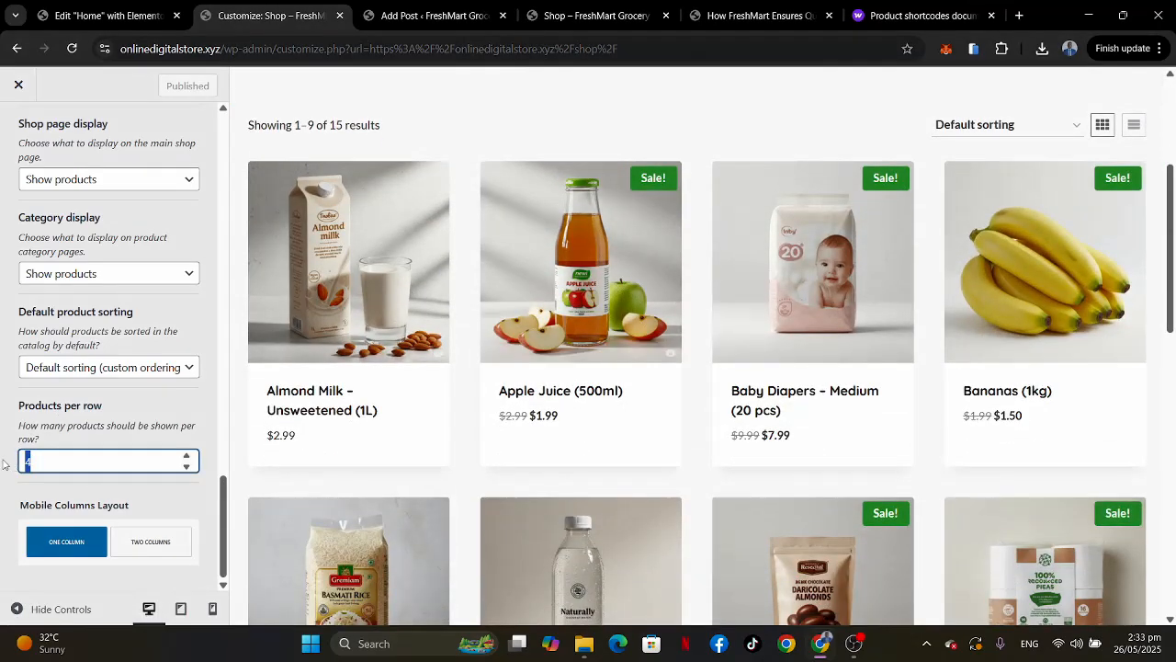
type("3")
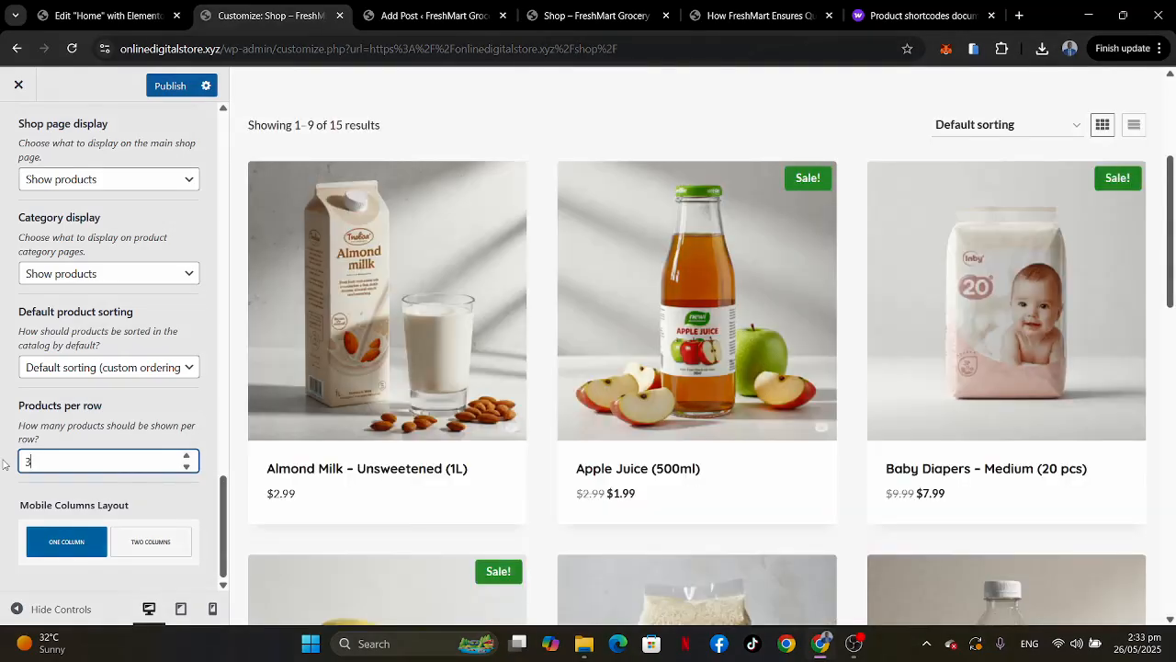
Change the product archive layout to the one with a sidebar to the right of the products.
scroll(125, 303, "up", 10)
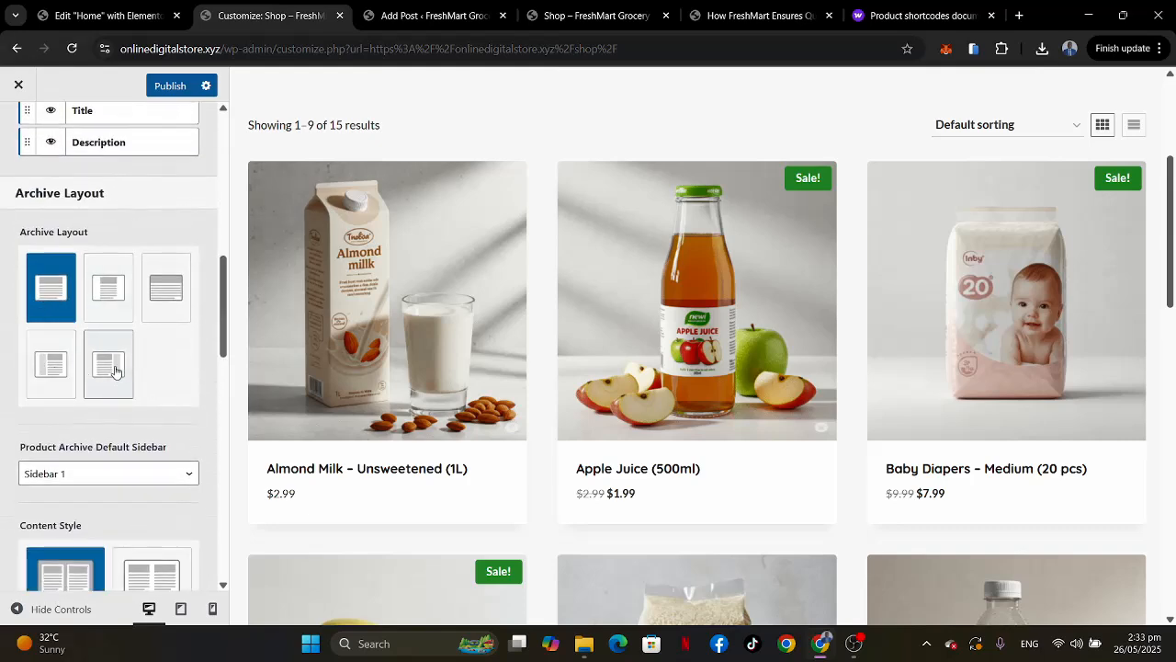
left_click(115, 367)
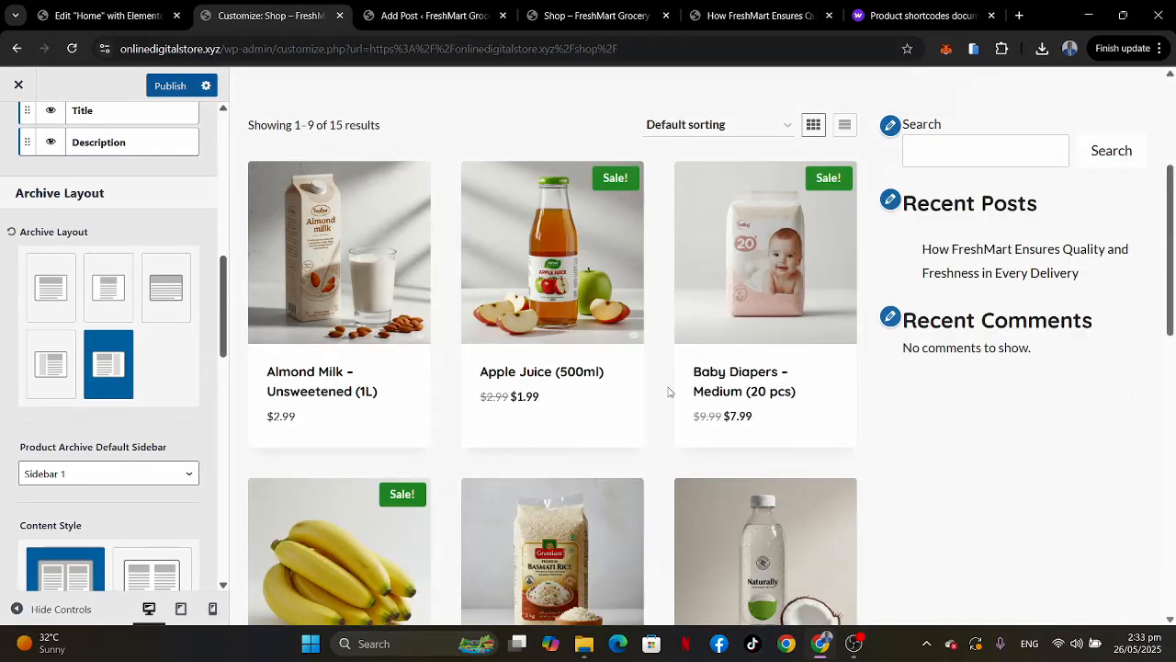
scroll(669, 392, "up", 3)
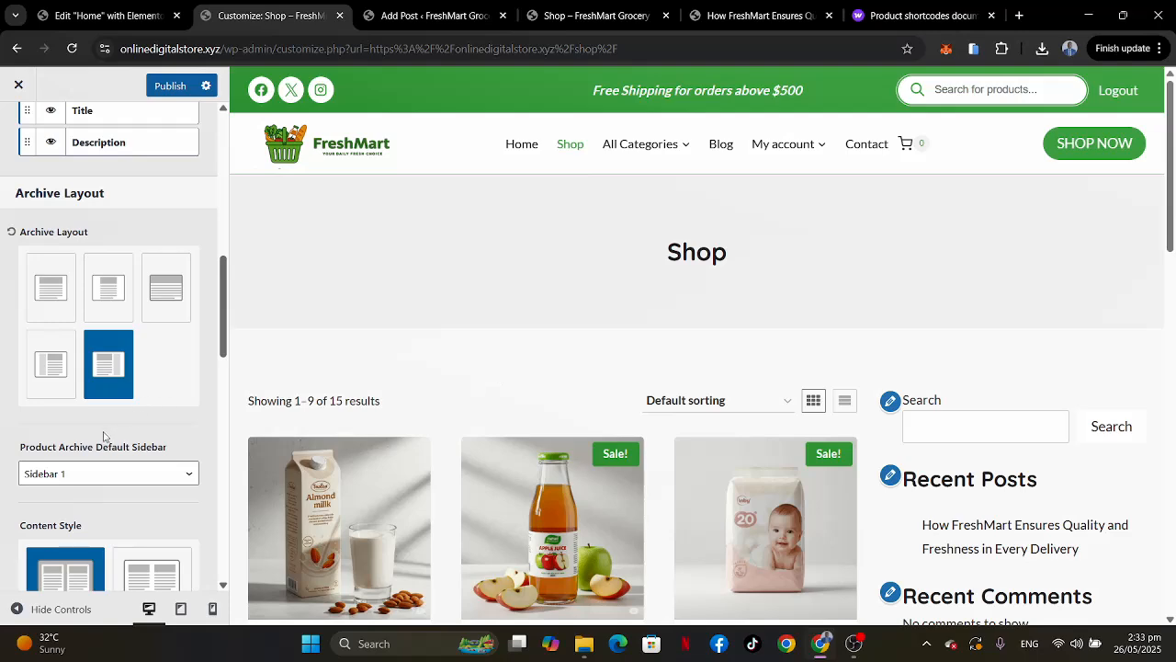
Make the product cards' add-to-cart action always visible, in the Button style and aligned at the bottom, and check the product grid.
scroll(109, 435, "down", 6)
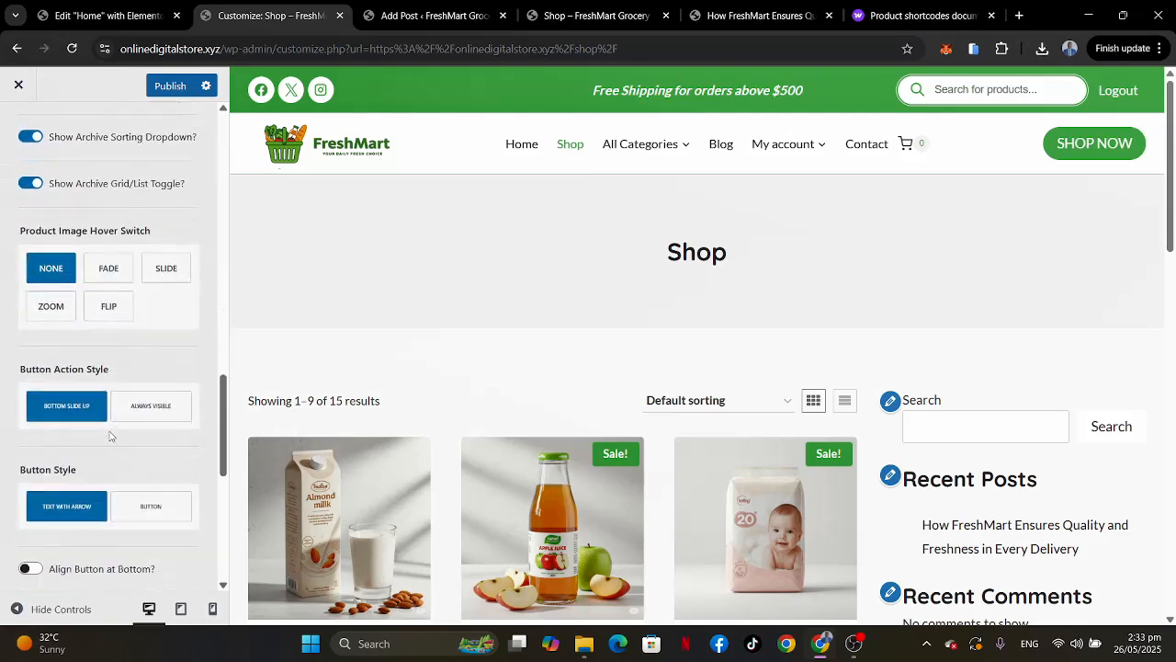
scroll(597, 347, "down", 3)
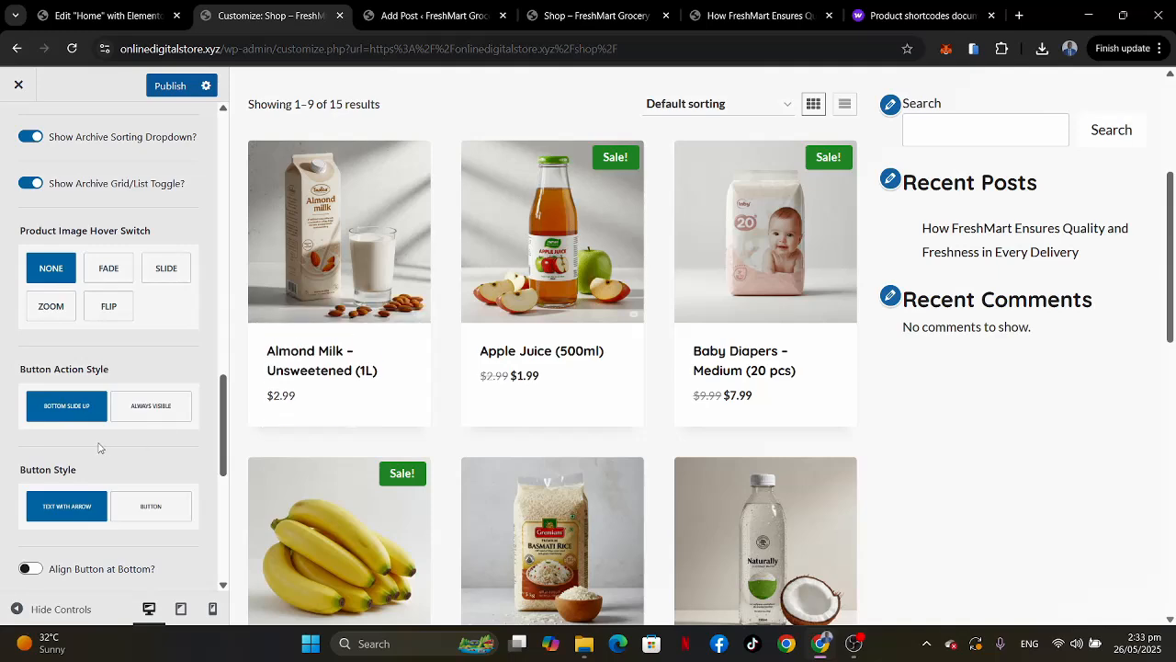
scroll(98, 448, "down", 2)
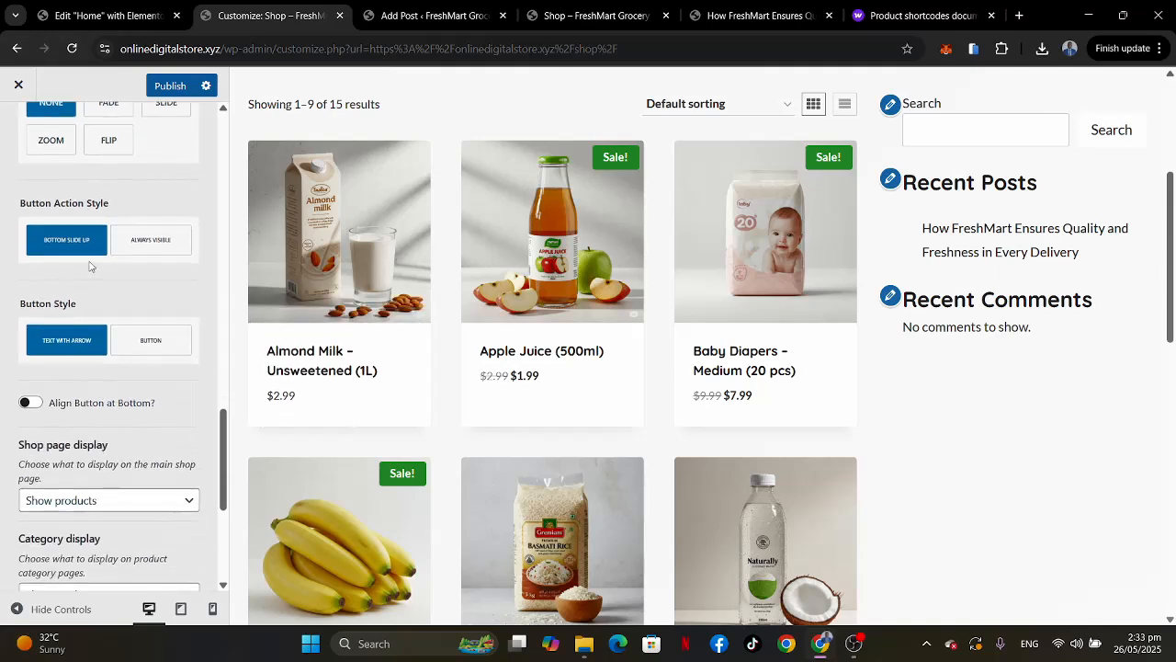
left_click(145, 242)
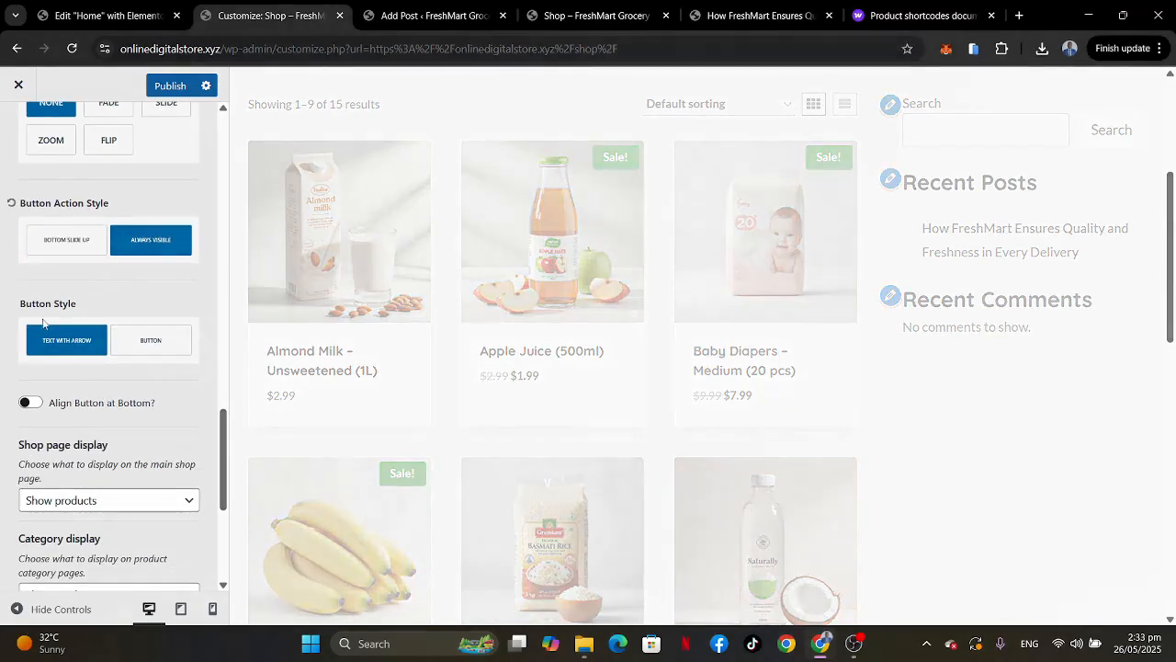
left_click(150, 340)
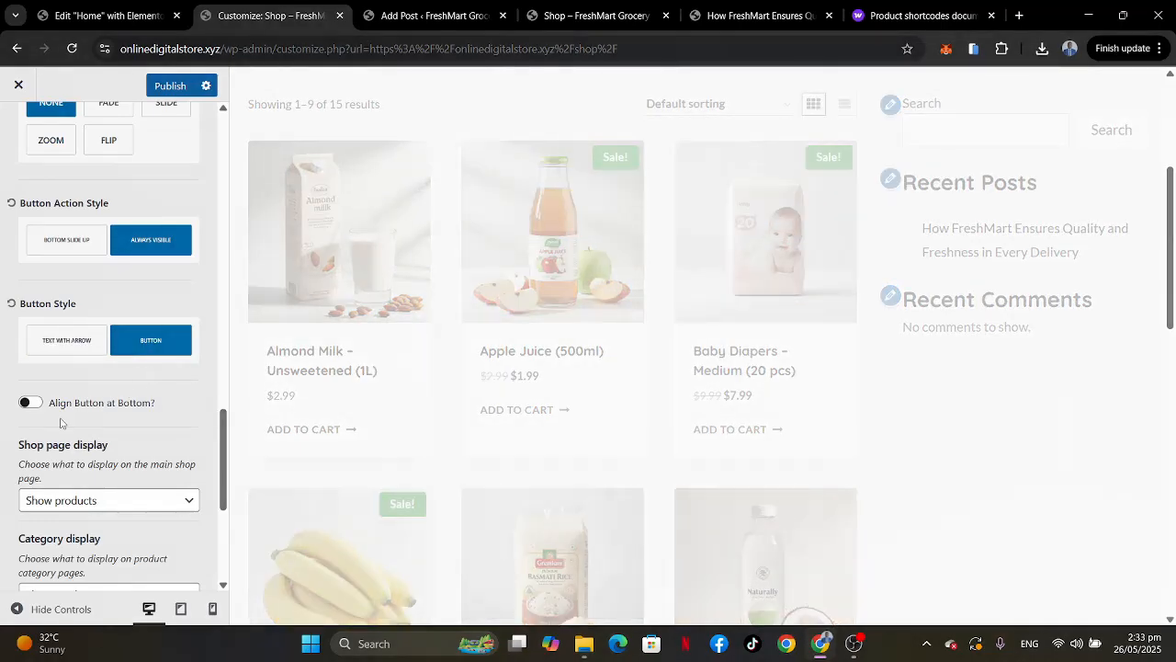
left_click(35, 403)
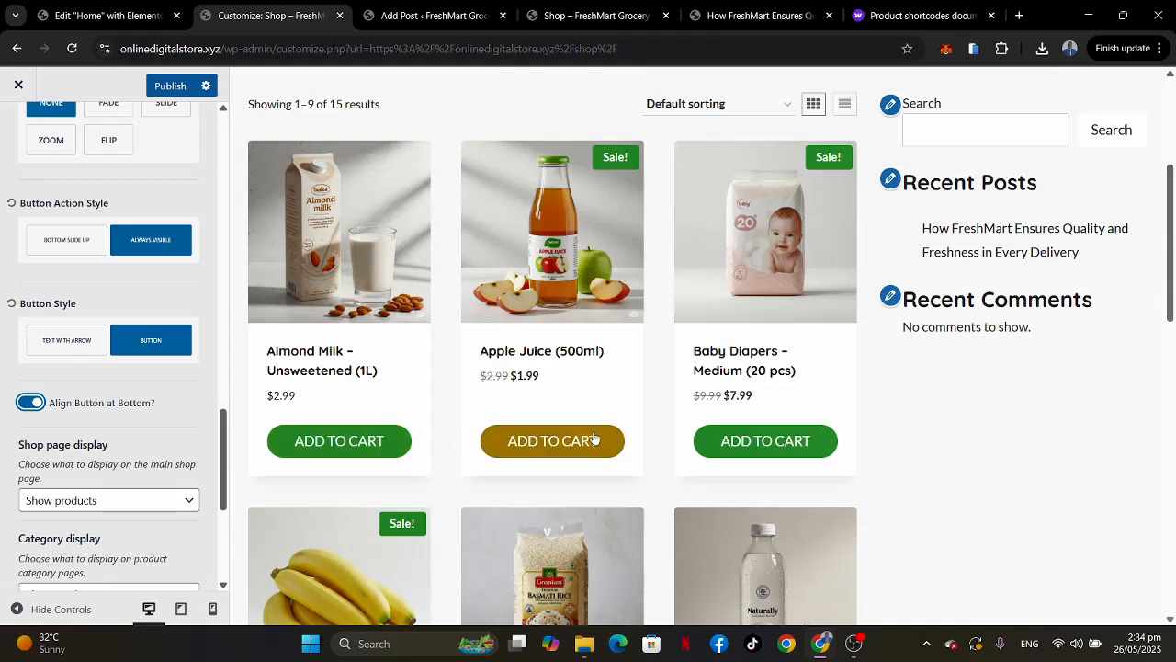
scroll(912, 445, "down", 4)
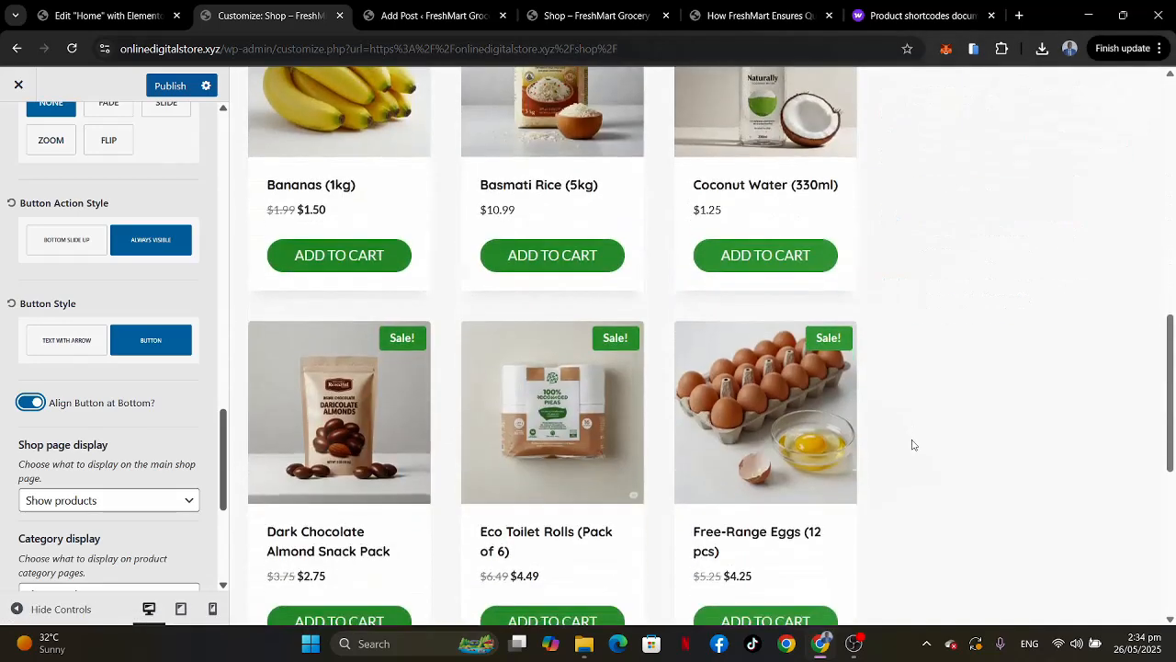
scroll(912, 444, "down", 3)
scroll(912, 445, "up", 7)
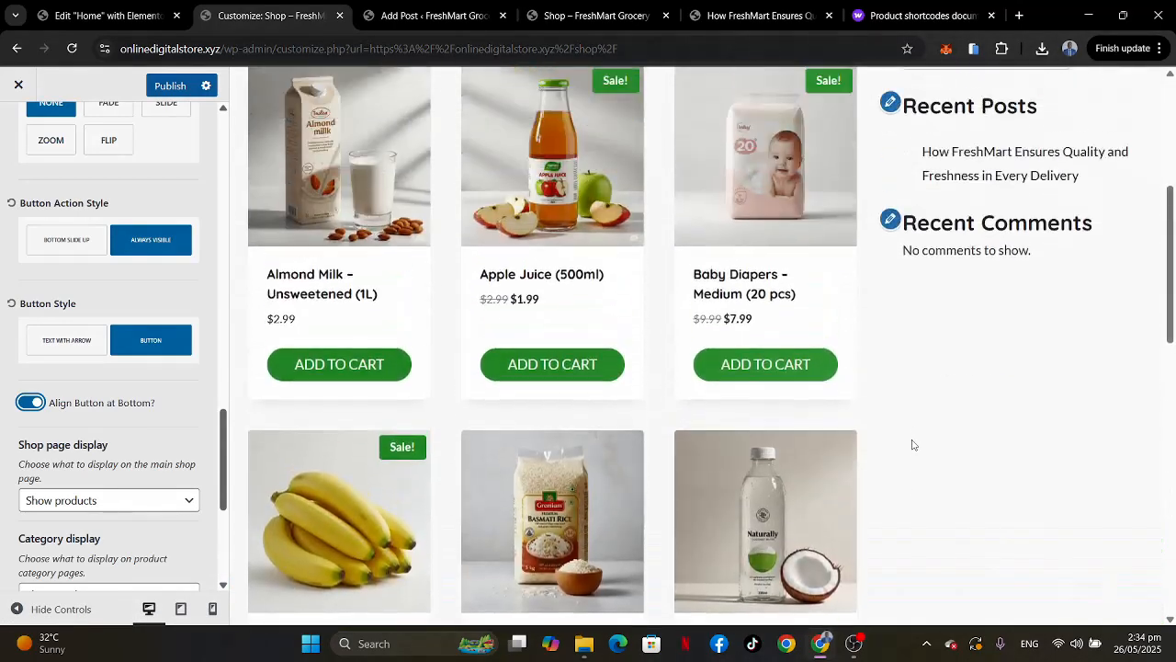
scroll(913, 445, "up", 2)
Set the catalog's mobile columns layout to two columns.
scroll(117, 451, "down", 2)
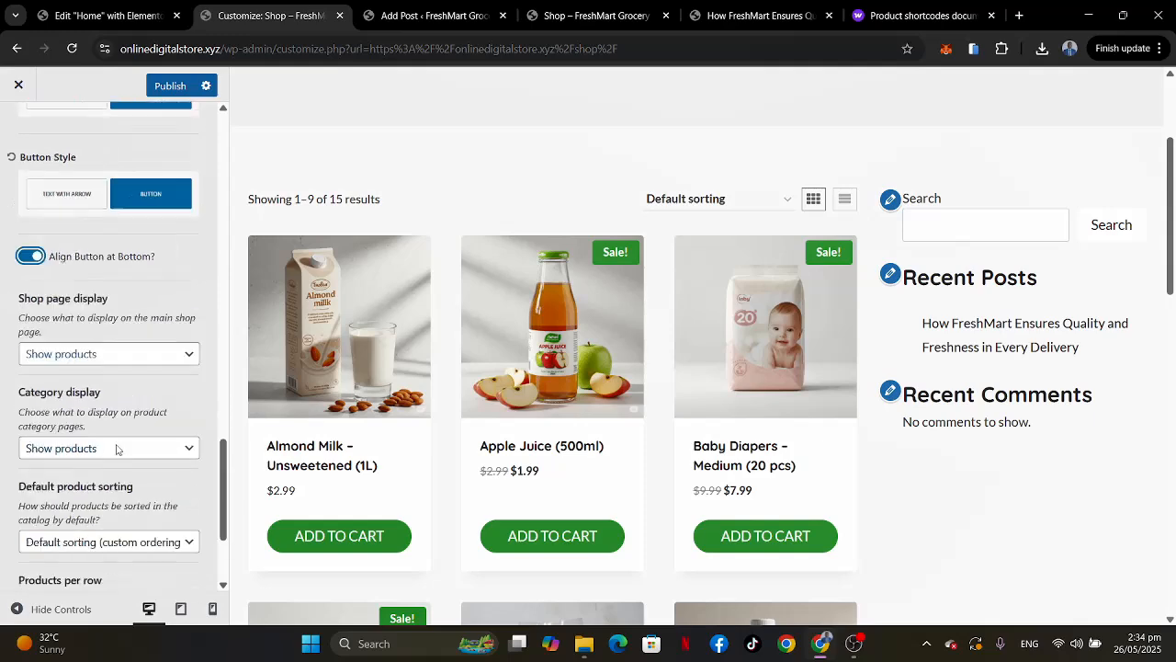
scroll(116, 448, "down", 2)
scroll(116, 449, "down", 1)
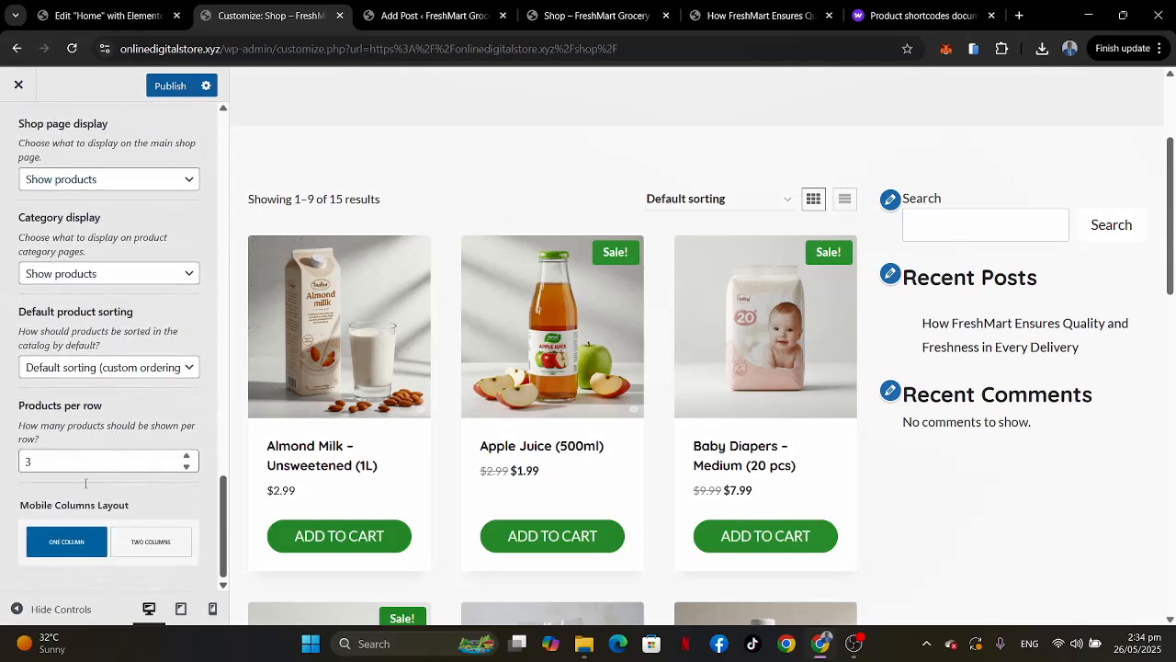
left_click(148, 548)
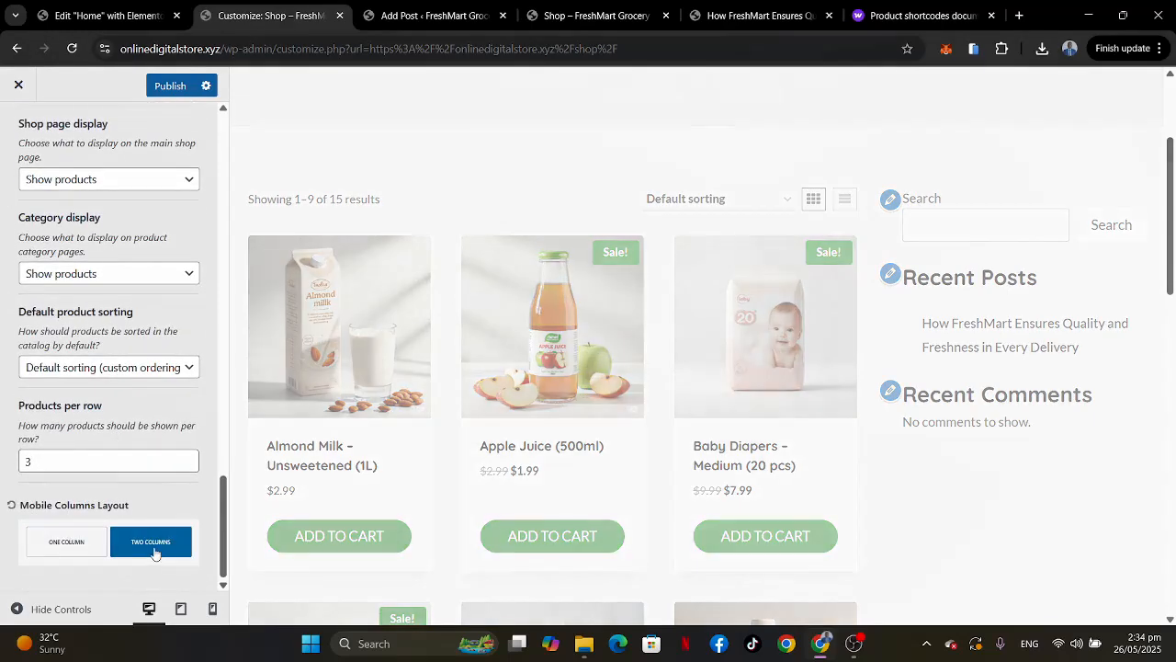
Open the media library to choose an image for the archive title background in the product catalog's design settings.
scroll(188, 488, "up", 20)
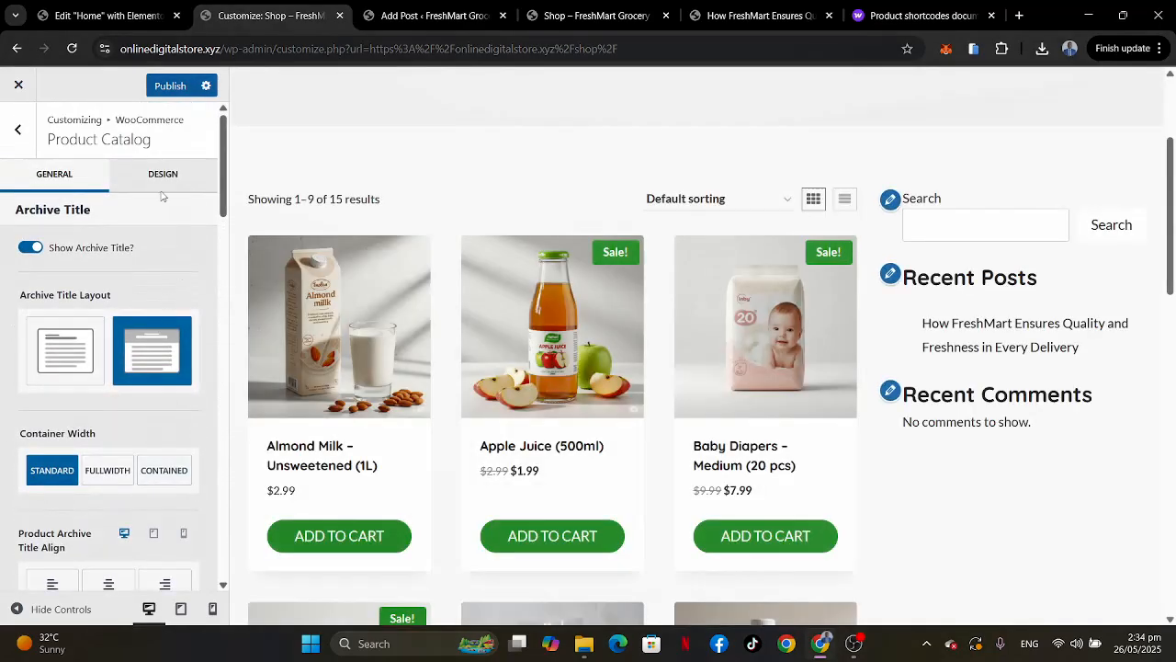
left_click(159, 184)
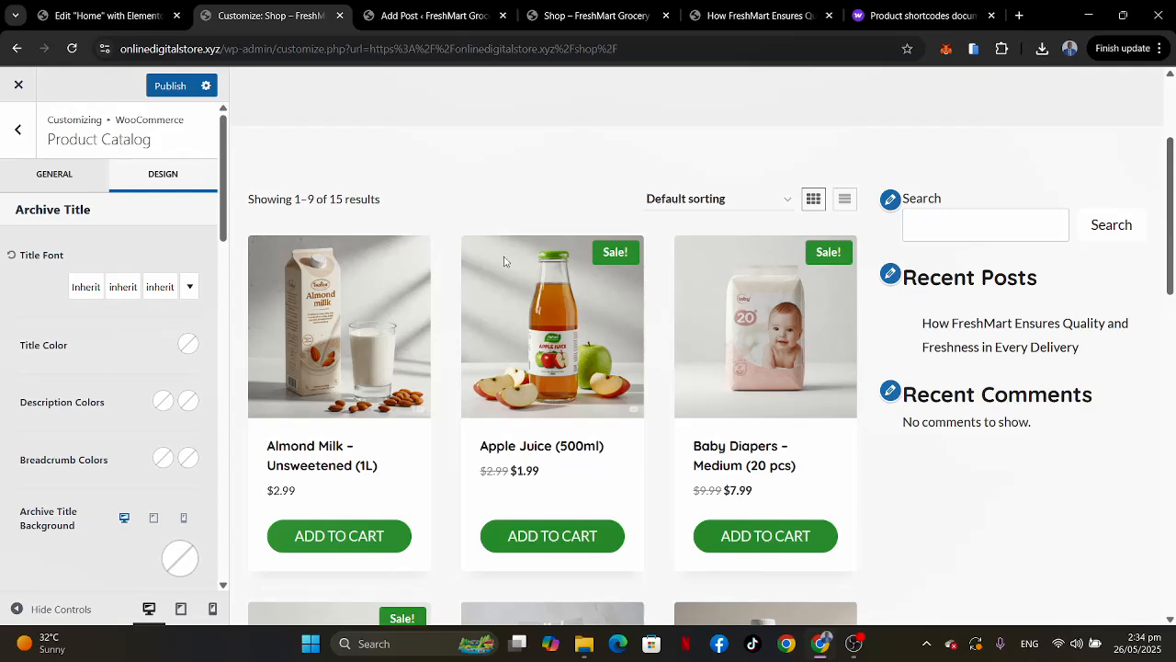
scroll(586, 263, "up", 2)
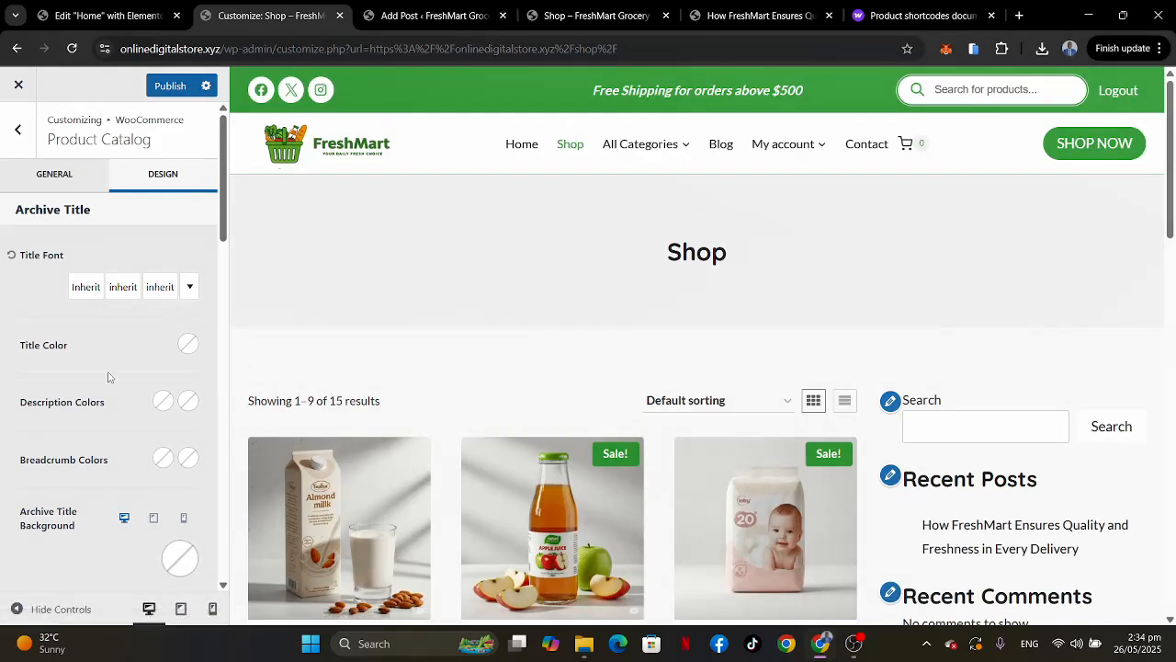
scroll(107, 377, "down", 1)
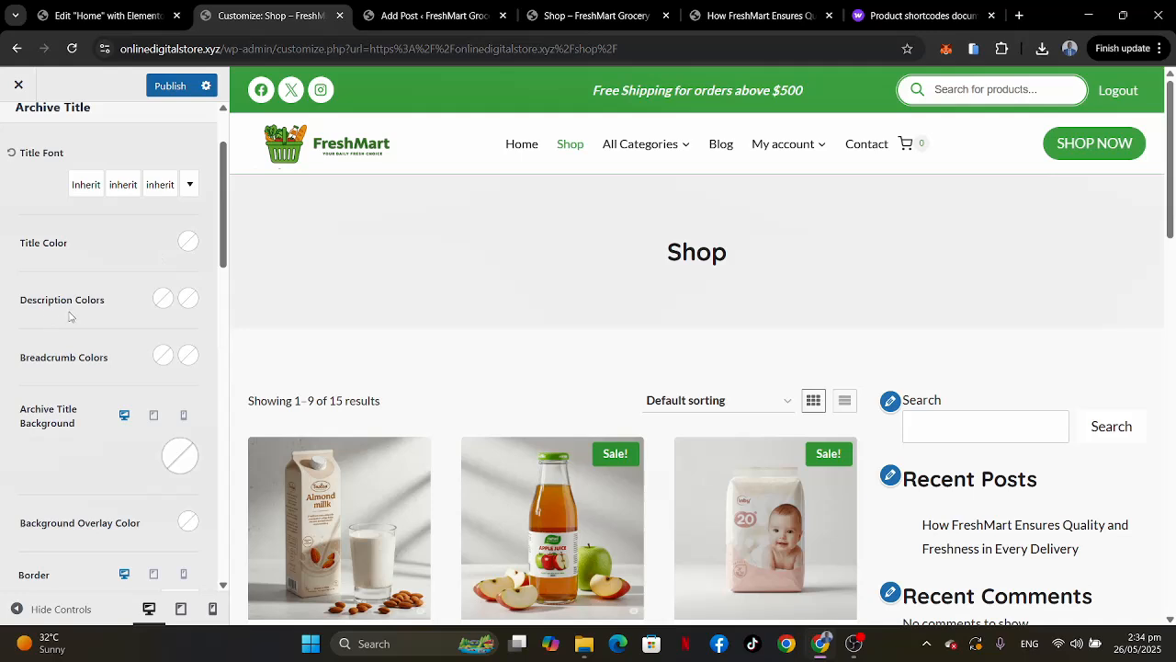
scroll(143, 322, "down", 1)
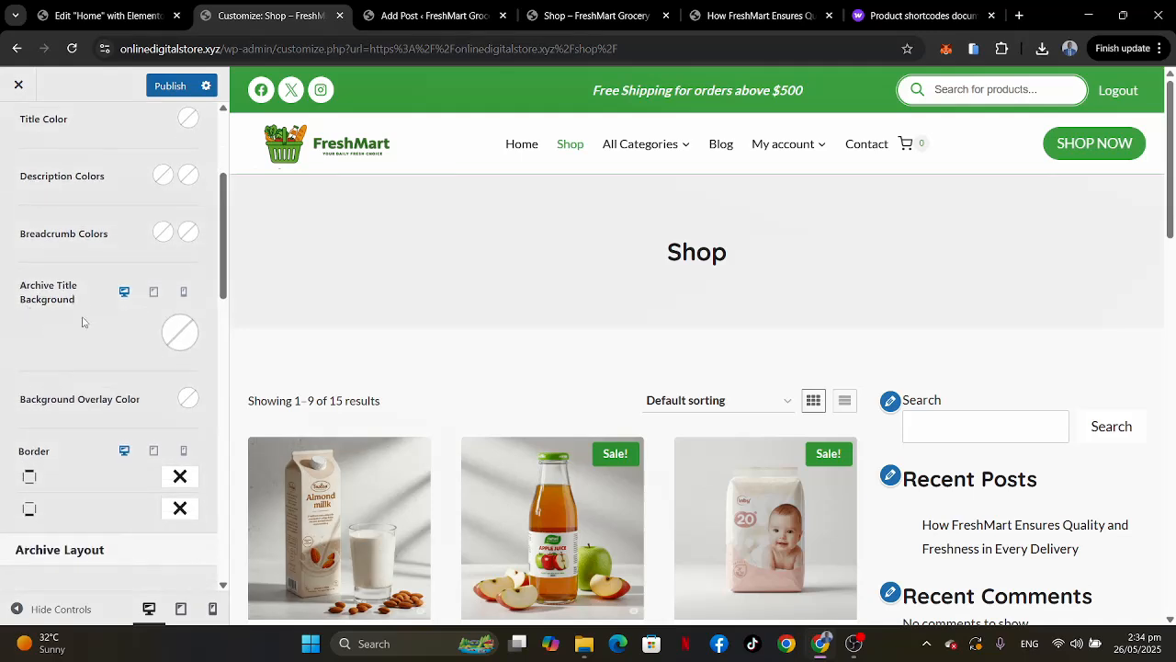
left_click(180, 336)
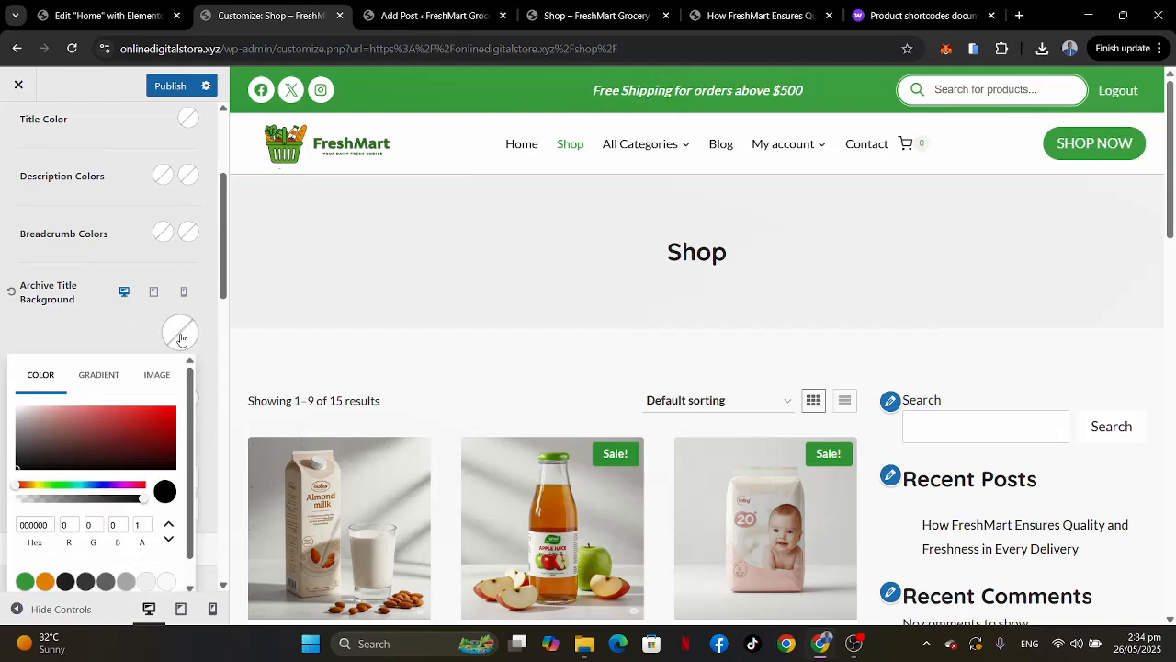
left_click(155, 375)
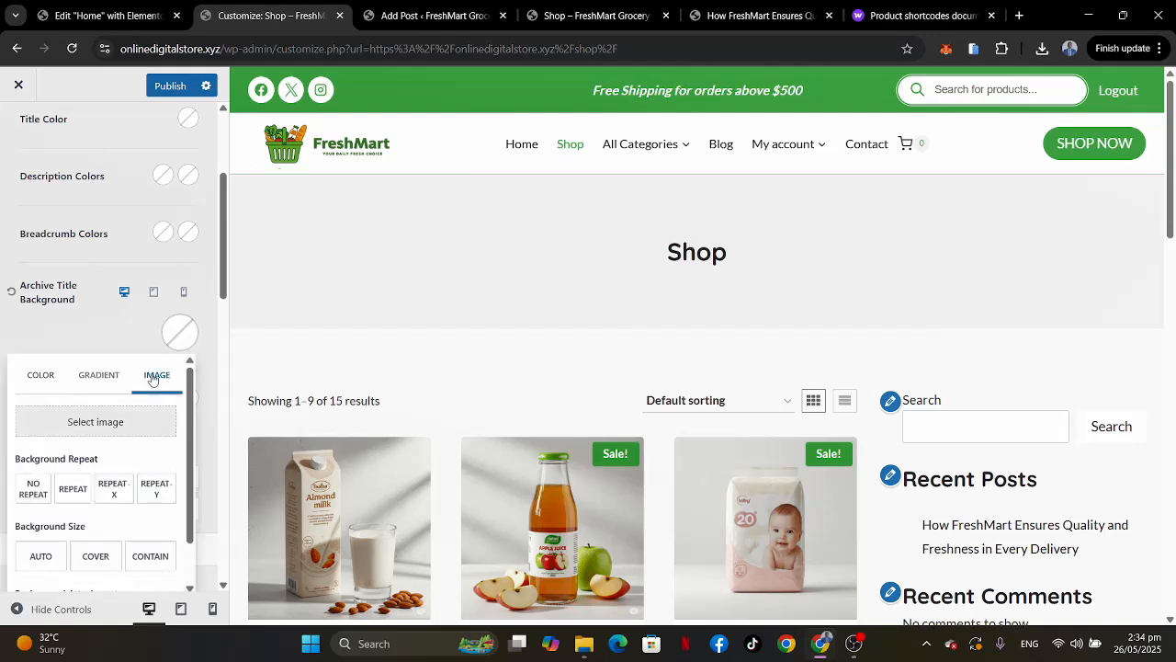
left_click(106, 422)
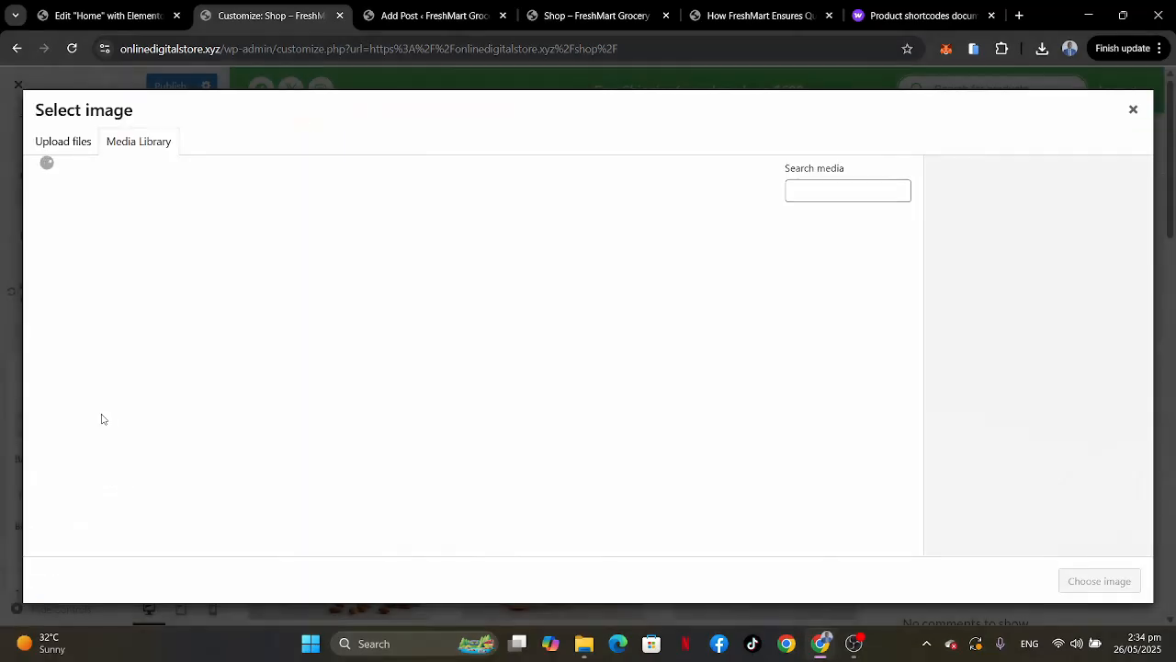
Compare with the reference Shop banner and set Hero-8.jpg, the green image with vegetables, as the archive title background.
scroll(533, 388, "down", 4)
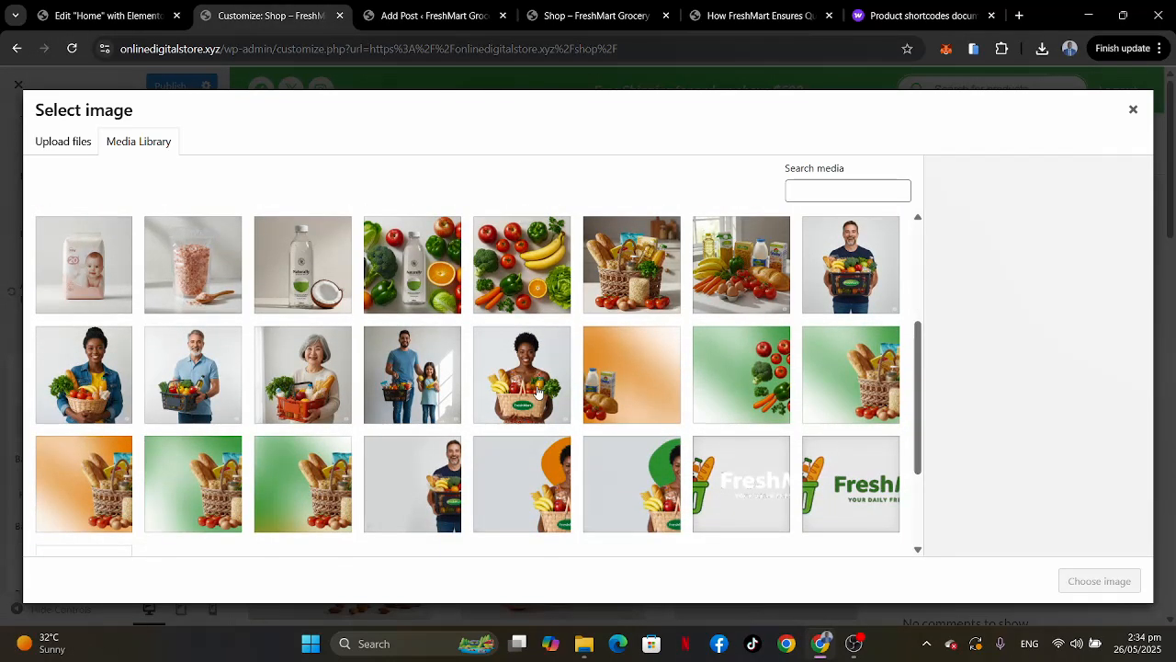
left_click(611, 22)
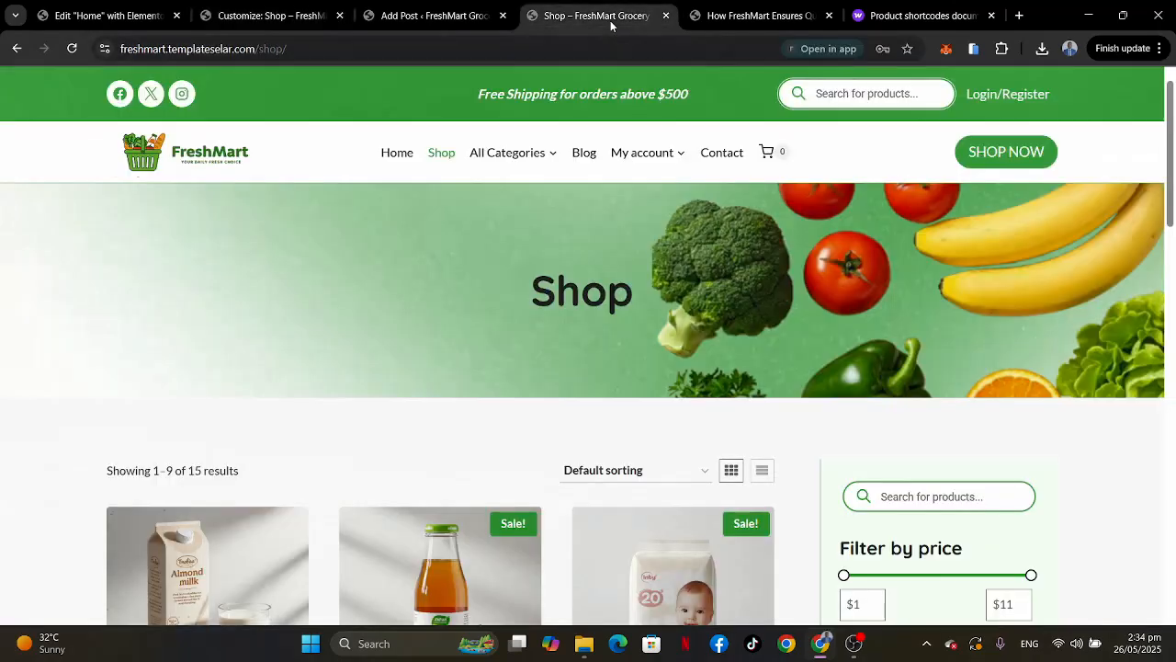
left_click(142, 13)
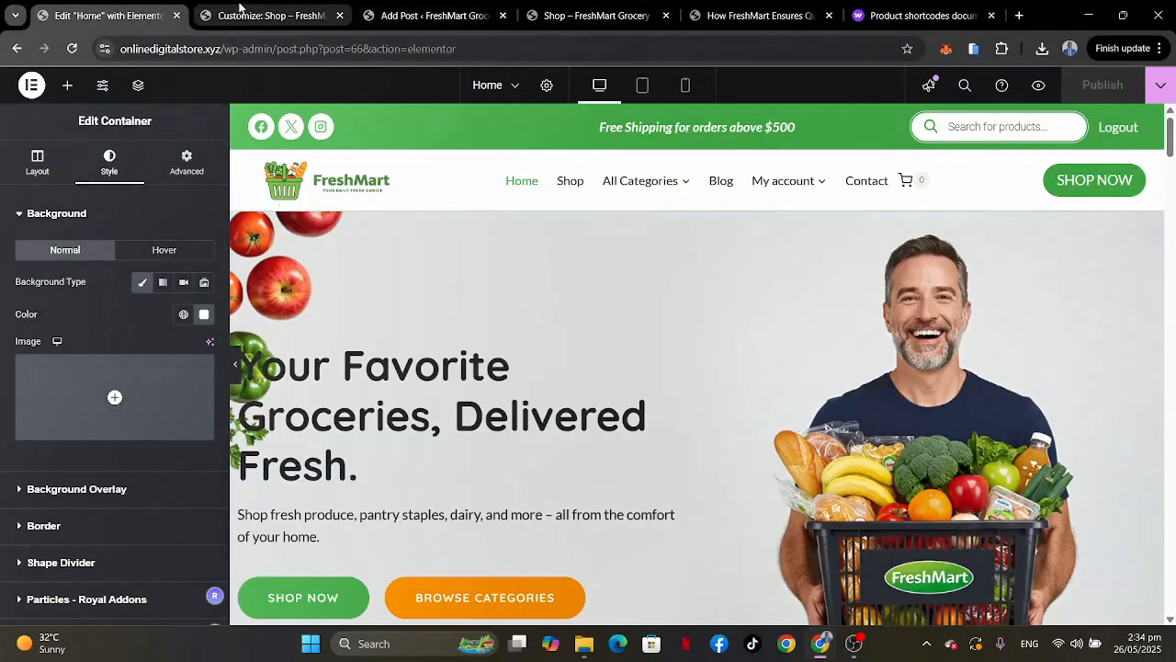
left_click(271, 15)
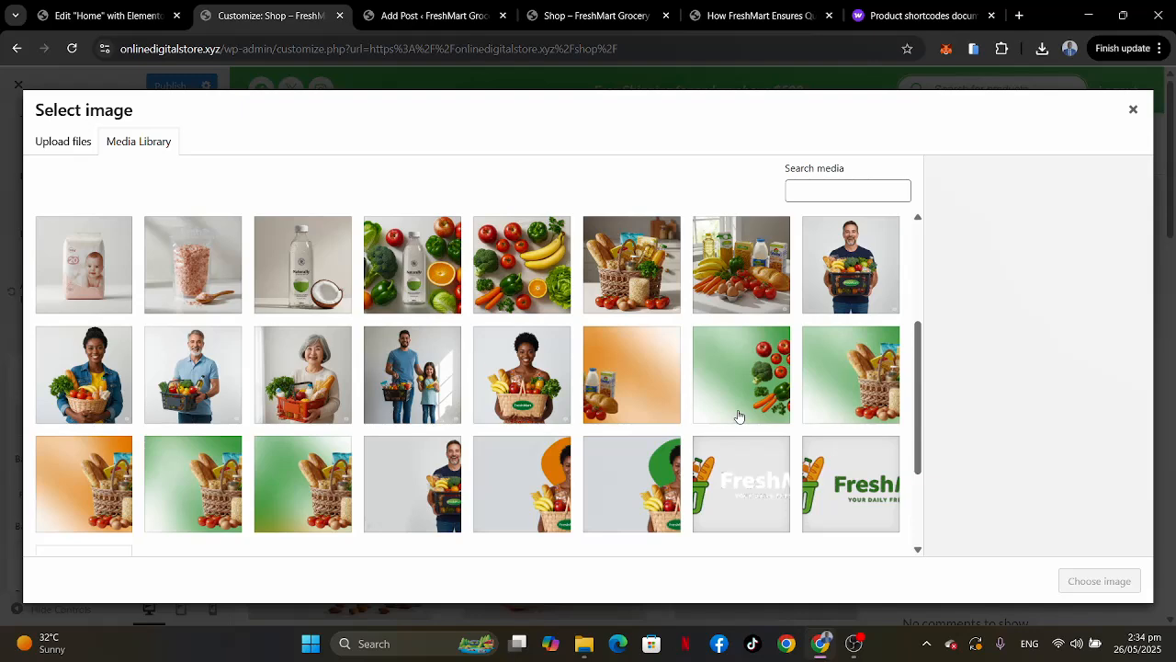
scroll(738, 416, "down", 1)
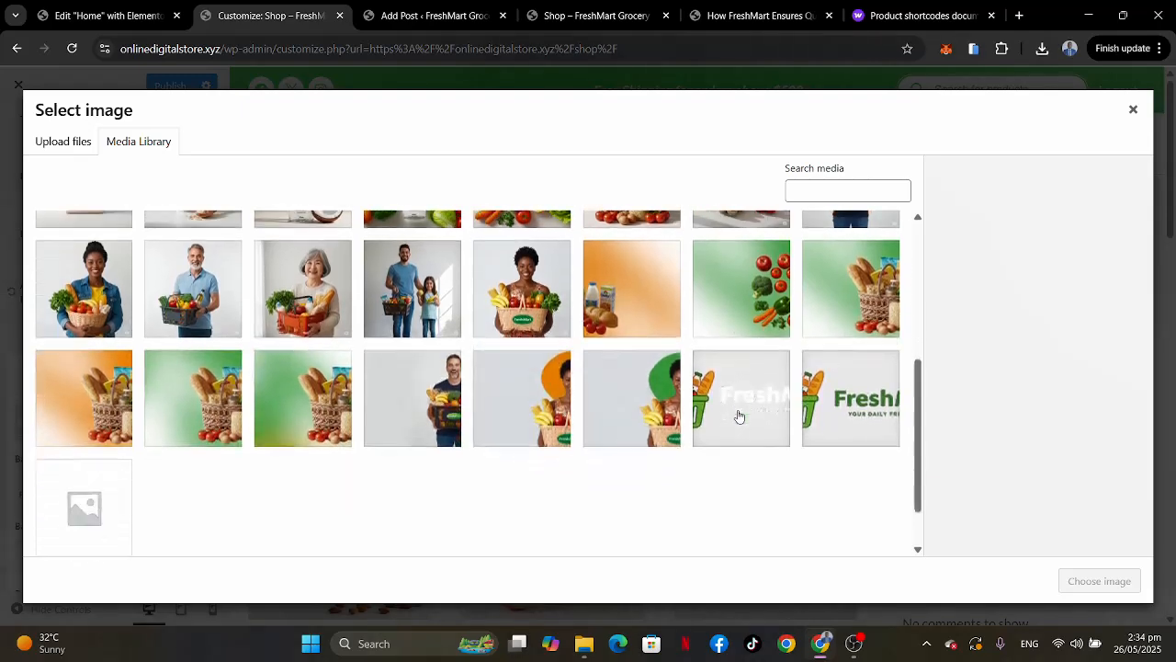
left_click(746, 308)
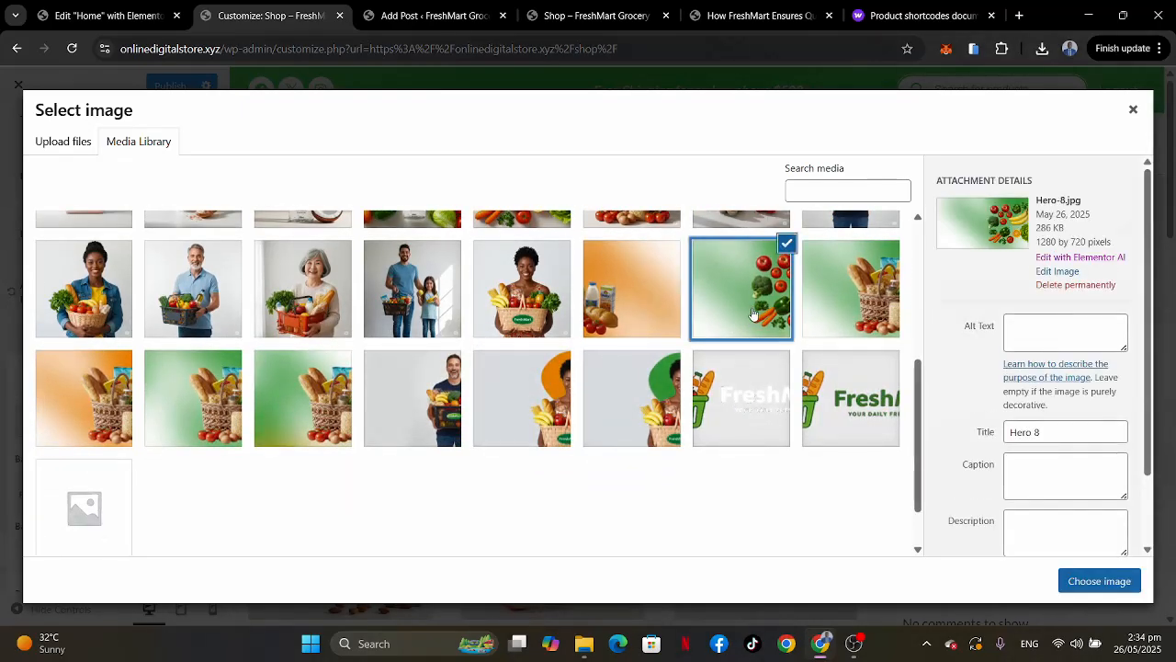
left_click(1091, 586)
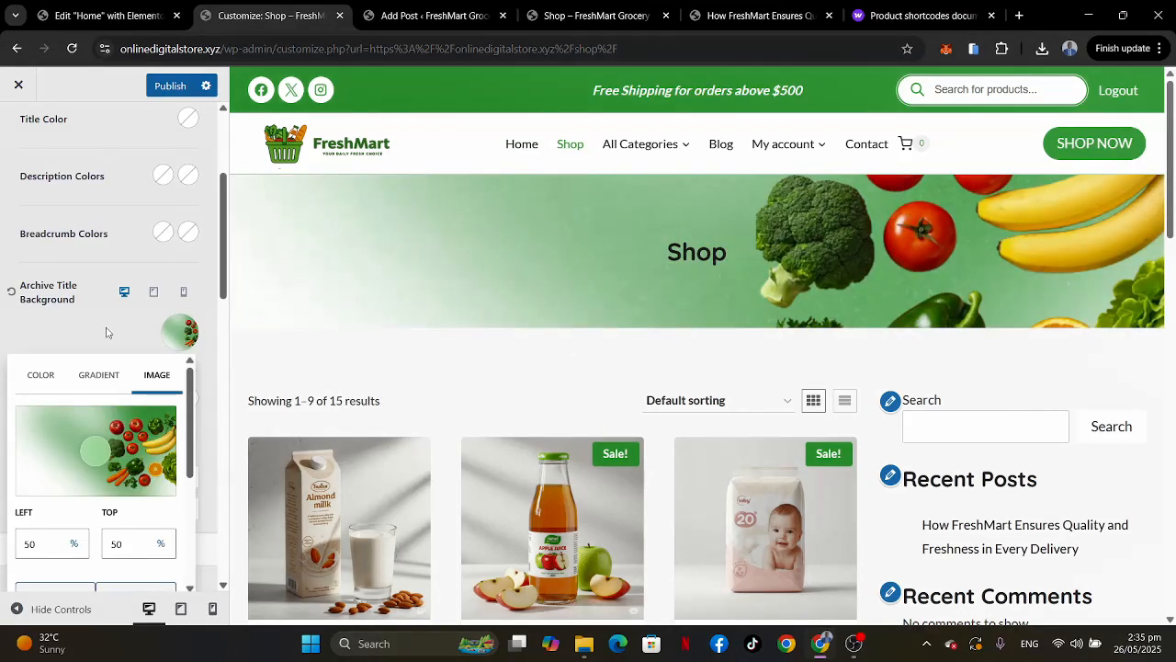
Set the archive title background image to No Repeat with the Cover background size.
scroll(106, 331, "down", 2)
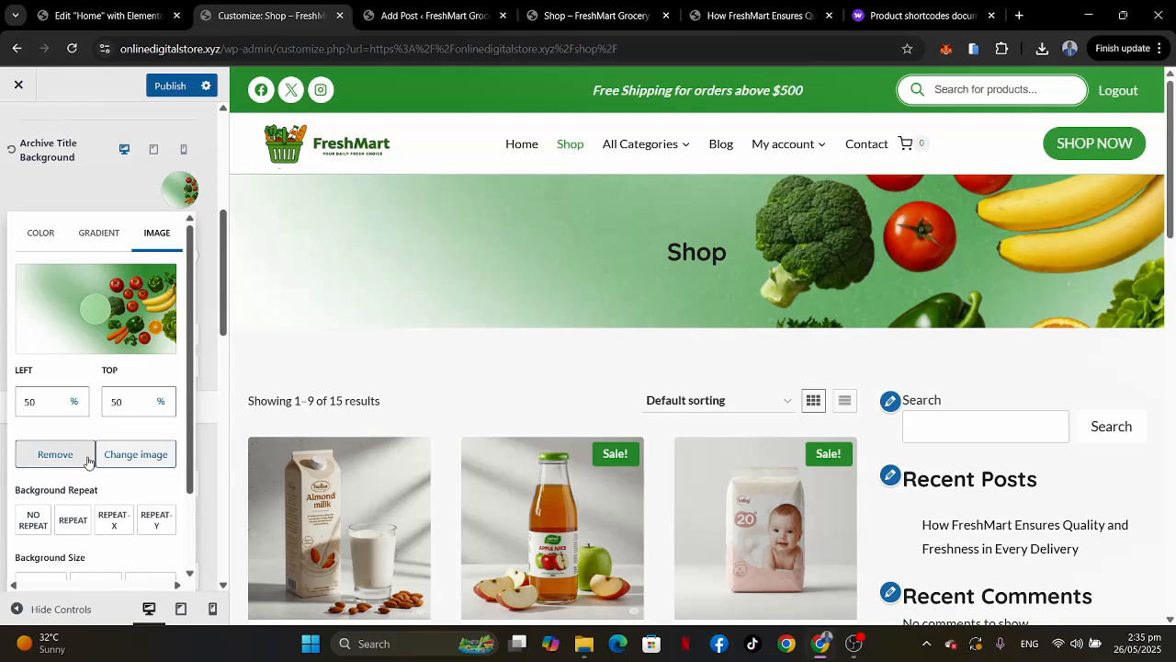
scroll(90, 461, "down", 2)
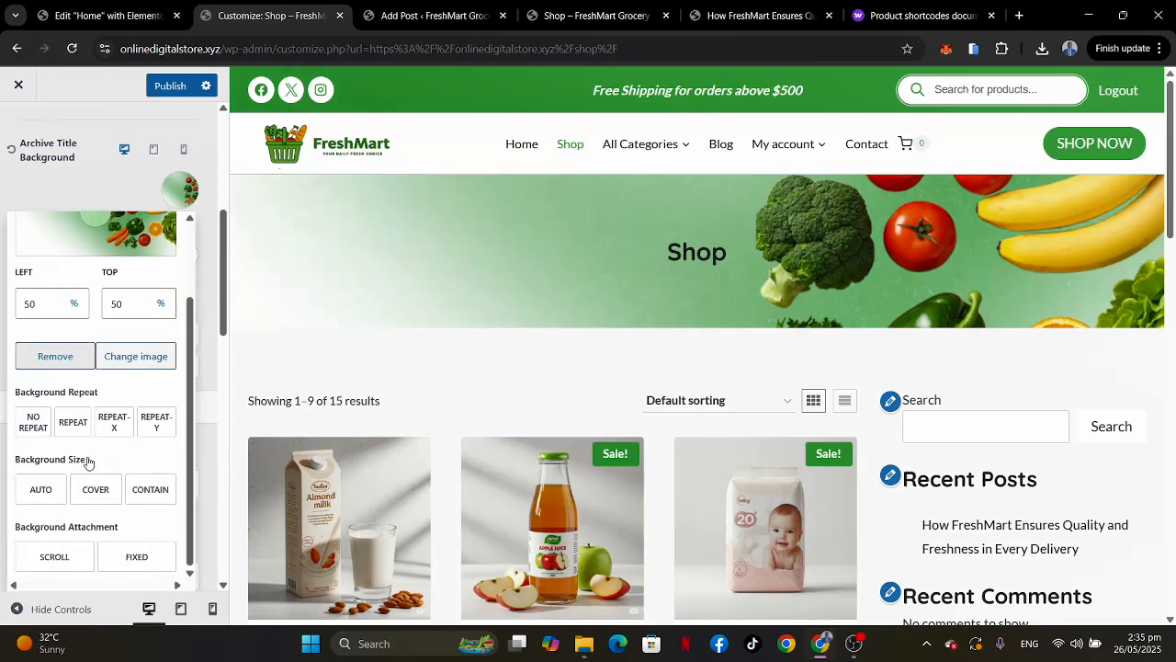
left_click(28, 432)
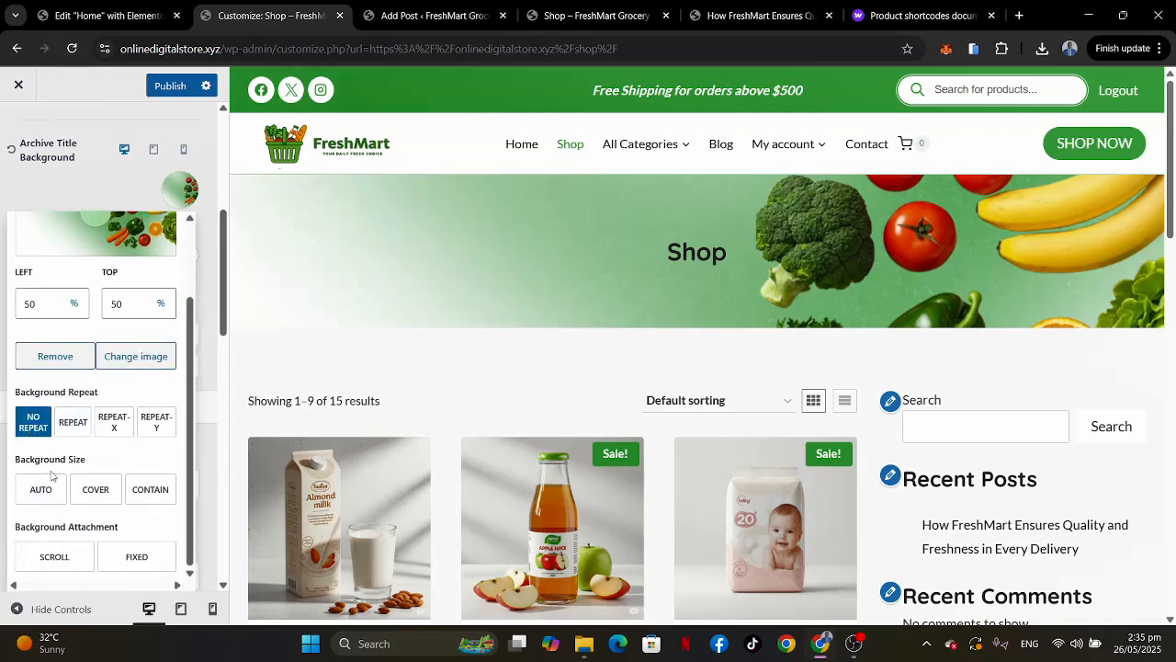
left_click(94, 494)
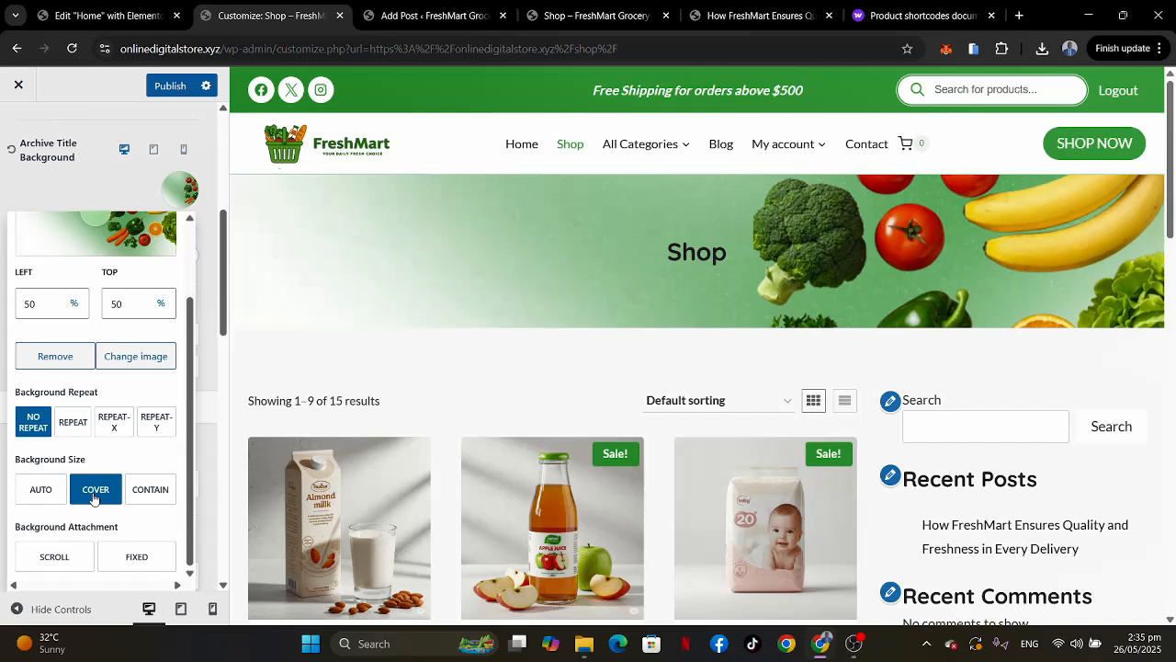
scroll(94, 498, "down", 2)
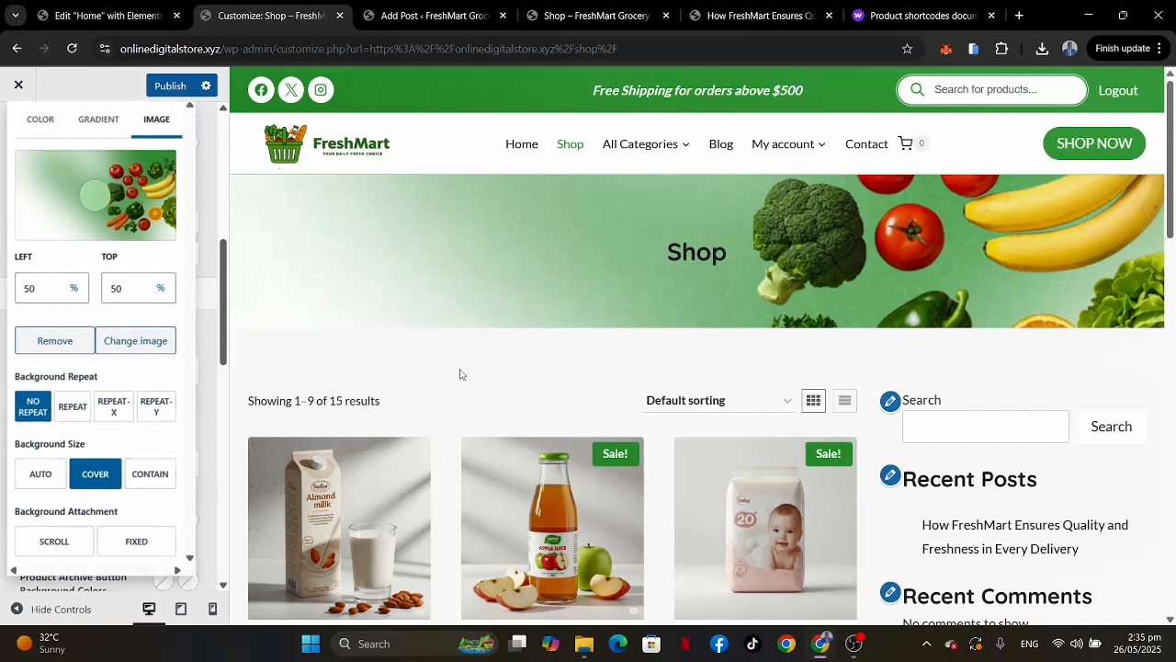
scroll(123, 389, "up", 2)
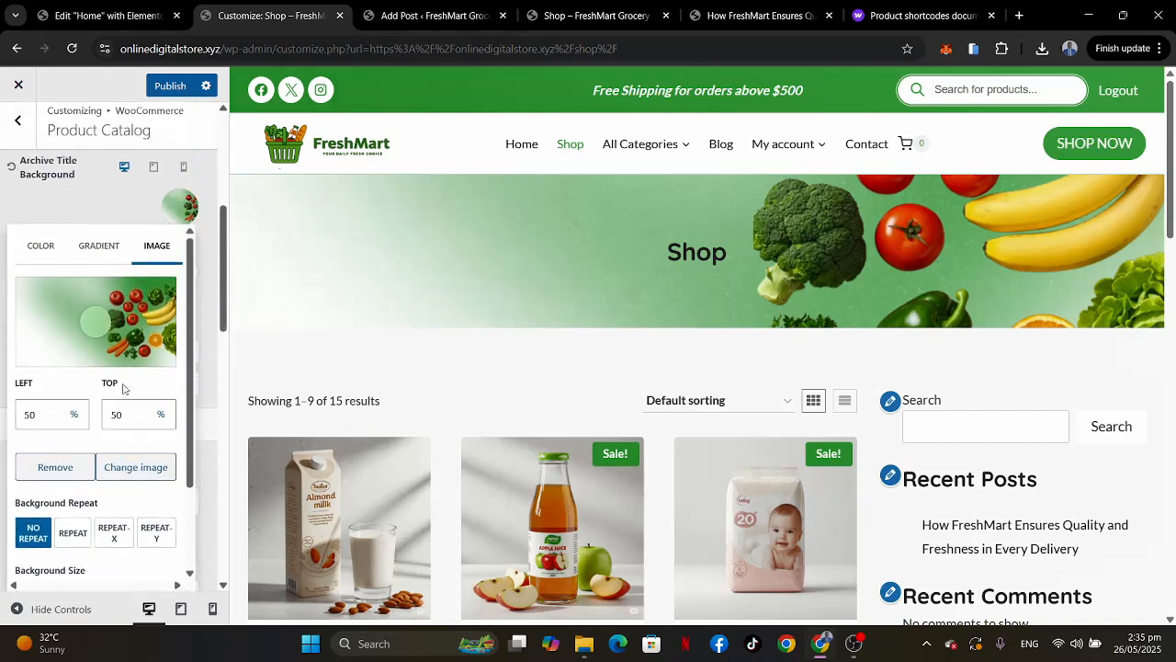
left_click(68, 255)
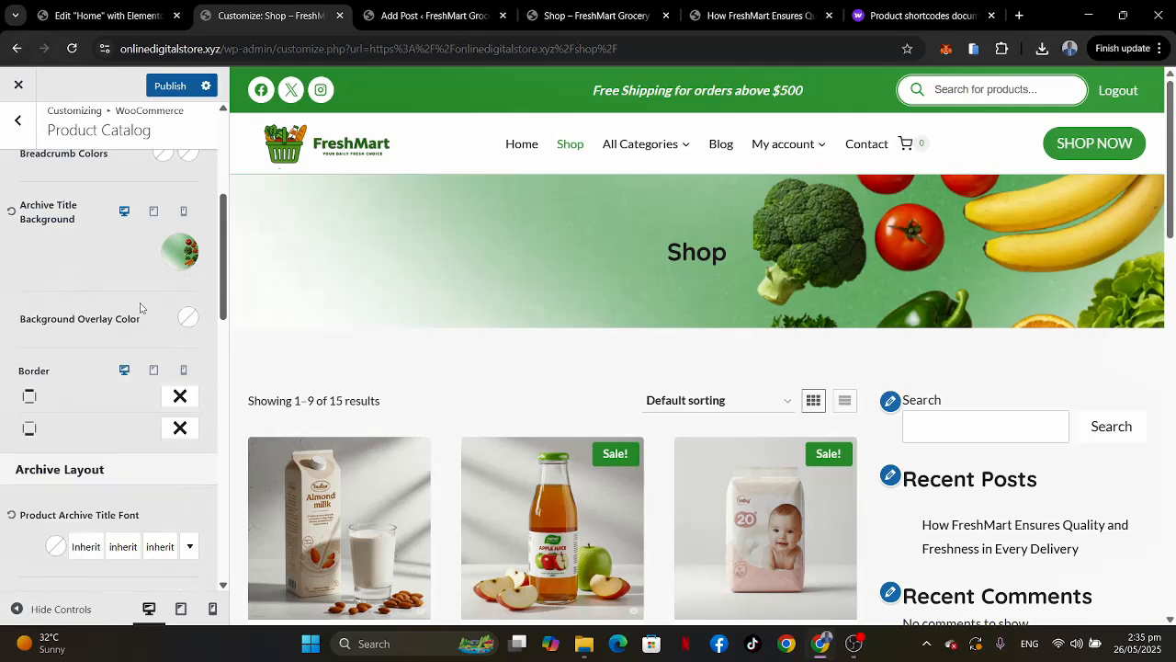
Set the archive title's desktop font size to 45 px.
scroll(133, 305, "up", 5)
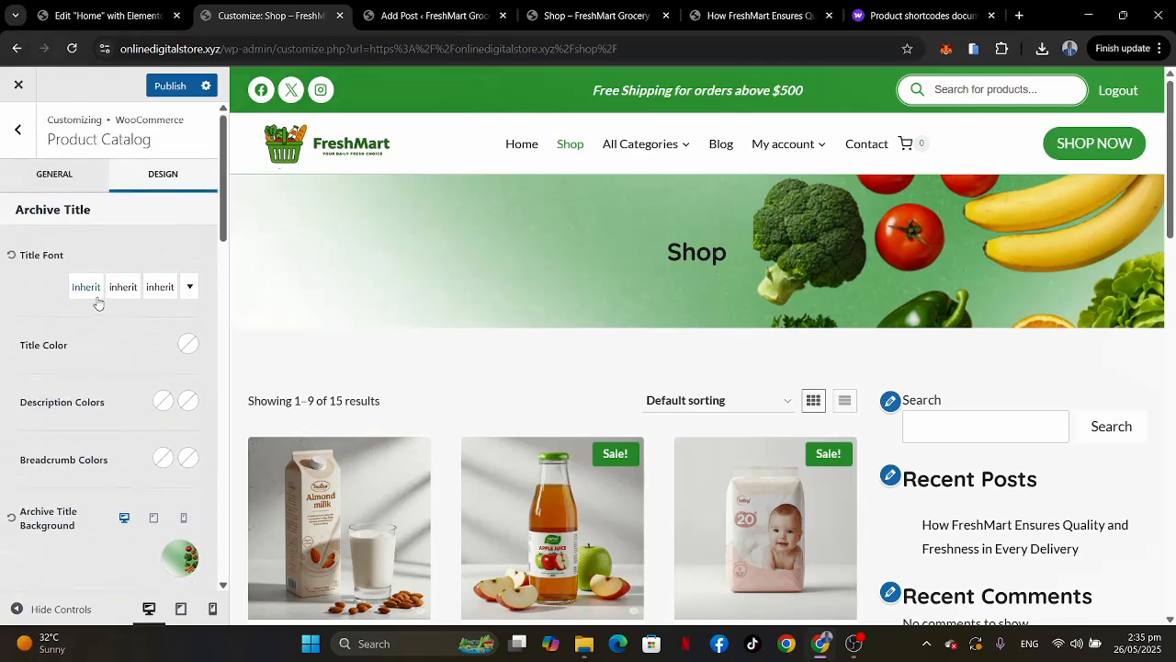
left_click(166, 287)
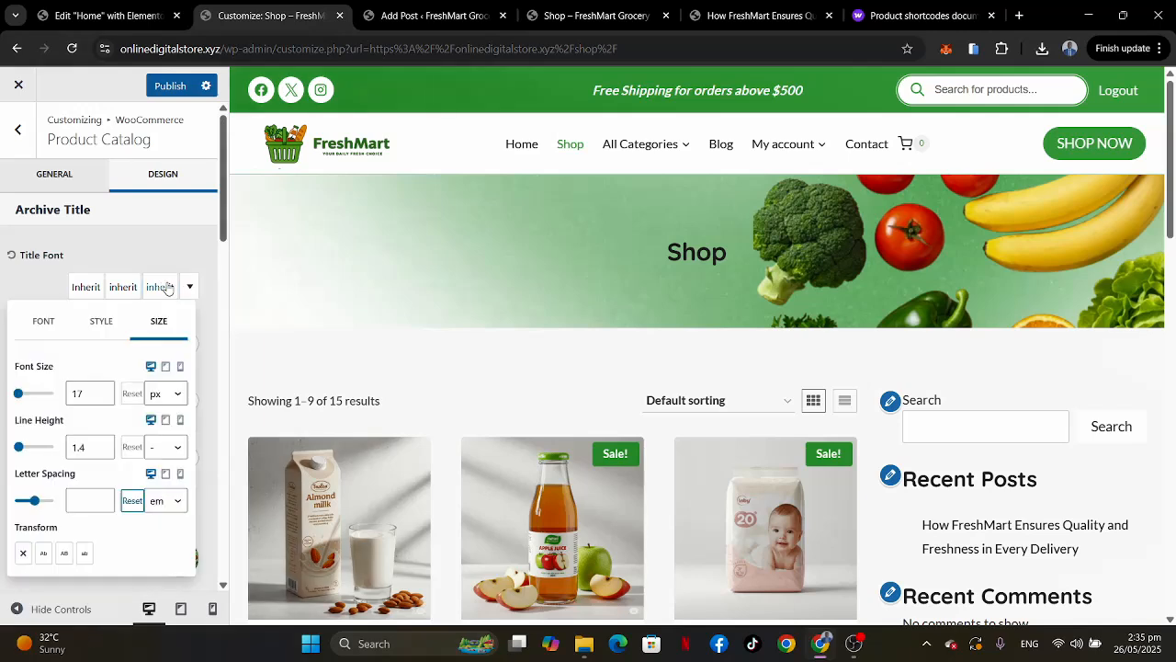
double_click(89, 393)
type("45")
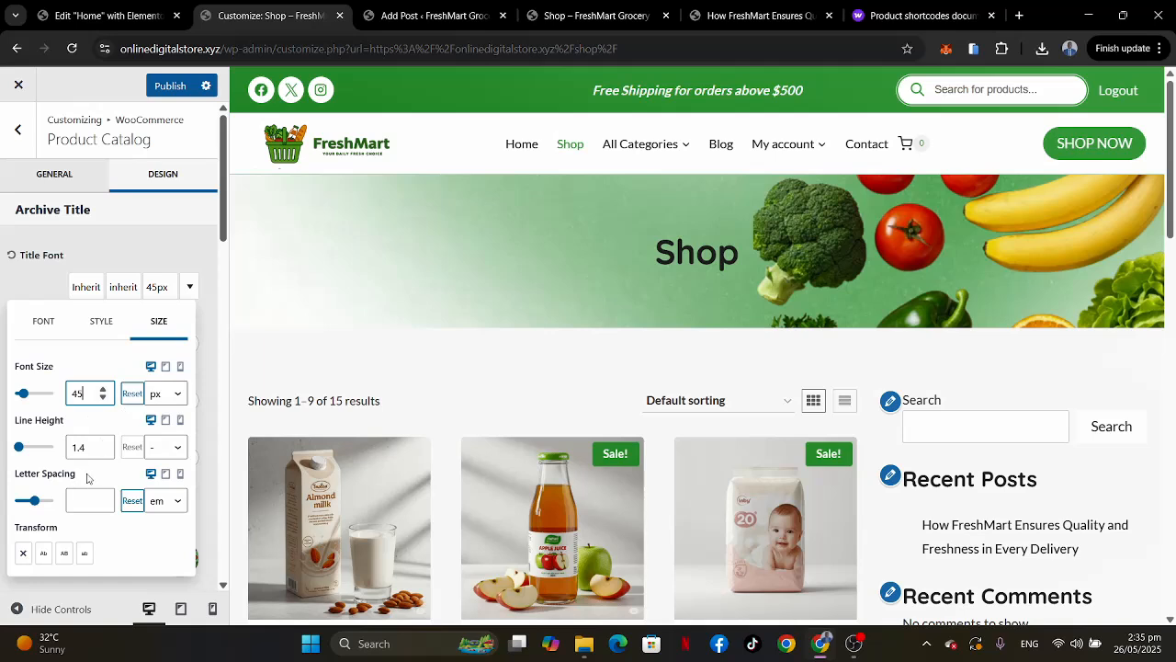
left_click(30, 292)
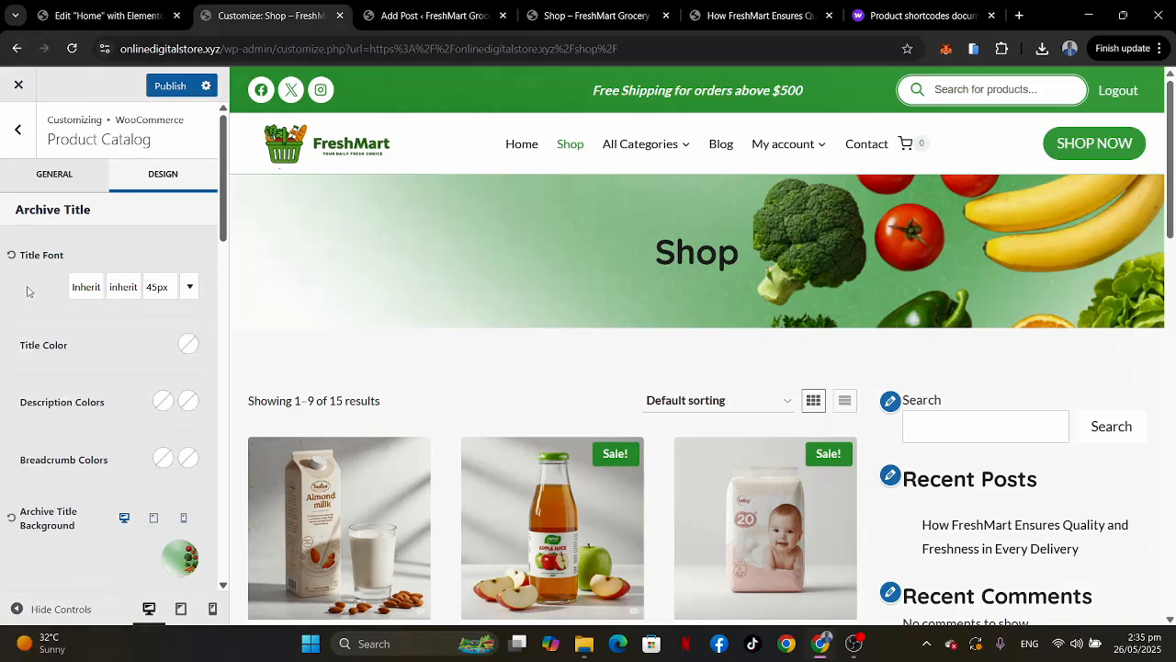
Set the archive title's tablet font size to 35 px.
left_click(157, 287)
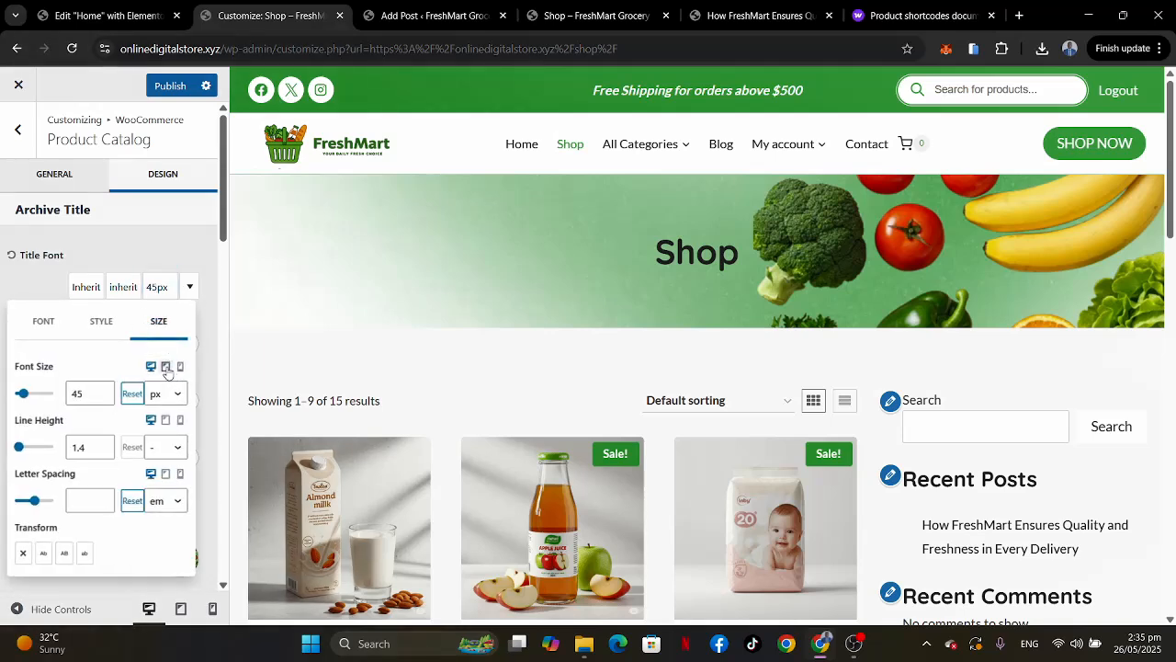
left_click(166, 366)
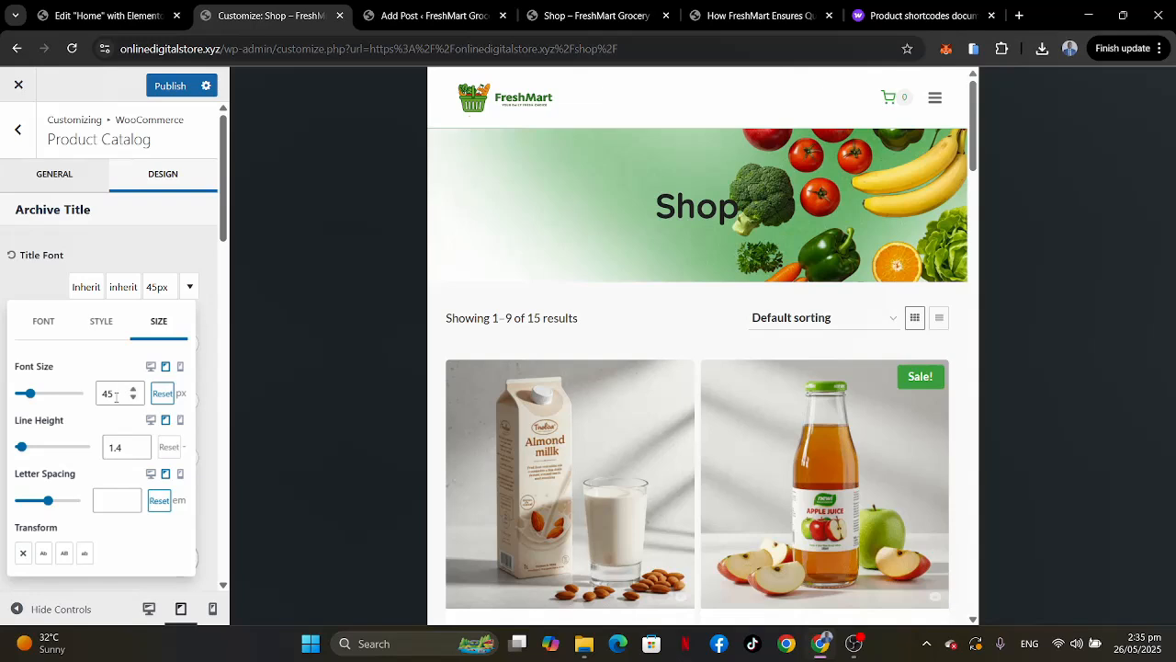
double_click(109, 393)
type("35")
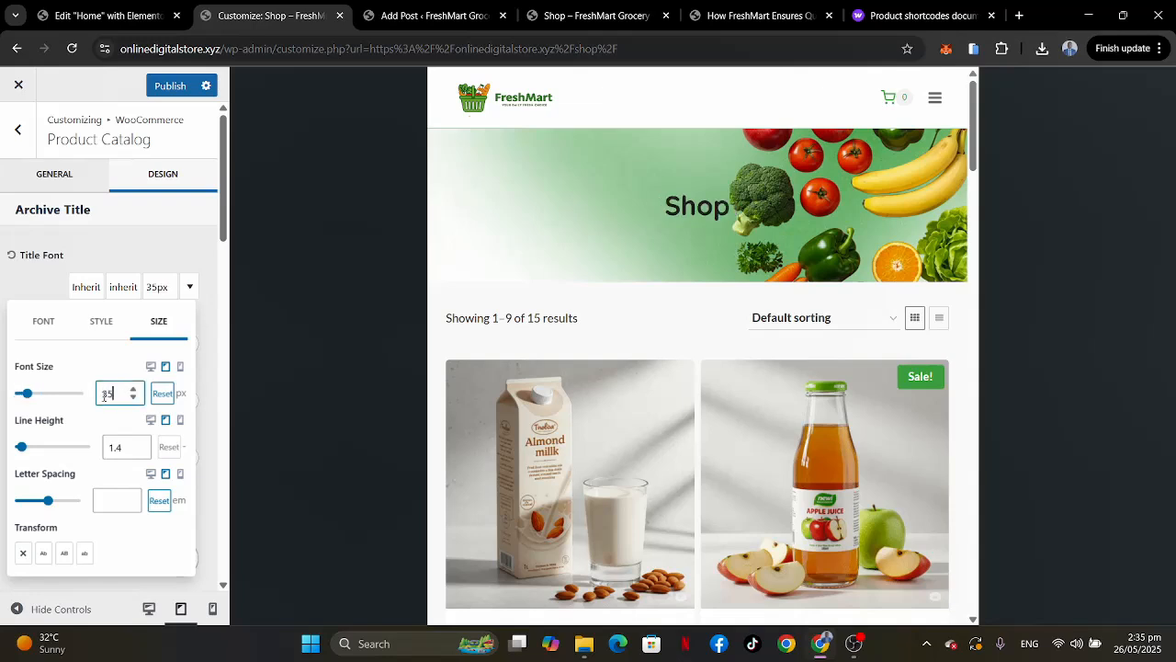
Reduce the archive title's mobile font size to 25 px, dismissing the chat notification.
left_click(180, 367)
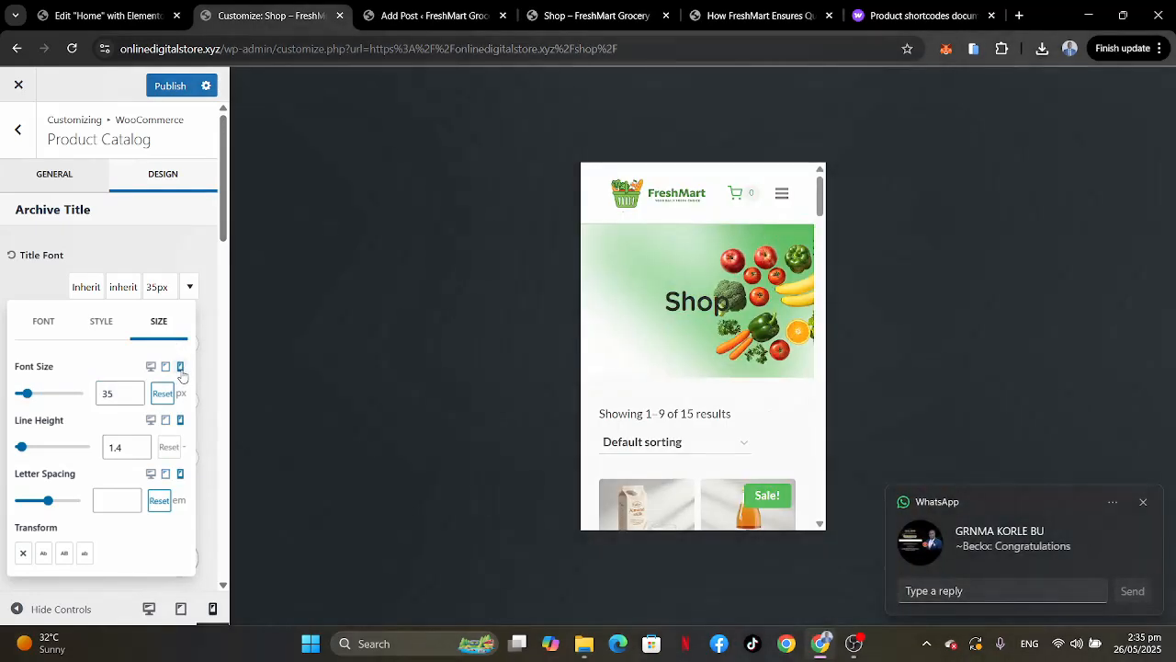
left_click(1144, 500)
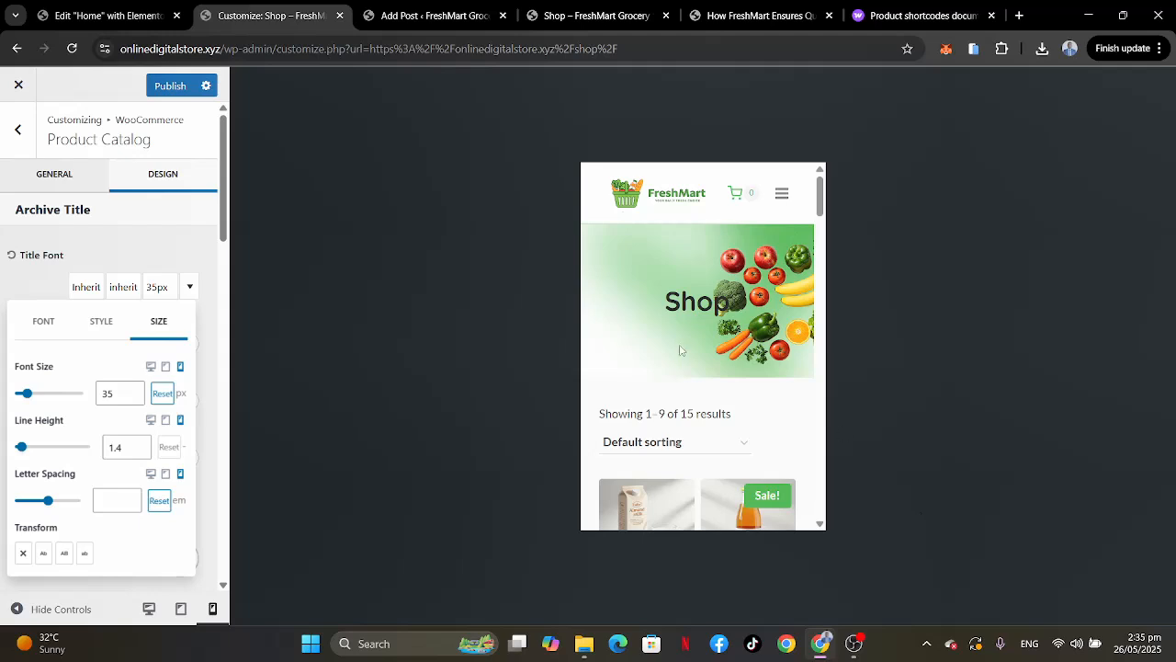
left_click(134, 398)
left_click(134, 399)
left_click(134, 399)
left_click(134, 399)
left_click(134, 399)
left_click(134, 399)
left_click(134, 398)
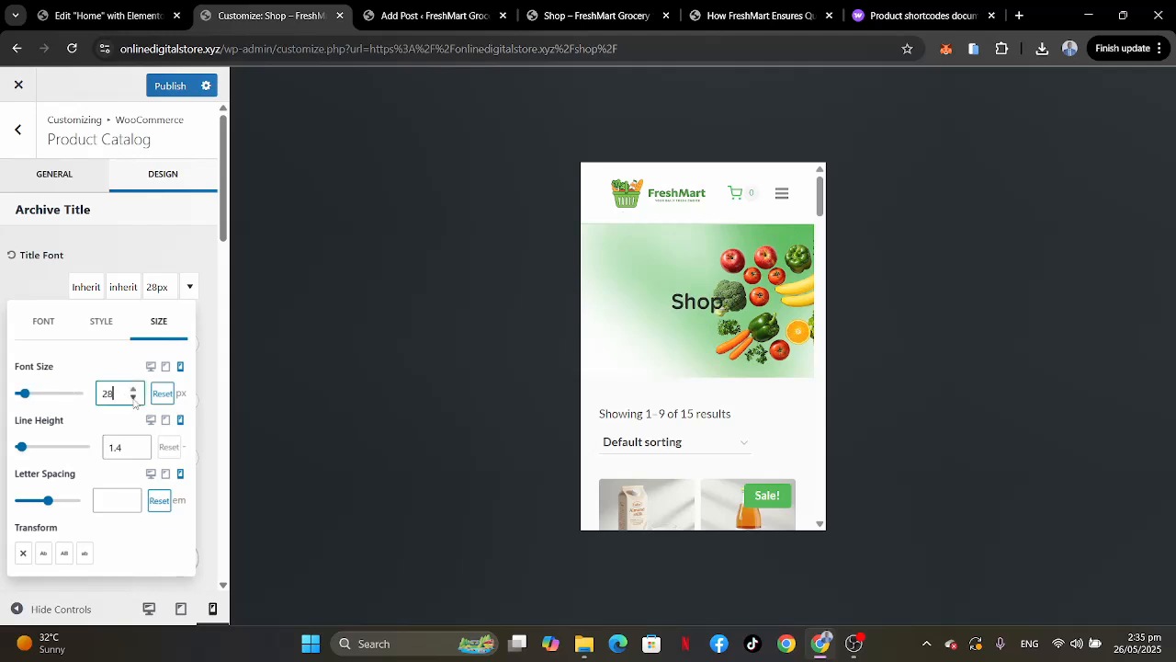
left_click(134, 397)
left_click(134, 397)
left_click(134, 397)
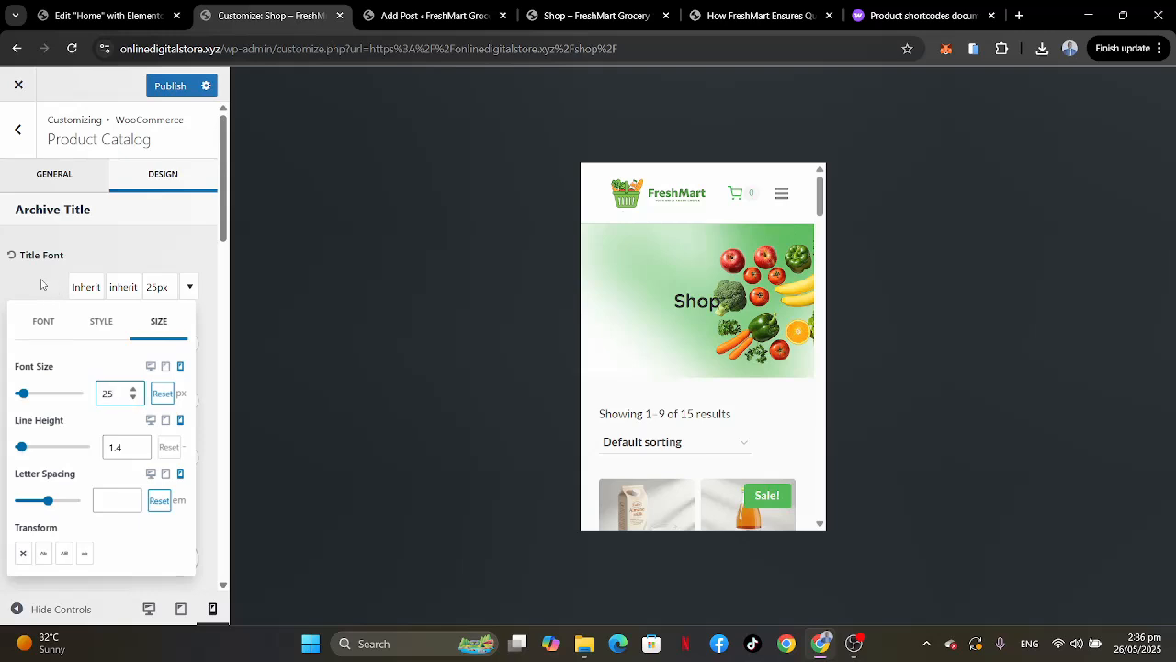
left_click(41, 284)
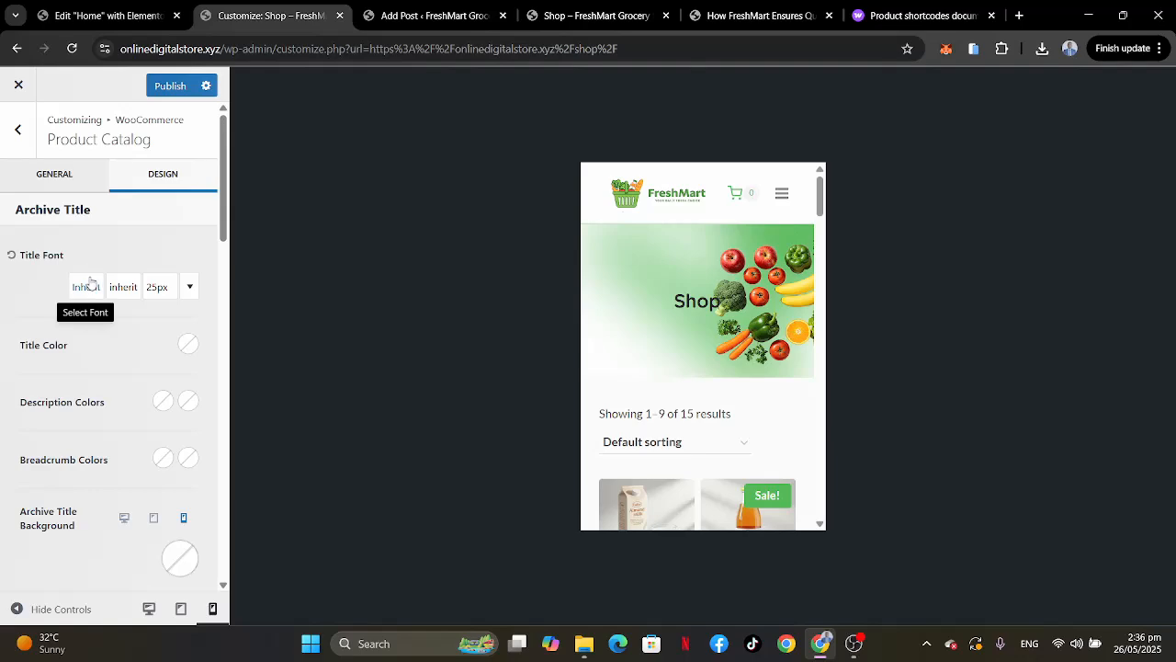
Review the archive title's desktop font size and its desktop background image settings.
left_click(158, 287)
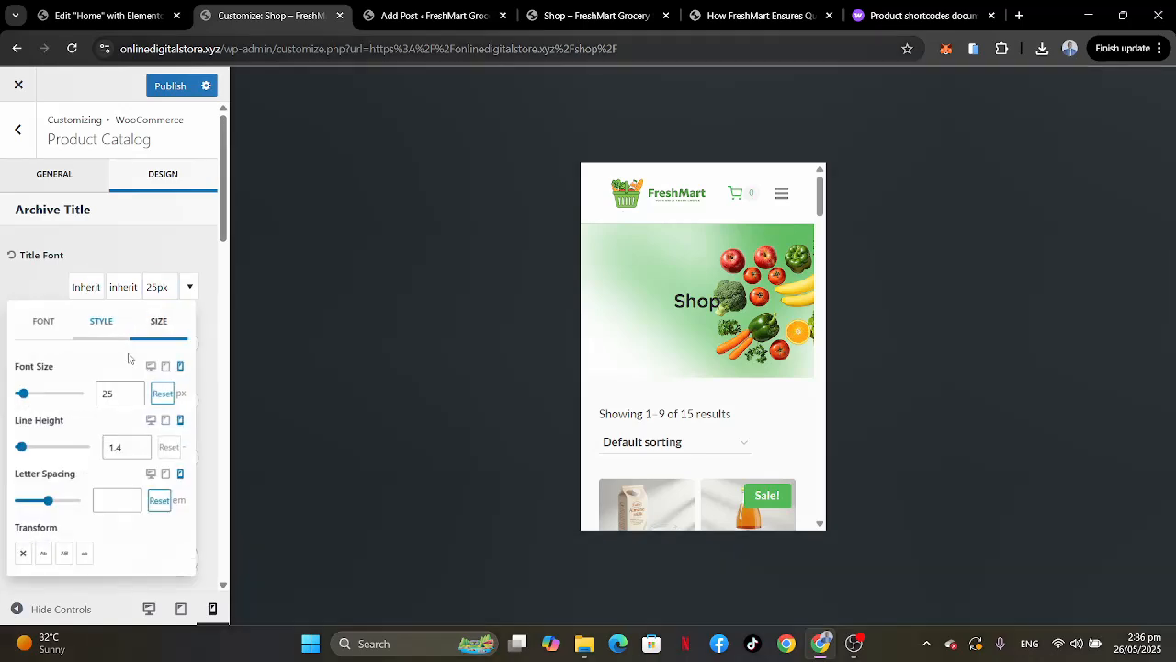
left_click(150, 366)
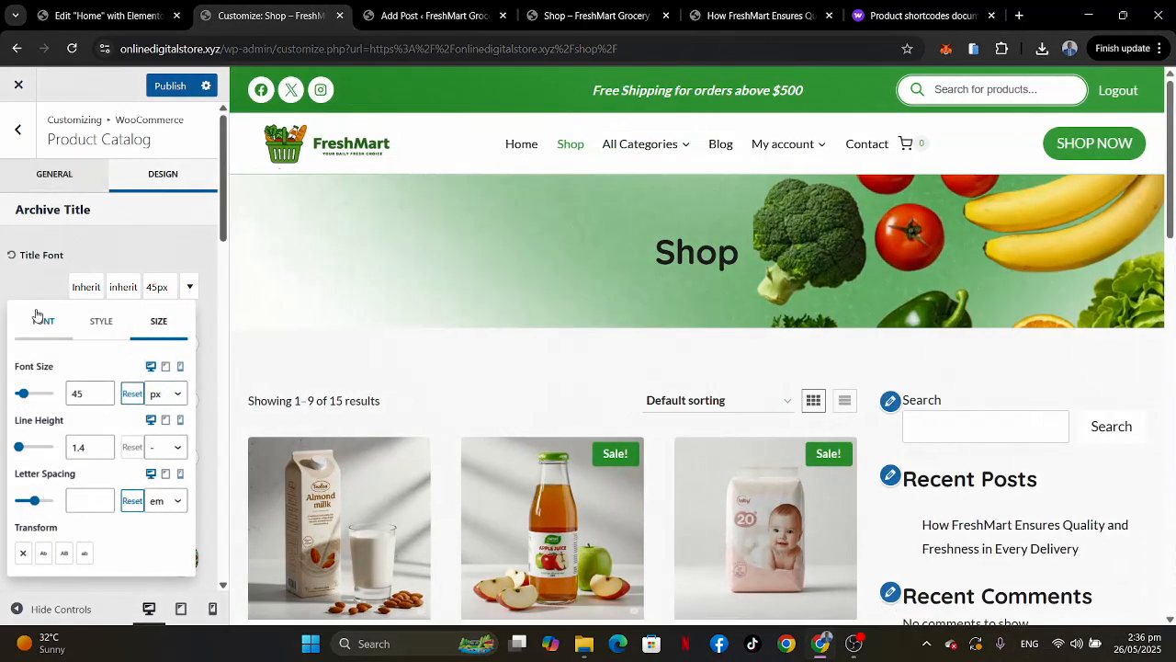
left_click(33, 297)
scroll(142, 509, "down", 2)
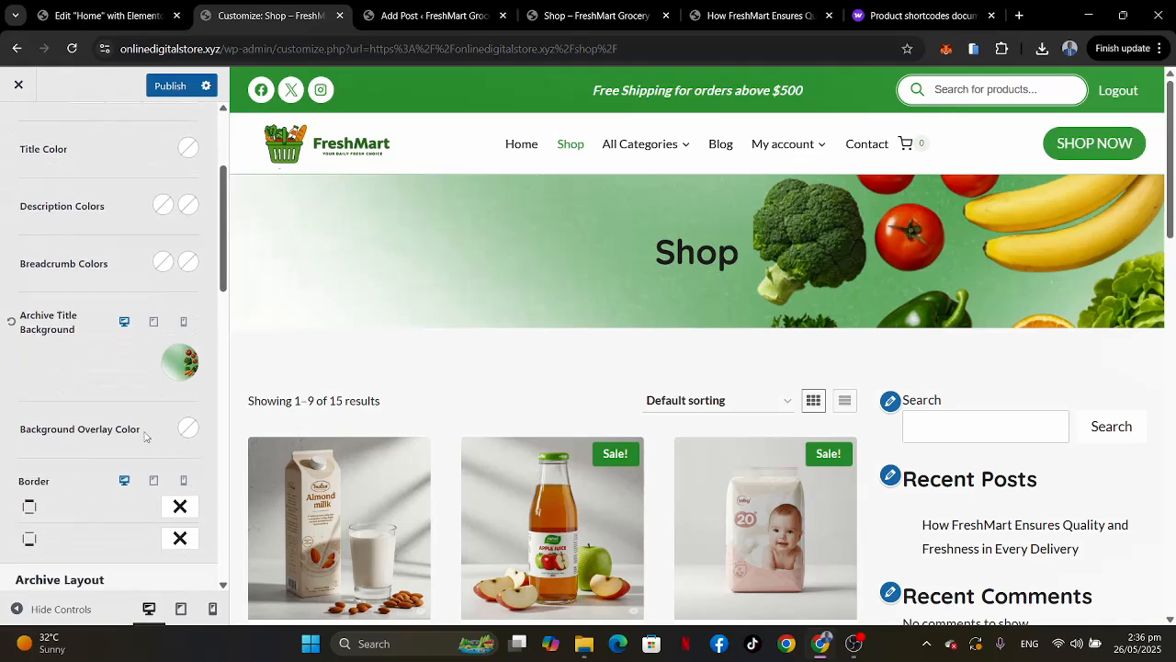
left_click(184, 365)
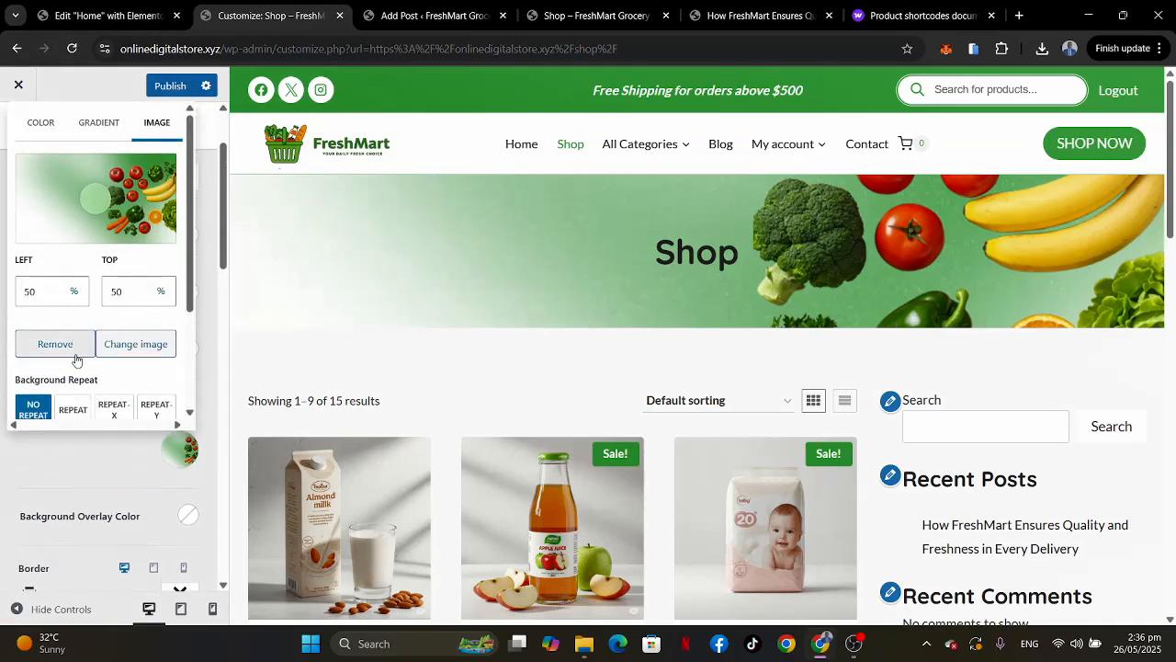
left_click(87, 471)
Switch the archive title's tablet background from a color to the image type.
left_click(153, 410)
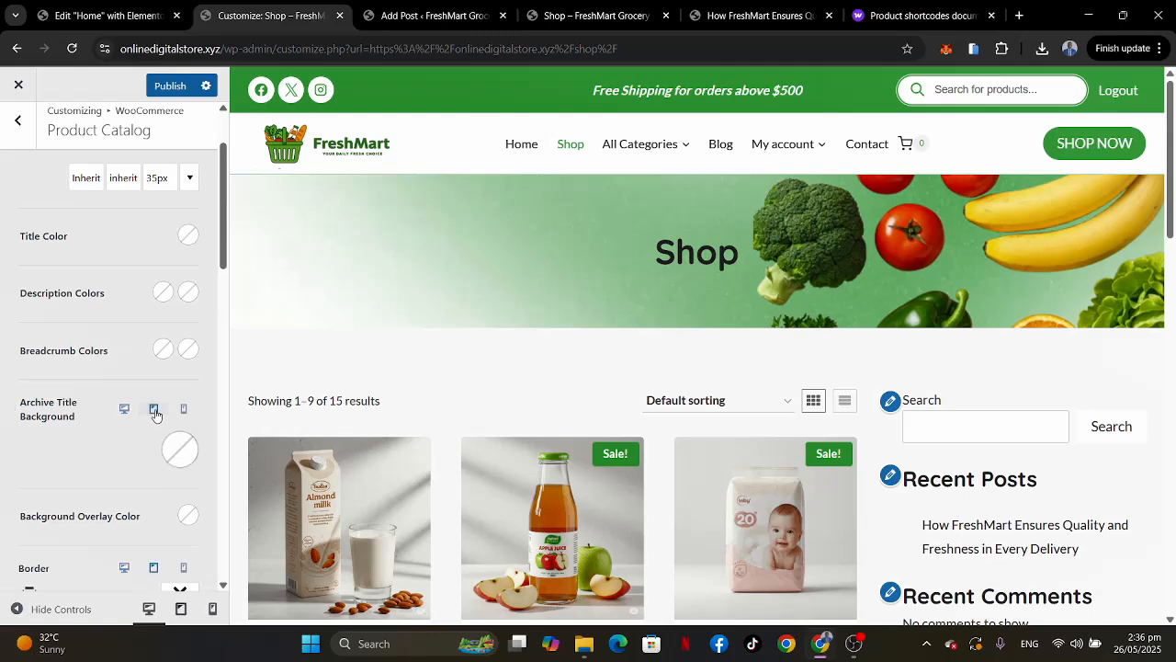
left_click(181, 454)
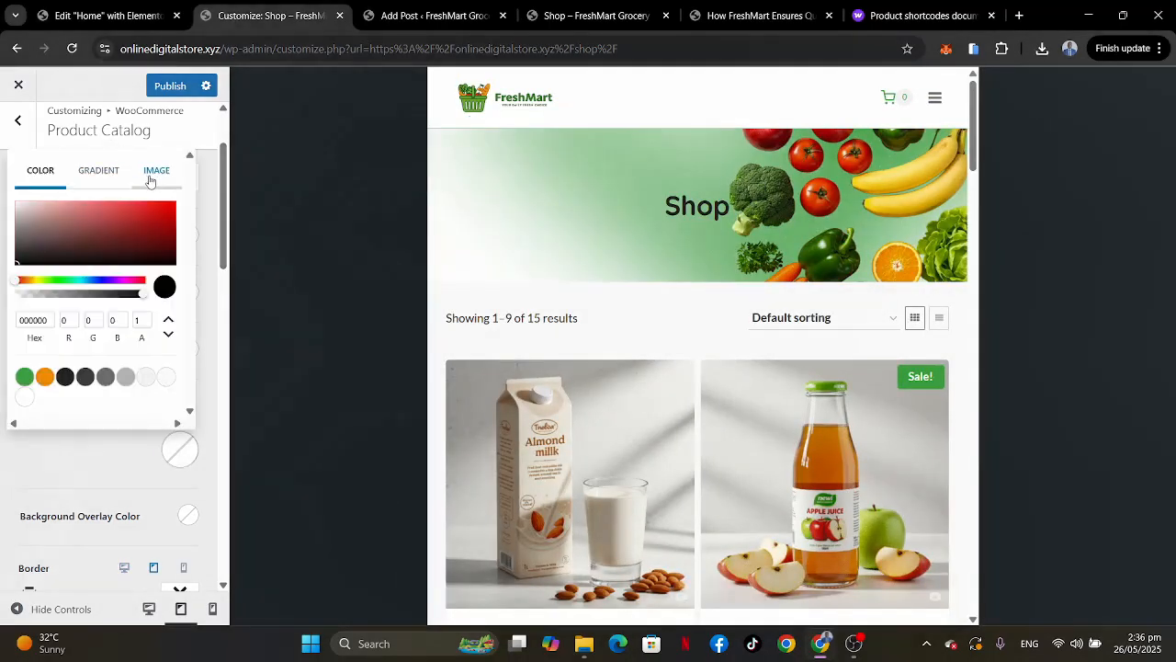
left_click(153, 174)
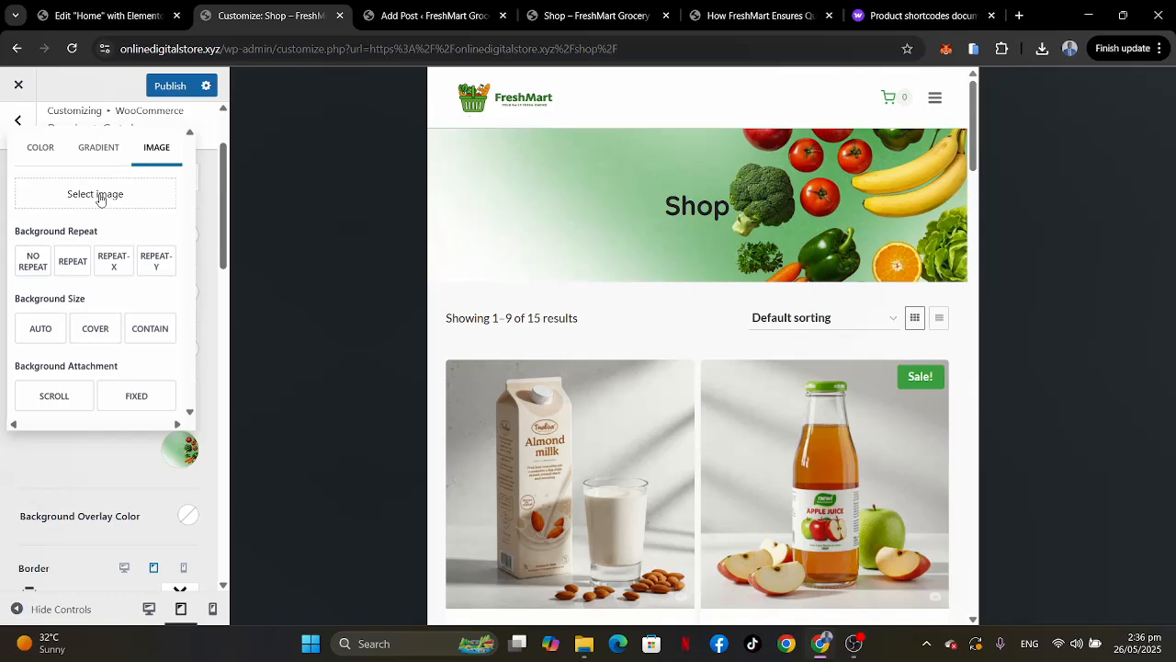
scroll(89, 280, "down", 2)
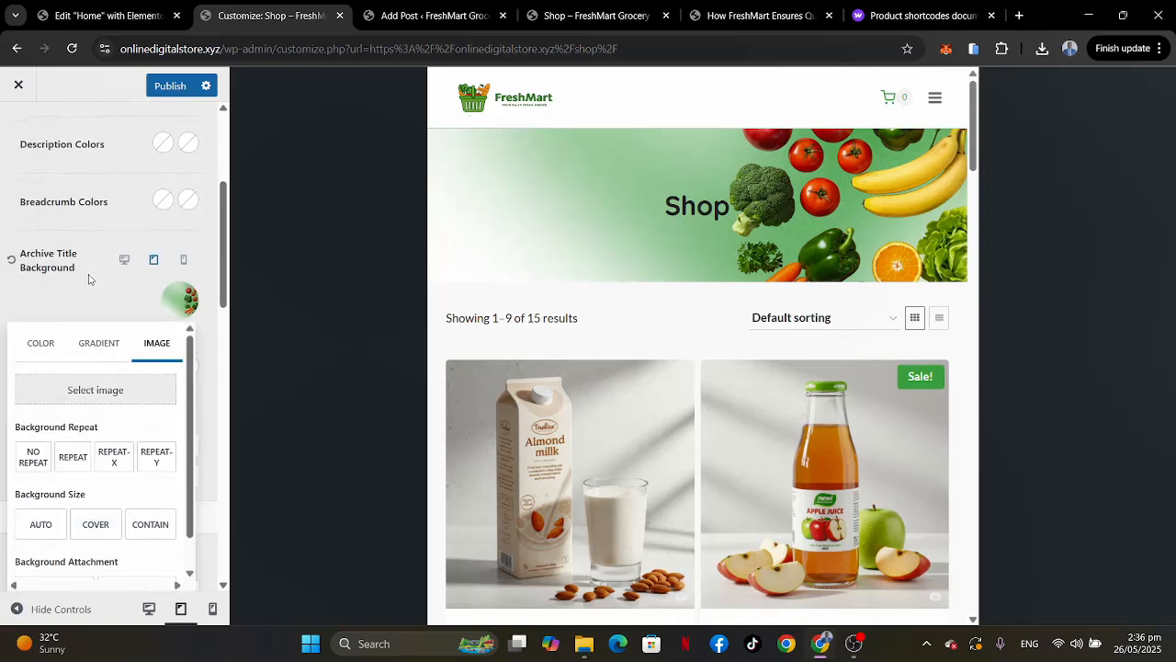
scroll(89, 280, "up", 1)
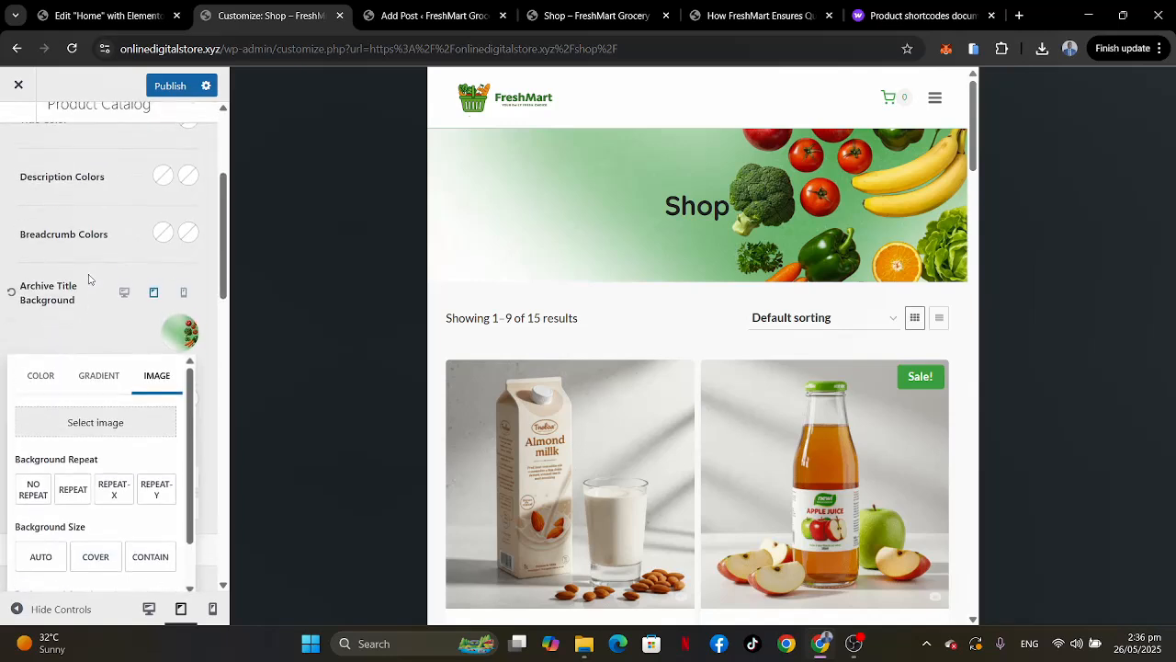
Compare the archive title background on mobile and desktop, including the desktop image's repeat and size options.
left_click(183, 295)
left_click(183, 294)
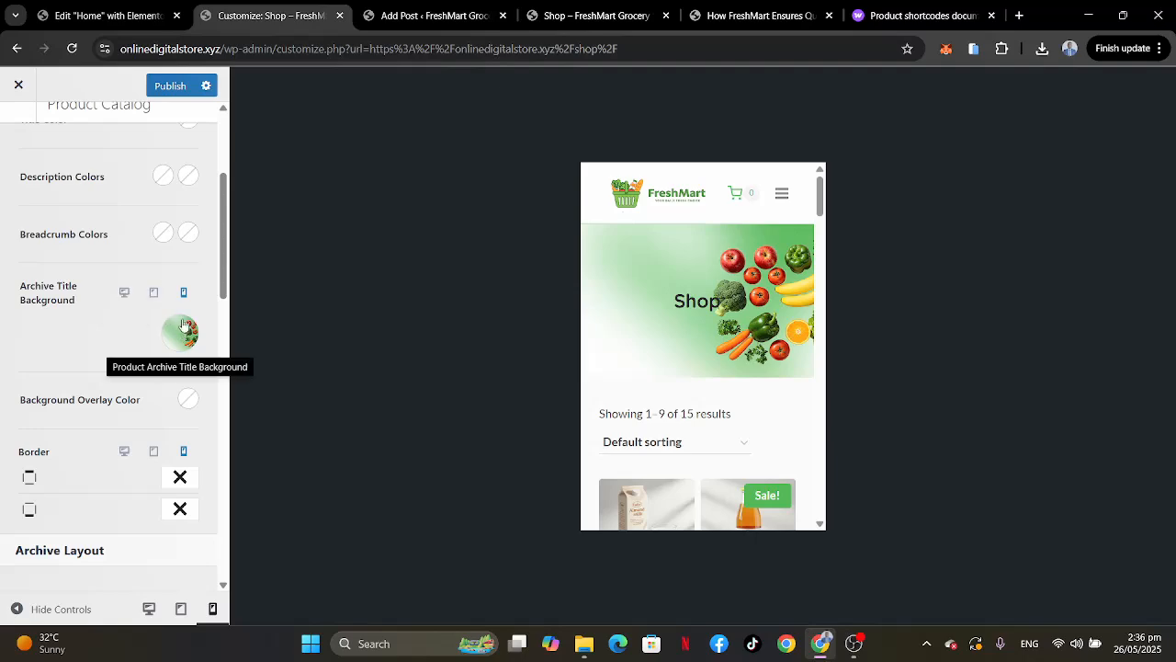
left_click(124, 292)
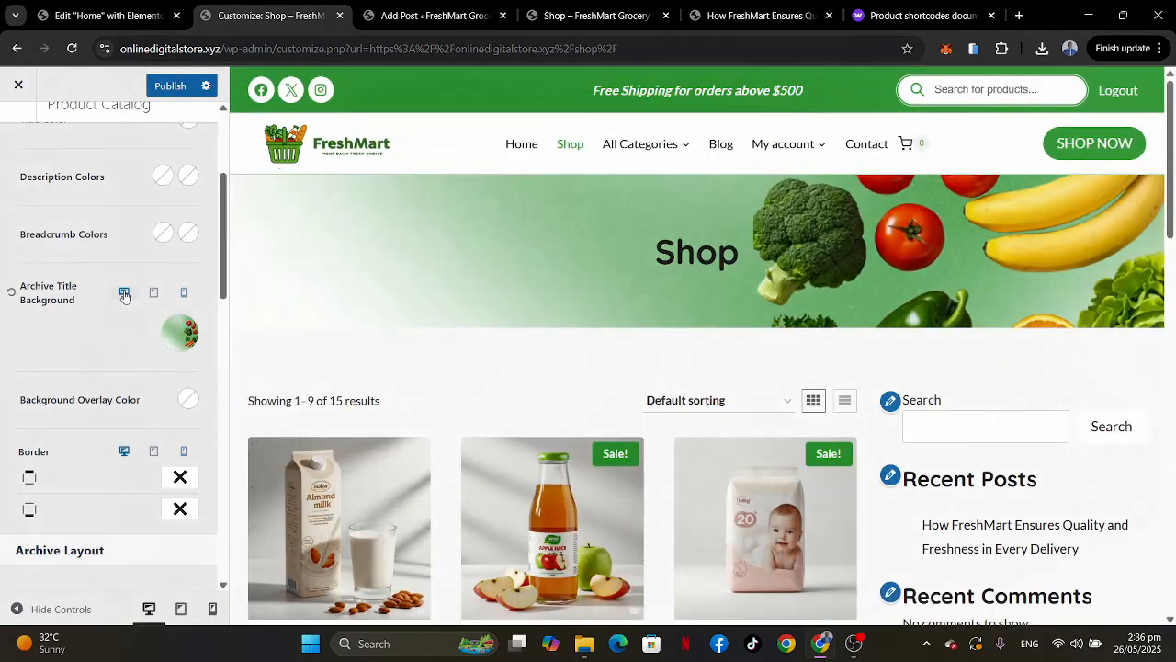
left_click(176, 334)
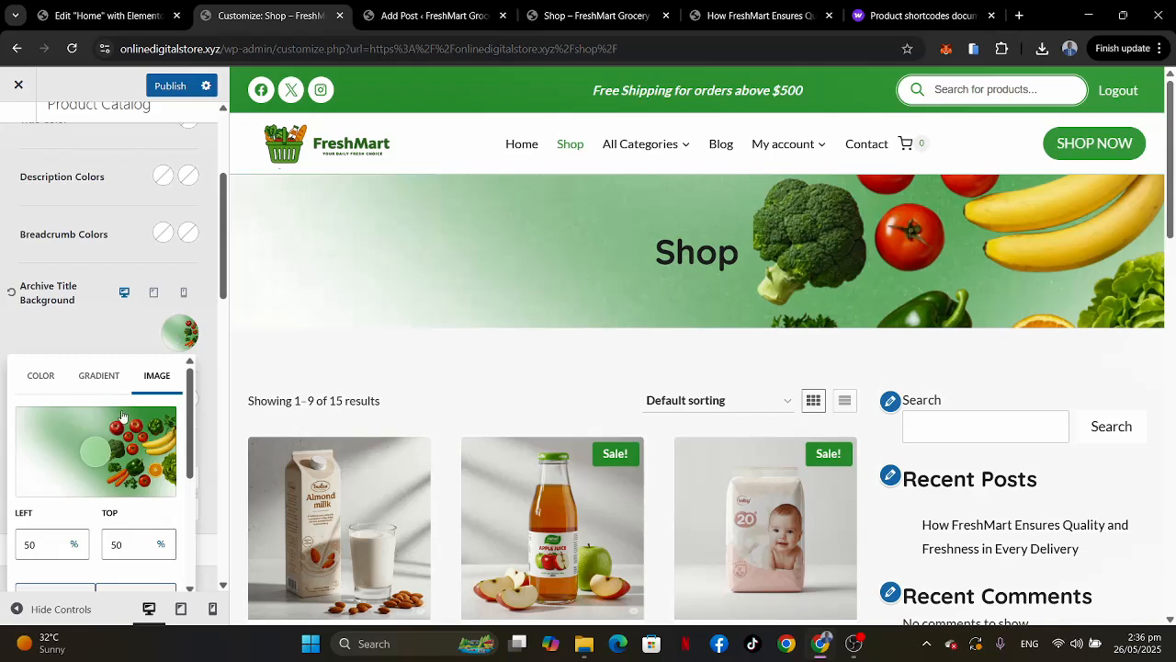
scroll(121, 404, "down", 5)
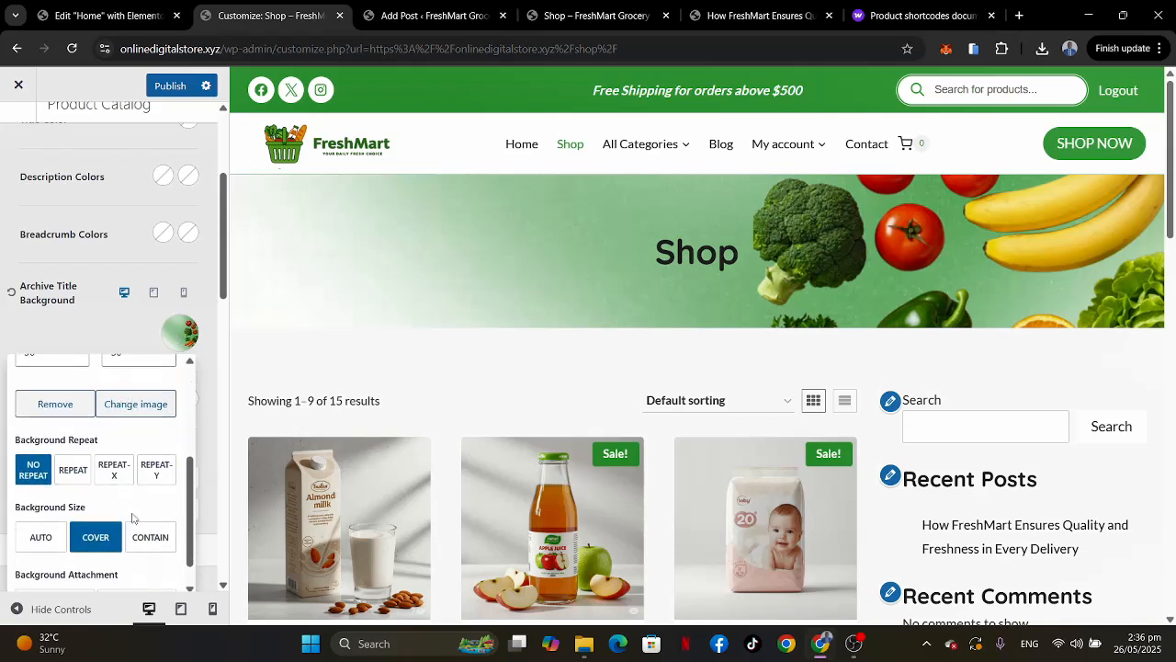
left_click(103, 335)
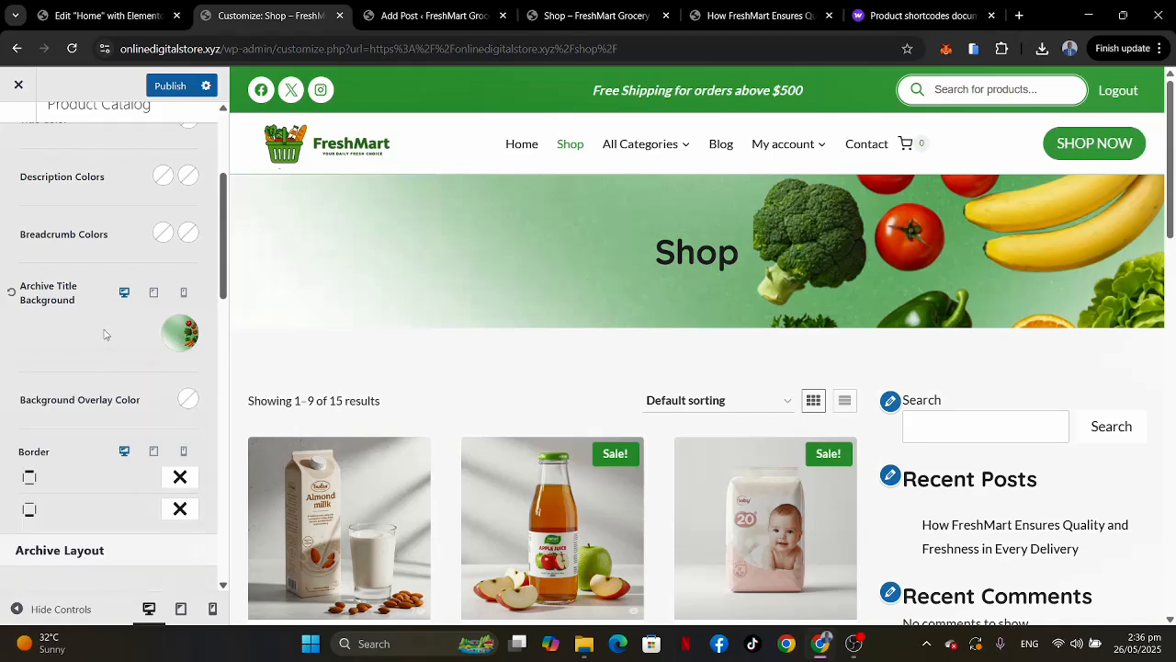
Examine the Product Catalog's general options, from title layout and container width to sidebar, content style and image hover settings.
scroll(104, 334, "up", 3)
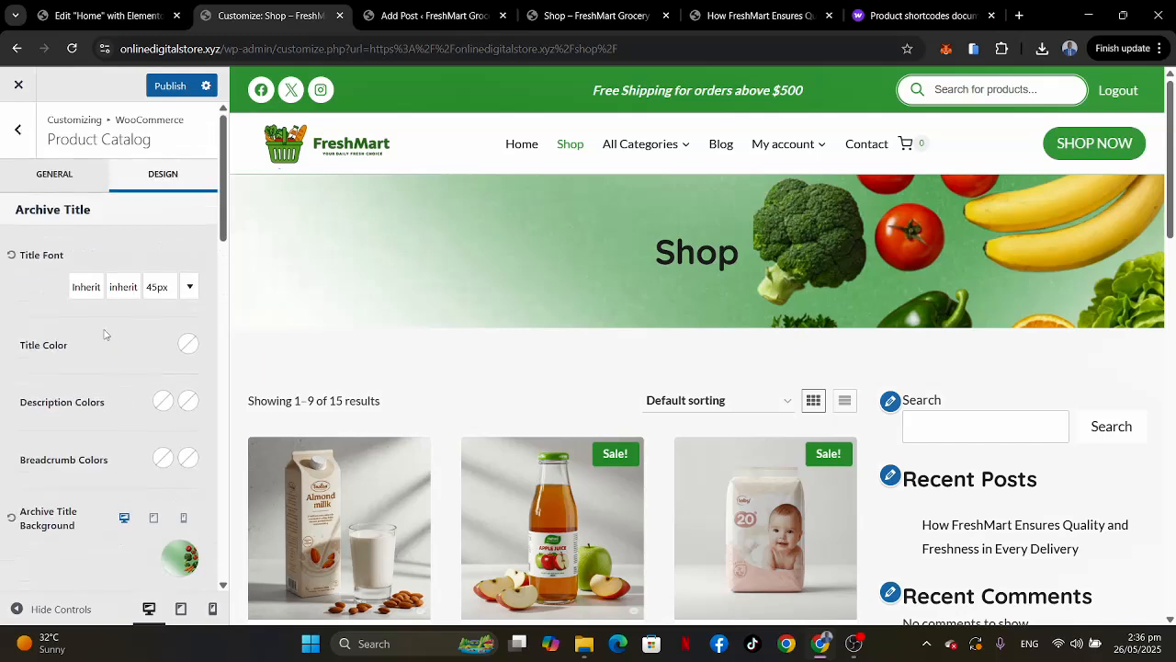
left_click(65, 171)
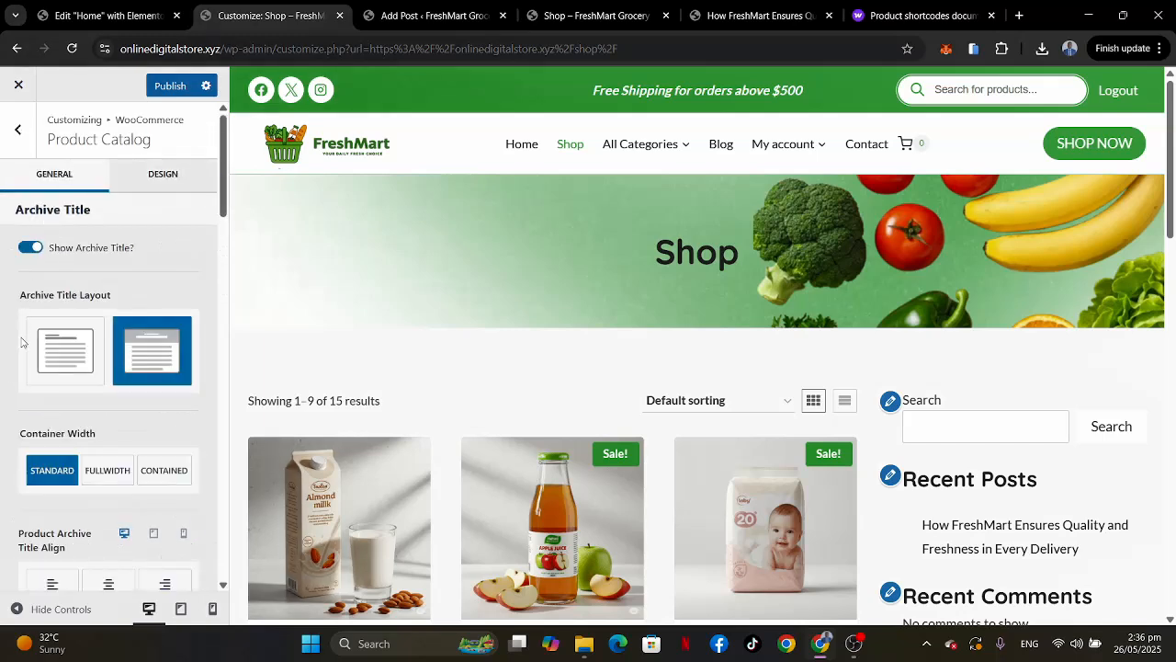
scroll(23, 342, "down", 2)
scroll(23, 342, "down", 2)
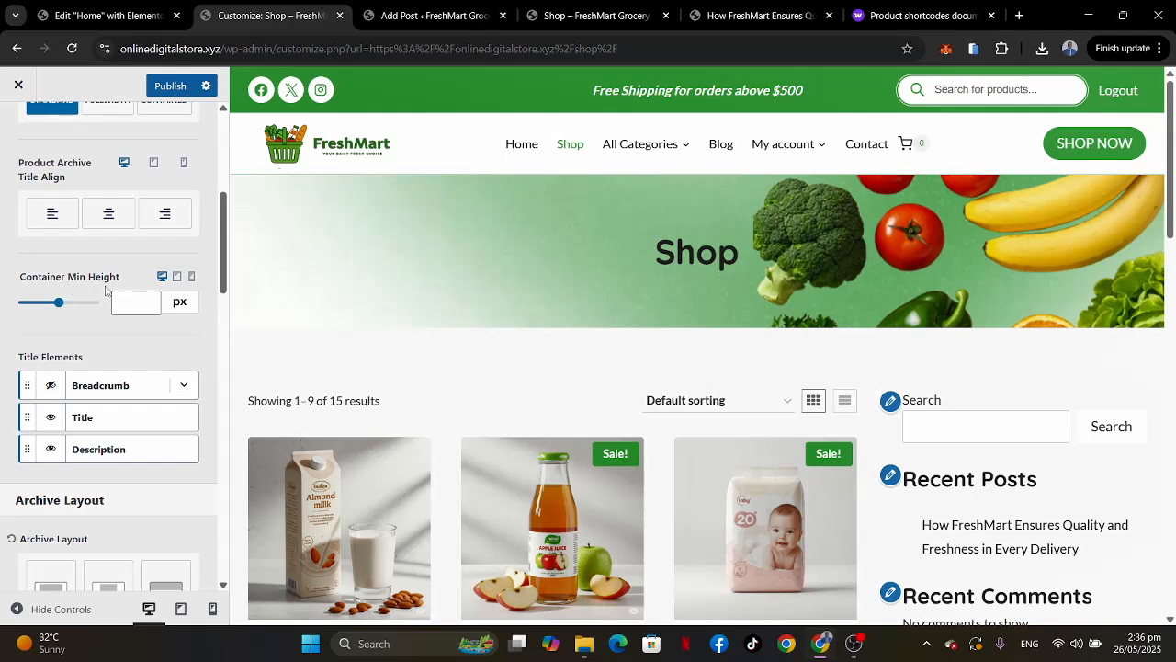
scroll(89, 351, "up", 5)
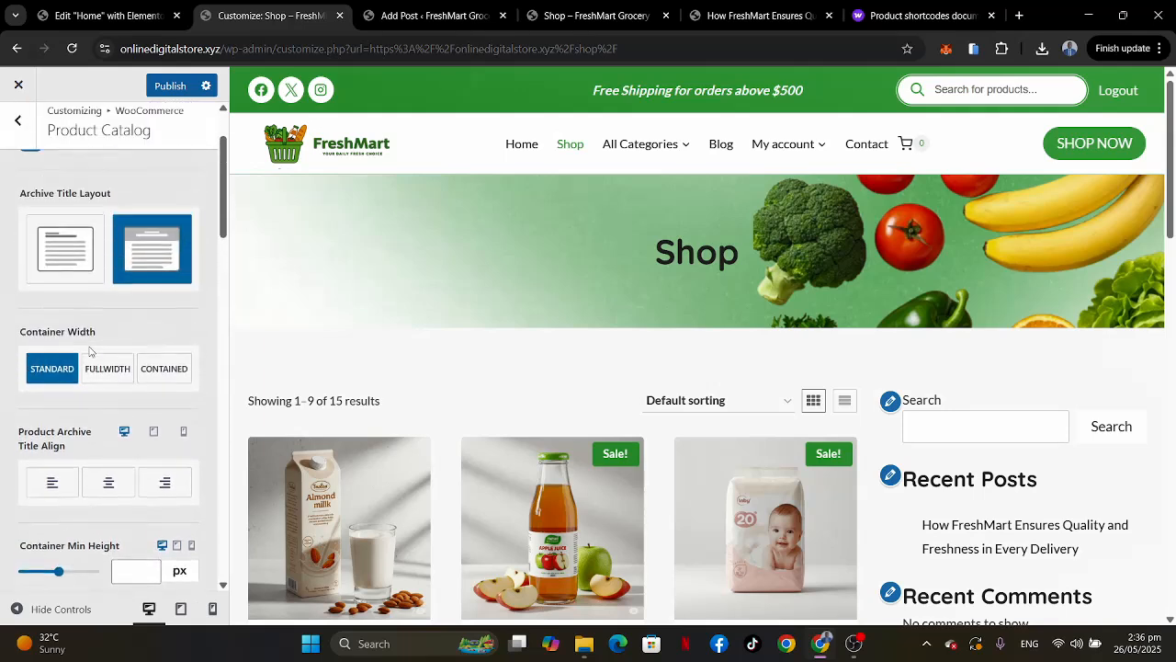
scroll(89, 351, "down", 6)
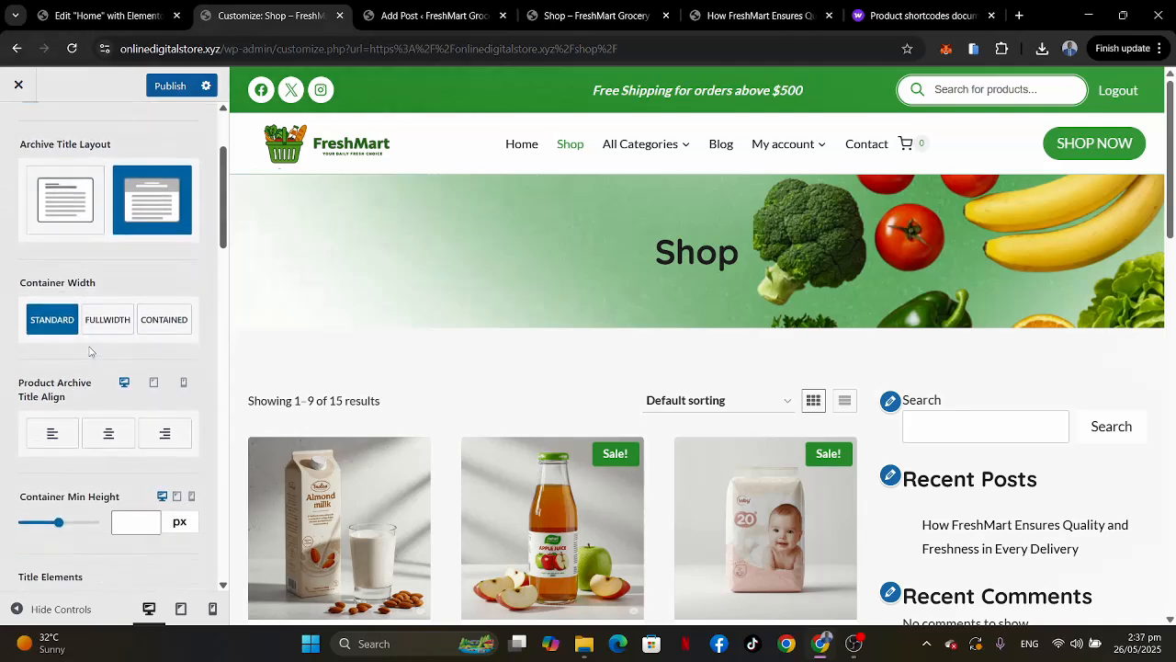
scroll(89, 351, "down", 8)
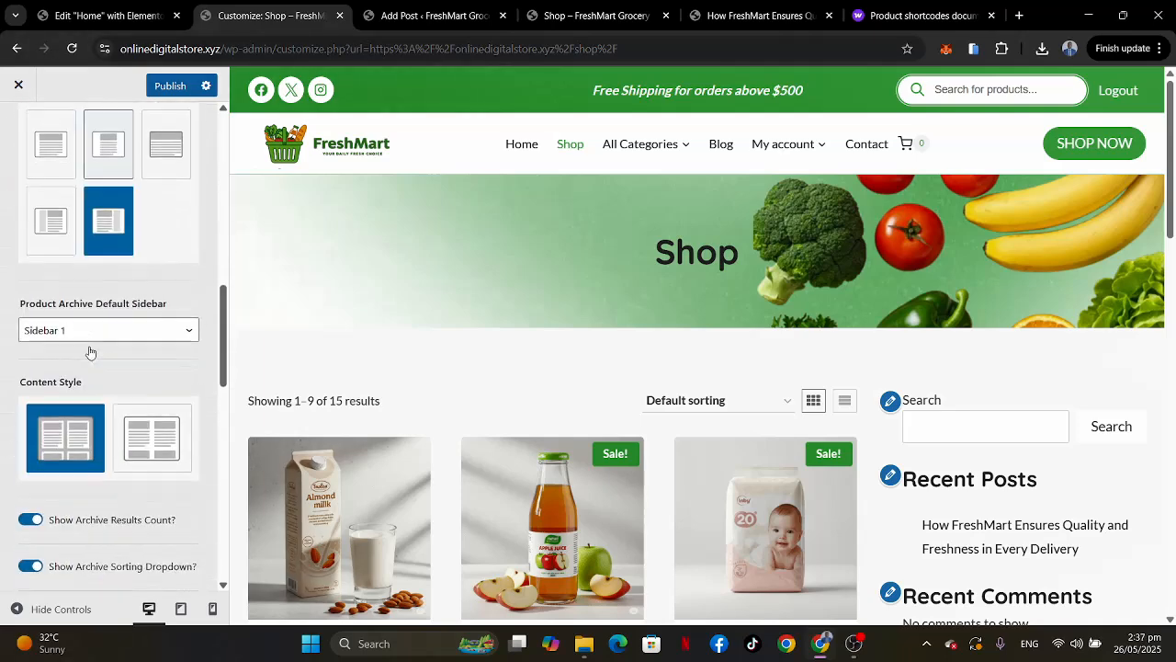
scroll(89, 351, "down", 1)
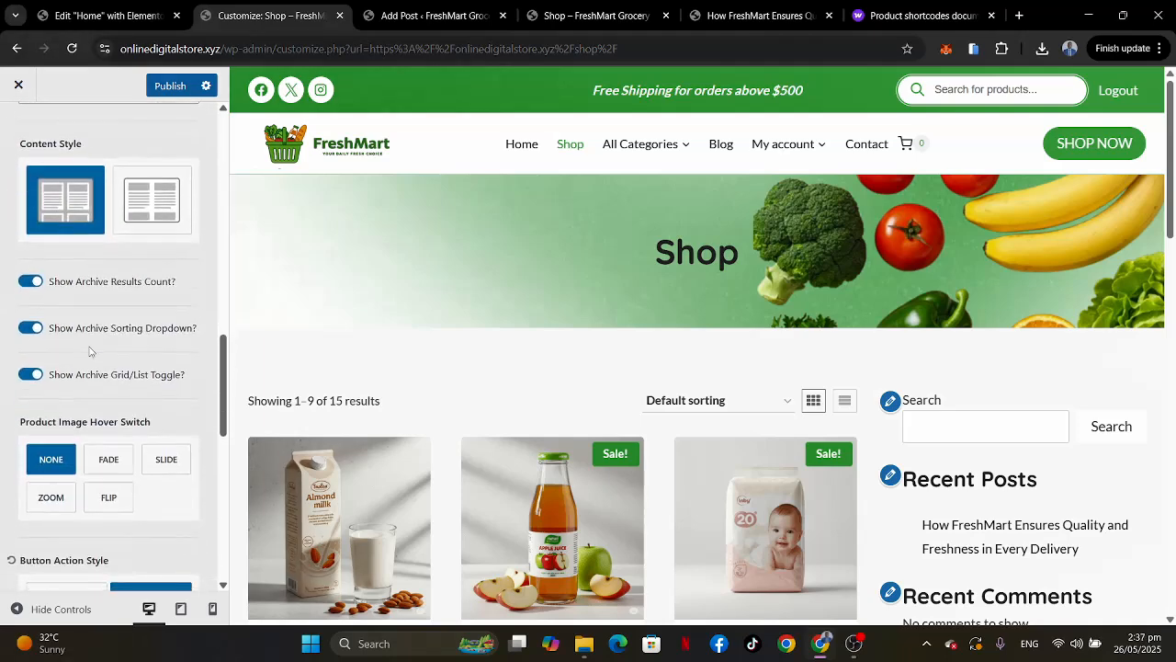
scroll(89, 351, "up", 8)
scroll(110, 160, "up", 5)
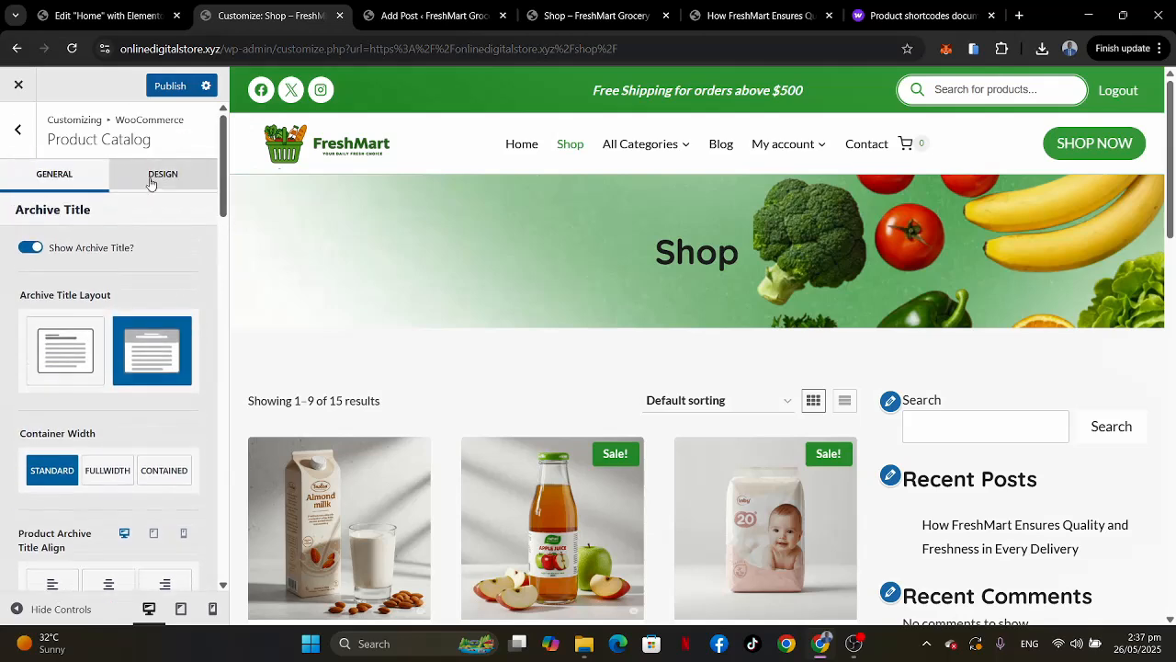
left_click(163, 173)
scroll(115, 347, "down", 5)
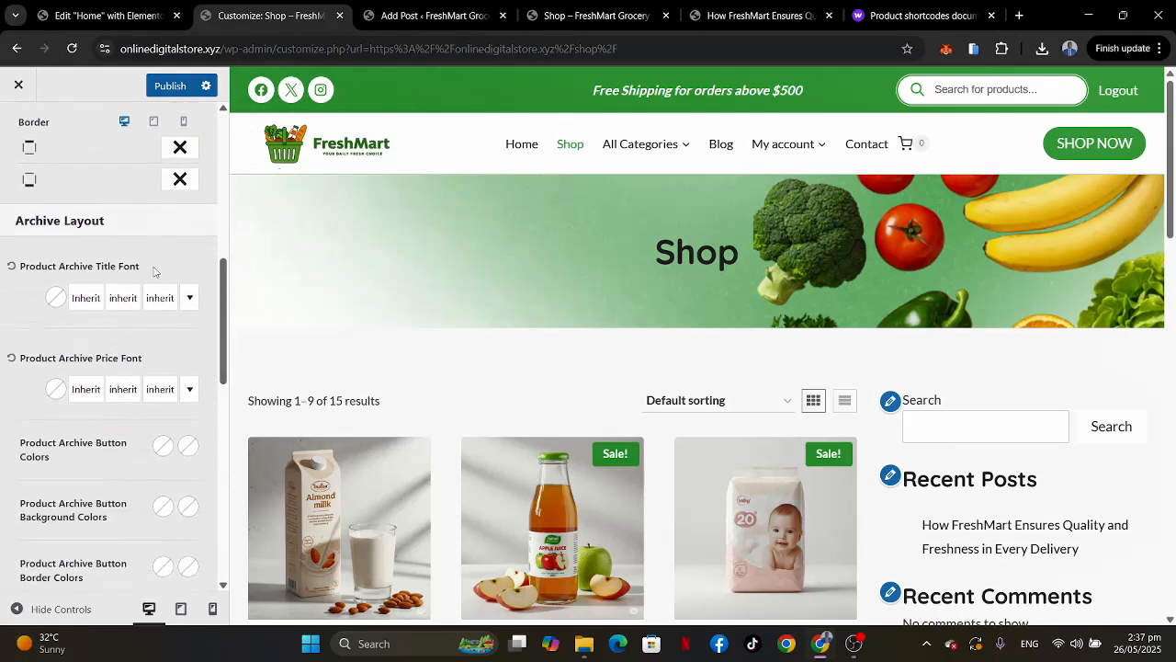
scroll(672, 288, "down", 3)
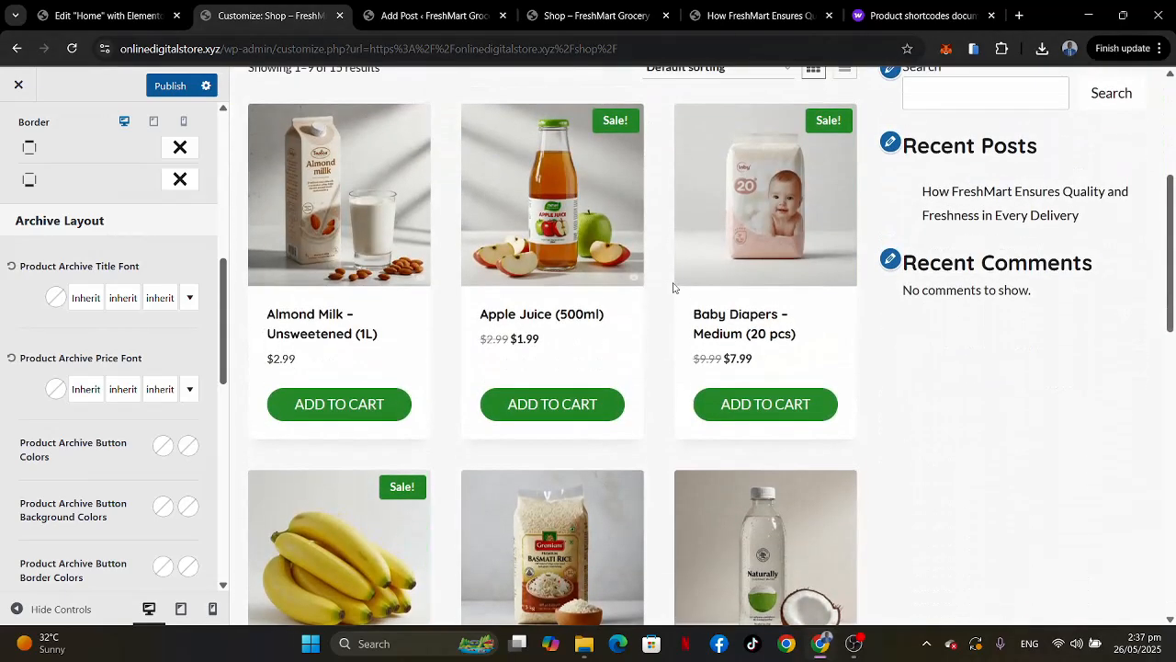
left_click(159, 299)
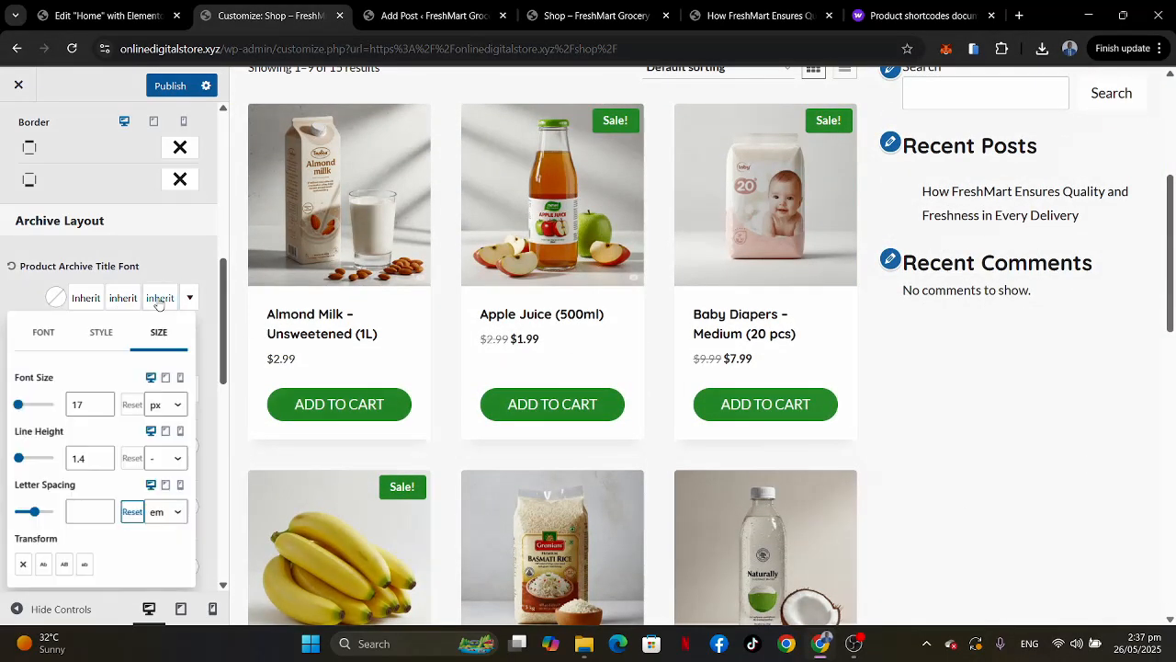
left_click(102, 409)
left_click(102, 401)
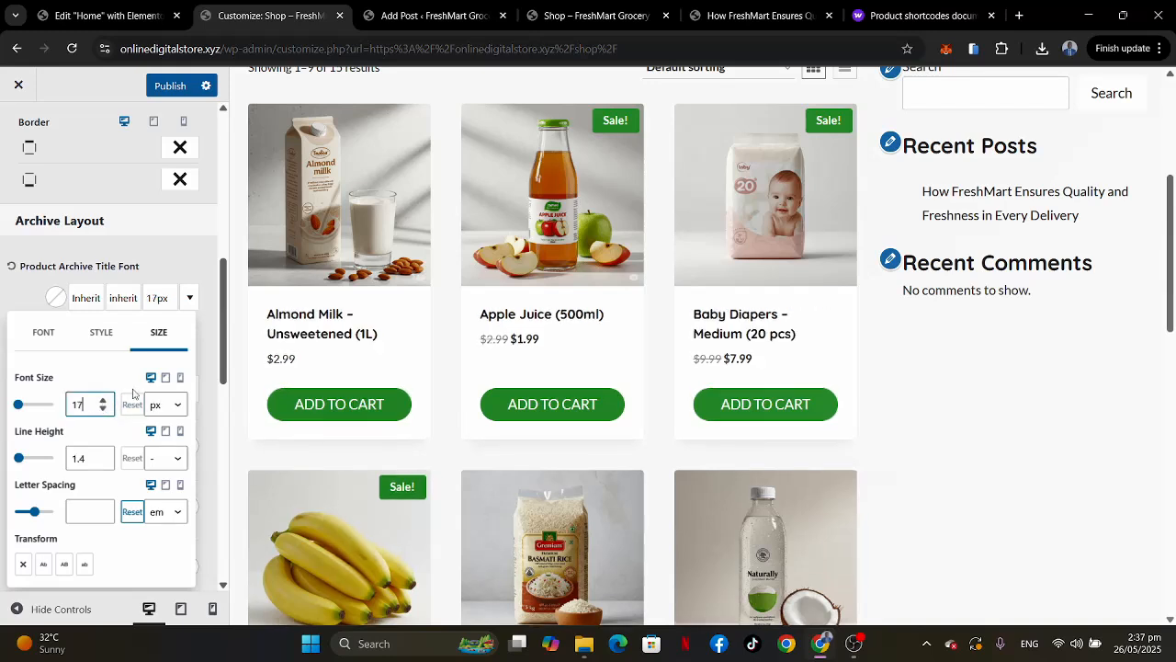
Set the Product Archive Title Font's mobile size to 14 px and check the tablet and desktop previews.
left_click(165, 377)
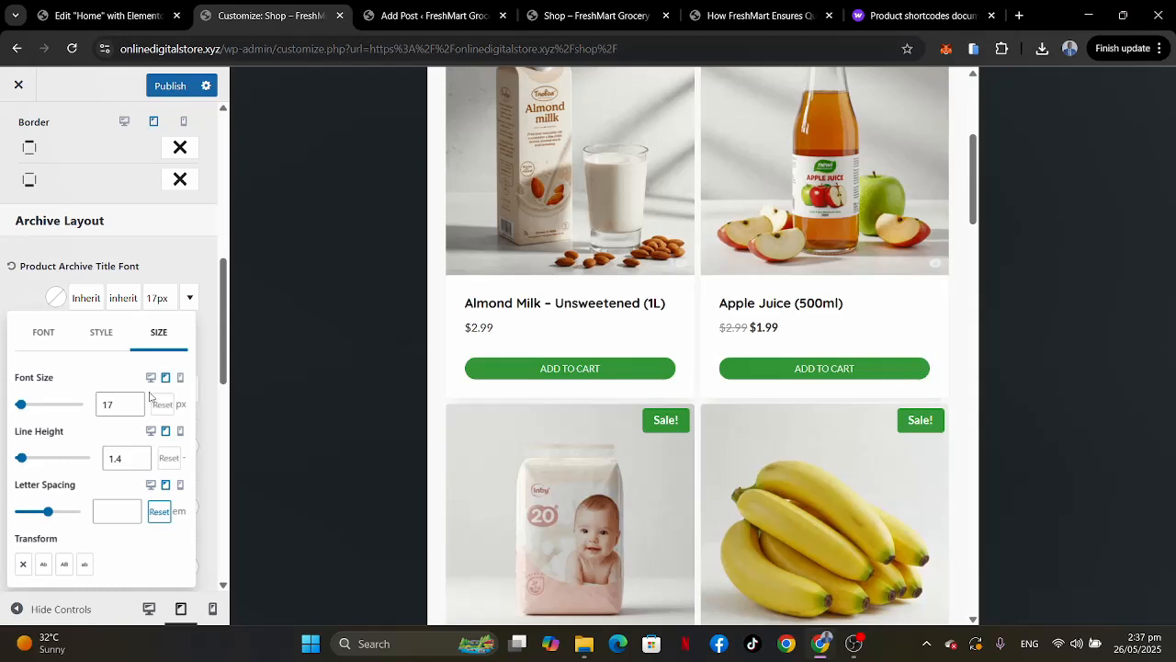
left_click(180, 378)
left_click(132, 409)
left_click(132, 409)
left_click(133, 409)
left_click(132, 409)
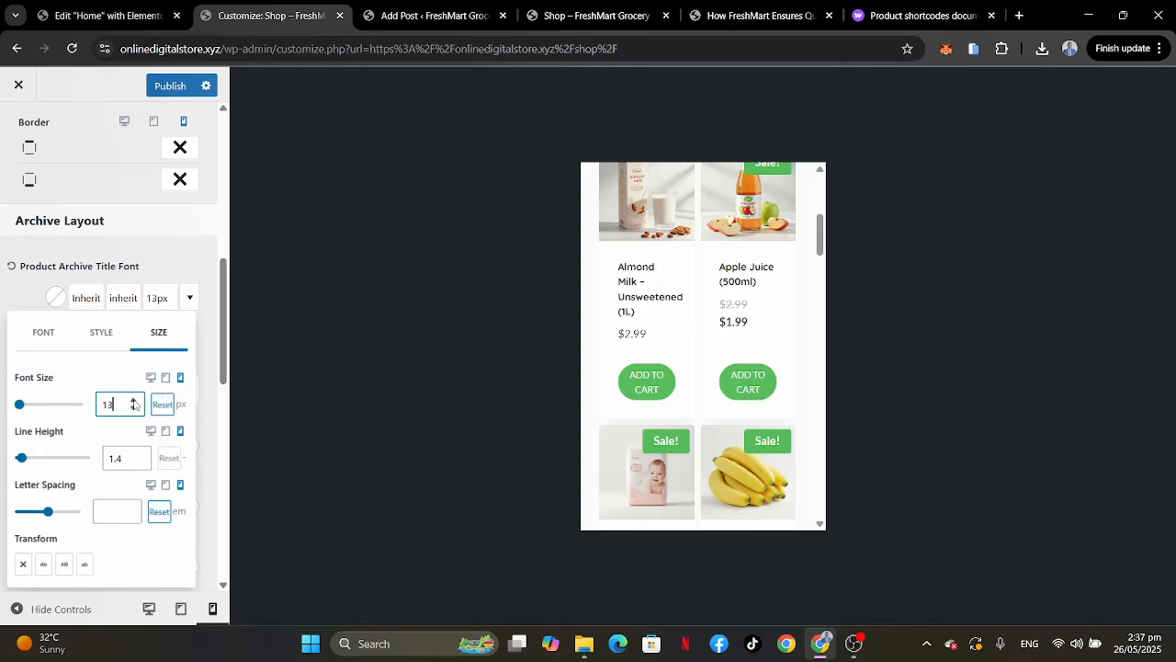
left_click(133, 402)
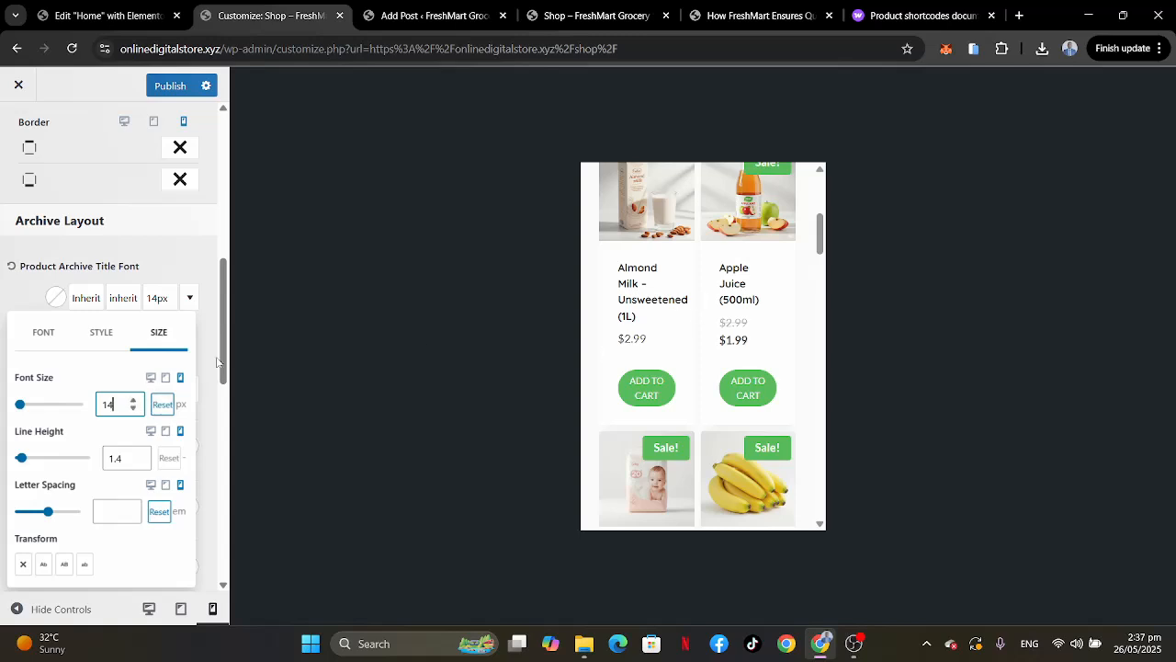
left_click(166, 378)
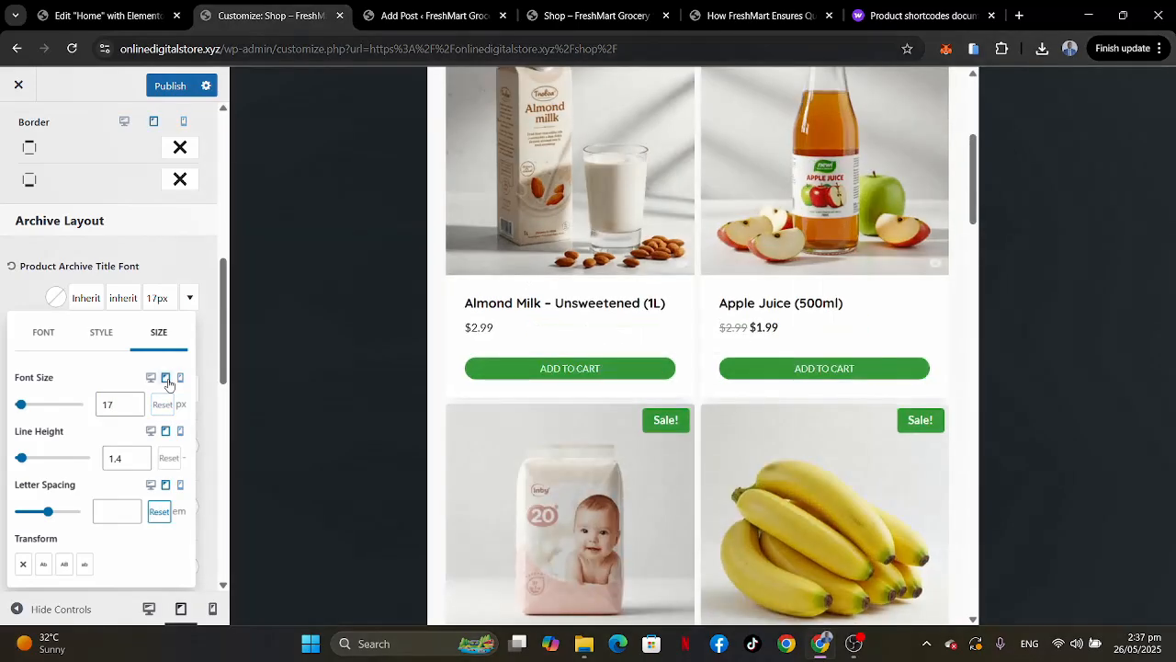
left_click(152, 379)
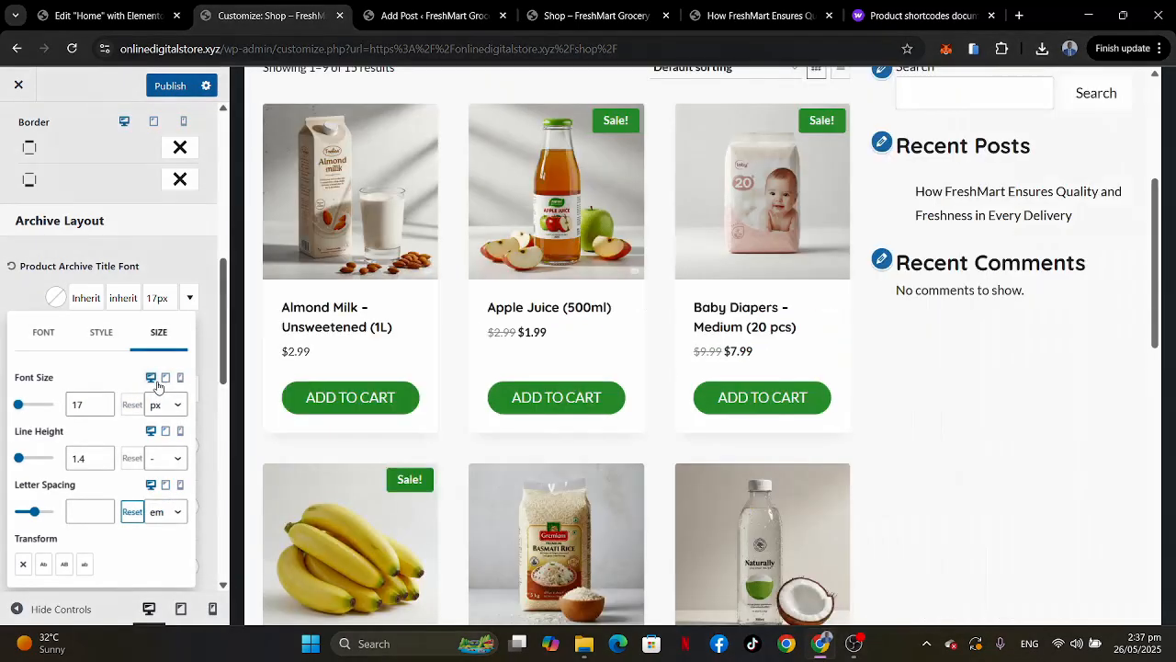
left_click(19, 304)
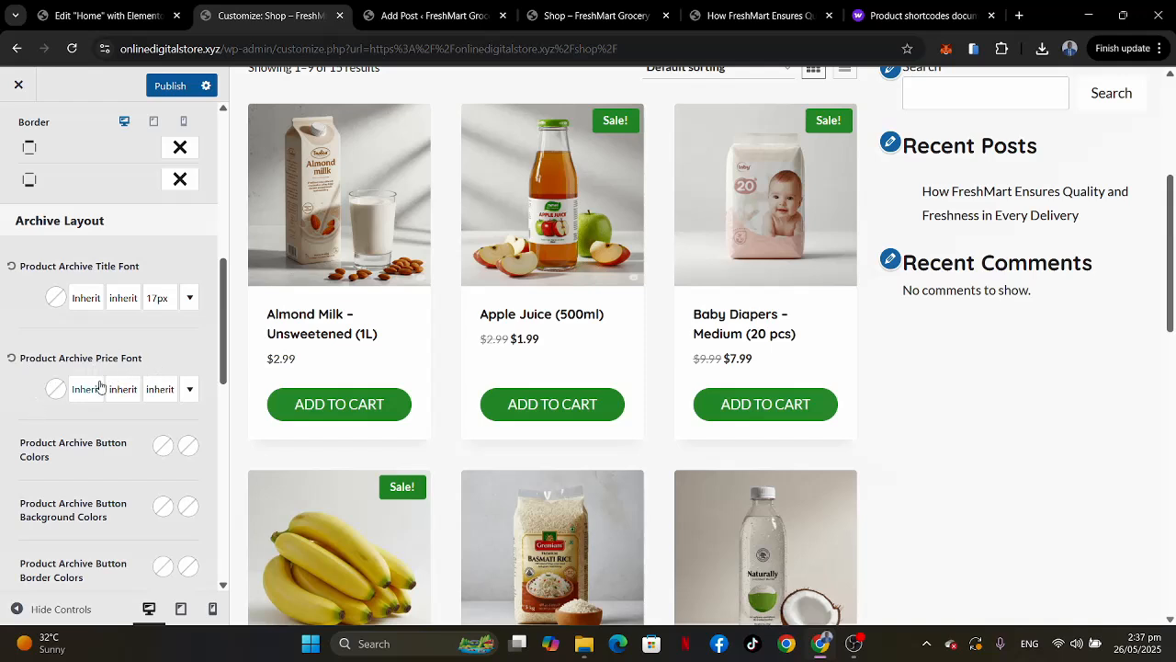
Inspect the Product Archive Price Font's size settings in the mobile and desktop views.
scroll(106, 425, "down", 3)
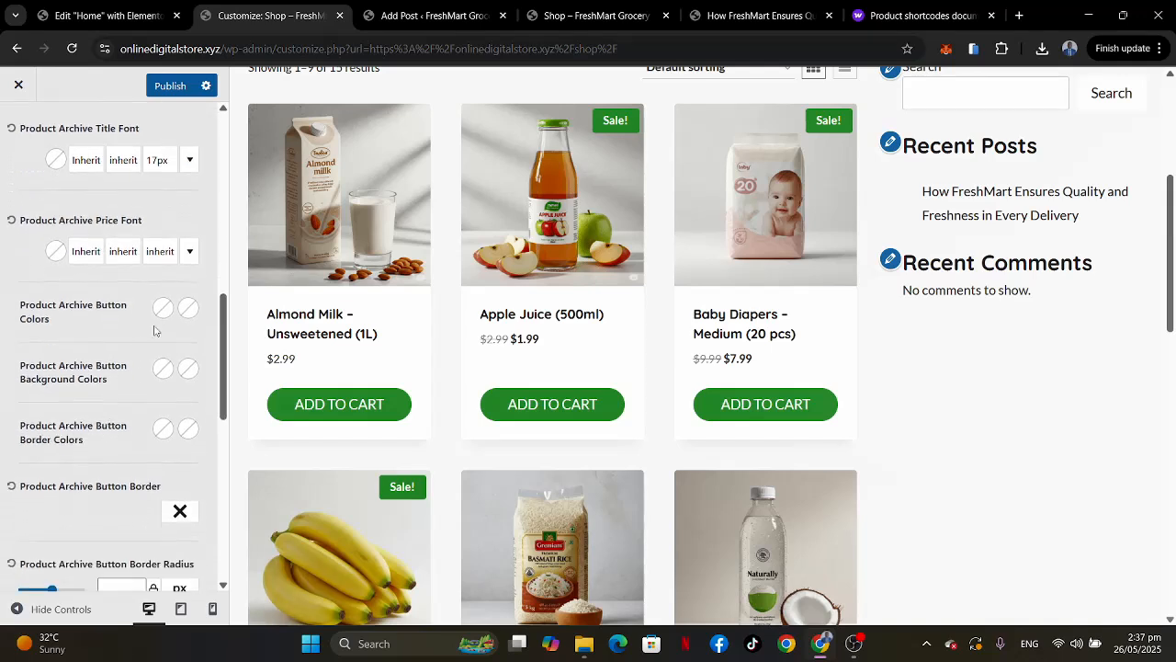
left_click(160, 253)
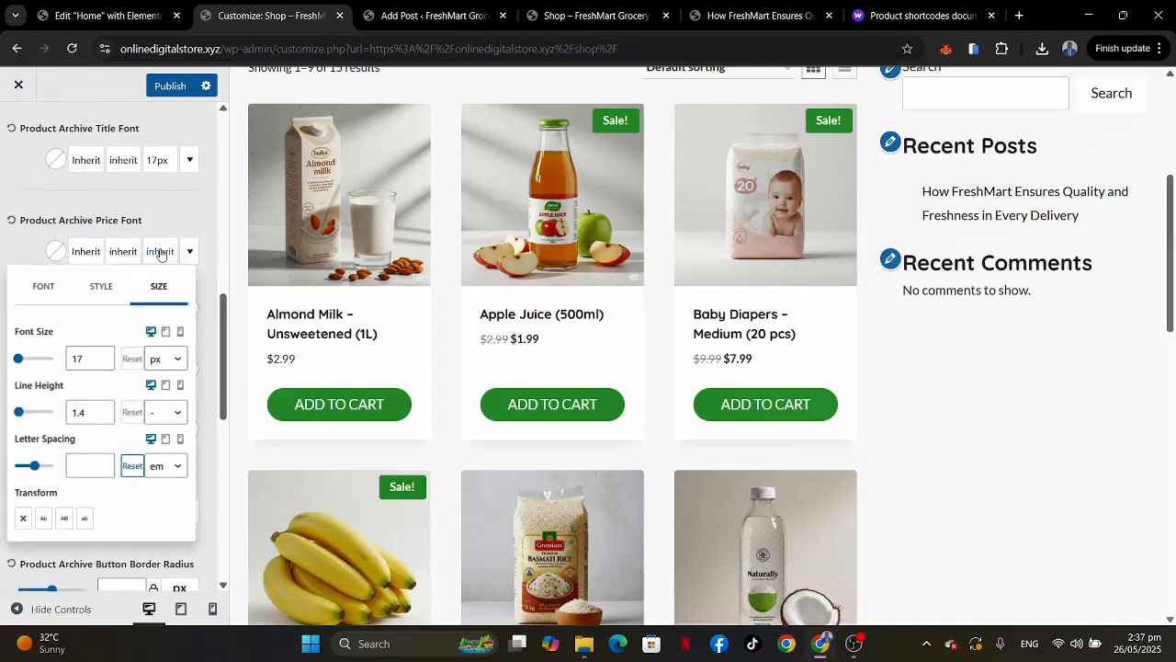
left_click(179, 333)
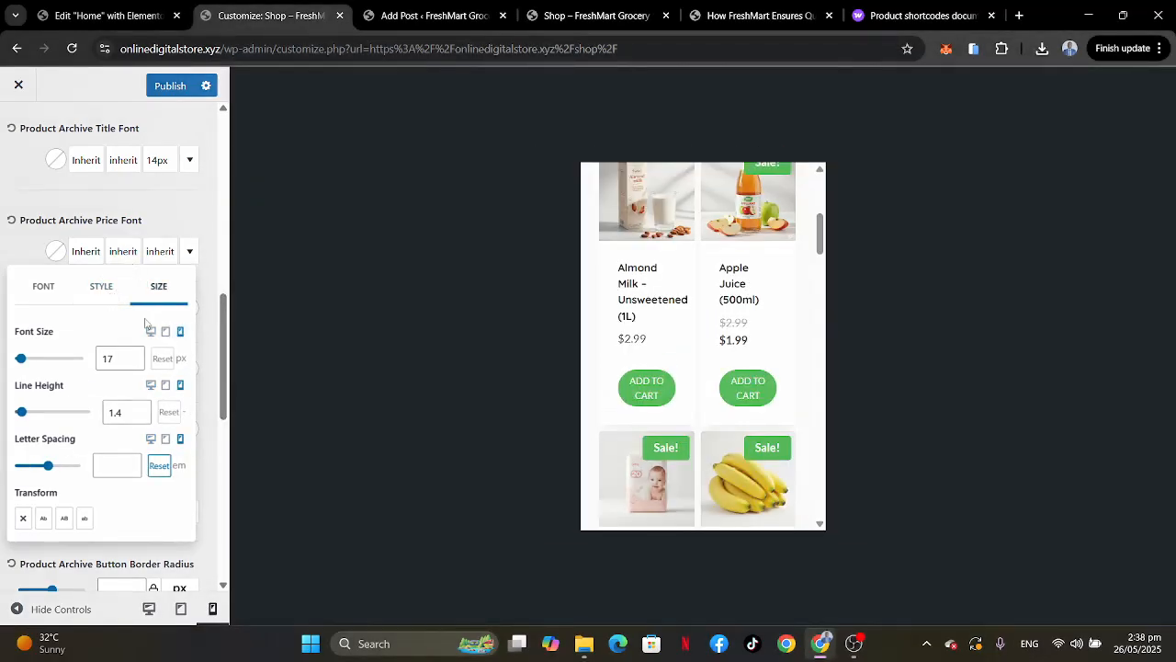
left_click(152, 333)
left_click(22, 240)
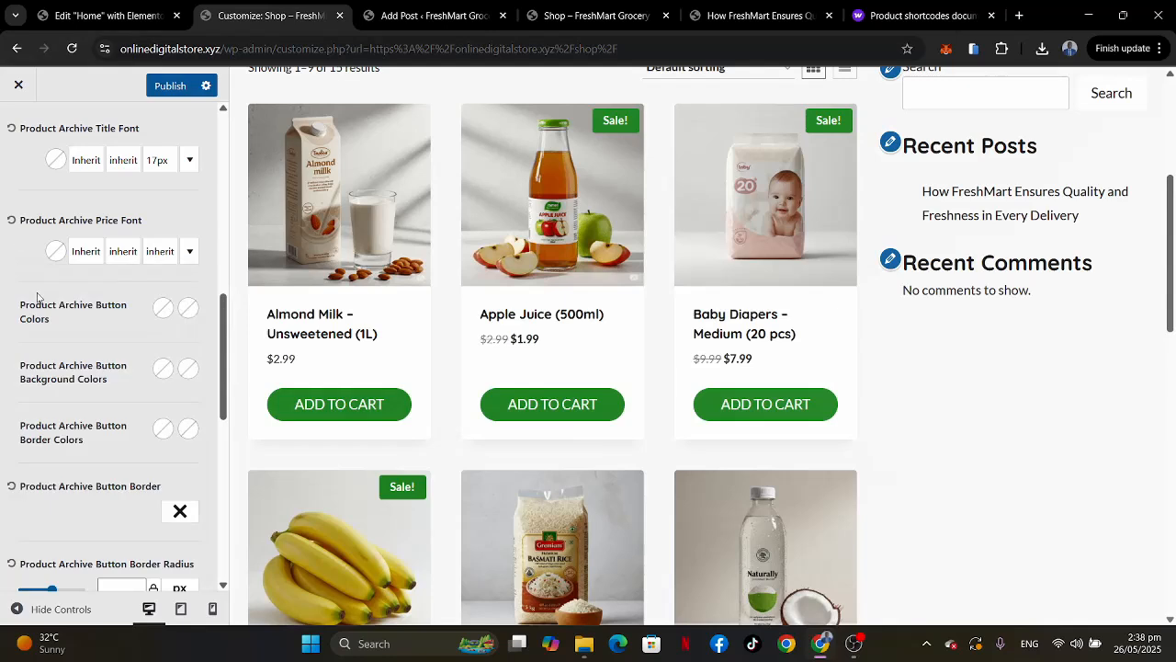
Set the Product Archive Button Font's mobile size to 8 px.
scroll(60, 365, "down", 1)
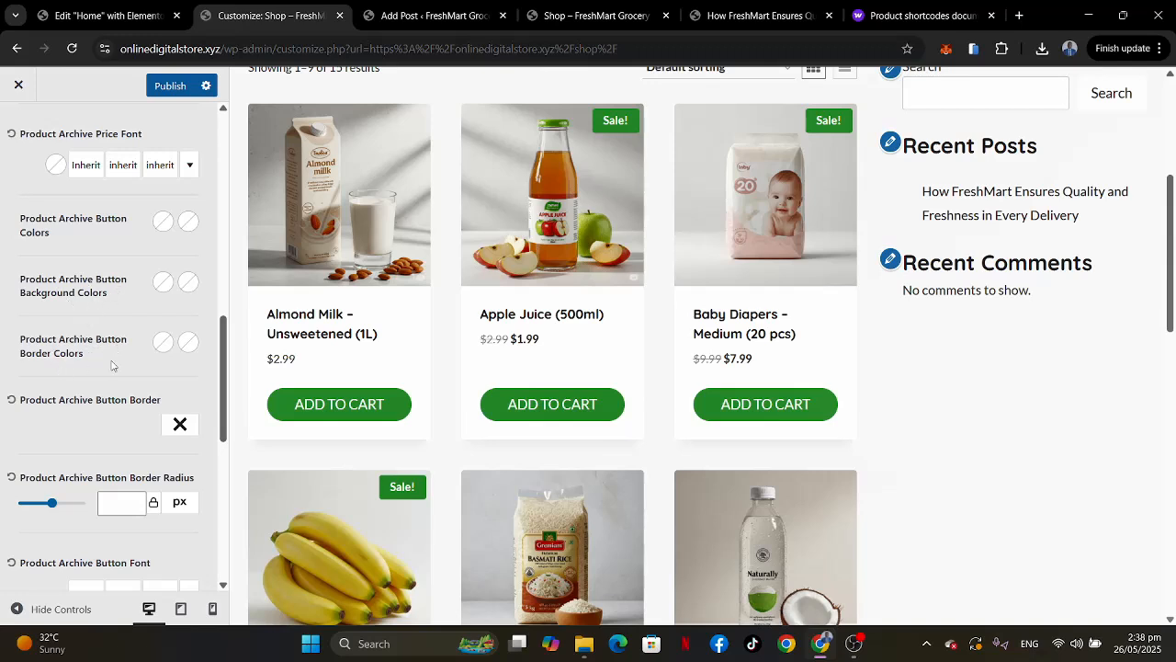
scroll(111, 366, "down", 2)
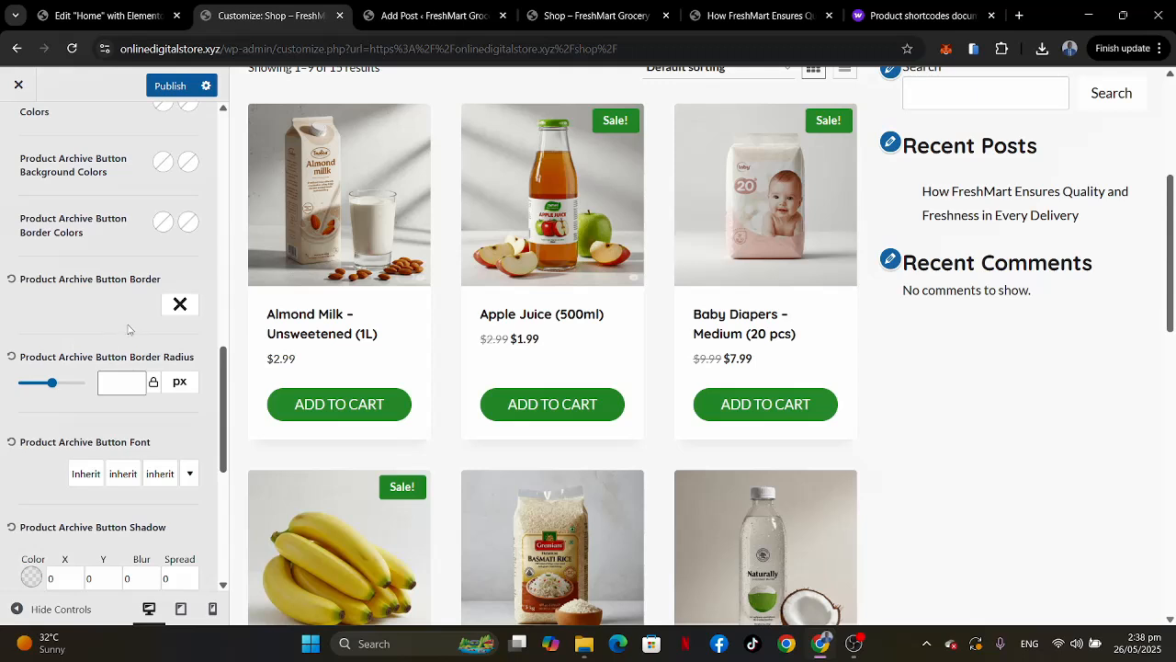
scroll(128, 329, "down", 2)
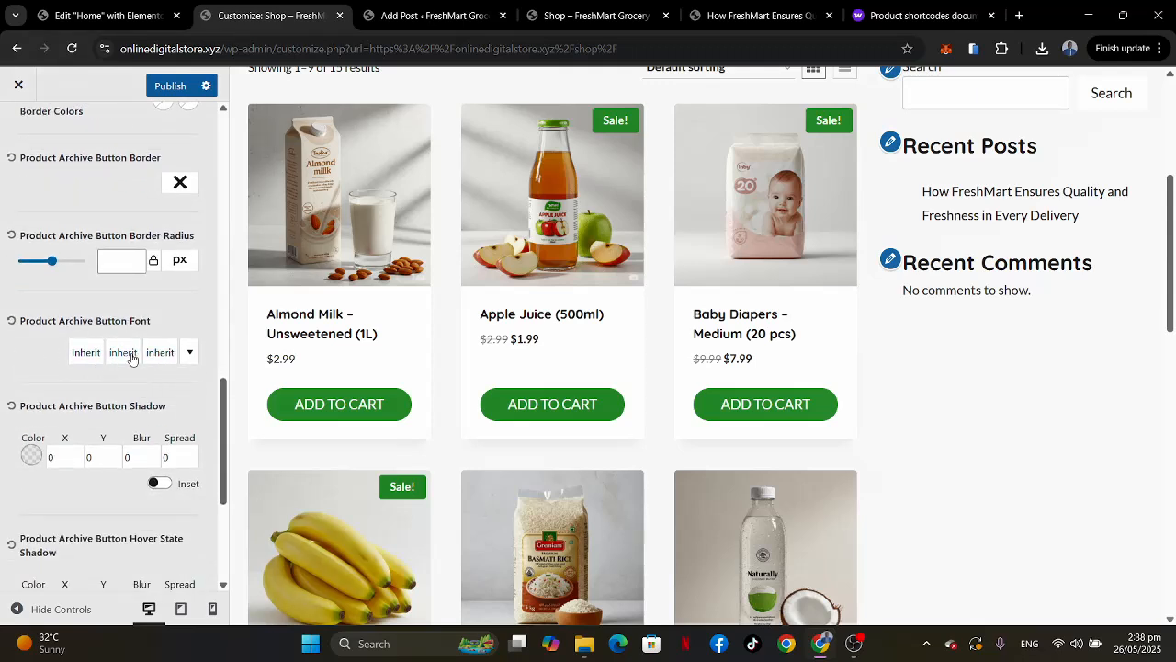
left_click(161, 354)
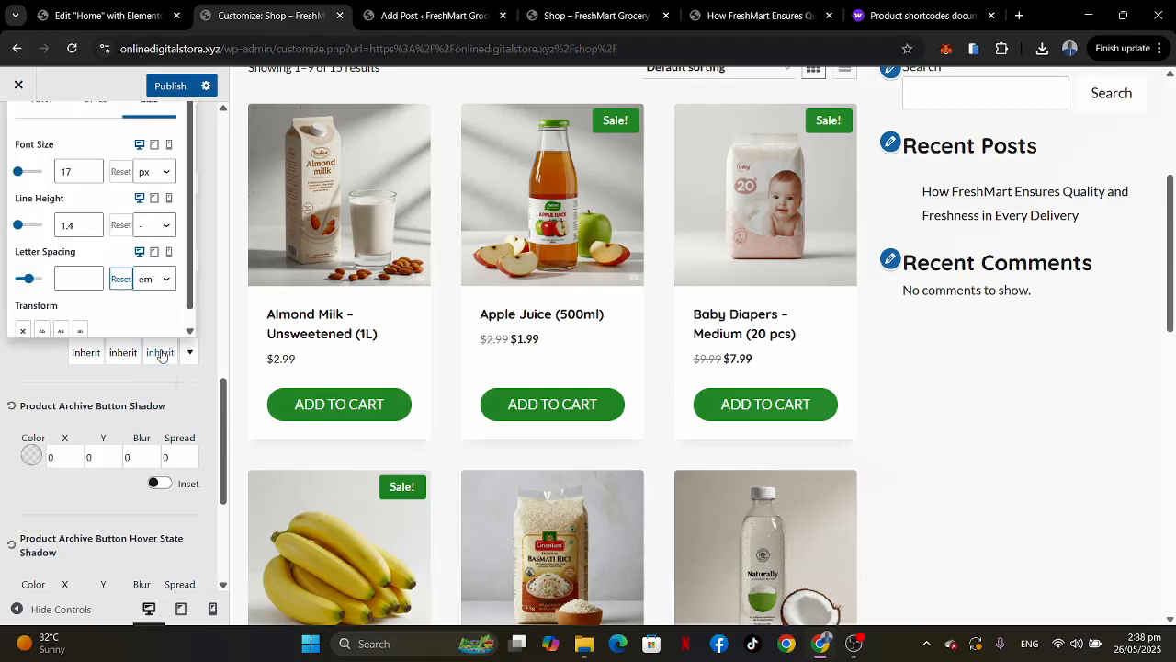
left_click(154, 145)
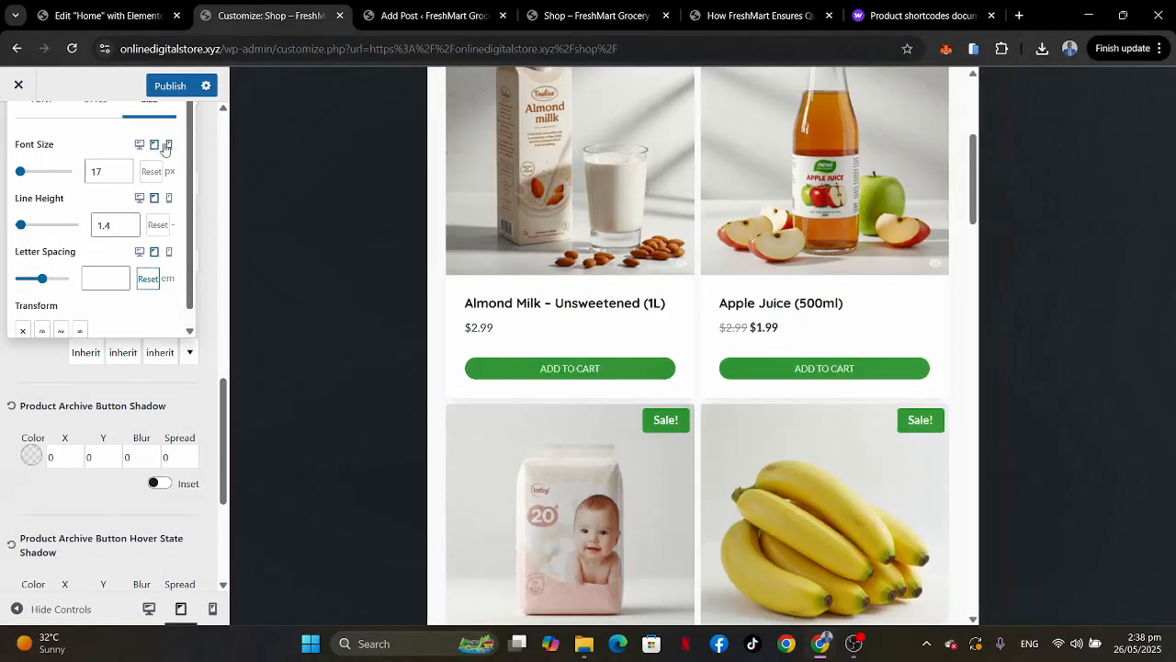
left_click(168, 146)
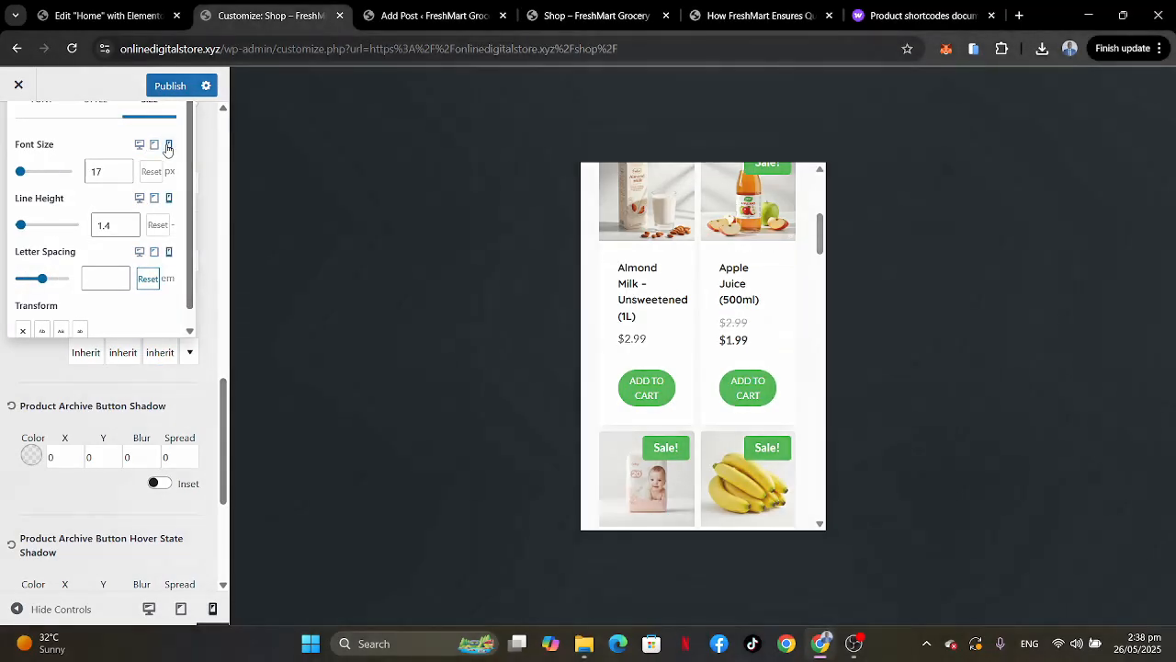
left_click(121, 176)
left_click(121, 175)
left_click(122, 176)
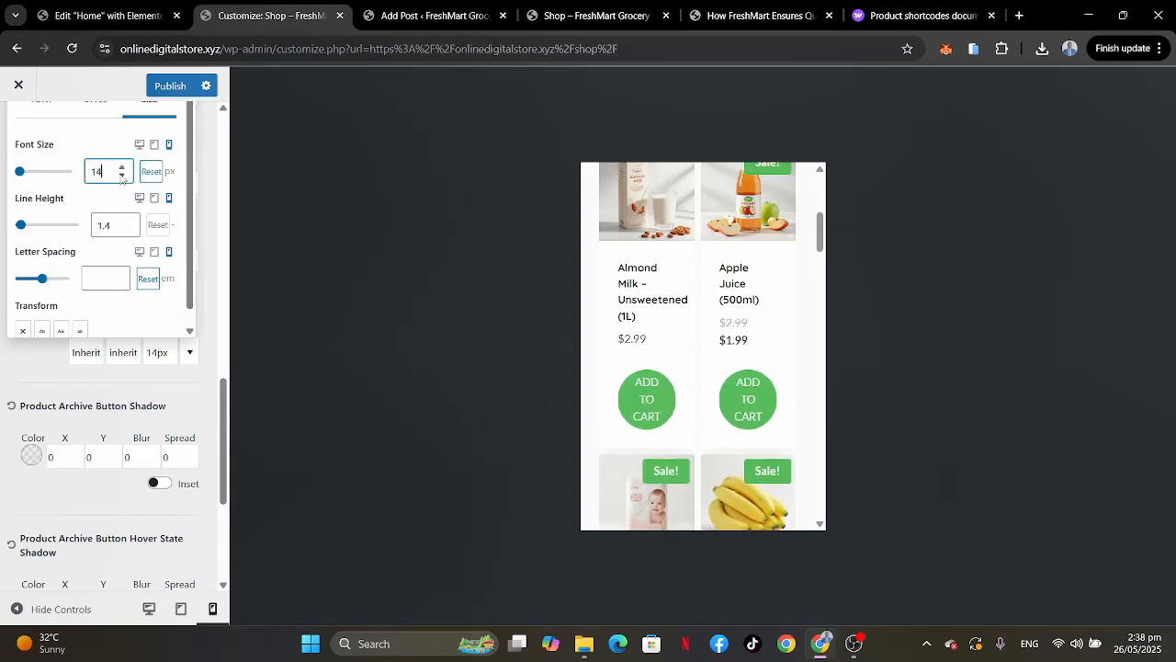
left_click(121, 175)
left_click(121, 176)
left_click(121, 175)
left_click(122, 175)
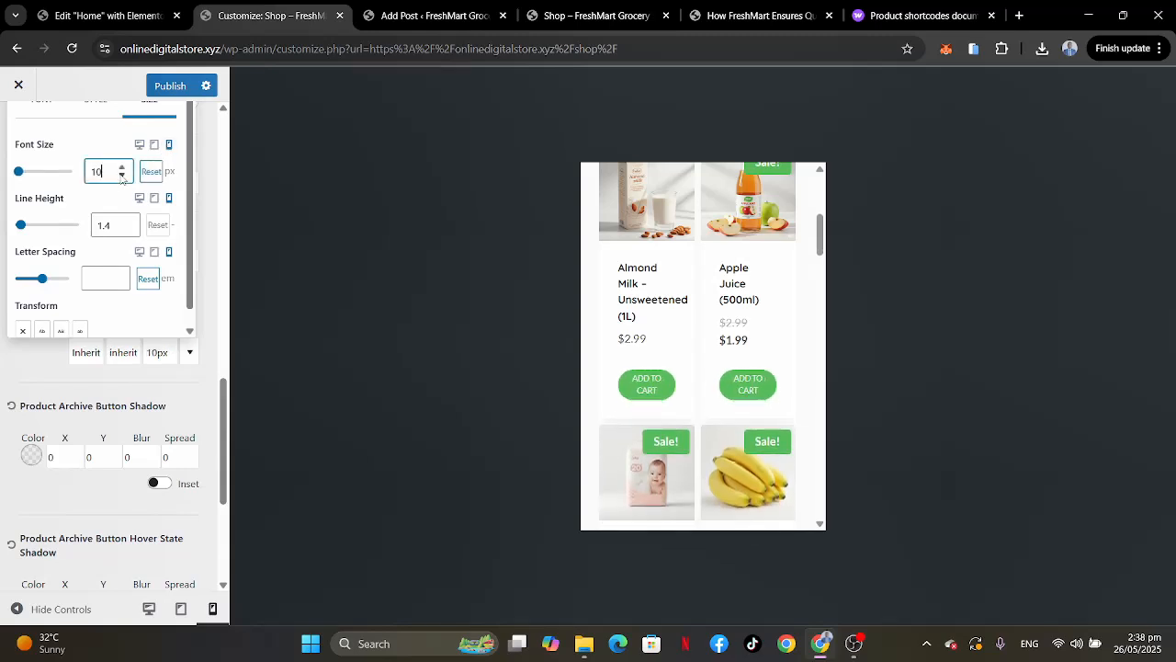
left_click(121, 176)
left_click(121, 176)
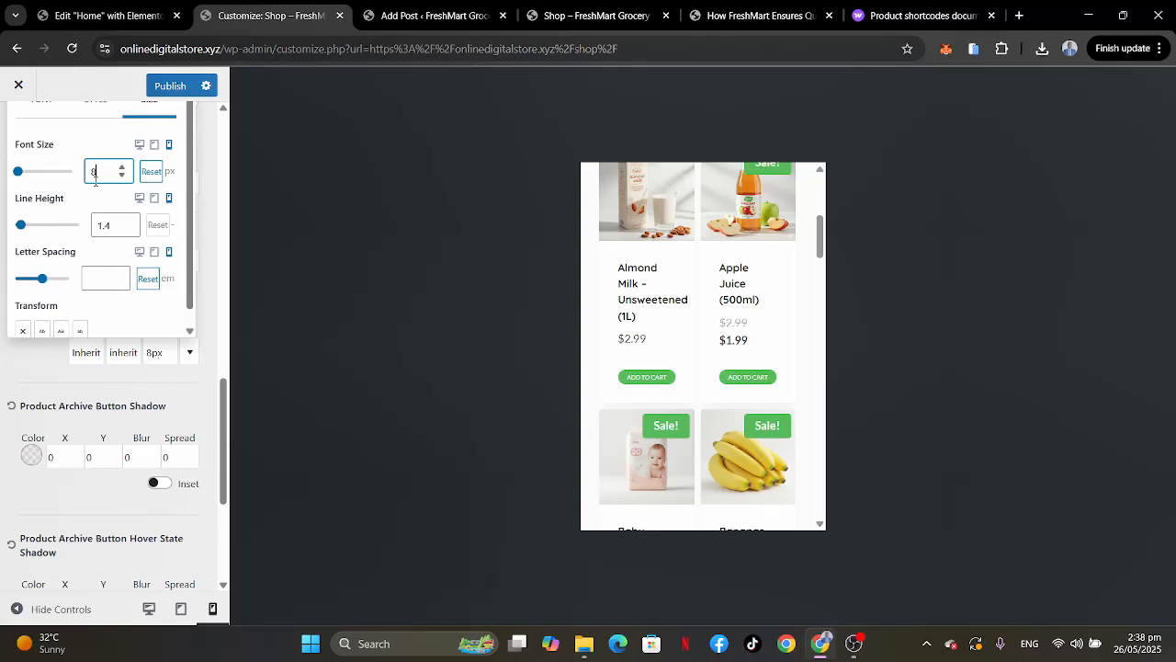
left_click(122, 169)
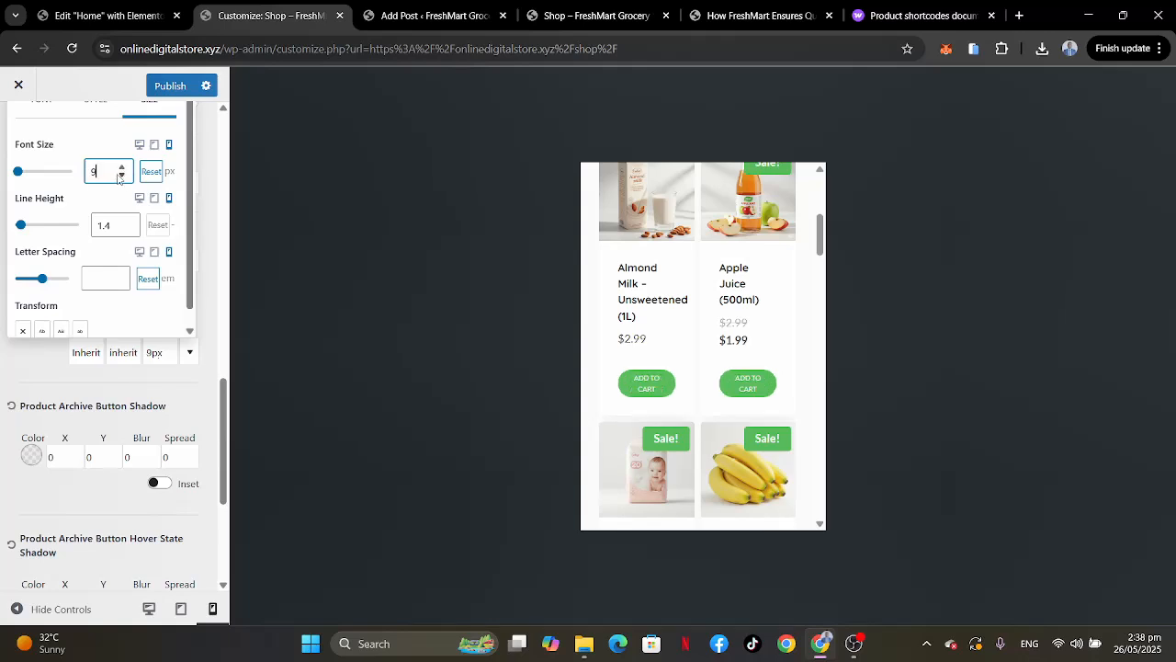
left_click(122, 175)
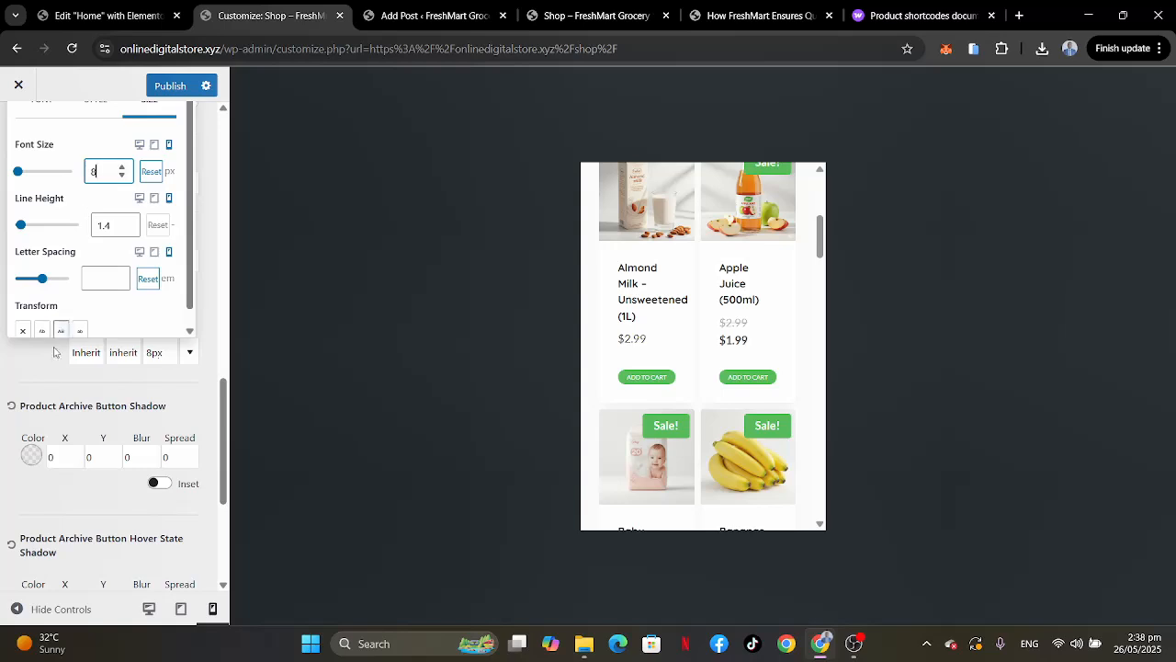
left_click(48, 377)
Review the product cards in the mobile preview and reduce the Product Archive Title Font's mobile size to 12 px.
scroll(704, 370, "down", 10)
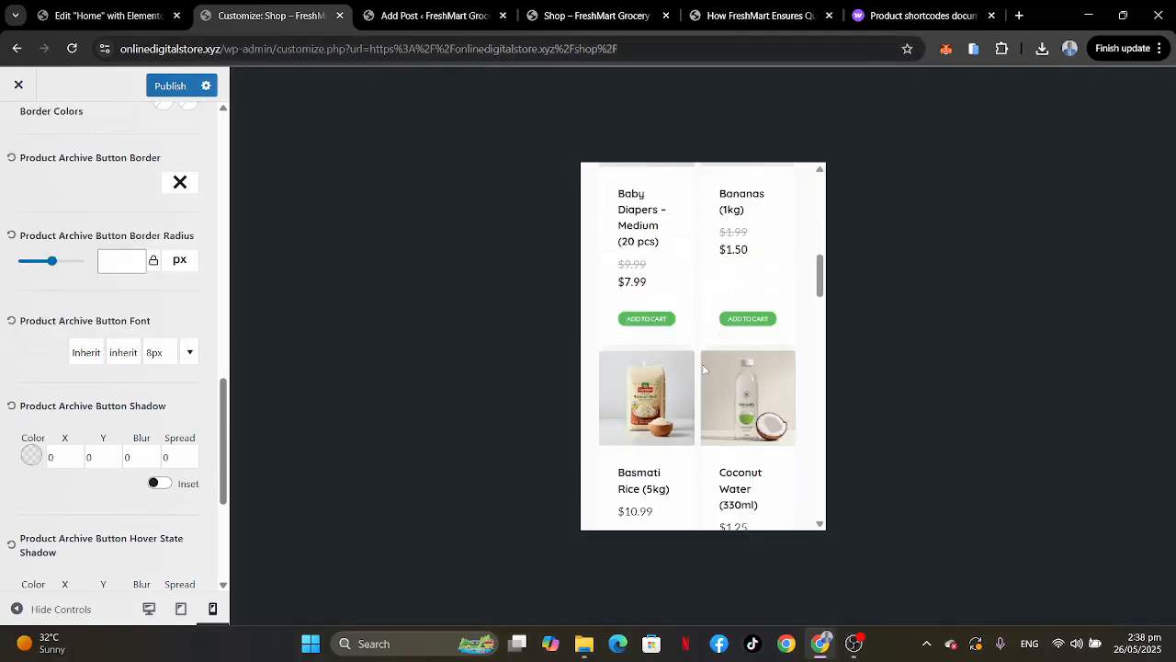
scroll(704, 370, "down", 3)
scroll(704, 369, "up", 1)
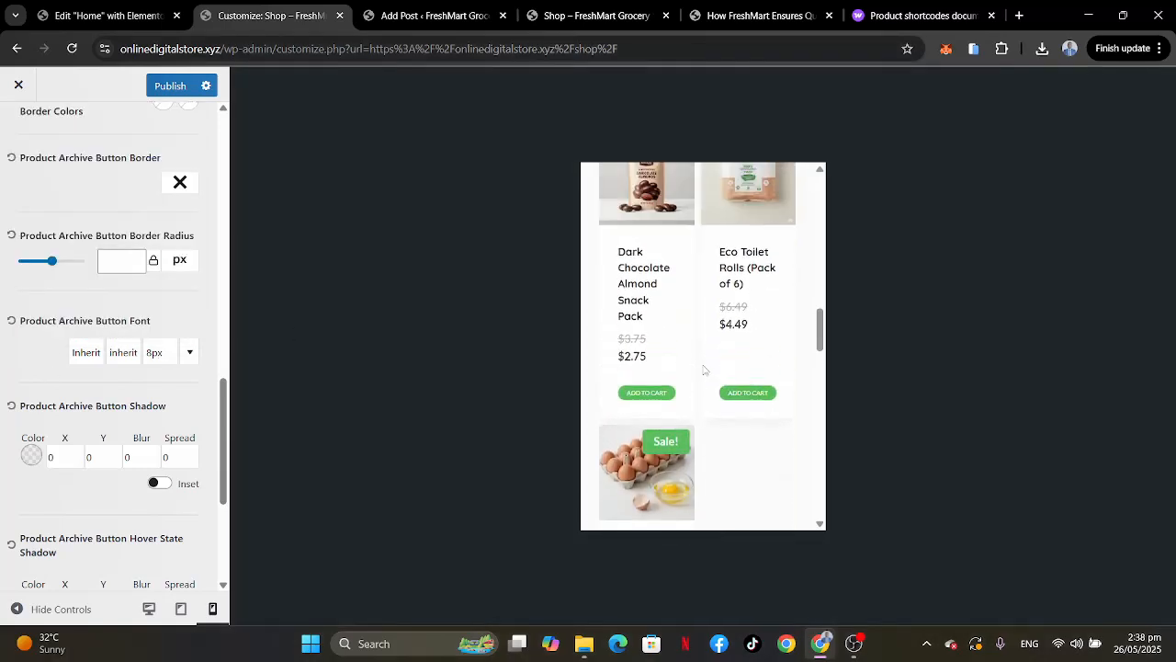
scroll(704, 369, "up", 1)
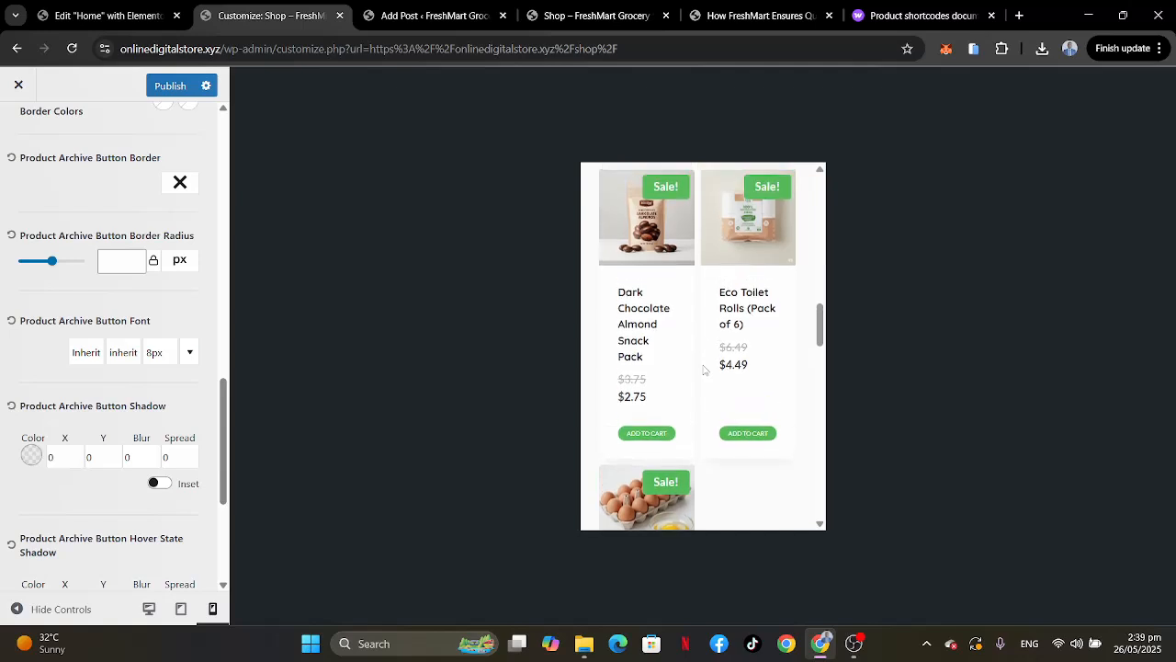
scroll(704, 370, "up", 10)
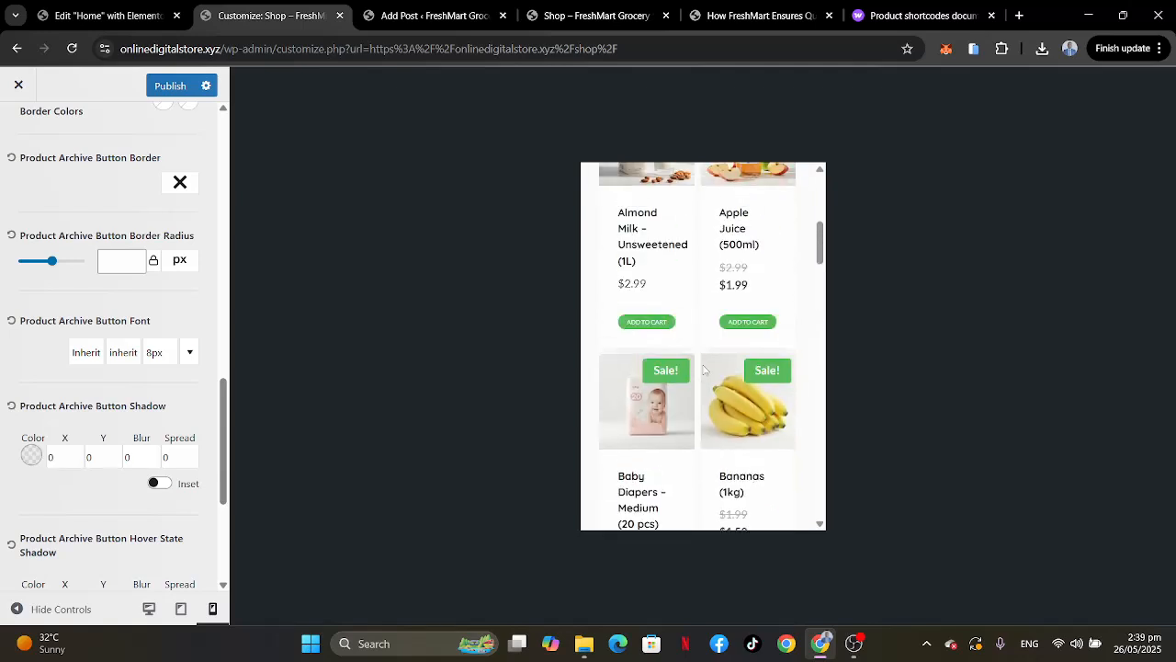
scroll(74, 371, "up", 5)
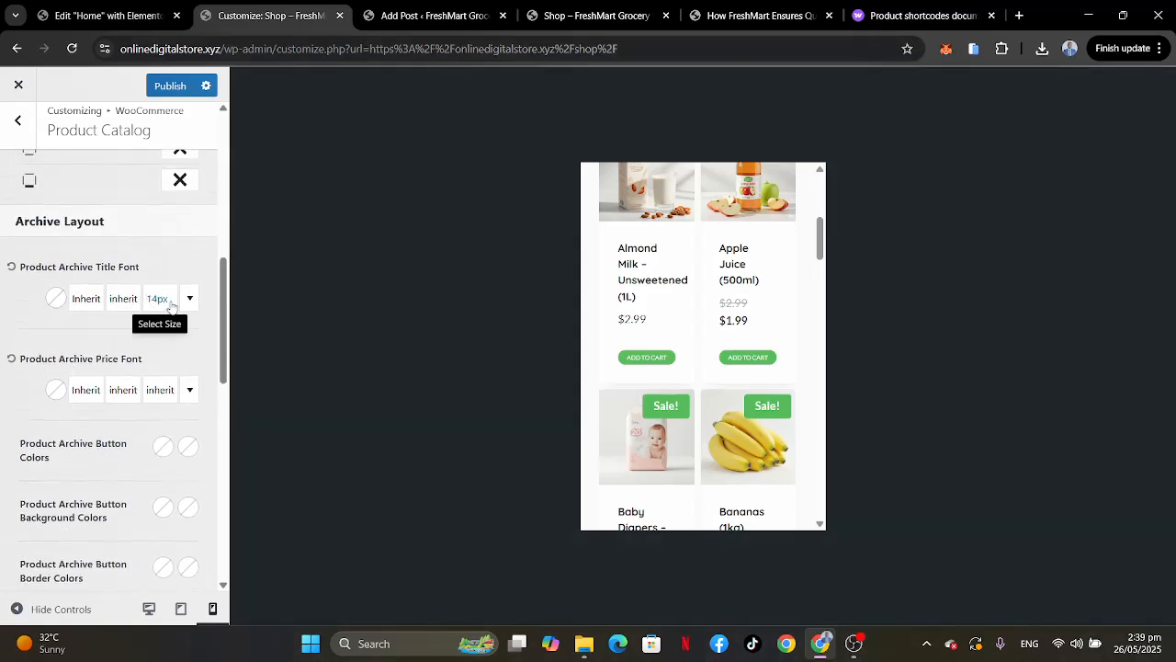
left_click(157, 300)
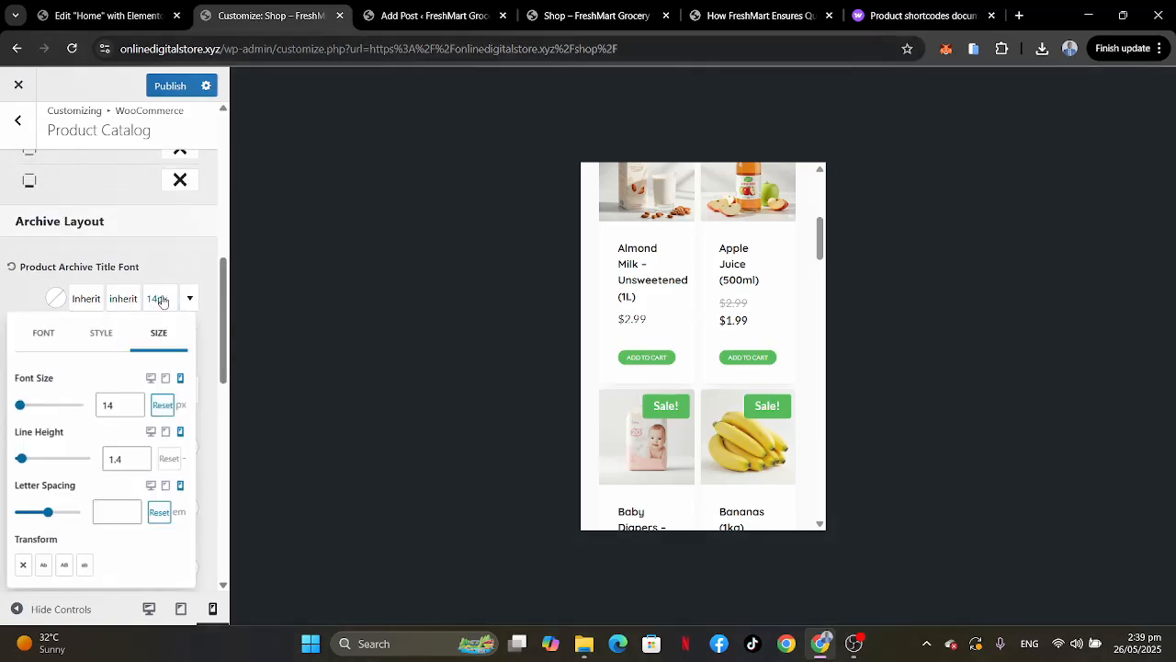
left_click(135, 411)
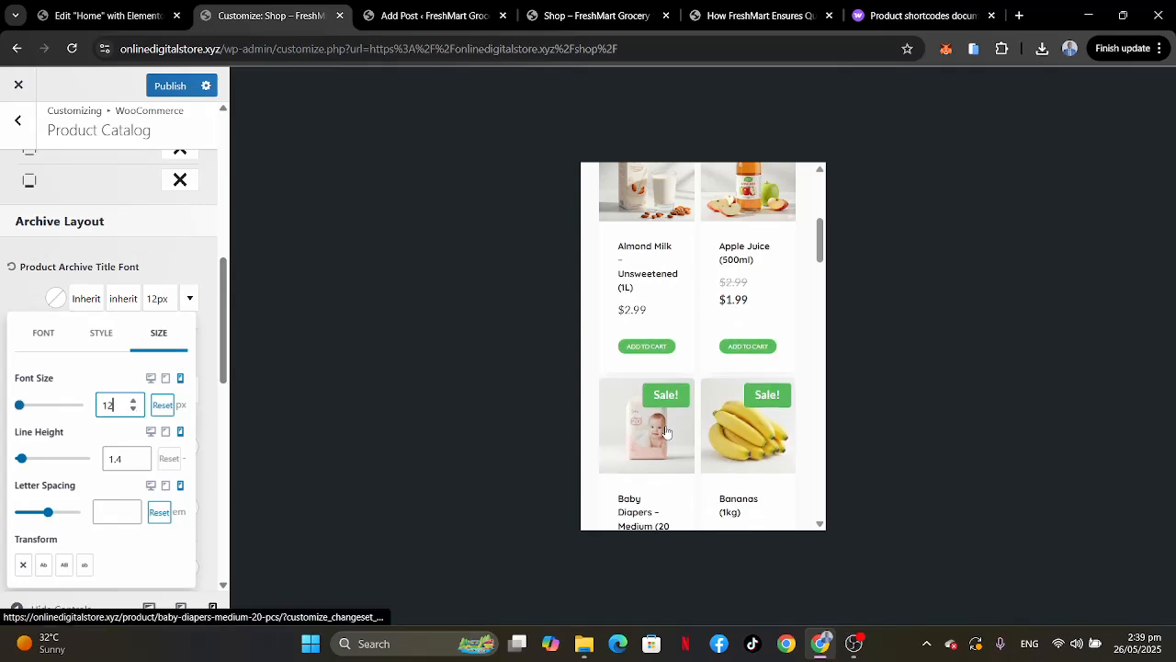
Check the whole Shop page in the mobile preview and publish the customizer changes.
scroll(667, 432, "down", 4)
scroll(667, 430, "down", 2)
key("super+Tab")
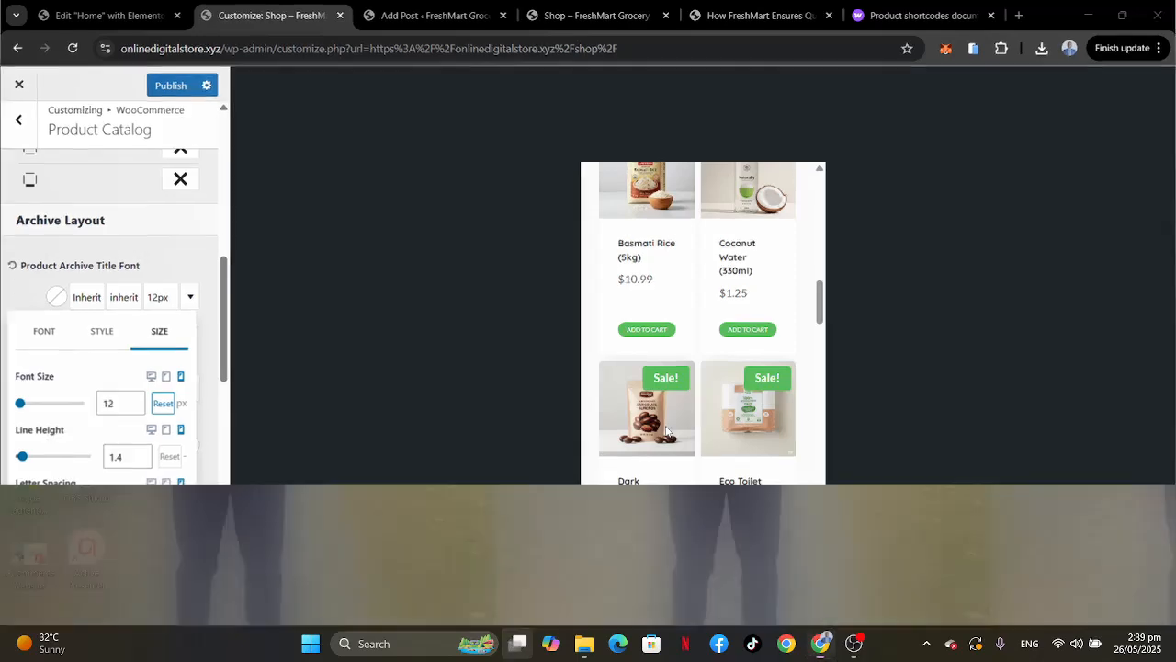
left_click(250, 317)
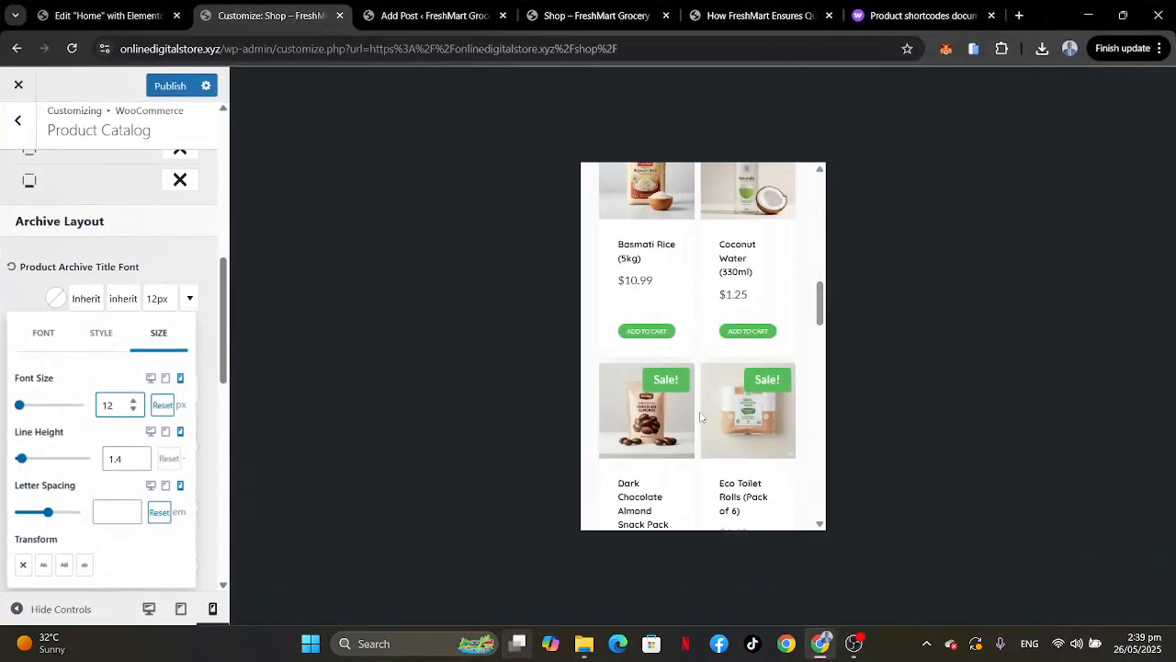
scroll(700, 417, "down", 4)
scroll(700, 417, "up", 2)
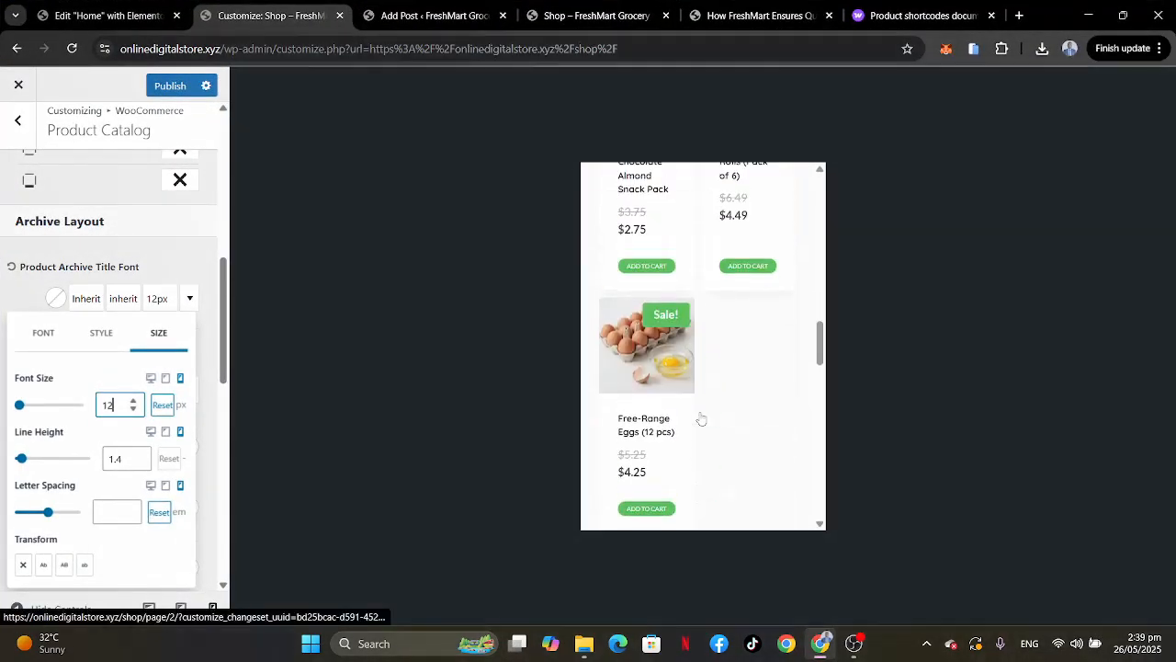
scroll(700, 417, "down", 2)
scroll(700, 418, "up", 3)
scroll(701, 417, "up", 5)
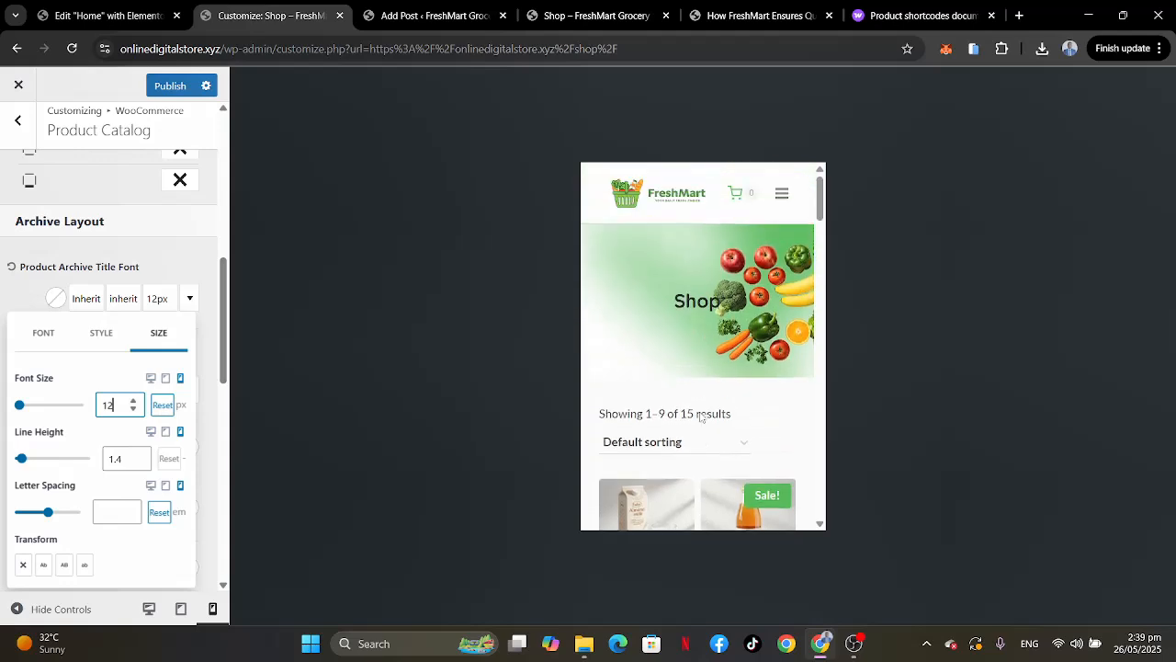
scroll(701, 413, "down", 2)
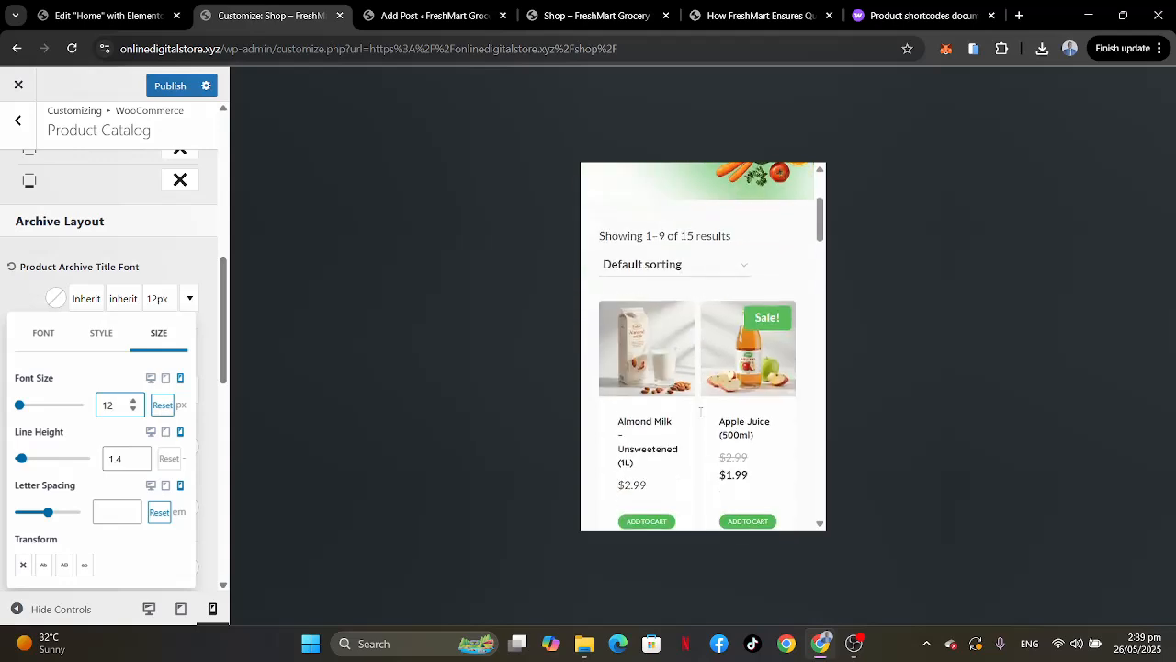
left_click(16, 303)
left_click(157, 89)
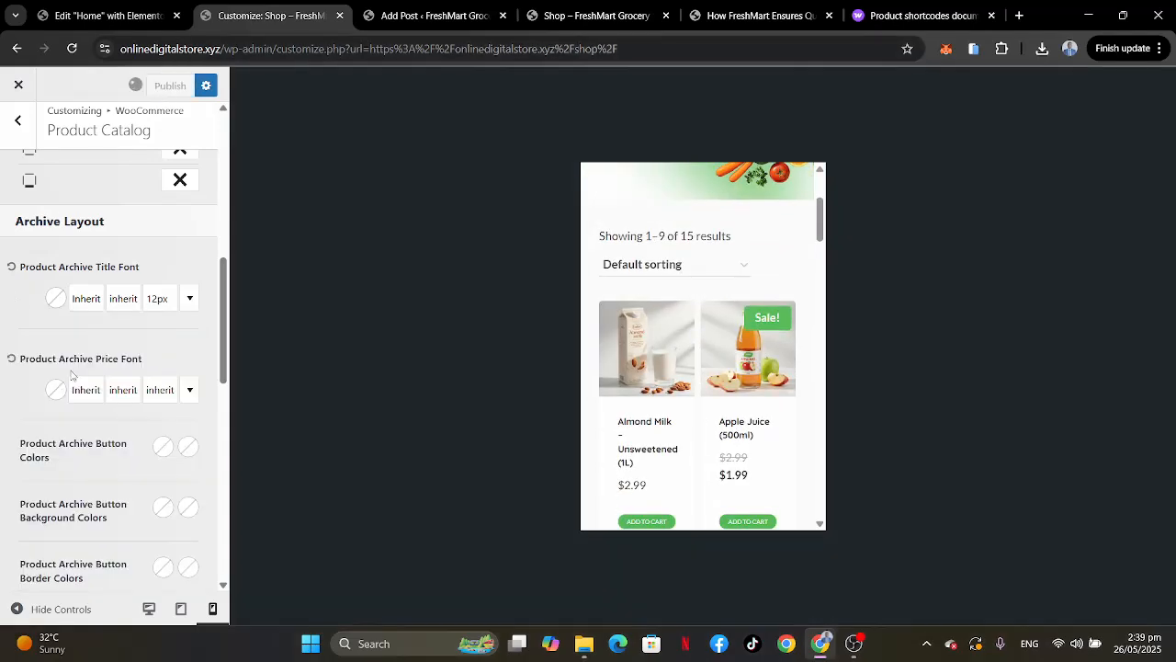
Review the Product Catalog design settings, including the archive Title Font's family options and its mobile and desktop sizes.
scroll(107, 487, "down", 8)
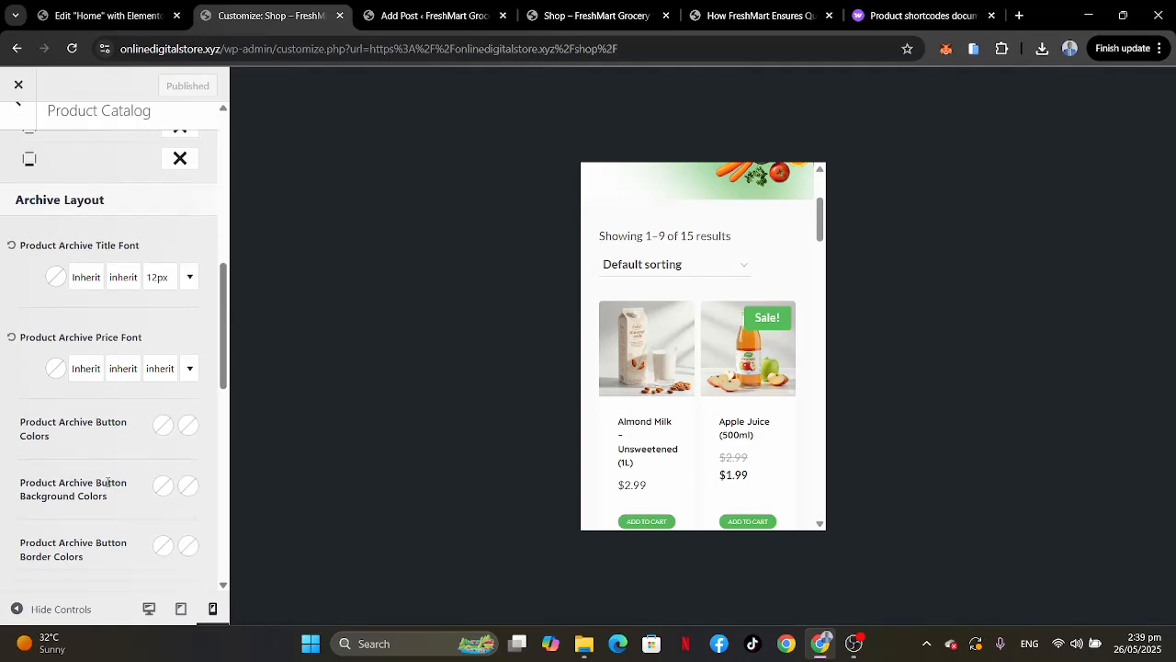
scroll(106, 487, "up", 7)
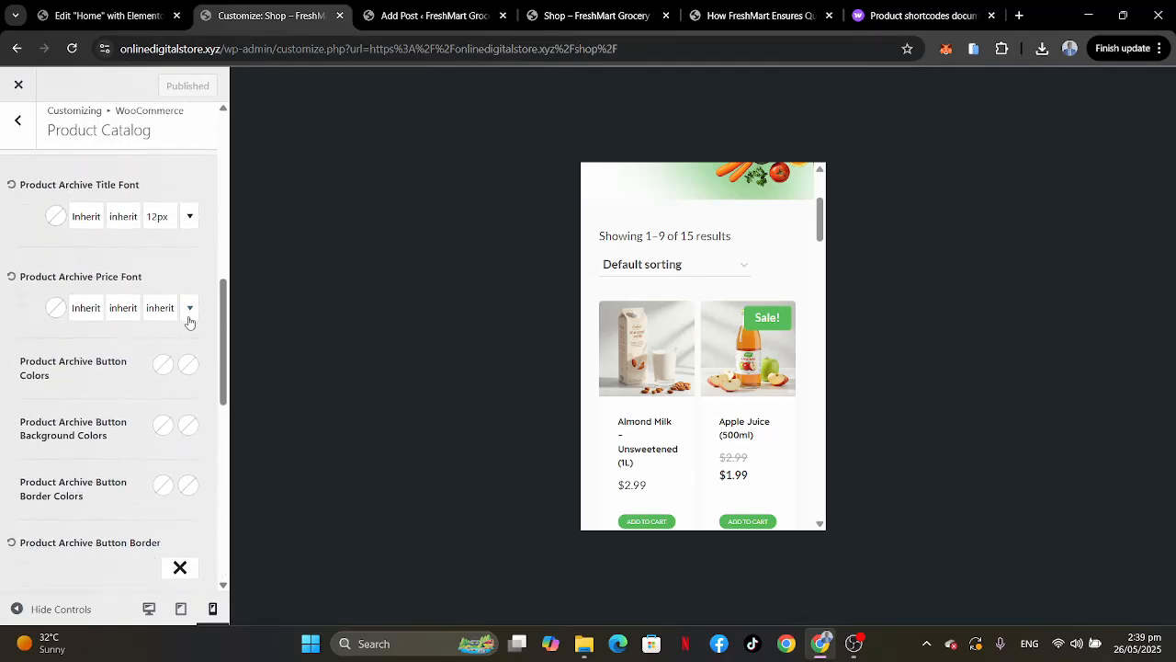
scroll(160, 307, "up", 6)
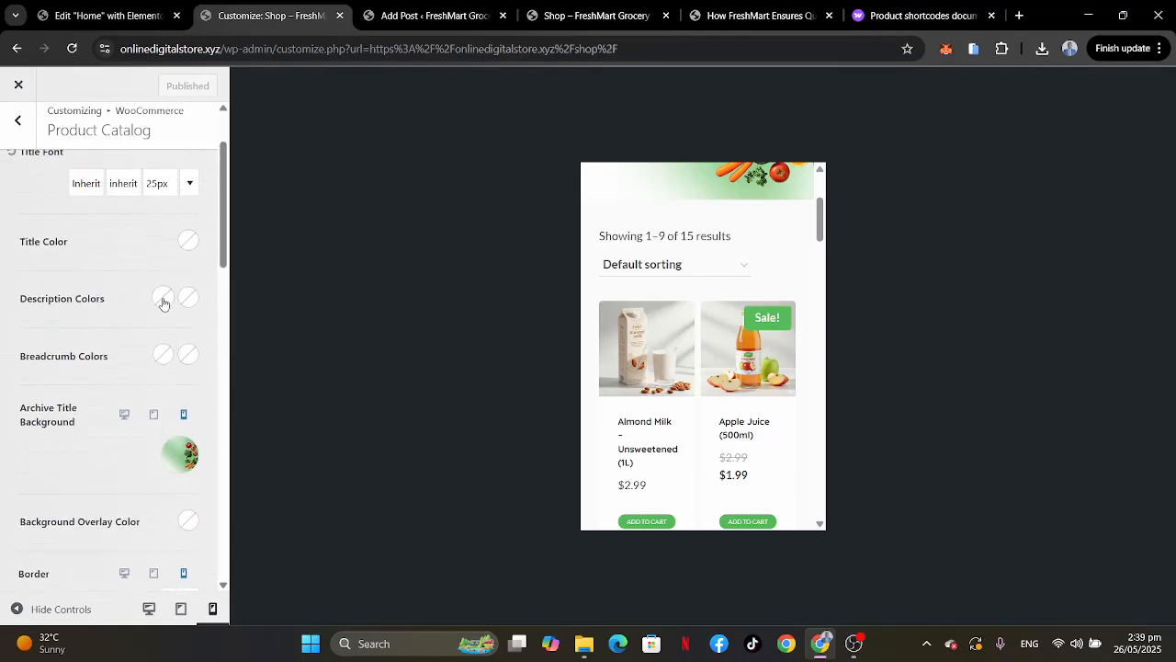
scroll(101, 258, "up", 1)
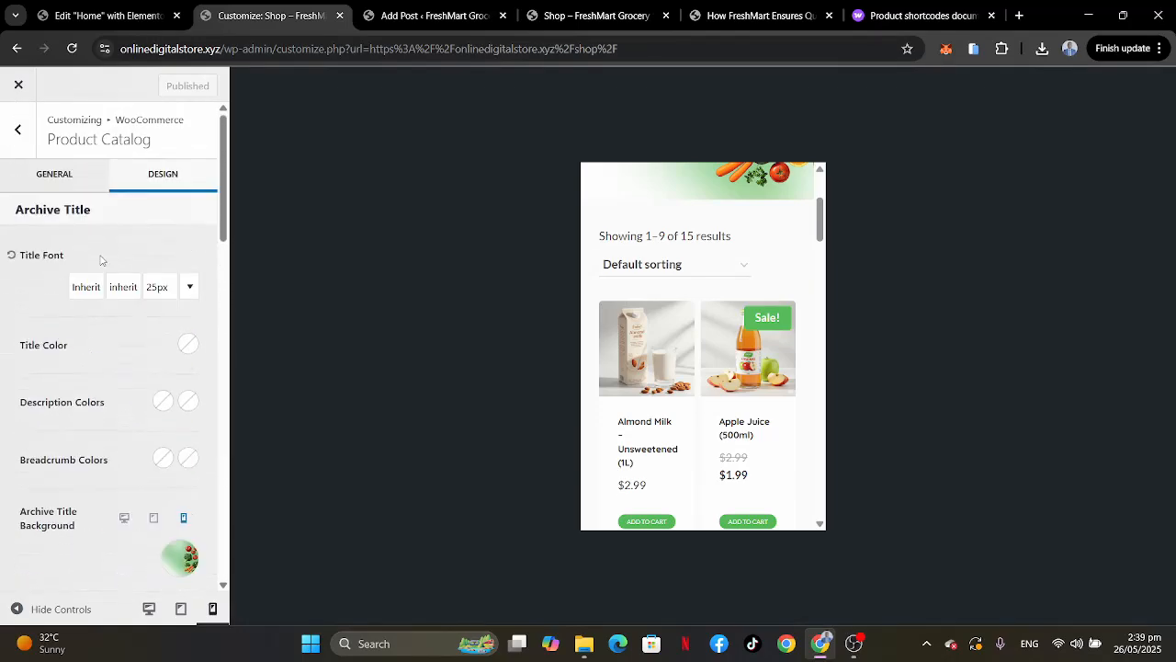
left_click(157, 288)
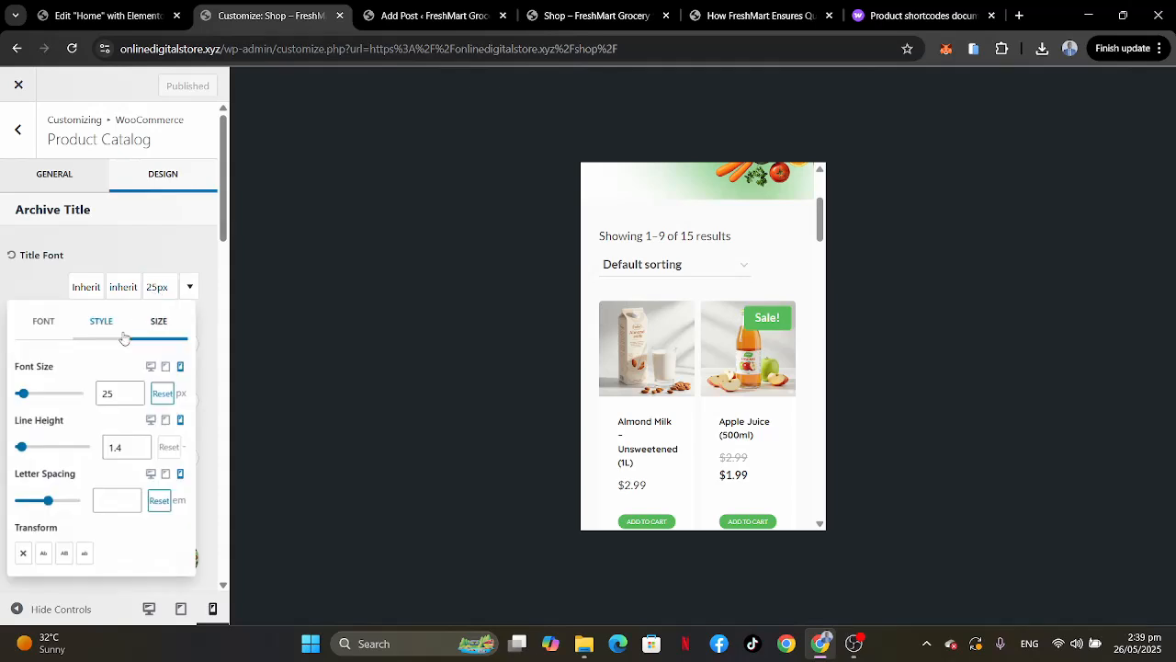
left_click(42, 327)
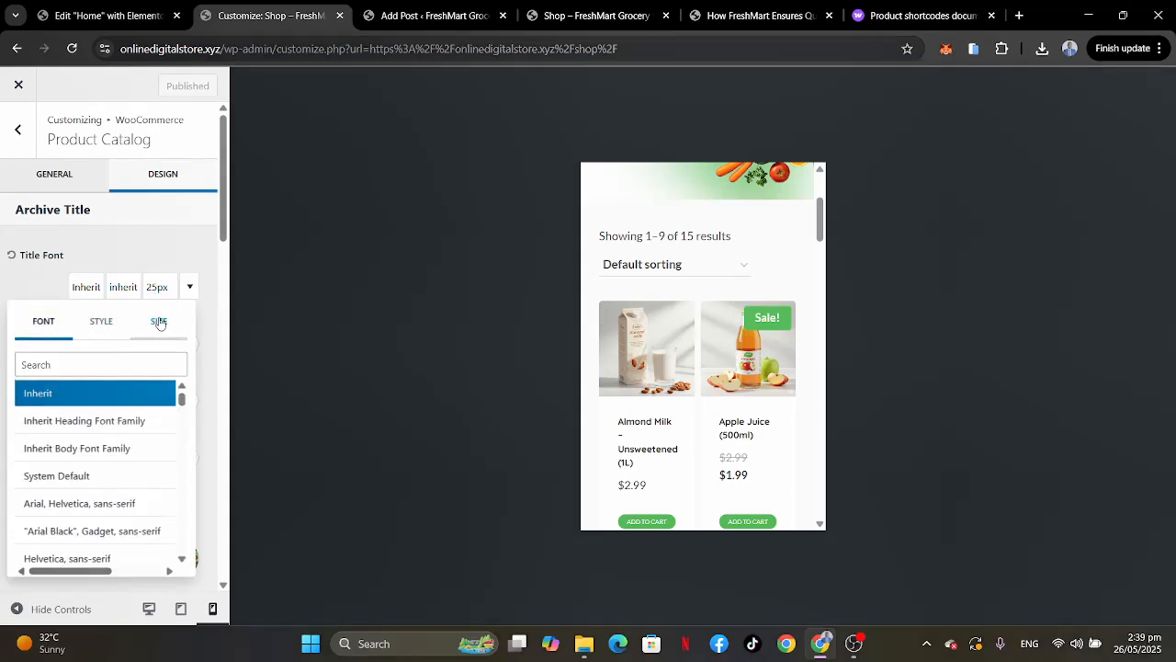
left_click(158, 321)
left_click(150, 365)
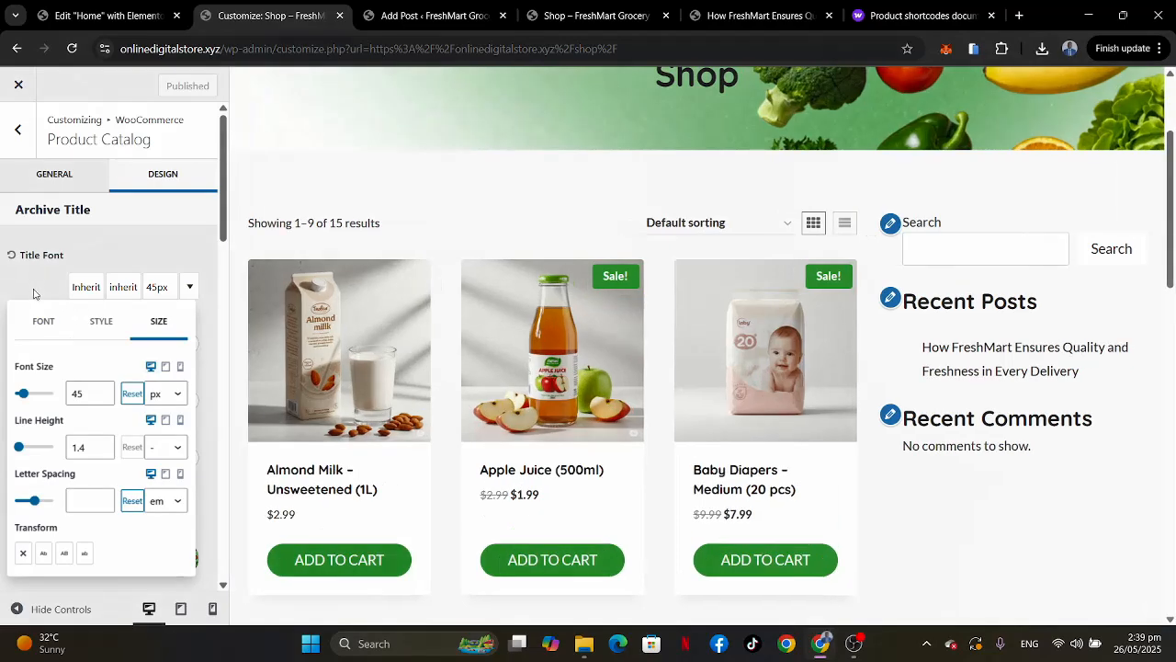
Close the archive Title Font options and check the Shop page's banner and product grid in the desktop preview.
left_click(33, 294)
scroll(733, 374, "down", 10)
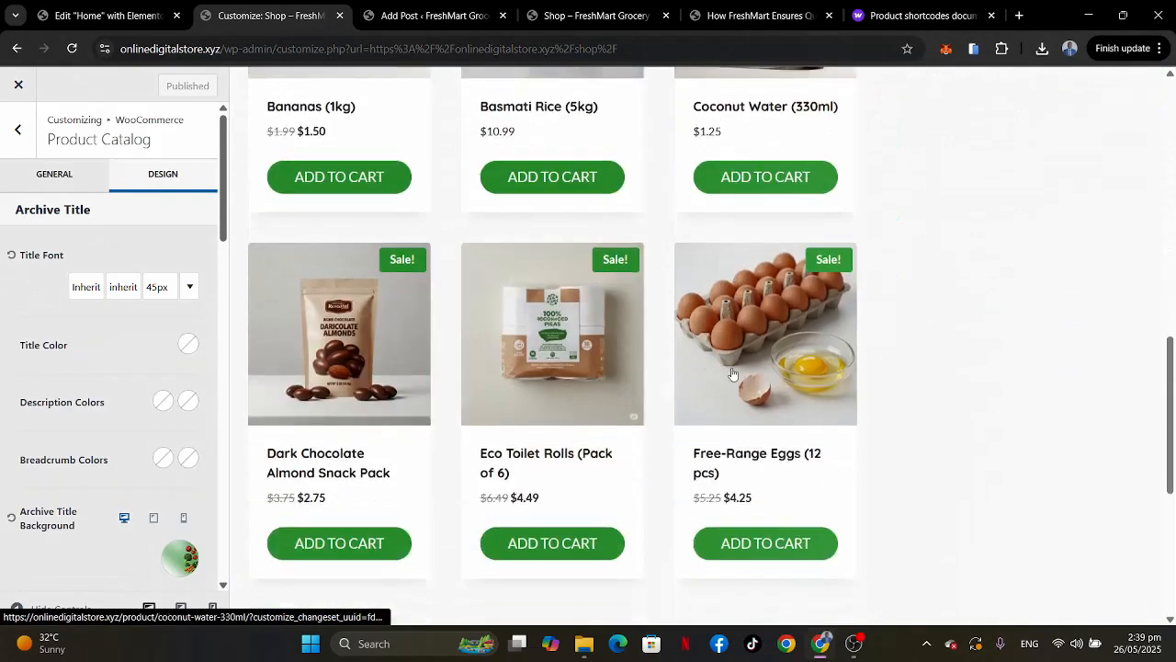
scroll(732, 374, "up", 10)
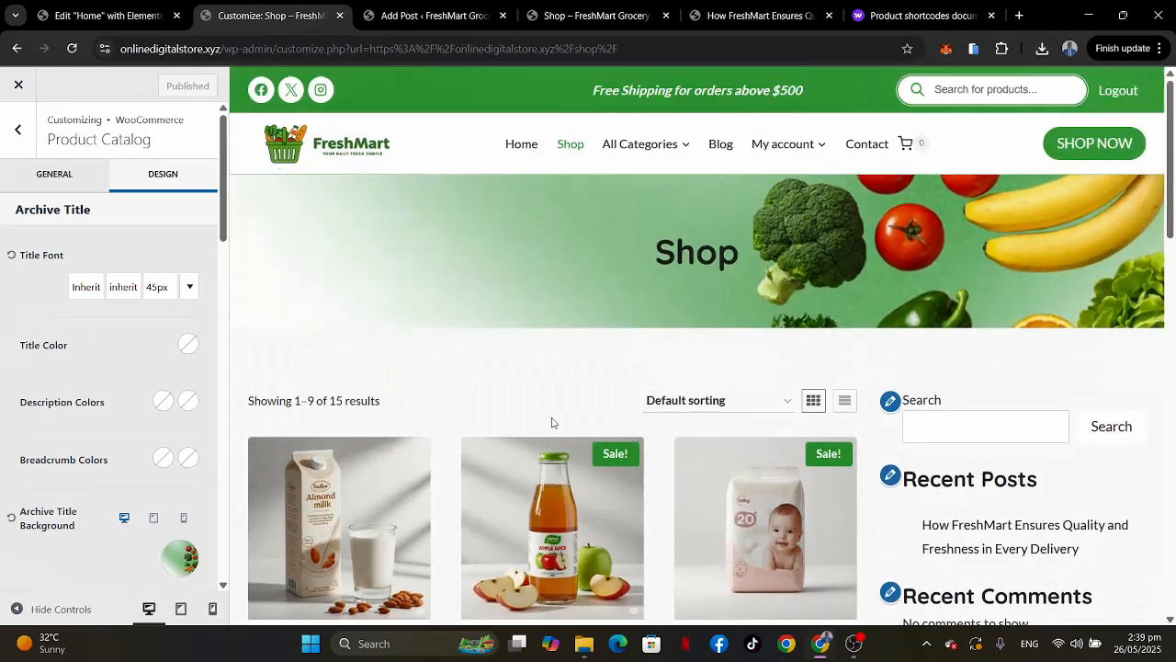
Open the live FreshMart home page in a new tab and review its product sections, banner and blog section.
left_click(438, 21)
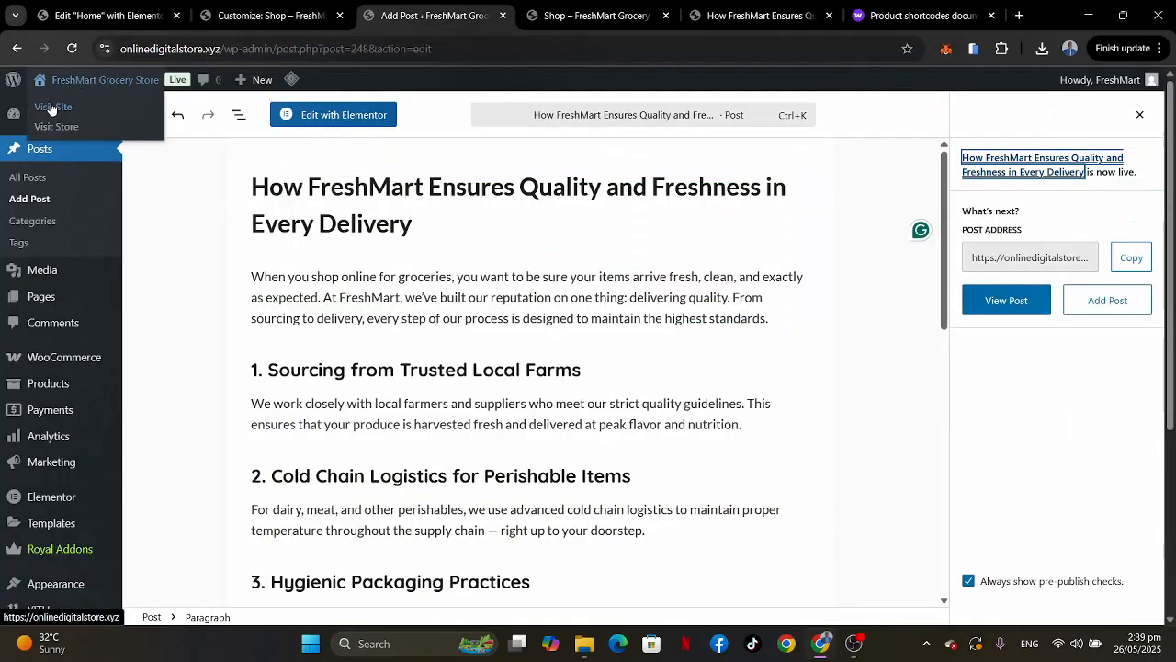
middle_click(53, 108)
left_click(510, 15)
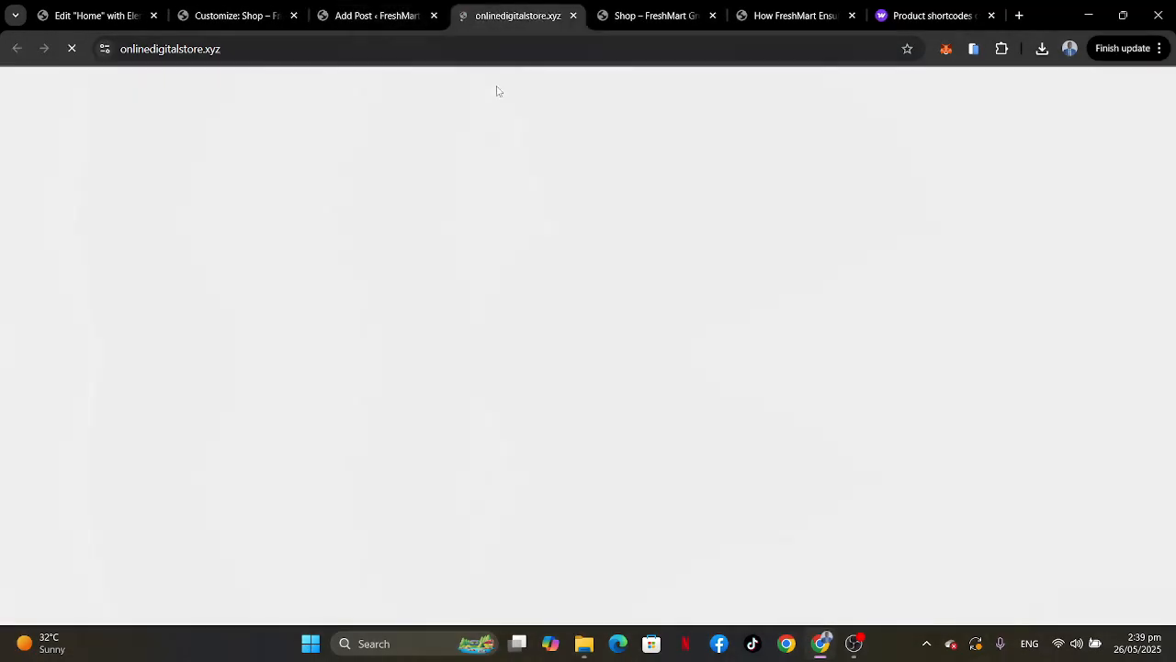
scroll(622, 370, "down", 4)
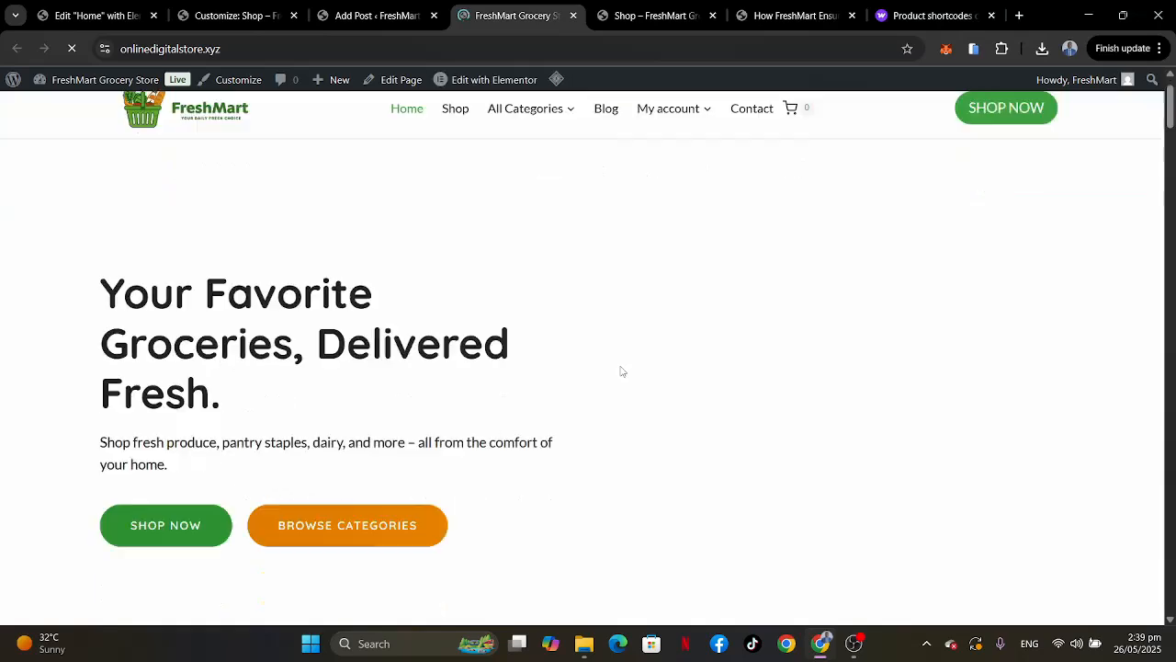
scroll(623, 370, "down", 10)
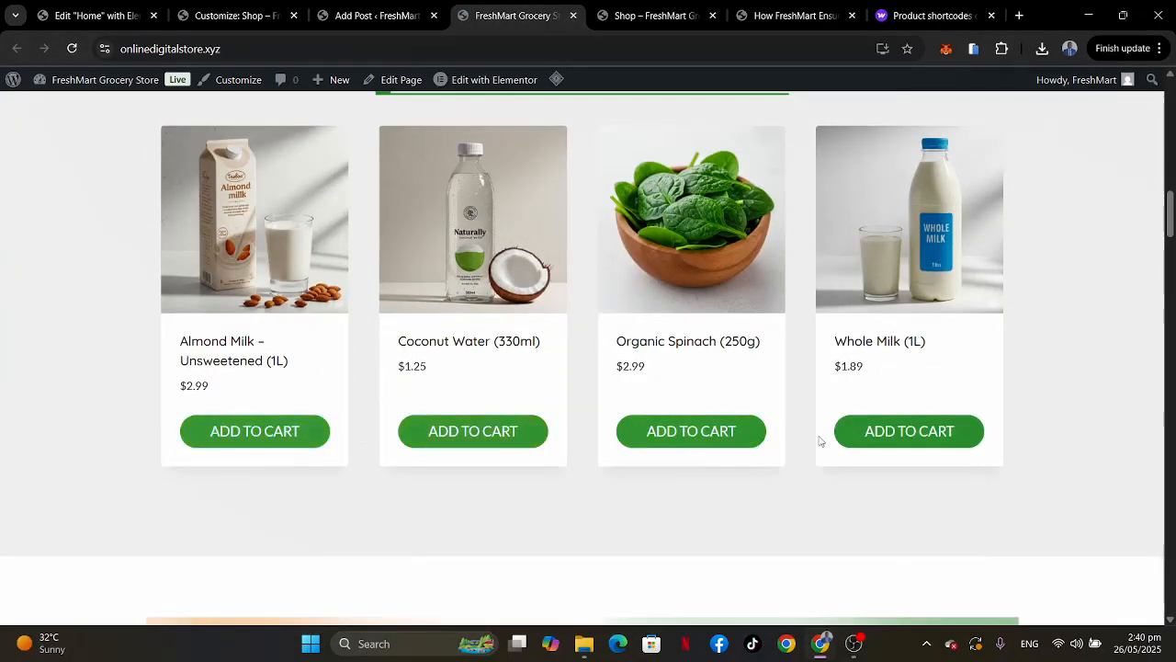
scroll(730, 512, "down", 12)
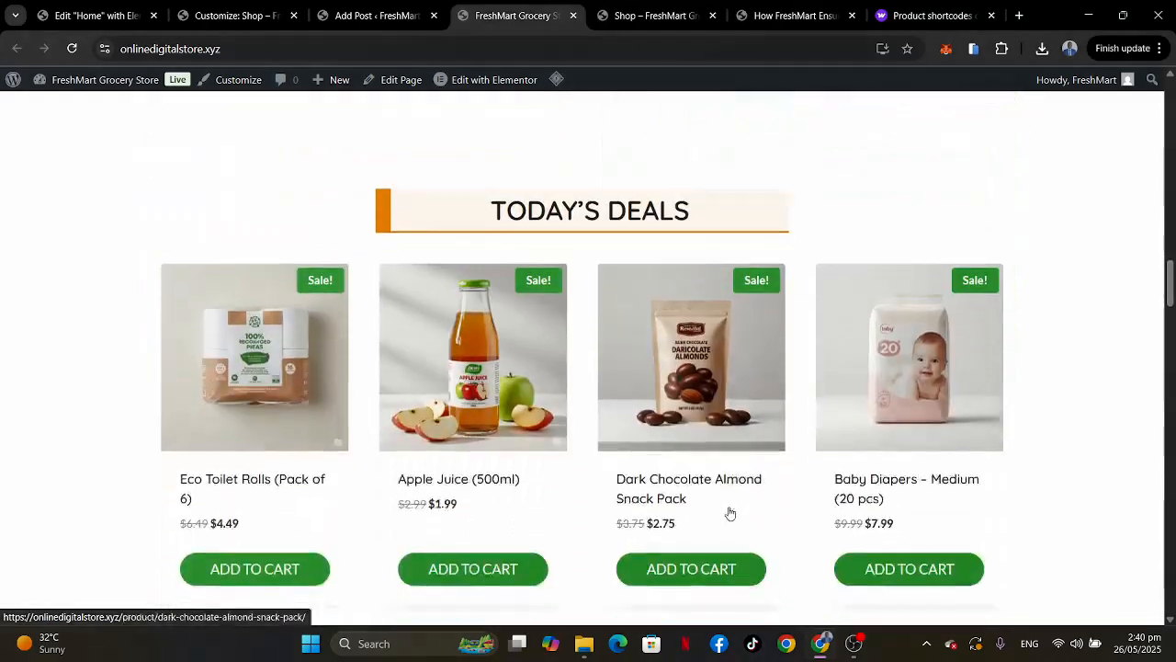
scroll(615, 554, "down", 3)
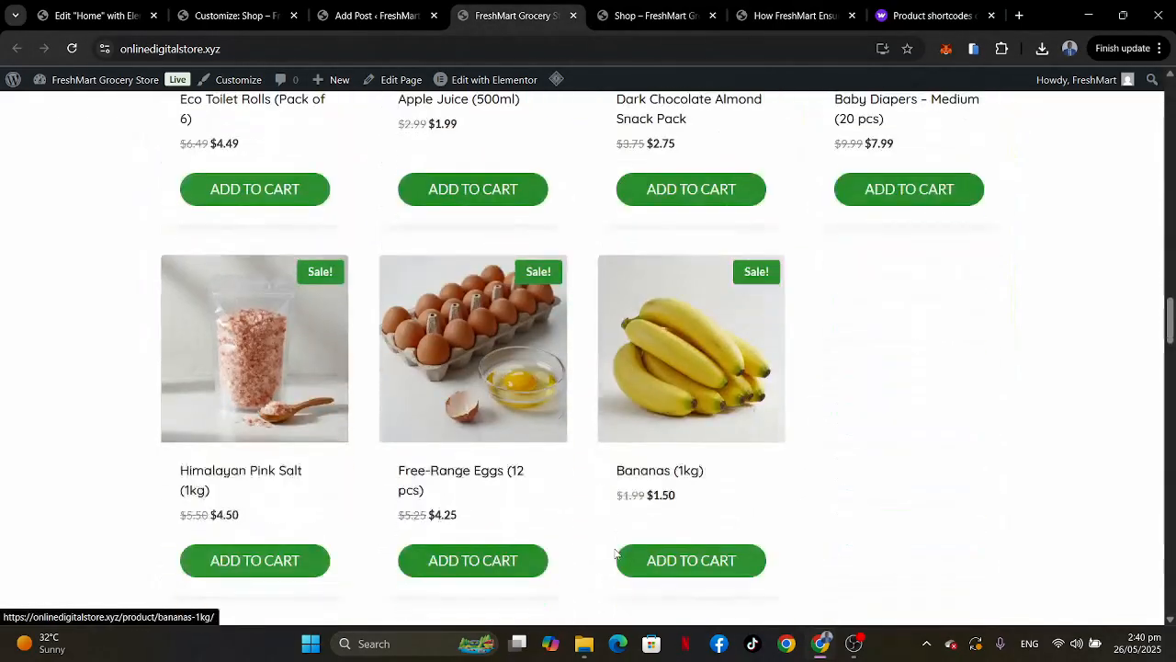
scroll(615, 552, "down", 15)
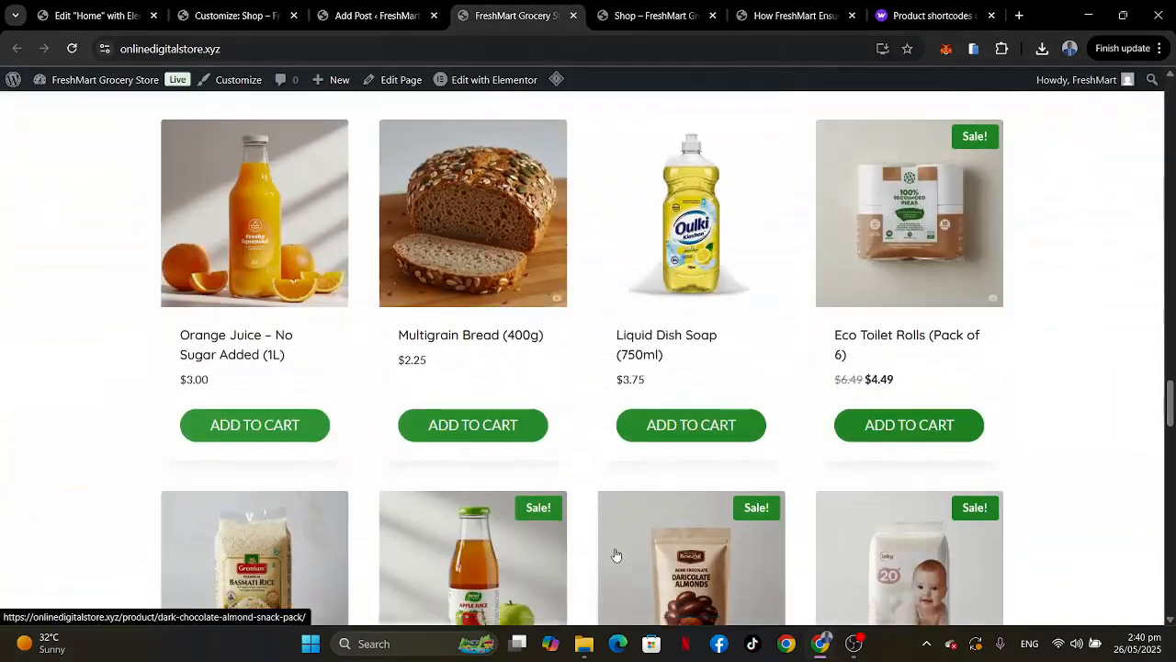
scroll(614, 550, "down", 8)
scroll(615, 551, "up", 6)
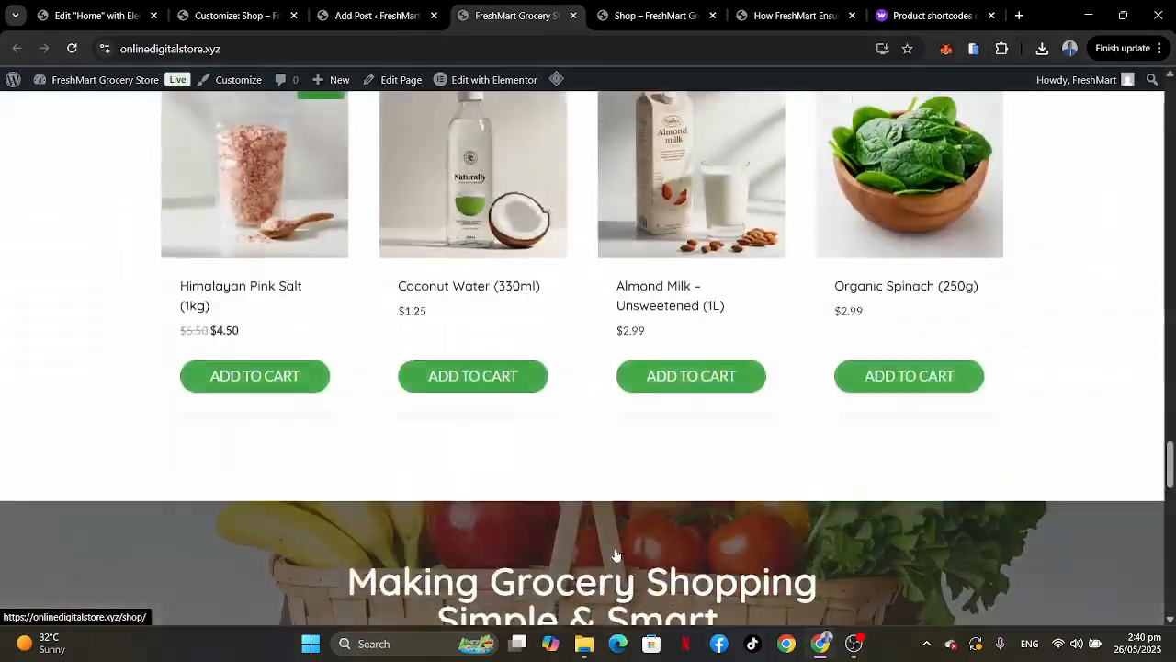
scroll(615, 554, "down", 12)
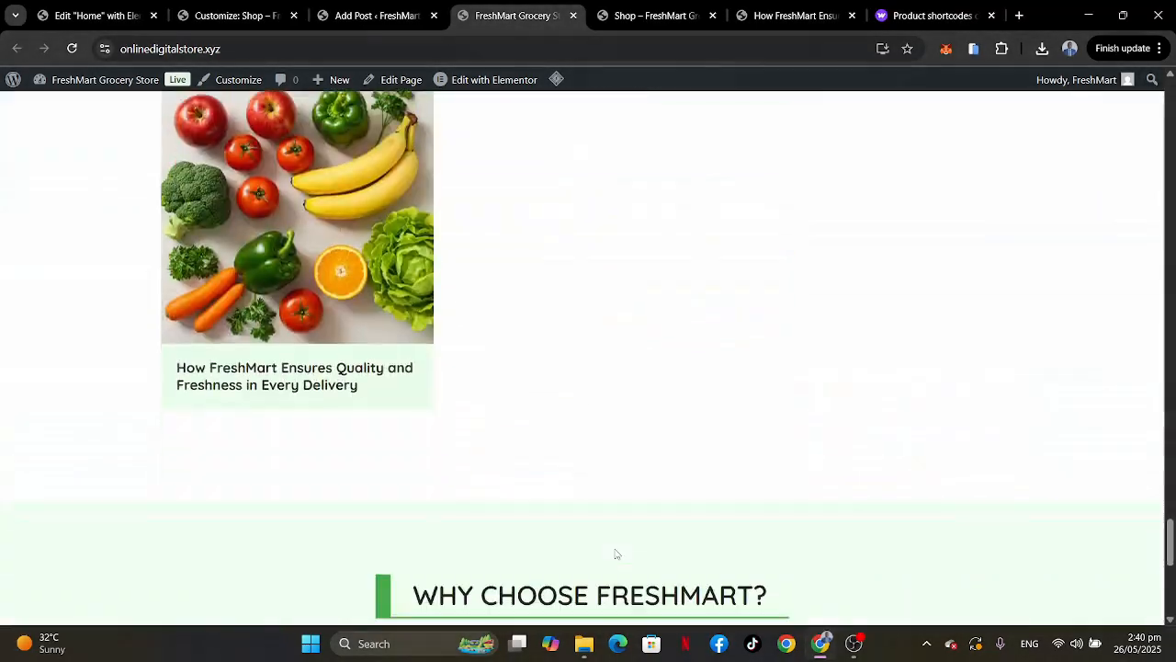
scroll(615, 552, "up", 8)
scroll(615, 552, "up", 6)
scroll(616, 553, "down", 10)
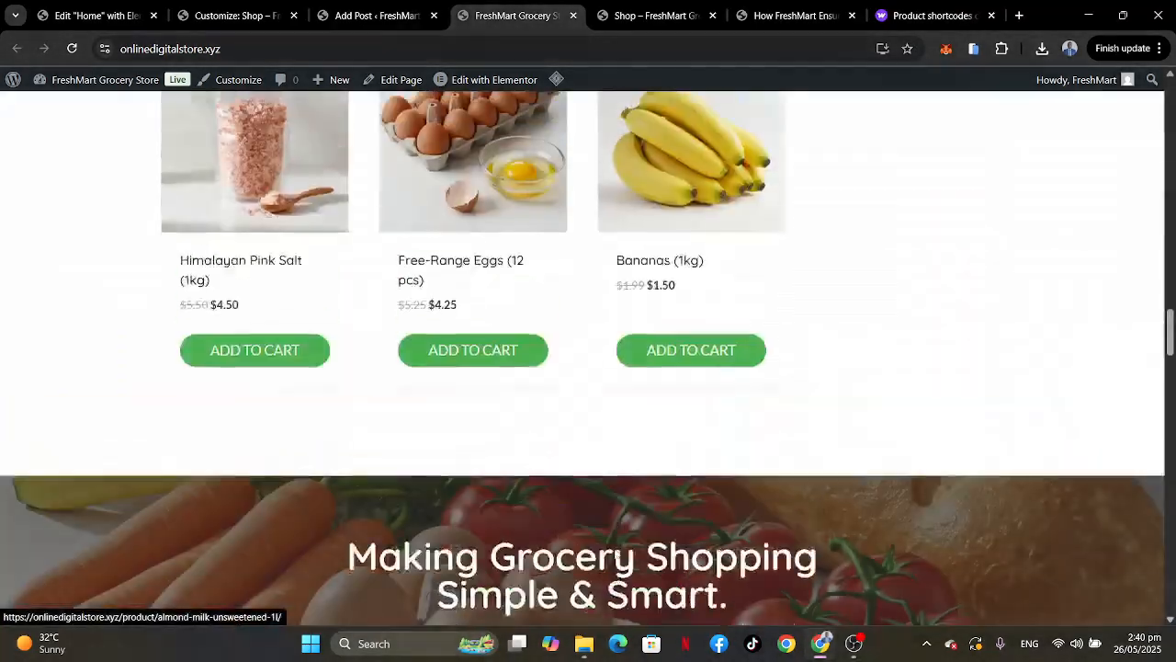
scroll(616, 553, "up", 3)
Open the customizer's WooCommerce Single Product Layout settings and load the Almond Milk – Unsweetened (1L) product page in the preview.
left_click(225, 15)
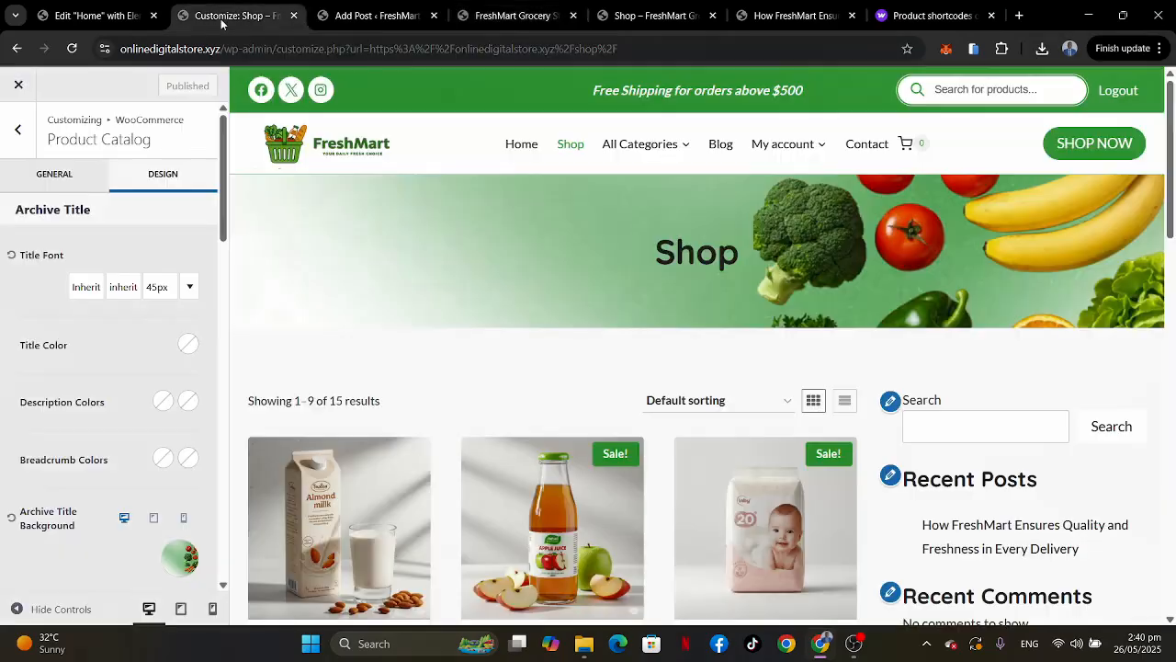
scroll(478, 374, "down", 2)
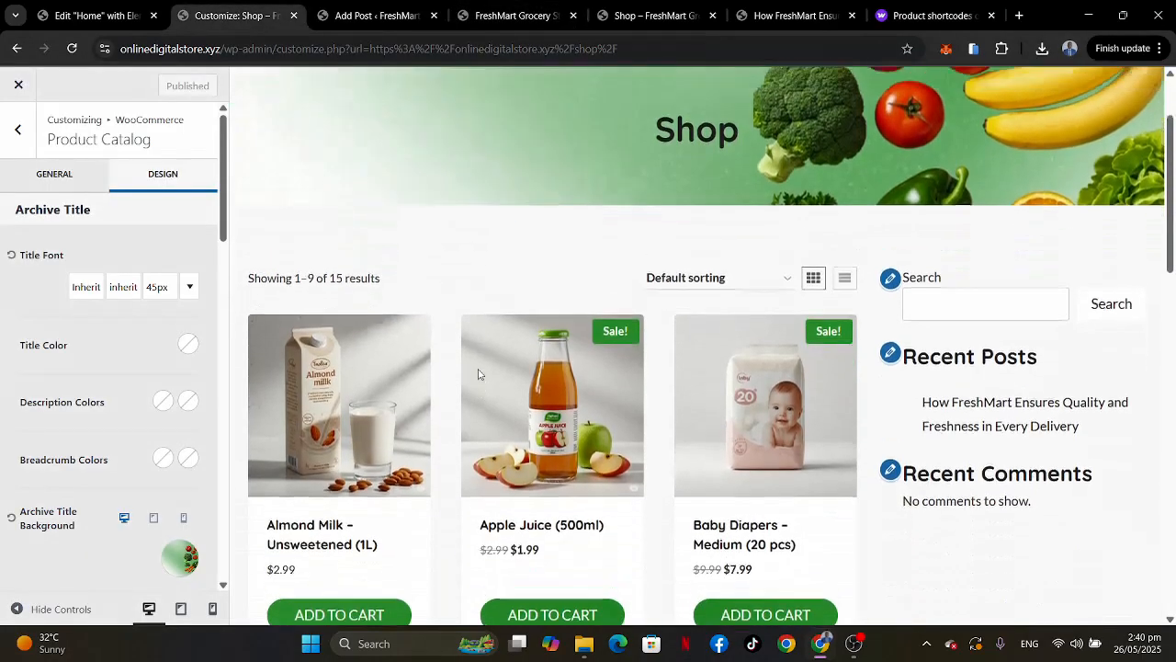
scroll(478, 374, "up", 2)
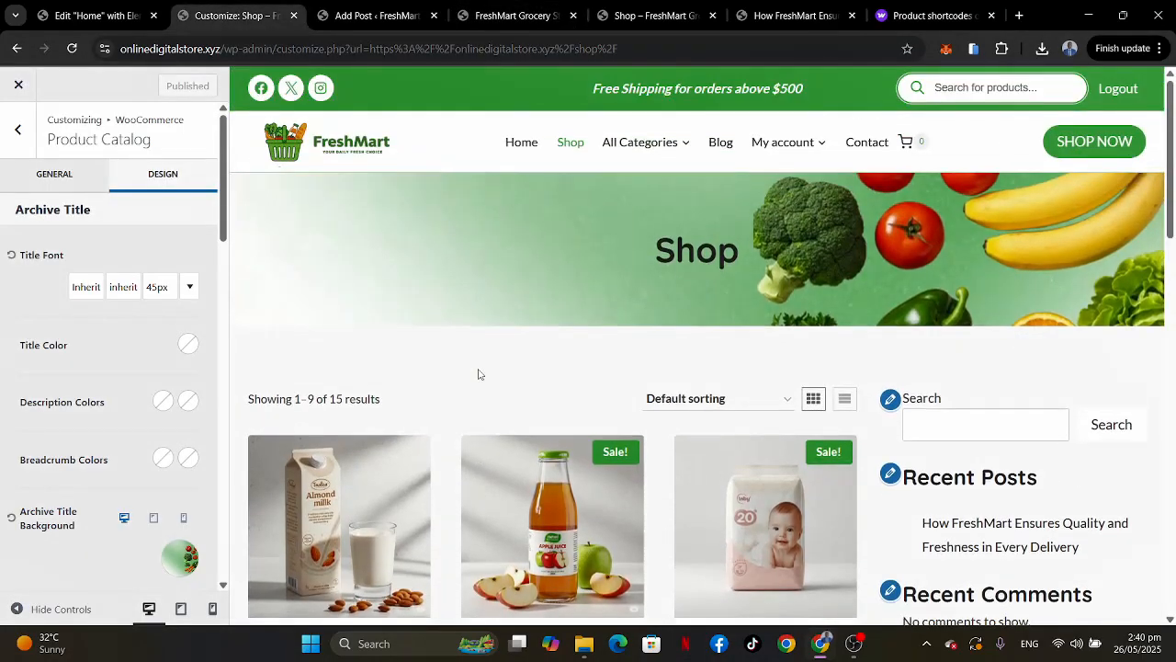
left_click(55, 173)
left_click(18, 129)
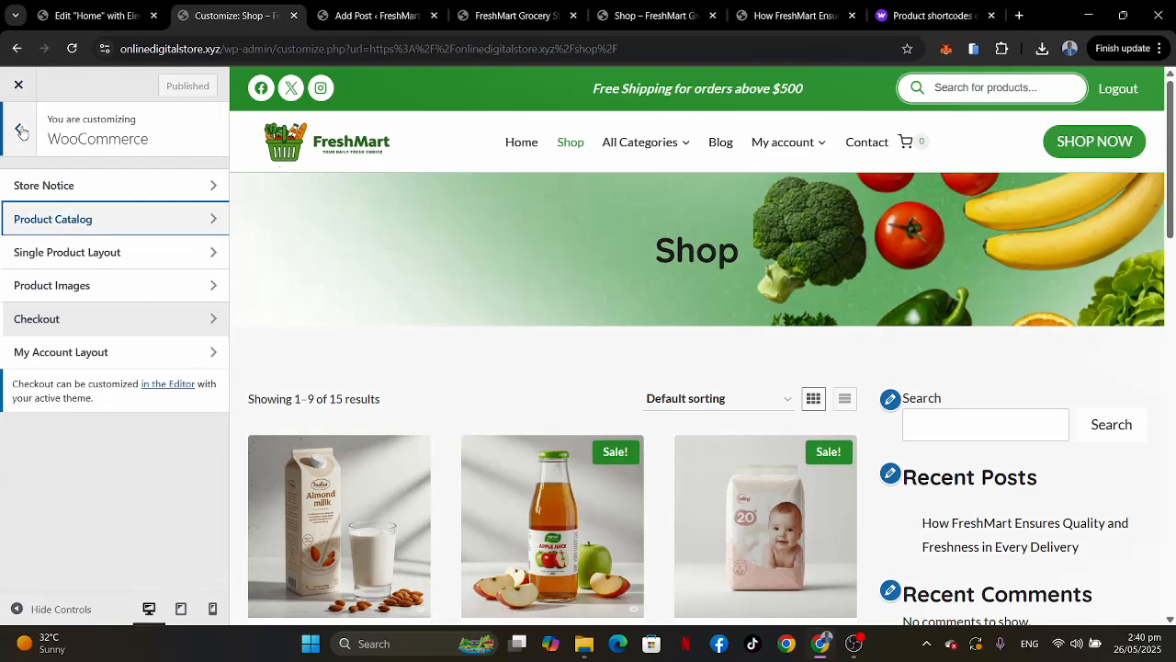
left_click(92, 254)
scroll(530, 292, "down", 3)
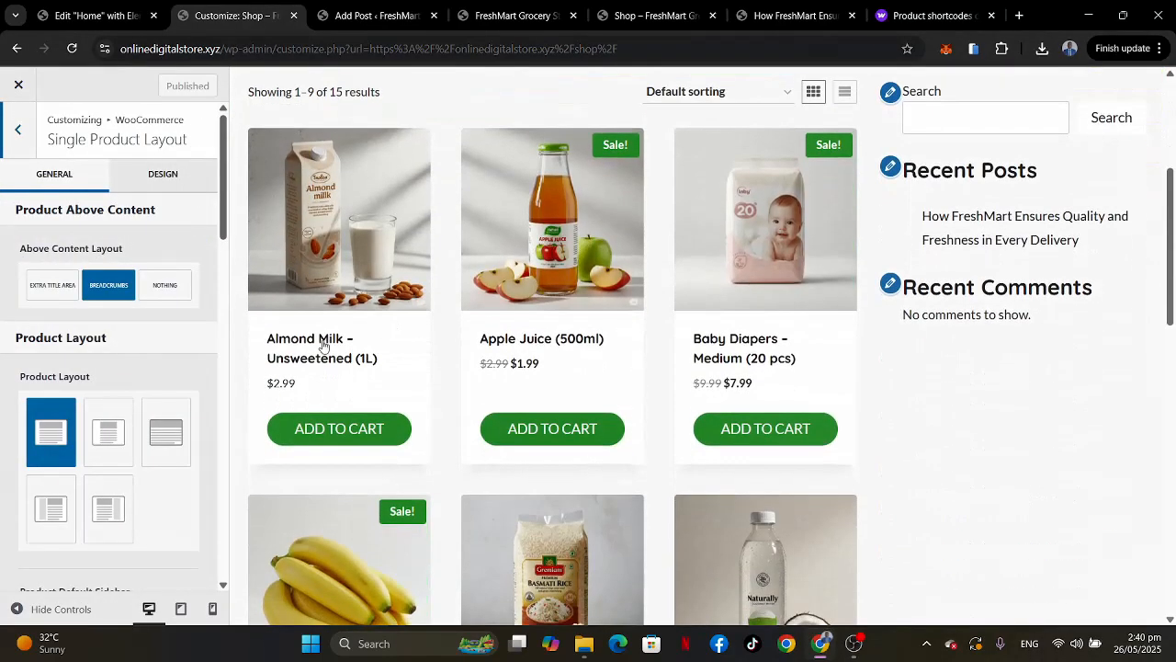
left_click(320, 345)
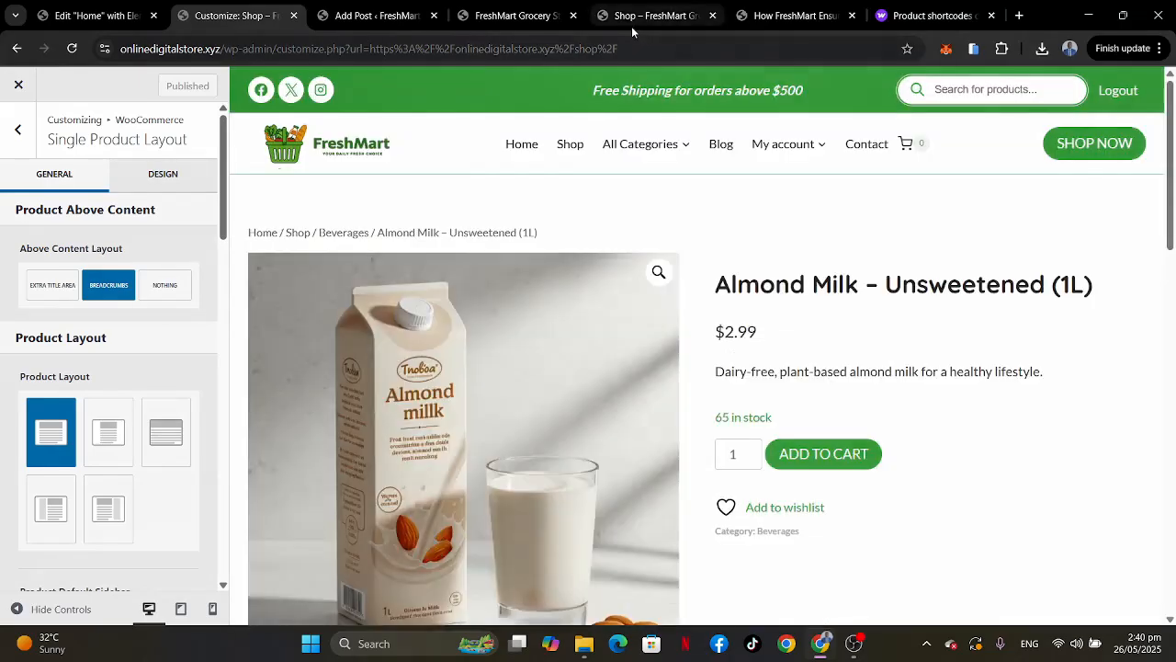
Open the Apple Juice (500ml) product page on the reference site and examine its layout, sidebar and product details.
left_click(633, 22)
scroll(690, 375, "down", 4)
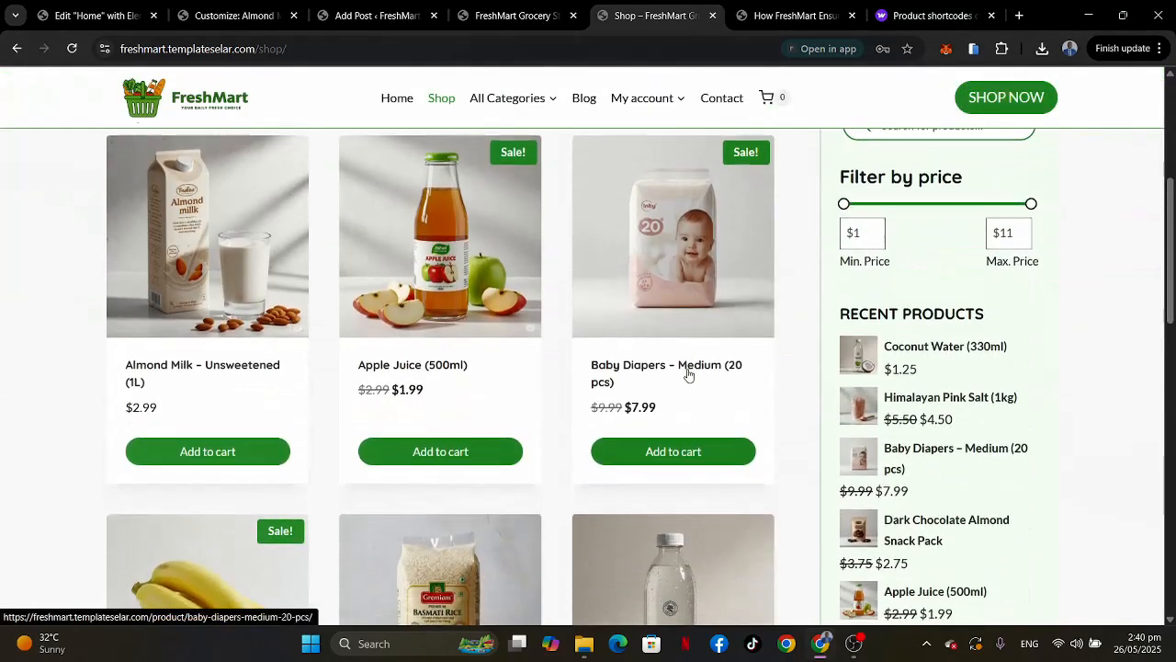
left_click(382, 366)
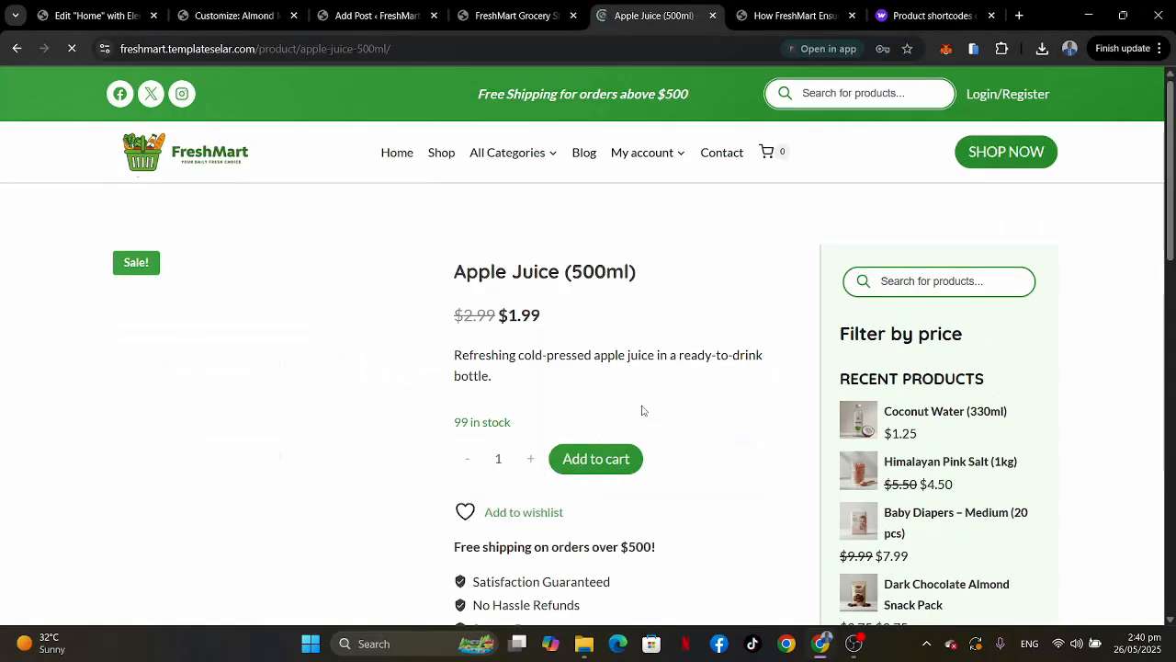
scroll(643, 411, "down", 2)
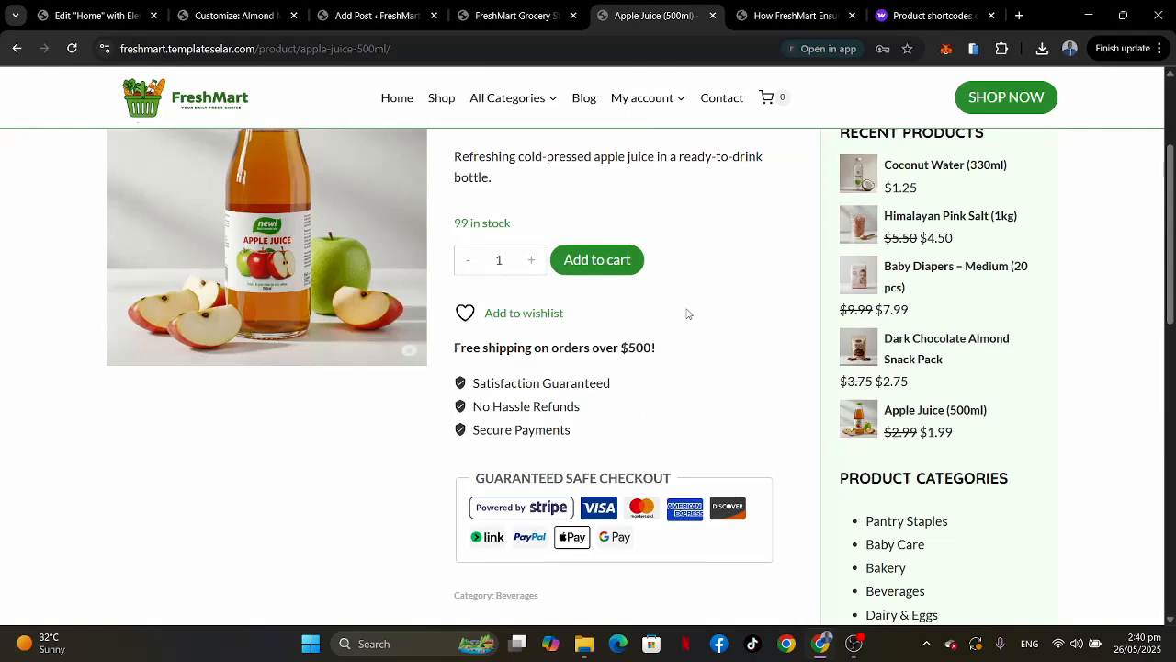
scroll(686, 313, "up", 1)
Set the single product page's Product Layout to the right-sidebar option and check the result in the preview.
left_click(234, 16)
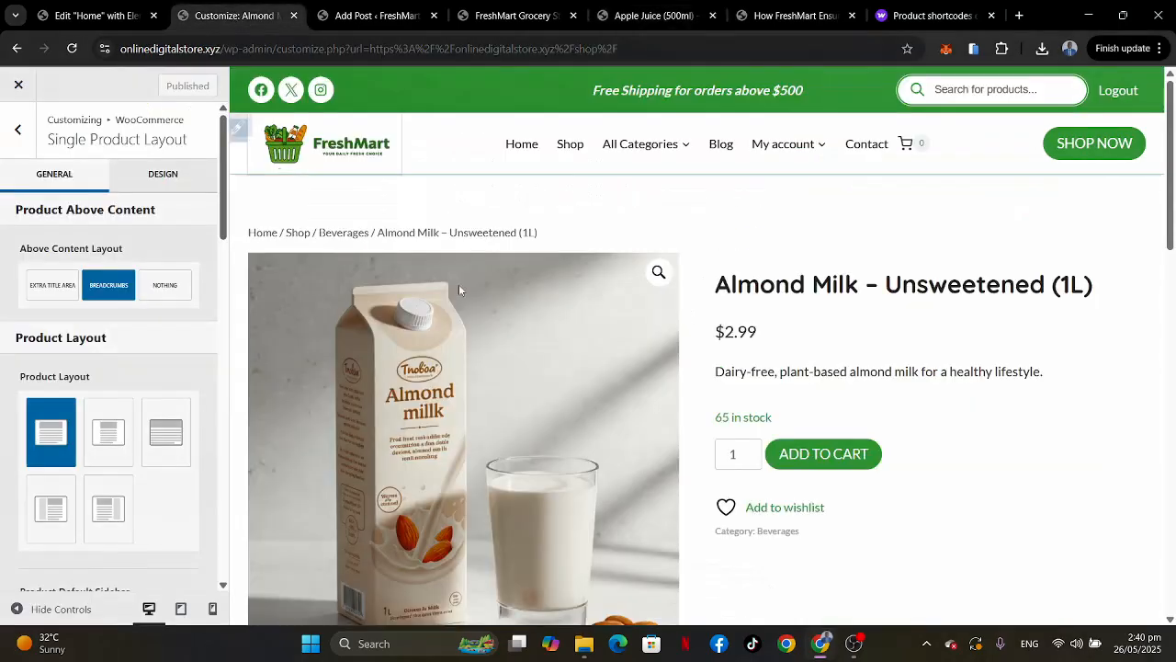
scroll(531, 366, "down", 3)
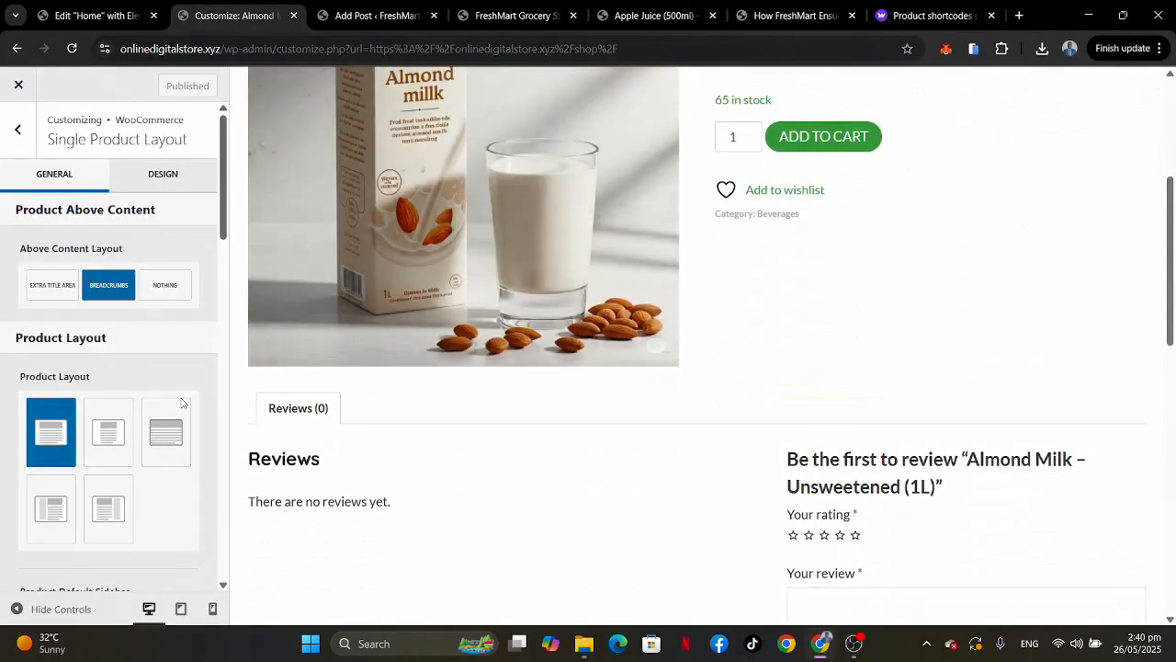
scroll(649, 291, "up", 3)
scroll(648, 292, "down", 1)
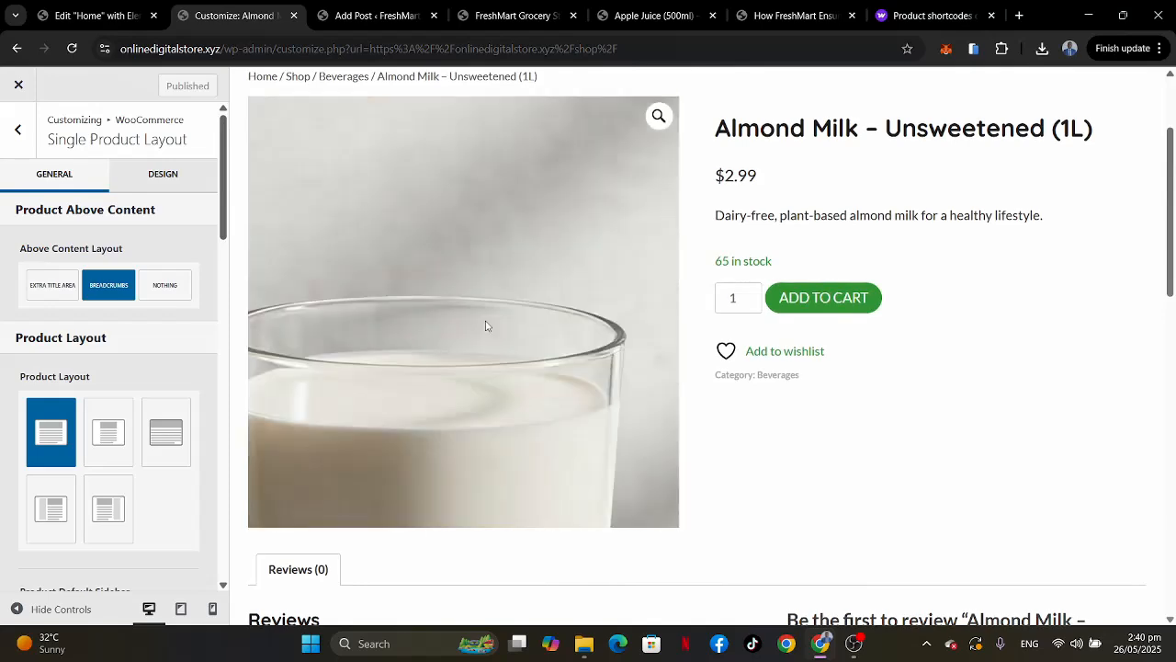
left_click(110, 515)
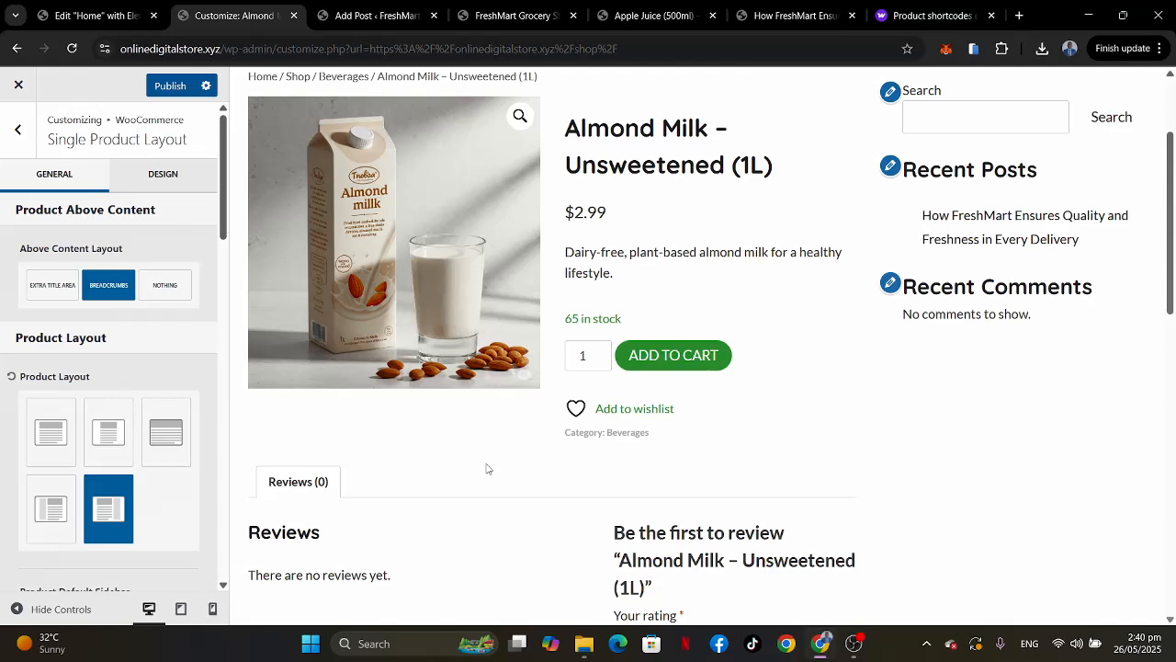
scroll(488, 469, "up", 2)
scroll(488, 469, "down", 4)
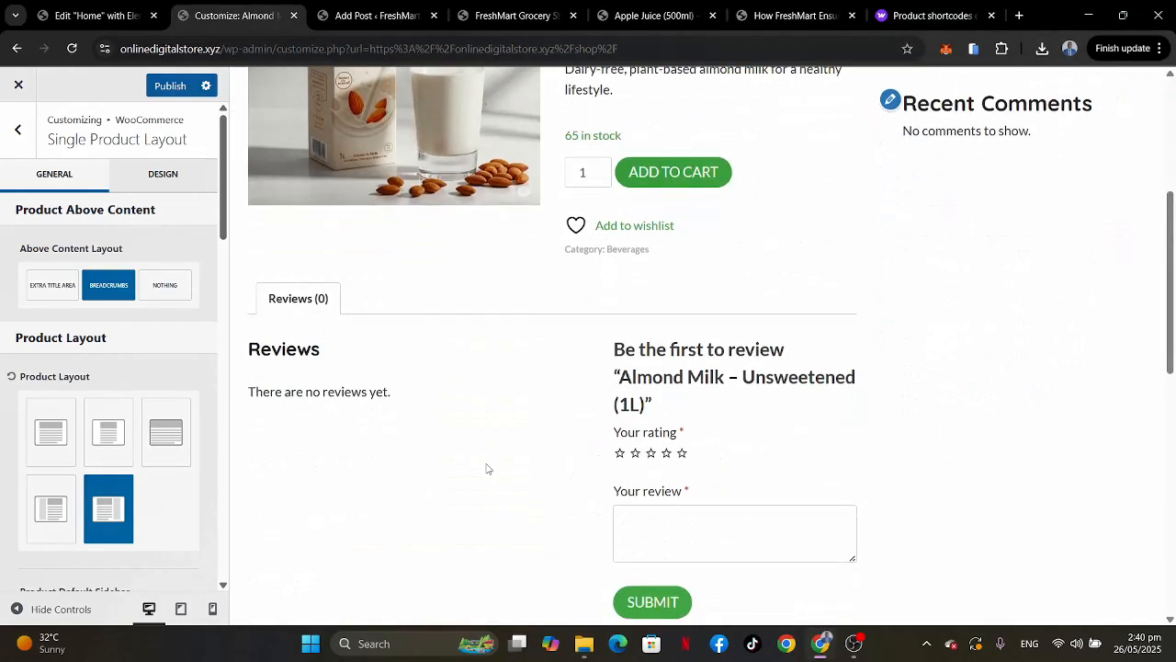
scroll(487, 469, "up", 1)
Compare the product page with the reference Apple Juice page and set its Above Content Layout to Nothing.
left_click(664, 19)
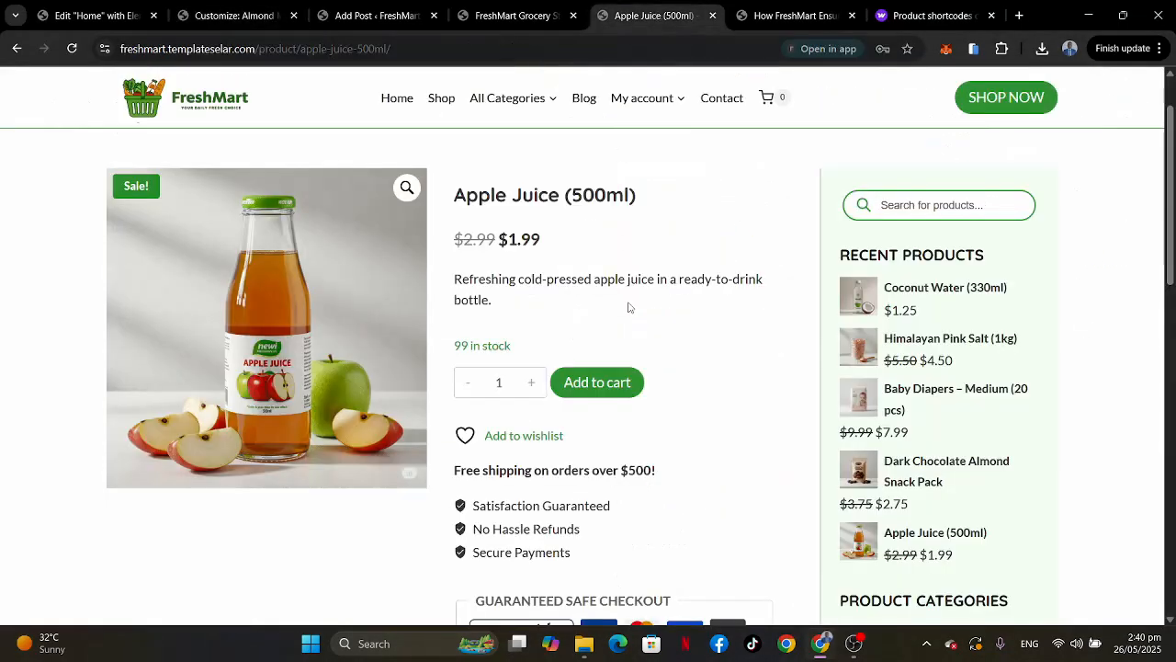
left_click(239, 17)
scroll(678, 185, "up", 2)
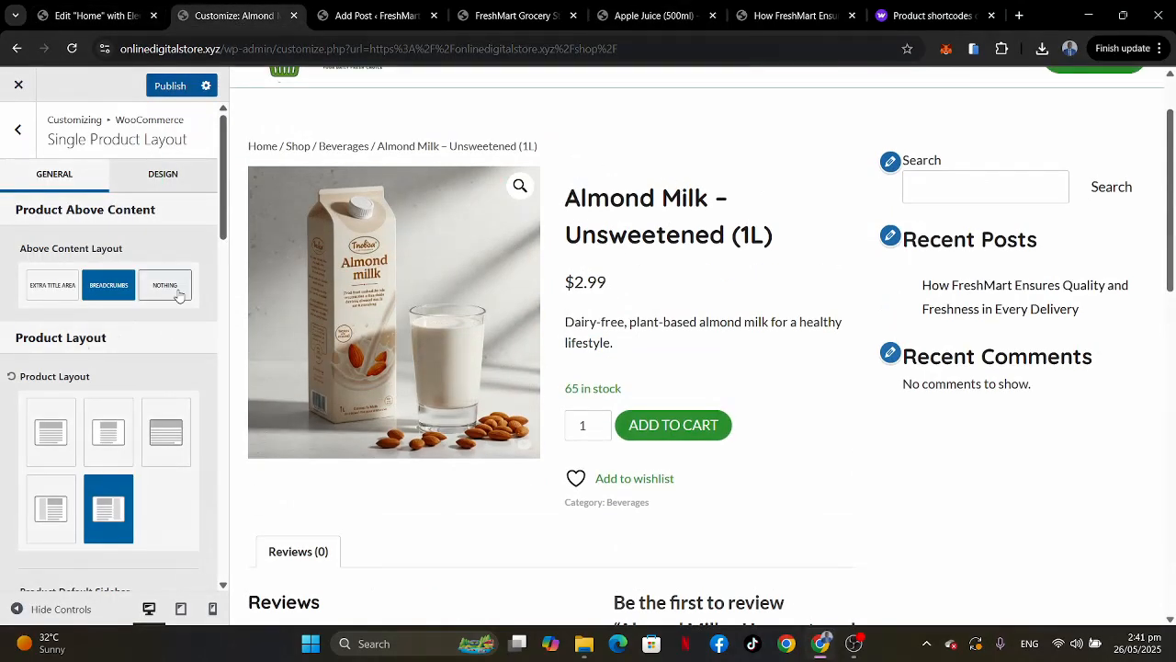
left_click(643, 14)
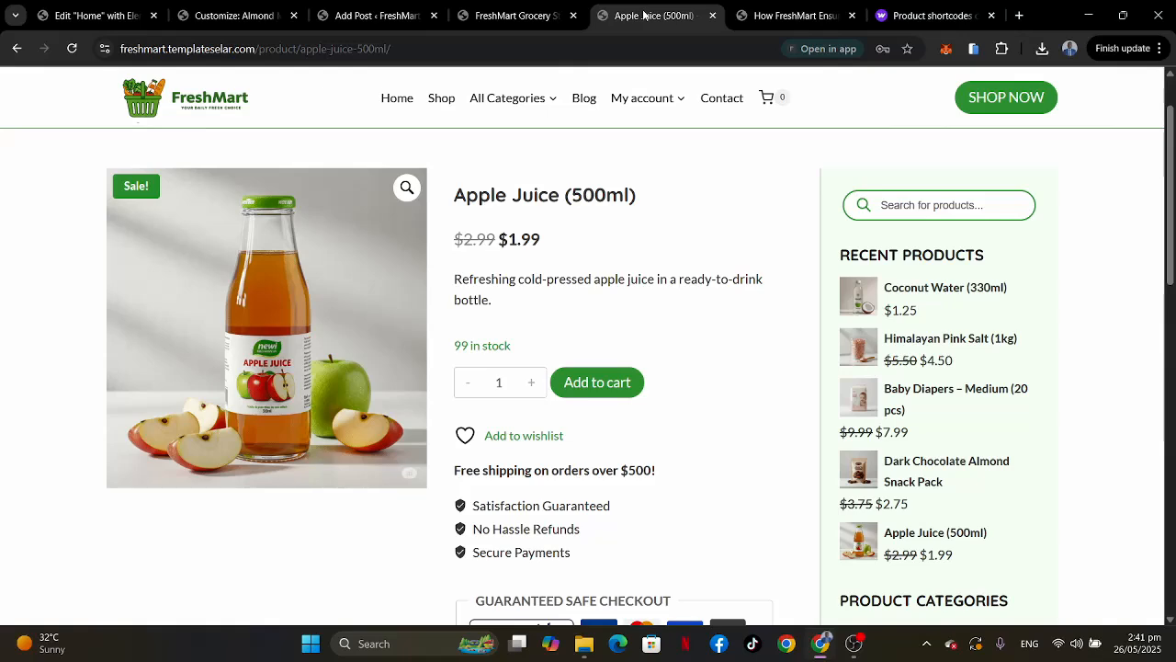
scroll(583, 246, "up", 1)
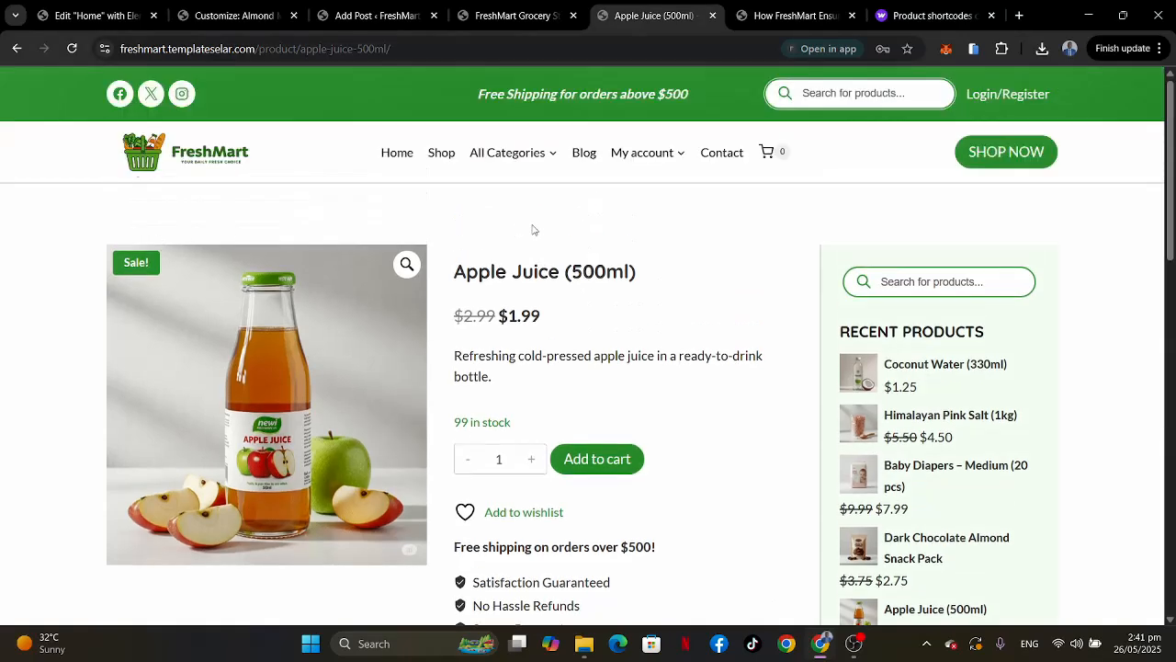
left_click(221, 15)
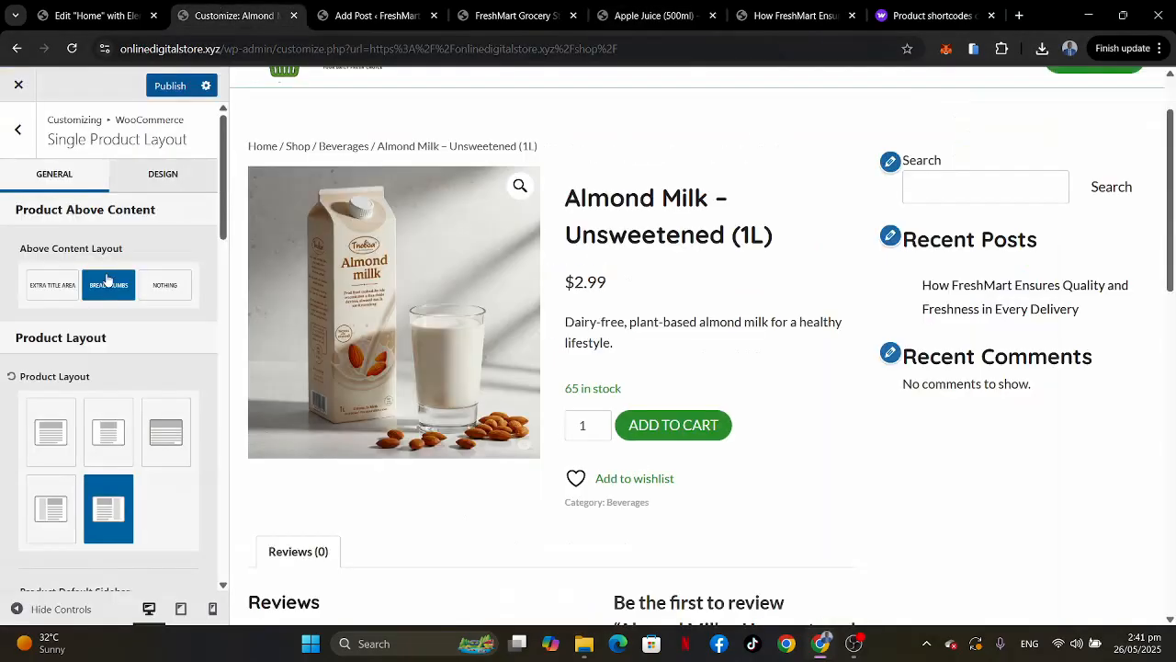
left_click(151, 289)
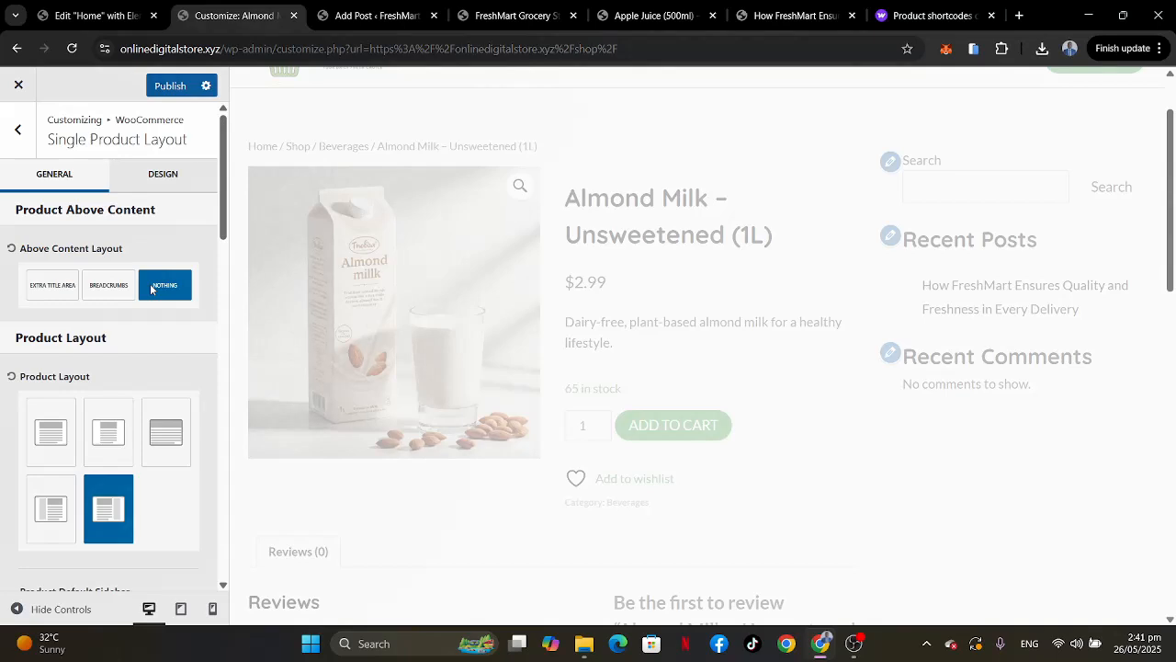
Look through the Single Product Layout settings for the sidebar, content style, vertical spacing and Product Elements.
scroll(179, 323, "down", 2)
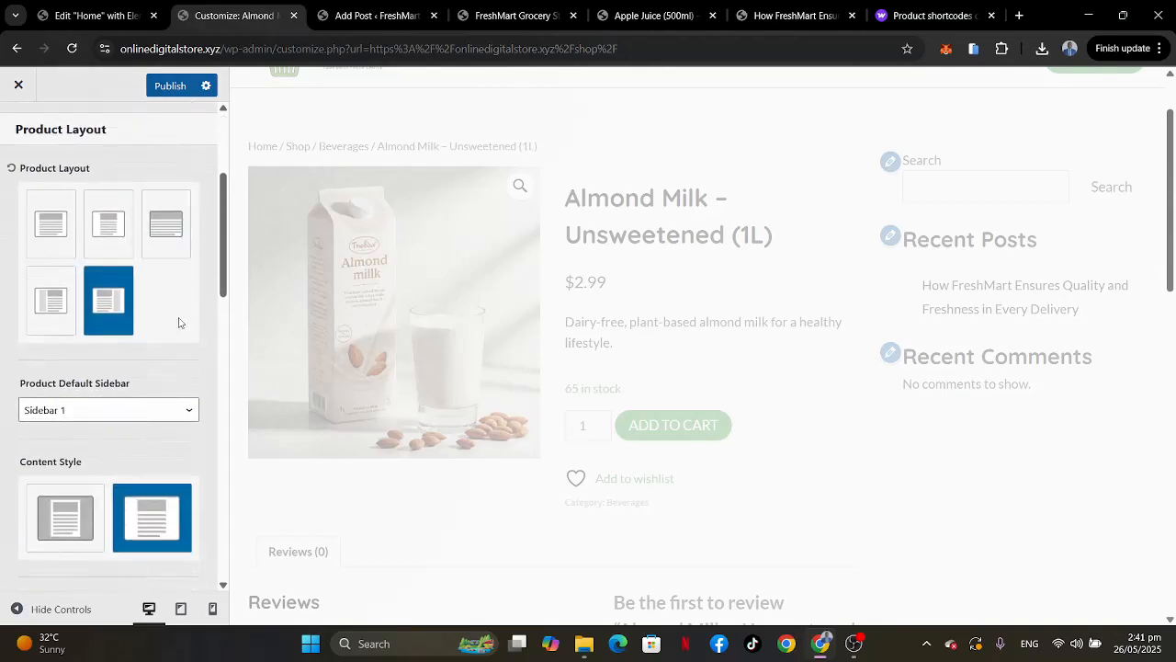
scroll(180, 323, "down", 3)
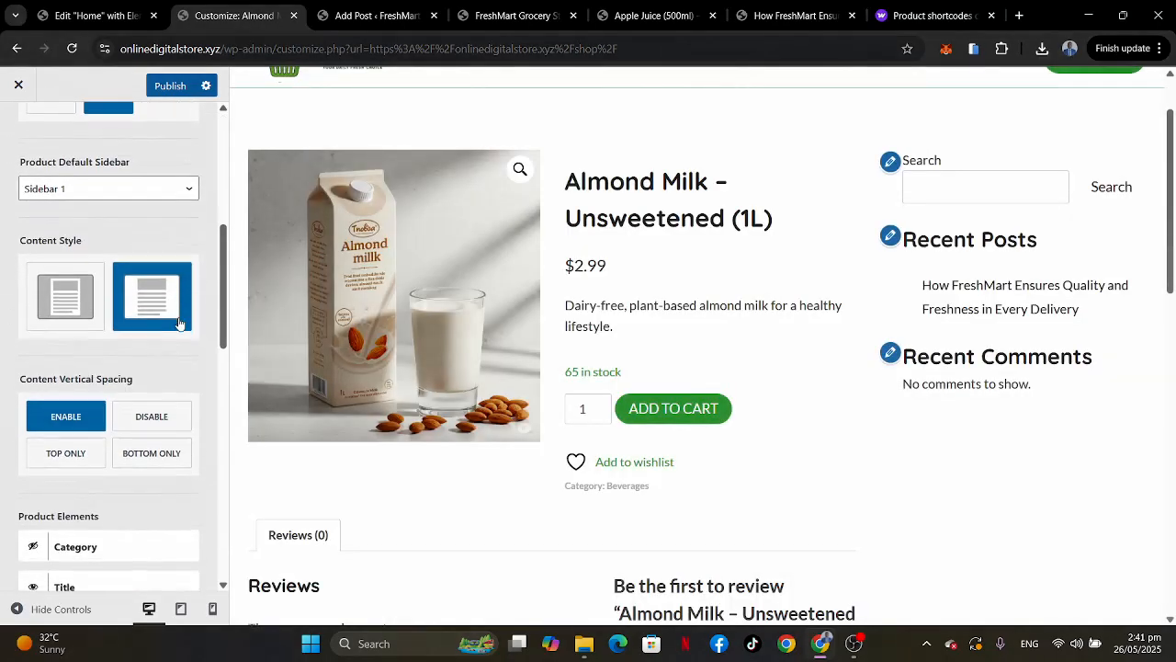
scroll(180, 322, "down", 3)
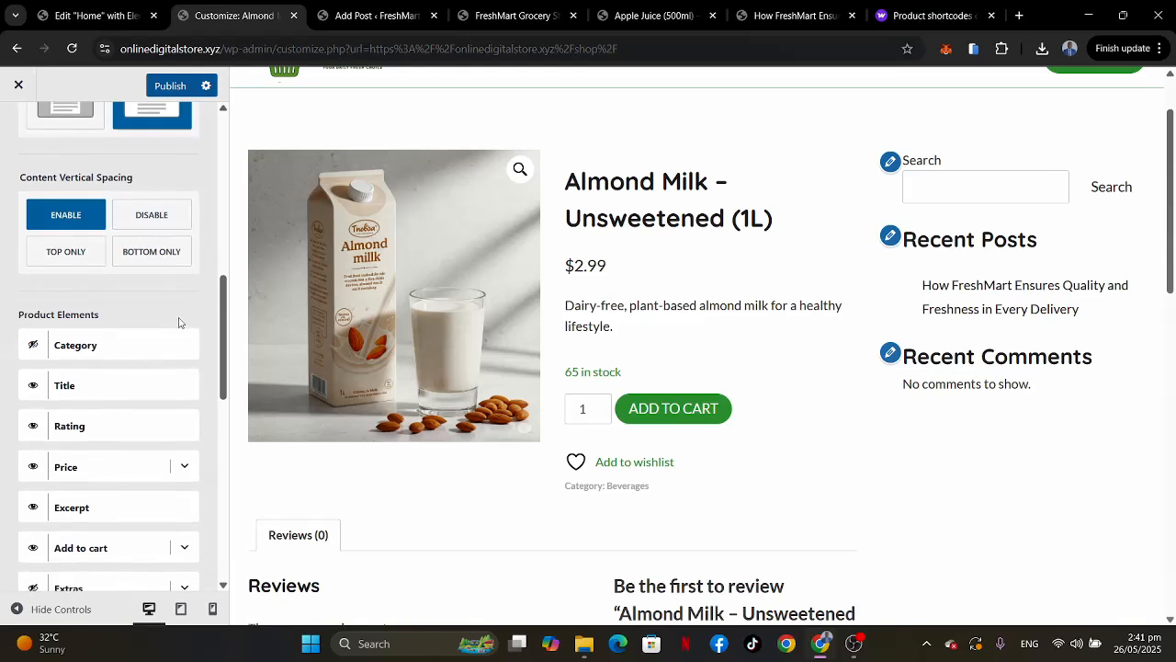
scroll(180, 323, "down", 3)
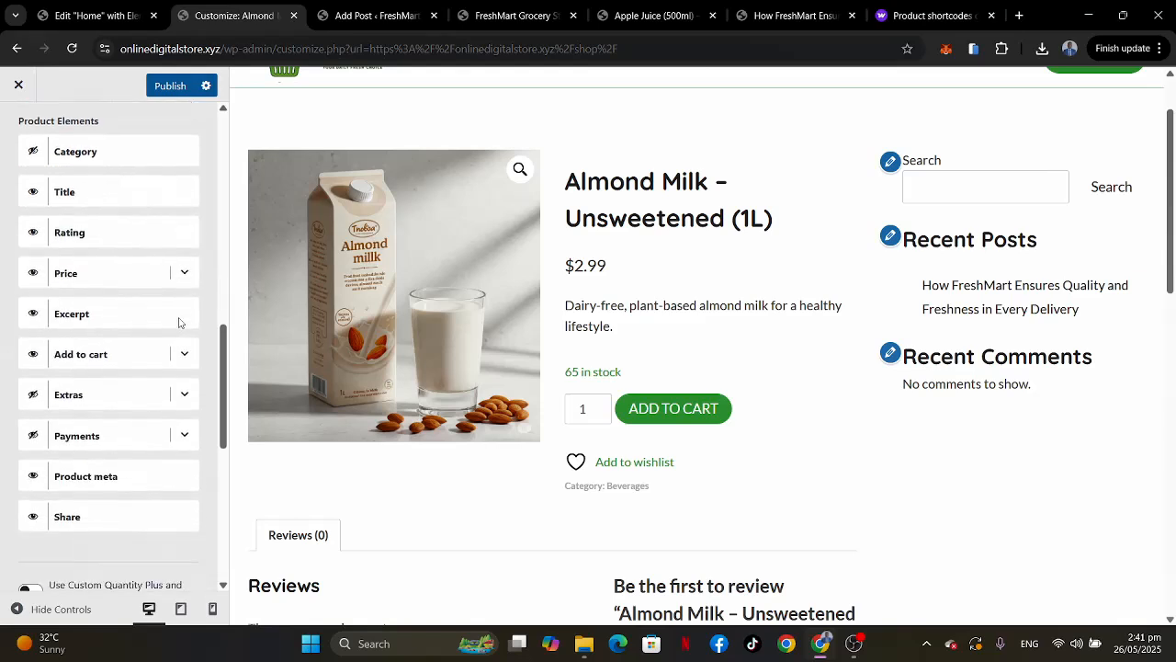
Make the Payments and Extras elements visible on the single product page.
scroll(736, 344, "down", 2)
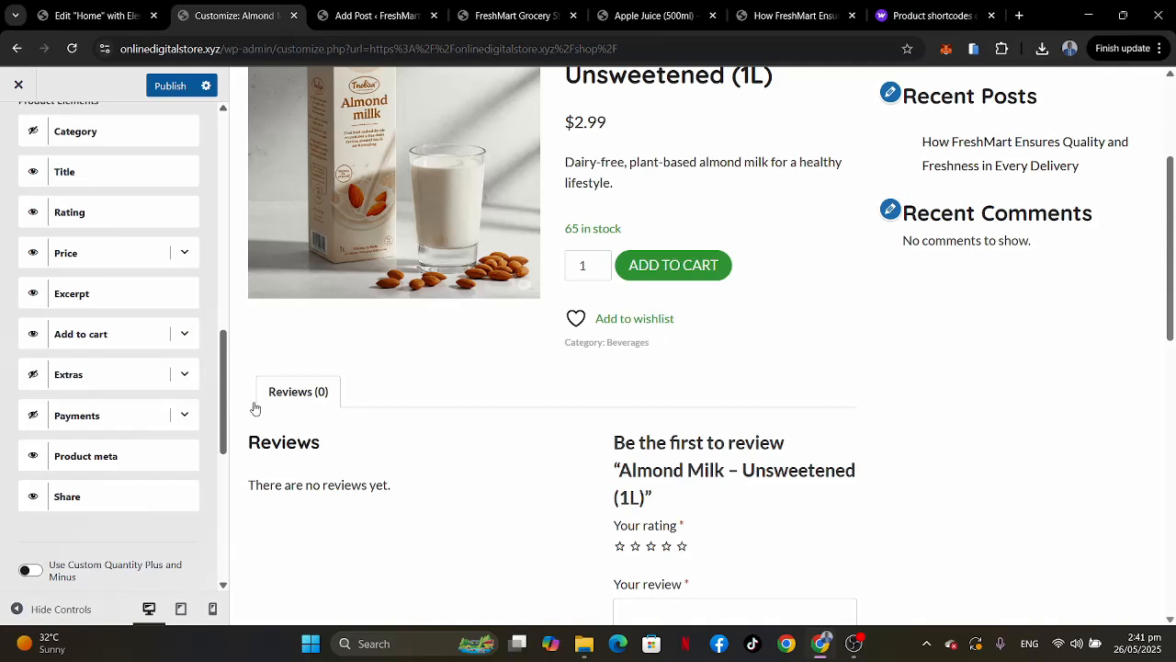
left_click(33, 416)
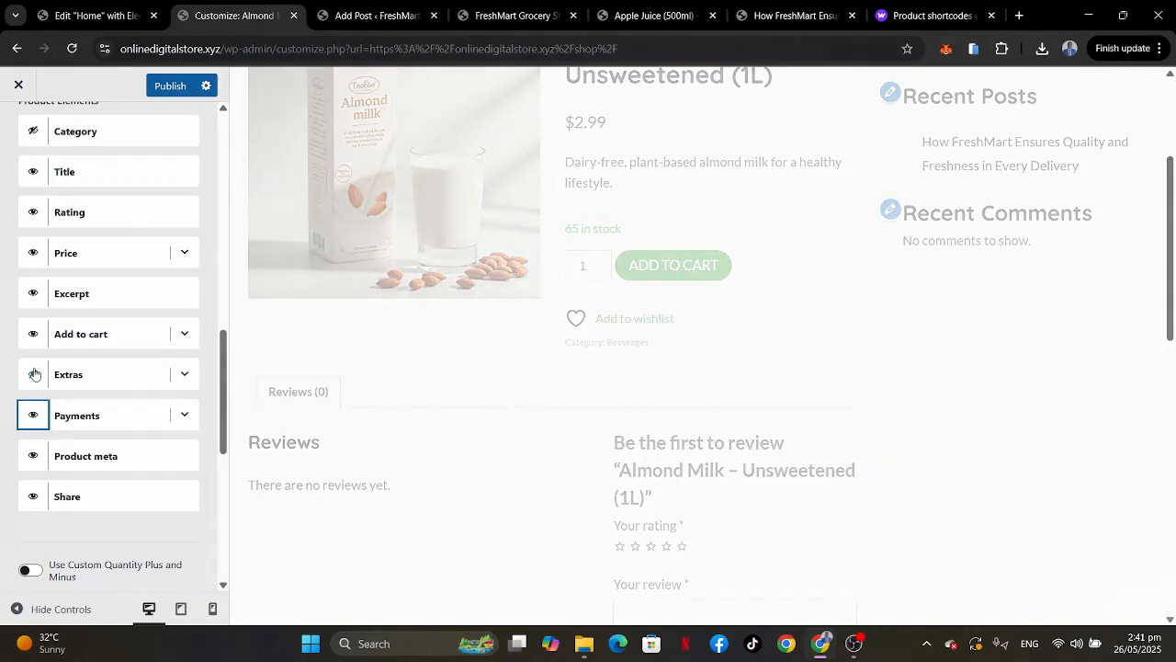
left_click(33, 374)
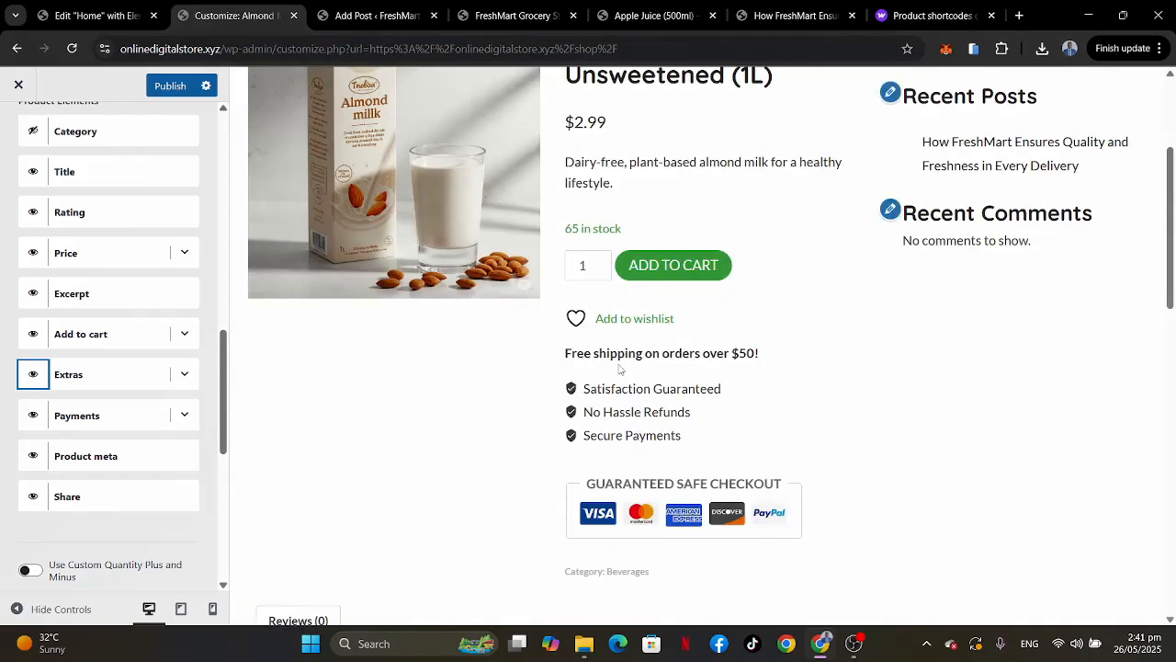
scroll(868, 466, "down", 1)
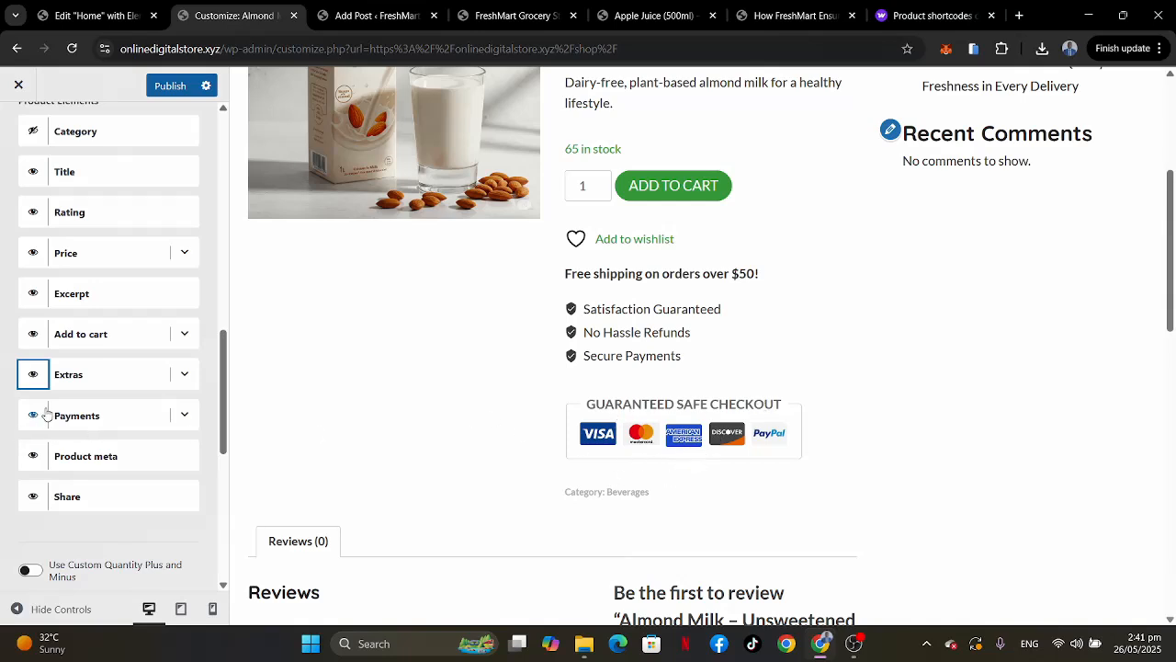
In the Payments element's options, enable the Stripe, Apple Pay, Google Pay and Link icons.
left_click(185, 416)
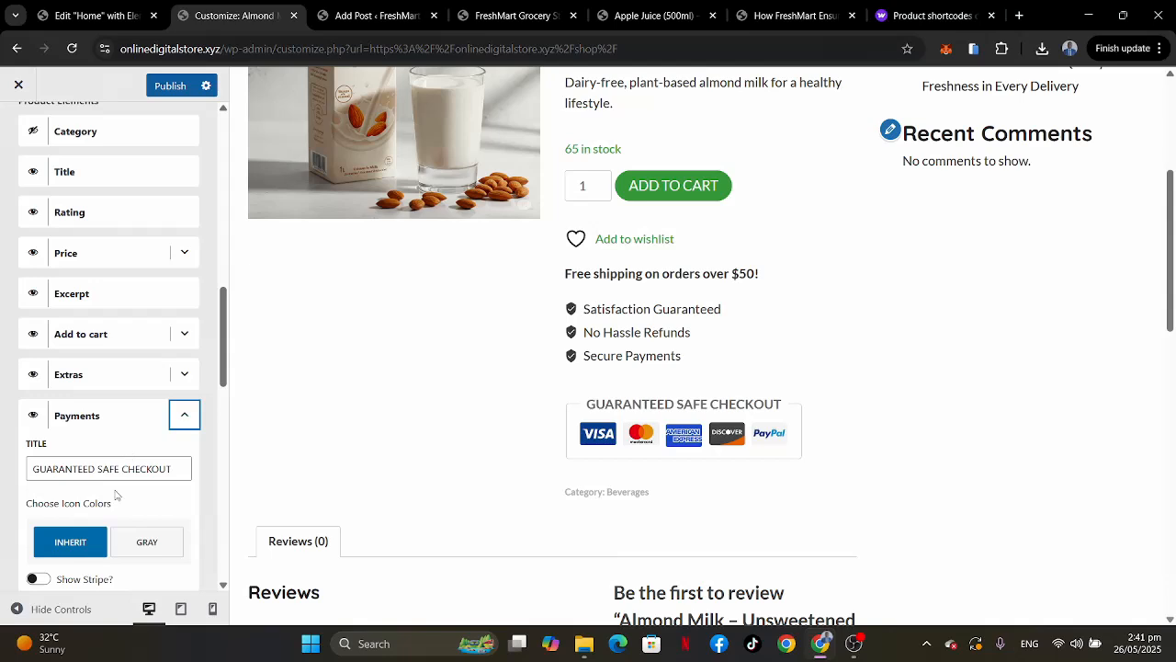
scroll(115, 495, "down", 2)
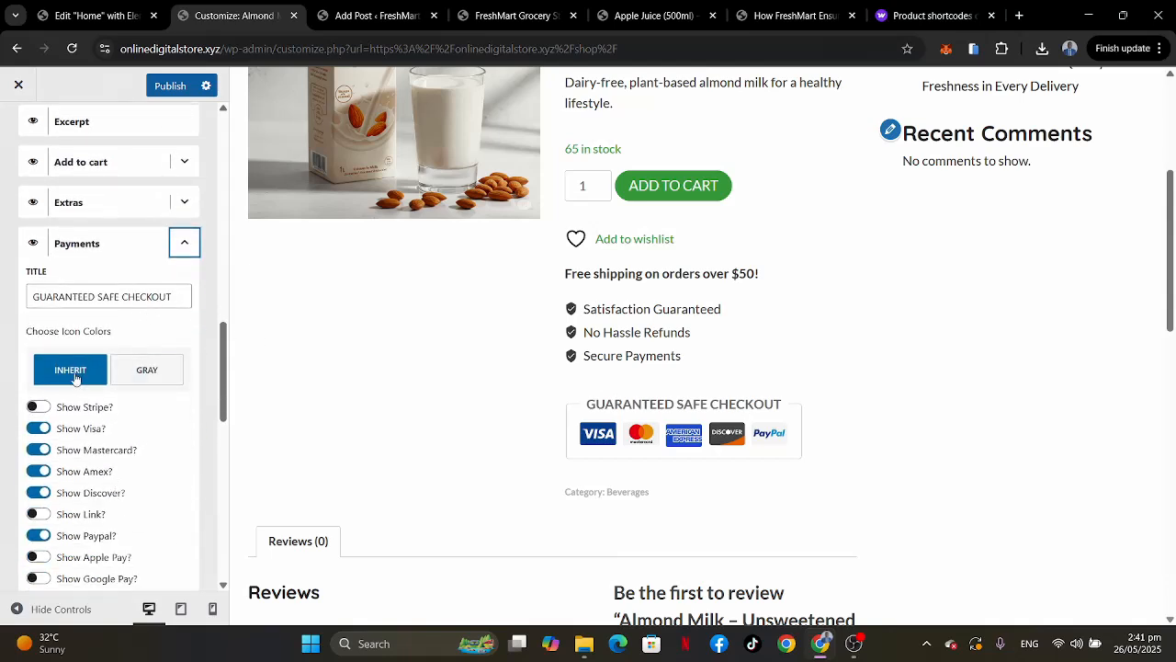
scroll(75, 378, "down", 2)
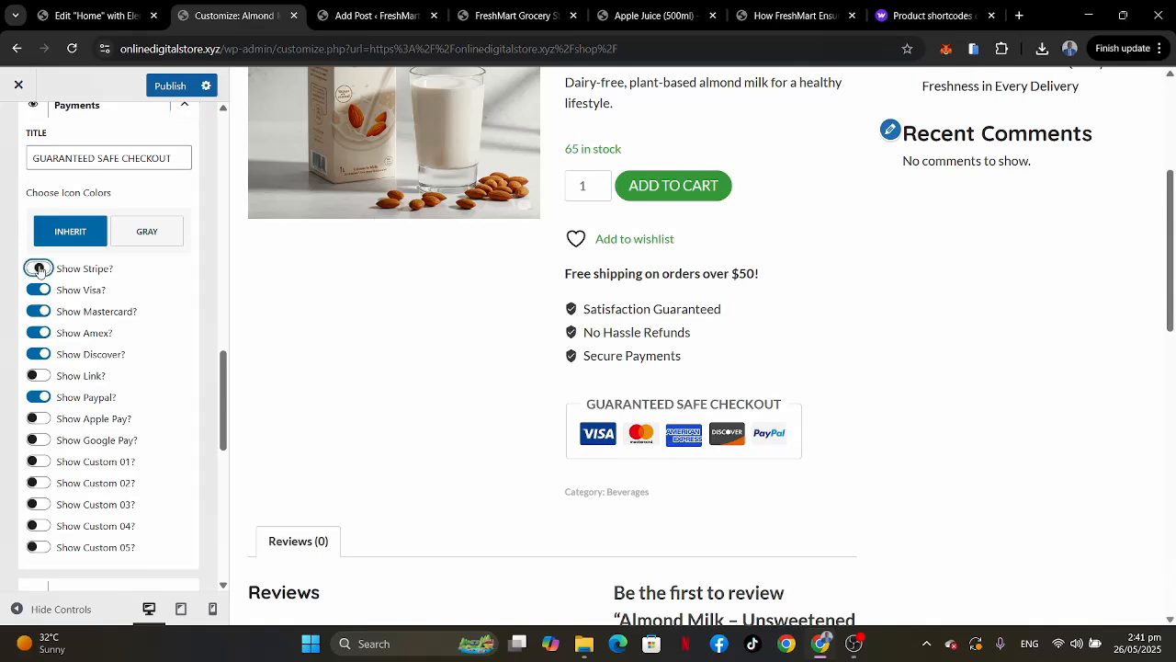
left_click(39, 269)
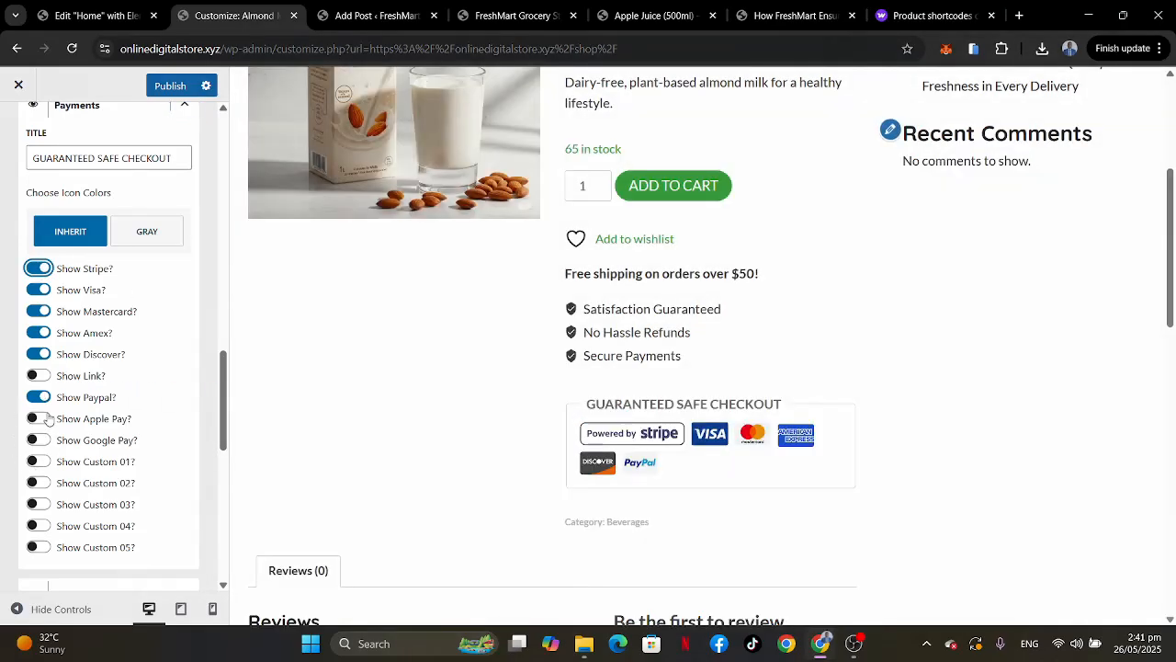
left_click(35, 418)
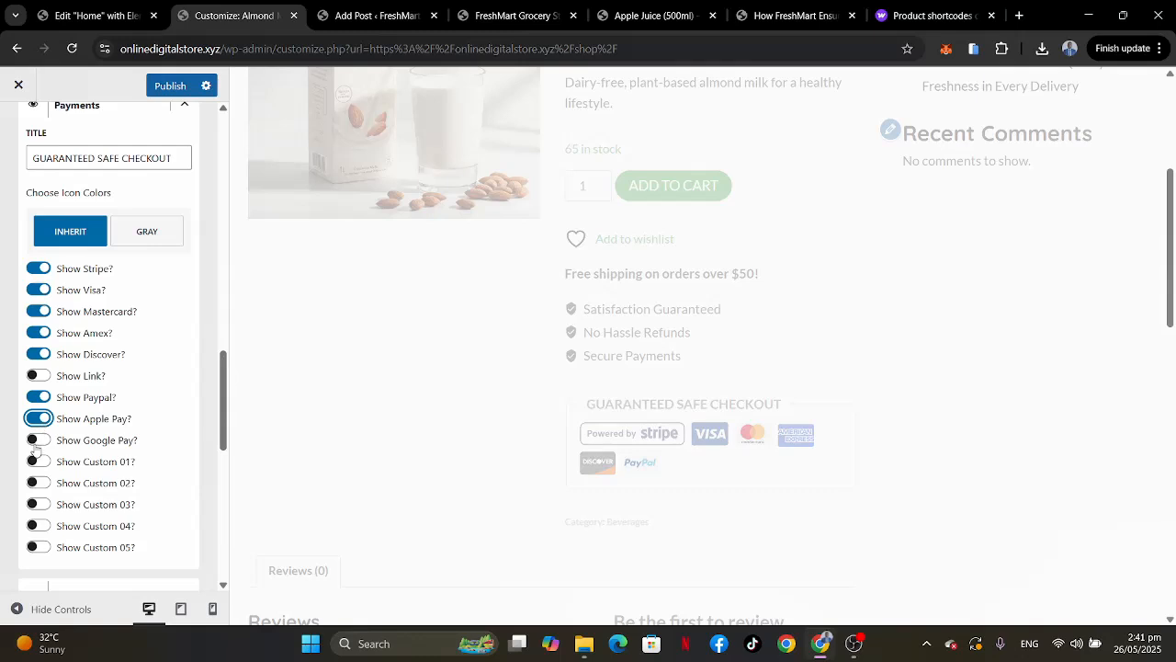
left_click(39, 440)
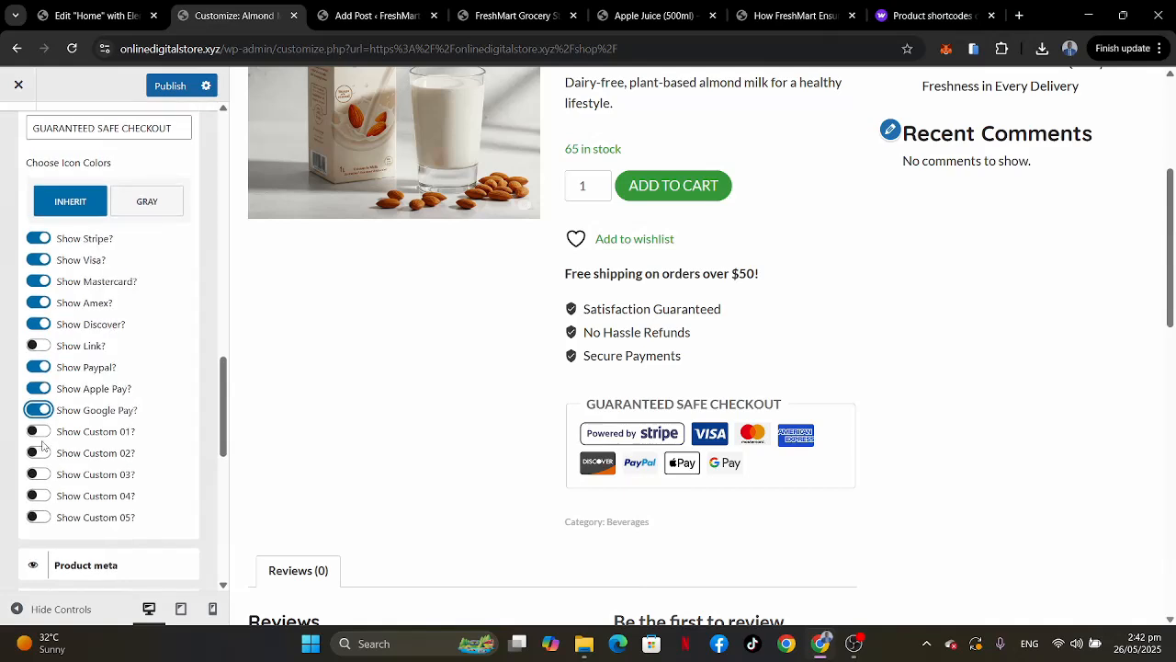
left_click(40, 345)
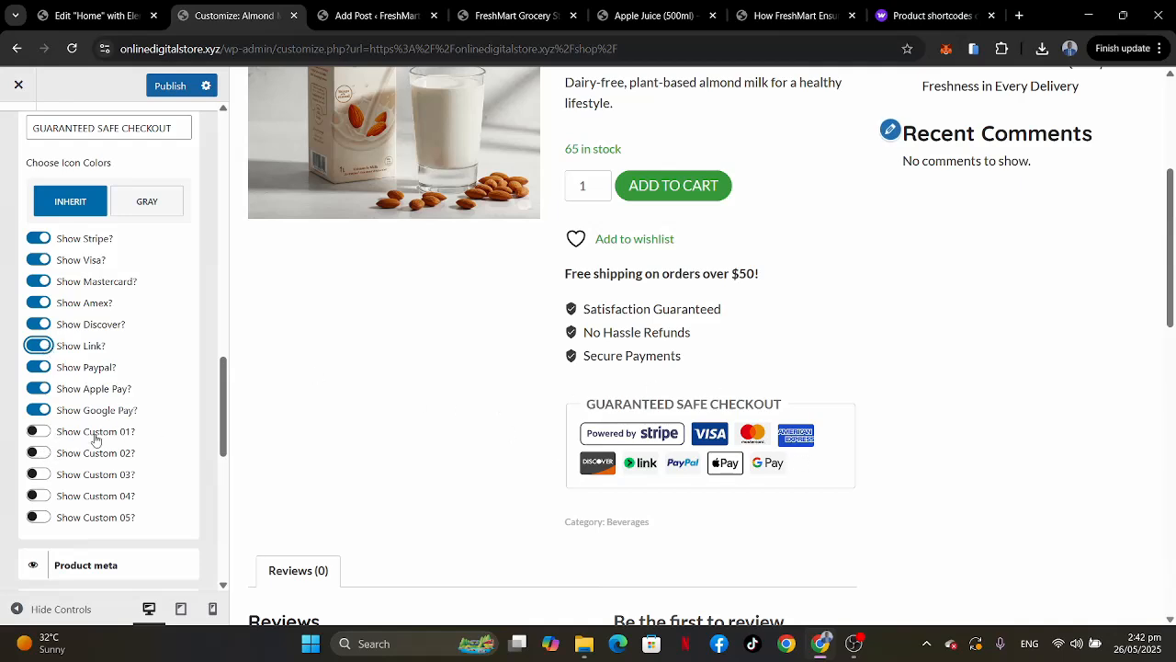
scroll(95, 439, "down", 1)
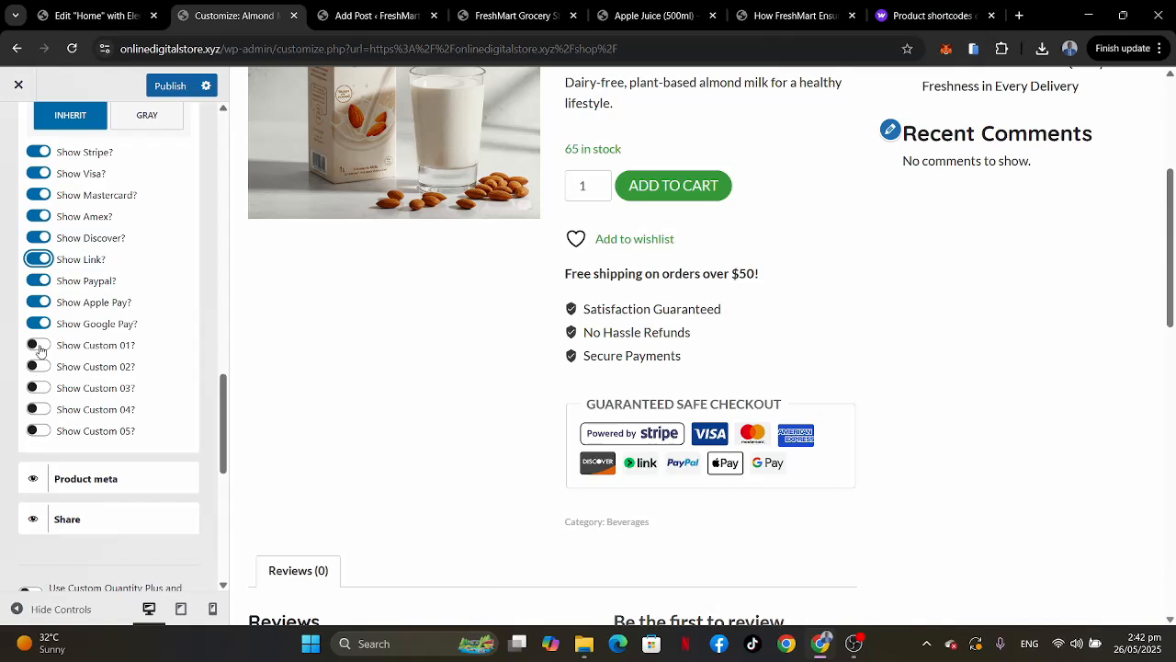
left_click(40, 350)
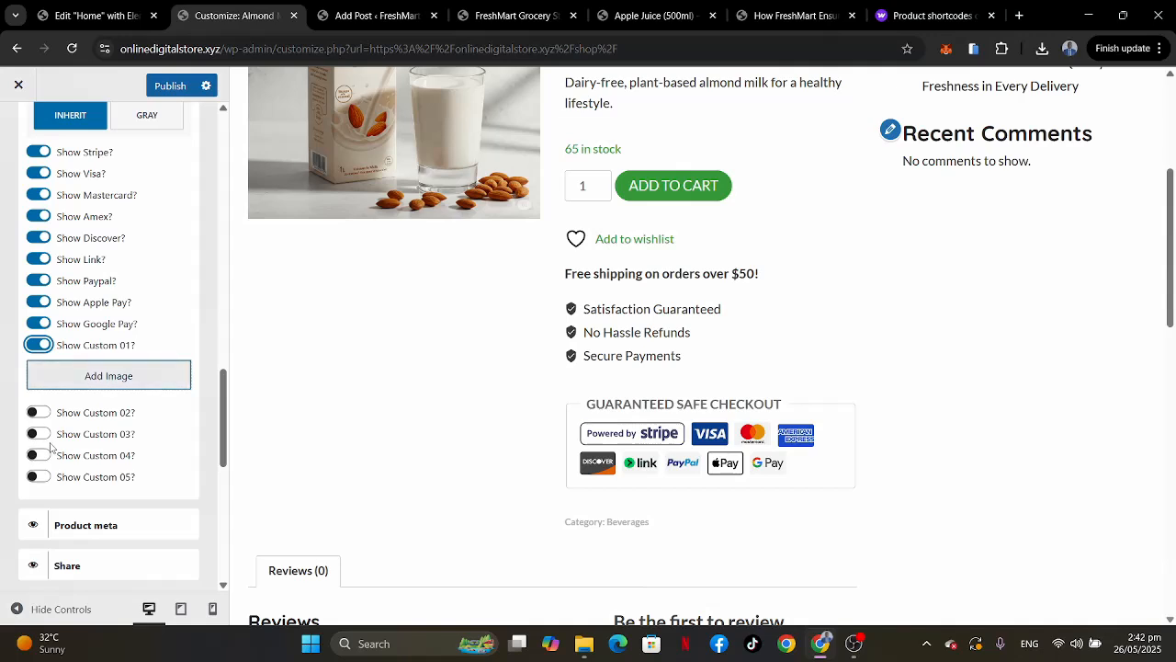
left_click(38, 345)
Review the single product layout settings and the related products preview, and collapse the Payments element's options.
scroll(110, 329, "up", 2)
scroll(110, 329, "up", 3)
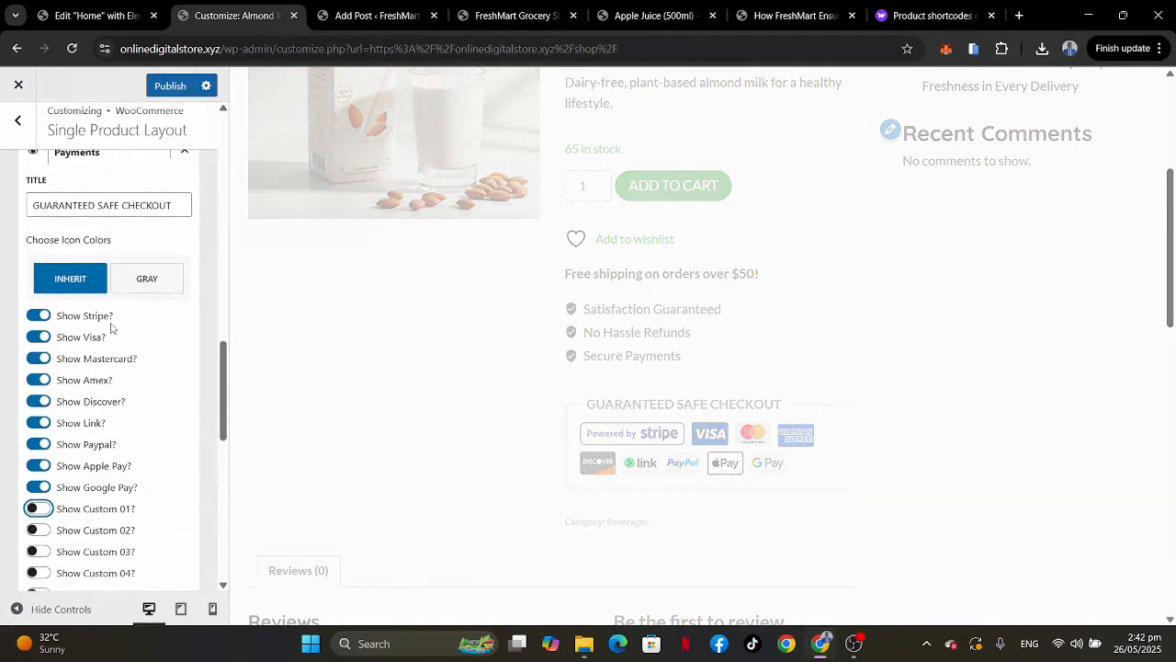
scroll(110, 328, "up", 4)
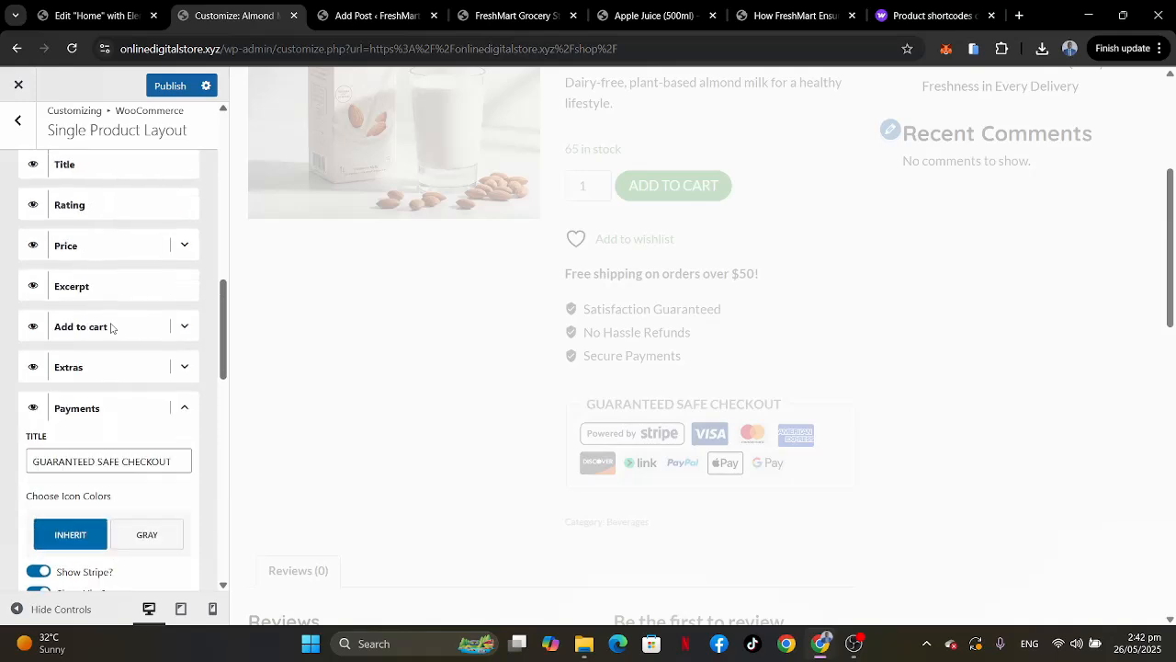
scroll(568, 340, "down", 9)
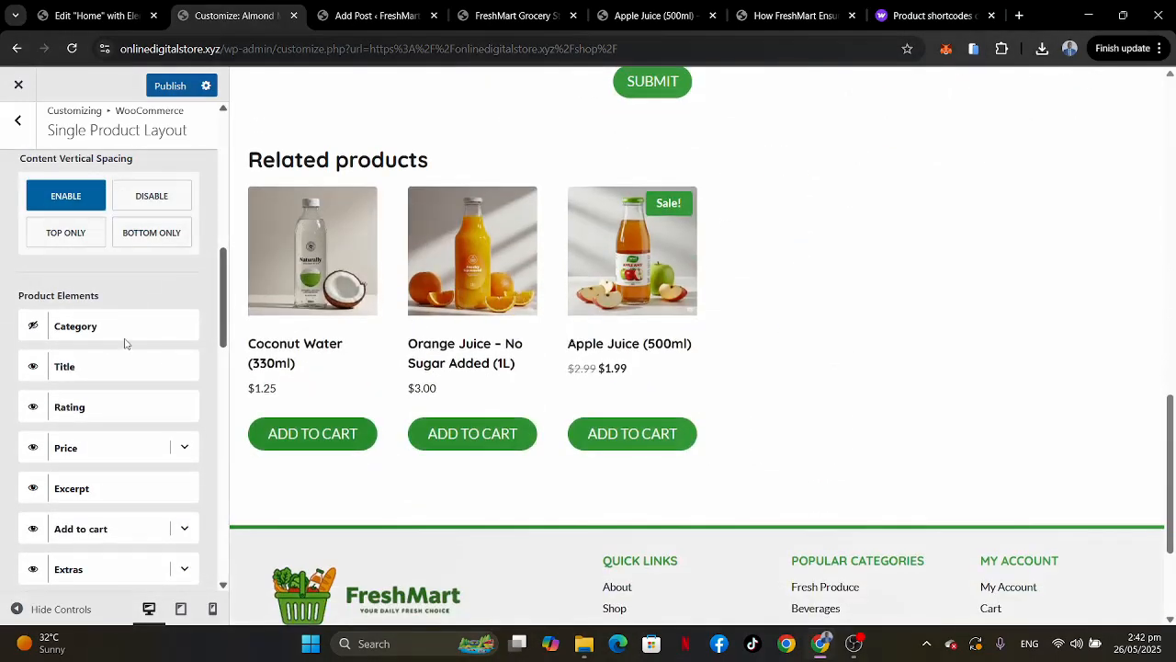
scroll(123, 340, "up", 3)
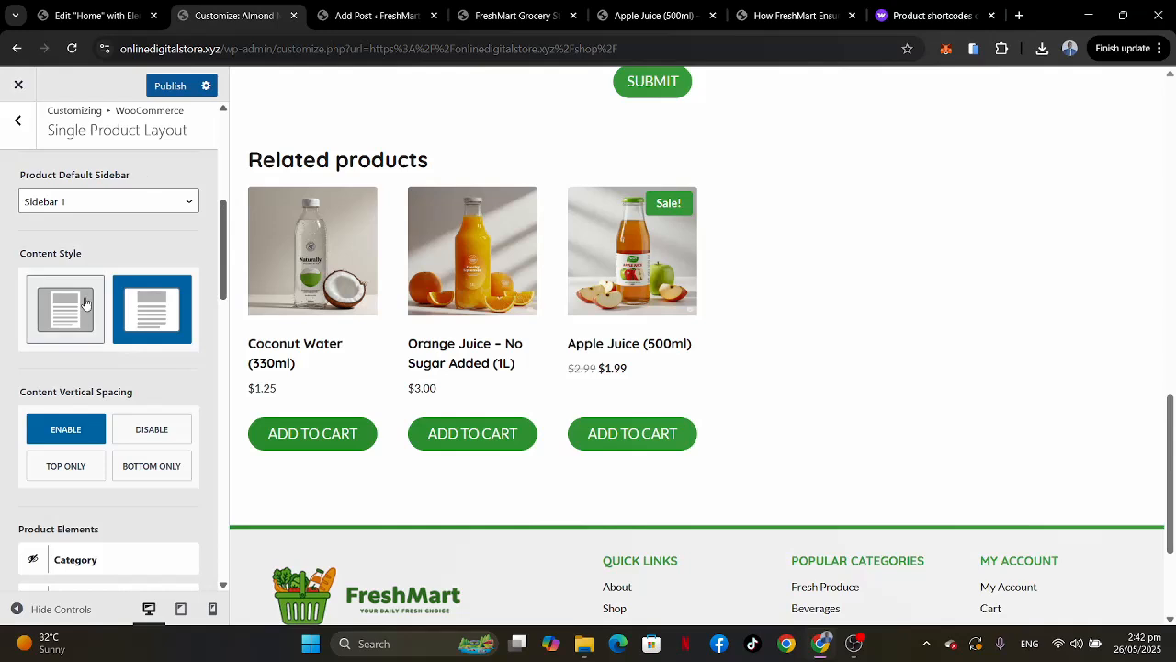
scroll(85, 304, "down", 7)
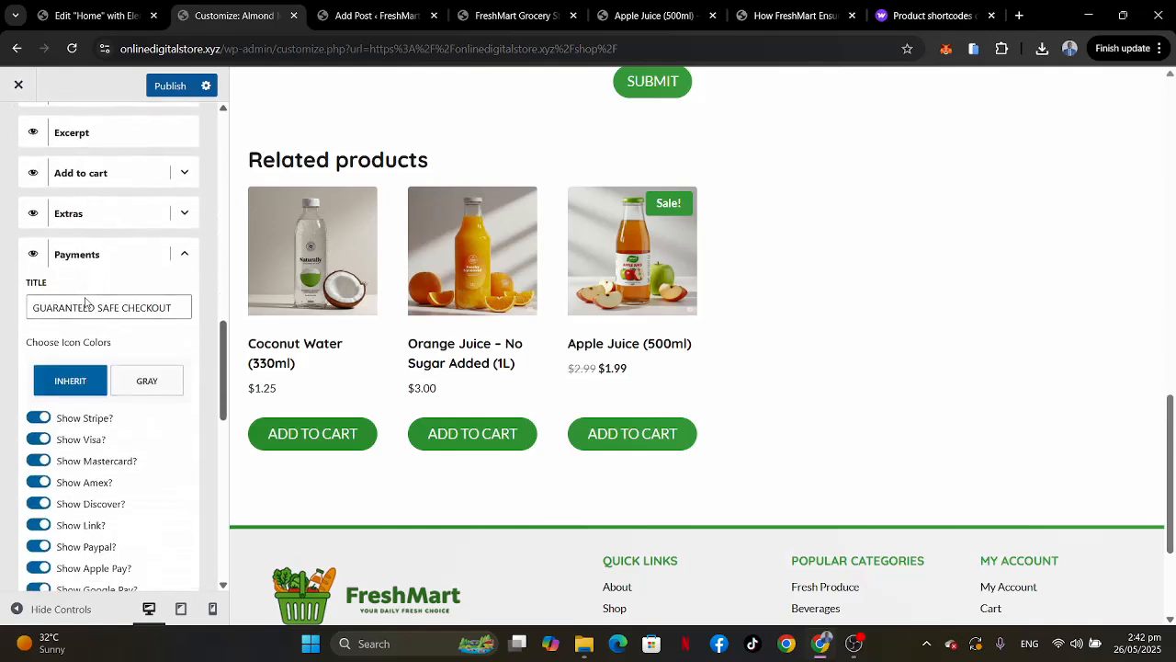
scroll(85, 303, "down", 1)
left_click(185, 149)
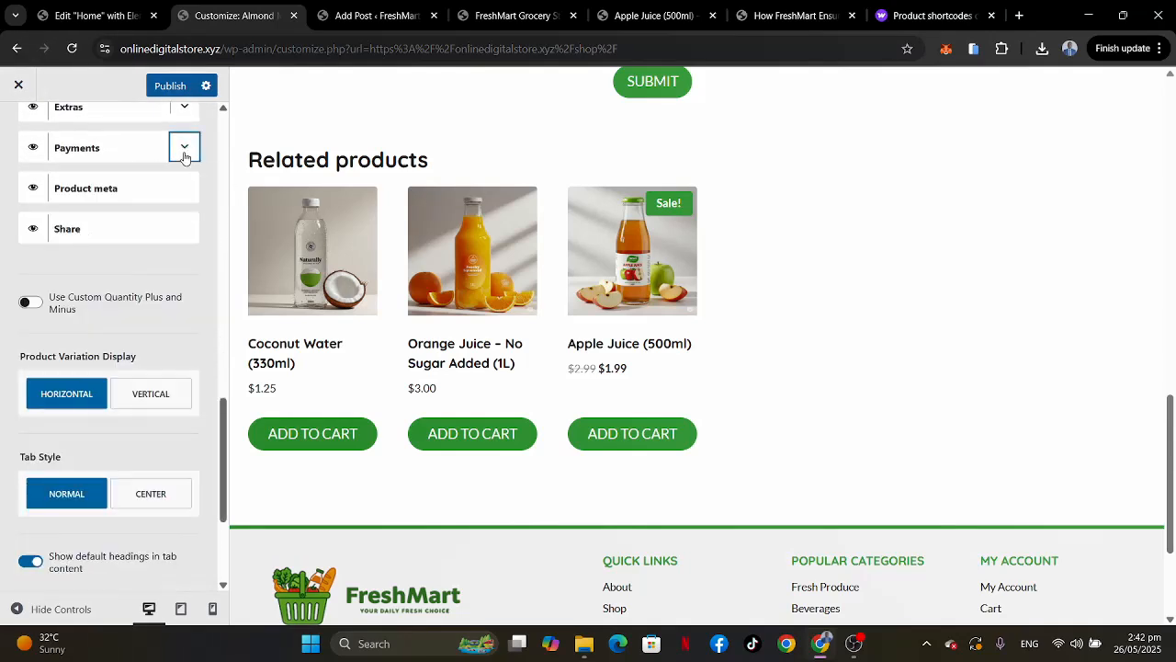
Compare the quantity field with the Apple Juice reference page and enable custom quantity plus and minus controls.
scroll(121, 349, "down", 3)
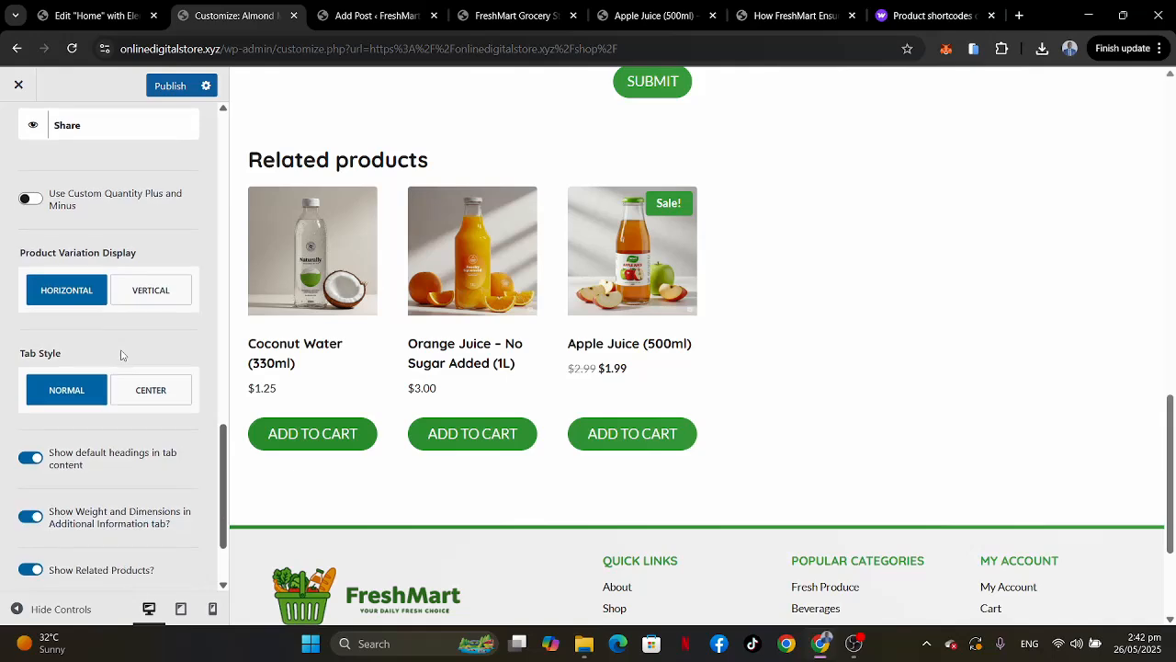
scroll(691, 303, "up", 5)
scroll(692, 299, "up", 3)
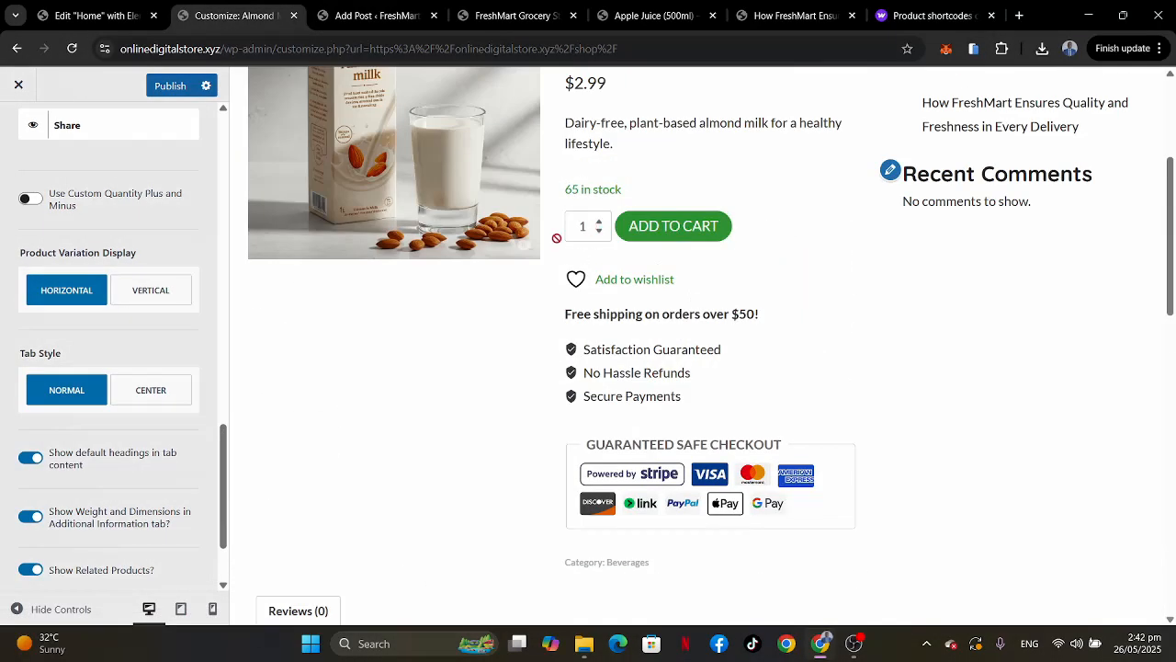
left_click(652, 16)
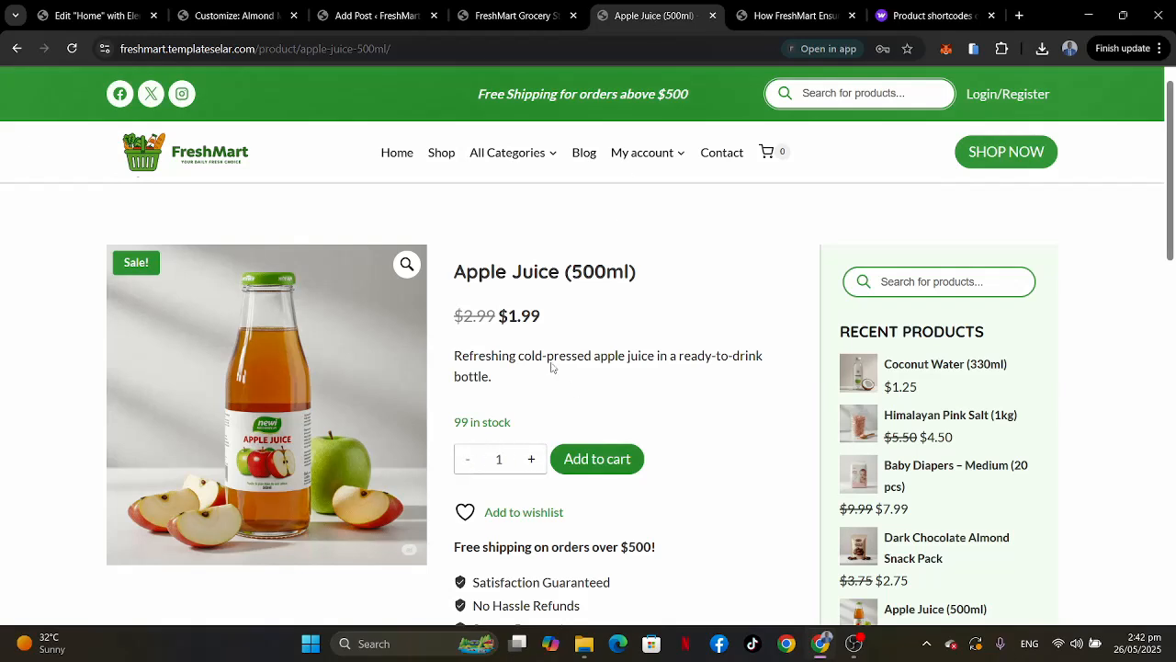
left_click(231, 10)
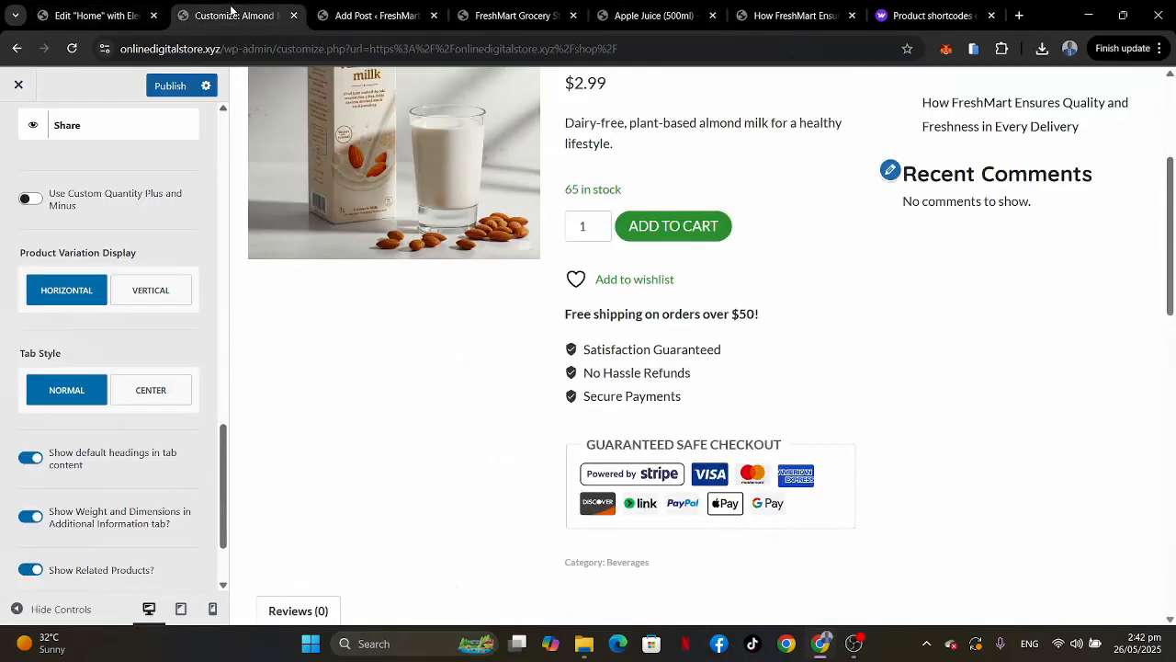
left_click(30, 199)
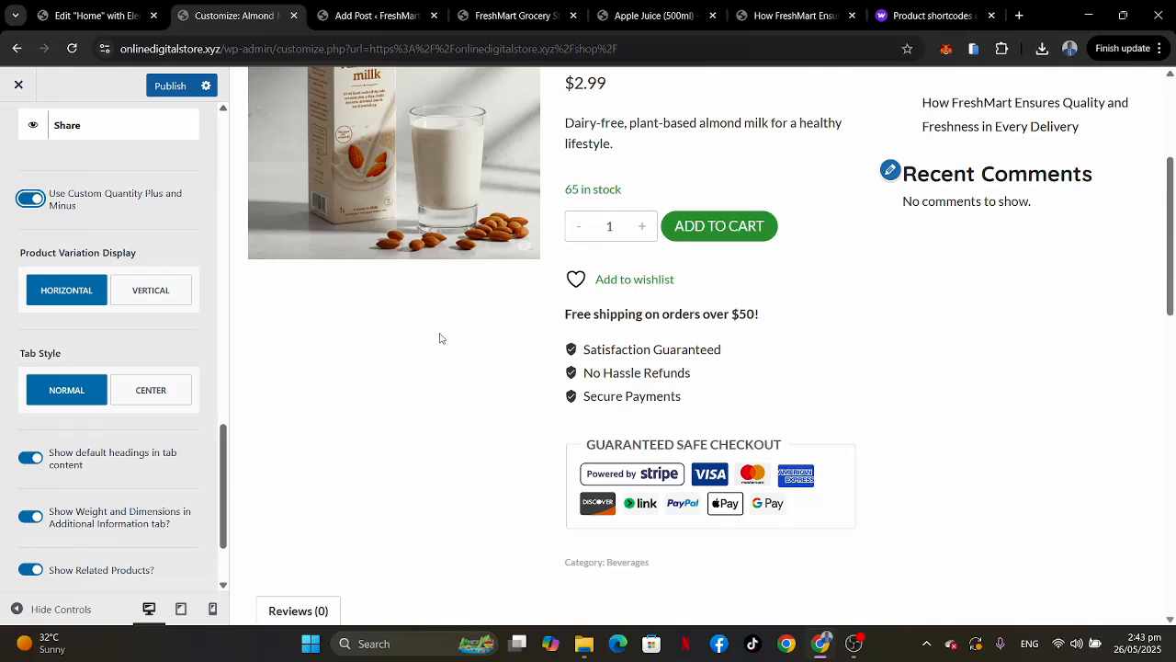
Set the related products on the single product page to display in 3 columns.
scroll(96, 471, "down", 1)
scroll(97, 470, "up", 4)
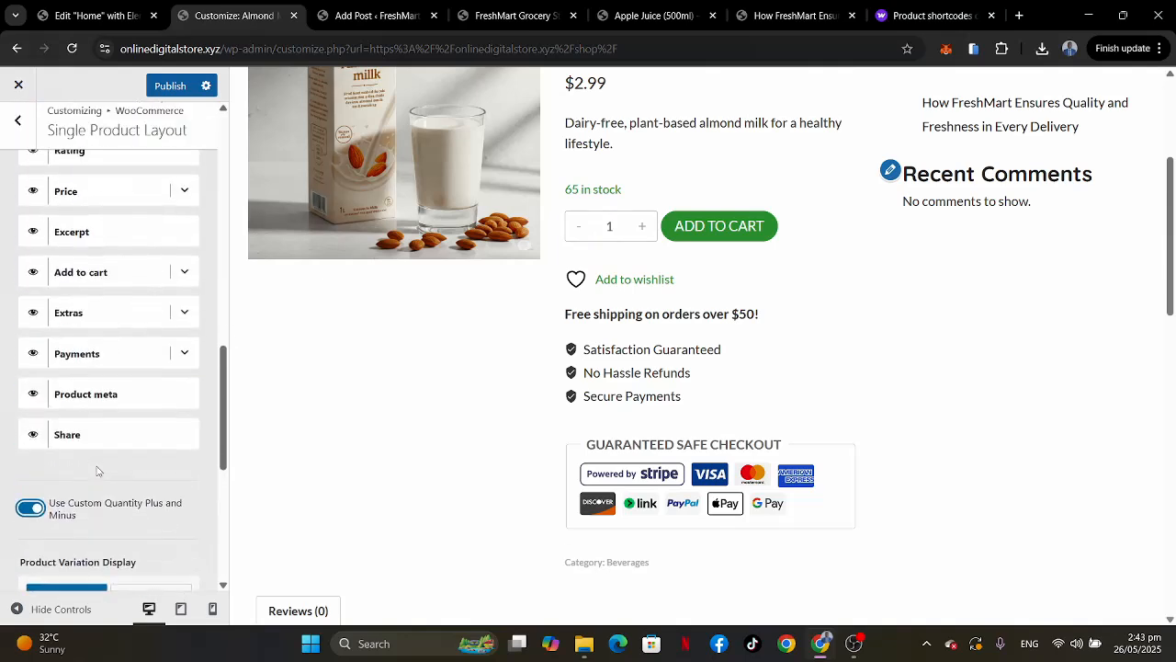
scroll(97, 471, "up", 5)
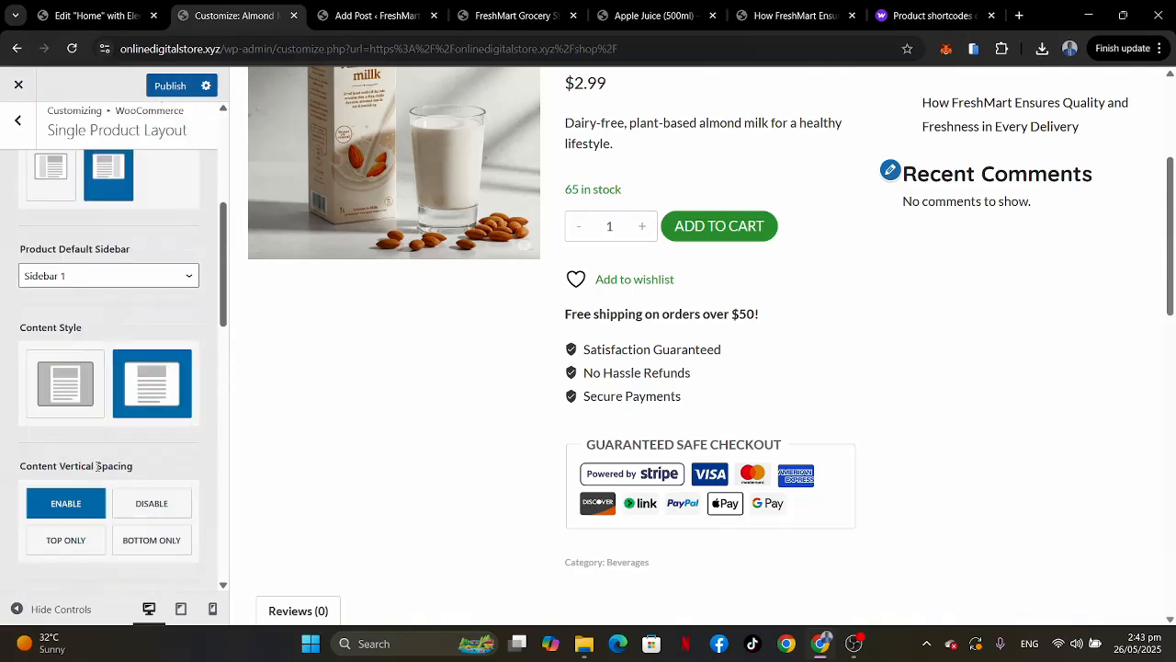
scroll(96, 467, "up", 4)
scroll(97, 467, "down", 8)
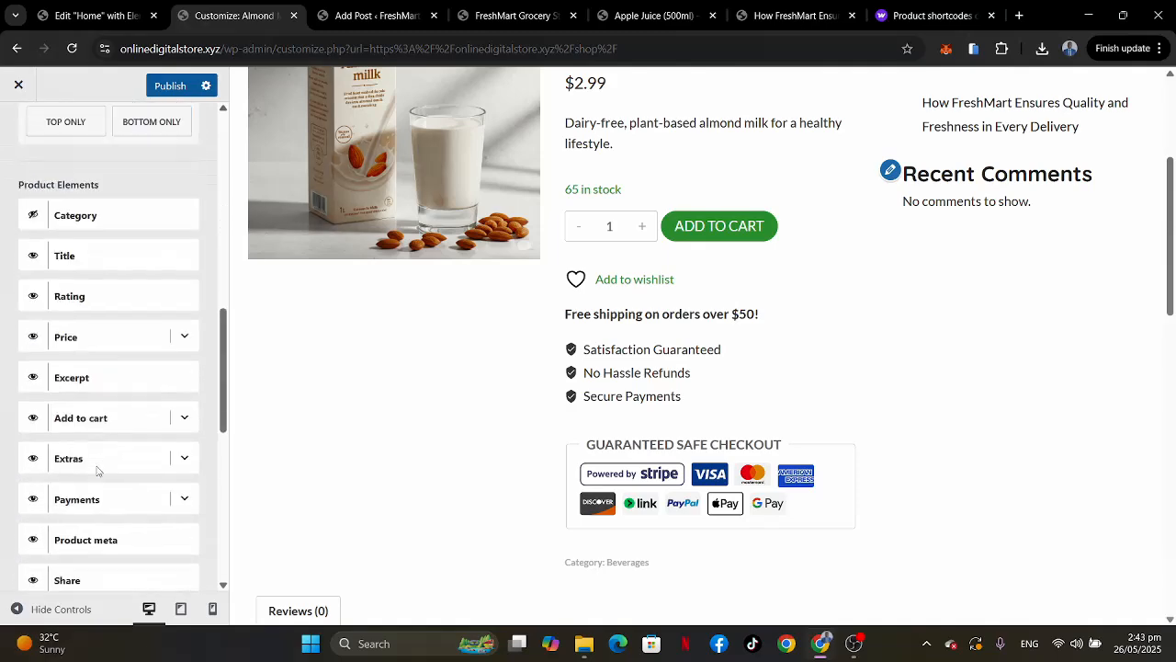
scroll(96, 470, "down", 5)
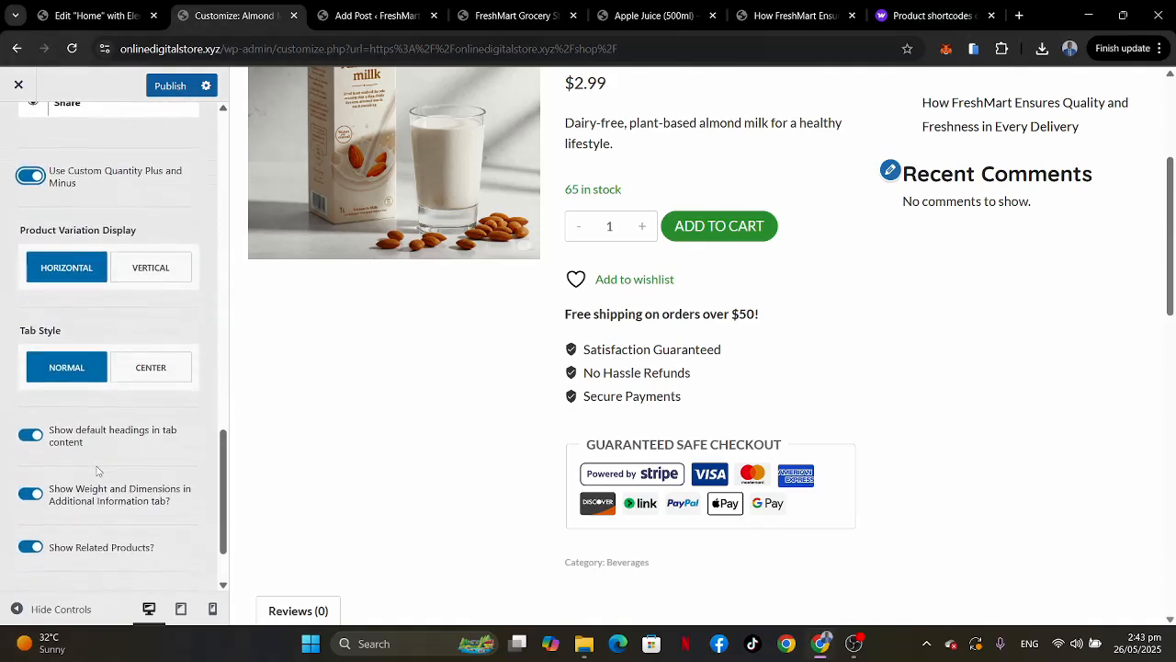
scroll(97, 471, "down", 1)
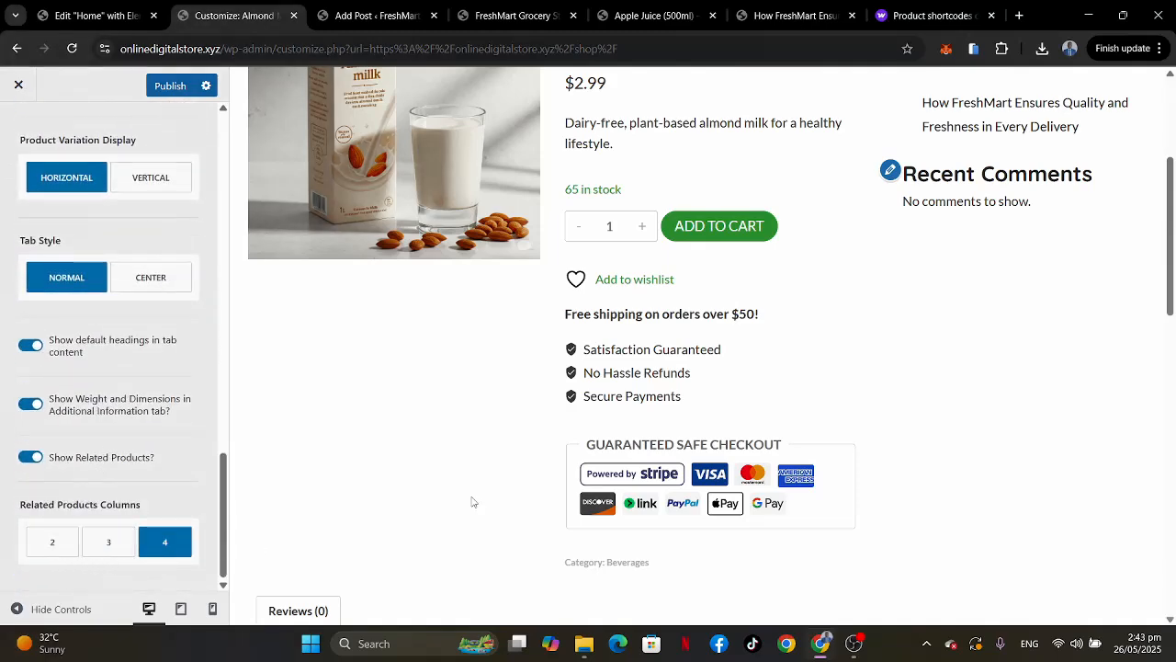
scroll(472, 501, "down", 10)
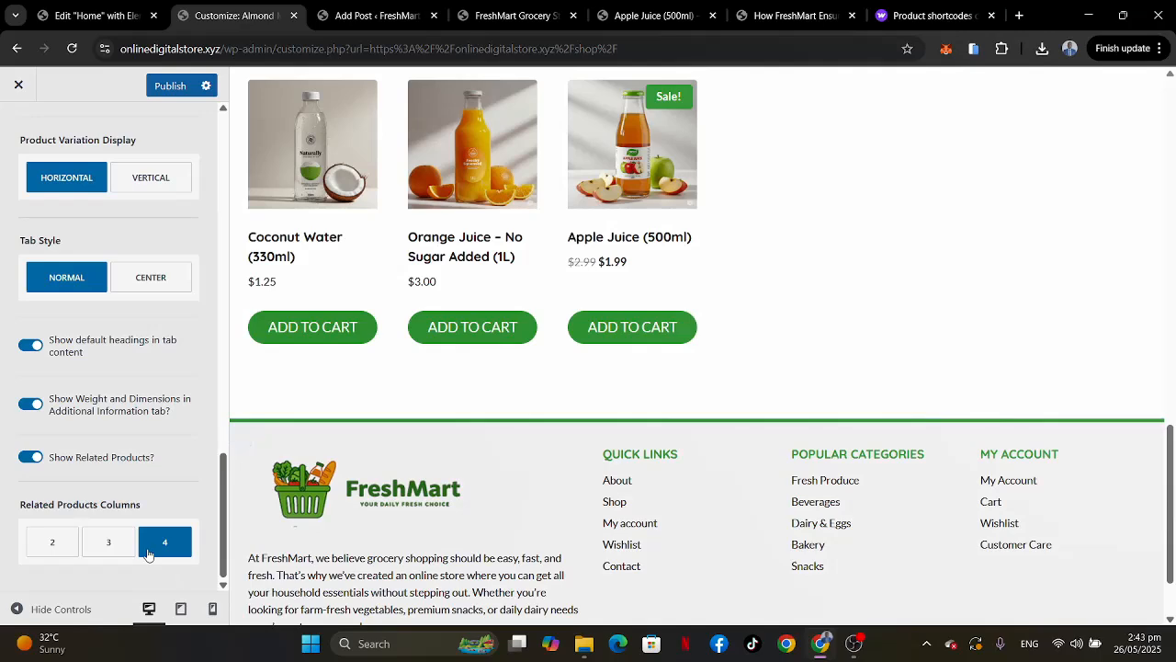
left_click(104, 543)
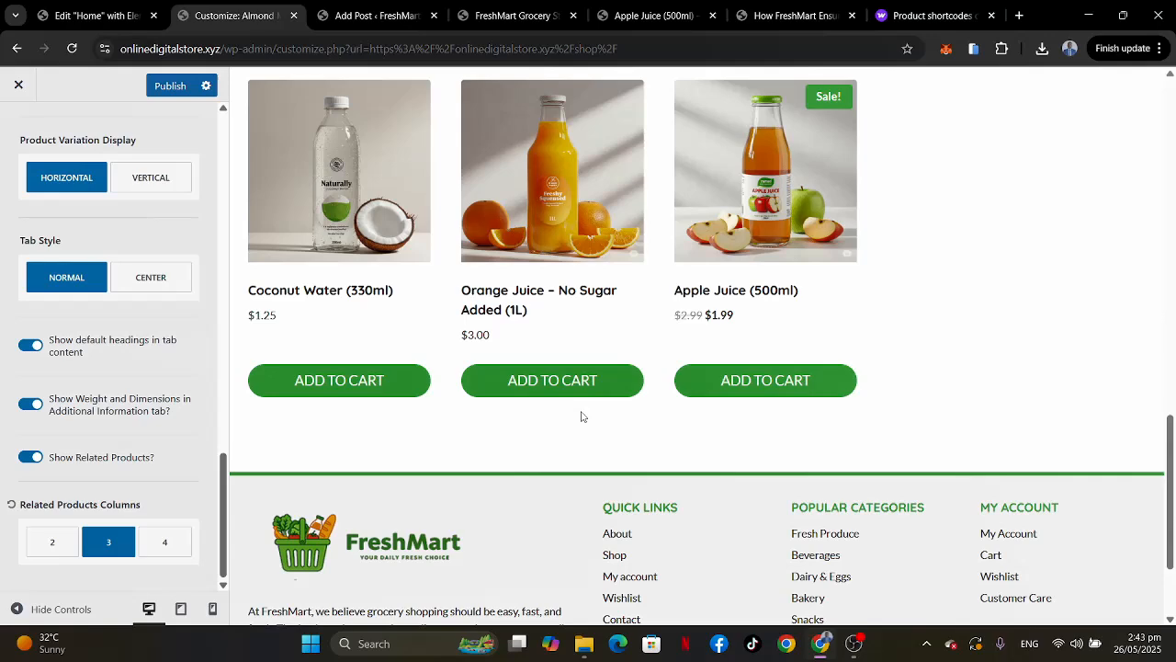
scroll(946, 301, "up", 8)
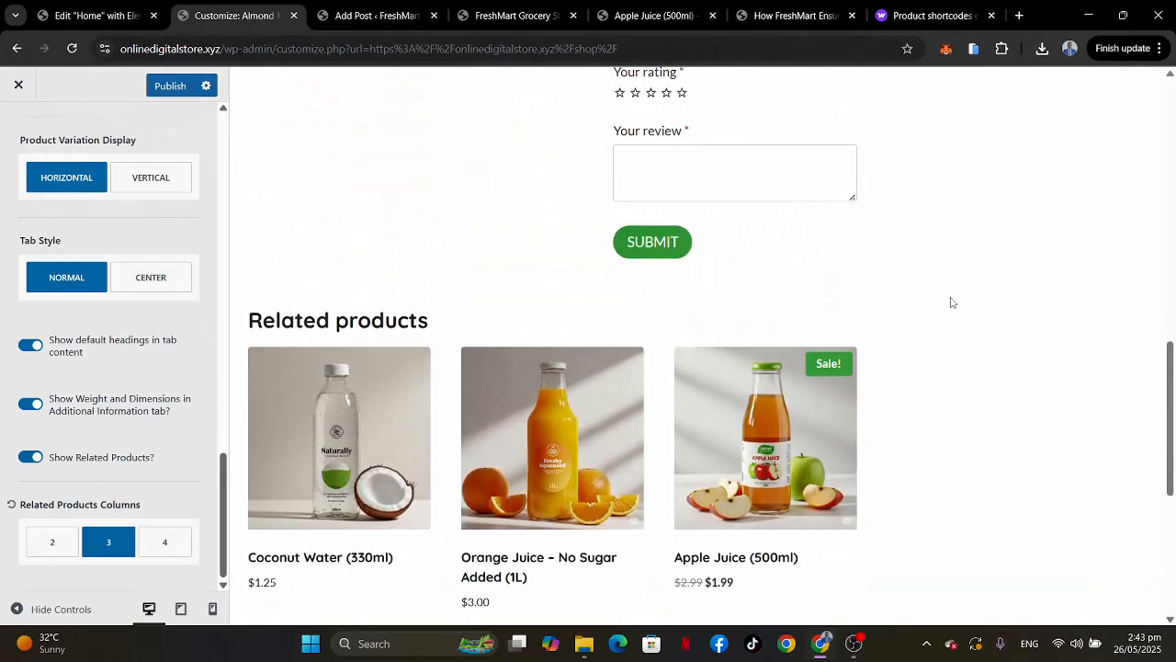
scroll(951, 302, "down", 4)
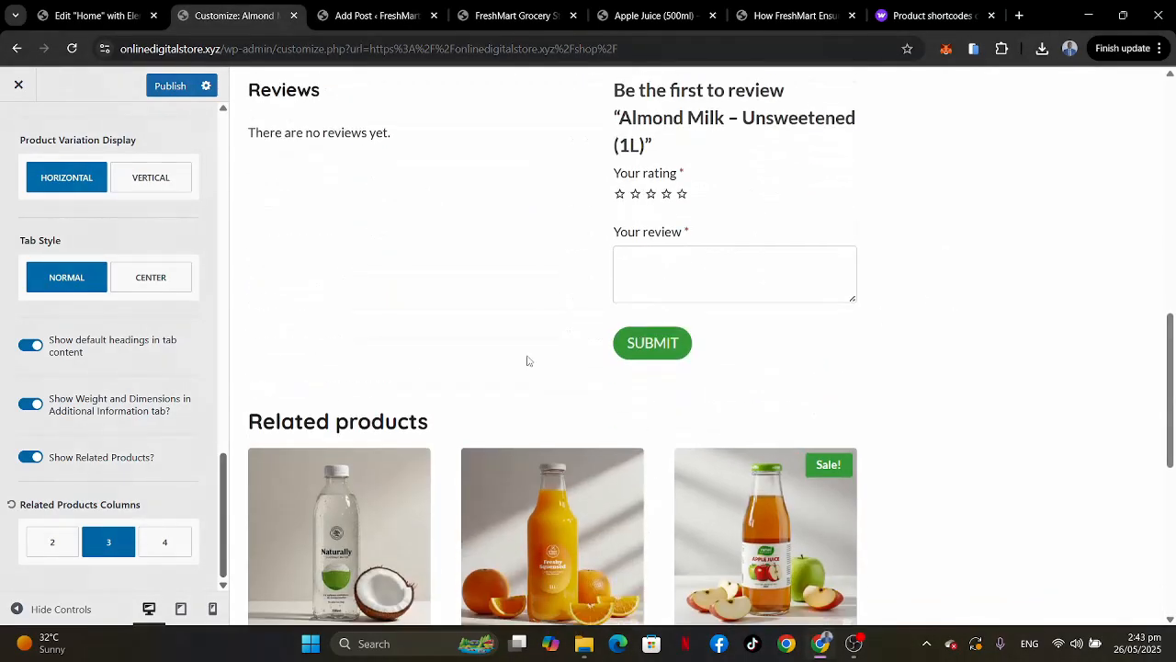
scroll(917, 378, "up", 8)
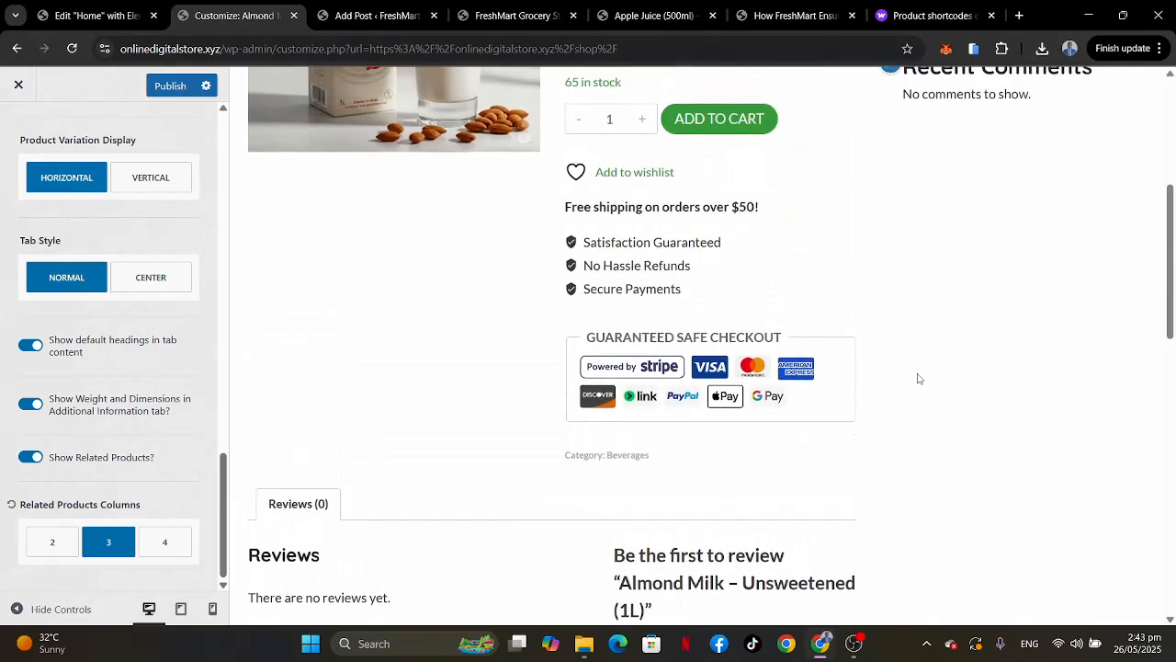
scroll(918, 378, "up", 2)
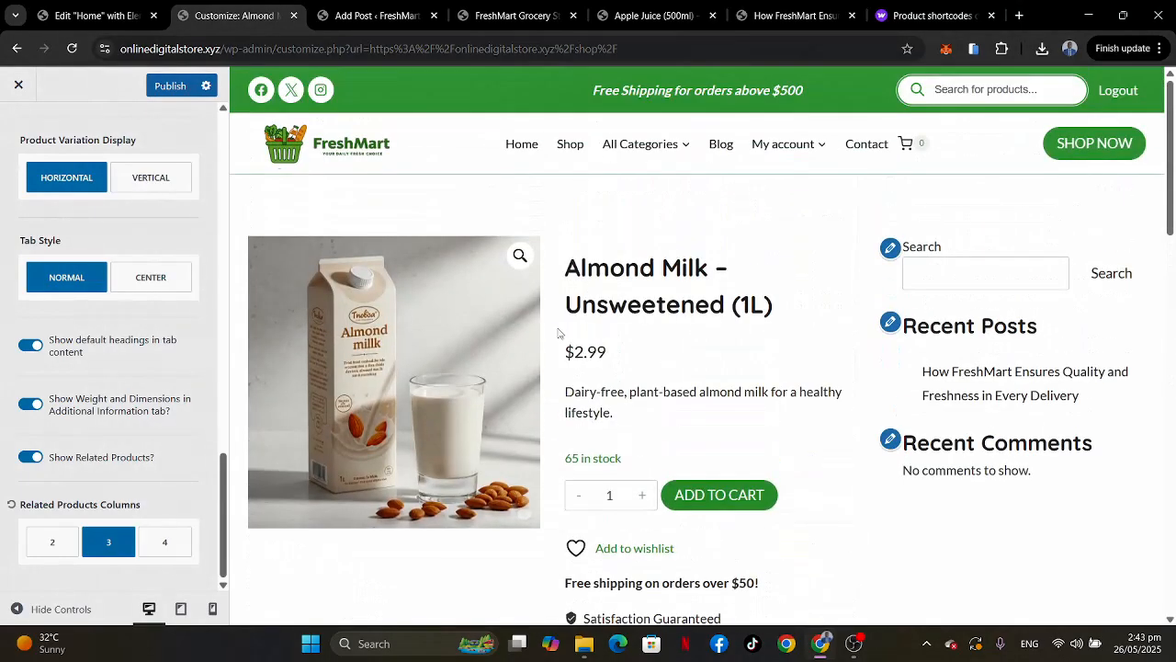
Publish the single product layout changes.
left_click(170, 86)
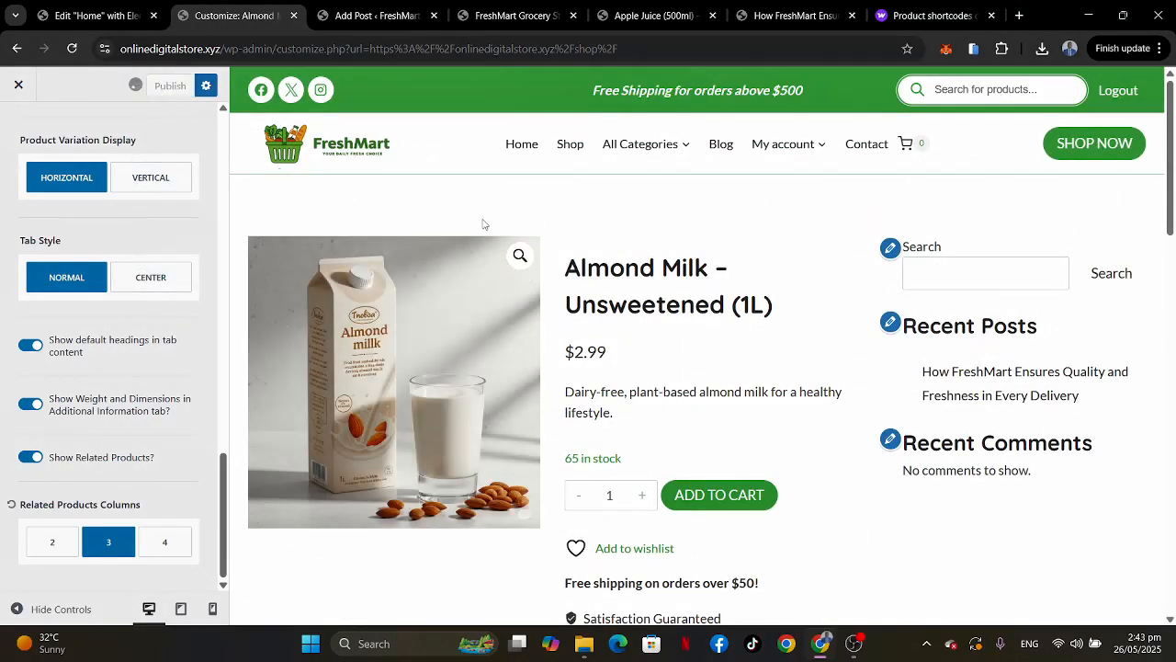
scroll(161, 234, "up", 10)
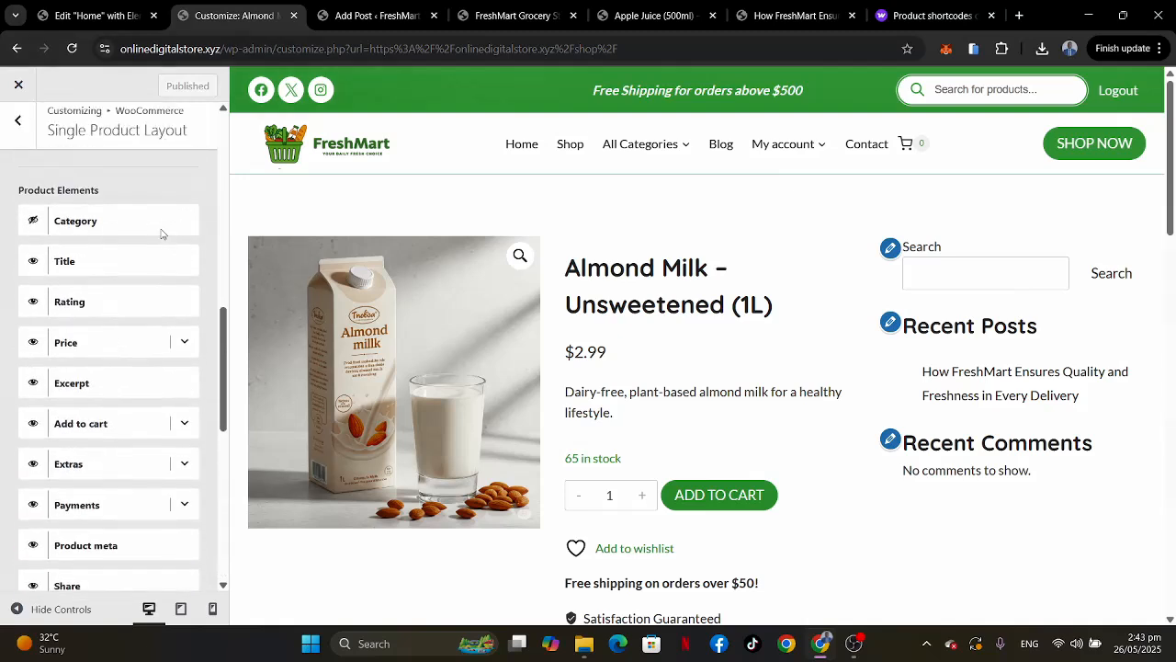
scroll(152, 178, "up", 3)
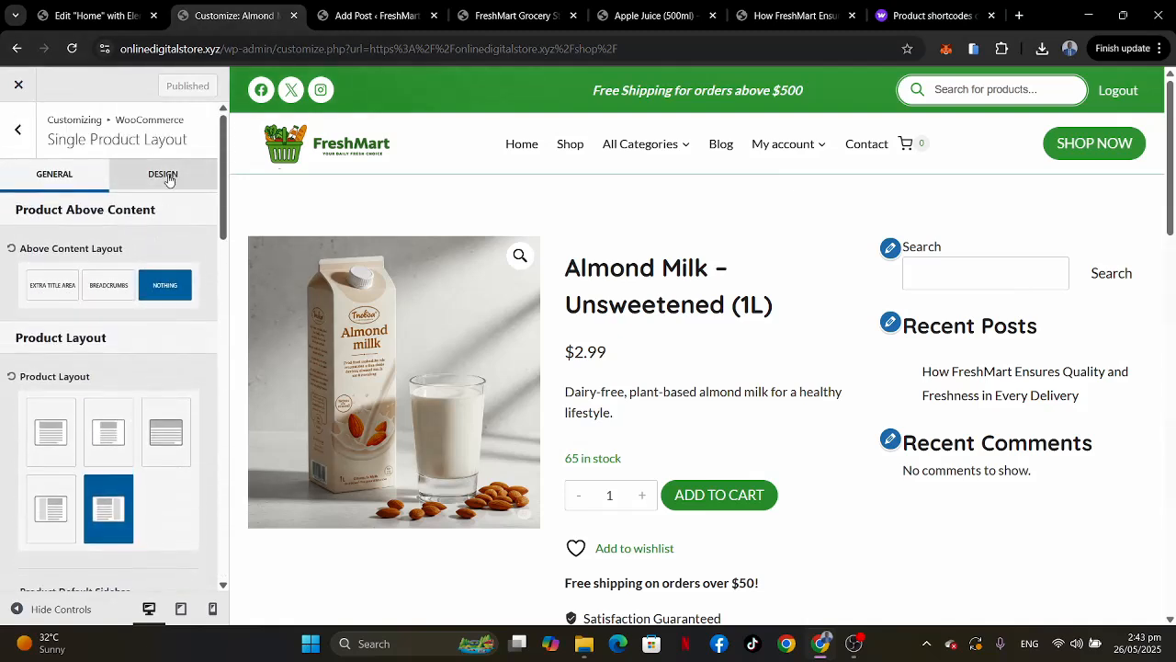
Try 20 px and 25 px for the product title's desktop font size, and settle on 22 px.
left_click(166, 175)
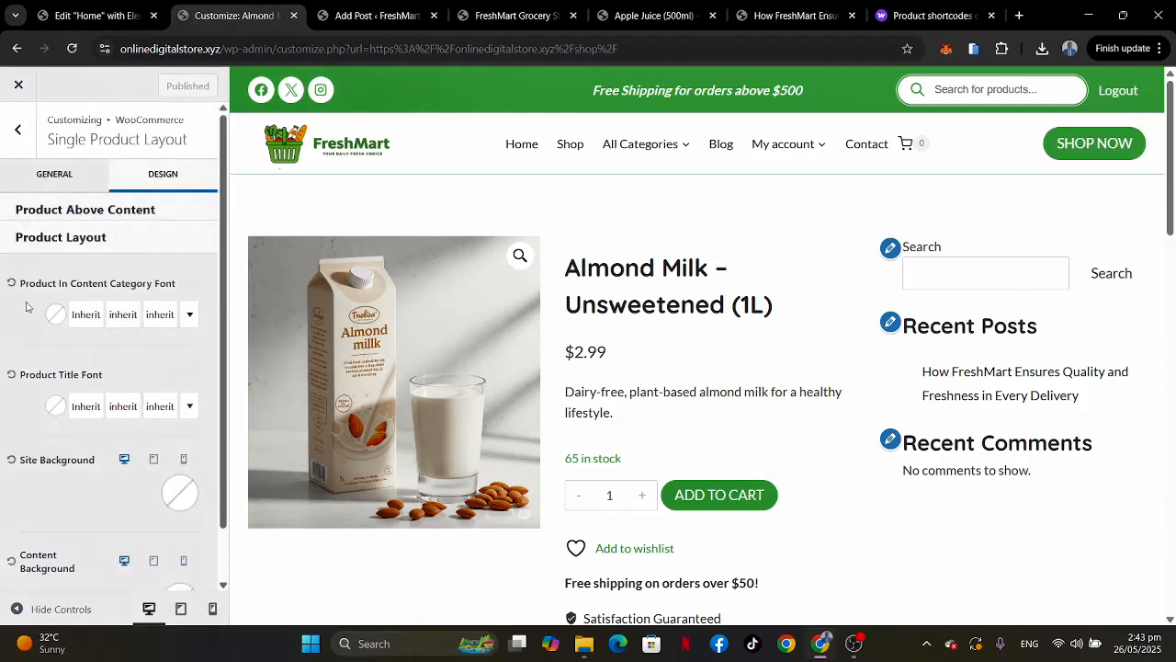
scroll(118, 364, "down", 1)
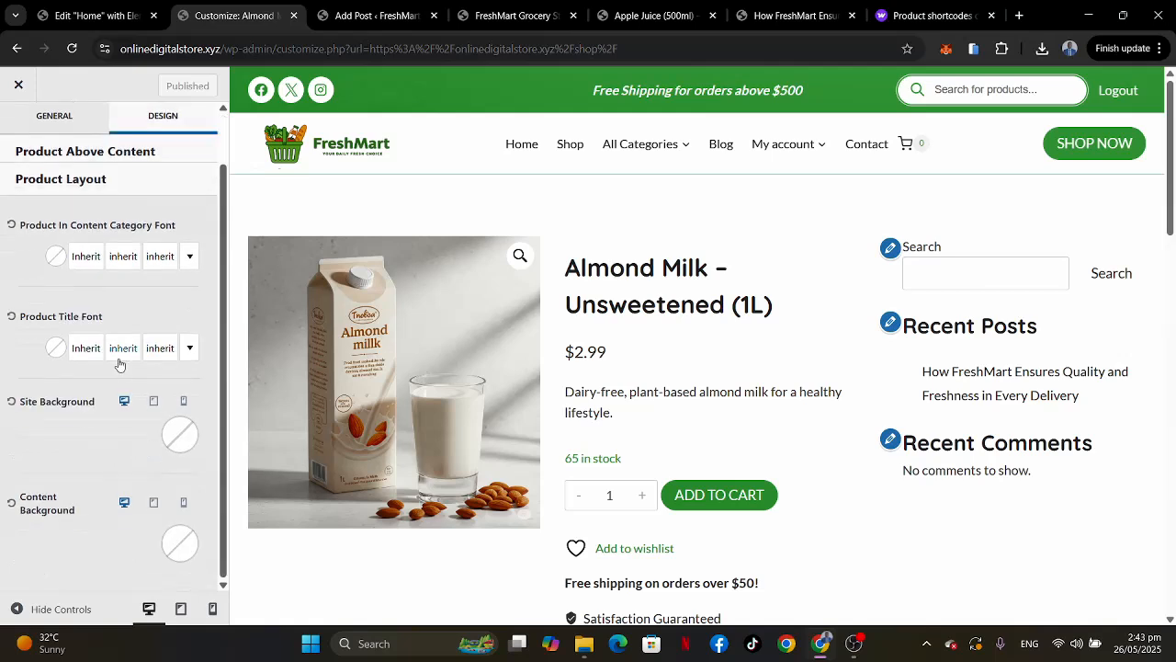
left_click(166, 350)
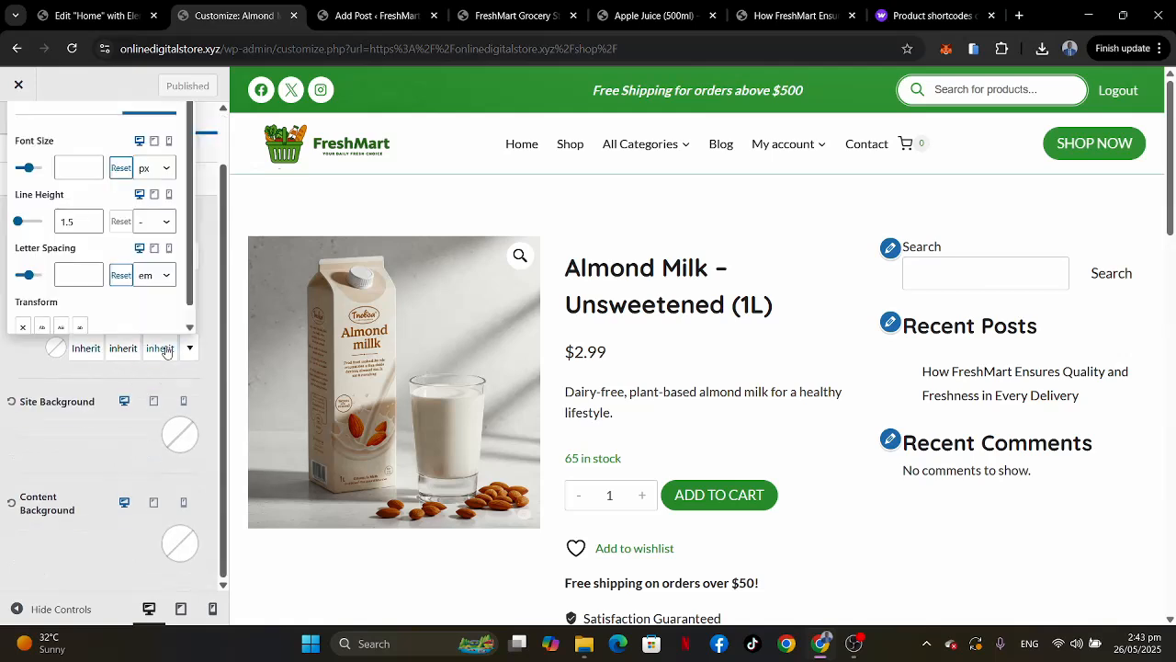
left_click(74, 168)
type("20")
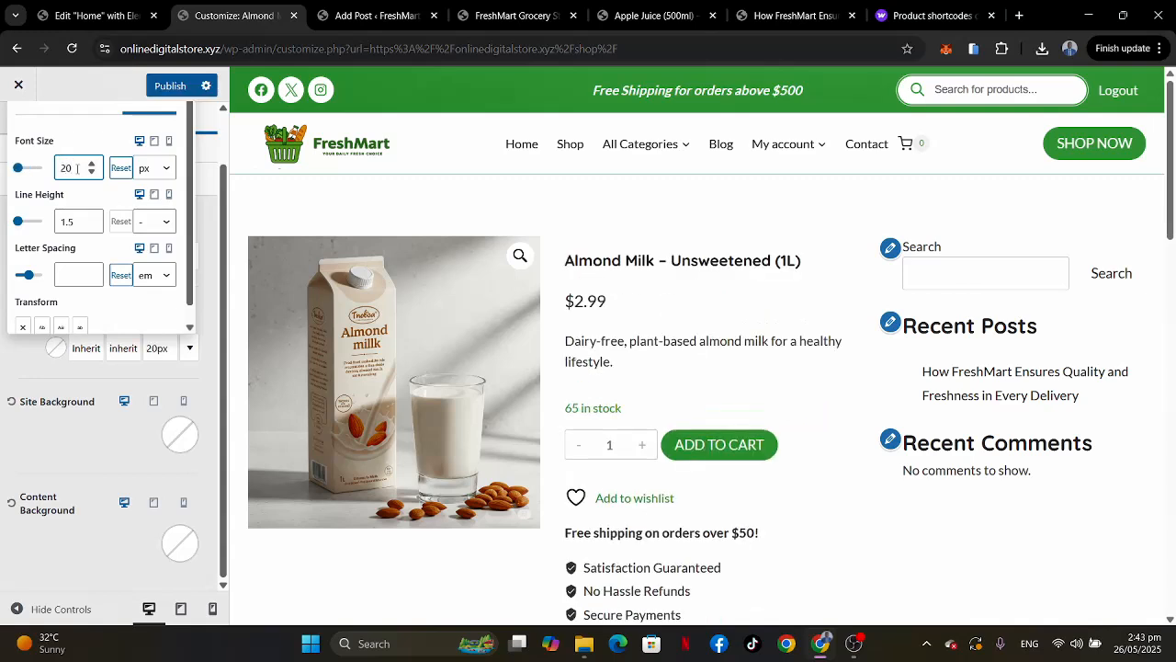
left_click_drag(78, 167, 55, 170)
type("25")
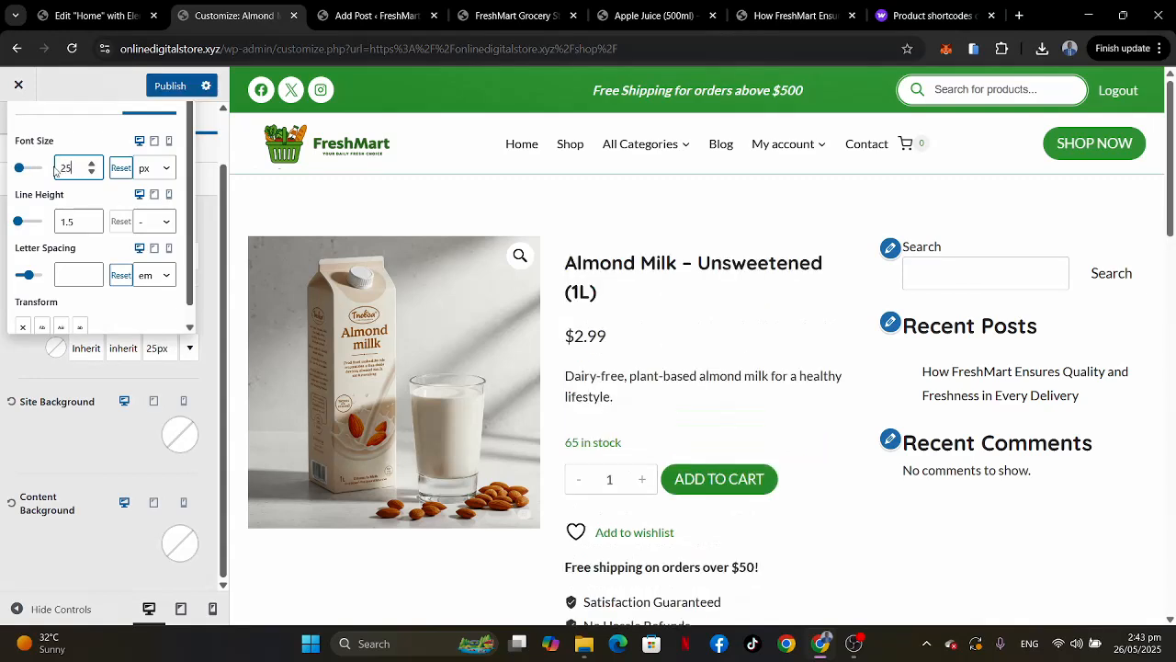
left_click_drag(76, 167, 46, 168)
type("22")
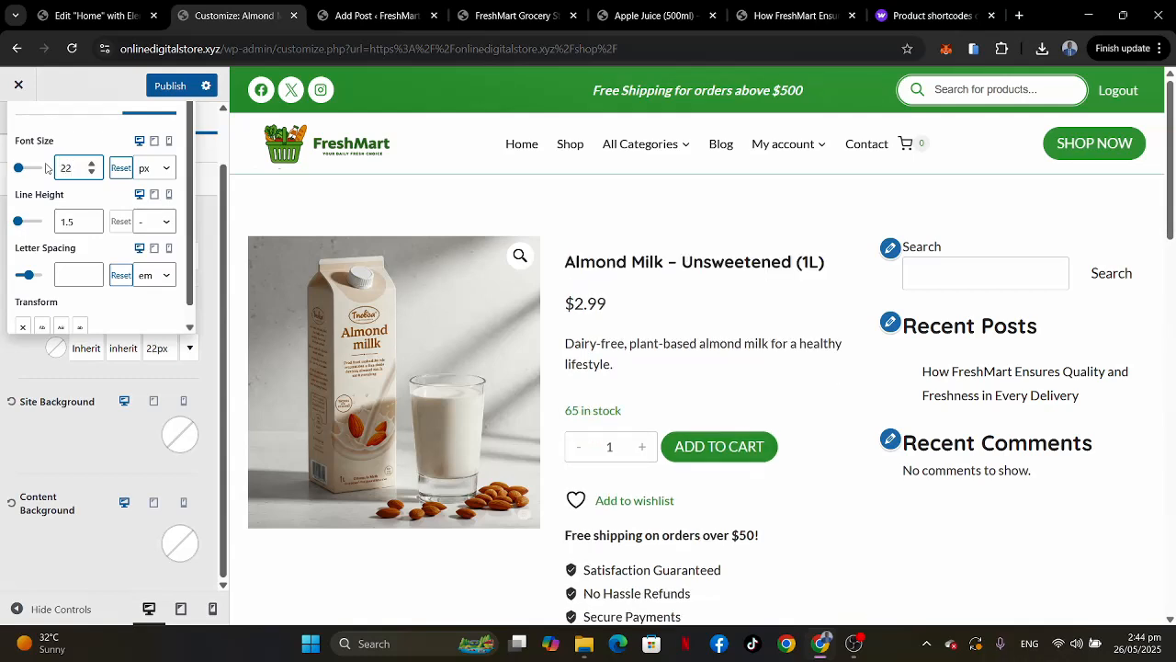
Set the product title font size to 20 px for tablet and 18 px for mobile, and check the mobile preview.
left_click(153, 145)
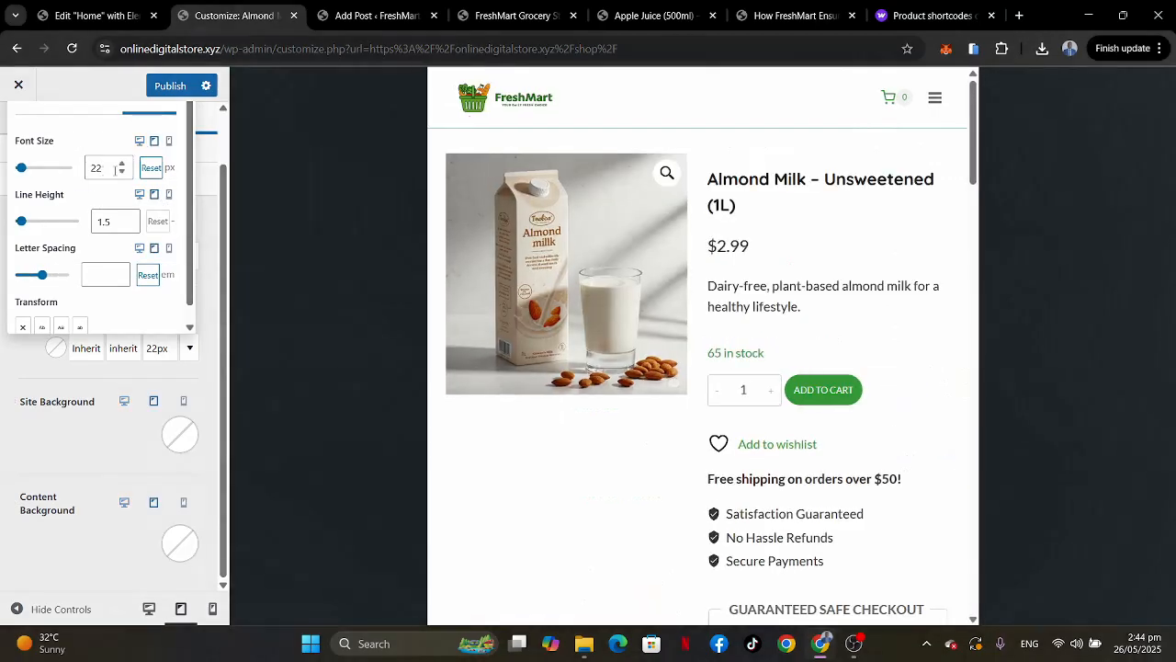
left_click(105, 169)
type("20")
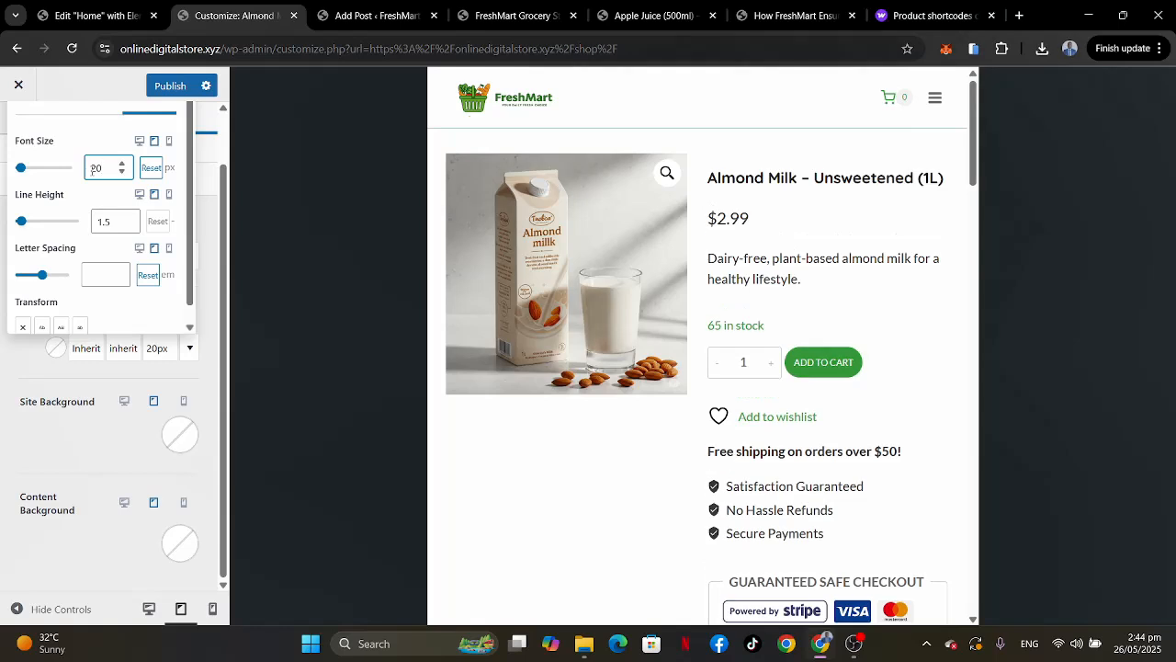
left_click(169, 140)
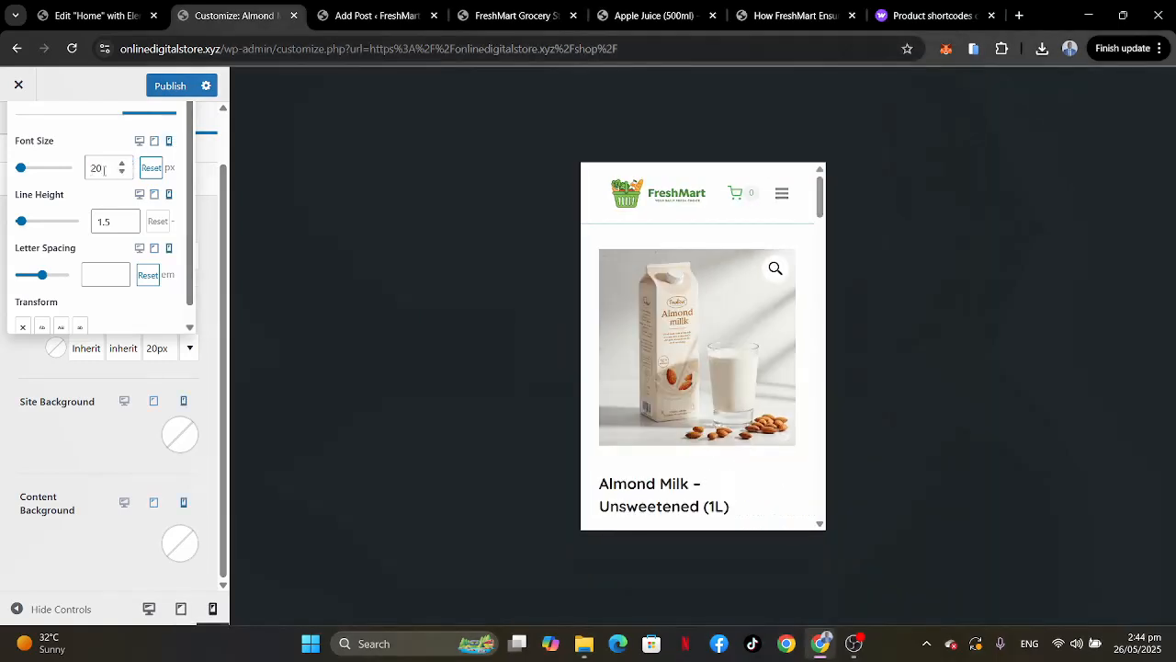
left_click_drag(115, 168, 88, 168)
type("18")
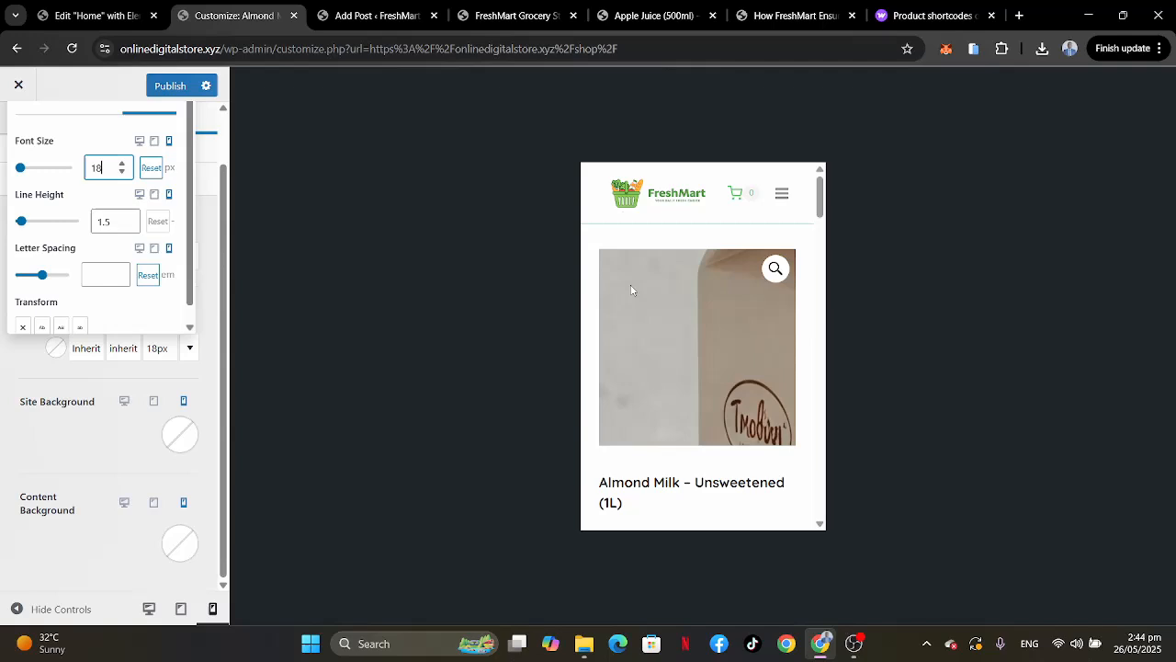
scroll(632, 290, "down", 2)
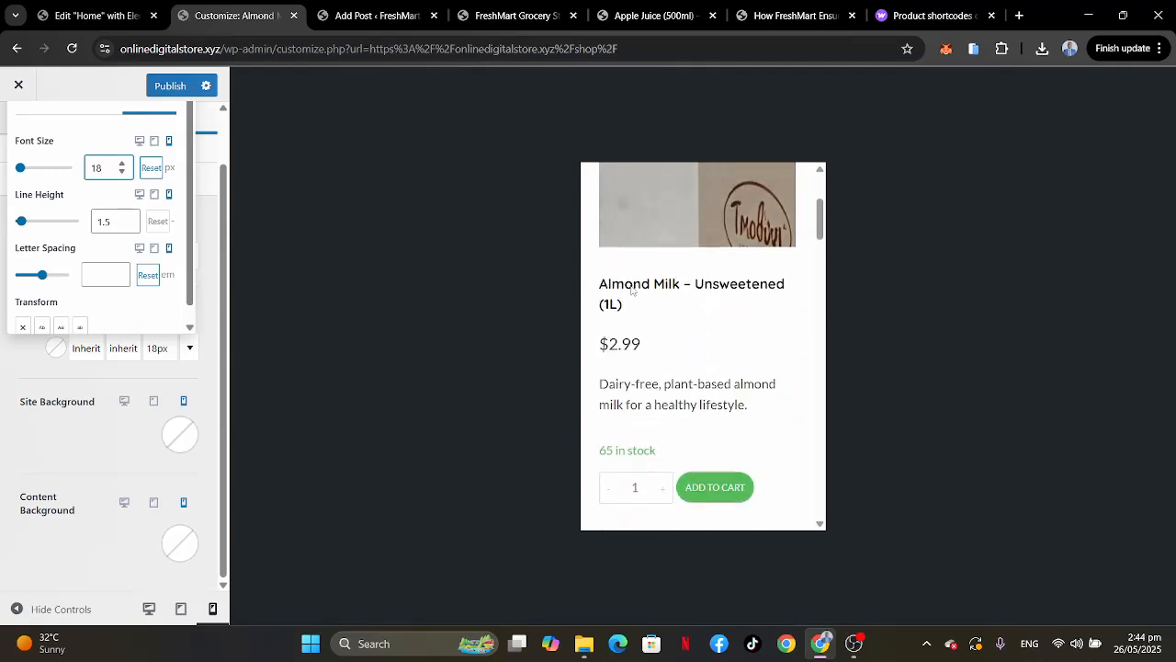
scroll(631, 290, "up", 1)
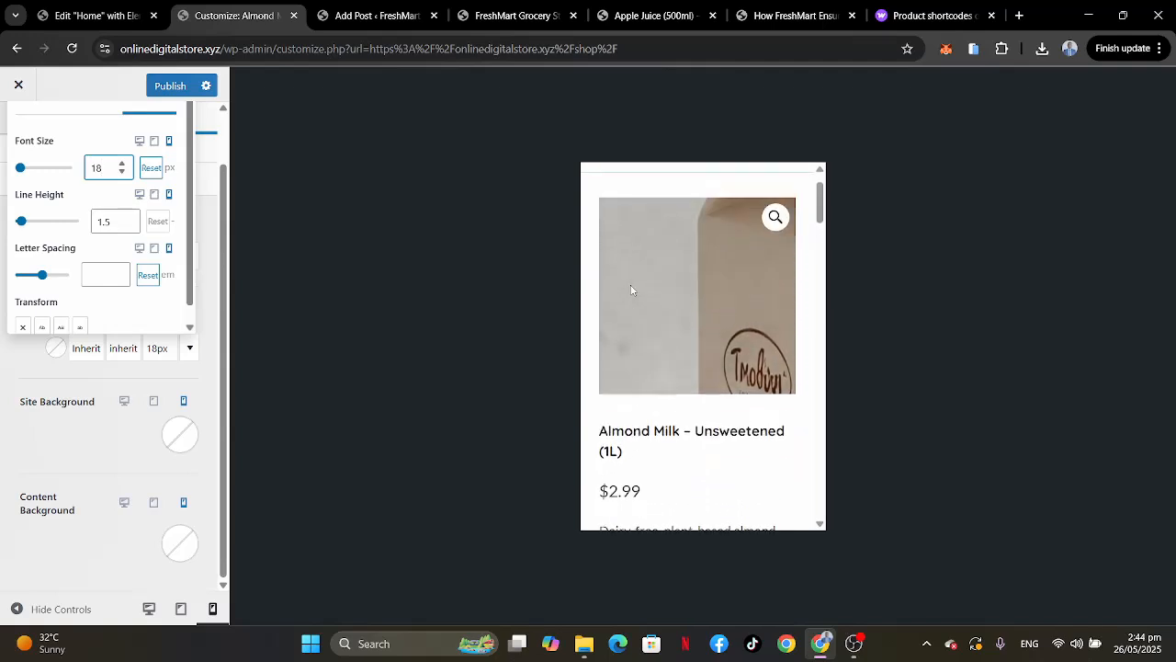
Check the size options of the in-content category font and return the product title font settings to the desktop view.
left_click(13, 365)
left_click(159, 256)
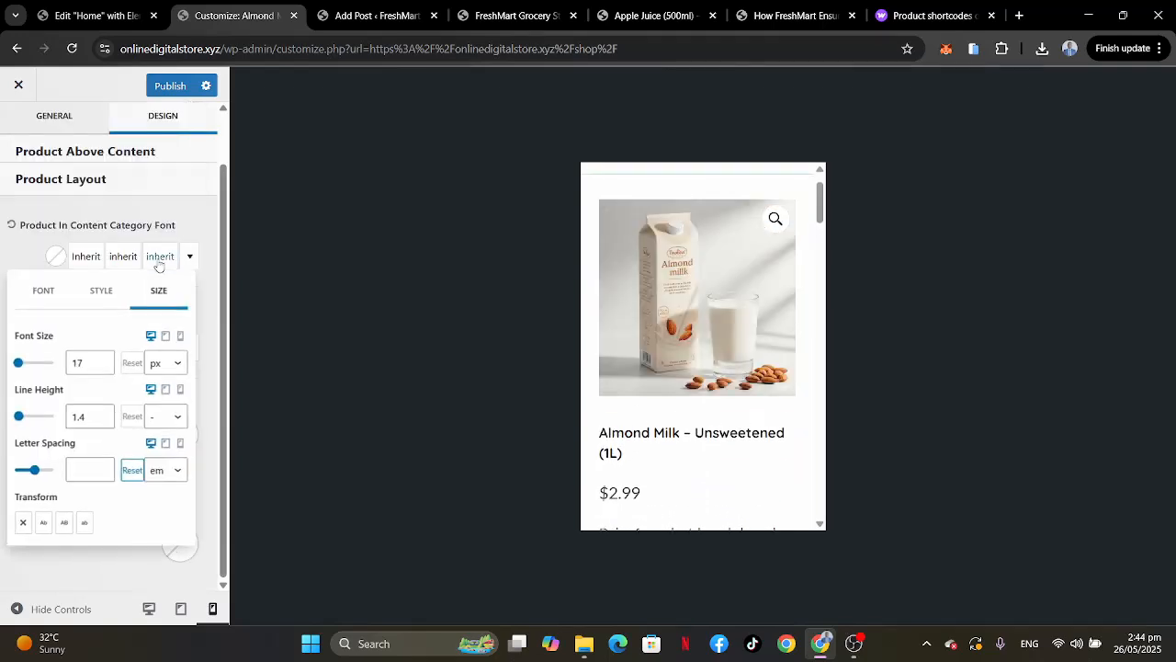
left_click(171, 199)
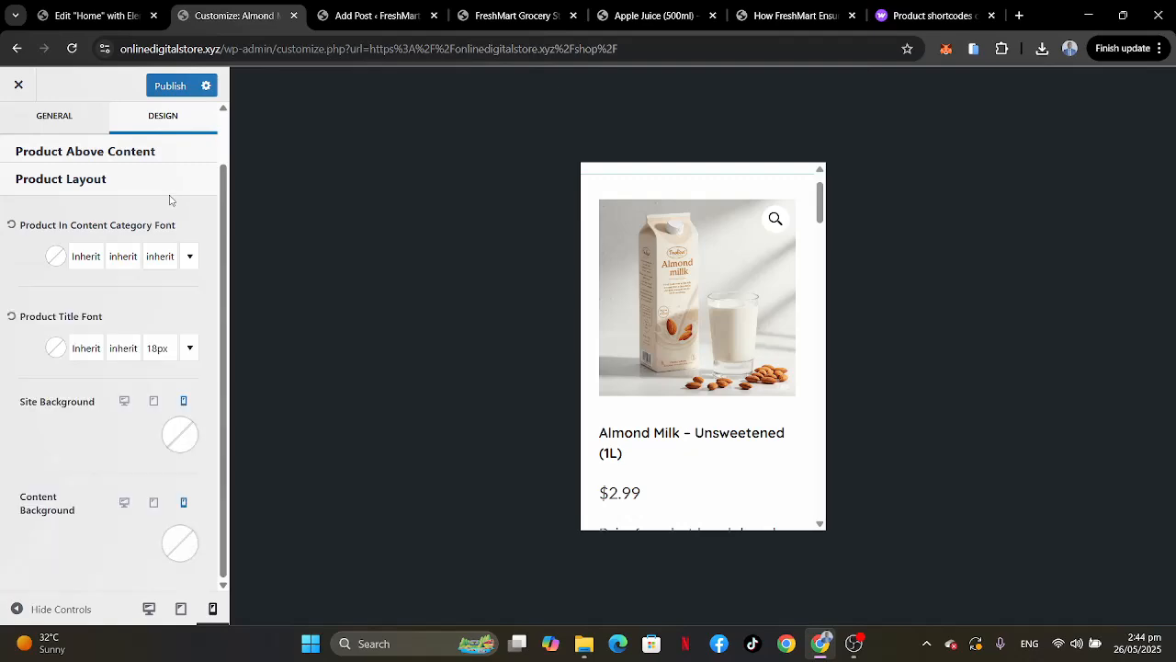
left_click(166, 357)
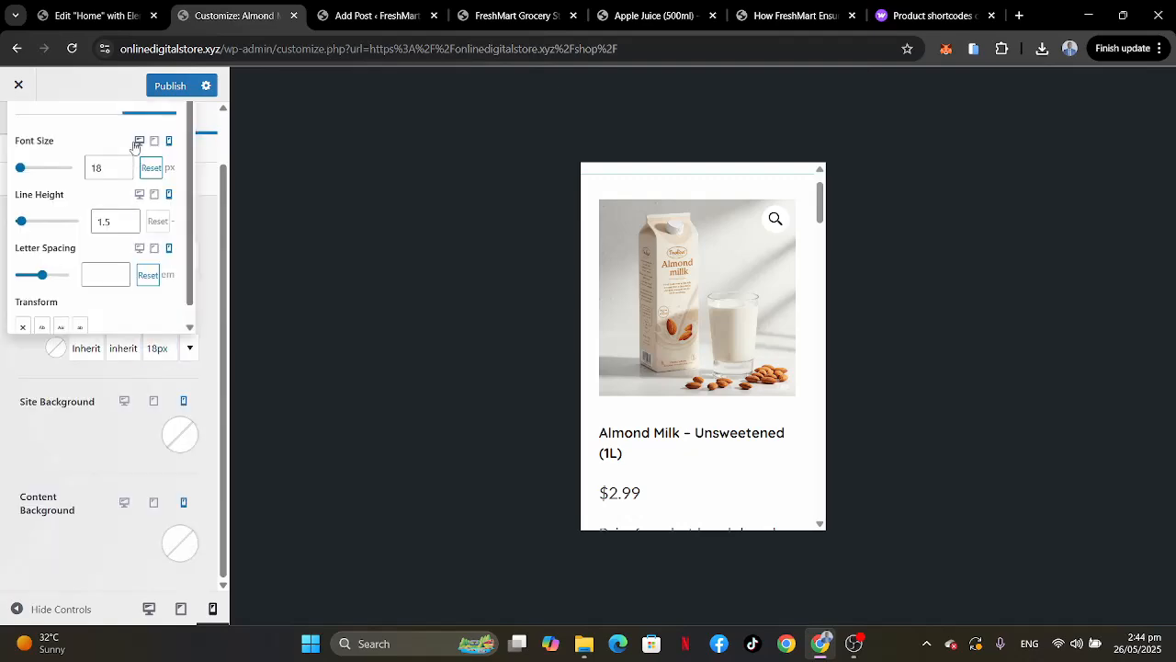
left_click(140, 141)
left_click(34, 375)
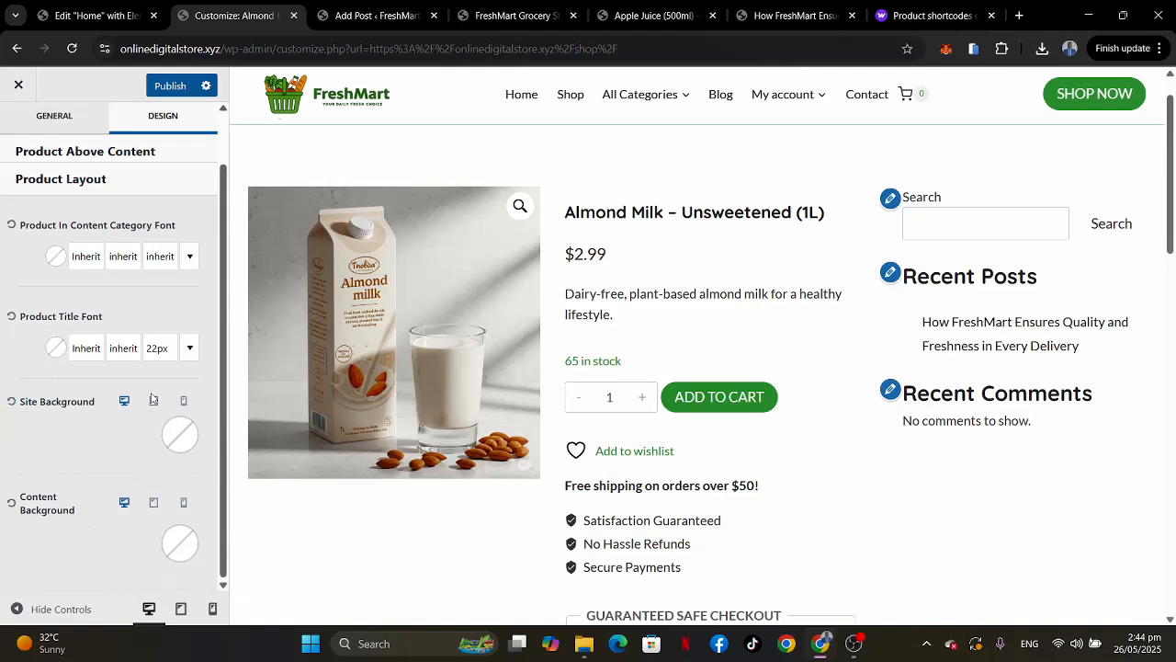
Return to the main customizer sections and review the Almond Milk page preview around the payment icons and reviews.
scroll(56, 157, "up", 1)
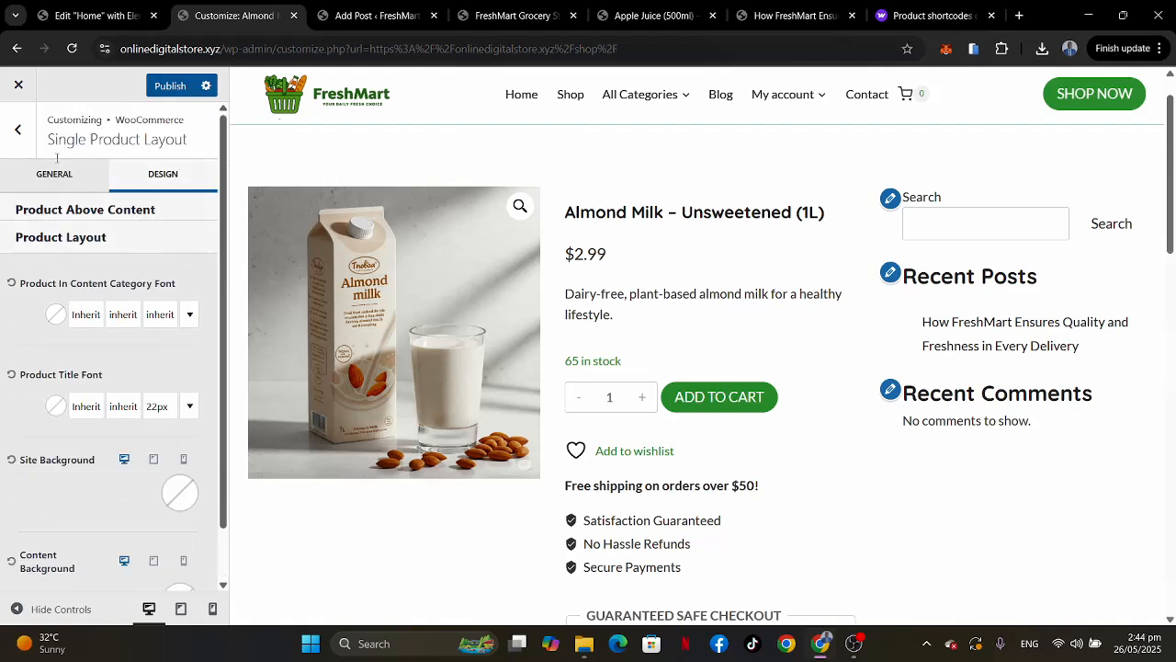
left_click(27, 149)
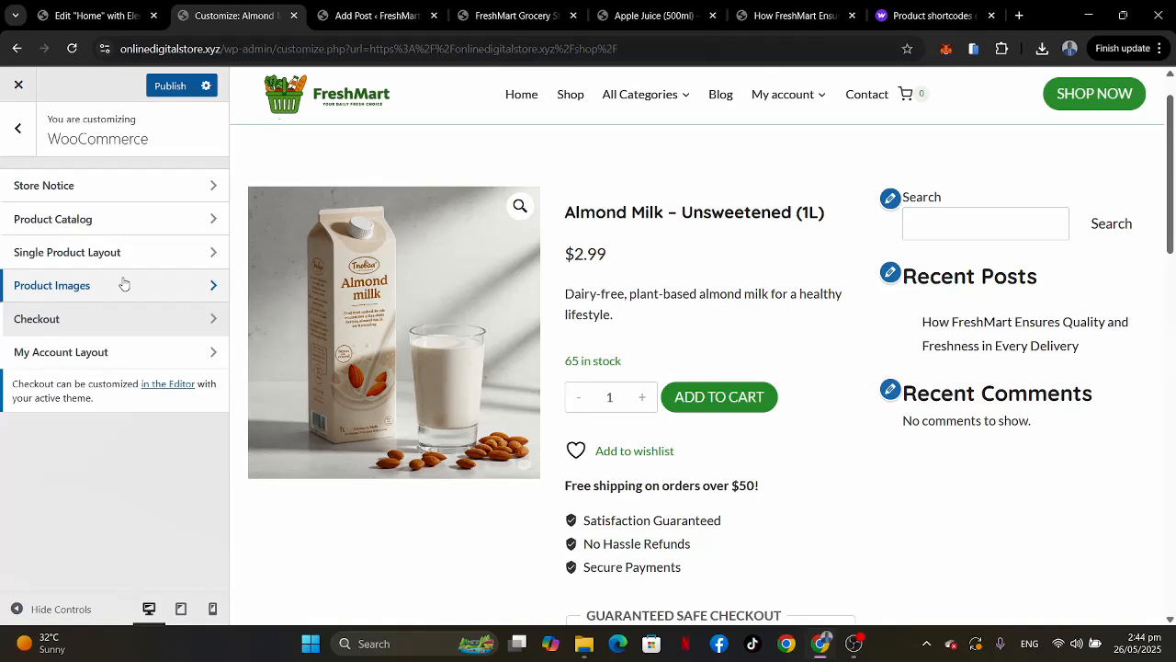
left_click(25, 139)
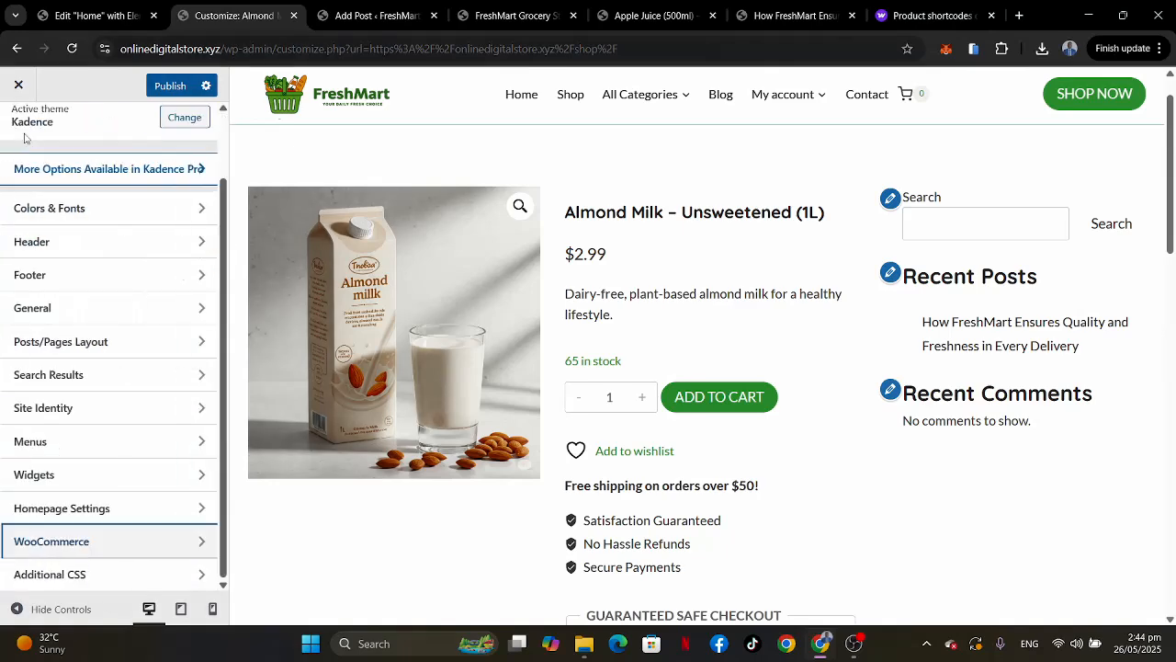
scroll(768, 379, "down", 3)
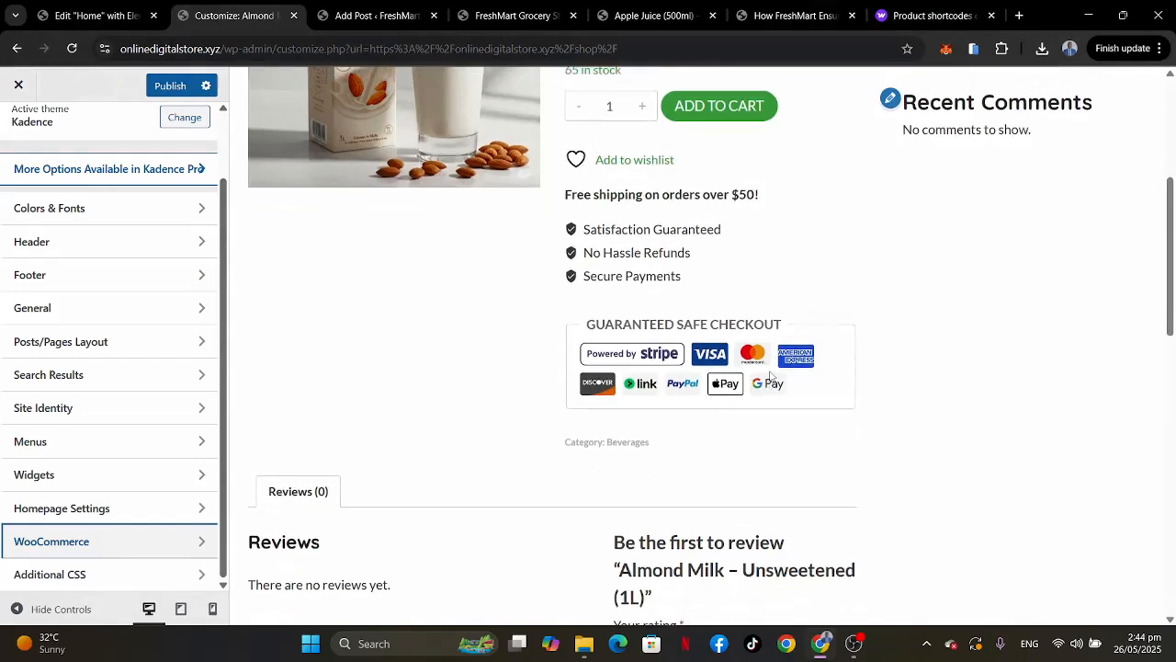
scroll(772, 377, "up", 1)
scroll(772, 377, "down", 2)
scroll(772, 377, "up", 1)
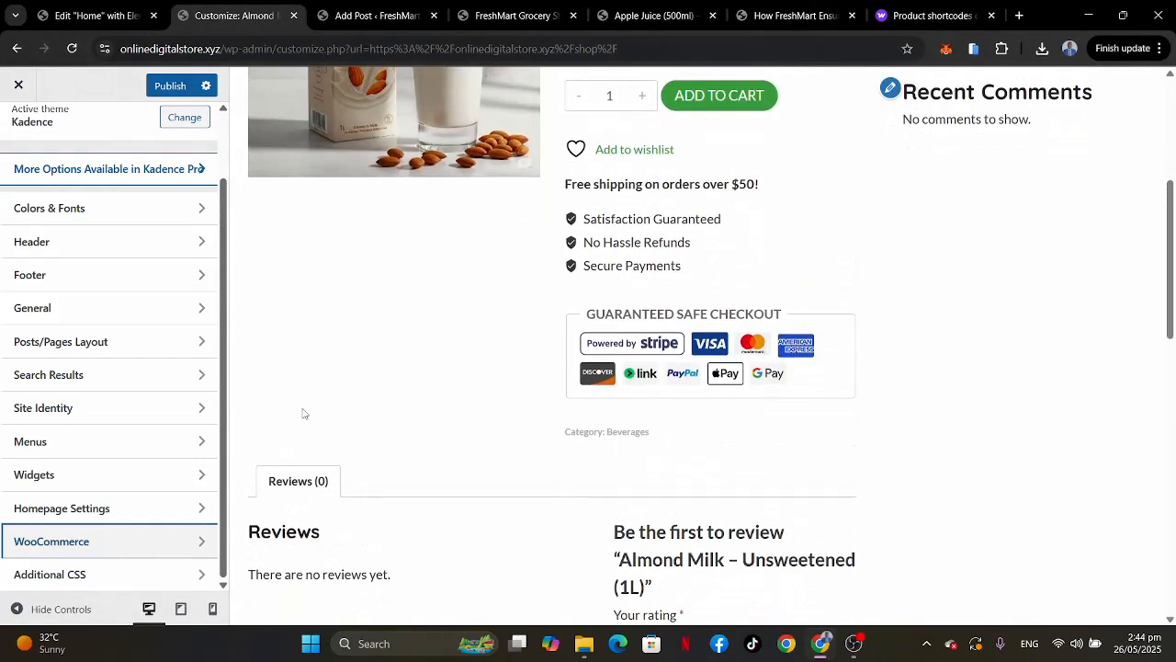
In the general sidebar settings, set the sidebar width to 30%, comparing it with 25%.
left_click(87, 309)
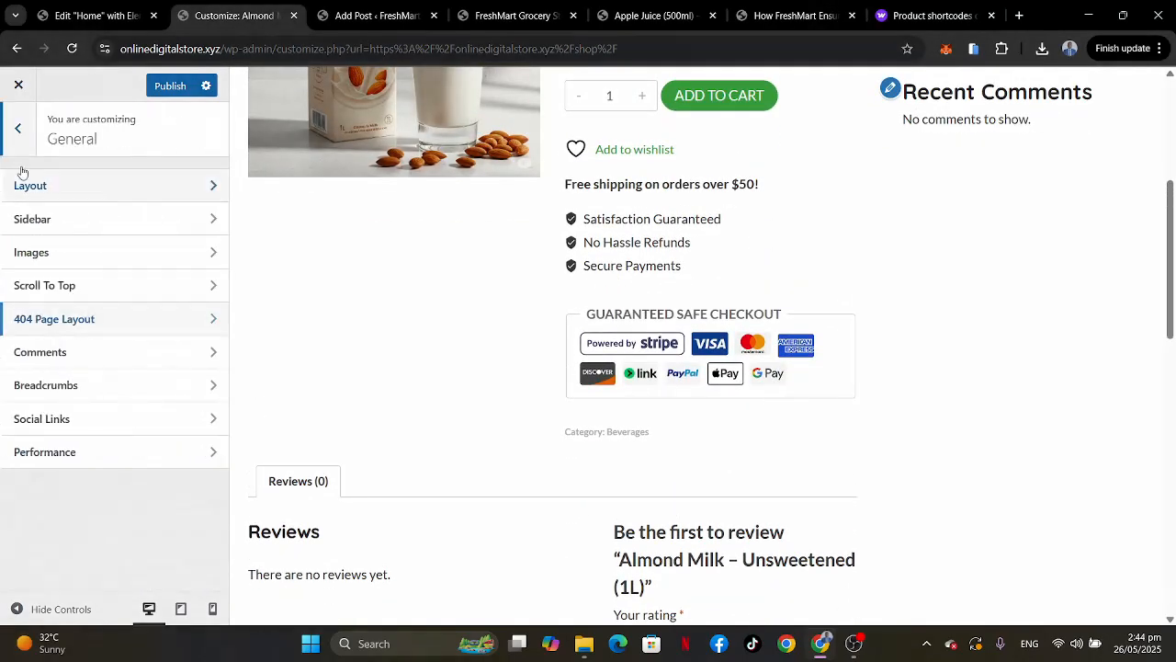
left_click(18, 128)
left_click(73, 311)
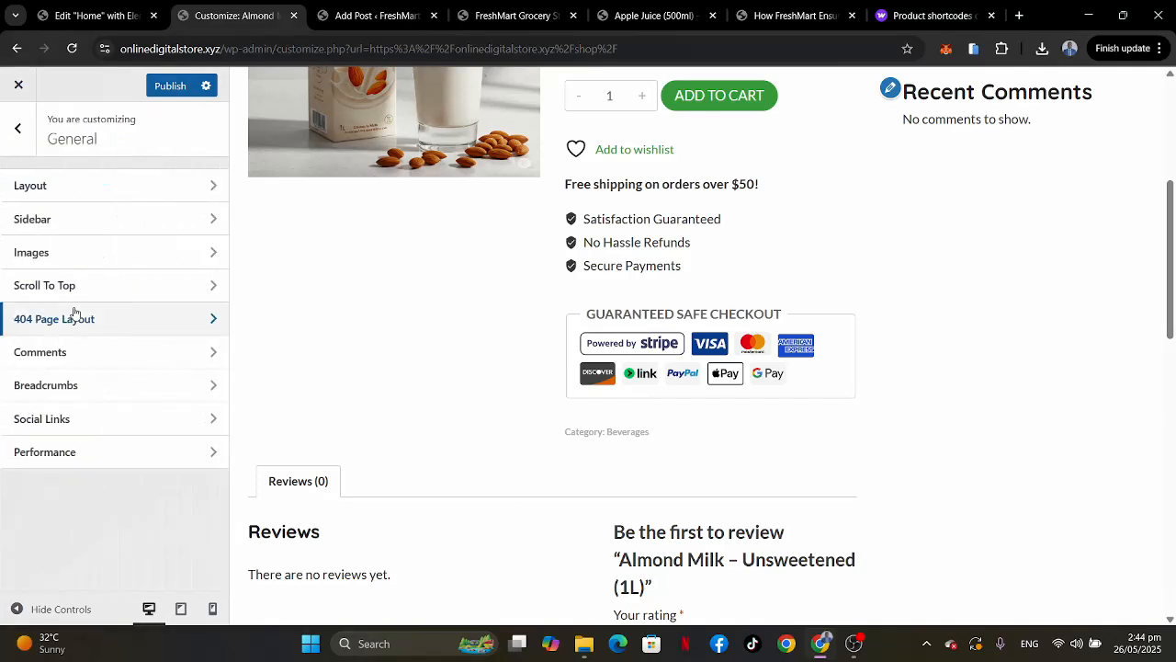
left_click(83, 217)
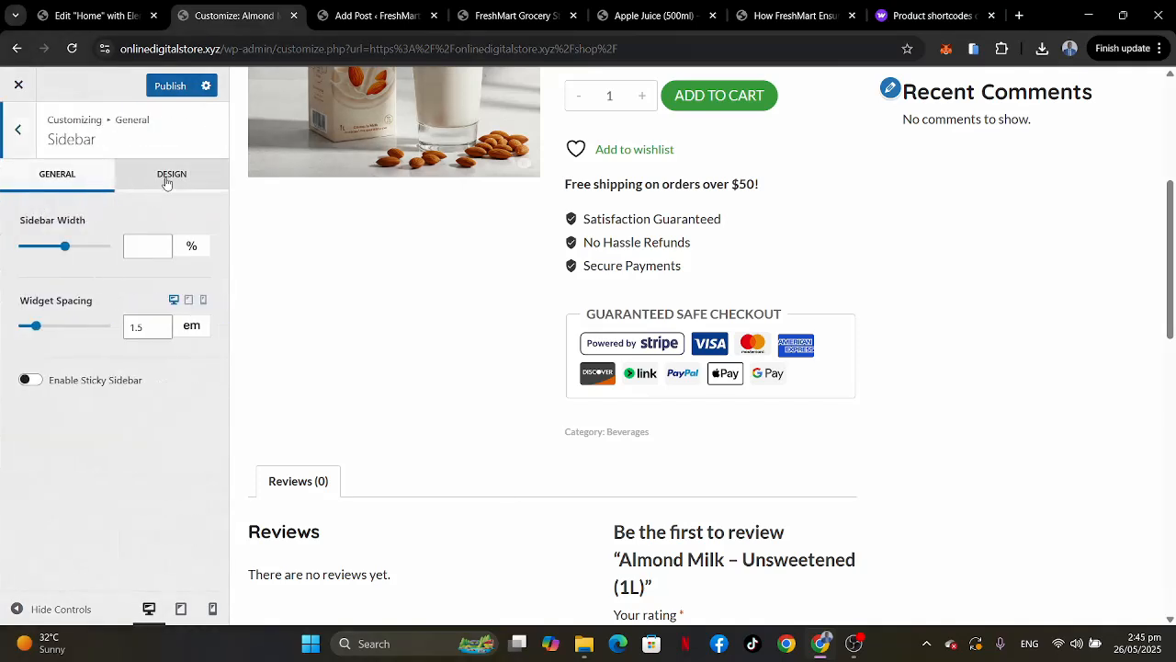
left_click(141, 248)
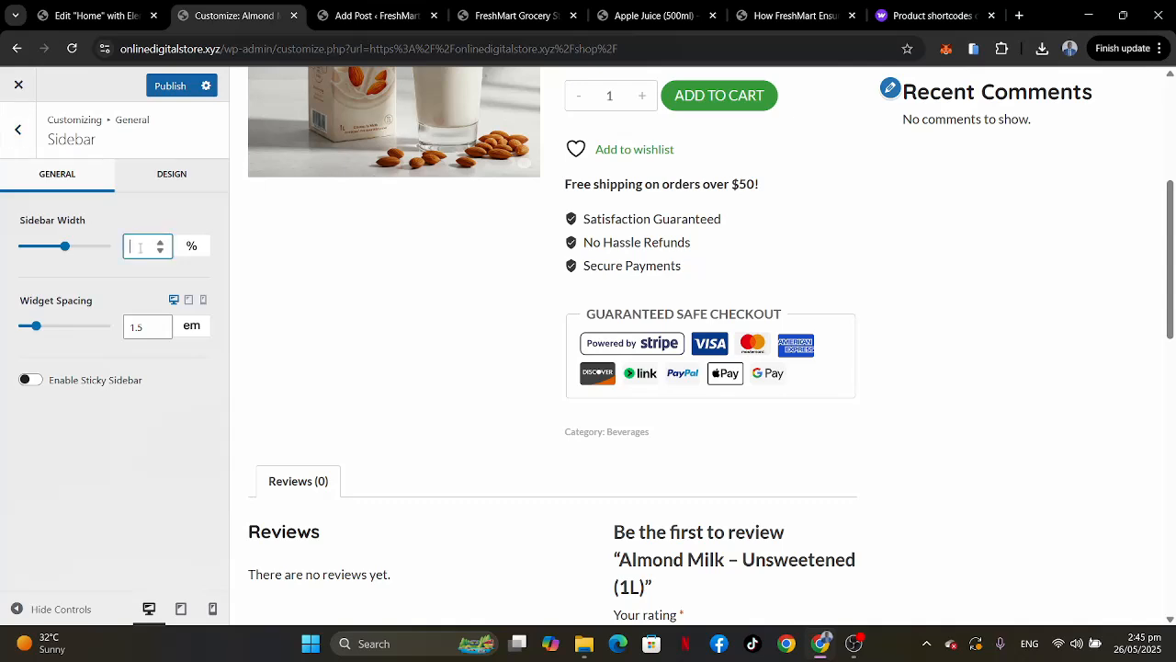
type("30")
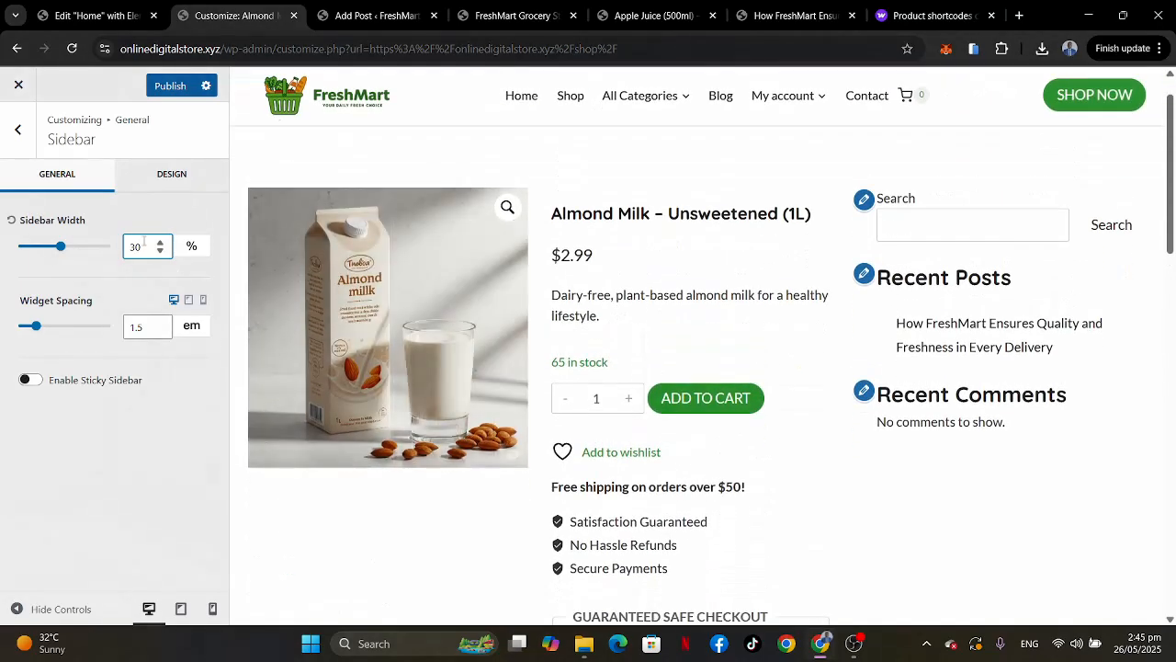
left_click_drag(143, 241, 83, 237)
type("25")
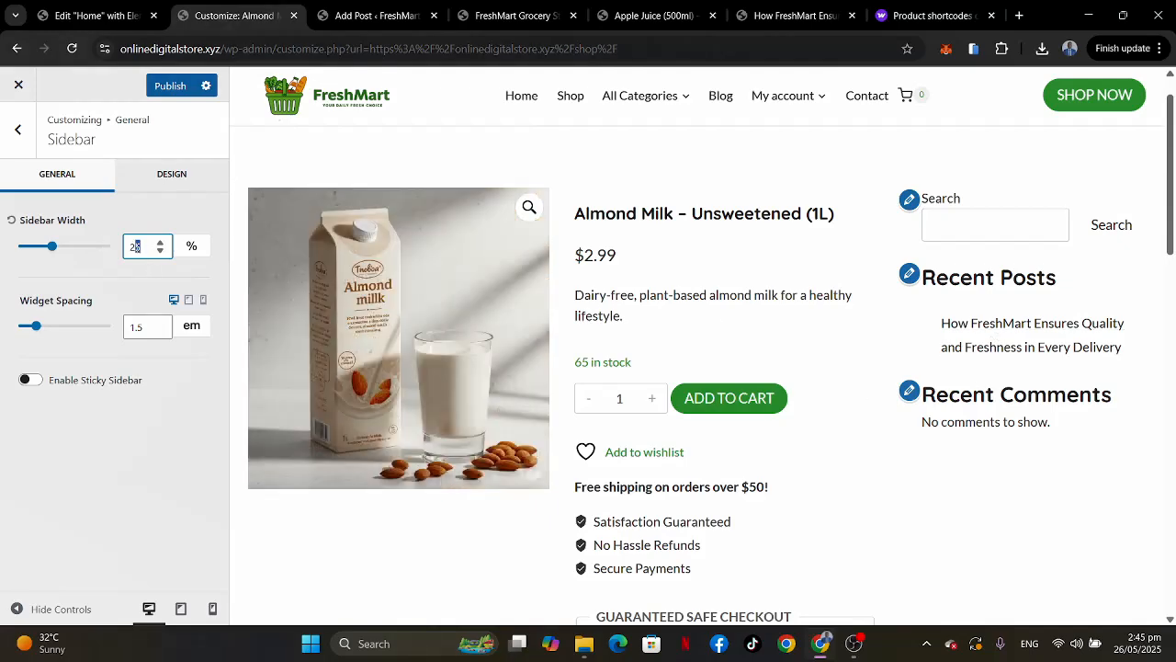
left_click_drag(135, 246, 115, 250)
type("30")
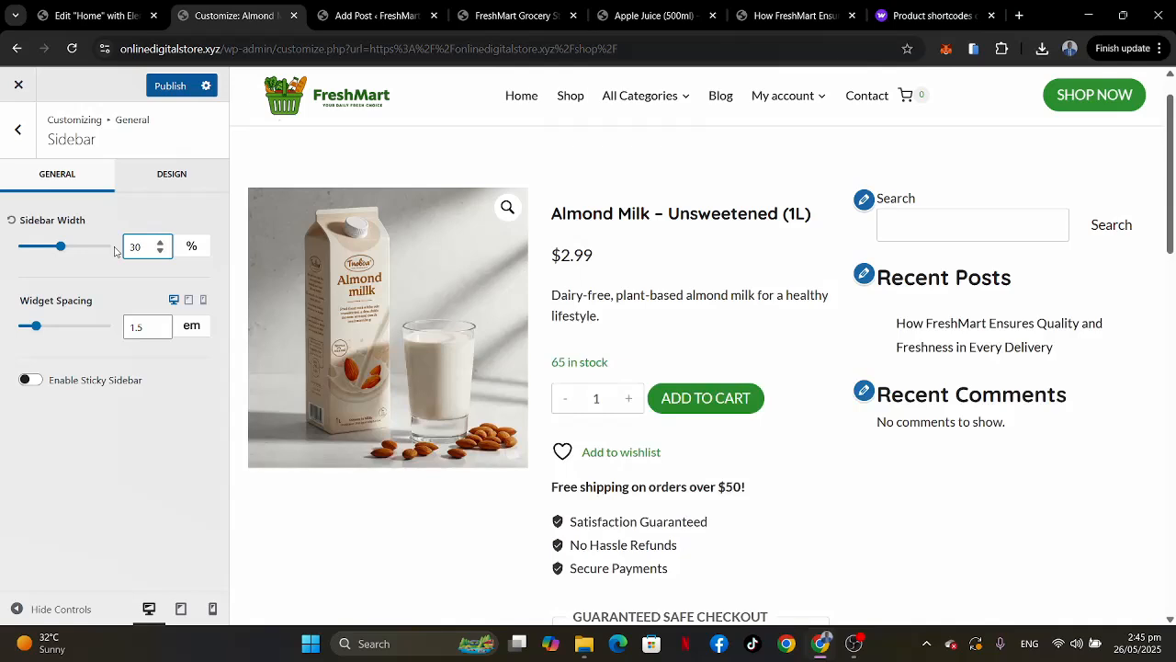
Examine the sidebar's general and design settings for widget titles, widget content, link style and background.
left_click(171, 175)
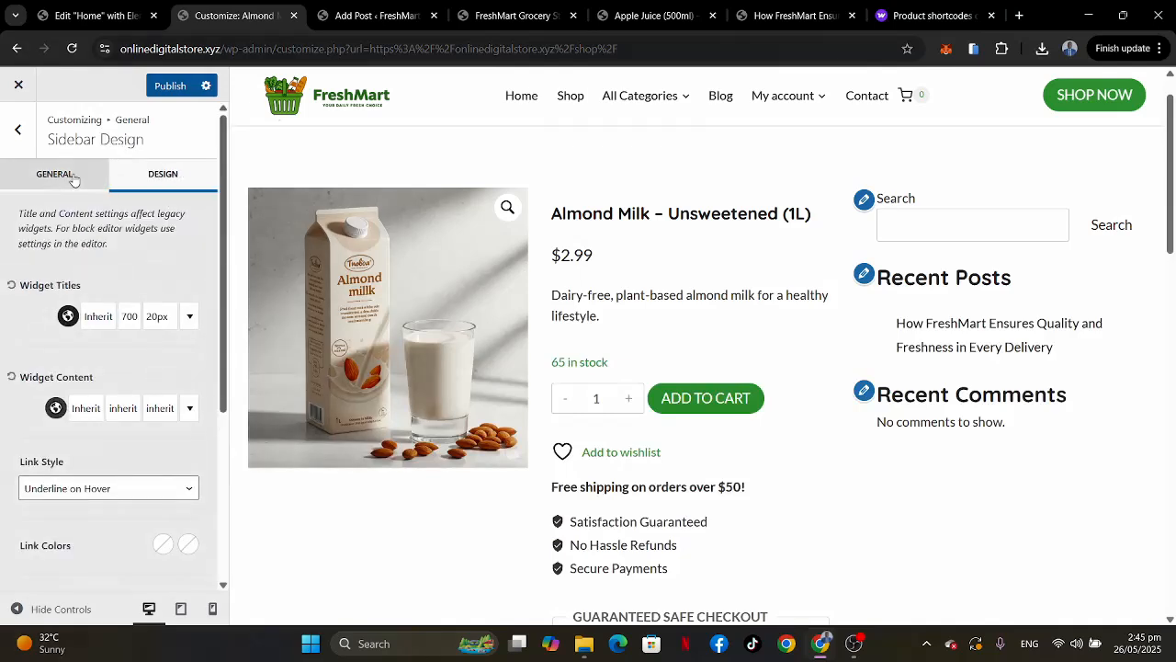
left_click(74, 180)
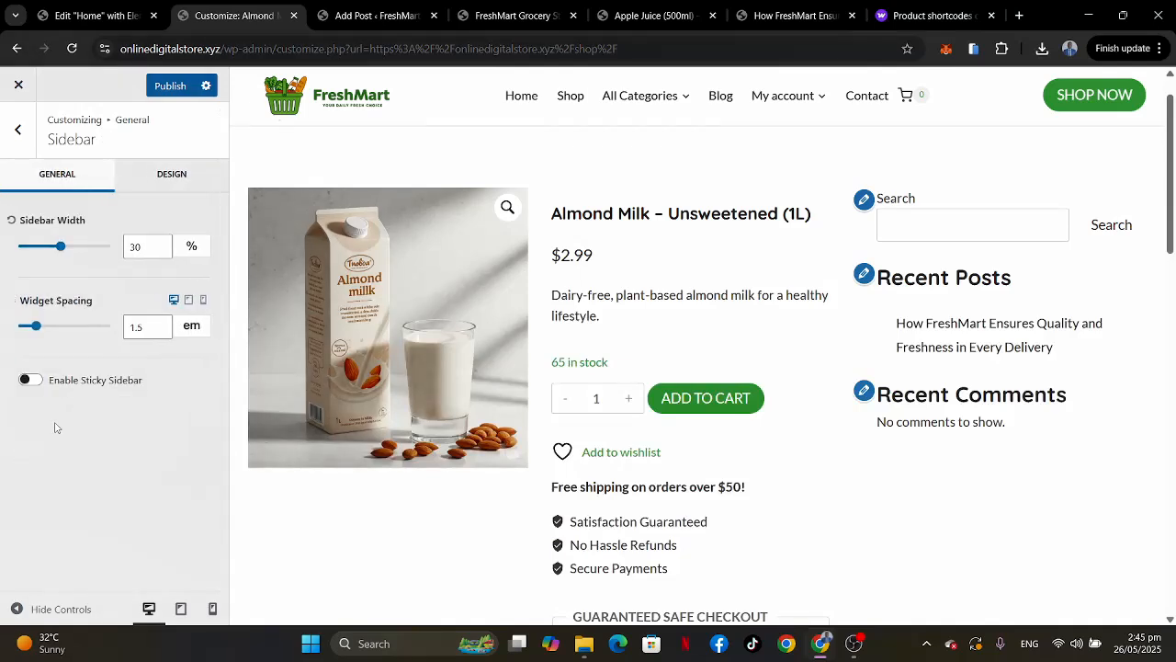
left_click(153, 184)
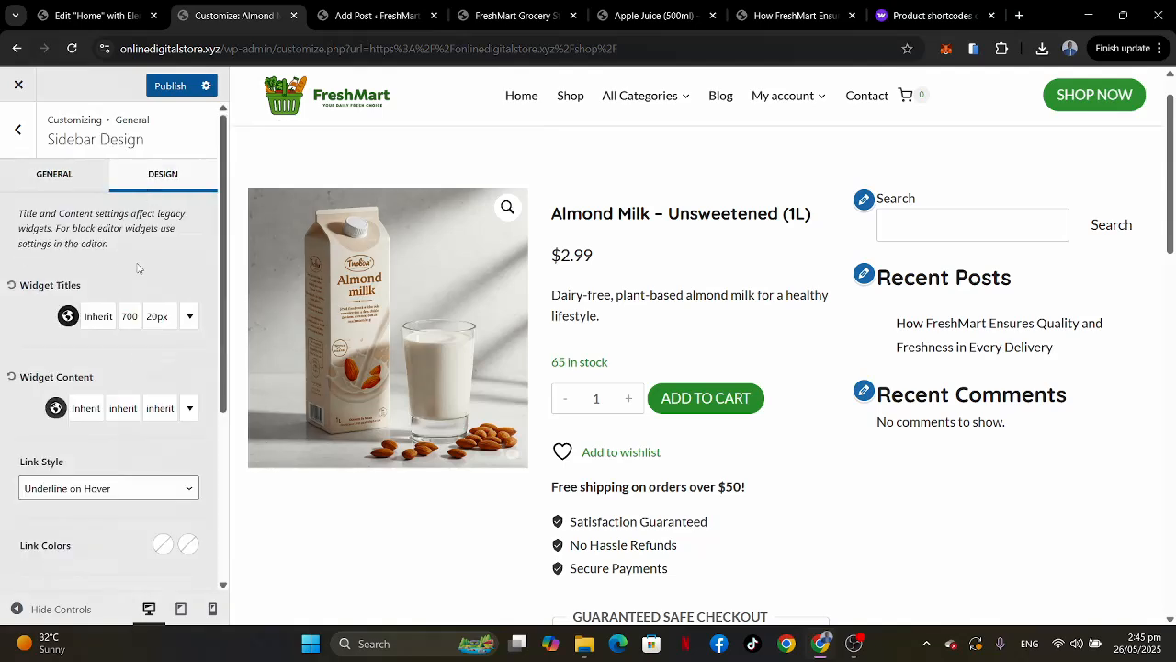
scroll(137, 268, "down", 1)
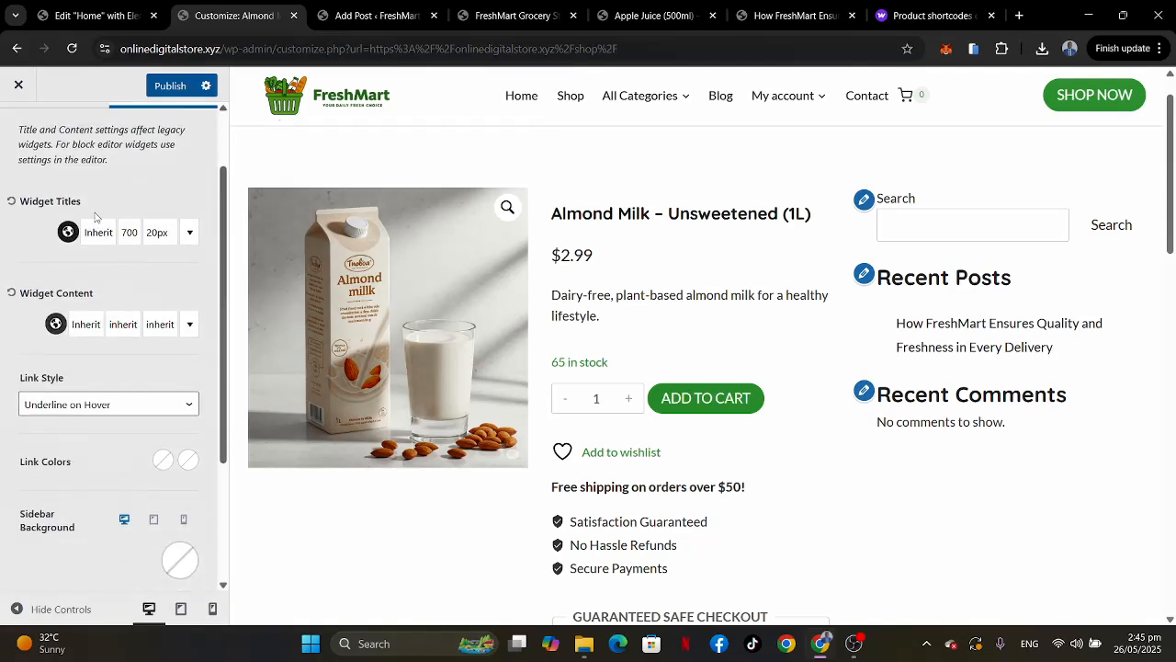
Compare the sidebar with the reference Apple Juice product page and set the sidebar link style to No Underline.
left_click(652, 17)
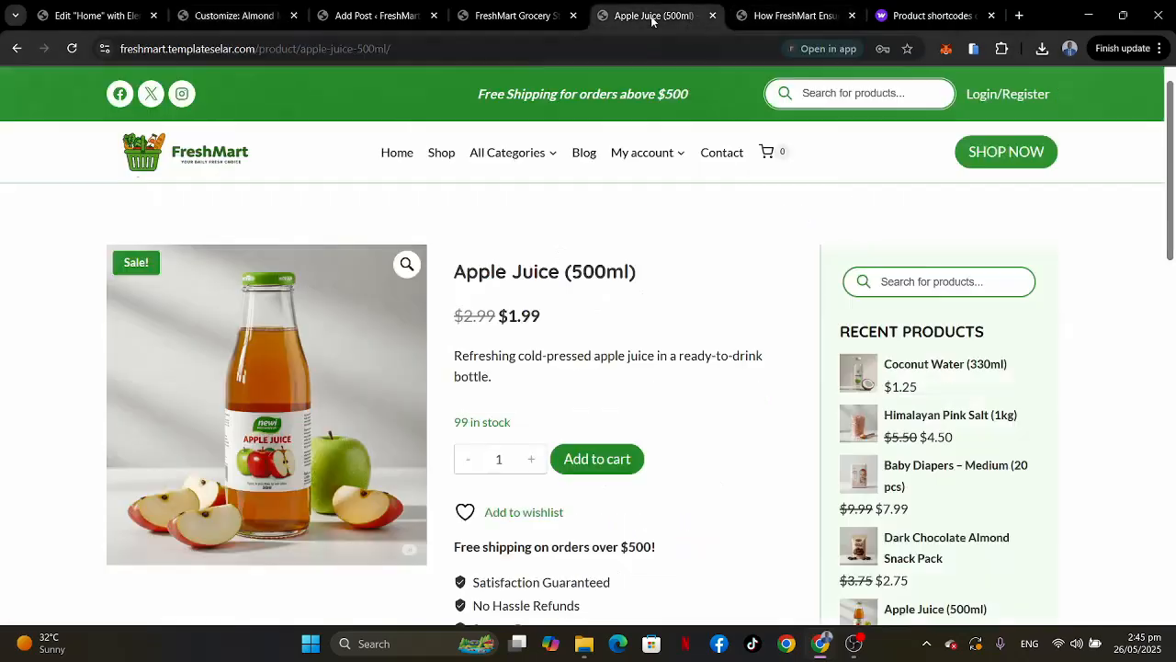
scroll(673, 303, "down", 10)
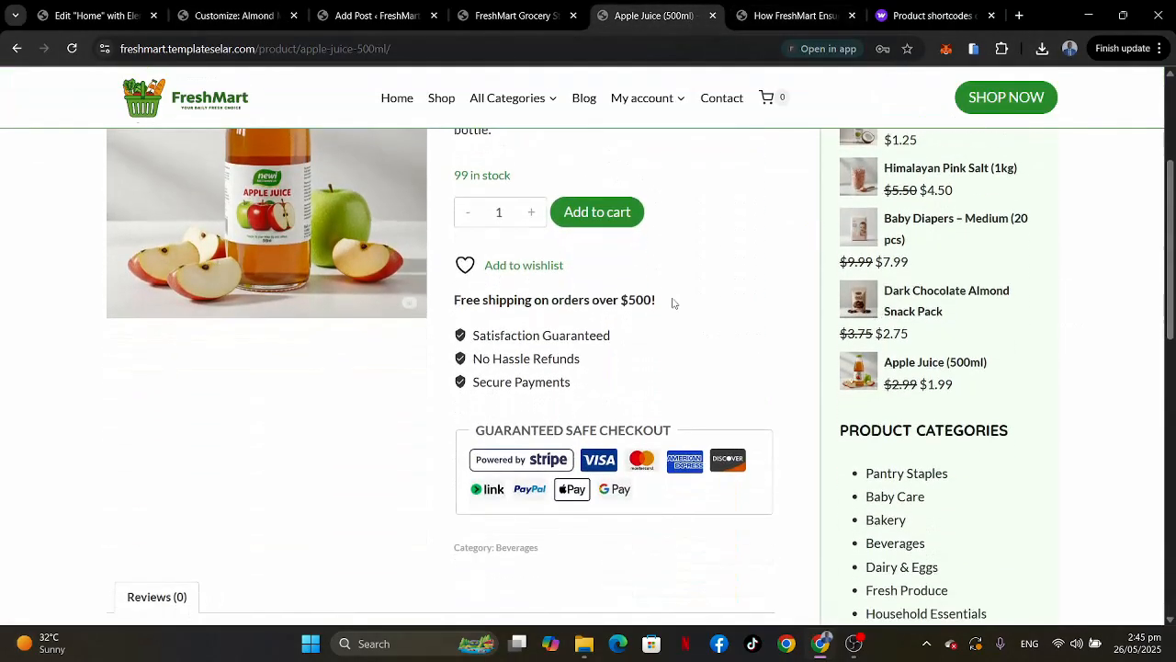
scroll(672, 304, "up", 10)
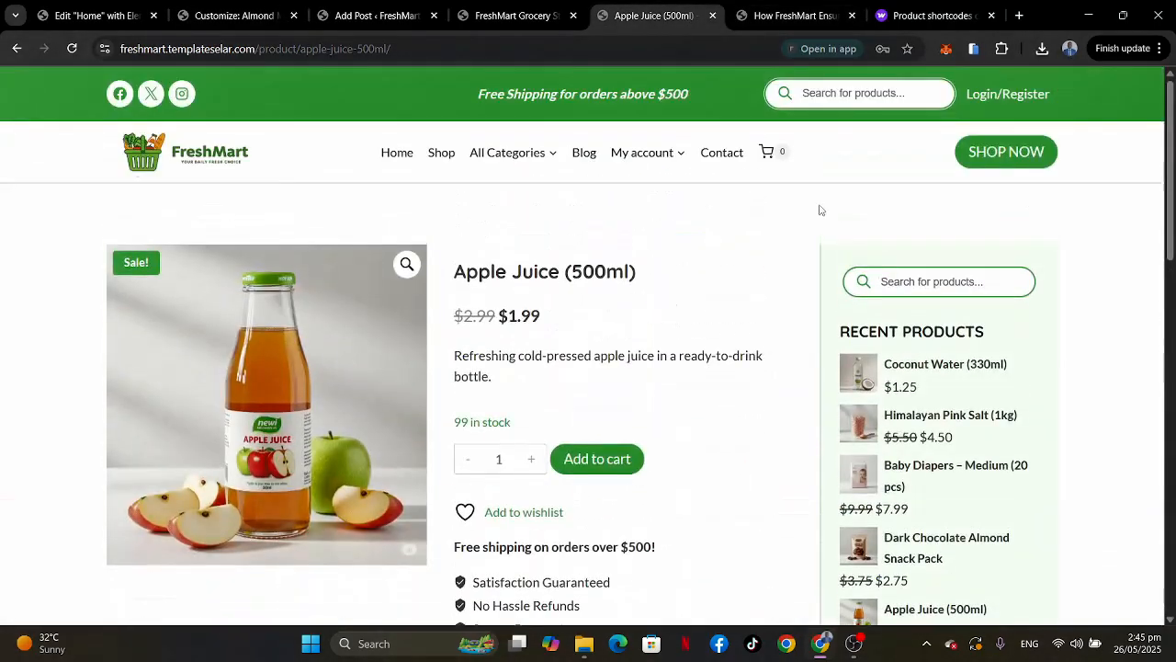
left_click(248, 20)
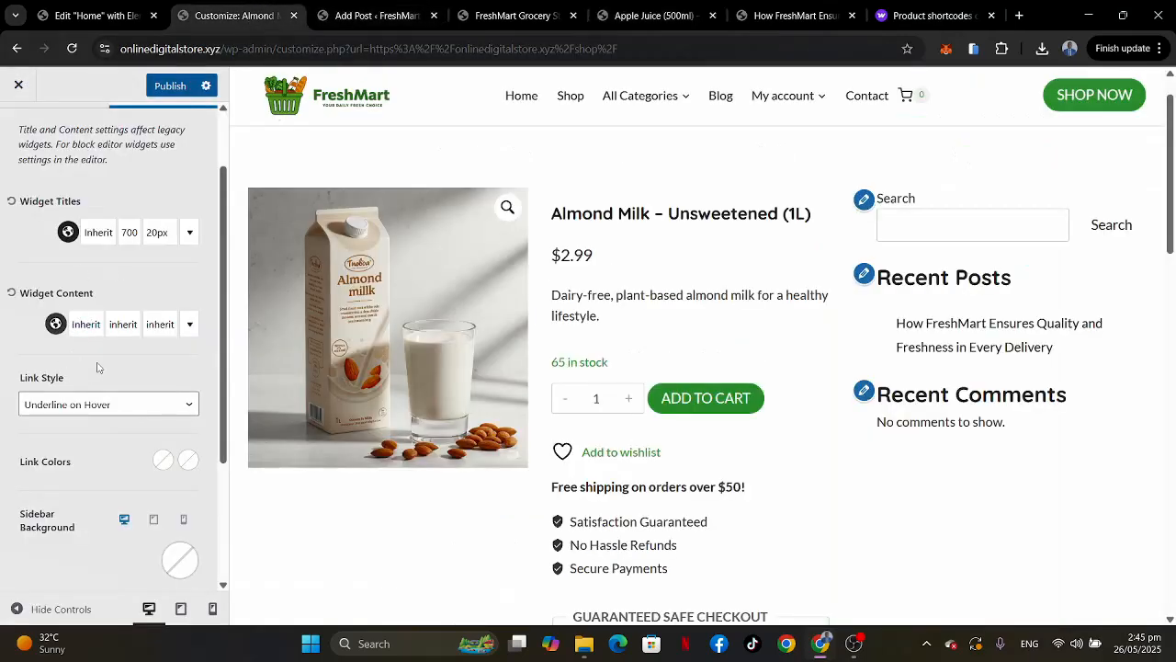
scroll(131, 364, "down", 2)
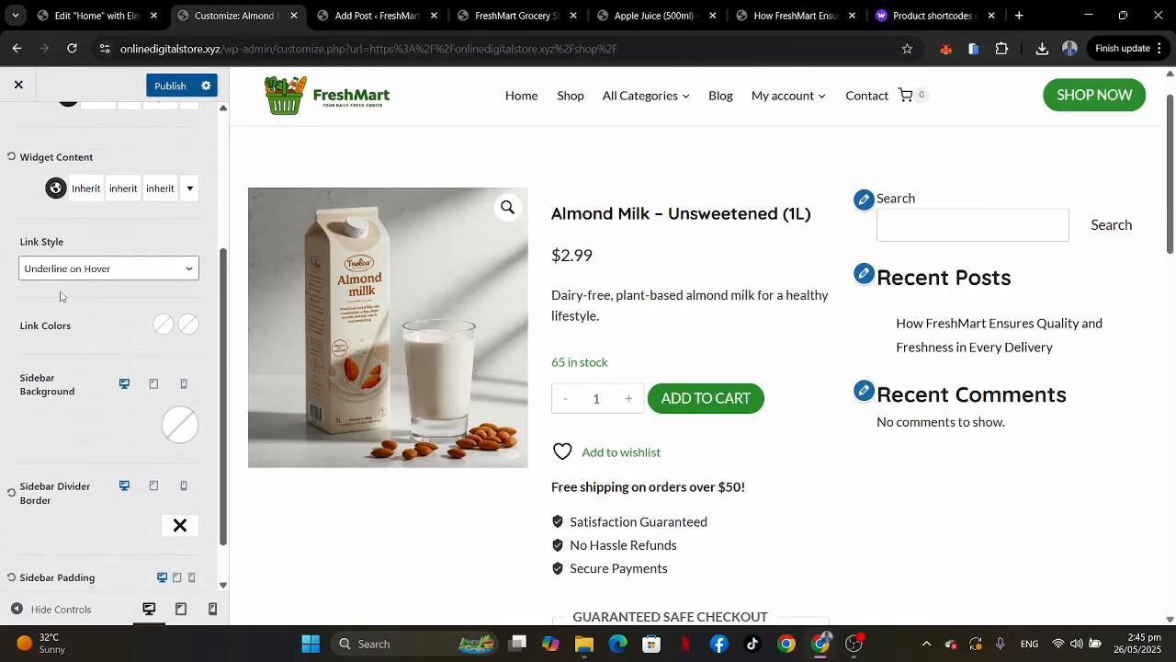
left_click(122, 275)
left_click(54, 328)
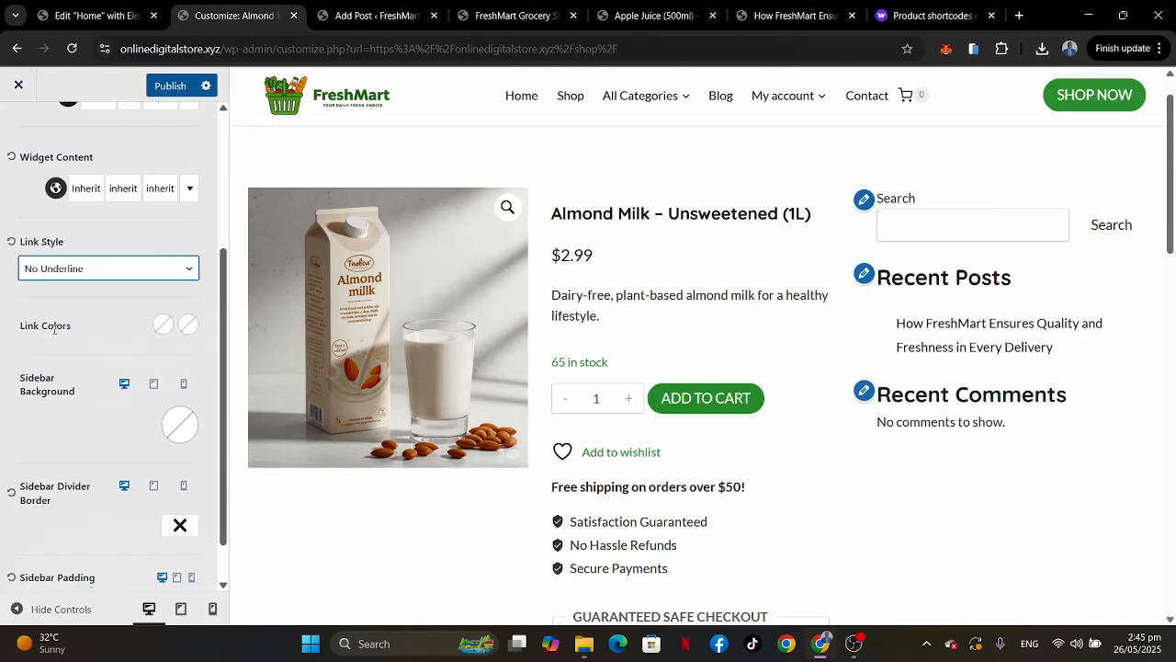
Try the palette's green as the sidebar link color and orange as its hover color.
scroll(102, 342, "down", 1)
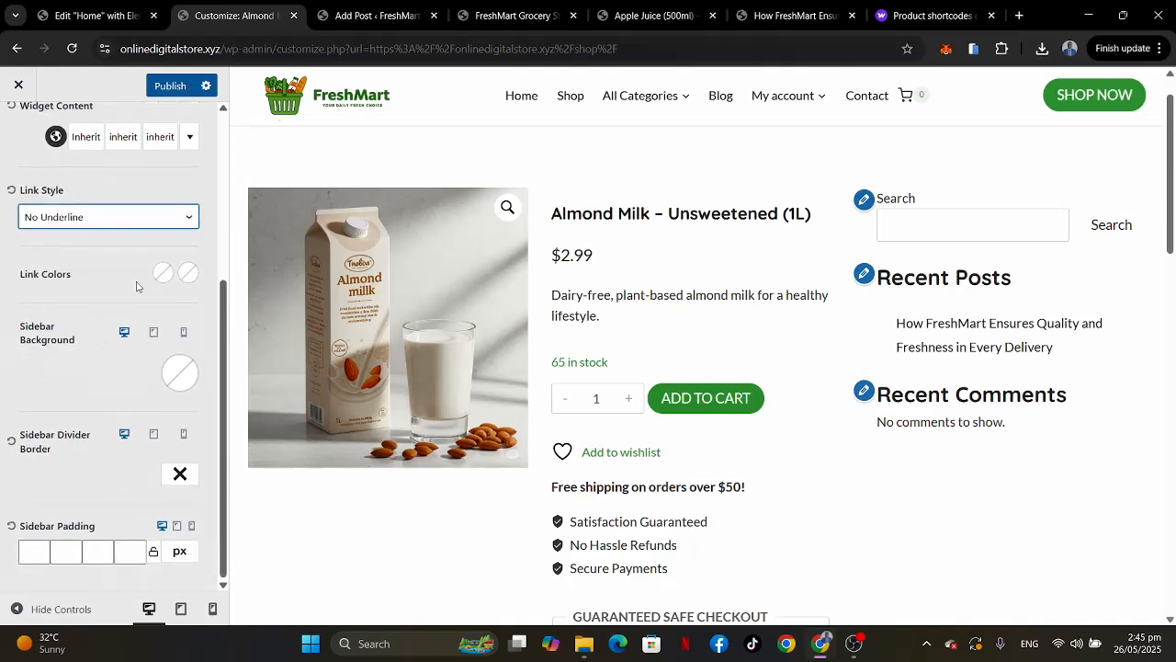
left_click(162, 273)
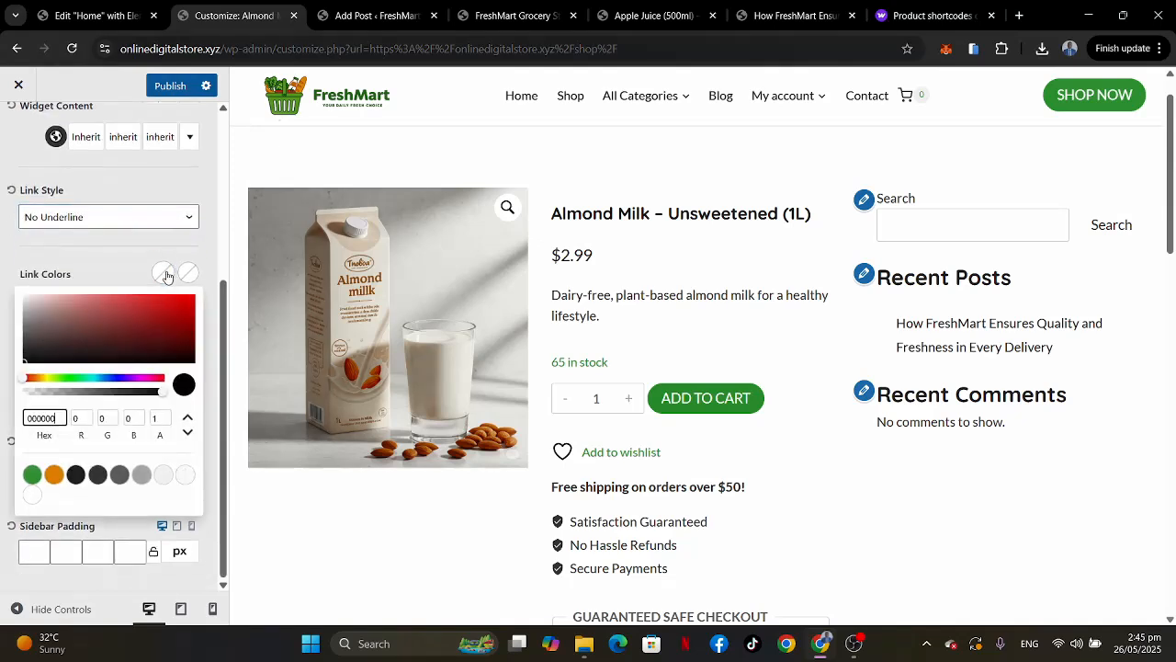
left_click(34, 474)
left_click(188, 274)
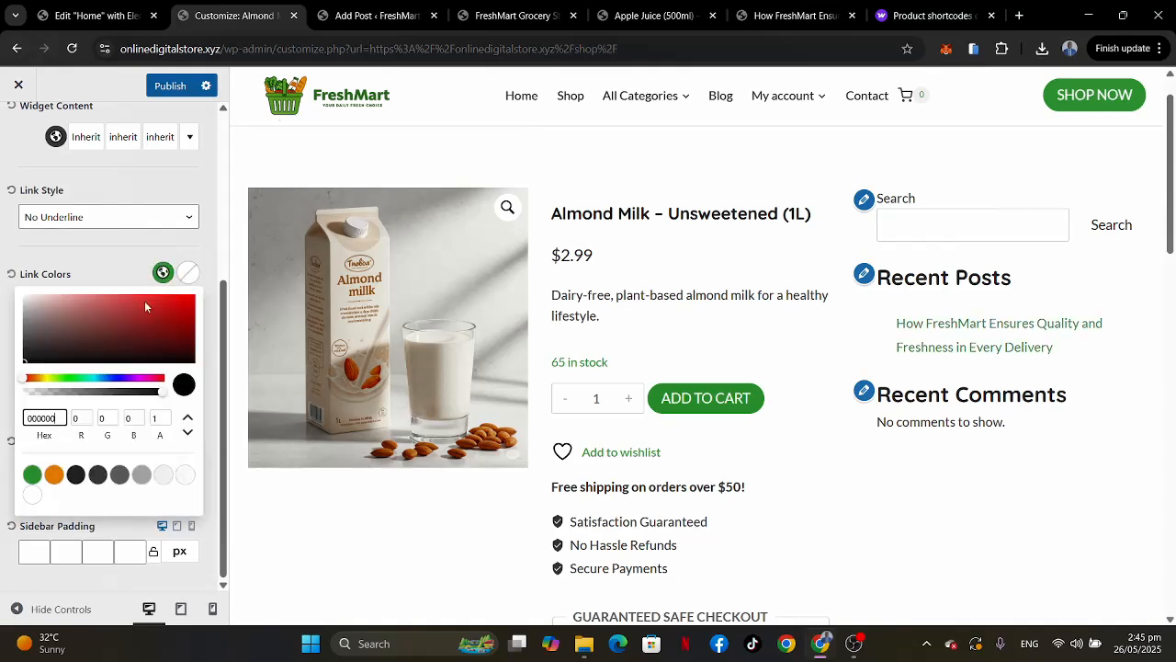
left_click(54, 474)
left_click(100, 269)
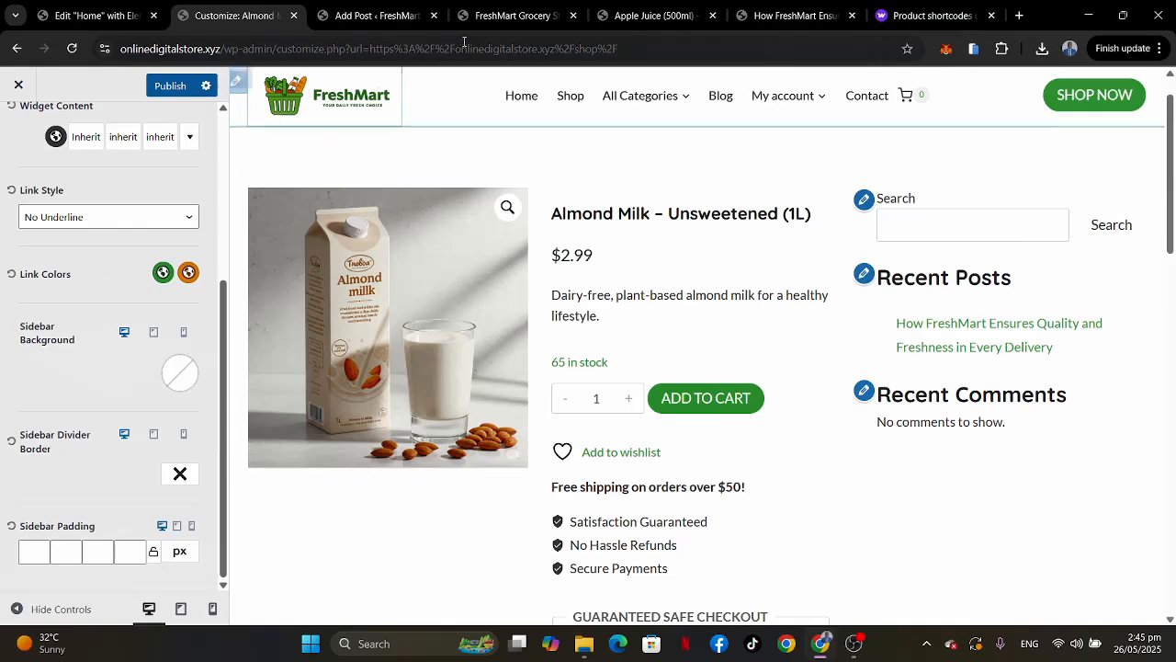
Check the reference page's sidebar links, then set the sidebar link color to the palette's black and the hover color to green.
left_click(501, 22)
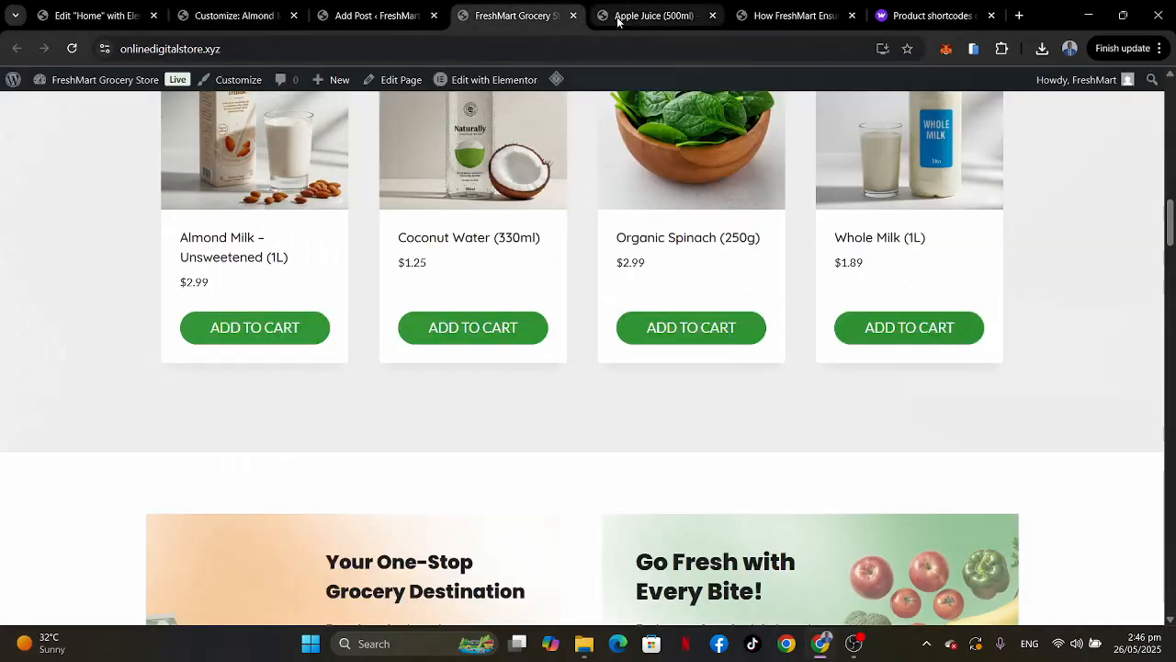
left_click(652, 15)
scroll(724, 252, "down", 2)
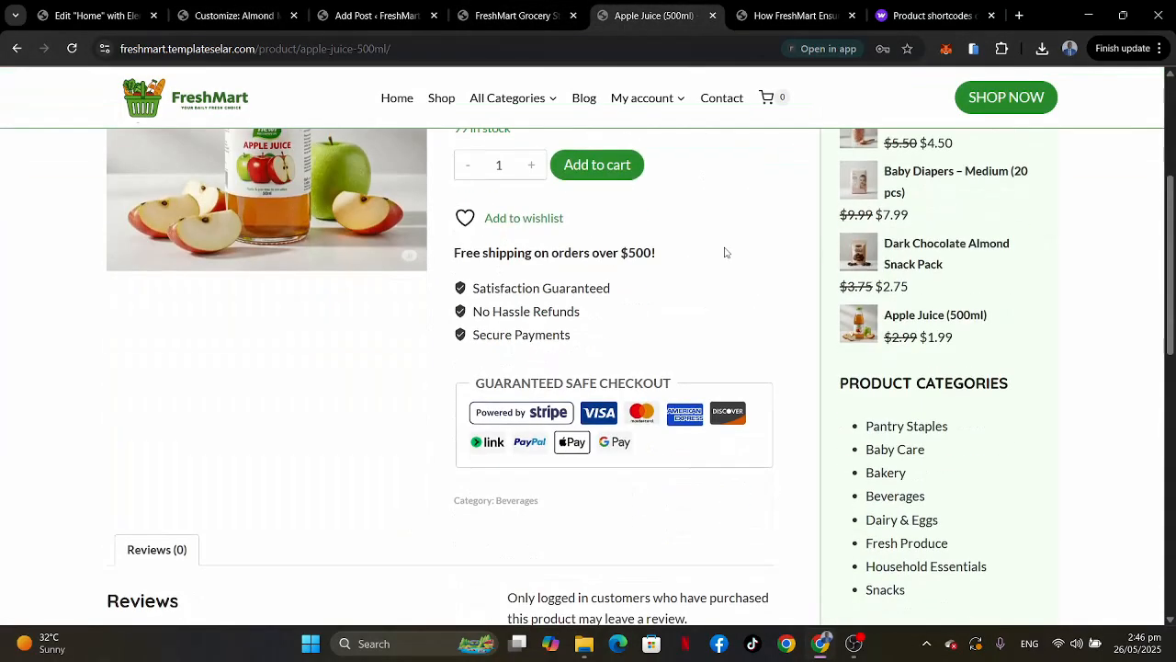
scroll(724, 252, "up", 2)
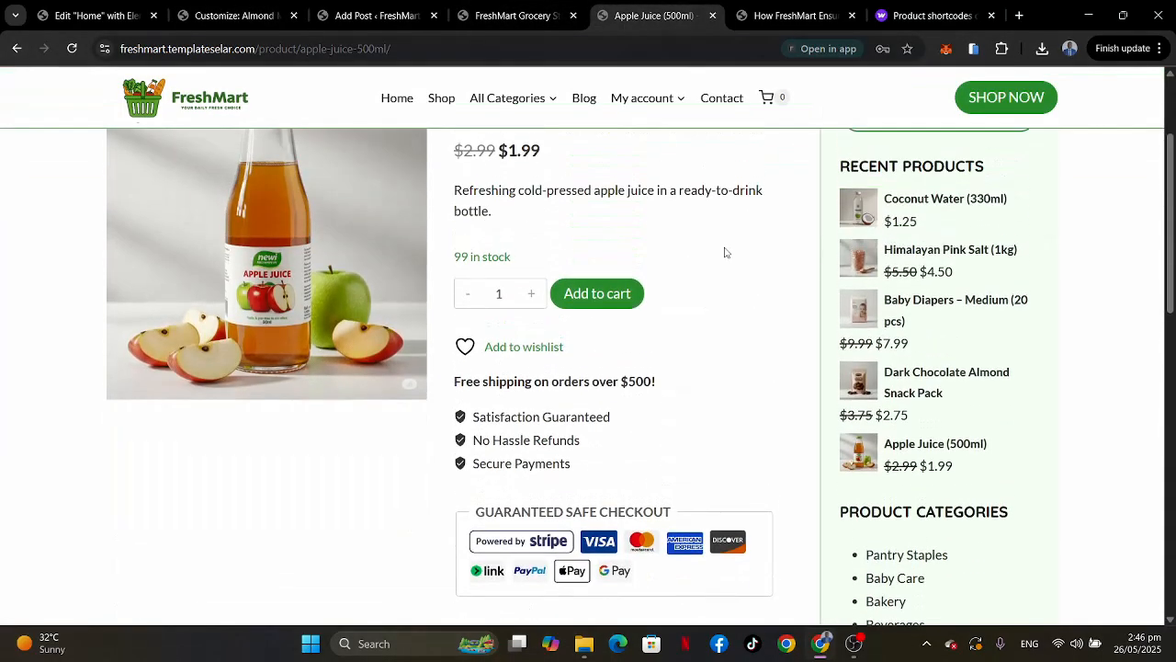
left_click(220, 16)
left_click(164, 275)
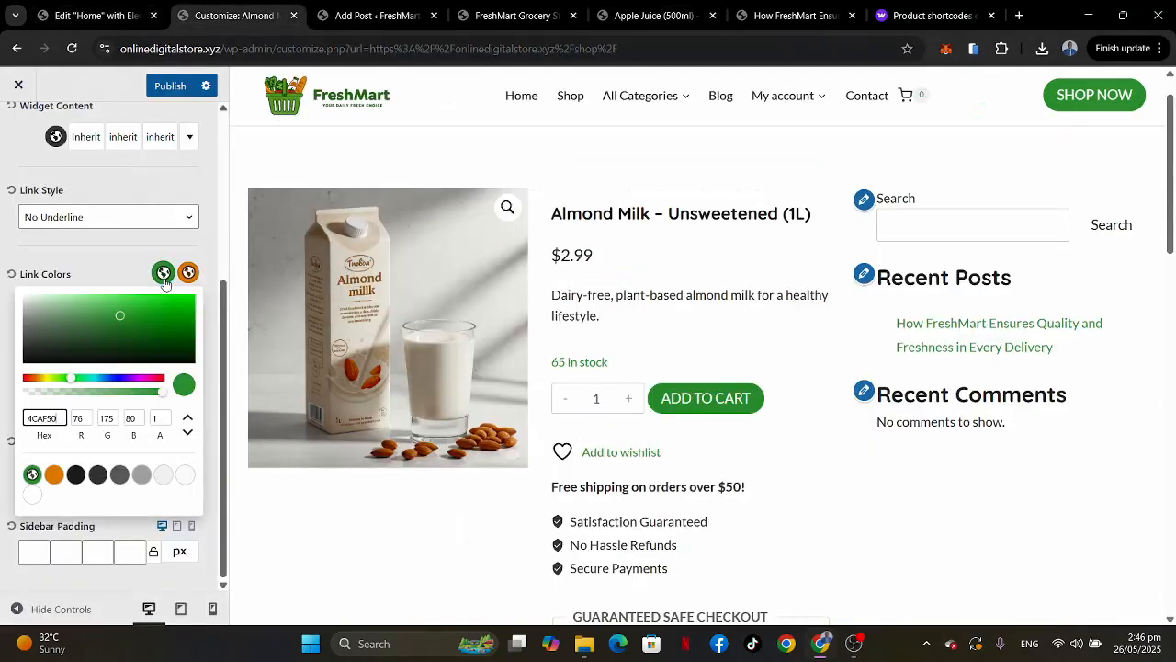
left_click(76, 475)
left_click(113, 266)
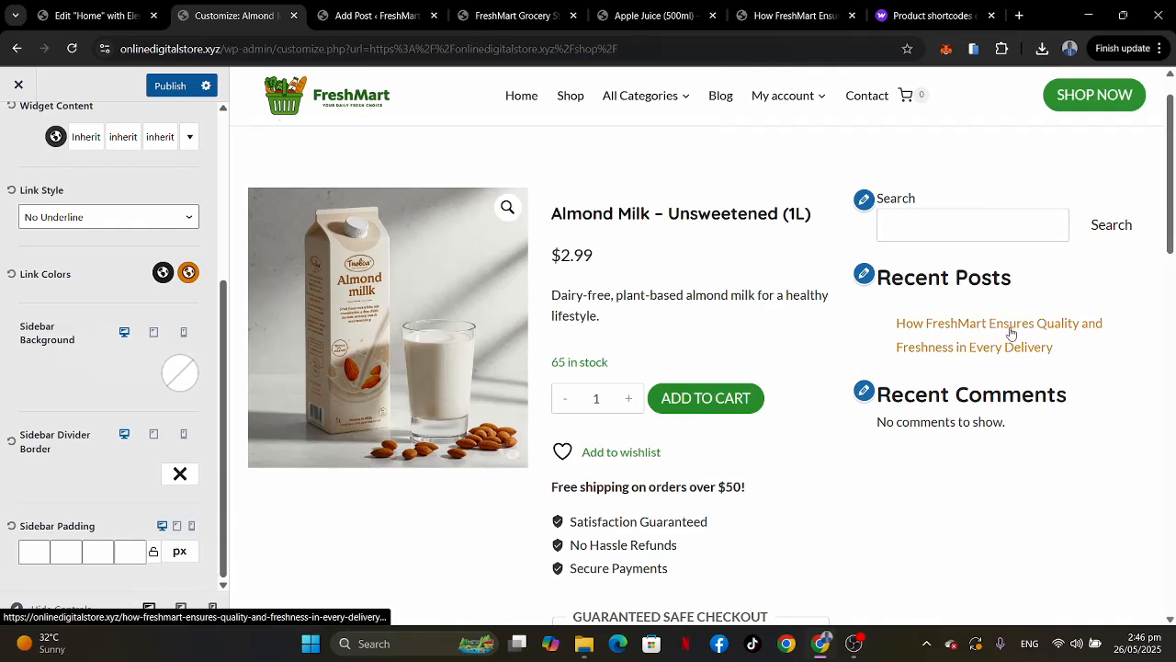
left_click(187, 273)
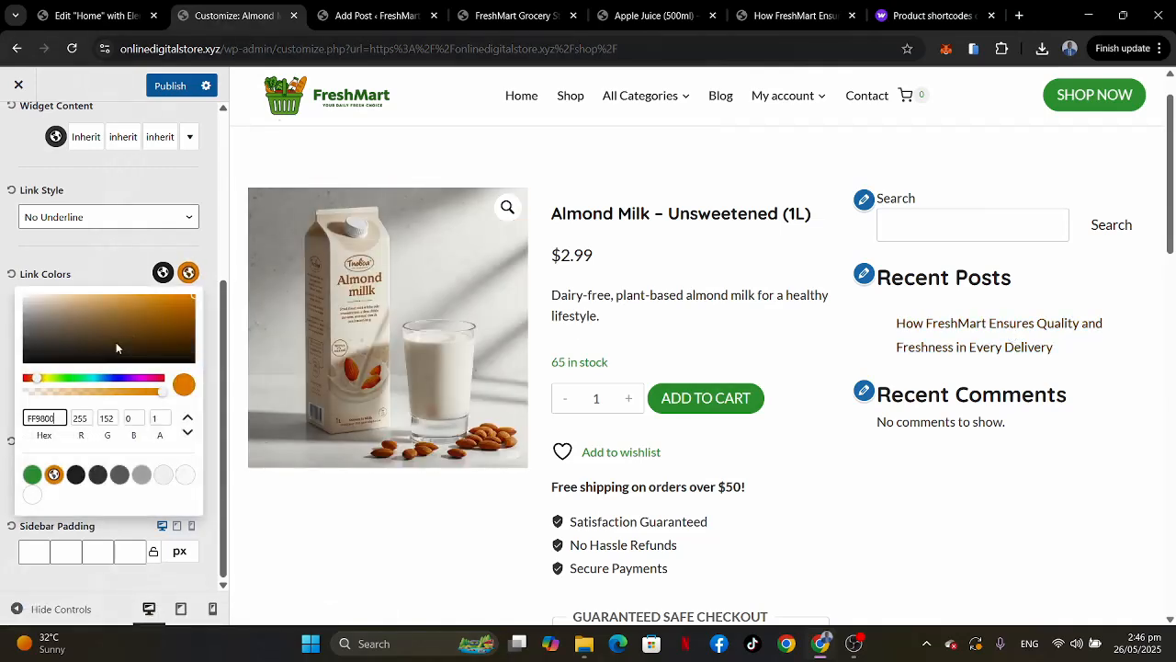
left_click(32, 474)
left_click(127, 277)
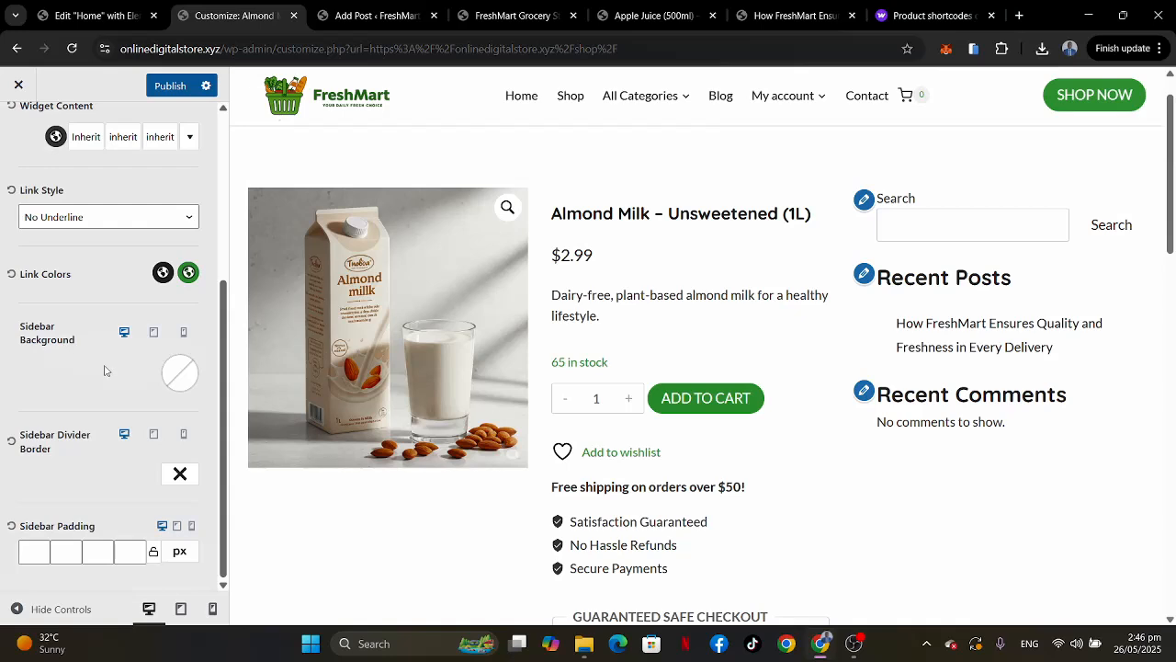
Set the desktop sidebar background to a very pale green, about F0FFF2.
left_click(186, 386)
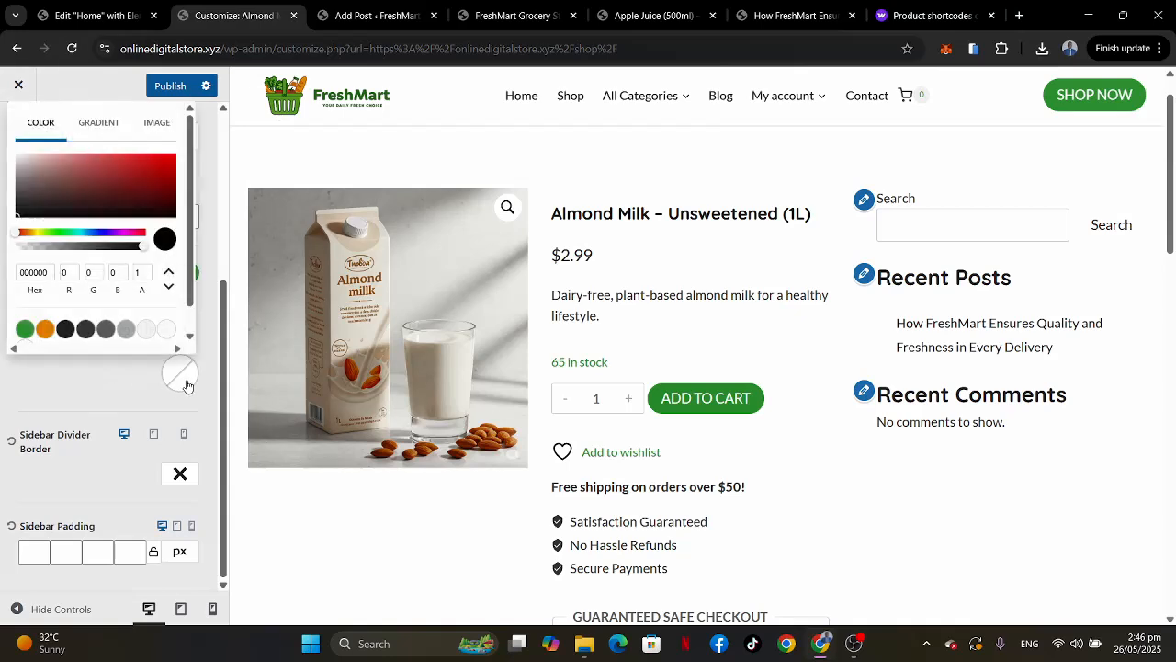
left_click(24, 329)
left_click_drag(28, 160, 24, 154)
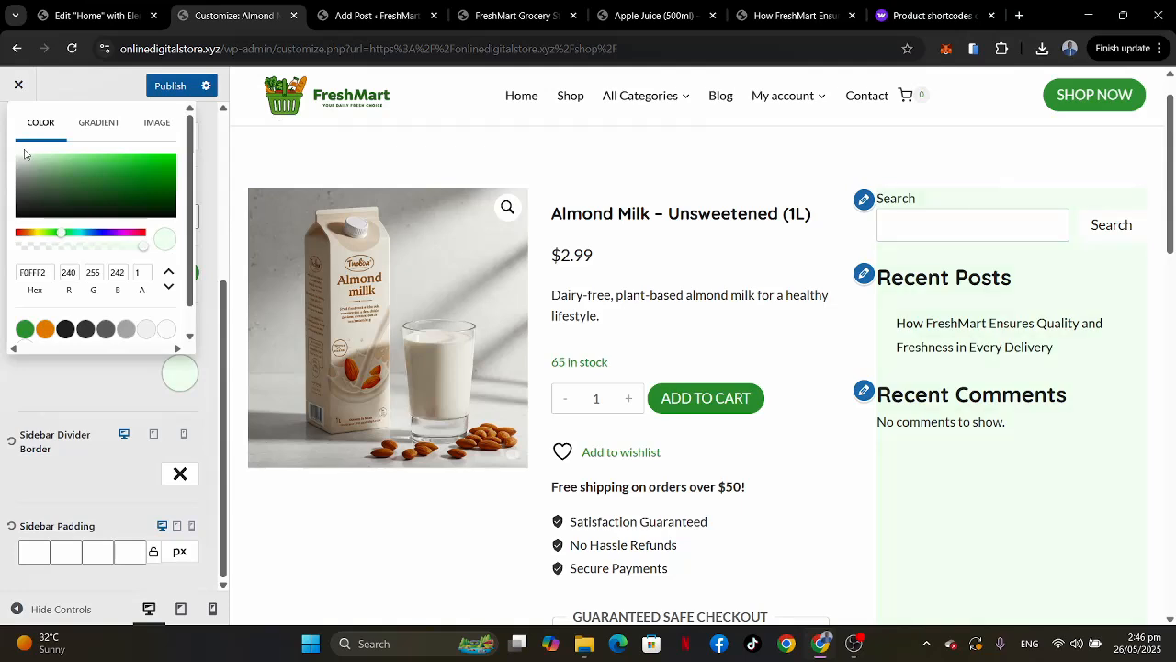
left_click(92, 386)
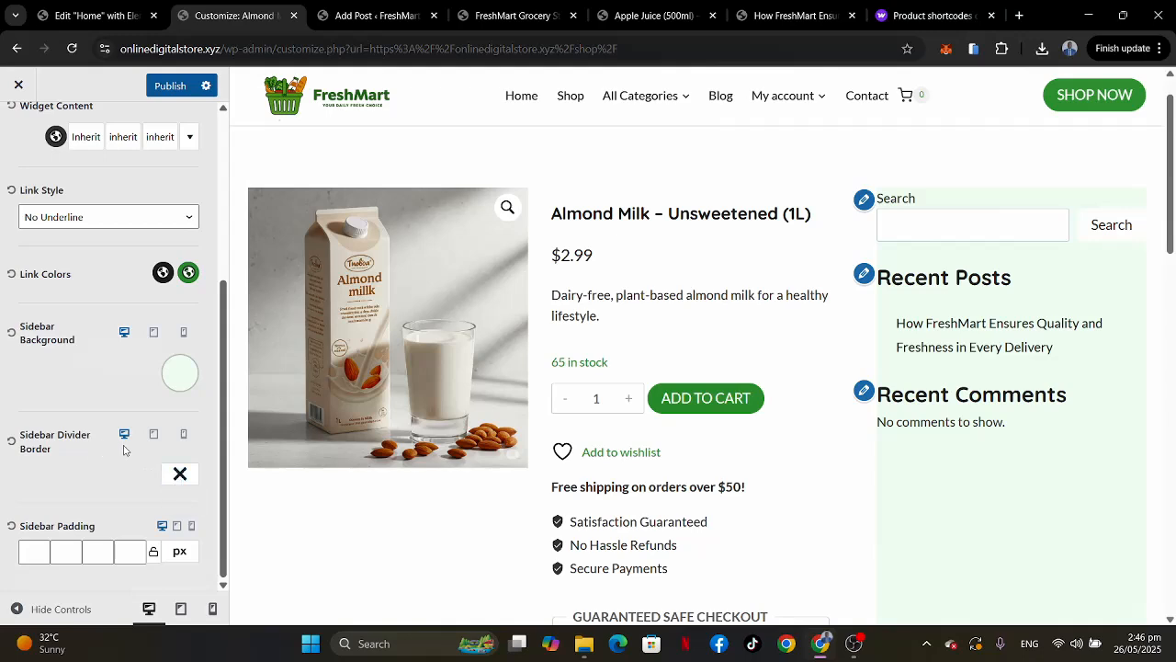
Give the sidebar a solid 2 px divider border in the palette's green.
left_click(180, 474)
left_click(182, 331)
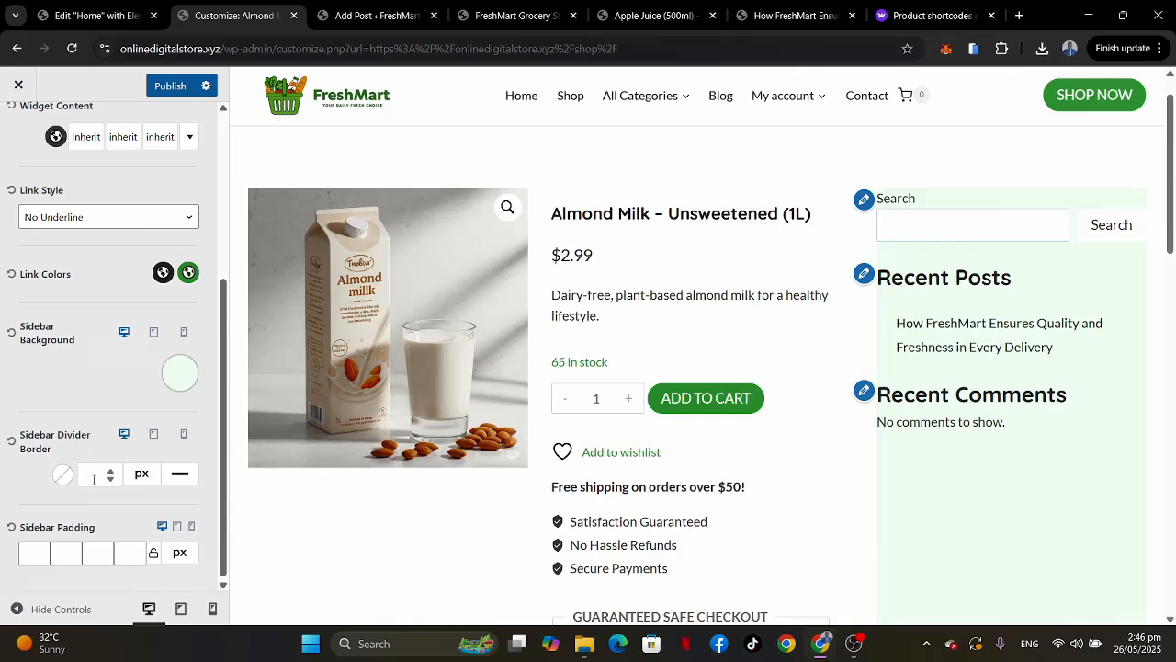
left_click(94, 479)
type("2")
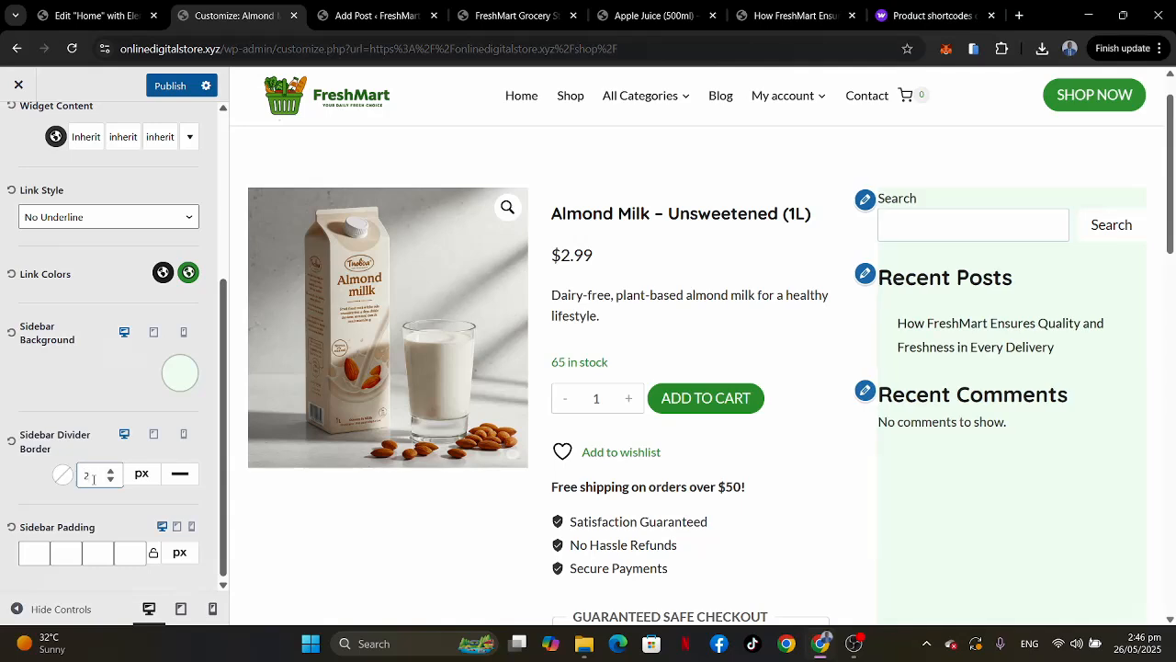
left_click(62, 475)
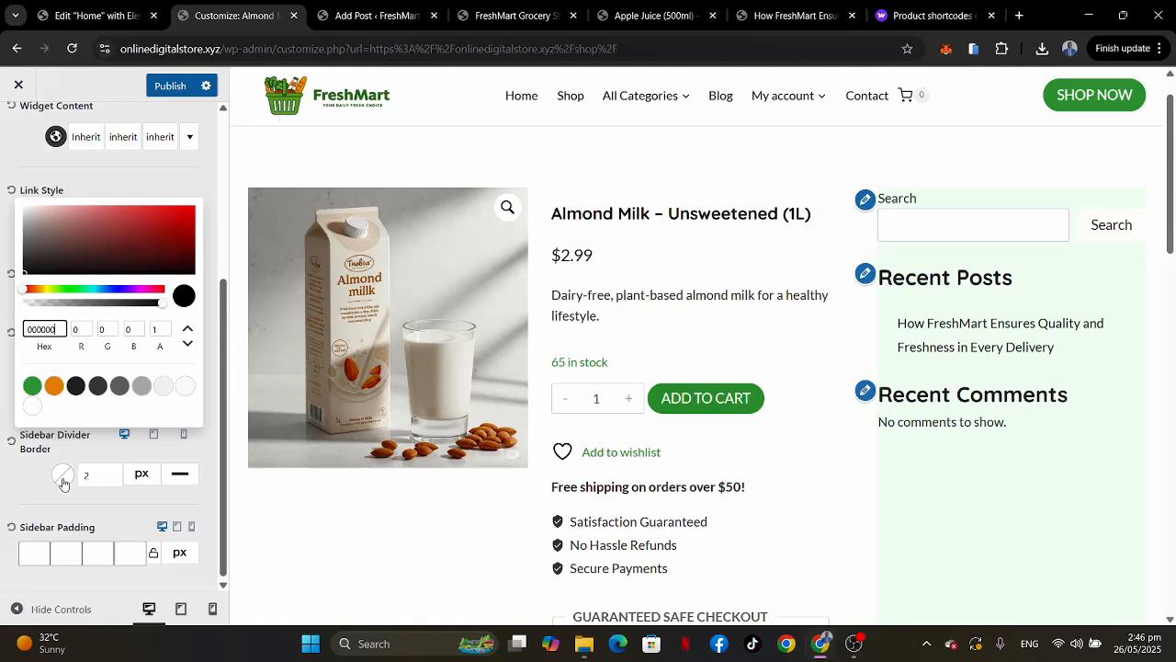
left_click(33, 386)
left_click(27, 475)
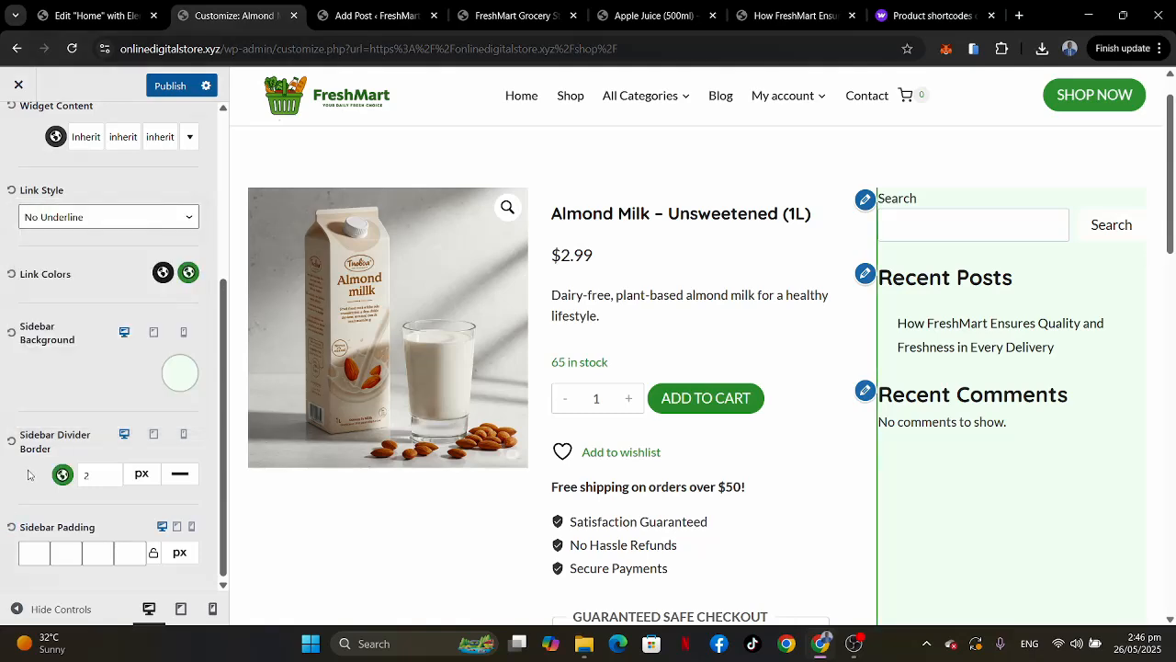
Review the divider along the product page preview and set the sidebar divider border width to 1 px.
scroll(1052, 397, "down", 8)
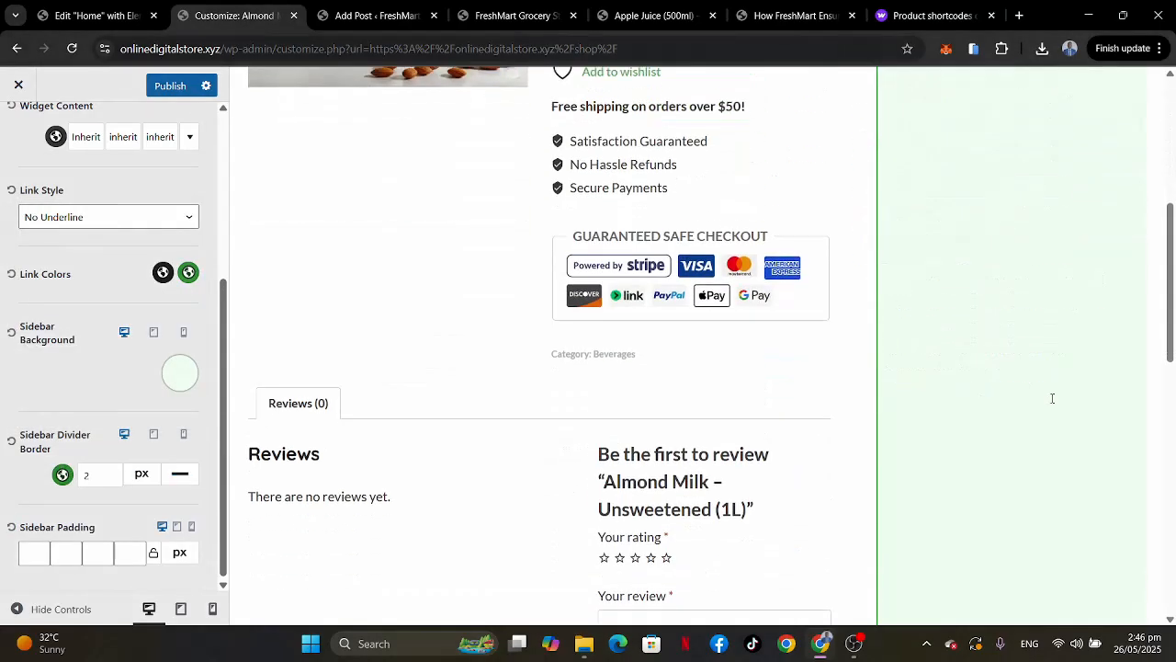
scroll(1053, 402, "up", 10)
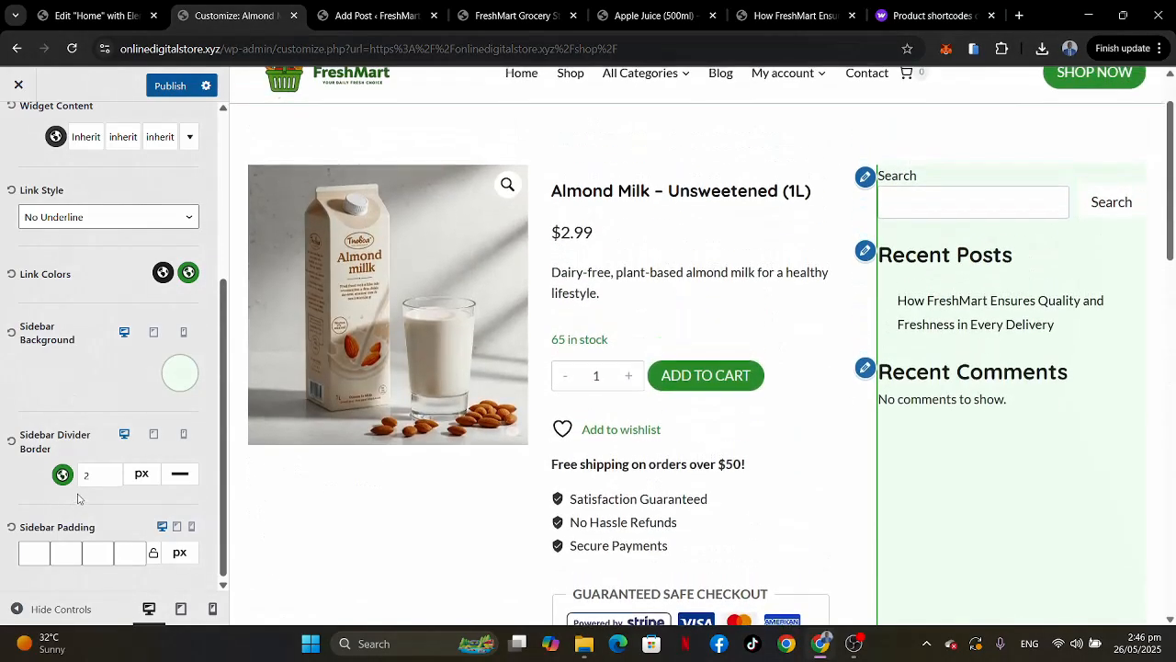
left_click_drag(86, 476, 81, 477)
type("1")
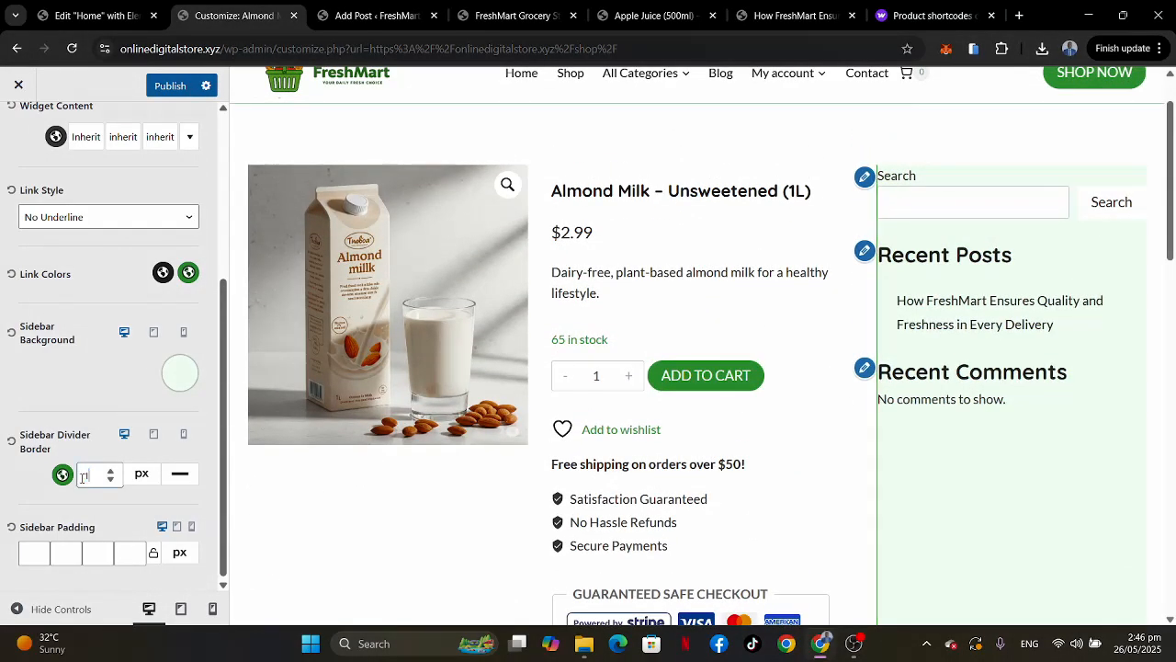
Compare the divider with the reference product page and lower the green border color's opacity to about 0.74, checking the preview.
left_click(706, 16)
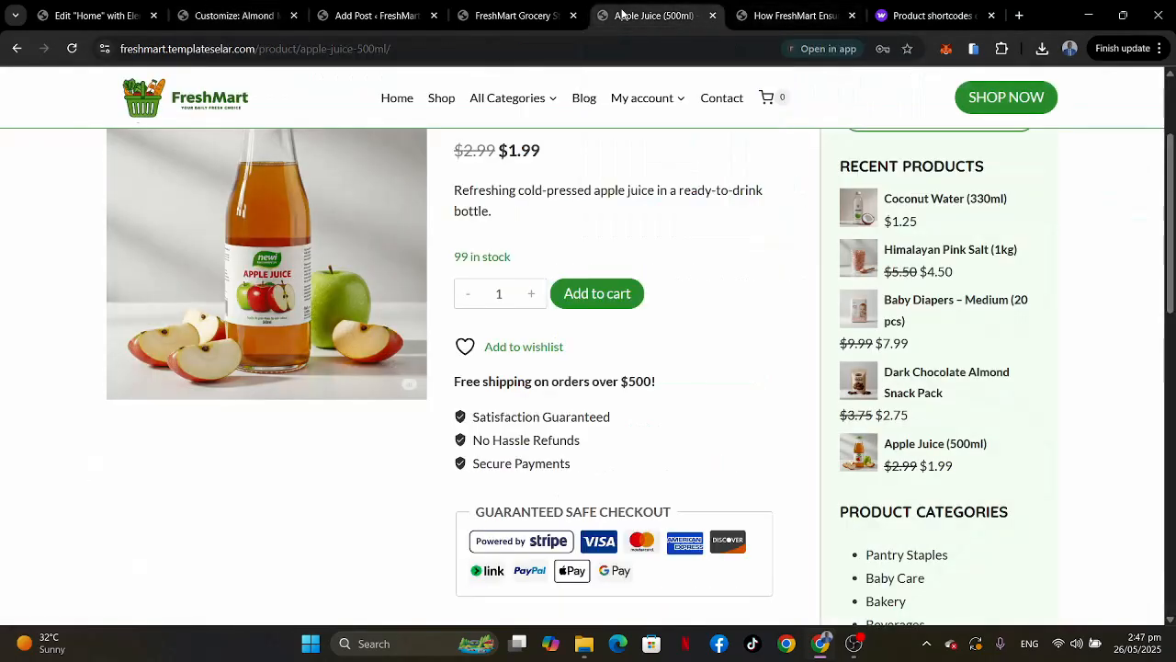
left_click(228, 16)
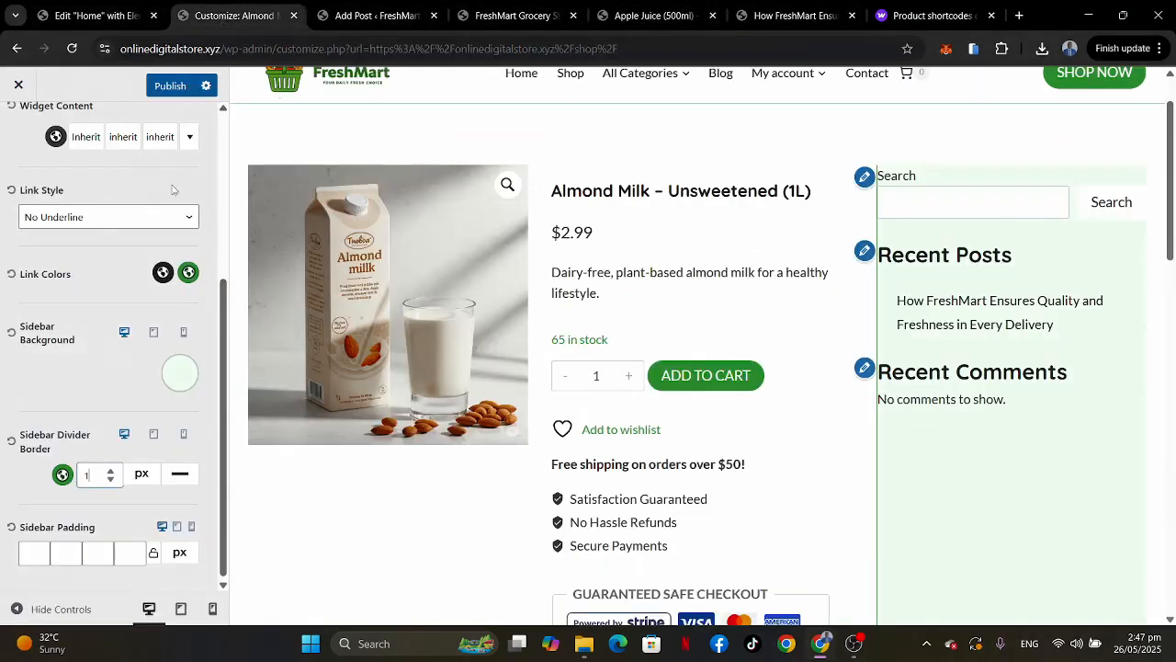
left_click(63, 474)
left_click_drag(160, 307, 129, 309)
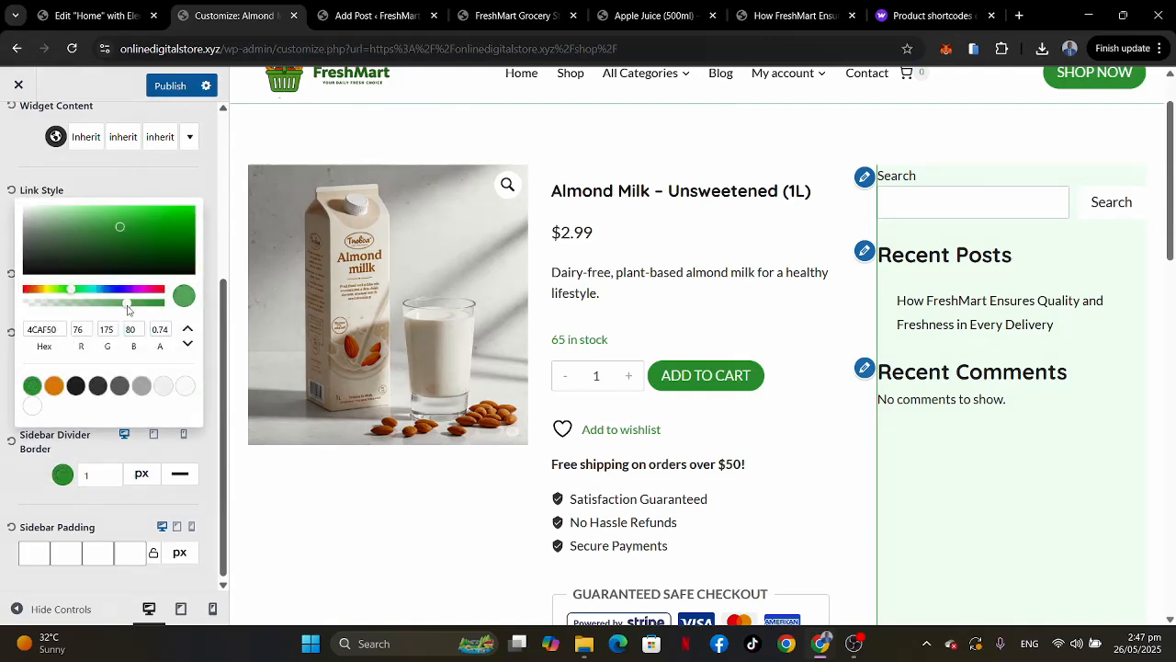
left_click(12, 504)
scroll(764, 415, "down", 8)
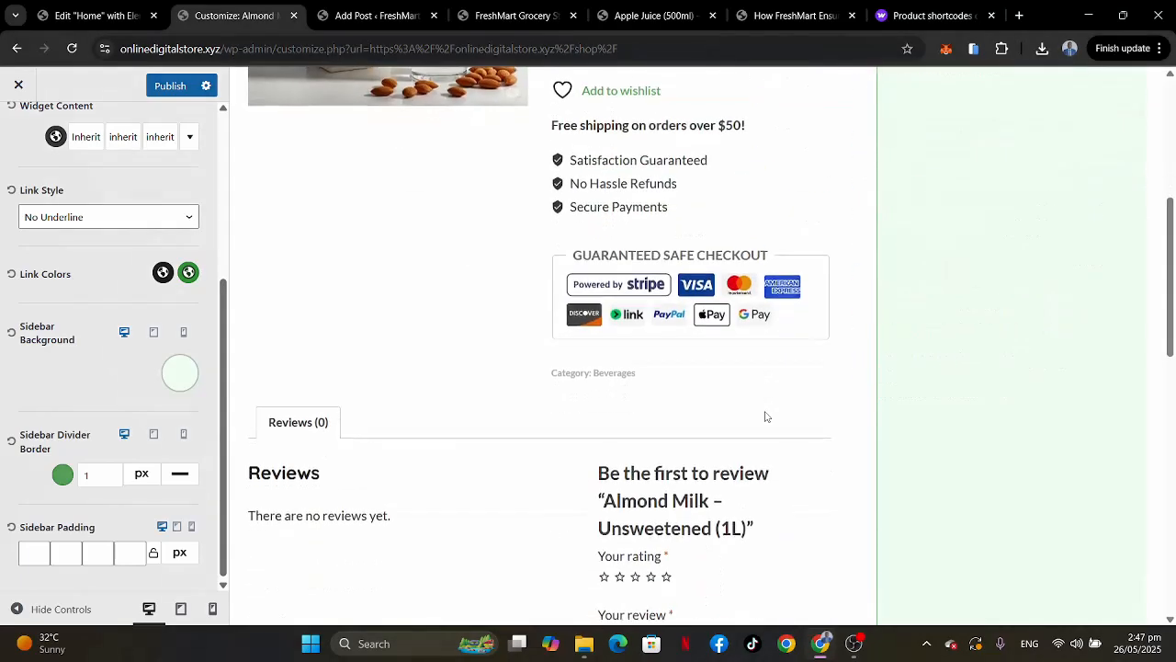
scroll(764, 414, "up", 7)
scroll(763, 414, "up", 1)
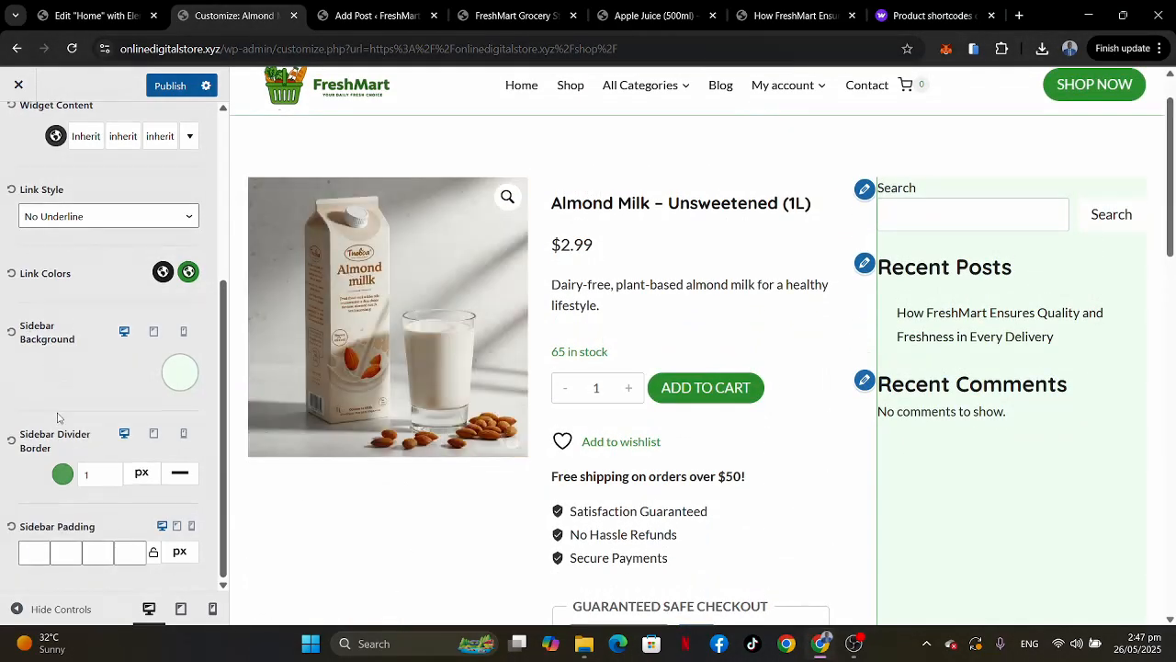
Link the desktop sidebar padding values and set the padding to 25 px on all four sides.
scroll(57, 417, "up", 3)
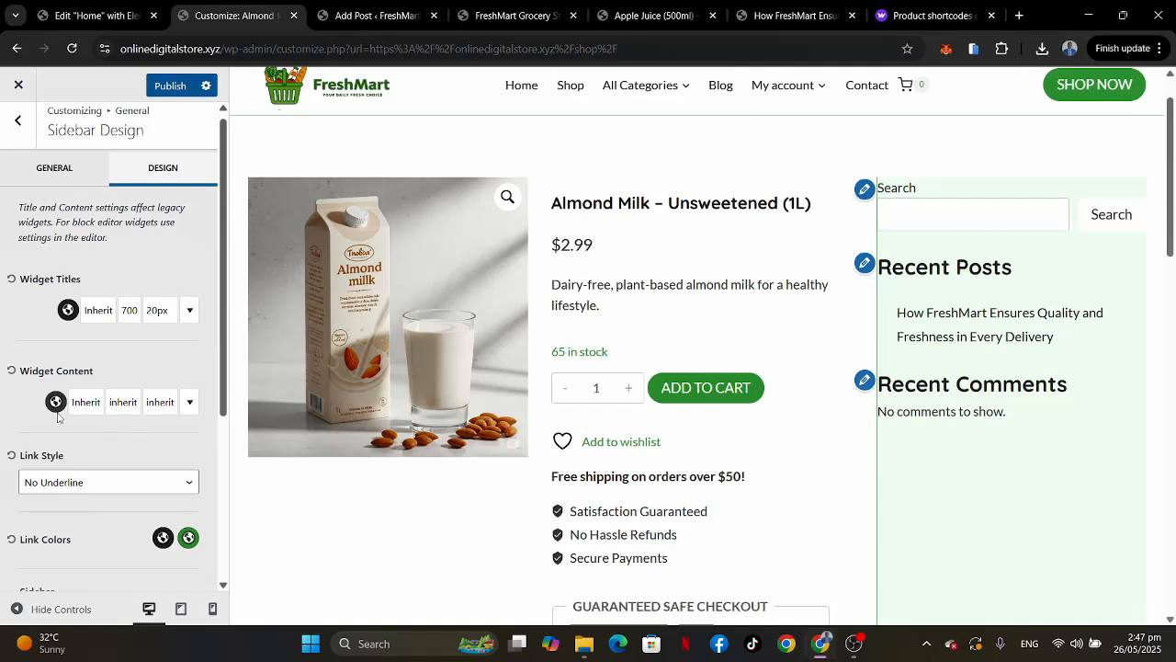
scroll(57, 416, "down", 3)
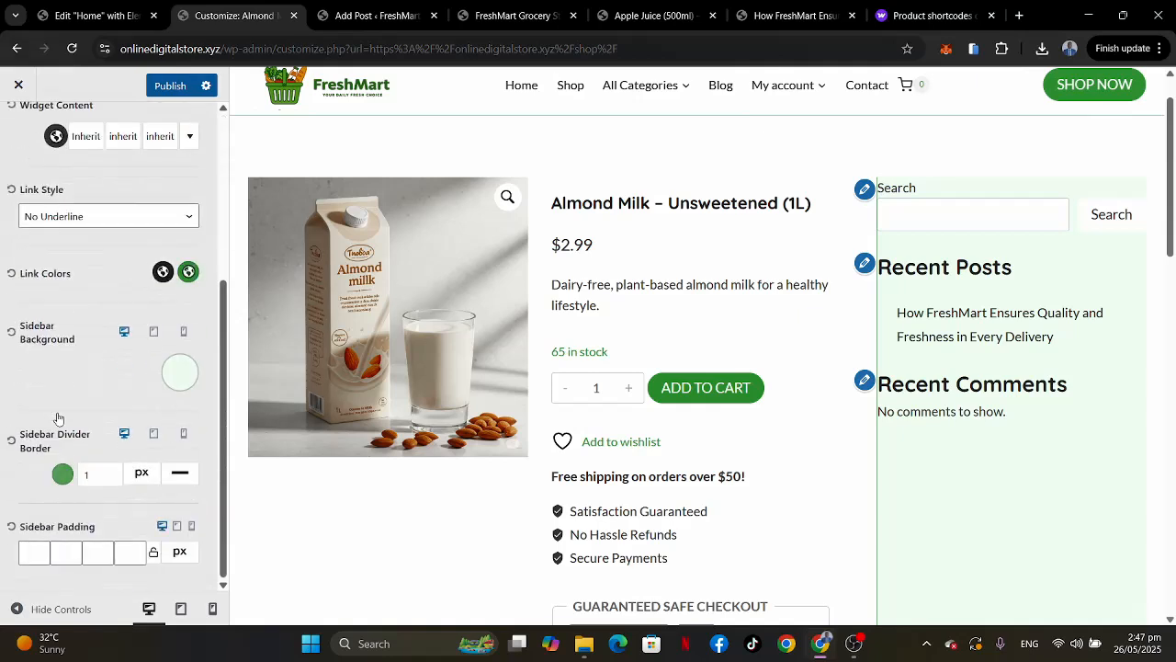
left_click(29, 554)
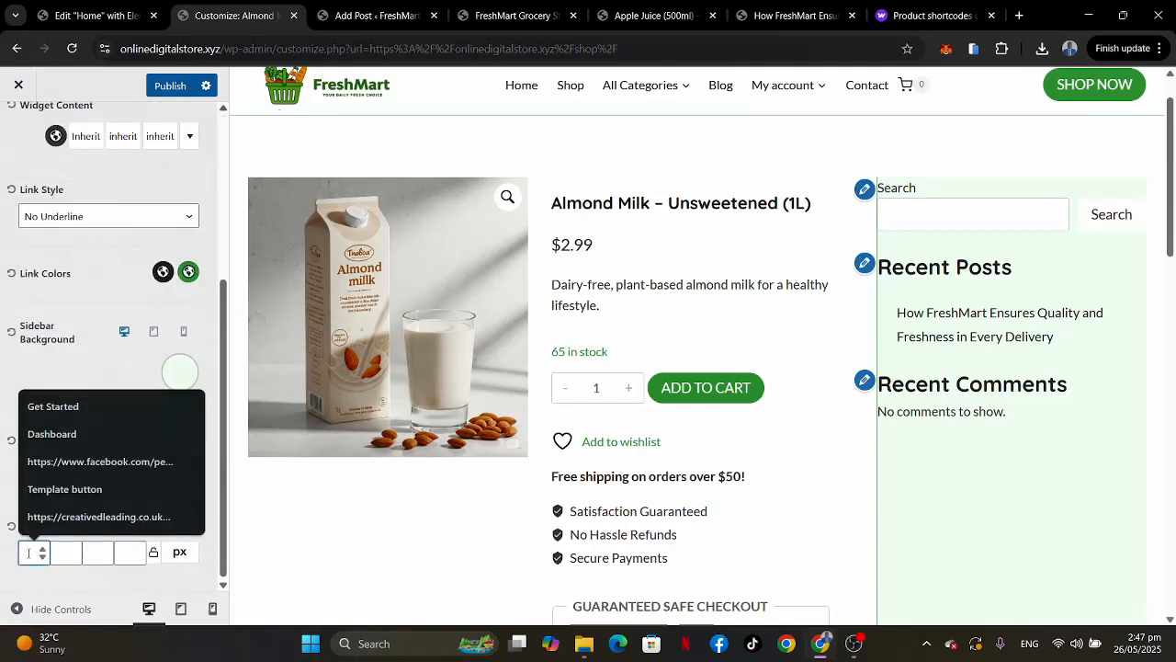
type("25")
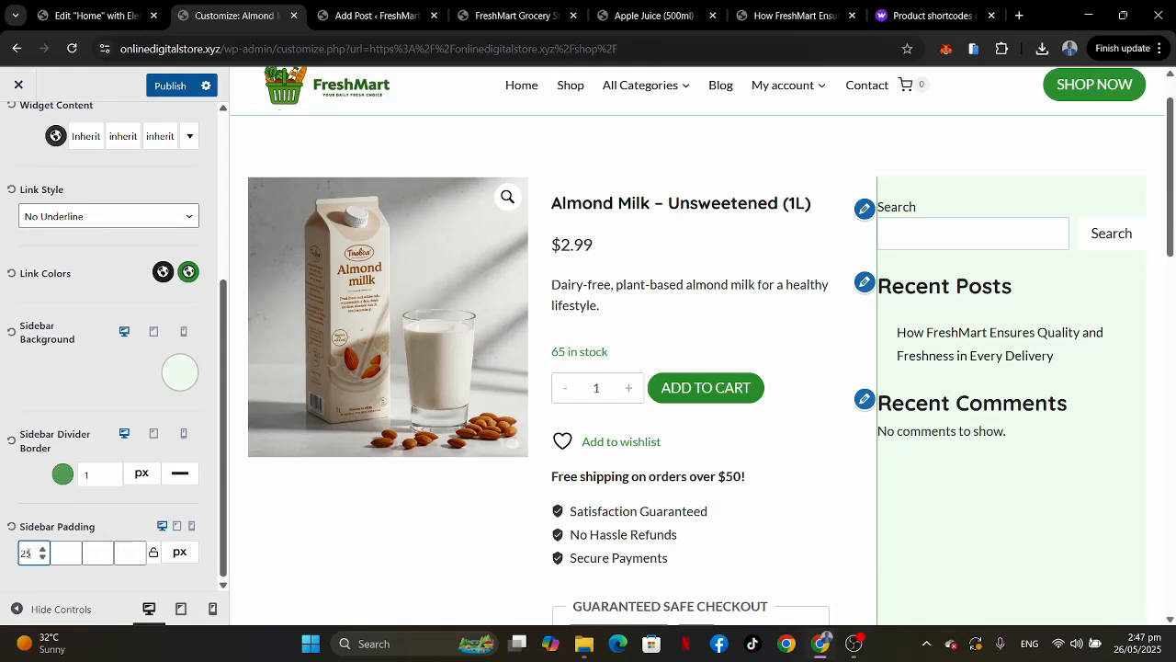
left_click(154, 553)
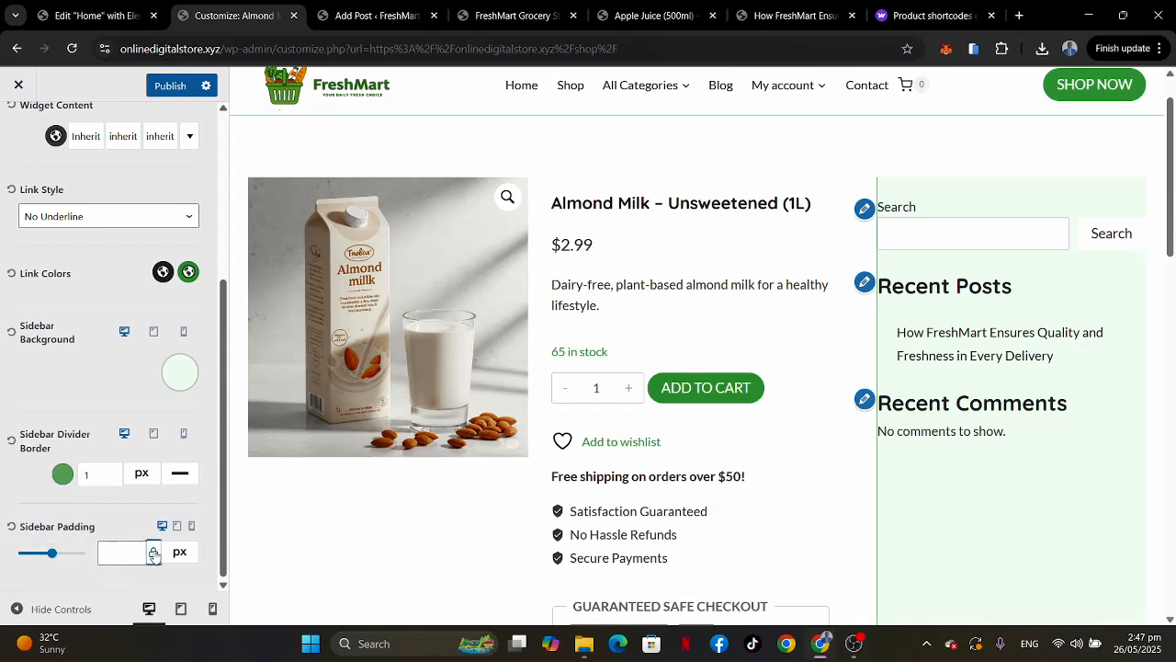
left_click(133, 549)
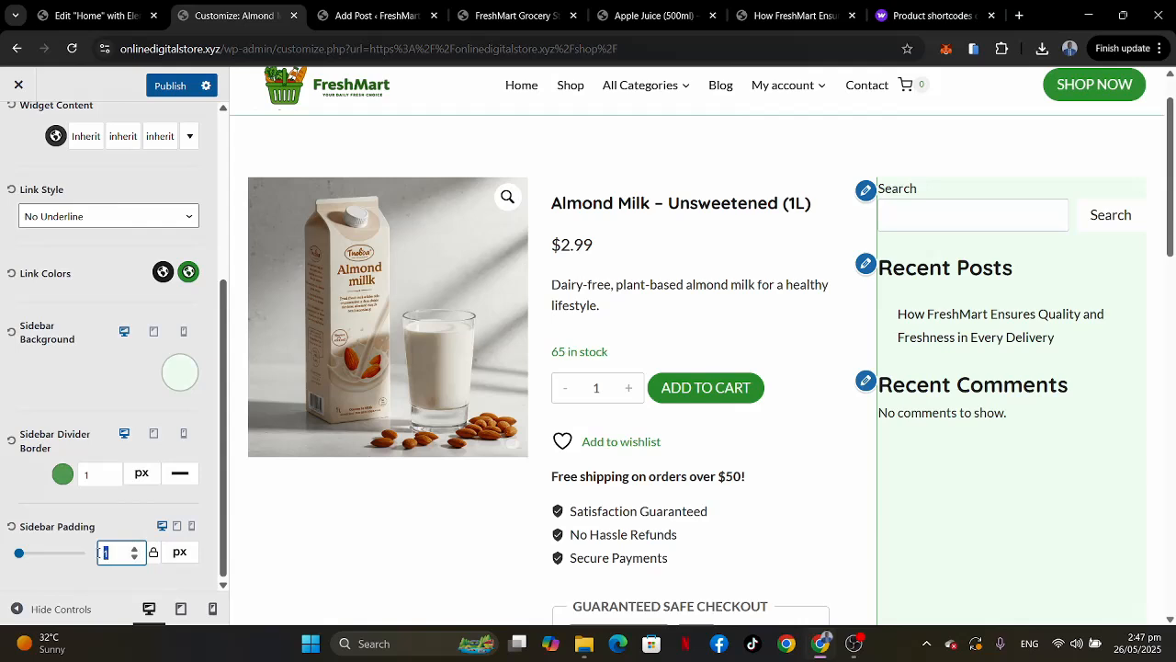
type("25")
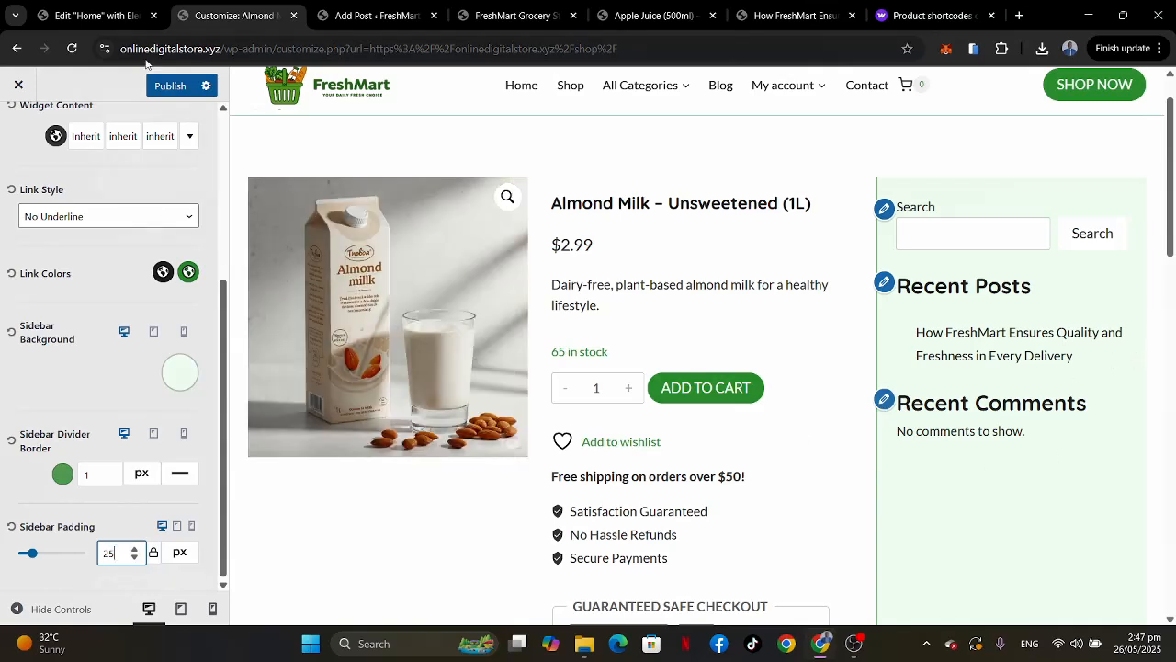
Publish the sidebar design changes and exit the customizer to the live shop page.
left_click(164, 87)
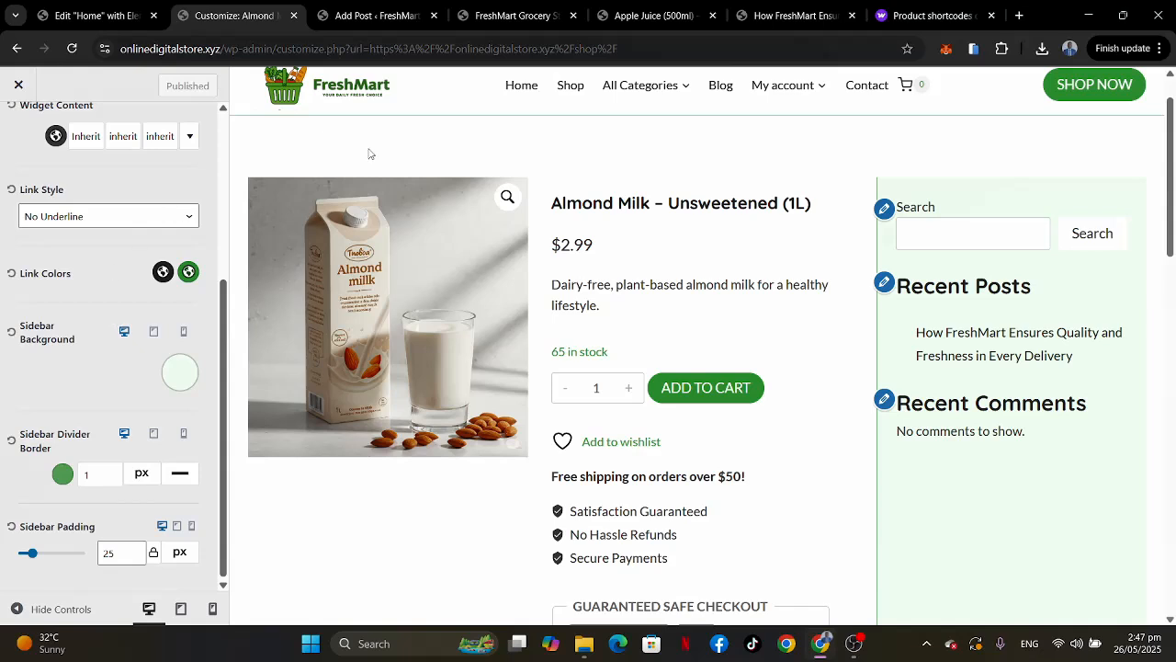
scroll(74, 211, "up", 3)
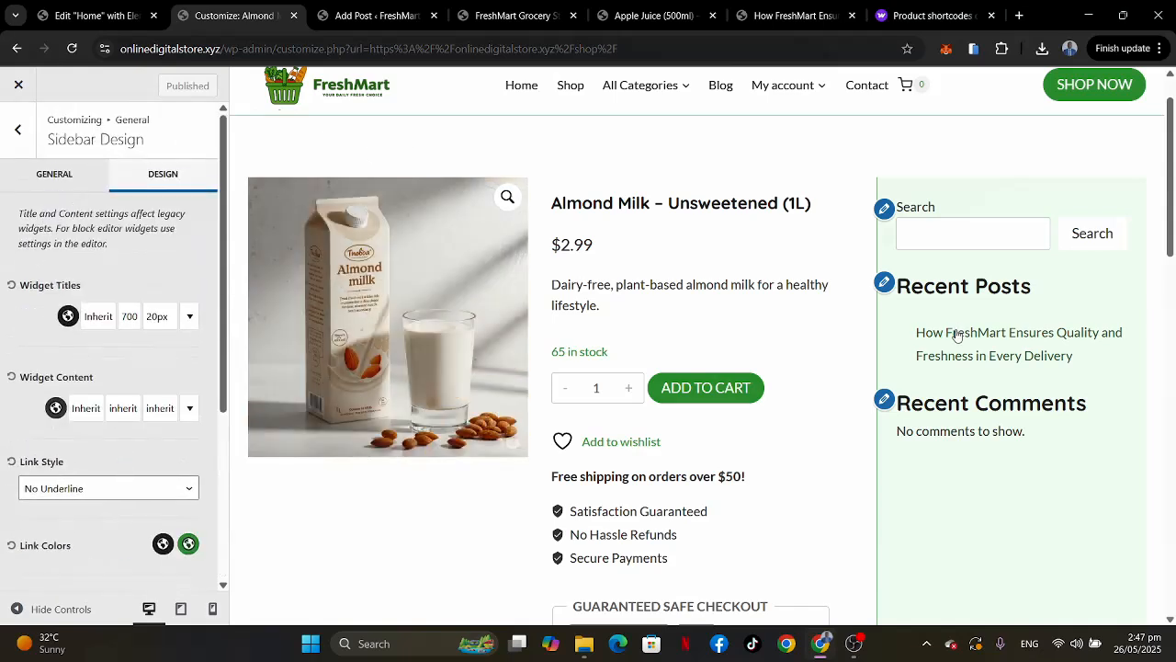
left_click(18, 130)
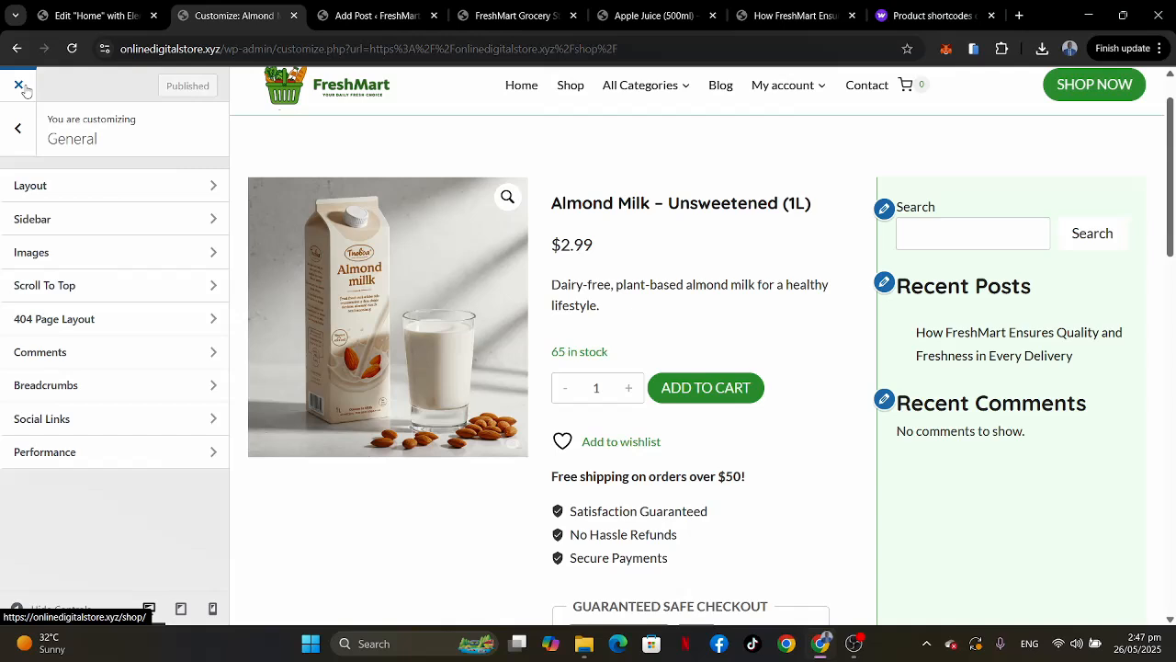
left_click(24, 88)
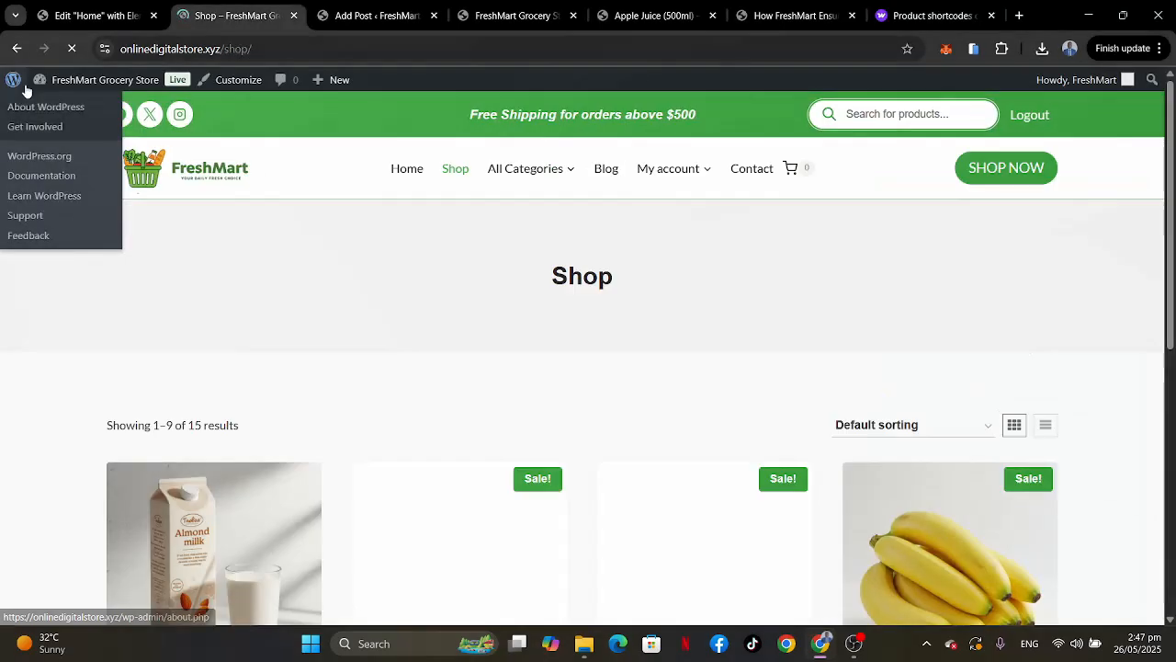
Purge all of the site's LiteSpeed caches from the shop page.
mouse_move(76, 94)
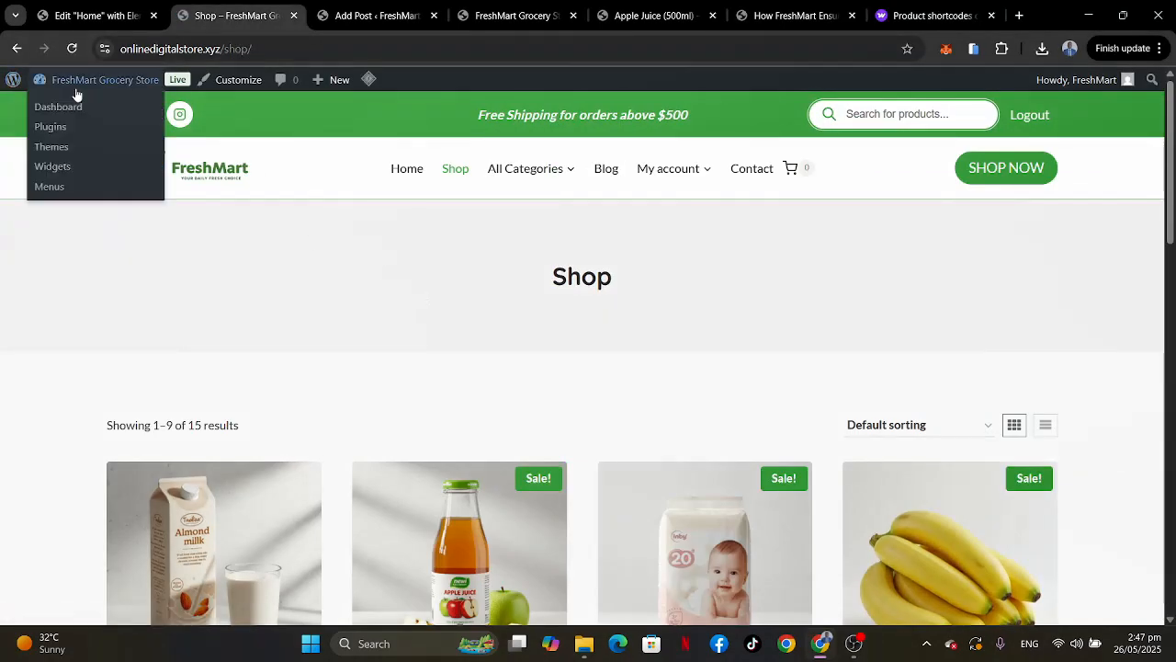
mouse_move(370, 80)
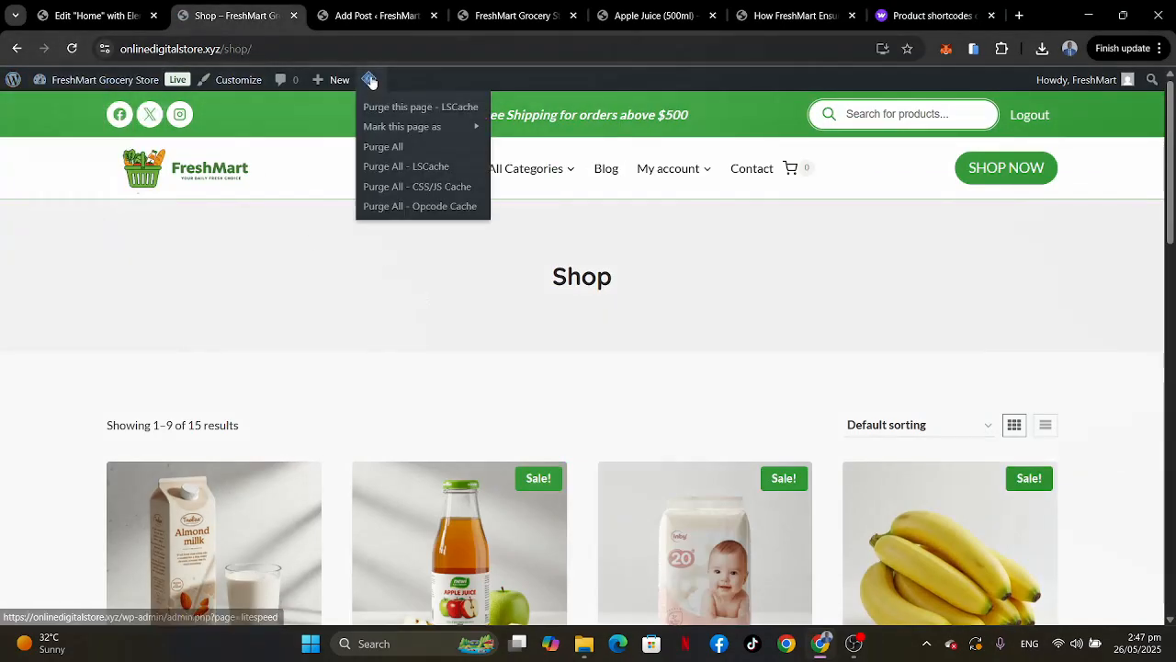
left_click(386, 155)
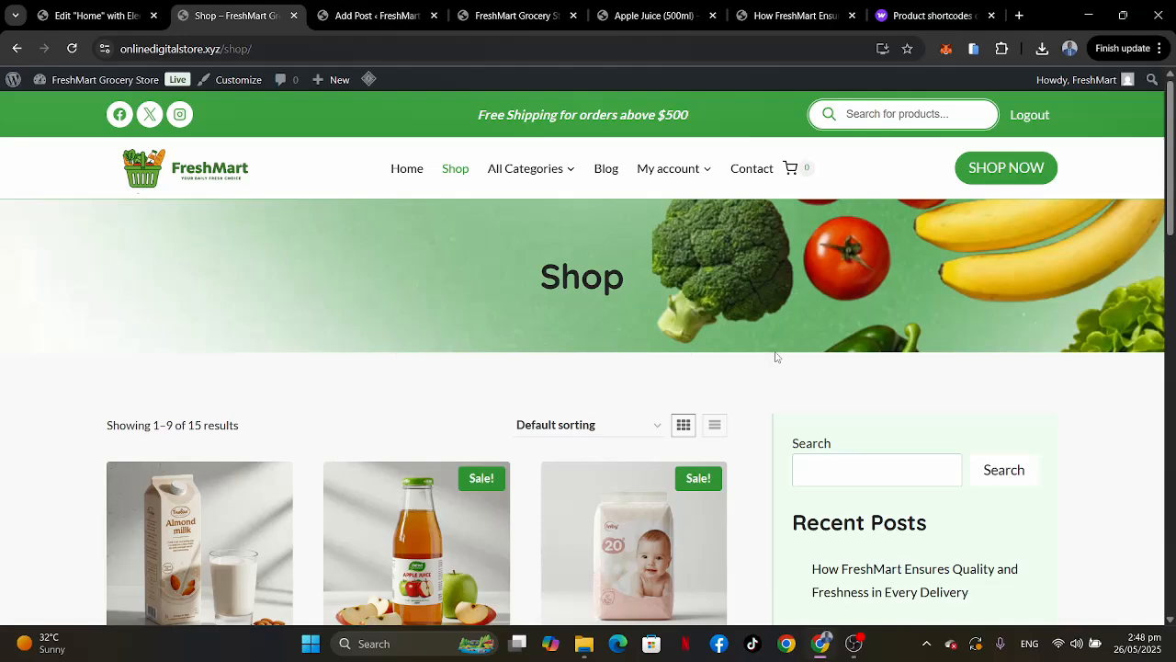
Examine the live shop page for the sidebar's background, divider, padding and link hover color alongside the product grid.
scroll(776, 356, "down", 12)
scroll(776, 357, "up", 4)
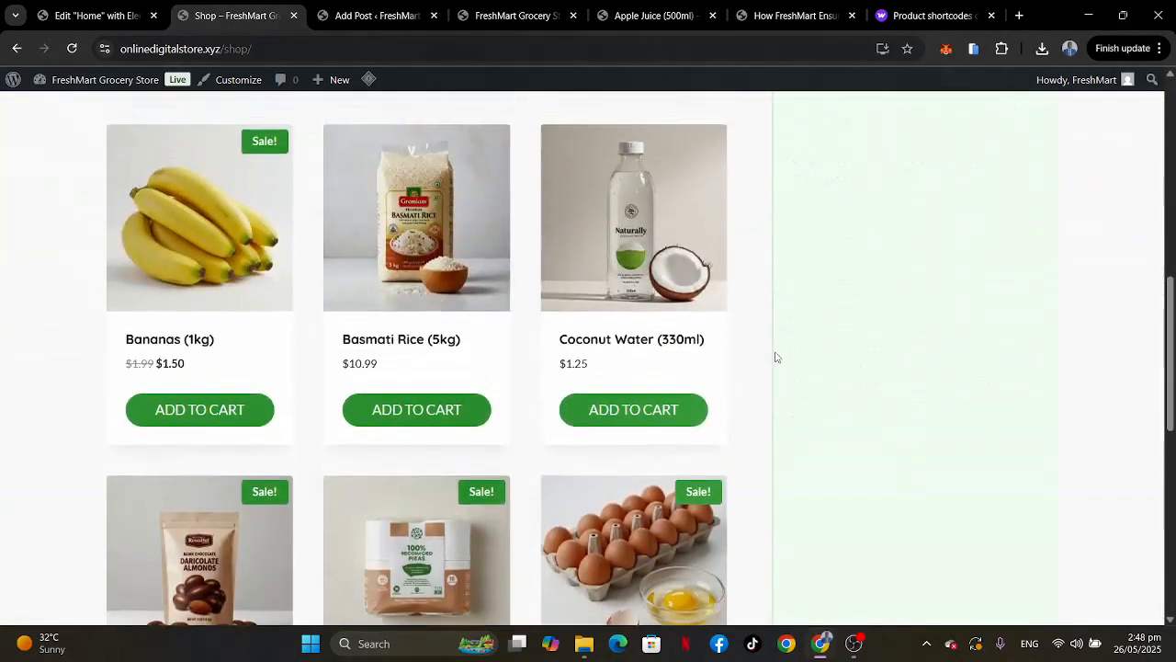
scroll(775, 357, "up", 6)
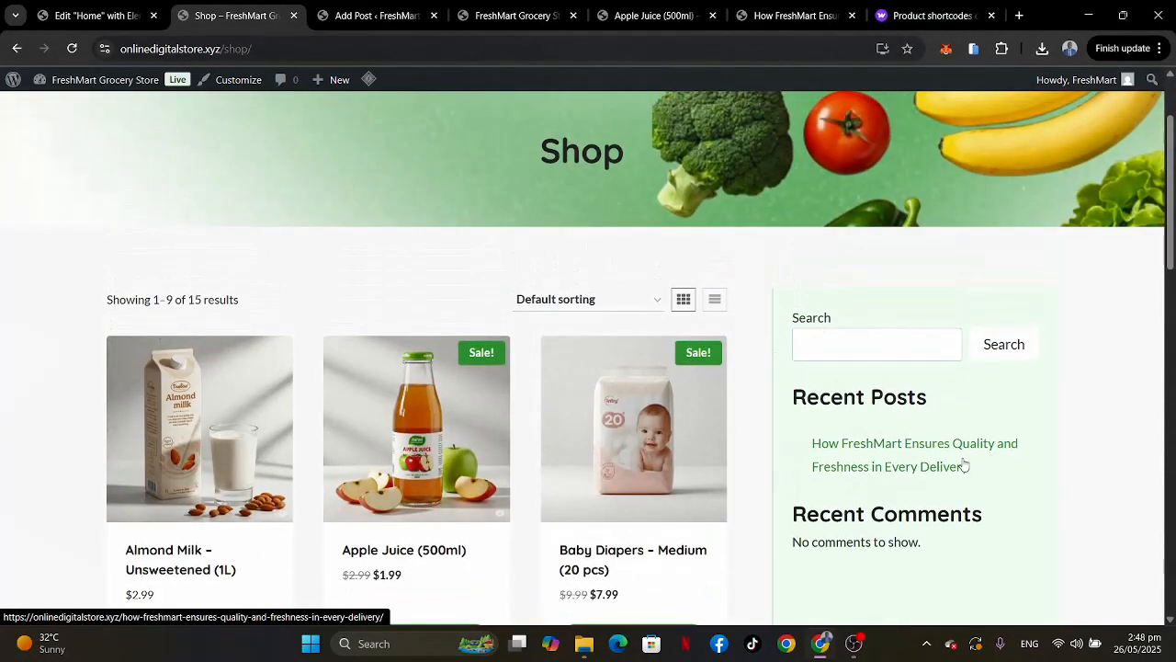
scroll(964, 465, "down", 3)
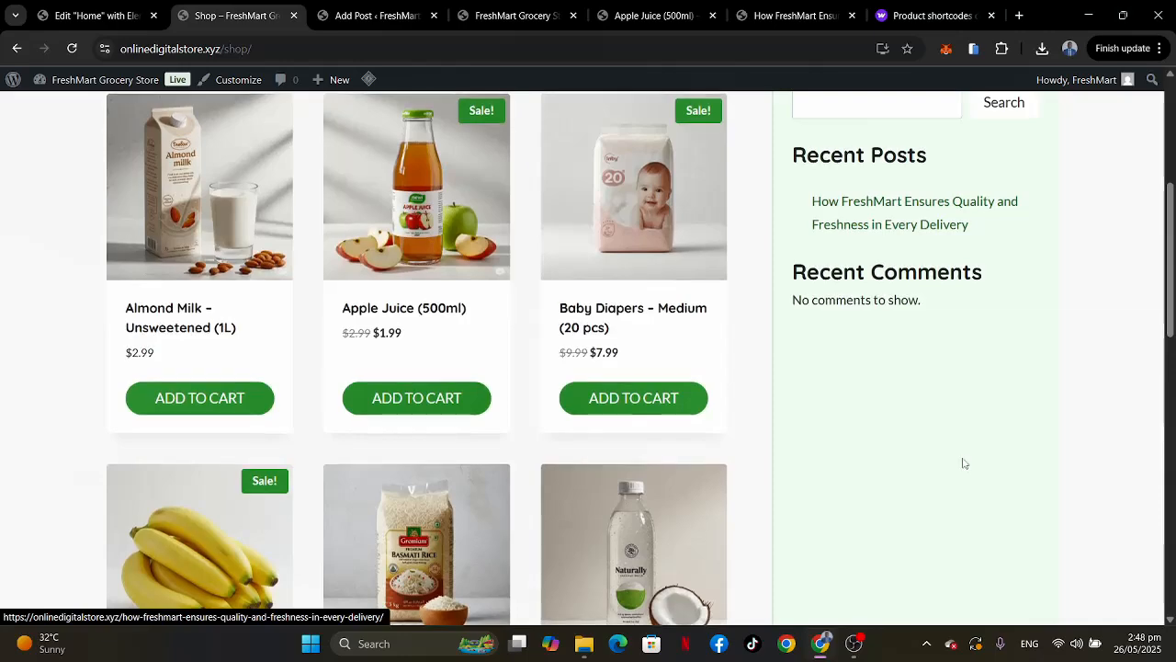
scroll(964, 464, "up", 4)
scroll(965, 464, "up", 1)
scroll(964, 465, "down", 6)
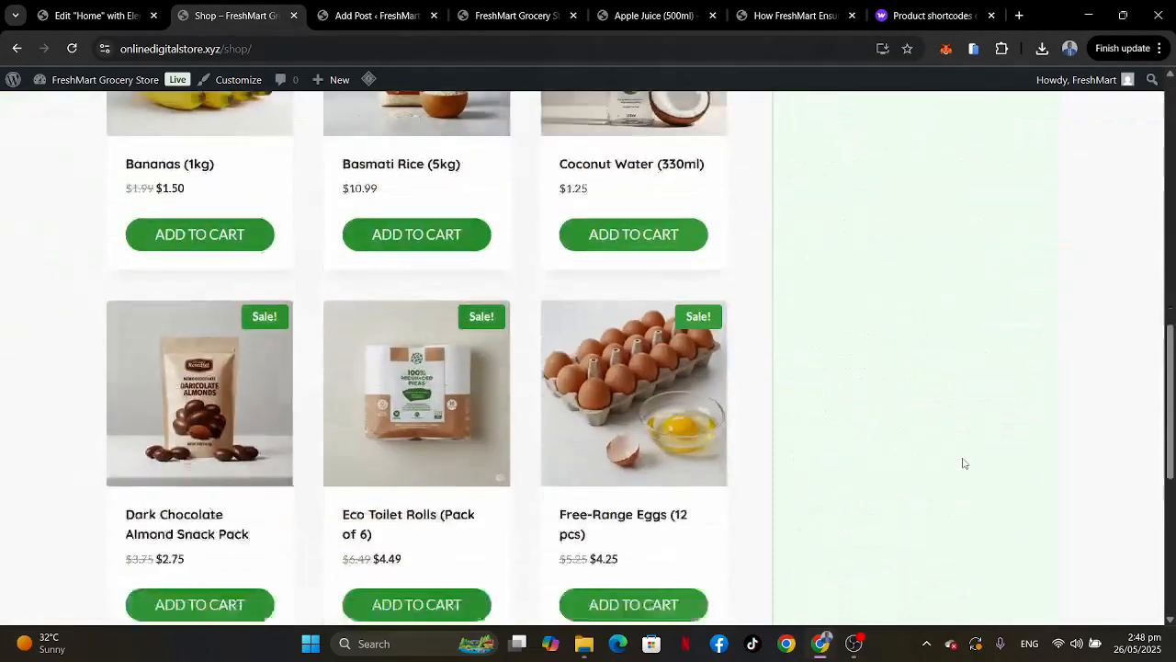
scroll(964, 464, "up", 5)
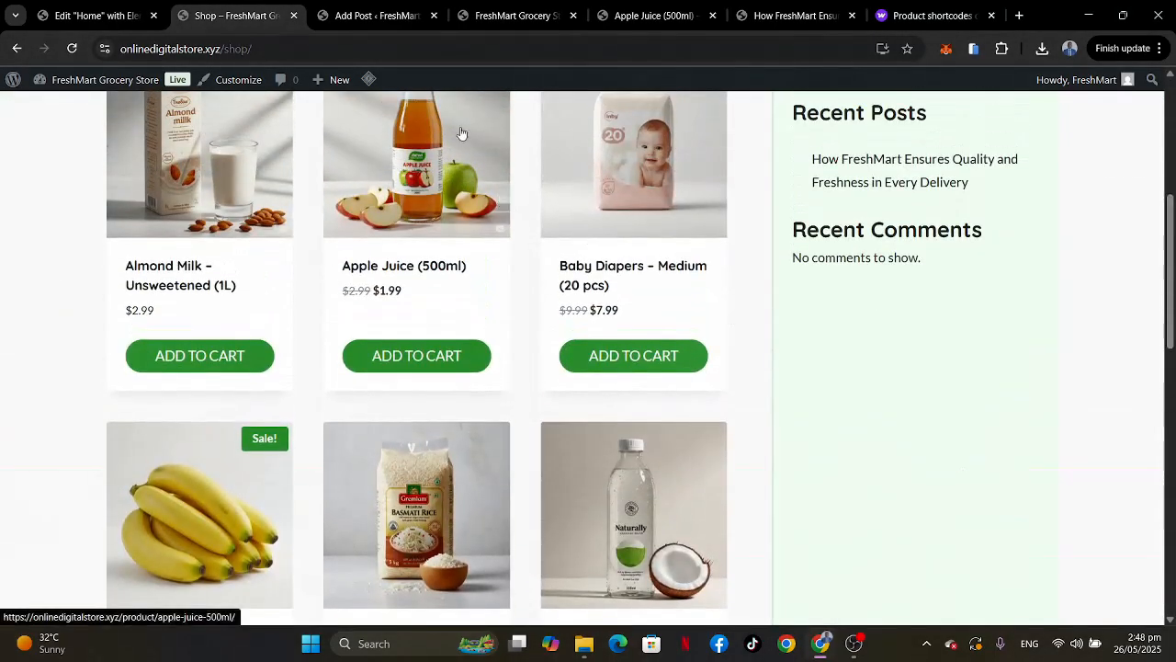
In the WordPress admin's post editor tab, open the Widgets management page and dismiss the block widgets welcome guide.
left_click(373, 16)
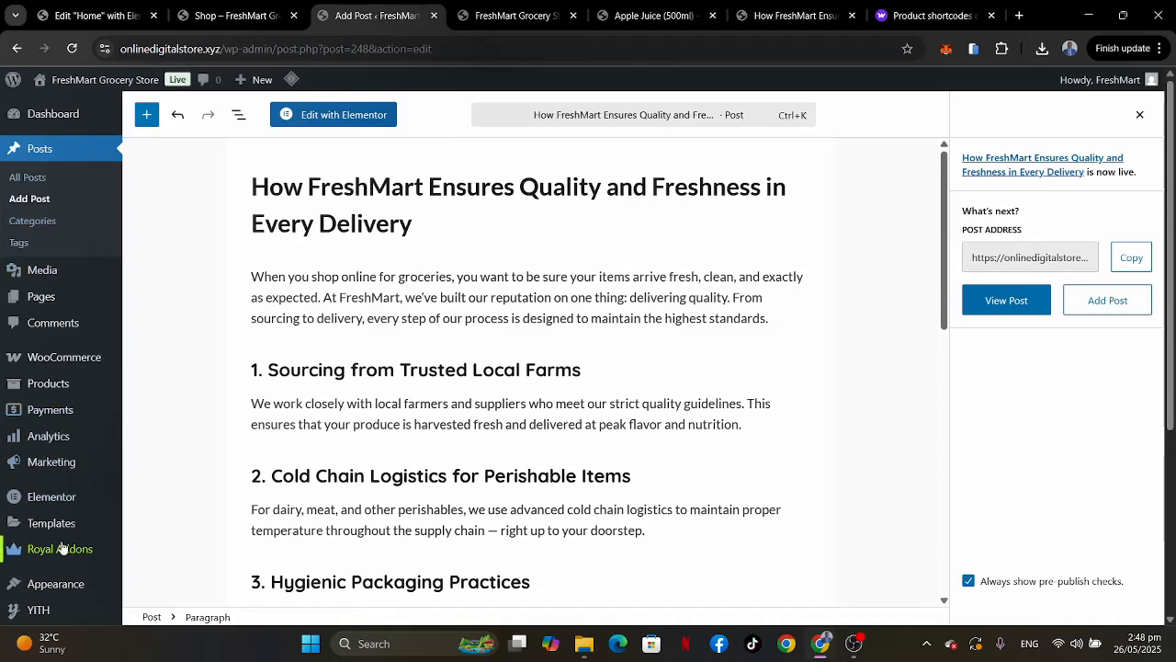
scroll(60, 540, "down", 3)
mouse_move(30, 377)
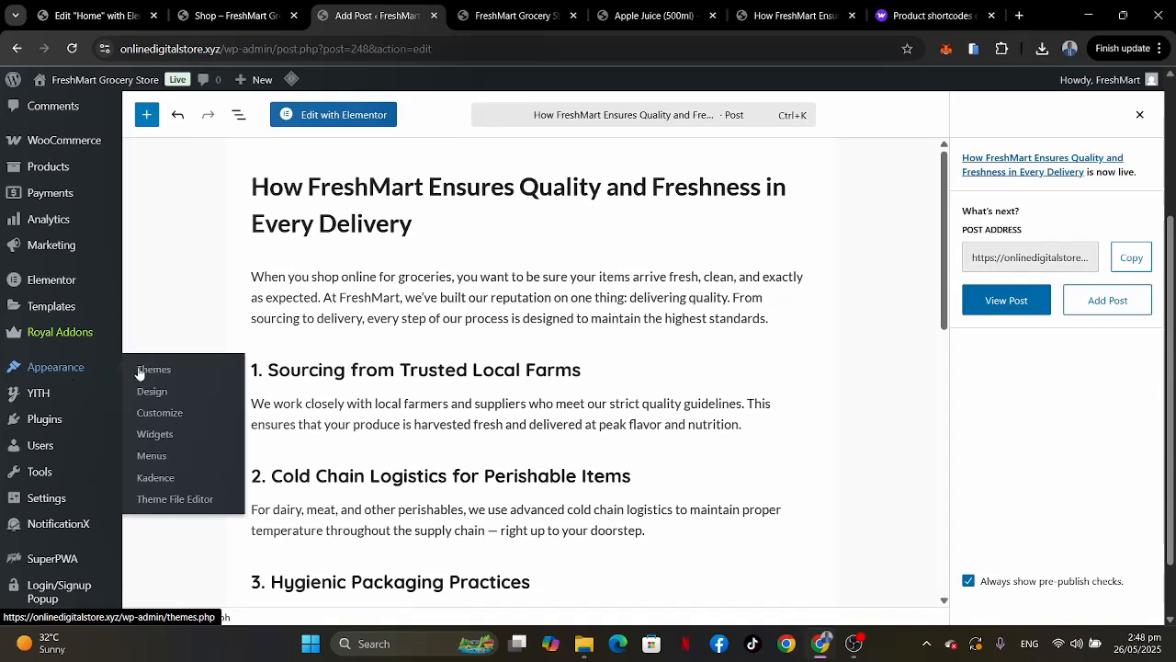
left_click(156, 436)
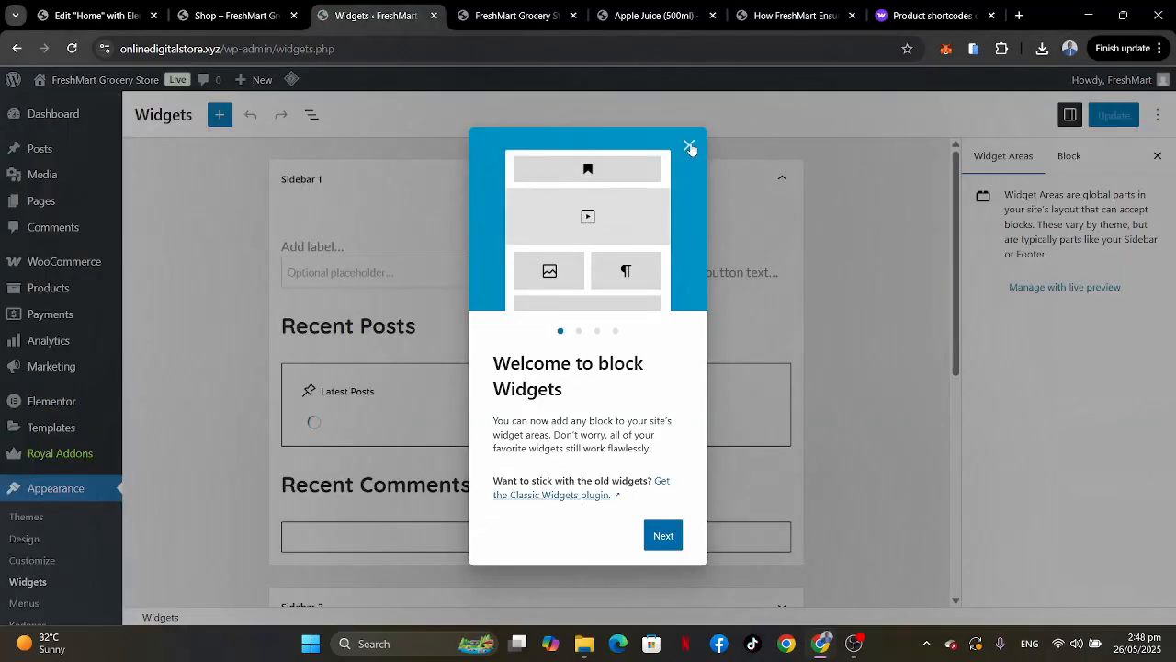
left_click(691, 146)
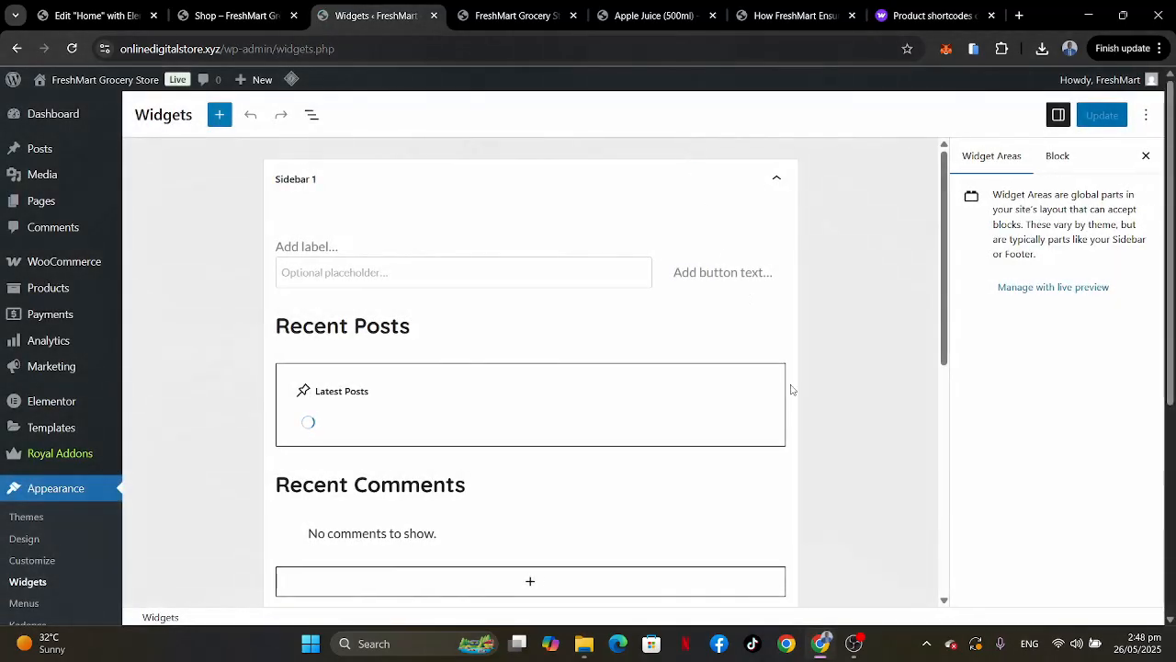
Examine the available sidebar and footer widget areas and the blocks inside Sidebar 1.
scroll(814, 465, "down", 5)
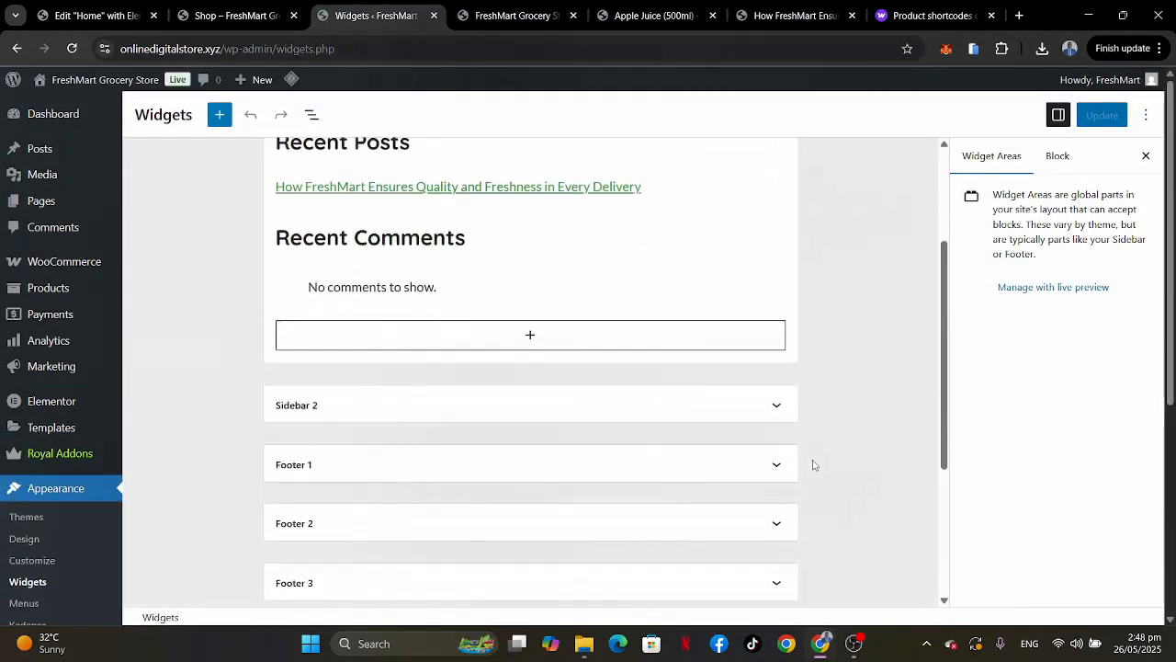
scroll(813, 465, "up", 4)
scroll(814, 465, "up", 1)
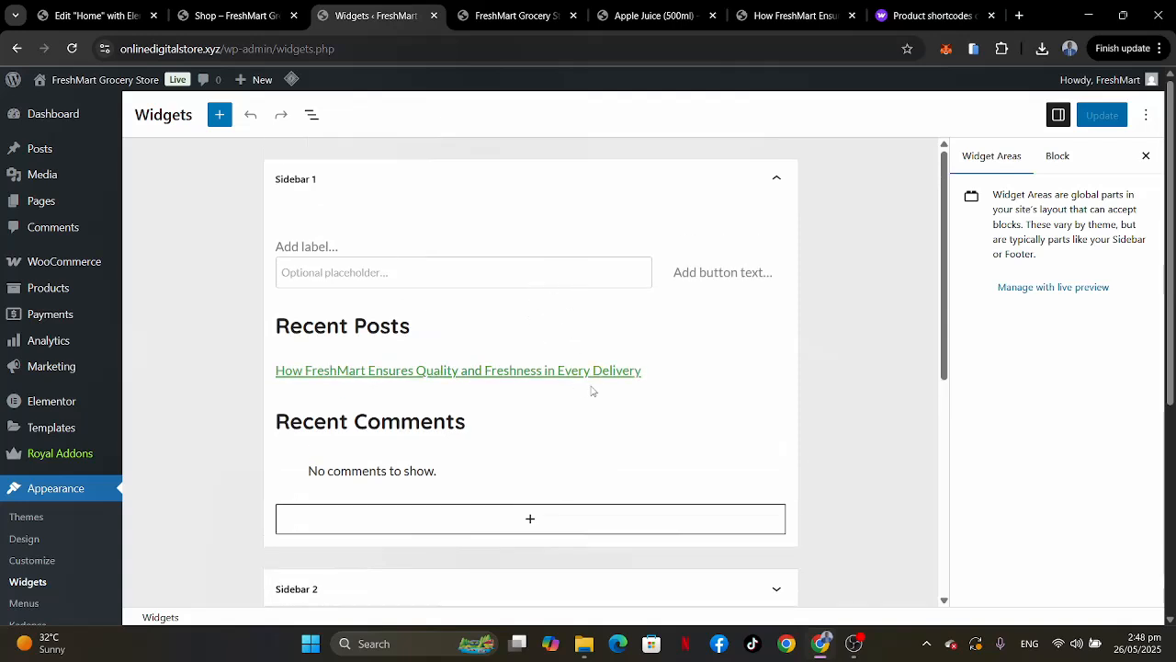
scroll(612, 455, "down", 5)
scroll(612, 455, "up", 5)
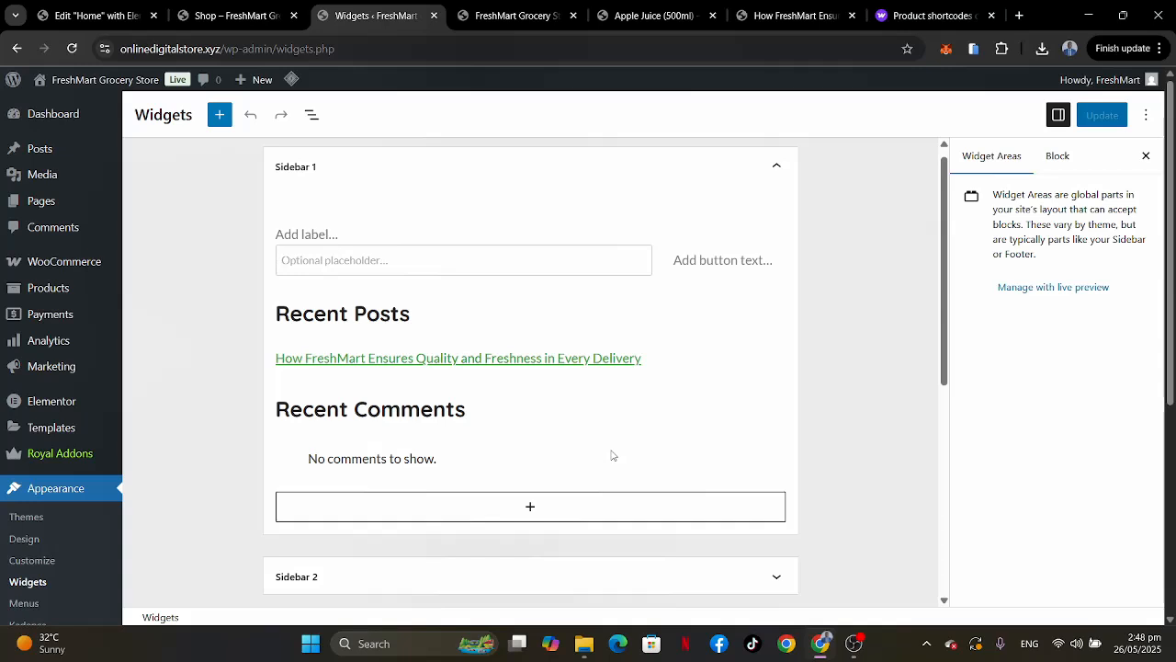
scroll(528, 421, "down", 4)
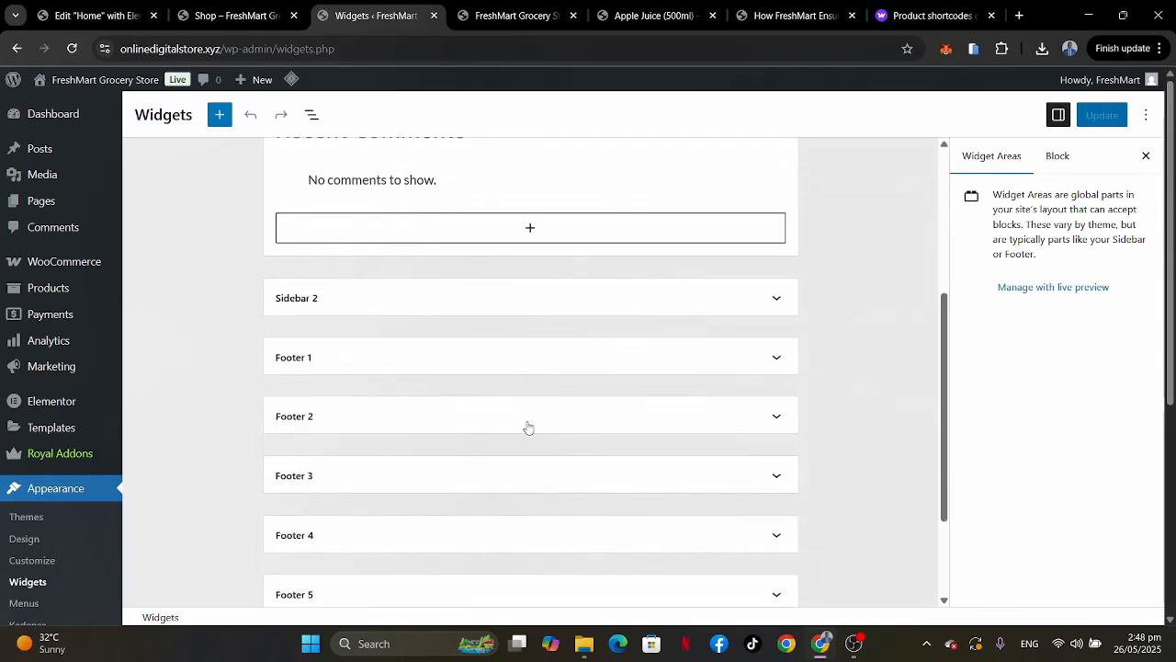
scroll(481, 564, "up", 4)
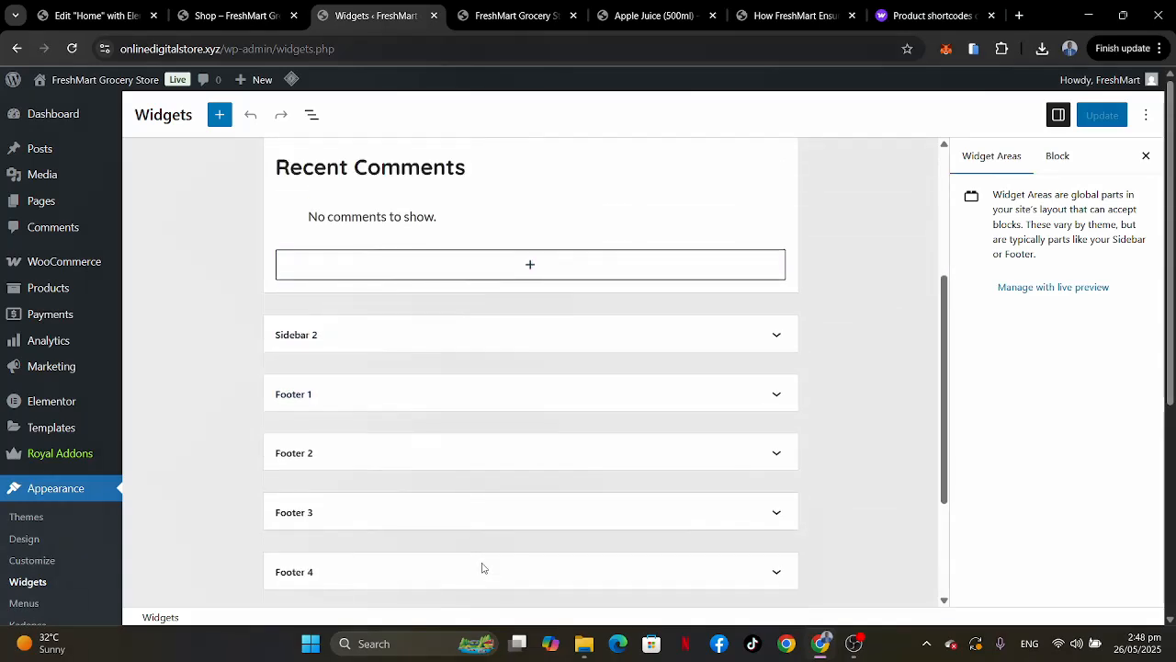
scroll(468, 219, "up", 1)
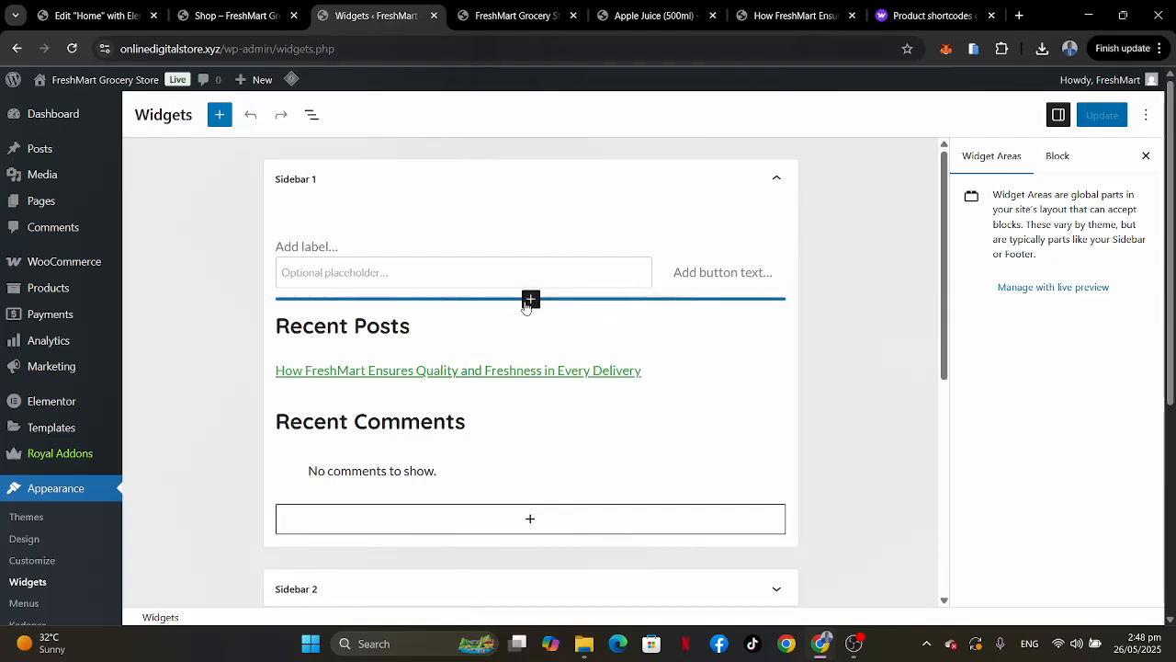
Insert a FiboSearch block in Sidebar 1 between the default Search block and the Recent Posts heading.
left_click(531, 300)
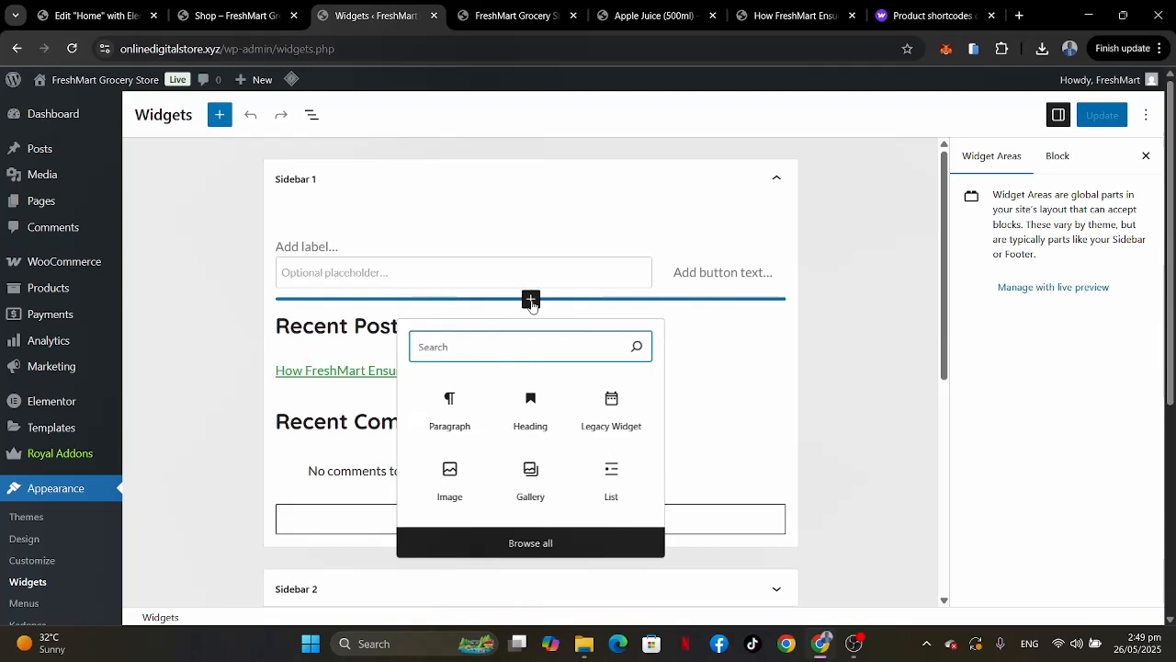
type("SEAR")
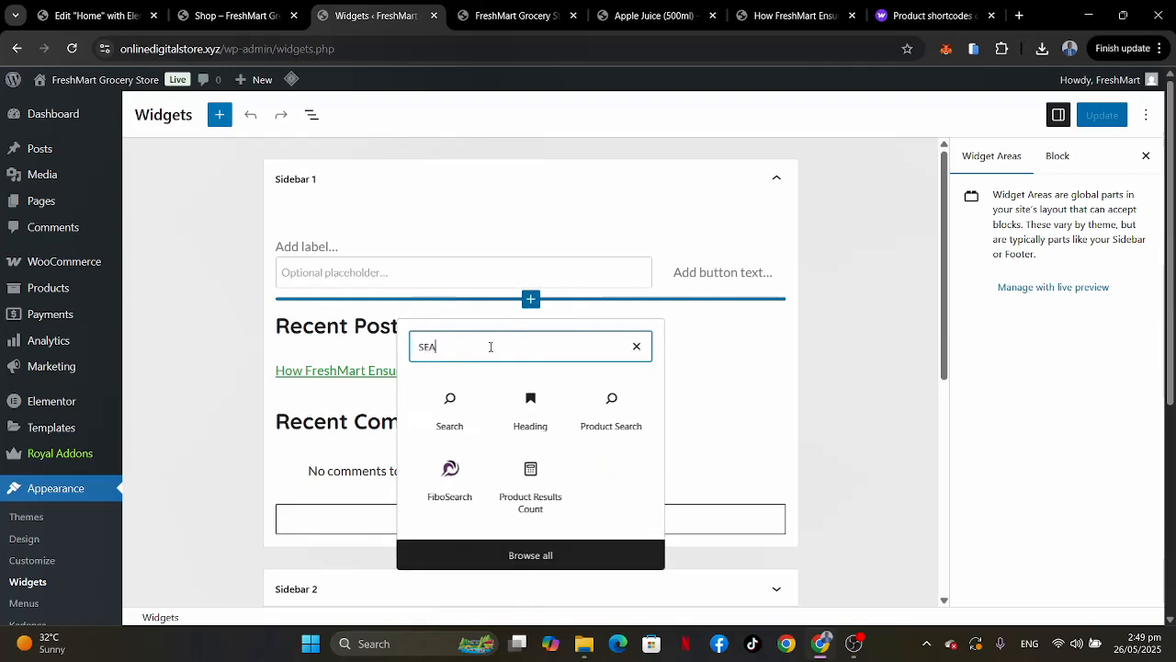
left_click(450, 478)
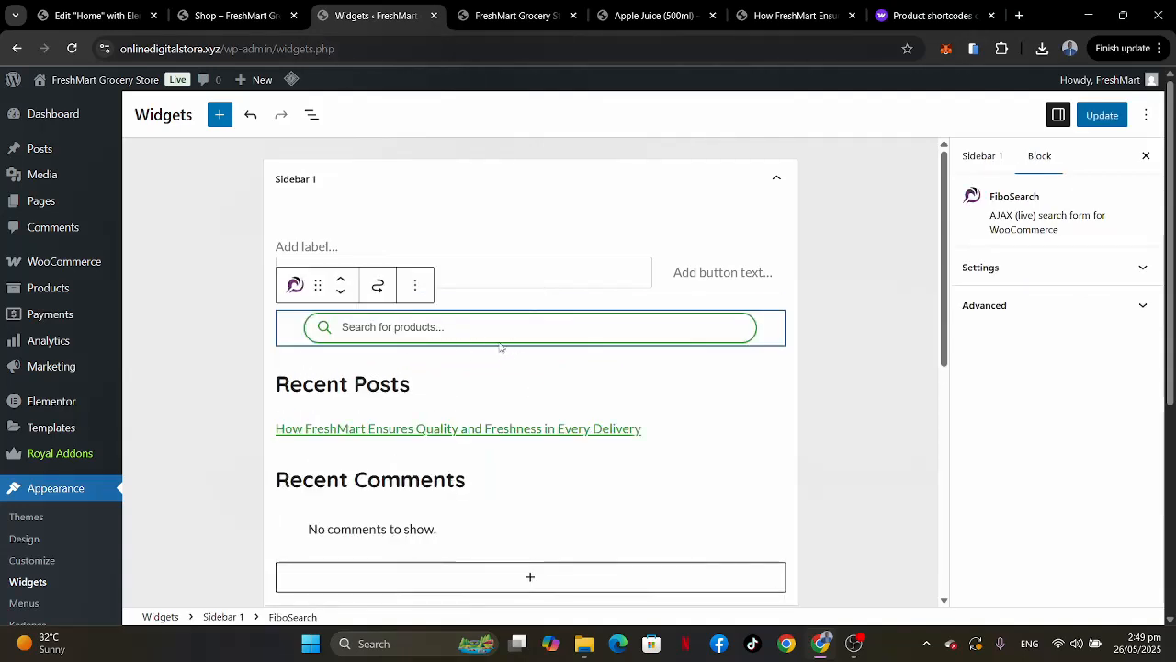
Delete the default Search block above the product search bar in Sidebar 1.
left_click(469, 239)
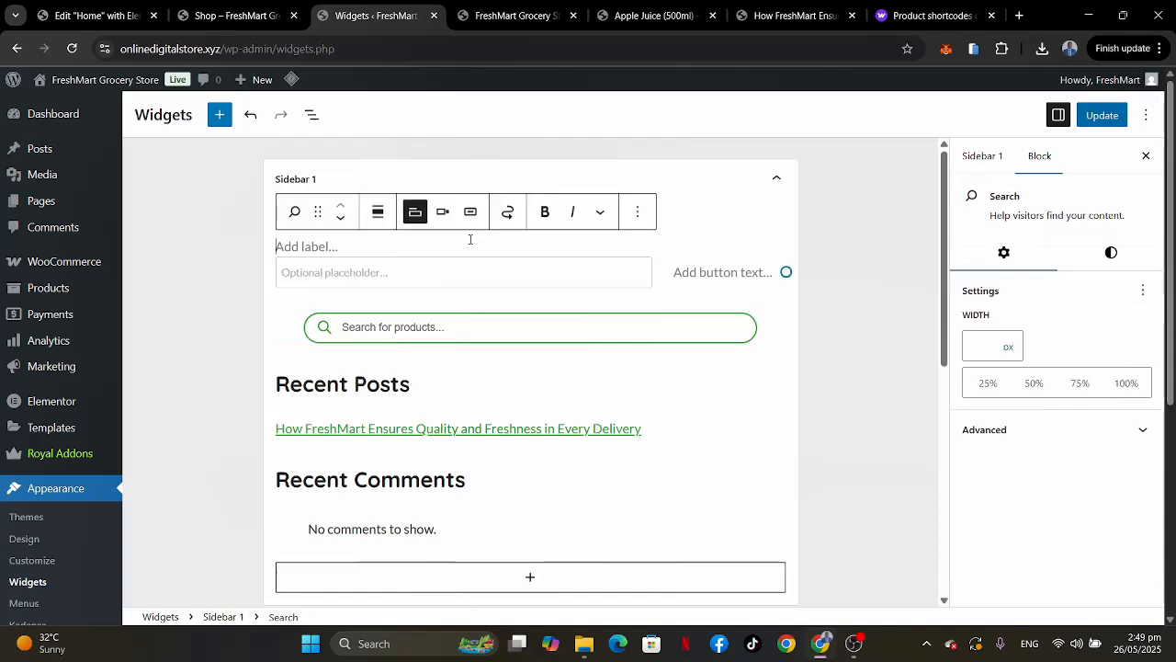
left_click(638, 211)
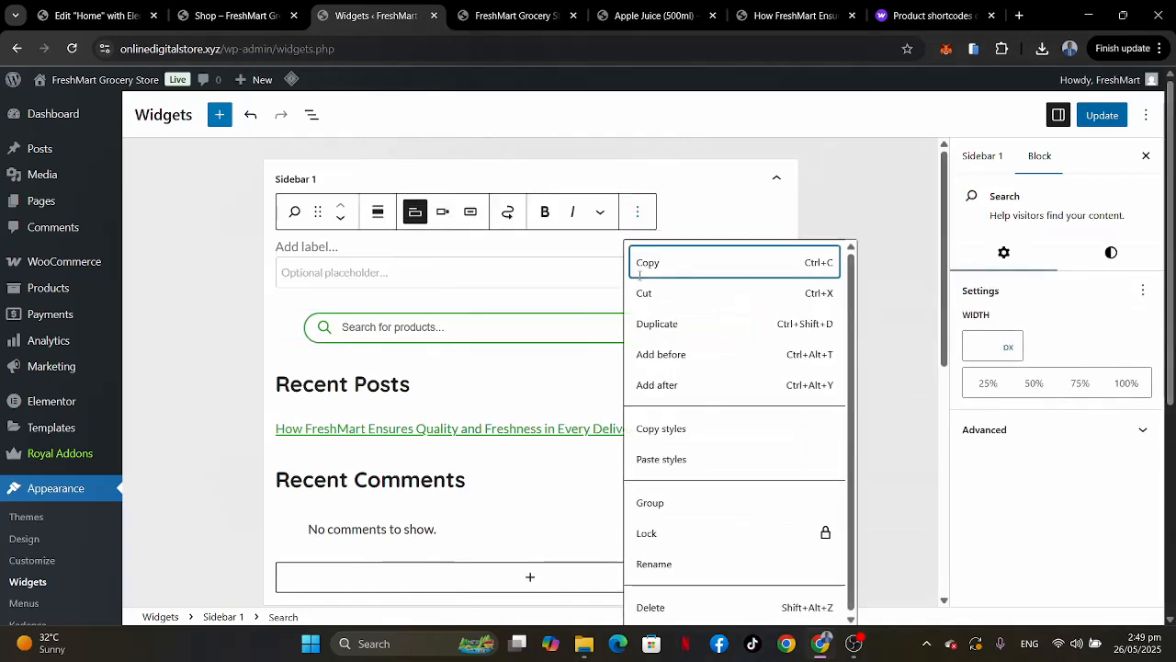
left_click(651, 607)
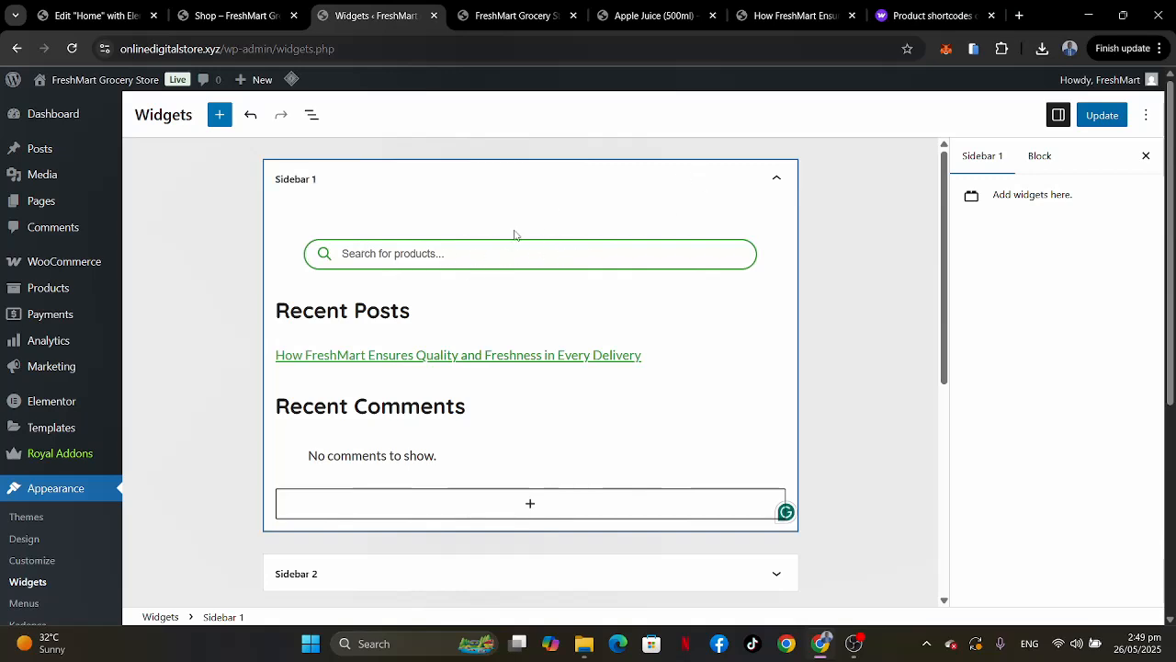
Following the sidebar on the reference Apple Juice page, insert a Products list widget in Sidebar 1 between the product search and Recent Posts.
left_click(632, 17)
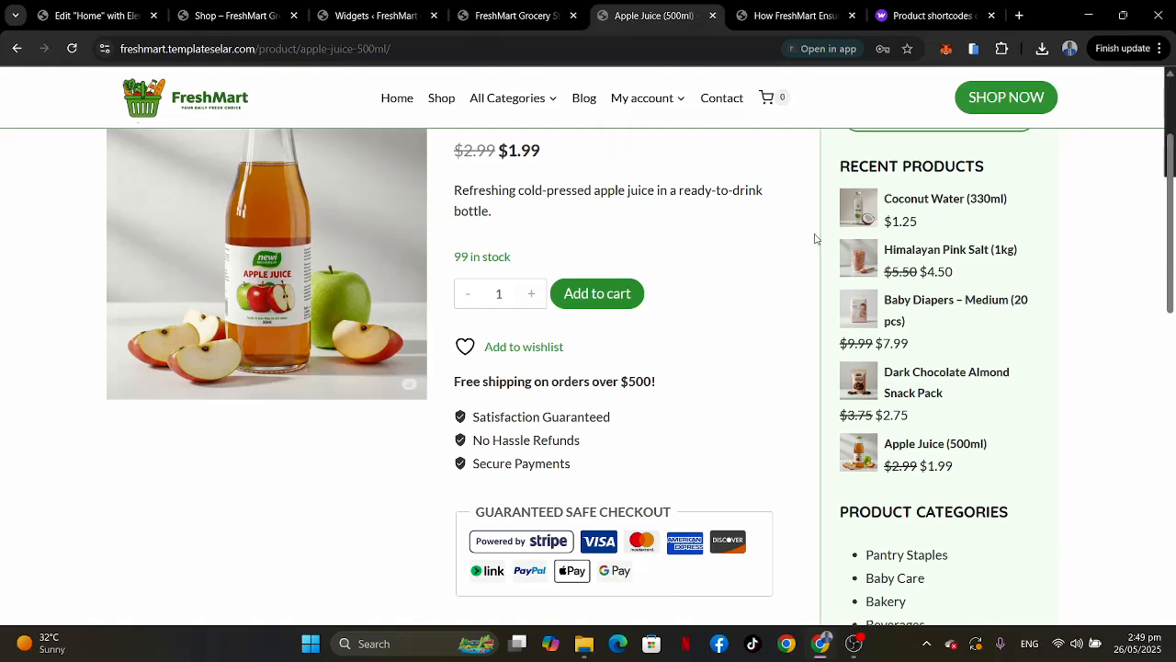
scroll(814, 239, "up", 2)
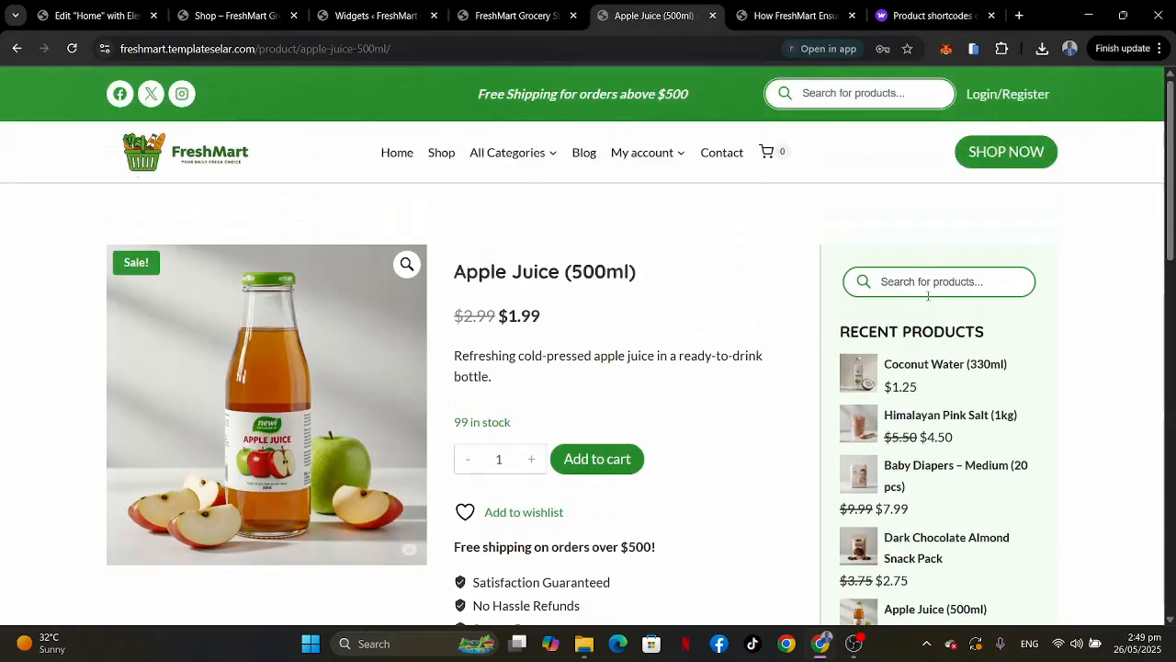
scroll(928, 296, "down", 1)
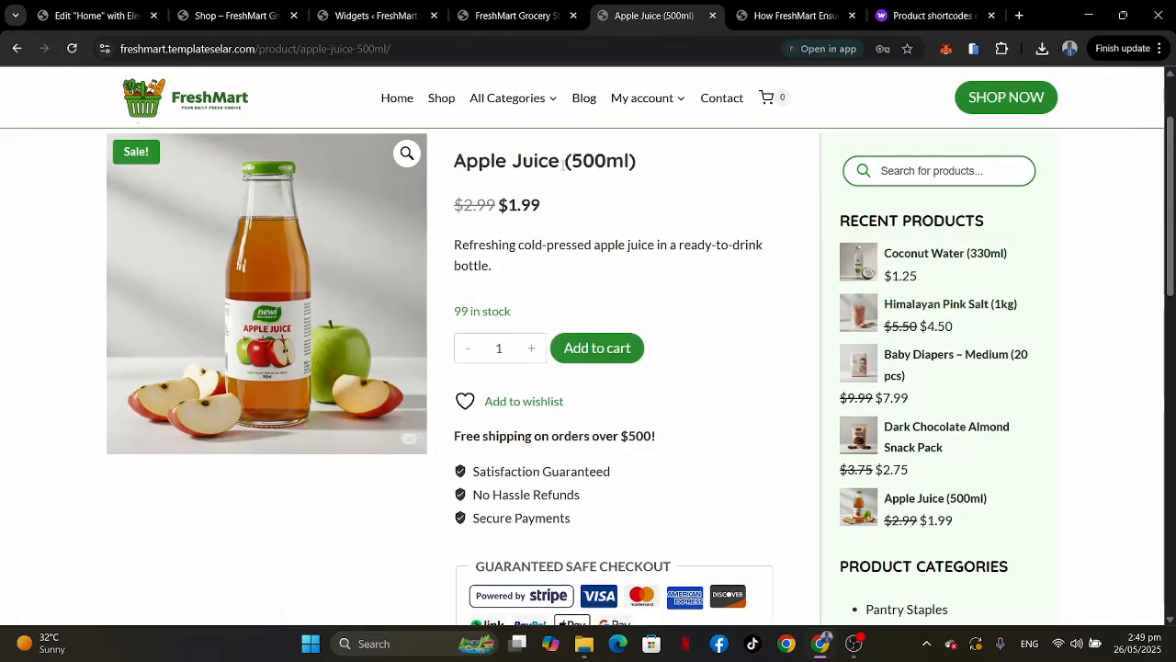
left_click(362, 18)
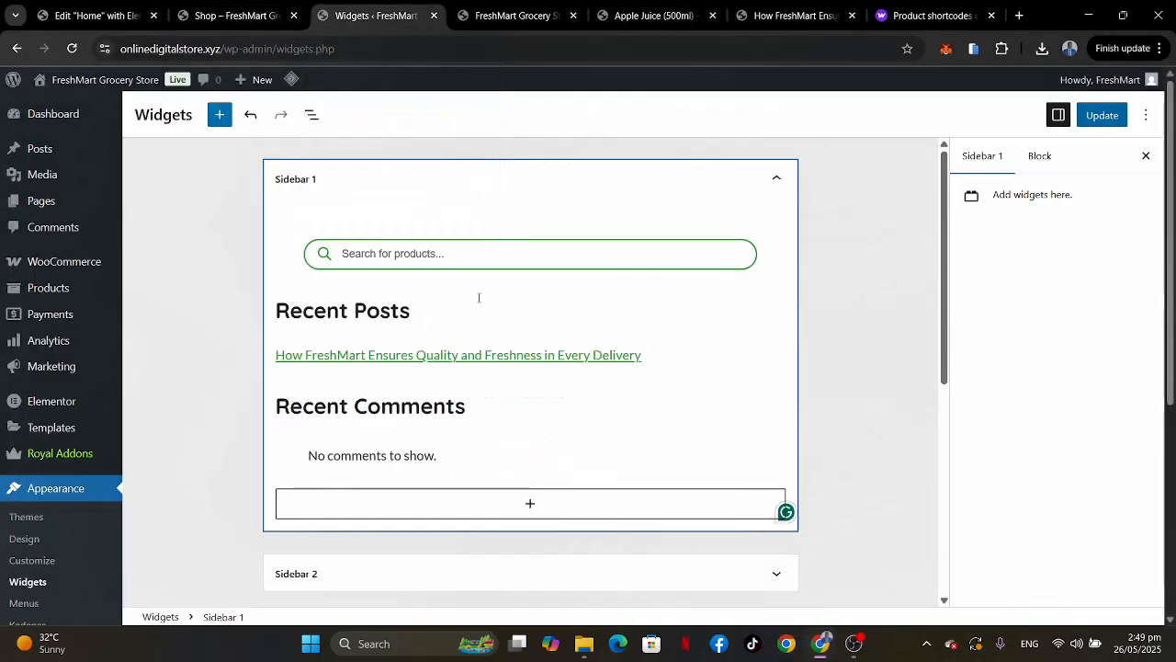
left_click(393, 313)
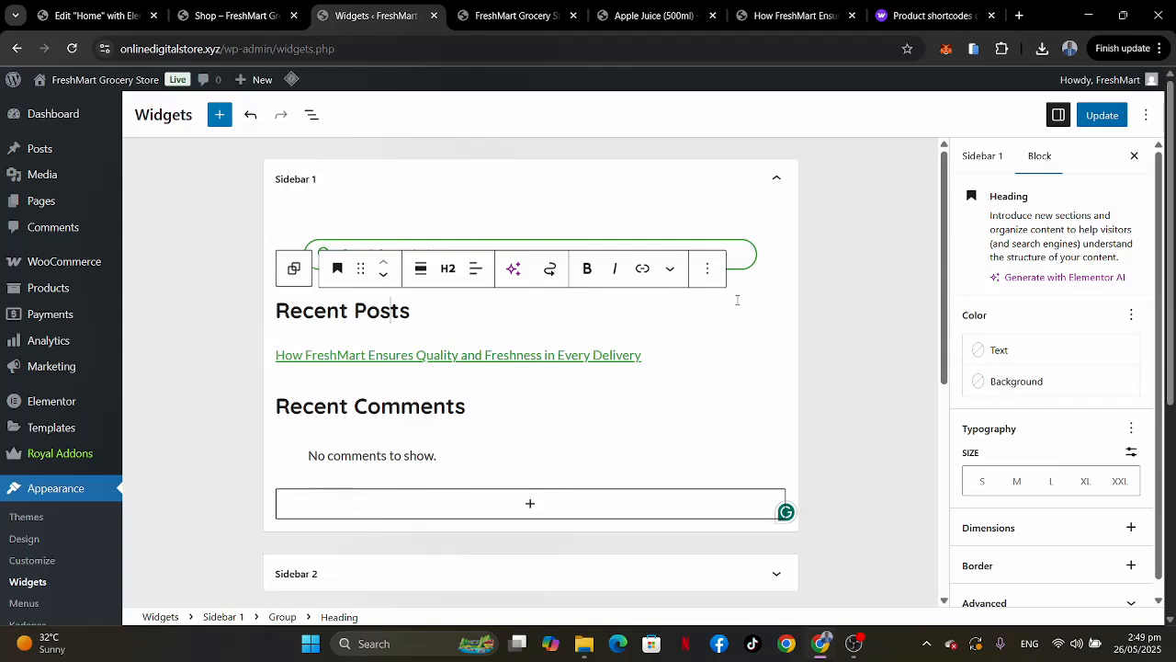
left_click(766, 276)
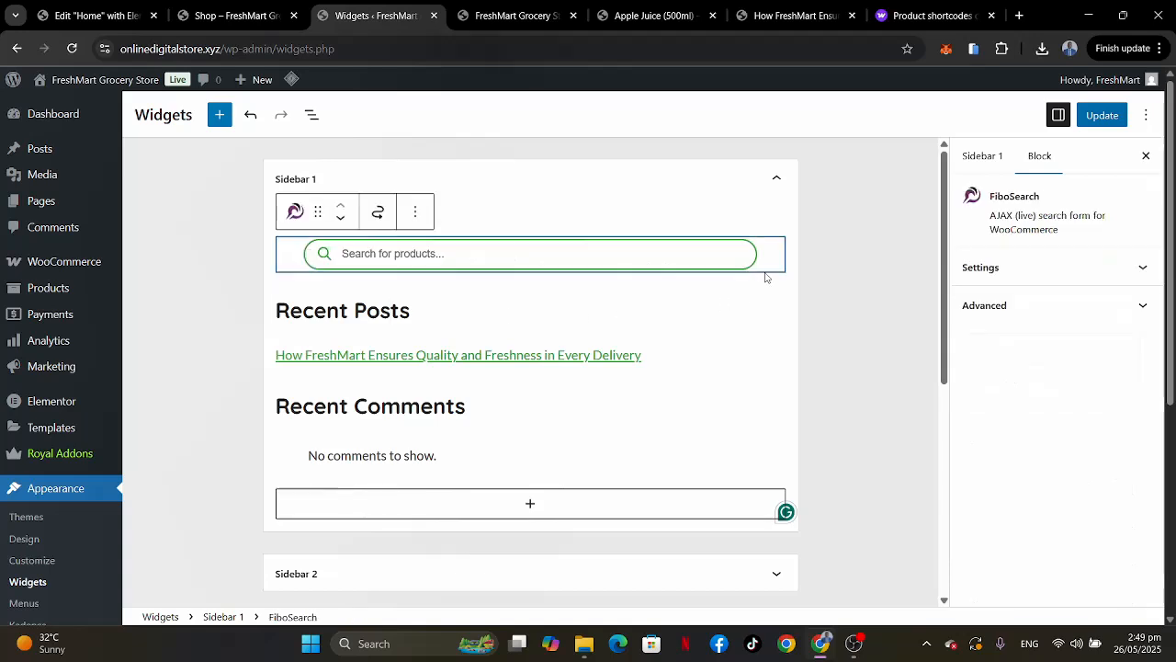
left_click(531, 283)
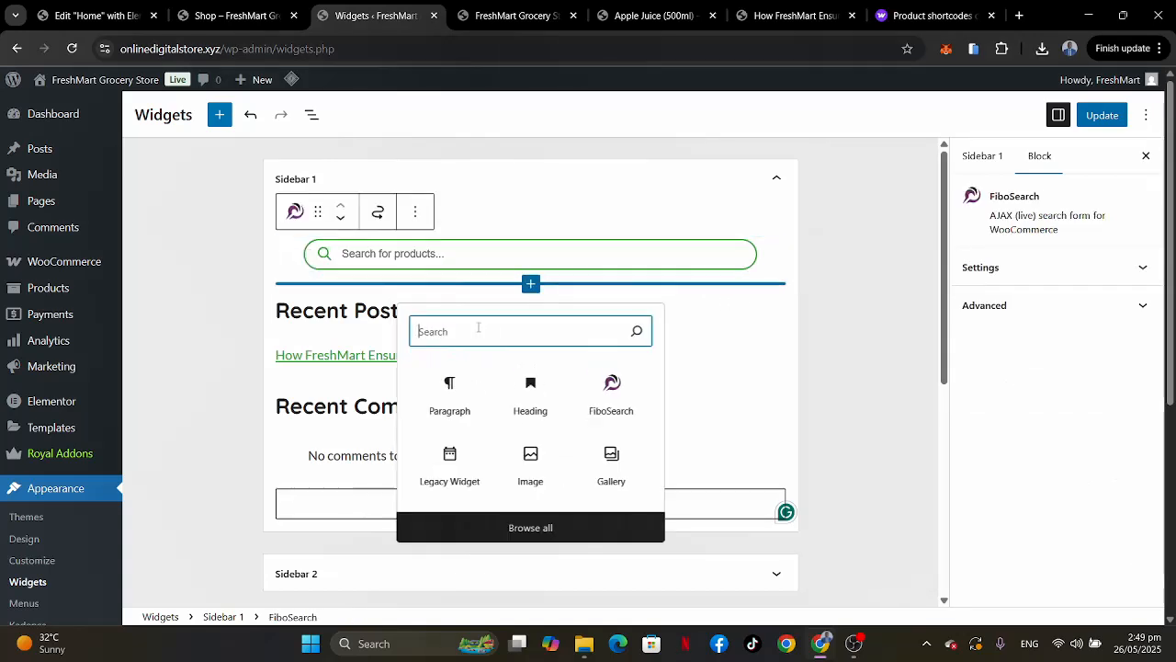
type("PRODU")
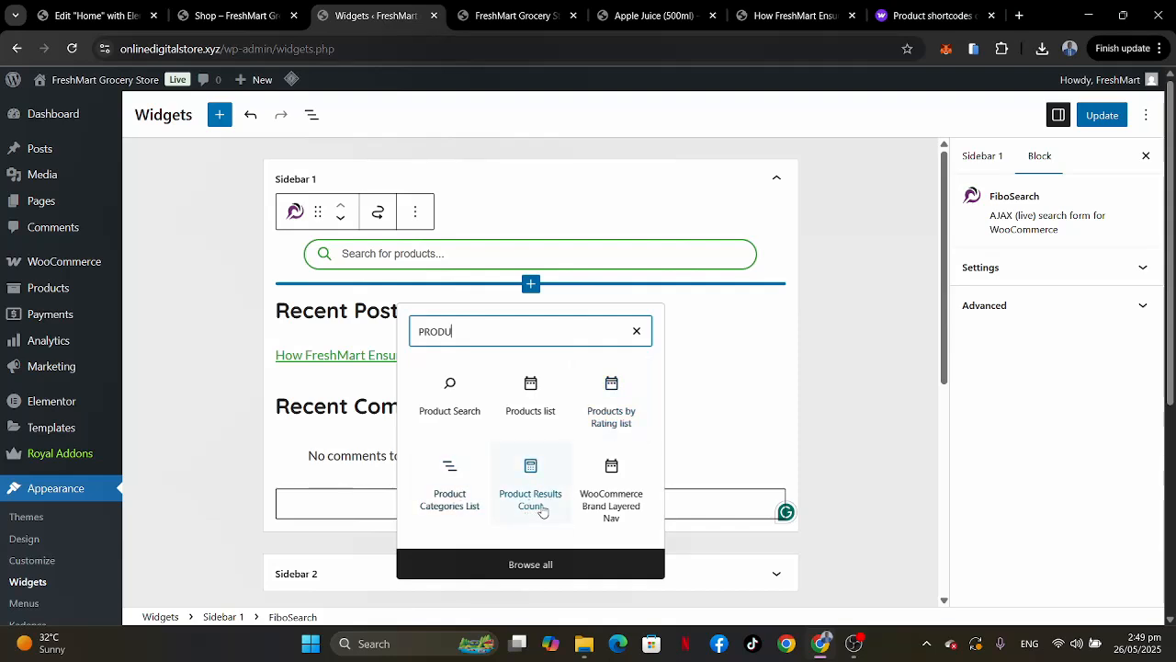
left_click(542, 402)
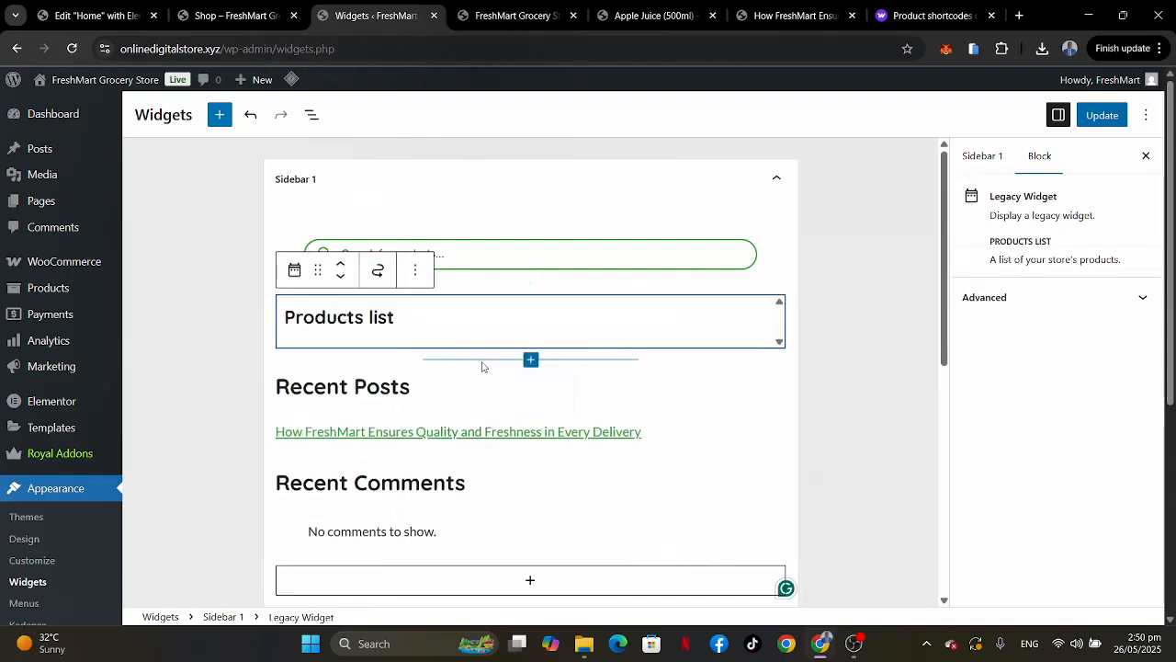
Title the products list widget "REACENT PRODUCTS".
scroll(472, 389, "down", 3)
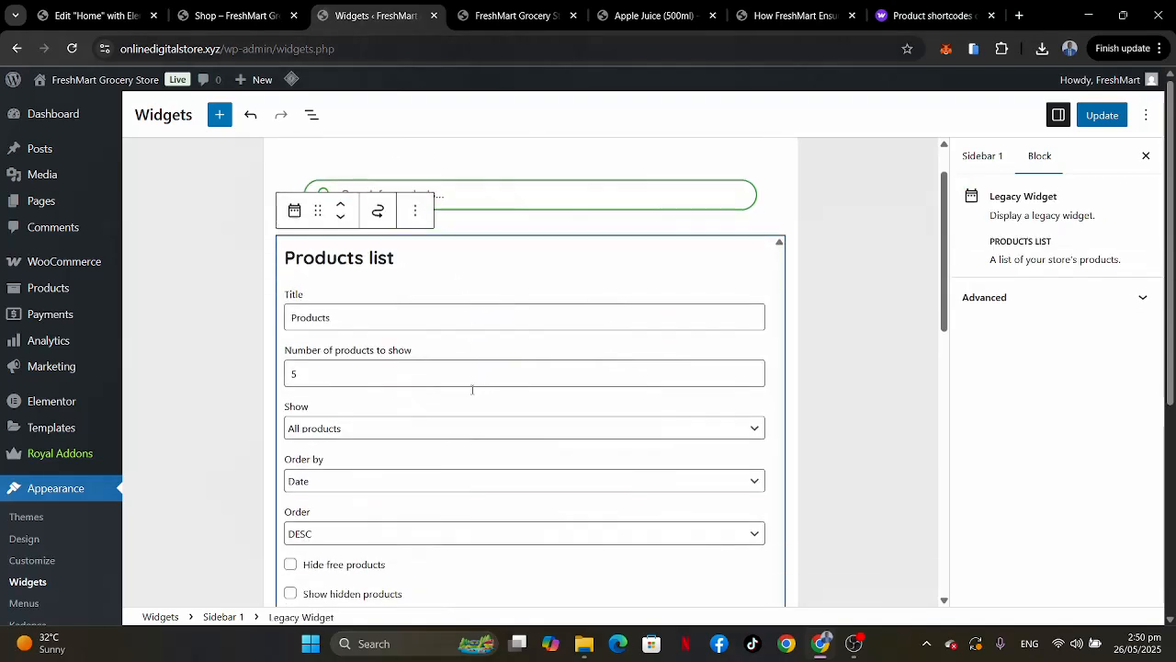
scroll(473, 395, "up", 1)
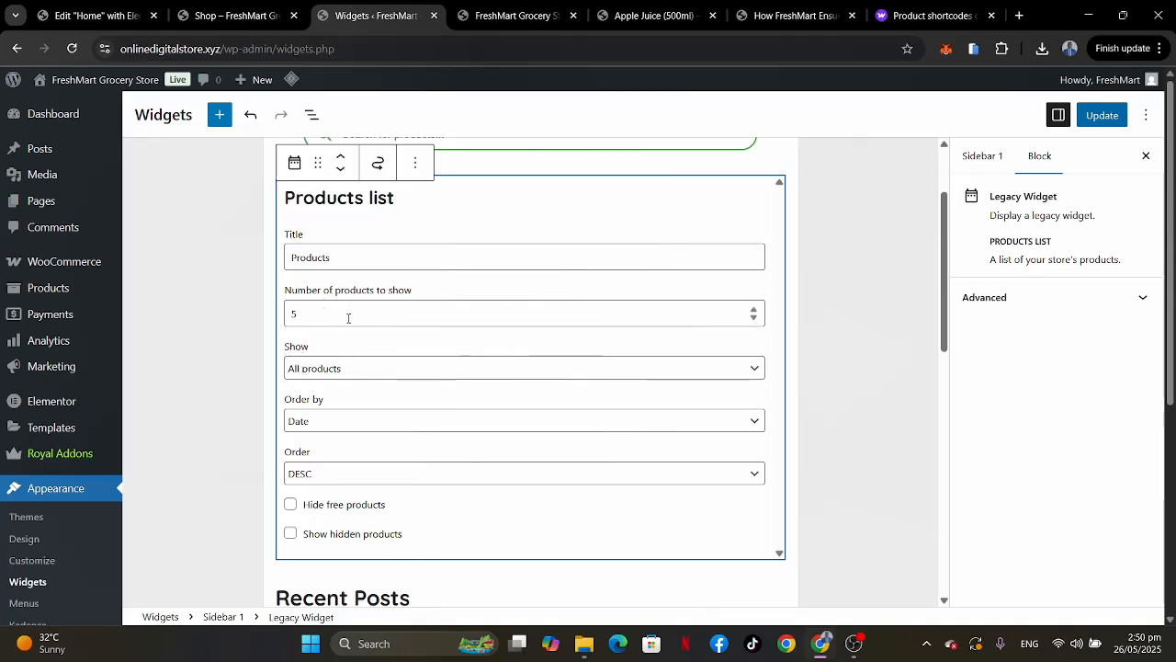
left_click(291, 257)
type("REACENT PROD")
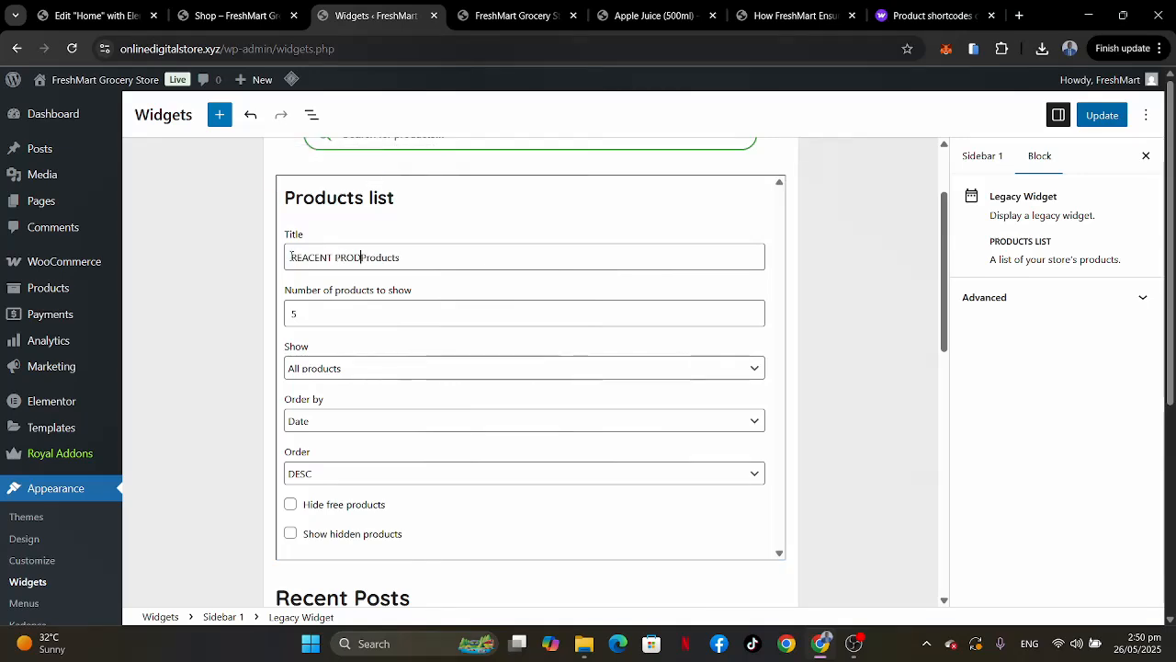
type("UCTD")
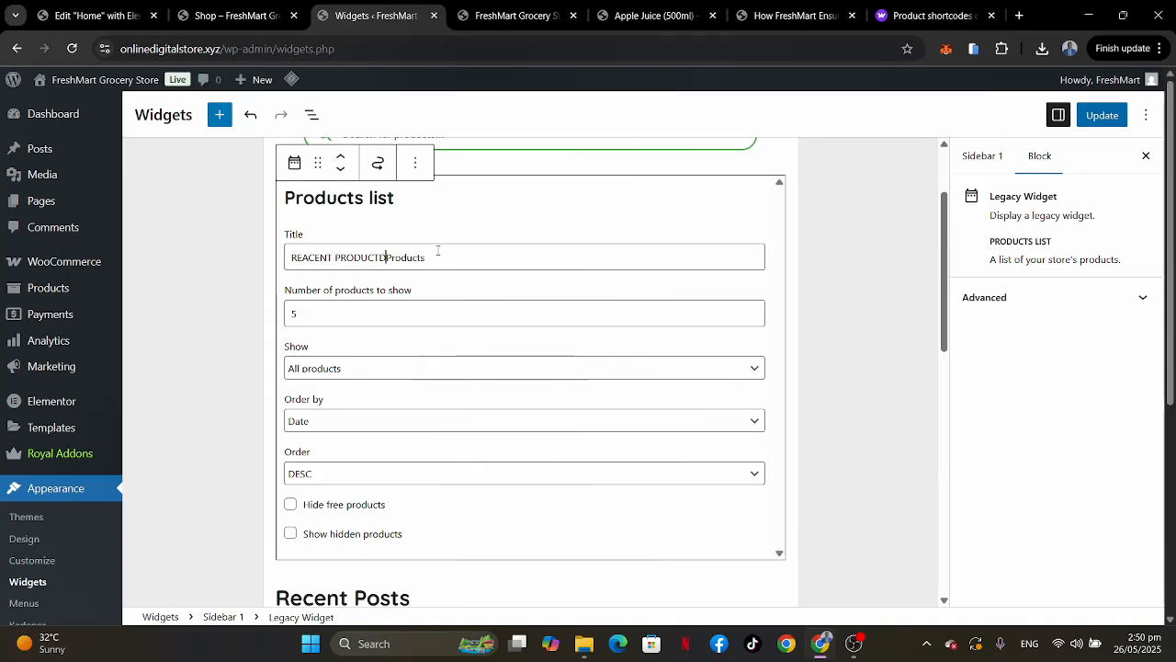
double_click(453, 259)
key("BackSpace")
key("BackSpace")
type("S")
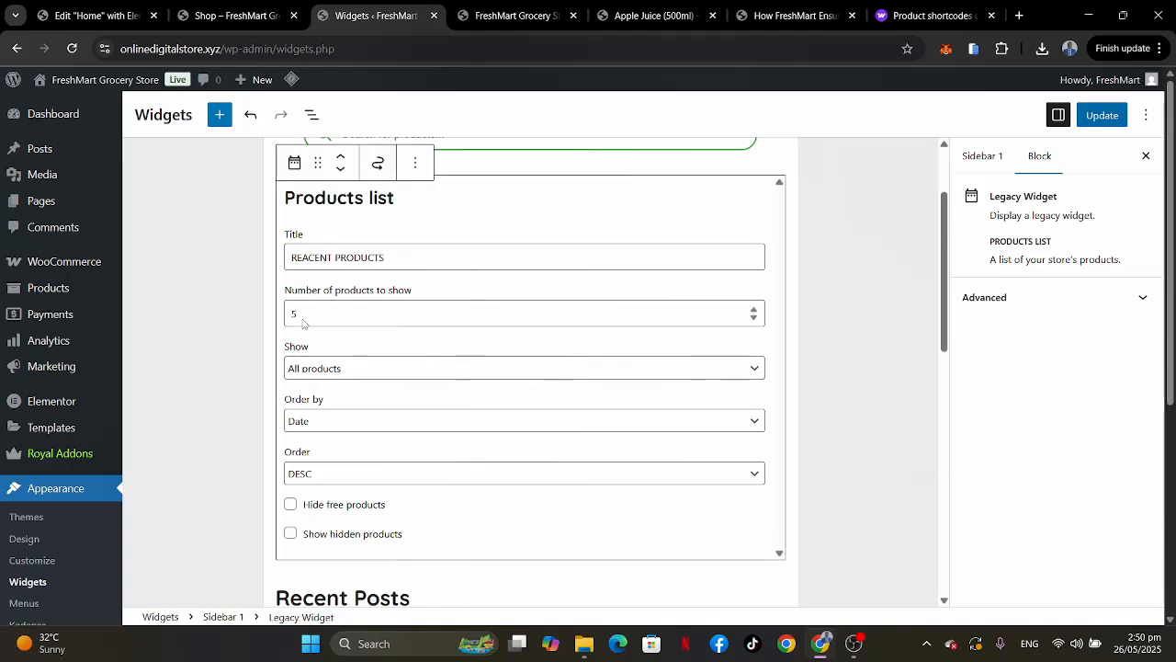
Set the products list to show 6 products, keeping All products as the selection and DESC as the order.
left_click_drag(302, 321, 277, 322)
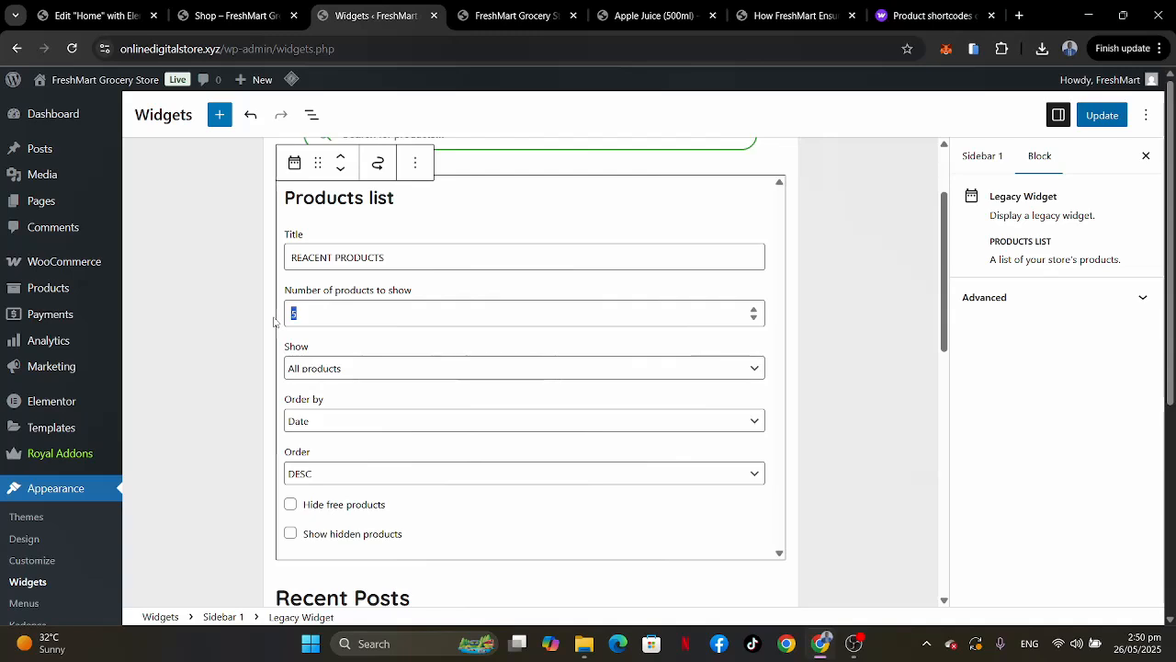
type("6")
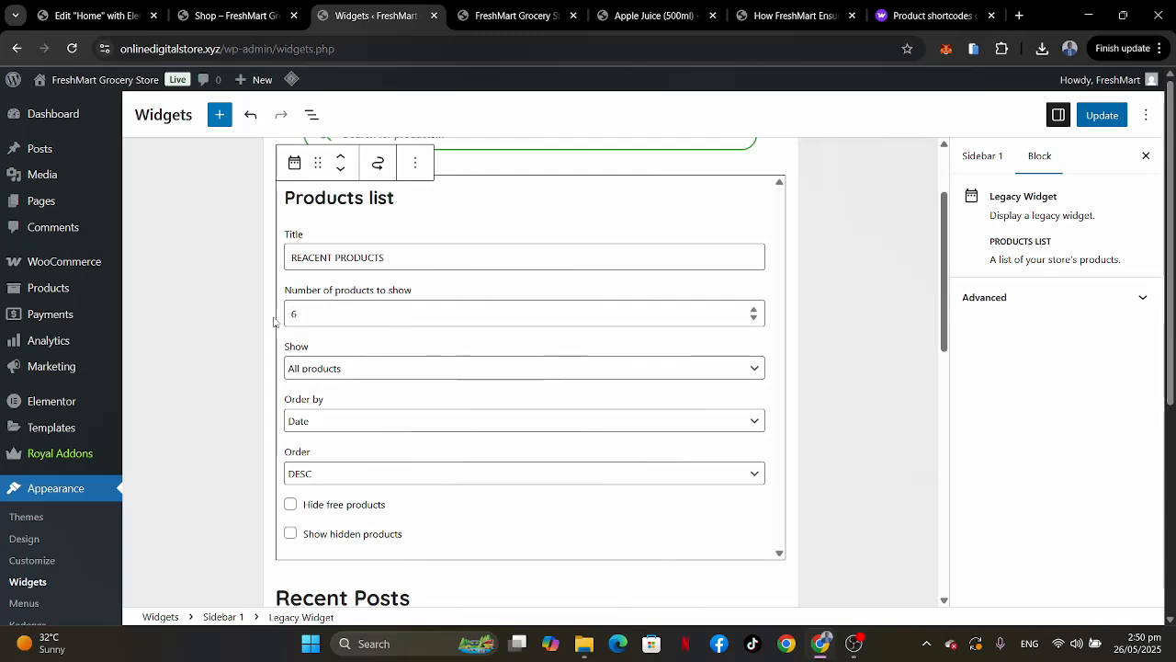
left_click(329, 368)
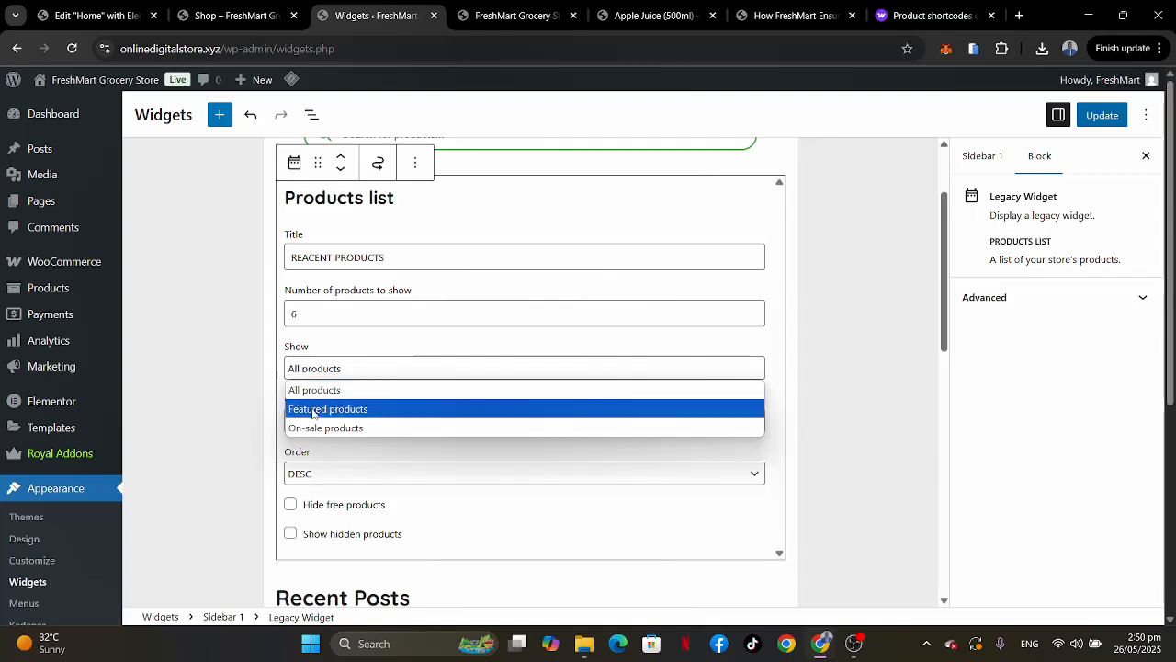
left_click(350, 370)
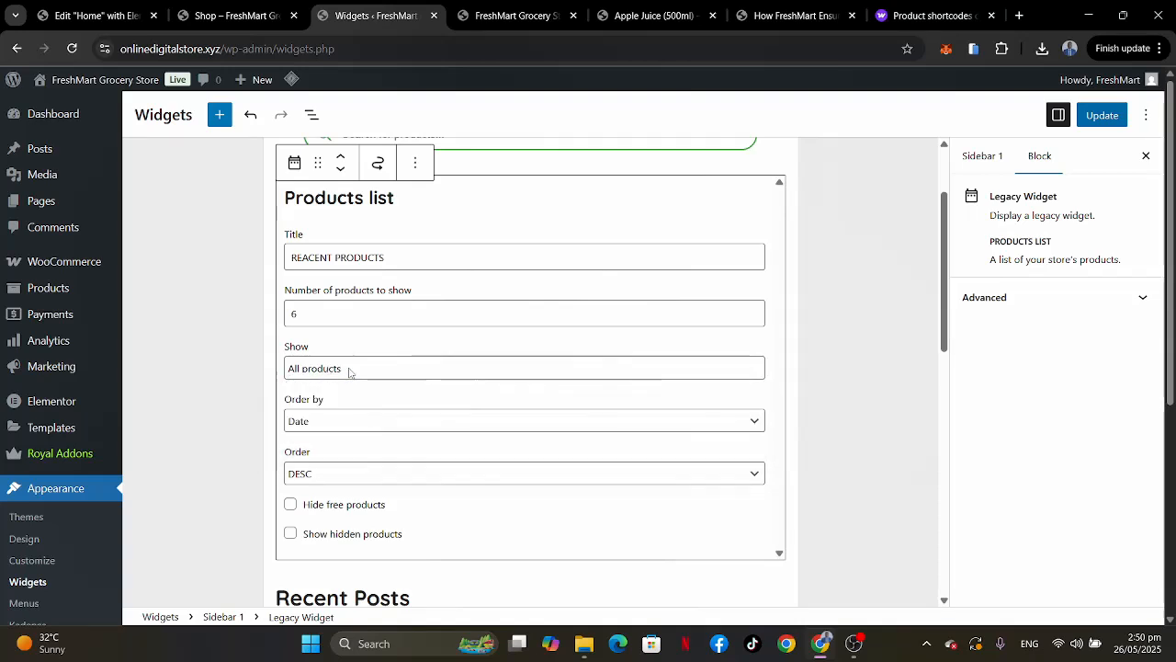
scroll(359, 420, "down", 1)
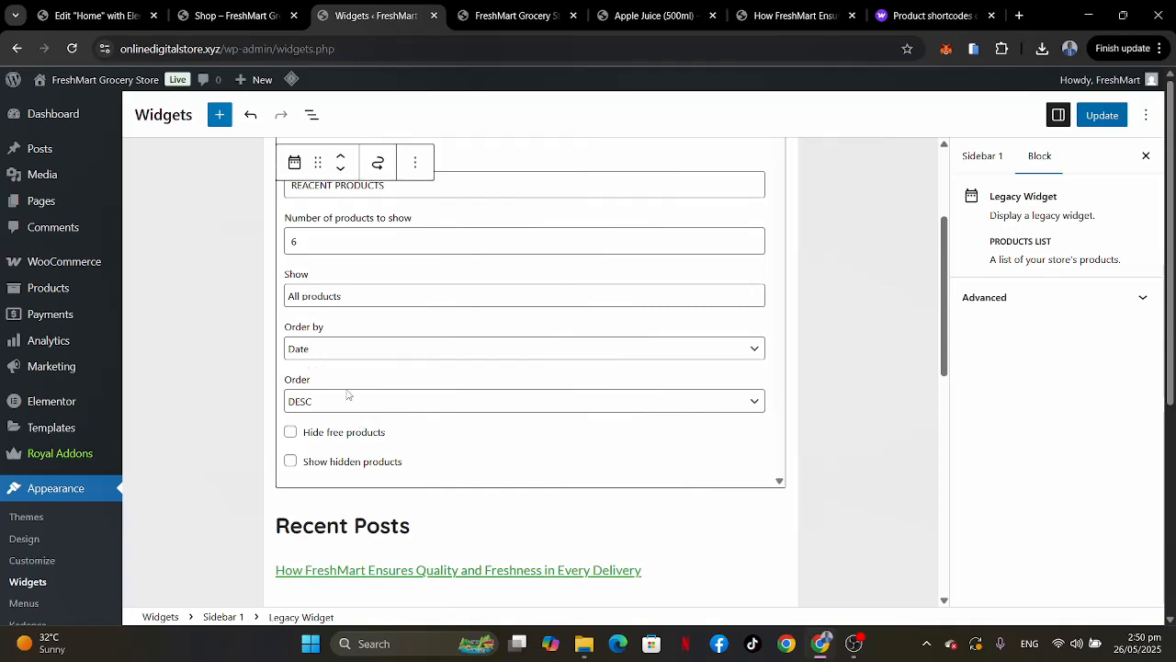
left_click(390, 408)
scroll(391, 408, "down", 1)
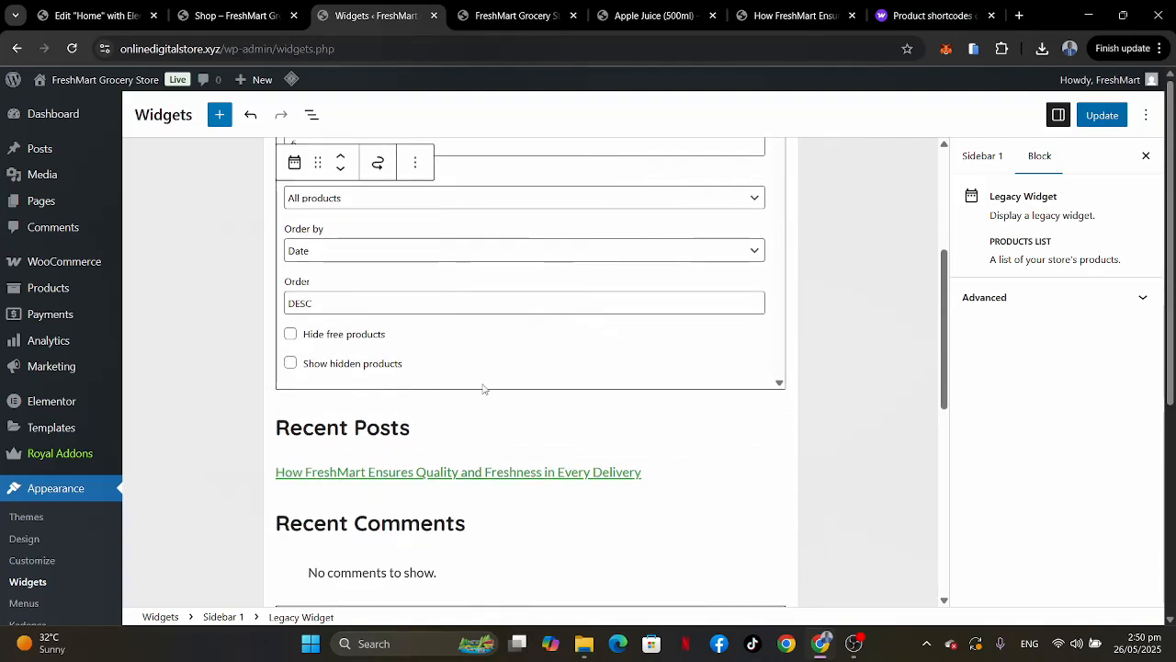
scroll(484, 386, "up", 2)
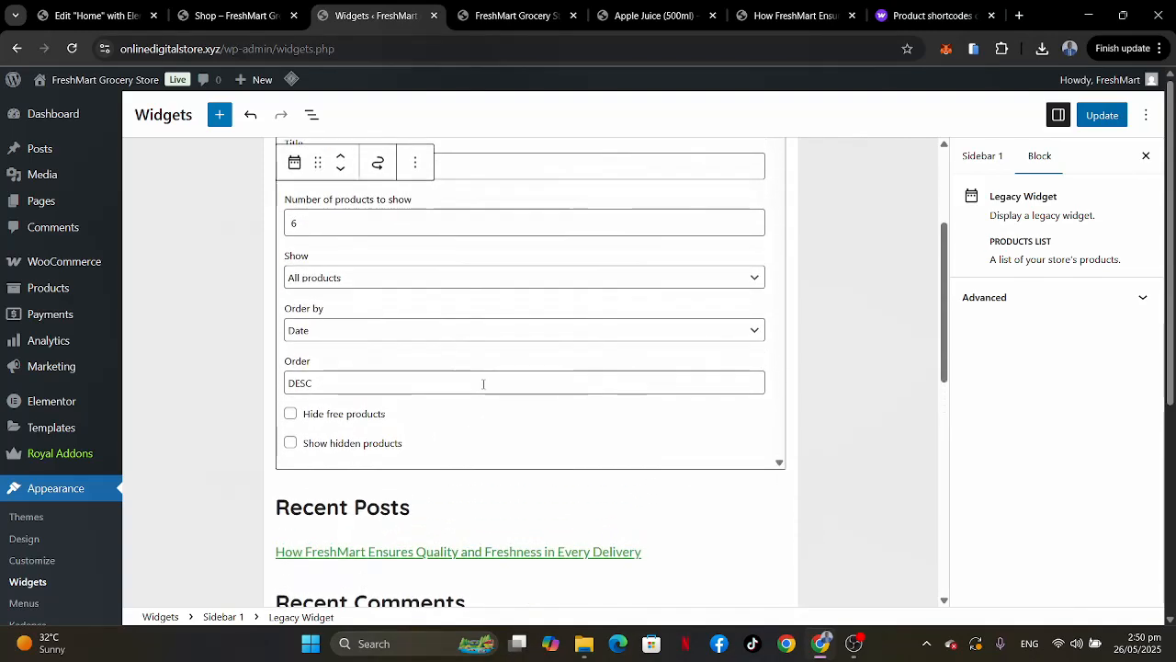
Duplicate the products list widget and move the copy above the original, directly below the product search bar.
left_click(416, 164)
left_click(444, 274)
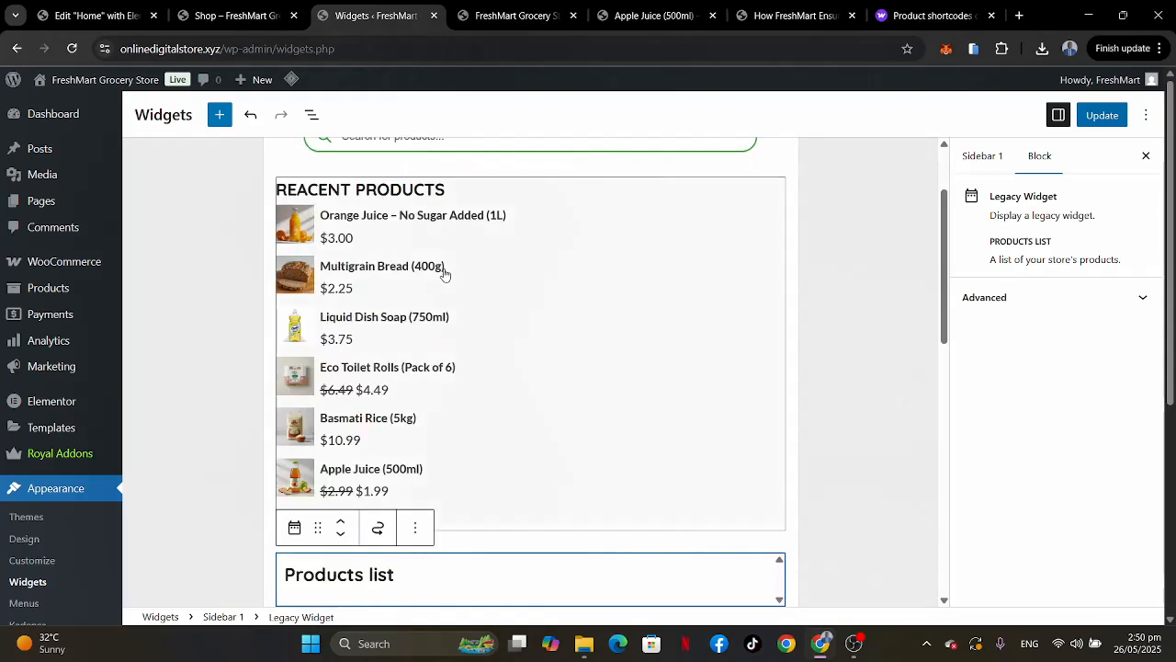
scroll(444, 274, "down", 2)
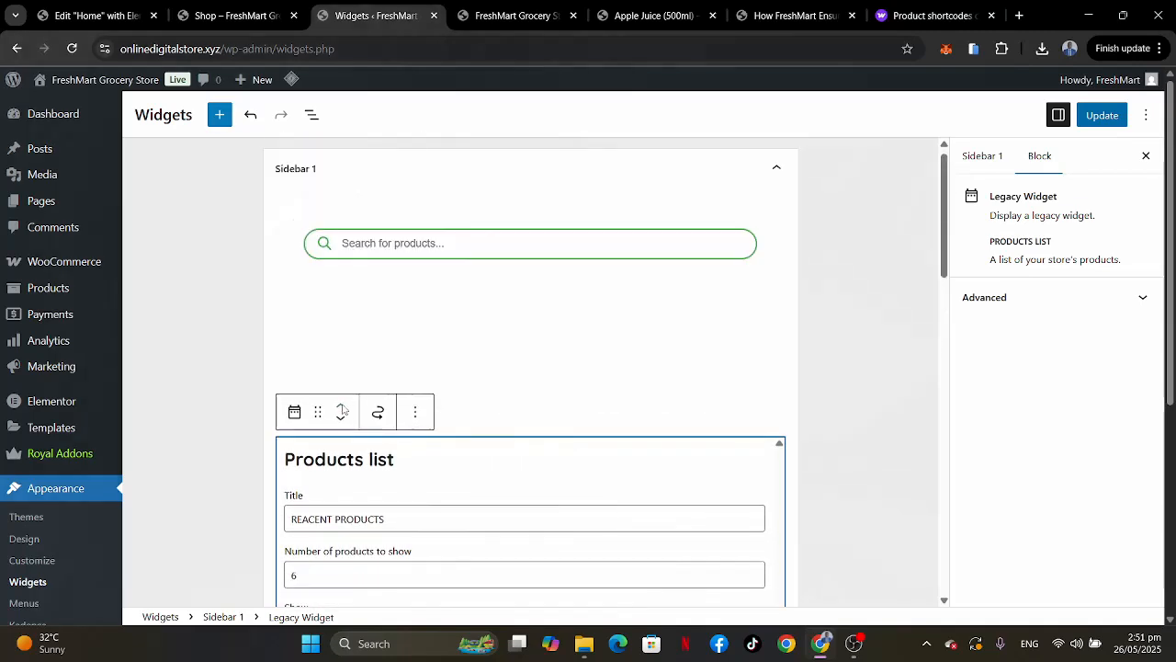
scroll(423, 366, "down", 1)
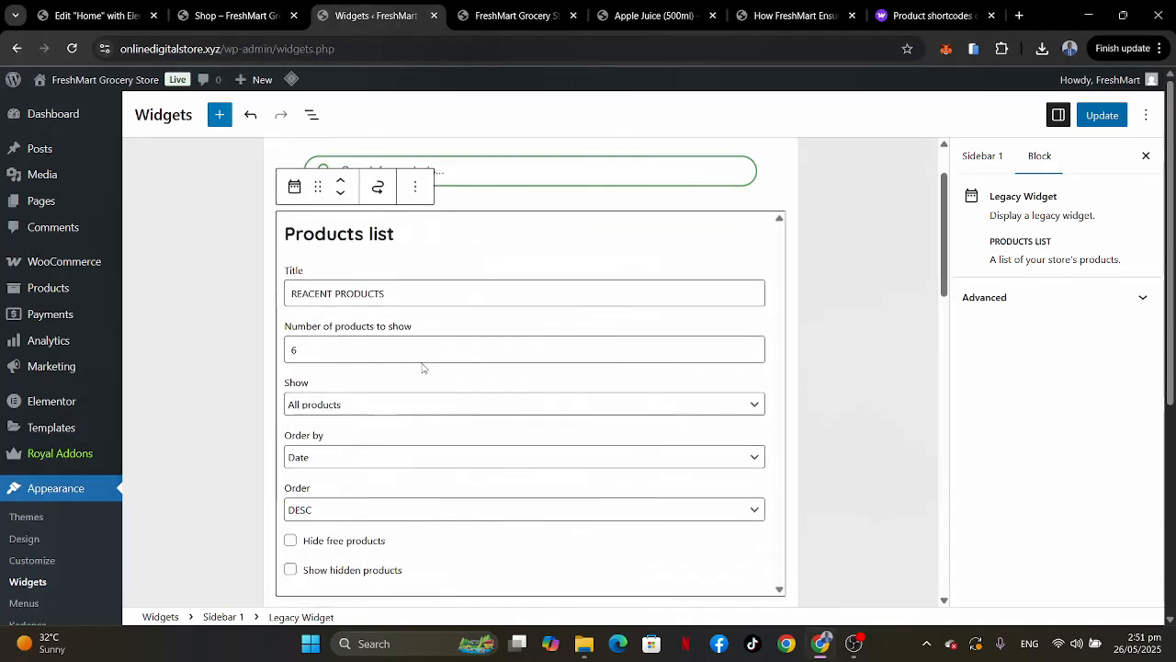
Retitle the upper products list "FEATURED PRODUCTS" and set it to show 4 items from Featured products.
left_click_drag(333, 294, 200, 292)
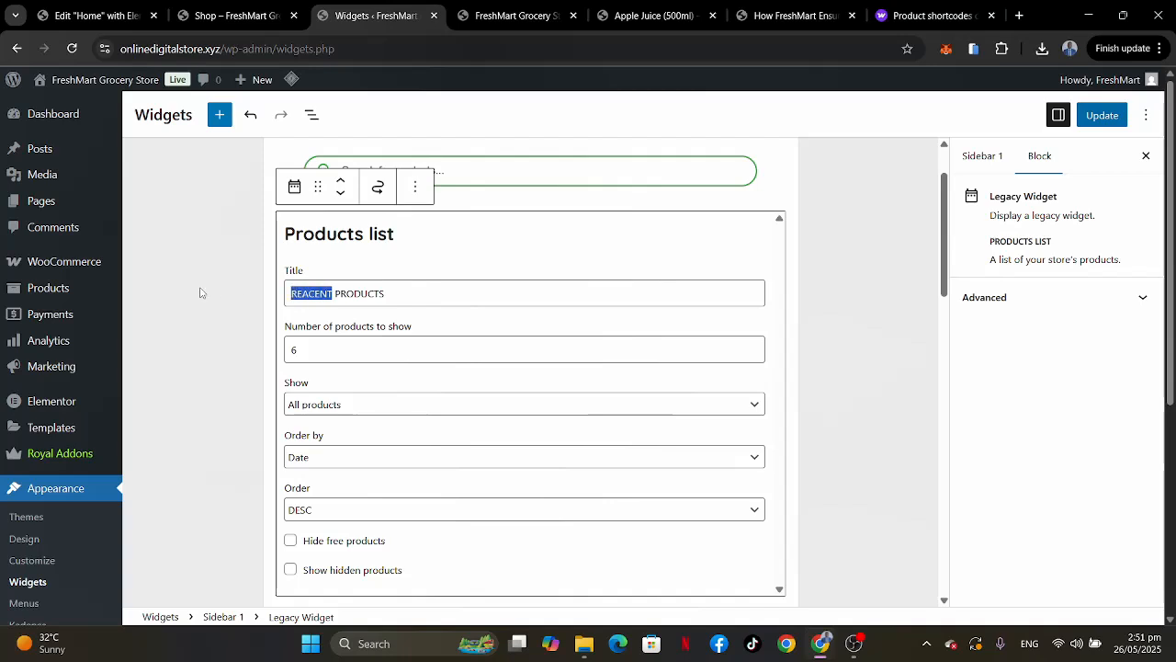
type("FFEAT")
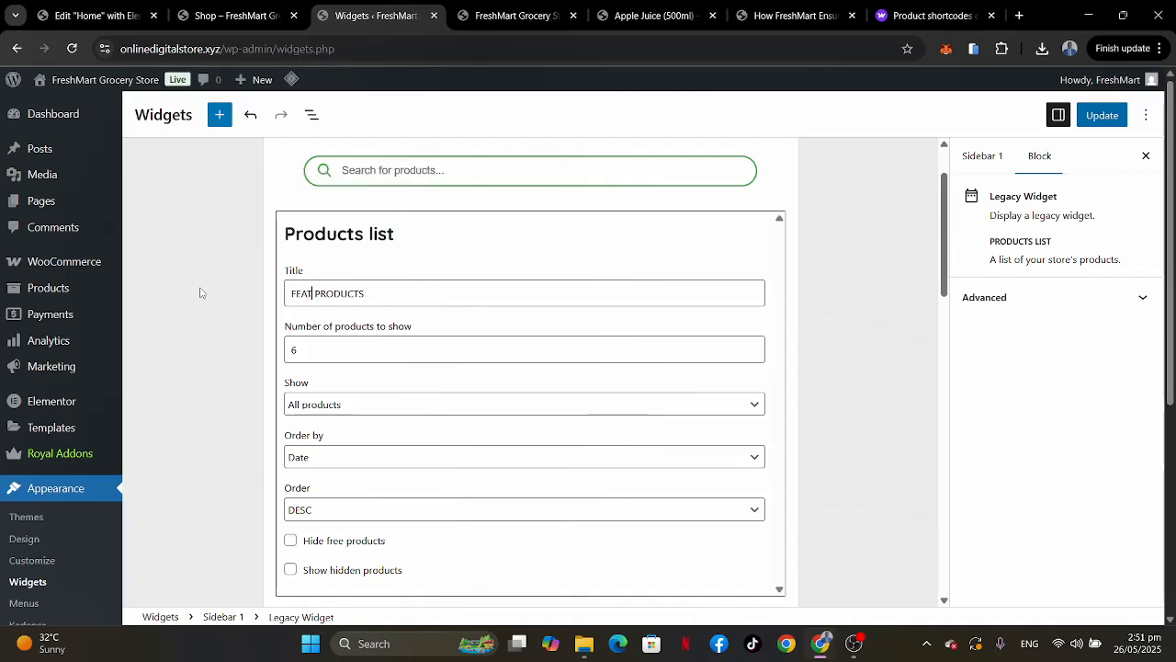
type("URED")
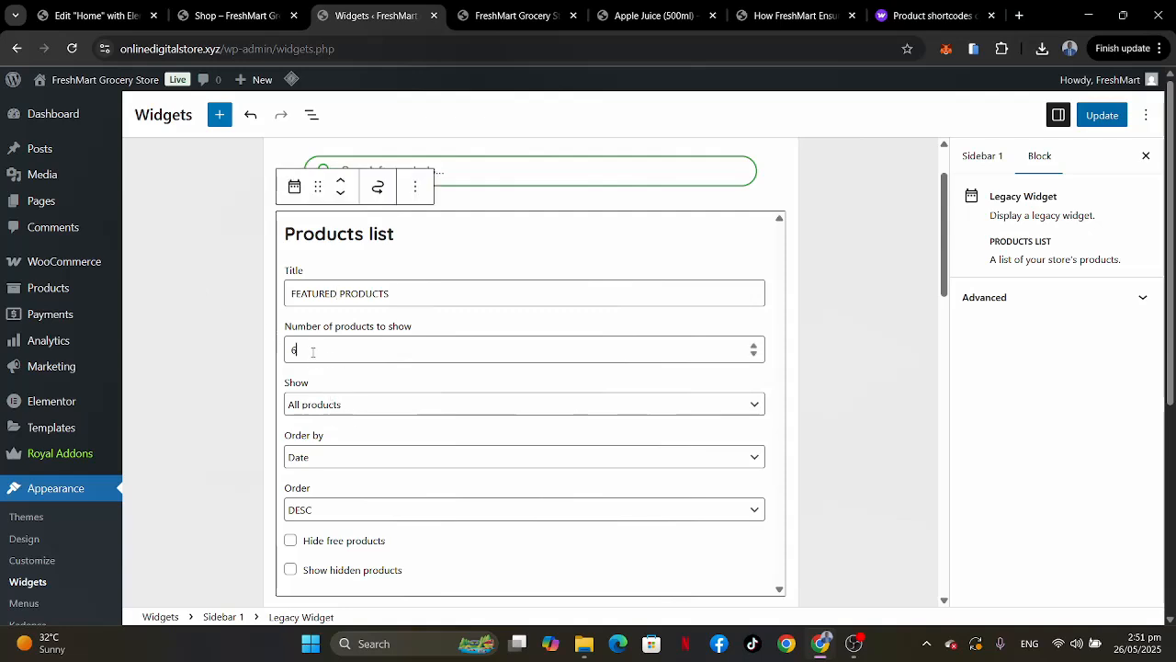
left_click_drag(313, 352, 275, 351)
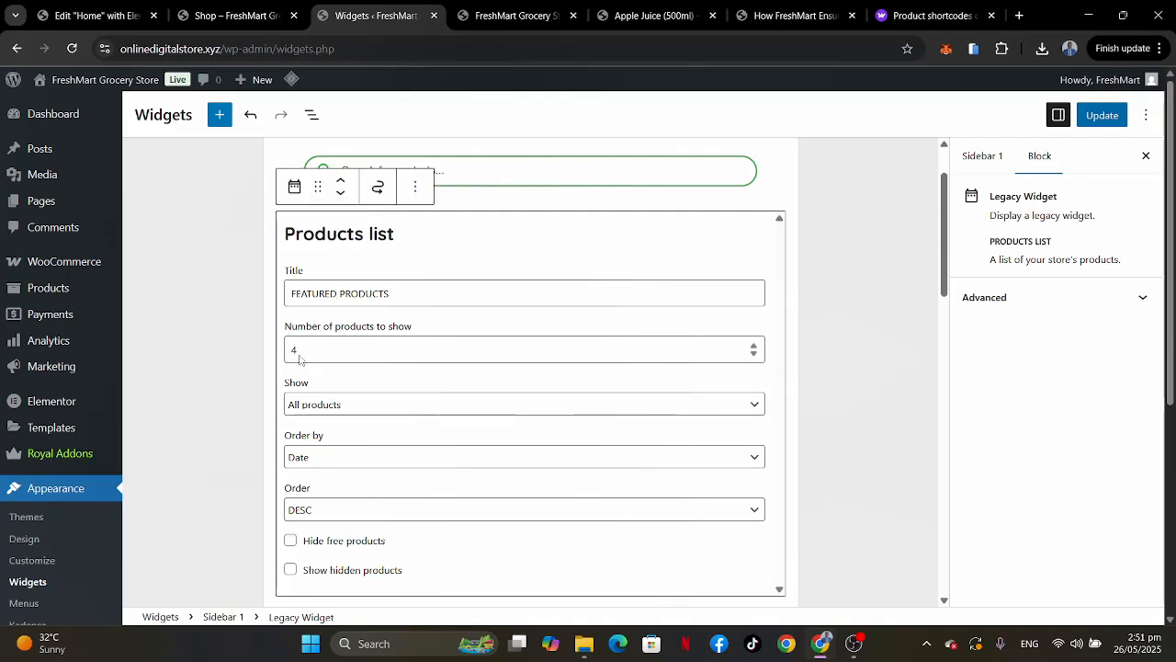
left_click(360, 410)
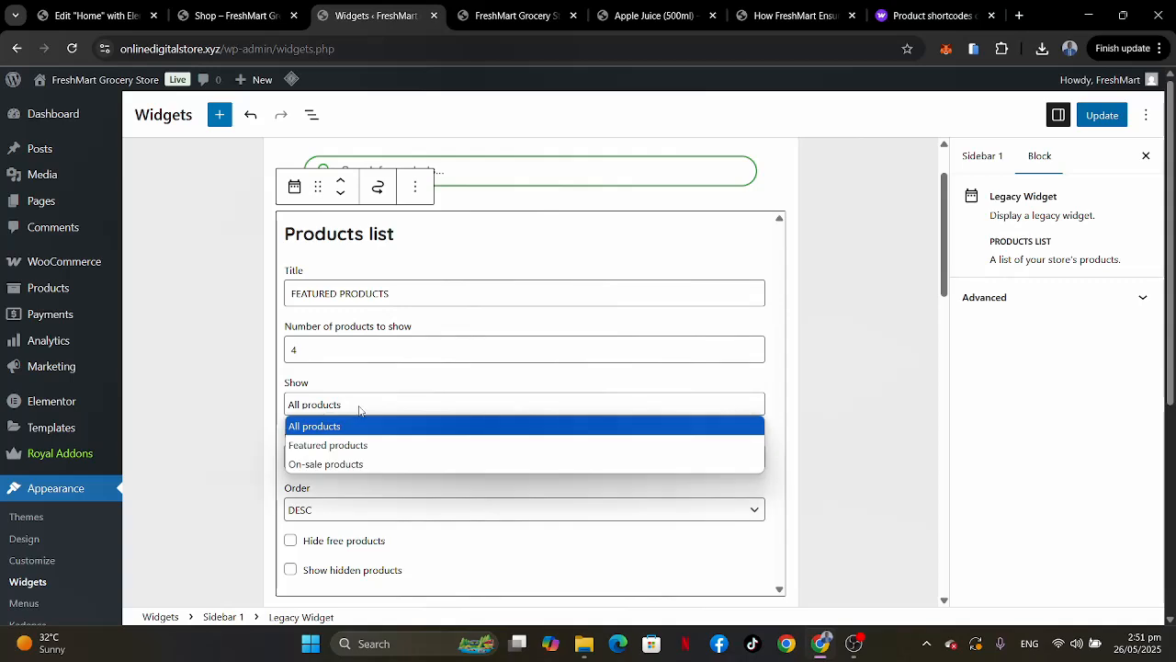
left_click(343, 447)
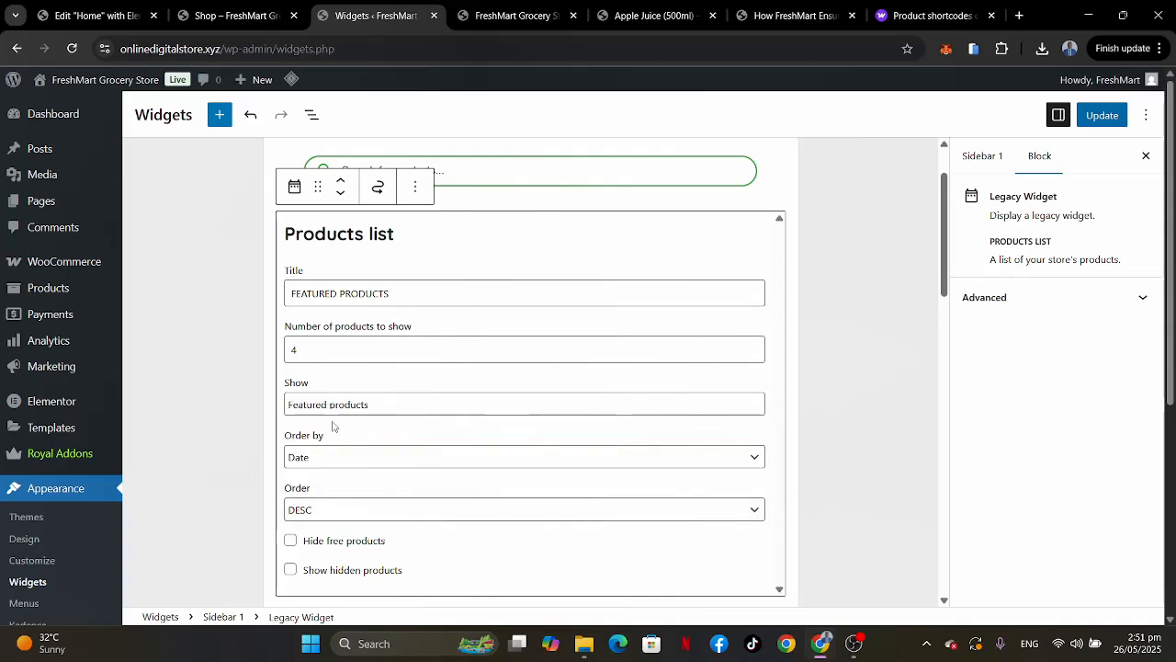
Duplicate the featured products list widget in Sidebar 1.
scroll(352, 425, "down", 2)
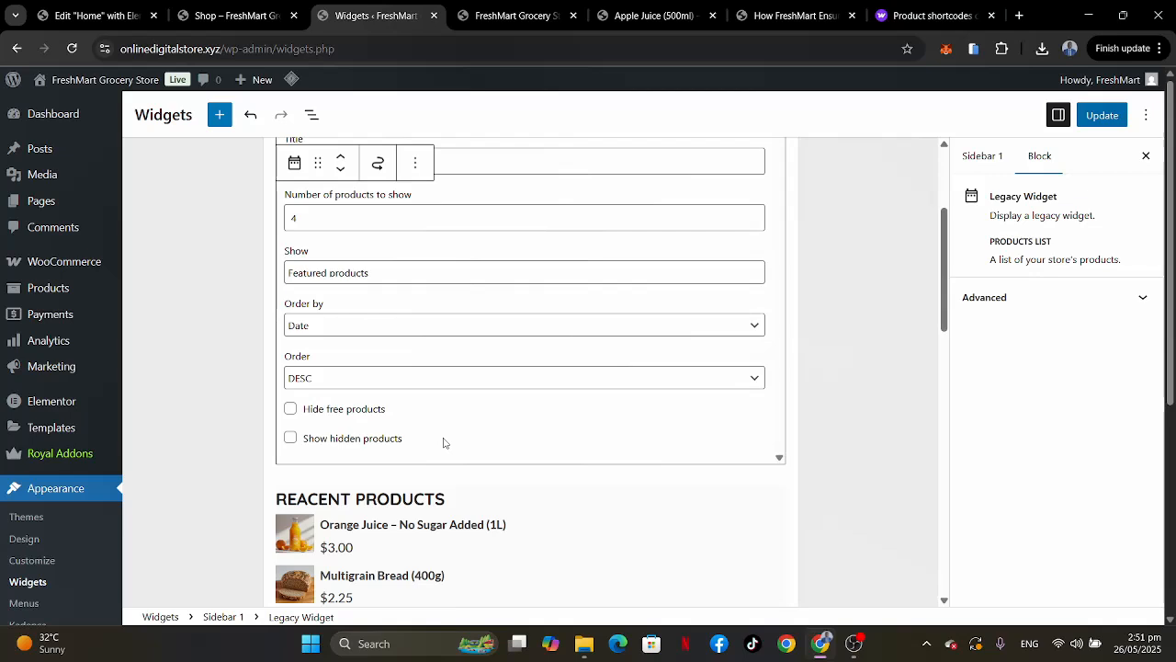
scroll(443, 443, "down", 3)
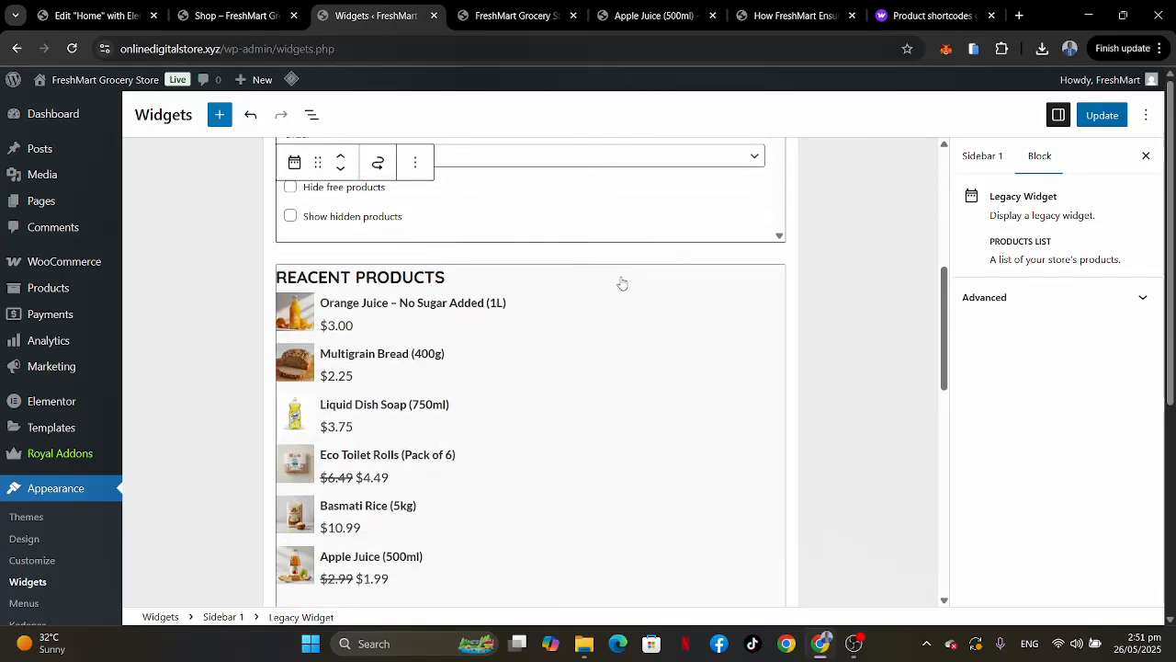
scroll(622, 281, "up", 3)
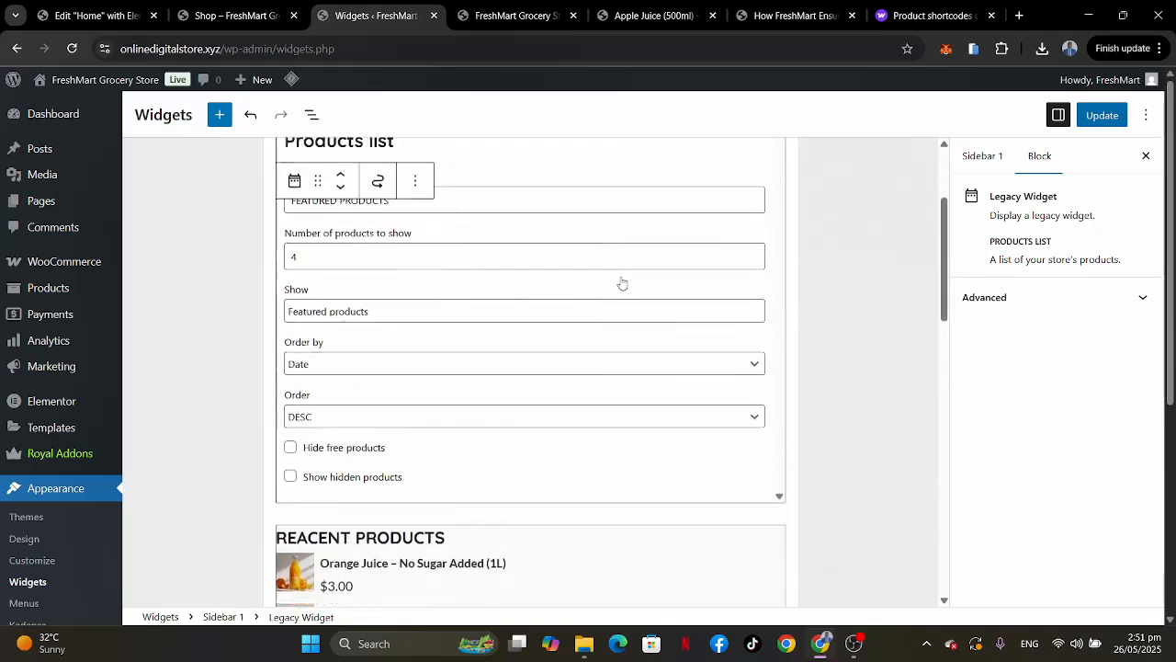
left_click(423, 166)
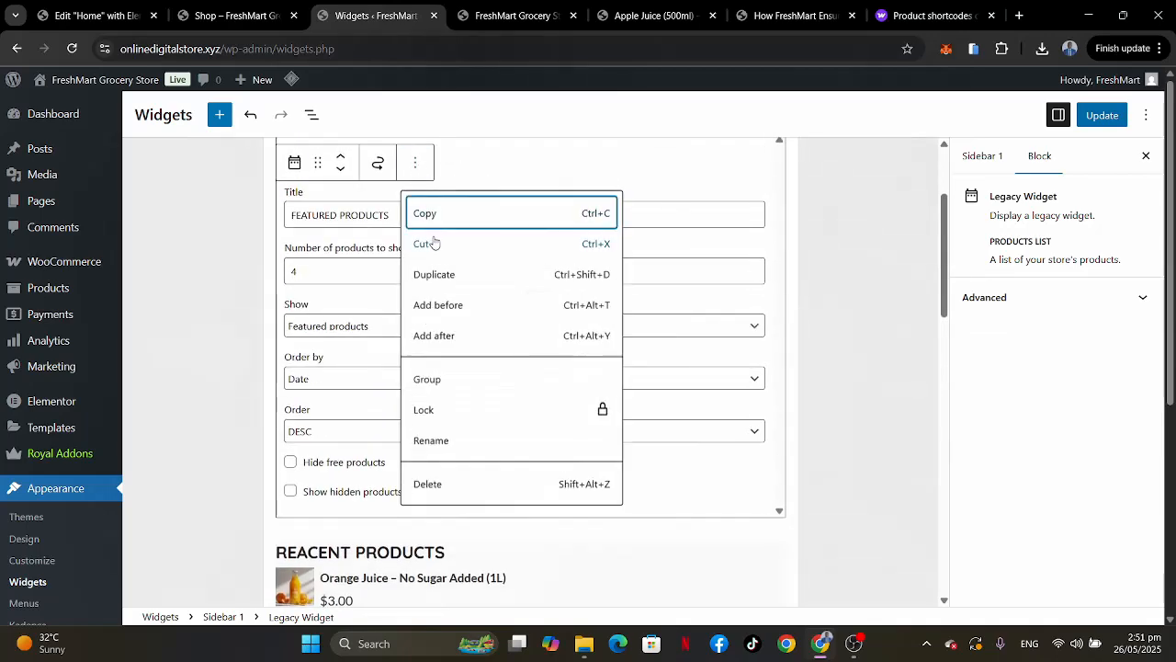
left_click(438, 274)
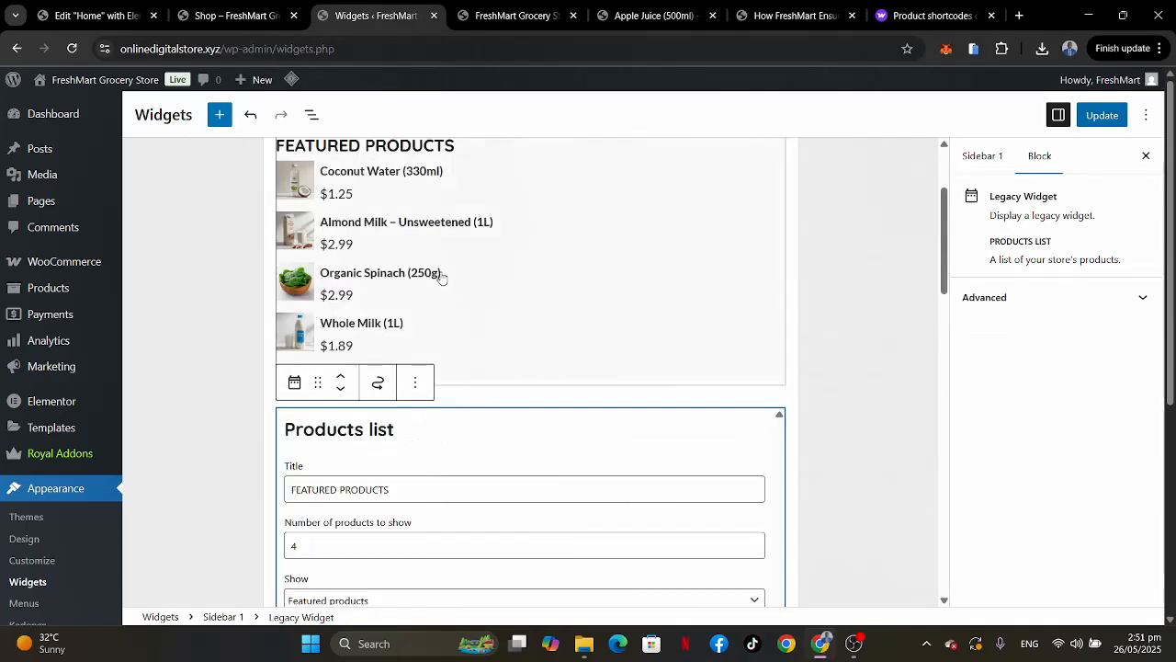
Retitle the duplicated products list "PRODUCTS ON SALE" and set it to show 6 items from On-sale products.
scroll(441, 276, "up", 1)
scroll(427, 289, "down", 2)
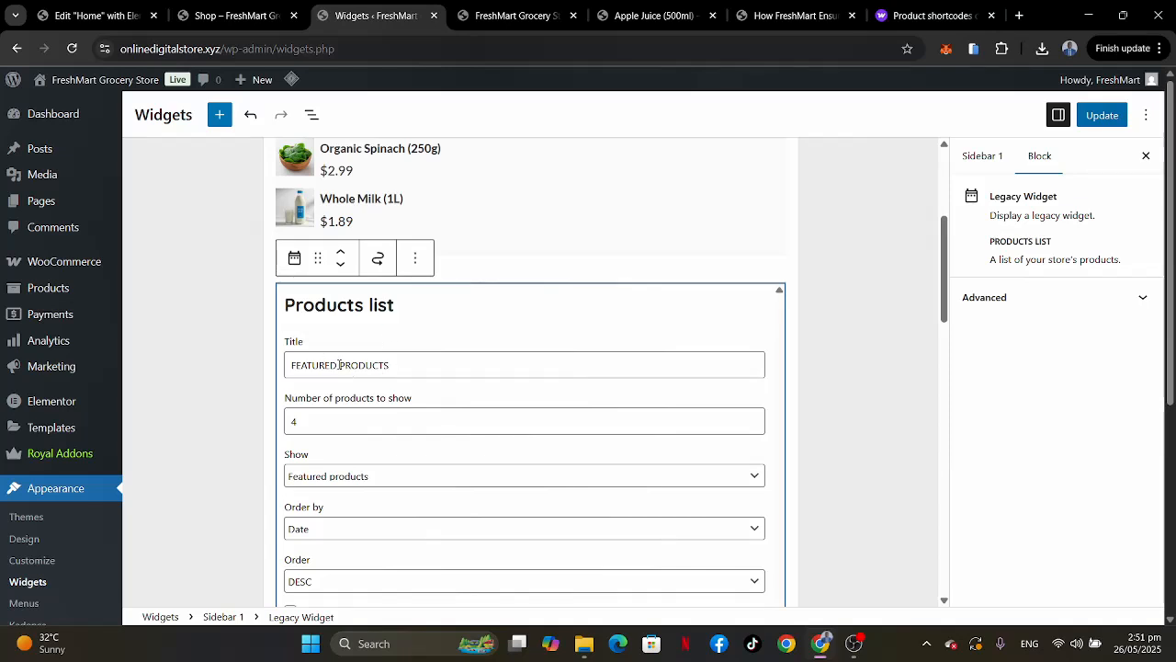
left_click_drag(340, 364, 159, 371)
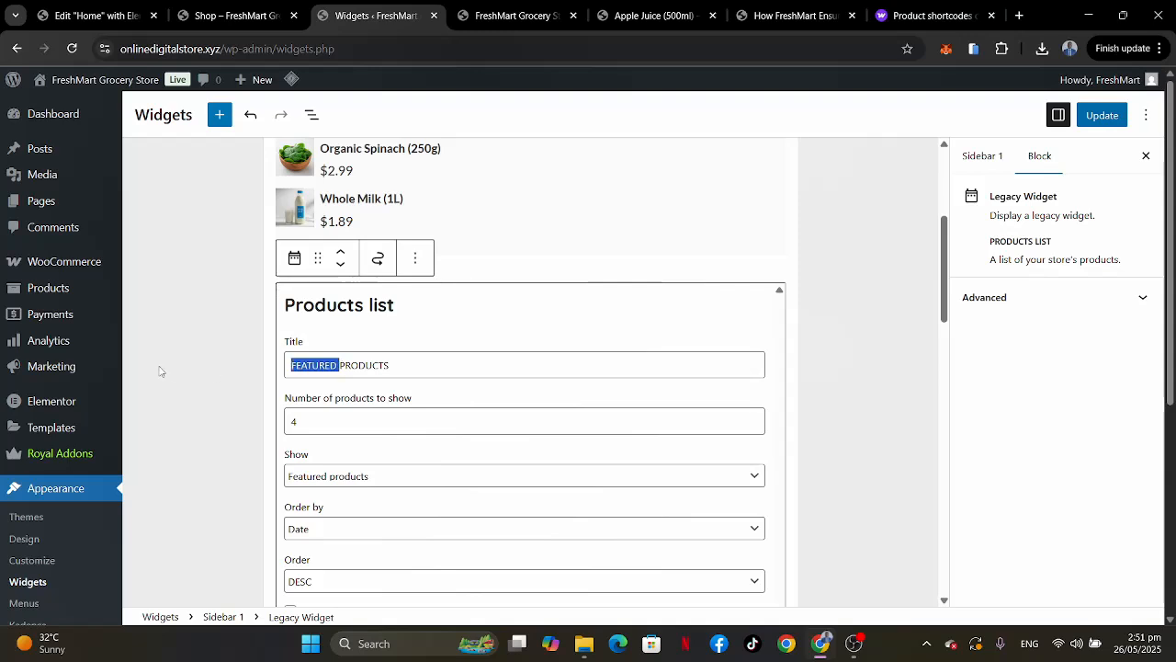
key("BackSpace")
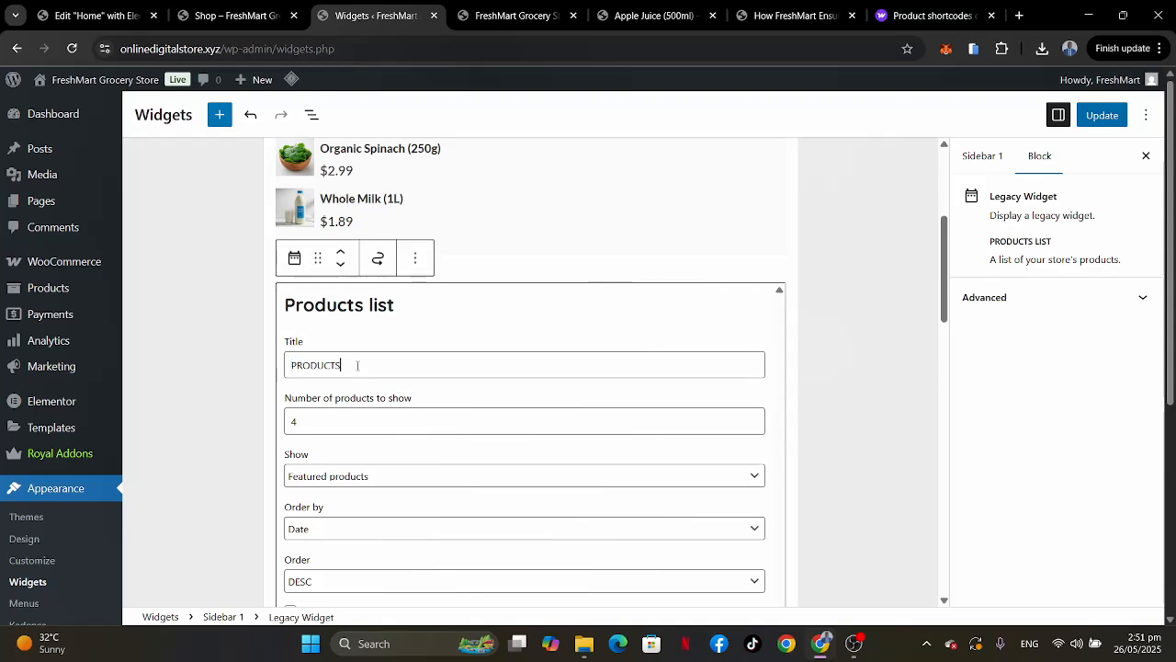
type("ON SALE")
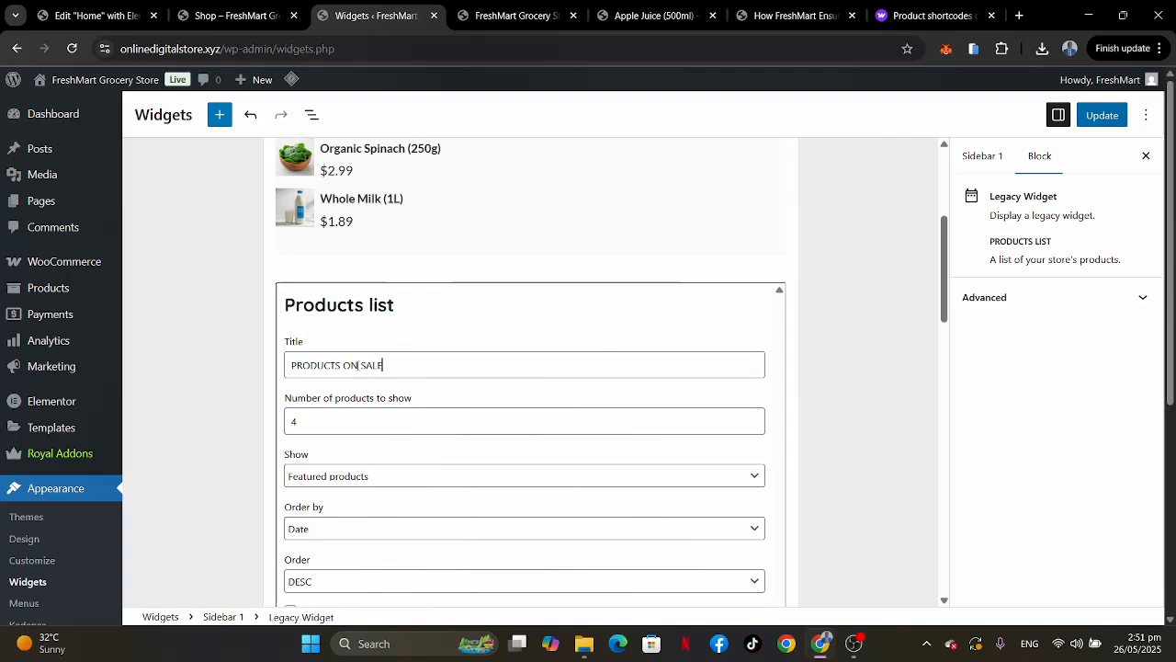
scroll(264, 278, "down", 2)
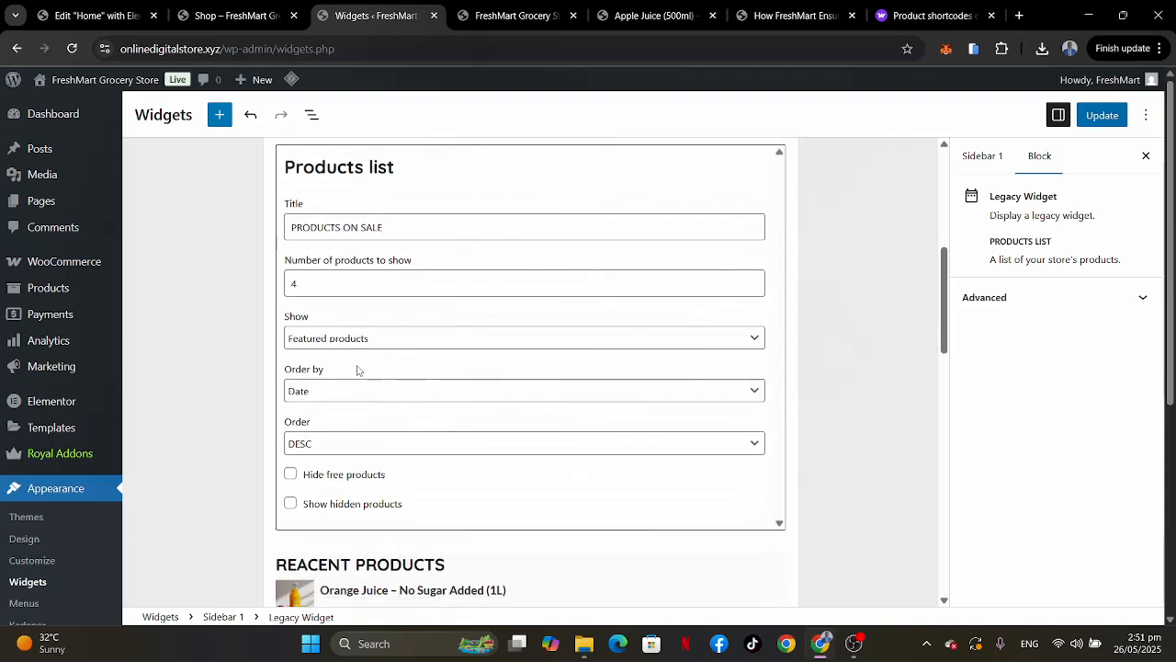
key("Tab")
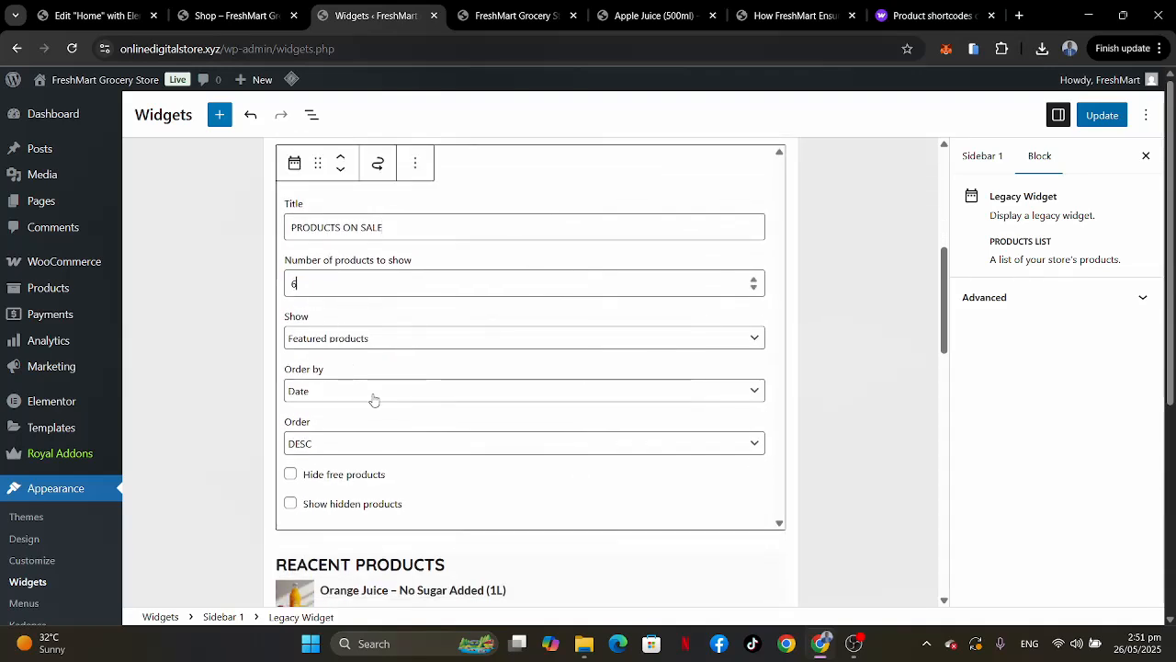
left_click(394, 342)
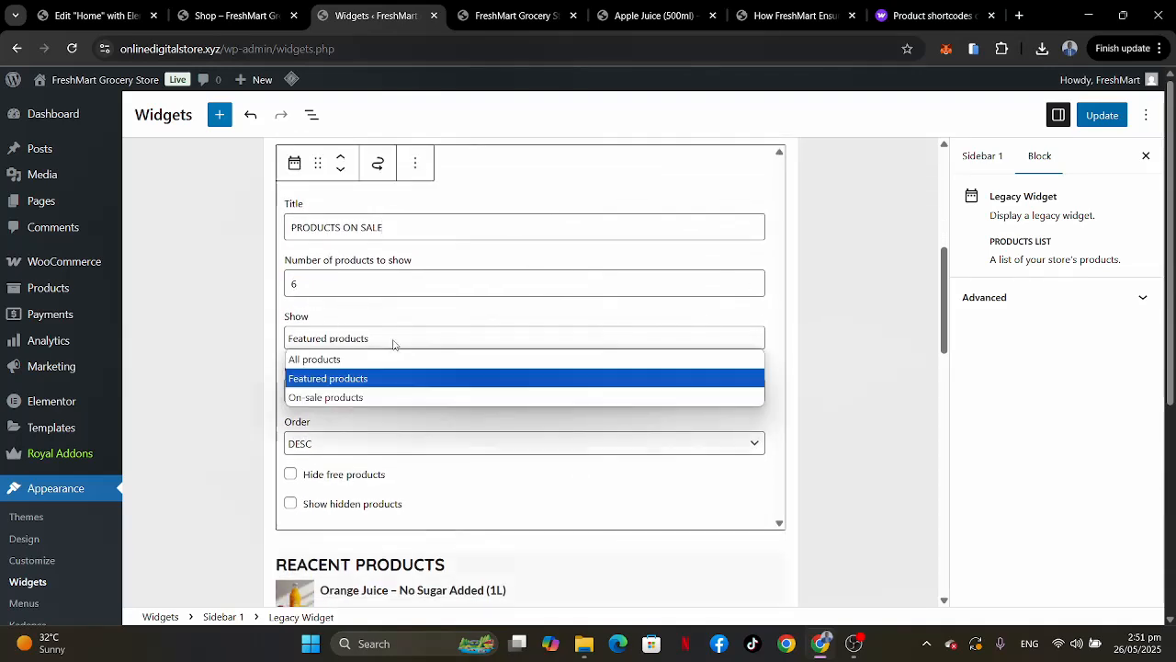
left_click(360, 397)
Delete the Recent Posts heading and its remaining group from Sidebar 1.
scroll(360, 397, "down", 4)
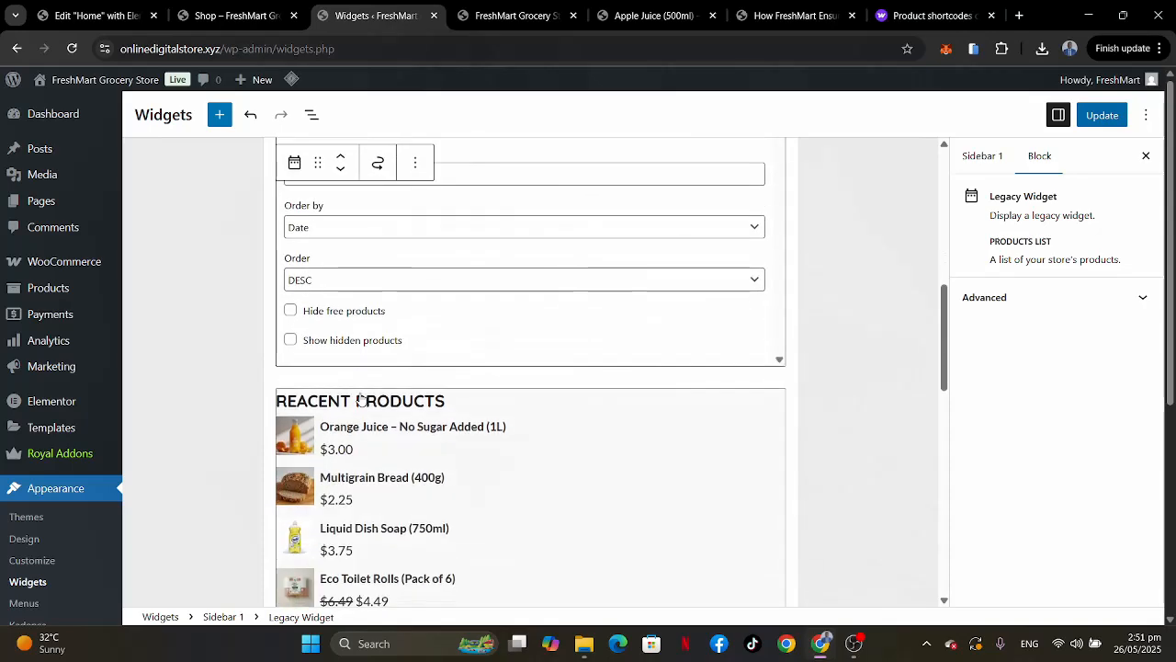
scroll(360, 397, "down", 5)
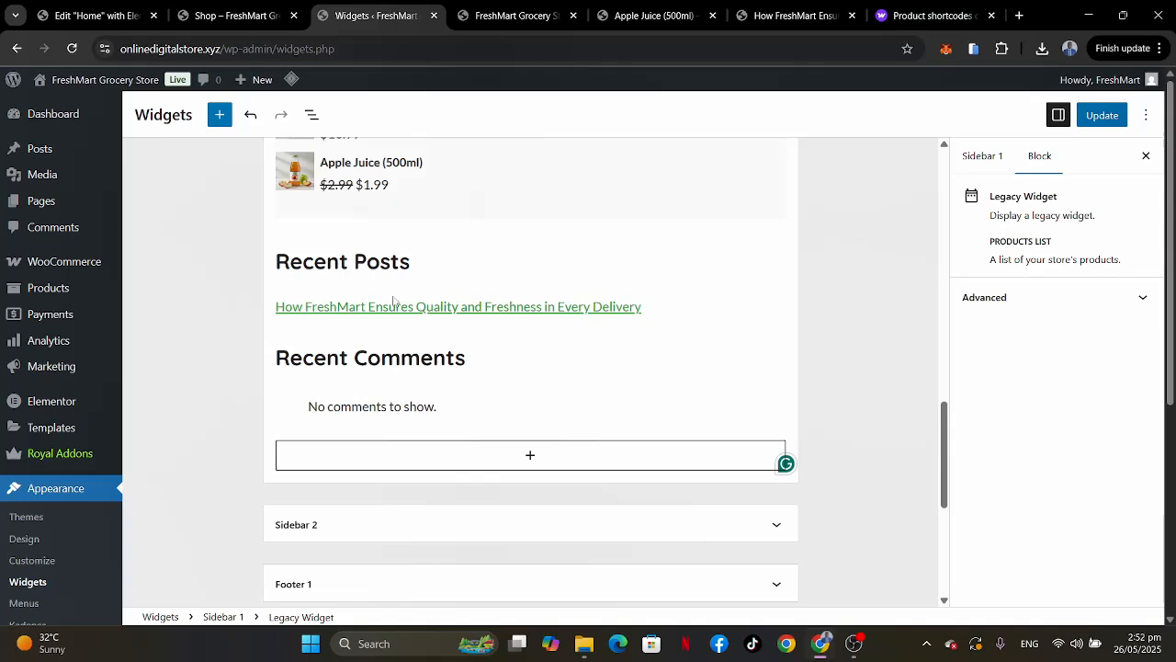
left_click(513, 251)
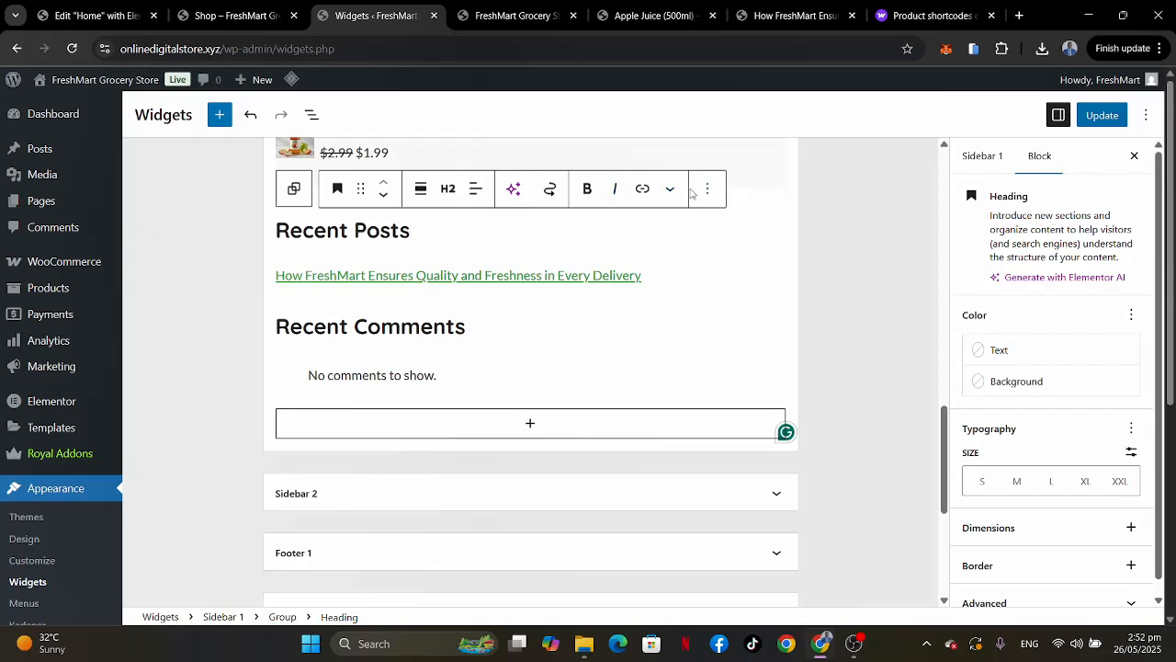
left_click(705, 190)
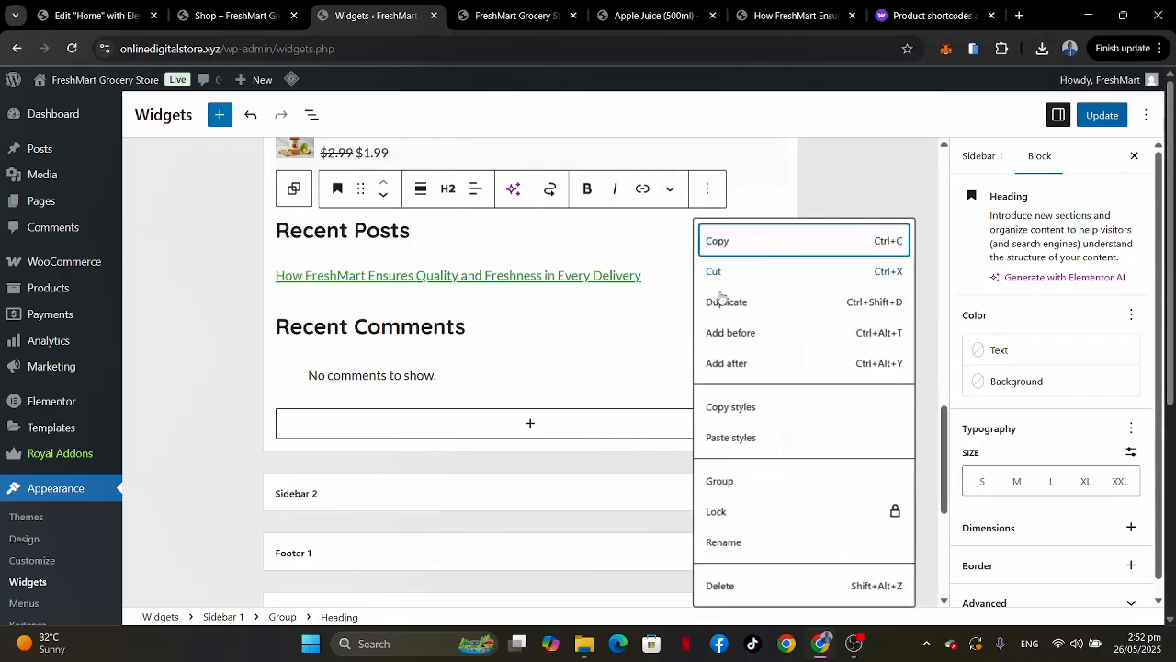
left_click(724, 589)
left_click(453, 191)
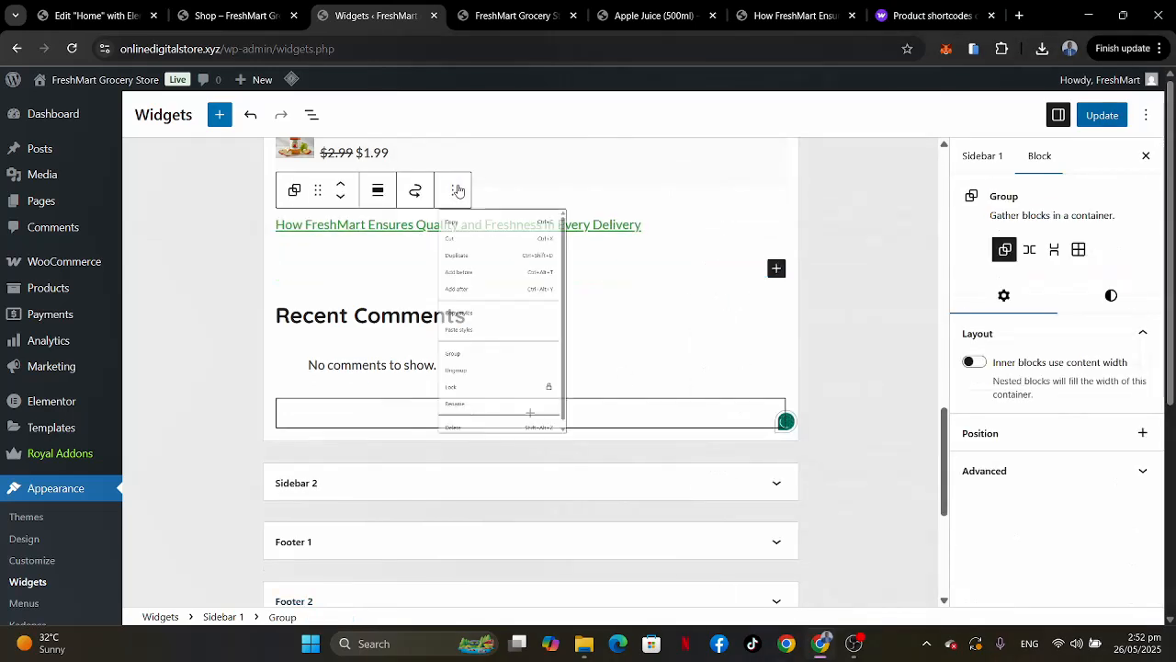
left_click(505, 616)
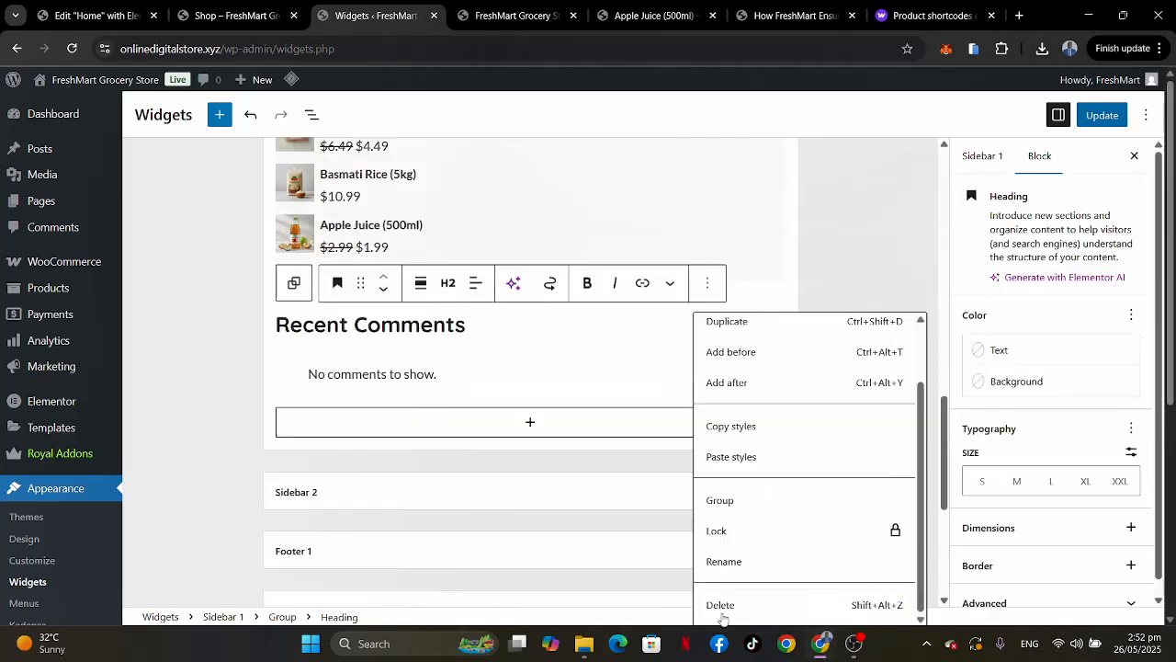
Delete the Recent Comments heading and its remaining group from Sidebar 1.
left_click(722, 612)
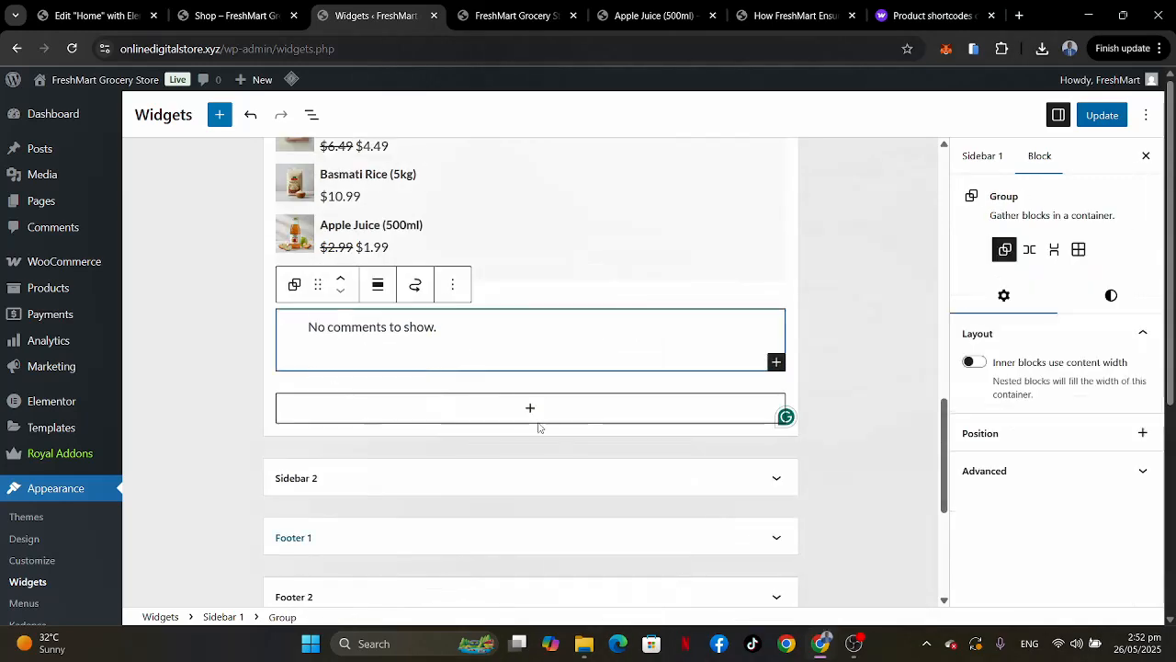
left_click(463, 292)
scroll(504, 605, "down", 2)
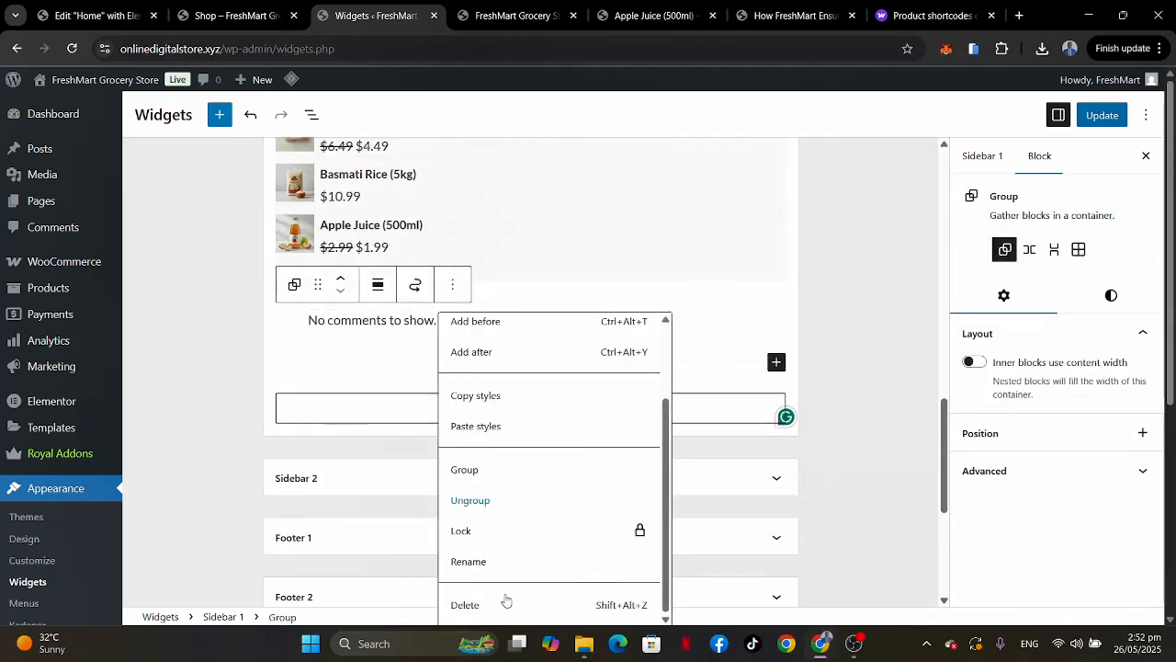
left_click(500, 605)
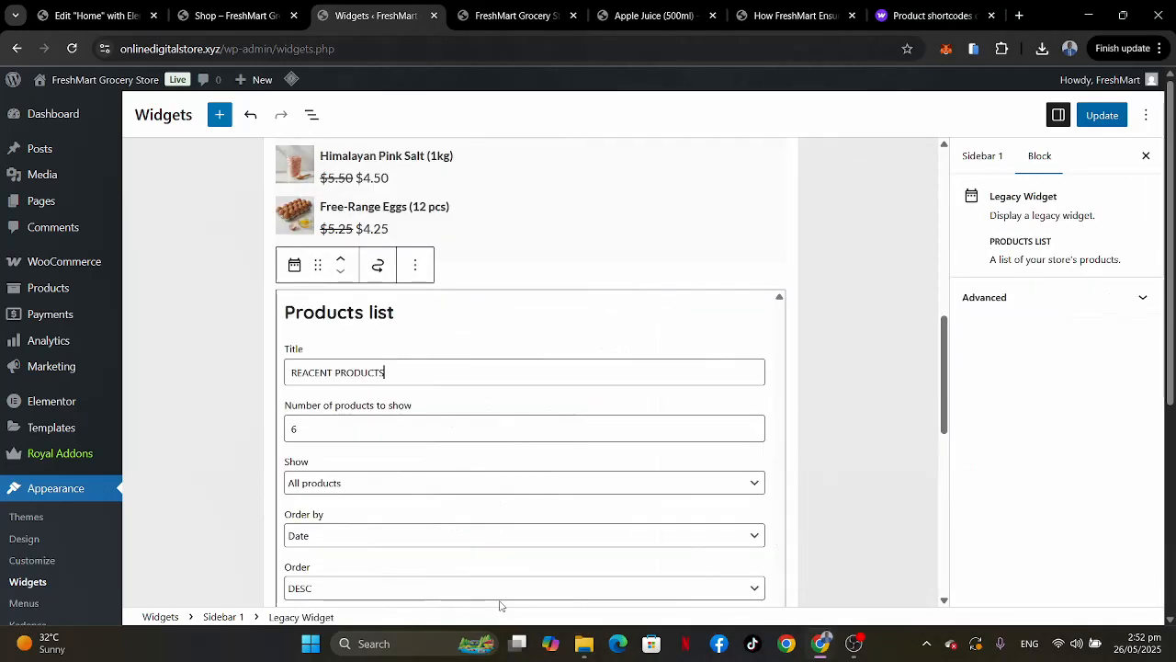
Review the widgets in Sidebar 1 and save the changes.
left_click(832, 319)
scroll(599, 313, "up", 7)
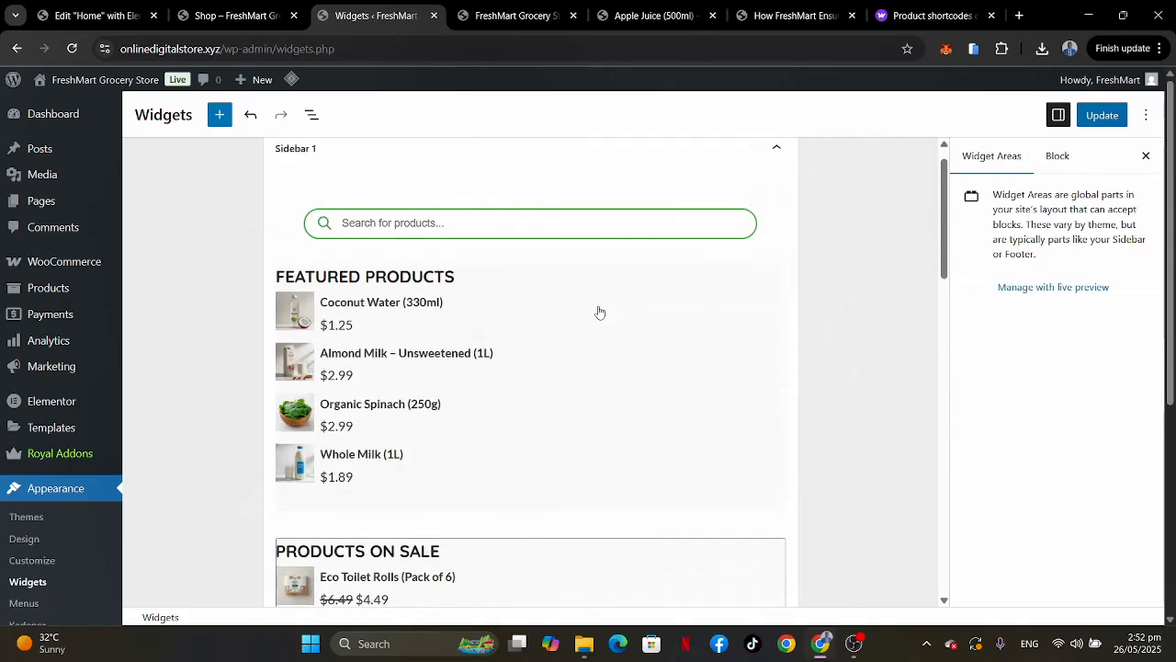
scroll(599, 312, "down", 10)
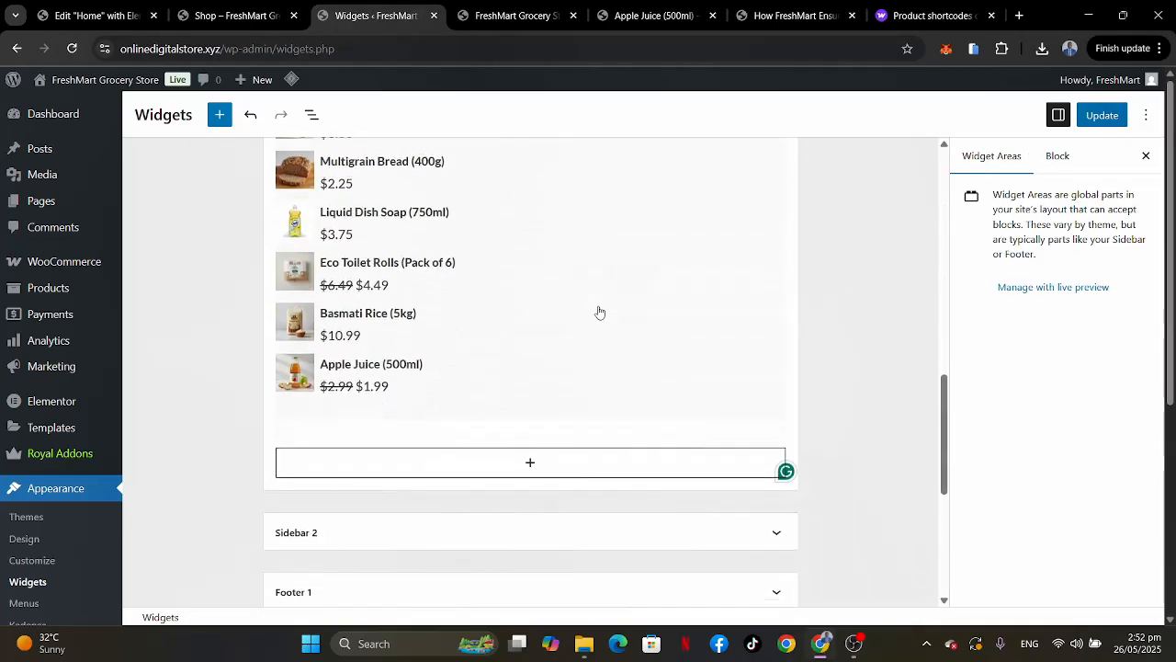
scroll(599, 313, "up", 5)
scroll(599, 312, "up", 3)
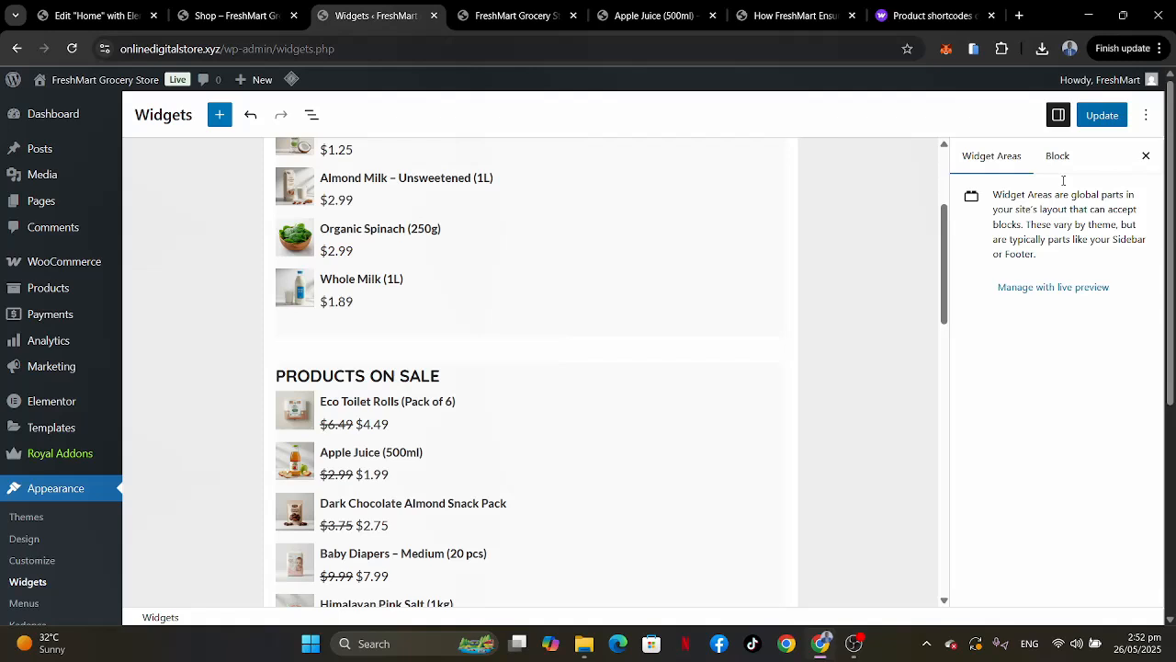
left_click(1102, 115)
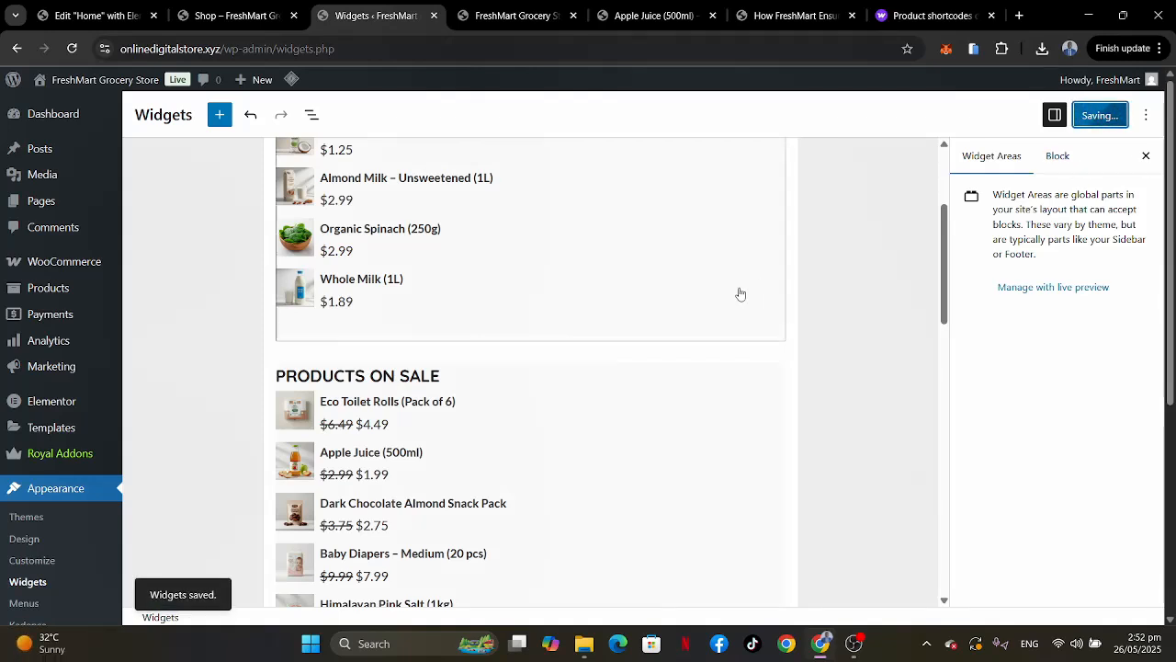
Refresh the store's Shop page and examine the product search bar and the product lists in its sidebar.
left_click(216, 16)
left_click(73, 47)
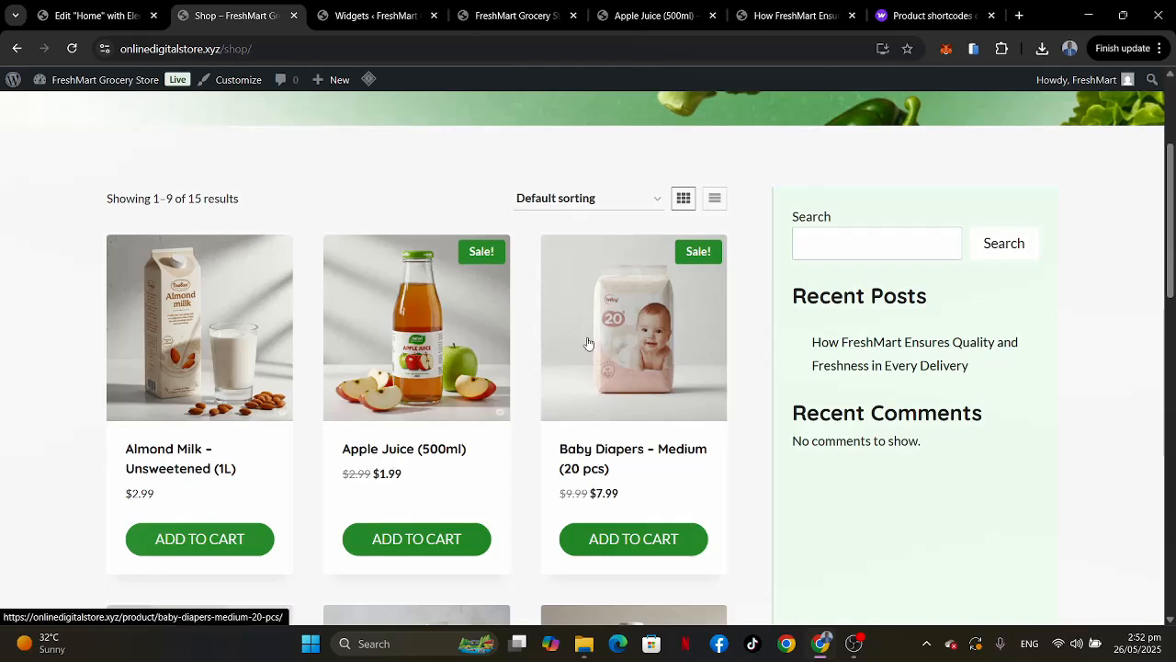
mouse_move(364, 84)
left_click(387, 151)
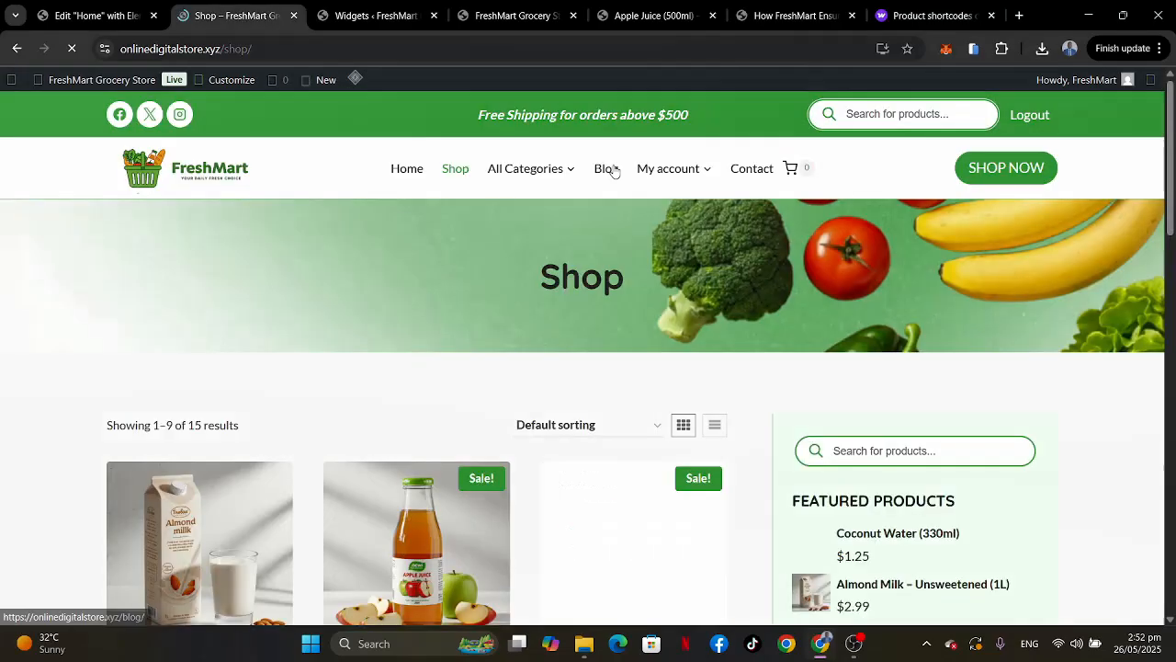
scroll(615, 171, "down", 8)
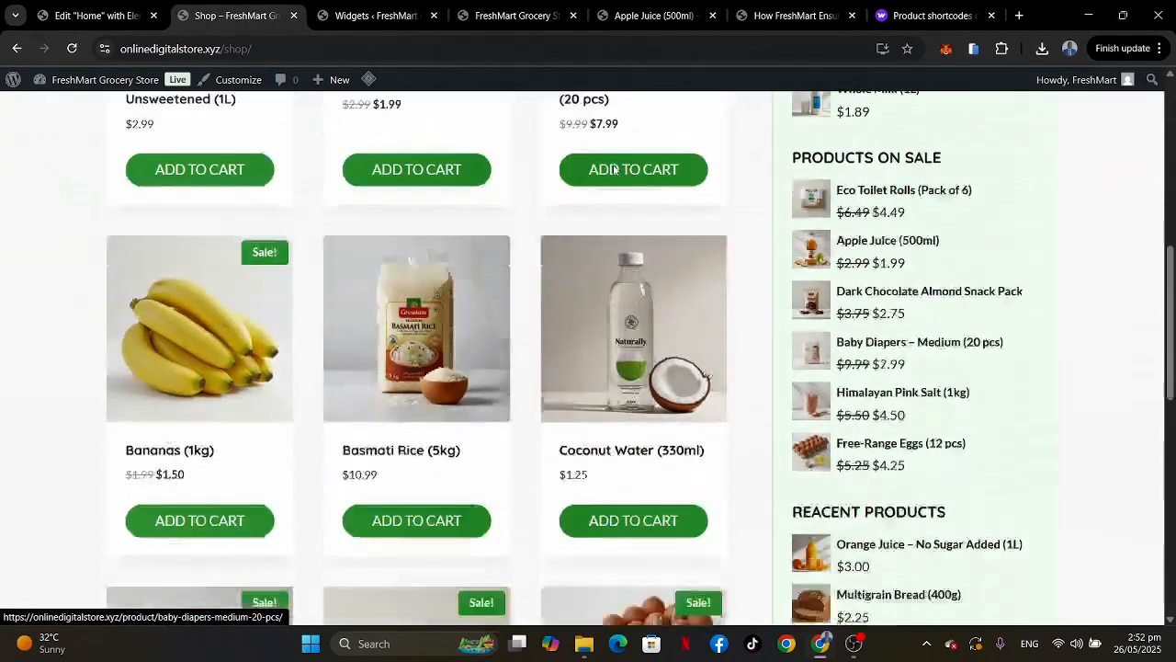
scroll(615, 171, "up", 9)
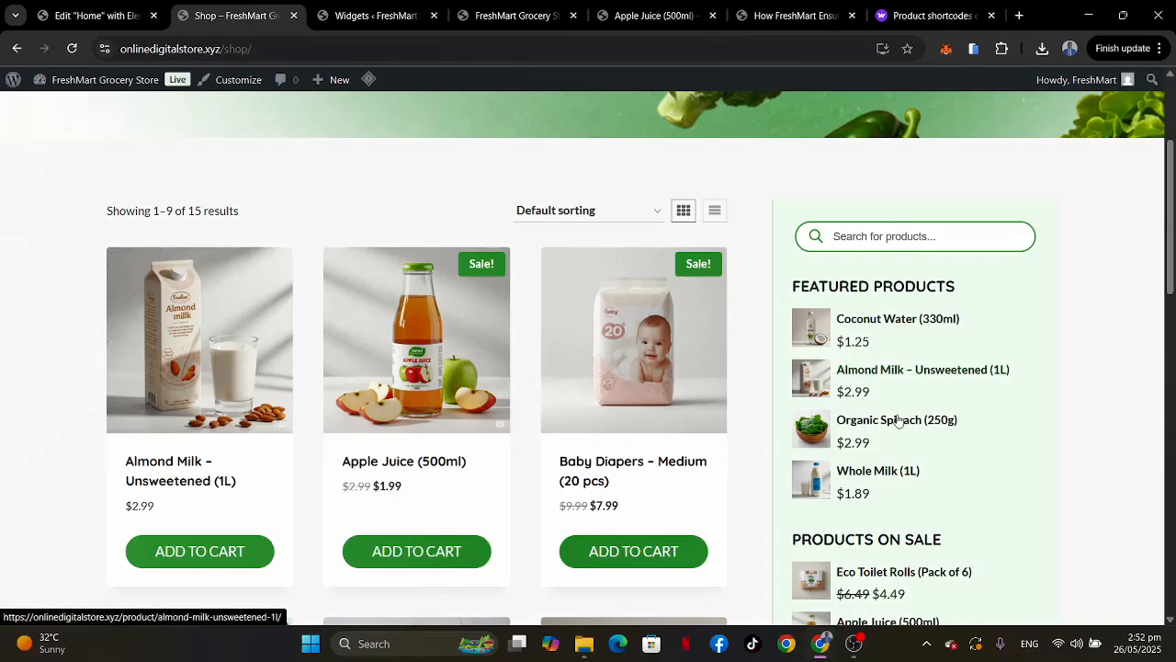
scroll(888, 494, "down", 3)
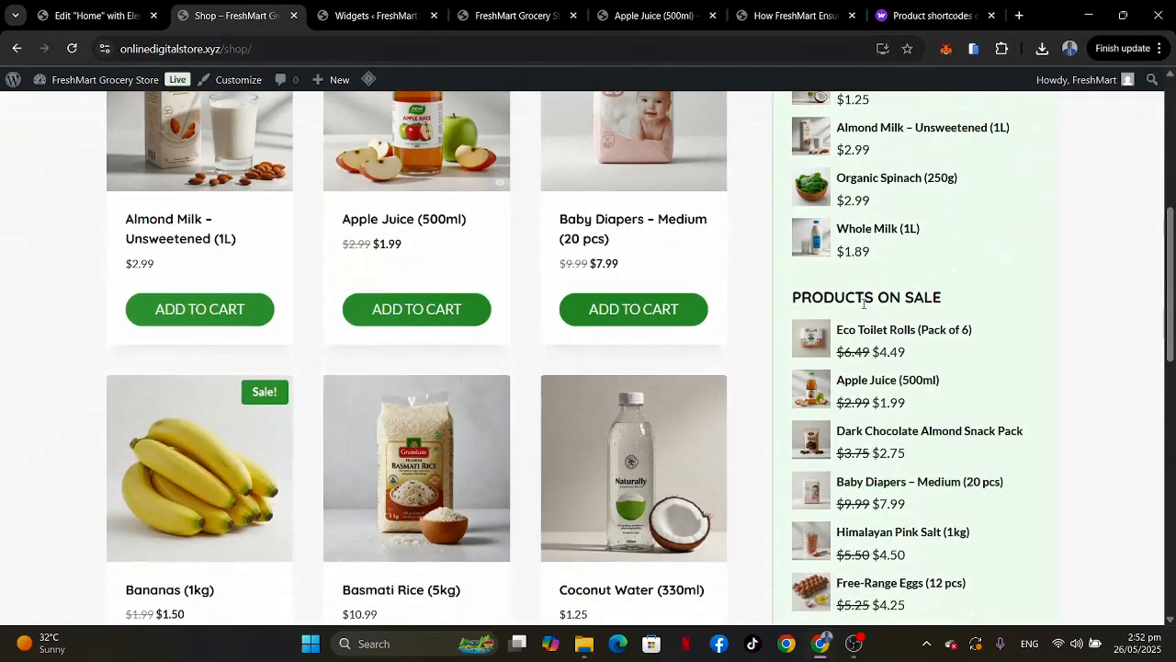
scroll(888, 442, "down", 6)
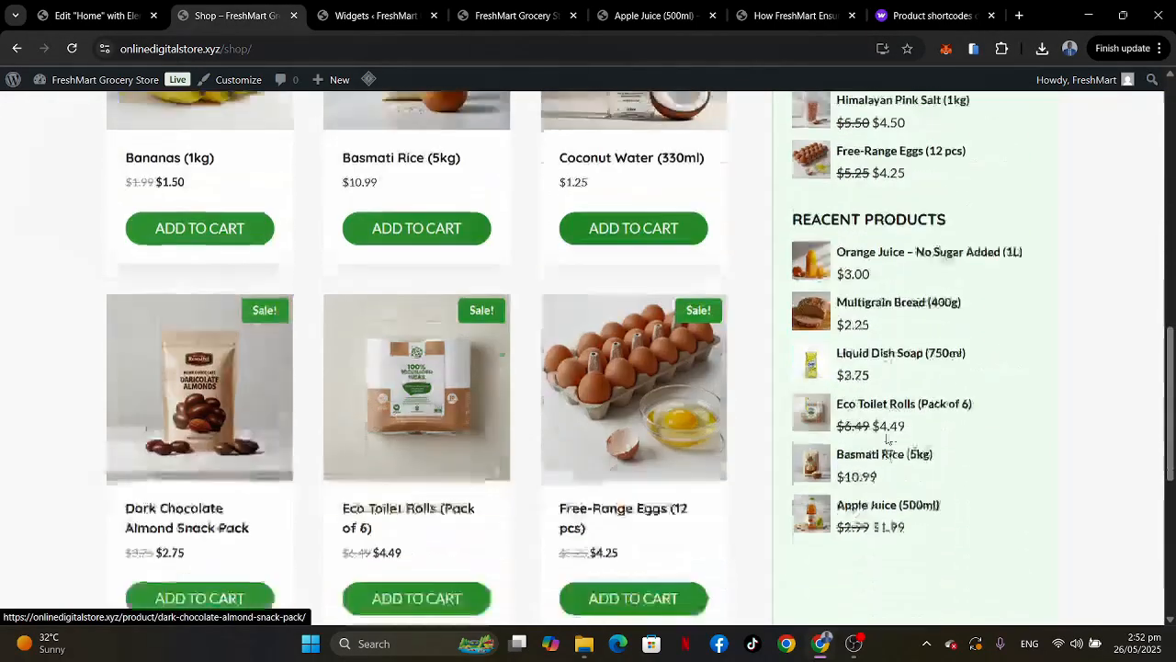
scroll(885, 292, "up", 10)
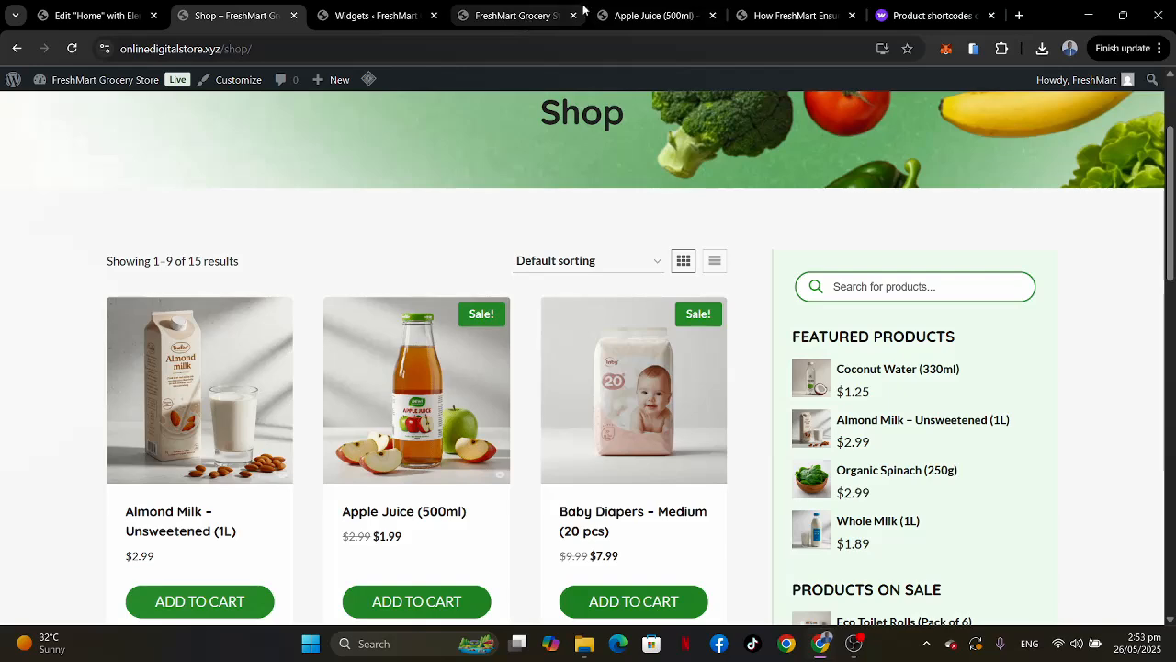
Open the Shop page of the reference FreshMart site and examine the widgets in its sidebar.
left_click(514, 16)
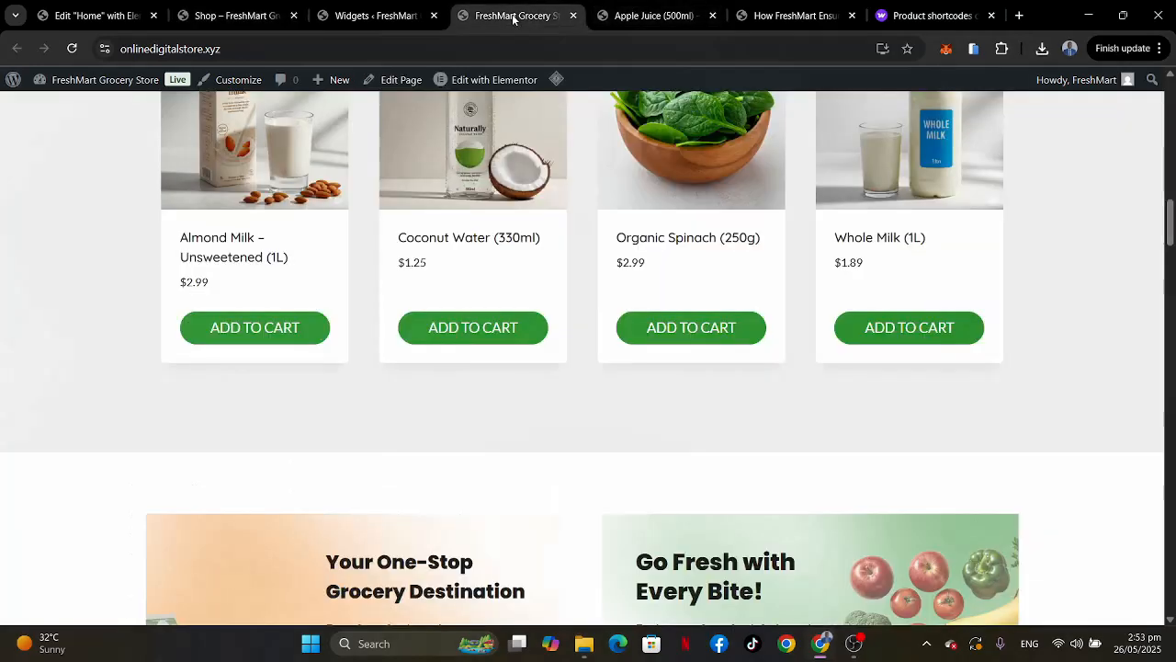
left_click(643, 16)
scroll(596, 277, "up", 1)
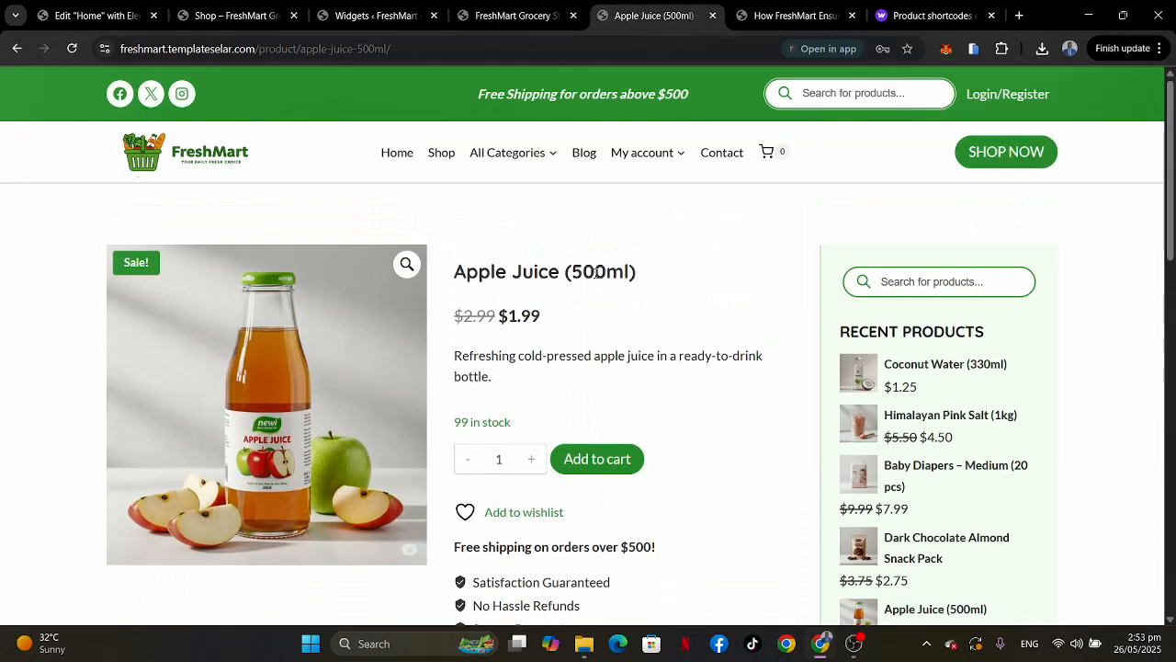
left_click(441, 153)
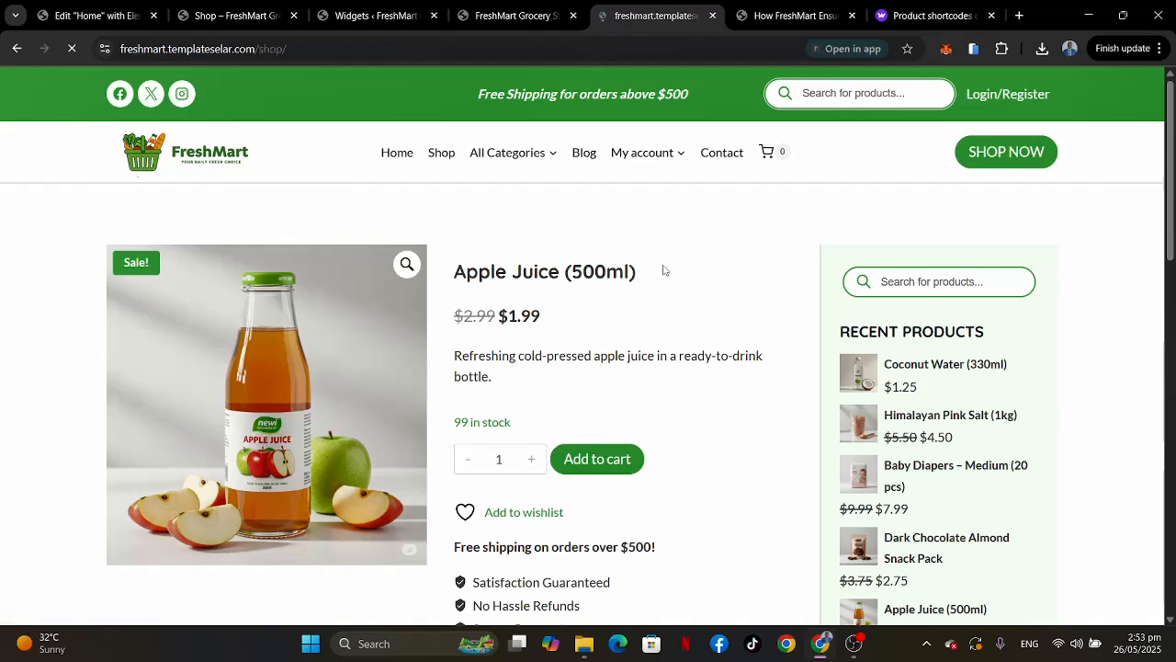
scroll(663, 269, "down", 3)
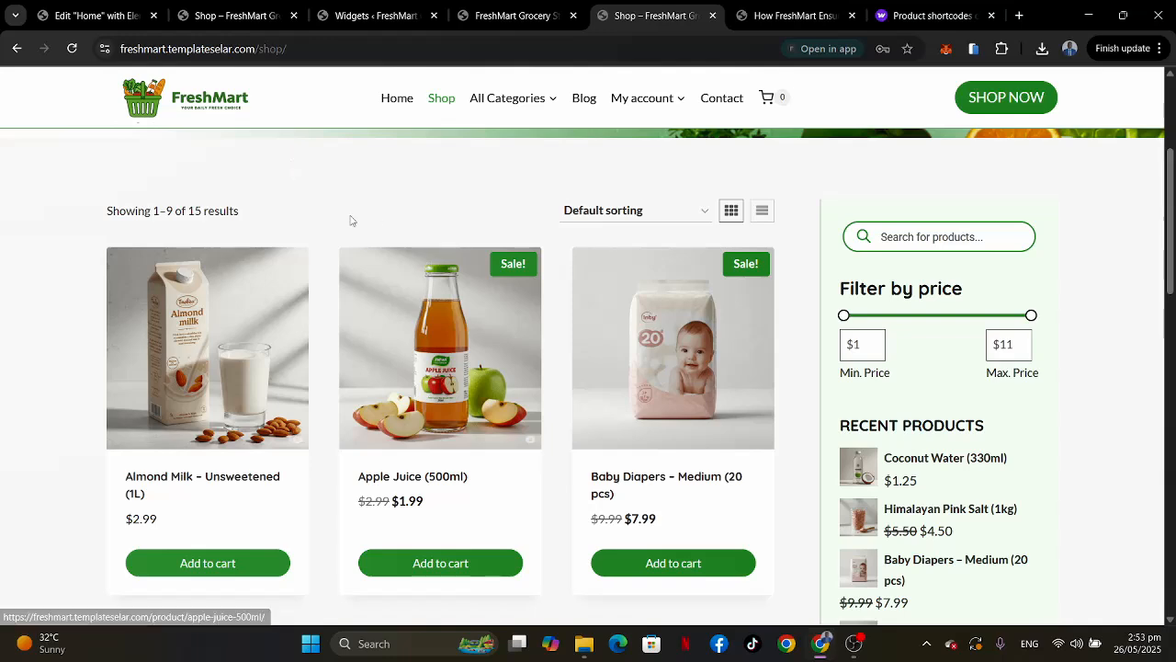
Insert a Filter by Price block in Sidebar 1 between the product search bar and the FEATURED PRODUCTS list.
left_click(370, 19)
scroll(568, 293, "up", 3)
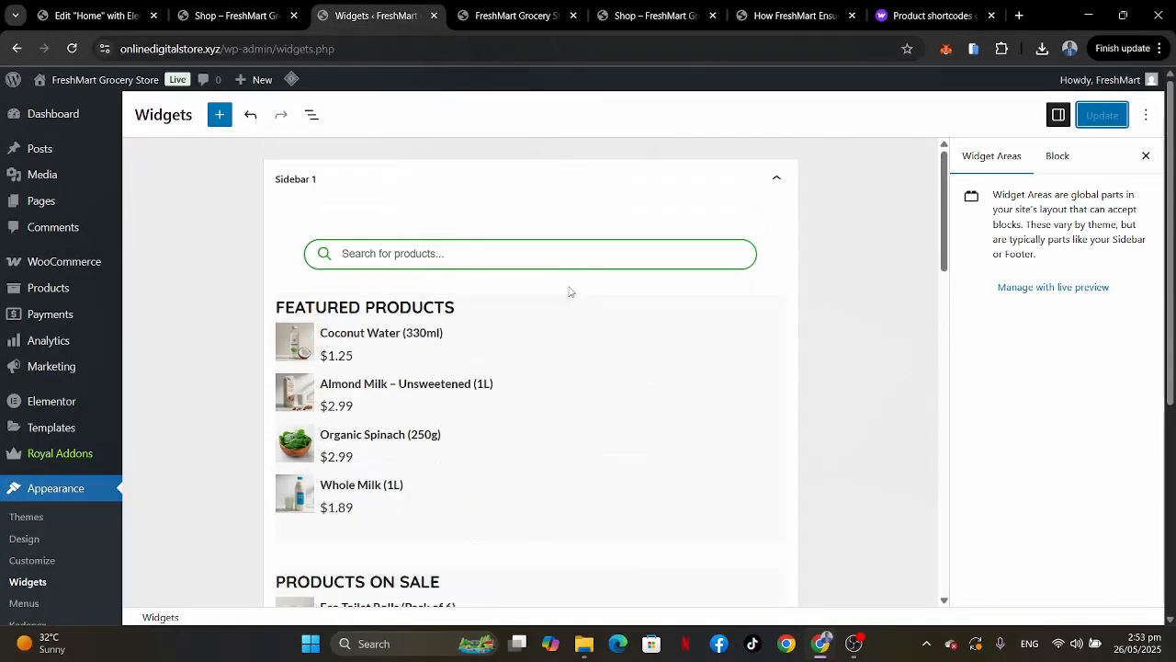
mouse_move(464, 287)
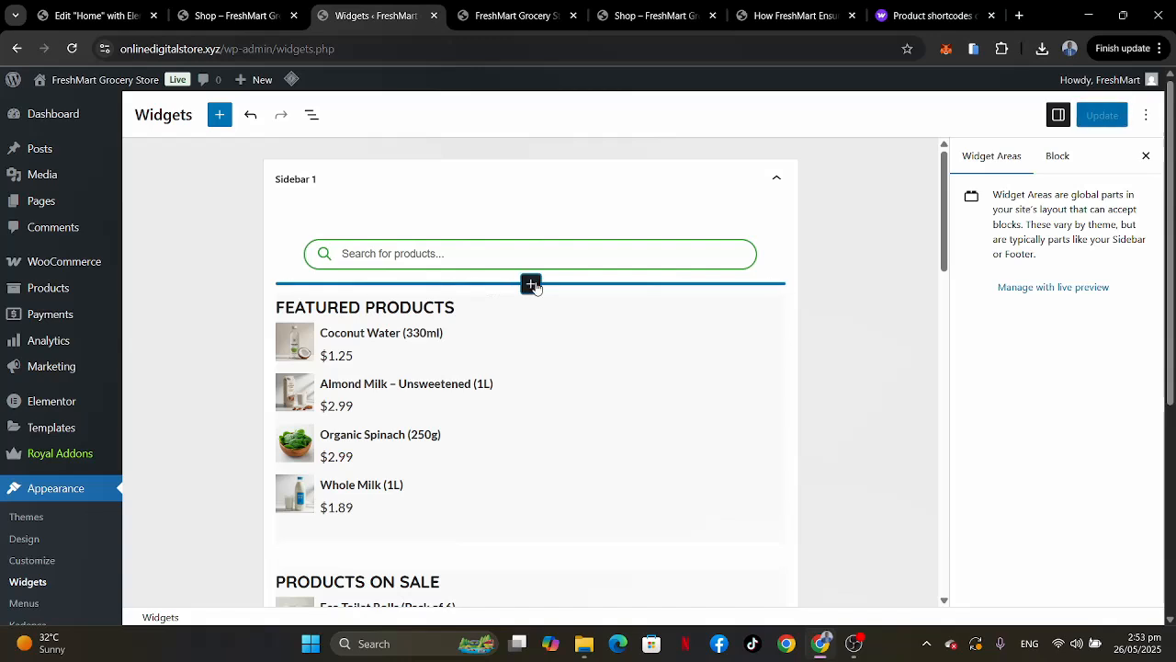
left_click(530, 283)
type("FILTER")
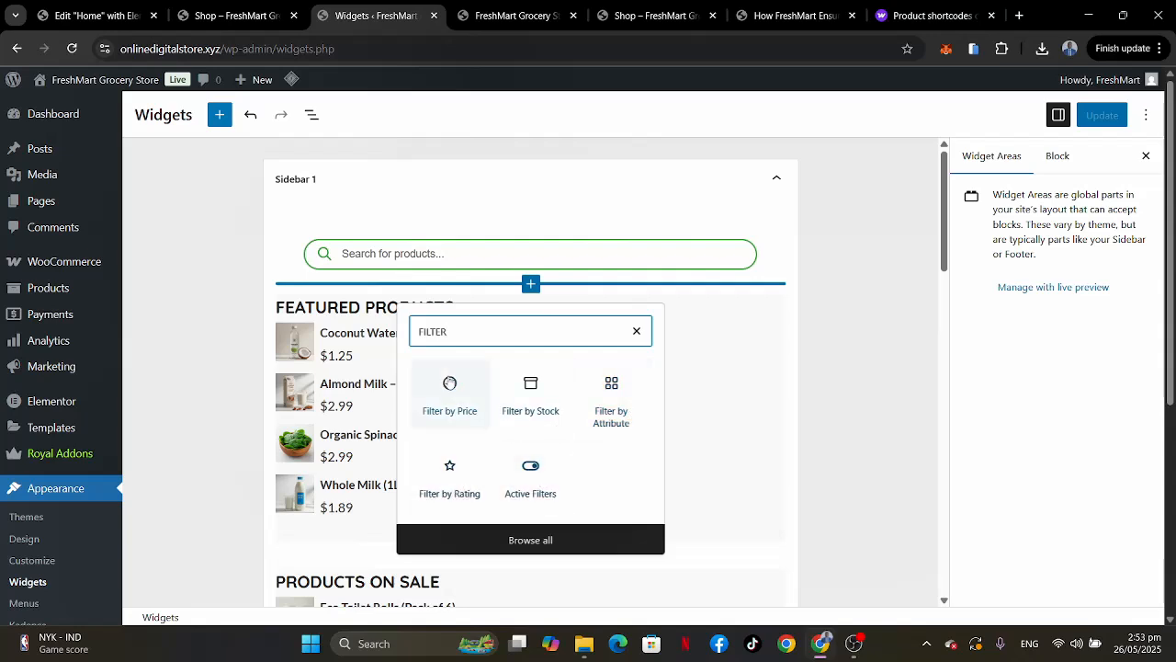
left_click(447, 383)
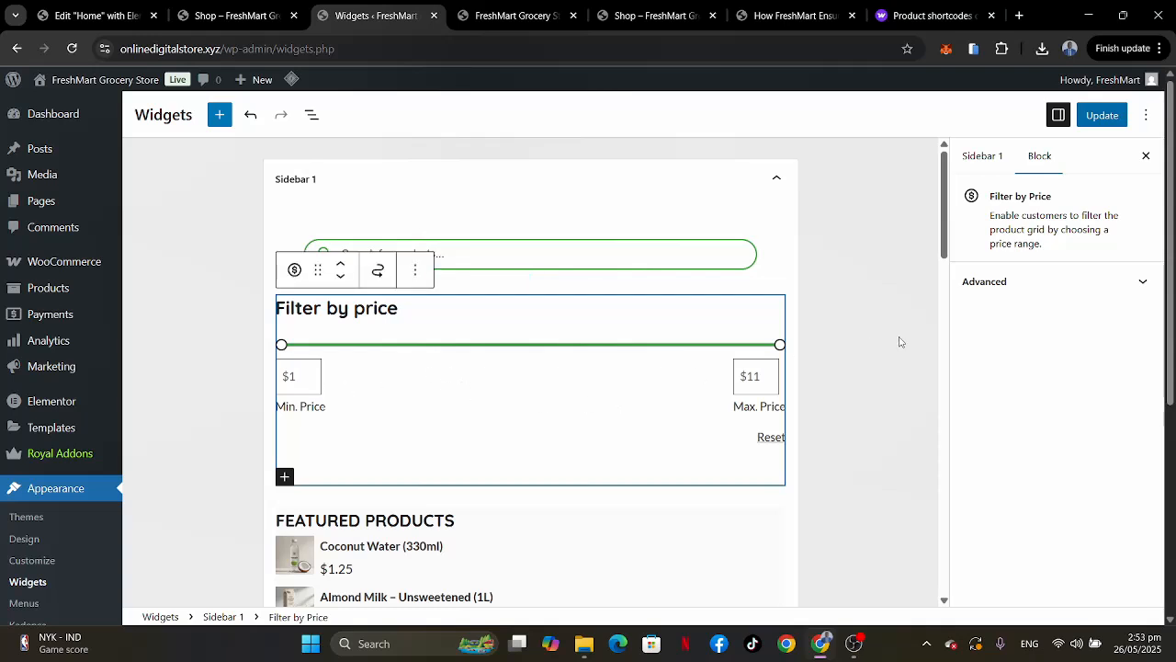
Save the Sidebar 1 widget changes and open the live store's Shop page.
left_click(1102, 115)
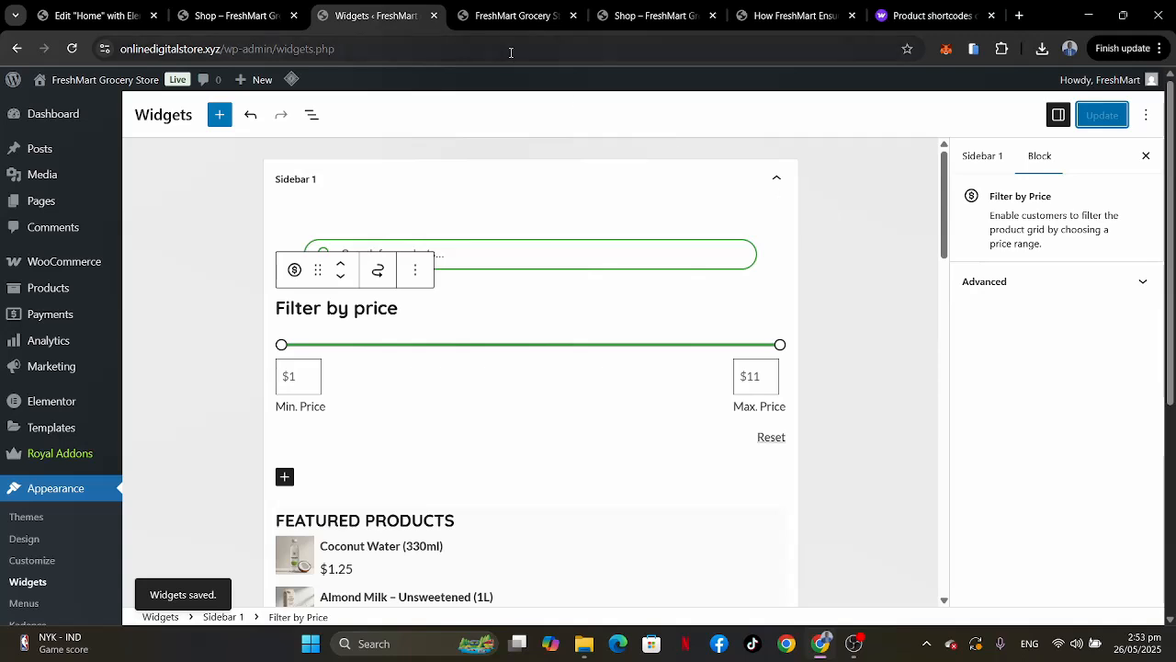
left_click(498, 13)
mouse_move(557, 83)
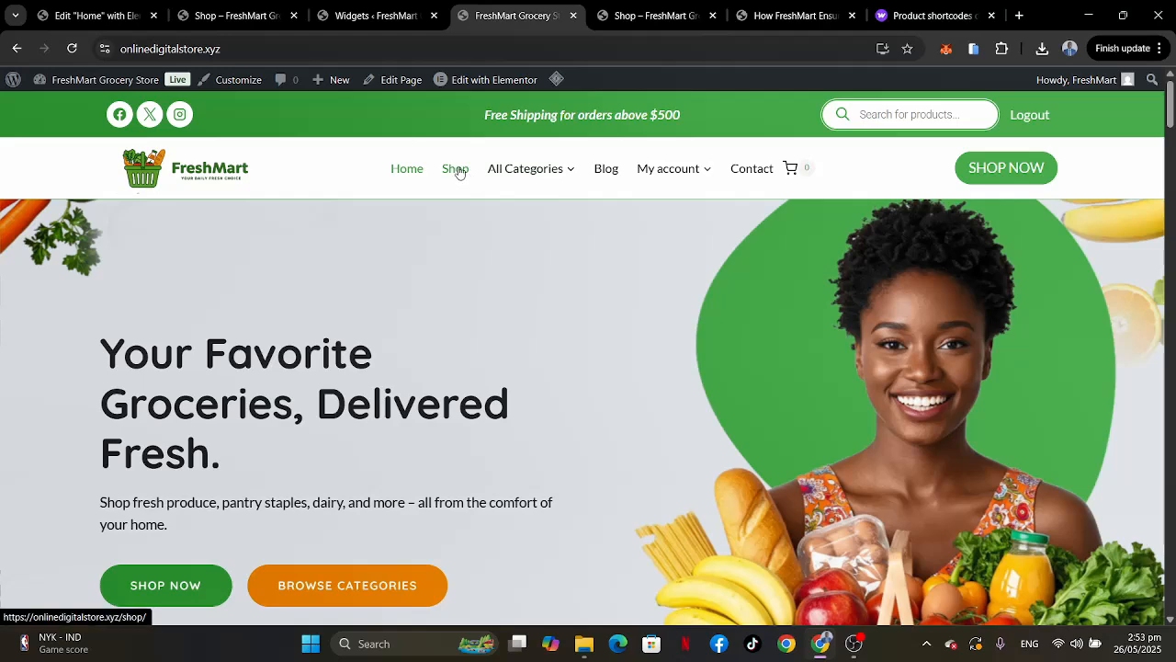
left_click(456, 169)
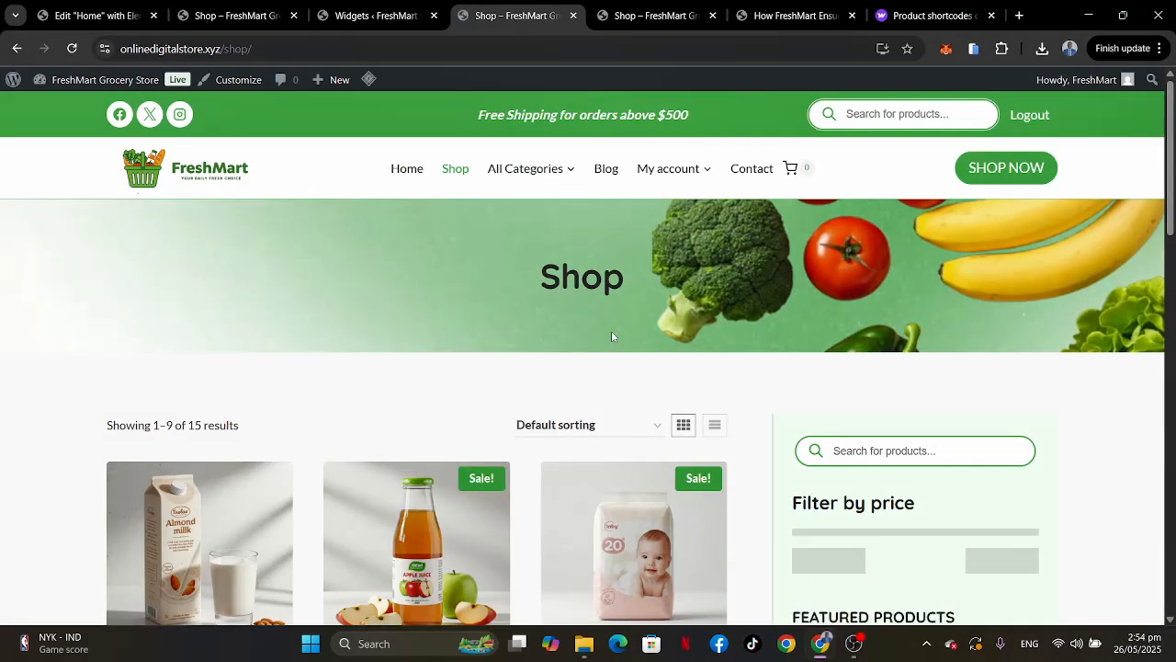
Examine the Shop page sidebar, including the product search bar, price filter and product lists.
scroll(612, 337, "down", 2)
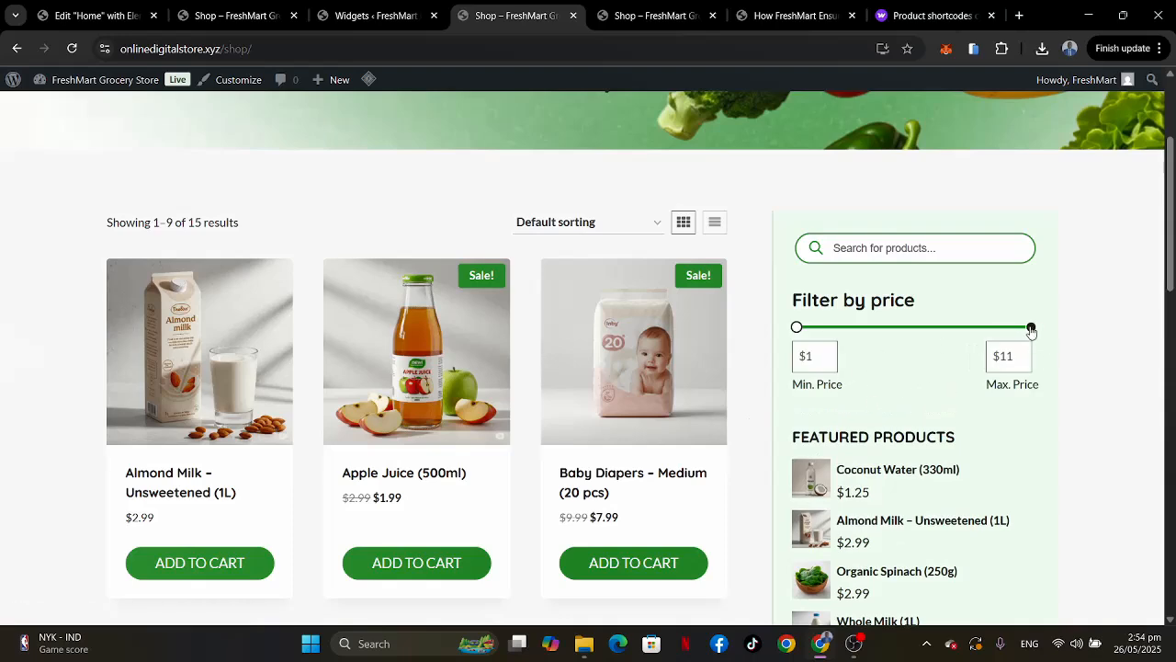
scroll(890, 414, "down", 2)
scroll(889, 414, "up", 2)
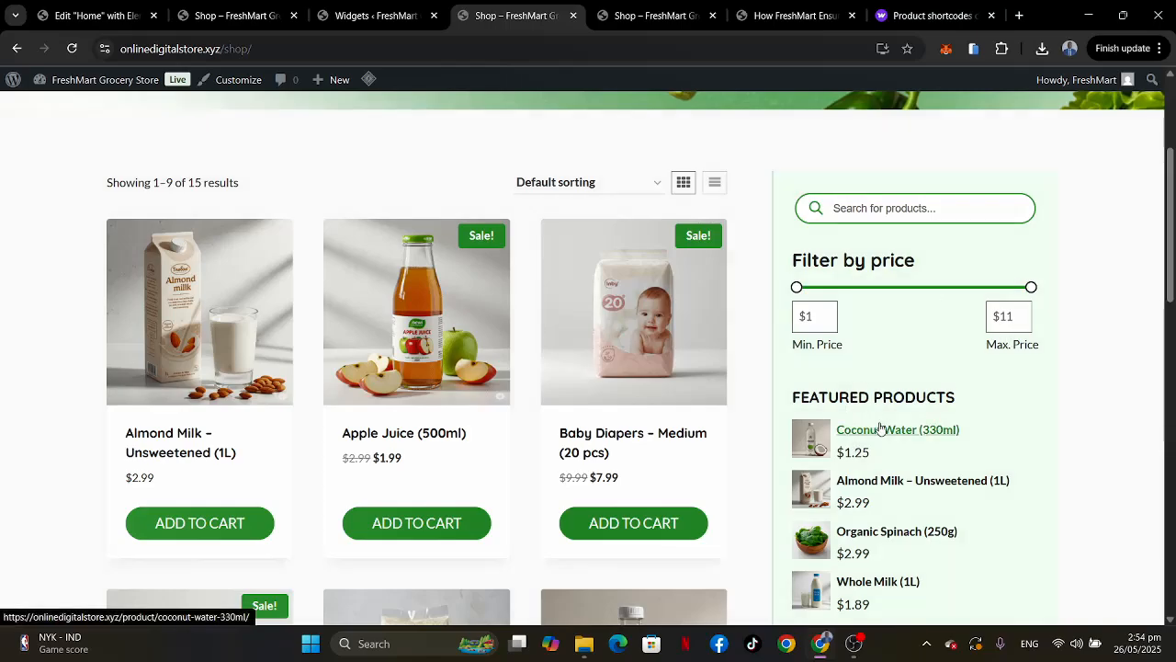
scroll(880, 428, "down", 8)
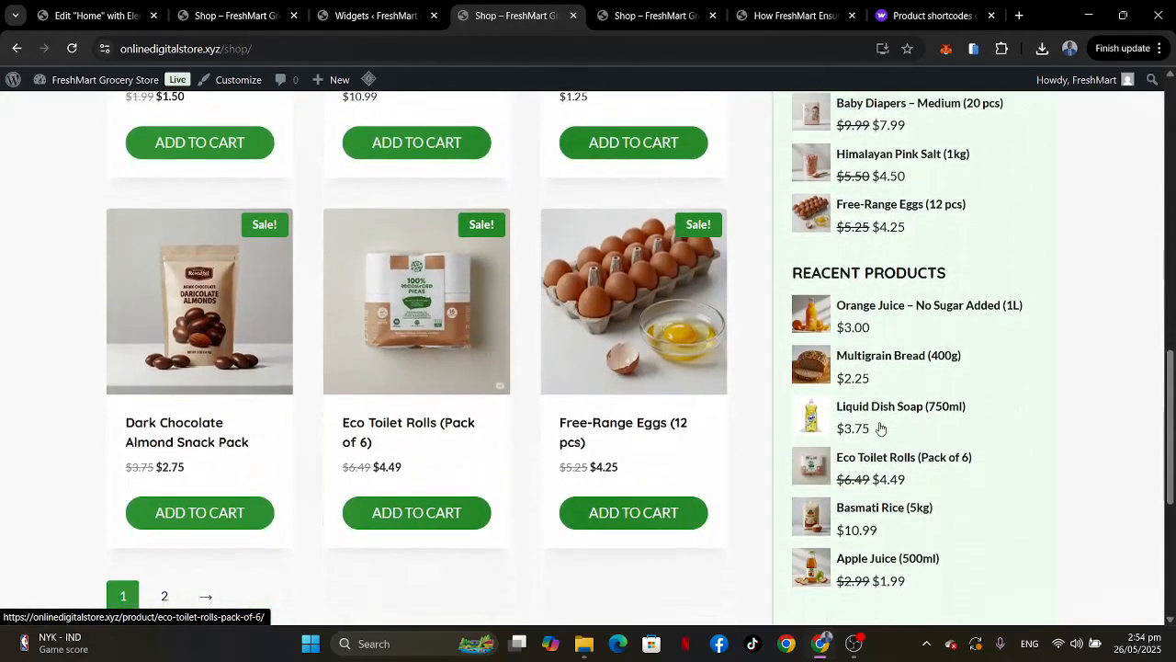
scroll(880, 428, "down", 4)
scroll(880, 429, "up", 6)
scroll(880, 428, "up", 6)
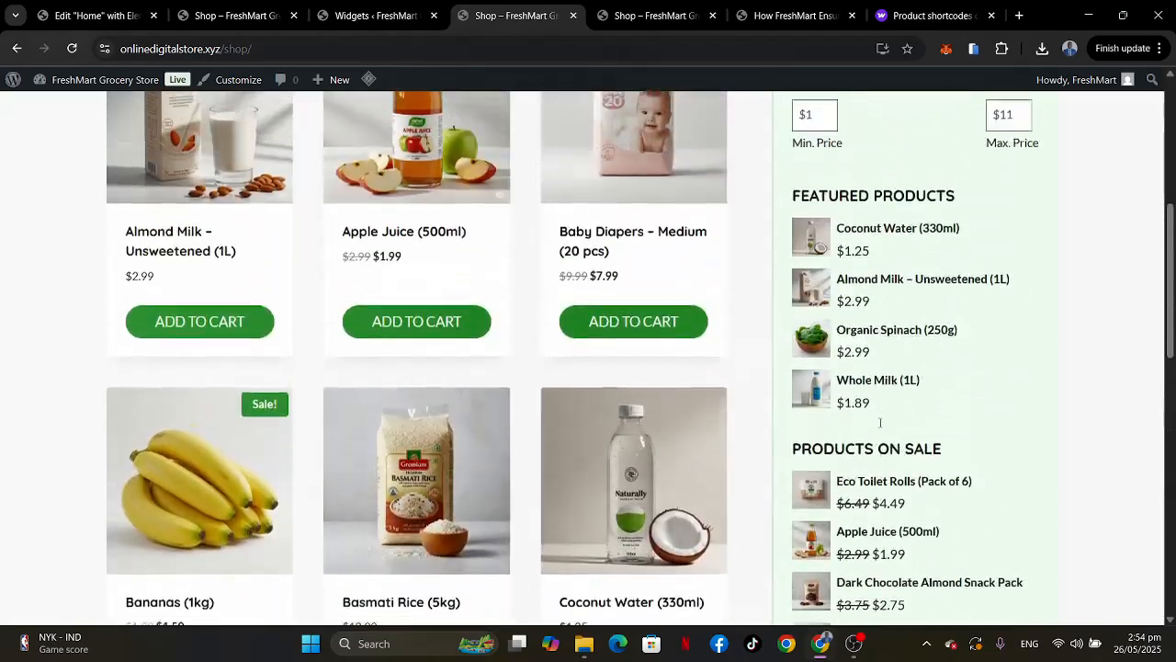
scroll(880, 428, "down", 2)
scroll(880, 428, "up", 3)
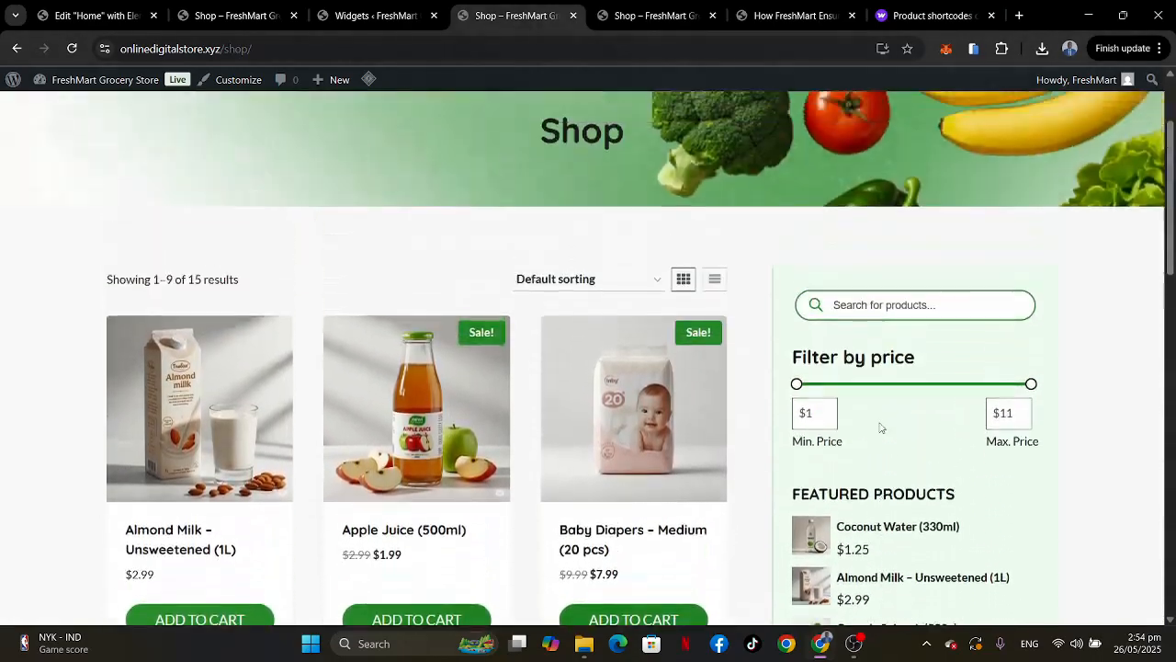
scroll(881, 422, "down", 2)
scroll(880, 422, "up", 1)
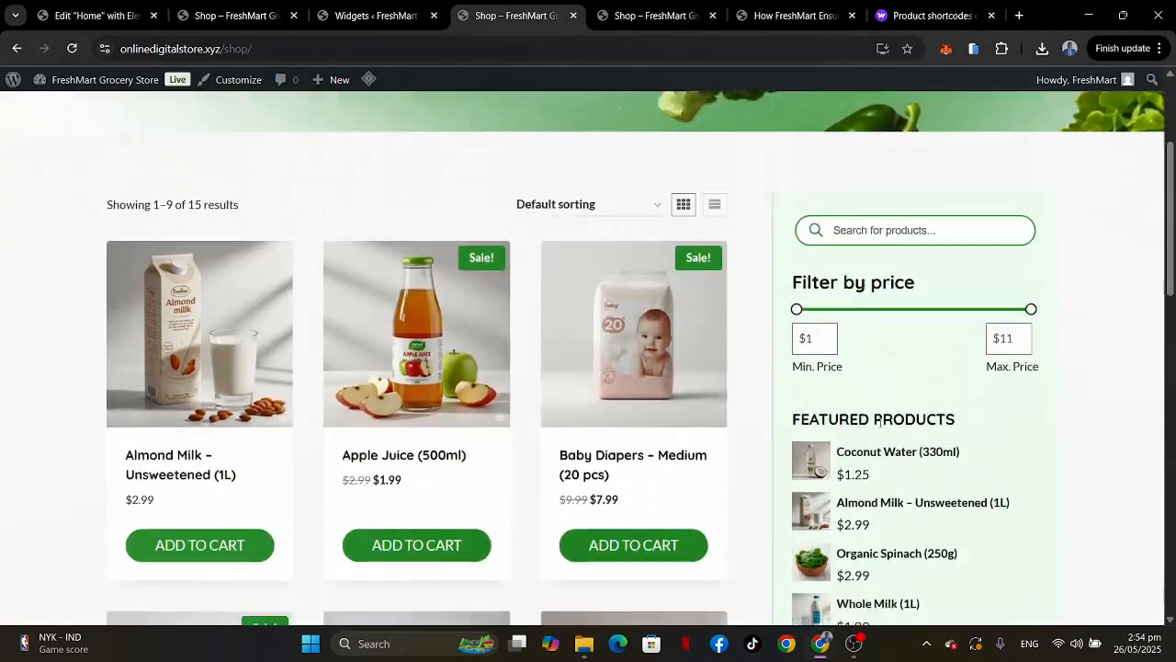
Open the Apple Juice (500ml) product page and examine its sidebar, product details and related products.
scroll(880, 427, "down", 1)
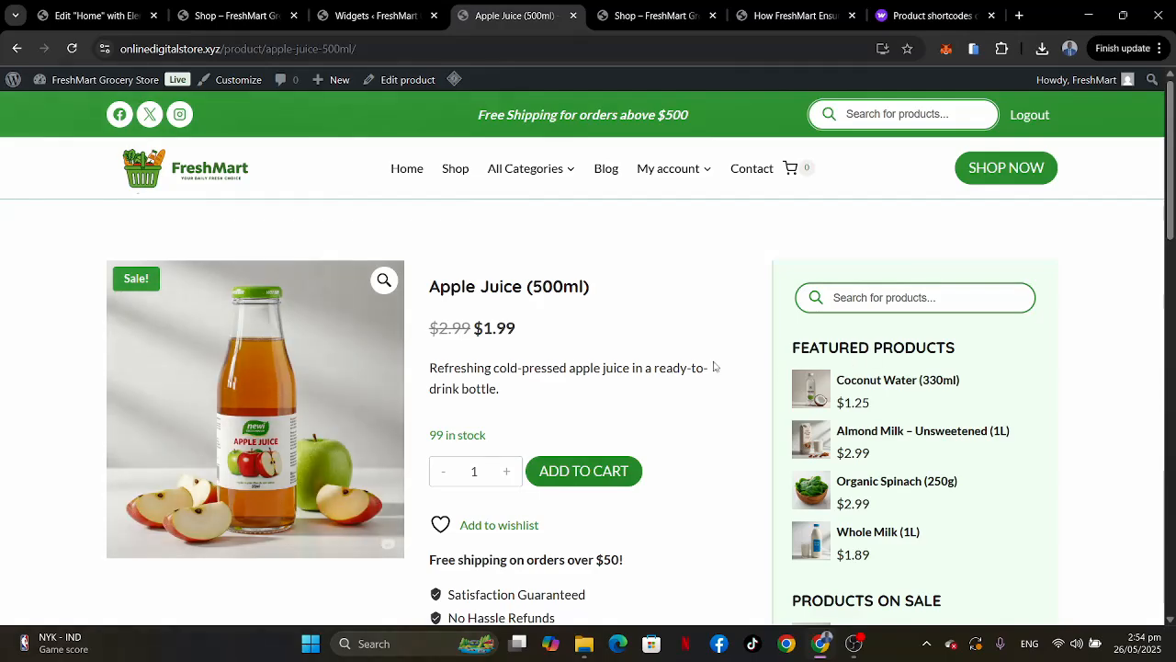
scroll(670, 393, "down", 3)
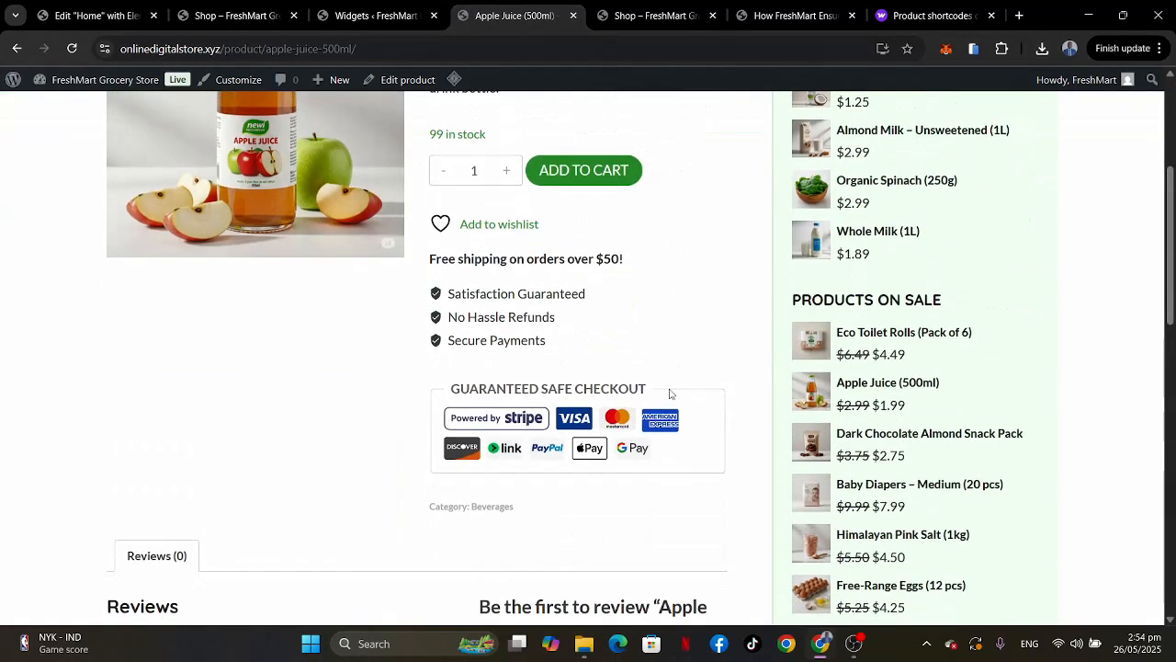
scroll(670, 394, "up", 3)
scroll(670, 393, "down", 5)
scroll(670, 393, "down", 5)
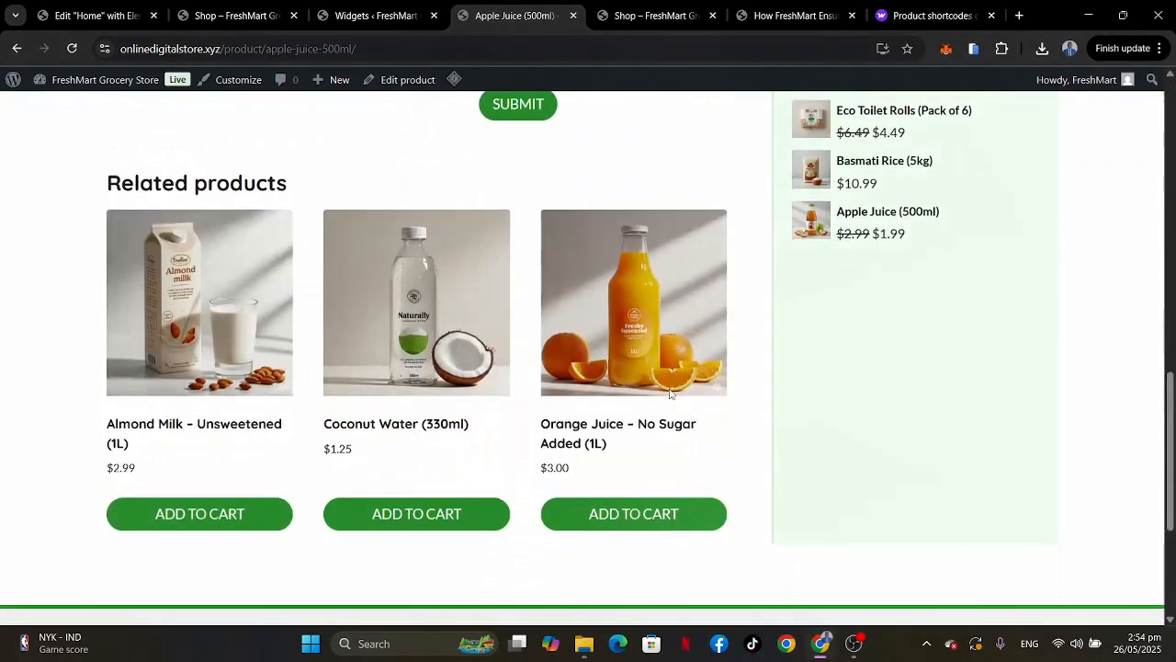
scroll(670, 393, "up", 4)
scroll(670, 393, "up", 7)
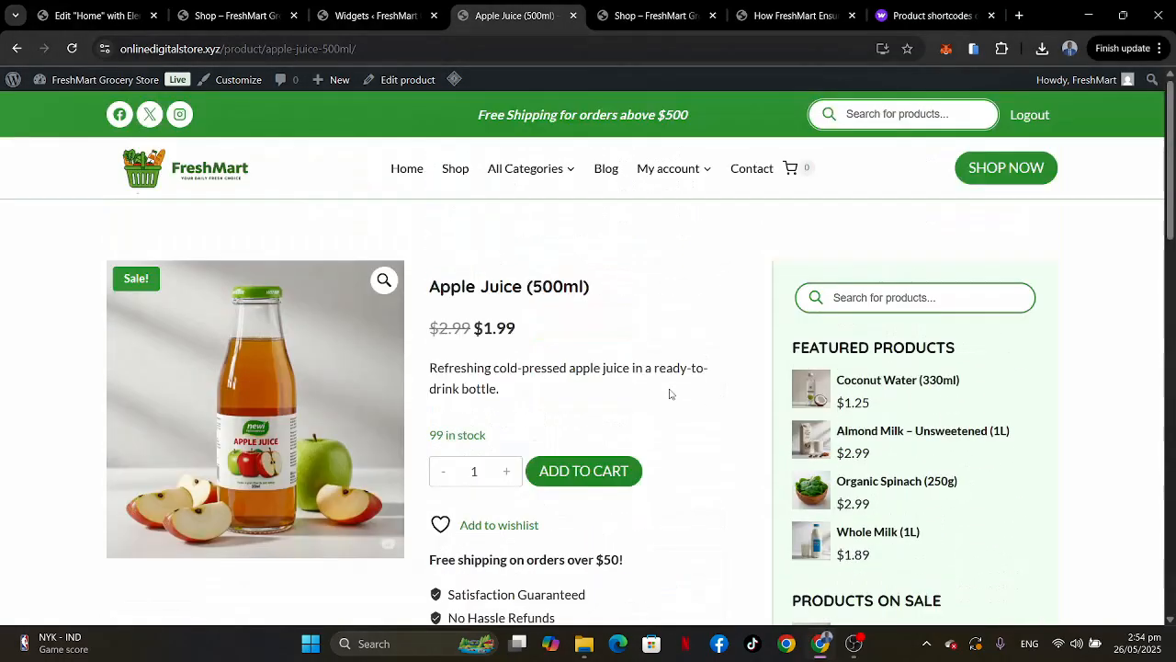
Return to the store's home page and review it from the hero section down to the footer.
left_click(400, 167)
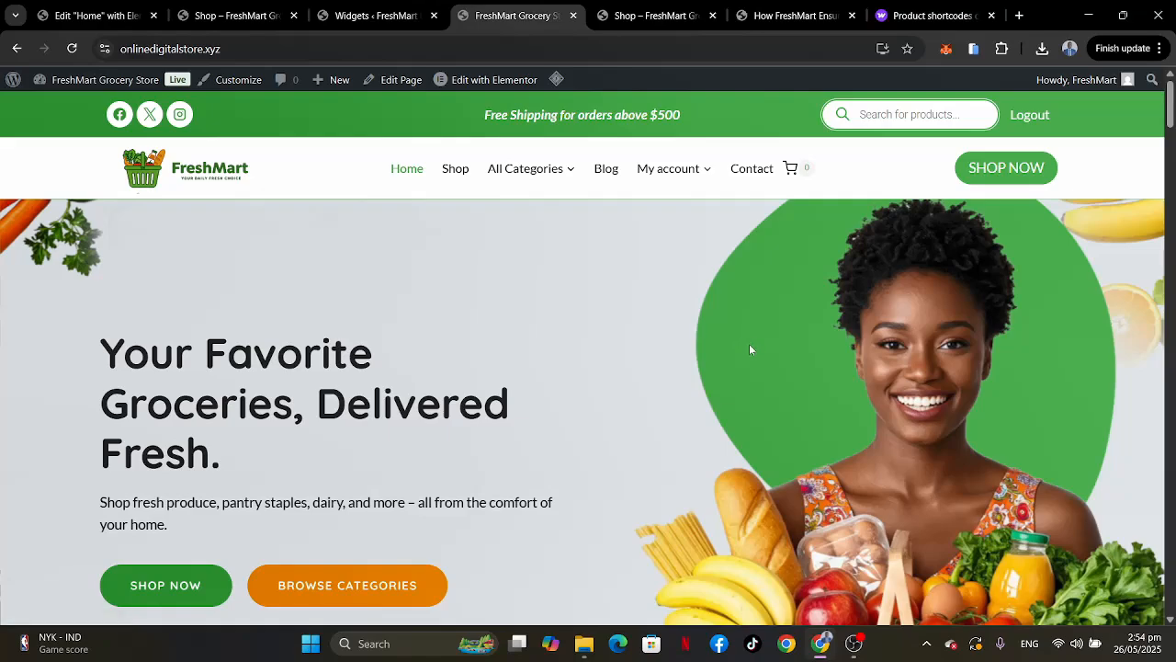
scroll(441, 353, "down", 20)
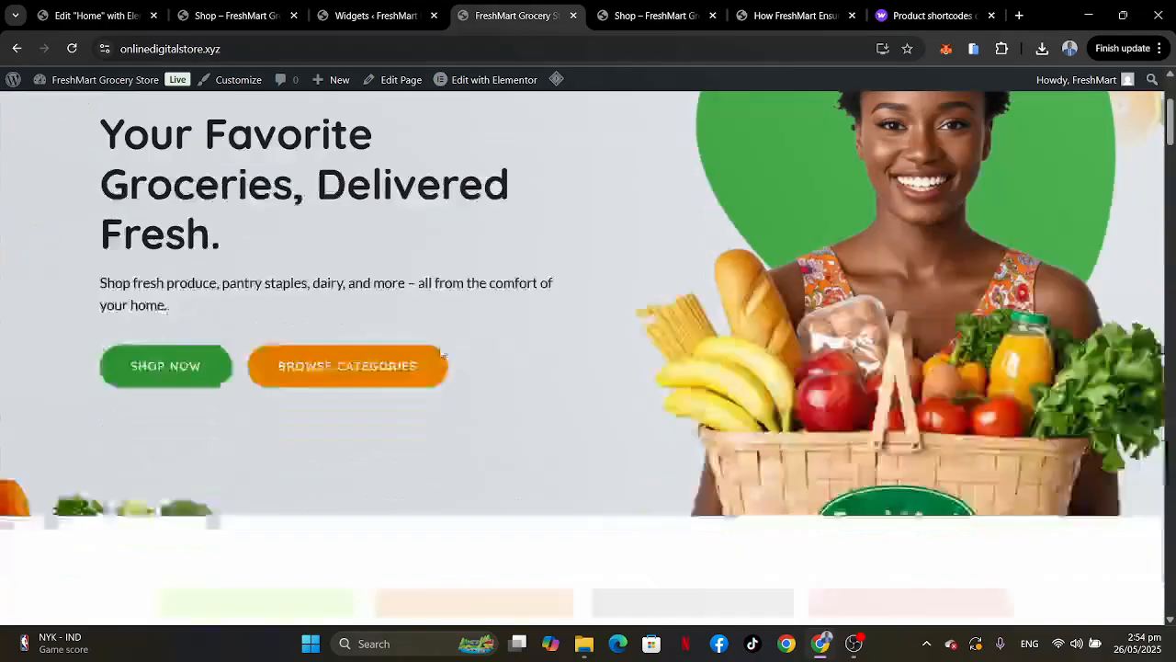
scroll(443, 355, "down", 20)
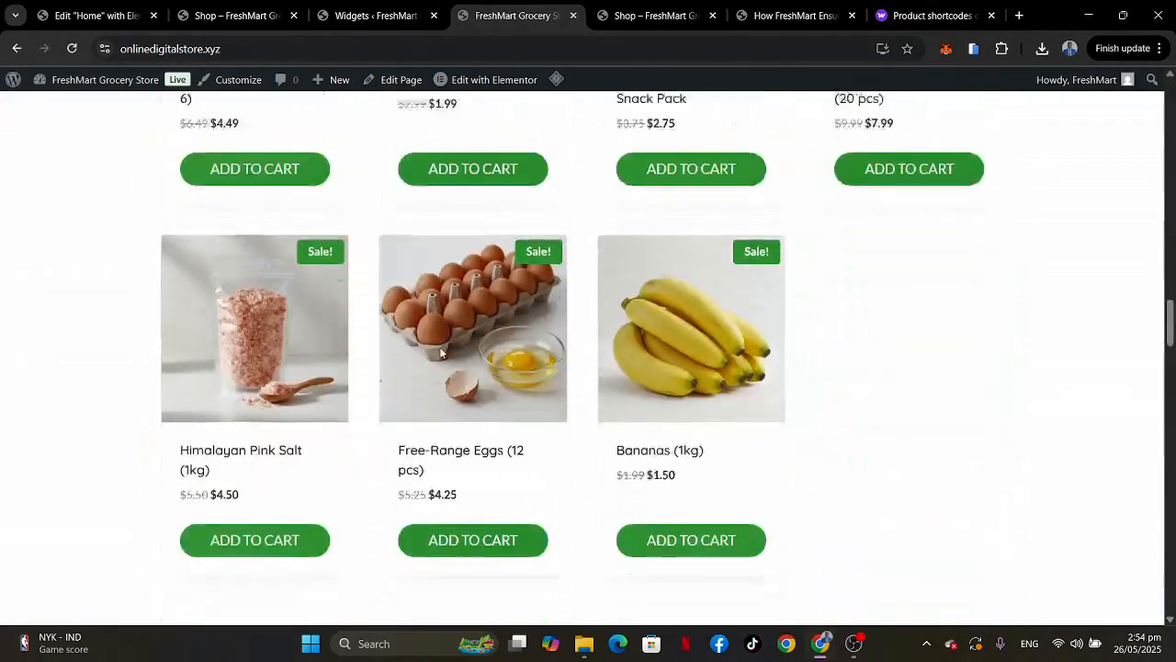
scroll(442, 353, "down", 20)
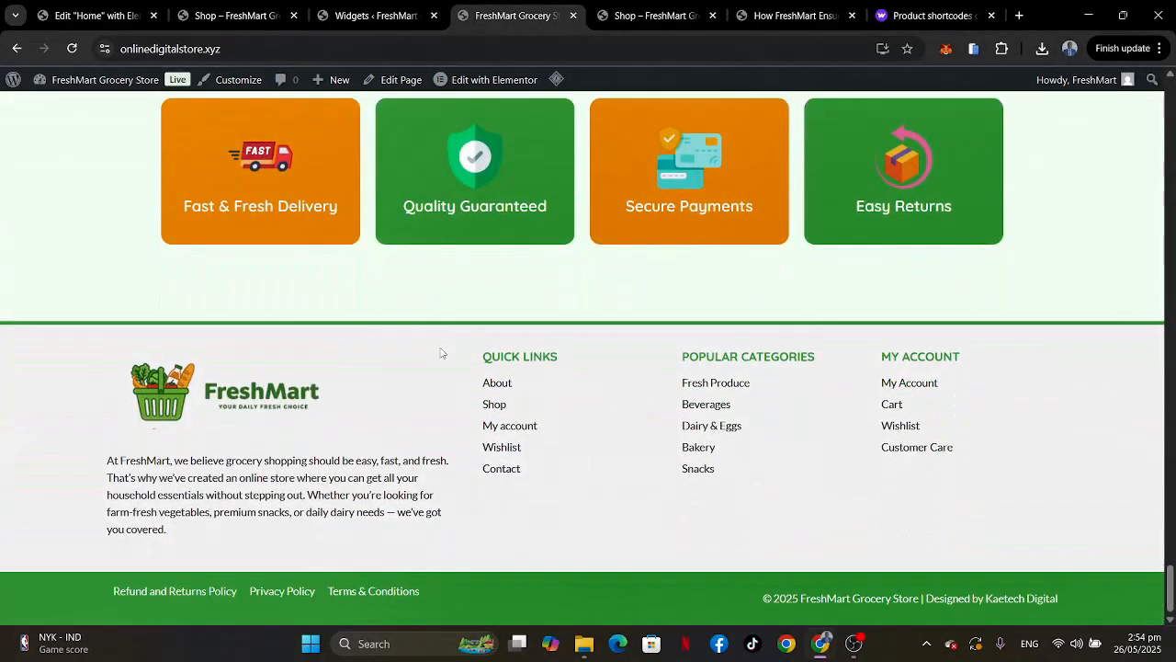
scroll(441, 352, "up", 20)
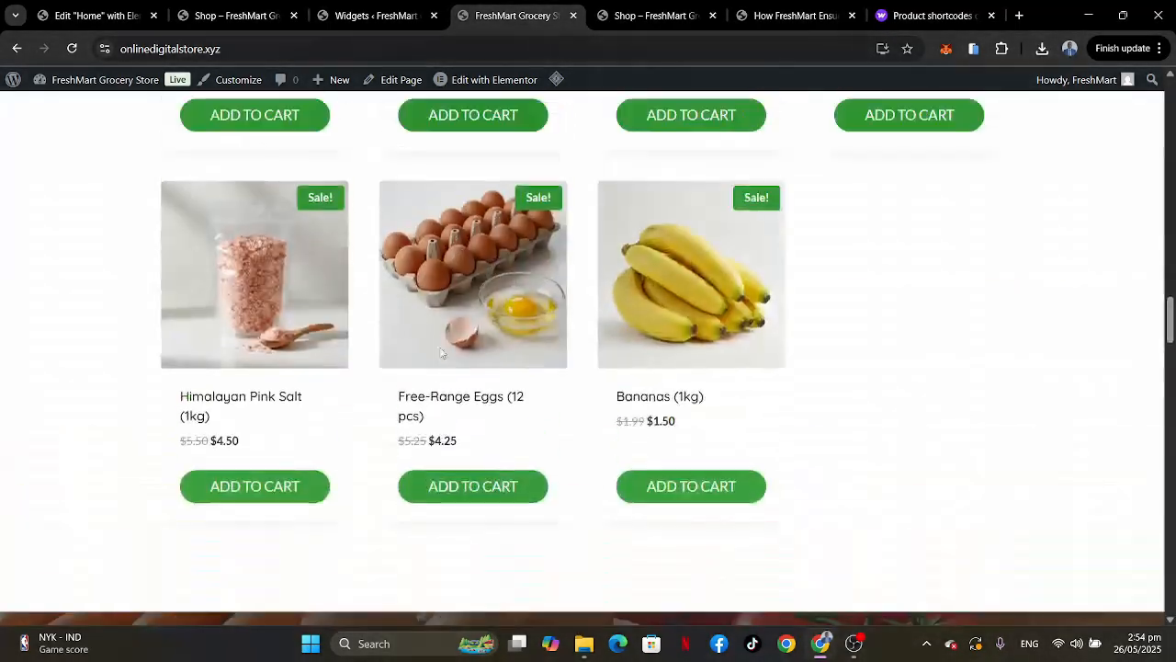
scroll(441, 353, "up", 20)
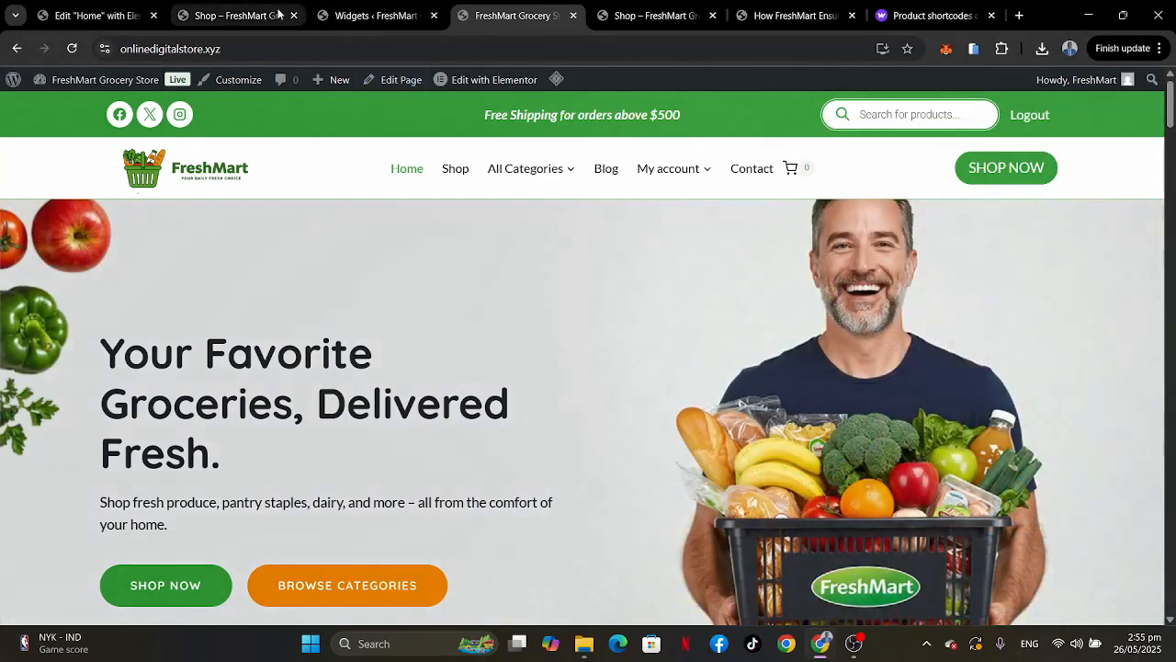
Open the Shop page of the reference FreshMart site, view its gift card pop-up and close it.
left_click(364, 17)
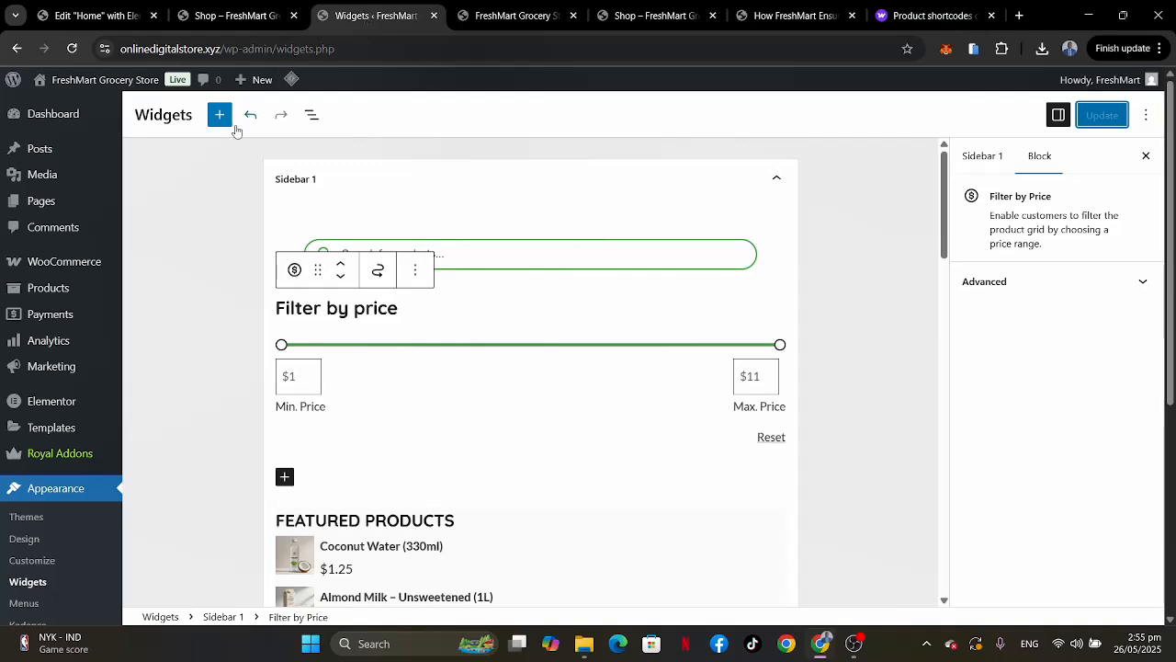
scroll(185, 299, "down", 4)
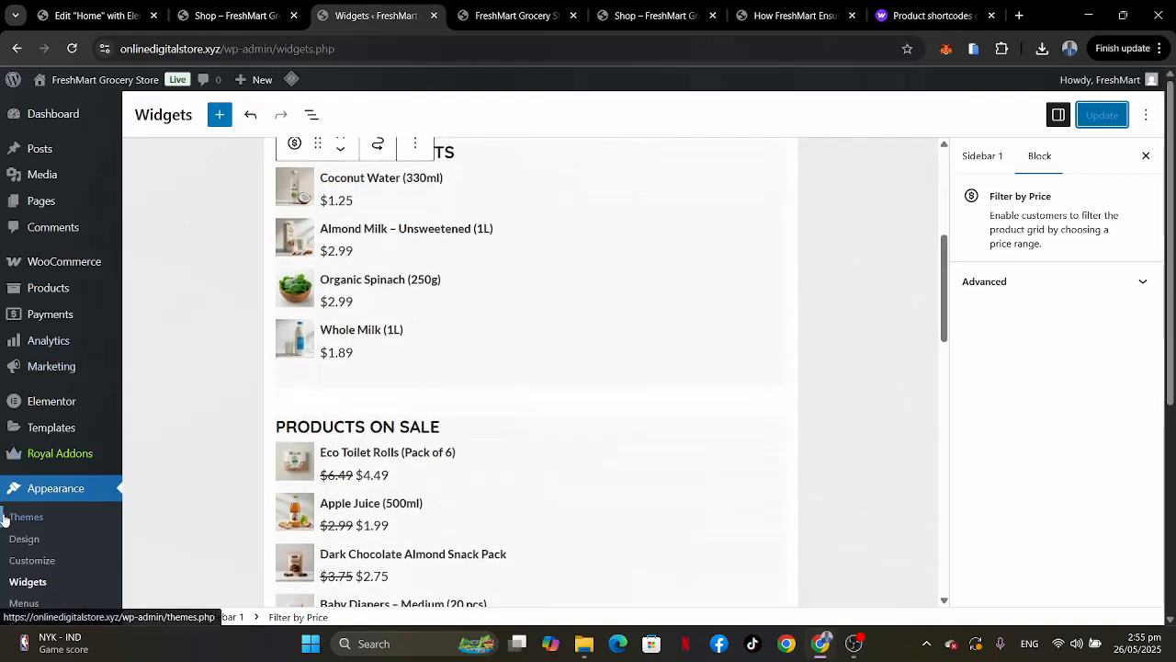
scroll(5, 518, "down", 3)
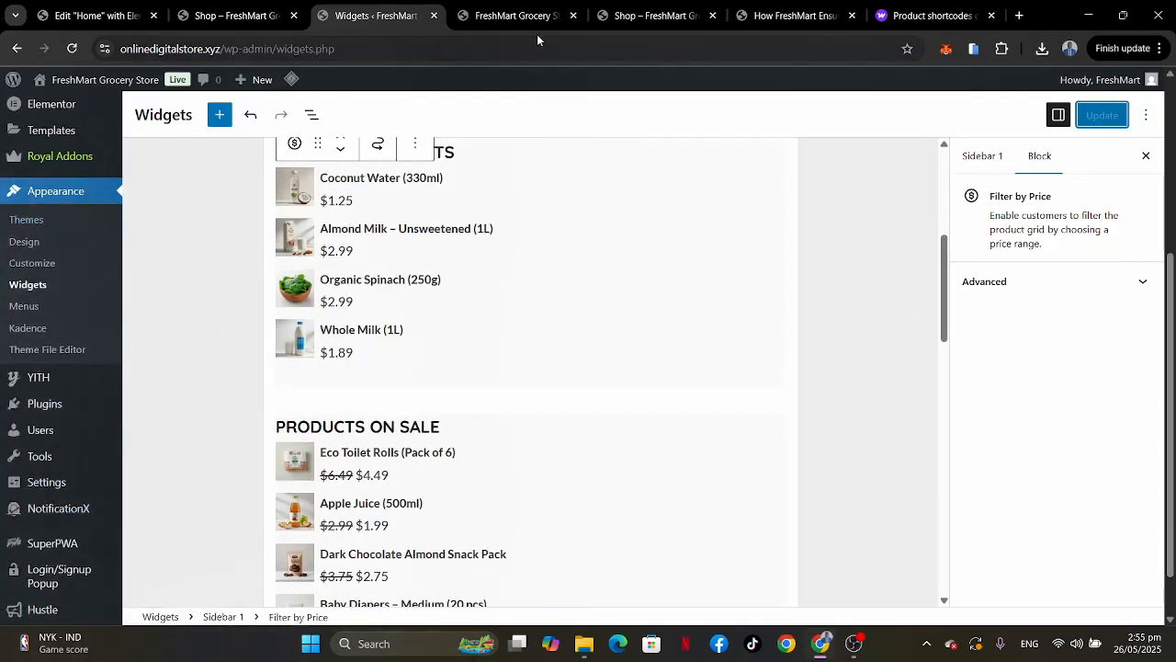
left_click(793, 17)
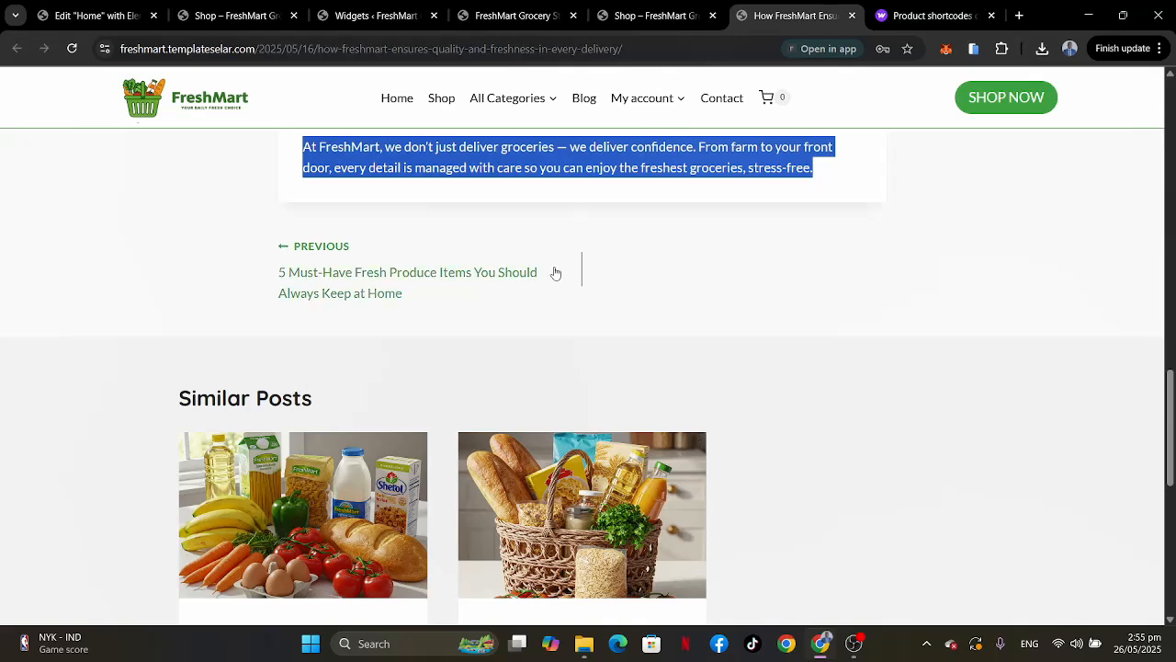
left_click(441, 98)
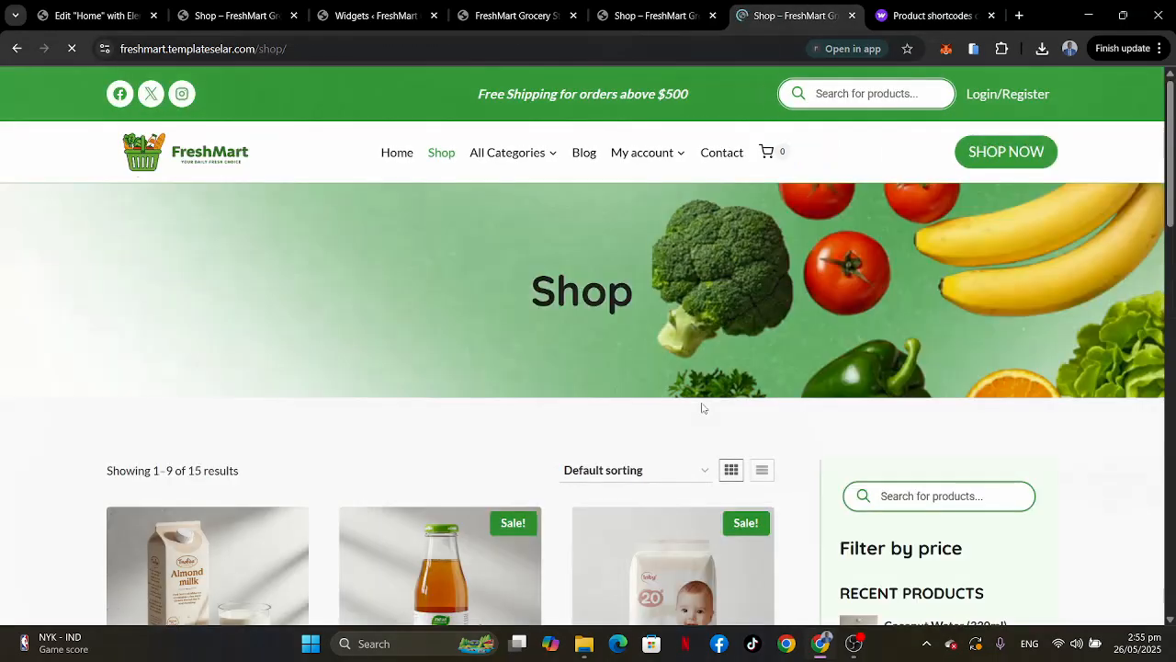
scroll(703, 405, "down", 5)
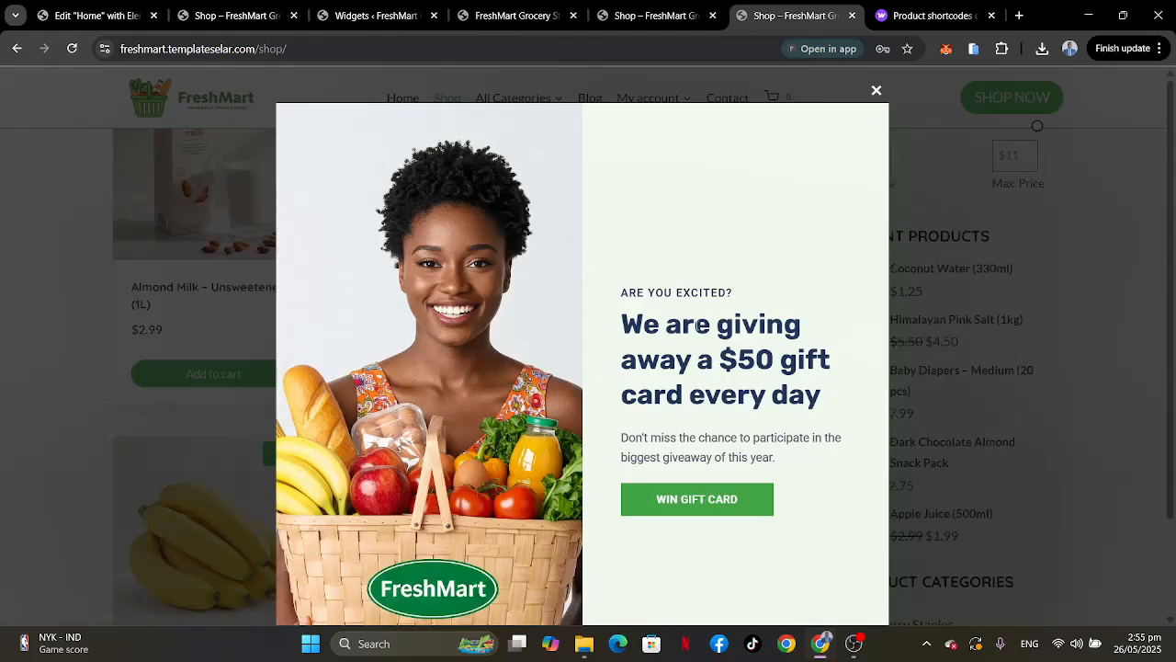
left_click(877, 92)
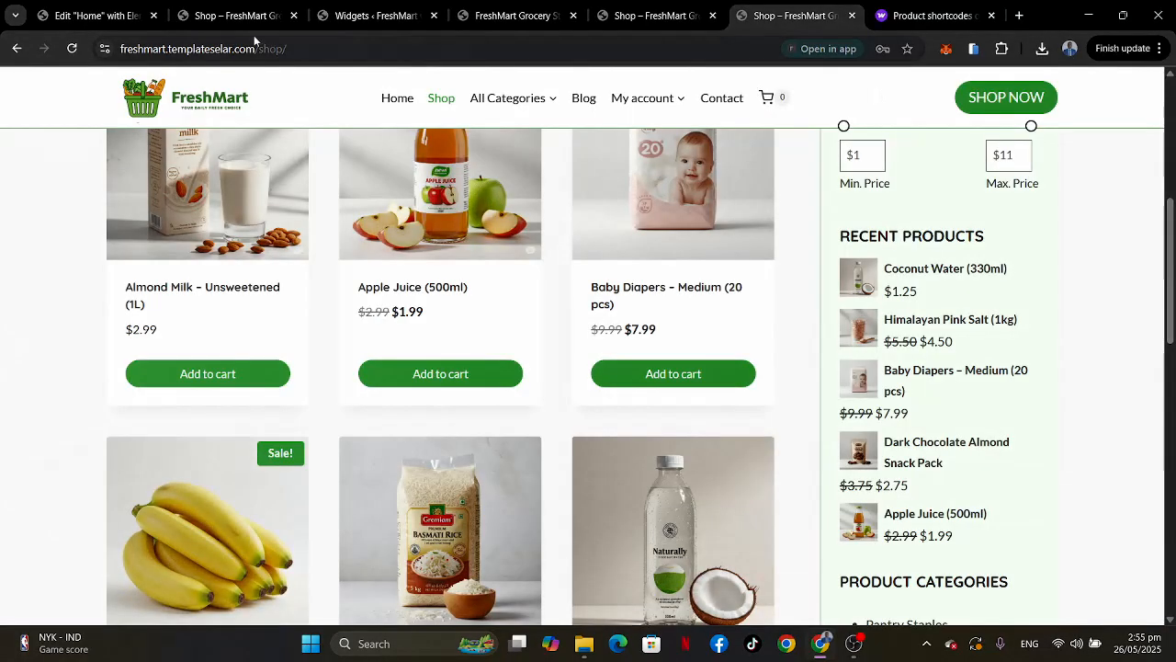
Open the Hustle plugin's Pop-ups page in the store's WordPress admin.
left_click(355, 16)
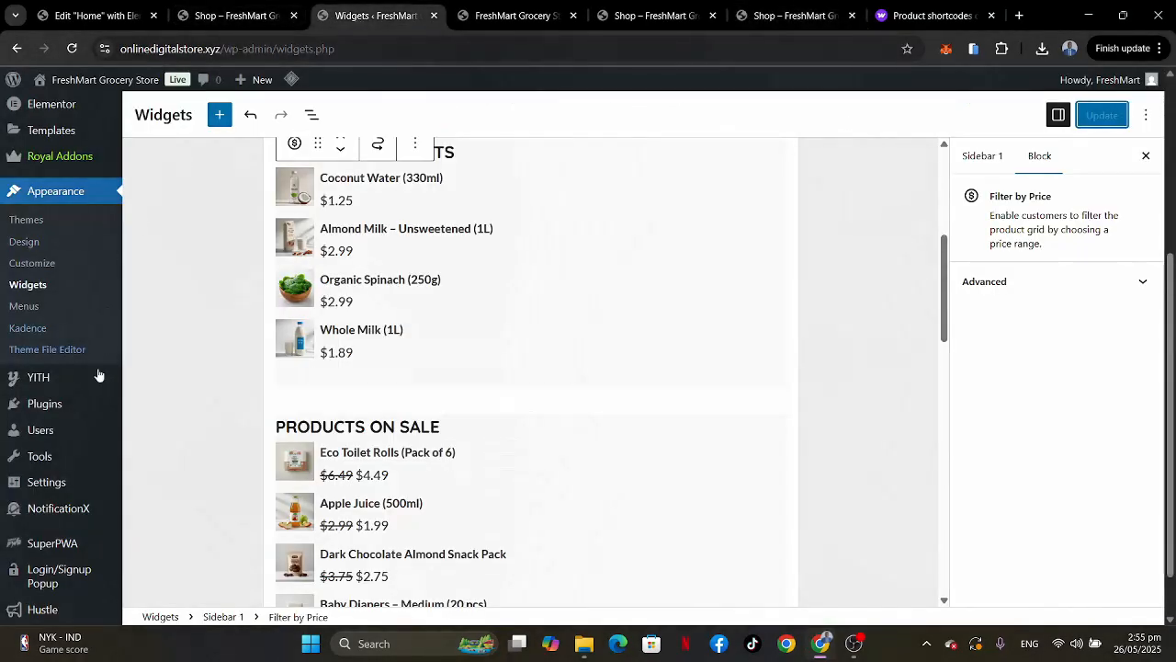
scroll(98, 375, "down", 1)
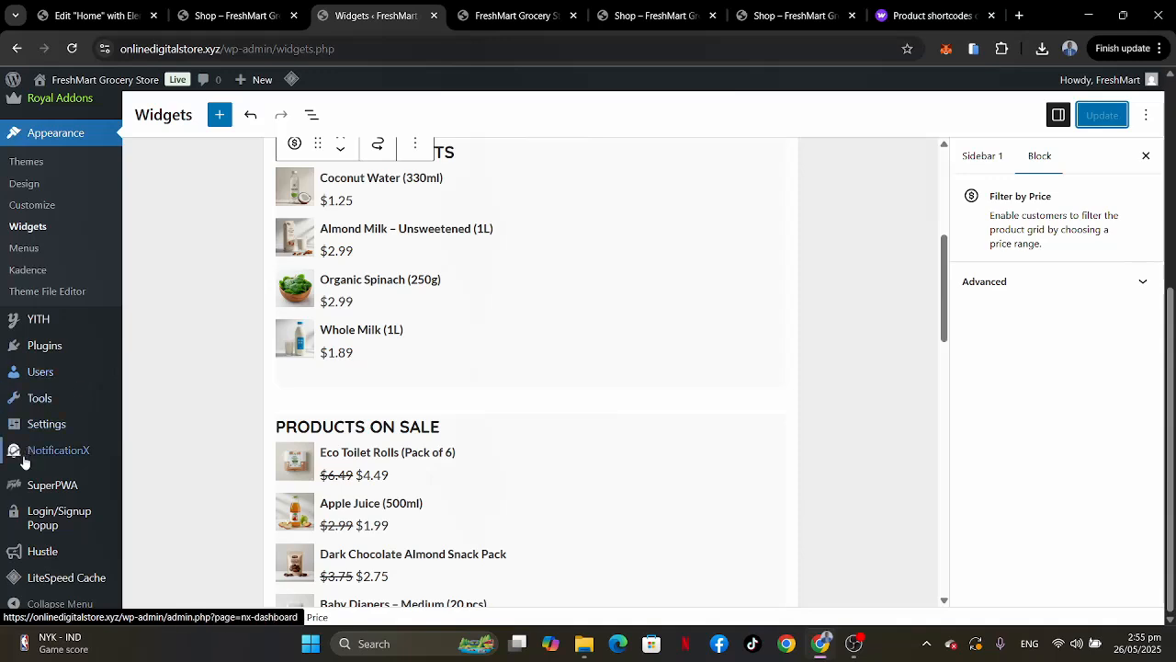
mouse_move(23, 531)
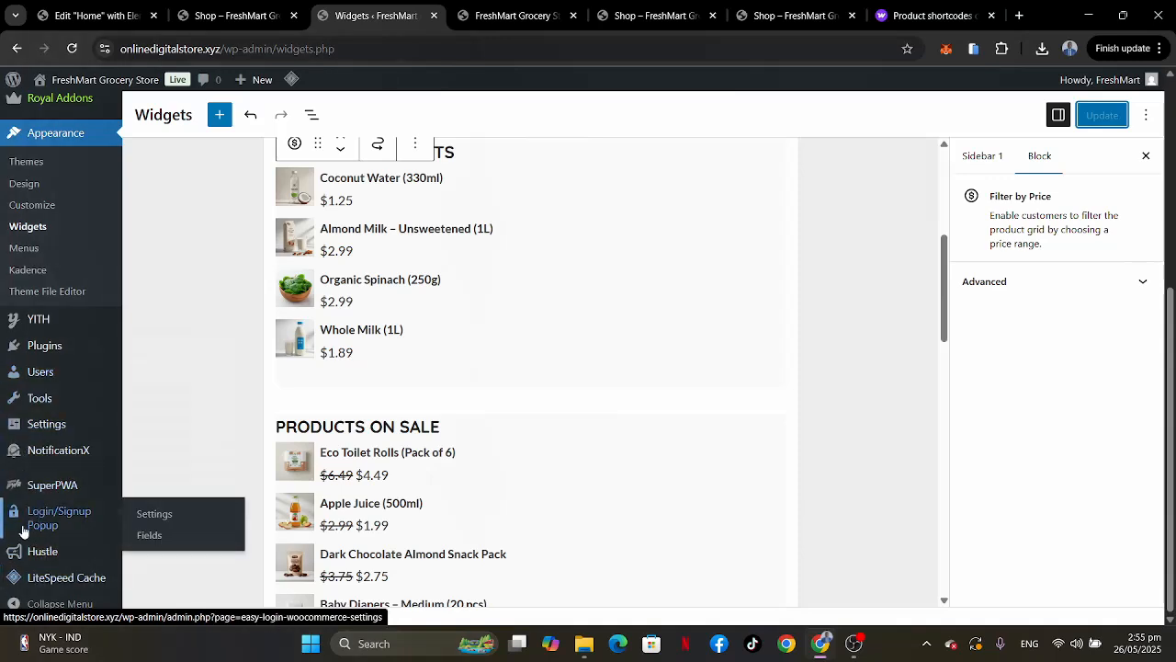
mouse_move(38, 553)
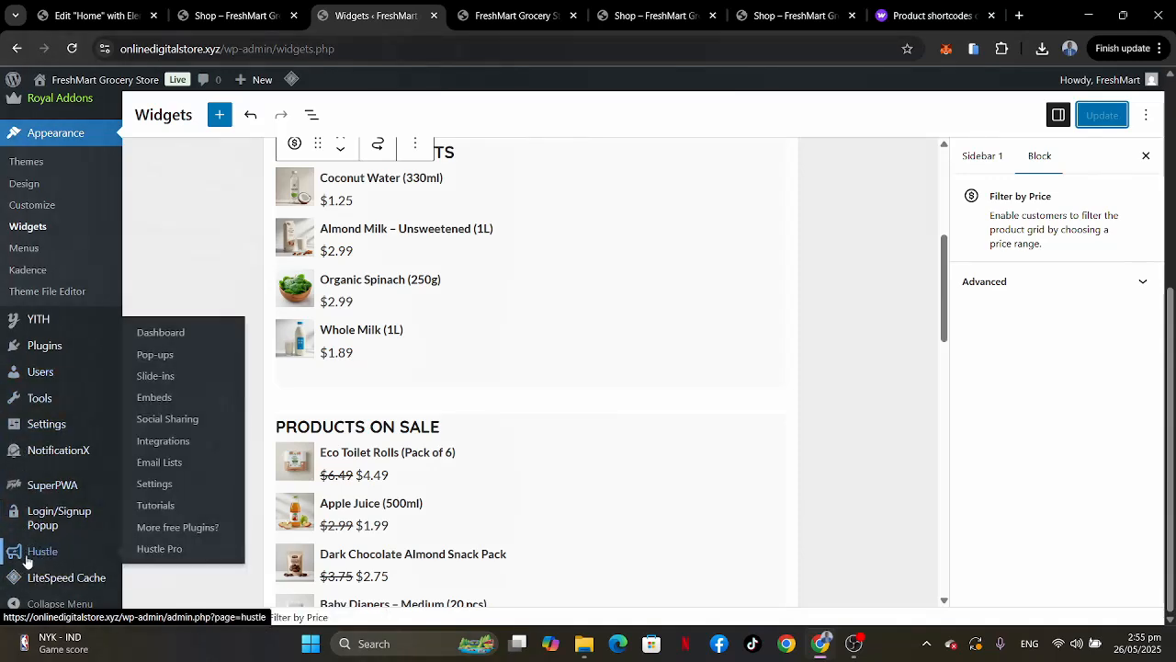
left_click(158, 356)
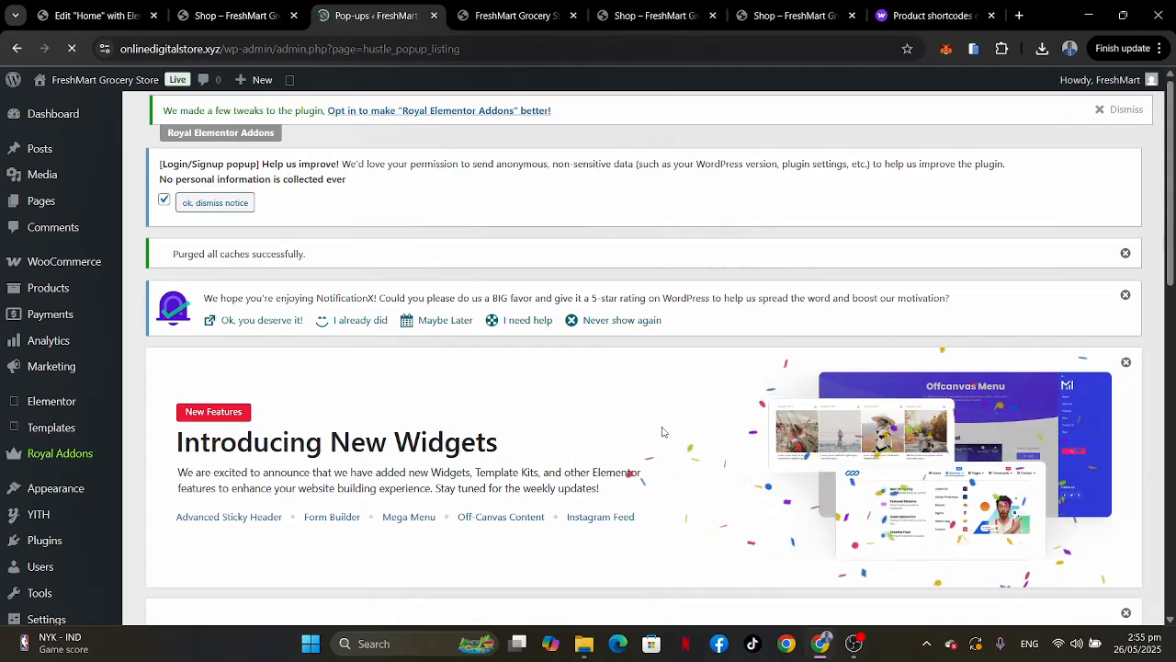
Create a pop-up named POPUP with the Informational type and proceed to the template selection.
scroll(662, 431, "down", 10)
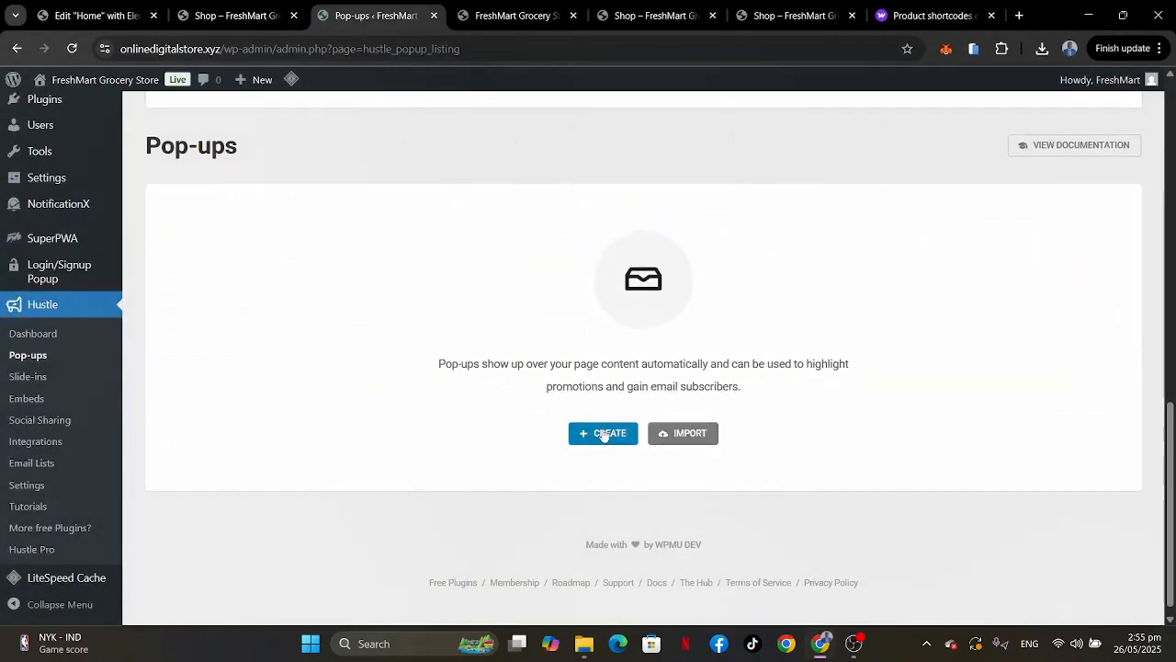
left_click(604, 434)
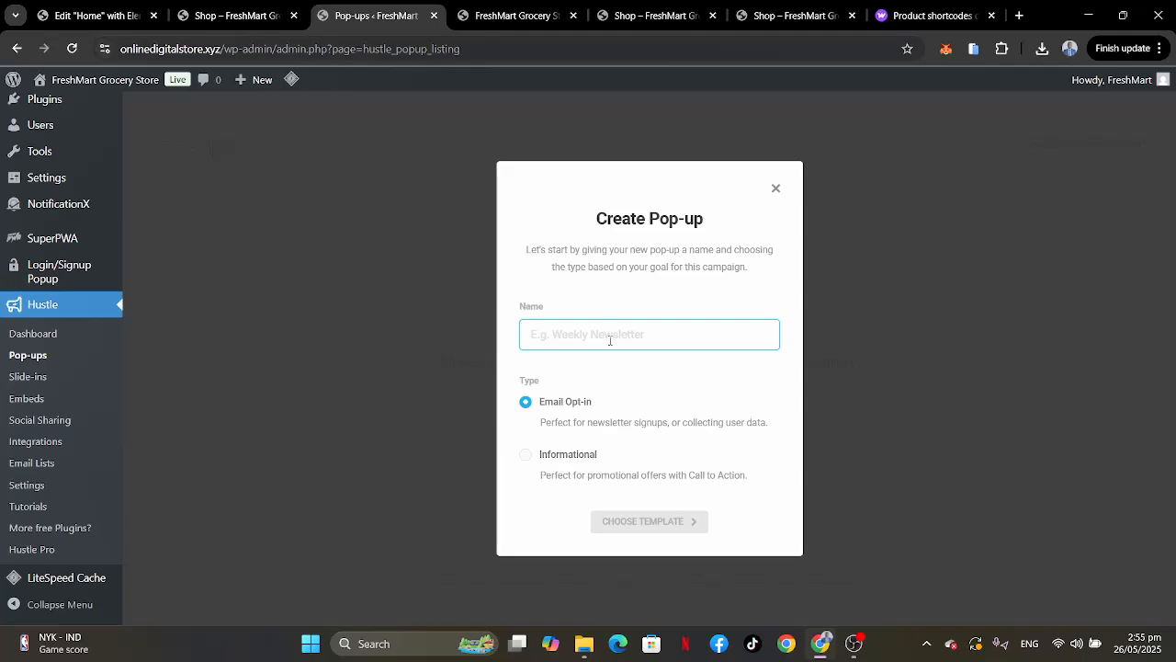
type("P")
key("BackSpace")
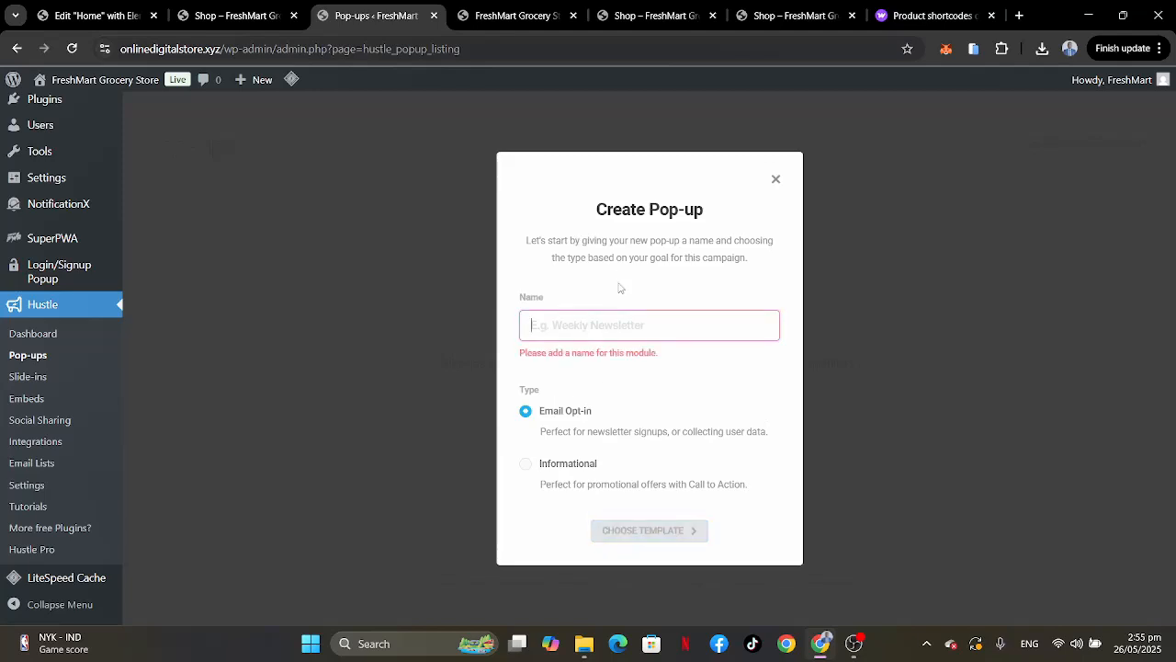
type("POPUP")
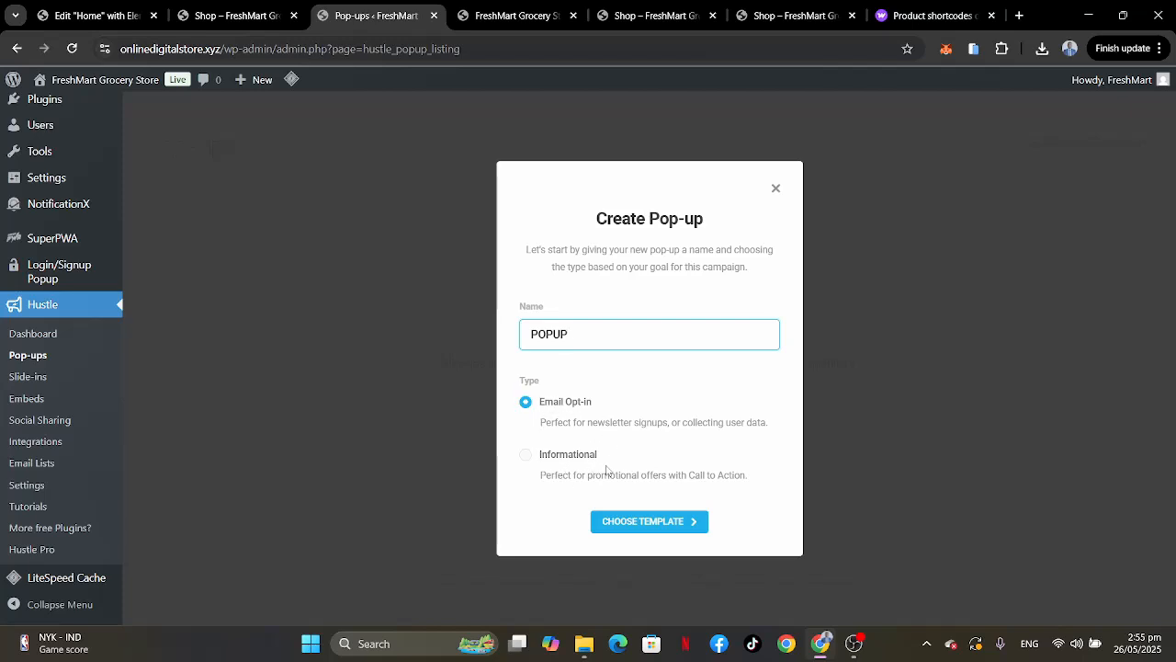
left_click(525, 458)
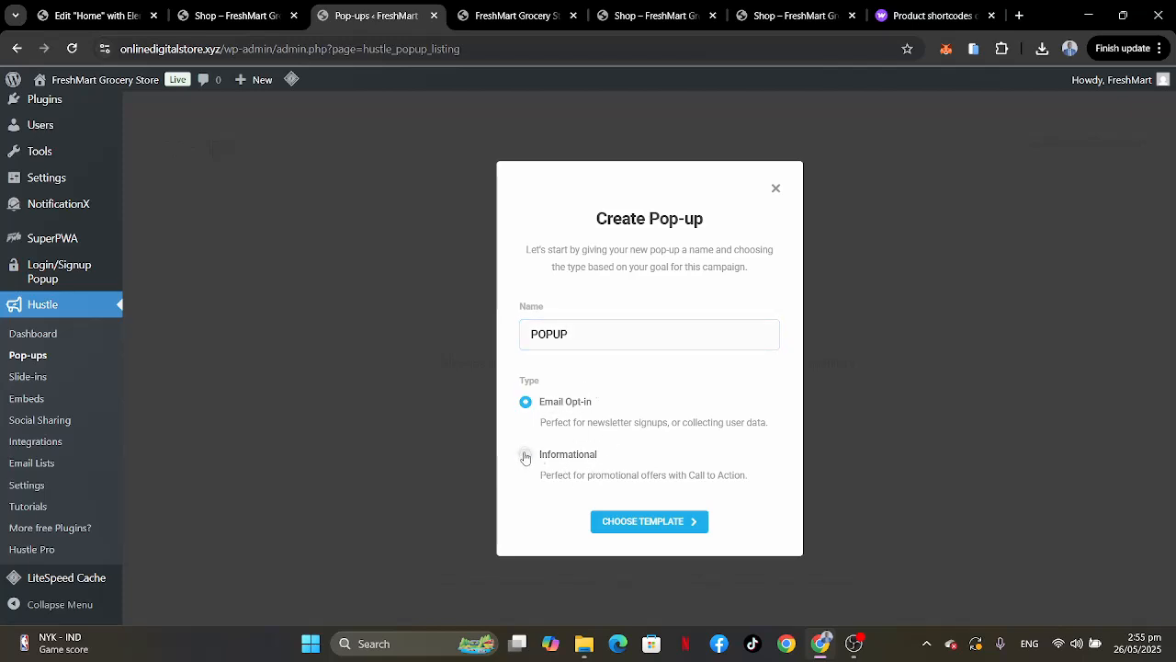
left_click(646, 521)
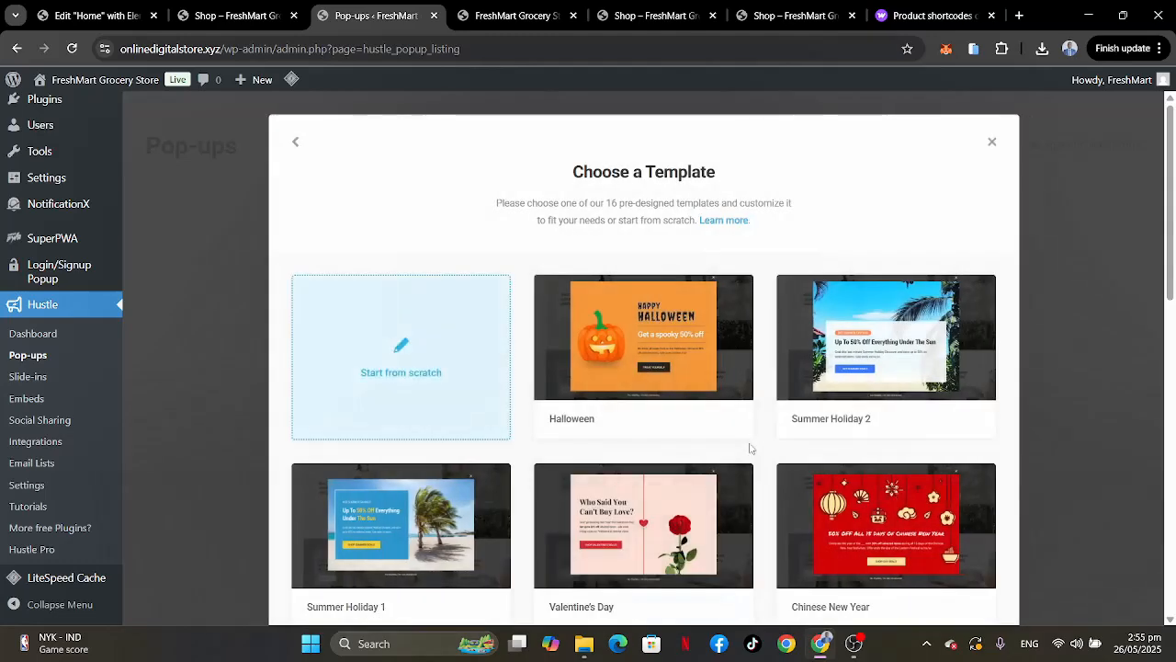
Look through the pre-designed pop-up templates and choose the Give Away template.
scroll(750, 449, "down", 3)
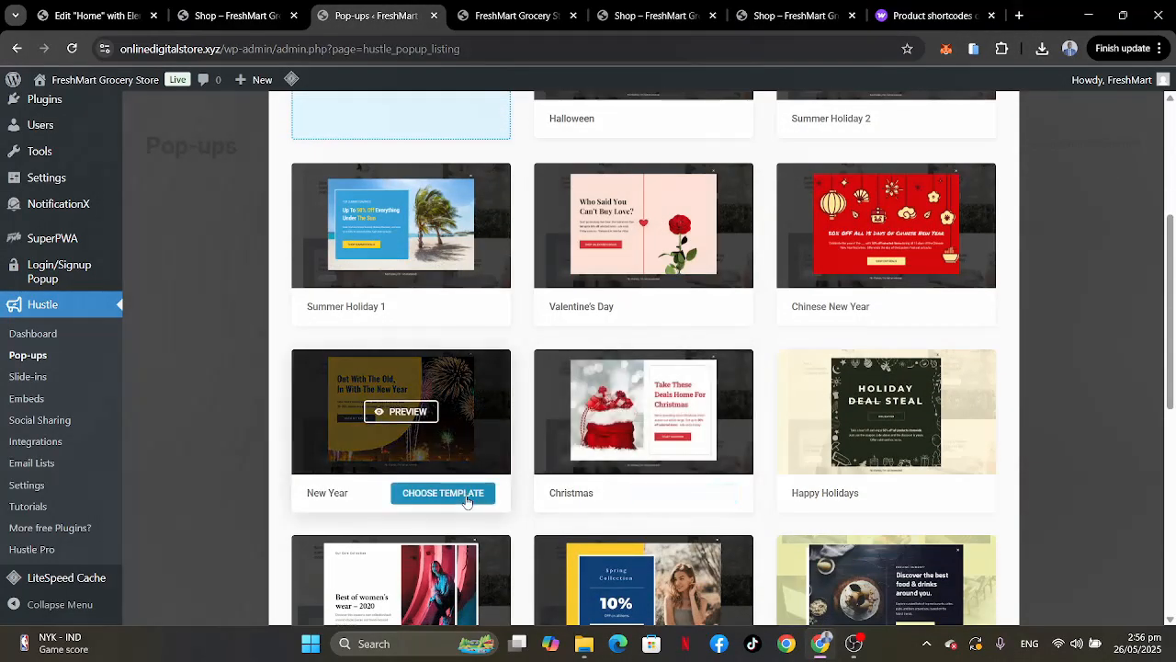
scroll(729, 466, "down", 1)
scroll(728, 466, "down", 2)
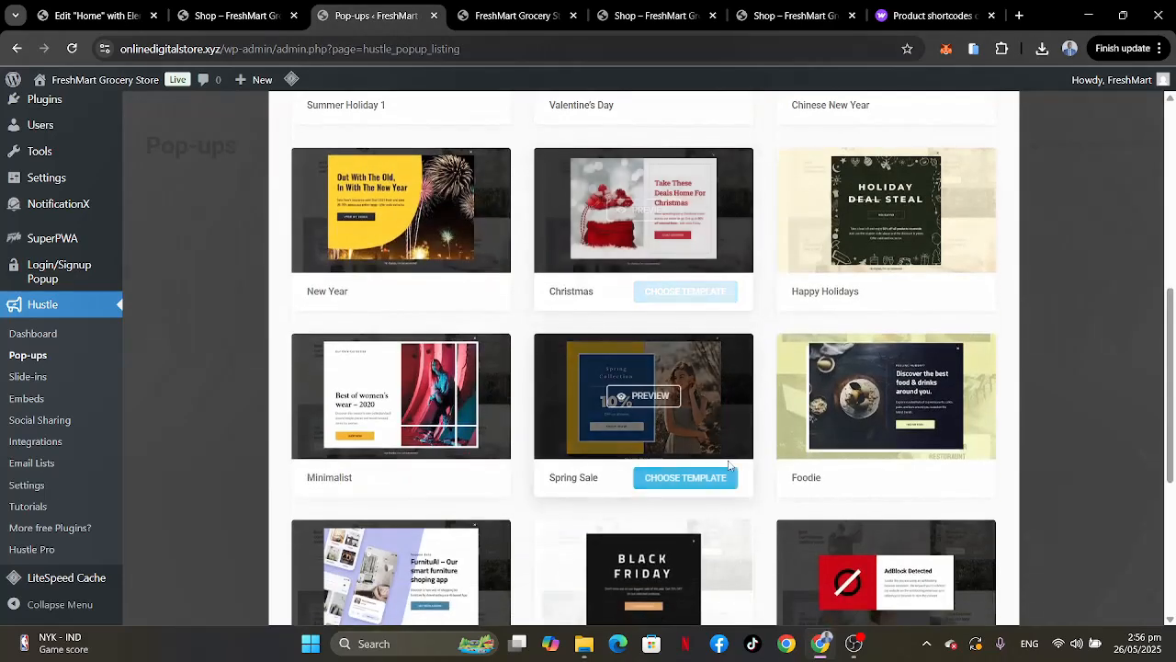
scroll(728, 465, "down", 2)
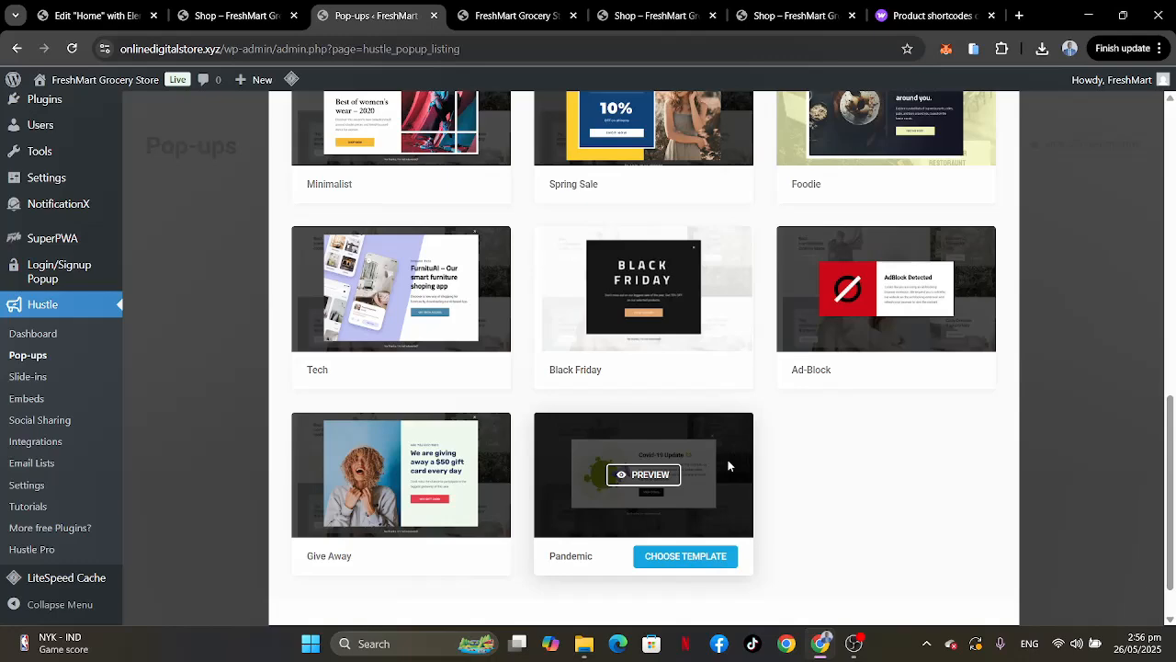
scroll(728, 466, "up", 3)
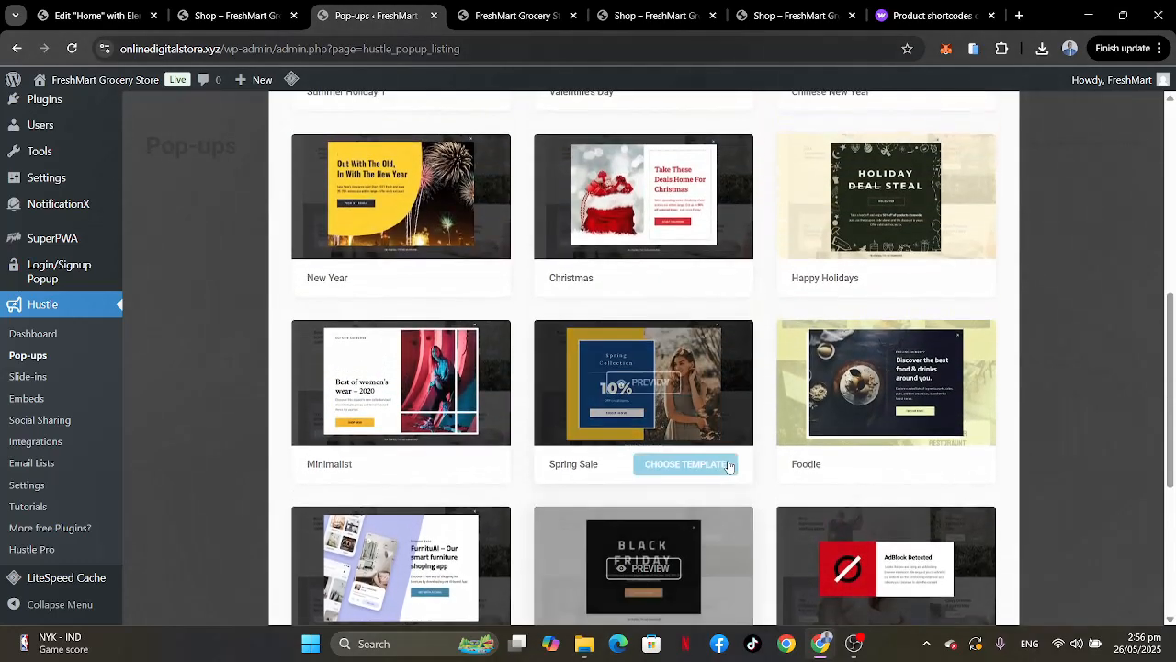
scroll(728, 466, "up", 2)
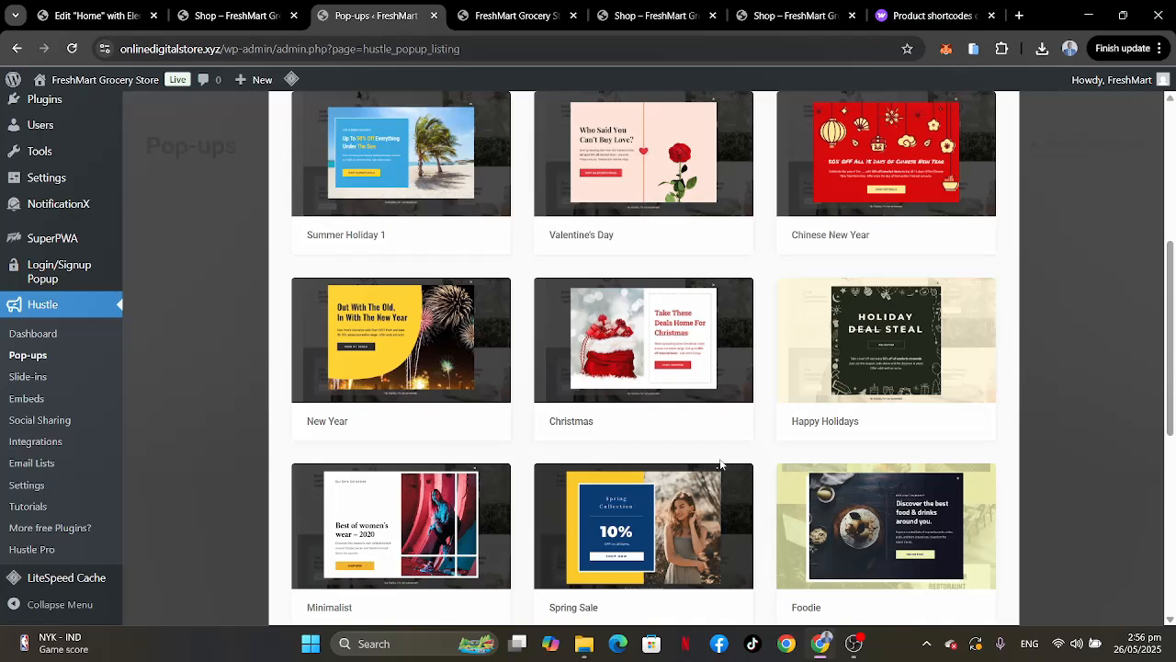
scroll(720, 466, "down", 5)
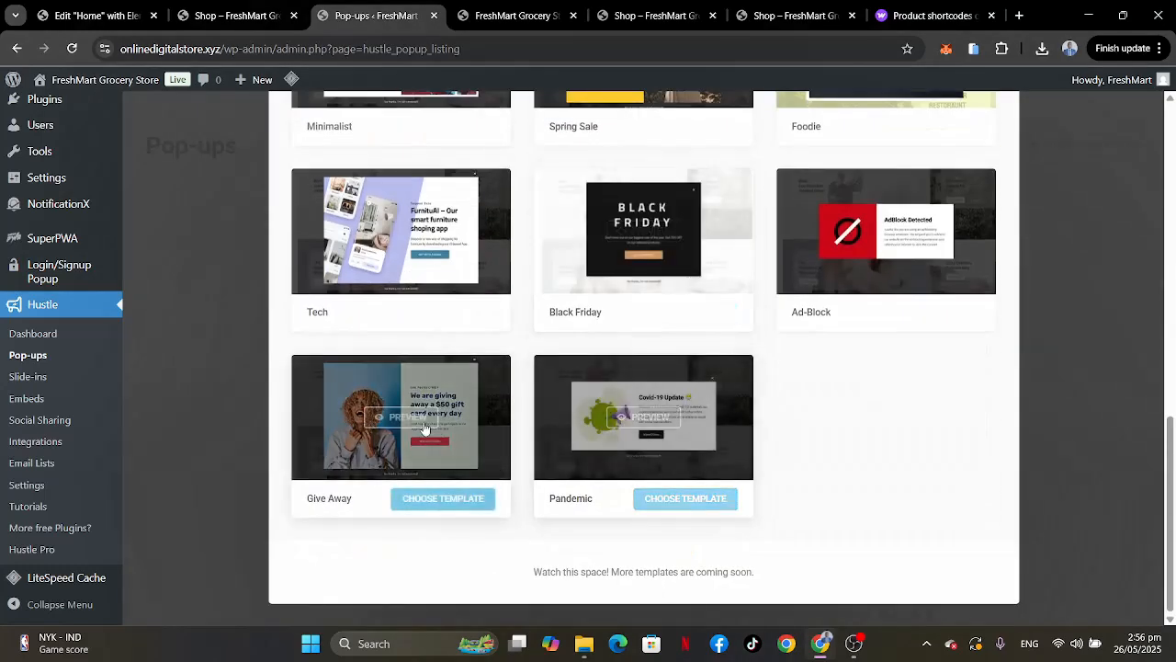
left_click(423, 505)
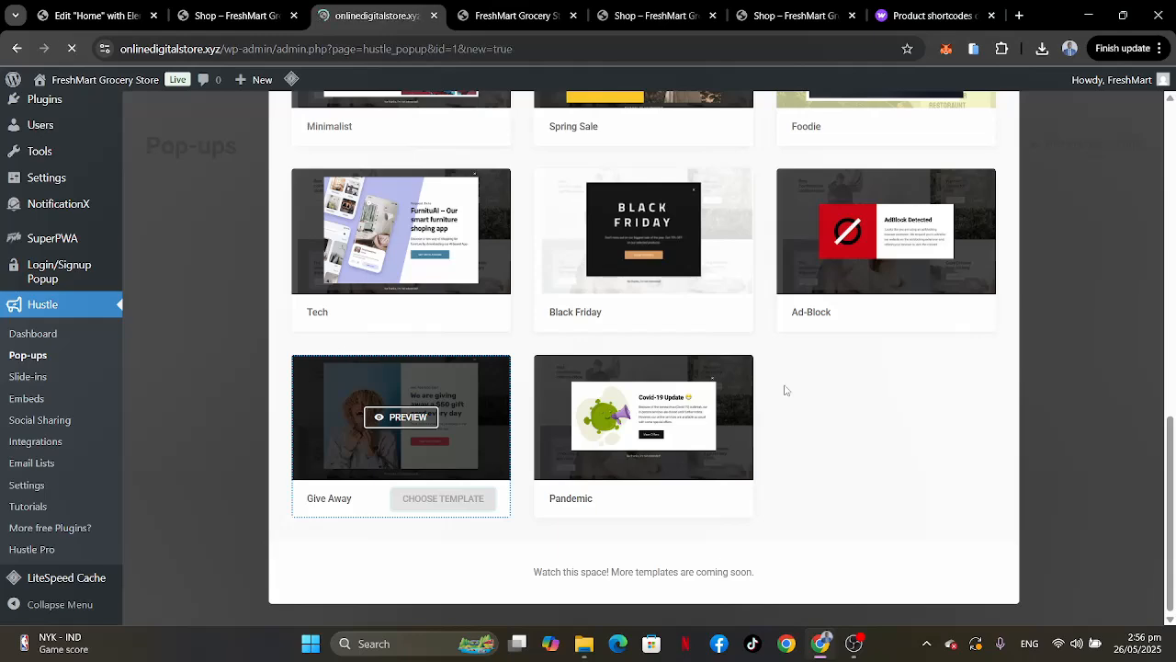
Replace the pop-up's featured image with Young-African-Woman.png from the media library.
scroll(786, 390, "down", 4)
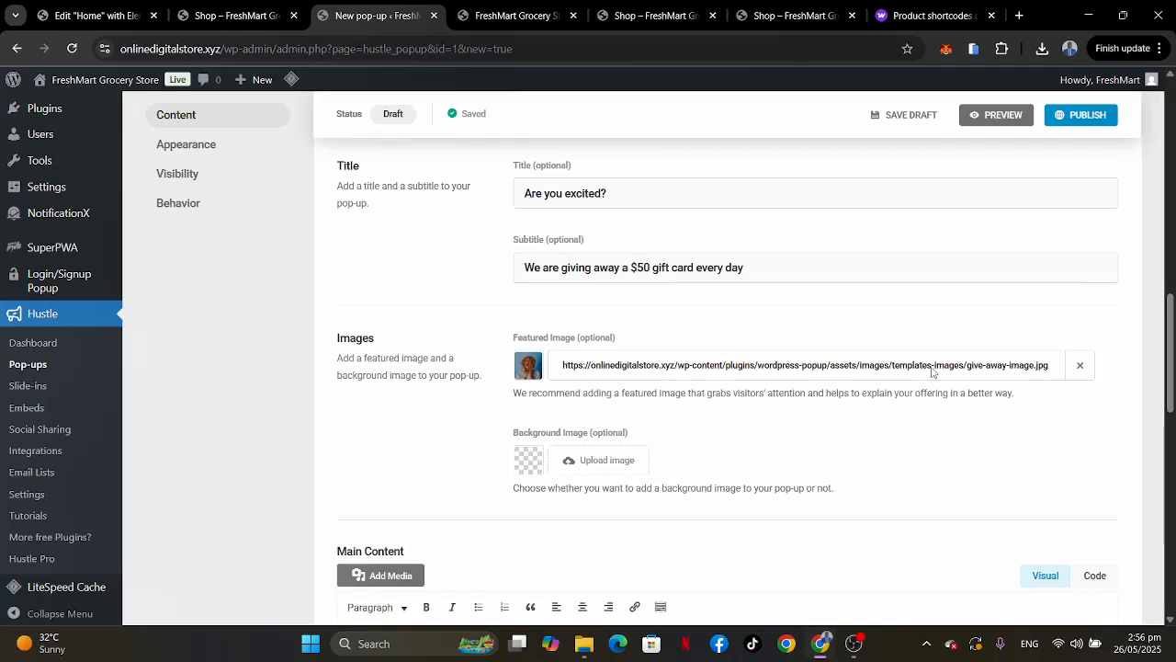
left_click(1080, 365)
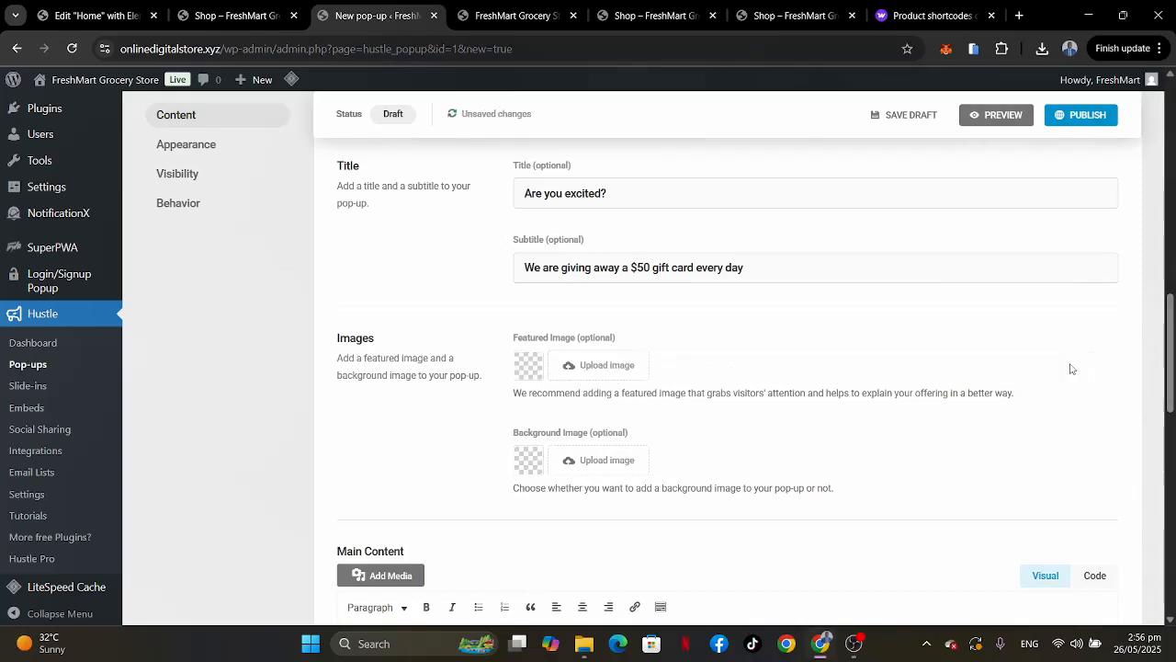
left_click(600, 364)
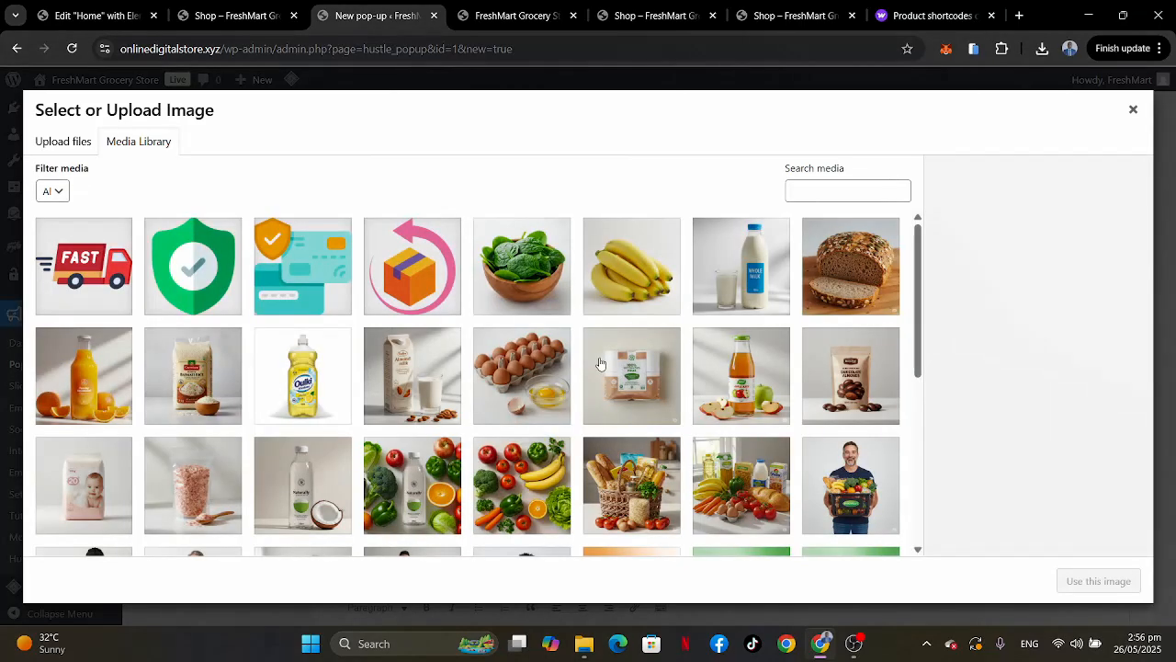
scroll(492, 443, "down", 5)
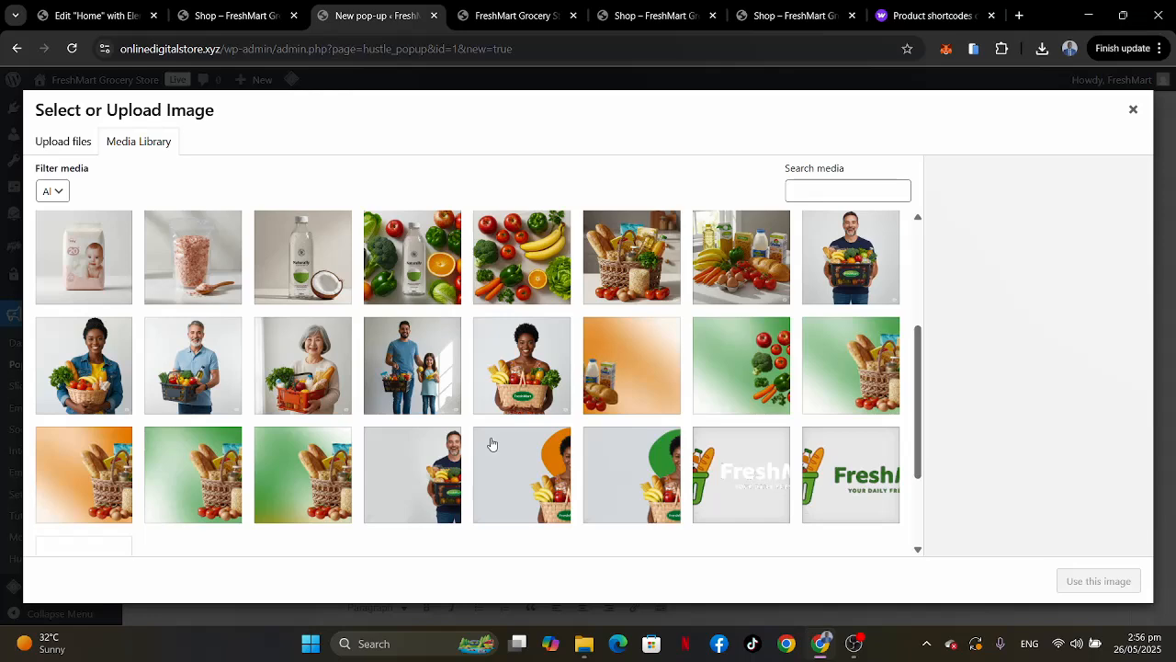
left_click(99, 386)
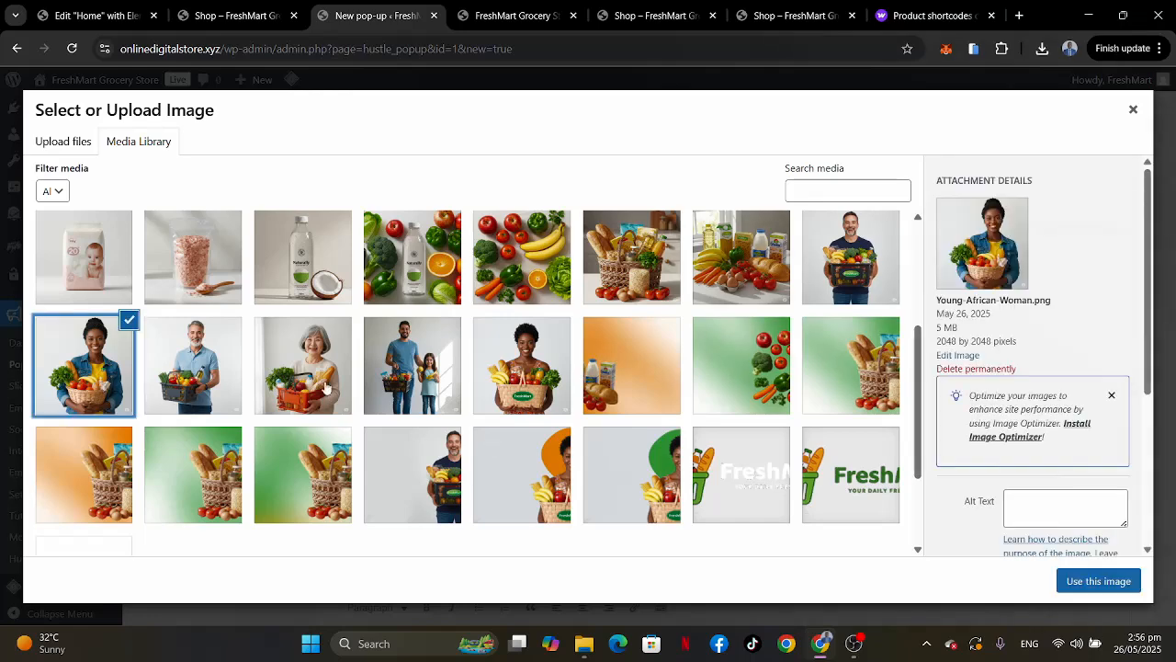
left_click(1105, 588)
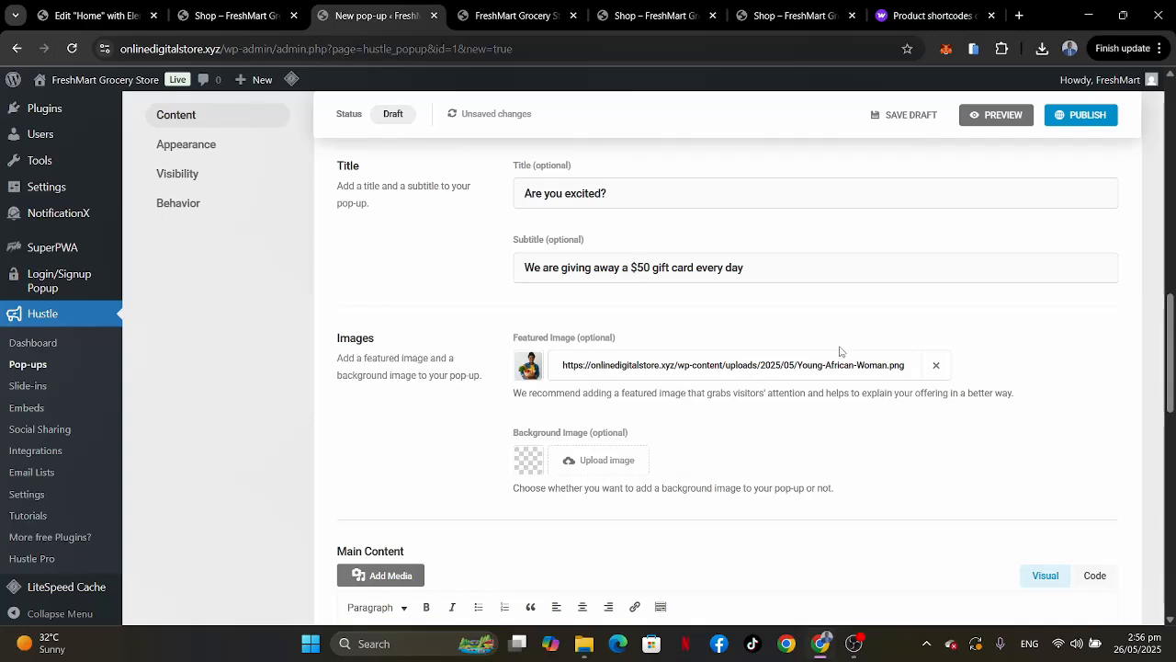
Examine the pop-up's title, main content, call-to-action button and "Never see this again" link settings.
scroll(841, 352, "up", 1)
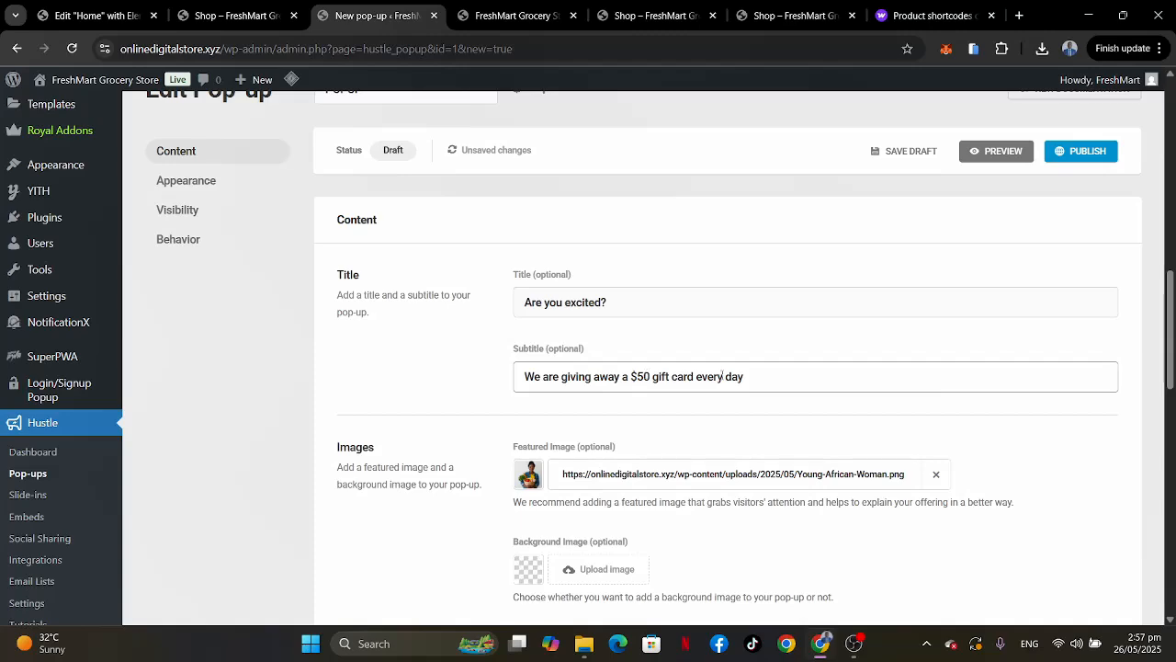
scroll(765, 377, "down", 2)
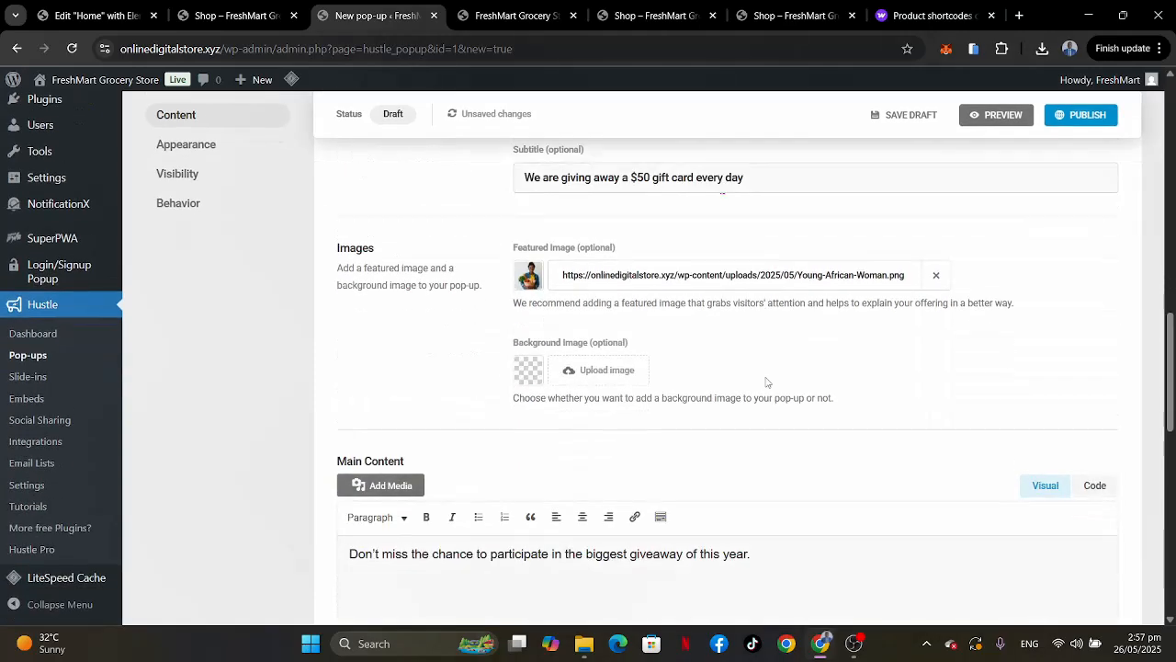
scroll(766, 379, "down", 2)
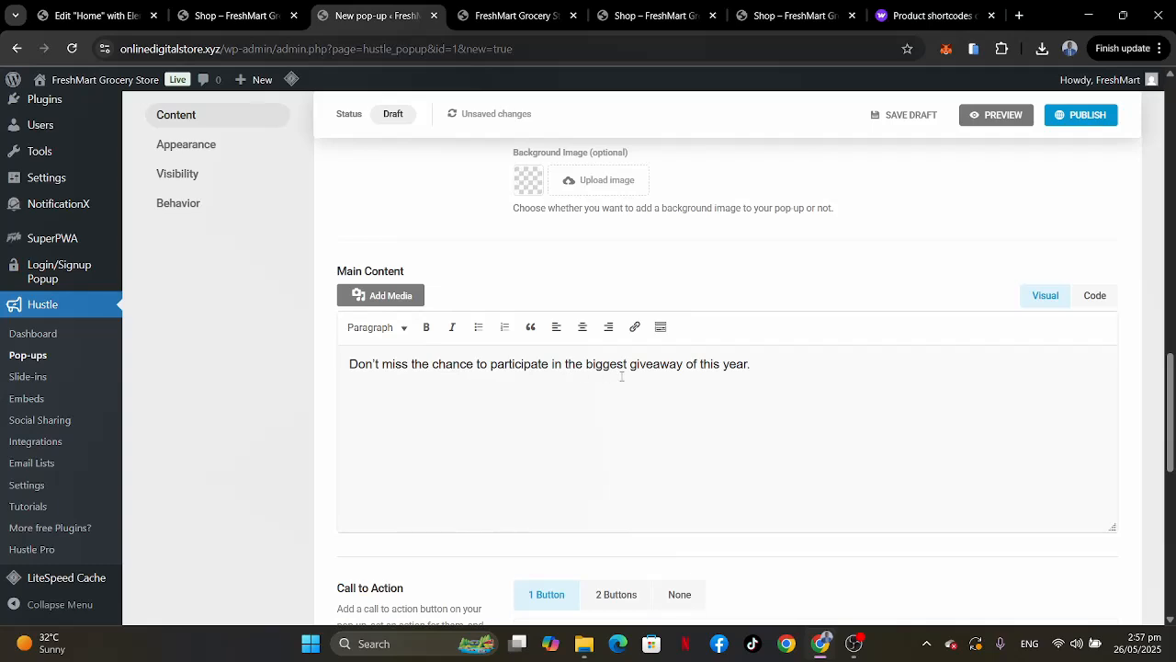
scroll(792, 404, "down", 4)
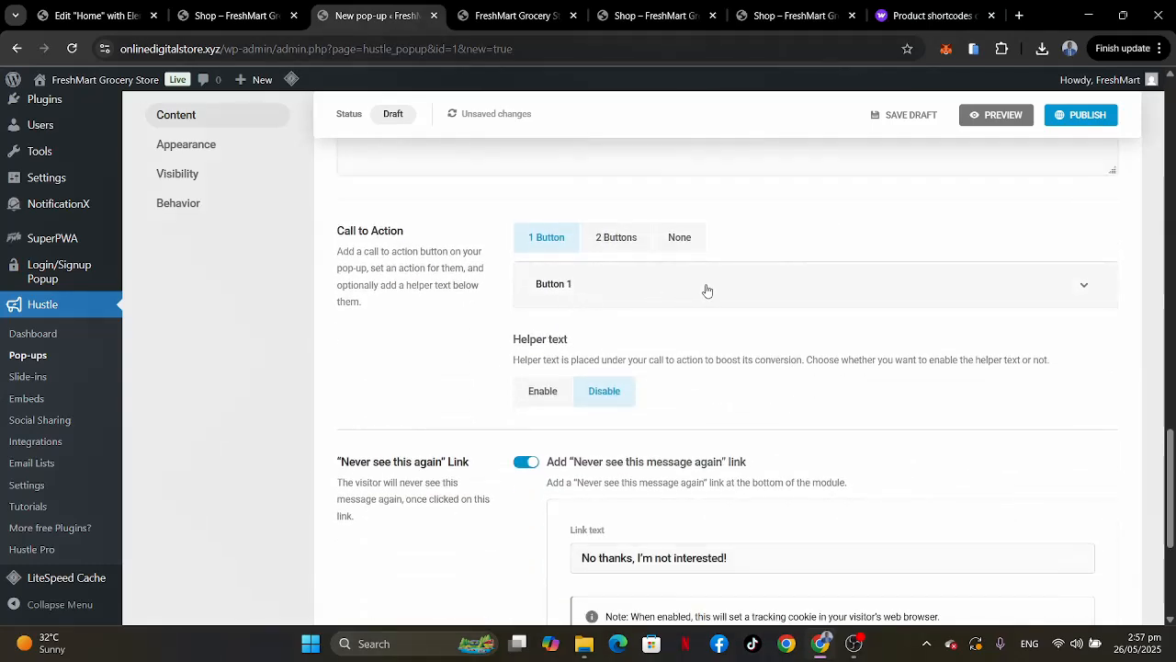
left_click(706, 291)
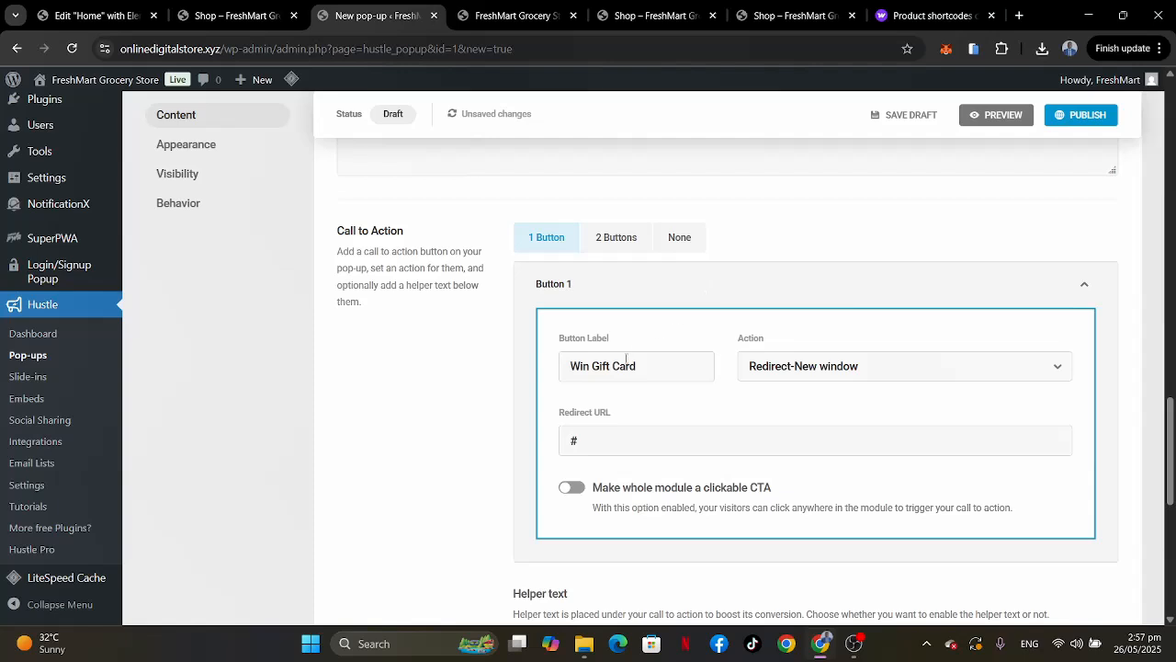
left_click(594, 373)
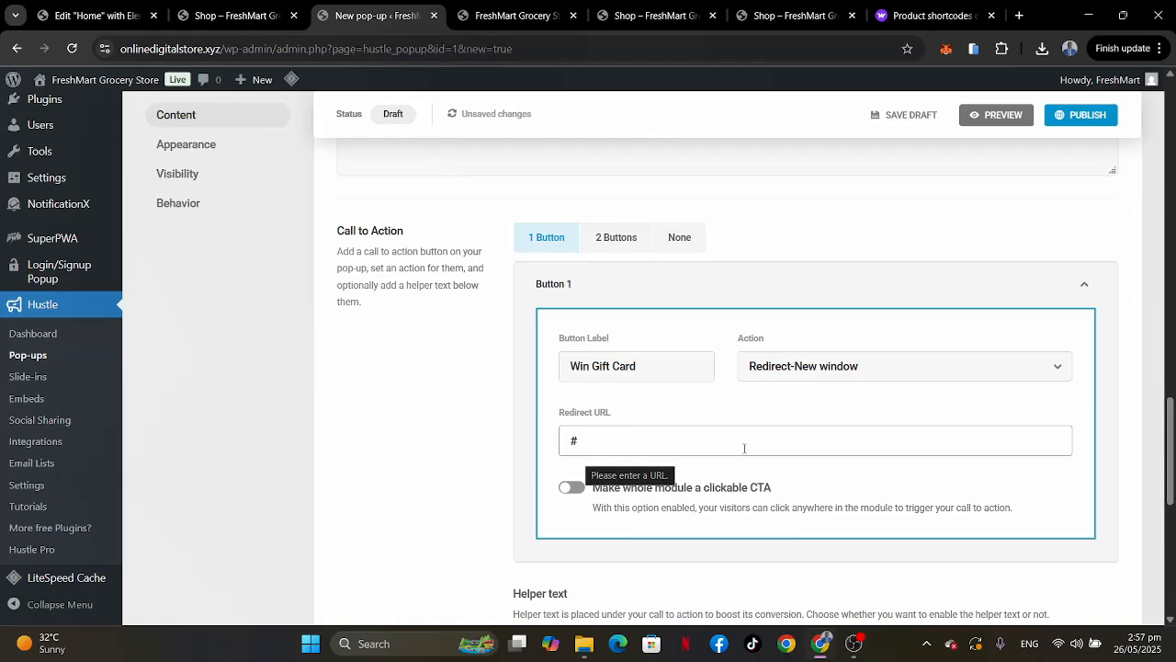
scroll(745, 447, "down", 3)
scroll(744, 450, "down", 3)
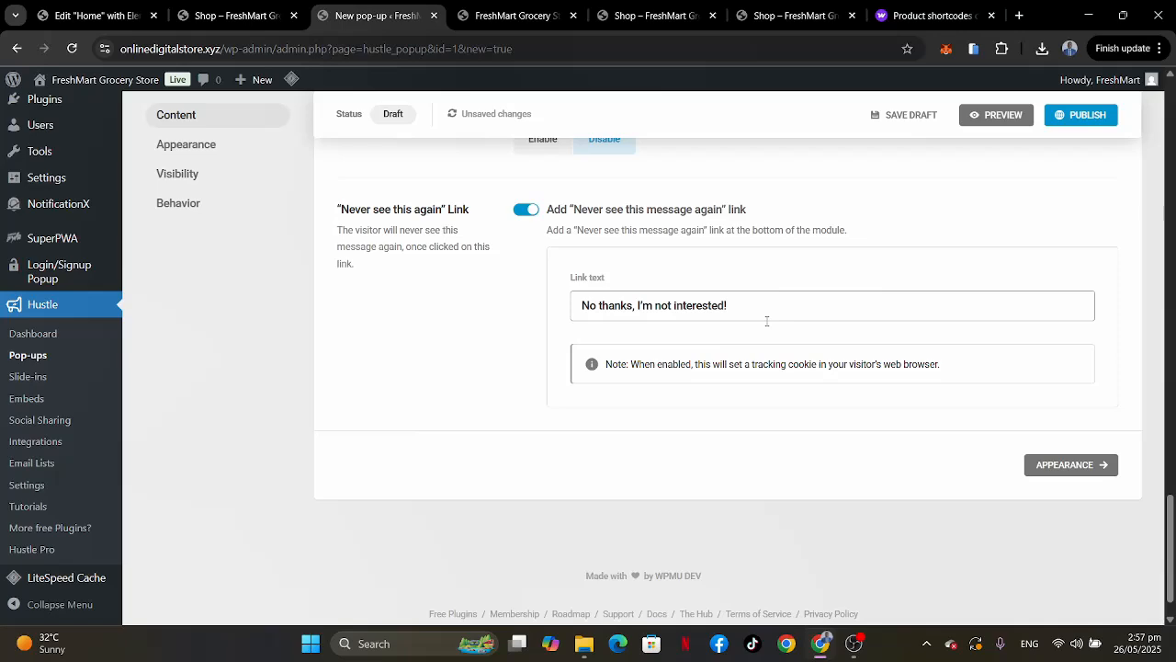
scroll(766, 322, "up", 3)
scroll(767, 324, "up", 2)
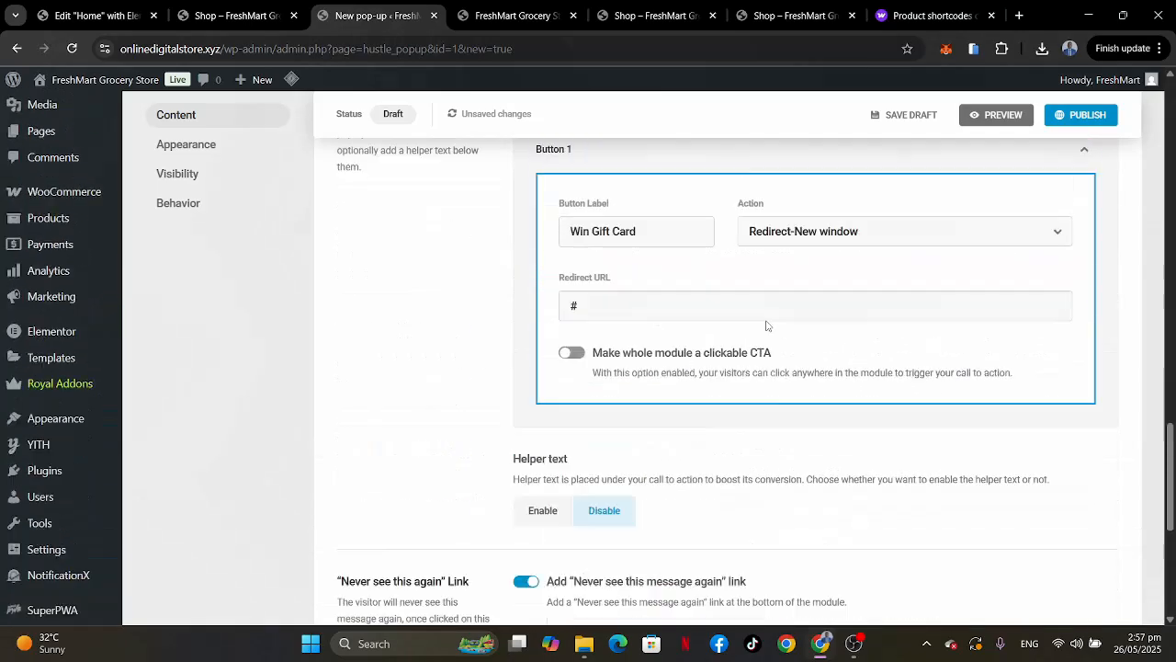
scroll(767, 323, "up", 1)
scroll(766, 323, "down", 6)
scroll(767, 325, "up", 5)
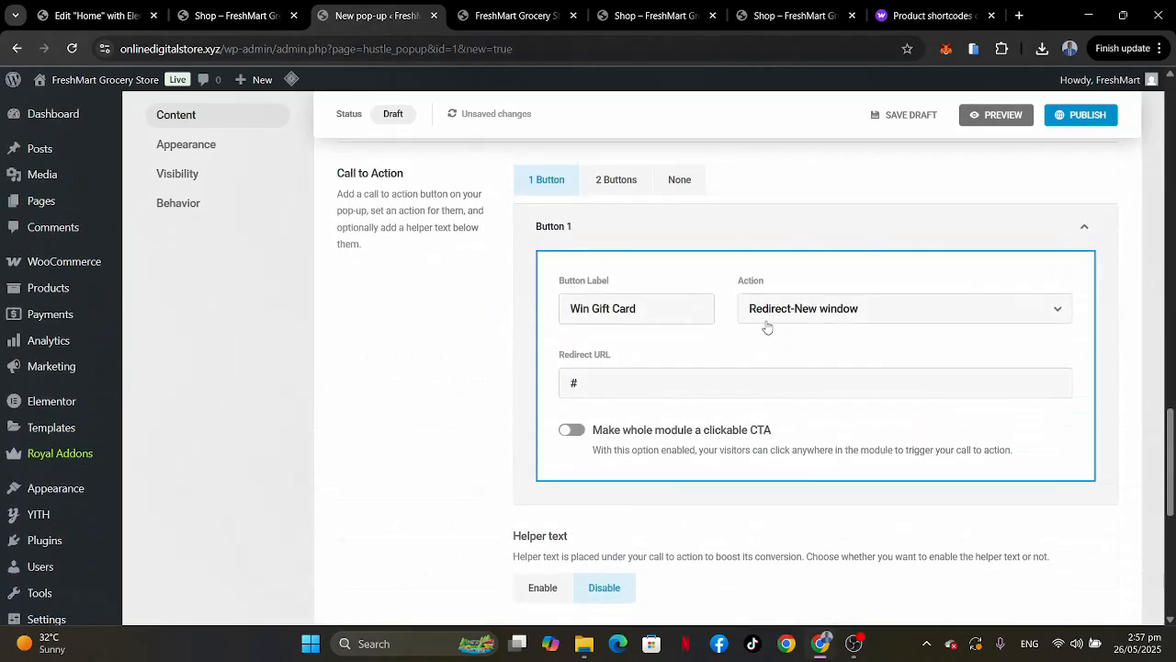
scroll(767, 325, "up", 8)
scroll(767, 326, "down", 7)
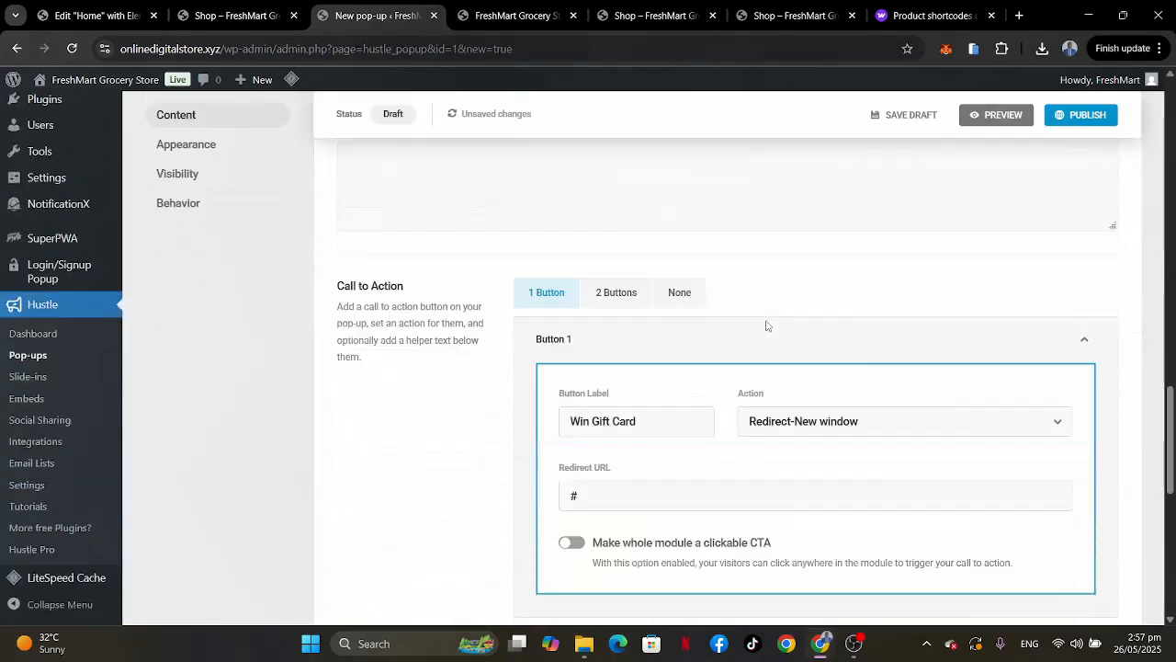
scroll(767, 325, "down", 8)
Proceed to the pop-up's appearance settings and select Quicksand as the font family for all elements.
left_click(1063, 420)
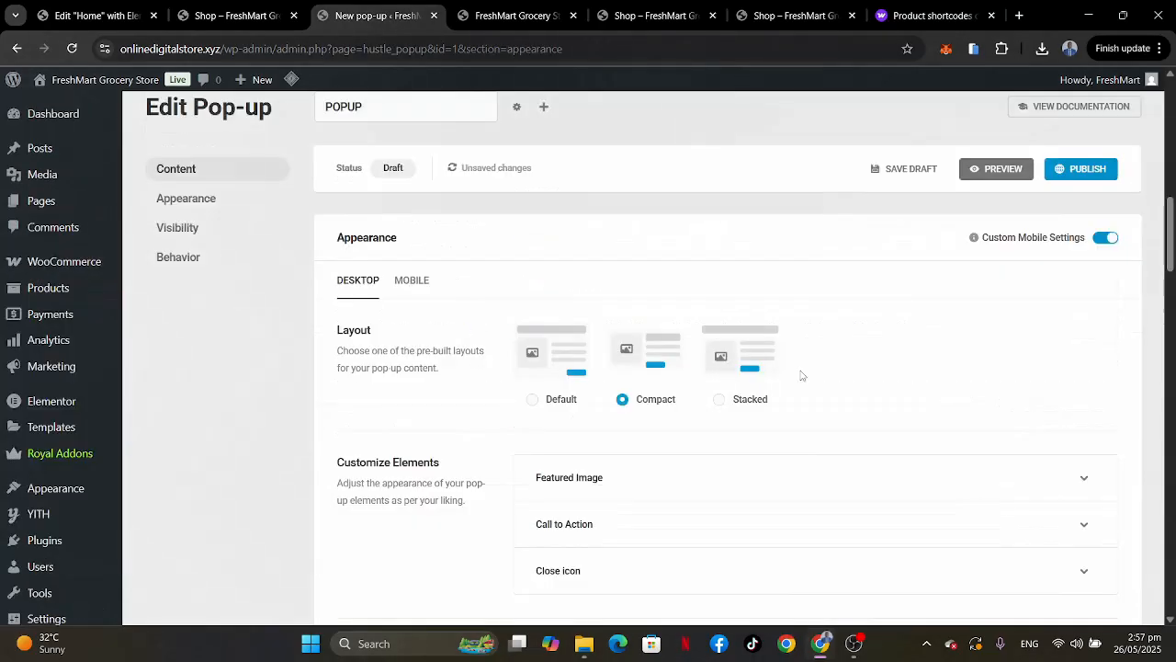
scroll(841, 448, "down", 2)
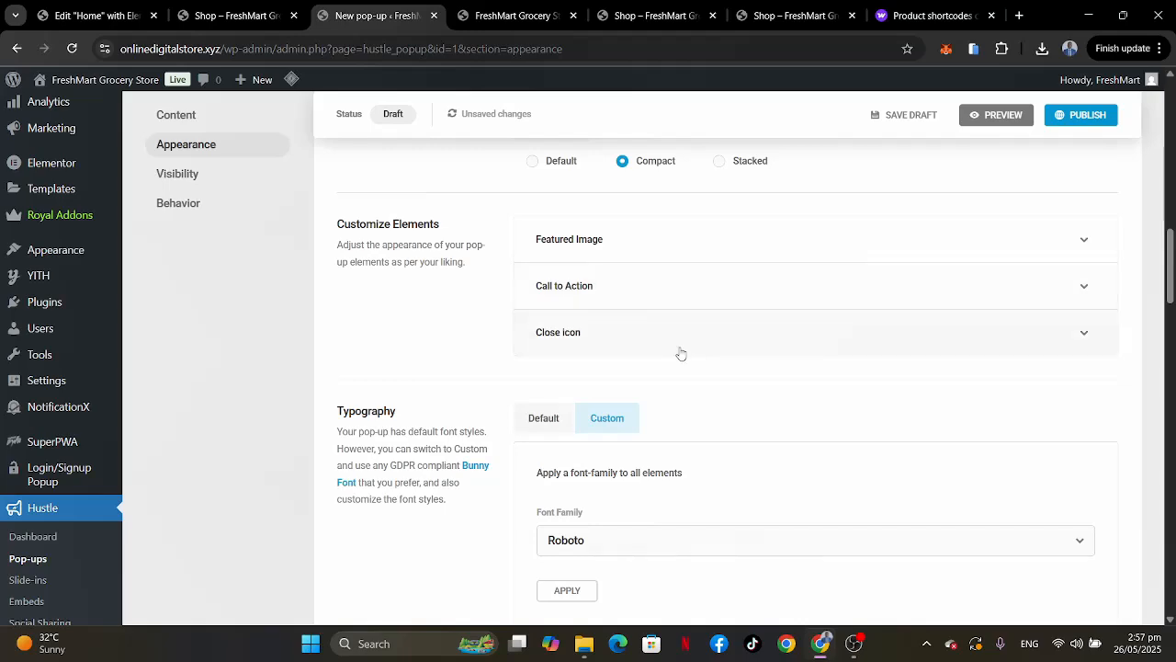
scroll(777, 371, "down", 2)
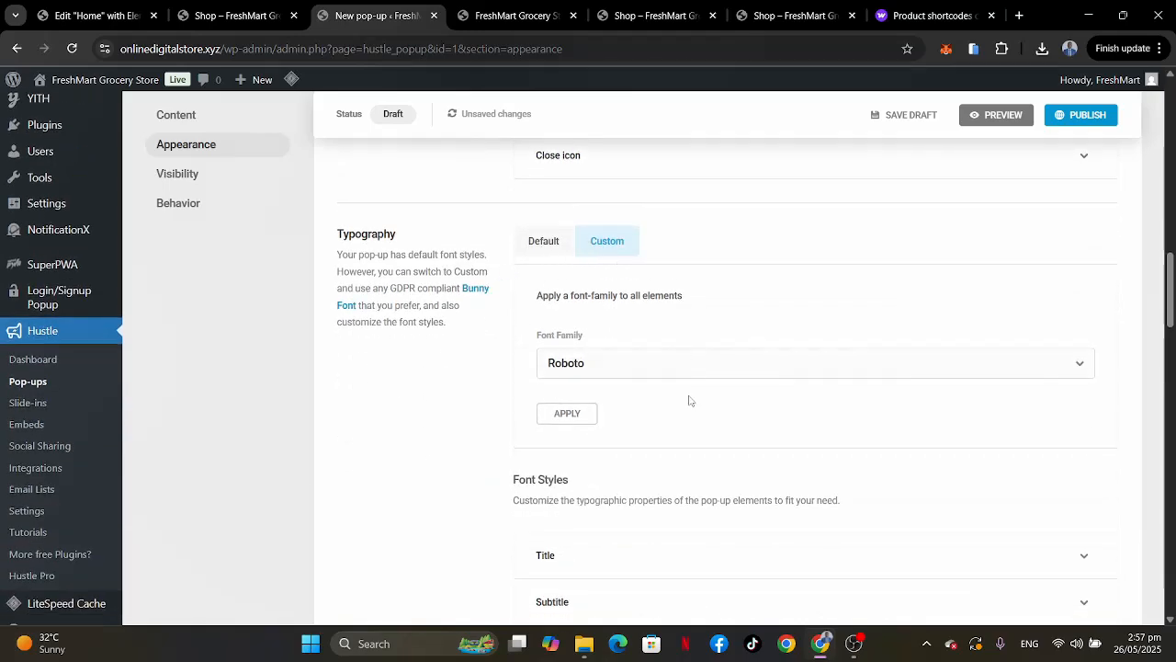
scroll(691, 415, "down", 2)
scroll(690, 415, "up", 2)
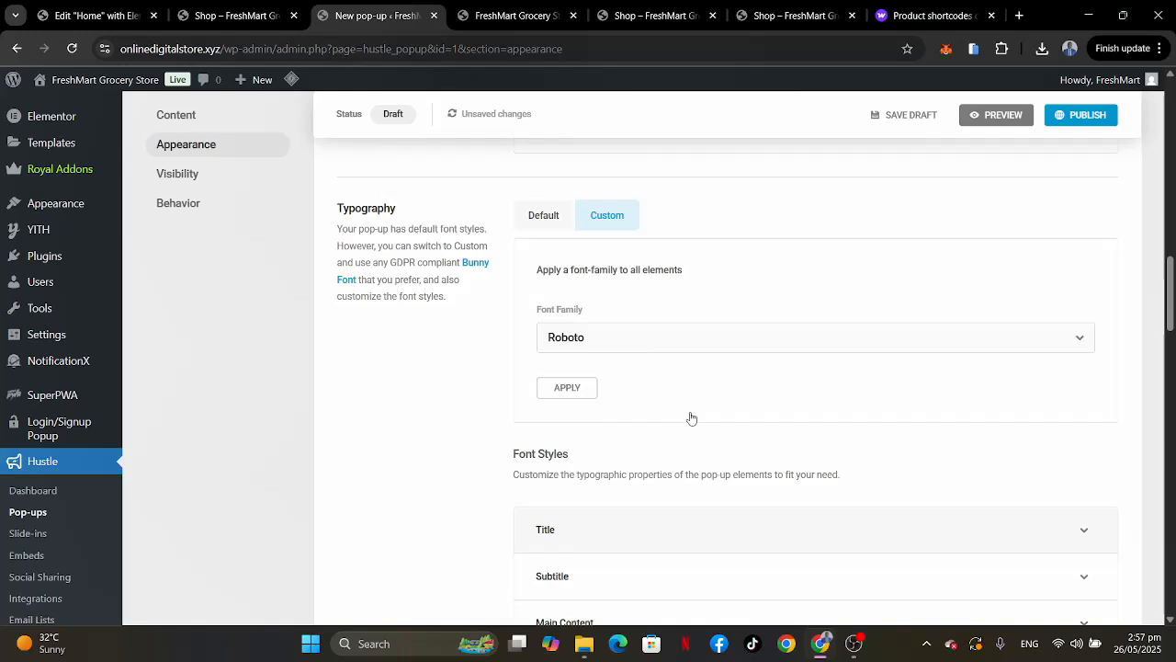
left_click(695, 339)
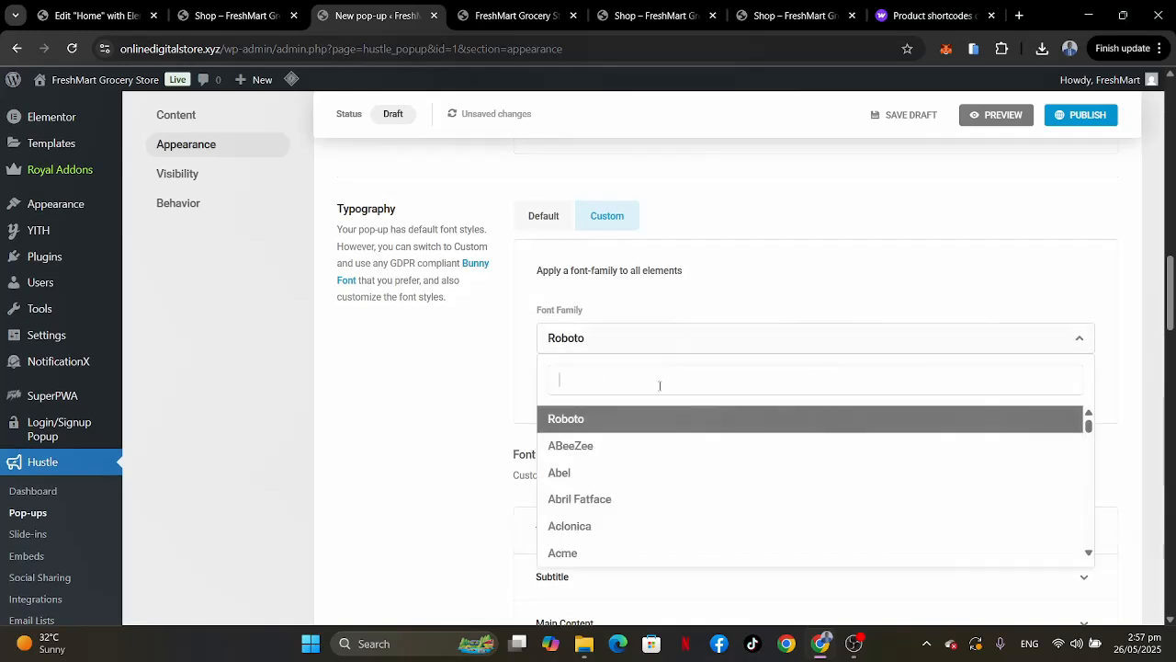
type("QUI")
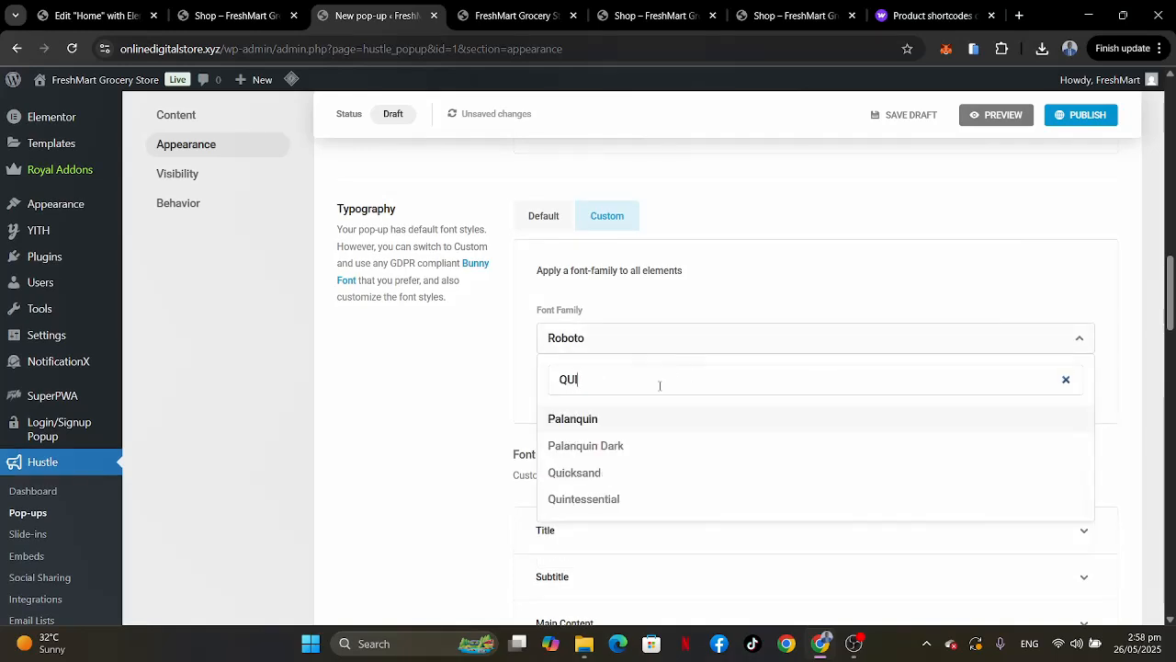
left_click(577, 472)
Set the font family of the pop-up's title style to Quicksand.
scroll(579, 471, "down", 1)
scroll(579, 471, "down", 1)
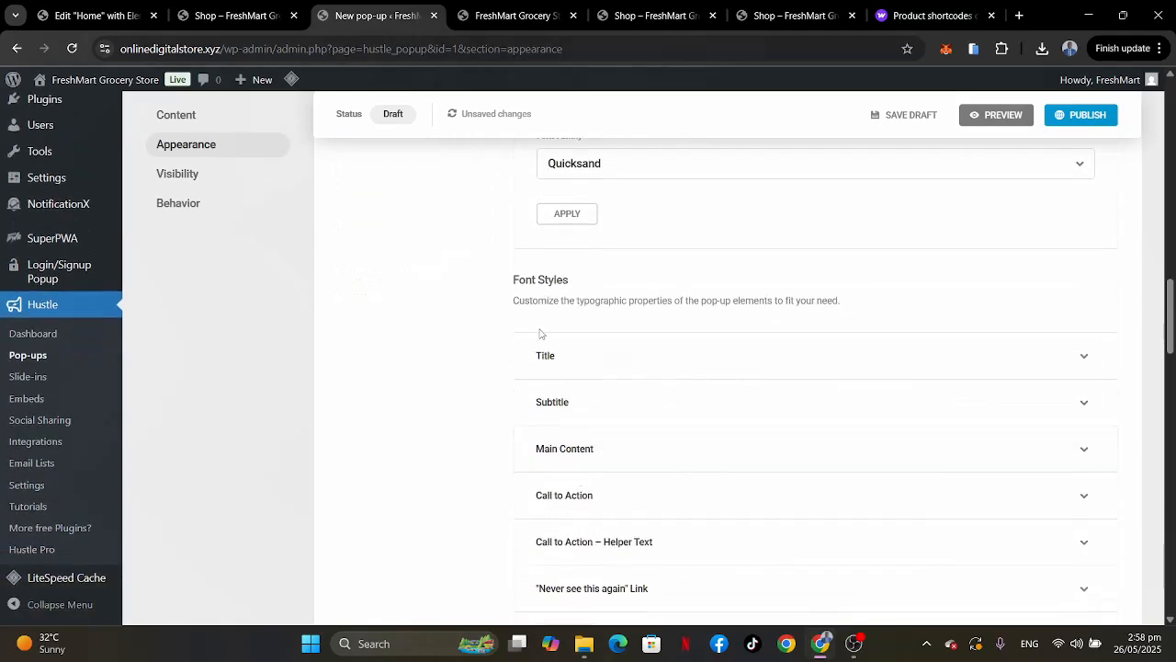
left_click(722, 364)
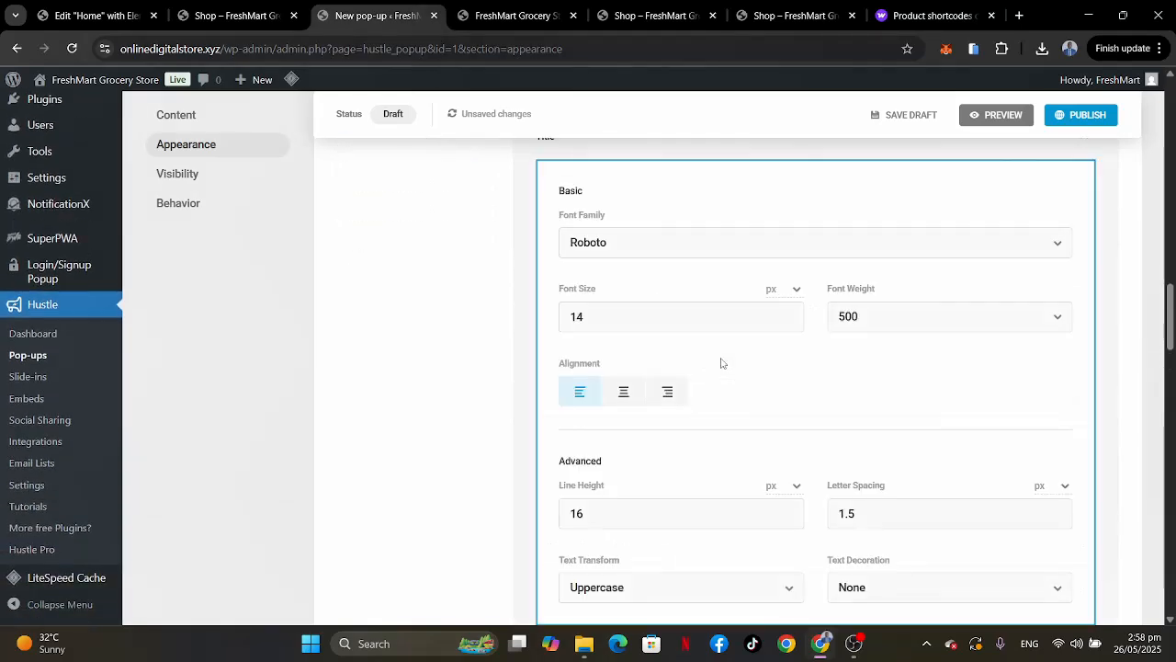
left_click(682, 246)
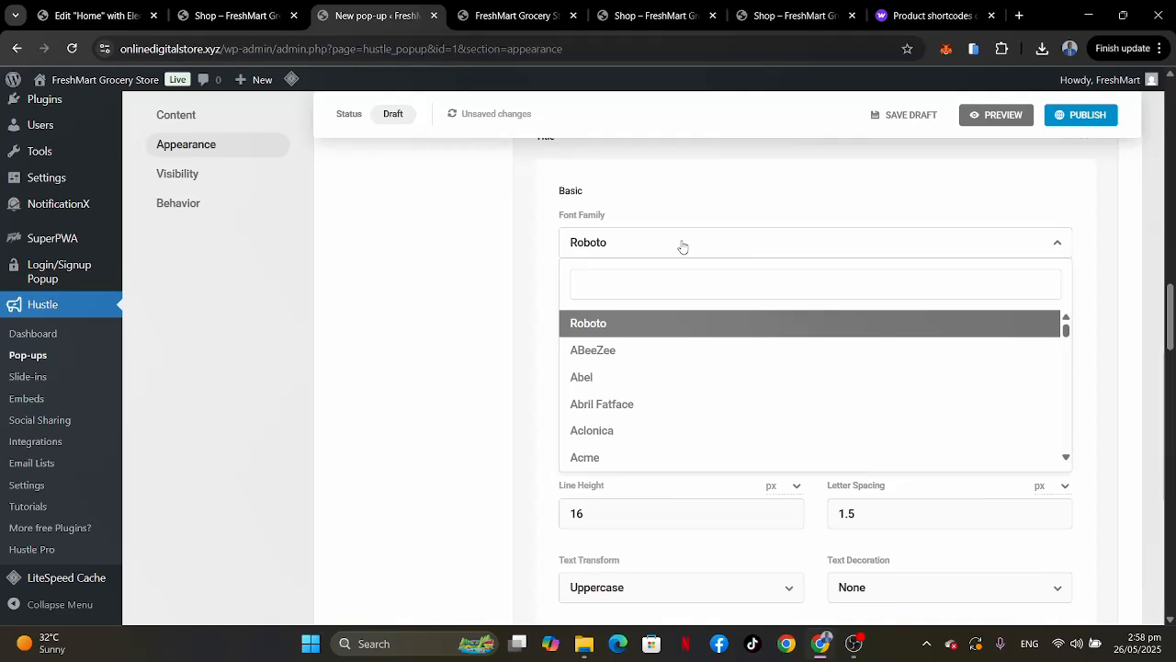
type("QUIC")
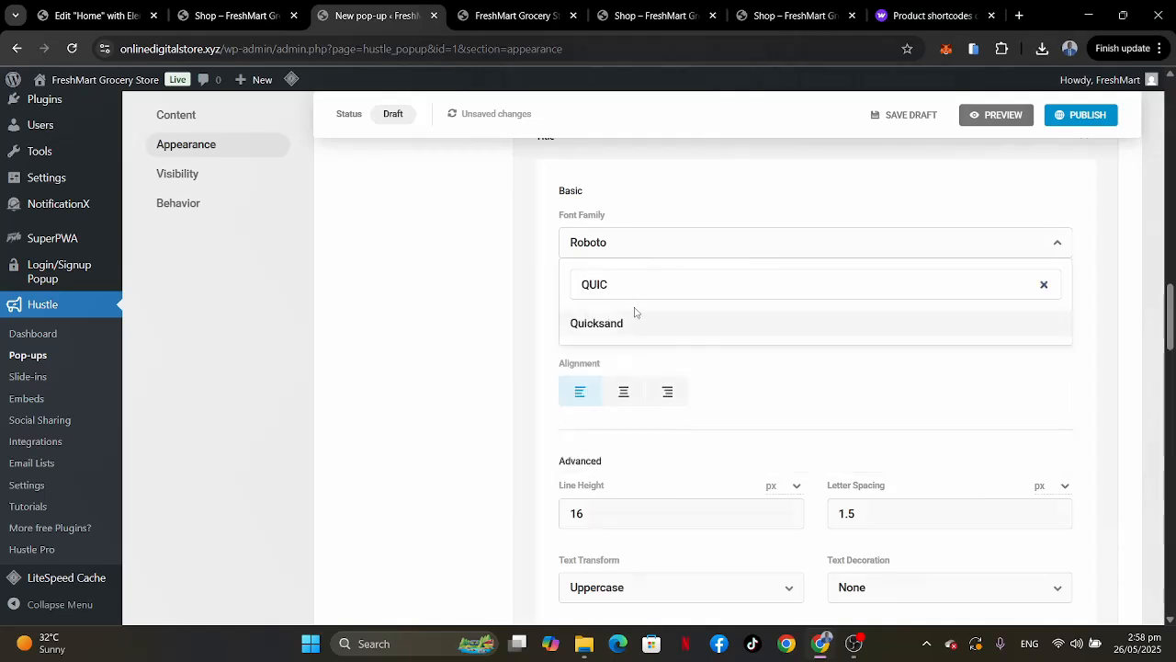
left_click(628, 324)
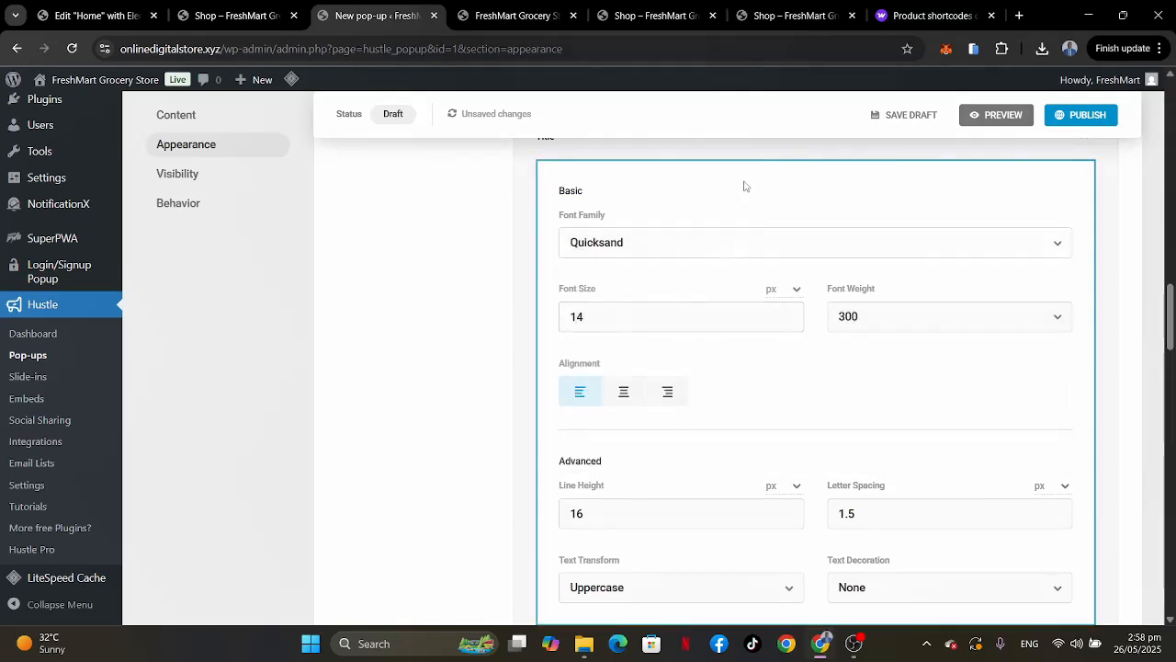
scroll(704, 189, "up", 1)
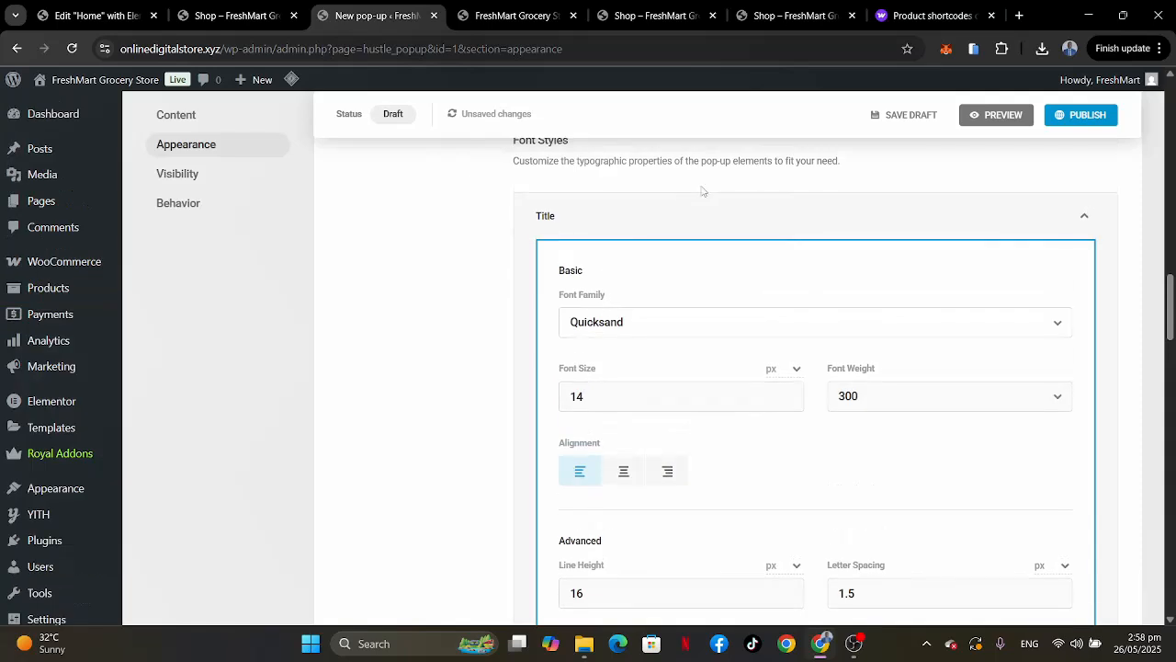
left_click(688, 211)
Try to find a replacement font family for the subtitle style by searching for "TAKO".
left_click(649, 263)
scroll(649, 271, "down", 1)
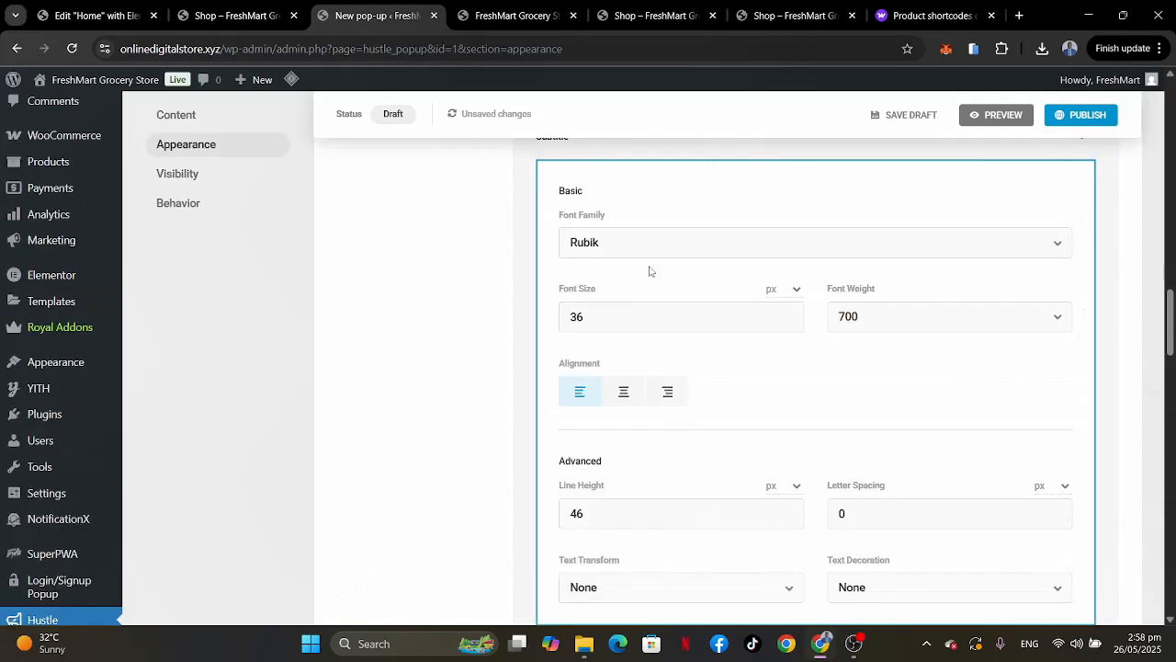
scroll(687, 185, "up", 1)
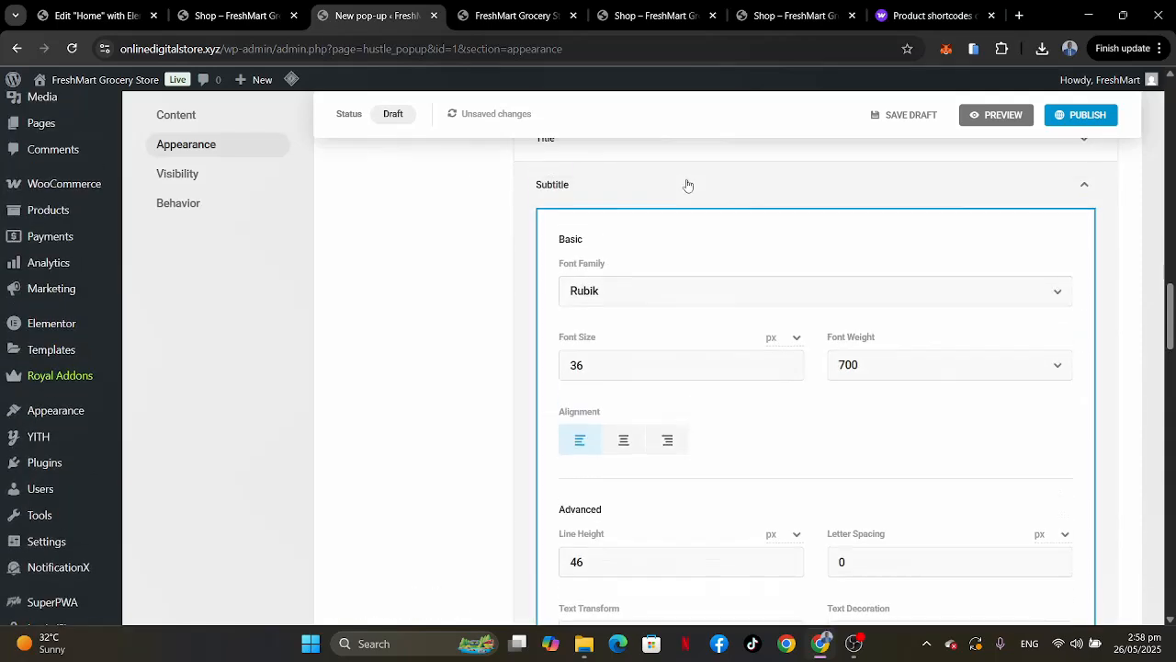
left_click(611, 301)
type("TA")
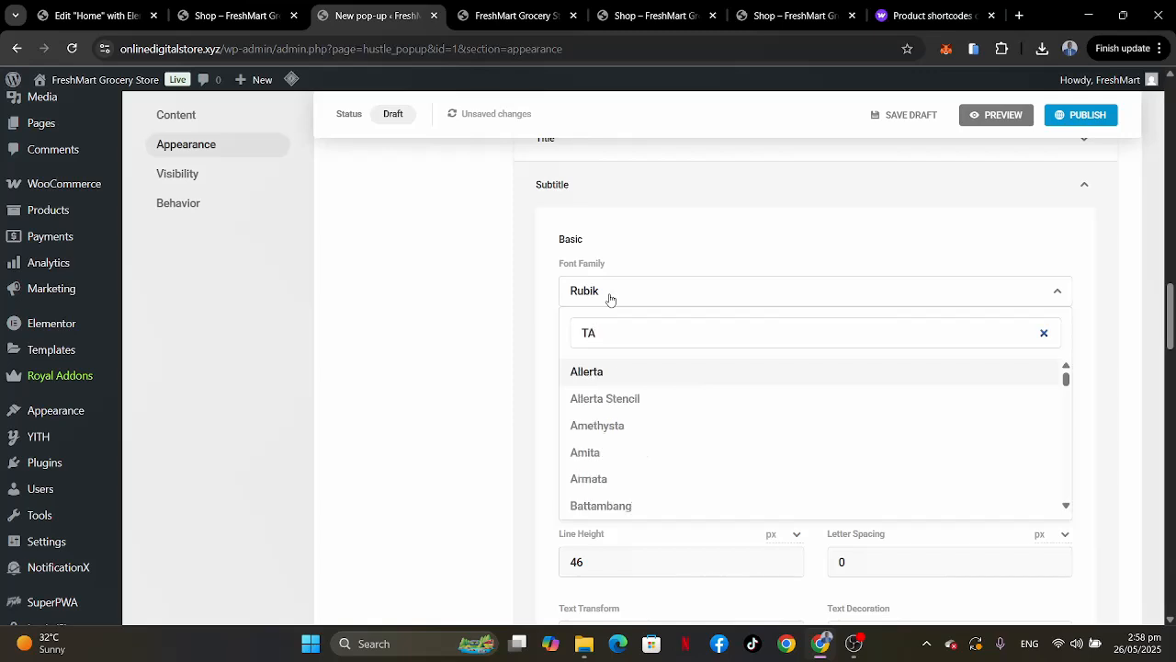
type("KO")
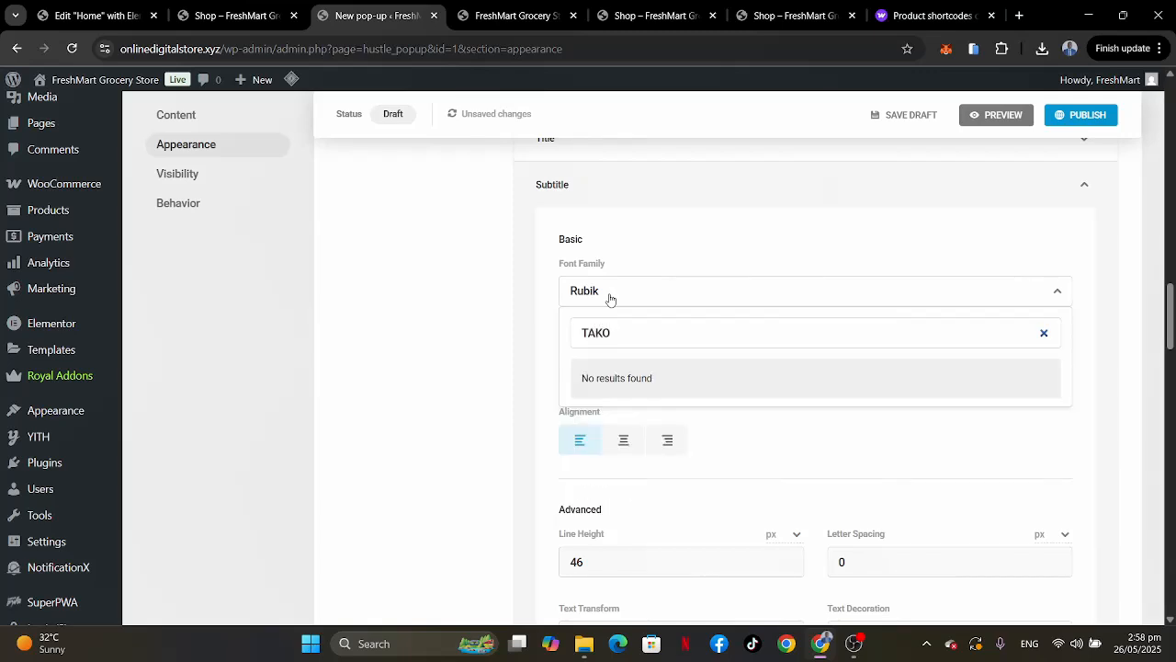
key("BackSpace")
key("BackSpace")
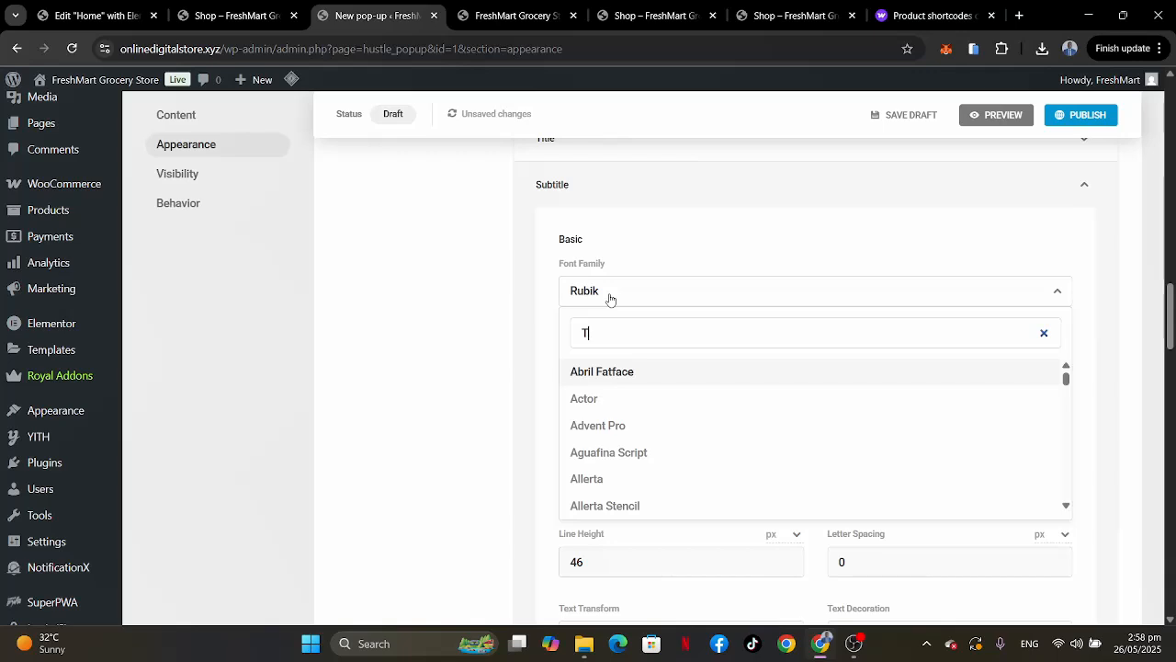
key("BackSpace")
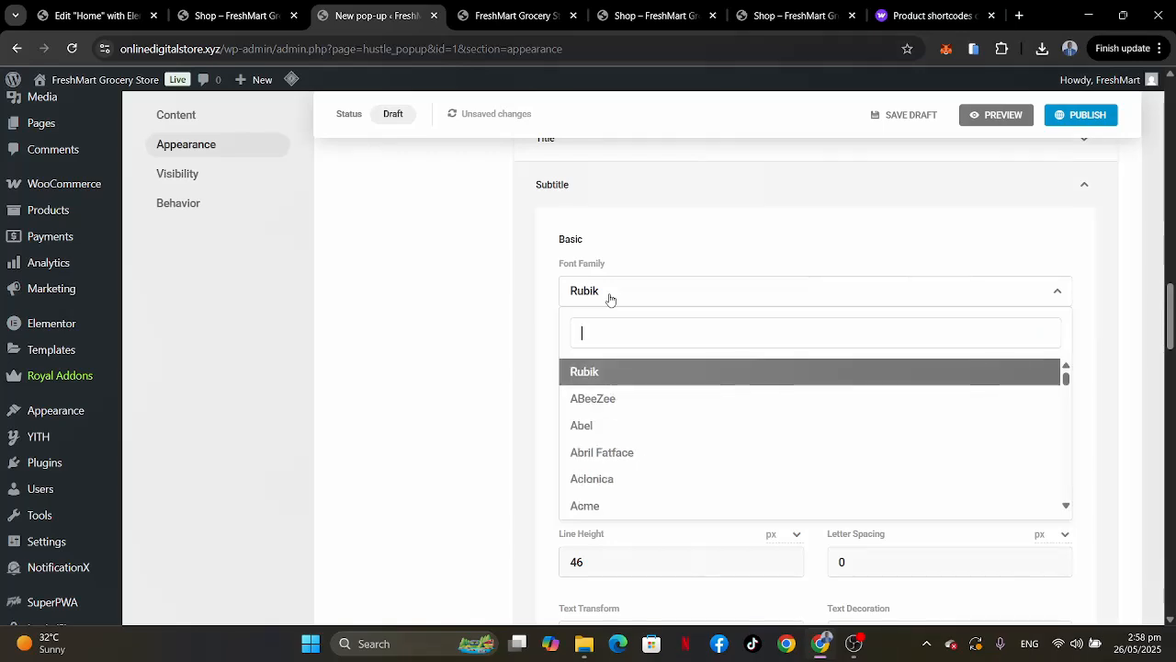
left_click(618, 299)
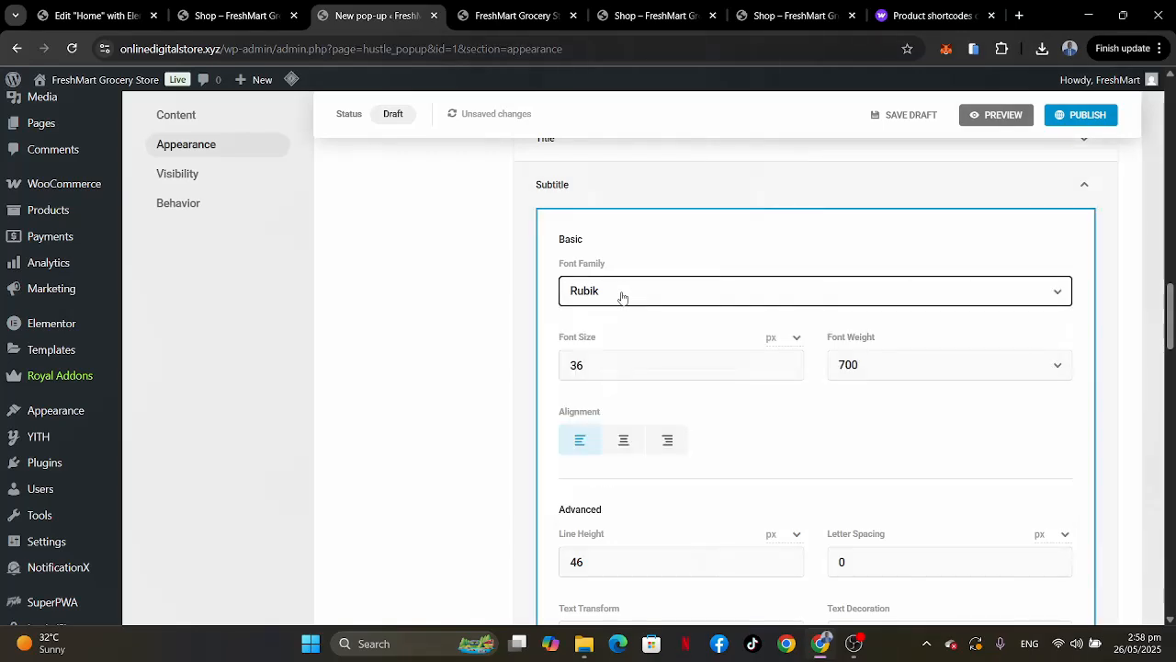
left_click(675, 197)
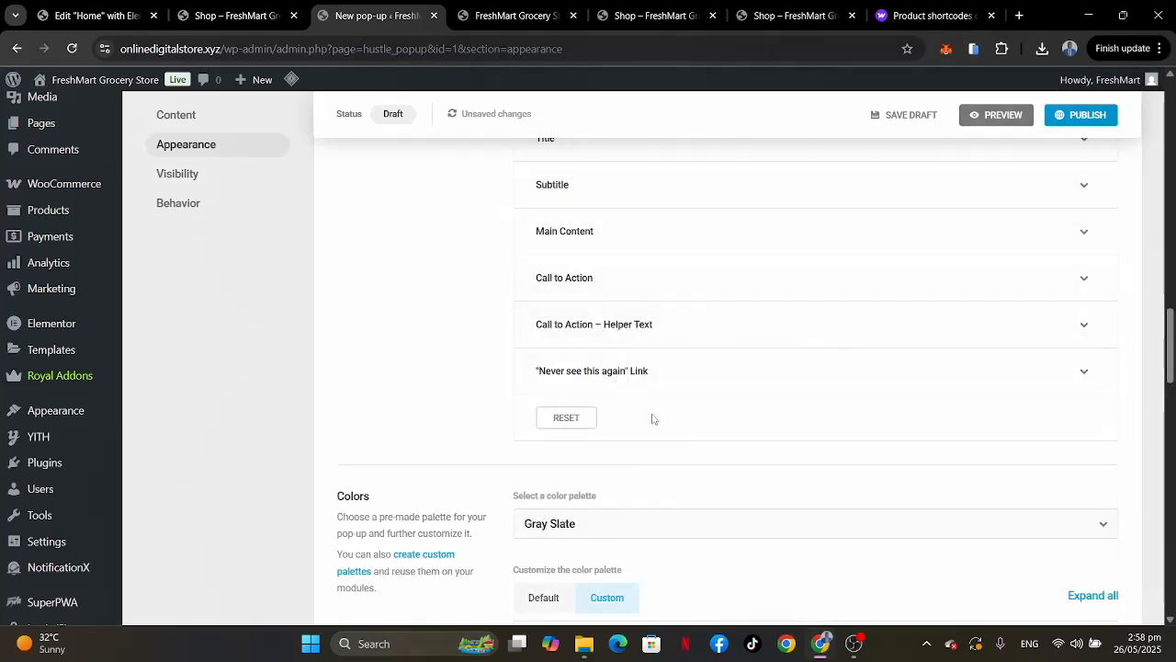
Proceed to the pop-up's visibility settings and select Pages as a condition to add.
scroll(652, 419, "down", 3)
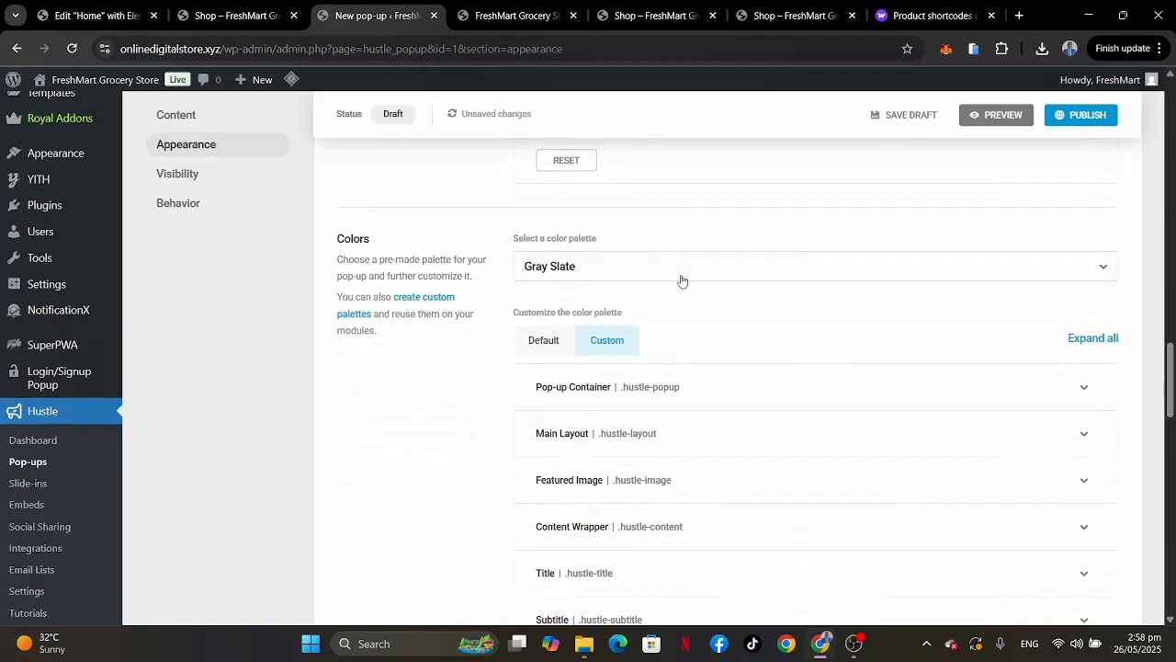
scroll(682, 281, "down", 3)
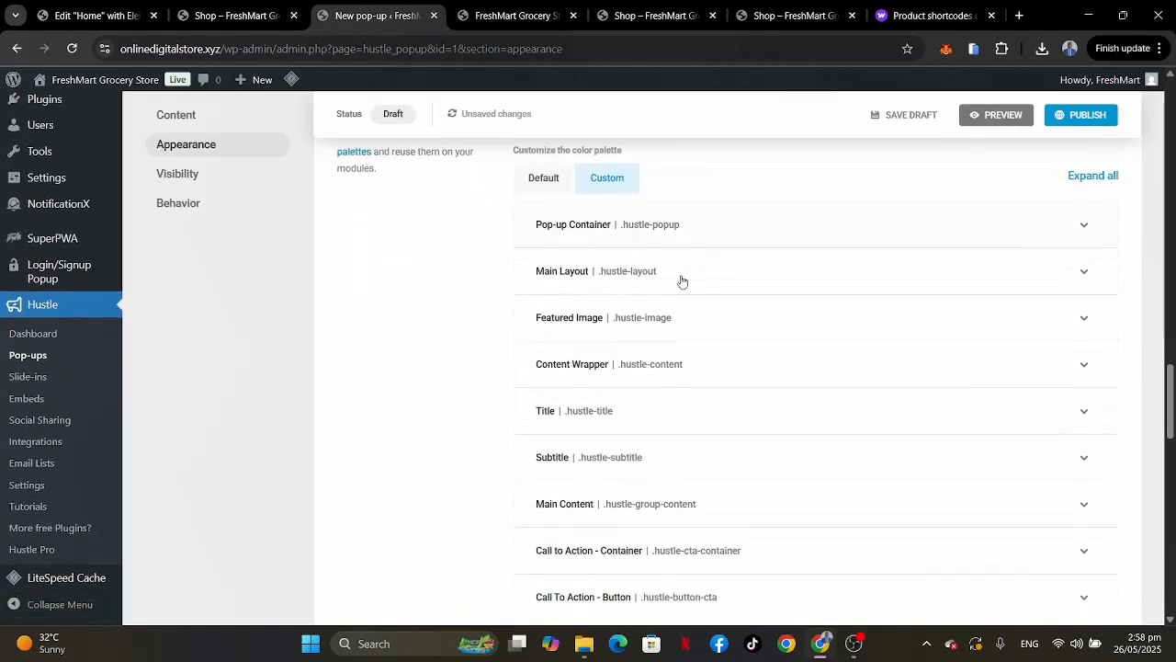
scroll(681, 281, "down", 3)
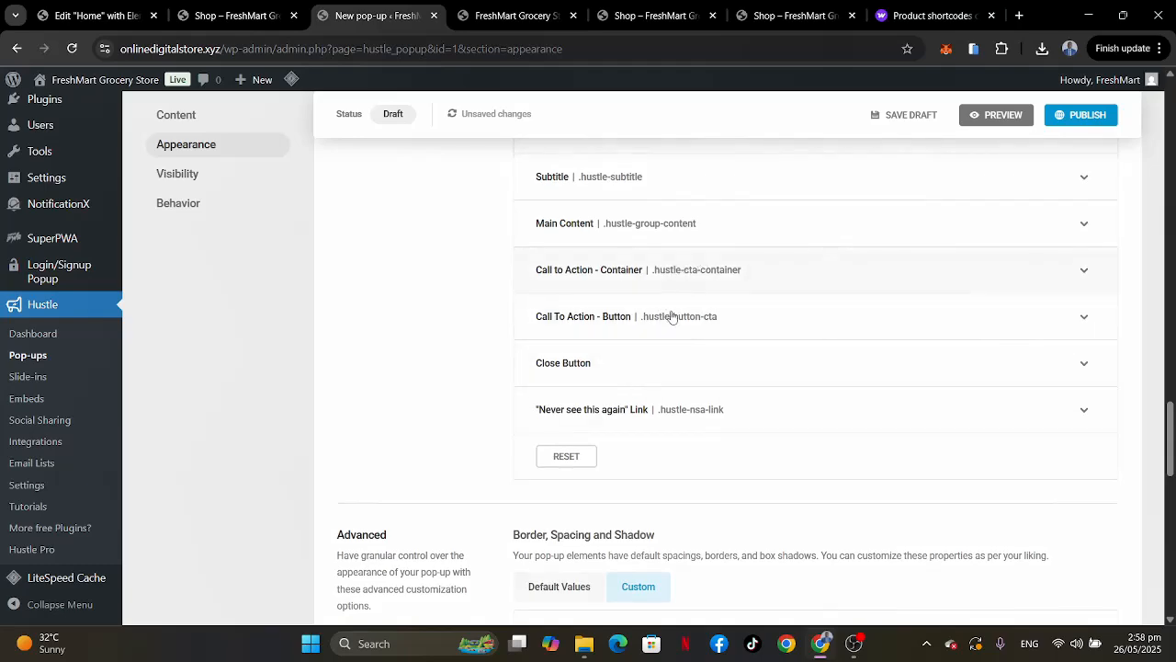
scroll(675, 382, "down", 5)
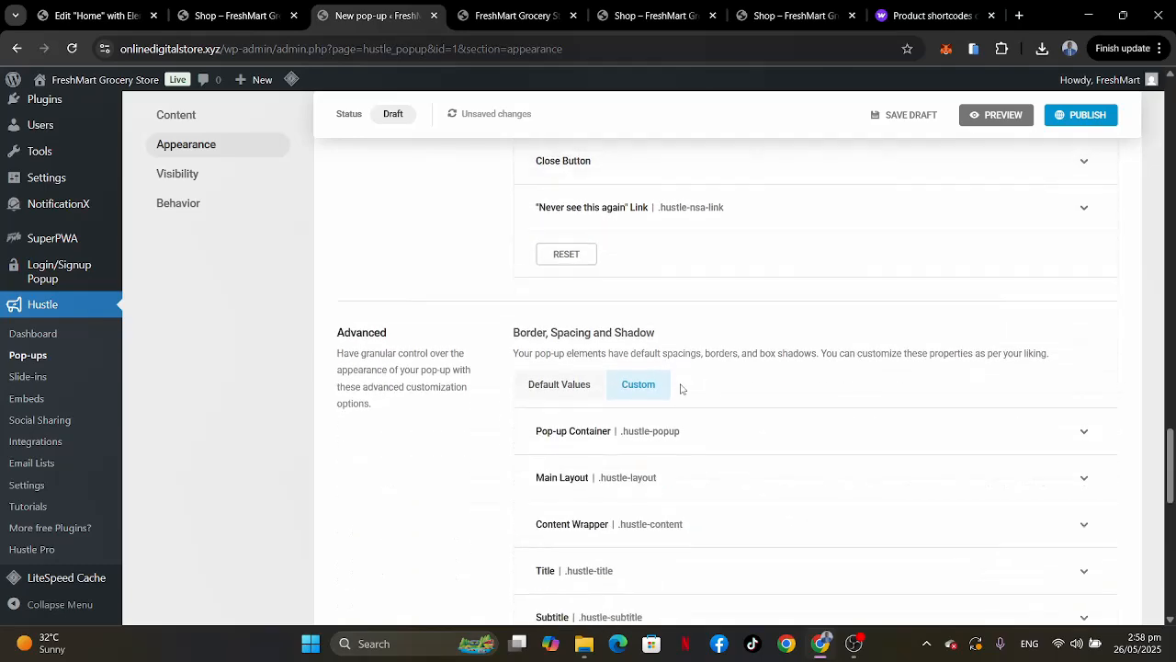
scroll(681, 389, "down", 7)
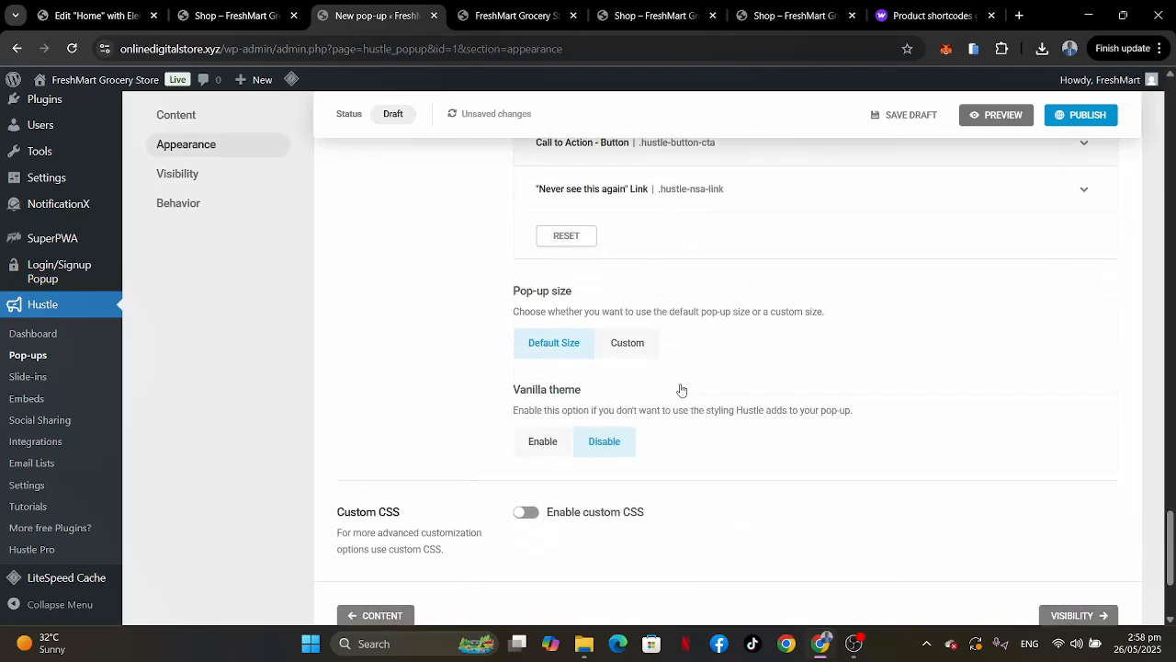
scroll(928, 478, "down", 3)
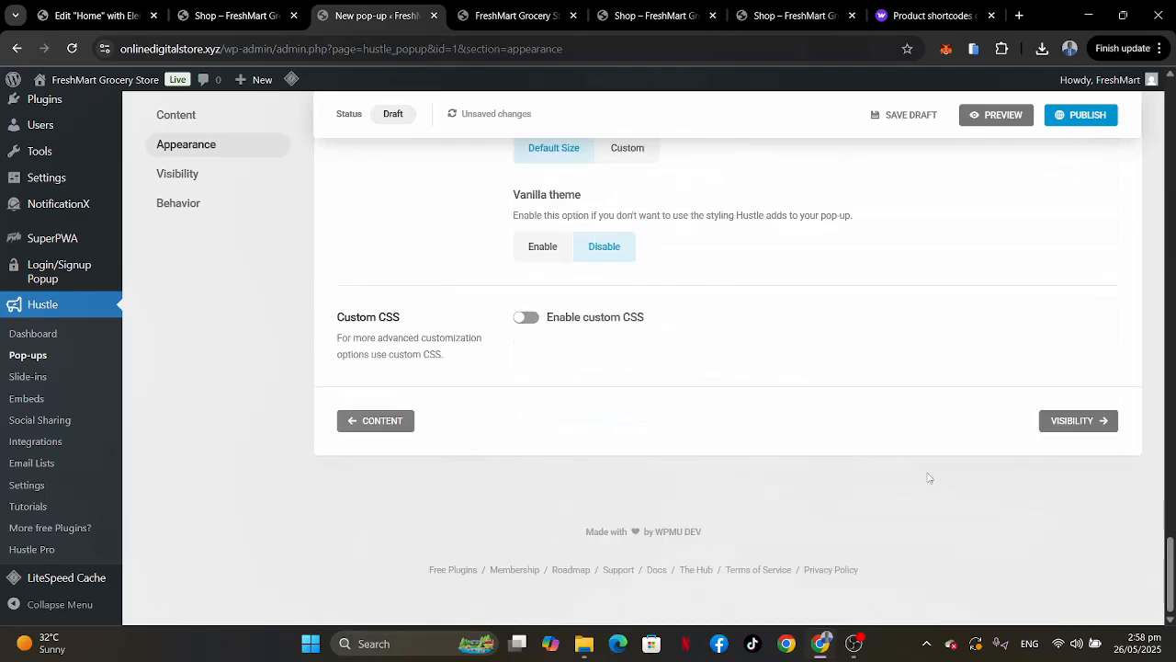
left_click(1092, 421)
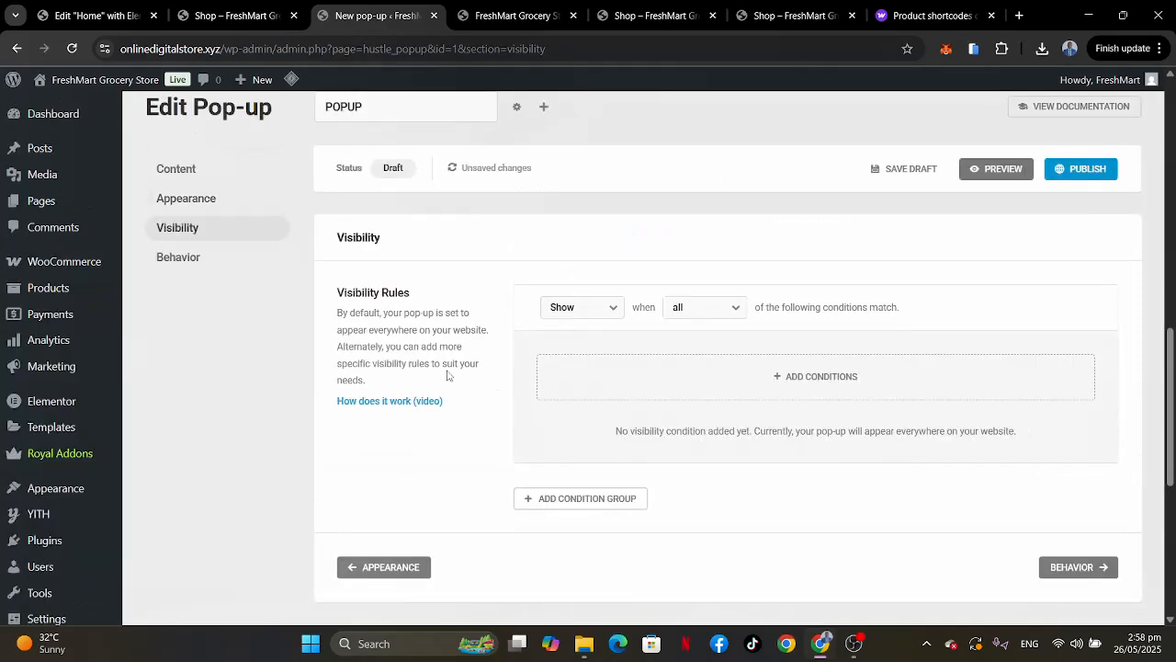
left_click(850, 383)
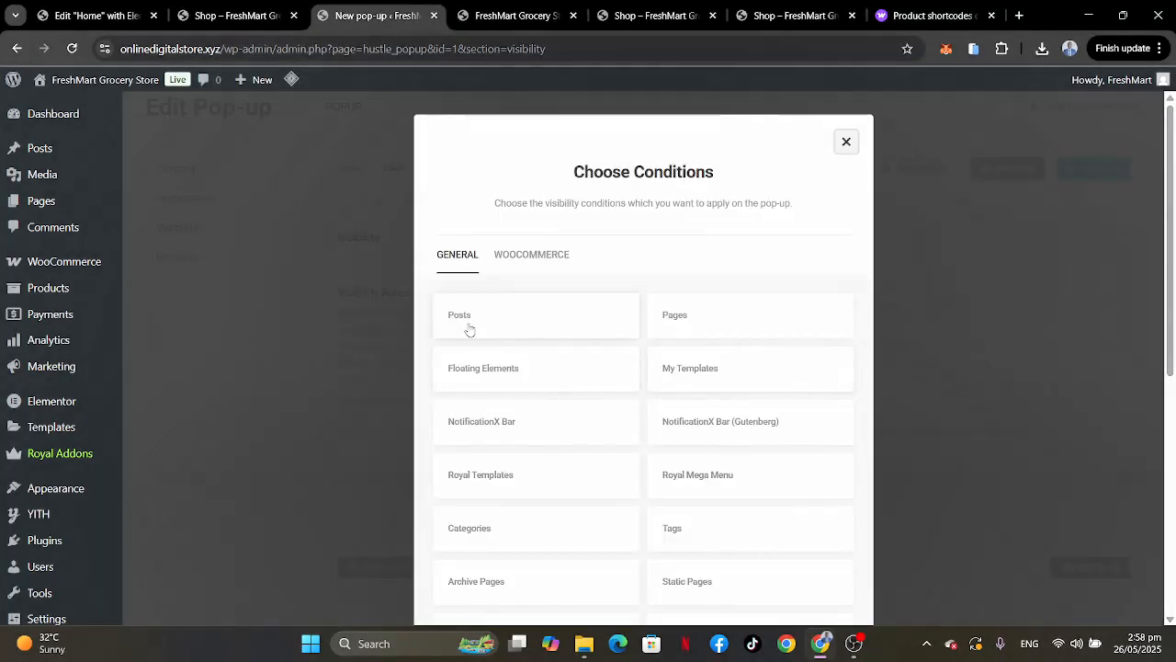
left_click(703, 324)
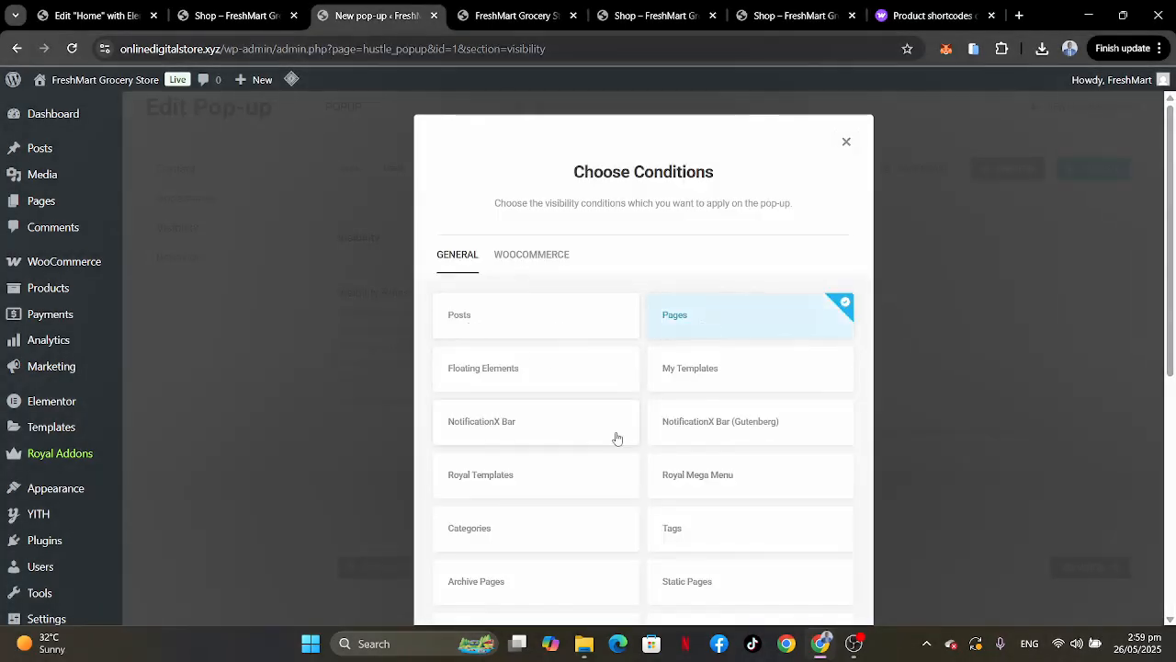
Select Visitor's Browser alongside Pages and add both as visibility conditions for the pop-up.
scroll(616, 438, "down", 5)
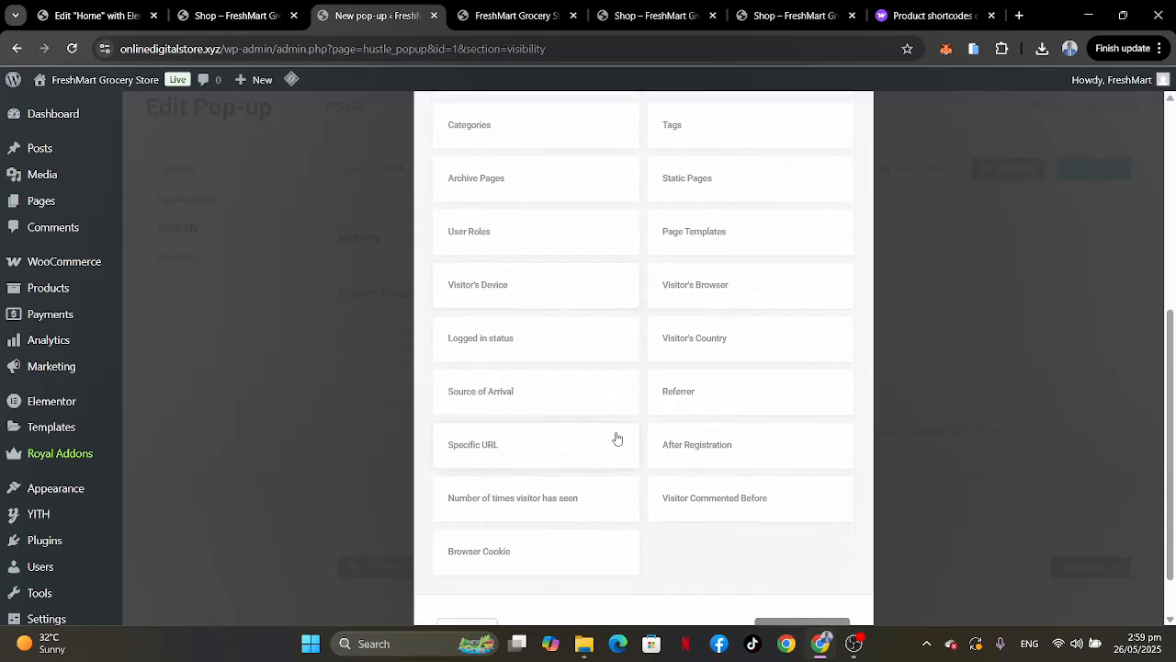
scroll(617, 438, "down", 1)
scroll(616, 438, "up", 2)
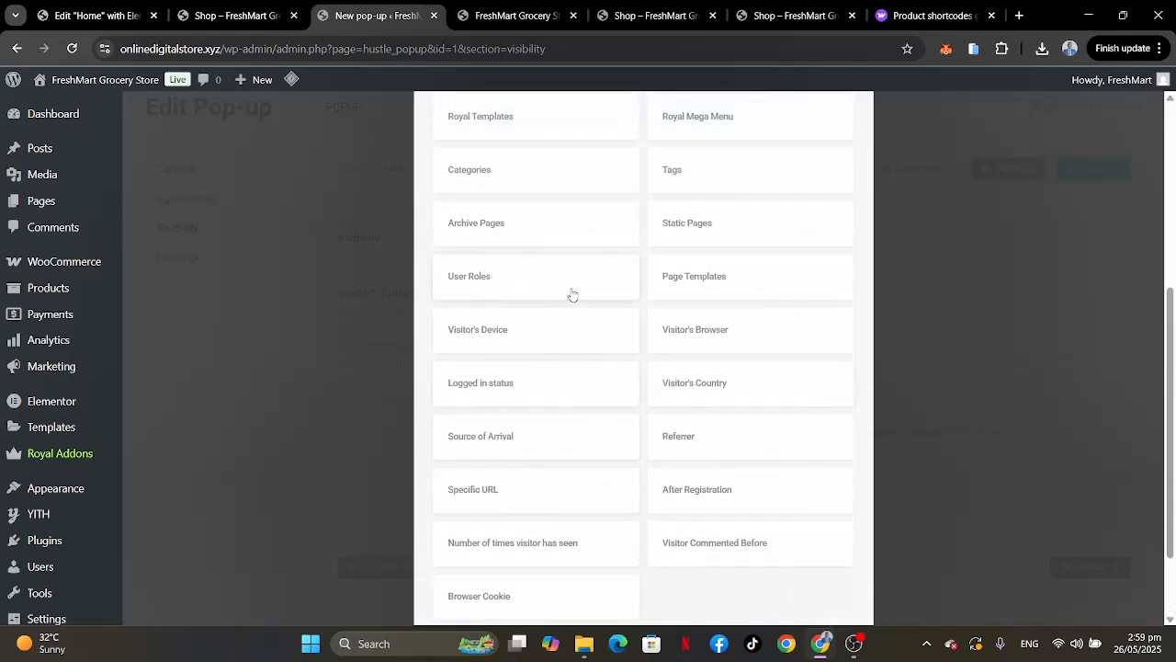
scroll(603, 432, "down", 2)
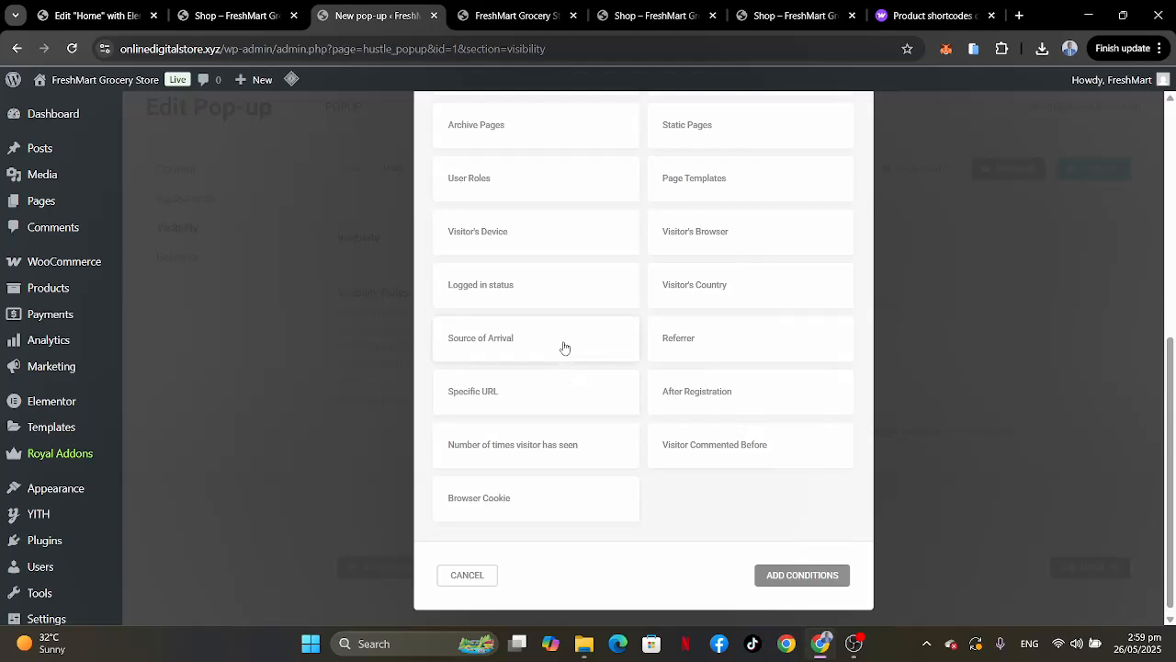
scroll(564, 345, "up", 1)
scroll(564, 344, "down", 1)
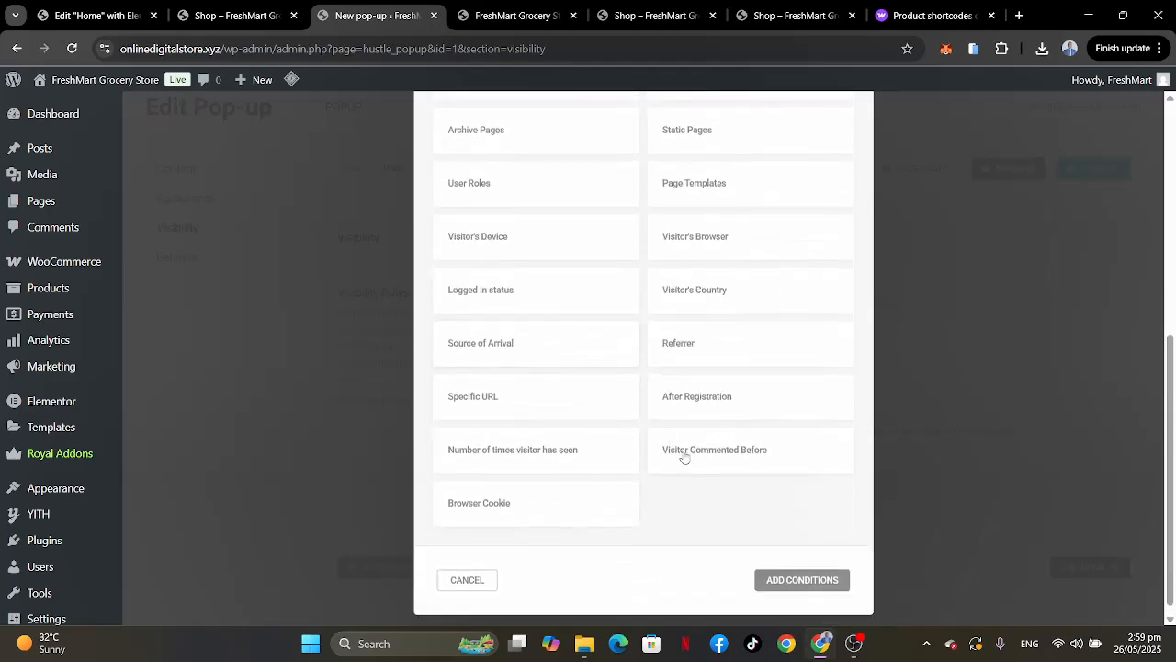
scroll(619, 349, "up", 1)
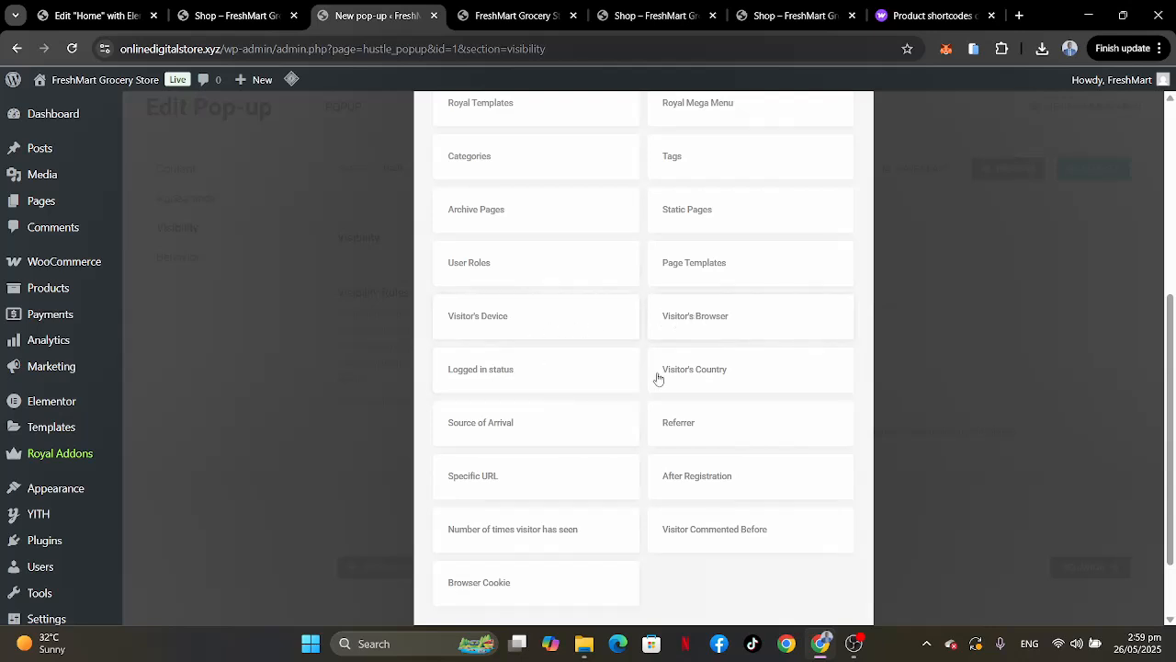
scroll(642, 425, "down", 1)
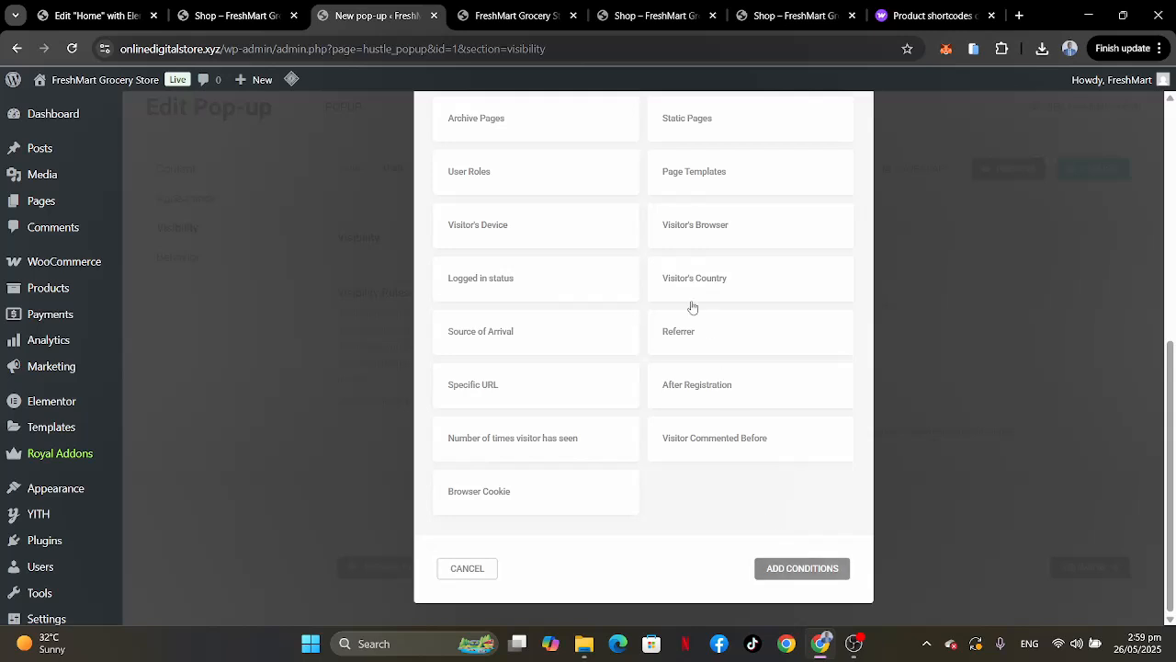
scroll(743, 355, "up", 2)
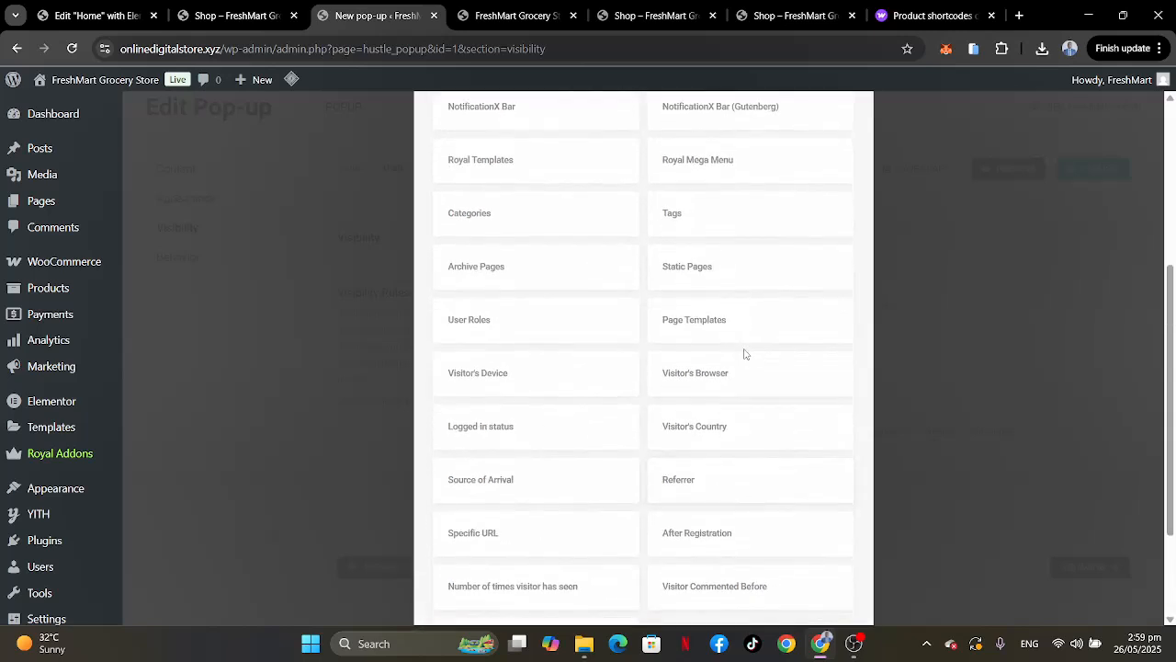
left_click(729, 370)
scroll(730, 368, "down", 2)
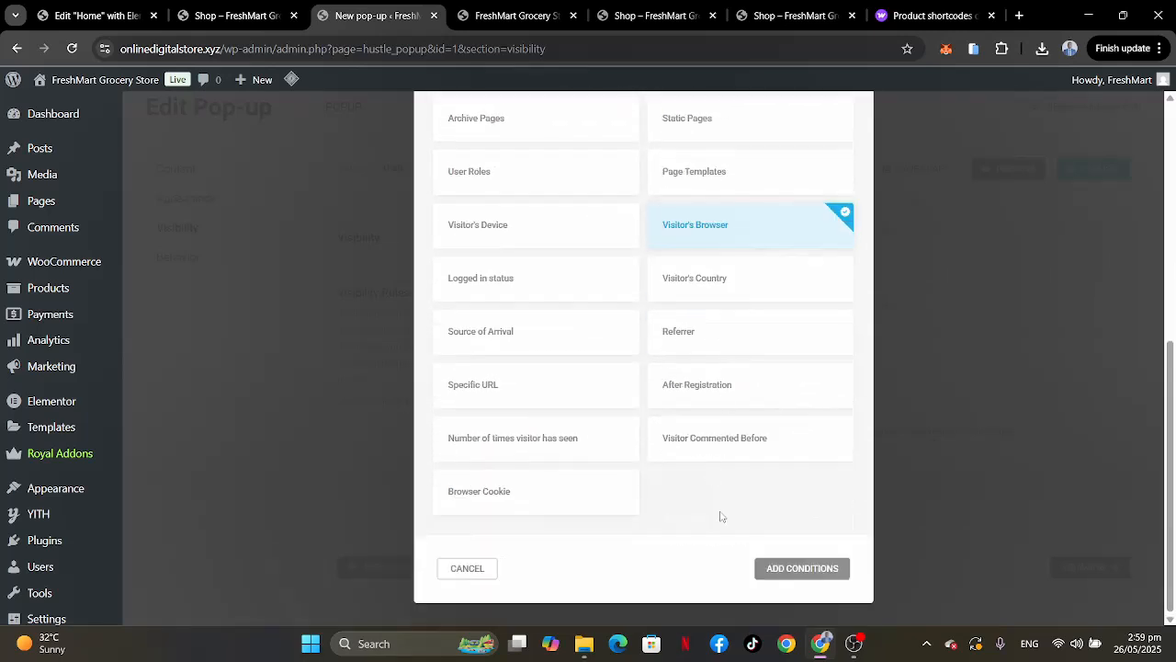
left_click(782, 565)
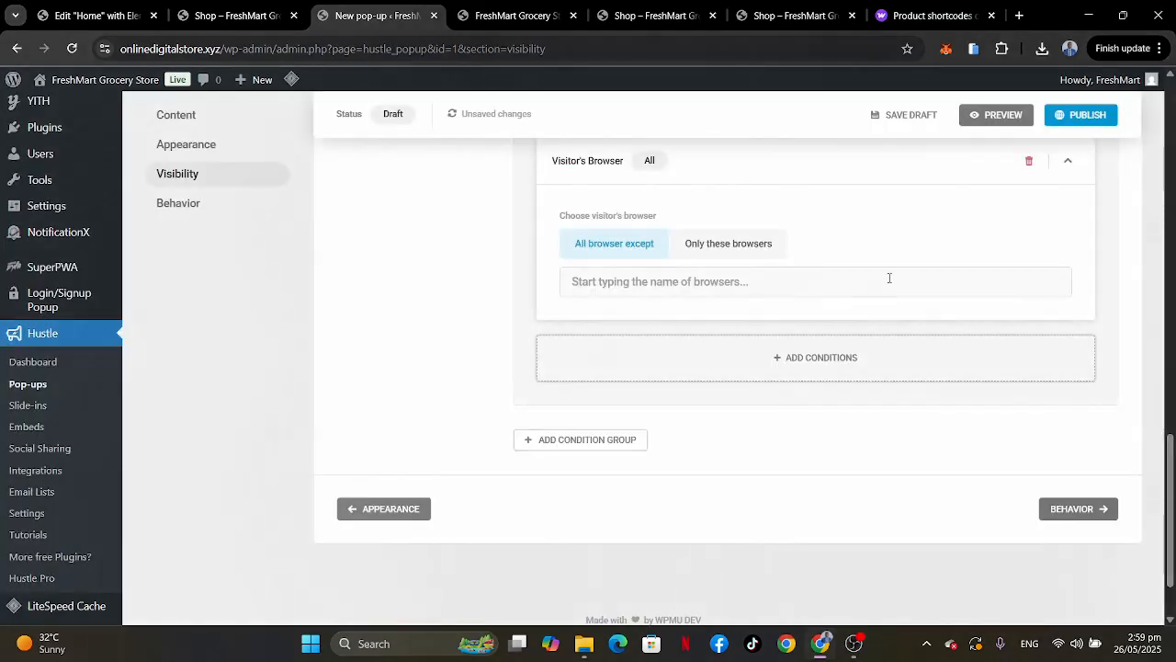
Review the added Pages and Visitor's Browser conditions and the browser choices, and delete the Visitor's Browser condition.
scroll(888, 278, "up", 5)
scroll(889, 283, "down", 1)
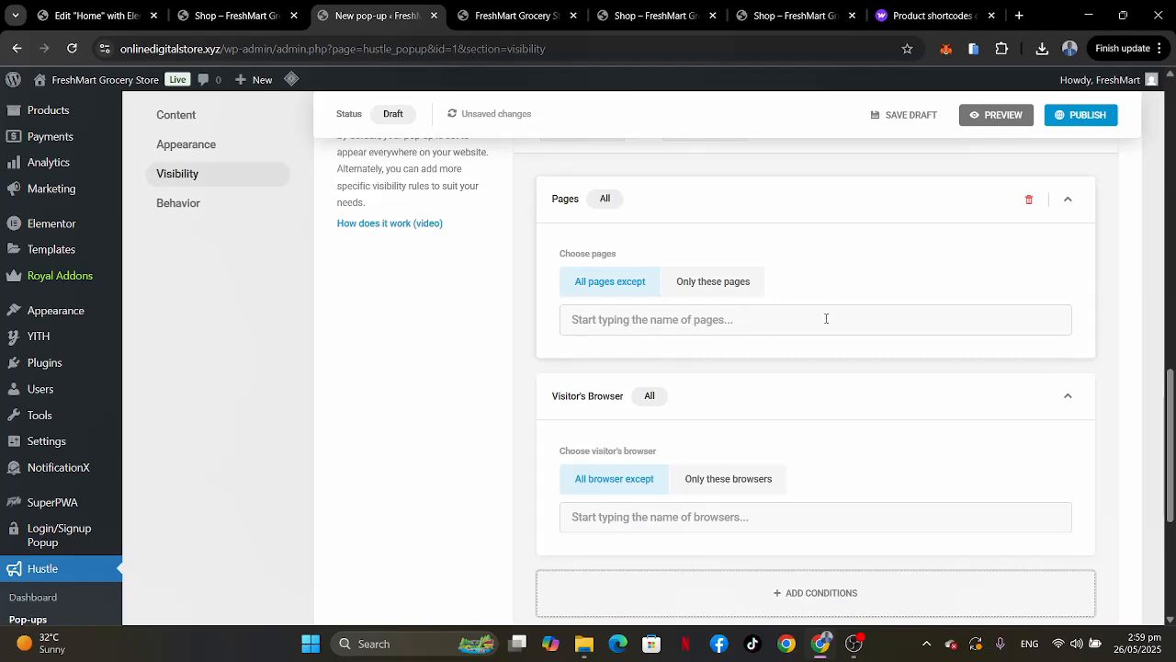
scroll(824, 318, "down", 2)
scroll(826, 318, "up", 1)
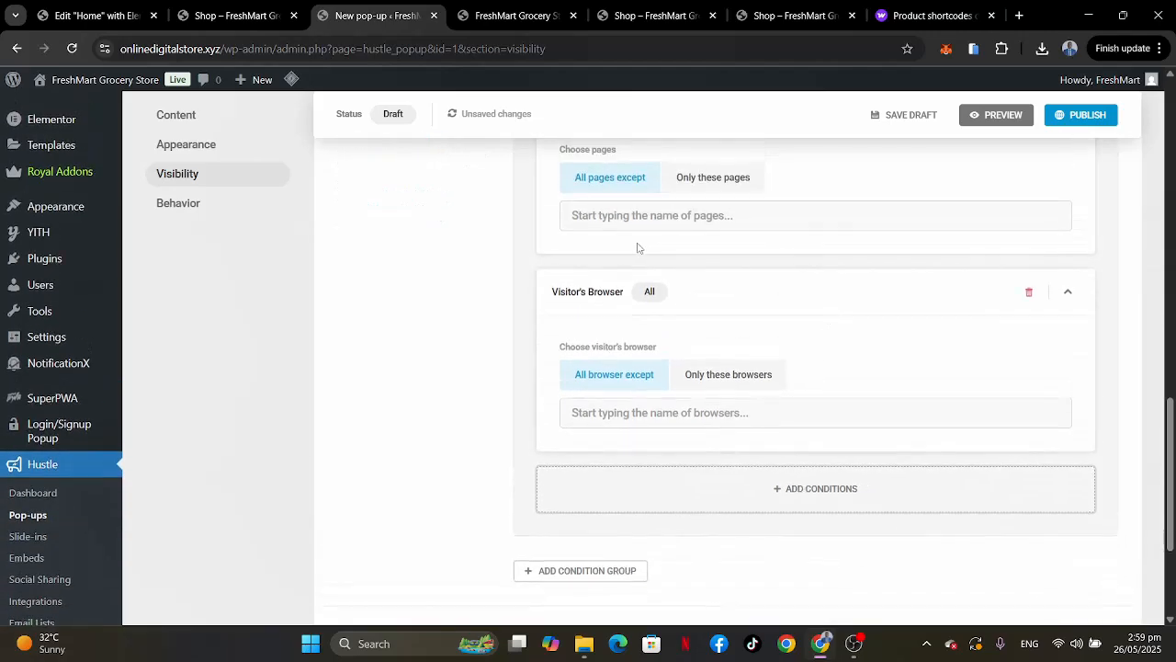
scroll(777, 368, "down", 2)
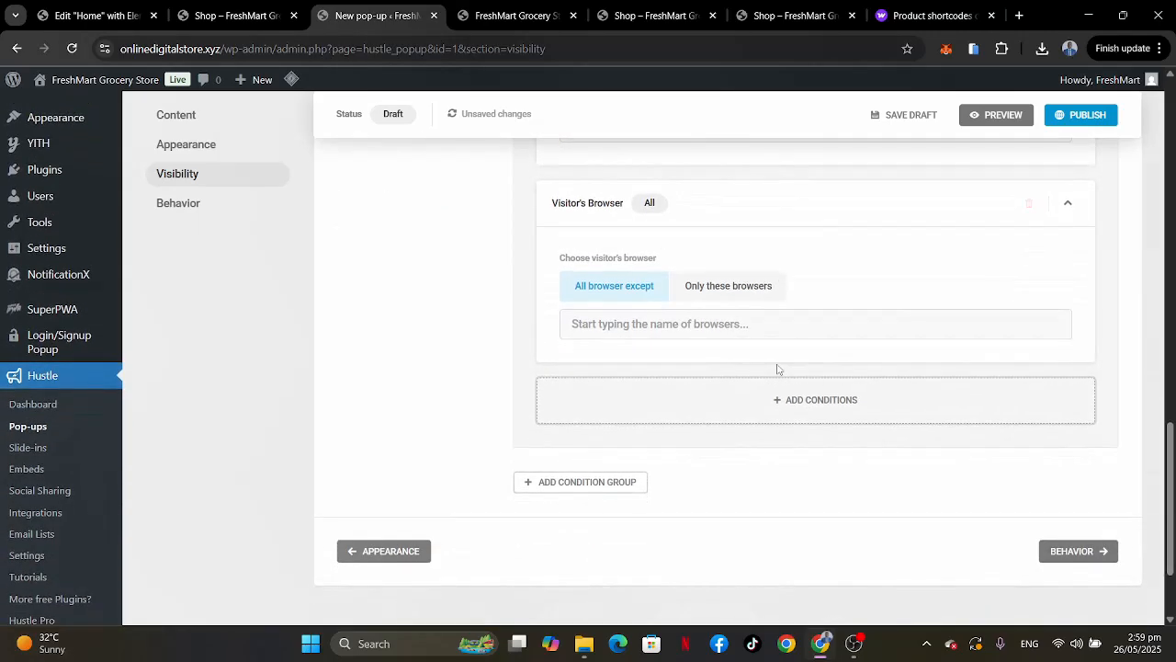
left_click(695, 324)
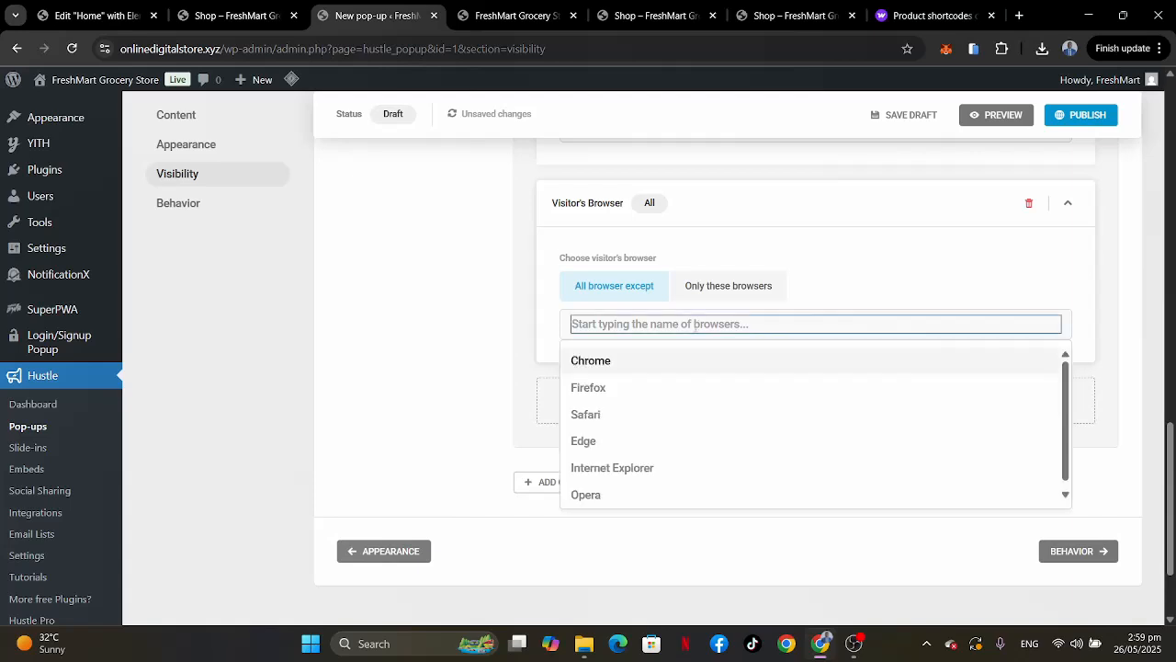
left_click(1028, 206)
Look through the general visibility conditions available for the pop-up and close the list without adding another.
left_click(794, 203)
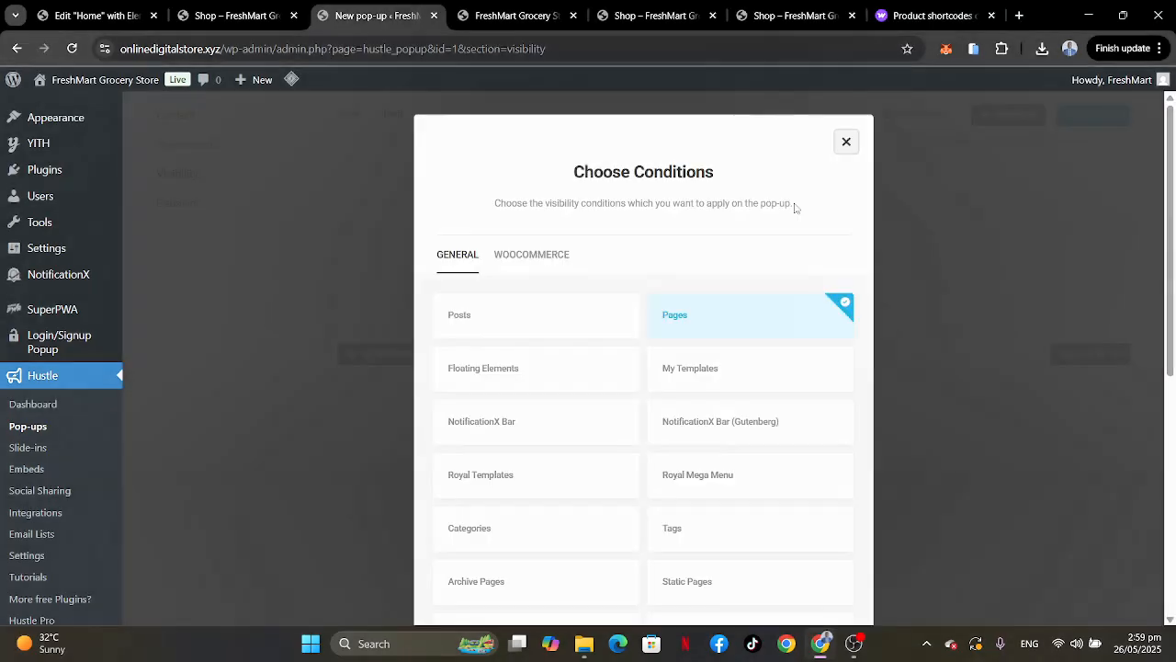
scroll(578, 449, "down", 2)
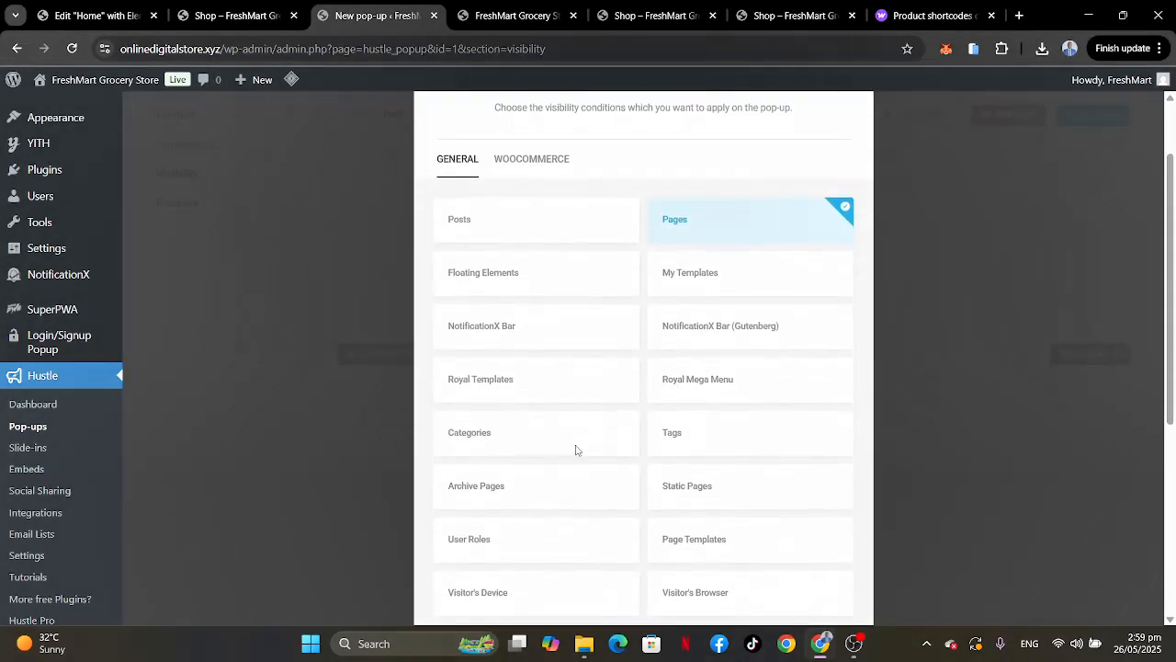
scroll(577, 450, "down", 2)
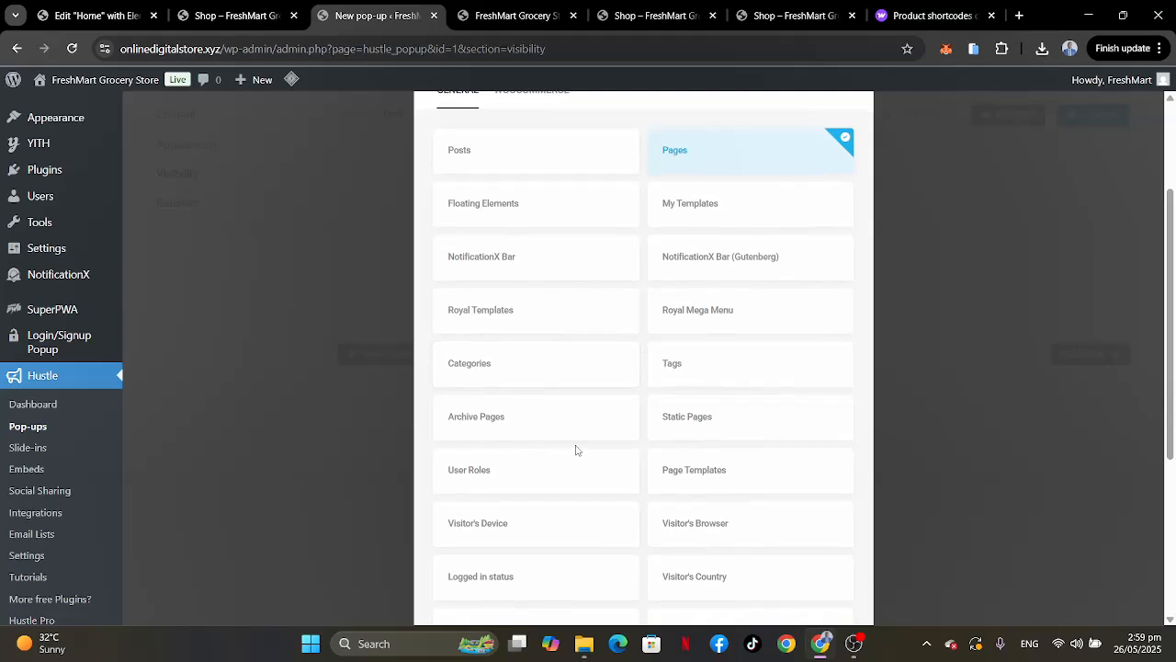
scroll(576, 449, "down", 3)
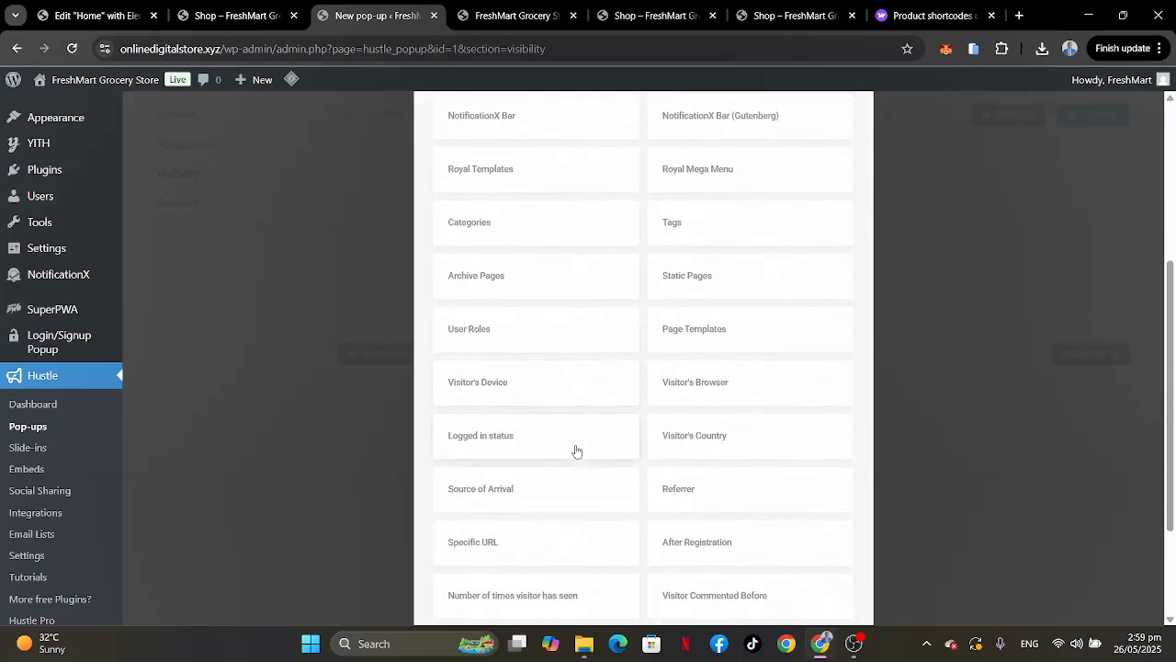
scroll(576, 449, "down", 1)
scroll(576, 450, "down", 1)
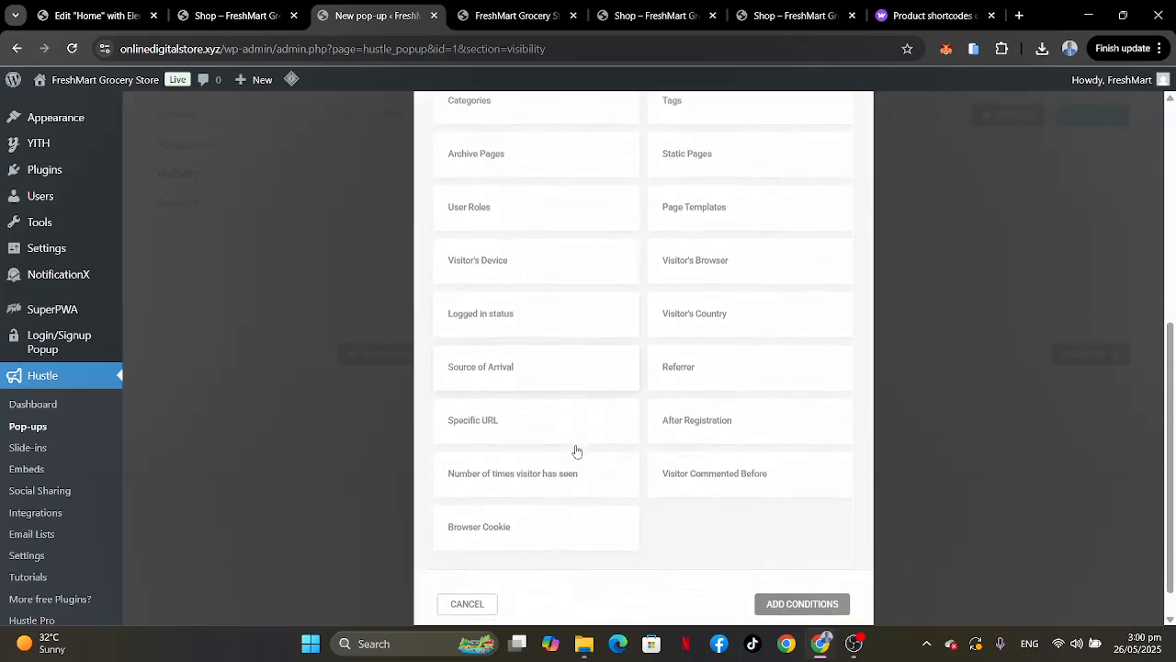
scroll(576, 450, "up", 7)
scroll(576, 449, "down", 7)
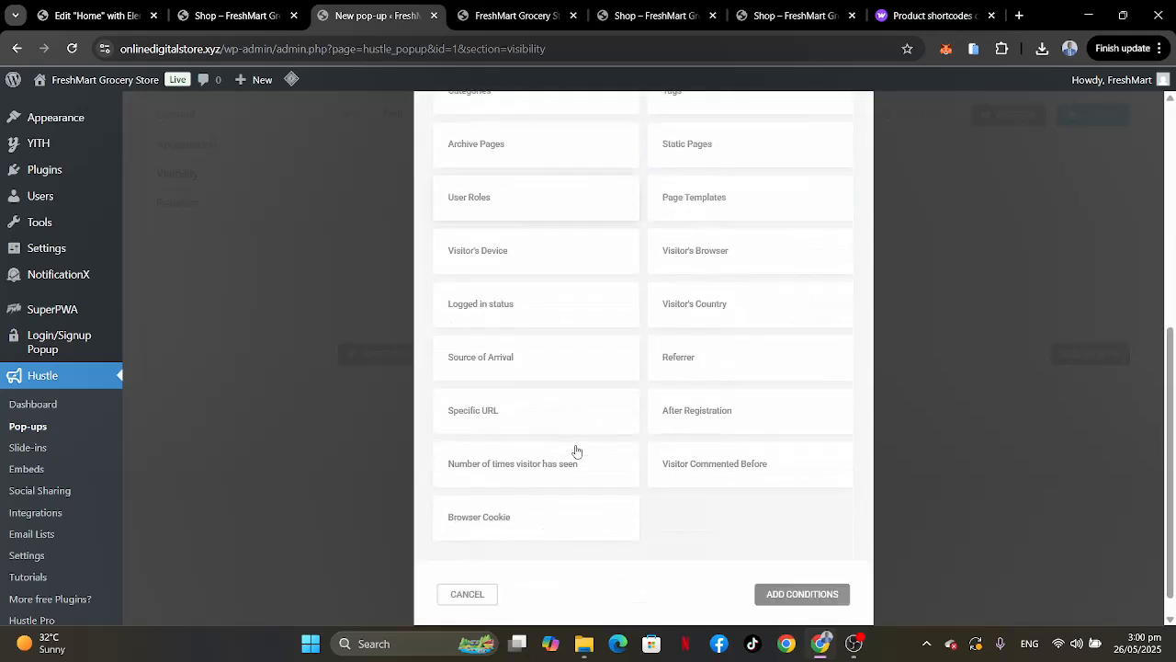
left_click(967, 515)
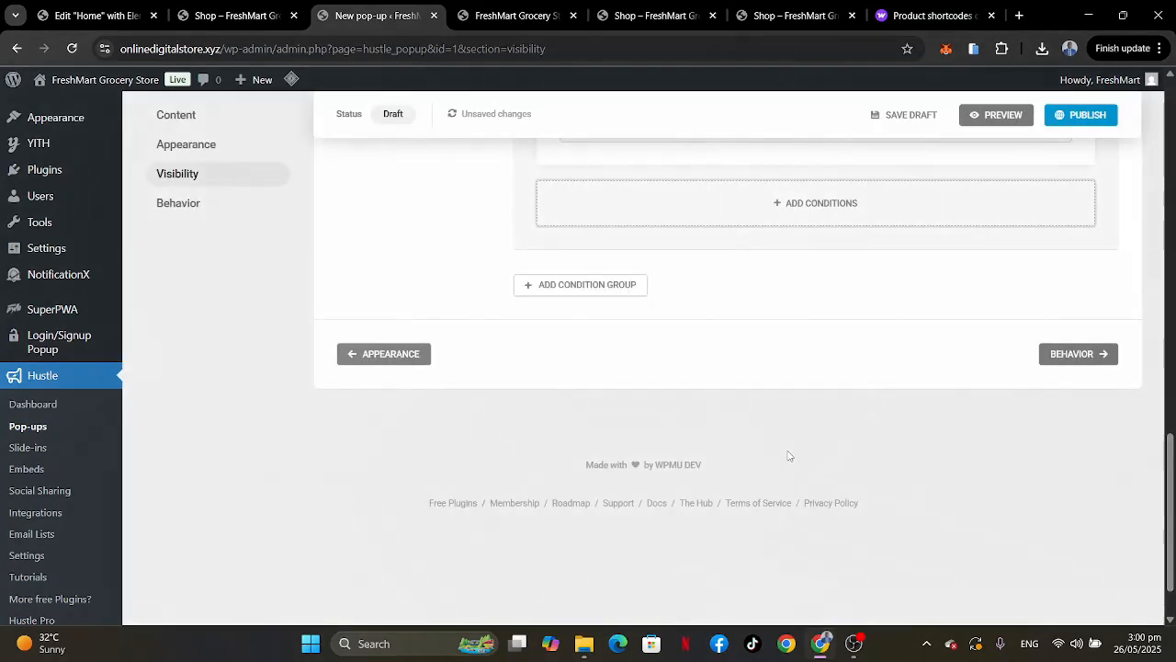
In the pop-up's behavior settings, enable the Exit Intent trigger and turn off the Time trigger.
scroll(955, 462, "up", 2)
left_click(1090, 512)
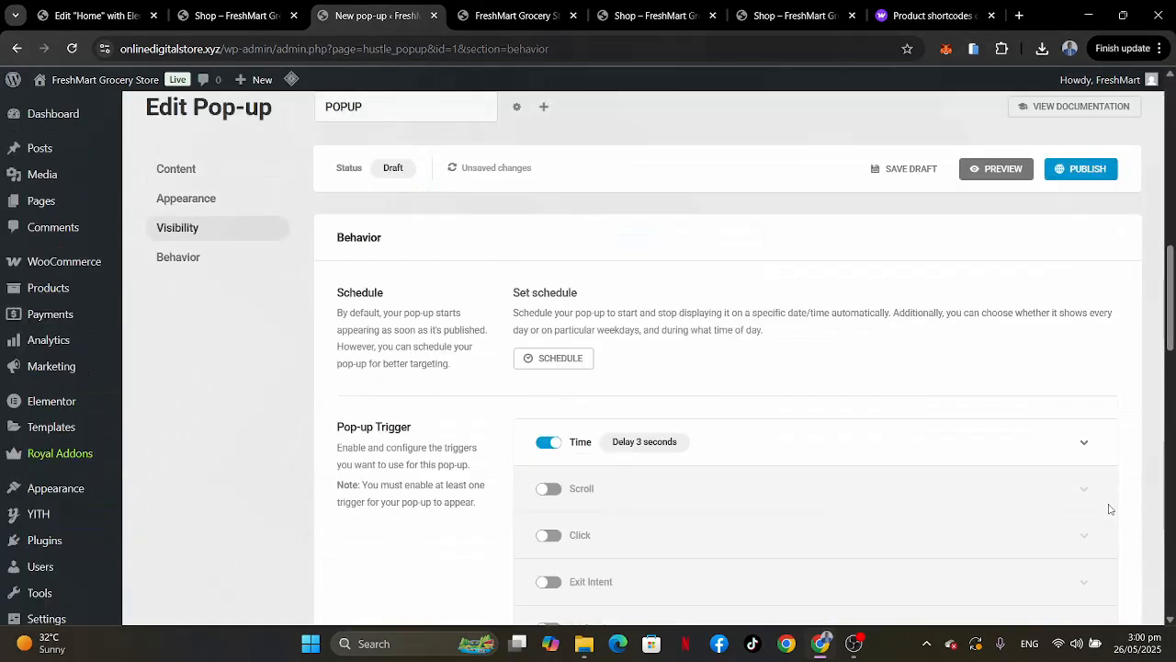
scroll(714, 434, "down", 2)
scroll(715, 434, "down", 1)
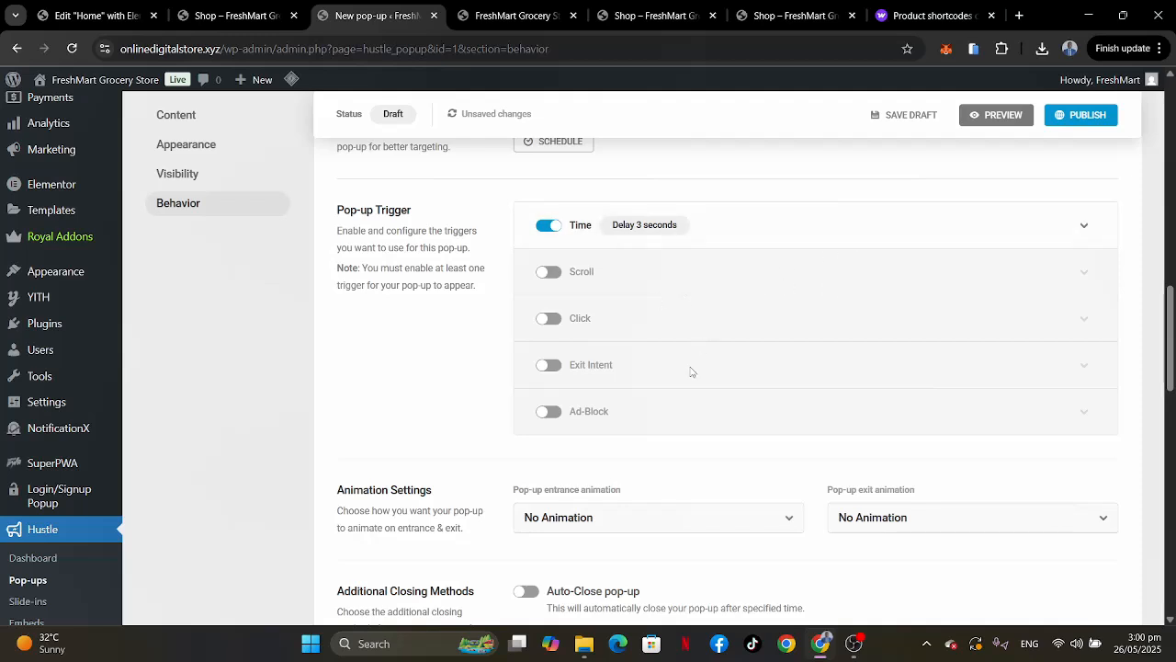
left_click(549, 365)
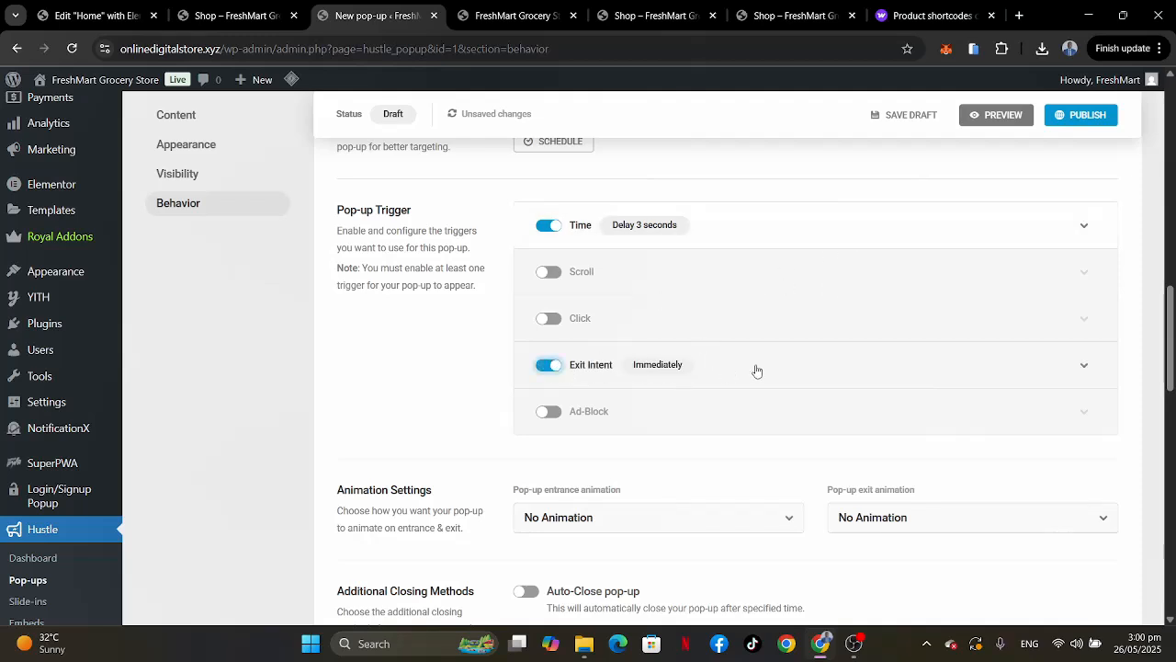
left_click(861, 235)
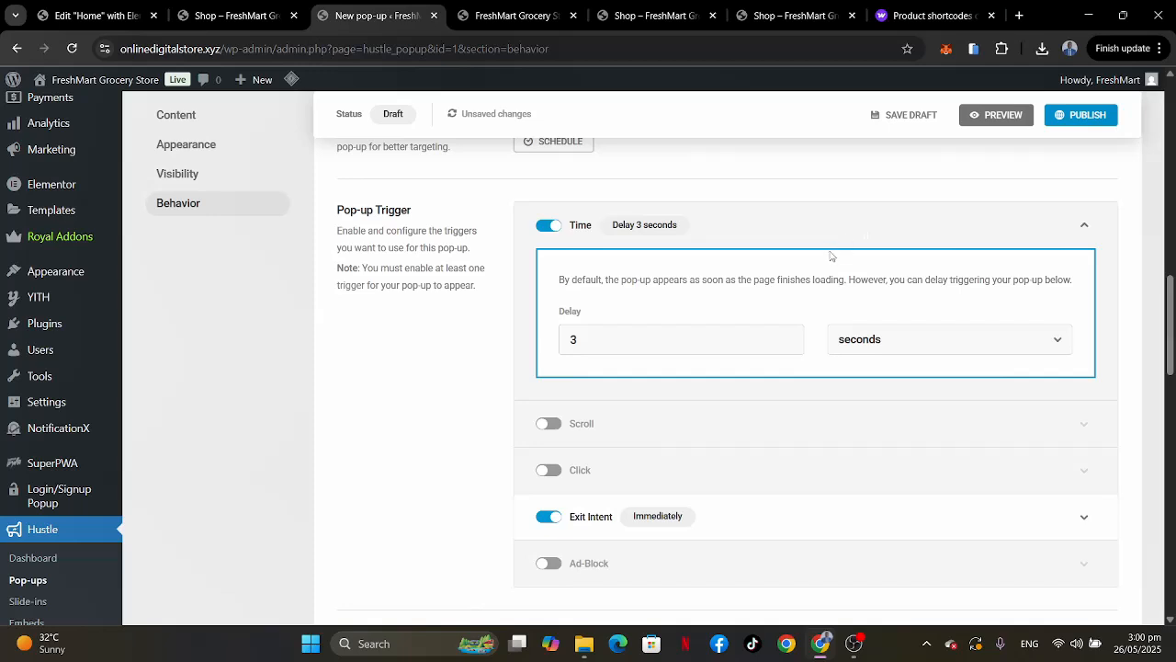
left_click(548, 226)
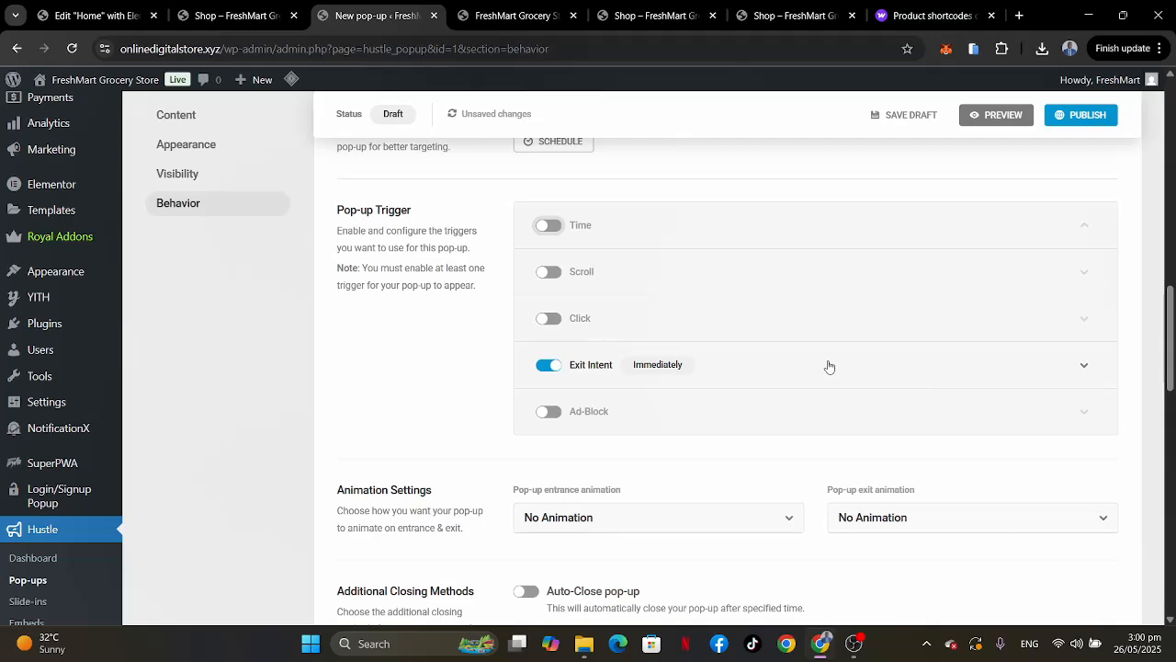
Publish the pop-up with the remaining behavior settings as they are and dismiss the confirmation.
scroll(947, 368, "down", 15)
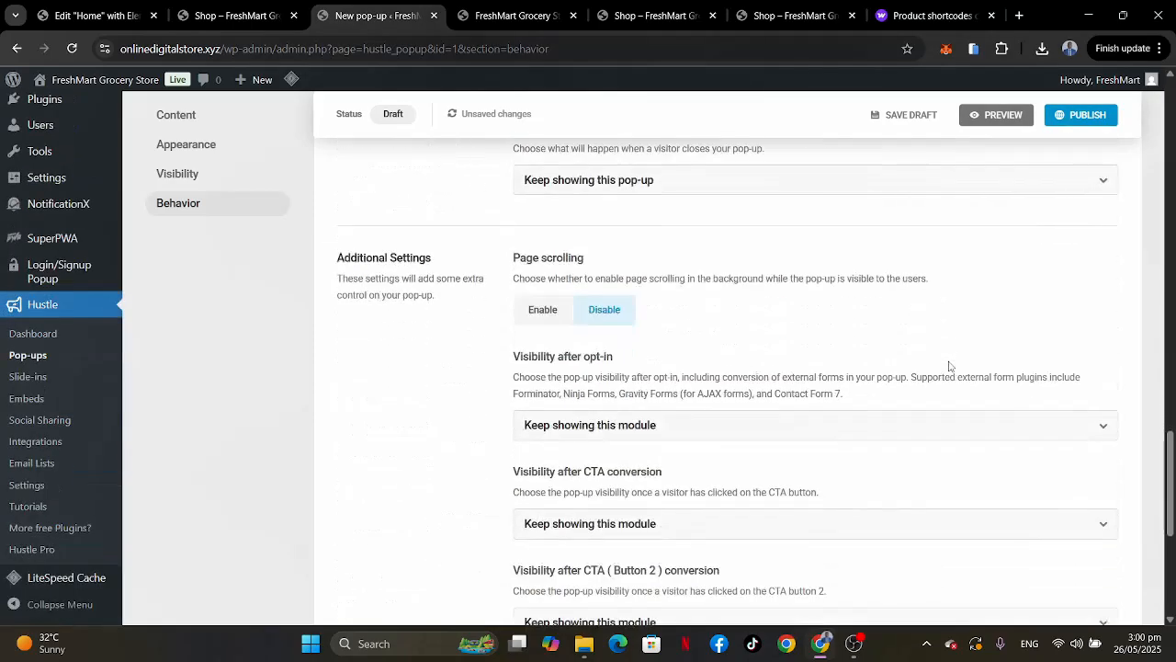
left_click(1107, 424)
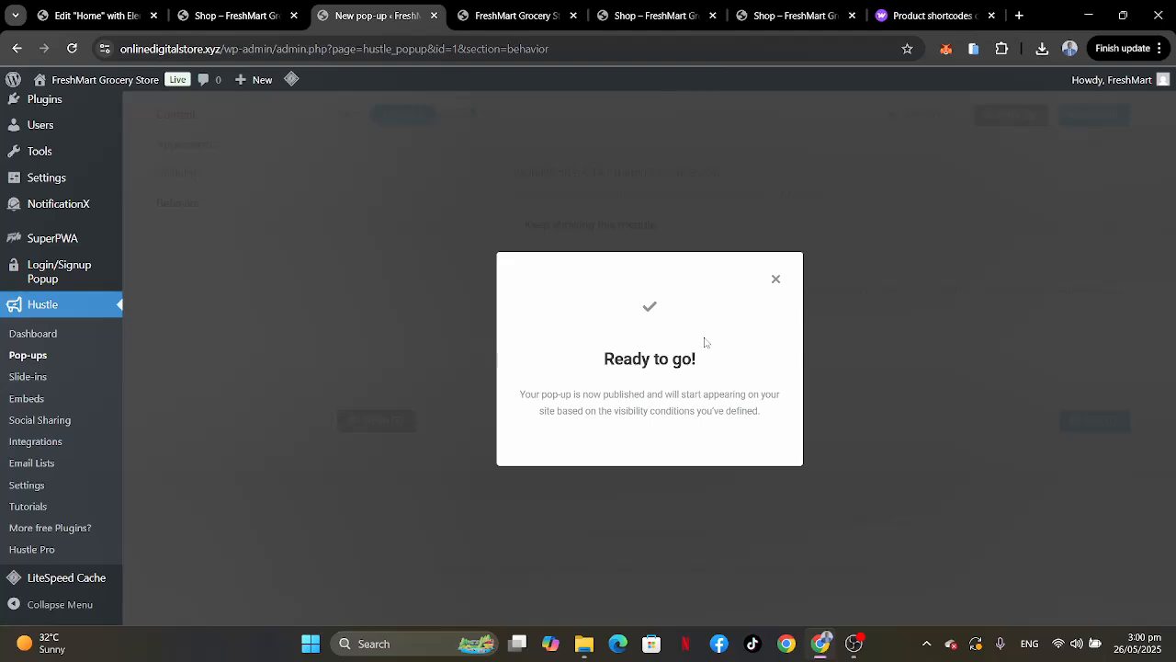
left_click(777, 279)
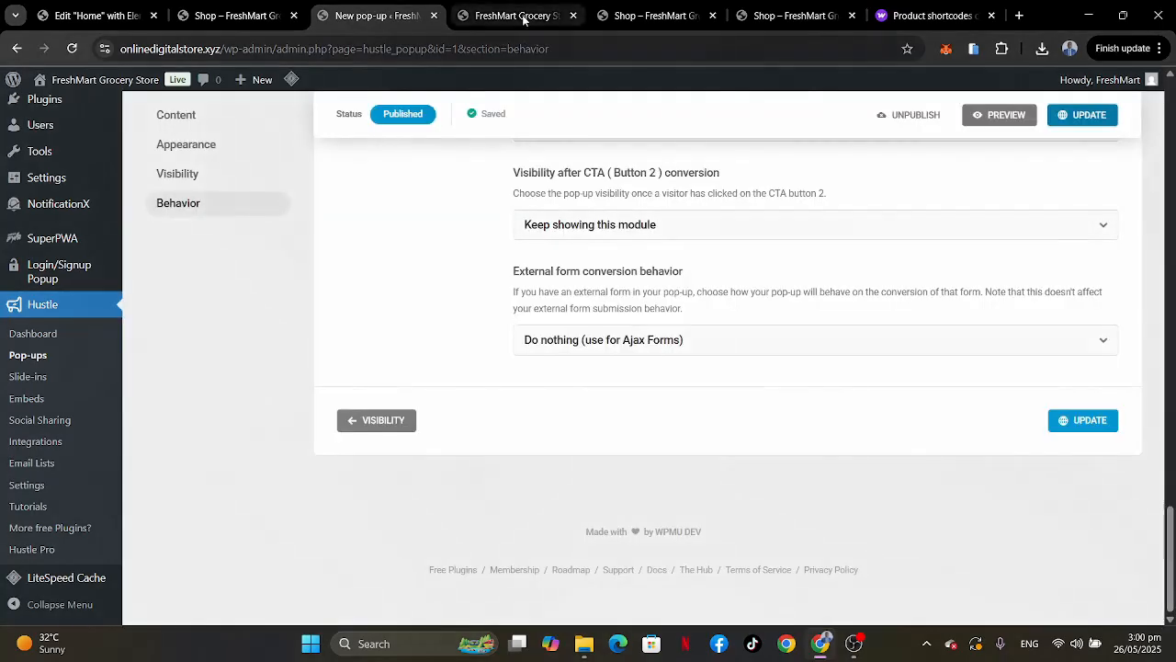
Reload the FreshMart home page on the live site and purge all LiteSpeed caches.
left_click(523, 20)
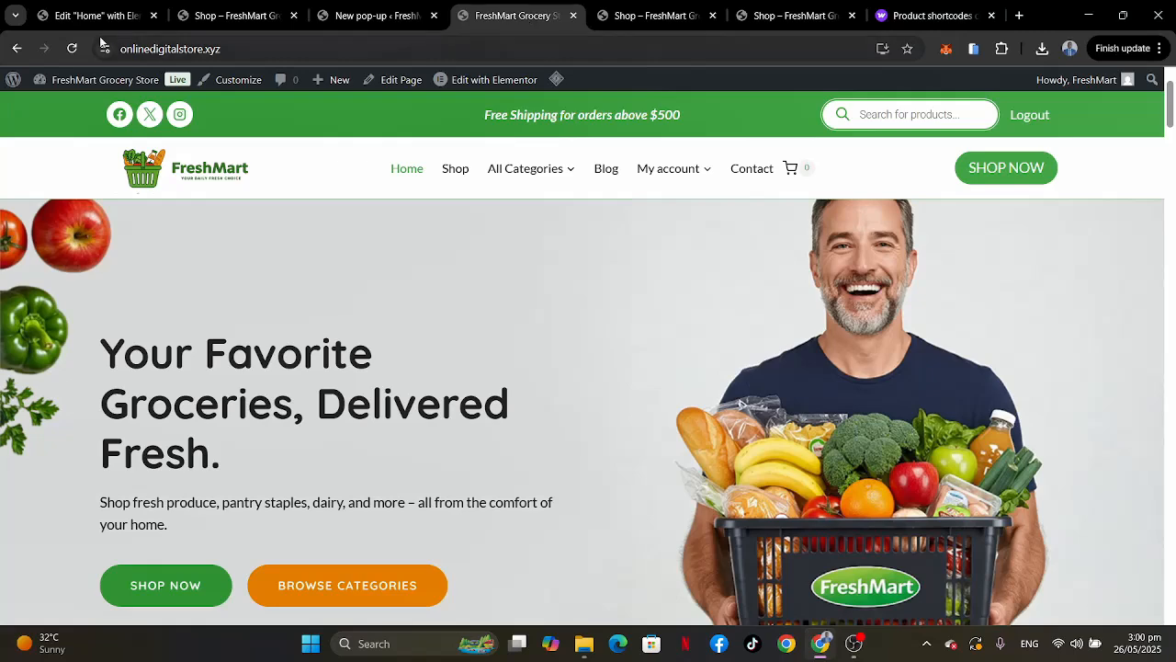
left_click(73, 48)
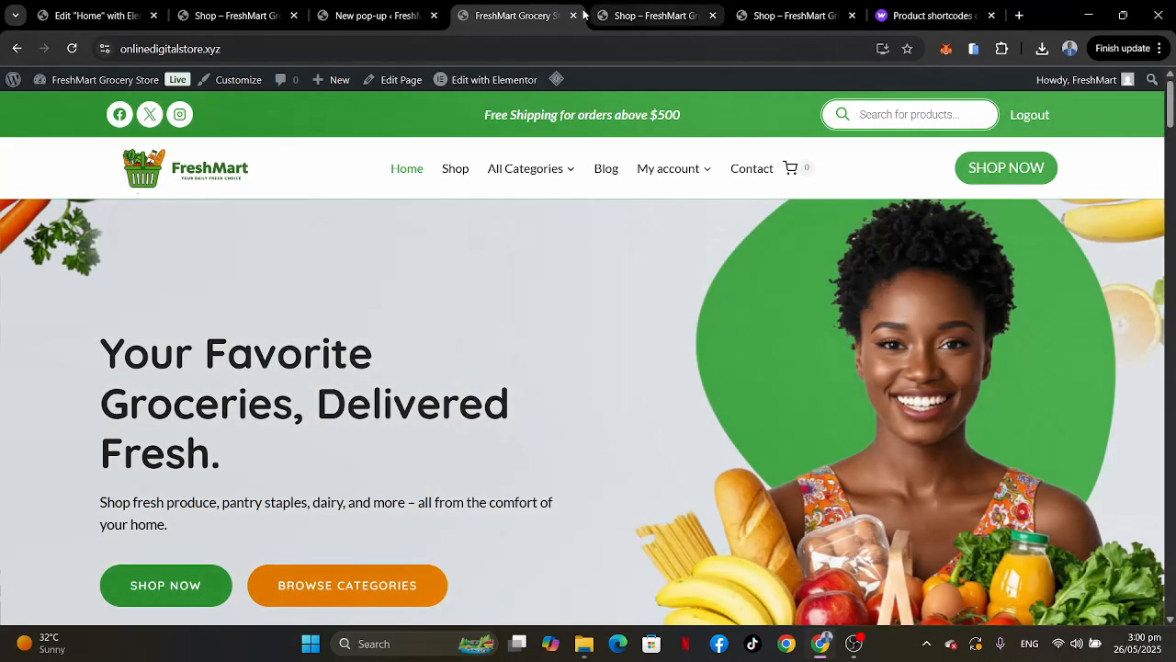
mouse_move(557, 81)
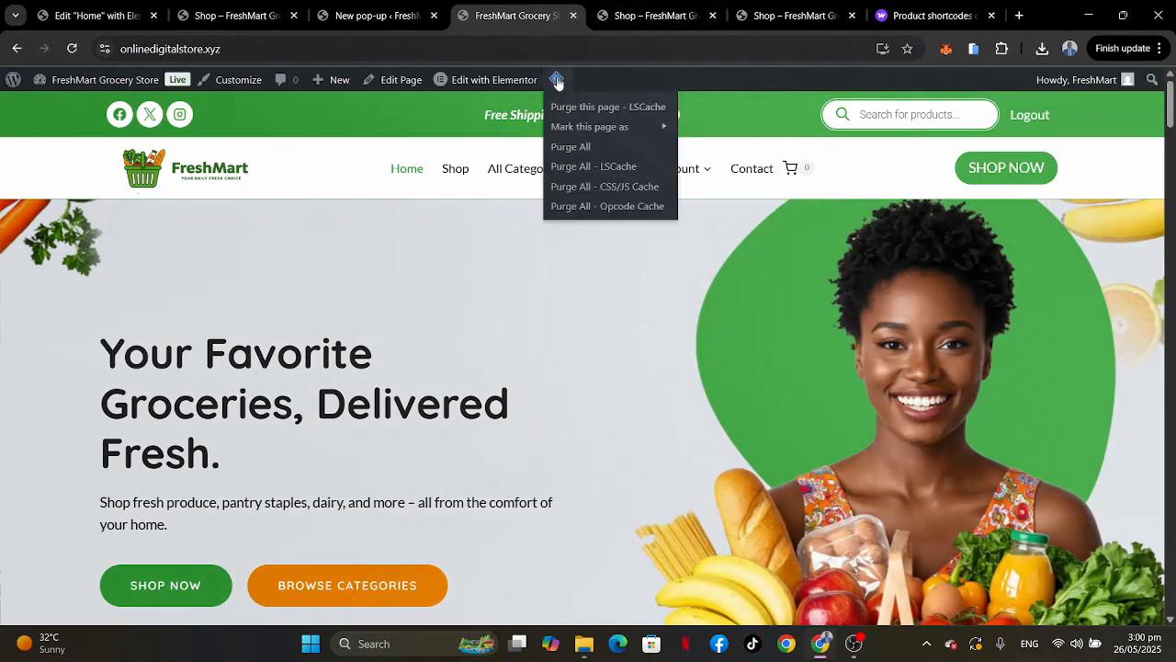
left_click(571, 146)
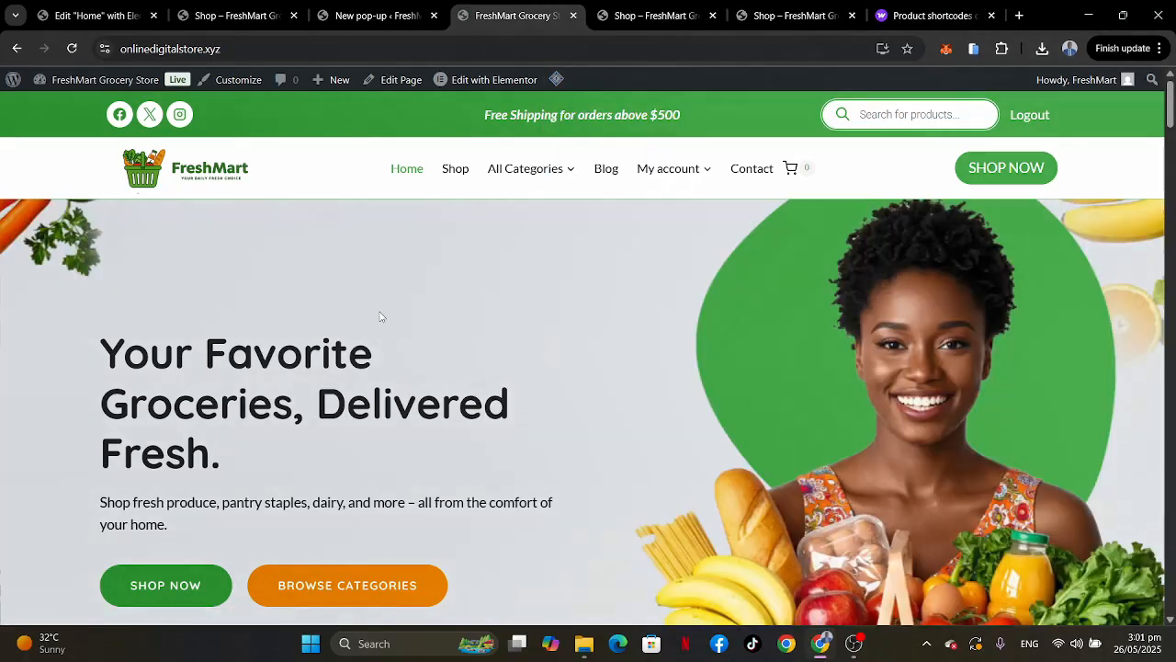
Browse down the FreshMart home page, trigger the exit-intent pop-up and examine its whole layout.
scroll(380, 315, "down", 12)
scroll(380, 315, "down", 15)
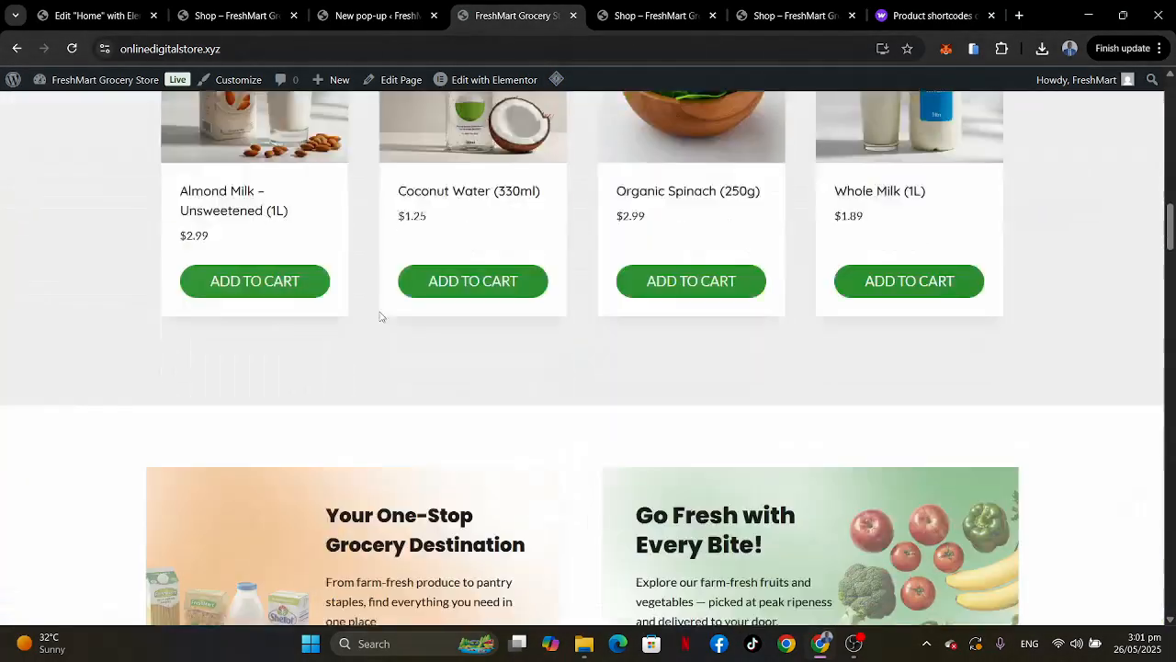
scroll(381, 317, "down", 1)
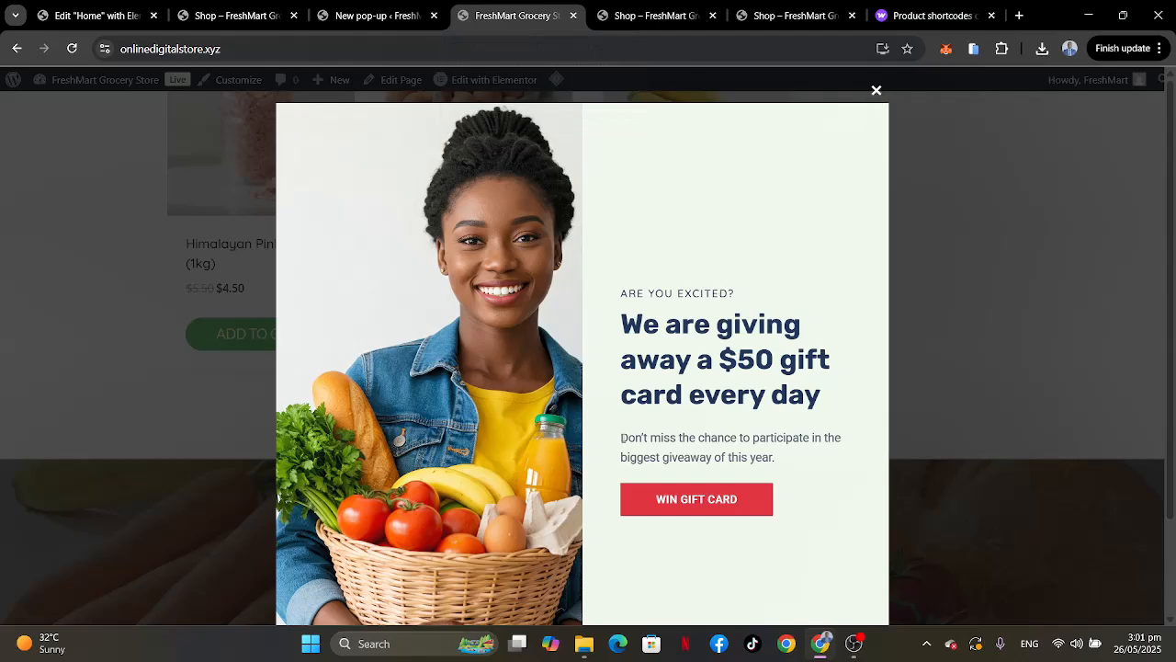
scroll(622, 437, "down", 2)
scroll(622, 437, "up", 2)
scroll(623, 439, "down", 2)
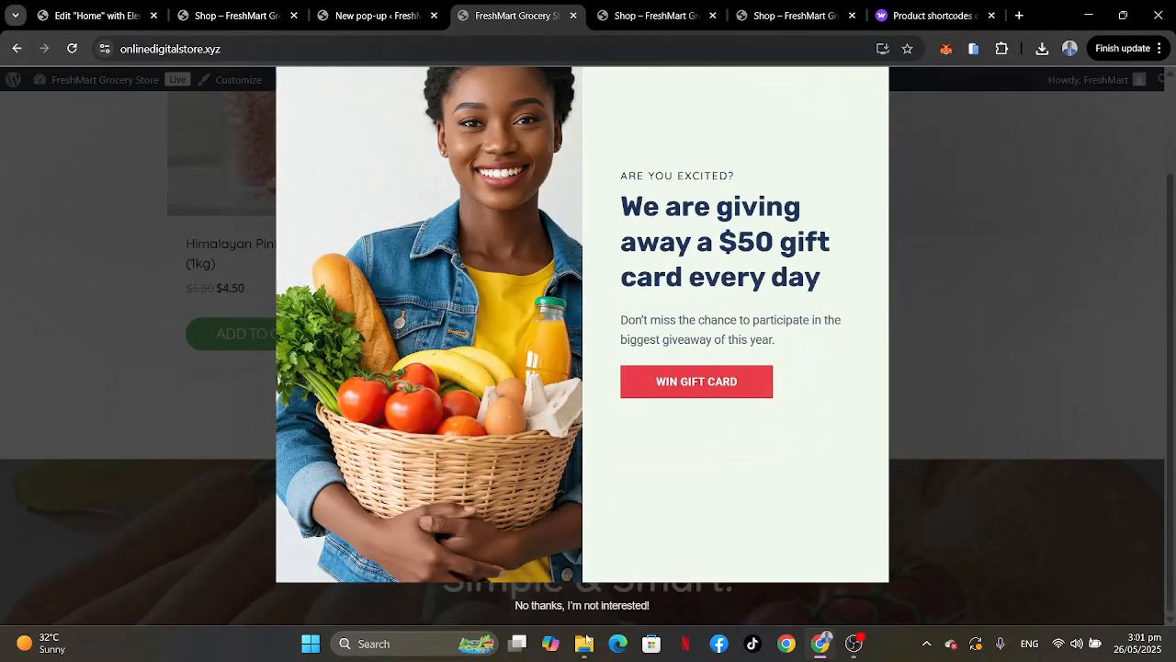
Decline the gift card offer to close the pop-up and look over the upper part of the home page.
left_click(605, 605)
scroll(470, 395, "up", 20)
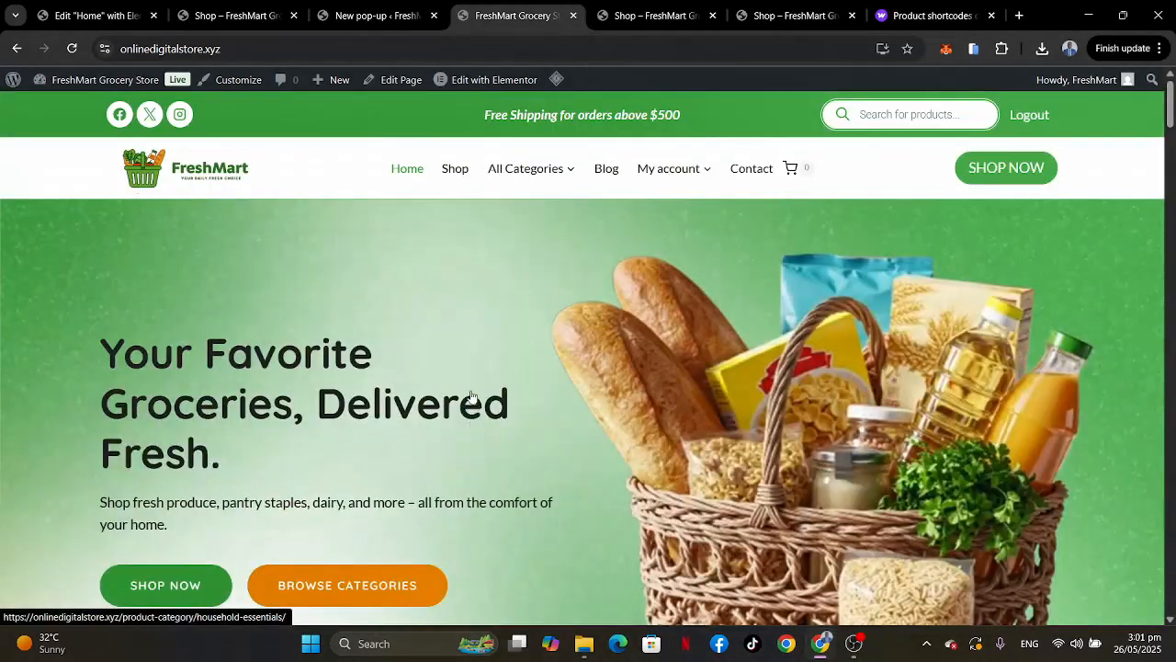
scroll(470, 396, "down", 10)
scroll(471, 390, "up", 10)
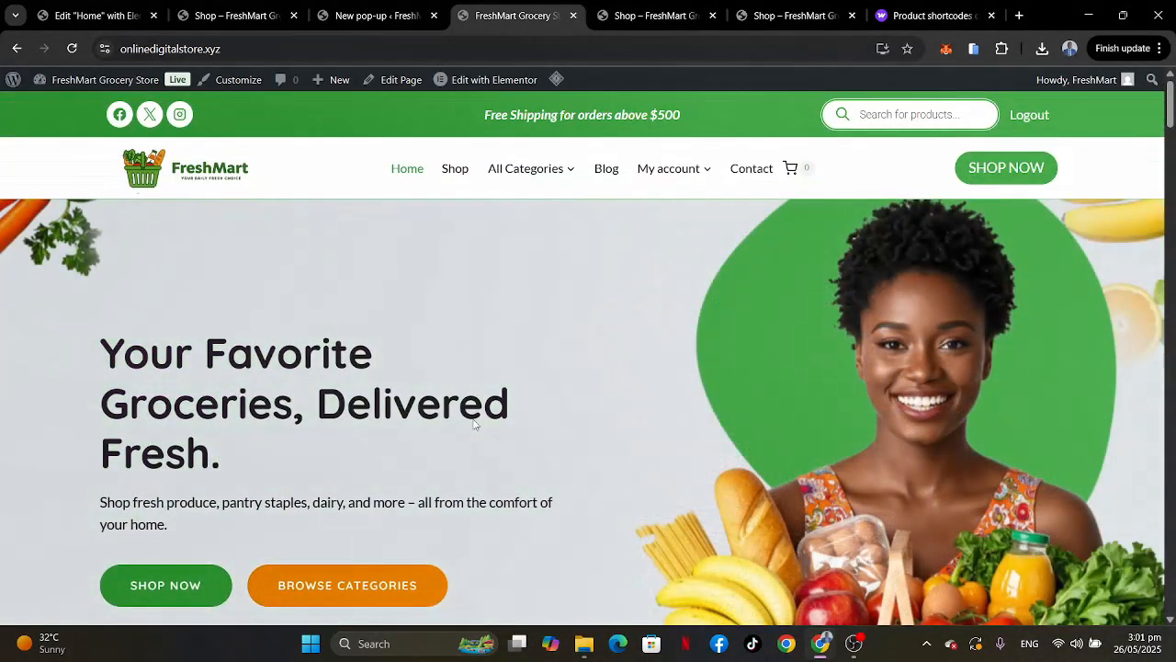
Return to the site's admin dashboard and open the SuperPWA settings.
left_click(365, 21)
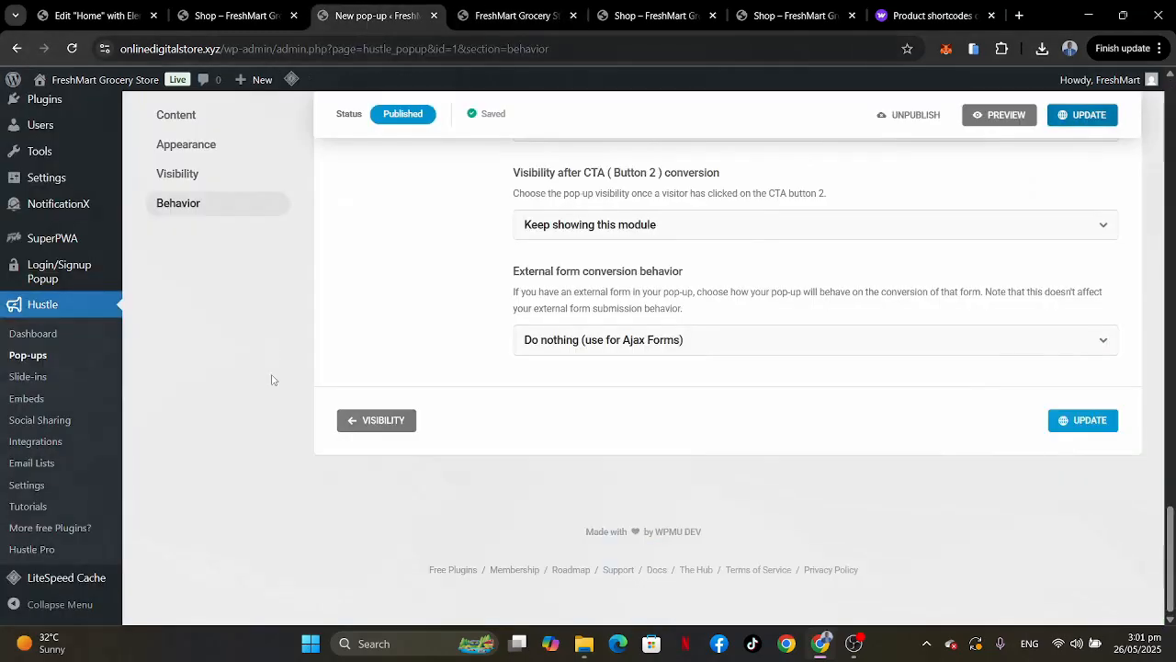
mouse_move(55, 244)
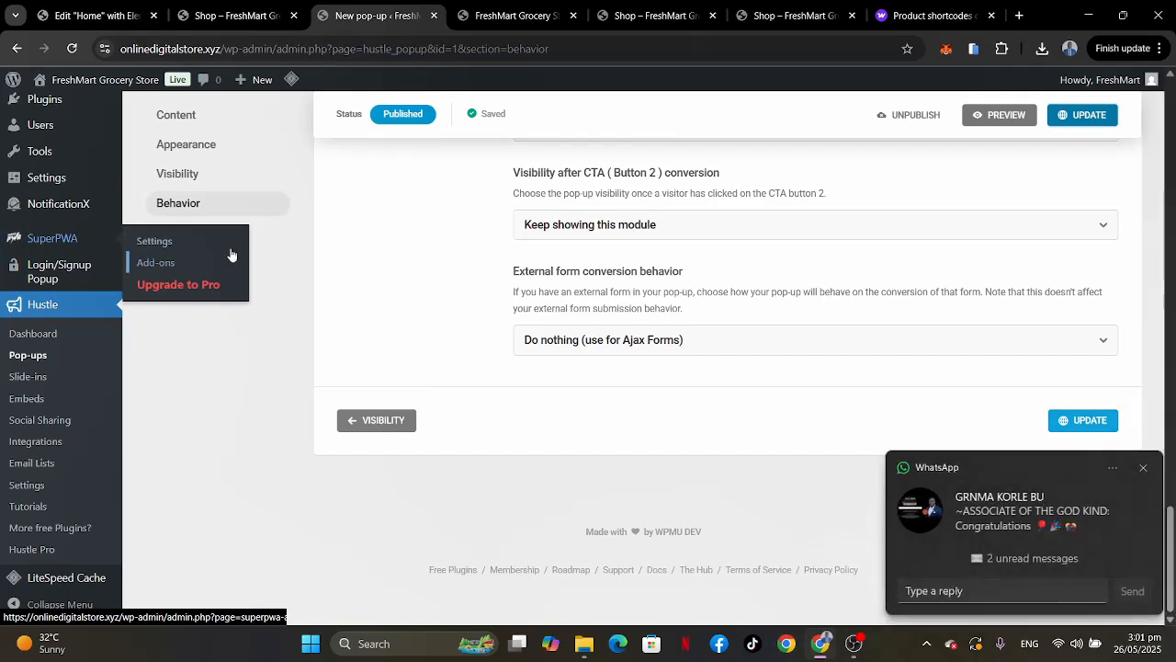
left_click(1142, 470)
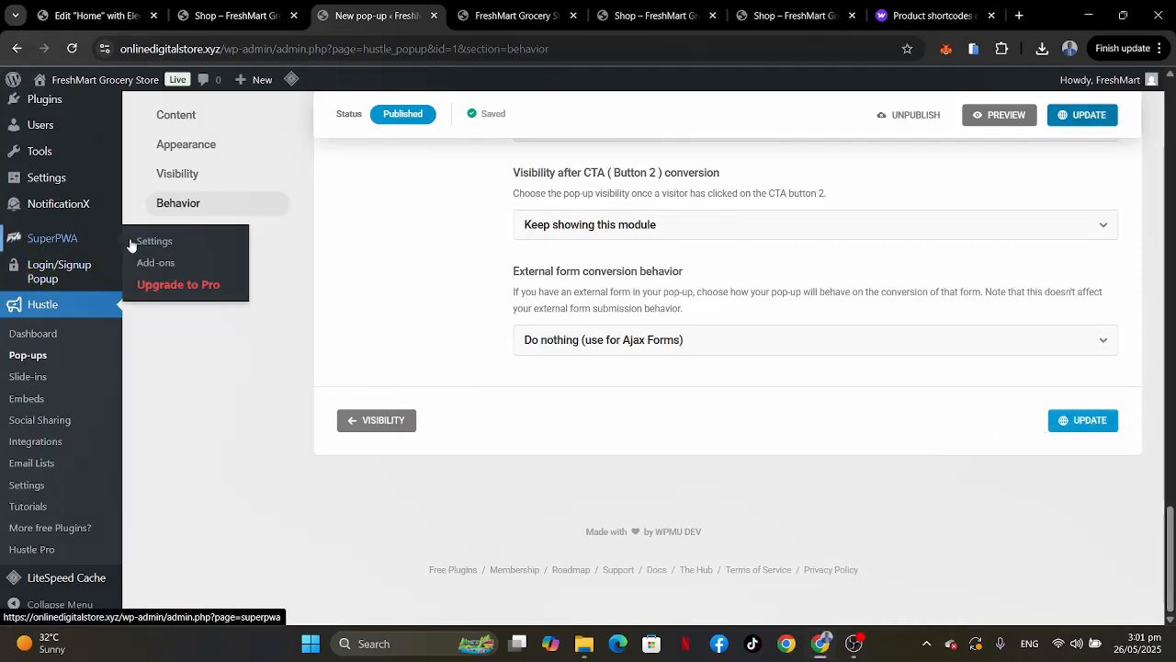
left_click(200, 250)
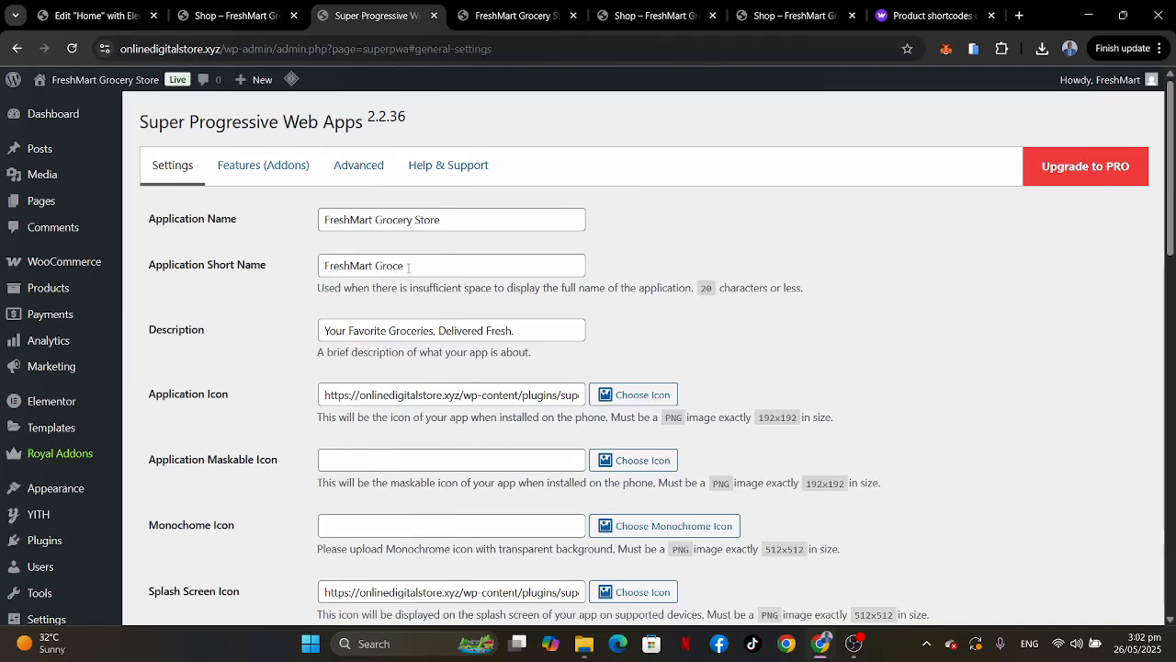
Shorten the application short name to "FreshMart".
left_click(412, 268)
key("BackSpace")
key("BackSpace")
key("BackSpace")
key("BackSpace")
key("BackSpace")
key("BackSpace")
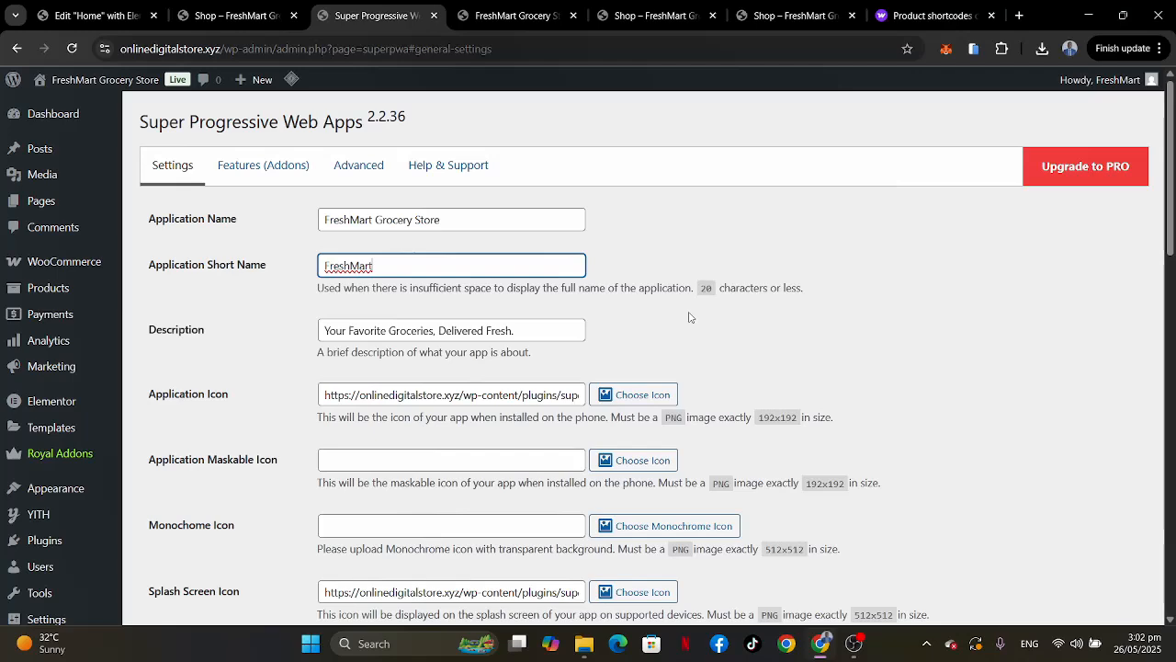
Set the application icon to the spinach bowl image Organic-Spinach-250g.jpeg from the media library.
scroll(690, 317, "down", 1)
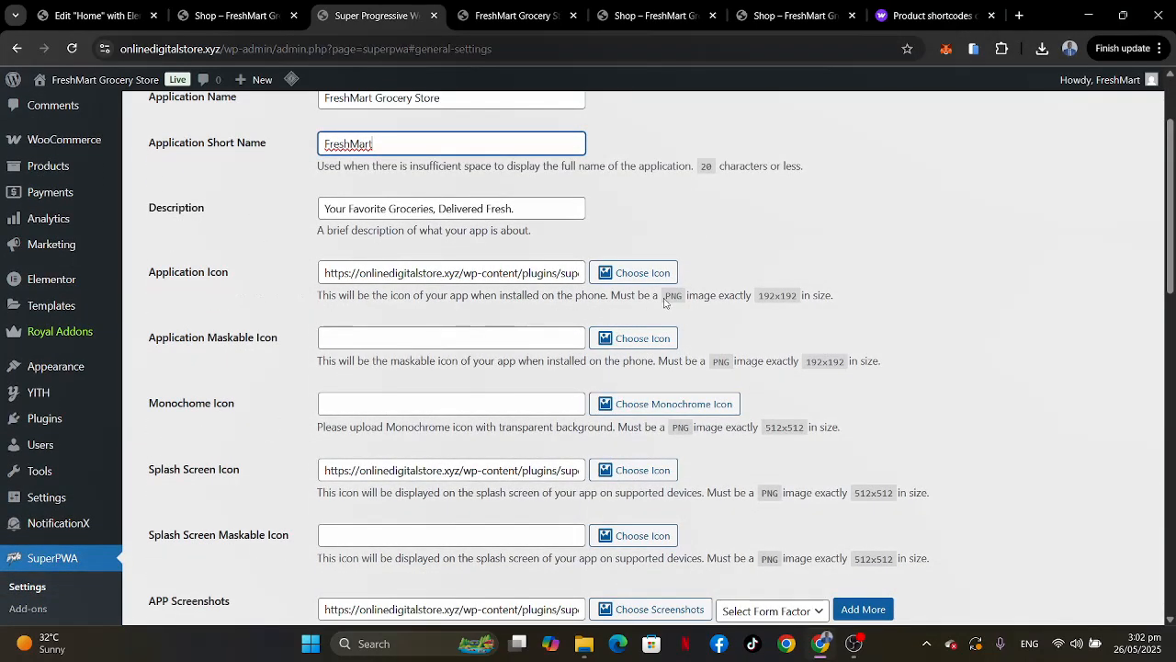
left_click(645, 272)
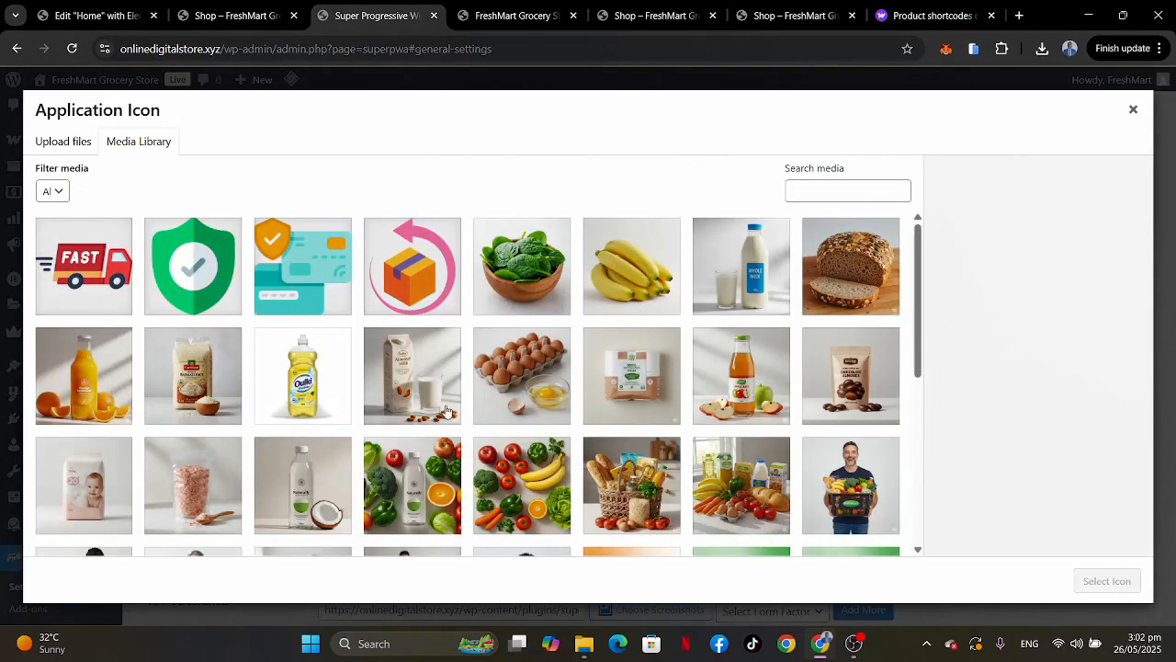
scroll(476, 436, "down", 5)
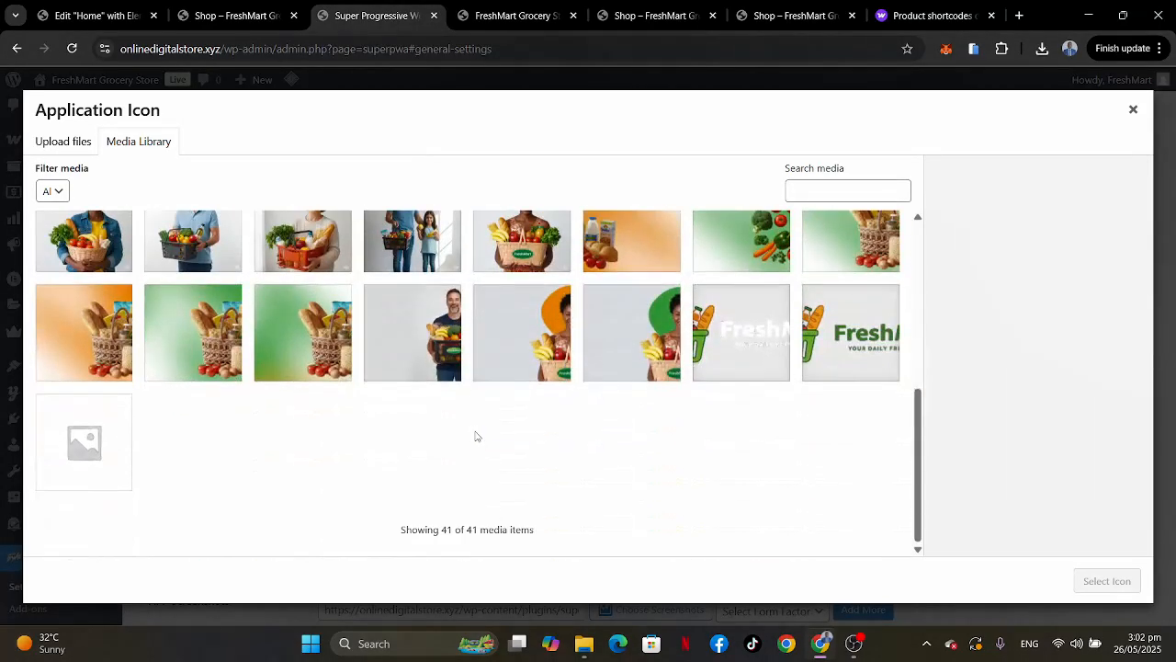
scroll(602, 421, "up", 2)
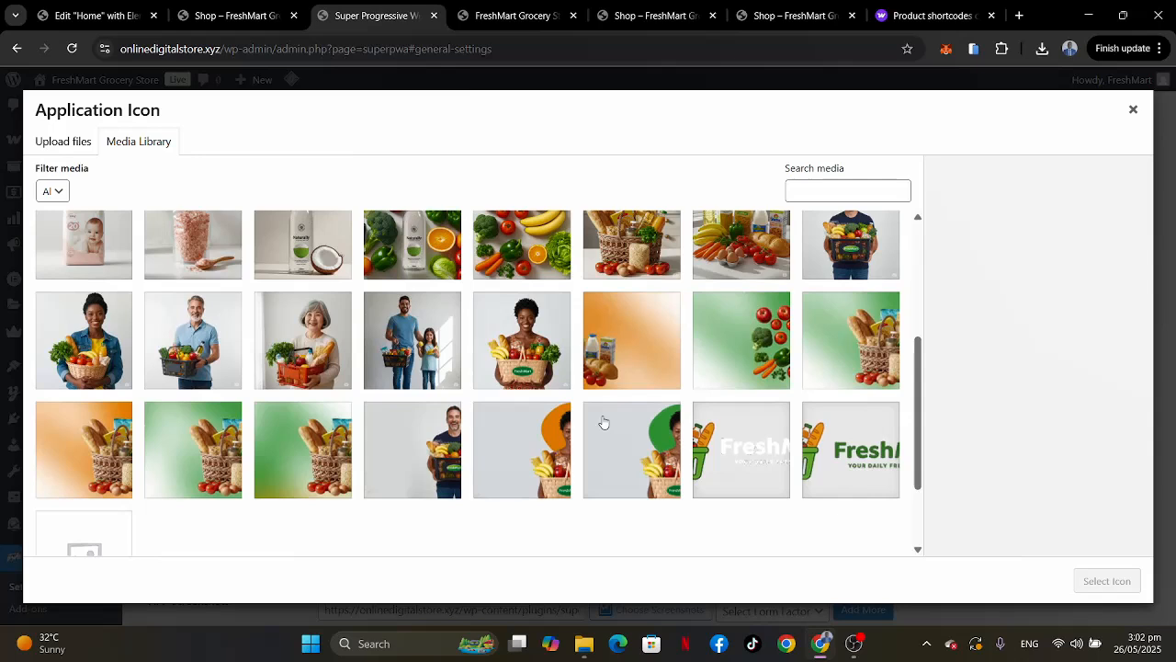
scroll(604, 422, "up", 5)
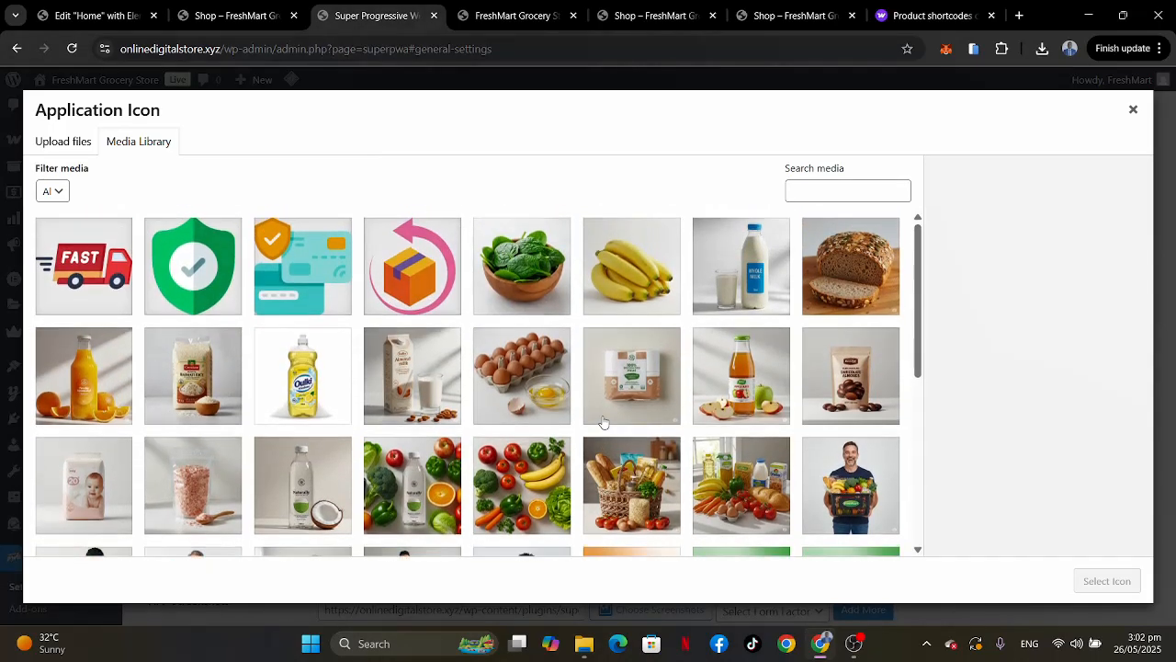
left_click(545, 294)
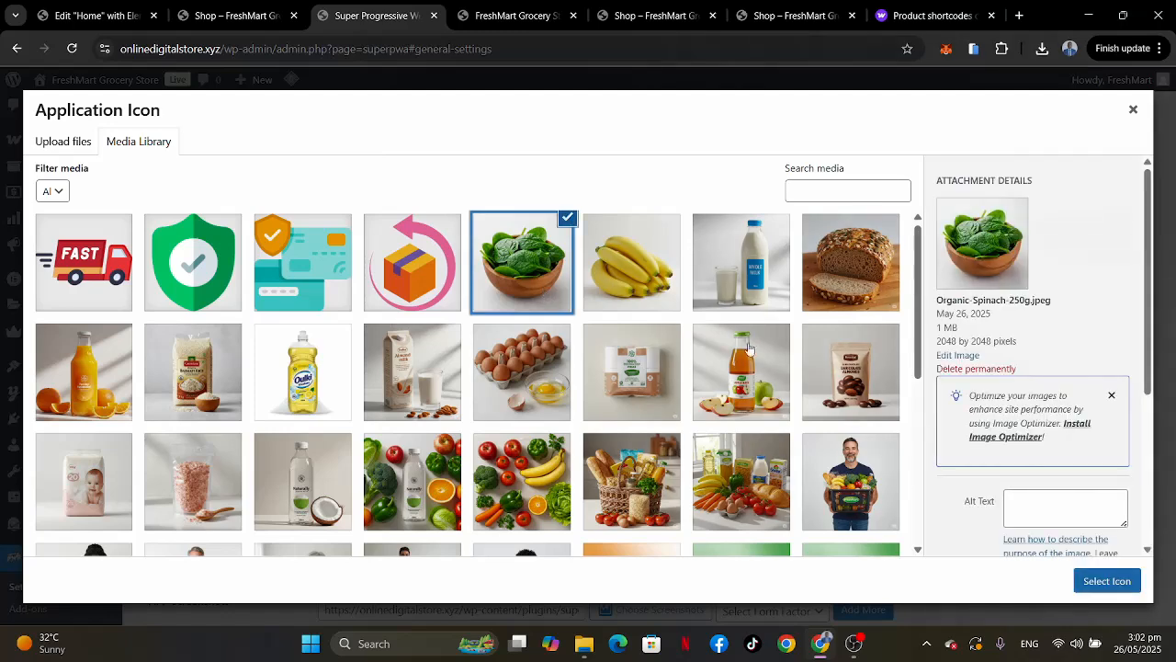
left_click(1103, 577)
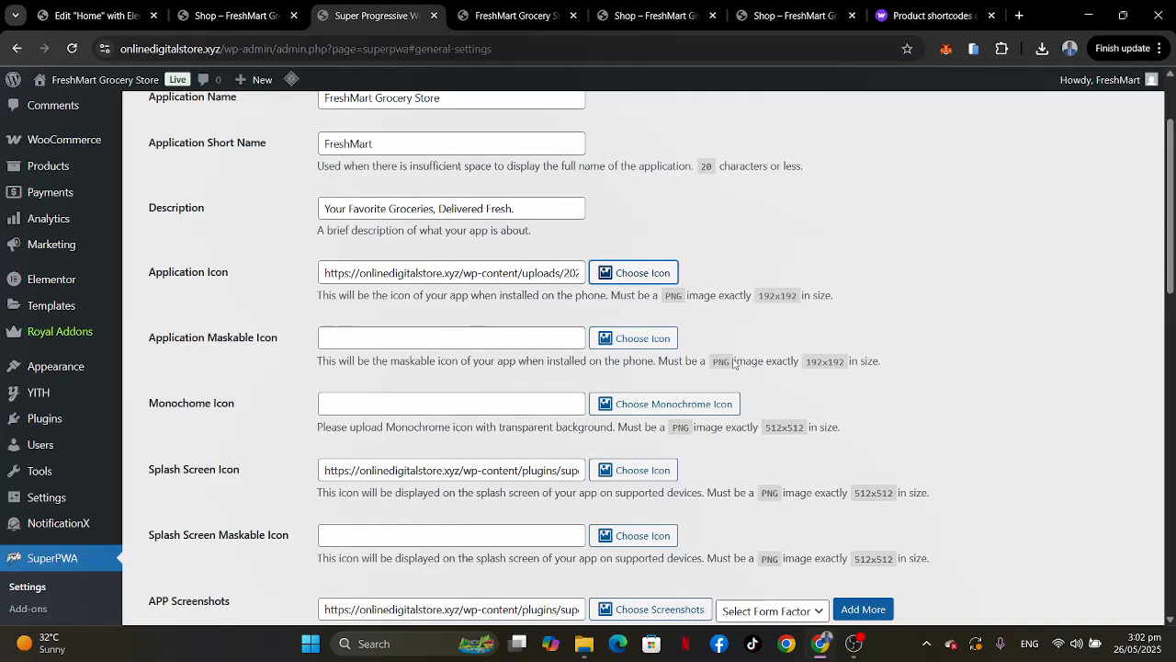
scroll(733, 364, "down", 2)
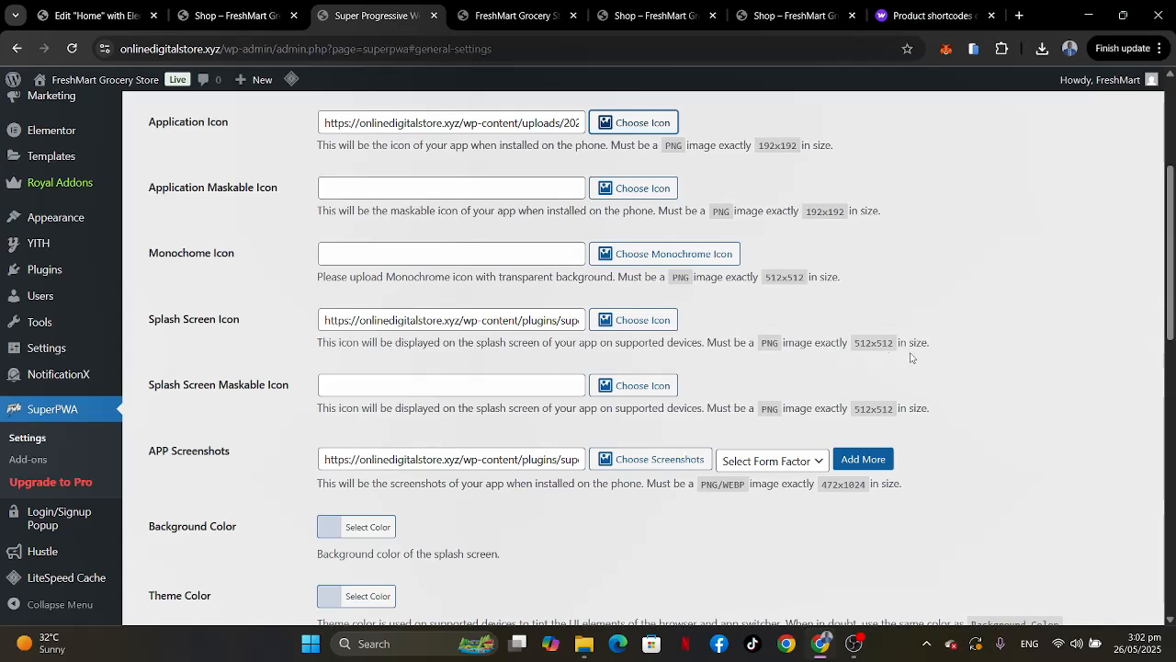
left_click(650, 330)
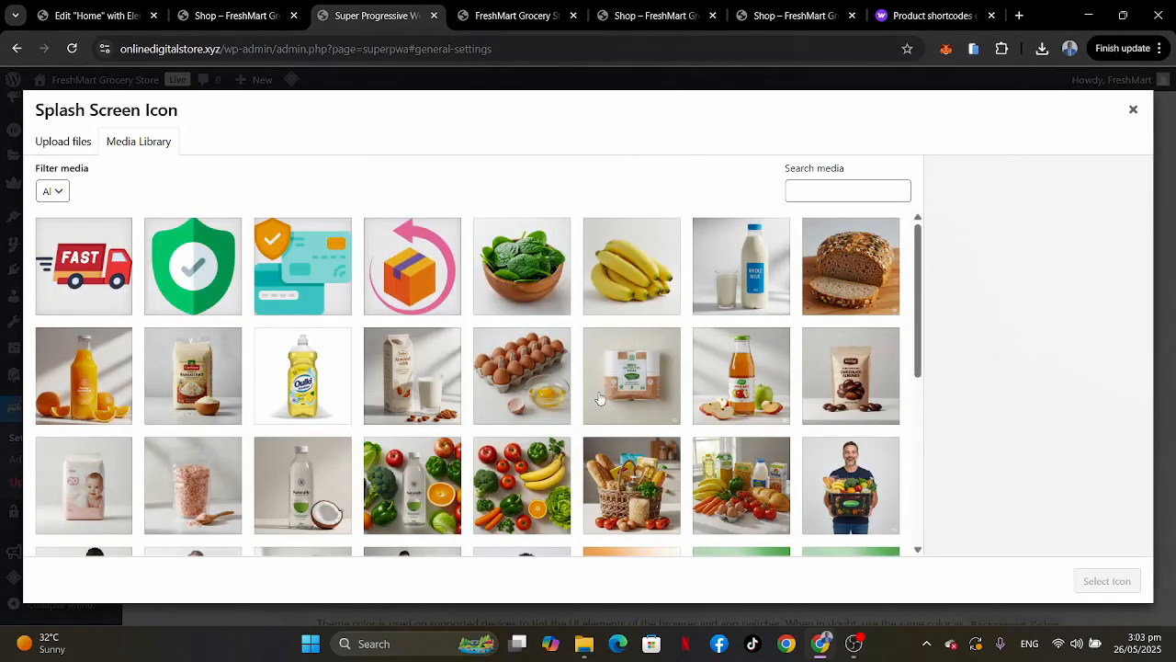
scroll(599, 398, "down", 2)
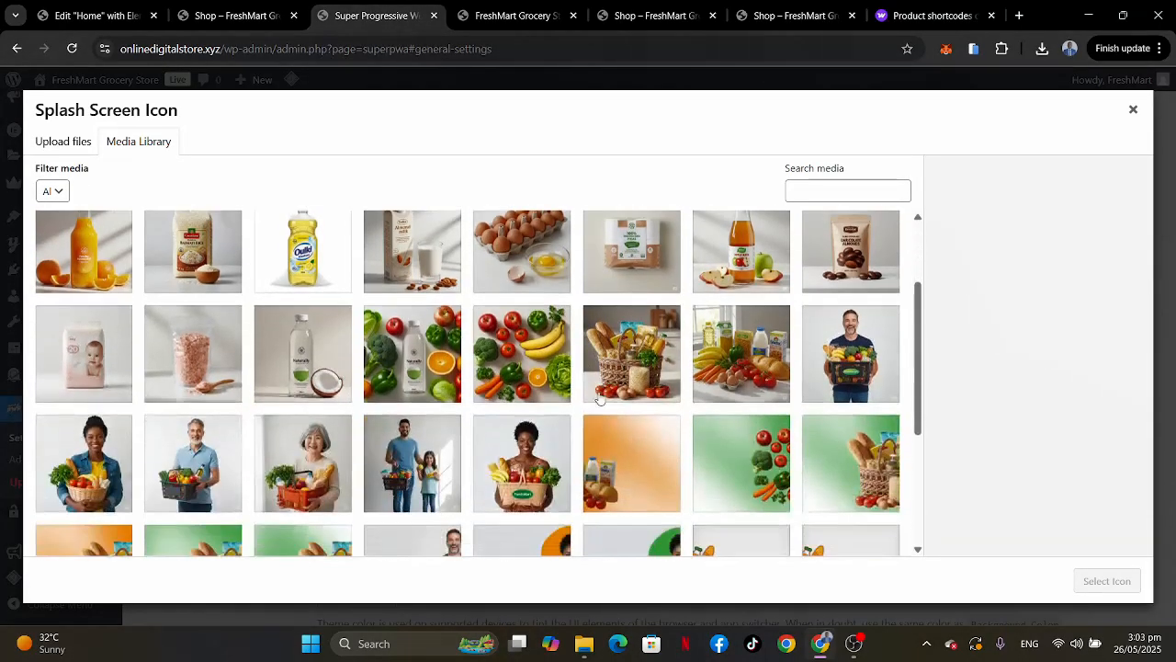
scroll(599, 398, "down", 3)
scroll(599, 398, "up", 2)
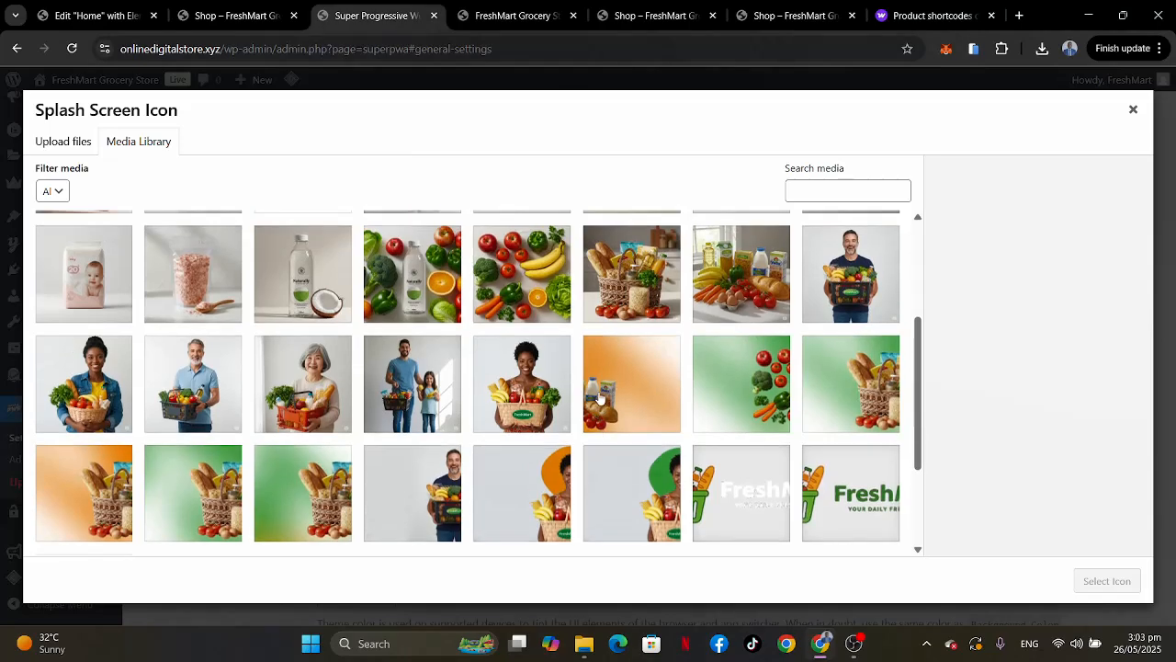
scroll(599, 398, "up", 4)
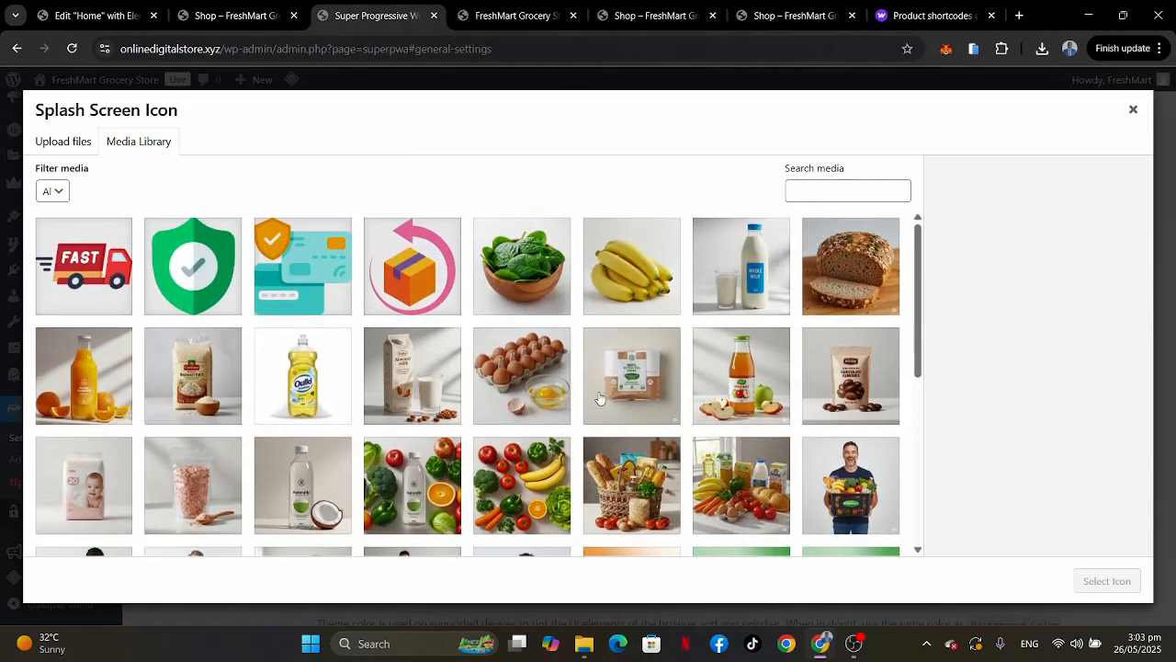
left_click(1132, 110)
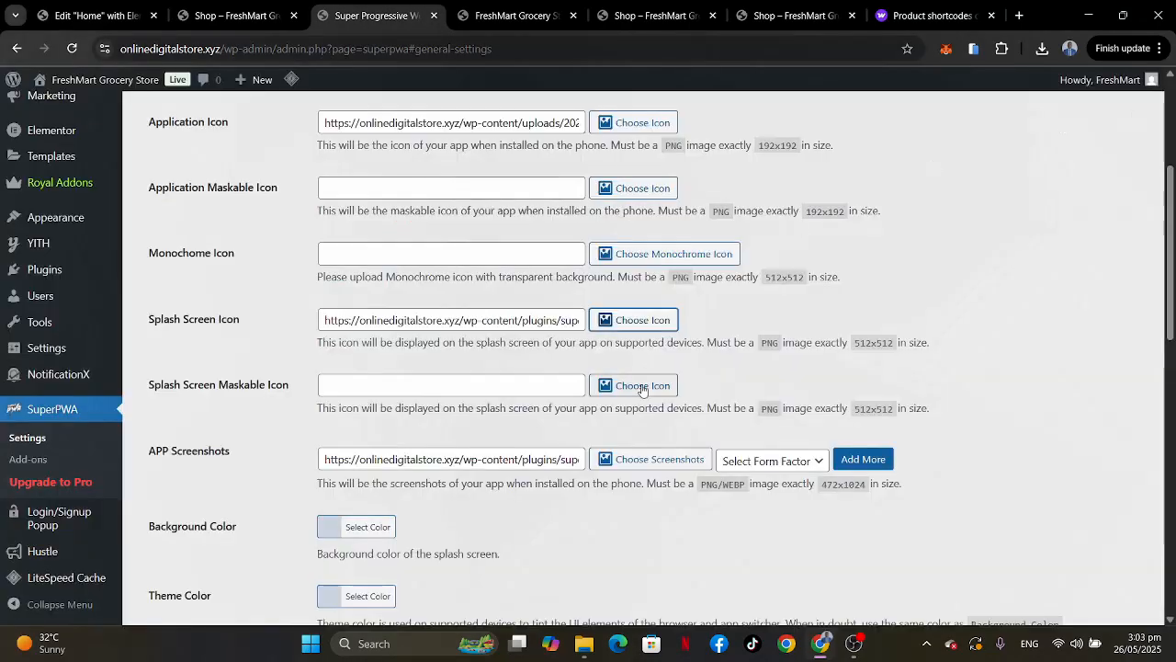
Set the splash screen background color to a dark green, starting from the green preset #81d742.
scroll(641, 390, "down", 3)
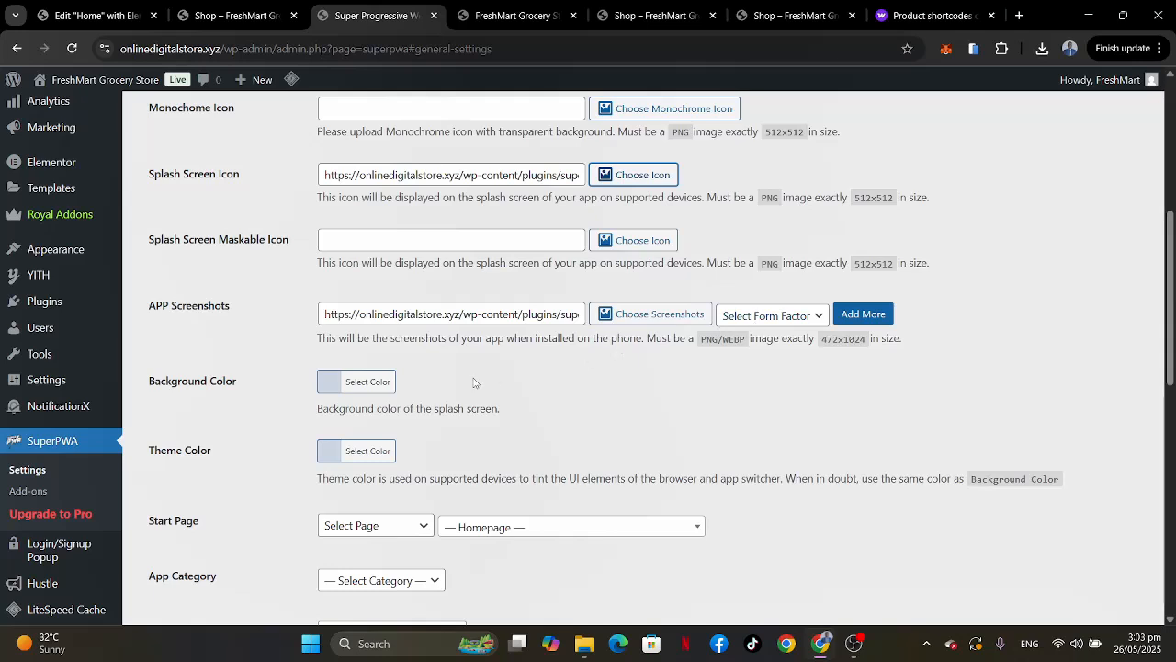
left_click(341, 388)
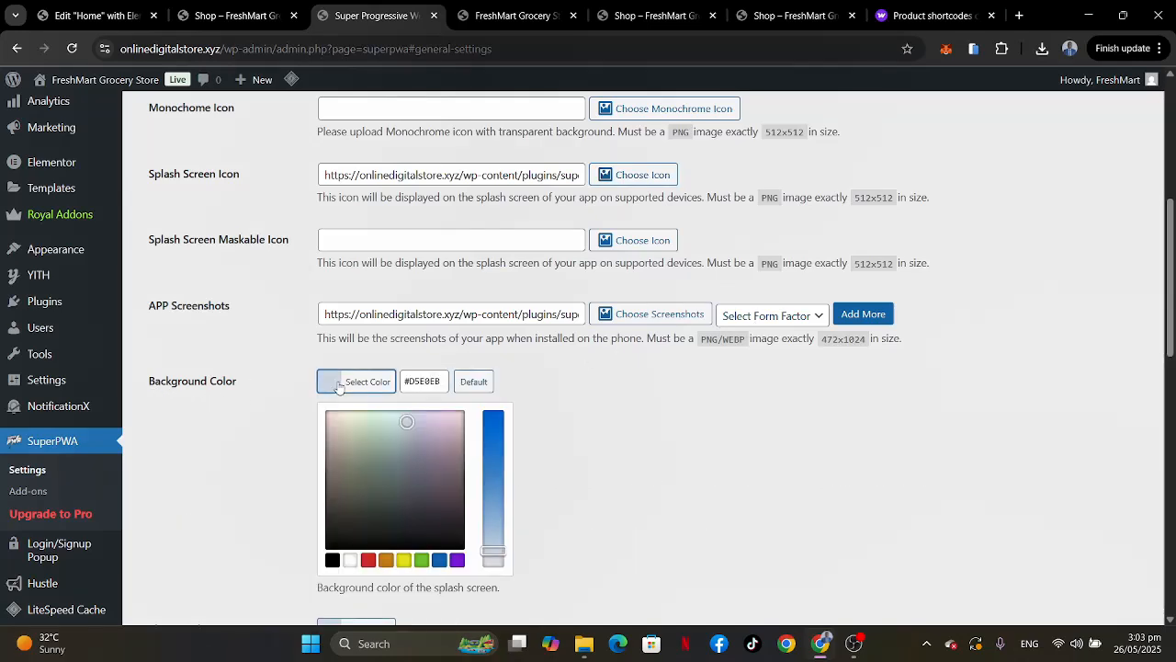
left_click(421, 562)
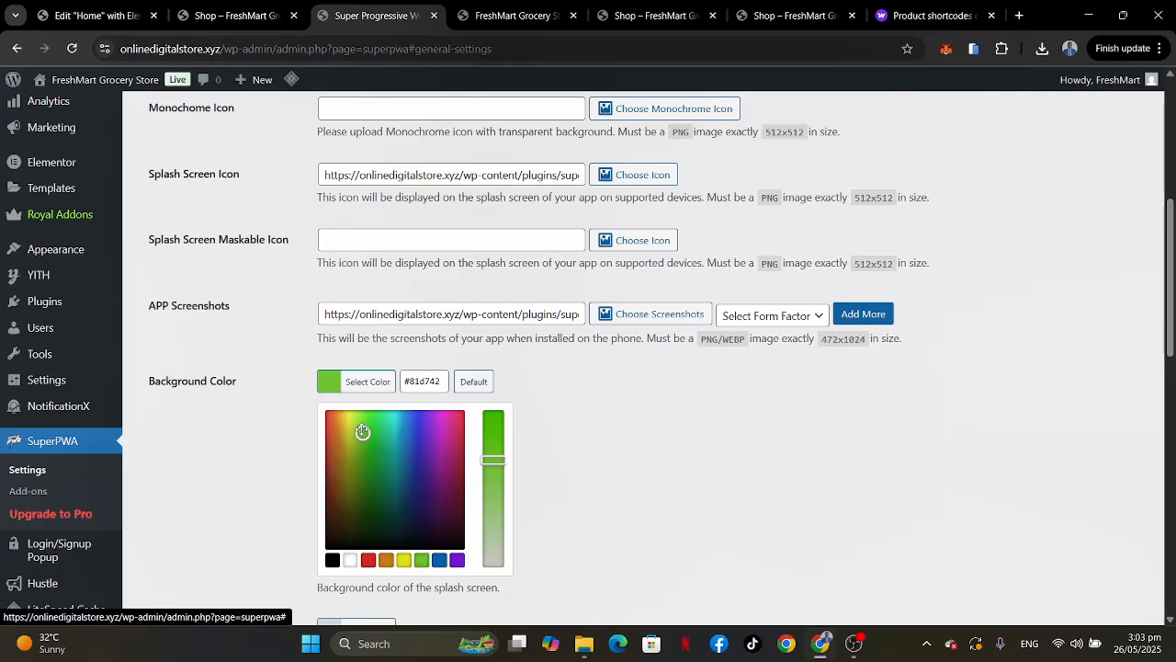
left_click_drag(362, 431, 368, 462)
left_click(276, 445)
Set the app's theme color to a dark green similar to the background color.
scroll(277, 446, "down", 2)
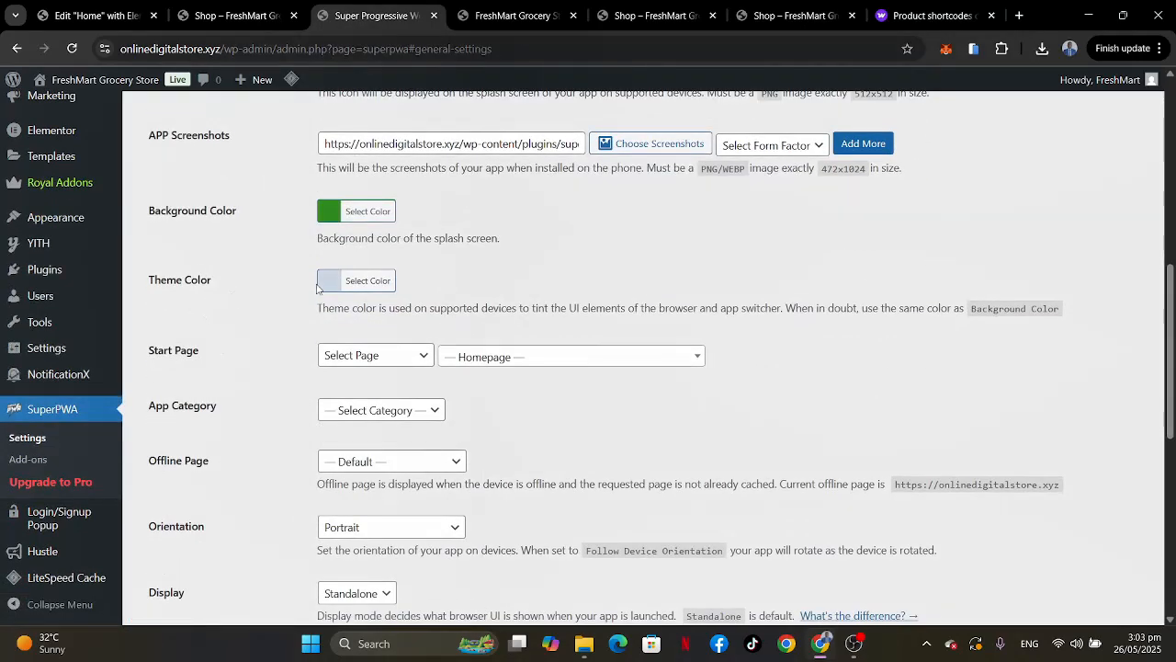
left_click(325, 286)
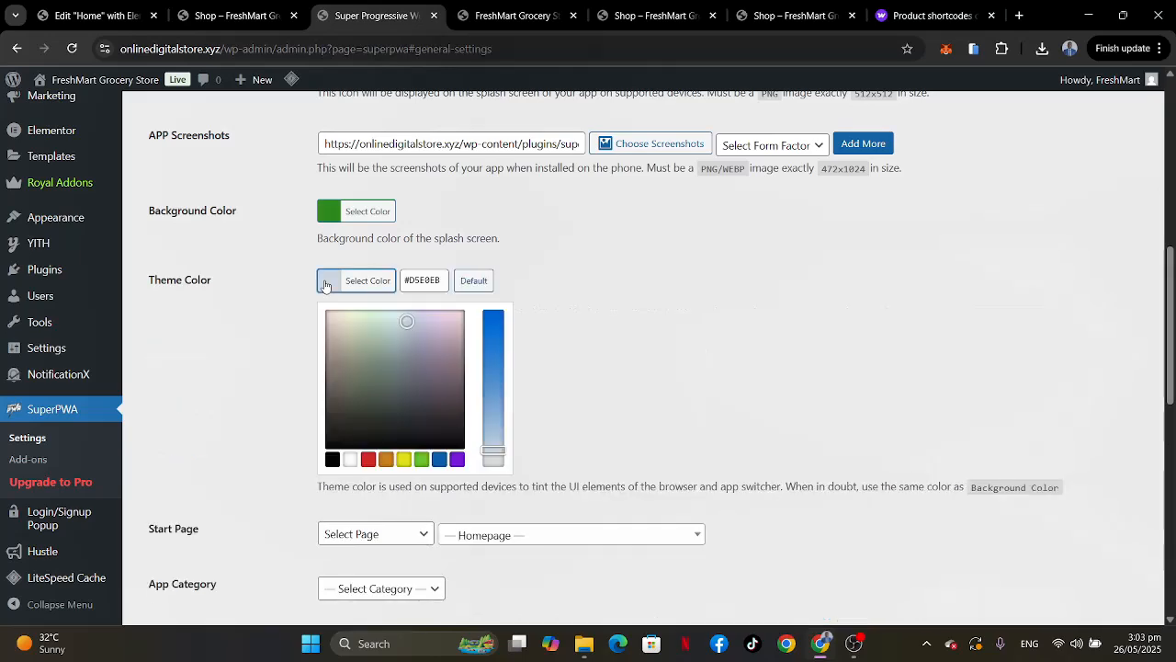
left_click(421, 459)
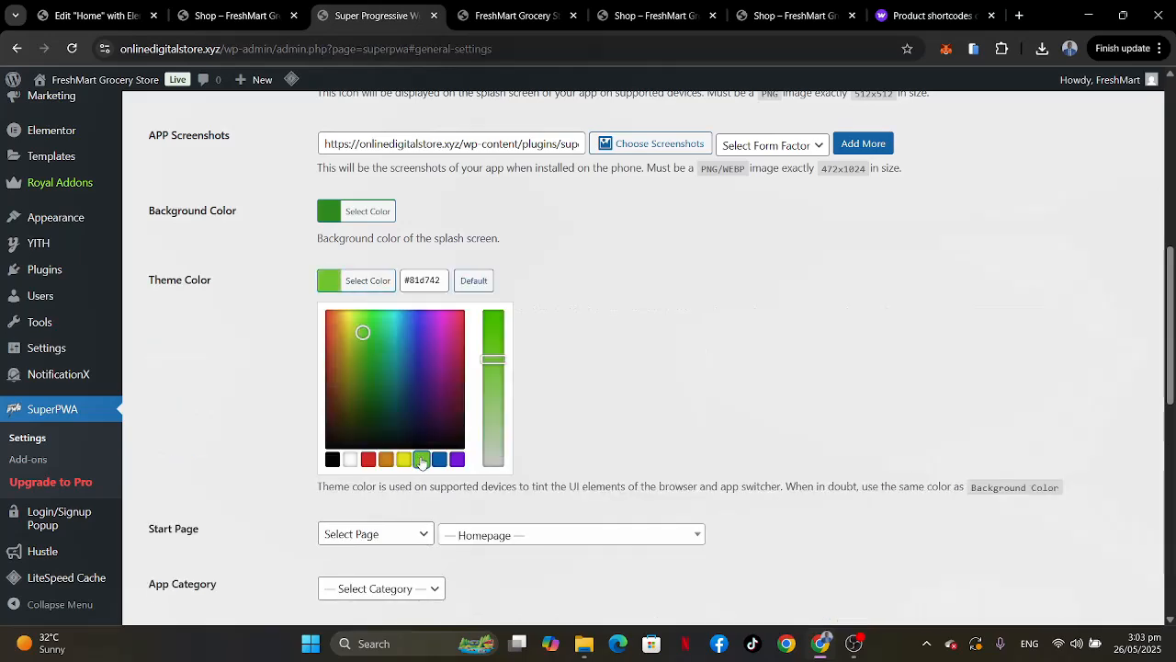
left_click(372, 378)
left_click(281, 328)
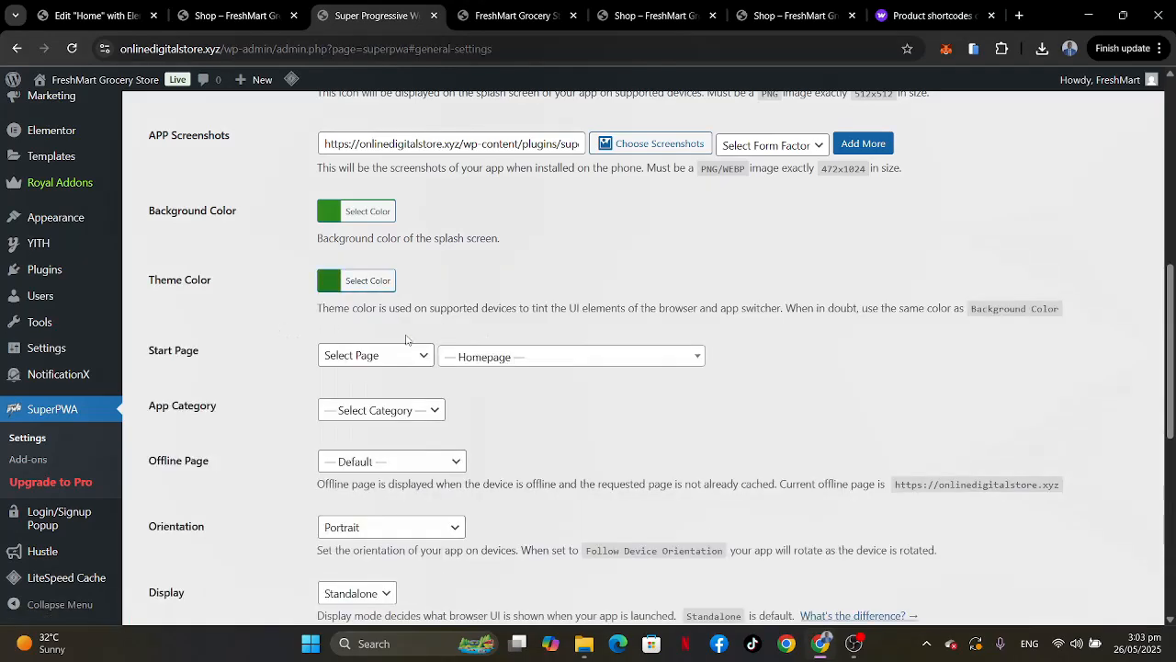
Keep Homepage as the start page and save the SuperPWA settings with the remaining options as they are.
scroll(593, 456, "down", 1)
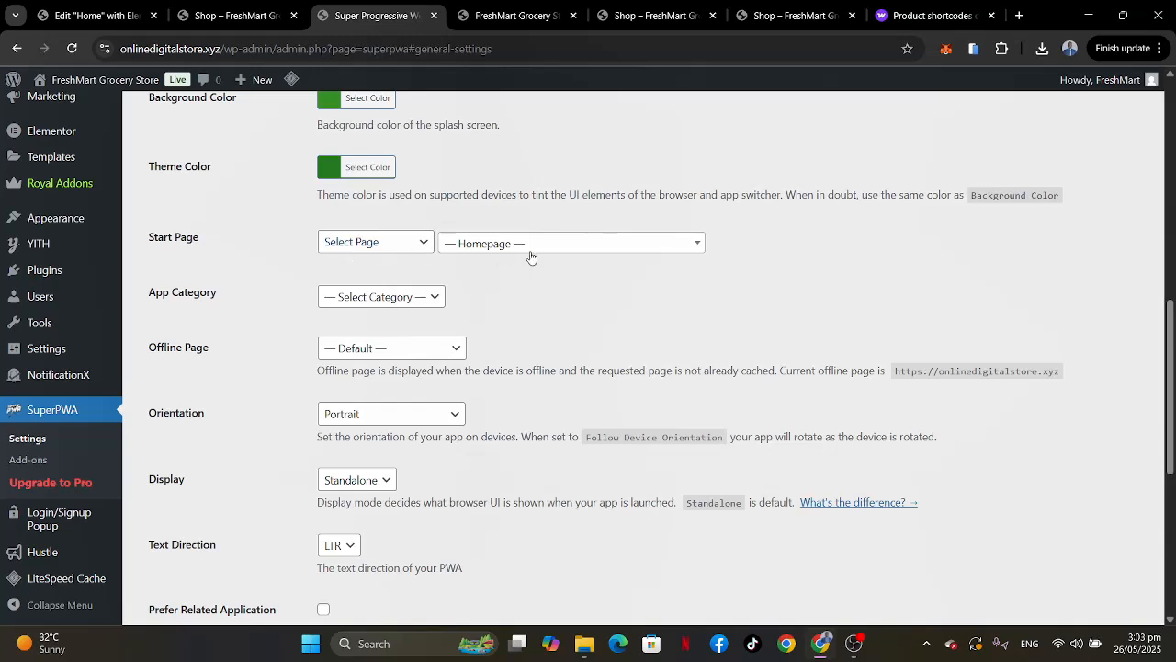
left_click(580, 247)
left_click(578, 245)
scroll(524, 306, "down", 1)
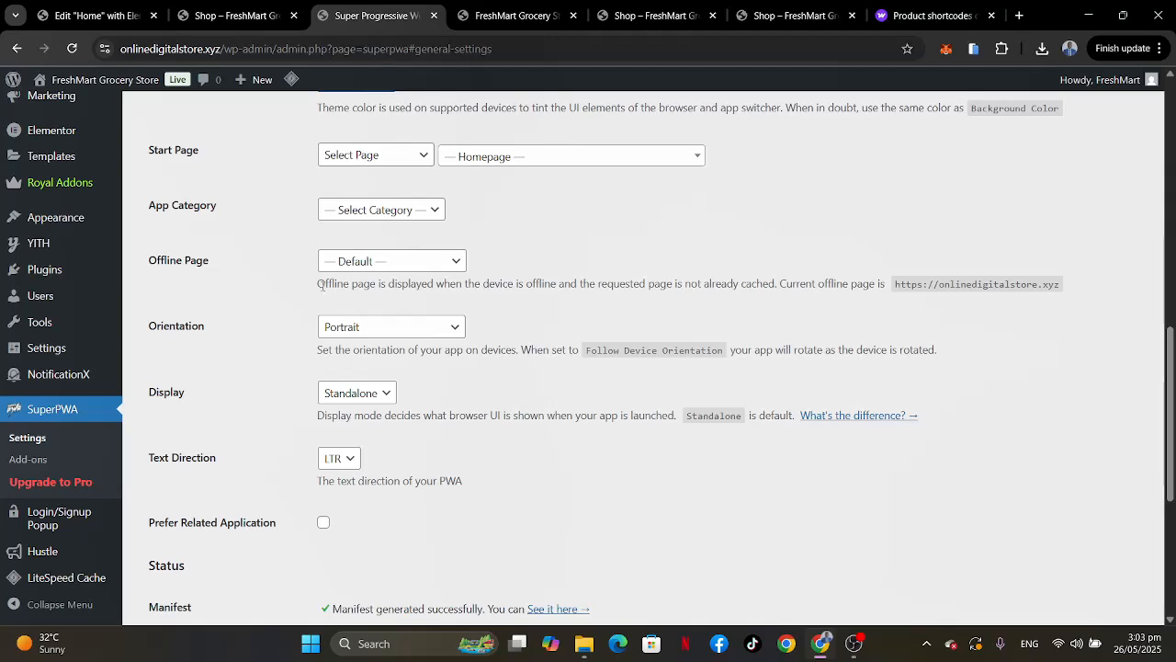
scroll(445, 399, "down", 4)
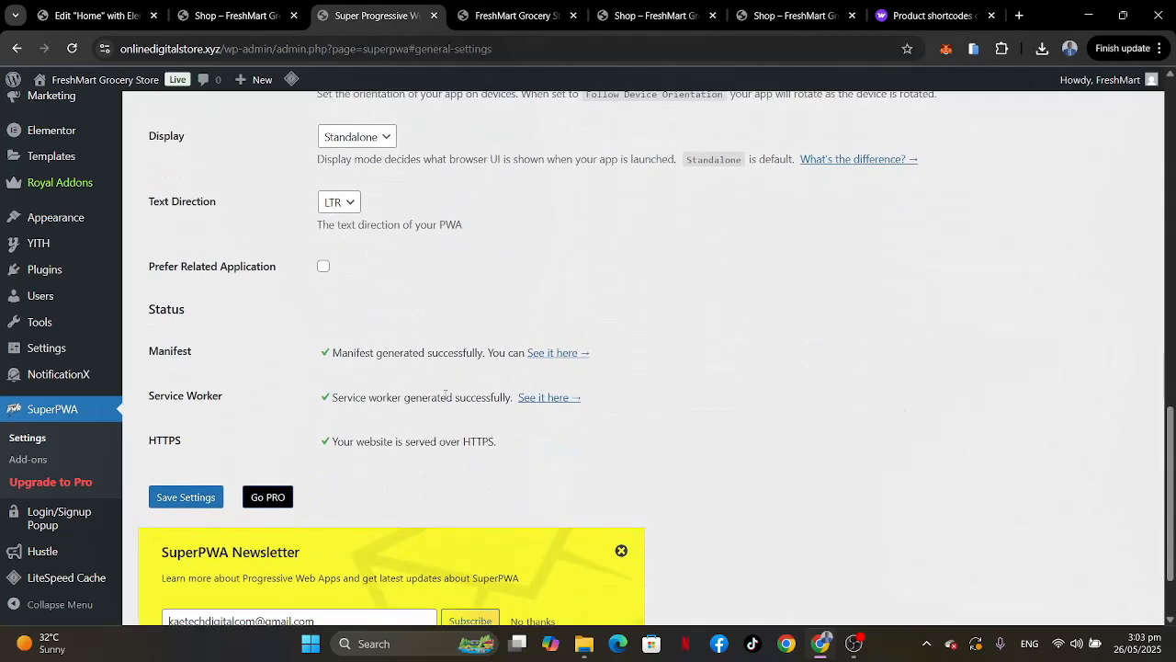
left_click(180, 415)
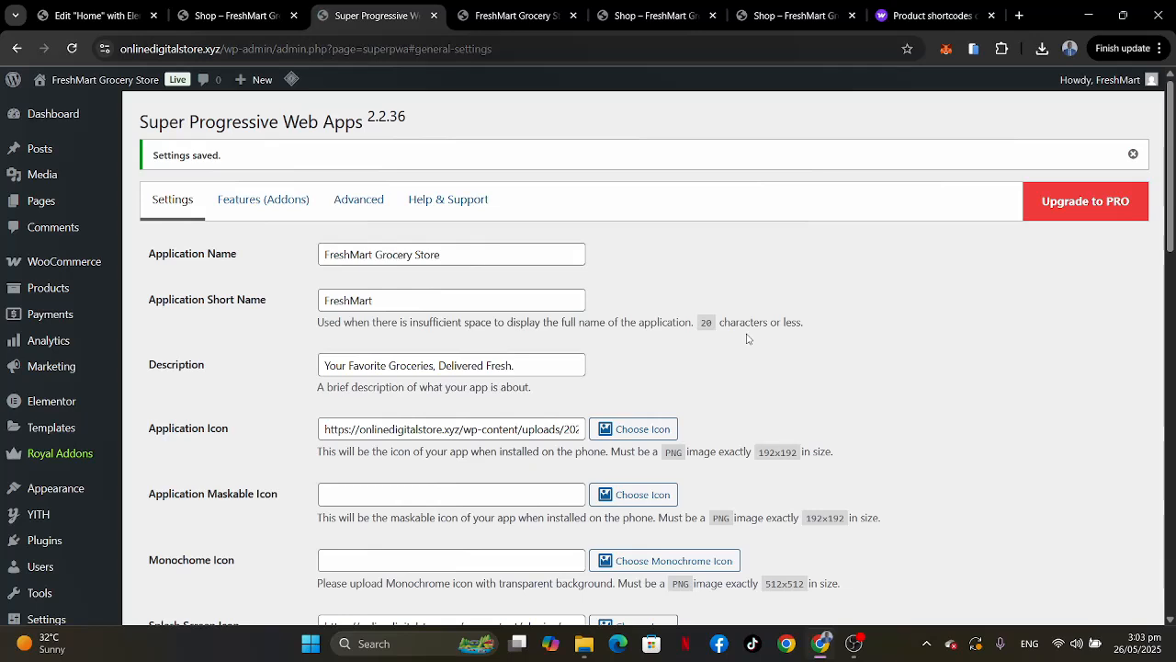
Activate the free Apple Touch Icons & Splash Screen add-on and open its settings.
left_click(278, 204)
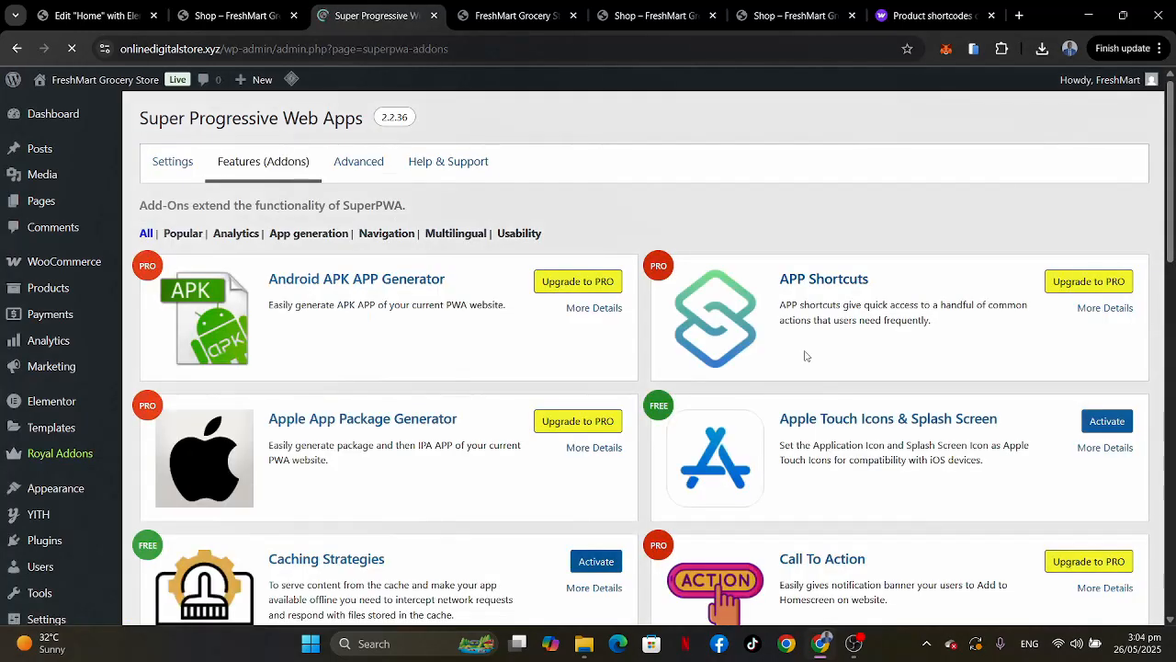
scroll(806, 356, "down", 2)
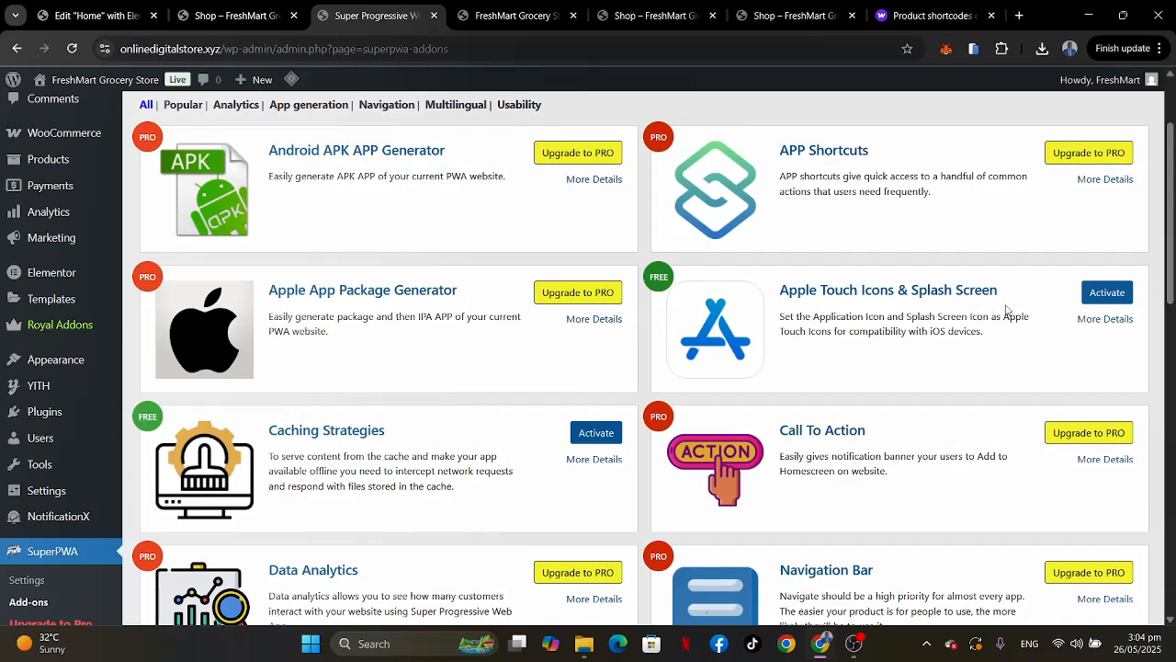
left_click(1110, 294)
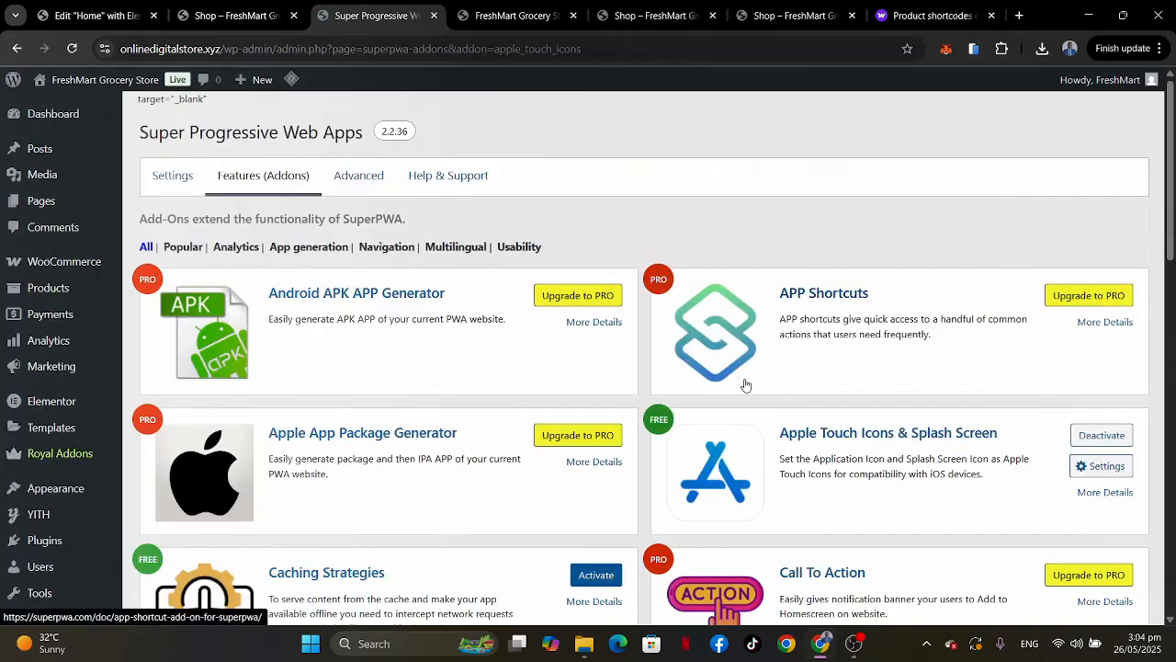
left_click(1107, 466)
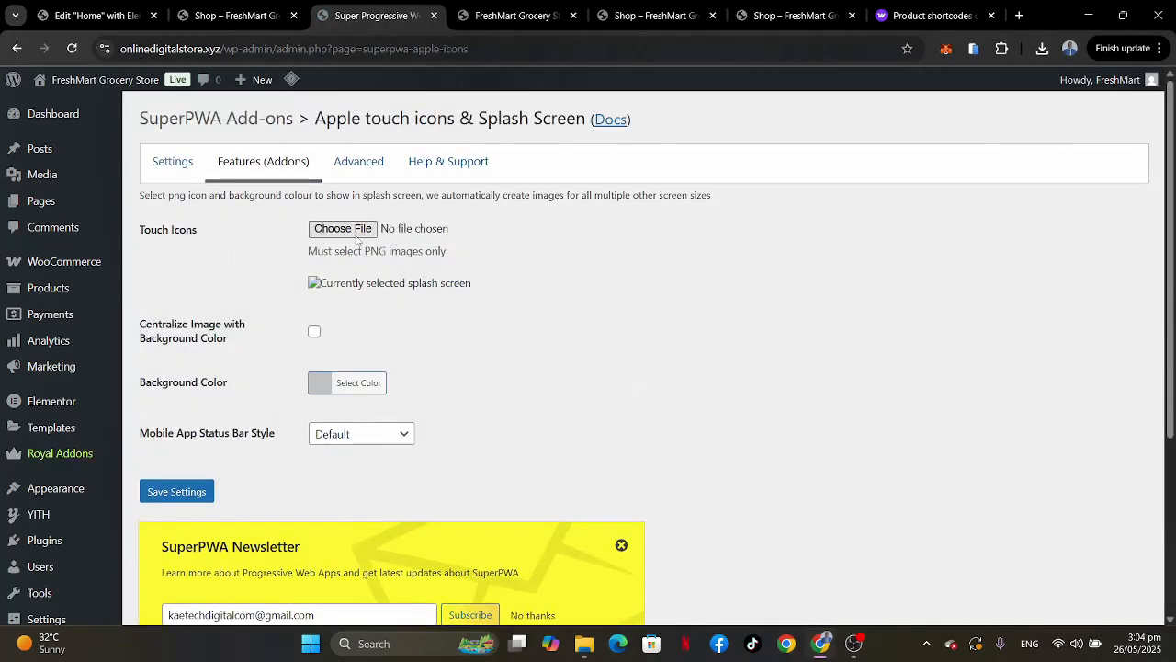
Choose the FreshMart Logo 1 PNG from the Grocery store folder as the Apple touch icon image.
scroll(584, 374, "down", 1)
scroll(584, 373, "up", 1)
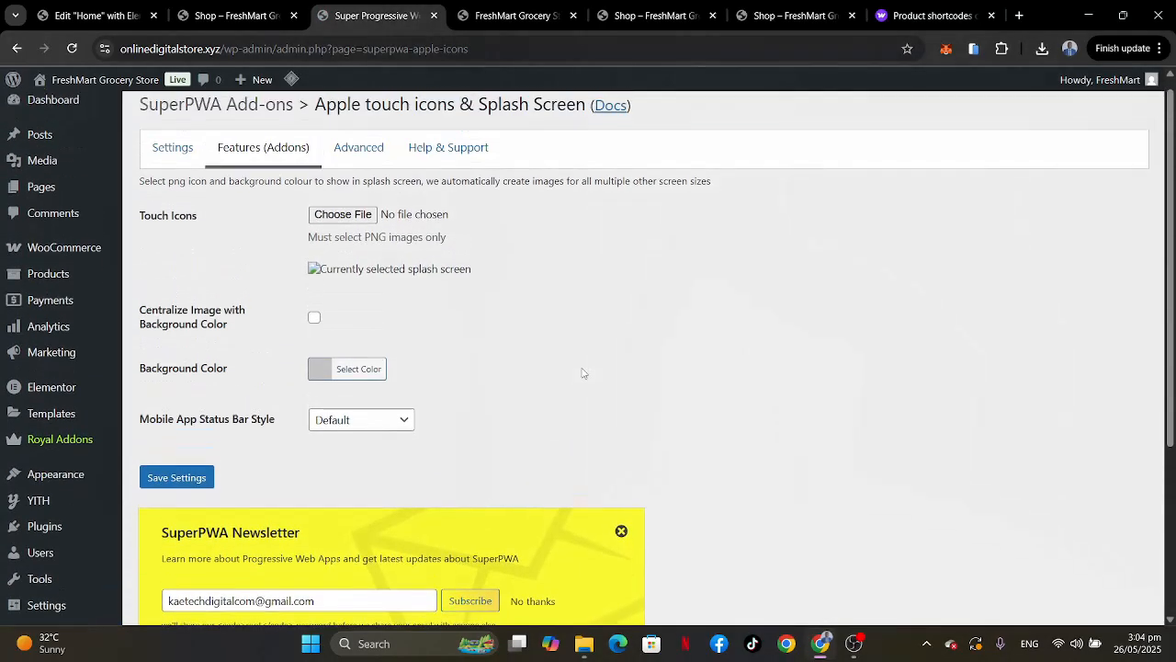
left_click(352, 221)
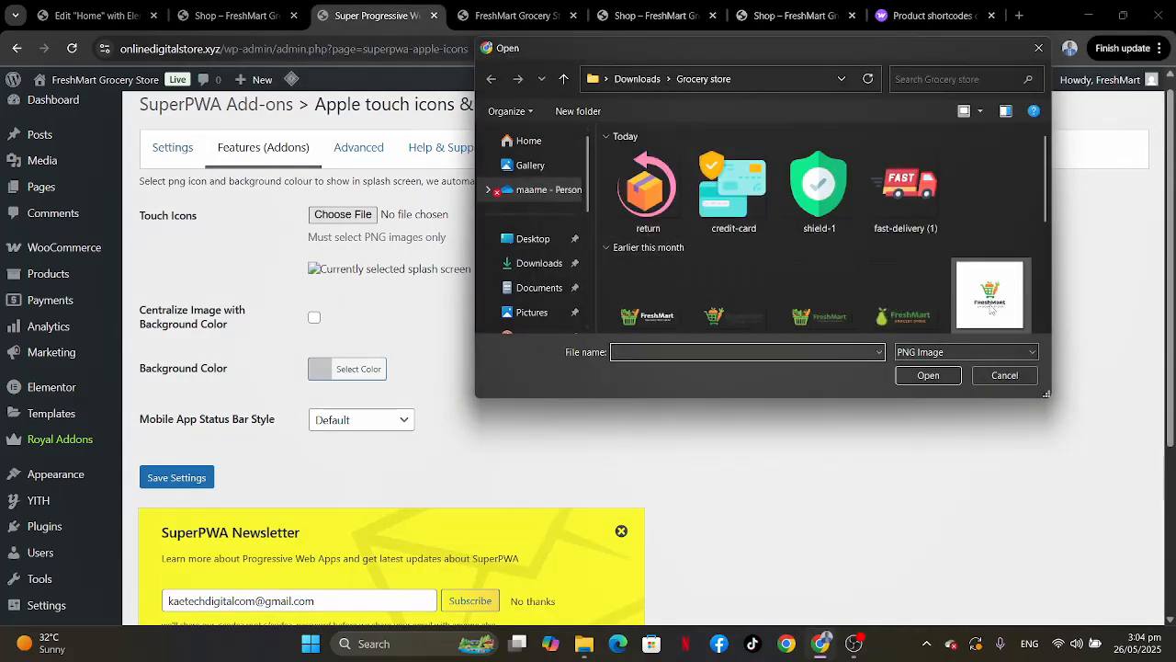
scroll(991, 309, "down", 1)
scroll(991, 309, "down", 1)
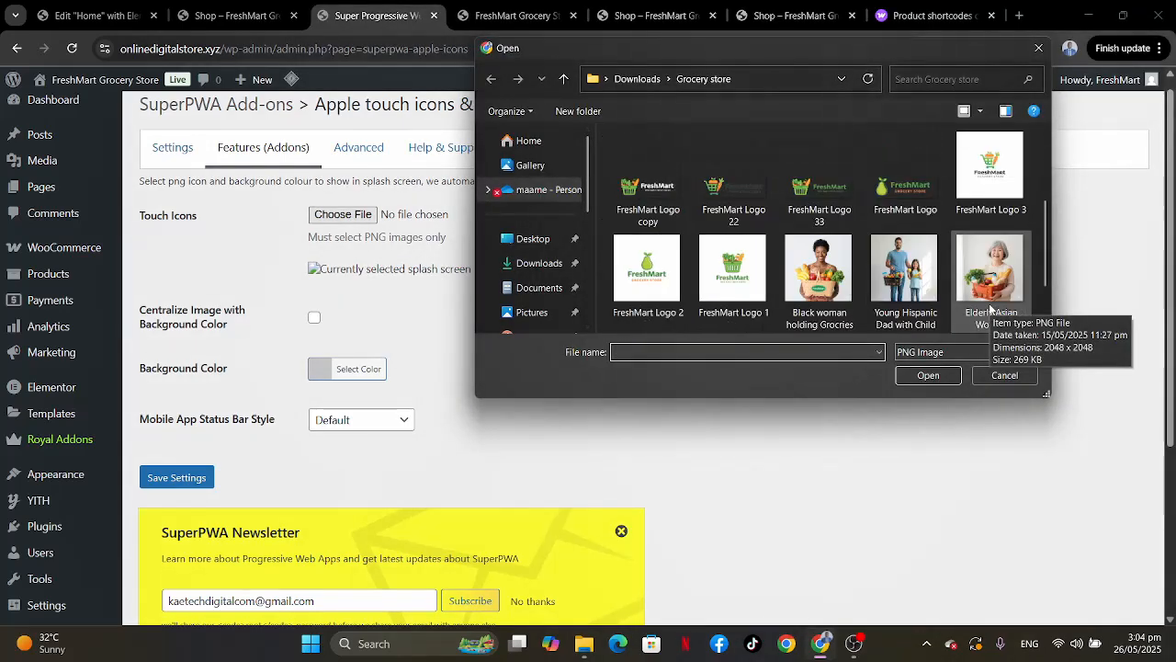
left_click(747, 255)
left_click(914, 374)
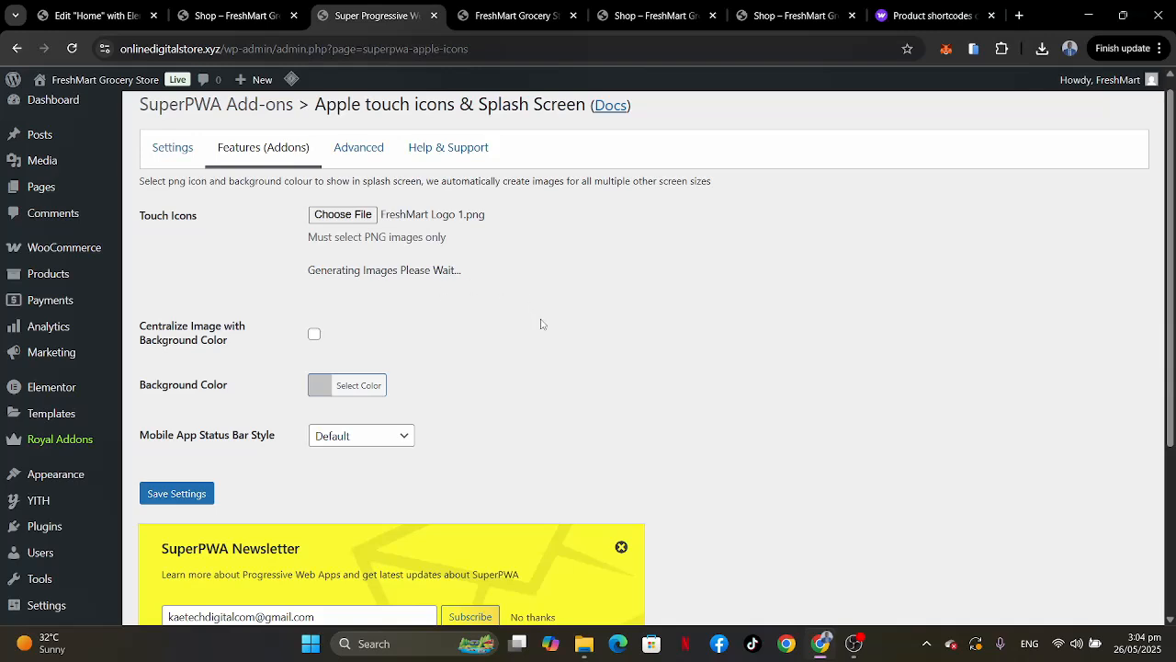
Set the Apple splash screen background color to a dark green, starting from the green preset #81d742, and save the add-on settings.
left_click(320, 387)
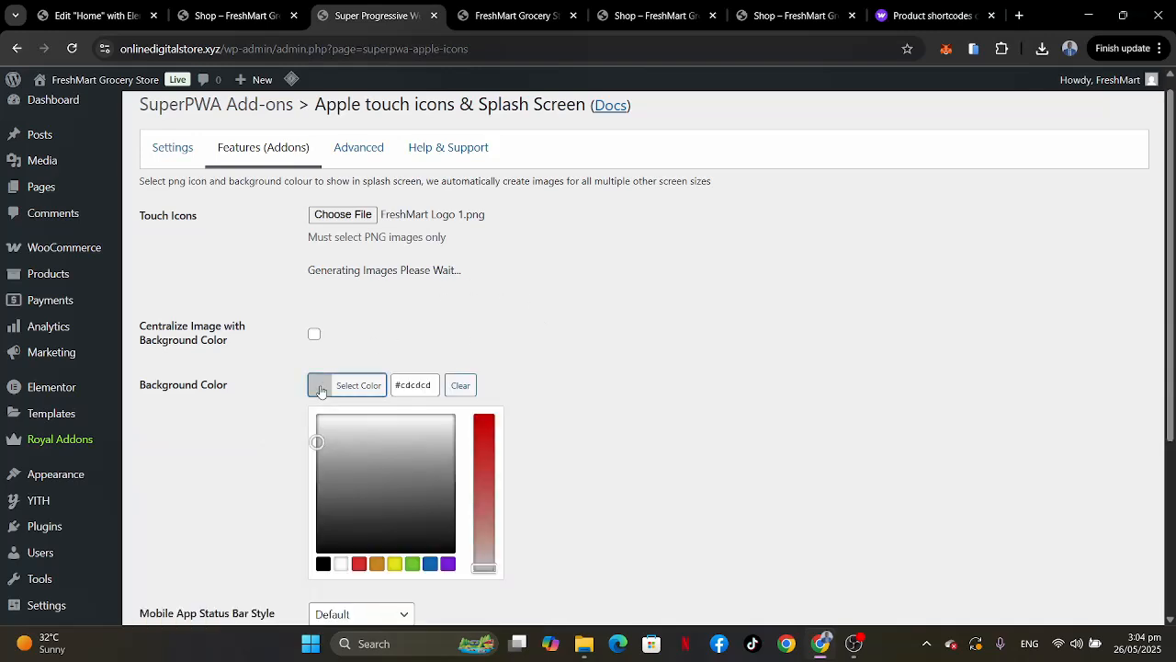
left_click(412, 563)
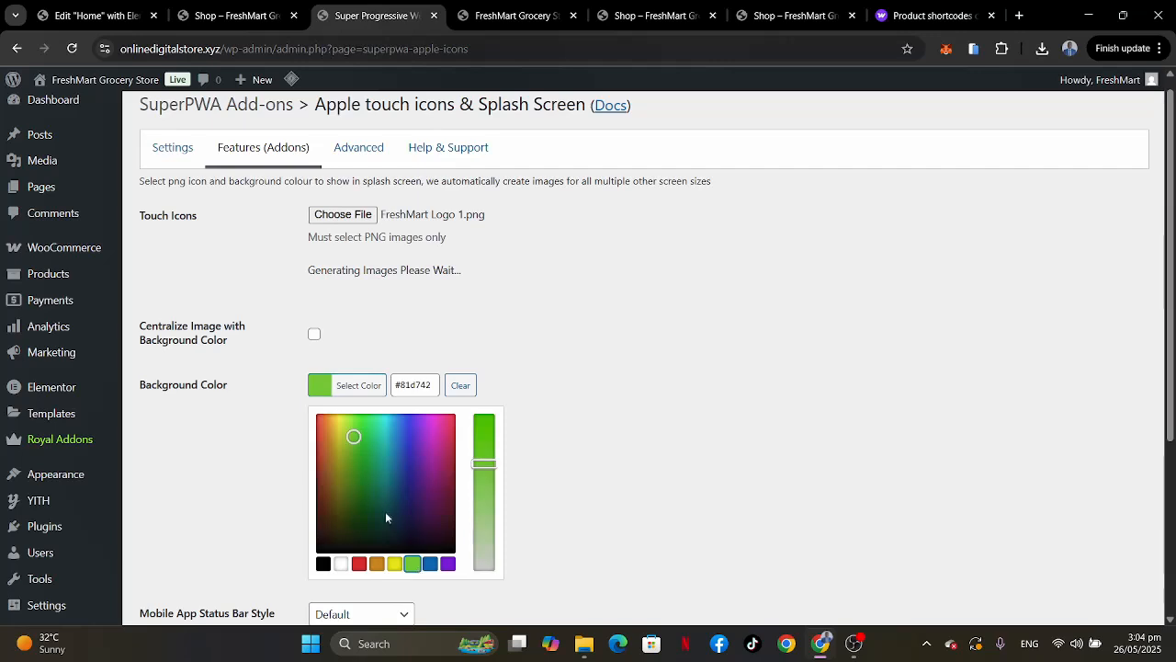
left_click(364, 489)
left_click(361, 485)
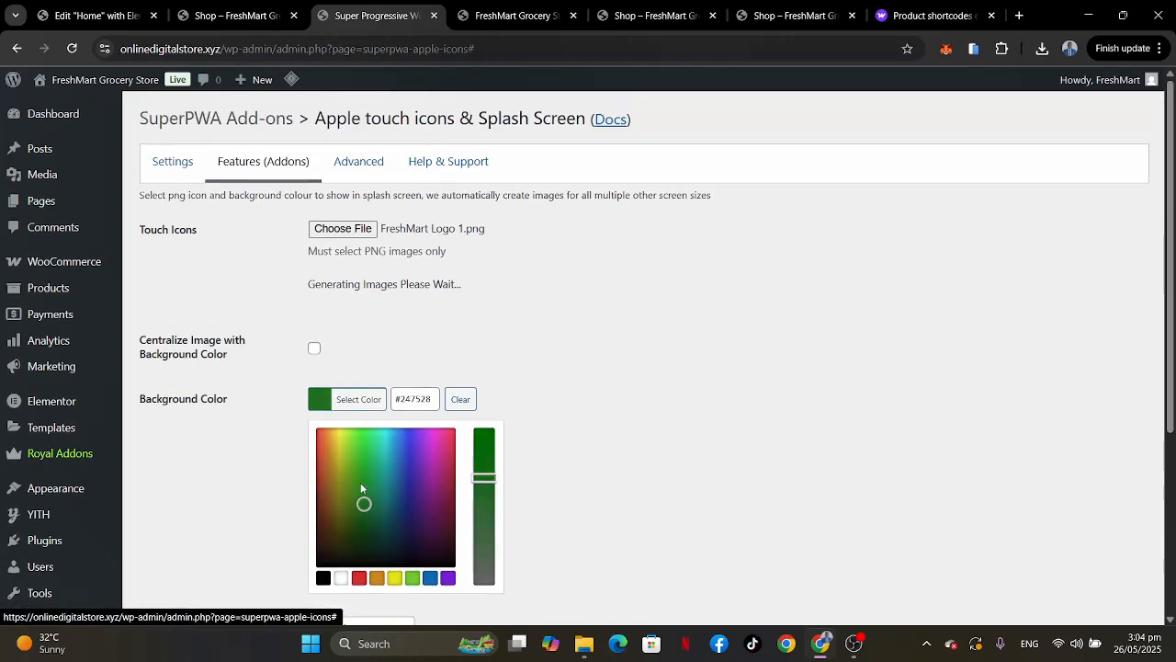
left_click(263, 423)
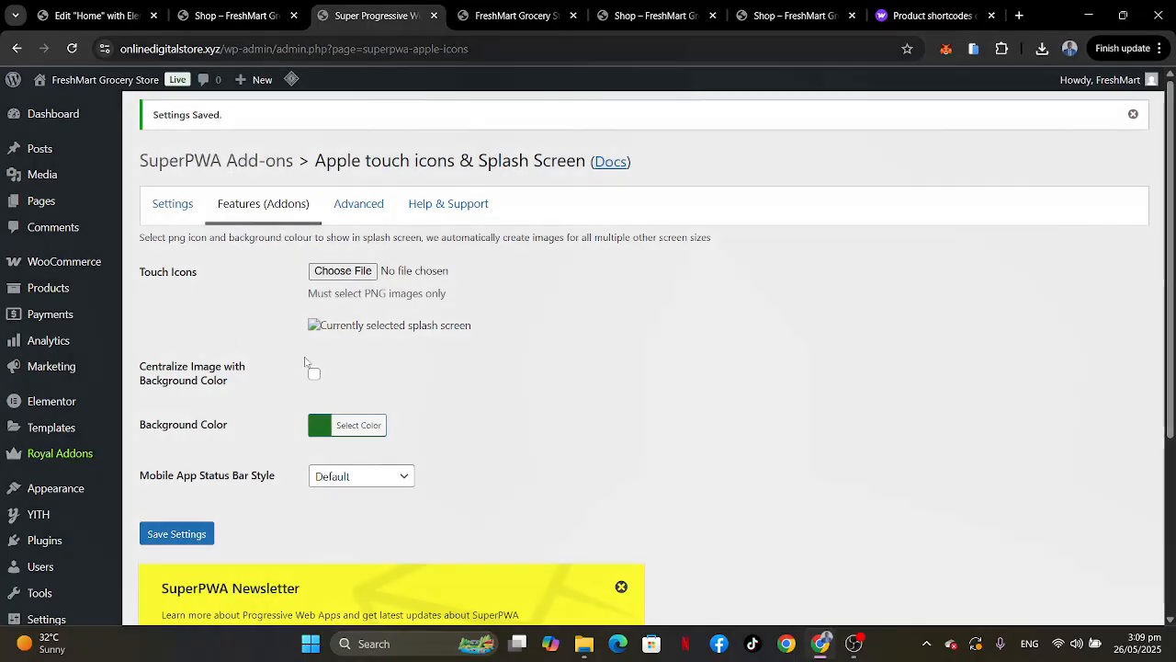
Reload the live store home page and purge all of the site's caches.
left_click(503, 26)
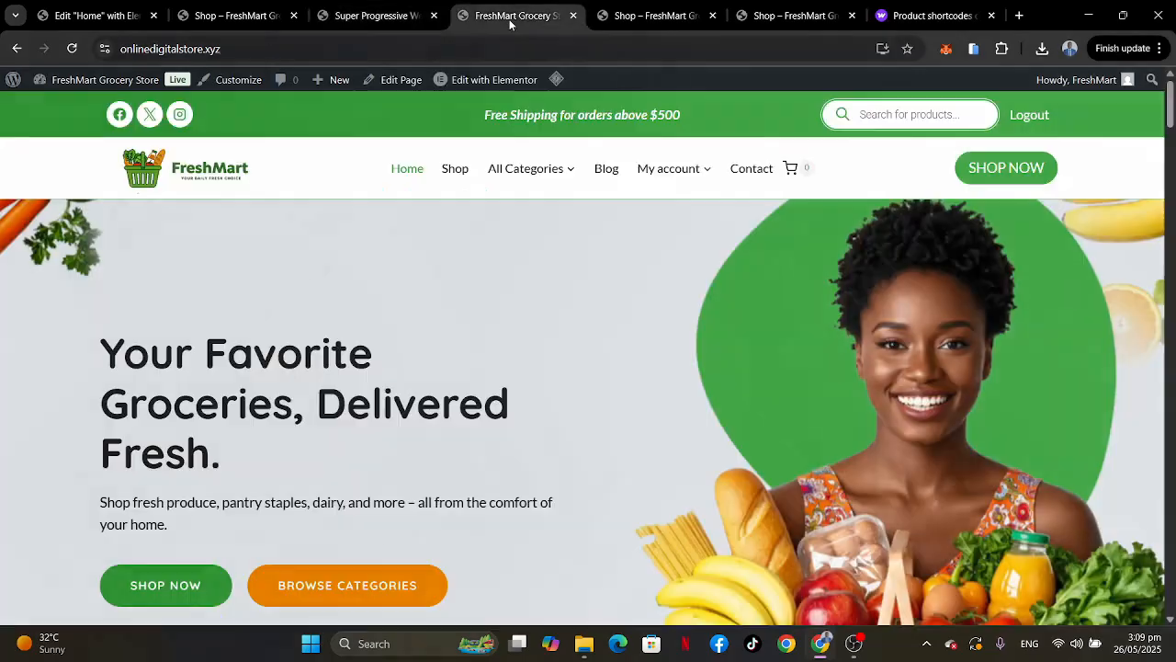
left_click(72, 48)
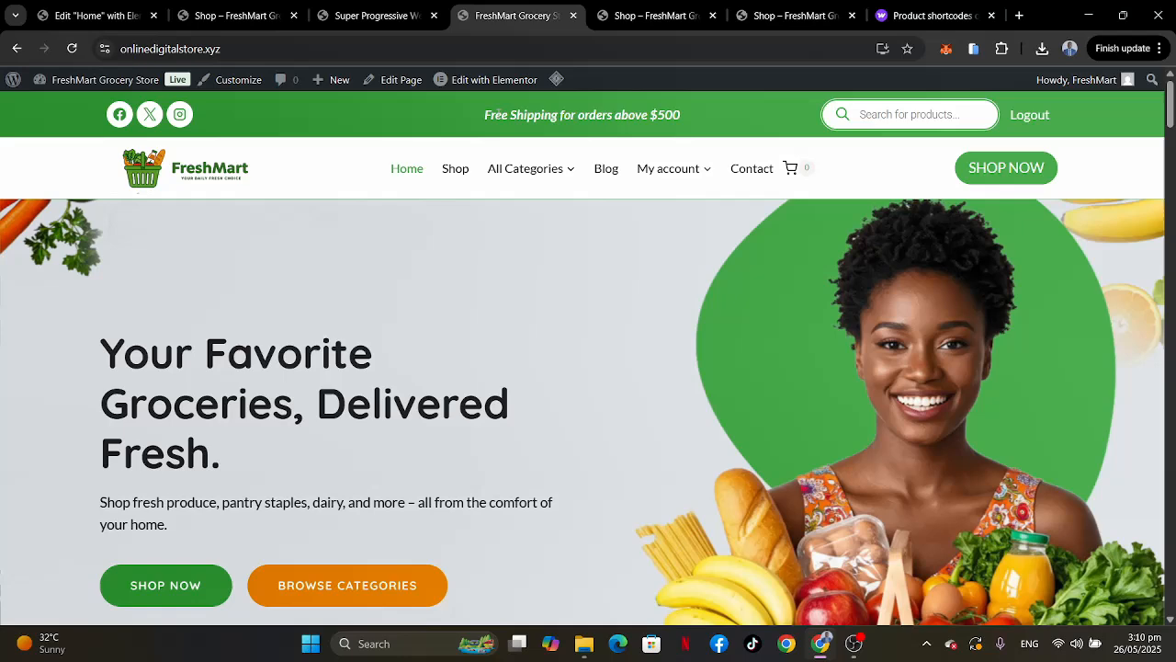
mouse_move(556, 79)
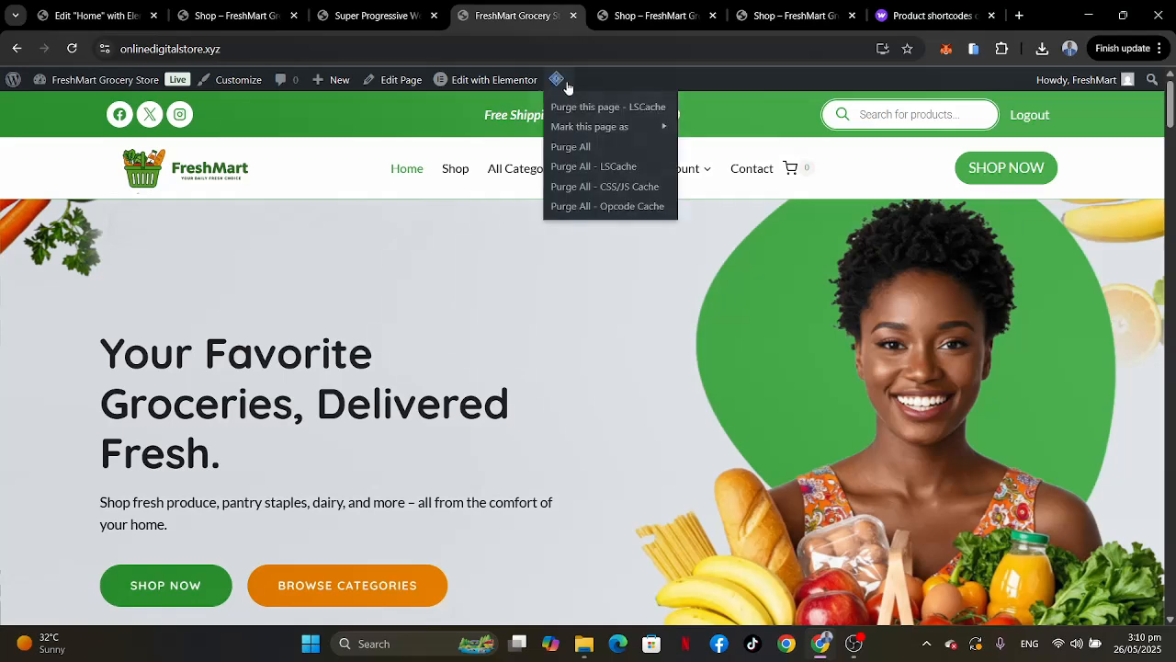
left_click(565, 147)
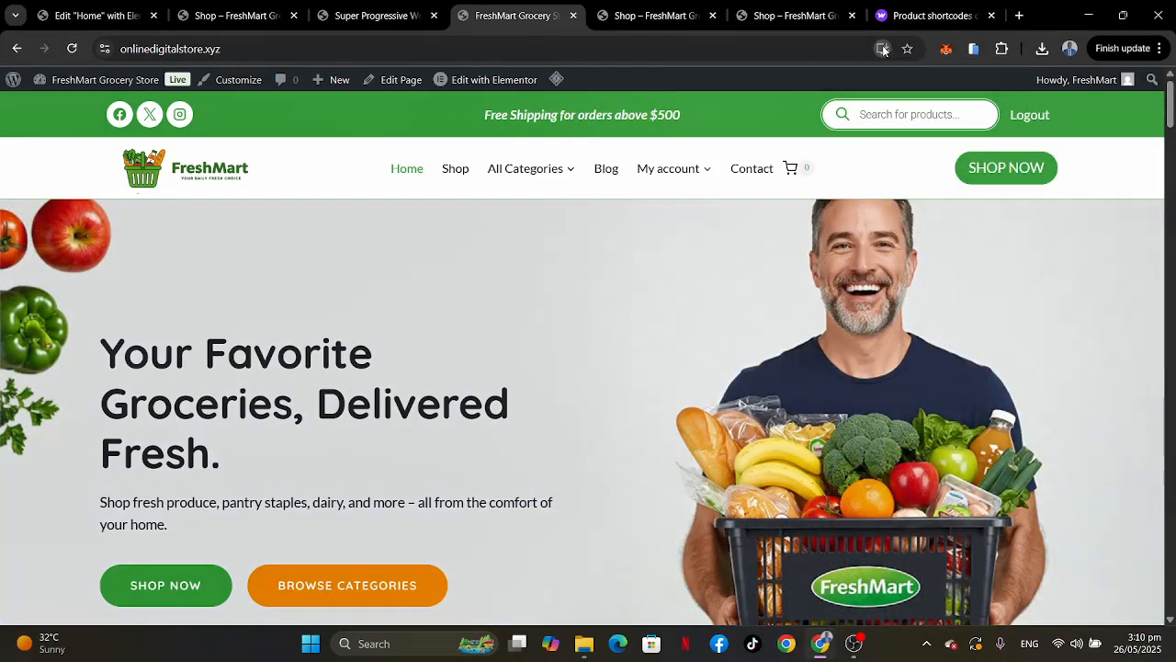
Install the FreshMart Grocery Store site as an app on the computer and maximize the app window.
left_click(883, 47)
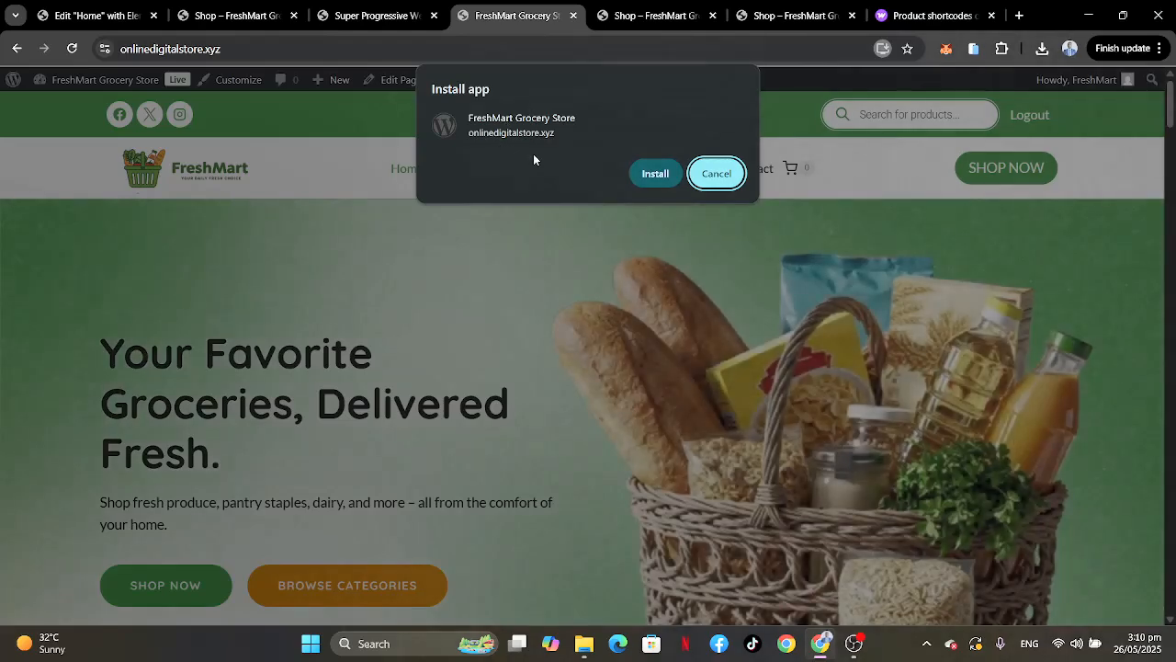
left_click(657, 174)
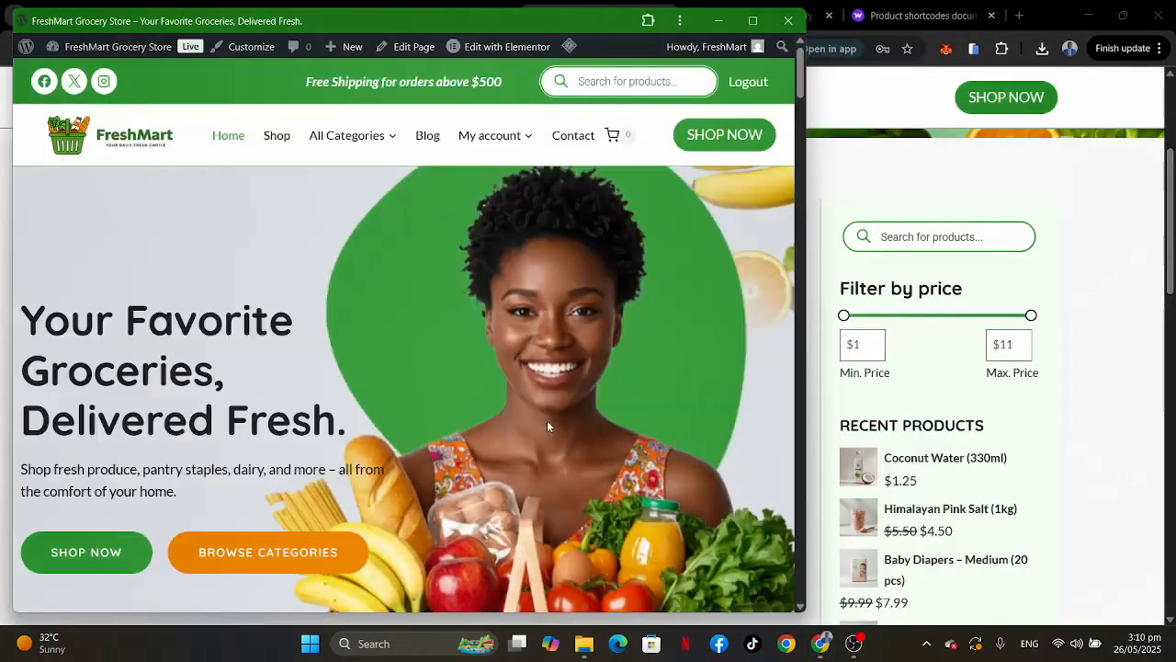
left_click(752, 20)
Examine the home page in the installed app from the hero section to the footer, and close the app window.
scroll(810, 249, "down", 15)
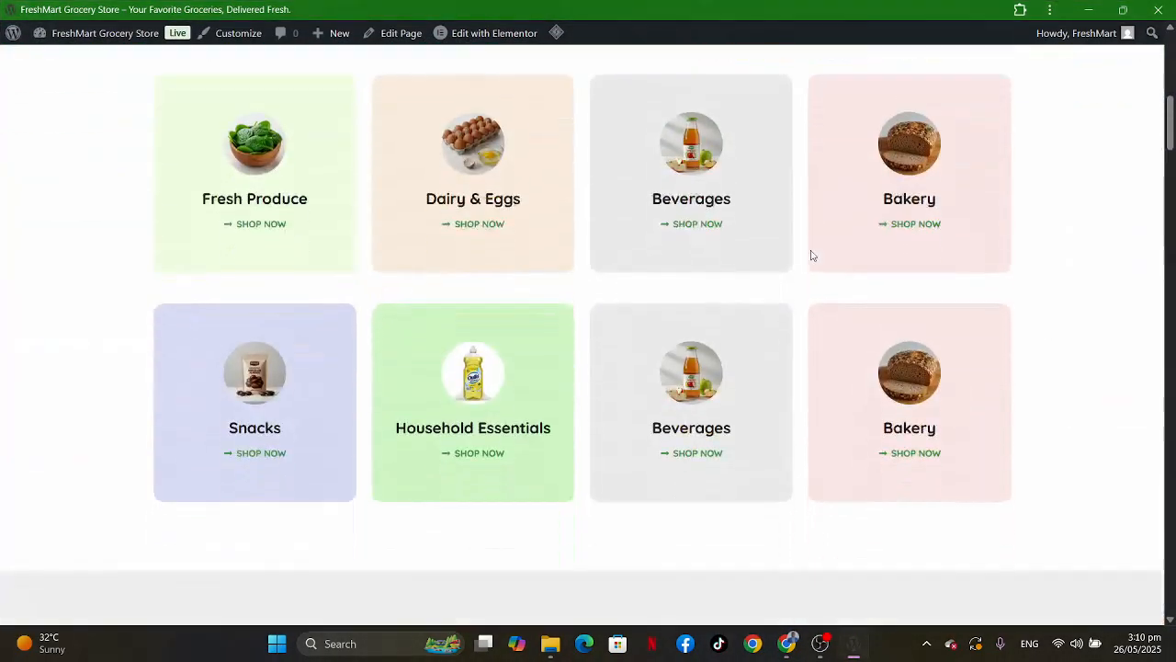
scroll(812, 255, "down", 20)
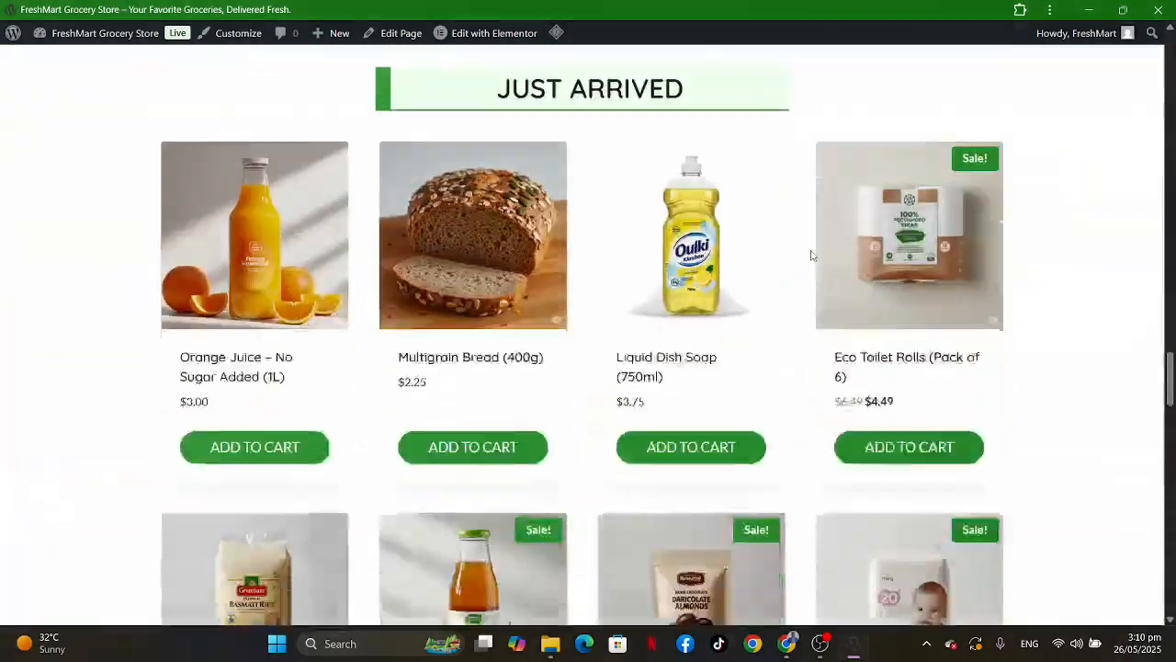
scroll(811, 255, "down", 8)
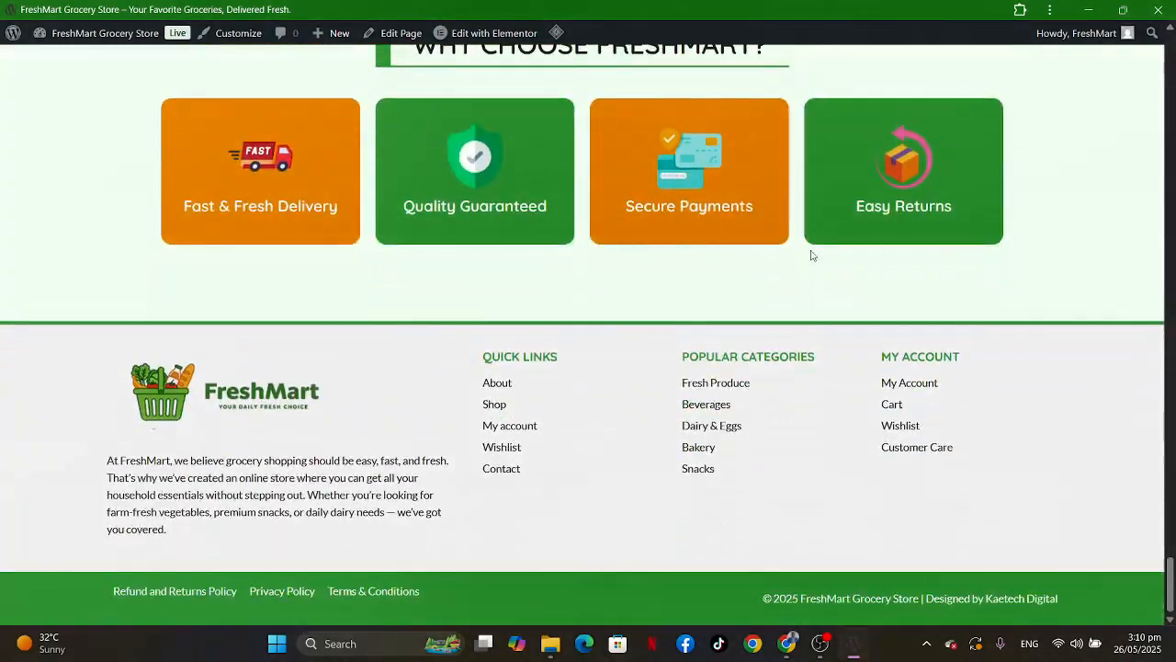
scroll(811, 256, "up", 15)
scroll(811, 256, "up", 15)
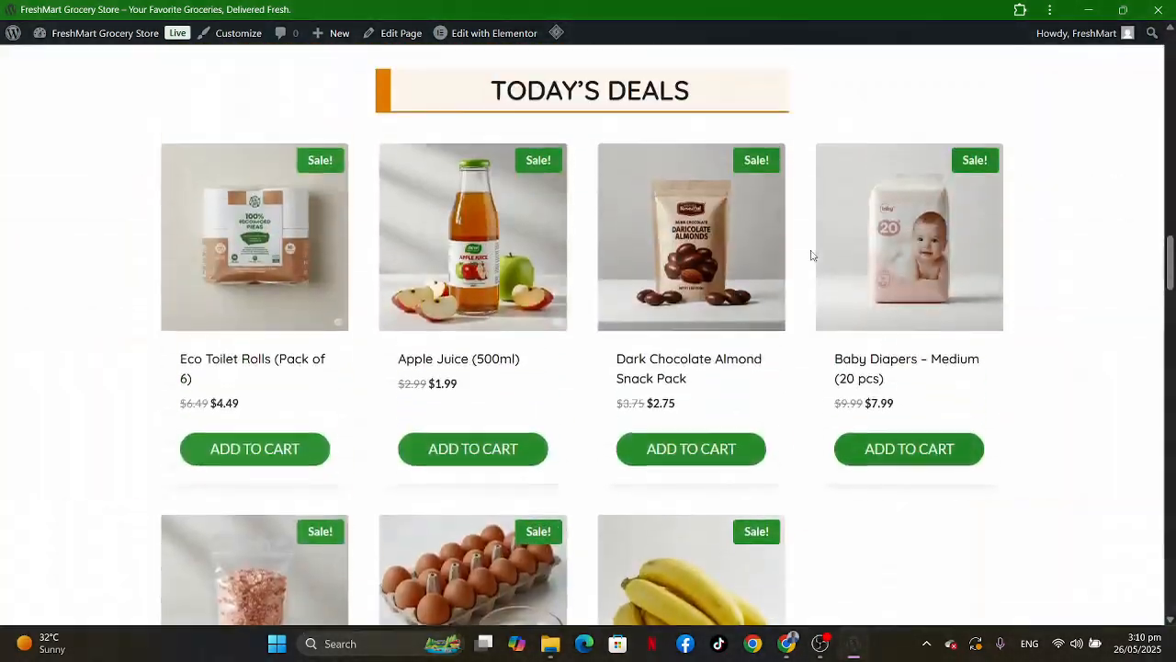
scroll(811, 255, "up", 15)
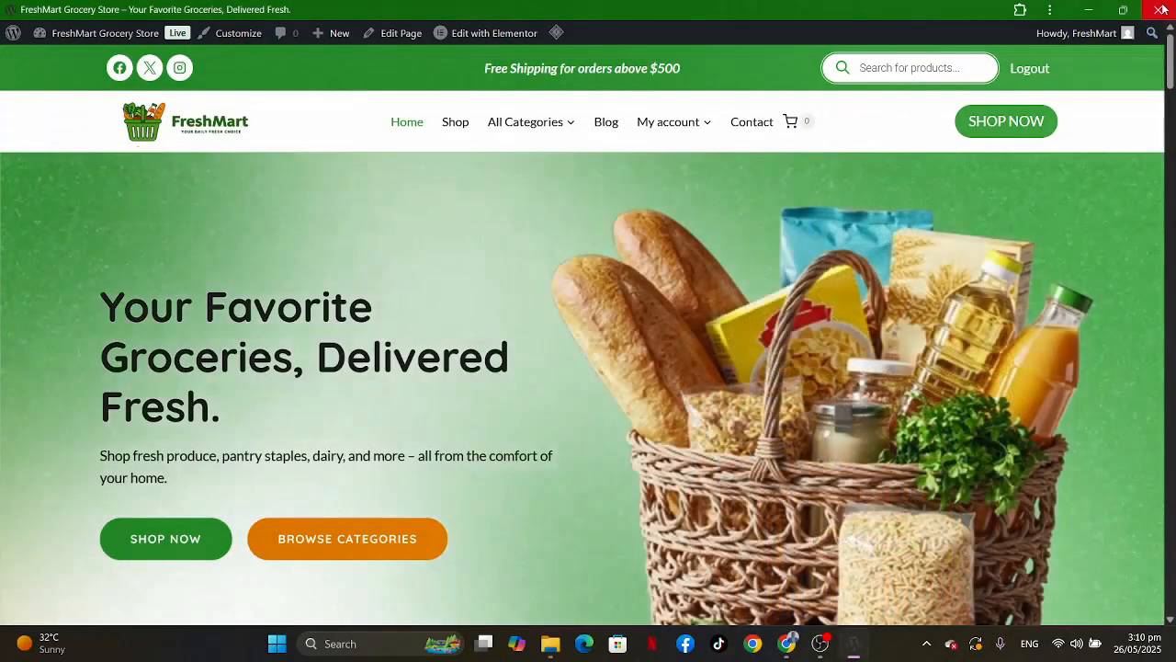
left_click(1160, 8)
left_click(1160, 8)
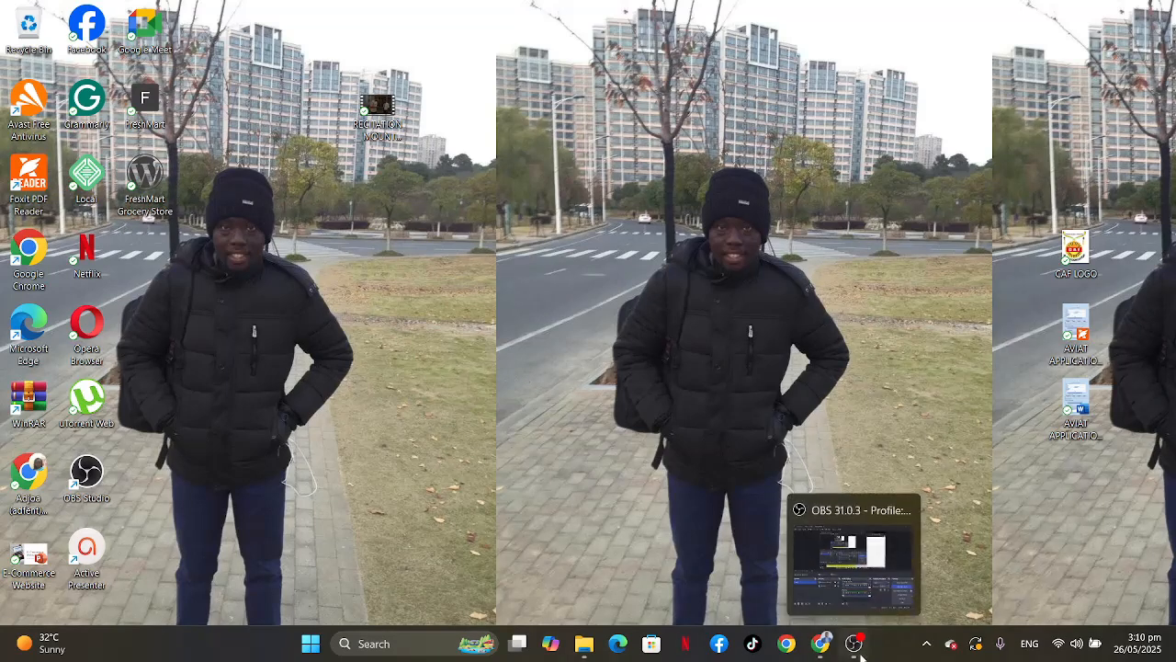
Return to Chrome and open the store's live home page in a new tab from the SuperPWA admin page.
left_click(821, 644)
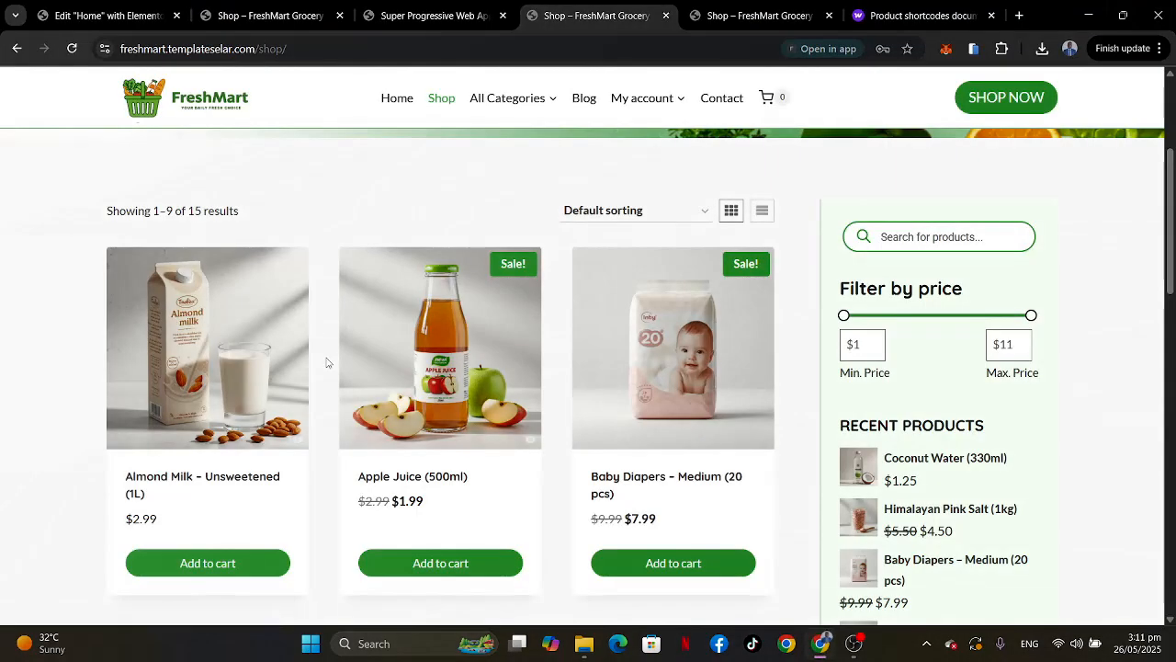
scroll(327, 363, "up", 3)
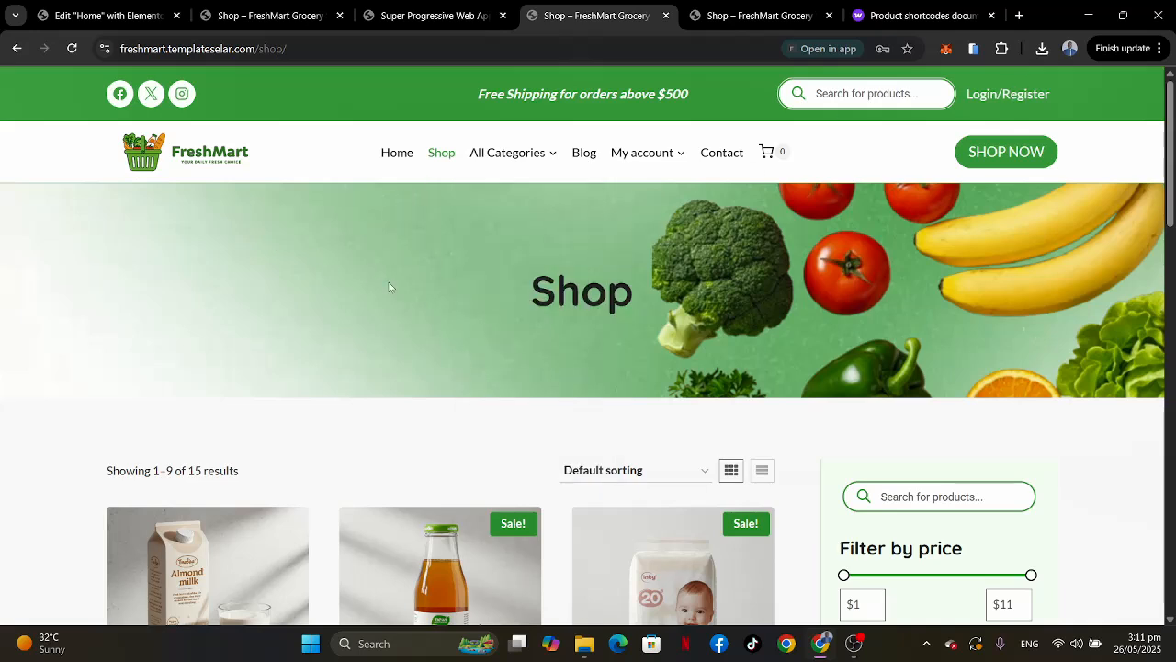
left_click(297, 22)
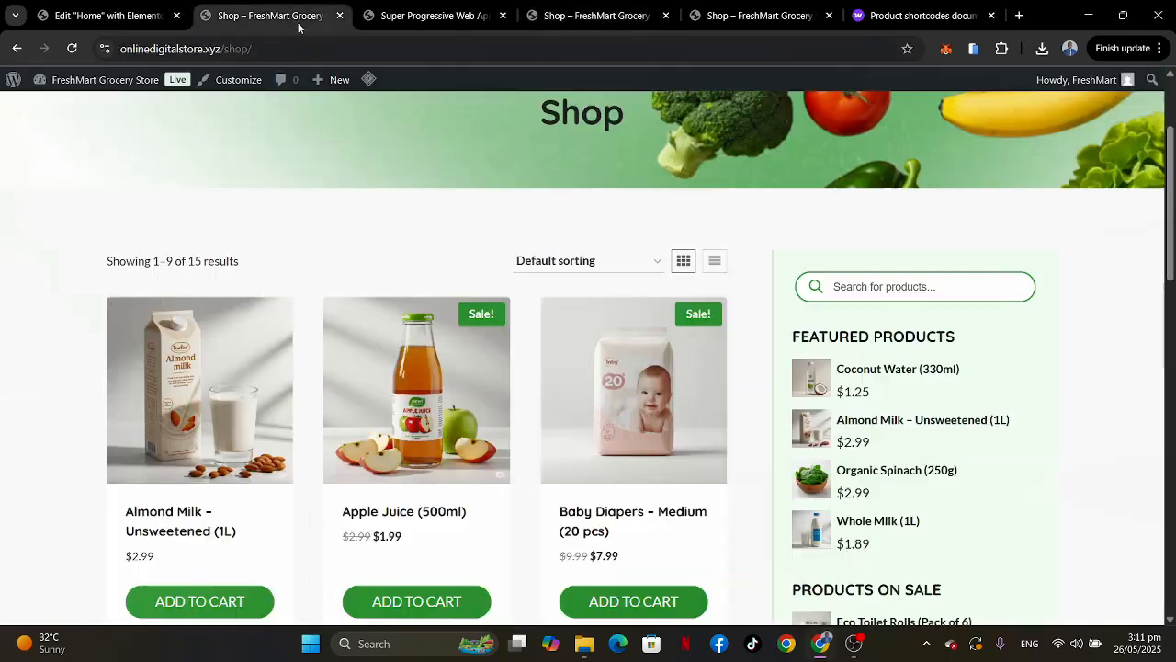
left_click(427, 18)
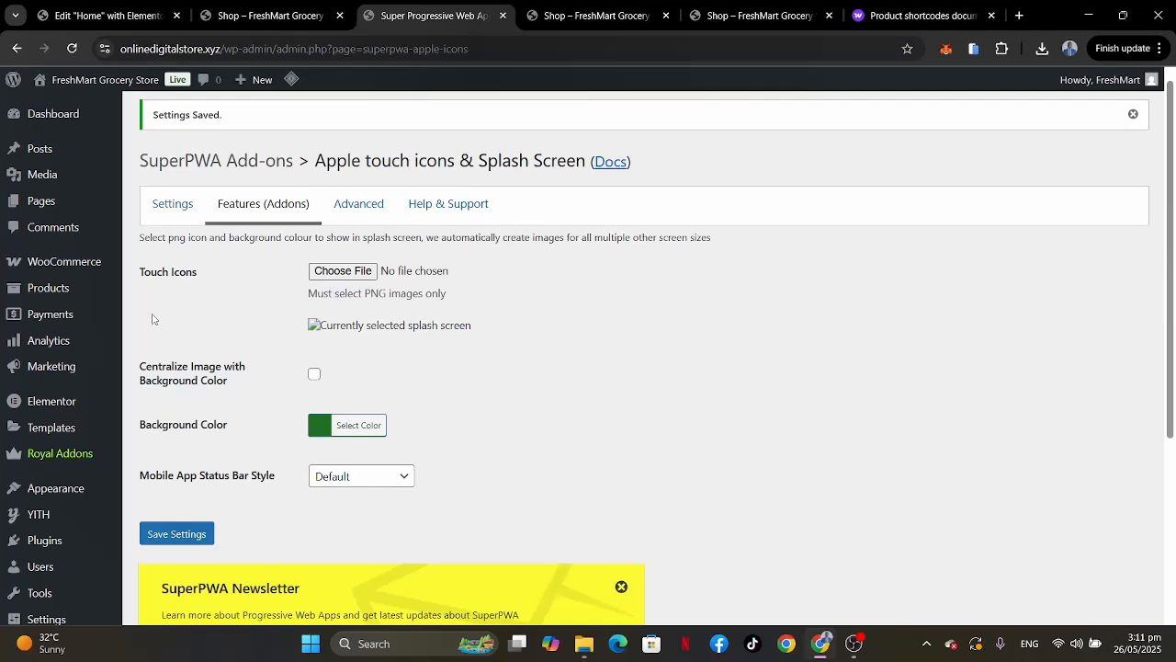
left_click(568, 13)
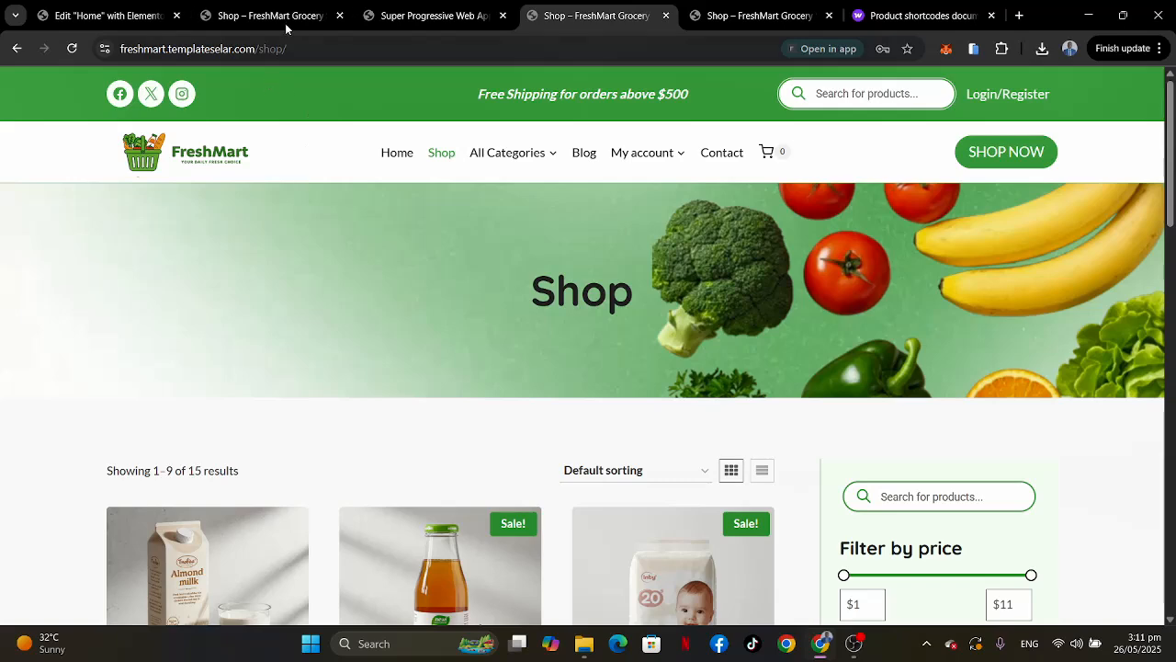
left_click(408, 17)
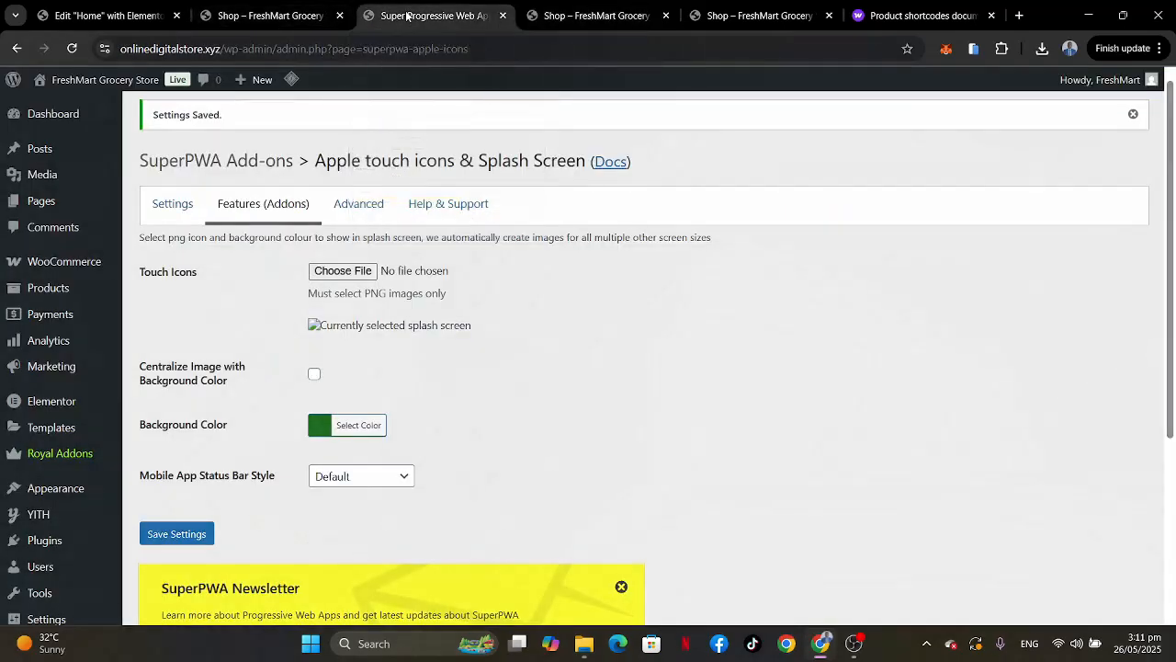
mouse_move(92, 80)
right_click(58, 110)
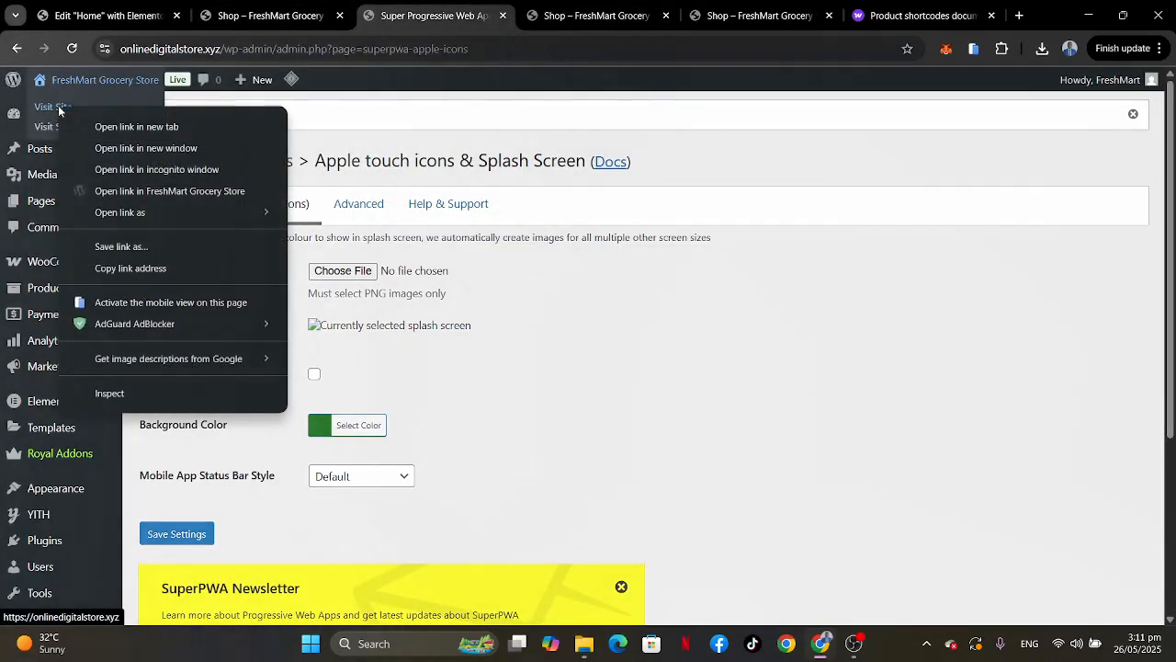
left_click(101, 123)
left_click(482, 17)
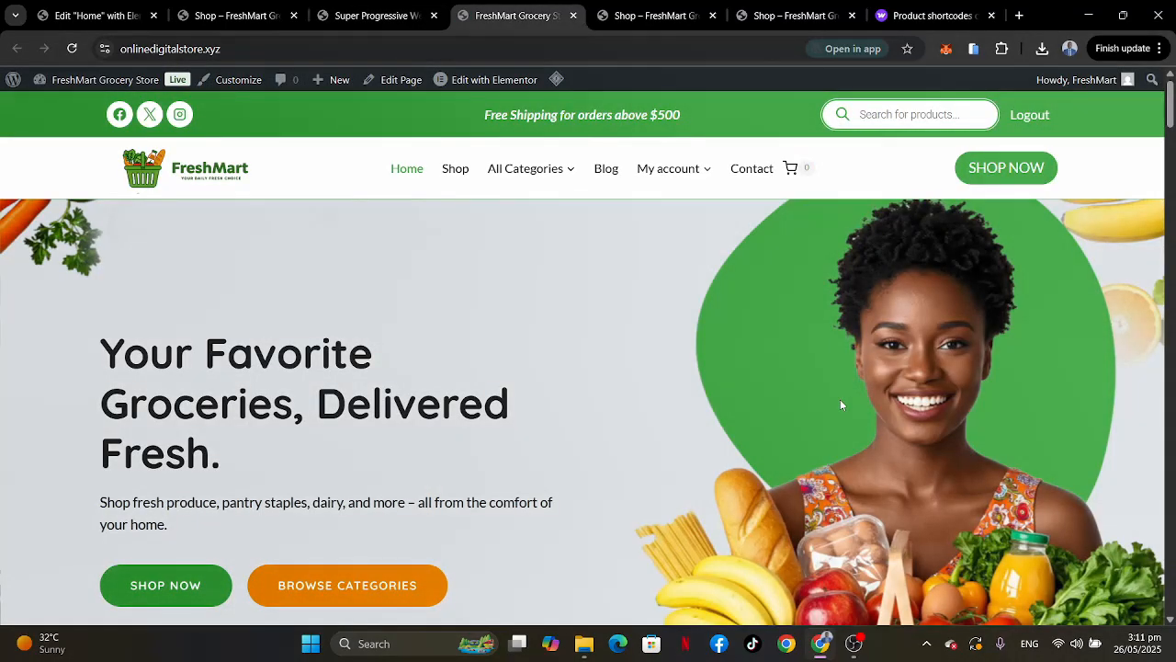
Review the live home page's category cards, product sections and blog section in the browser.
scroll(840, 404, "down", 15)
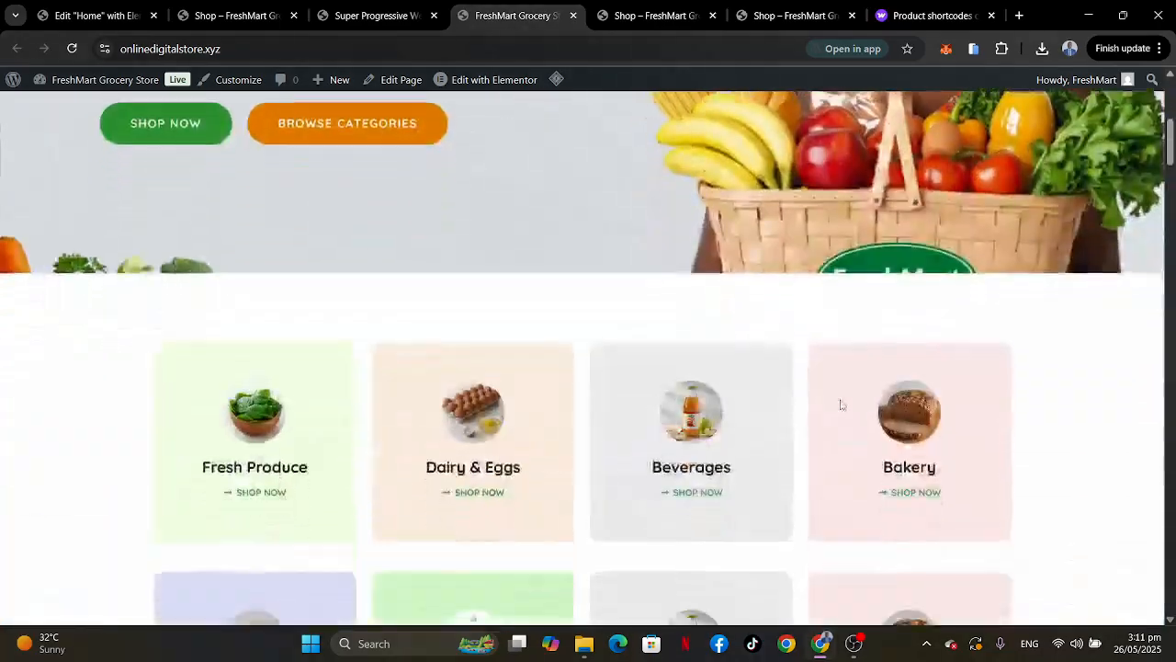
scroll(840, 404, "down", 5)
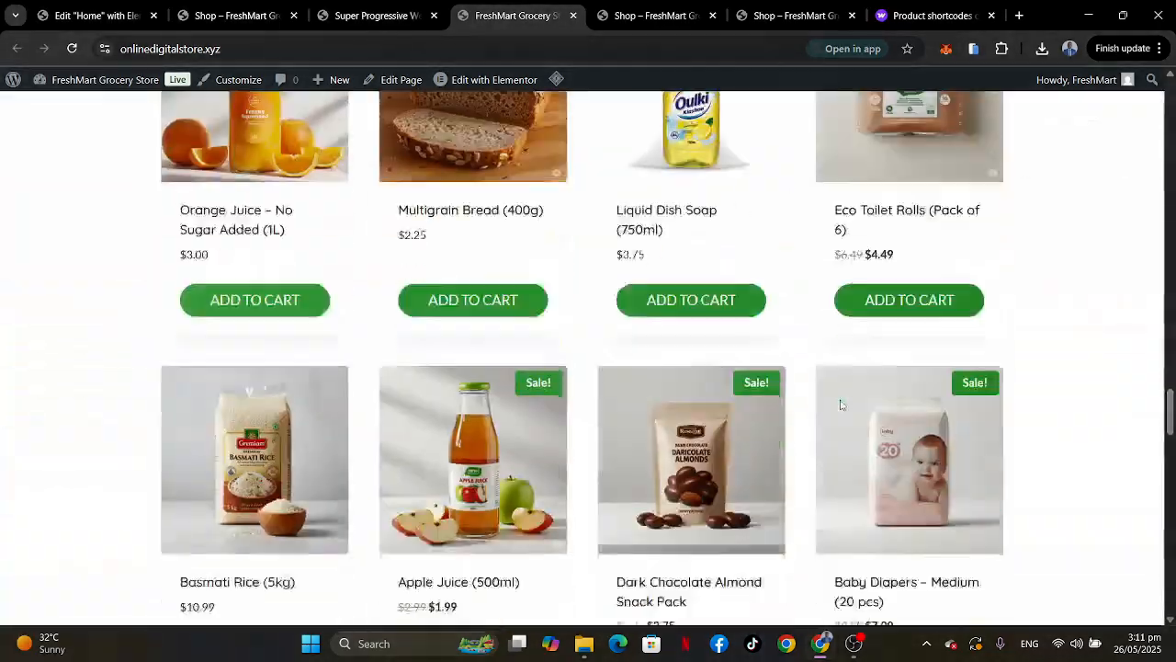
scroll(840, 399, "down", 12)
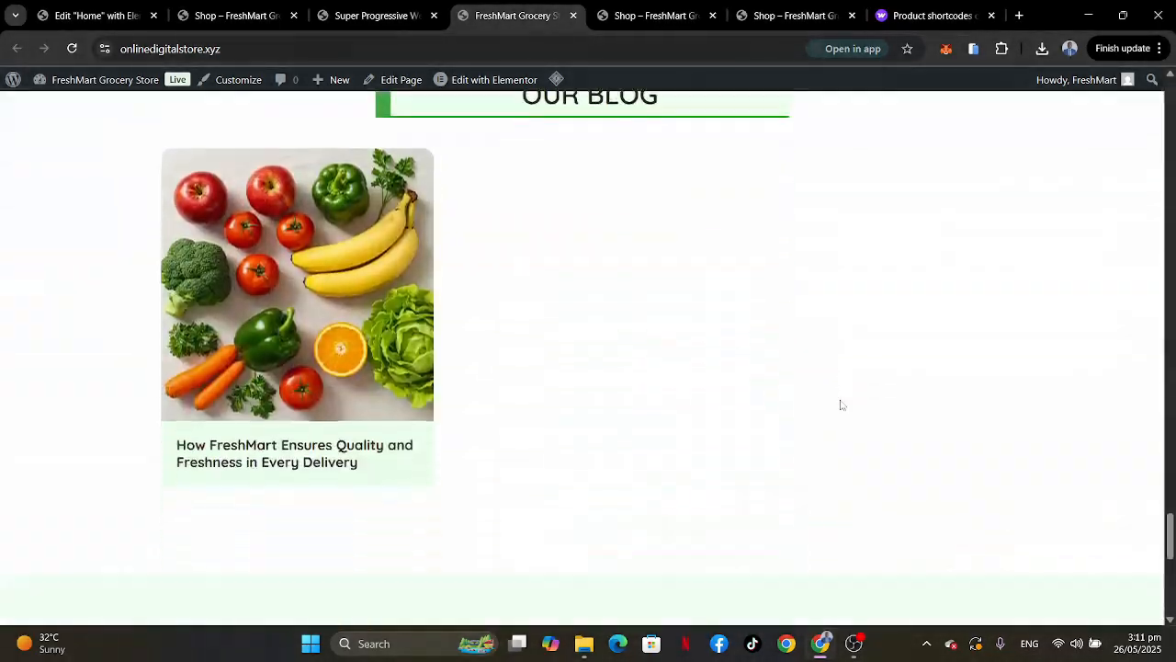
scroll(840, 404, "up", 15)
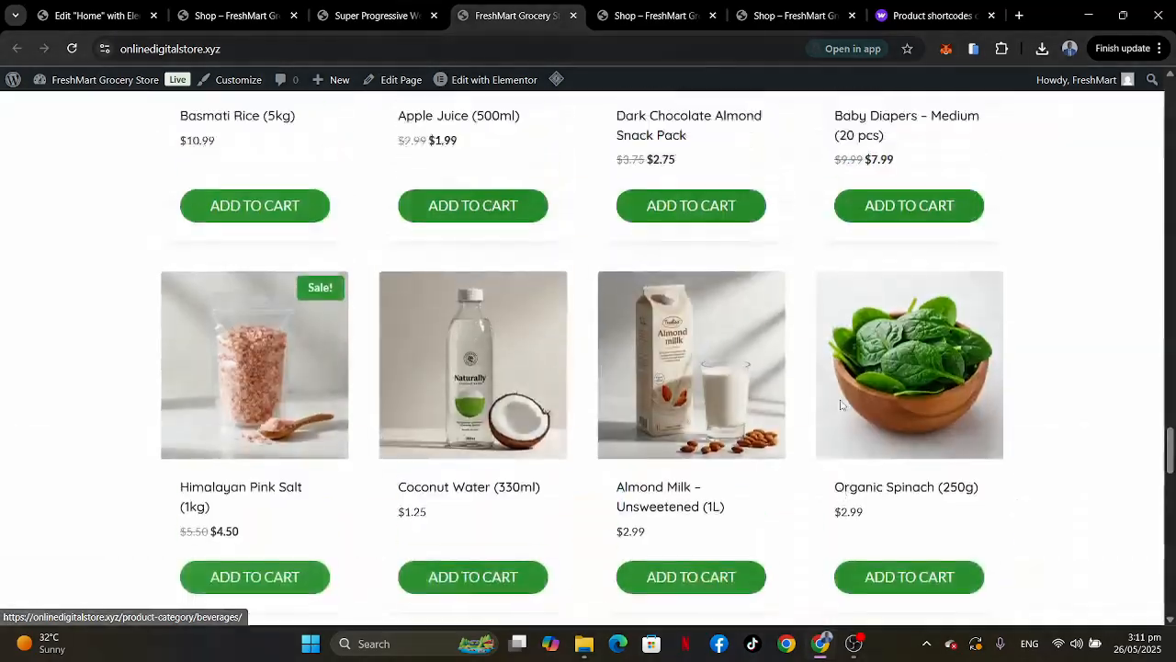
scroll(840, 404, "up", 15)
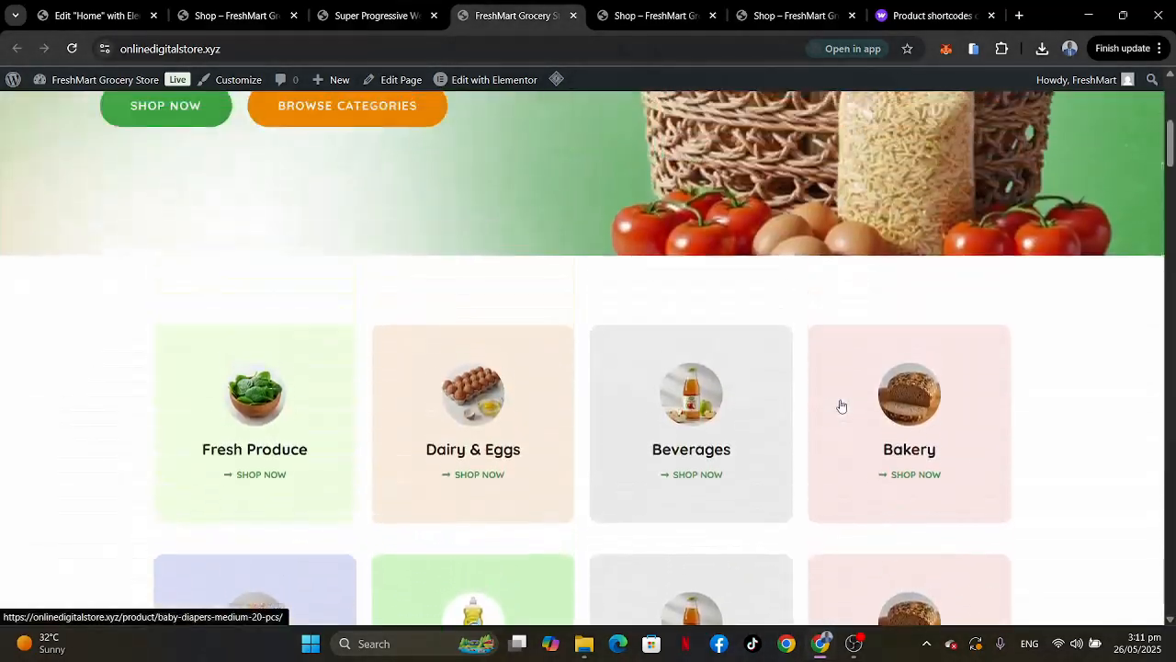